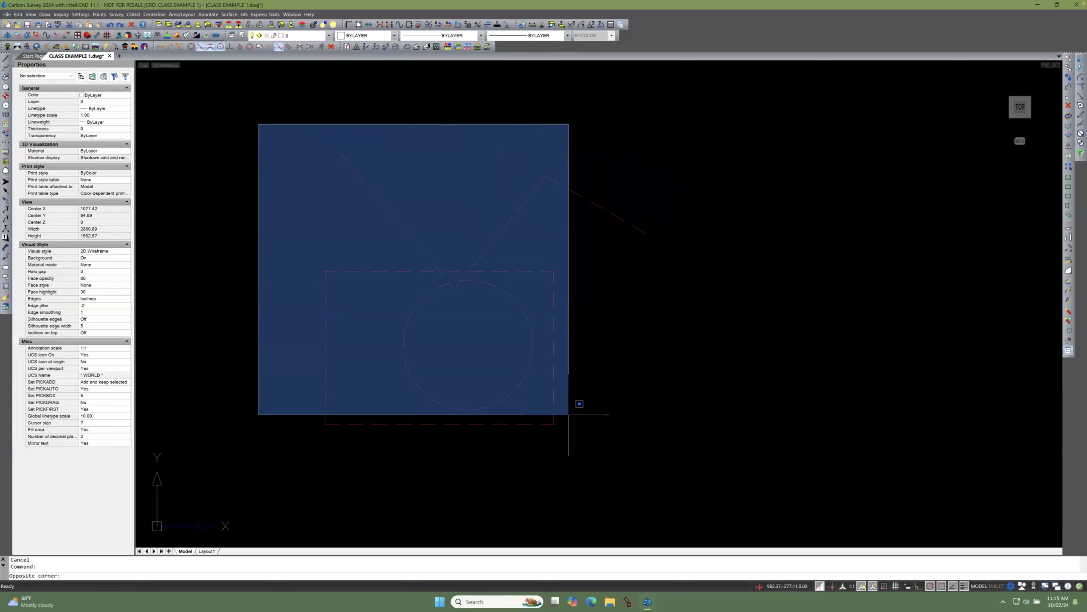
Step: Select only the circle by fully enclosing it in a selection window, and clear the selection
click(569, 414)
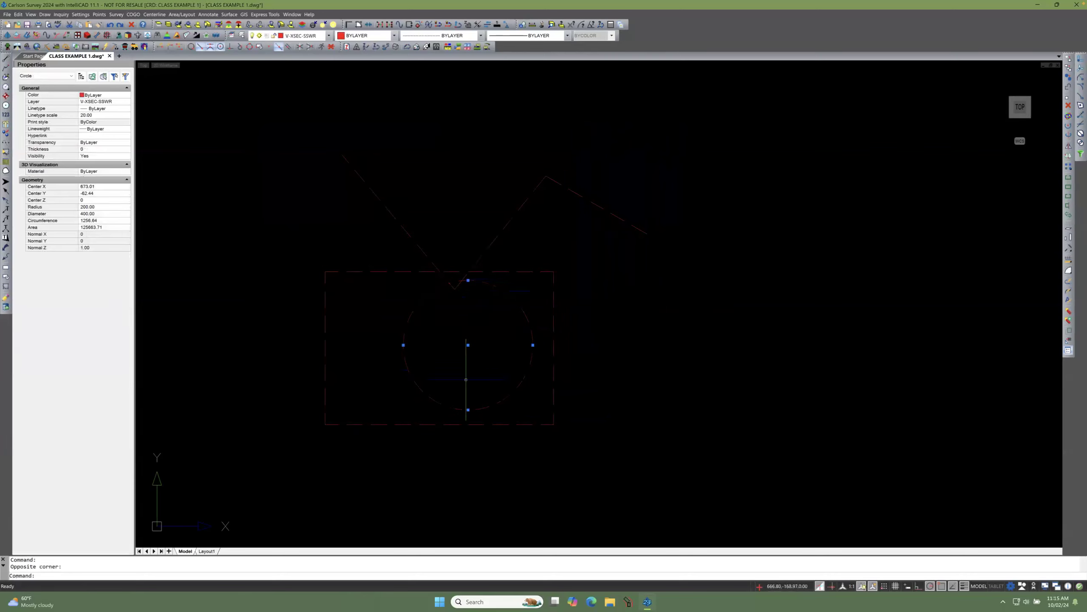
scroll(455, 333, up, 1)
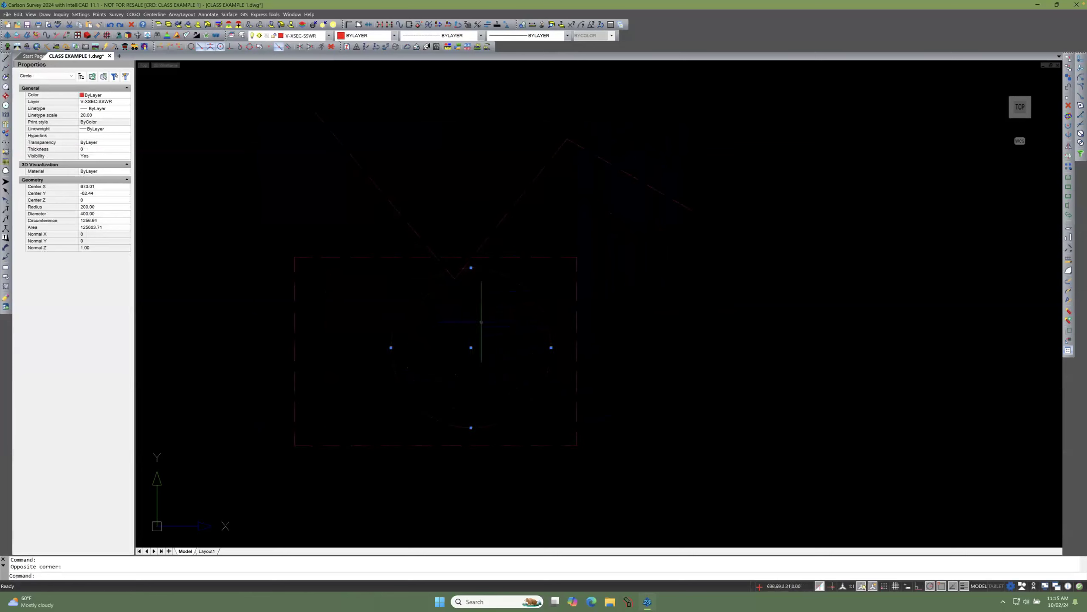
scroll(492, 303, down, 1)
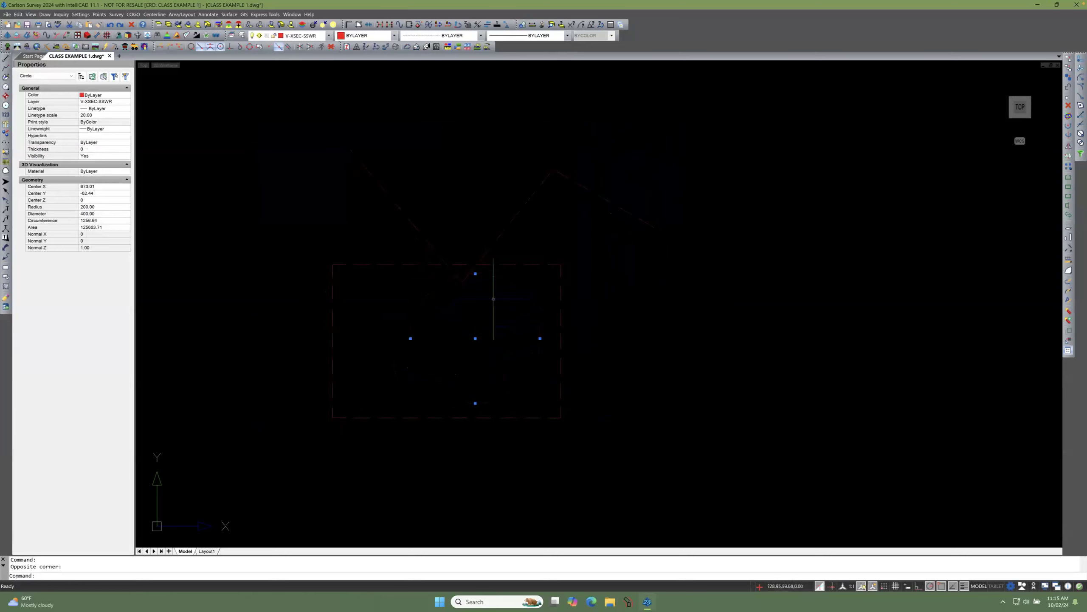
key(Escape)
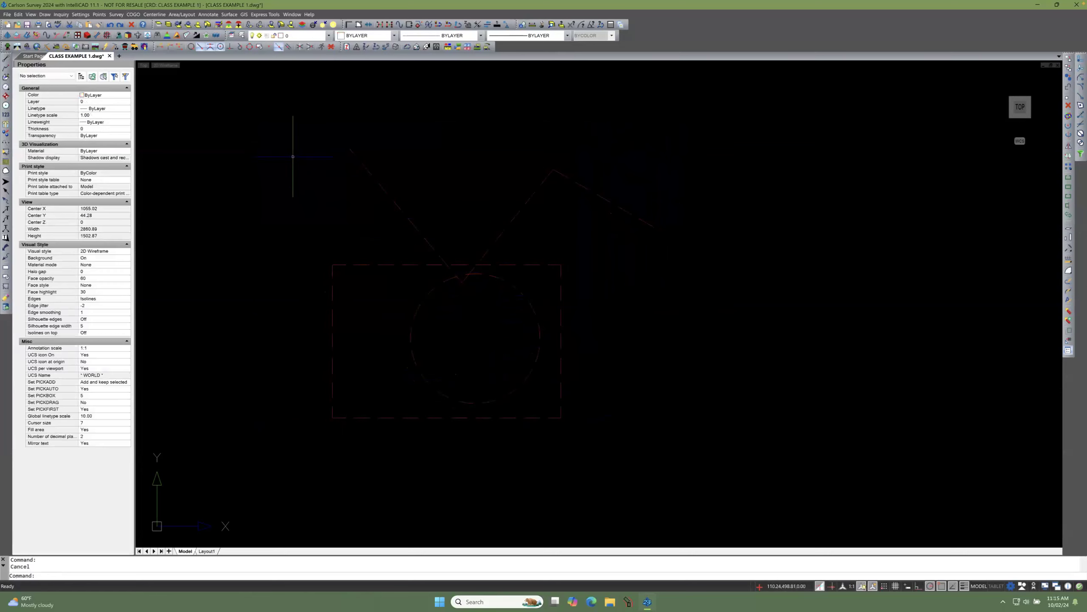
Step: Select the rectangle, circle and zigzag polyline together with one enclosing selection window, and clear the selection
click(279, 107)
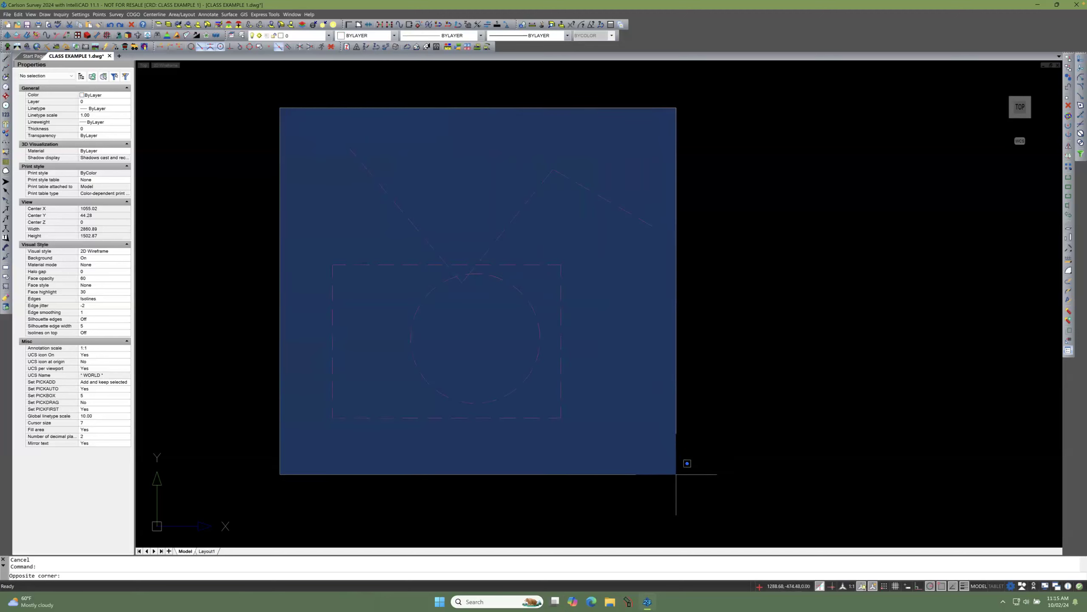
click(682, 480)
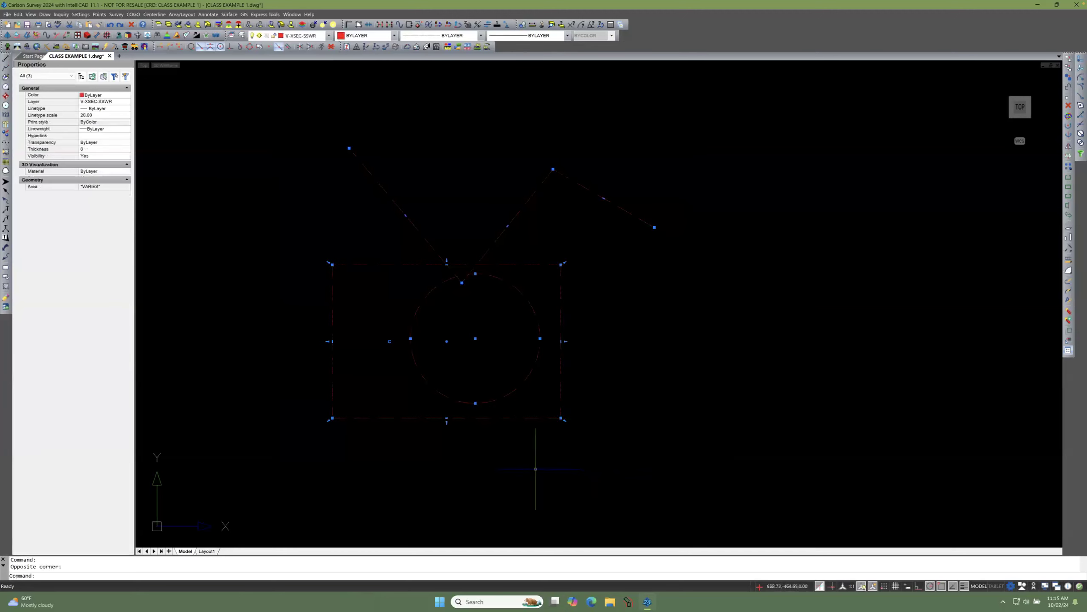
key(Escape)
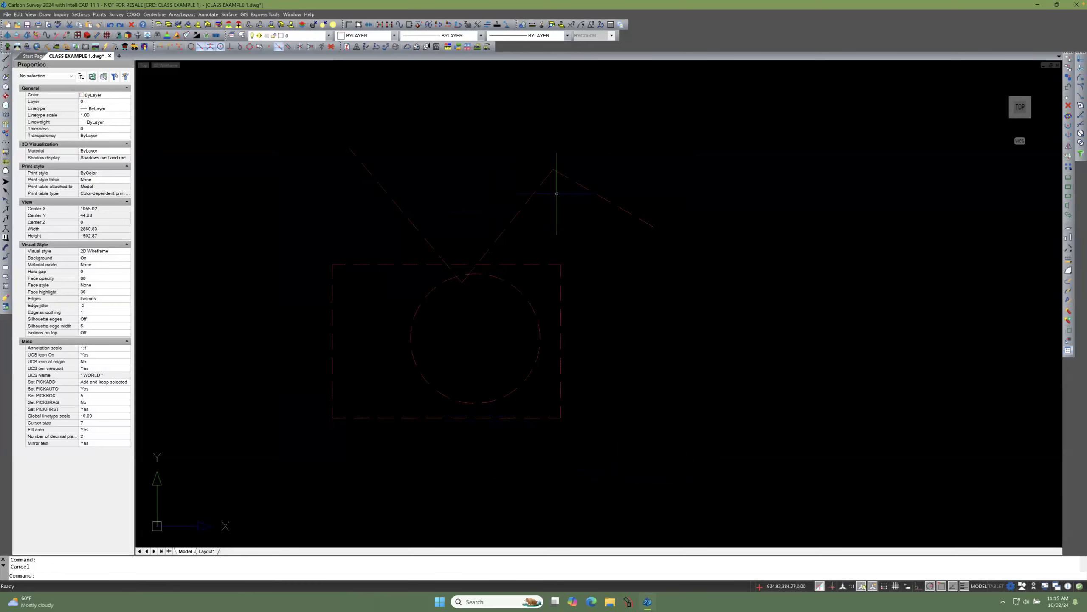
Step: Select the zigzag polyline and the rectangle with a crossing window that touches both but misses the circle, and clear the selection
click(609, 167)
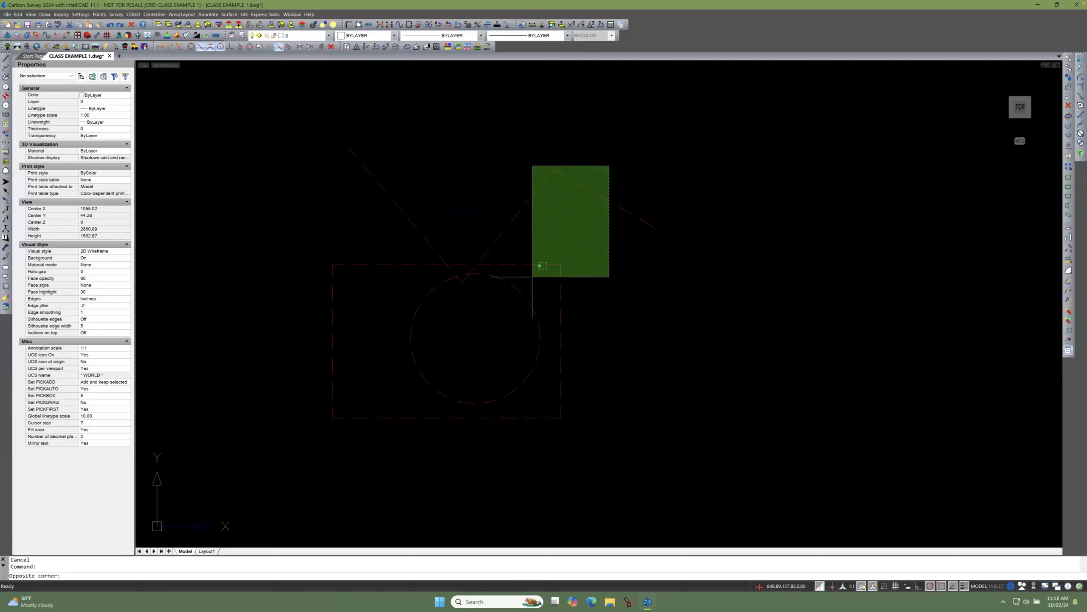
click(532, 277)
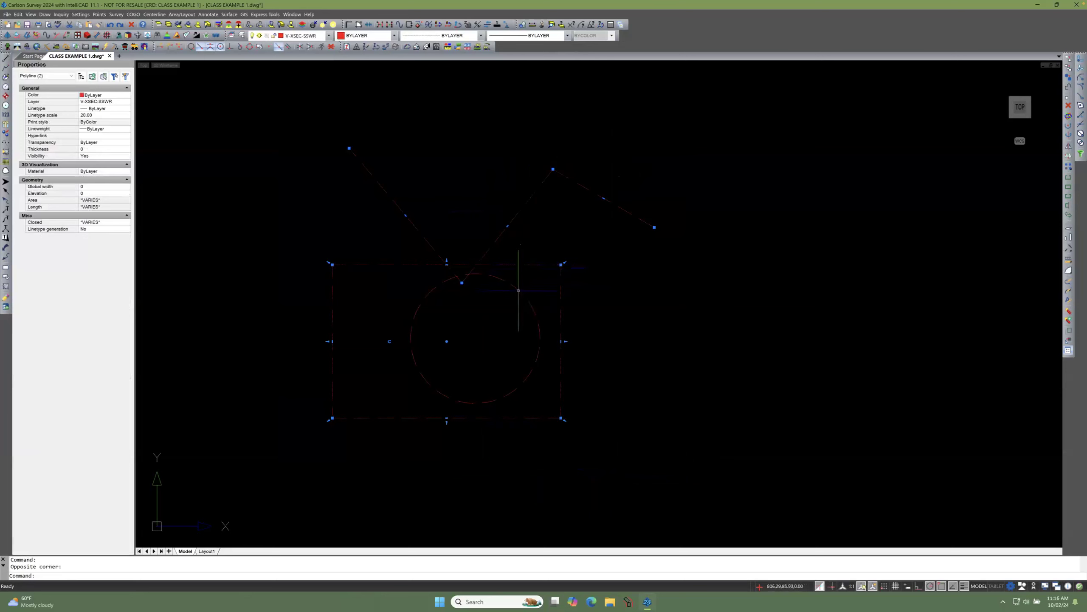
key(Escape)
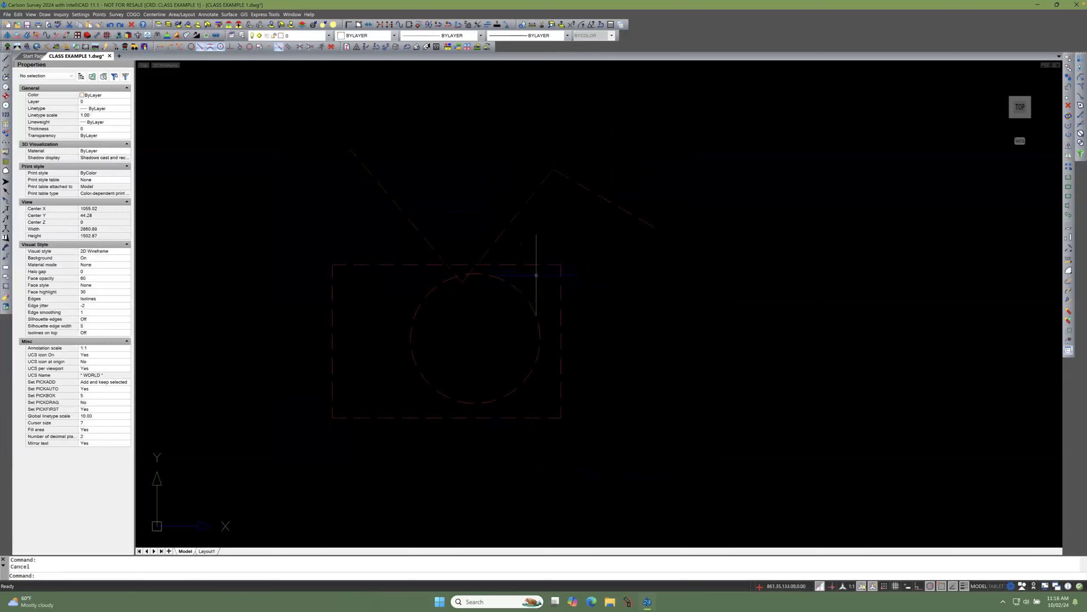
Step: Select only the circle with a small crossing window over its upper-right arc inside the rectangle, and clear the selection
click(536, 285)
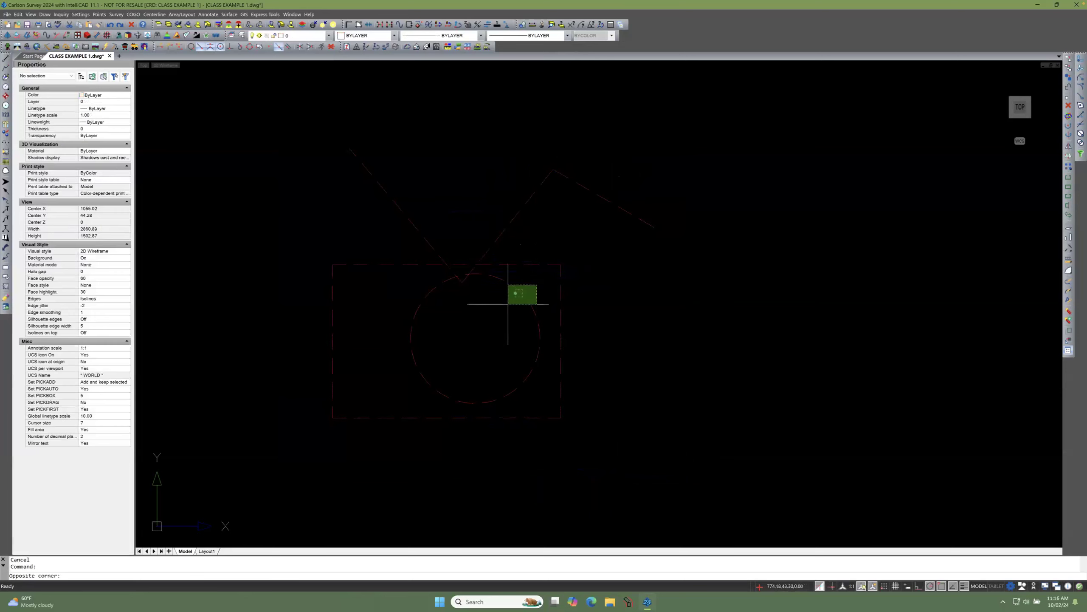
click(509, 304)
key(Escape)
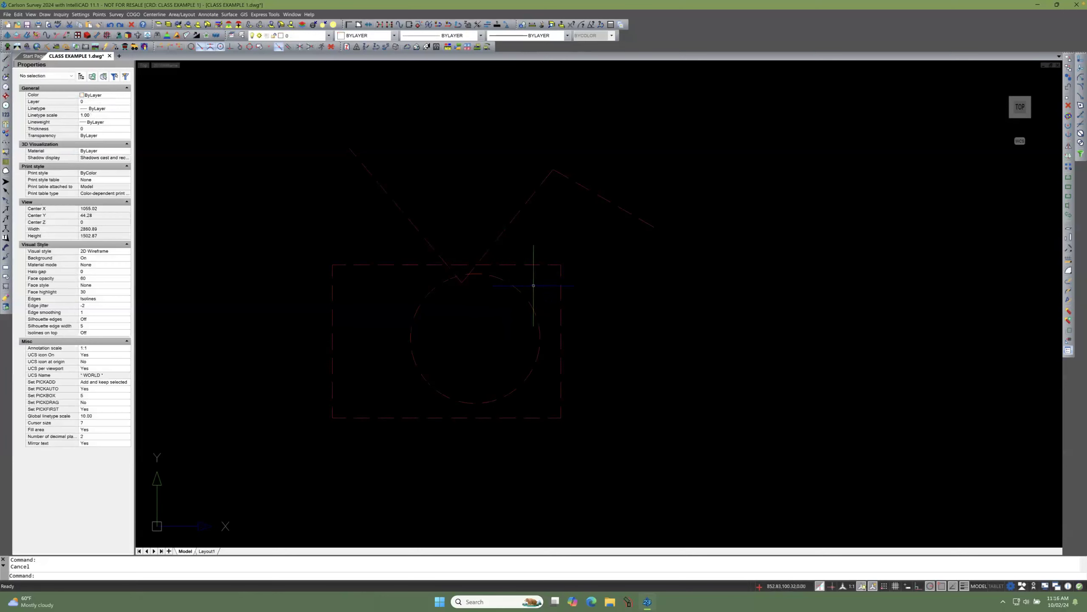
Step: Select the rectangle and the circle with a narrow crossing window over the rectangle's upper edge and the circle's arc, and clear the selection
click(531, 253)
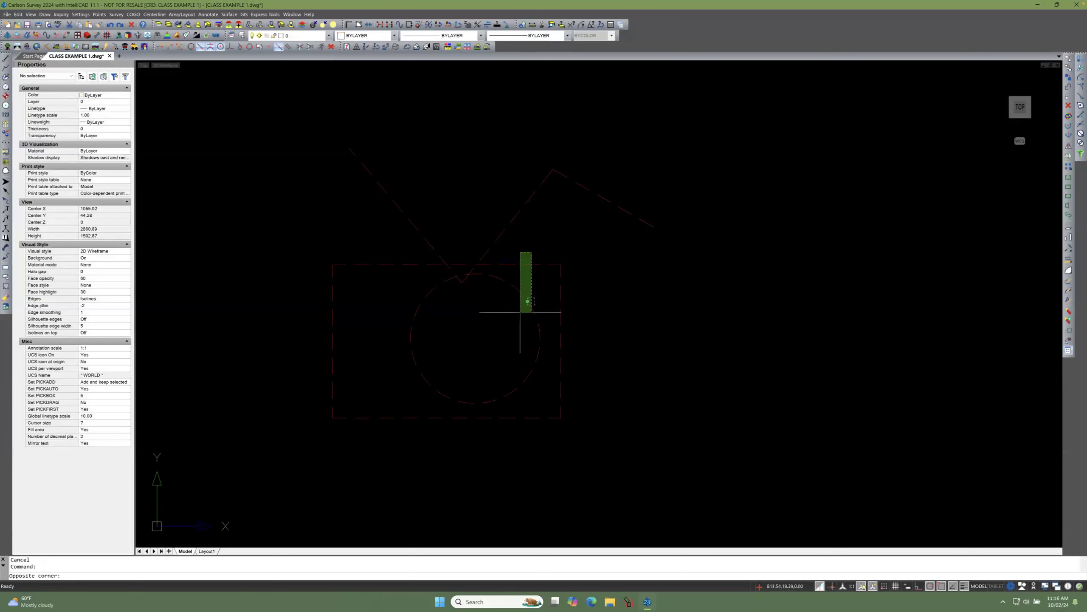
click(520, 312)
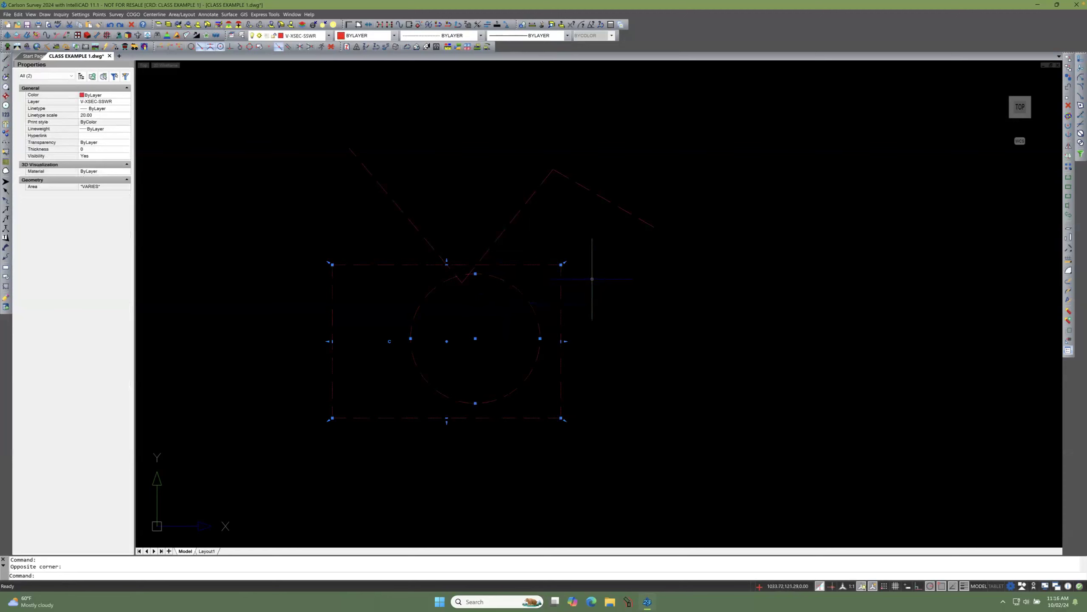
key(Escape)
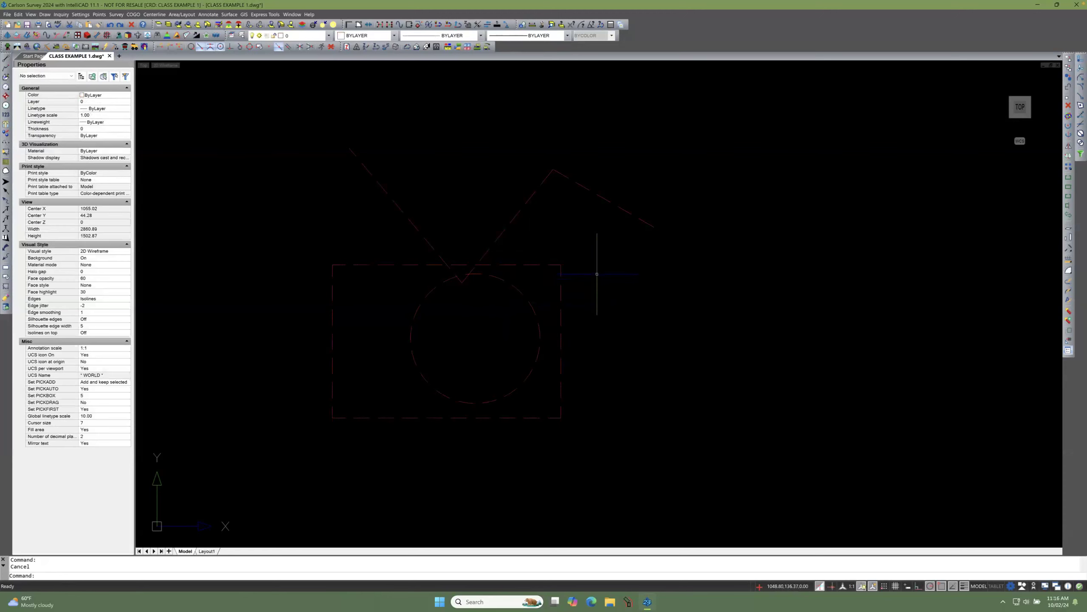
click(487, 114)
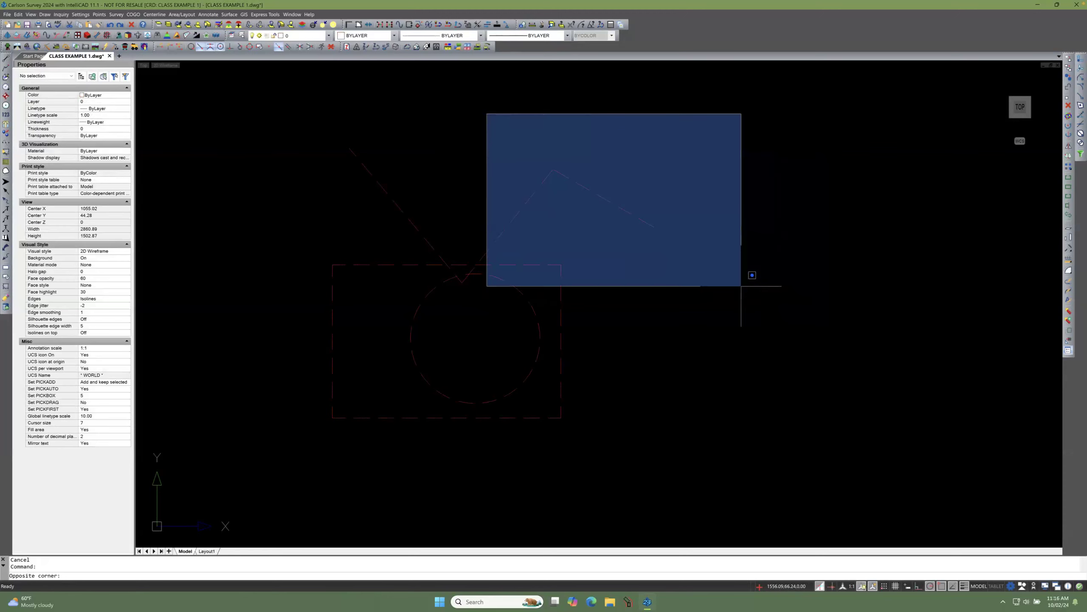
scroll(326, 287, down, 3)
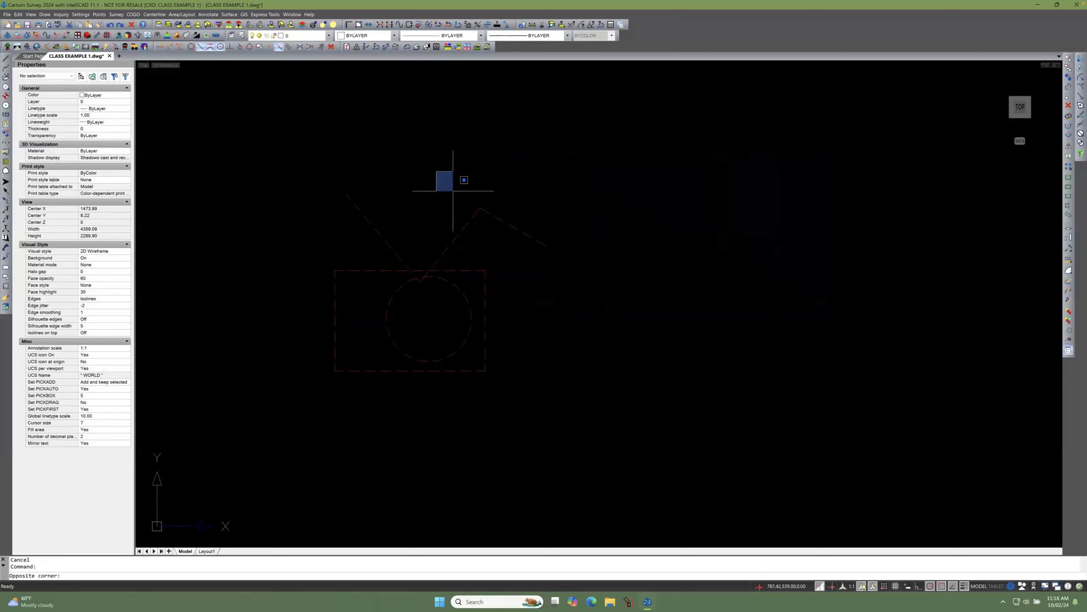
key(Escape)
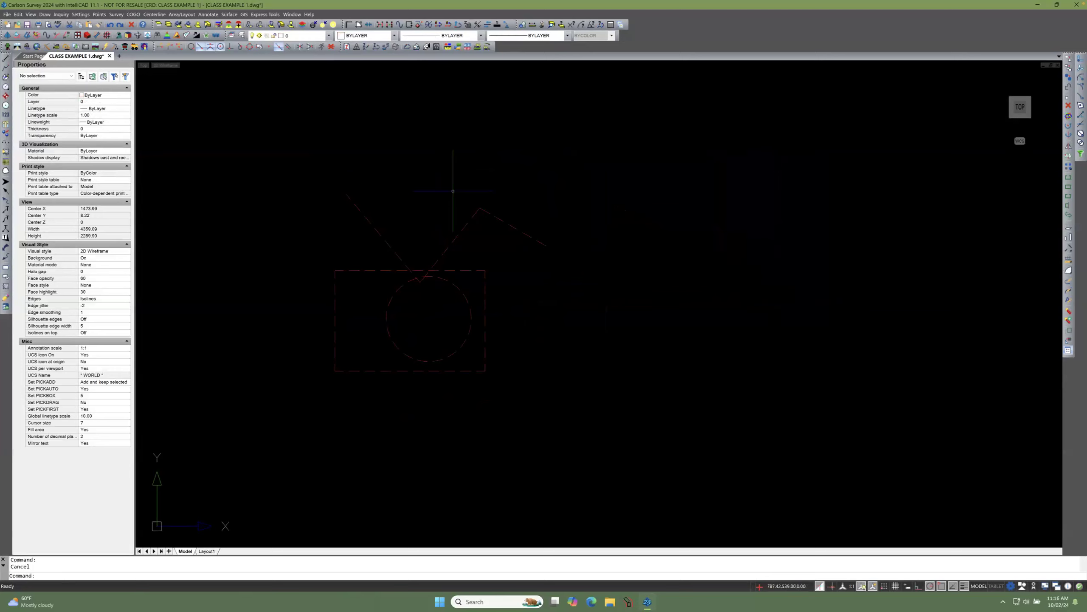
scroll(528, 197, down, 2)
scroll(467, 235, up, 5)
scroll(452, 247, down, 1)
middle_drag(454, 246, 477, 251)
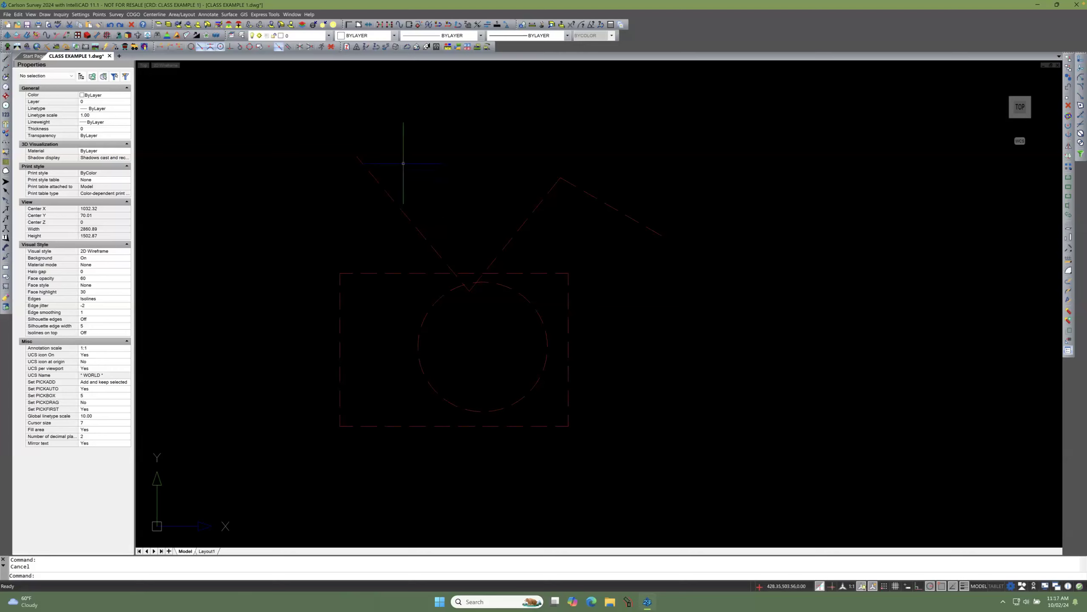
Step: Open the Carlson Manual and display the CAD Basics topic under Tutorials
click(311, 15)
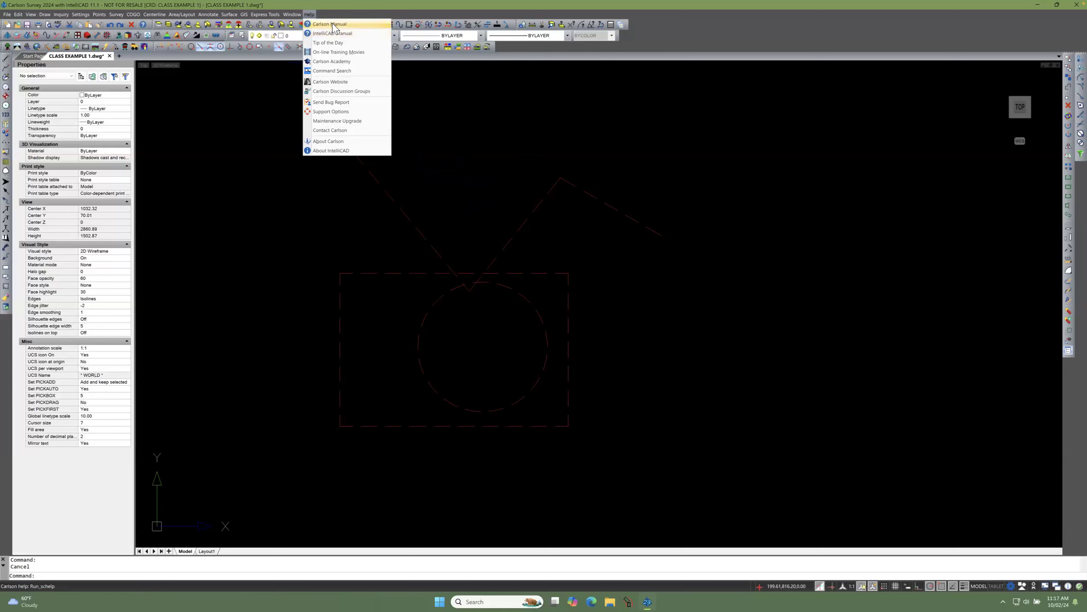
click(330, 24)
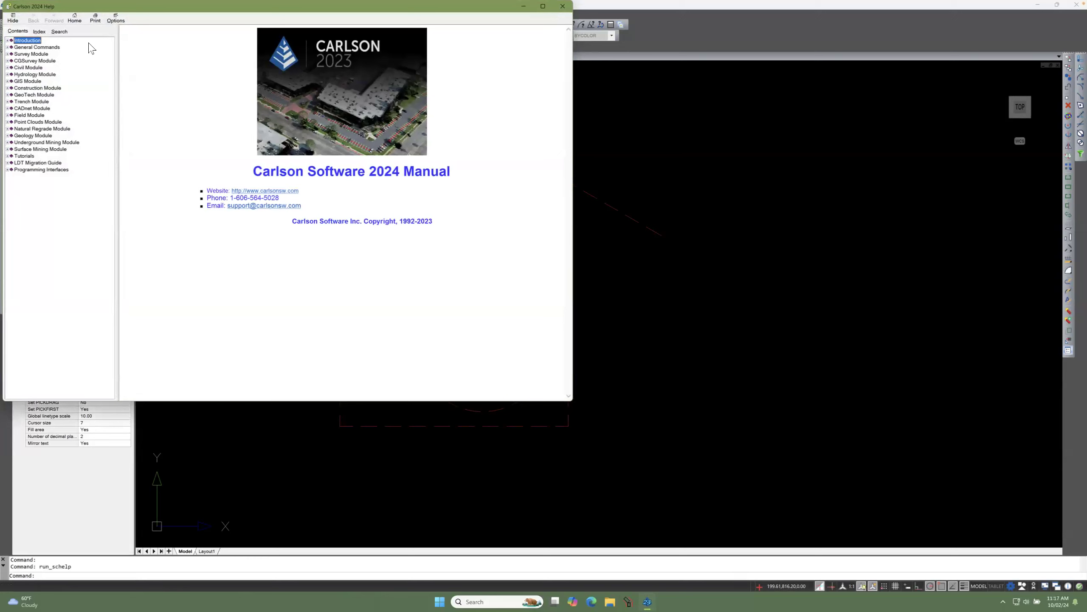
click(23, 32)
click(7, 156)
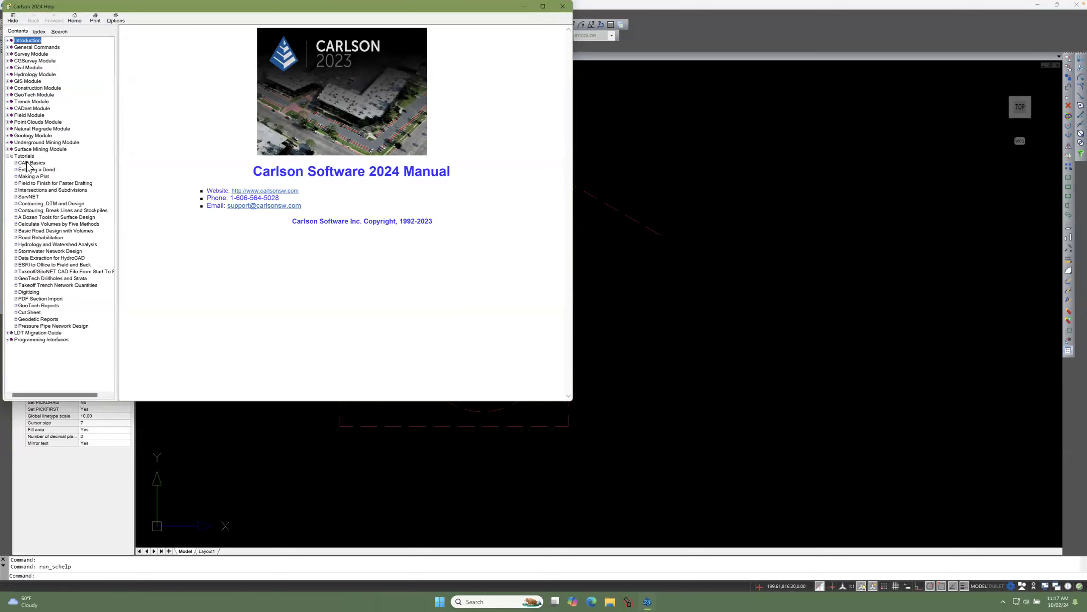
click(26, 163)
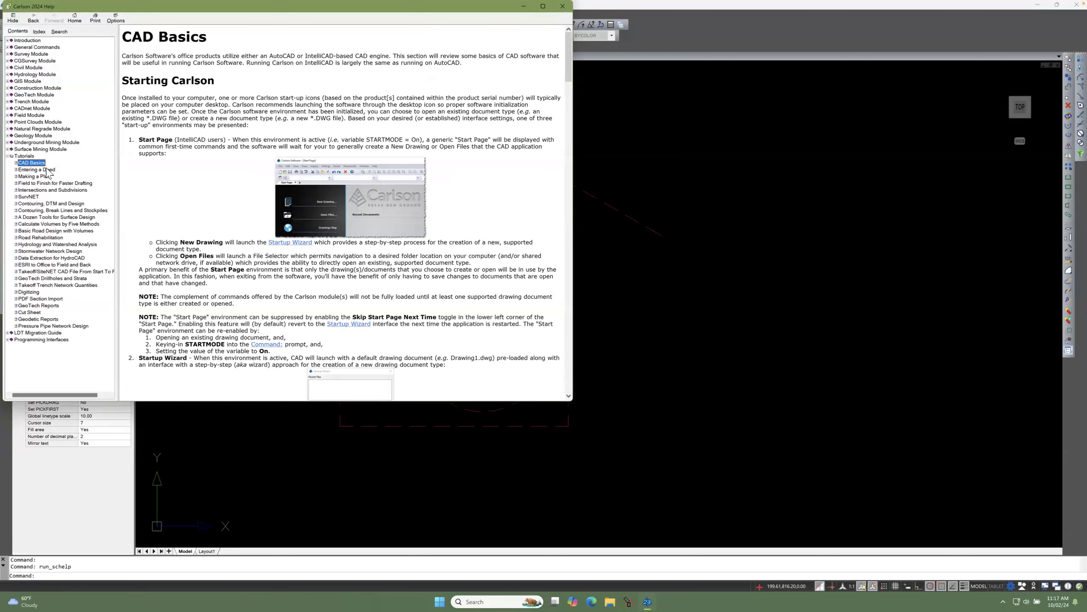
Step: Enlarge the help window so more of the CAD Basics page fits
click(172, 56)
drag(573, 402, 667, 471)
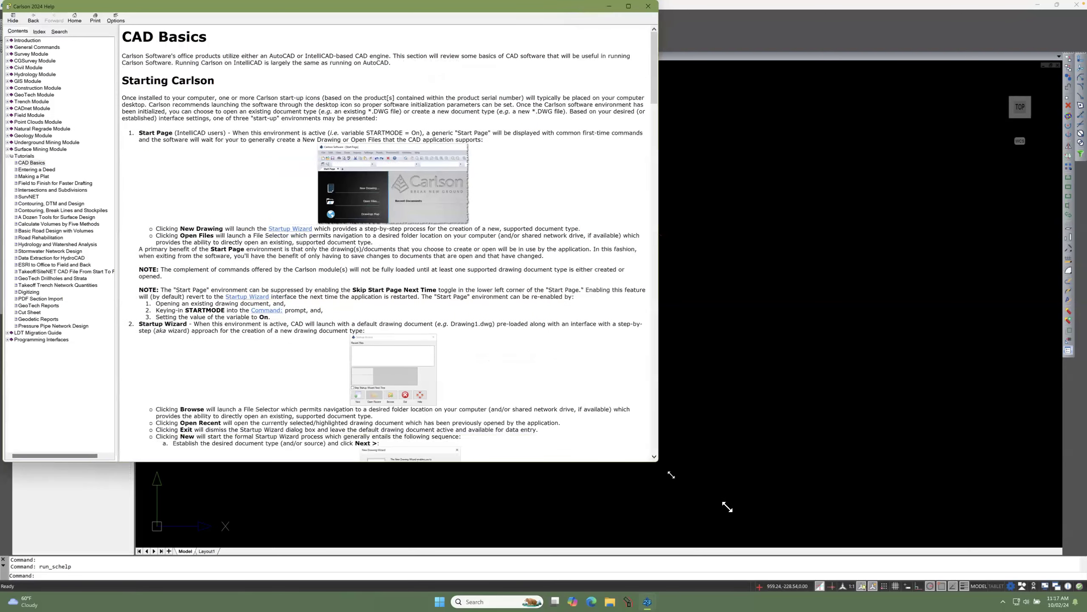
drag(727, 506, 728, 506)
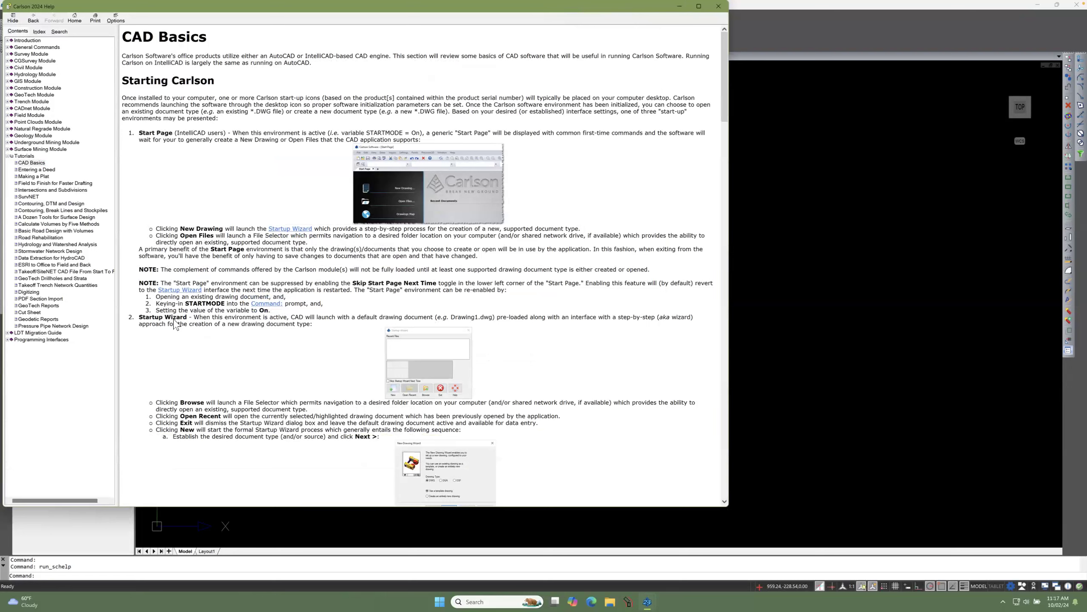
Step: Examine the labelled interface diagram in the CAD "GUI" Overview section of CAD Basics at a larger magnification
scroll(219, 228, down, 10)
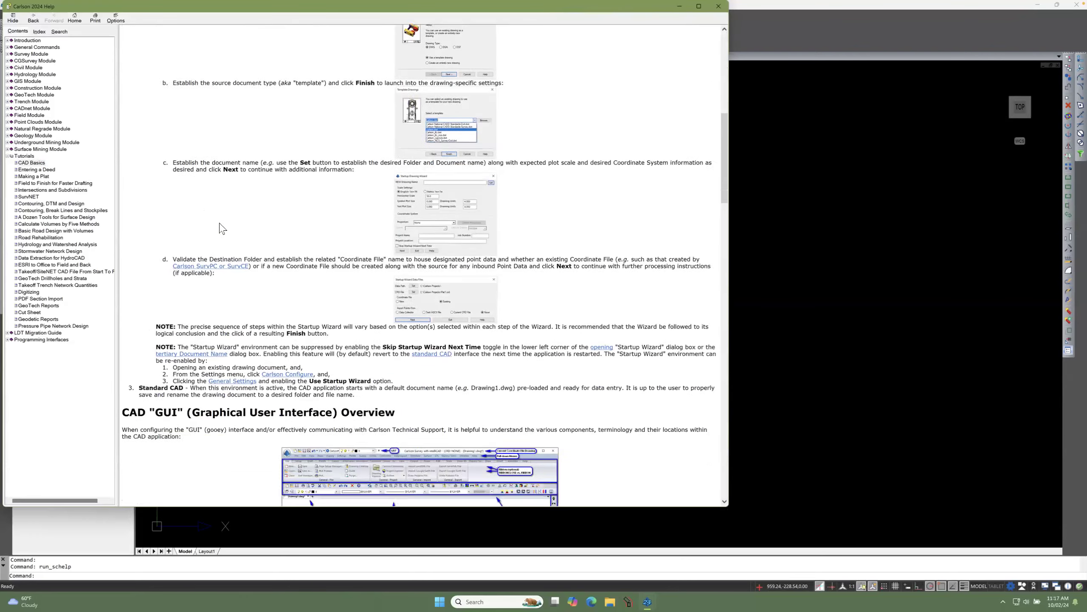
scroll(220, 229, down, 7)
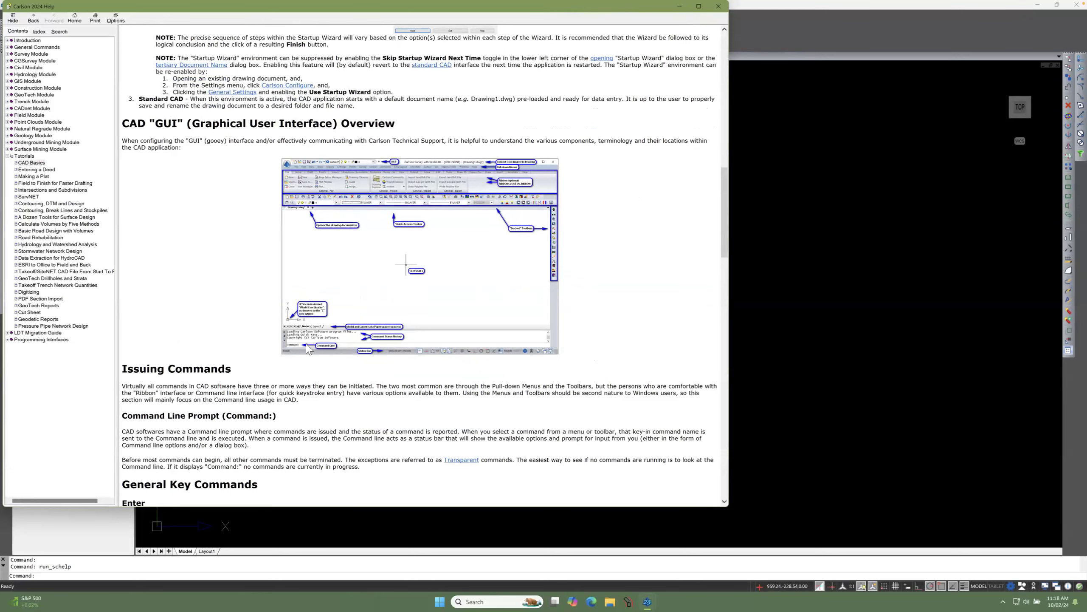
ctrl+scroll(306, 346, up, 1)
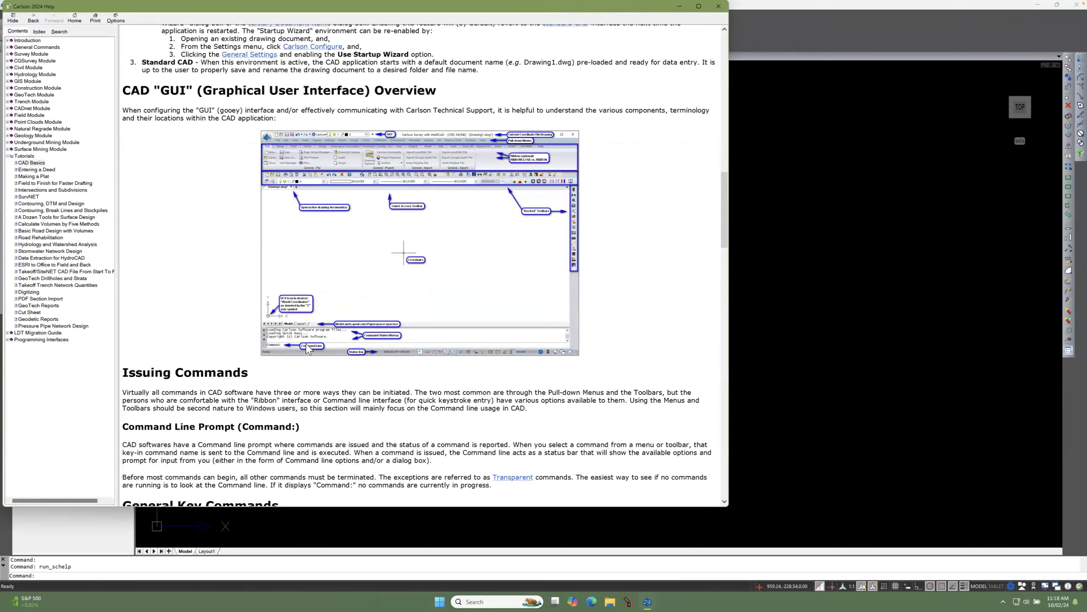
ctrl+scroll(307, 345, up, 3)
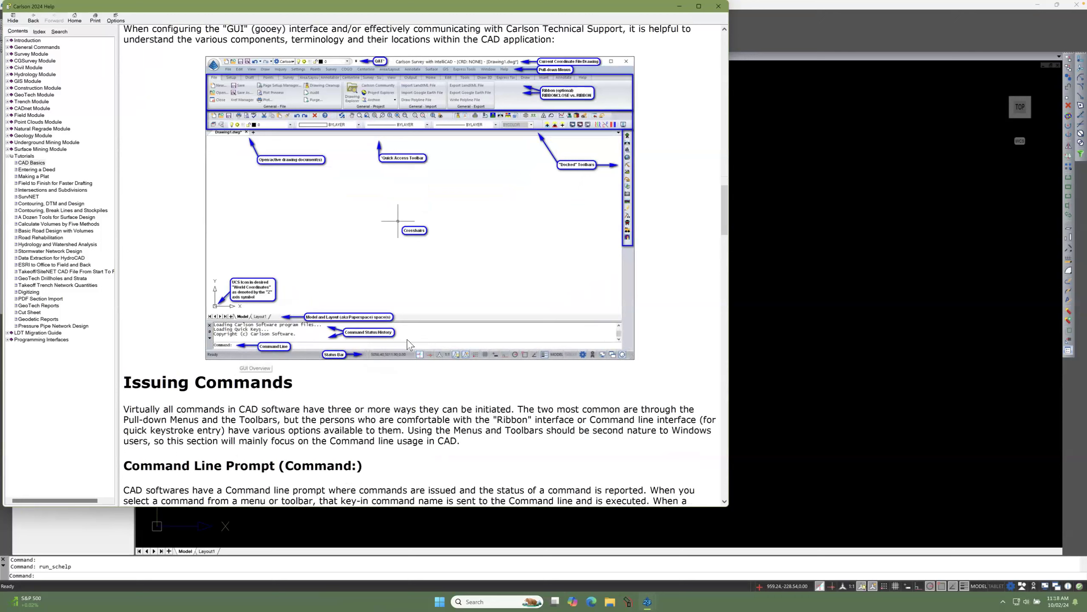
ctrl+scroll(409, 344, down, 2)
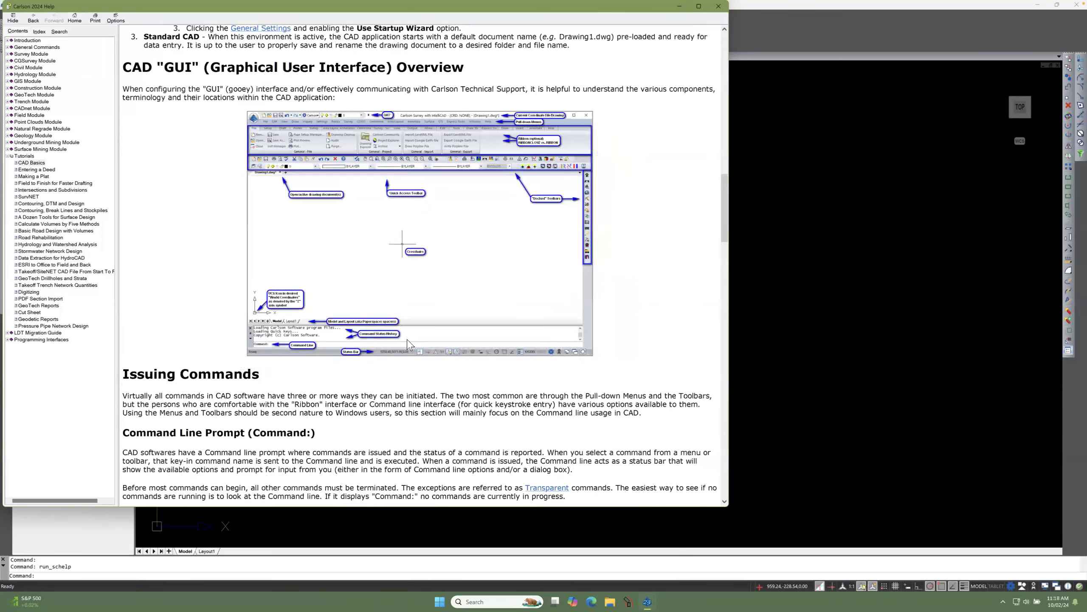
Step: Read the Issuing Commands, Command Line Prompt and General Key Commands sections of the CAD Basics tutorial
scroll(445, 300, down, 3)
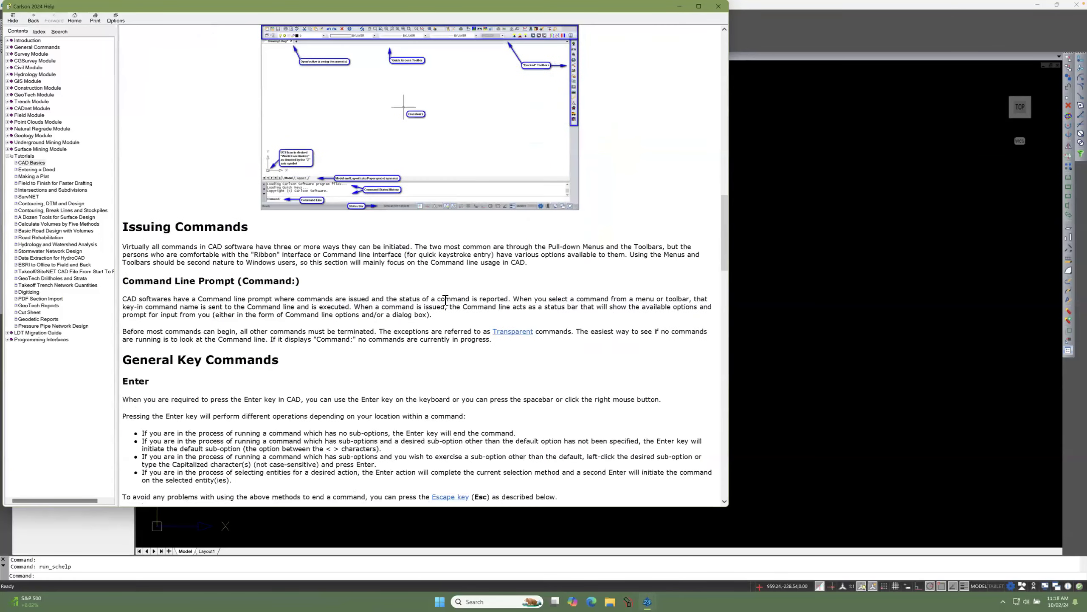
scroll(274, 249, down, 2)
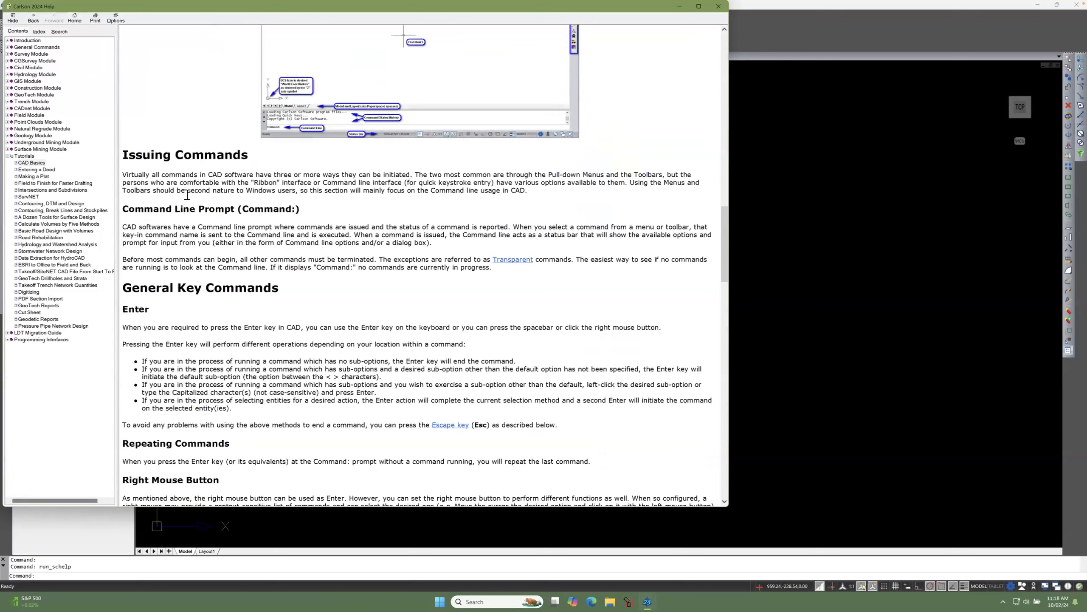
triple_click(150, 157)
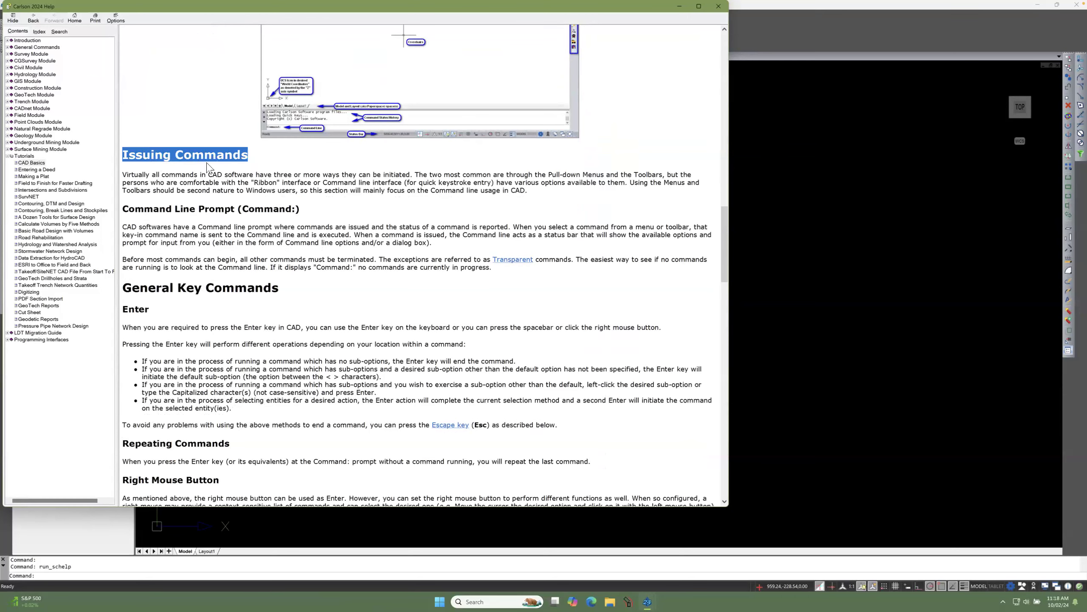
click(219, 172)
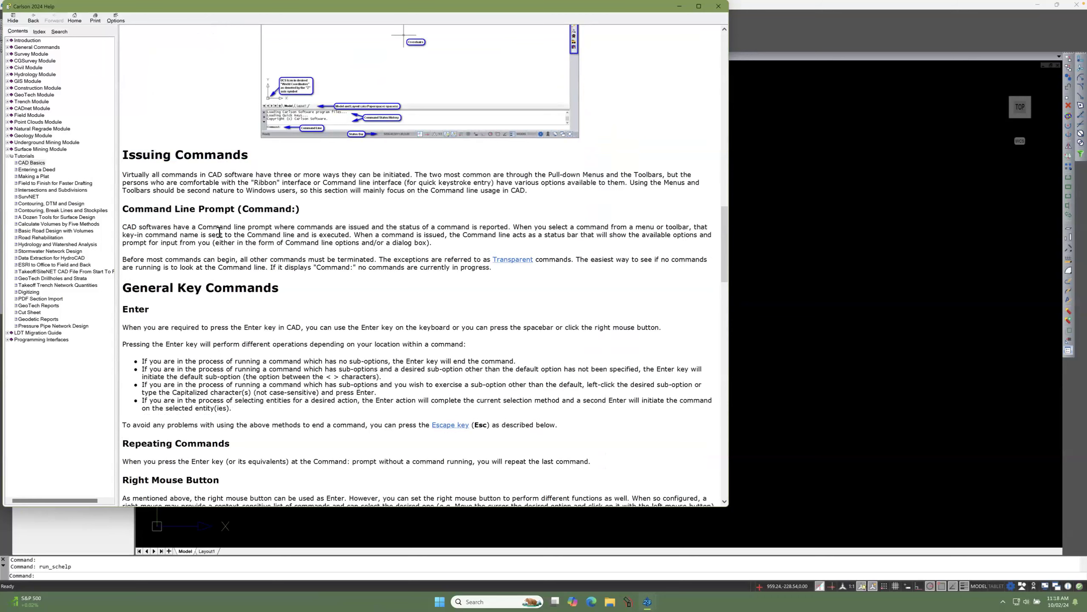
scroll(219, 234, down, 3)
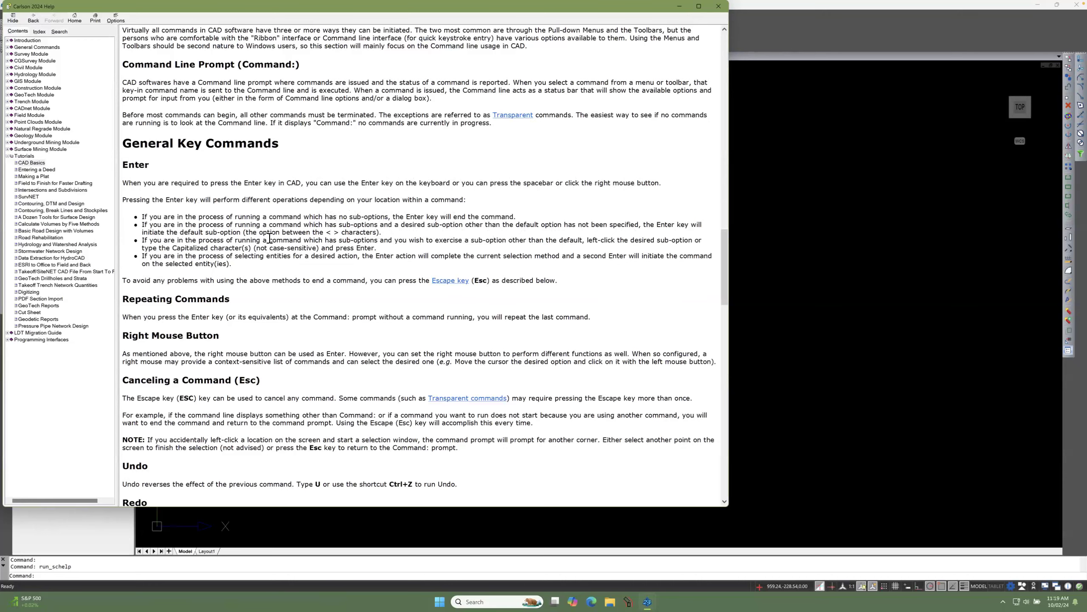
Step: Read the CAD Basics sections on repeating and cancelling commands, Undo, Redo and Navigating Within the Drawing
scroll(264, 293, down, 5)
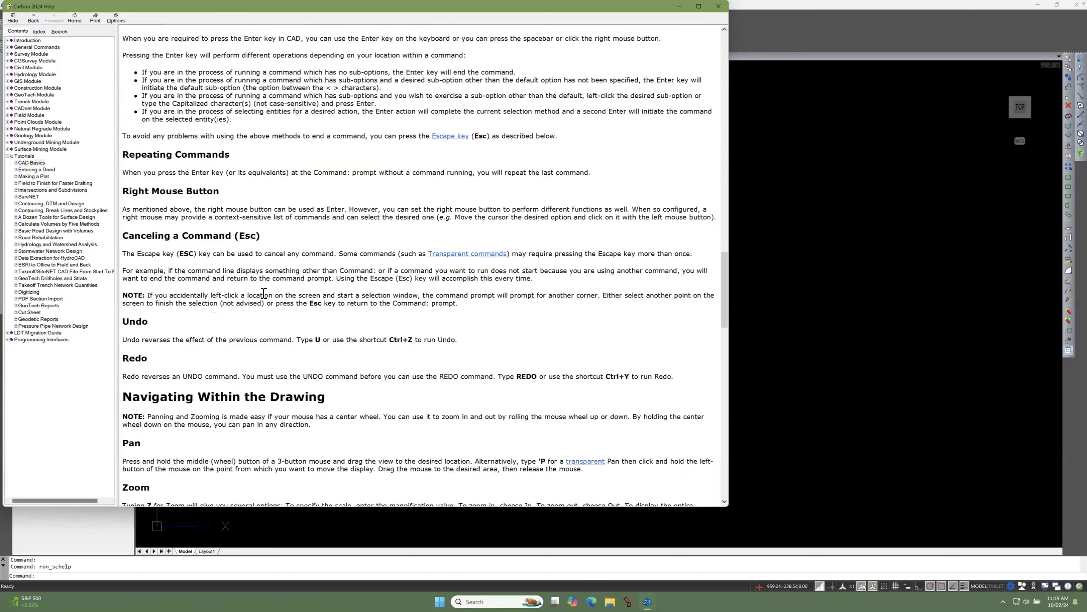
scroll(264, 293, down, 5)
scroll(264, 297, up, 2)
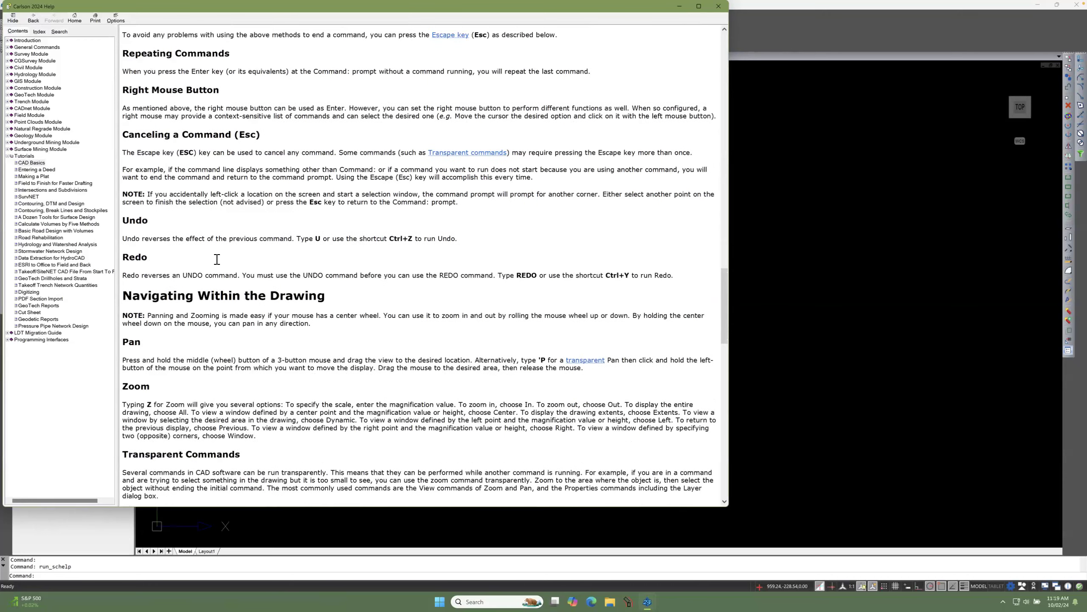
scroll(217, 259, up, 7)
scroll(189, 257, down, 8)
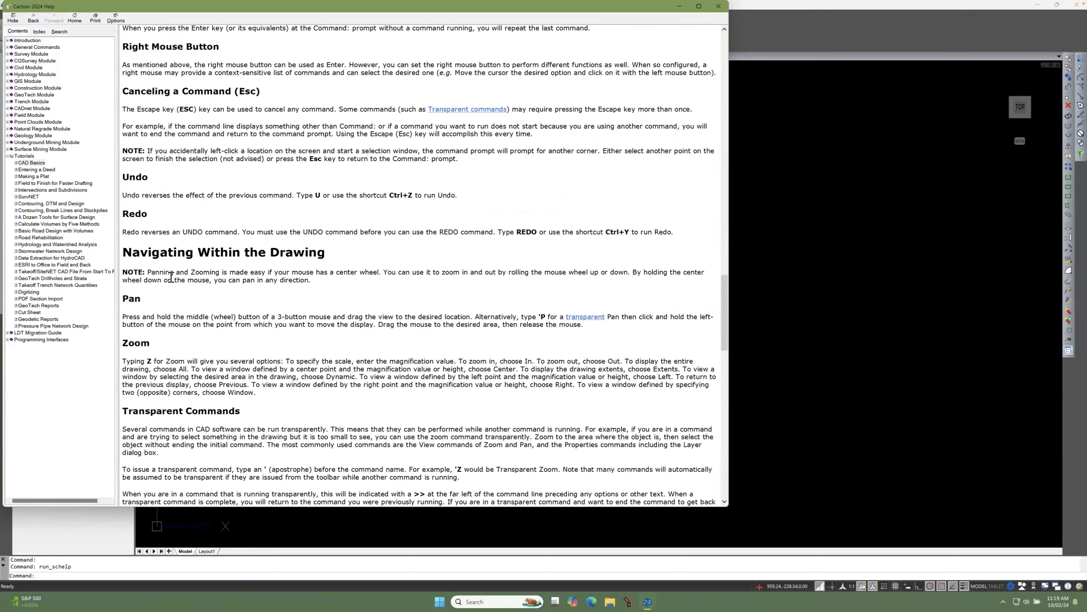
scroll(184, 284, down, 3)
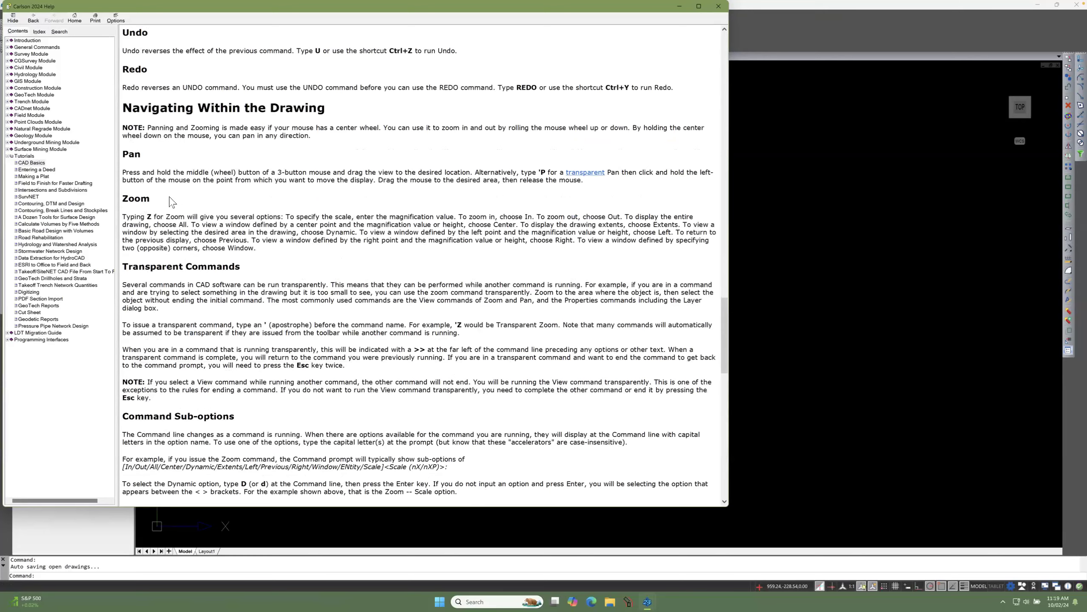
scroll(172, 202, down, 3)
Step: Read the rest of CAD Basics, from Selection of Items through Snaps, Grips and Layers to the Properties Toolbar table
scroll(218, 247, down, 9)
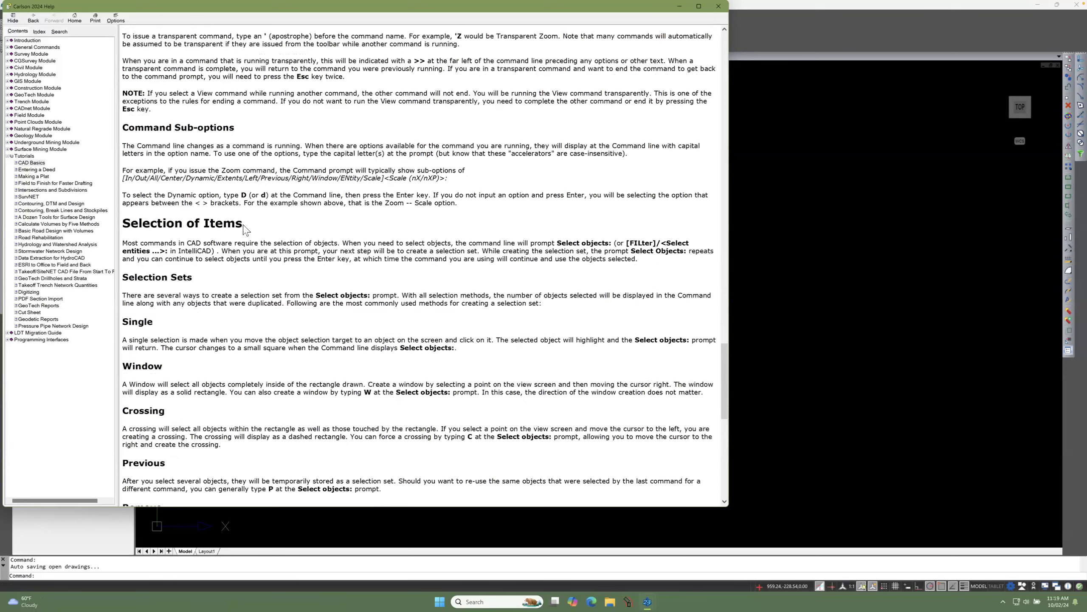
scroll(247, 230, down, 6)
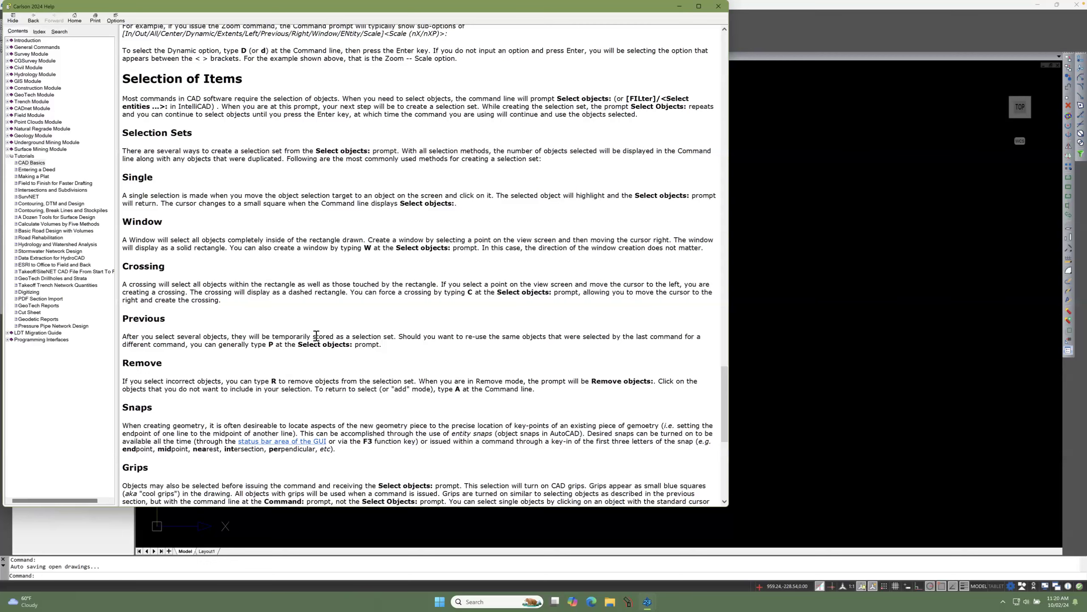
scroll(316, 336, down, 5)
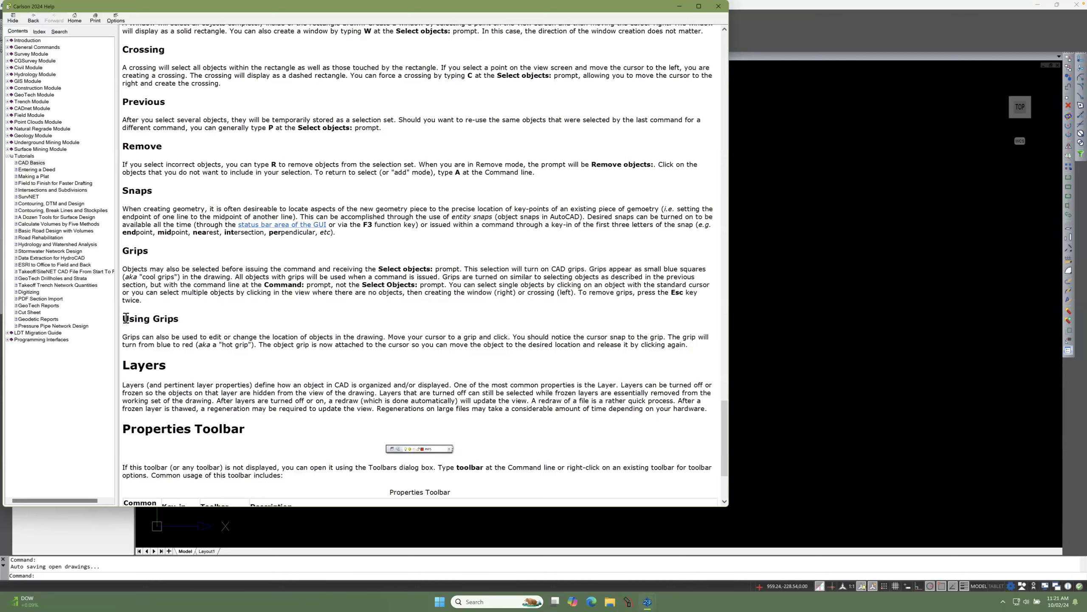
scroll(195, 335, down, 5)
scroll(190, 301, up, 3)
scroll(190, 300, down, 3)
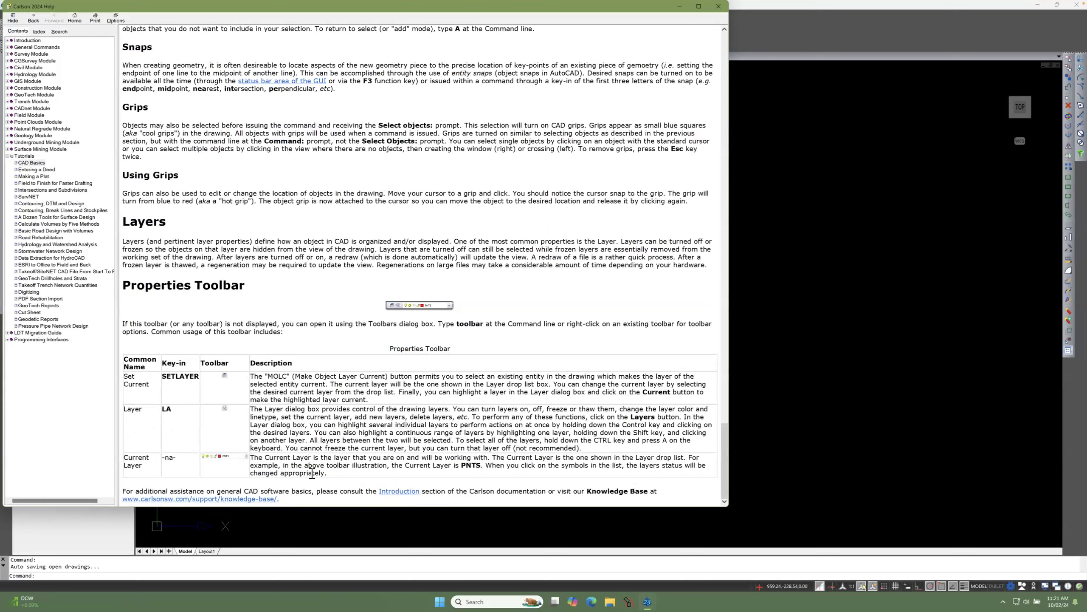
Step: Follow the Introduction link, expand that section and browse its topics from Carlson Directory Structure to Starting AutoCAD with Carlson
click(389, 492)
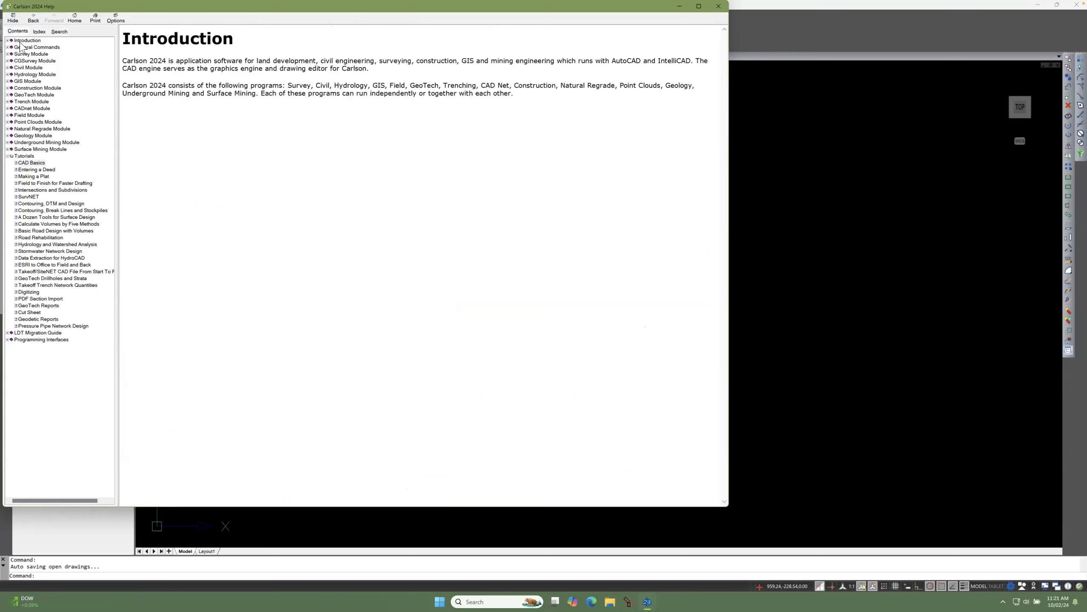
click(8, 40)
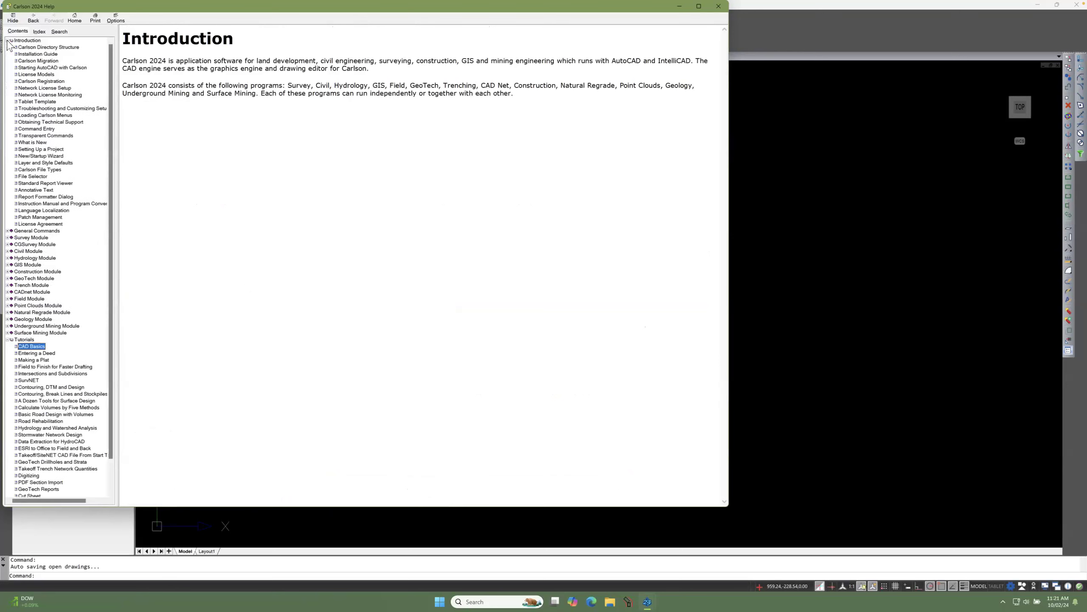
click(35, 40)
click(38, 47)
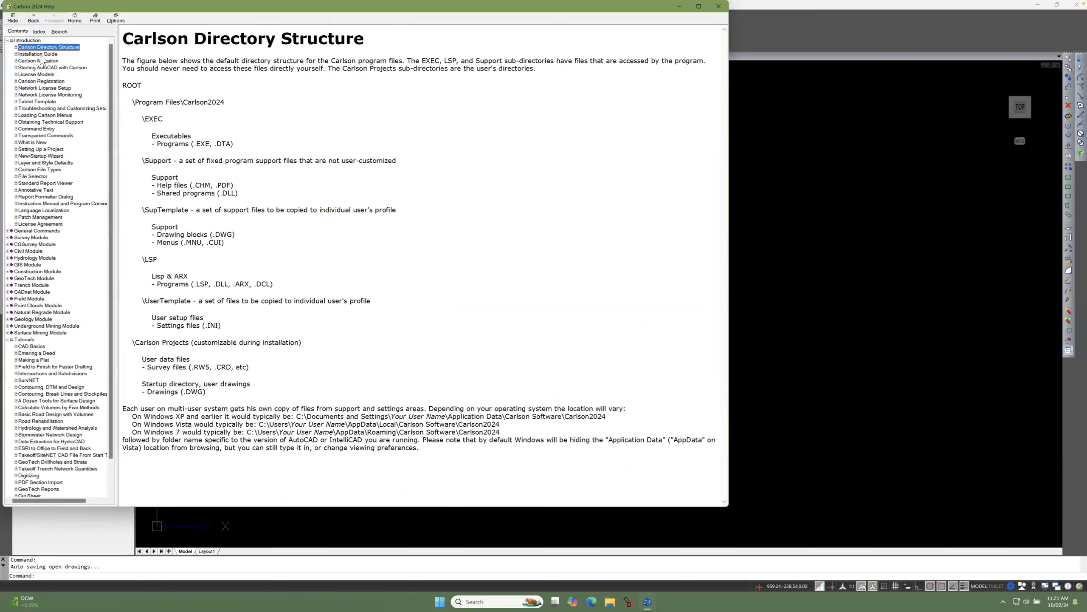
click(39, 55)
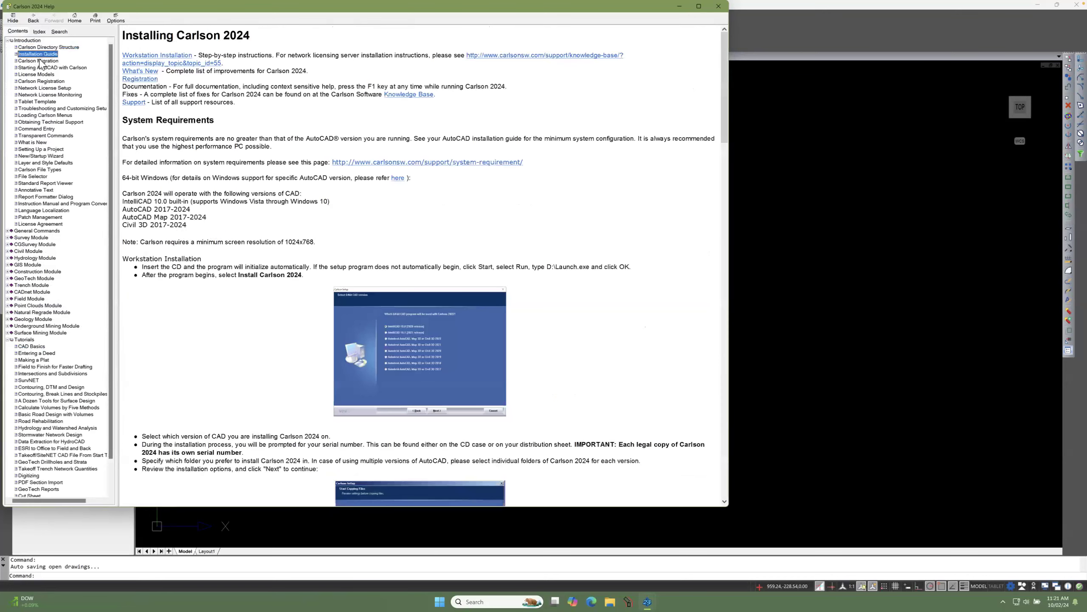
click(43, 62)
click(42, 68)
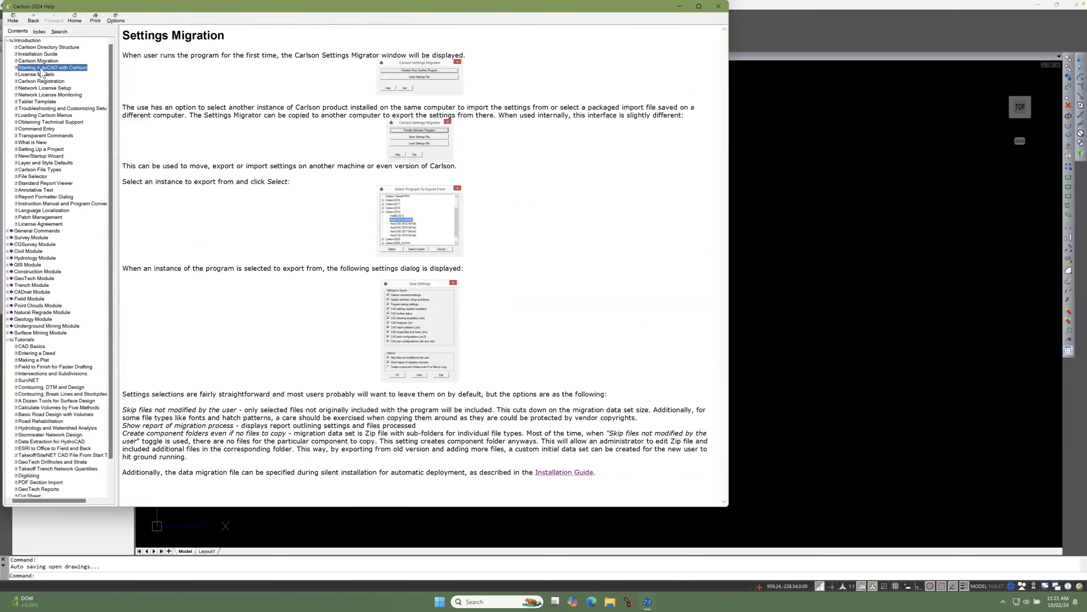
Step: View the Loading Carlson Menus, Command Entry and Transparent Commands topics of the Introduction
click(51, 116)
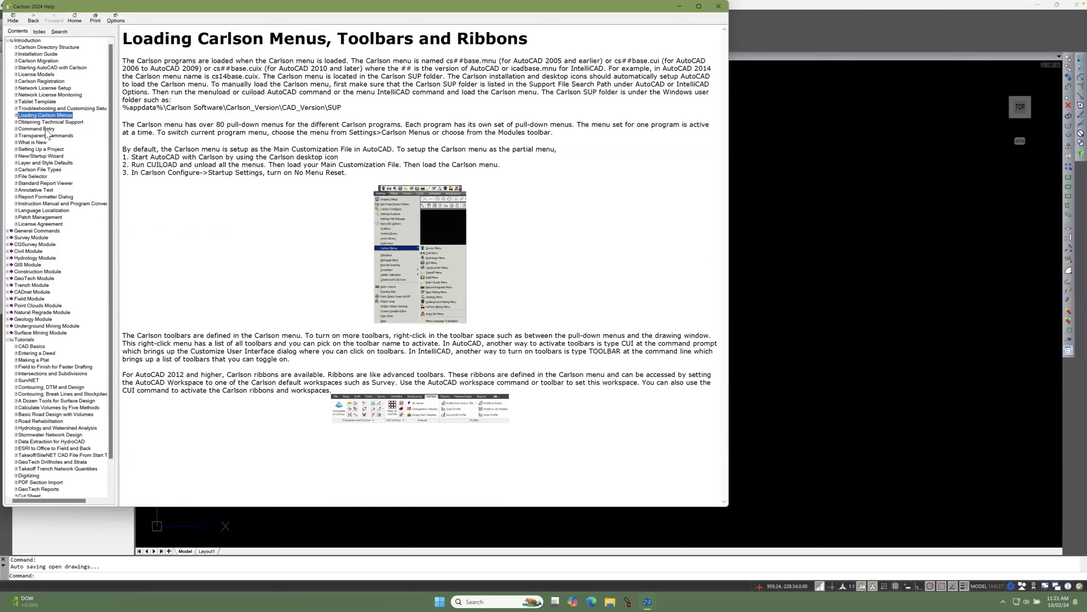
click(37, 129)
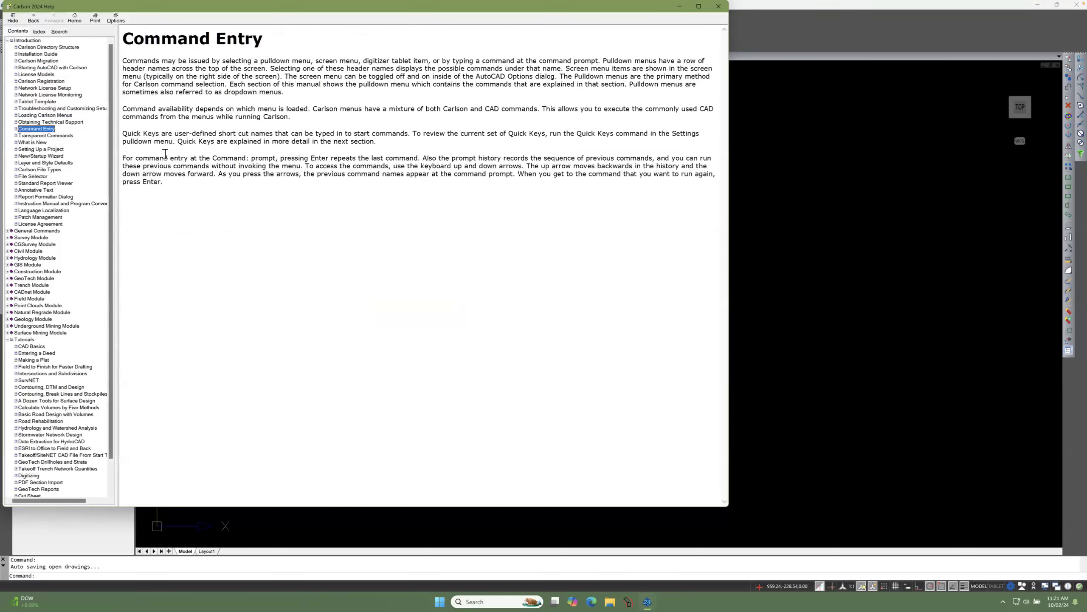
click(37, 136)
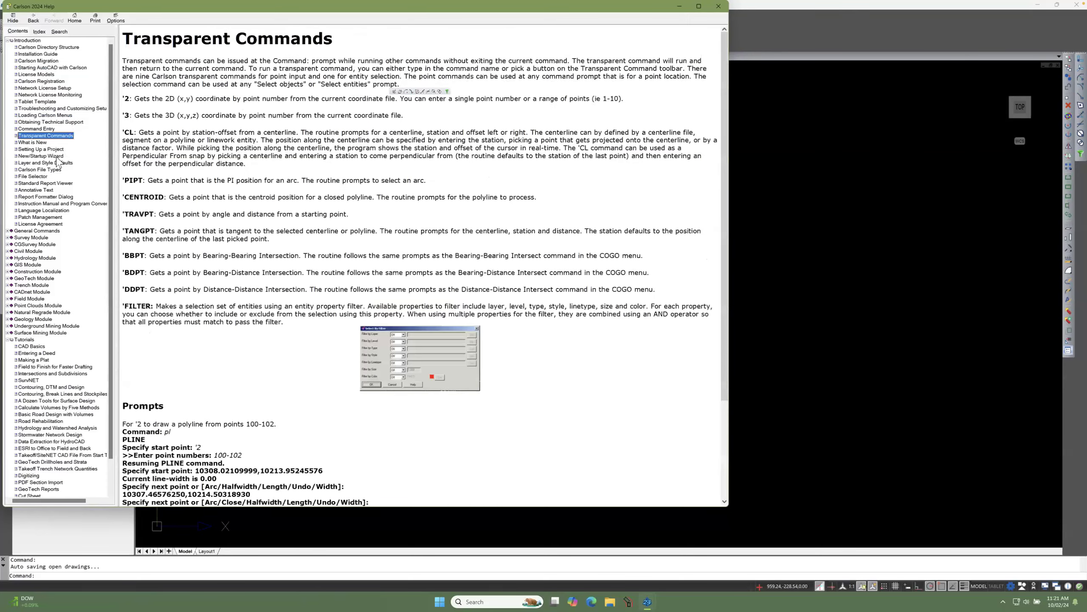
click(174, 156)
scroll(174, 156, down, 5)
scroll(174, 156, up, 5)
Step: View the File Selector, Standard Report Viewer and Annotative Text topics of the Introduction
click(38, 177)
click(50, 184)
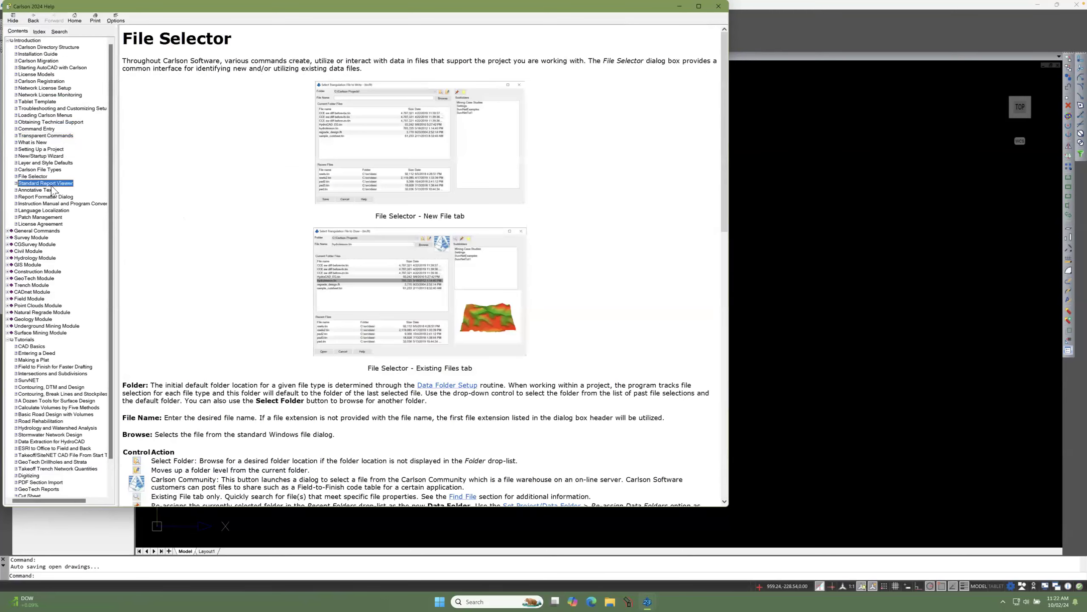
click(34, 191)
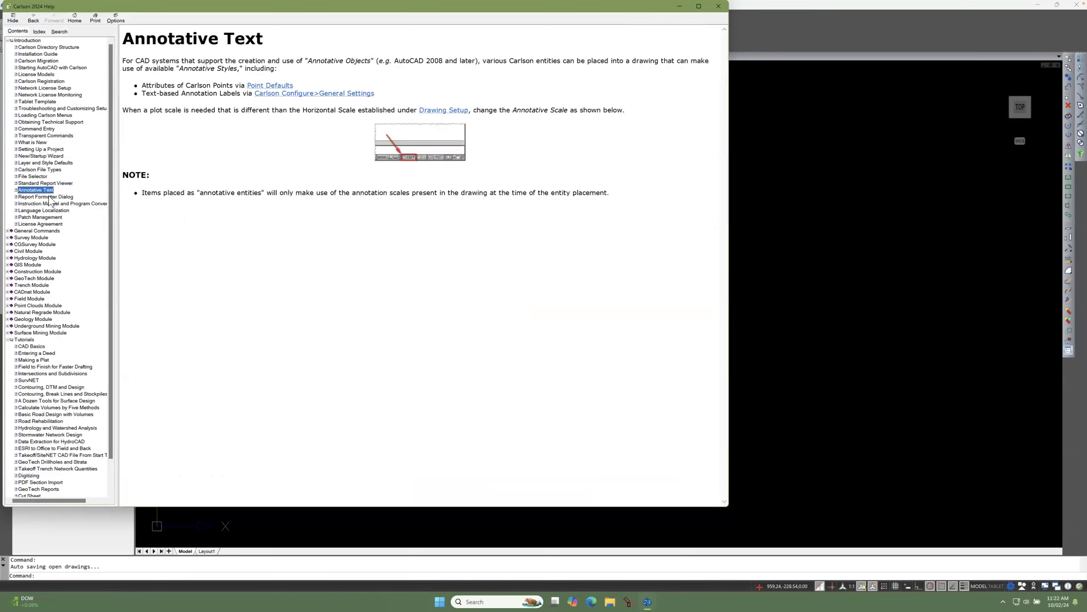
Step: Expand General Commands and its View Menu, and view the Level Manager, Add/Replace Layer Prefix, Thaw Layer and Isolate Layer topics
click(7, 231)
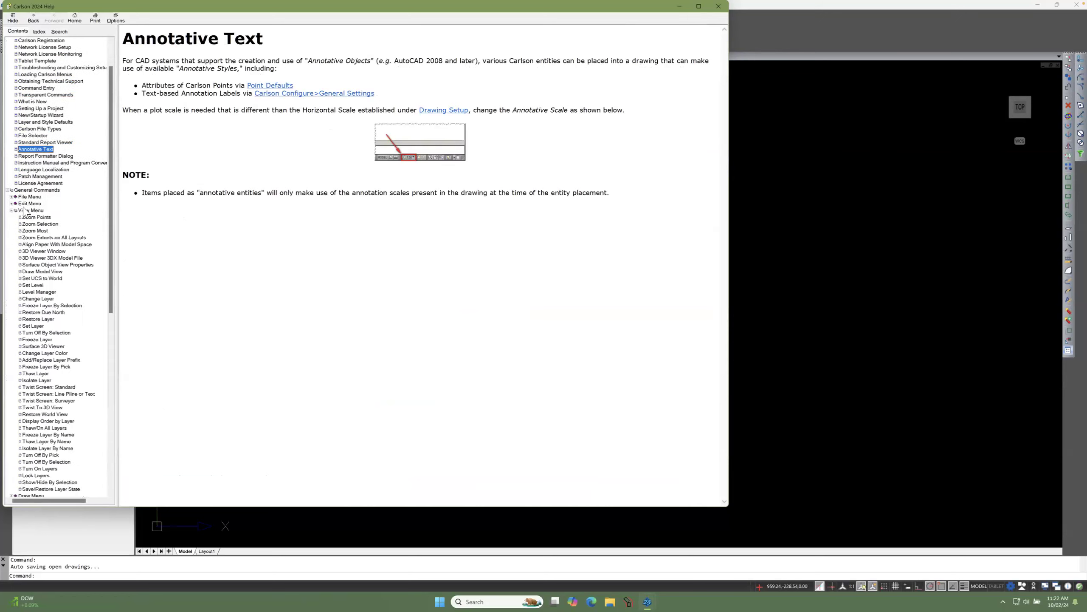
click(38, 292)
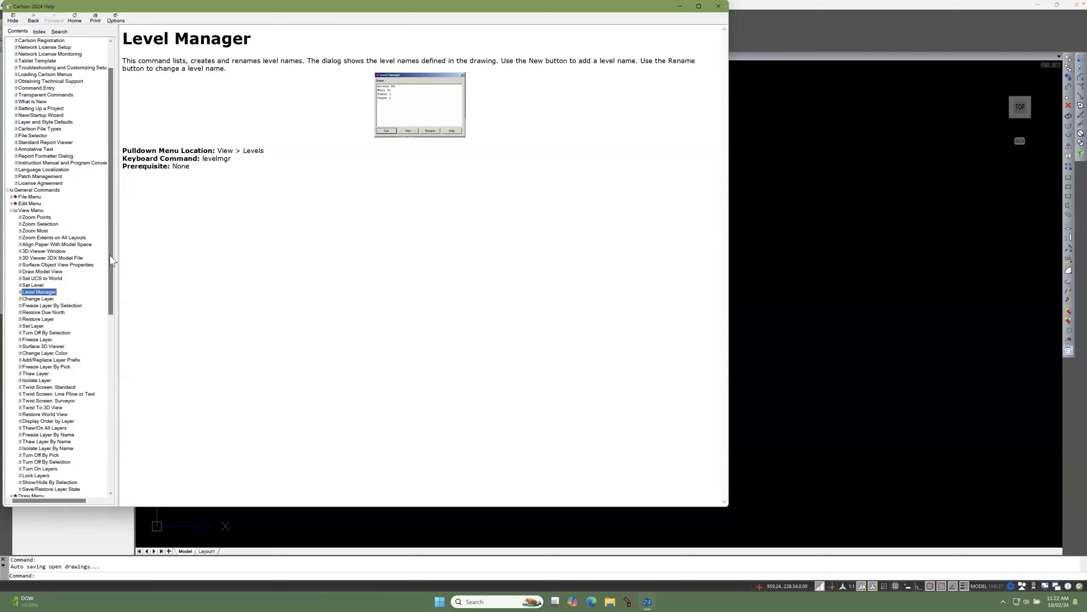
drag(112, 260, 109, 276)
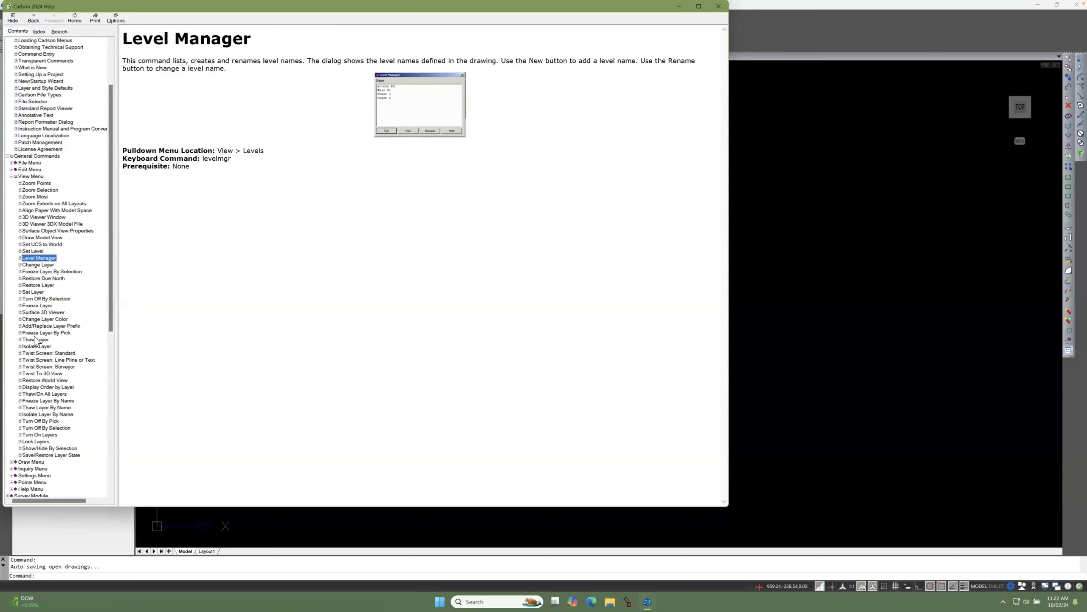
click(46, 326)
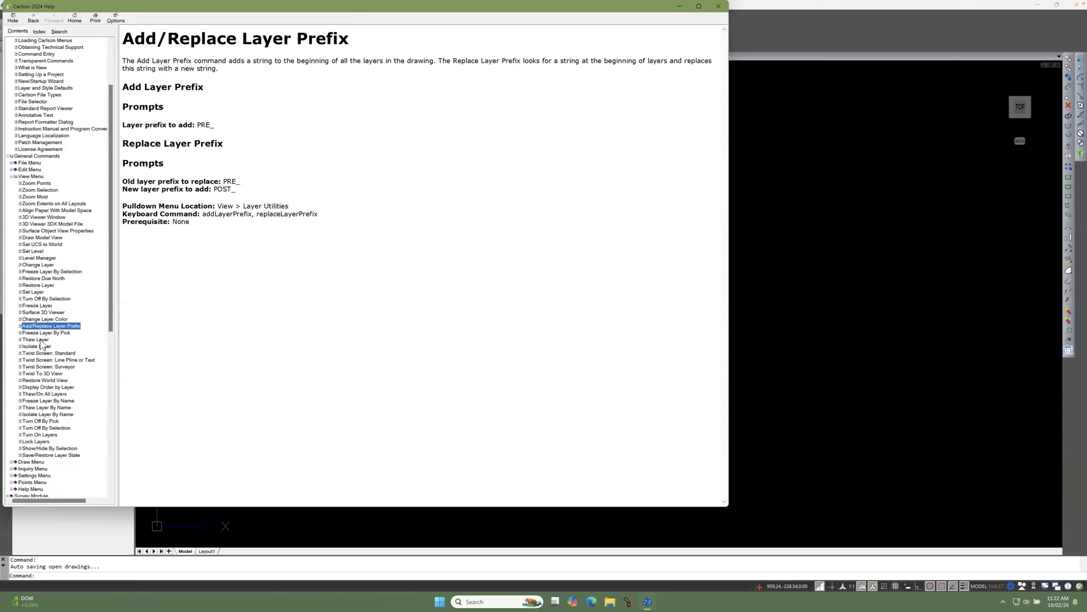
click(43, 339)
click(43, 347)
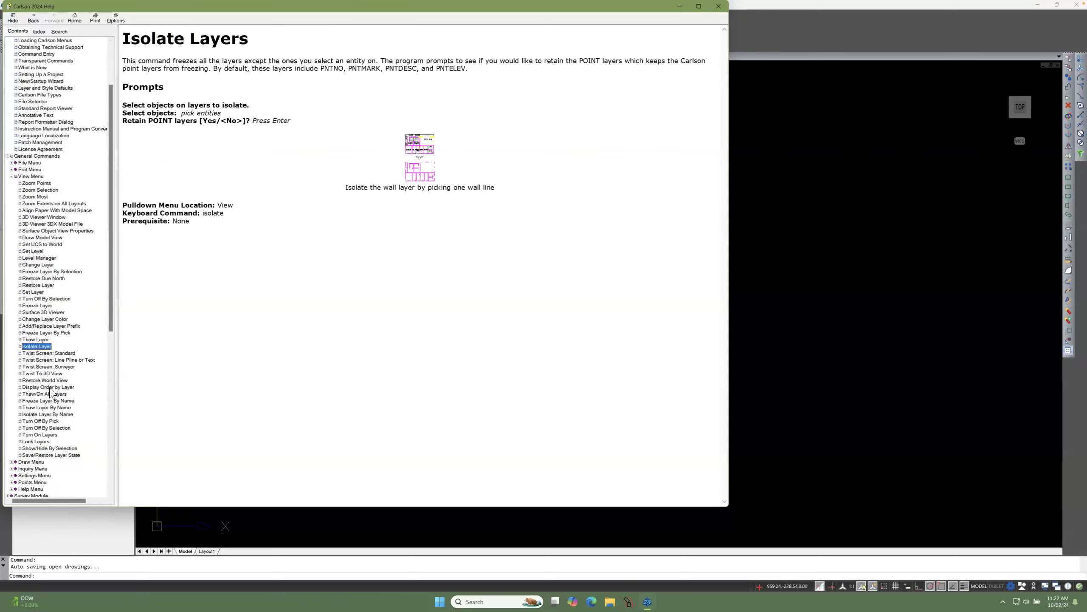
Step: Collapse the Introduction and View Menu branches of the manual's contents tree
drag(111, 304, 107, 377)
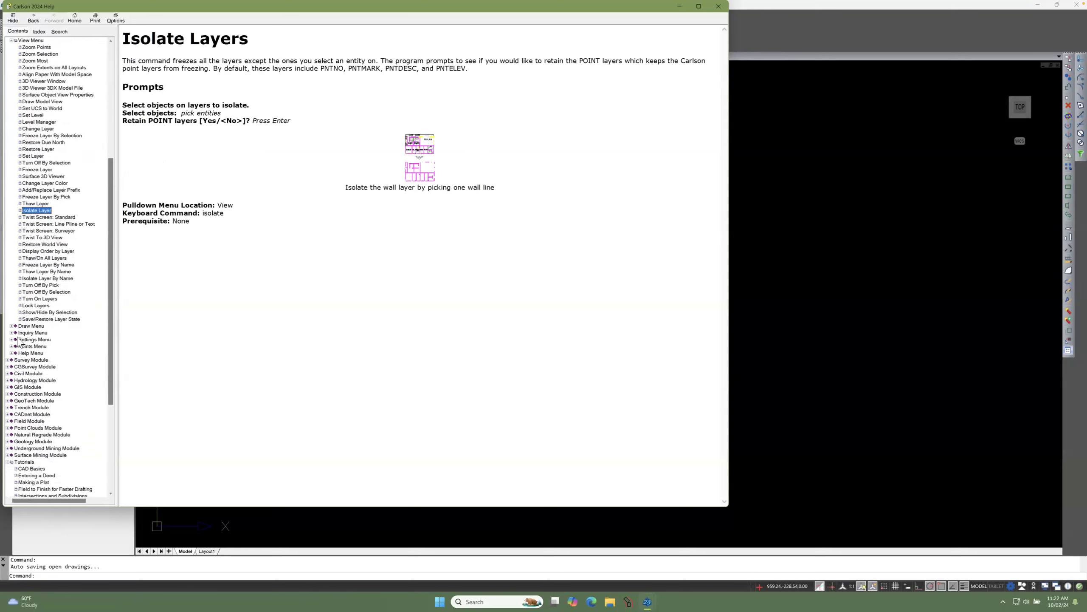
scroll(35, 325, up, 10)
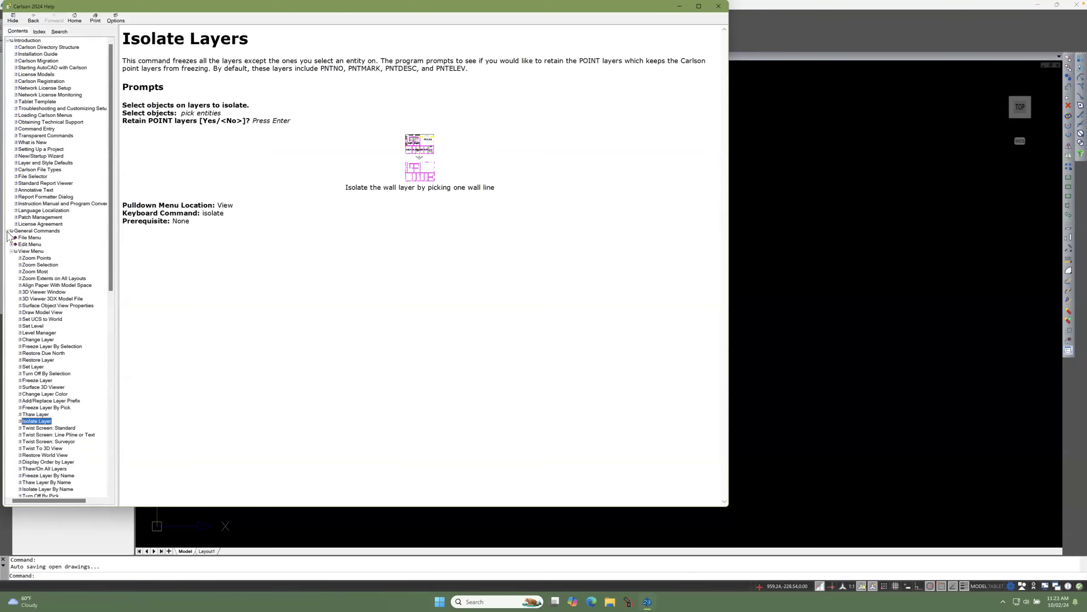
click(8, 40)
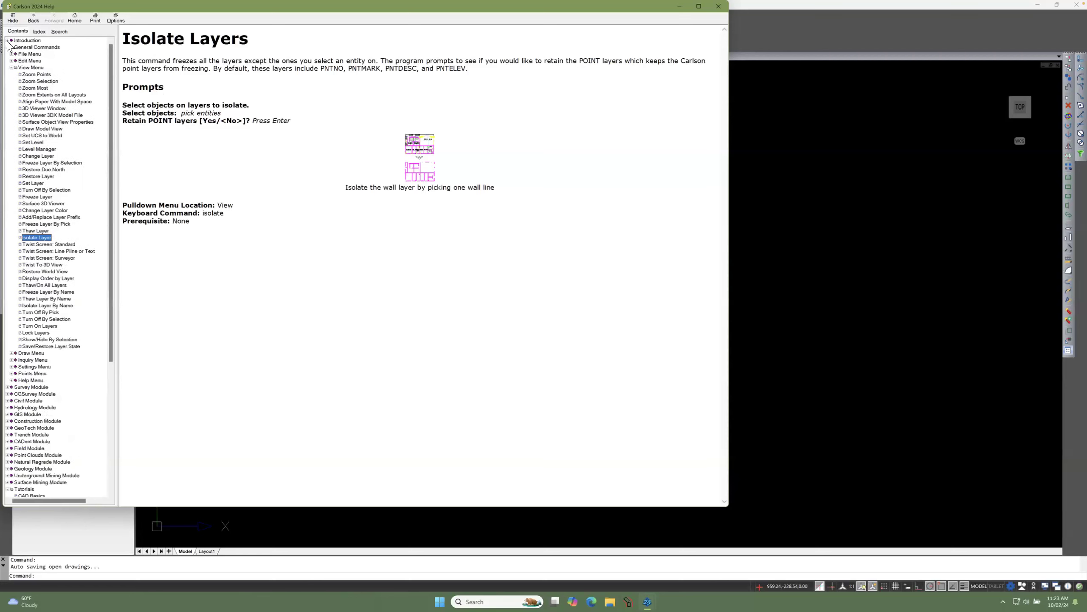
click(12, 68)
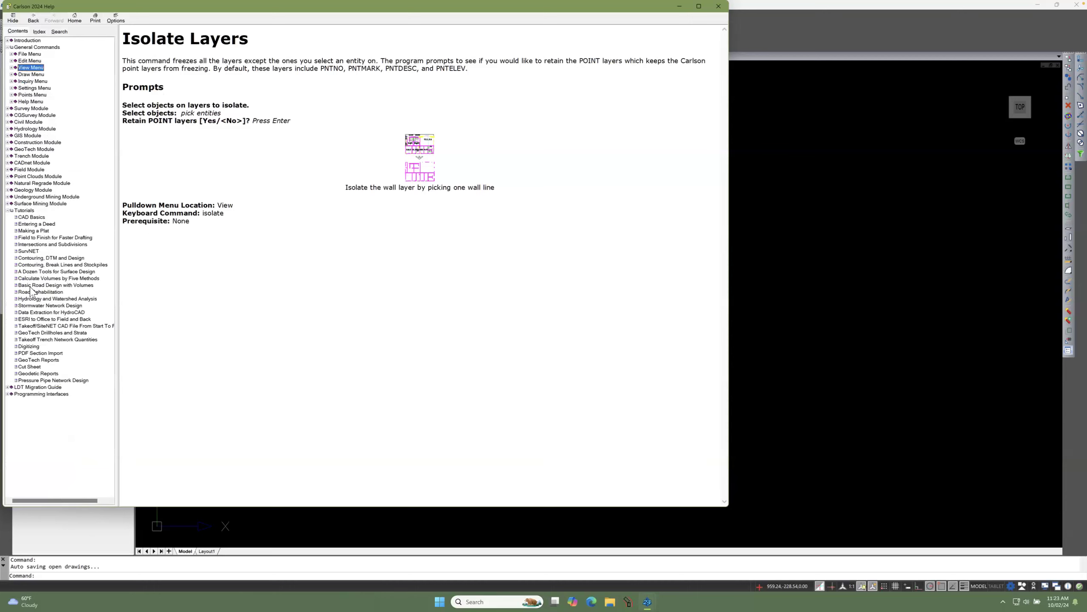
Step: Open Lesson 7 - Basic Road Design with Volumes from the Tutorials overview and skim its illustrated steps, returning to the start
click(25, 211)
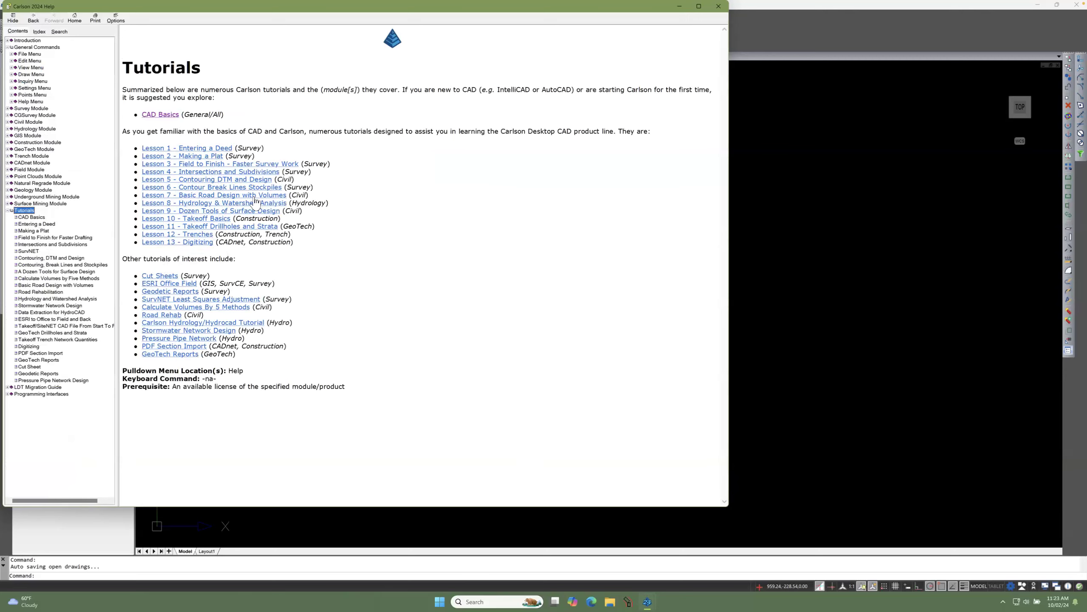
click(193, 196)
scroll(247, 212, down, 20)
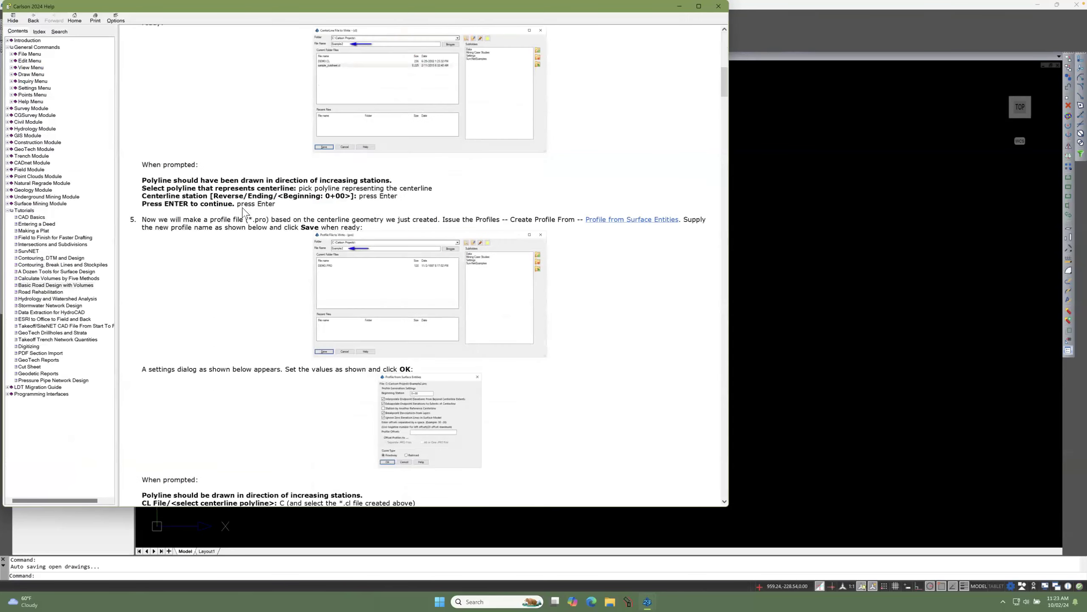
scroll(241, 208, down, 20)
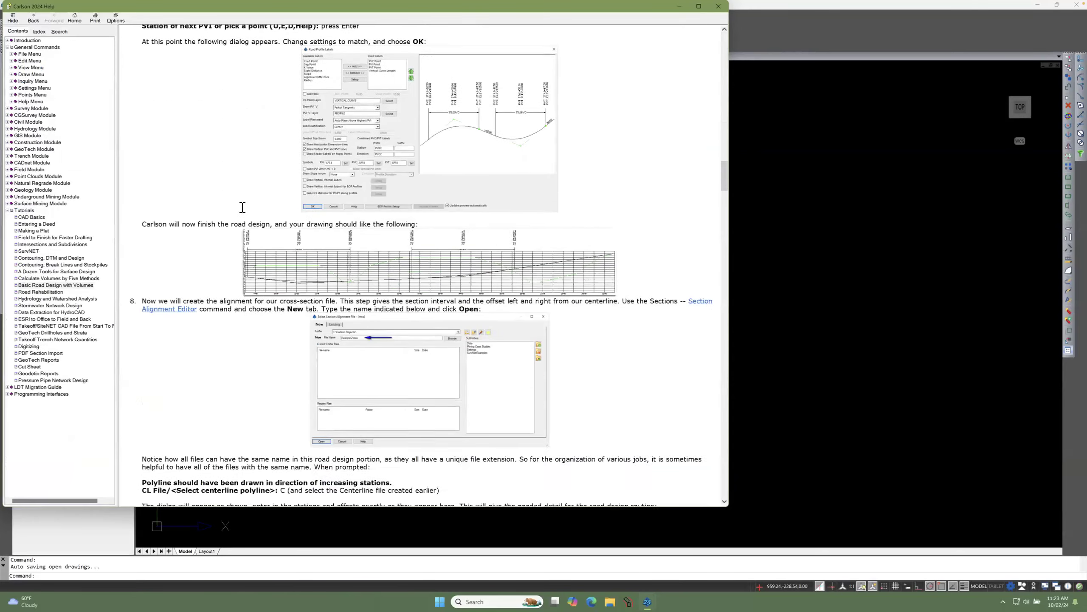
scroll(243, 210, down, 20)
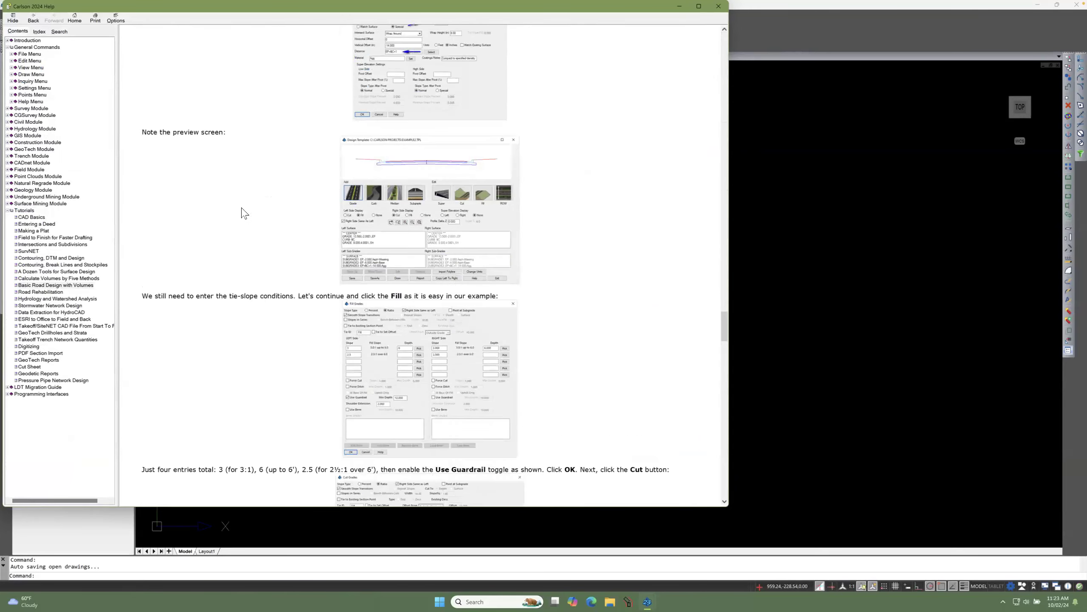
scroll(242, 213, down, 20)
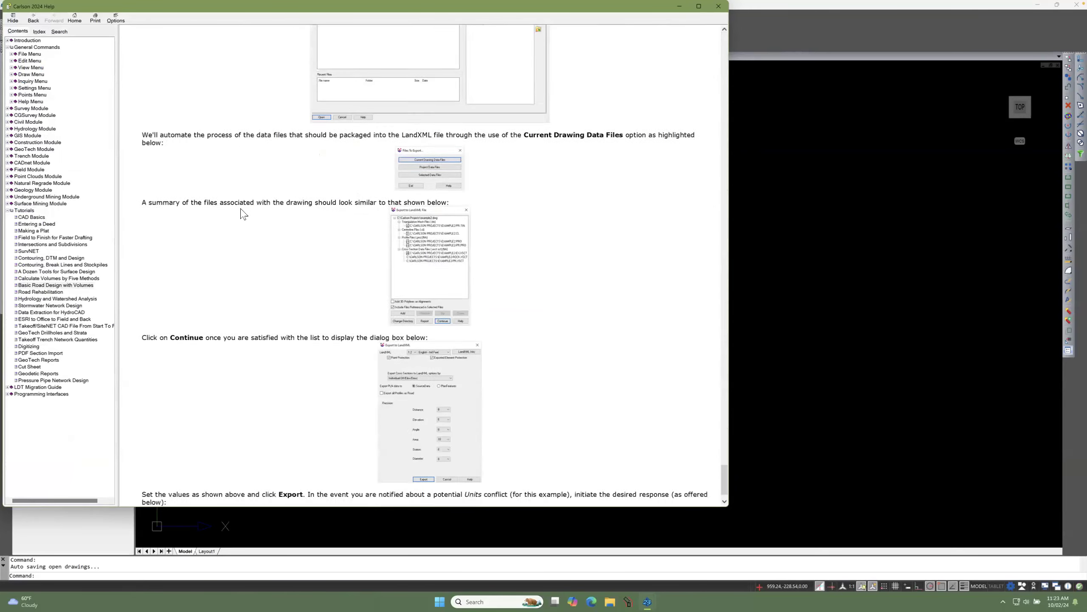
scroll(242, 213, up, 20)
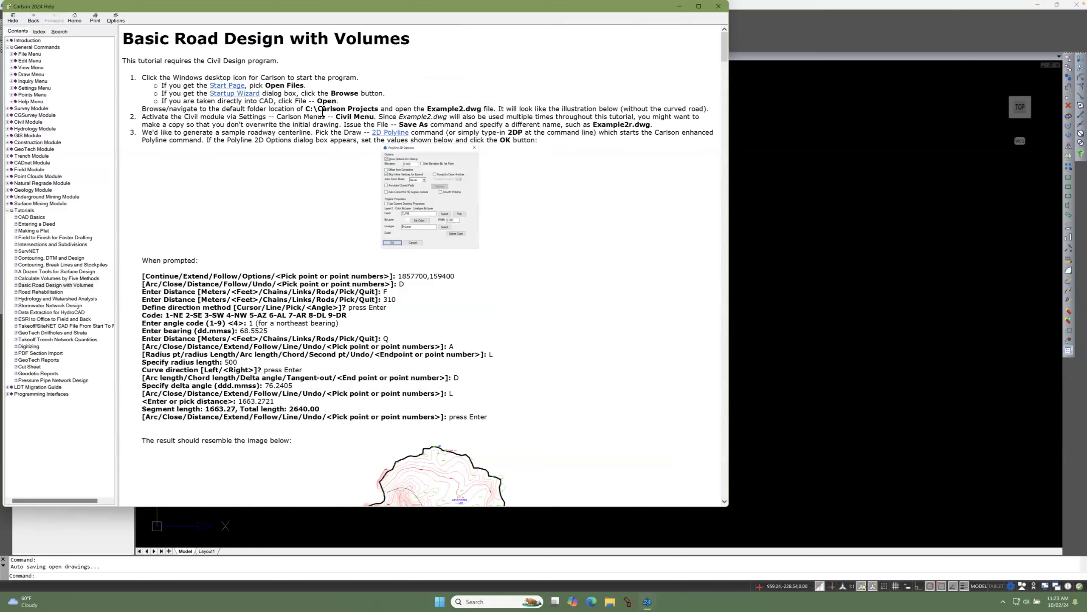
Step: Highlight the C:\Carlson Projects folder and Example2.dwg reference, and review the lesson's centerline, profile and section alignment steps
drag(307, 109, 491, 109)
click(340, 234)
scroll(338, 236, down, 3)
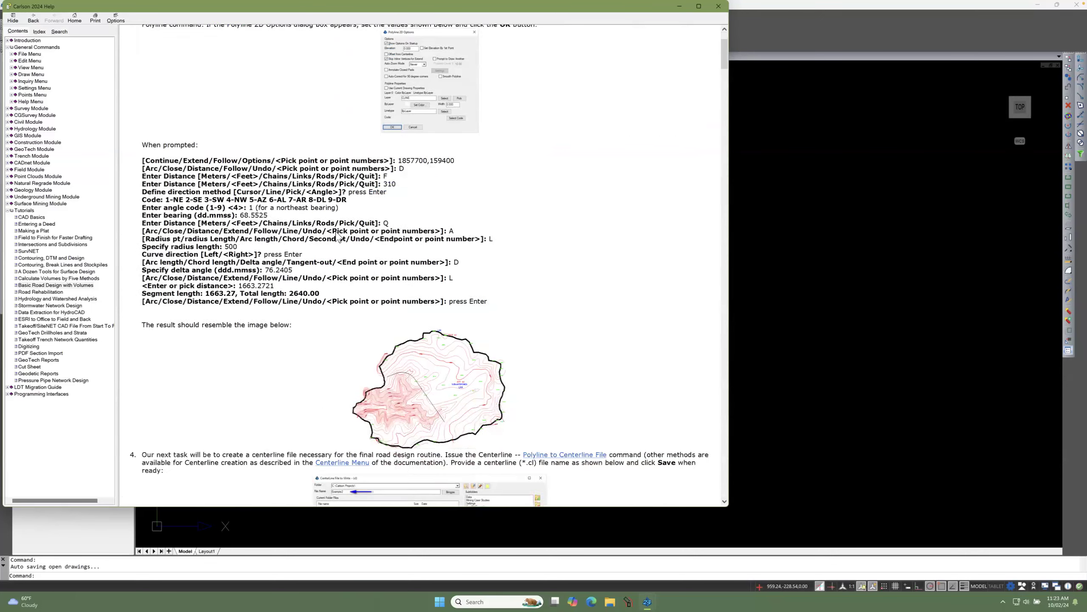
scroll(338, 236, down, 20)
scroll(338, 237, down, 20)
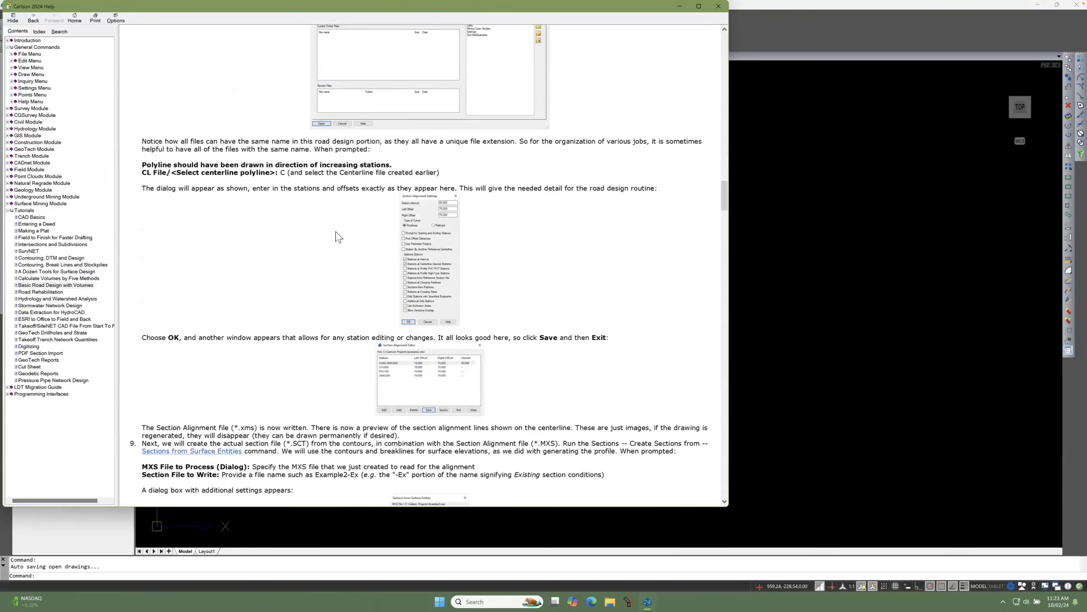
Step: Return to the start of the Basic Road Design with Volumes lesson and close the Carlson help manual
scroll(338, 237, up, 20)
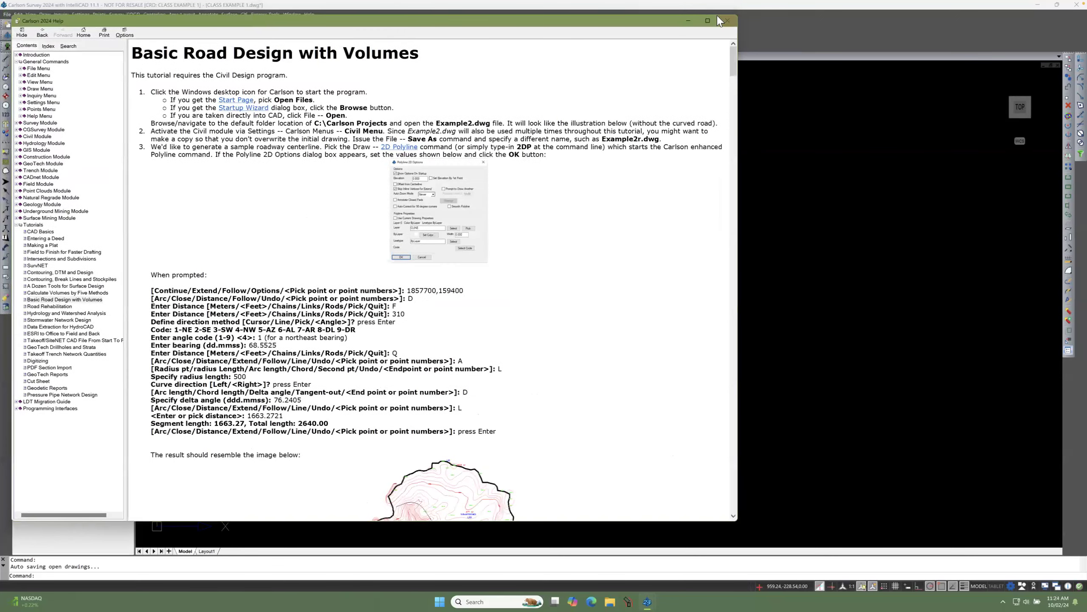
click(728, 22)
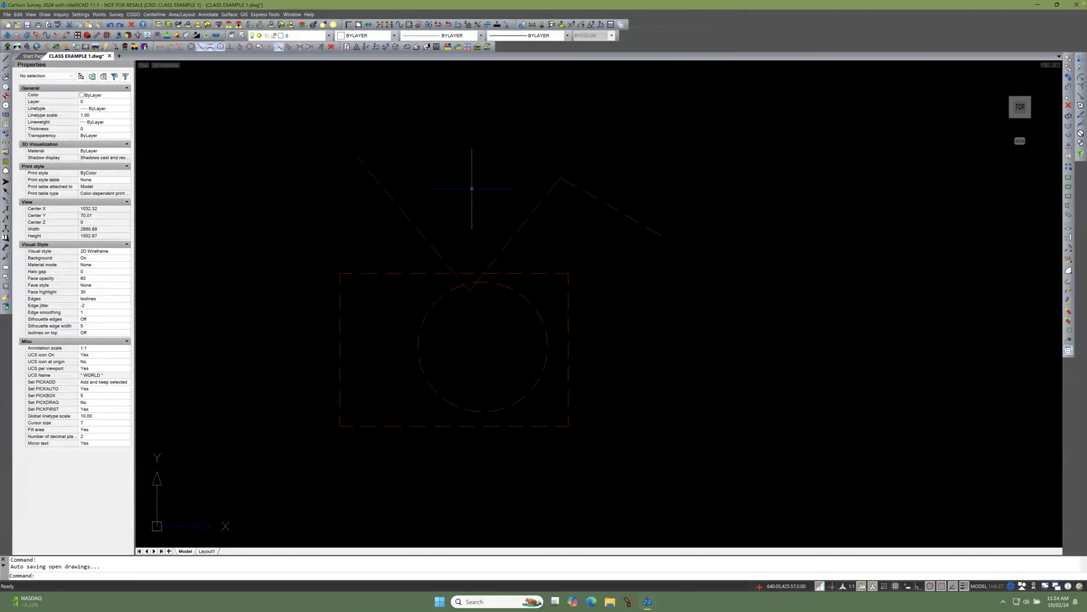
Step: Switch to Safari on the Mac desktop and open the YouTube home page
key(ctrl+Left)
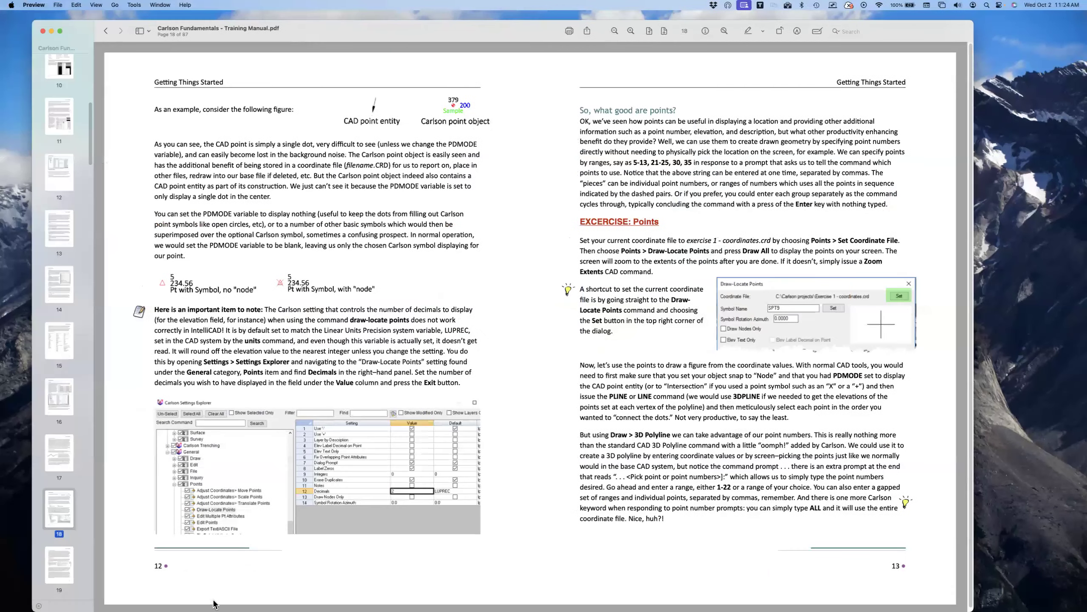
mouse_move(214, 609)
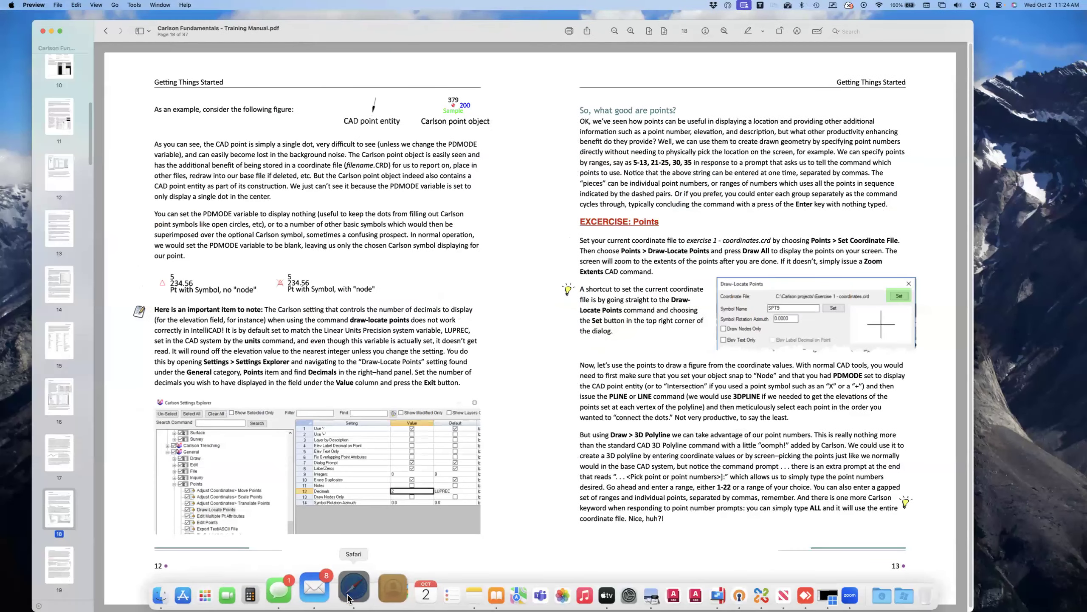
click(351, 596)
click(689, 123)
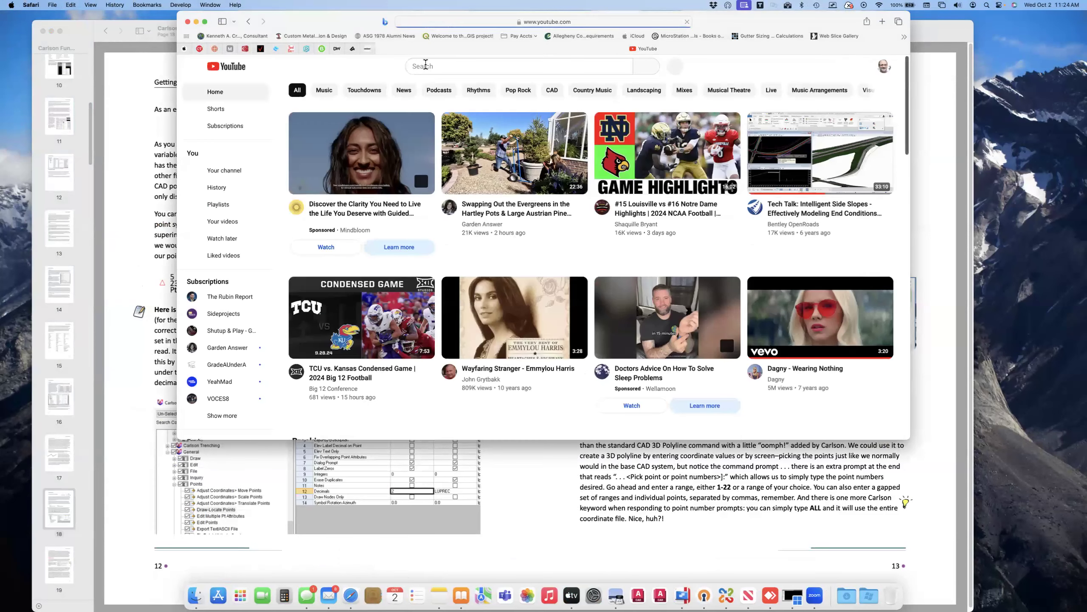
Step: Search YouTube for CARLSON, and refine the search to CARLSON SOFTWARE
click(431, 65)
text(CARLSON)
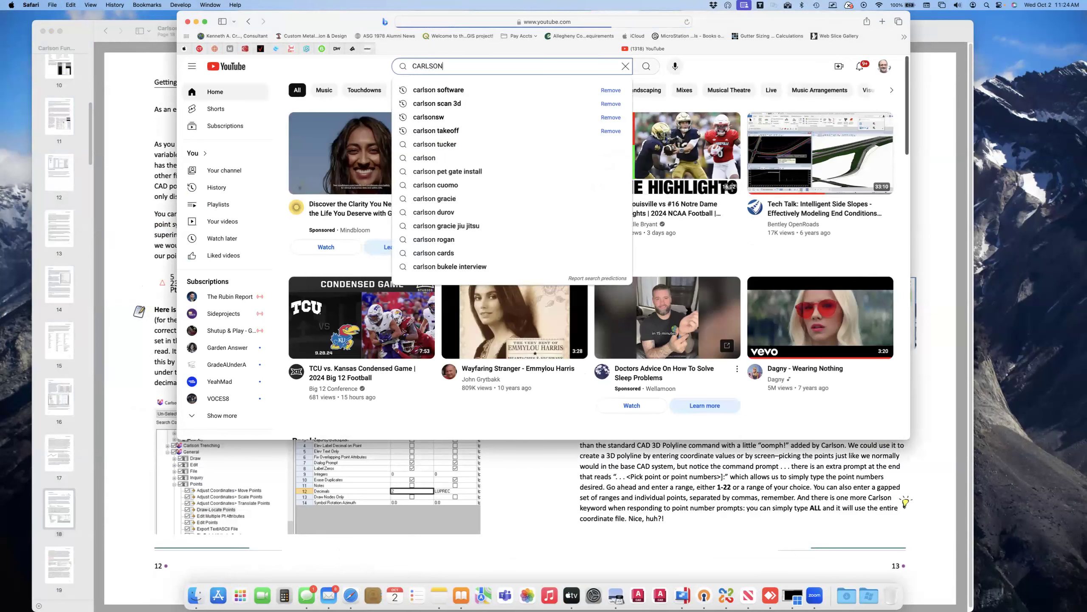
key(Return)
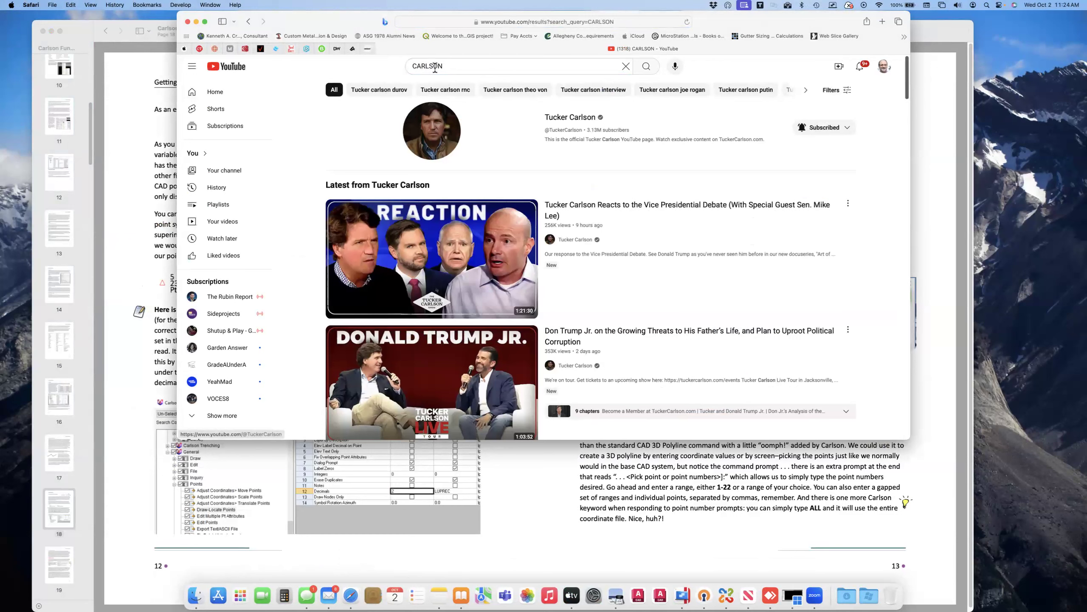
click(453, 65)
text(S)
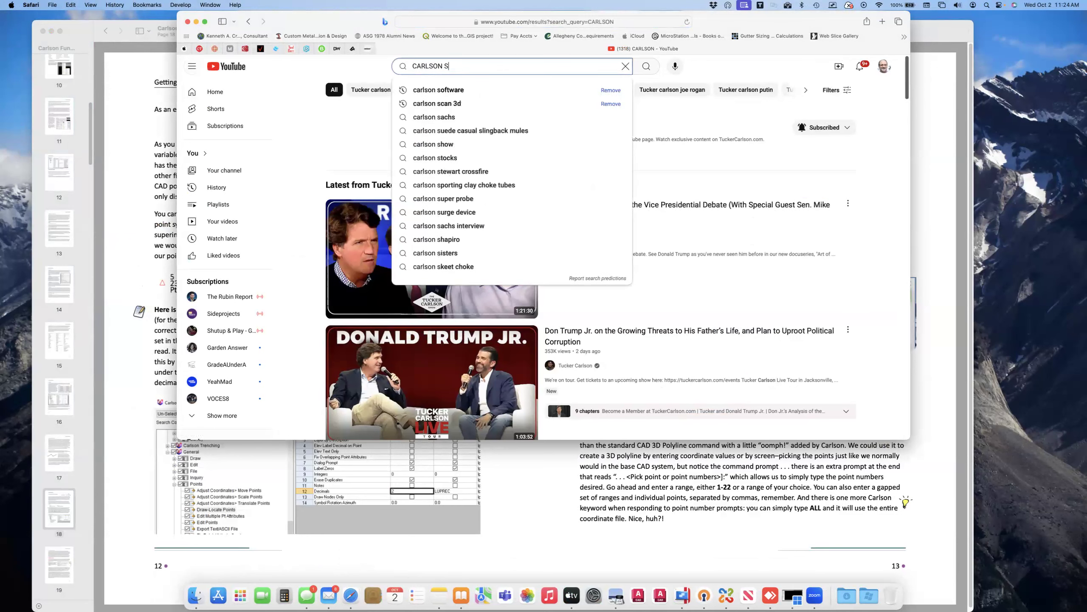
text(OFTWARE)
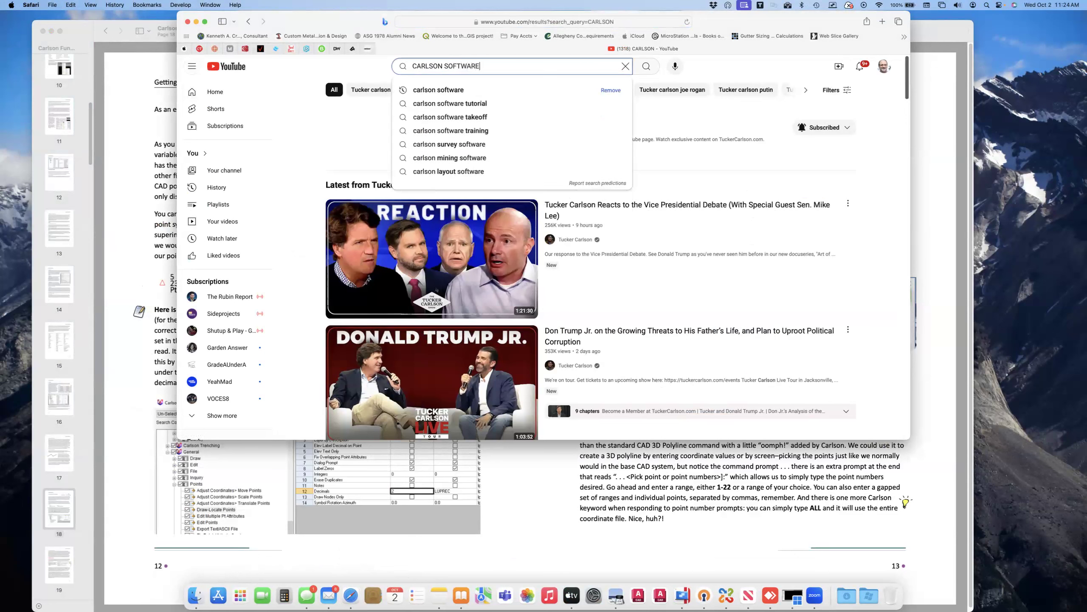
key(Return)
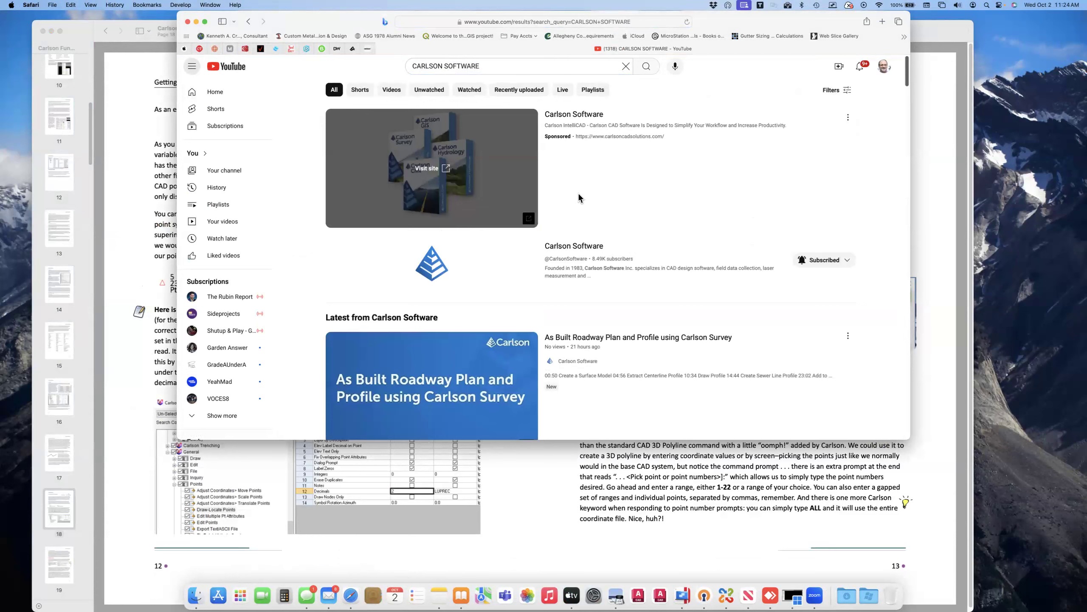
Step: Filter the CARLSON SOFTWARE search results to show videos only
click(387, 91)
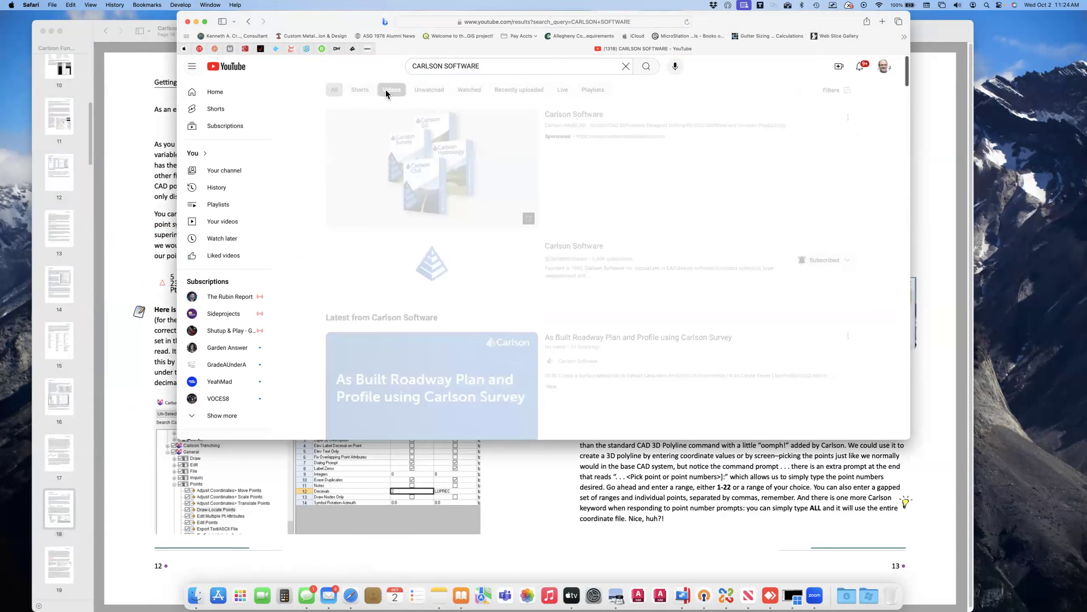
scroll(364, 210, down, 2)
scroll(360, 214, up, 1)
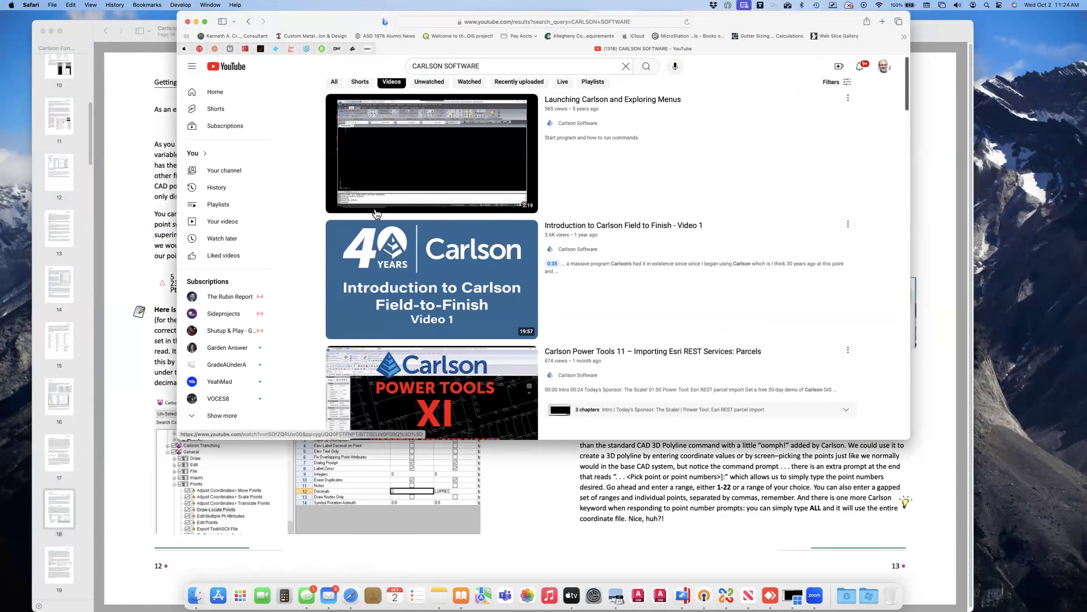
Step: Browse the Carlson video results, examining the titles and previews of tutorials on fundamentals, surfaces, roads and field-to-finish
mouse_move(574, 111)
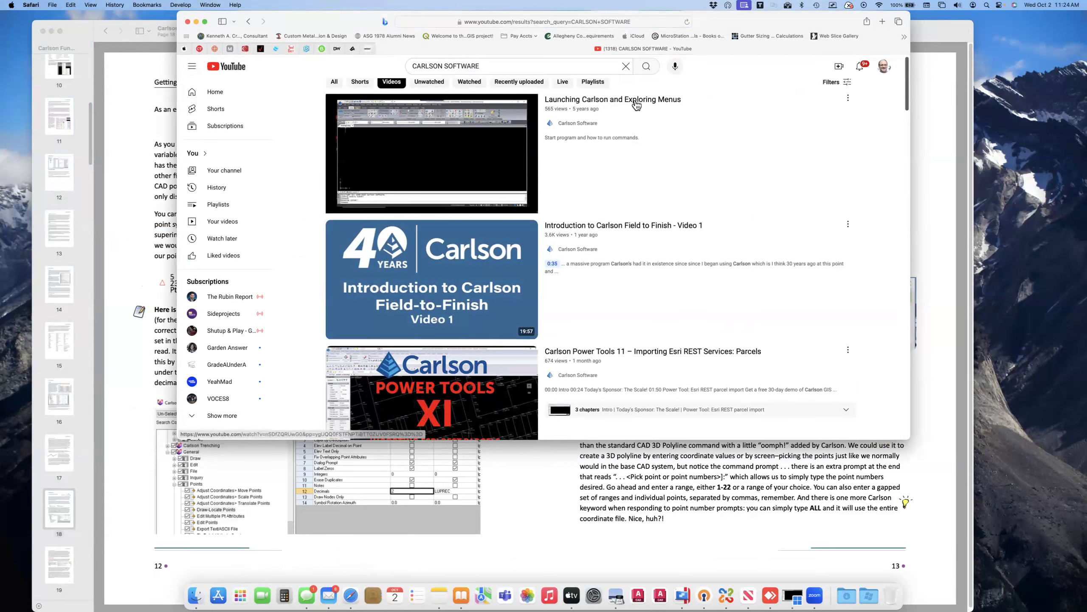
scroll(460, 213, down, 1)
scroll(460, 213, down, 5)
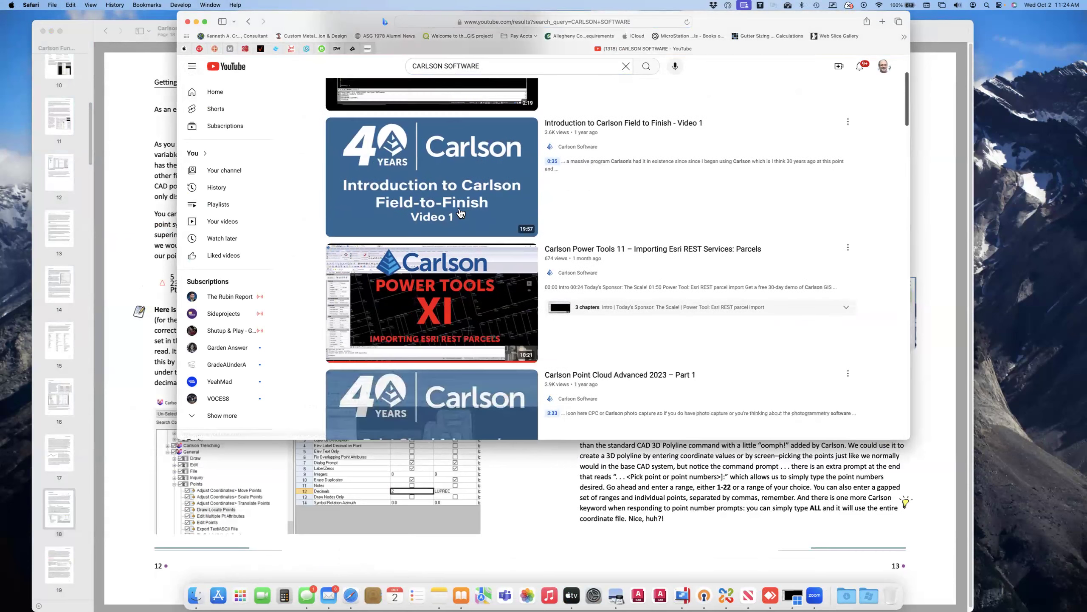
mouse_move(488, 195)
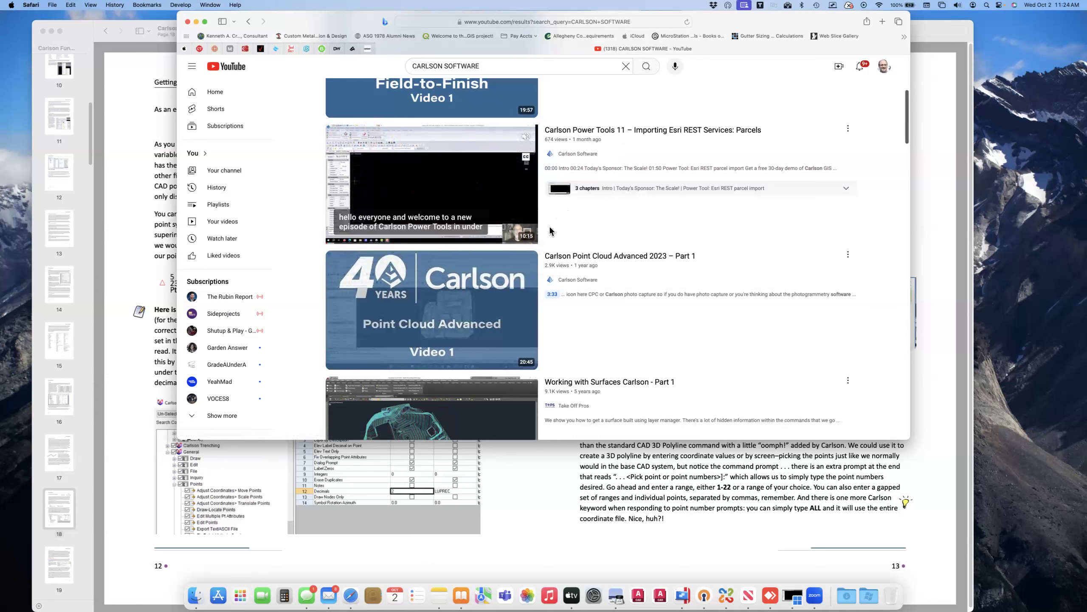
scroll(564, 219, up, 1)
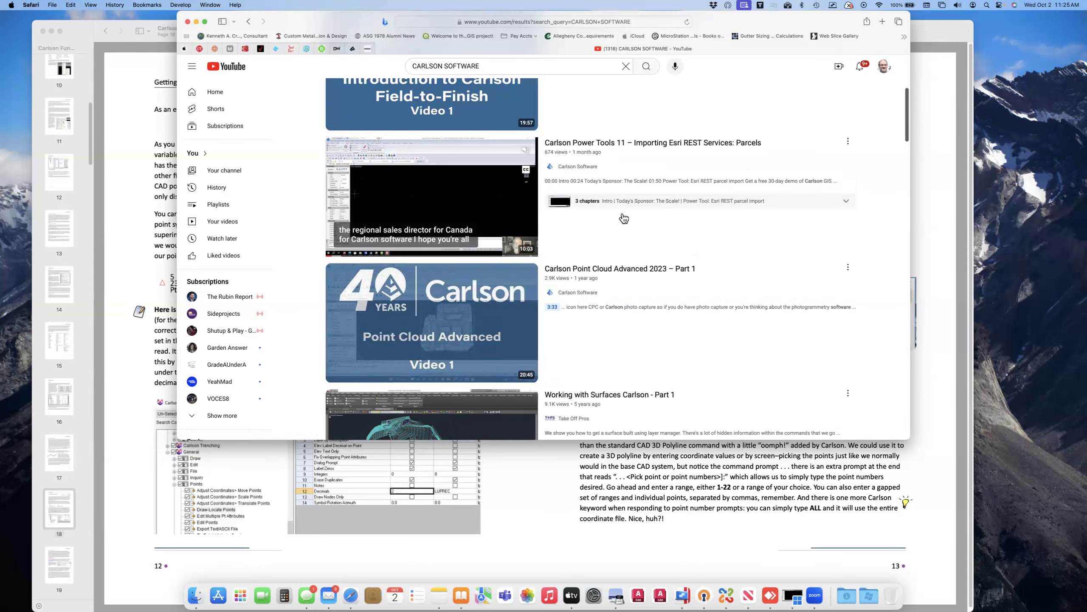
scroll(608, 219, down, 3)
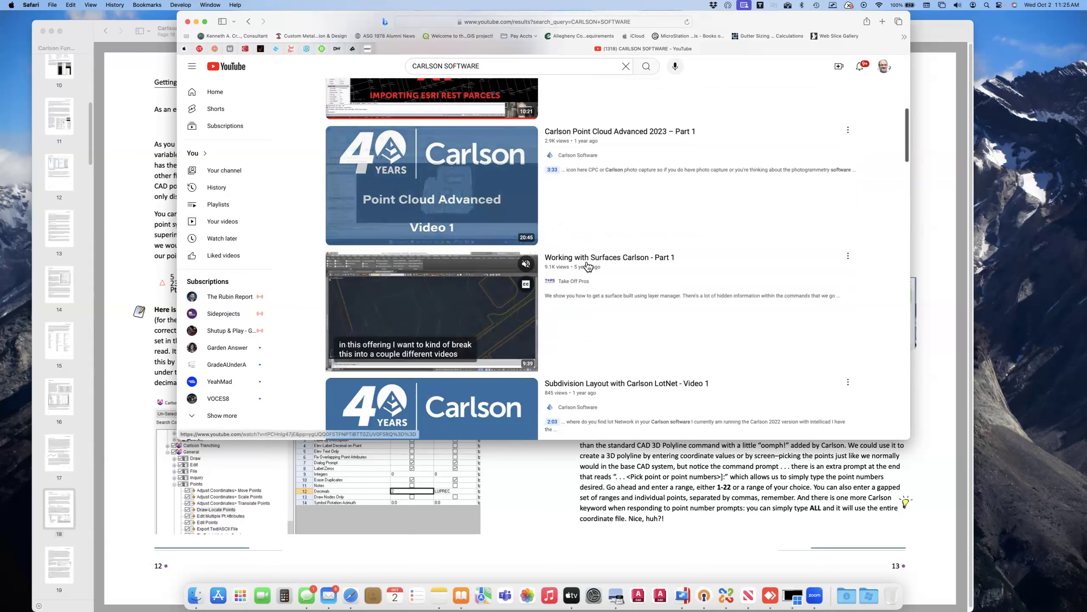
scroll(554, 367, down, 1)
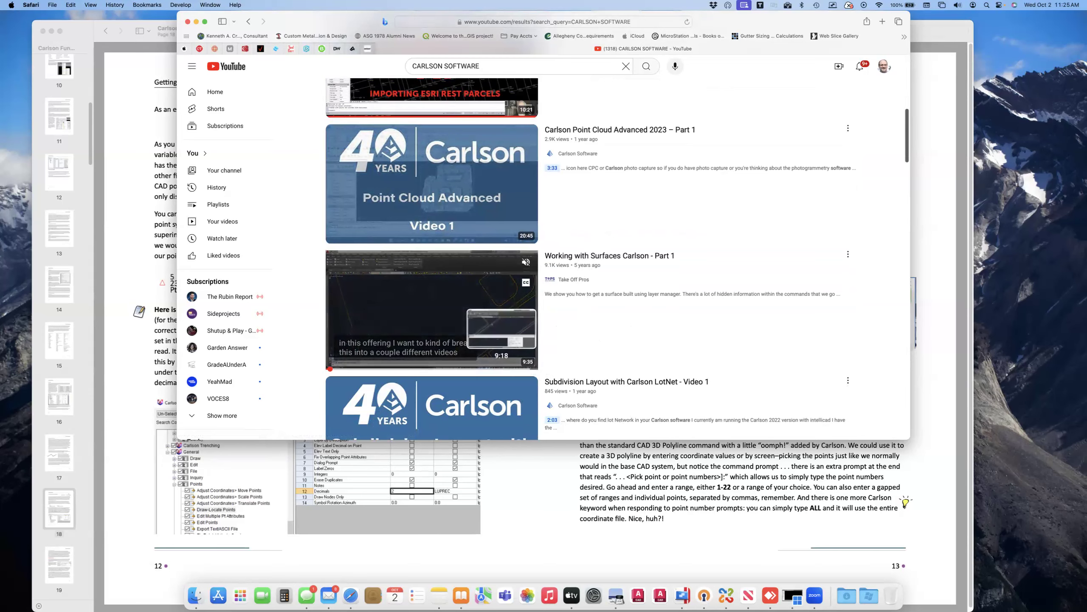
scroll(507, 220, down, 3)
scroll(508, 219, down, 9)
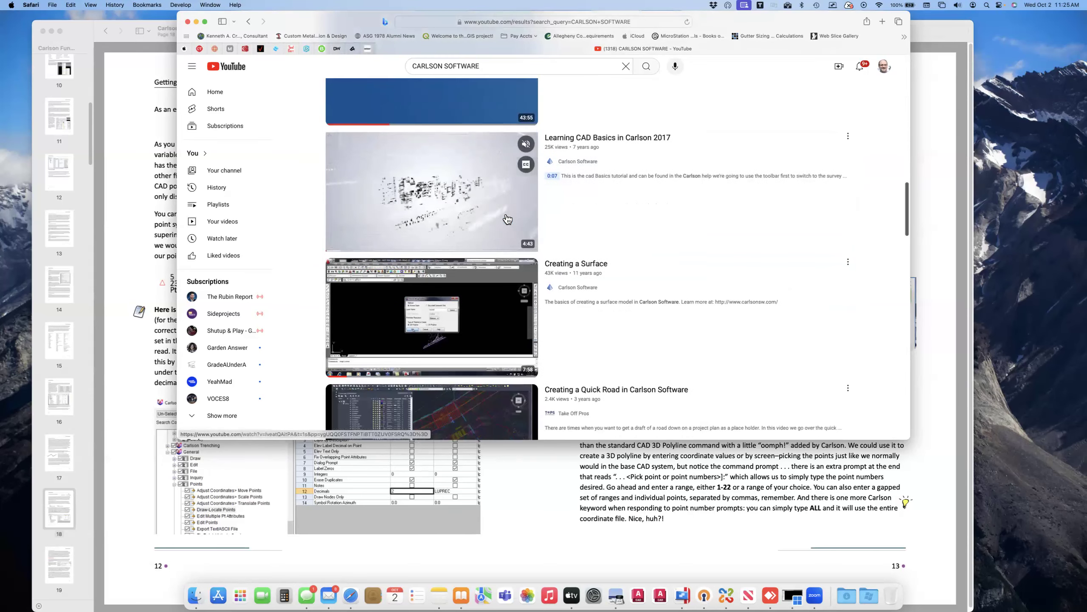
scroll(507, 219, down, 6)
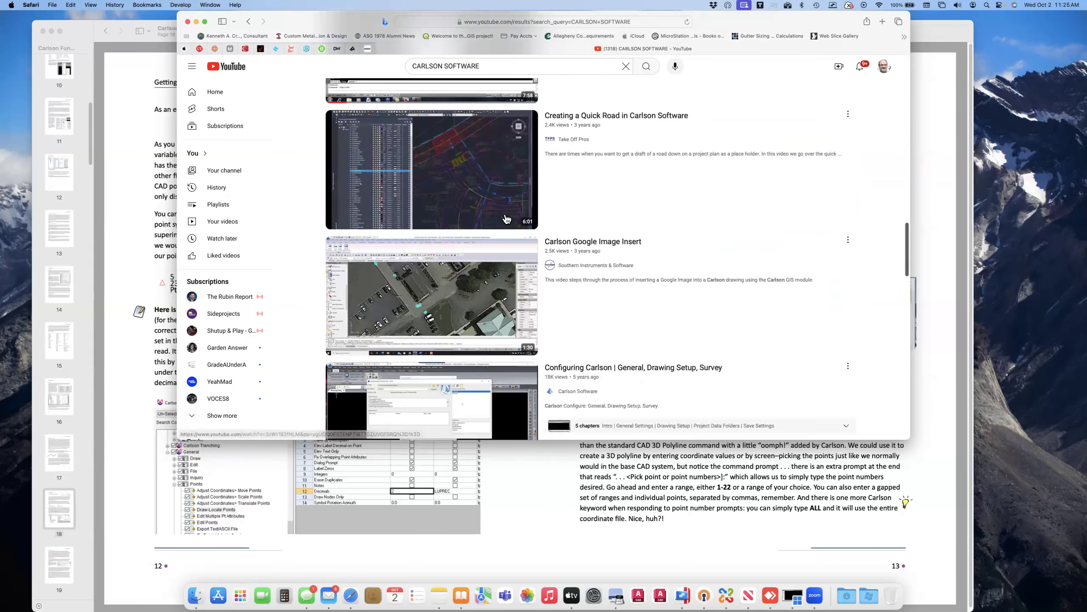
scroll(506, 219, down, 11)
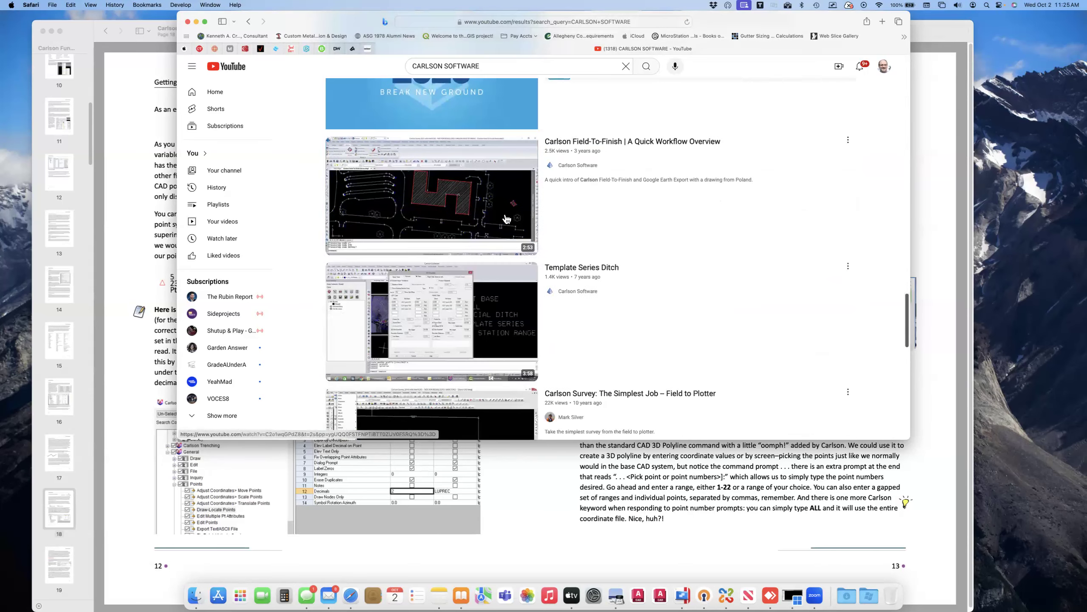
mouse_move(507, 220)
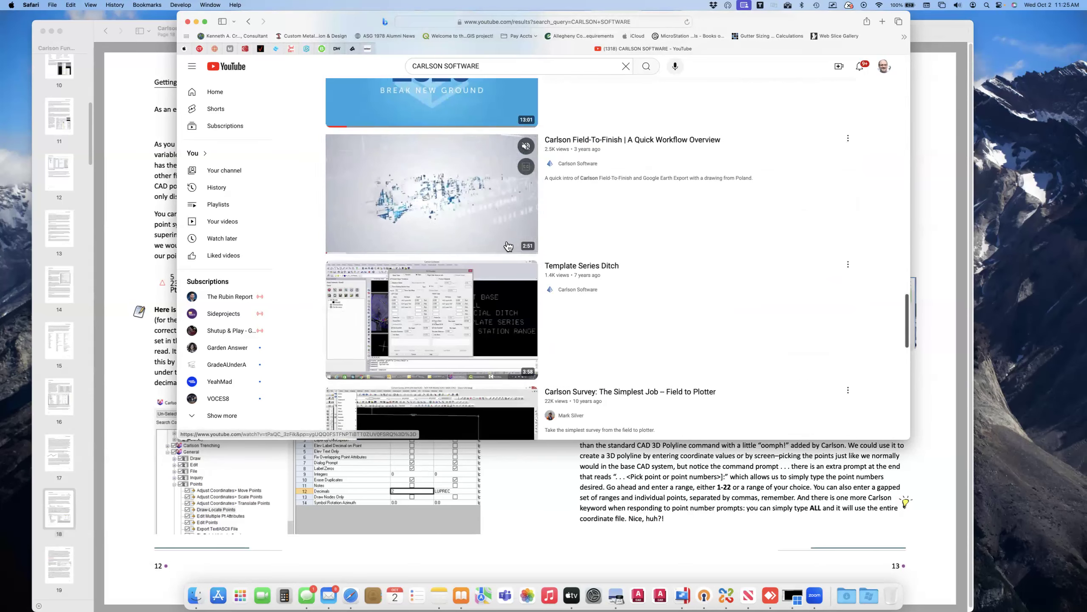
Step: Open the video Carlson Survey 2018 | Design Pad Template with a Civil Template and play it in full screen
scroll(508, 245, down, 3)
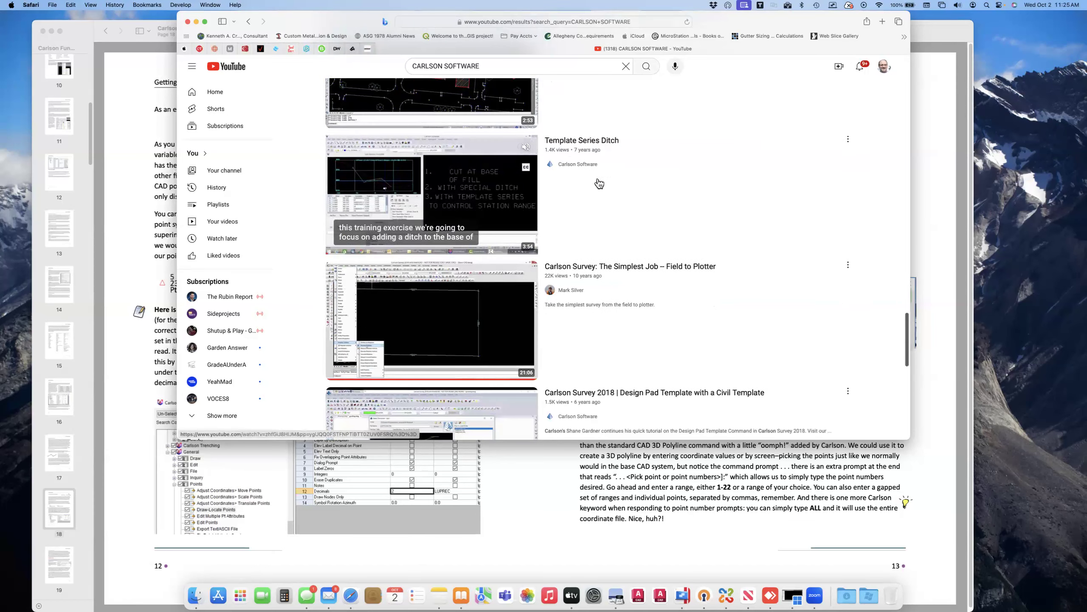
scroll(583, 287, down, 4)
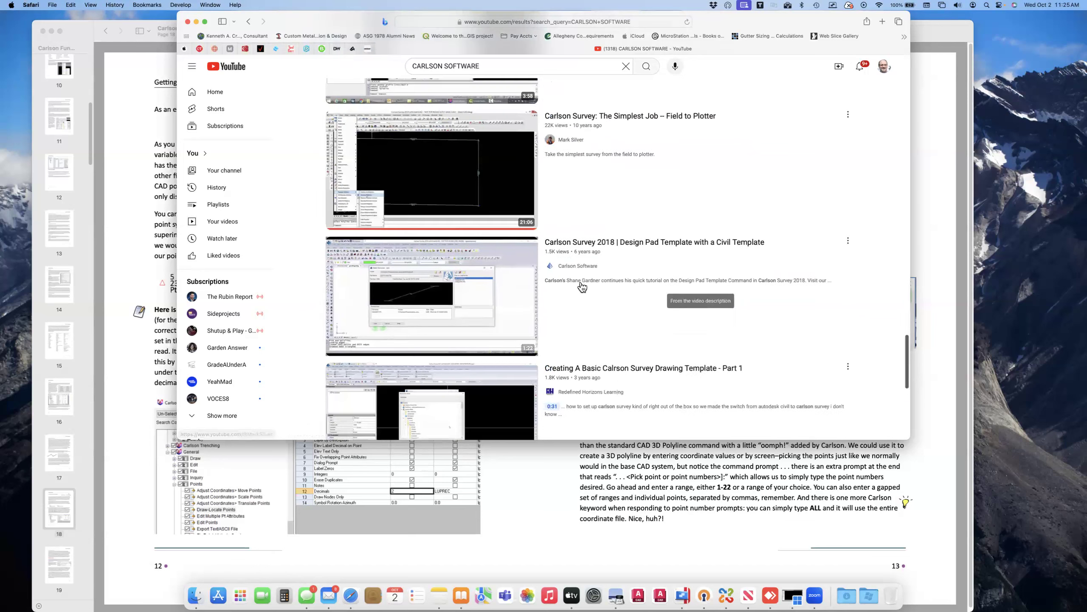
mouse_move(583, 287)
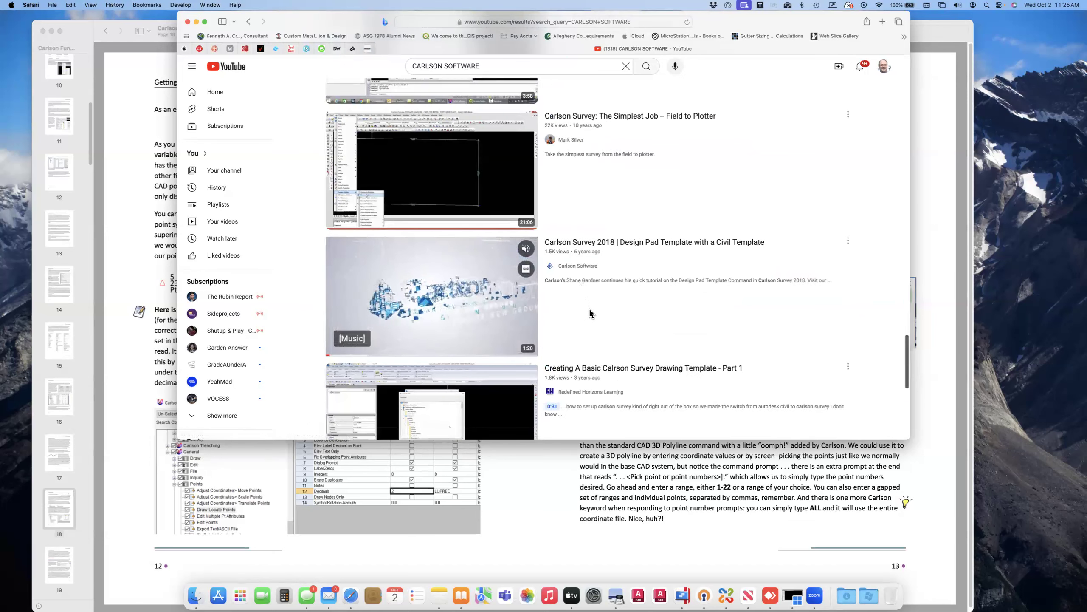
scroll(698, 305, down, 1)
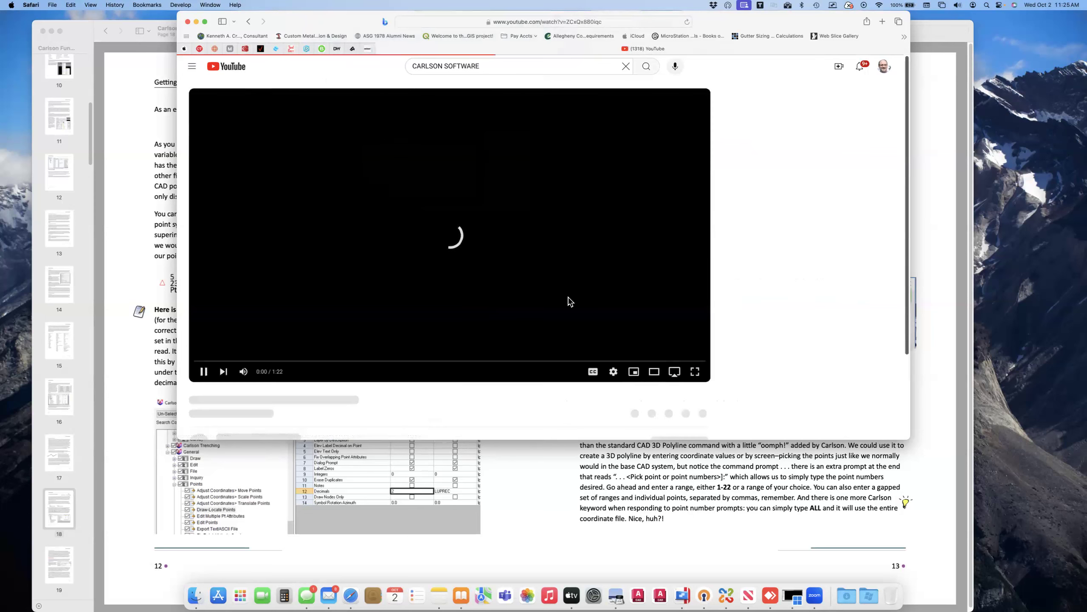
click(695, 372)
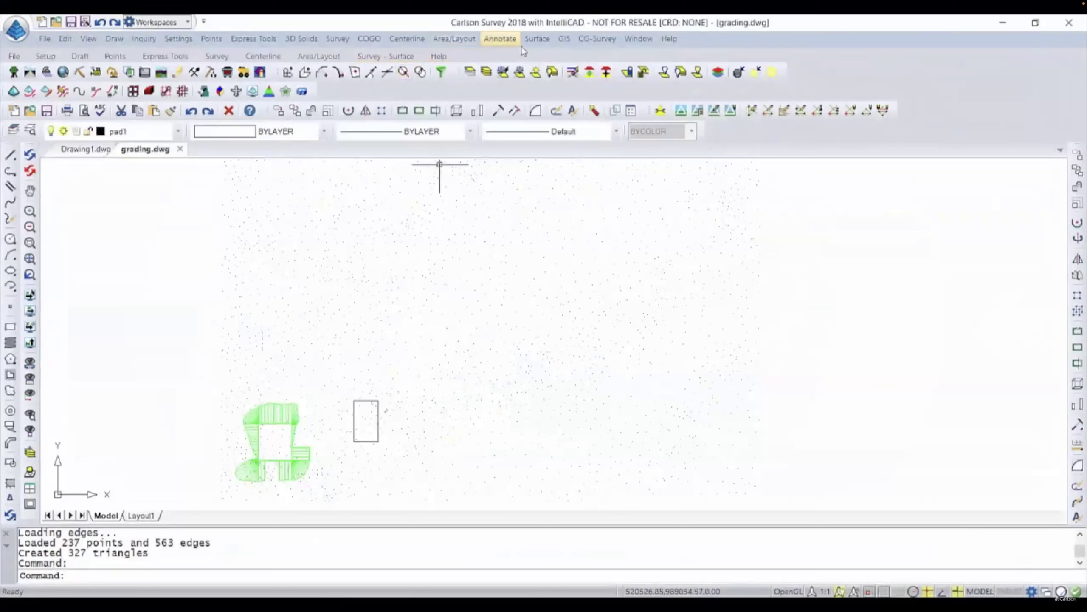
Step: Start the Design Pad Template command in grading.dwg and accept its options with the design slope format set to Template
click(534, 41)
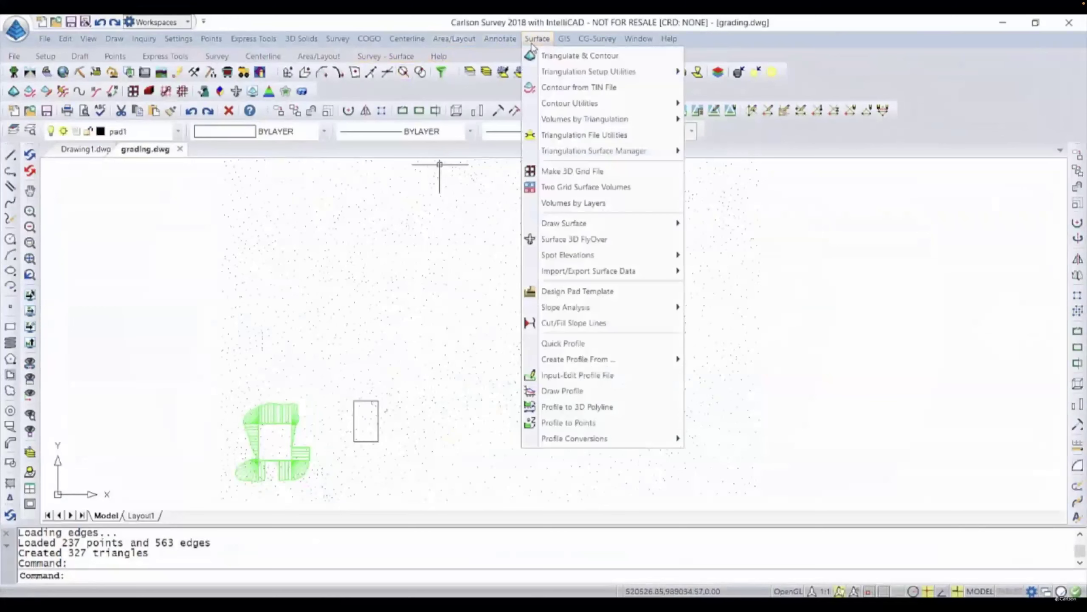
click(561, 295)
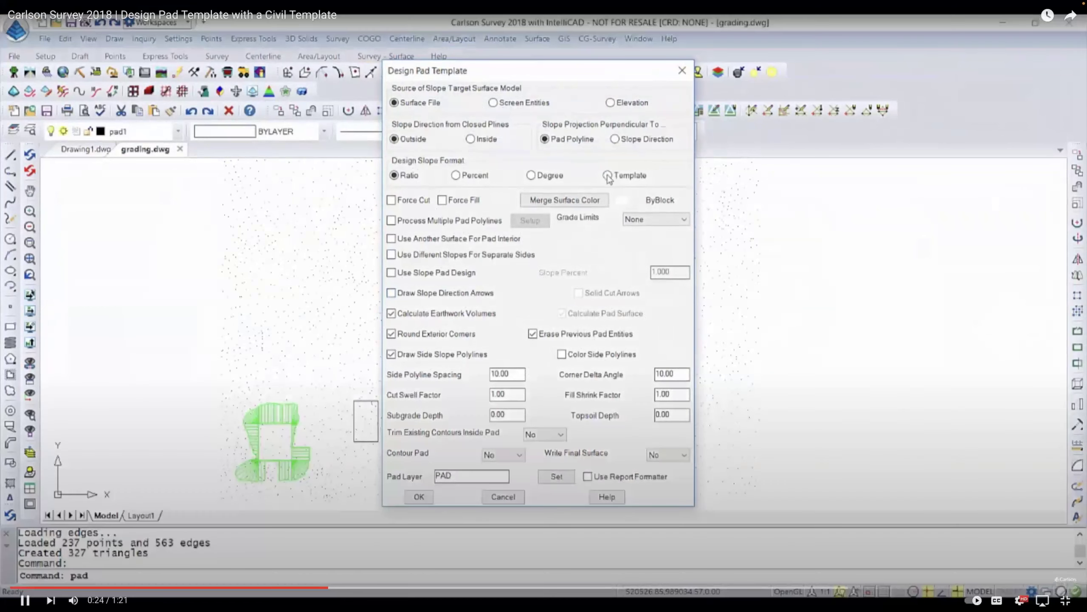
click(609, 176)
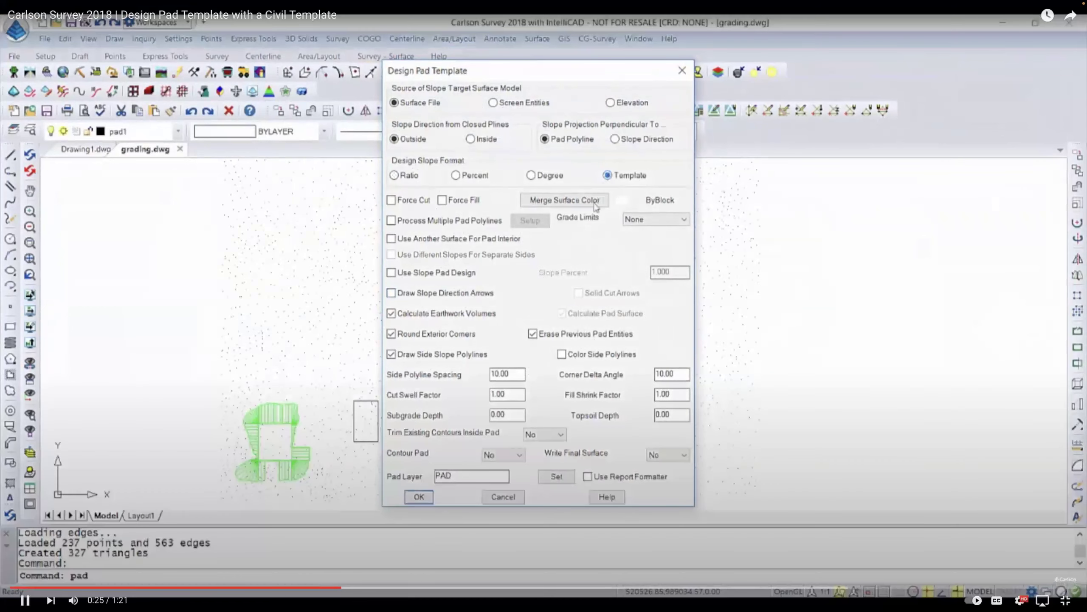
click(419, 498)
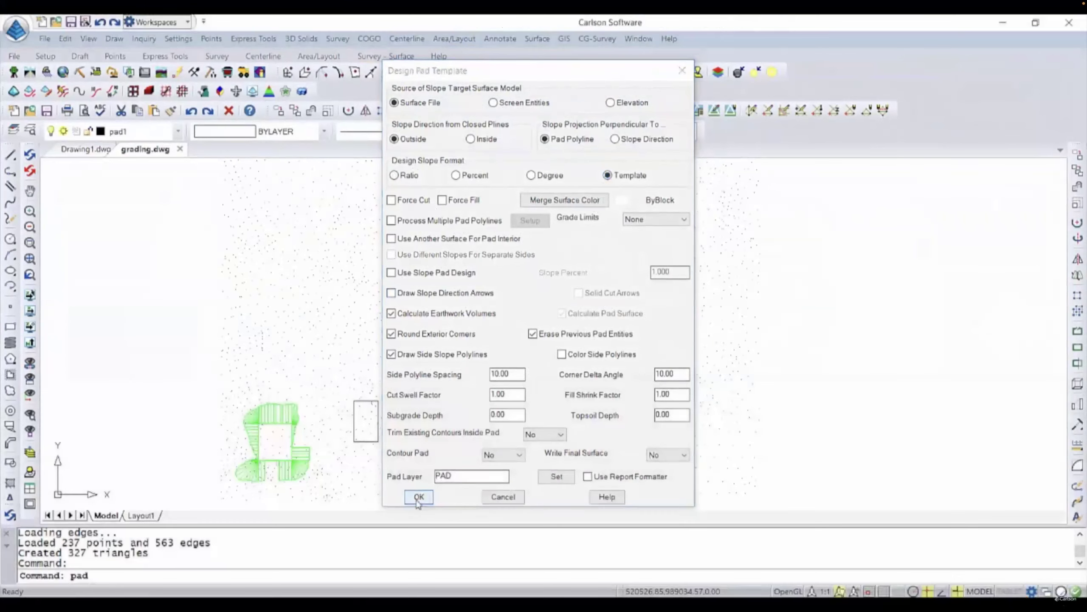
Step: Design the rectangular pad against the eg.tin surface with the LEFTCURB.TPL template at pad elevation 2805, and exit the pad report
click(379, 437)
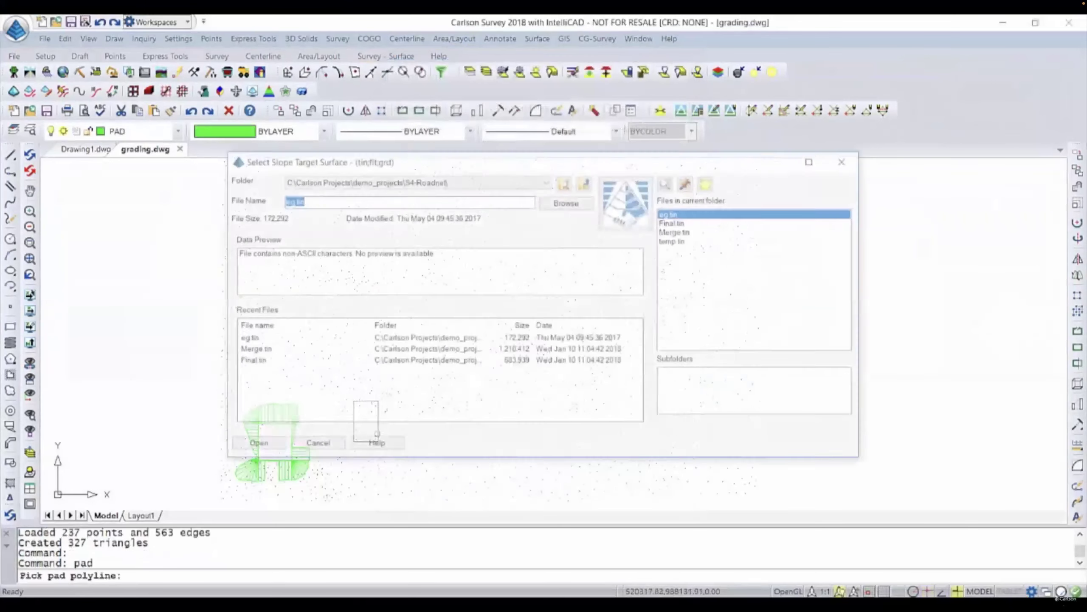
click(254, 445)
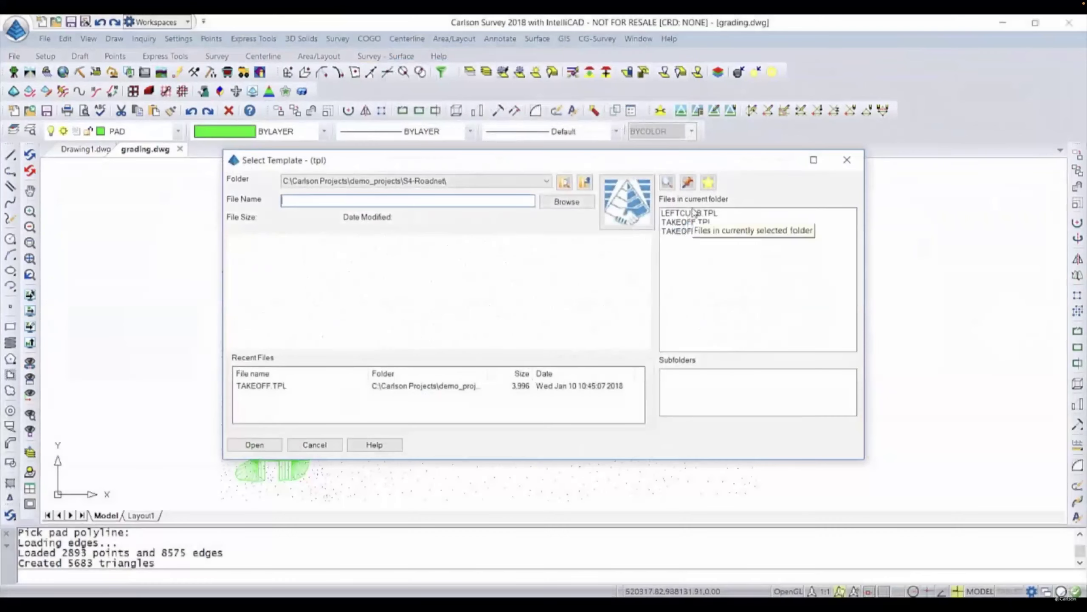
click(691, 213)
click(272, 448)
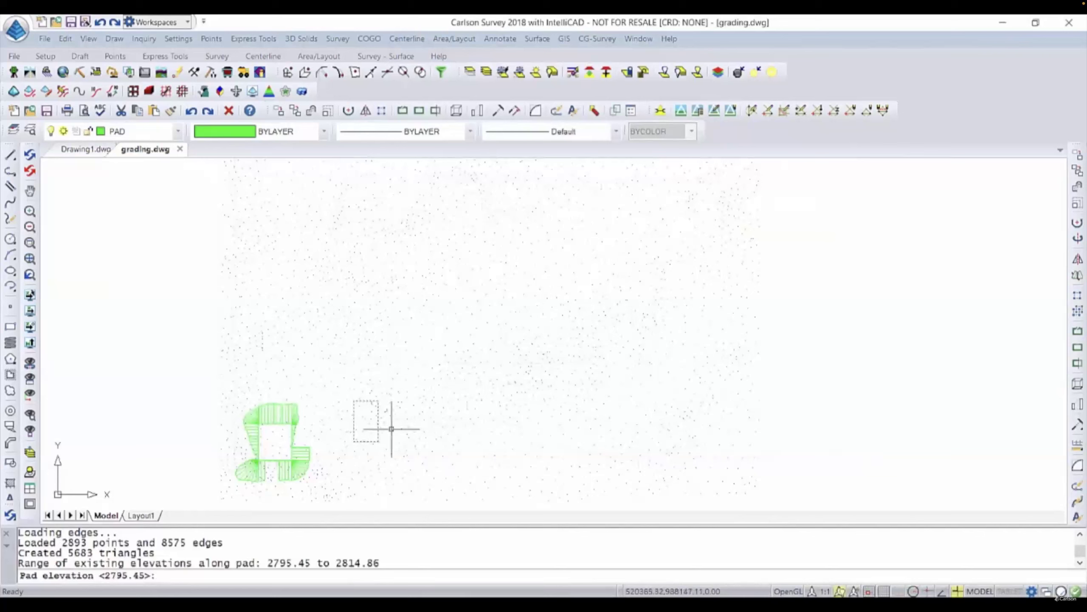
text(280)
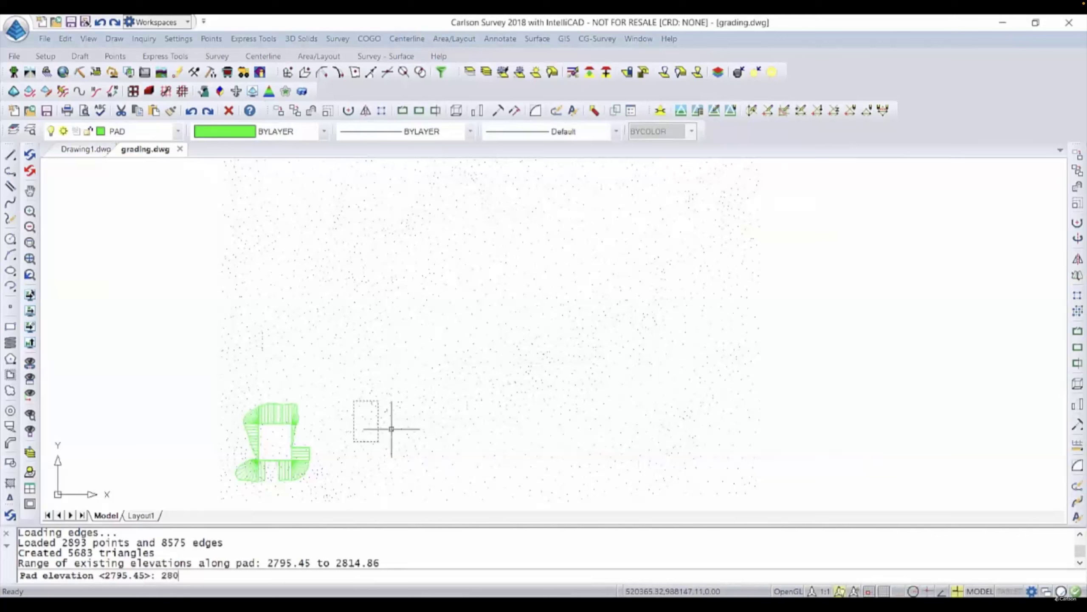
text(5)
key(Return)
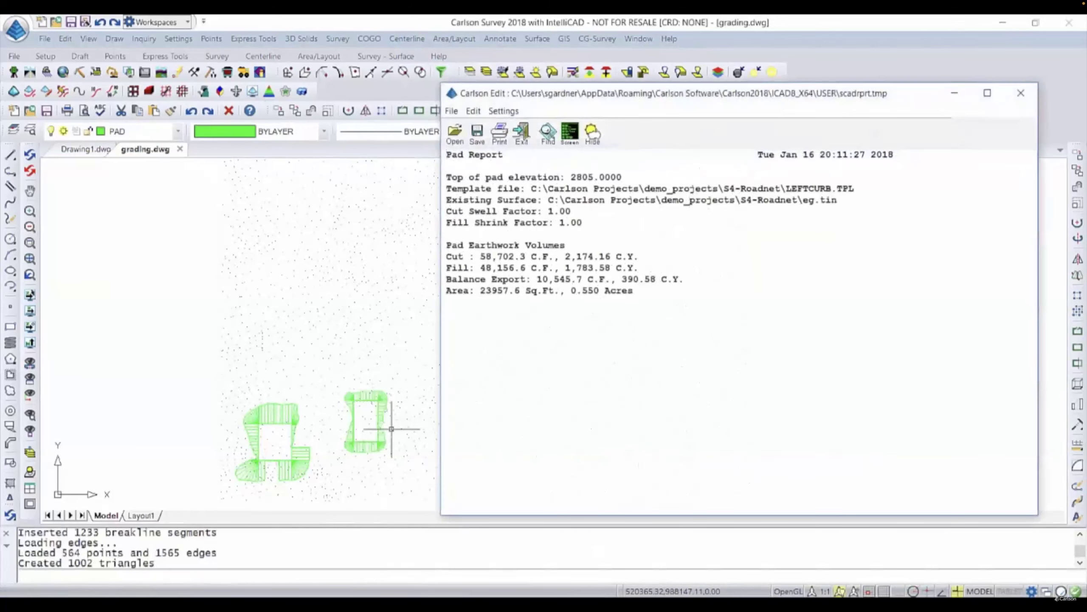
click(523, 139)
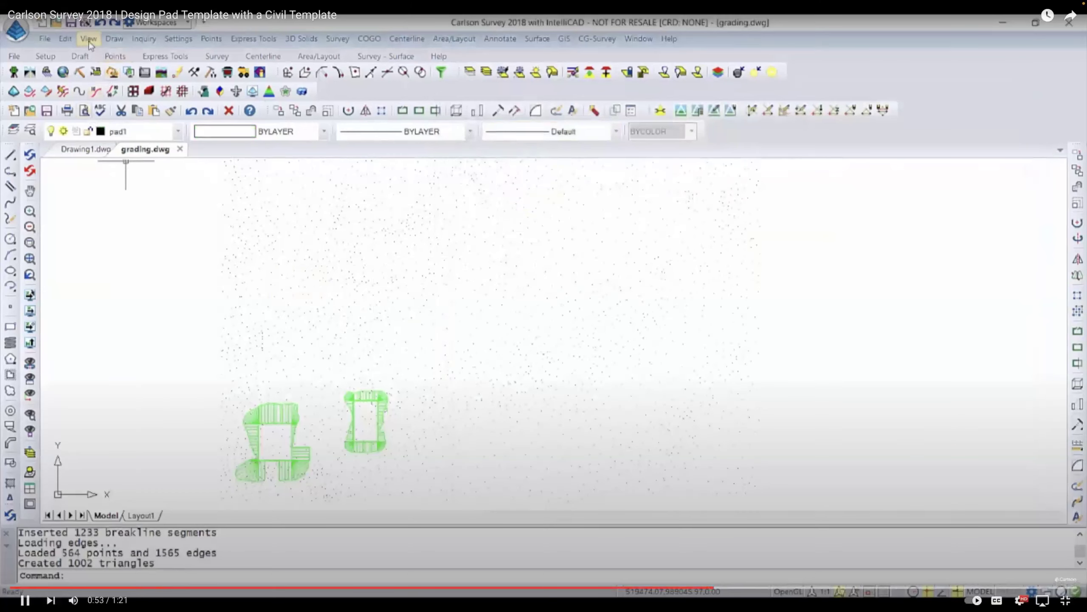
Step: Open the new pad and its surrounding points in the 3D viewer and tilt the model to examine its side slopes
click(89, 39)
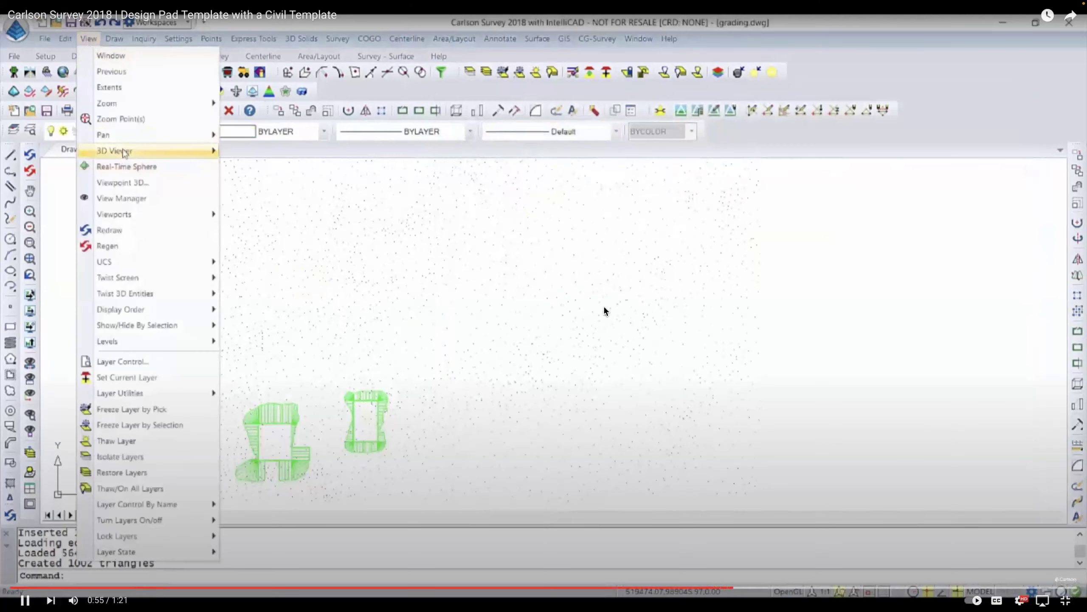
mouse_move(125, 151)
click(254, 167)
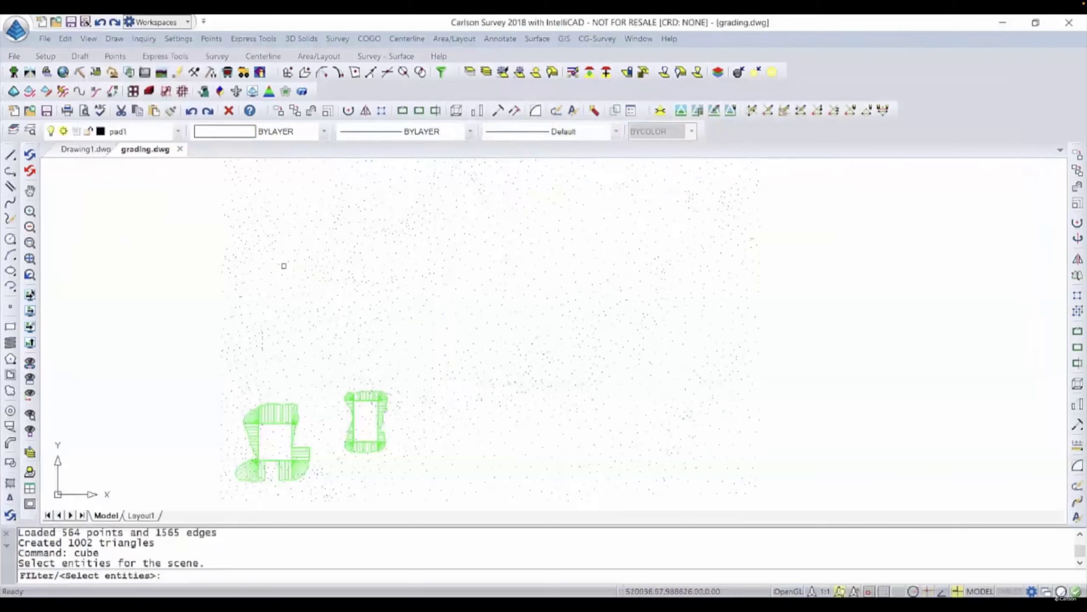
click(409, 466)
click(296, 345)
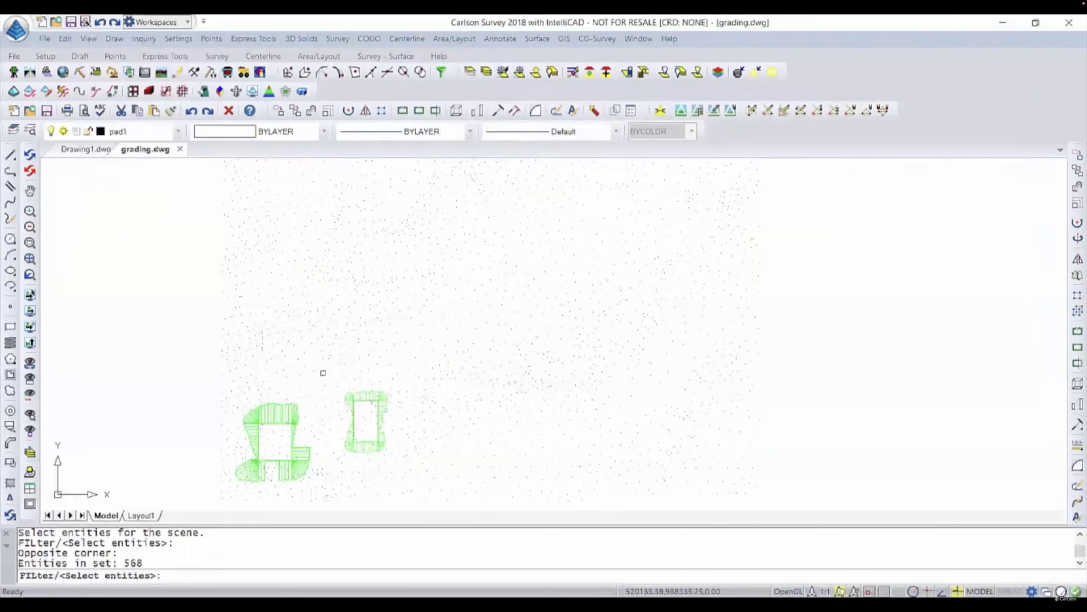
key(Return)
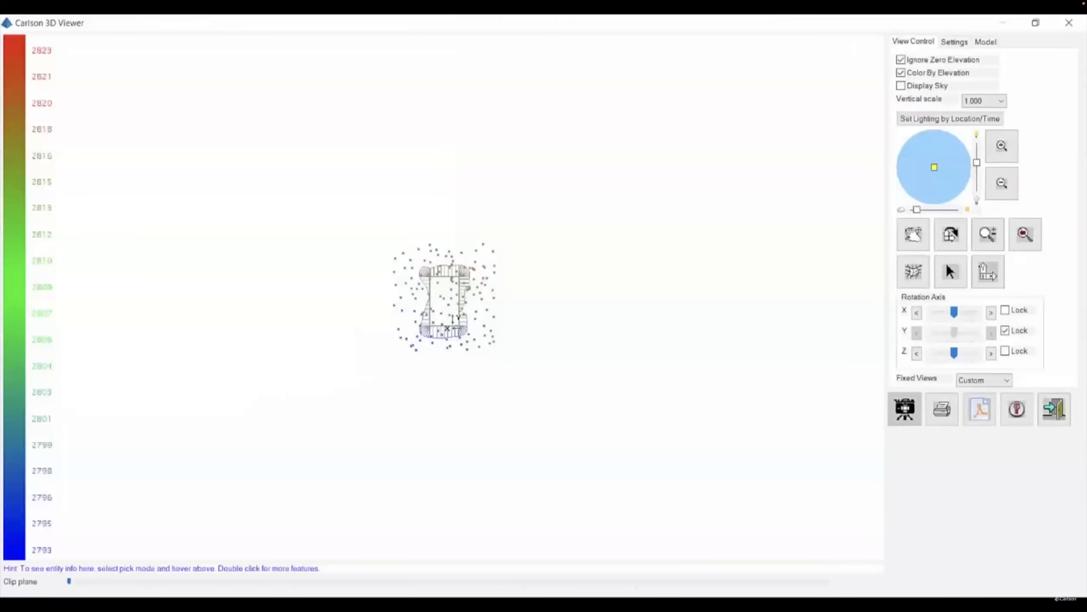
scroll(454, 268, up, 5)
drag(417, 425, 426, 214)
scroll(513, 419, up, 6)
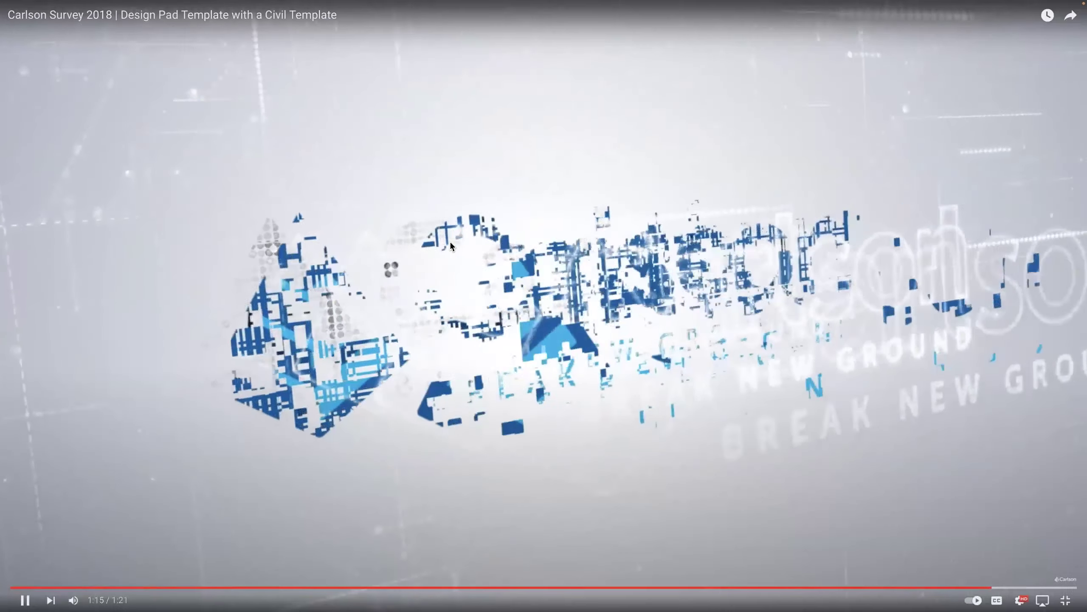
Step: Pause the Design Pad Template video, leave full screen and close the YouTube browser window
click(391, 258)
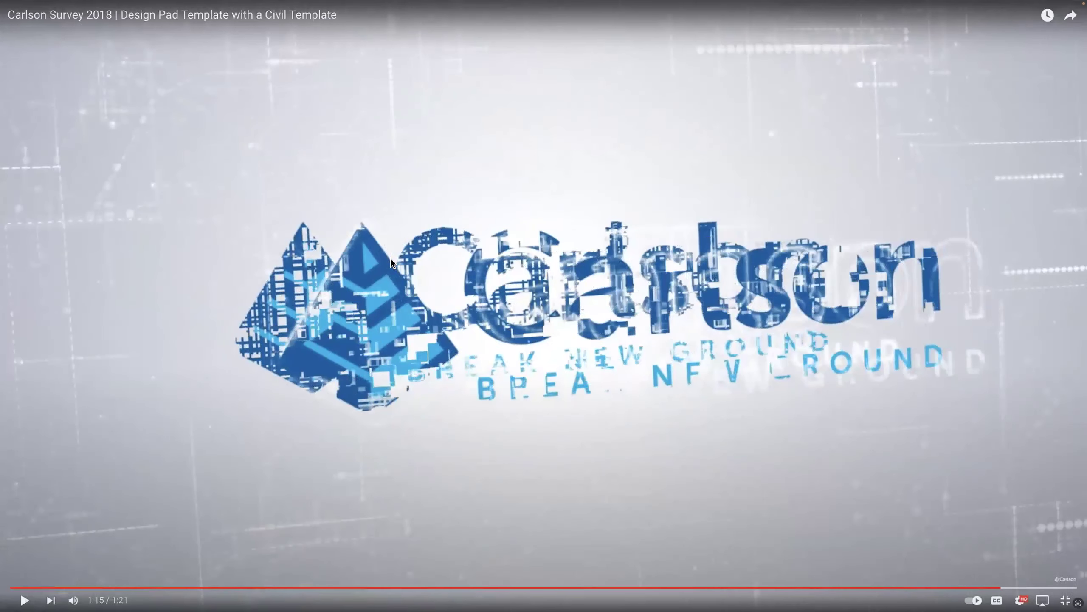
key(Escape)
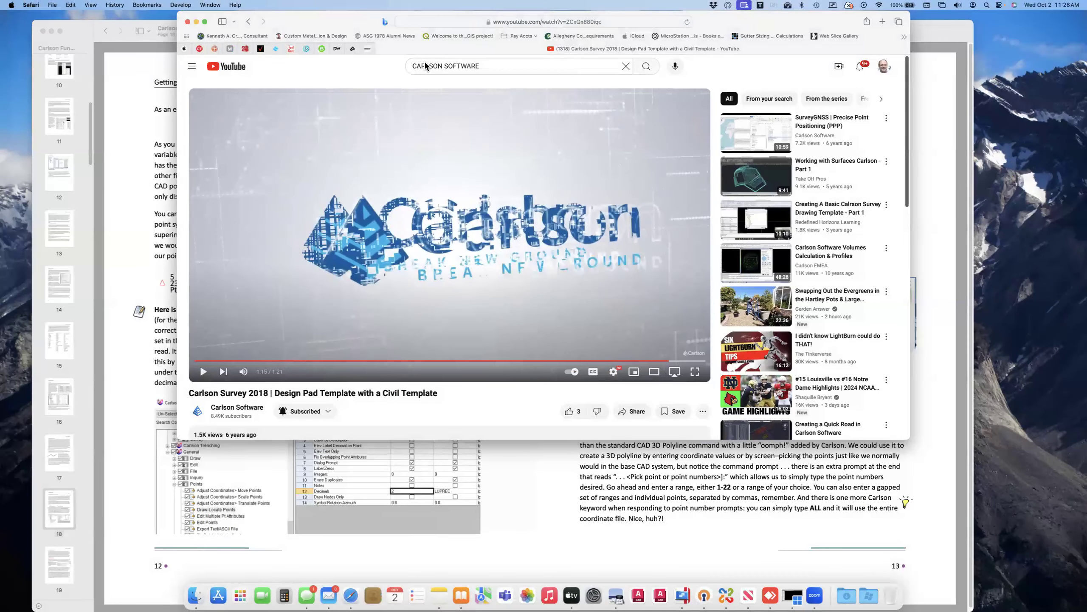
drag(333, 21, 259, 84)
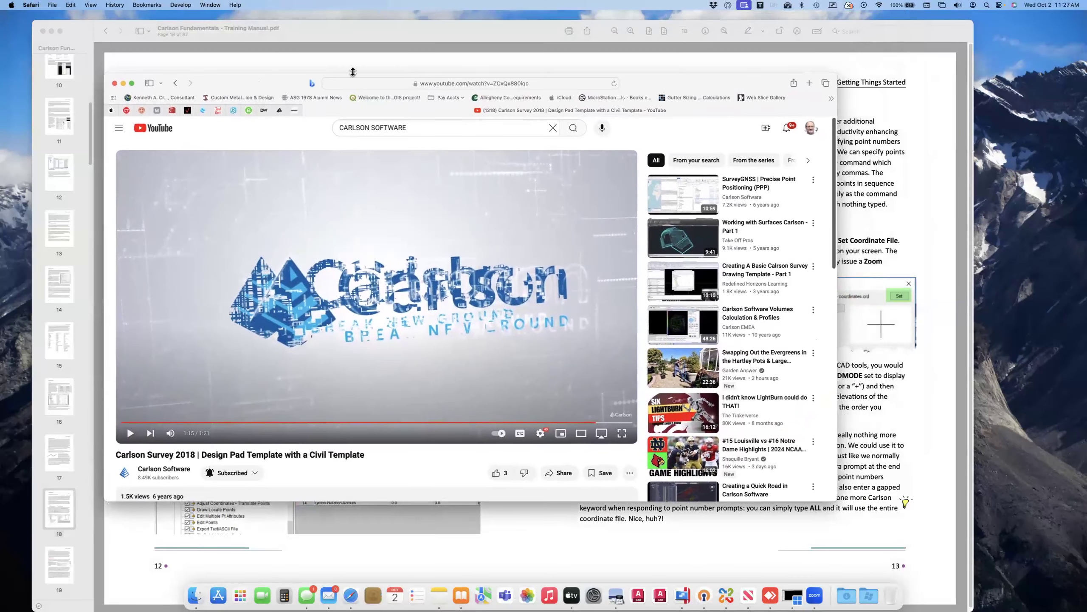
click(115, 84)
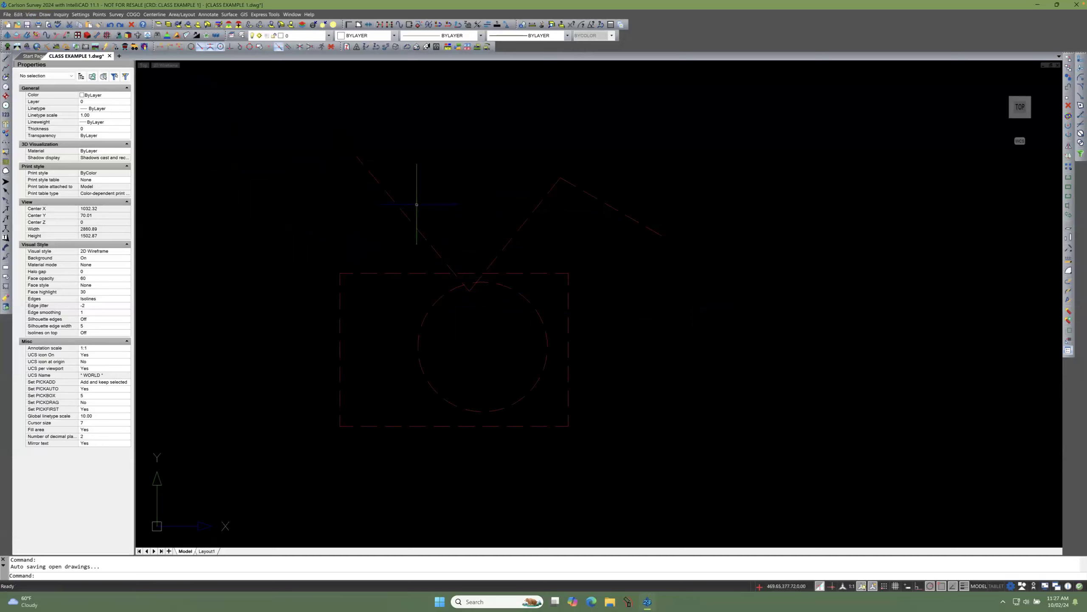
Step: In Carlson Survey's CLASS EXAMPLE 1 drawing, stretch the first end point of the open polyline above the rectangle downward
click(406, 221)
click(398, 232)
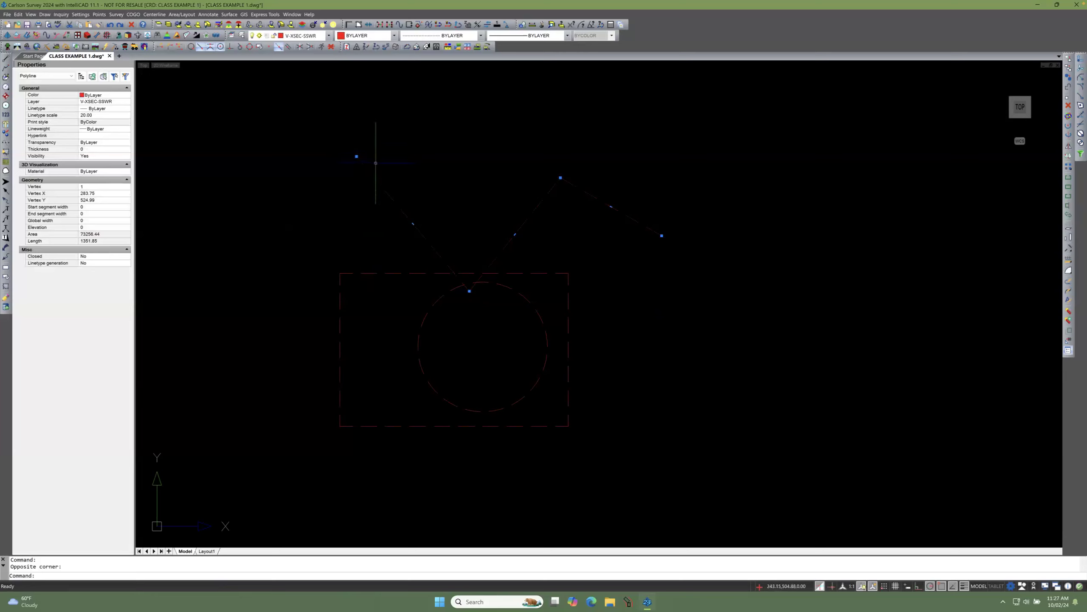
scroll(382, 184, up, 2)
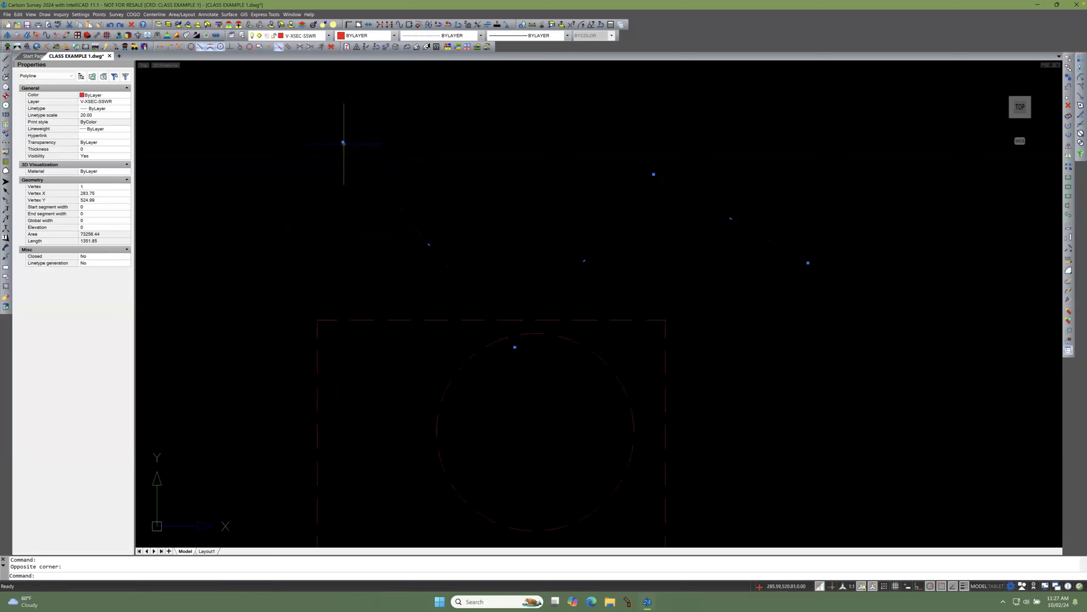
mouse_move(343, 142)
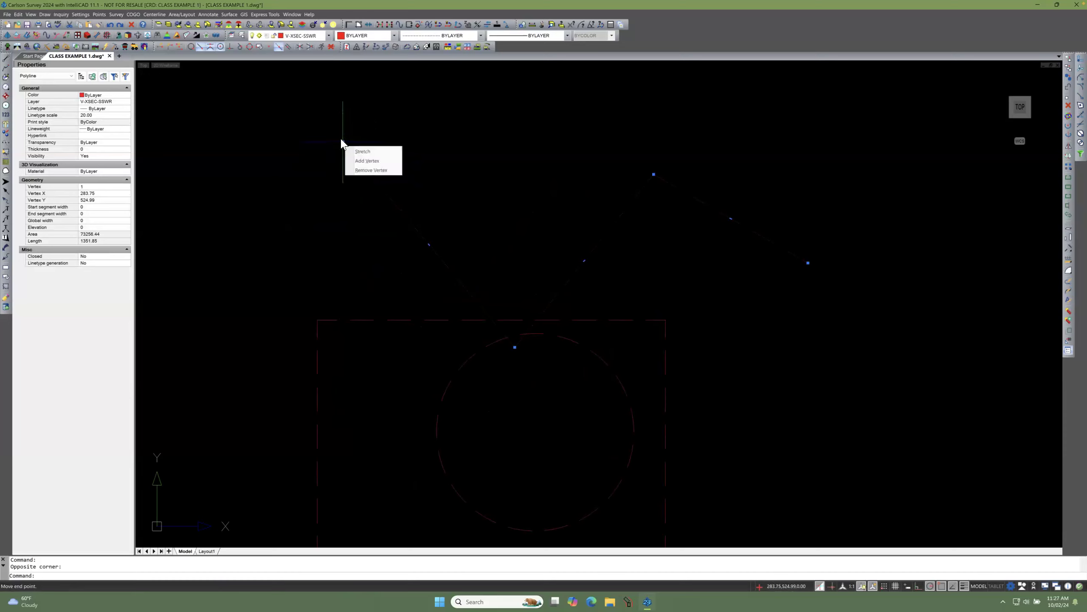
click(342, 142)
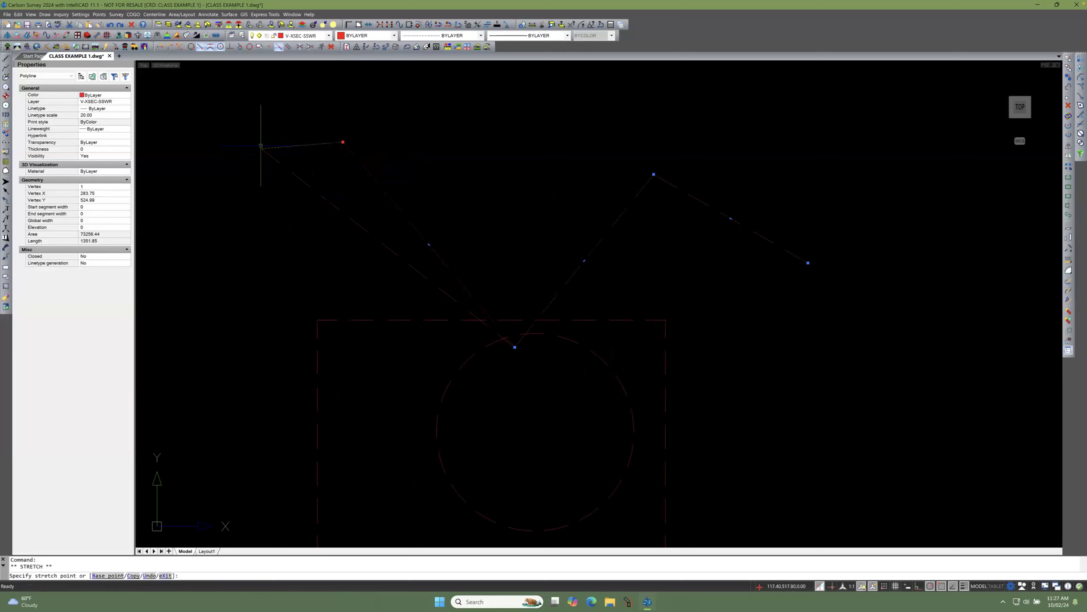
click(345, 212)
Step: Stretch the polyline's first segment by its midpoint to 482.60,348.75 and its second vertex to 644.33,270.03
click(430, 279)
click(441, 230)
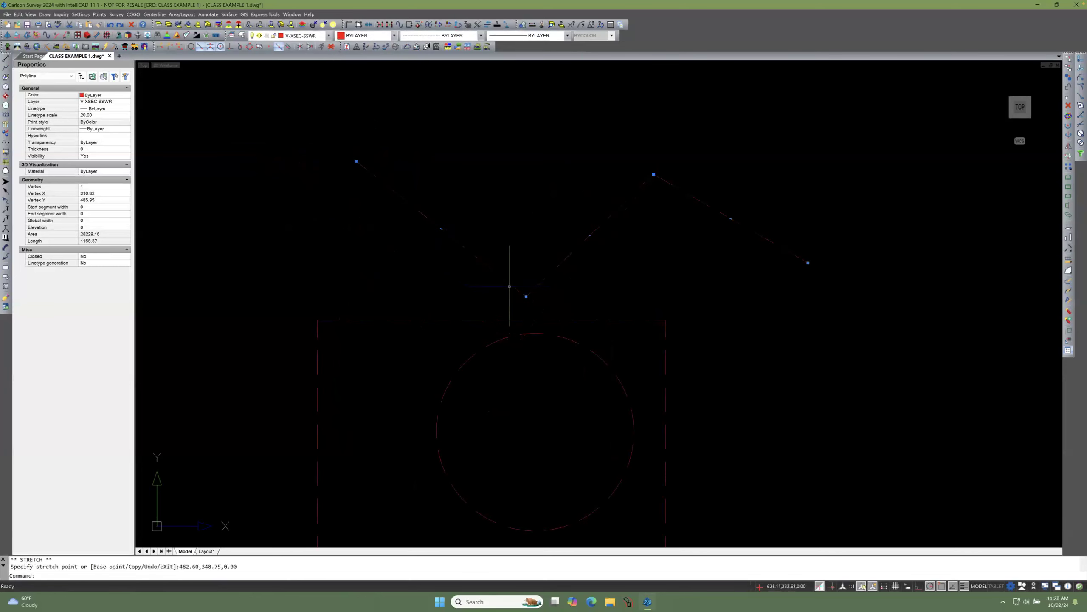
click(526, 297)
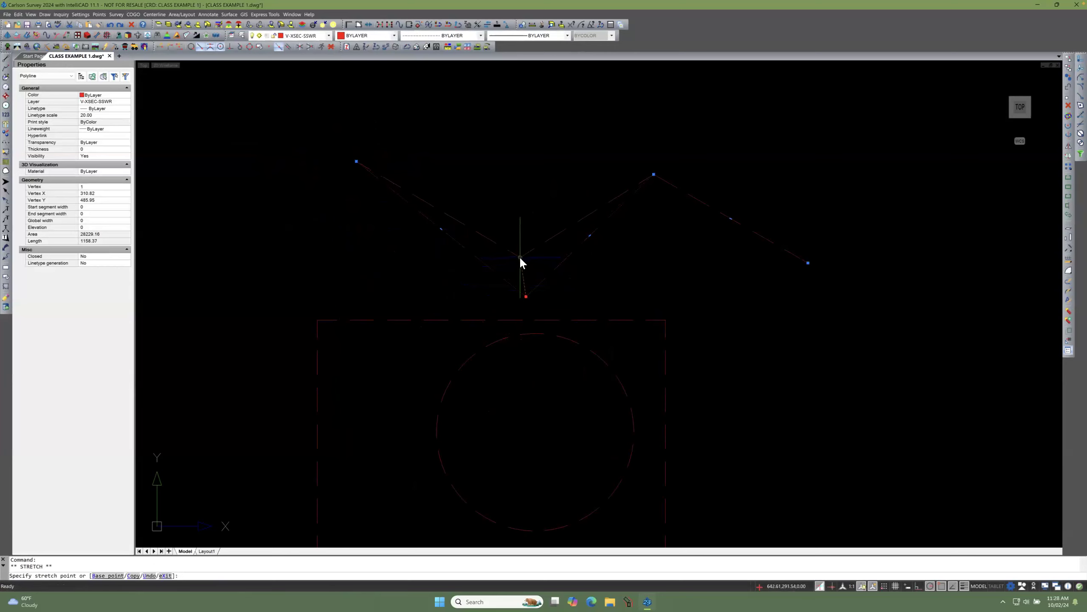
click(521, 268)
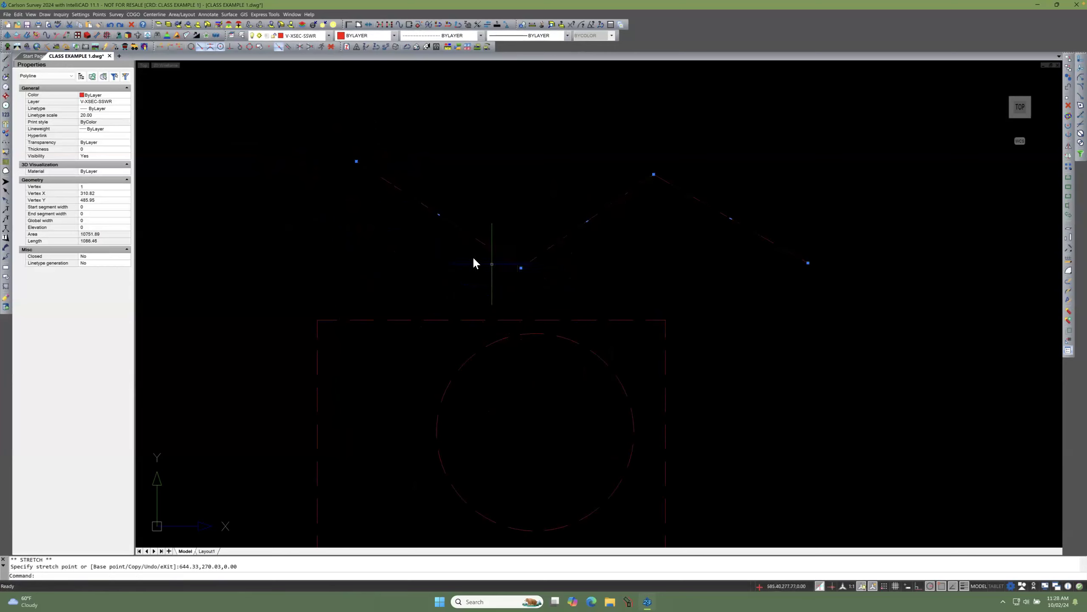
Step: Add two vertices along the polyline's first segment, at 450.34,443.81 and 499.80,294.98
mouse_move(440, 217)
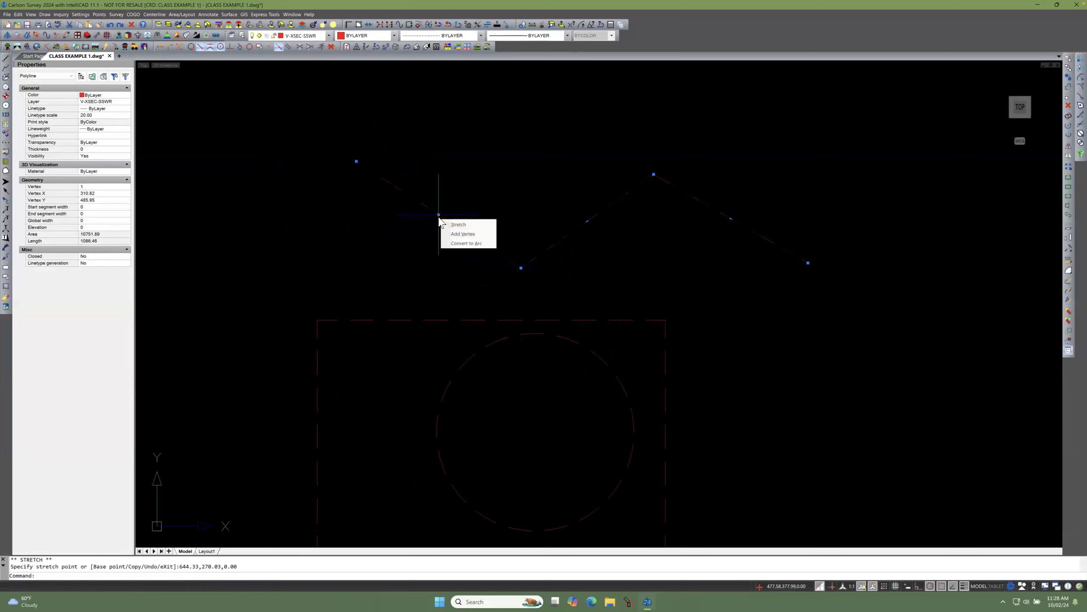
click(466, 235)
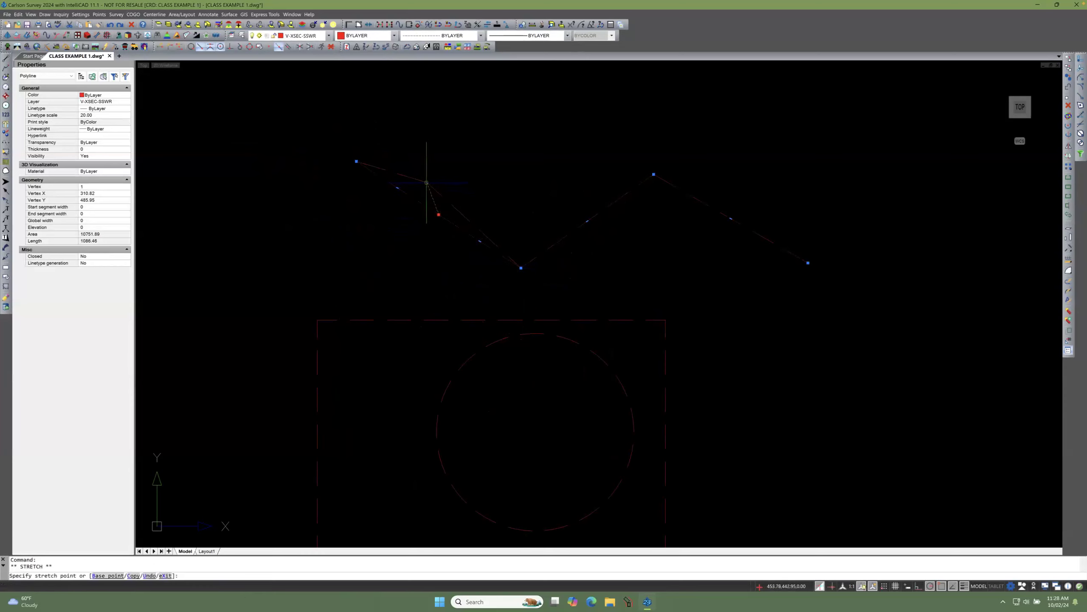
click(425, 182)
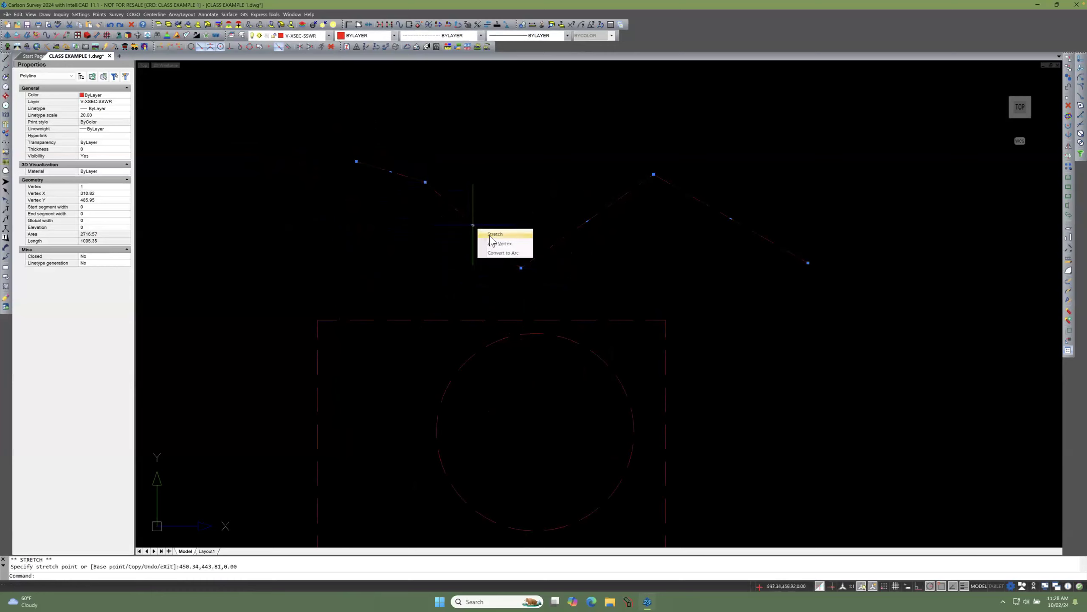
click(493, 232)
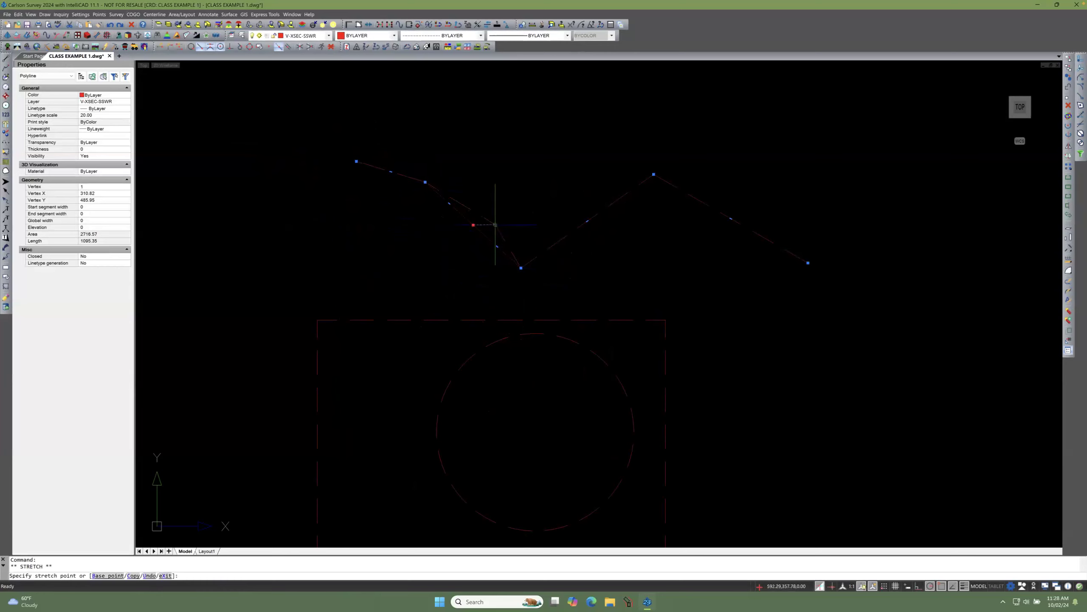
click(450, 256)
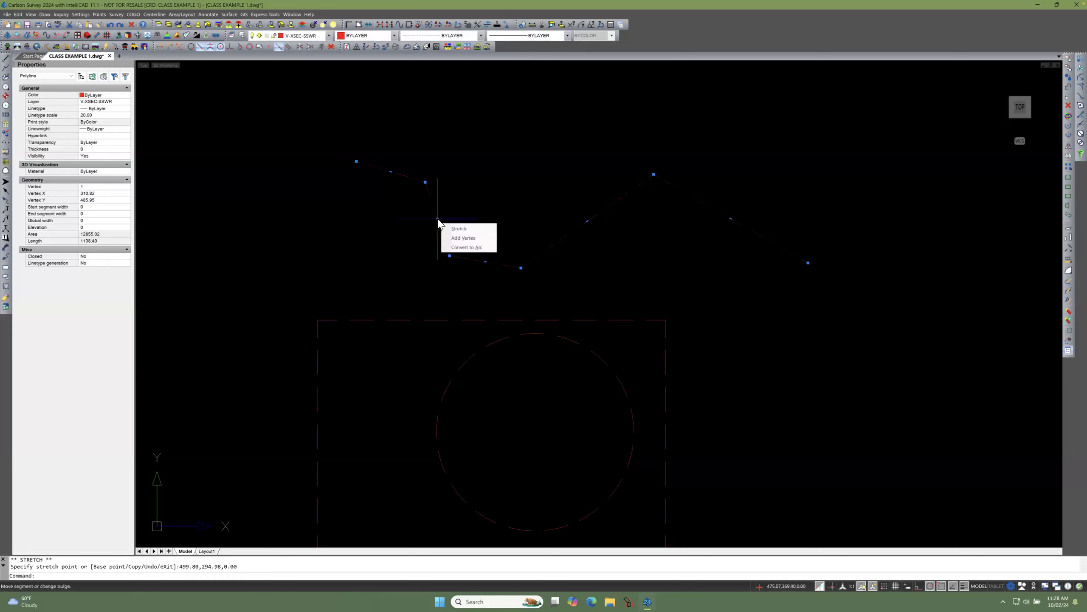
Step: Bend the polyline's second, third and first segments into arcs through 448.18,353.05, 567.77,267.88 and 419.36,520.81, and deselect it
click(459, 228)
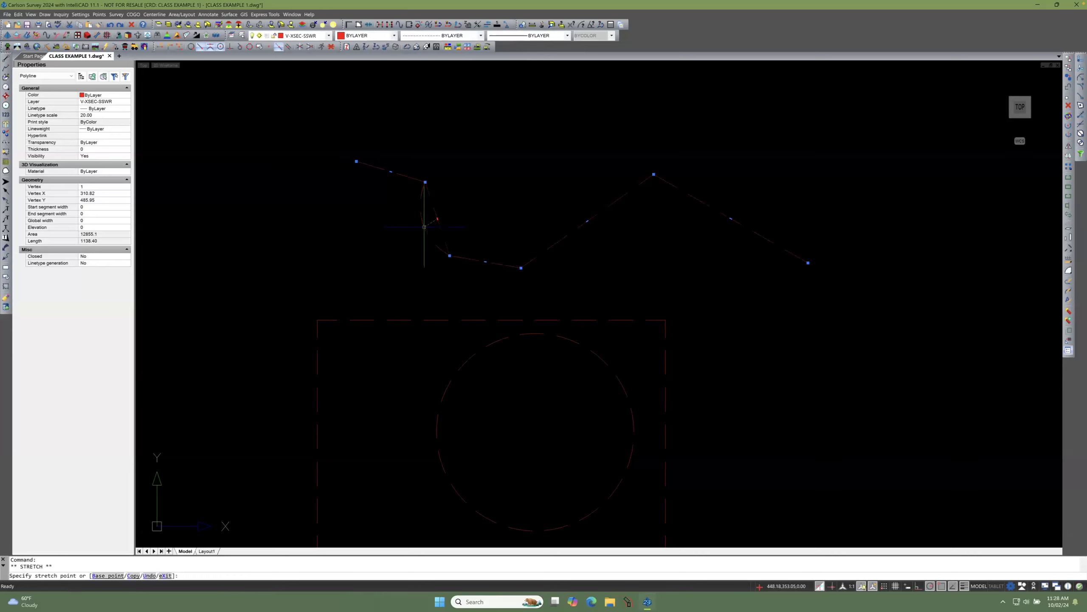
click(424, 226)
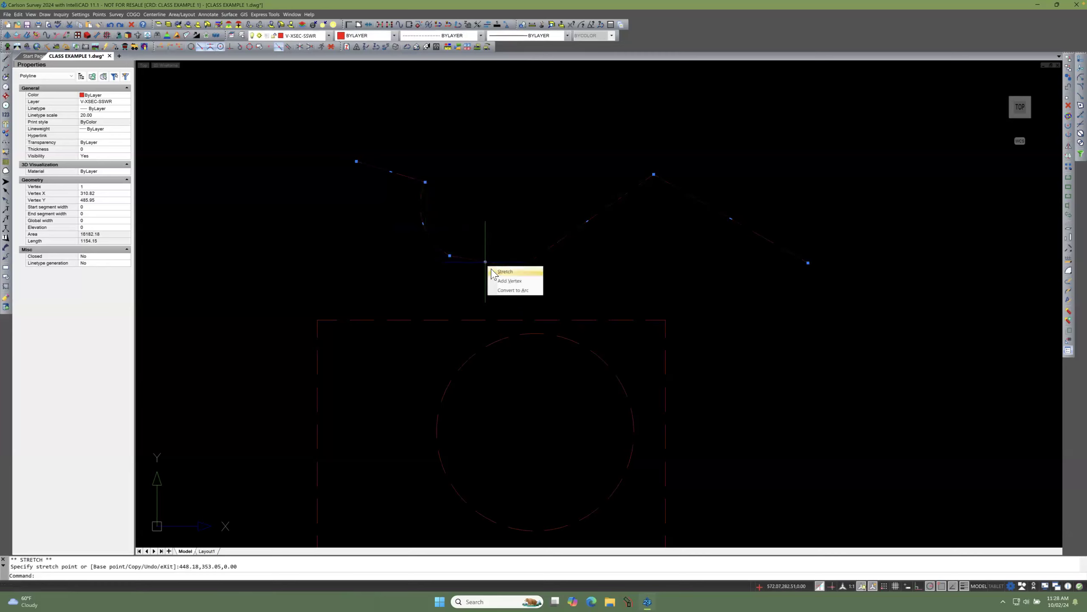
click(499, 272)
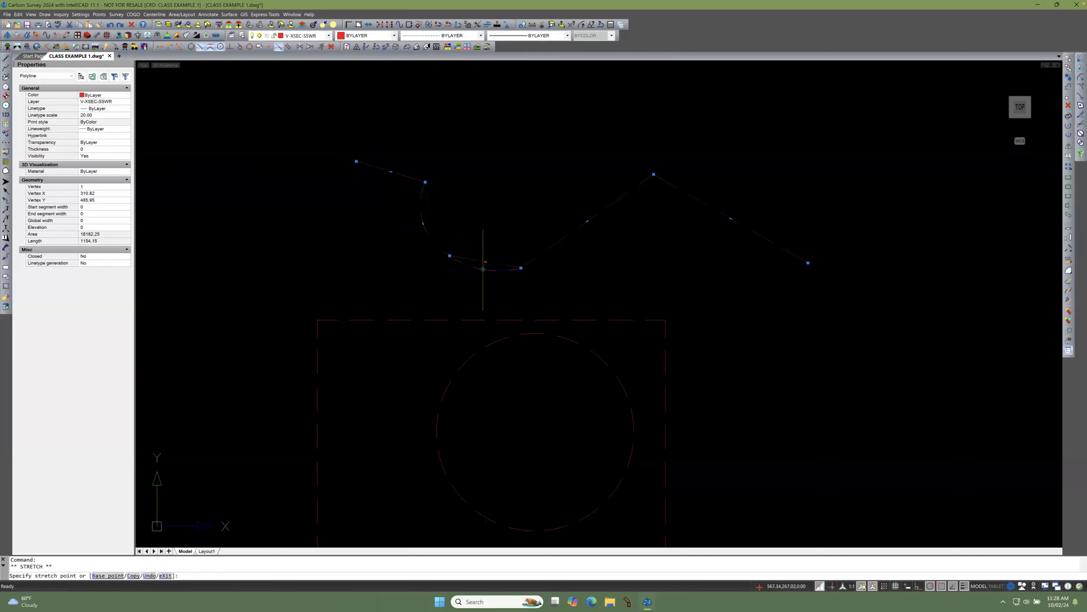
click(483, 269)
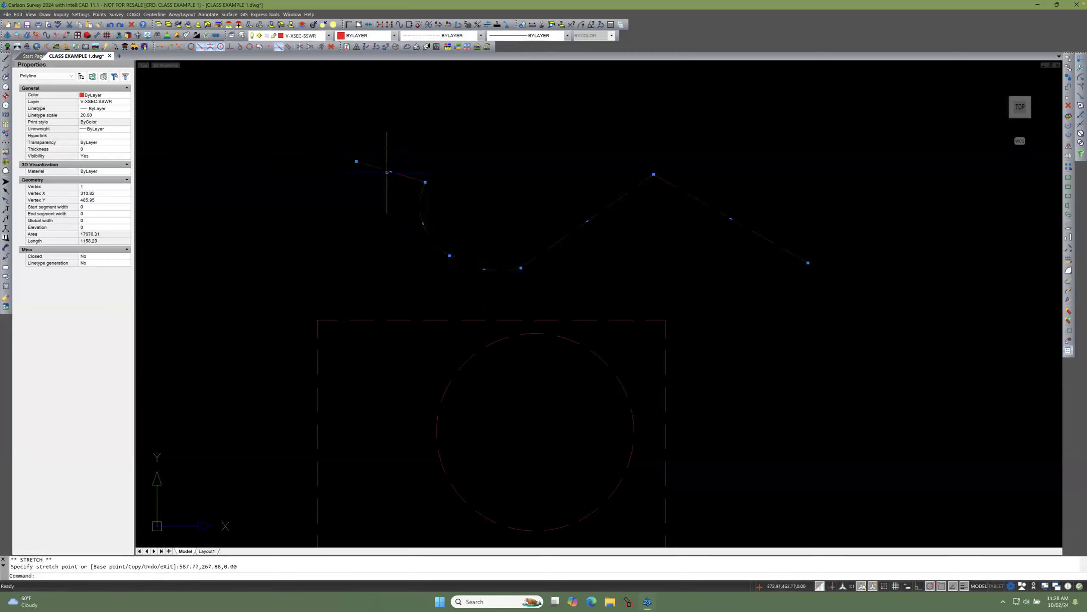
mouse_move(390, 172)
click(418, 198)
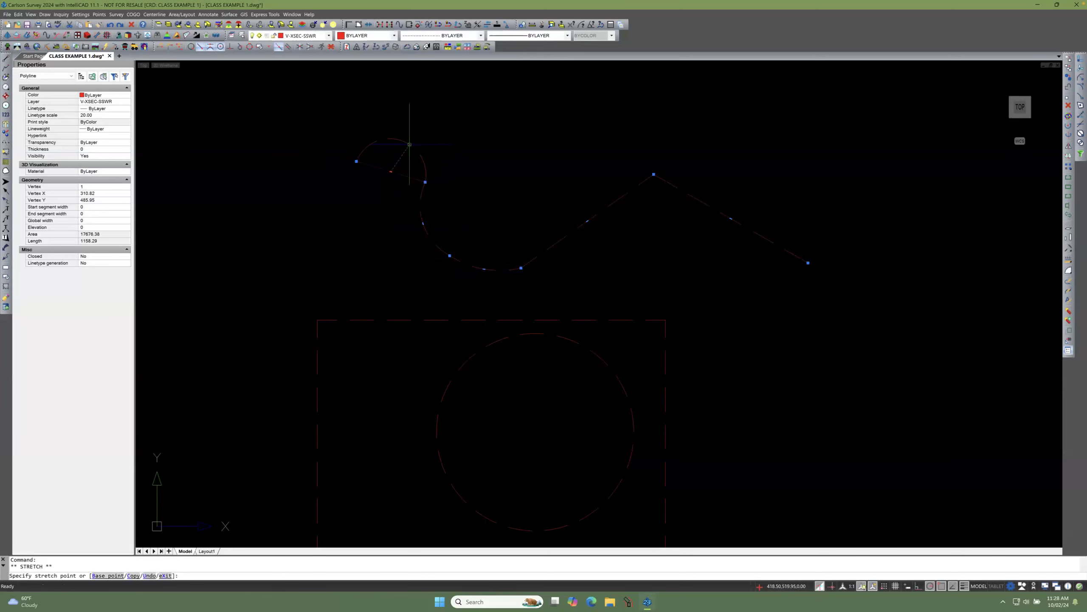
click(411, 144)
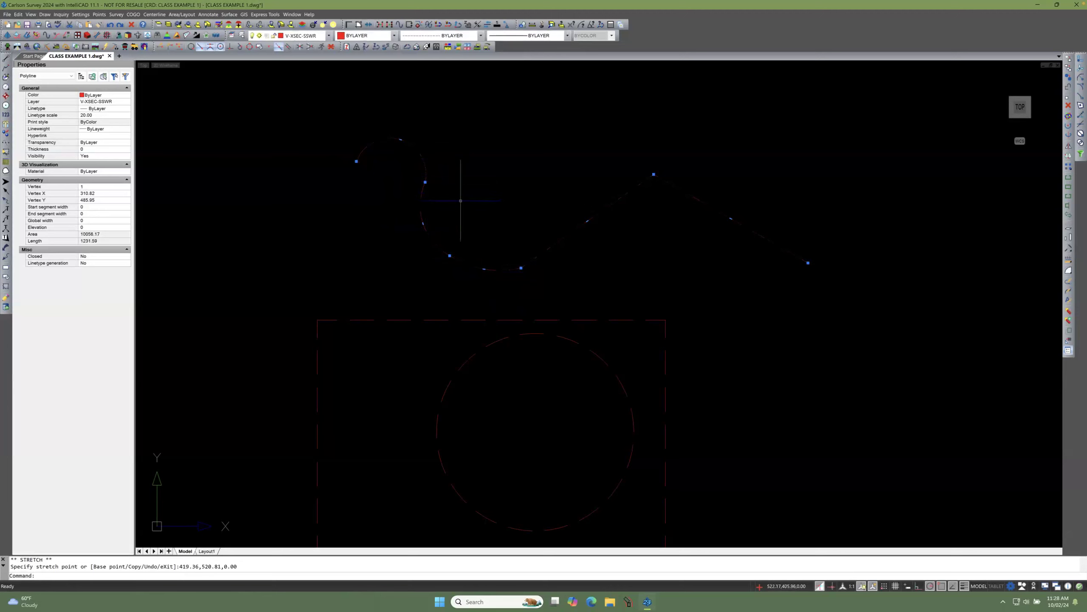
key(Escape)
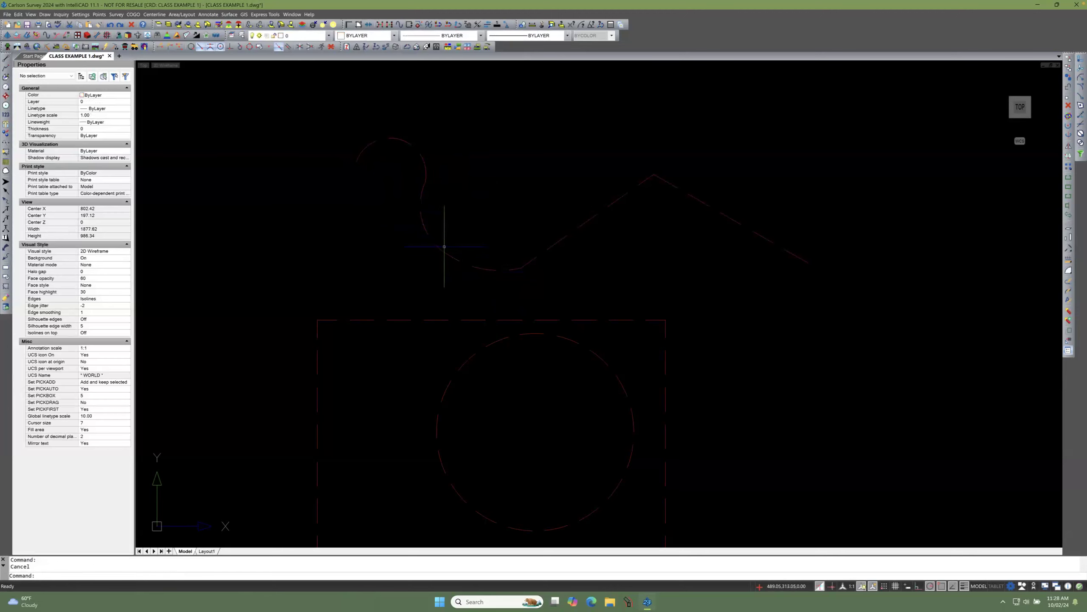
Step: Rotate the rectangle about its center to N 20°12'27" W and stretch its upper-left corner outward to 125.67,54.34
click(473, 319)
scroll(405, 175, down, 3)
scroll(400, 201, down, 2)
scroll(403, 309, up, 5)
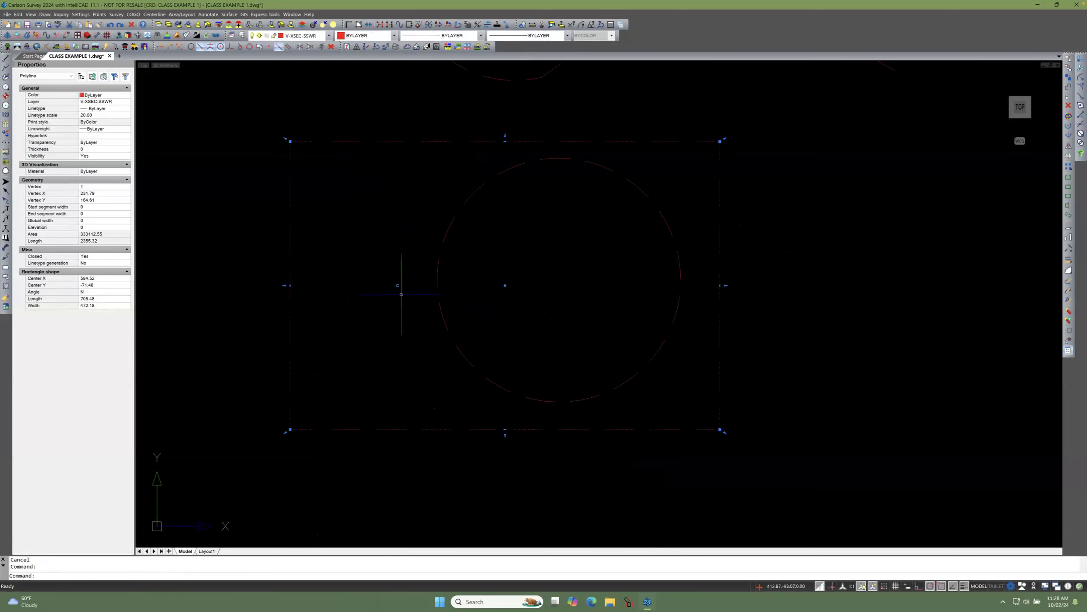
click(505, 285)
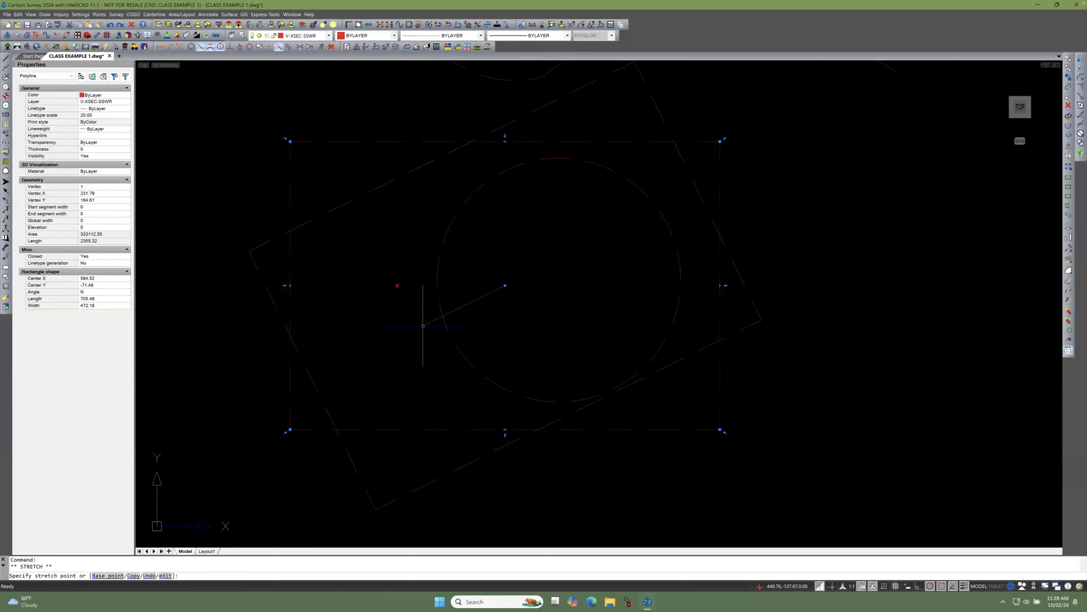
click(407, 321)
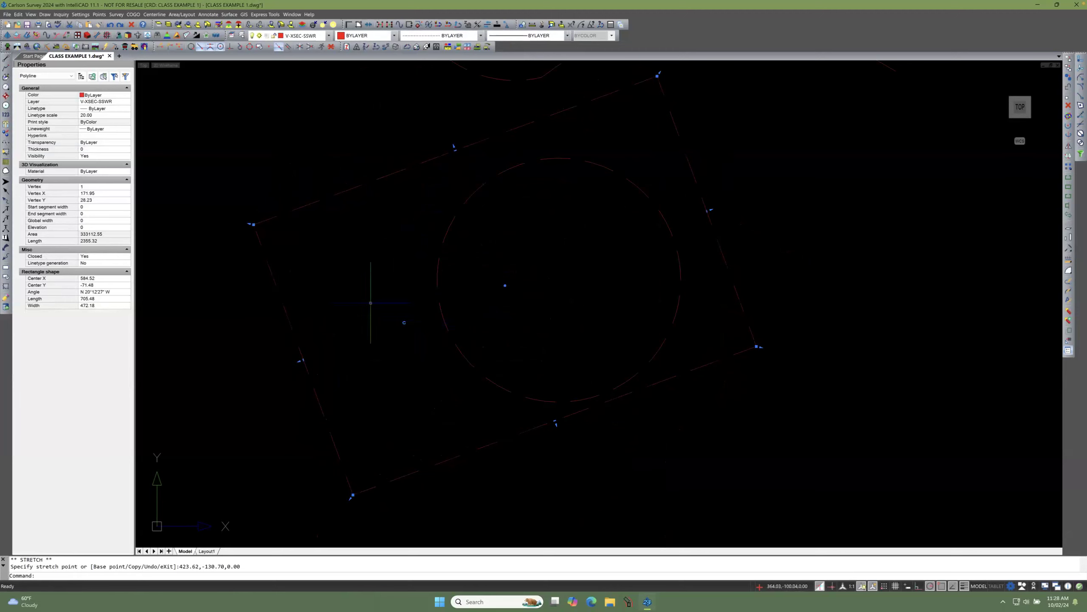
click(254, 224)
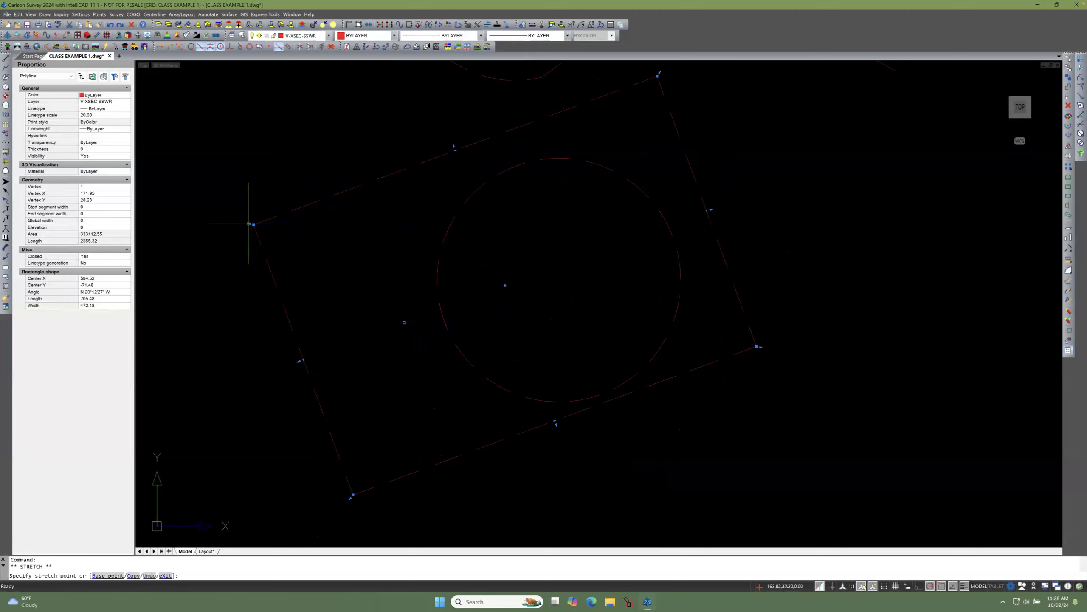
click(226, 208)
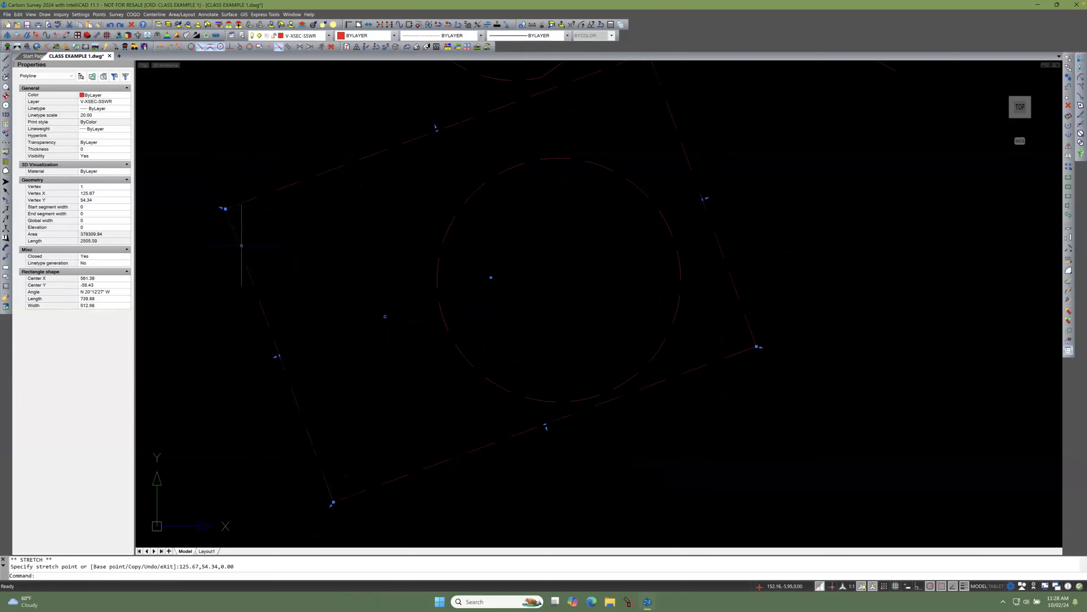
click(225, 208)
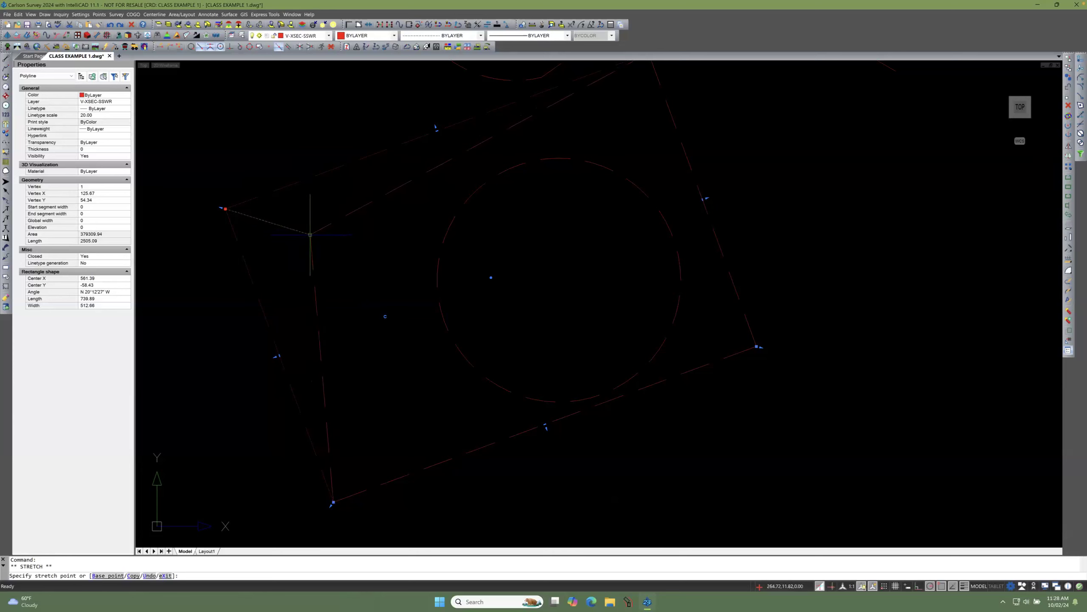
key(Escape)
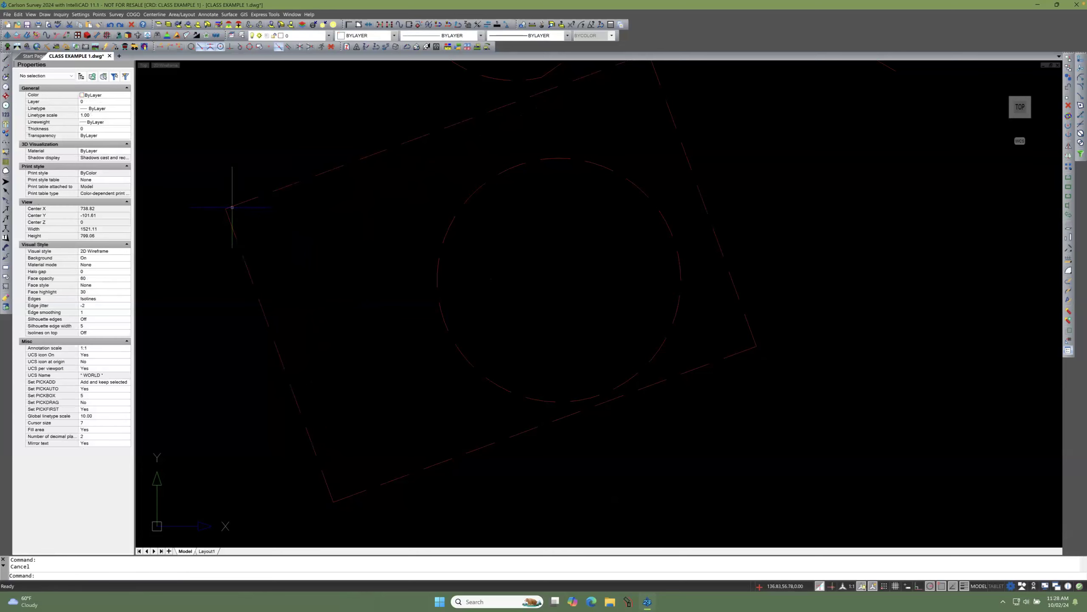
click(231, 207)
scroll(223, 300, down, 1)
click(263, 346)
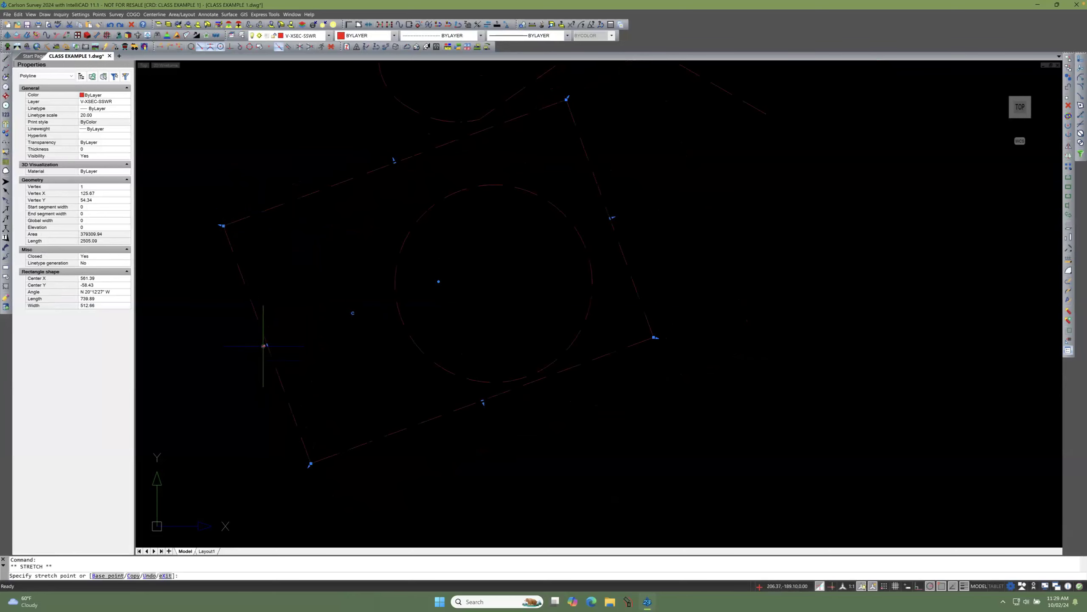
key(Escape)
key(Escape)
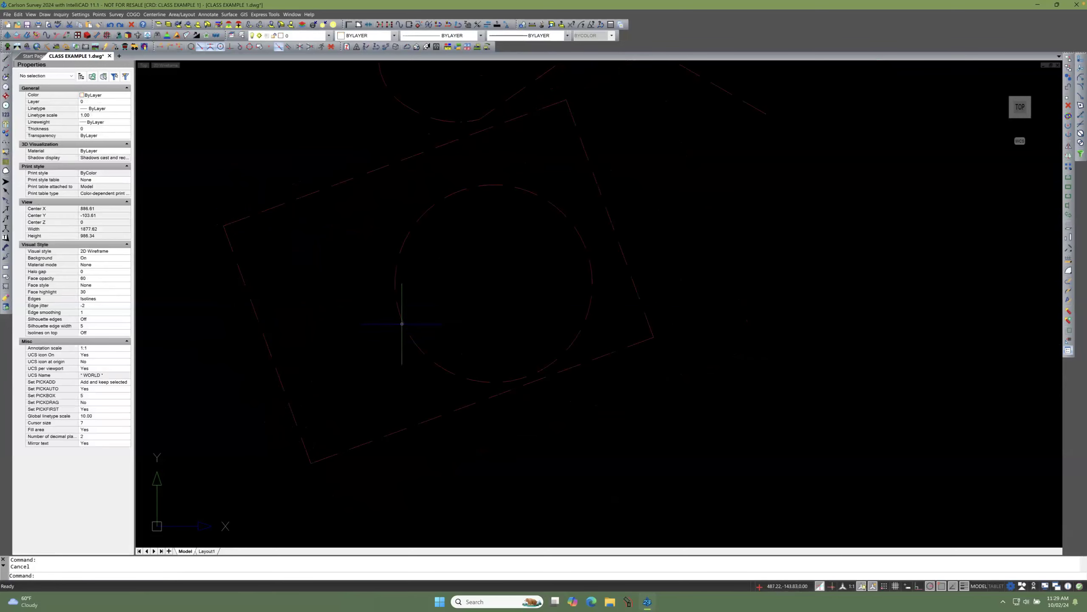
Step: Move the circle's center to 517.33,-83.61, shrink it through 521.20,-17.79 to a radius of about 65.93, and deselect it
click(402, 324)
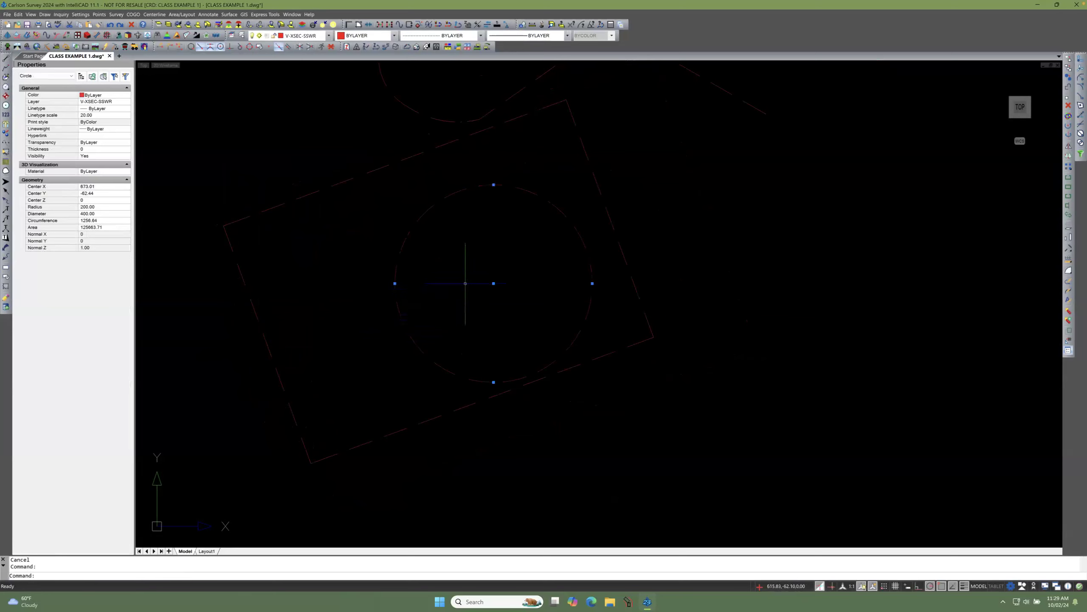
click(492, 283)
key(Escape)
click(493, 283)
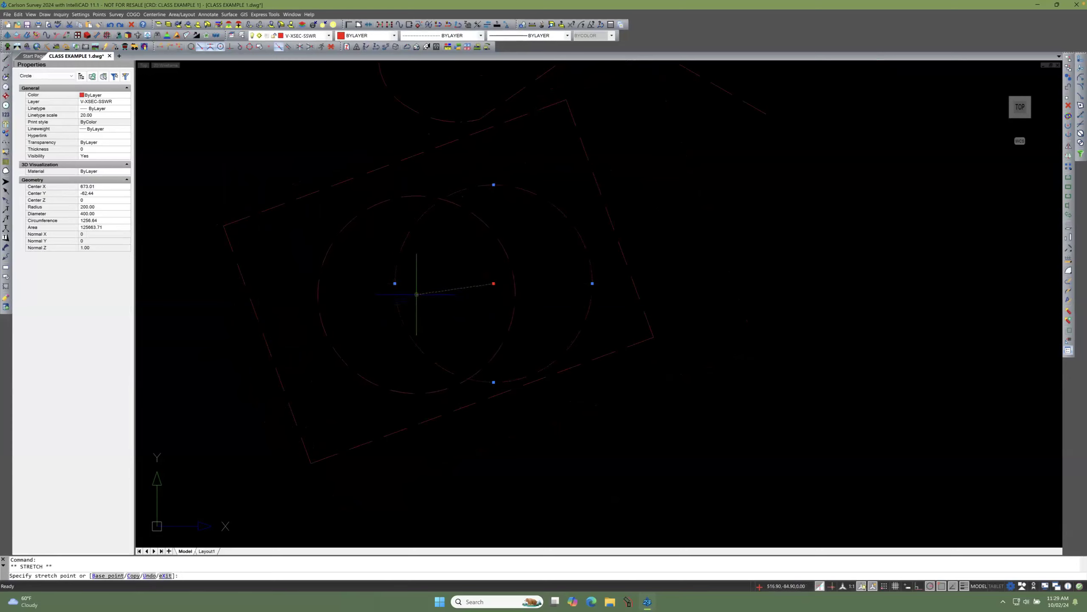
click(417, 294)
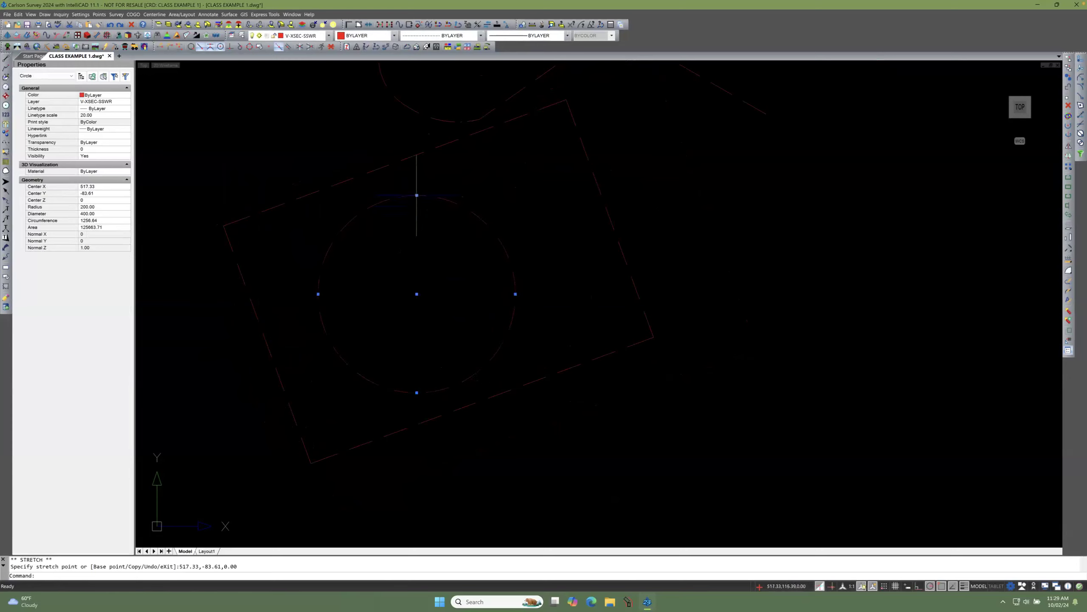
click(416, 196)
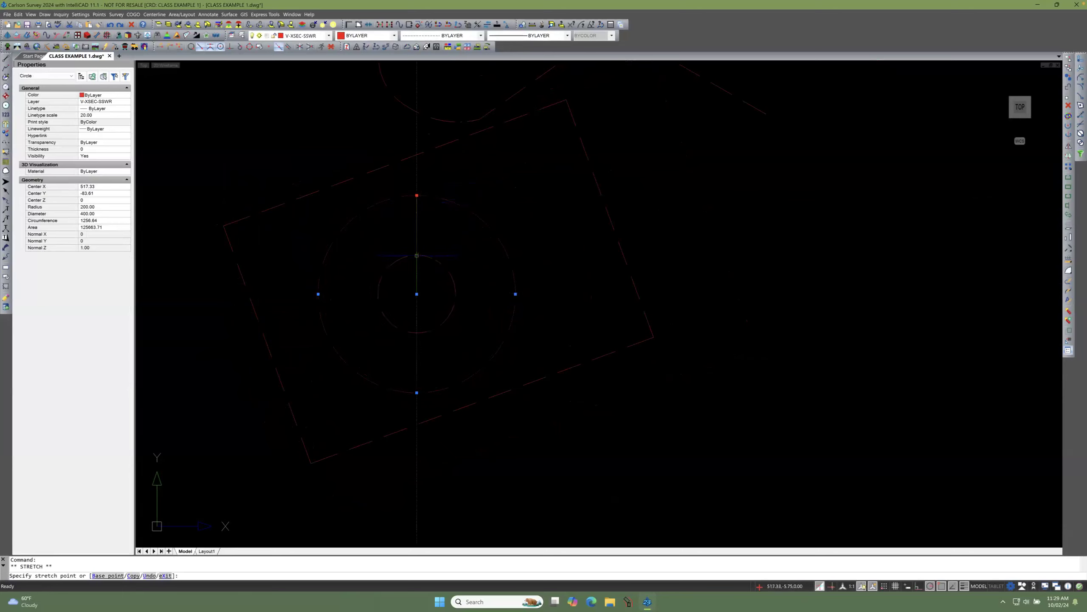
key(Escape)
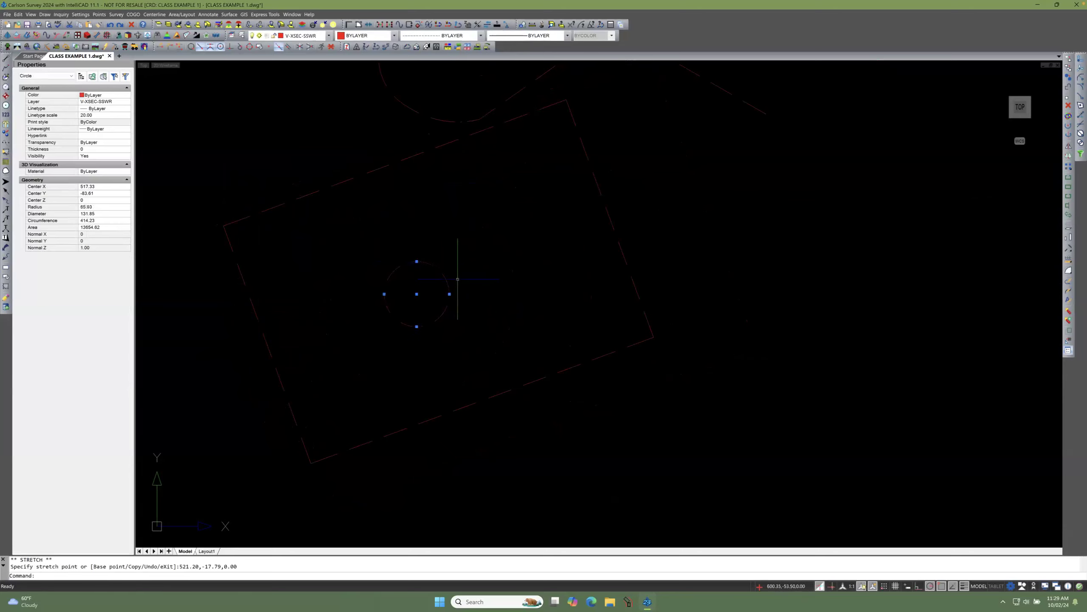
key(Escape)
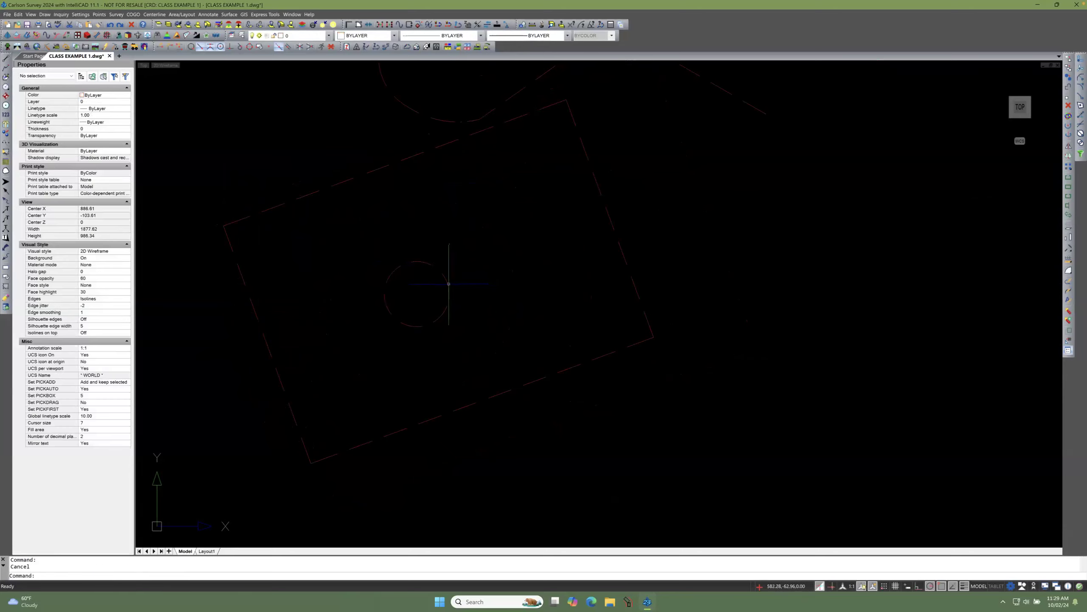
scroll(414, 369, down, 5)
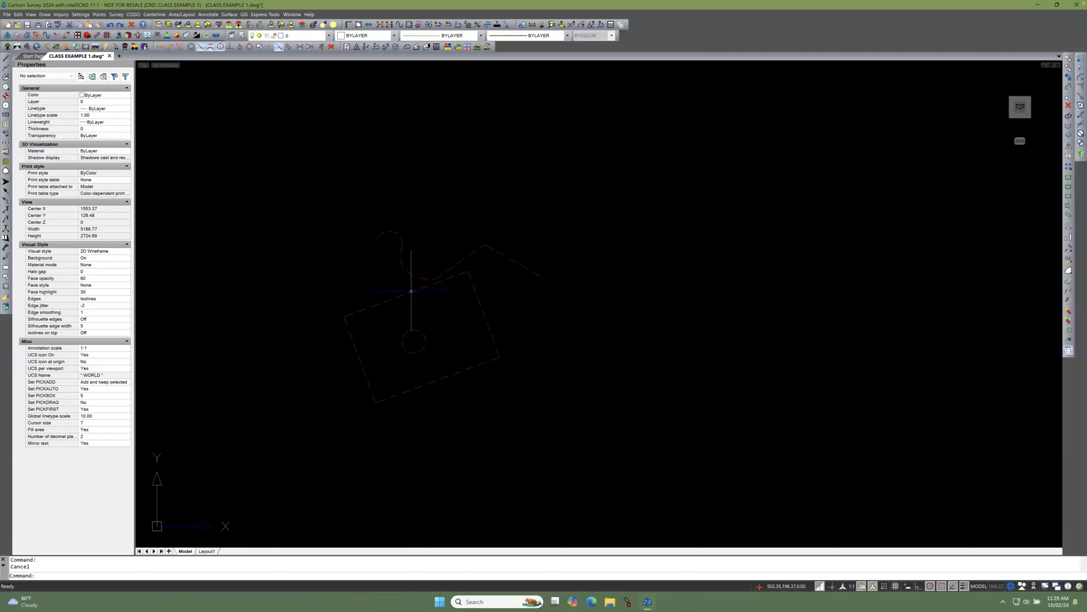
click(413, 291)
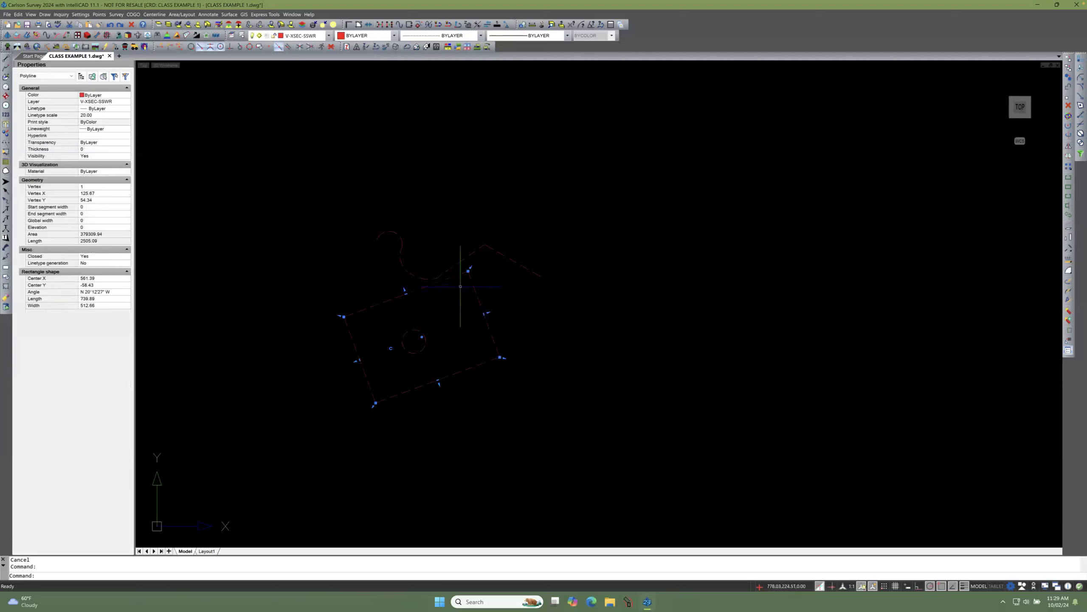
click(459, 293)
click(454, 298)
key(Escape)
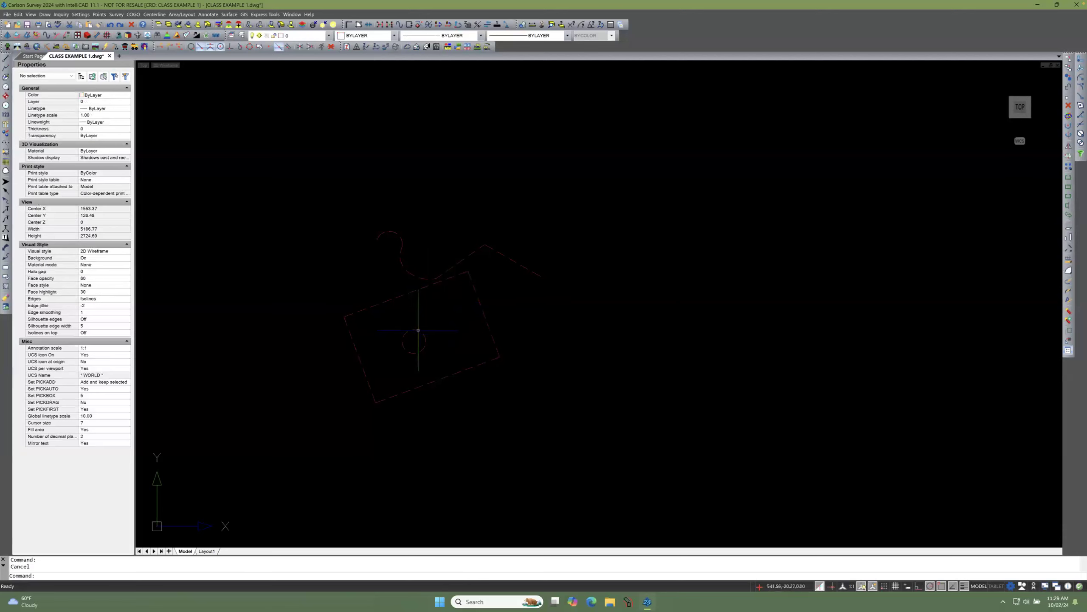
Step: Select the small circle inside the rectangle and open its center X coordinate for picking a point in the drawing
click(421, 330)
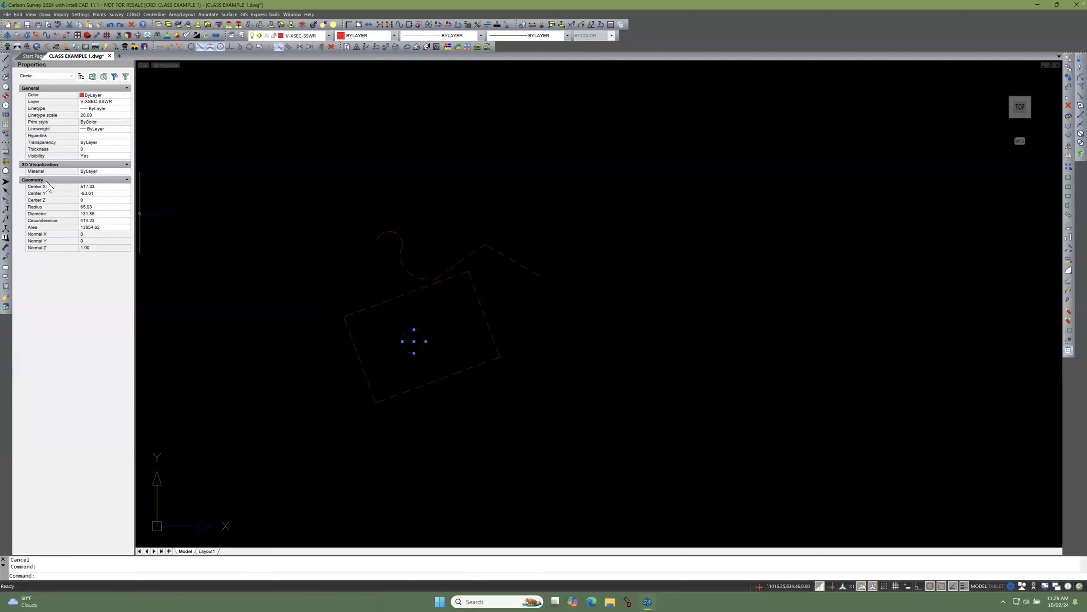
click(100, 187)
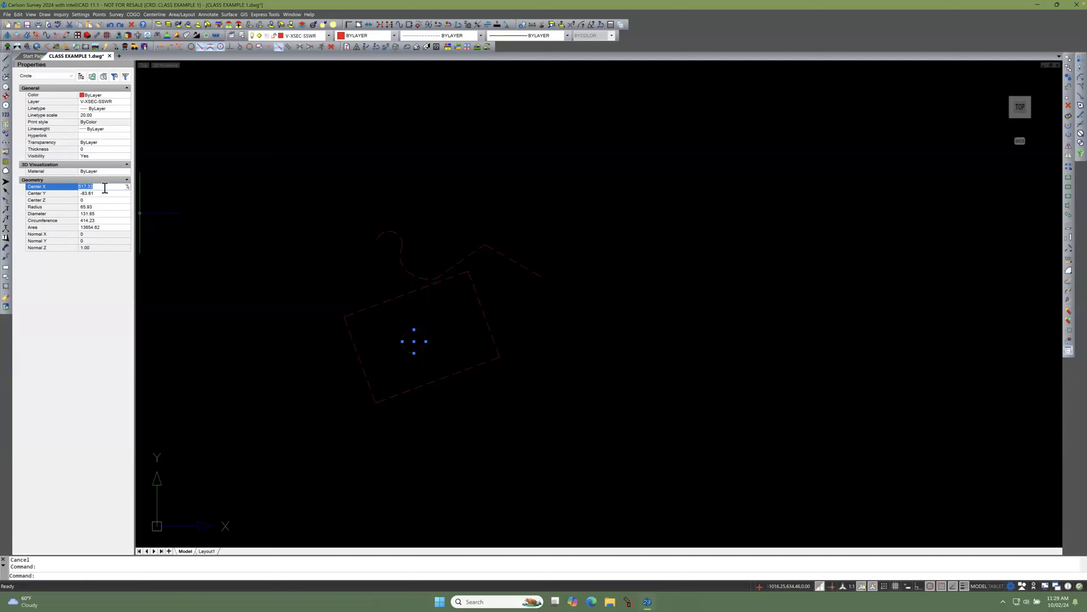
click(128, 186)
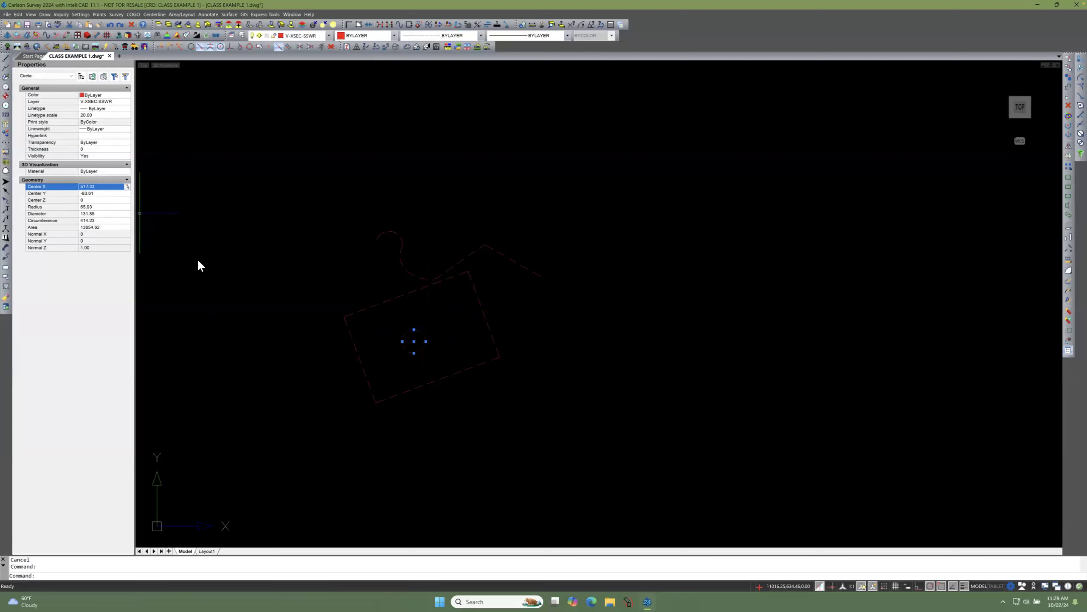
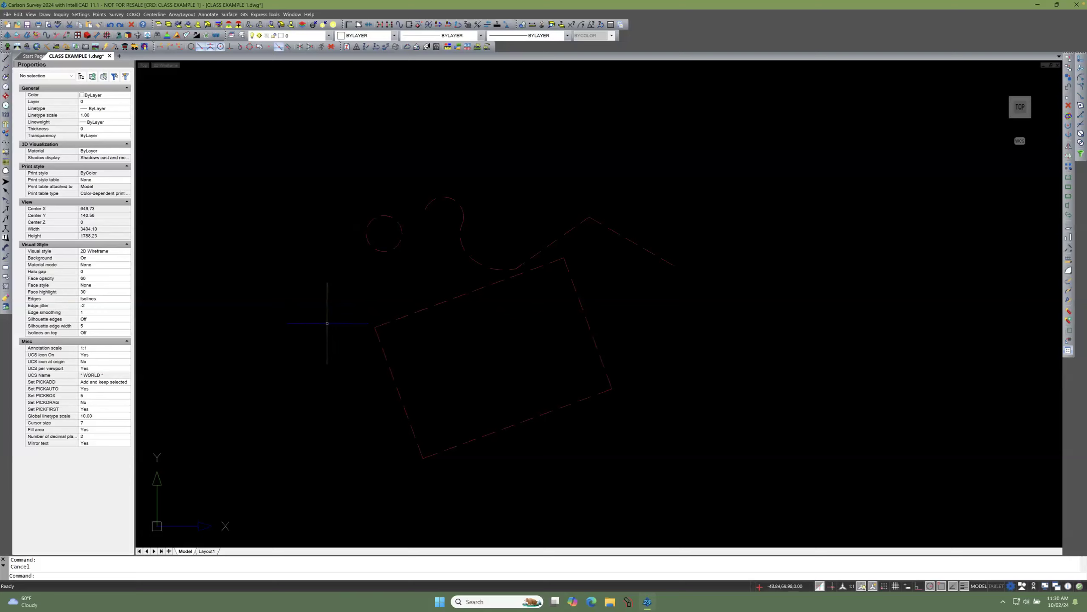
Step: Set the open curved polyline's elevation to 75 while viewing the drawing from a low front angle, and deselect it
mouse_move(327, 323)
shift+middle_down()
mouse_move(336, 142)
mouse_move(345, 174)
mouse_move(316, 191)
mouse_move(322, 225)
mouse_move(271, 163)
mouse_move(274, 187)
mouse_move(380, 180)
mouse_move(326, 139)
mouse_move(318, 163)
mouse_move(298, 143)
mouse_move(291, 153)
shift+middle_up()
scroll(379, 223, up, 3)
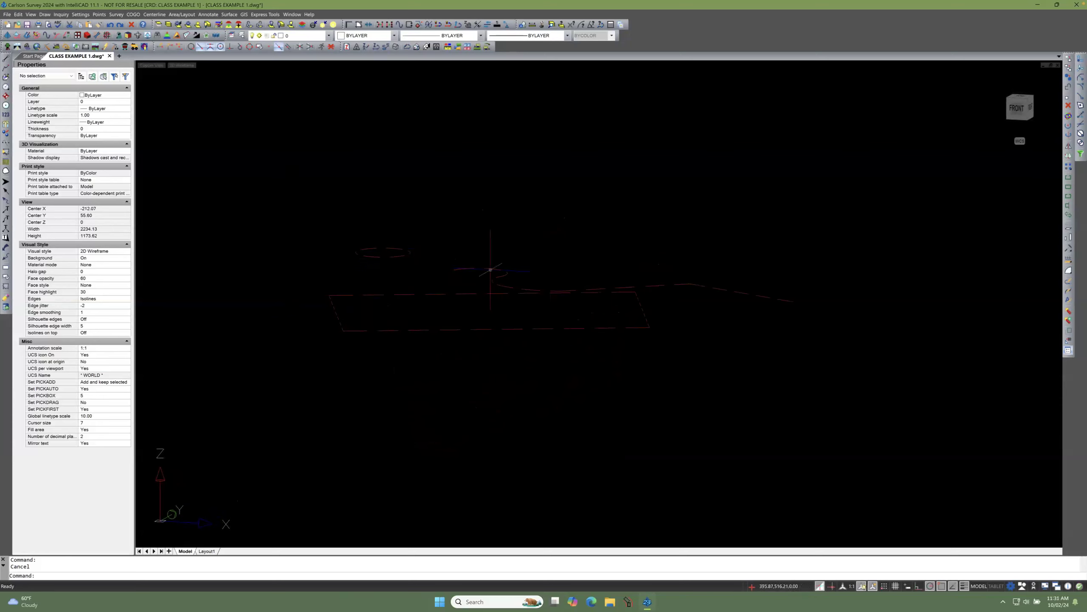
click(464, 268)
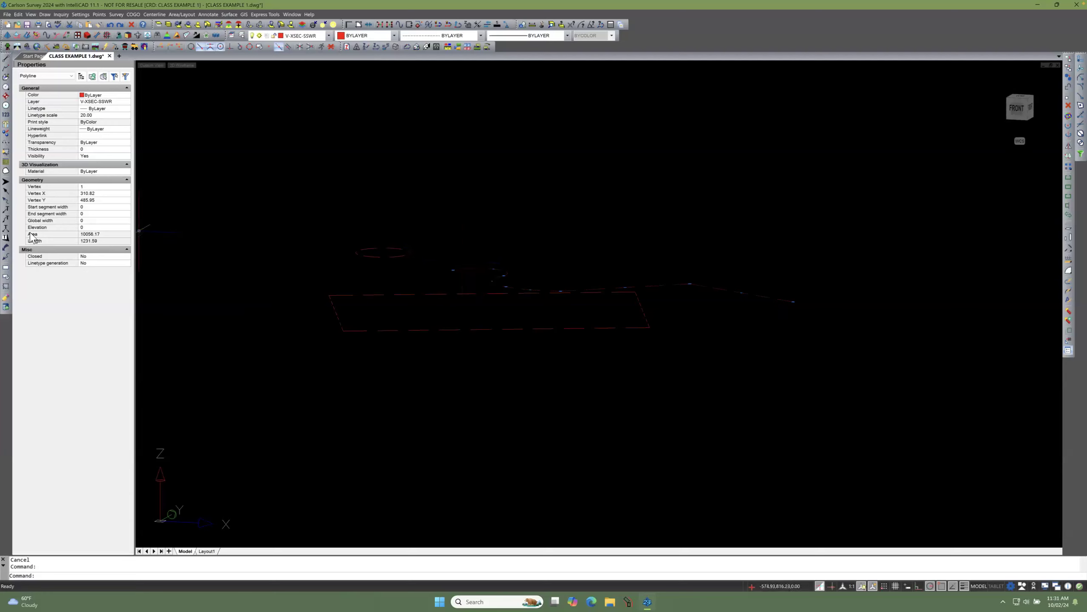
click(97, 228)
click(100, 234)
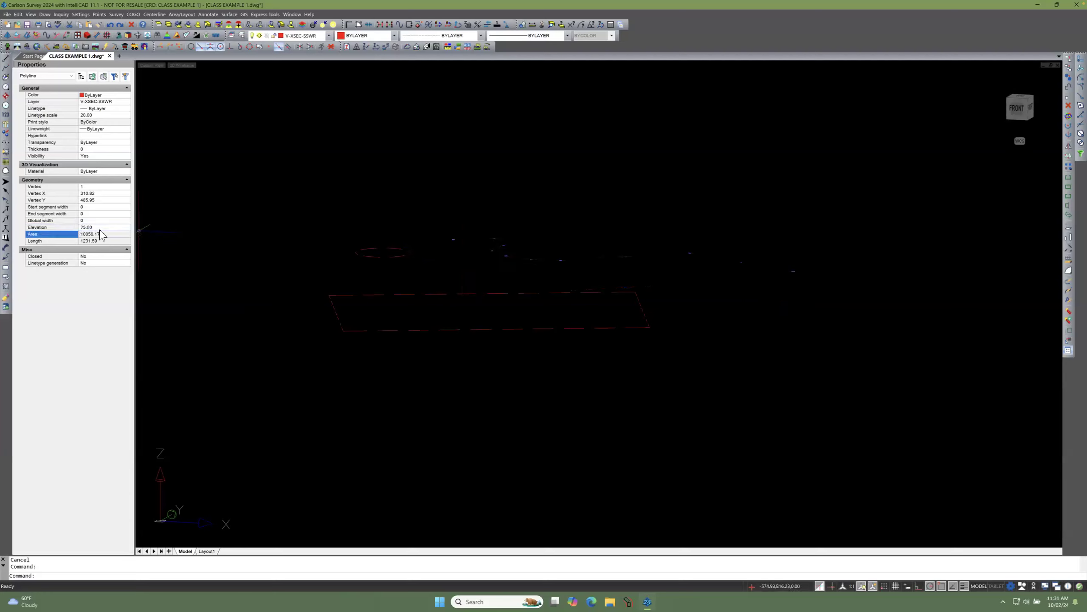
key(Escape)
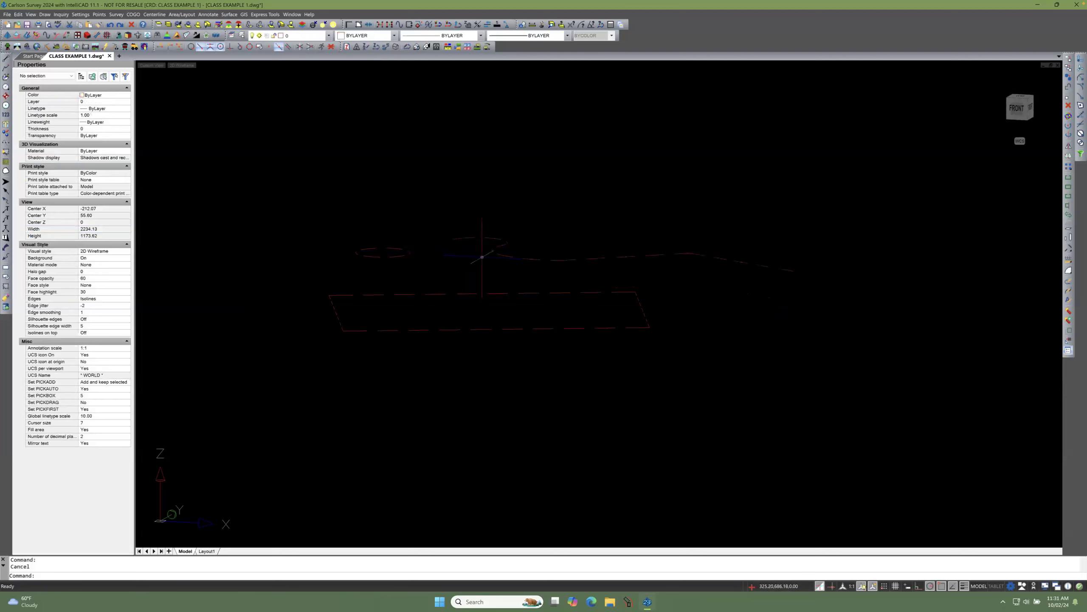
Step: Examine the rectangle's elevation, the circle's center Z and the open polyline's elevation in a tilted 3D view
shift+middle_drag(468, 257, 489, 314)
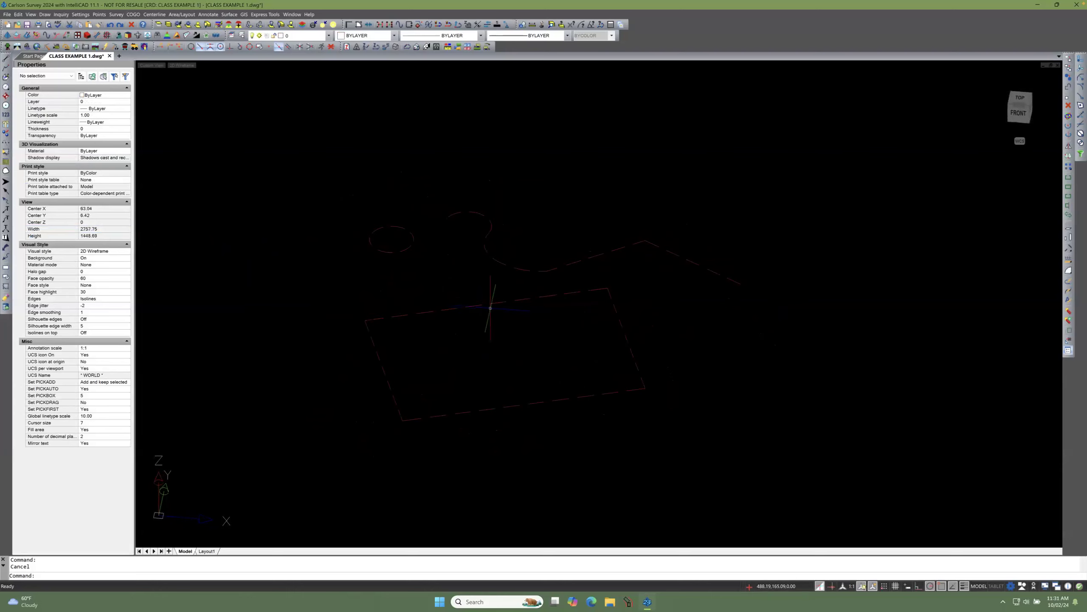
click(499, 301)
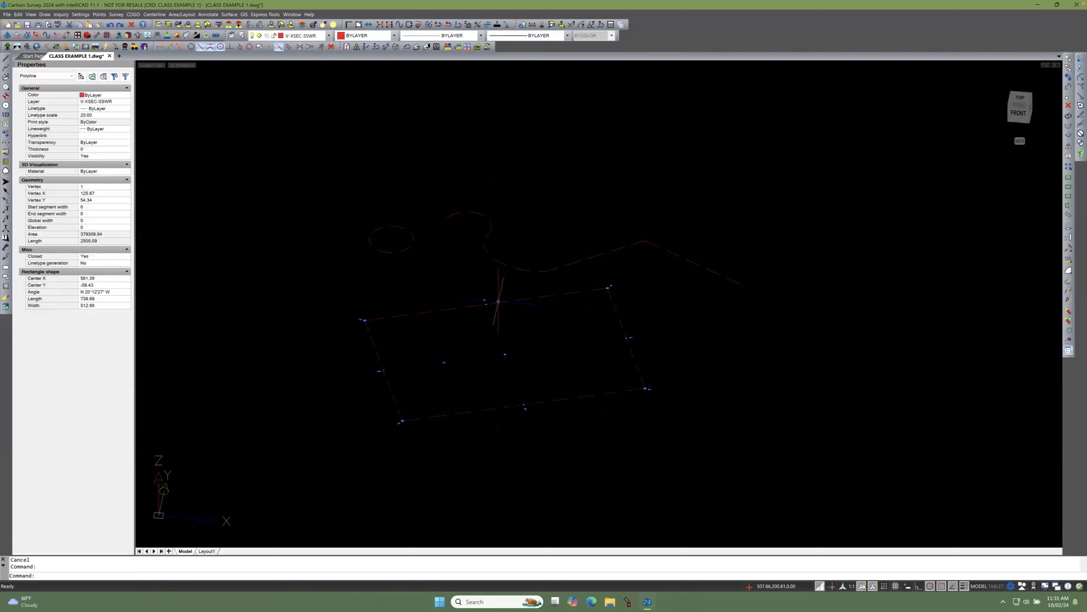
click(100, 227)
click(376, 253)
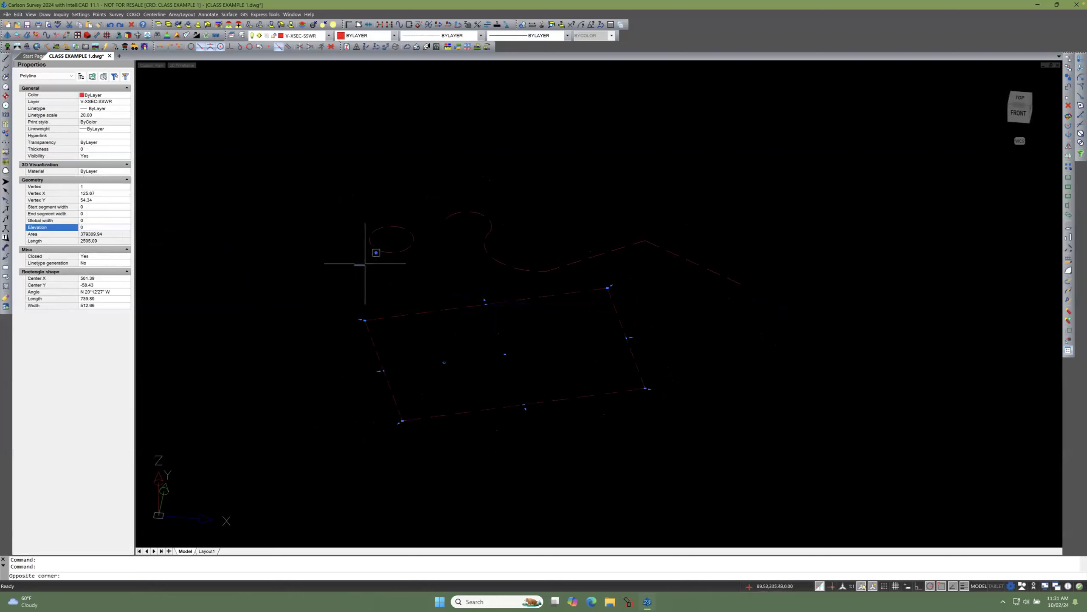
key(Escape)
click(380, 251)
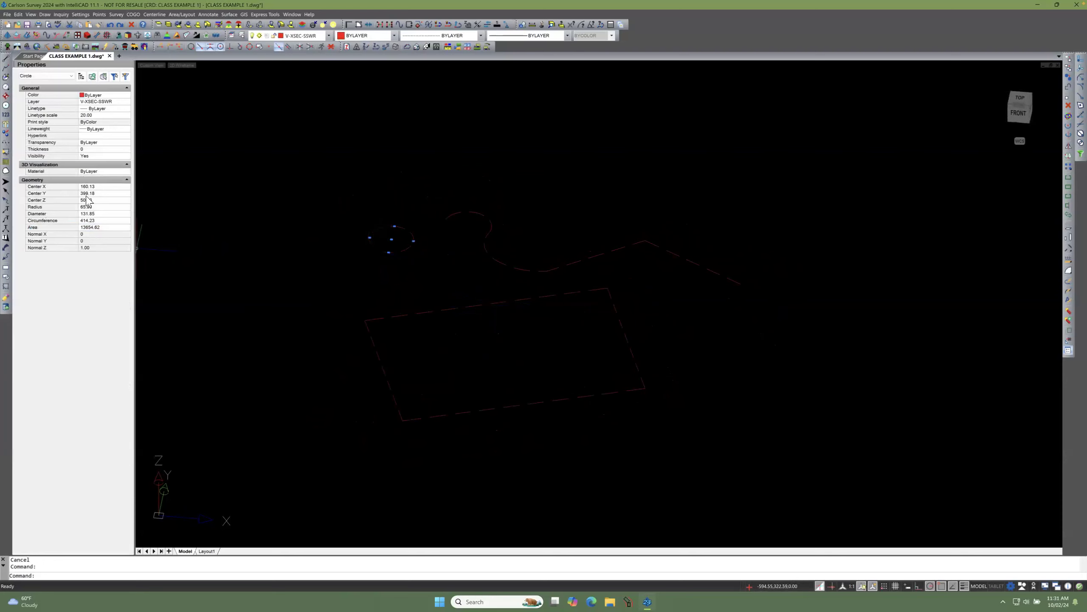
click(98, 200)
key(Escape)
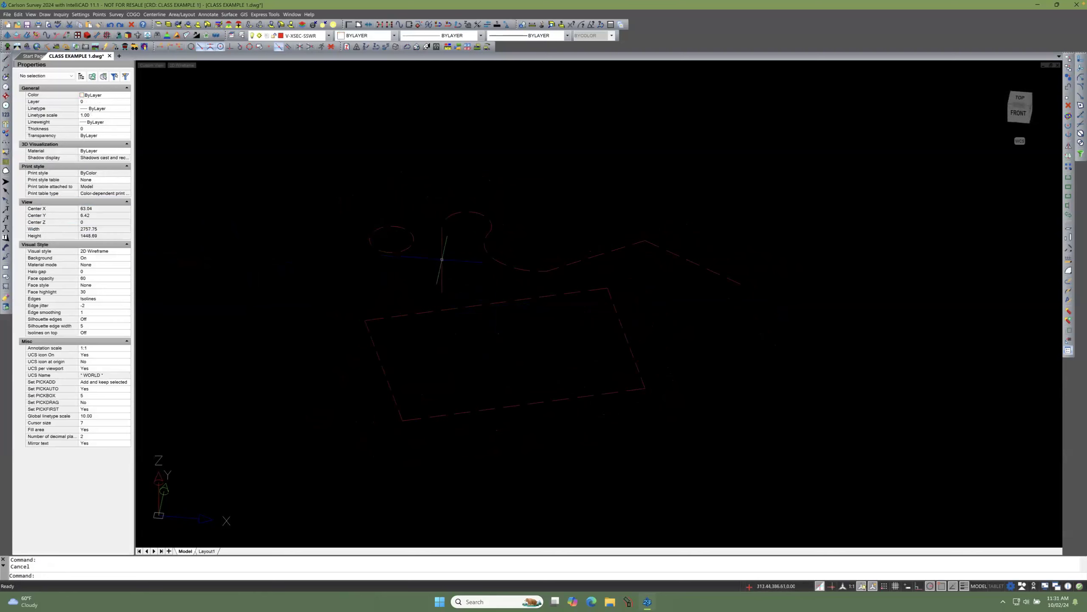
click(499, 262)
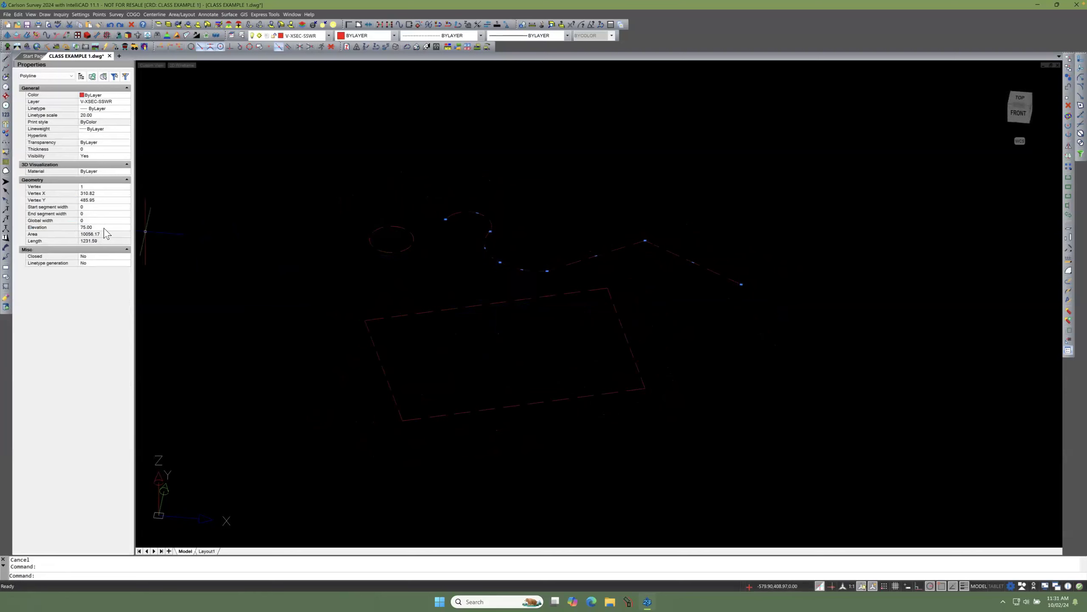
key(Escape)
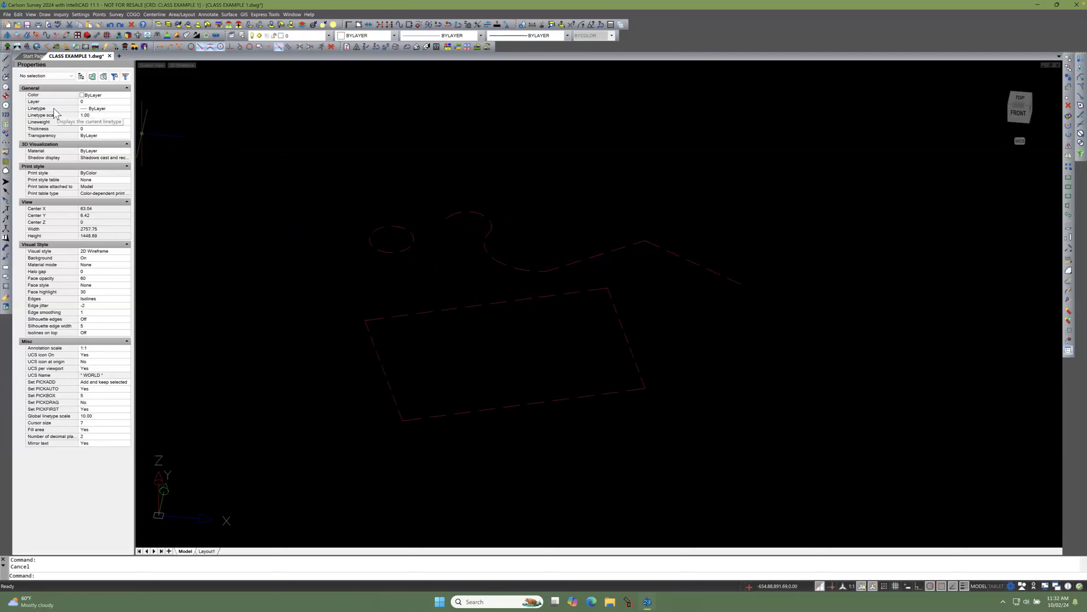
Step: Start a 3D polyline on layer V-ROAD-CURB with the Prompt For Elevation/Slope option turned off
click(44, 15)
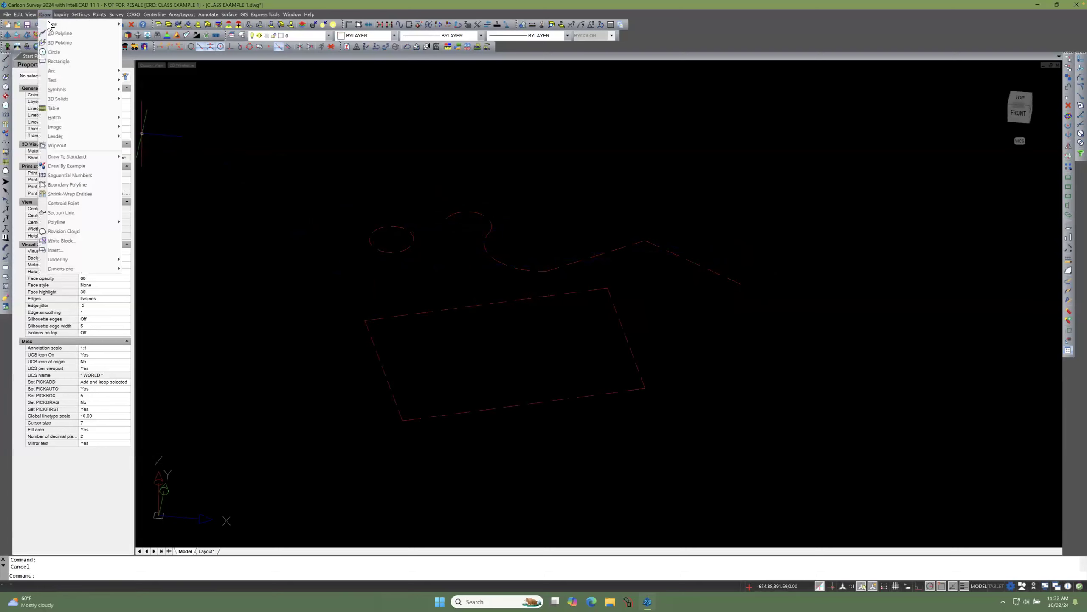
click(62, 43)
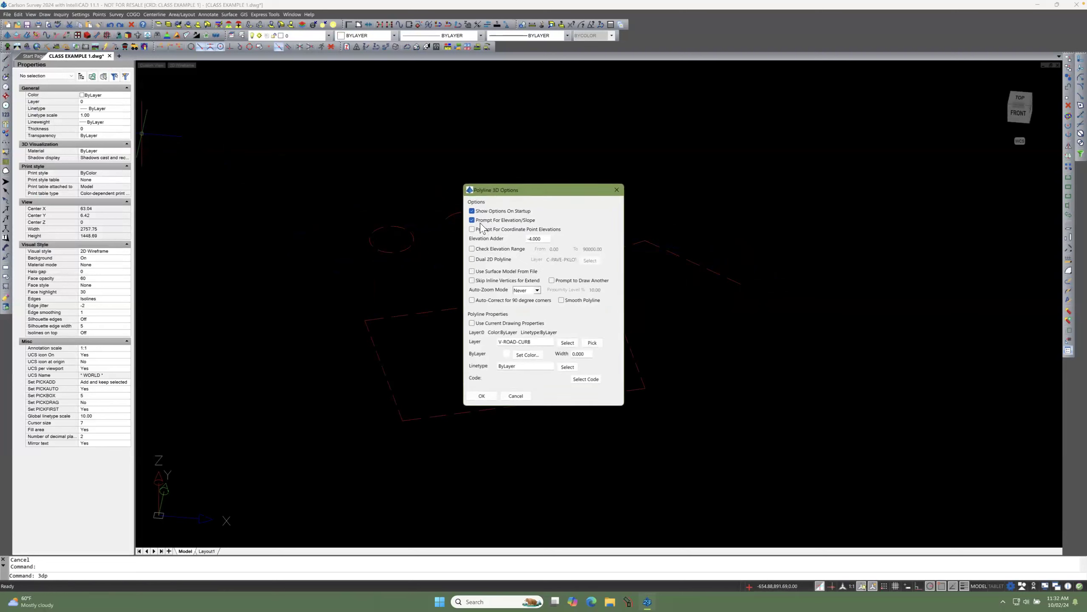
click(472, 221)
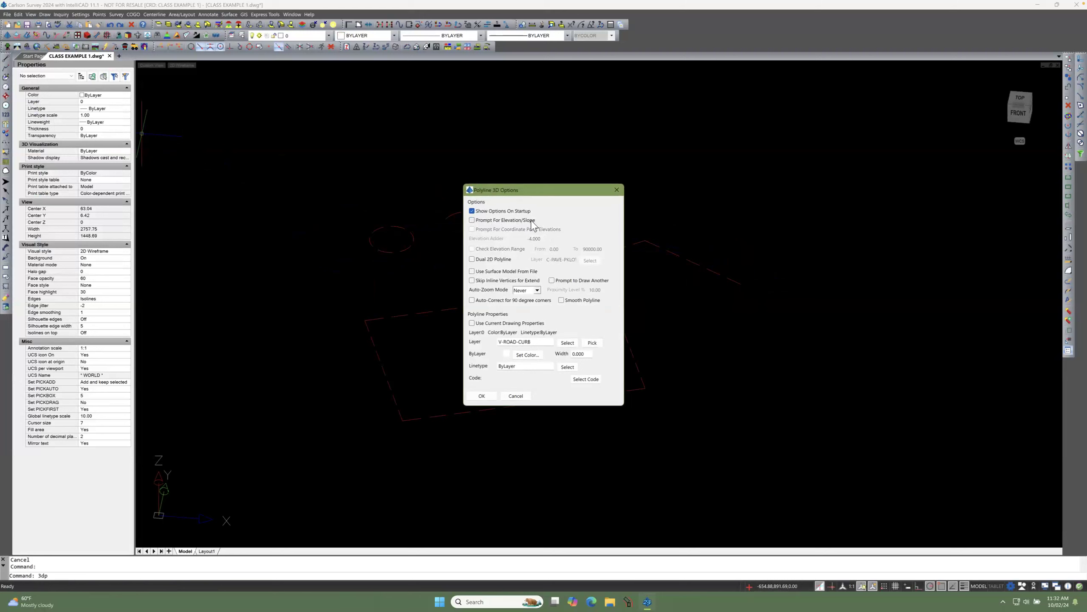
click(483, 395)
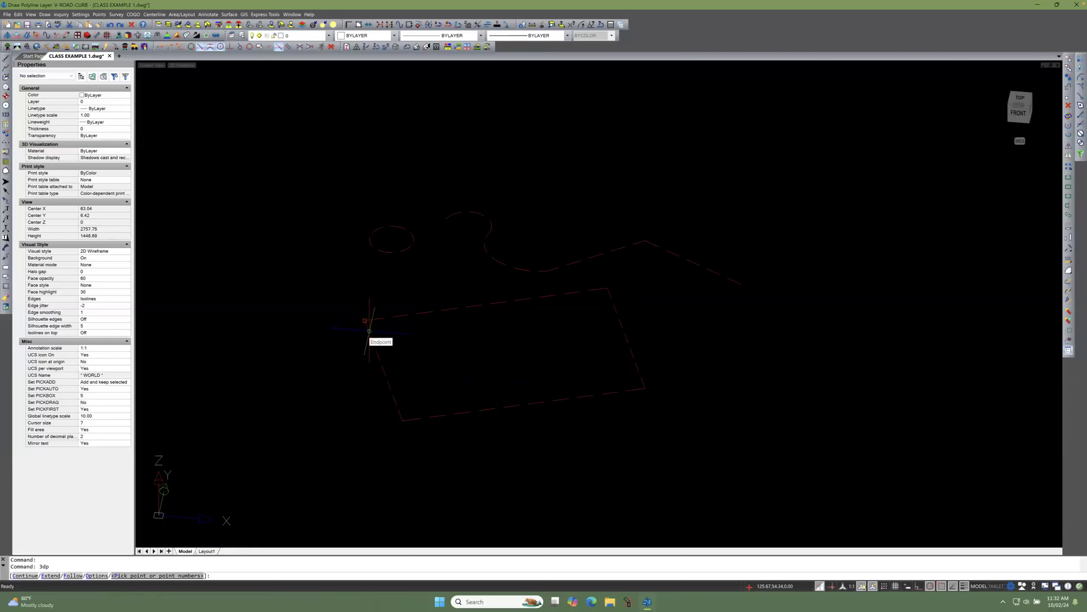
Step: Draw the 3D polyline from the rectangle's upper-left corner through the curved polyline at 499.80,294.98, the circle's center and a free outer point, back to the corner
scroll(370, 330, up, 1)
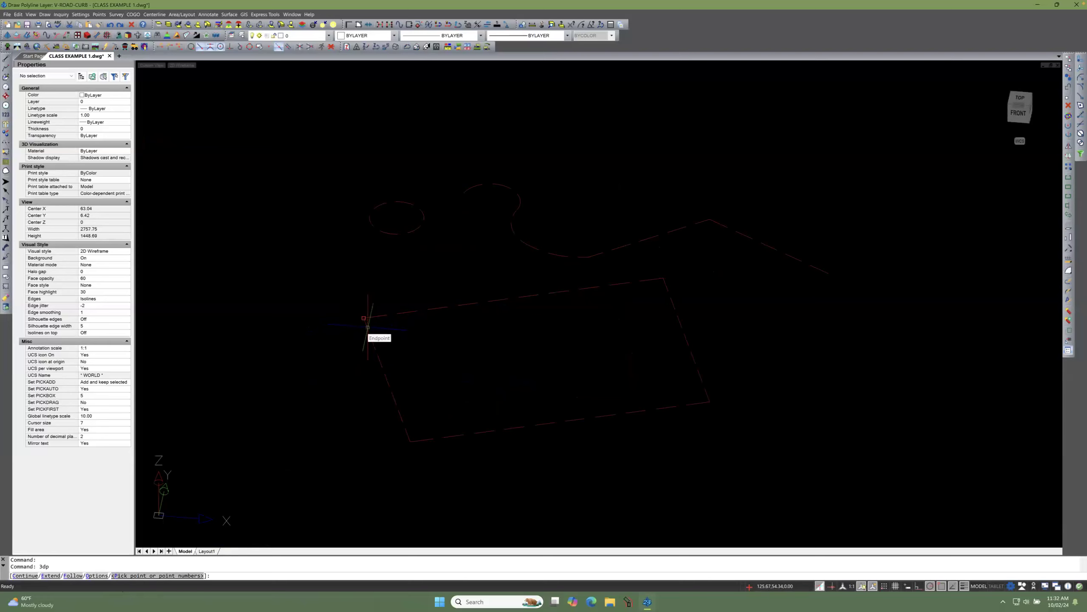
click(368, 326)
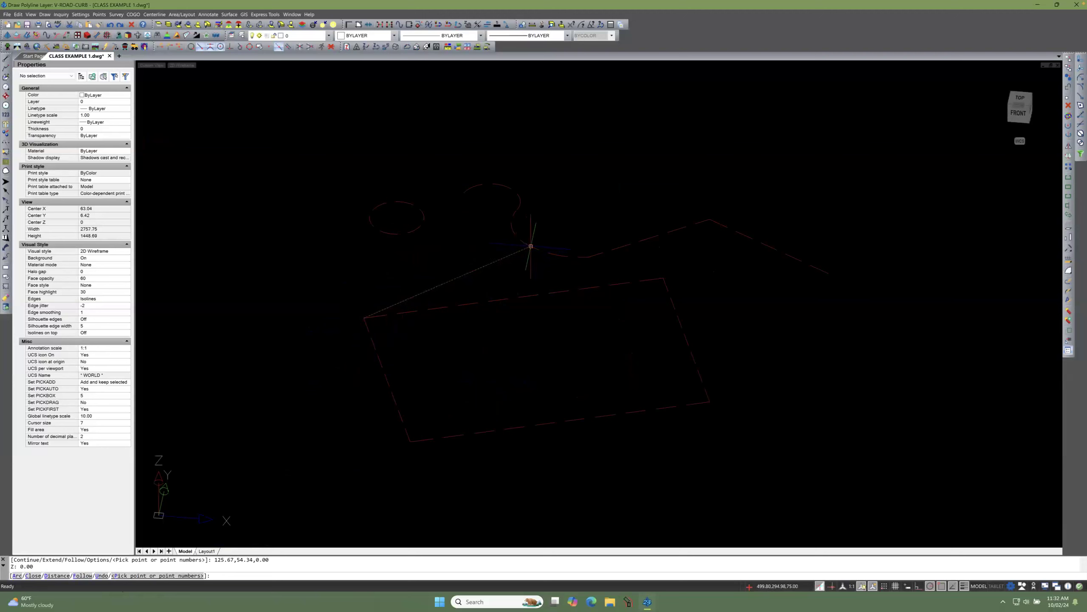
click(531, 246)
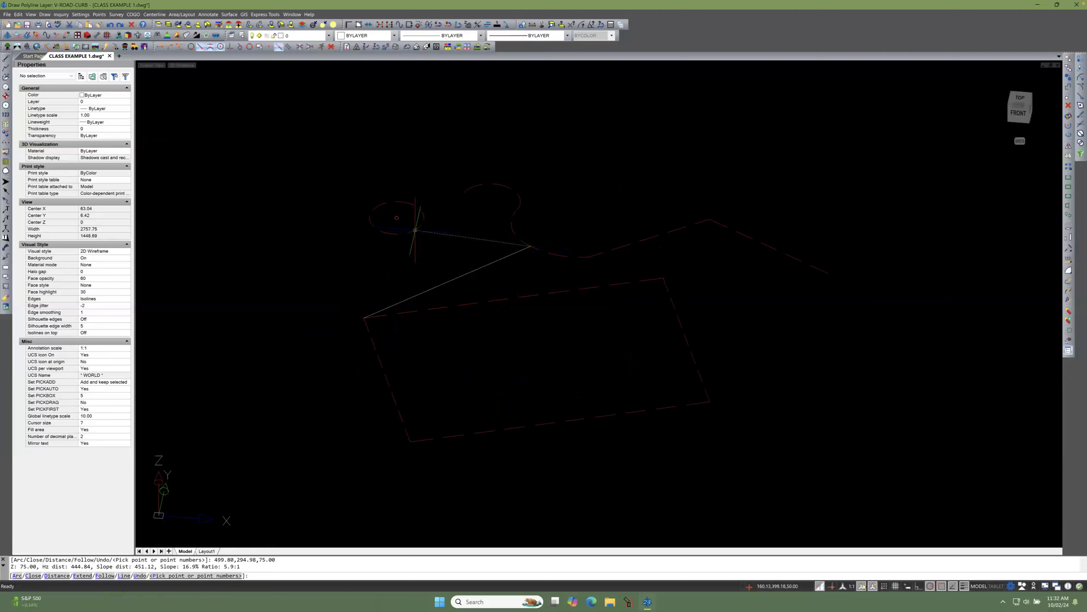
click(415, 229)
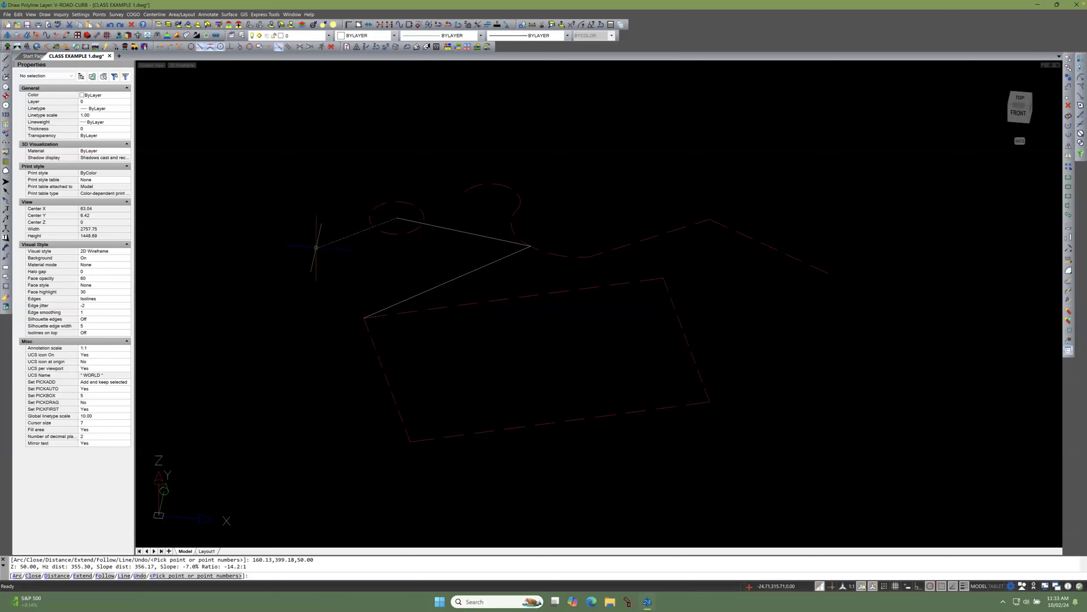
click(316, 243)
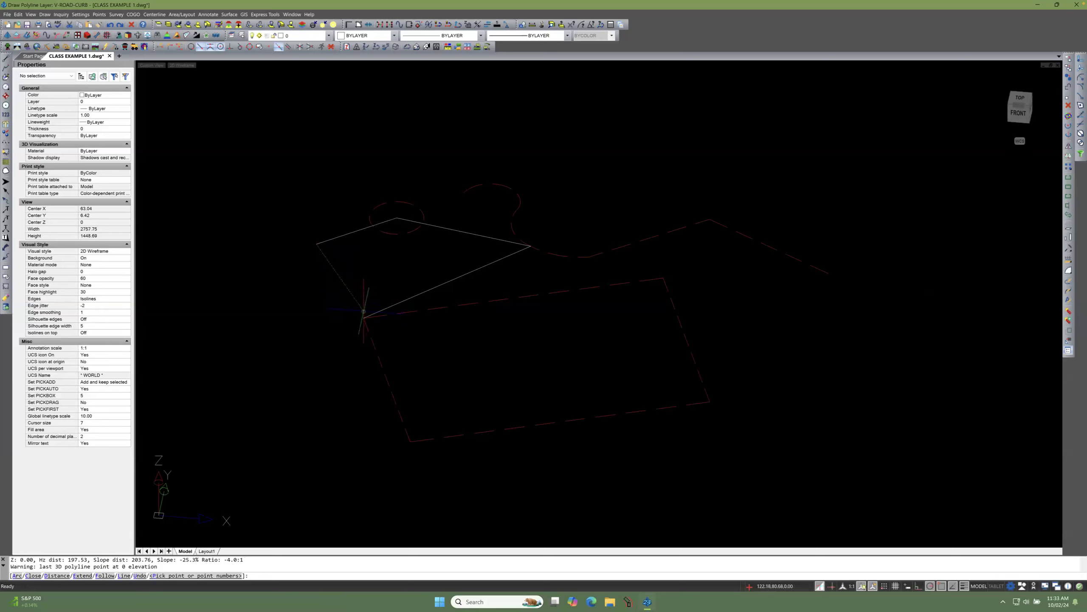
click(369, 315)
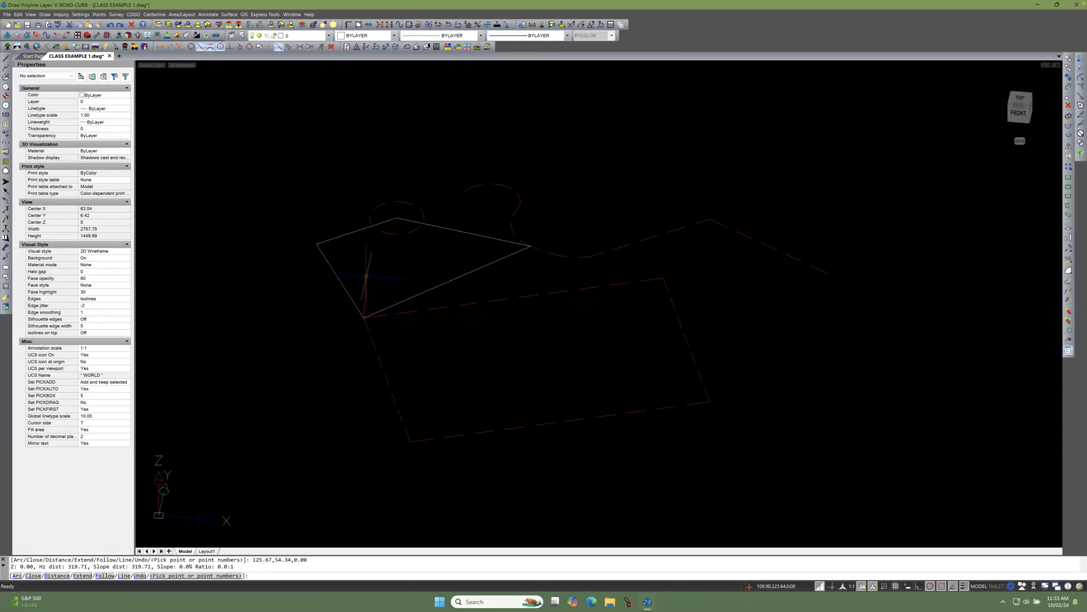
key(Return)
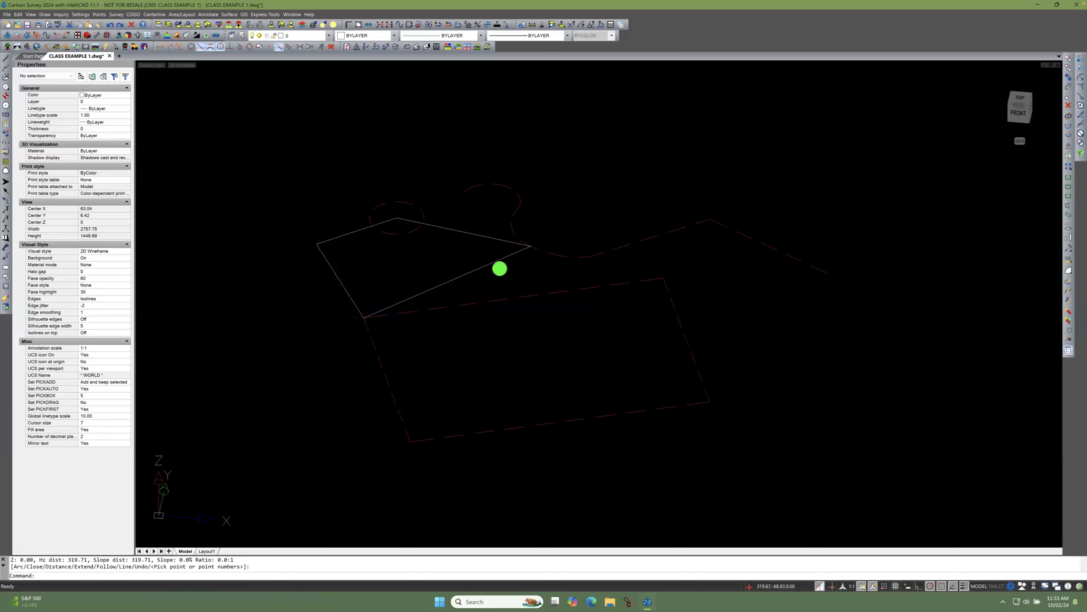
Step: Examine the 3D polyline's side profile from the left and check the rectangle's properties against it
mouse_move(500, 268)
shift+middle_down()
mouse_move(498, 169)
mouse_move(533, 185)
mouse_move(558, 167)
mouse_move(463, 173)
mouse_move(535, 169)
shift+middle_up()
scroll(554, 311, down, 2)
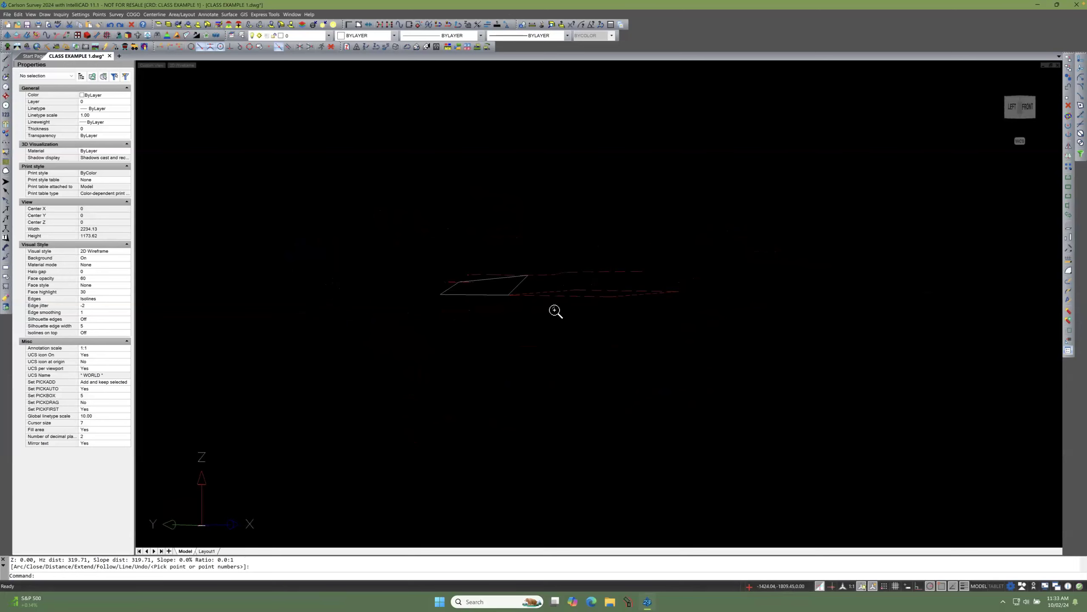
click(1013, 108)
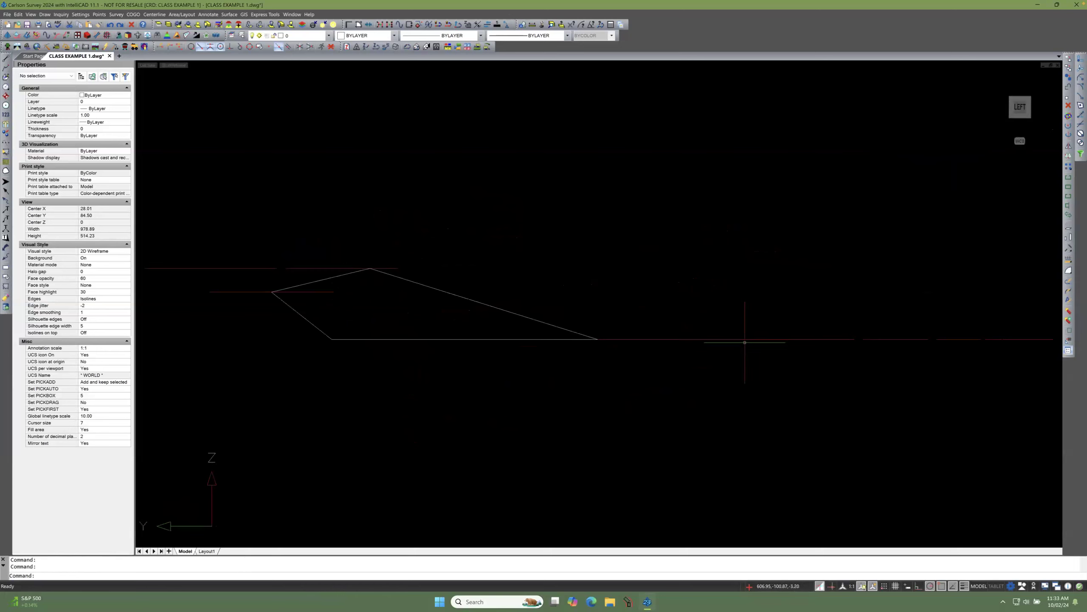
click(743, 339)
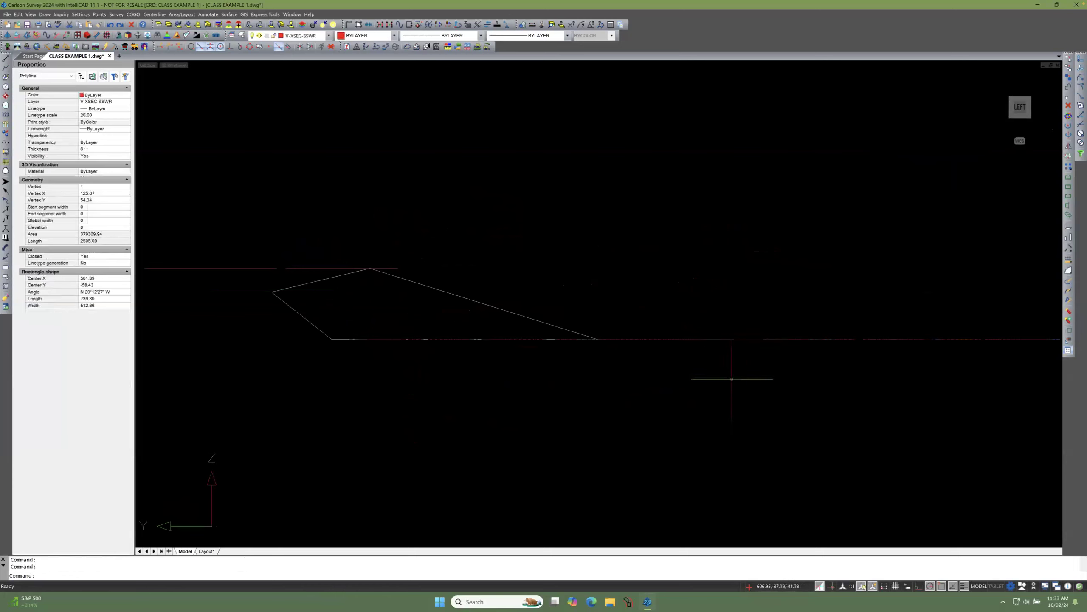
key(Escape)
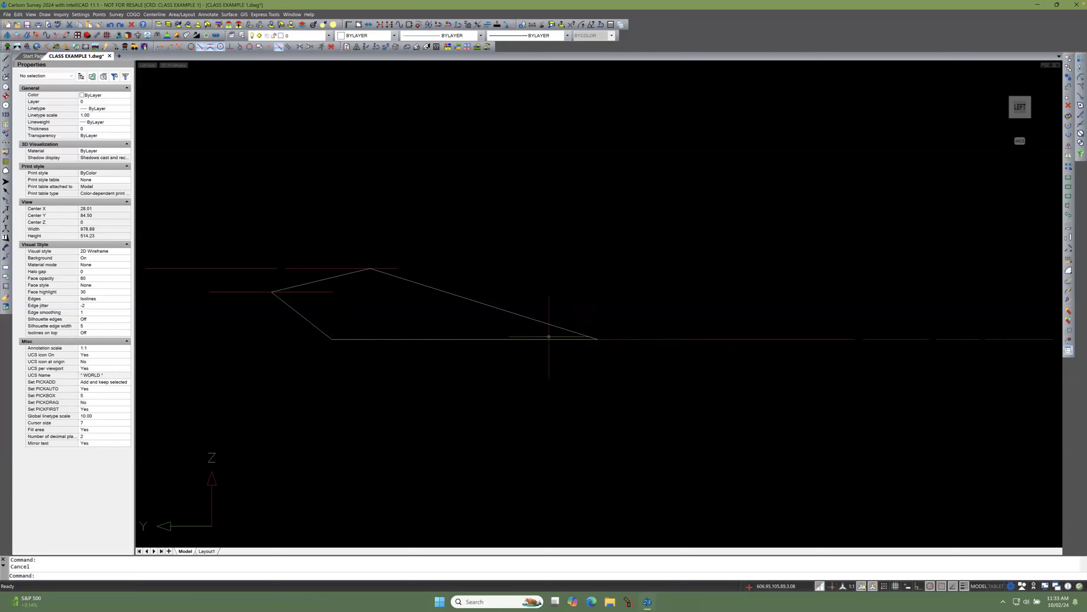
Step: Compare the 3D polyline with the other shapes in the top, isometric and left views, ending in the top view
mouse_move(1007, 108)
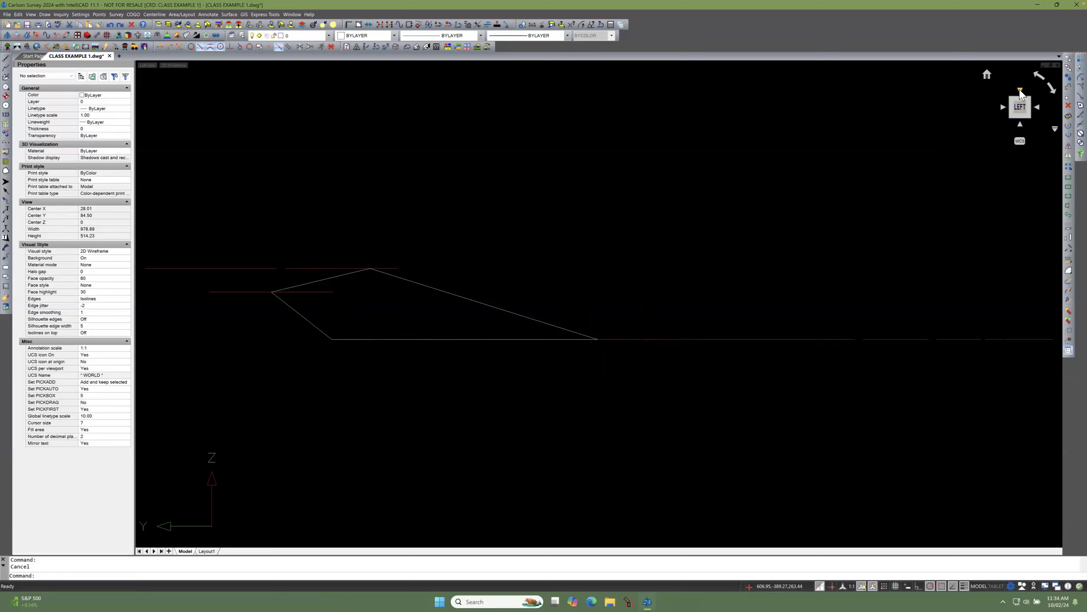
click(1021, 91)
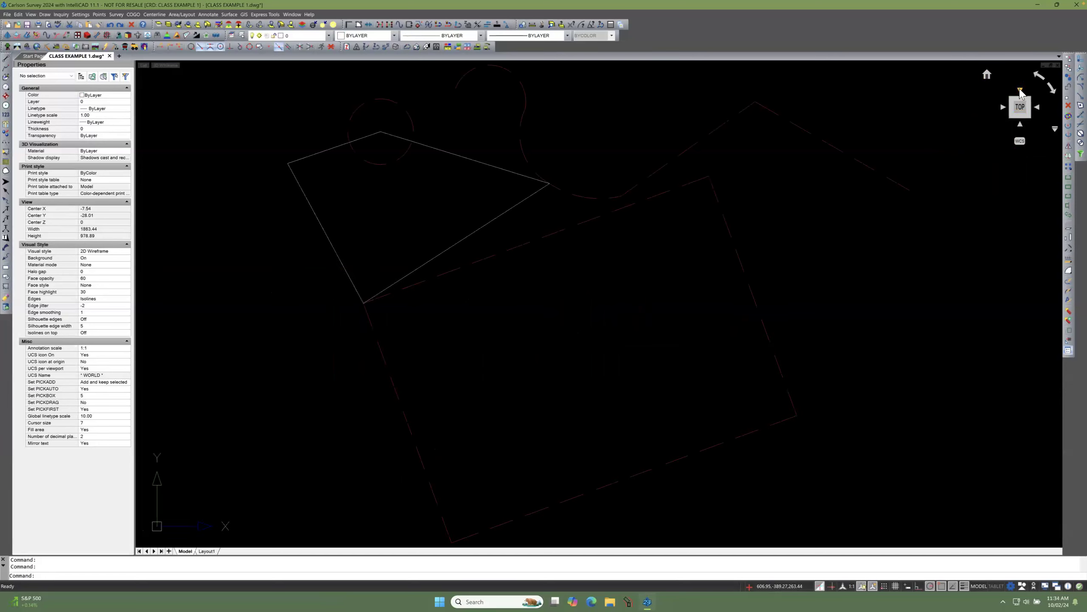
click(1043, 78)
click(1052, 90)
click(1012, 118)
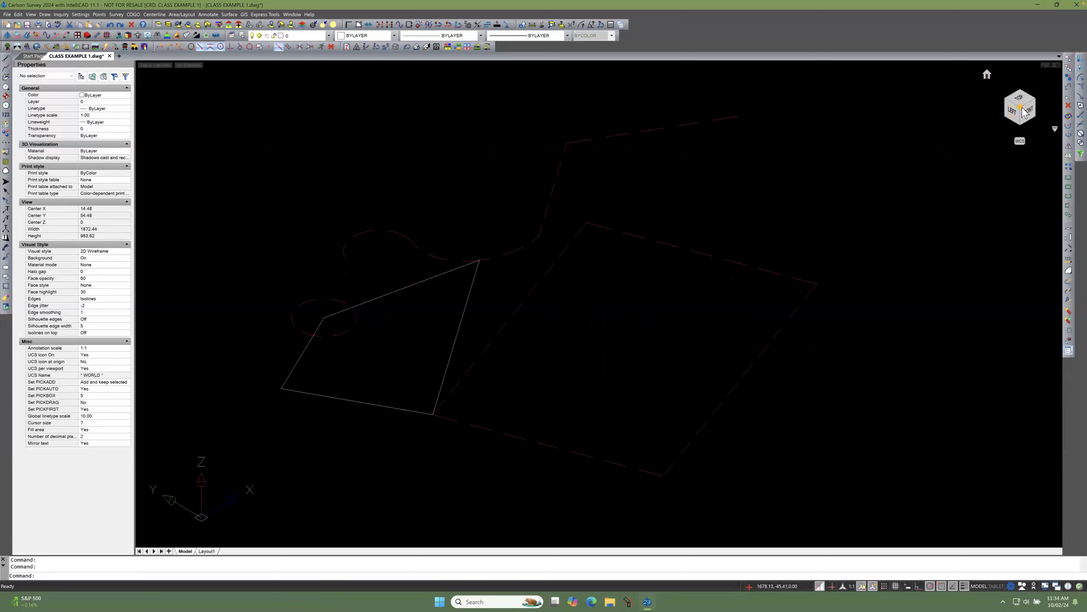
scroll(201, 503, down, 1)
scroll(199, 495, up, 1)
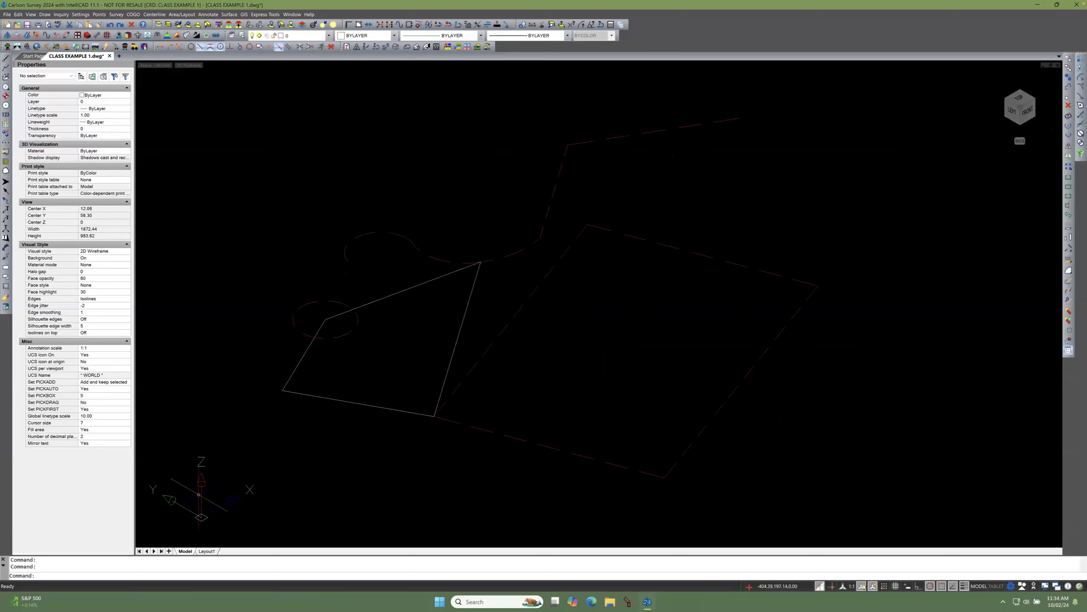
click(1012, 107)
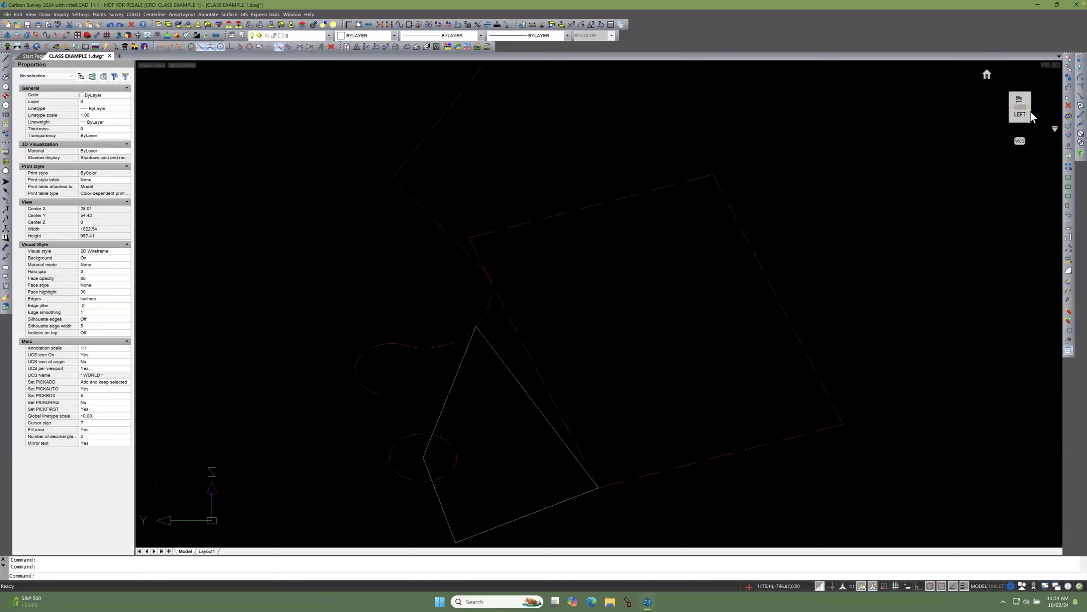
click(1018, 116)
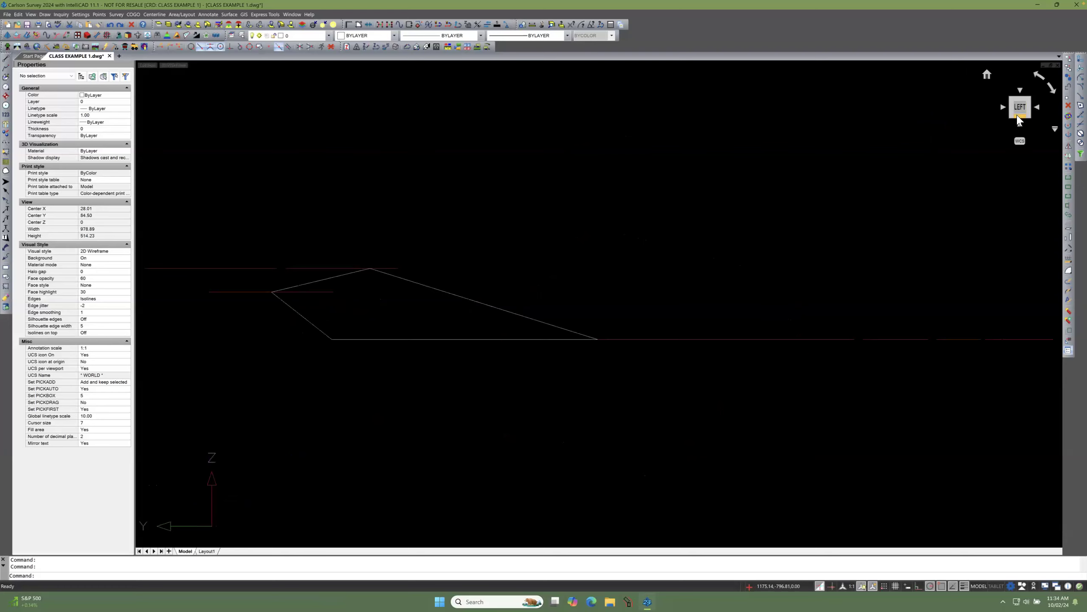
click(1020, 124)
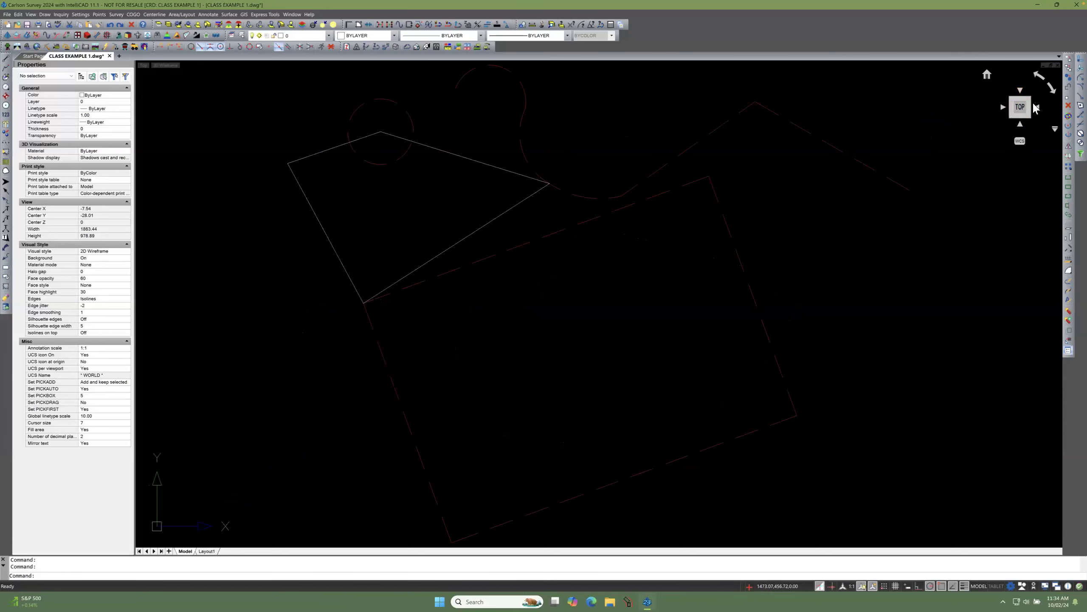
scroll(536, 279, down, 2)
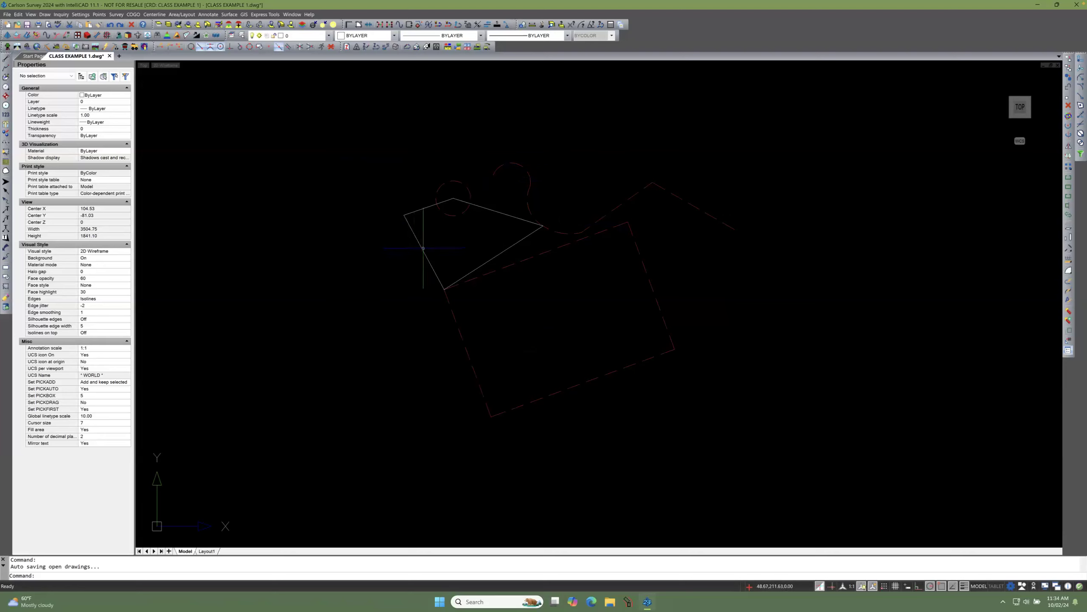
Step: Check the 3D polyline's vertex properties, deselect it, and inspect the shapes in a tilted view before restoring the top view
click(422, 248)
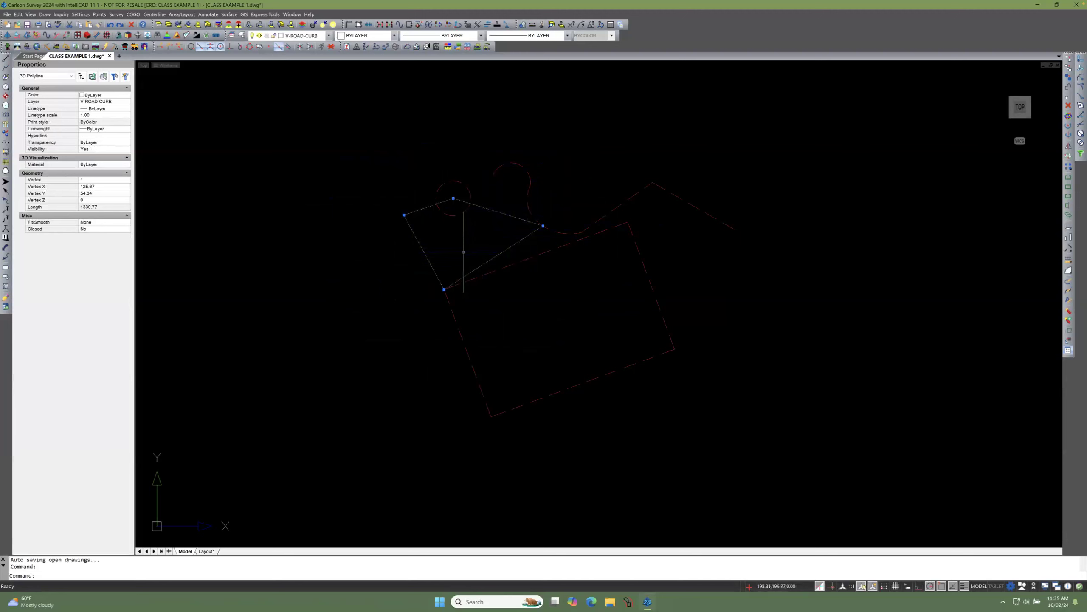
key(Escape)
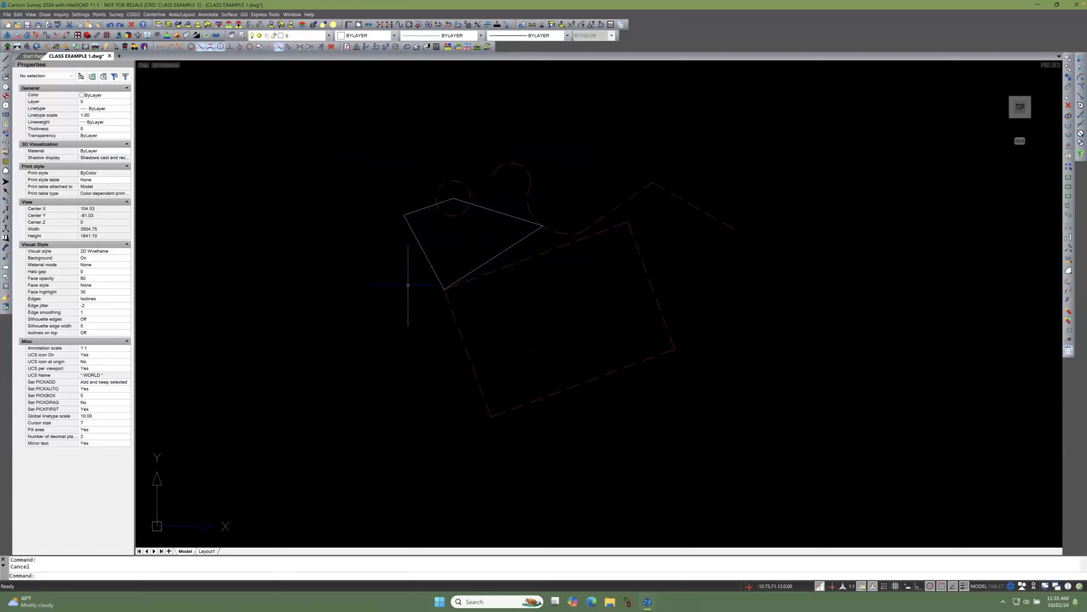
scroll(480, 260, down, 1)
mouse_move(516, 244)
shift+middle_down()
mouse_move(519, 183)
mouse_move(482, 177)
mouse_move(513, 148)
mouse_move(512, 172)
mouse_move(537, 167)
mouse_move(520, 142)
mouse_move(490, 158)
mouse_move(478, 224)
shift+middle_up()
scroll(478, 223, down, 2)
click(1021, 102)
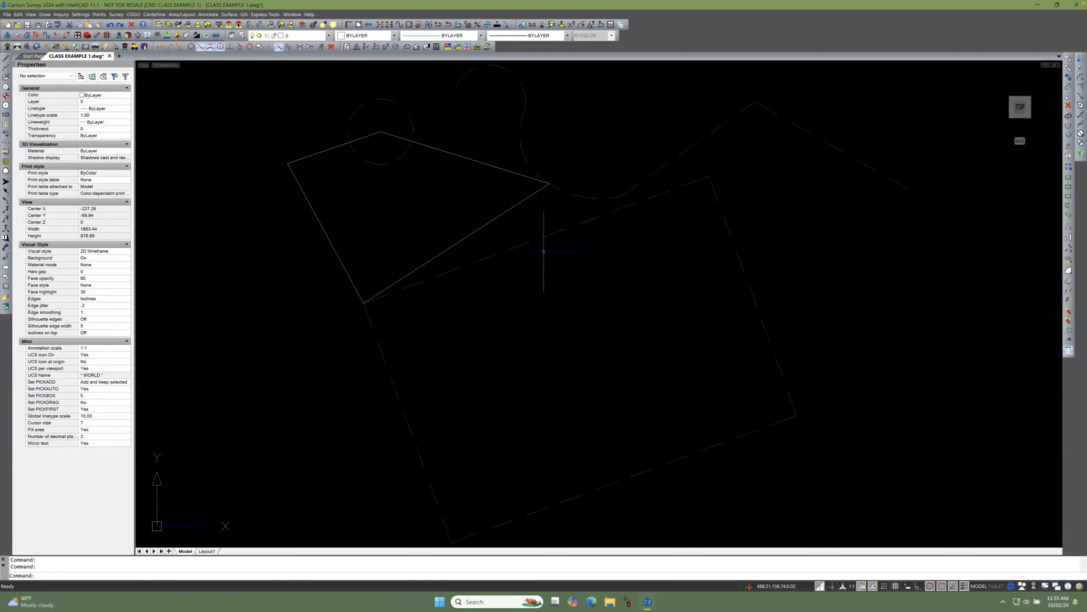
scroll(509, 294, down, 2)
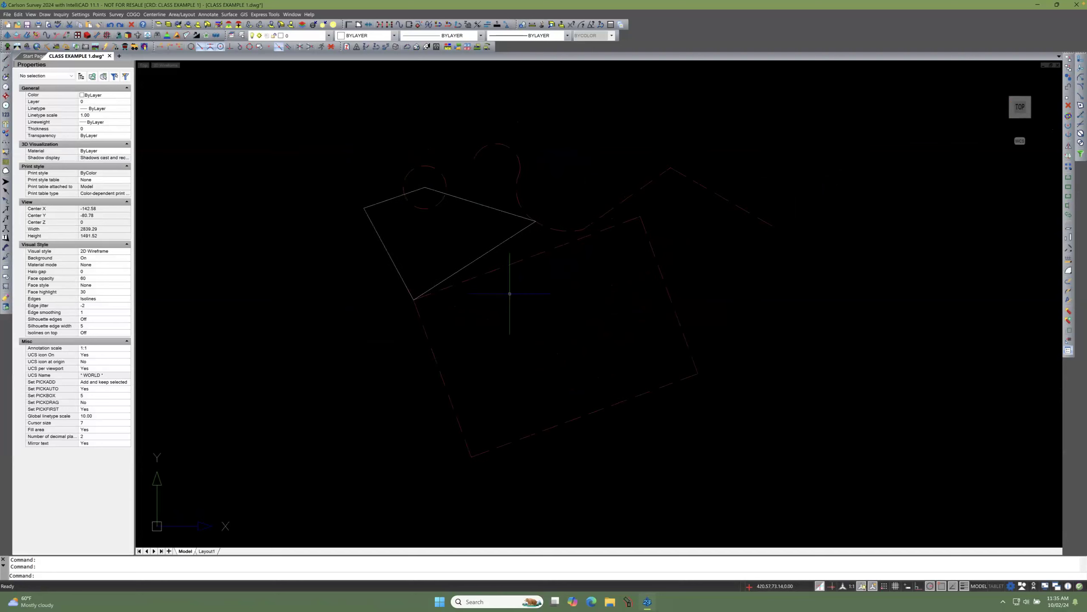
Step: Start the 3D Drawing Viewer and try to window-select the drawn shapes for the scene
click(31, 14)
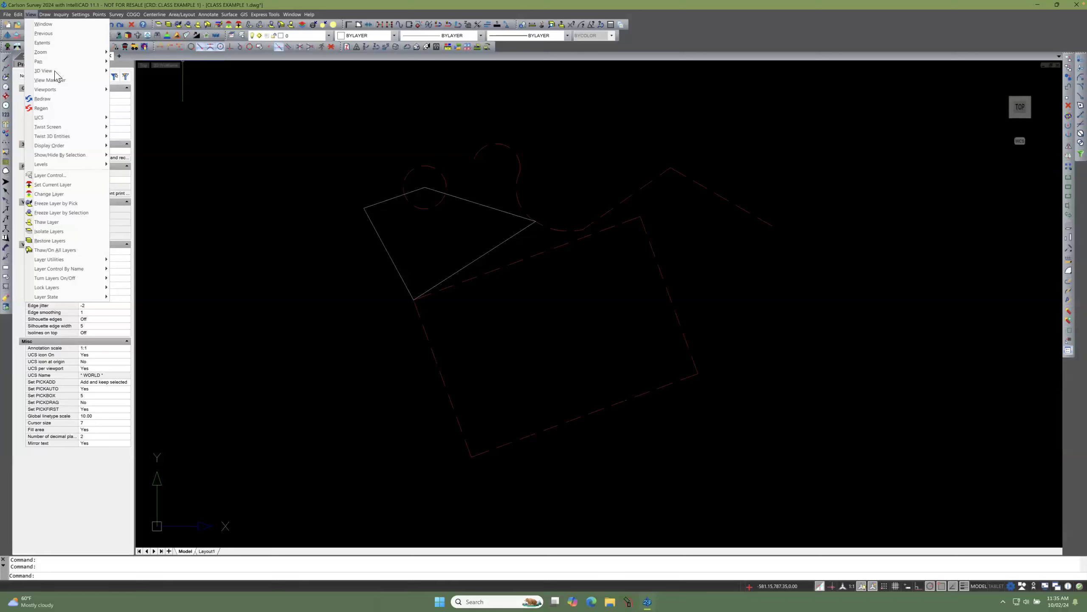
mouse_move(47, 72)
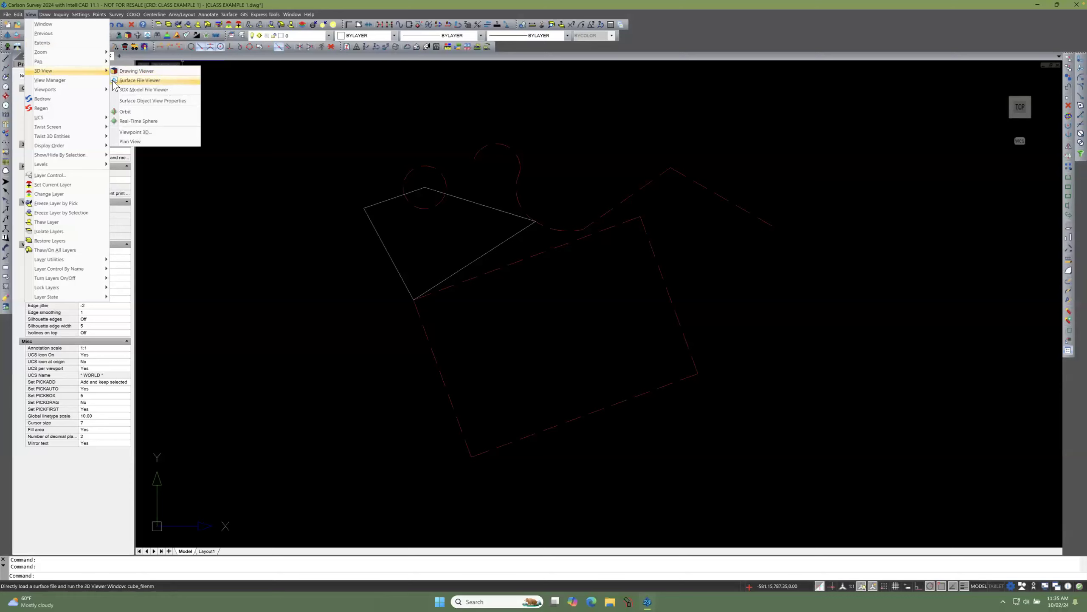
click(133, 72)
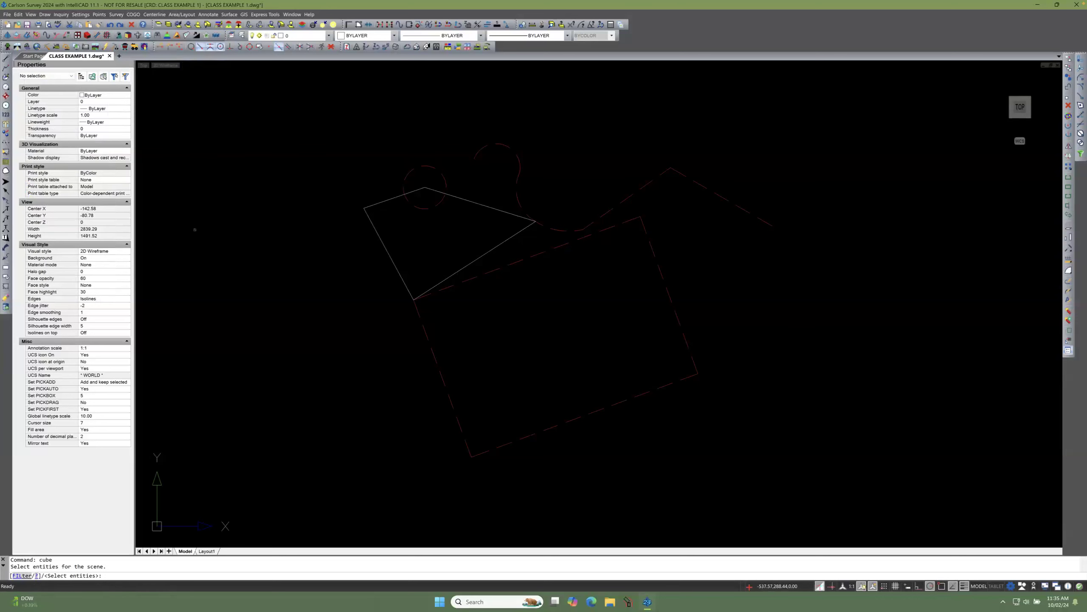
mouse_move(108, 567)
mouse_down()
mouse_move(27, 568)
mouse_move(115, 567)
mouse_up()
click(566, 134)
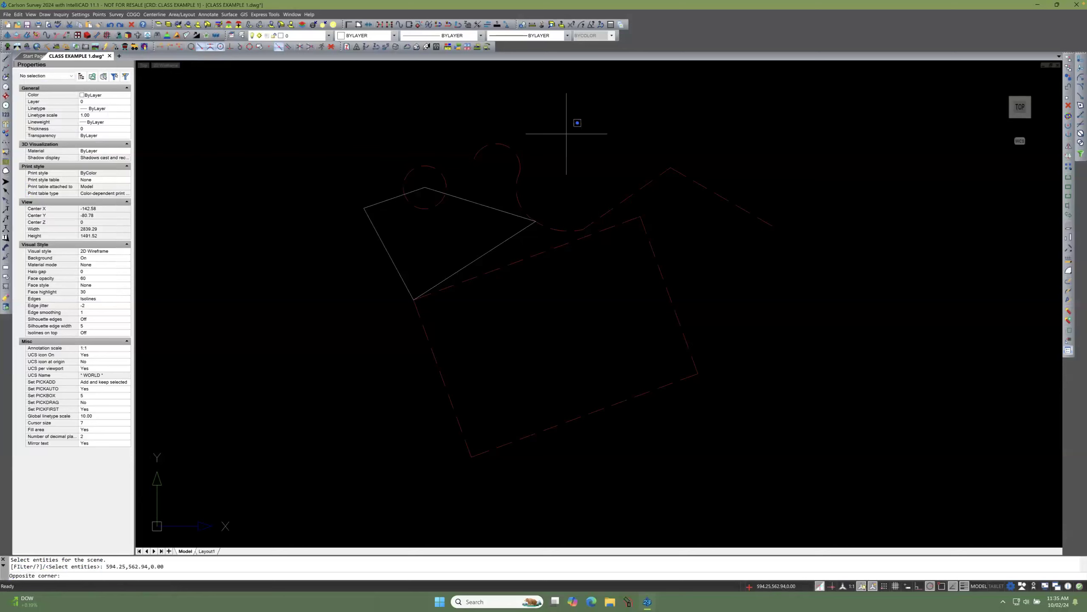
click(562, 144)
click(290, 126)
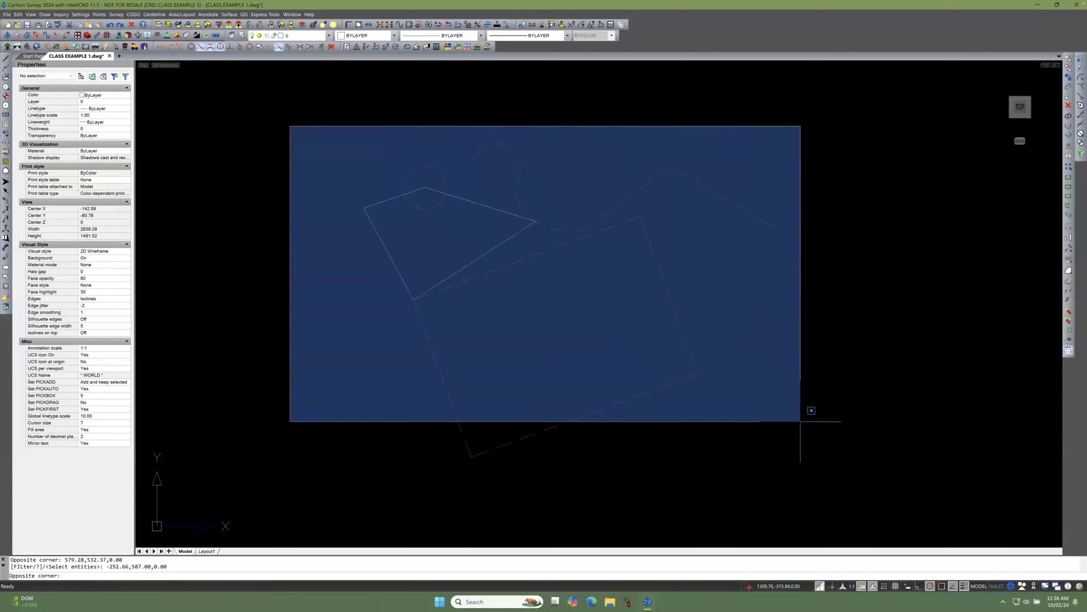
click(354, 141)
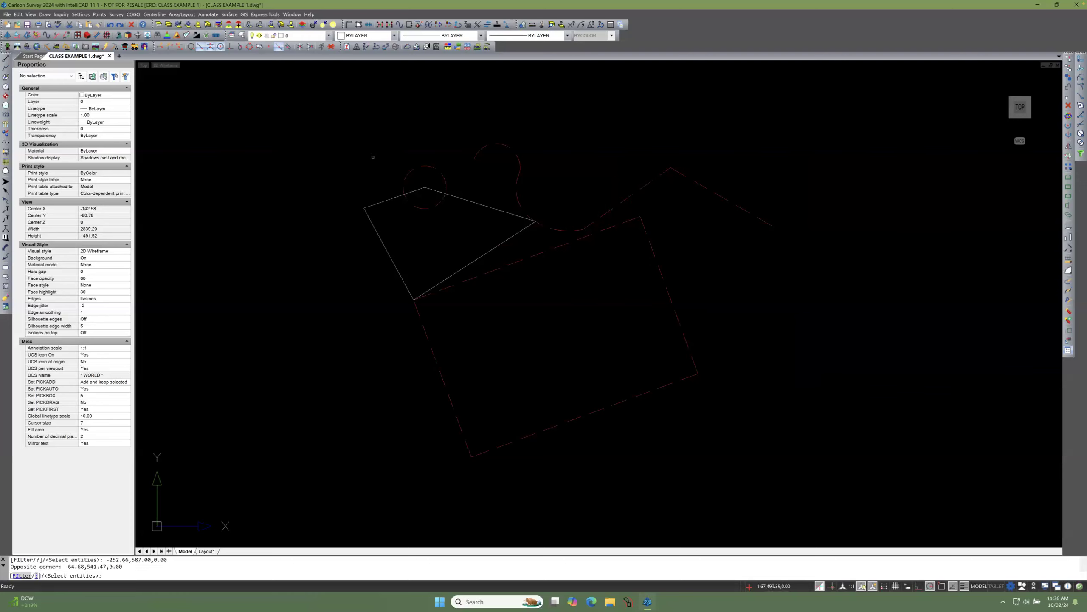
Step: Select all entities for the 3D viewer scene and switch to subtracting entities from the selection set
text(ALL)
key(Return)
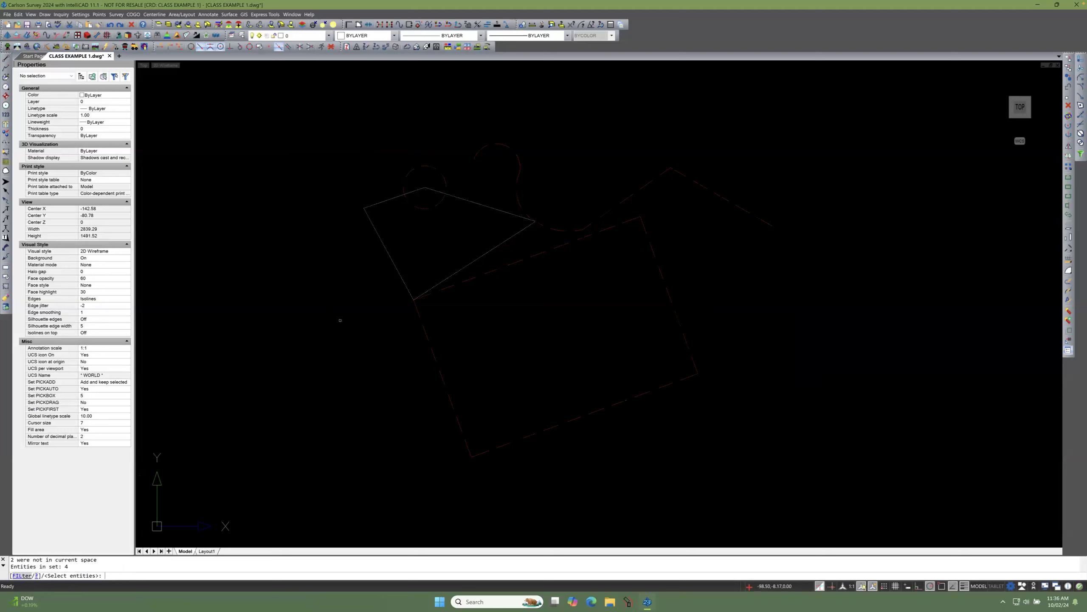
key(Return)
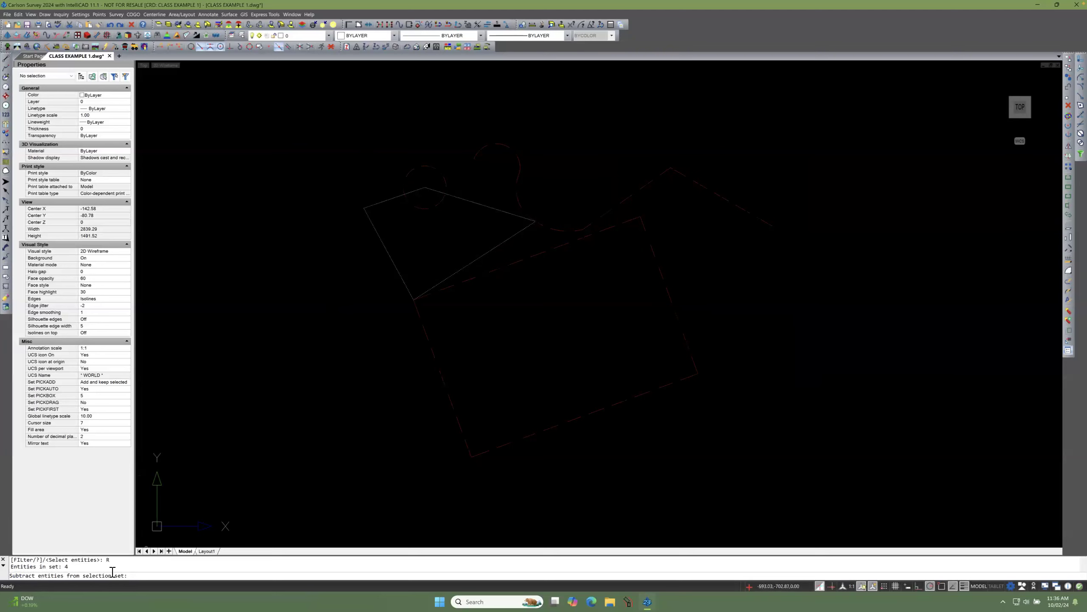
double_click(14, 575)
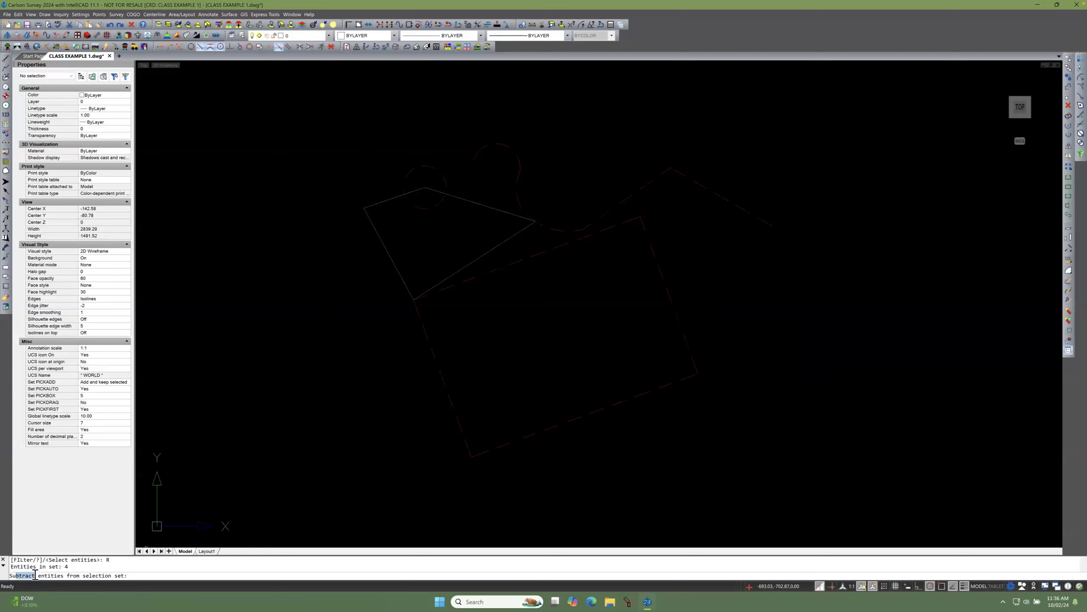
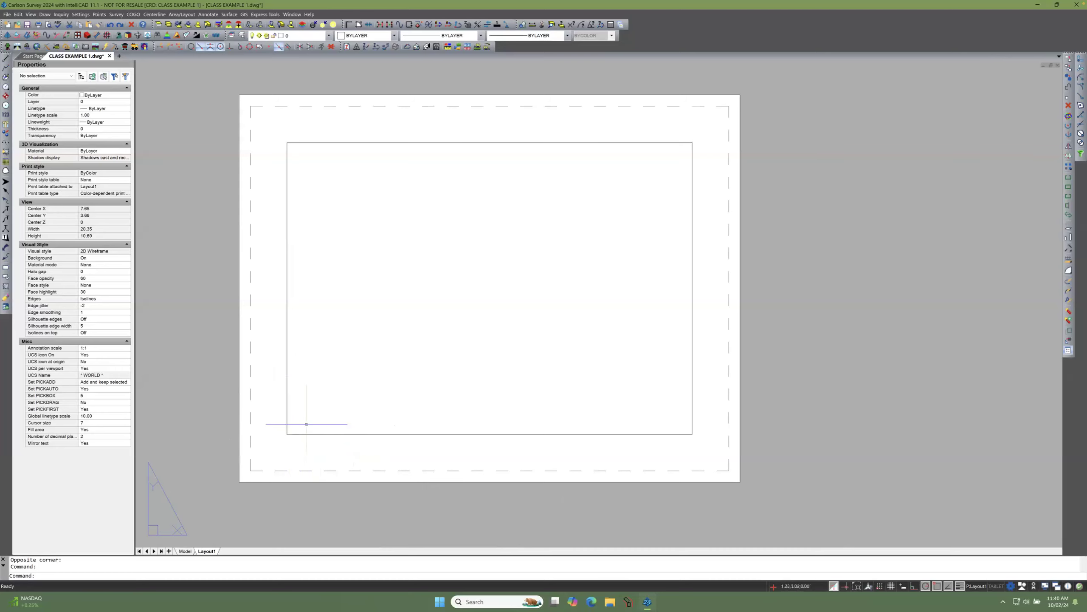
Step: In model space, draw a three-segment zigzag 2D polyline about 1324 units long at elevation 0 with the current drawing properties
scroll(195, 535, down, 1)
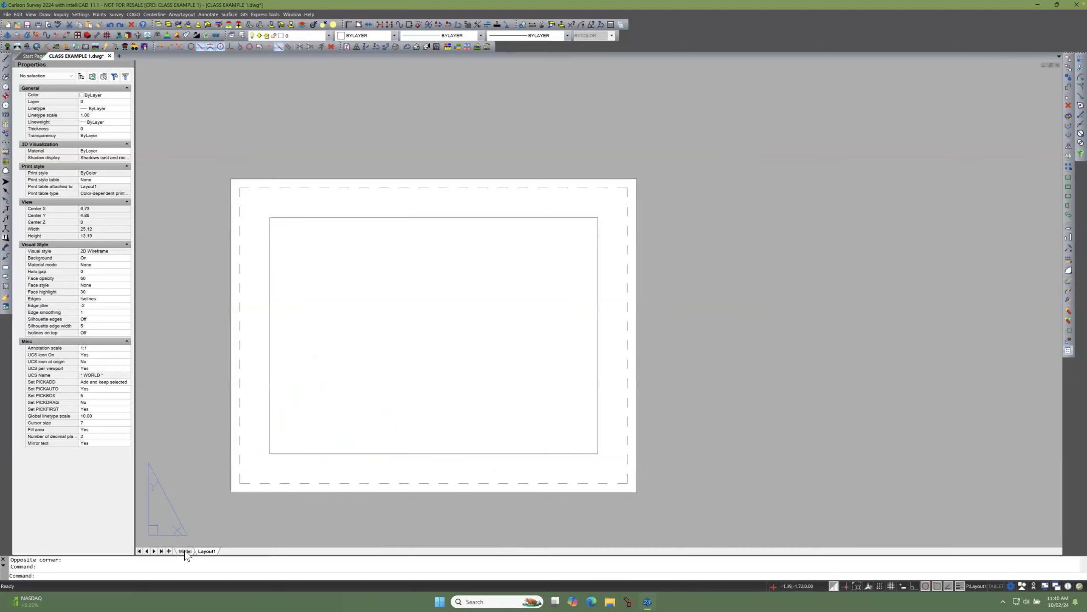
click(185, 550)
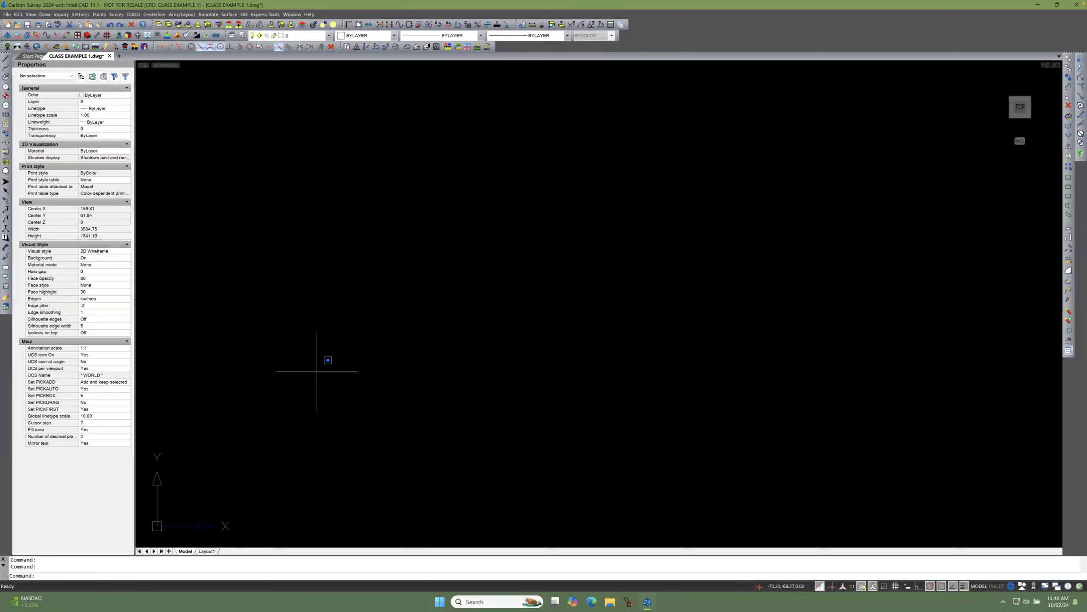
click(317, 371)
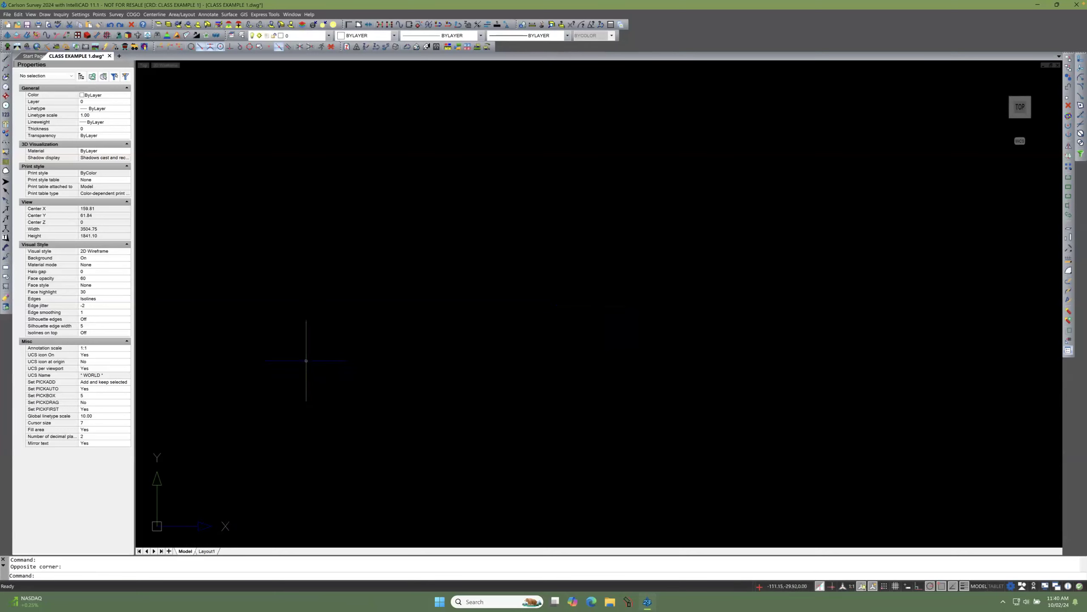
click(5, 70)
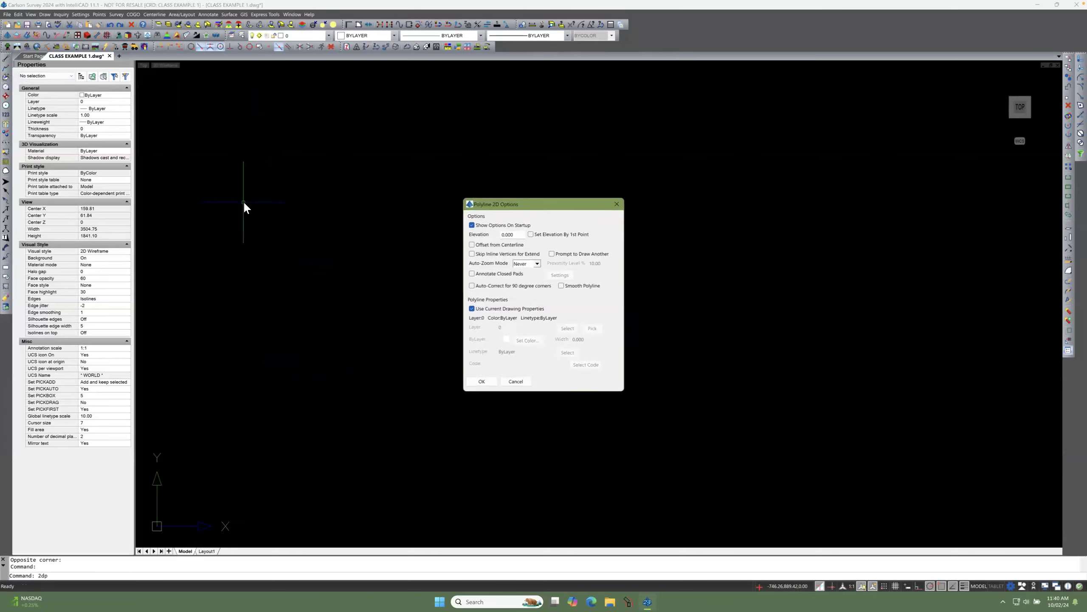
click(482, 381)
click(346, 212)
click(503, 327)
click(570, 249)
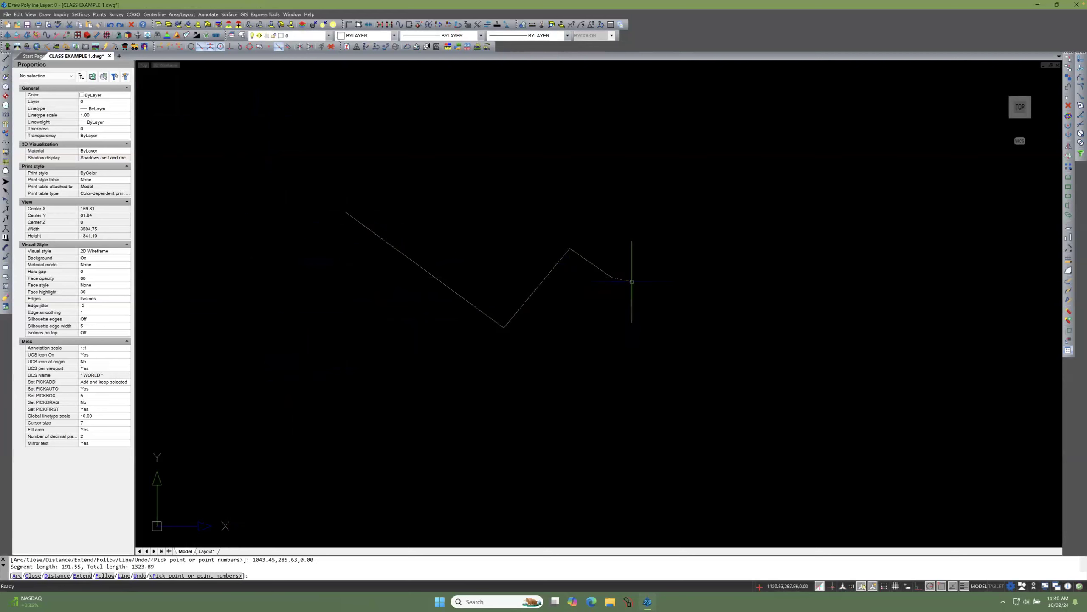
click(611, 277)
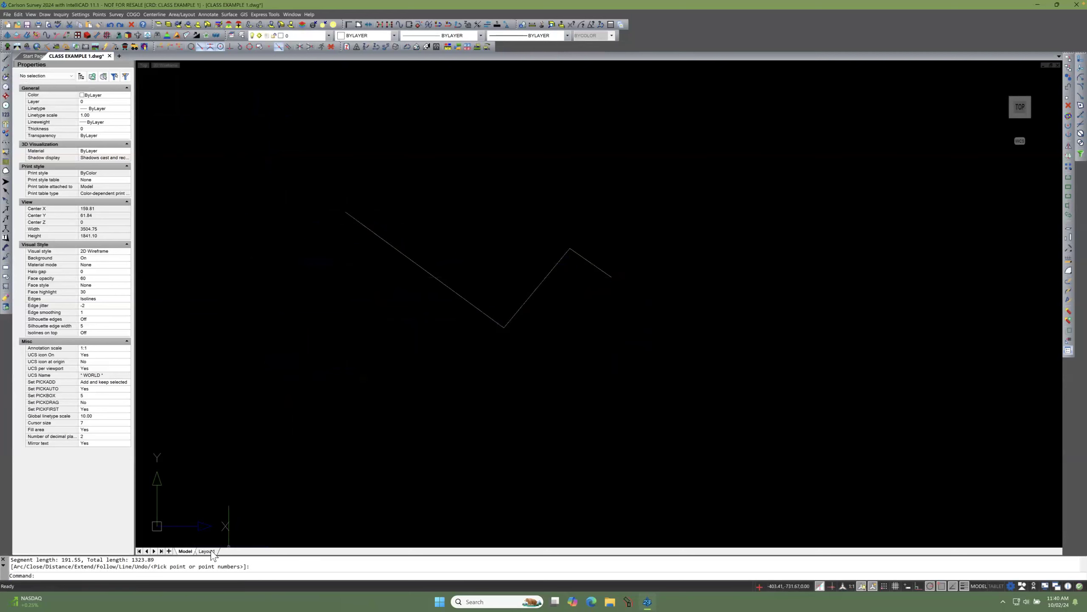
Step: Check how the polyline appears on Layout1 and select the viewport frame to view its properties
click(217, 551)
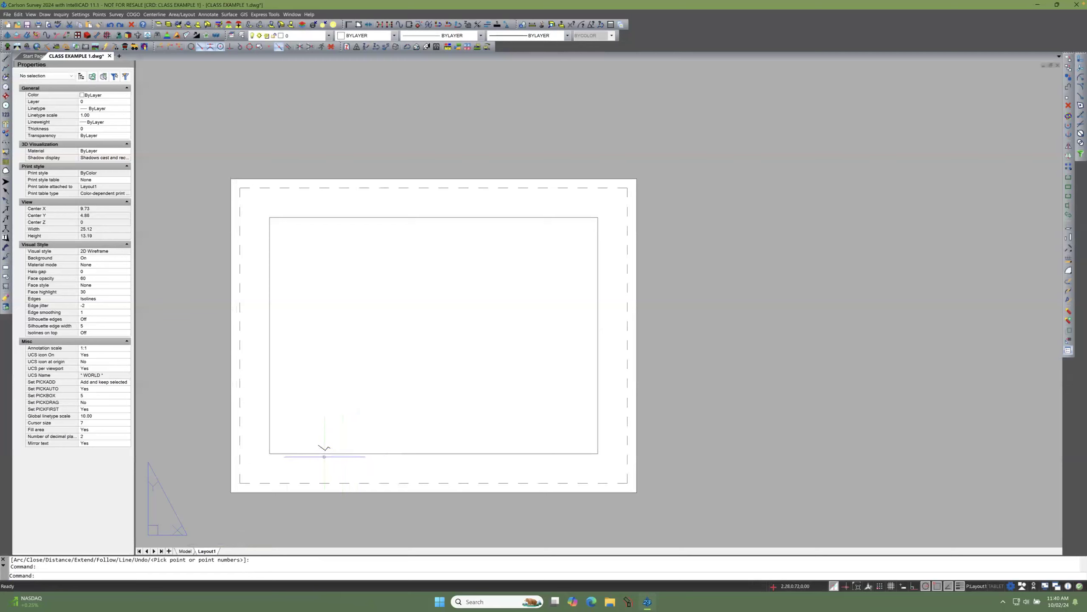
scroll(342, 458, up, 5)
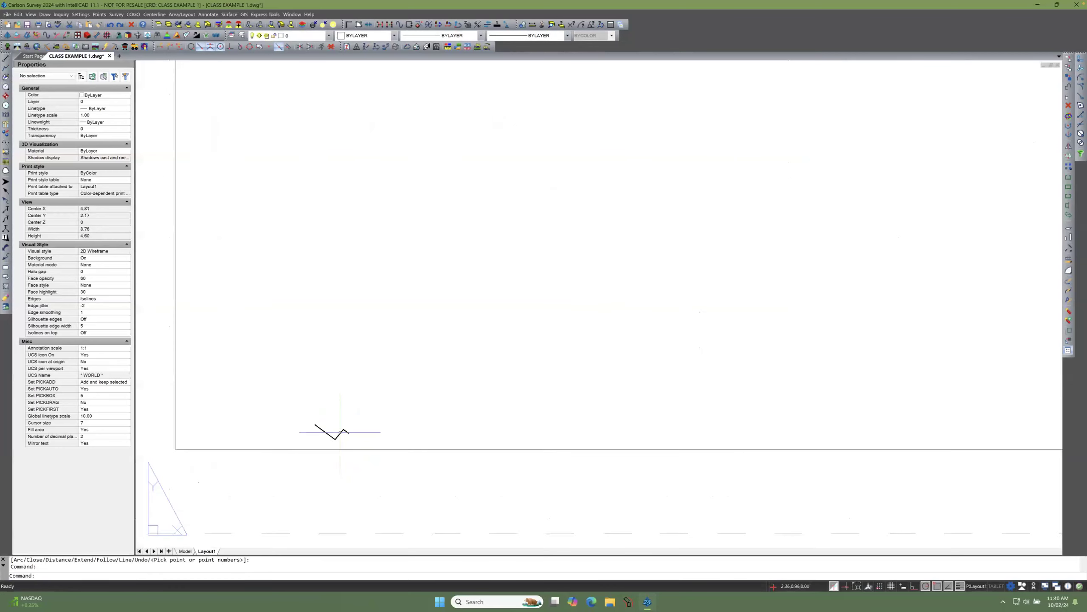
scroll(341, 432, down, 5)
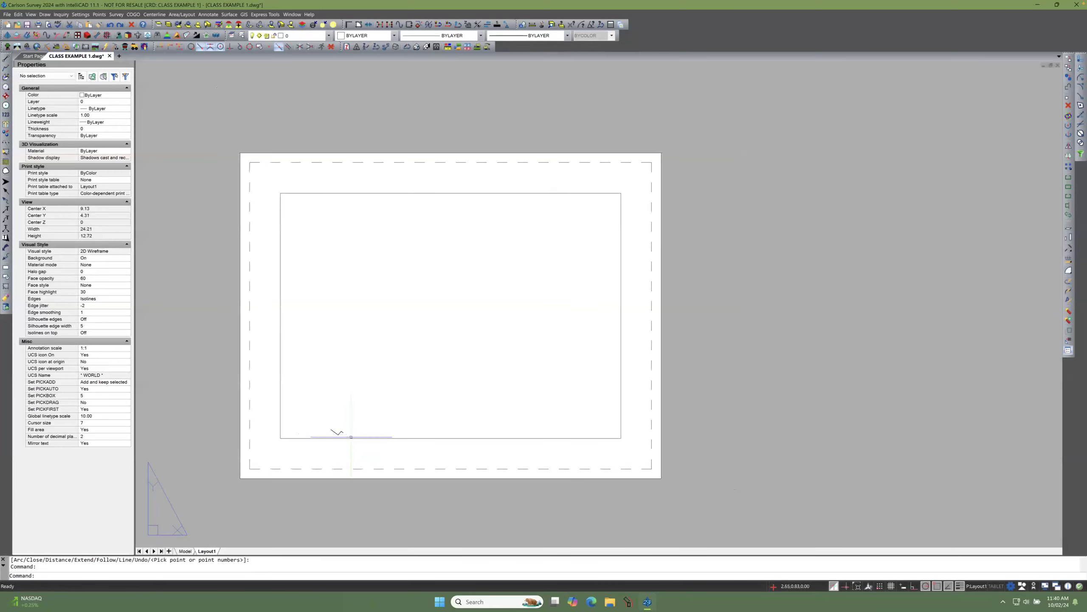
click(351, 438)
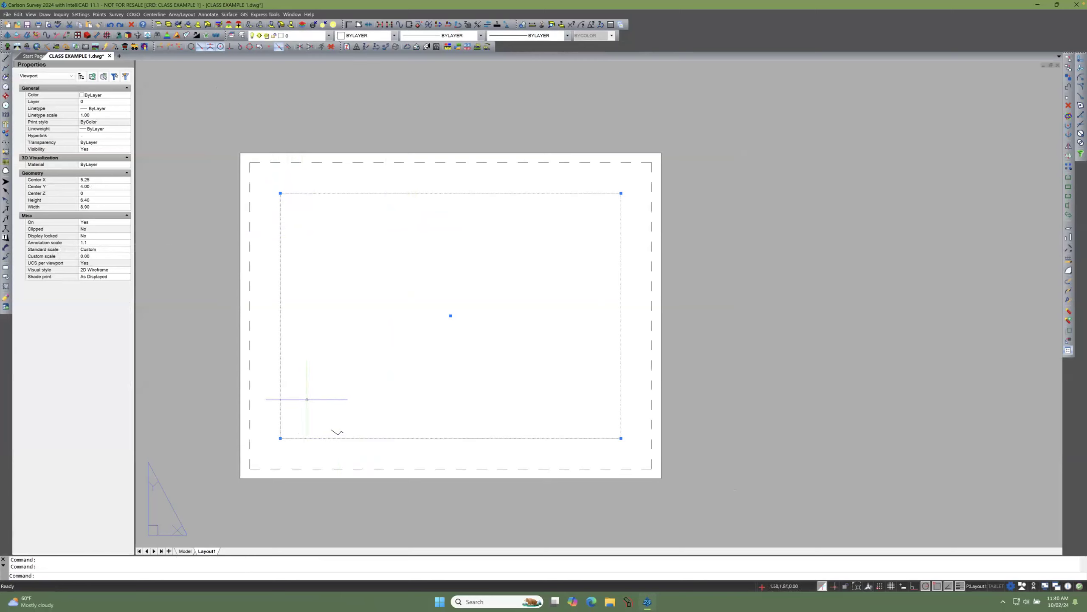
Step: Activate the Layout1 viewport, enlarge and centre the polyline inside it, and return to paper space
double_click(309, 404)
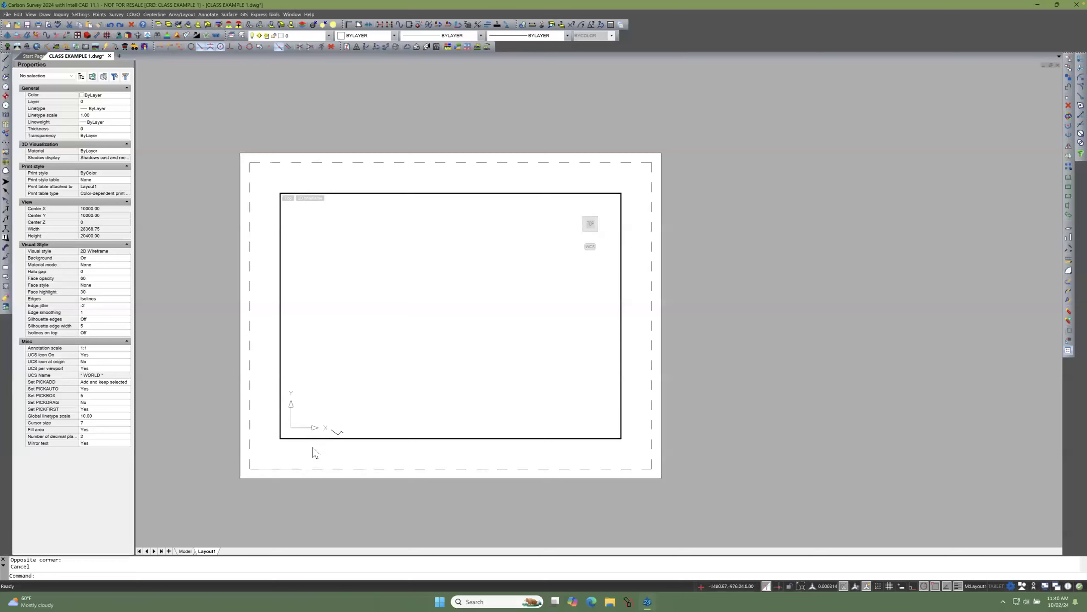
scroll(336, 428, up, 1)
middle_drag(336, 428, 387, 321)
scroll(386, 320, down, 1)
scroll(387, 321, up, 10)
scroll(400, 333, down, 2)
scroll(401, 334, up, 4)
scroll(401, 336, down, 1)
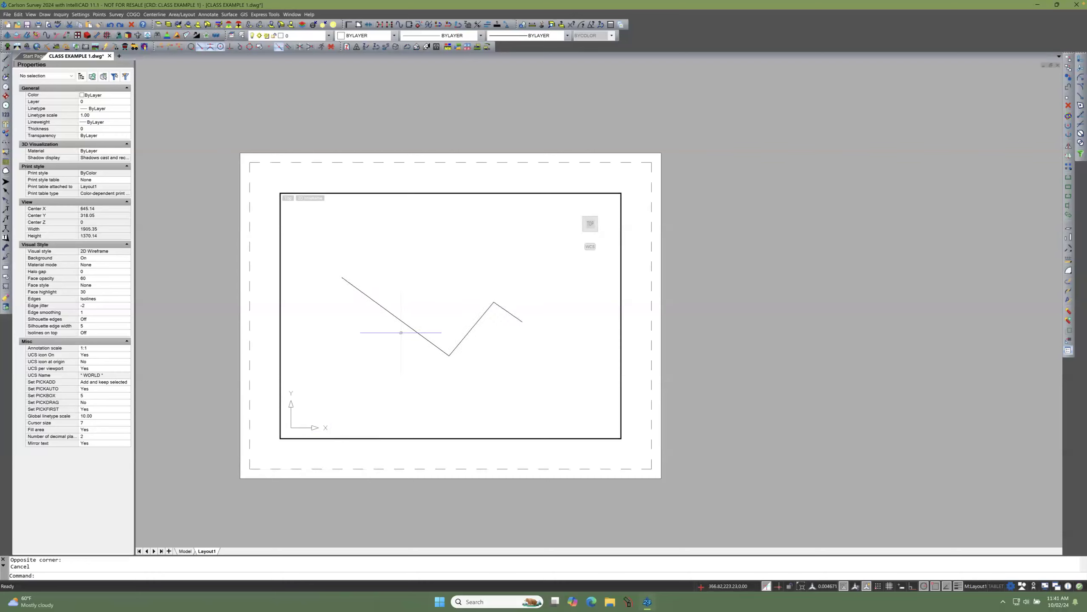
click(400, 337)
click(387, 346)
double_click(265, 327)
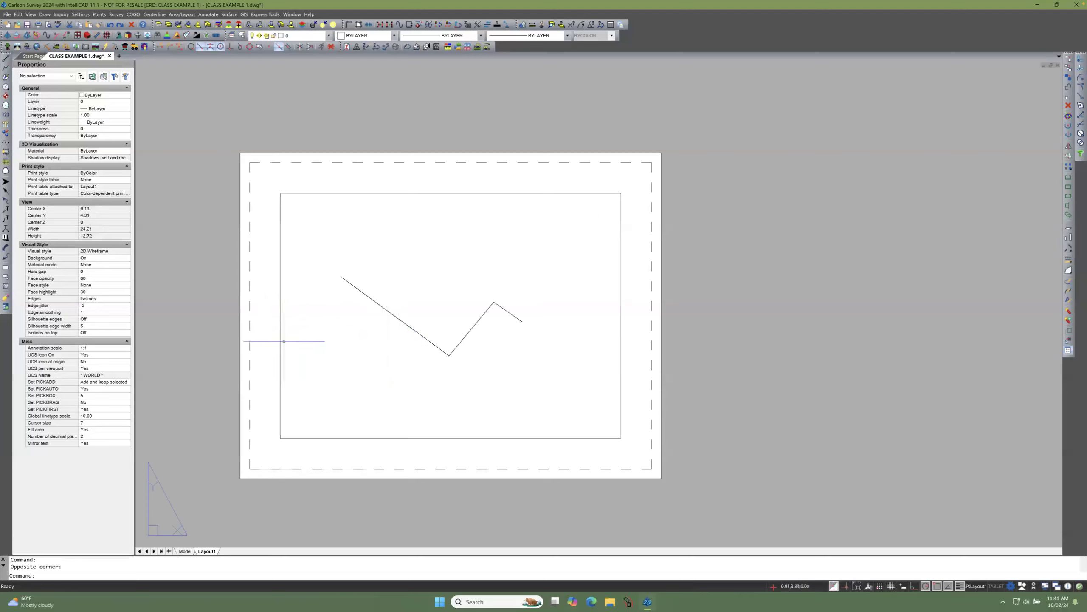
Step: Select the Layout1 viewport and set its standard scale to 1:20
scroll(389, 340, down, 3)
scroll(388, 341, up, 6)
scroll(389, 340, down, 3)
scroll(388, 340, up, 2)
scroll(388, 340, down, 1)
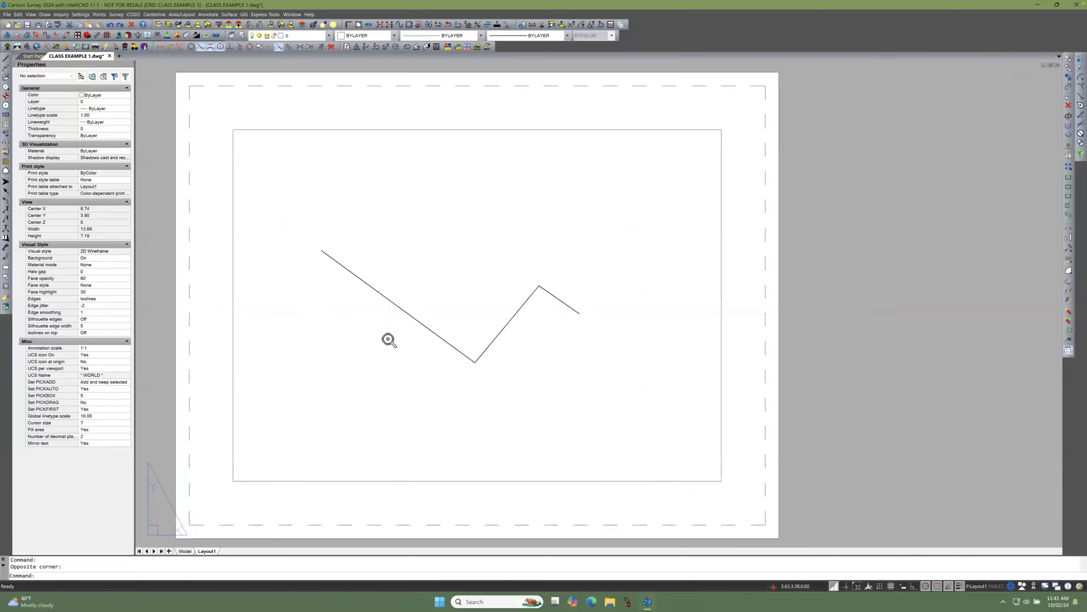
click(337, 481)
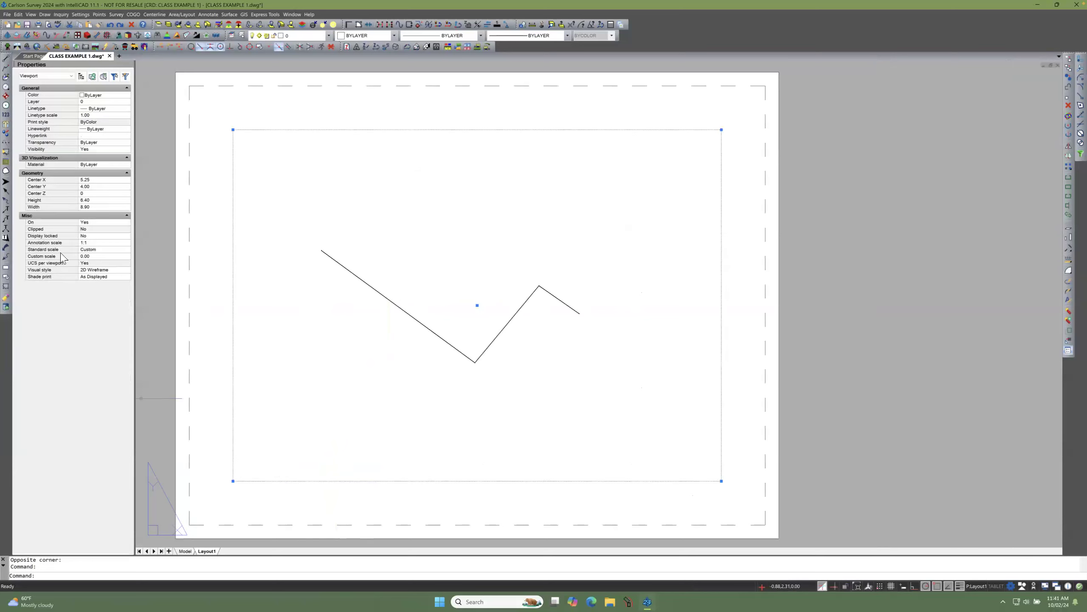
click(93, 250)
click(127, 250)
click(94, 309)
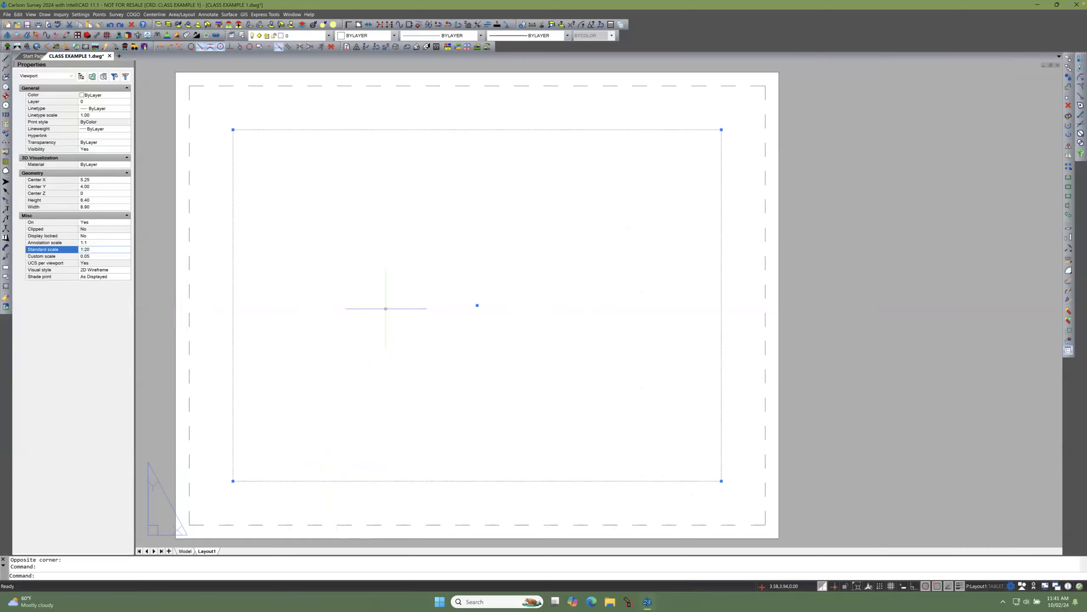
Step: Set the selected viewport's standard scale to 1:100
click(98, 250)
click(127, 249)
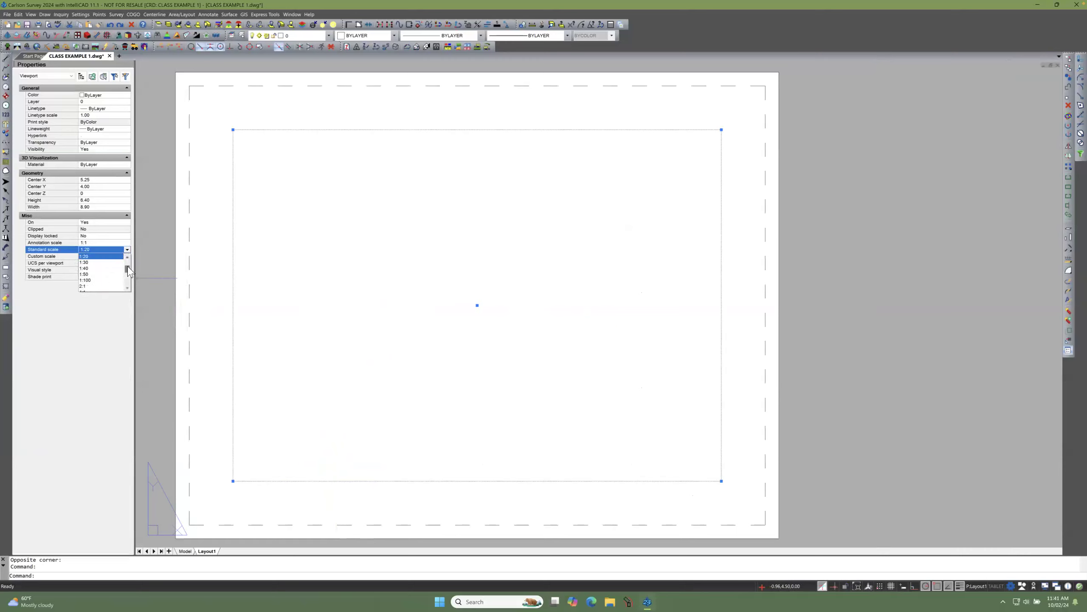
scroll(127, 267, down, 1)
click(112, 269)
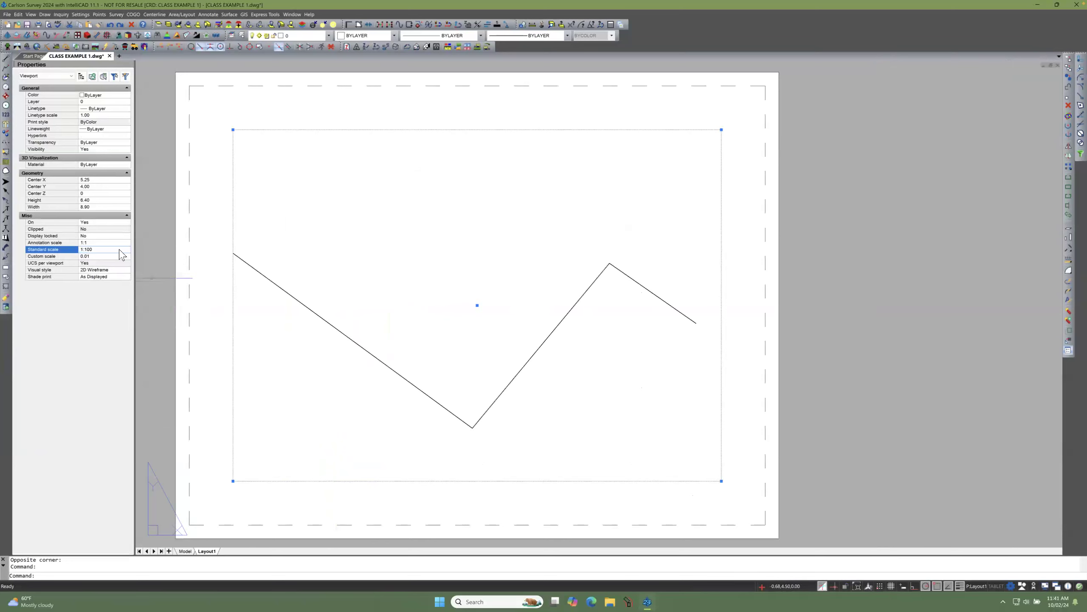
Step: Look through the other standard scales offered for the viewport and deselect it
click(120, 251)
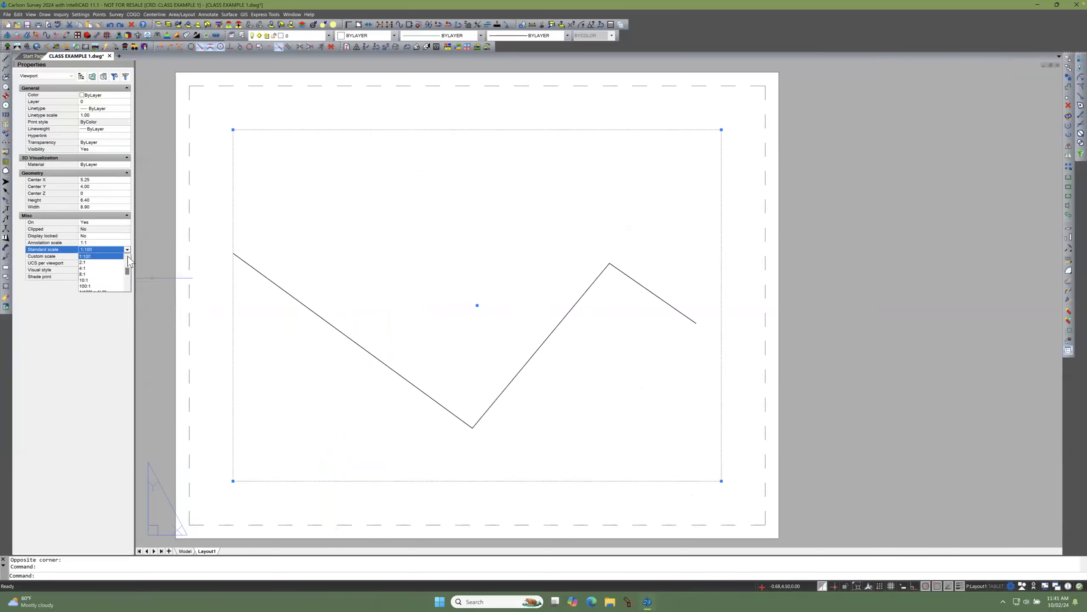
click(128, 279)
drag(129, 275, 126, 259)
click(308, 259)
key(Escape)
key(Escape)
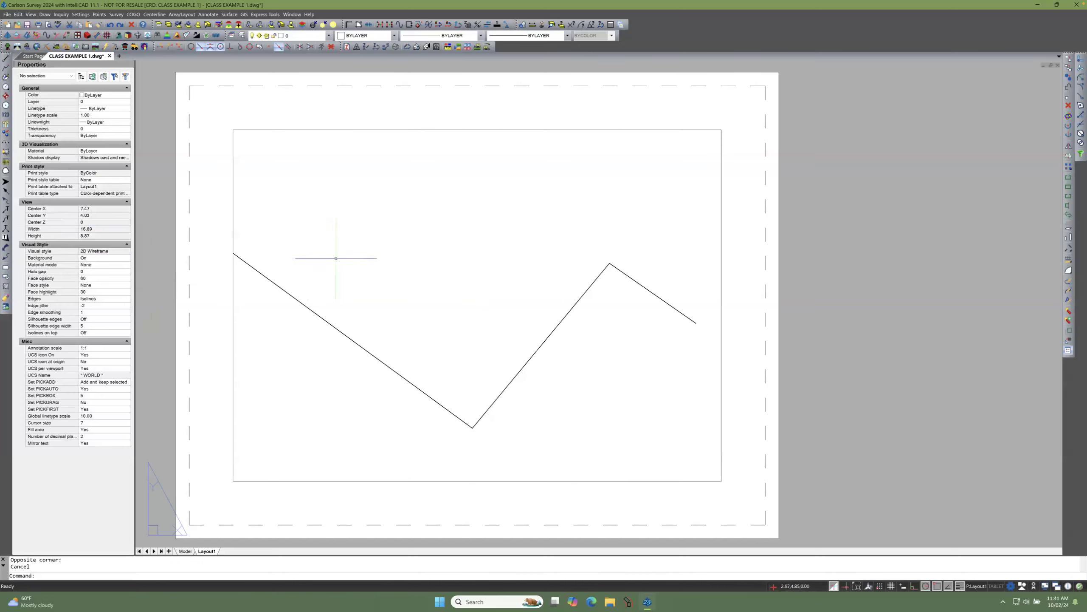
Step: Return to model space and erase the zigzag polyline
click(185, 551)
click(486, 281)
click(449, 306)
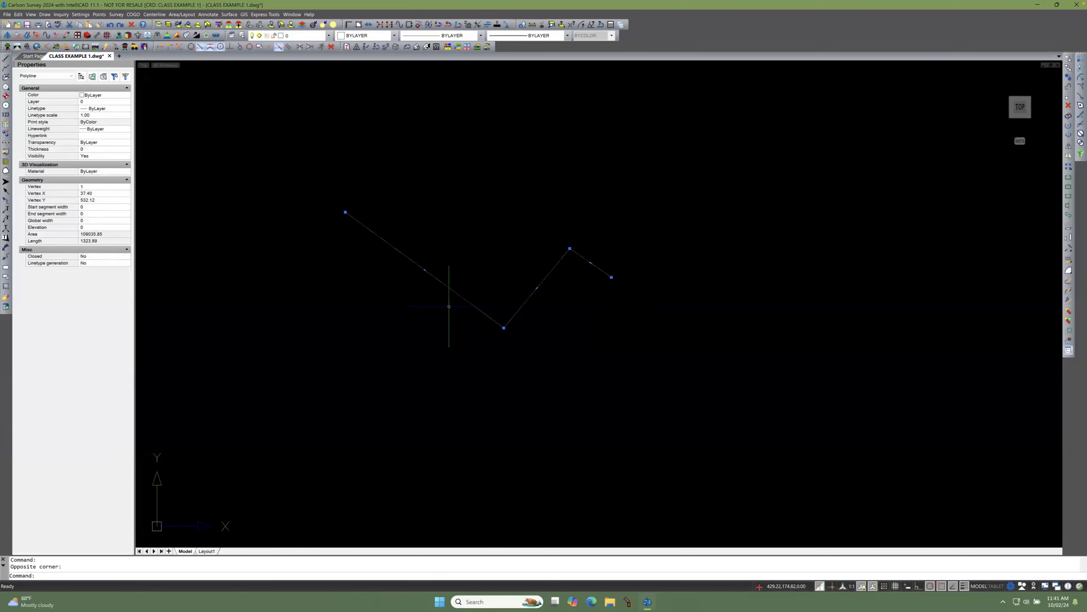
key(Delete)
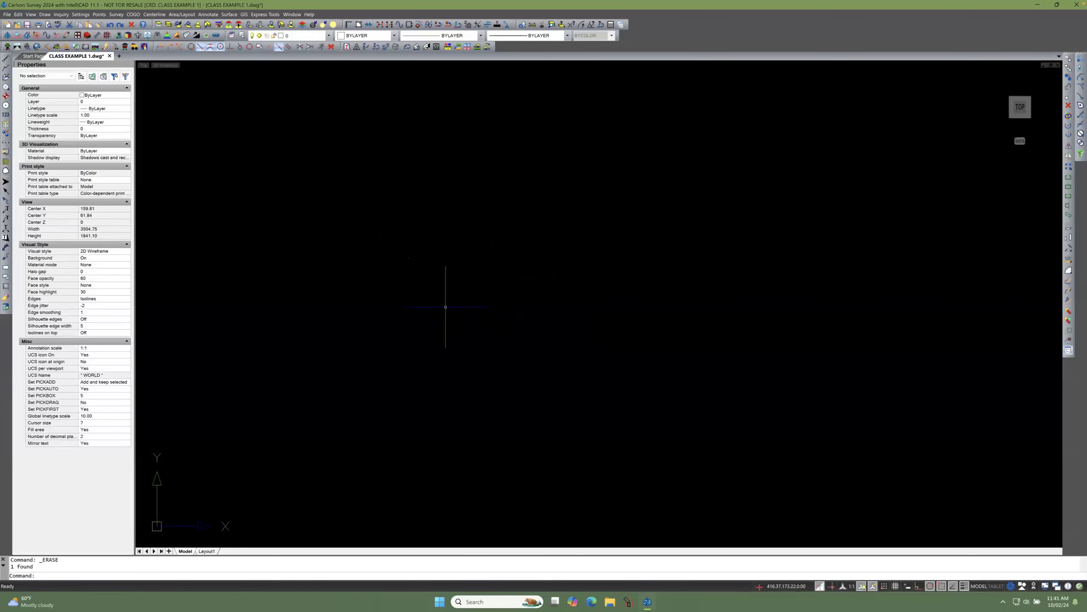
Step: Switch to the Carlson Fundamentals training manual in Preview, read the Points exercise and its coordinate file name, and return to Carlson Survey
key(ctrl+Left)
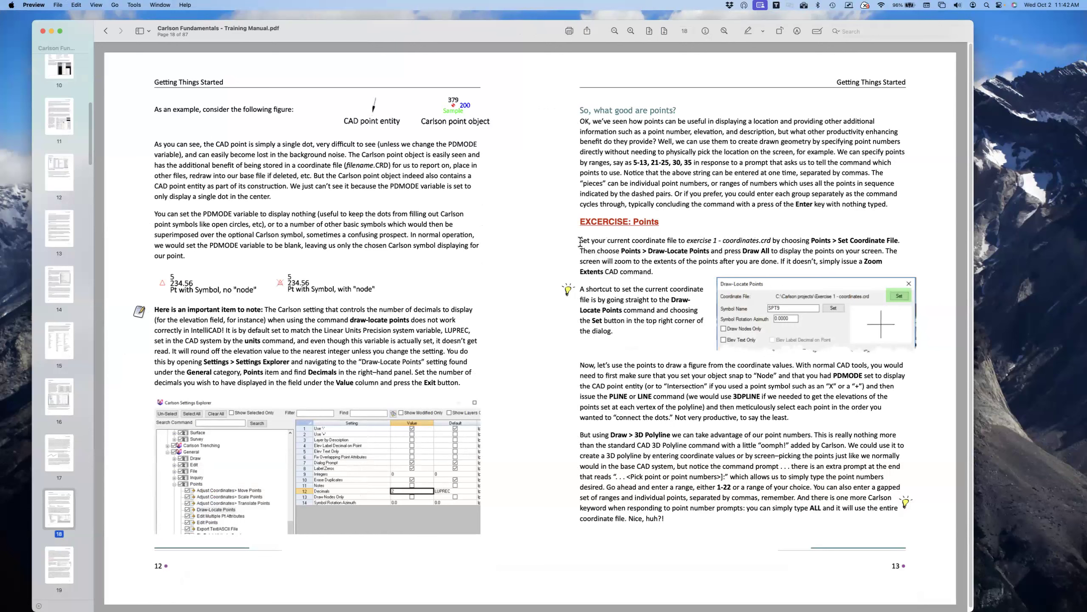
drag(687, 240, 773, 240)
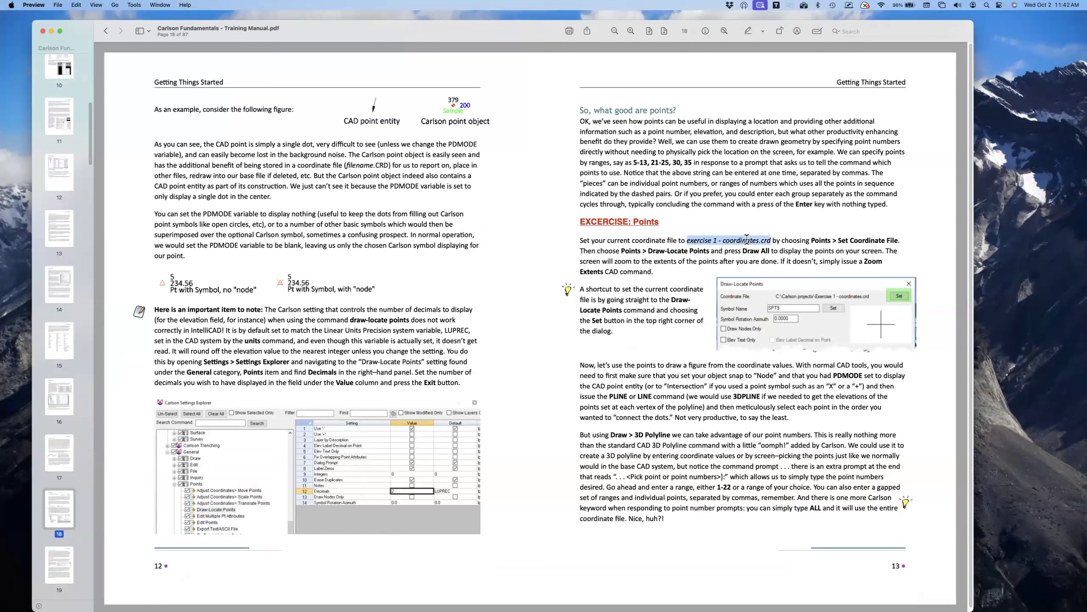
click(788, 240)
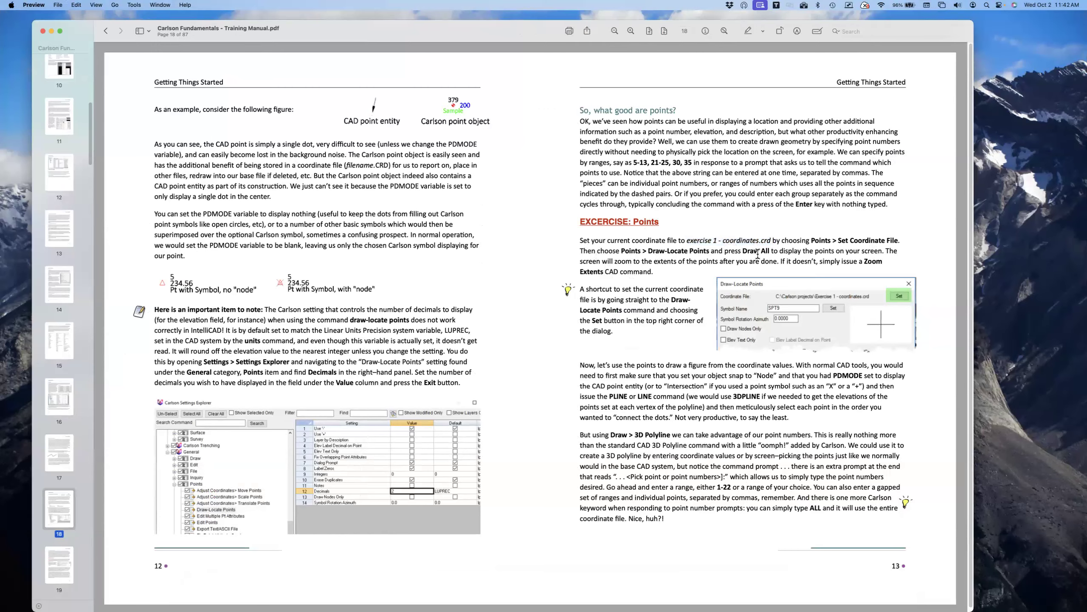
key(ctrl+Right)
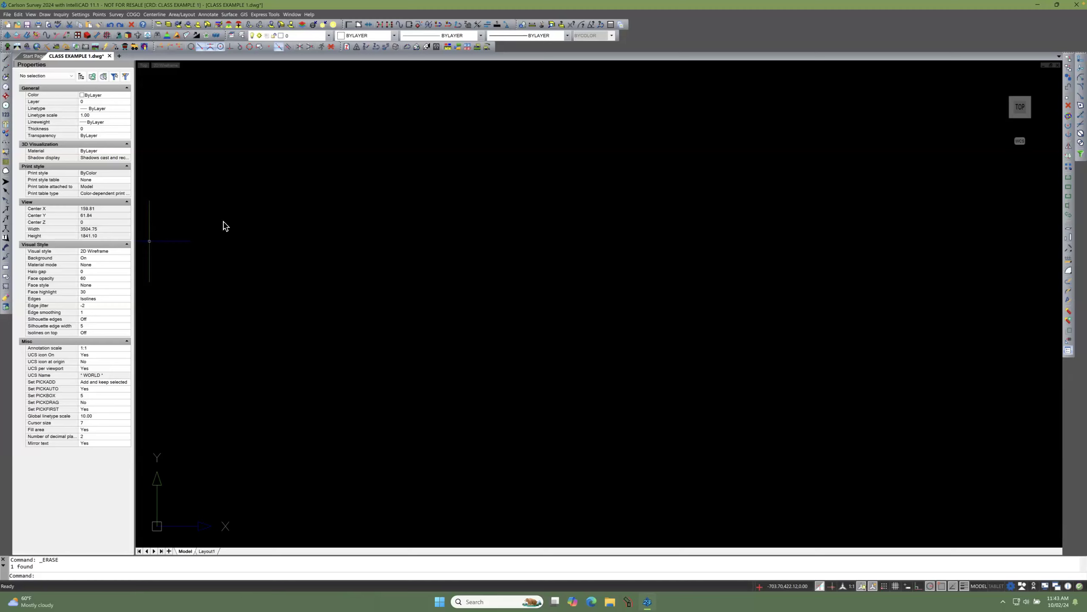
Step: Generate a List Points report for all points in the current coordinate file
click(261, 159)
click(236, 201)
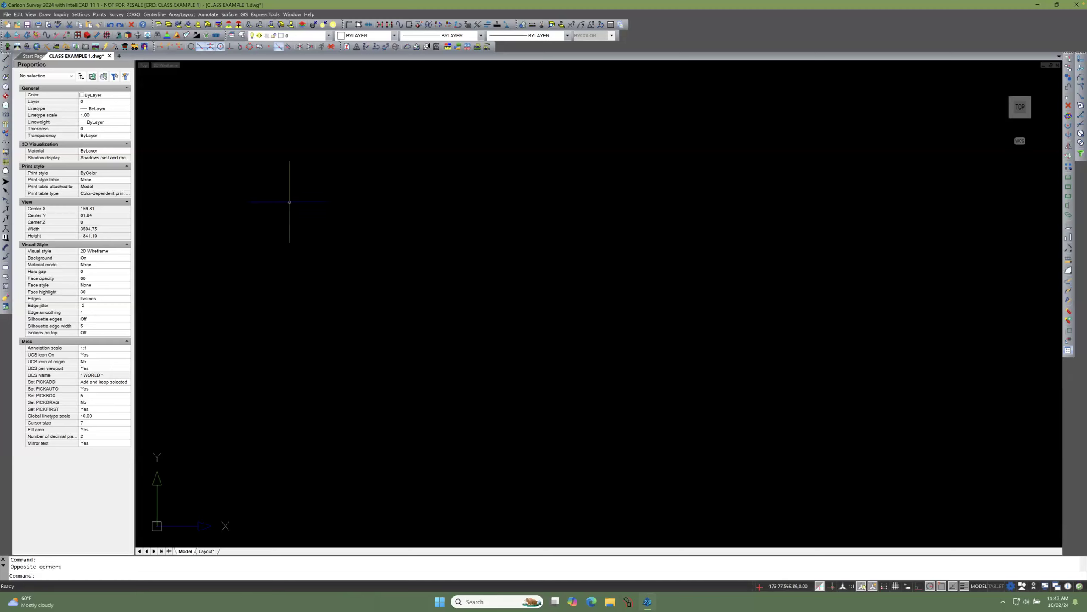
click(101, 16)
click(112, 42)
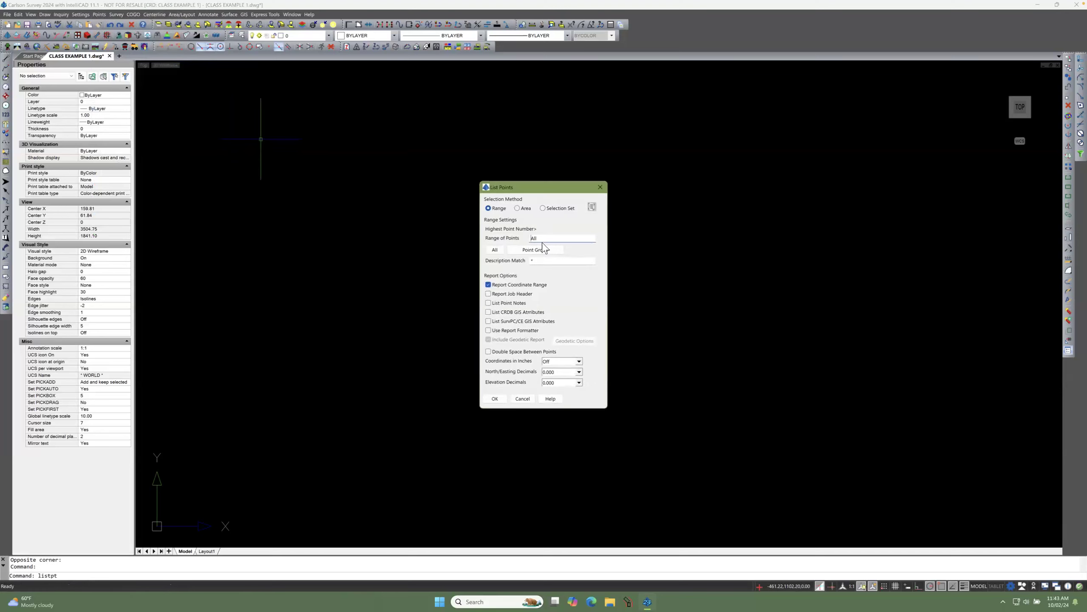
click(549, 241)
click(495, 399)
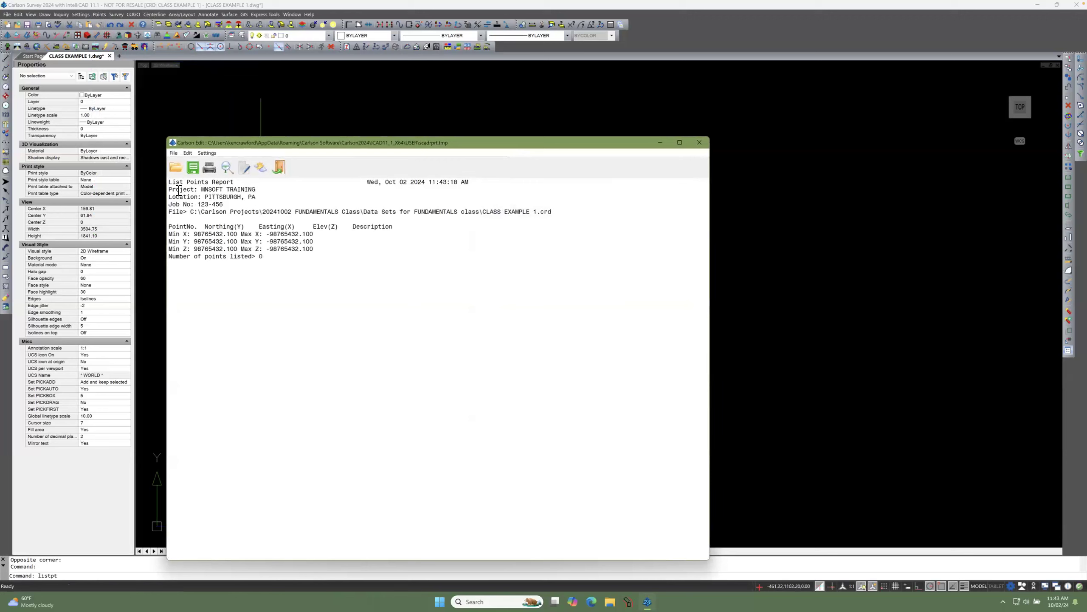
Step: Examine the report's project header and number of points listed, and close the report
drag(201, 189, 225, 205)
click(209, 189)
drag(170, 255, 269, 254)
click(270, 255)
click(280, 168)
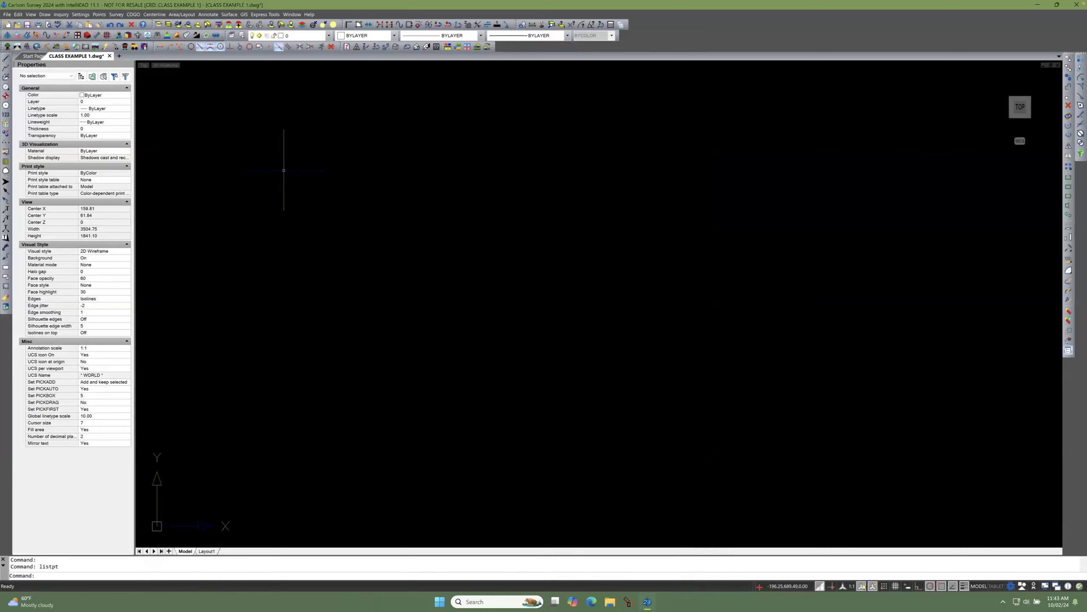
Step: Change the project name in Drawing Setup to MSOFT TRAINING and accept the settings
click(84, 14)
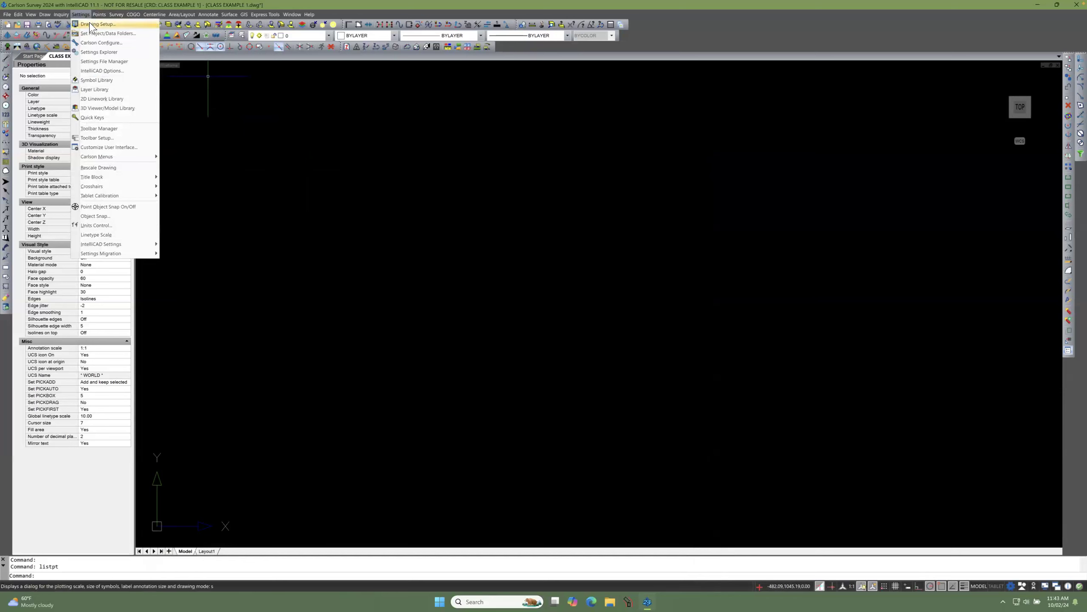
click(98, 23)
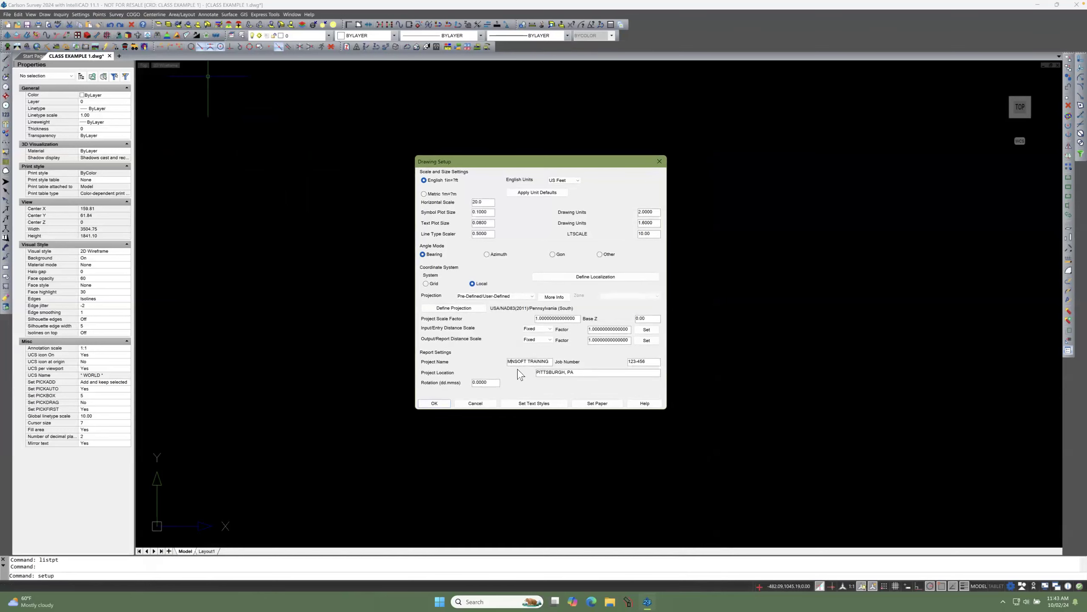
key(BackSpace)
click(434, 404)
Step: Generate the List Points report again, check the project name in its header, and close the report
click(101, 15)
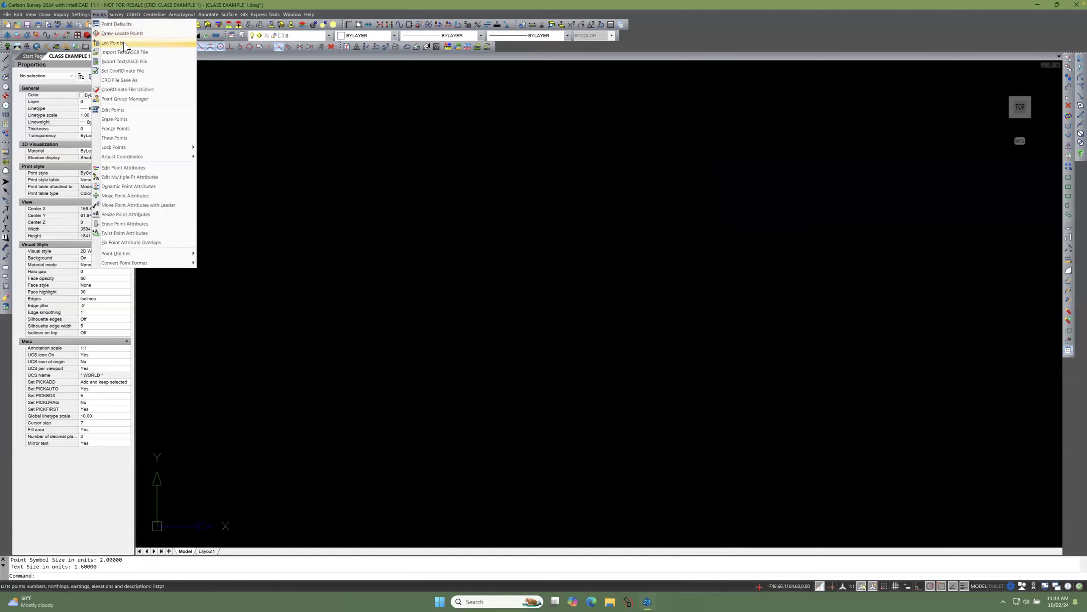
click(122, 42)
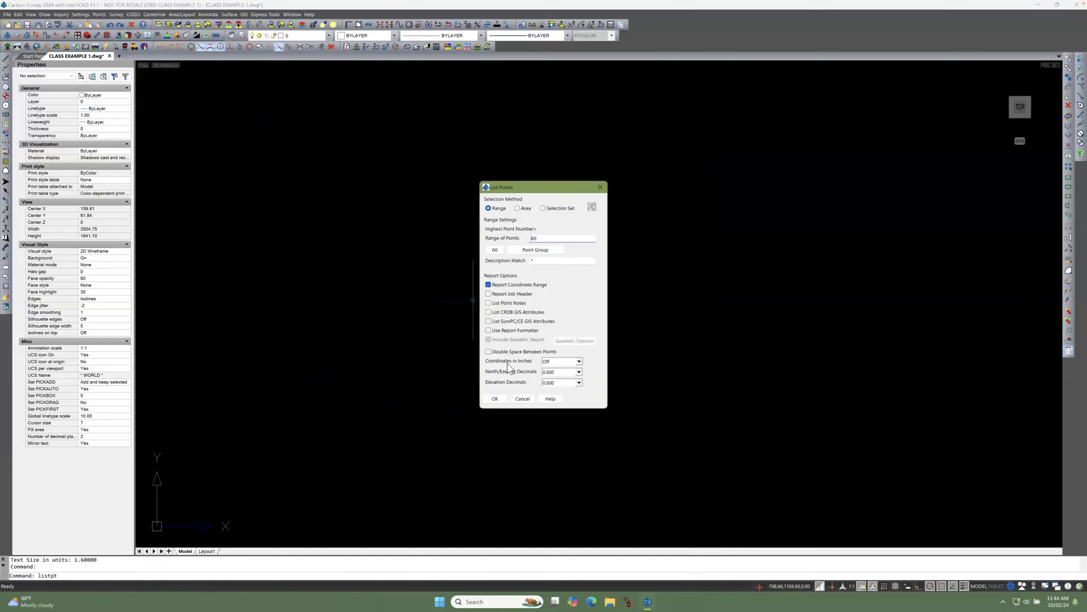
click(497, 399)
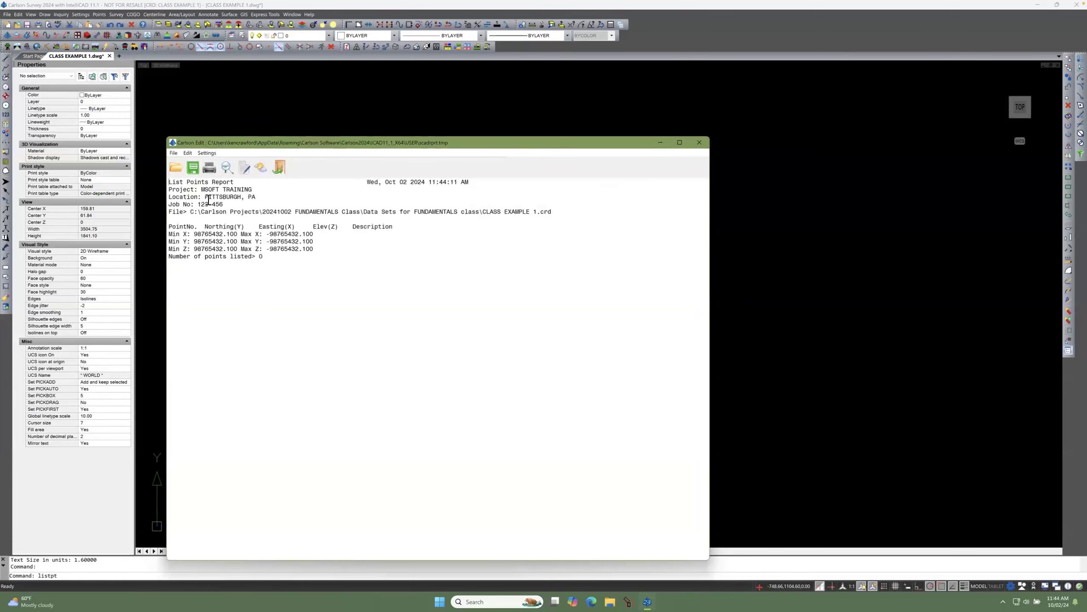
drag(201, 189, 218, 189)
click(278, 167)
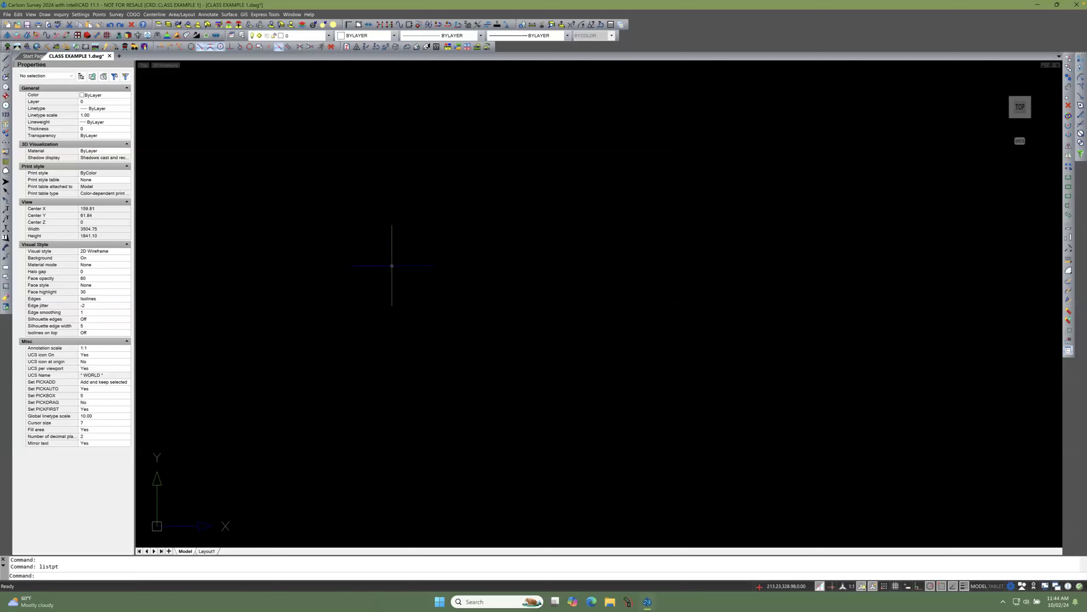
Step: Switch to the training manual in Preview, highlight the Points exercise's coordinate file name, and return to Carlson Survey
key(ctrl+Left)
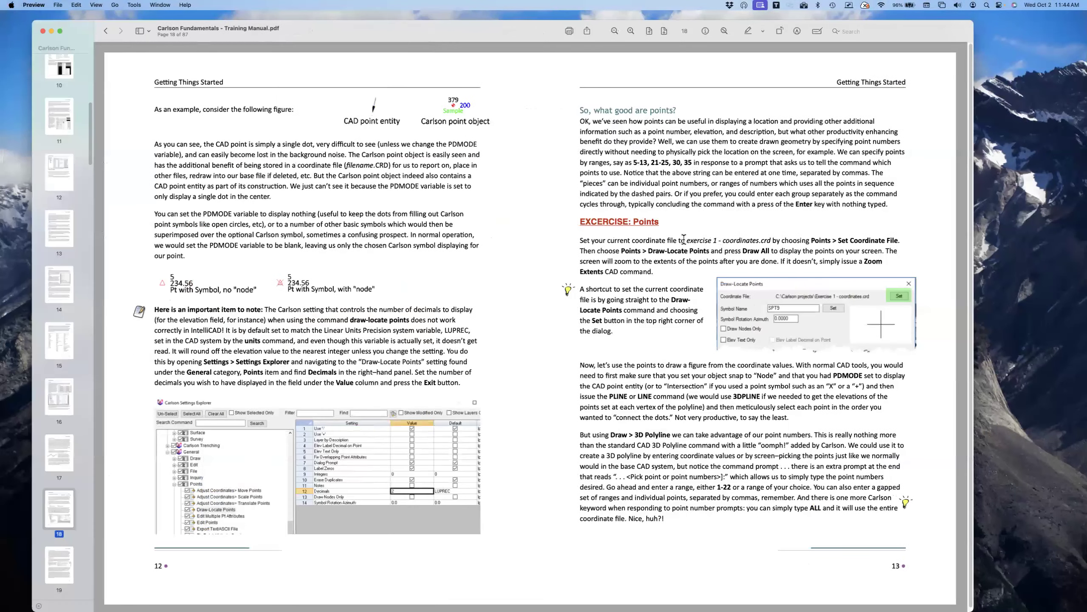
drag(688, 240, 770, 238)
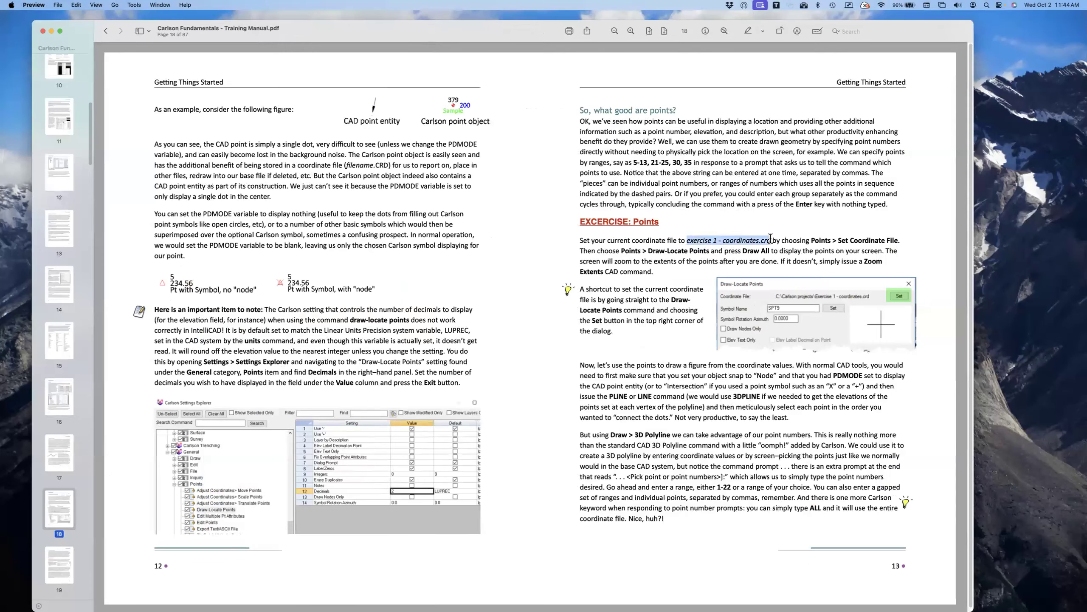
key(ctrl+Right)
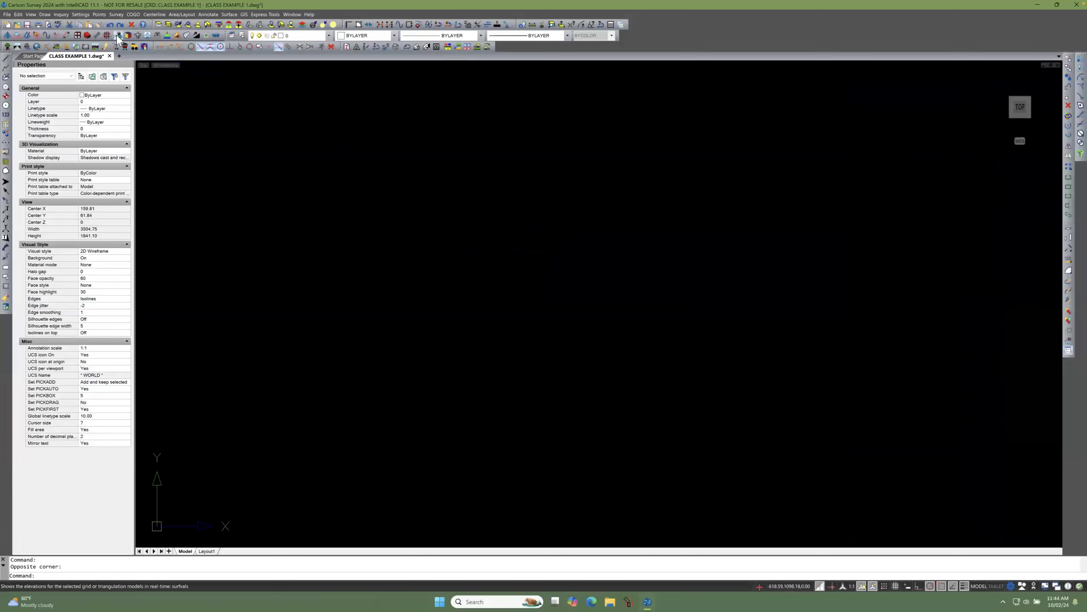
Step: Set the current coordinate file to the existing exercise 1 - coordinates.crd in the fundamentals class data folder
click(100, 14)
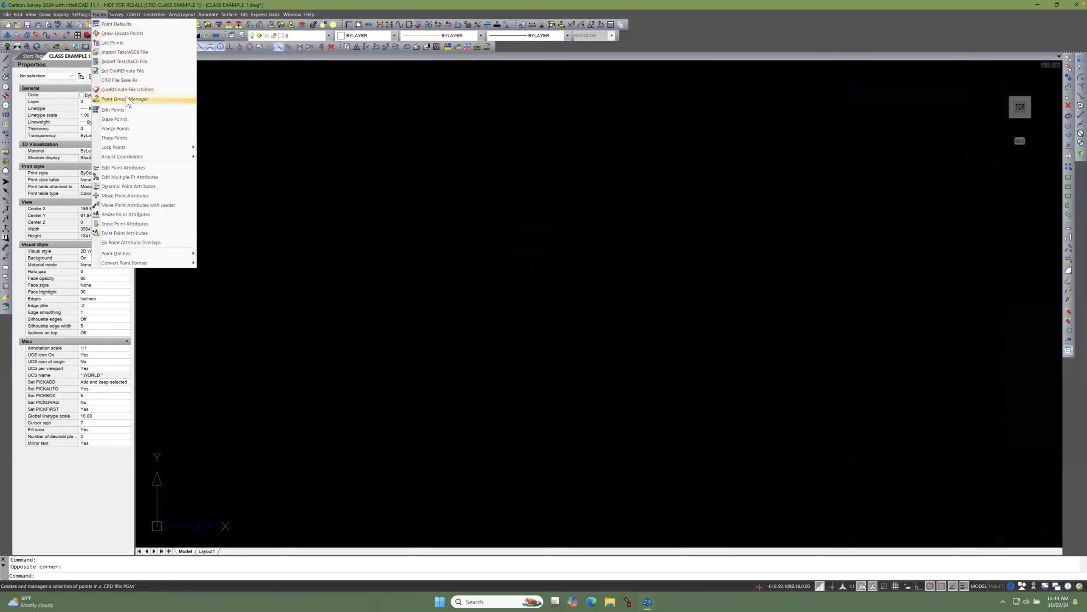
click(136, 71)
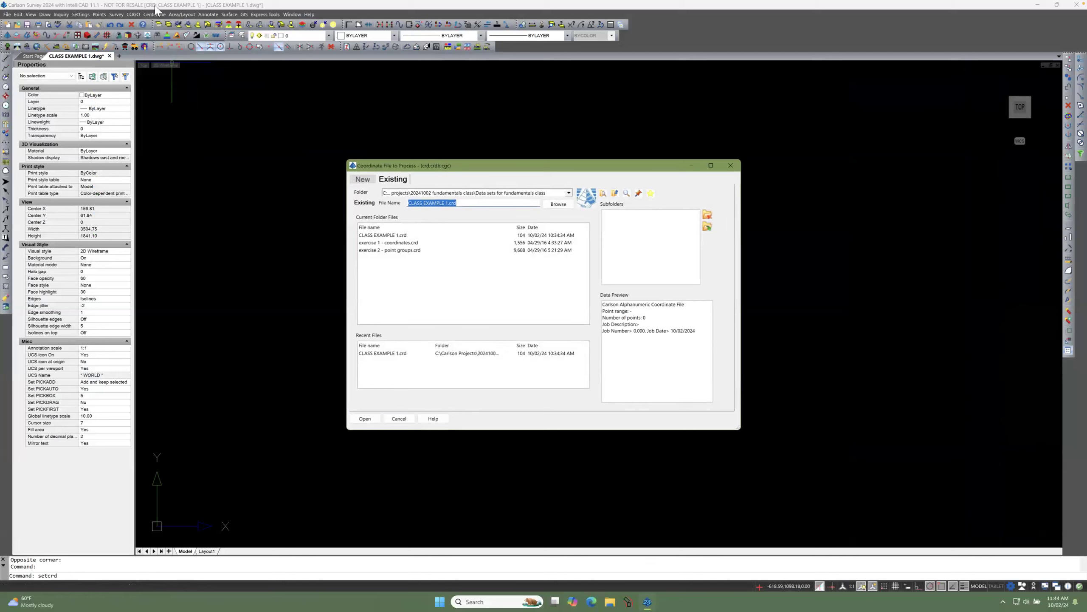
click(391, 176)
click(369, 180)
click(387, 179)
click(367, 180)
click(386, 179)
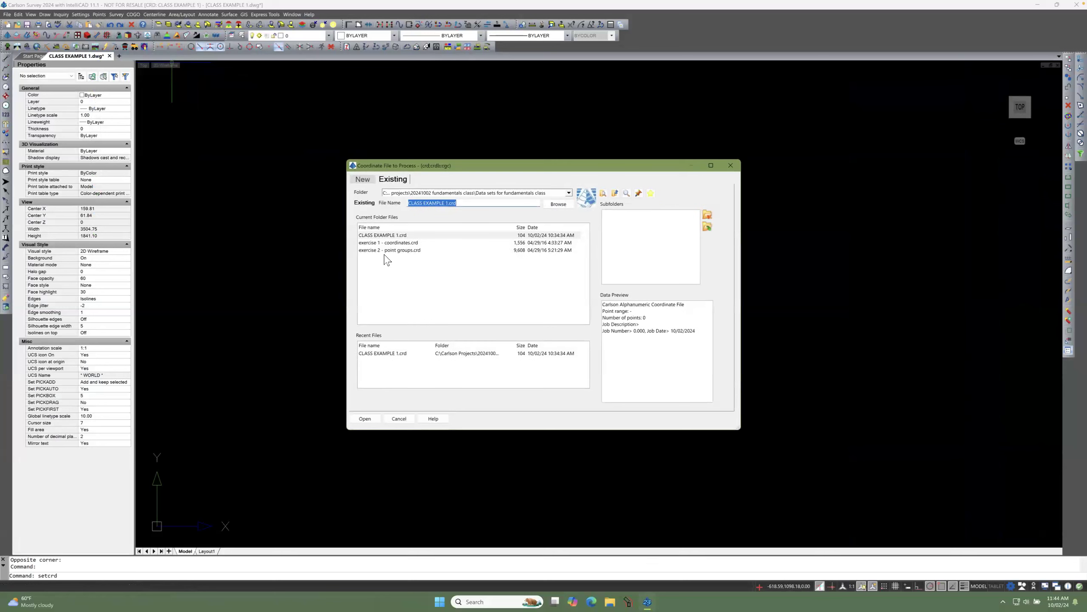
click(368, 243)
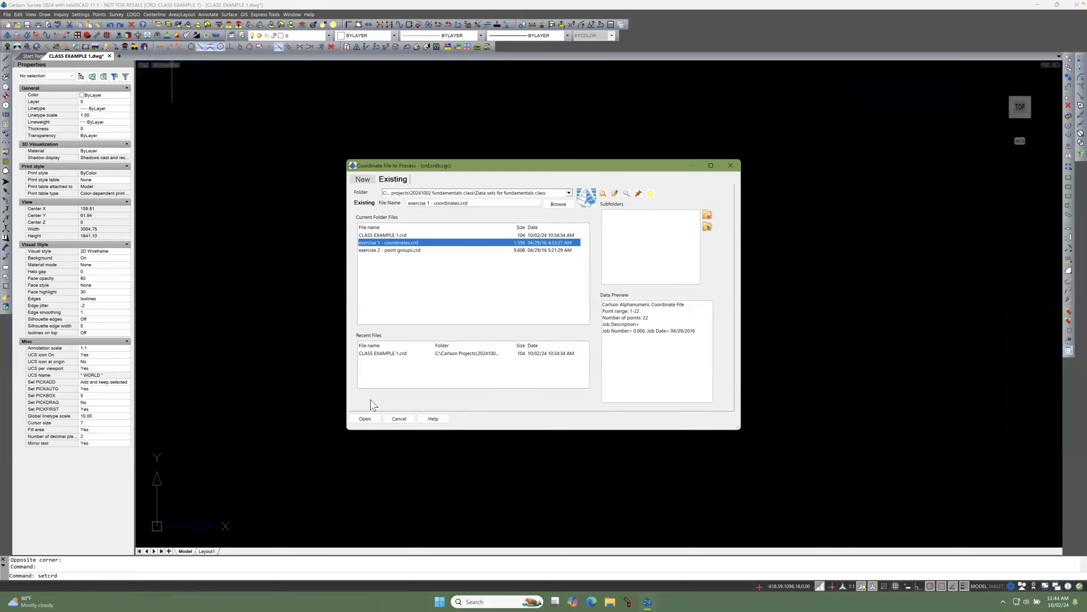
click(364, 418)
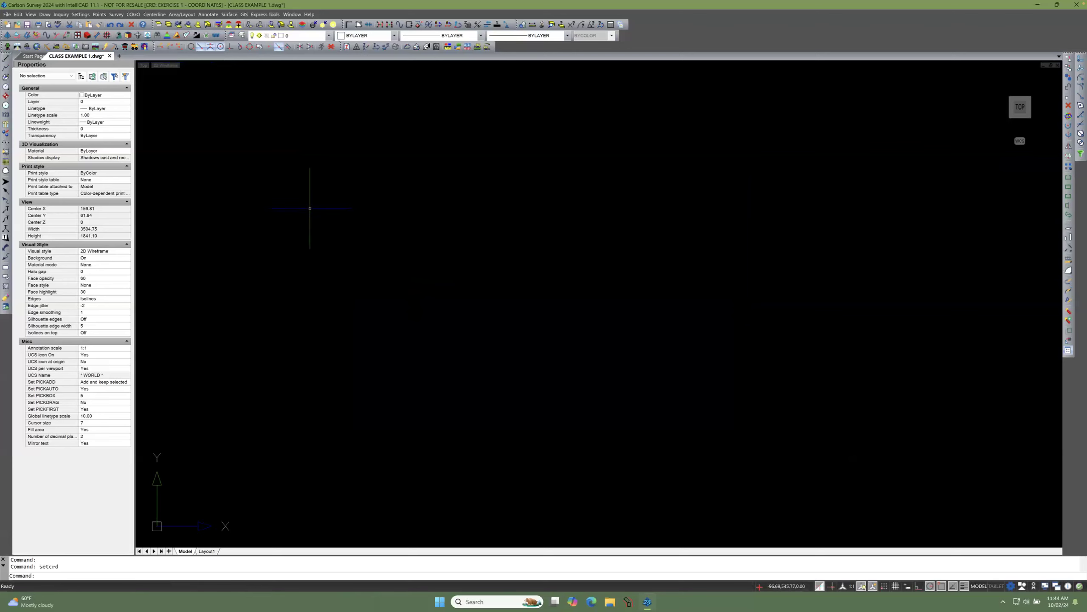
Step: Generate a List Points report covering all points in the exercise 1 coordinate file
scroll(342, 221, up, 2)
scroll(358, 224, down, 2)
click(100, 14)
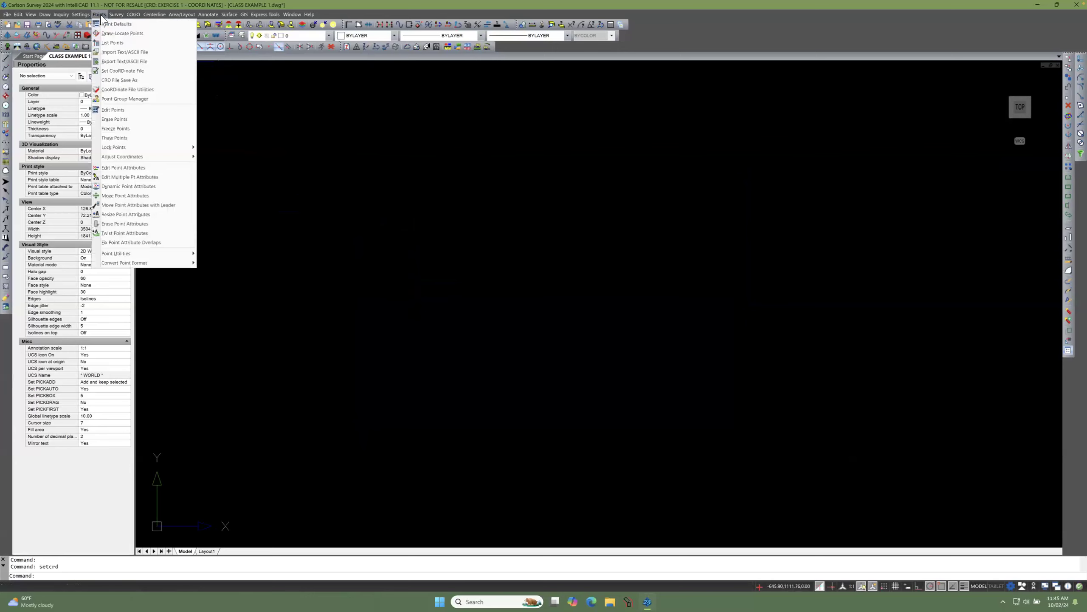
click(112, 43)
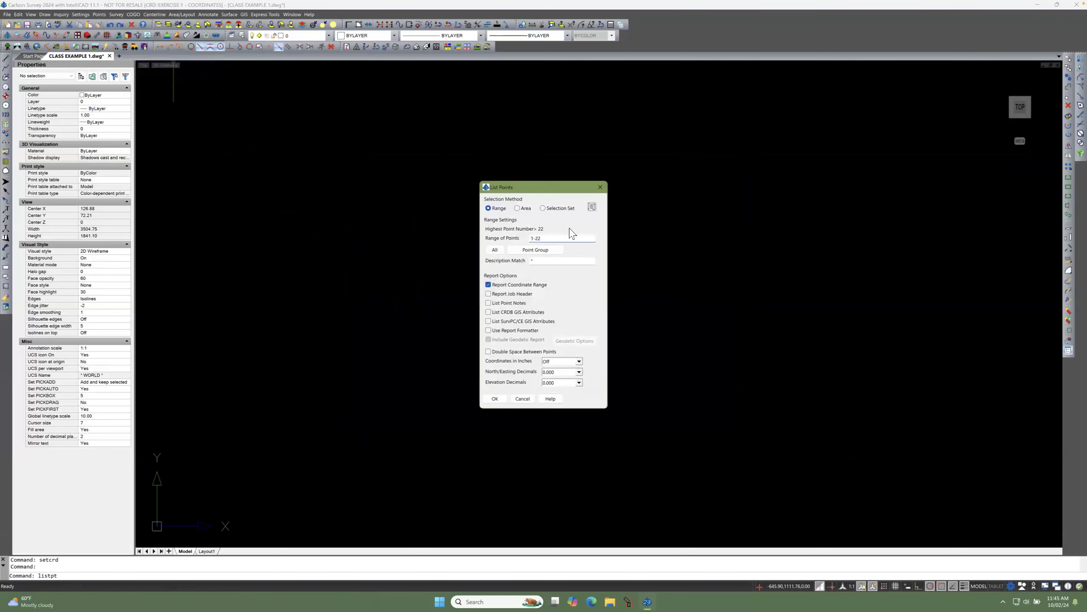
click(493, 250)
click(495, 398)
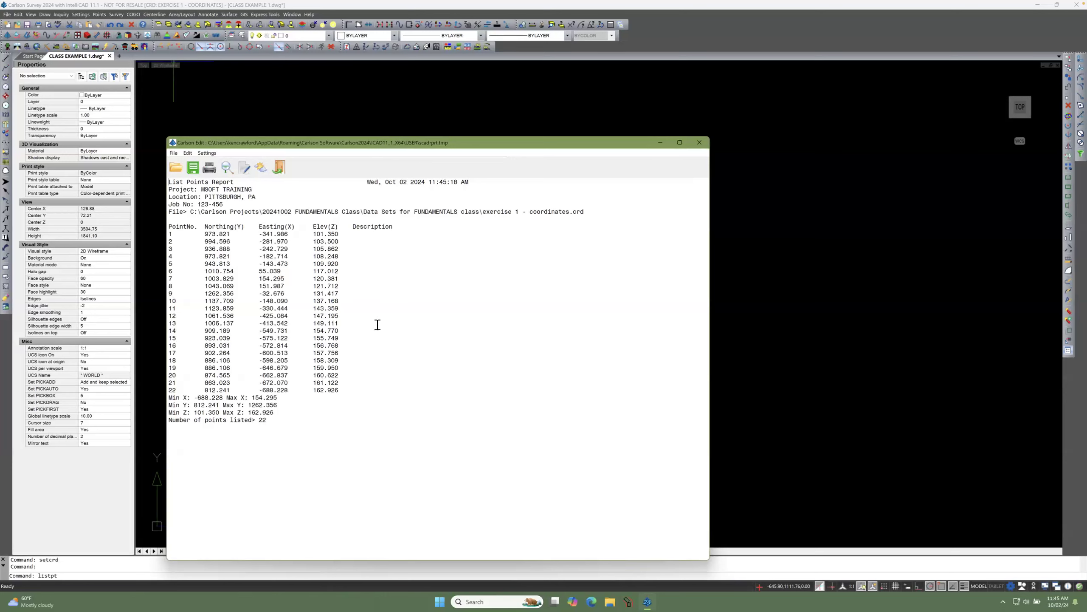
Step: Examine the report's number of points and its minimum and maximum X and Y values, and close the report
drag(270, 422, 256, 421)
click(169, 398)
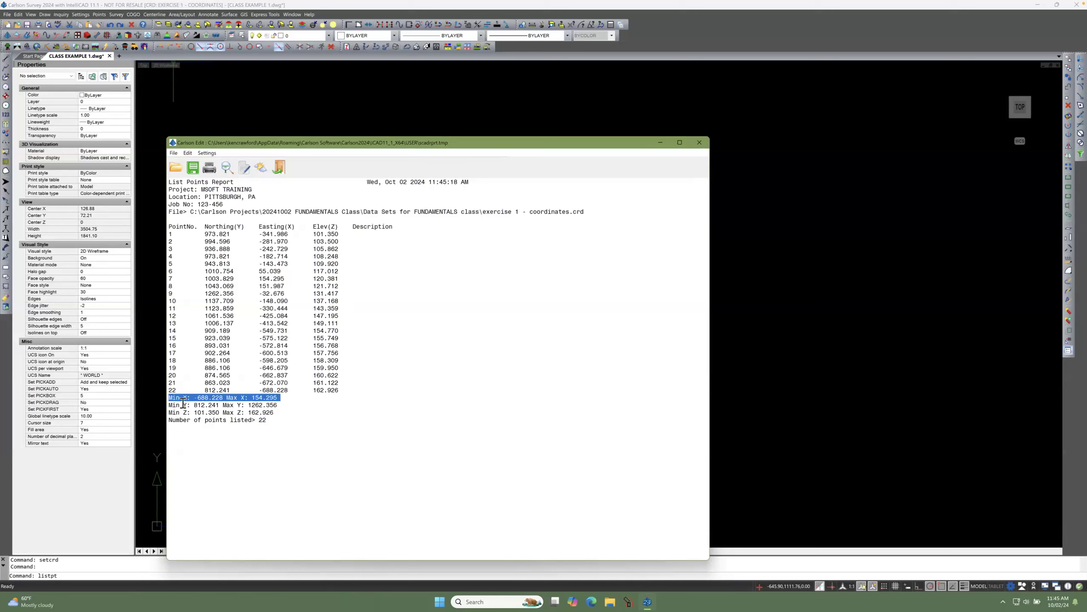
click(167, 406)
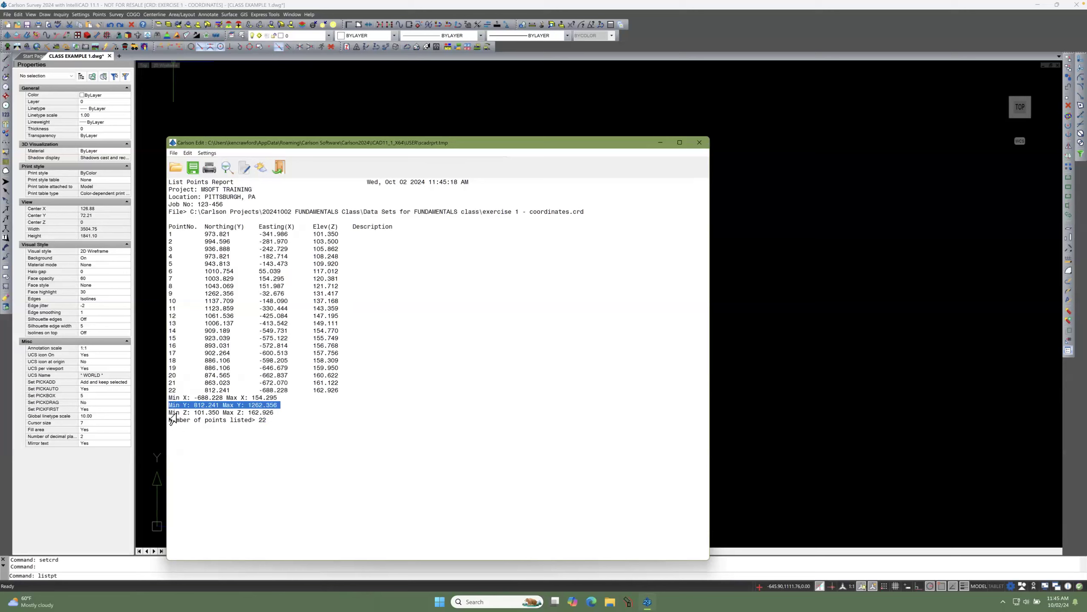
click(398, 329)
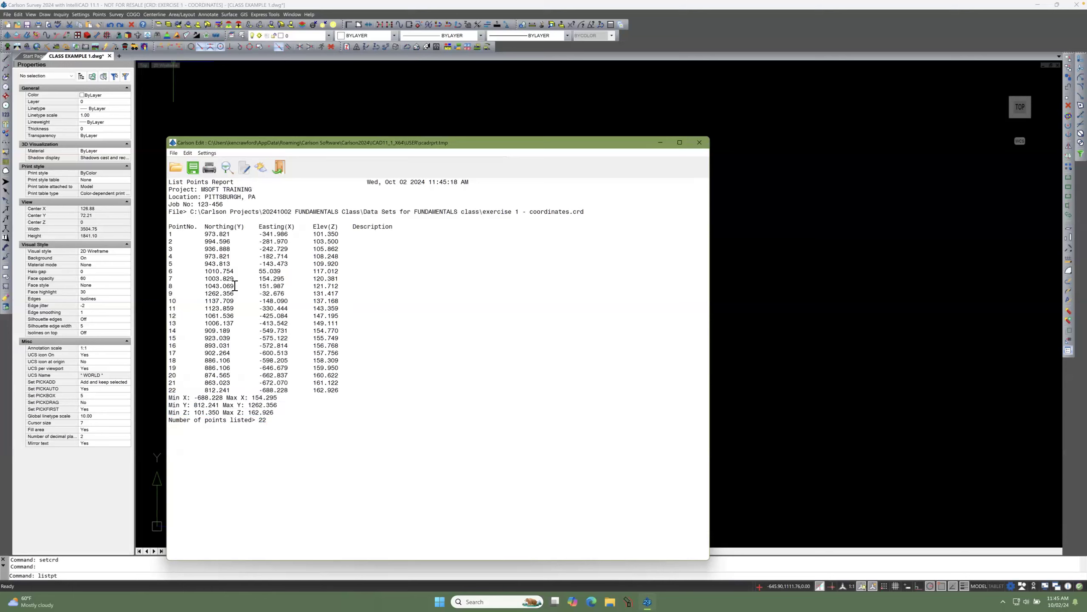
click(278, 167)
right_click(278, 167)
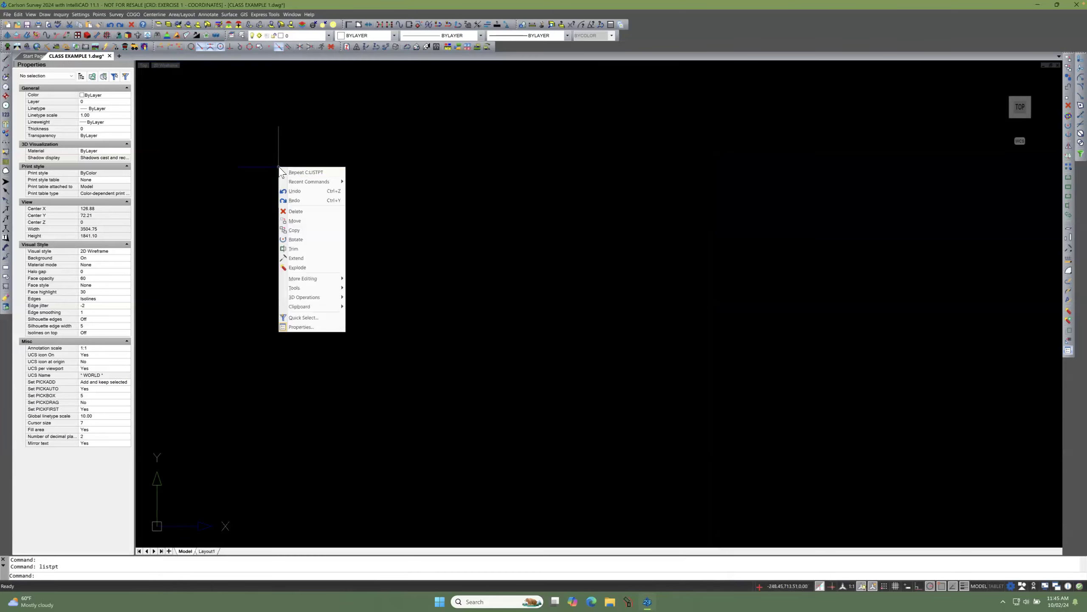
click(246, 163)
click(247, 175)
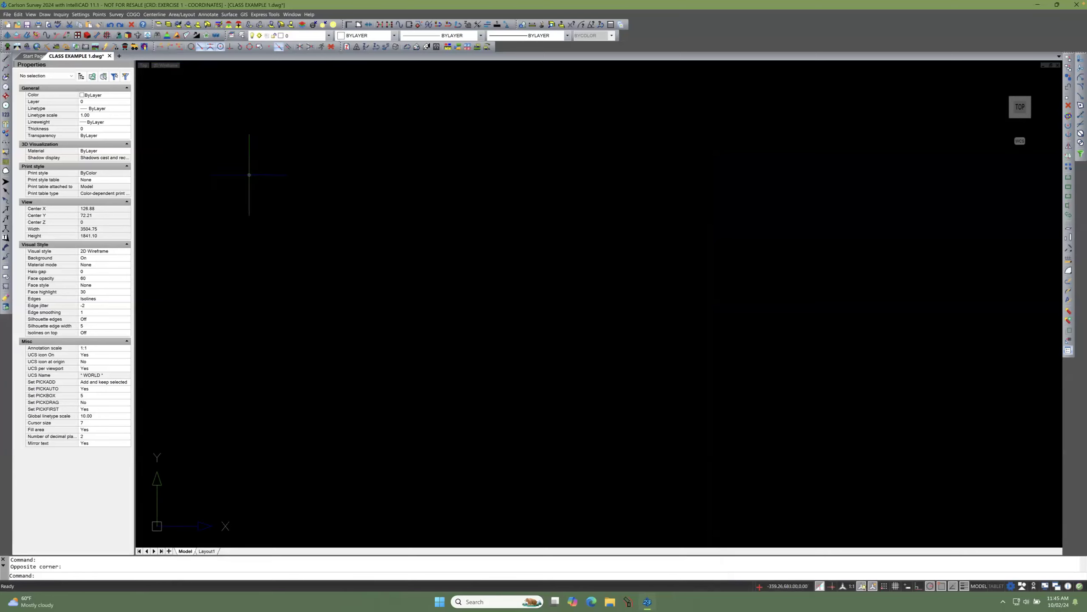
Step: Repeat the List Points command, toggle List Point Notes and List SurvPC/CE GIS Attributes on and off, and cancel
right_click(286, 148)
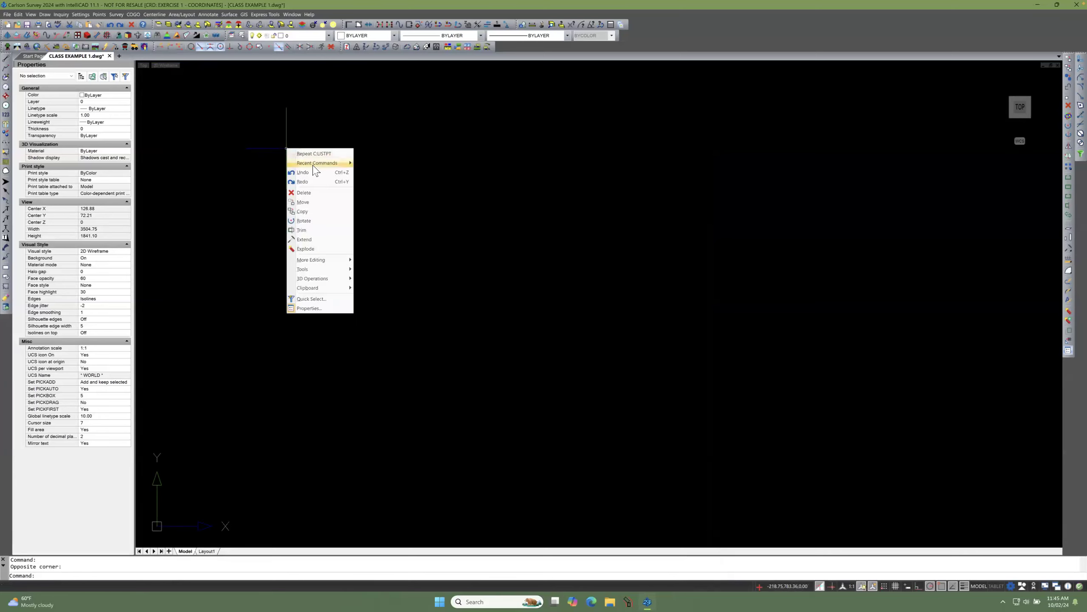
mouse_move(314, 165)
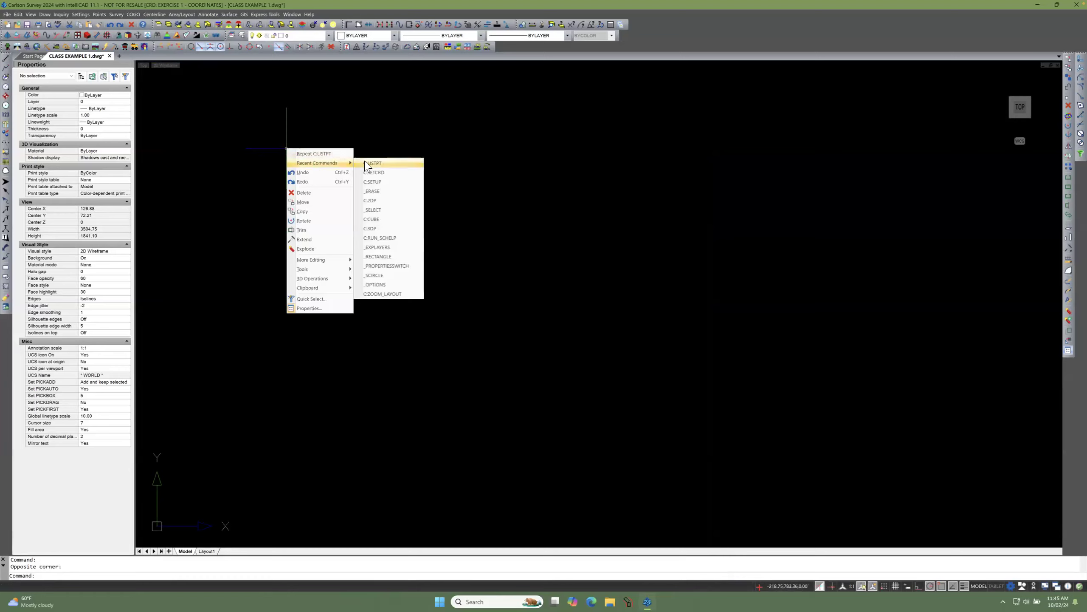
click(324, 154)
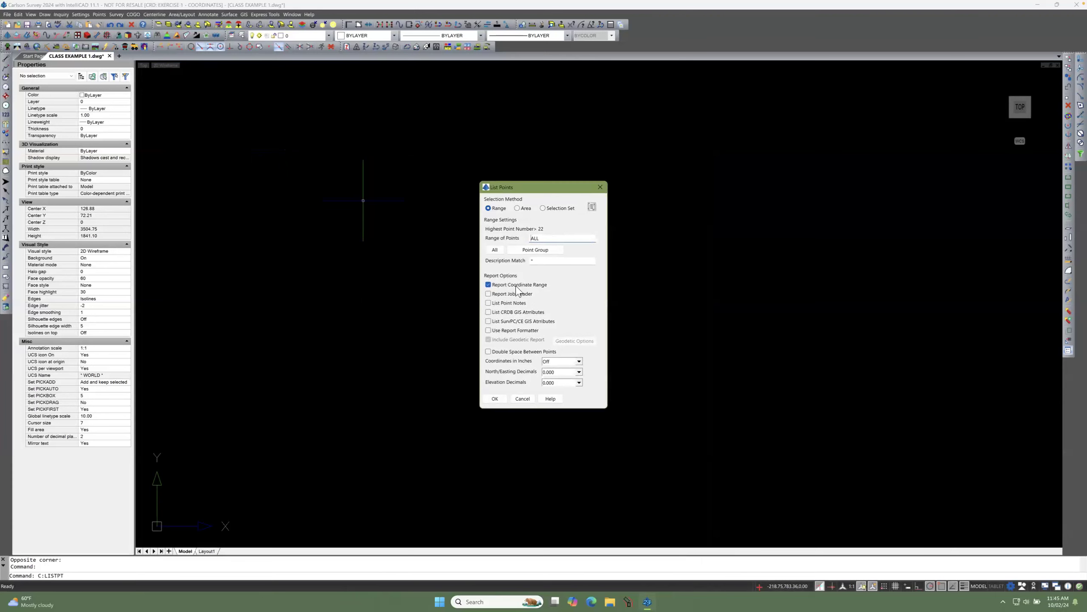
click(489, 303)
click(488, 321)
click(488, 321)
click(488, 303)
click(522, 399)
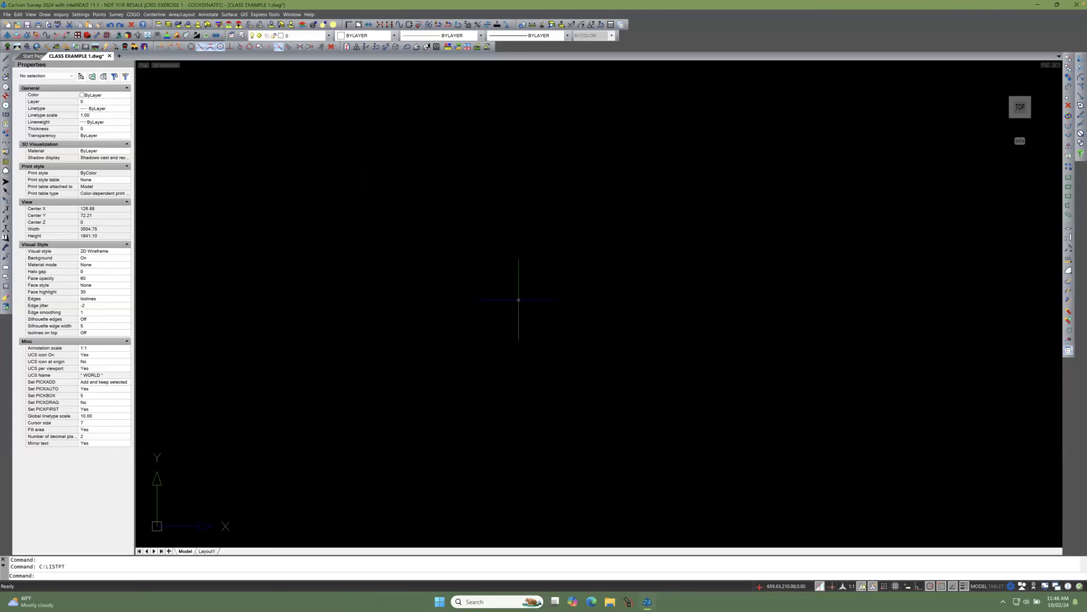
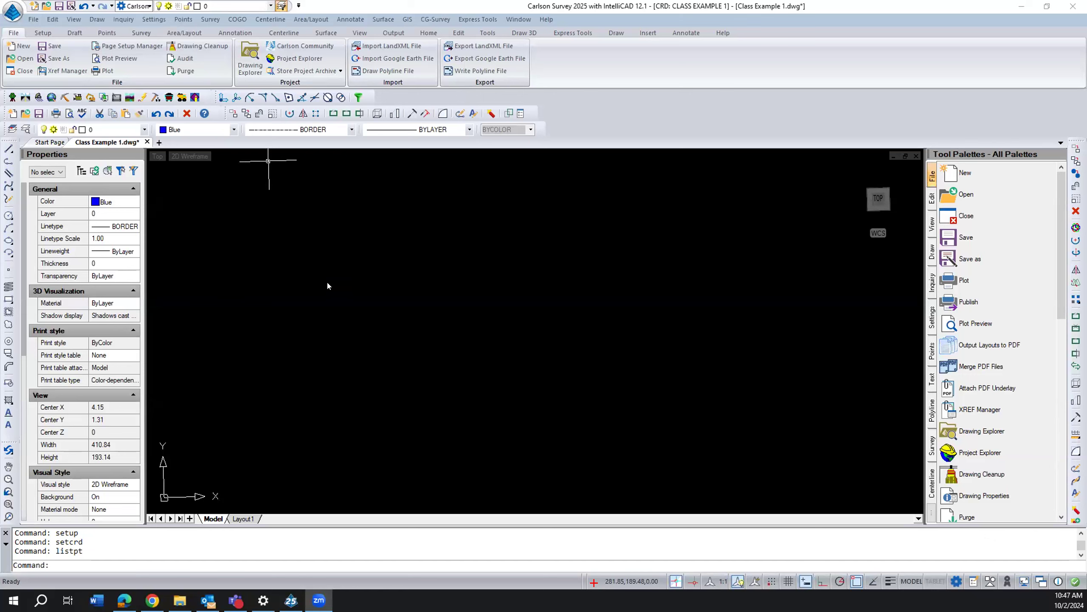
click(301, 291)
click(357, 322)
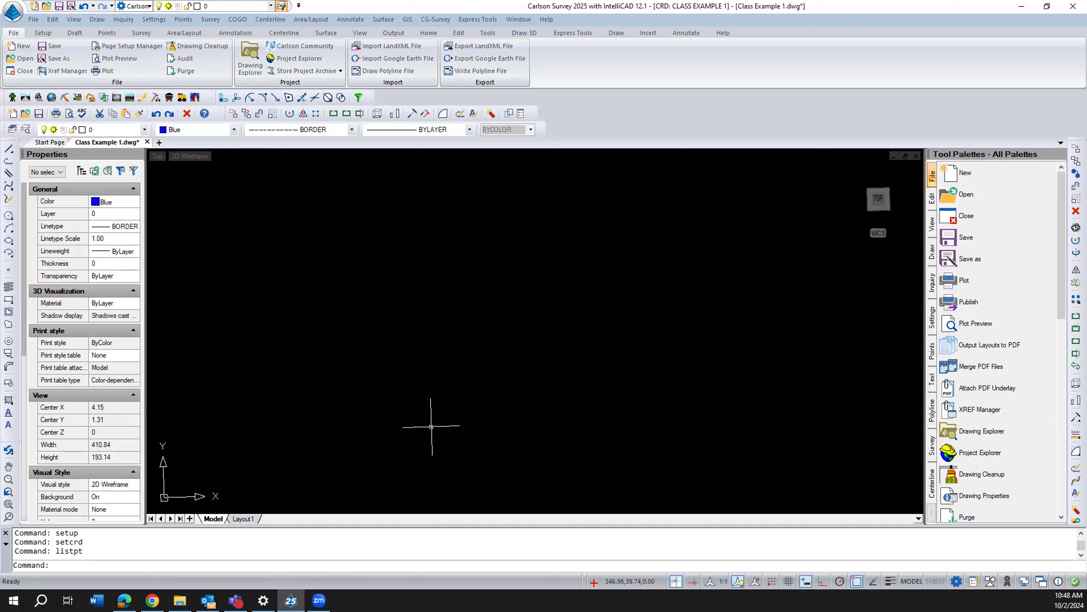
mouse_move(879, 201)
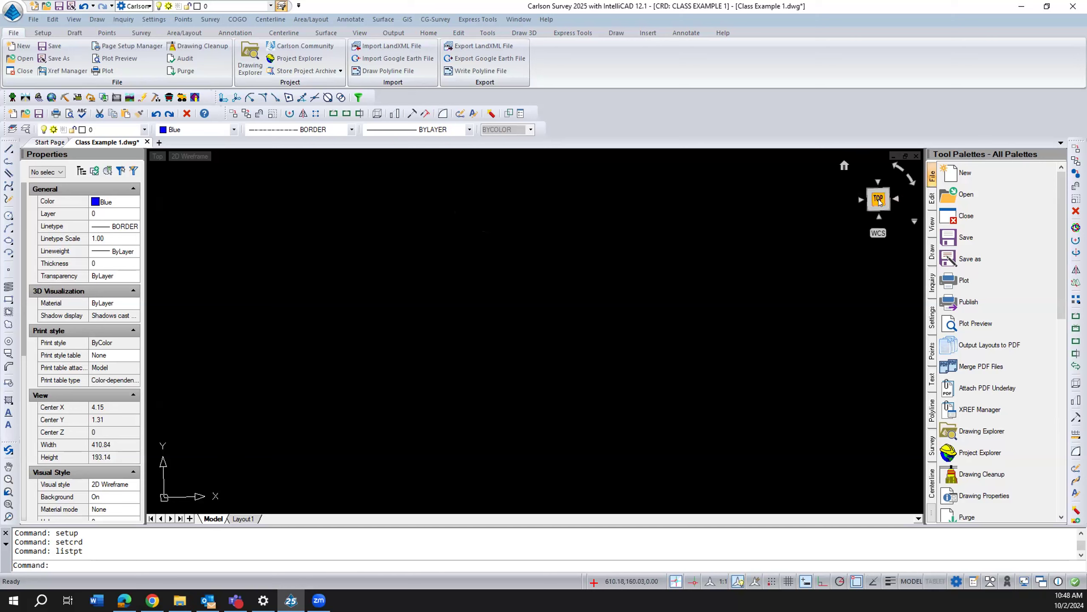
click(878, 201)
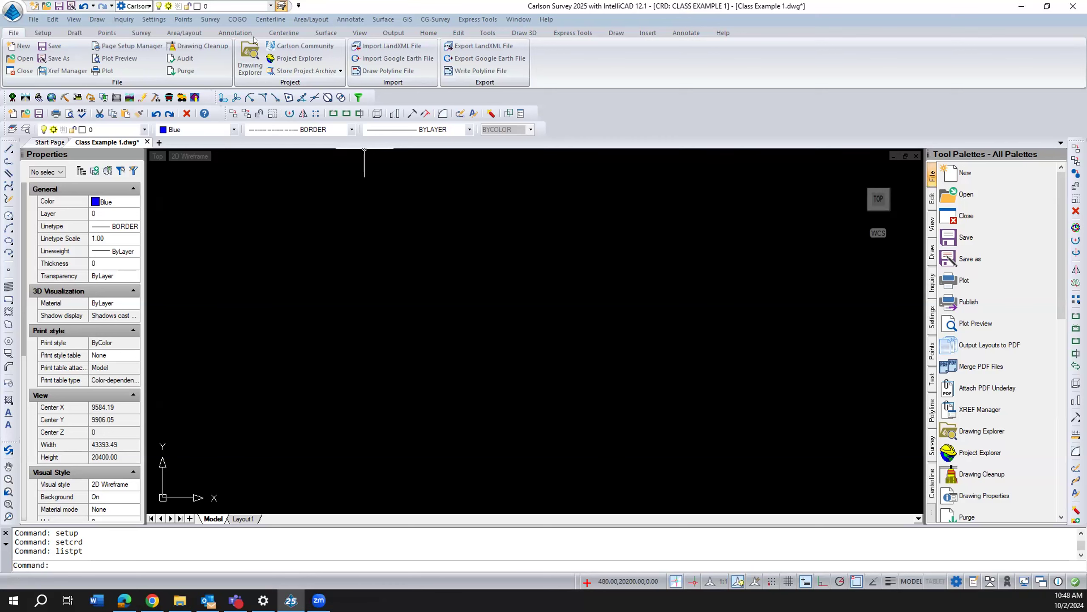
Step: Start setting the coordinate file and browse the existing files in C:\Carlson Projects
click(185, 19)
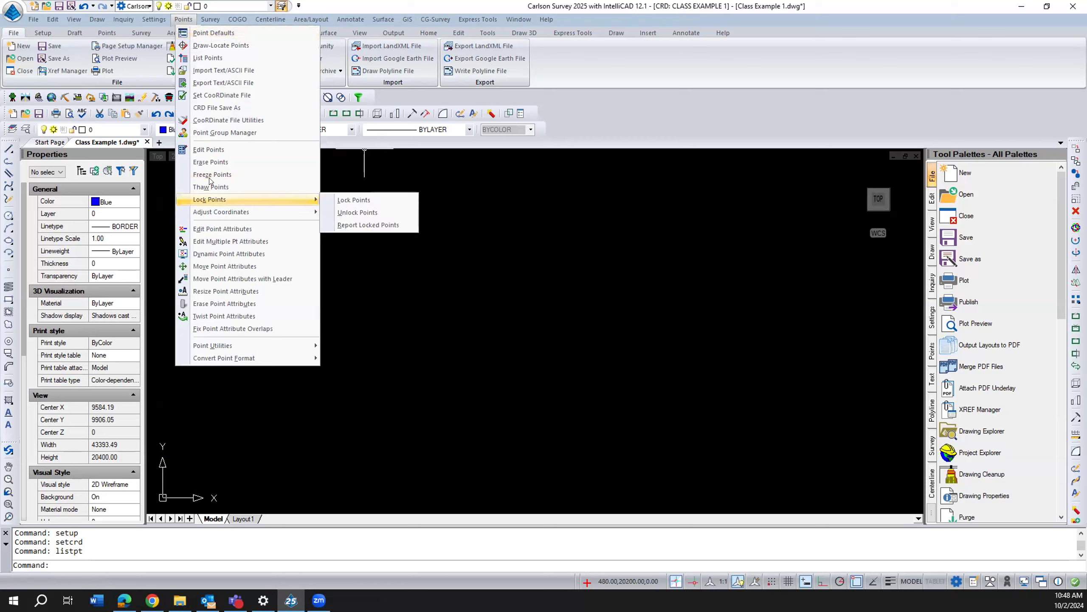
click(219, 95)
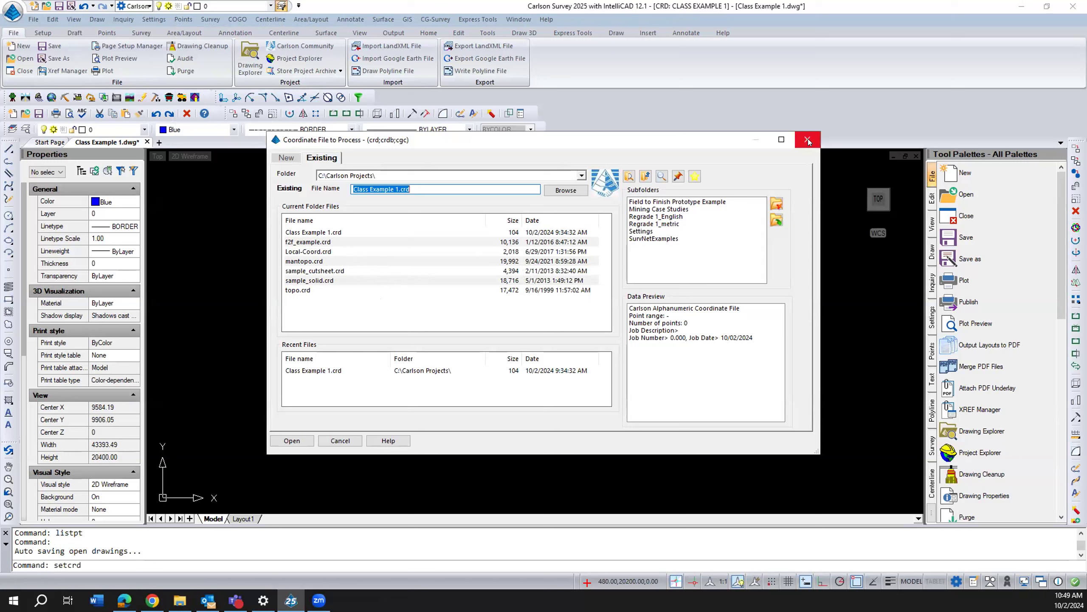
click(582, 176)
click(455, 184)
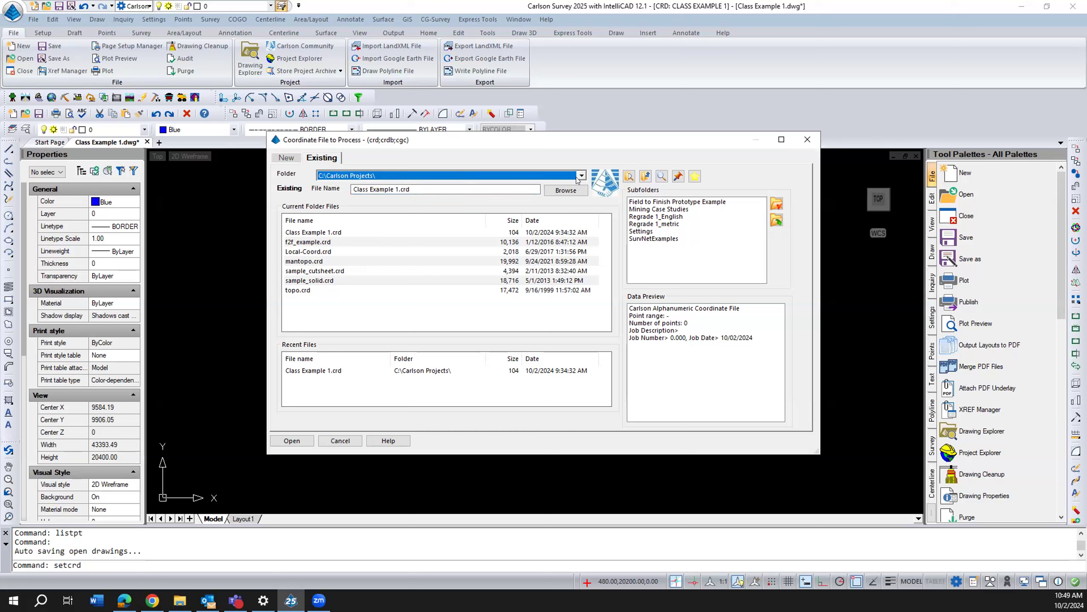
click(566, 189)
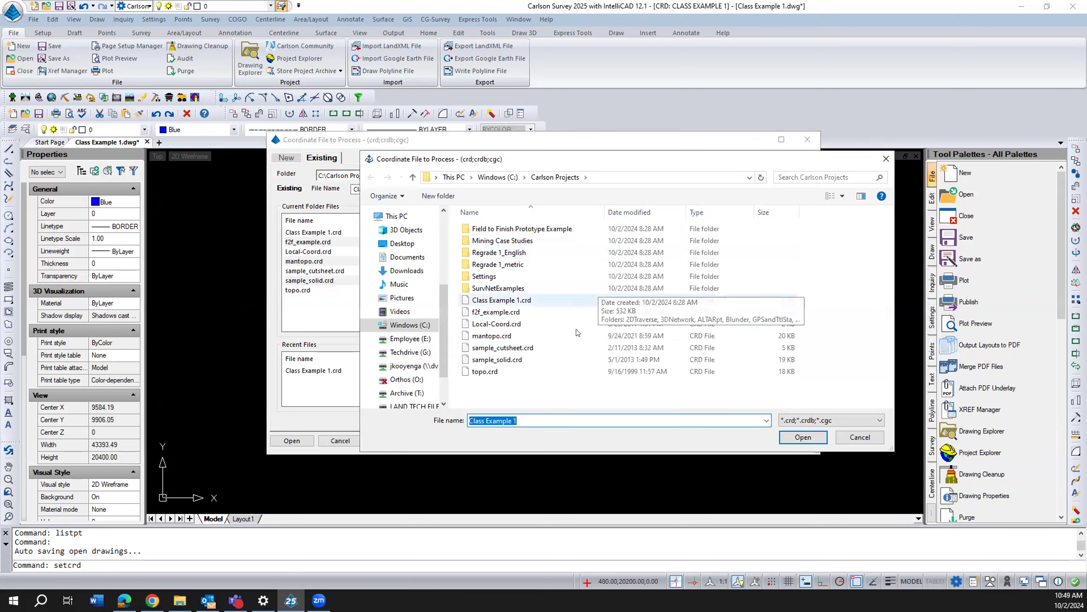
click(412, 325)
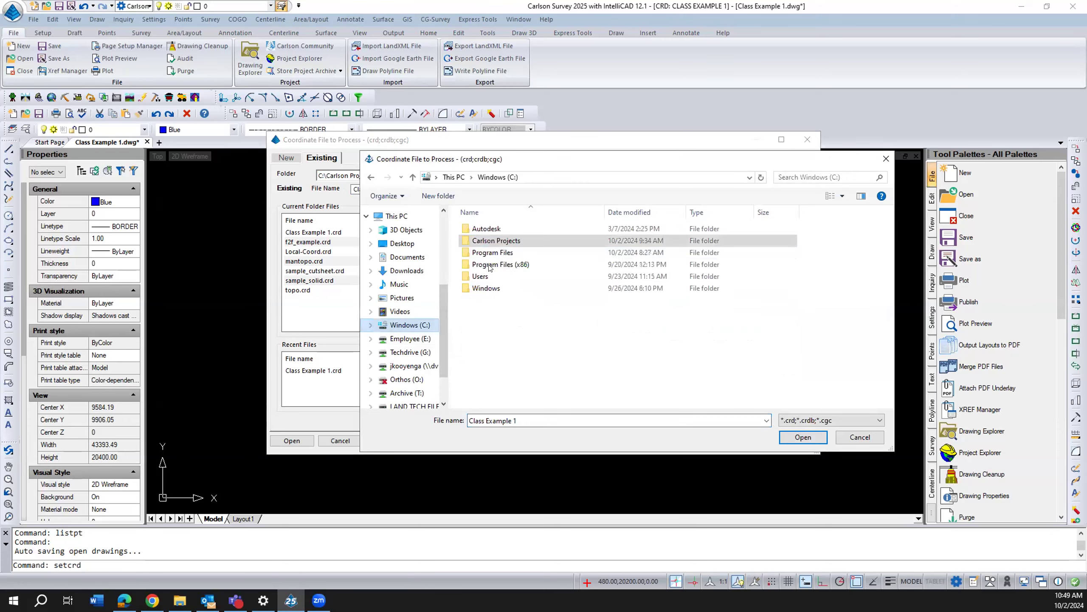
double_click(503, 243)
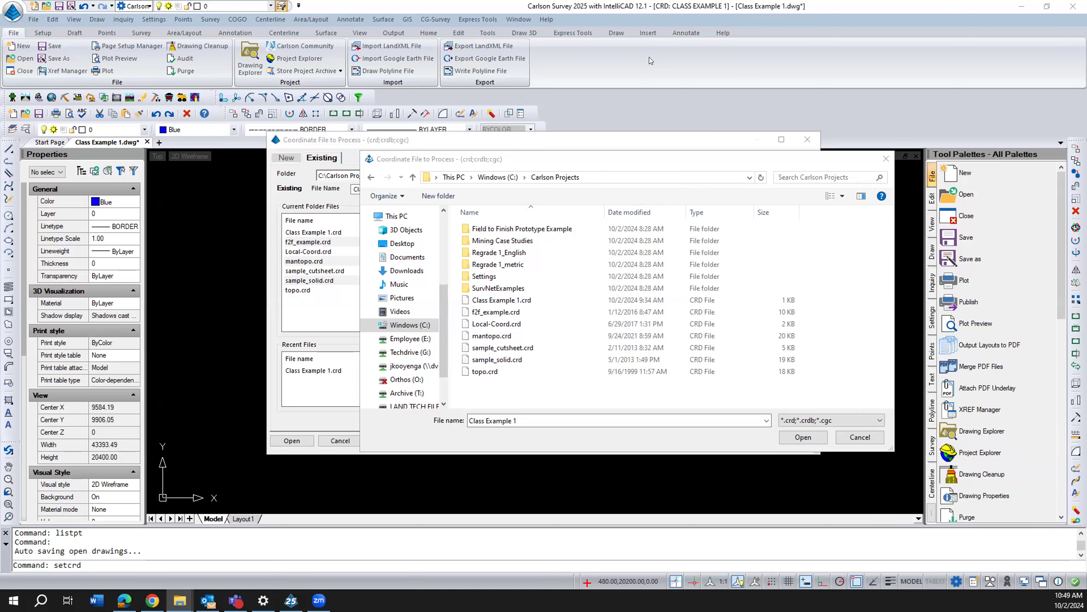
drag(649, 57, 670, 63)
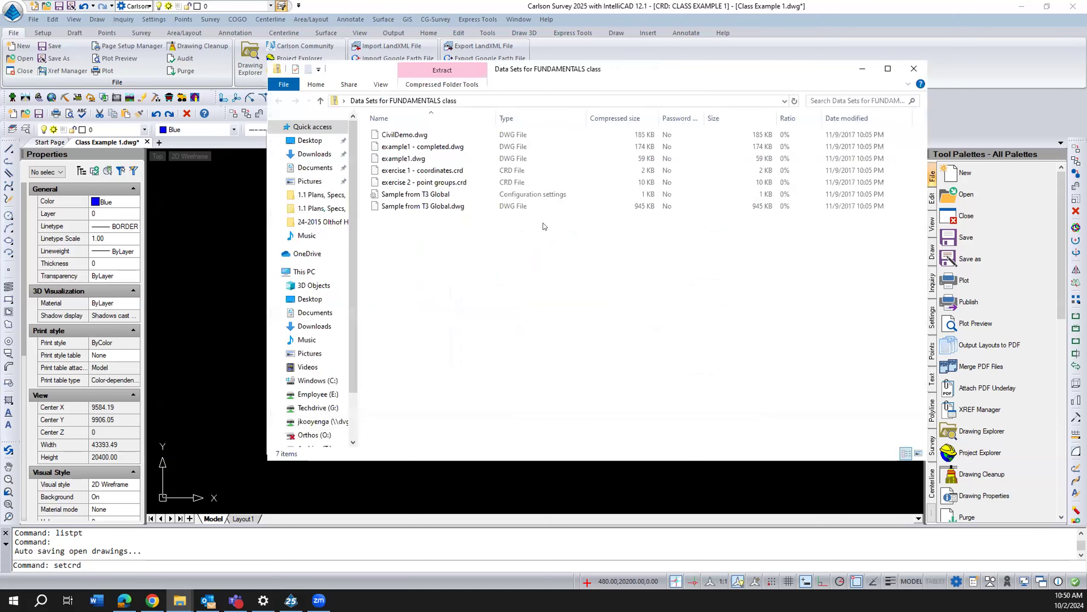
double_click(436, 171)
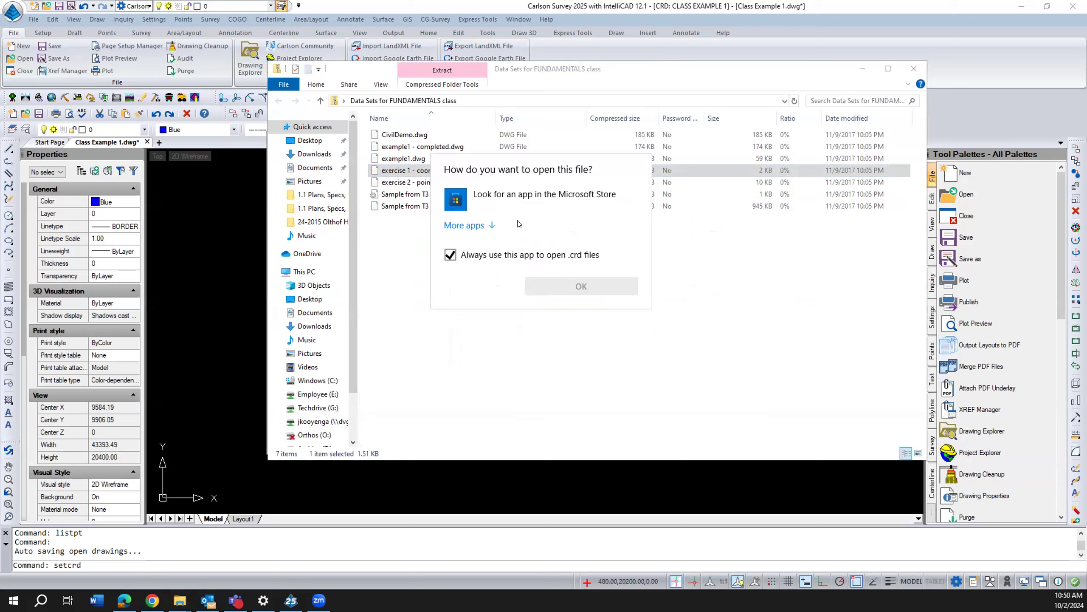
click(455, 257)
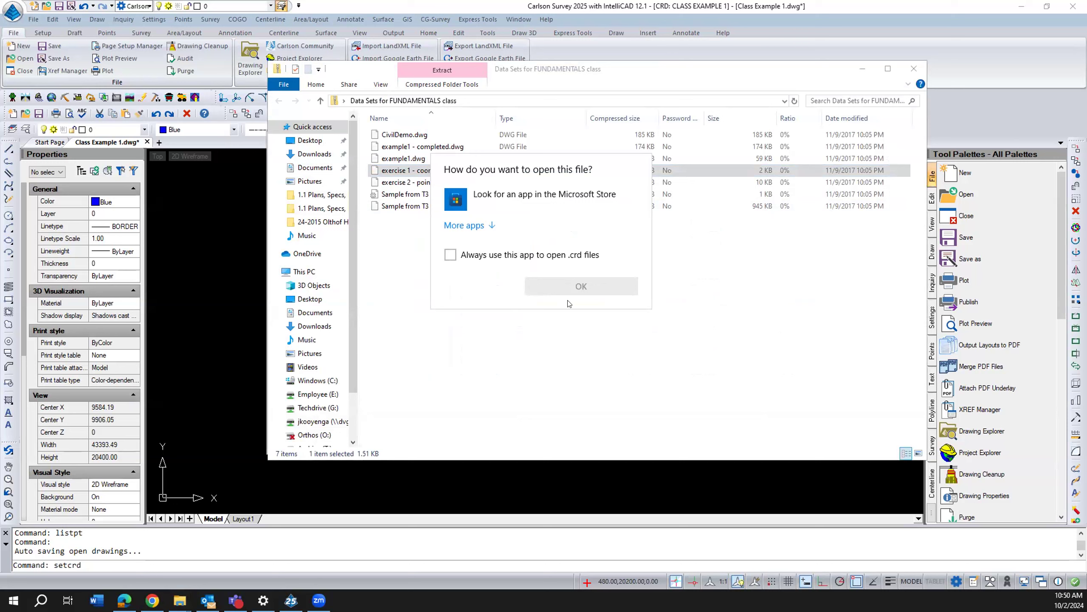
click(491, 226)
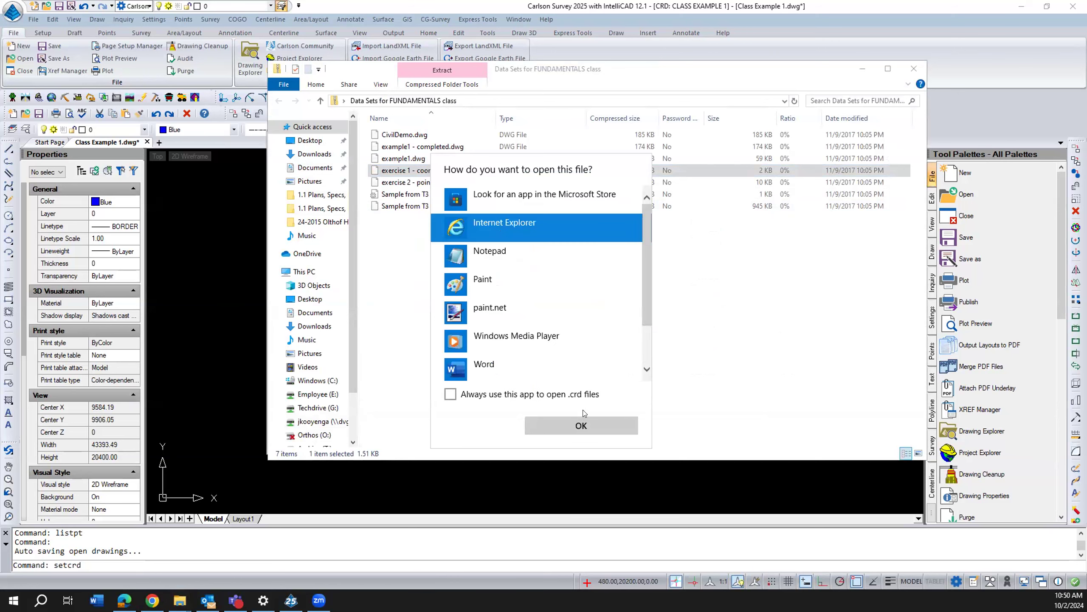
scroll(650, 325, down, 2)
scroll(657, 297, up, 2)
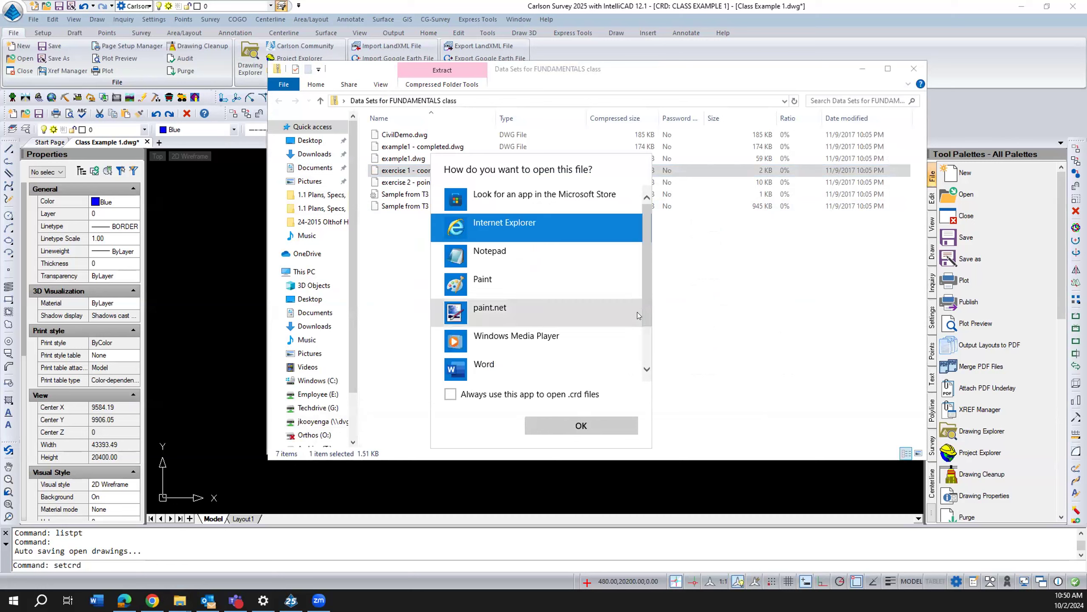
scroll(651, 360, down, 2)
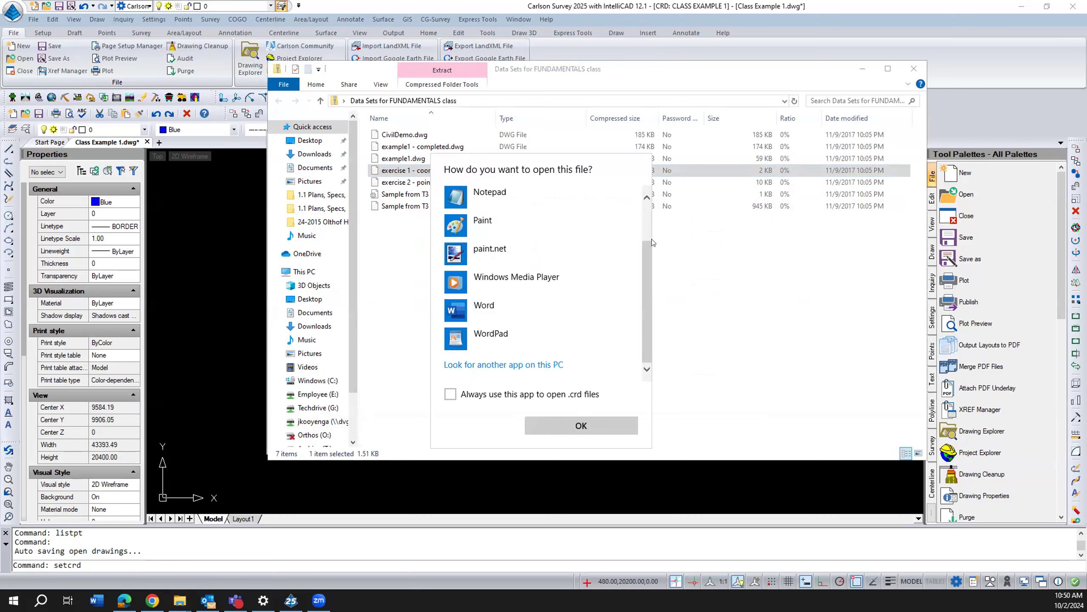
scroll(595, 343, up, 2)
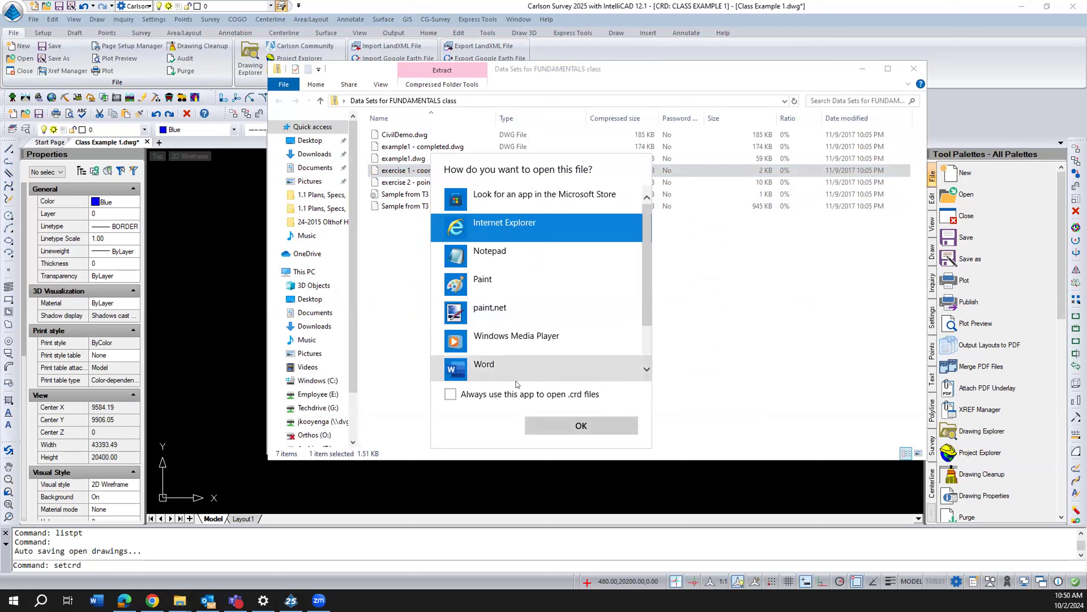
key(Escape)
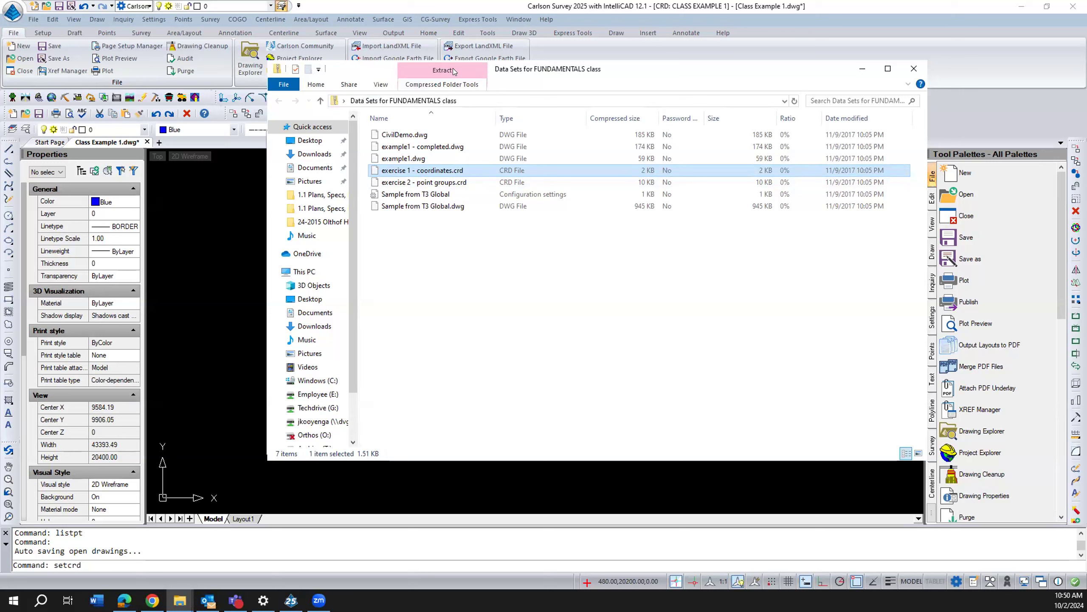
Step: Check the available file operations and the properties of exercise 1 - coordinates.crd in the Data Sets for FUNDAMENTALS class archive
double_click(436, 71)
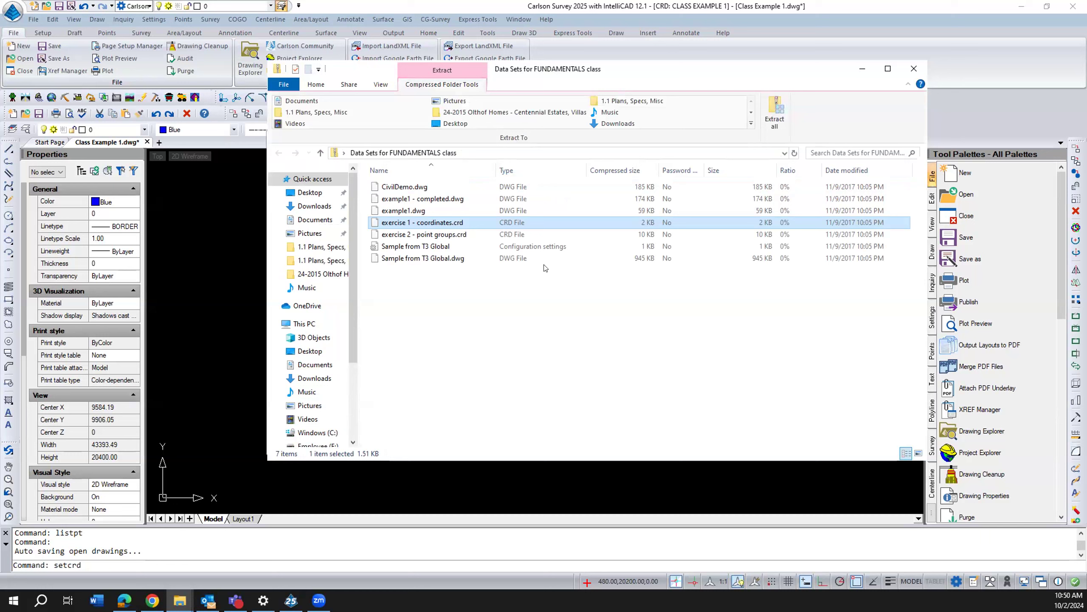
right_click(446, 223)
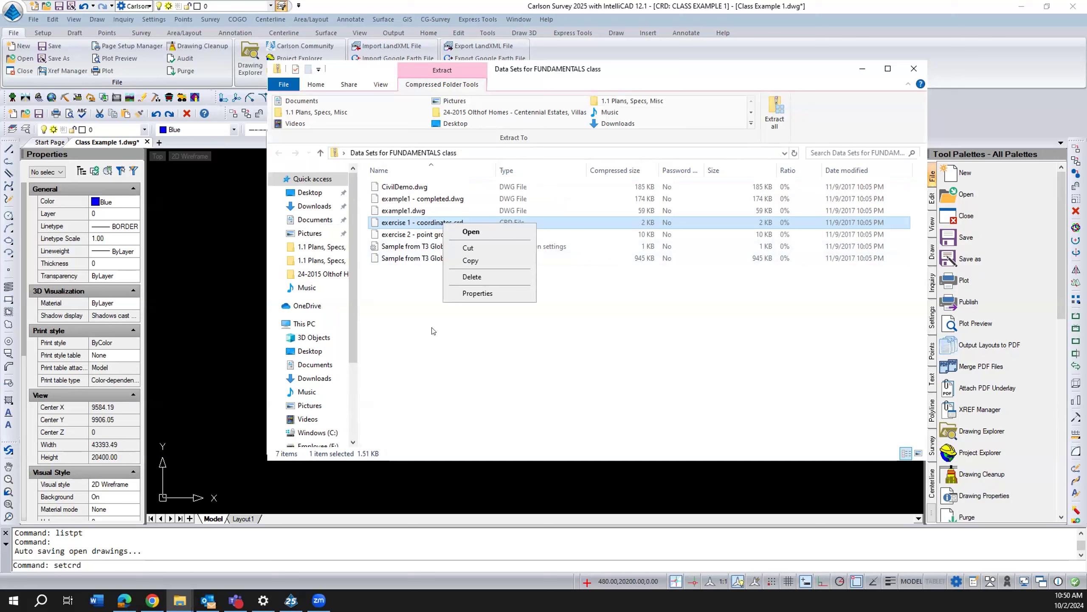
click(430, 225)
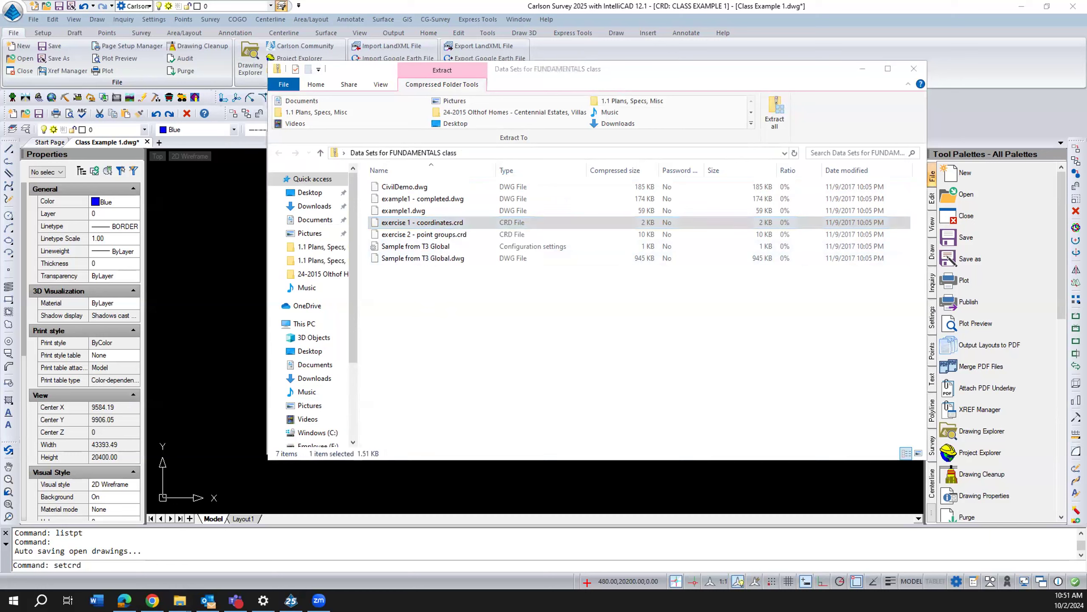
right_click(436, 226)
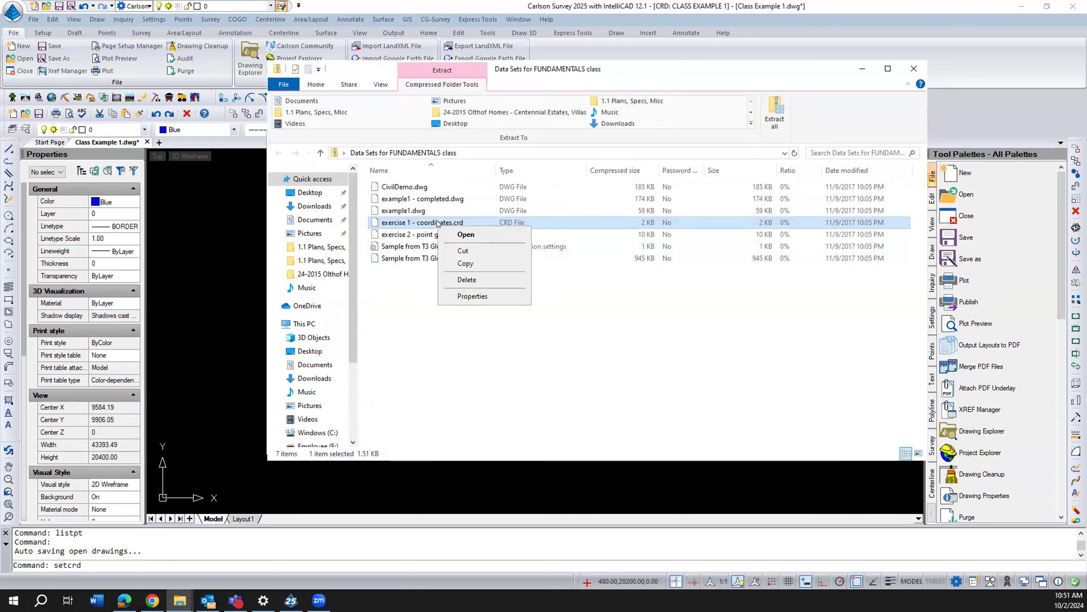
click(535, 332)
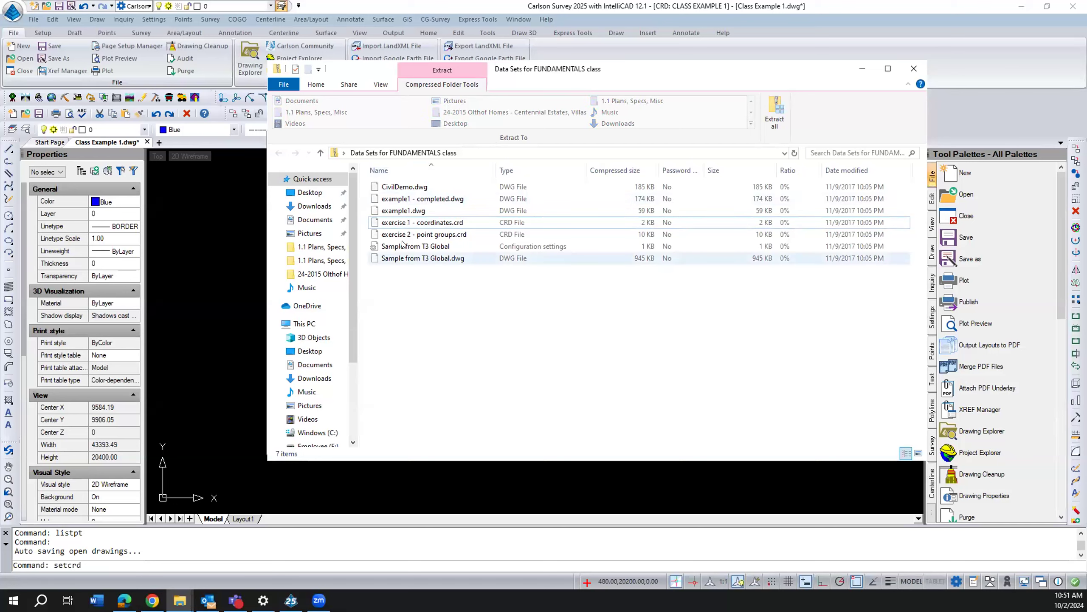
right_click(413, 226)
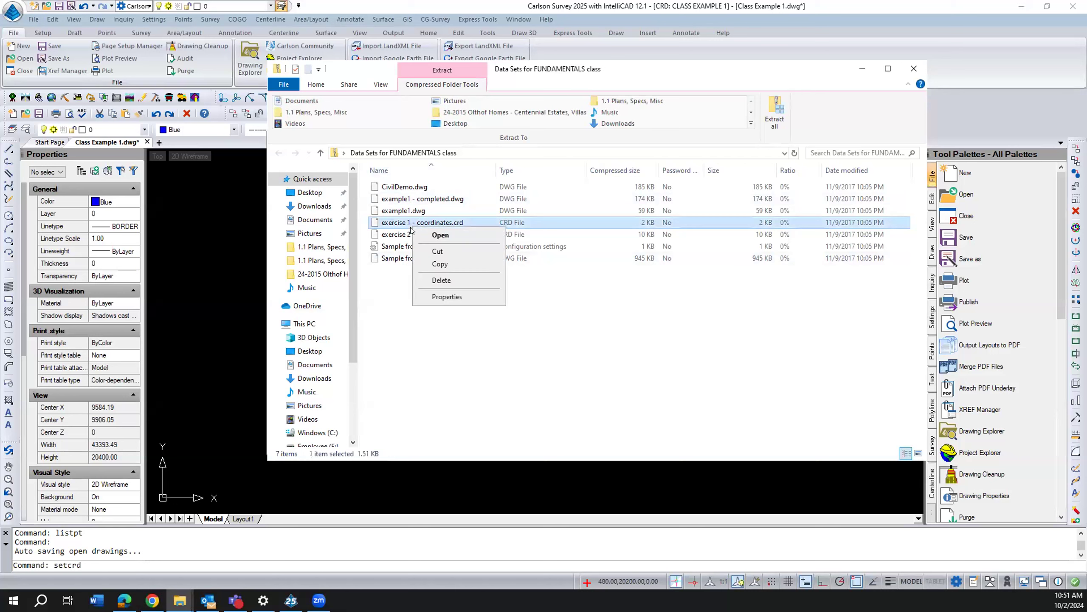
key(r)
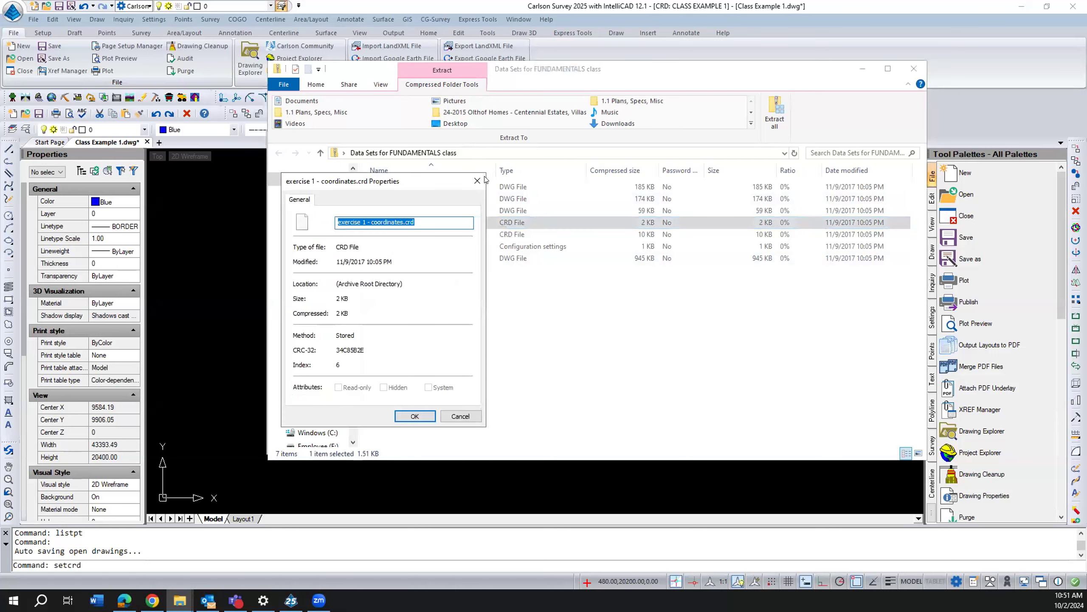
key(Escape)
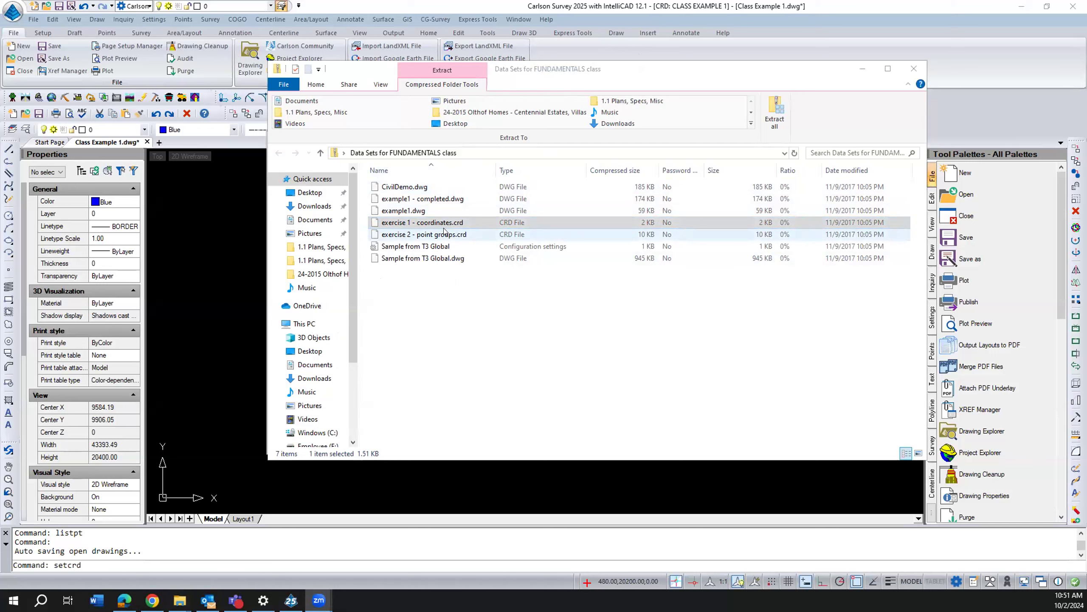
click(423, 222)
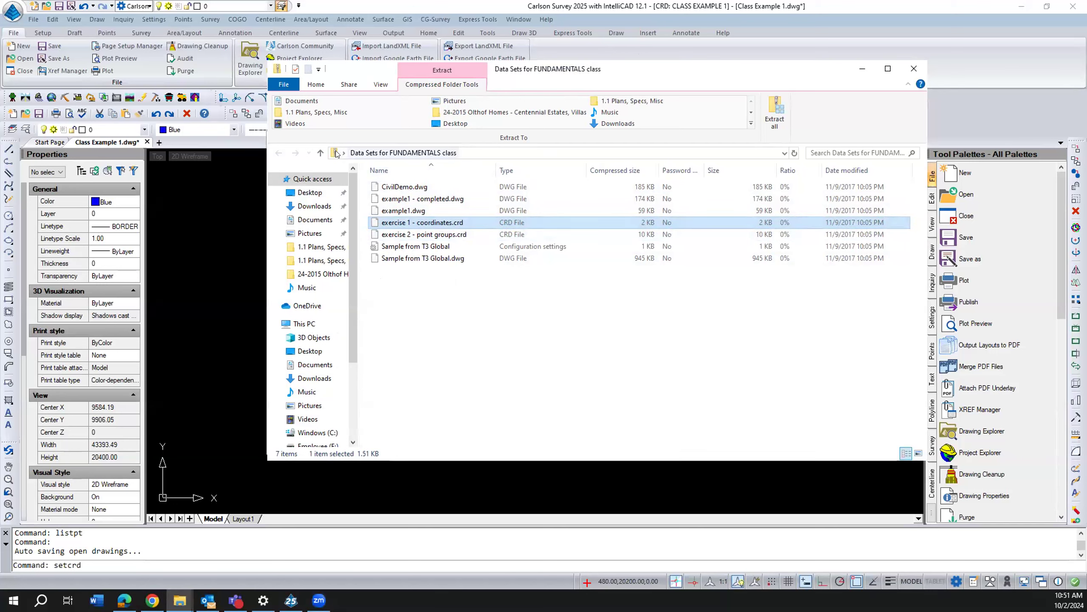
click(406, 330)
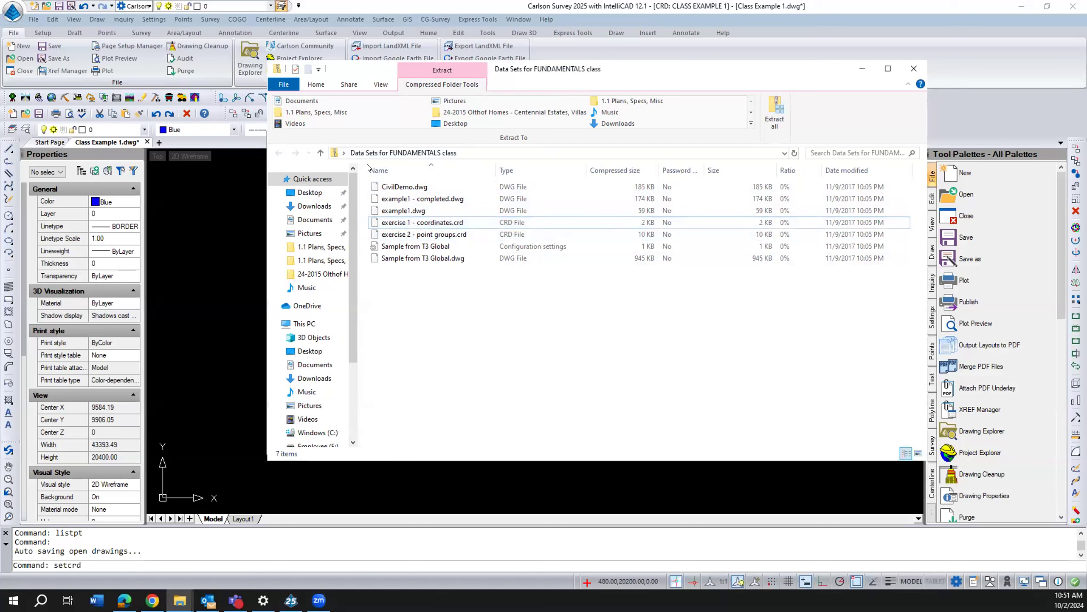
Step: Return to the Desktop folder and start extracting all files from the Data Sets for FUNDAMENTALS class archive
click(320, 153)
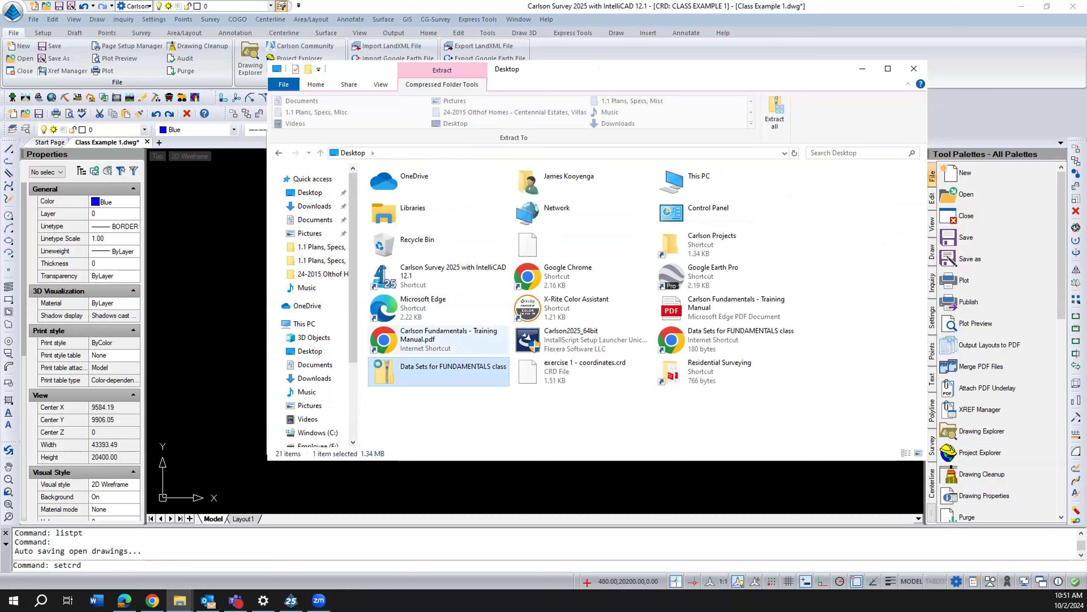
right_click(380, 369)
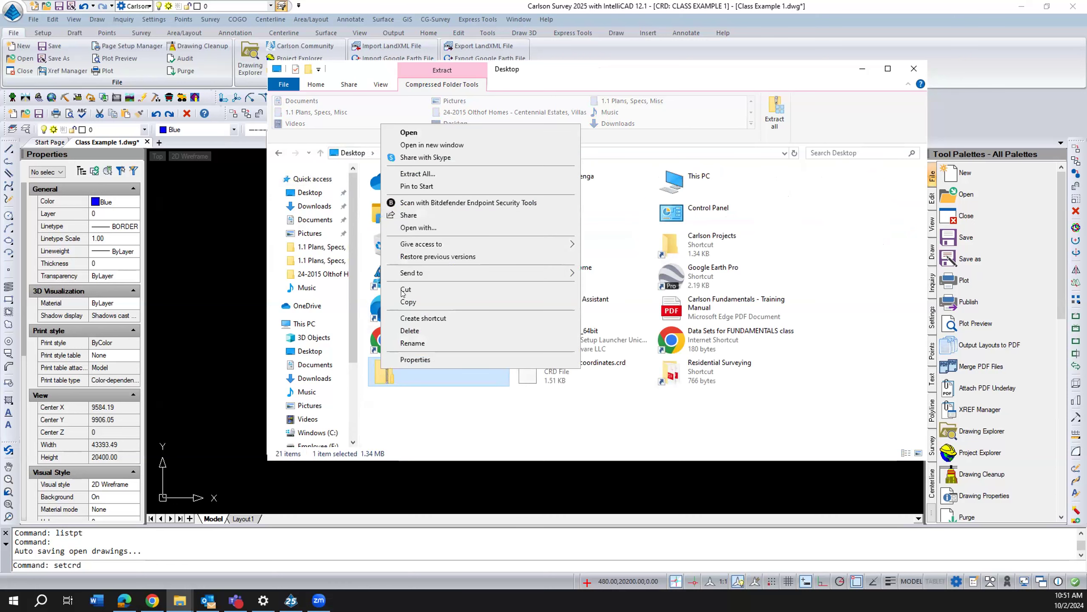
click(421, 173)
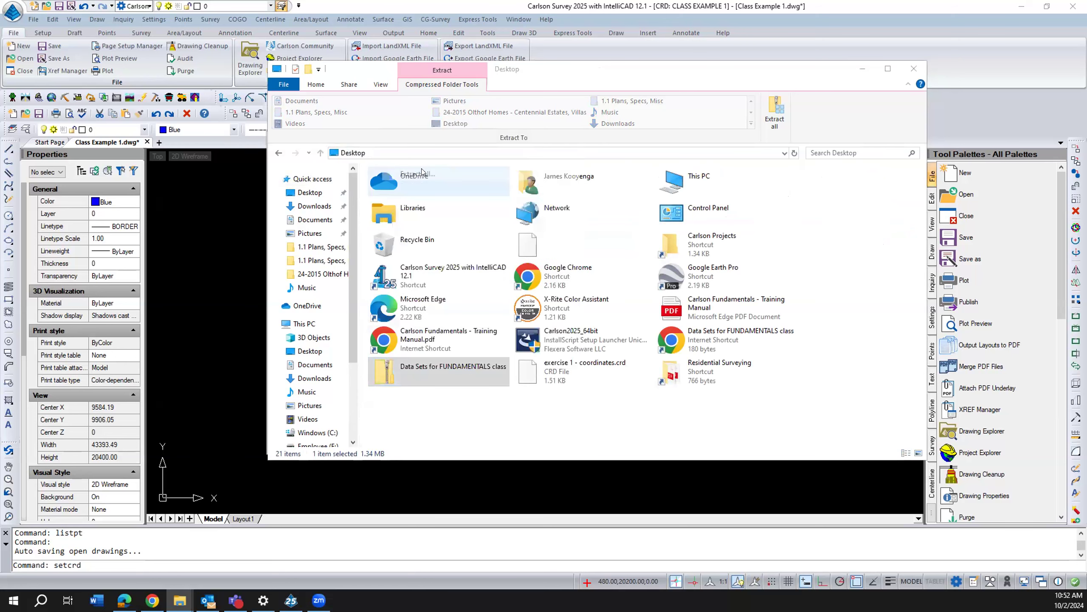
click(423, 172)
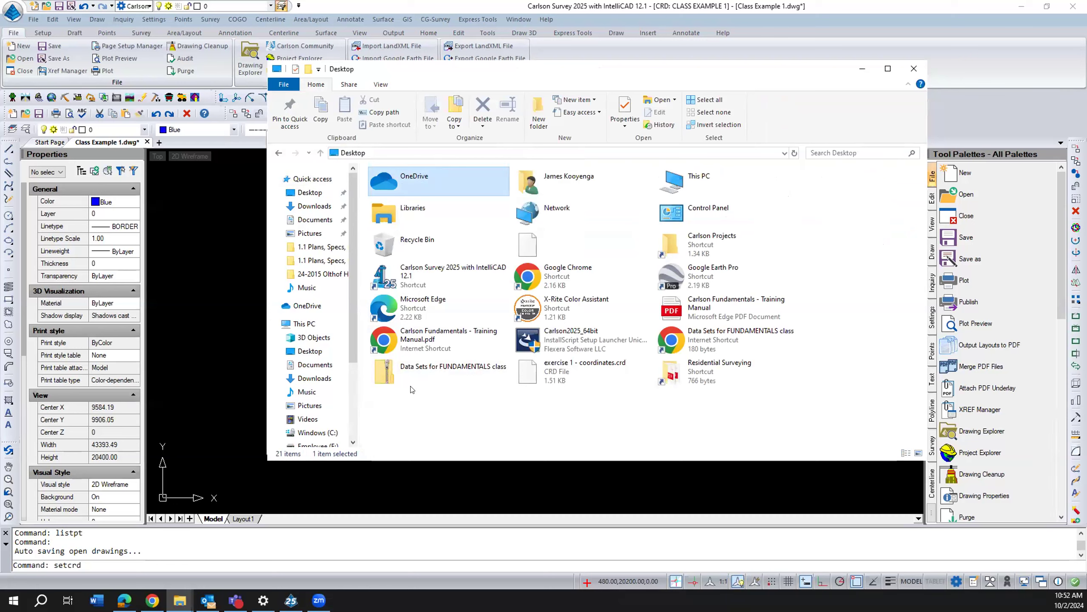
click(385, 372)
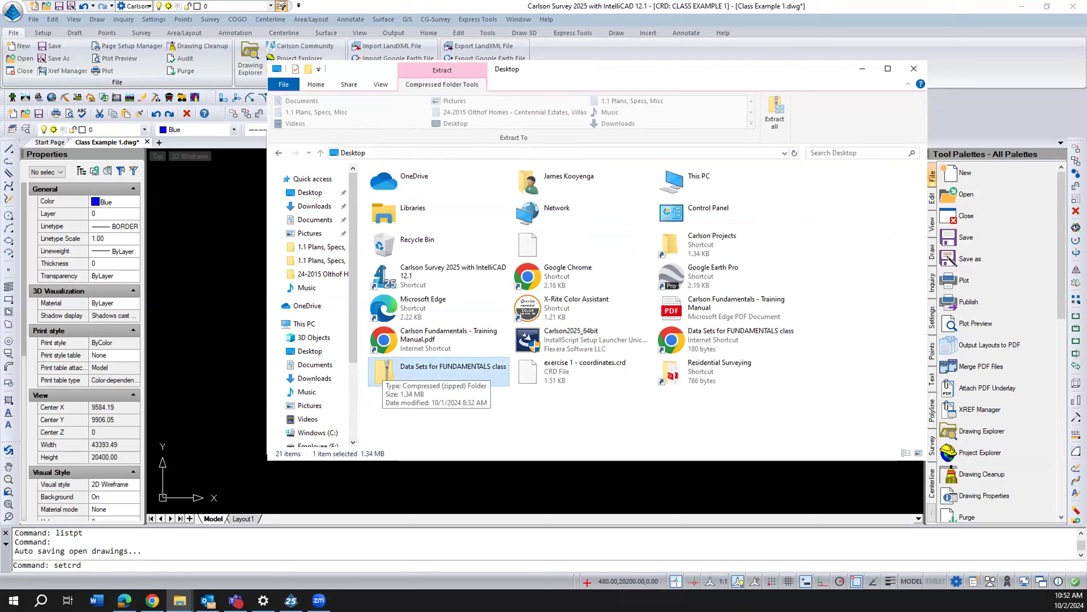
drag(384, 371, 931, 448)
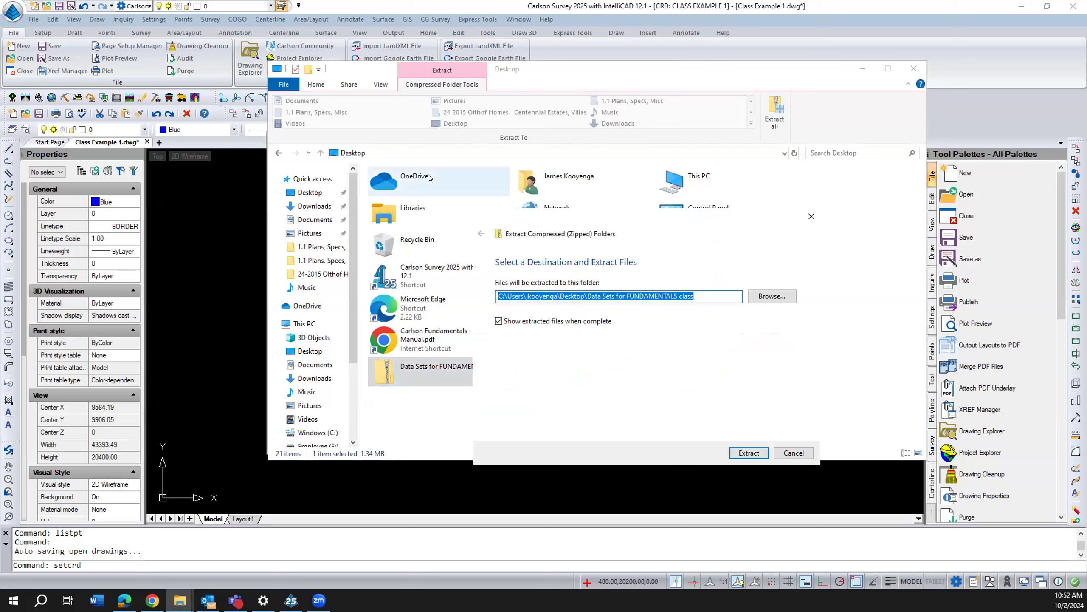
Step: Create a folder named MSOFT Fundamentals Class in C:\Carlson Projects while choosing the extraction destination
click(758, 297)
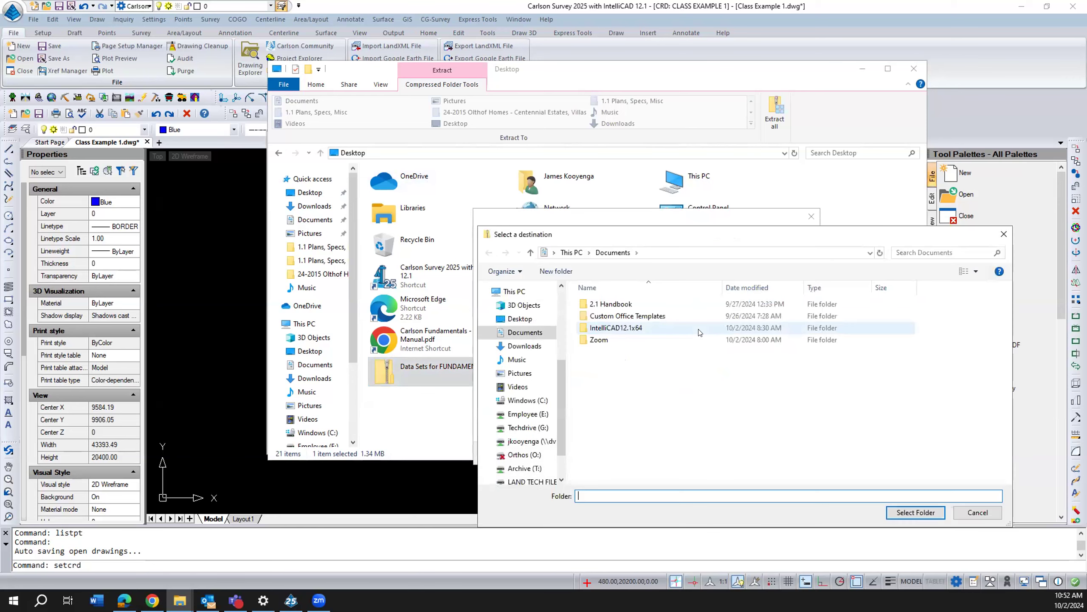
click(488, 400)
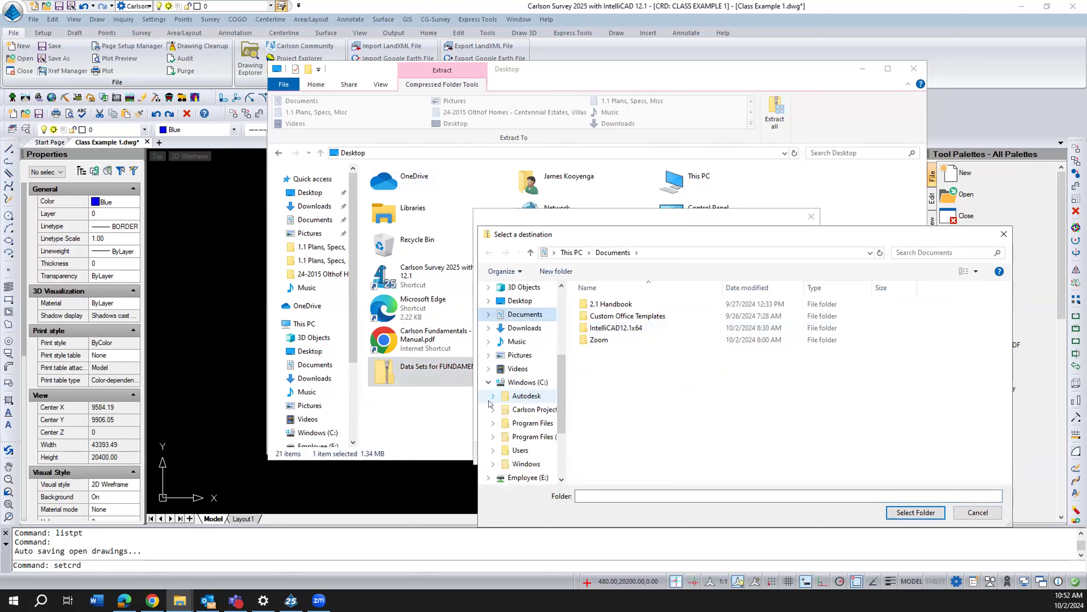
click(493, 410)
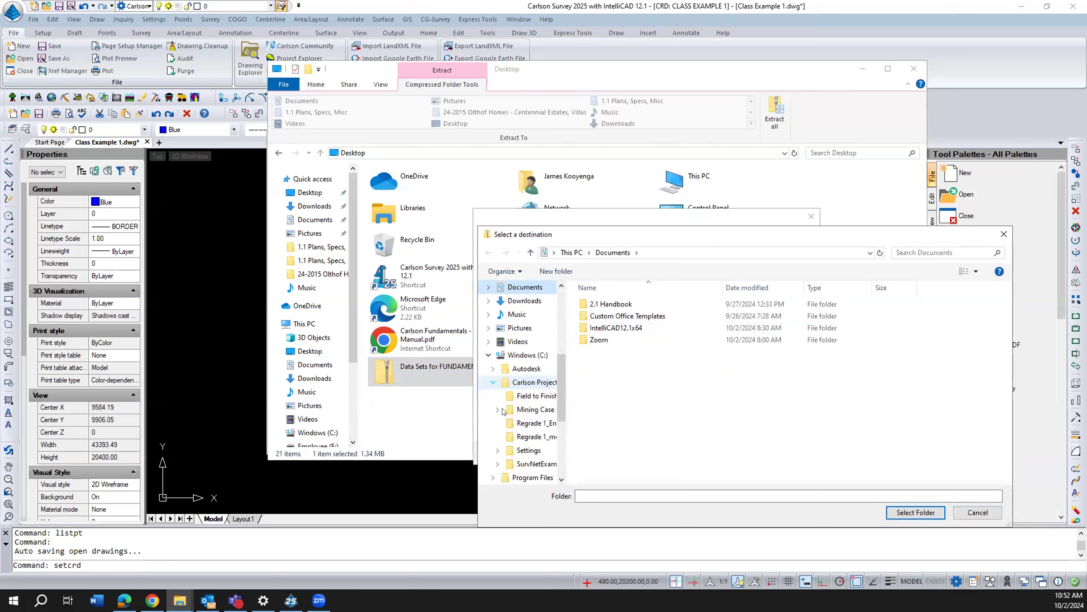
click(504, 385)
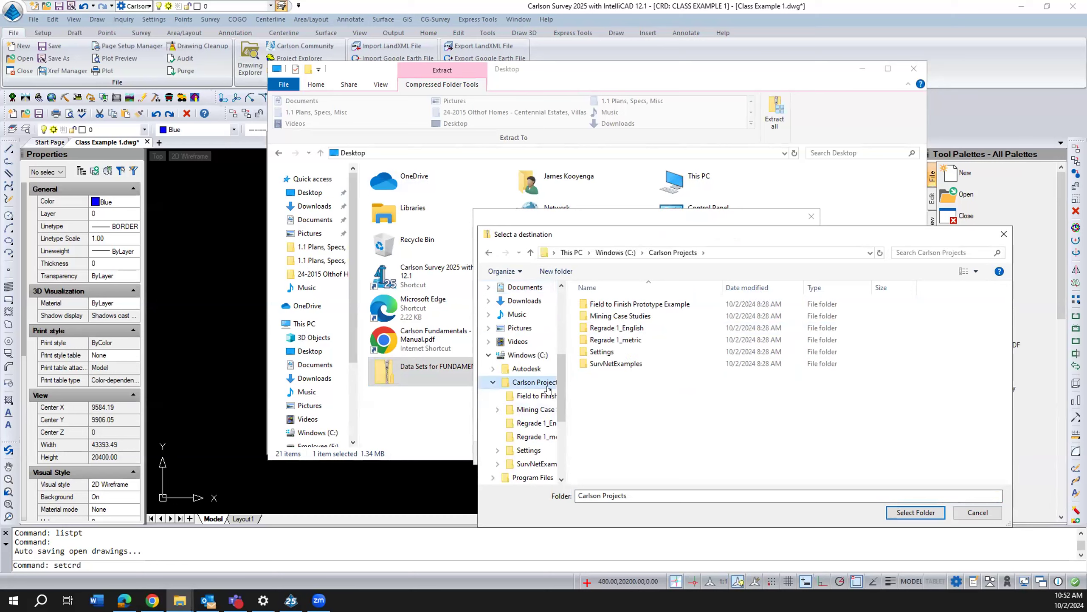
right_click(610, 388)
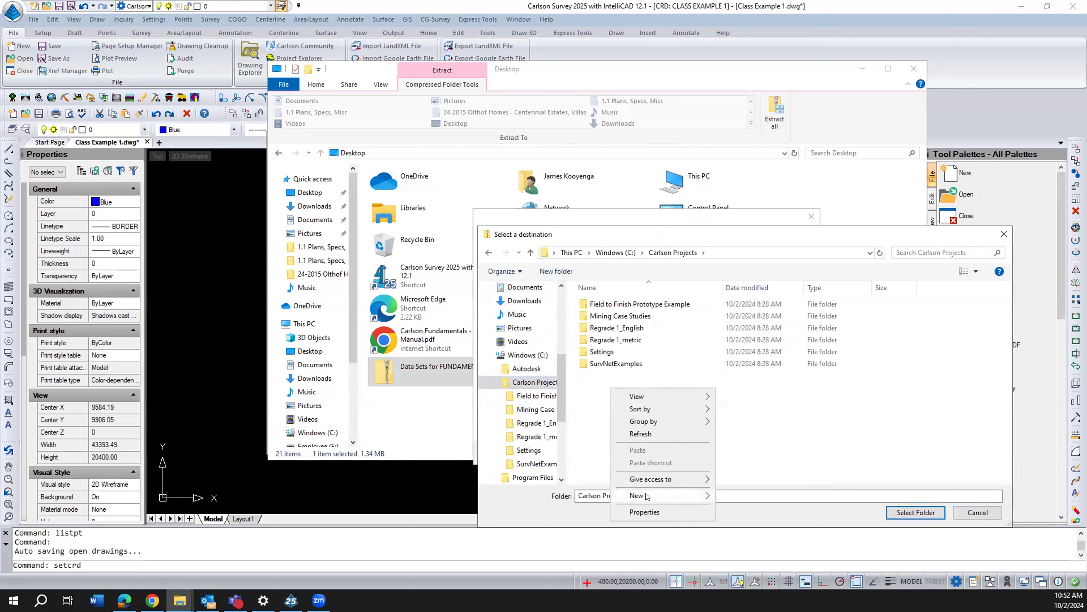
mouse_move(648, 496)
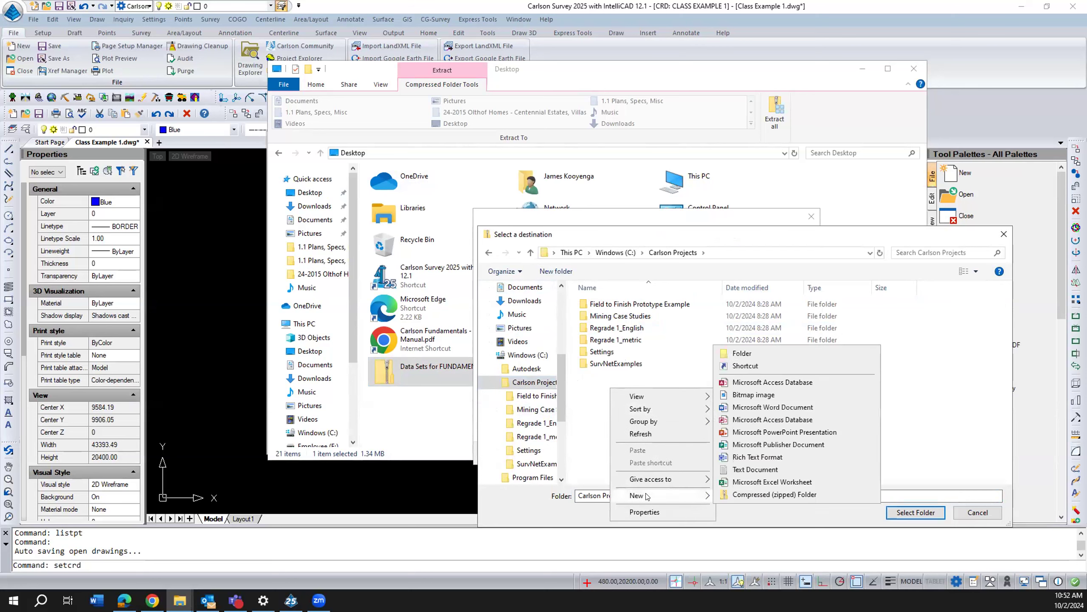
click(742, 353)
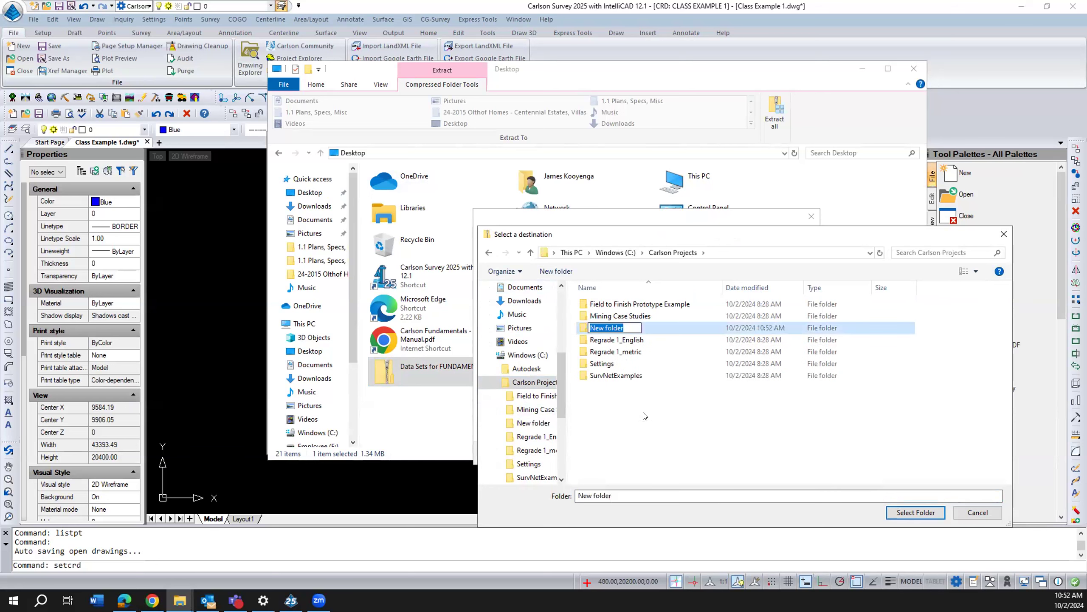
text(MSOFT Fundament)
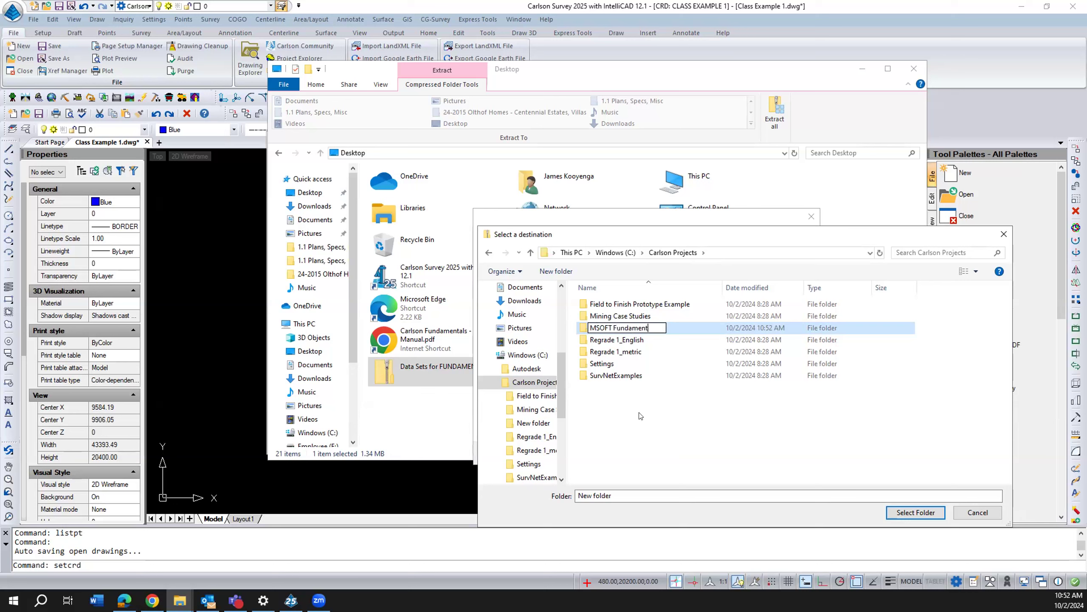
text(als Class)
key(Return)
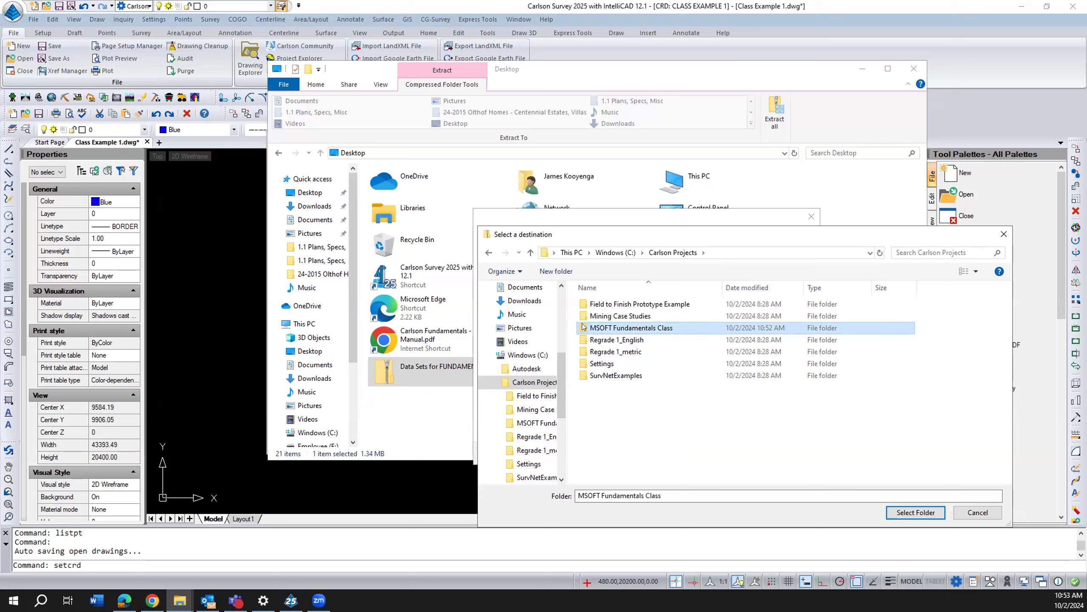
Step: Choose the MSOFT Fundamentals Class folder as the destination and extract the data sets into it
key(Return)
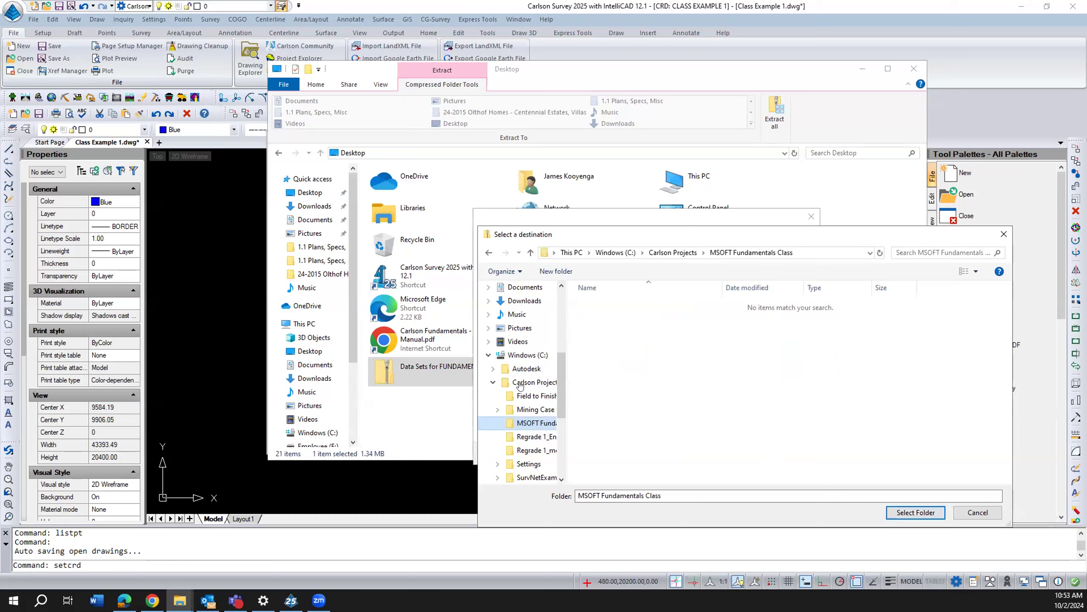
click(547, 380)
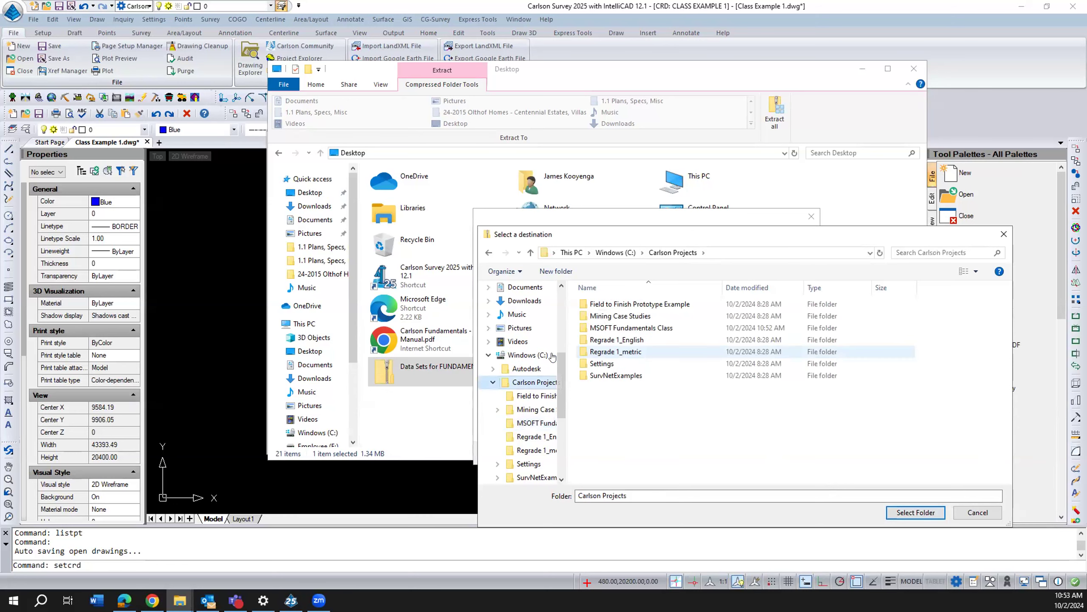
click(594, 329)
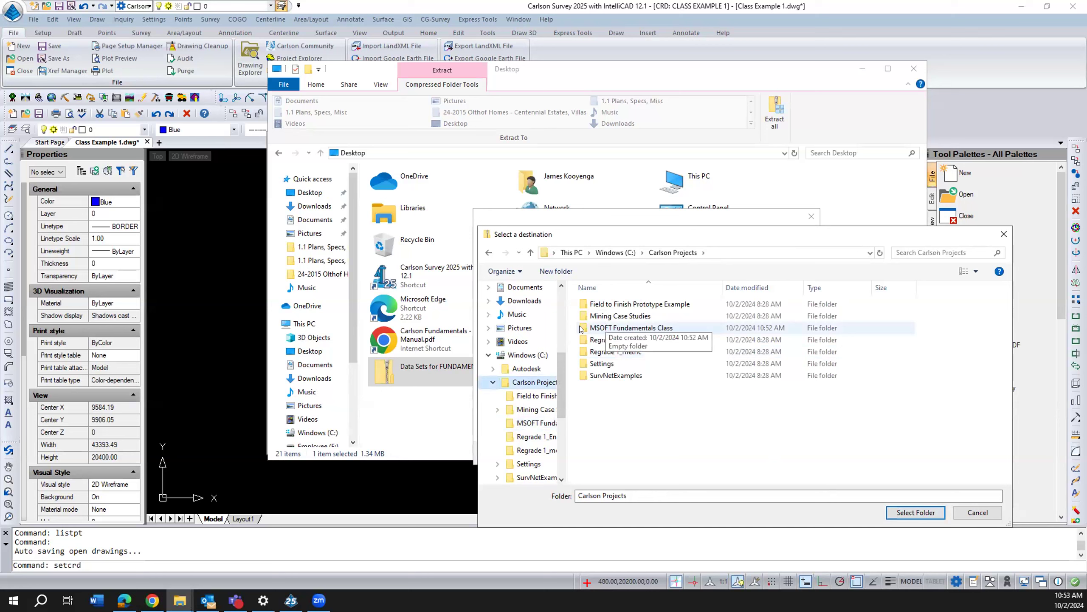
click(901, 514)
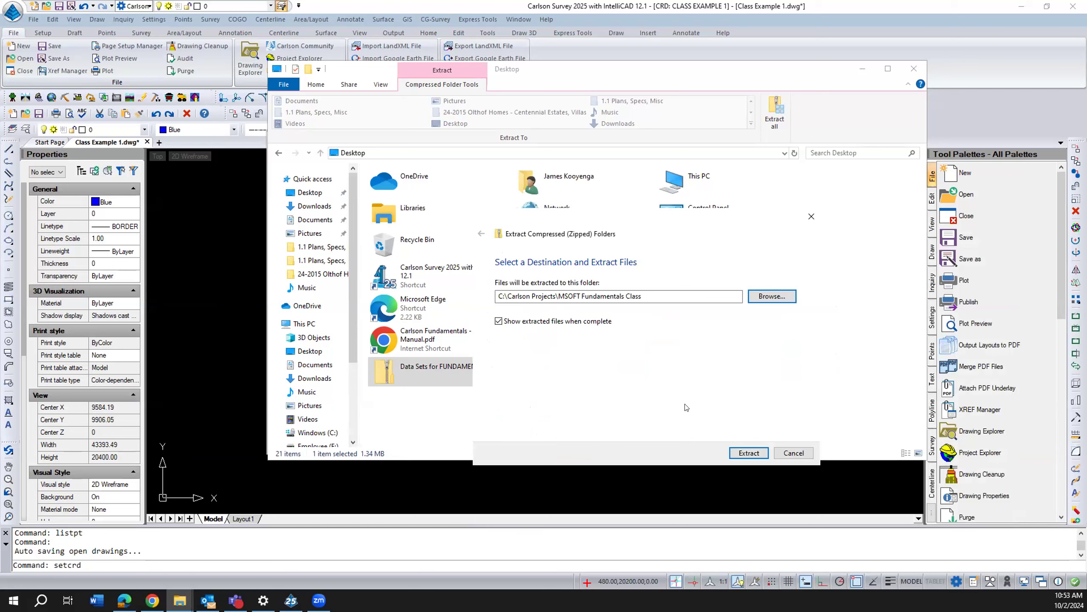
click(748, 452)
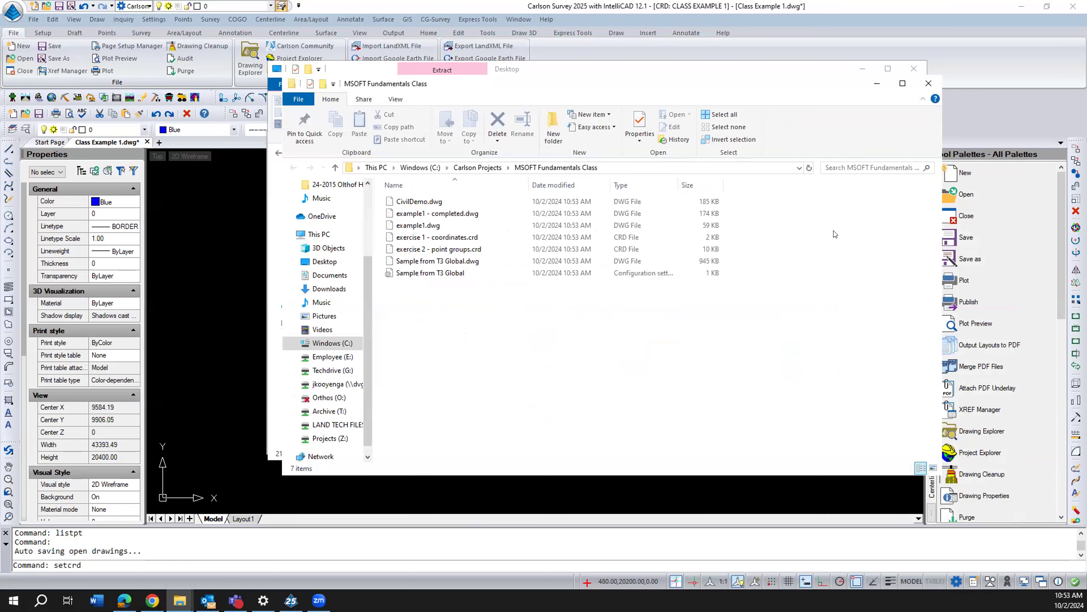
Step: Close the extracted files and Desktop folder windows and cancel the pending coordinate file selection
click(917, 86)
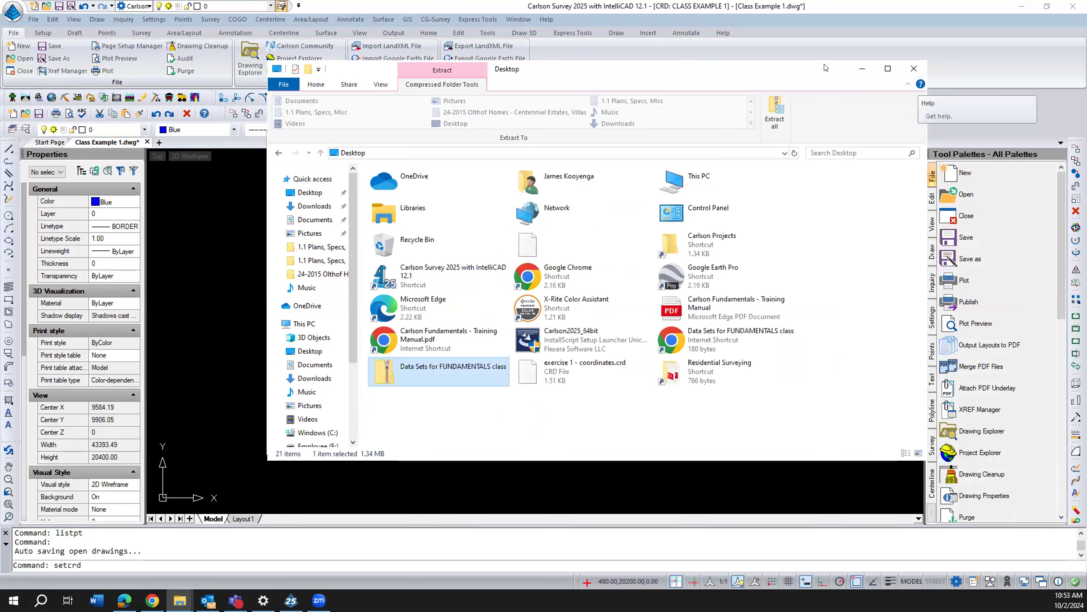
click(914, 69)
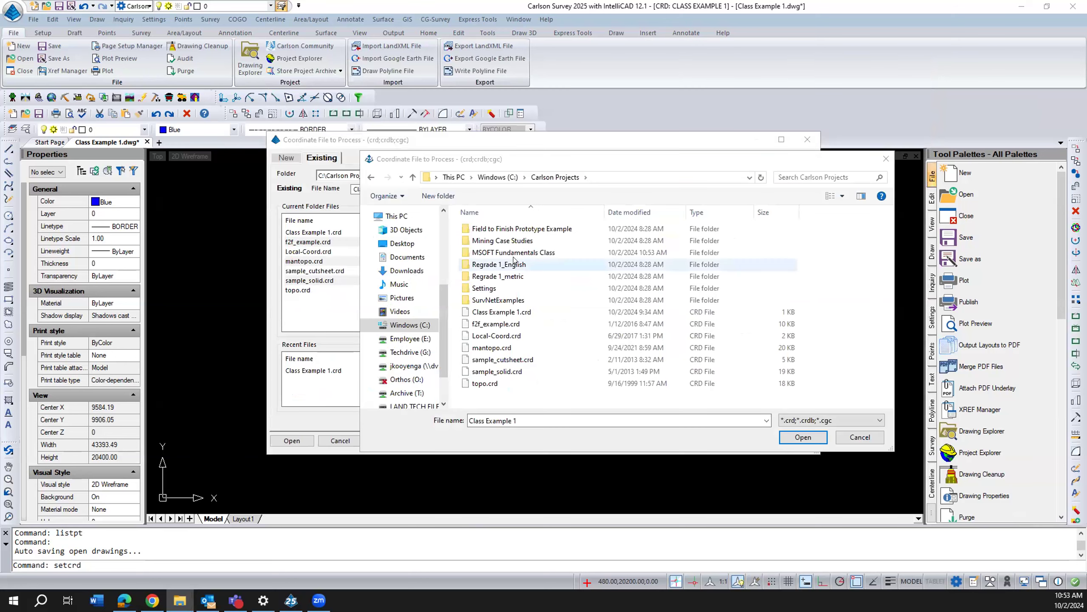
click(842, 435)
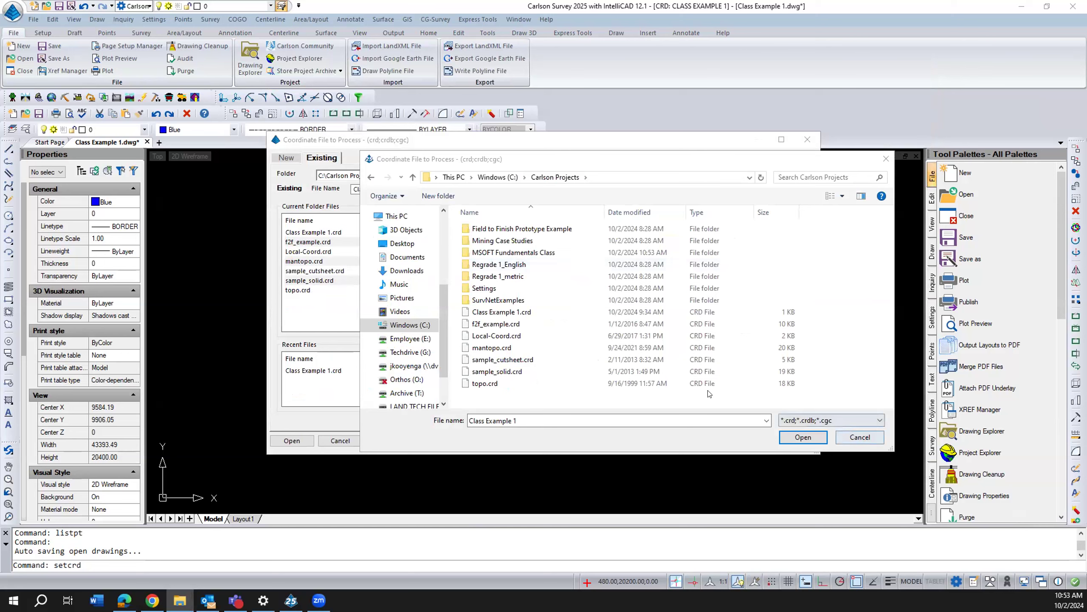
click(340, 440)
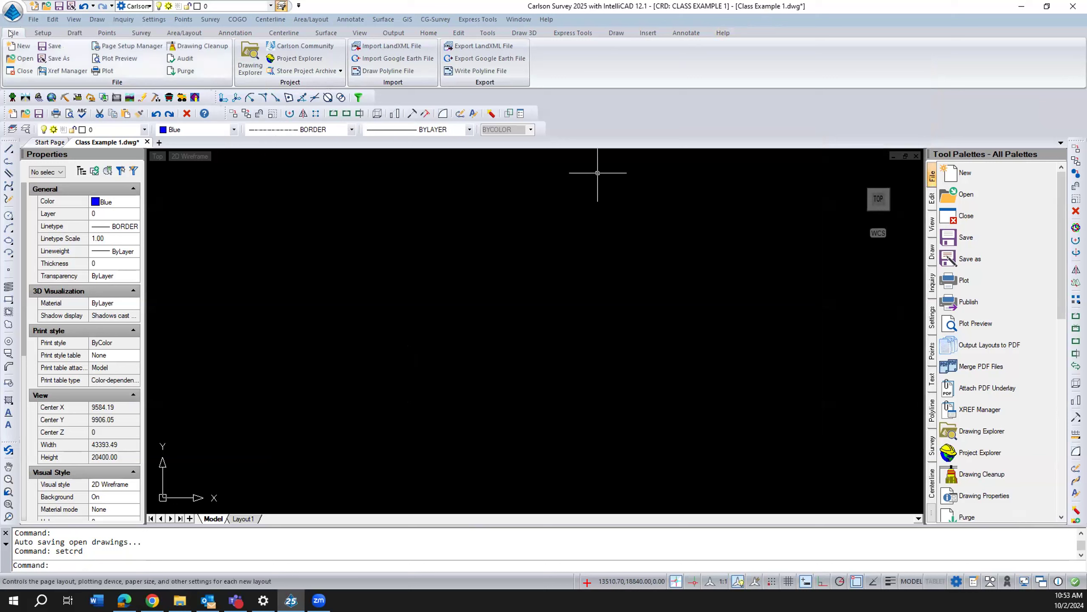
Step: Save the drawing as Class Example 1 in C:\Carlson Projects\MSOFT Fundamentals Class, in AutoCAD 2018 format
click(33, 20)
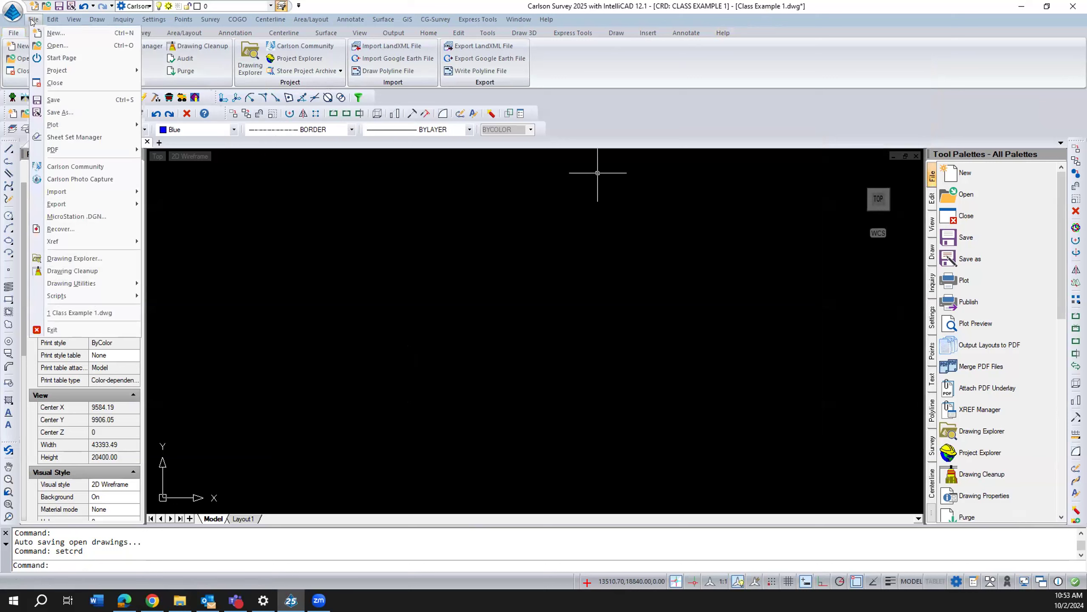
click(59, 113)
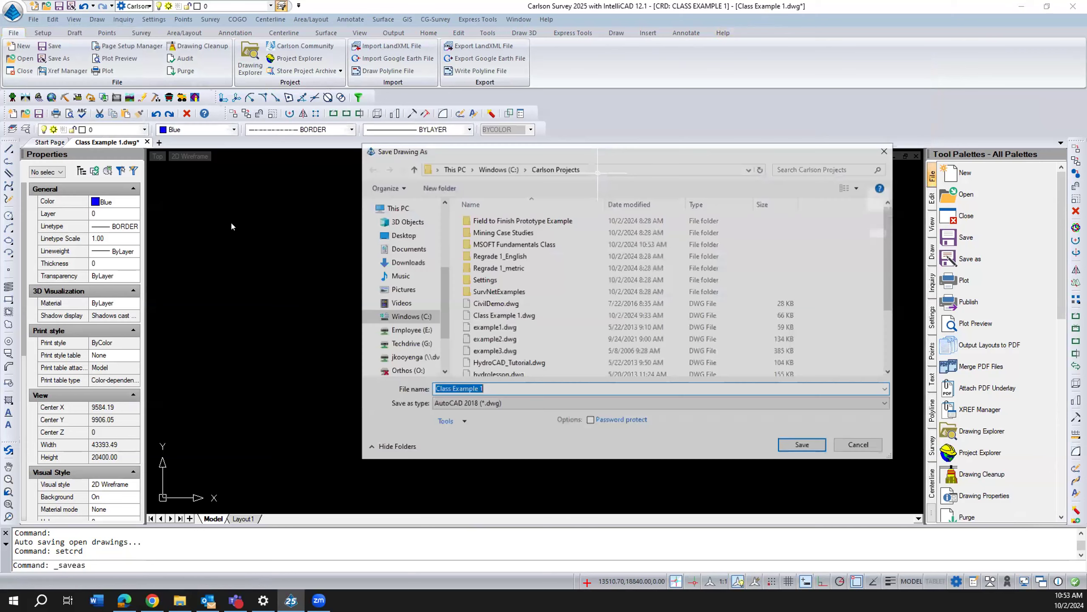
click(370, 317)
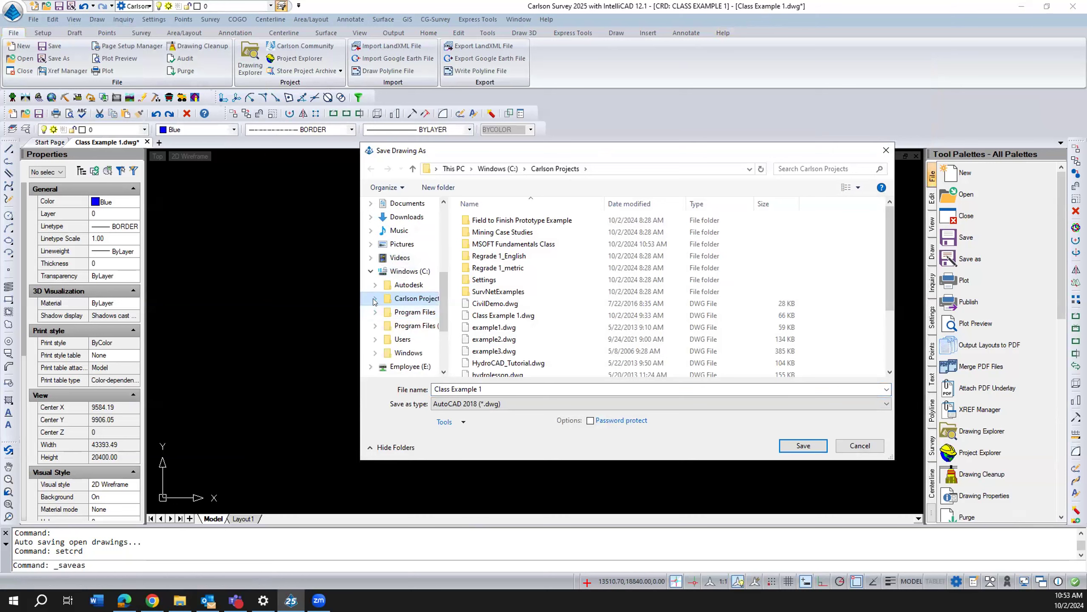
click(374, 300)
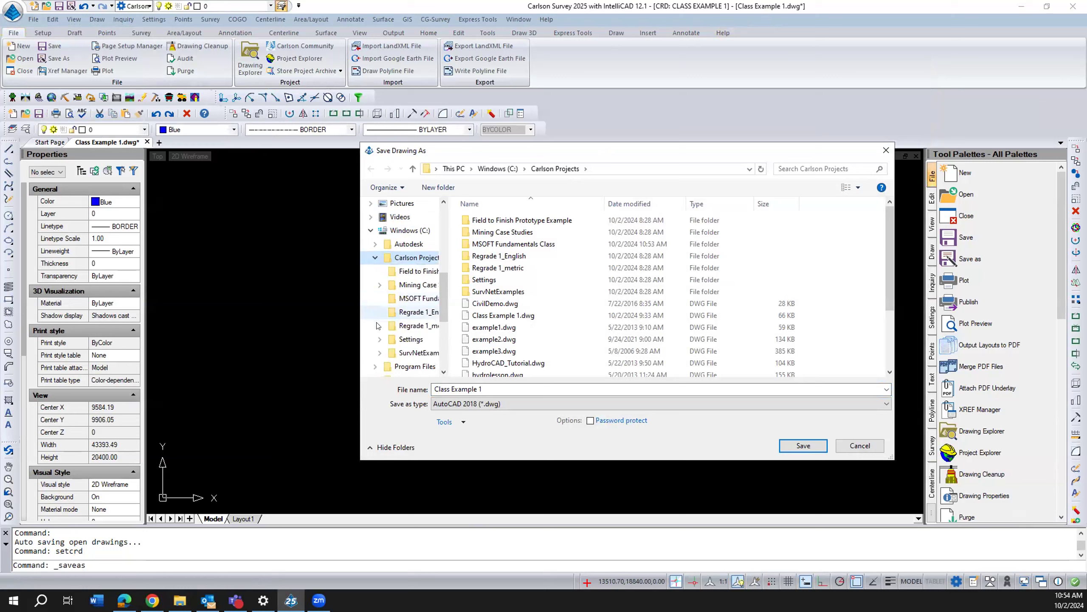
click(389, 298)
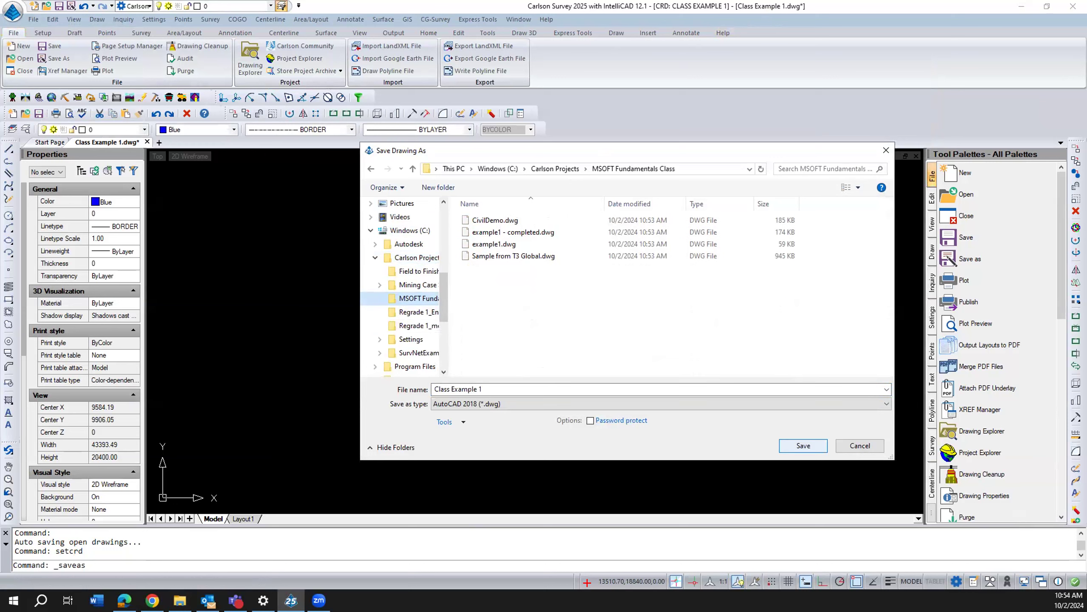
click(791, 445)
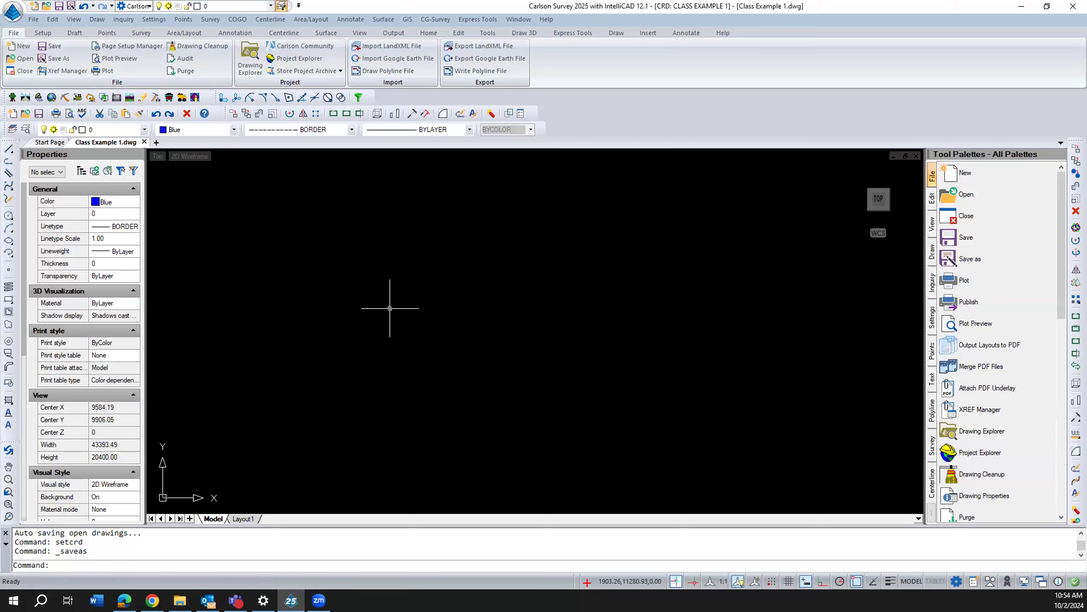
Step: Examine the project data folder setup and the reassignment options for the MSOFT Fundamentals Class folder, leaving without changes
click(153, 20)
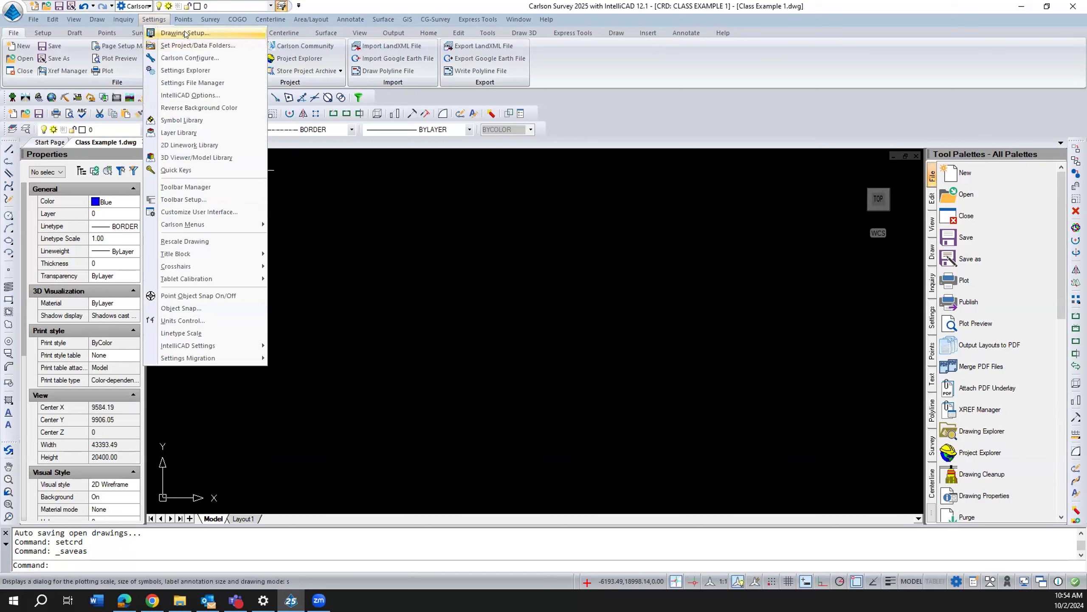
click(197, 45)
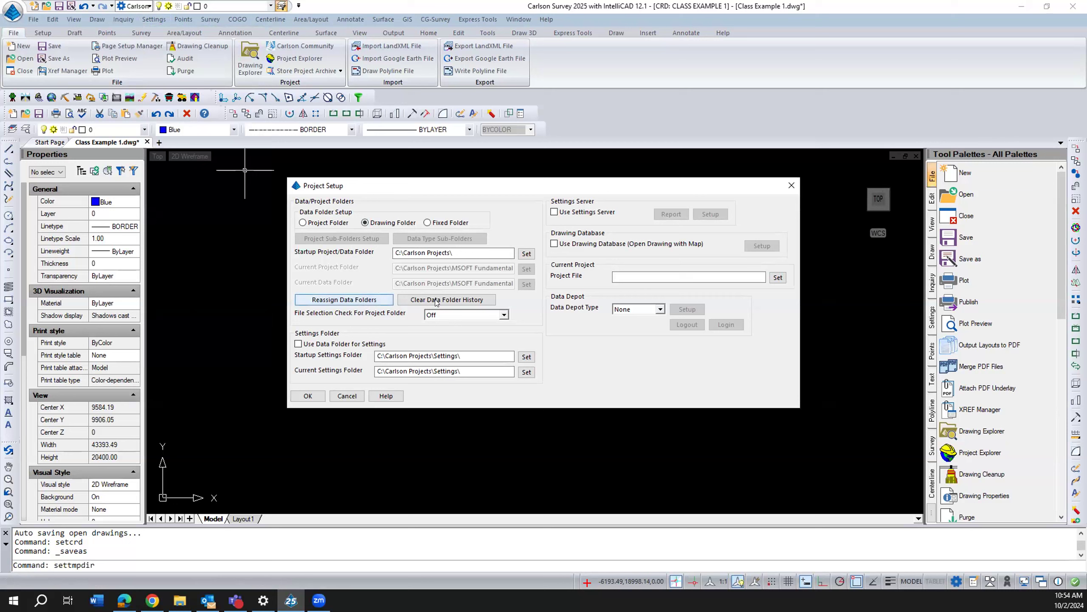
click(369, 301)
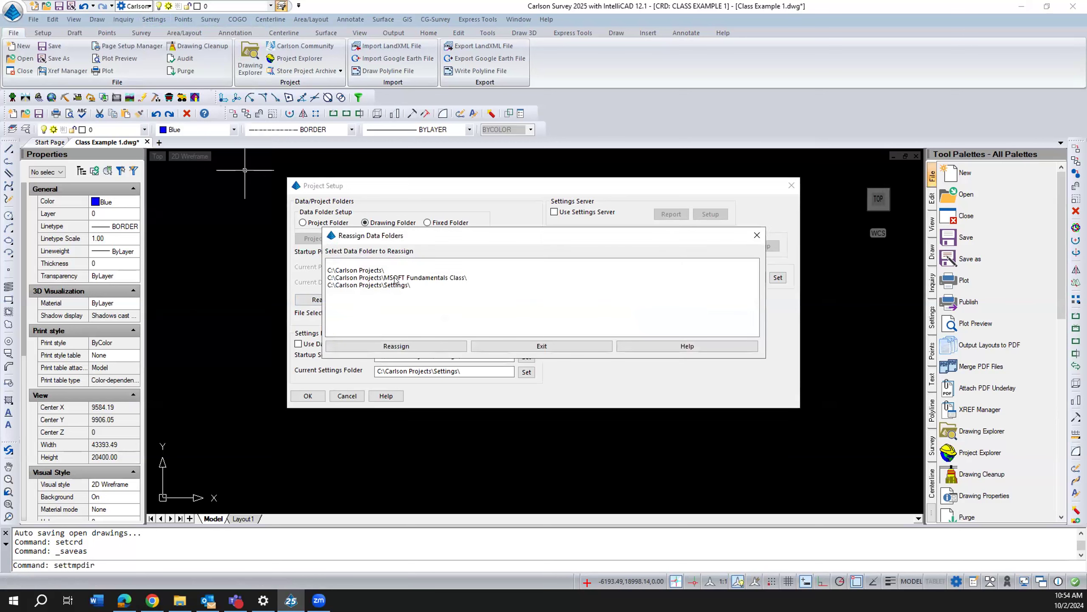
click(410, 278)
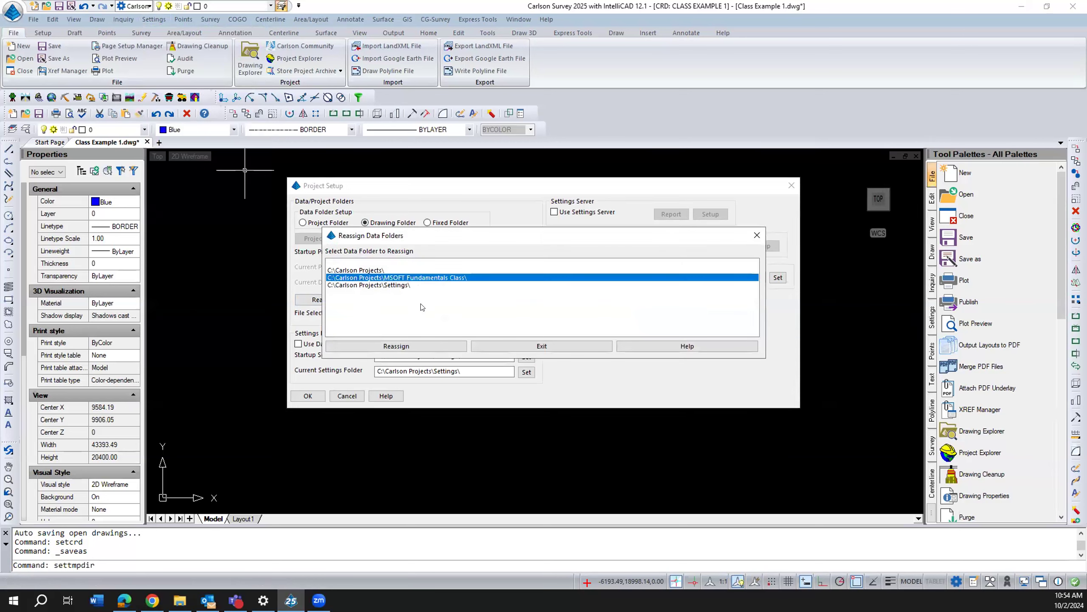
click(384, 347)
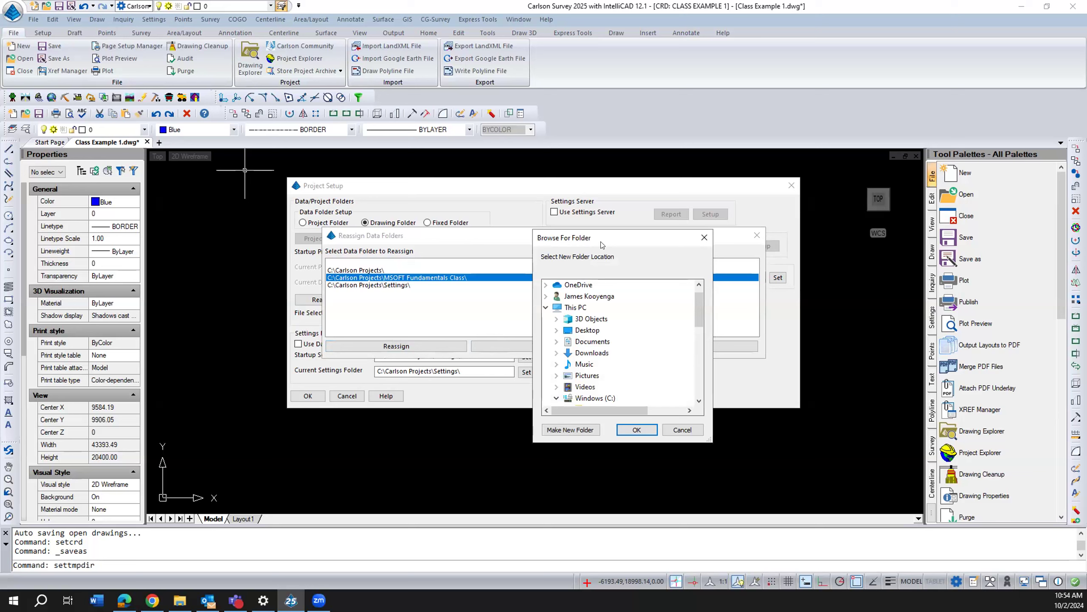
click(673, 430)
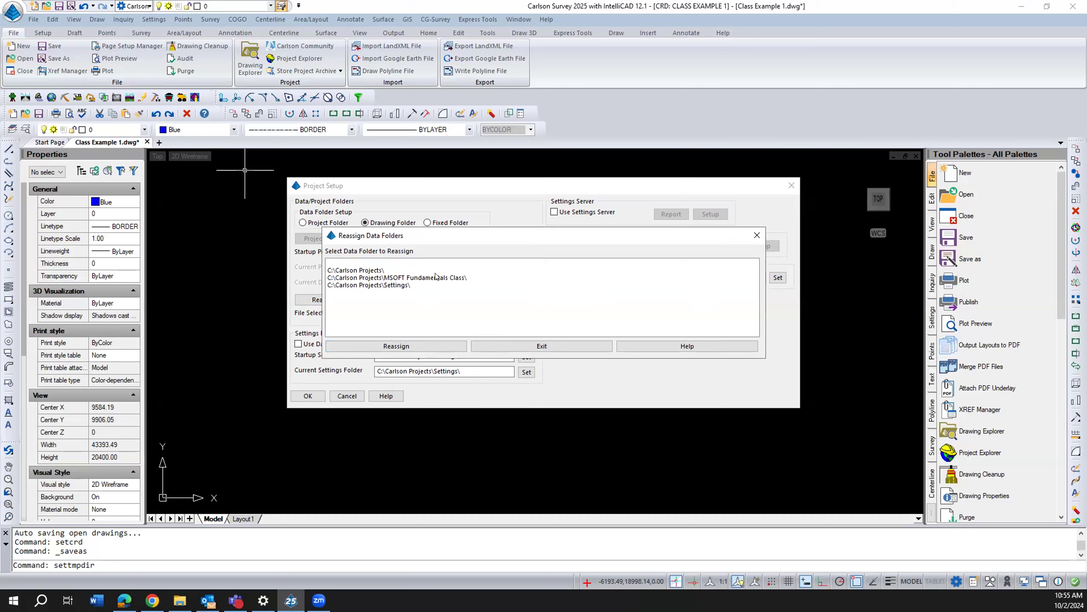
click(503, 348)
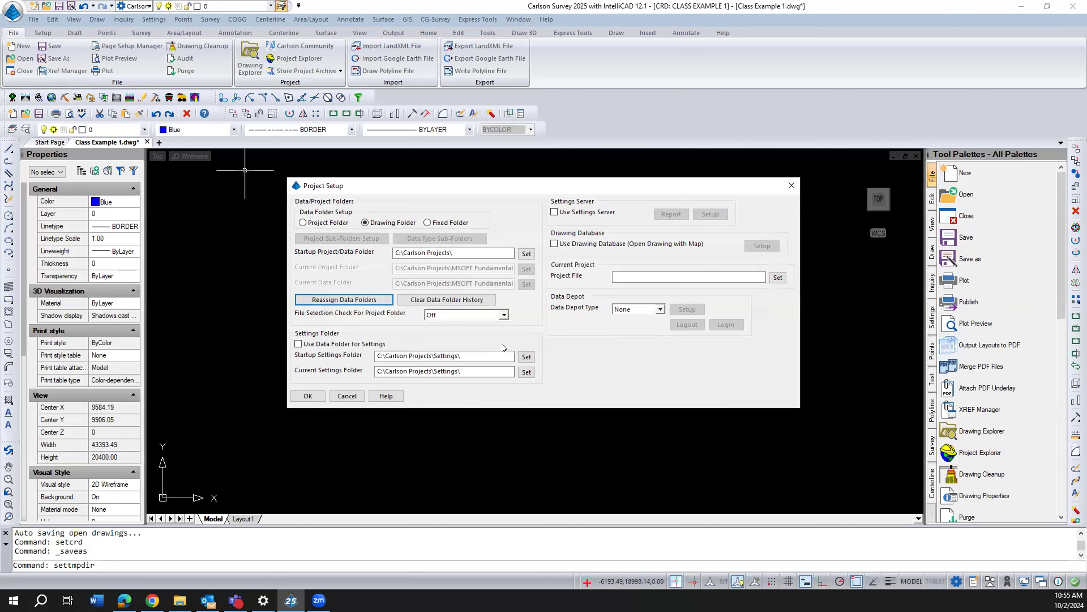
click(347, 395)
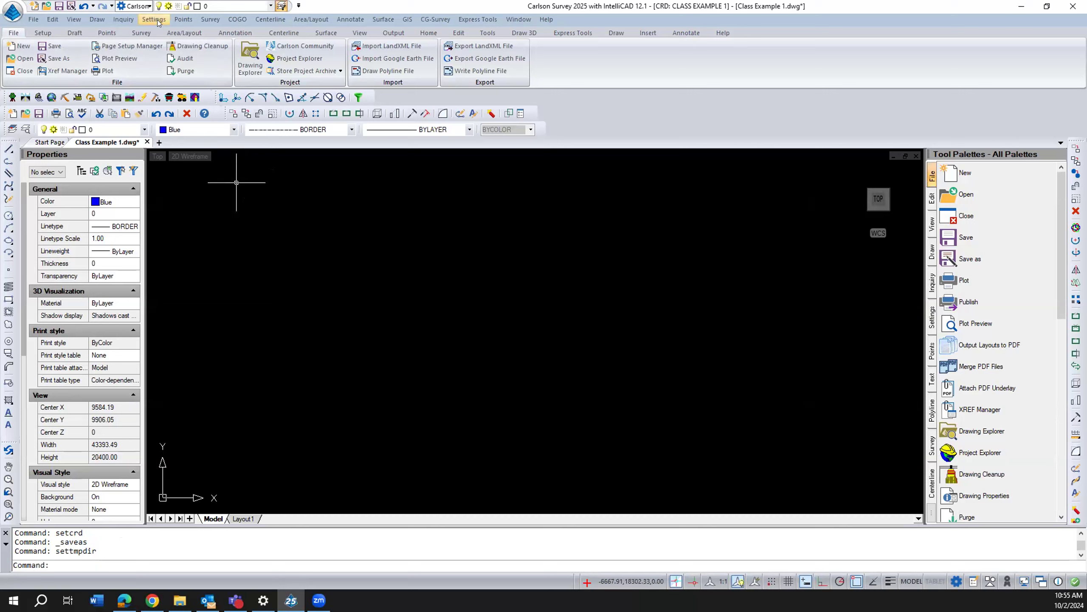
Step: Set the current coordinate file to the existing exercise 1 - coordinates.crd in C:\Carlson Projects\MSOFT Fundamentals Class
click(183, 19)
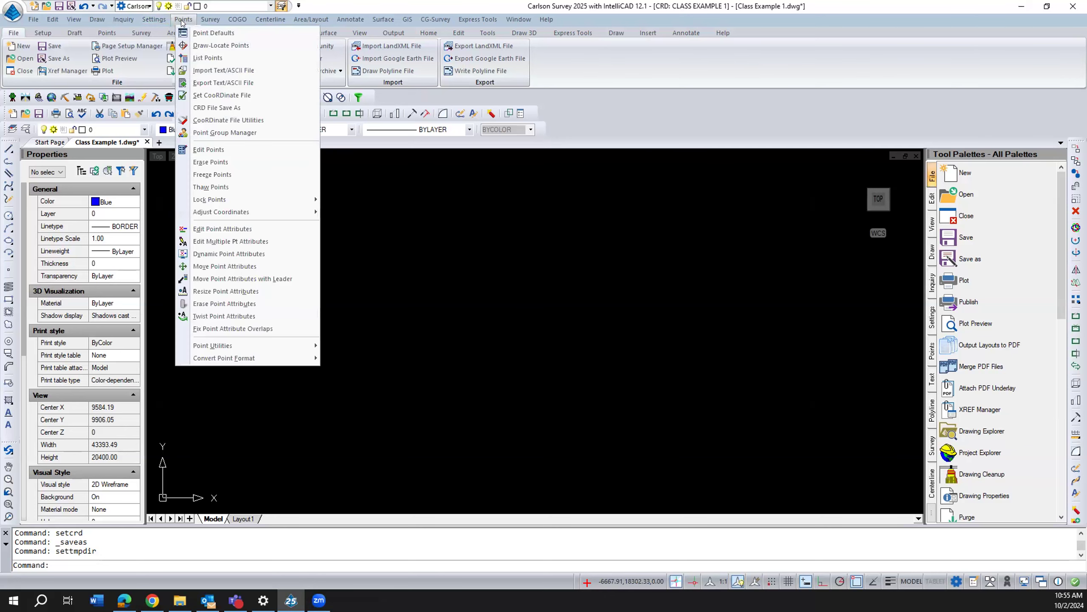
click(205, 95)
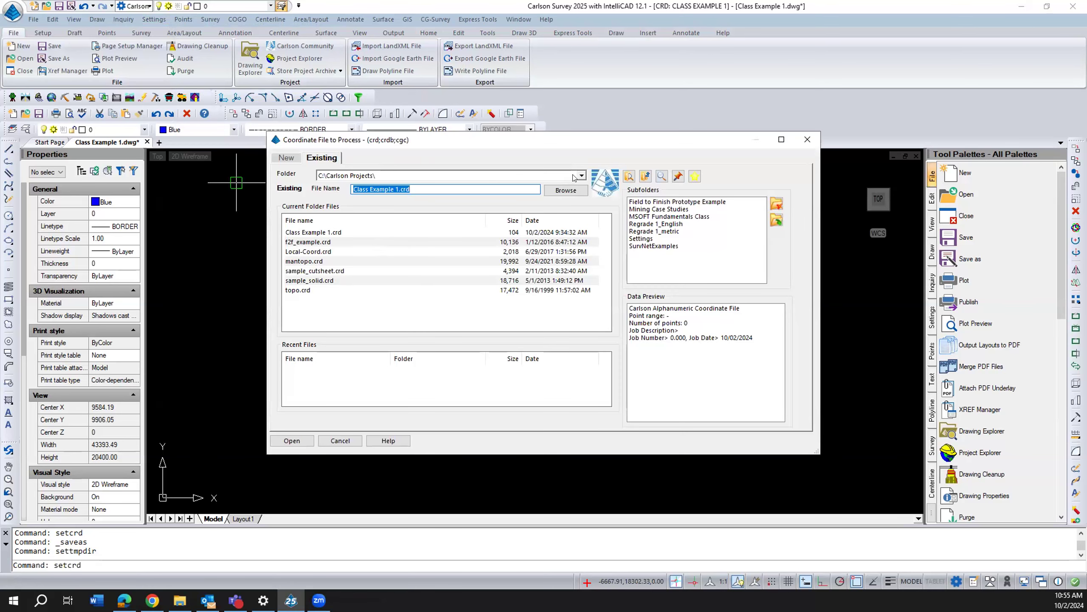
click(582, 175)
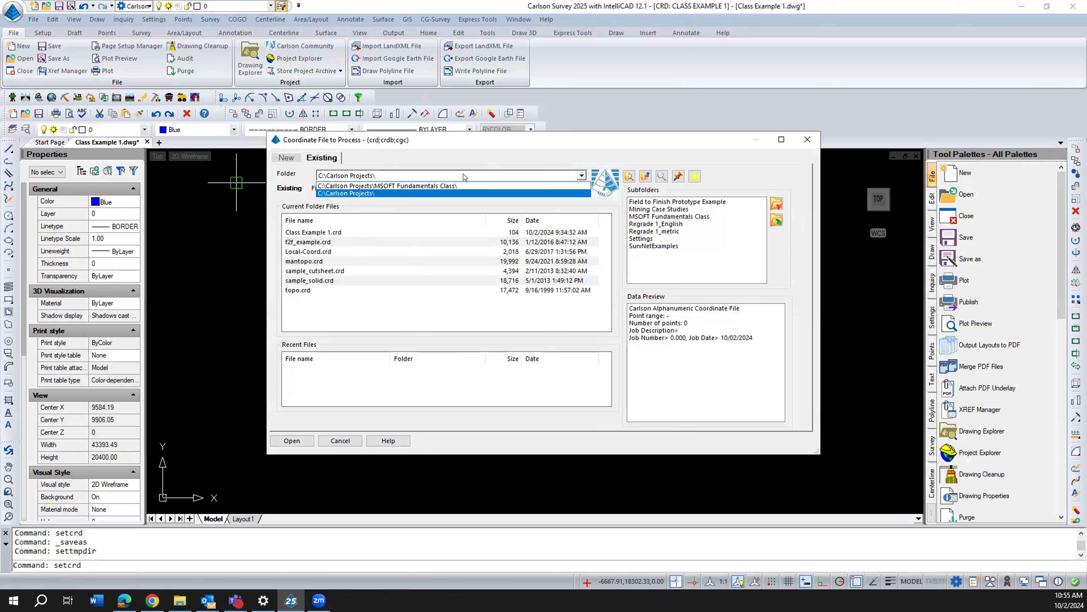
click(419, 185)
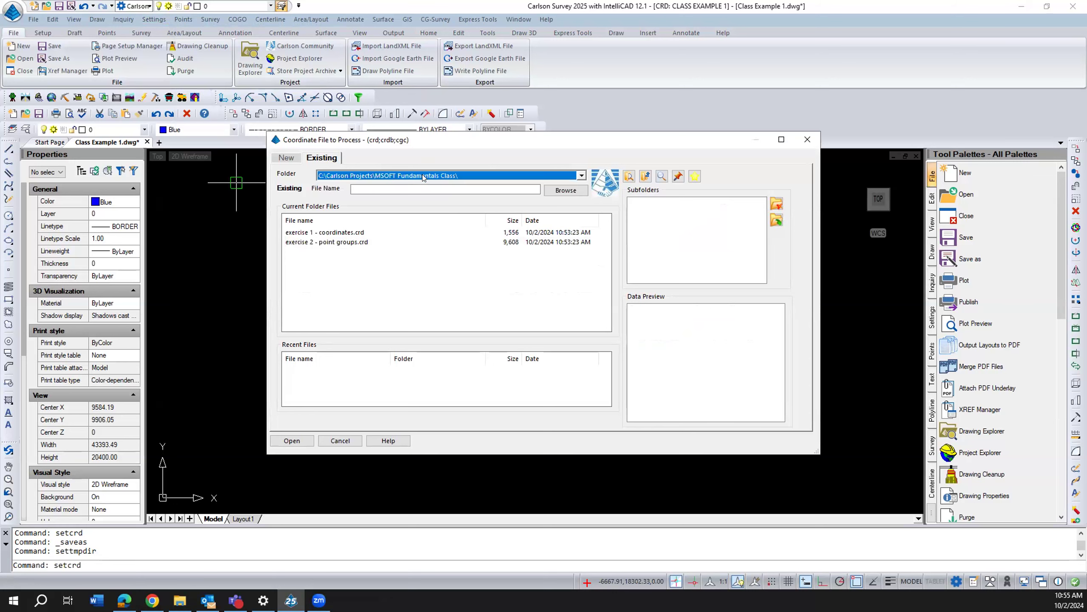
click(677, 176)
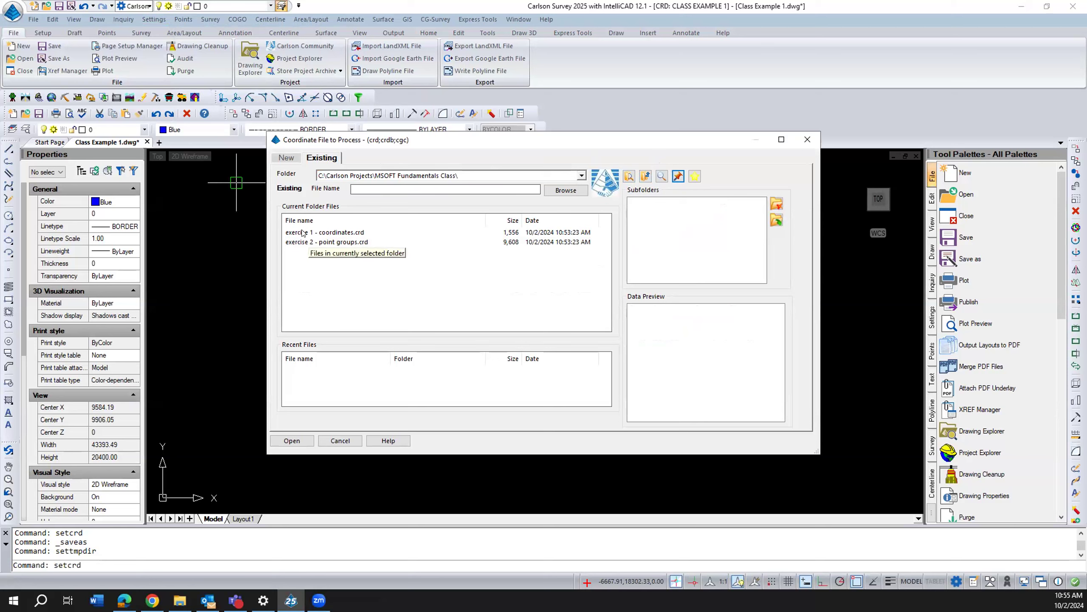
click(331, 232)
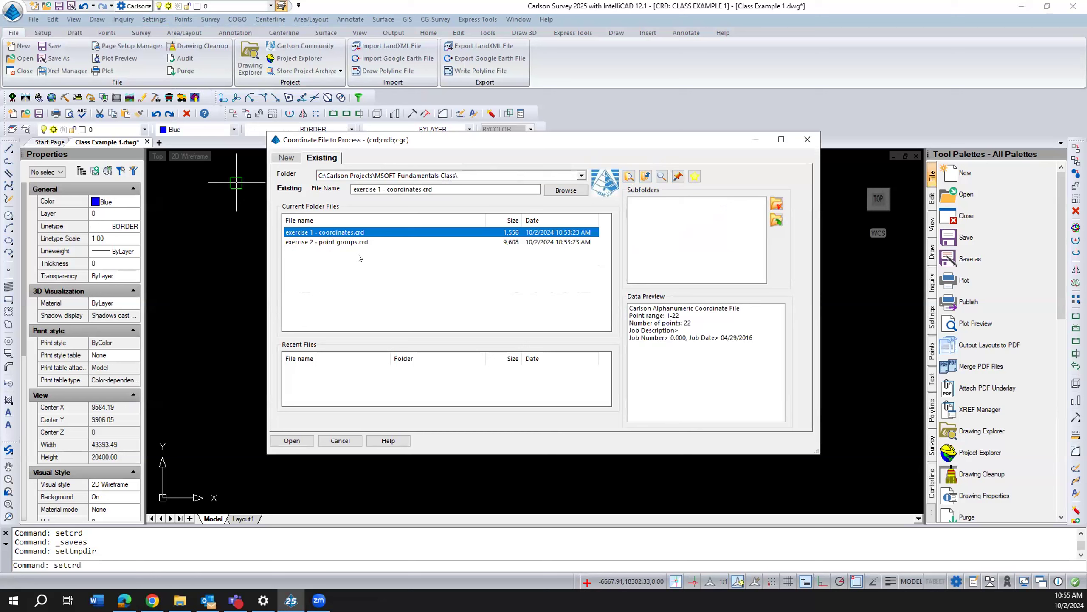
click(292, 441)
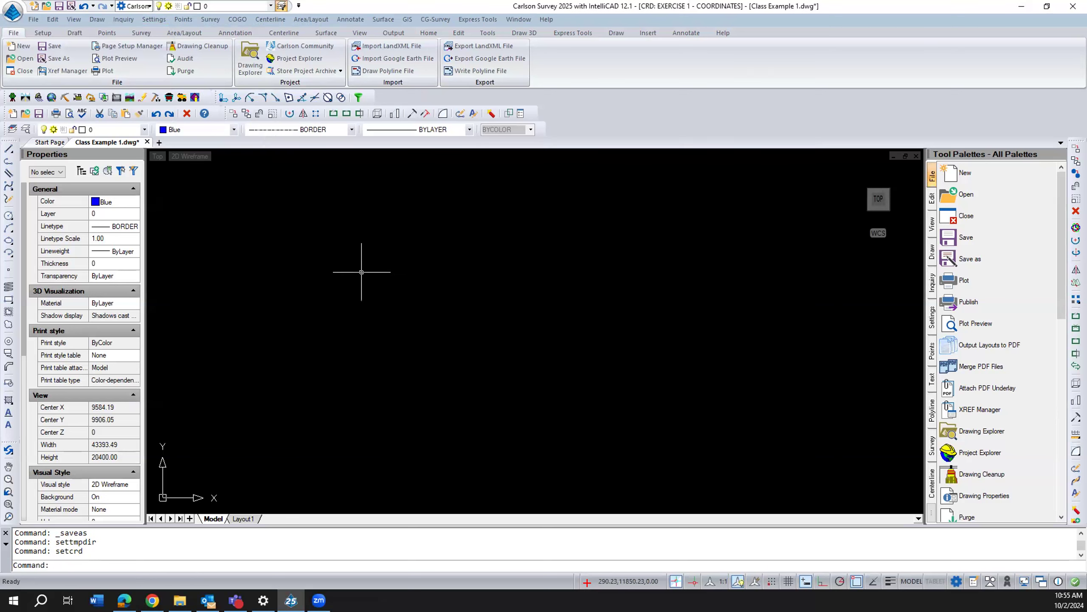
Step: List all points of the current coordinate file in a report, review their coordinates and elevations, and close the report
click(183, 19)
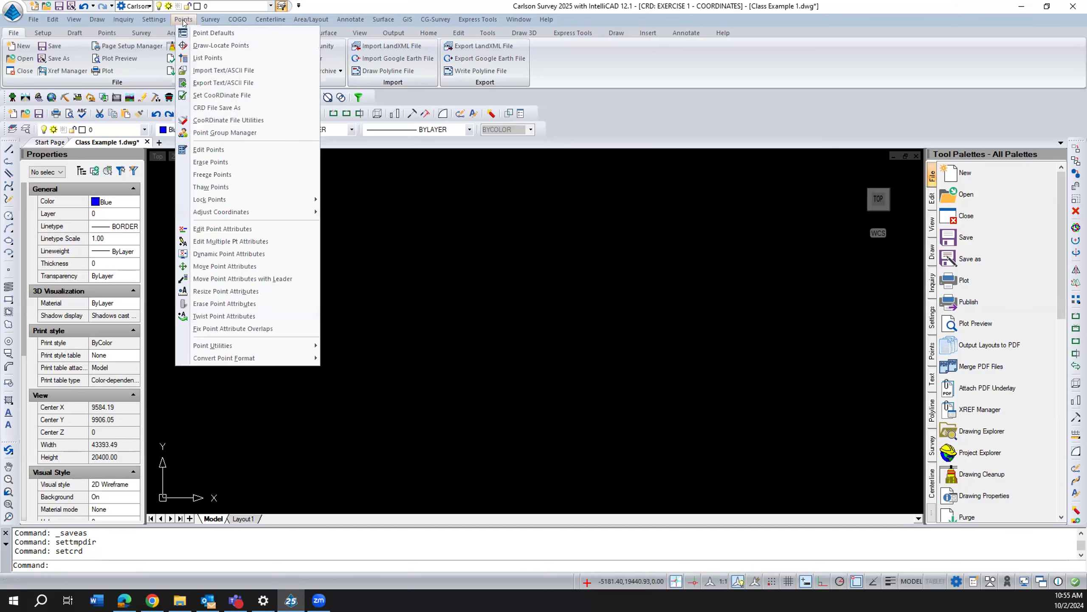
click(206, 57)
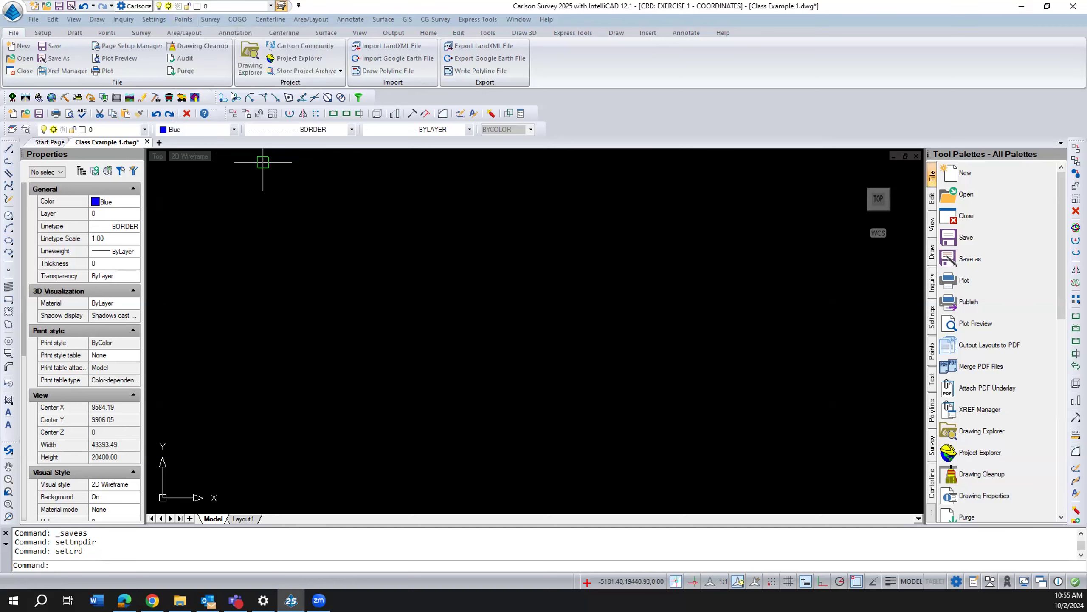
click(475, 236)
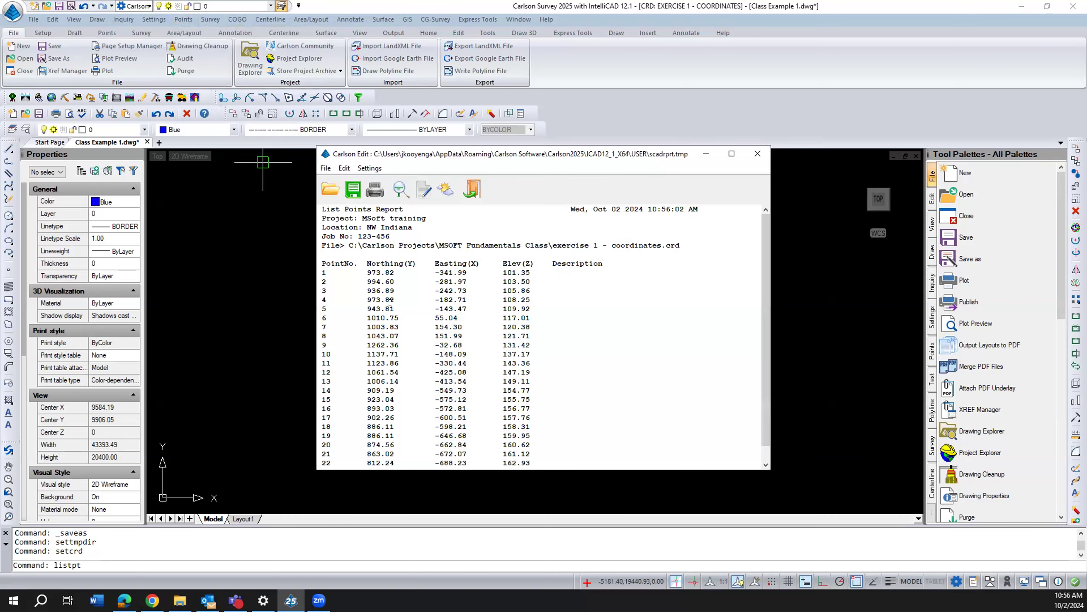
scroll(392, 300, down, 3)
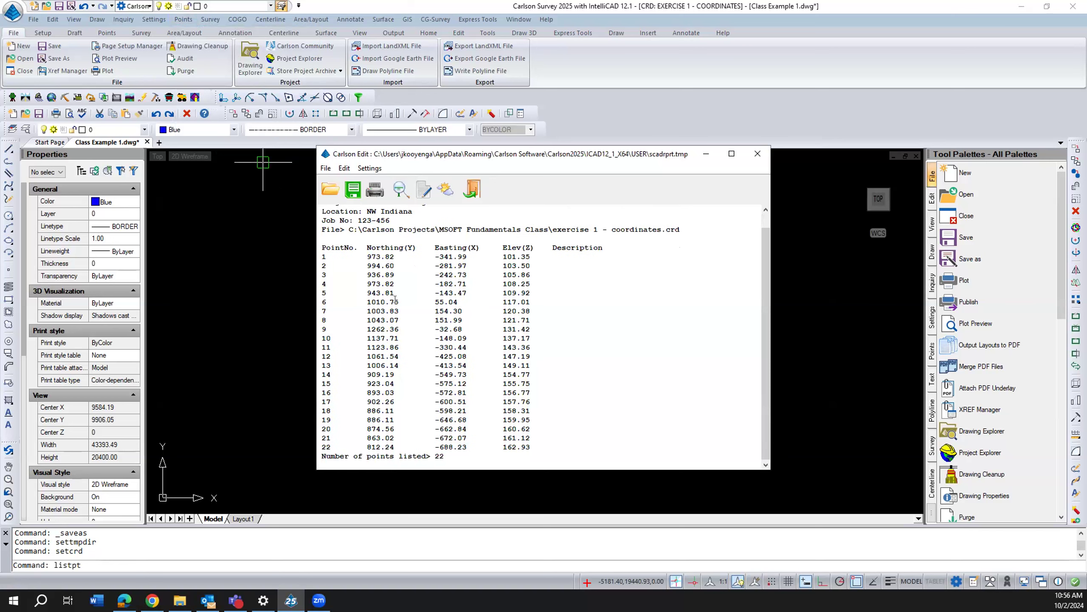
scroll(395, 299, up, 3)
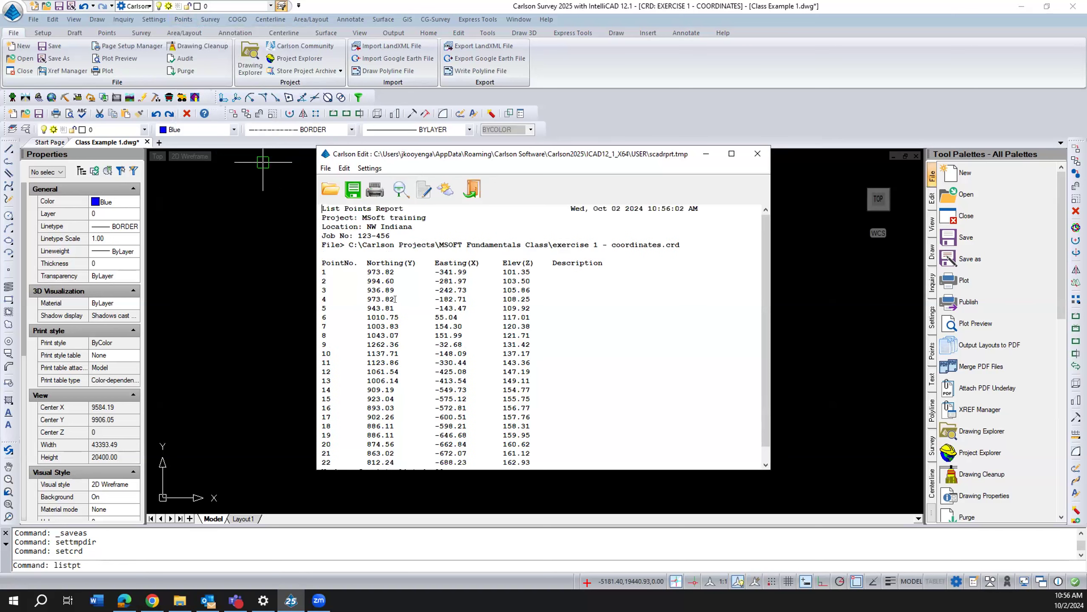
click(473, 189)
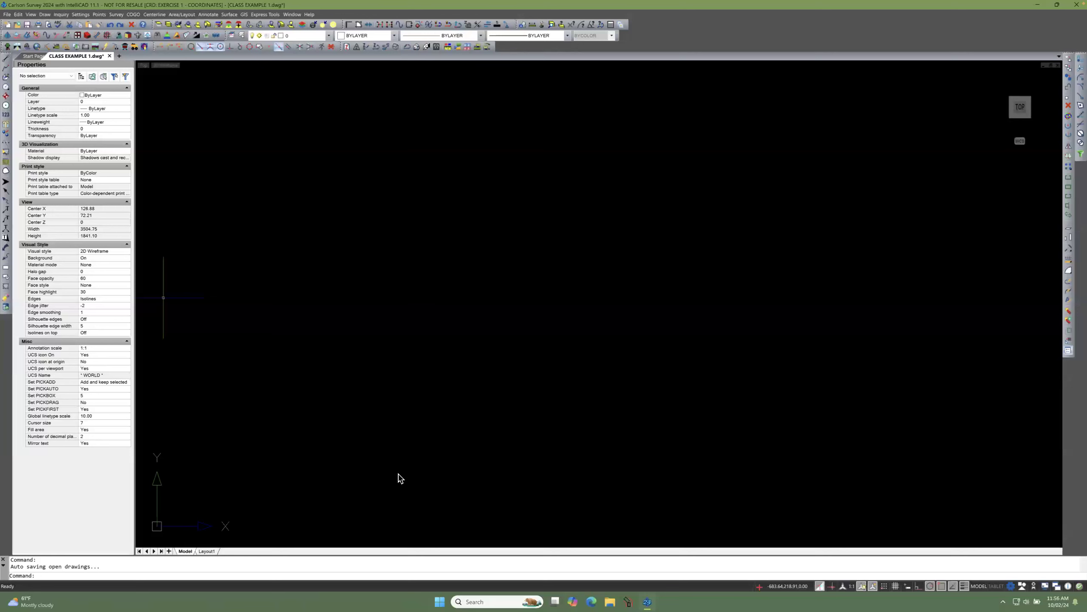
click(484, 327)
click(445, 346)
scroll(430, 328, up, 2)
scroll(430, 328, down, 3)
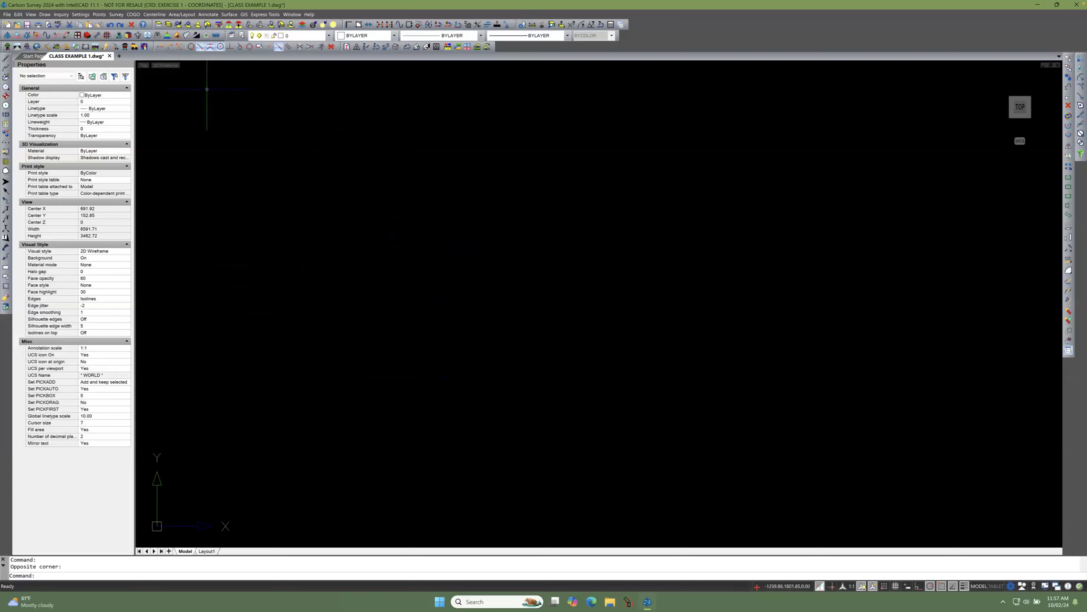
Step: Start Draw-Locate Points for the exercise 1 coordinate file and move its dialog clear of the drawing's centre
click(101, 15)
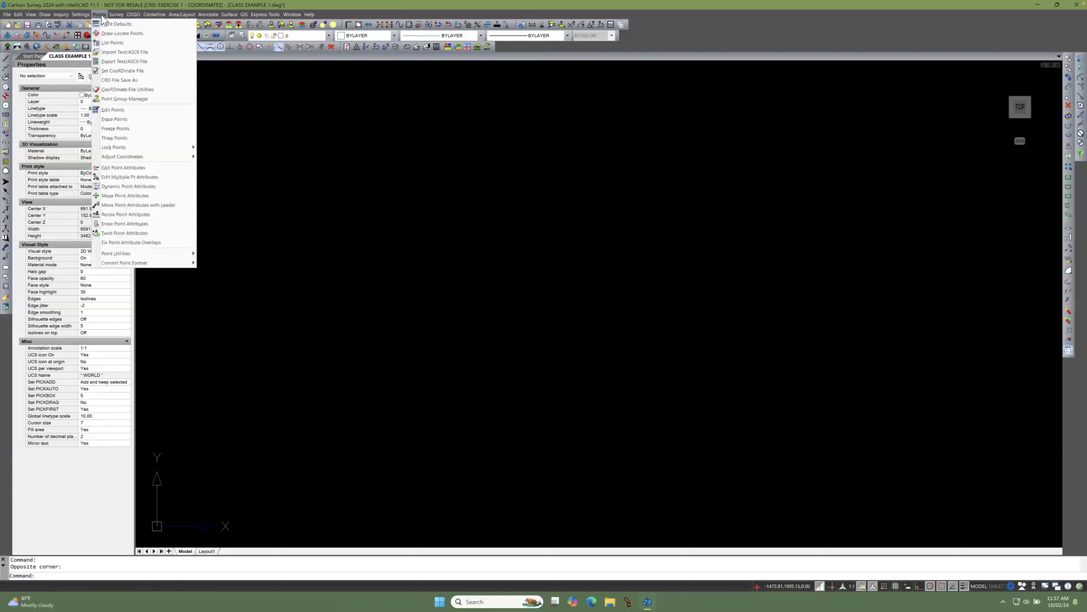
click(159, 35)
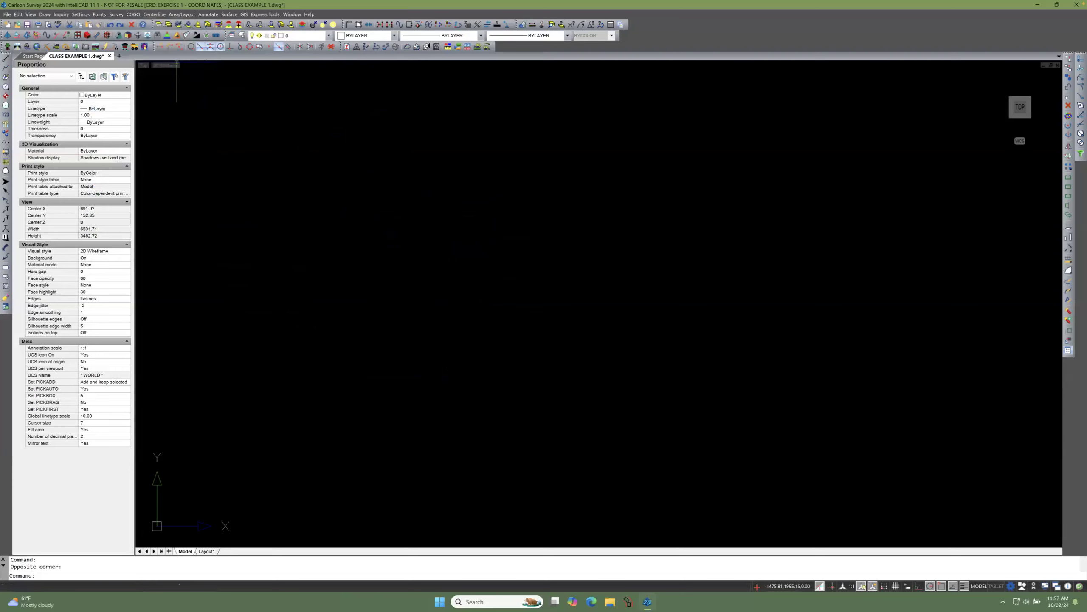
drag(510, 168, 283, 105)
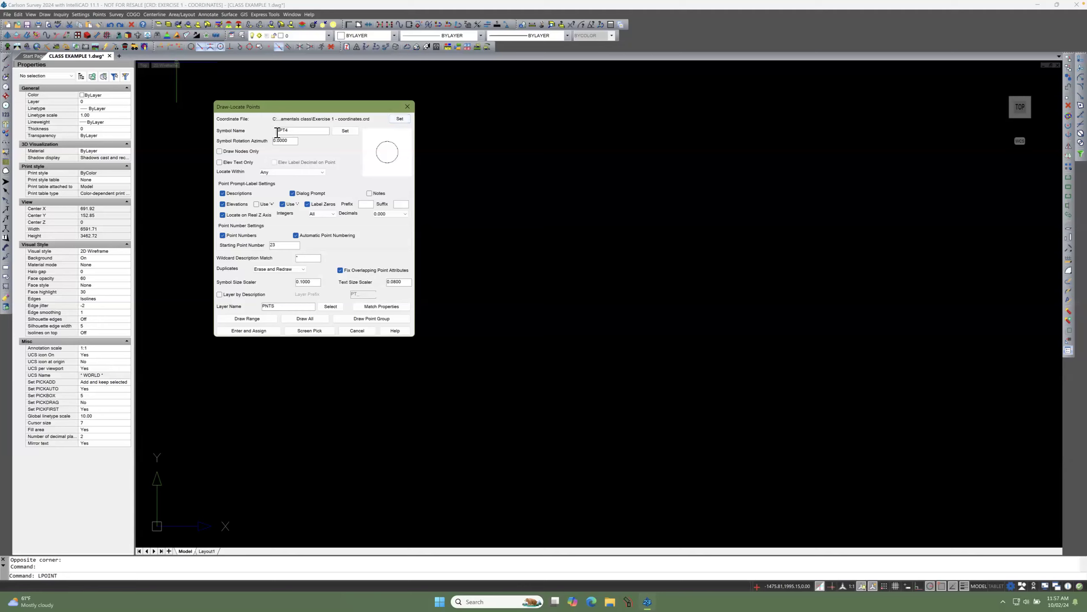
Step: Set the point symbol to PROP-08 from the NCS_PROP group of the NCS symbol category
click(344, 131)
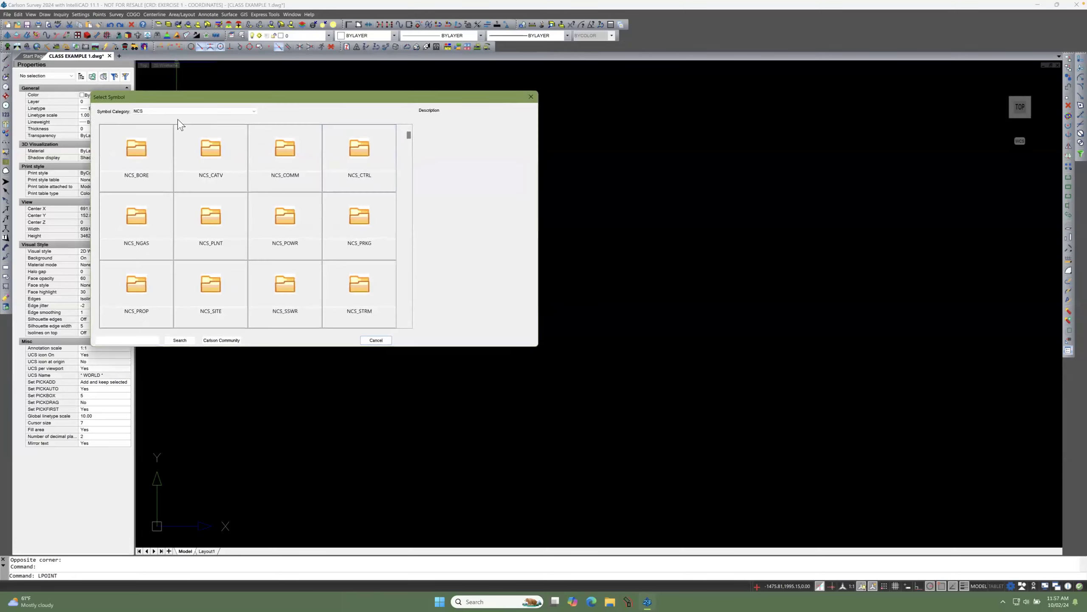
click(254, 111)
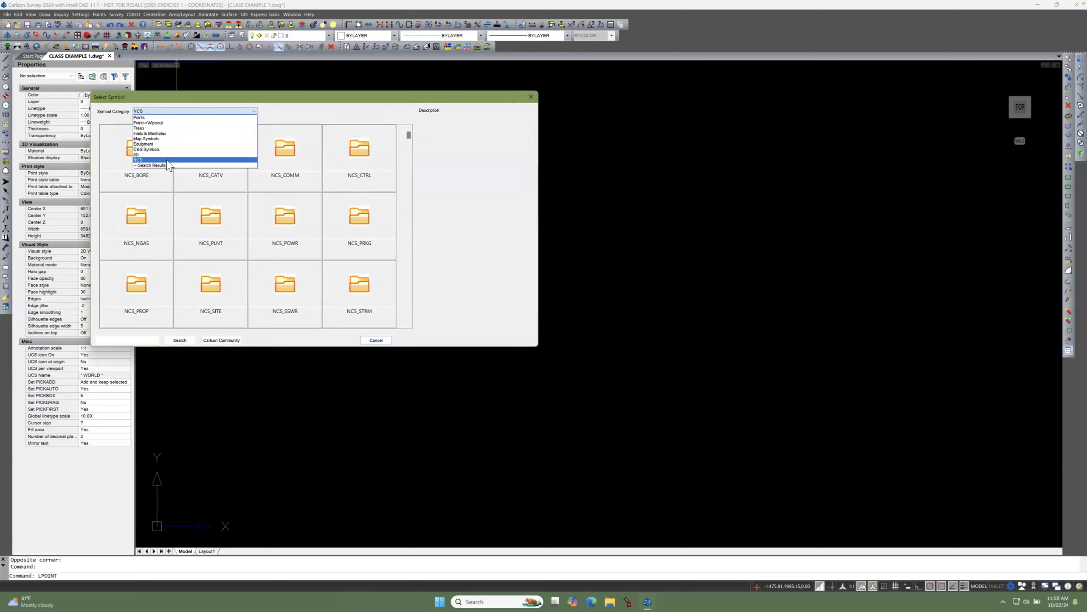
click(288, 213)
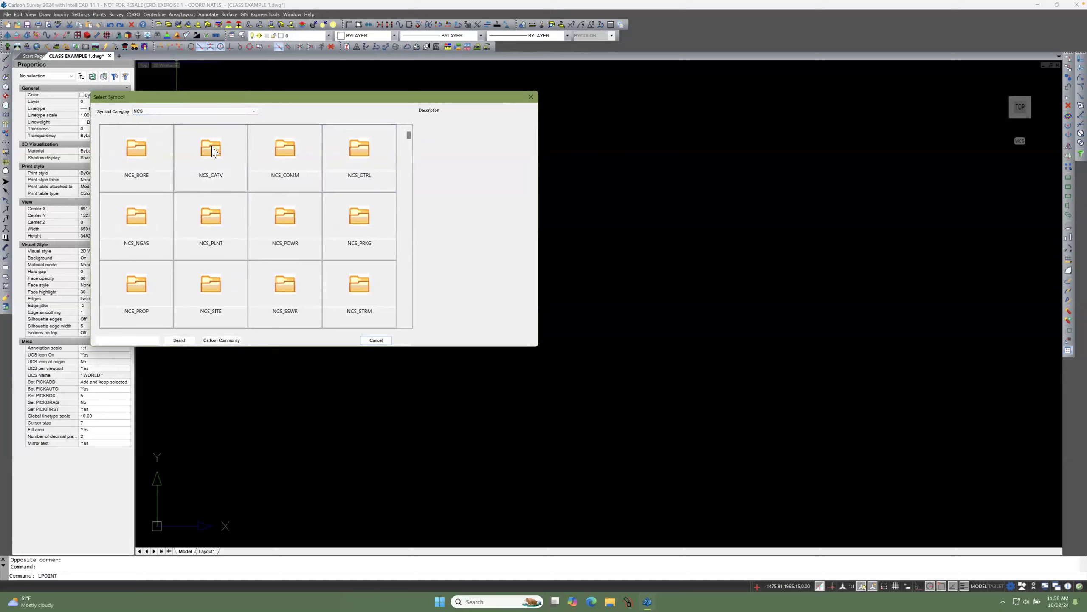
double_click(139, 286)
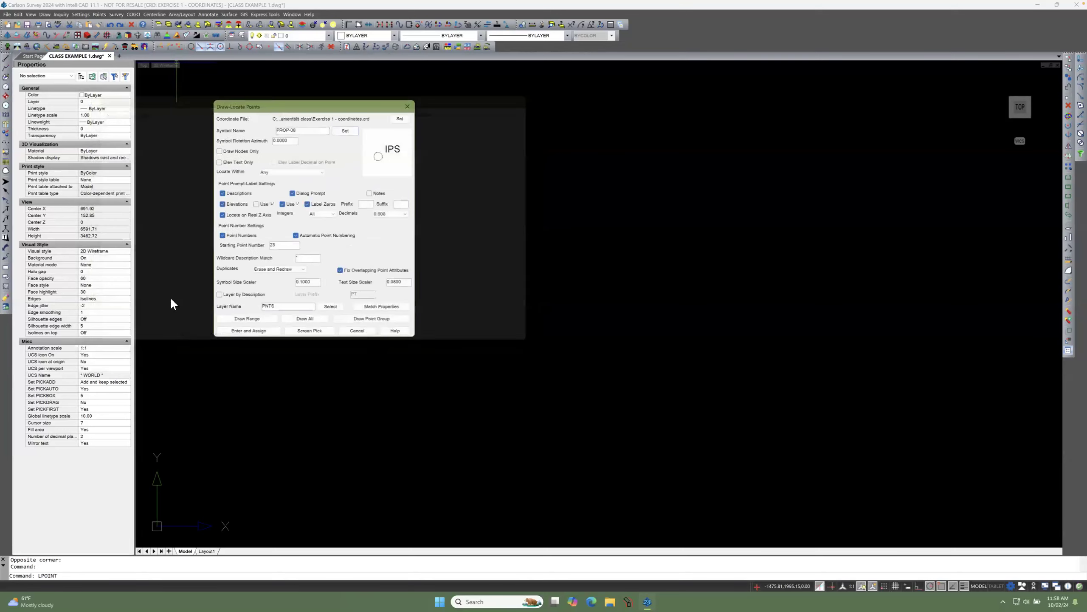
Step: Look through the NCS_PROP symbols, switch to the Points category and set the point symbol to the SPT10 cross
click(346, 132)
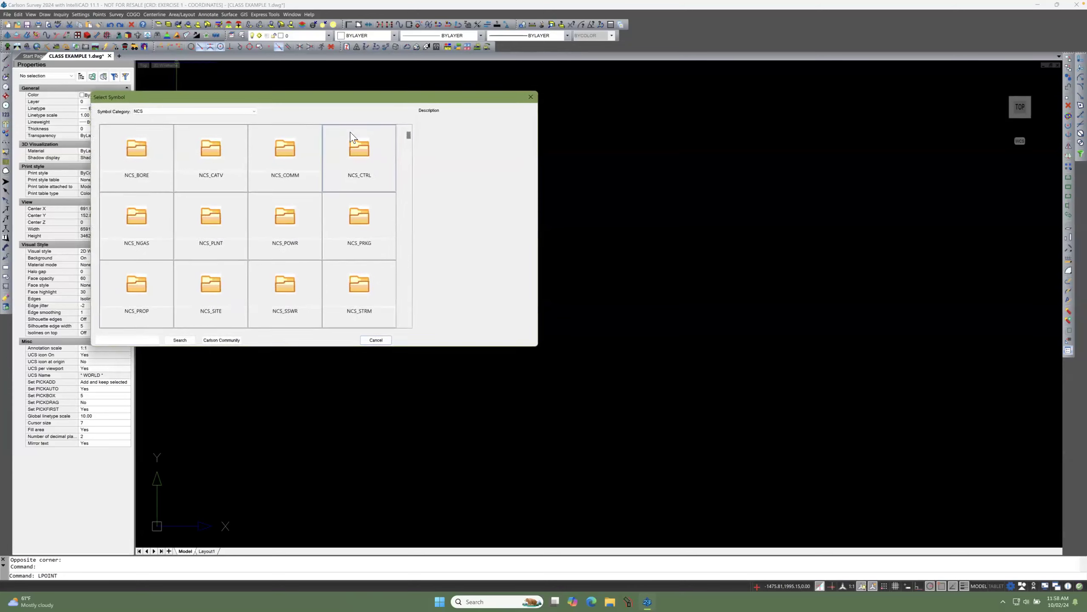
double_click(138, 283)
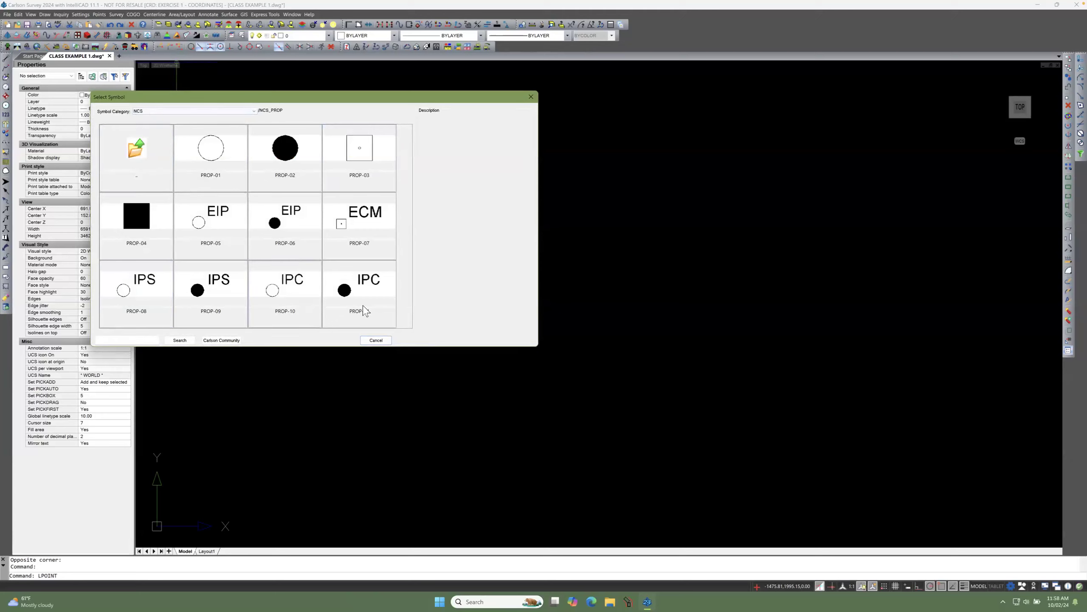
click(255, 111)
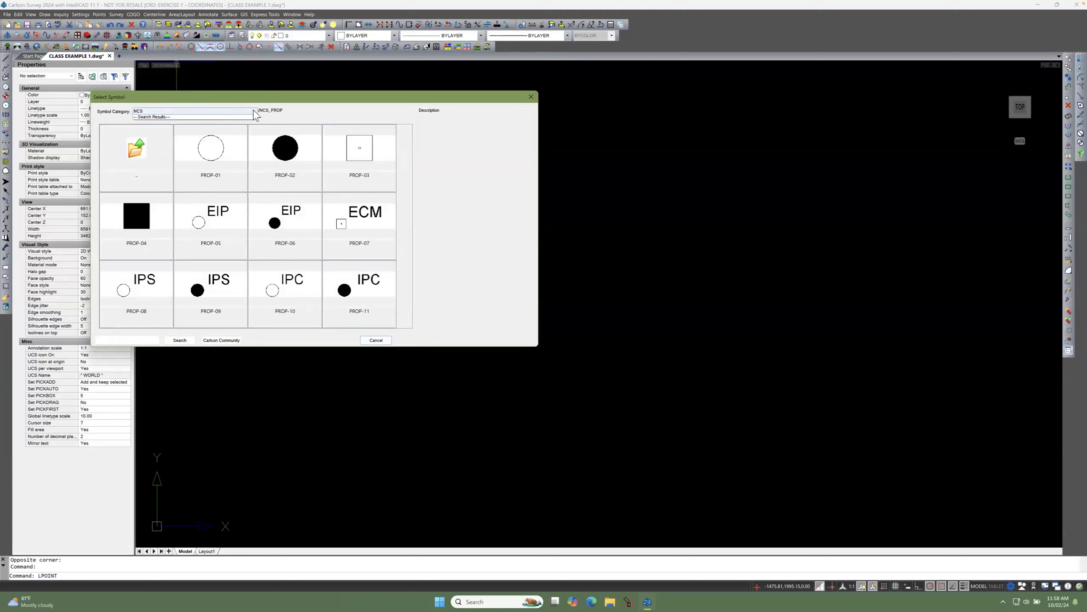
click(139, 122)
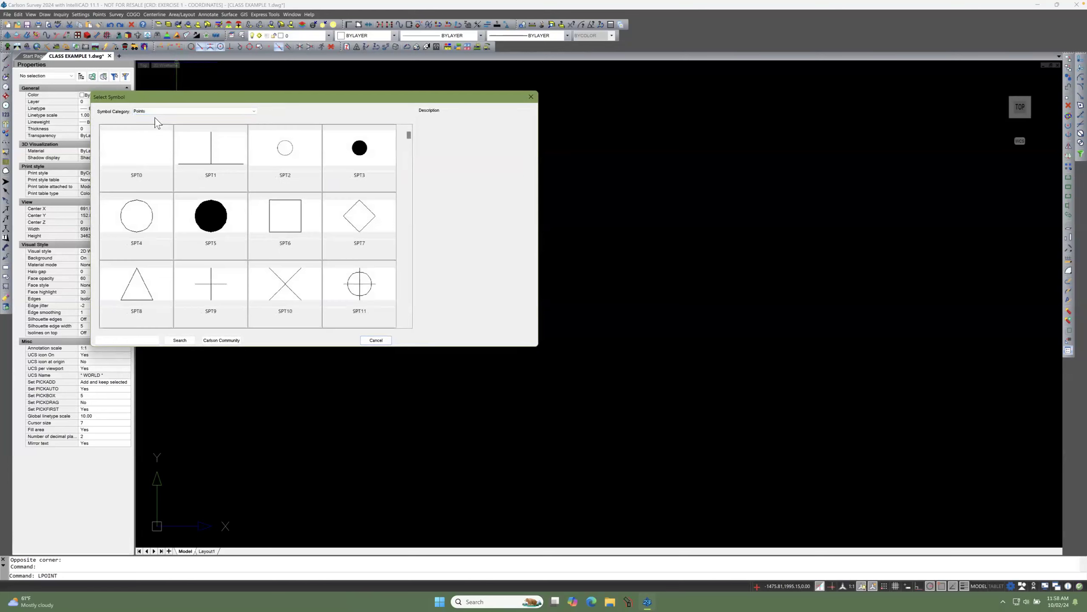
click(287, 286)
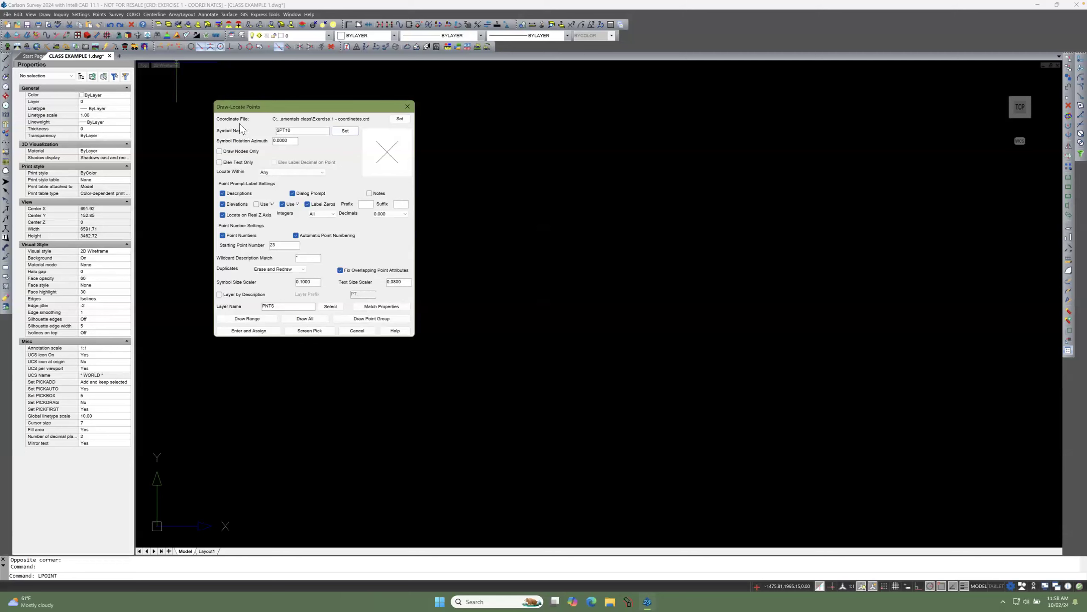
Step: Examine the list of available symbol categories and reselect SPT10 from the Points category
click(344, 131)
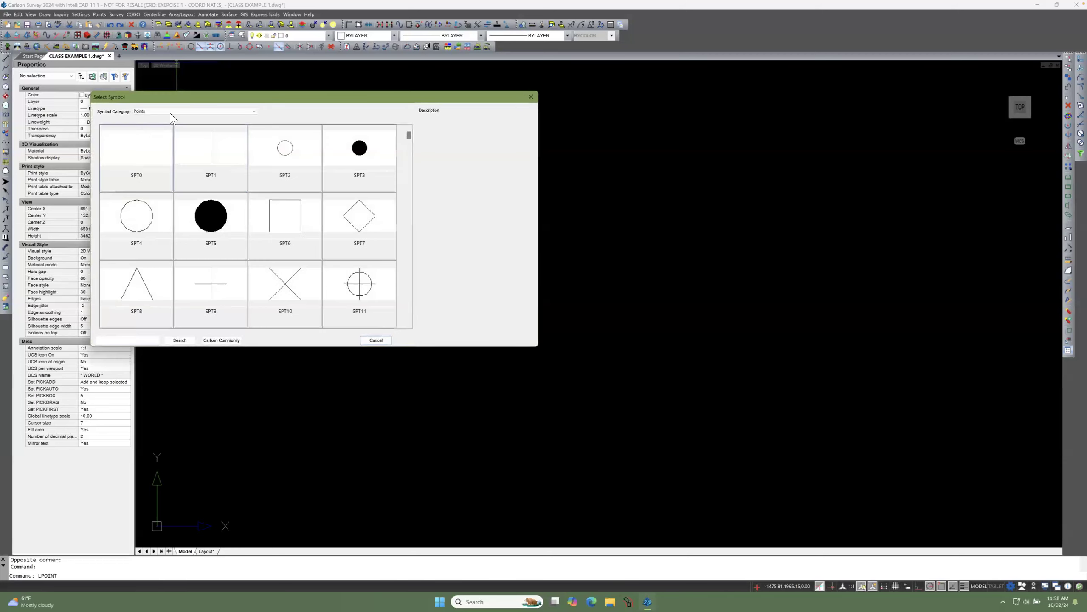
click(255, 113)
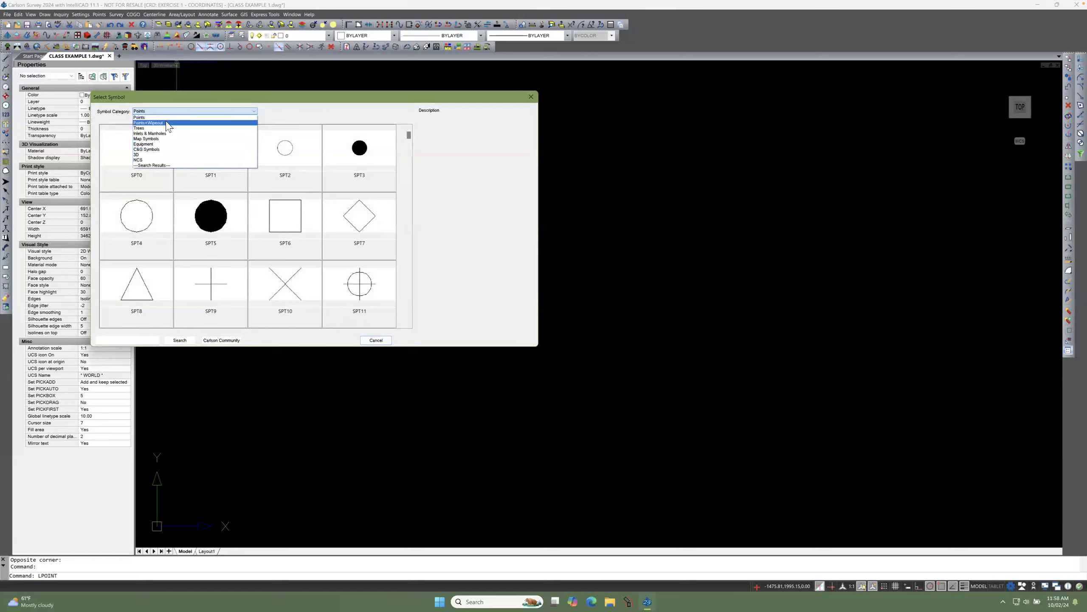
click(282, 120)
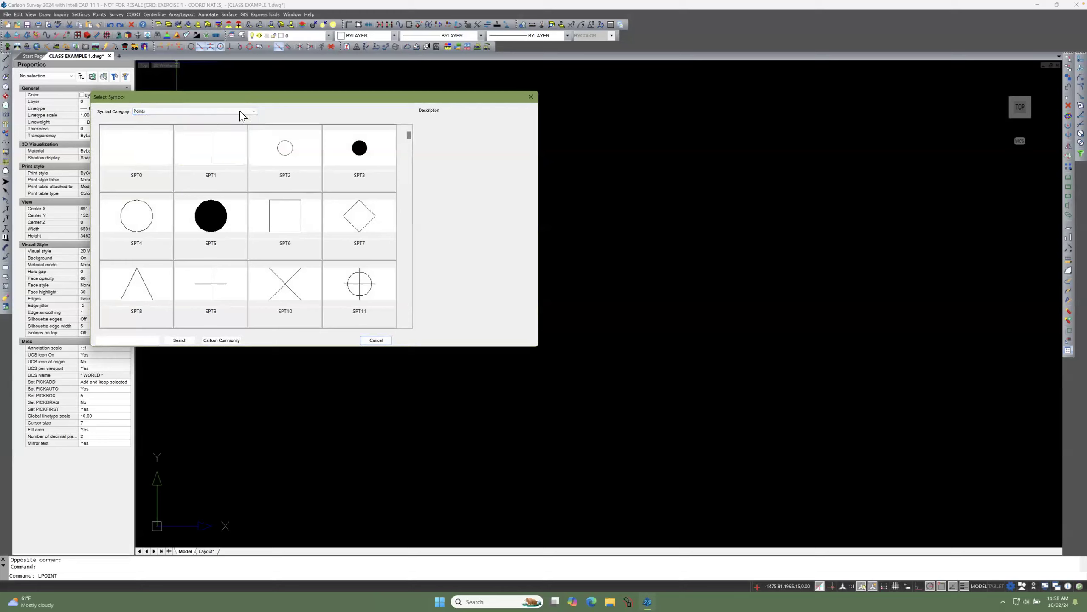
click(252, 112)
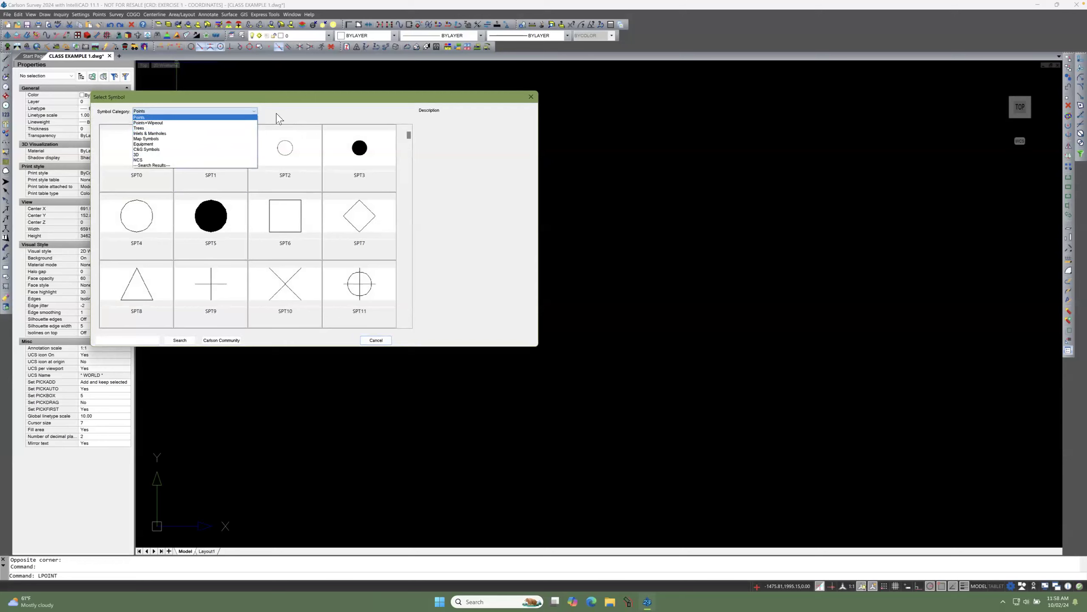
click(291, 118)
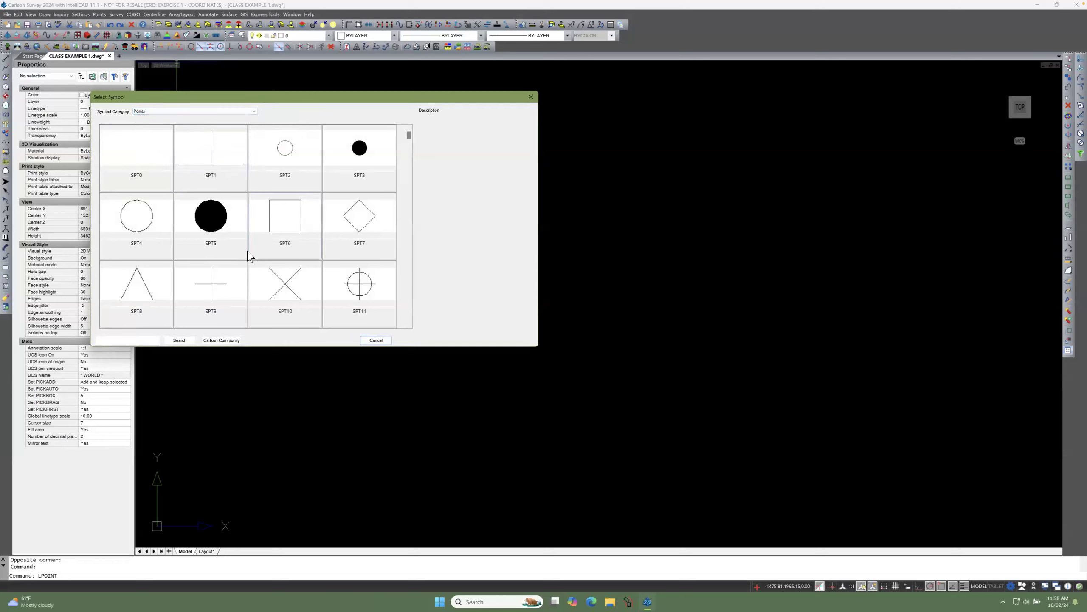
click(285, 286)
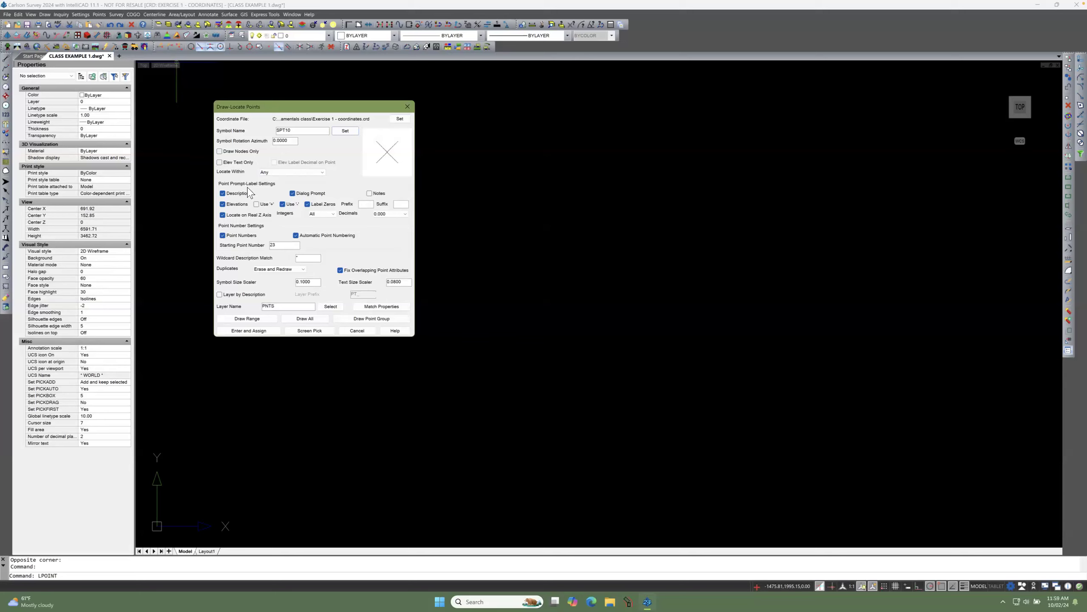
Step: Examine the Locate Within and Duplicates choices, keeping Any and Erase and Redraw selected
click(322, 173)
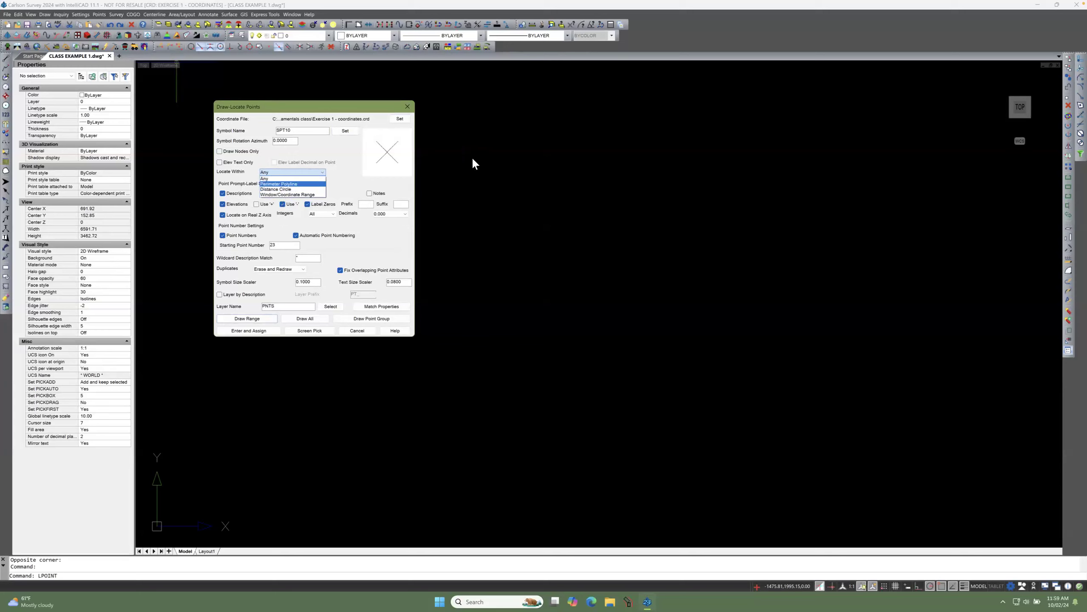
click(286, 179)
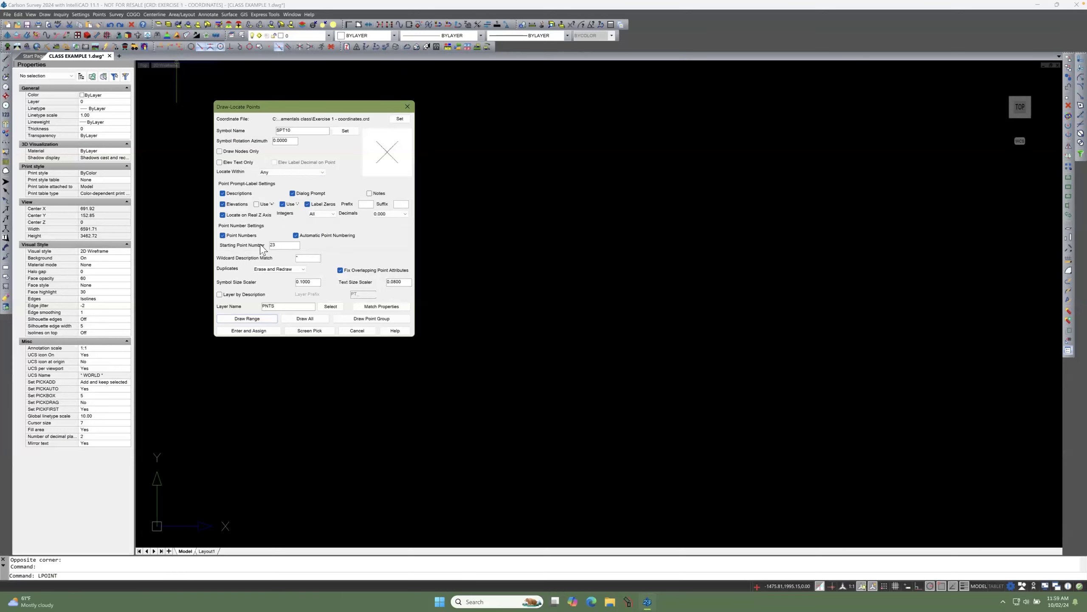
mouse_move(278, 246)
mouse_down()
mouse_move(266, 247)
mouse_move(277, 246)
mouse_up()
click(279, 269)
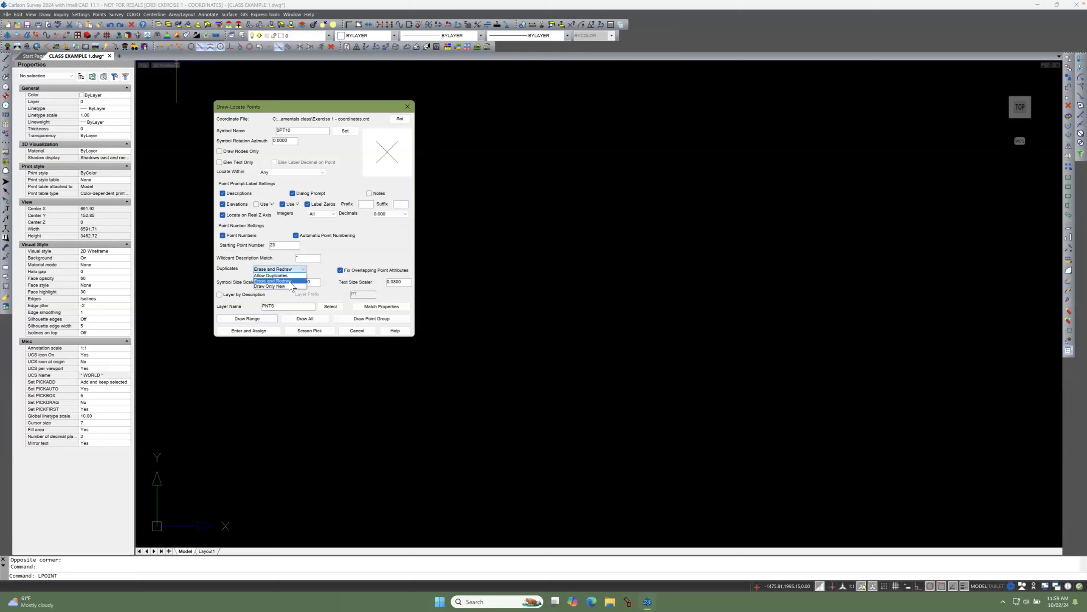
click(289, 282)
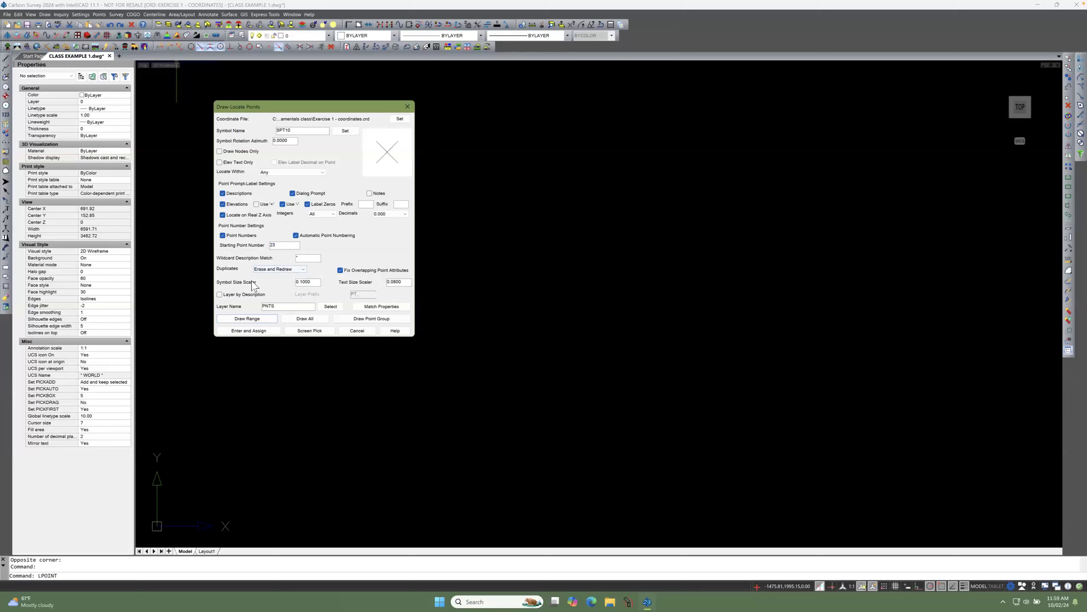
Step: Check the symbol and text size scalers and disable Fix Overlapping Point Attributes
drag(313, 284, 289, 283)
click(314, 284)
double_click(406, 282)
click(405, 282)
click(340, 270)
Step: Set the point layer to V-NODE, chosen from the list of available layers
double_click(261, 307)
click(328, 306)
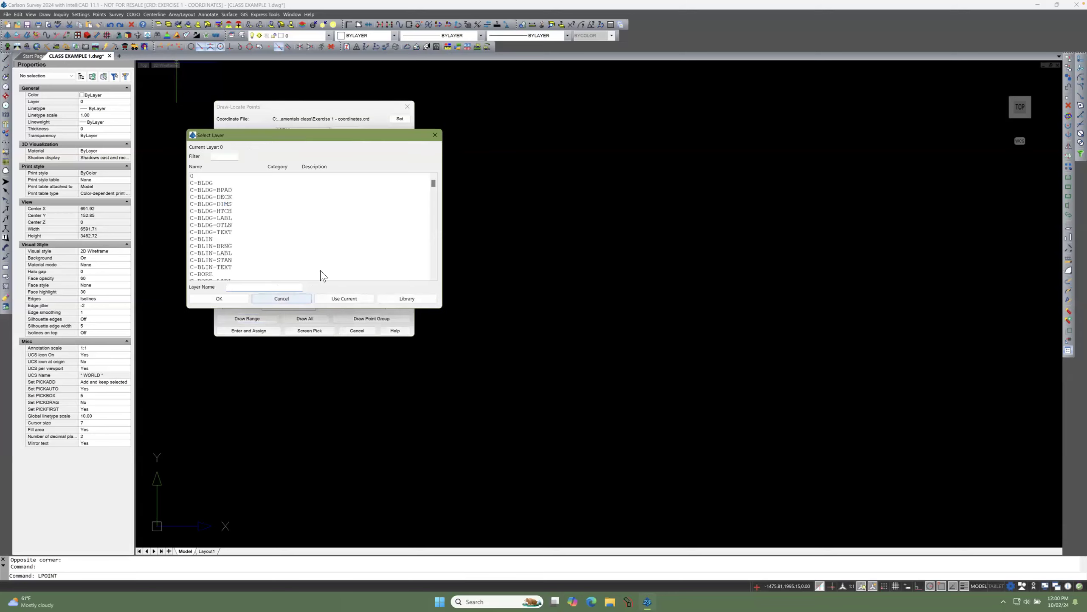
scroll(434, 214, down, 20)
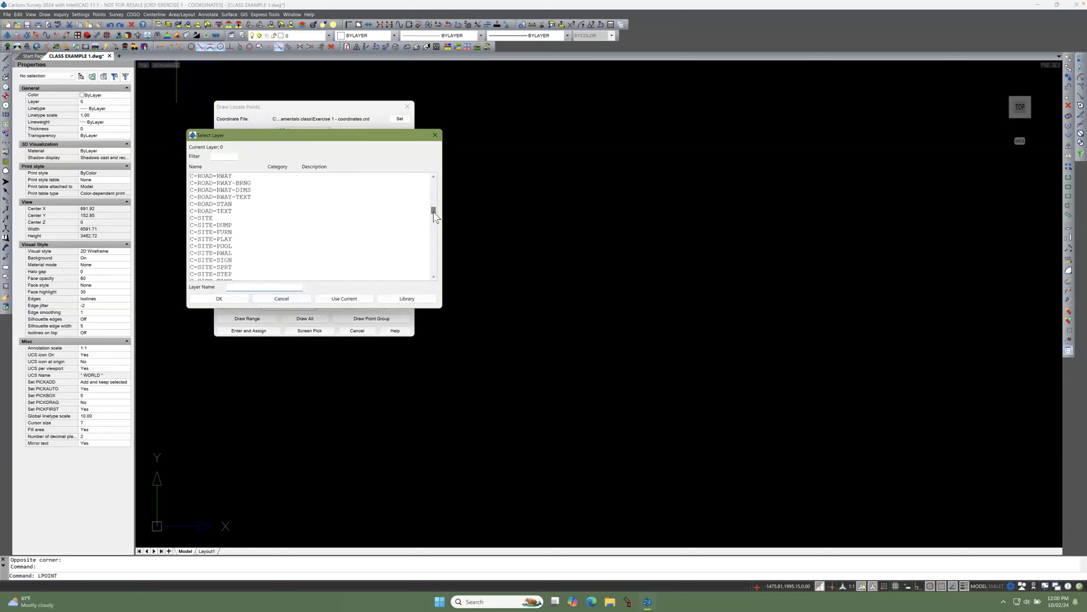
scroll(436, 238, down, 4)
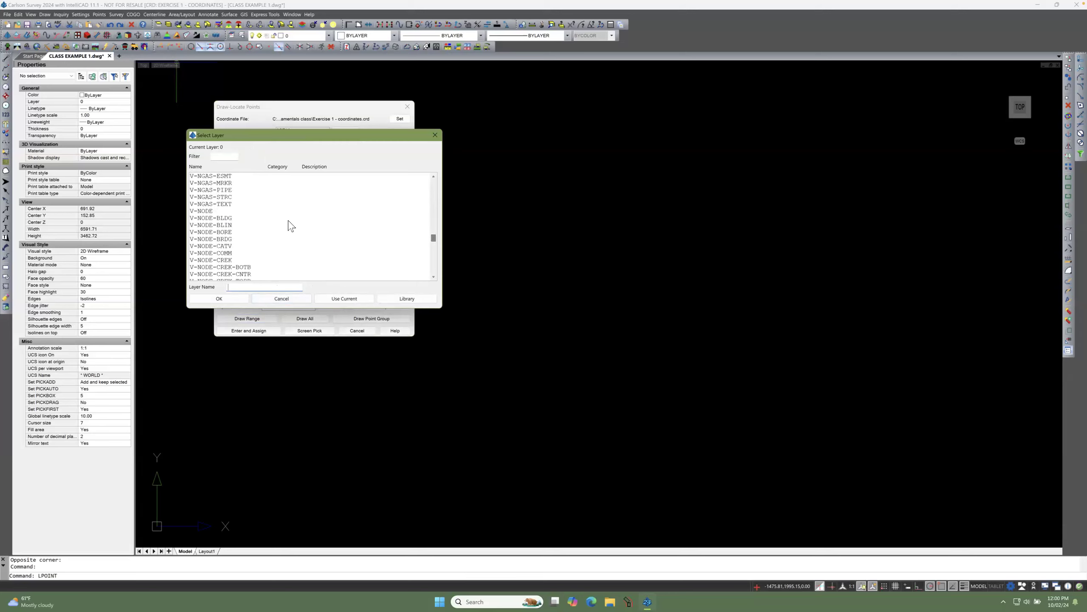
click(206, 211)
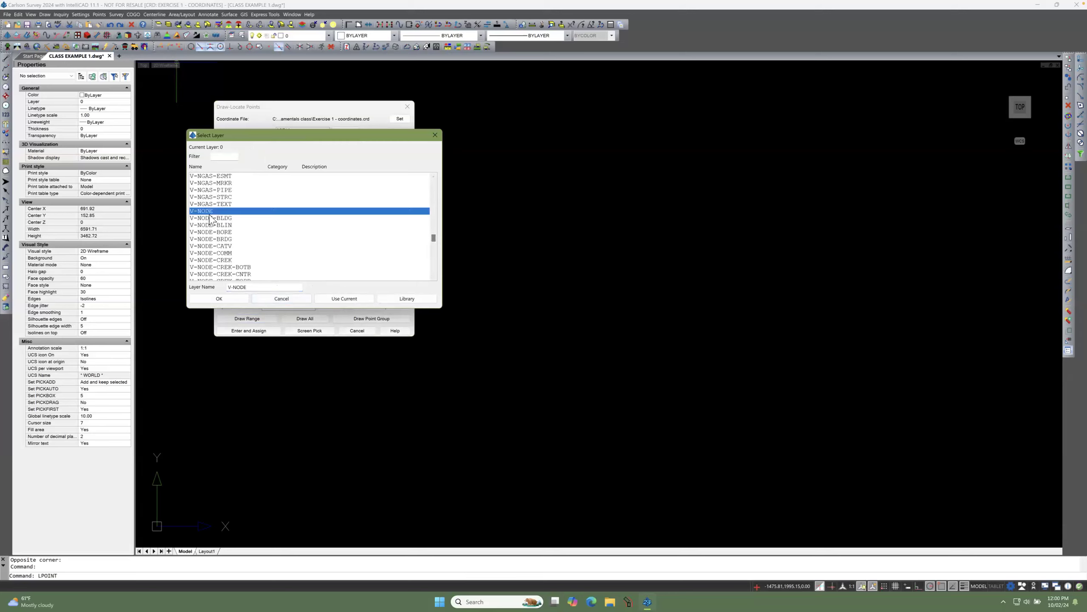
click(219, 299)
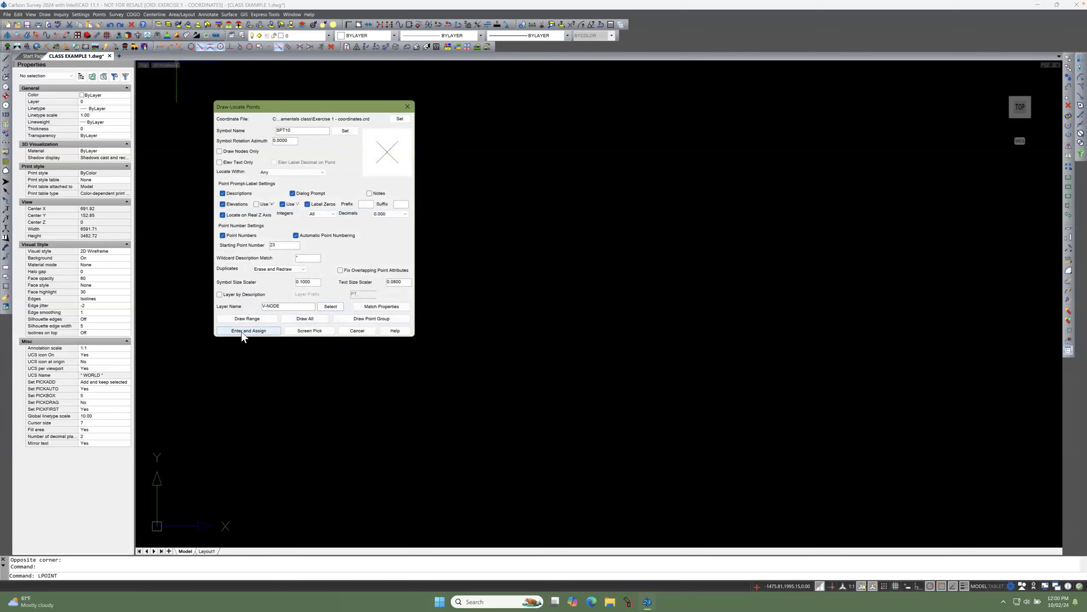
Step: Draw all points from the coordinate file and zoom to the drawing extents
click(319, 321)
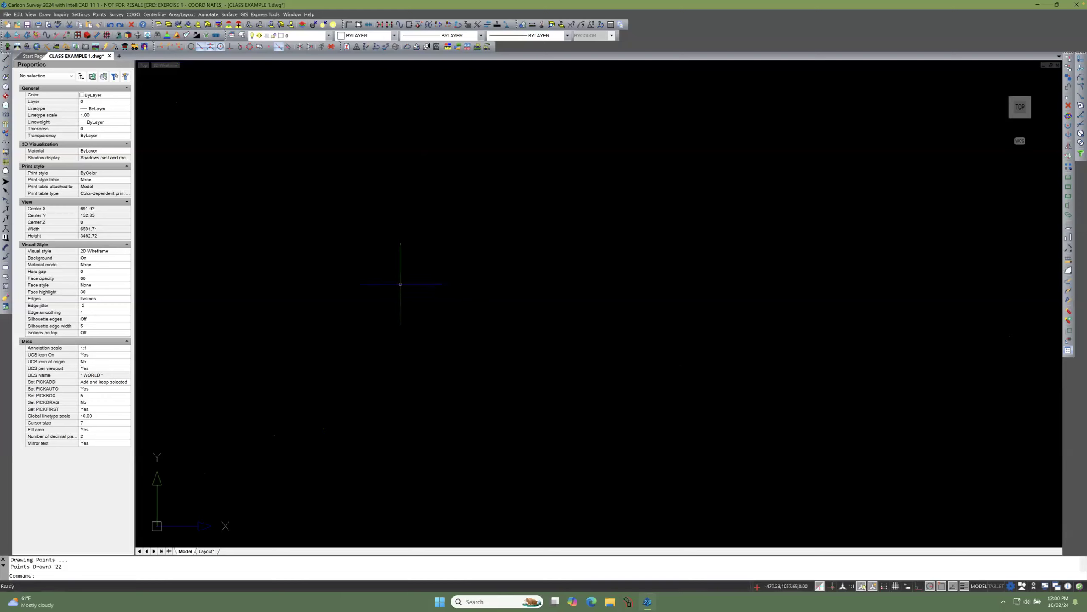
scroll(582, 336, down, 3)
scroll(413, 268, up, 6)
scroll(488, 328, up, 3)
scroll(441, 243, down, 1)
scroll(429, 226, up, 1)
scroll(437, 248, down, 1)
middle_click(436, 255)
middle_click(436, 255)
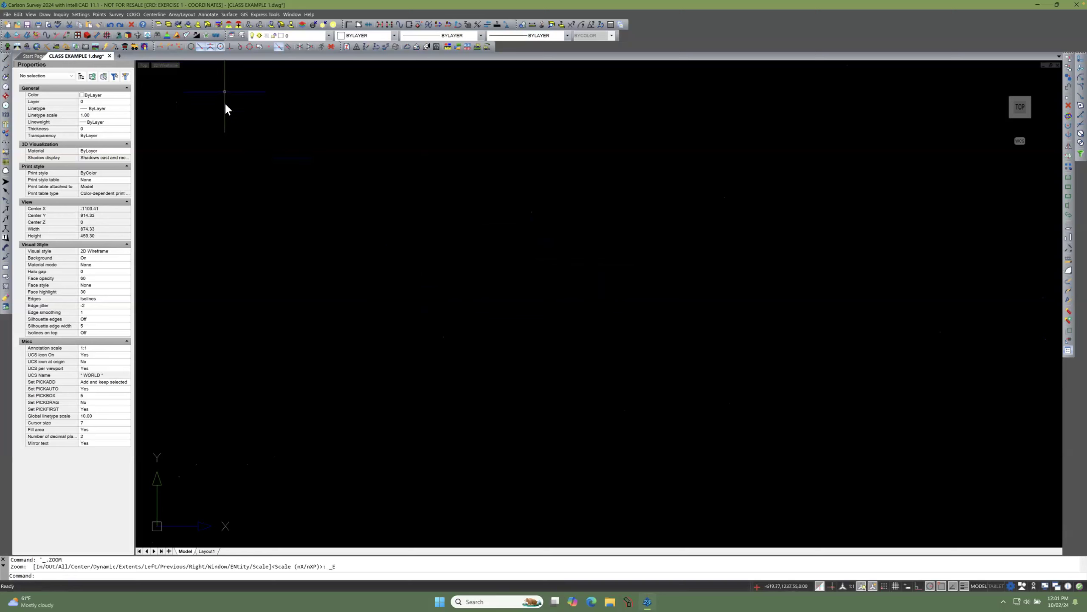
Step: Look for the drawn points by zooming to extents on all layouts
scroll(379, 274, down, 6)
scroll(387, 255, up, 2)
click(32, 14)
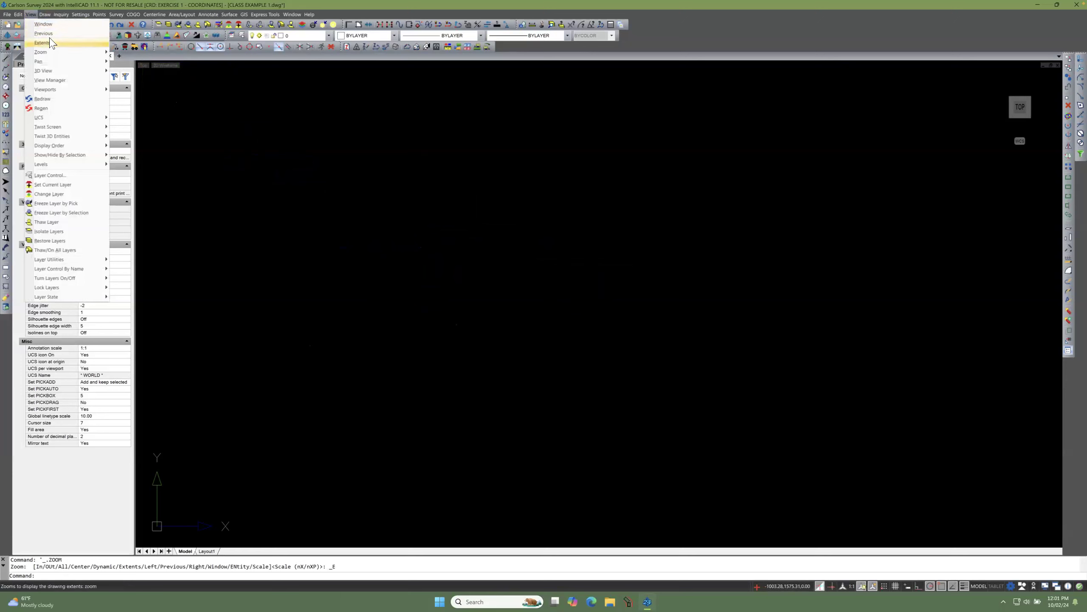
mouse_move(105, 53)
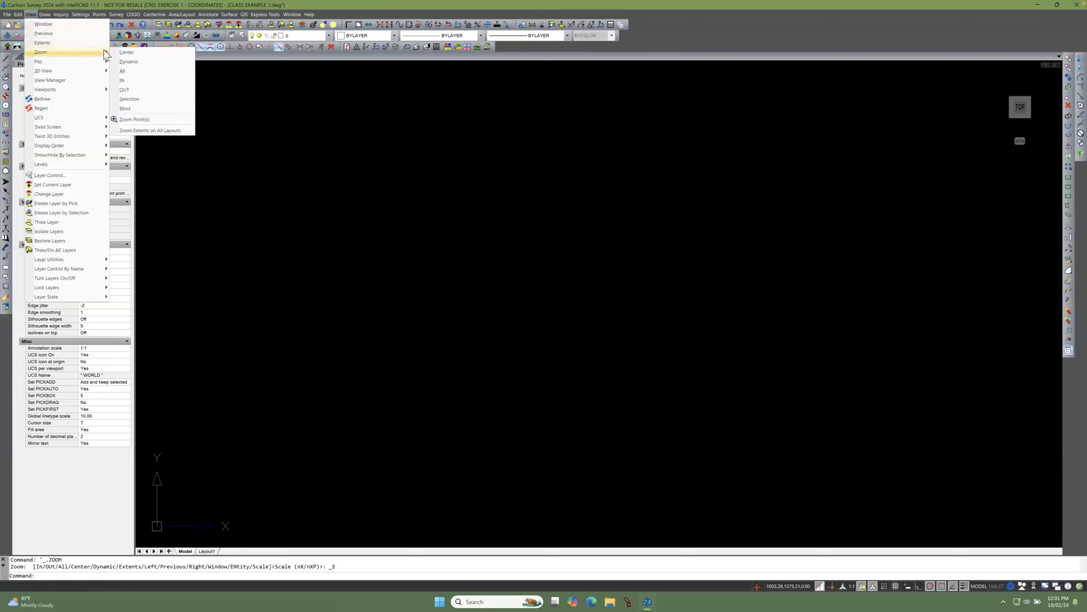
click(152, 131)
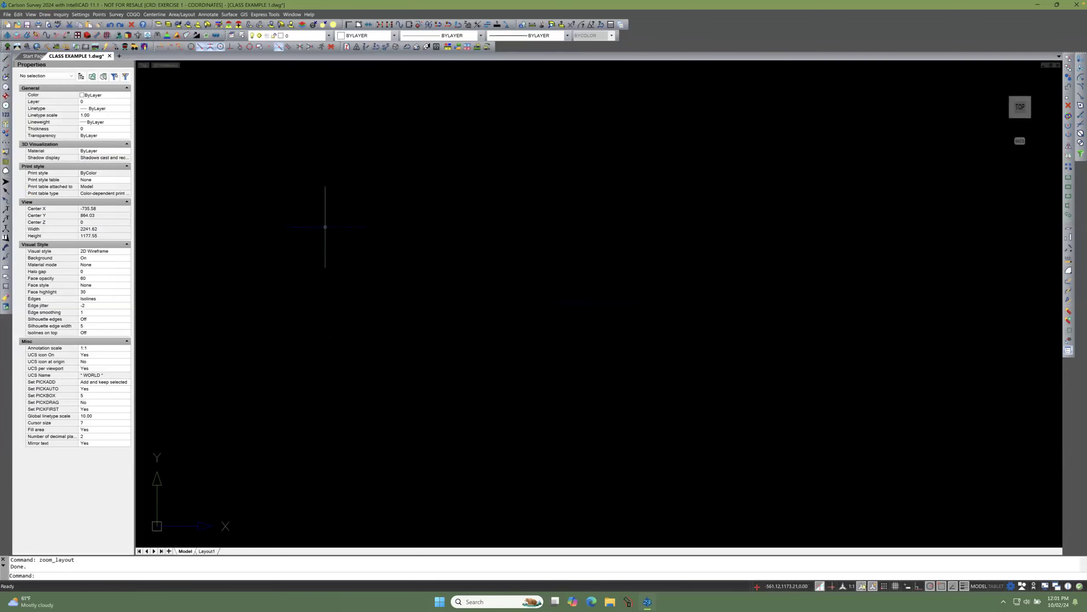
scroll(500, 288, down, 3)
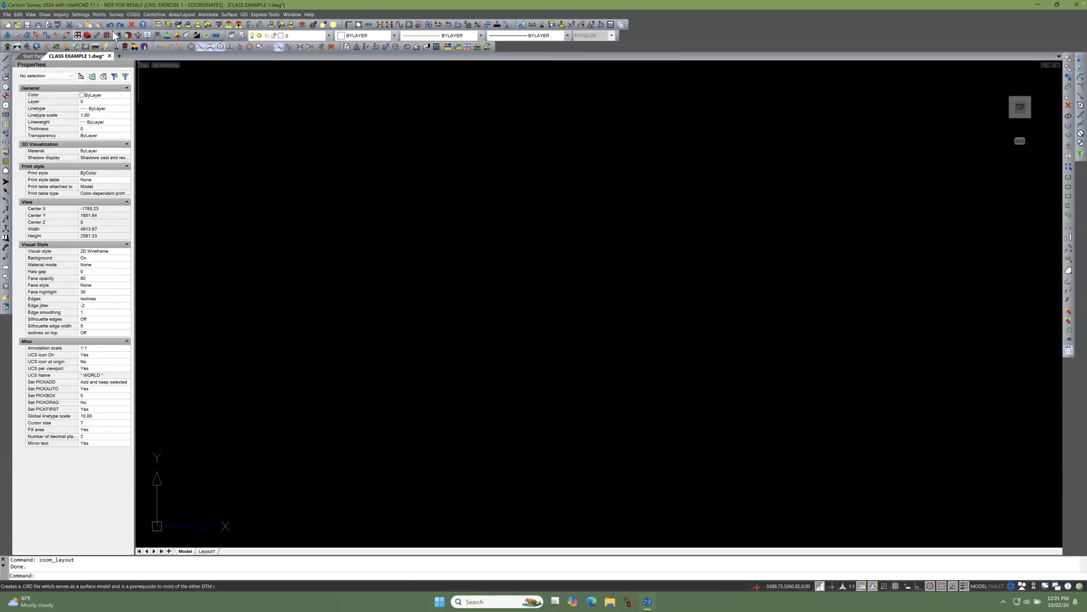
Step: Make V-NODE the current layer in the layer settings and close them
click(241, 35)
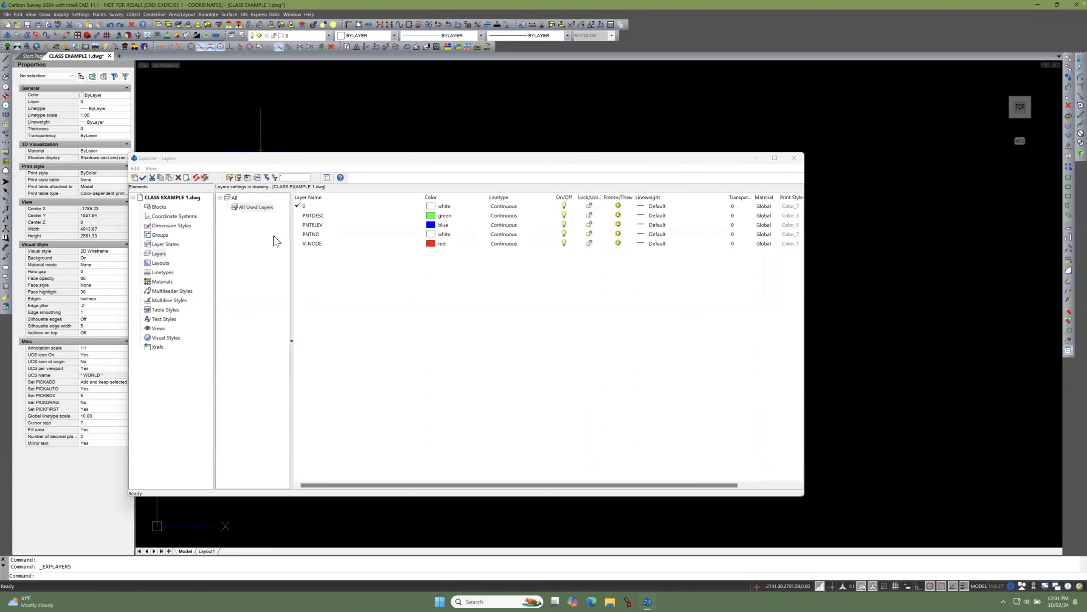
click(356, 247)
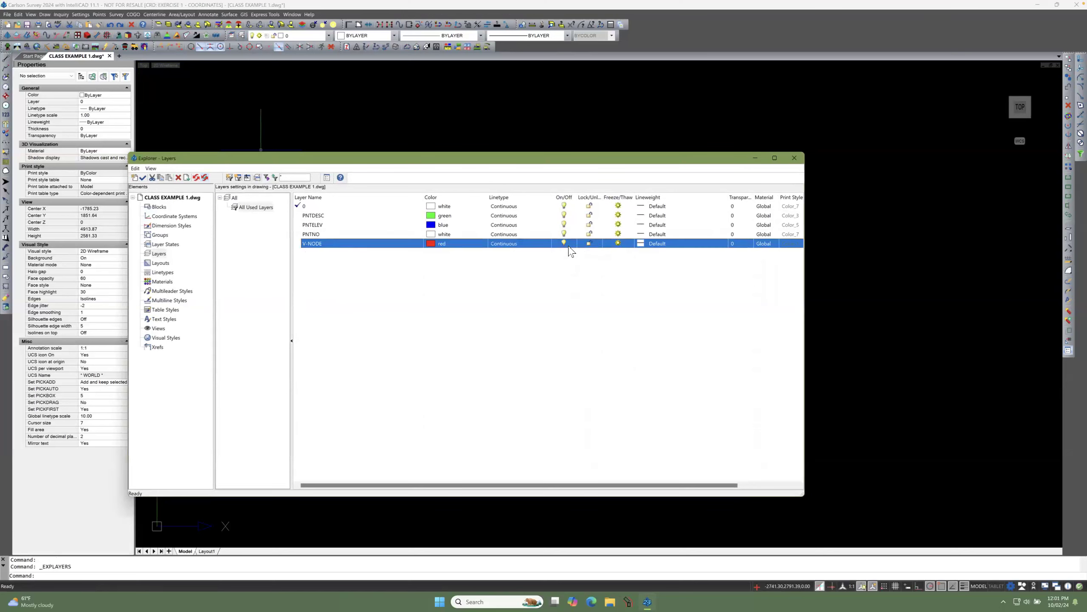
right_click(317, 244)
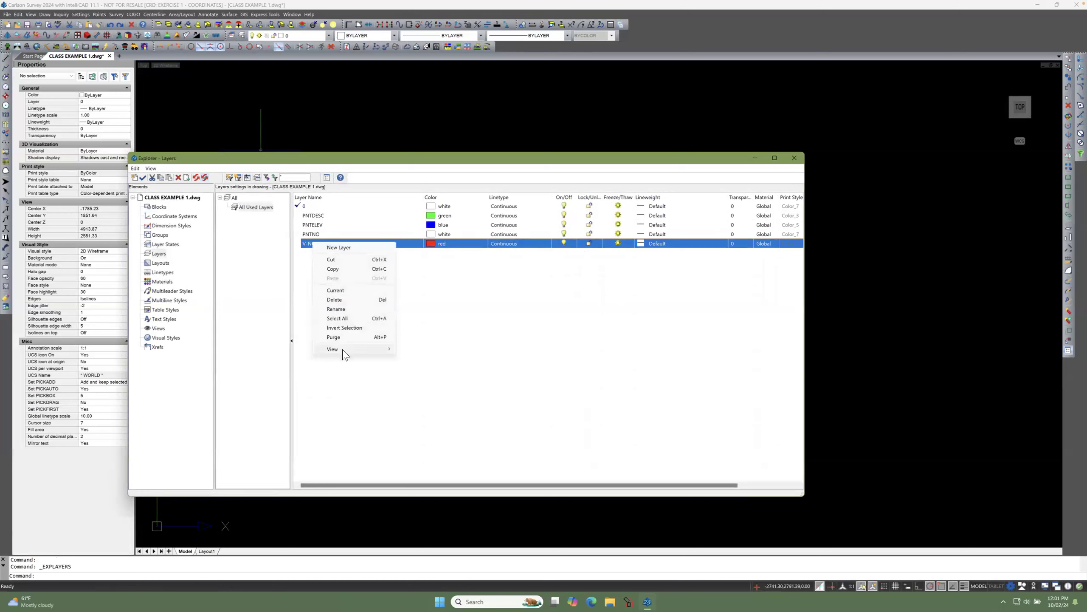
mouse_move(342, 349)
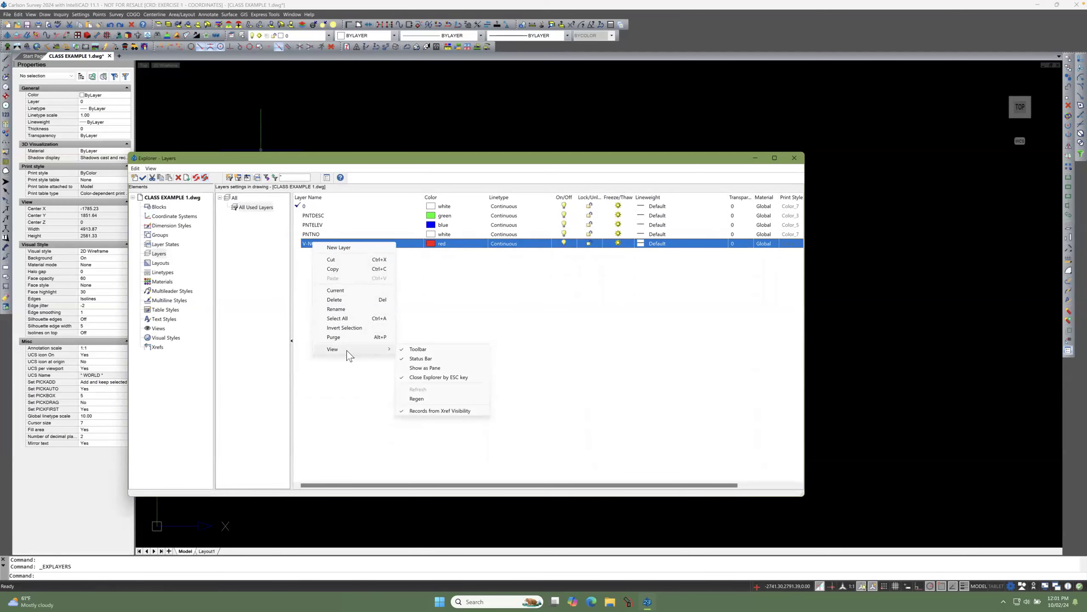
click(545, 306)
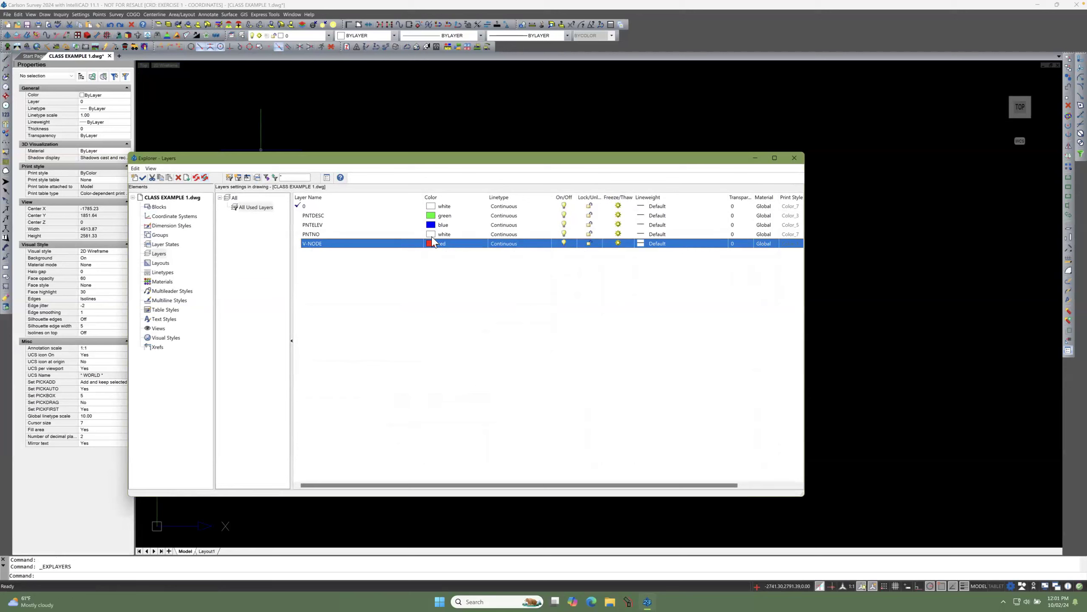
click(297, 245)
double_click(298, 246)
click(313, 276)
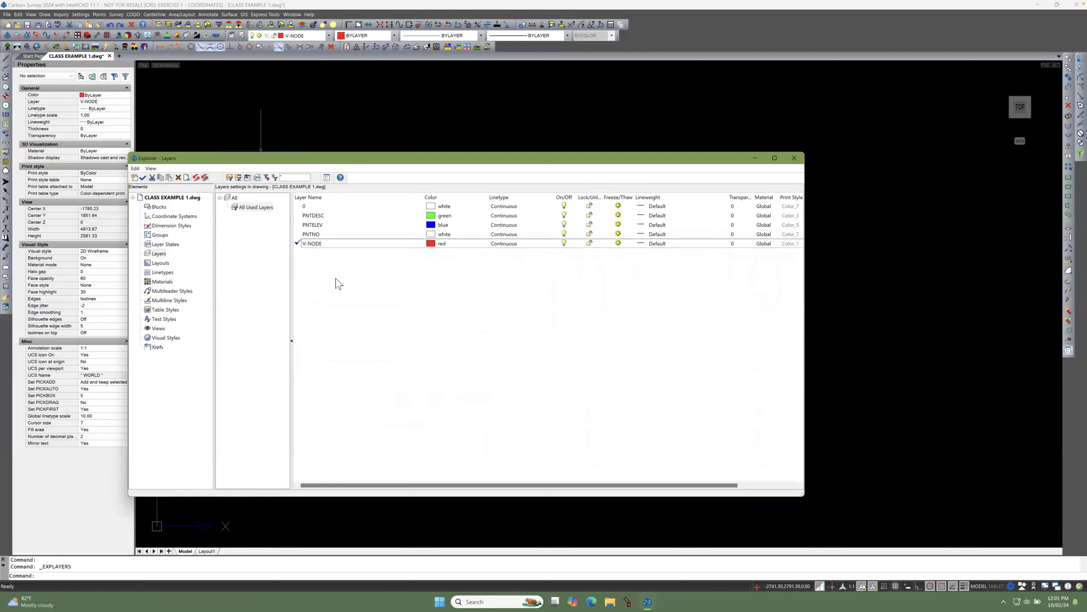
click(794, 159)
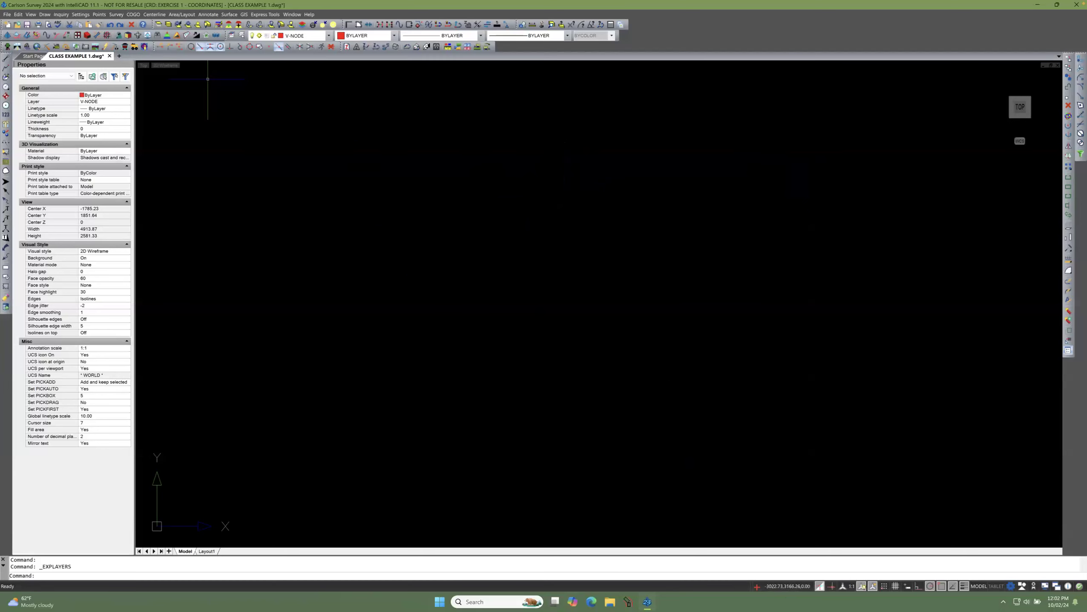
Step: Review the Drawing Setup and apply it with a horizontal scale of 20 and an LTSCALE of 1
click(80, 15)
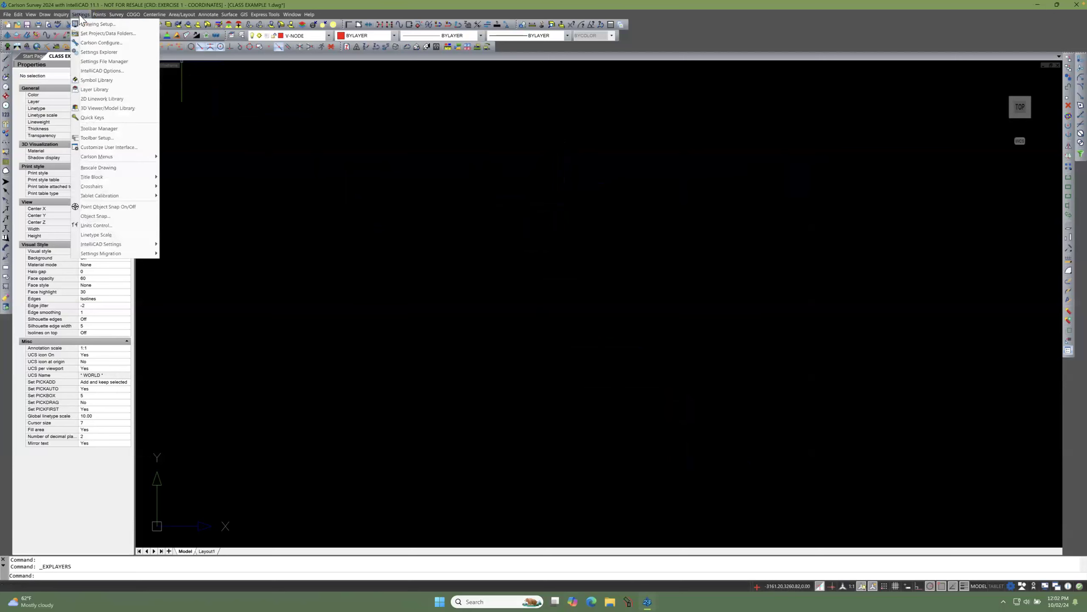
click(95, 24)
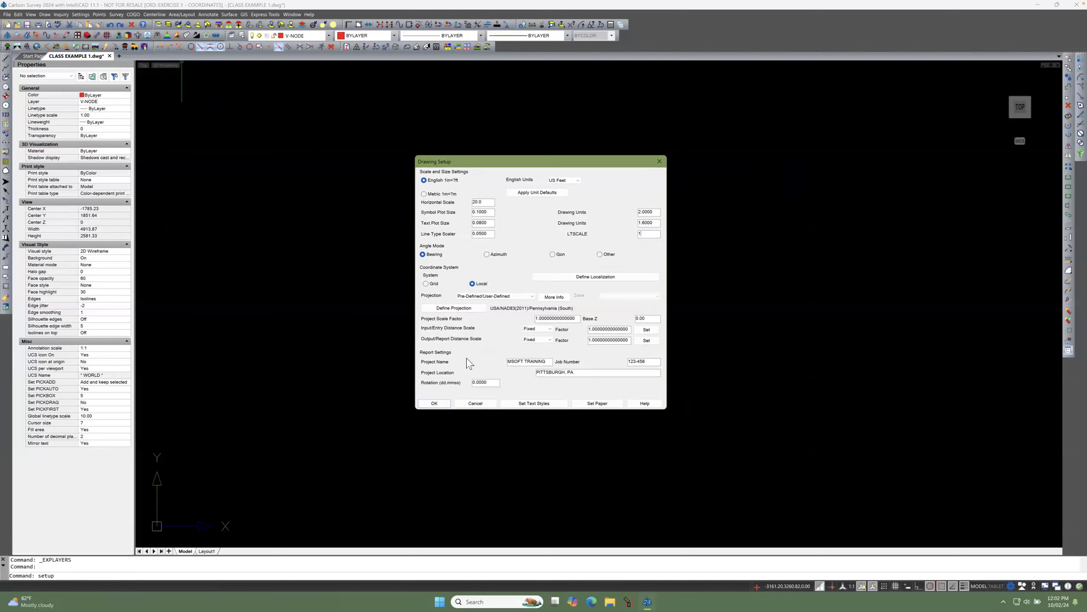
click(434, 403)
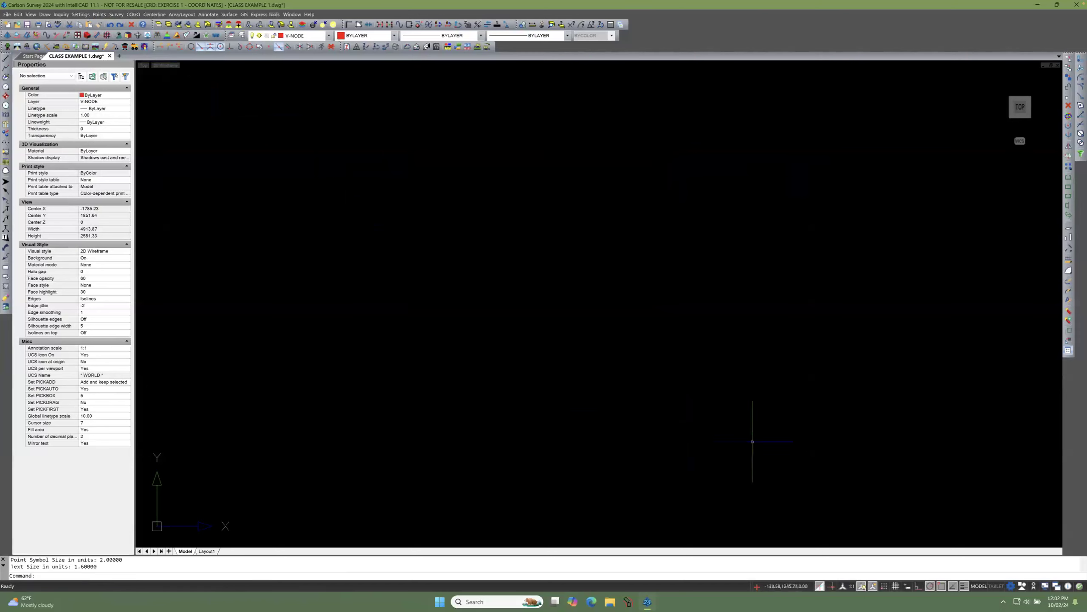
Step: Try to choose the 1:20 scale by editing the drawing scale list
click(850, 587)
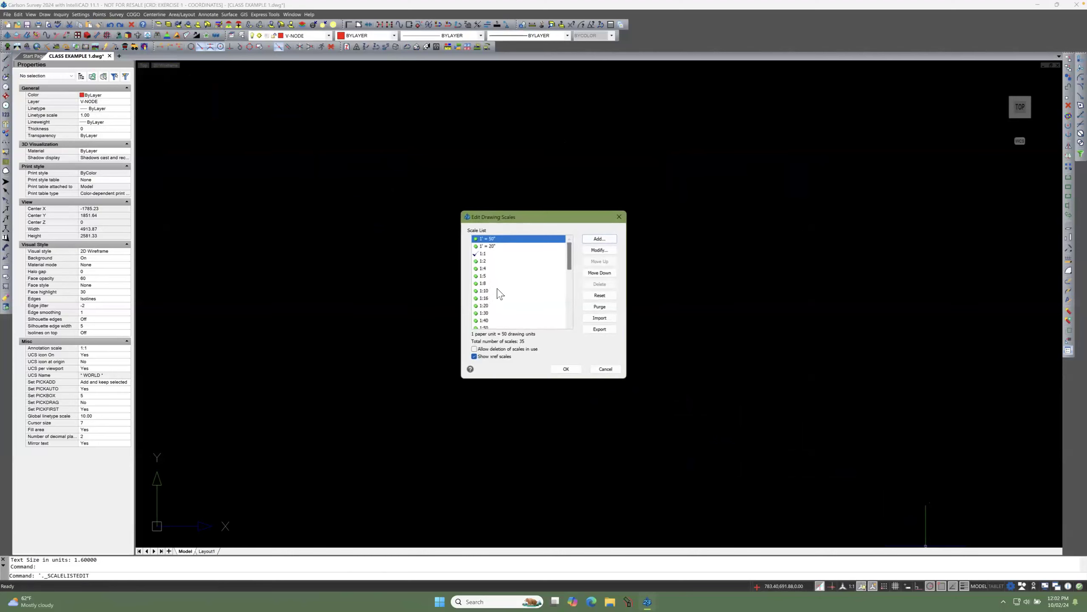
click(495, 307)
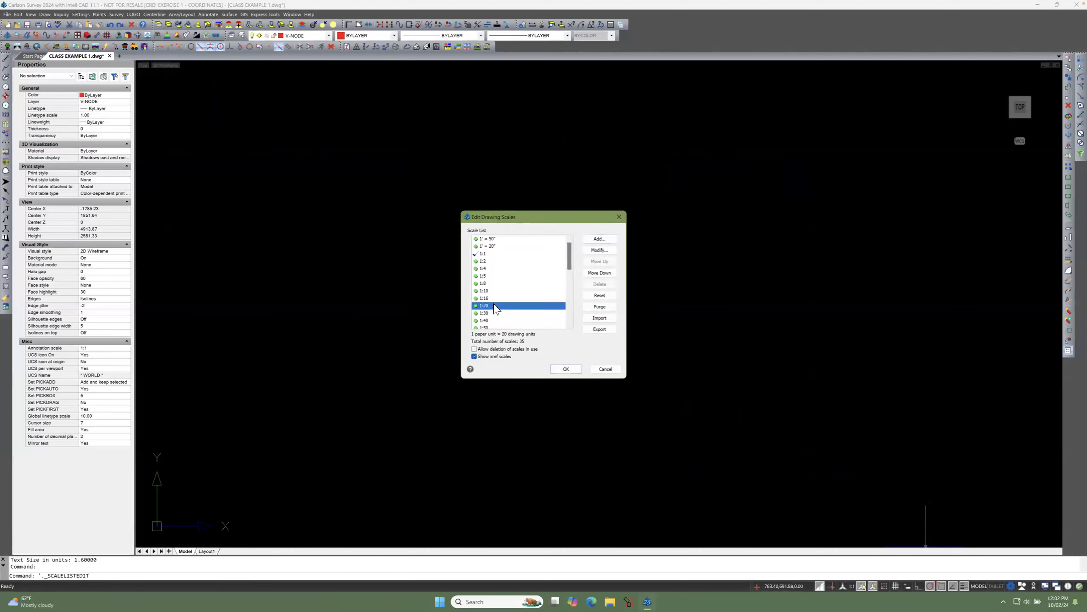
click(597, 239)
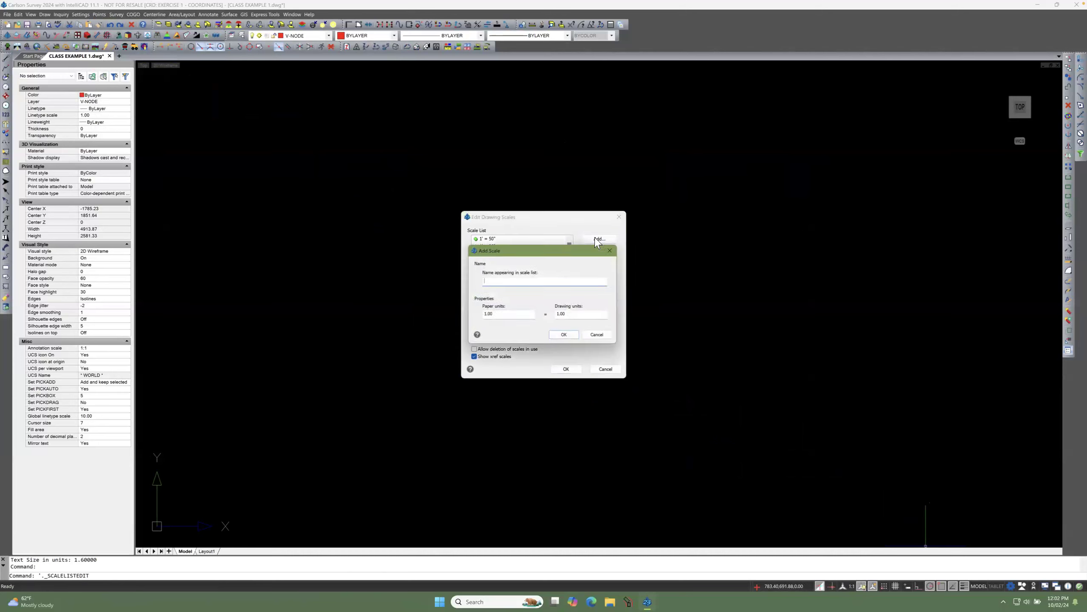
click(593, 339)
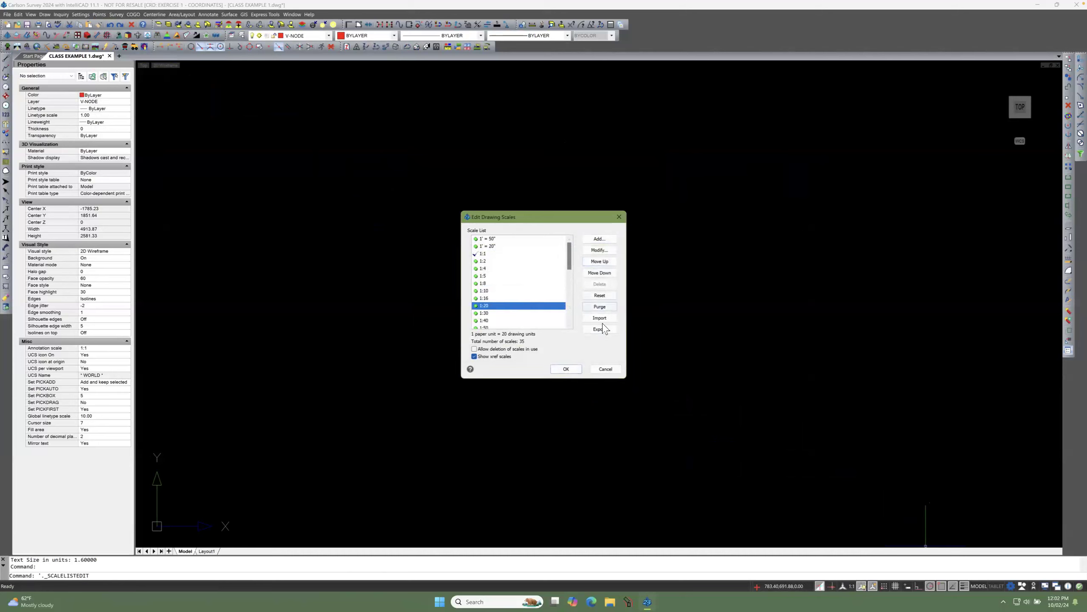
click(564, 369)
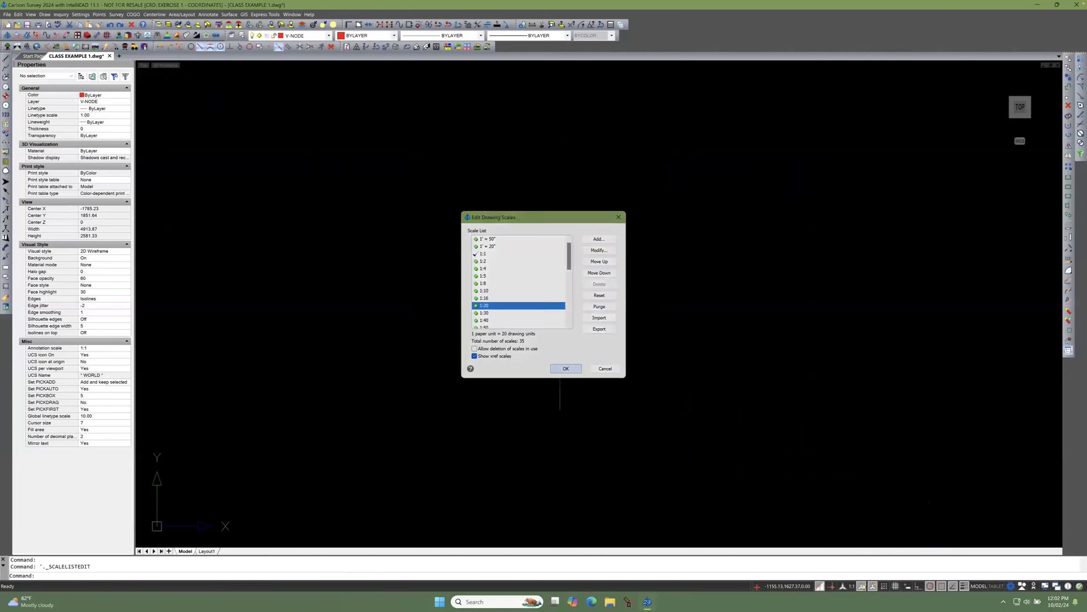
Step: Set the annotation scale to 1:20 and inspect the drawn points at the drawing extents
click(849, 585)
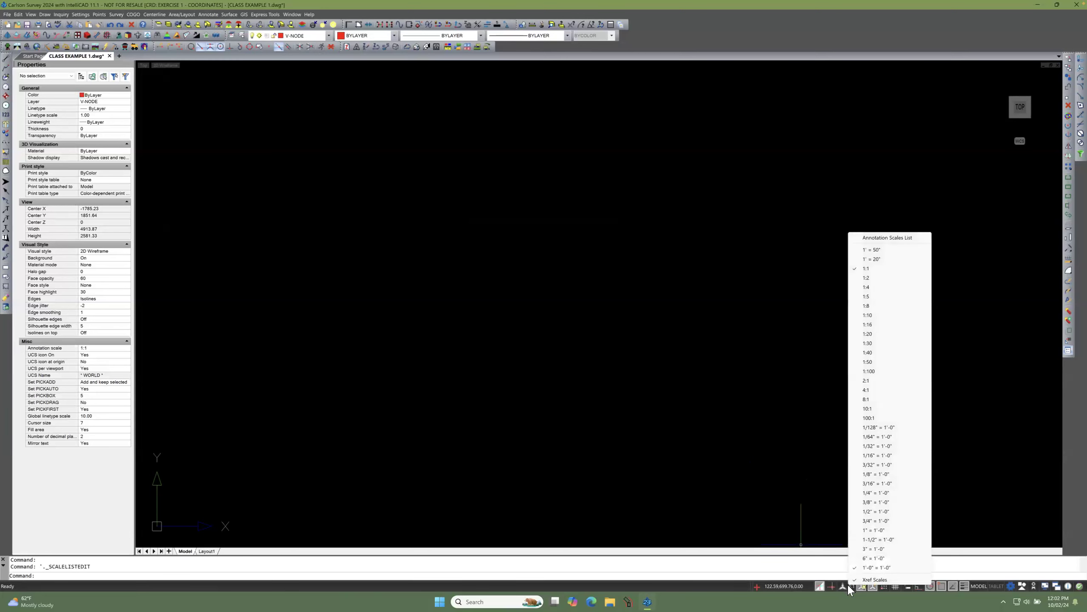
click(861, 333)
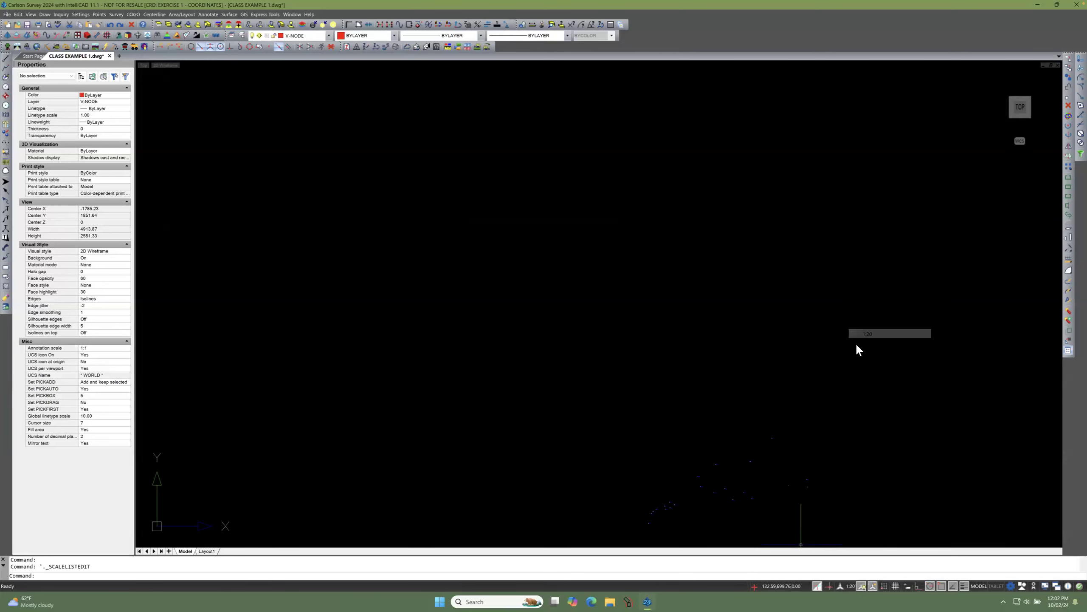
middle_click(661, 357)
middle_click(661, 357)
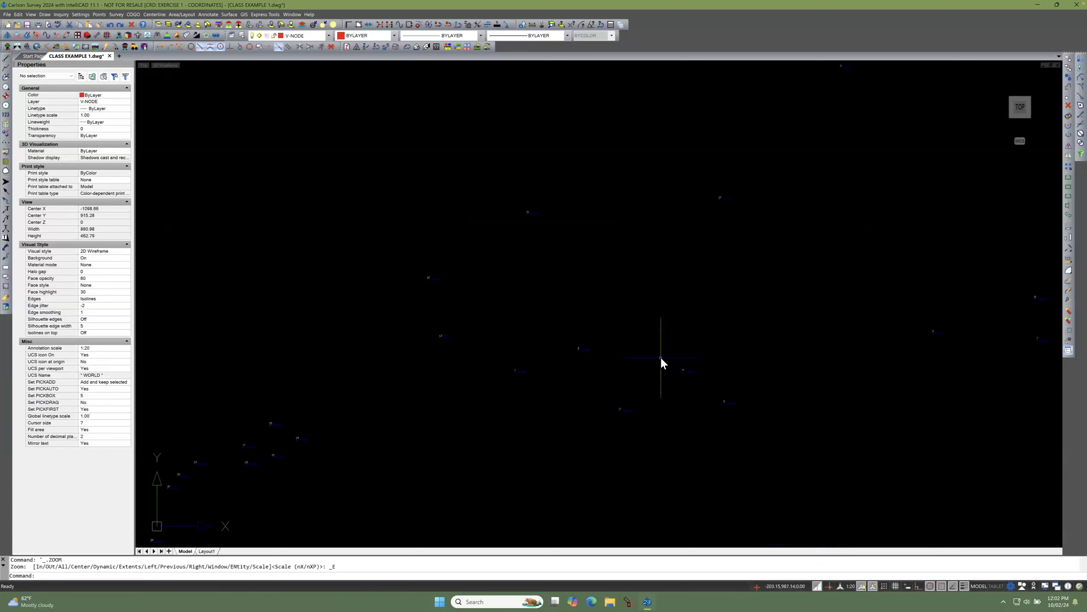
scroll(440, 339, up, 5)
scroll(445, 340, up, 1)
scroll(433, 351, down, 5)
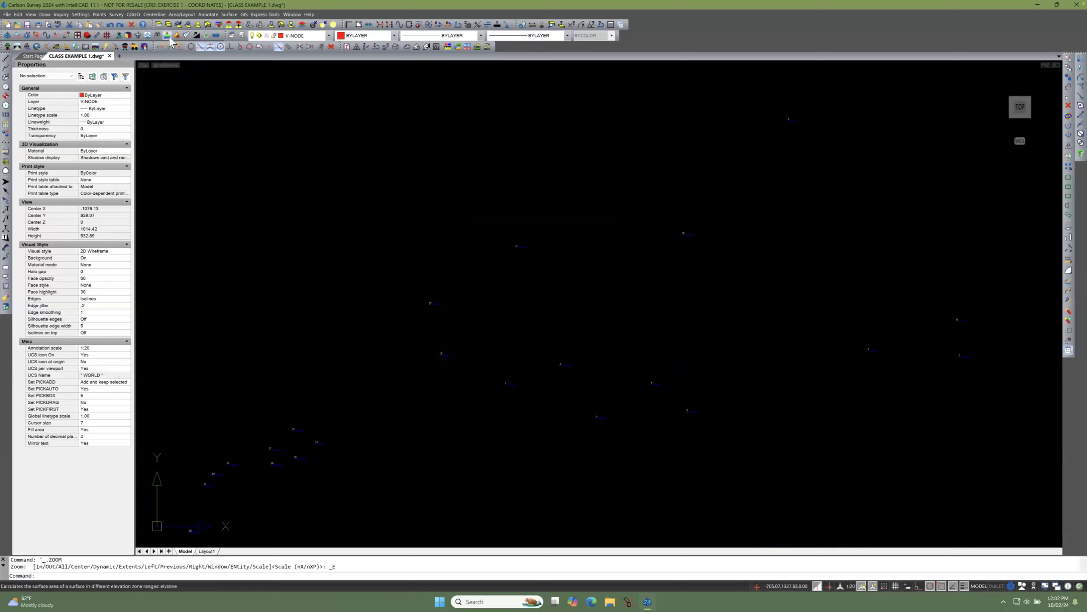
Step: Open the drawing's layer settings to examine the point layers
click(238, 35)
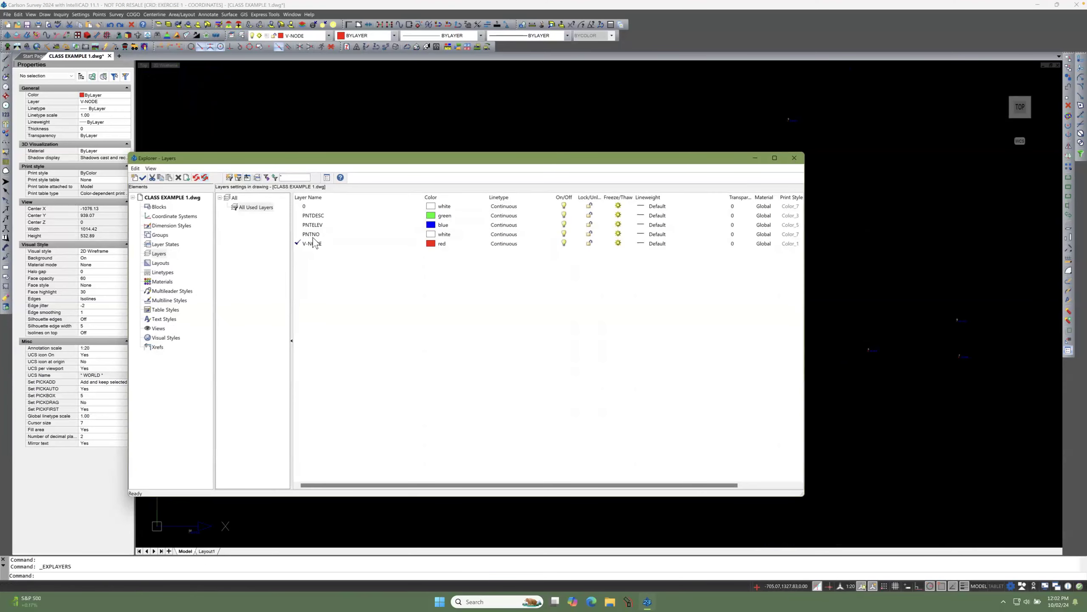
Step: Change the color of the PNTELEV layer to cyan and close the layer explorer
click(322, 216)
click(321, 225)
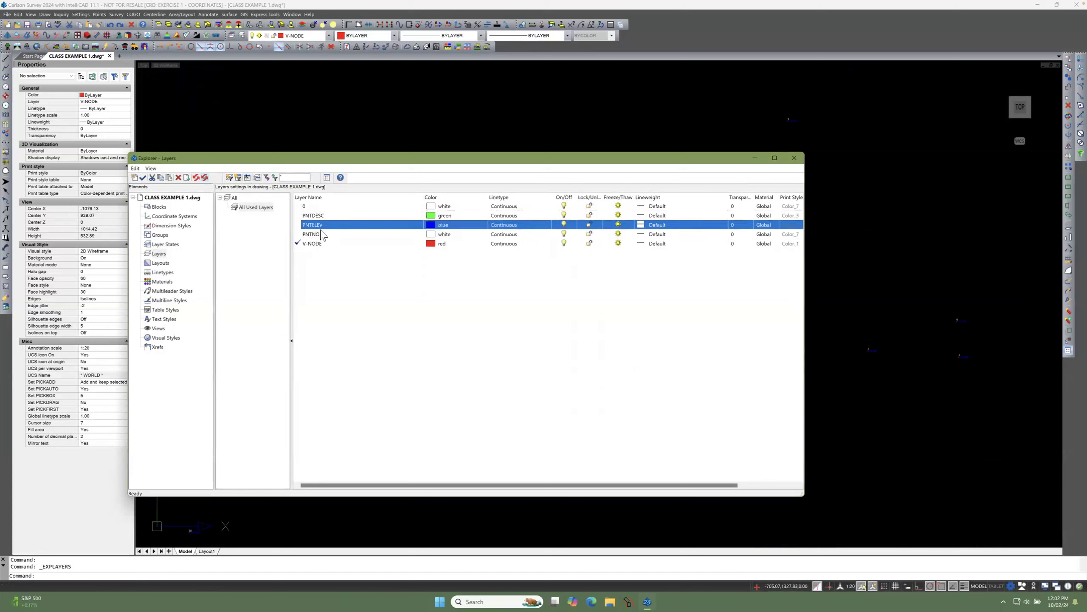
click(321, 234)
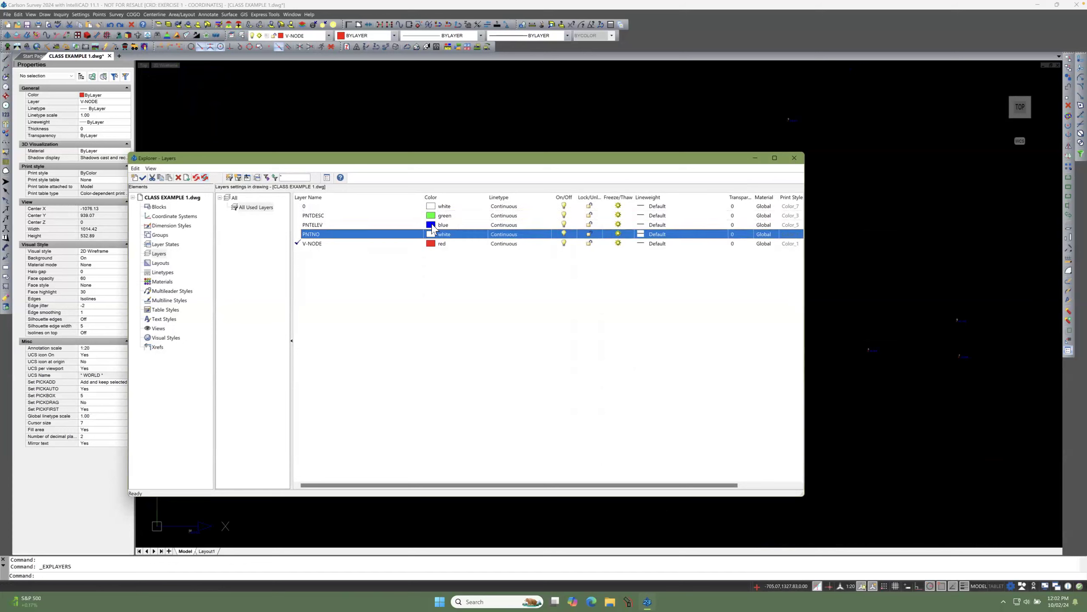
click(431, 225)
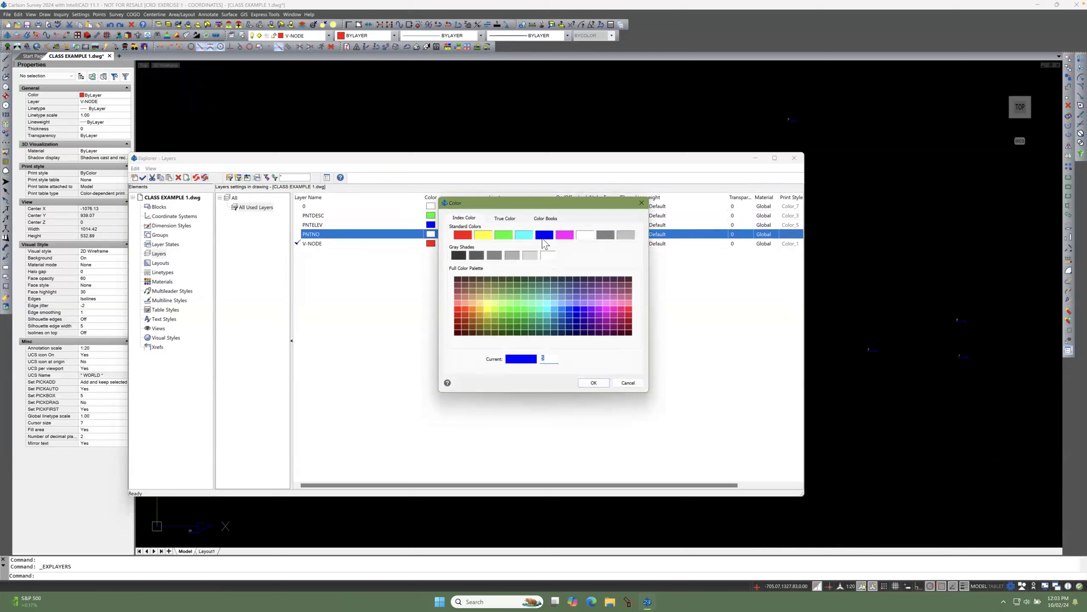
click(524, 235)
click(590, 383)
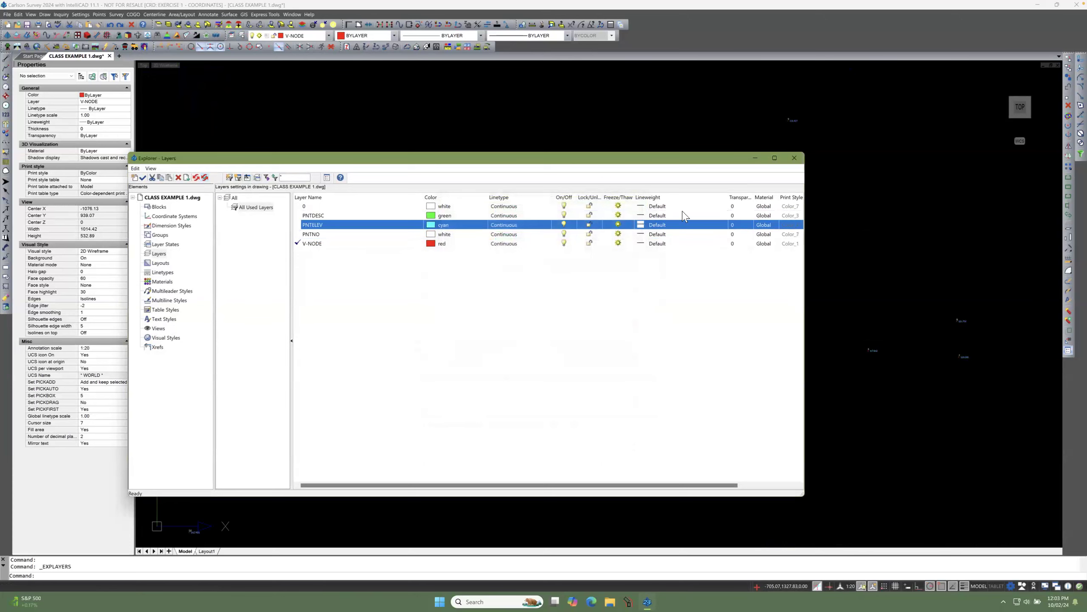
click(793, 159)
Step: Inspect point 2 up close and review which object types make up its group
scroll(565, 369, up, 5)
scroll(573, 365, up, 3)
scroll(513, 364, down, 5)
scroll(501, 363, down, 3)
scroll(652, 300, down, 3)
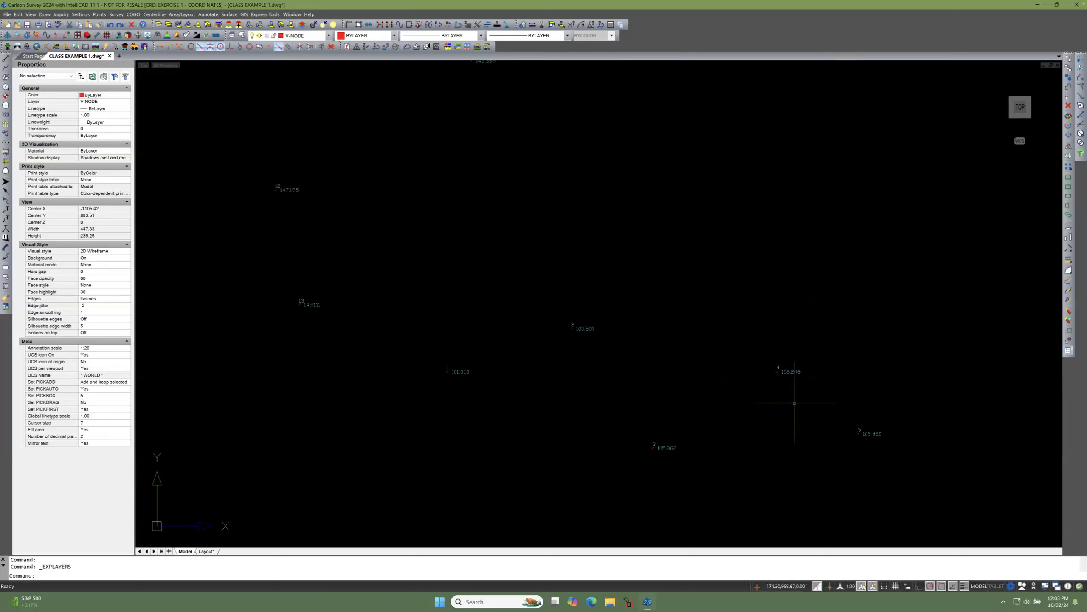
scroll(578, 317, up, 6)
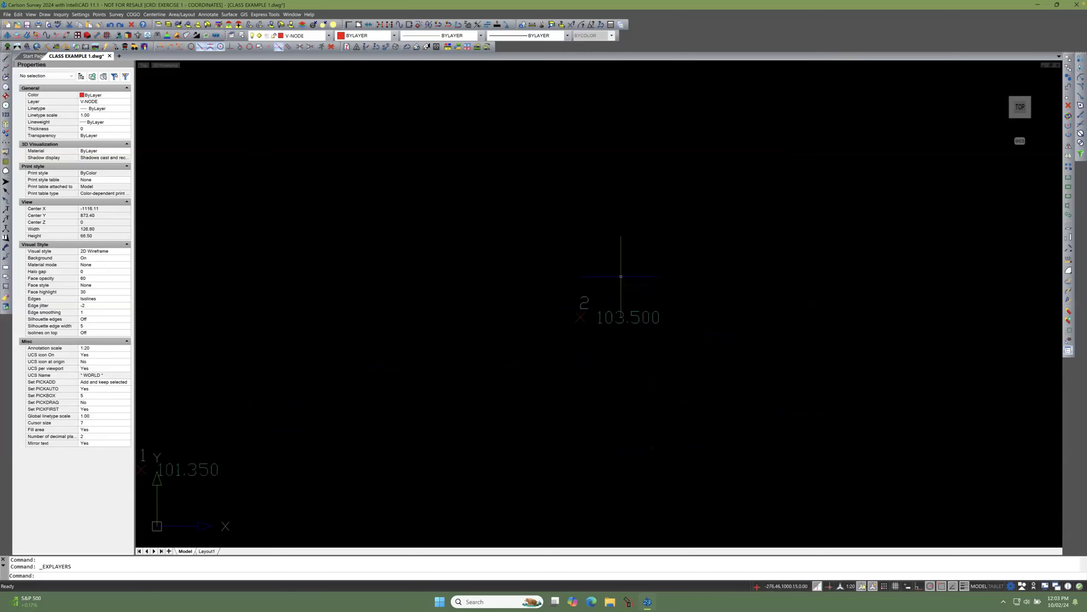
scroll(619, 276, up, 1)
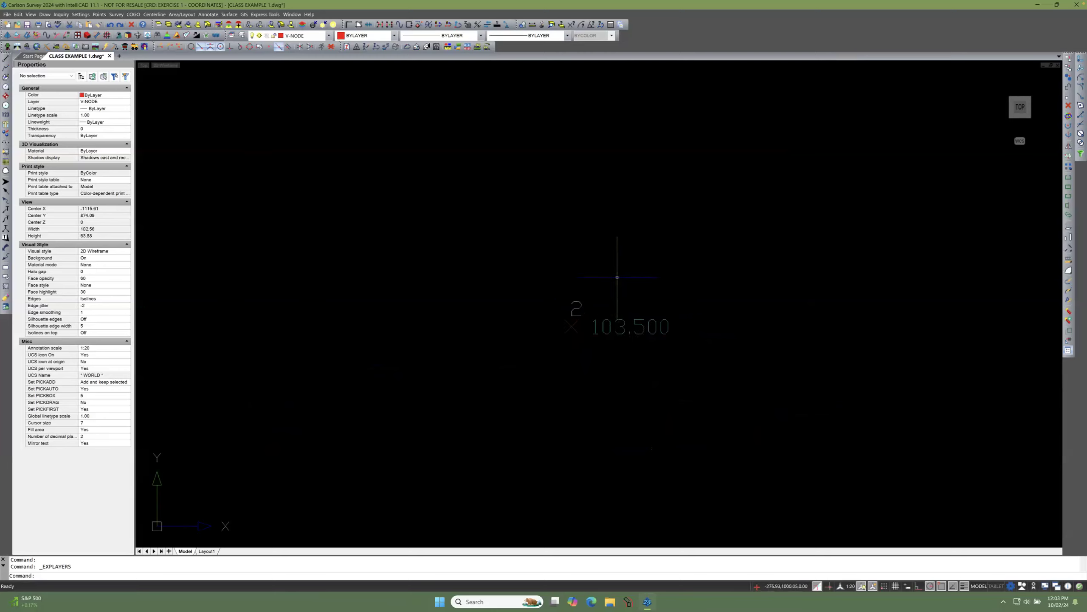
click(541, 263)
click(711, 381)
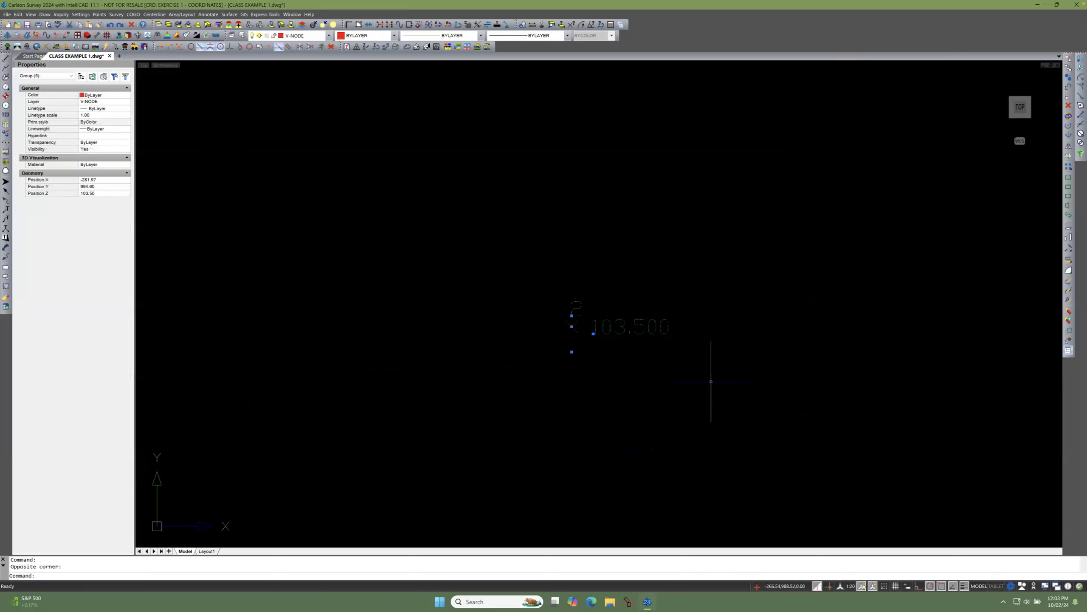
click(46, 75)
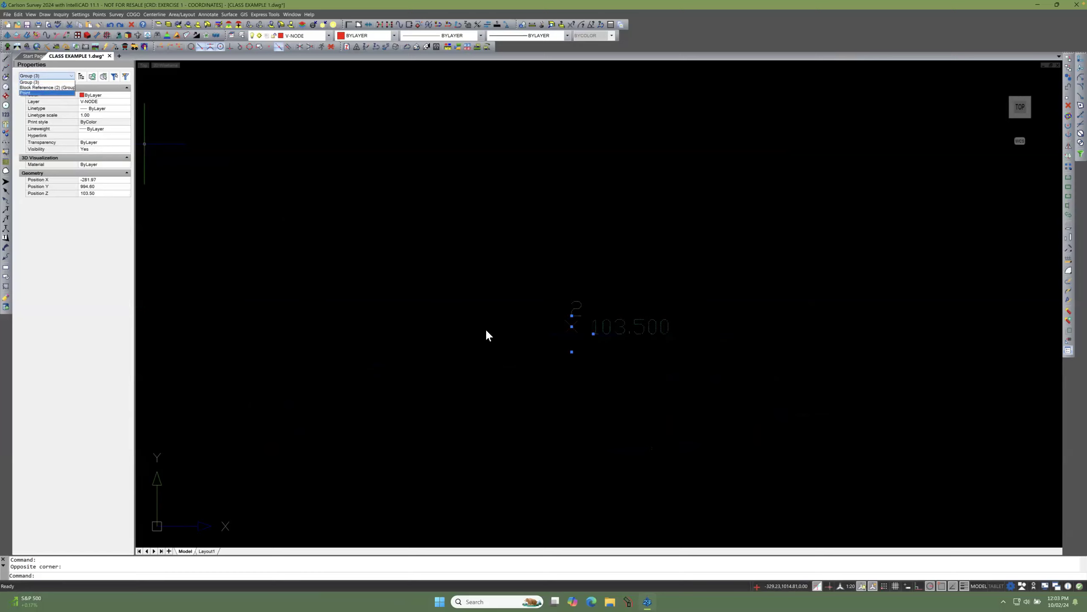
key(Escape)
key(Escape)
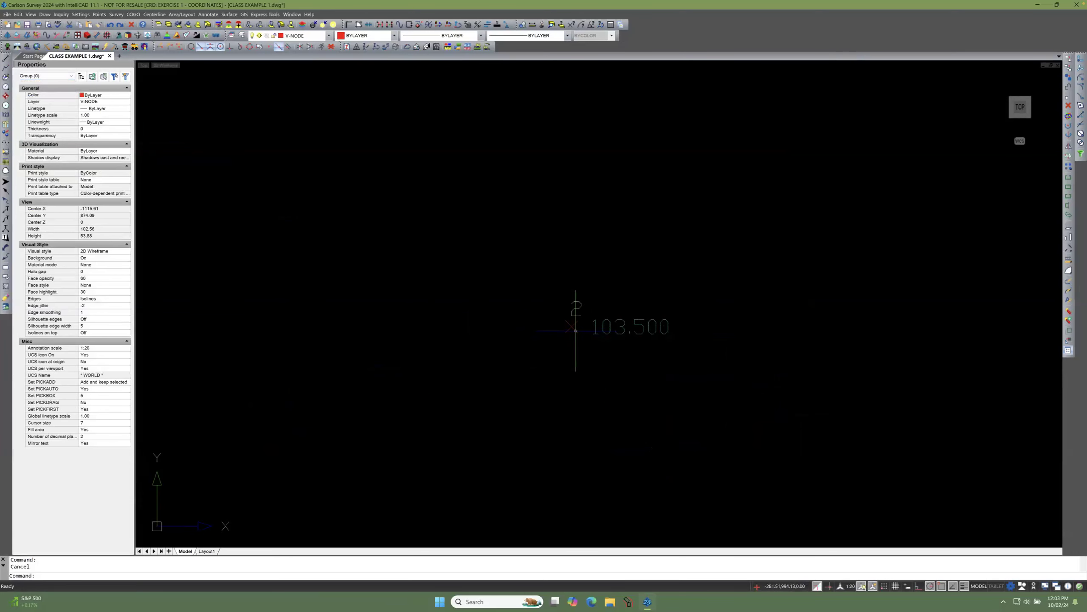
click(578, 301)
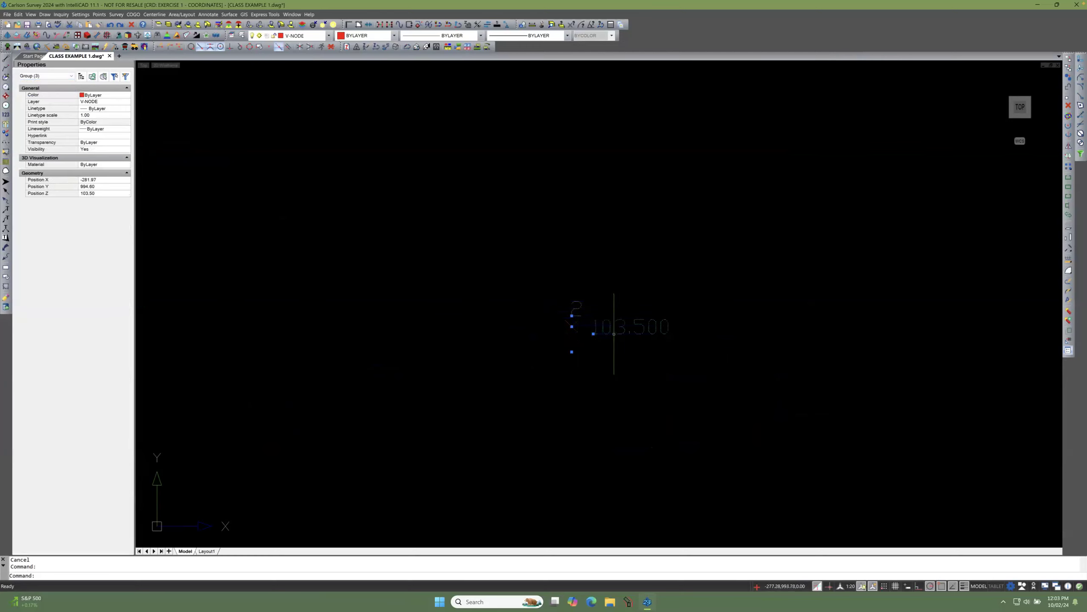
key(Escape)
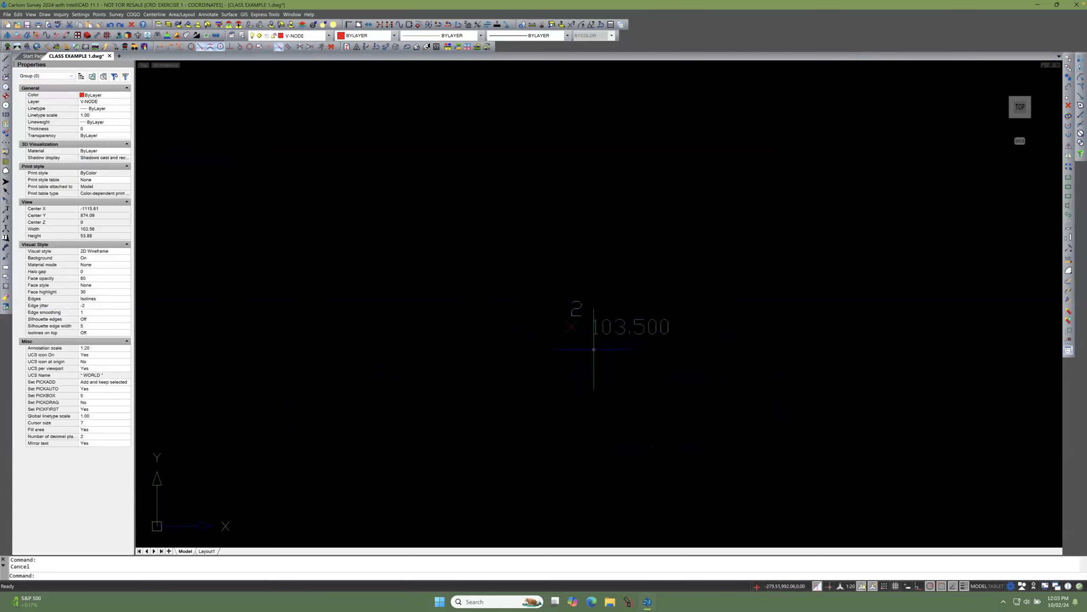
Step: Give point 2 the description PT ON GRD as both its drawing description and its CRD file description
click(578, 307)
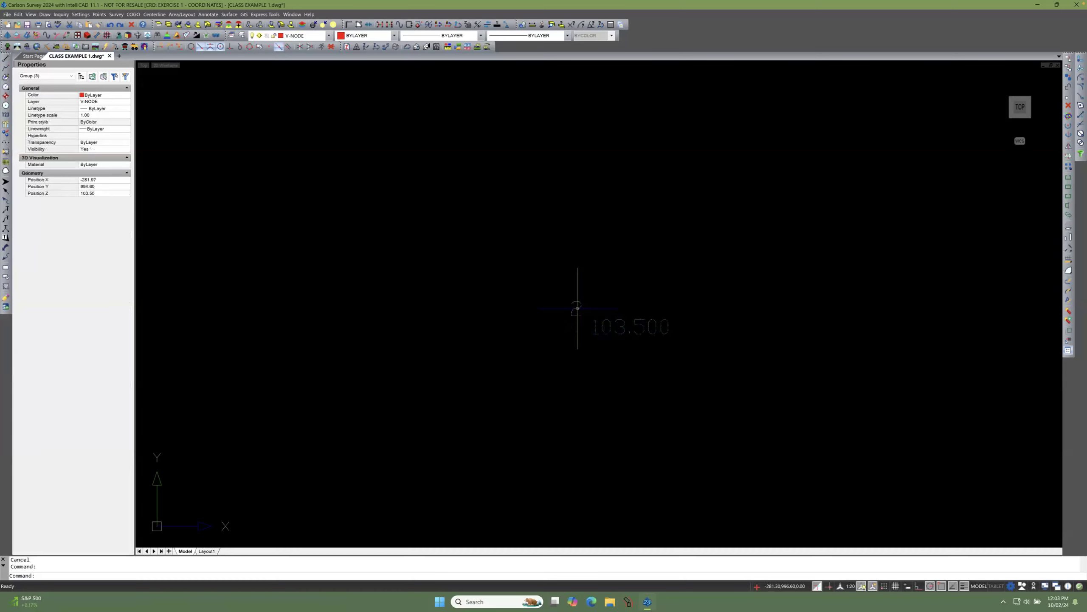
double_click(577, 308)
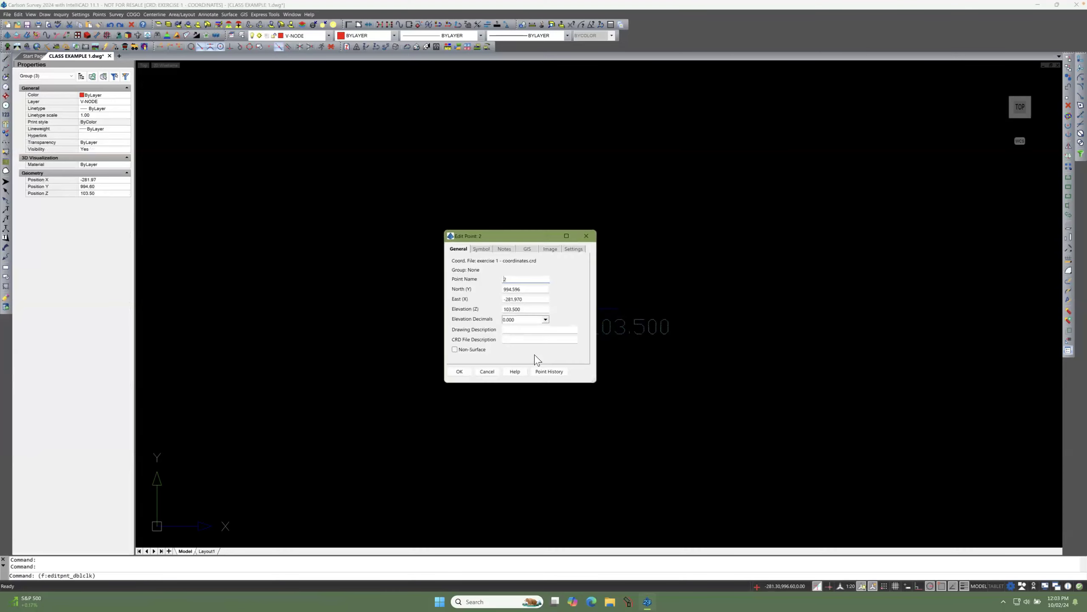
click(513, 331)
drag(531, 330, 476, 327)
key(ctrl+c)
click(513, 339)
key(ctrl+v)
click(459, 371)
Step: Examine the number, elevation and description labels around point 2 at different zoom levels
scroll(517, 369, down, 2)
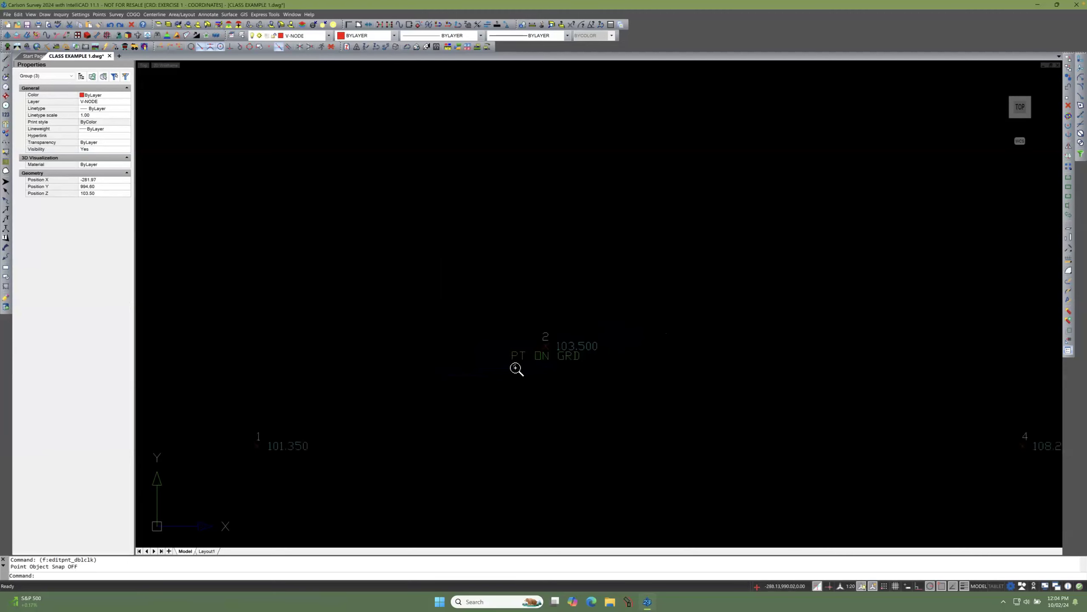
scroll(541, 362, up, 1)
scroll(541, 362, down, 4)
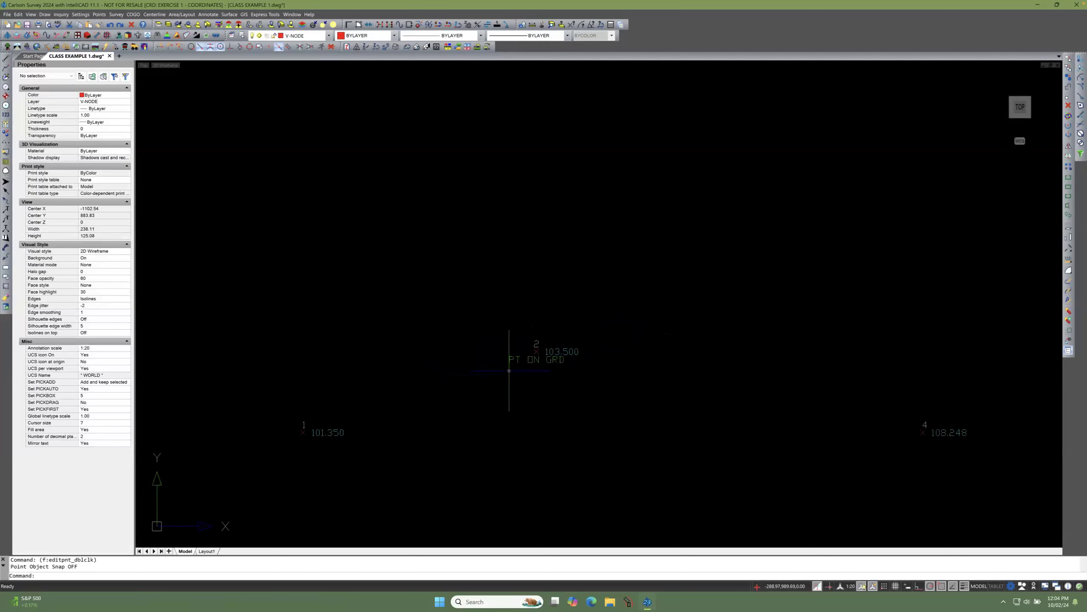
scroll(529, 359, up, 3)
scroll(529, 358, up, 2)
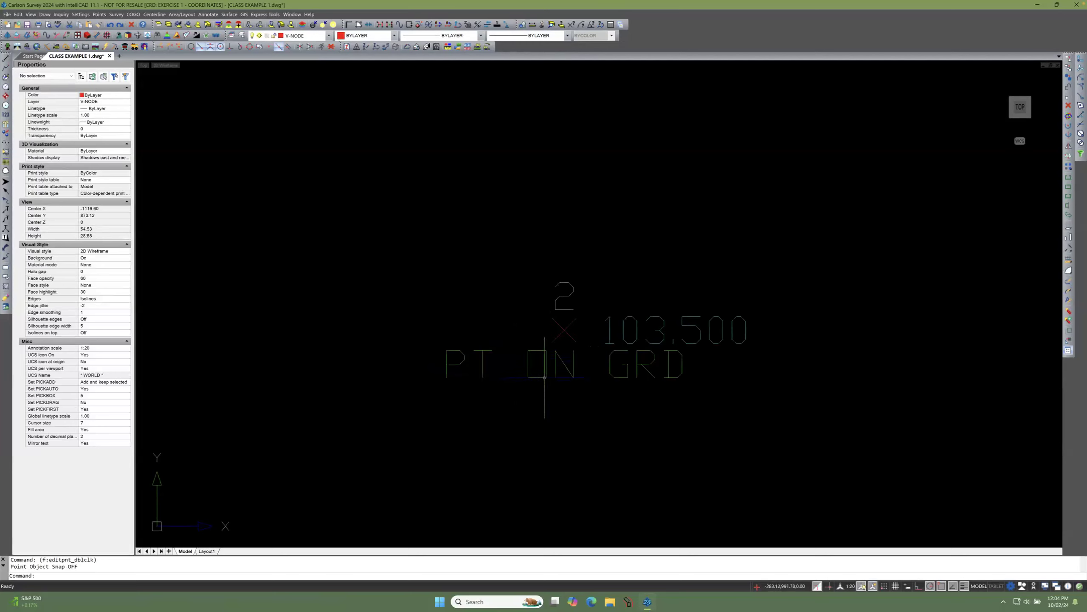
scroll(466, 358, up, 2)
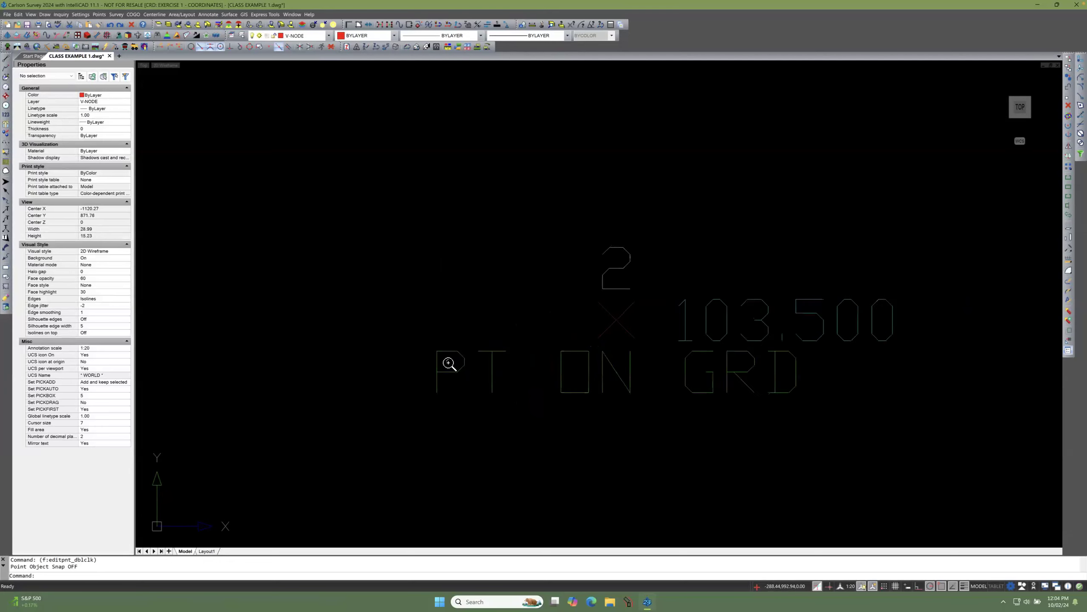
scroll(449, 363, down, 4)
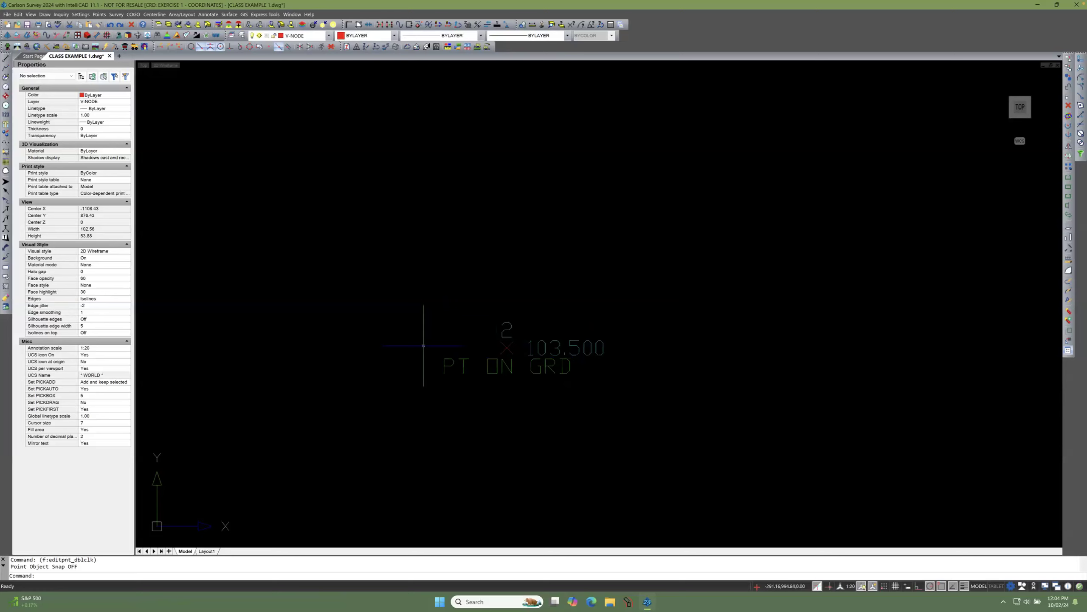
scroll(424, 345, down, 1)
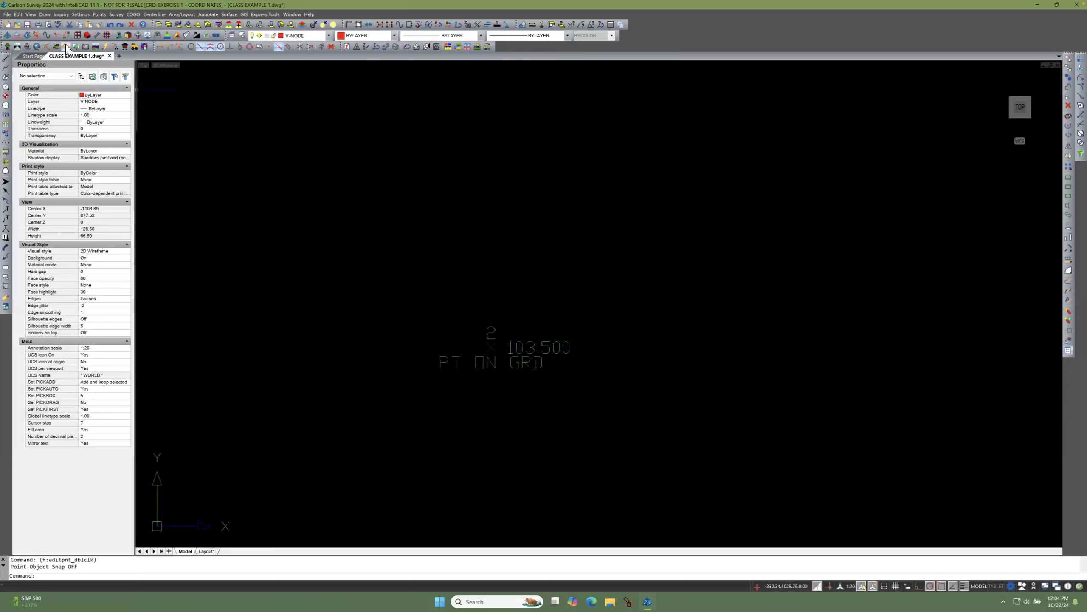
click(44, 14)
mouse_move(72, 82)
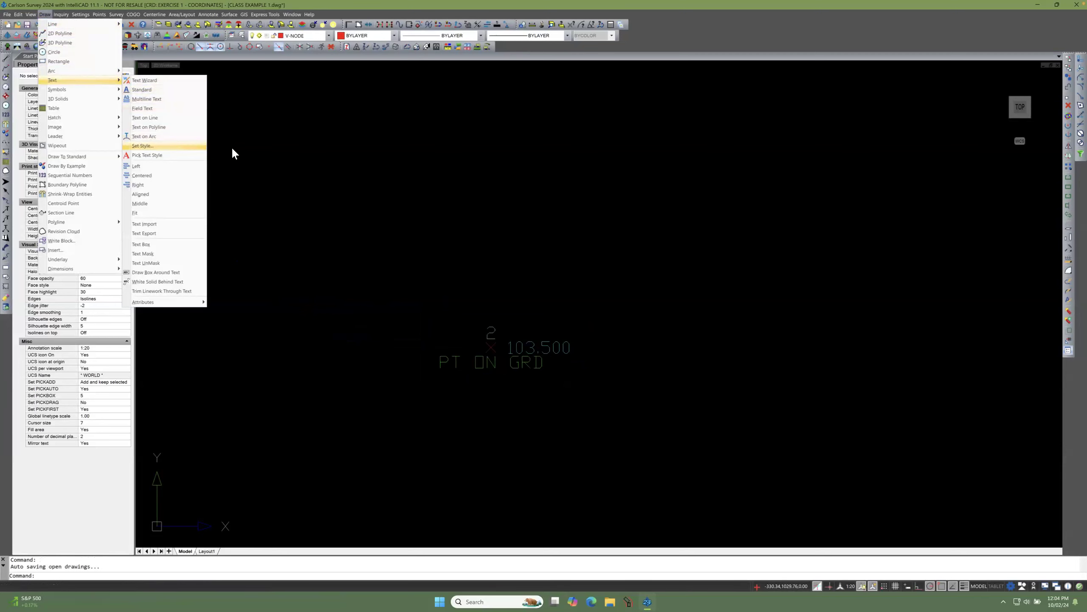
click(252, 155)
click(252, 154)
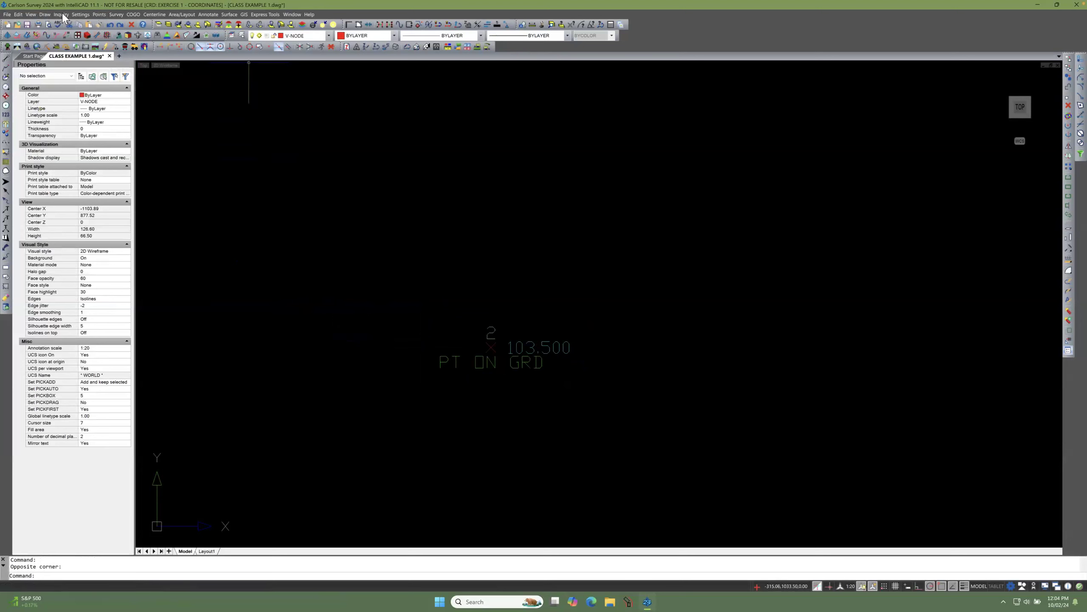
Step: Set the font of the PTXT text style to Calibri Light and close the explorer
click(33, 16)
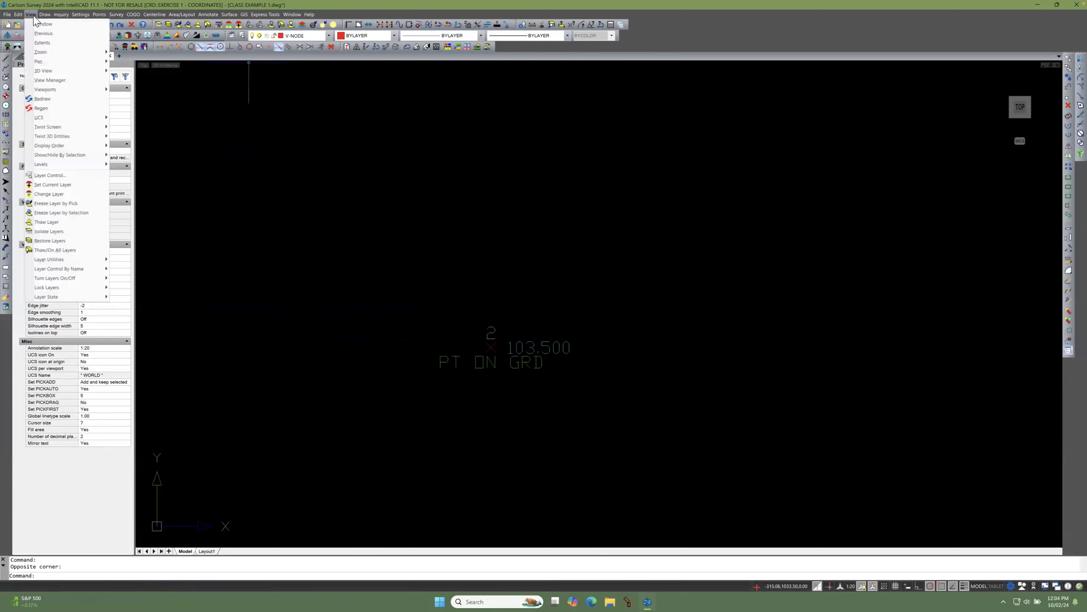
click(75, 177)
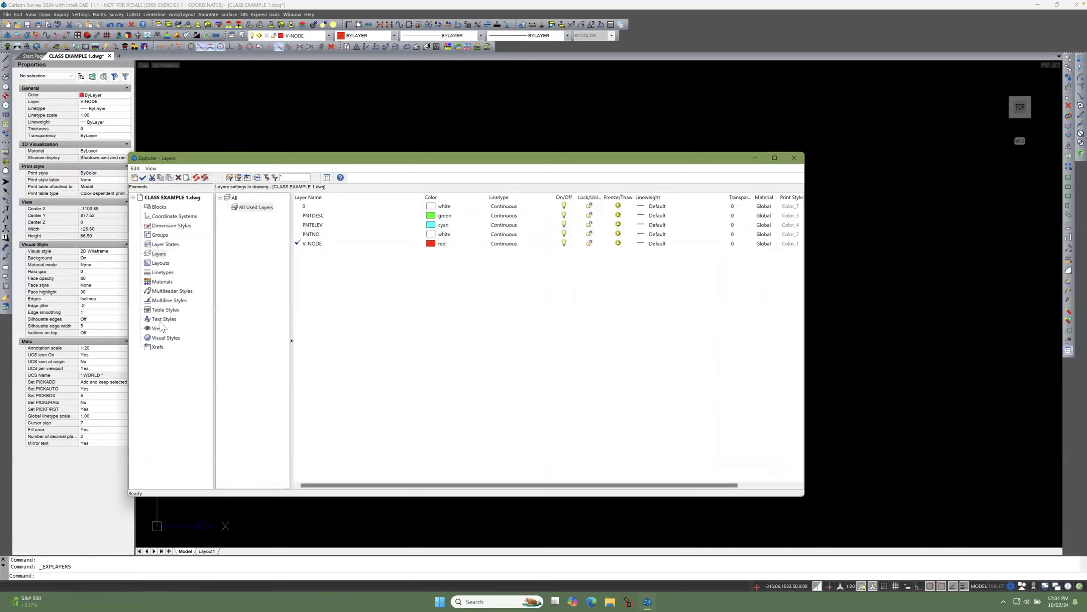
click(165, 319)
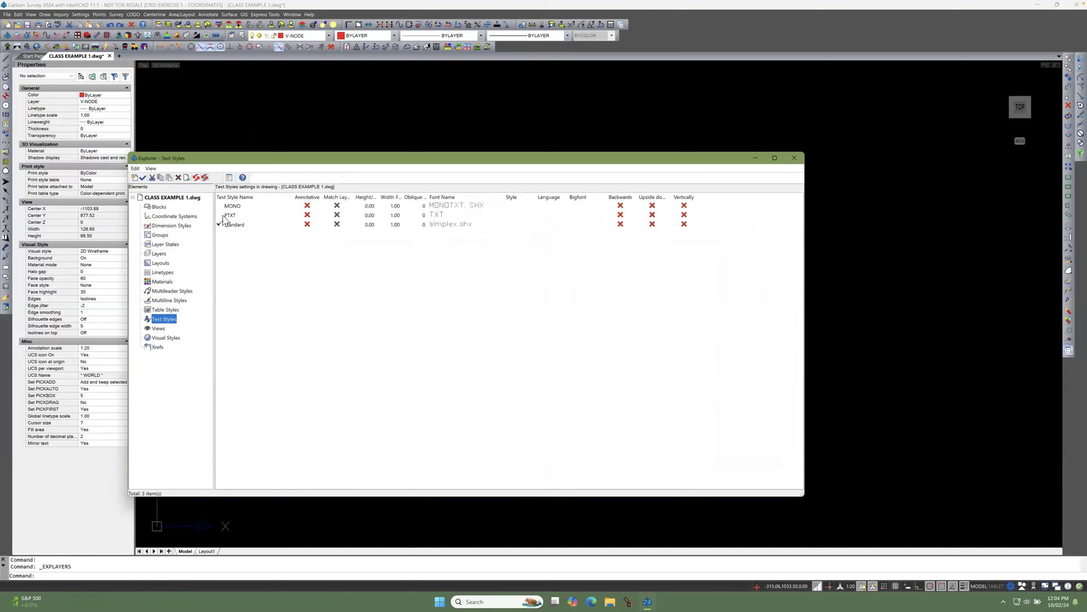
click(238, 217)
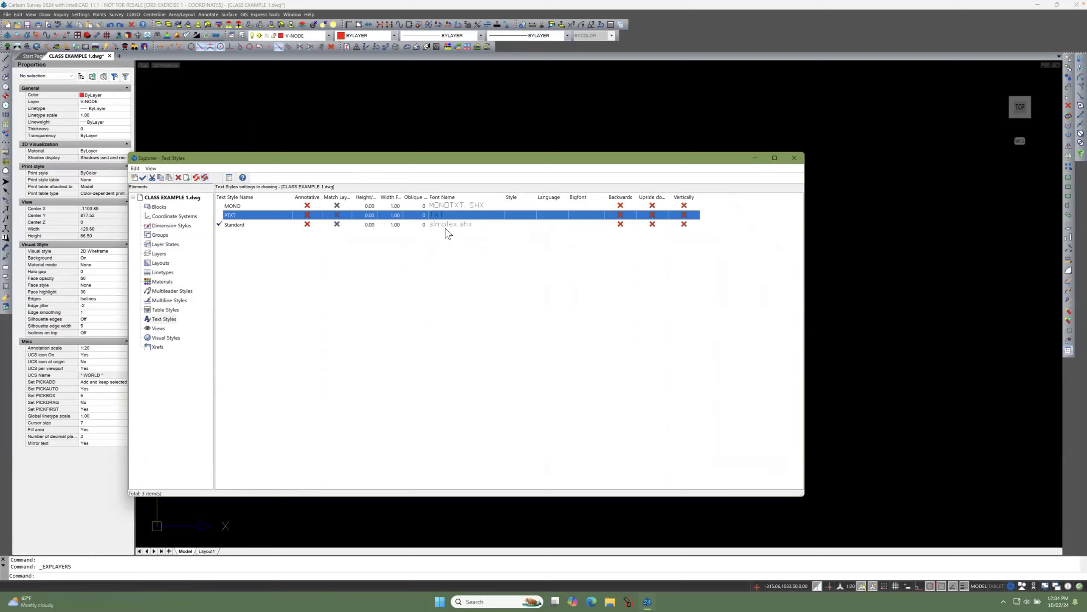
click(453, 219)
click(501, 215)
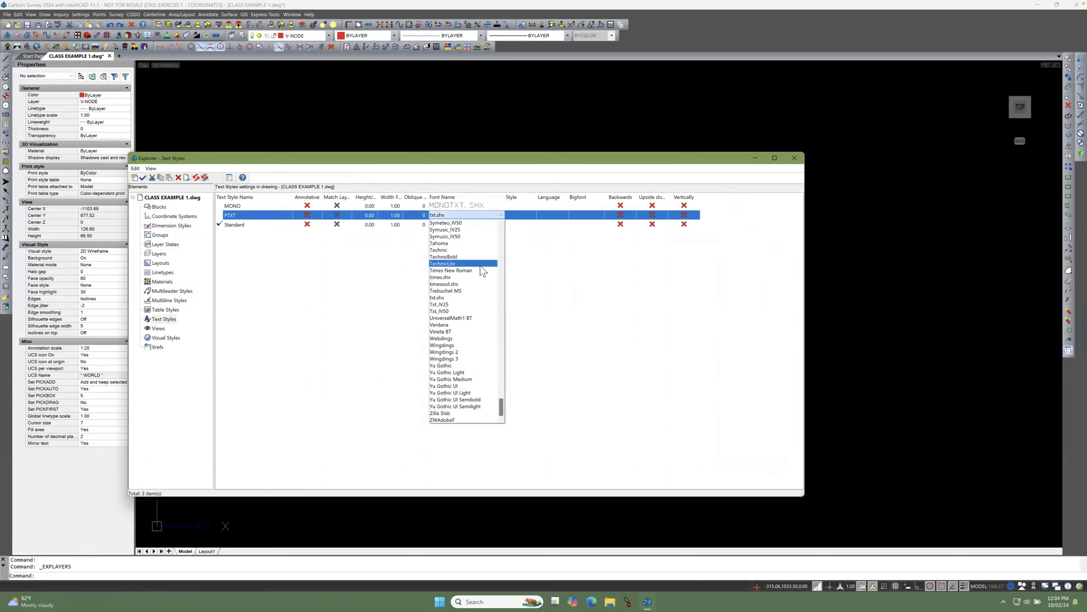
key(c)
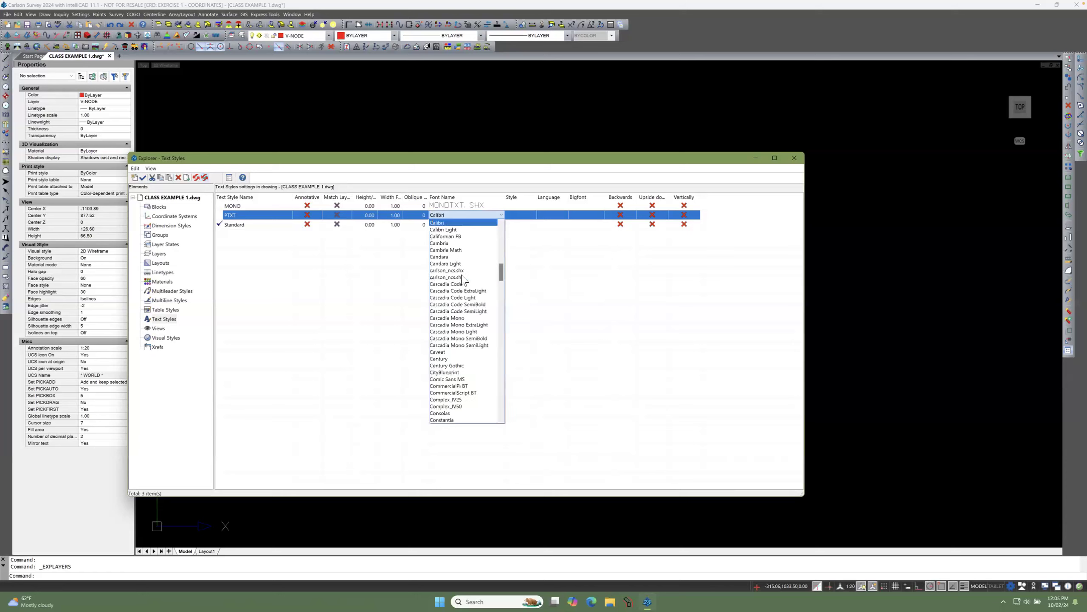
click(455, 230)
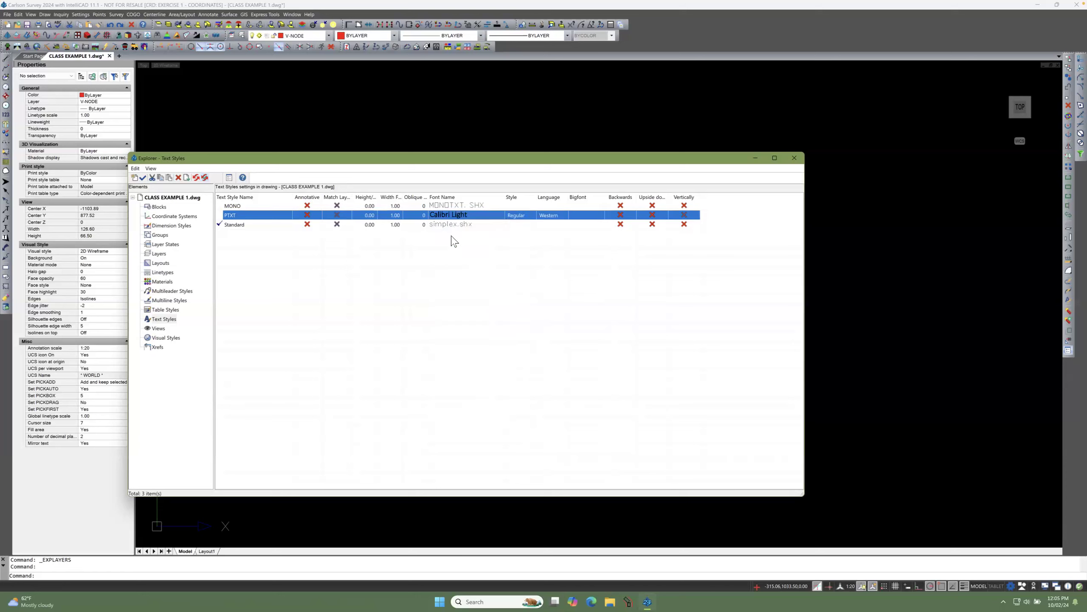
click(794, 159)
Step: Start a 2D polyline with its layer set to 2D-PLINES, keeping the other polyline options as they are
scroll(513, 350, down, 5)
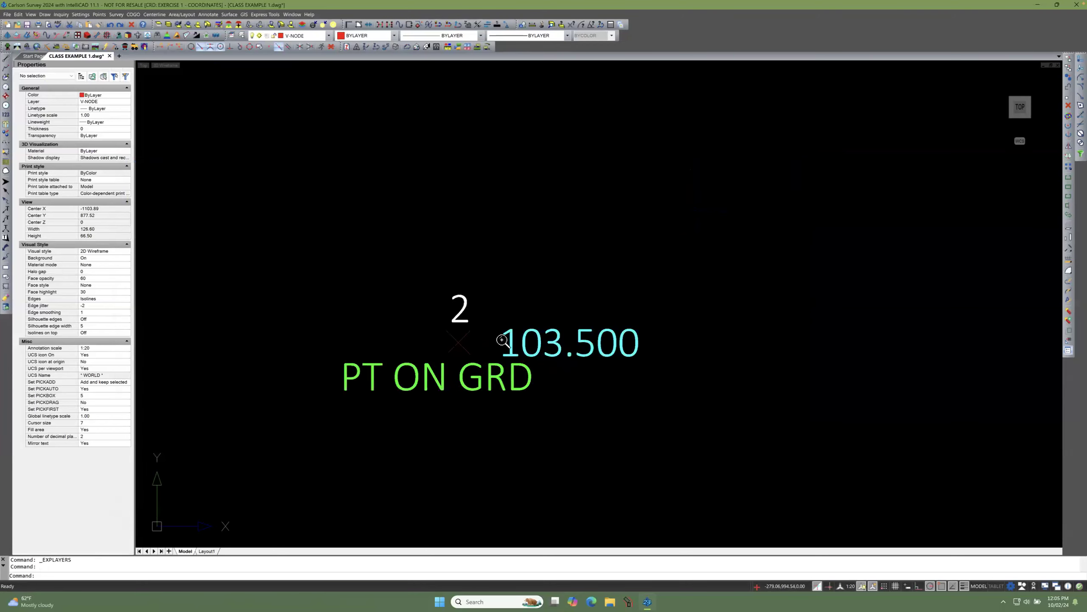
scroll(480, 323, down, 8)
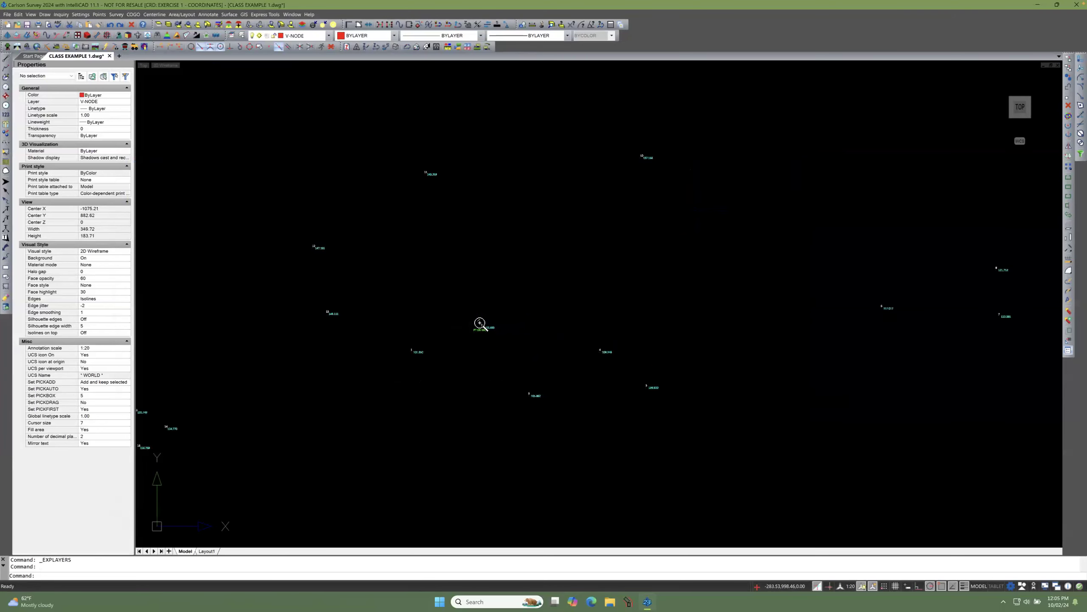
scroll(462, 322, up, 3)
scroll(459, 328, down, 3)
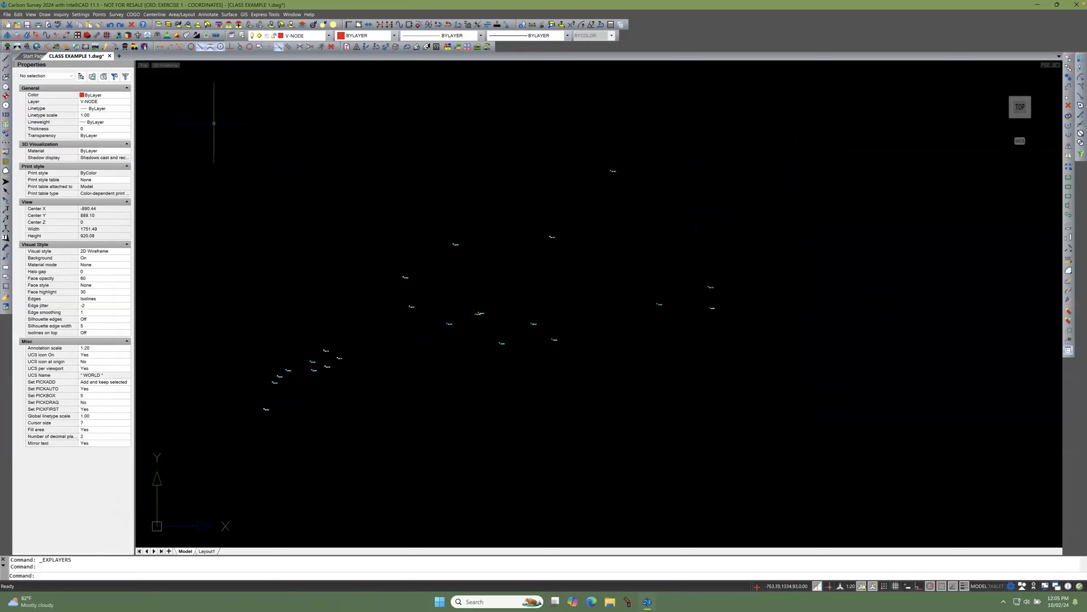
click(44, 14)
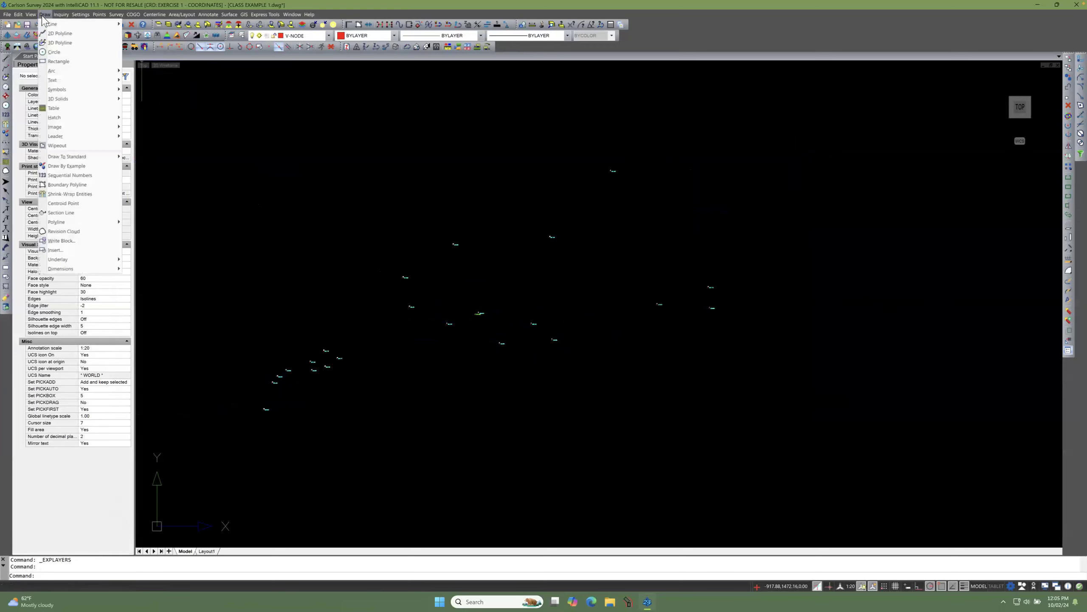
click(63, 37)
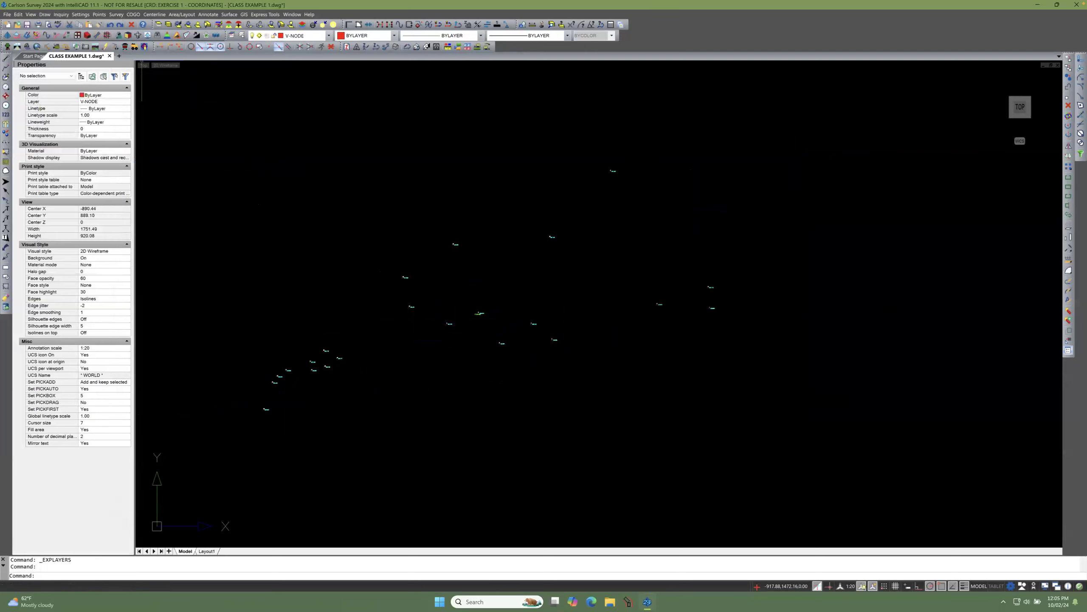
click(473, 310)
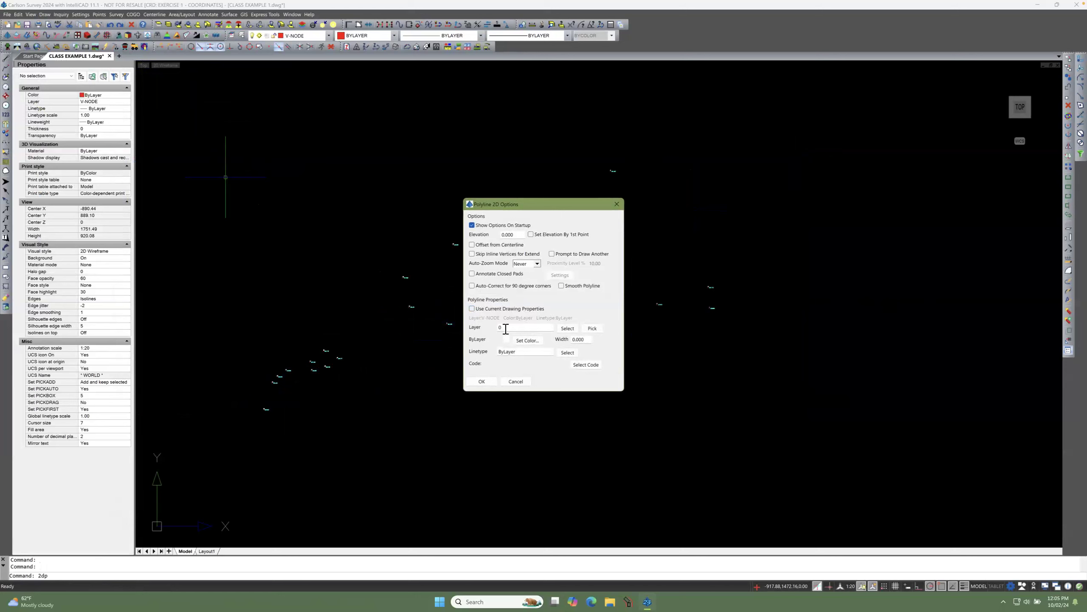
click(569, 331)
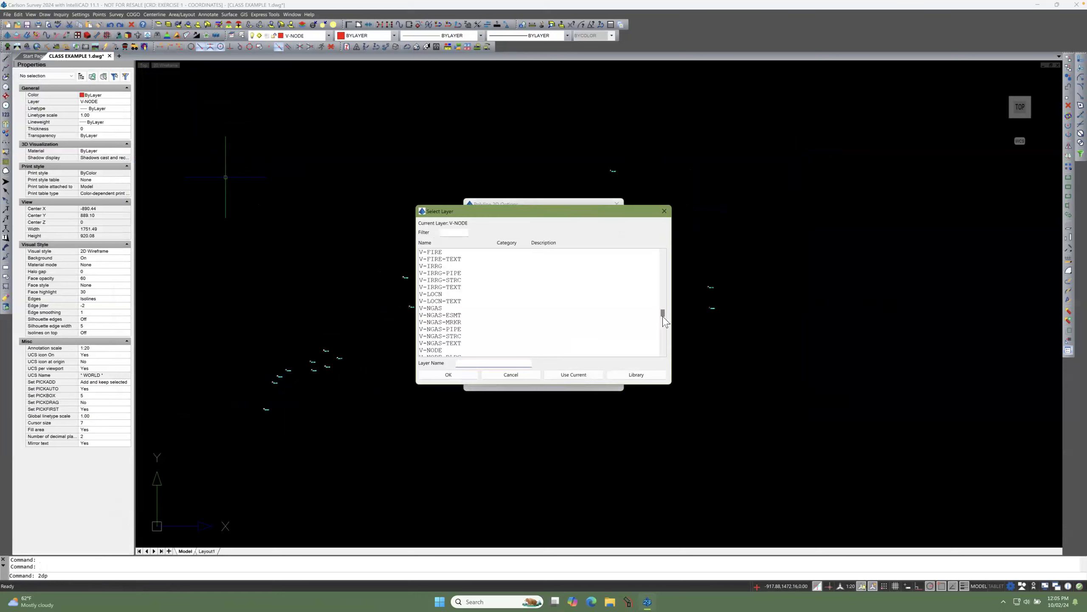
drag(662, 313, 654, 234)
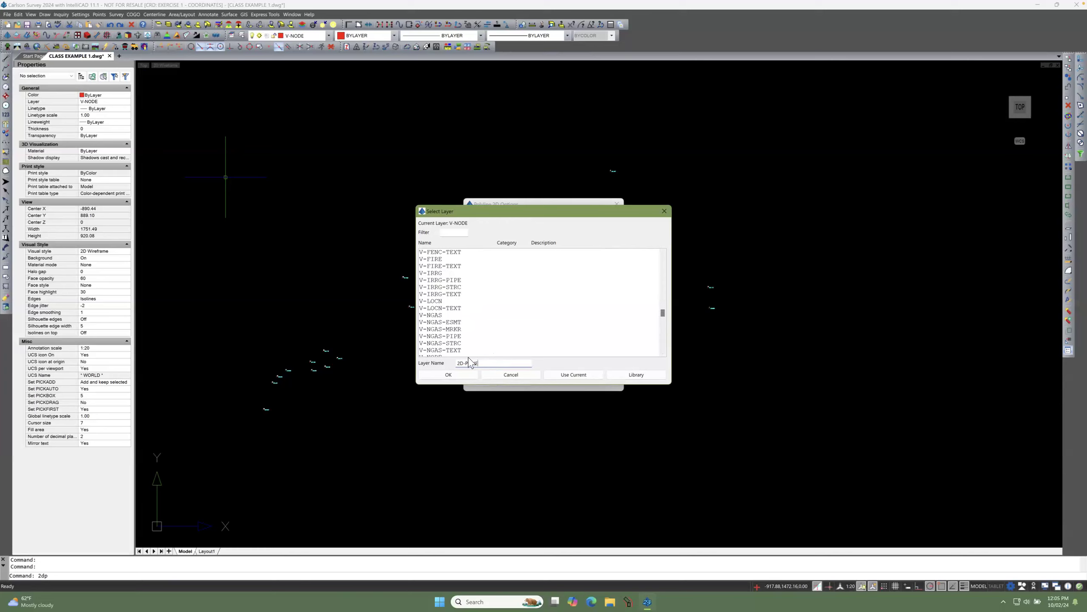
text(S)
click(448, 375)
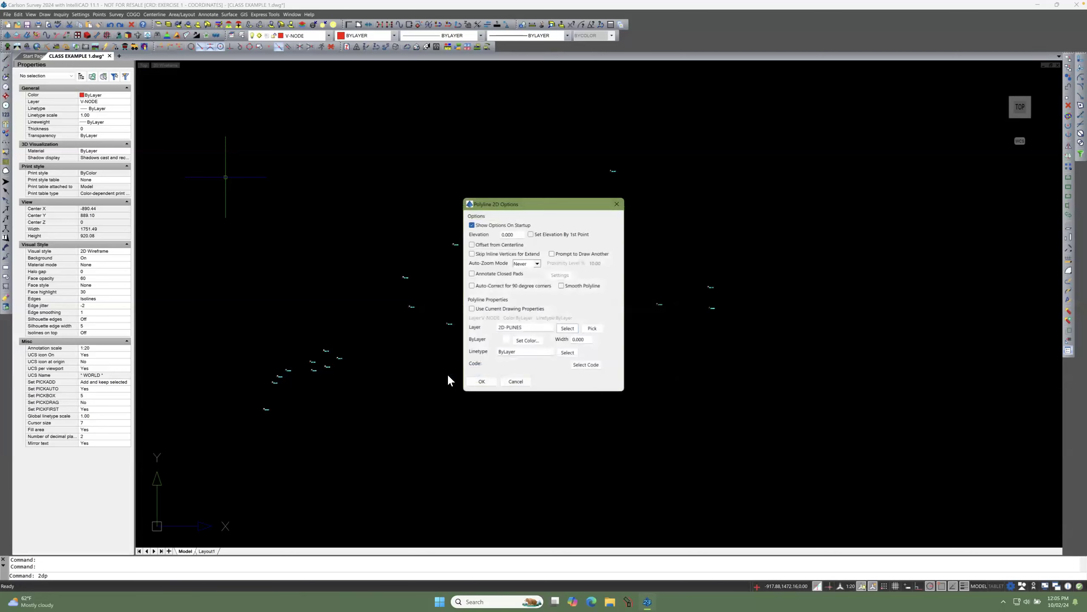
click(482, 382)
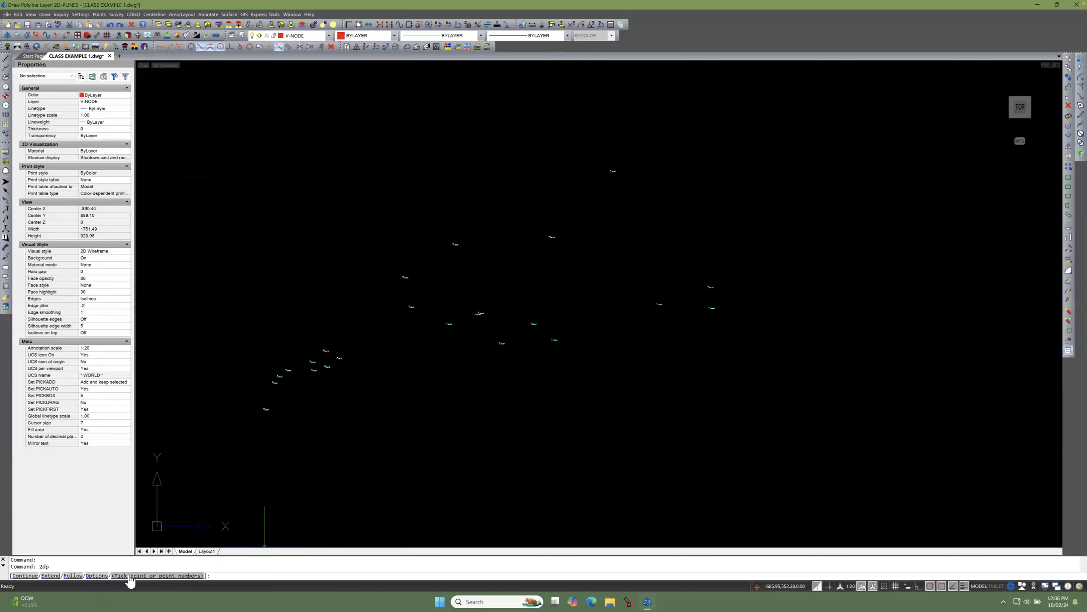
Step: Begin the polyline with three freehand vertices southwest of the survey points, spanning about 190 units in total
click(339, 508)
click(294, 475)
click(320, 443)
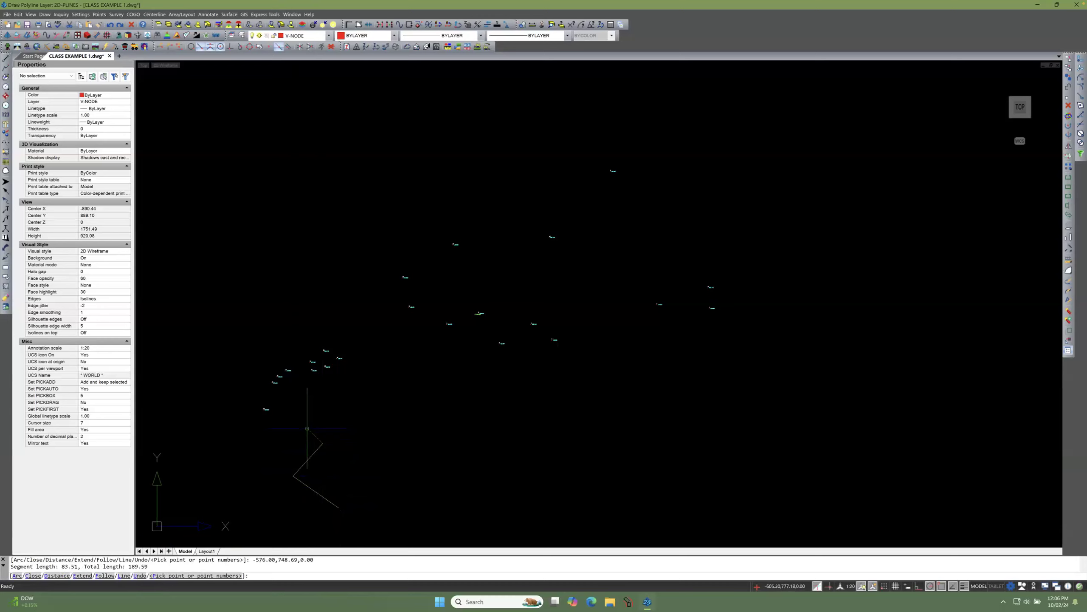
Step: Continue the polyline through point numbers 1-5 and 15-10
text(1-5)
key(Return)
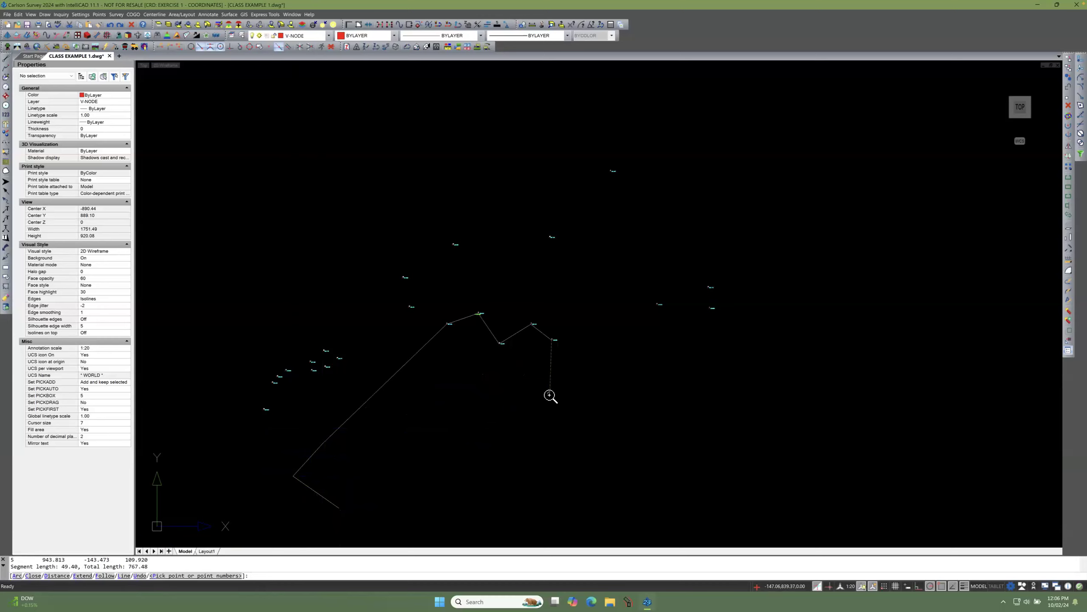
text(15-10)
key(Return)
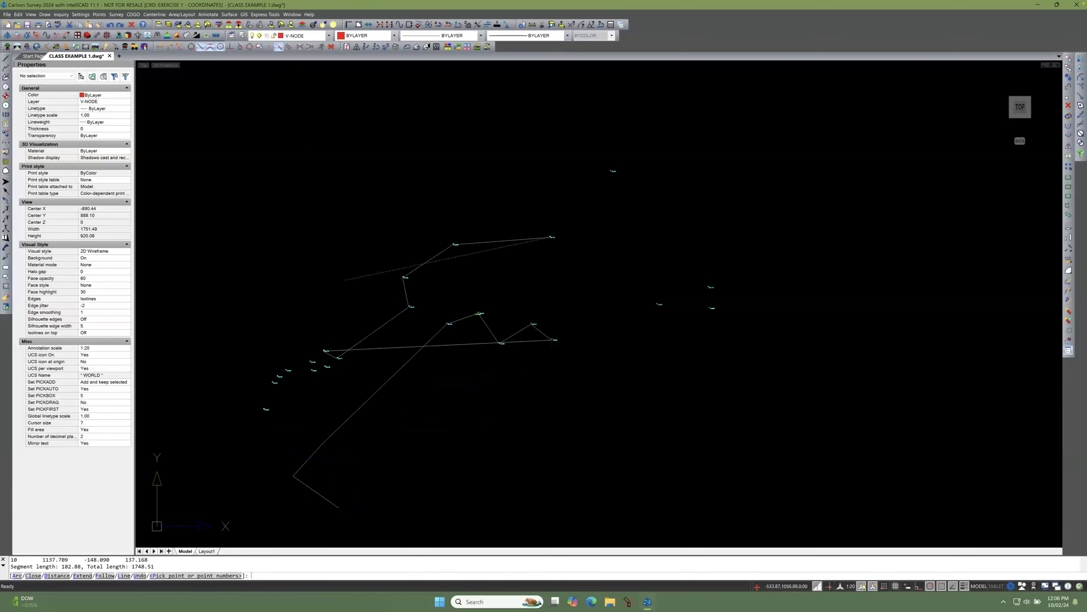
Step: Extend the polyline from point 10 eastward through three freehand zigzag vertices, the last segment about 88 units long
scroll(340, 360, up, 8)
scroll(406, 399, down, 5)
scroll(564, 291, down, 3)
scroll(519, 238, down, 2)
scroll(531, 221, down, 2)
scroll(685, 175, up, 4)
scroll(623, 229, down, 1)
scroll(621, 231, down, 3)
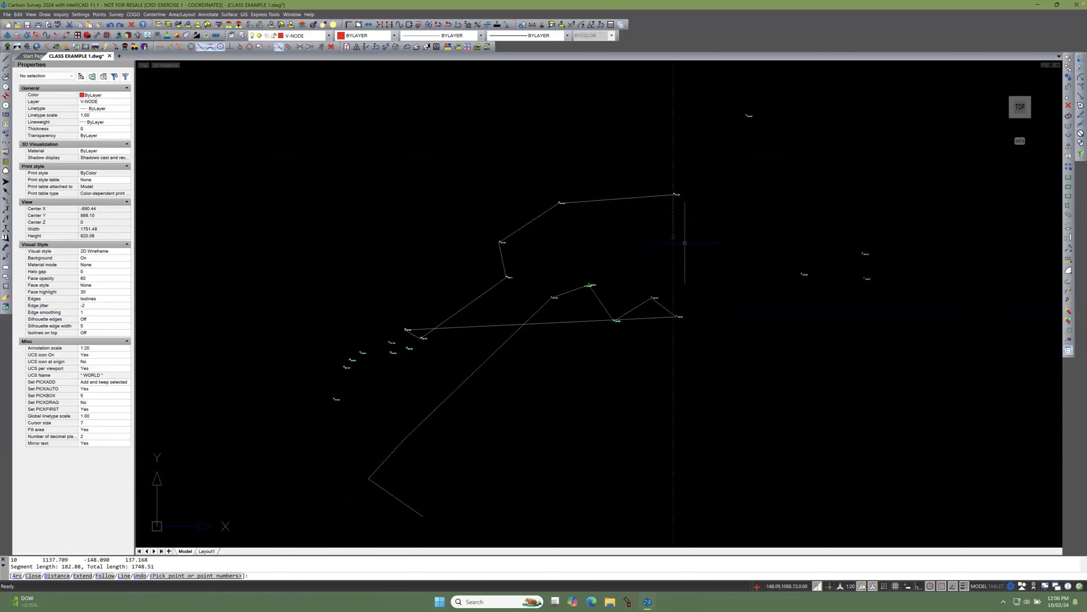
click(707, 245)
click(748, 193)
click(795, 224)
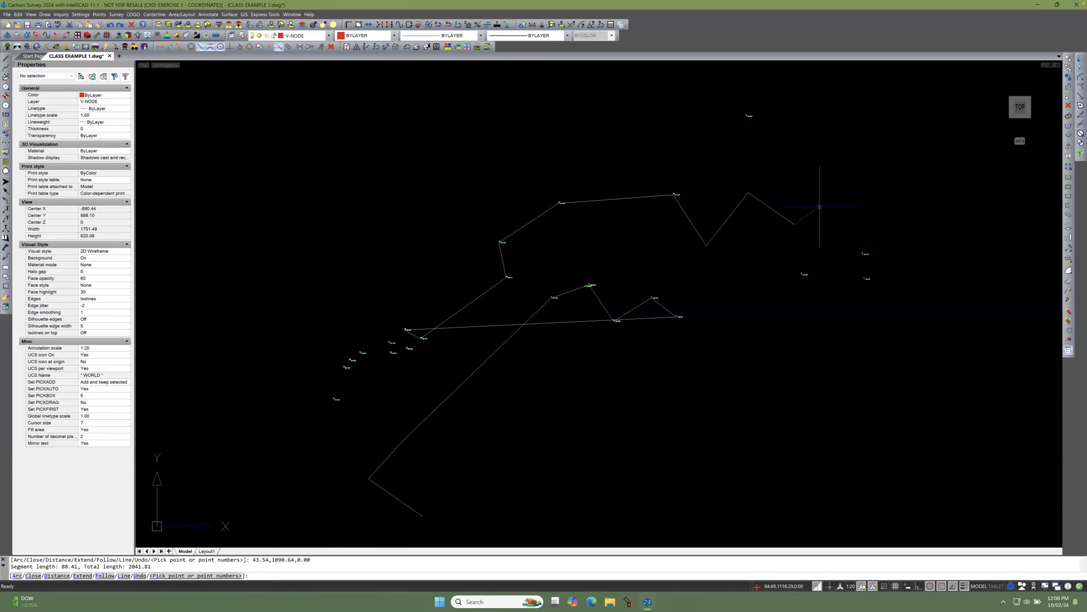
Step: Continue the polyline to point 9 and on to point 8 by their point numbers
scroll(757, 111, up, 10)
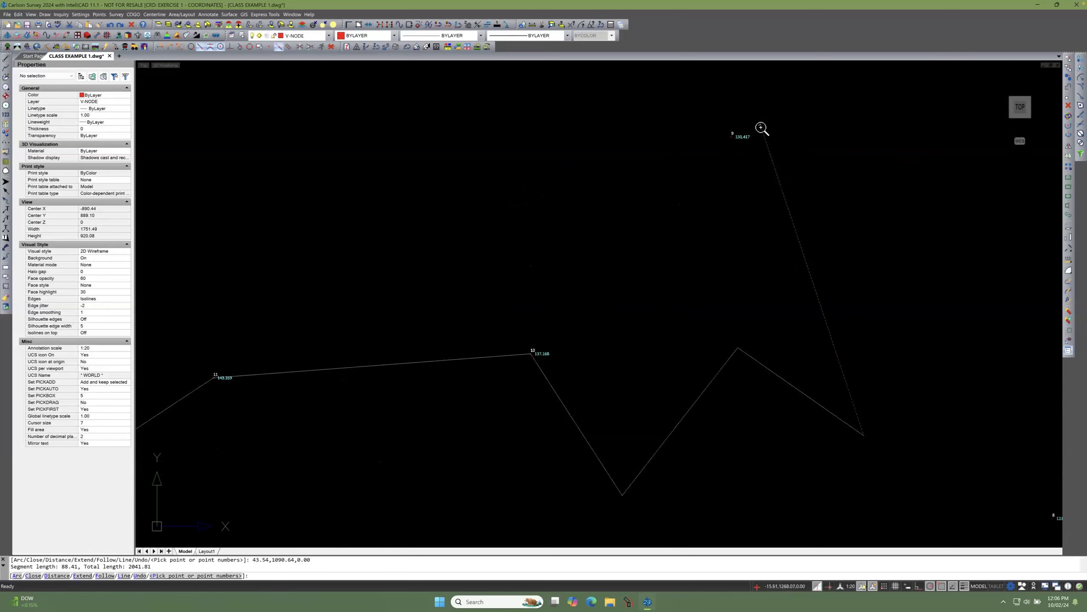
text(9)
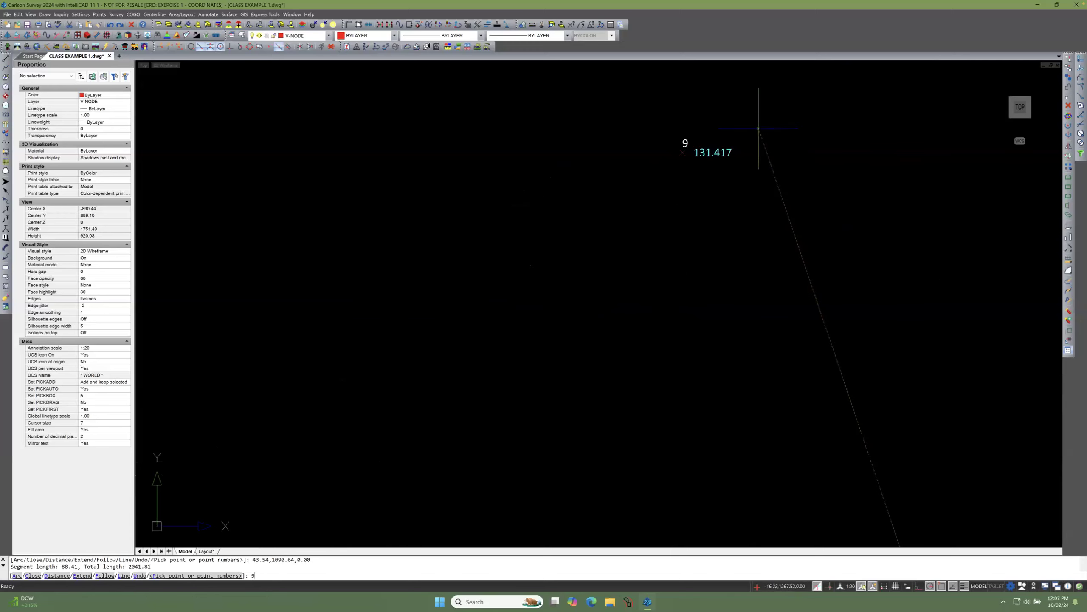
key(Return)
scroll(551, 204, down, 5)
scroll(553, 204, up, 2)
scroll(650, 294, up, 5)
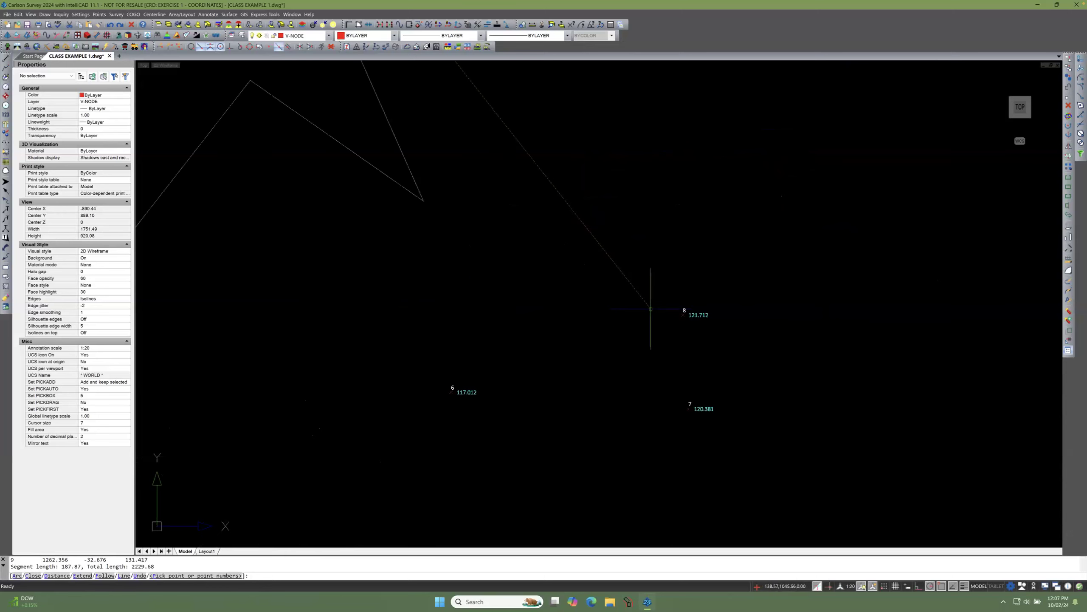
text(8)
key(Return)
Step: Run the polyline to point 22 by its number and end the polyline there
scroll(741, 234, down, 5)
scroll(681, 266, up, 4)
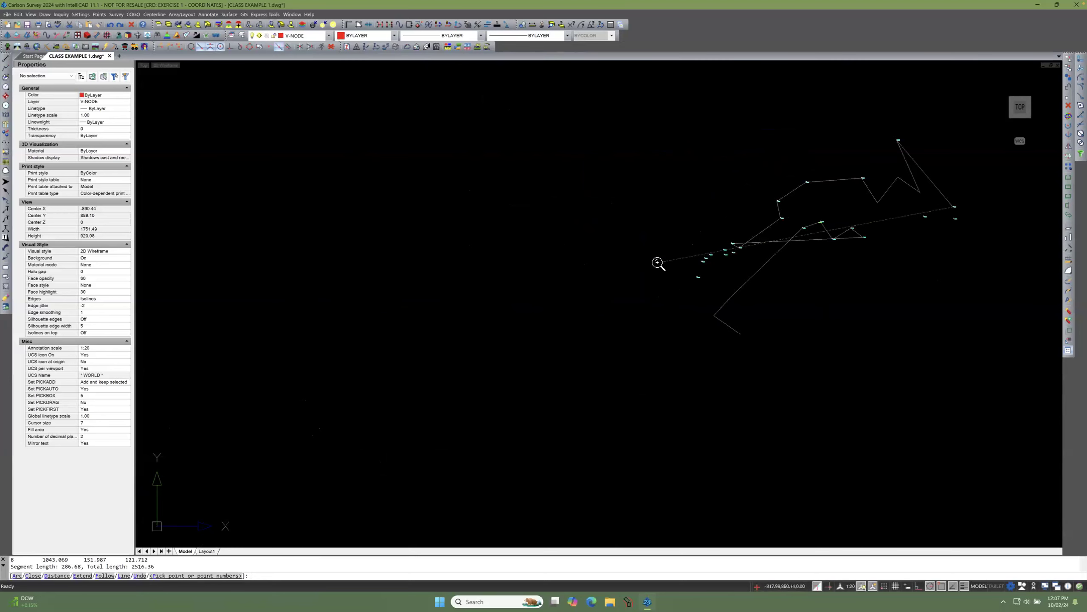
scroll(741, 259, up, 4)
text(22)
key(Return)
key(Return)
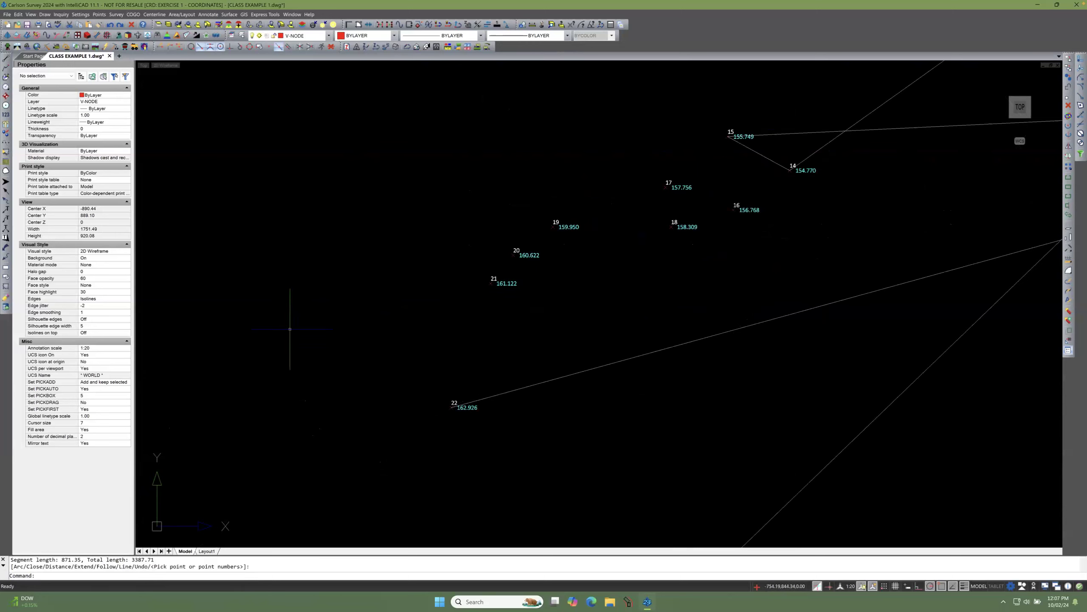
Step: Set the color of the 2D-PLINES layer to yellow
click(232, 36)
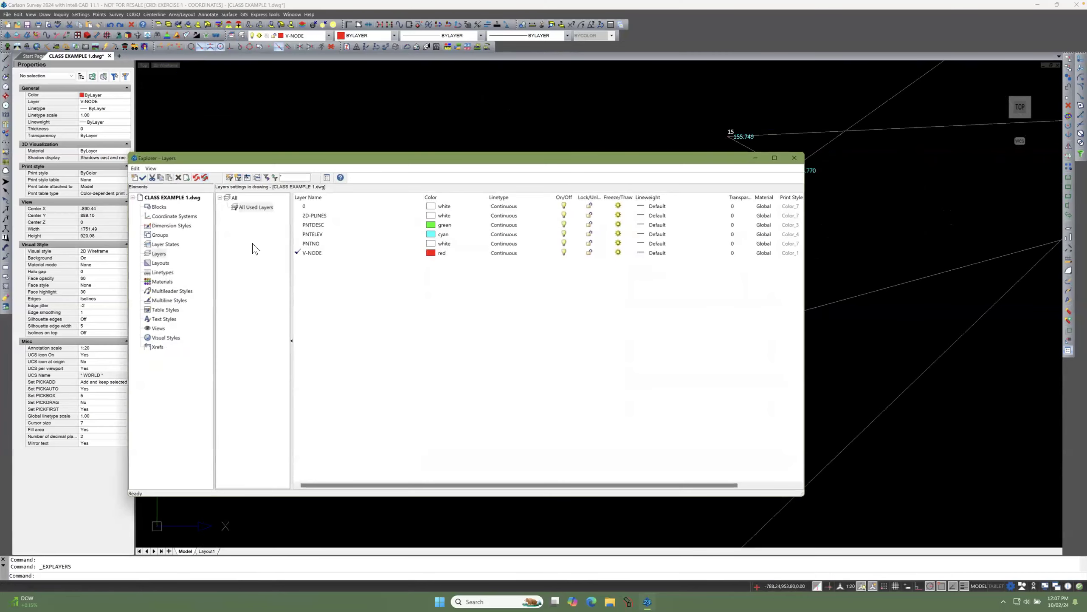
click(321, 216)
click(431, 216)
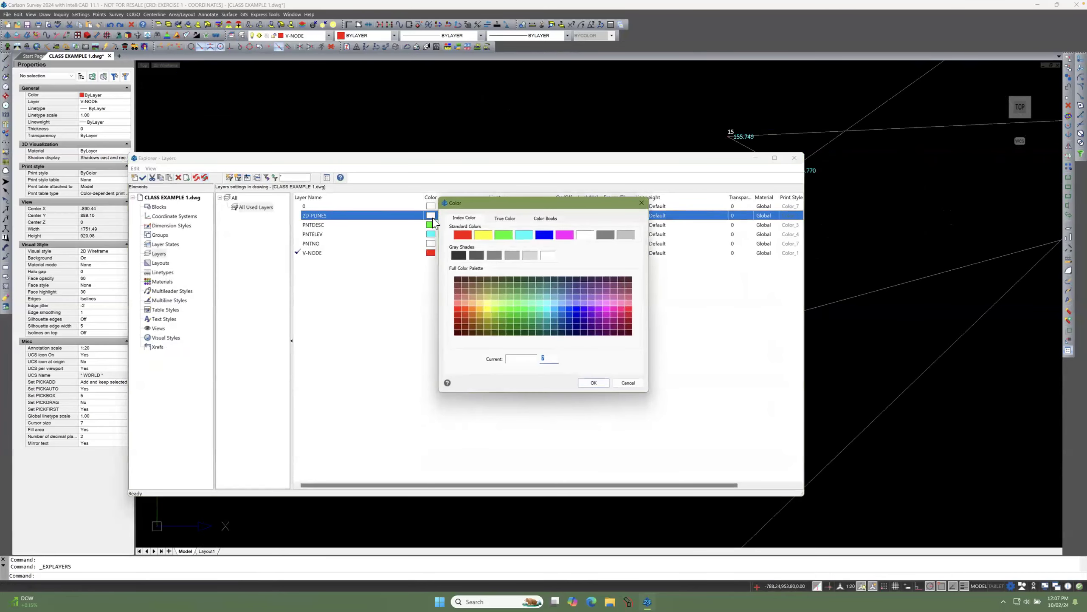
click(488, 237)
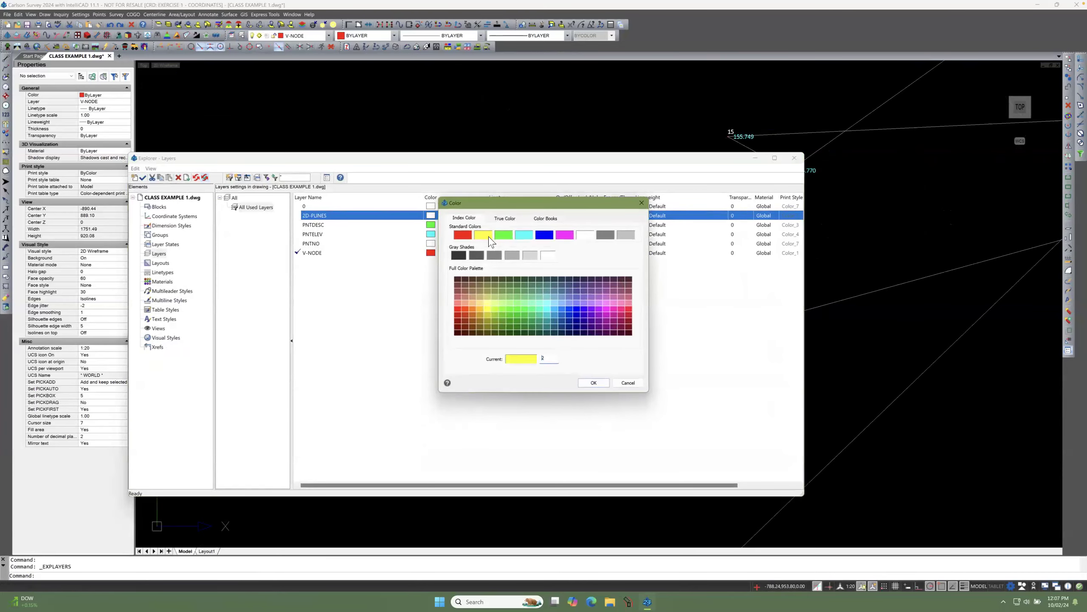
click(593, 383)
Step: Set the lineweight of the 2D-PLINES layer to 0.35 mm and close the layer explorer
click(642, 216)
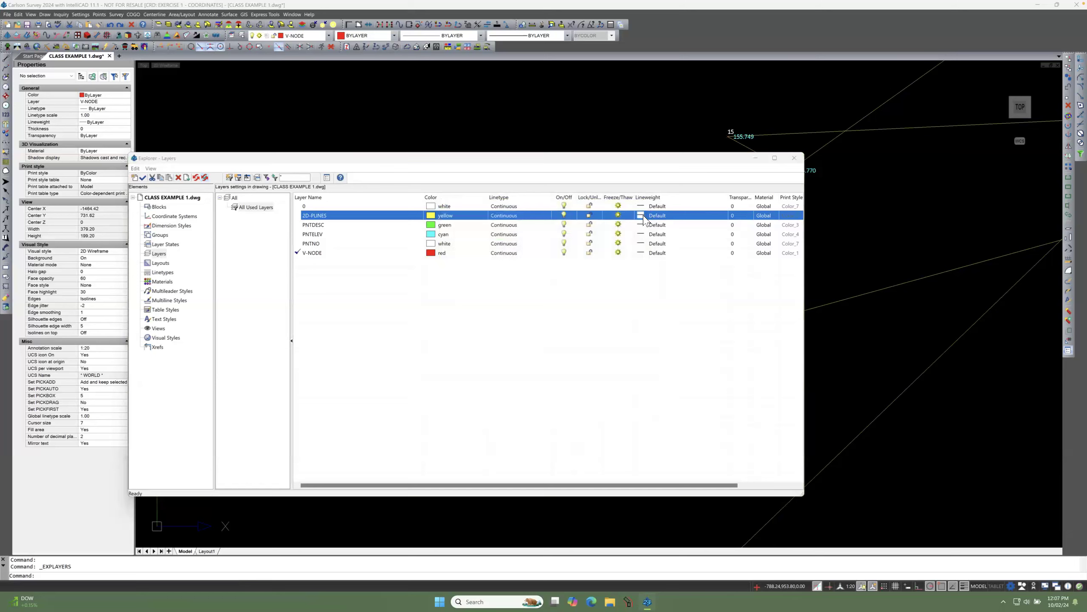
scroll(505, 323, down, 3)
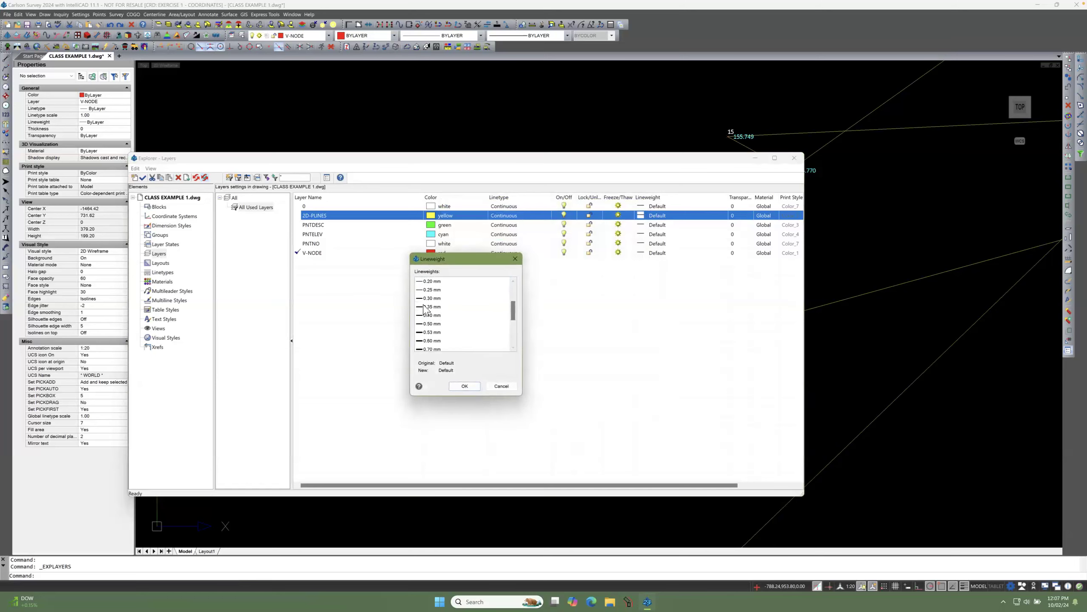
click(430, 307)
click(466, 387)
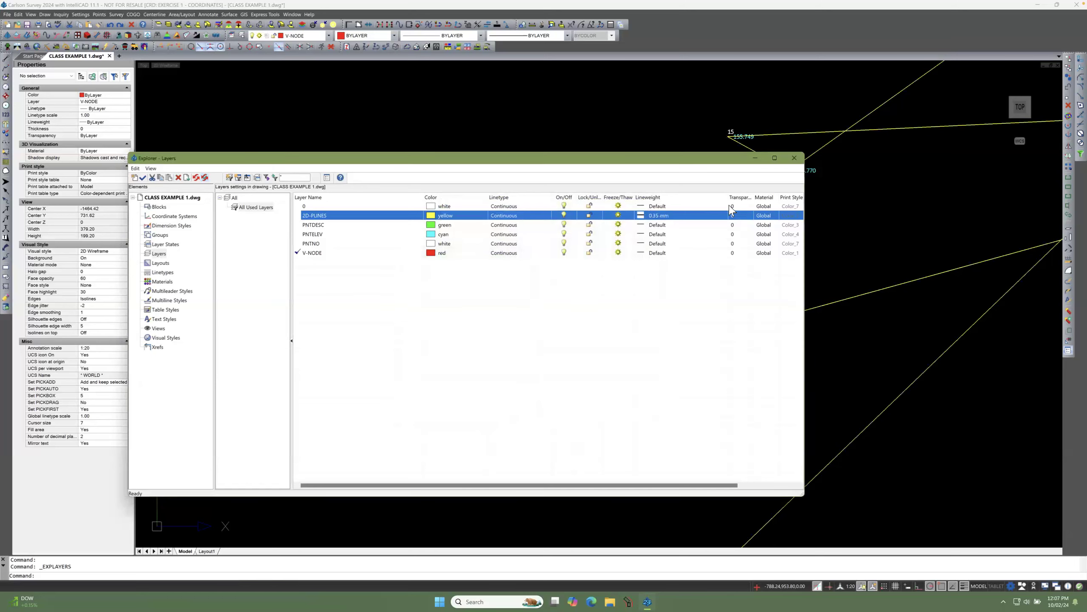
click(794, 162)
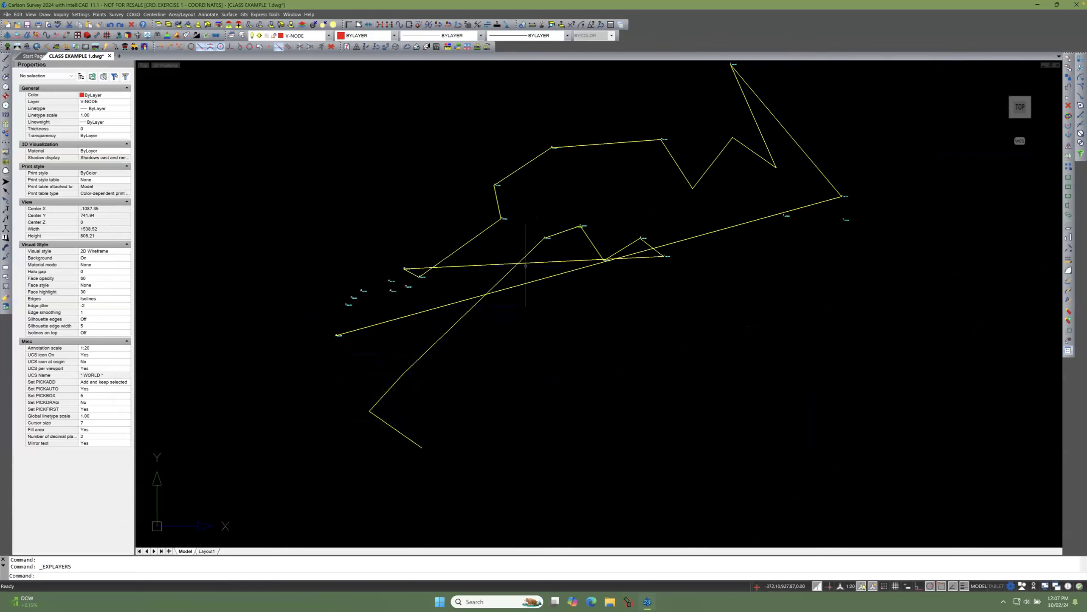
Step: Examine the polyline's height relative to the survey points in a tilted 3D view, and return to the top view
scroll(402, 358, down, 2)
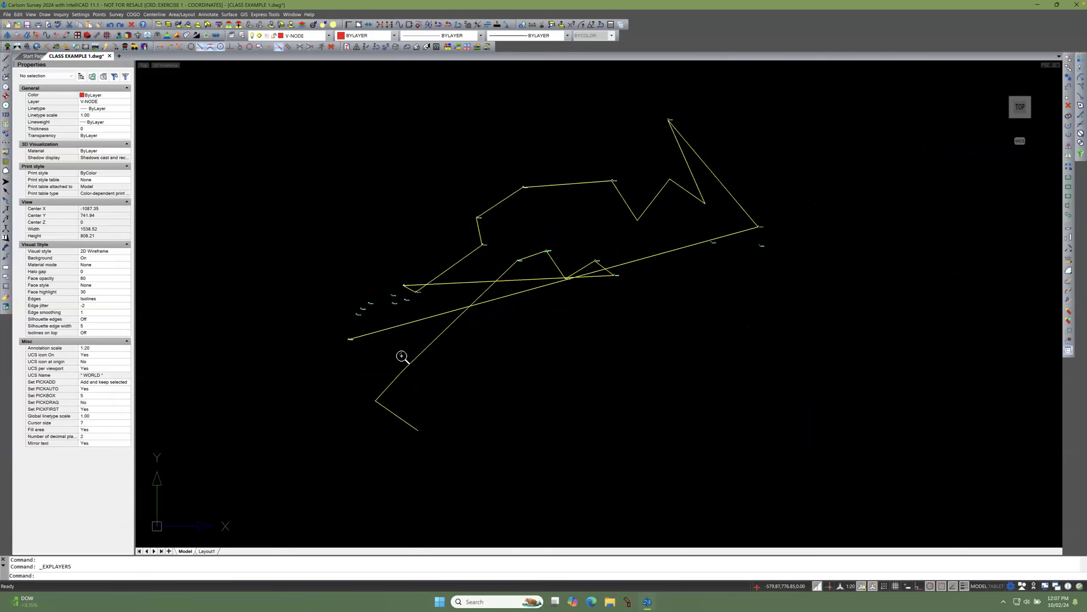
scroll(503, 284, up, 2)
scroll(503, 284, up, 2)
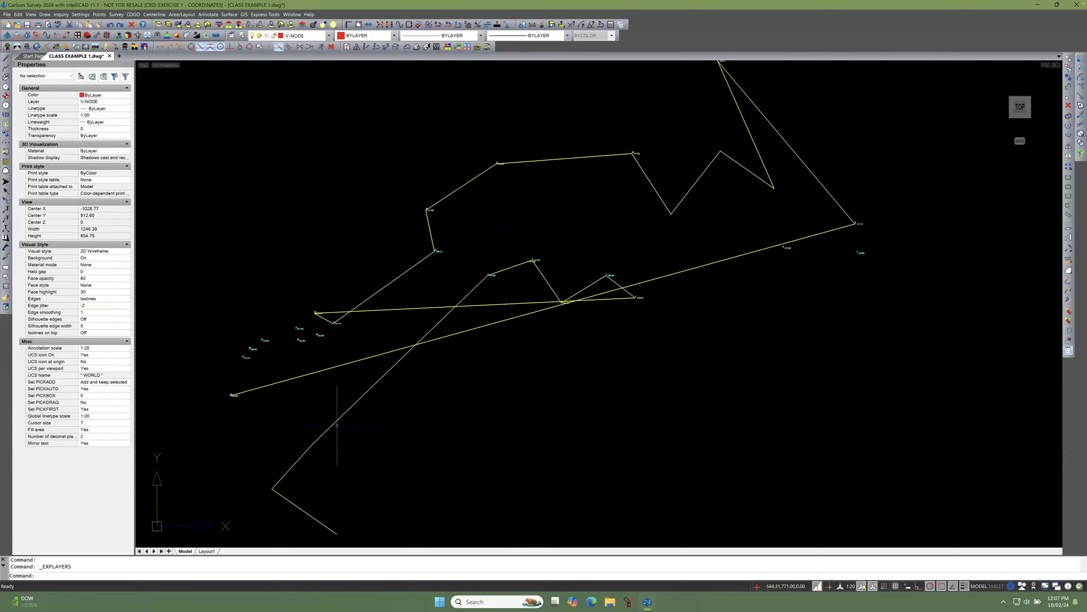
scroll(336, 421, up, 1)
scroll(334, 384, down, 3)
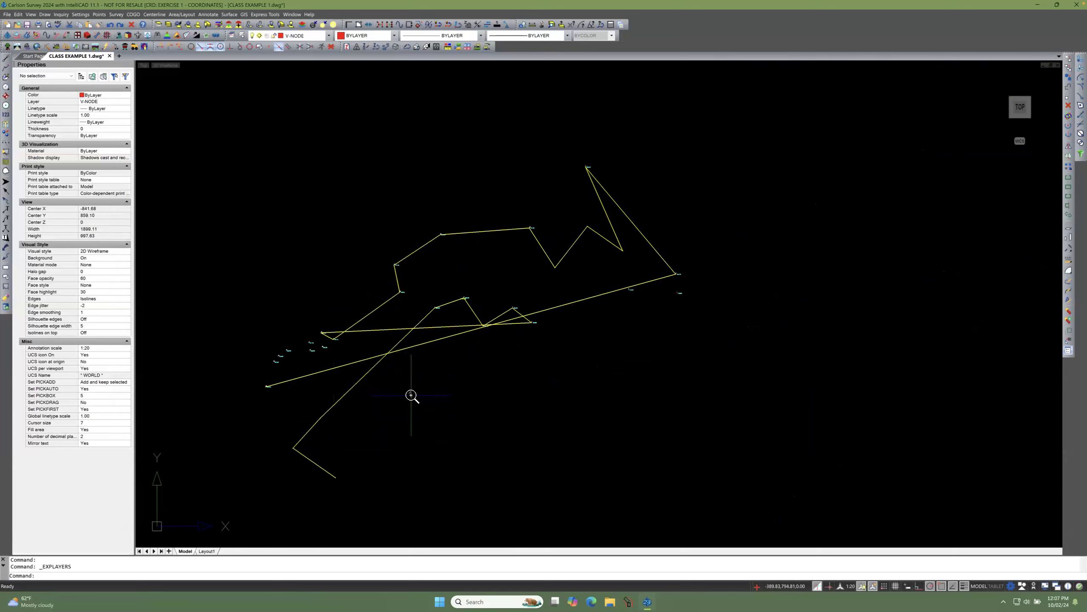
scroll(413, 393, up, 1)
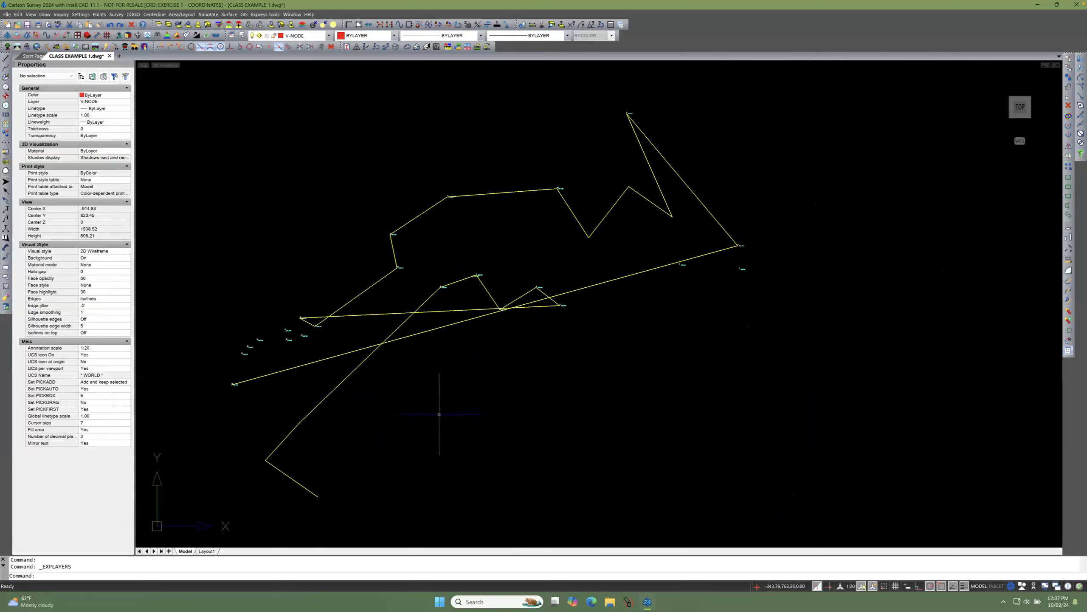
shift+middle_drag(439, 414, 473, 373)
scroll(421, 340, down, 2)
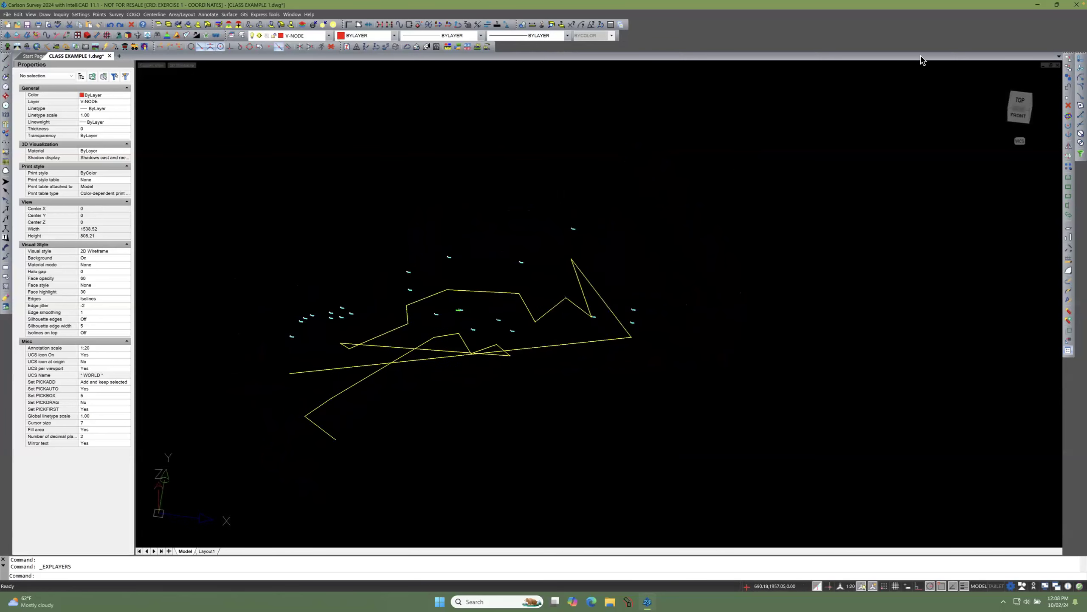
click(1020, 100)
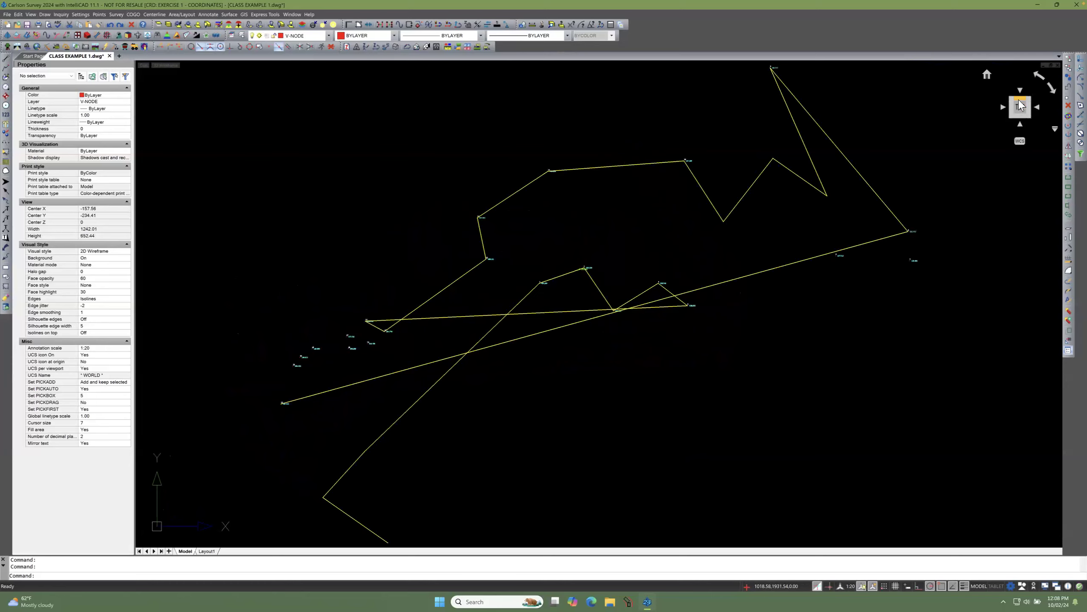
Step: Inspect up close how the polyline's vertex meets point 14
scroll(749, 214, down, 1)
scroll(443, 316, up, 5)
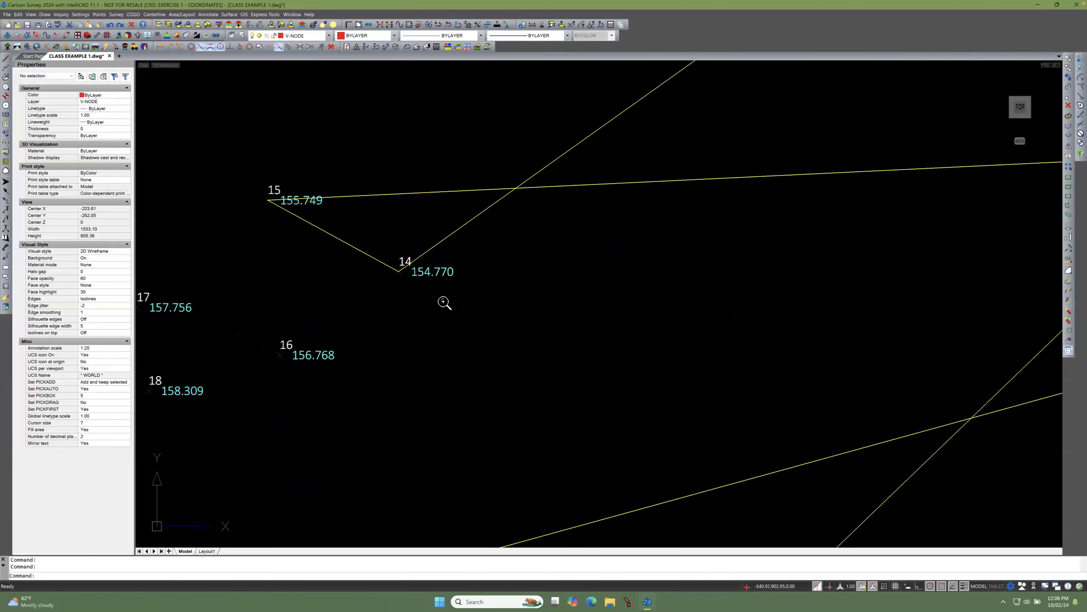
scroll(398, 279, down, 2)
scroll(398, 267, up, 8)
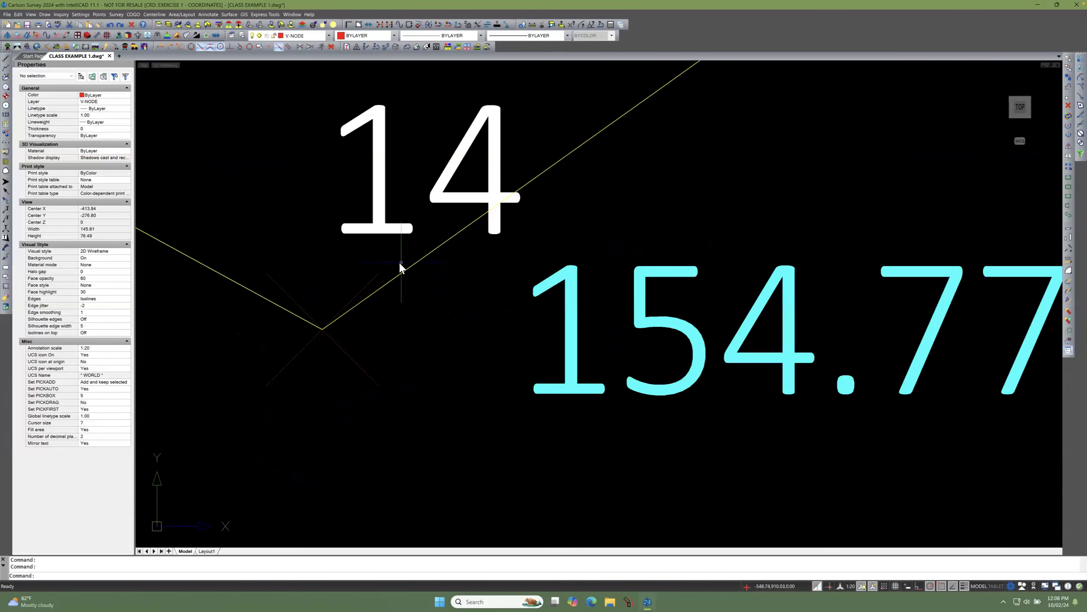
Step: Create a new layer in the drawing's layer explorer
scroll(295, 340, down, 8)
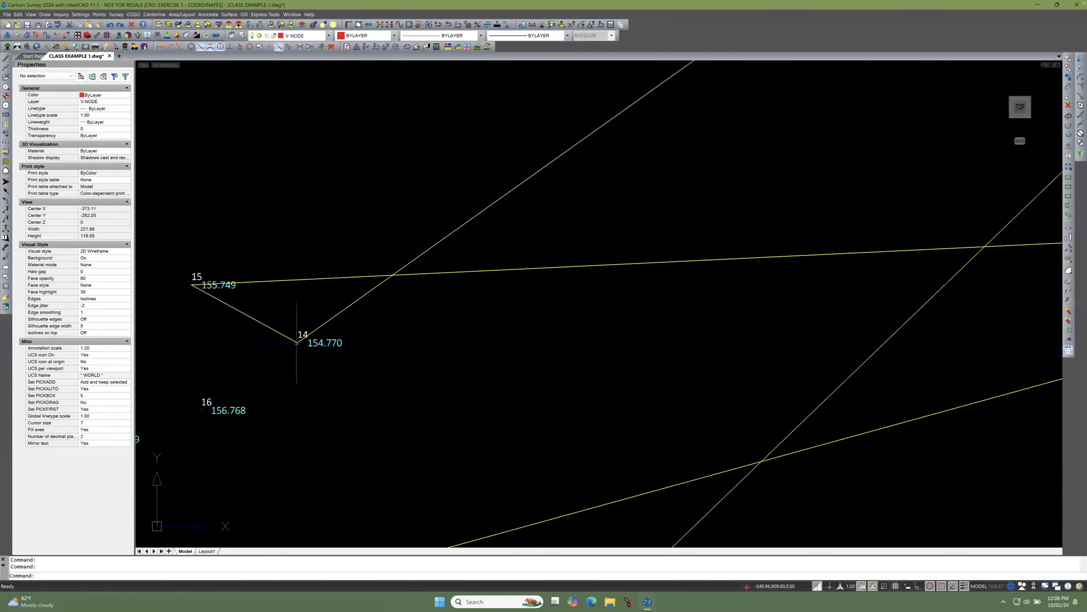
scroll(298, 335, down, 4)
scroll(298, 334, down, 10)
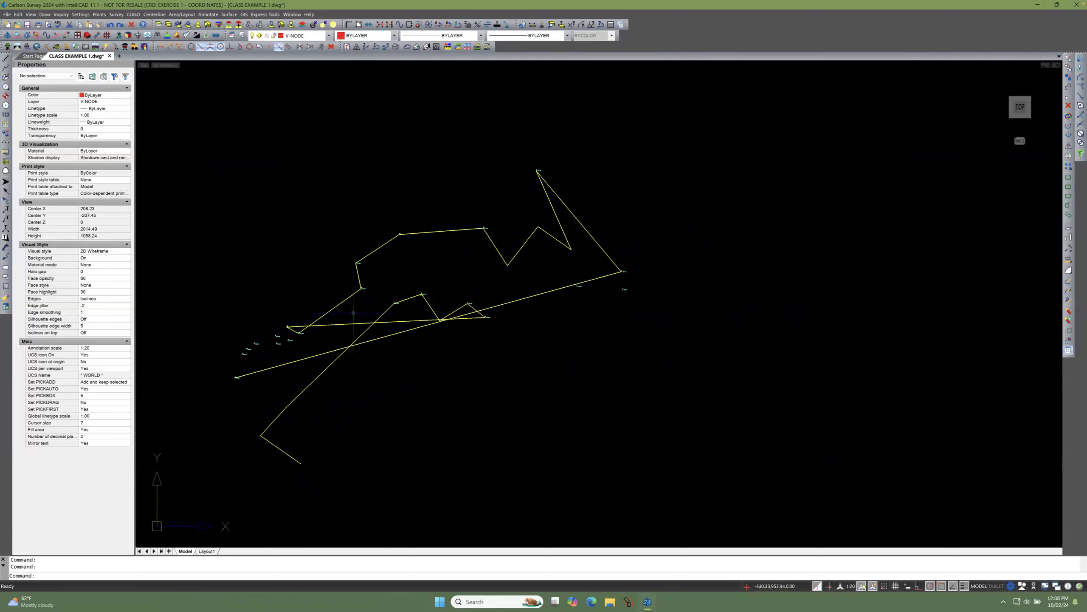
scroll(327, 255, up, 1)
click(241, 35)
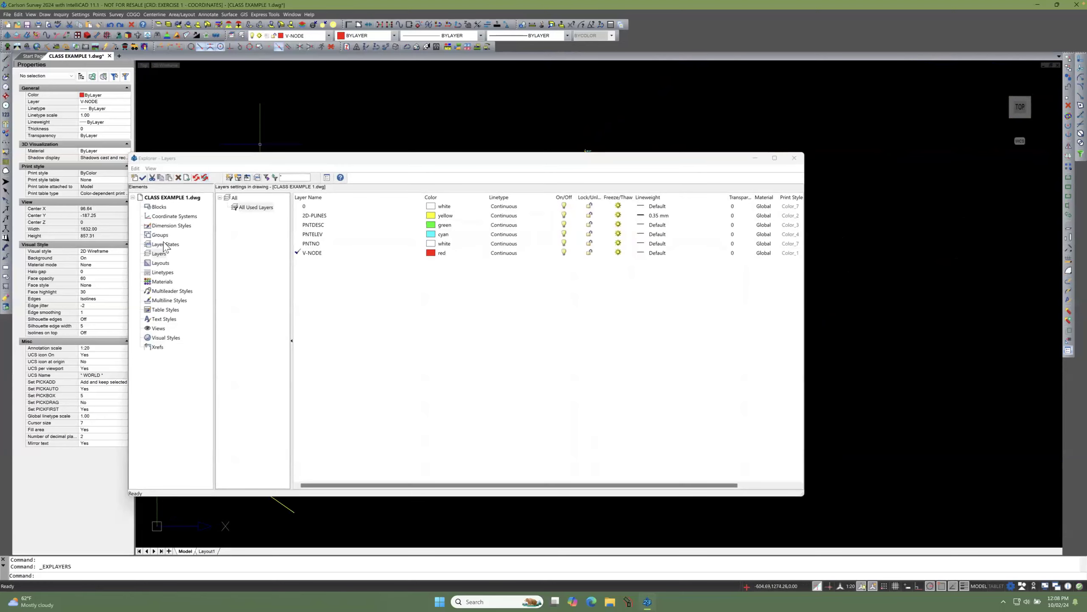
click(133, 176)
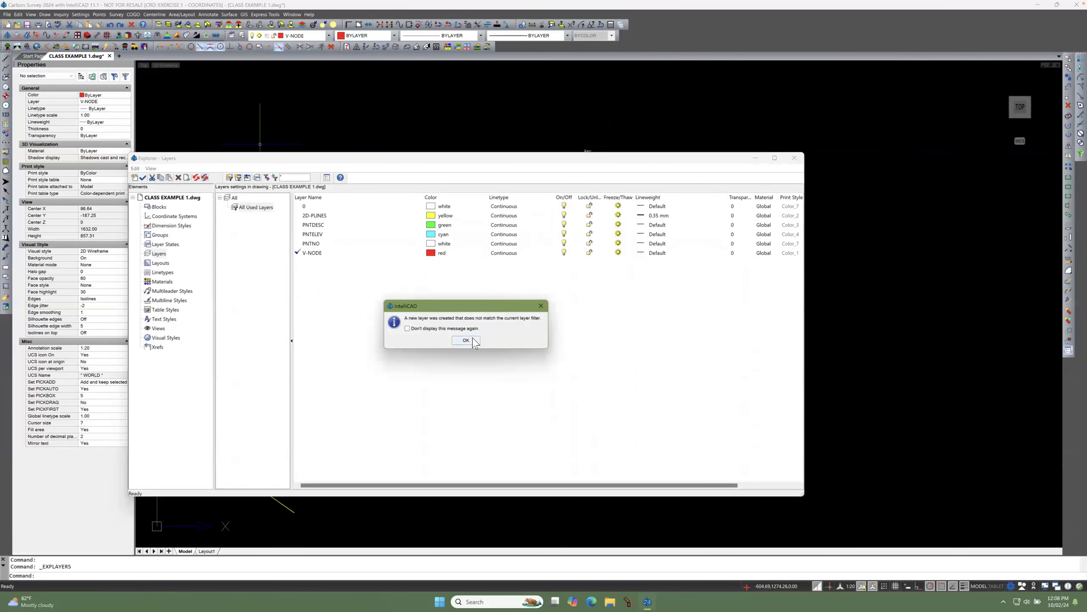
click(471, 340)
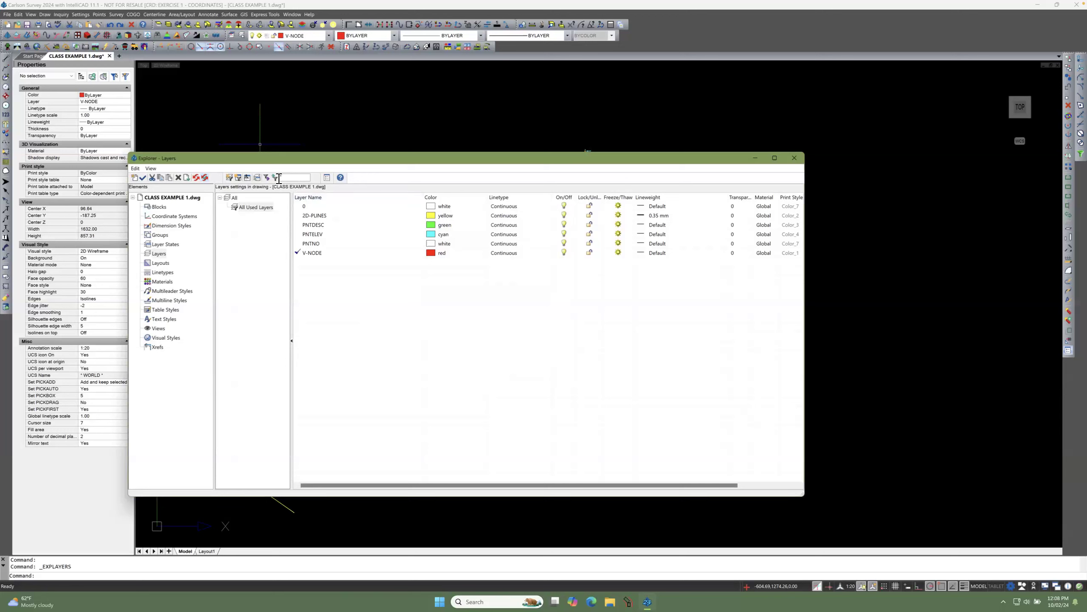
Step: List all layers and filter the layer names by NEW to find the new layer
click(240, 197)
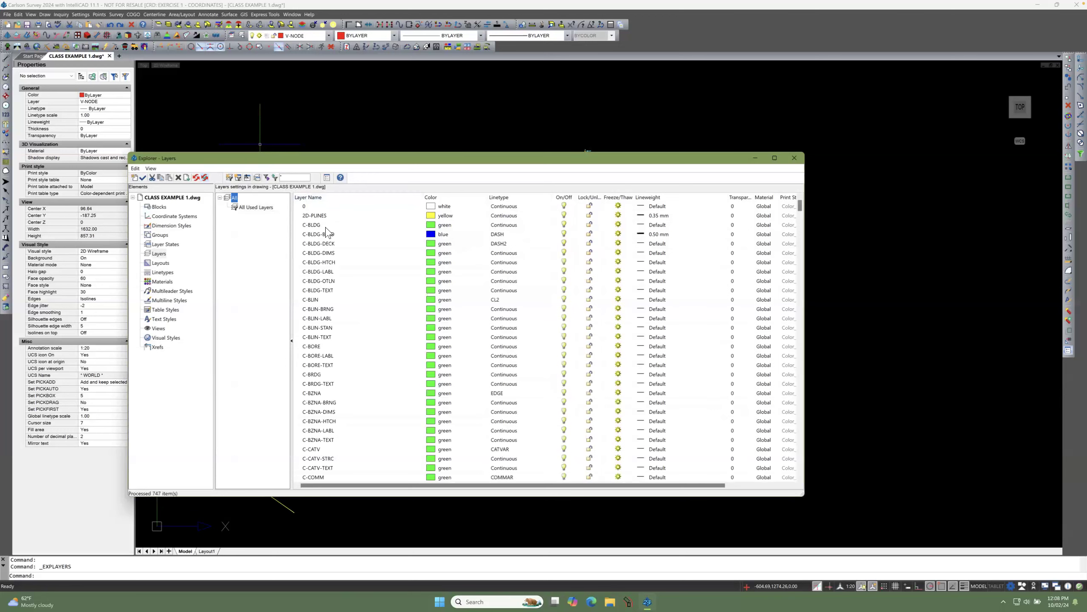
click(802, 208)
scroll(801, 210, down, 1)
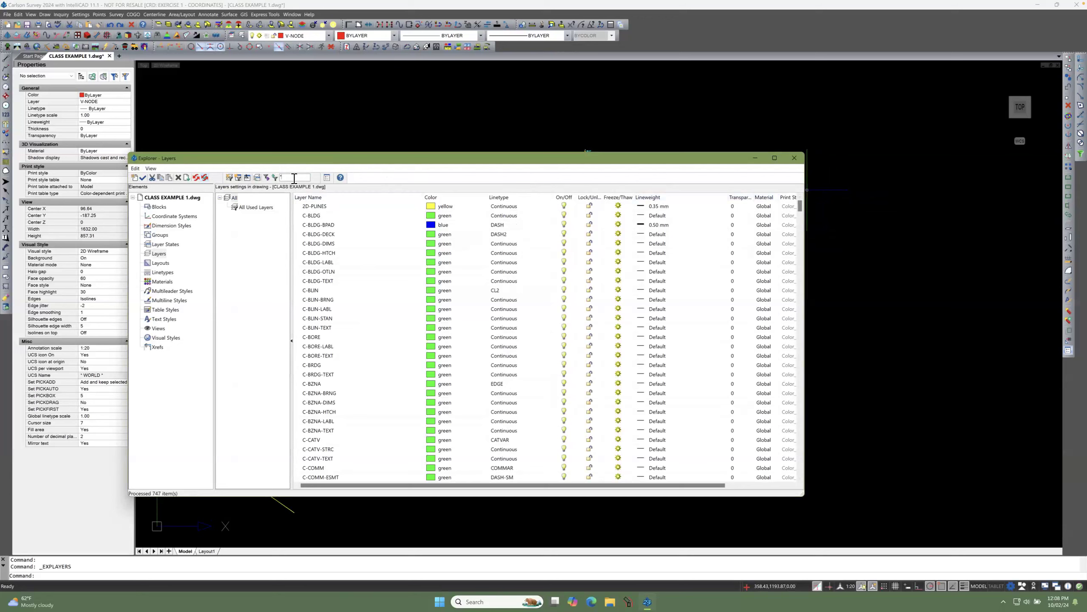
text(NEW)
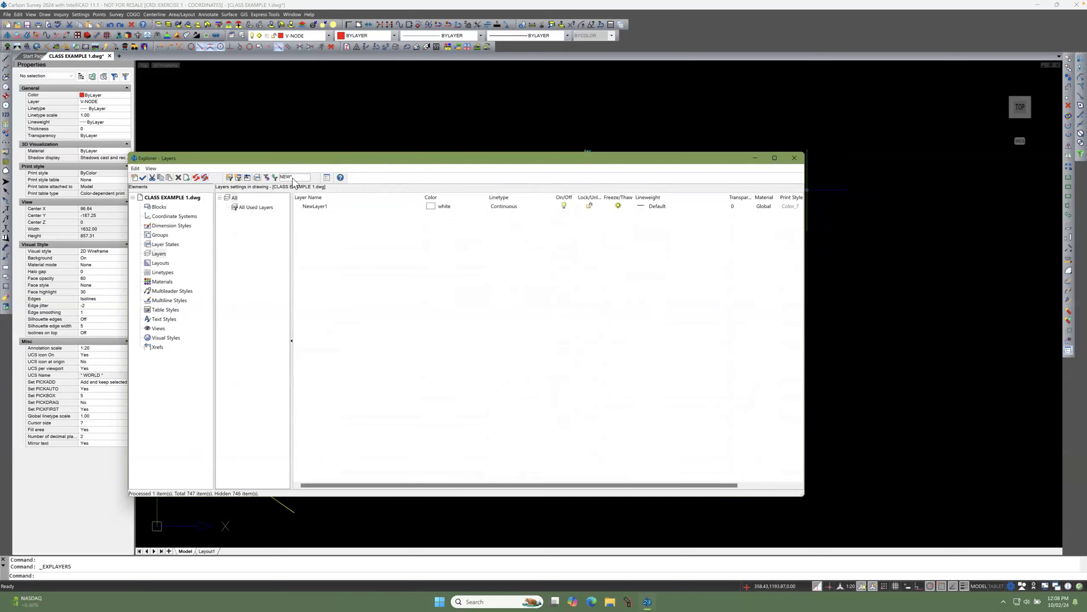
Step: Make the new layer current and rename it 3D-PLINES
click(326, 207)
double_click(326, 207)
click(327, 206)
text(3)
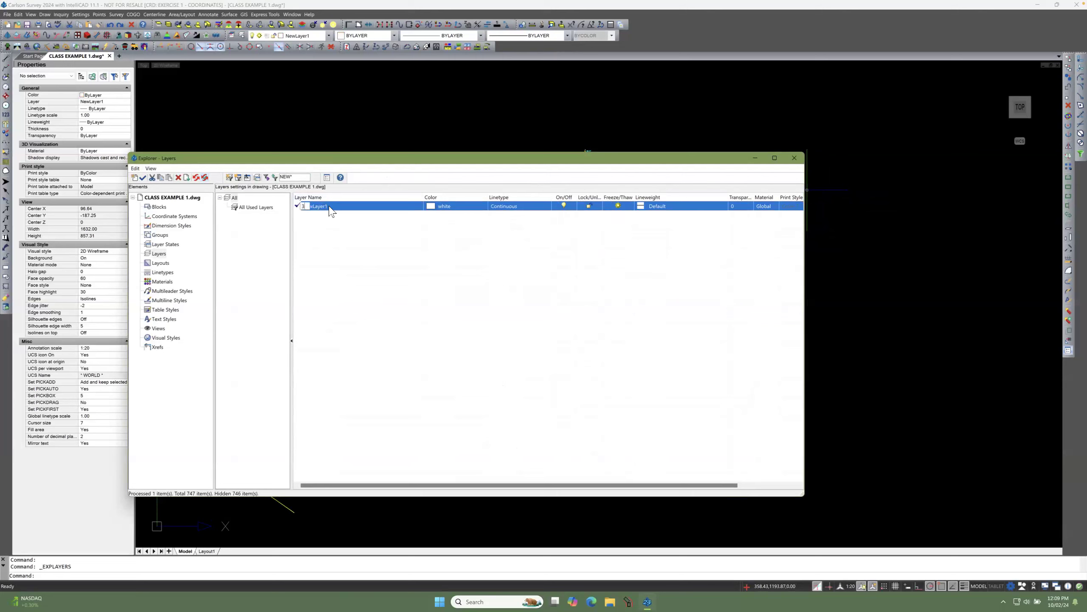
text(D-PLINES)
Step: Set the color of the 3D-PLINES layer to magenta
click(431, 206)
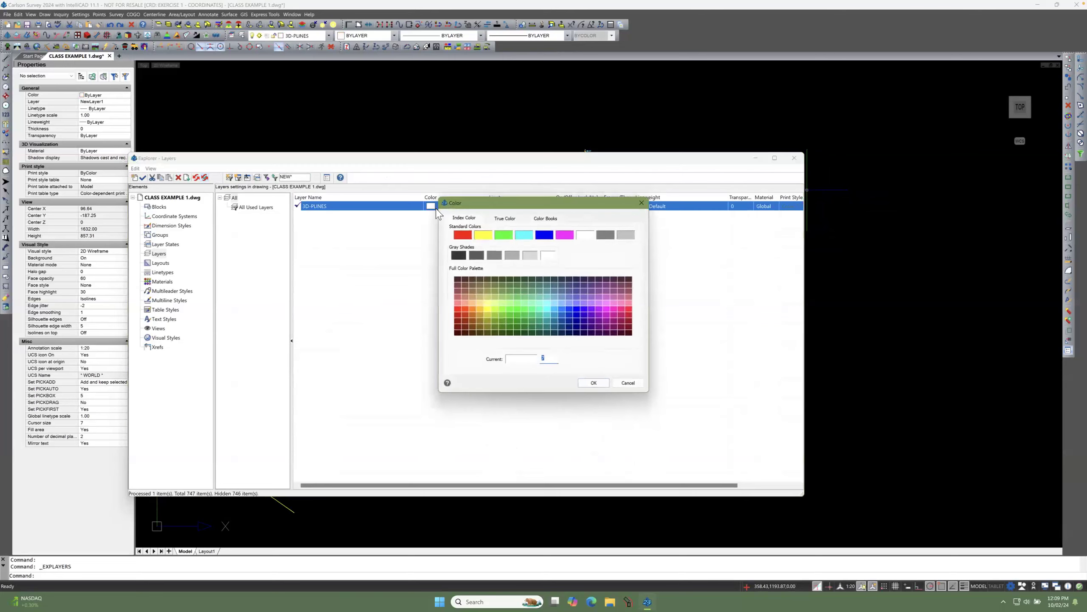
click(564, 236)
click(592, 382)
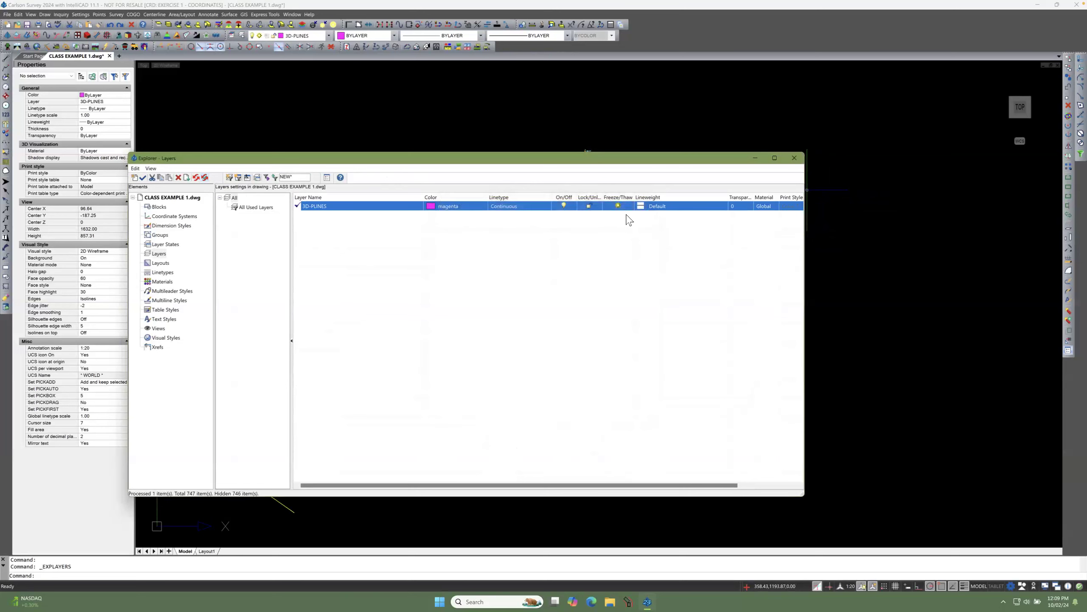
Step: Set the lineweight of the 3D-PLINES layer to 0.50 mm and close the layer explorer
click(641, 208)
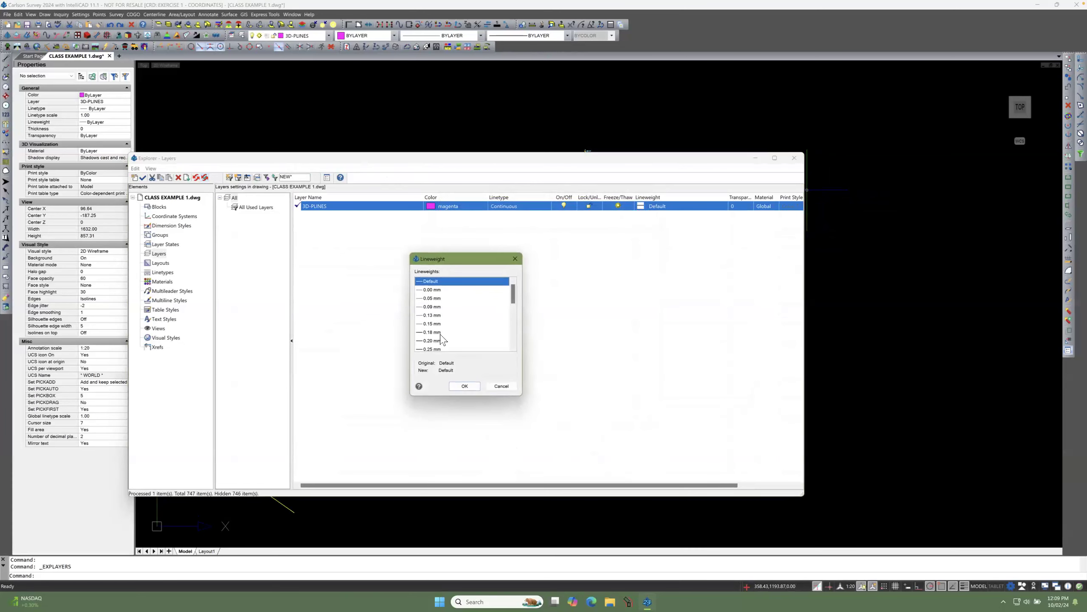
scroll(439, 343, down, 3)
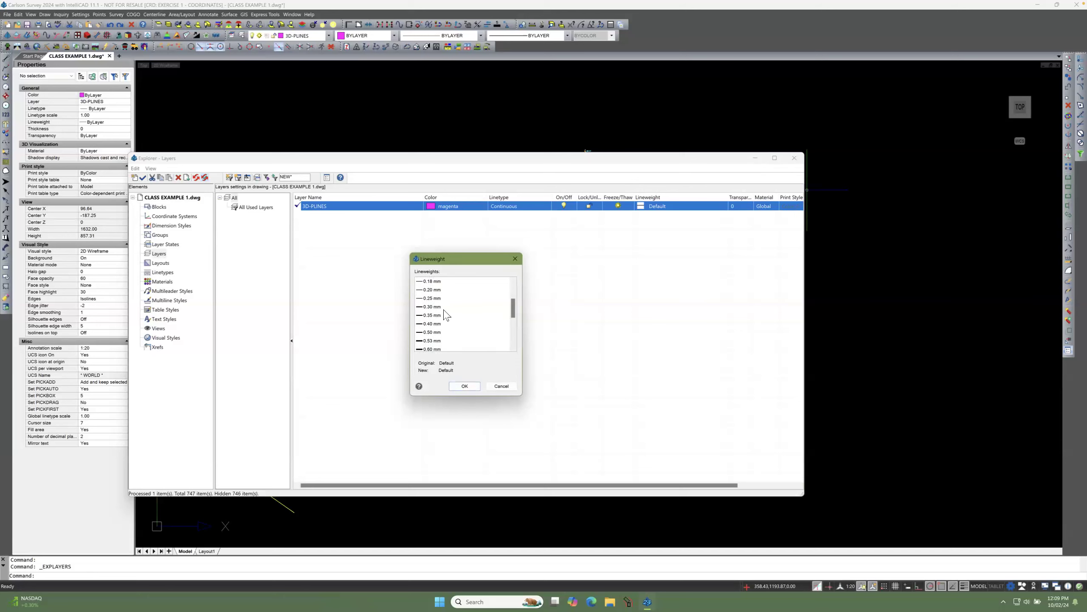
click(437, 332)
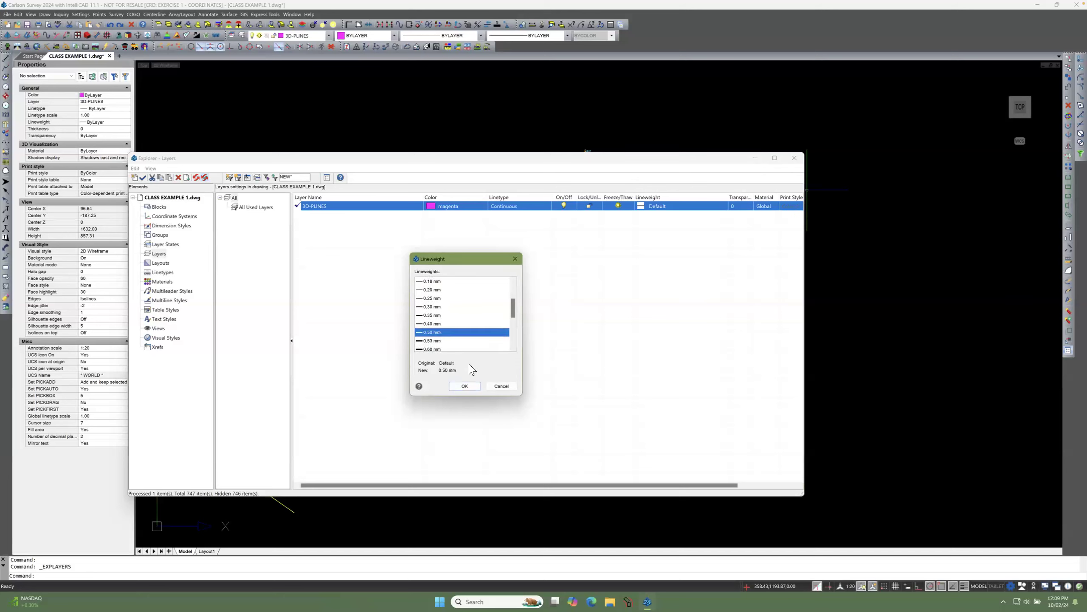
click(465, 386)
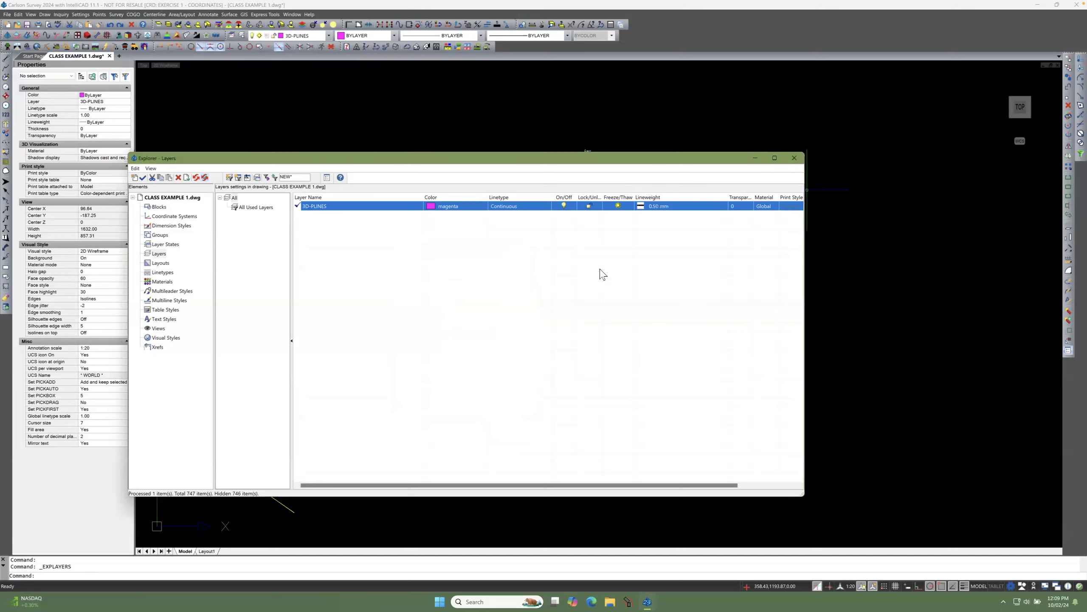
click(796, 157)
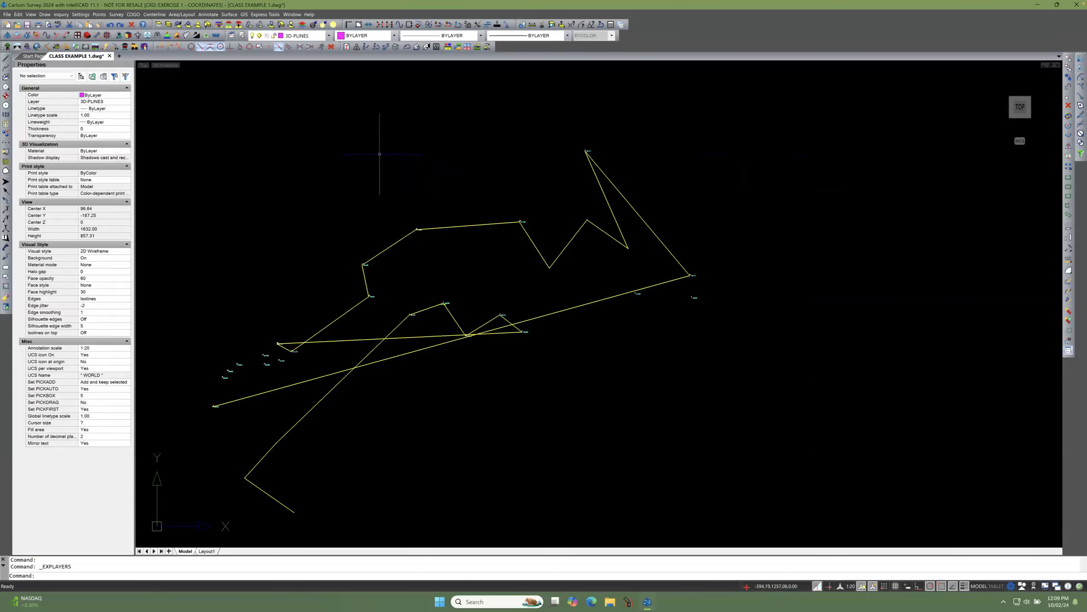
click(45, 15)
mouse_move(99, 74)
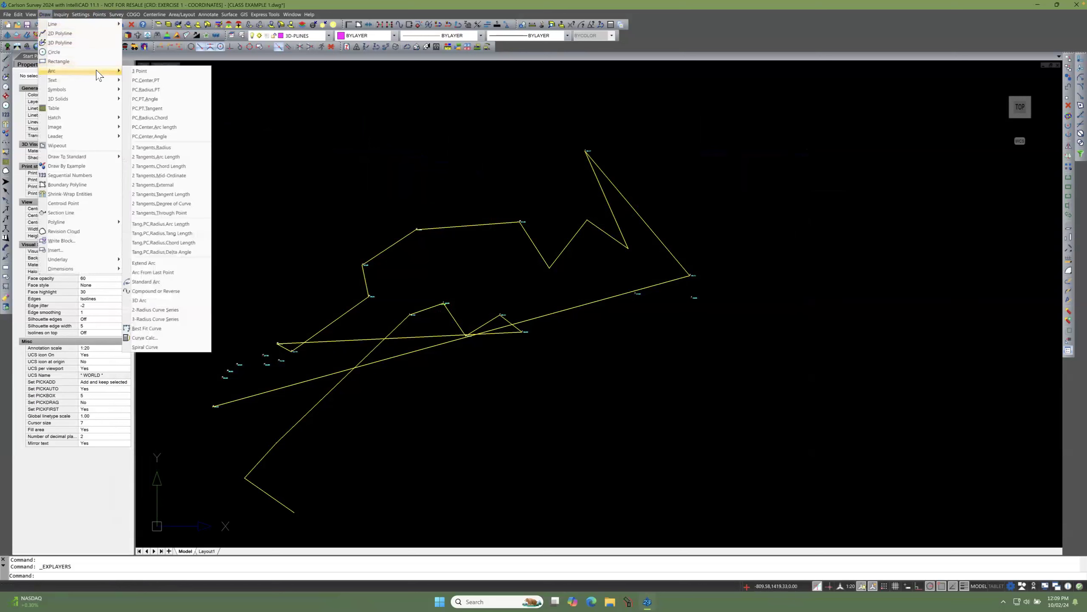
click(65, 43)
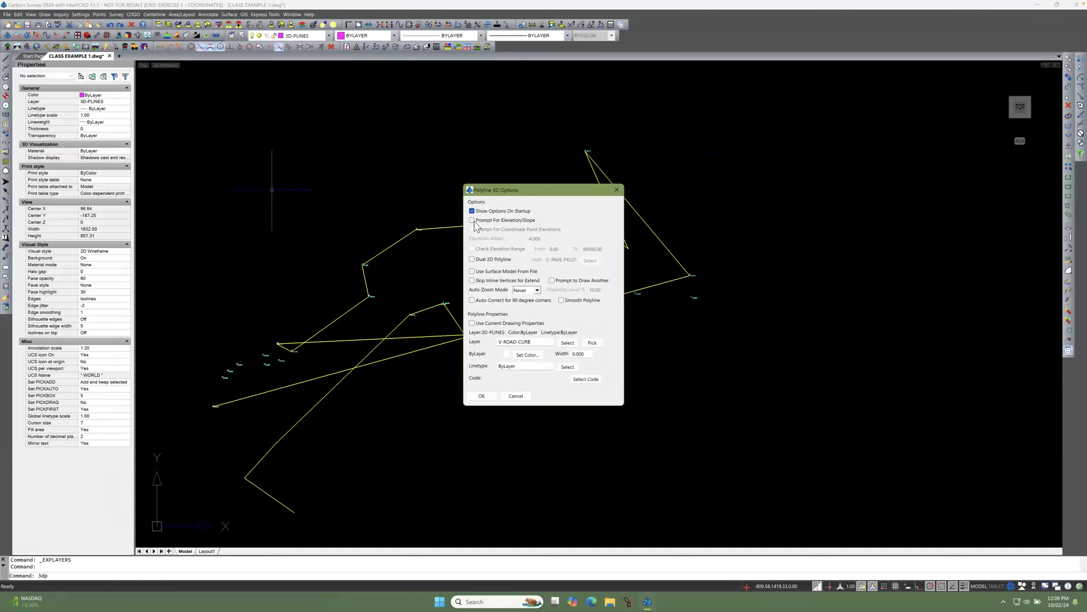
click(472, 220)
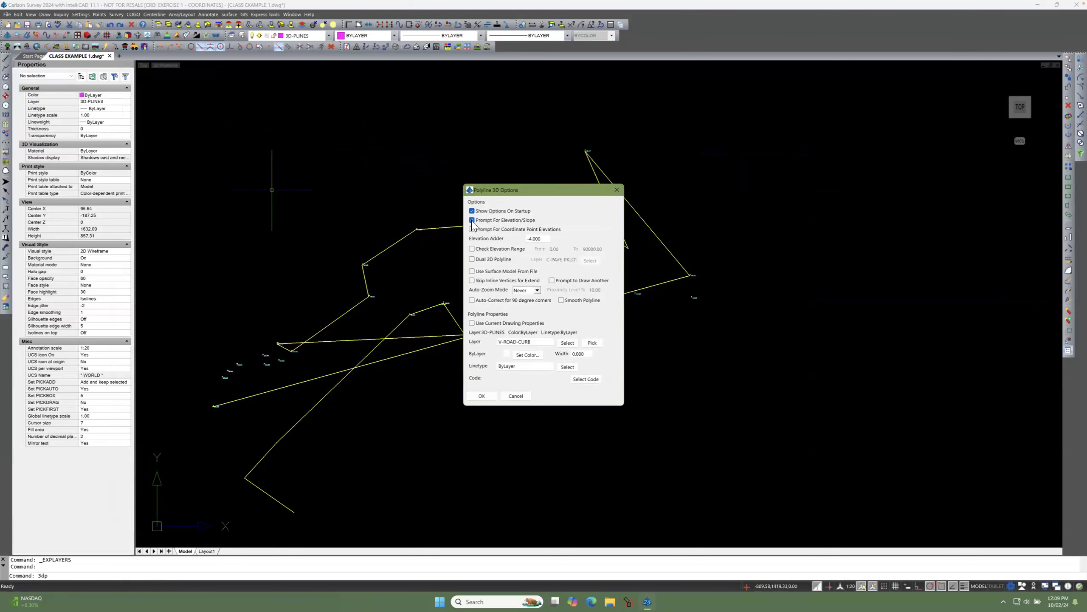
click(472, 220)
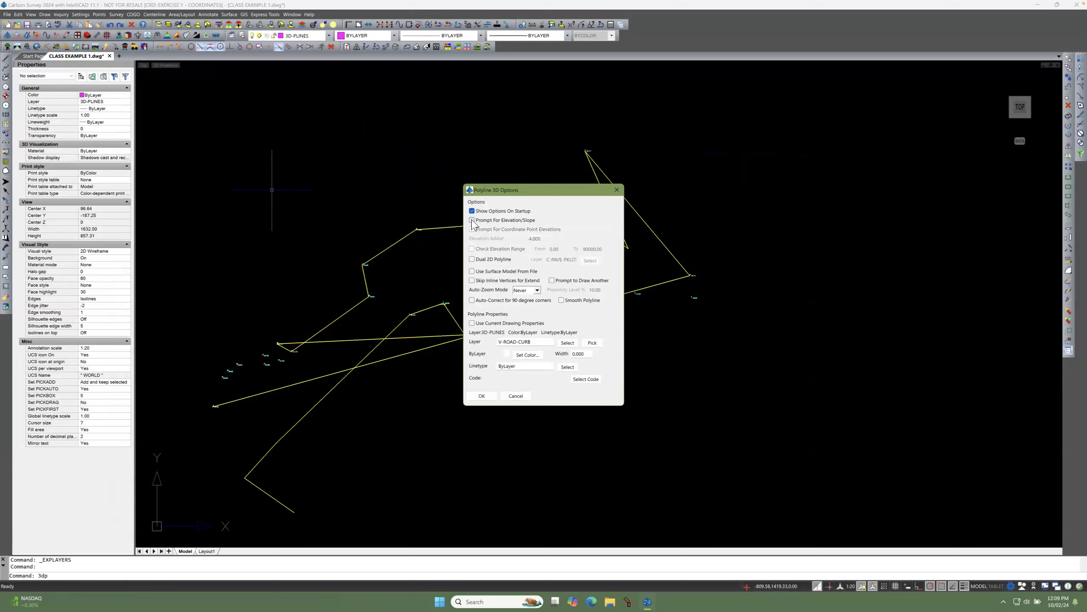
click(472, 220)
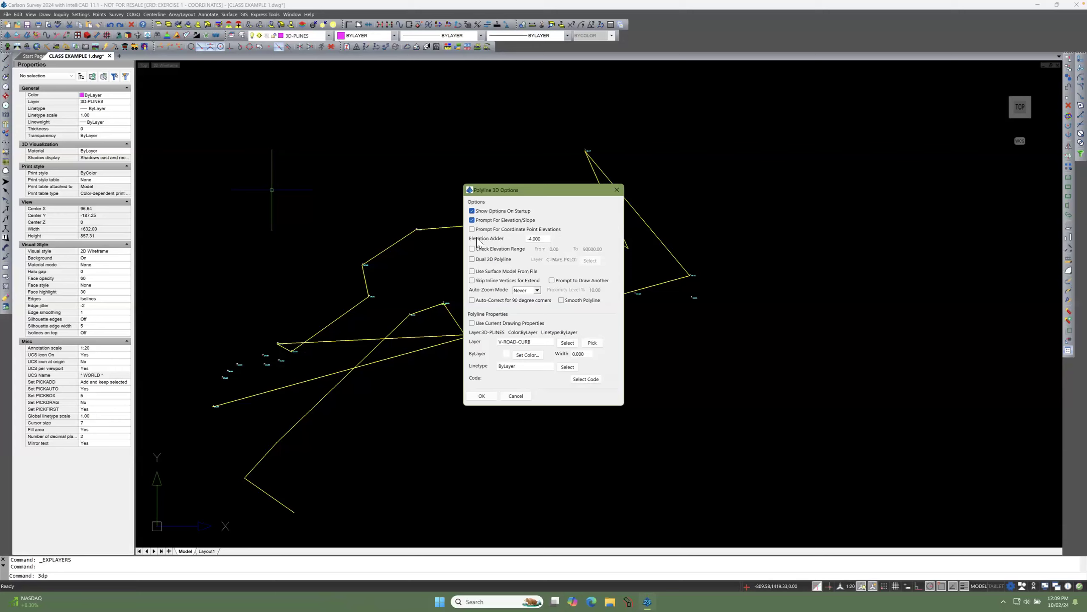
drag(546, 239, 517, 243)
text(0)
click(472, 220)
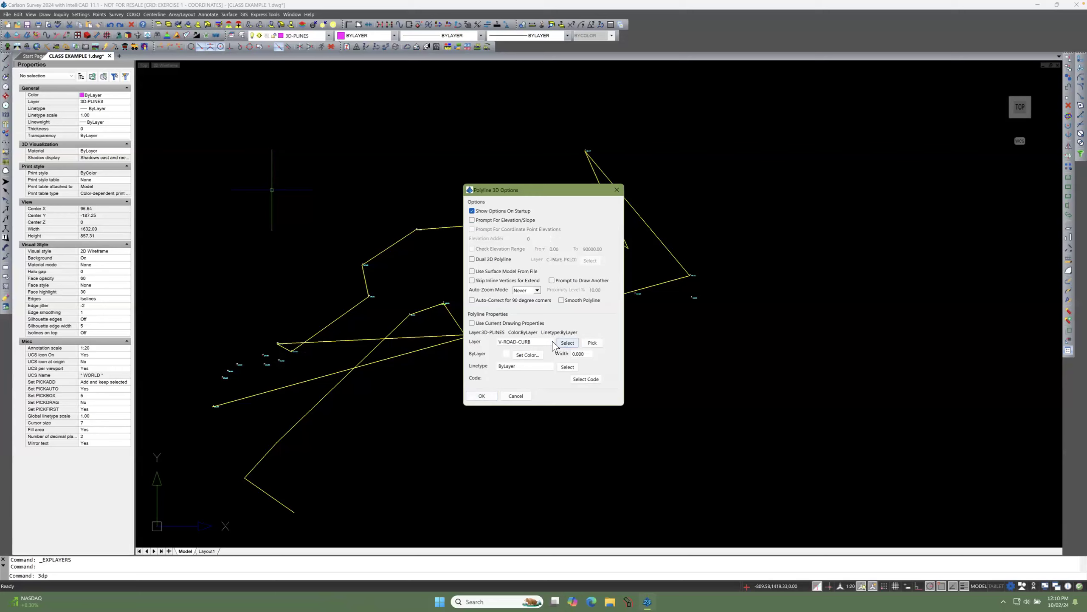
drag(532, 342, 470, 337)
click(539, 342)
click(515, 396)
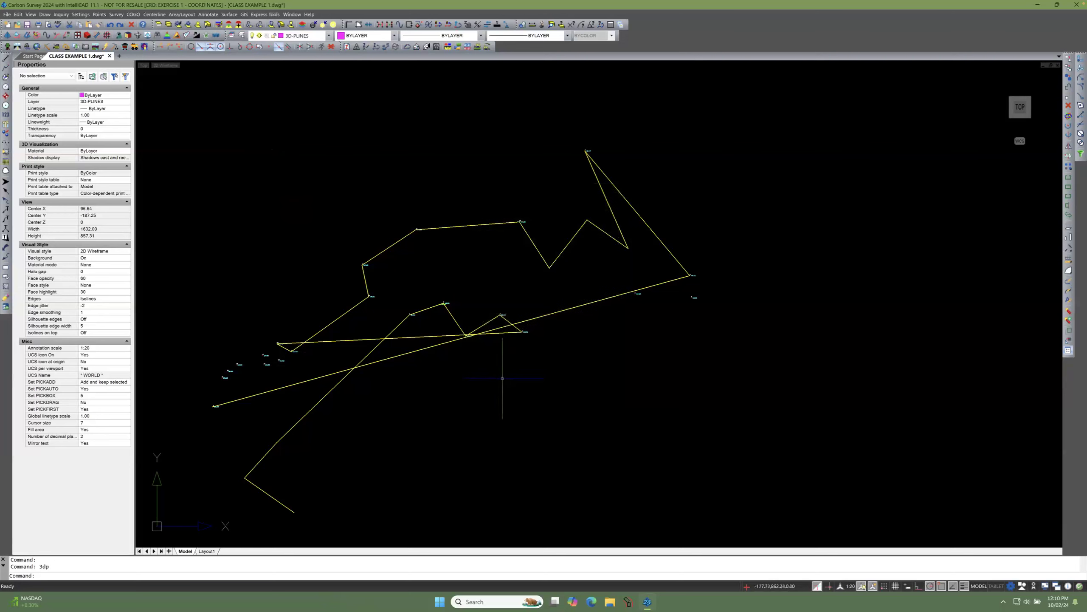
Step: Examine the used-layers list, the full layer list and a layer's available options in the layer explorer, and close it
click(30, 14)
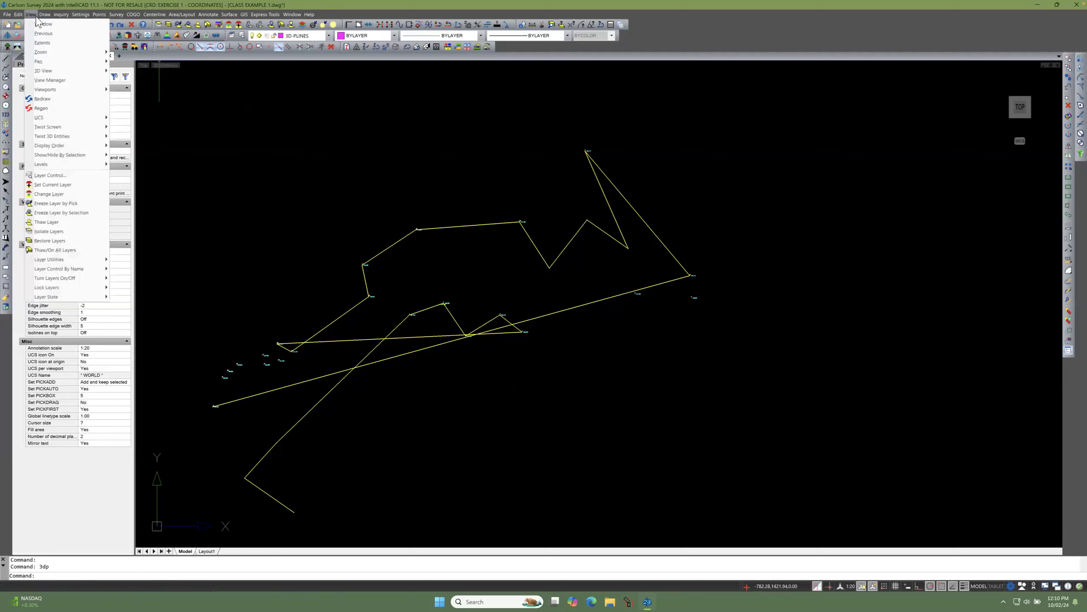
click(73, 175)
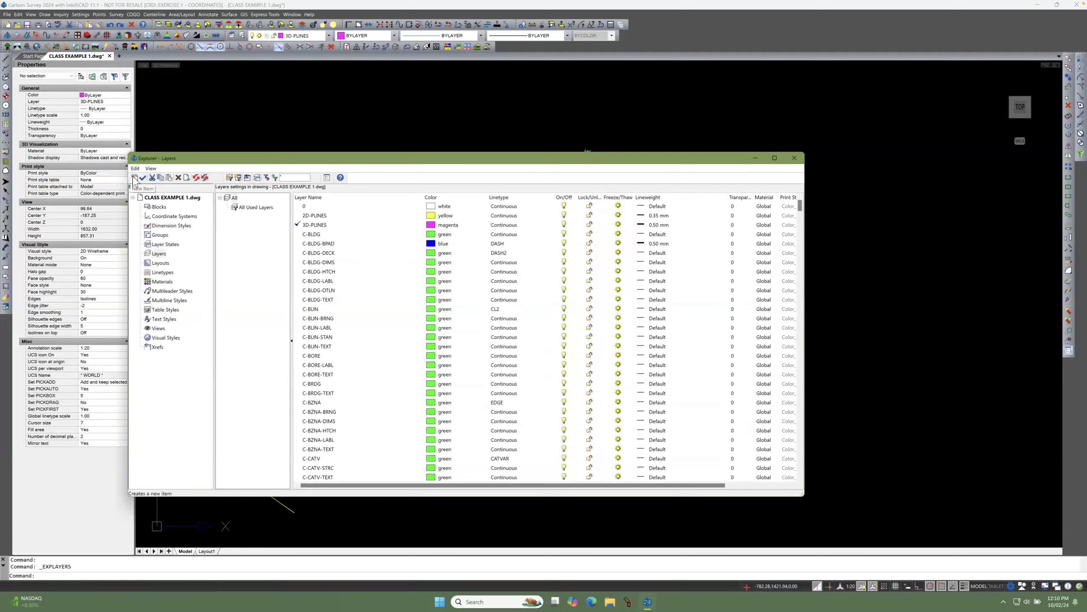
click(256, 207)
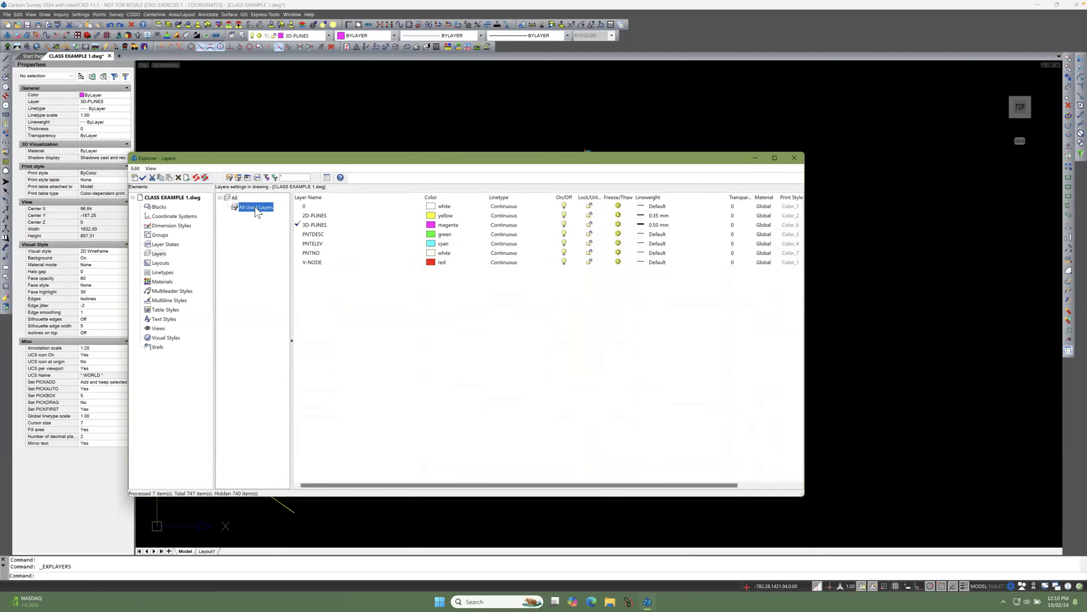
click(233, 198)
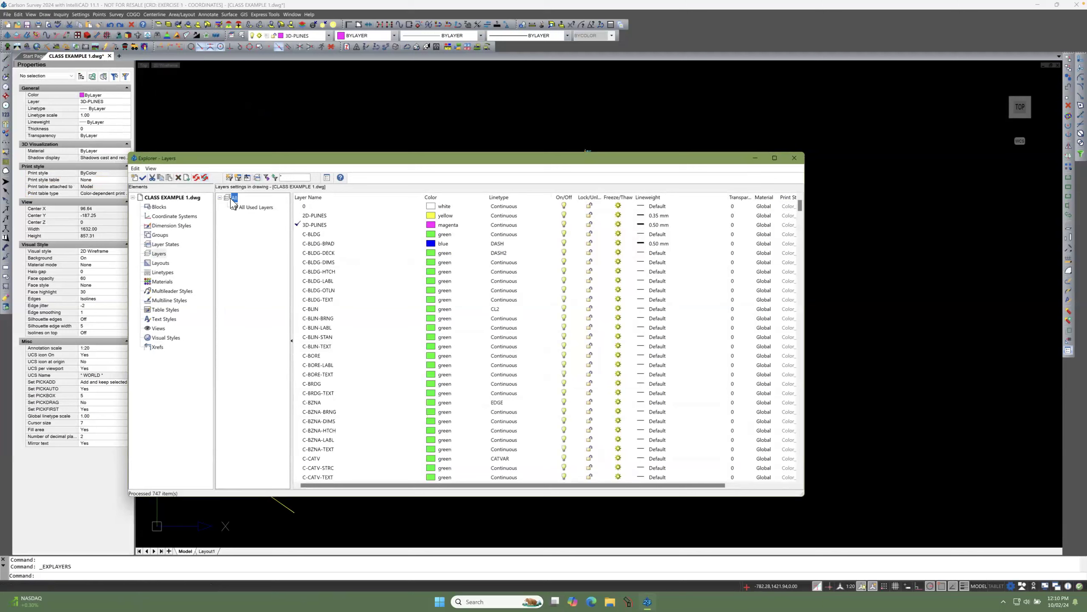
click(287, 177)
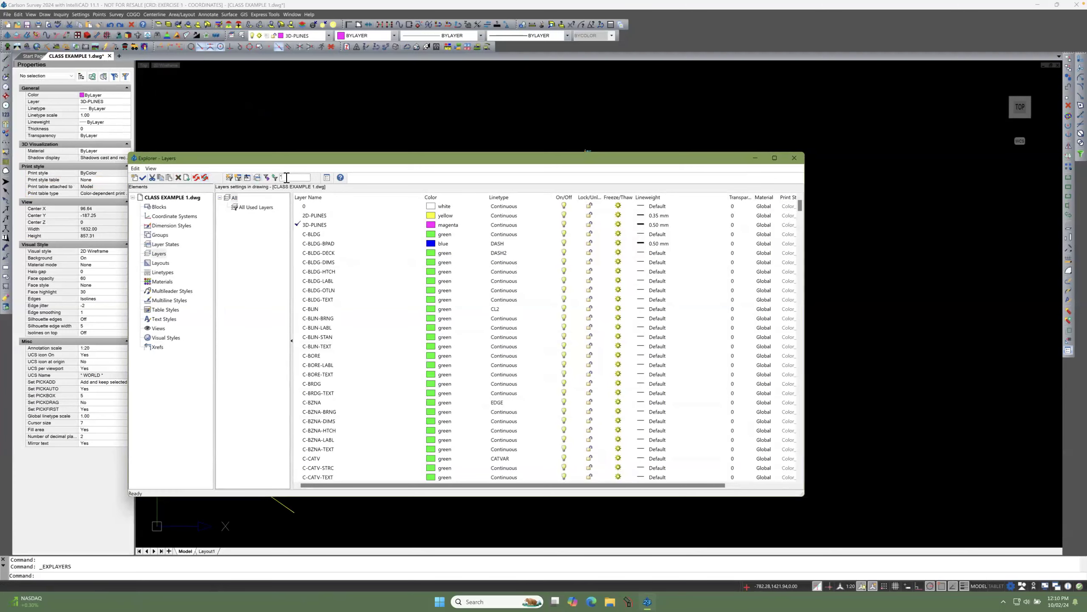
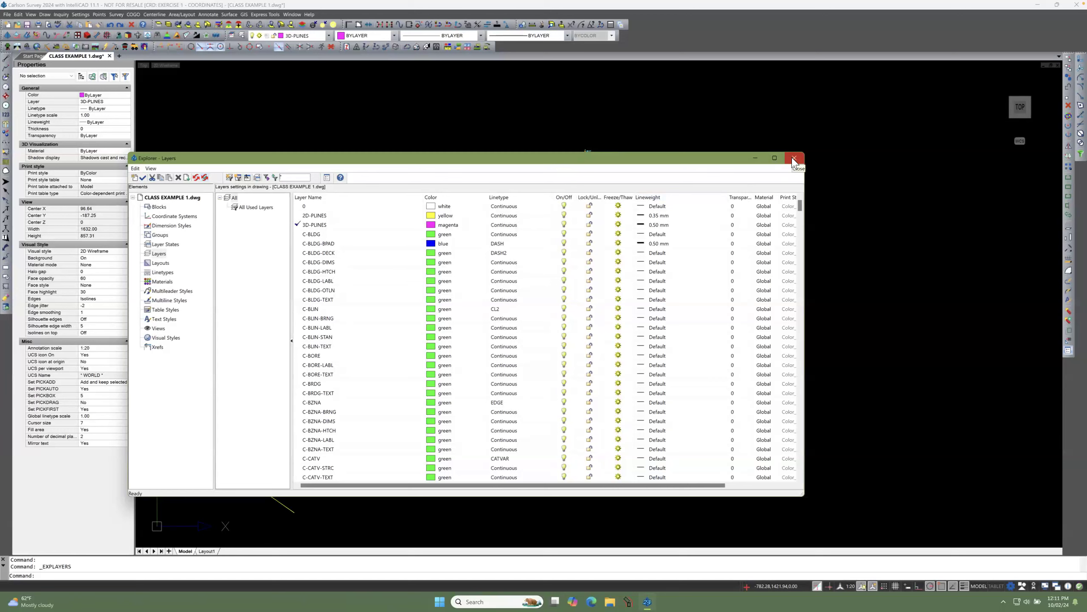
click(330, 263)
click(332, 263)
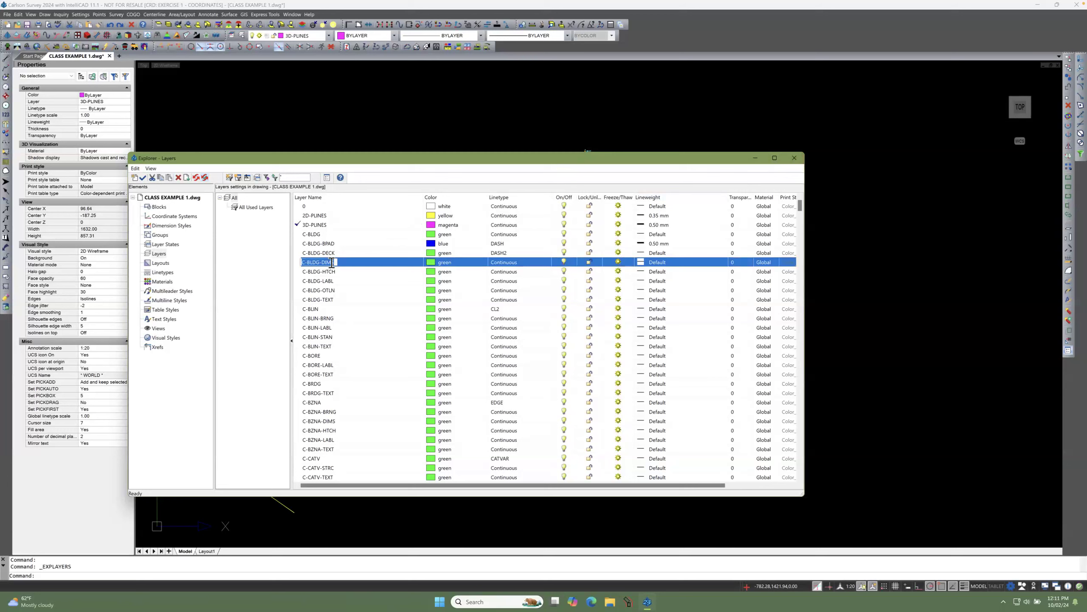
click(335, 261)
click(330, 273)
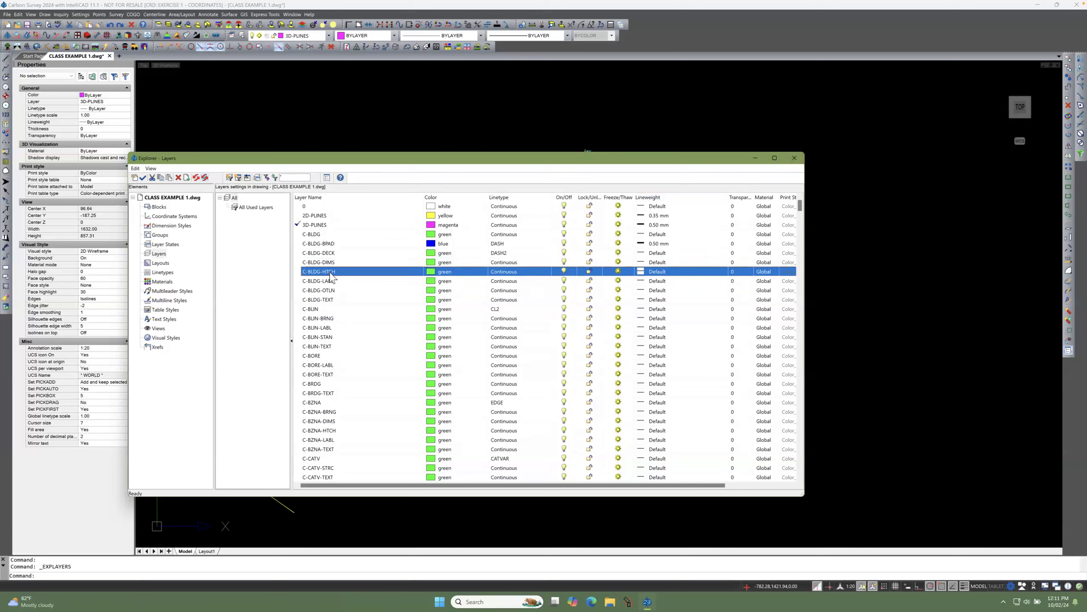
right_click(330, 274)
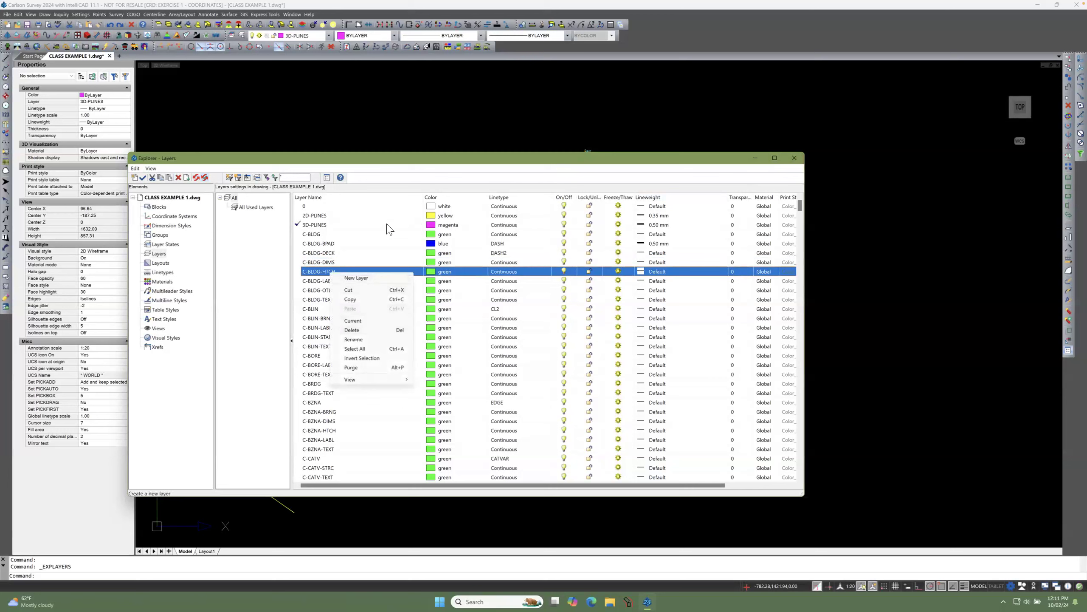
click(405, 162)
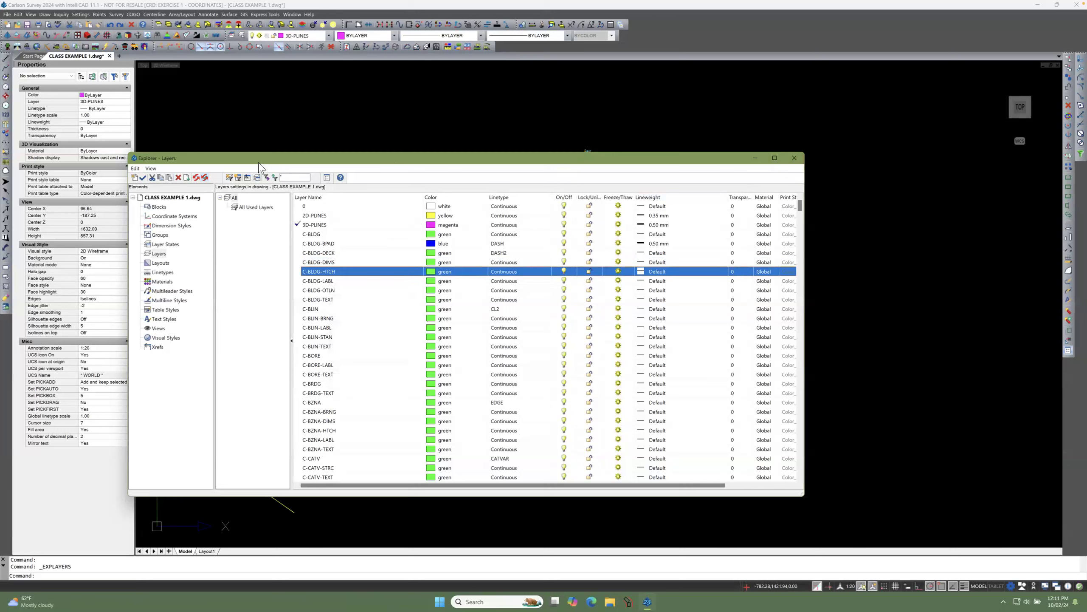
click(795, 158)
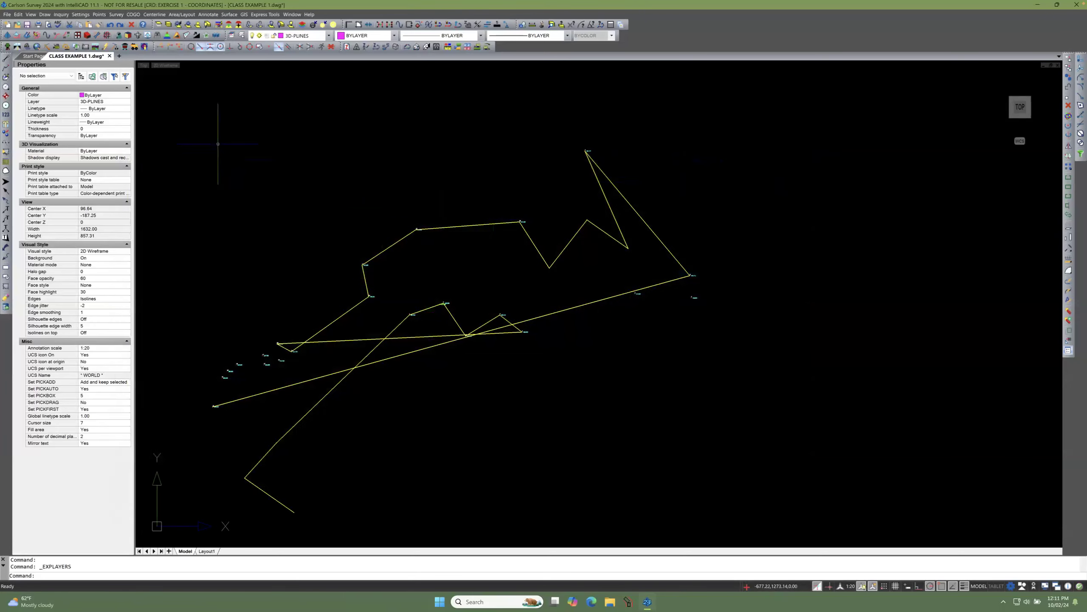
Step: Start a 3D polyline and assign it to the 3D-PLINES layer, filtering the layer list by 3D
click(44, 14)
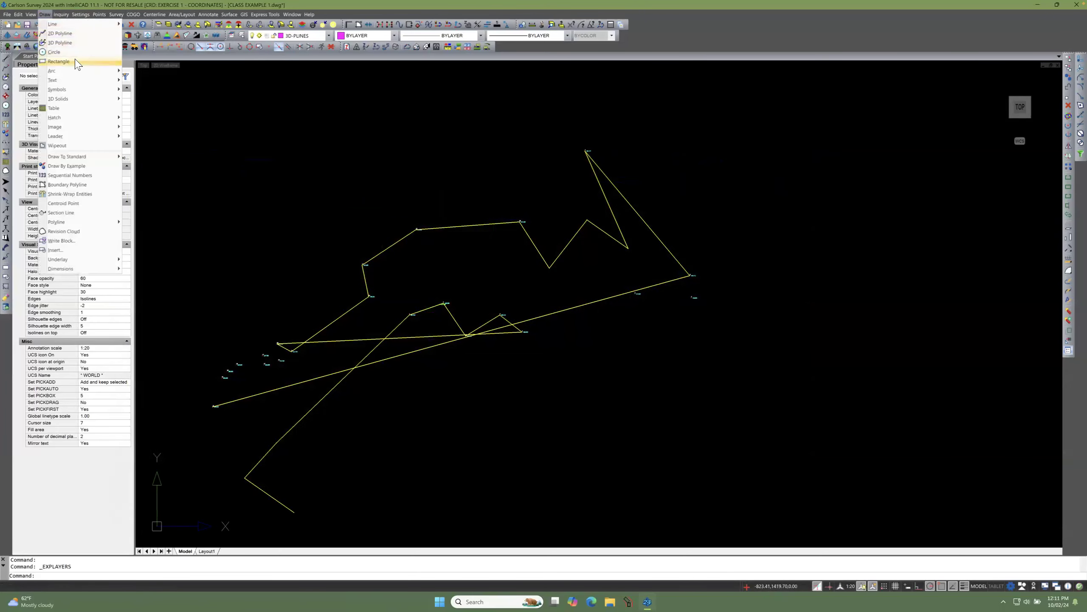
click(60, 42)
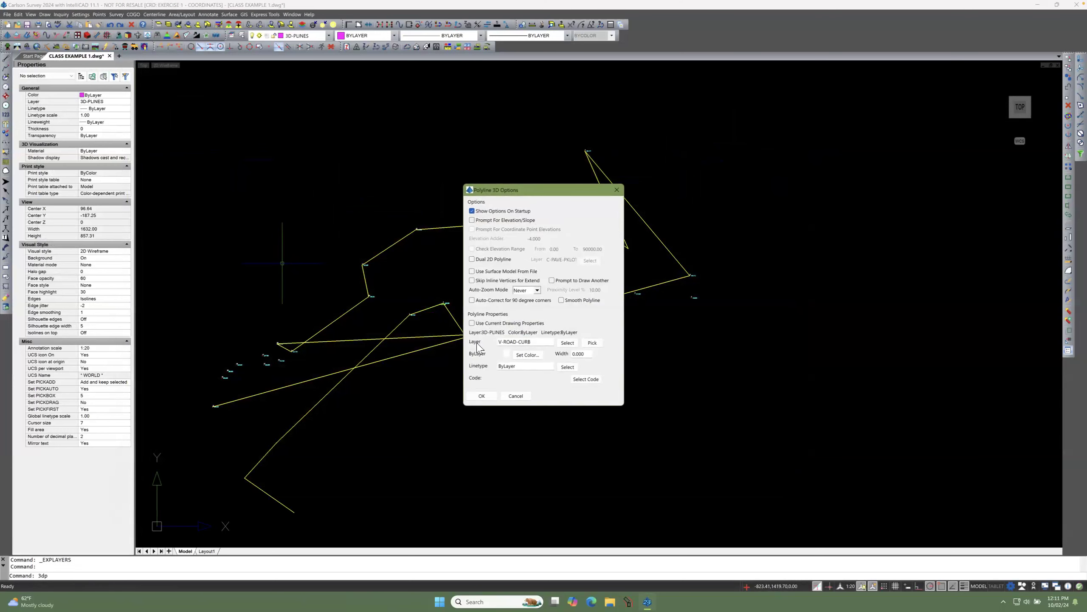
click(567, 343)
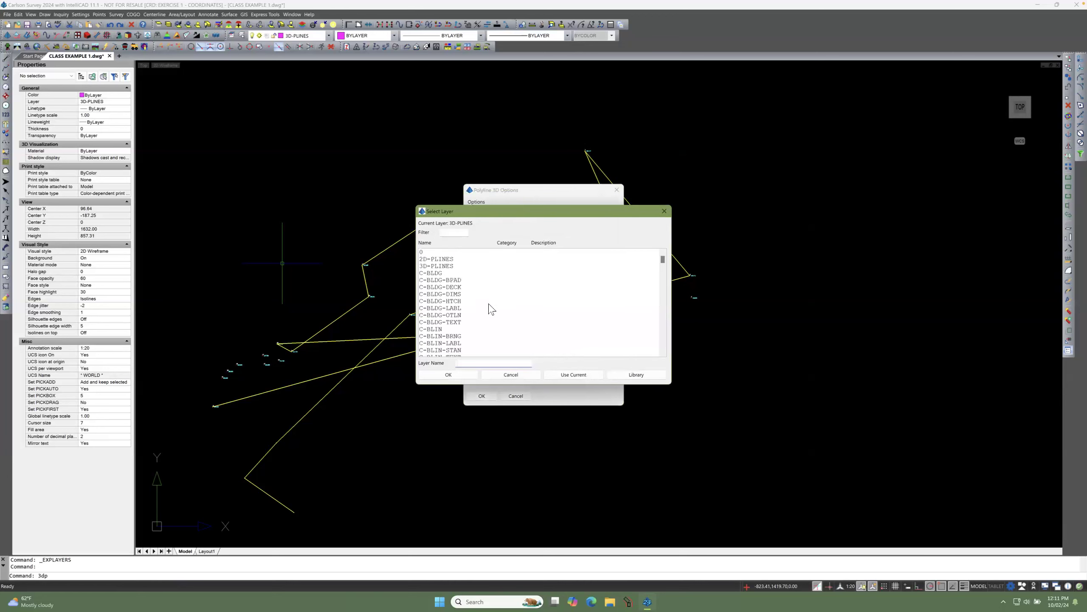
click(445, 233)
text(3D)
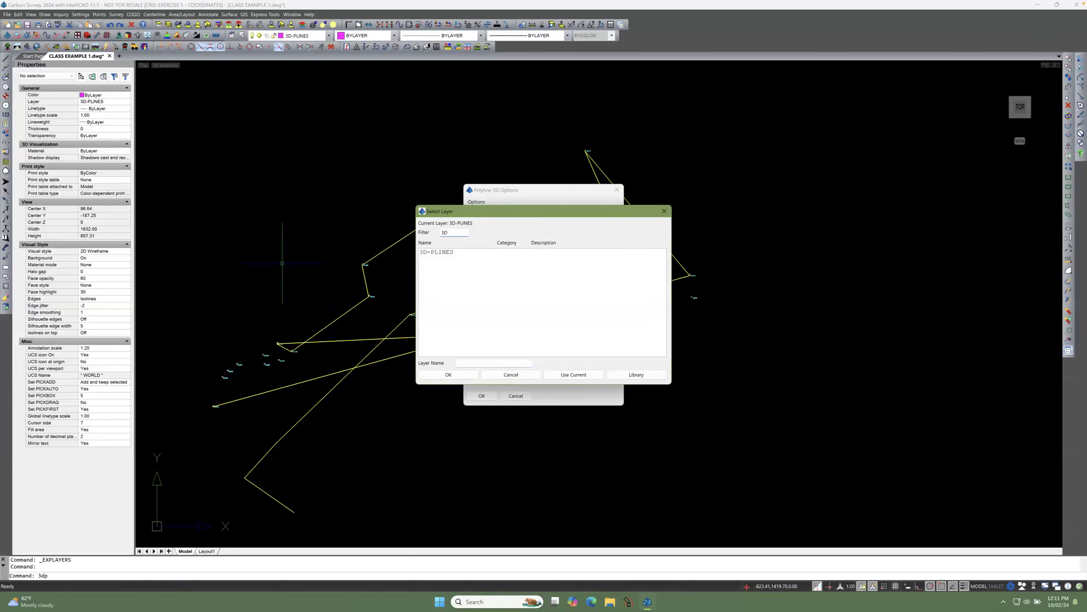
click(435, 253)
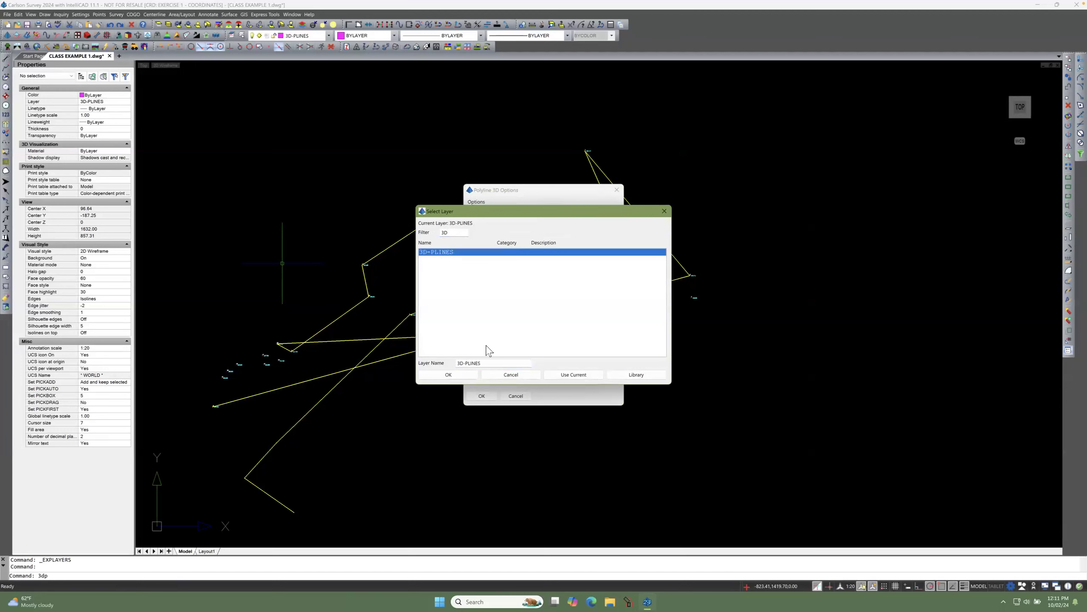
click(441, 376)
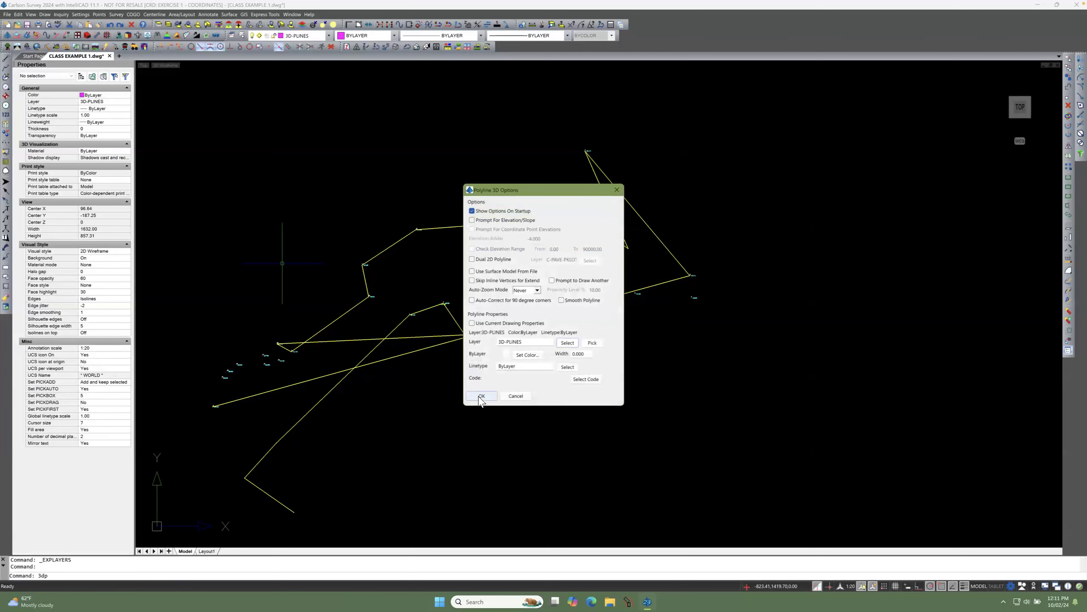
click(481, 396)
Step: Place the 3D polyline's first three vertices freehand in the empty area south of survey point 1
scroll(424, 386, up, 1)
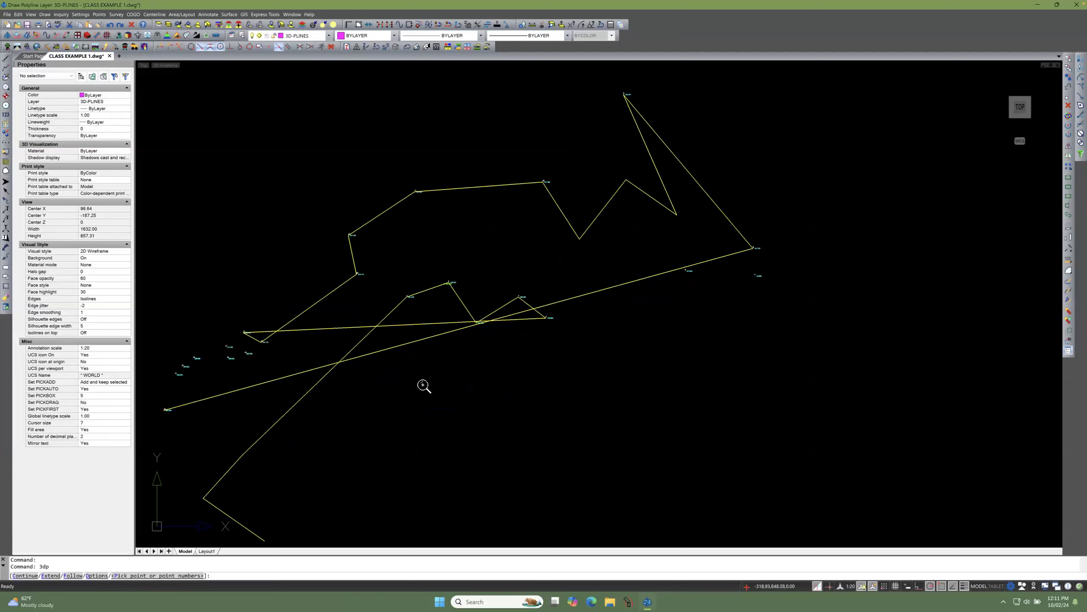
scroll(424, 386, down, 5)
scroll(424, 386, up, 3)
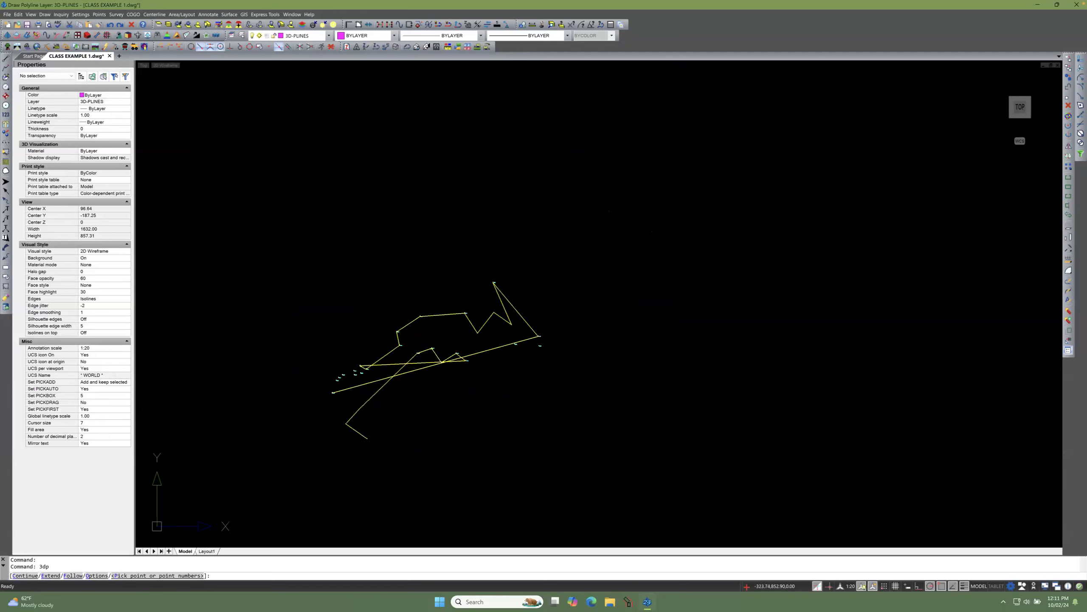
click(387, 403)
click(397, 391)
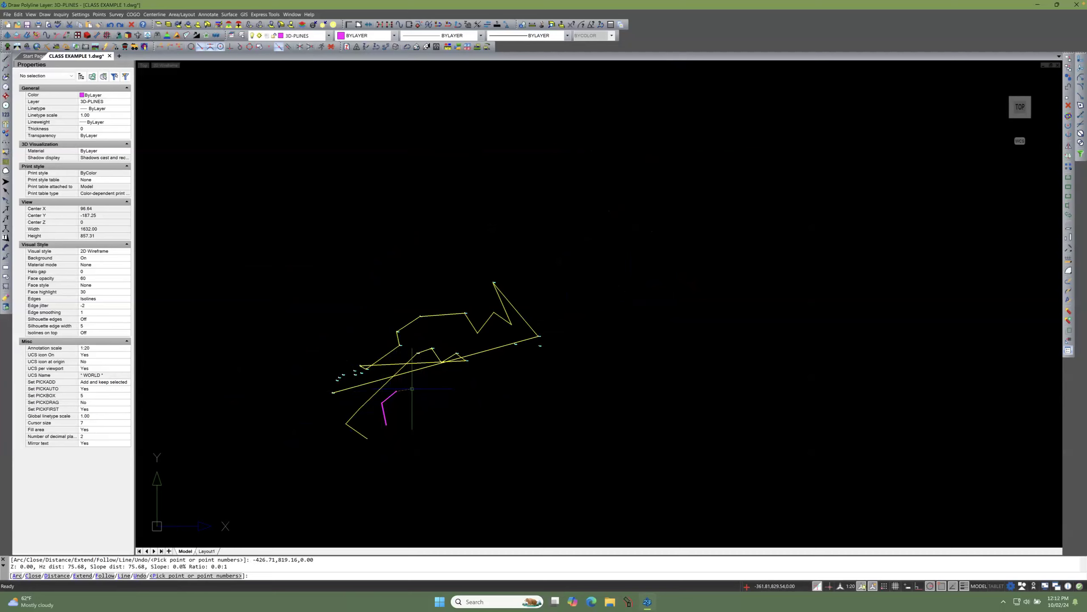
Step: Continue the 3D polyline by point number through points 1-5 and along the western points up to point 10
text(1-5)
key(Return)
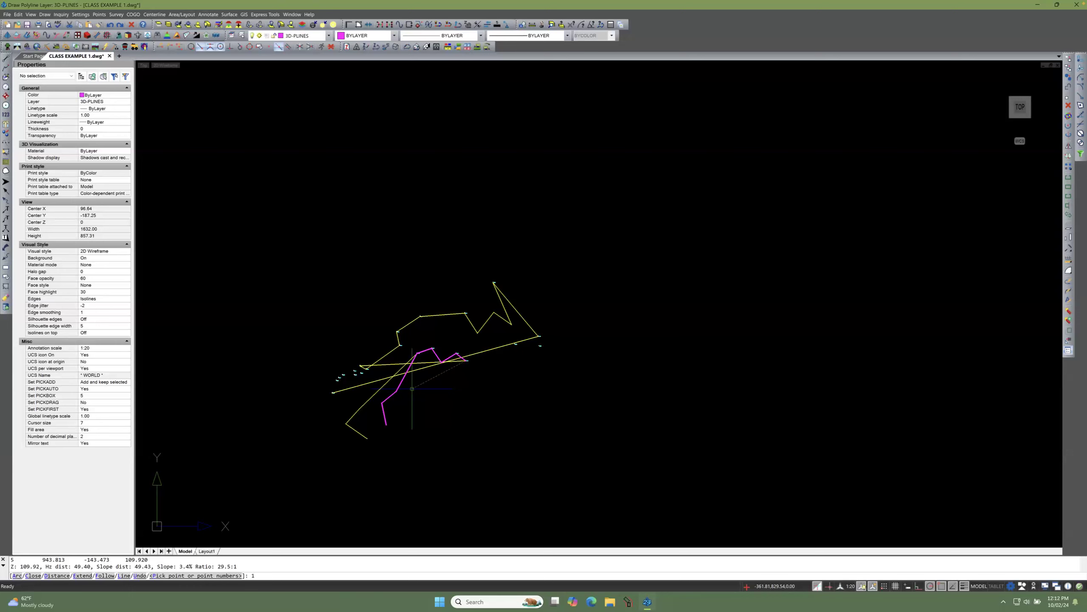
key(Return)
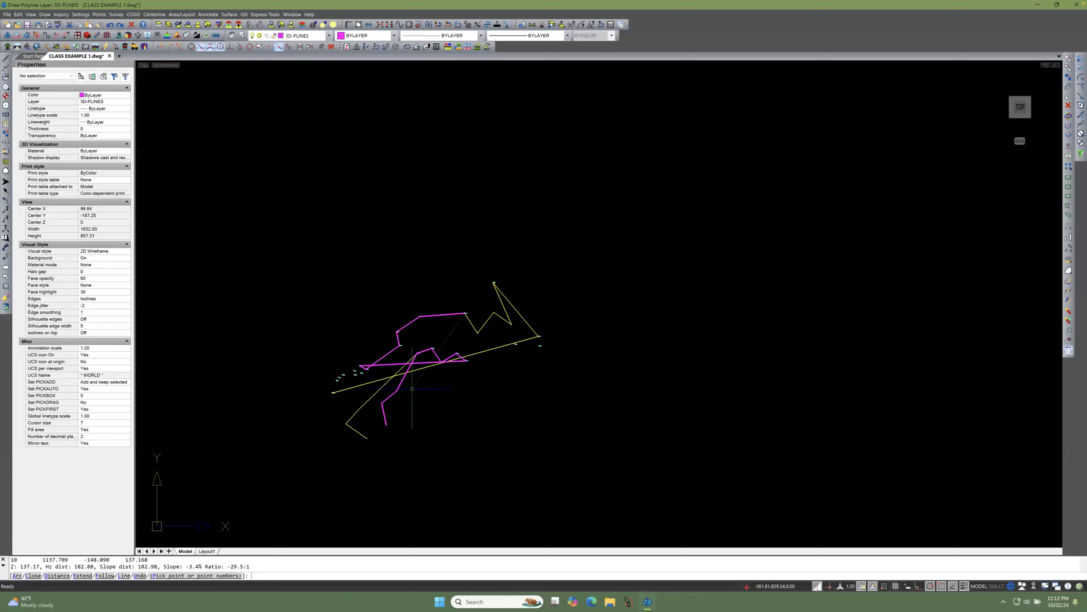
Step: Extend the 3D polyline through point 9 and the eastern corner point to the far southwestern point, and finish it
scroll(512, 322, up, 6)
scroll(512, 322, down, 1)
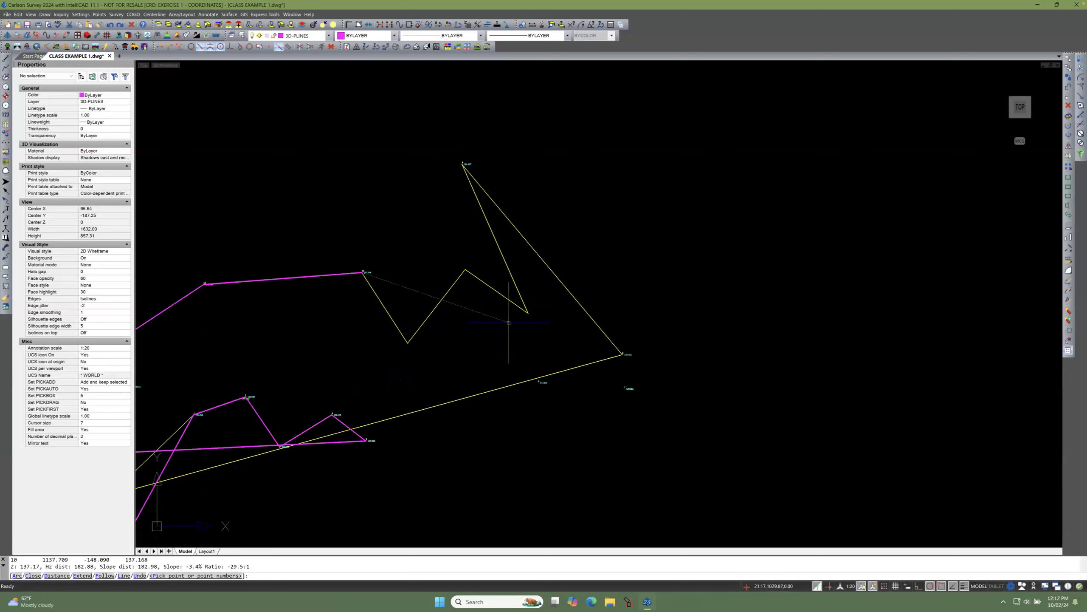
scroll(540, 297, down, 2)
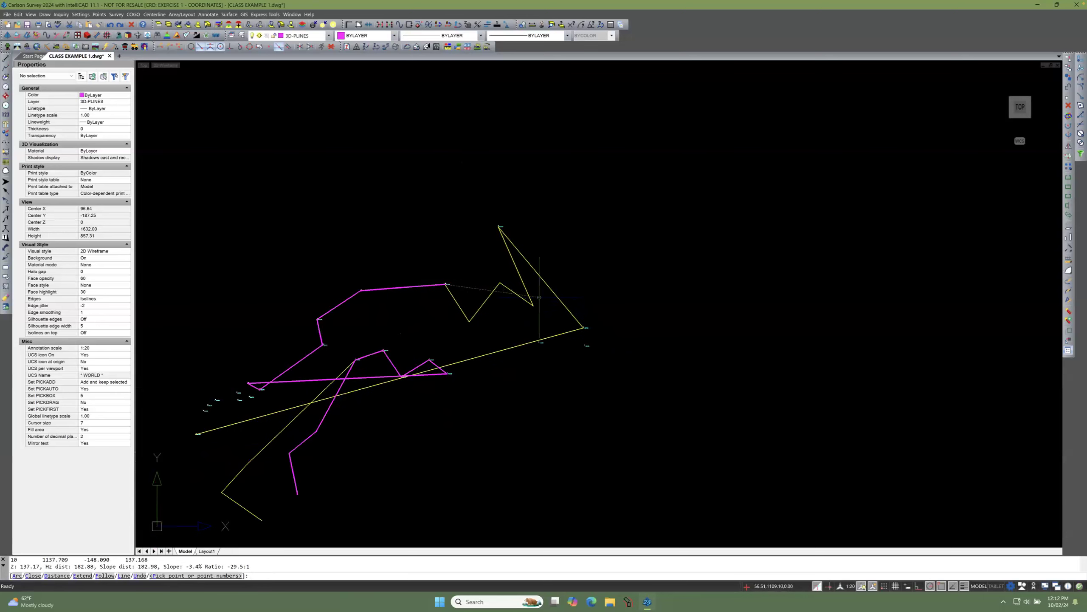
scroll(535, 245, up, 3)
scroll(491, 209, up, 3)
scroll(468, 204, down, 5)
scroll(558, 335, up, 3)
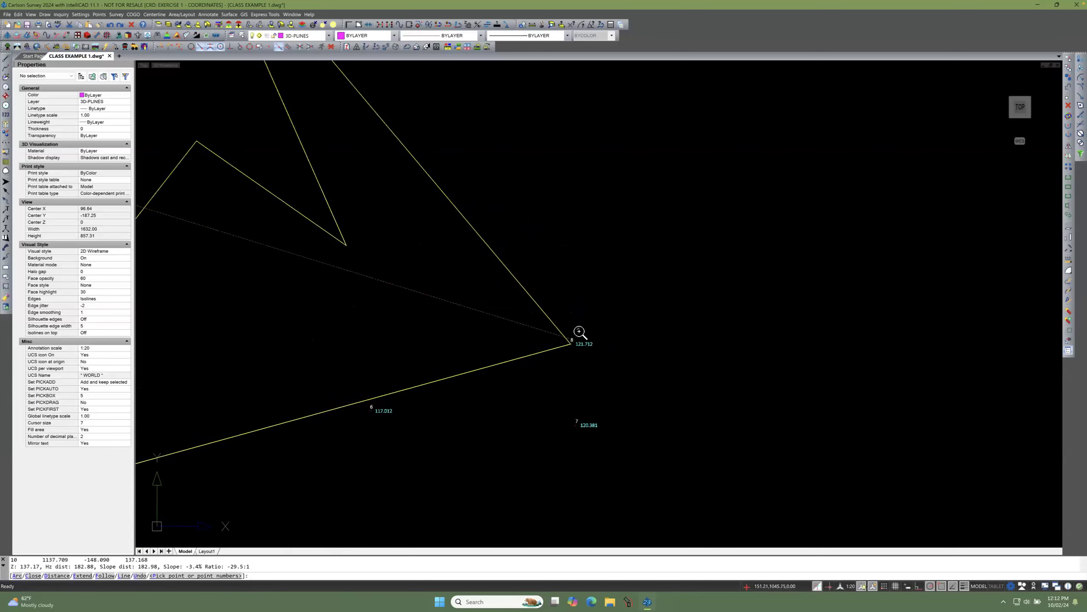
scroll(574, 339, down, 5)
scroll(618, 330, up, 1)
scroll(619, 330, up, 2)
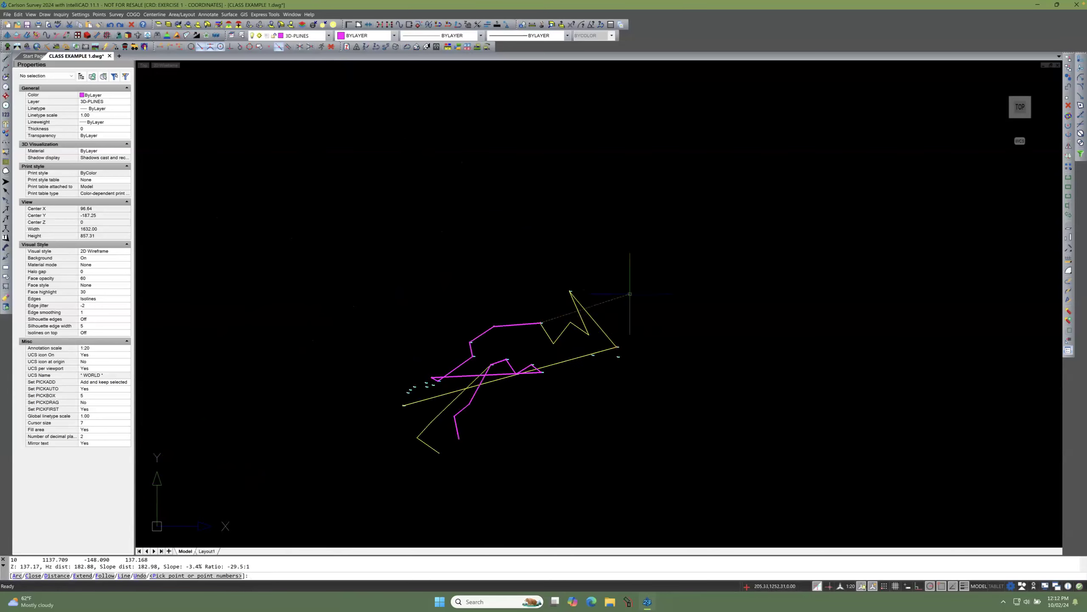
text(9)
key(Return)
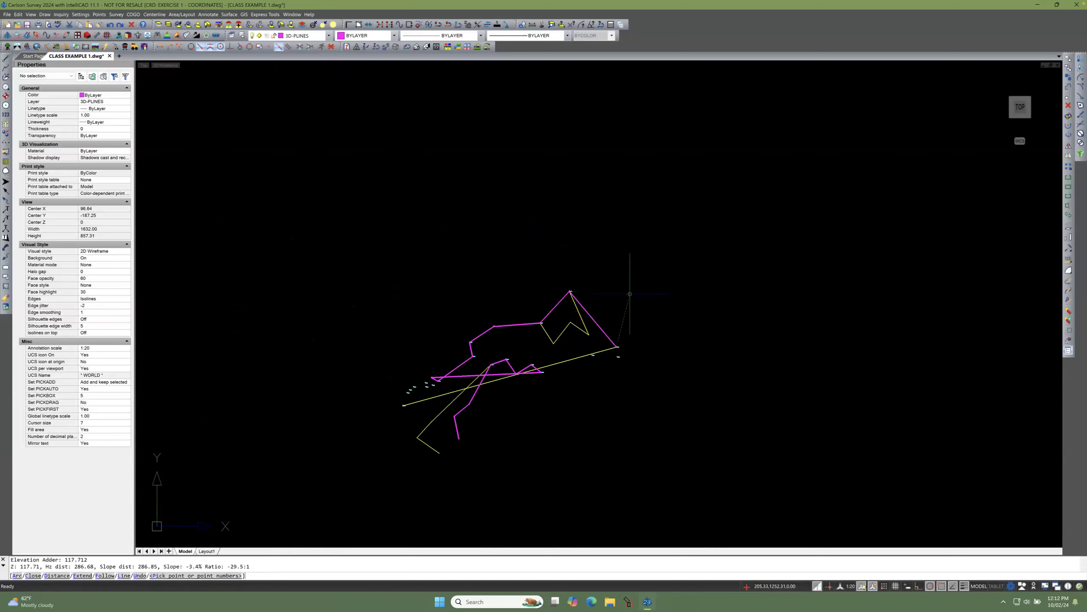
key(Return)
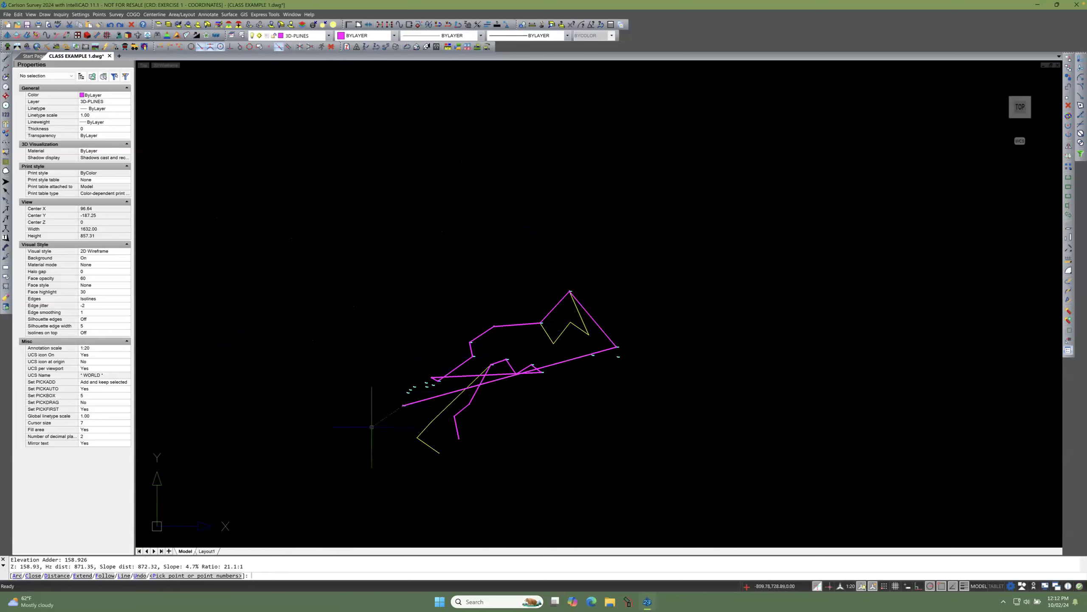
key(Return)
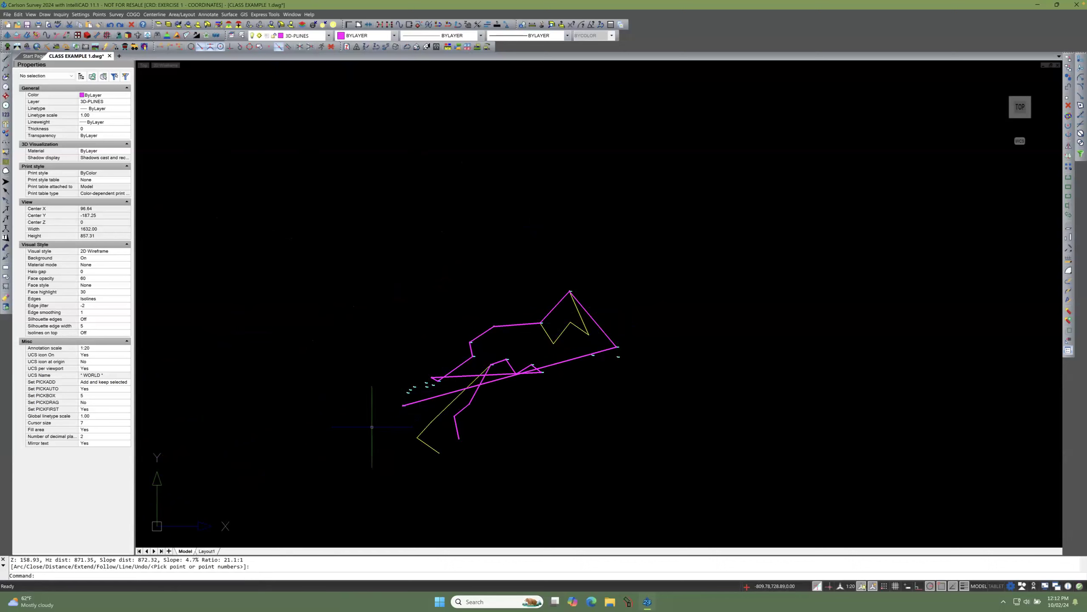
Step: Inspect the properties of the yellow 2D polyline and the magenta 3D polyline in turn, clearing each selection
scroll(510, 387, up, 1)
scroll(521, 378, up, 2)
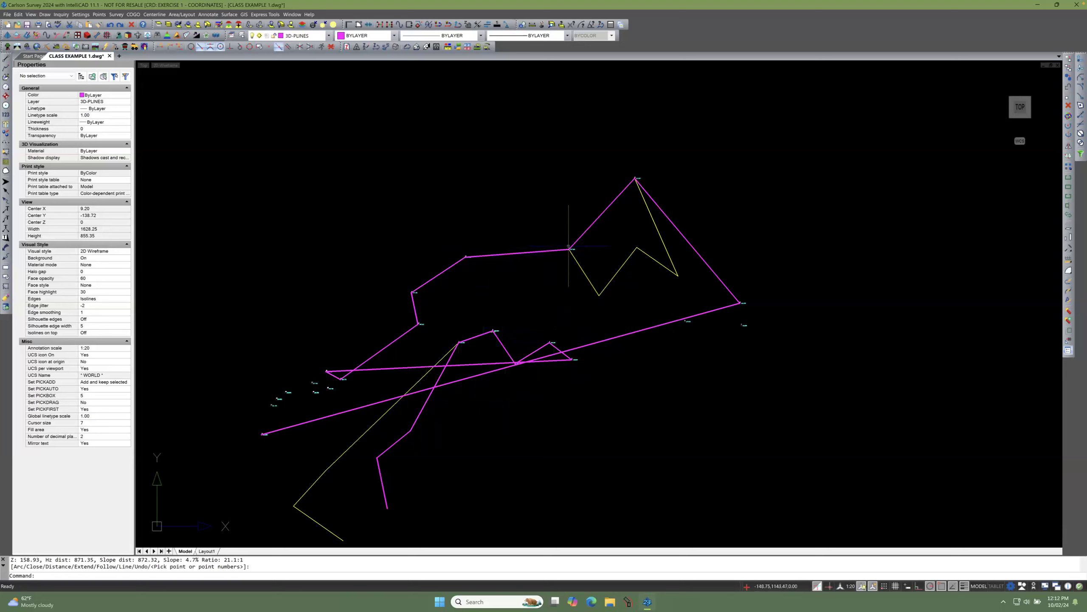
click(578, 264)
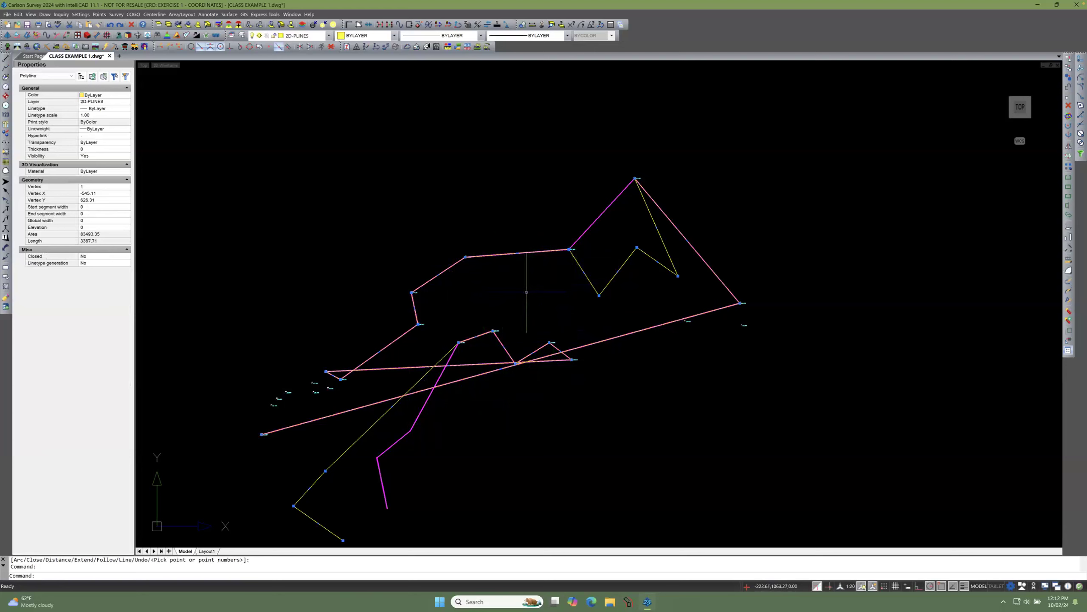
key(Escape)
click(441, 374)
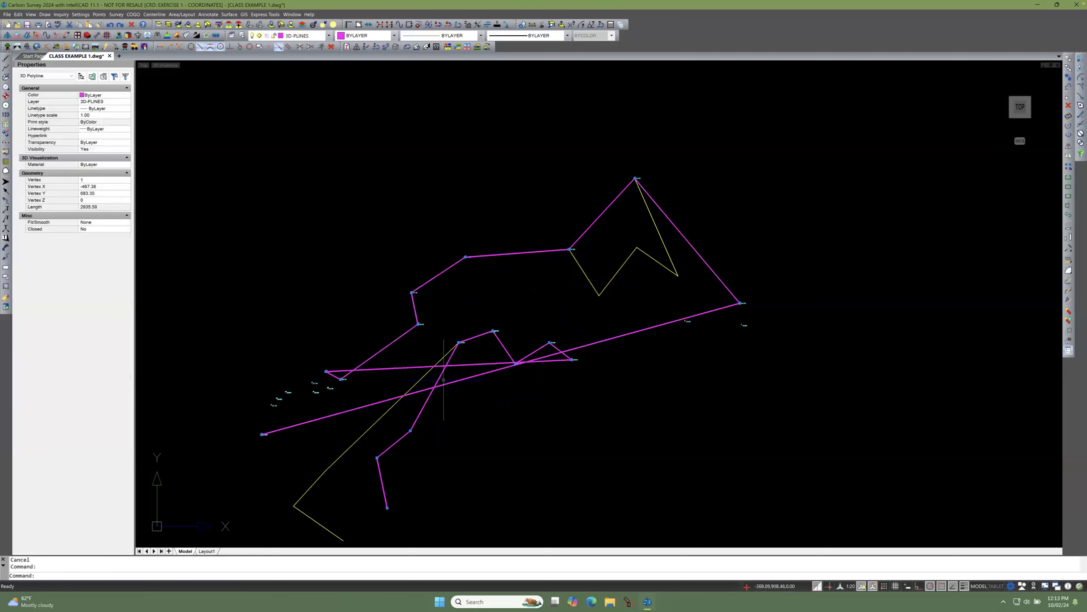
key(Escape)
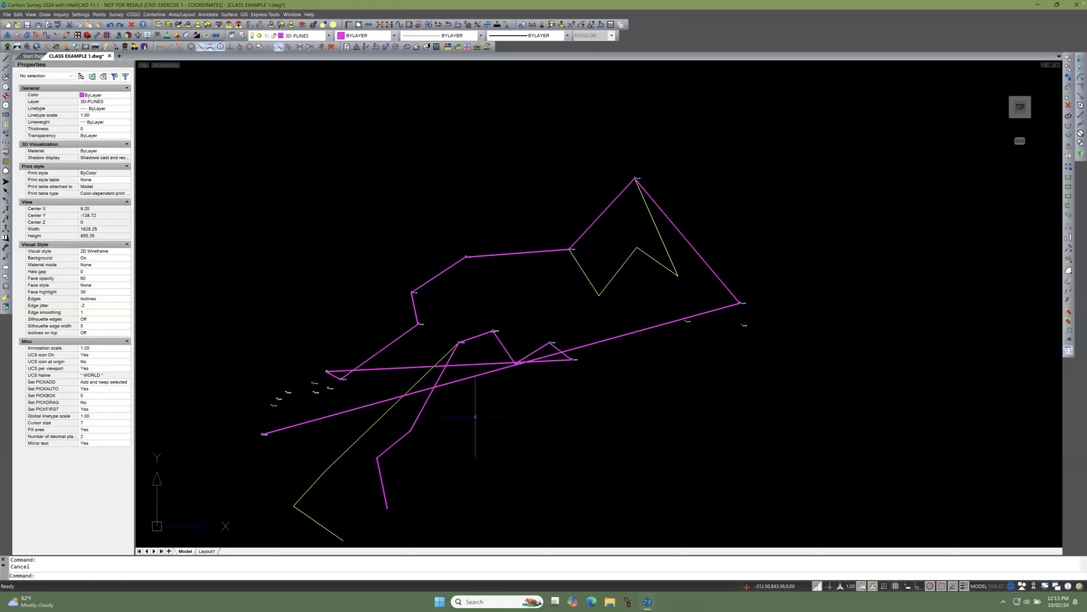
Step: Examine both polylines in a tilted 3D view, comparing the heights of their vertices with the survey points
scroll(475, 416, down, 3)
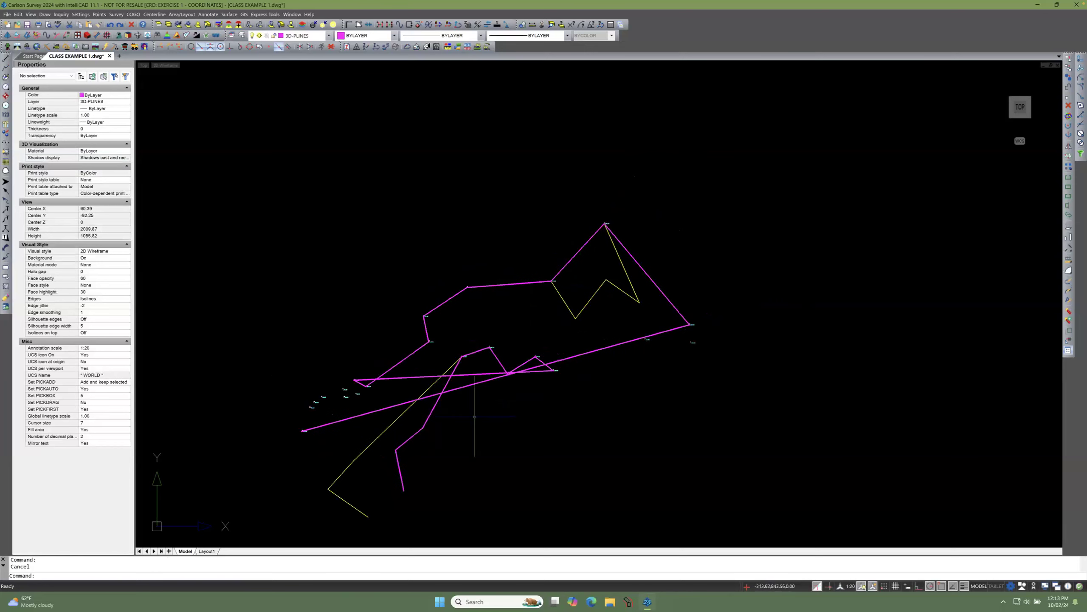
scroll(475, 415, up, 3)
scroll(475, 413, down, 1)
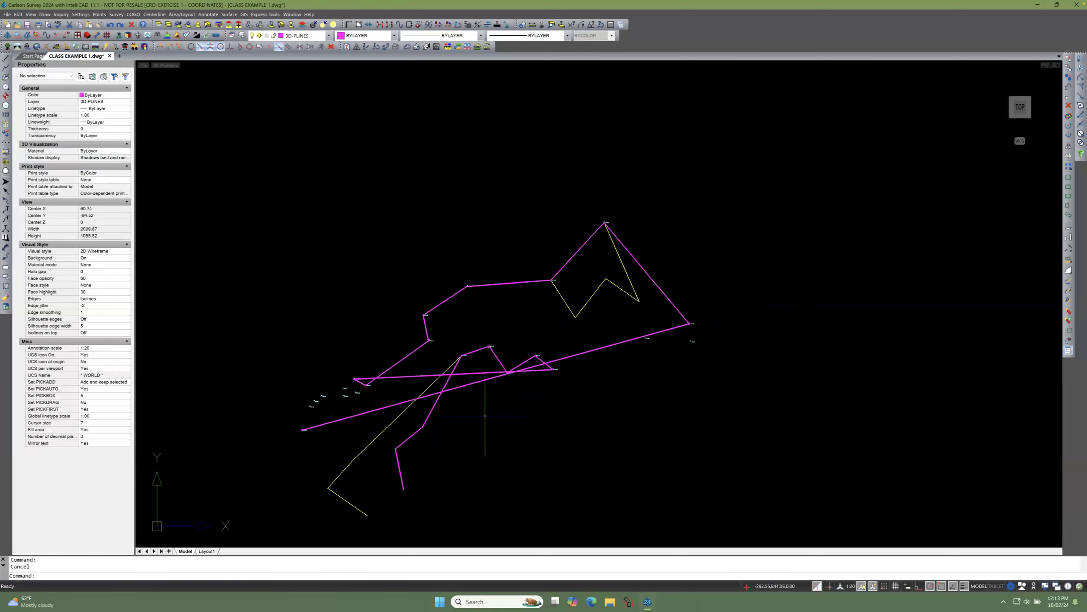
scroll(506, 427, up, 2)
scroll(506, 427, up, 1)
shift+middle_drag(506, 427, 572, 261)
scroll(572, 261, down, 1)
scroll(497, 422, up, 4)
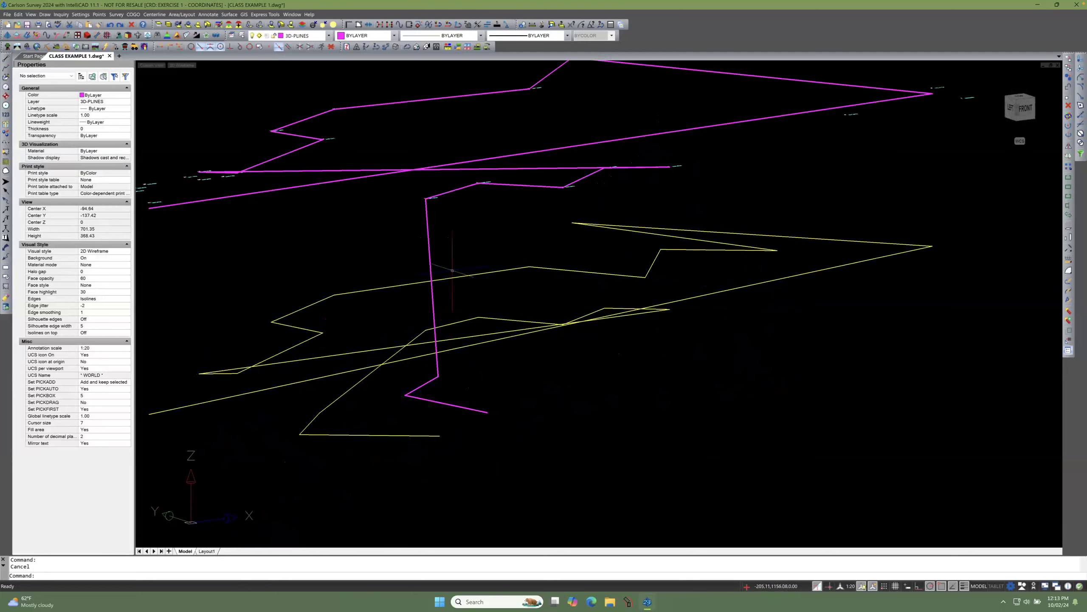
scroll(430, 186, up, 8)
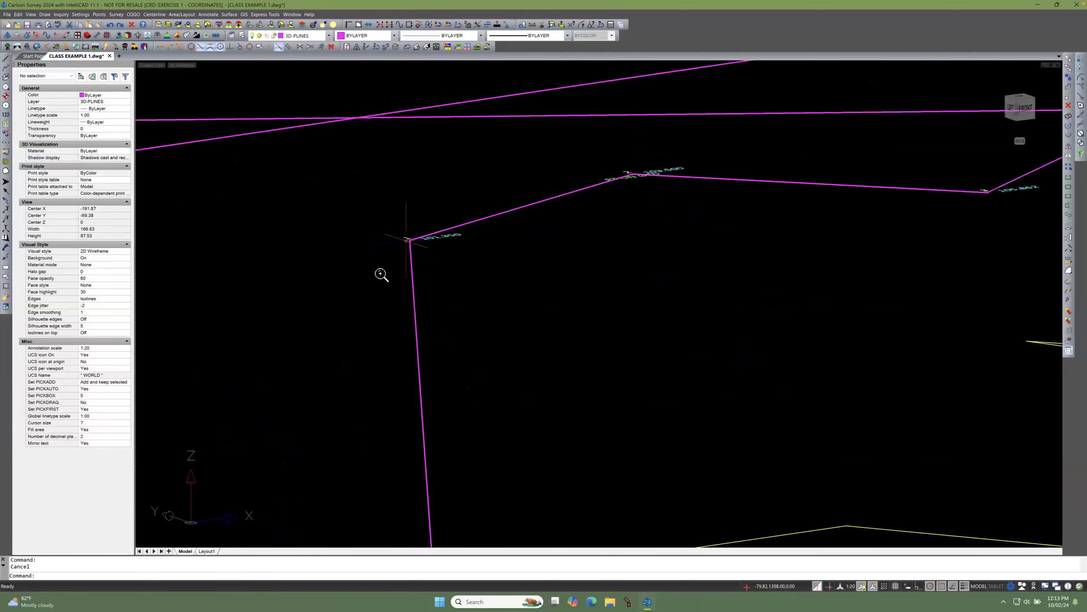
scroll(349, 309, down, 6)
scroll(367, 293, down, 2)
mouse_move(449, 223)
shift+middle_down()
mouse_move(438, 260)
mouse_move(359, 371)
mouse_move(317, 350)
mouse_move(287, 261)
mouse_move(292, 228)
mouse_move(293, 266)
mouse_move(342, 244)
shift+middle_up()
scroll(531, 257, down, 3)
scroll(248, 232, up, 1)
scroll(249, 231, up, 3)
mouse_move(393, 210)
shift+middle_down()
mouse_move(393, 240)
mouse_move(362, 268)
mouse_move(300, 285)
mouse_move(250, 231)
mouse_move(240, 274)
mouse_move(364, 240)
mouse_move(465, 257)
shift+middle_up()
scroll(345, 309, down, 3)
scroll(495, 256, down, 1)
scroll(495, 256, up, 3)
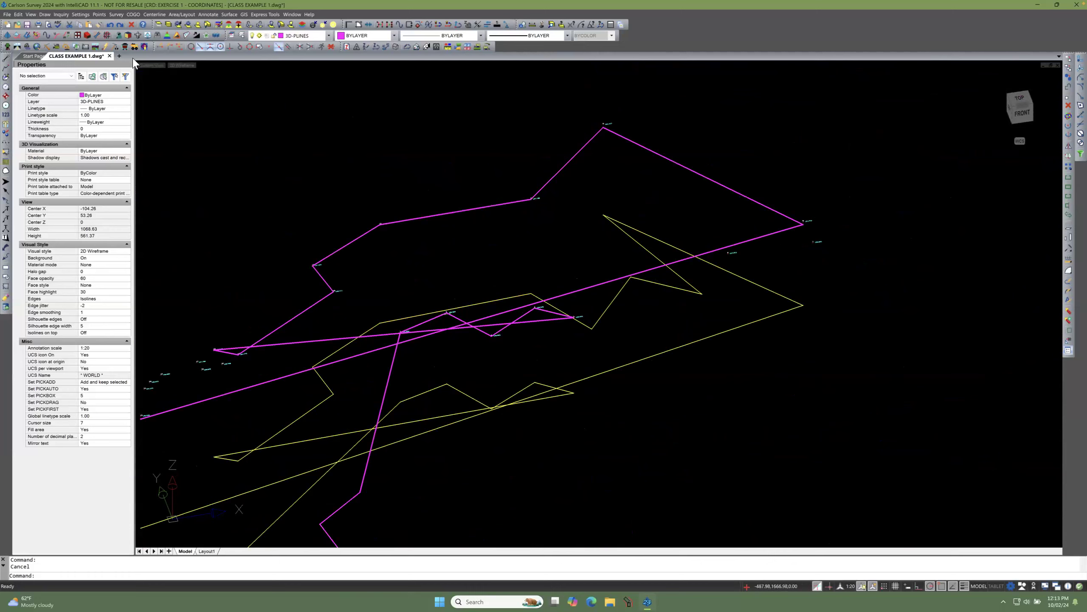
Step: Review the Locate on Real Z Axis option in the Draw-Locate Points settings and cancel without drawing points
click(100, 14)
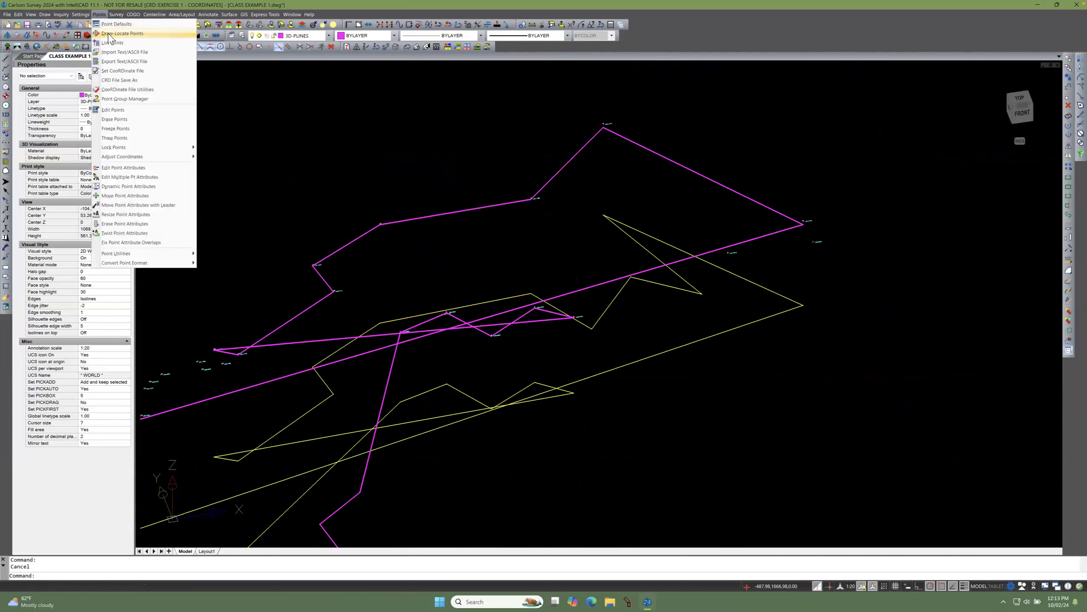
click(112, 33)
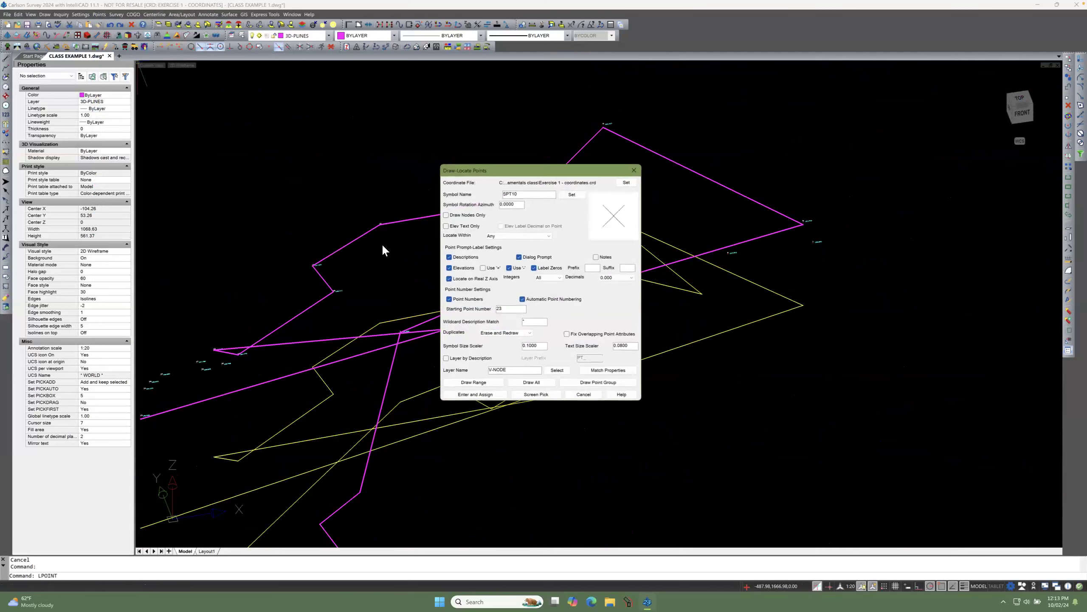
click(448, 278)
click(584, 394)
Step: Examine the elevation labels at points 12 and 13 against the 3D polyline's vertices in the tilted view
scroll(325, 291, up, 3)
scroll(305, 295, down, 1)
scroll(341, 277, down, 3)
scroll(306, 274, up, 1)
scroll(306, 267, up, 8)
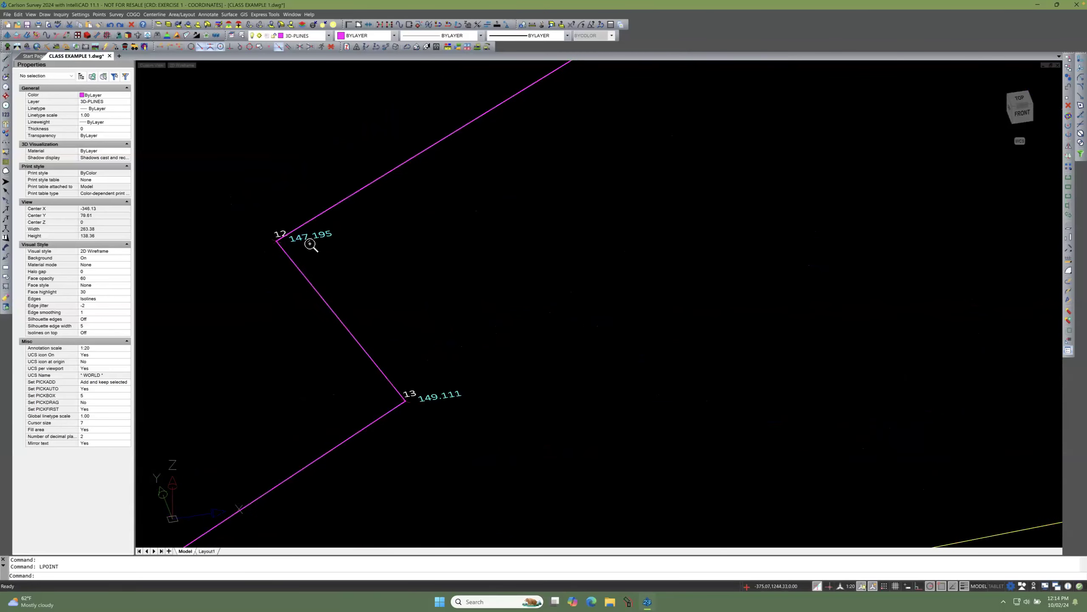
scroll(331, 248, down, 3)
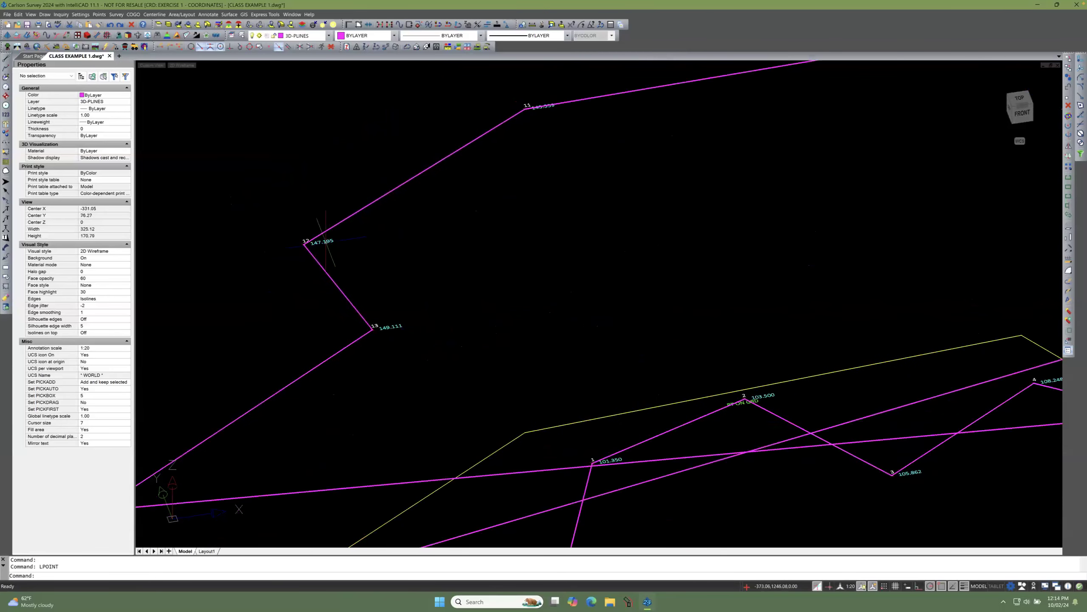
scroll(326, 242, up, 7)
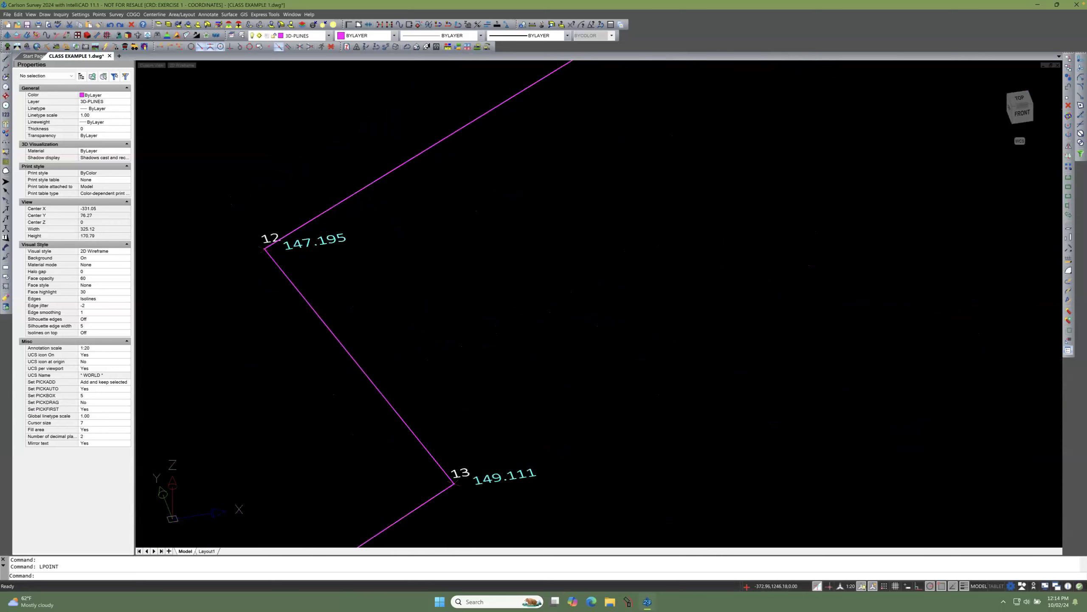
scroll(331, 254, down, 3)
scroll(331, 253, down, 11)
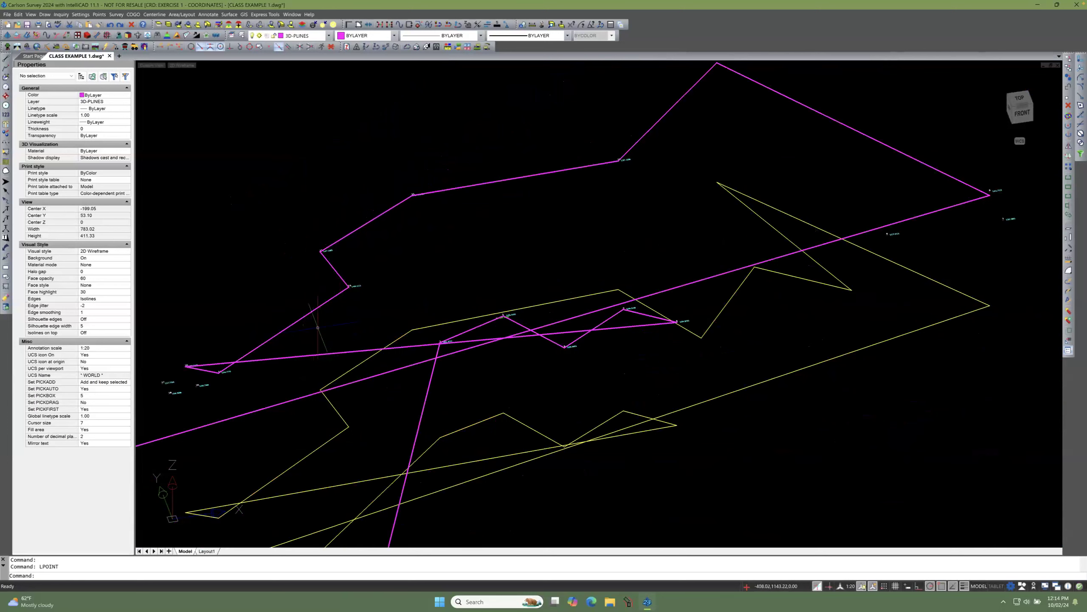
scroll(328, 319, up, 1)
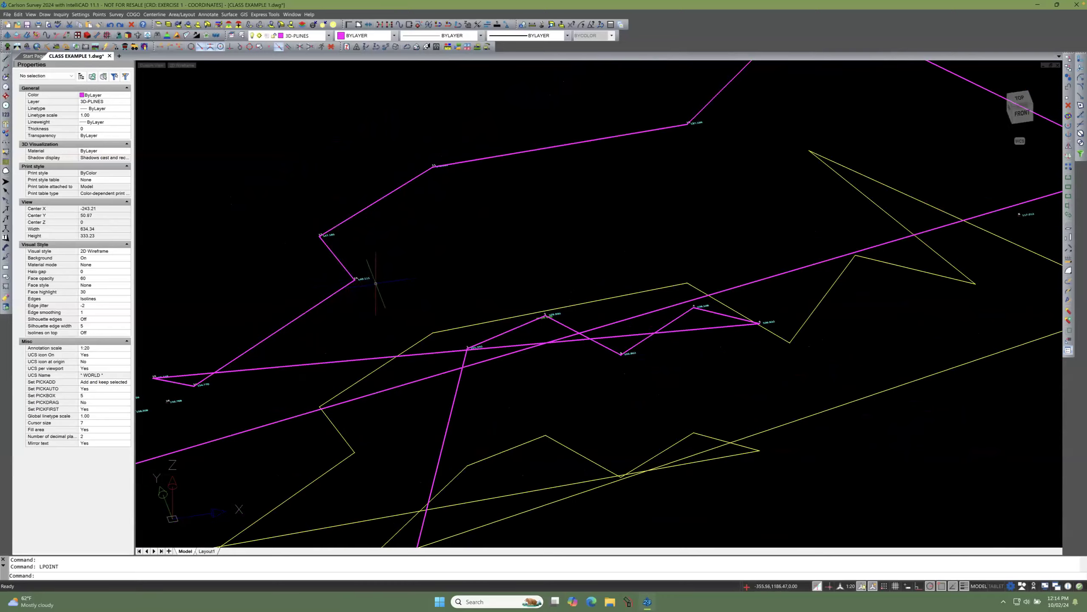
scroll(350, 274, up, 10)
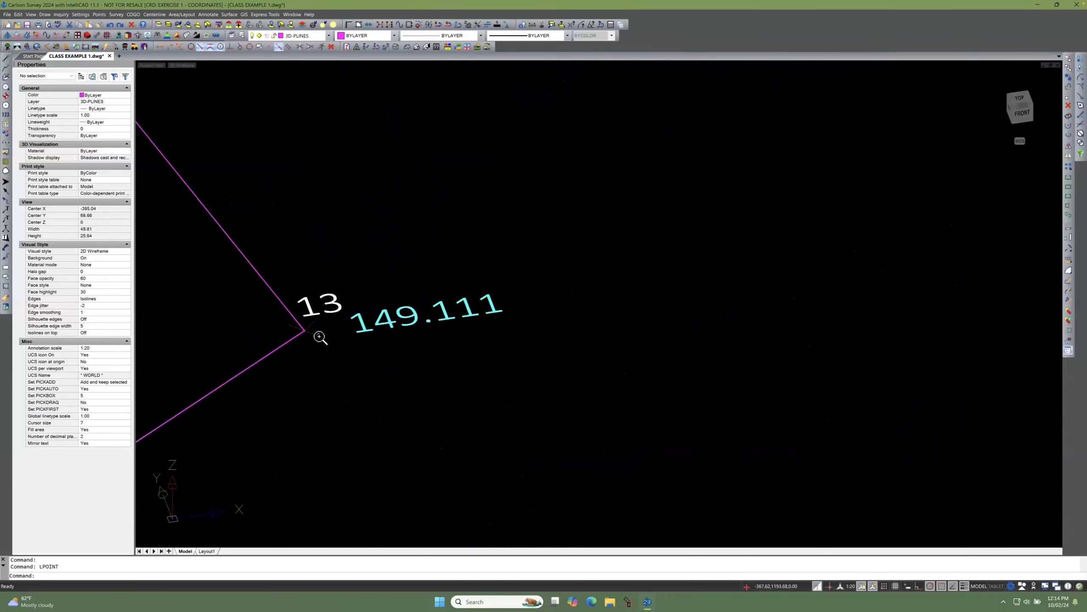
Step: Examine the elevation labels along the 3D polyline and compare both polylines in the tilted view
scroll(318, 336, down, 11)
scroll(380, 252, up, 10)
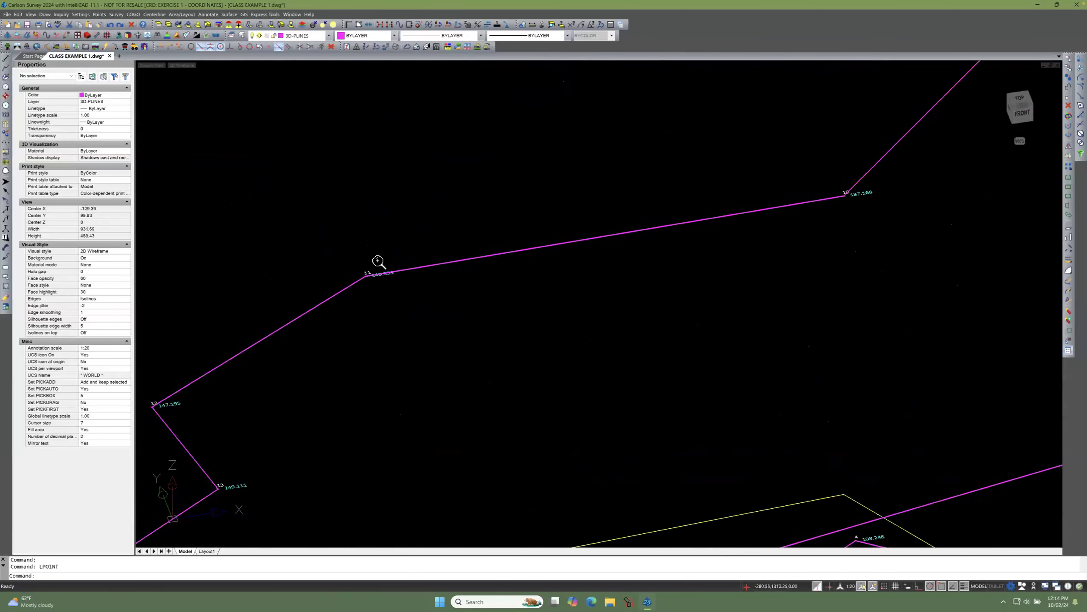
scroll(369, 272, down, 10)
scroll(381, 261, down, 15)
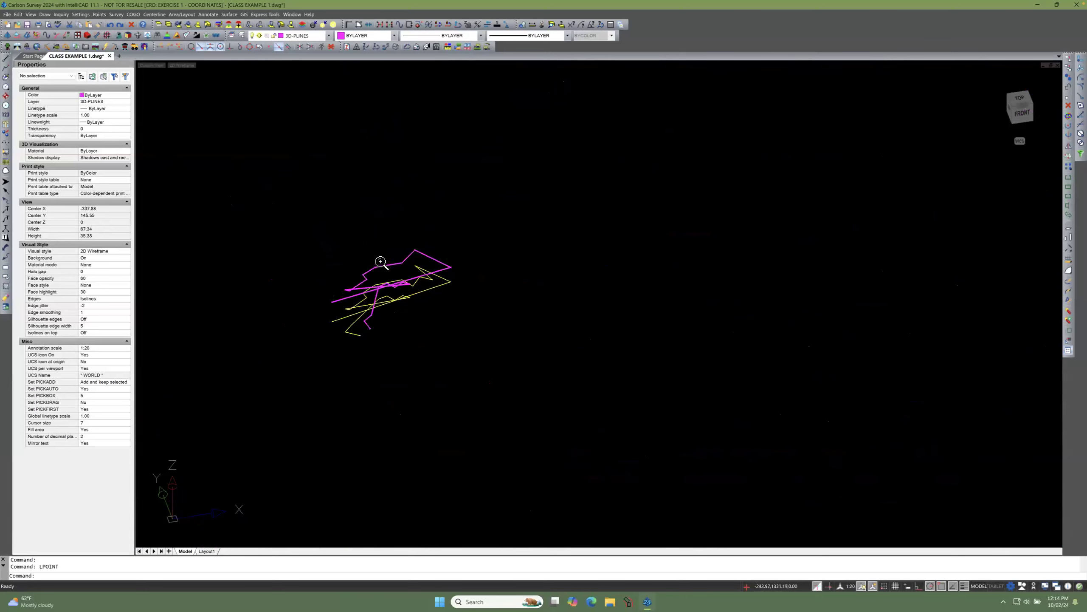
scroll(381, 260, up, 6)
click(393, 243)
key(Escape)
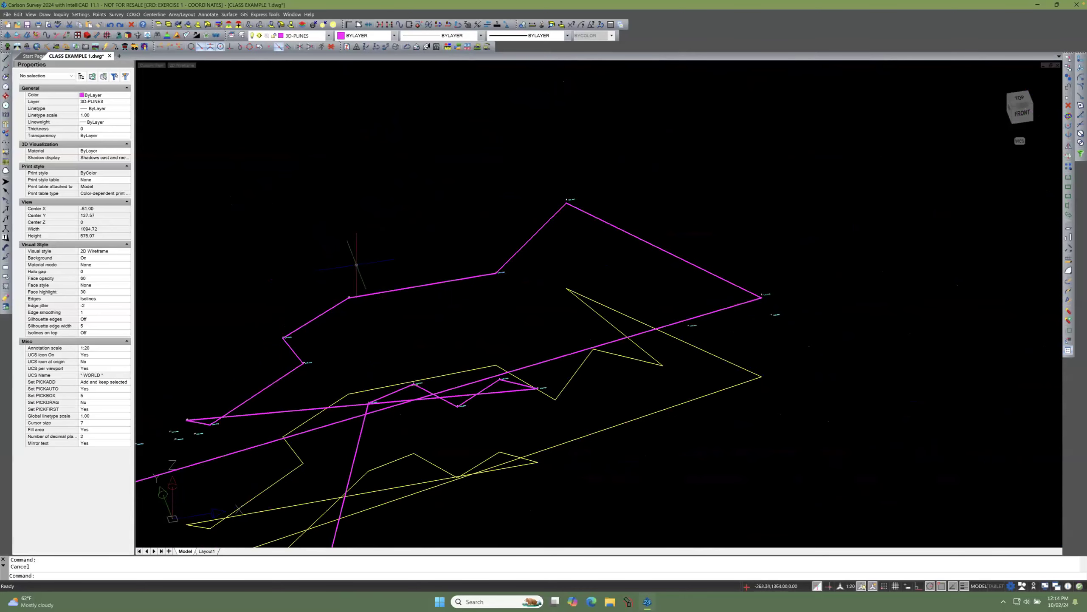
Step: Set the default point symbol to the SPT9 cross in Point Defaults
click(99, 14)
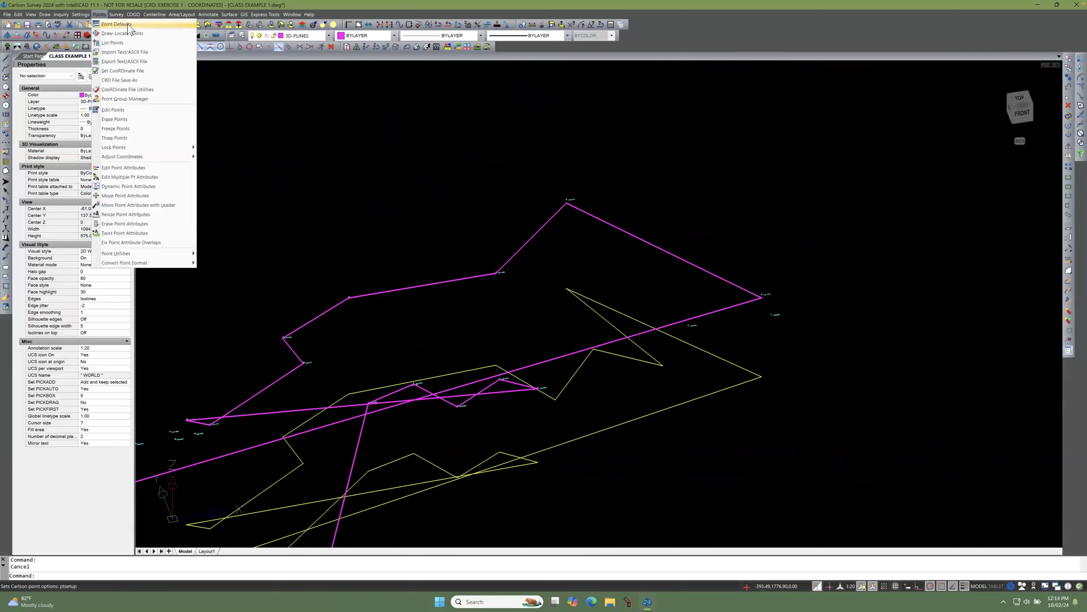
click(116, 24)
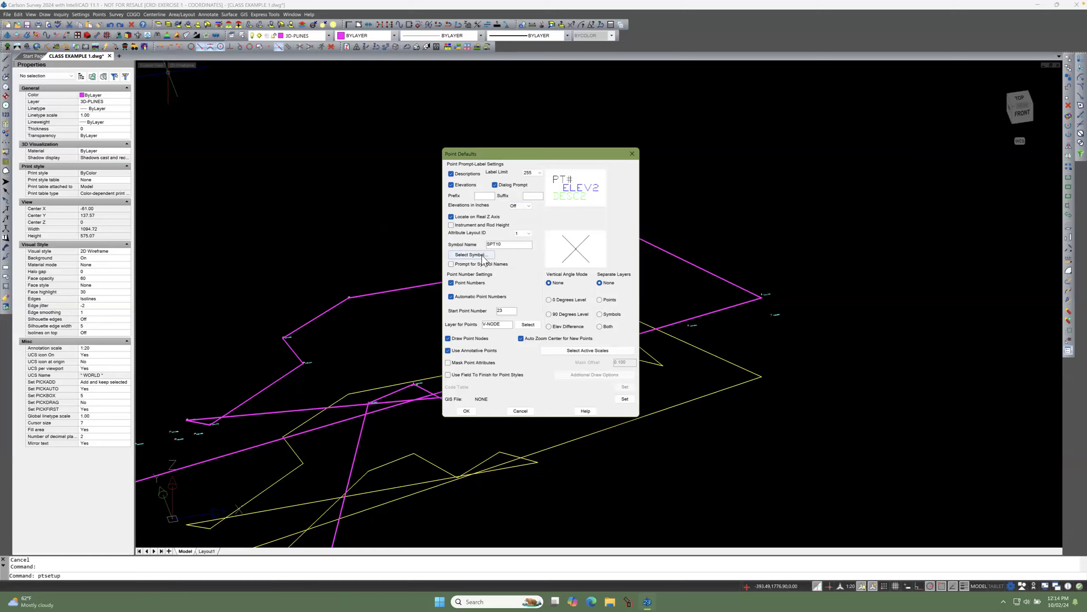
click(471, 255)
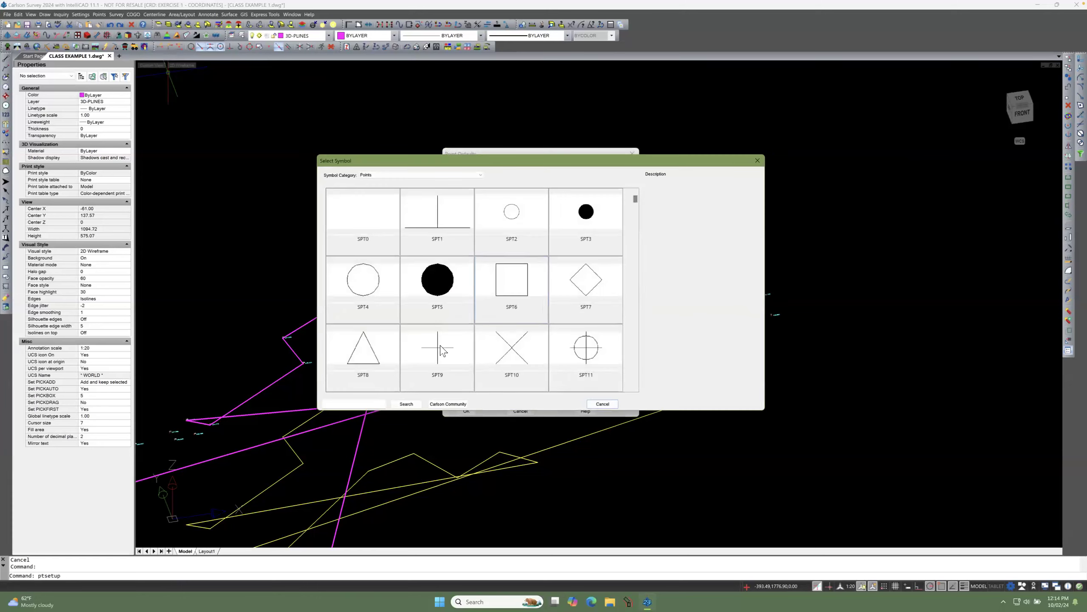
click(442, 350)
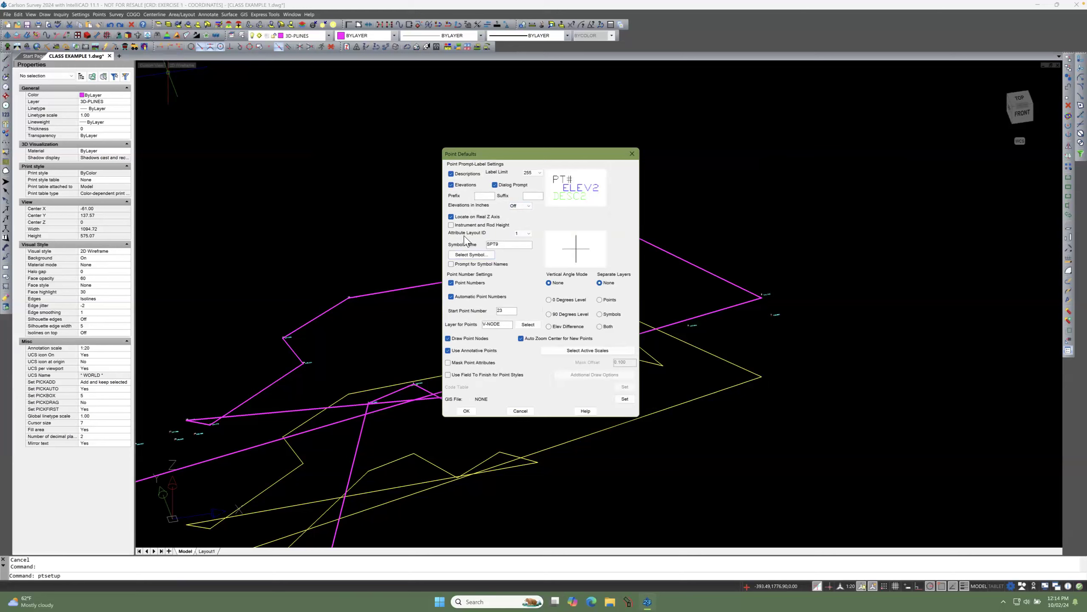
Step: Try several Attribute Layout IDs, choose the one that stacks point number, elevation and description left-aligned, and accept the point defaults
click(530, 234)
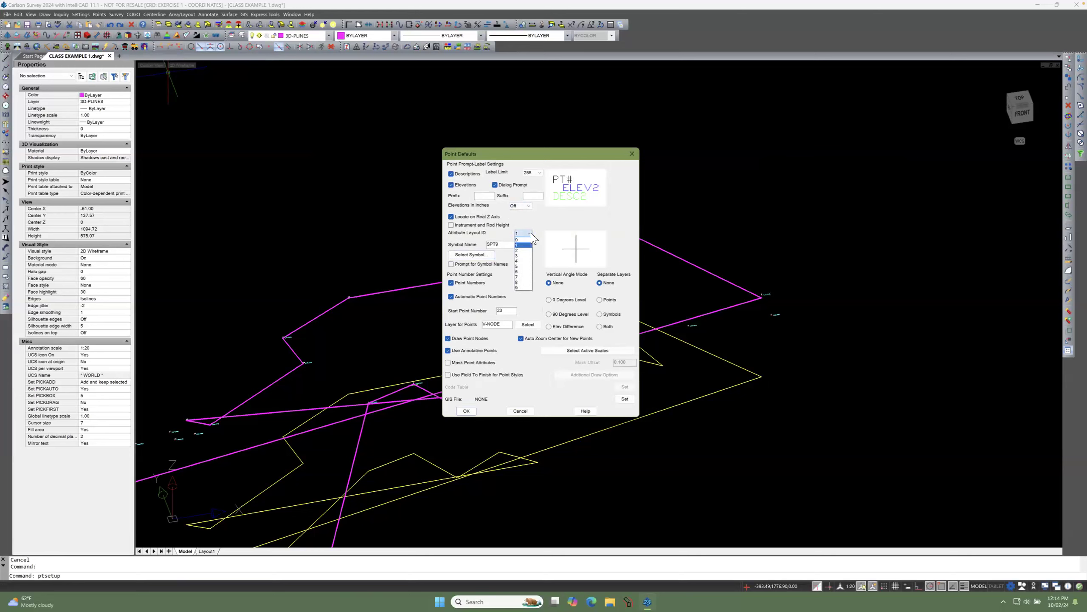
click(532, 235)
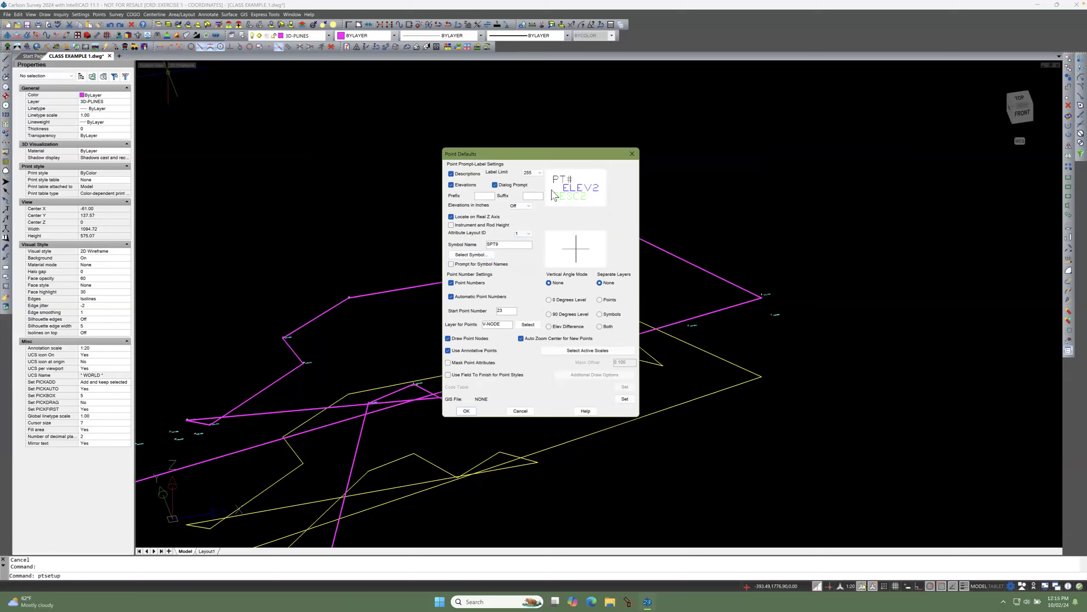
click(527, 234)
click(524, 239)
click(528, 234)
click(522, 256)
click(530, 234)
click(525, 273)
click(524, 234)
click(522, 252)
click(467, 411)
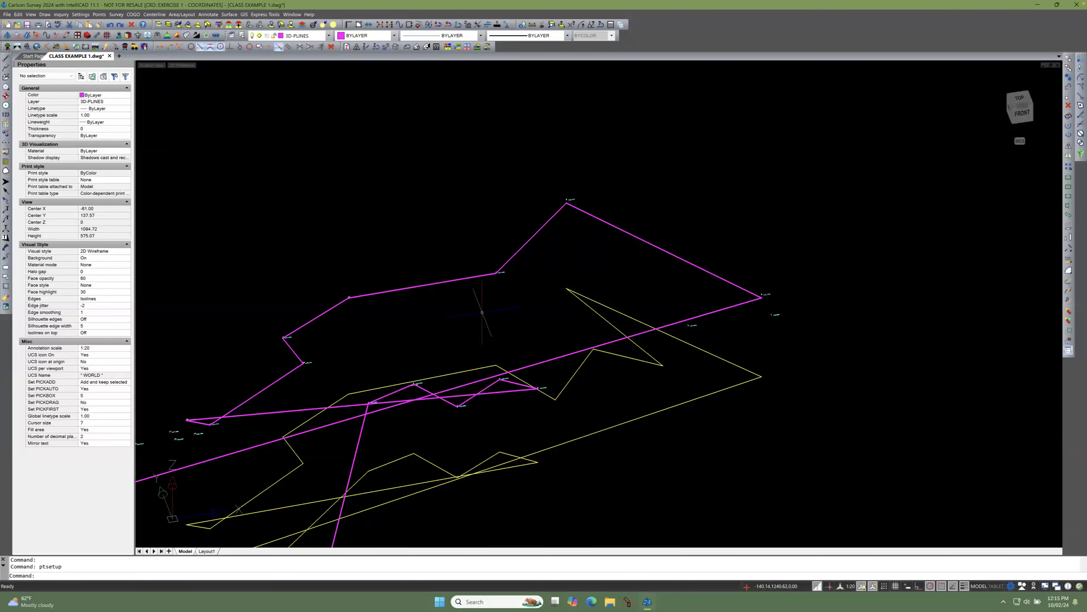
Step: Return to the top view and erase the stray point located at the 0,0,0 origin
scroll(463, 227, down, 1)
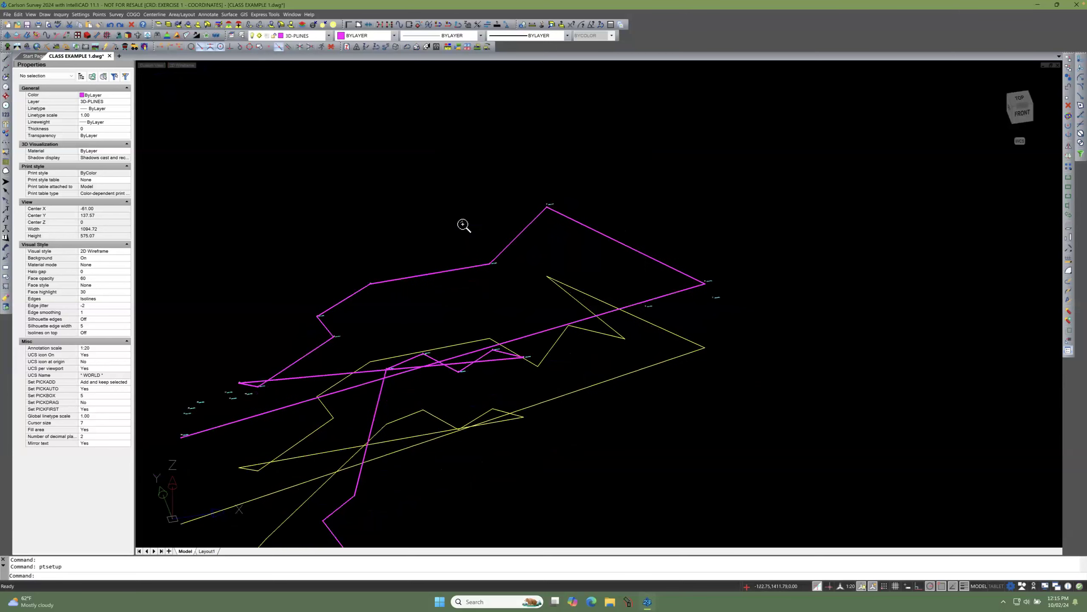
click(1019, 101)
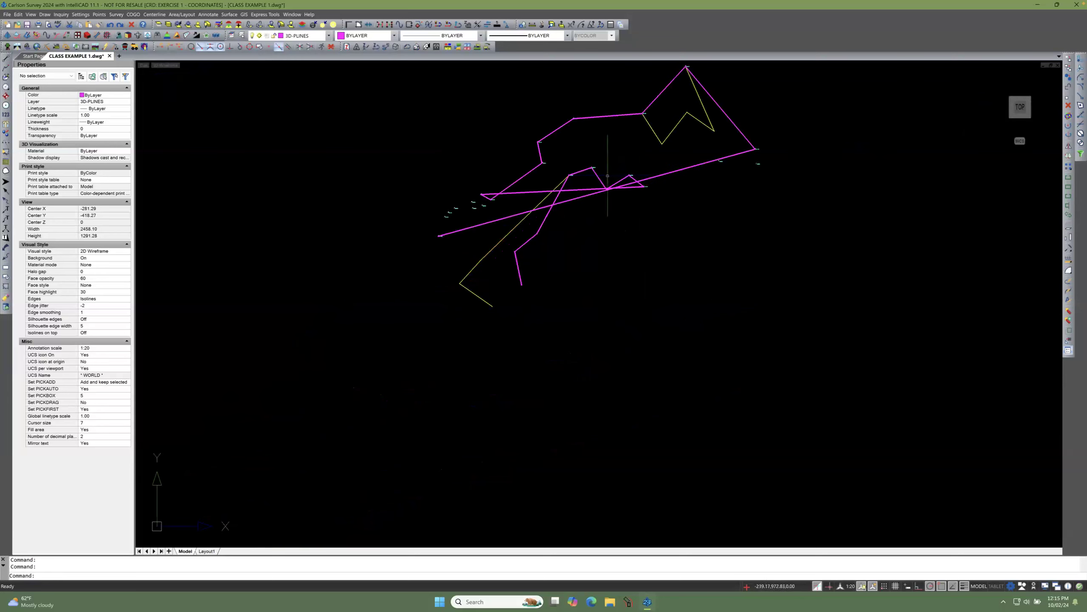
scroll(607, 176, down, 5)
click(606, 296)
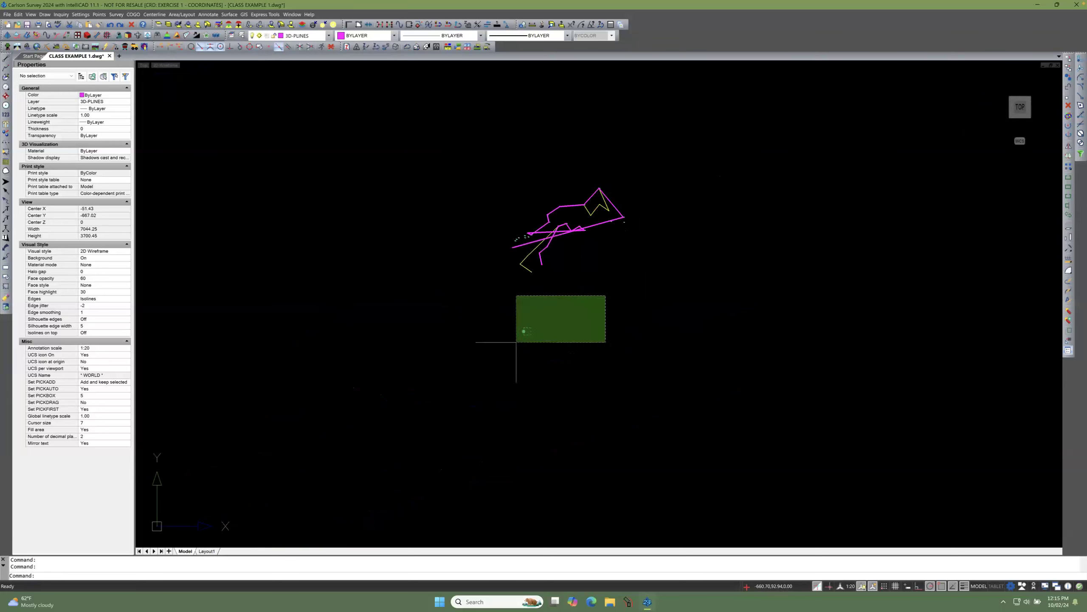
click(290, 478)
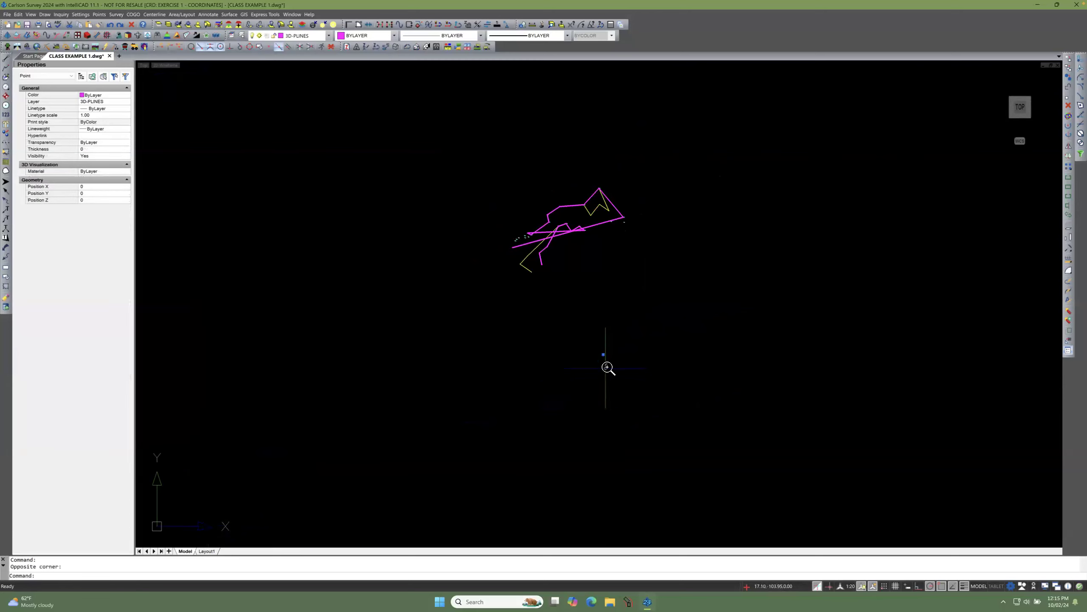
scroll(610, 346, up, 3)
scroll(609, 346, up, 2)
scroll(595, 368, down, 4)
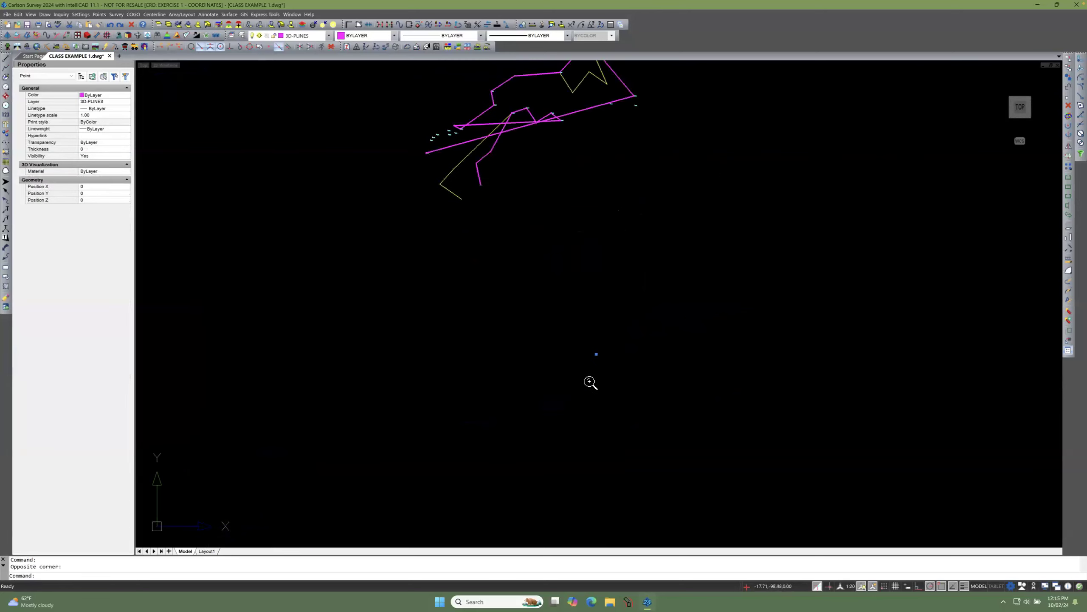
scroll(542, 358, up, 1)
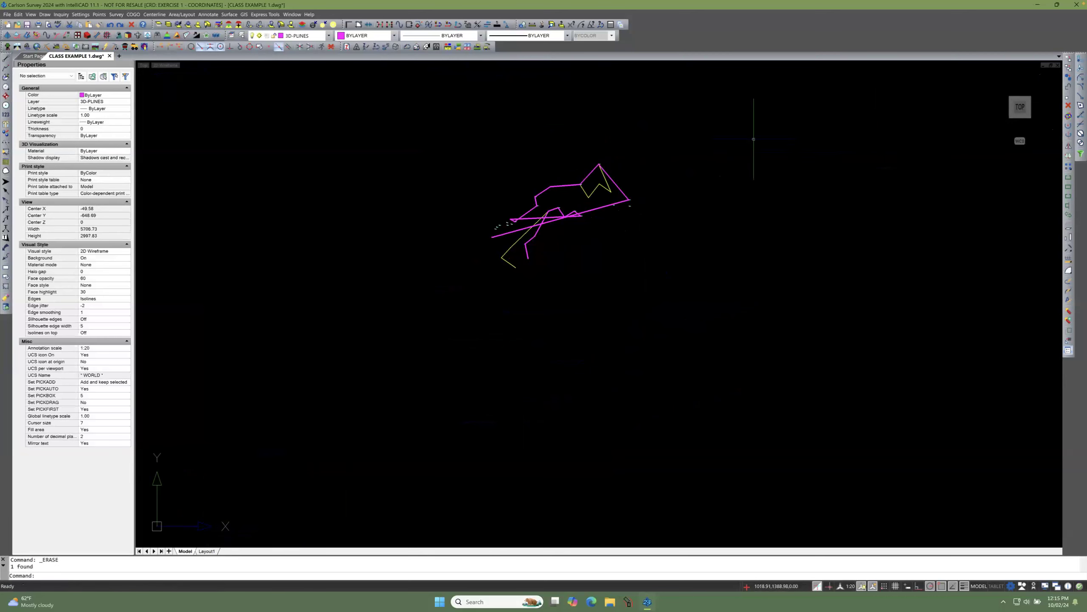
middle_click(563, 138)
middle_click(563, 139)
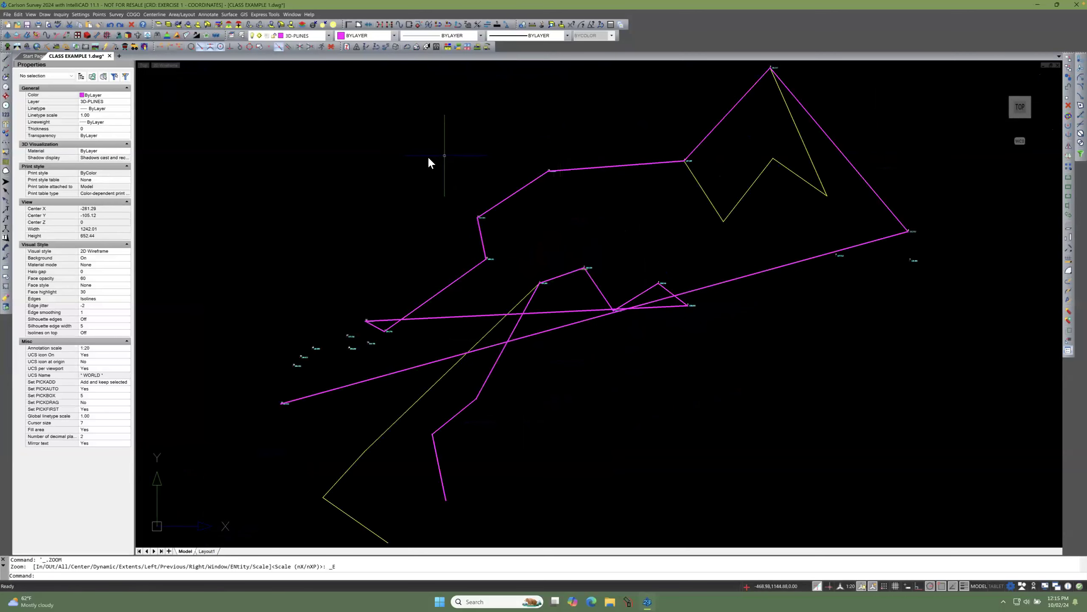
Step: Redraw all points of the coordinate file with Draw-Locate Points, using Erase and Redraw for duplicates
click(106, 14)
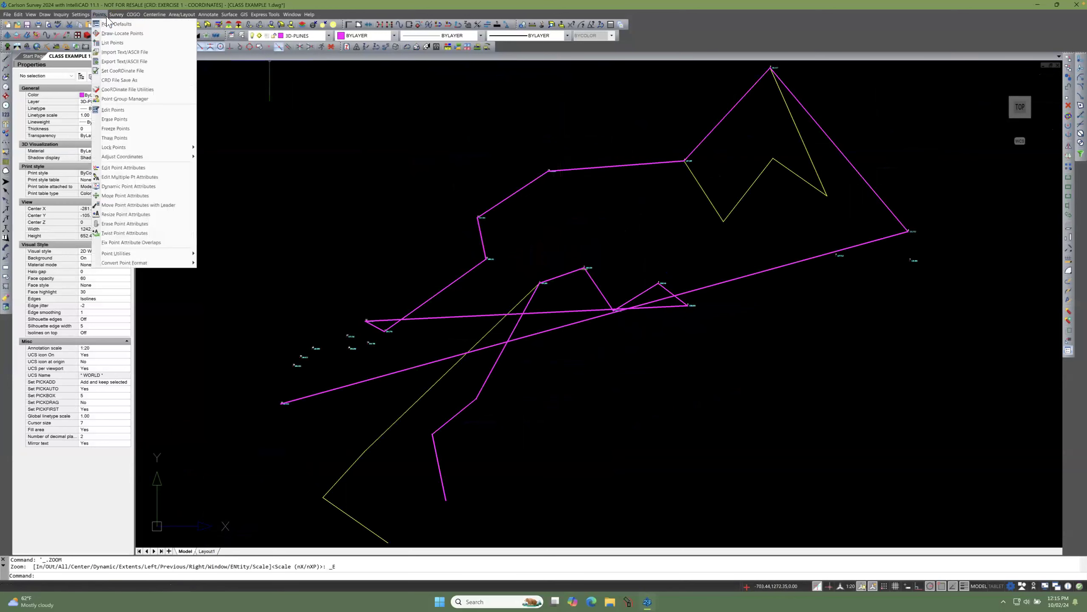
click(126, 34)
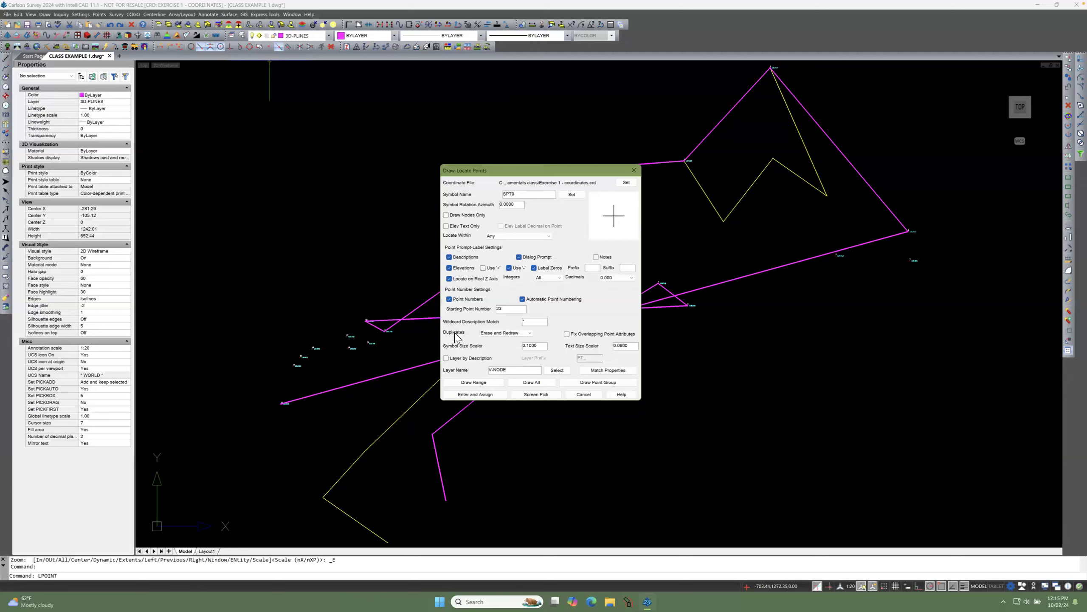
click(531, 333)
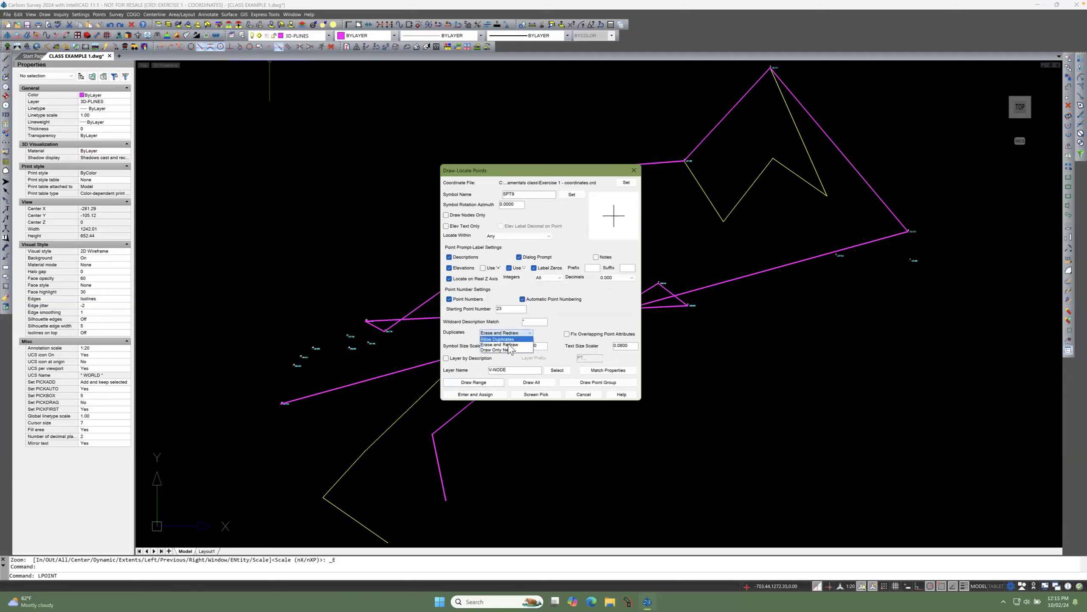
click(503, 345)
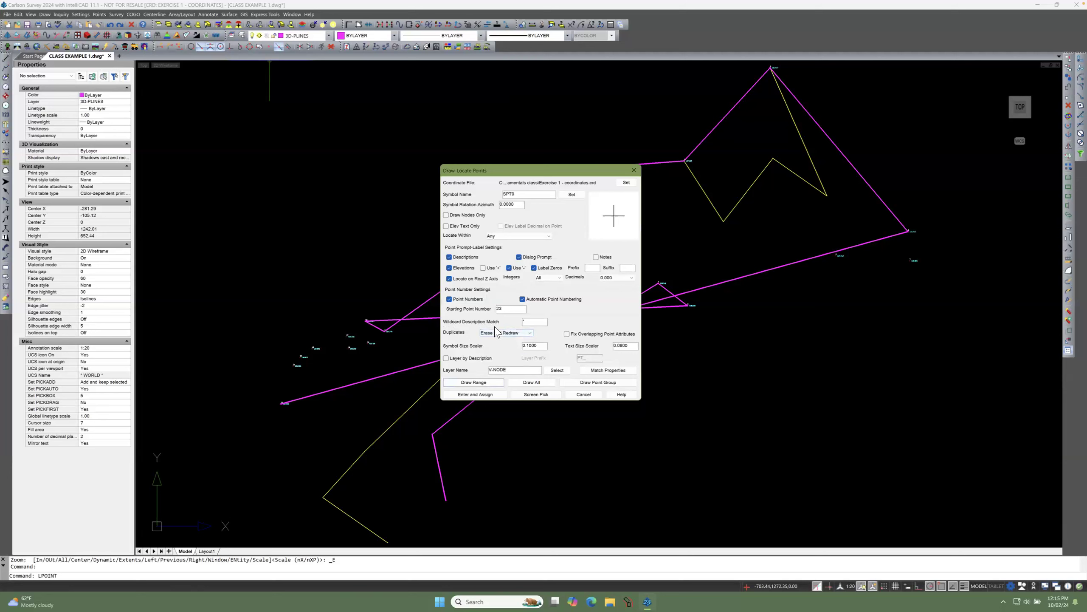
click(531, 382)
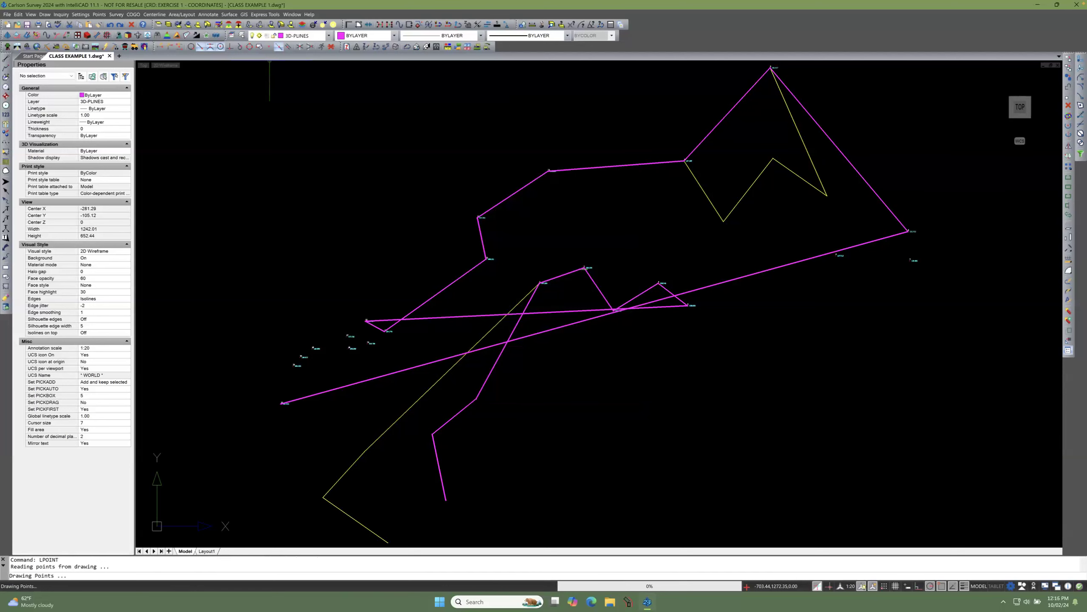
Step: Examine the redrawn point symbols and label layout around points 14 to 16, point 2 and points 12 and 13
scroll(413, 388, up, 8)
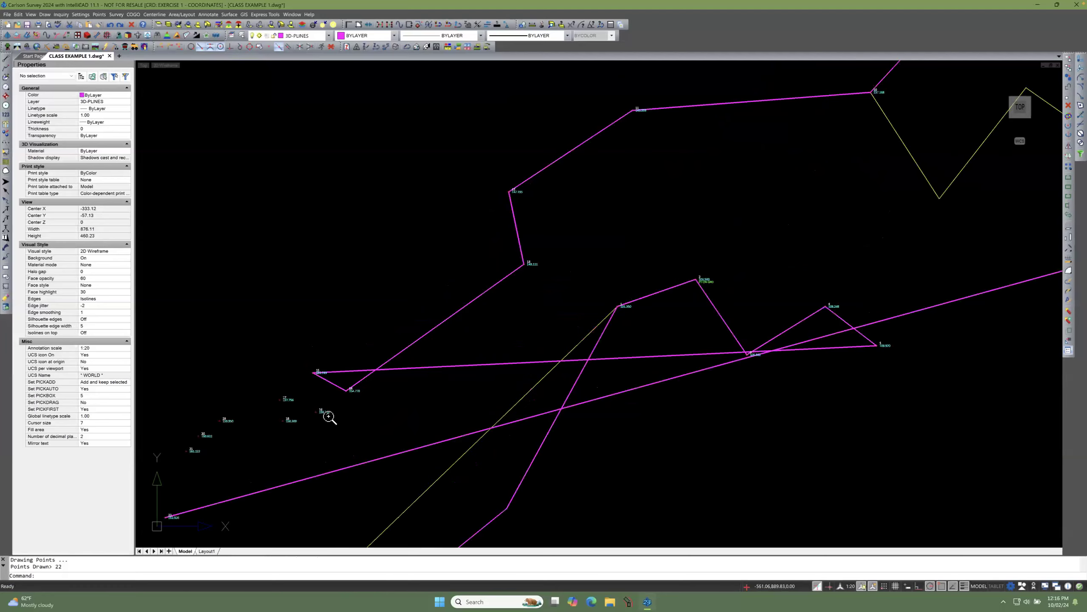
scroll(315, 414, up, 3)
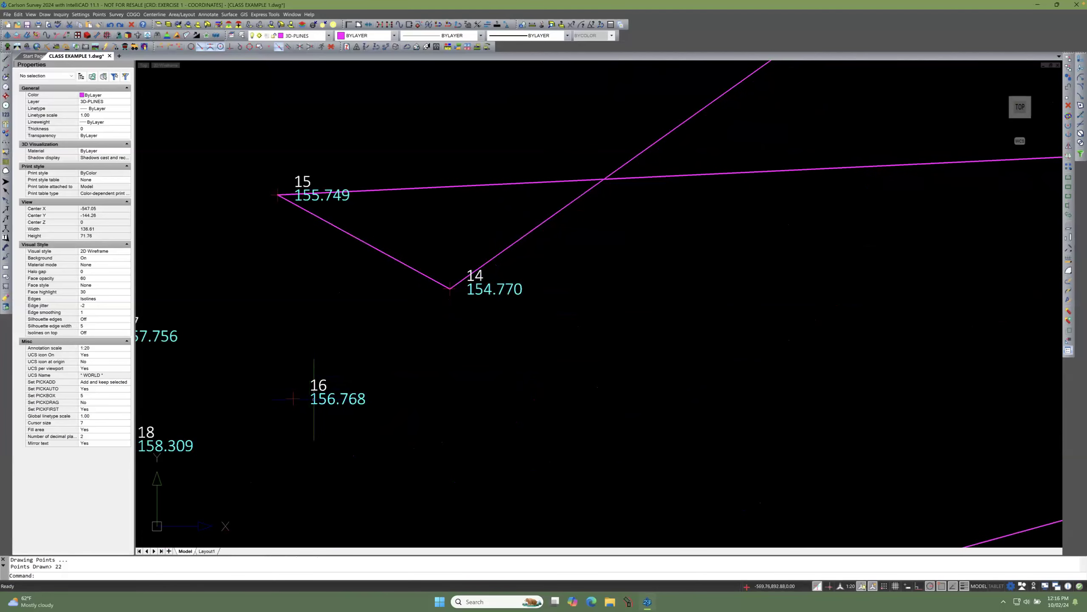
scroll(315, 413, down, 1)
scroll(277, 369, down, 10)
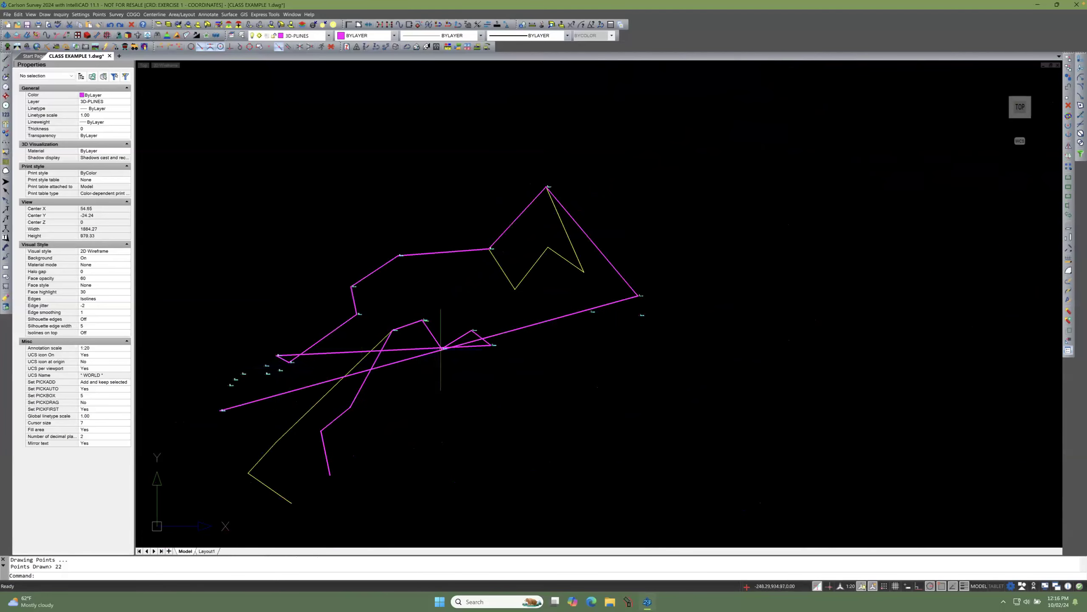
scroll(391, 309, up, 9)
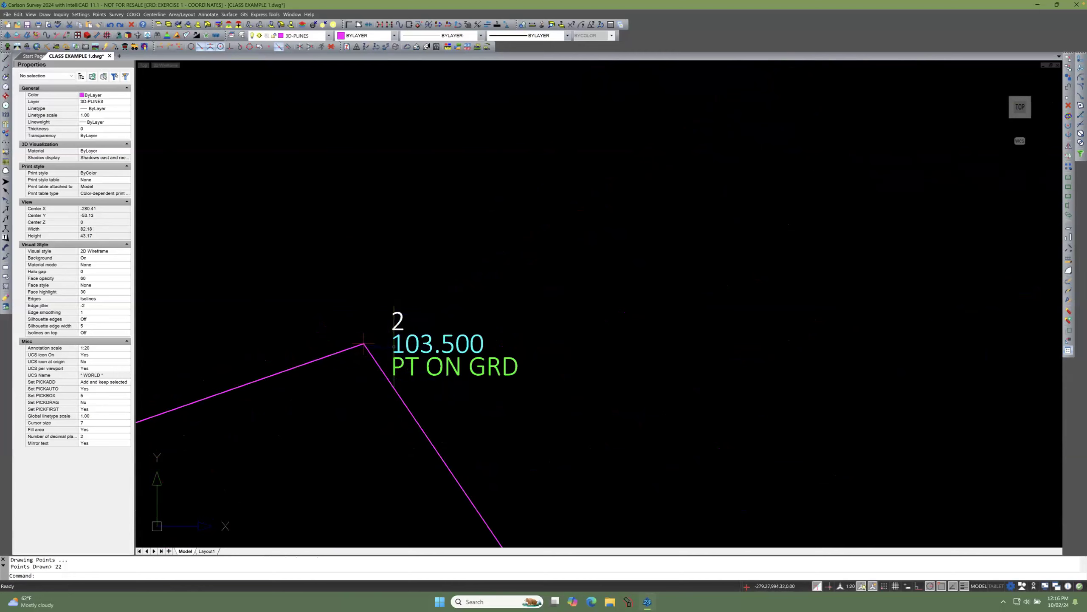
scroll(399, 308, down, 6)
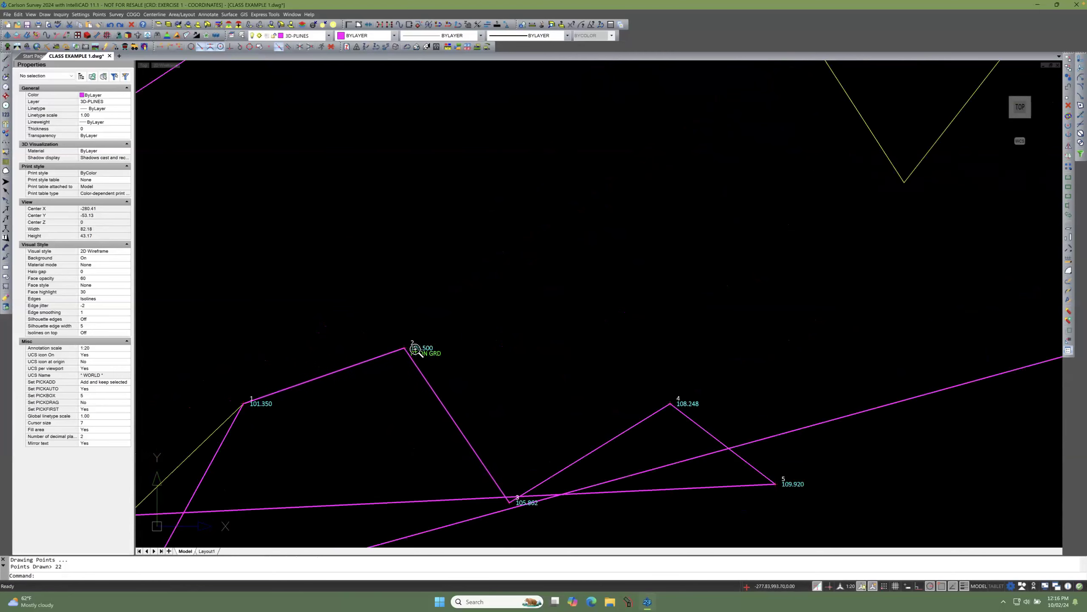
scroll(416, 347, down, 6)
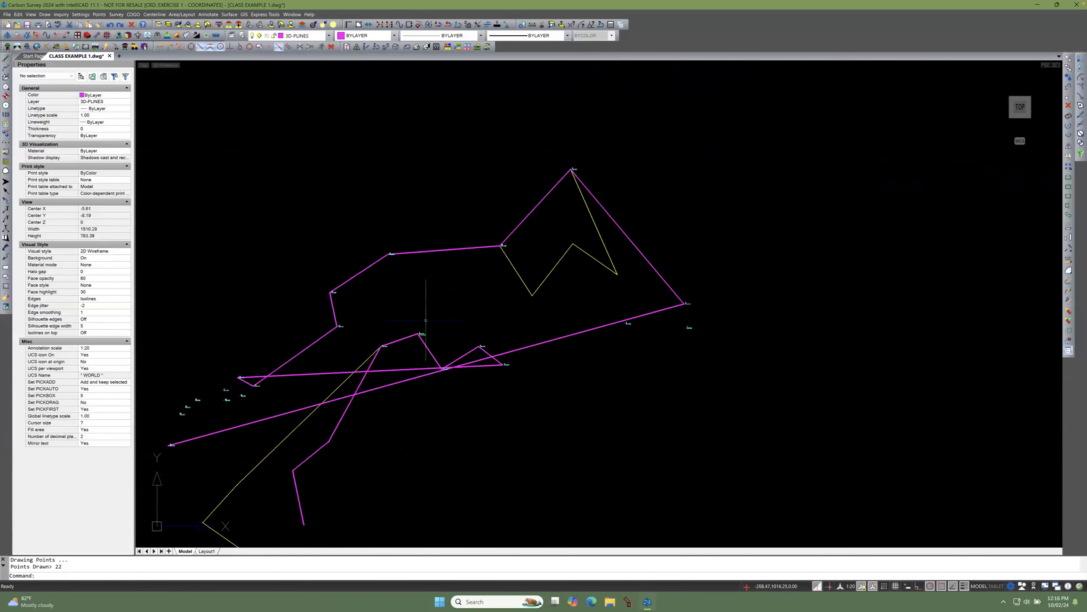
scroll(291, 328, up, 3)
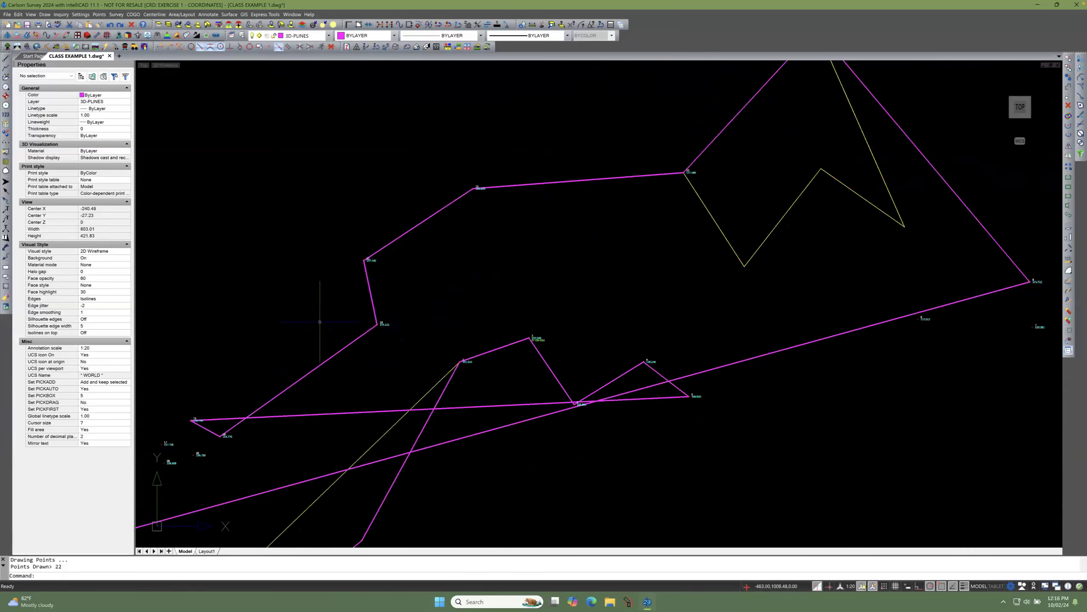
click(348, 312)
click(344, 316)
scroll(342, 316, up, 4)
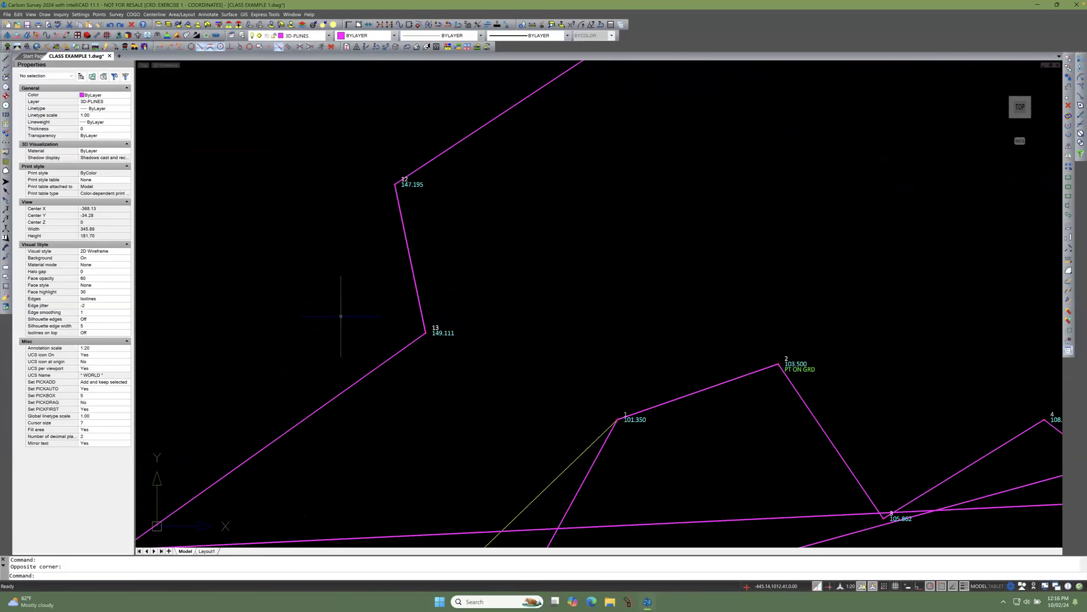
Step: Move point 13 off its polyline vertex with Move Point, to about -457, 1026
click(101, 15)
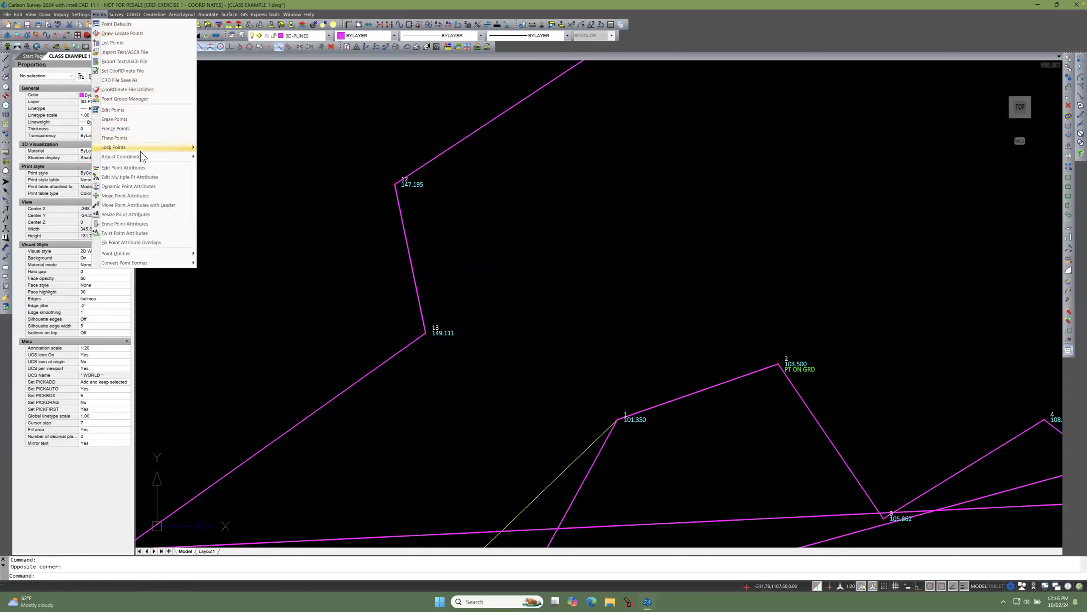
mouse_move(143, 159)
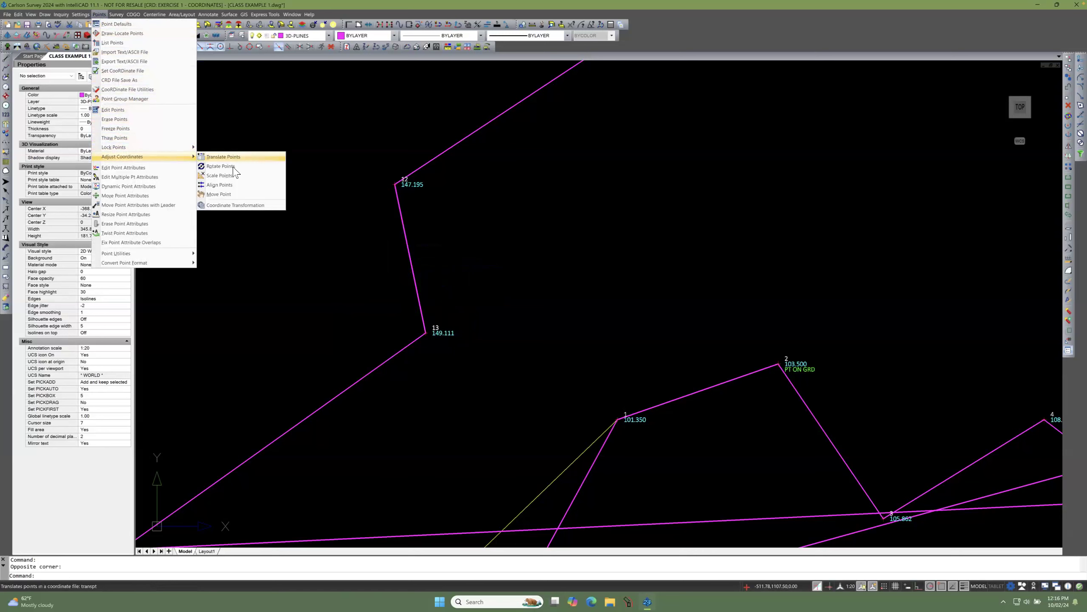
click(215, 195)
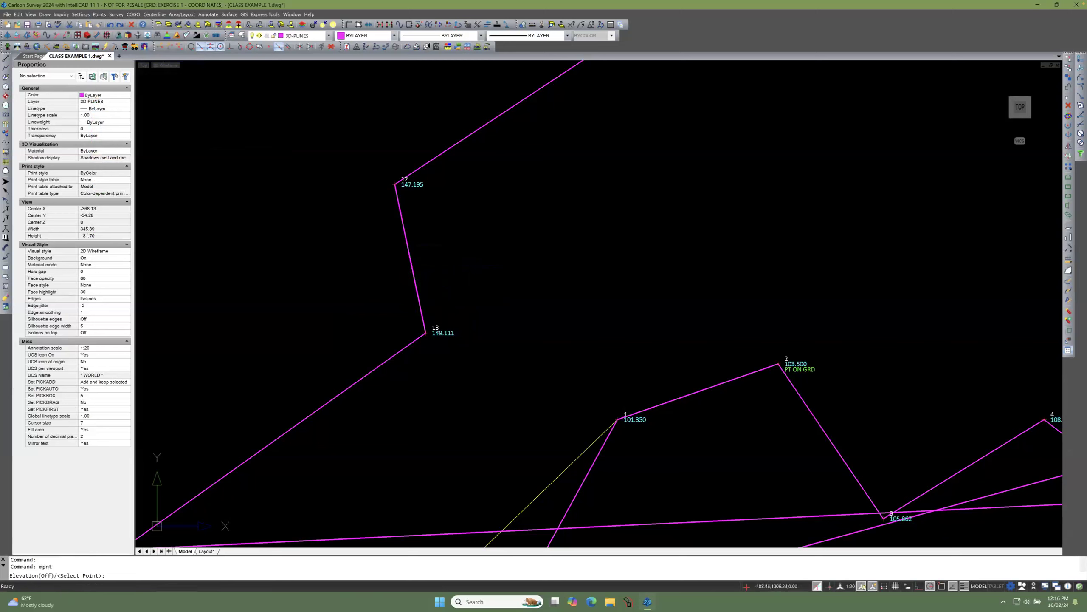
click(425, 333)
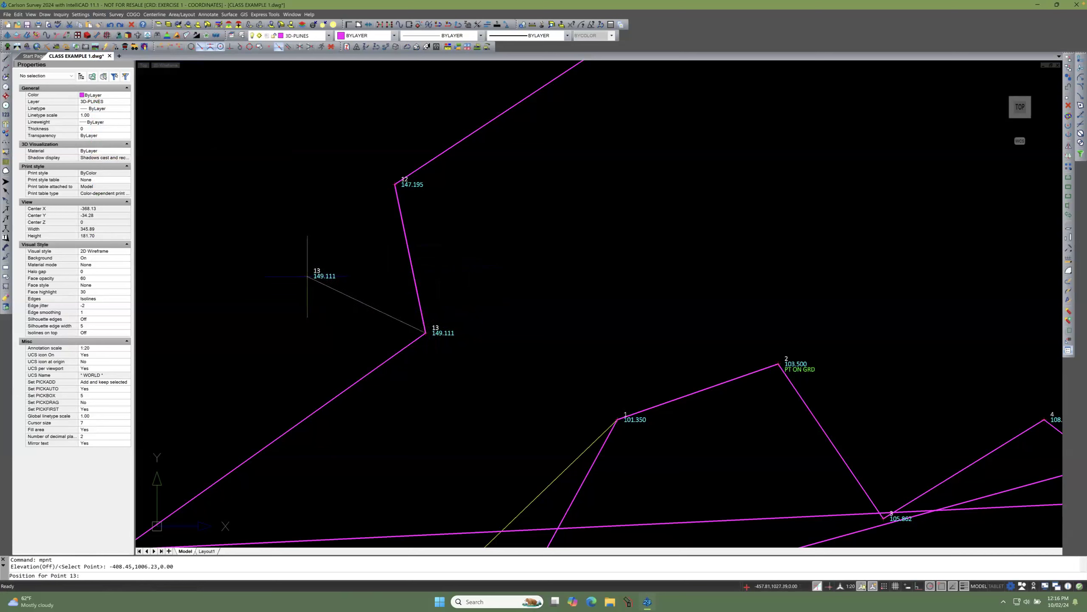
click(309, 278)
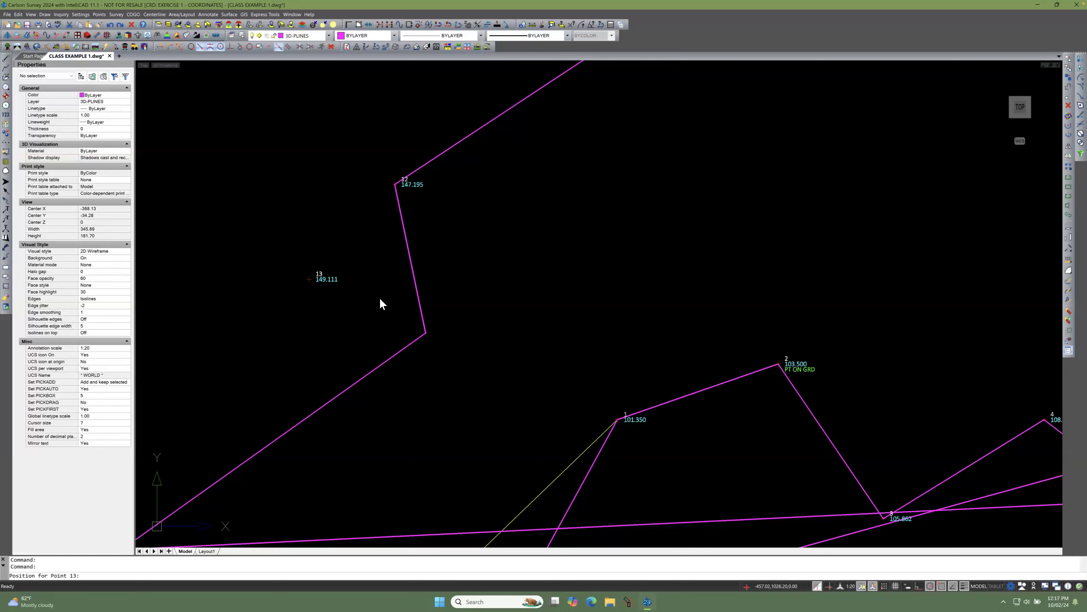
Step: Regenerate the drawing and examine whether the polylines follow the moved point 13
scroll(381, 281, down, 3)
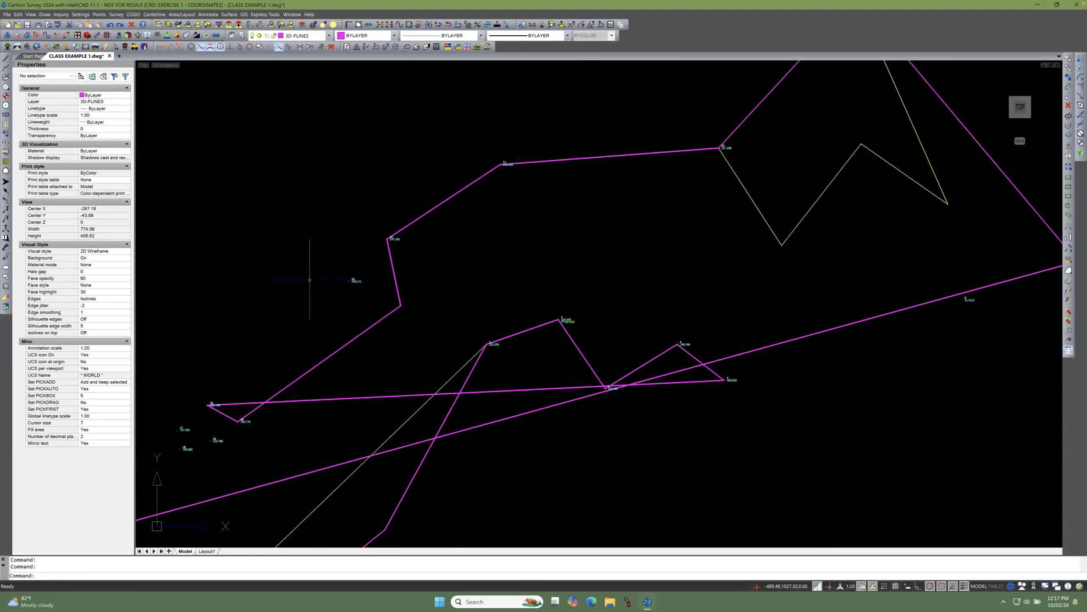
text(REGEN)
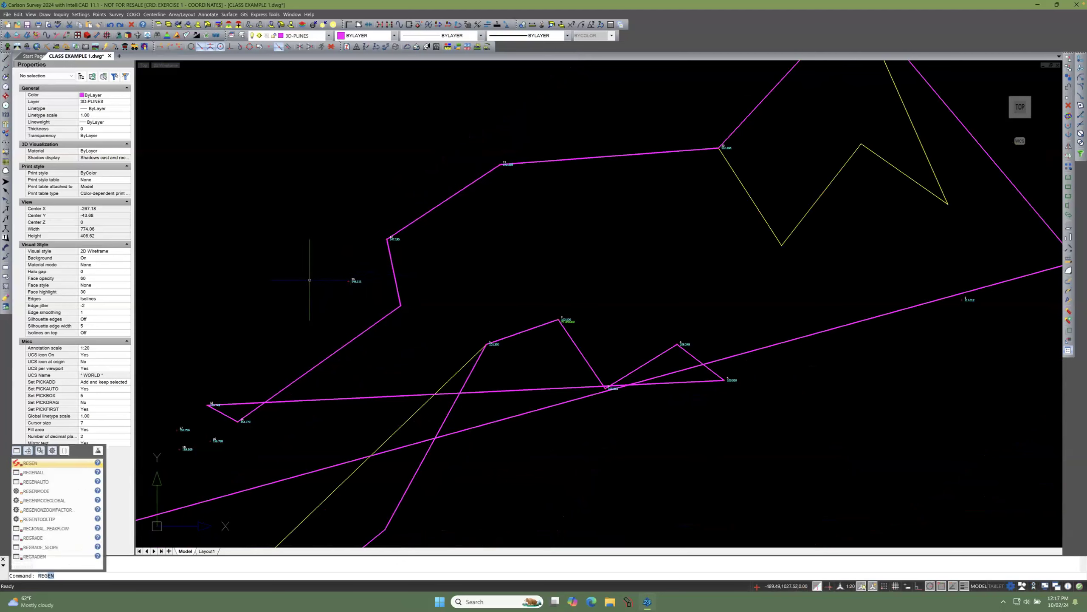
key(Return)
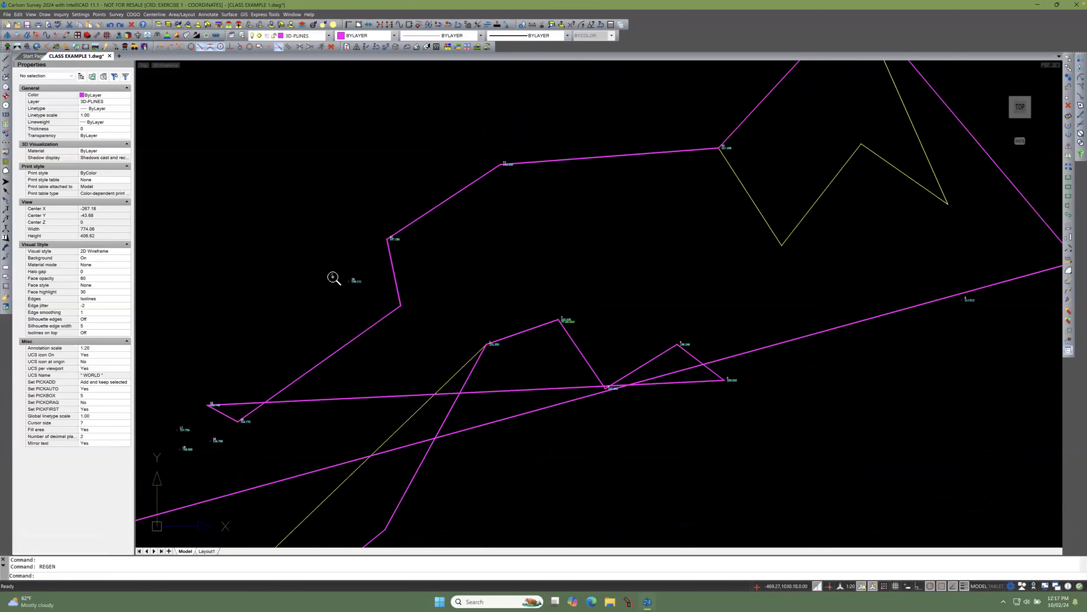
scroll(355, 284, up, 6)
scroll(354, 294, down, 3)
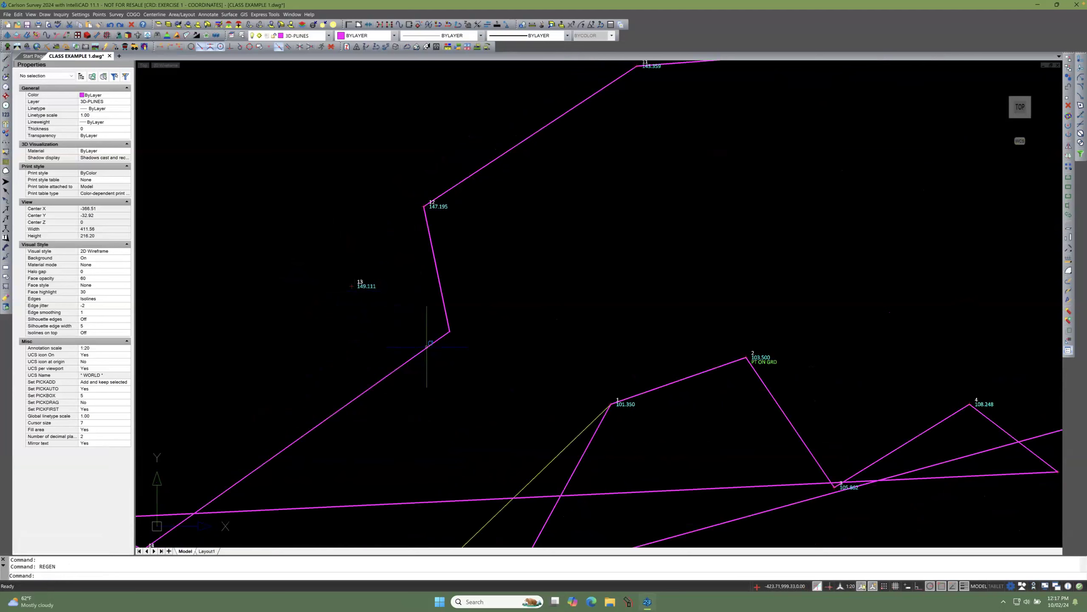
Step: Select the 3D polyline from the overlapping linework near point 13 to check it, and clear the selection
click(428, 346)
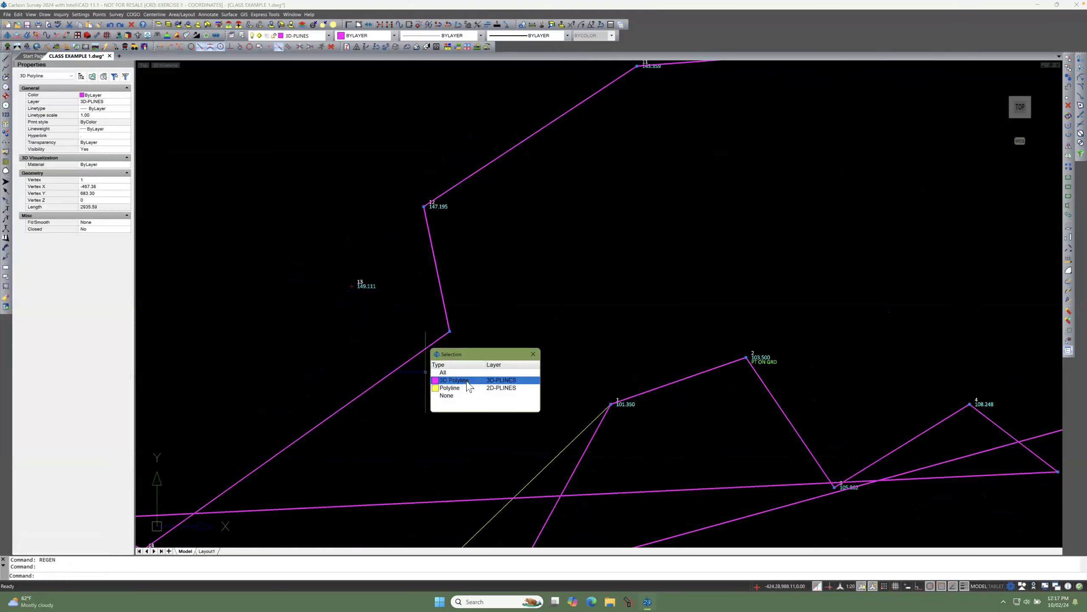
click(467, 383)
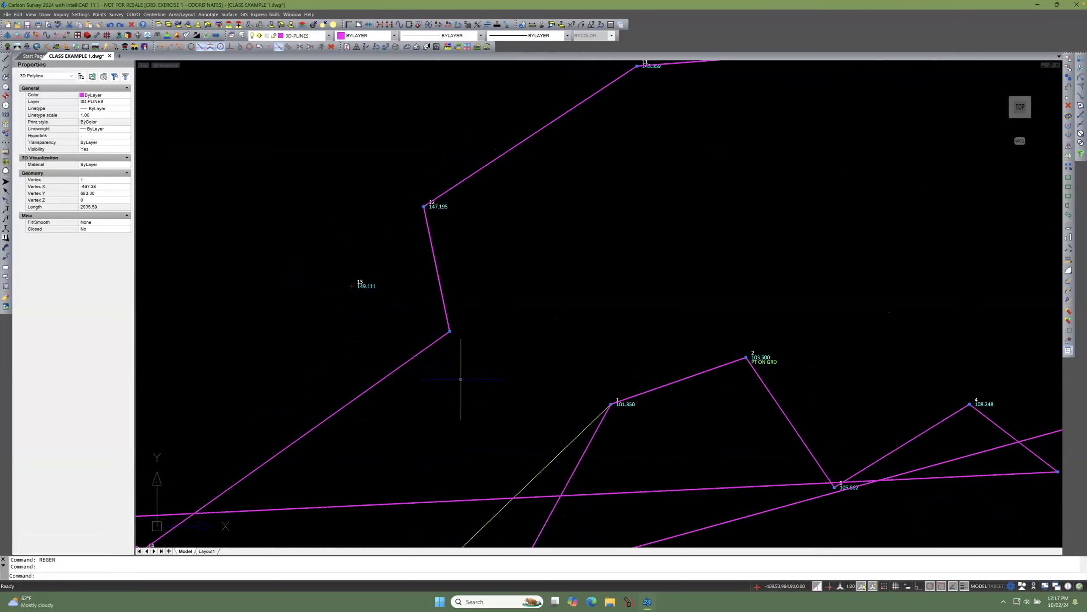
key(Escape)
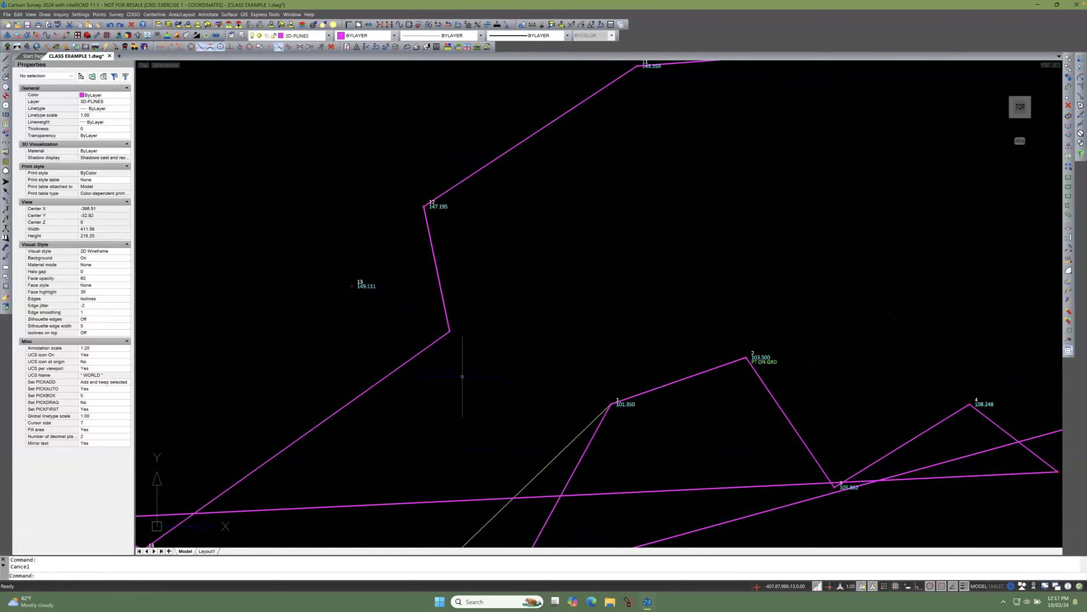
scroll(381, 348, up, 1)
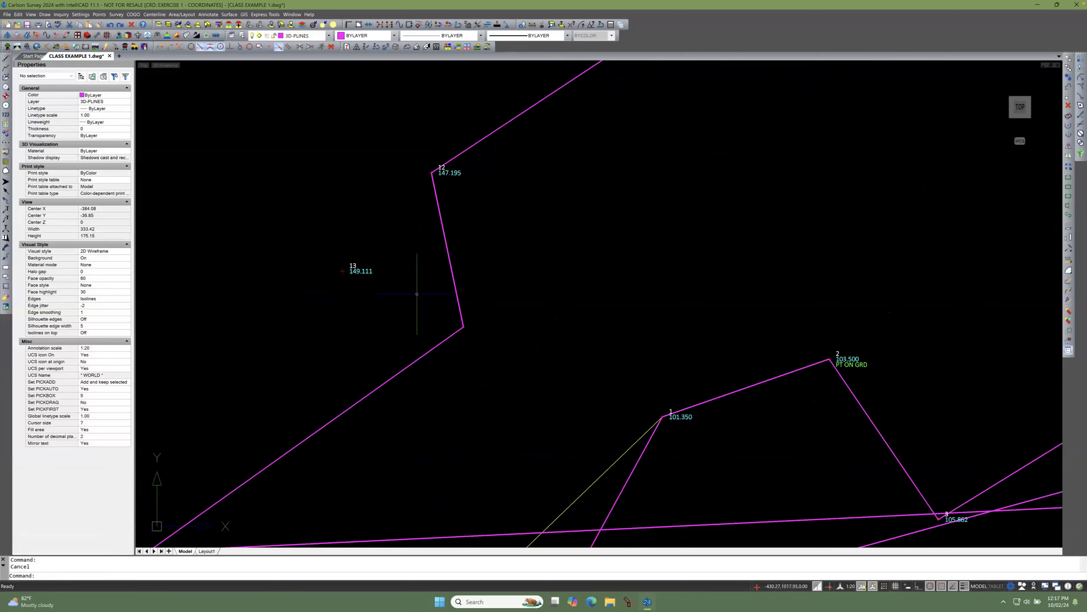
scroll(420, 293, down, 2)
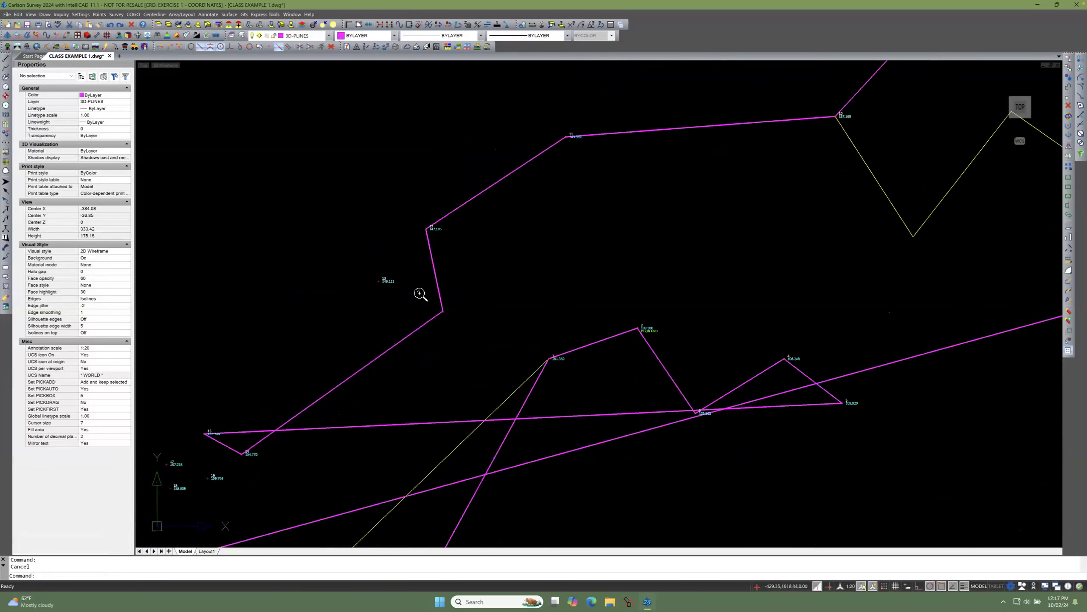
Step: Erase both the 3D and 2D polylines, leaving only the survey points
click(544, 390)
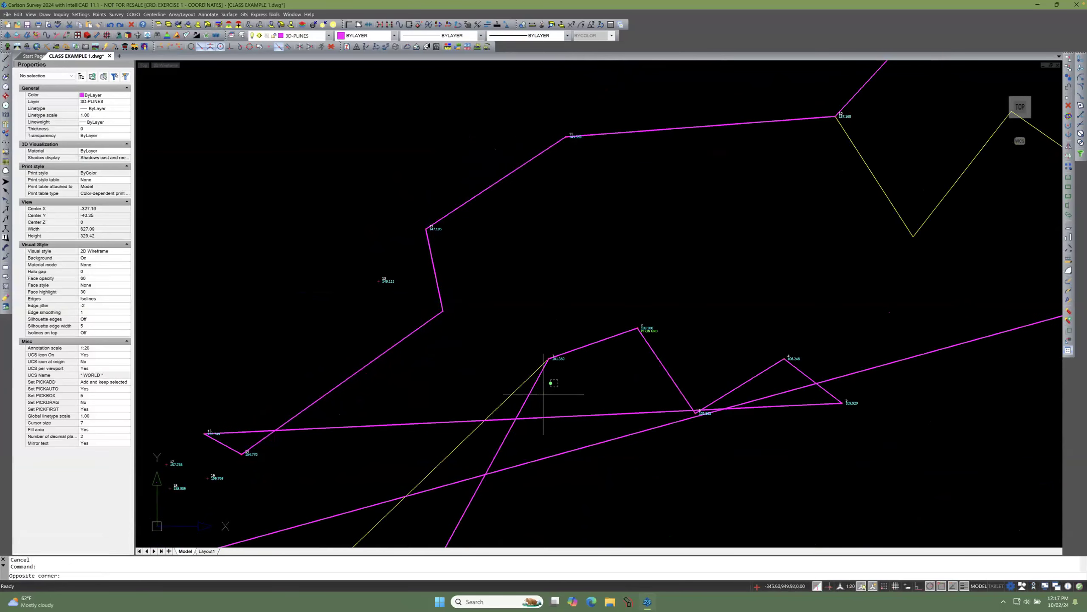
click(464, 389)
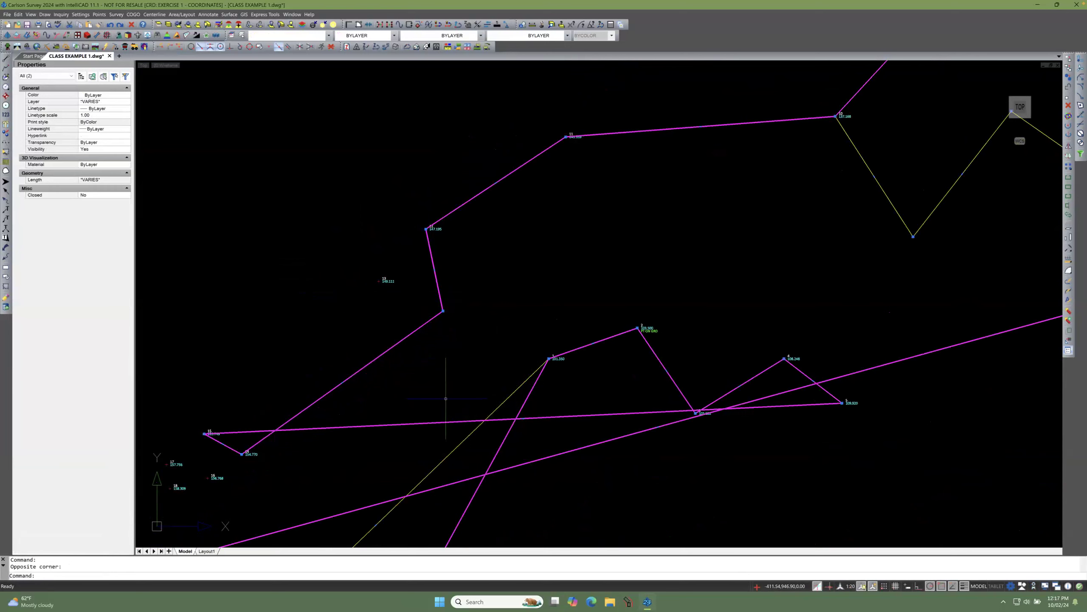
click(1070, 106)
scroll(518, 245, down, 4)
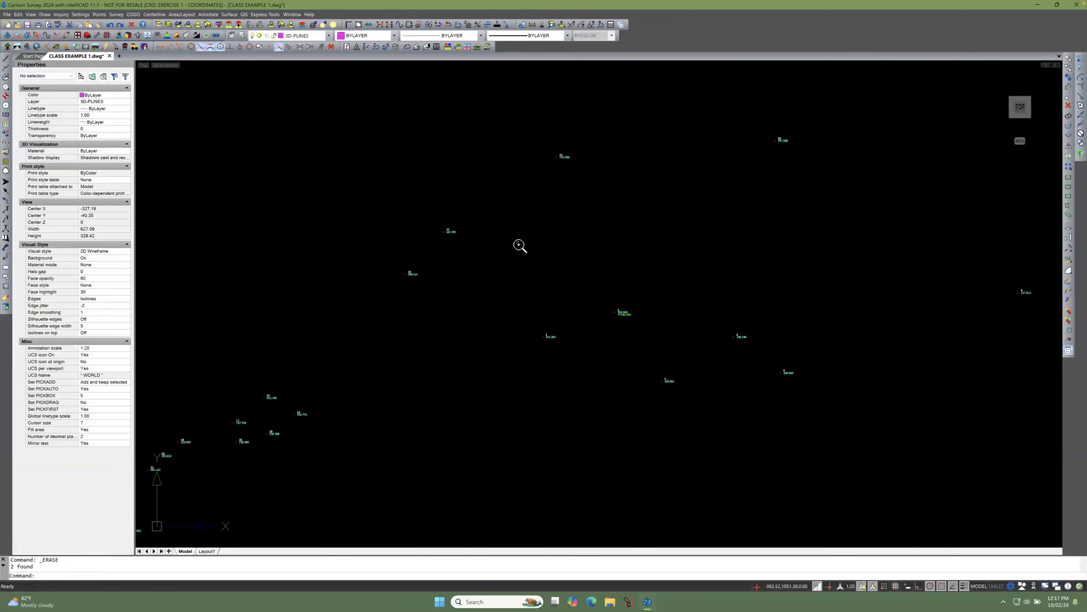
scroll(524, 240, up, 1)
middle_drag(524, 240, 502, 258)
scroll(502, 258, down, 2)
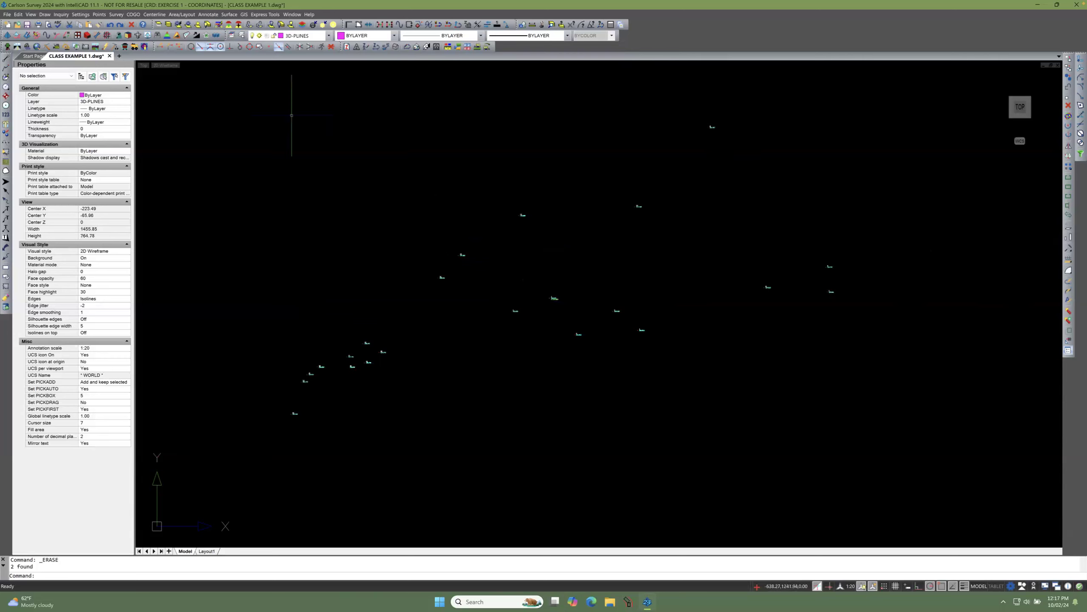
Step: Draw a 3D polyline on layer 3D-PLINES through point numbers 1-22
click(99, 14)
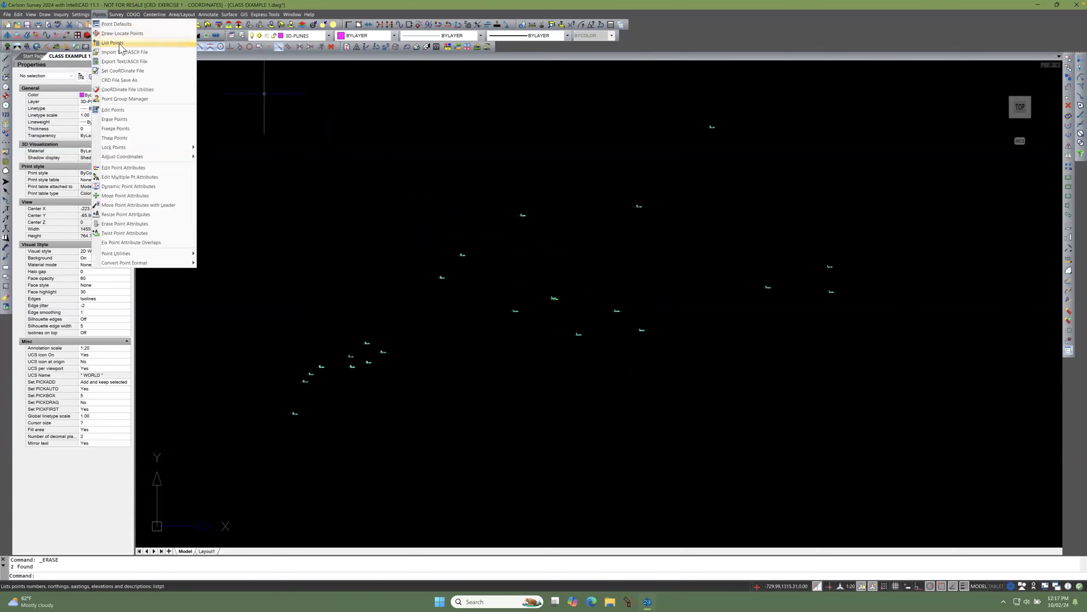
mouse_move(46, 15)
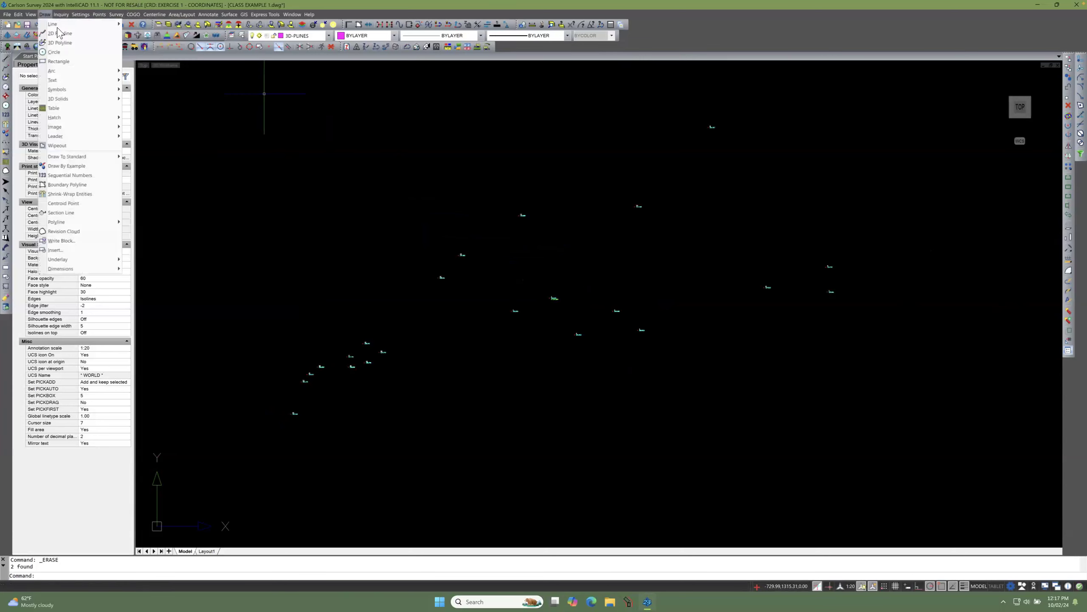
click(60, 42)
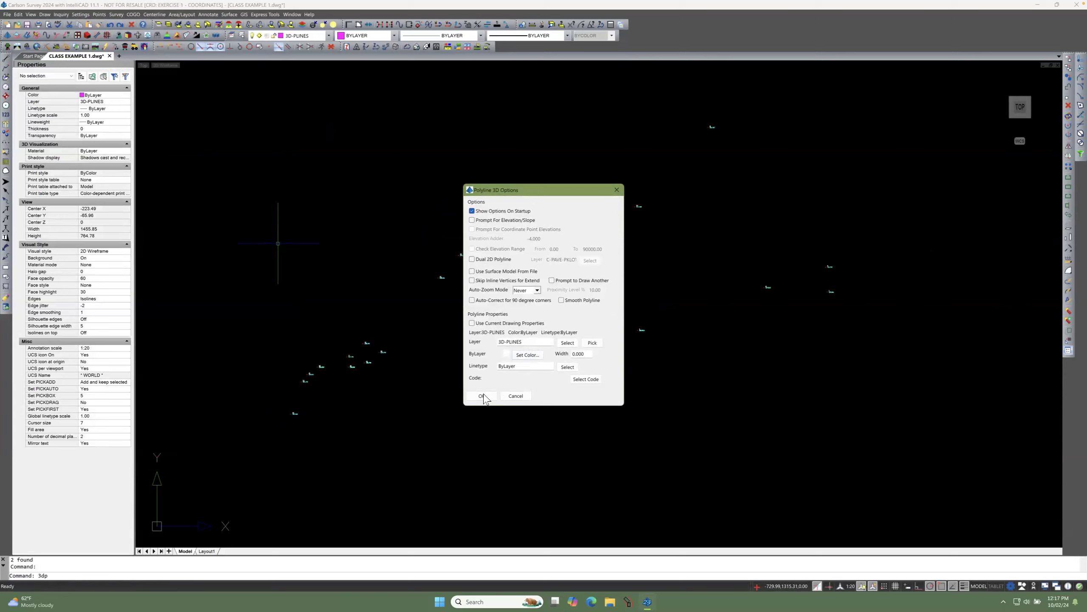
click(483, 396)
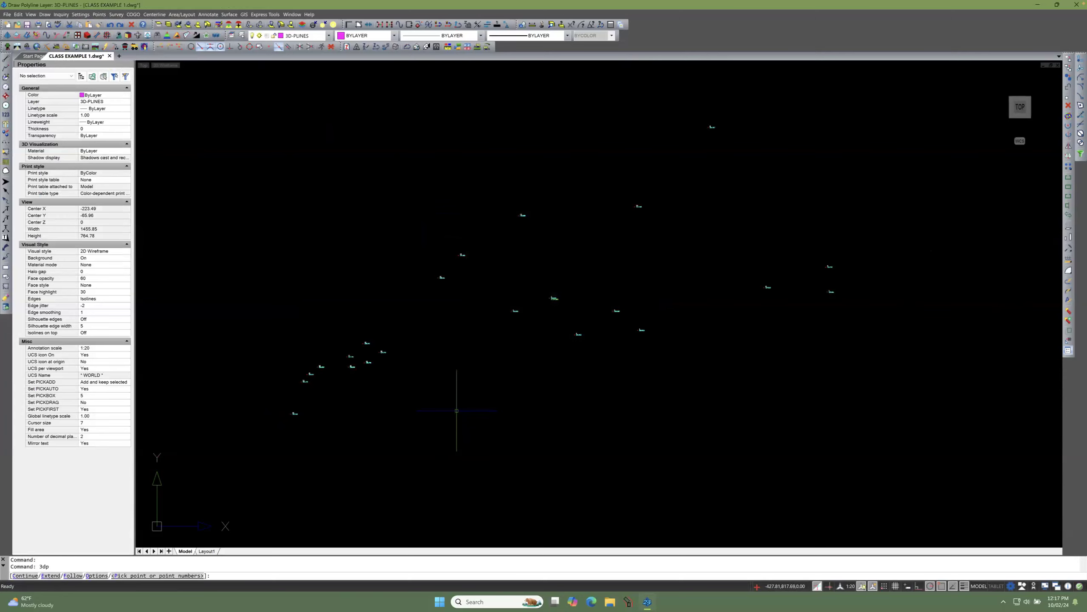
text(1-22)
key(Return)
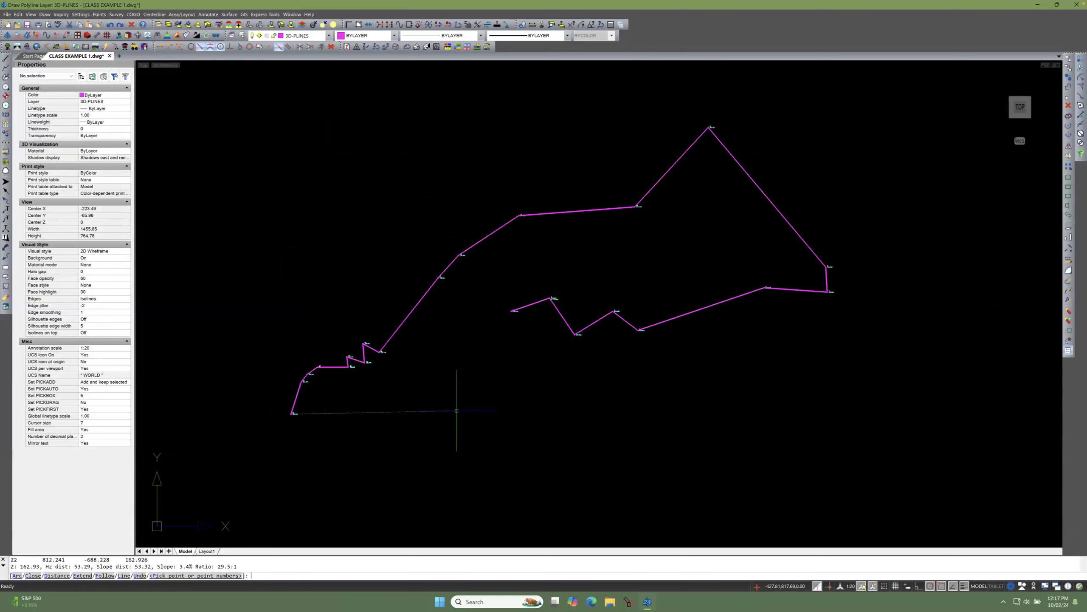
key(Return)
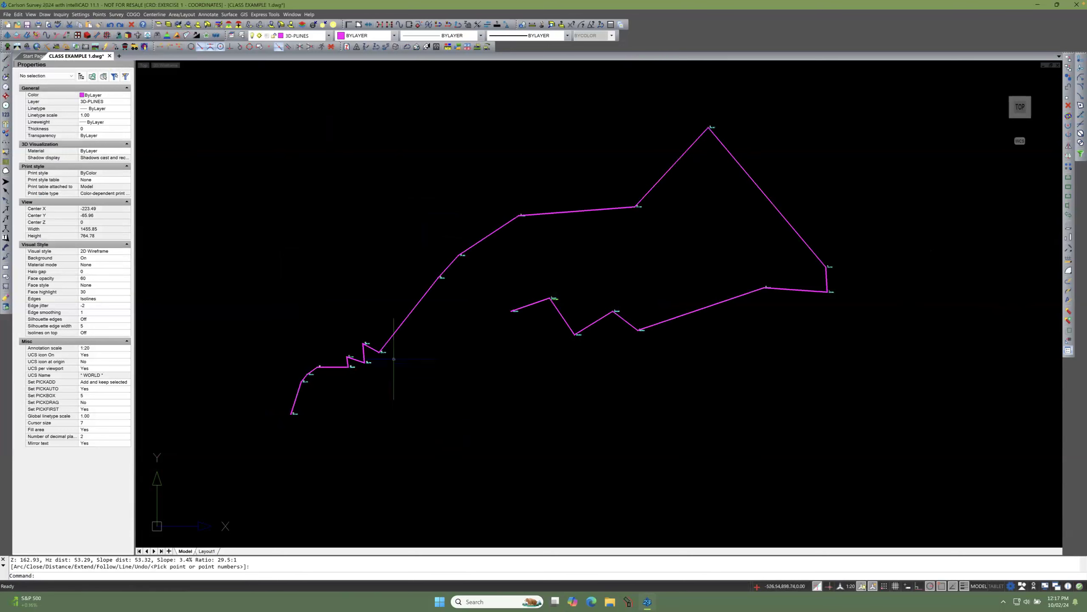
Step: Relocate point 13 with Move Point to about -442, 990, with the new 3D polyline linked to it
scroll(450, 270, up, 5)
scroll(454, 263, up, 8)
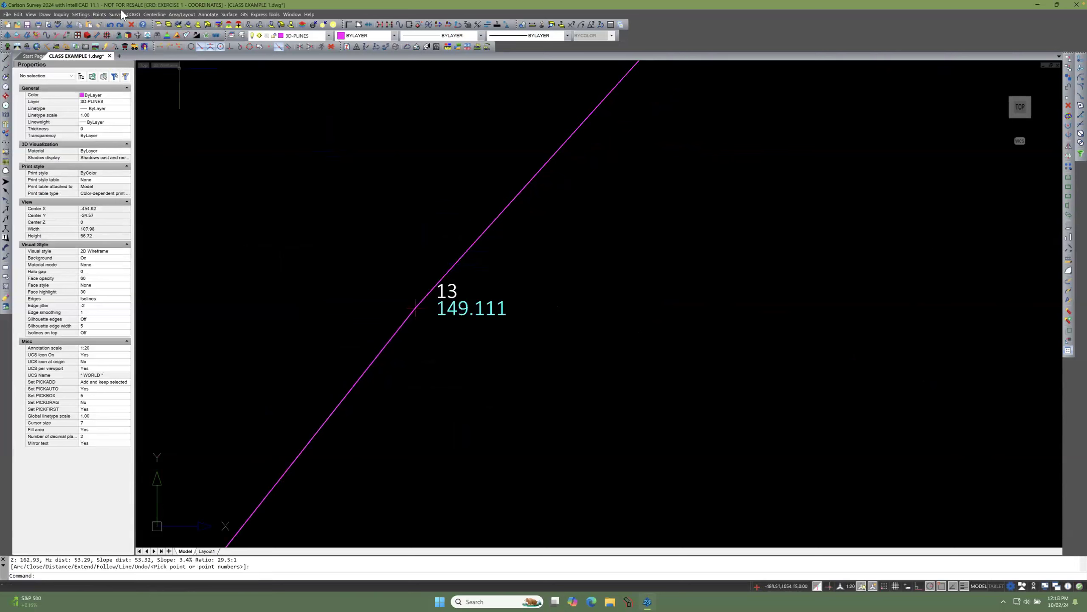
click(99, 14)
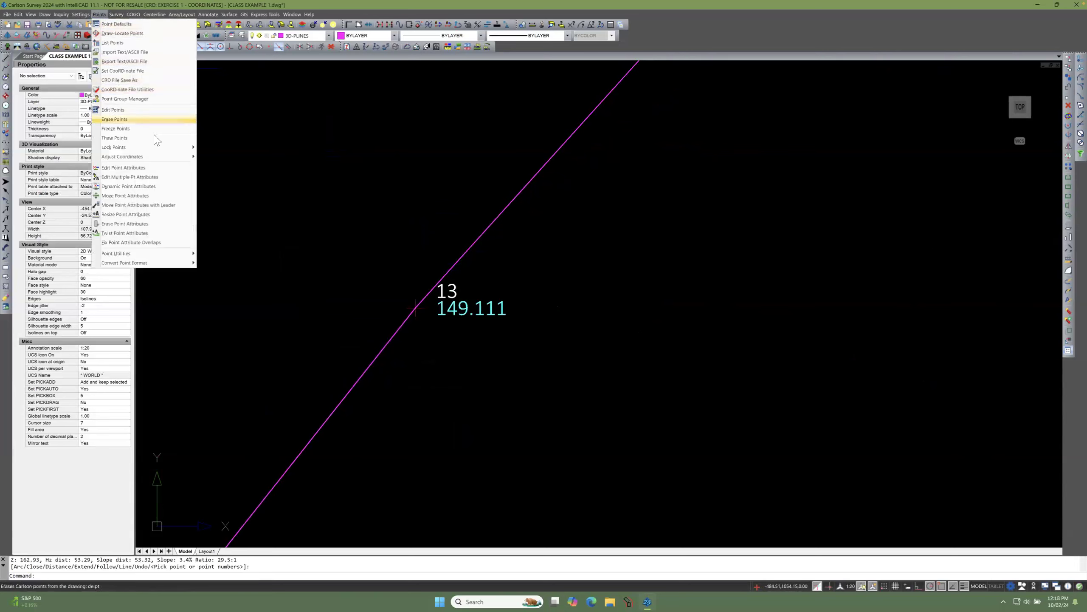
mouse_move(156, 157)
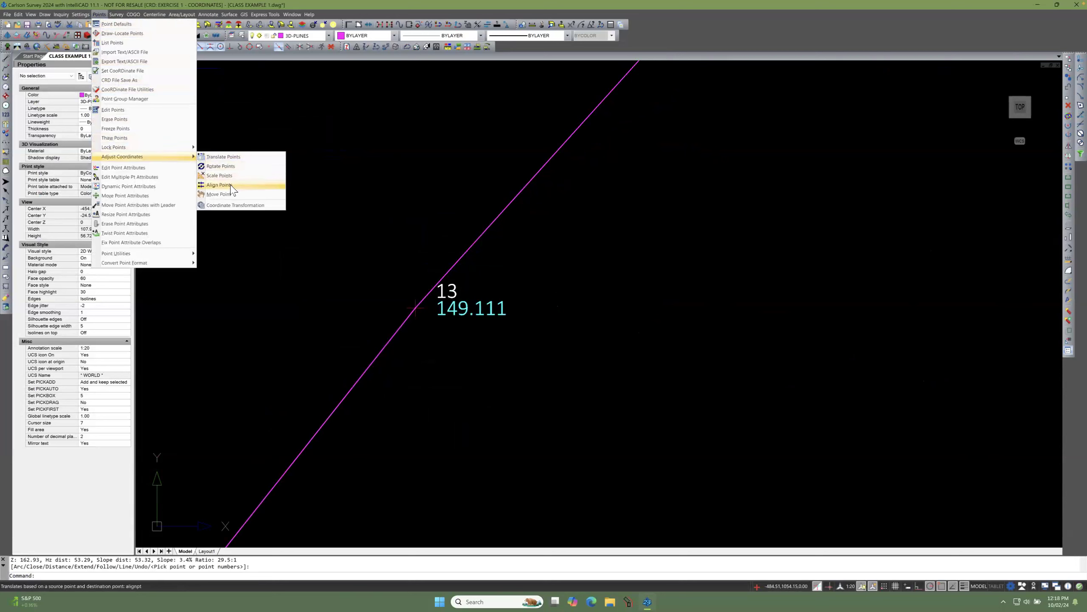
click(215, 196)
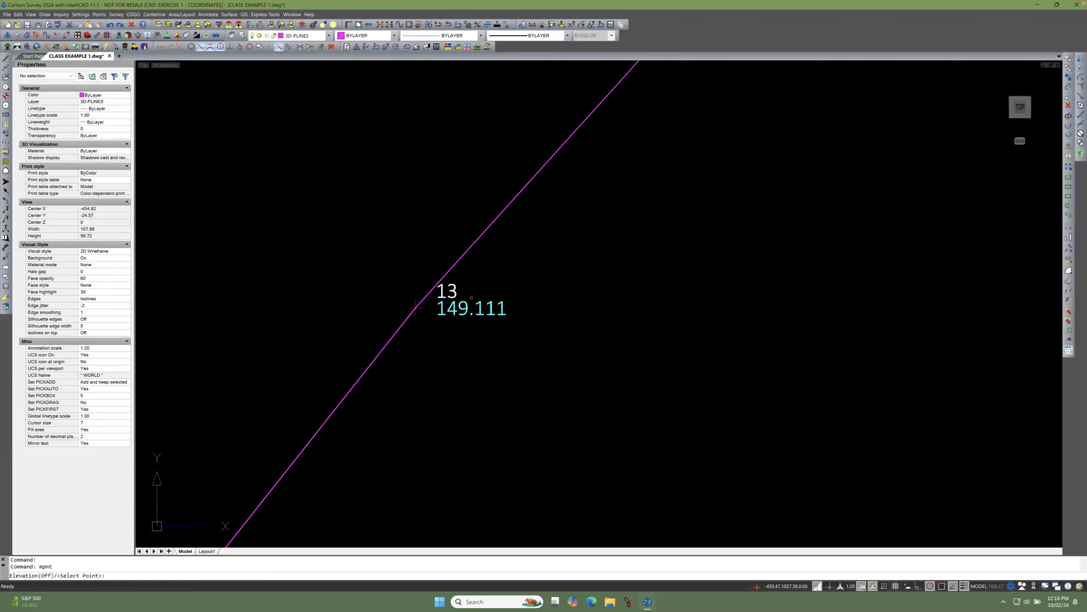
scroll(415, 307, down, 5)
click(417, 281)
scroll(437, 337, down, 12)
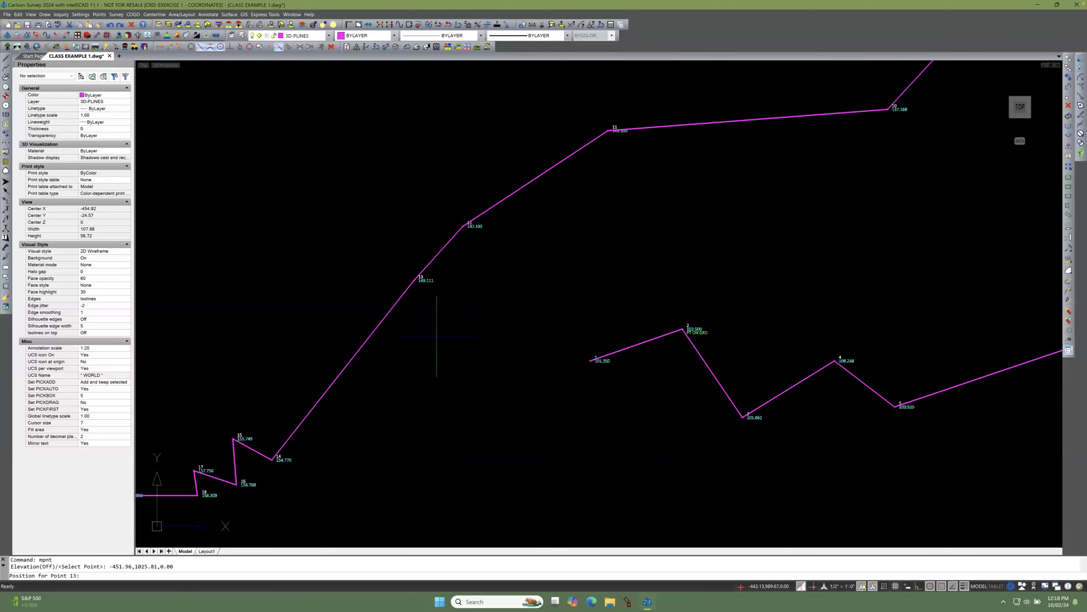
click(436, 336)
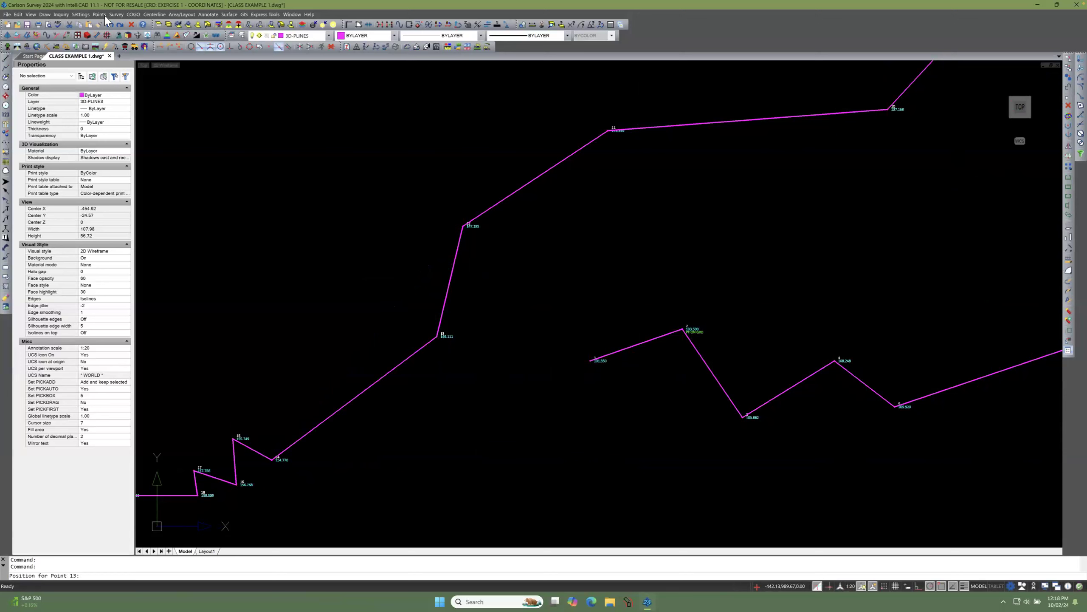
Step: Turn off Use Annotative Scale in the Carlson general settings
click(81, 14)
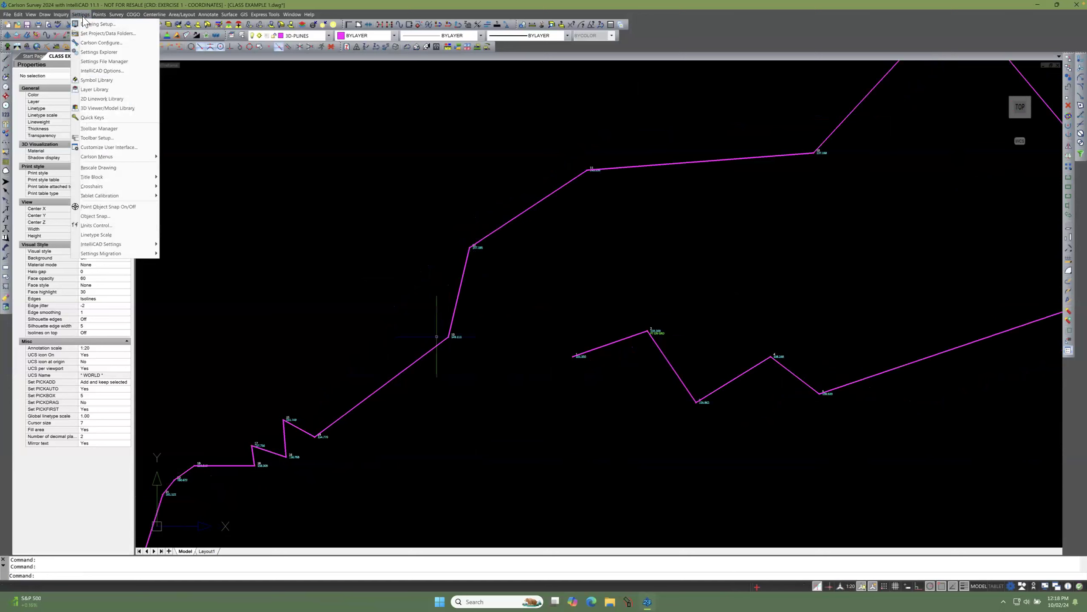
click(100, 43)
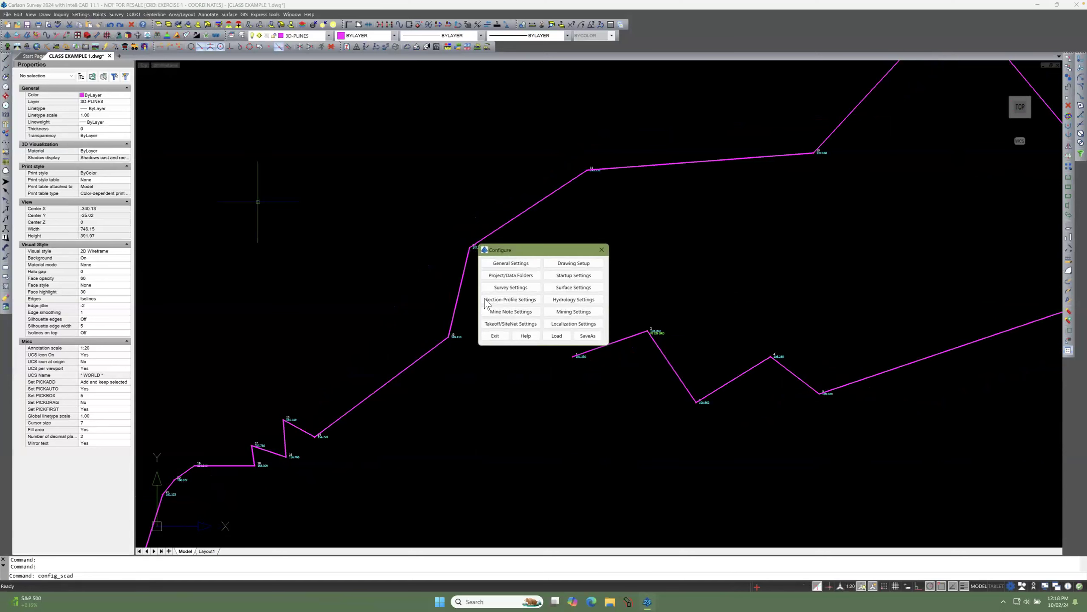
click(511, 263)
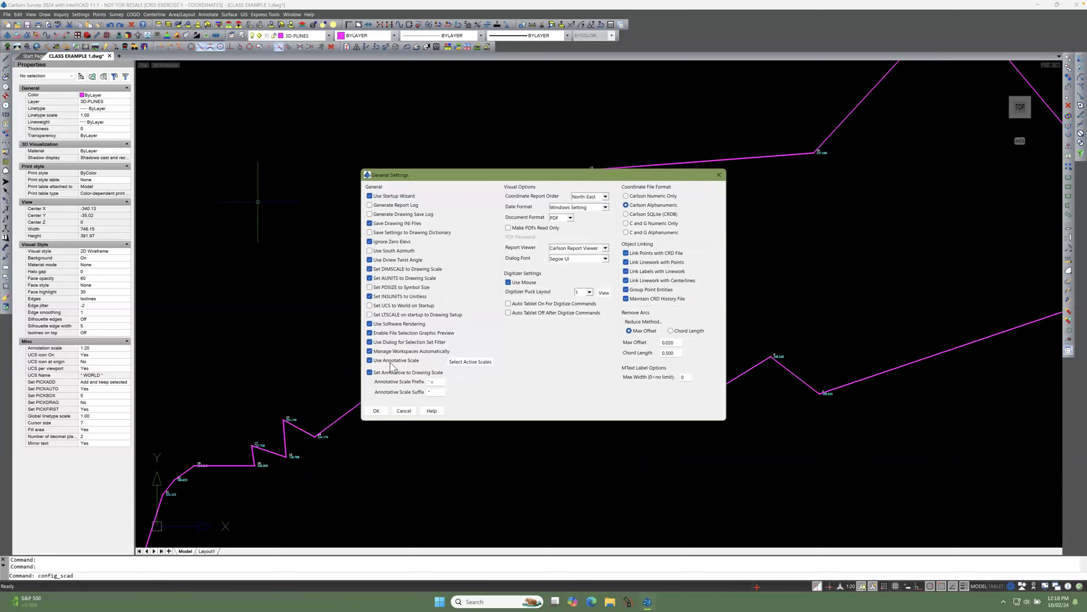
click(370, 362)
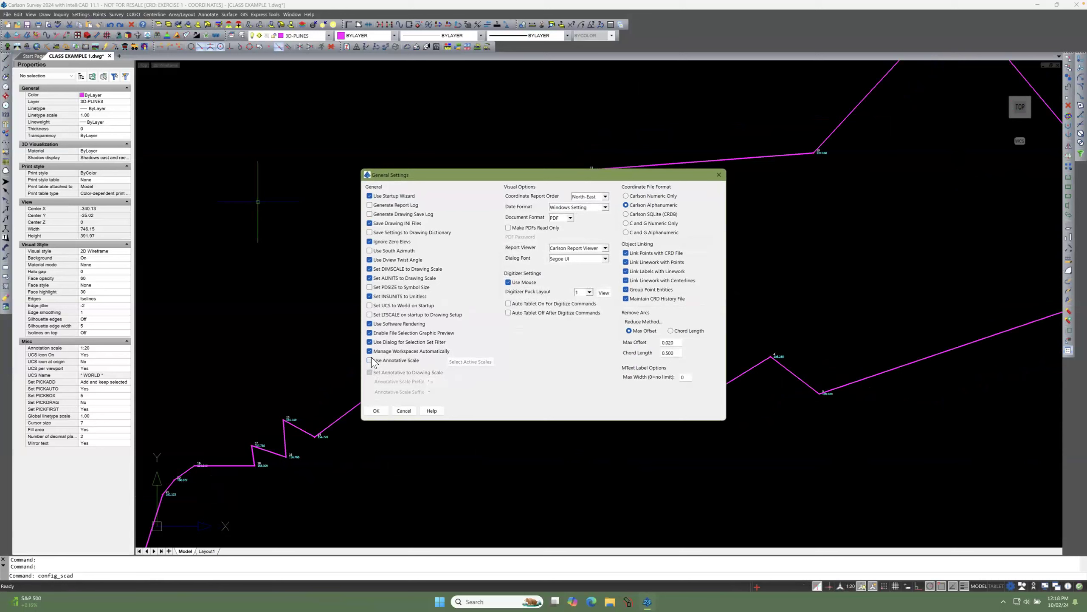
click(377, 410)
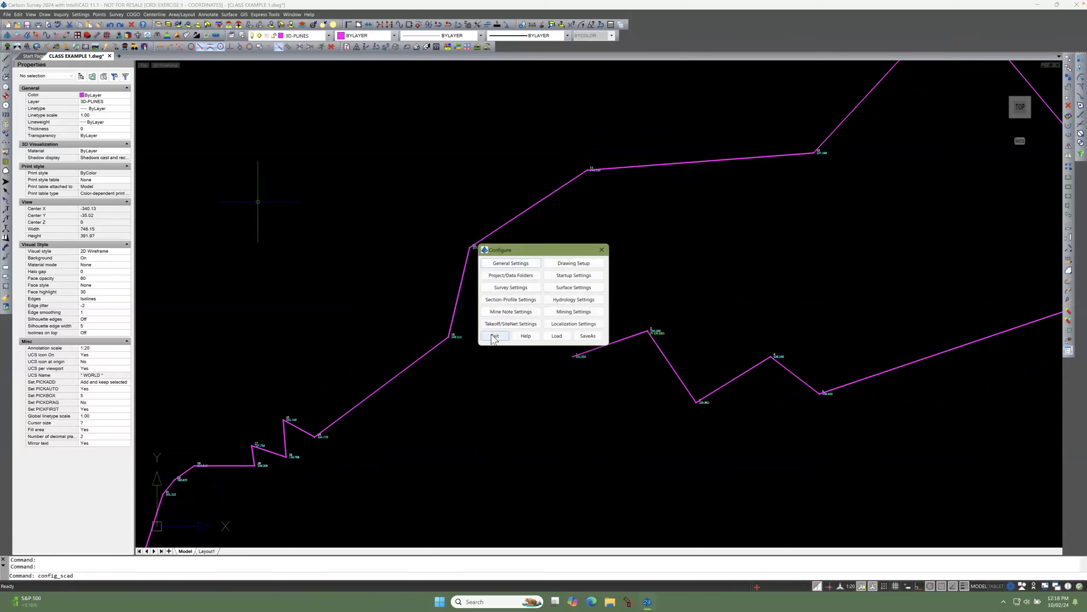
click(493, 337)
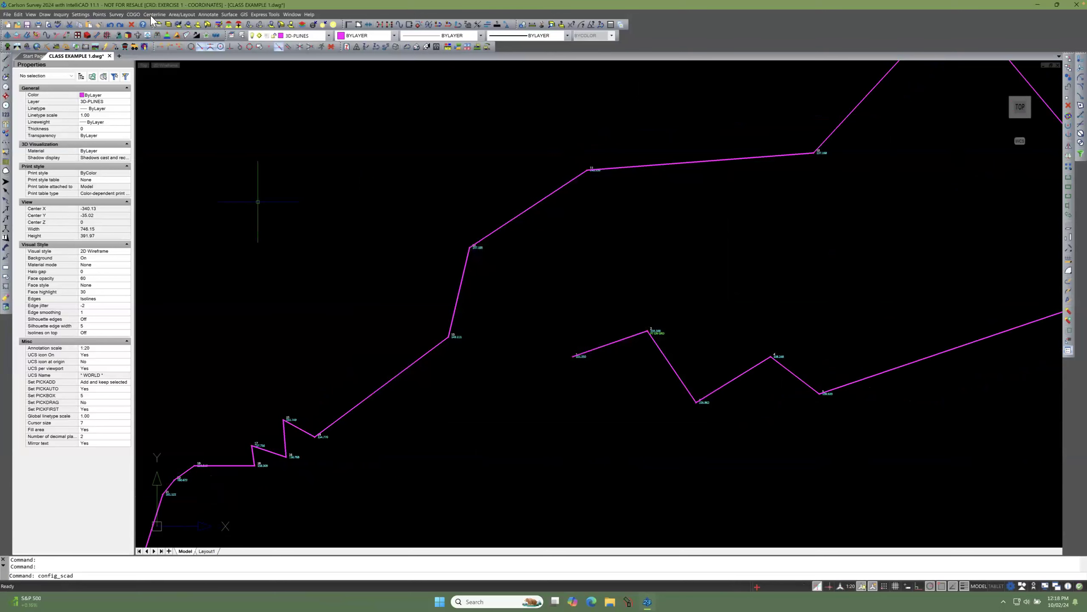
Step: Disable Use Annotative Points in the Point Defaults
click(99, 15)
click(117, 24)
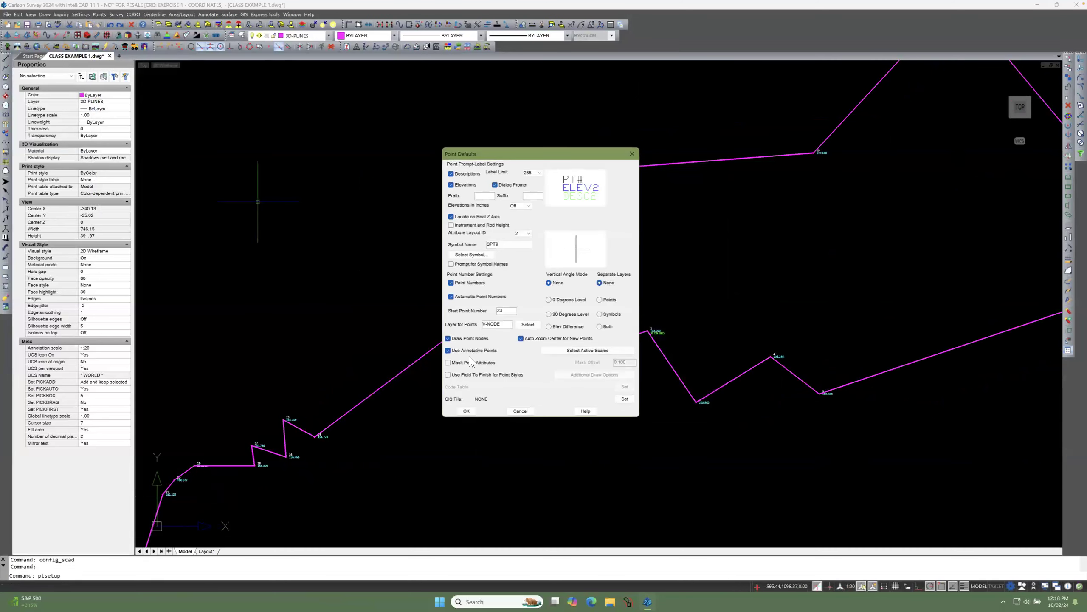
click(448, 350)
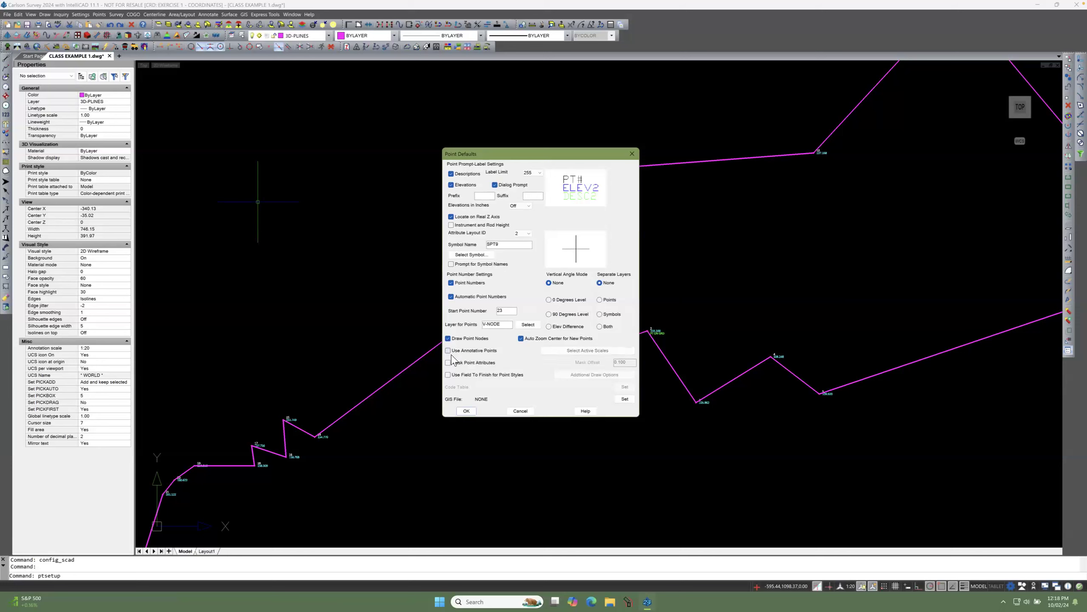
click(466, 411)
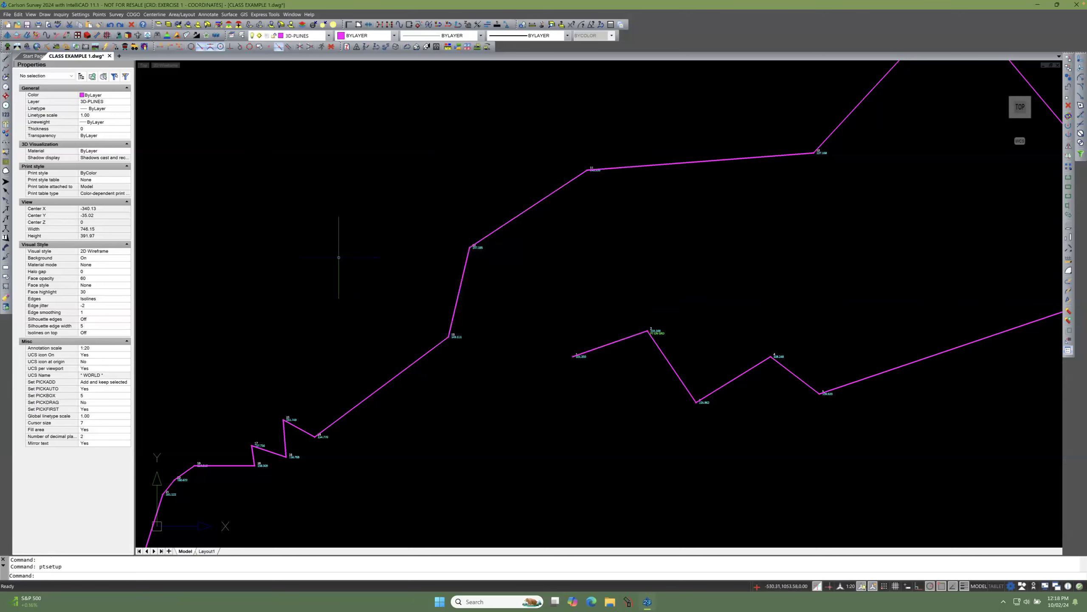
click(100, 14)
mouse_move(112, 17)
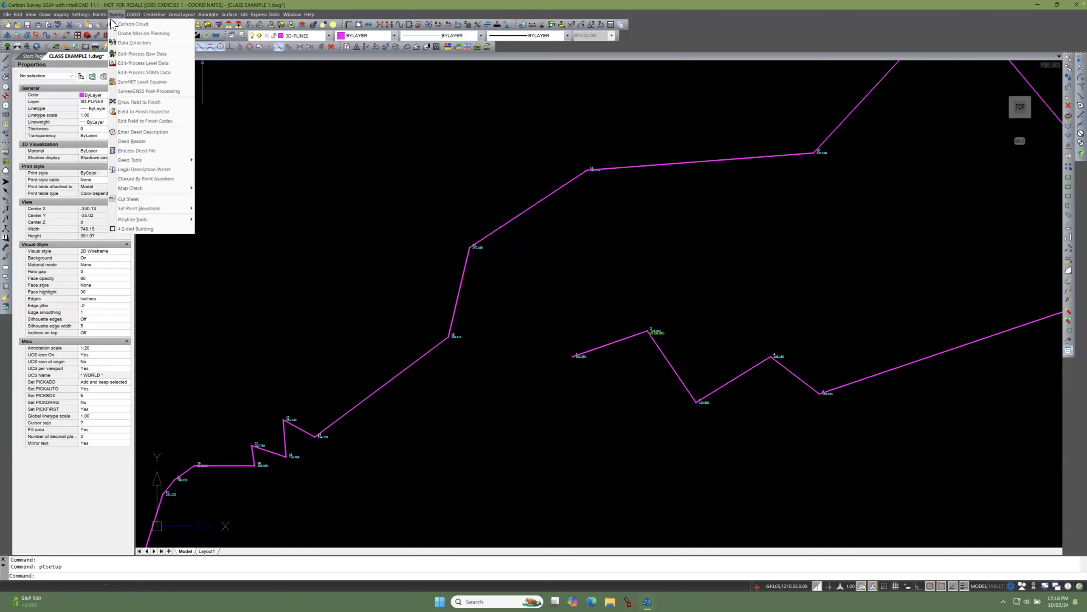
Step: Turn Use Annotative Scale back on in the Carlson general settings
click(87, 23)
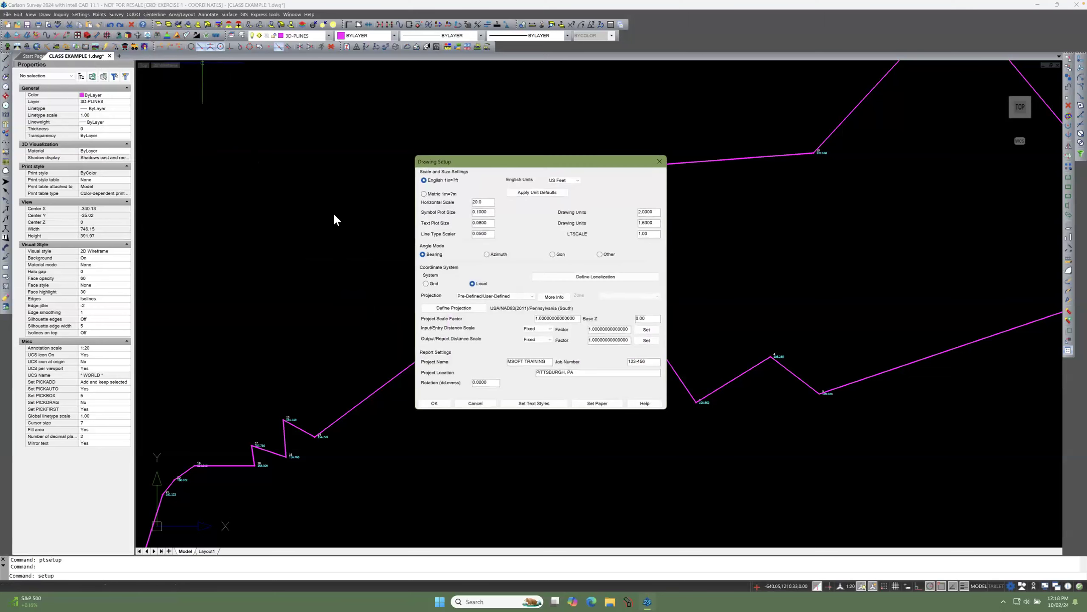
key(Escape)
click(80, 14)
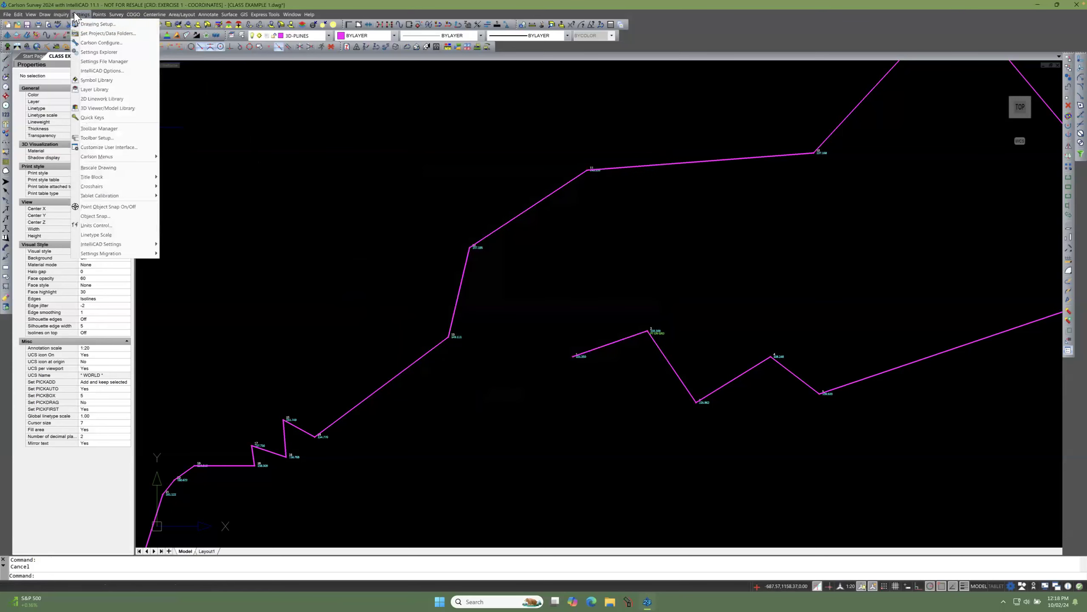
click(96, 34)
click(488, 263)
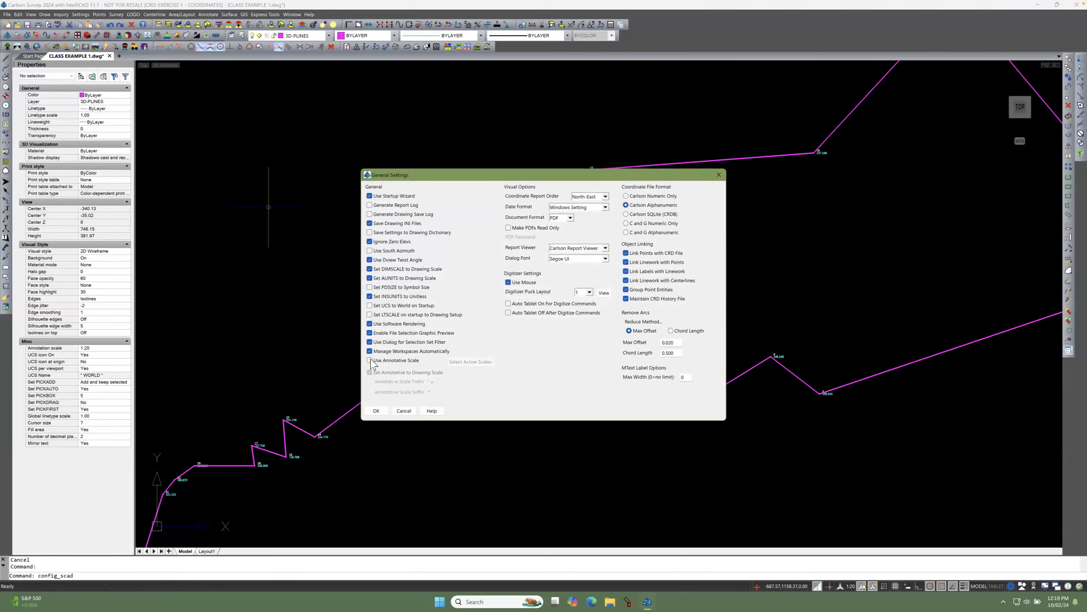
click(376, 411)
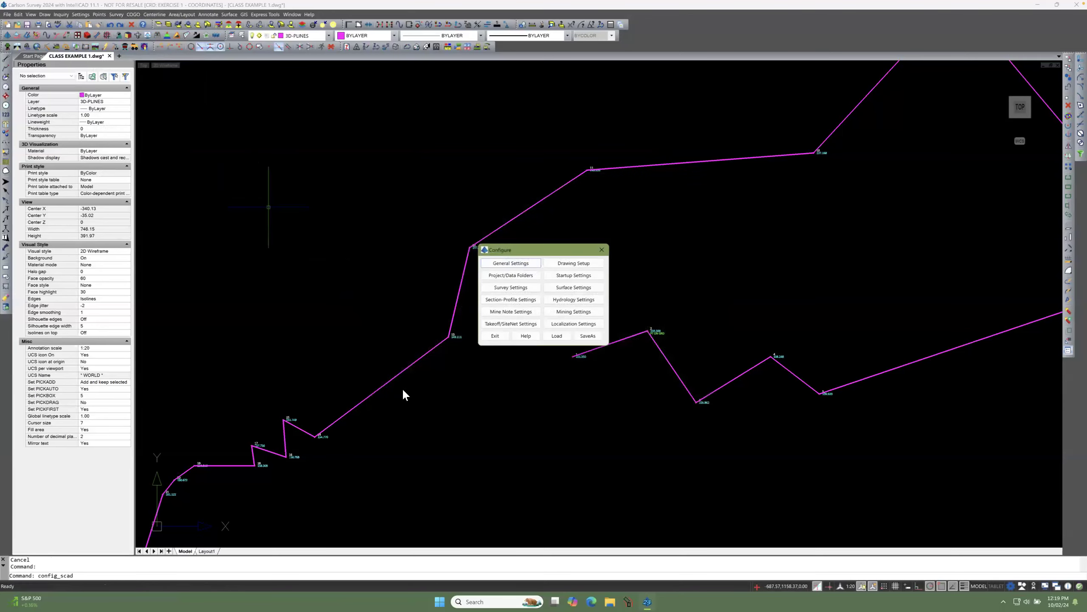
click(495, 337)
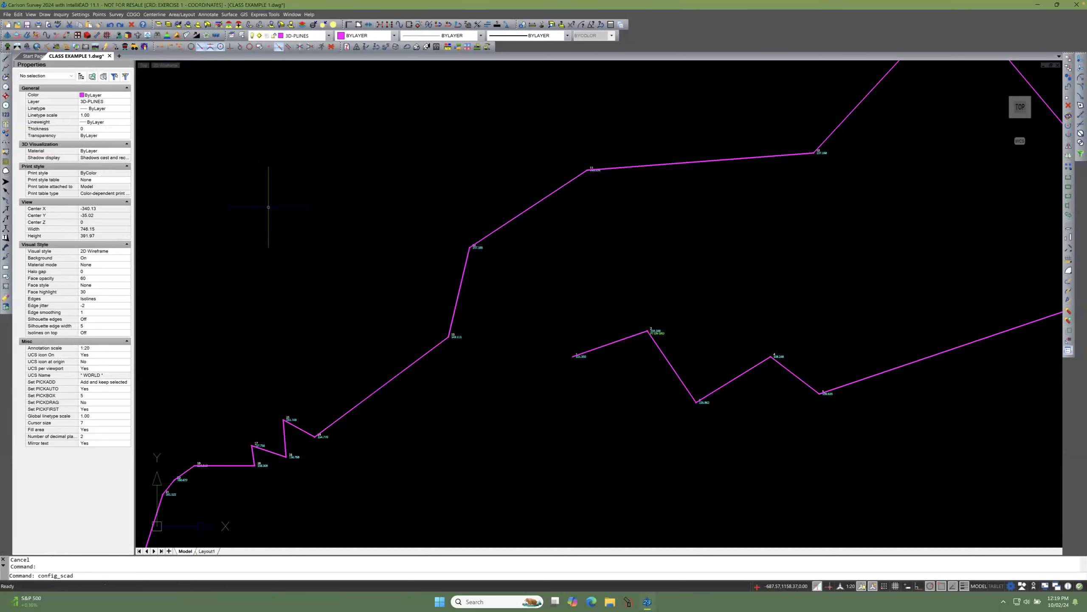
Step: Erase the existing 3D polyline and redraw it on layer 3D-PLINES through point numbers 1-22
click(418, 359)
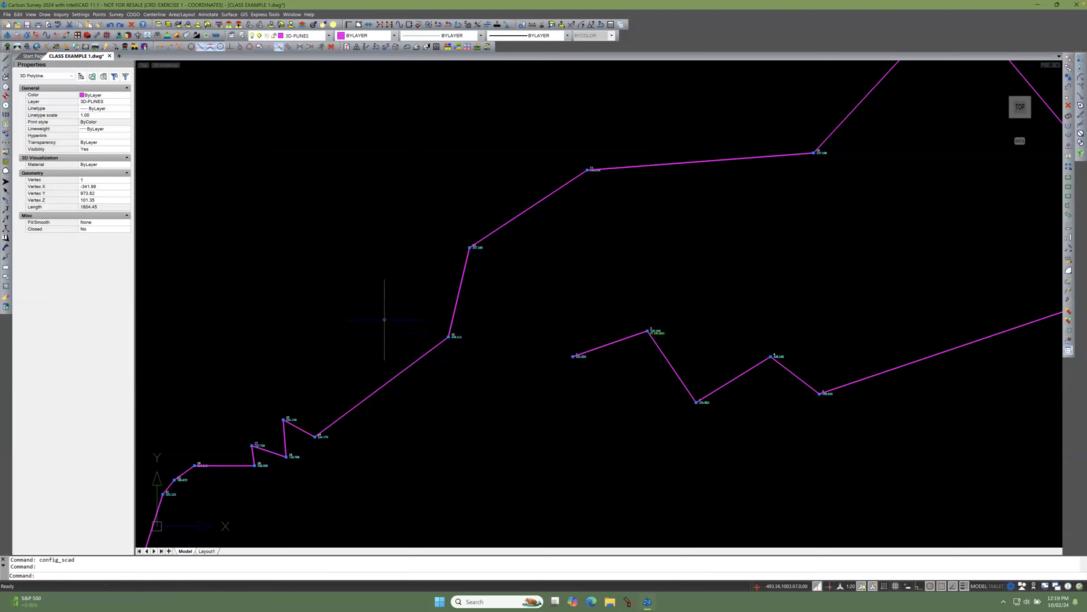
click(1069, 106)
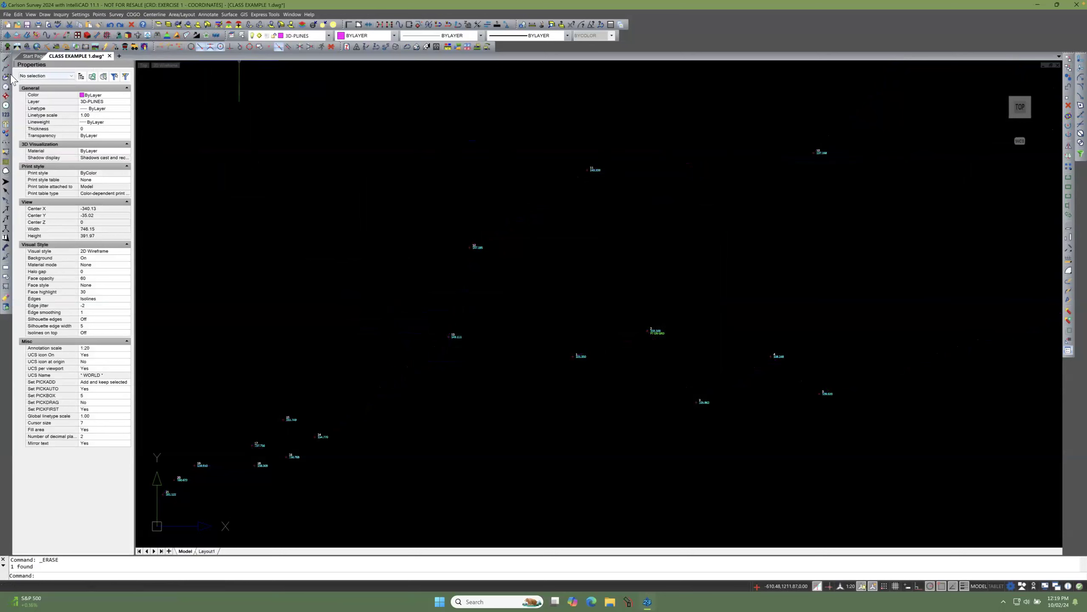
text(3dp)
key(Return)
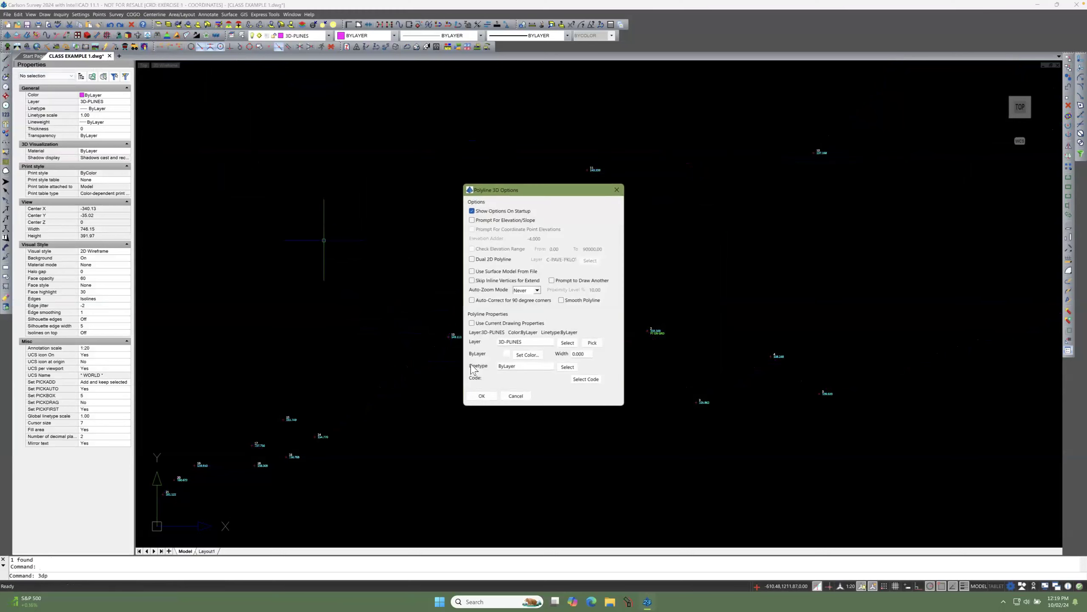
click(482, 396)
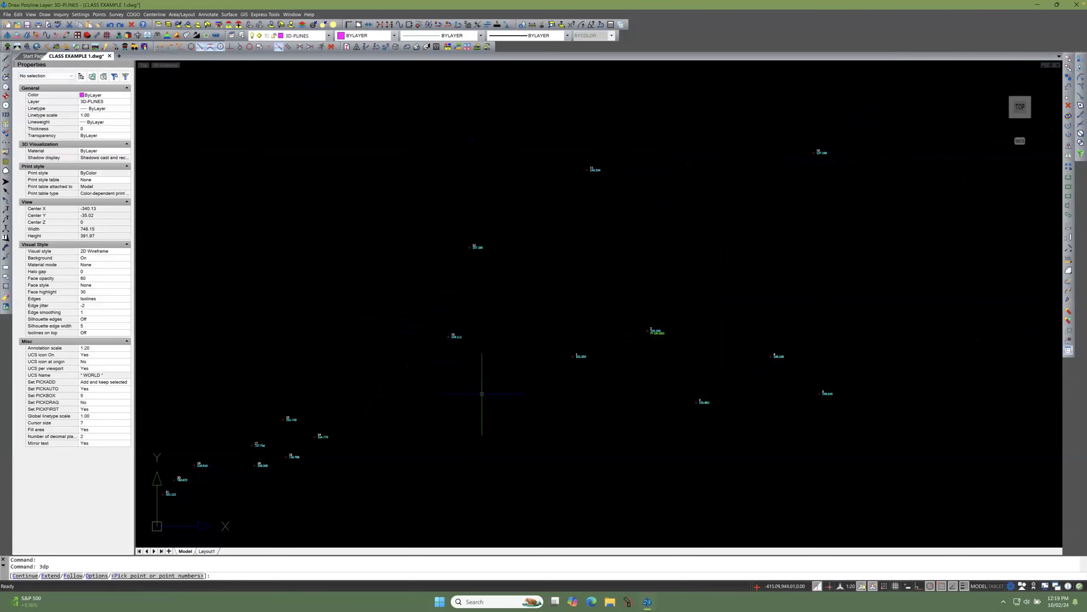
text(1-22)
key(Return)
key(Return)
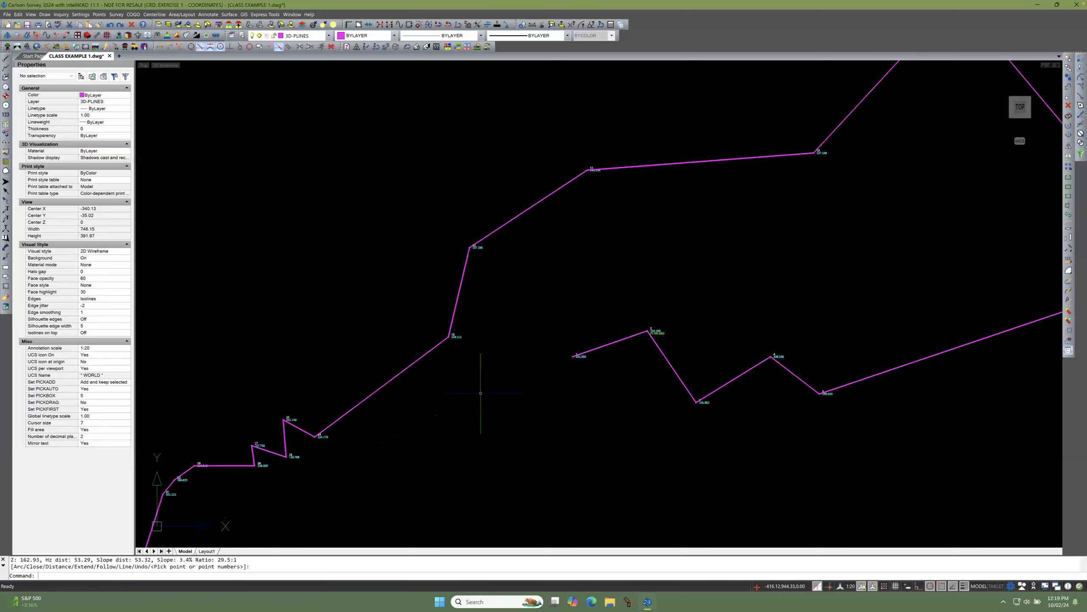
Step: Grip-stretch point 13 to about -539, 1066 and accept the coordinate file update for all modified points
click(454, 336)
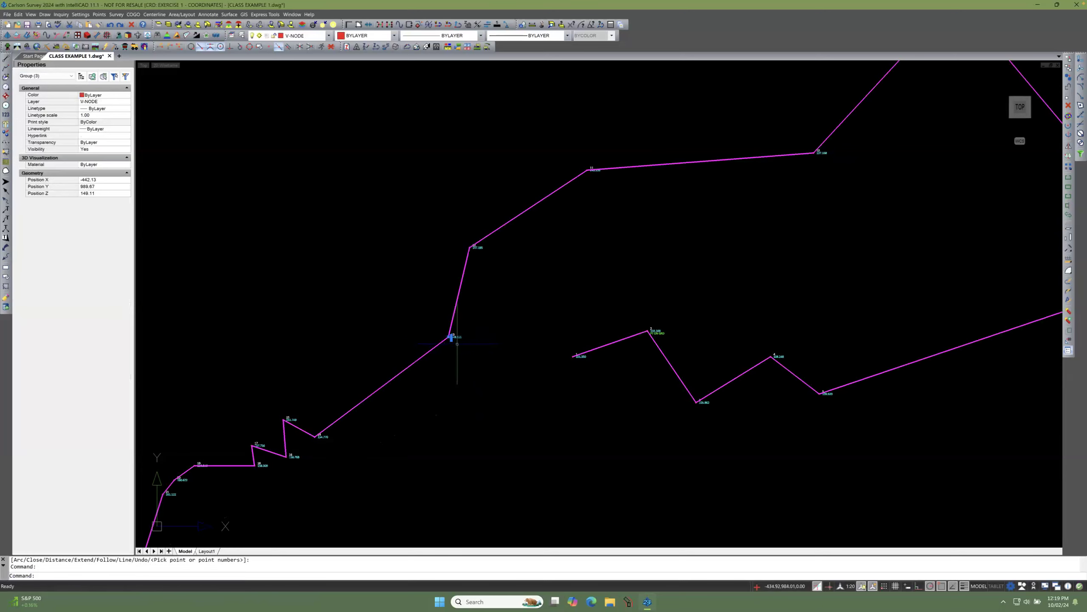
scroll(454, 337, up, 5)
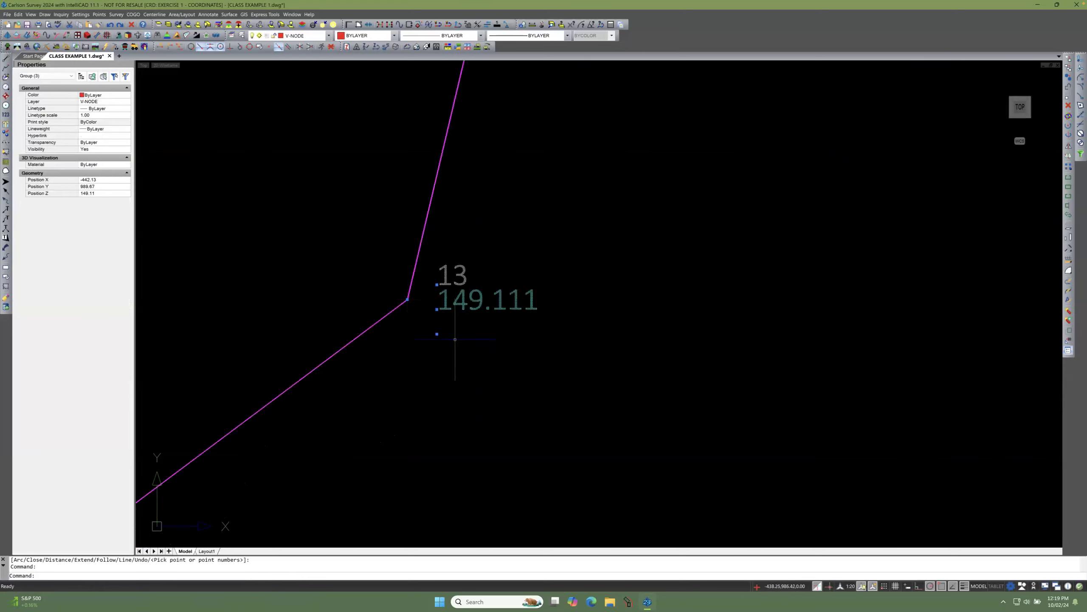
scroll(497, 371, down, 1)
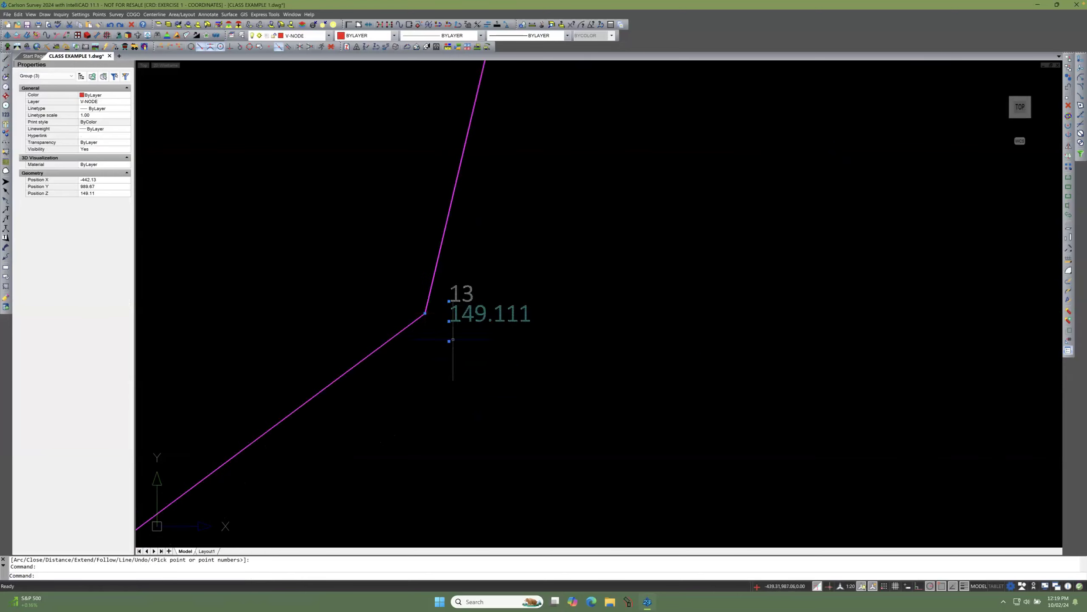
click(425, 313)
scroll(444, 321, down, 2)
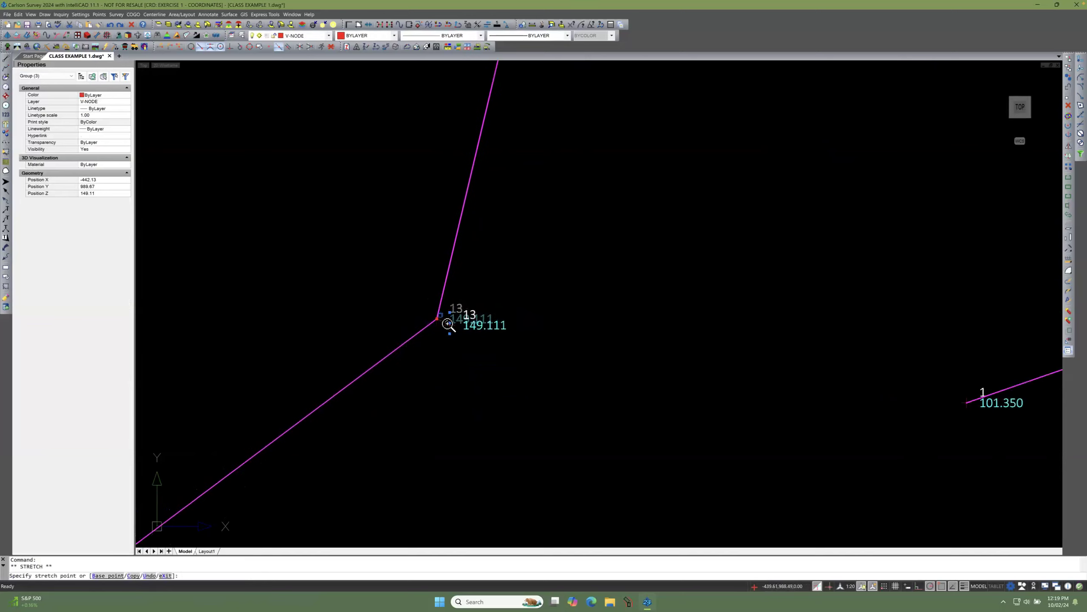
scroll(492, 339, down, 3)
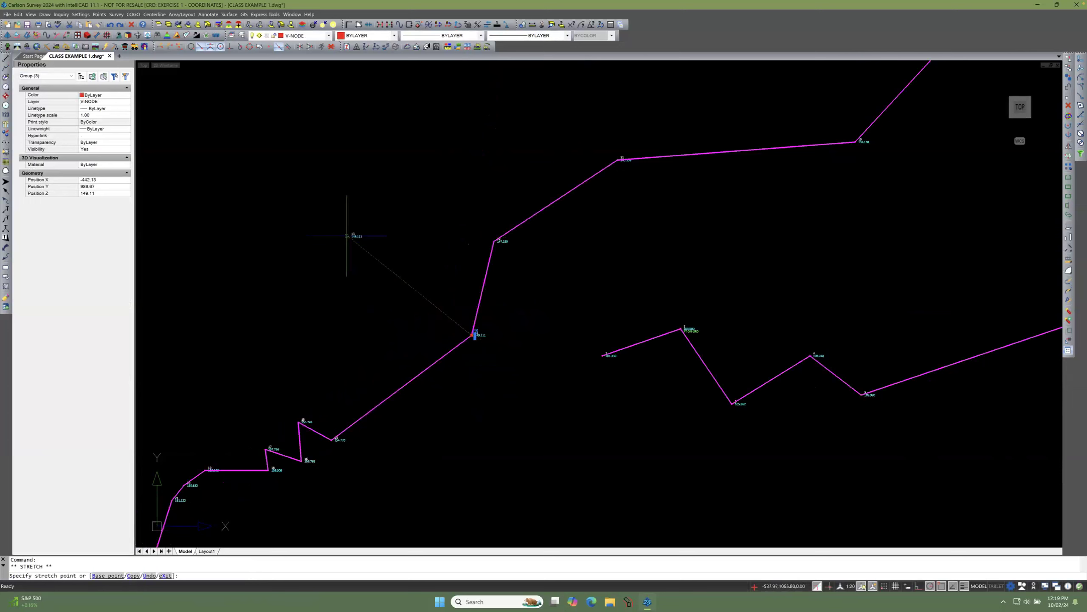
click(345, 236)
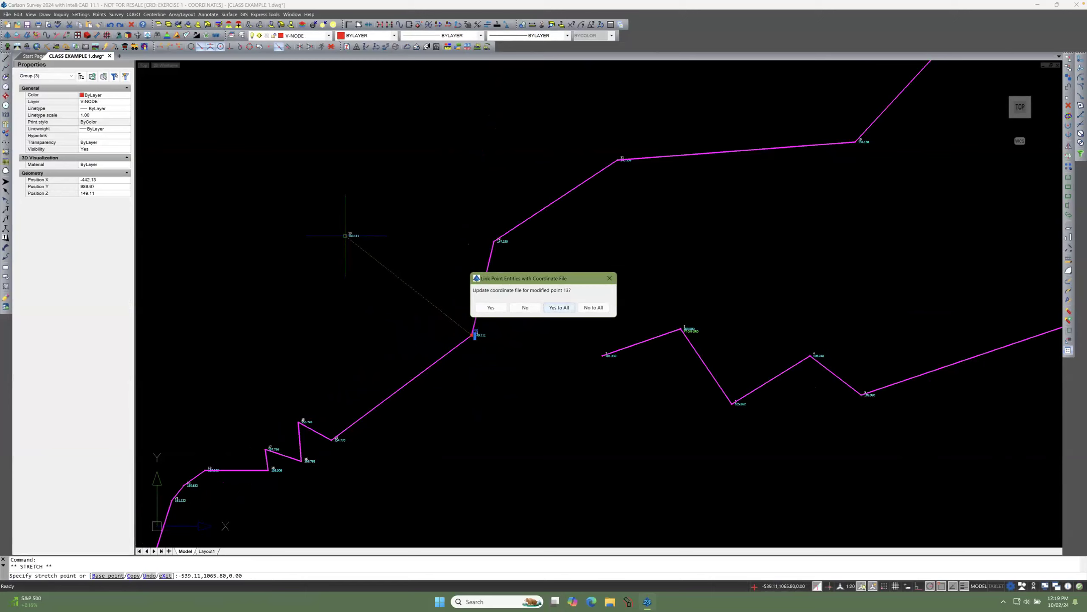
click(559, 307)
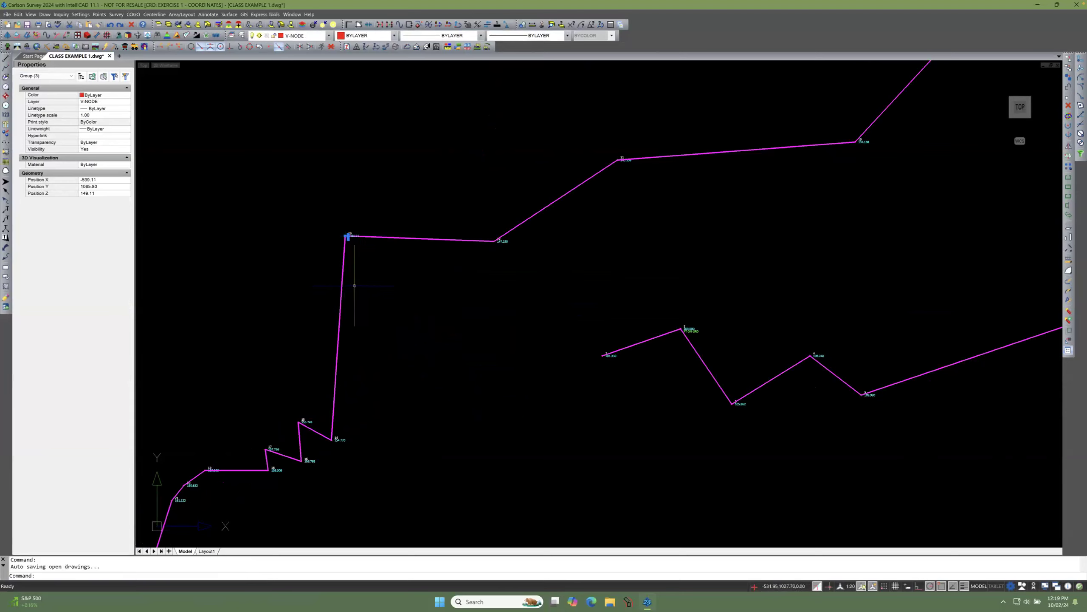
key(Escape)
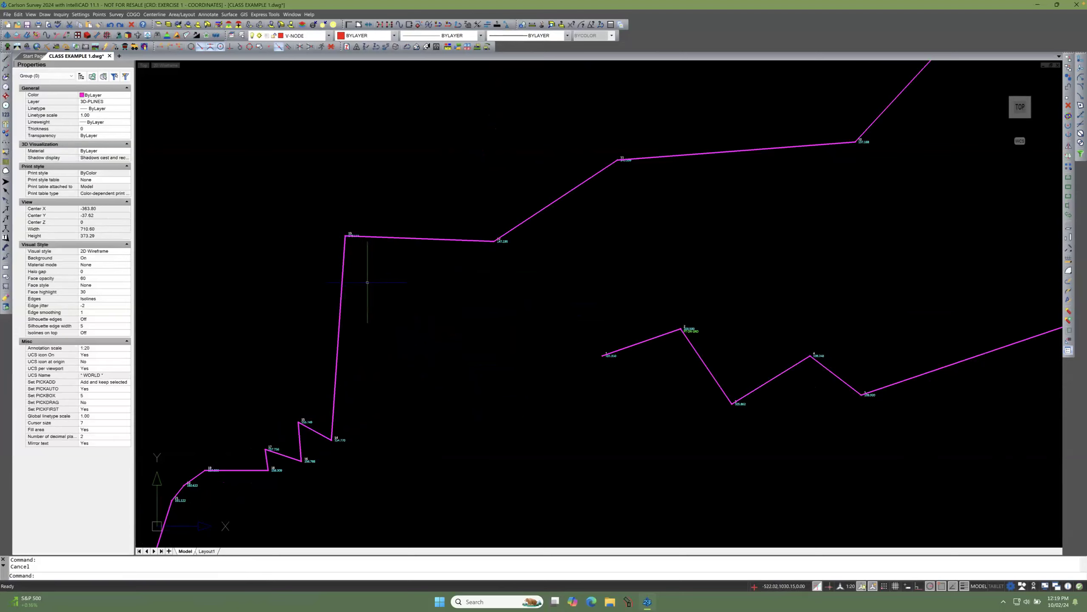
Step: Move points 11, 12 and 13 together by about -47, 138 and update the coordinate file for all of them
scroll(399, 264, down, 3)
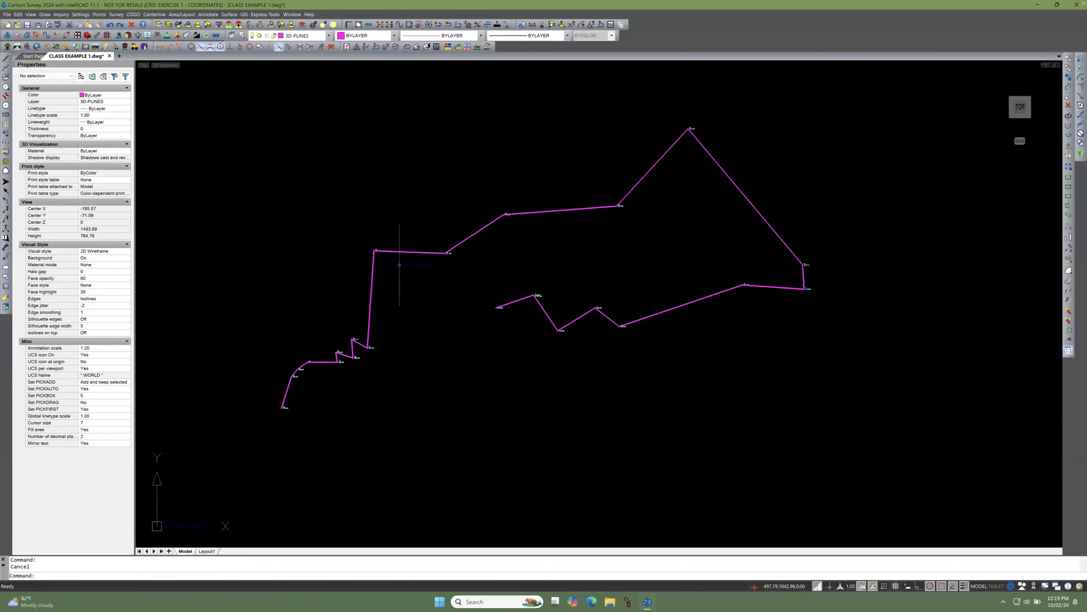
click(339, 229)
click(479, 277)
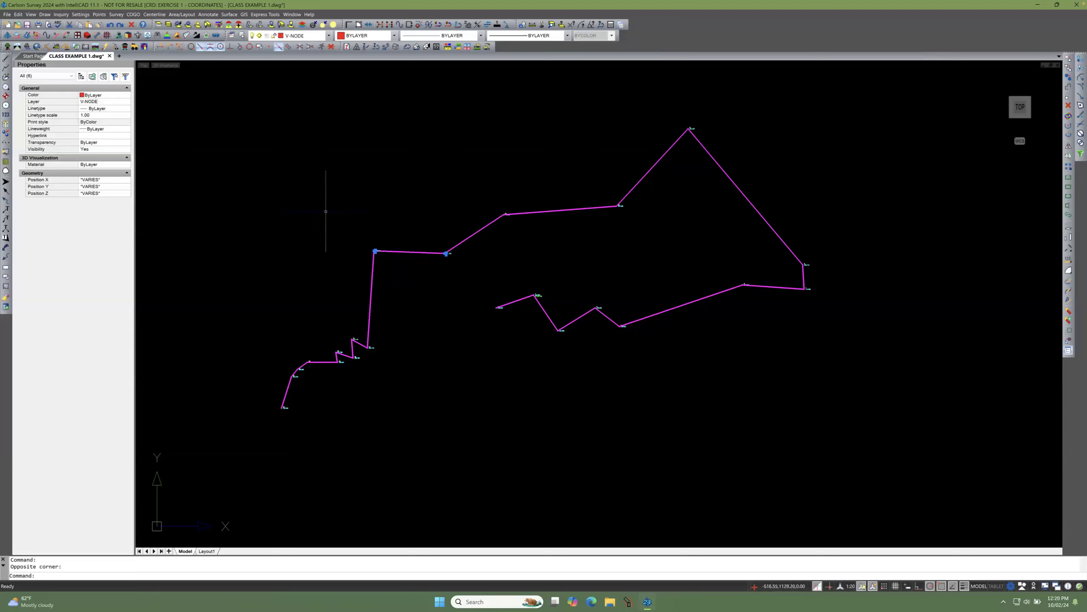
click(322, 179)
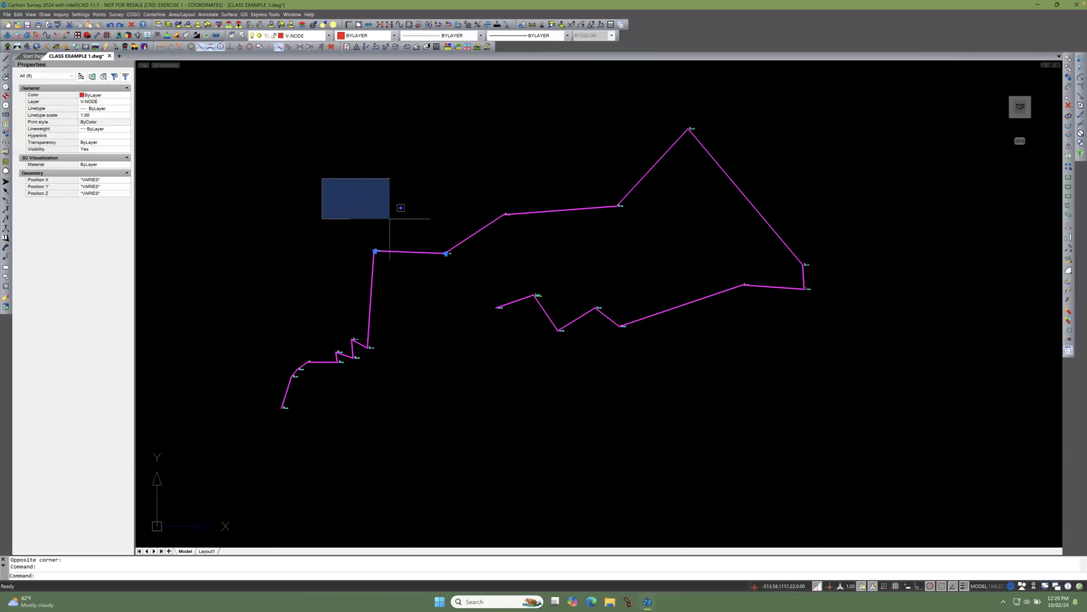
click(513, 276)
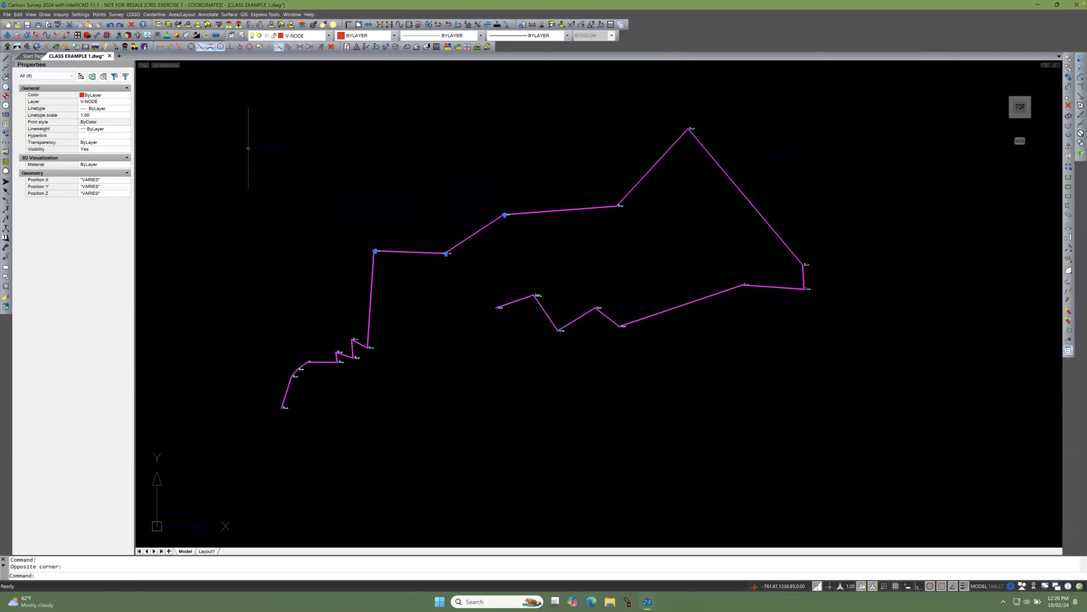
click(18, 14)
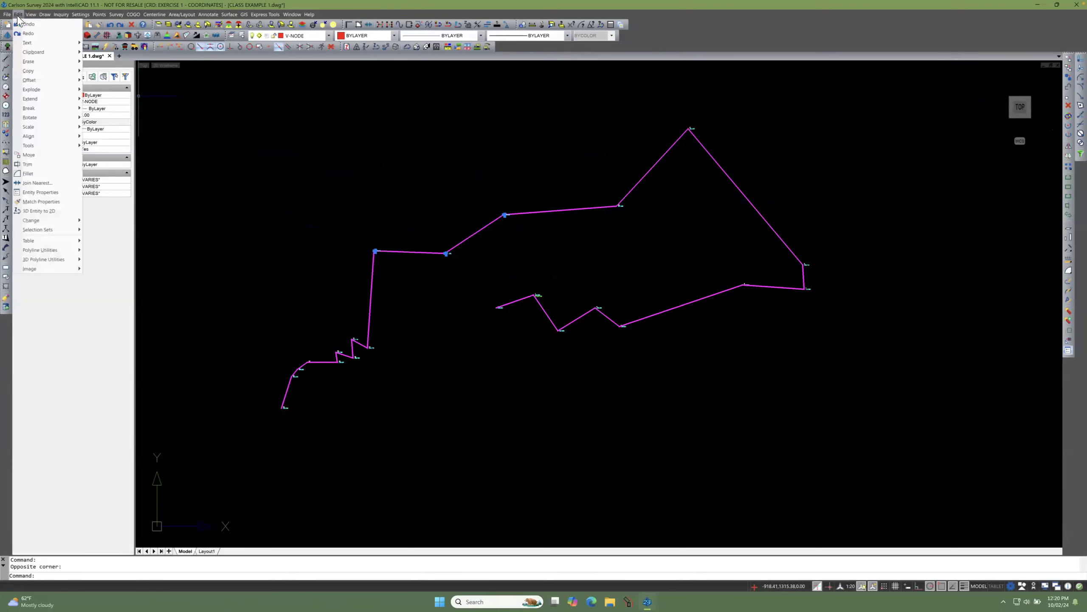
mouse_move(44, 74)
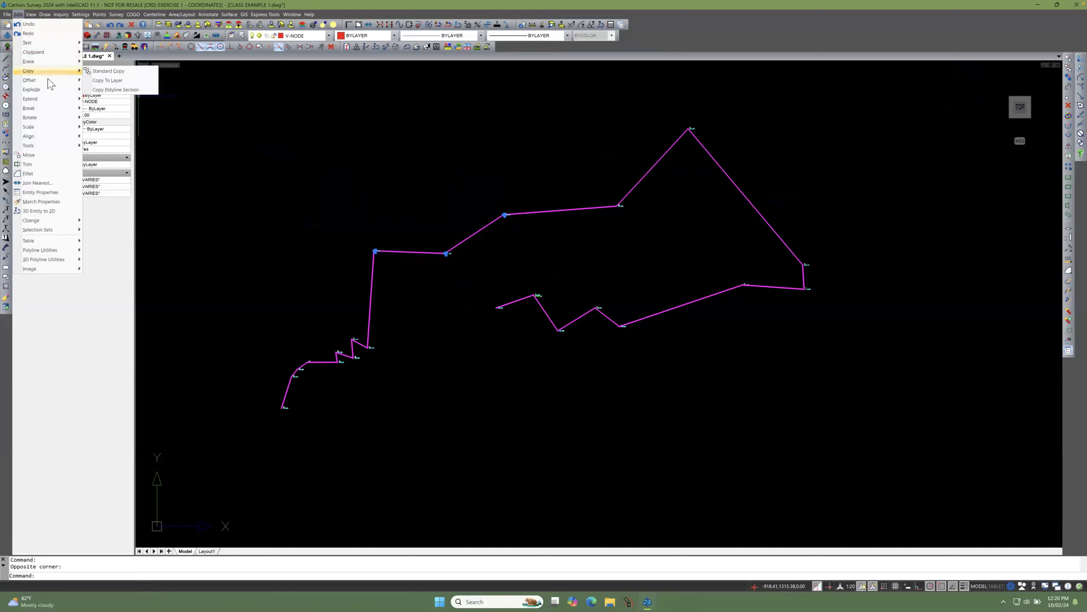
click(31, 155)
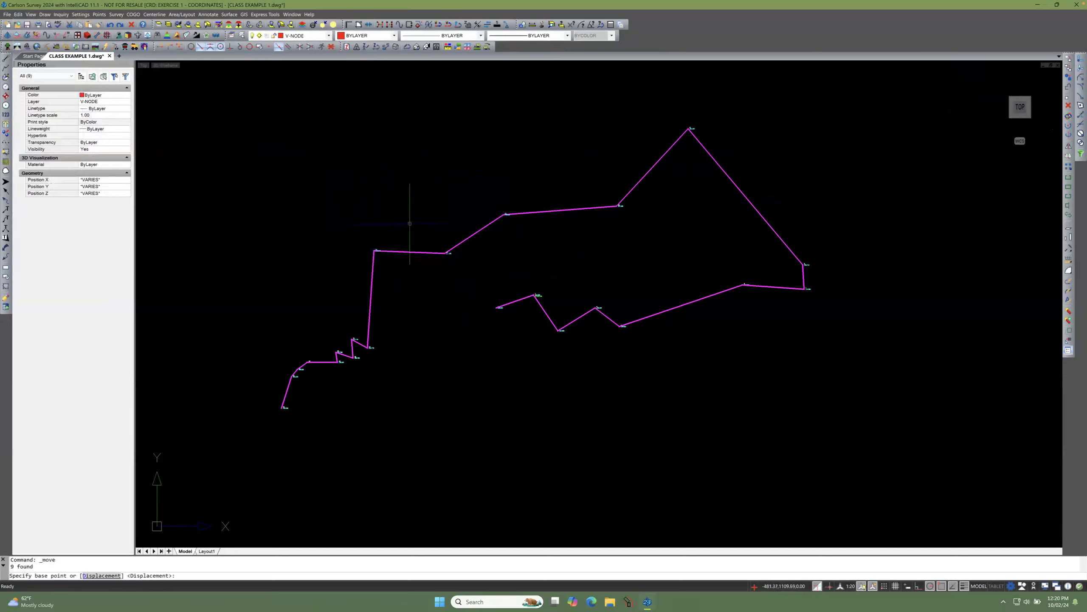
click(437, 238)
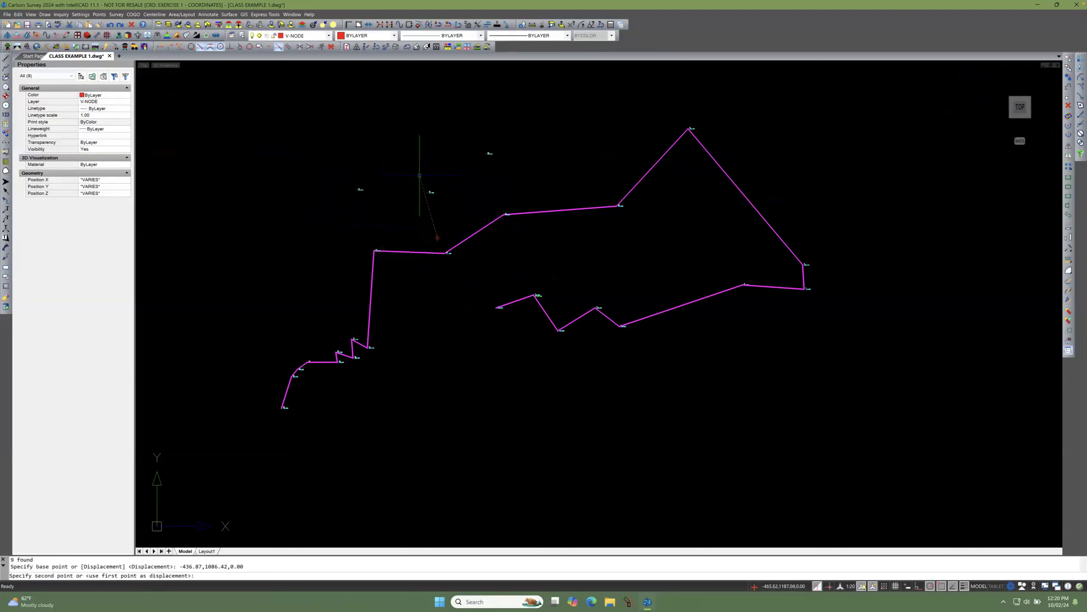
click(408, 152)
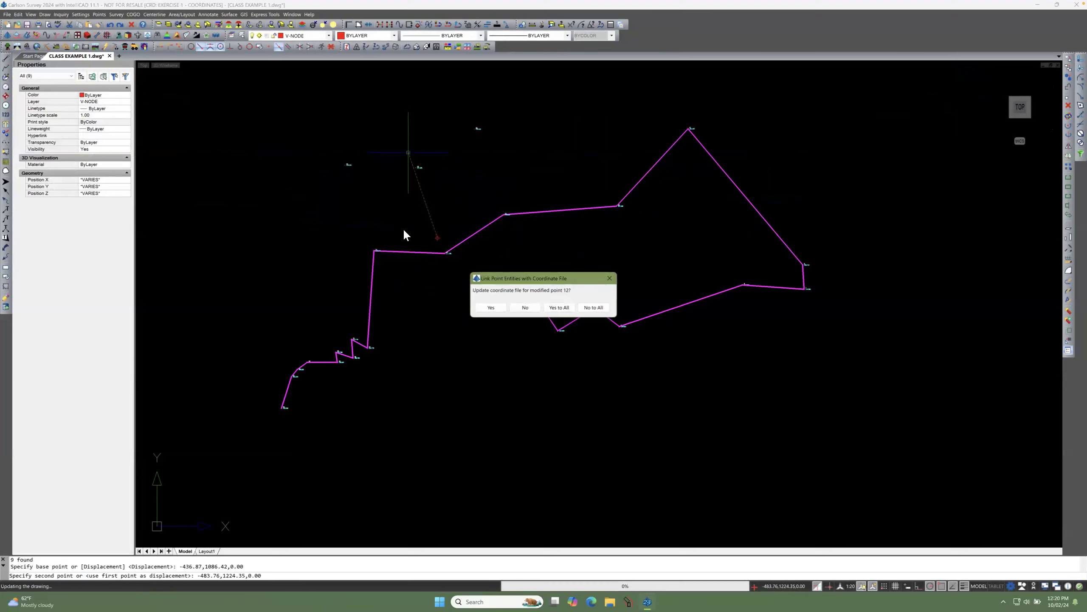
click(559, 308)
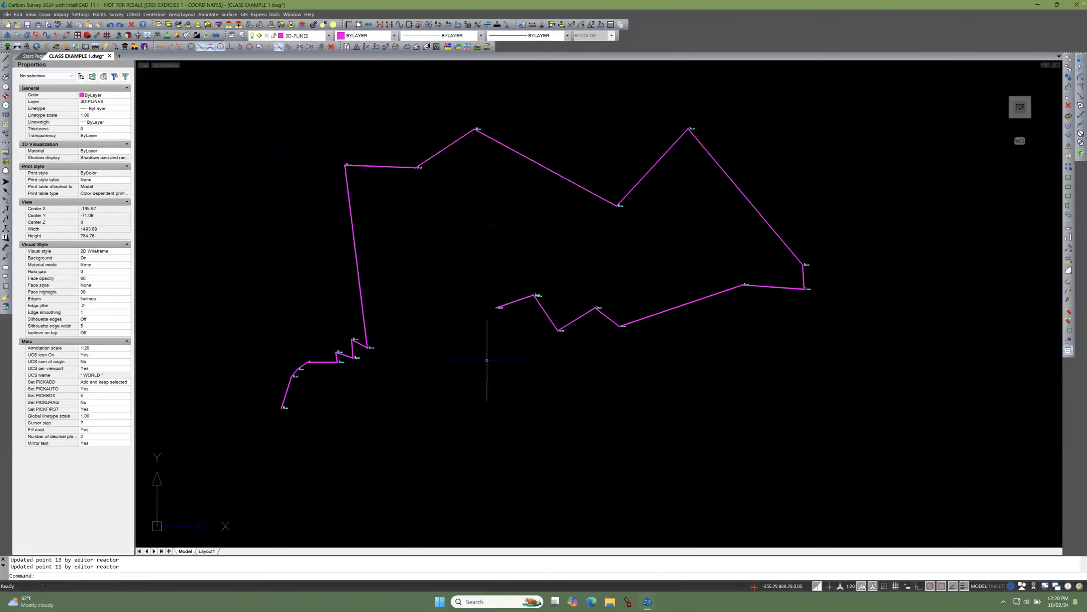
key(Escape)
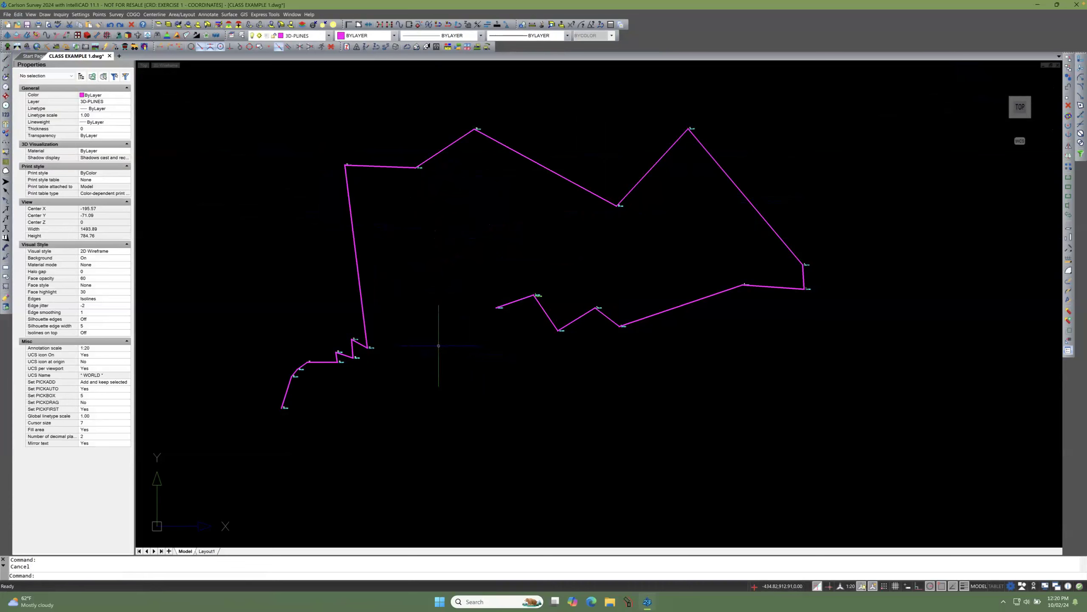
Step: Turn off Link Linework with Points in the object linking options of the Carlson general settings
click(78, 16)
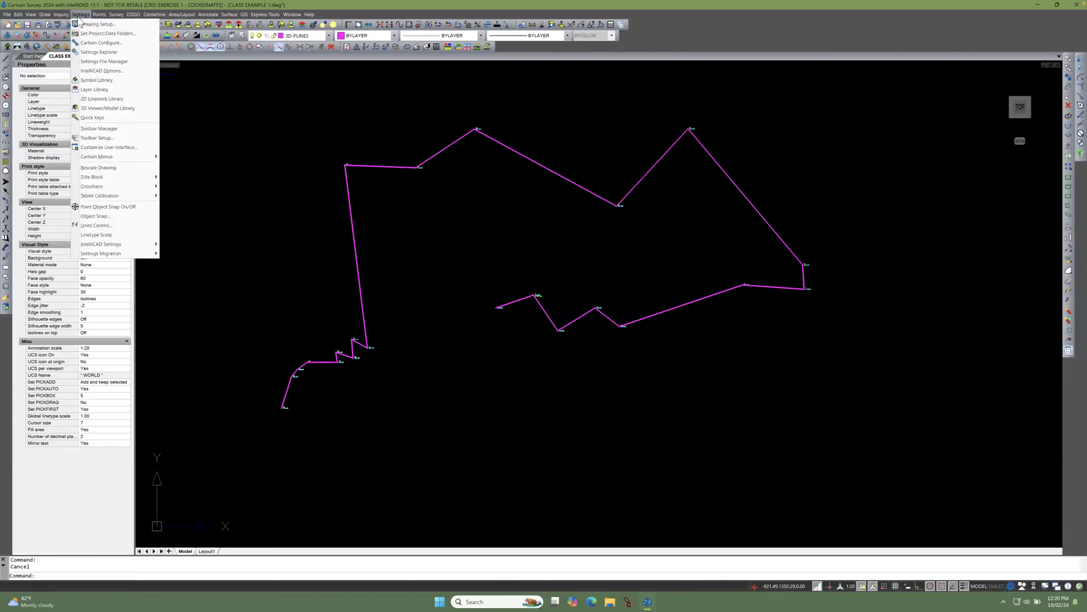
click(88, 43)
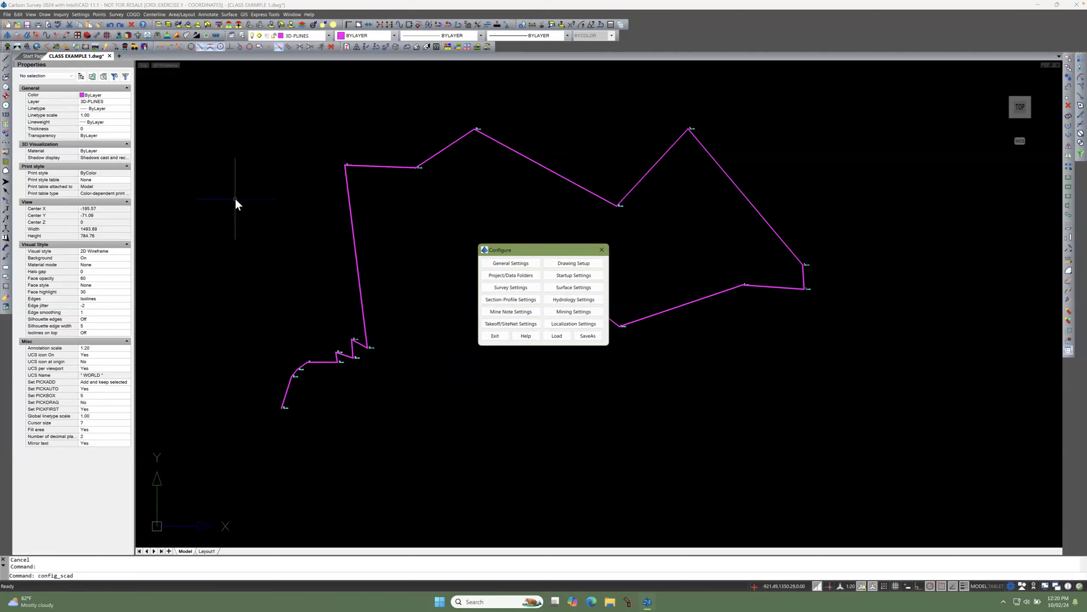
drag(521, 246, 482, 213)
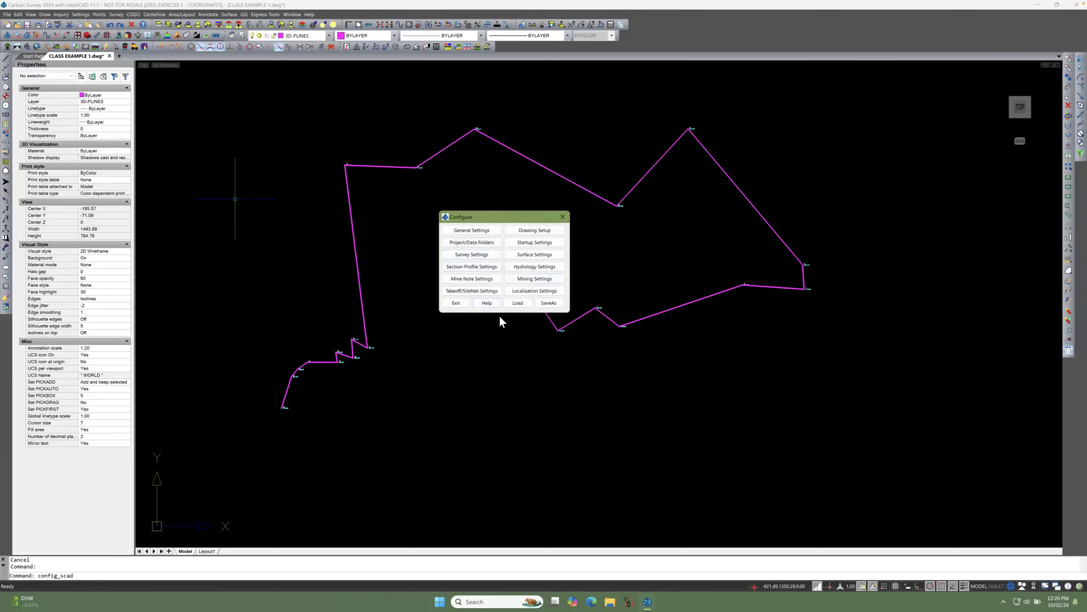
click(472, 230)
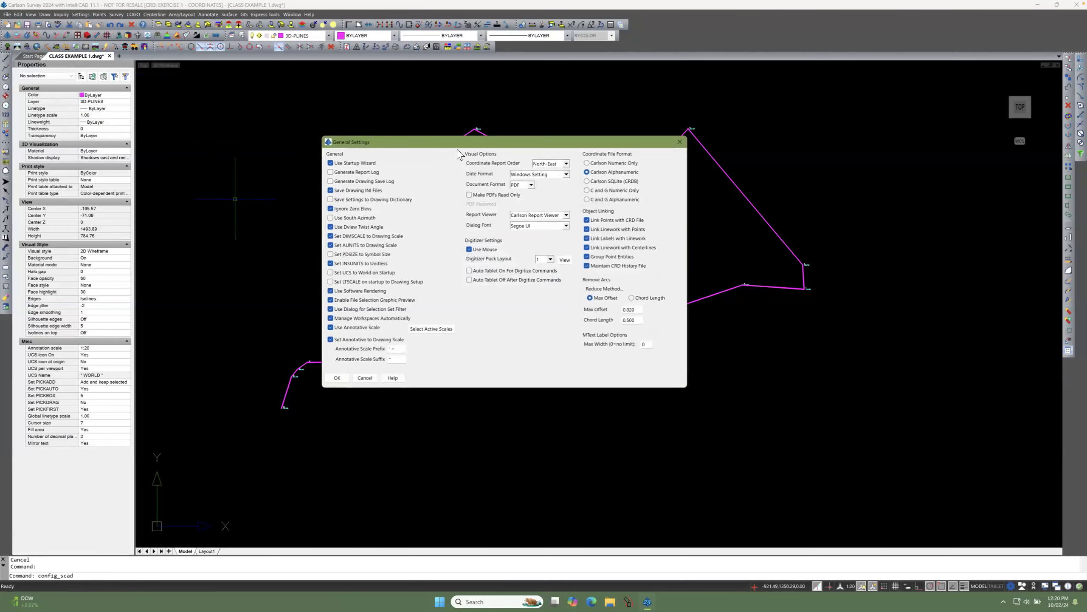
drag(447, 145, 317, 225)
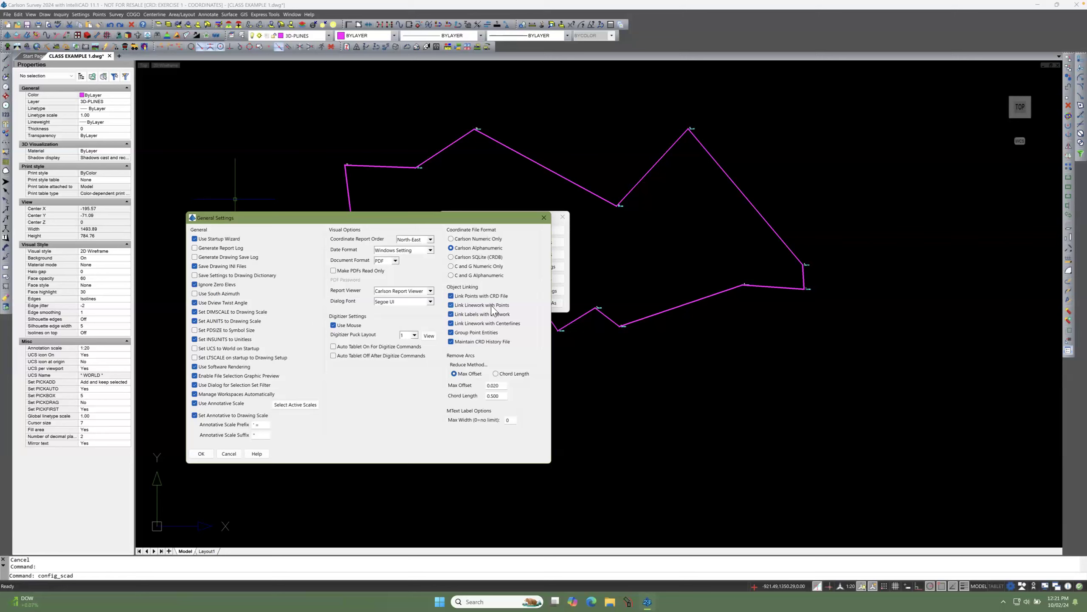
click(491, 305)
click(201, 454)
click(456, 303)
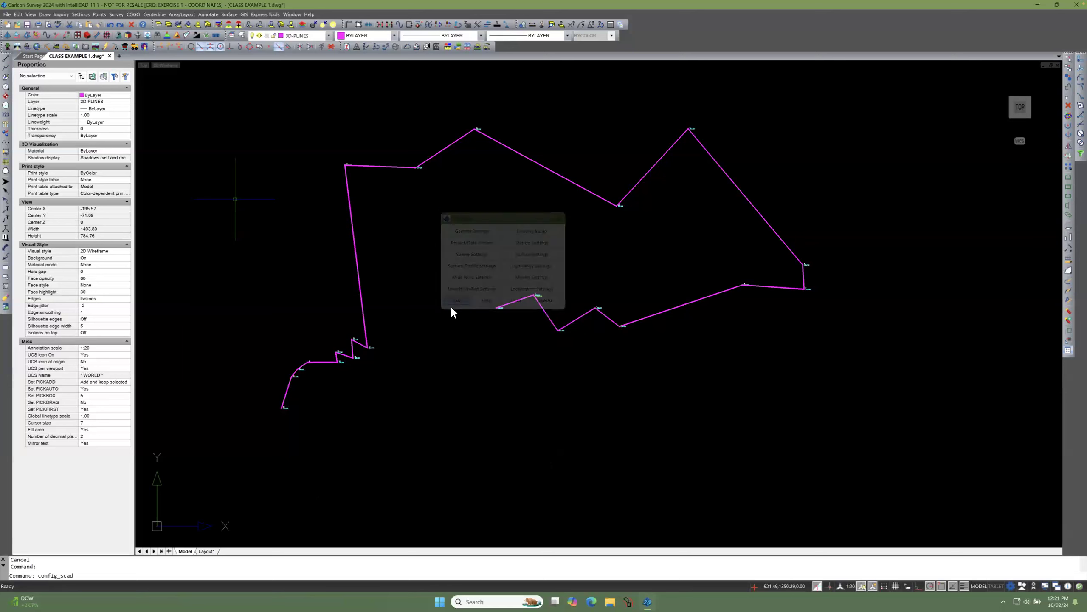
Step: Move points 11, 12 and 13 together by about 83, -144 and update the coordinate file for all of them
click(310, 101)
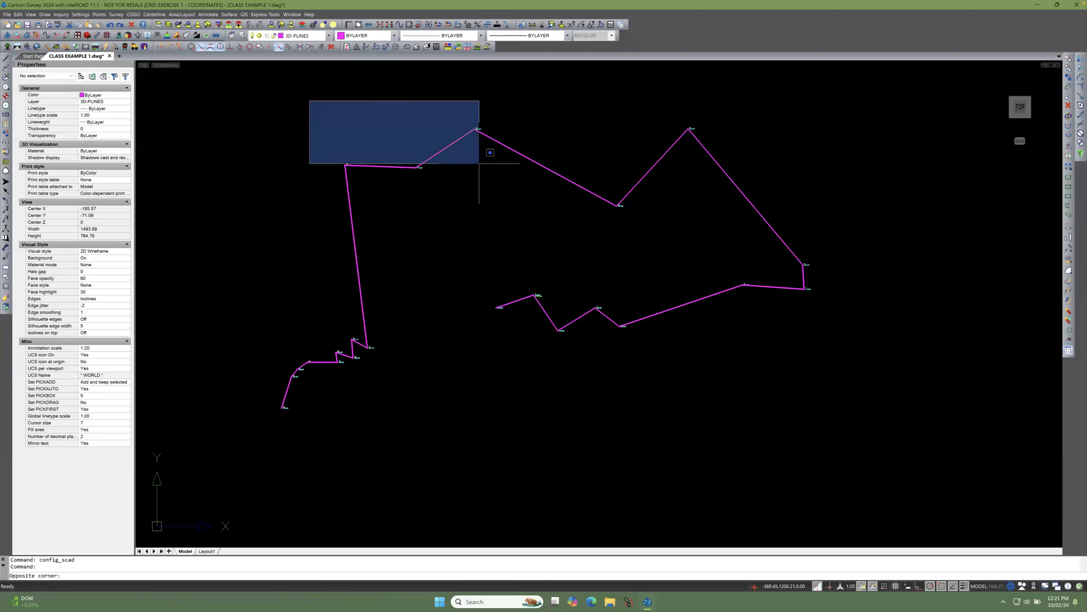
click(532, 194)
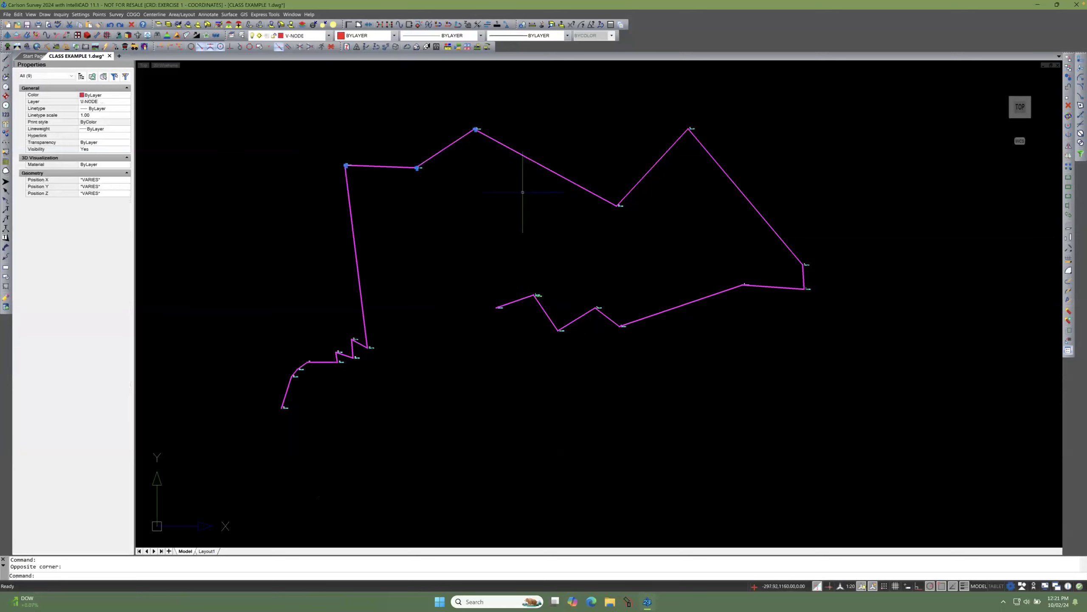
right_click(500, 191)
mouse_move(551, 206)
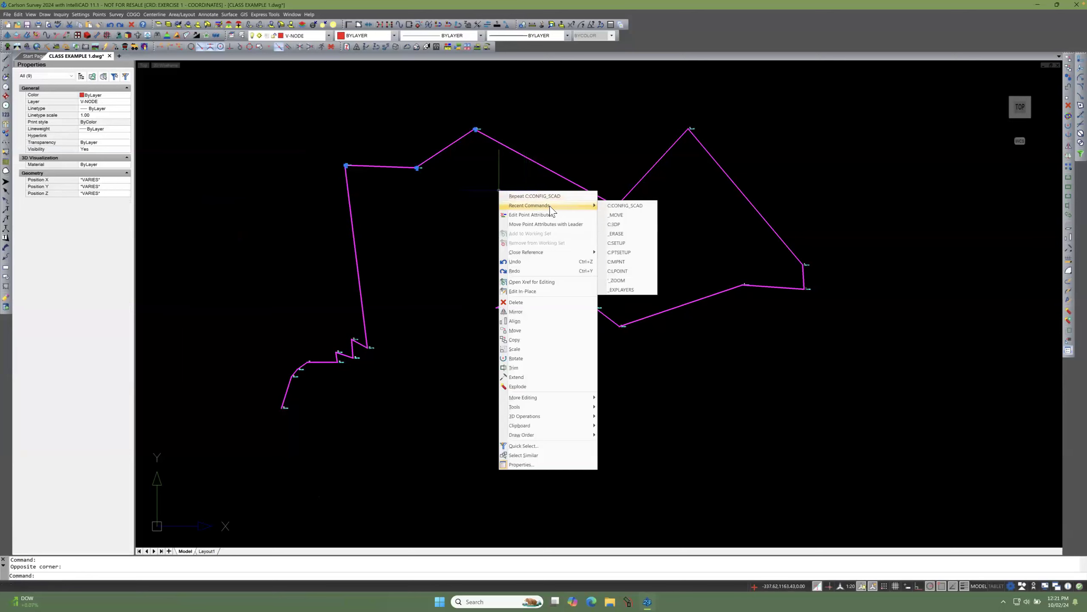
click(633, 216)
click(431, 187)
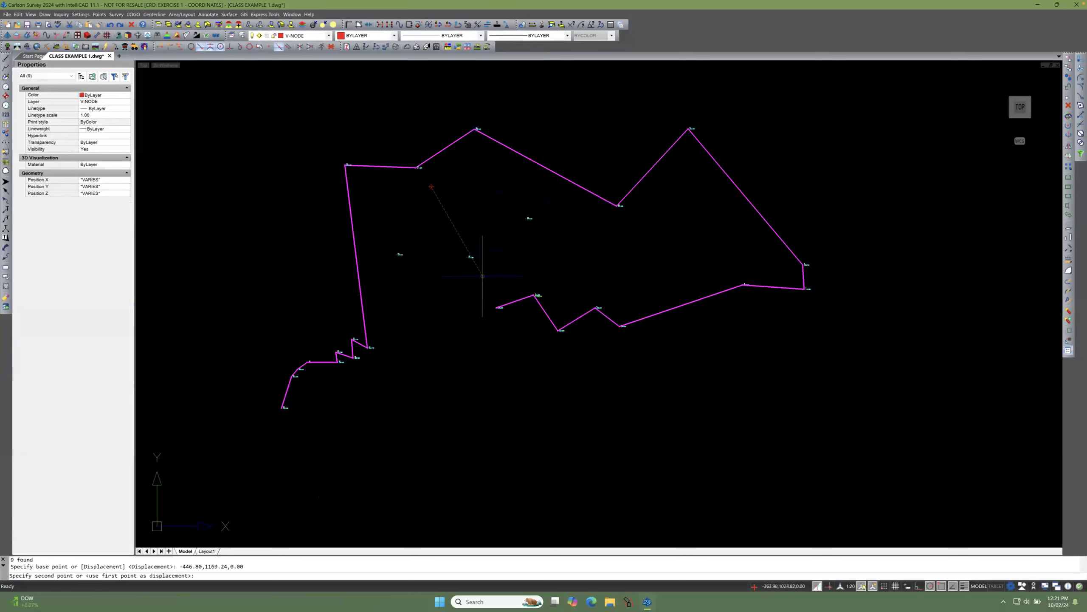
click(482, 276)
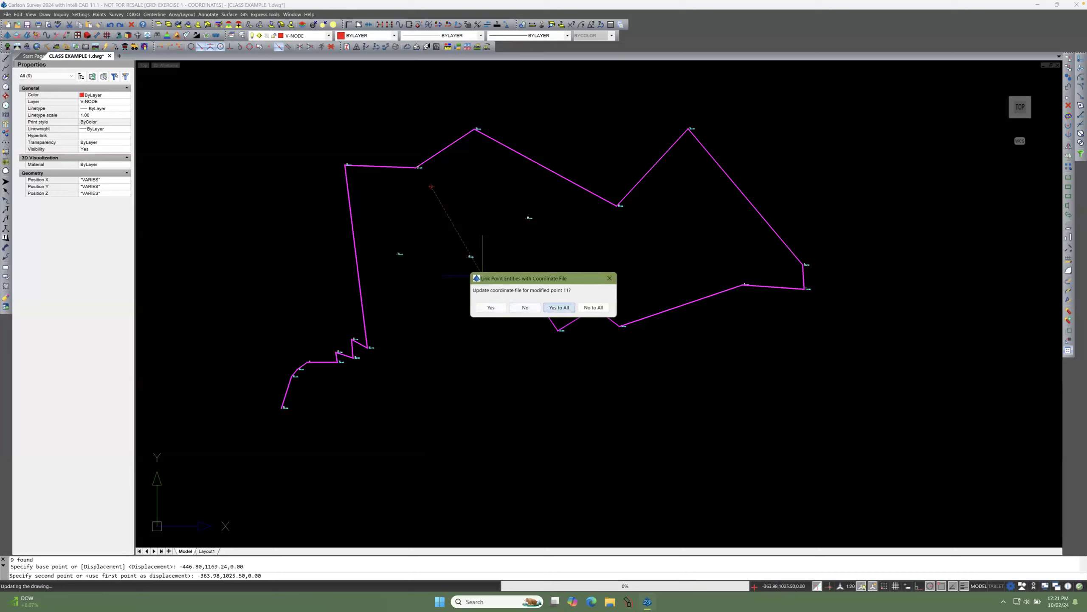
click(559, 307)
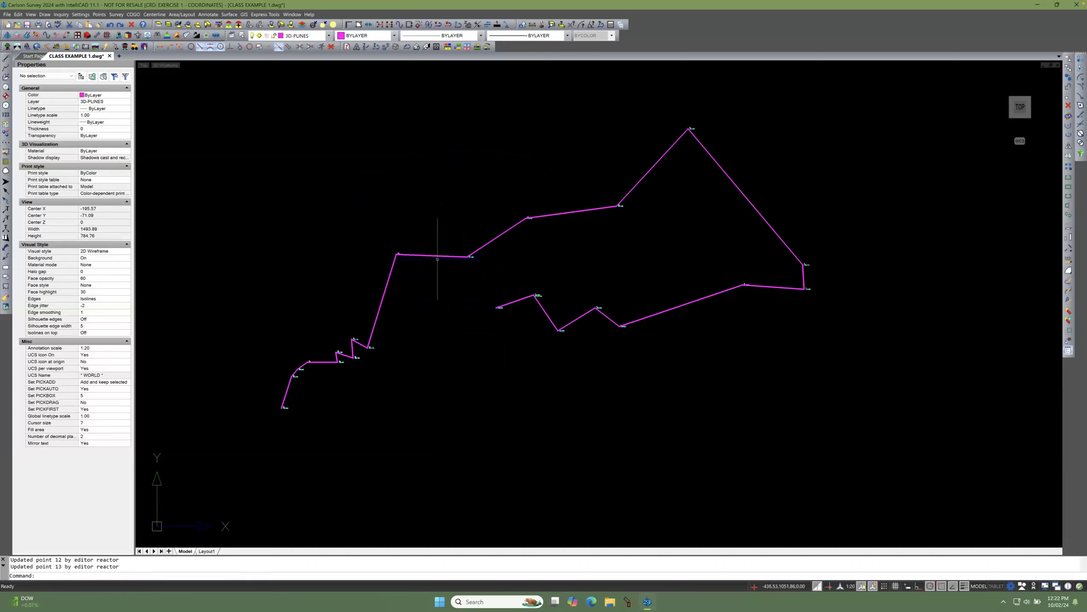
Step: Erase the 3D polyline and redraw it on layer 3D-PLINES through point numbers 1-22
click(439, 255)
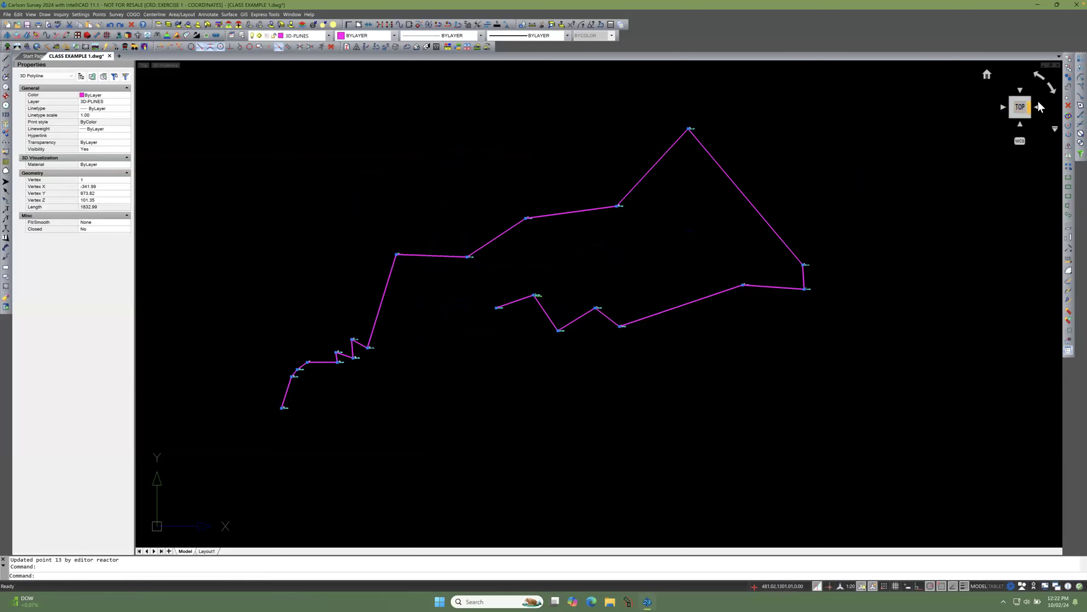
key(Delete)
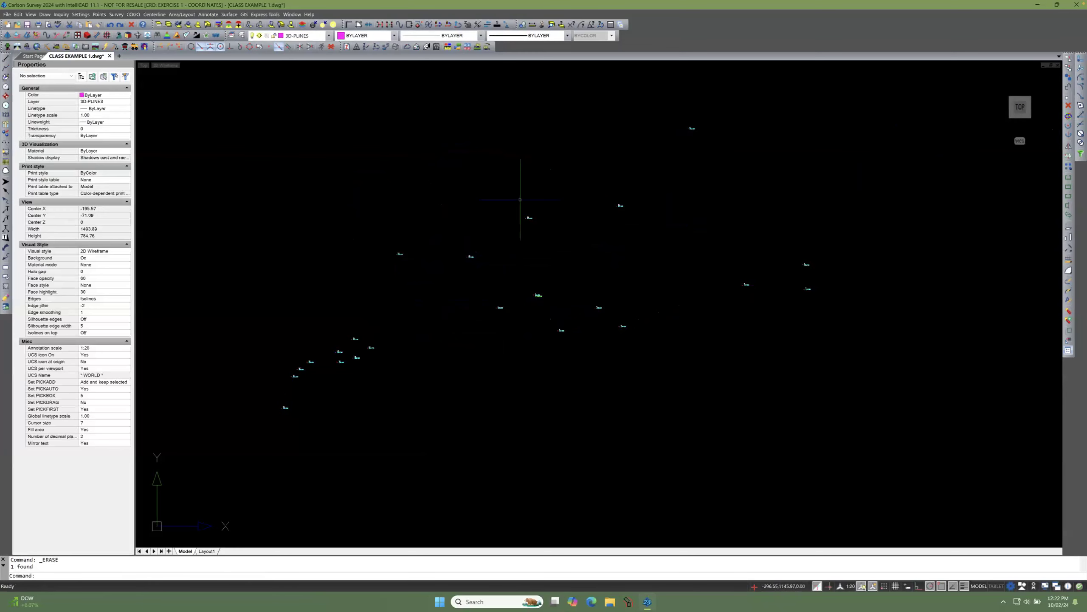
right_click(359, 155)
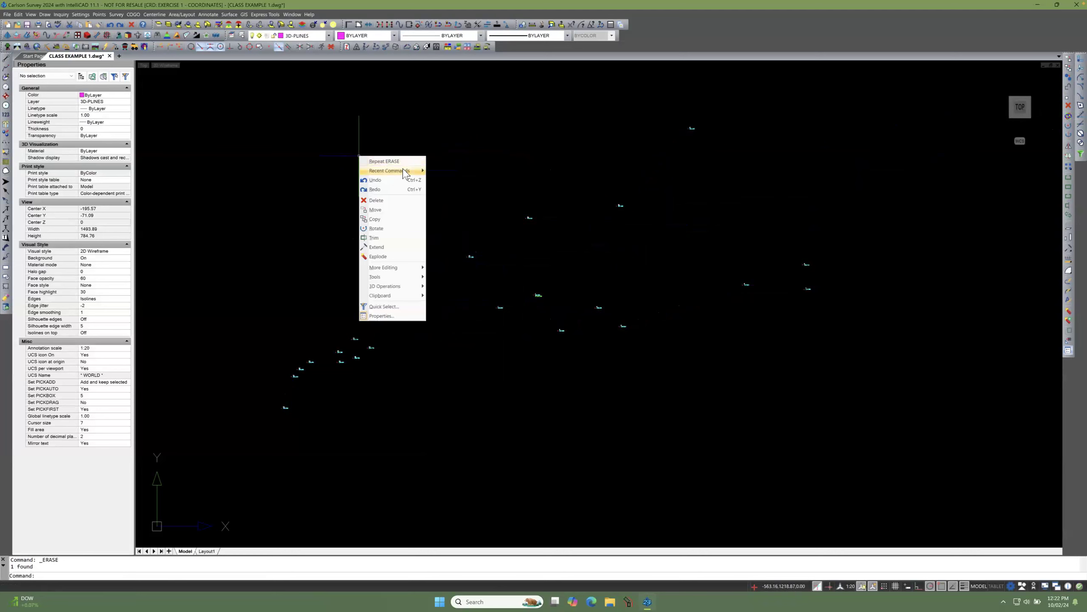
mouse_move(405, 174)
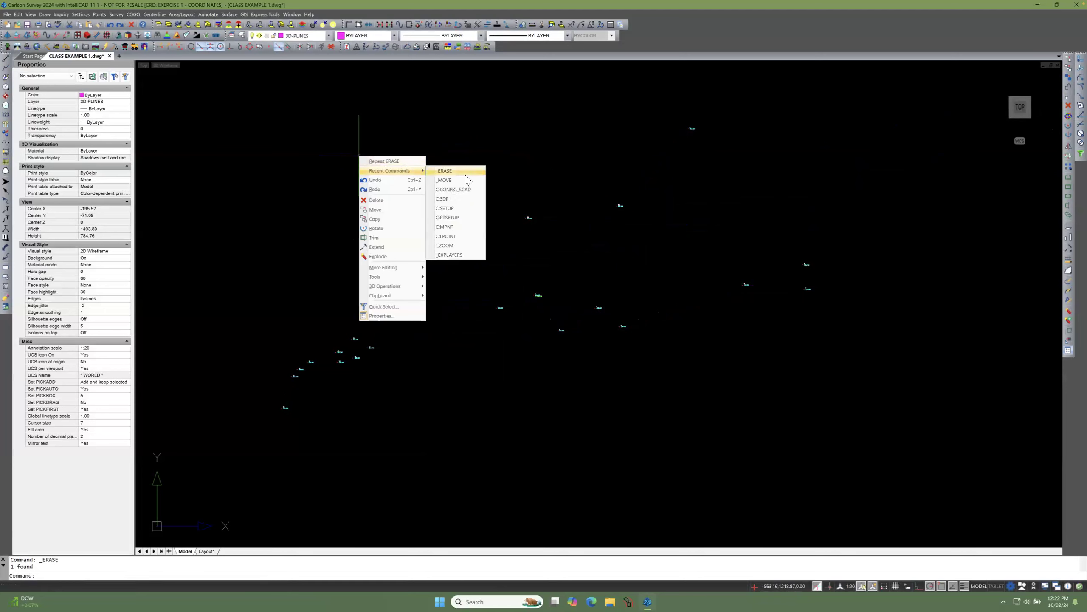
click(458, 199)
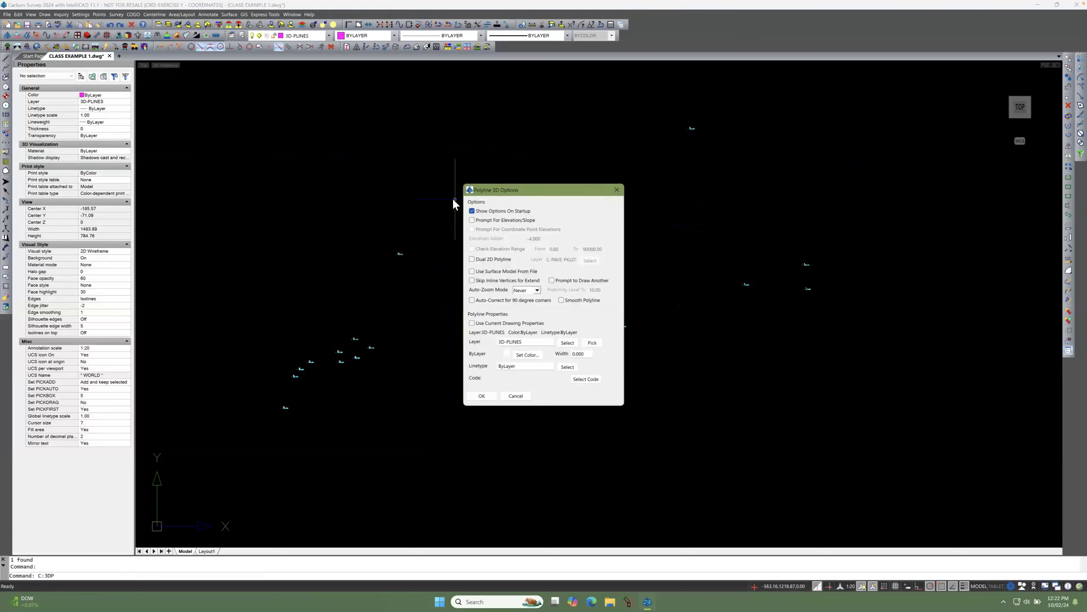
click(486, 396)
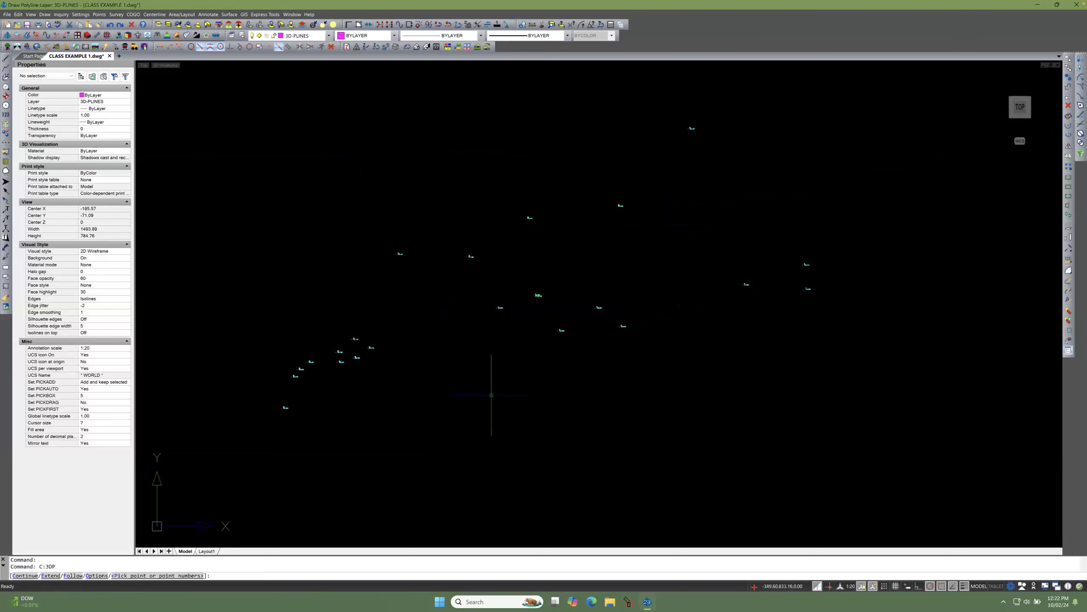
text(1-22)
key(Return)
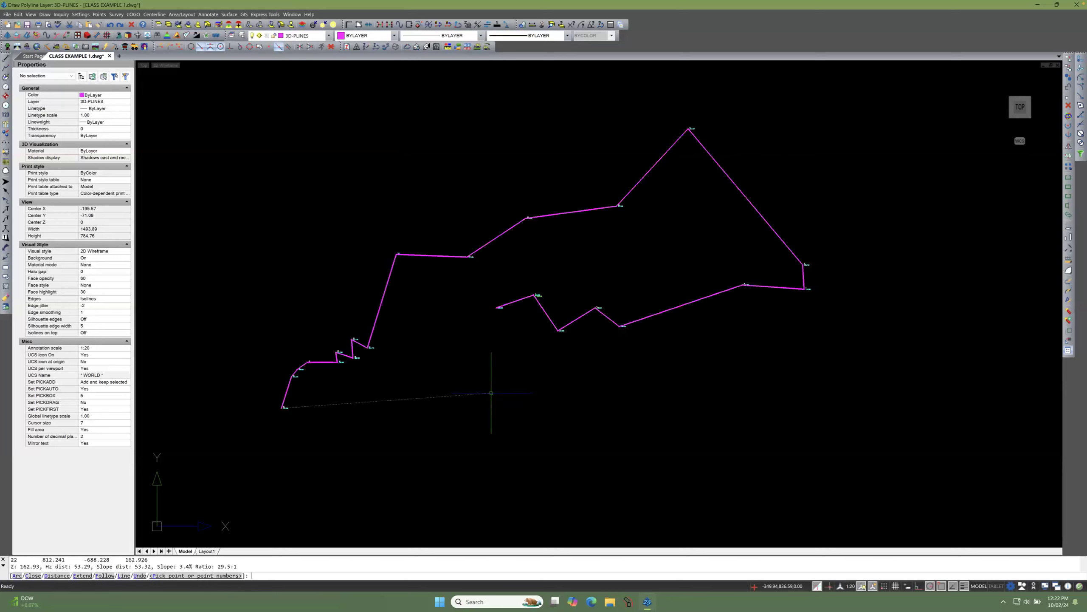
key(Return)
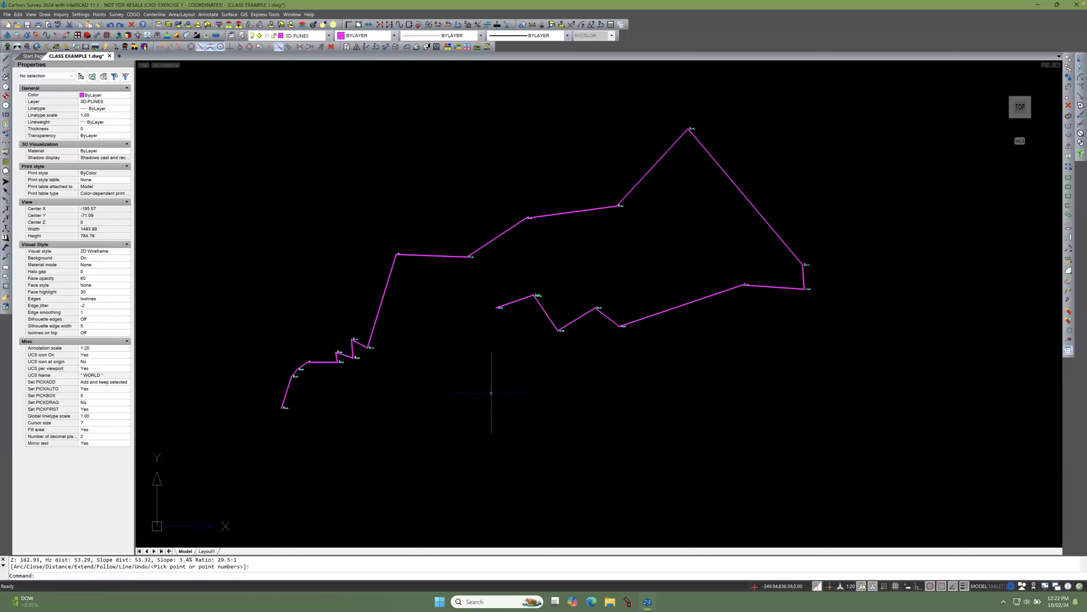
Step: Move points 11, 12 and 13 together by about -30, 99 and accept the coordinate file update for all modified points
click(366, 147)
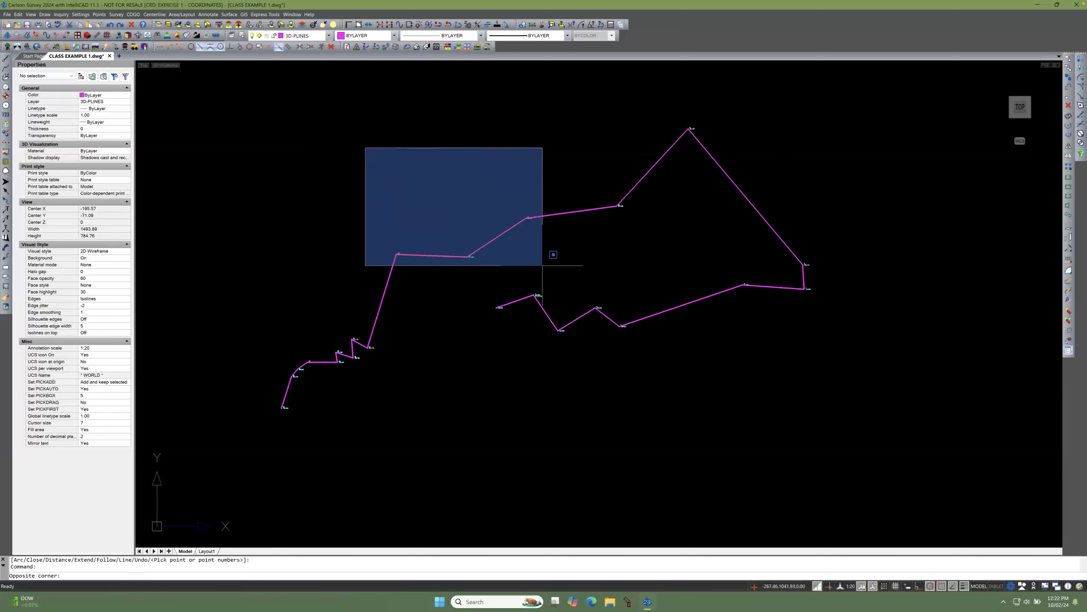
click(545, 266)
right_click(547, 263)
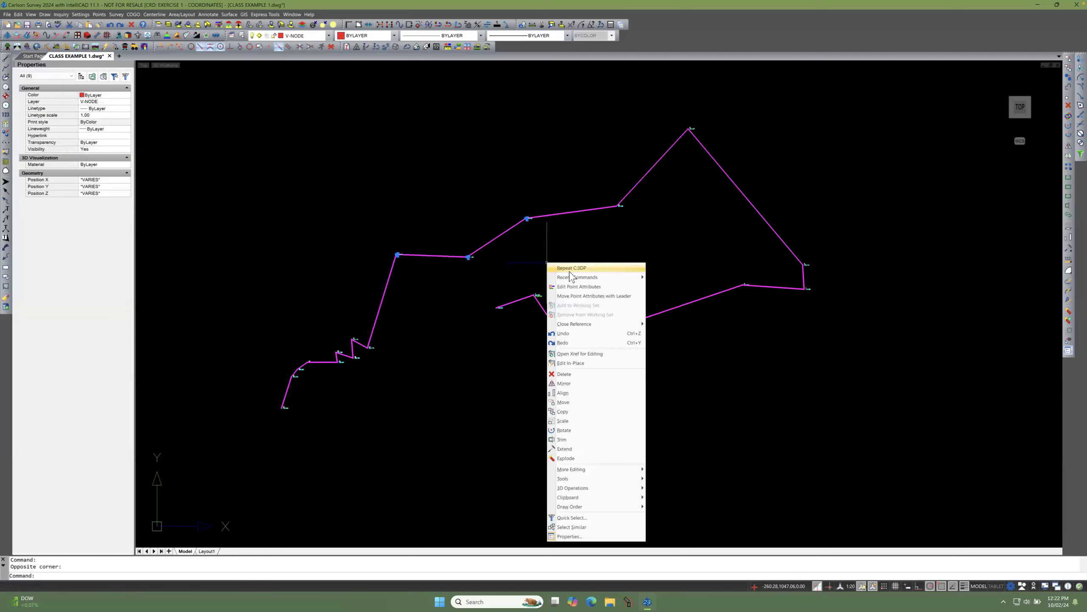
mouse_move(591, 278)
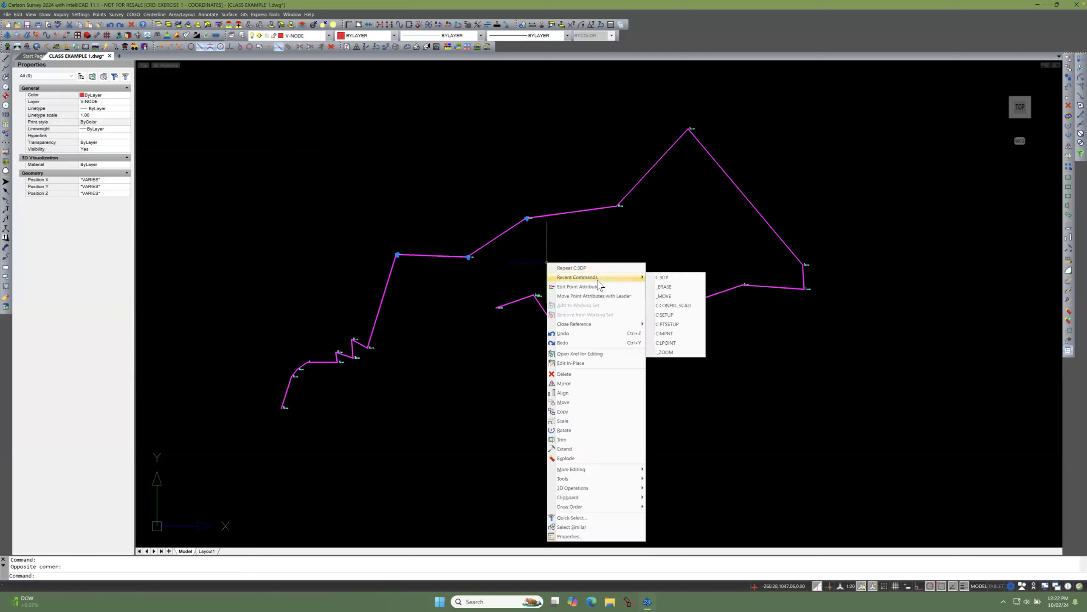
click(676, 296)
click(478, 283)
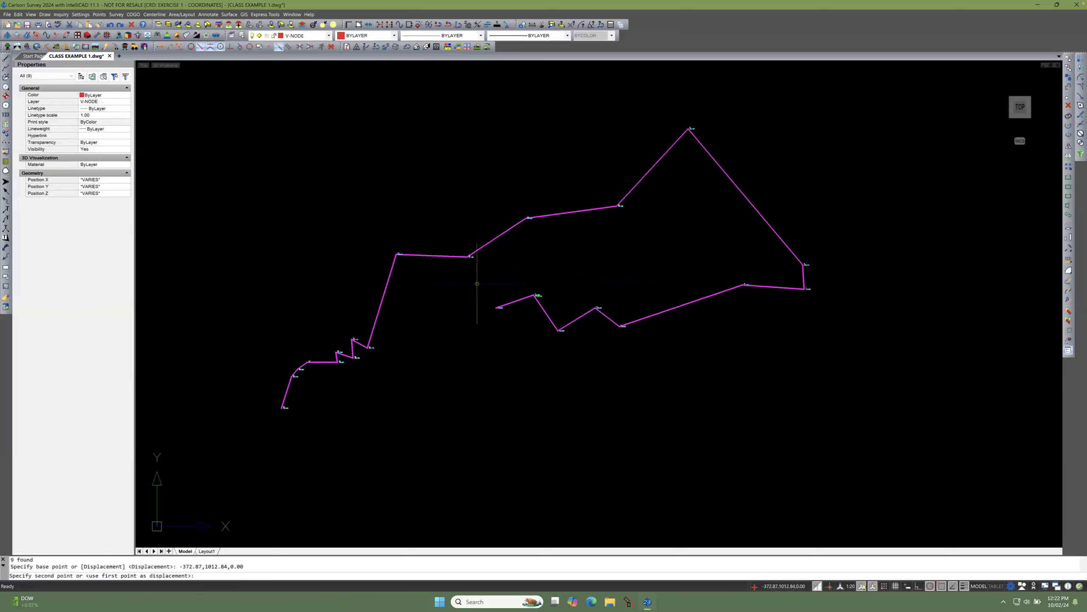
click(458, 222)
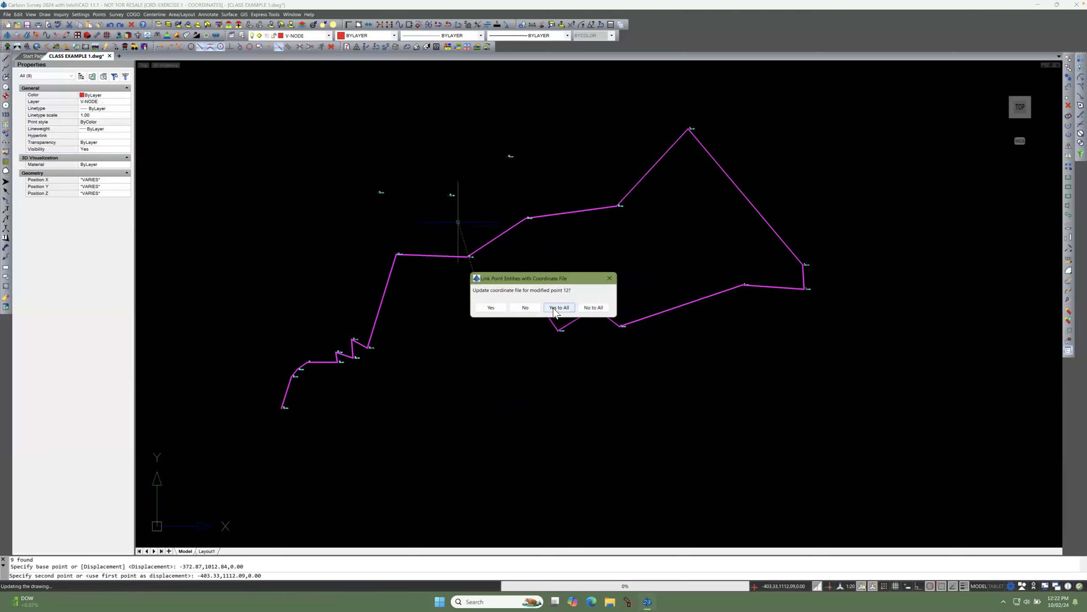
click(555, 308)
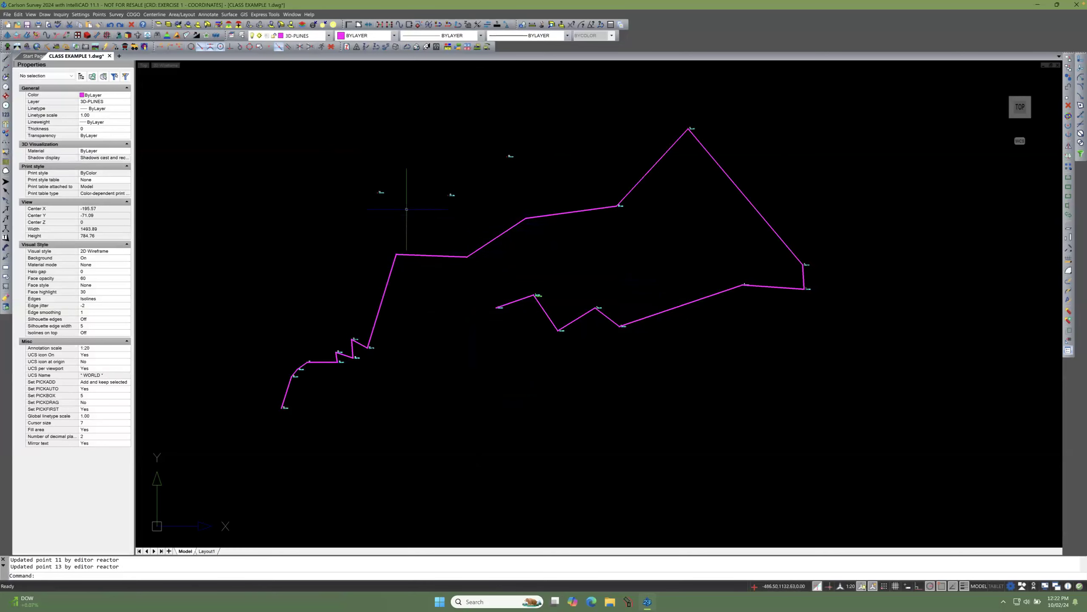
click(83, 15)
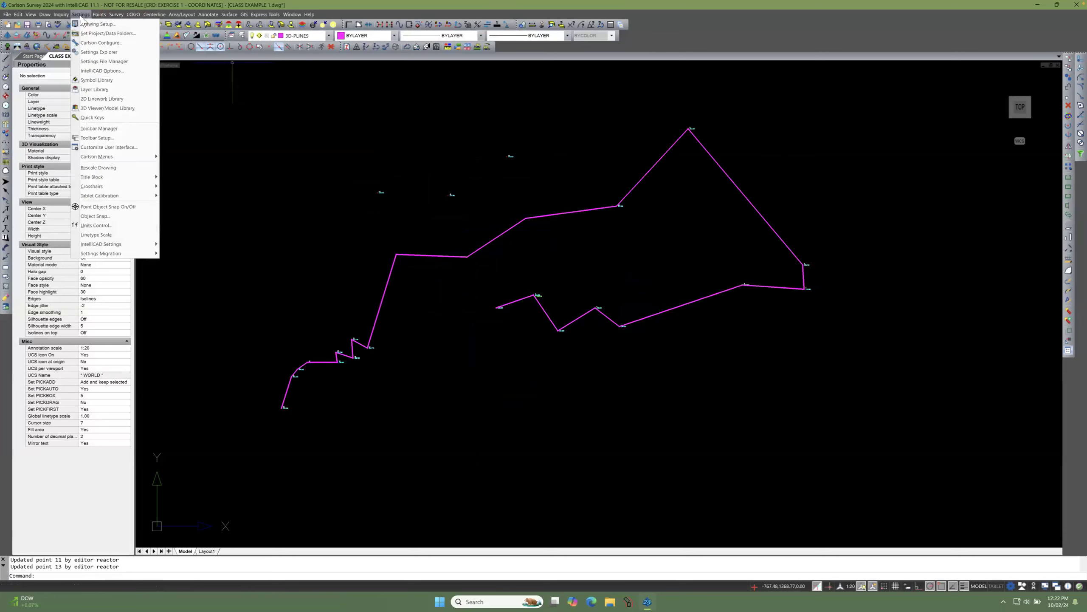
click(97, 43)
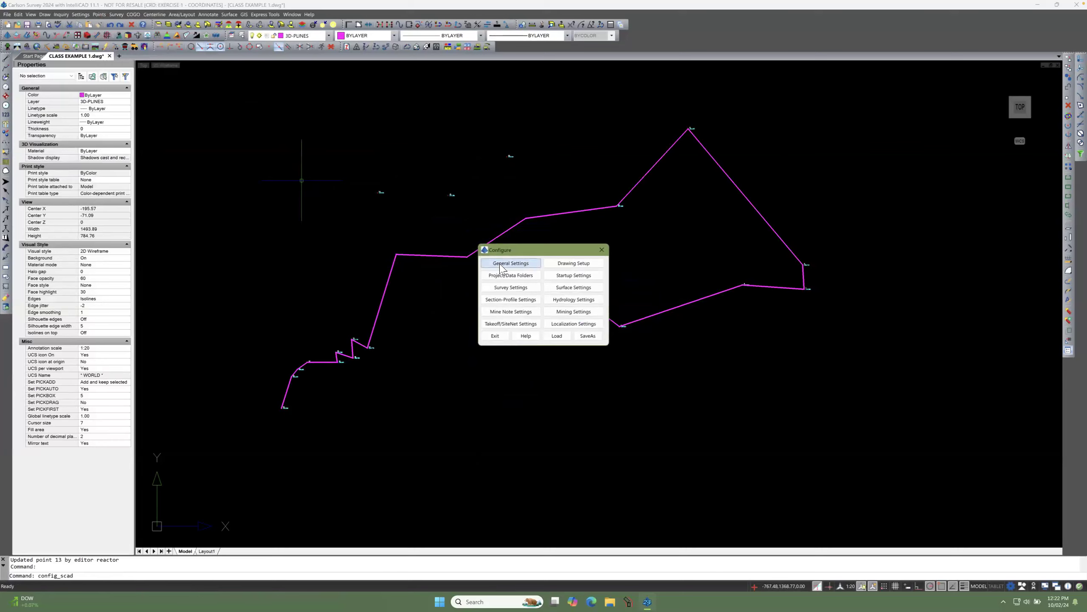
click(493, 265)
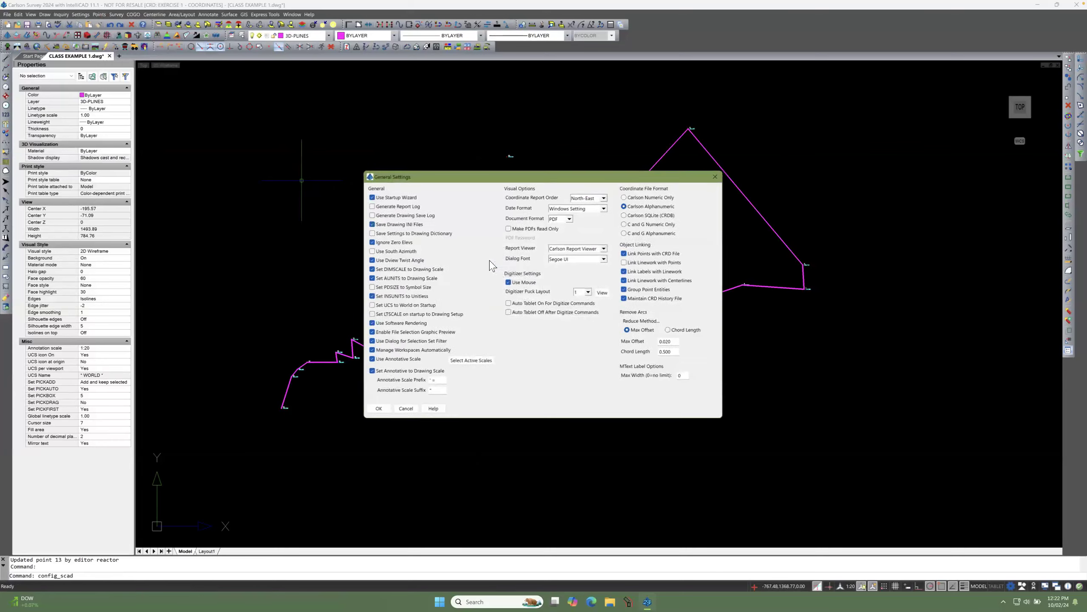
click(627, 263)
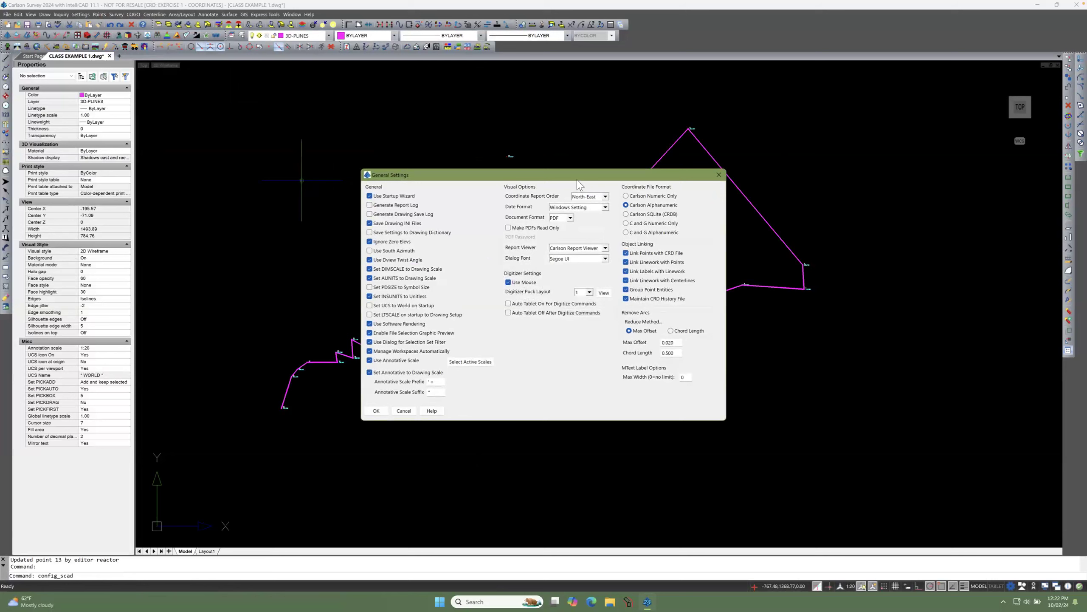
drag(572, 176, 518, 225)
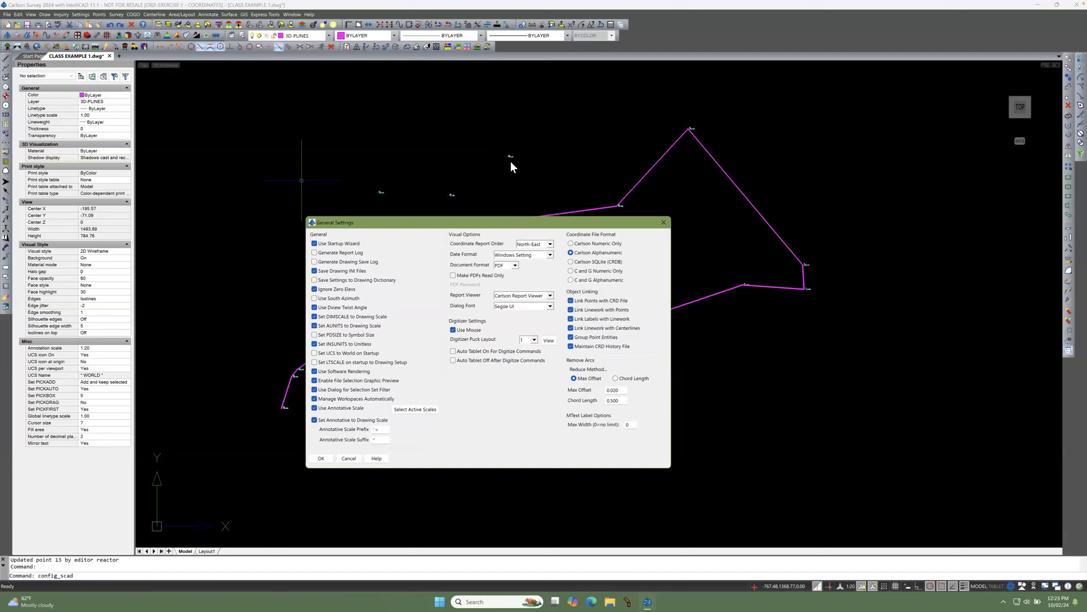
drag(535, 222, 556, 277)
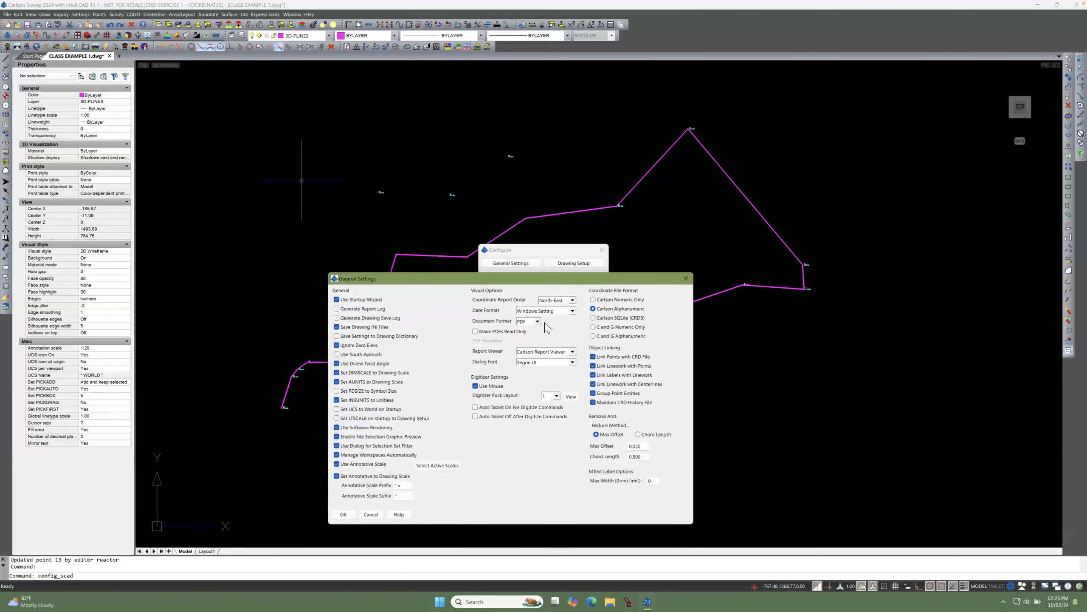
click(371, 514)
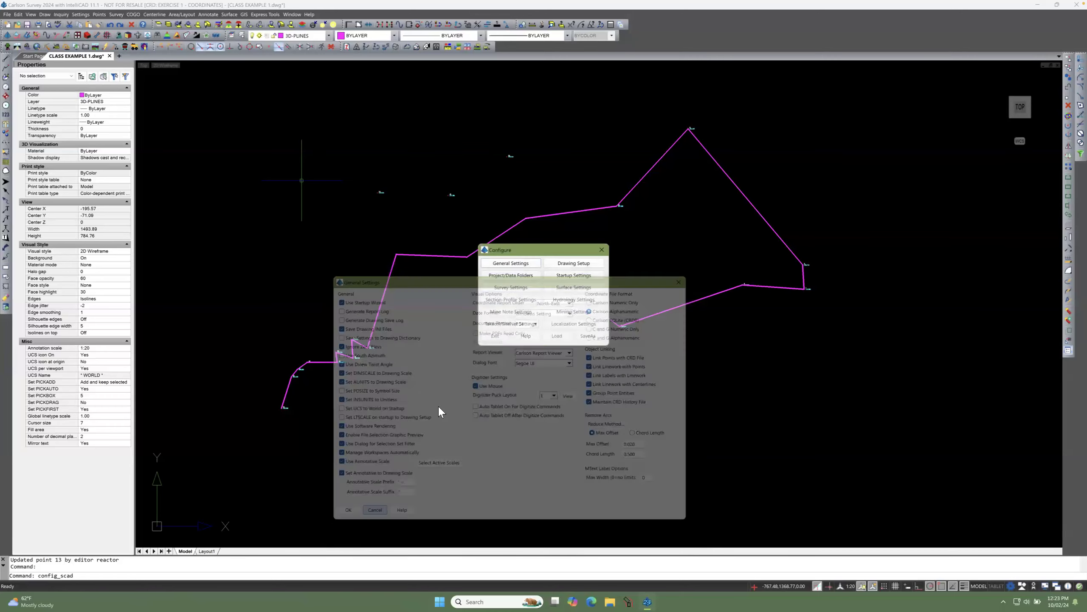
click(496, 337)
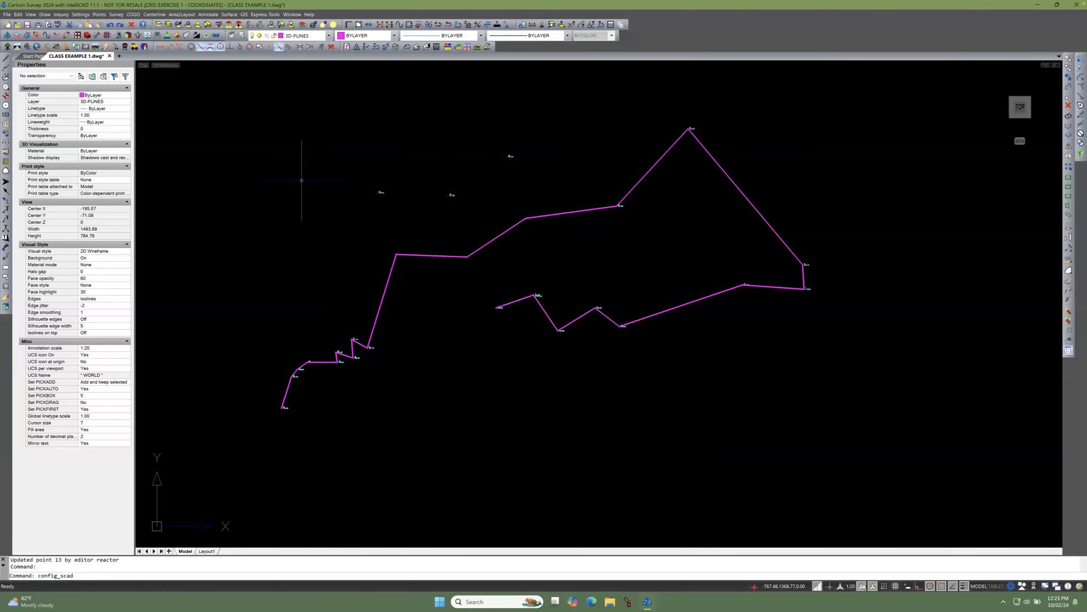
scroll(369, 256, down, 1)
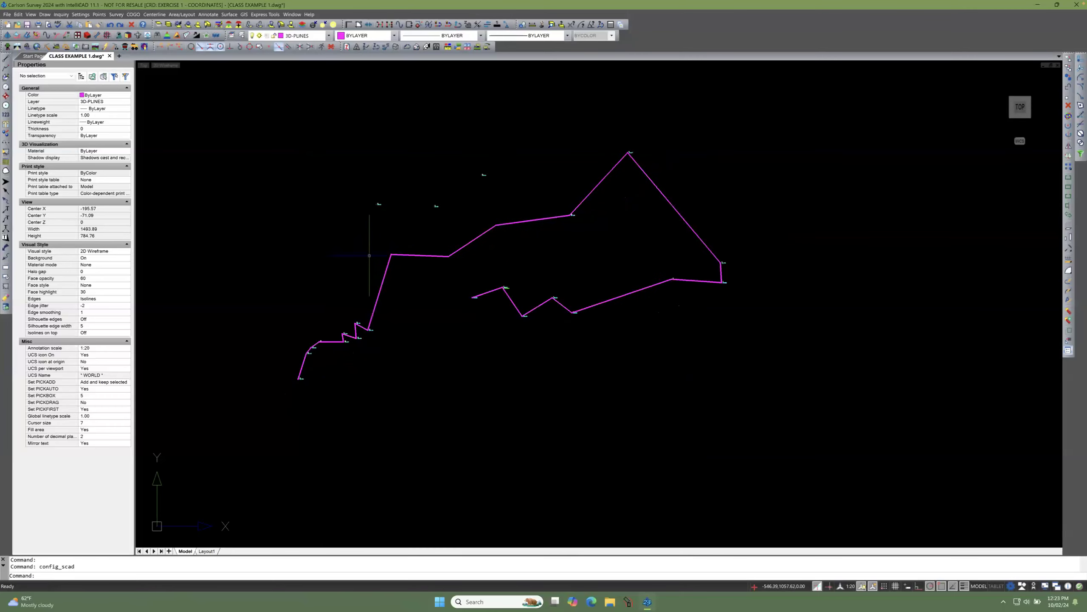
scroll(376, 231, up, 3)
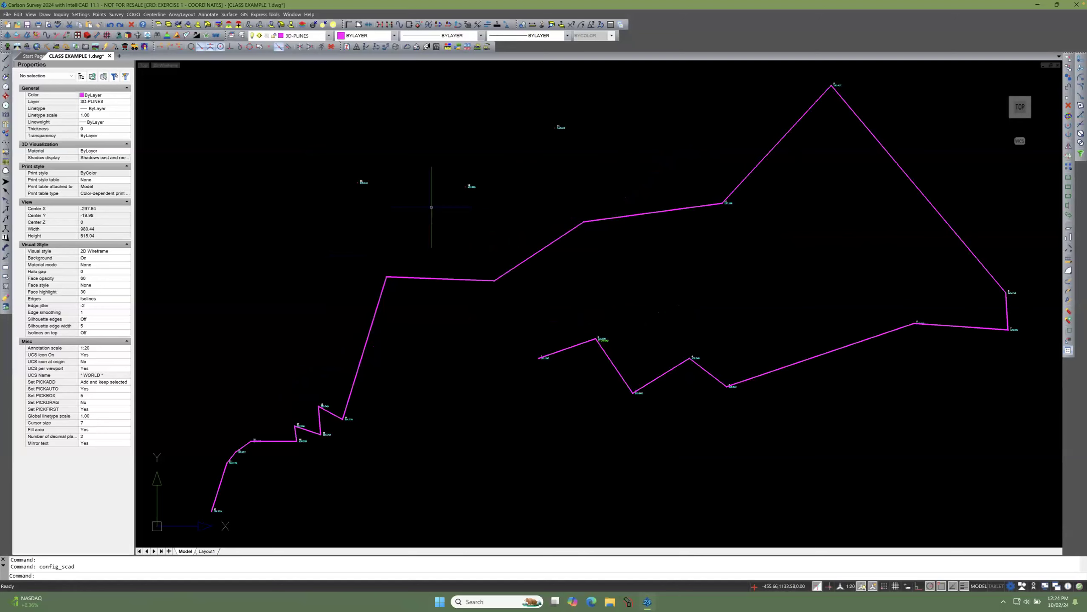
scroll(431, 207, down, 1)
click(262, 169)
click(238, 183)
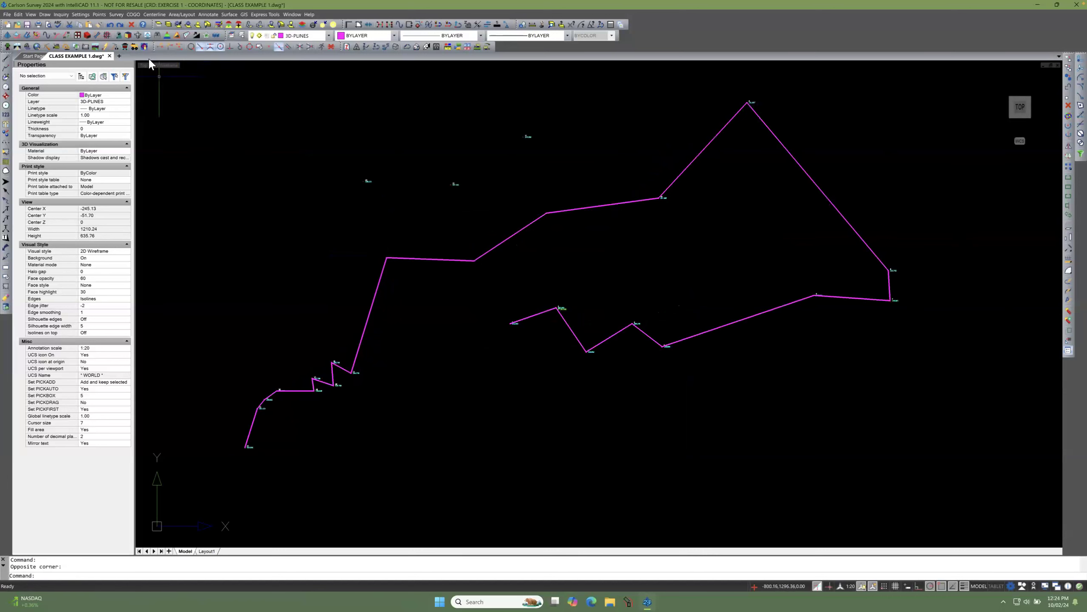
Step: Turn on Link Linework with Points in the Carlson general settings, accept the change and reopen the settings to check it
click(81, 15)
click(101, 43)
click(511, 265)
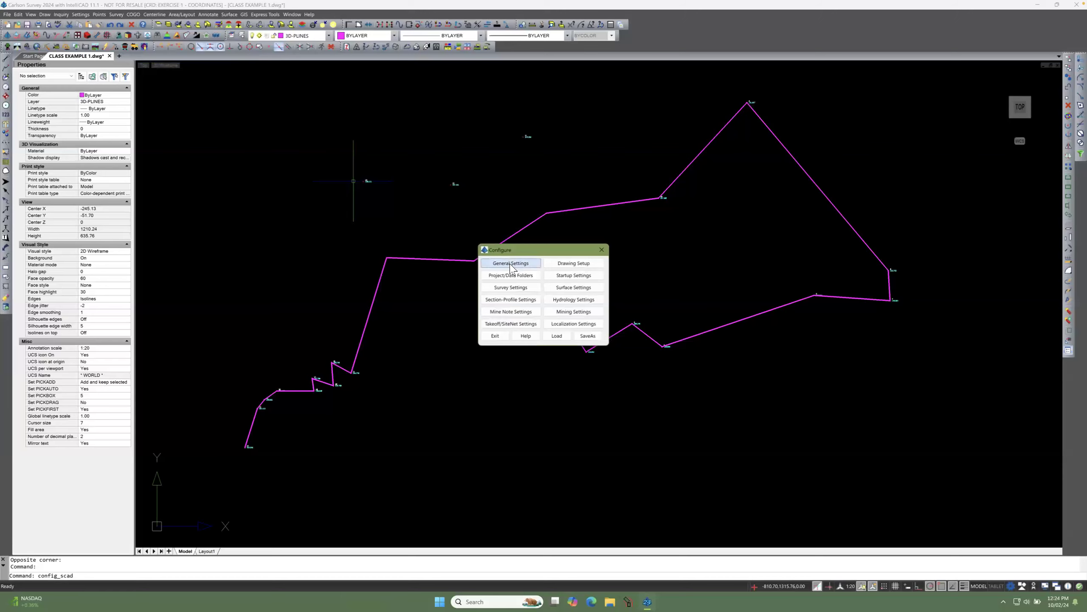
click(626, 262)
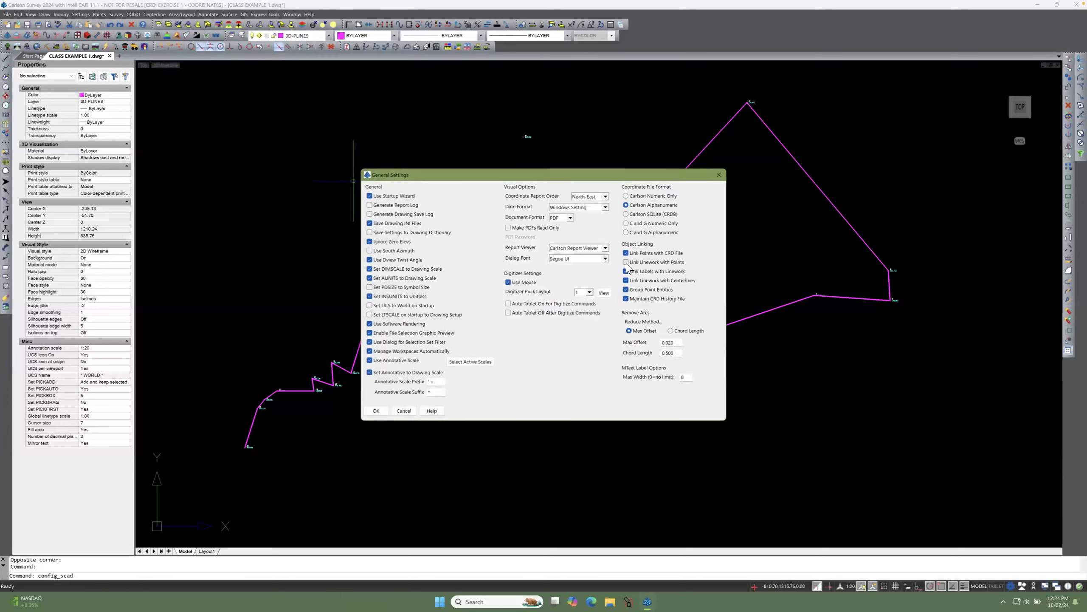
click(376, 411)
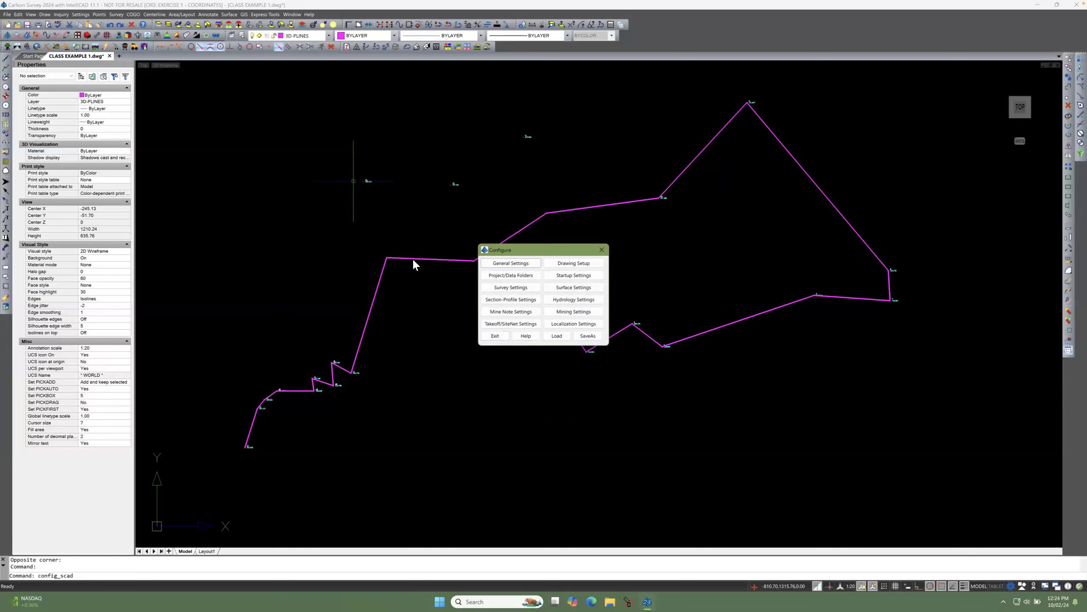
click(517, 269)
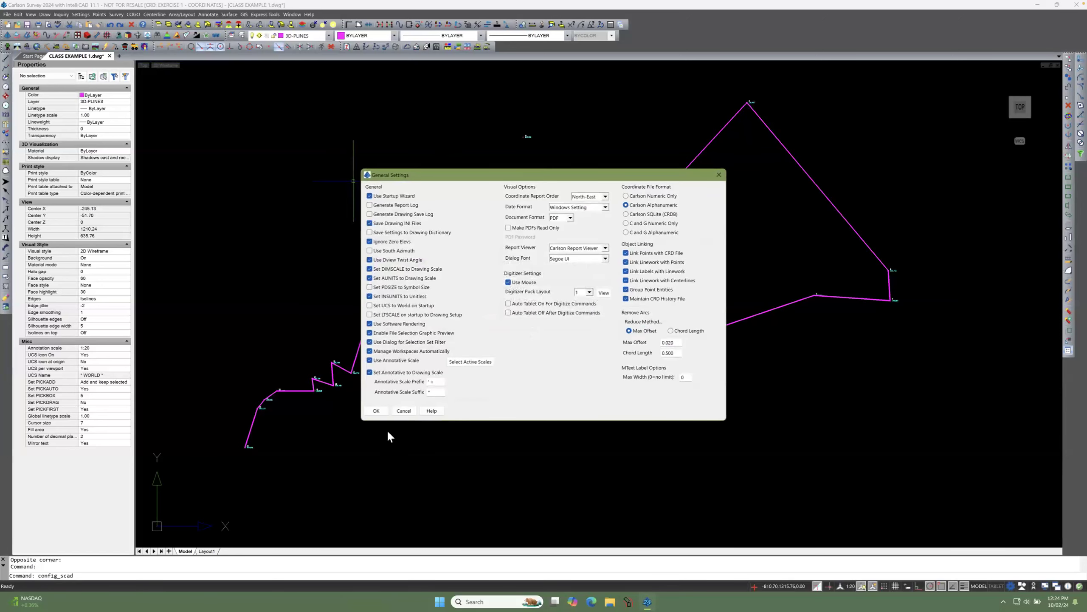
Step: Close the general settings and the configuration window, and inspect point 17 where it meets the 3D polyline
click(375, 411)
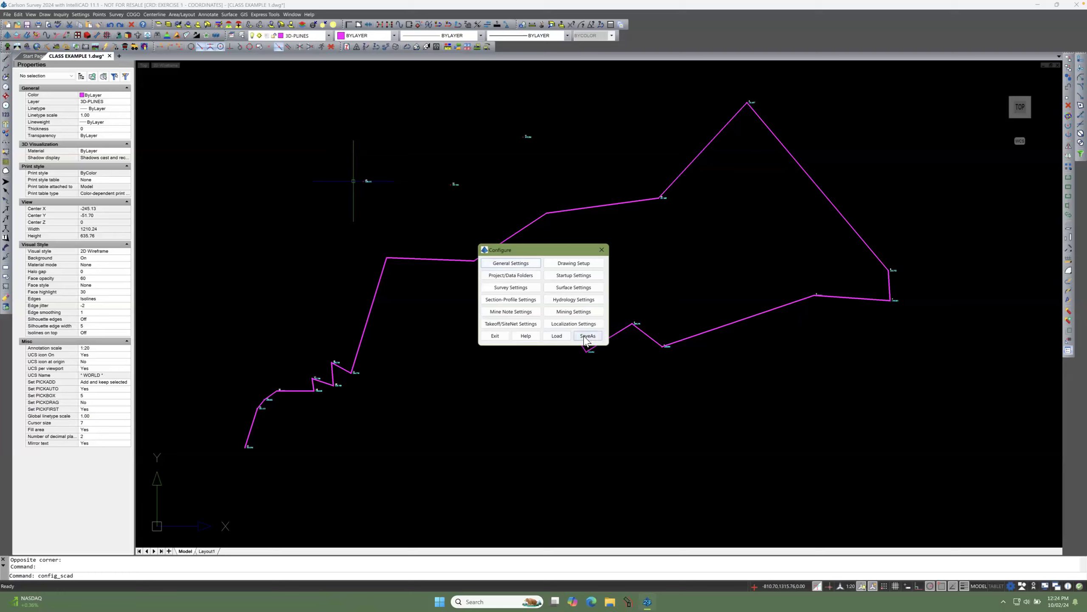
click(498, 336)
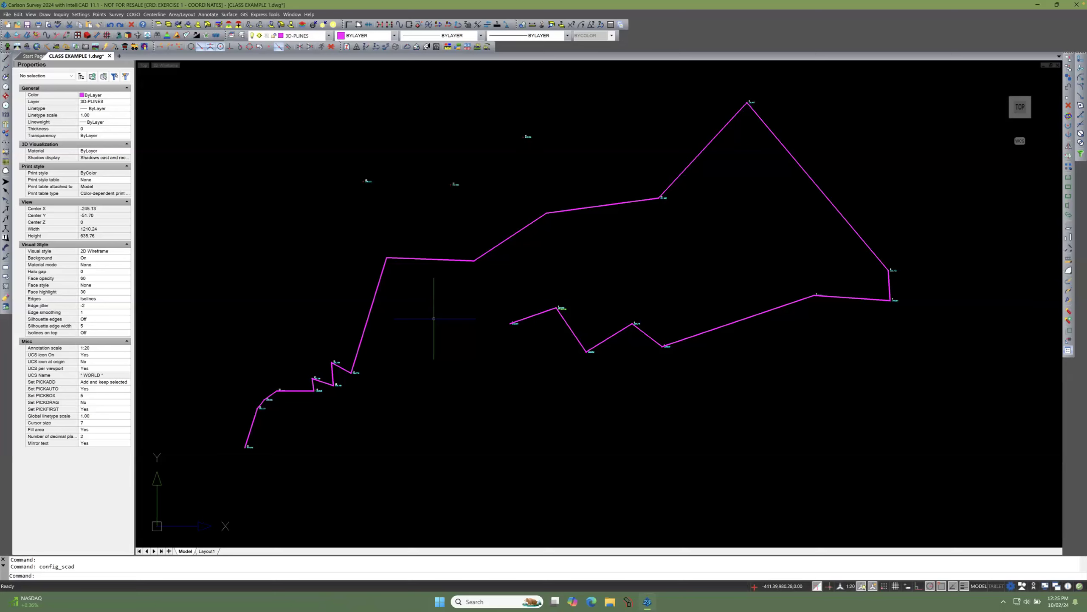
scroll(328, 376, up, 3)
scroll(328, 376, up, 4)
scroll(455, 289, up, 3)
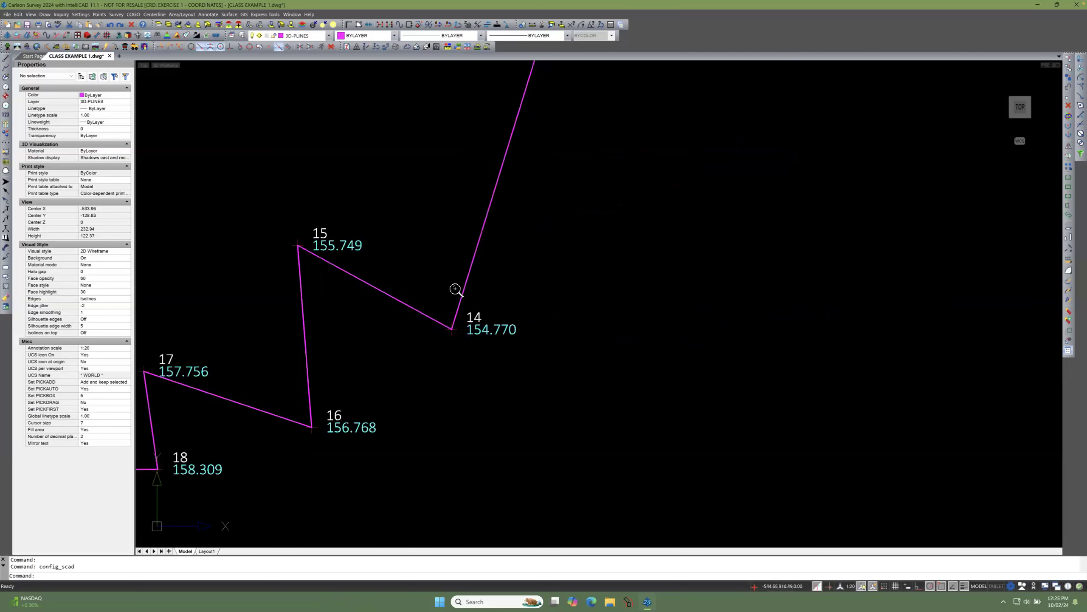
scroll(402, 348, down, 1)
middle_drag(280, 353, 357, 352)
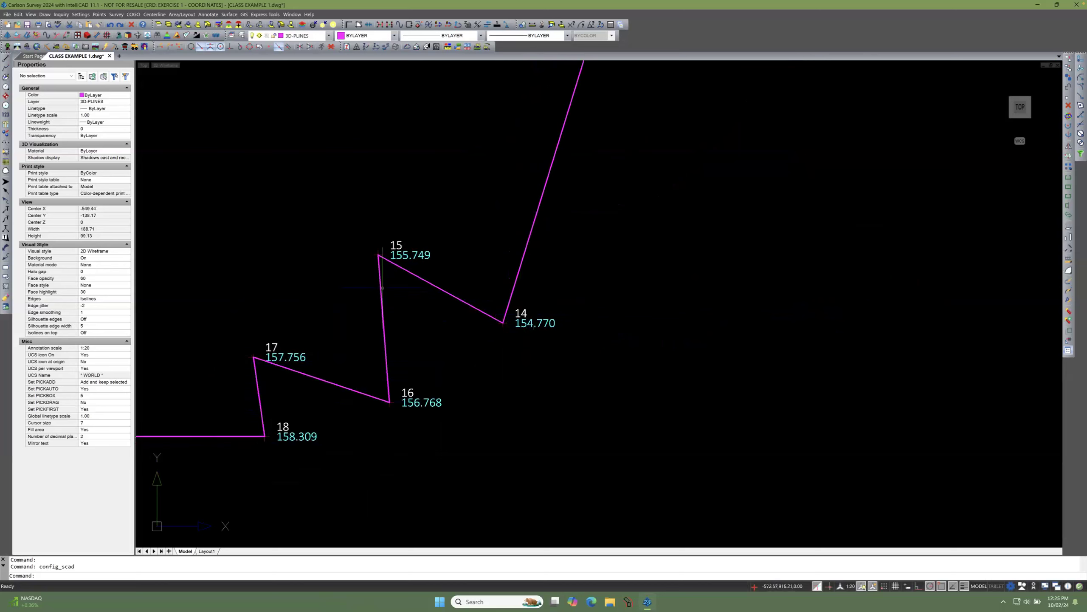
click(274, 358)
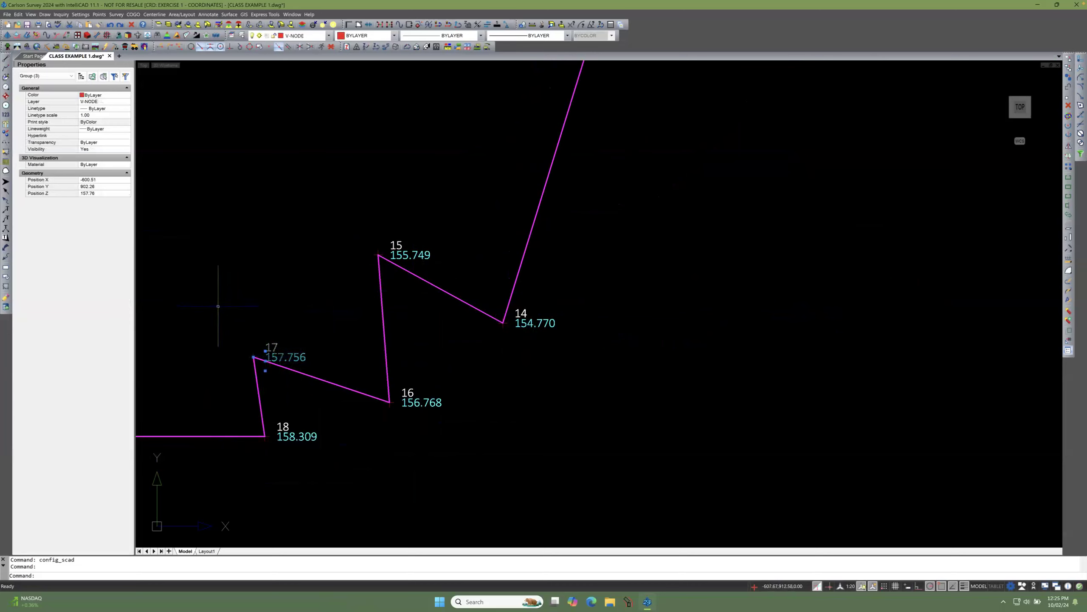
key(Escape)
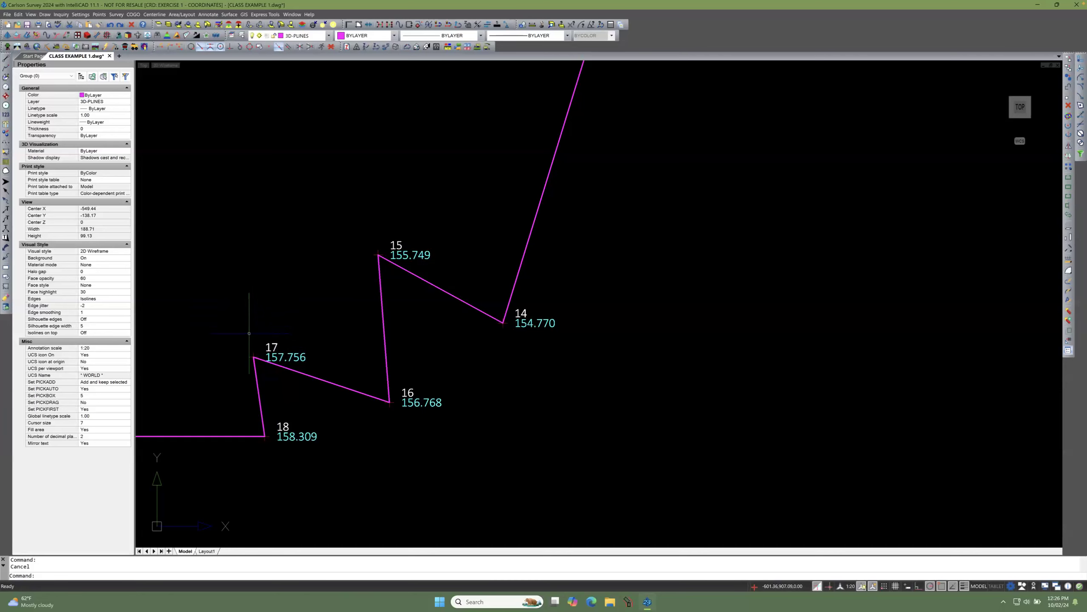
scroll(254, 360, up, 1)
scroll(257, 358, up, 4)
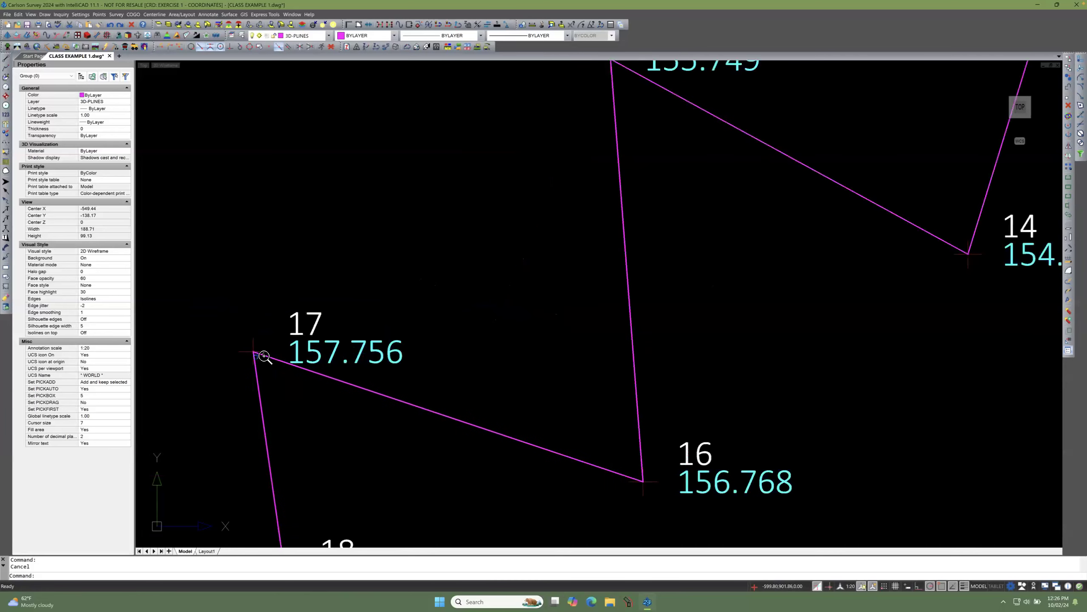
scroll(279, 345, up, 1)
scroll(278, 344, down, 6)
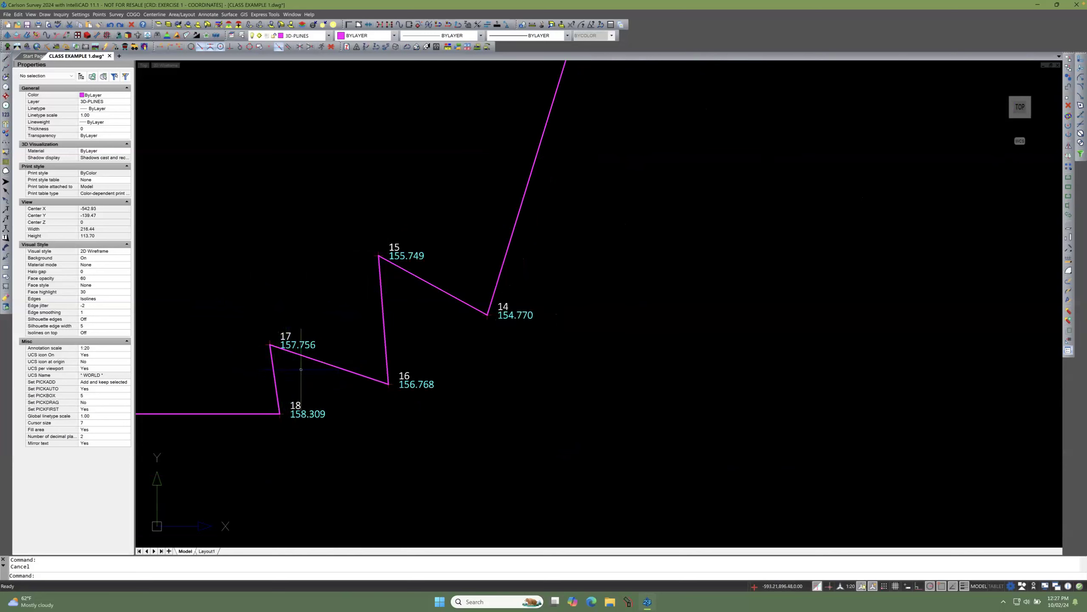
Step: Draw an open four-vertex 2D polyline about 303 units long on layer 2D-PLINES, in the empty area northwest of the 3D polyline
scroll(407, 398, down, 5)
scroll(333, 347, down, 5)
scroll(456, 240, up, 2)
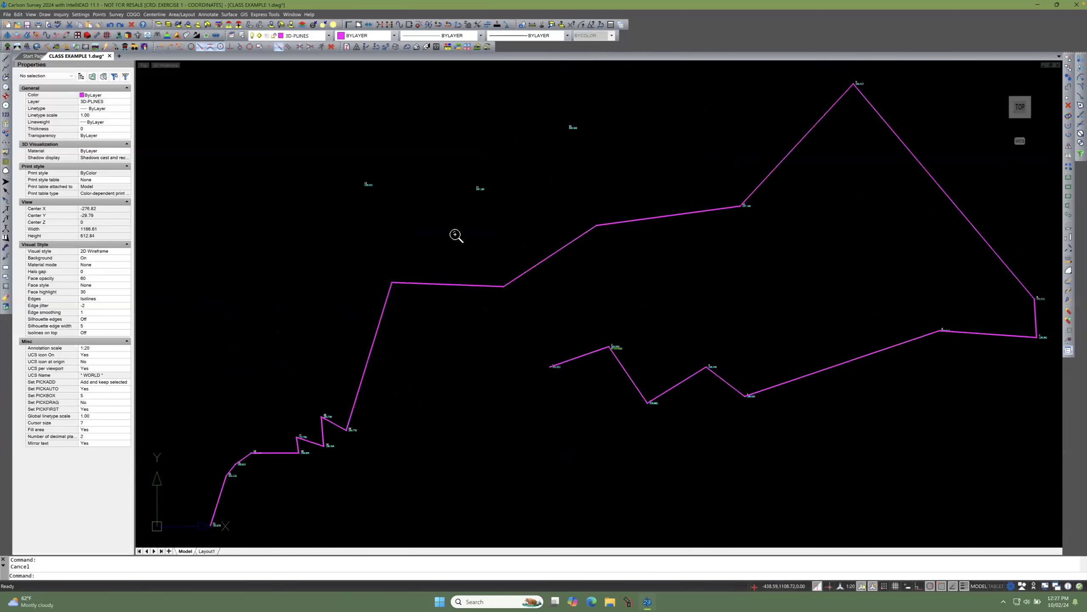
scroll(417, 240, down, 1)
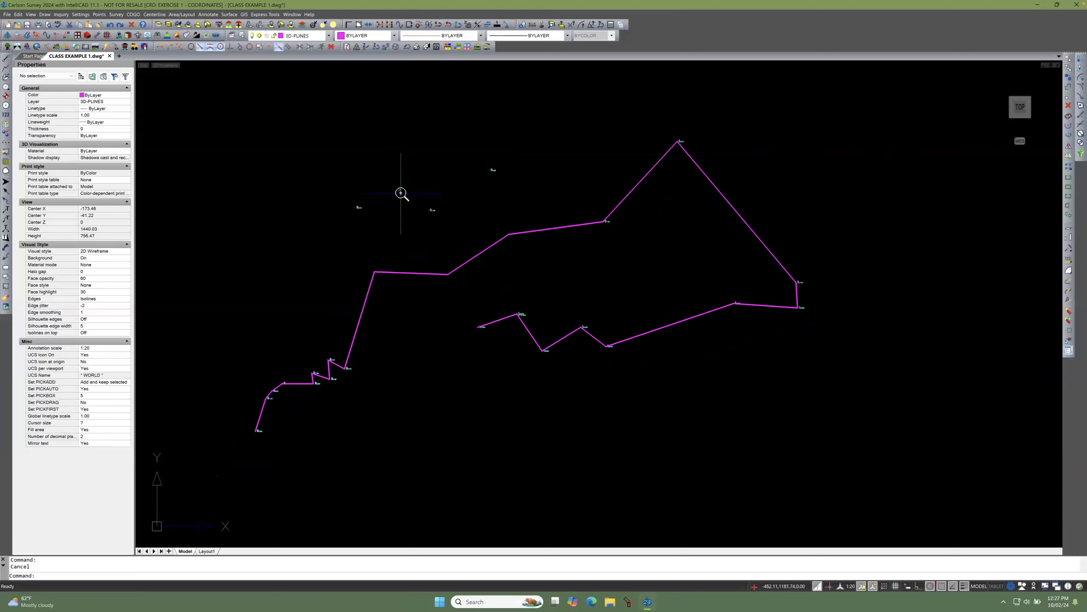
scroll(401, 193, up, 2)
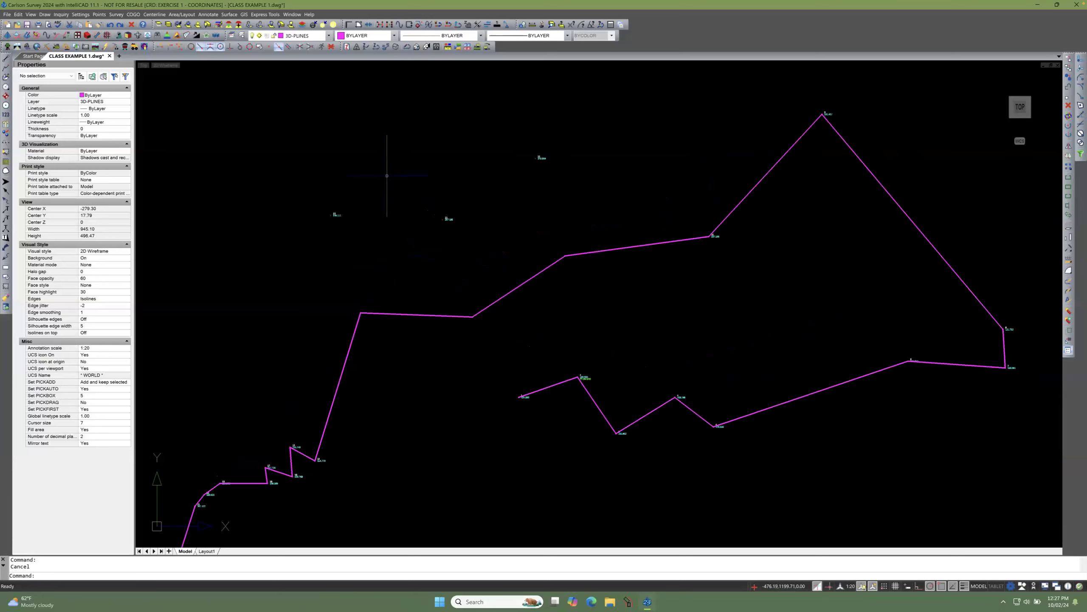
scroll(388, 175, up, 1)
middle_drag(388, 174, 389, 231)
scroll(390, 230, down, 2)
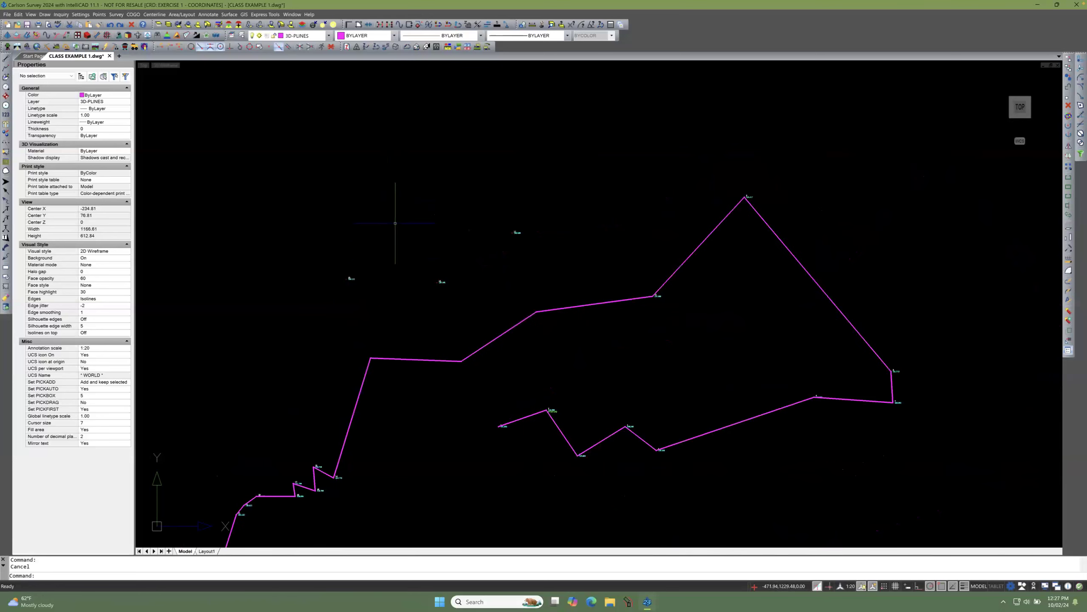
scroll(393, 221, up, 1)
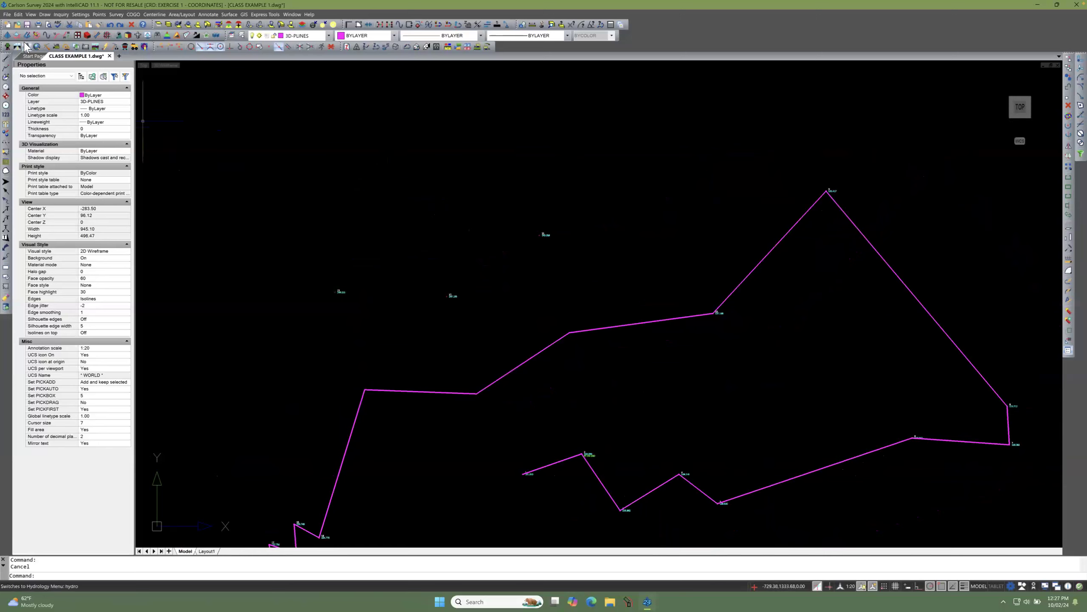
click(43, 15)
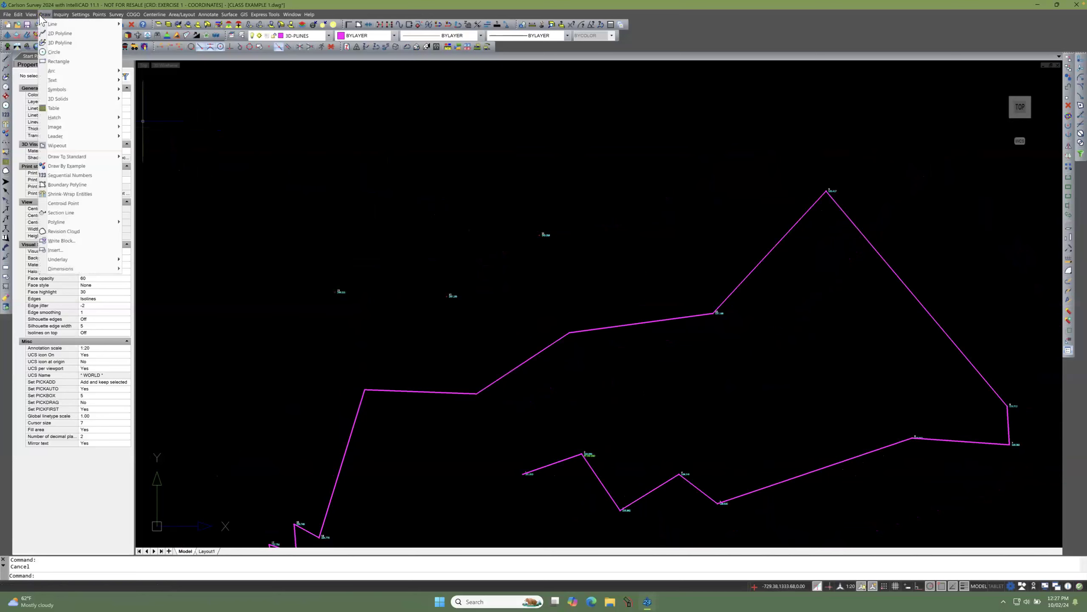
click(60, 33)
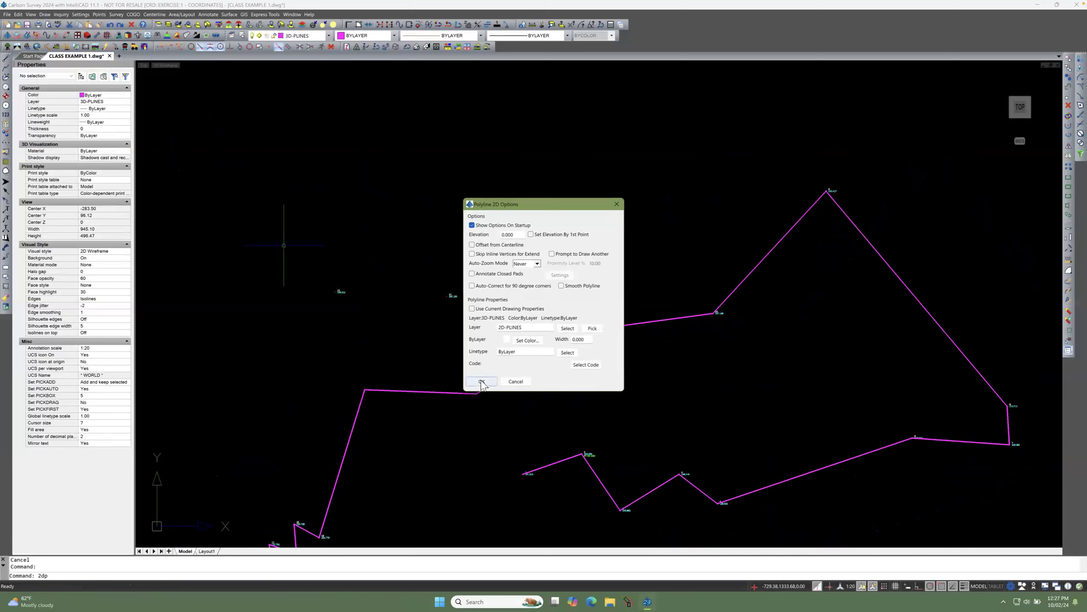
click(482, 382)
click(229, 190)
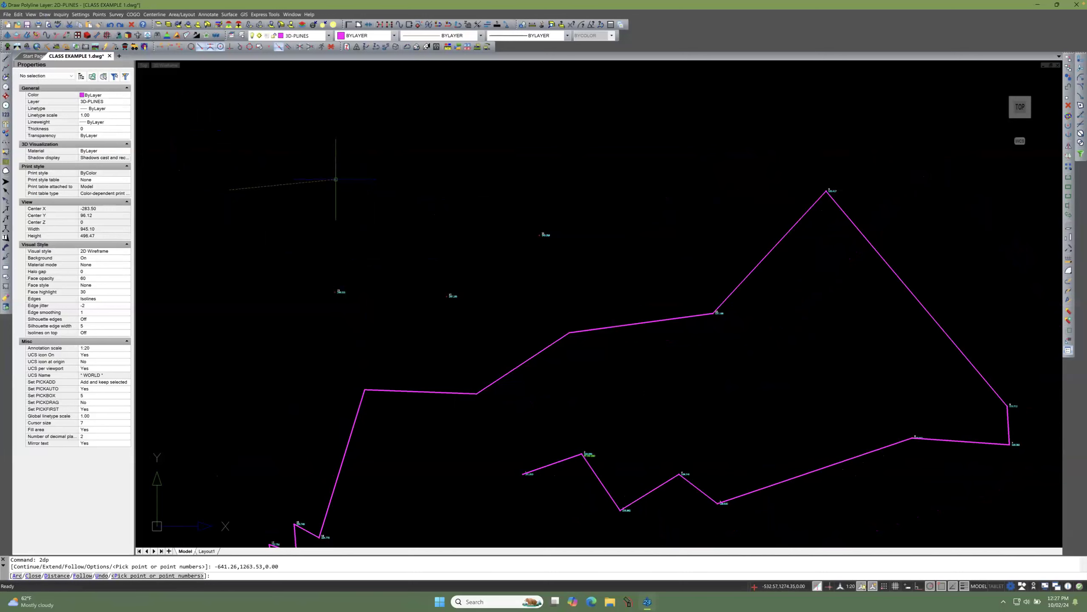
click(336, 180)
click(383, 266)
click(474, 253)
key(Return)
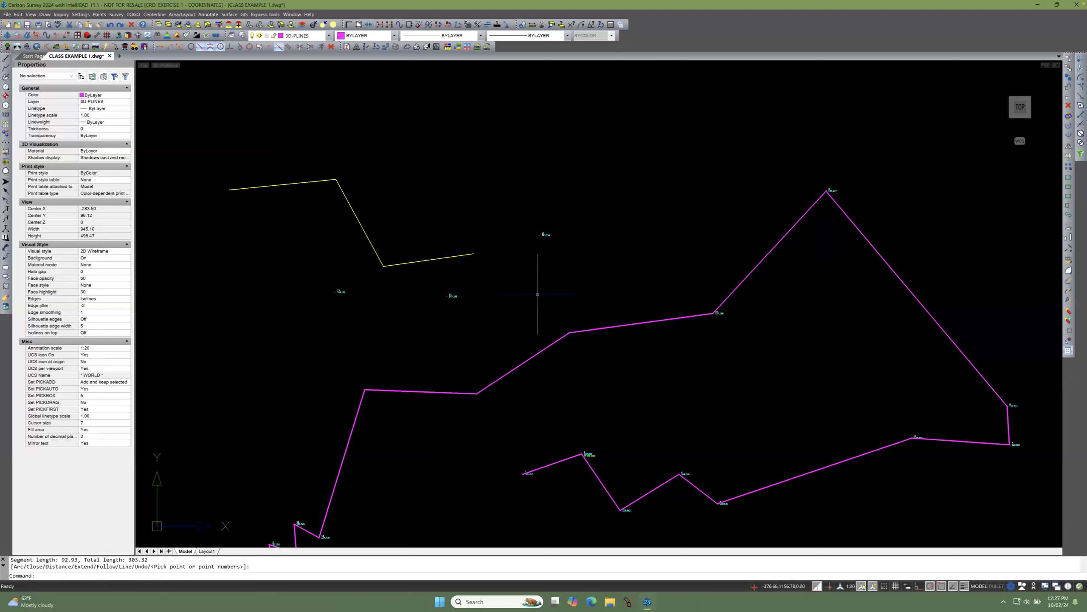
Step: Examine the new 2D polyline's properties and its polyline editing options, leaving the polyline unedited
scroll(298, 194, up, 1)
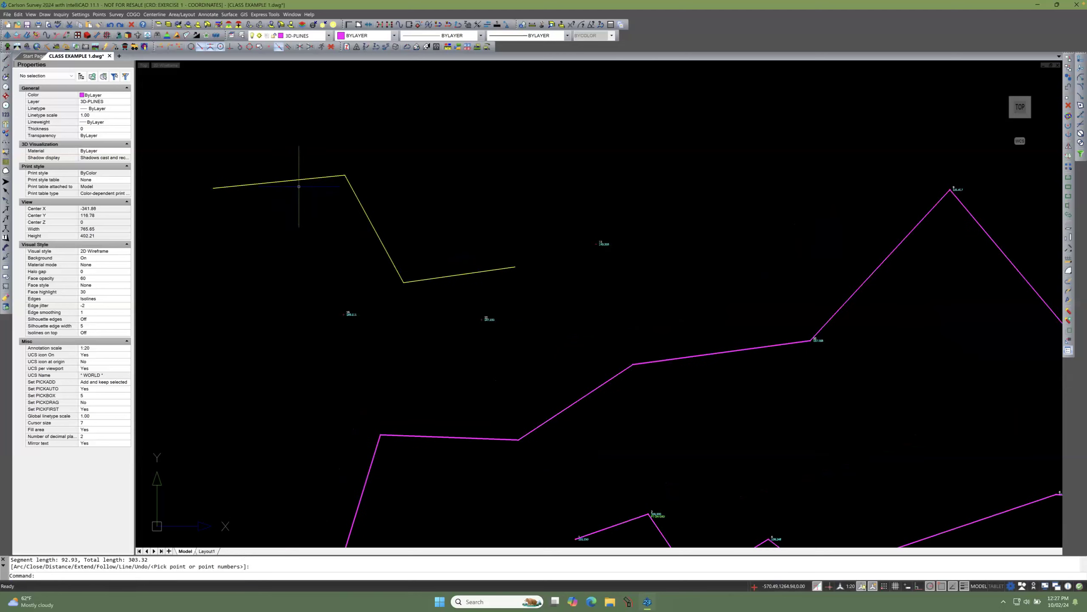
scroll(310, 215, down, 1)
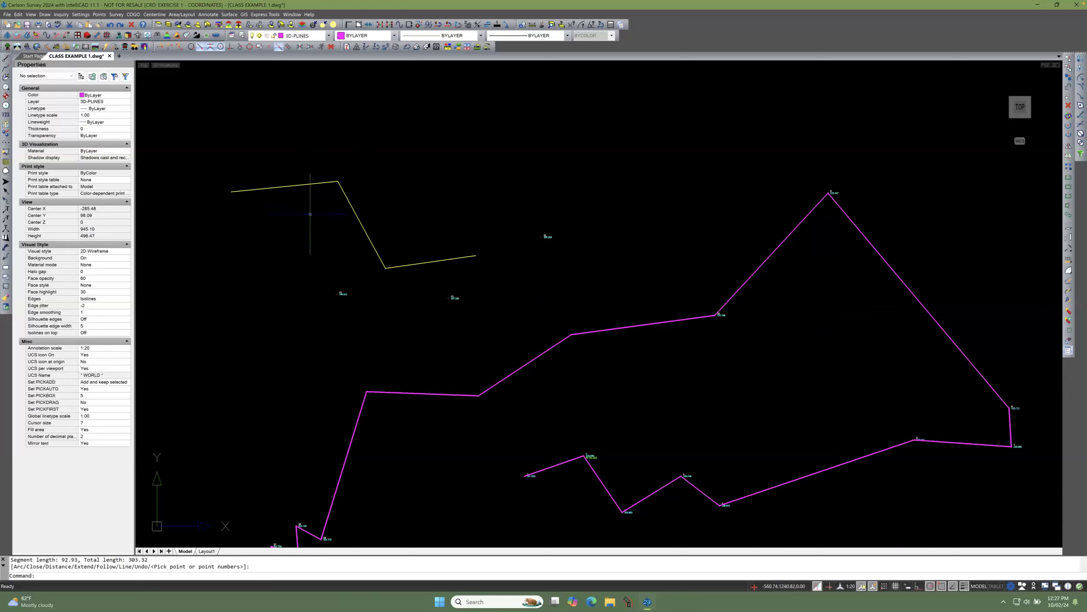
click(300, 185)
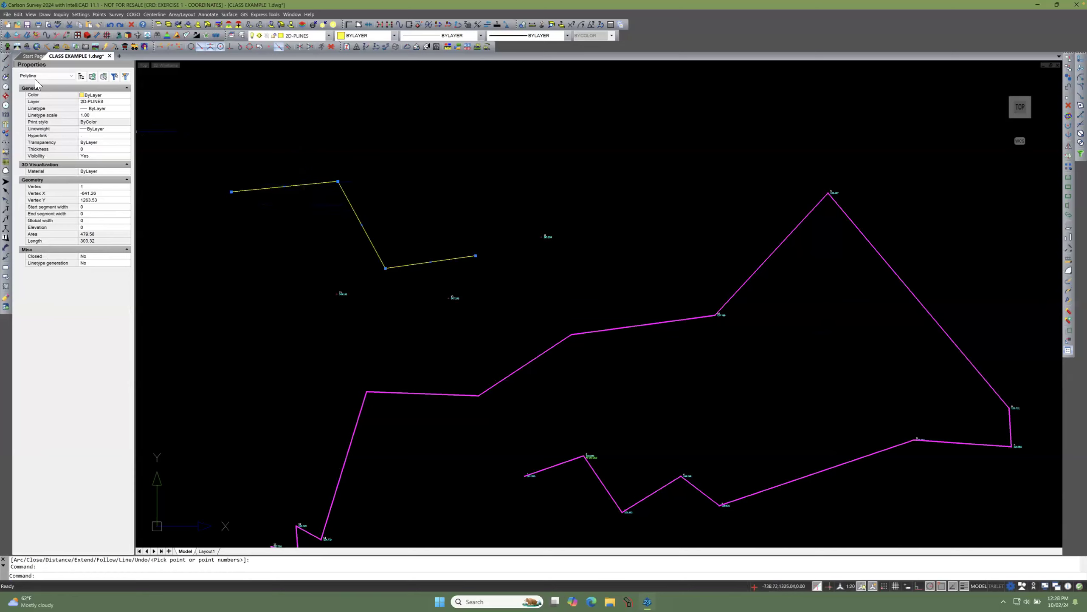
key(Escape)
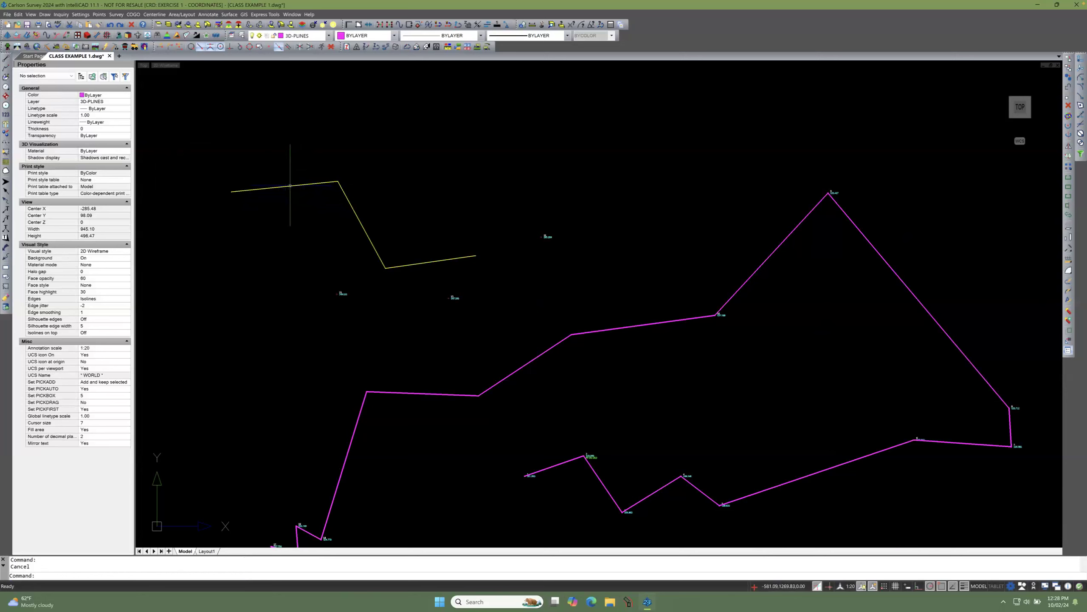
double_click(290, 185)
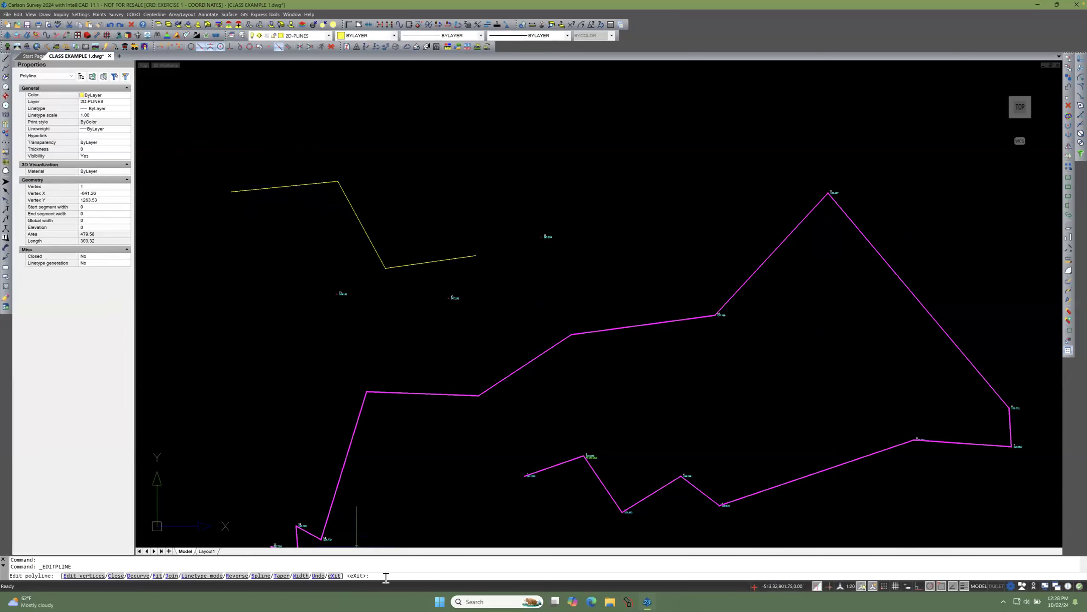
drag(95, 581, 386, 579)
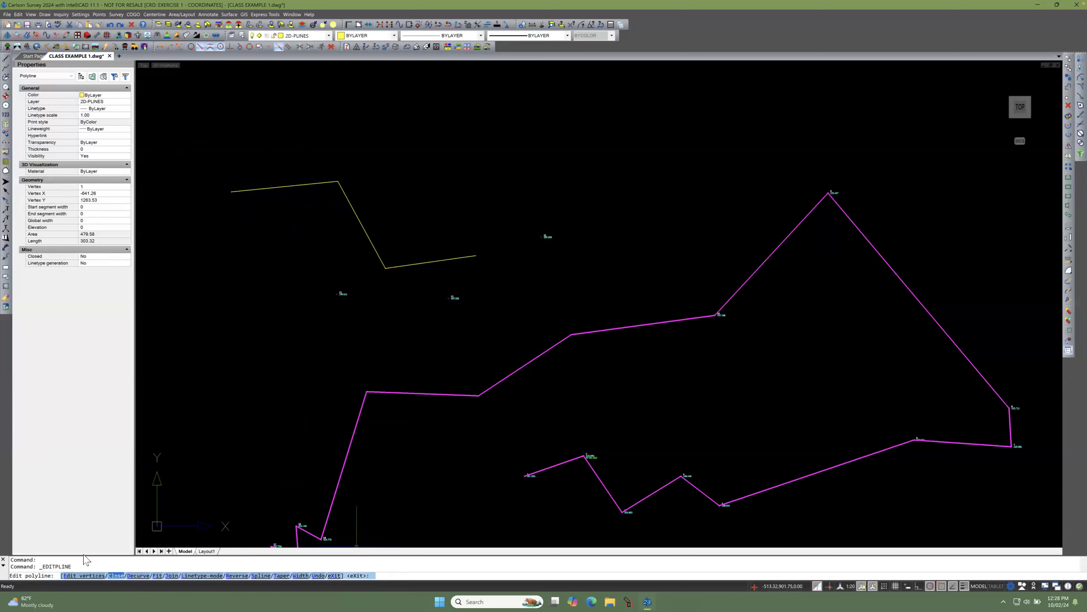
key(Escape)
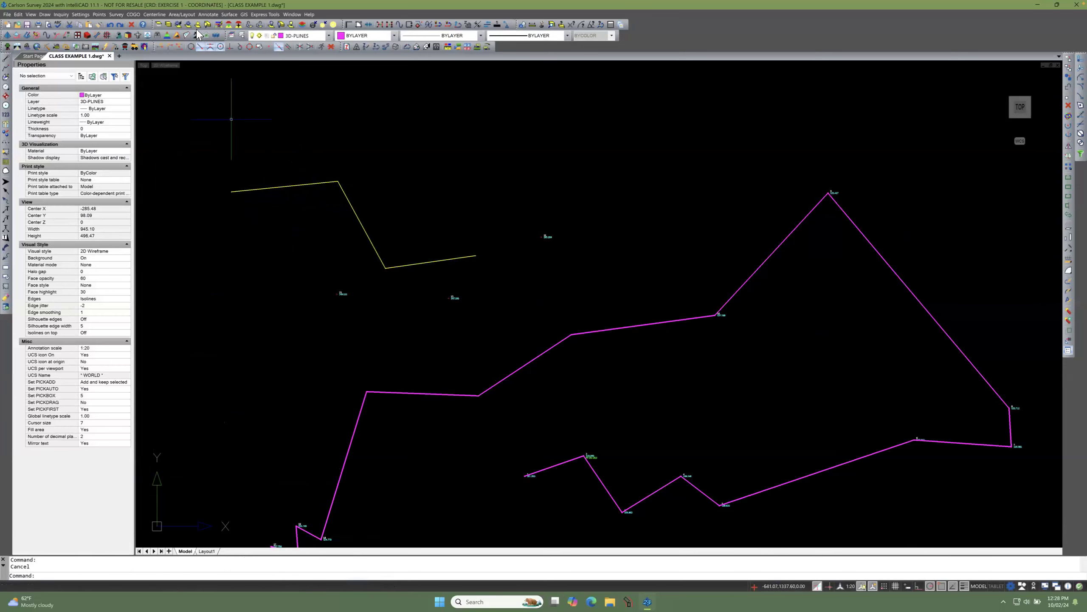
Step: Write the yellow 2D polyline to a centerline file named Test using Polyline to Centerline File, with beginning station 0+00
click(155, 14)
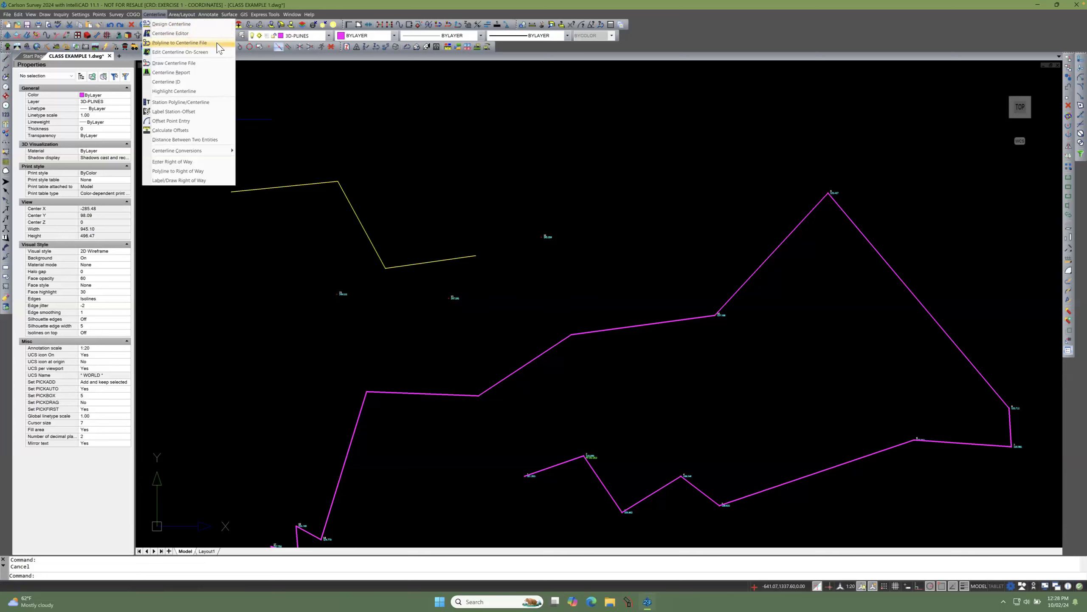
click(217, 43)
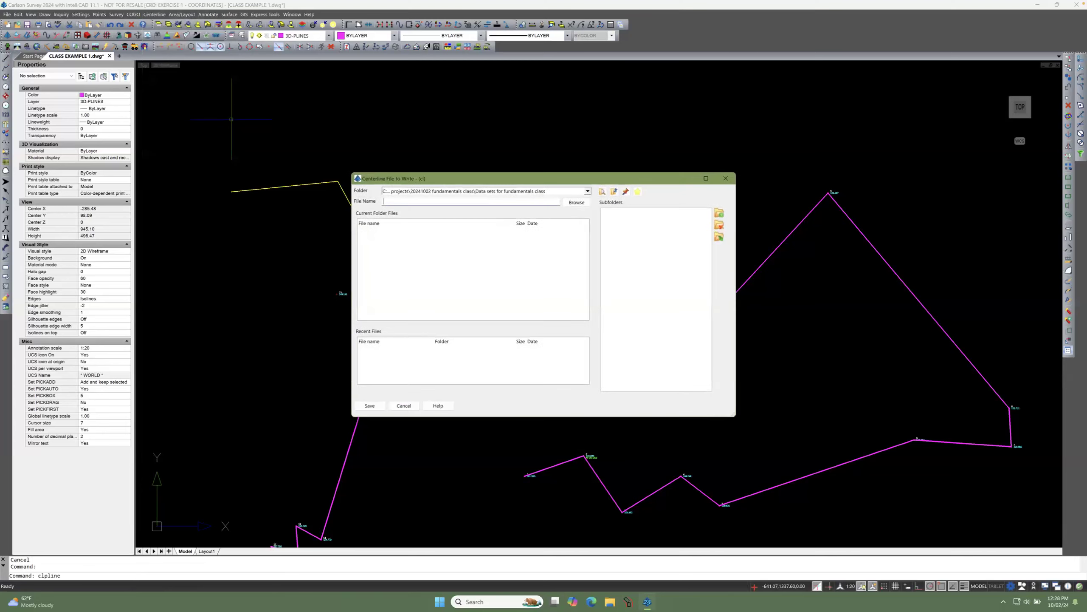
drag(391, 181, 390, 177)
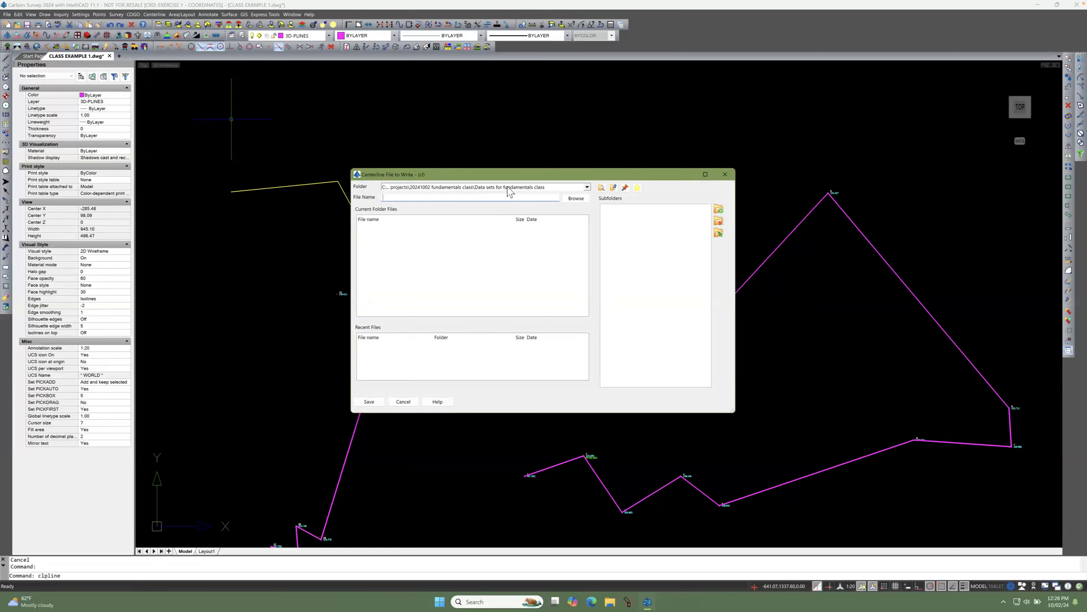
text(TEST)
click(369, 402)
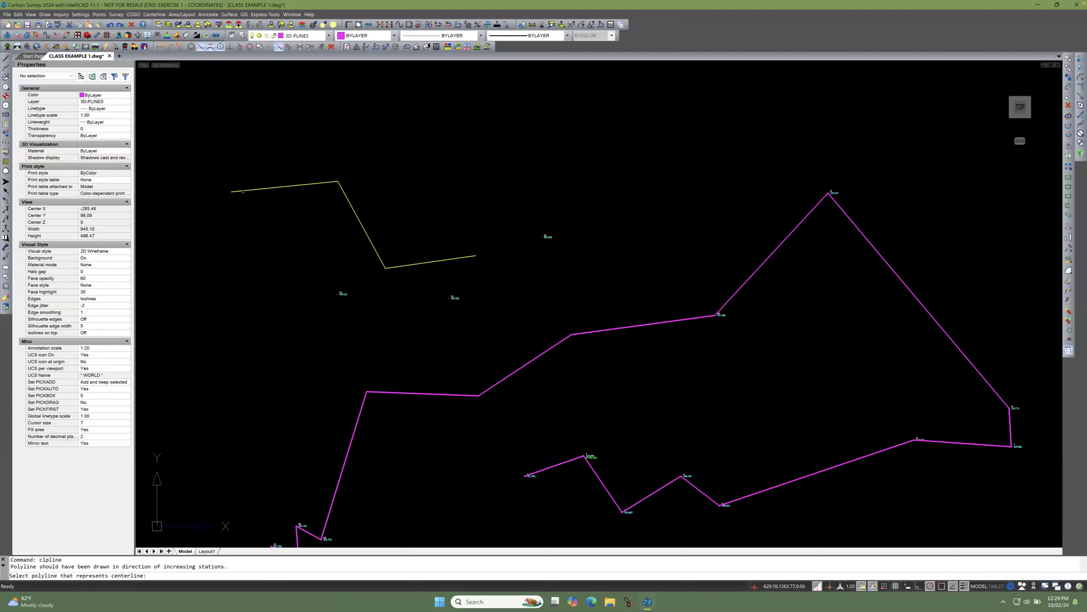
click(243, 190)
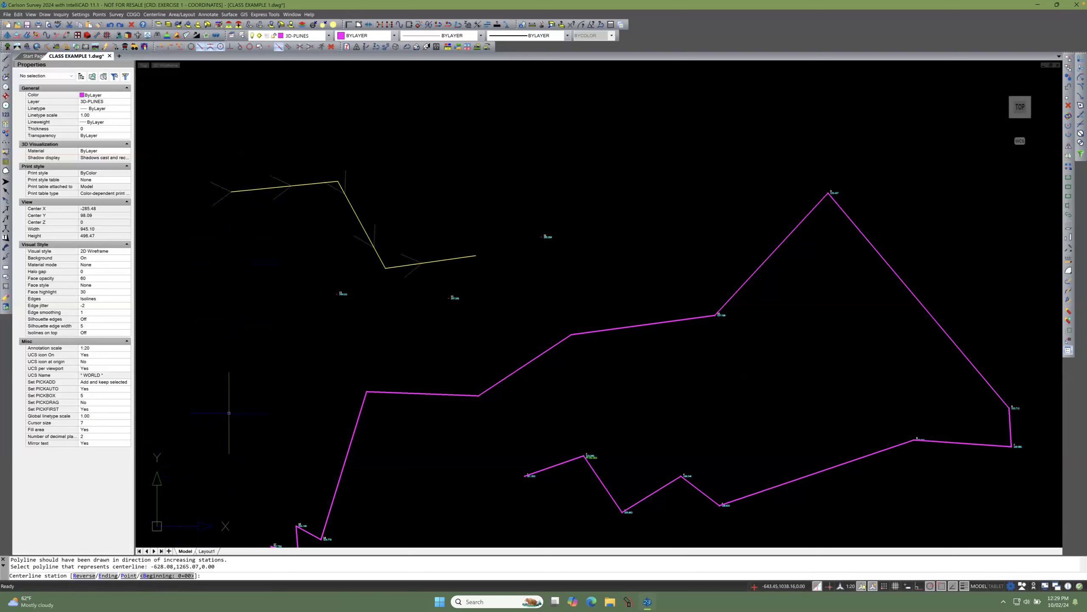
key(Return)
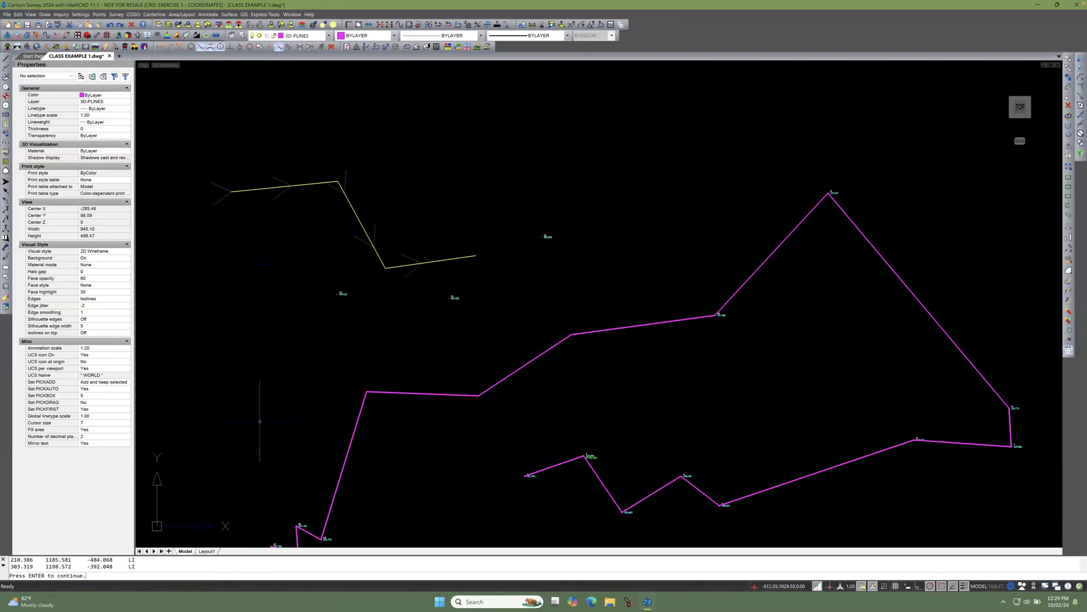
scroll(251, 432, down, 1)
scroll(251, 432, up, 1)
scroll(57, 564, up, 7)
scroll(60, 563, down, 8)
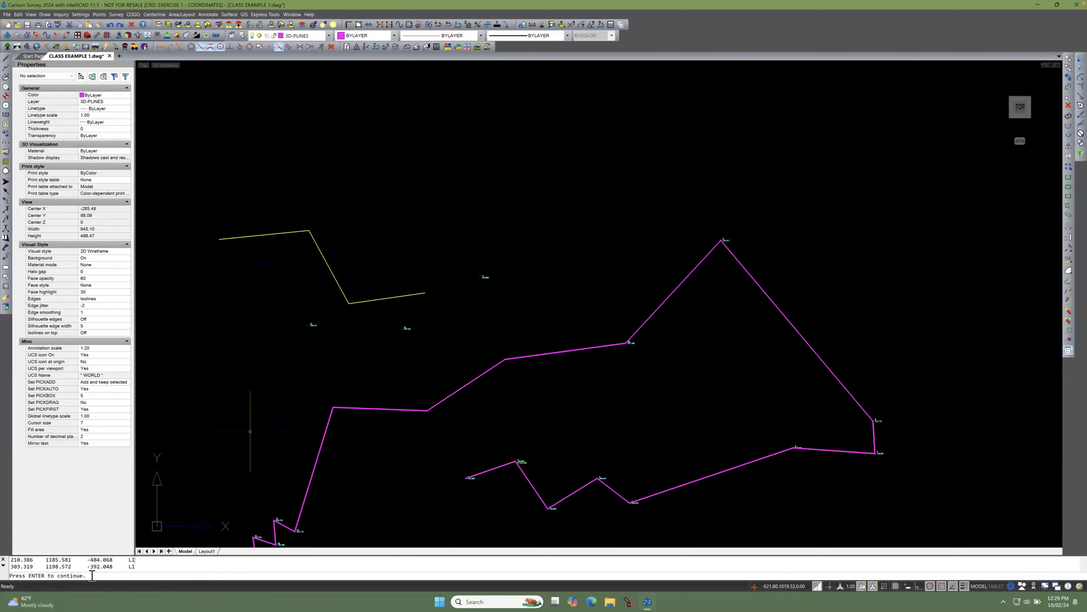
key(Return)
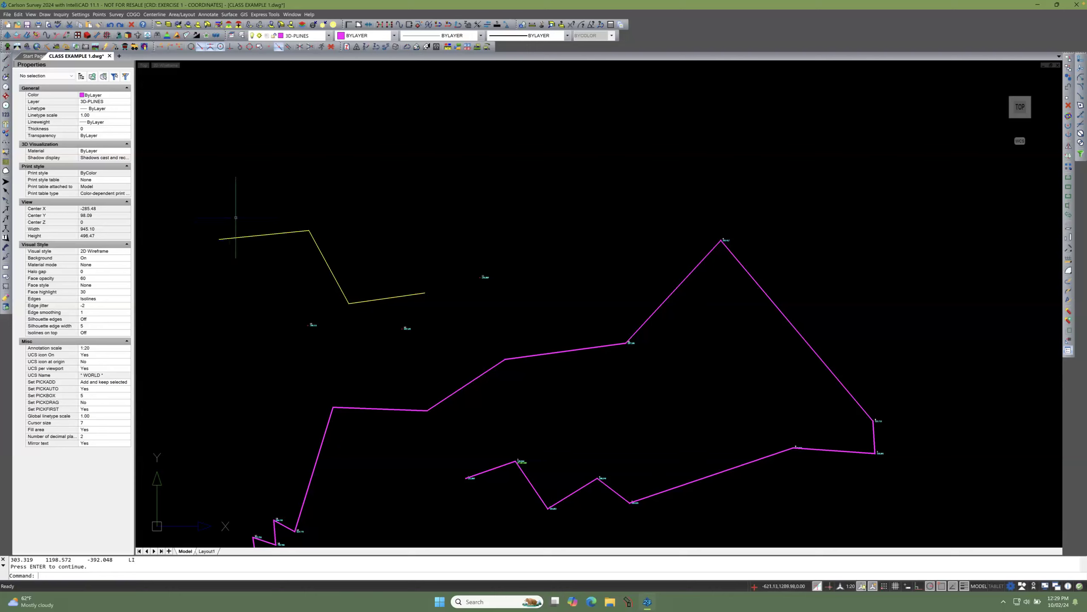
Step: Check the yellow polyline's properties and open its linked centerline file for editing from the drawing
click(282, 232)
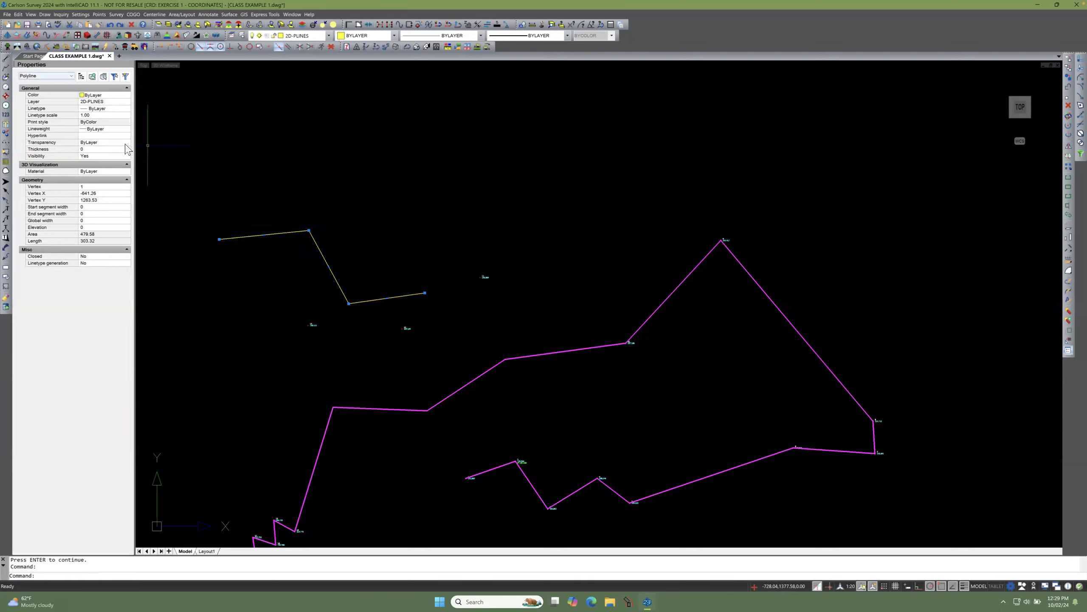
key(Escape)
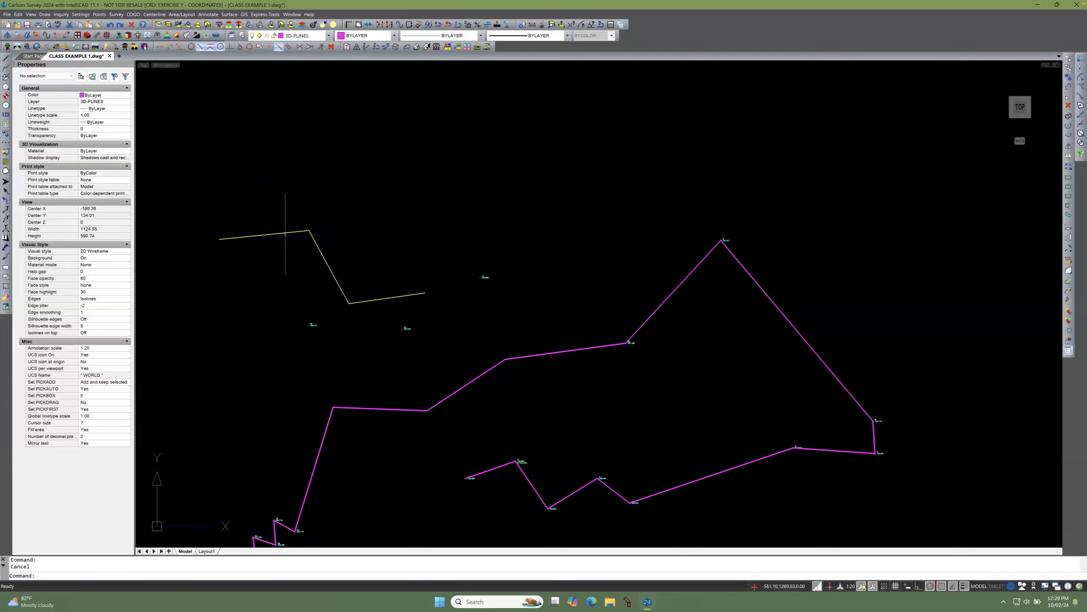
double_click(283, 233)
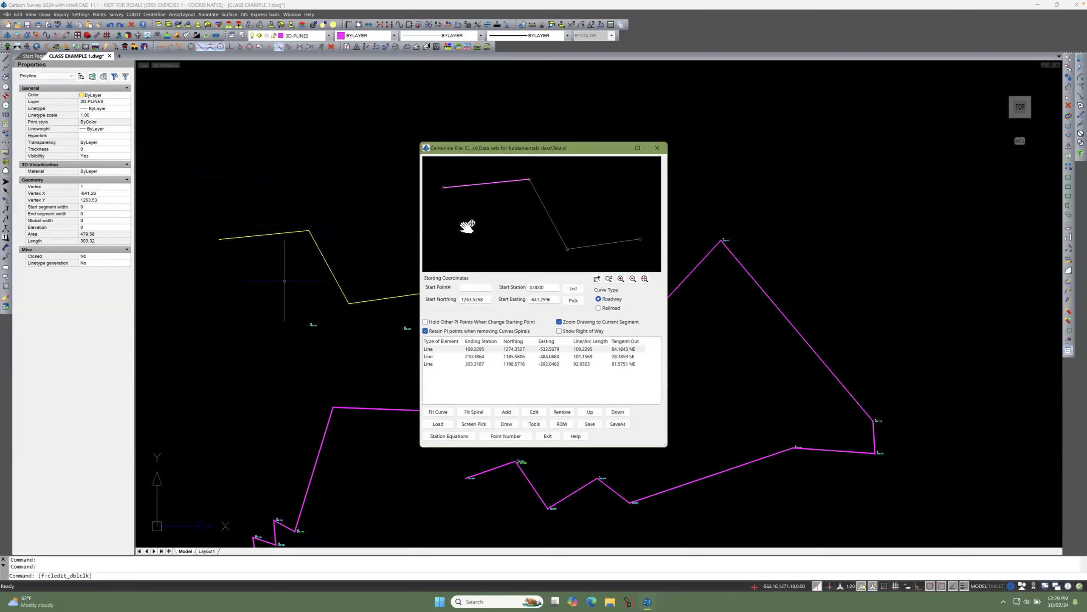
Step: Examine the three line elements of the Test centerline against the yellow polyline, keeping the polyline visible beside the editor
drag(485, 136, 486, 135)
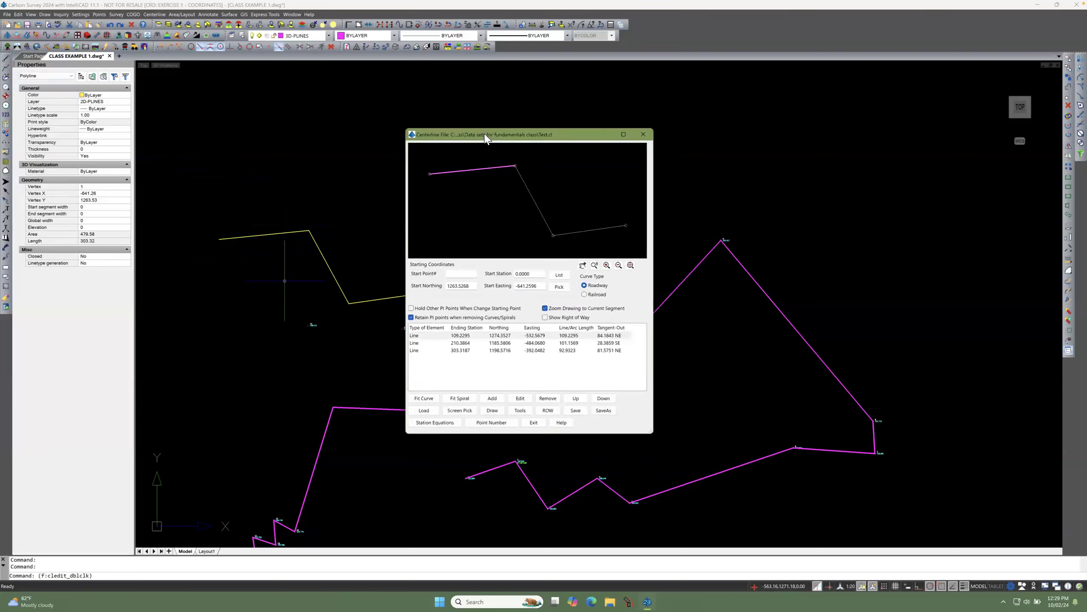
click(428, 343)
click(428, 350)
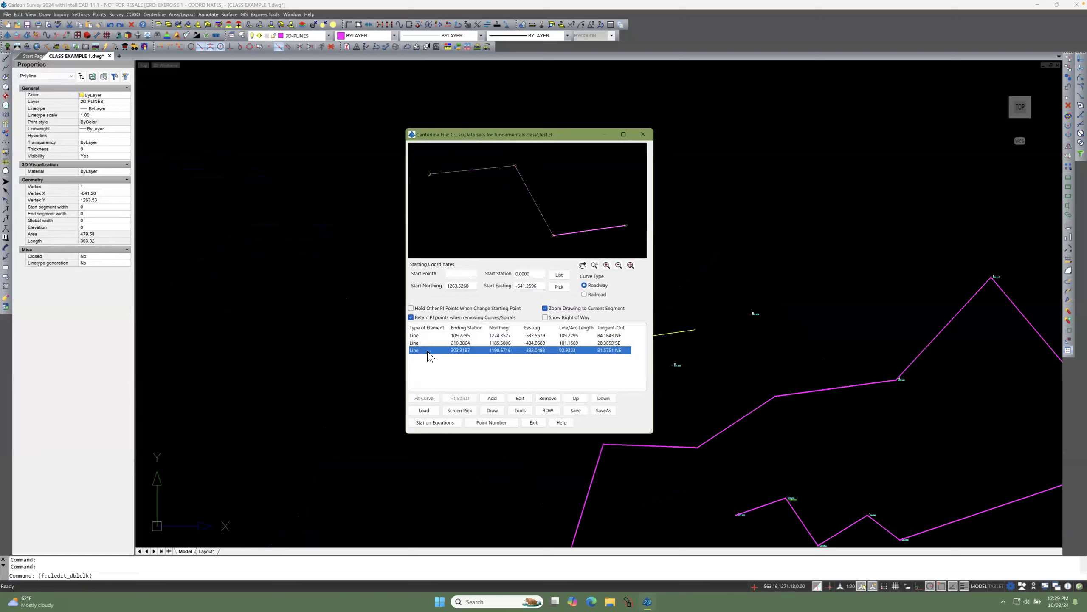
click(430, 336)
click(429, 343)
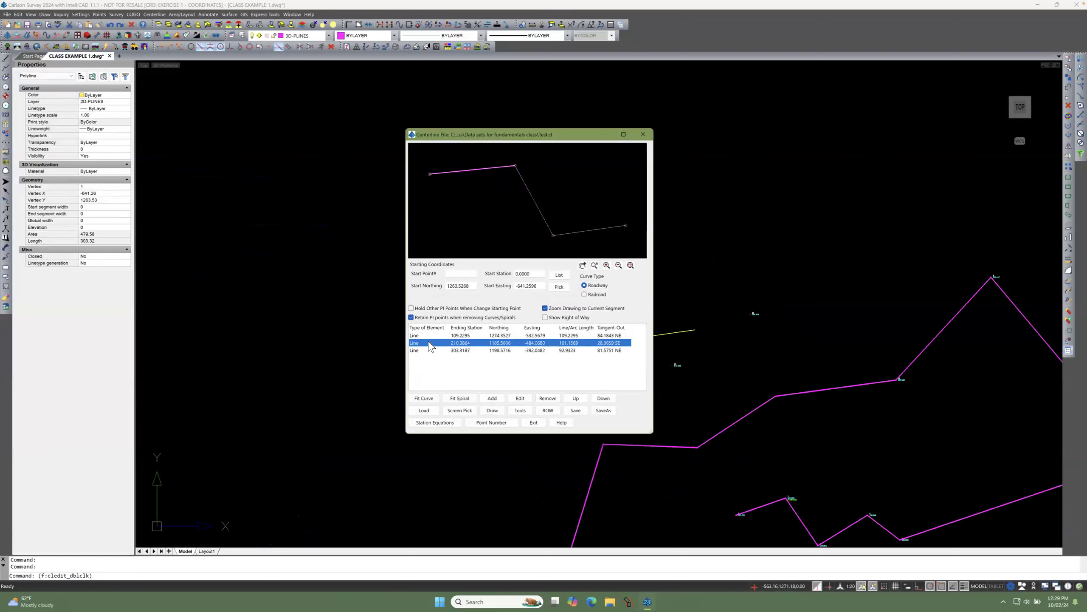
click(430, 351)
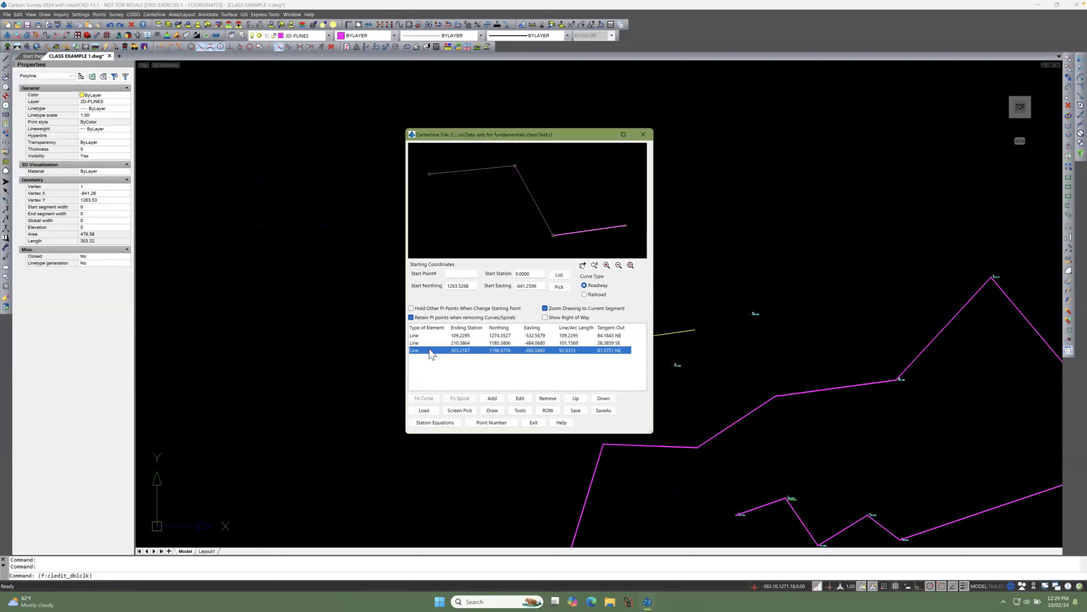
drag(491, 129, 290, 129)
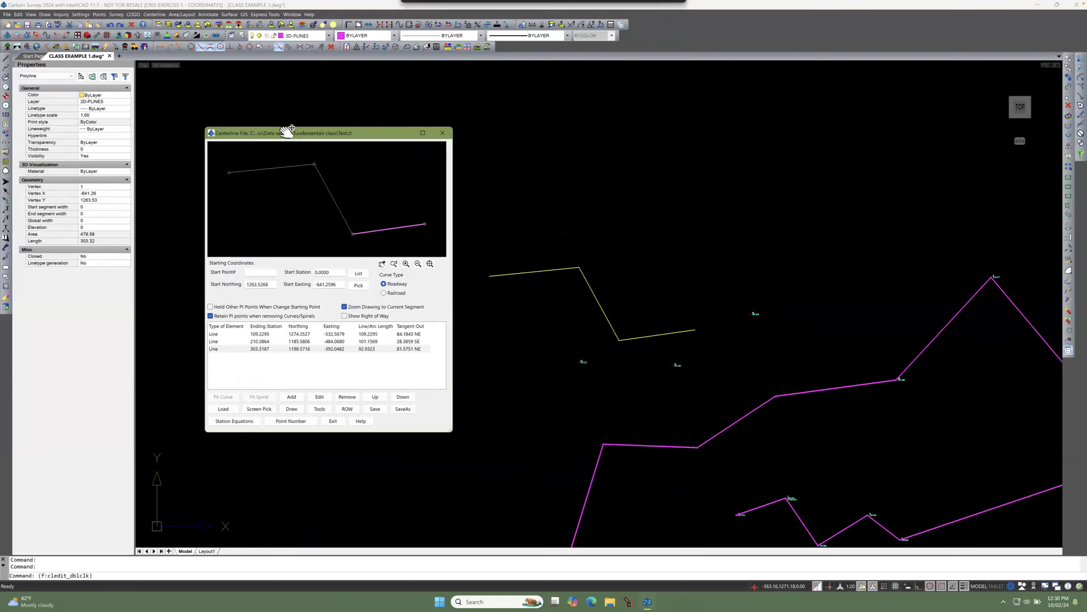
Step: Fit a curve with a 75 ft radius between the first and second lines of the Test centerline
click(225, 335)
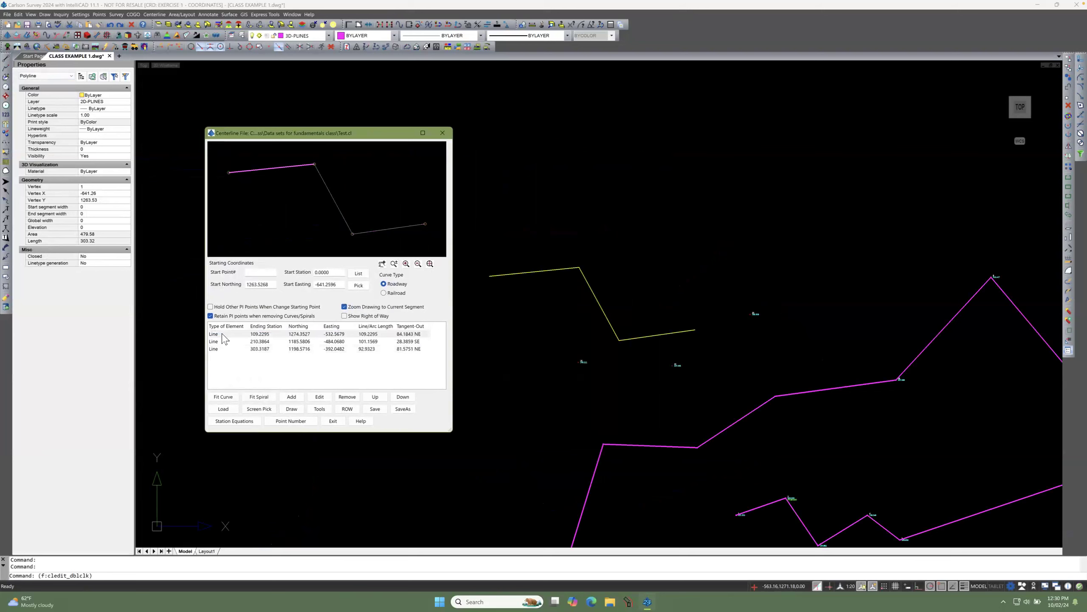
click(223, 396)
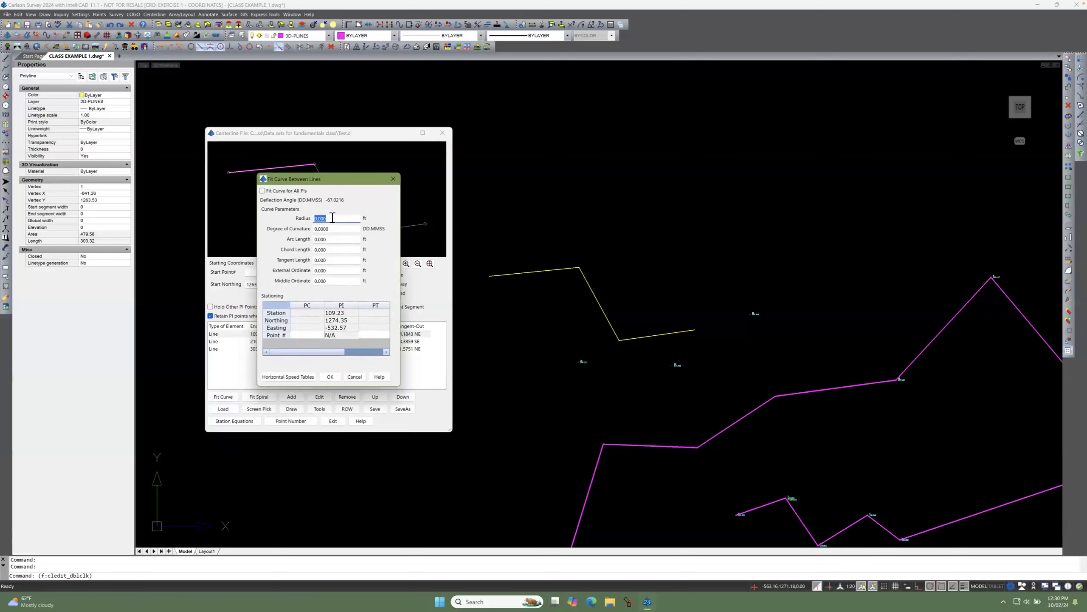
text(75)
key(Tab)
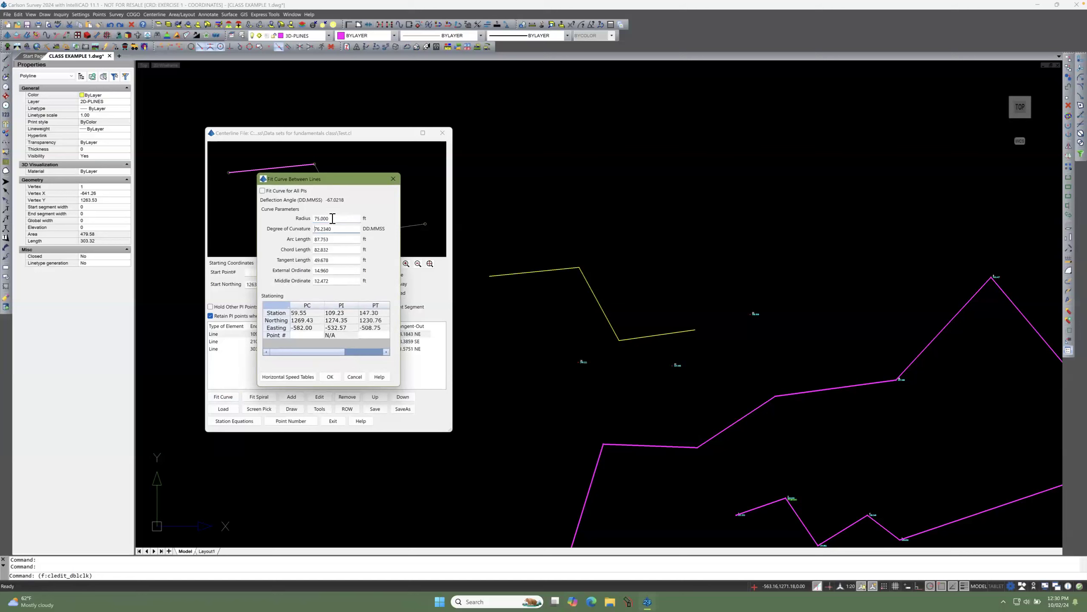
click(331, 378)
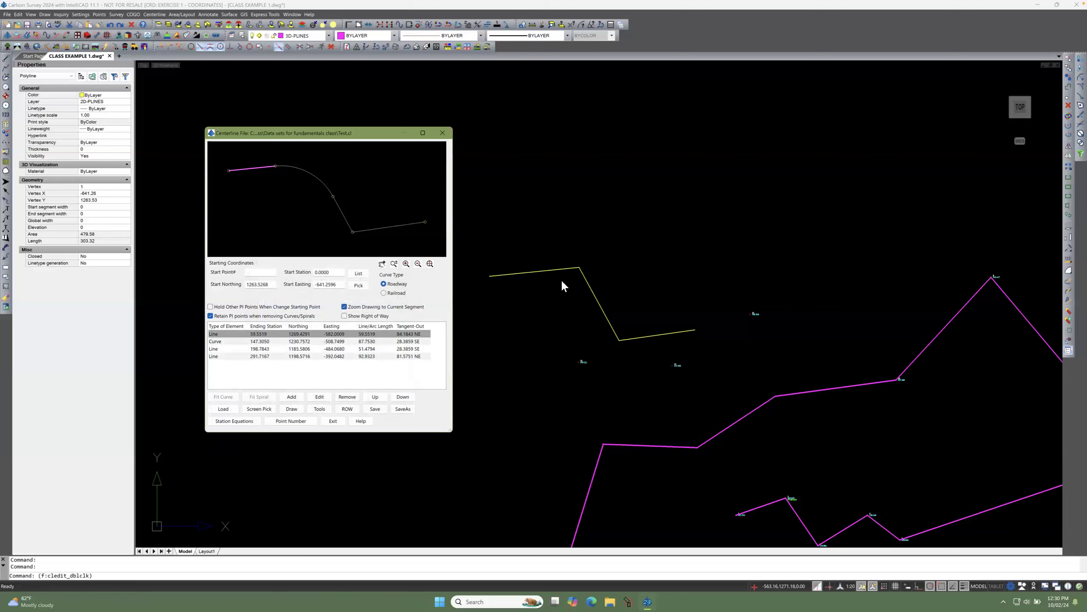
Step: Fit a curve with a 25 ft radius between the last two lines of the Test centerline
click(228, 349)
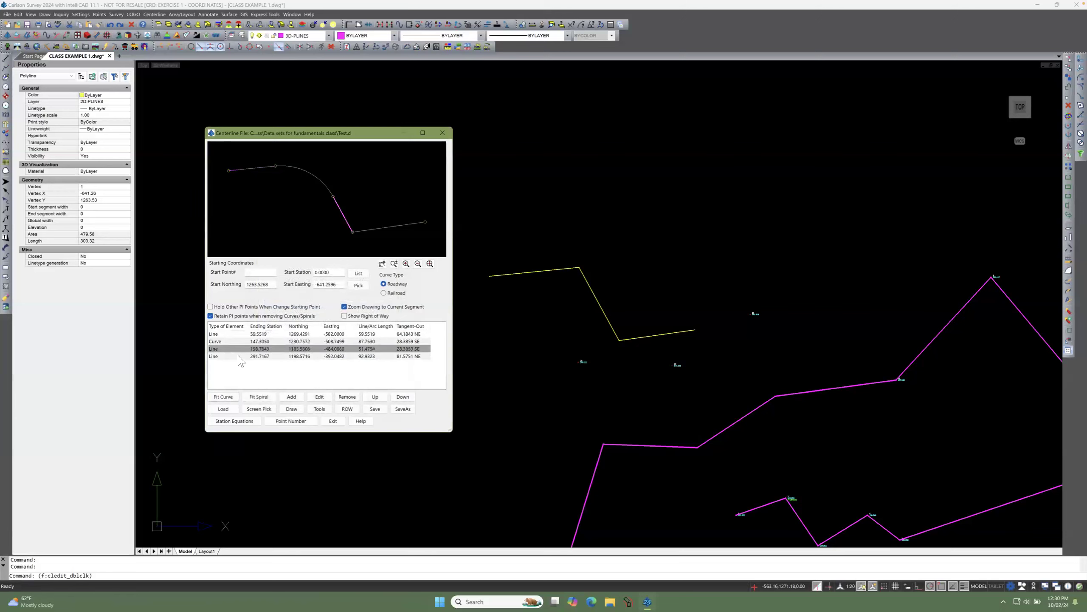
click(223, 396)
text(25)
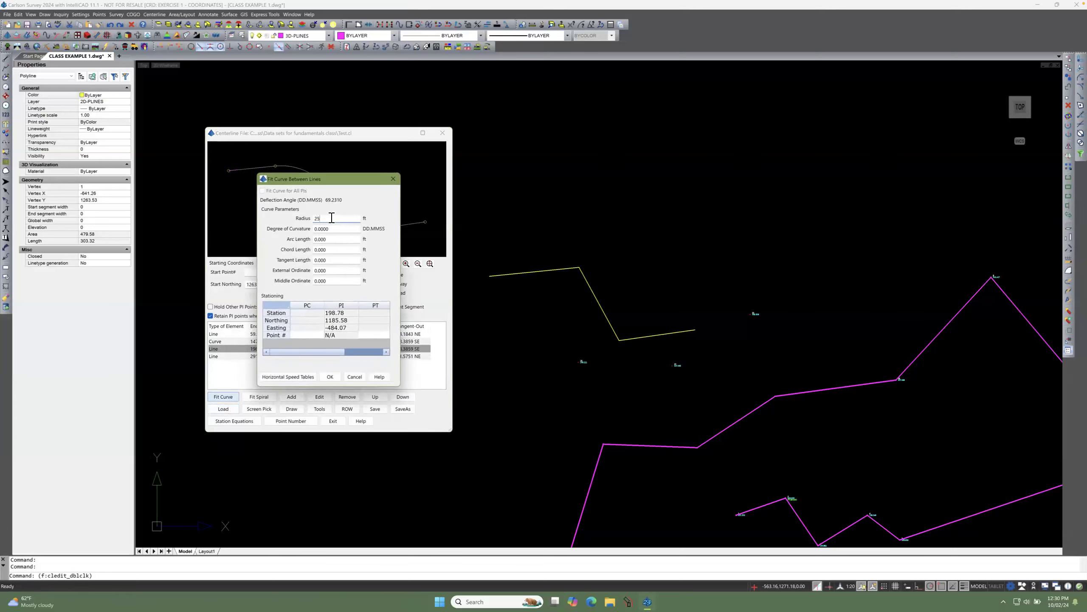
click(330, 377)
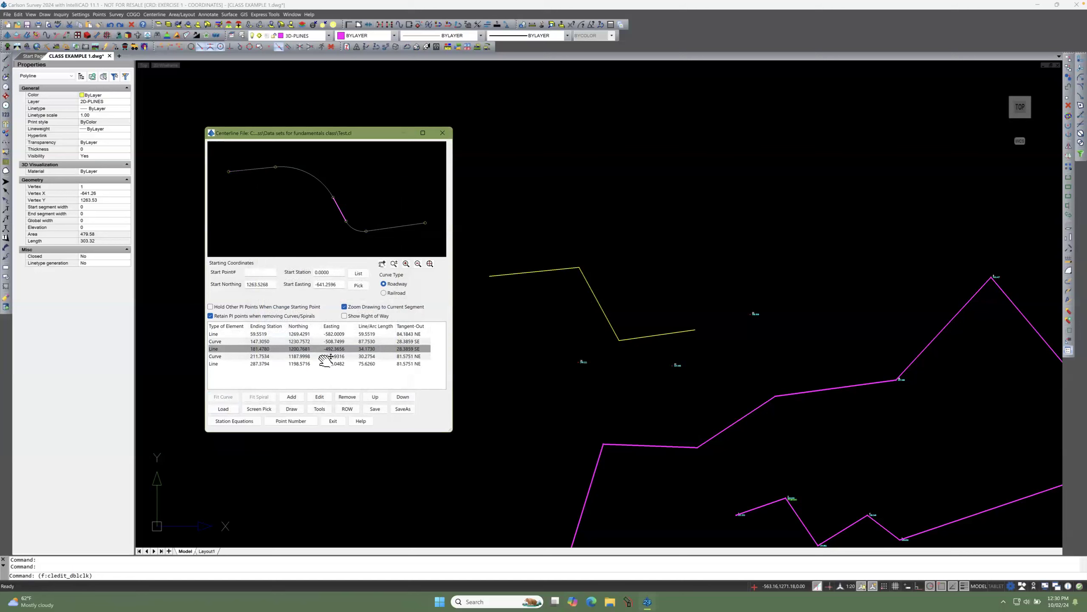
Step: Save the edited Test centerline file, exit the centerline editor, and deselect the yellow polyline in the drawing
click(374, 409)
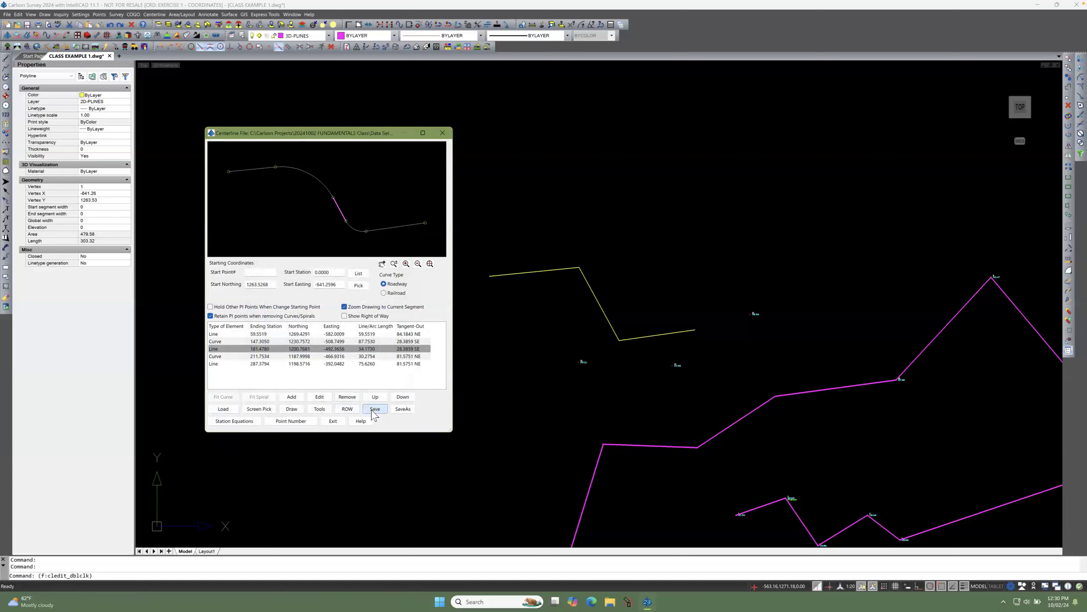
click(333, 421)
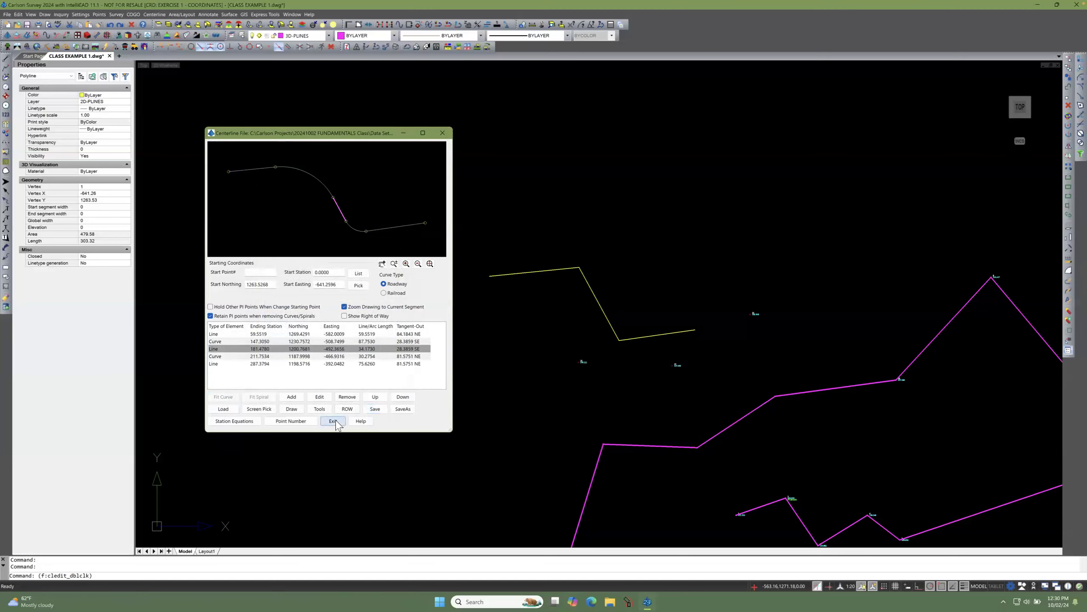
scroll(655, 303, up, 3)
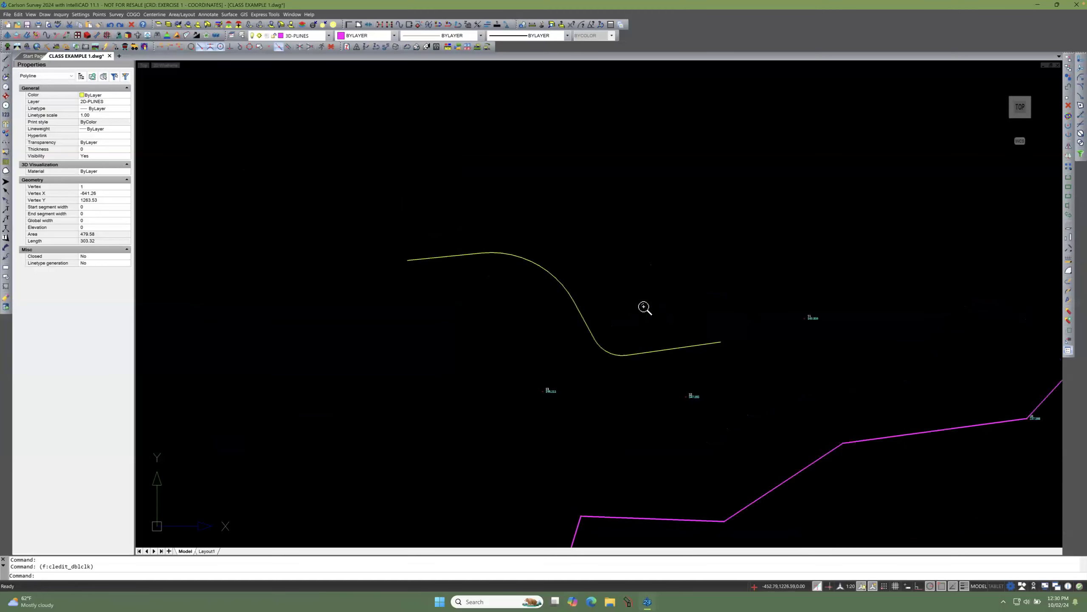
key(Escape)
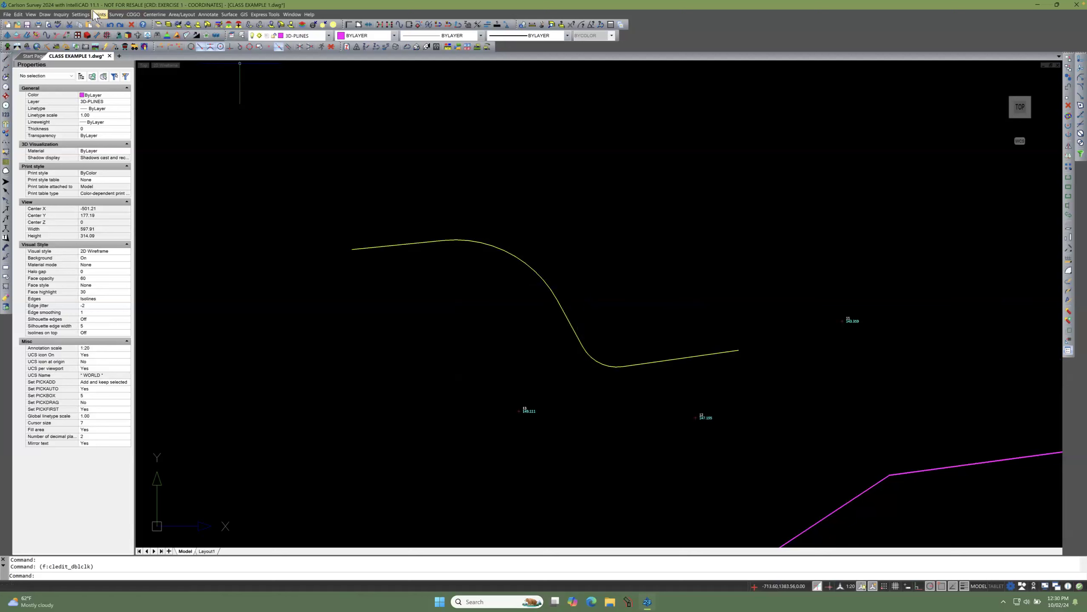
Step: Check the Object Linking options in the general configuration settings, including Link Linework with Centerlines, and leave them unedited
click(80, 14)
click(102, 43)
click(493, 266)
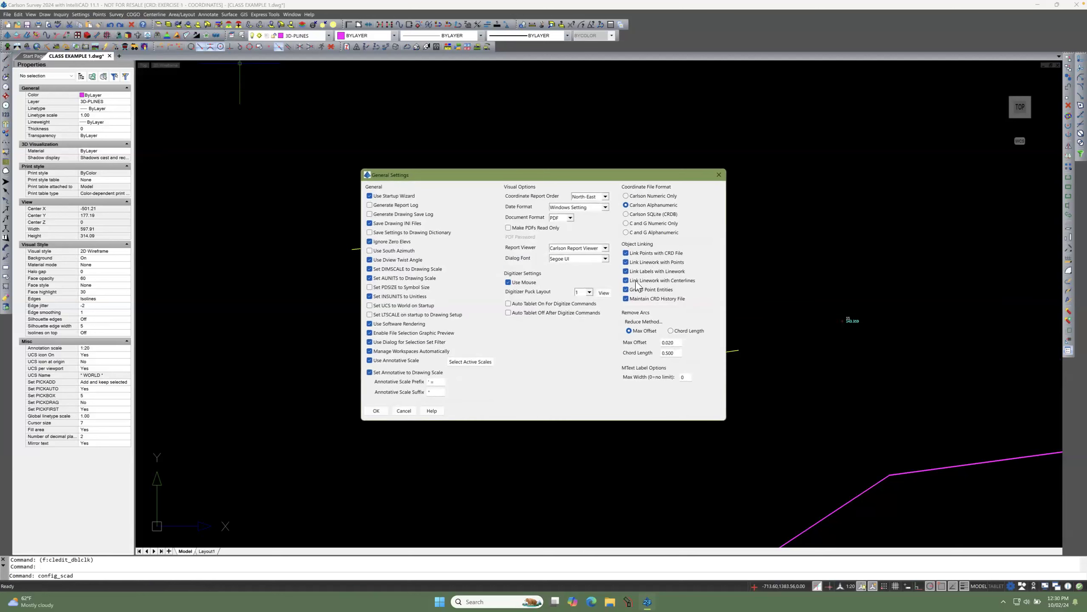
click(714, 178)
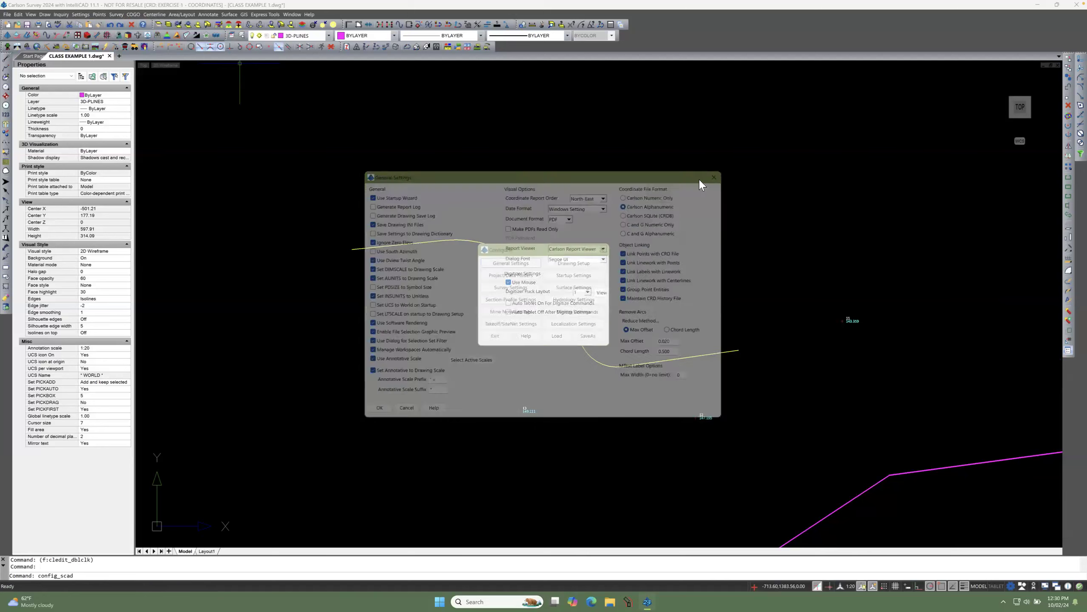
click(495, 336)
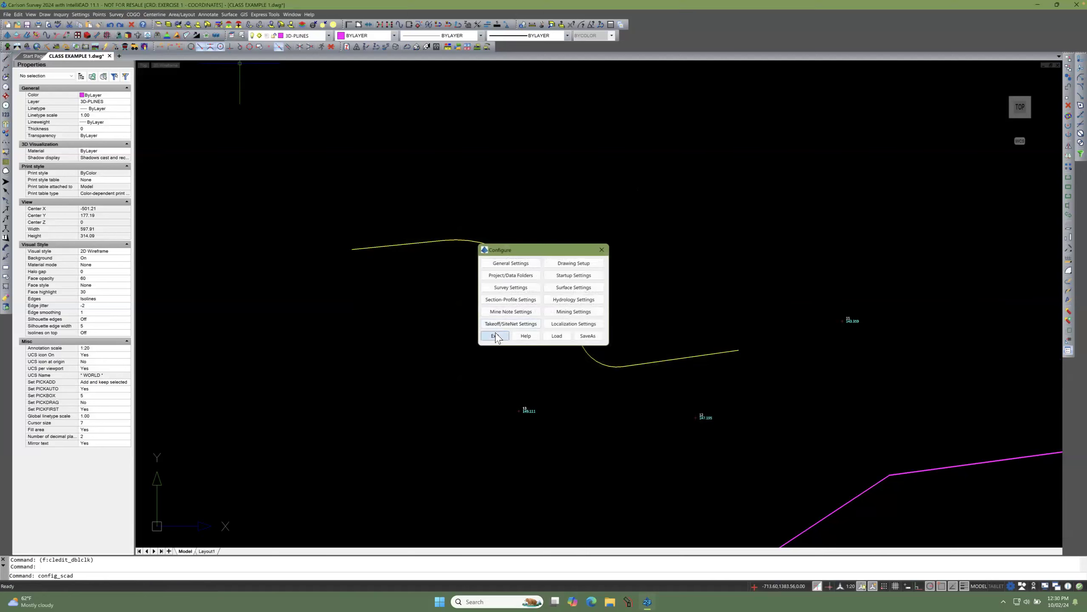
Step: Stretch the yellow polyline's vertex at the start of its first curve southeast to about -543.61,1254.39
click(497, 251)
click(498, 251)
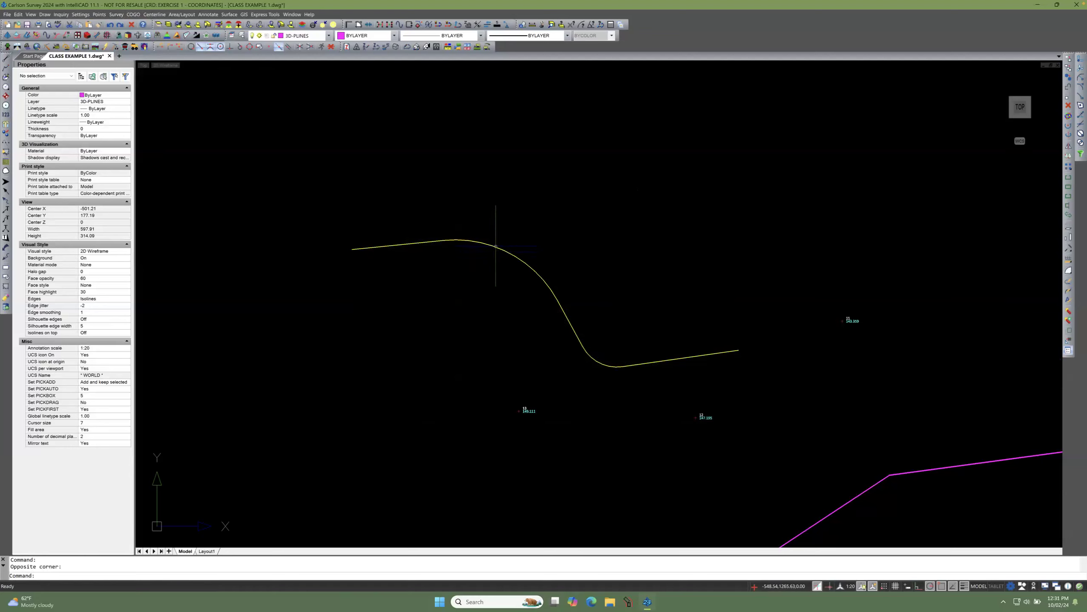
click(496, 246)
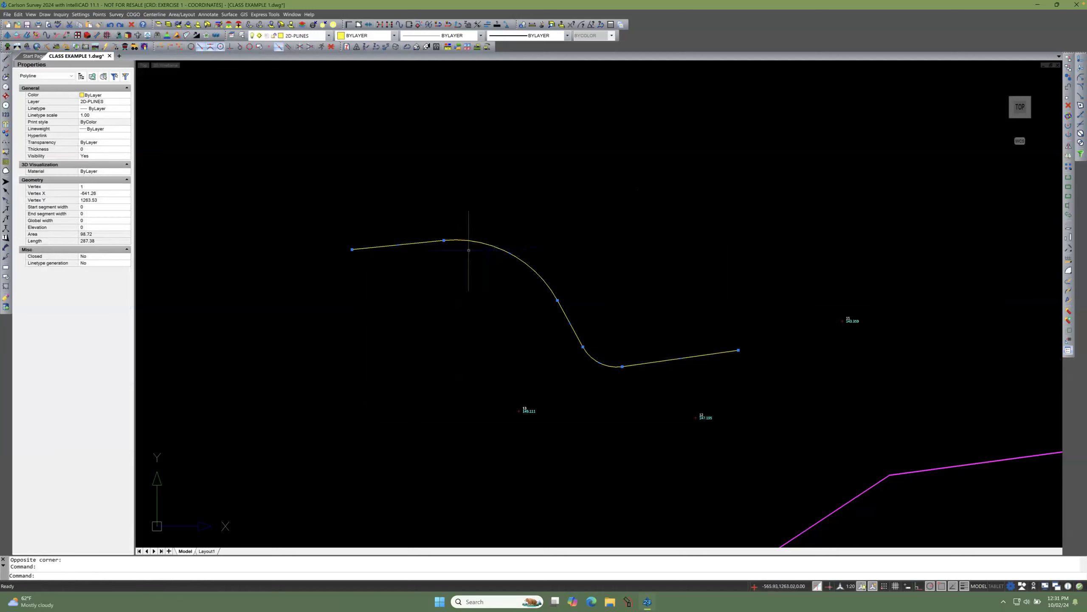
click(444, 241)
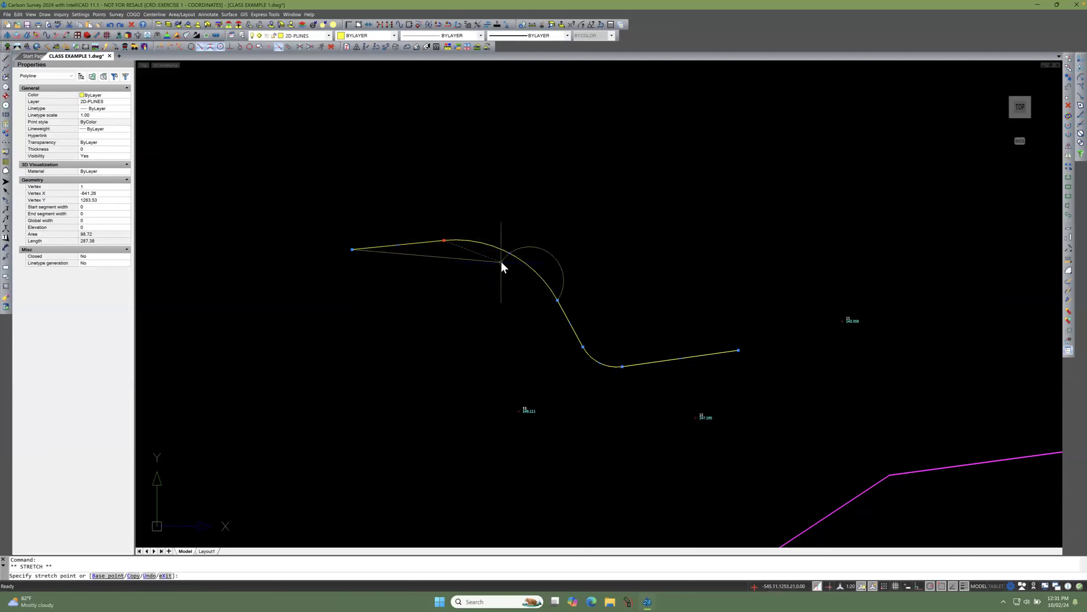
click(503, 264)
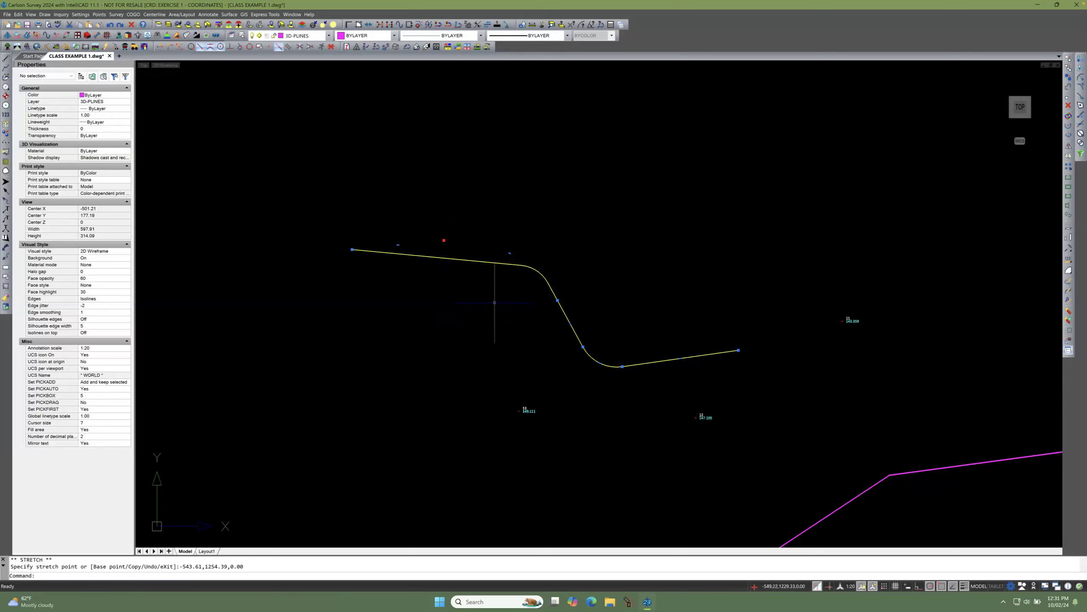
key(Escape)
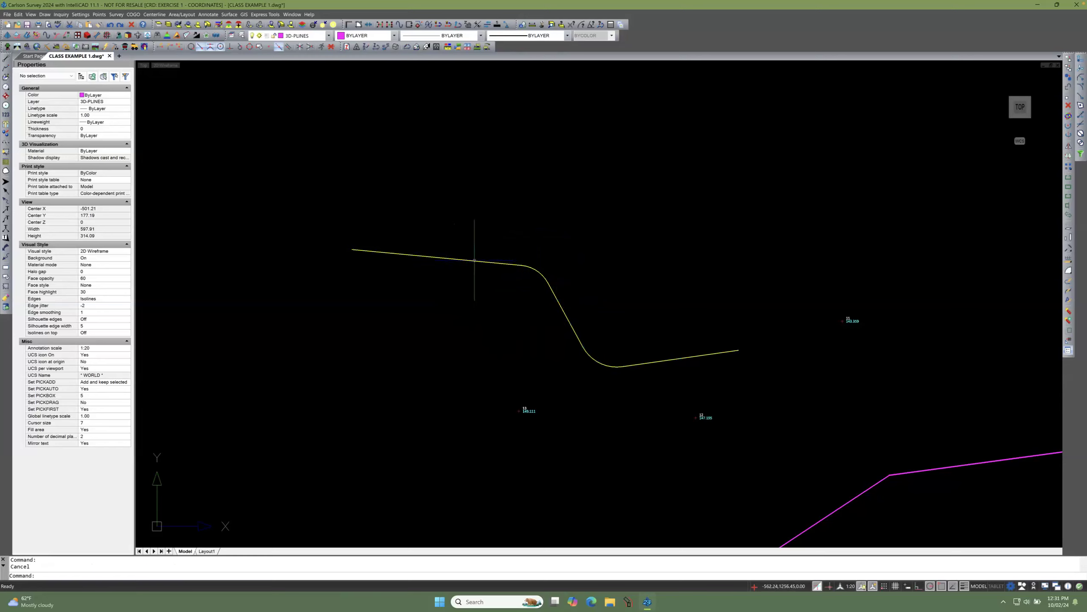
Step: Open the yellow polyline's linked centerline file and inspect the first curve element's parameters, leaving the centerline unedited
double_click(475, 260)
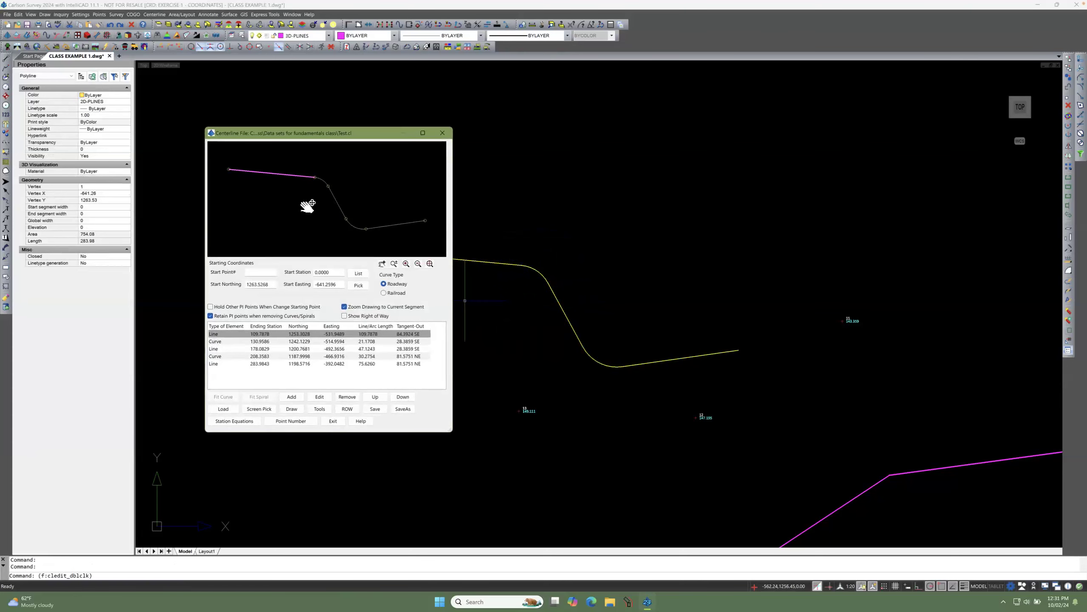
double_click(225, 341)
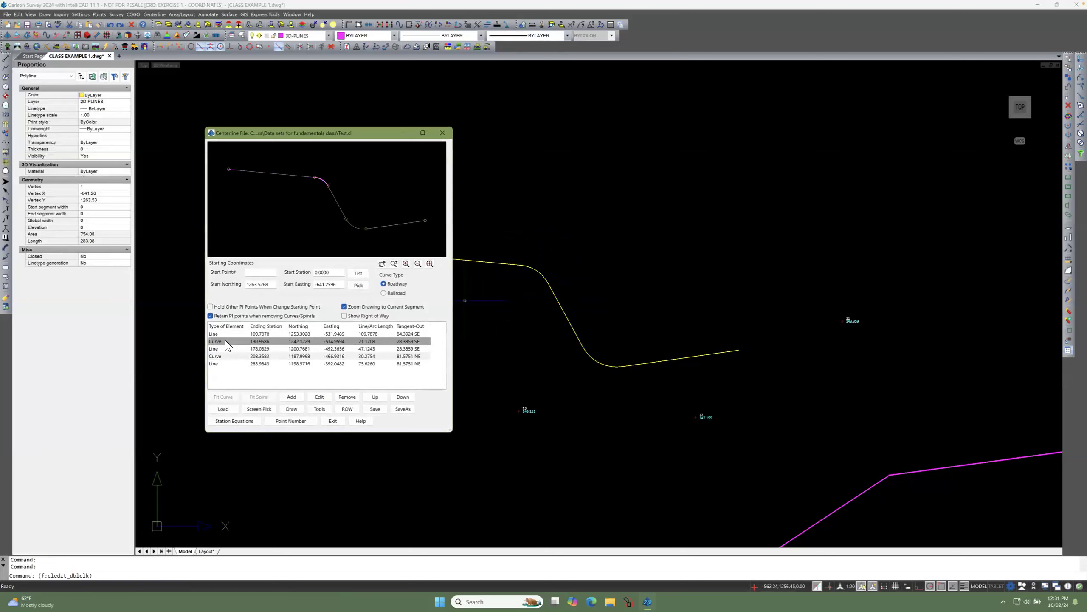
drag(514, 240, 522, 239)
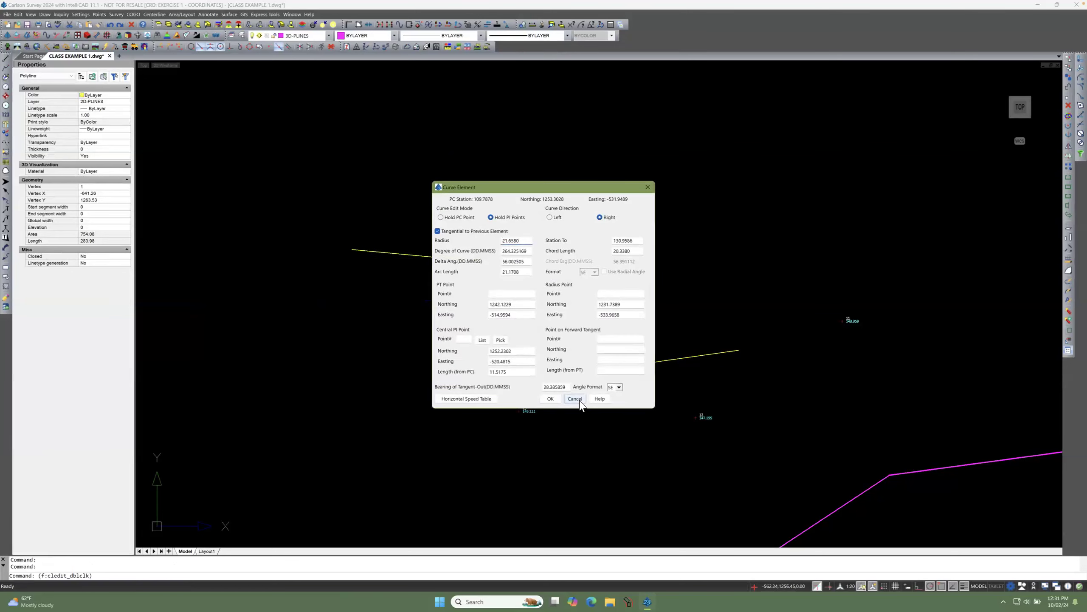
click(576, 398)
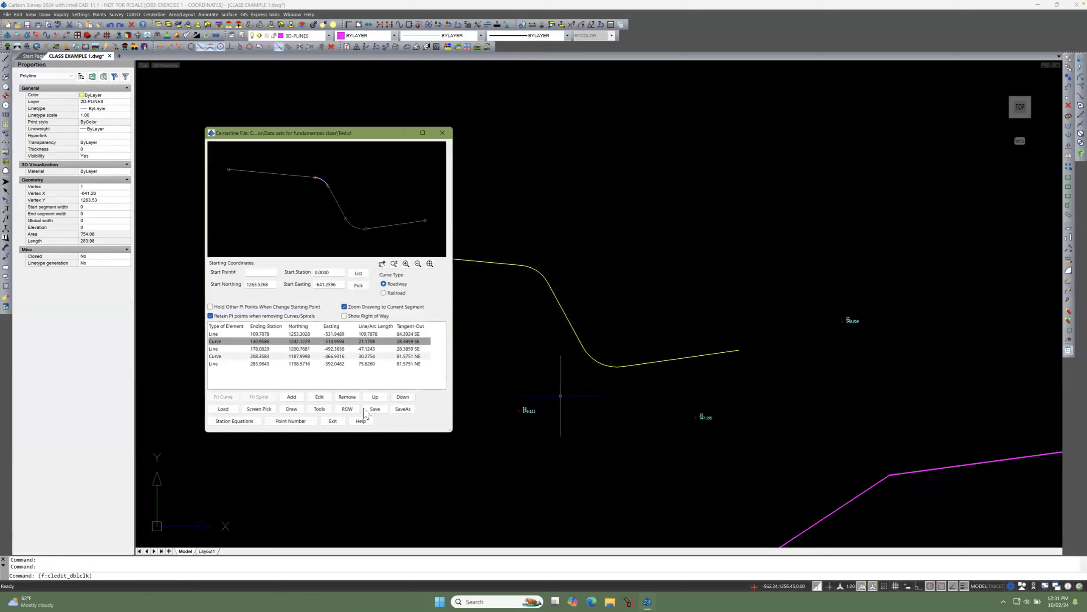
click(333, 420)
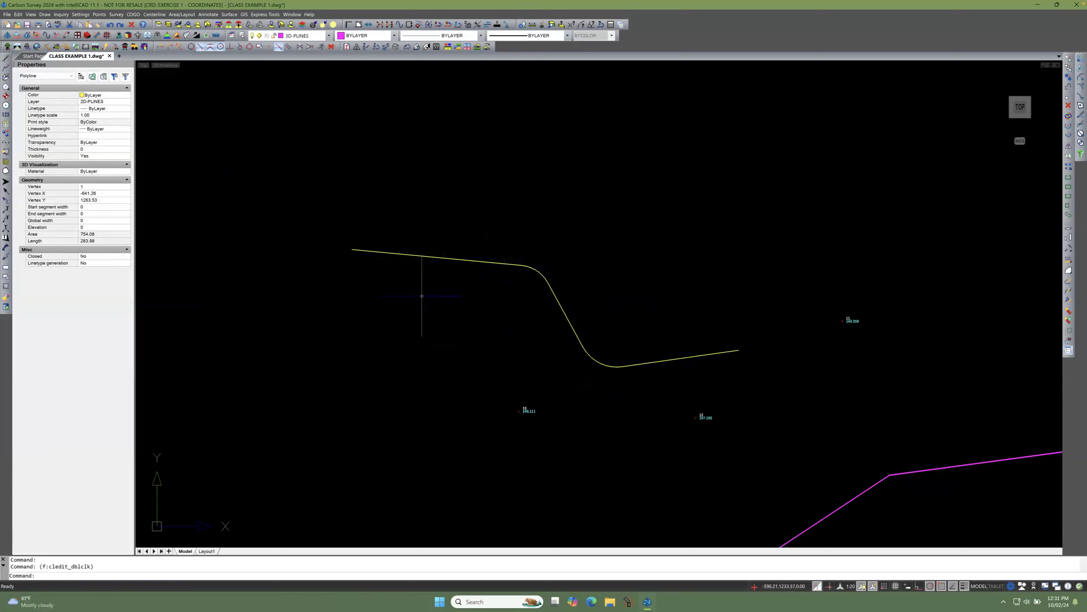
scroll(392, 224, down, 5)
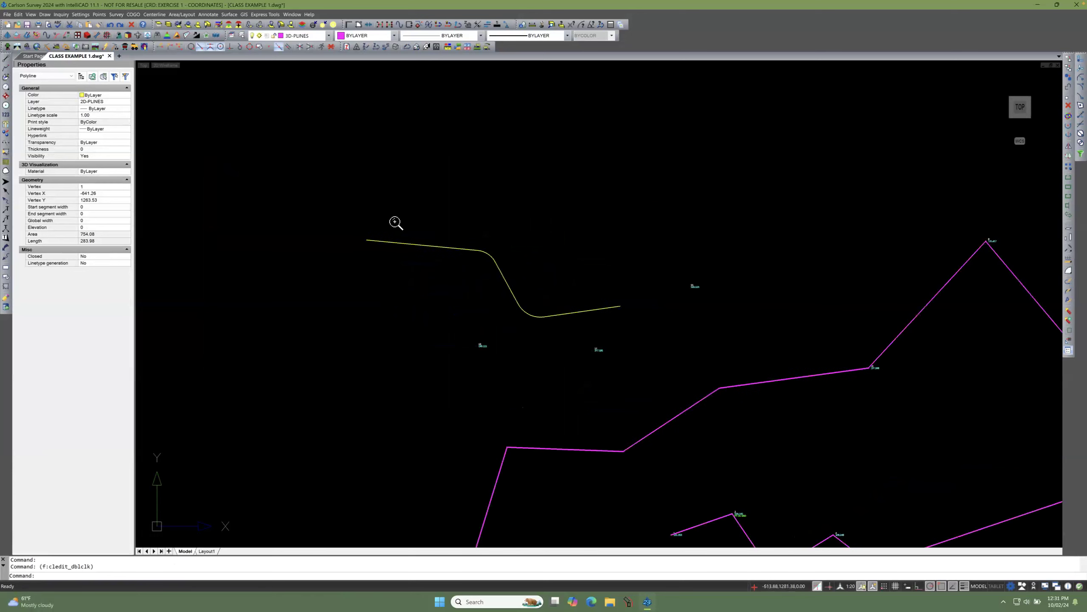
key(Escape)
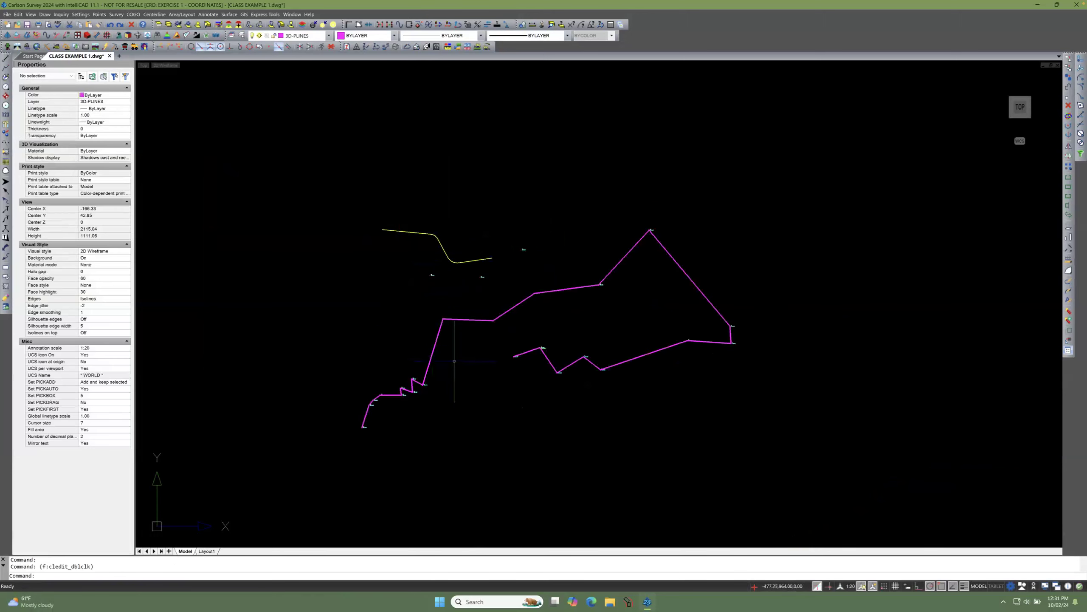
key(Escape)
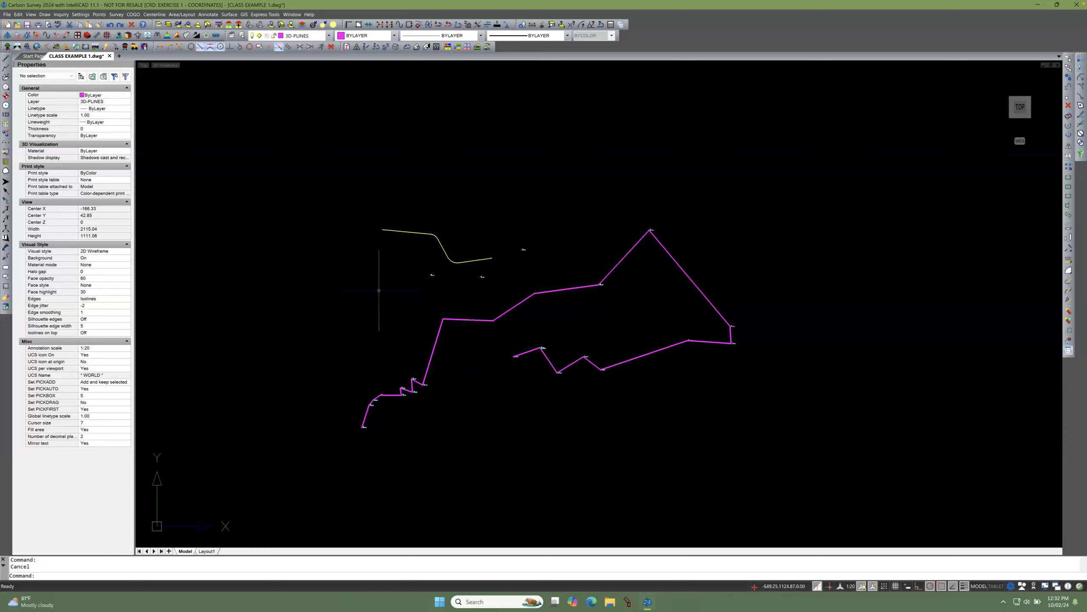
Step: Reopen the general configuration settings to review the object linking options for points, linework, labels and centerlines
scroll(397, 217, up, 3)
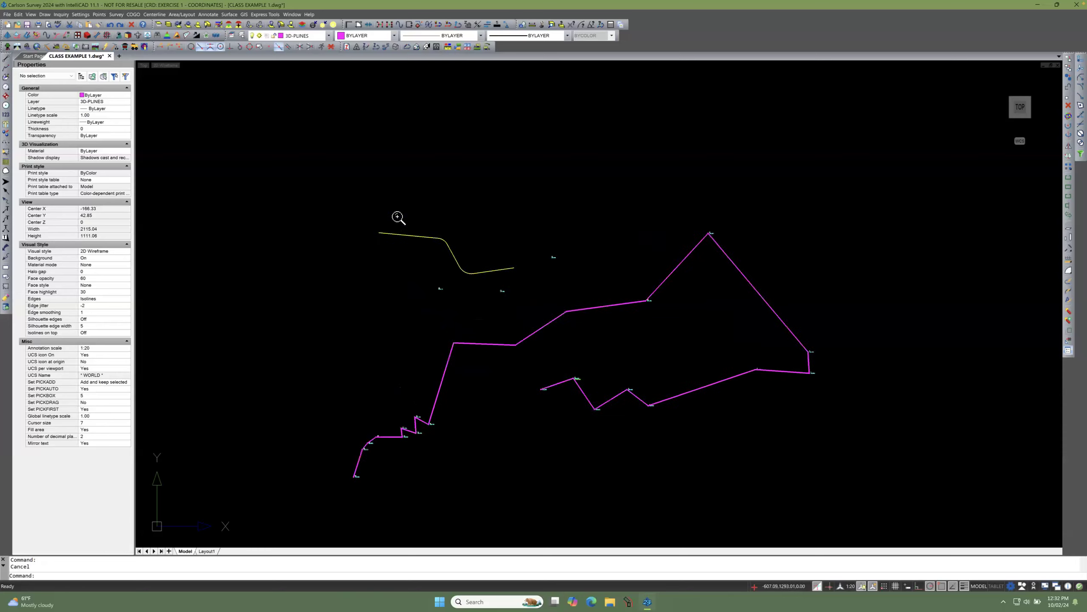
scroll(397, 216, down, 2)
click(79, 15)
click(107, 43)
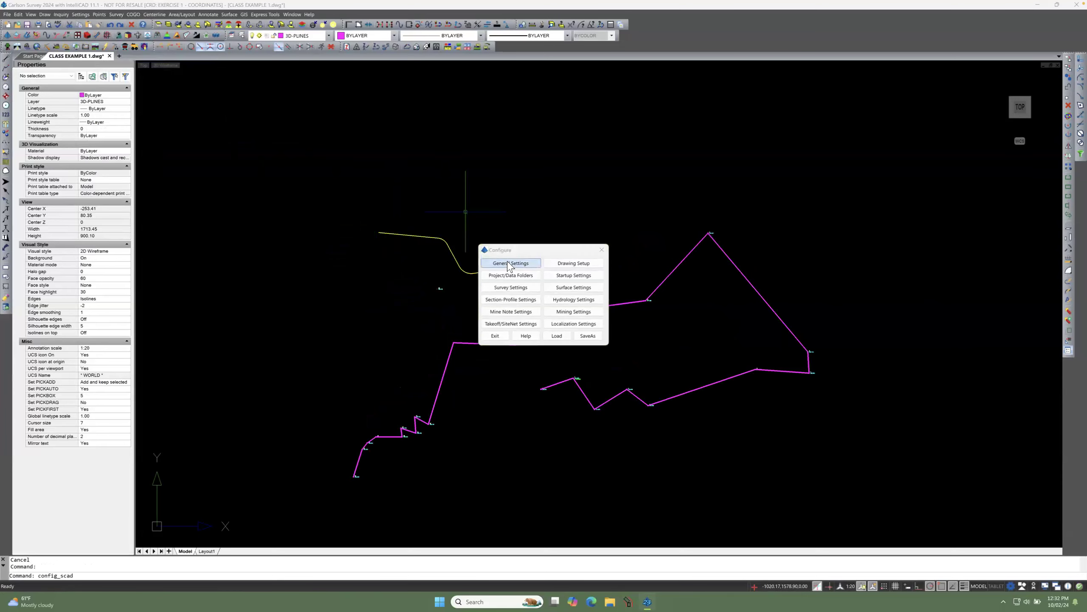
click(507, 260)
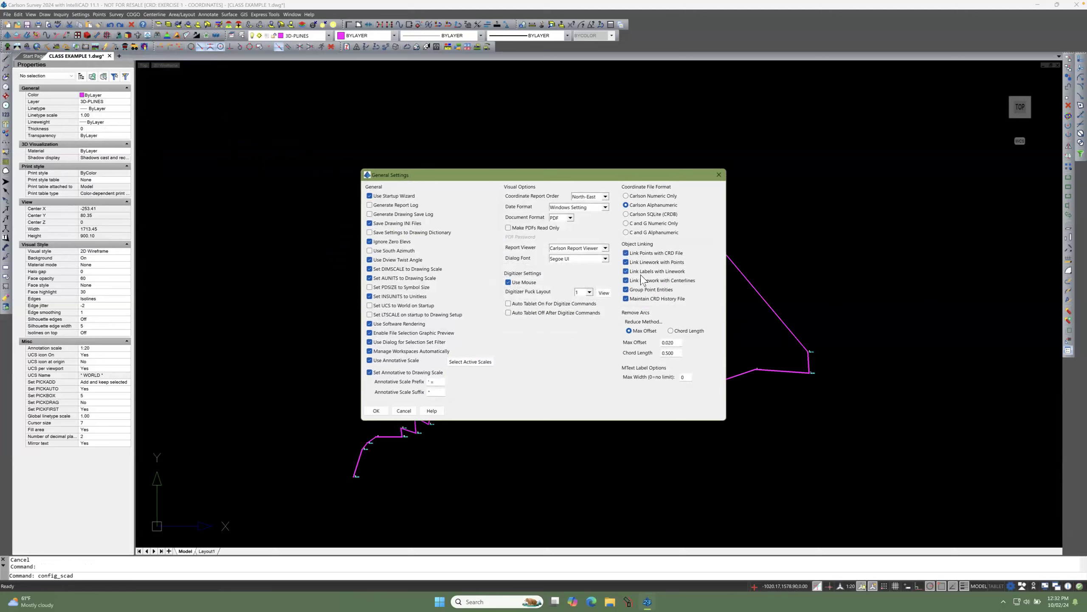
Step: Close the general configuration settings without applying any changes
click(404, 410)
click(492, 339)
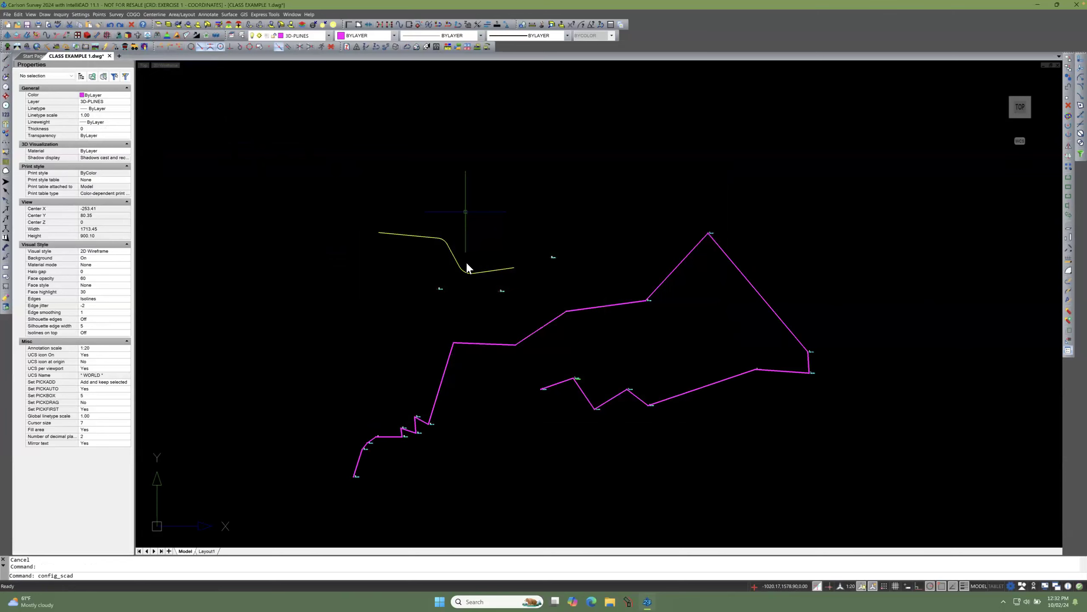
scroll(459, 236, up, 1)
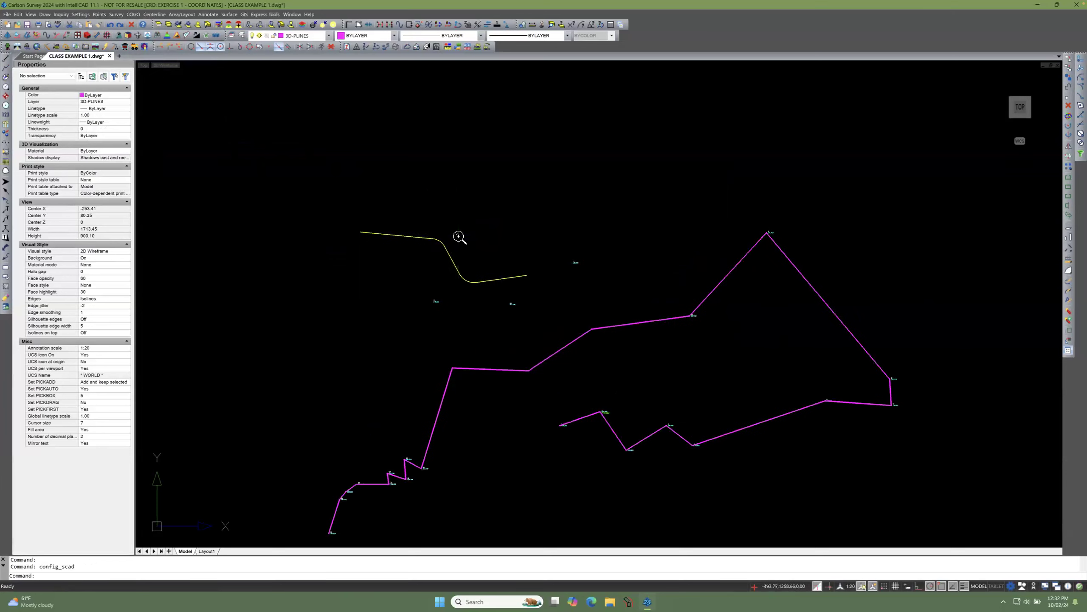
scroll(459, 236, up, 3)
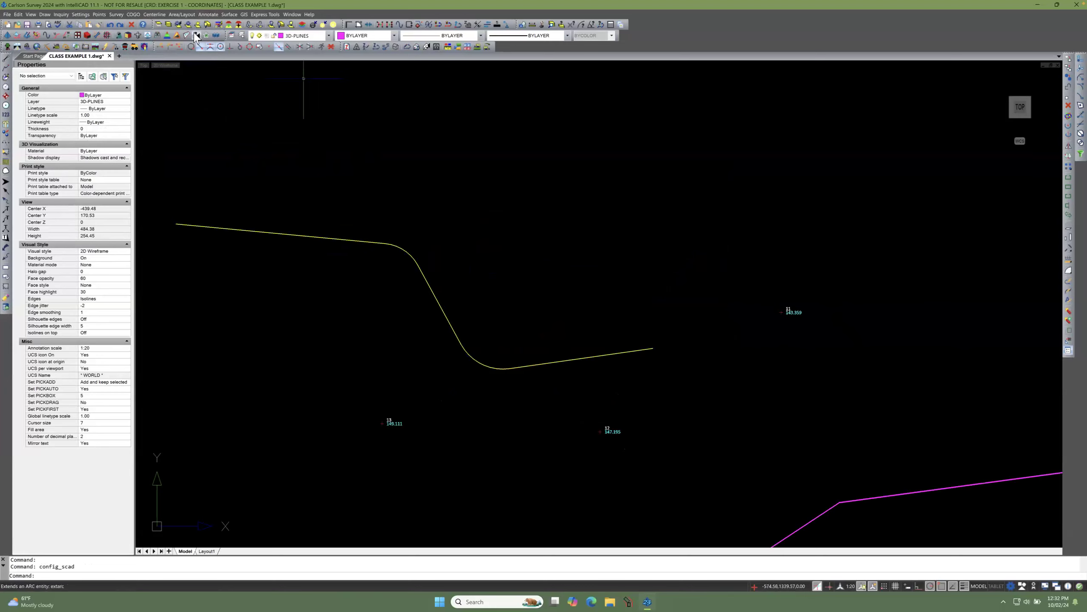
click(210, 16)
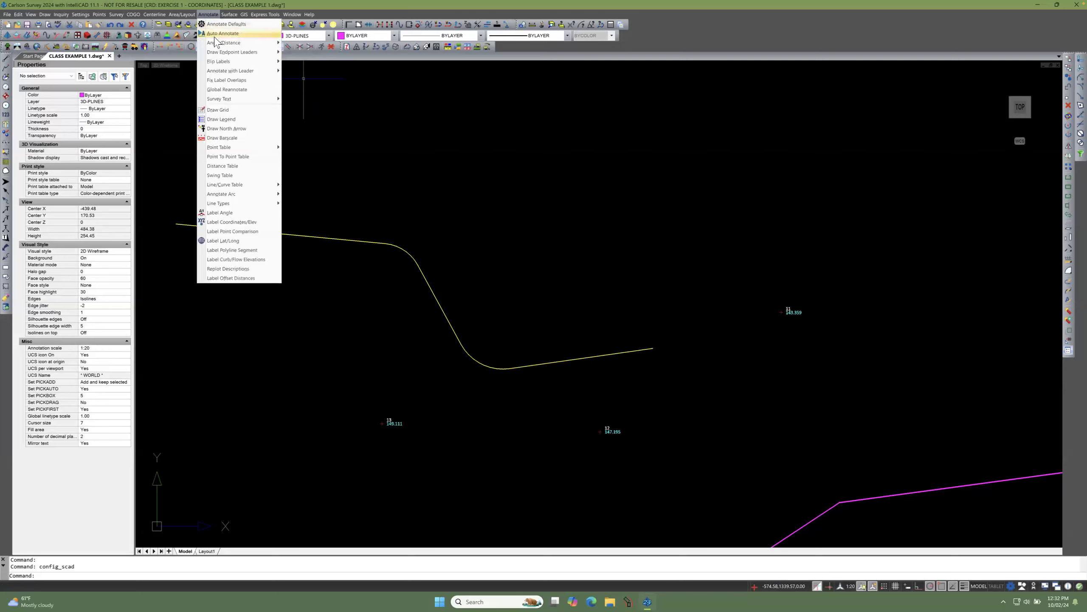
click(401, 146)
click(368, 187)
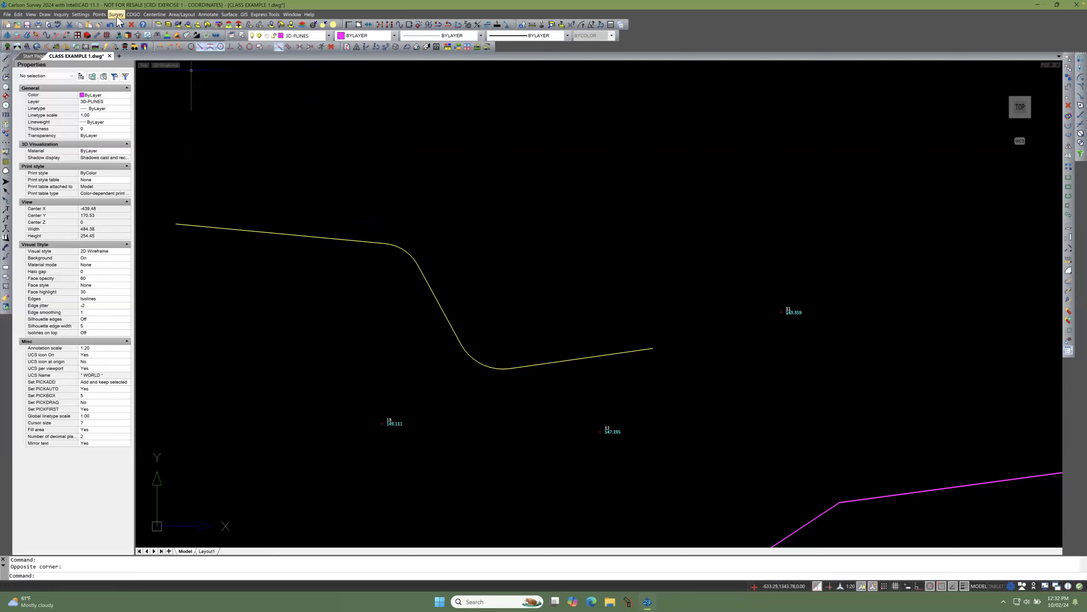
Step: Station the TEST.cl centerline with Station Polyline/Centerline, using the settings loaded from Studio T3.sta
click(157, 15)
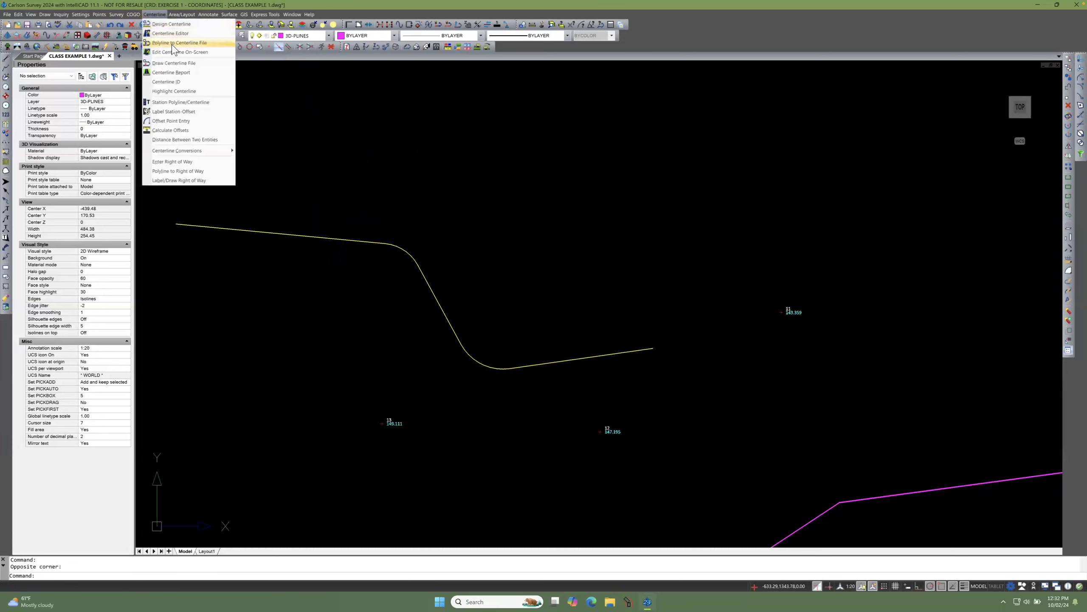
click(202, 103)
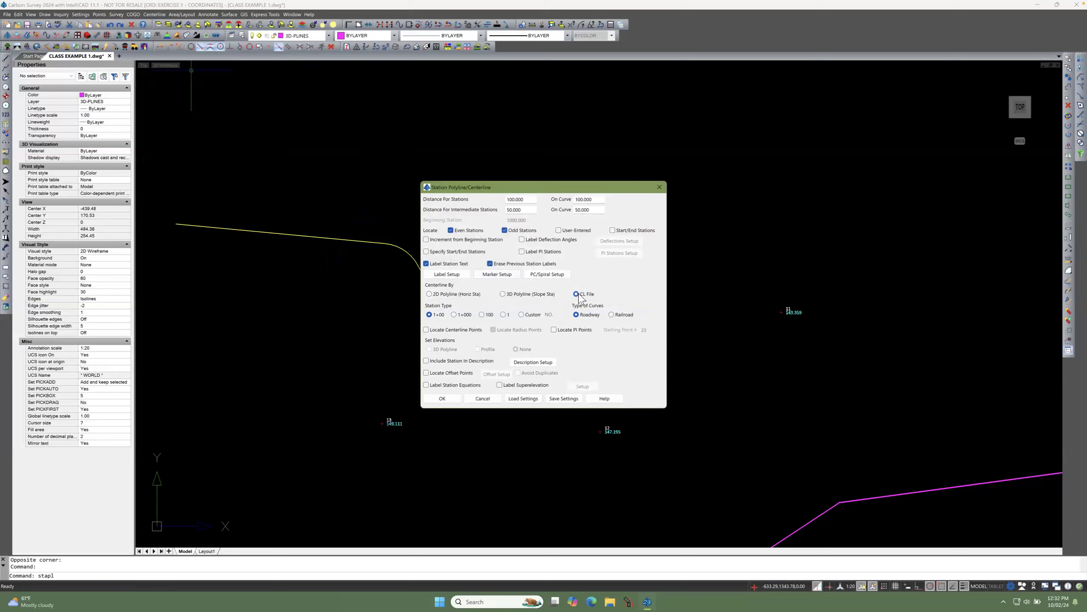
click(523, 398)
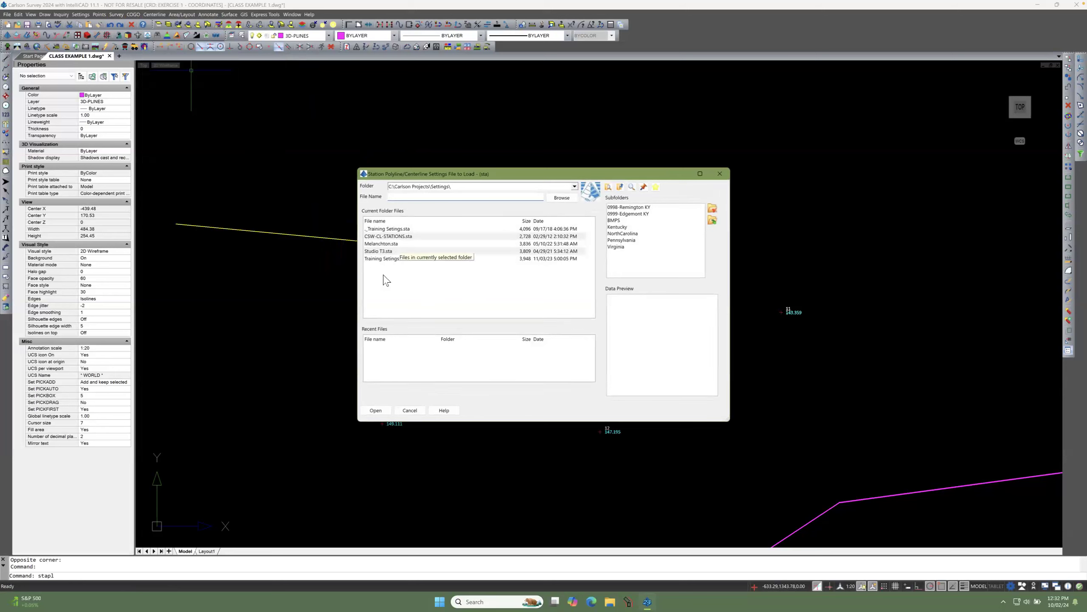
click(379, 251)
click(377, 412)
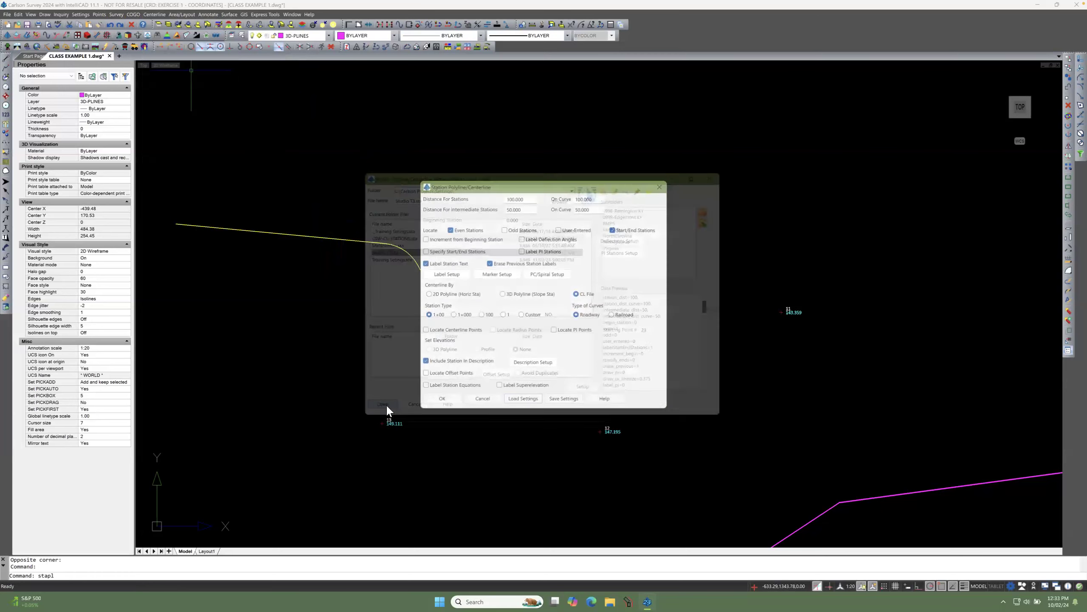
click(442, 399)
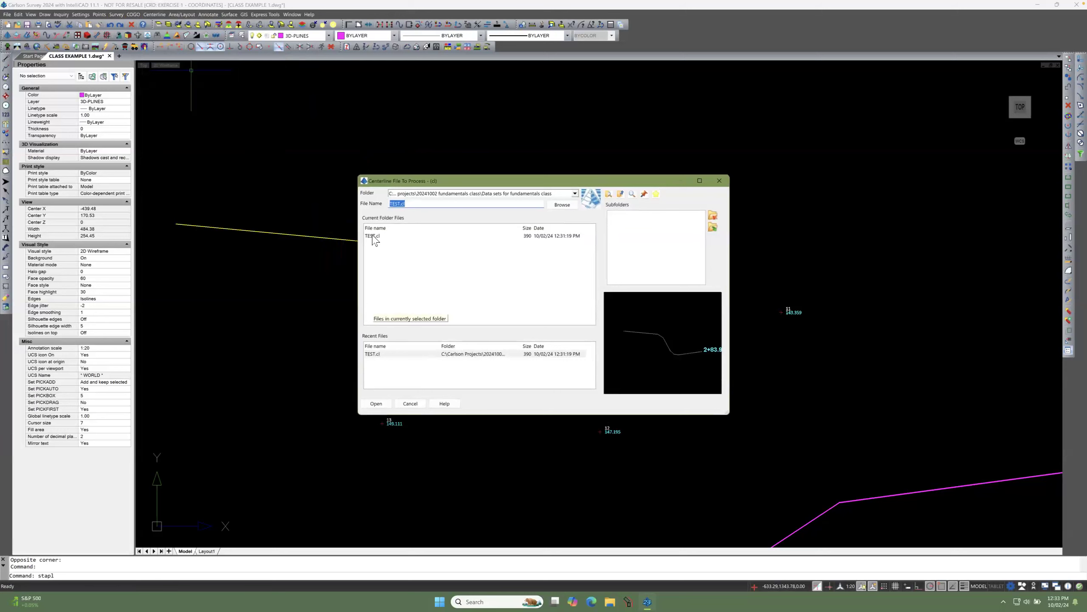
double_click(372, 236)
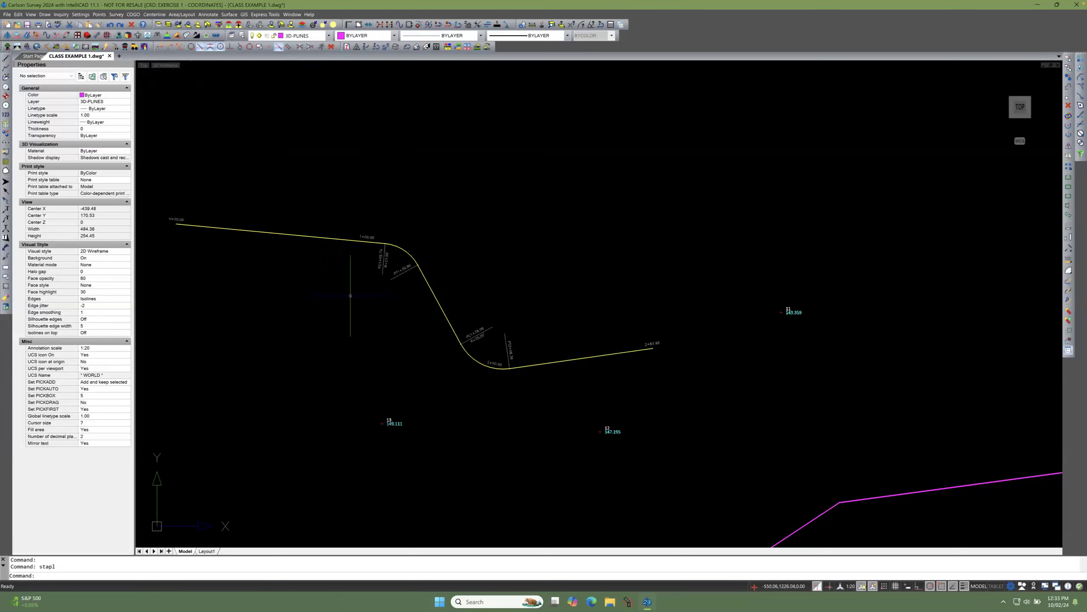
Step: Examine the station, PC, PT and radius labels along the yellow centerline, especially around the first curve
scroll(187, 221, up, 2)
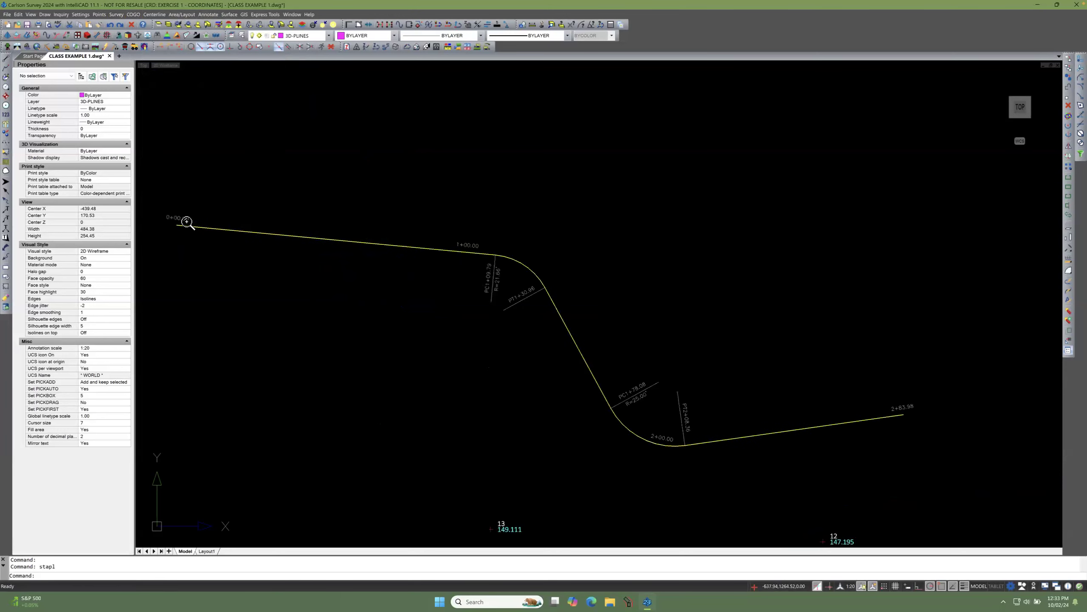
scroll(199, 224, up, 2)
scroll(218, 206, down, 2)
scroll(494, 255, up, 1)
scroll(486, 243, down, 2)
scroll(493, 276, up, 3)
scroll(494, 275, up, 1)
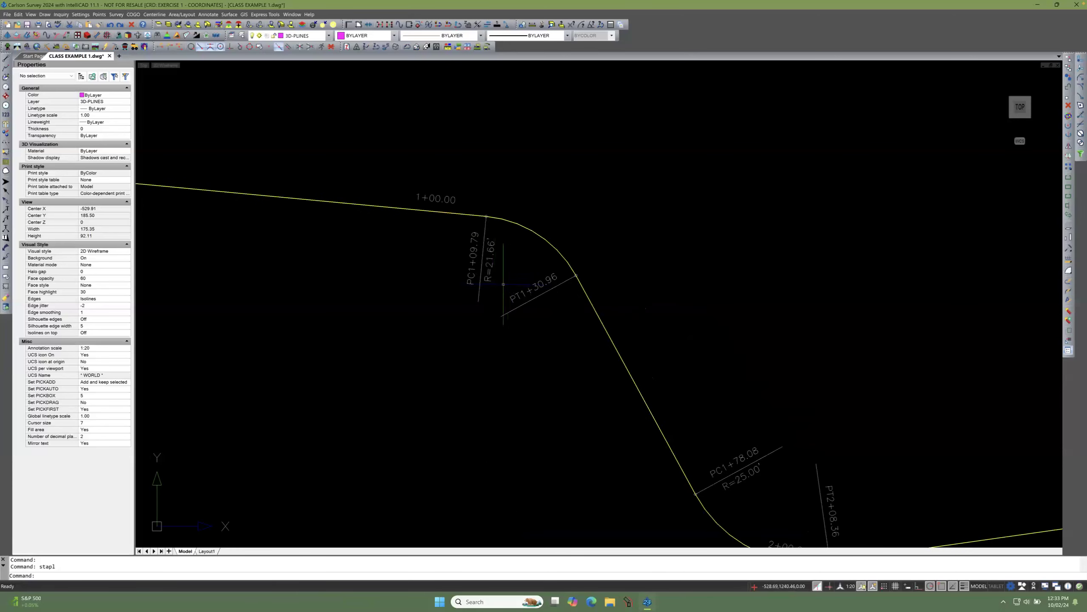
scroll(425, 272, down, 3)
scroll(624, 401, up, 1)
scroll(620, 366, down, 1)
scroll(545, 322, up, 3)
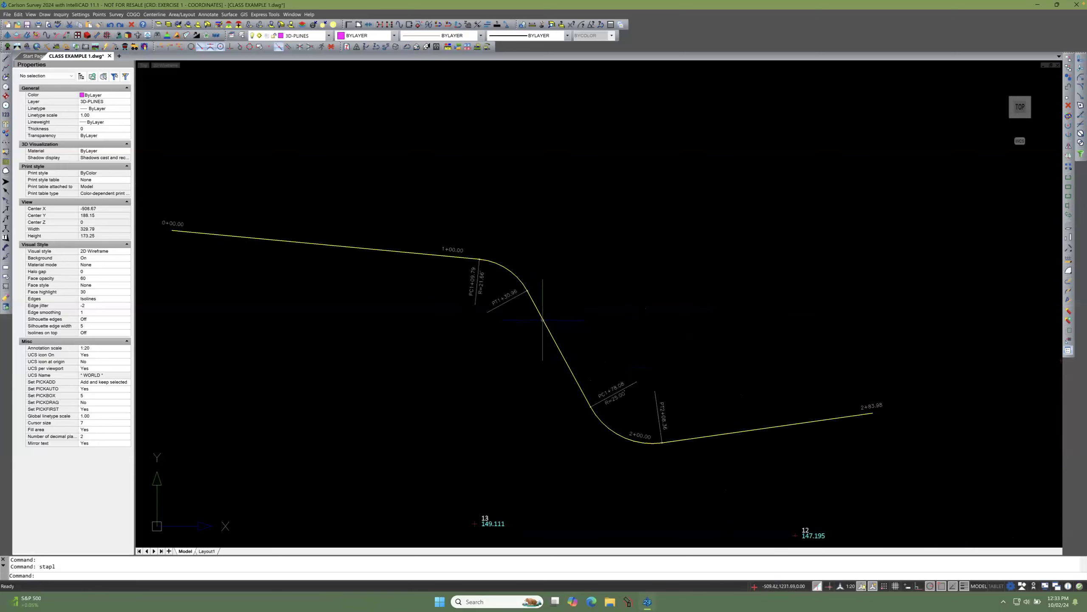
Step: Set the first curve's radius to 50 in the yellow polyline's linked centerline file and save the file
click(542, 320)
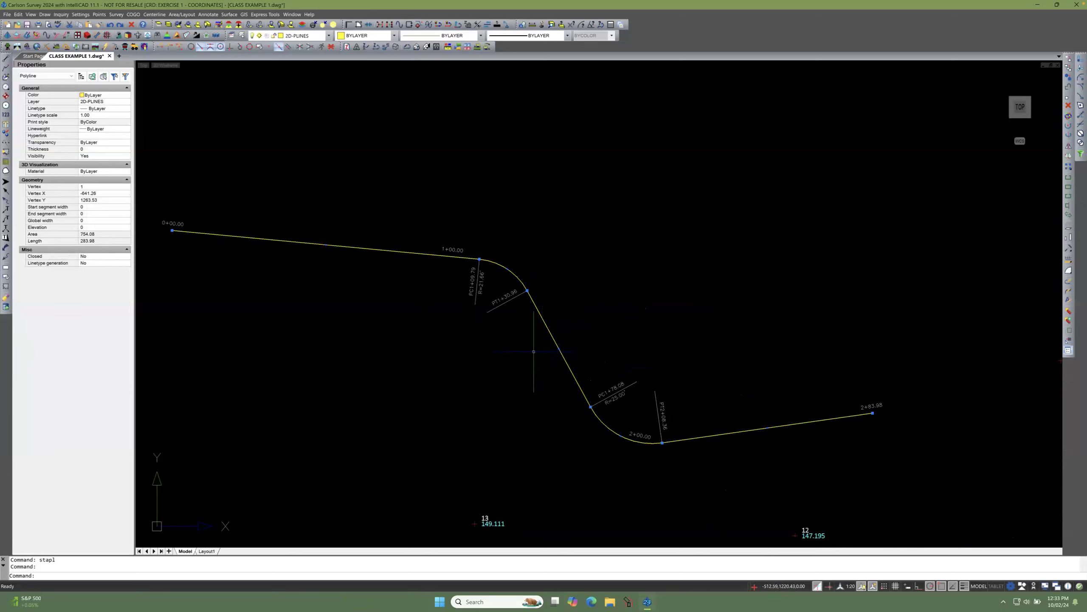
key(Escape)
double_click(551, 334)
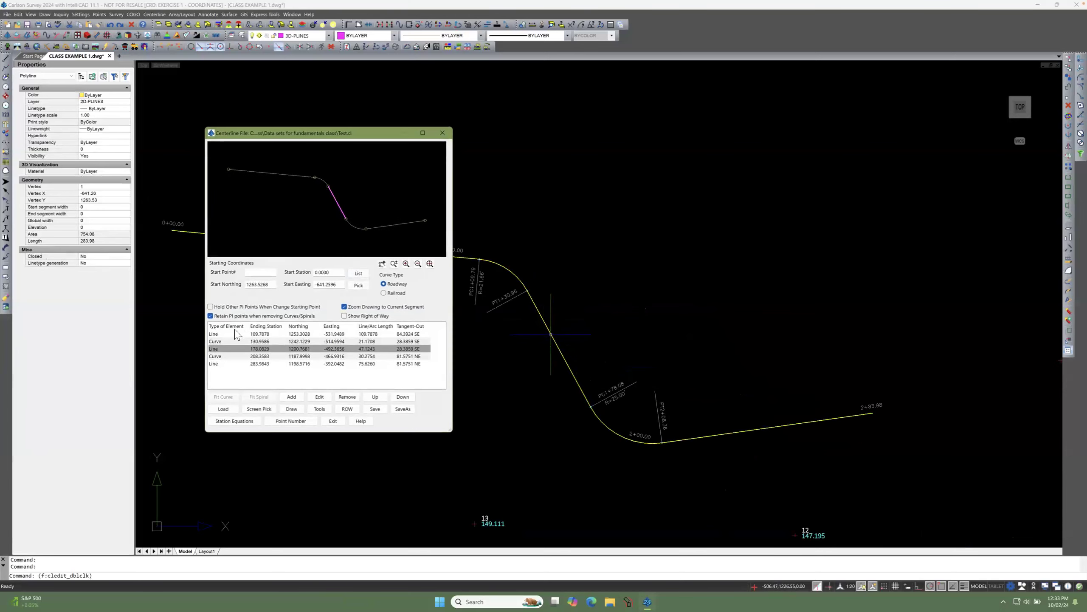
click(227, 342)
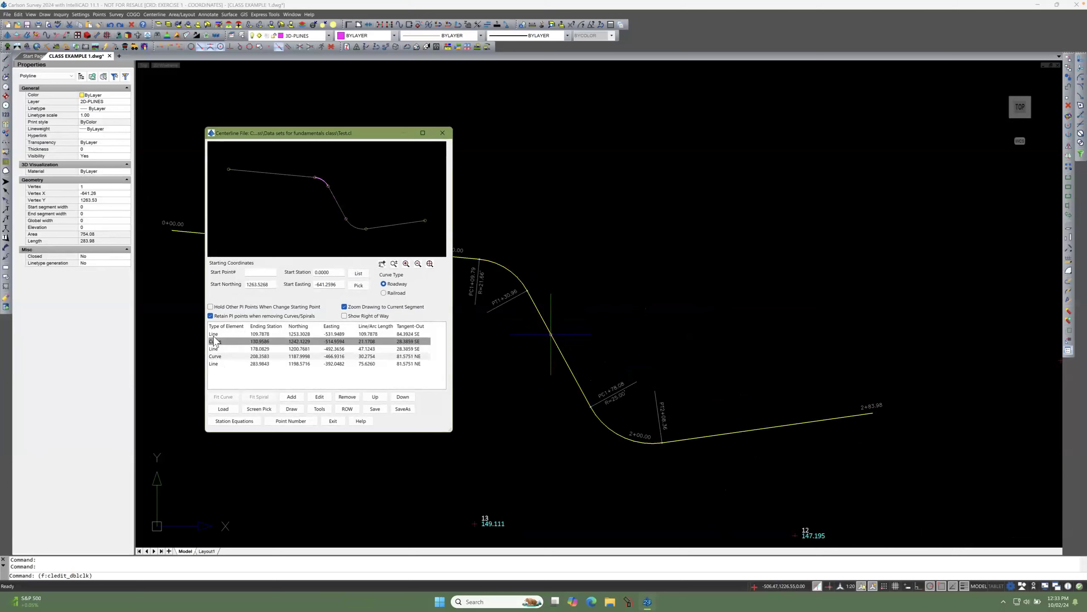
double_click(230, 346)
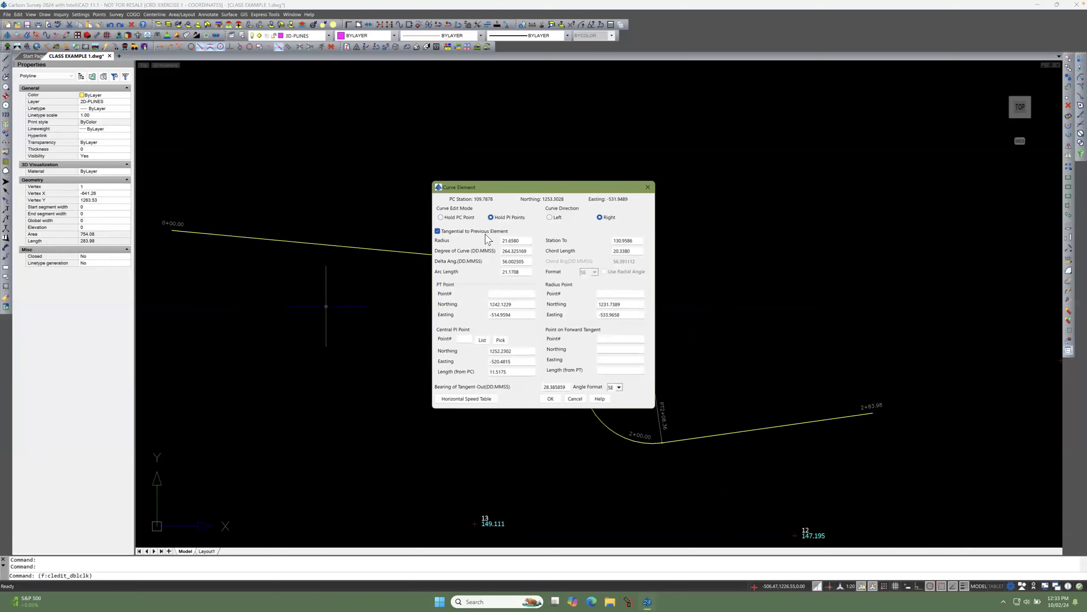
text(50)
key(Tab)
key(Return)
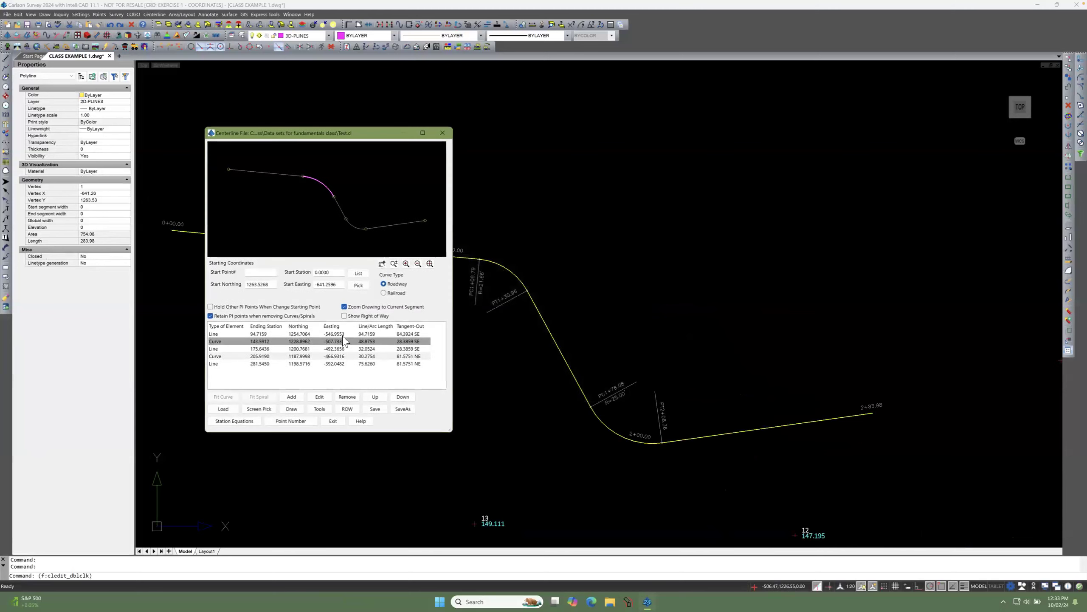
click(375, 409)
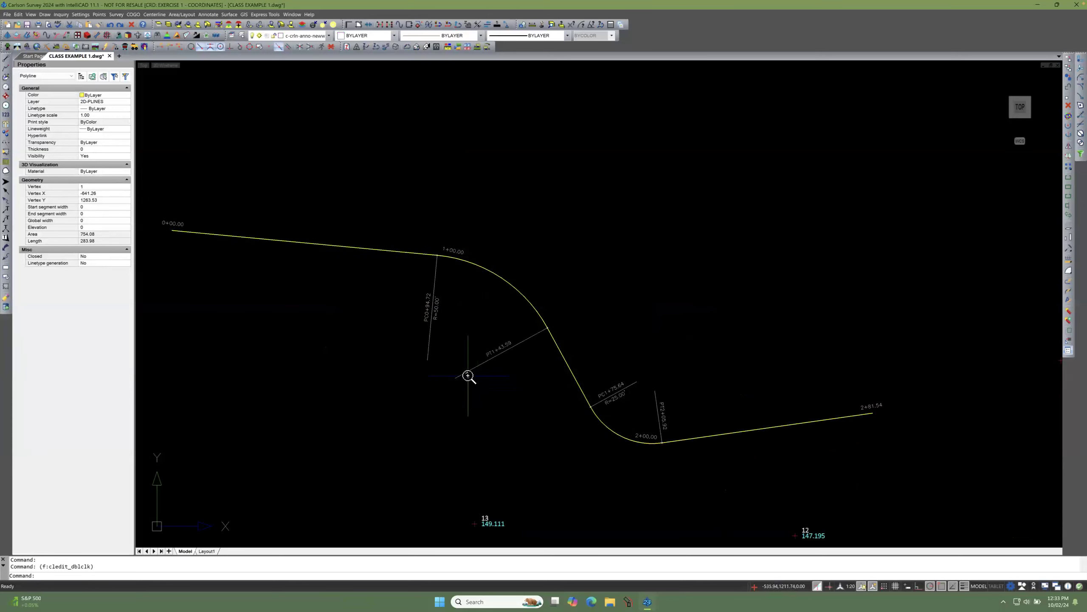
Step: Compare the first curve's PC station and radius labels with the edited centerline geometry
scroll(469, 376, up, 5)
scroll(448, 327, down, 4)
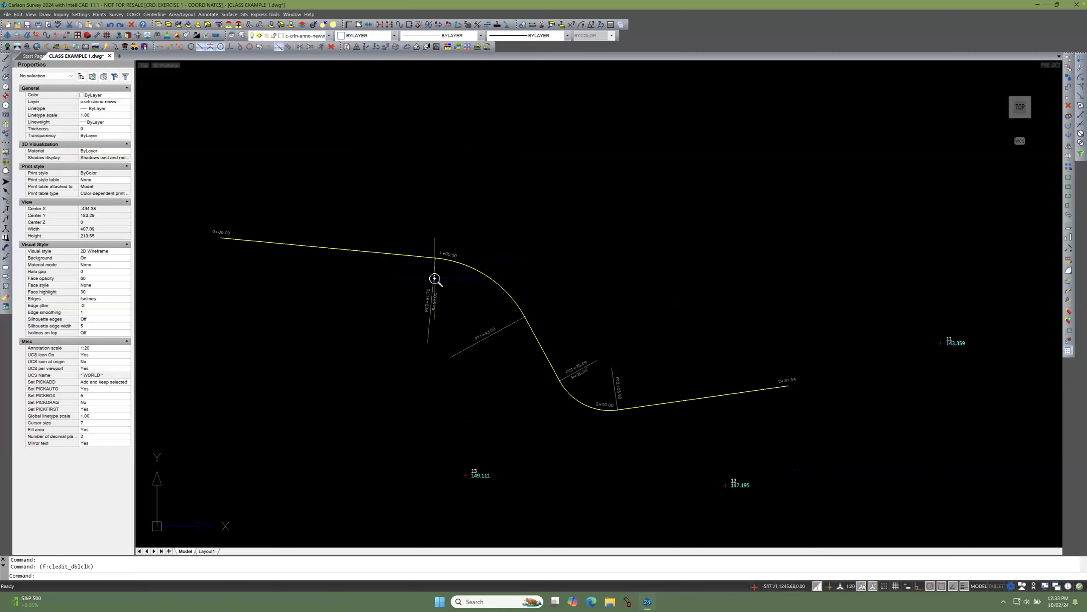
scroll(438, 278, up, 3)
scroll(441, 229, up, 2)
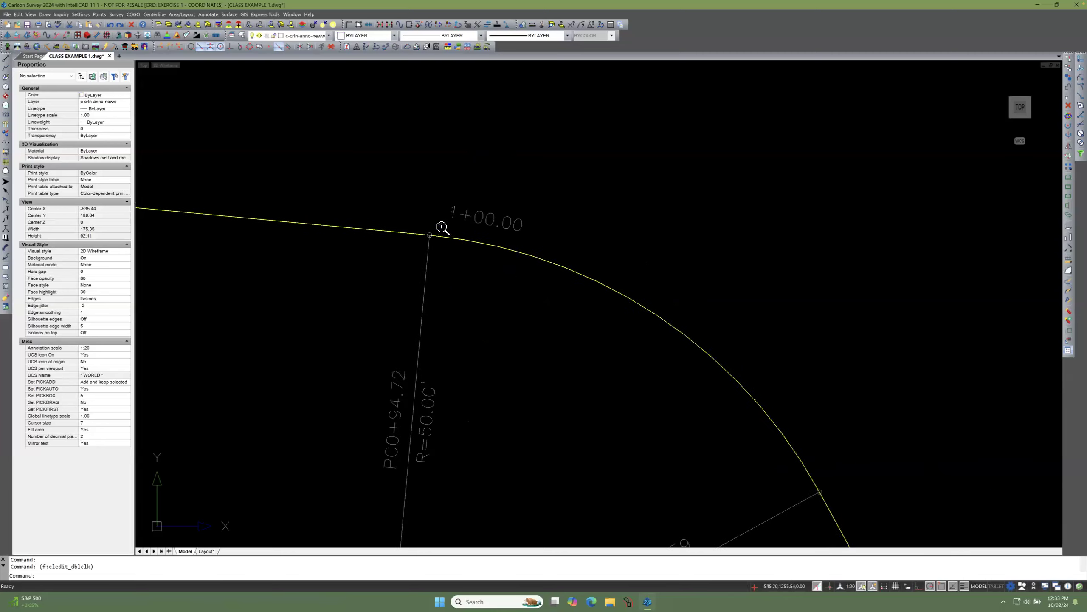
scroll(422, 237, down, 4)
scroll(421, 236, down, 2)
scroll(413, 262, up, 5)
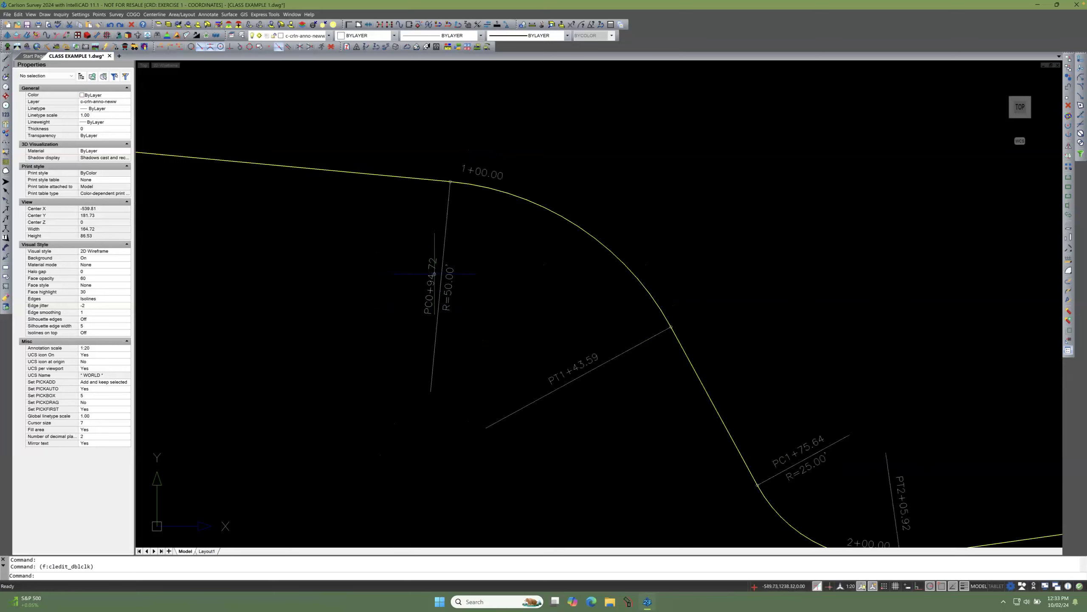
Step: Move the first curve's PC station label up along its tick line to about -548.34,1246.96
click(433, 274)
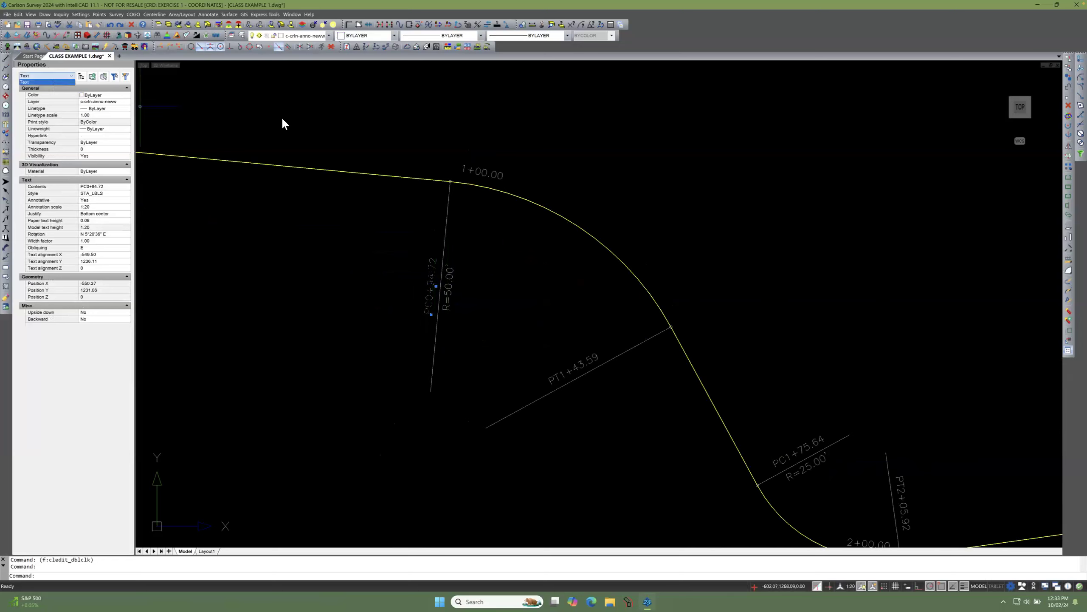
click(436, 284)
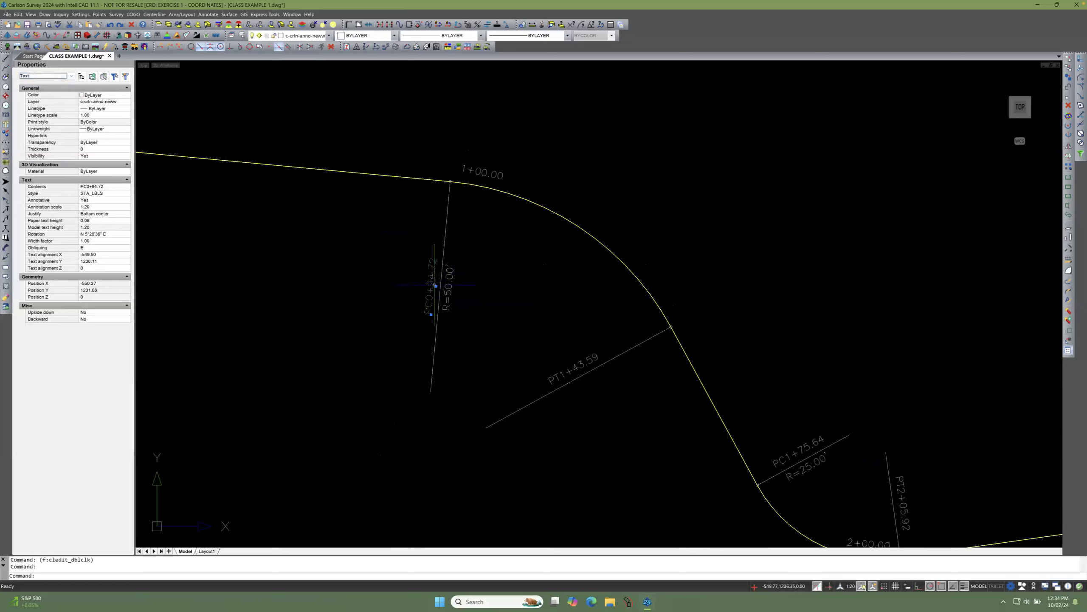
click(436, 287)
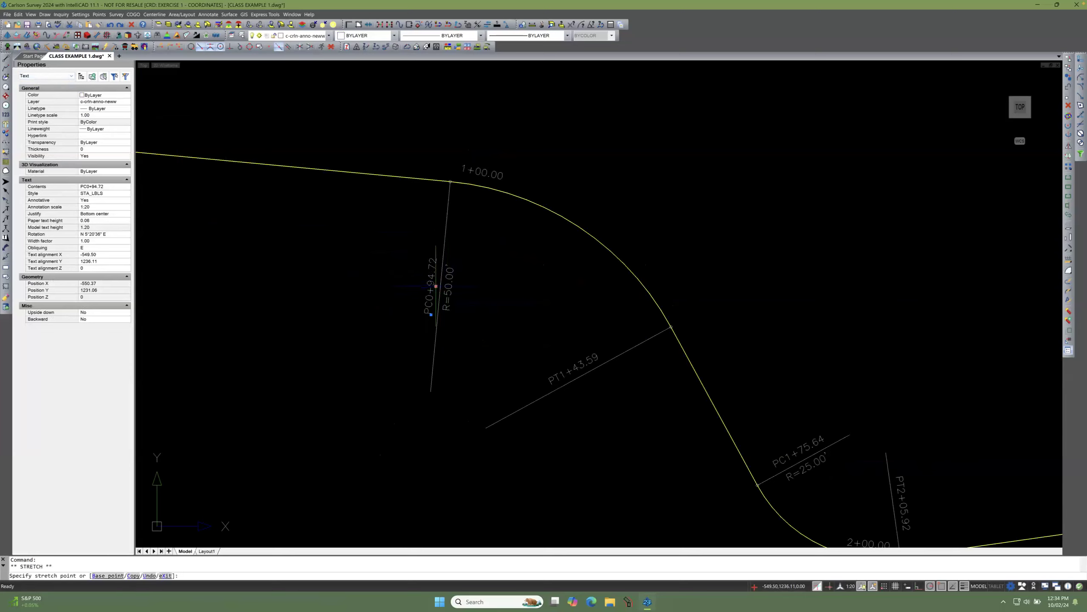
click(443, 224)
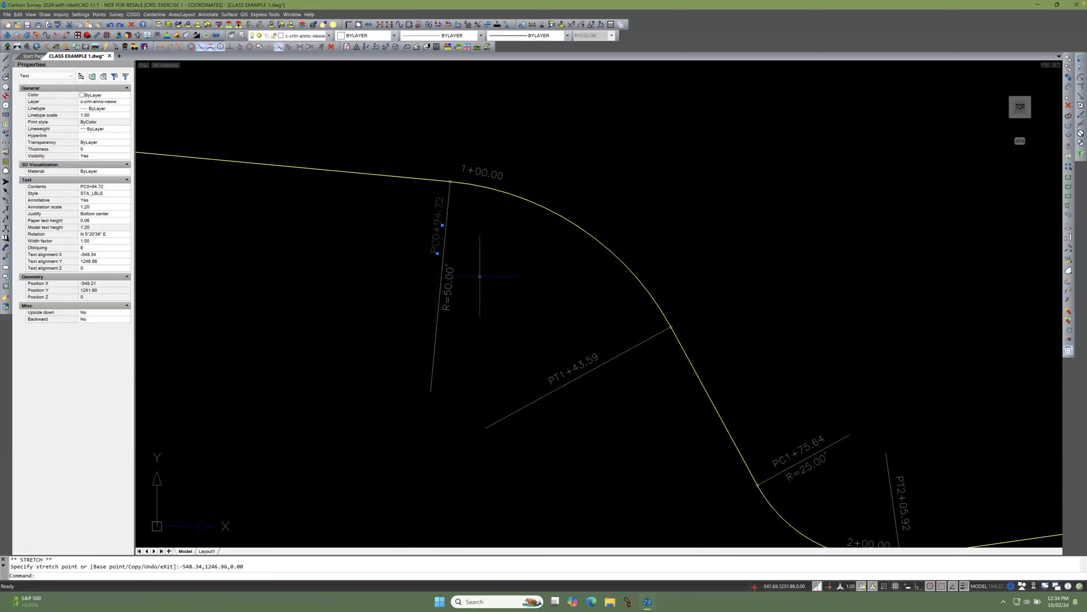
Step: Edit the first curve's PC station label text to read PC STA=0+94.72
double_click(438, 243)
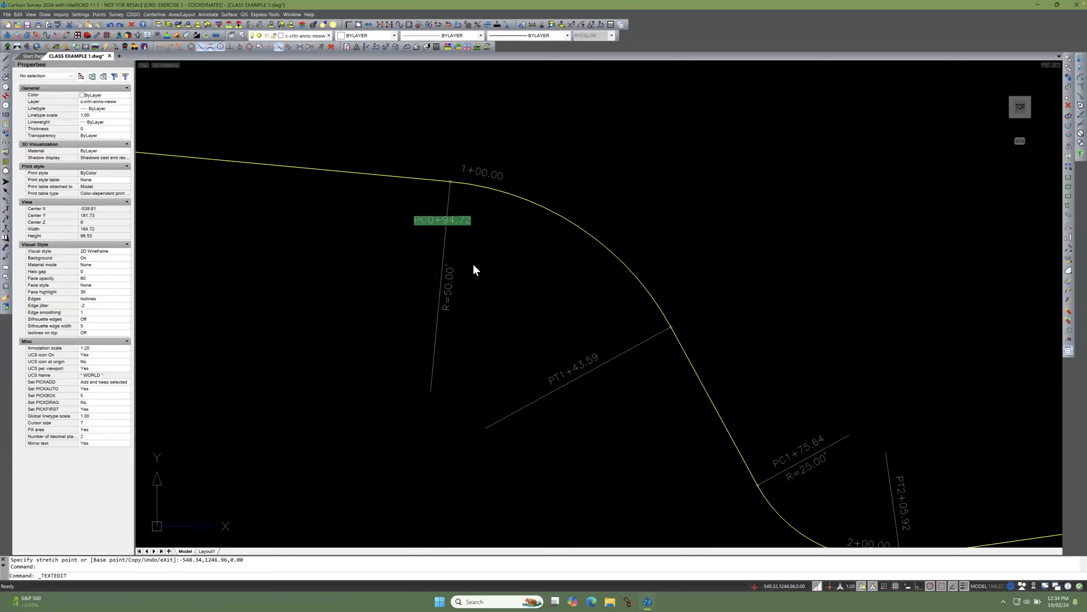
click(427, 220)
text(STA)
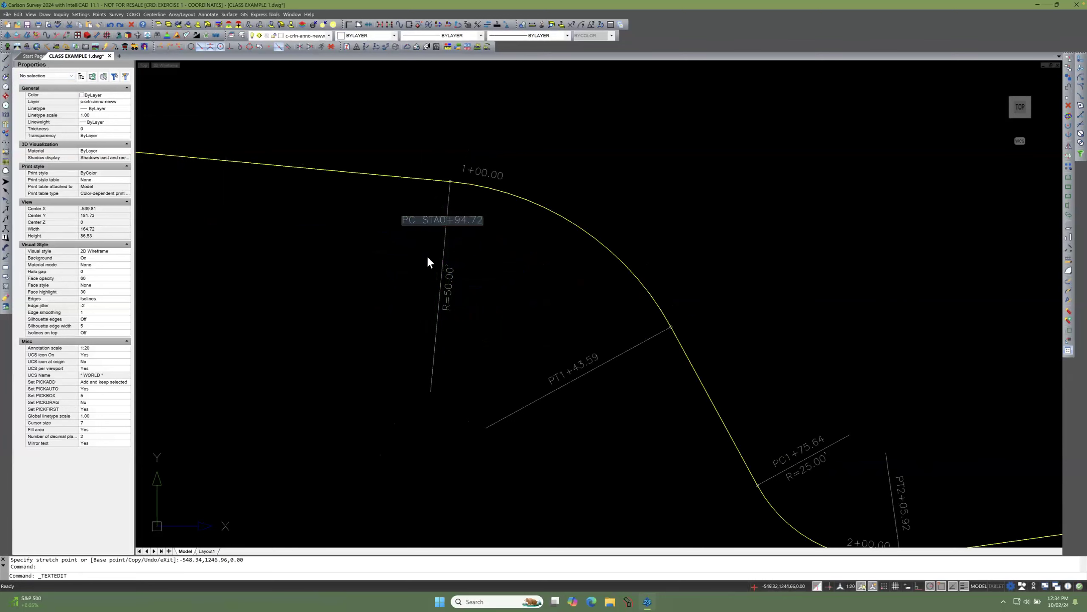
text(=)
click(383, 297)
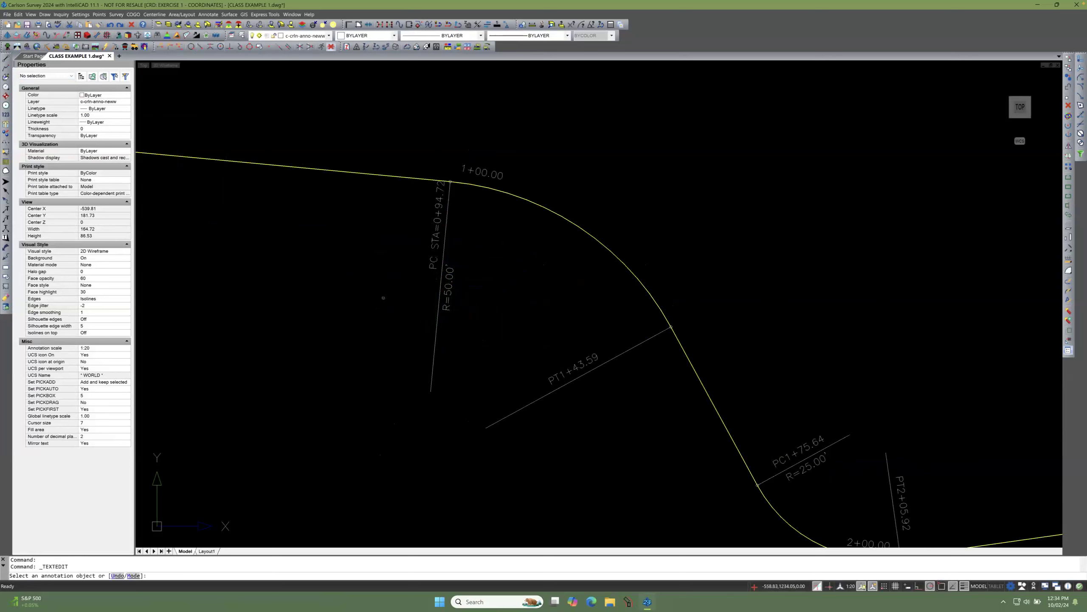
key(Escape)
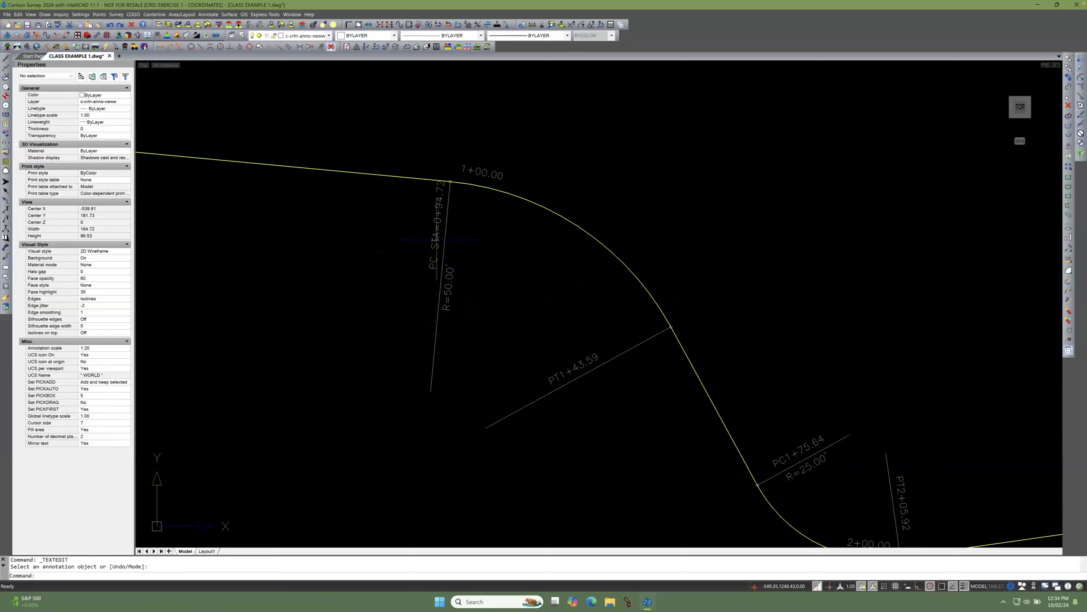
Step: Move the edited PC station label down along its tick line to about -549.39,1237.56
click(438, 222)
key(Escape)
click(439, 223)
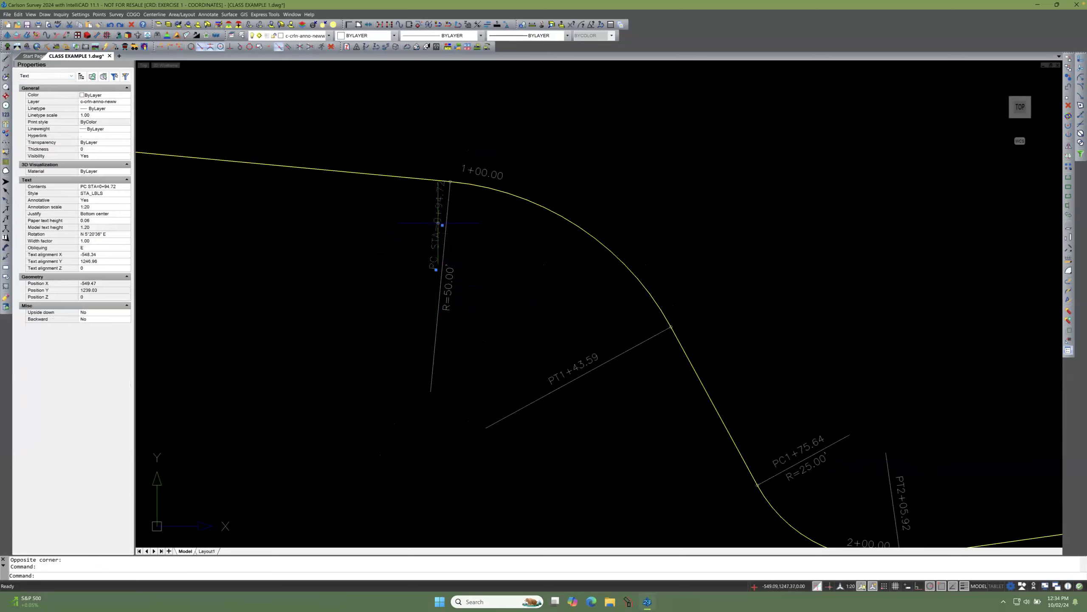
click(442, 225)
click(436, 277)
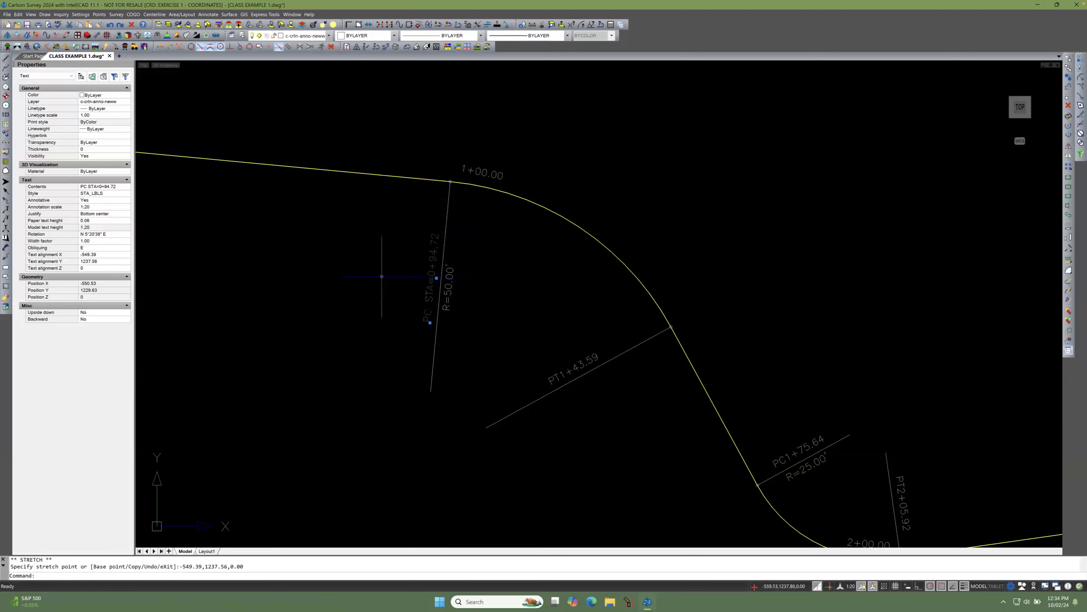
key(Escape)
Step: Set the first curve's radius to 35 in the linked centerline file and save the centerline
scroll(448, 309, down, 3)
scroll(424, 300, down, 1)
scroll(418, 296, up, 2)
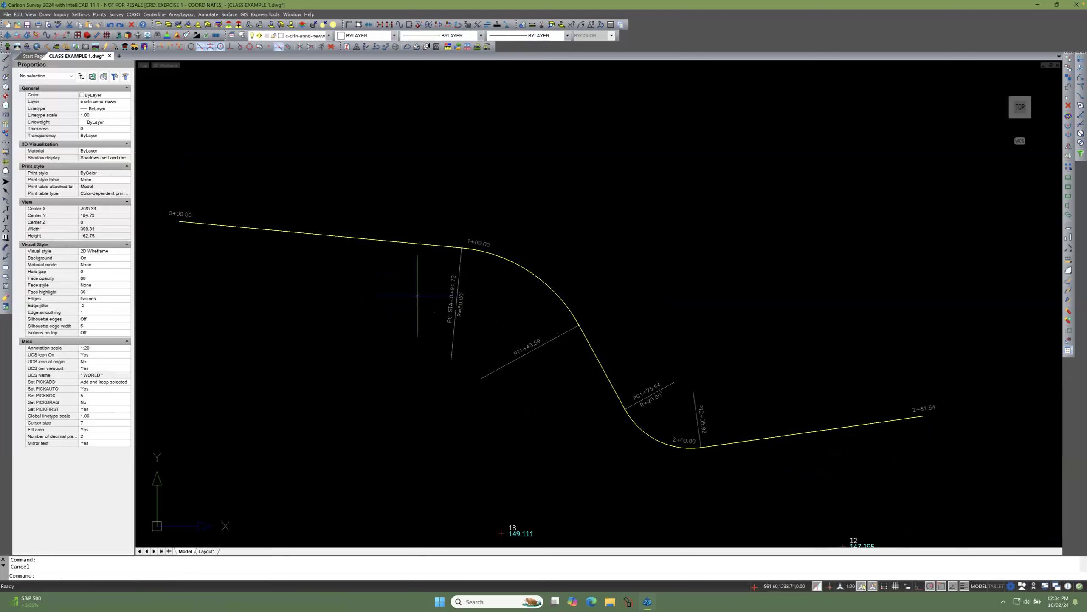
double_click(506, 259)
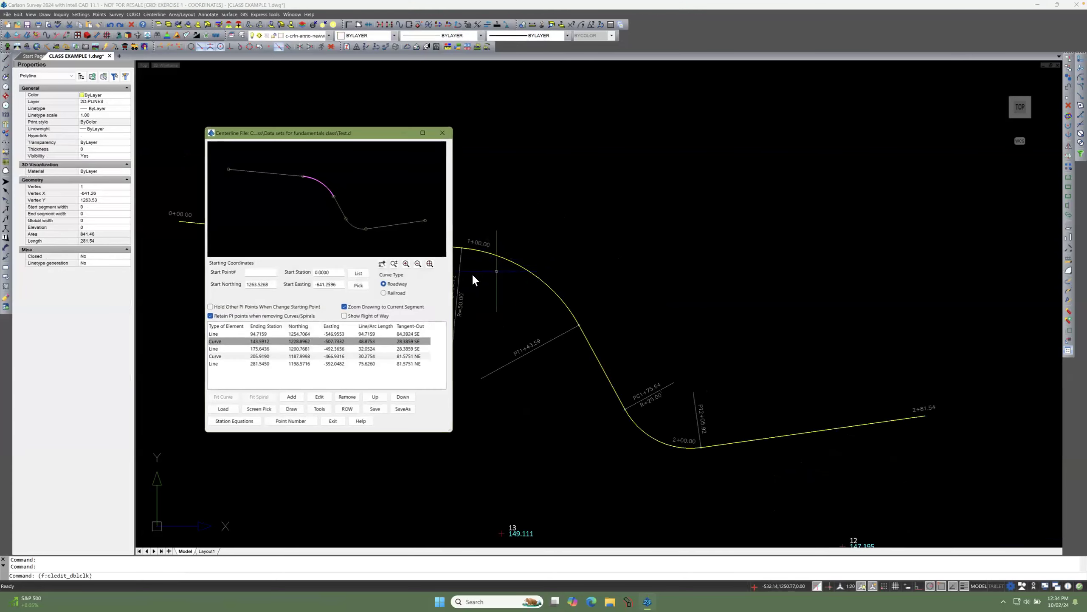
double_click(270, 341)
double_click(518, 239)
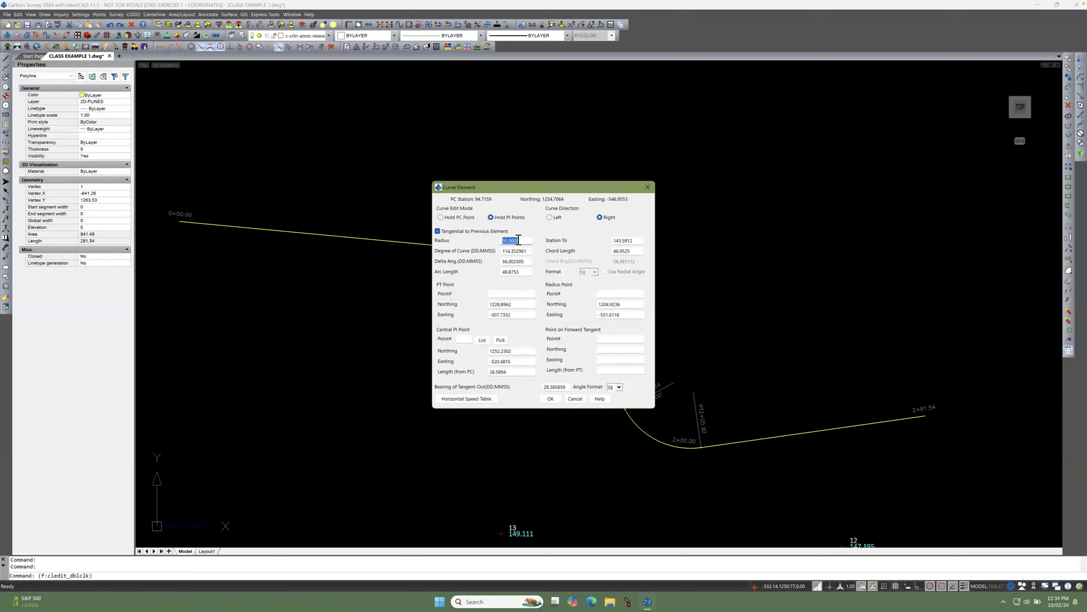
text(35)
key(Tab)
click(551, 398)
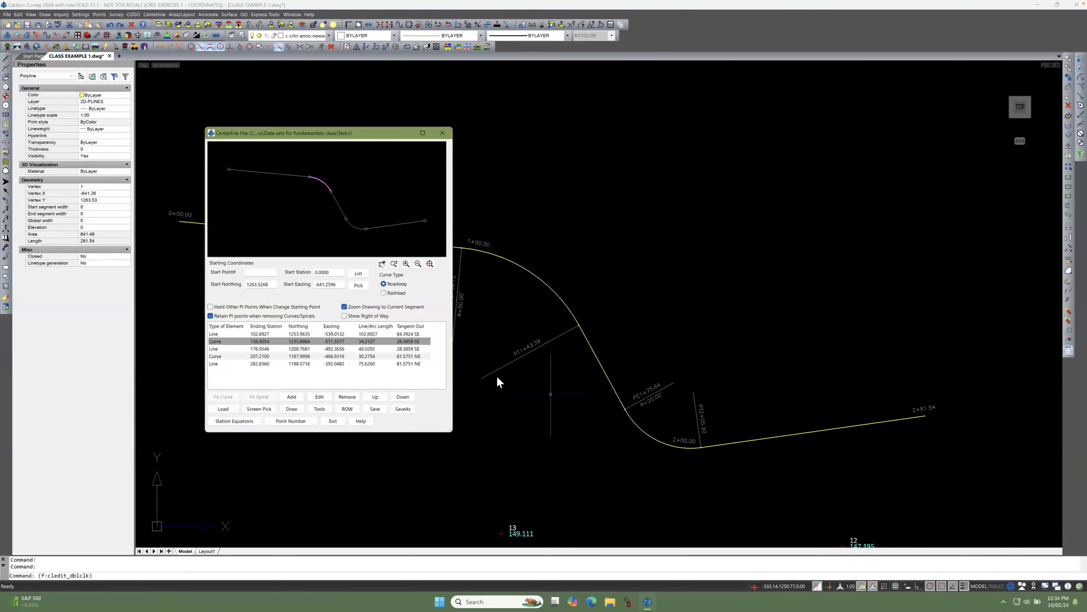
click(372, 409)
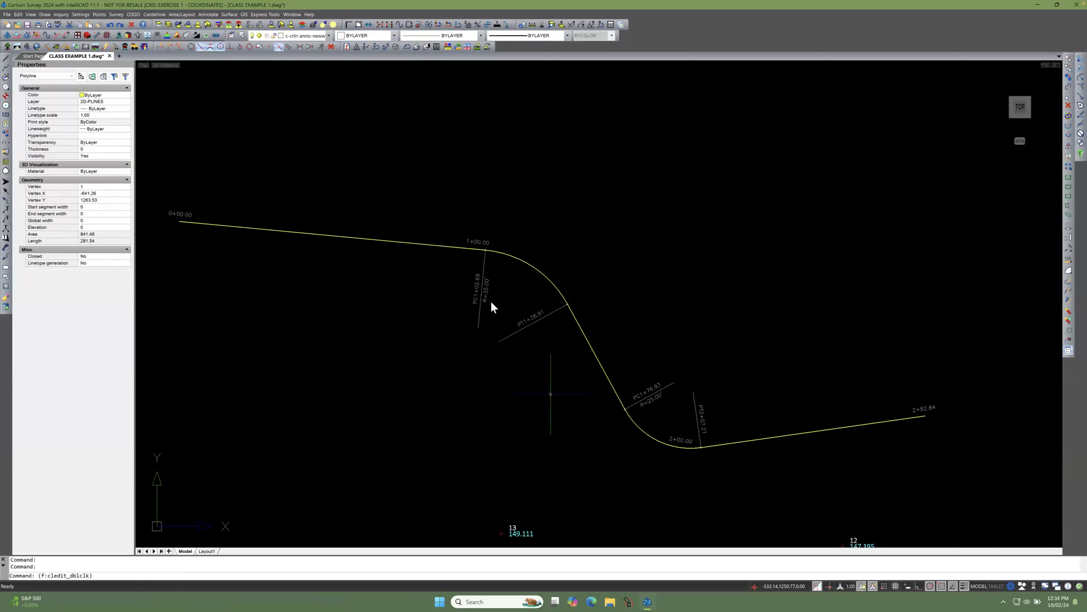
Step: Draw a rectangle about 79 by 37 ft above the centerline, from about -585.54,1313.55 to -506.42,1276.33
scroll(493, 294, up, 5)
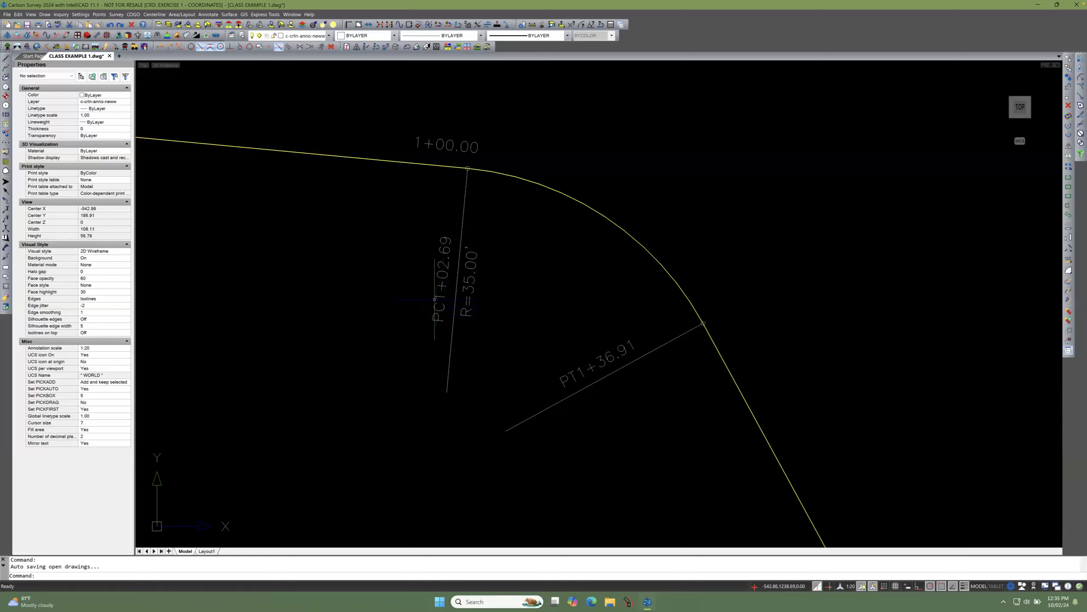
scroll(505, 295, down, 7)
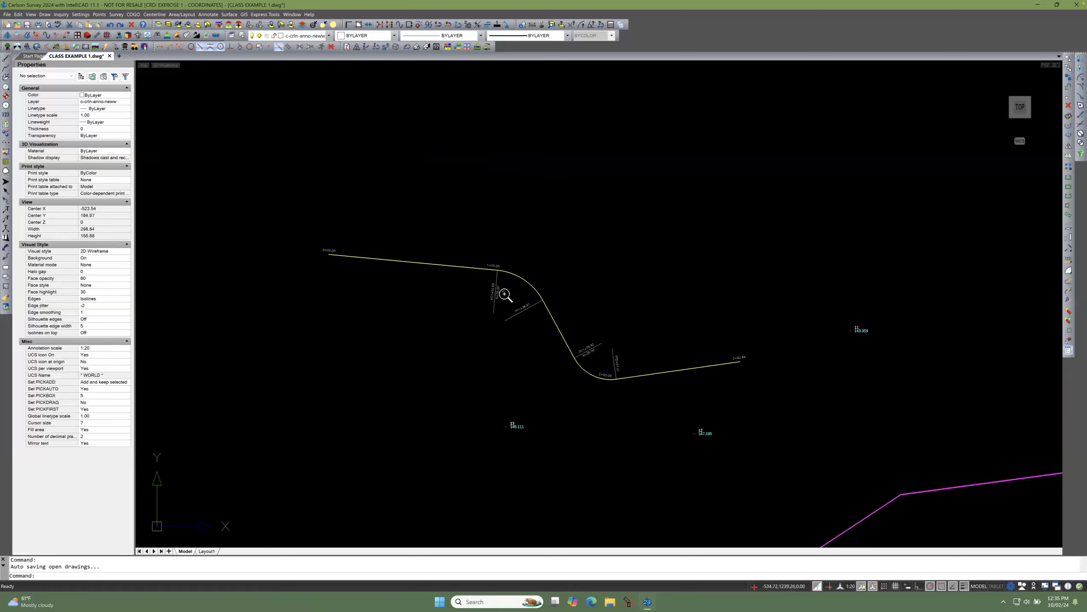
scroll(450, 272, up, 3)
scroll(412, 213, down, 2)
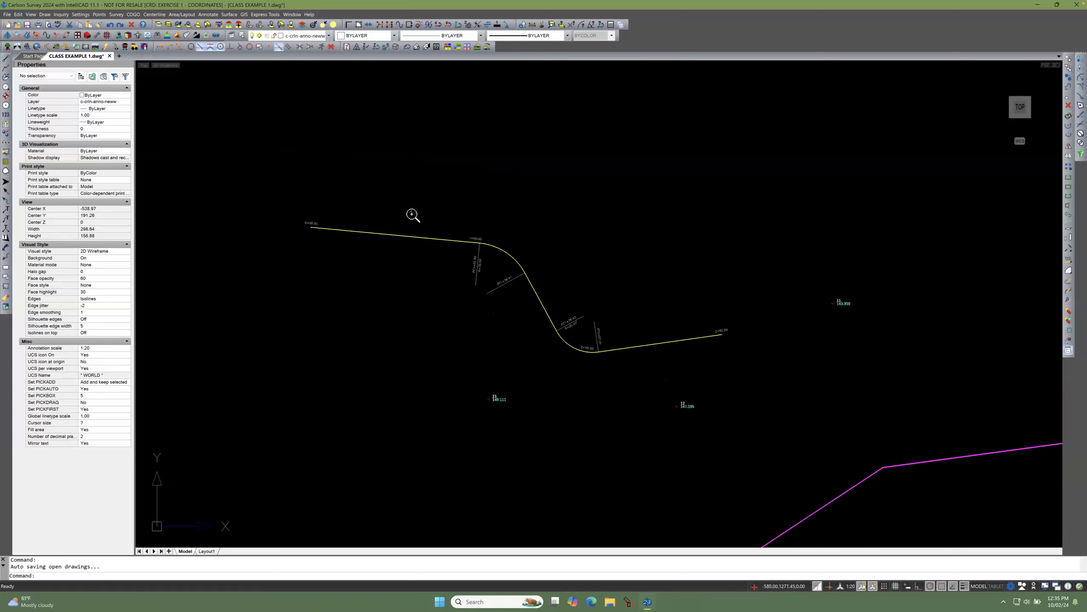
scroll(406, 273, up, 1)
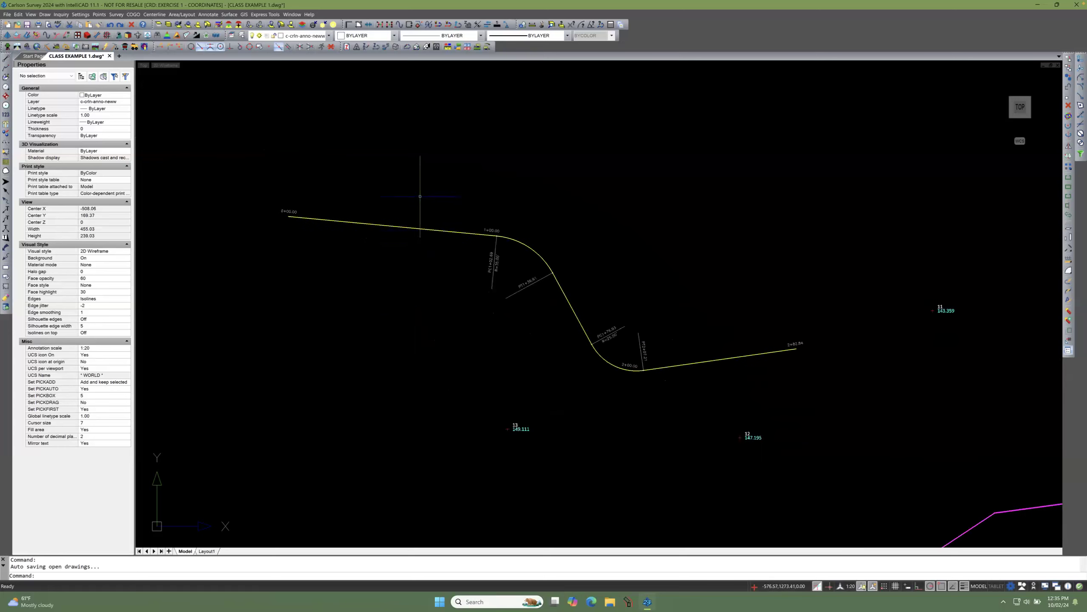
click(6, 267)
click(402, 114)
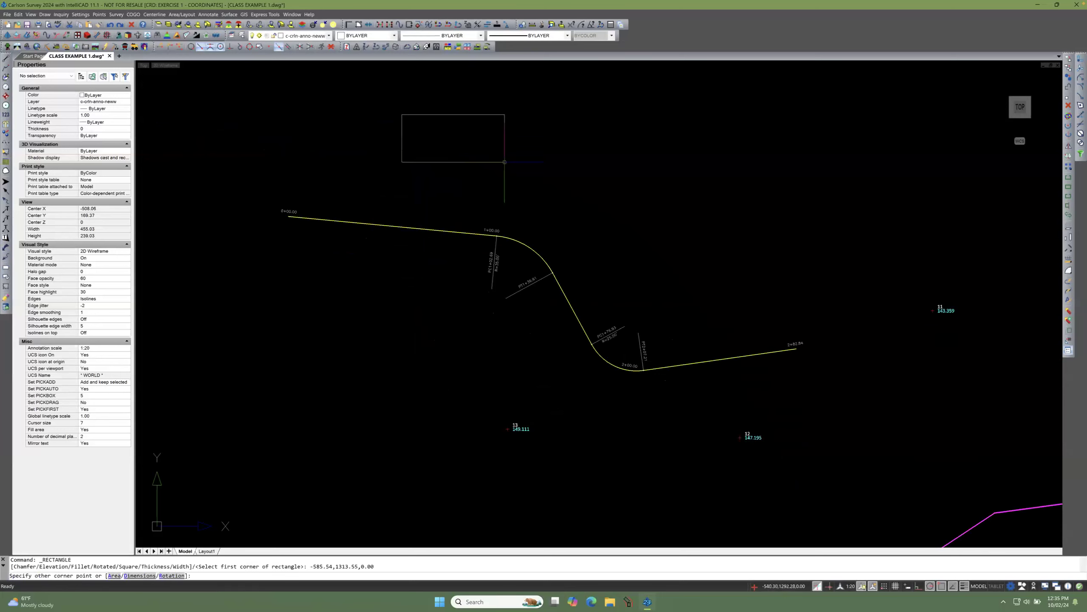
click(562, 189)
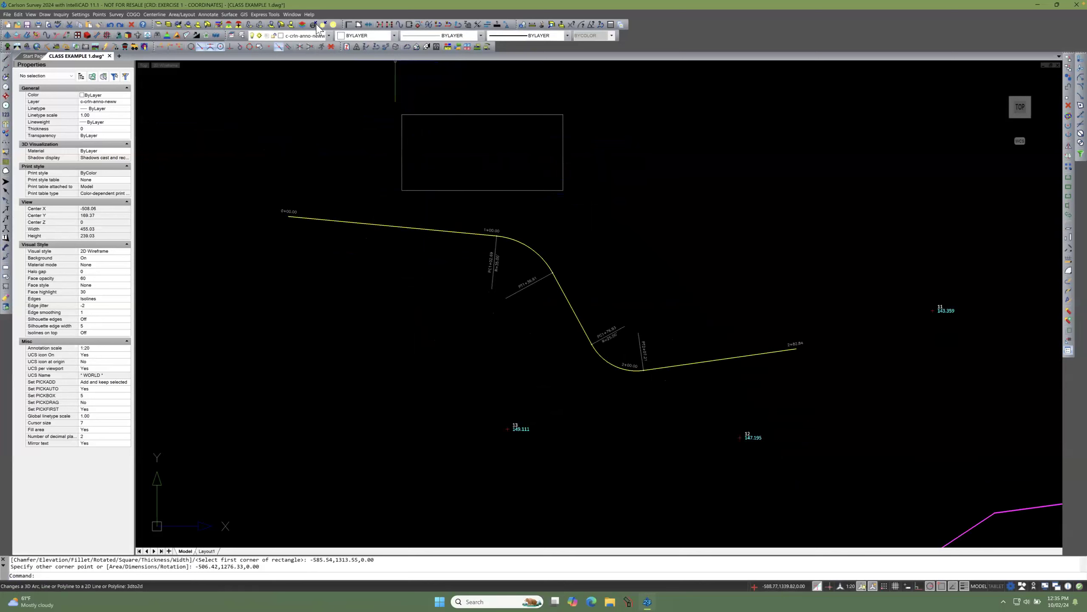
Step: Auto-annotate the rectangle's sides with bearings above and distances below, keeping the centered, parallel label settings
click(204, 17)
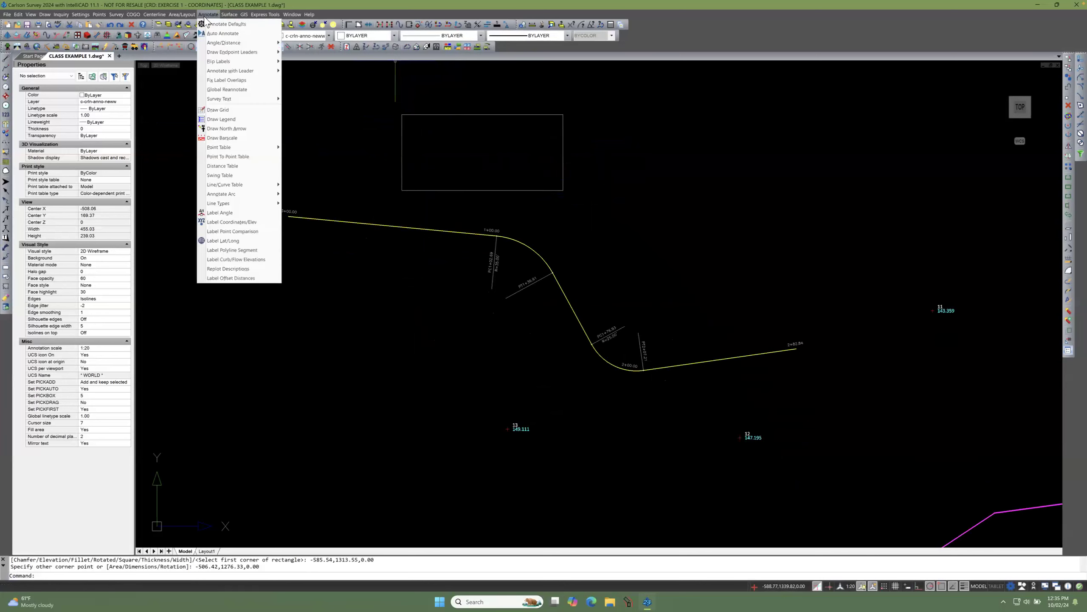
click(222, 34)
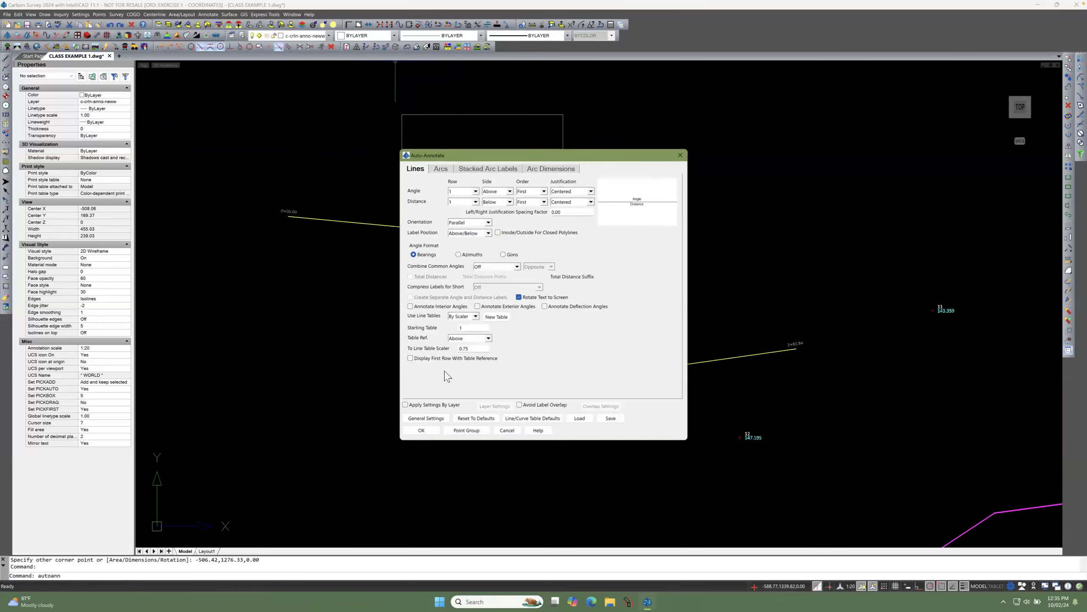
click(424, 430)
click(401, 178)
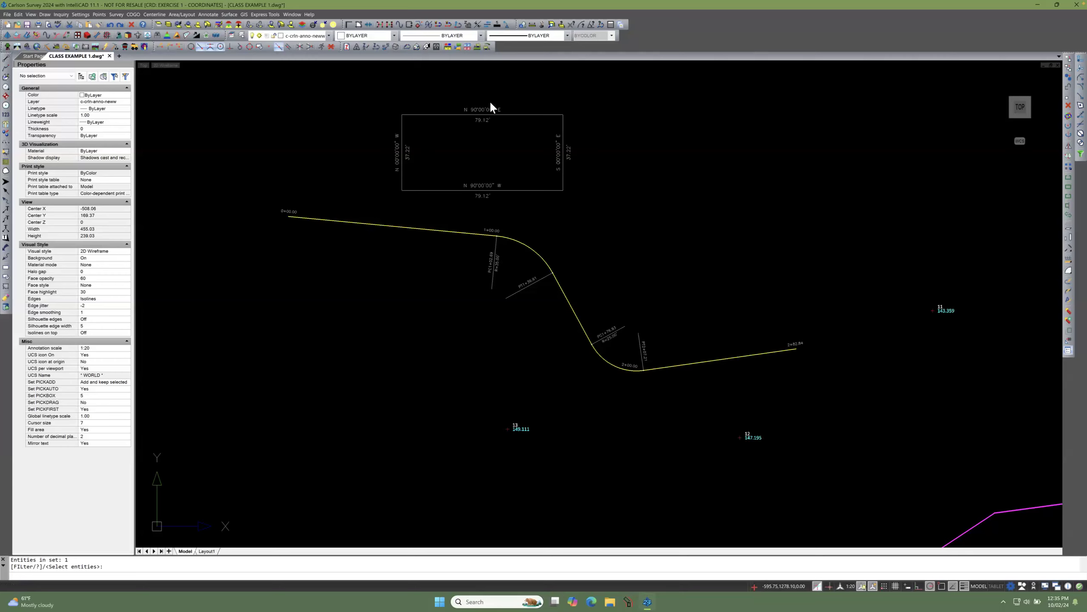
Step: Stretch the annotated rectangle's upper-left corner outward to about -595.06,1326.82
scroll(489, 102, up, 6)
click(463, 183)
click(470, 172)
scroll(474, 176, down, 2)
scroll(360, 238, down, 1)
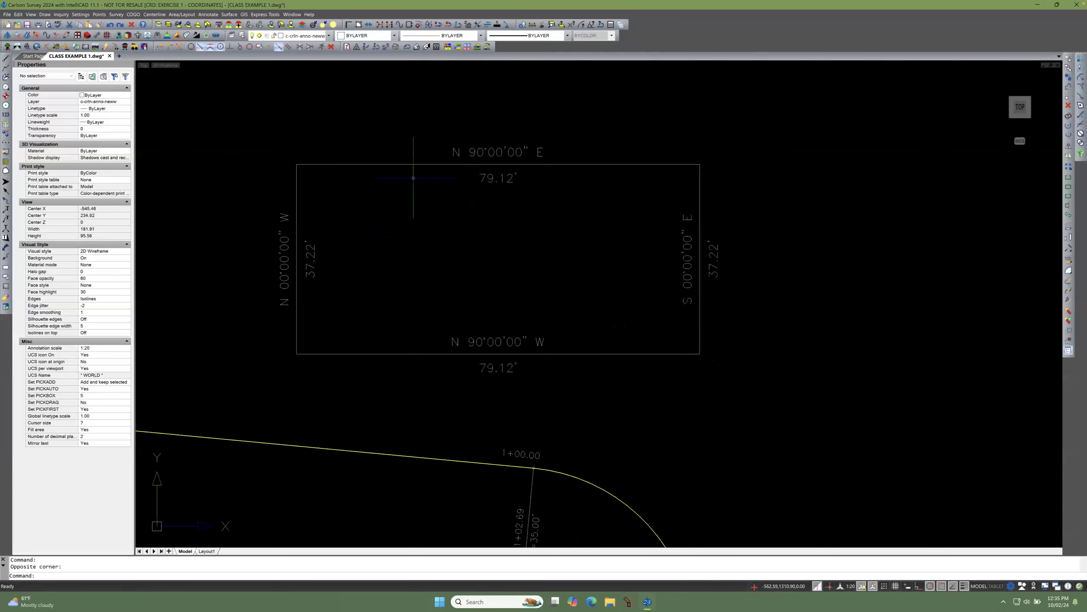
click(446, 164)
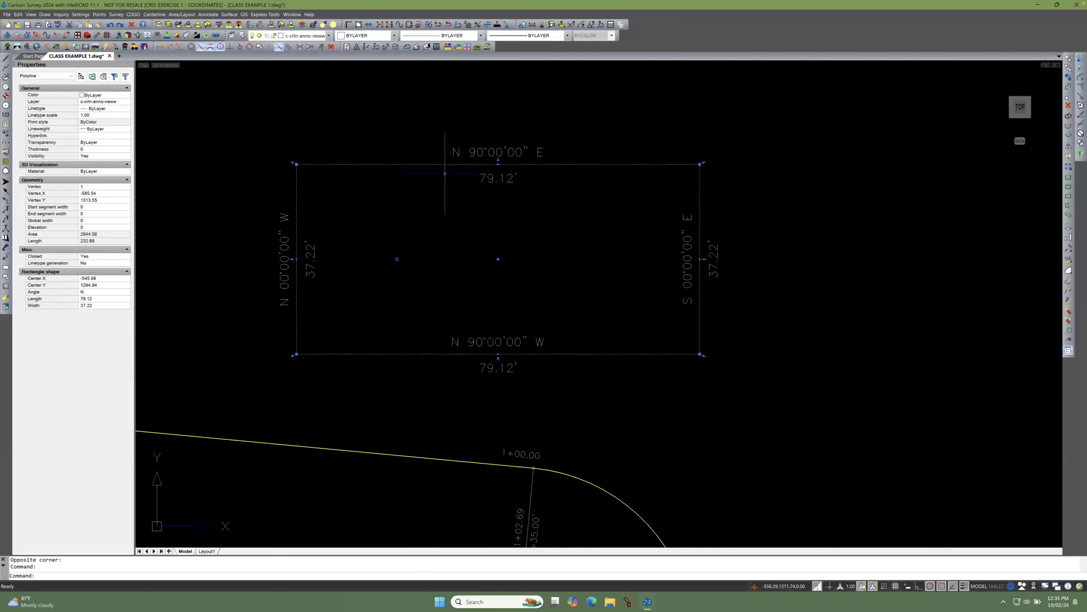
click(296, 164)
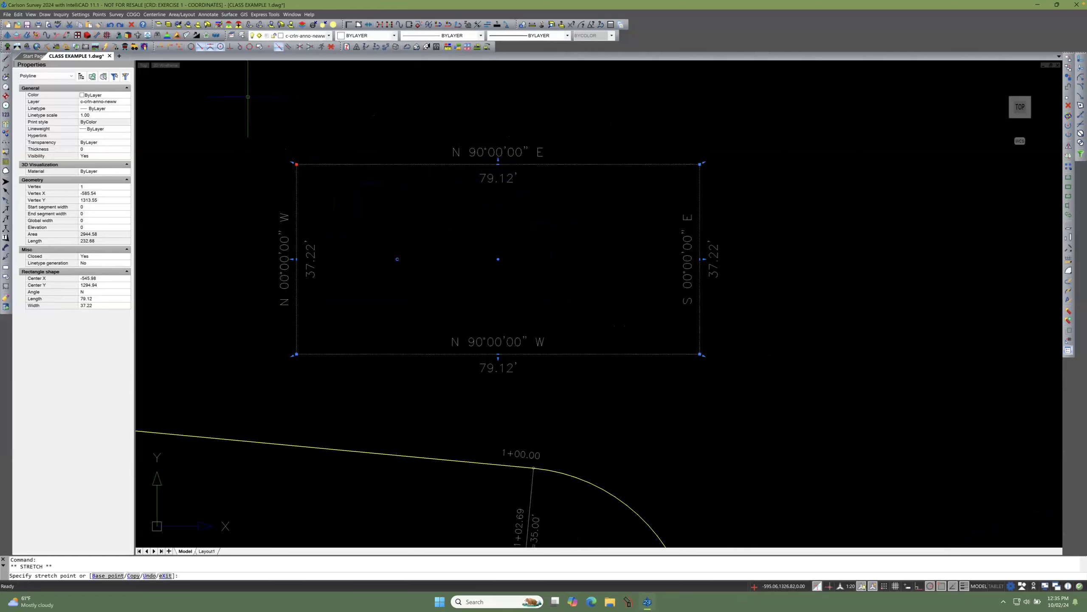
click(248, 97)
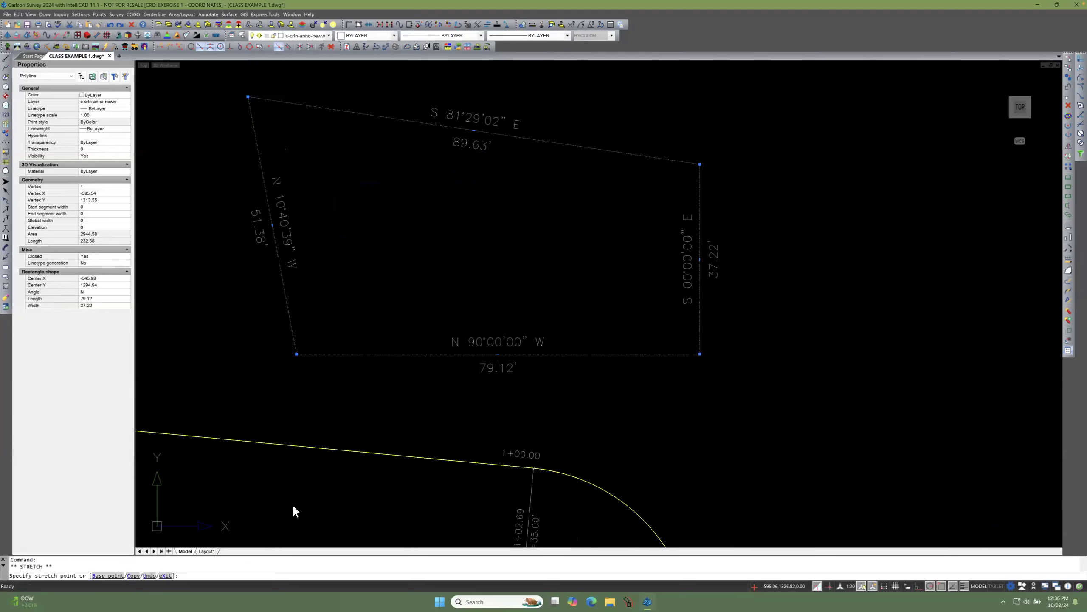
Step: Run Area by Closed Polylines on the four-sided lot with Multiple Areas, the Formatter report and automatically placed area labels
key(Escape)
key(Escape)
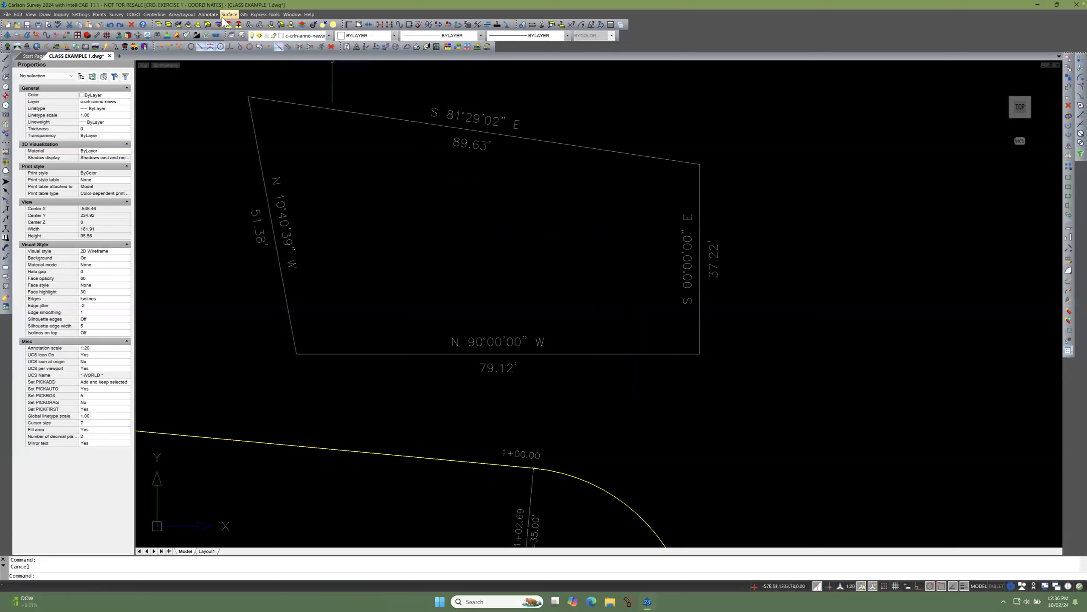
click(208, 14)
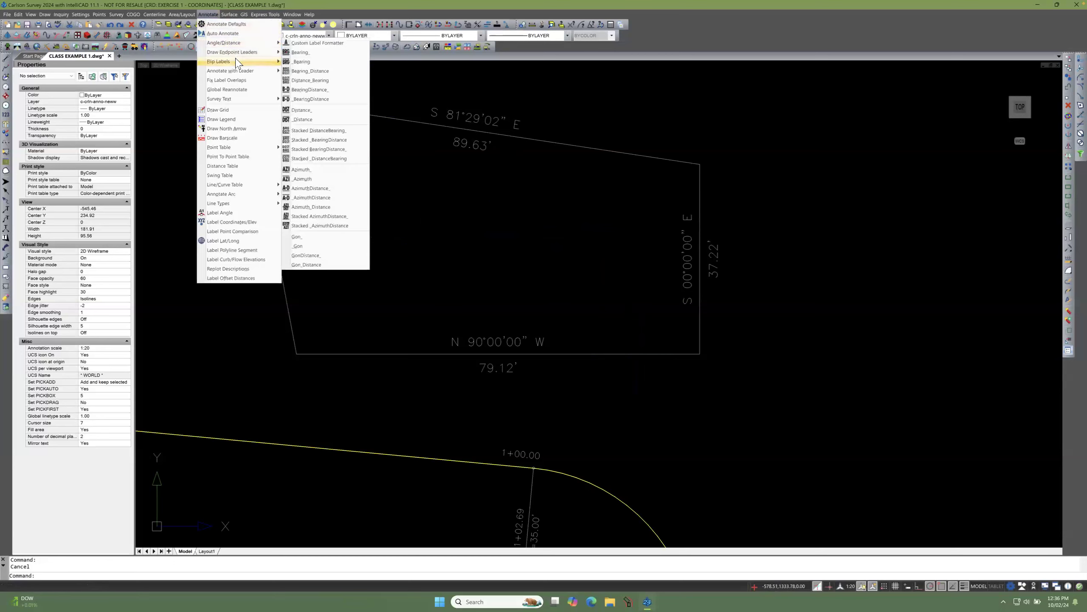
mouse_move(181, 15)
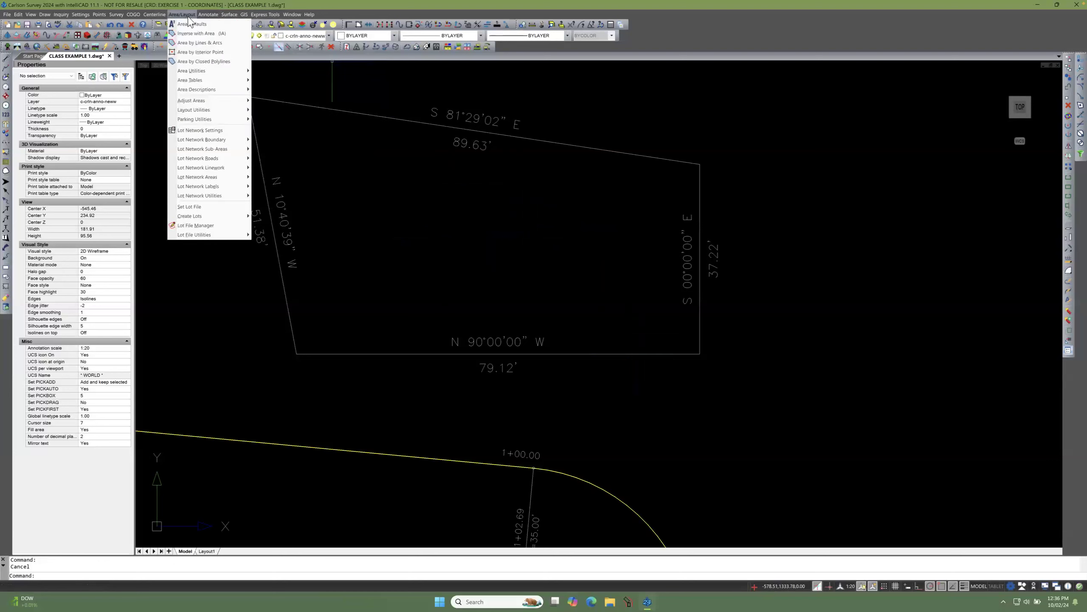
click(204, 61)
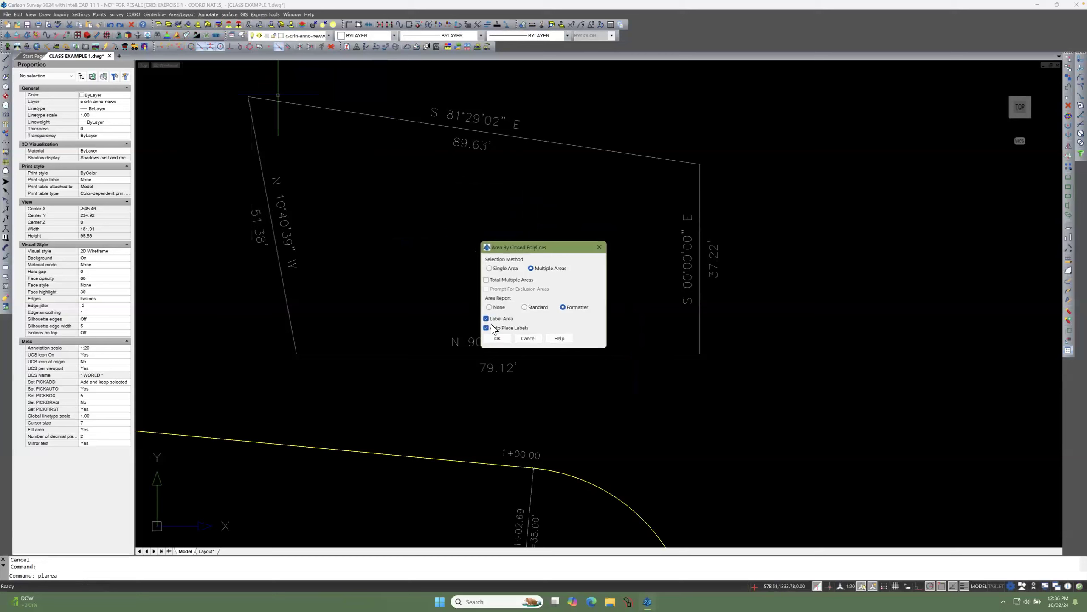
click(498, 337)
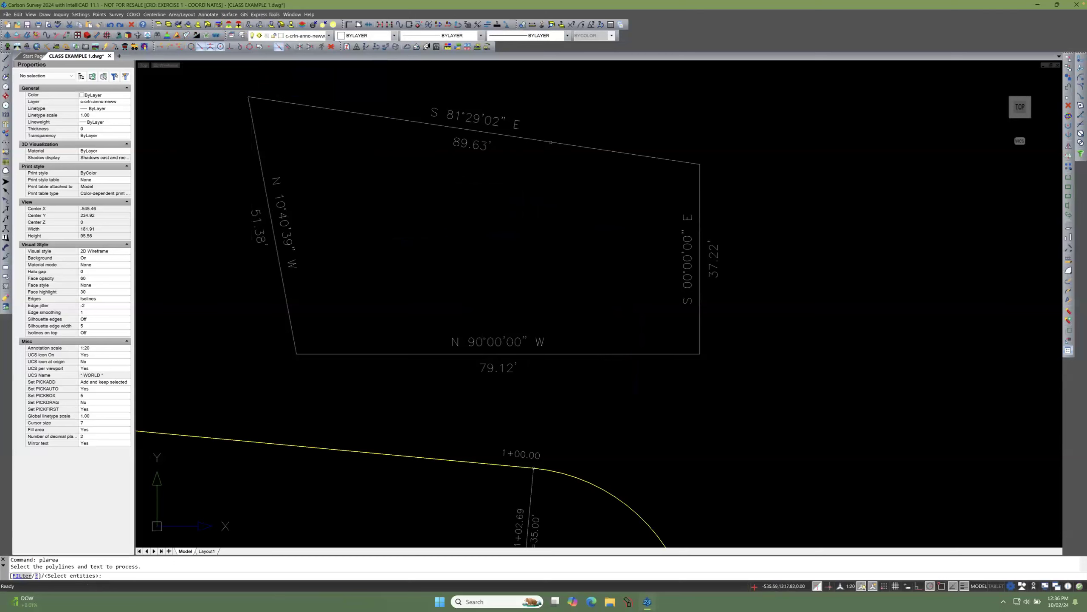
click(639, 353)
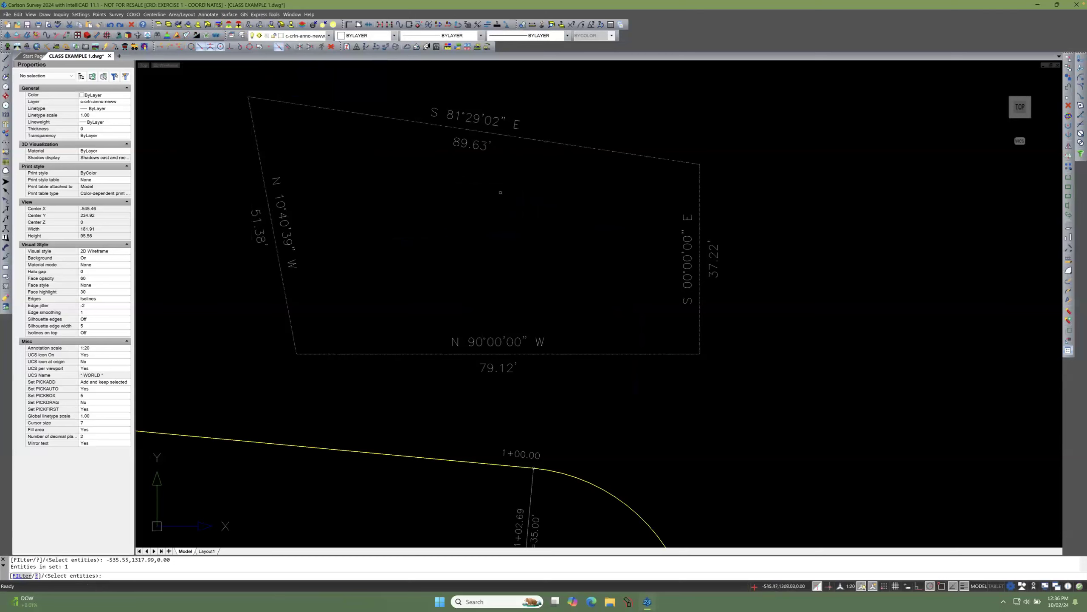
key(Return)
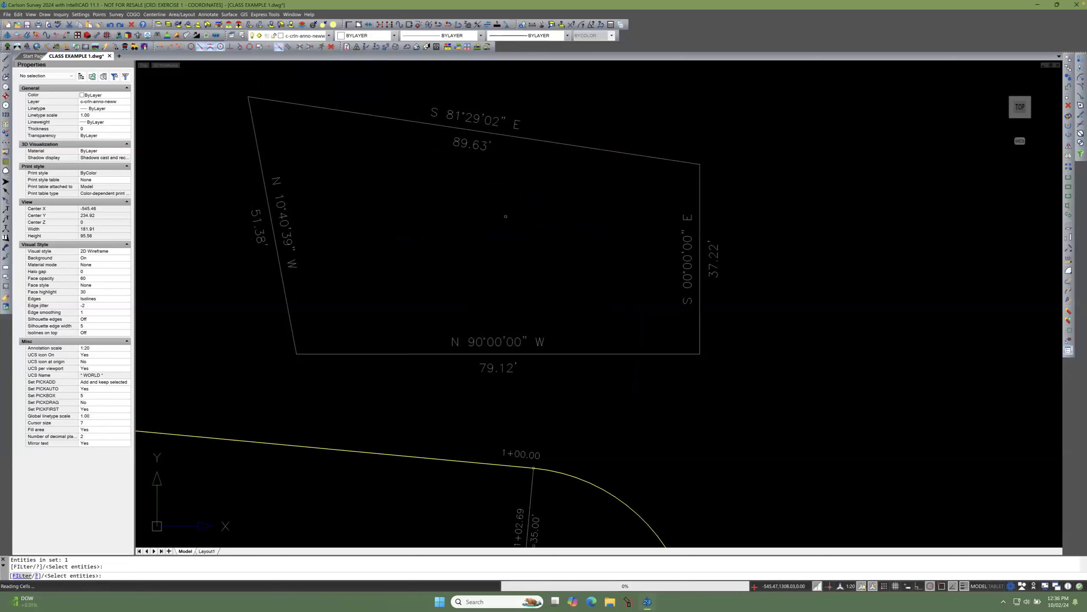
Step: Exit the report formatter and accept lot description 1 to place the area label inside the lot
key(Escape)
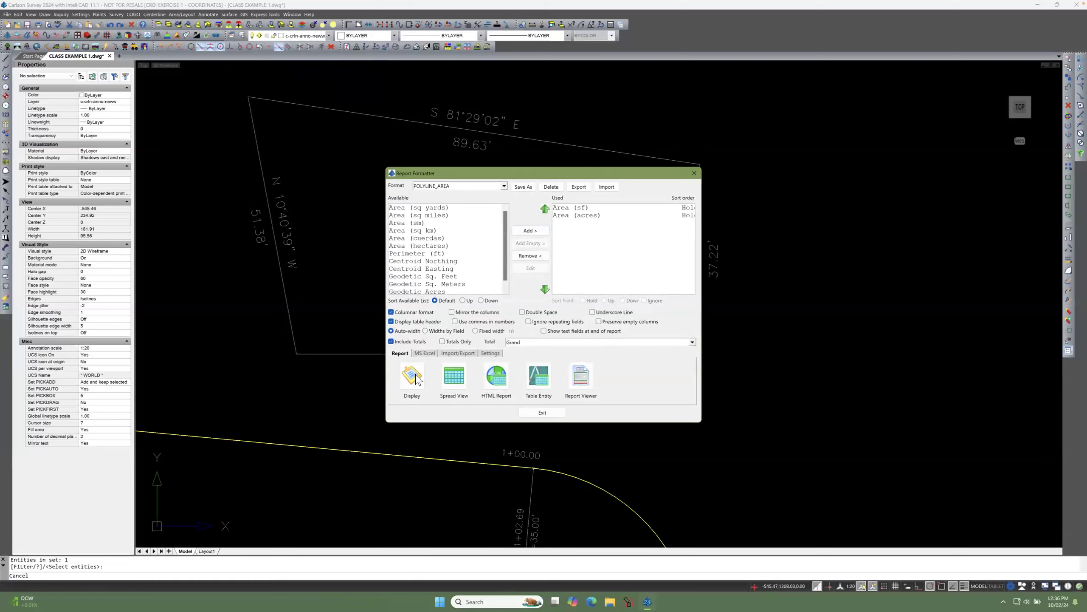
click(534, 414)
key(Return)
key(Return)
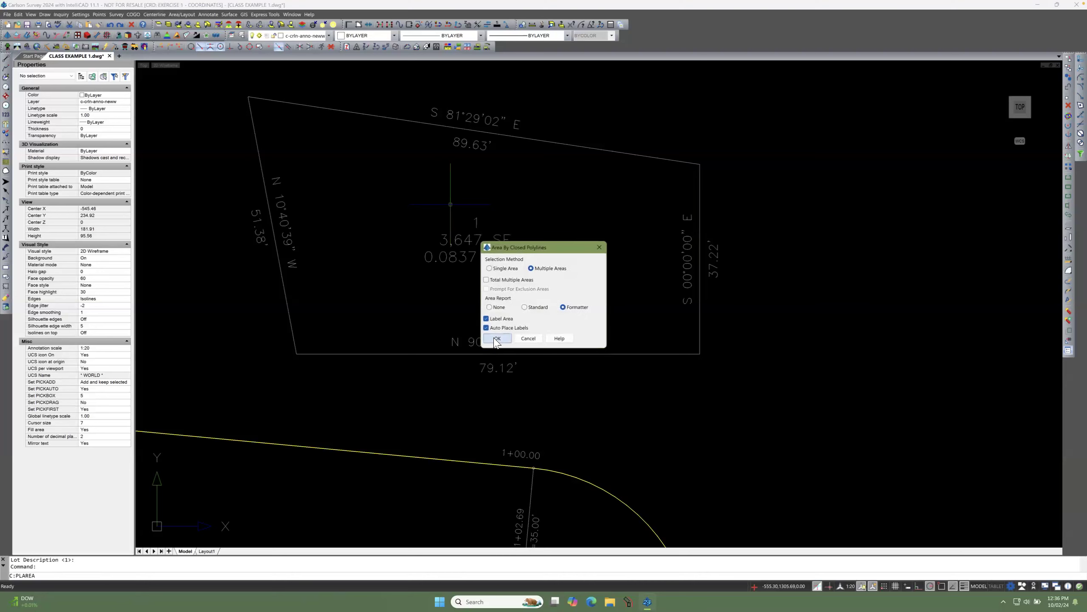
click(497, 339)
key(Escape)
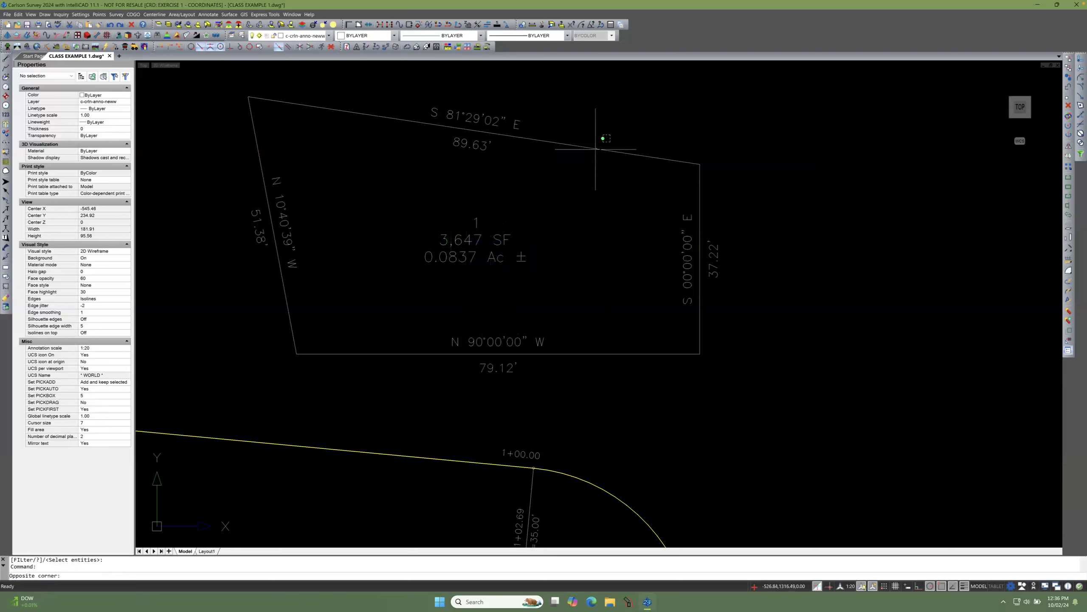
Step: Stretch the lot's upper-right corner up and outward so the top side runs N 89°54'00" E, about 95.52' long
click(597, 148)
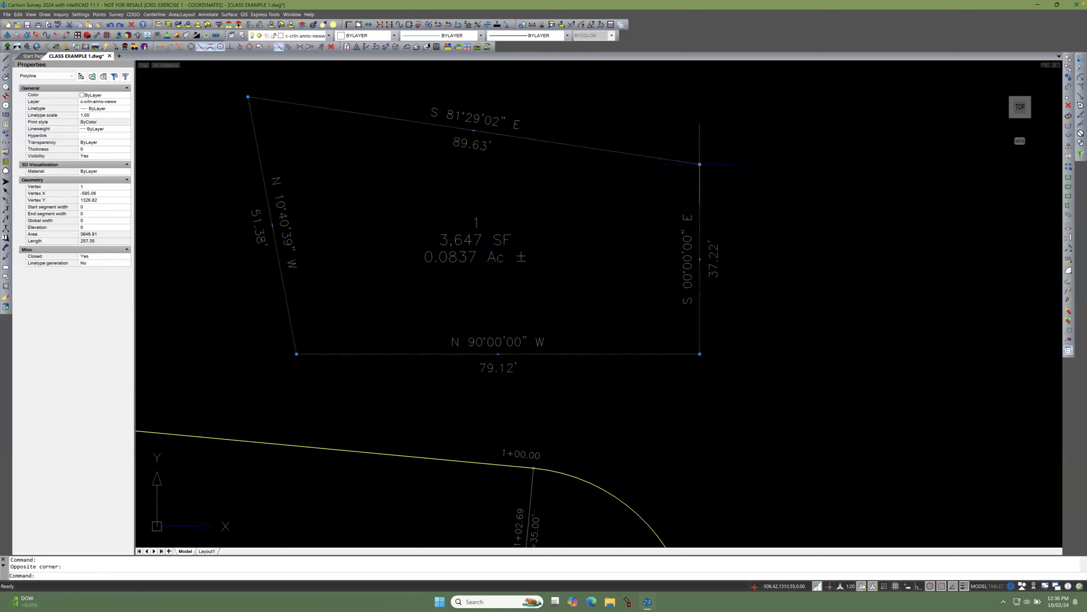
click(701, 165)
click(735, 97)
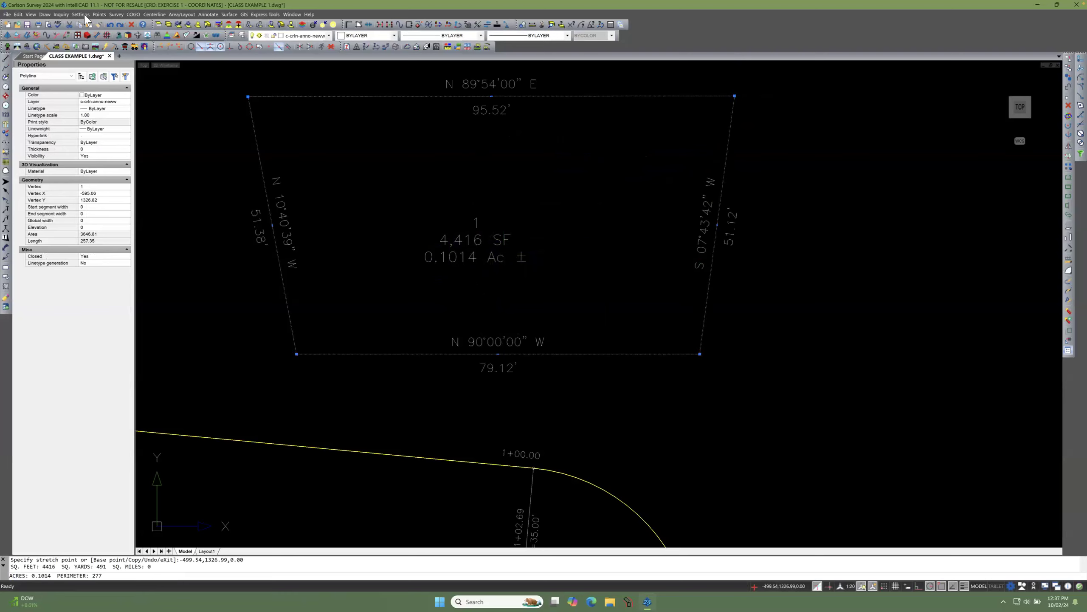
scroll(200, 140, down, 1)
click(200, 139)
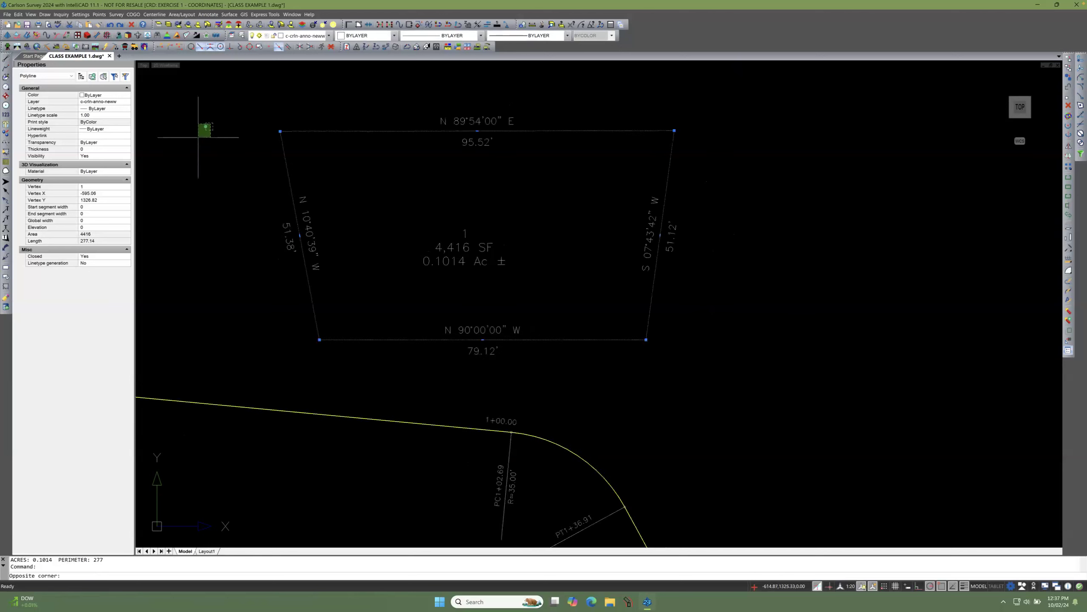
click(200, 139)
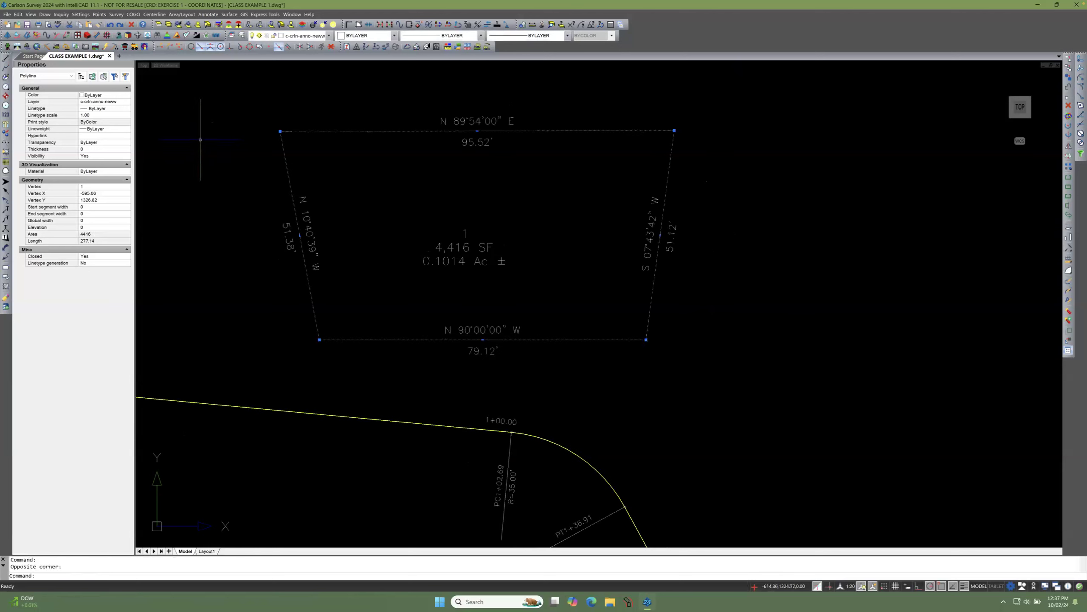
key(Escape)
Step: Review the Object Linking options in Carlson Configure's general settings and leave them as they are
click(81, 14)
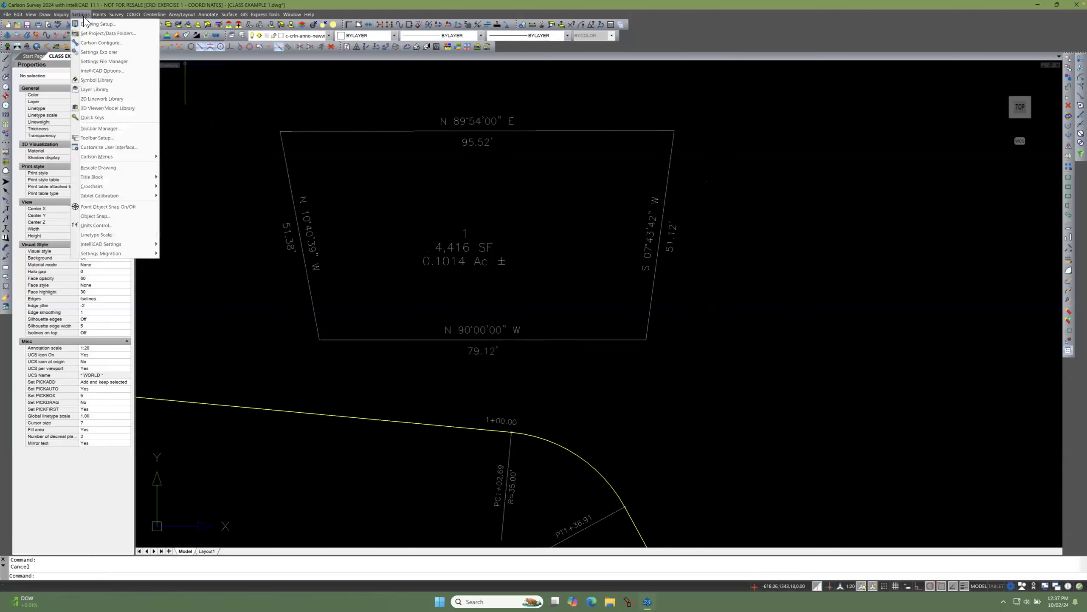
click(102, 43)
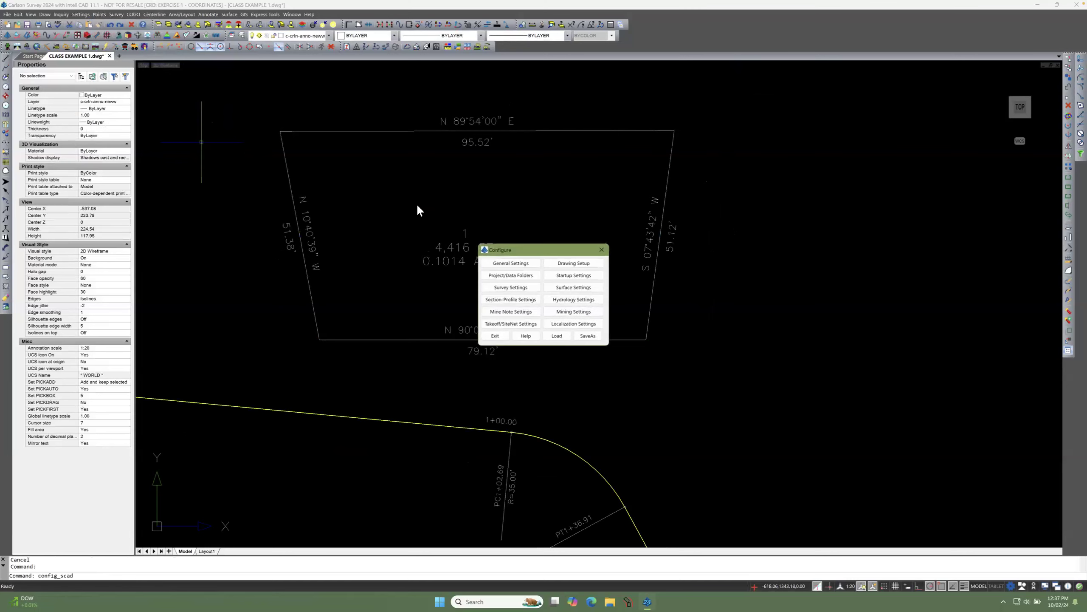
click(499, 269)
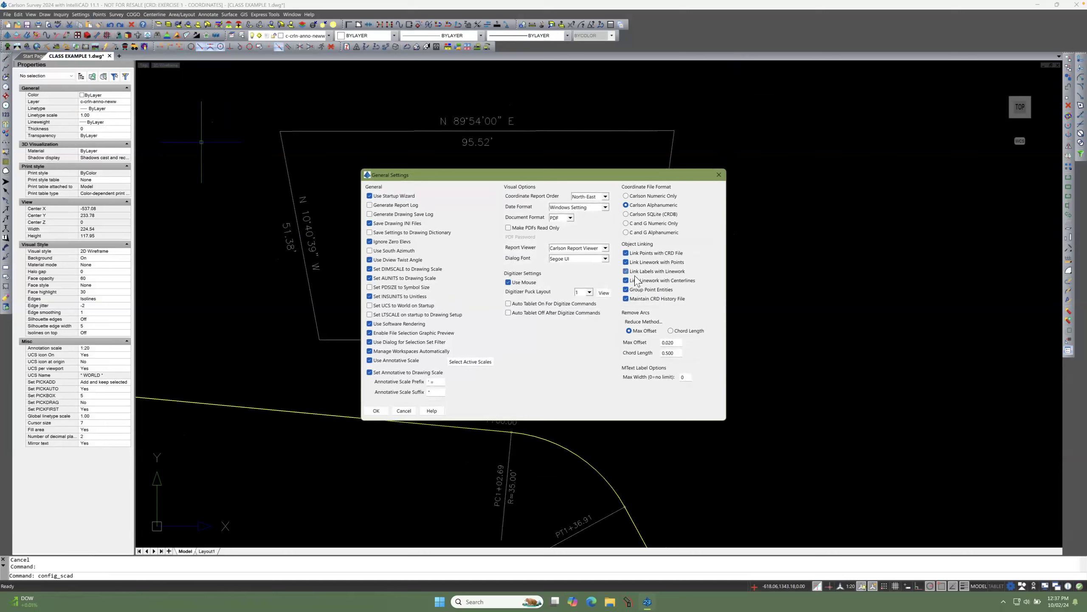
click(719, 174)
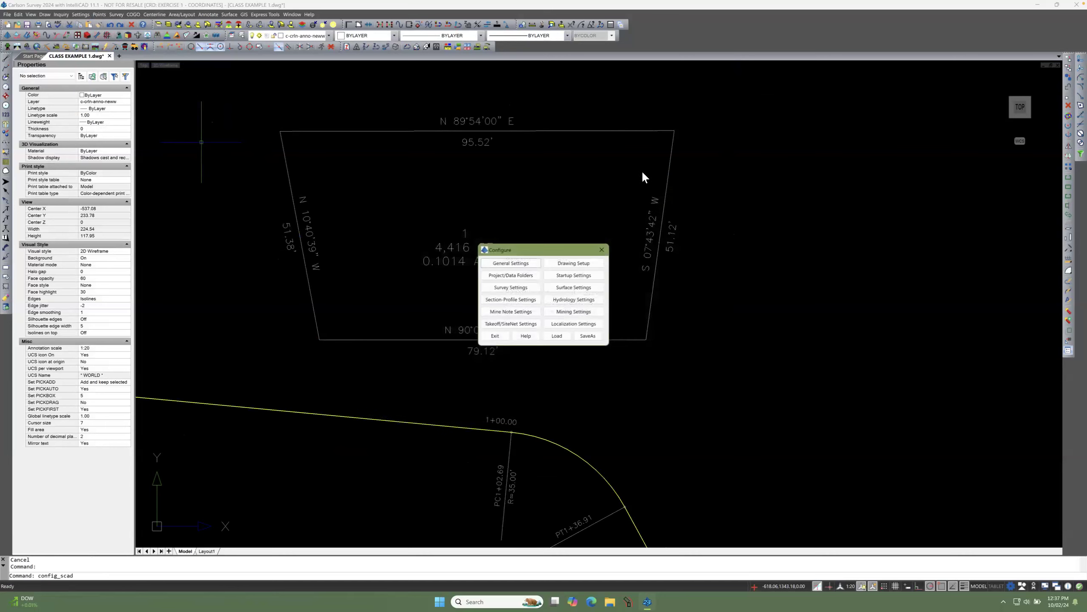
click(495, 336)
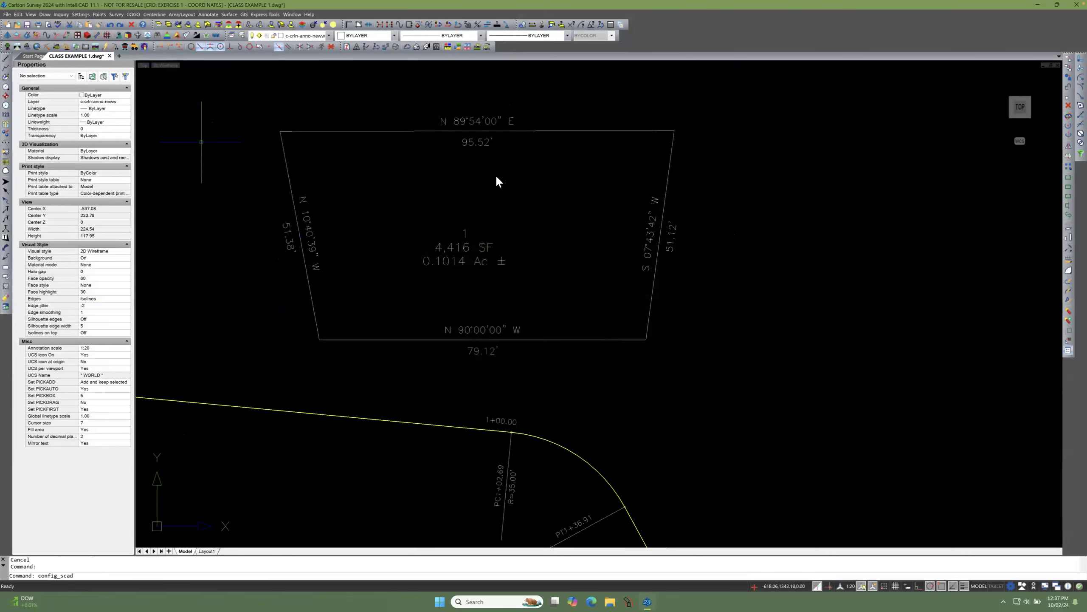
Step: Overwrite the distance label under the lot's top side with 100.00
click(492, 147)
click(488, 151)
double_click(479, 143)
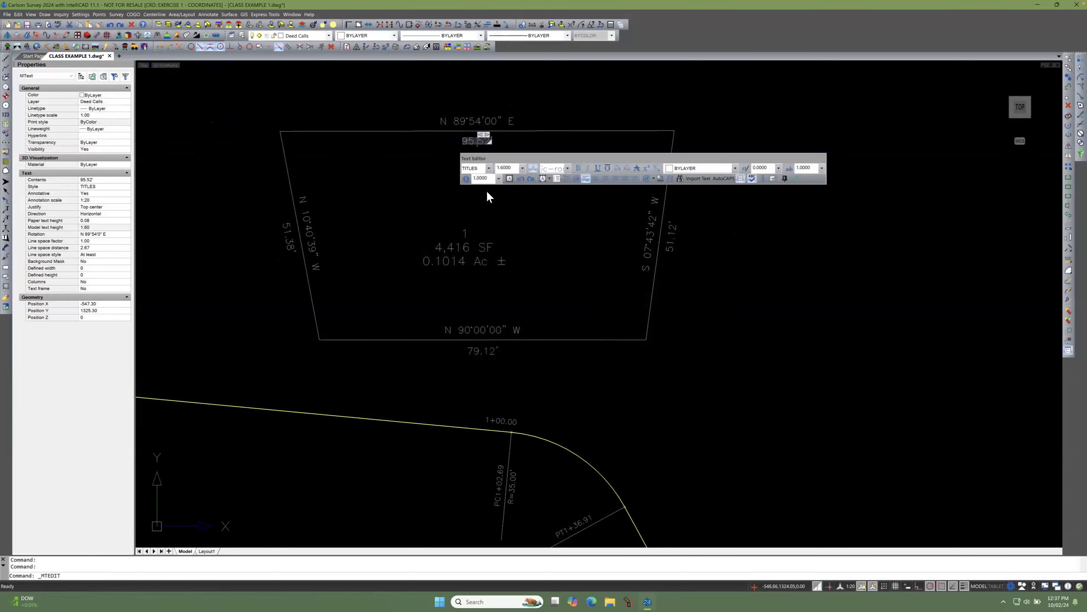
click(483, 148)
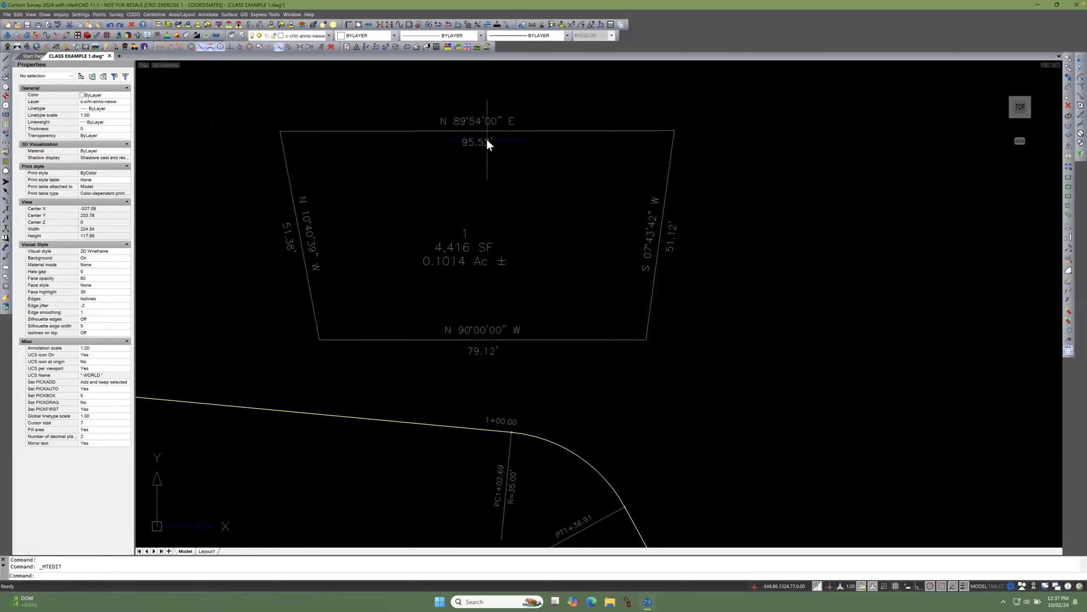
double_click(488, 141)
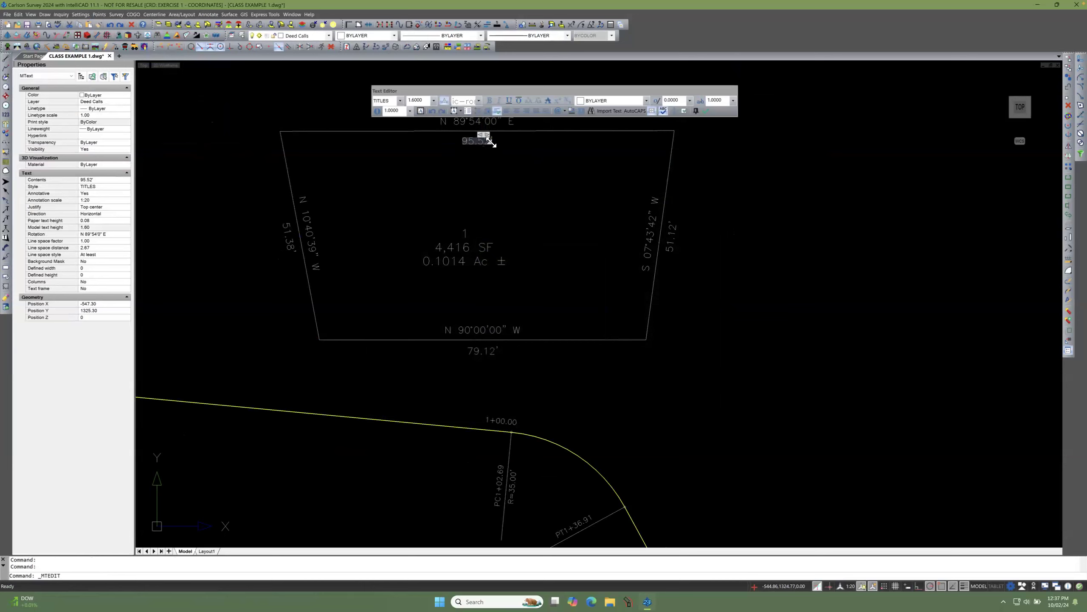
key(ctrl+a)
text(100.0'0')
click(509, 150)
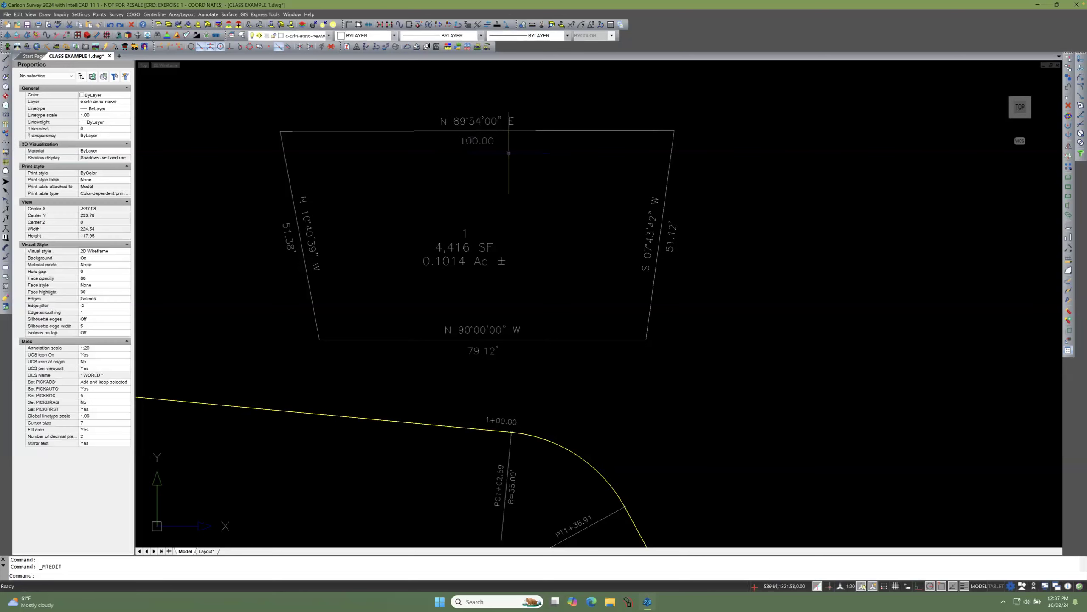
Step: Try to stretch the lot's upper-right corner to test the link with the edited distance label
scroll(499, 146, up, 3)
scroll(488, 154, down, 3)
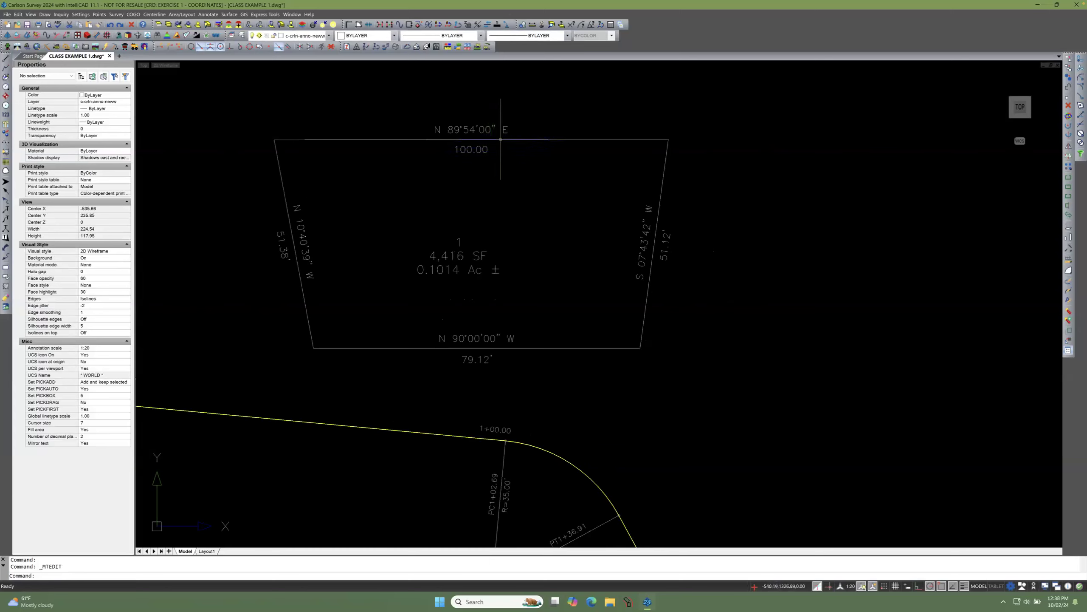
click(500, 139)
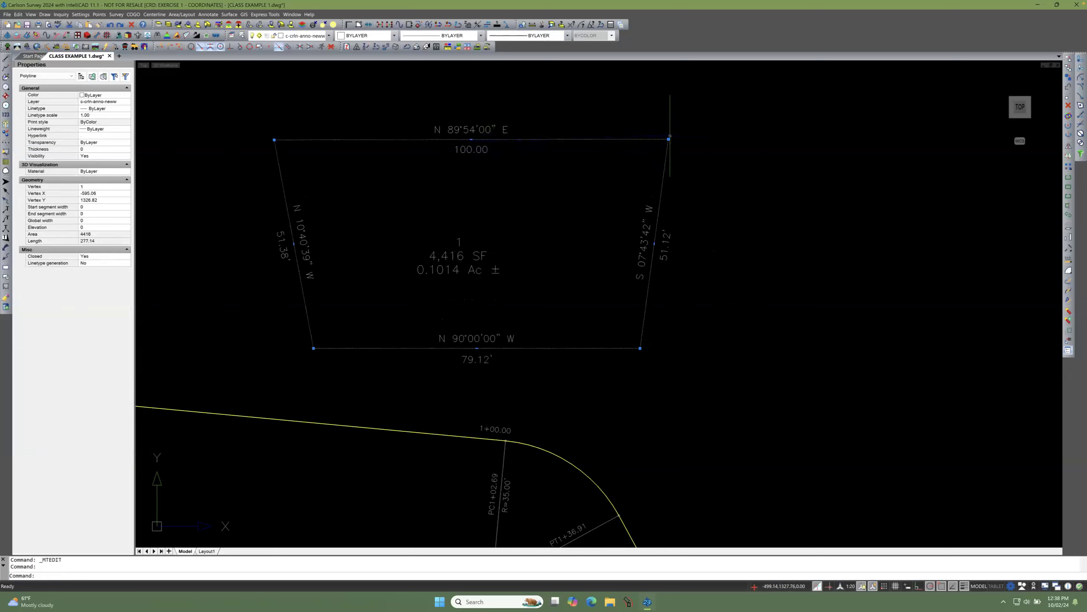
click(668, 139)
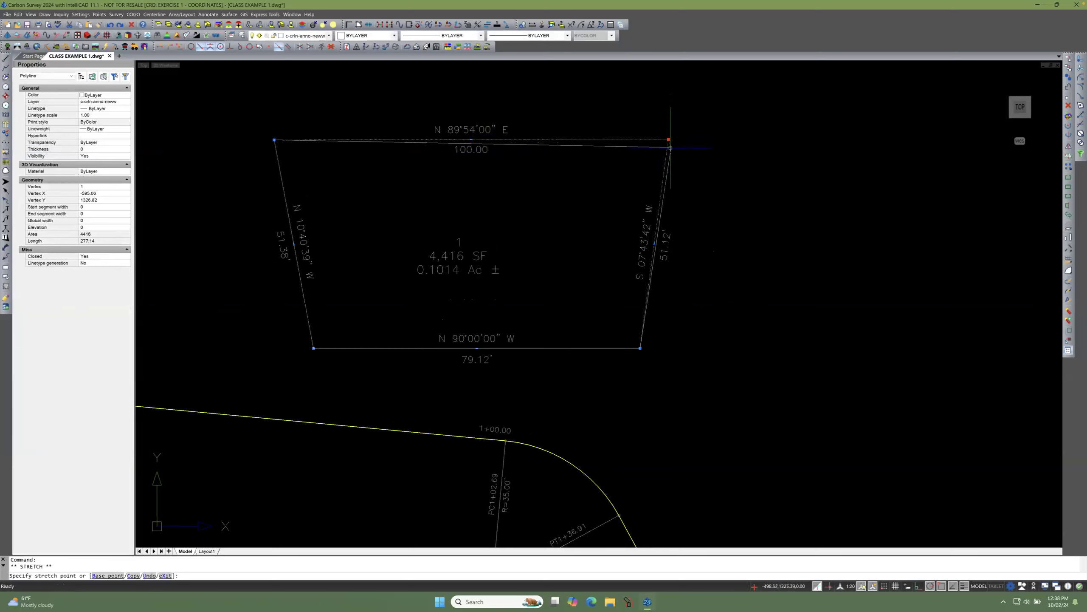
click(666, 148)
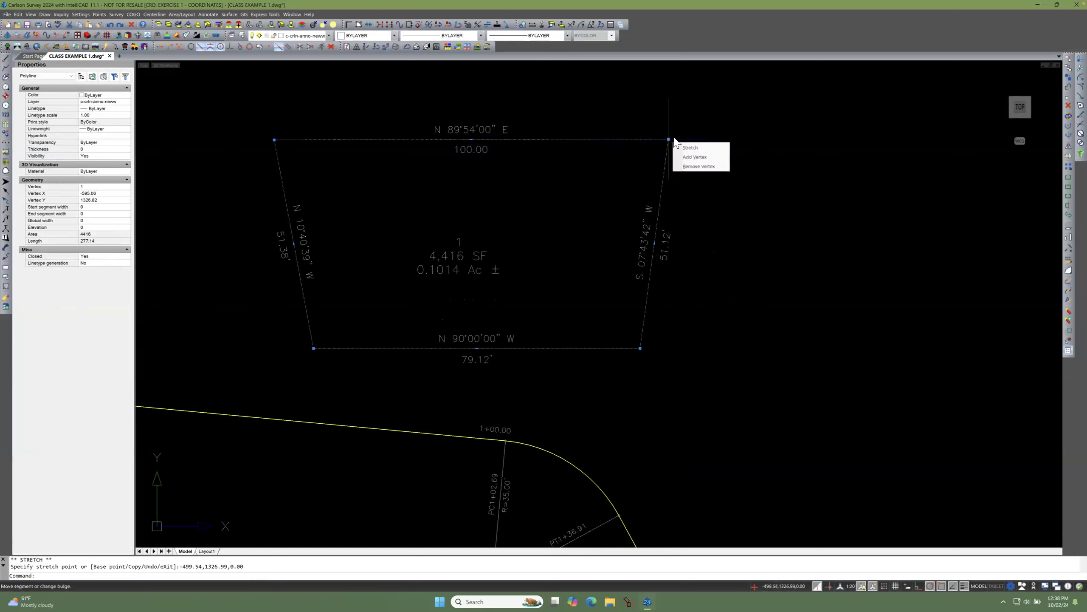
Step: Try to convert the lot's top side to an arc and pull its midpoint upward
mouse_move(471, 139)
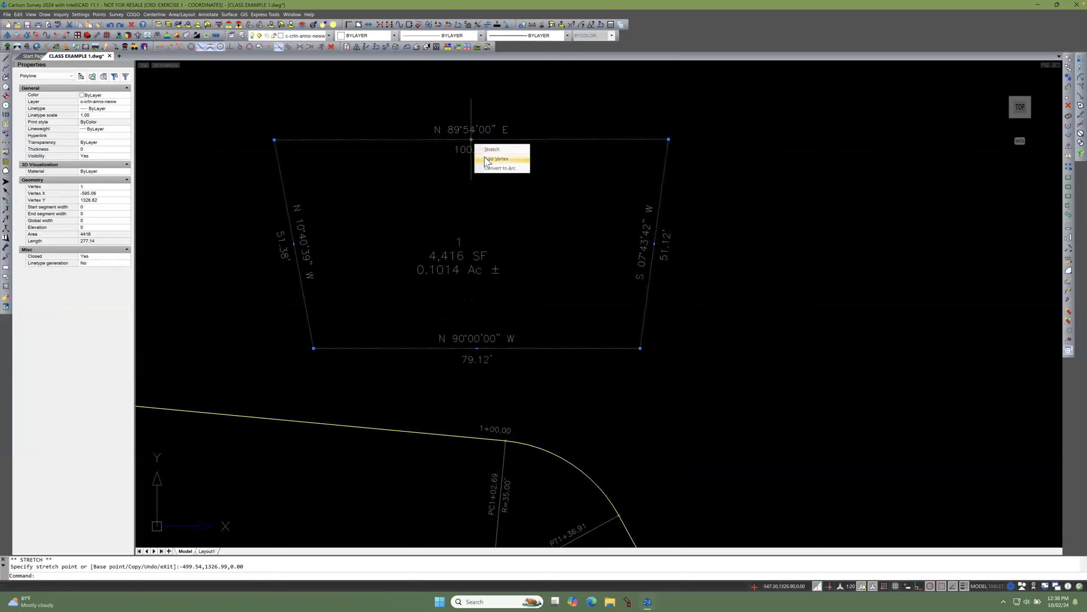
click(489, 167)
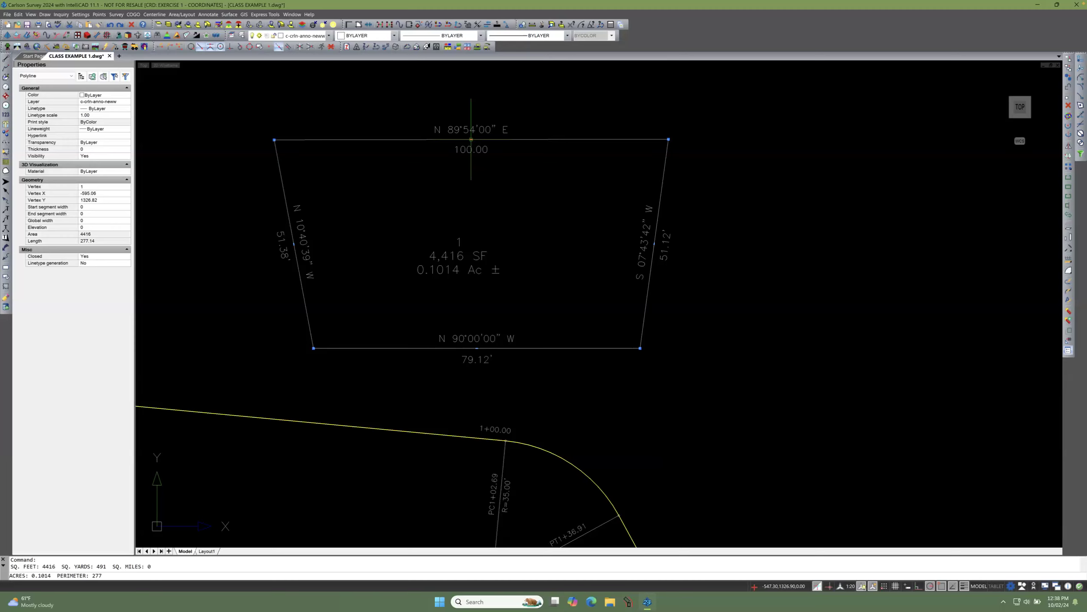
click(471, 139)
click(463, 115)
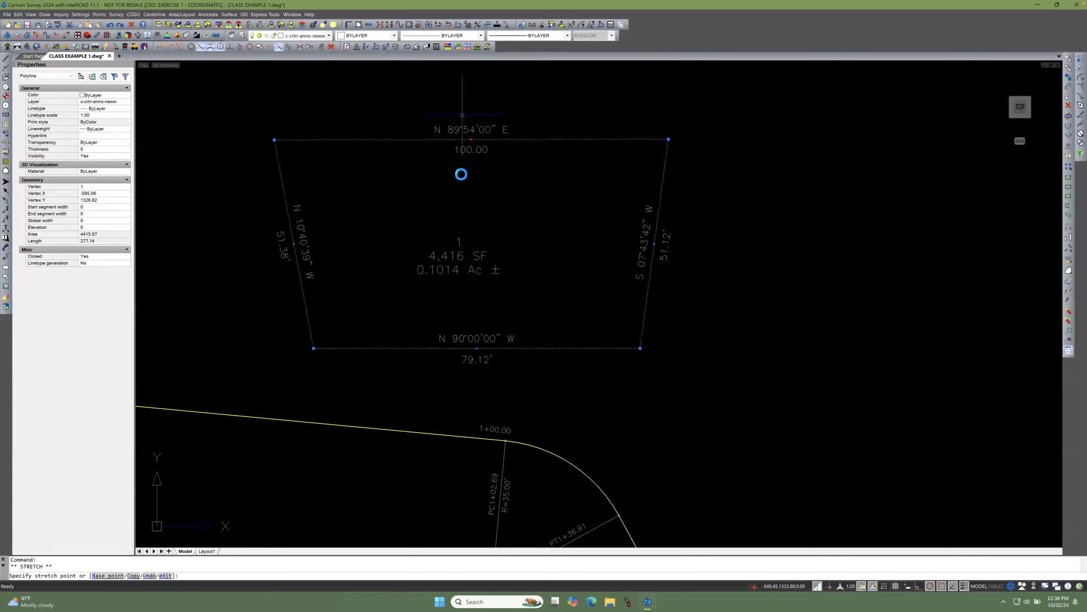
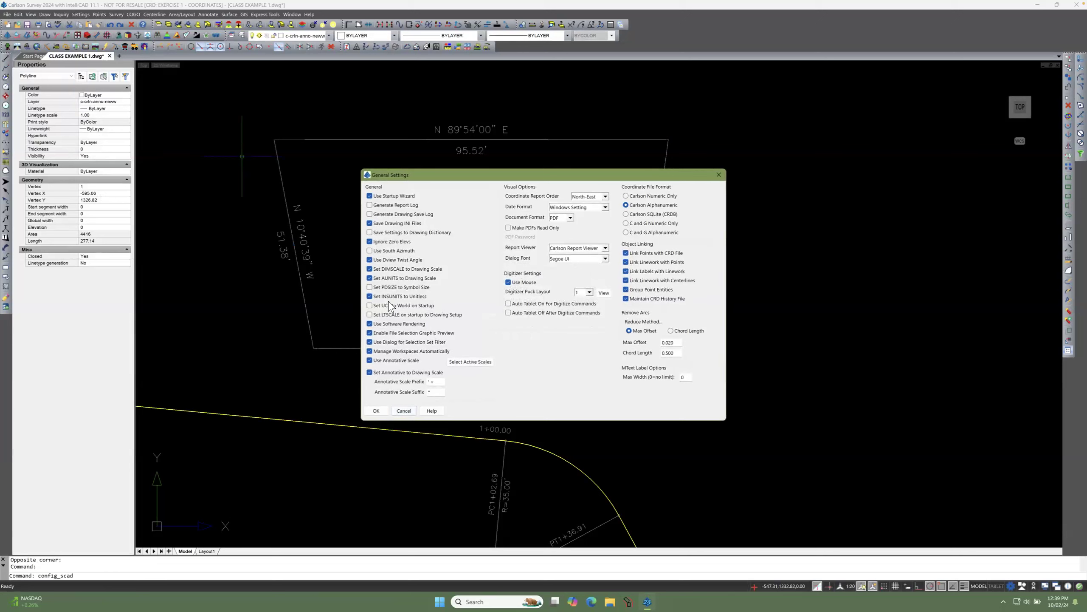
Step: Close the general settings without saving changes and look over the whole drawing and the magenta linework's lower end
click(403, 411)
click(492, 336)
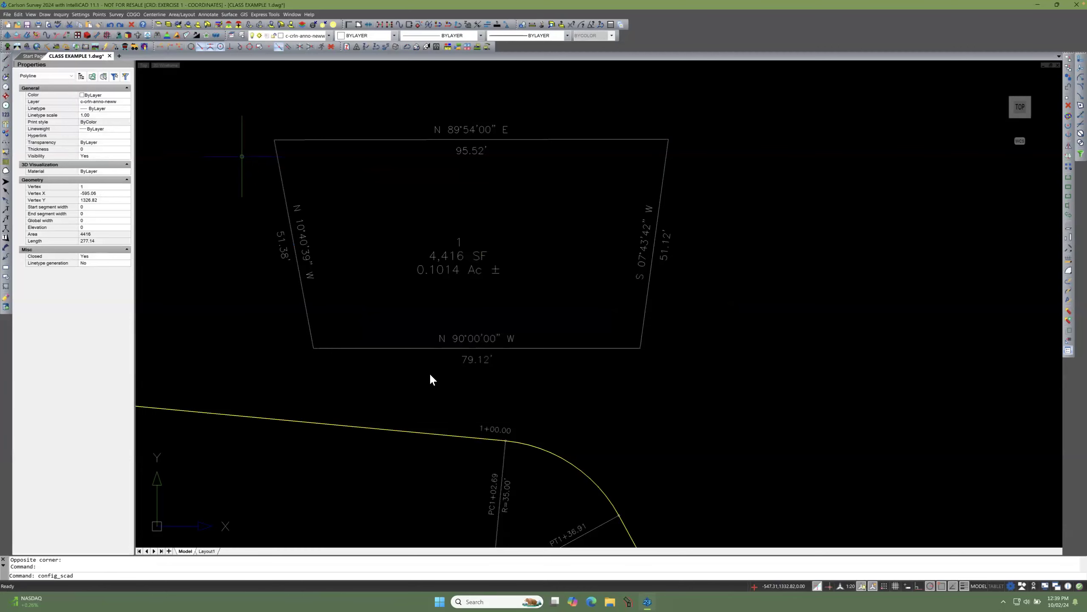
scroll(445, 288, down, 5)
scroll(371, 264, down, 4)
scroll(432, 337, up, 2)
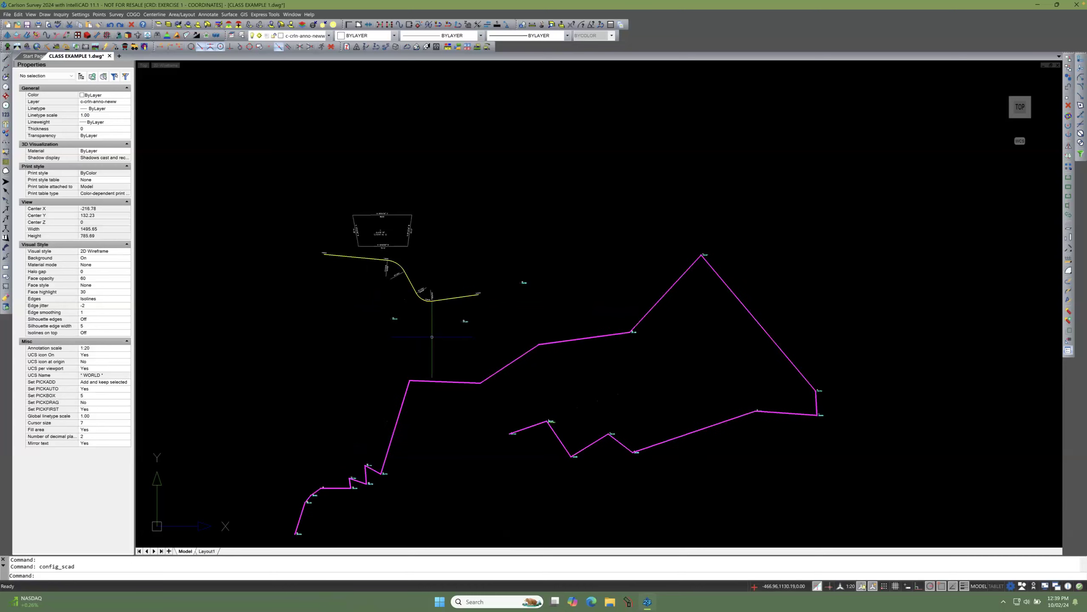
scroll(355, 491, up, 4)
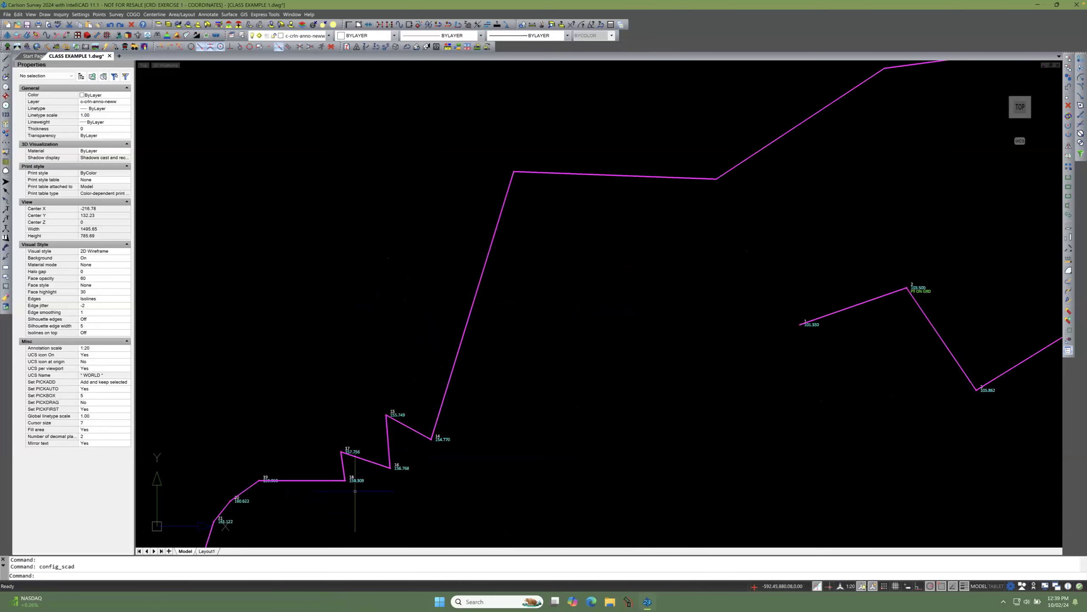
scroll(355, 492, down, 5)
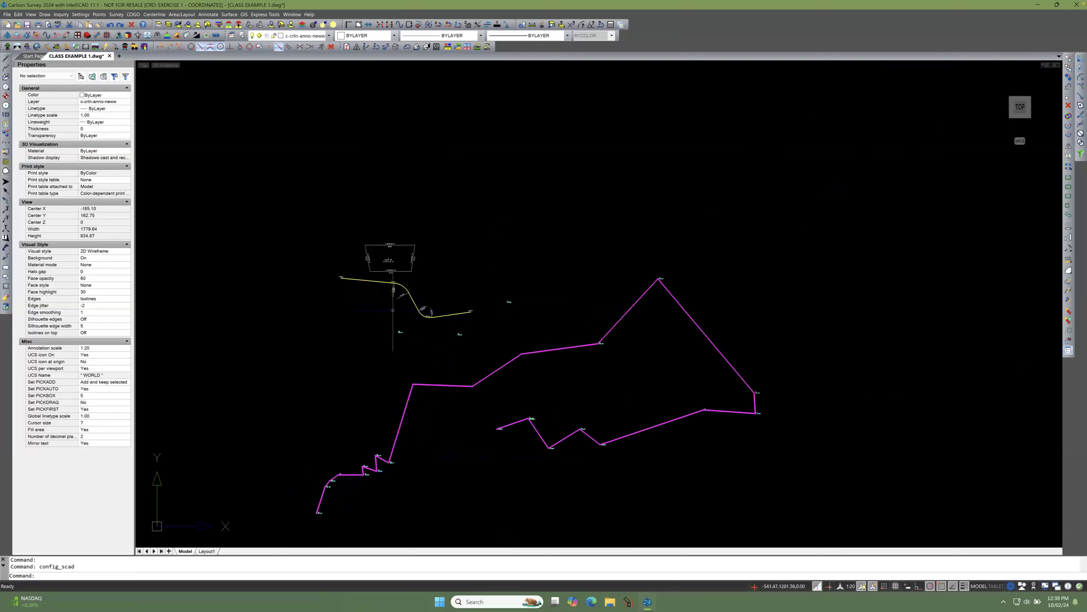
scroll(393, 309, up, 1)
scroll(390, 305, up, 3)
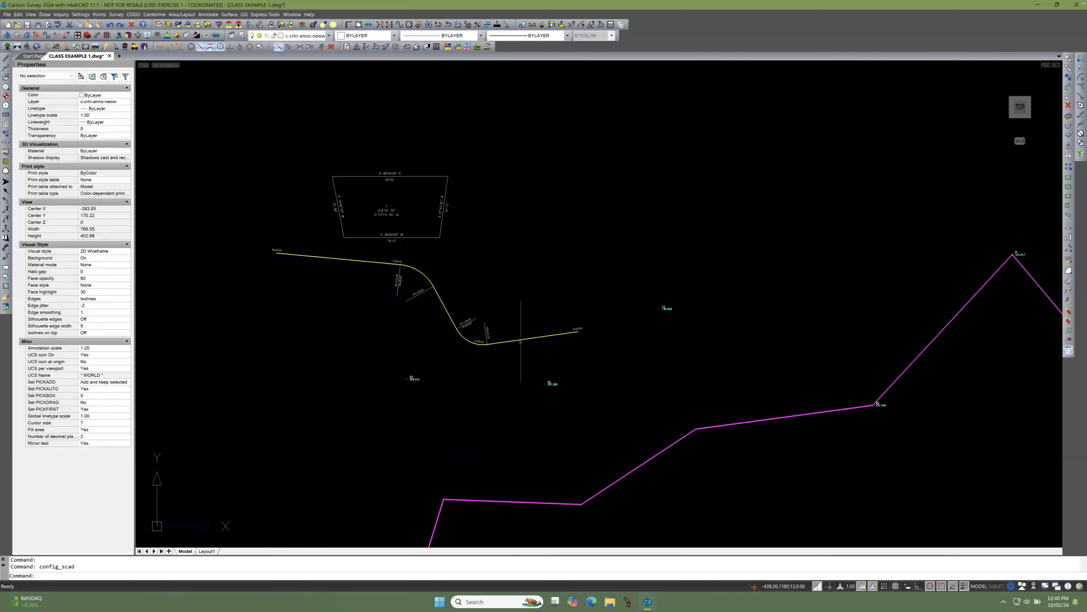
click(150, 16)
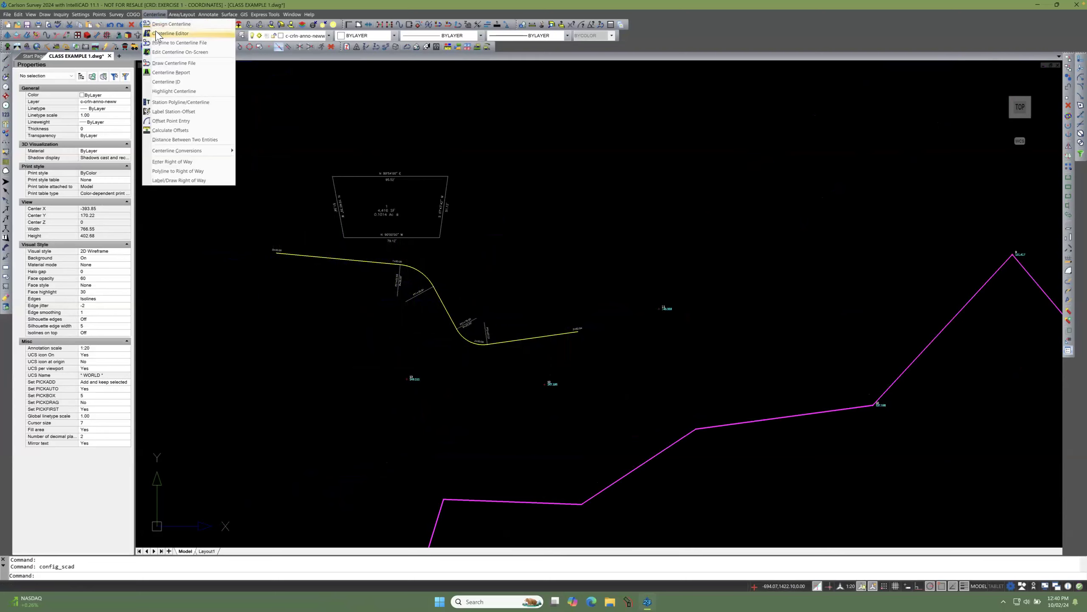
mouse_move(131, 16)
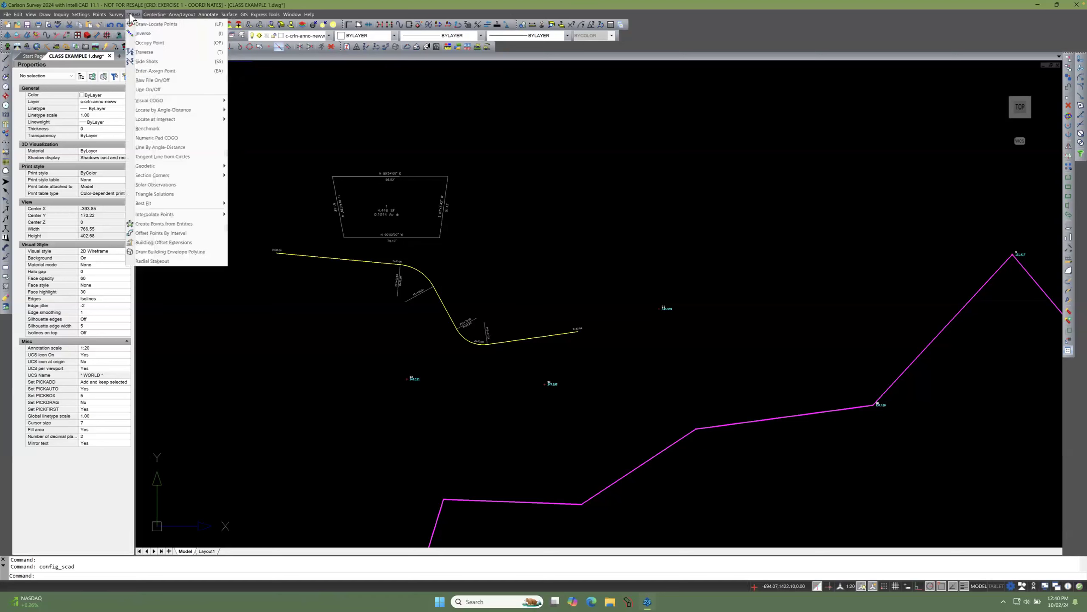
mouse_move(158, 110)
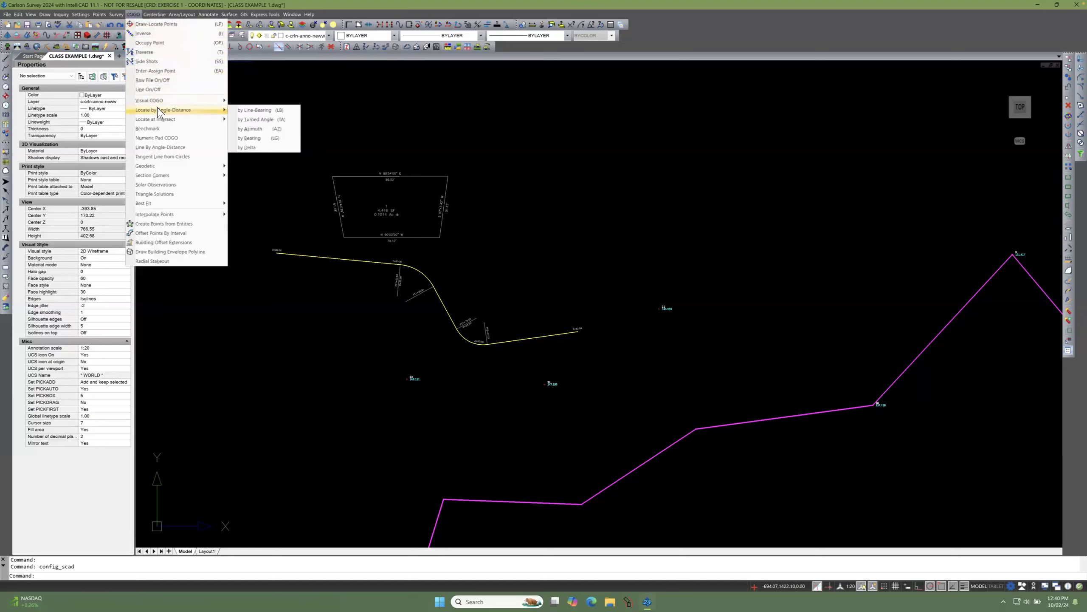
mouse_move(175, 207)
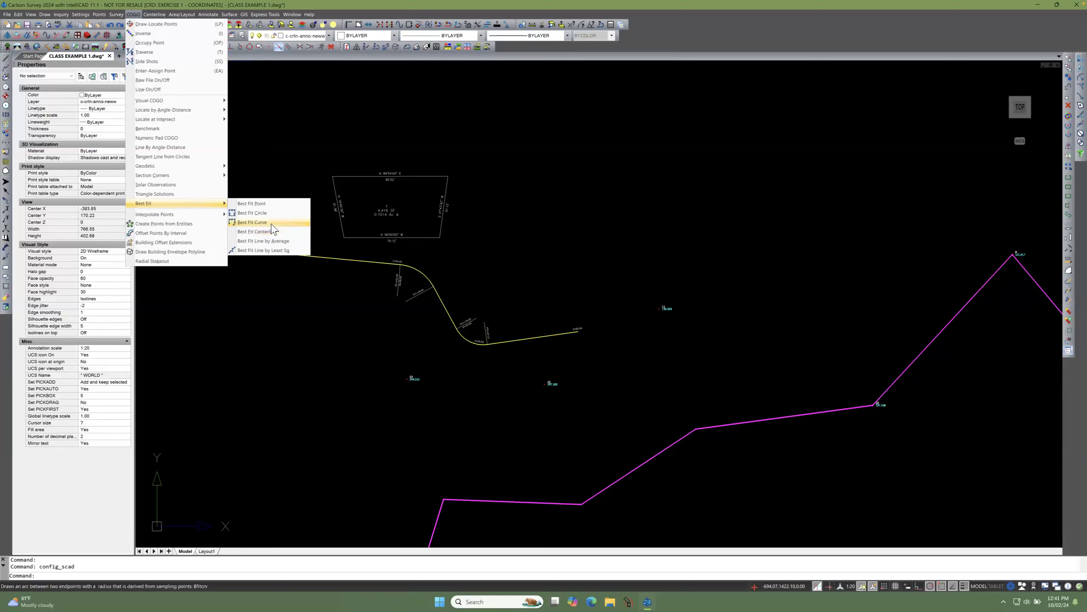
click(276, 149)
click(261, 173)
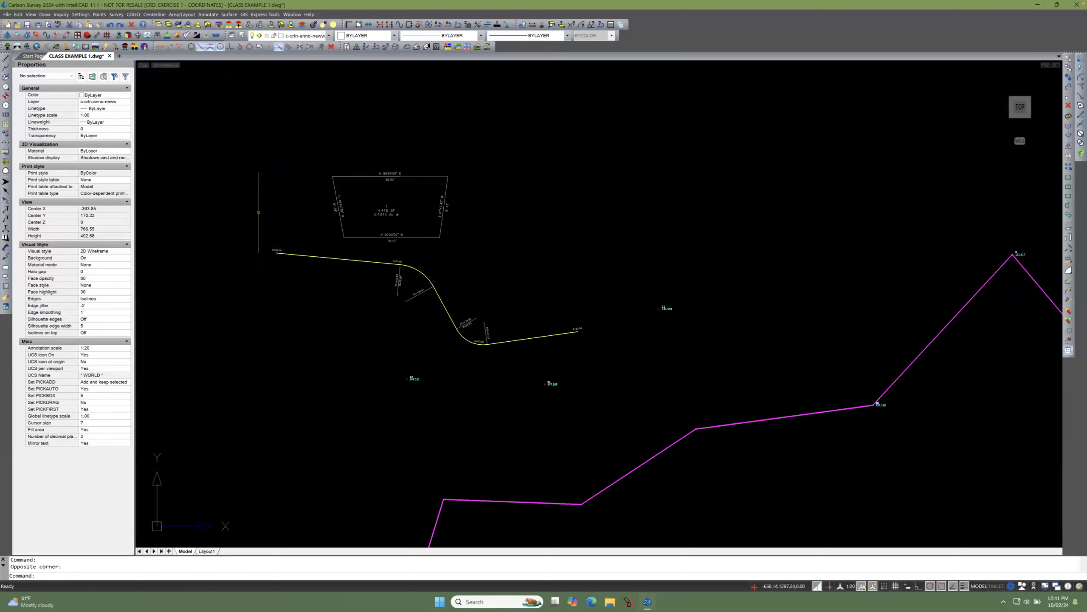
scroll(267, 191, down, 3)
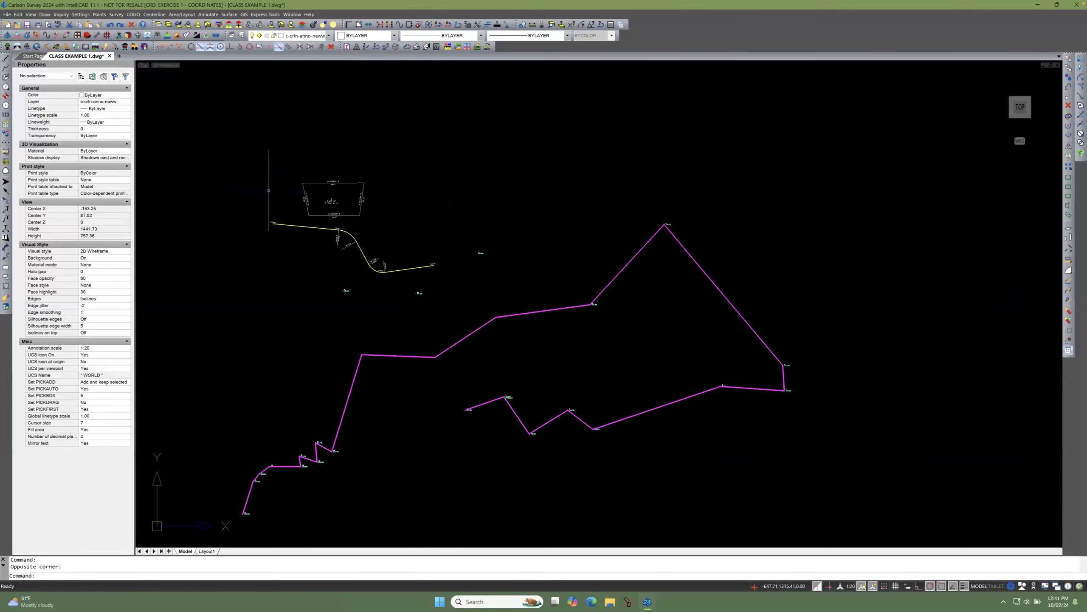
Step: Switch to the Carlson Fundamentals training manual in Preview to view the points exercise, and return to the drawing
key(ctrl+Left)
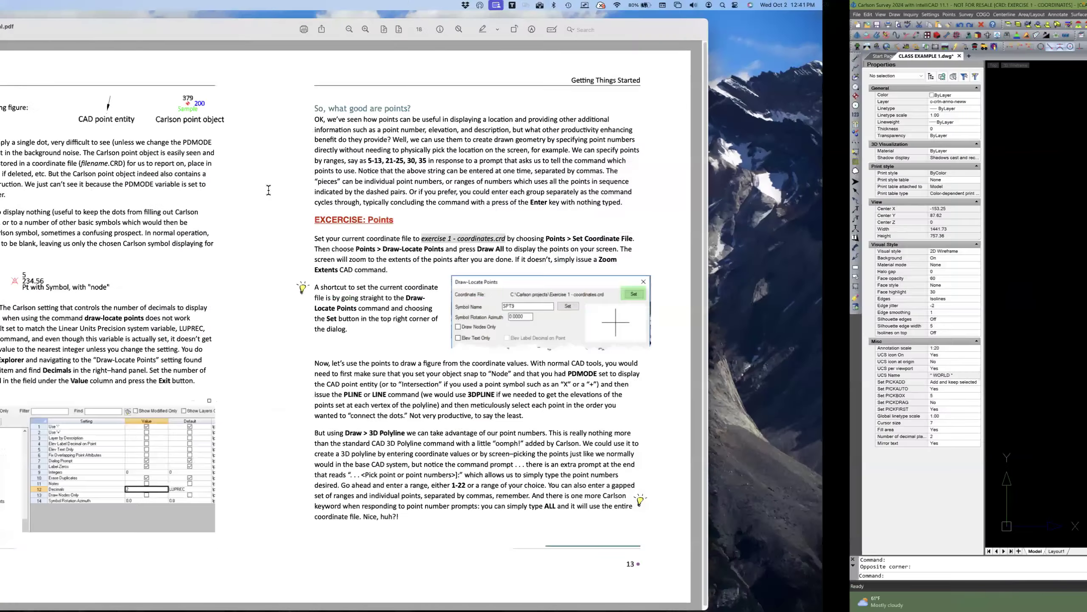
click(652, 355)
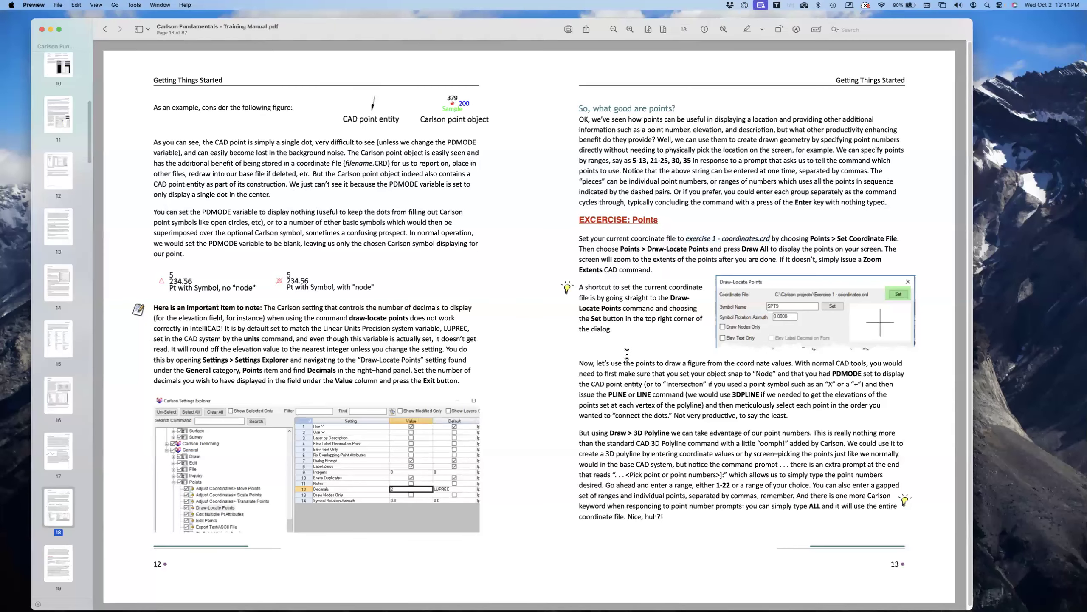
scroll(627, 353, right, 5)
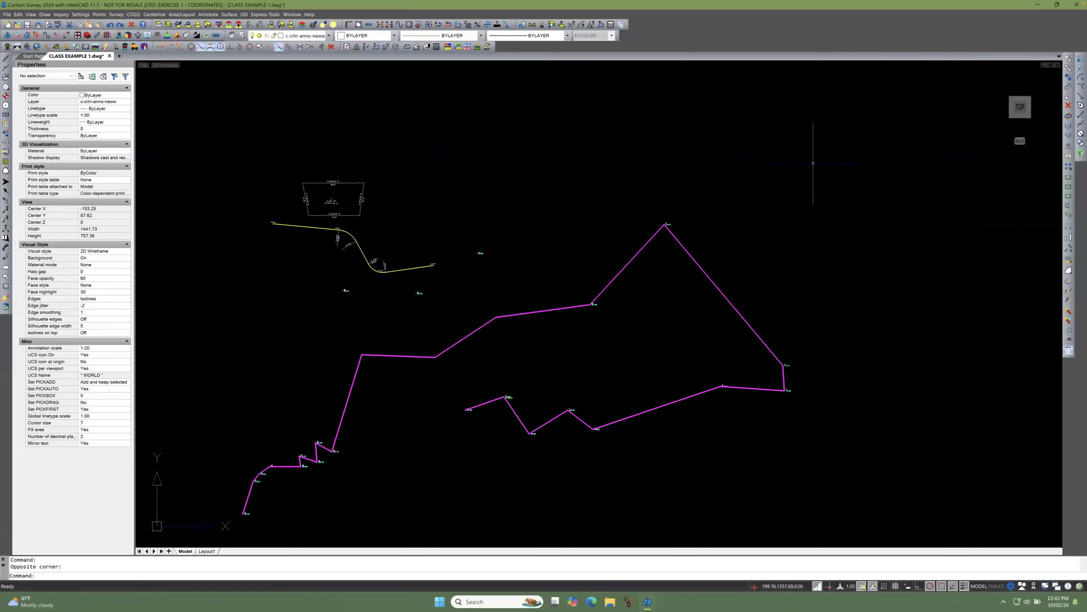
Step: Open the area defaults and review the table process, area command and label field settings
scroll(314, 207, up, 1)
scroll(314, 207, up, 2)
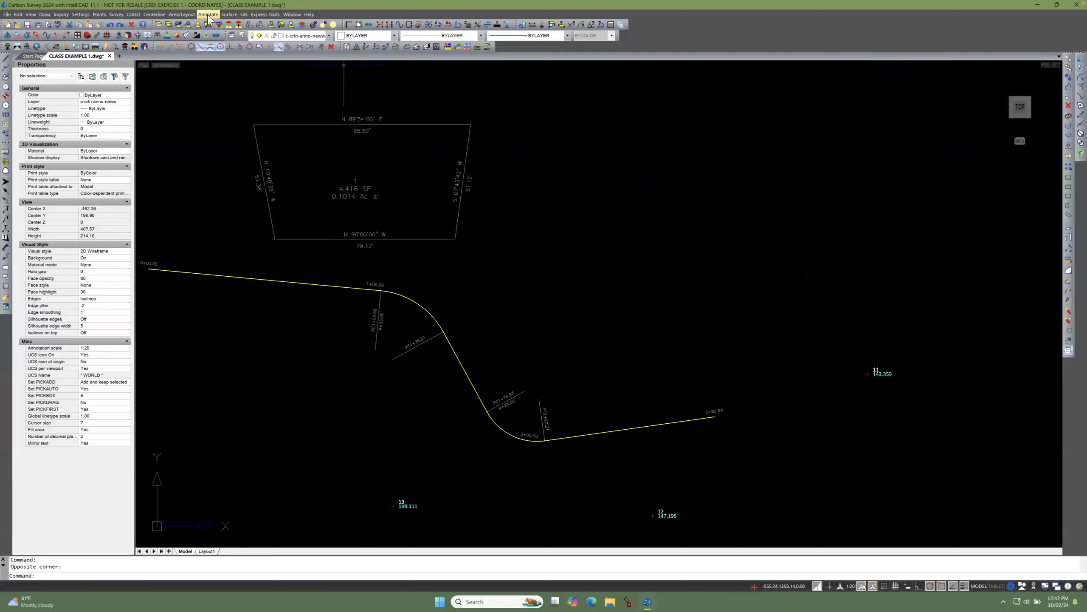
click(189, 15)
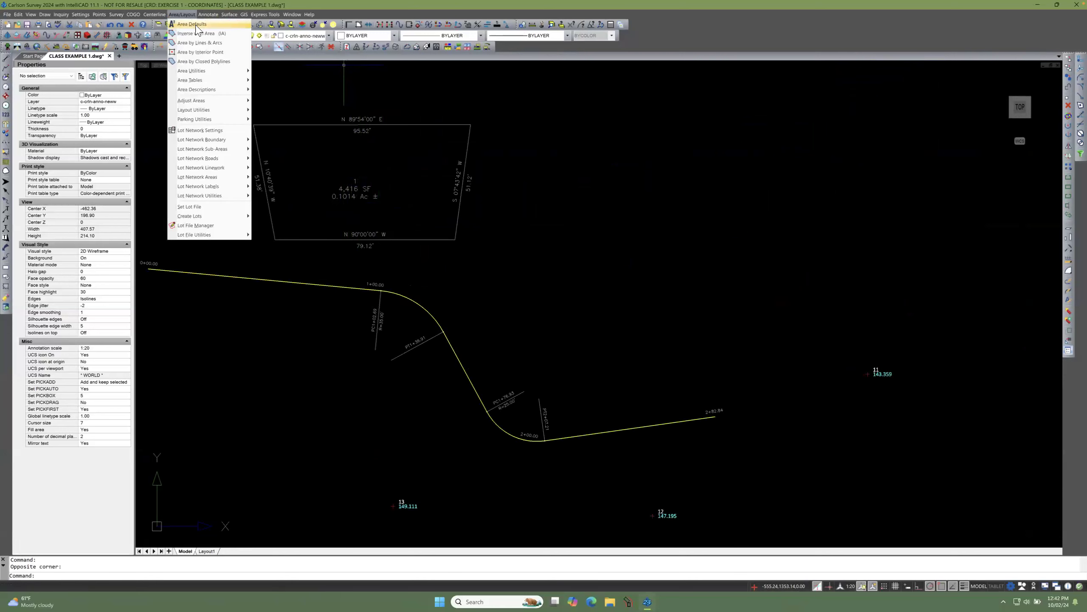
click(195, 24)
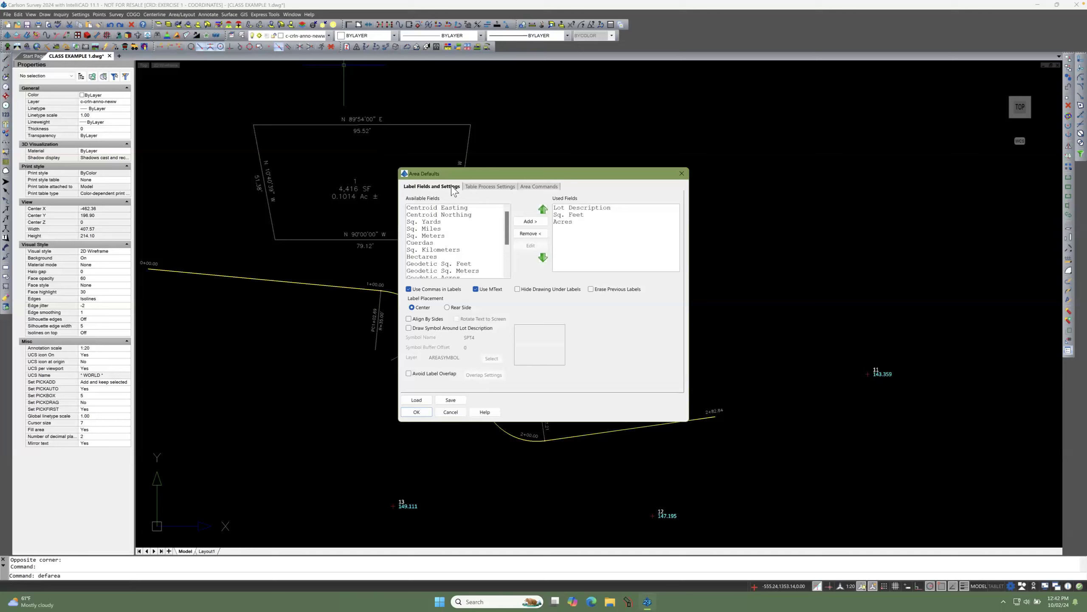
click(482, 188)
click(531, 187)
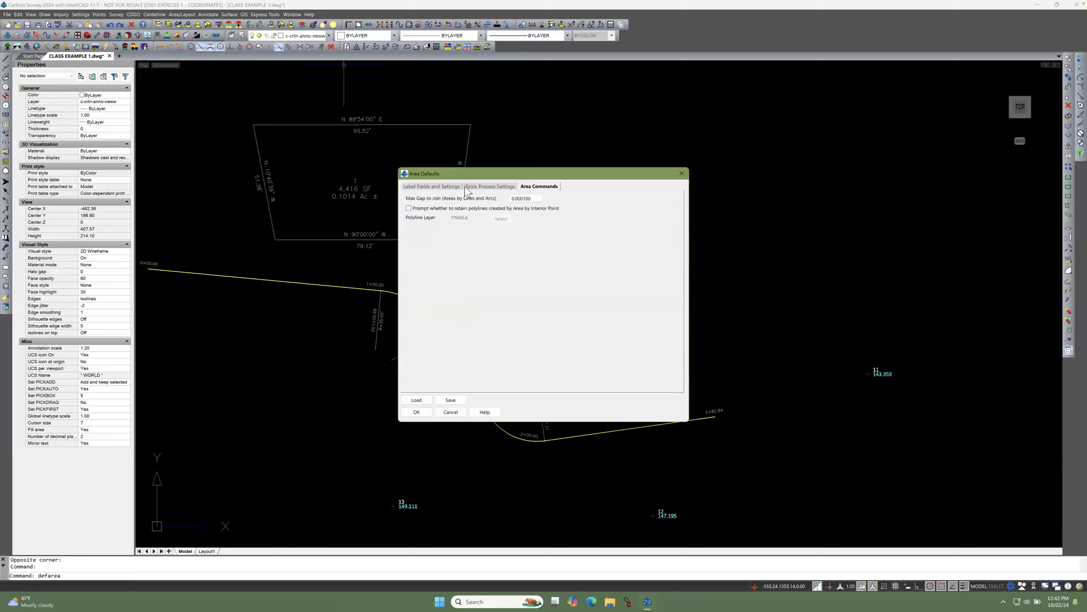
click(448, 188)
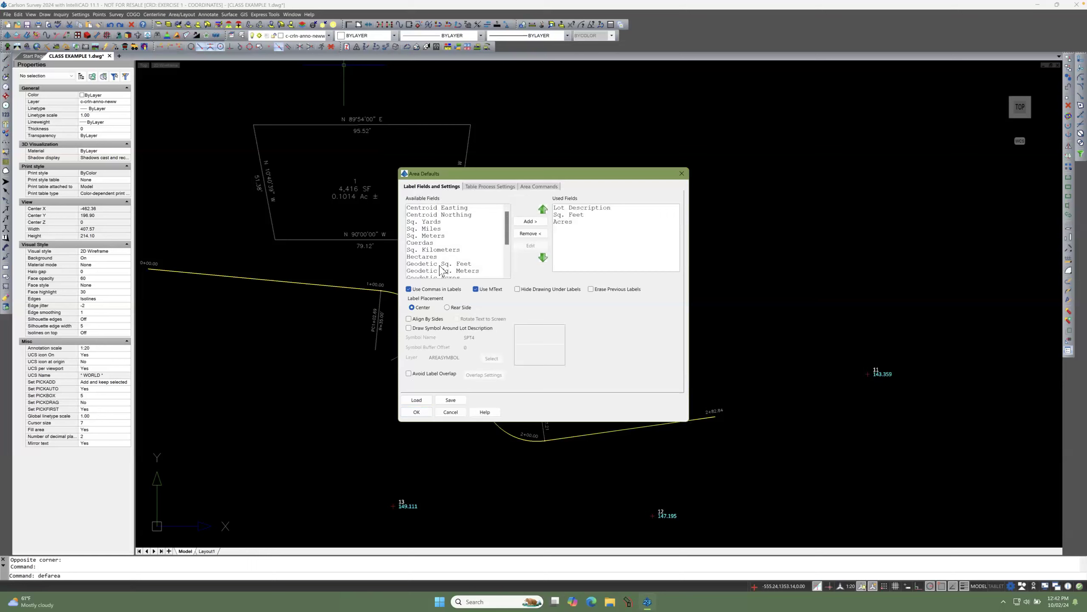
Step: Remove Lot Description from the used area label fields and check the Sq. Feet field's precision options without saving them
click(595, 210)
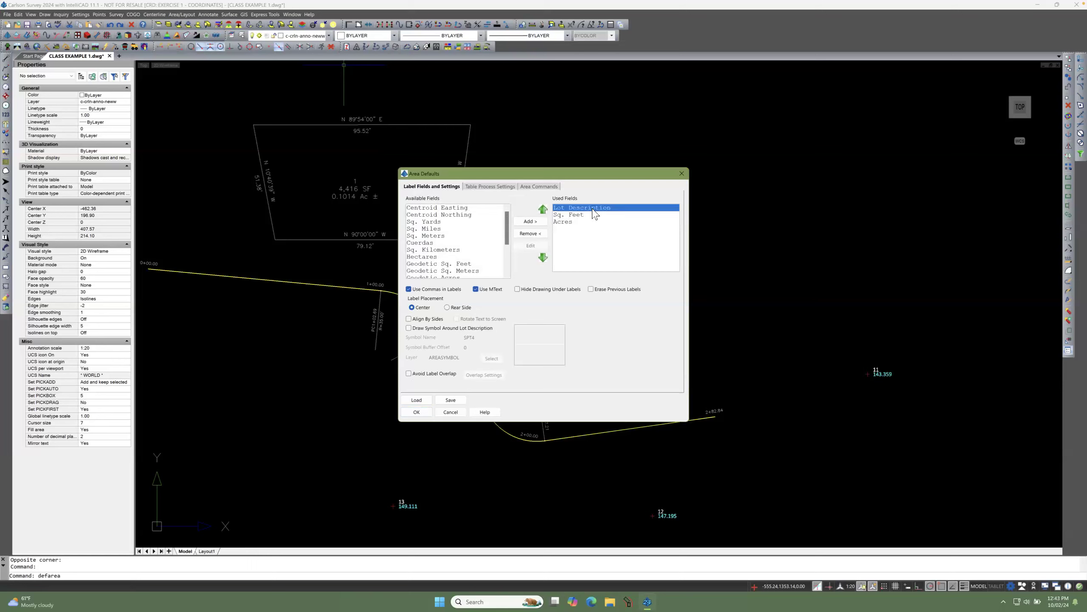
click(530, 235)
click(573, 216)
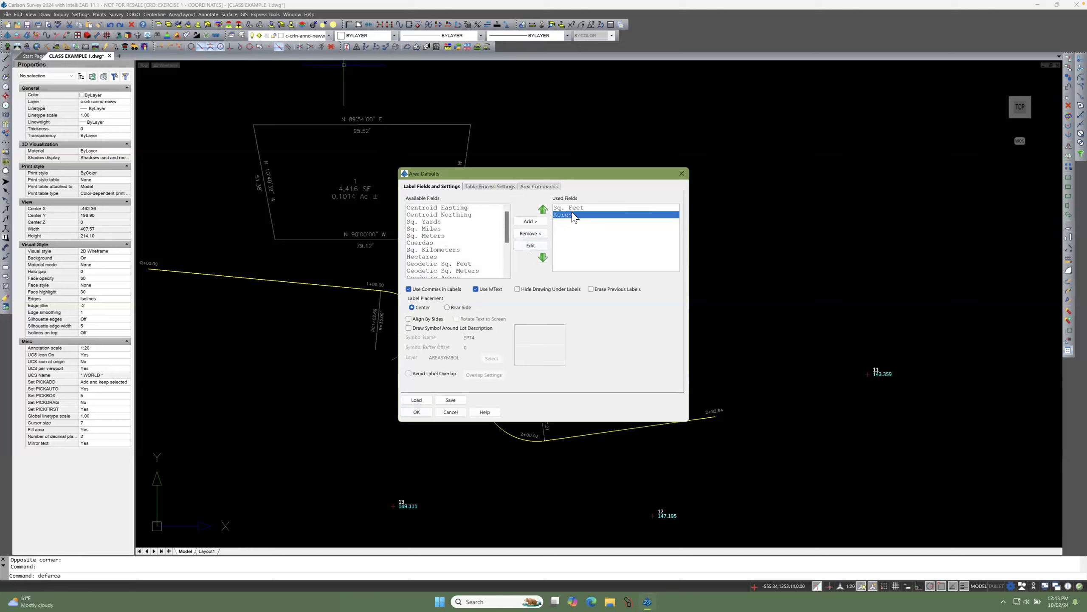
double_click(579, 207)
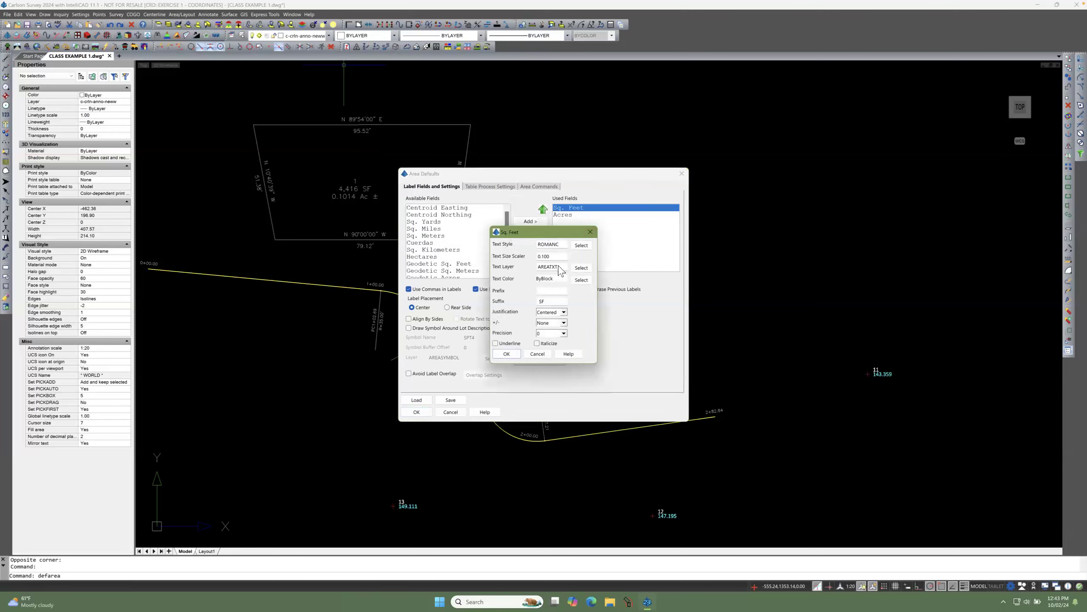
click(562, 334)
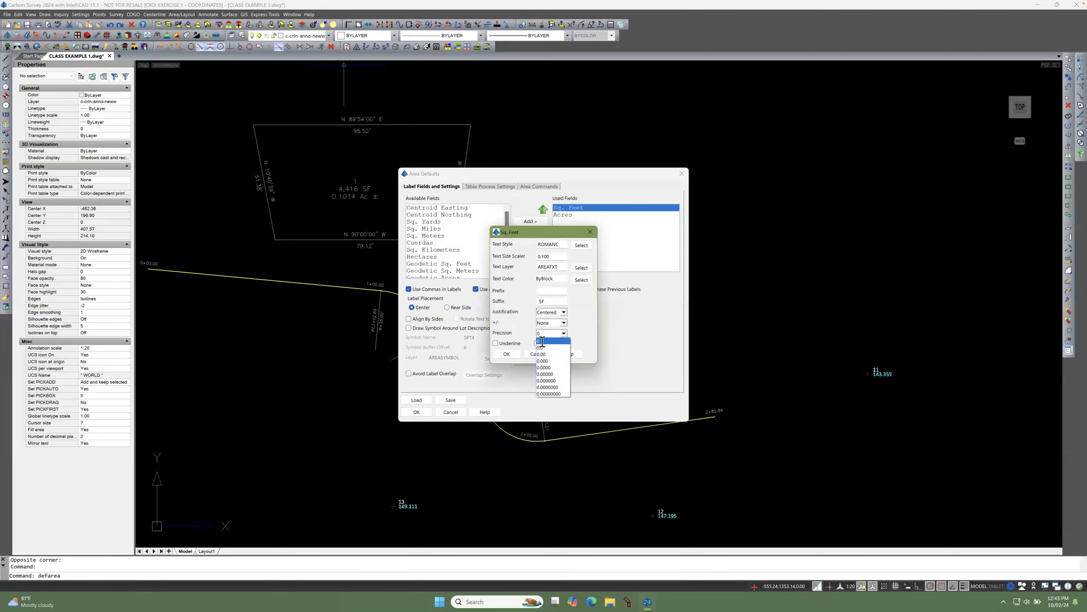
click(542, 342)
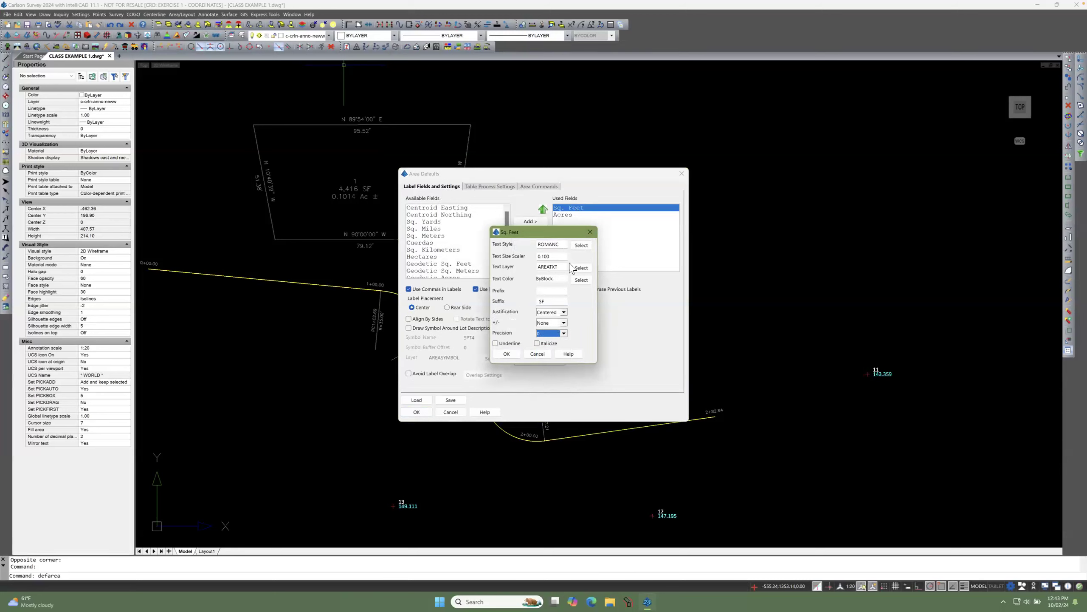
click(538, 354)
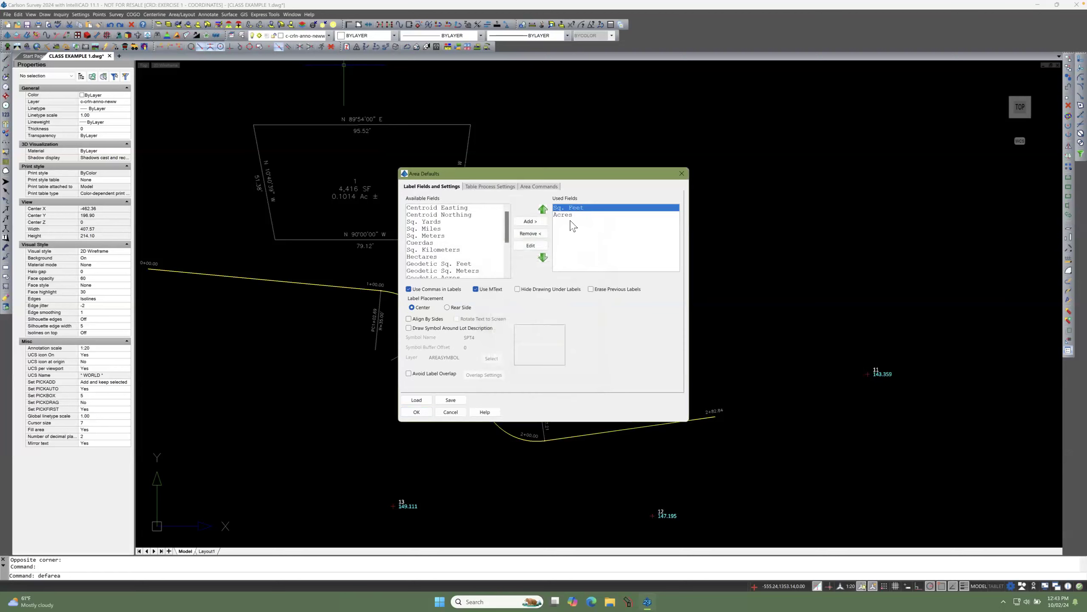
Step: Review the Acres field's precision and plus/minus options, and close the area defaults without saving
double_click(566, 215)
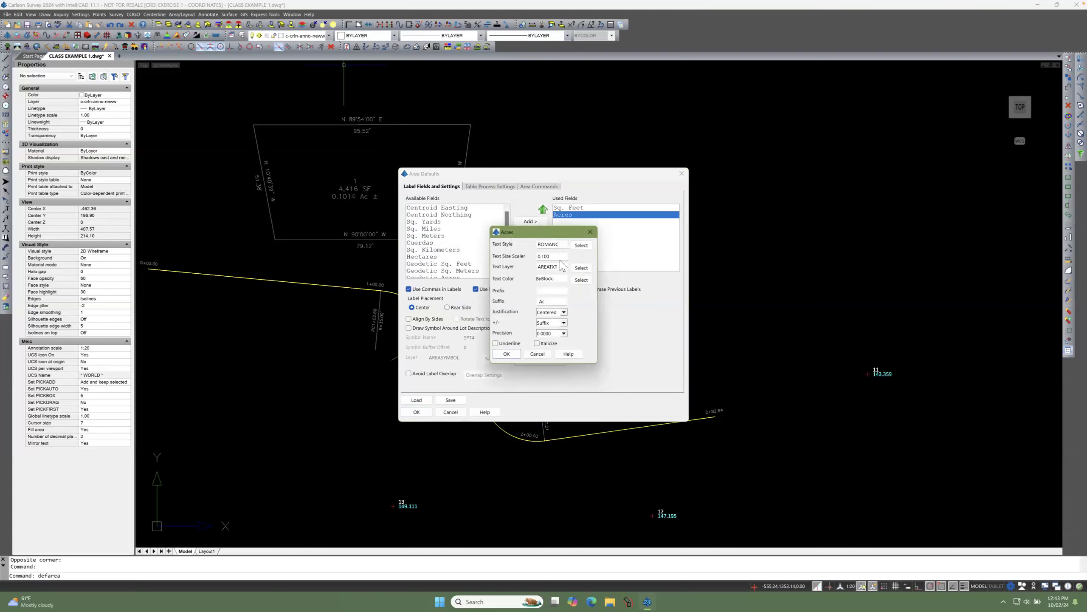
click(563, 334)
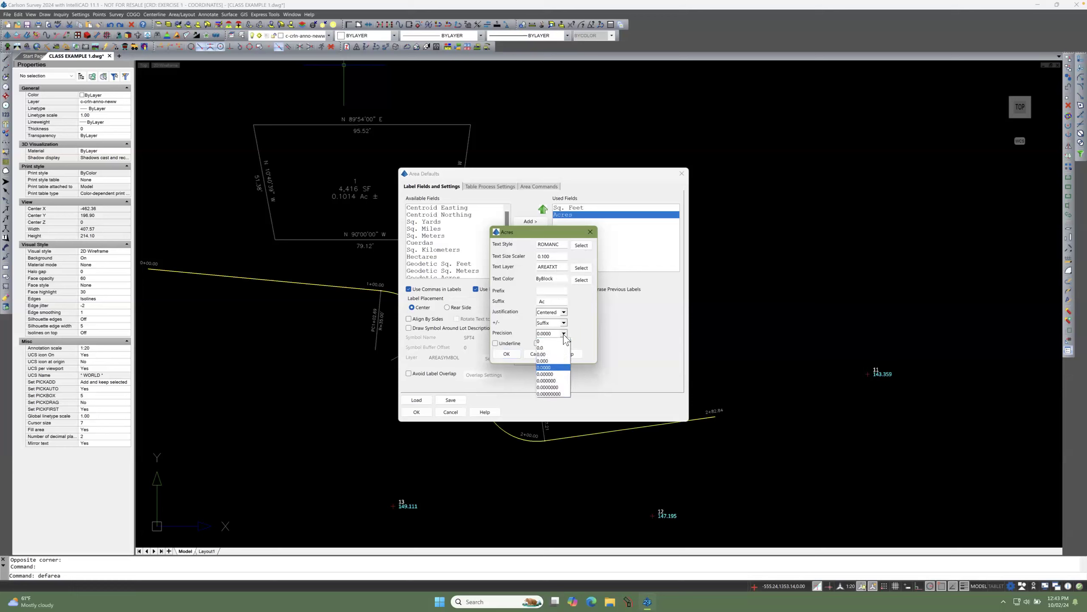
click(552, 367)
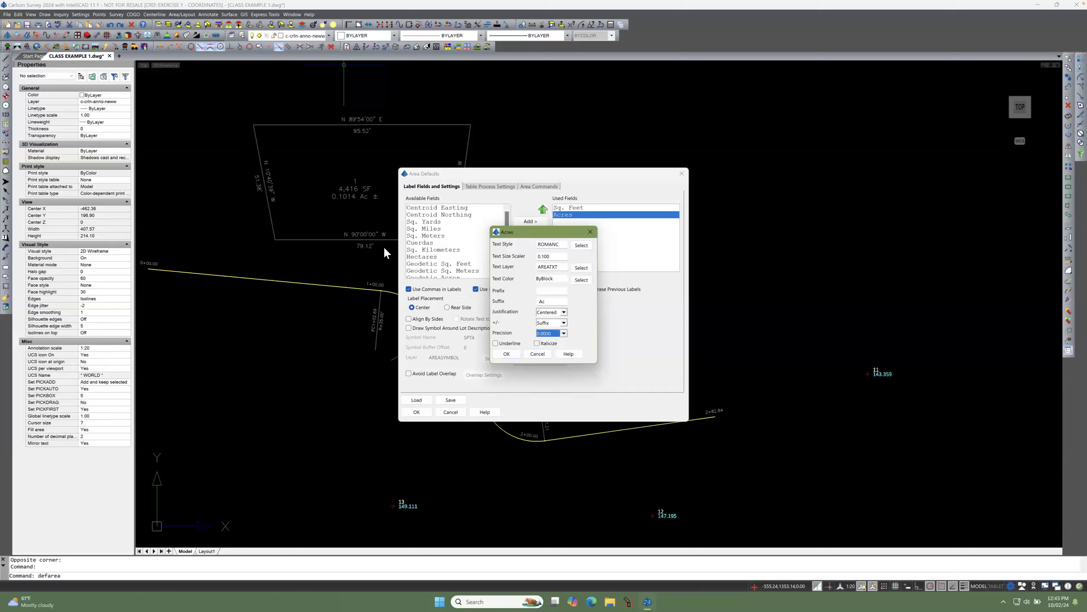
click(564, 323)
click(561, 345)
click(539, 356)
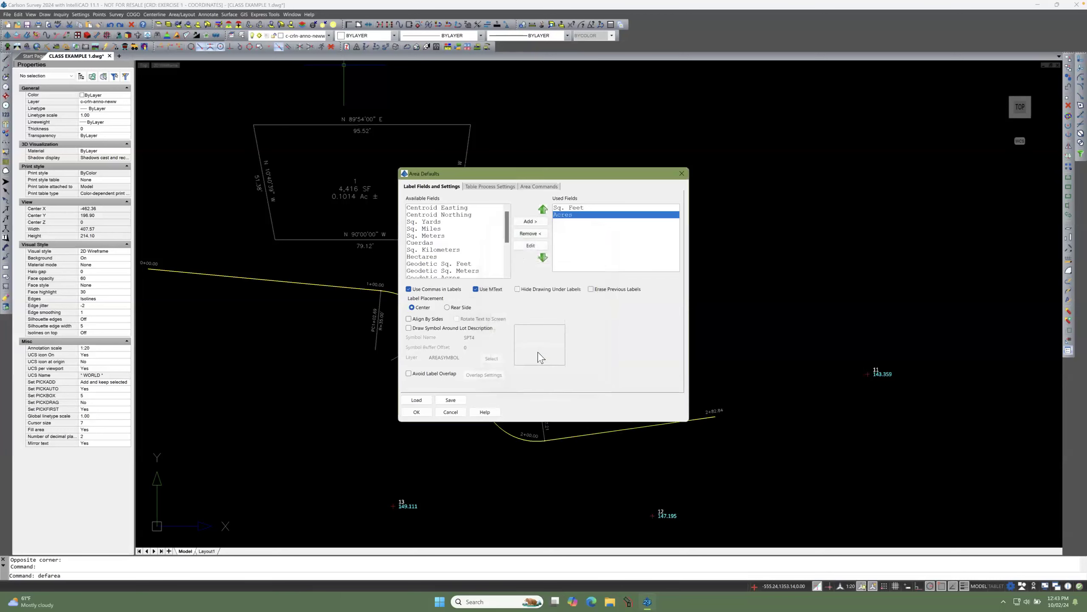
click(445, 414)
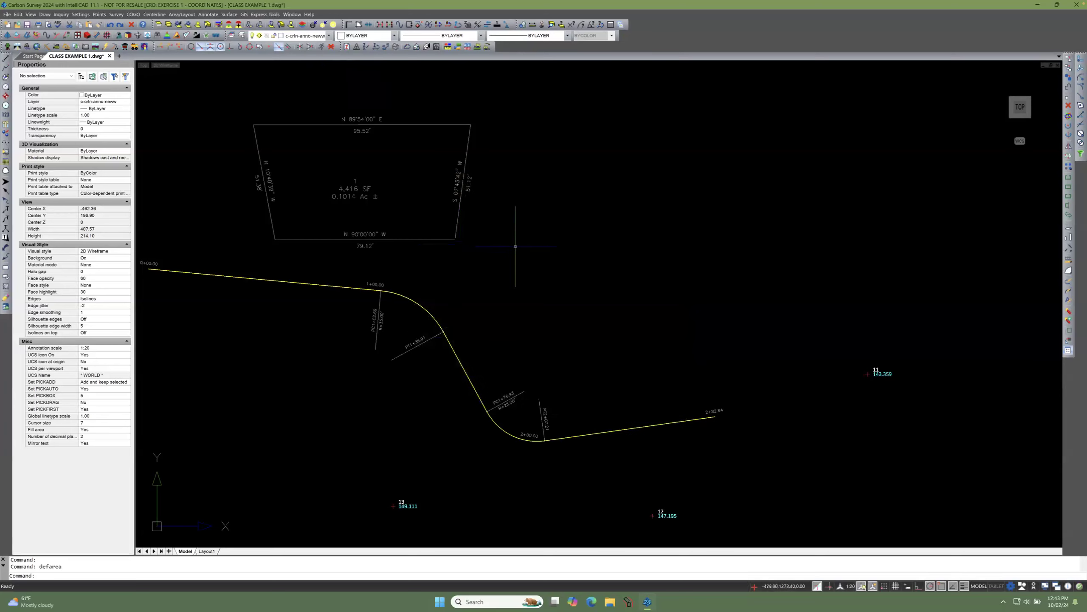
Step: Examine the lot's area label and its surrounding bearing and distance labels up close
scroll(347, 192, up, 5)
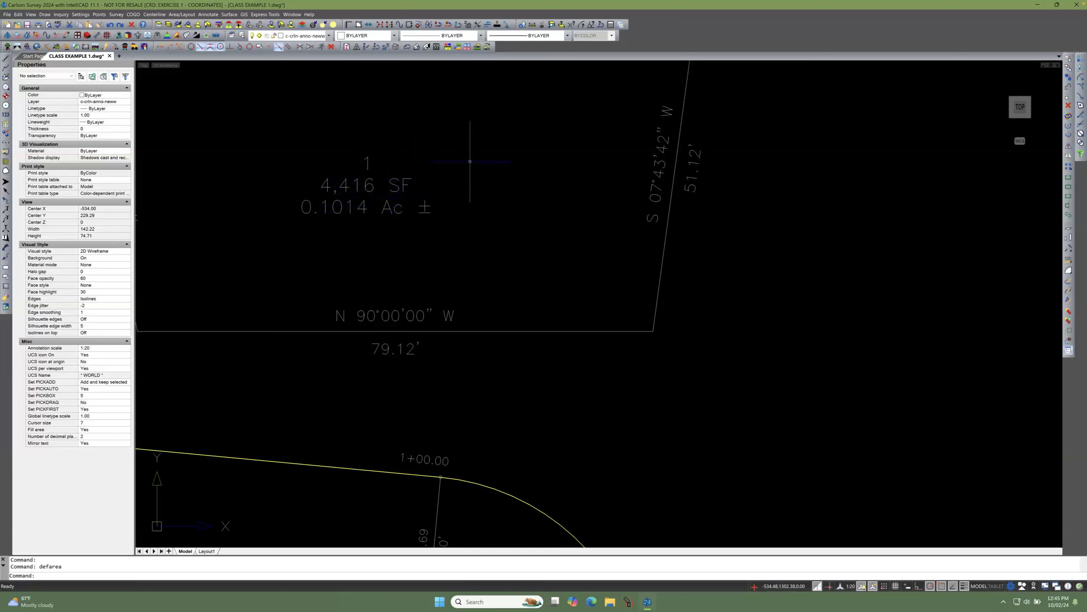
scroll(347, 206, up, 1)
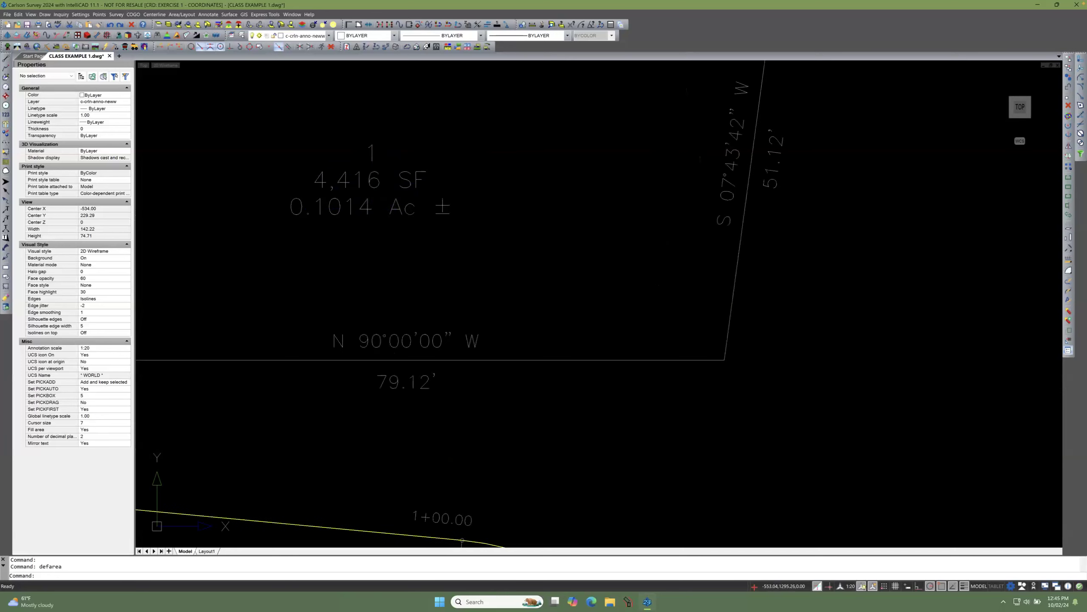
scroll(373, 258, down, 3)
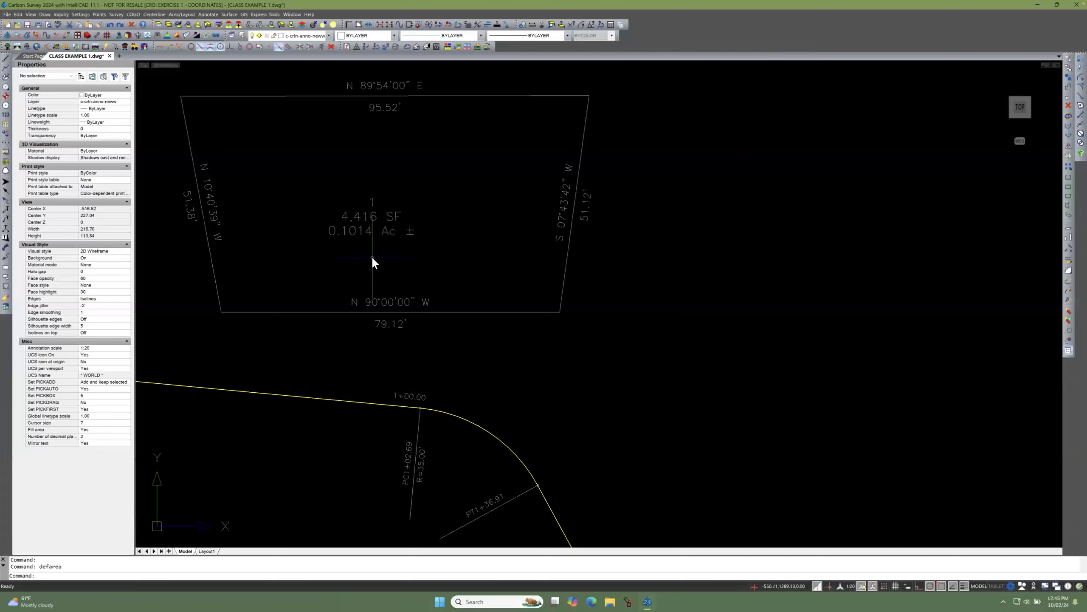
scroll(364, 235, up, 2)
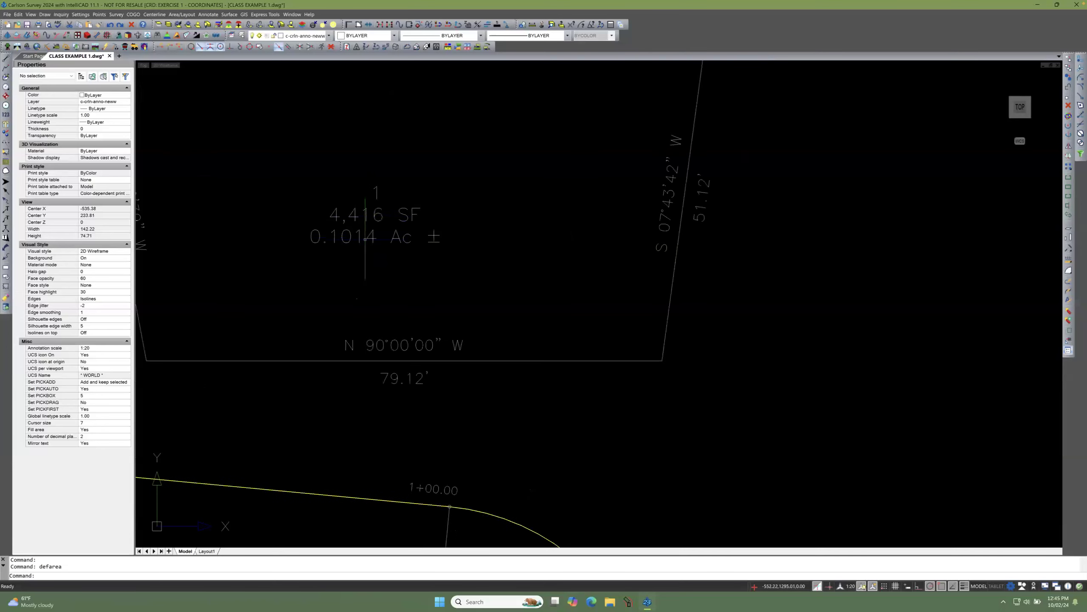
scroll(416, 257, down, 6)
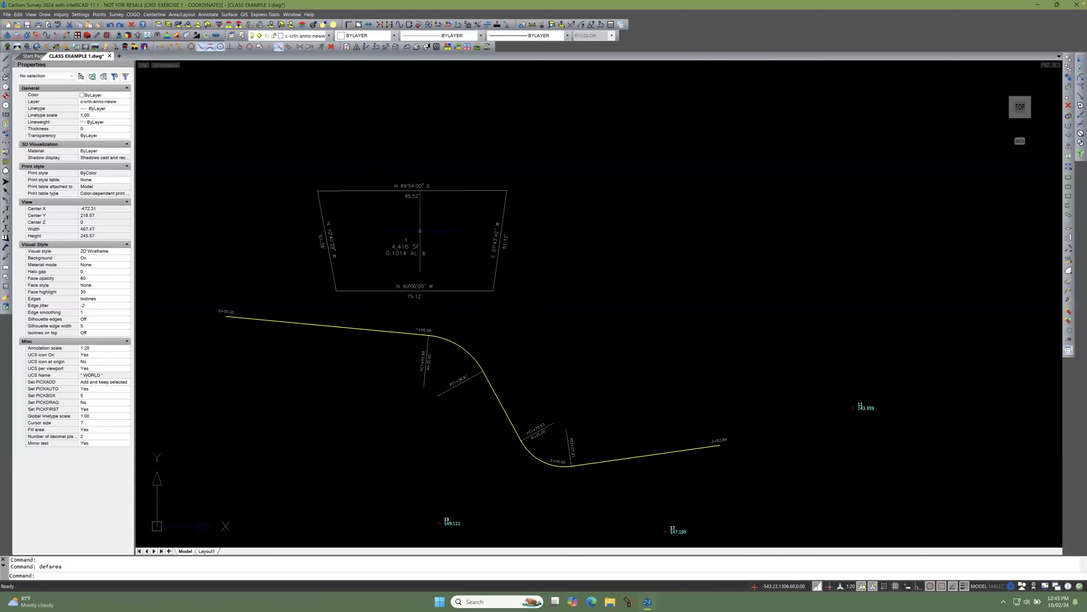
scroll(419, 231, up, 2)
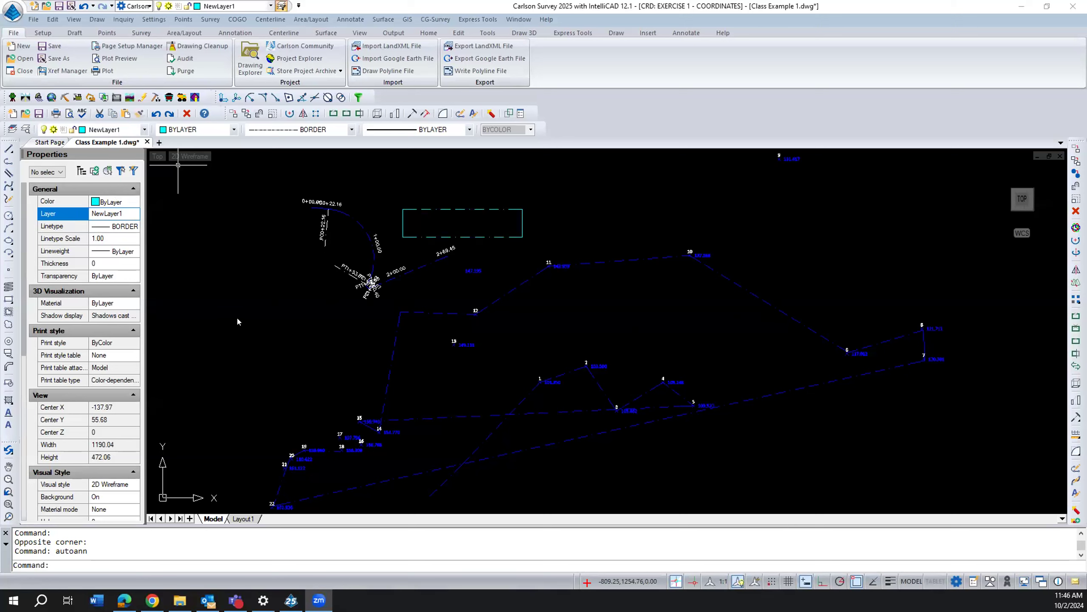
Step: Select the curved centerline, the dashed rectangle and the large blue boundary polyline one after another to inspect them
click(342, 217)
click(343, 215)
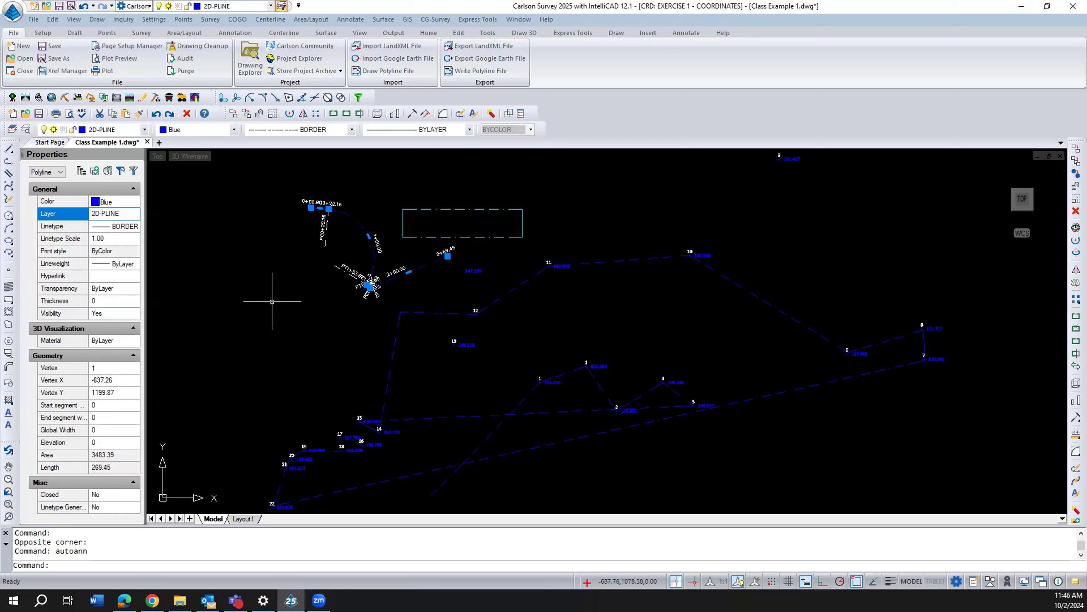
key(Escape)
key(Escape)
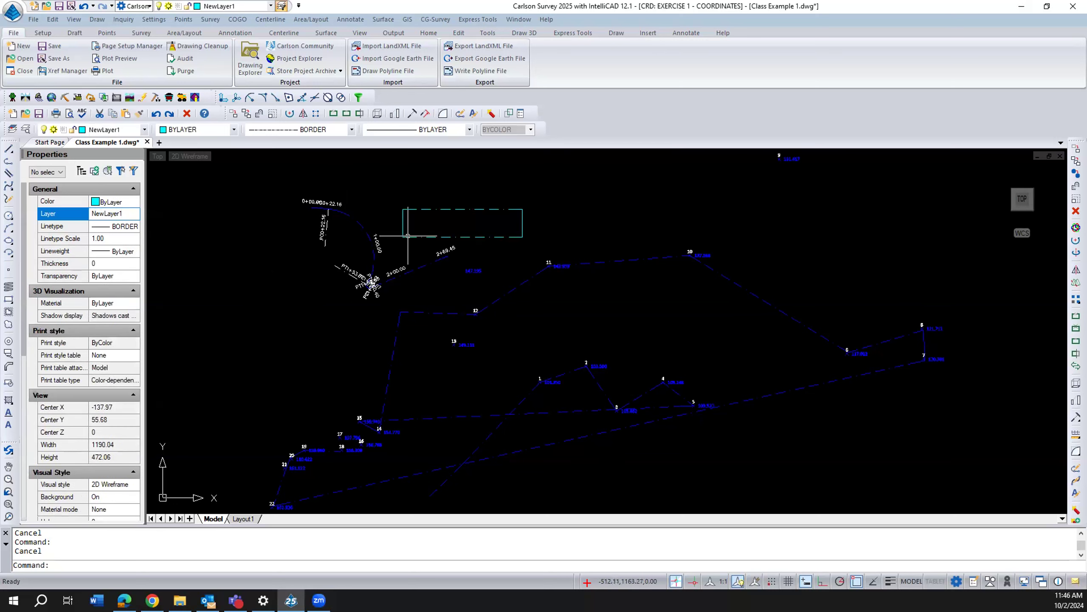
click(408, 237)
key(Escape)
click(393, 343)
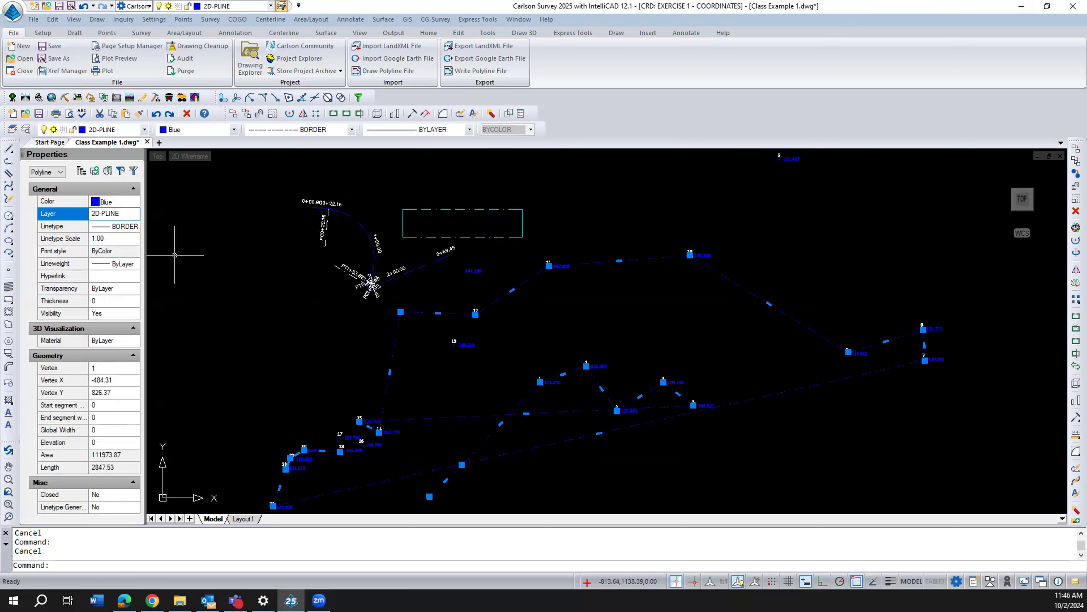
Step: Clear the selection, orbit the drawing to compare the points' elevations with the flat linework, and return to the top view
key(Escape)
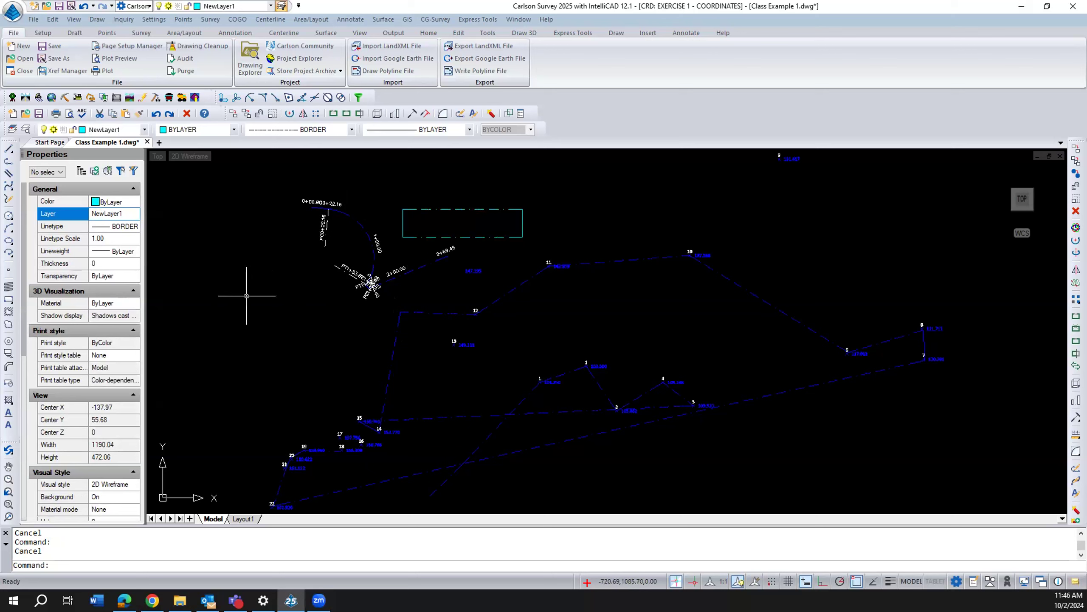
scroll(247, 295, down, 1)
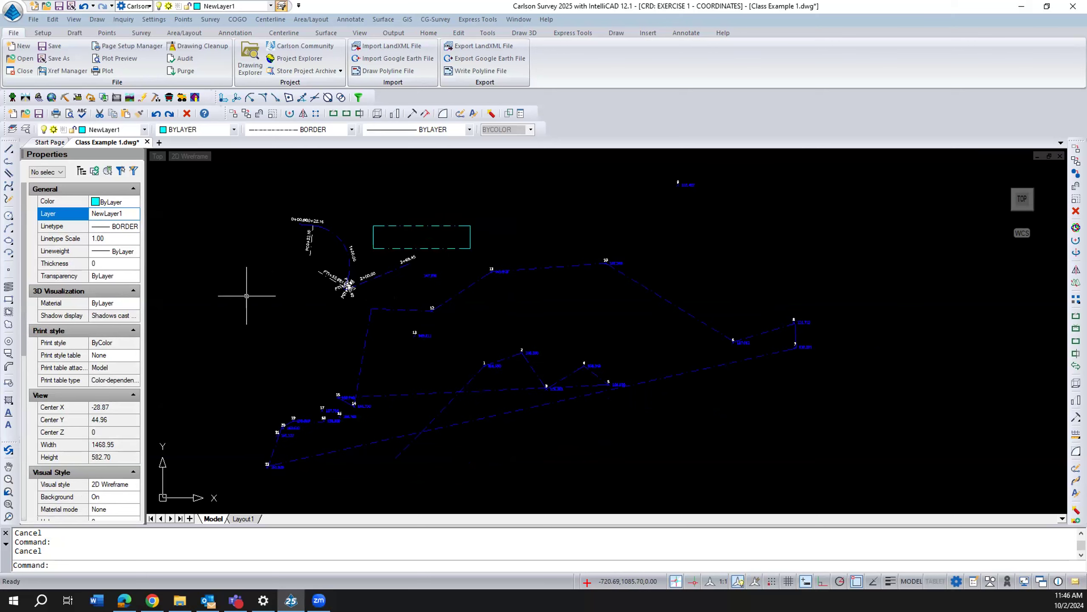
scroll(247, 295, up, 1)
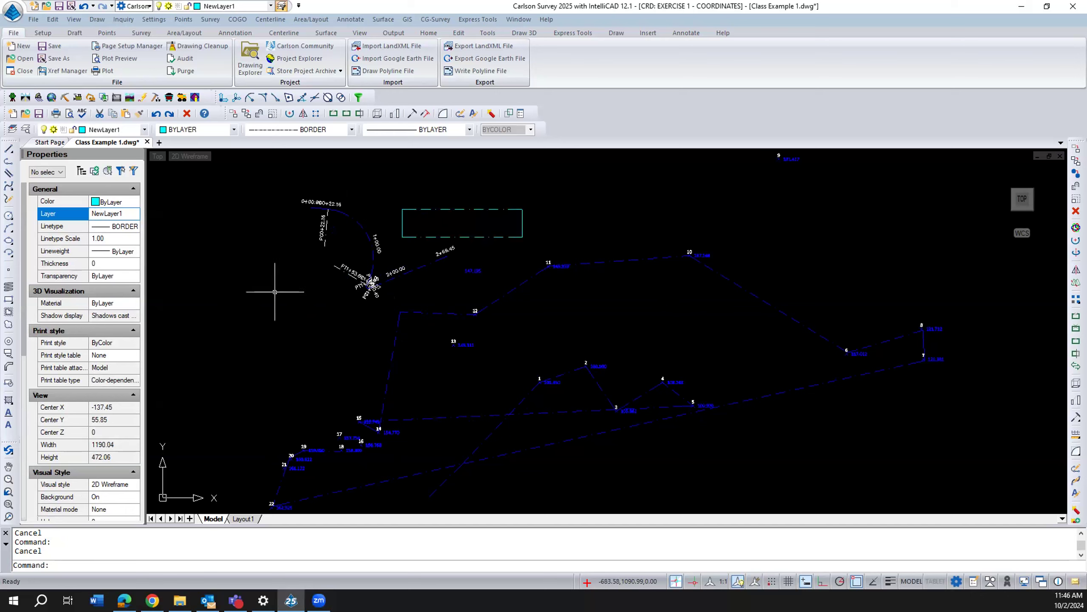
scroll(275, 292, down, 1)
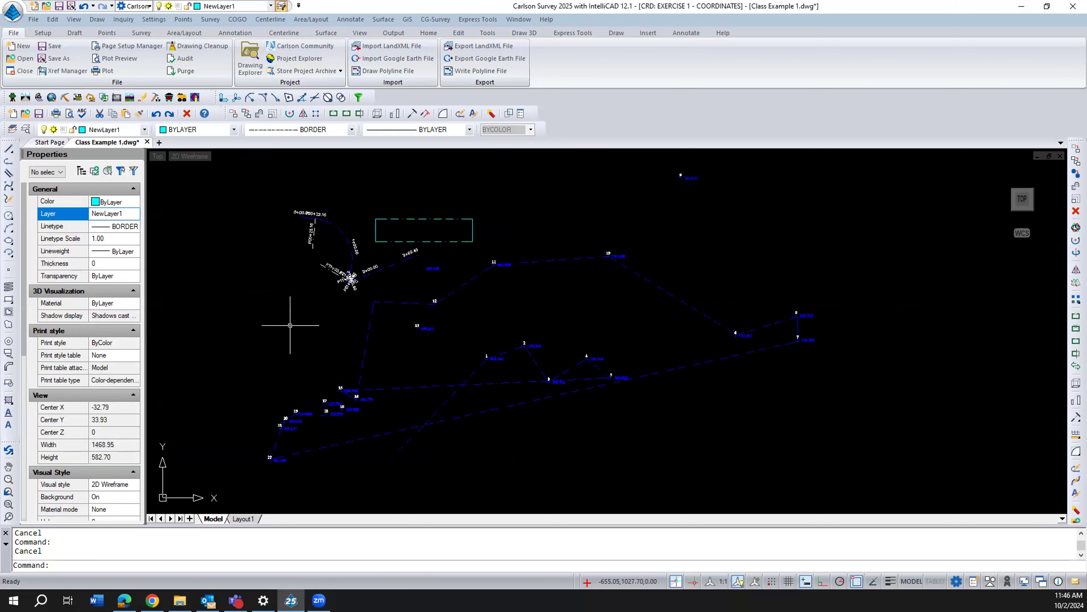
shift+middle_drag(292, 307, 328, 306)
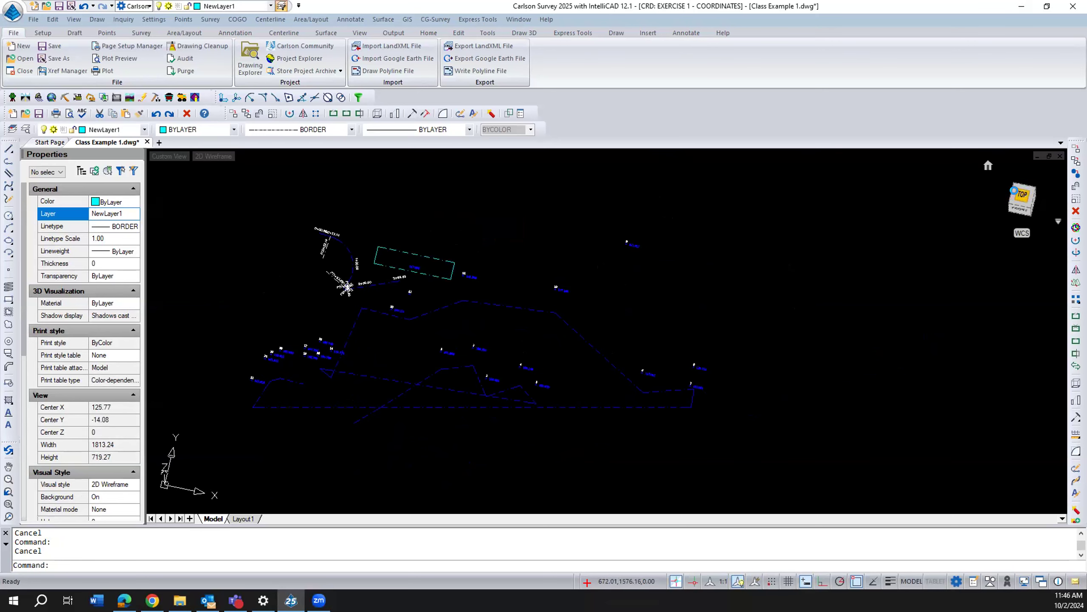
click(1018, 193)
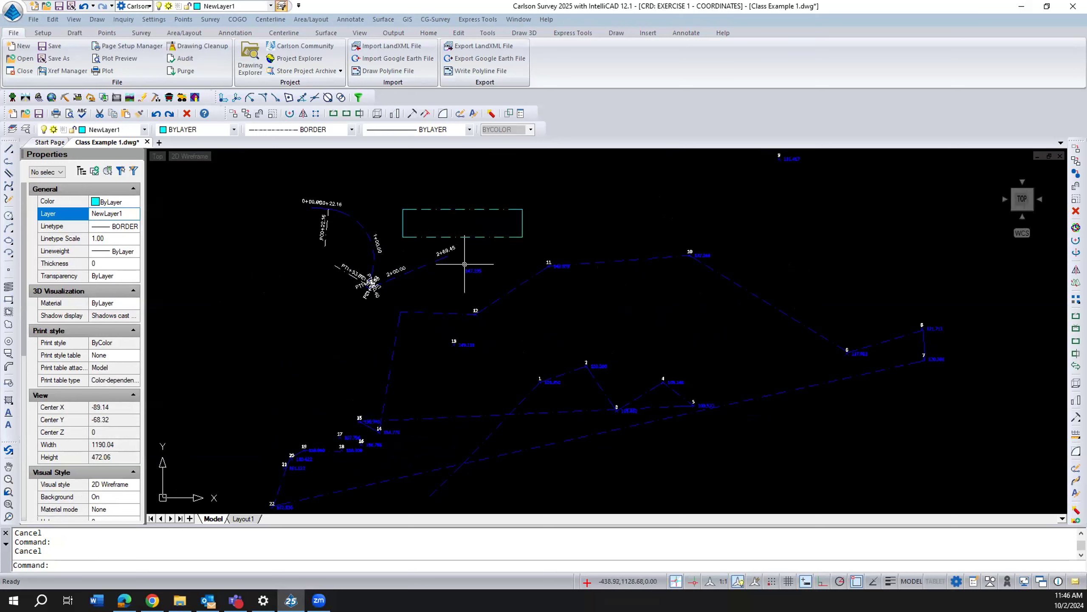
scroll(321, 234, down, 2)
scroll(361, 271, down, 1)
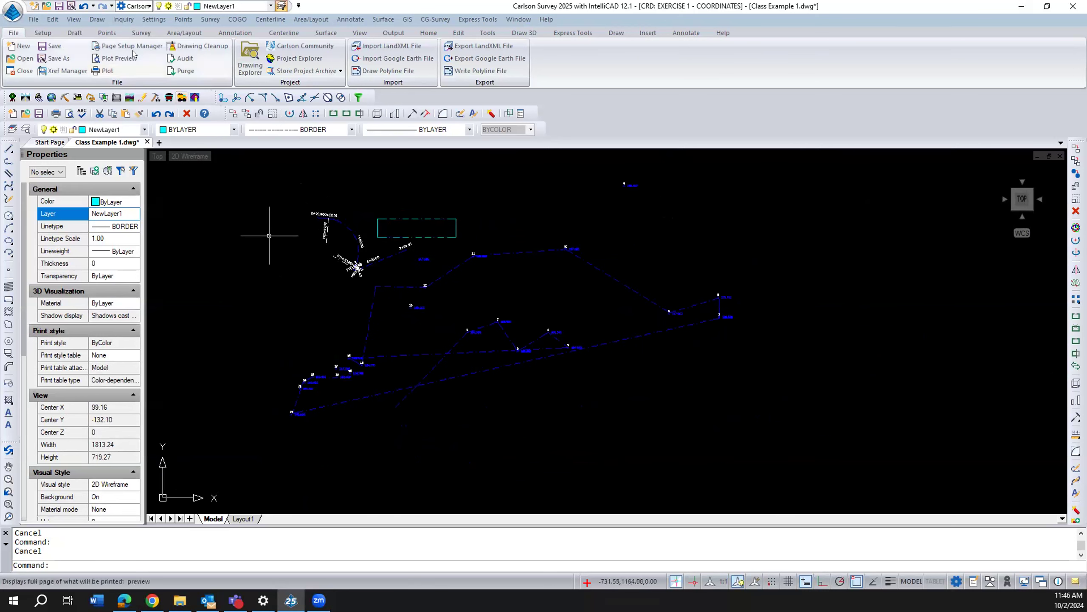
Step: Start a 3D polyline and turn off the use of current drawing properties in its options
click(96, 20)
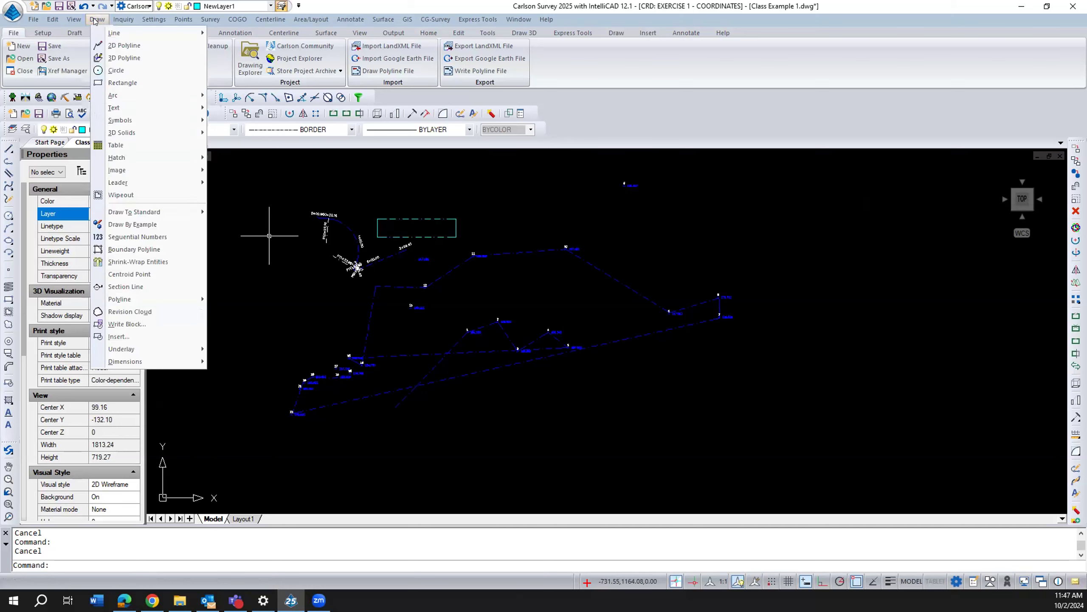
click(129, 59)
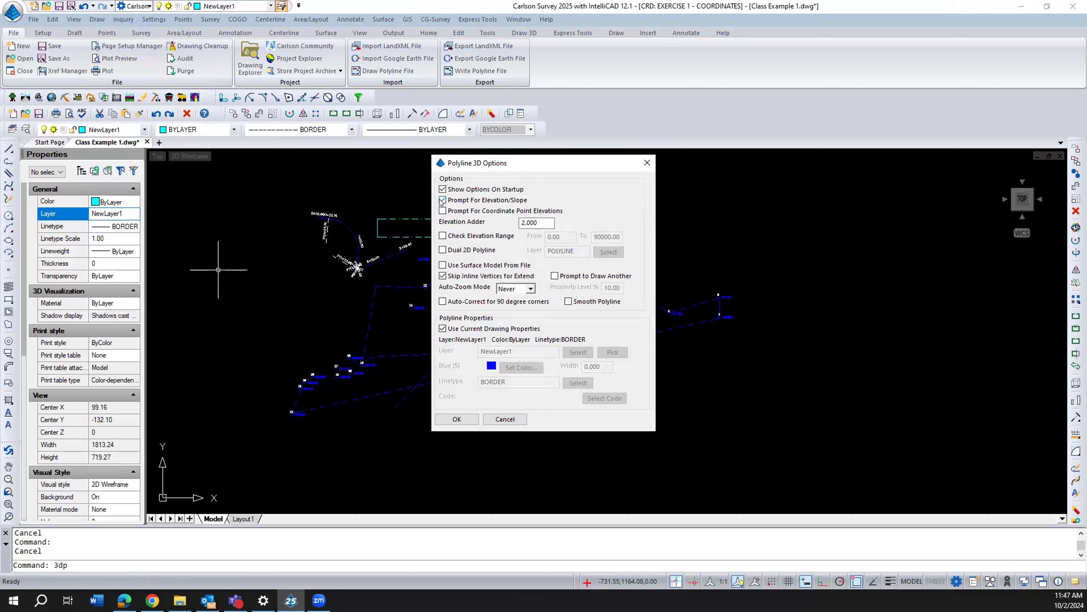
click(443, 328)
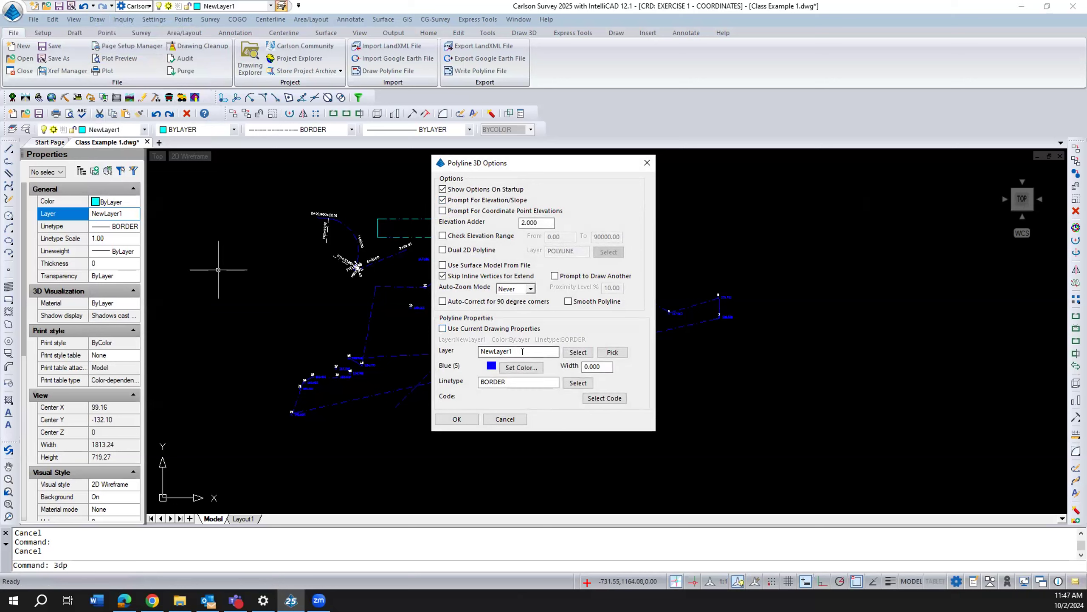
Step: Look for a 3D layer with the layer filter, clear the filter, and set the 3D polyline's layer to 3D-PLINES
click(574, 353)
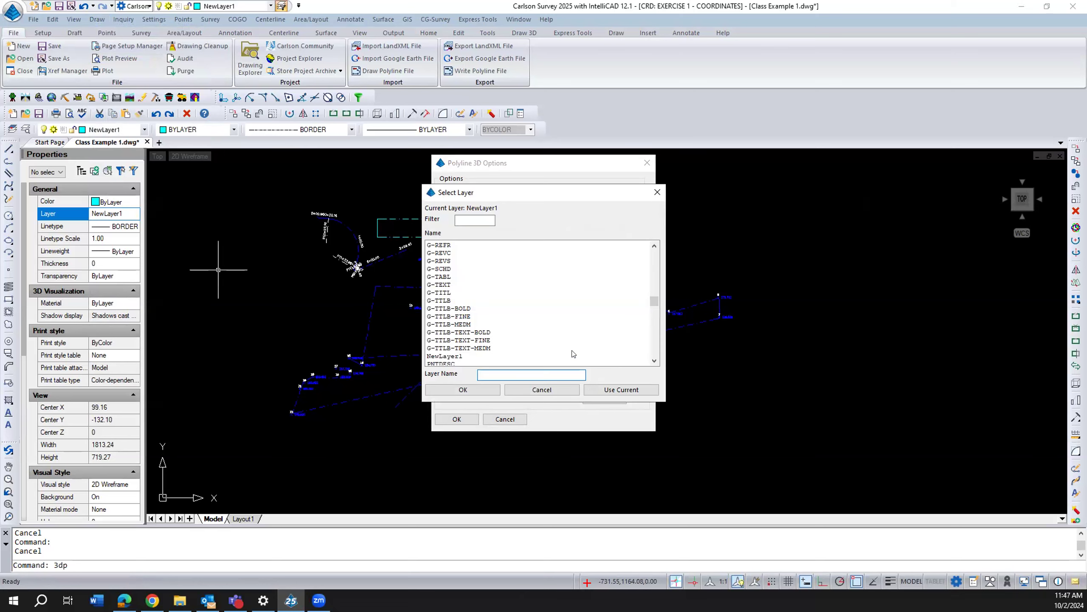
click(466, 218)
text(3D)
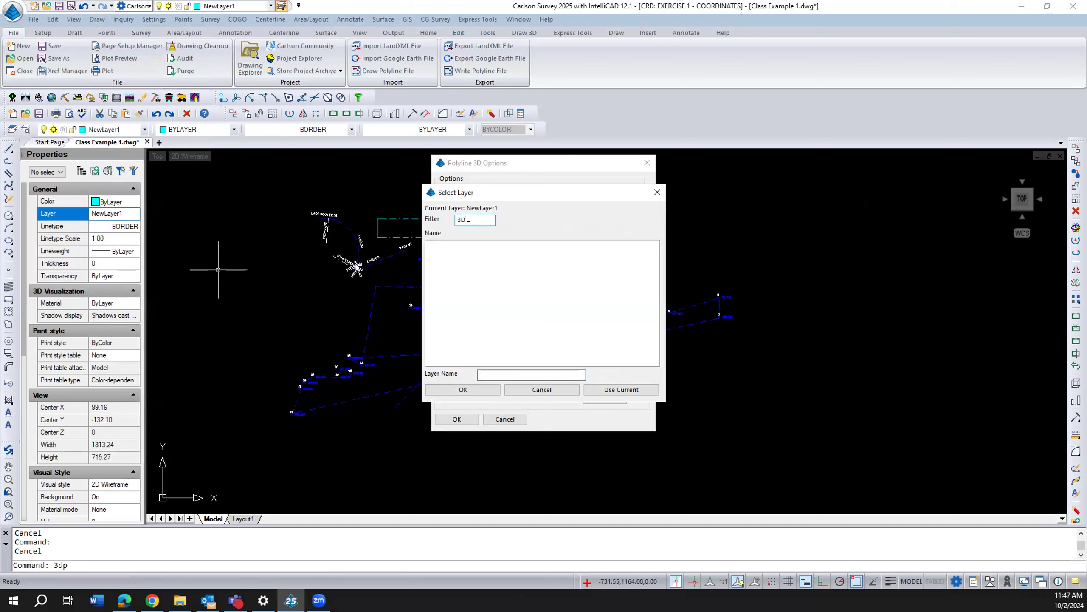
key(BackSpace)
text(2D)
key(BackSpace)
key(BackSpace)
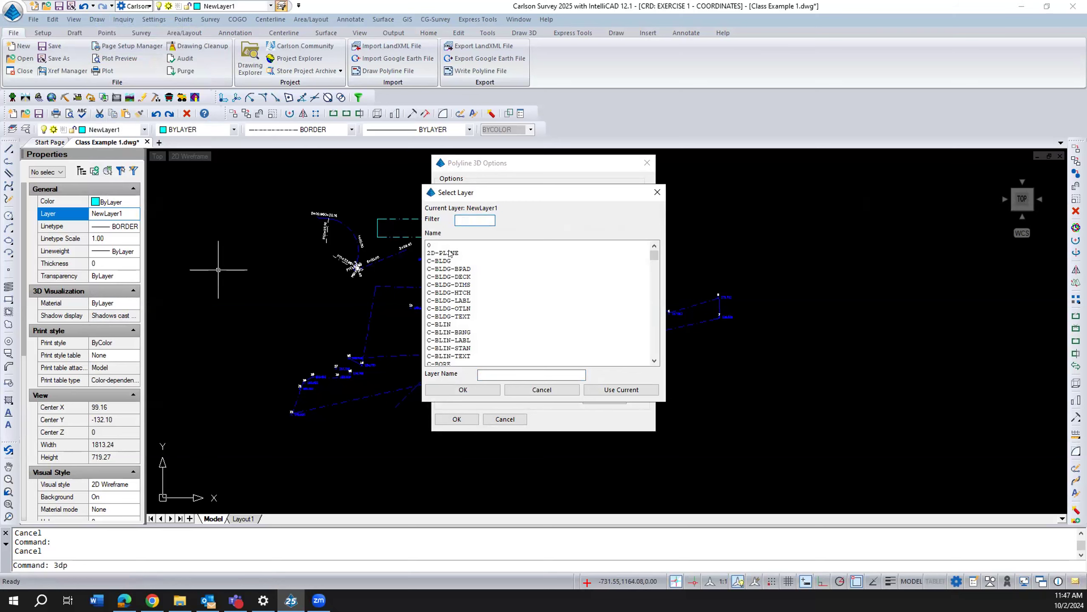
click(488, 372)
text(3D-PLINES)
click(475, 389)
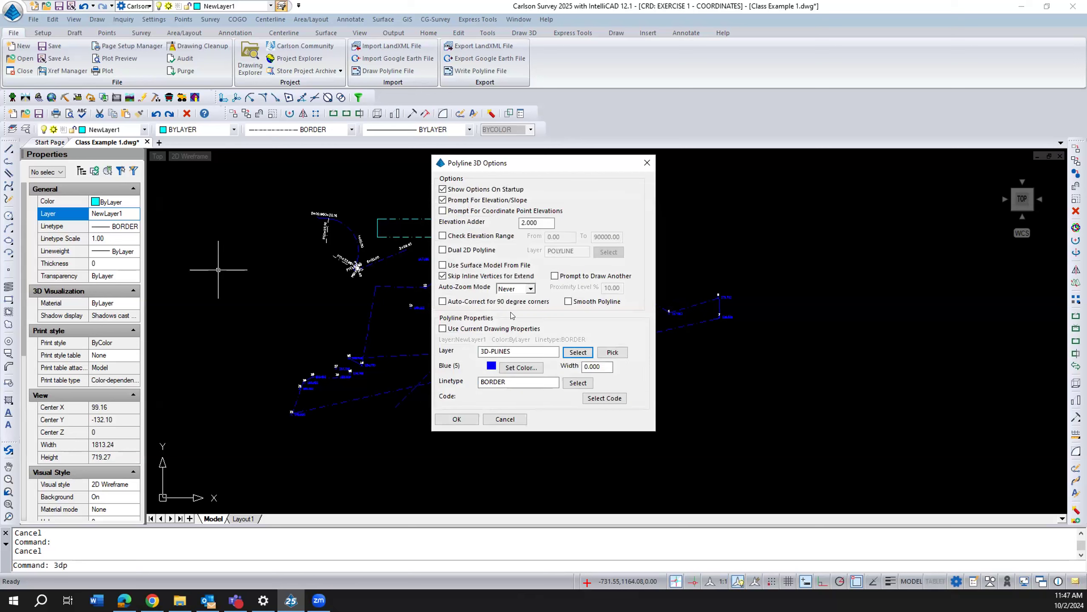
Step: Set both the color and the linetype of the 3D polyline to BYLAYER
click(512, 367)
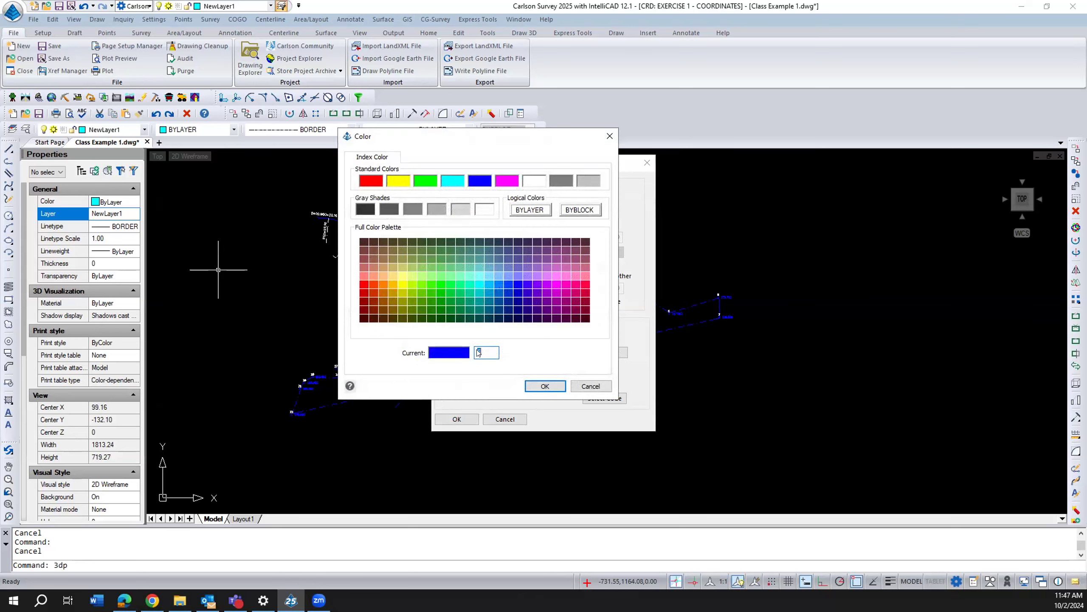
click(521, 211)
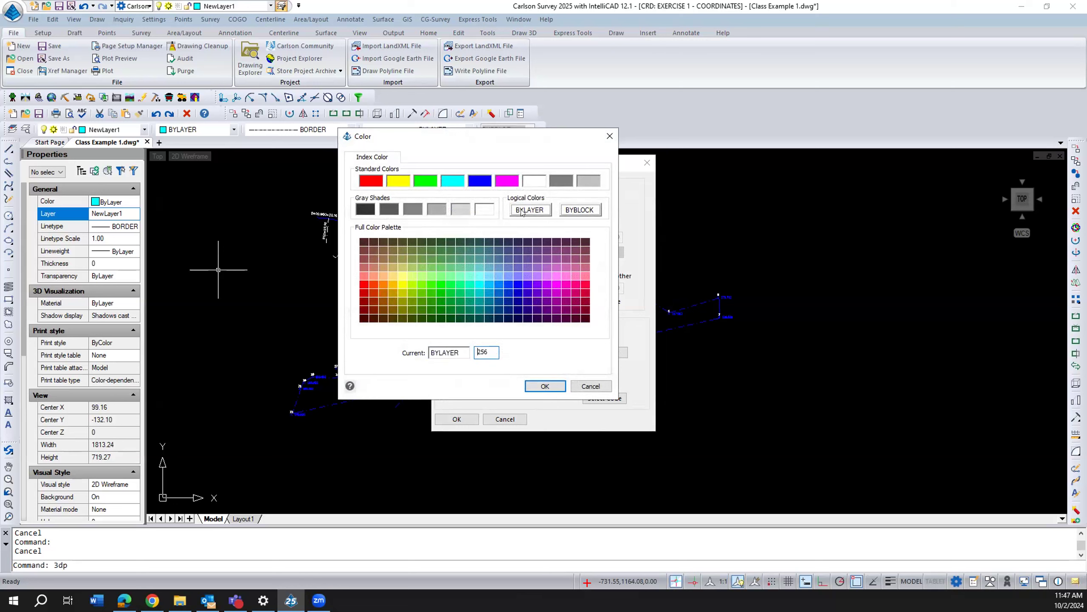
click(542, 386)
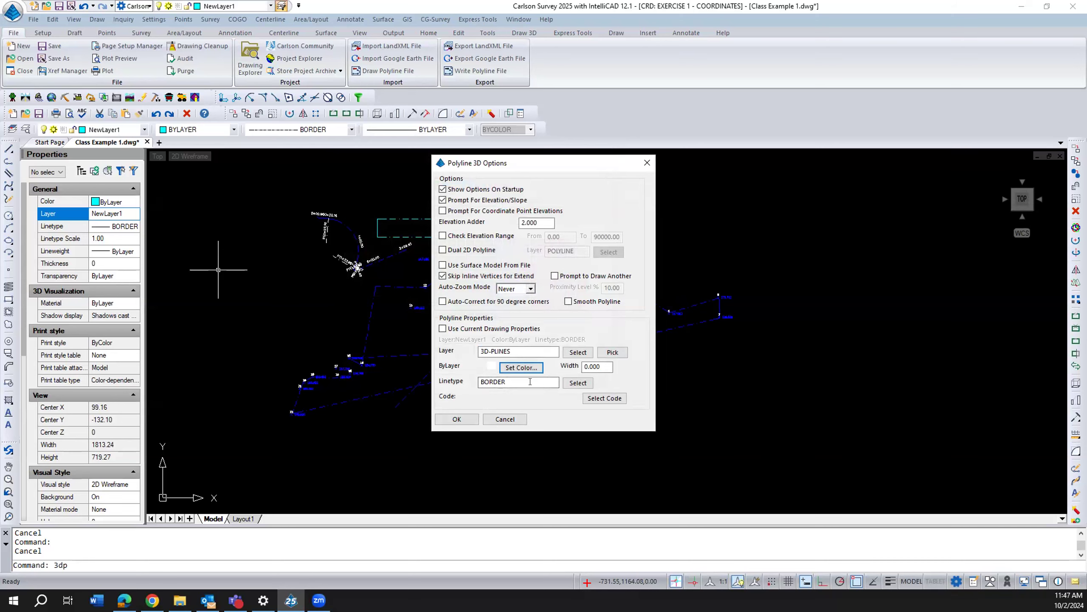
click(579, 384)
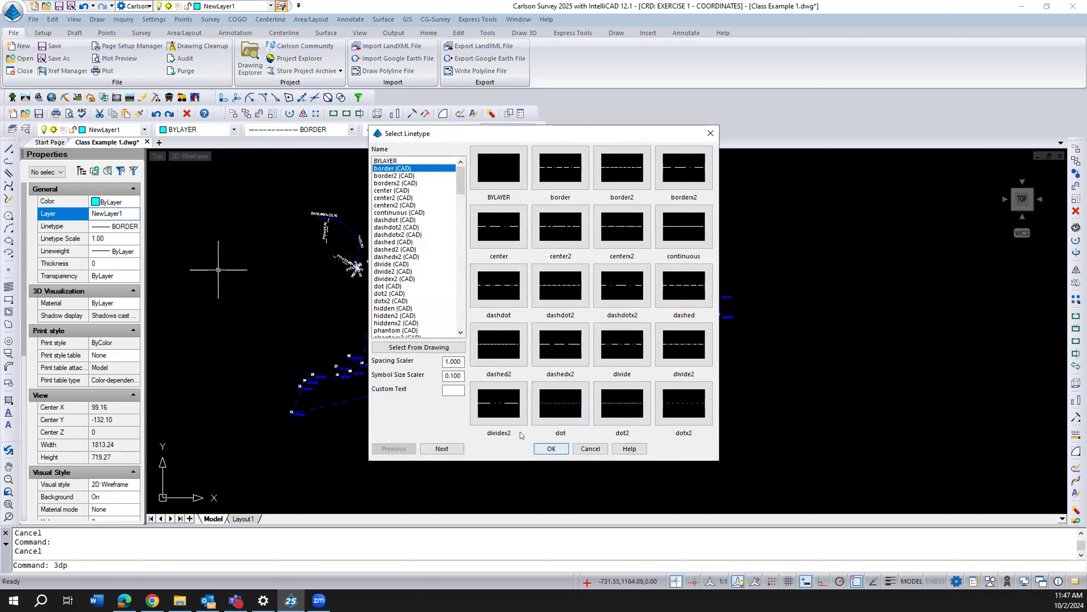
click(392, 161)
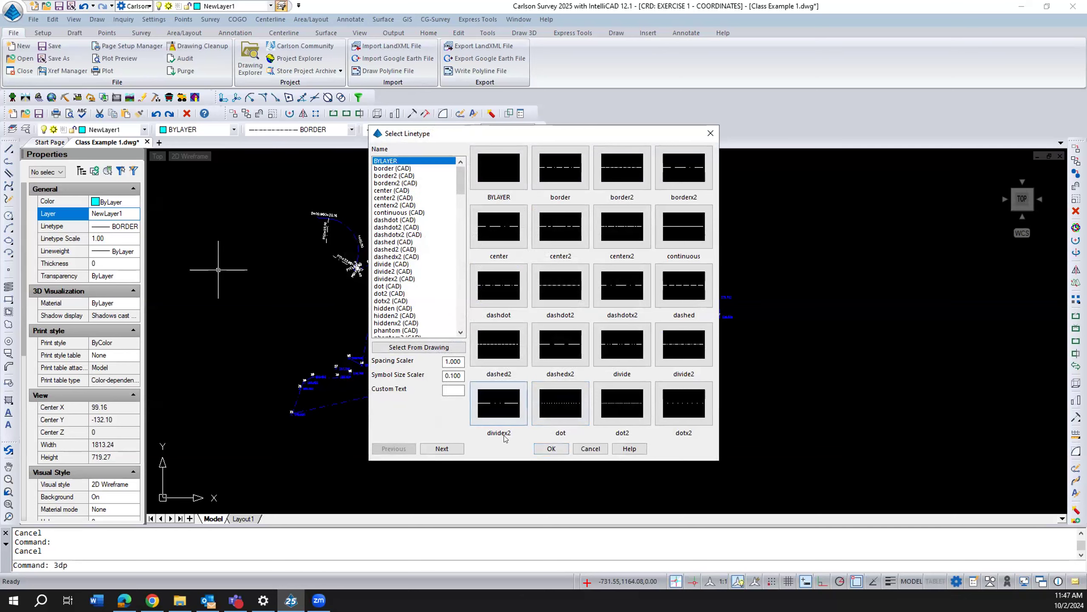
click(537, 450)
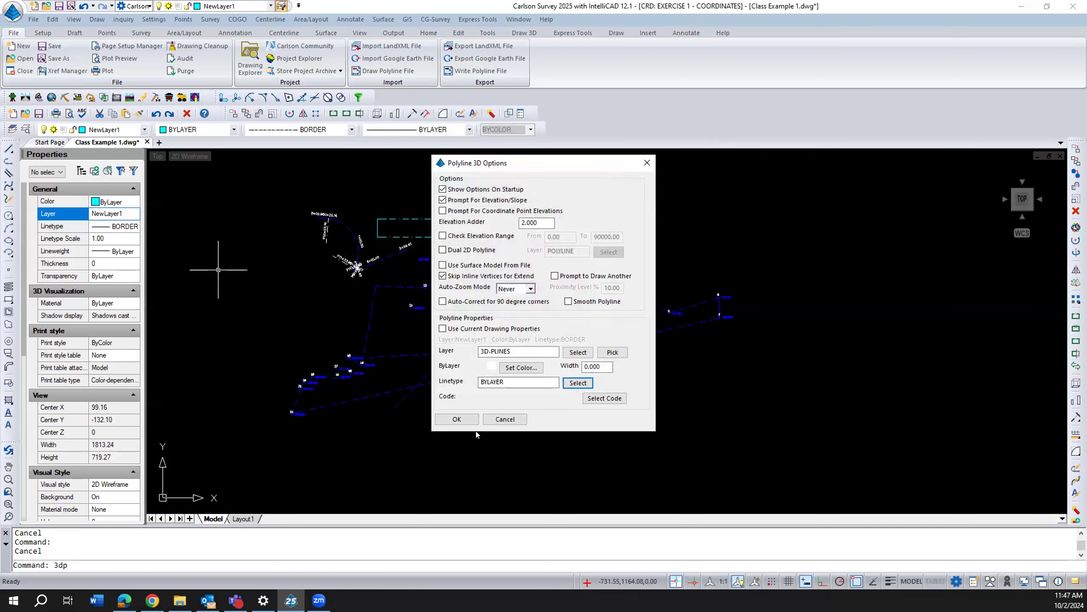
Step: Accept the options and draw the 3D polyline through point numbers 1-22
click(446, 419)
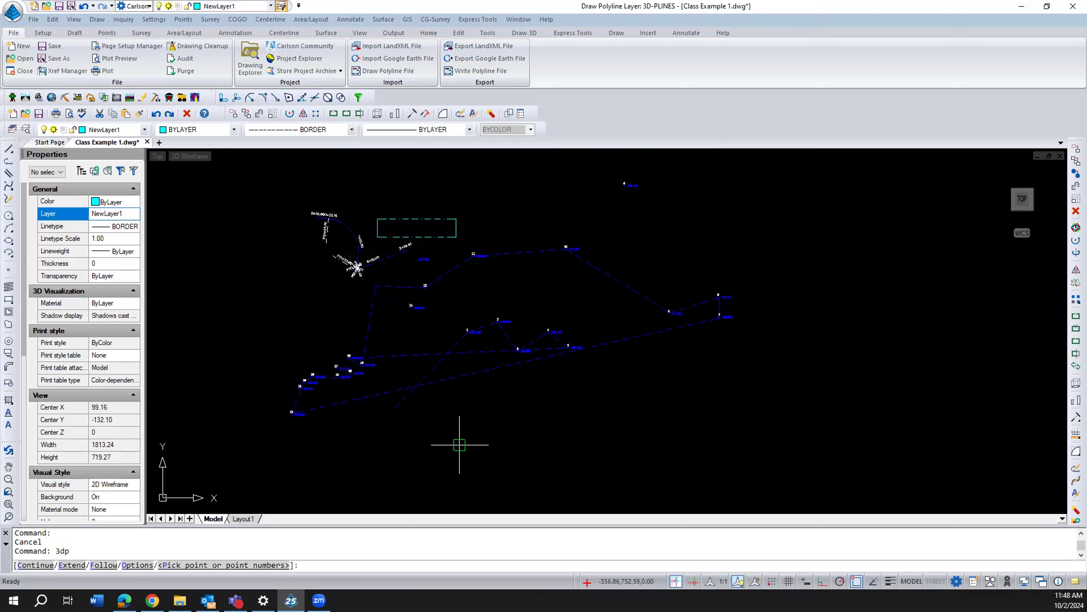
text(1-22)
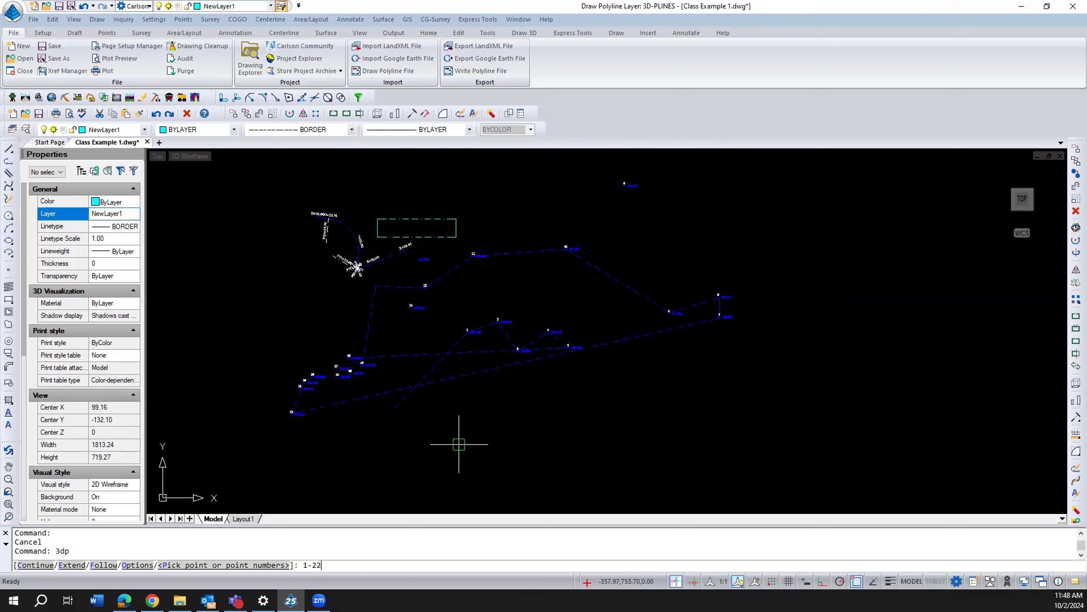
key(Return)
key(Return)
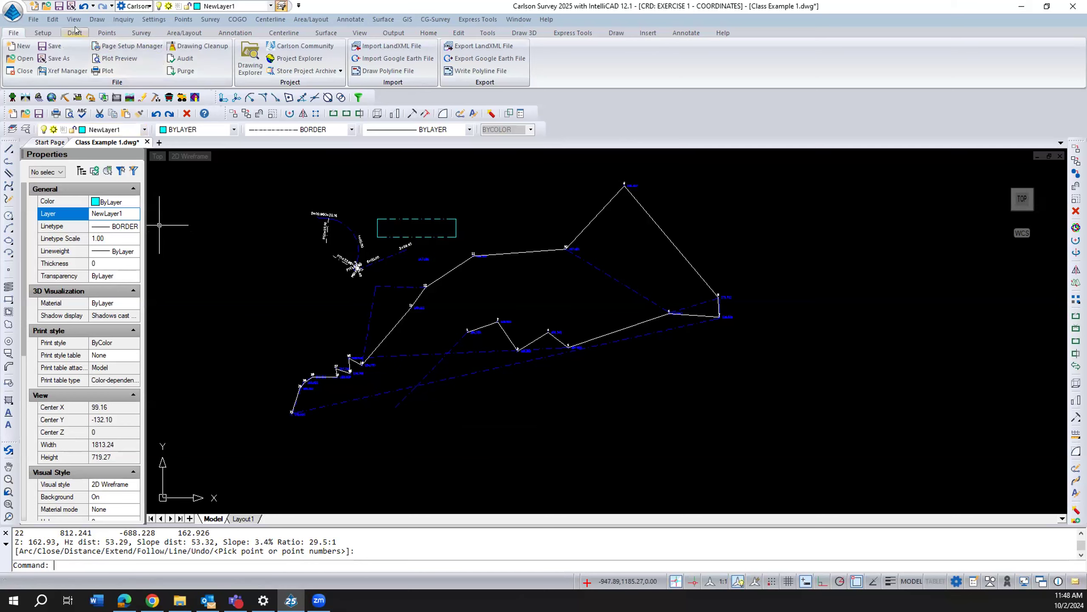
Step: Start a 2D polyline on layer 2D-PLINE with its color set to Magenta (6)
click(97, 18)
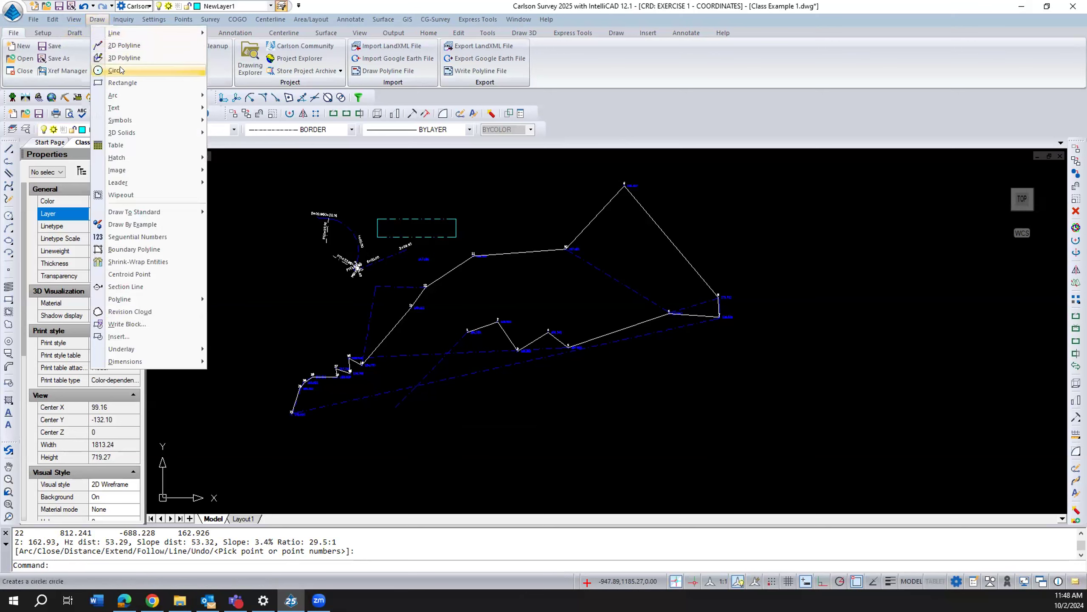
click(123, 45)
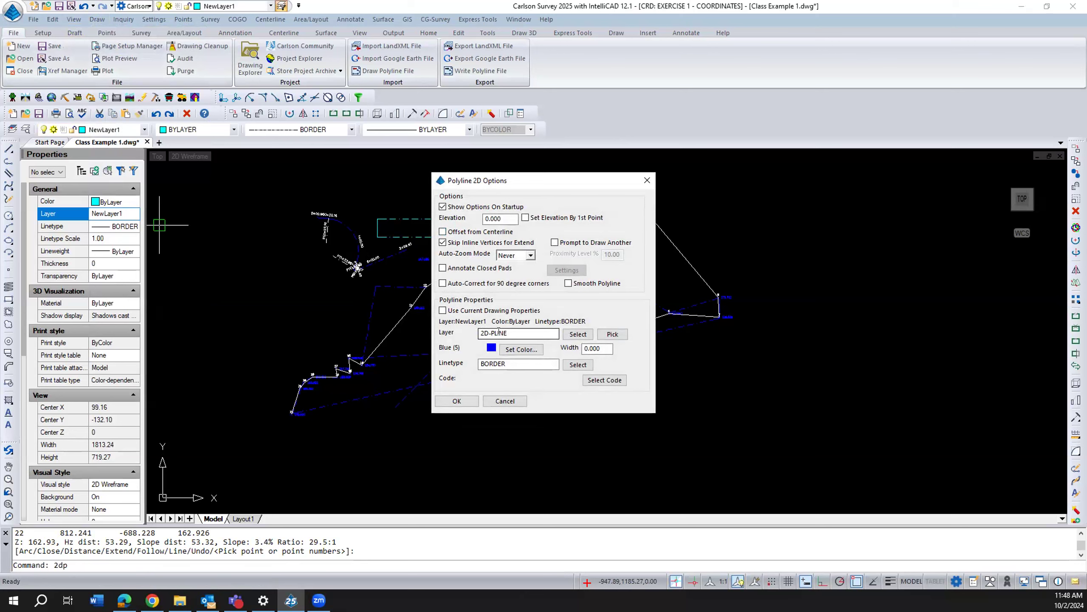
click(521, 349)
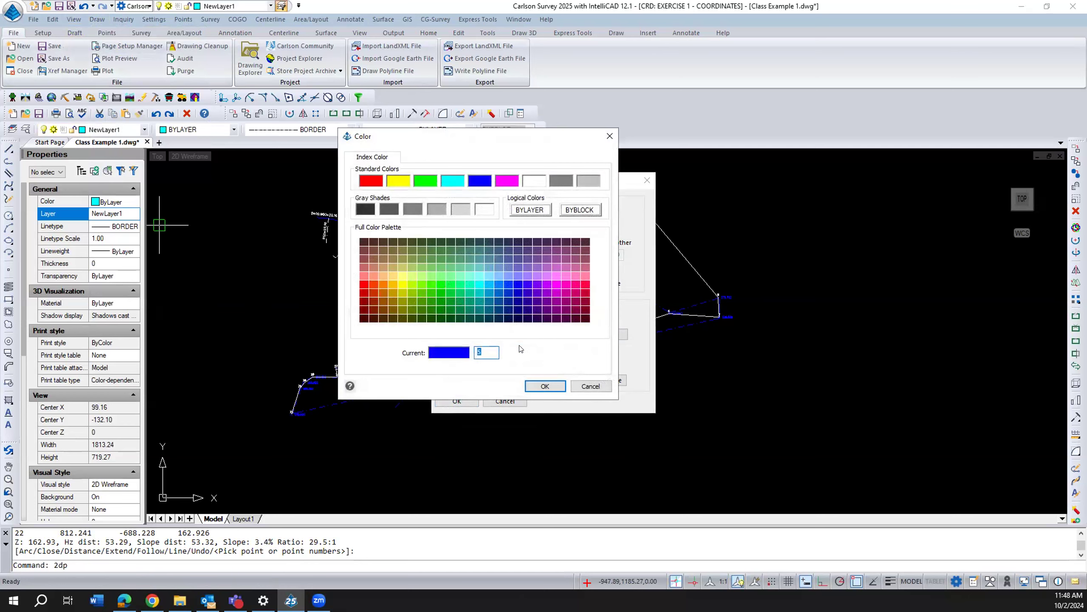
click(503, 182)
click(545, 387)
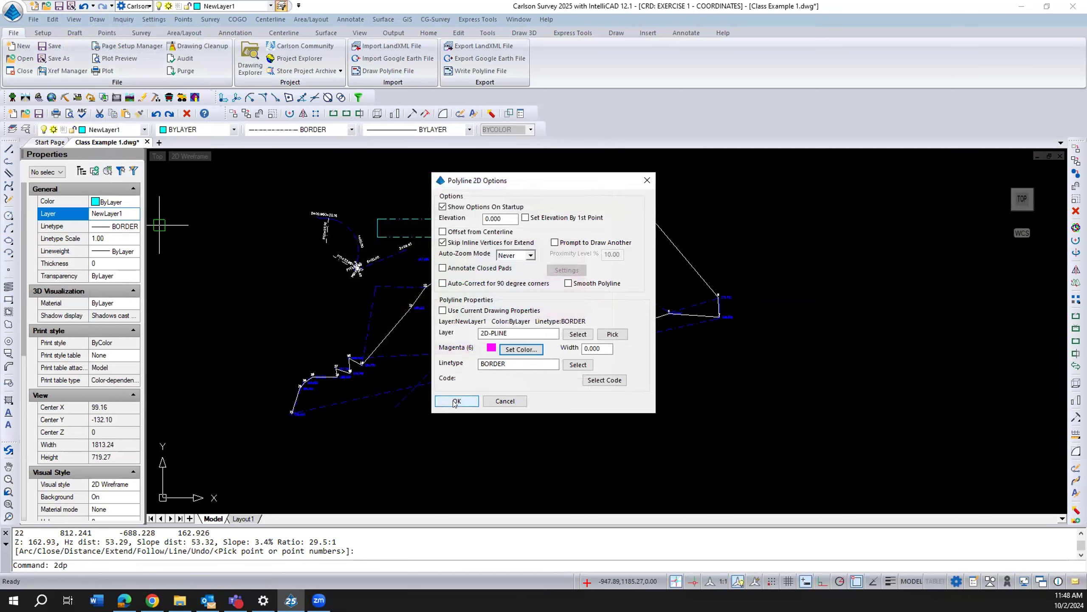
click(455, 401)
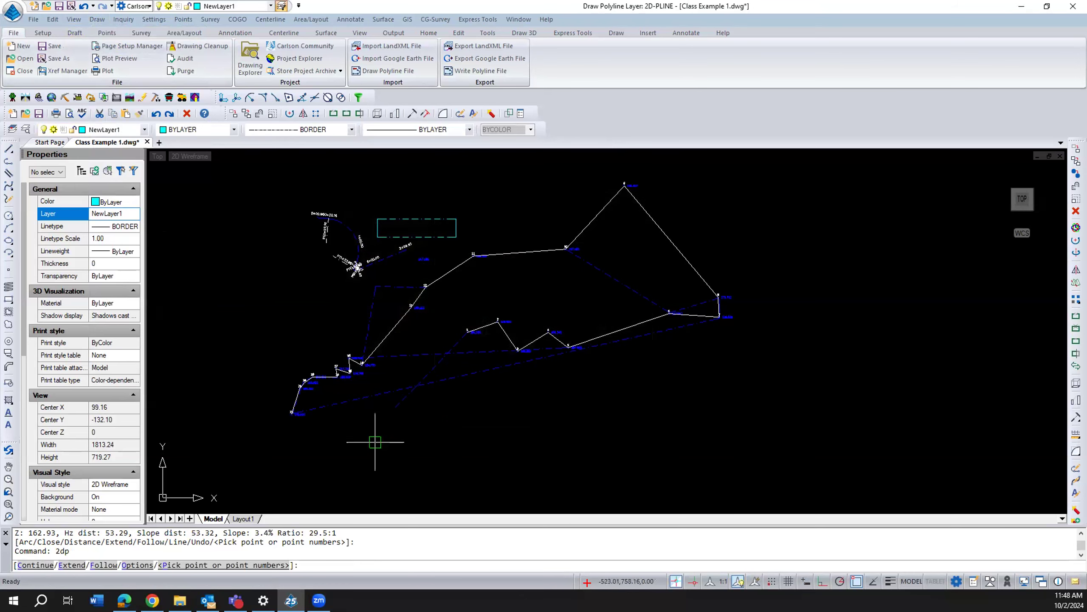
Step: Sketch three zigzag segments totalling about 291 units, from below the existing linework up towards point 13
click(373, 443)
click(428, 405)
click(400, 368)
click(412, 336)
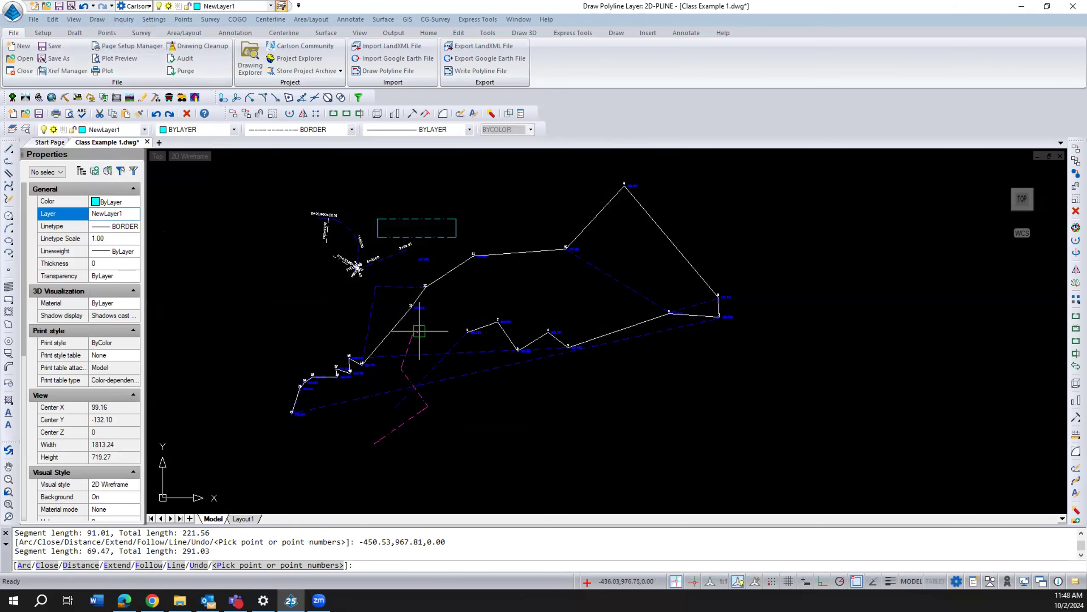
Step: Continue the 2D polyline through point numbers 13-6
scroll(419, 323, up, 8)
scroll(424, 326, down, 5)
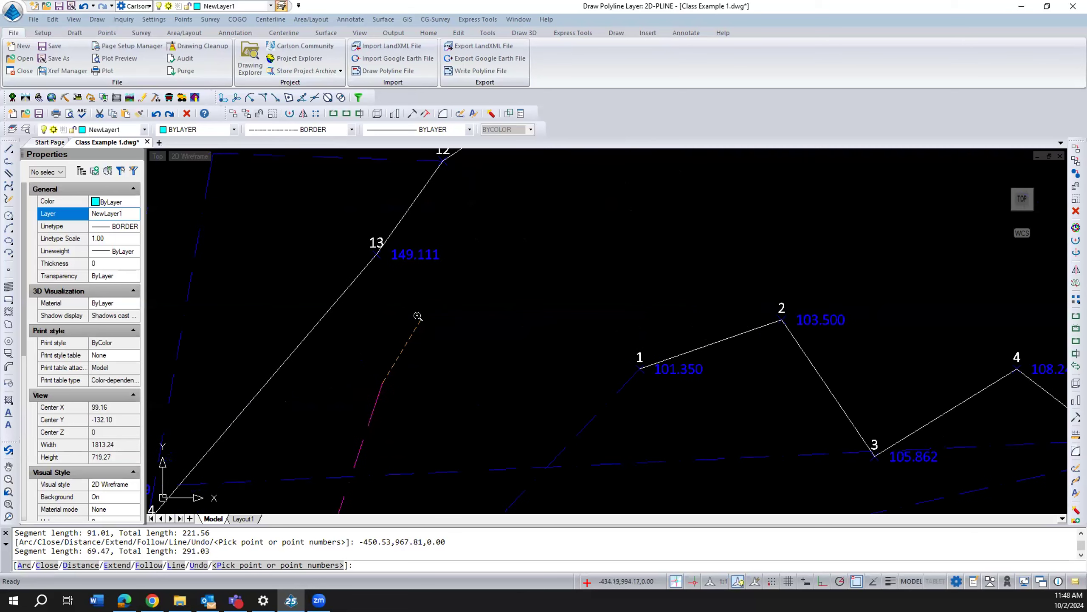
scroll(385, 340, down, 2)
scroll(660, 333, up, 4)
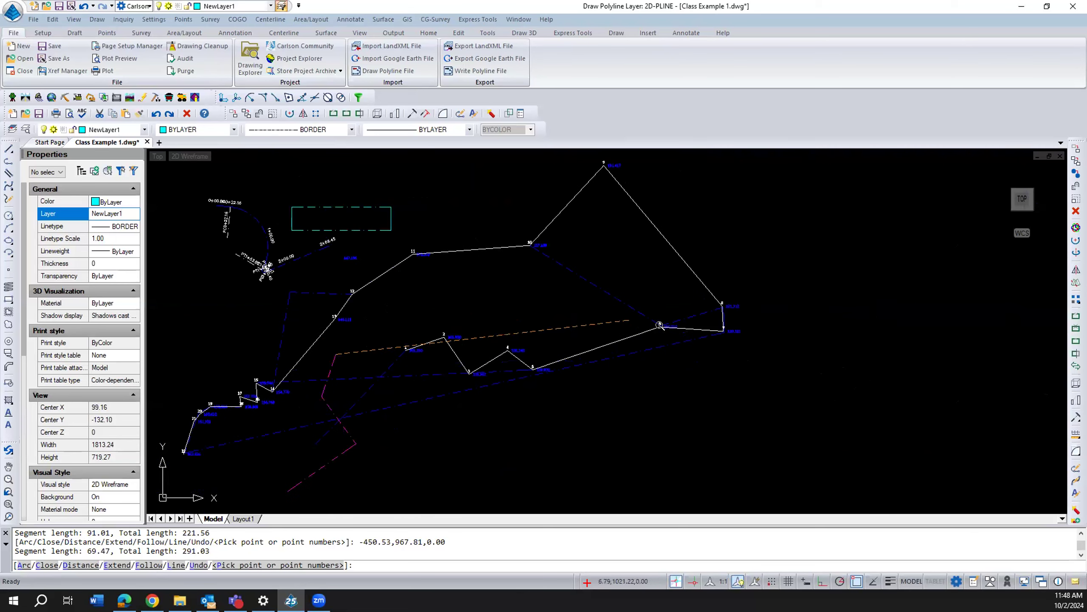
scroll(659, 333, up, 2)
scroll(562, 317, down, 8)
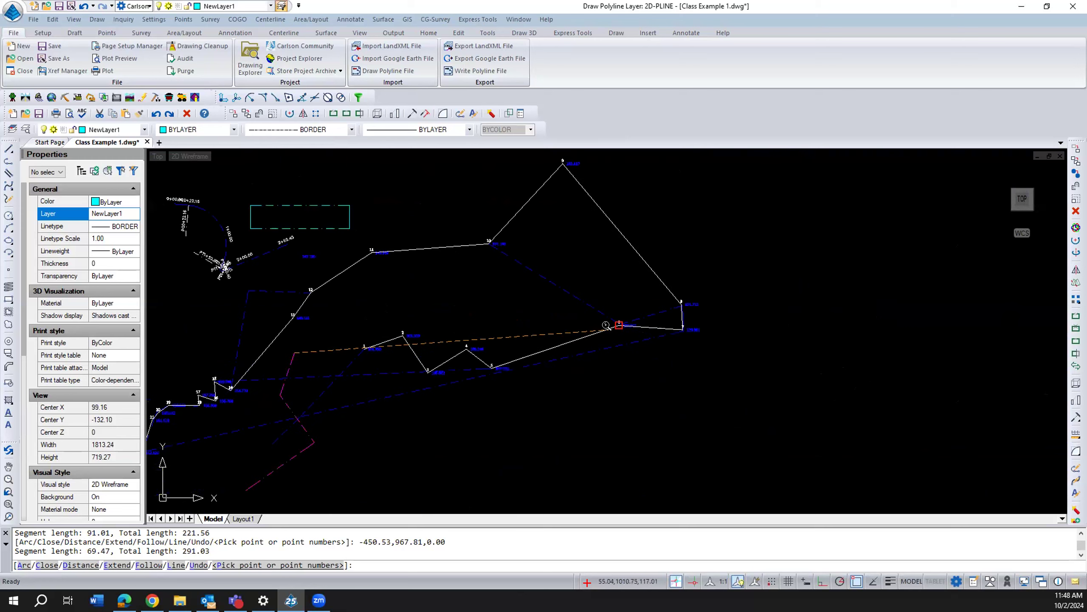
scroll(505, 311, up, 3)
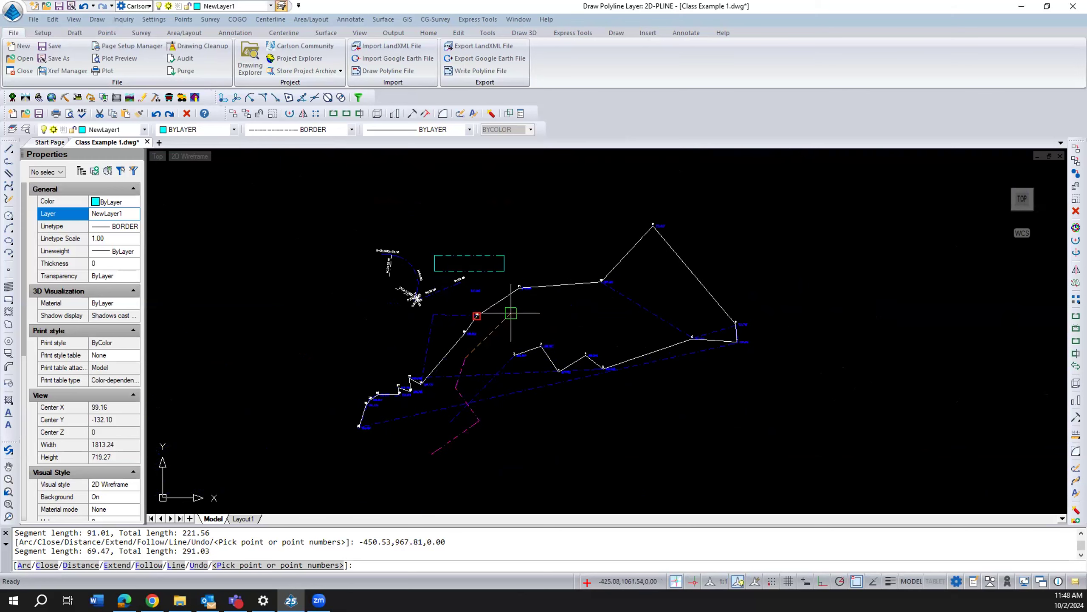
text(13-6)
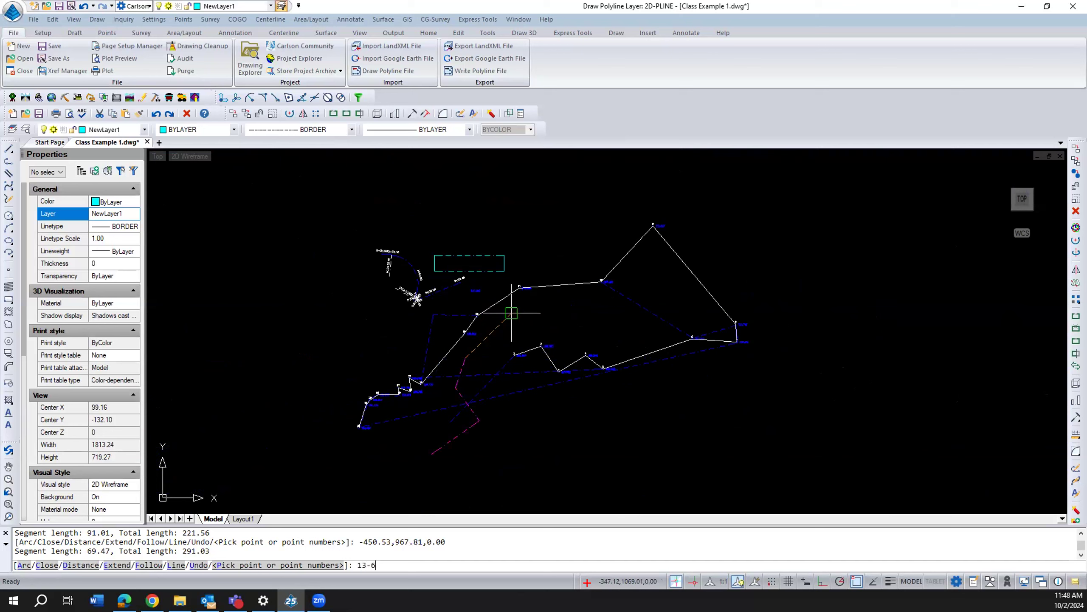
key(Return)
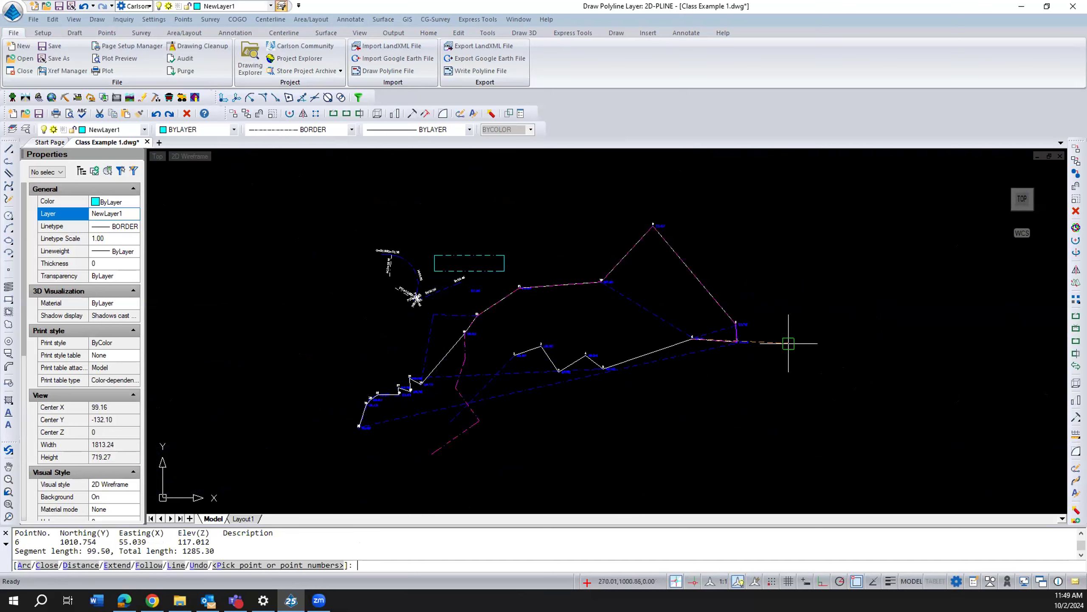
Step: Add two freehand segments to the 2D polyline beyond point 6, down and back beneath the linework, and finish it
click(718, 417)
click(630, 421)
key(Return)
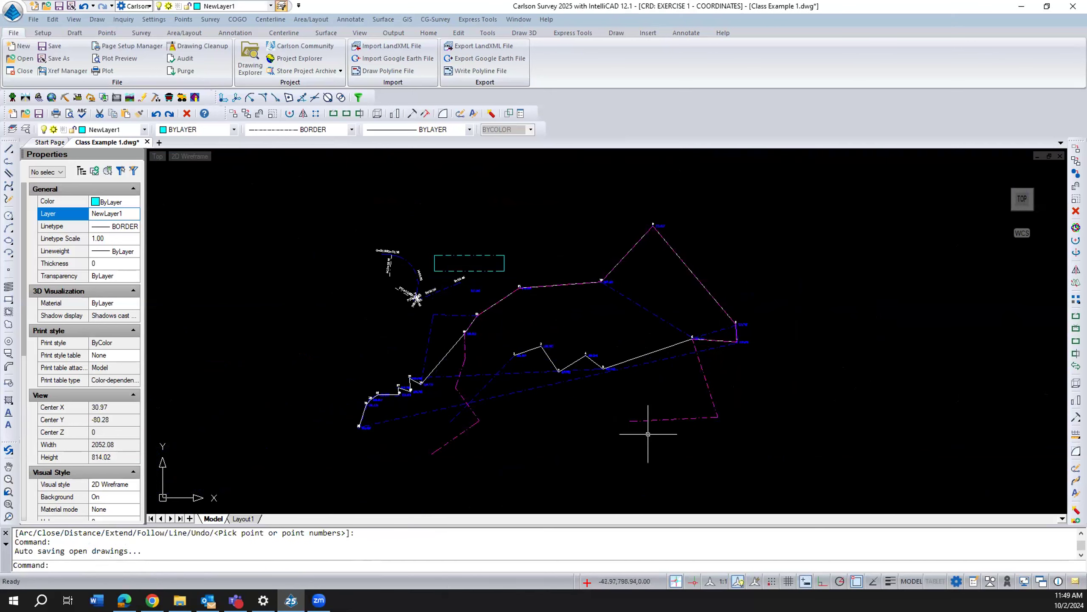
Step: Compare the 3D and 2D polylines in a tilted 3D view and erase the white 3D polyline
scroll(486, 333, up, 5)
scroll(485, 331, down, 7)
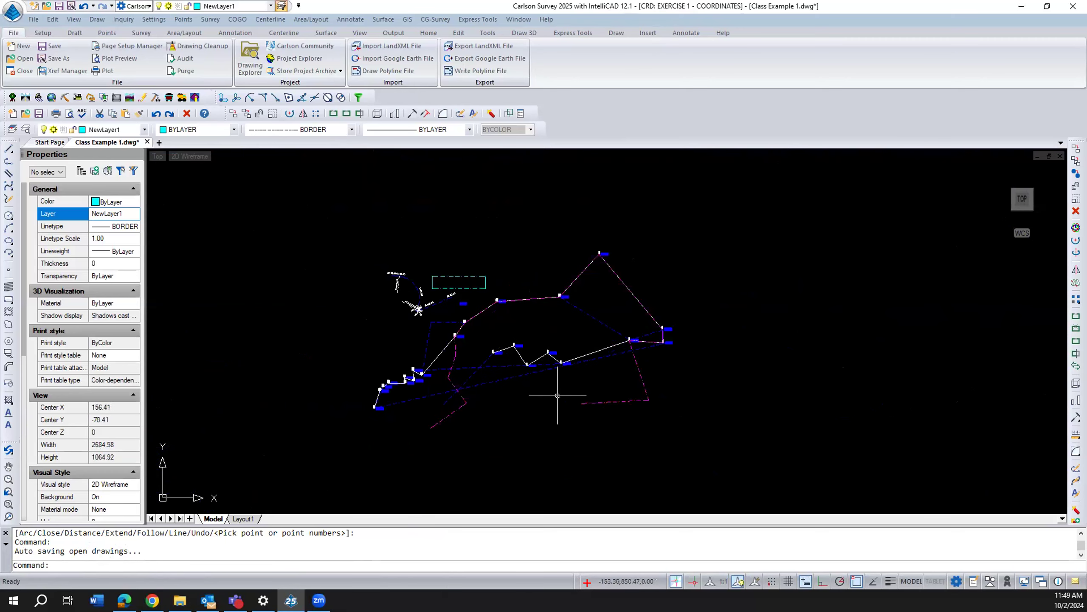
mouse_move(558, 398)
shift+middle_down()
mouse_move(546, 273)
mouse_move(542, 345)
shift+middle_up()
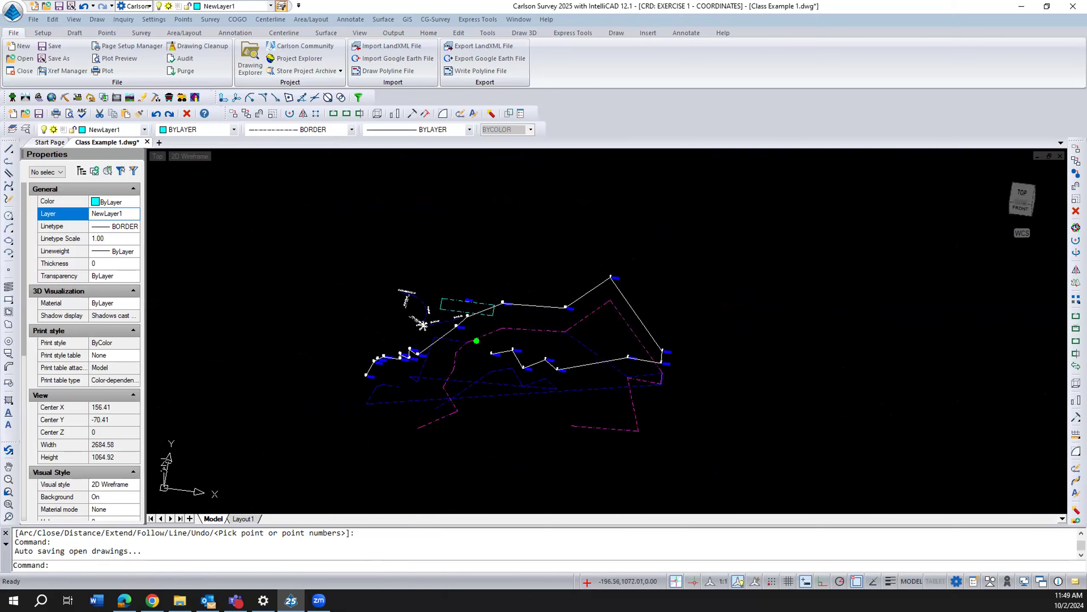
scroll(542, 345, down, 2)
click(527, 311)
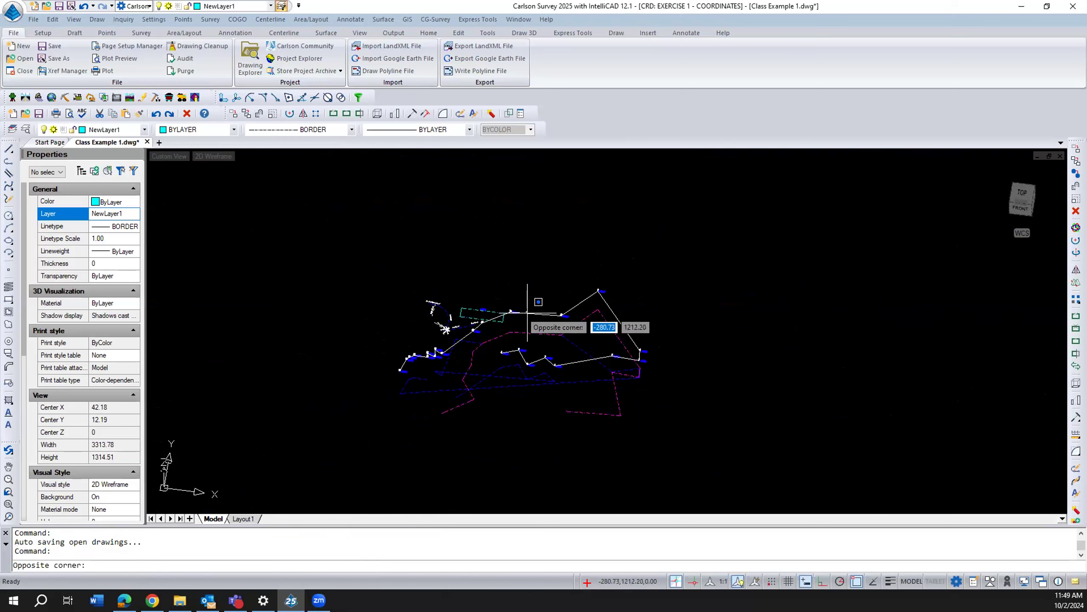
click(528, 316)
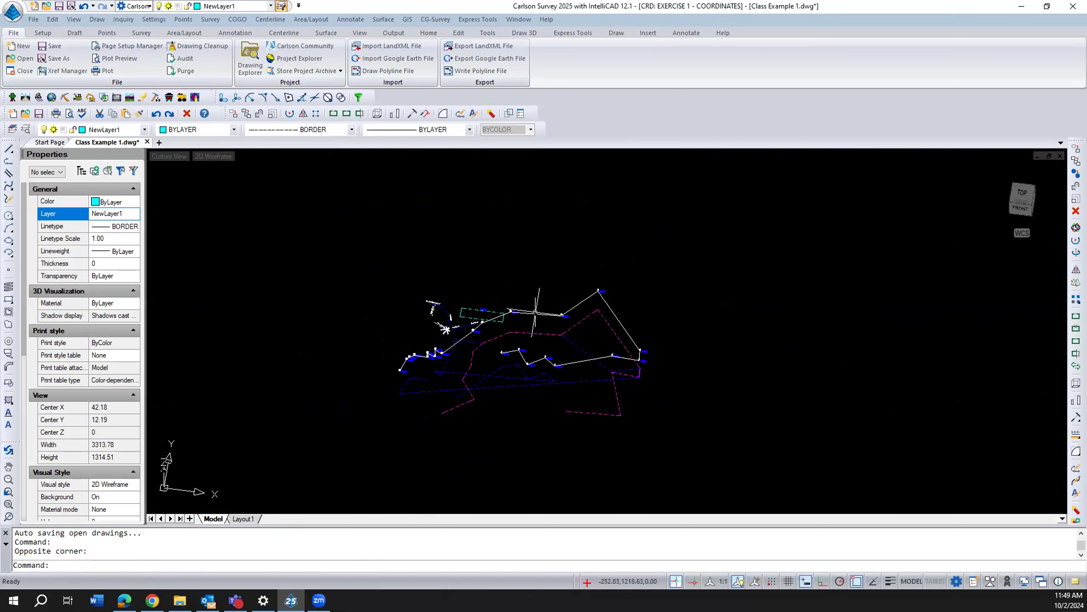
click(534, 314)
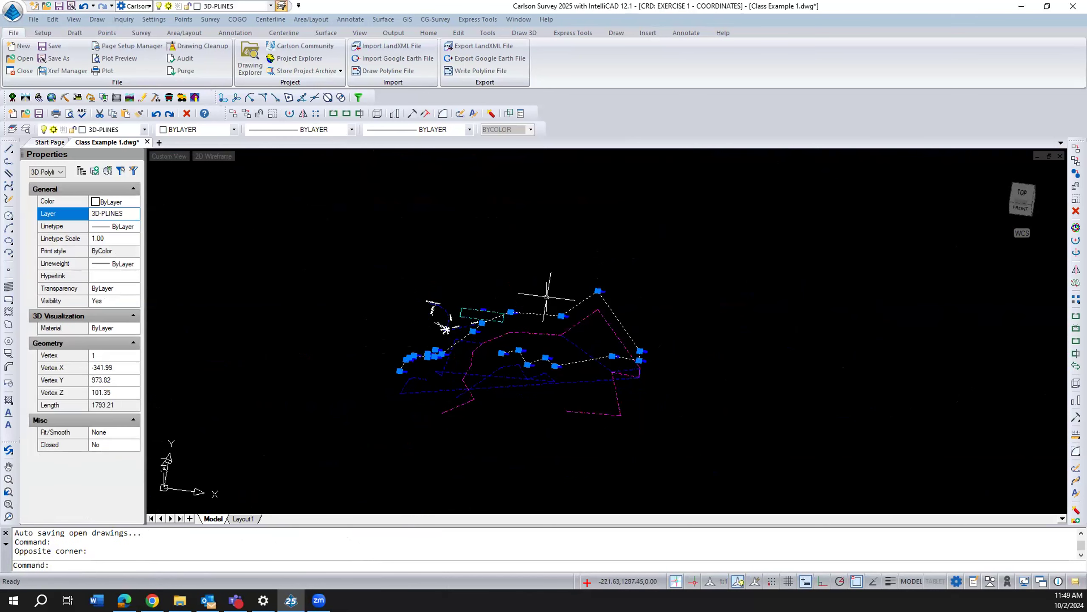
key(Delete)
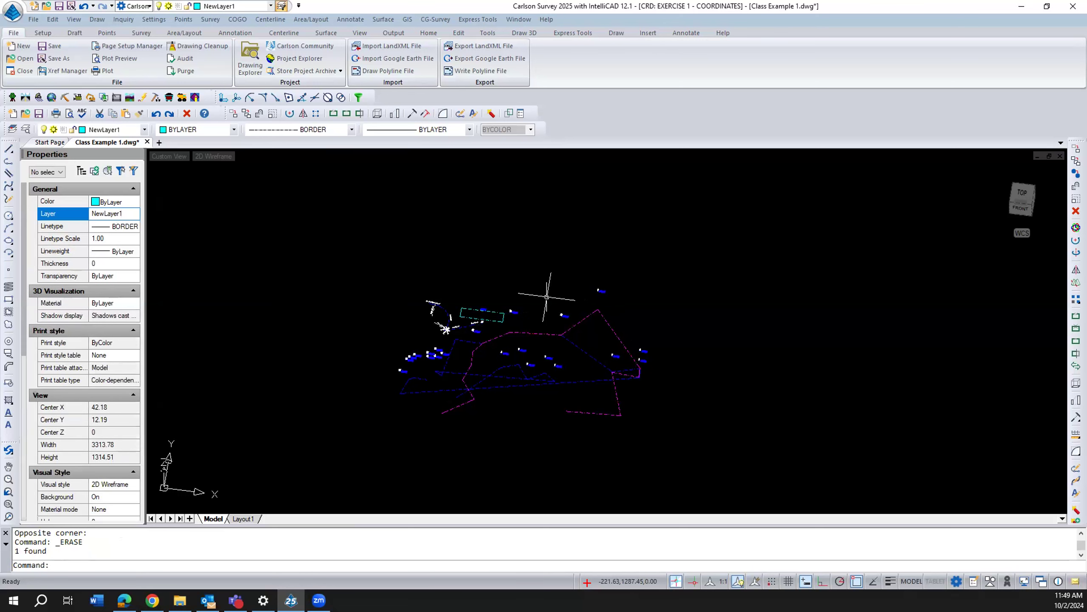
Step: Restore the top view and erase the magenta 2D polyline
click(1023, 195)
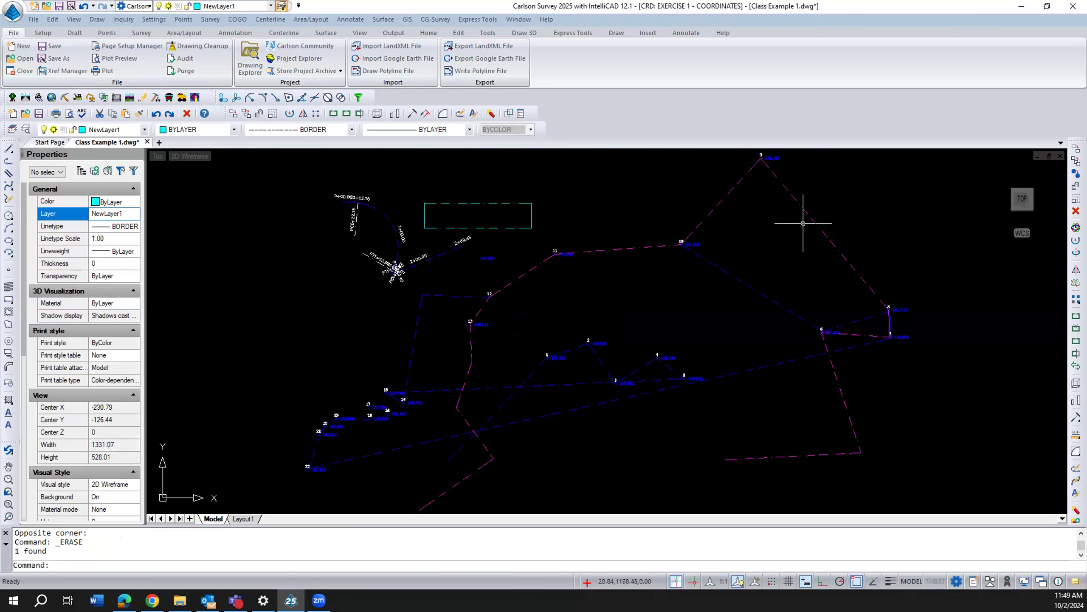
click(486, 310)
key(Delete)
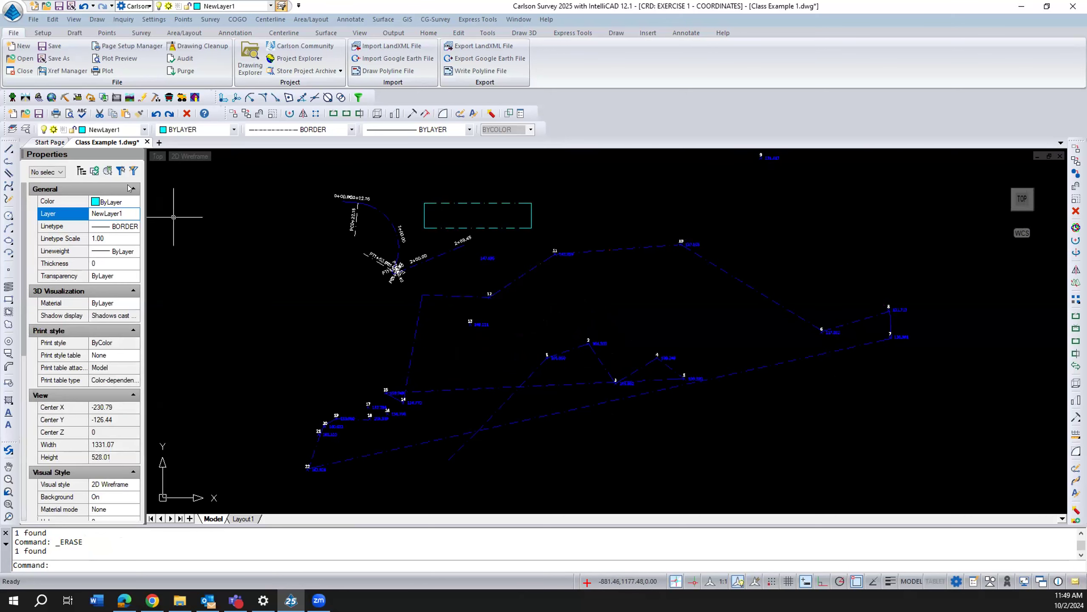
Step: Start a 3D polyline on layer 3D-PLINES, sketch two segments totalling about 253 units, and enter 13 as the last vertex's elevation
click(98, 19)
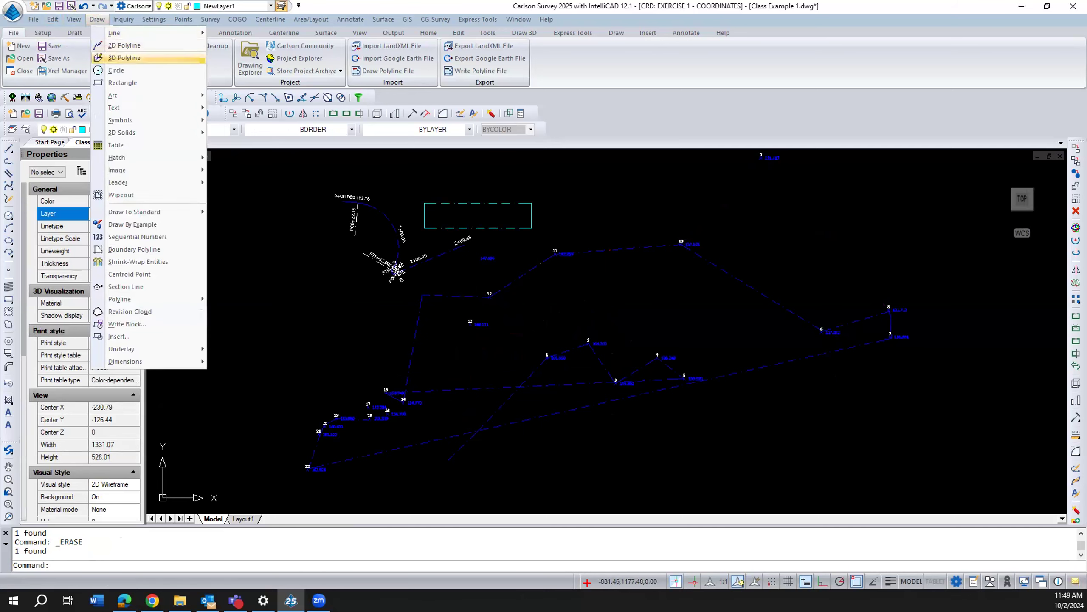
click(112, 57)
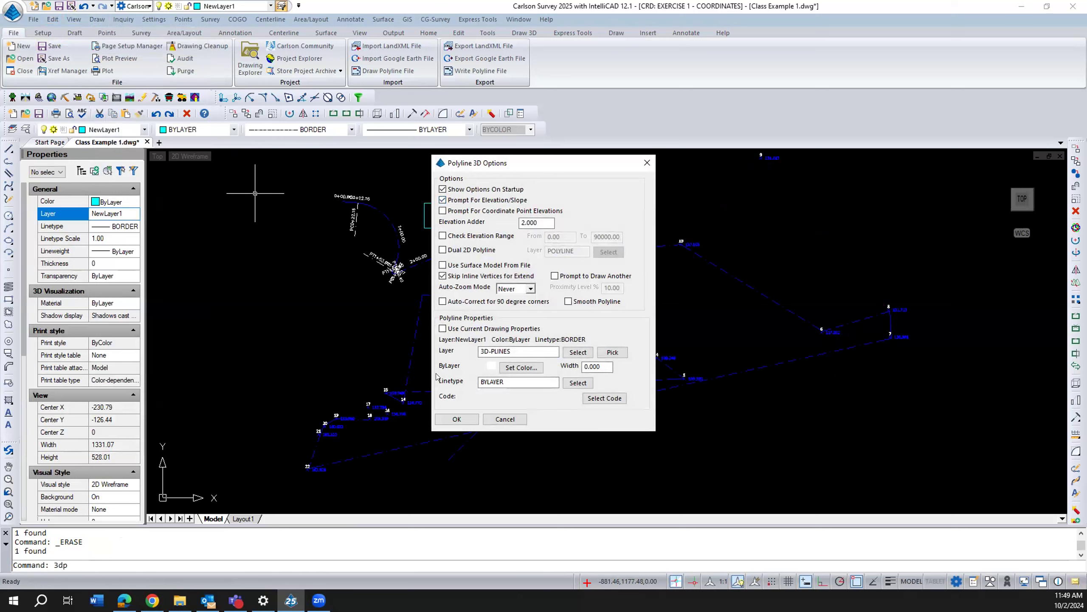
click(456, 419)
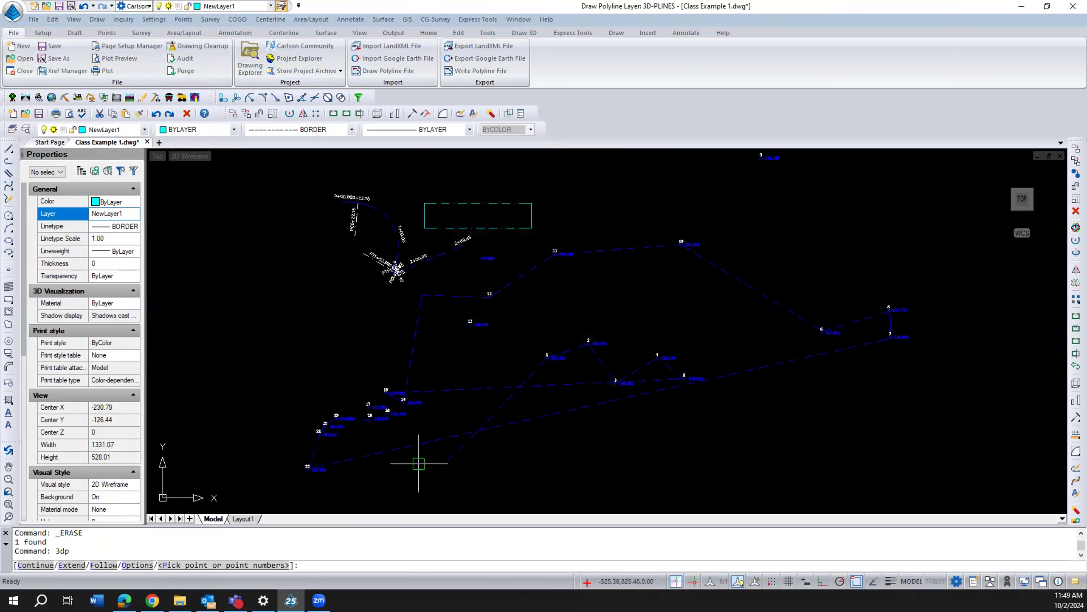
click(292, 346)
click(362, 356)
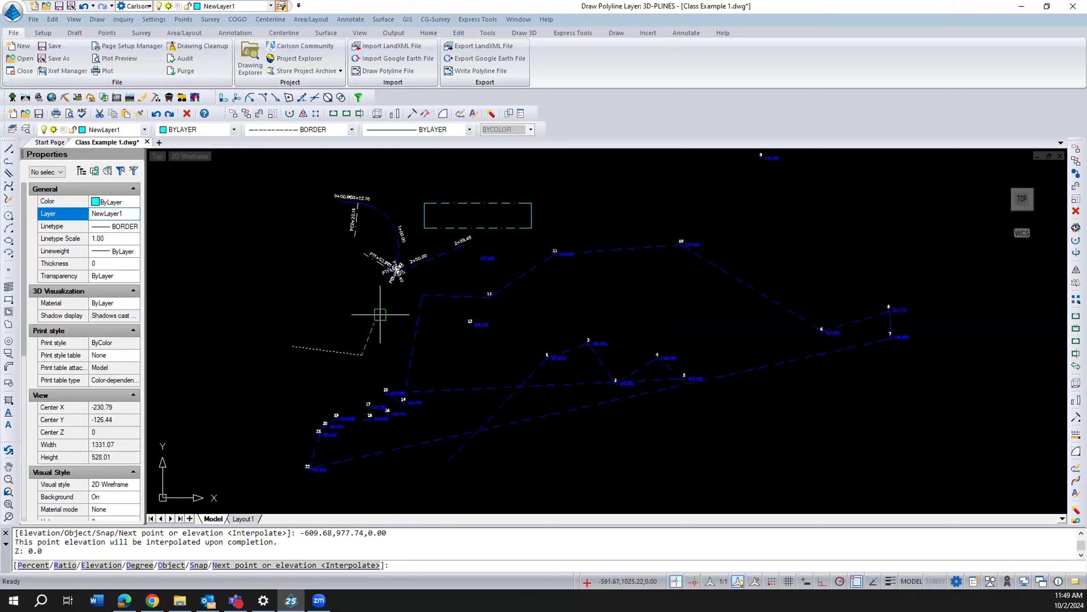
click(456, 313)
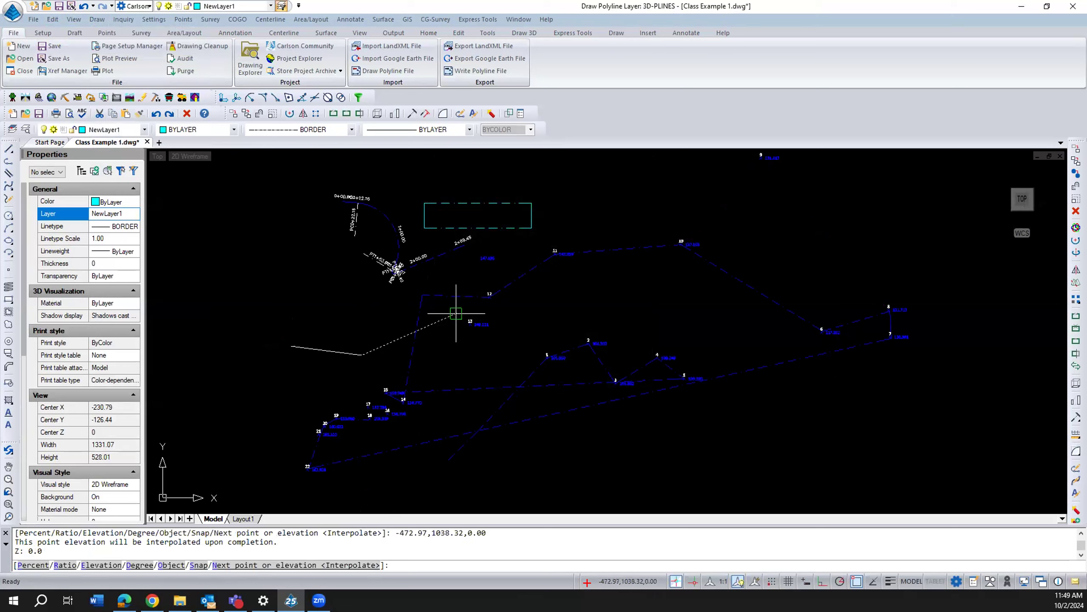
text(13)
key(Return)
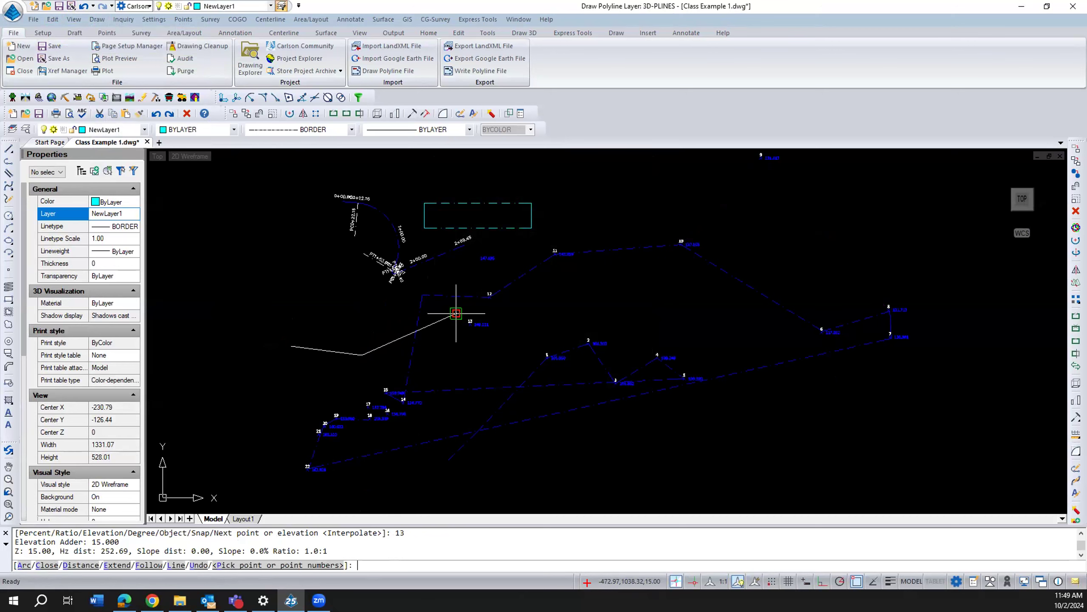
Step: Continue the 3D polyline through point number 13 and point numbers 12-8, and finish it
drag(118, 542, 88, 540)
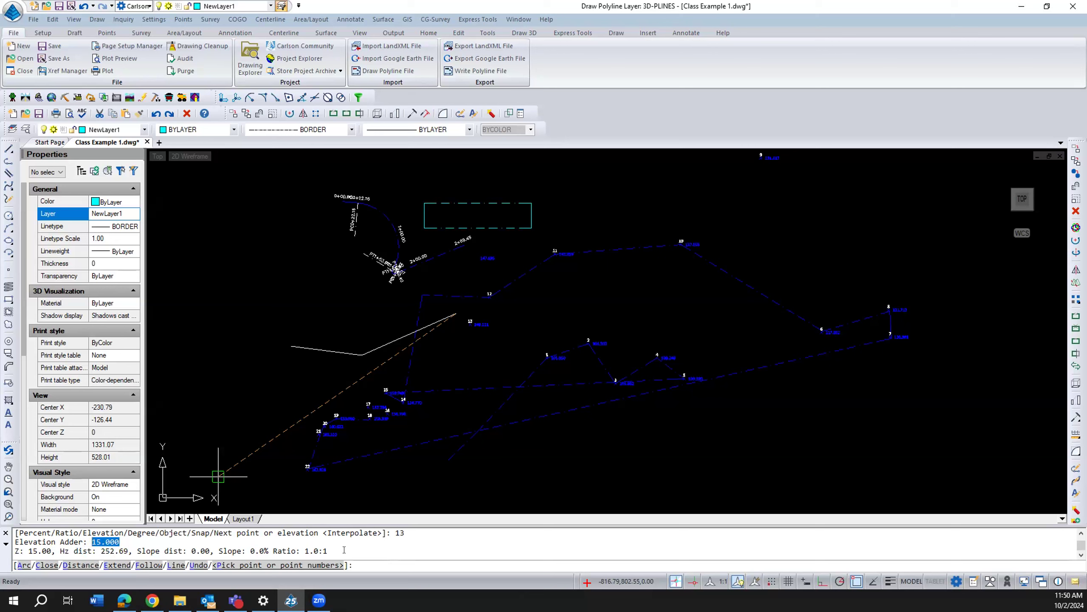
click(359, 563)
text(13)
key(Return)
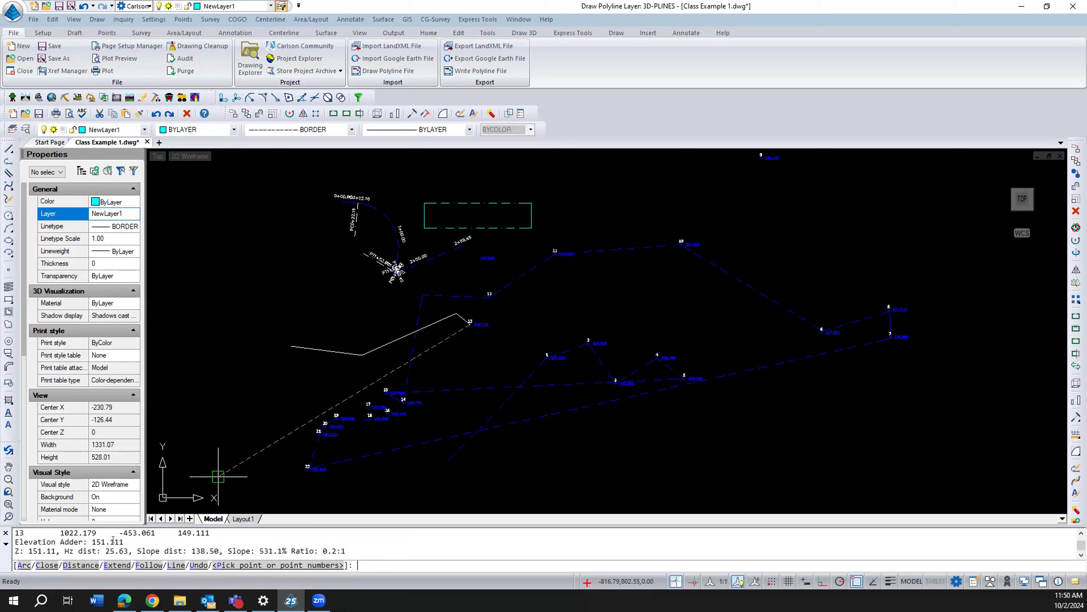
drag(124, 541, 88, 540)
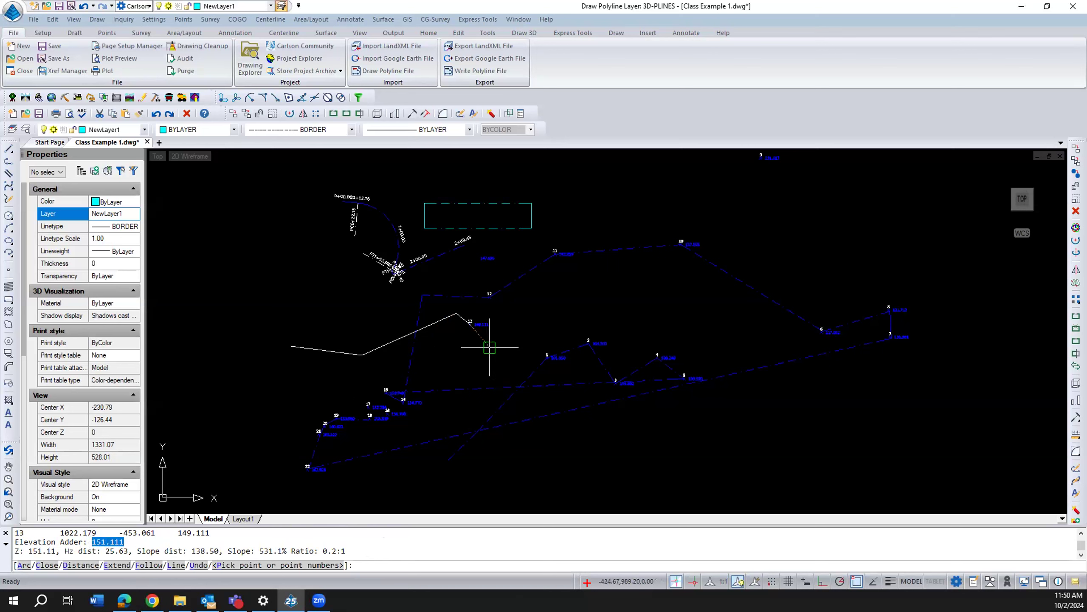
click(377, 566)
text(12-8)
key(Return)
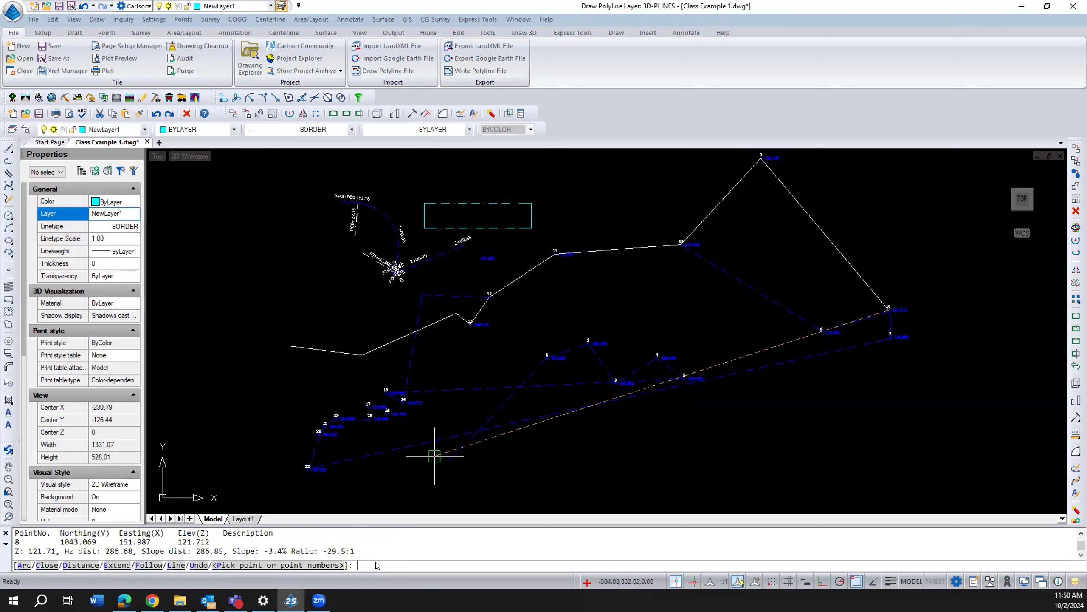
key(Return)
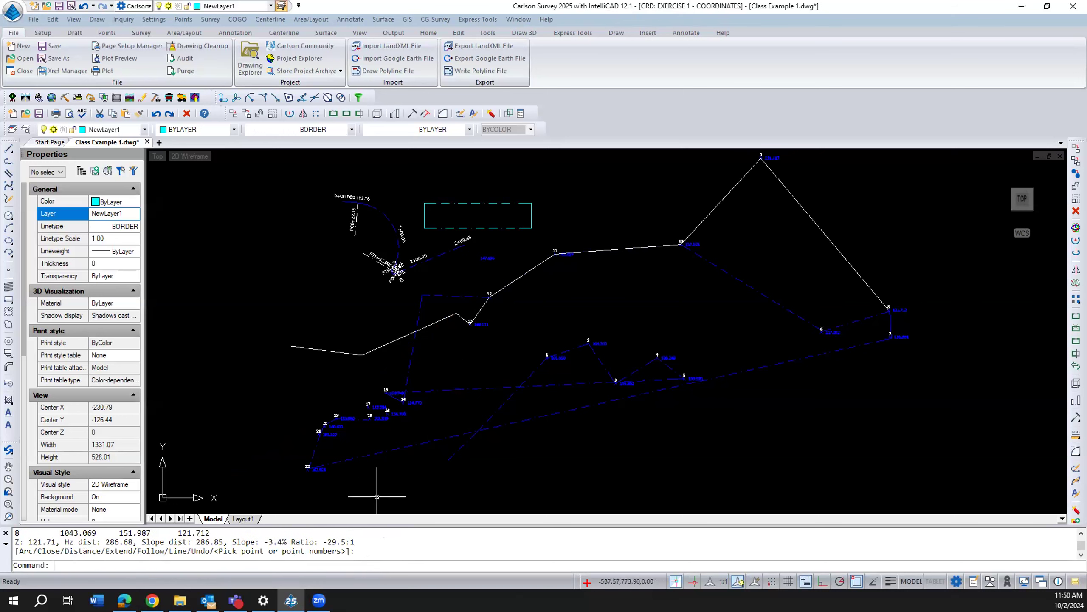
Step: Examine the new 3D polyline's vertices and elevation changes in a tilted view, and return to the top view
scroll(376, 496, up, 1)
shift+middle_drag(388, 488, 382, 444)
scroll(384, 293, down, 7)
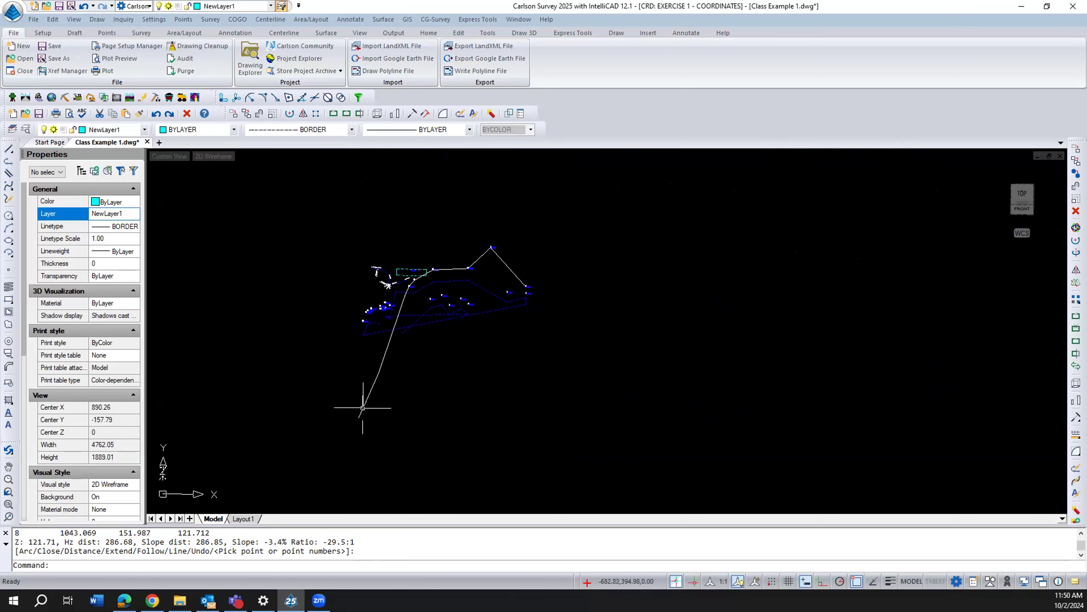
click(362, 407)
mouse_move(359, 417)
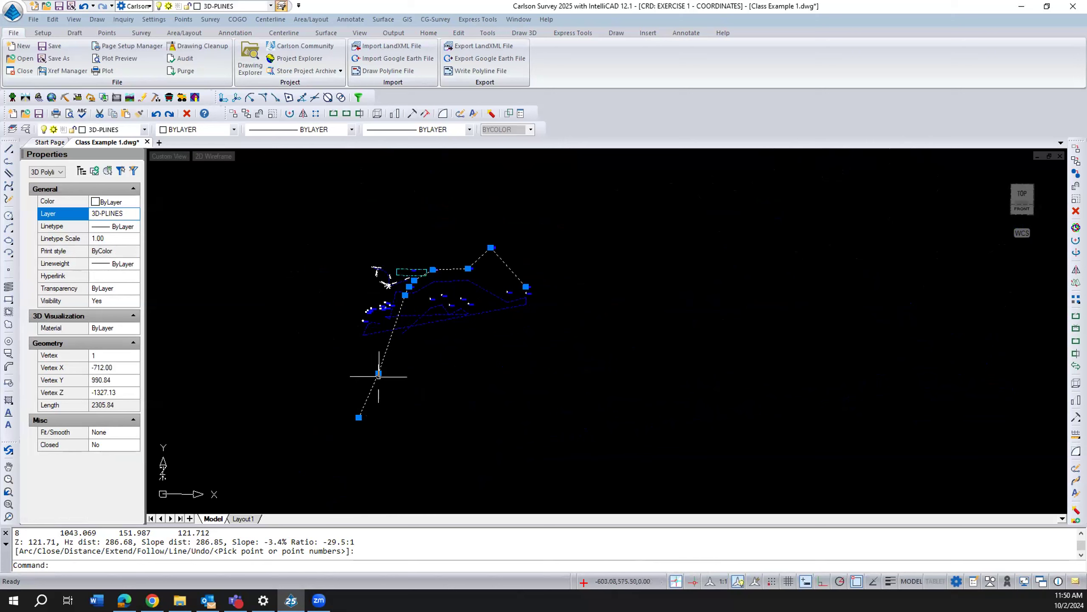
mouse_move(378, 373)
mouse_move(404, 295)
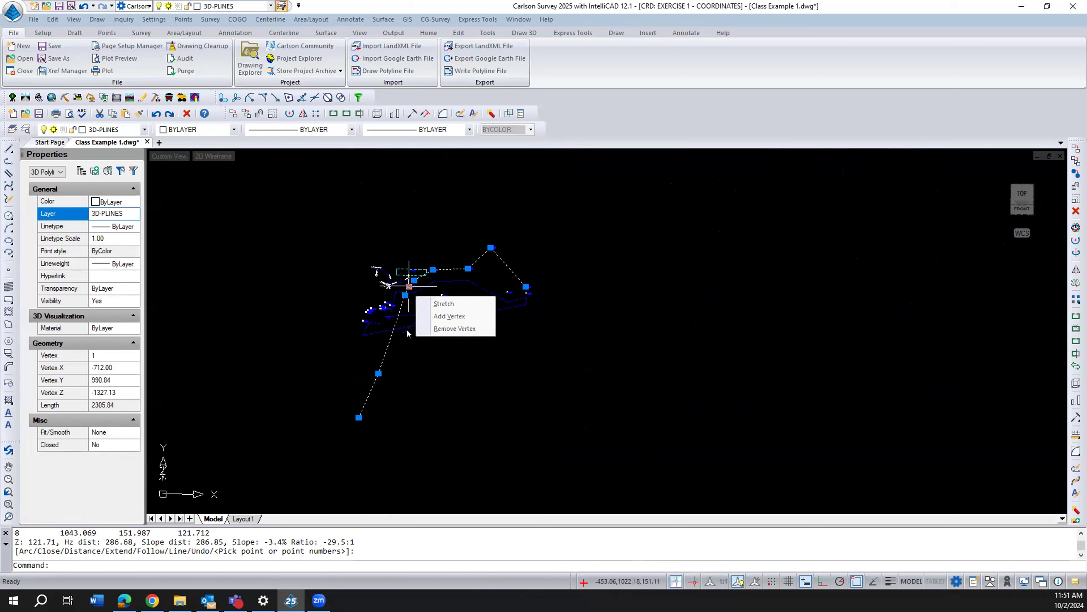
click(415, 348)
click(446, 346)
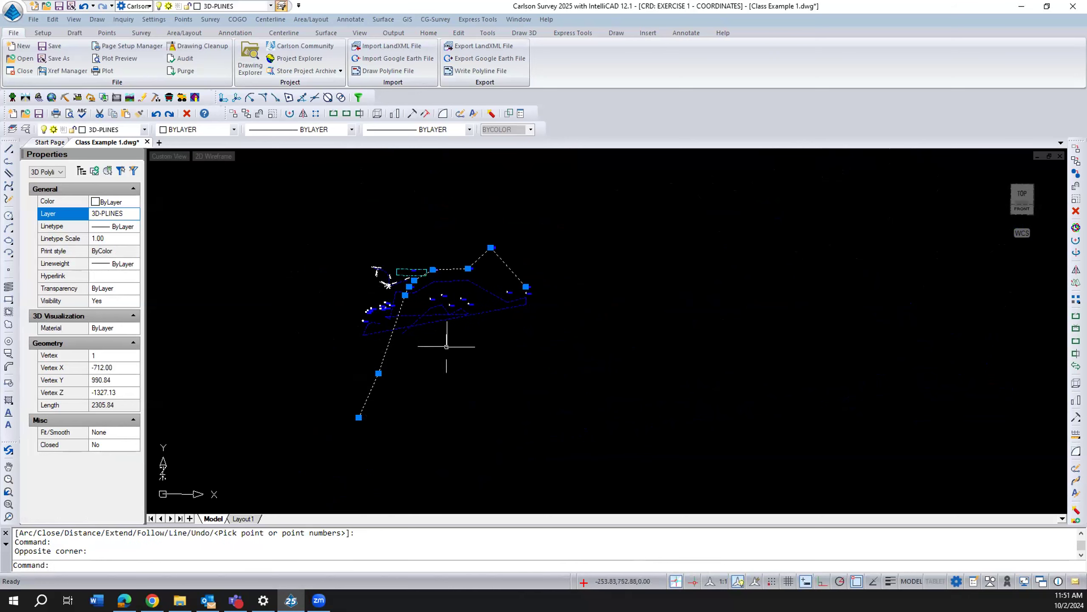
click(608, 340)
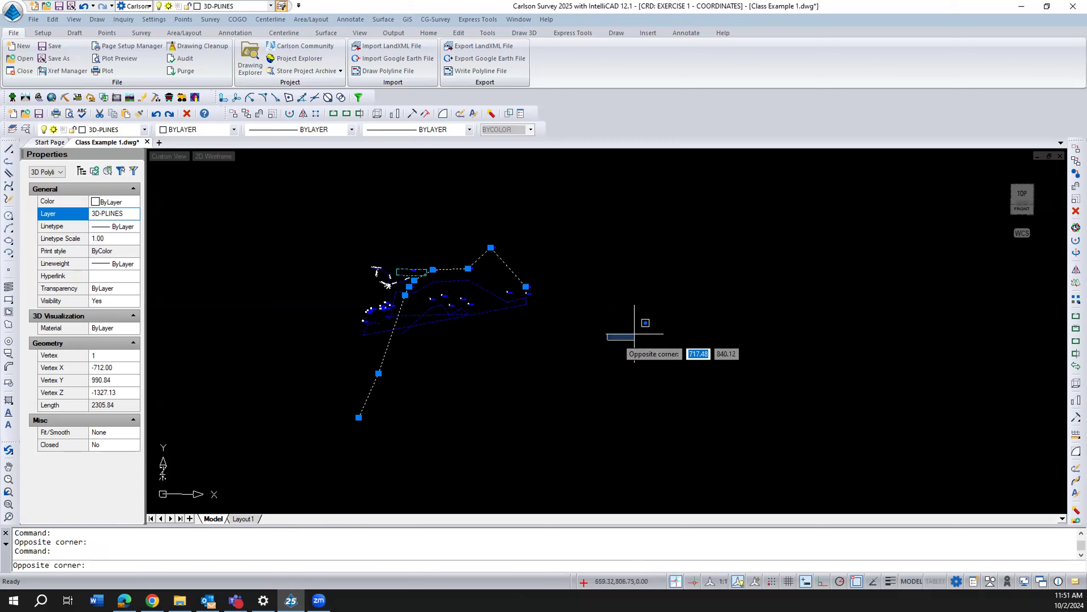
click(980, 197)
click(1023, 193)
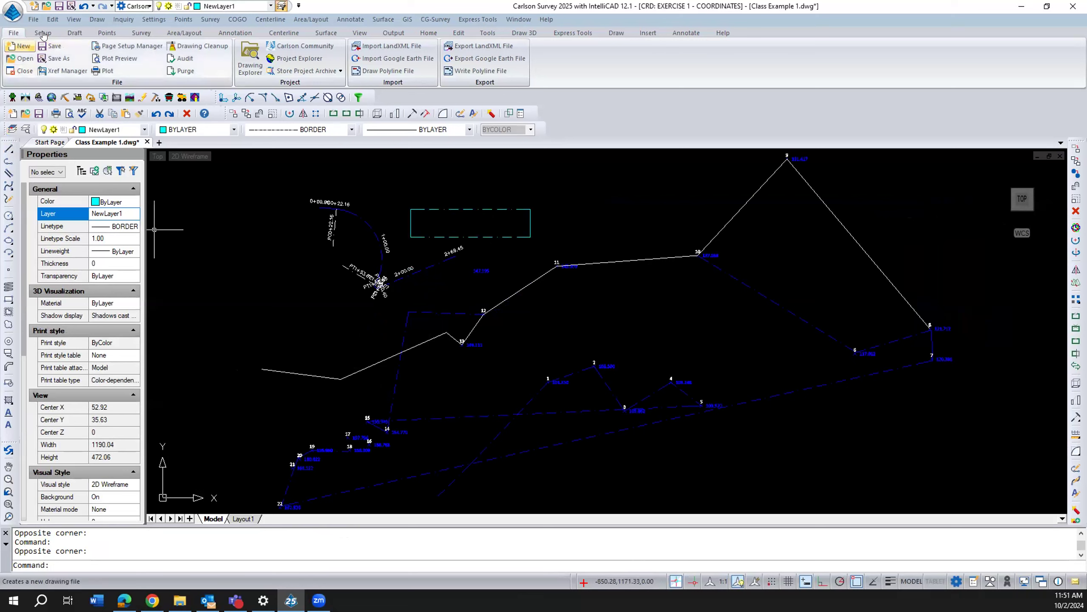
click(97, 19)
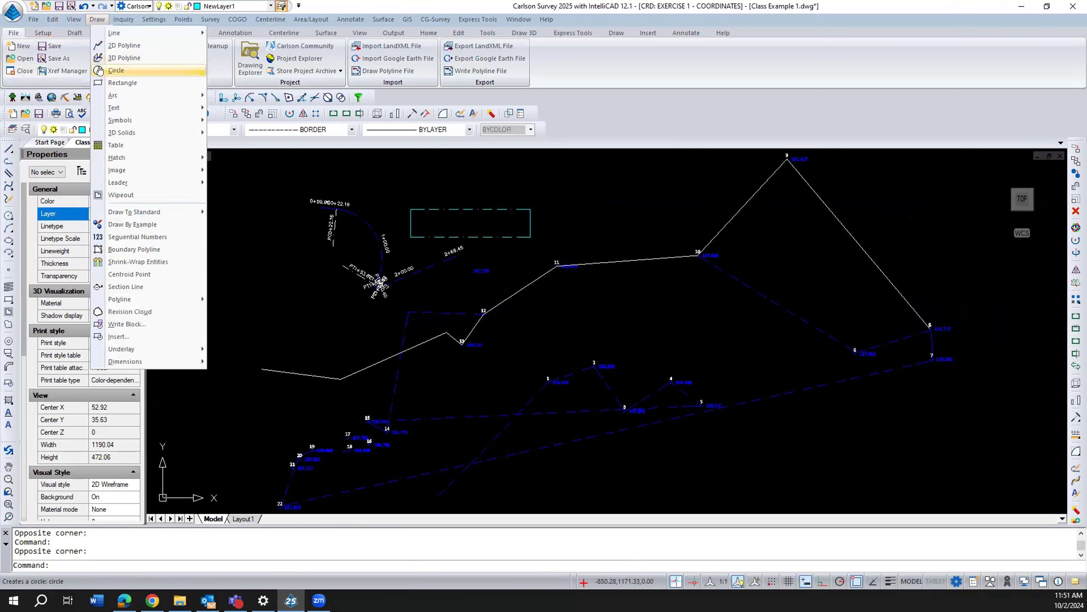
click(108, 58)
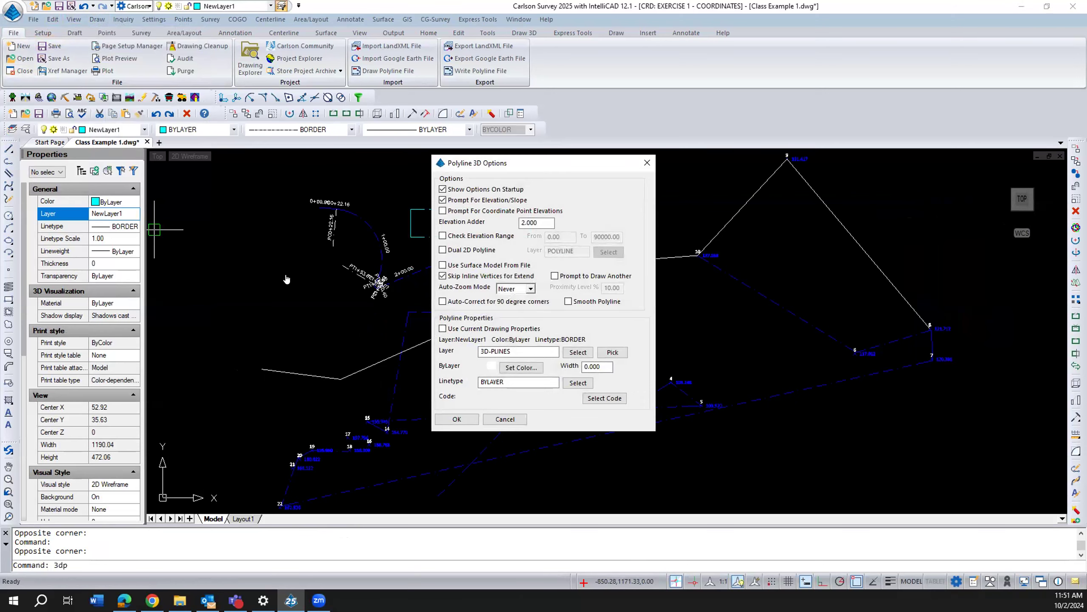
click(457, 419)
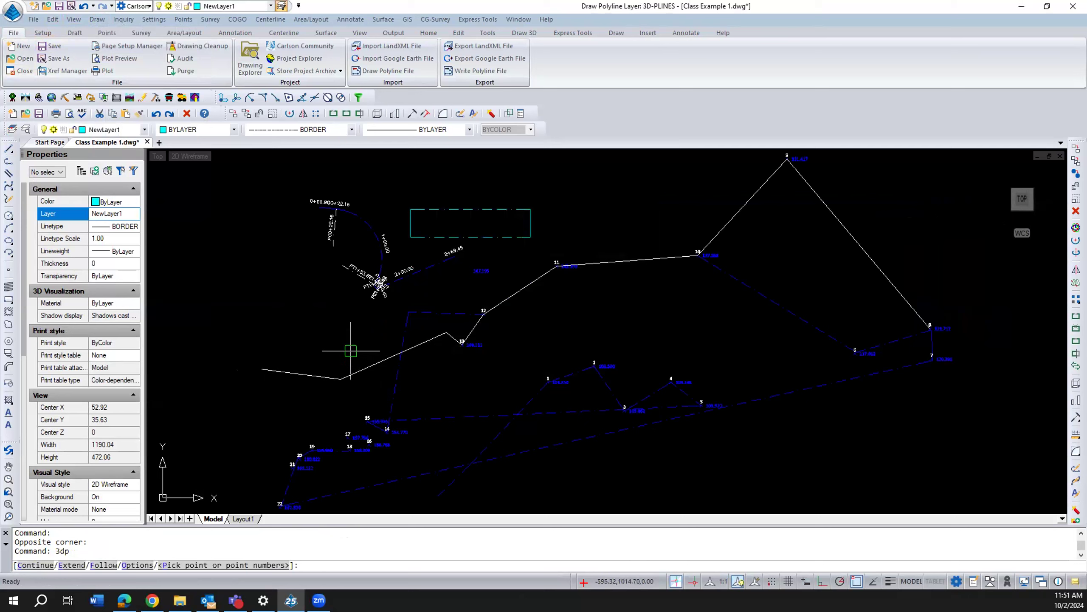
key(Escape)
Step: Start a 3D polyline with its Elevation Adder set to 0
key(Return)
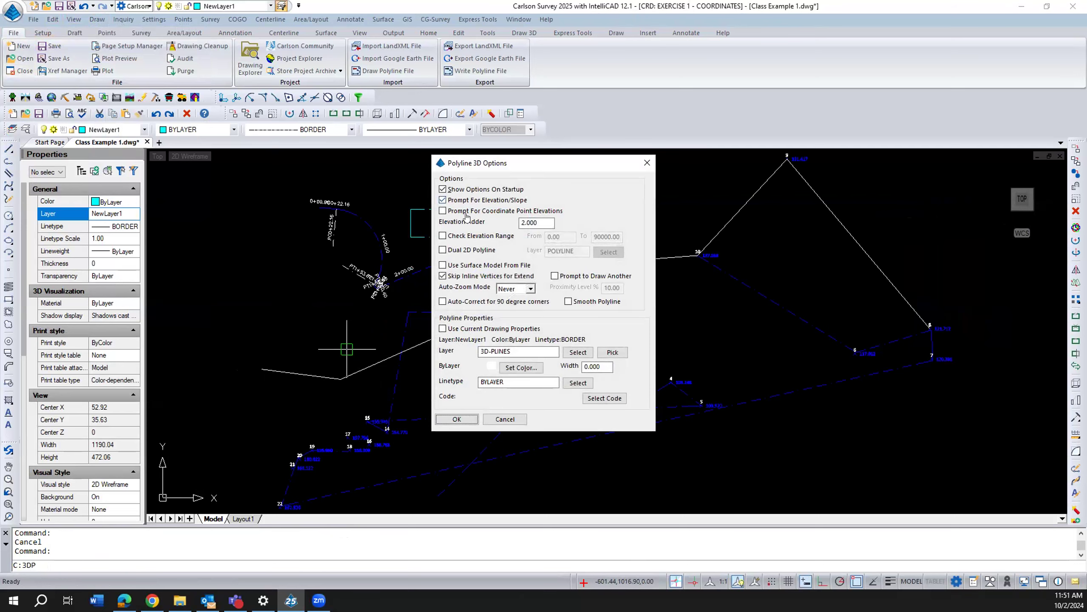
double_click(533, 222)
text(0)
click(457, 419)
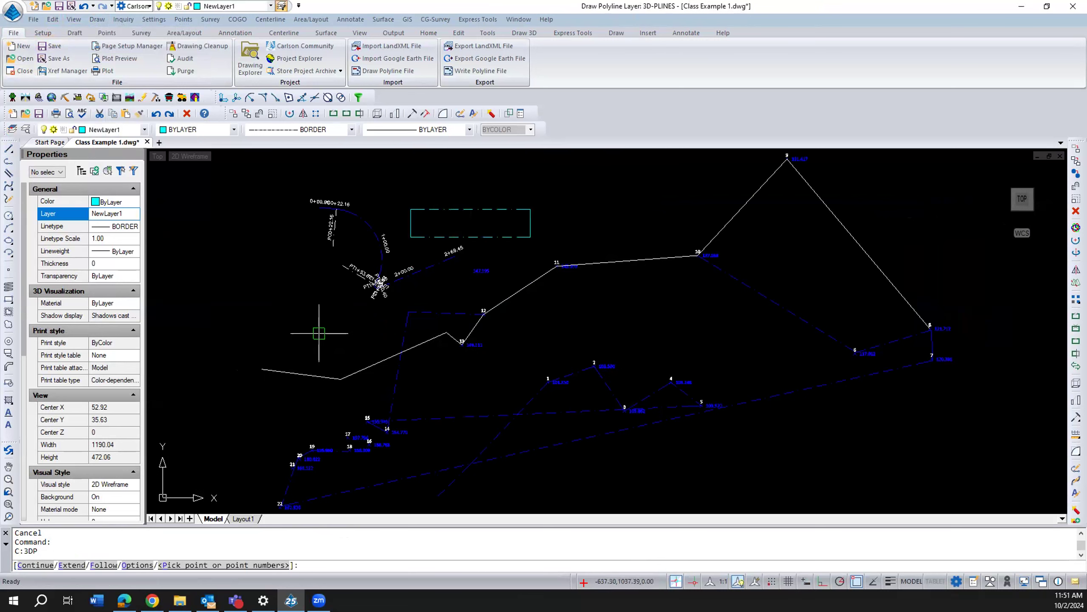
Step: Sketch two 3D polyline segments totalling about 99 units above the existing line, give the last vertex elevation 12, and end the polyline
click(309, 327)
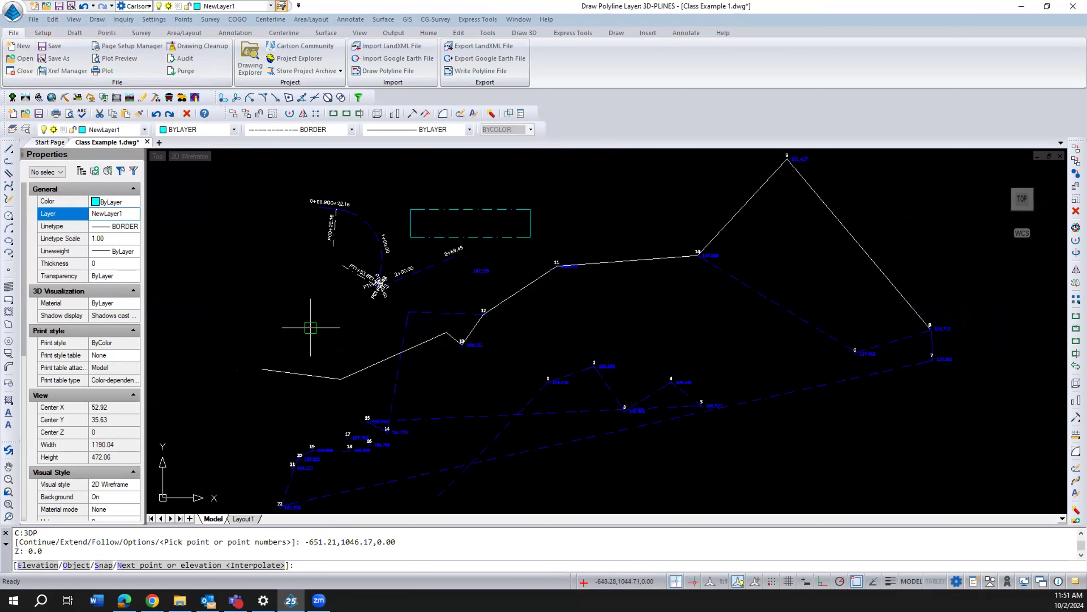
click(352, 338)
click(372, 314)
text(12)
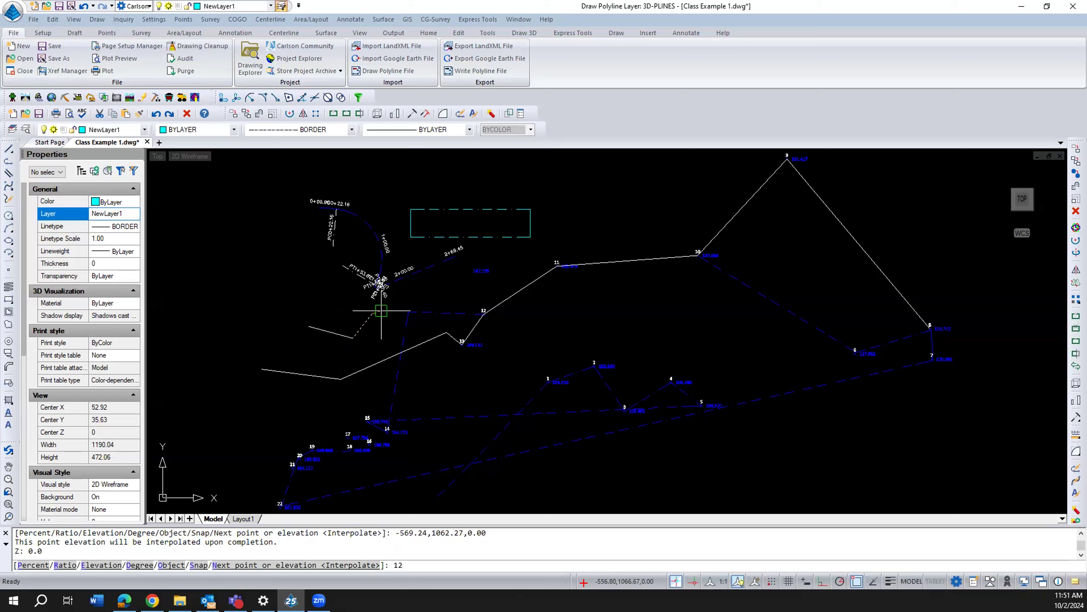
key(Return)
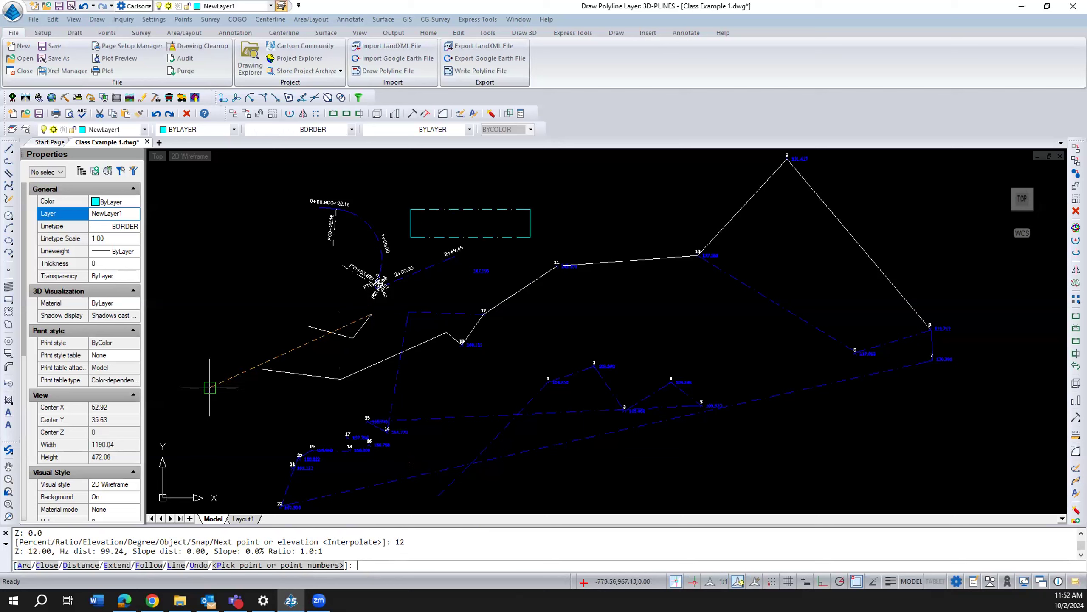
key(Escape)
key(Escape)
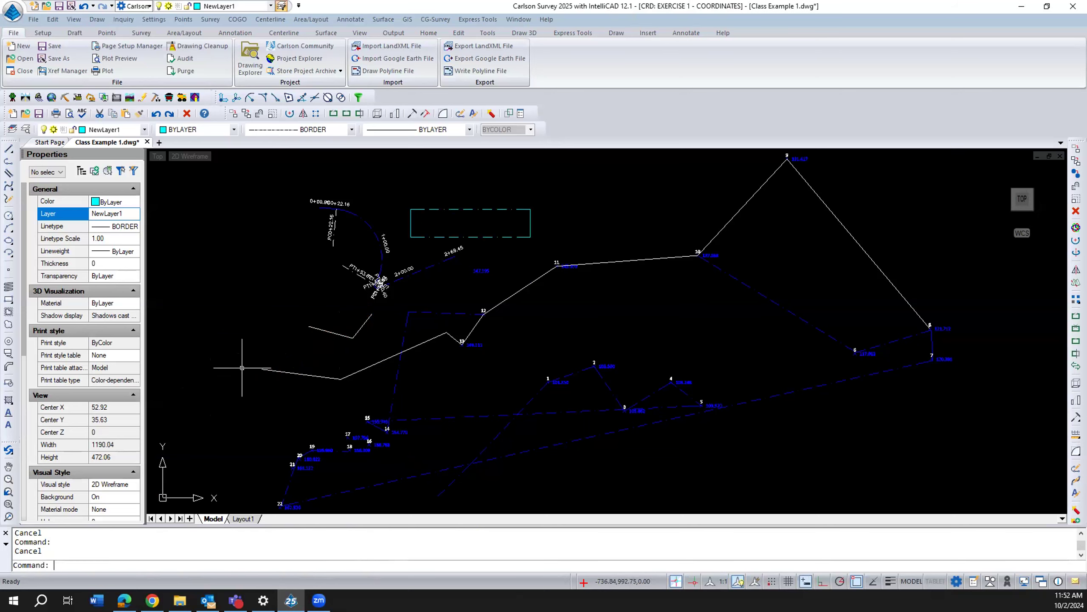
Step: Erase the short two-segment 3D polyline above the long one
click(326, 330)
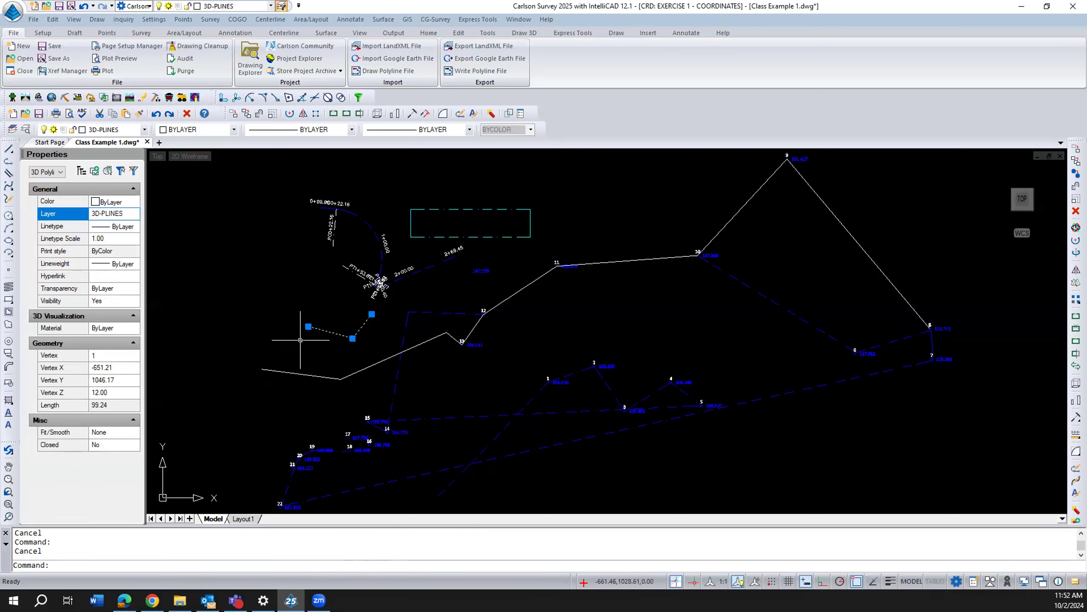
key(Delete)
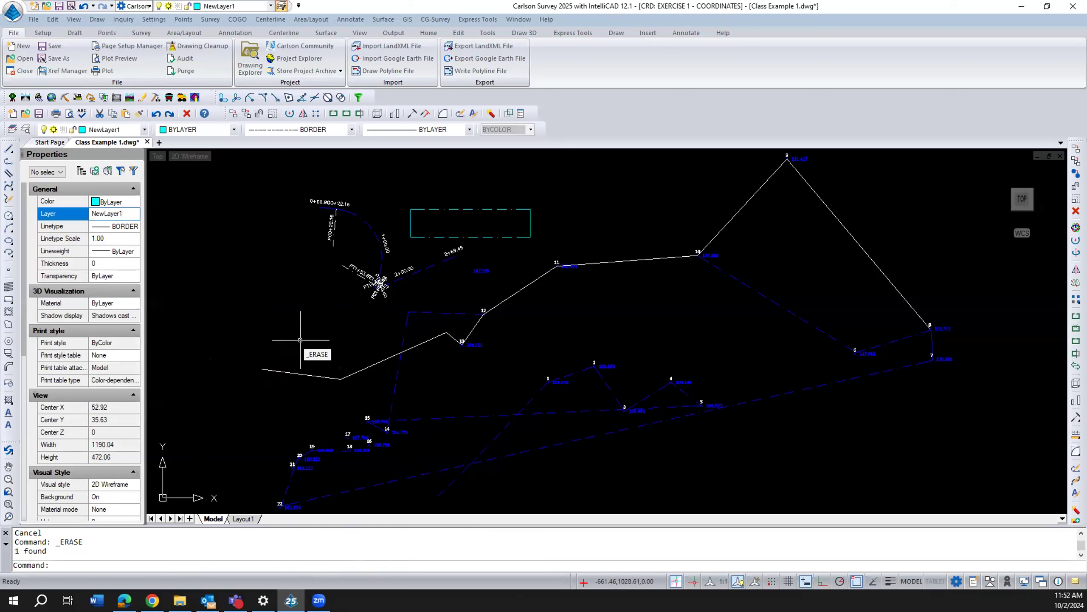
Step: Start a 3D polyline with the existing options and sketch its first three vertices above the long polyline, leaving their elevations interpolated
key(Up)
key(Return)
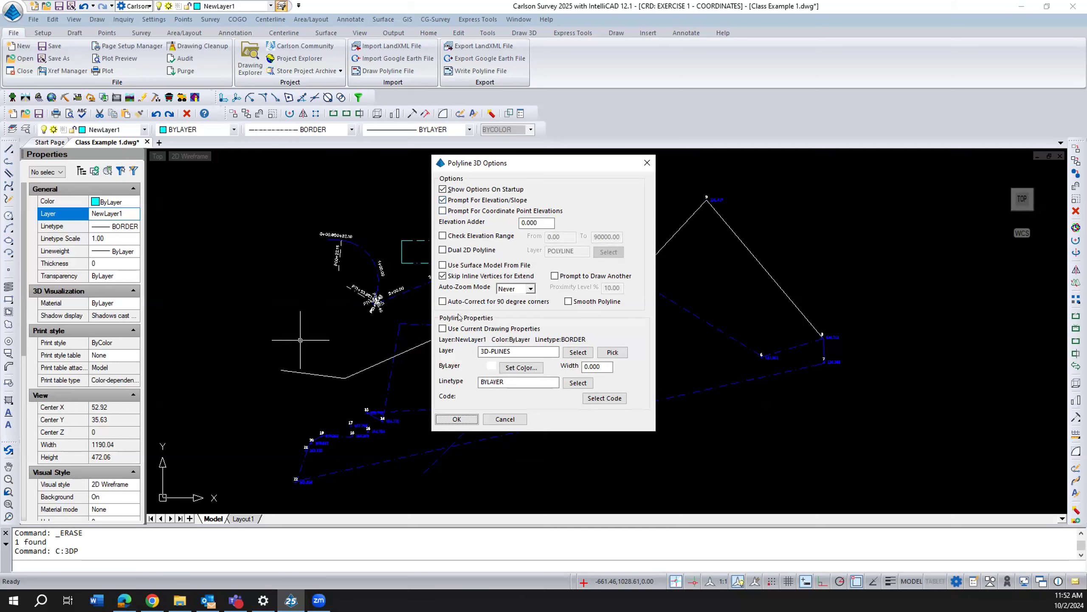
click(456, 419)
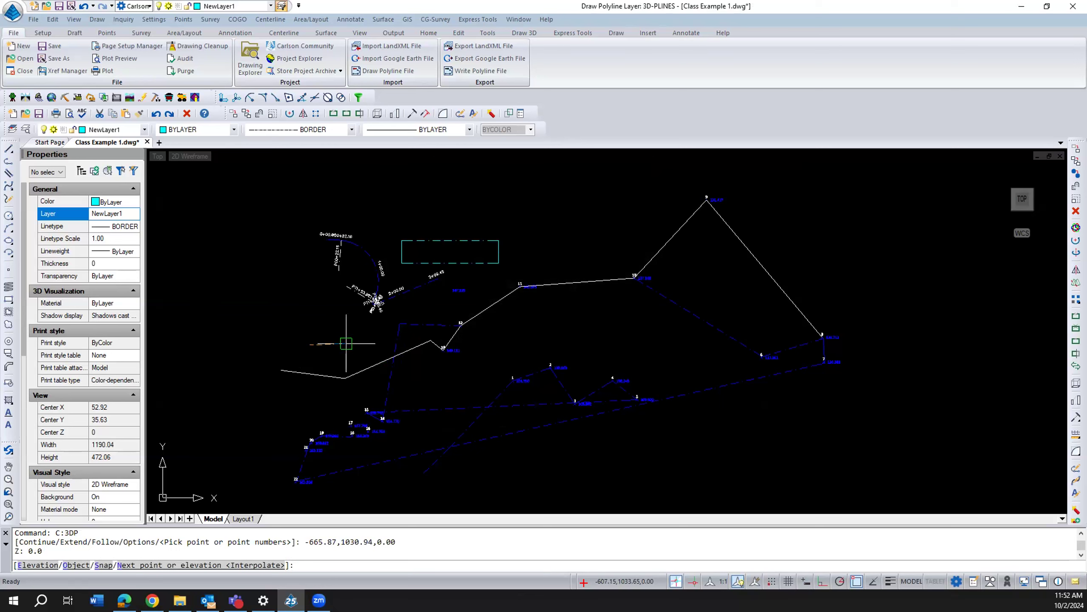
scroll(310, 429, down, 1)
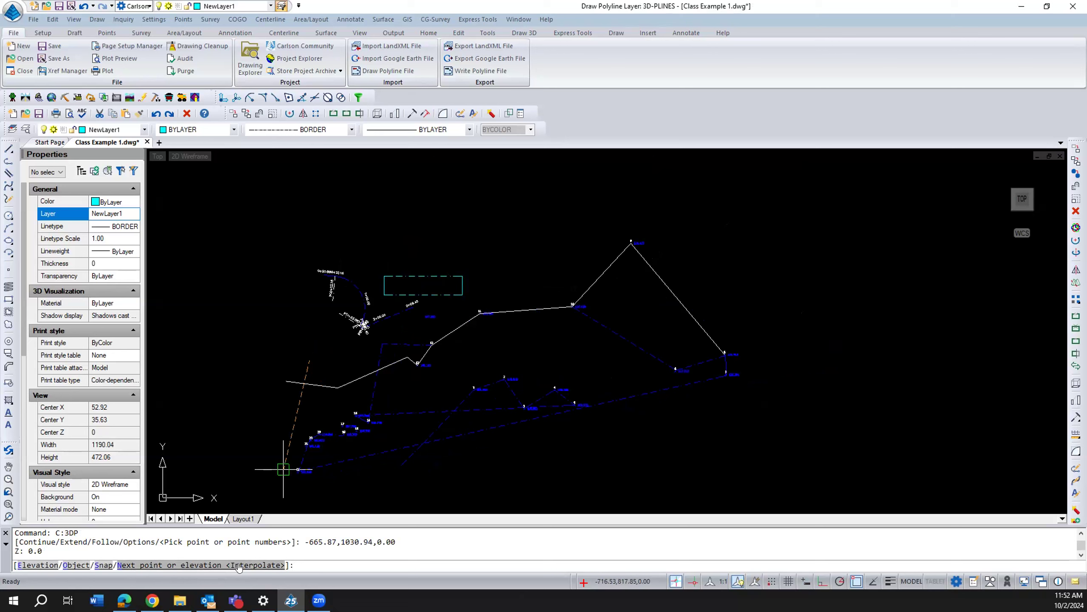
click(339, 360)
click(362, 347)
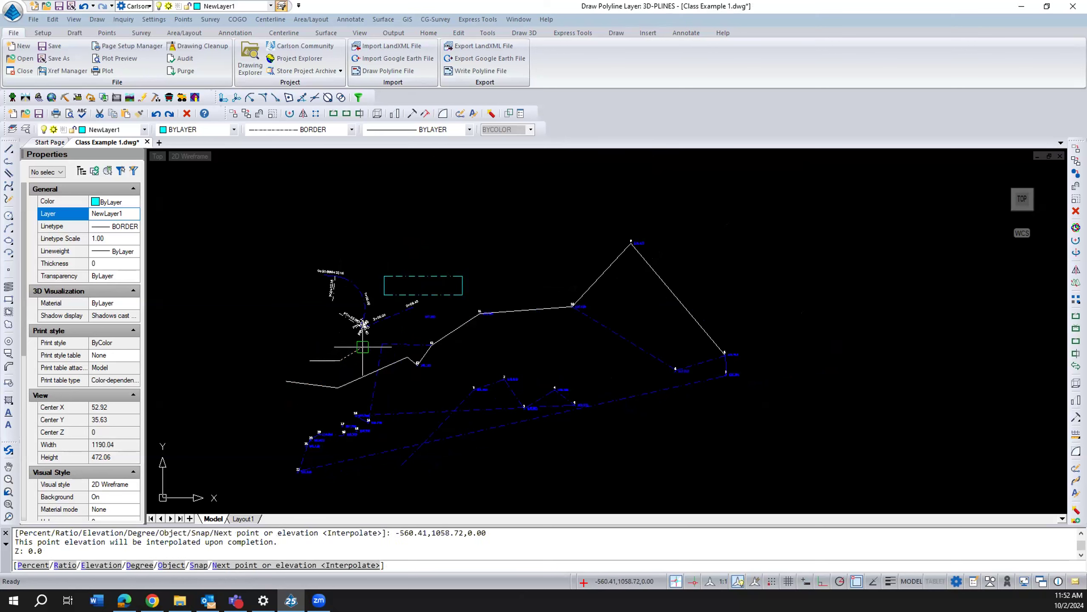
Step: Try to add a fourth vertex and enter 12 as the next point, and undo that vertex
click(394, 331)
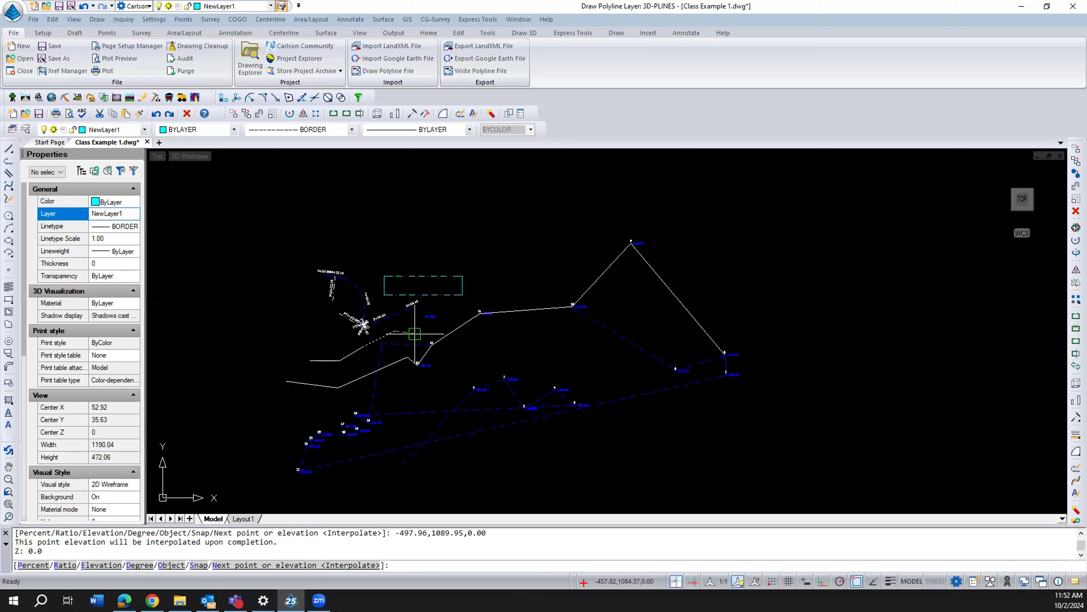
click(213, 565)
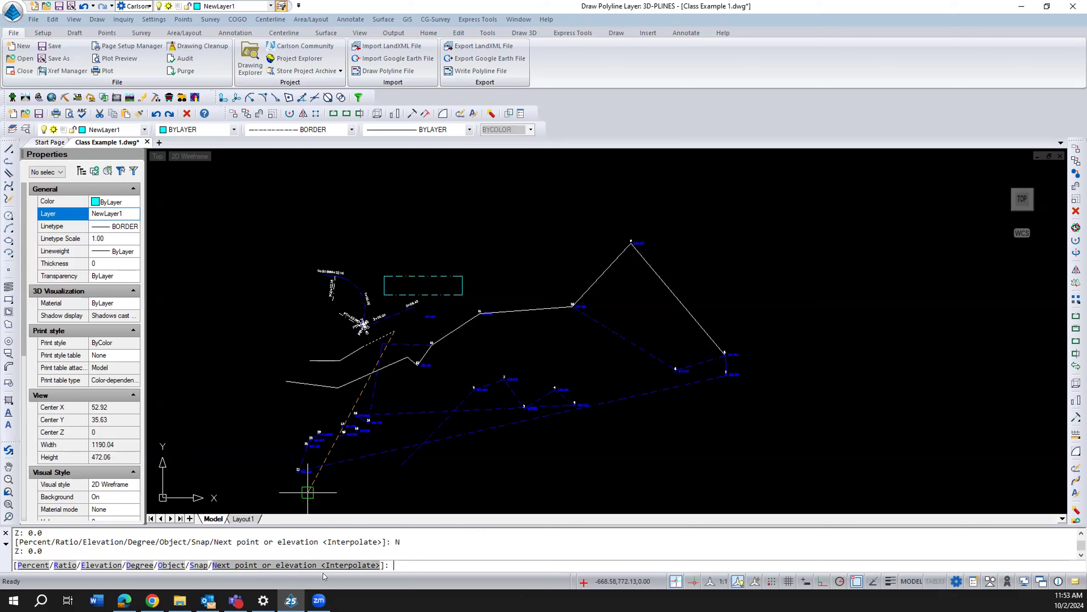
text(11)
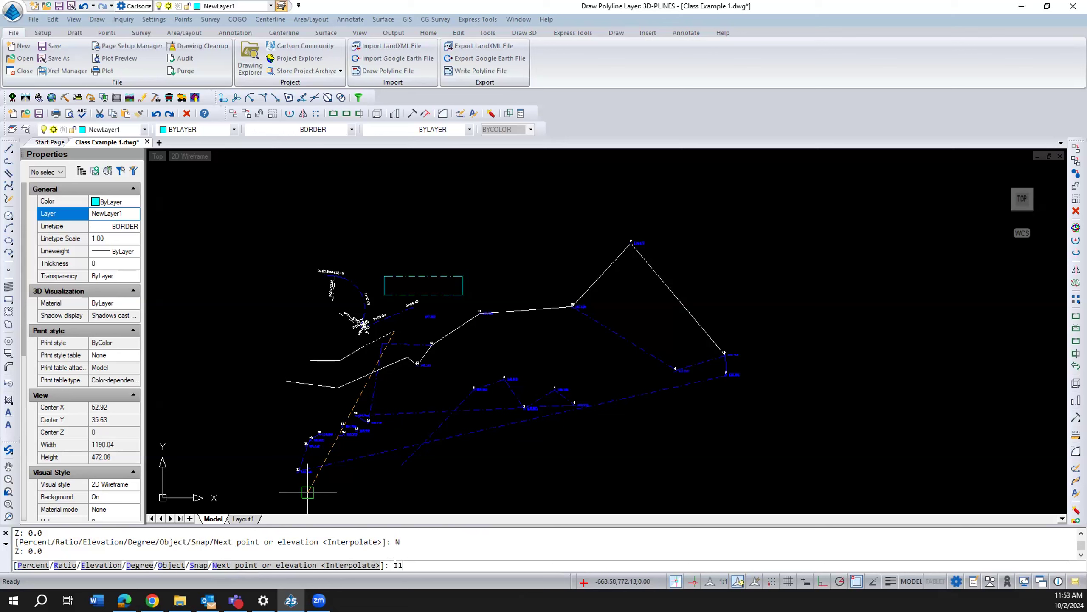
key(BackSpace)
text(2)
key(Return)
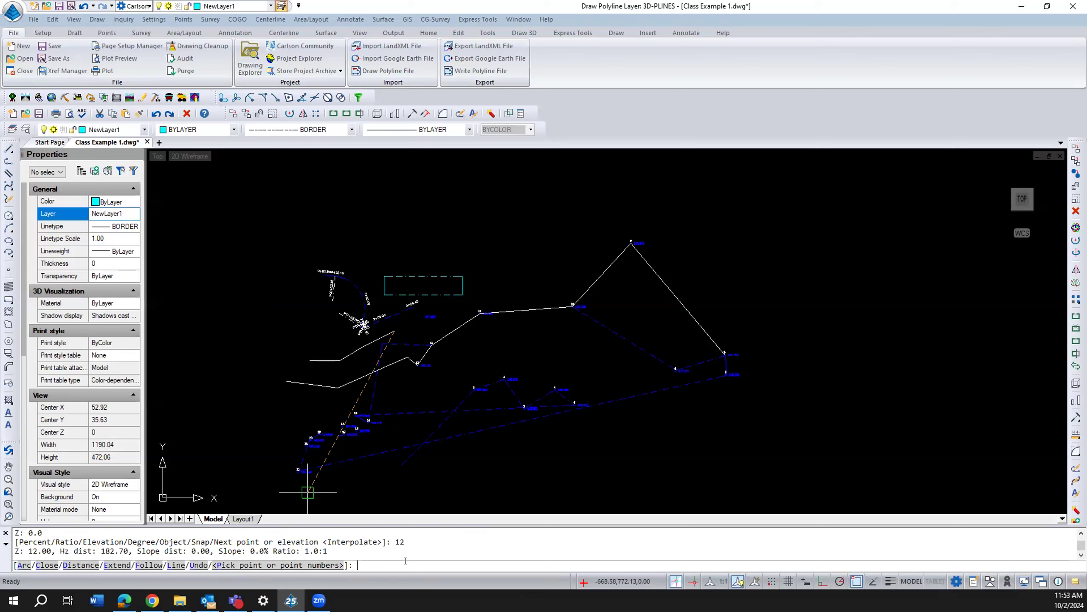
click(199, 565)
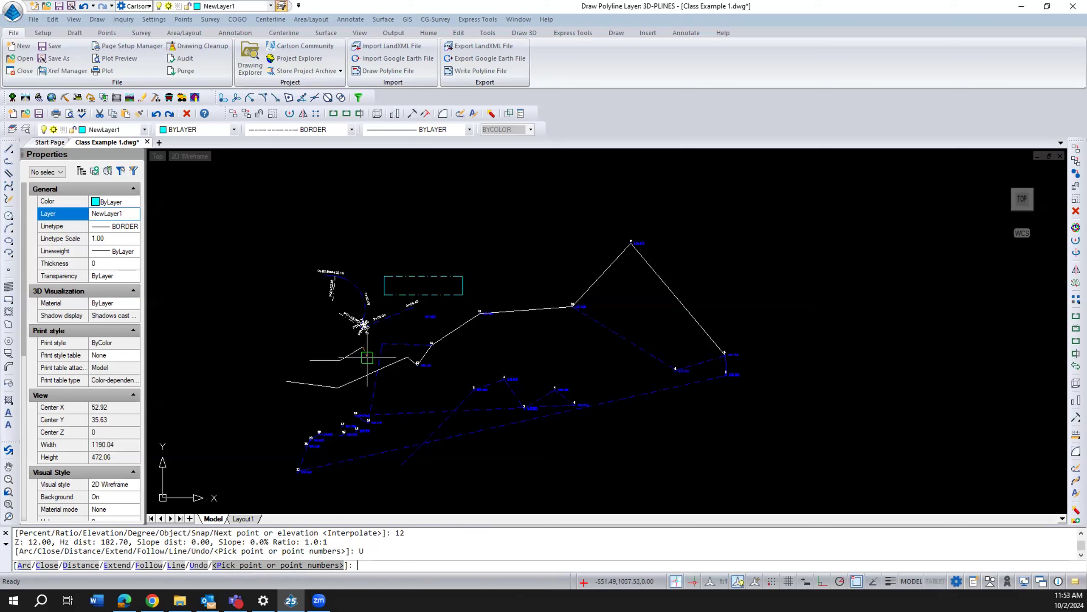
Step: Add the fourth vertex between the third one and point 12, and set its elevation to 12 using the Elevation option
click(392, 353)
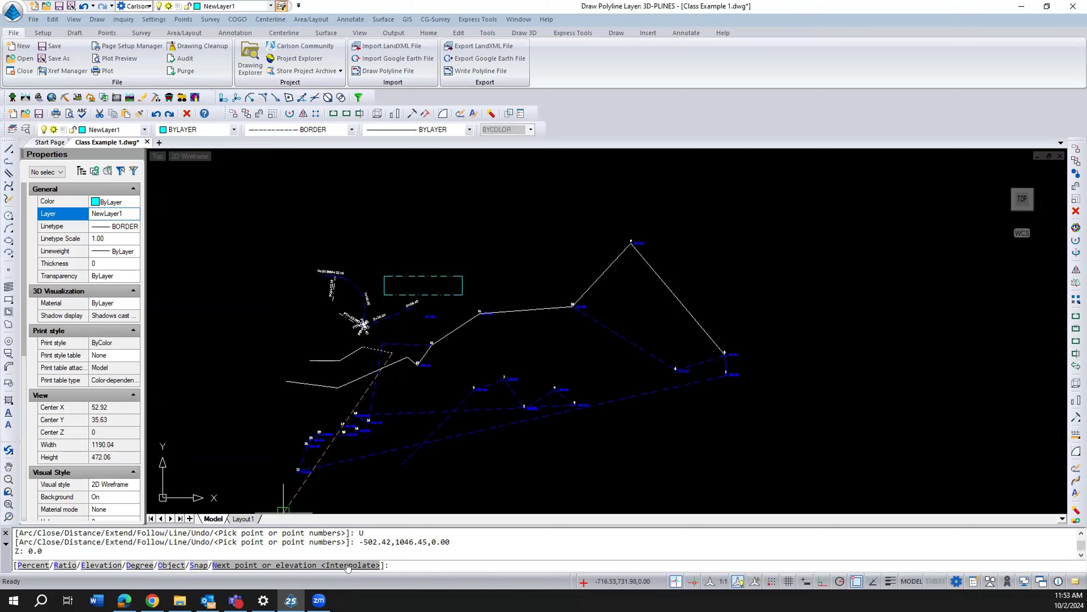
scroll(407, 364, up, 3)
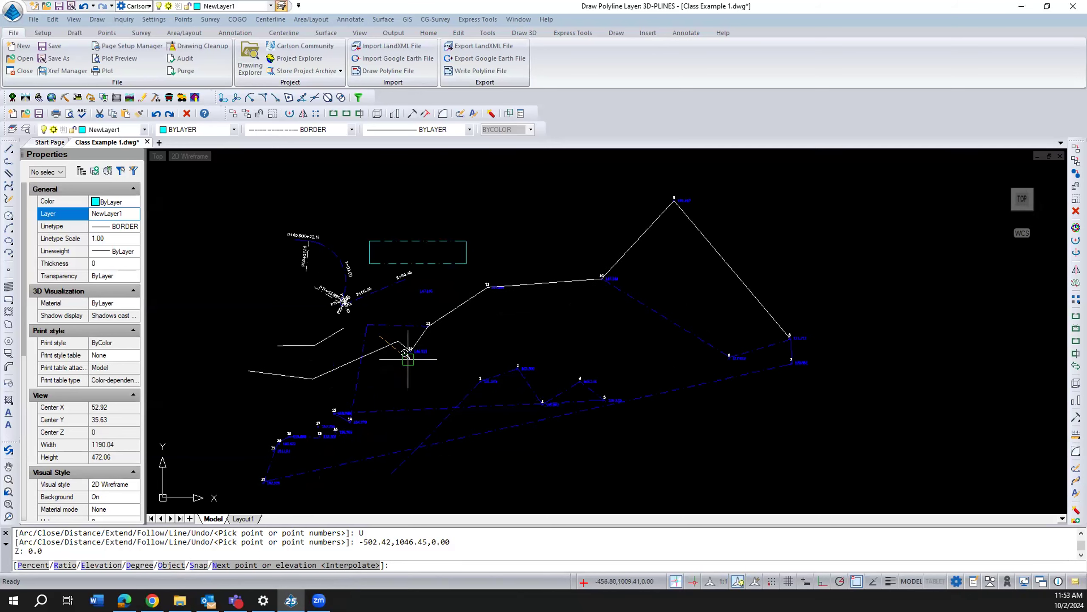
scroll(404, 349, up, 3)
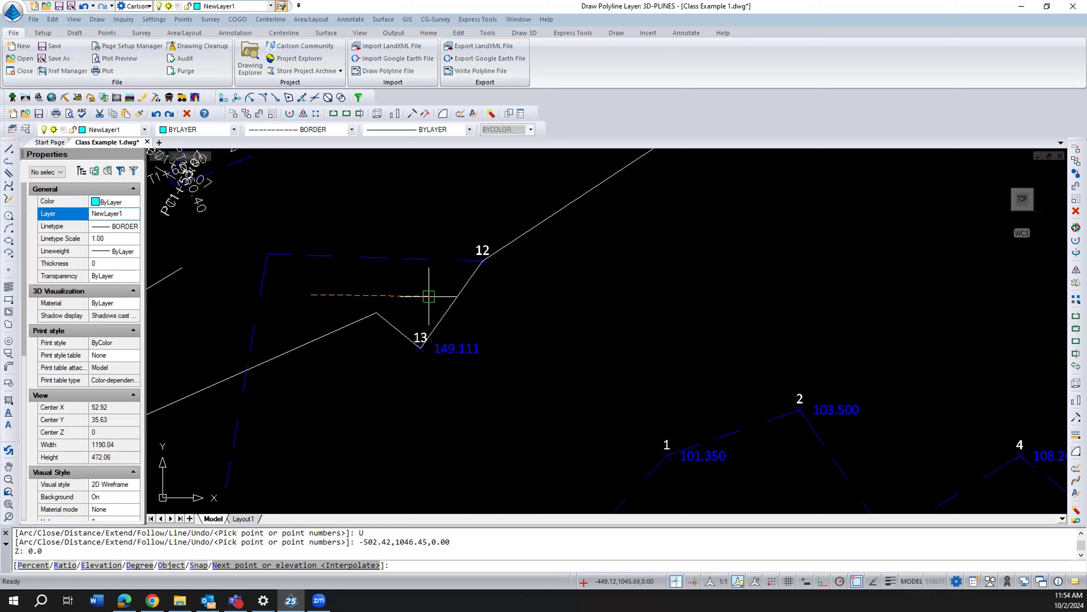
scroll(429, 296, down, 4)
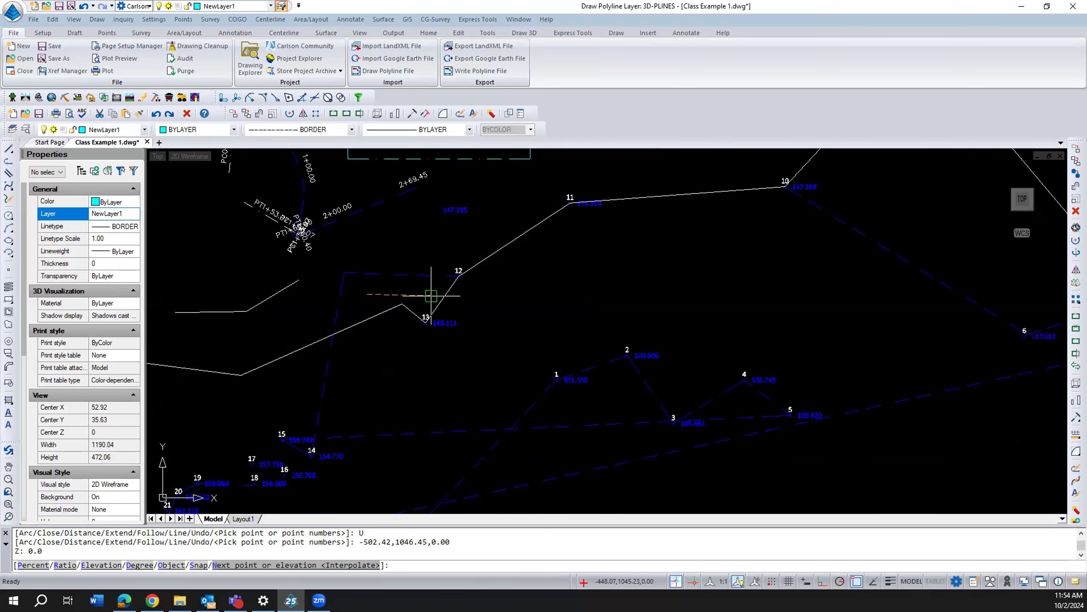
click(214, 566)
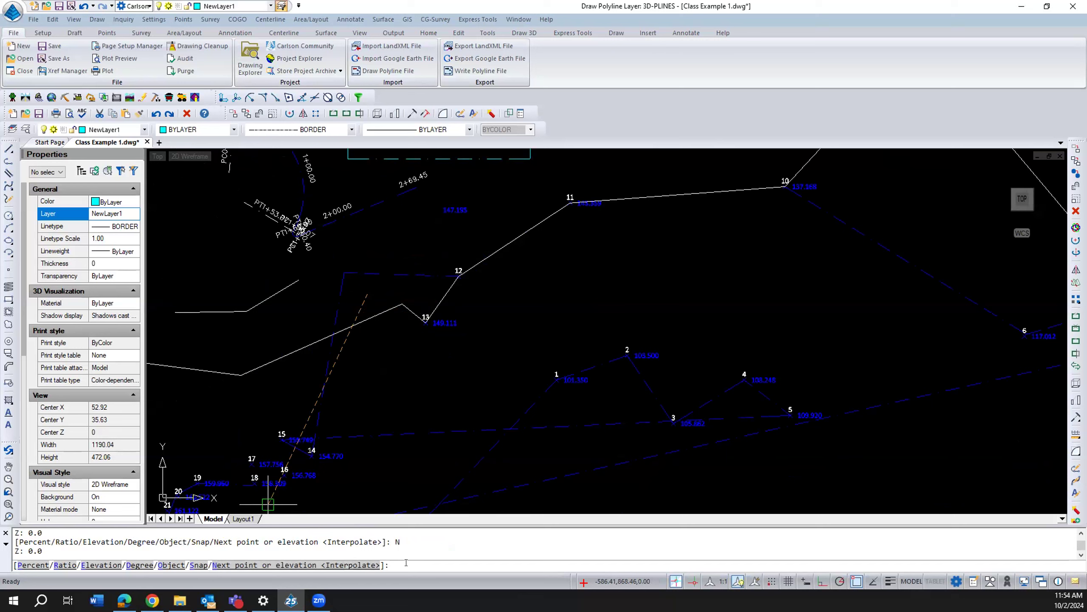
text(E)
key(Return)
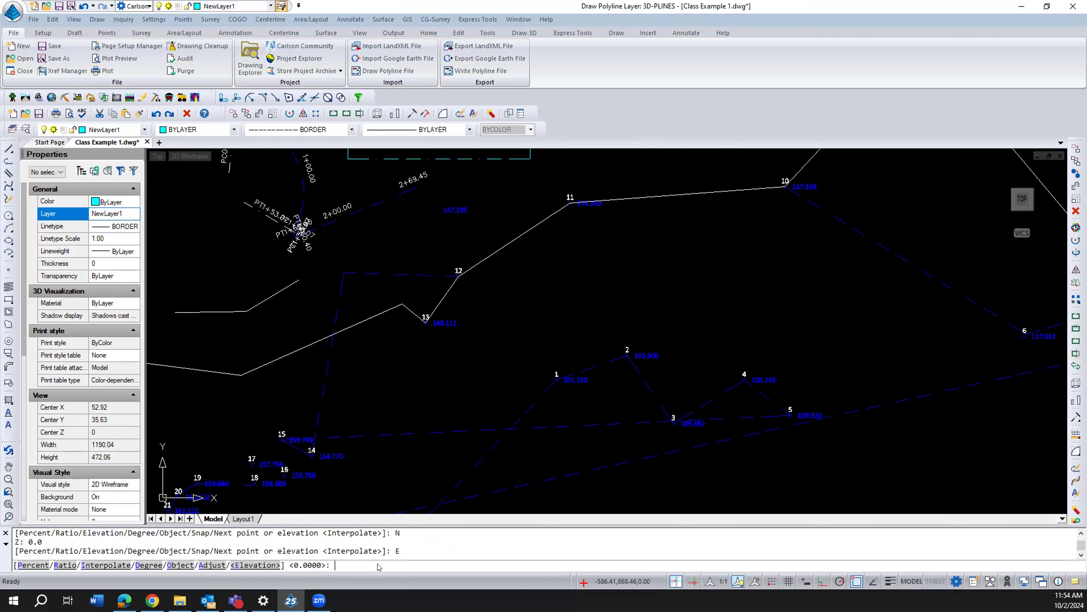
text(12)
key(Return)
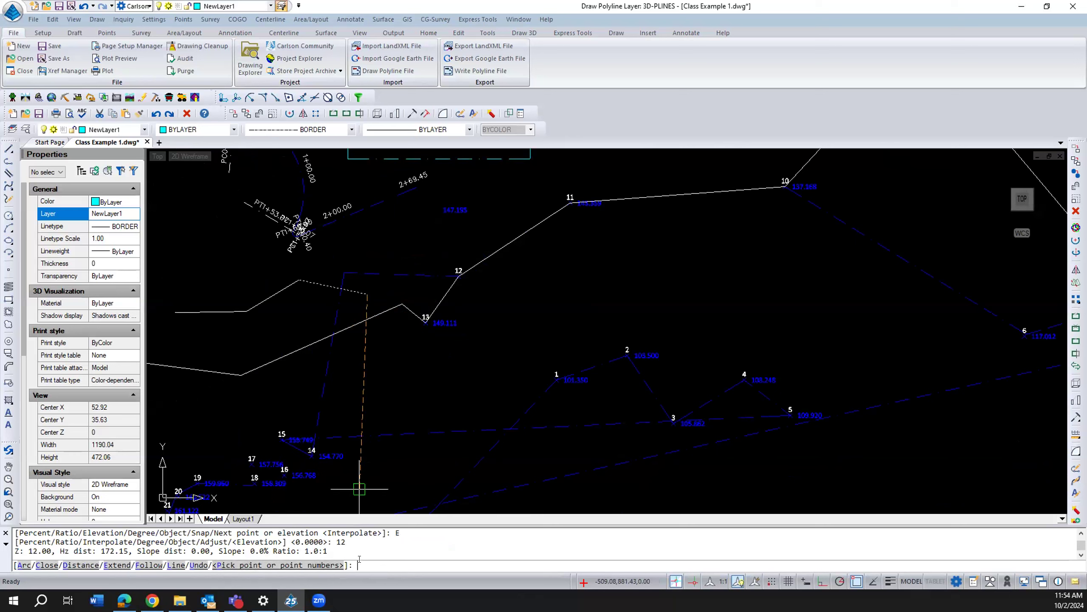
Step: Continue the 3D polyline through point numbers 12-9 and finish it
text(12-9)
key(Return)
key(Return)
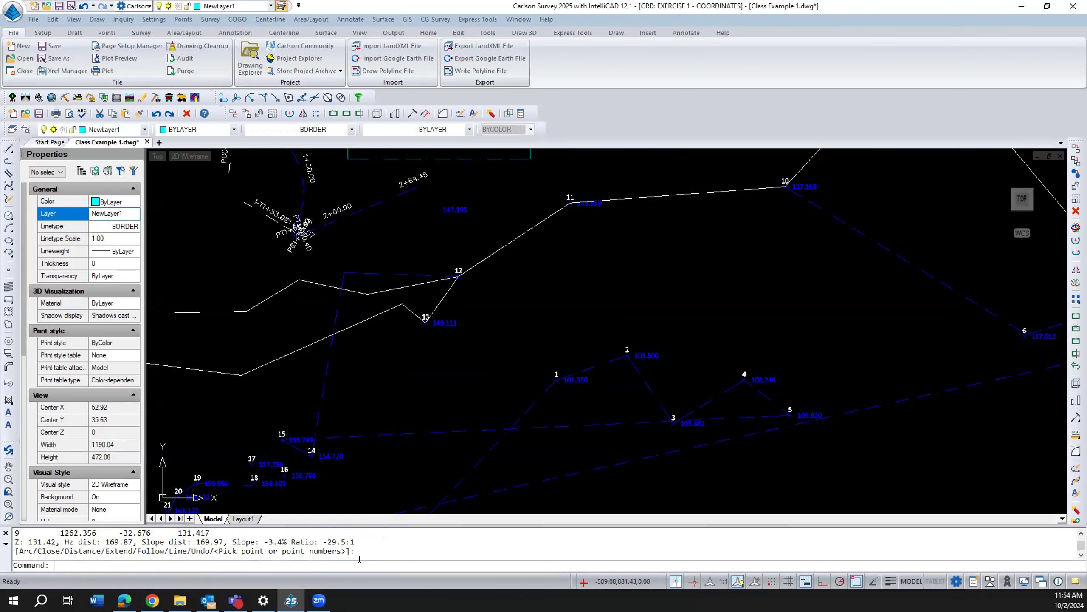
Step: Examine the new 3D polyline's interpolated vertices and elevation changes from tilted and front views, and return to the top view
click(385, 290)
scroll(388, 346, up, 1)
shift+middle_drag(389, 346, 424, 272)
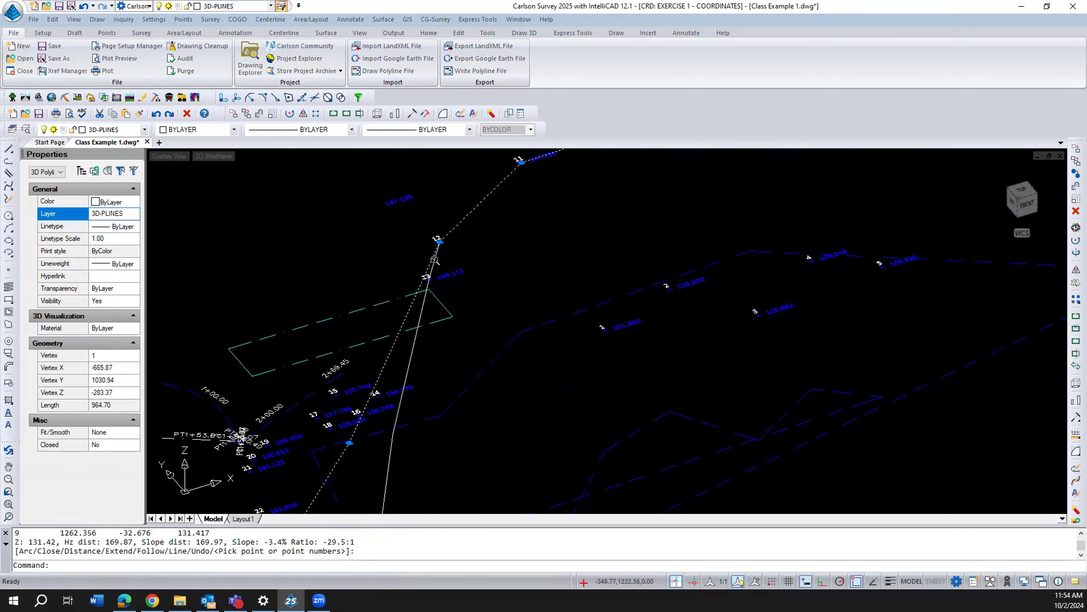
scroll(435, 260, down, 6)
shift+middle_drag(396, 342, 324, 299)
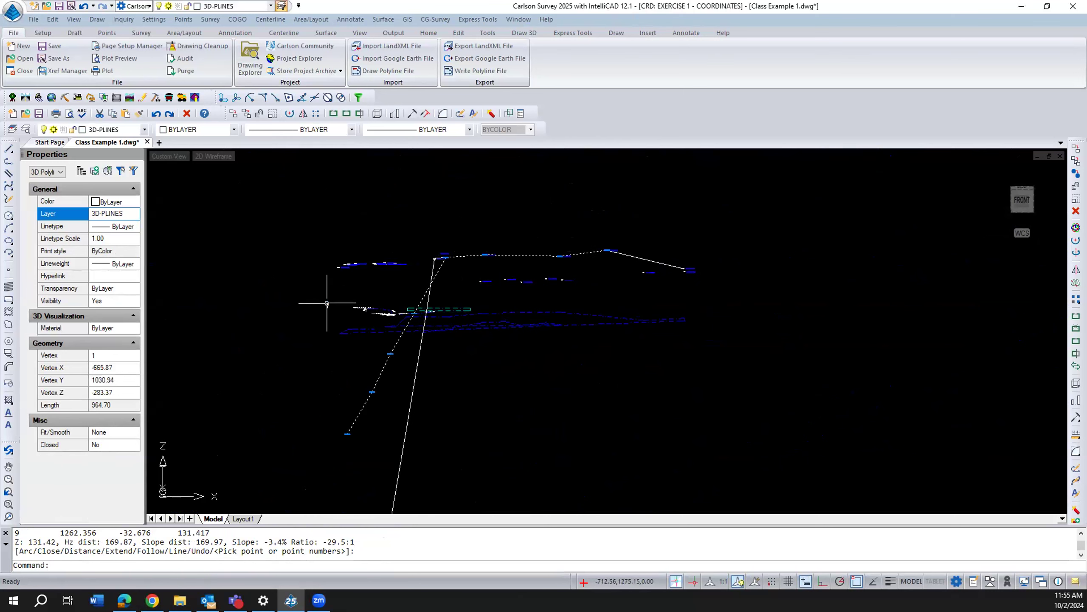
mouse_move(348, 433)
mouse_move(371, 391)
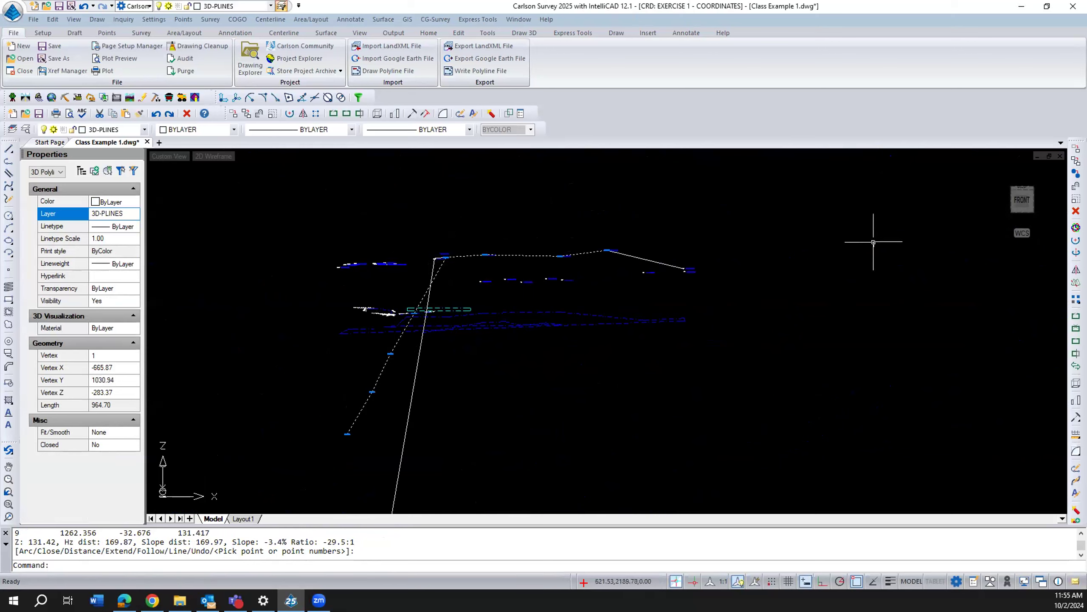
click(1015, 184)
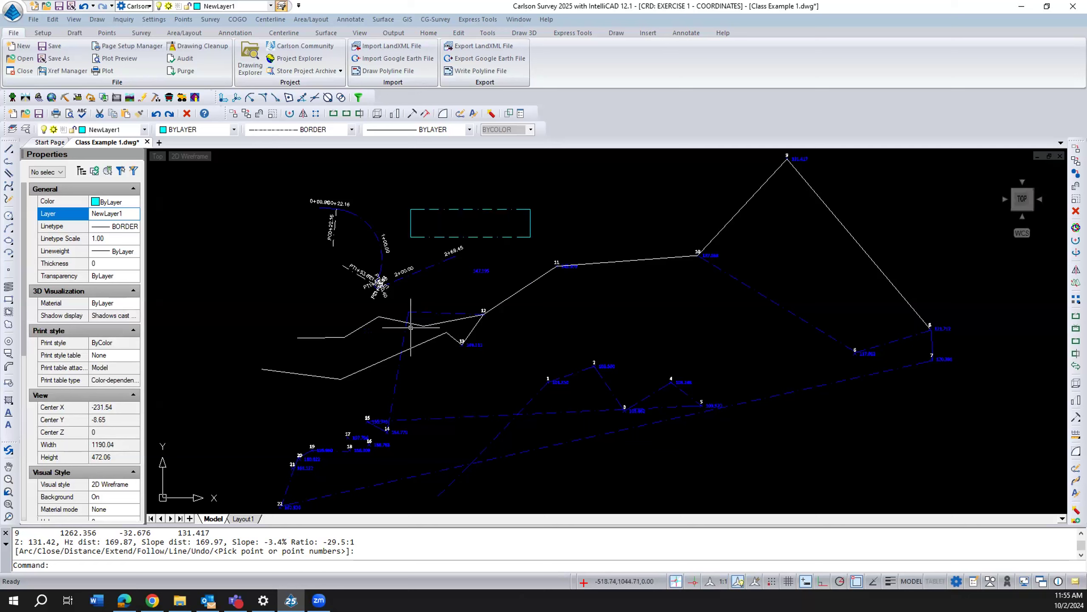
Step: Erase both 3D polylines together
click(359, 385)
click(329, 291)
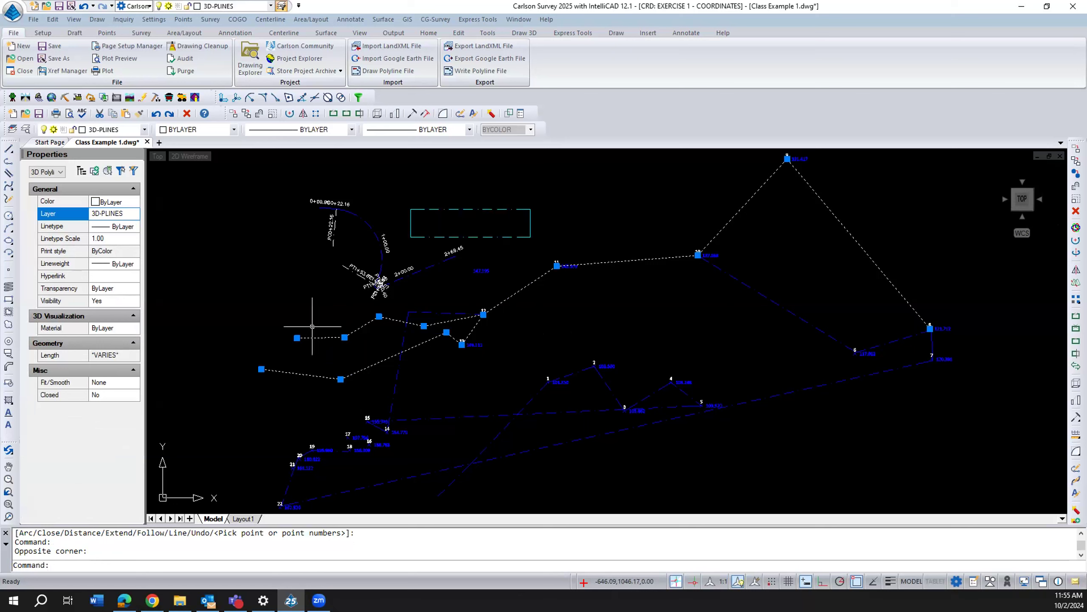
key(Delete)
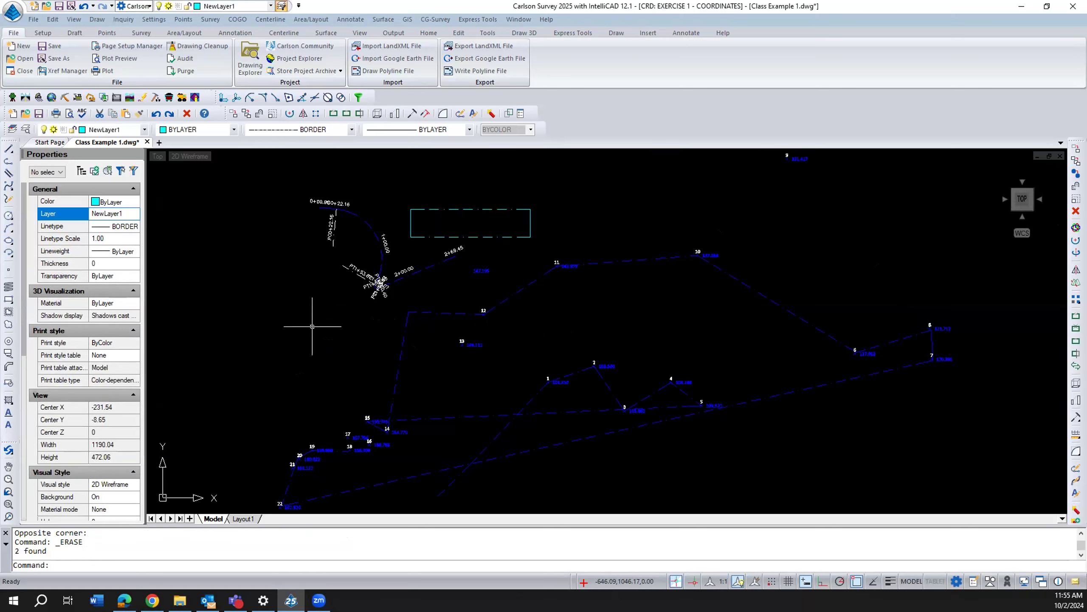
Step: Start a 3D polyline at point number 15 with Prompt For Elevation/Slope enabled
click(96, 19)
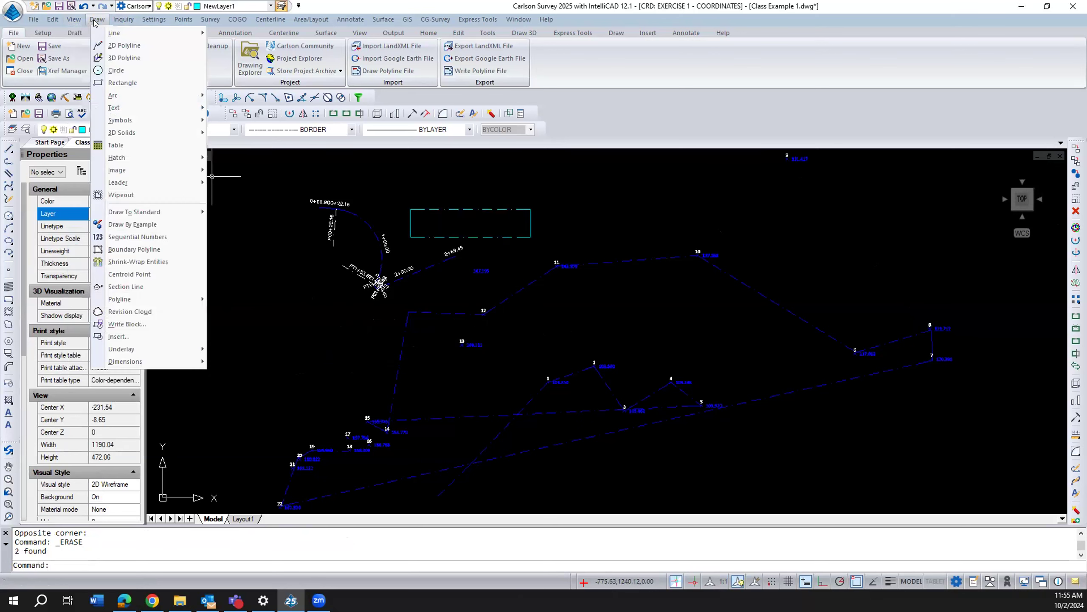
click(124, 58)
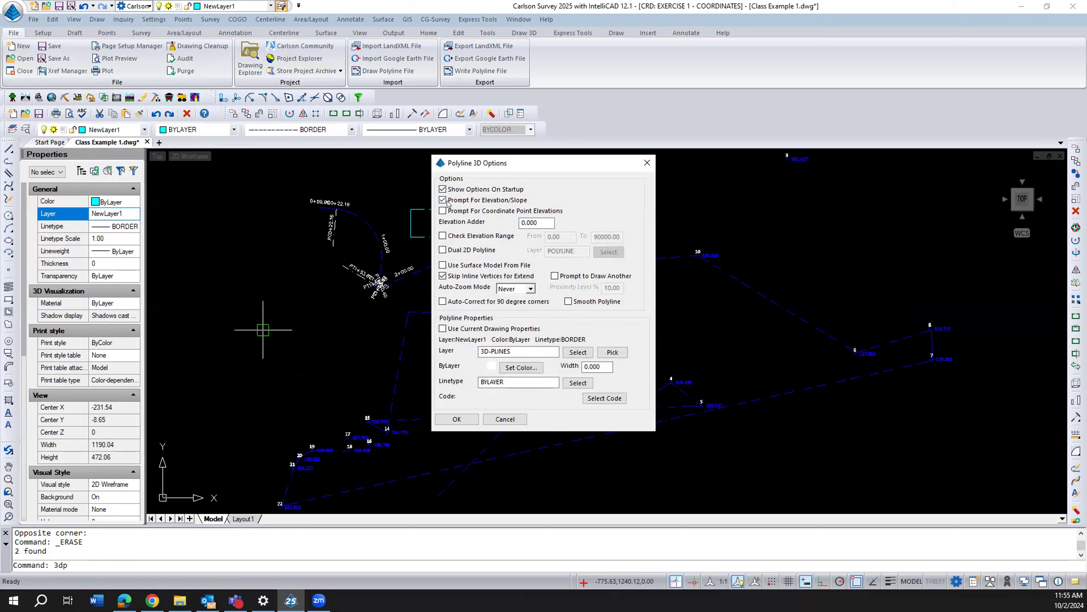
click(442, 199)
click(442, 199)
click(456, 419)
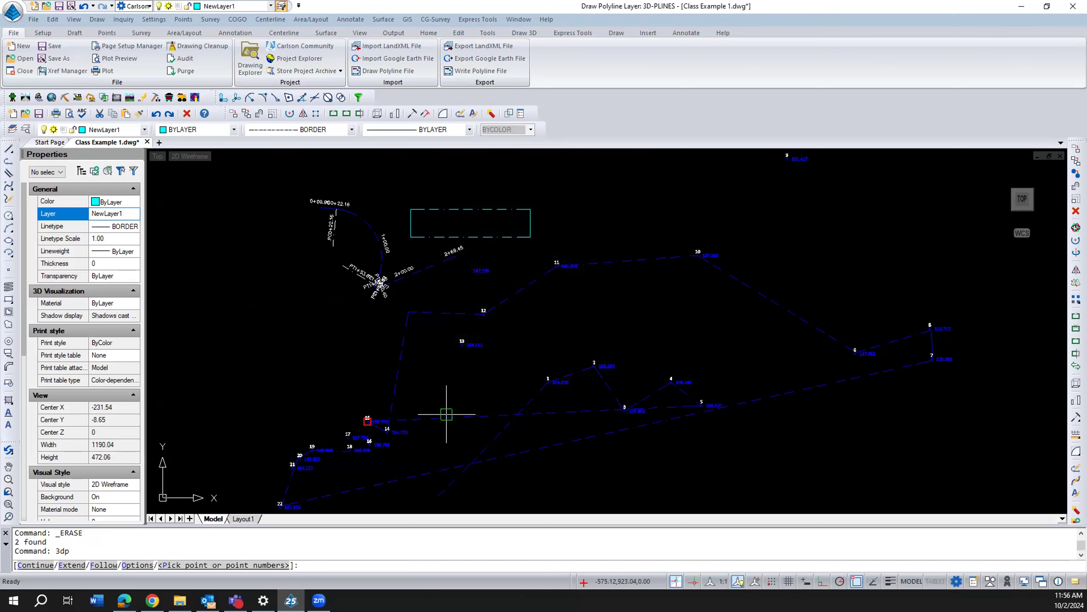
scroll(347, 411, up, 5)
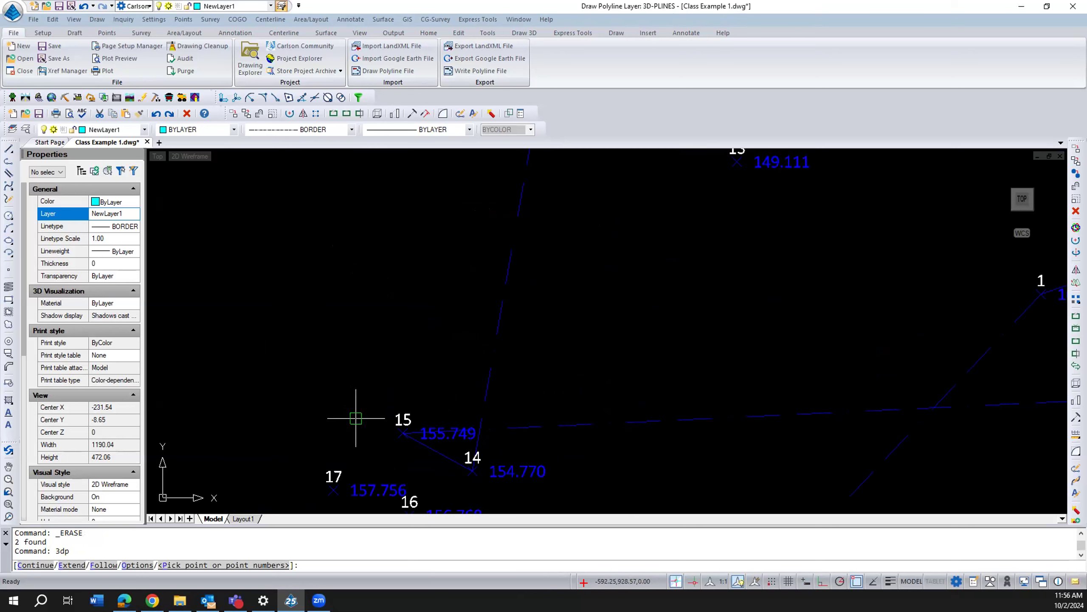
text(15)
key(Return)
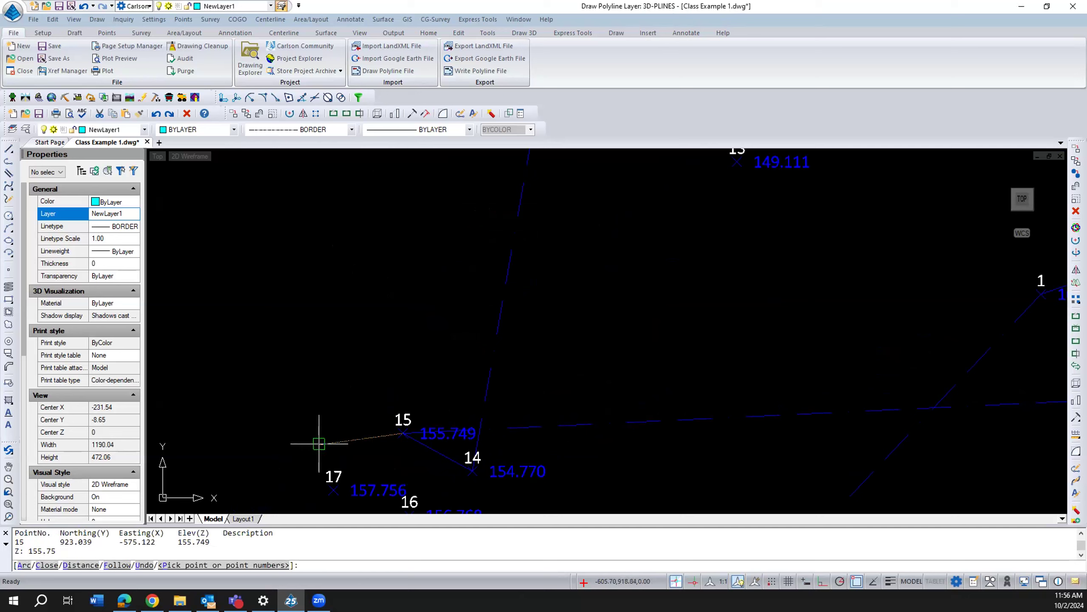
Step: Add four freehand vertices from point 15 toward point 12 to the 3D polyline, with their elevations set to Interpolate
scroll(317, 424, down, 5)
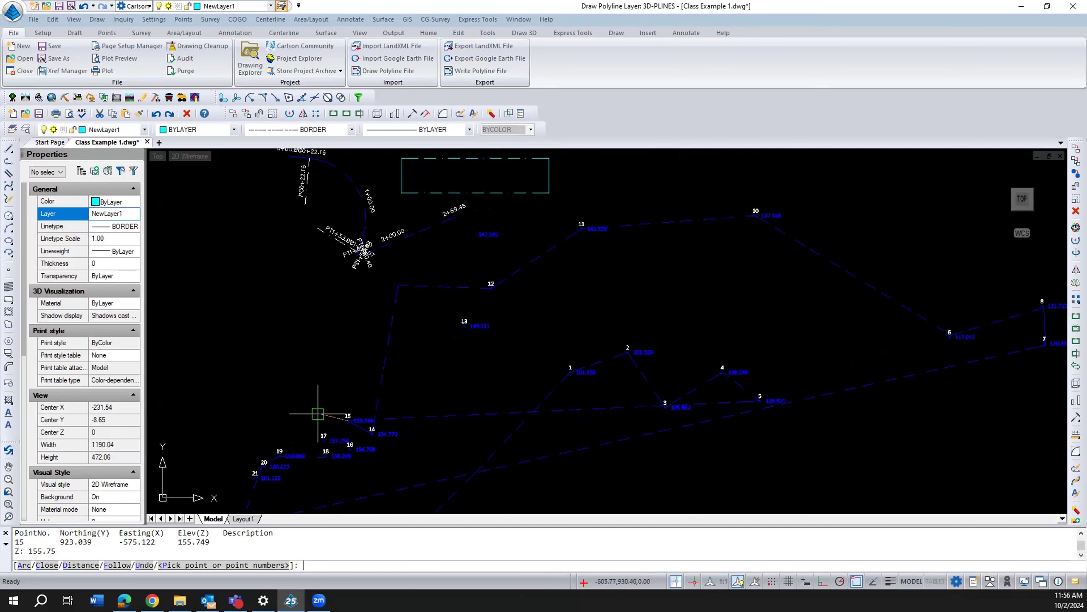
click(360, 338)
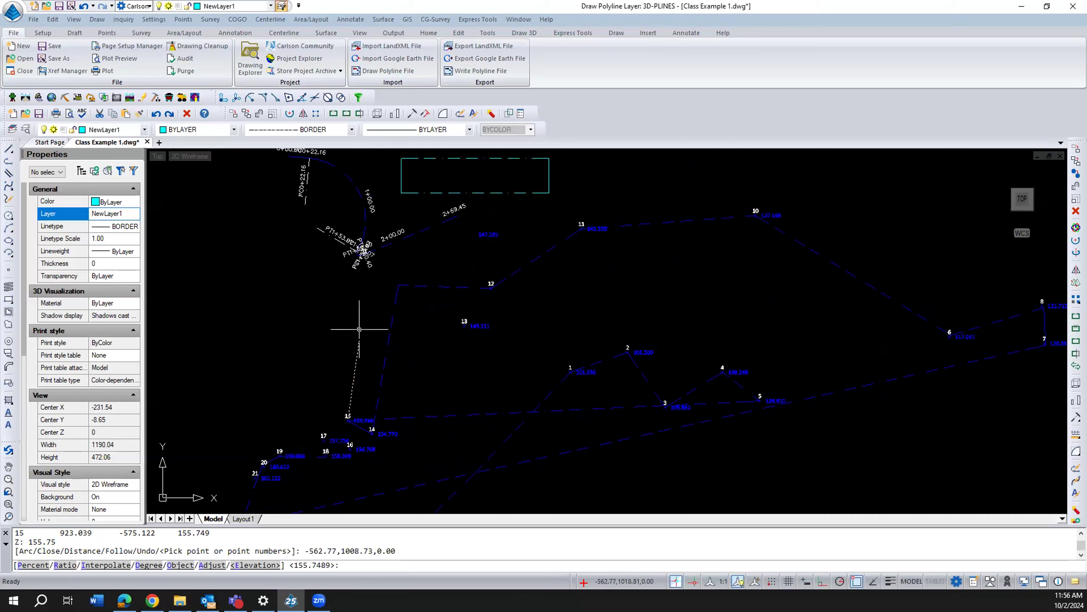
text(I)
key(Return)
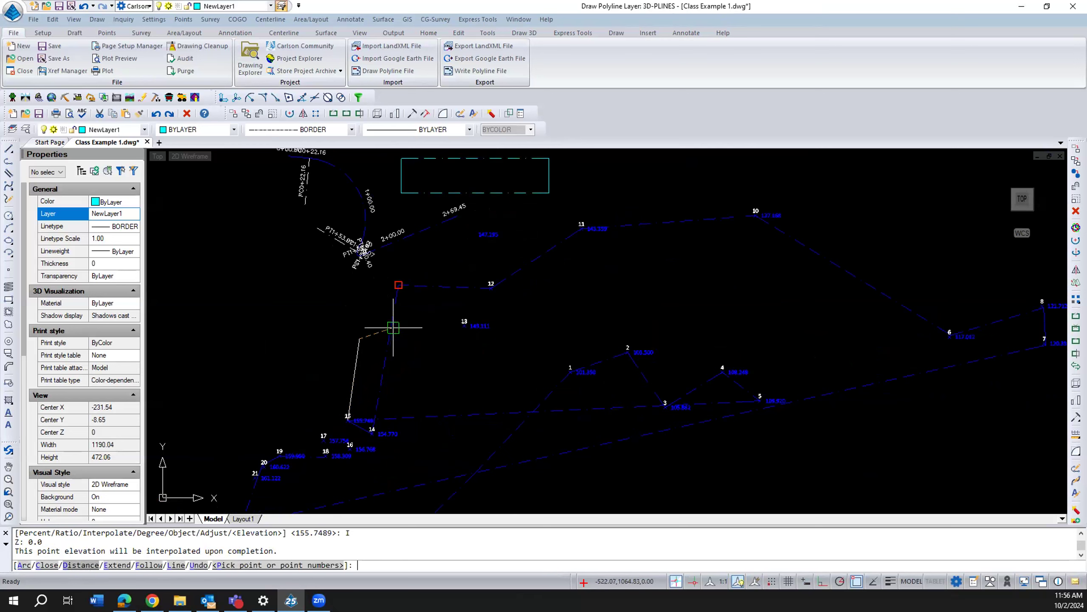
click(380, 313)
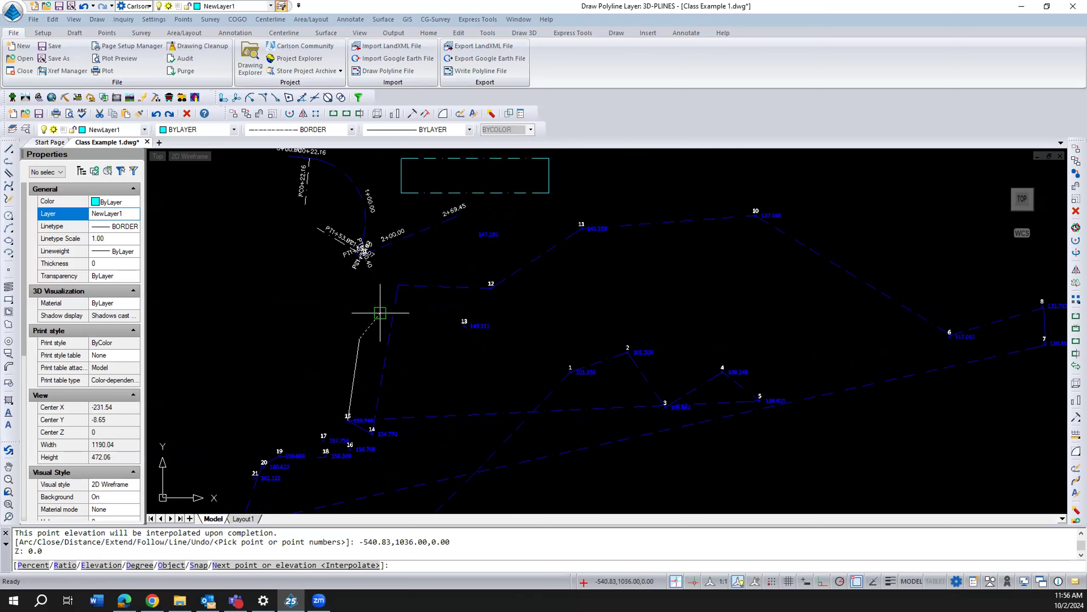
click(413, 300)
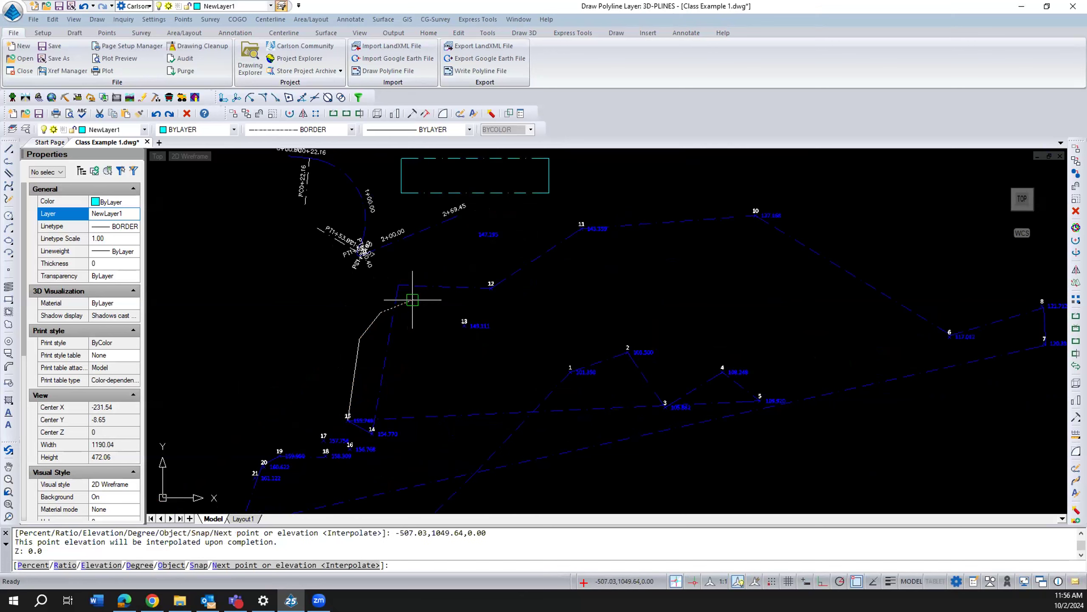
click(464, 296)
scroll(469, 288, up, 4)
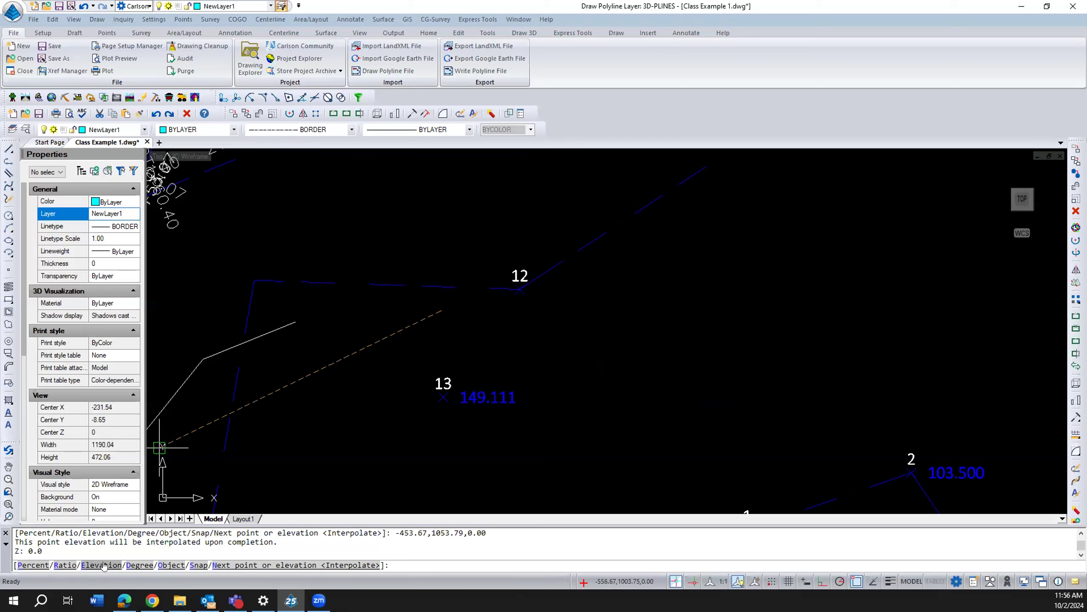
Step: End the 3D polyline at point 13, accept that point's own elevation for the vertex and finish the command
click(214, 565)
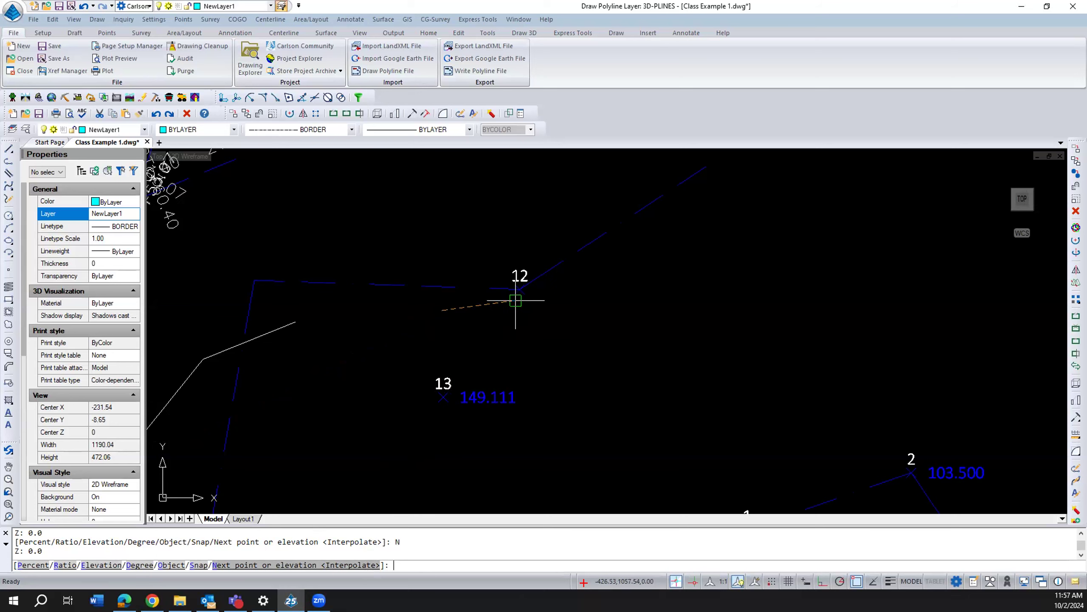
scroll(515, 300, up, 3)
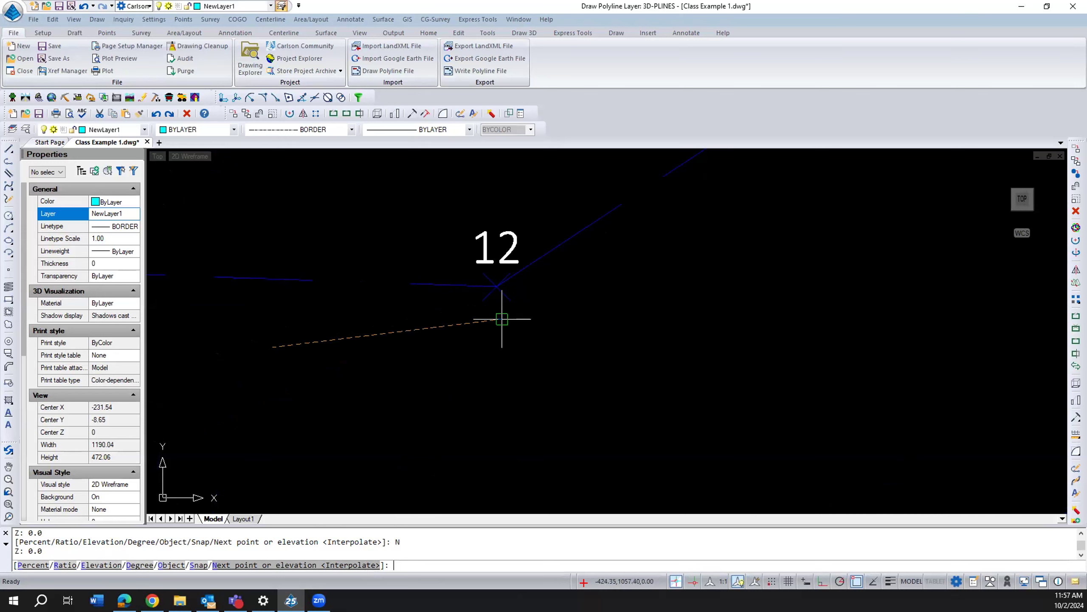
scroll(499, 311, down, 3)
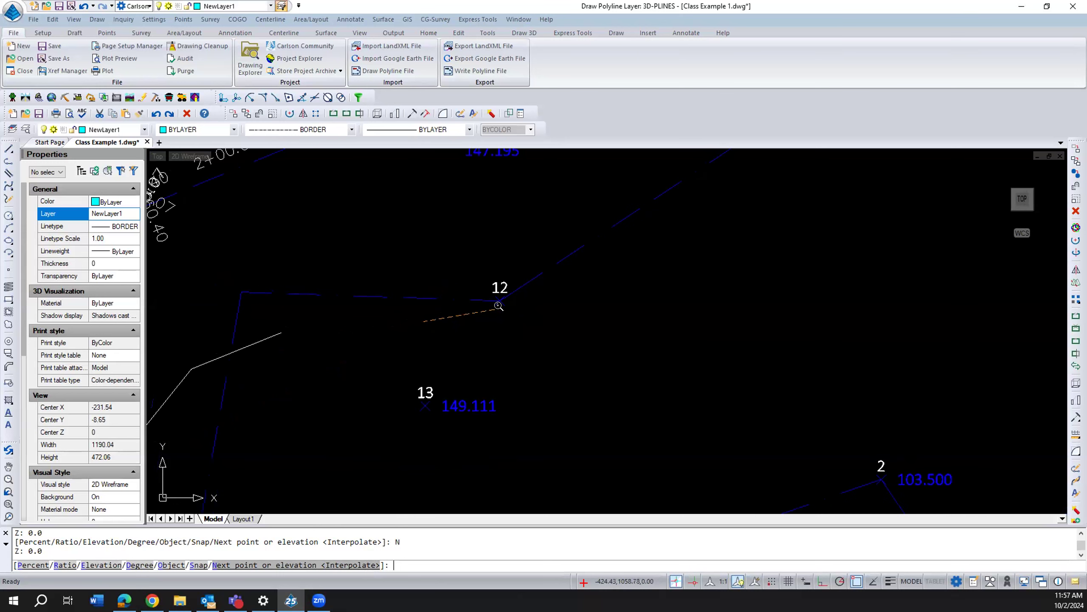
click(425, 406)
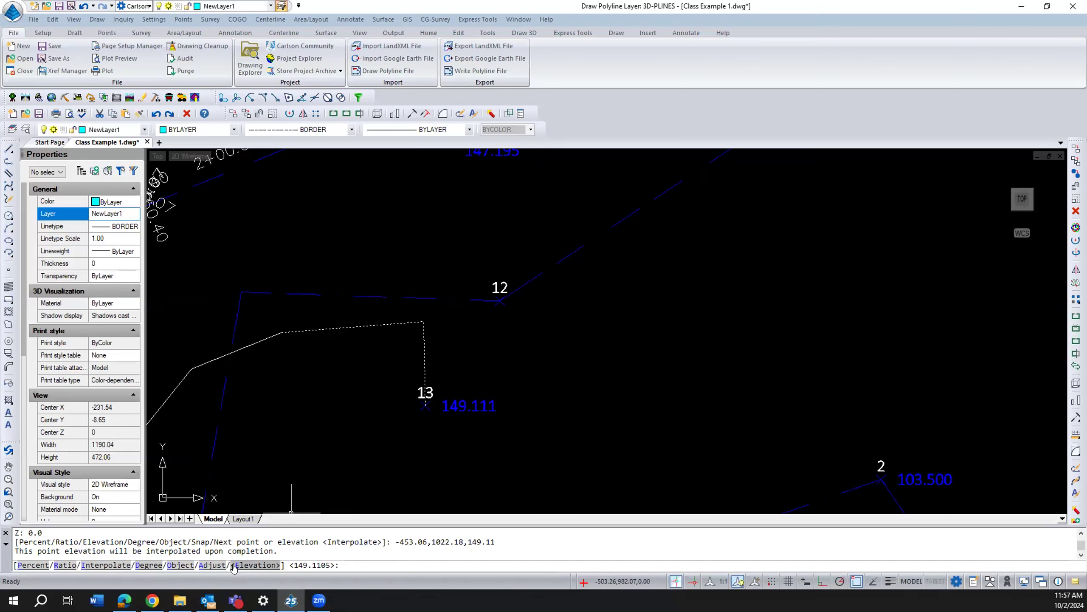
click(255, 565)
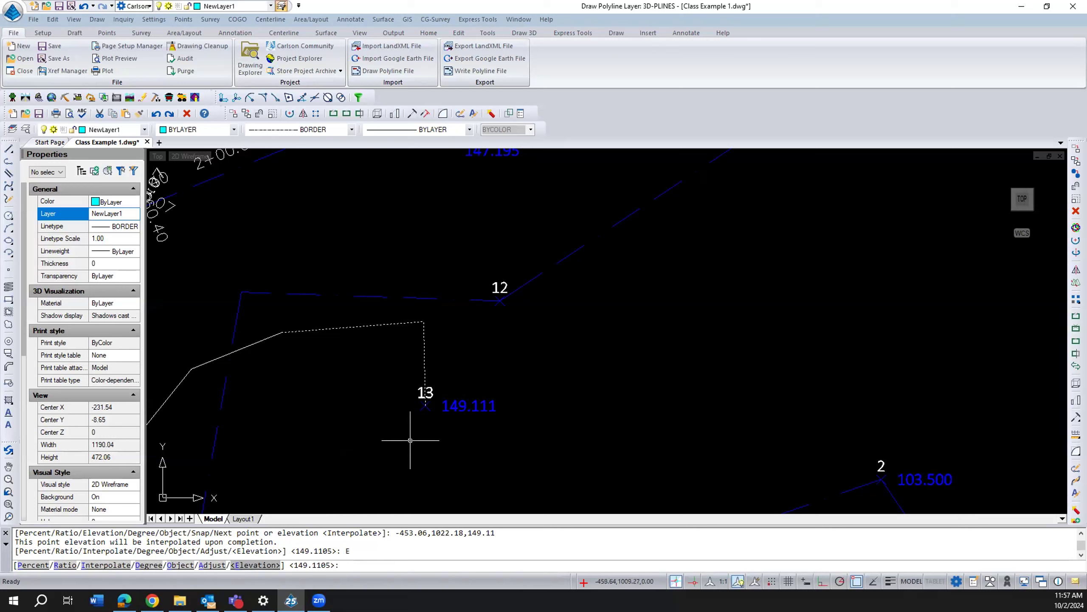
key(Return)
key(Return)
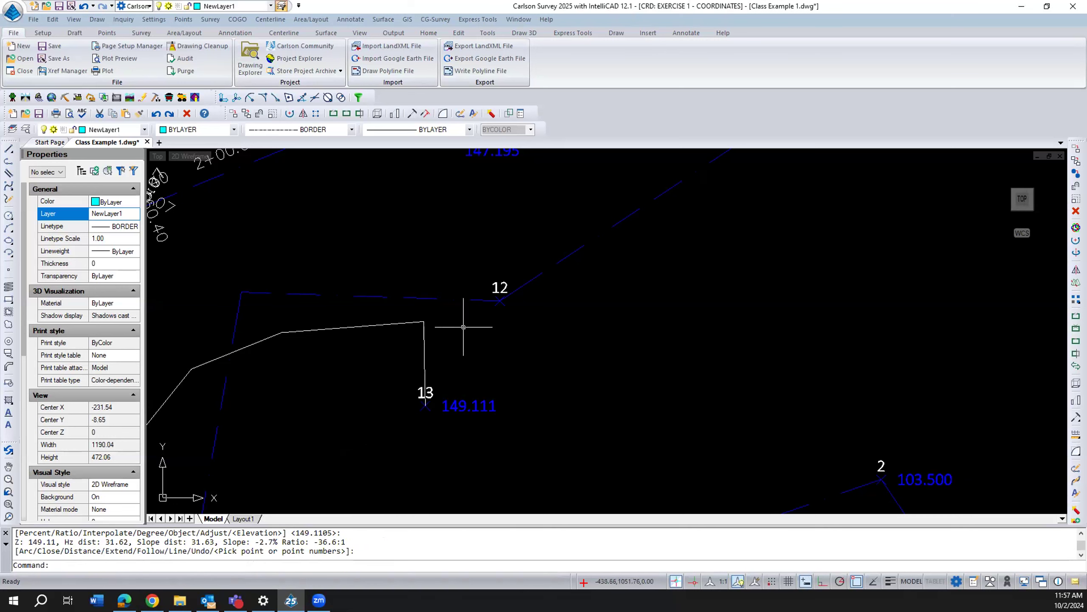
Step: Examine point 12's elevation, symbol and editor settings in its edit dialog and close the dialog
scroll(461, 311, down, 2)
scroll(488, 293, up, 4)
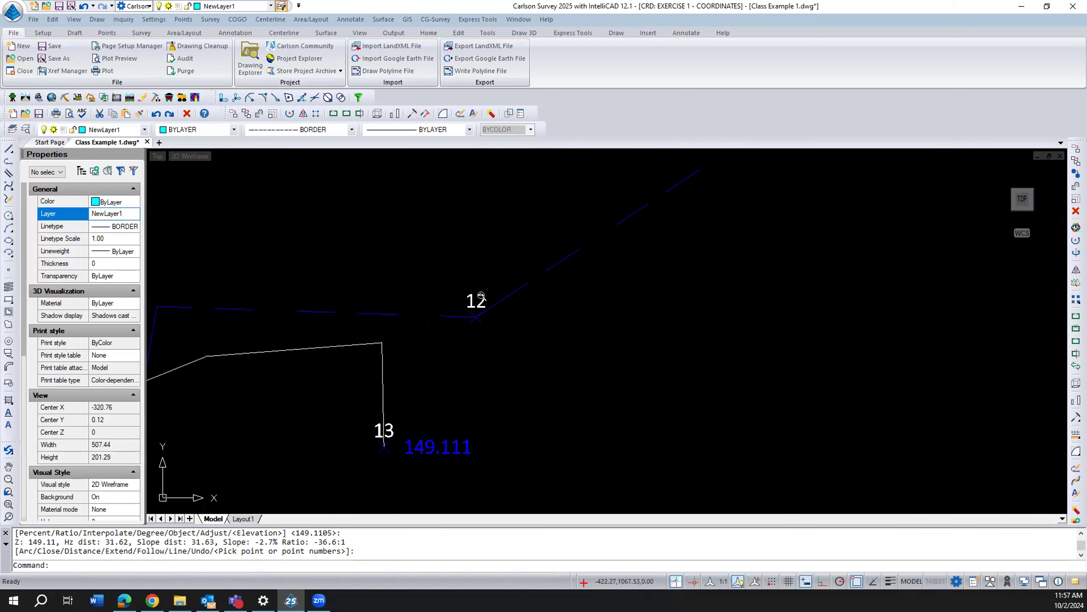
double_click(481, 301)
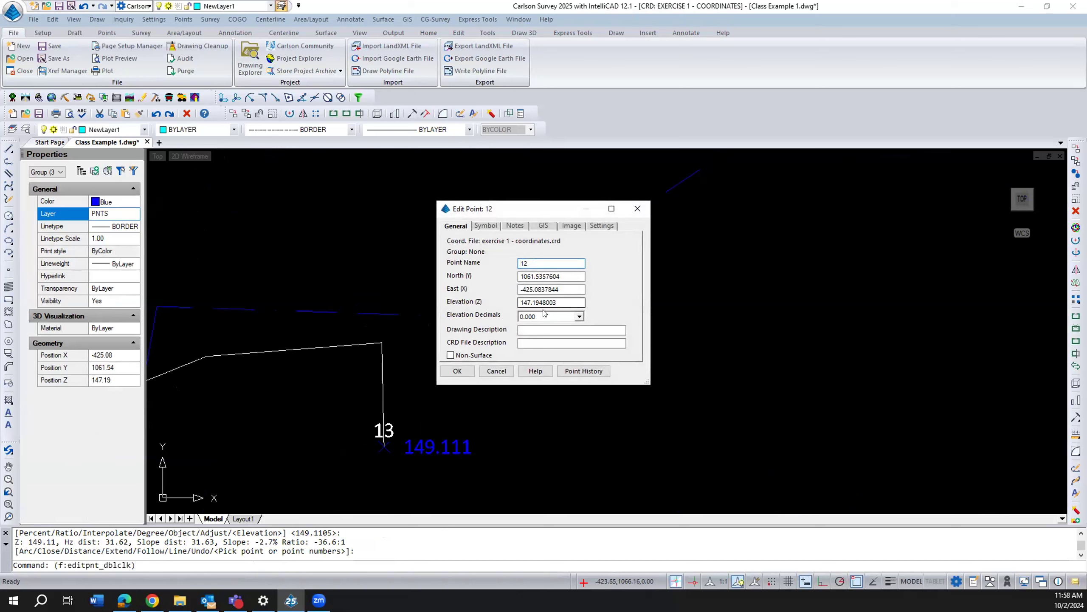
click(494, 225)
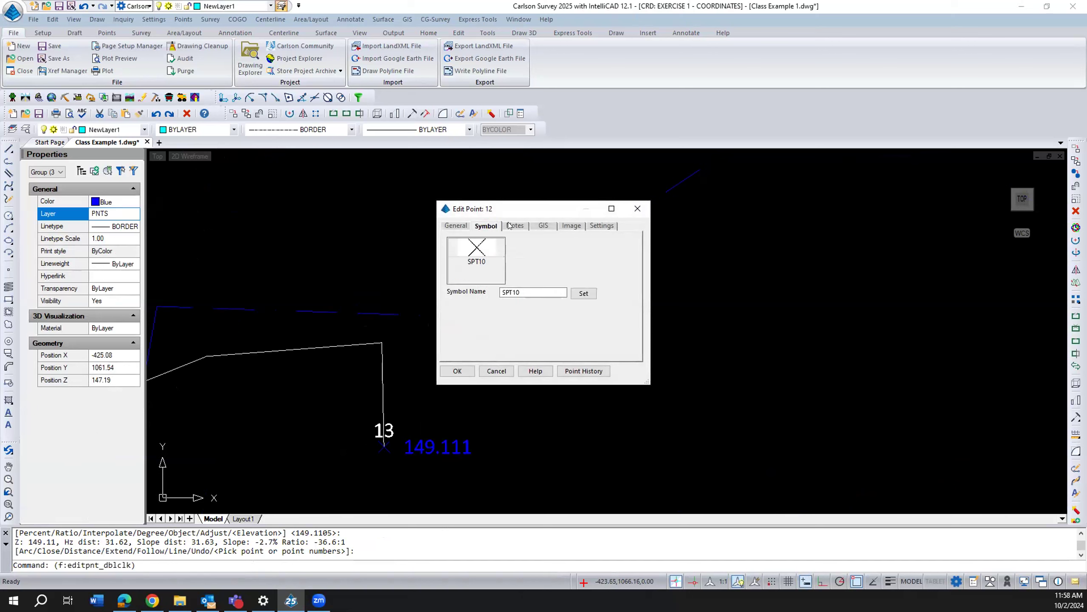
click(599, 225)
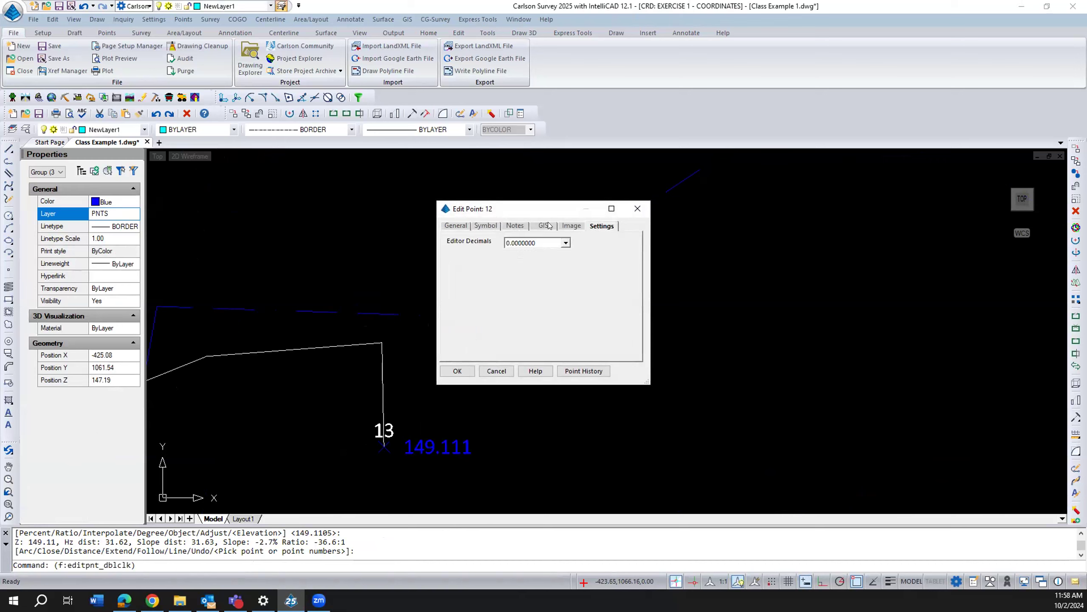
click(447, 224)
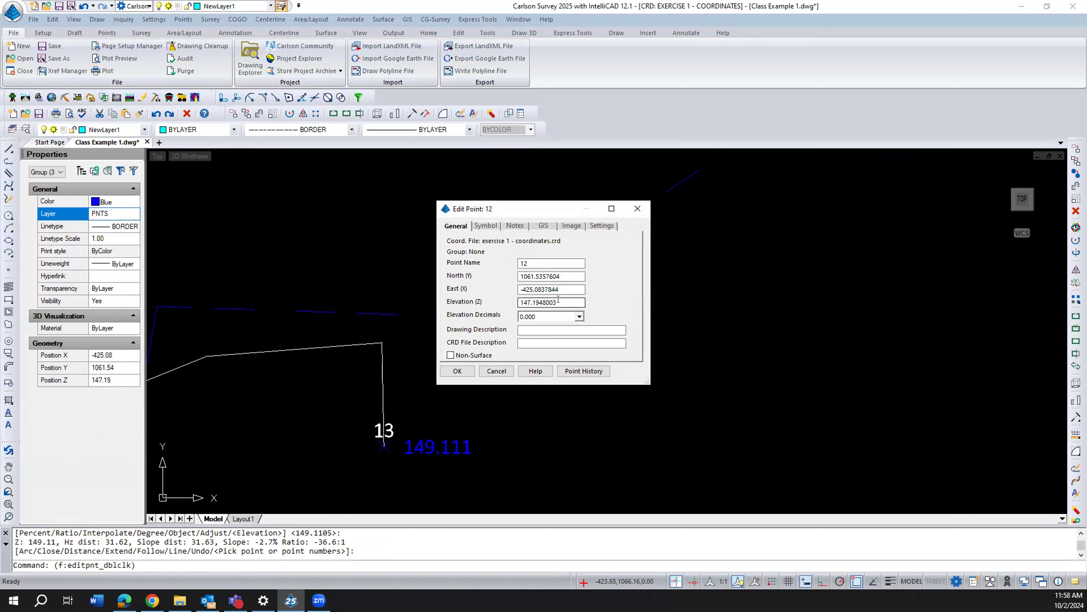
click(472, 370)
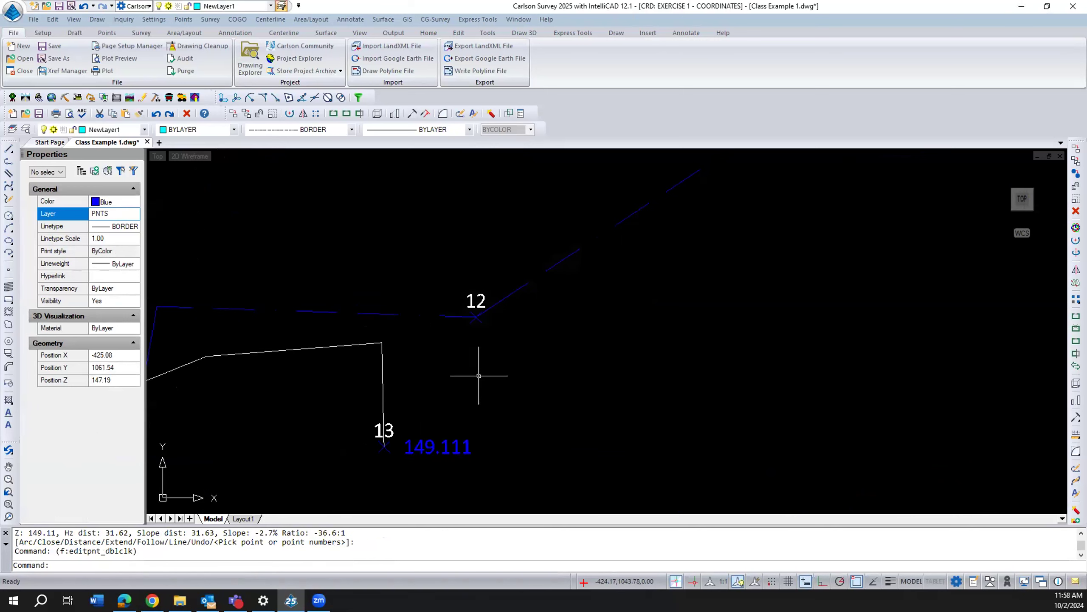
Step: Regenerate the drawing and move point 12's stray elevation label to just beside the point symbol
text(REA)
key(Return)
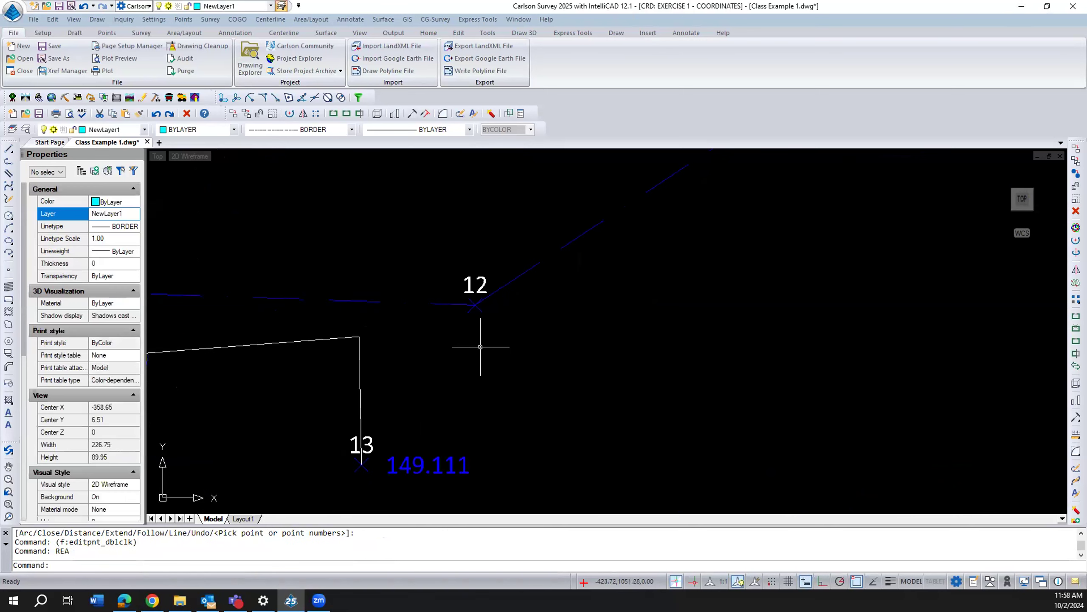
scroll(479, 343, down, 2)
scroll(479, 344, down, 1)
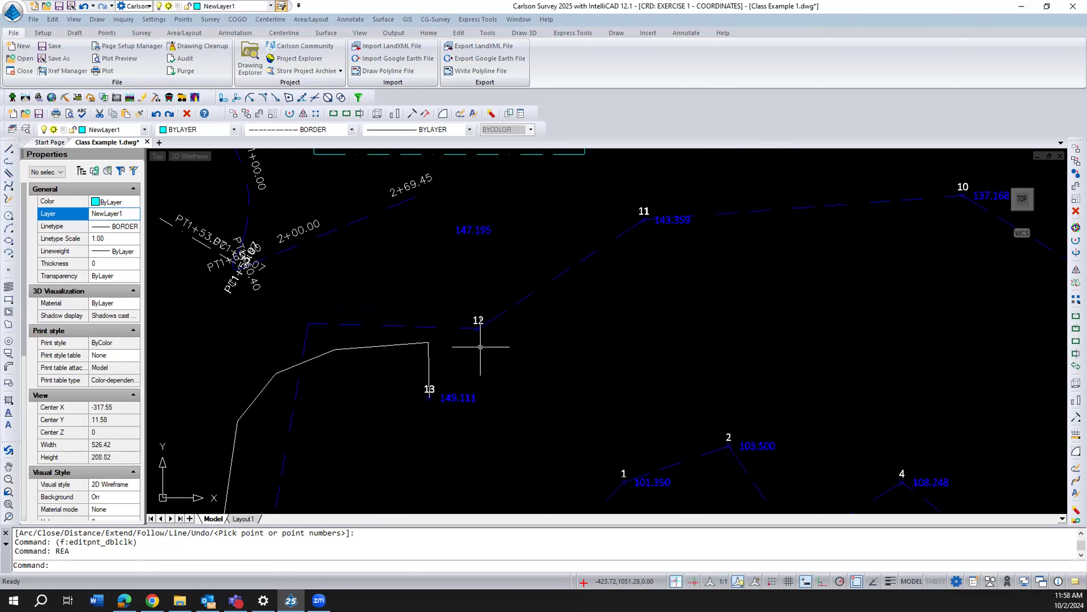
scroll(480, 347, down, 1)
click(476, 269)
click(464, 271)
scroll(484, 335, up, 3)
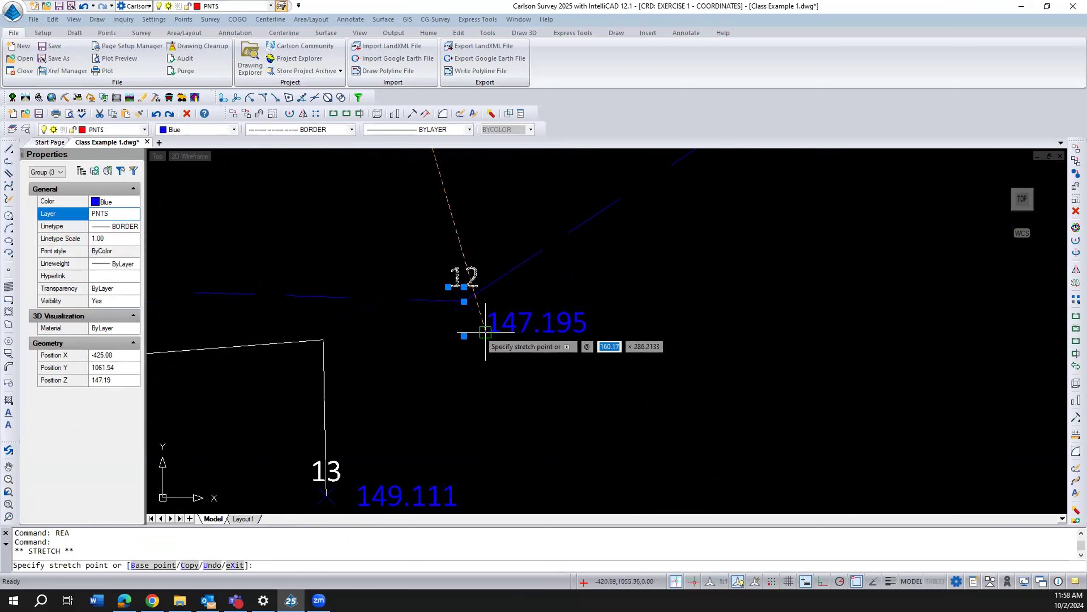
scroll(481, 313, up, 3)
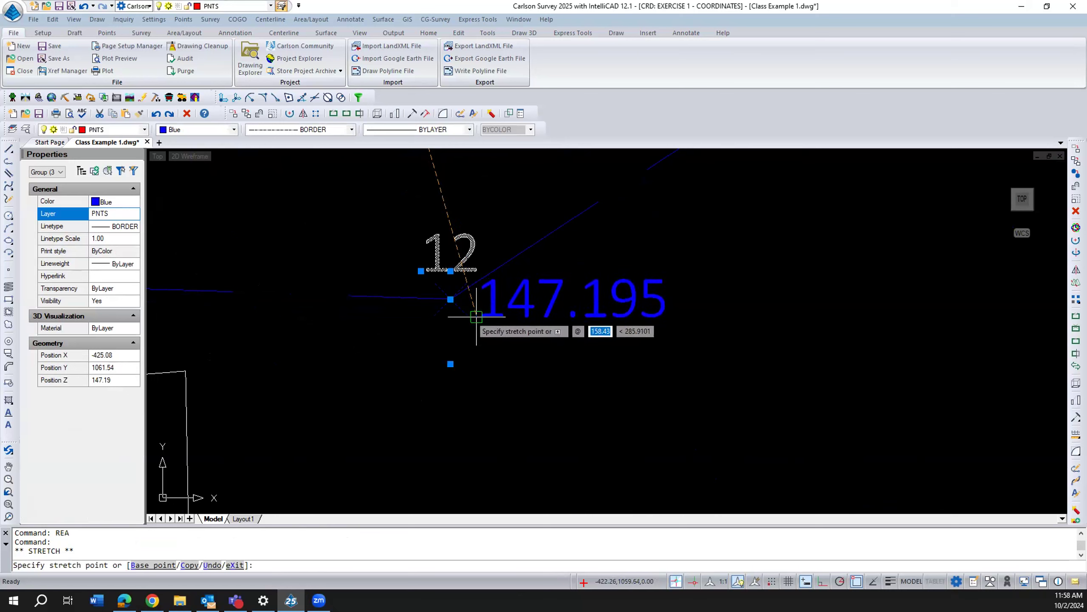
click(476, 316)
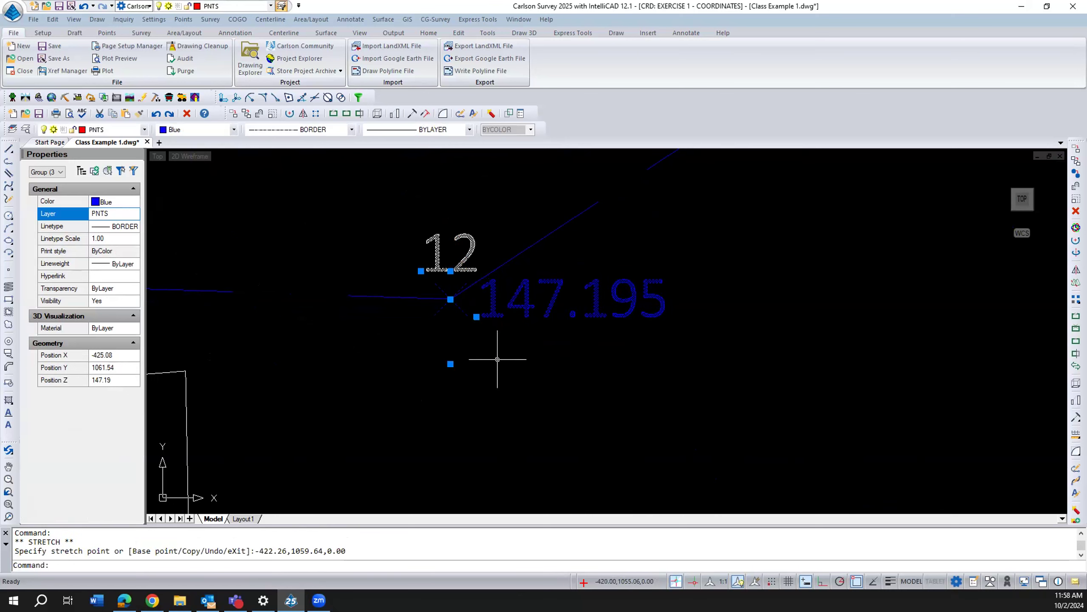
key(Escape)
key(Escape)
scroll(523, 353, down, 5)
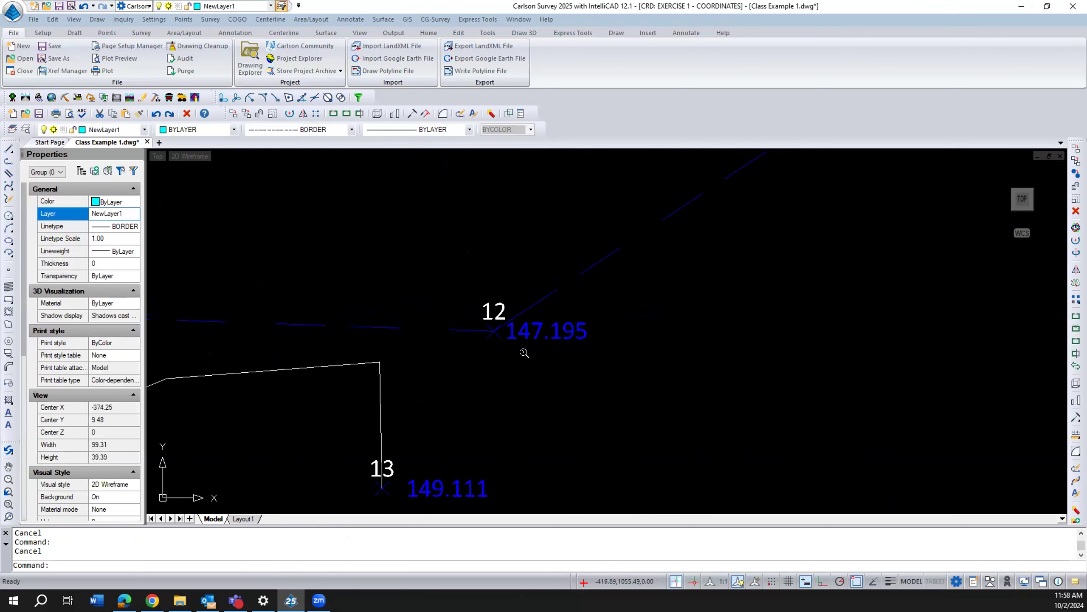
scroll(524, 352, down, 1)
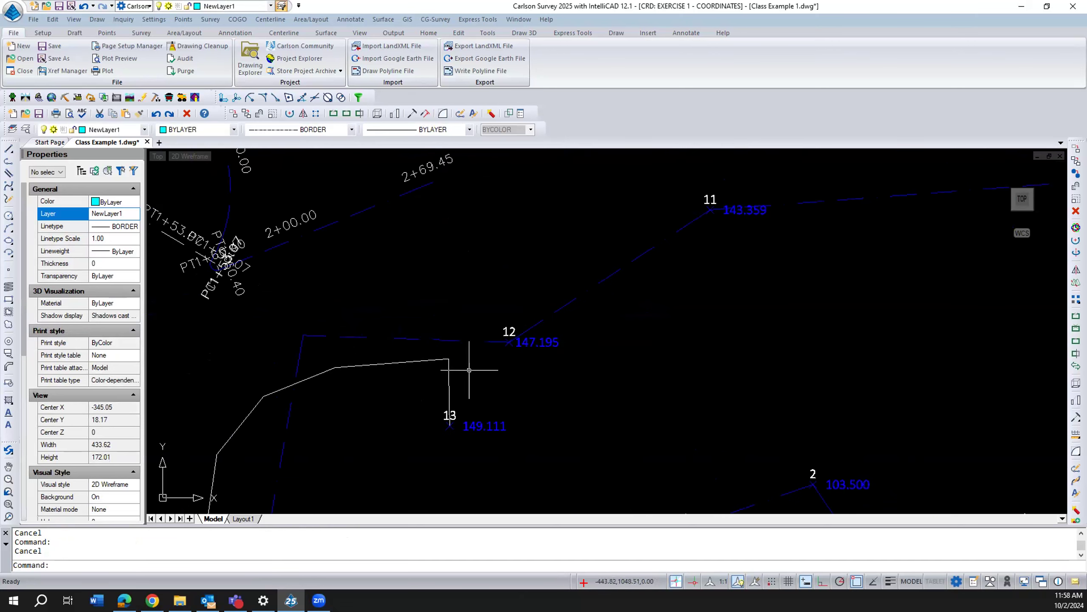
Step: Examine the coordinates and interpolated elevations at the new 3D polyline's vertices from point 15 to point 13
click(450, 377)
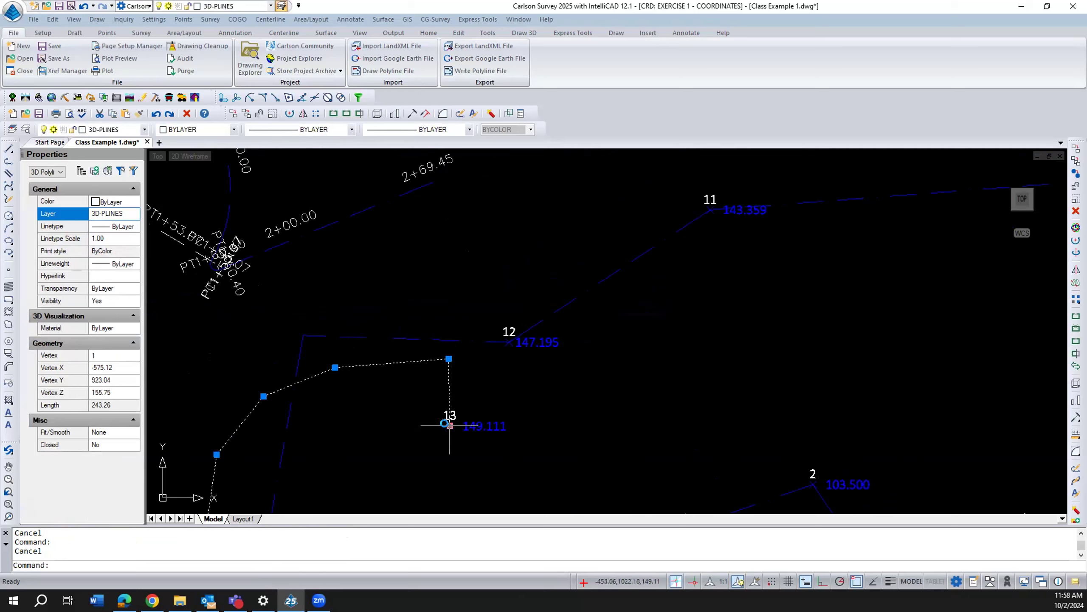
key(Escape)
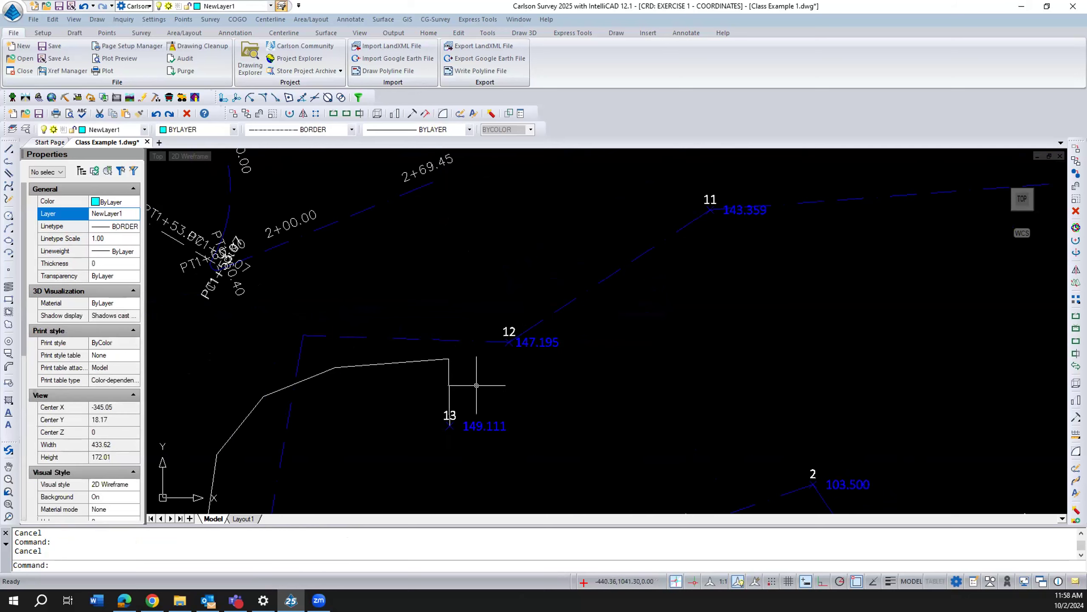
click(428, 359)
scroll(424, 360, down, 5)
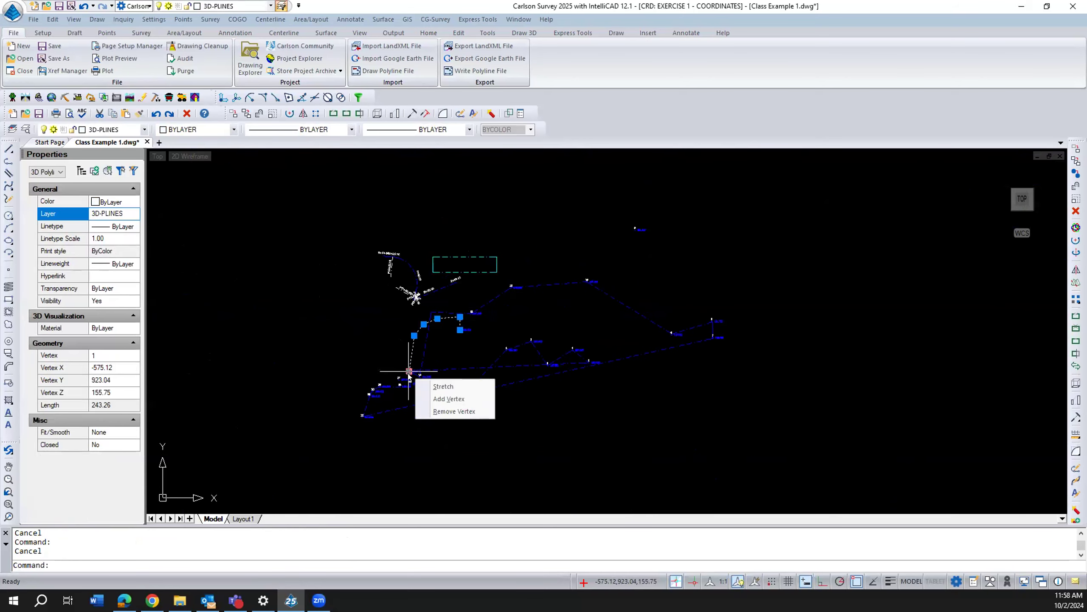
scroll(402, 361, up, 3)
scroll(399, 362, up, 4)
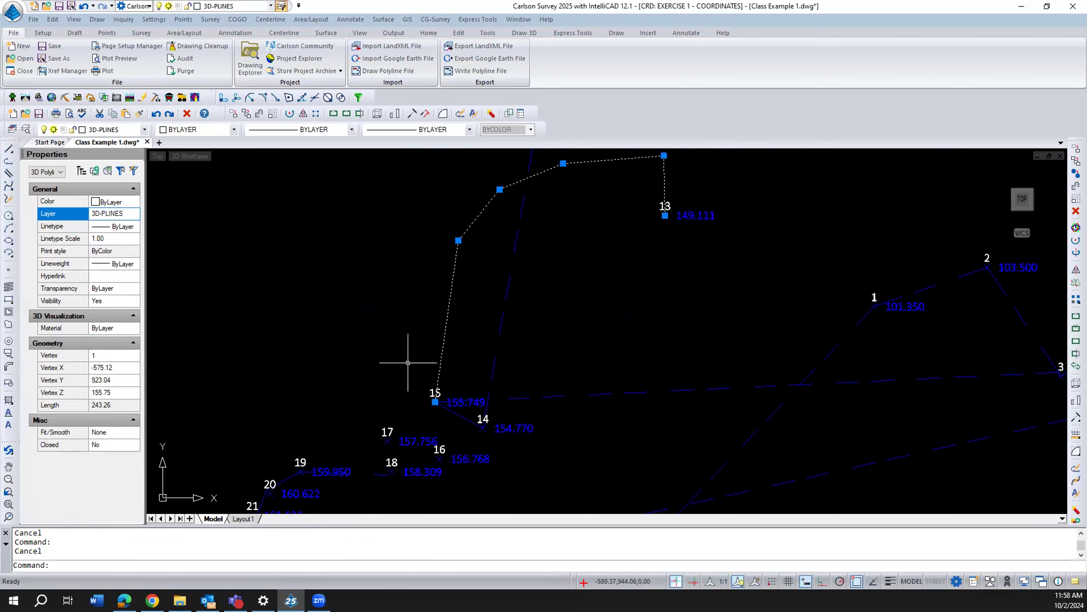
mouse_move(435, 402)
mouse_move(458, 240)
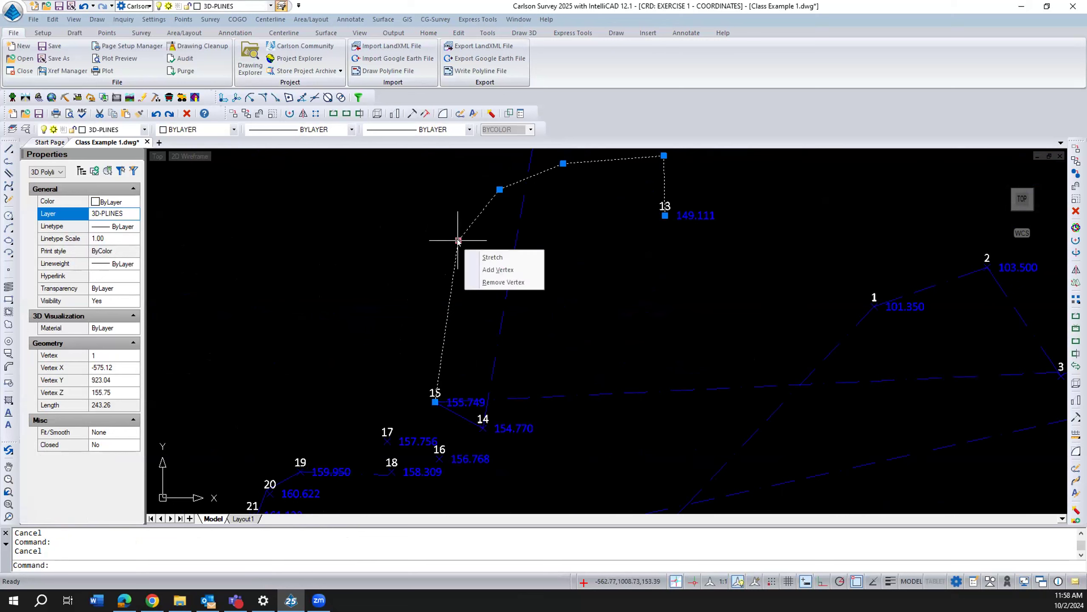
mouse_move(500, 189)
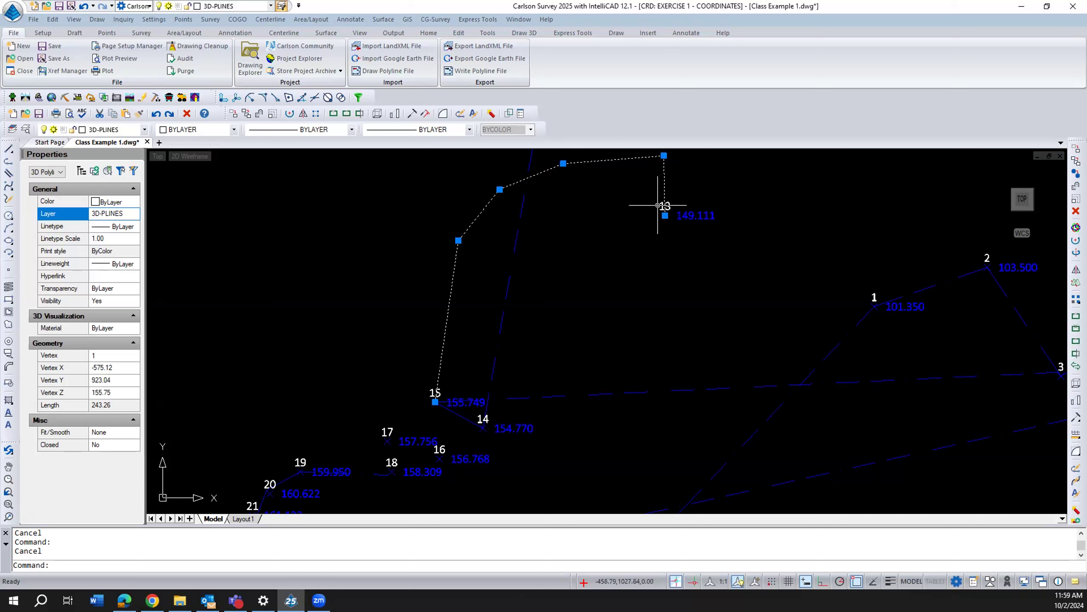
mouse_move(664, 215)
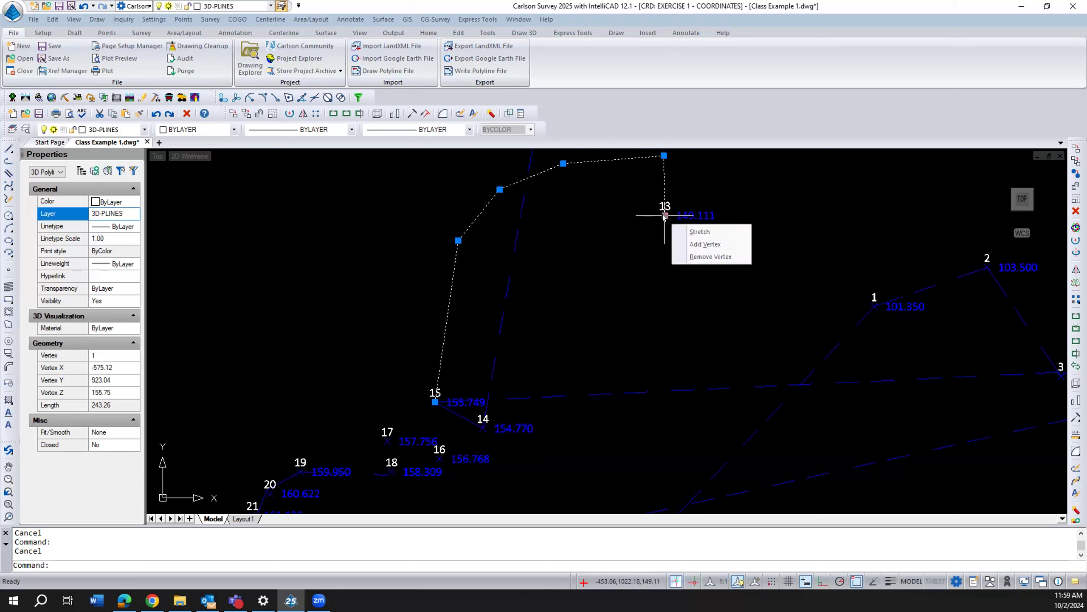
key(Escape)
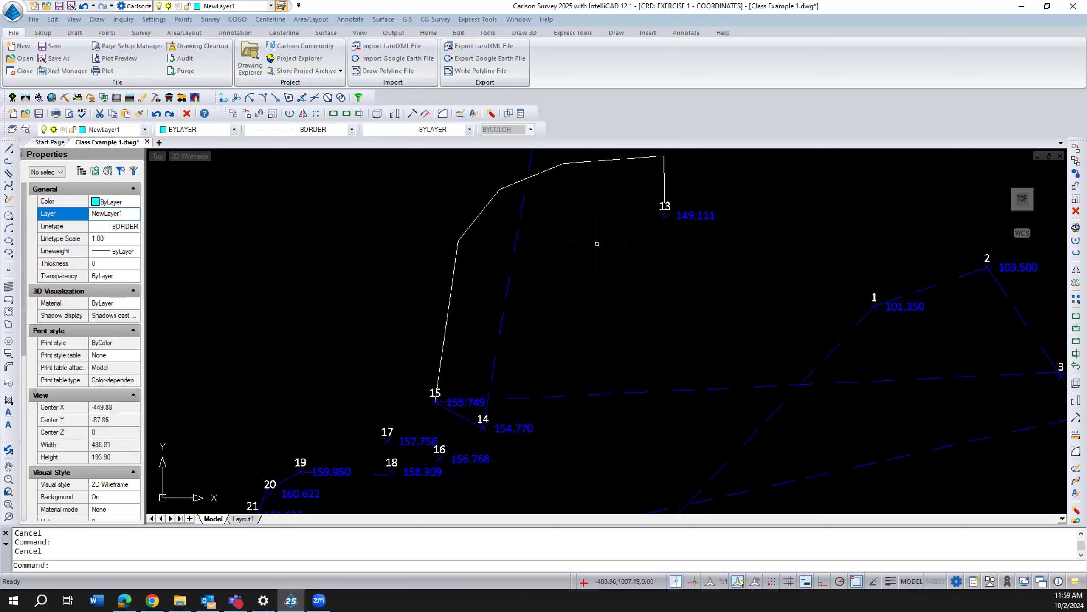
scroll(399, 302, down, 5)
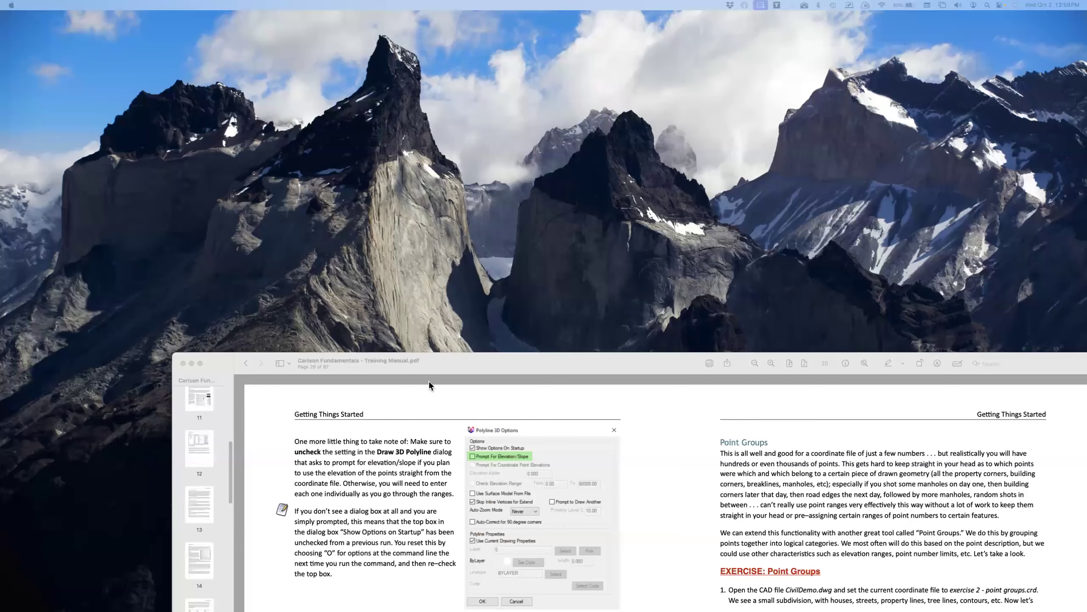
Step: Move the training manual window up to the top of the desktop and switch to the Carlson Survey 2024 drawing
drag(427, 353, 291, 13)
key(ctrl+Right)
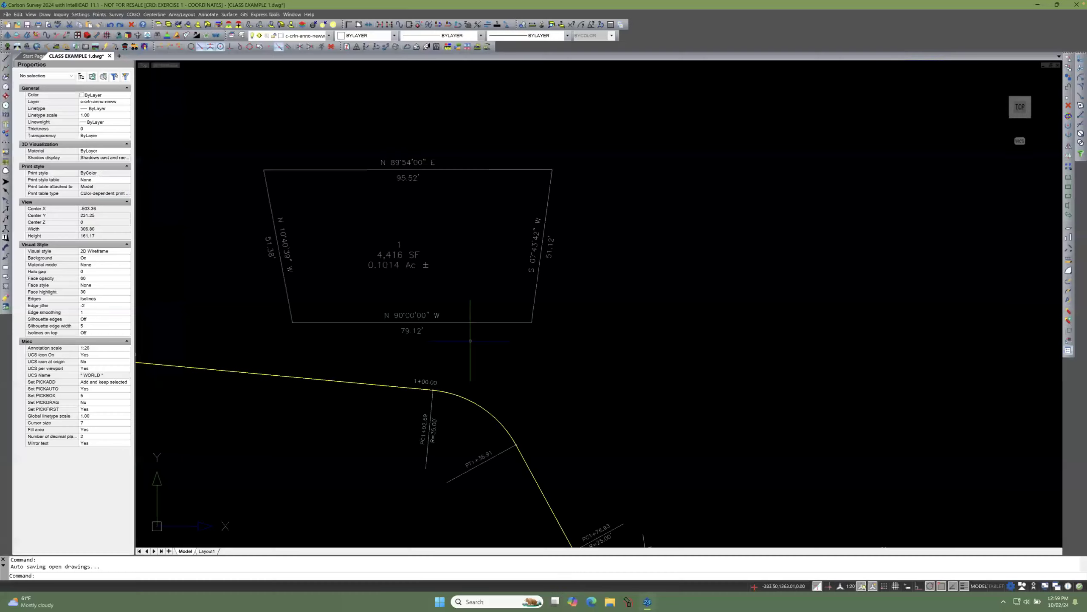
Step: Erase the magenta 3D polyline that runs through the survey points
scroll(470, 341, down, 8)
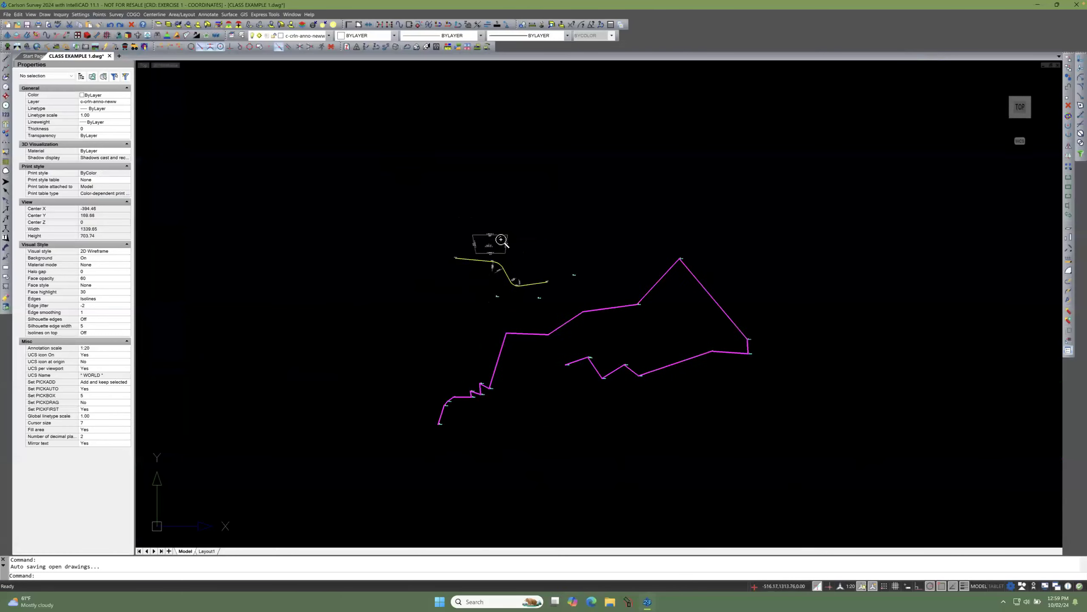
click(516, 335)
click(490, 347)
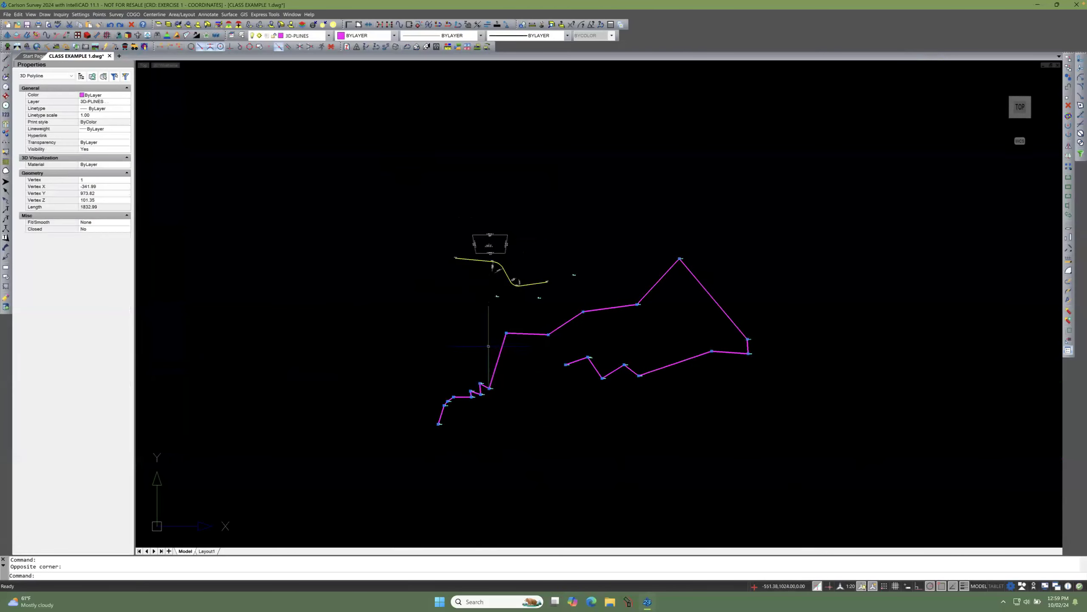
click(1069, 105)
Step: Start a new 3D polyline with the elevation/slope prompt enabled and an elevation adder of 0
scroll(525, 388, up, 2)
scroll(432, 442, up, 1)
scroll(430, 443, up, 2)
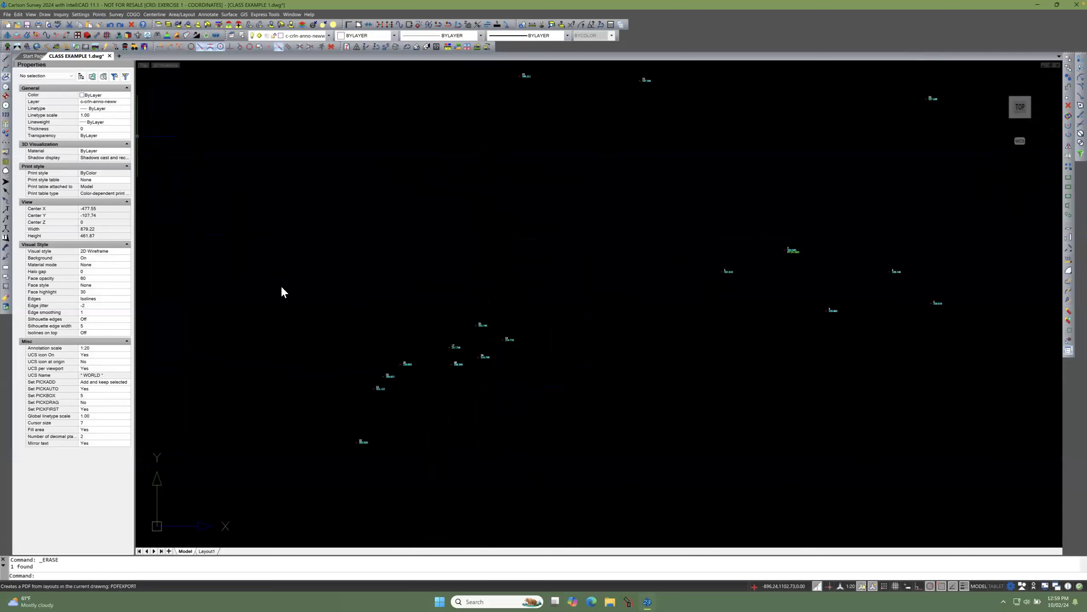
text(3dp)
key(Return)
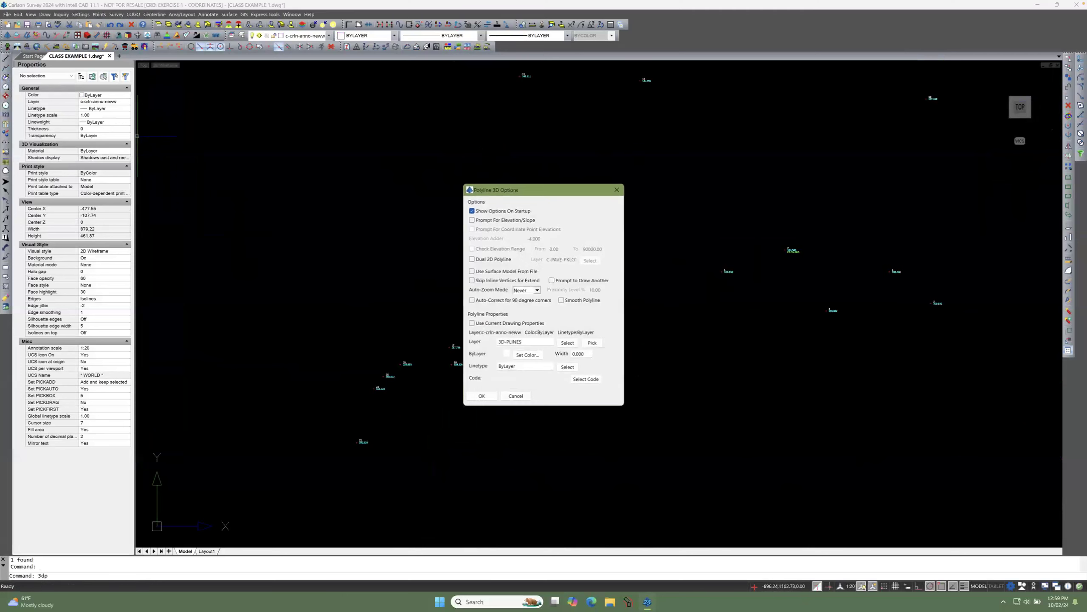
click(496, 221)
double_click(546, 239)
text(0)
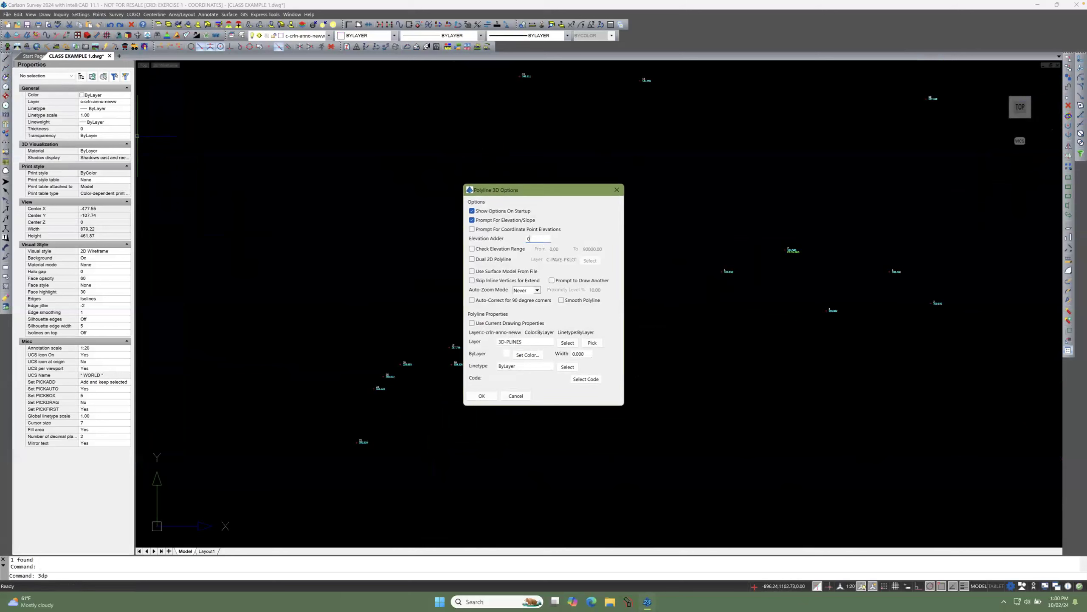
click(473, 280)
click(472, 281)
click(482, 397)
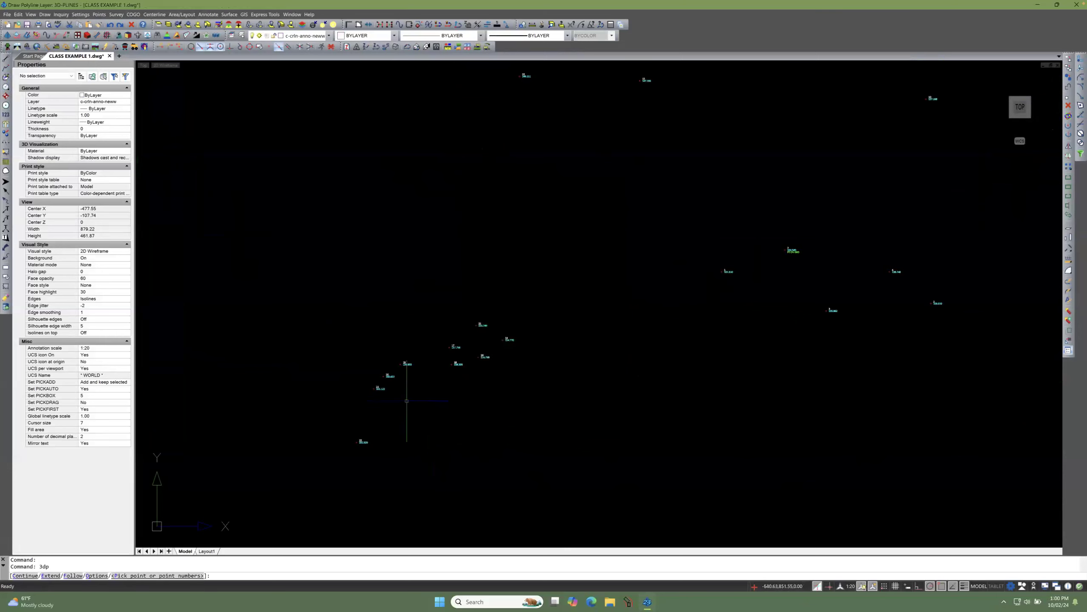
Step: Place the first three 3D polyline vertices freehand west of the survey points, leaving their elevations for interpolation
scroll(327, 480, up, 3)
scroll(340, 457, down, 2)
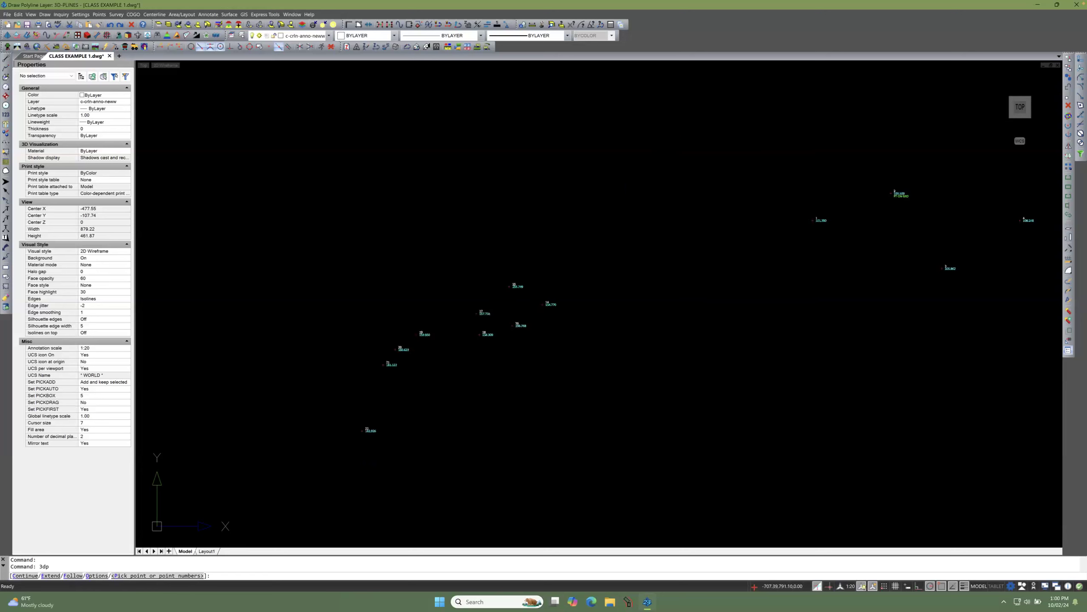
click(206, 349)
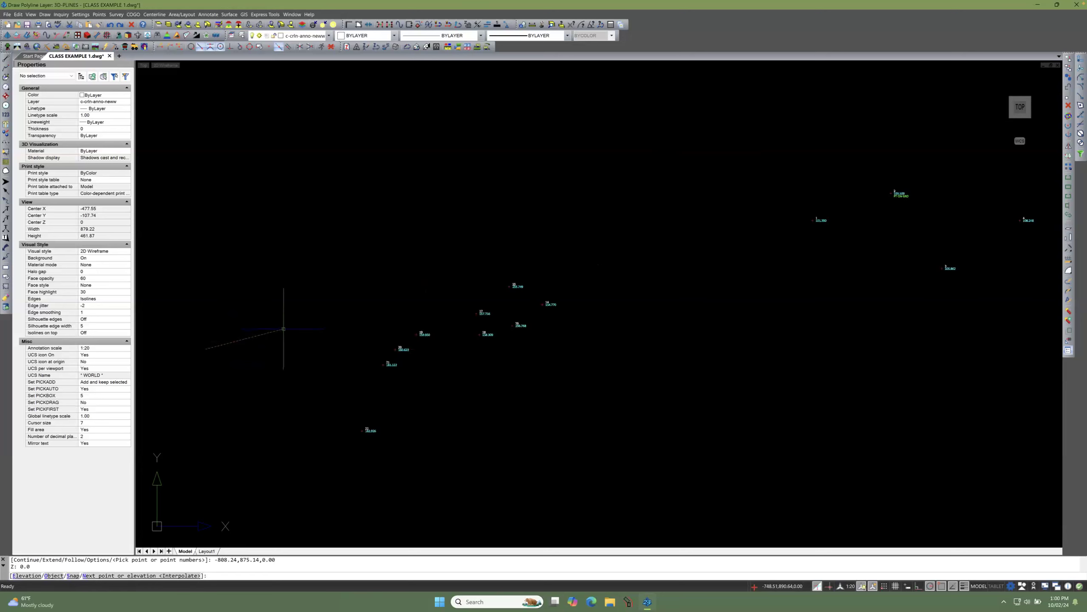
click(283, 329)
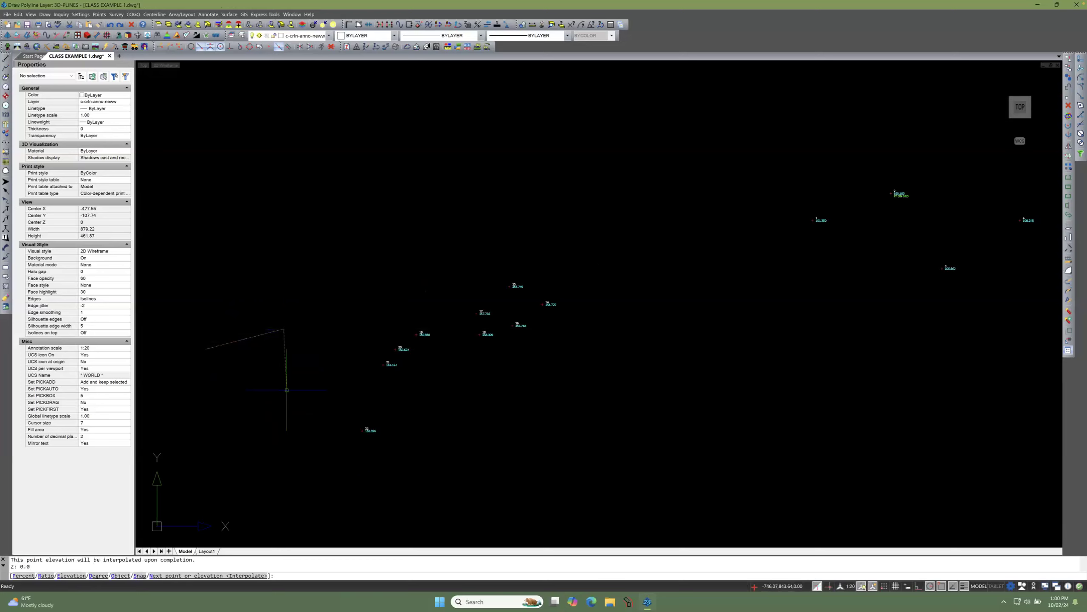
click(316, 390)
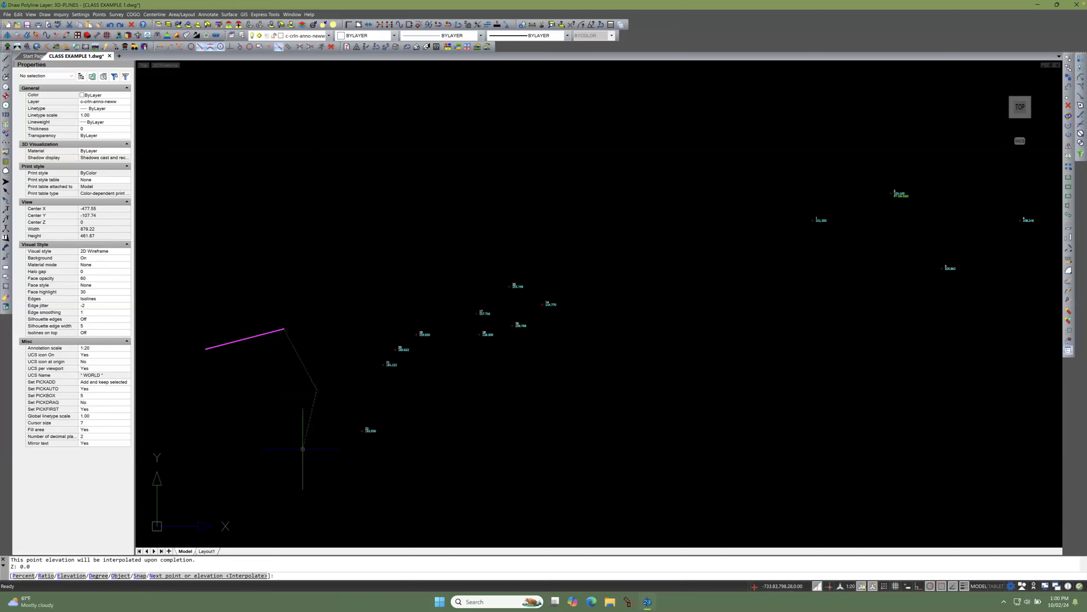
Step: Try a fourth vertex west of point 22, answering its elevation prompt with 22, and undo that segment
click(336, 437)
text(22)
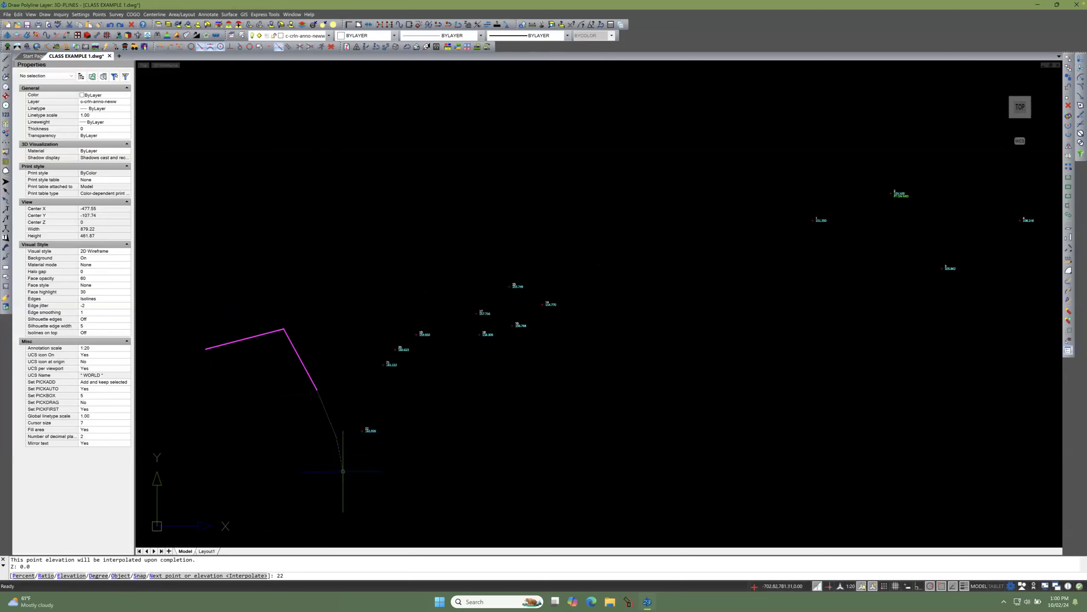
key(Return)
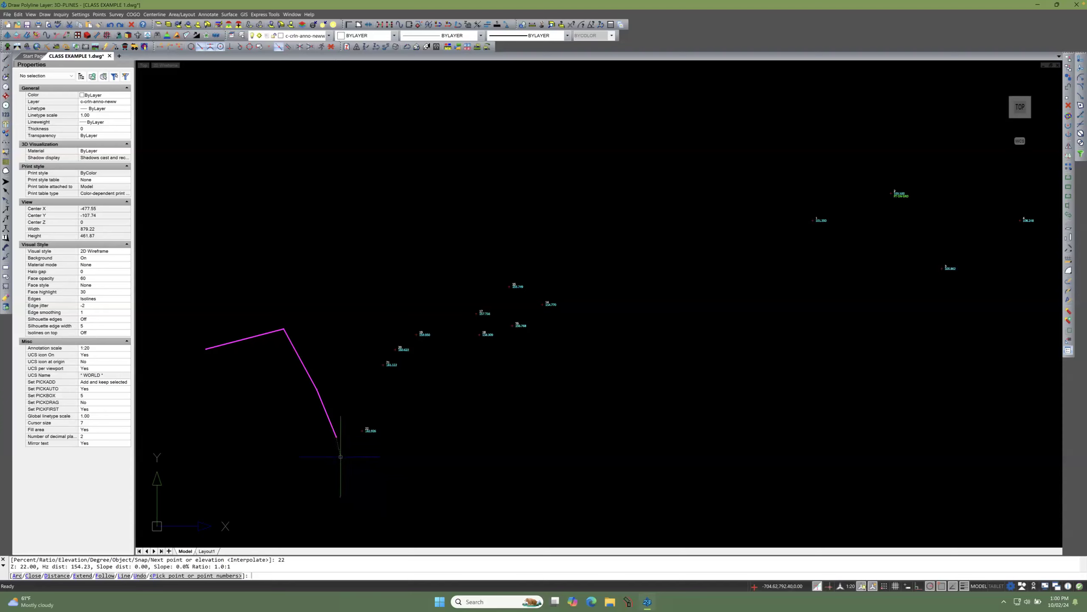
text(U)
key(Return)
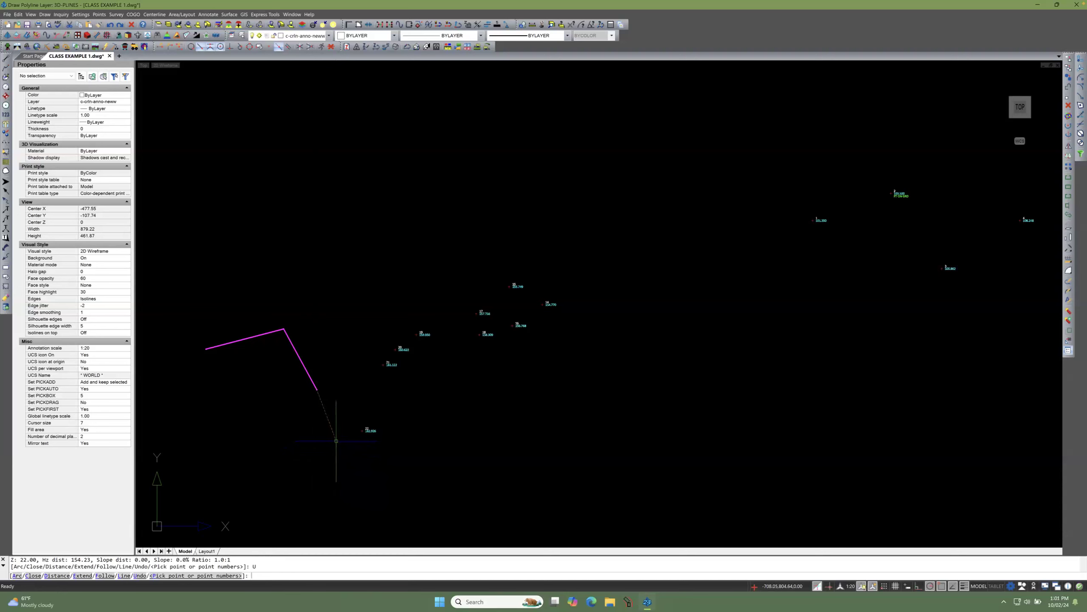
Step: Pick the fourth vertex again with interpolated elevation, extend the polyline to point 22 and accept elevation 162.9264
click(336, 441)
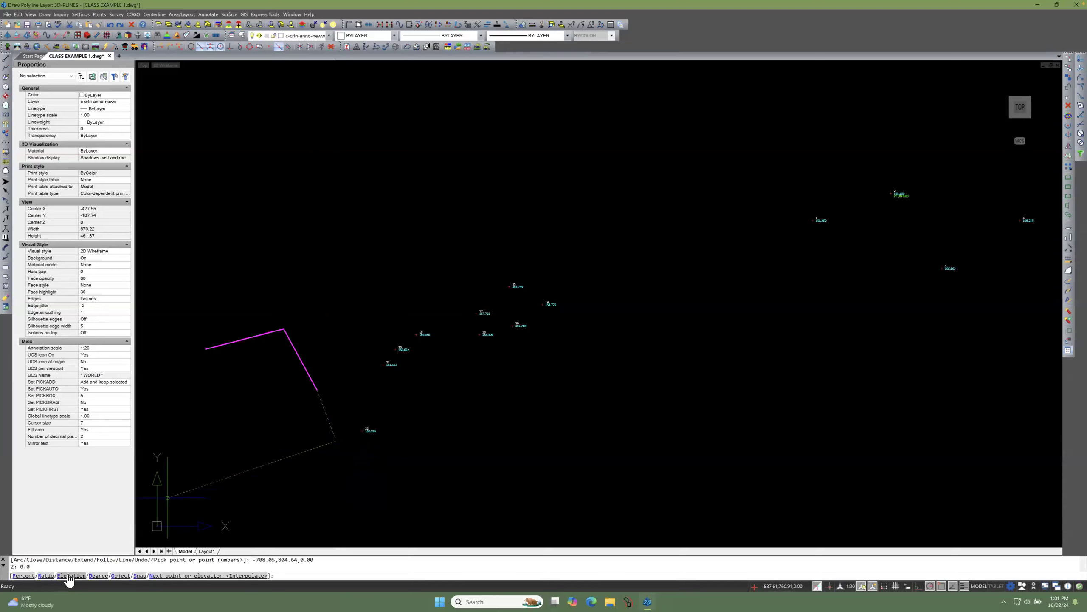
scroll(361, 440, up, 1)
scroll(362, 437, up, 8)
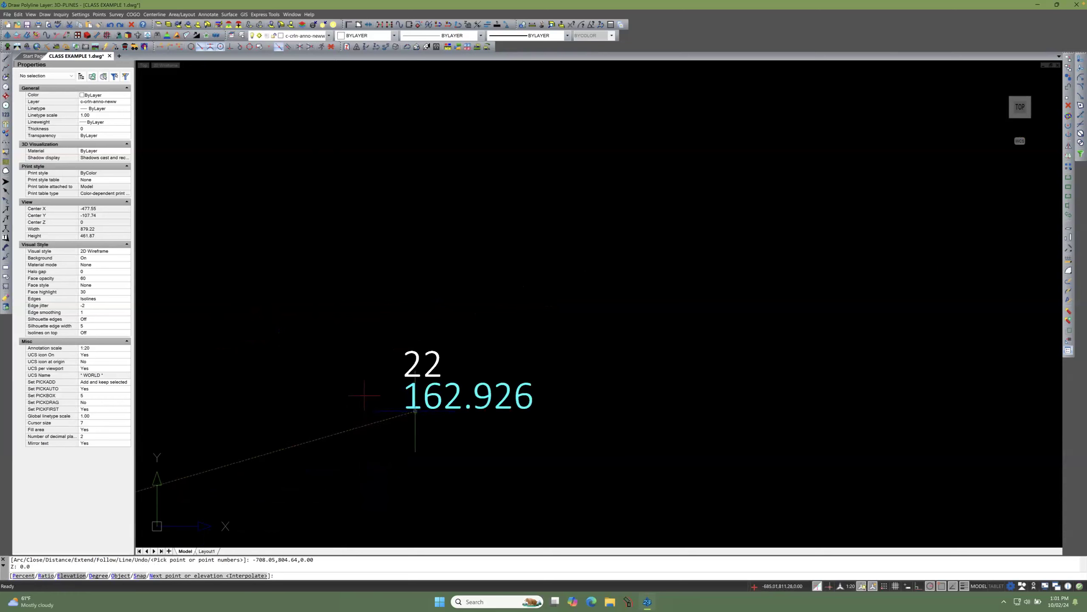
click(414, 409)
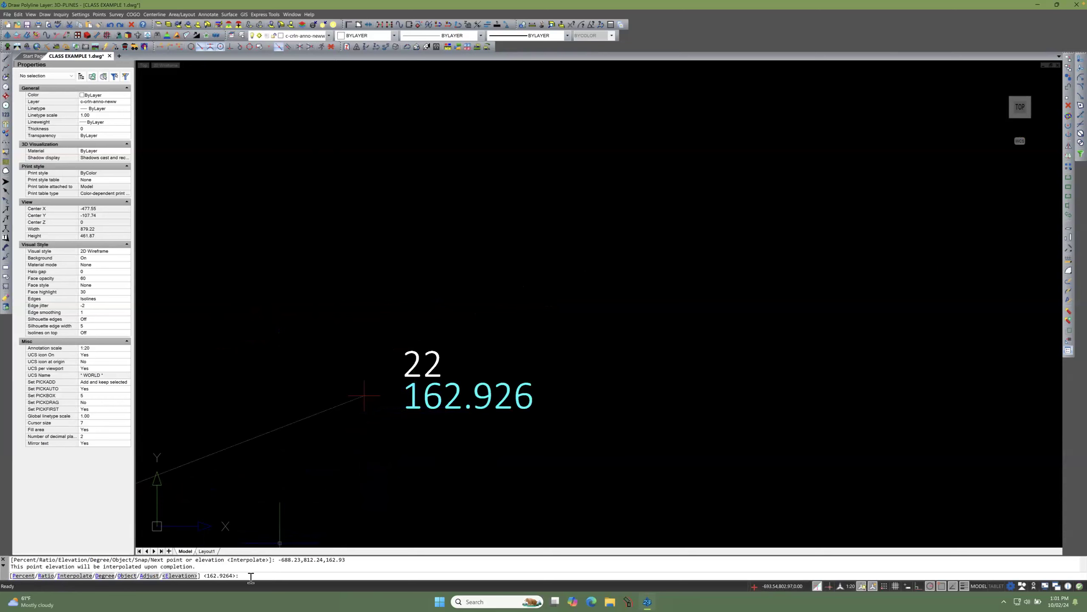
key(Return)
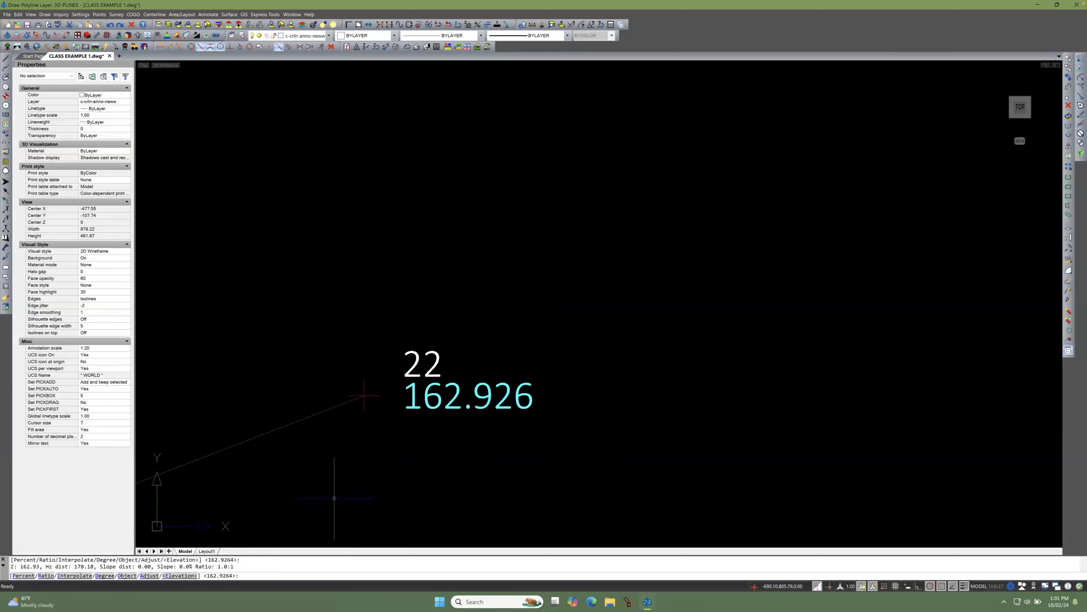
Step: Continue the 3D polyline through the point range 21-15 and end it
scroll(370, 491, down, 4)
scroll(370, 491, down, 1)
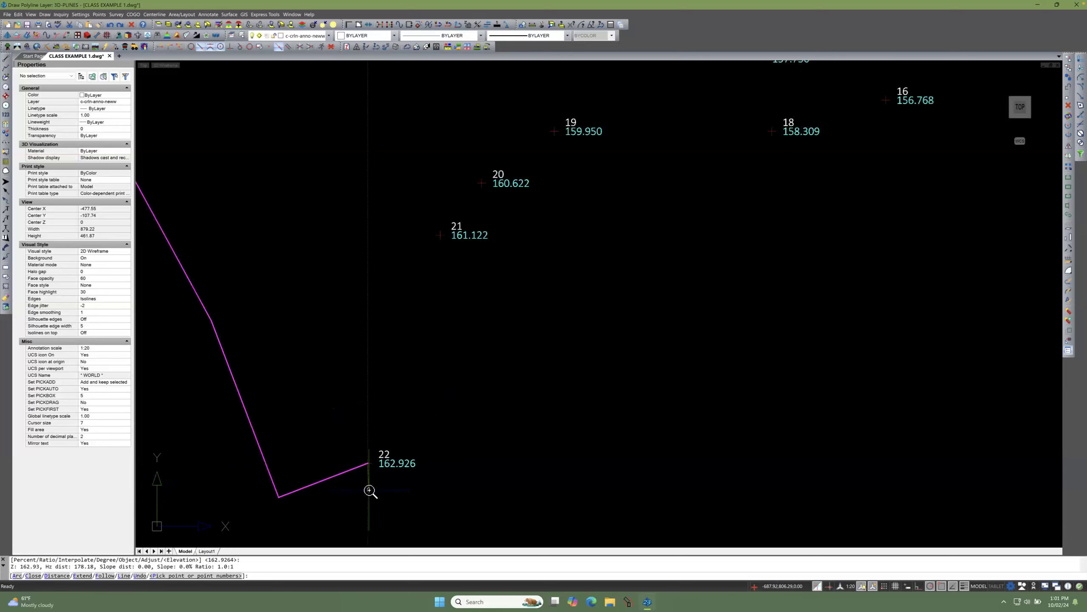
scroll(369, 490, down, 1)
text(21-15)
key(Return)
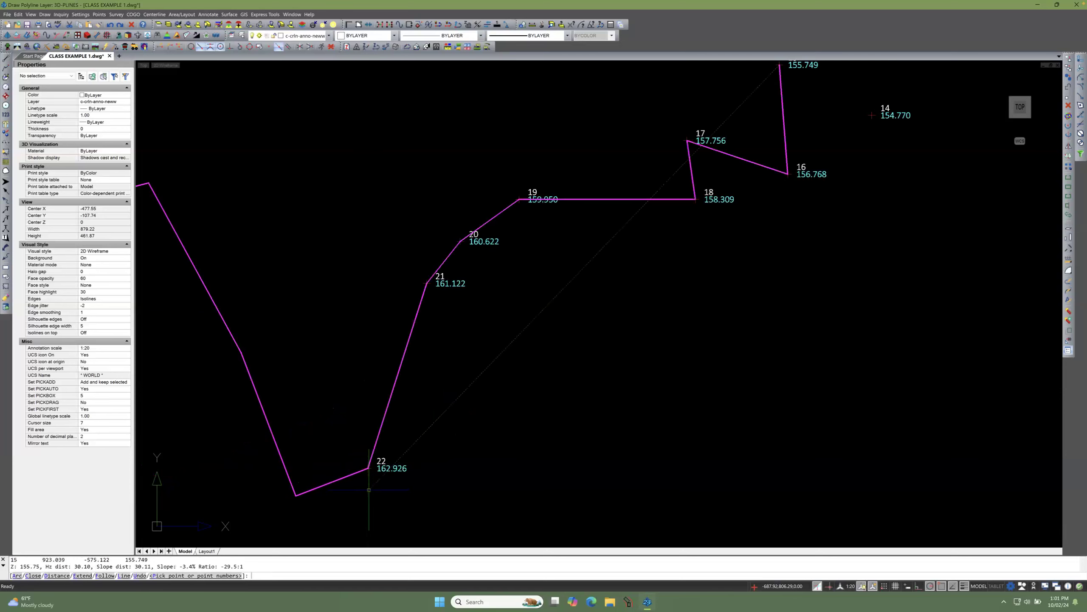
key(Return)
Step: Examine the new 3D polyline's start elevation and its interpolated vertices leading up to point 22
scroll(507, 456, down, 5)
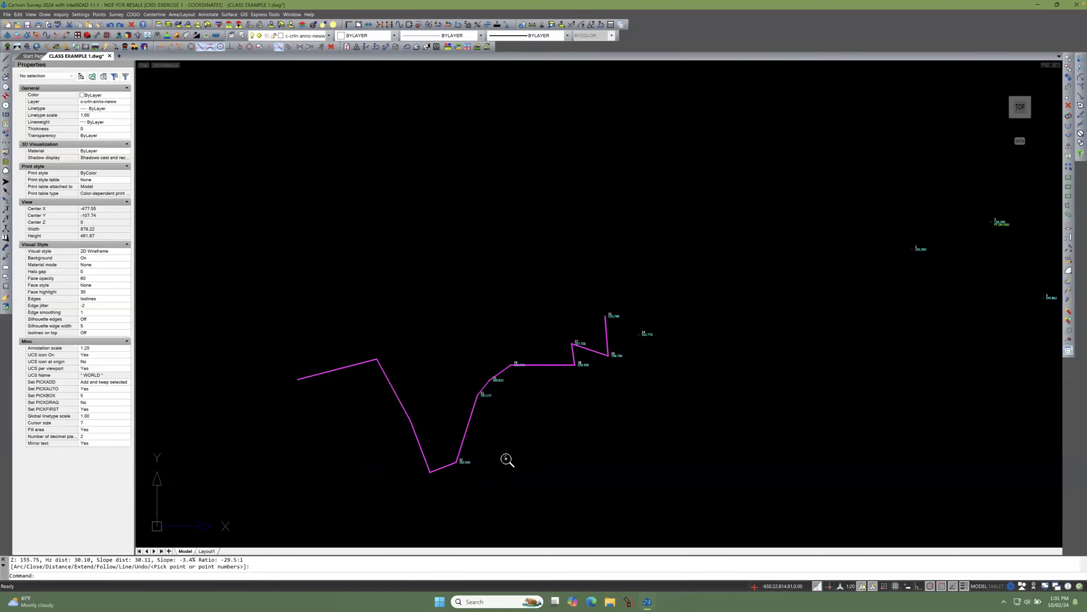
click(447, 449)
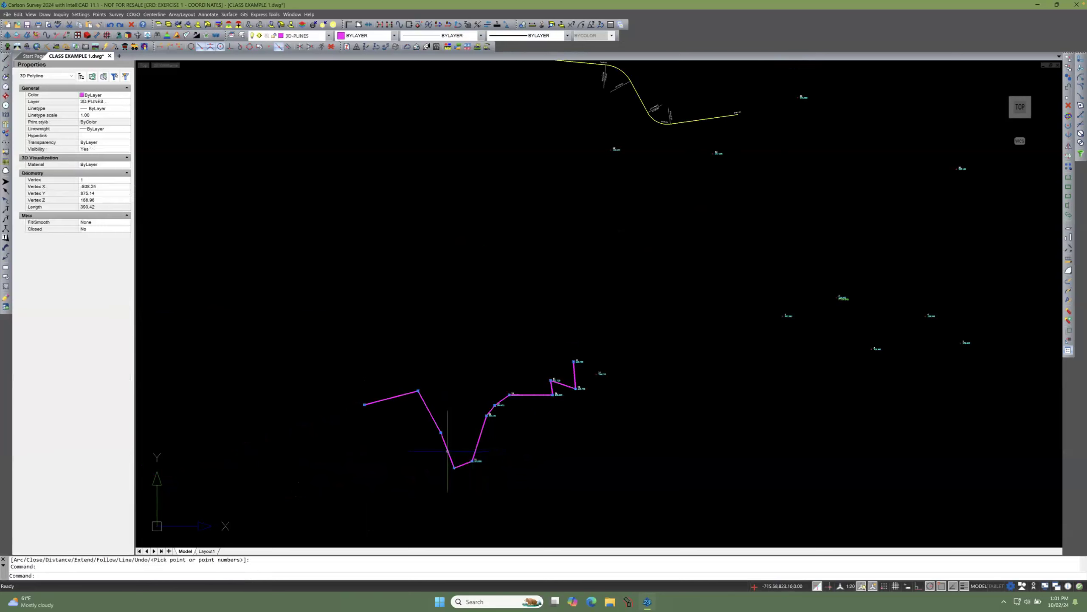
mouse_move(365, 407)
scroll(476, 461, up, 7)
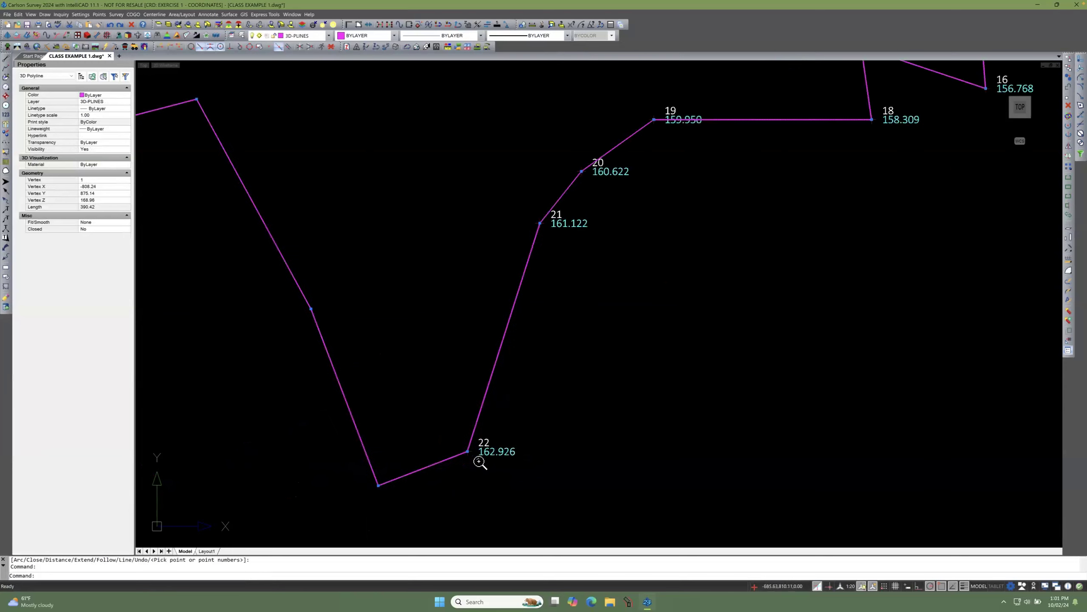
scroll(467, 451, down, 5)
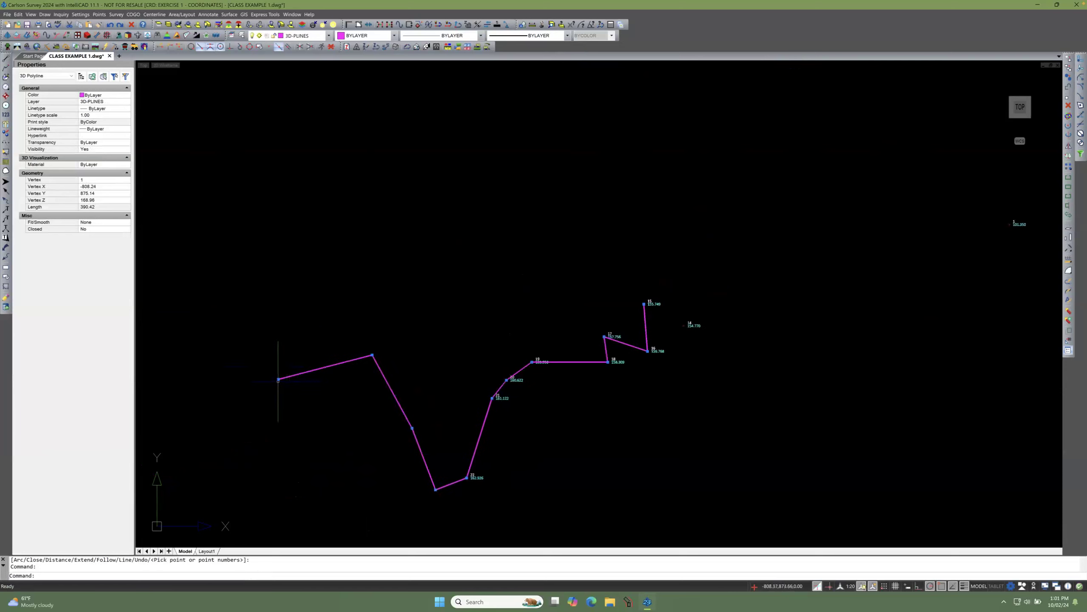
mouse_move(279, 379)
key(Escape)
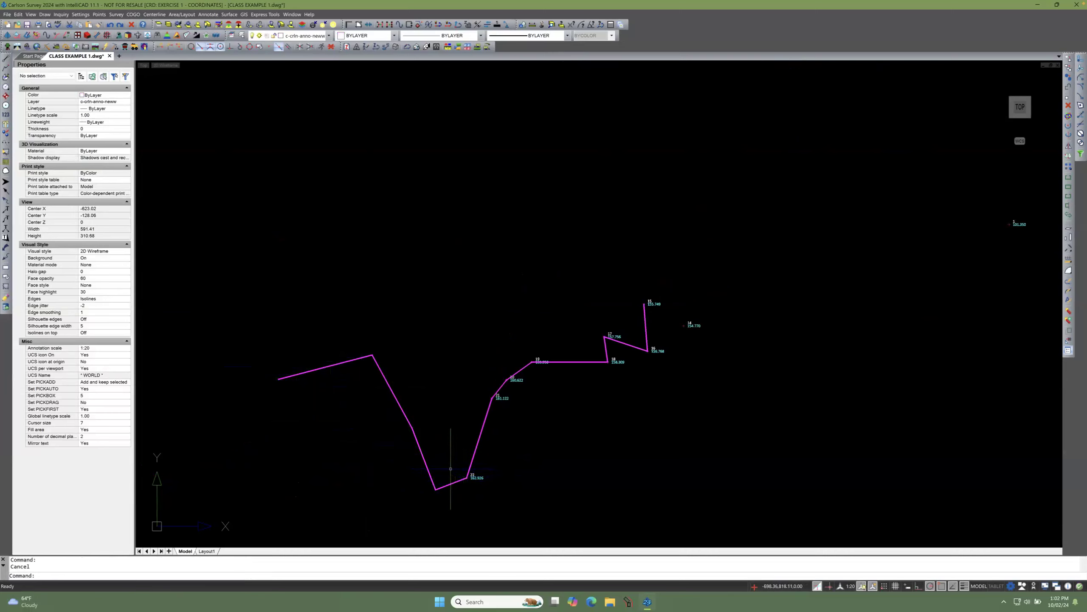
scroll(475, 483, up, 1)
scroll(476, 483, up, 1)
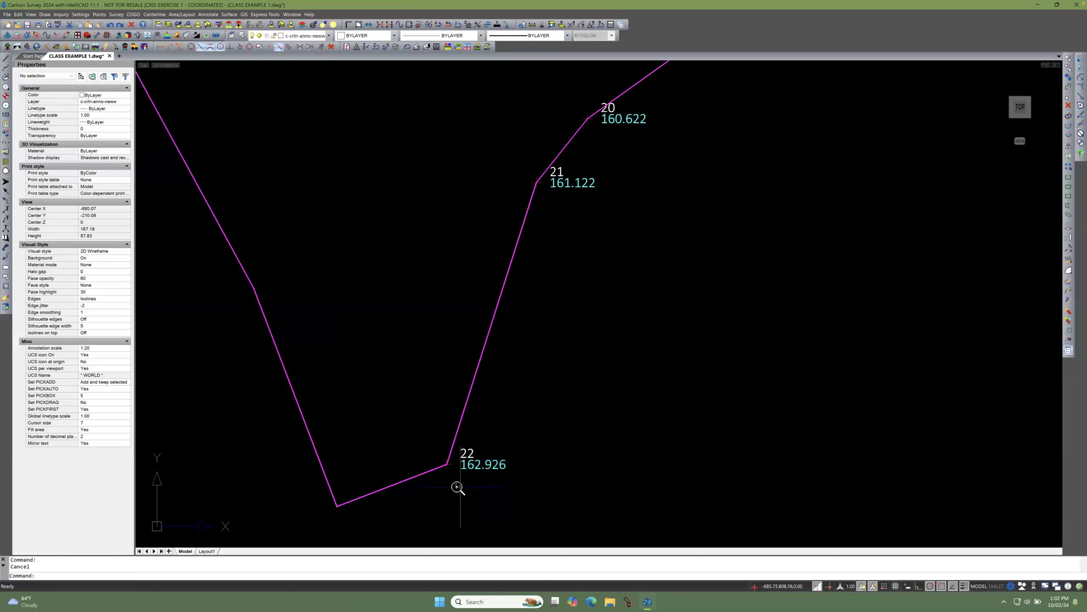
scroll(456, 488, up, 1)
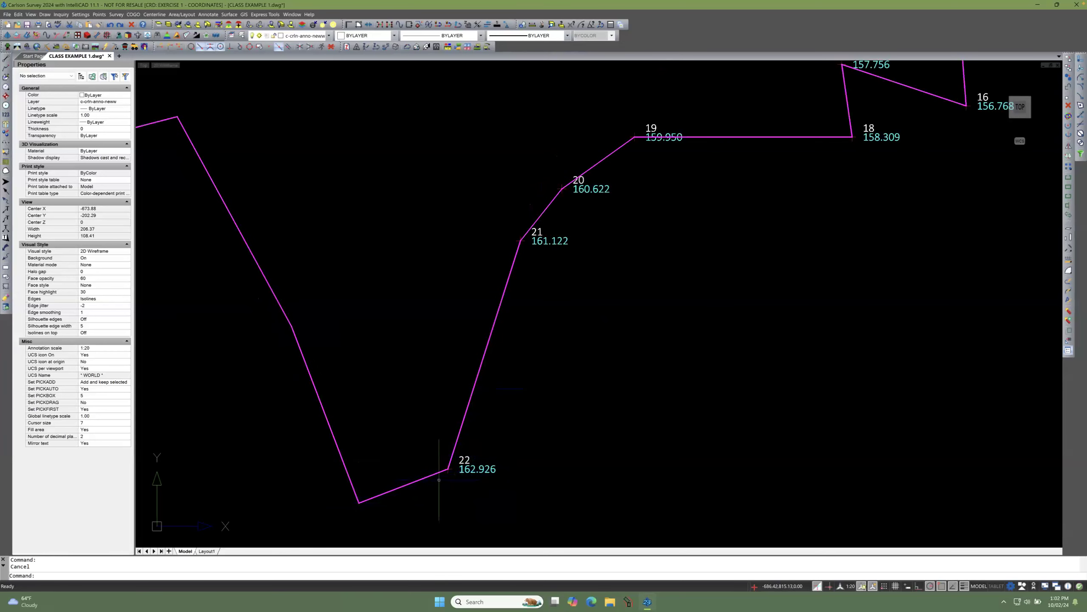
scroll(452, 467, up, 1)
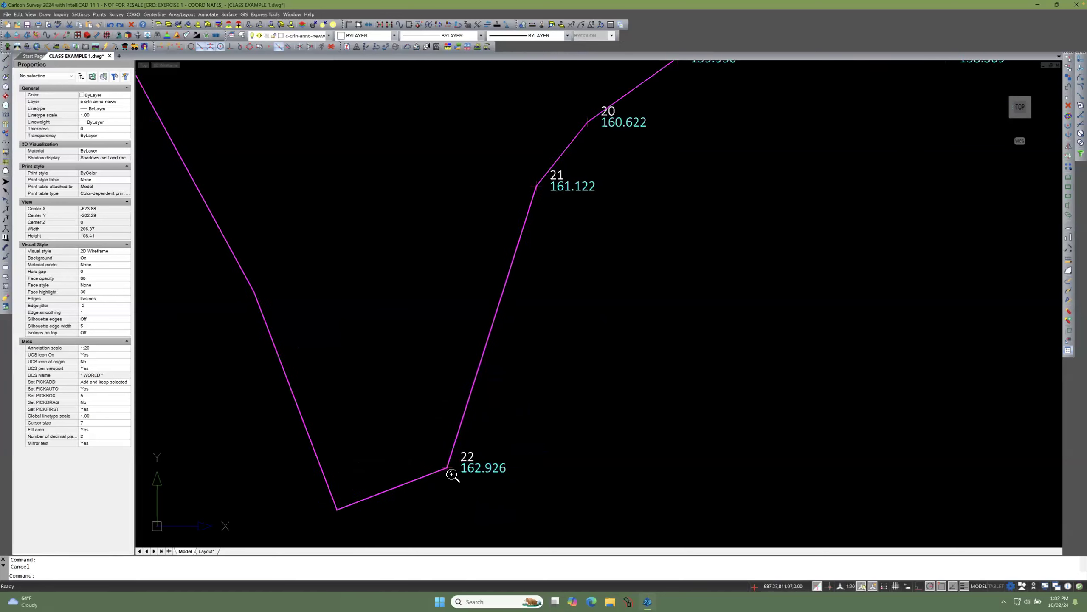
scroll(439, 457, up, 1)
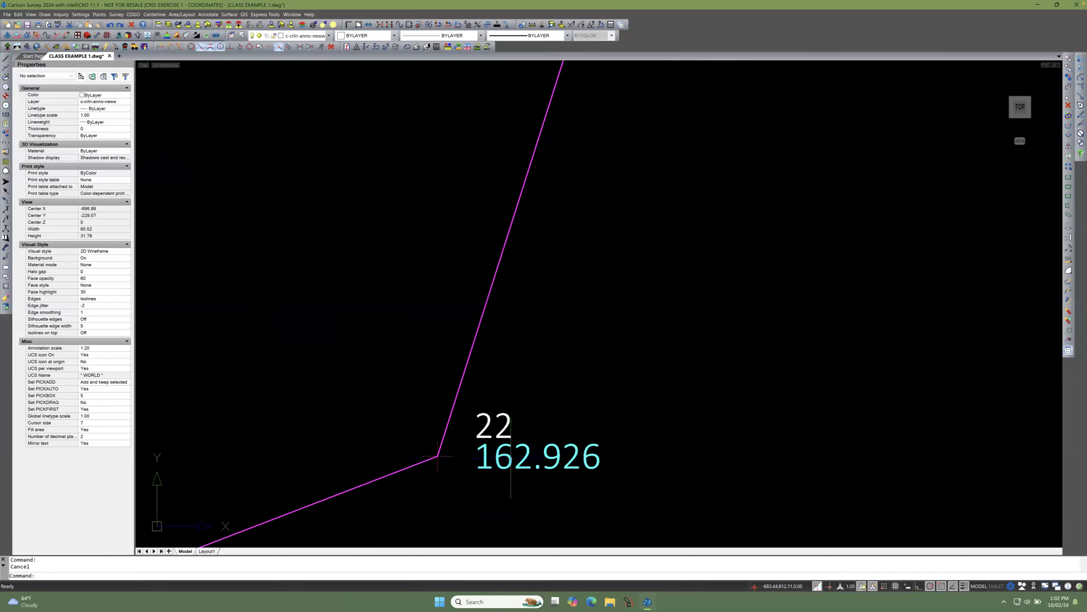
scroll(420, 499, down, 5)
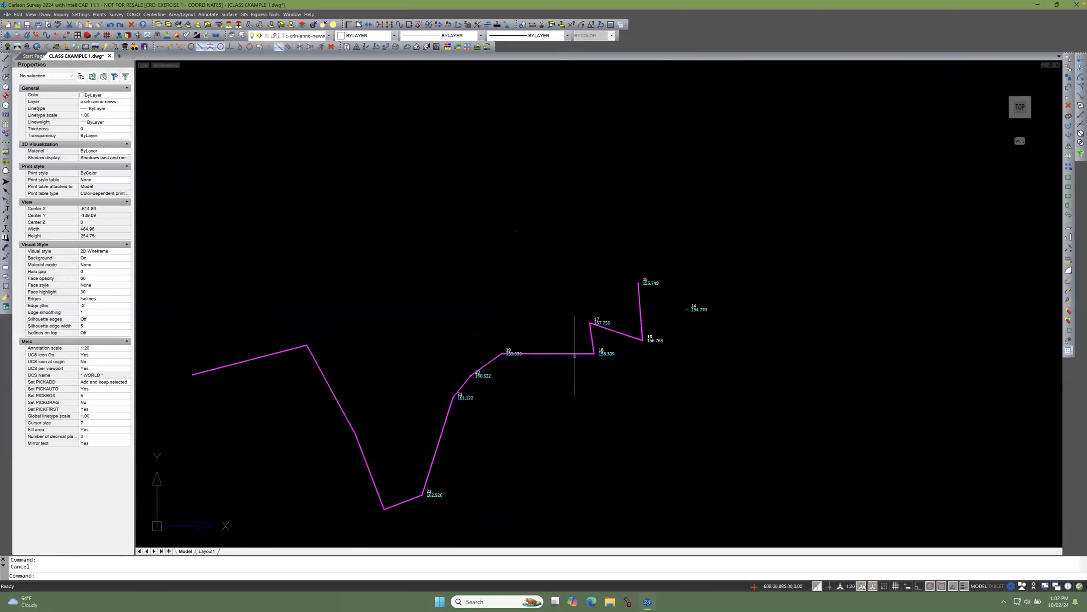
Step: Move point 21 southeast to about X -663, Y 857 and update the coordinate file for all modified points
scroll(422, 505, up, 2)
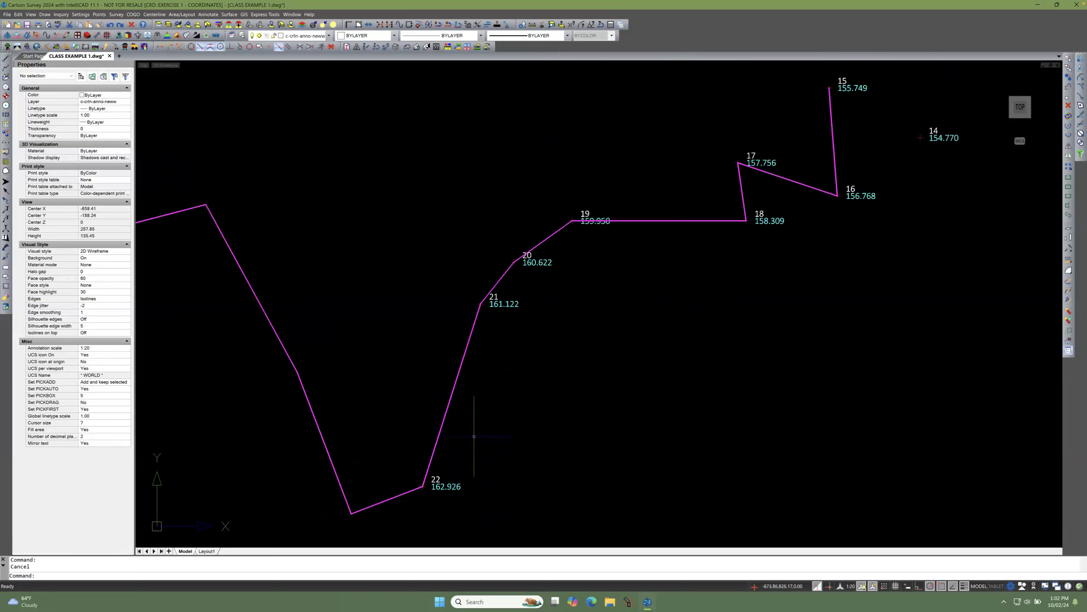
click(501, 306)
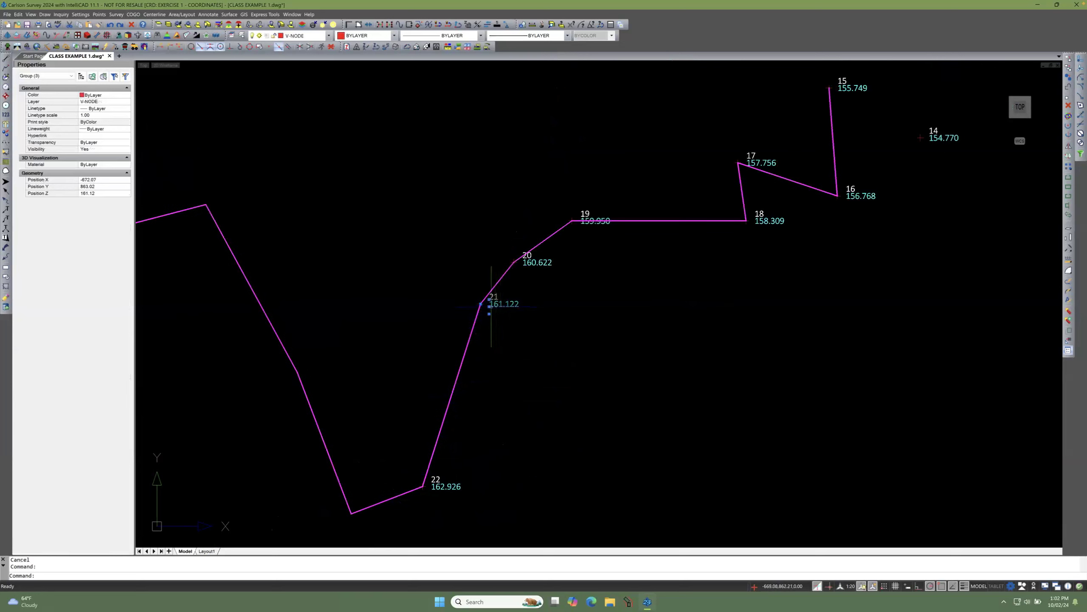
click(482, 304)
click(511, 325)
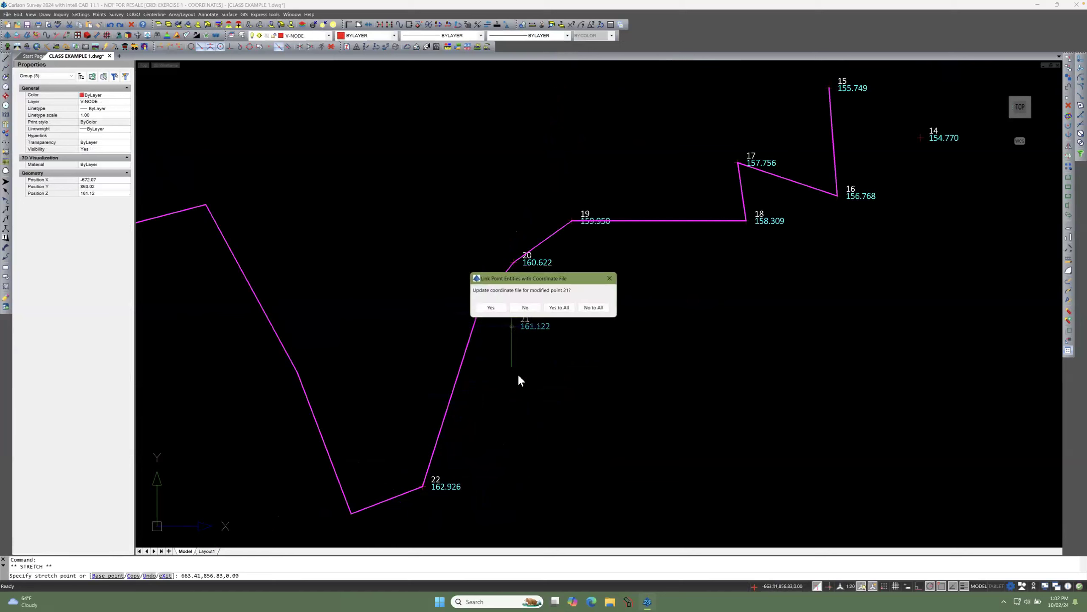
click(548, 310)
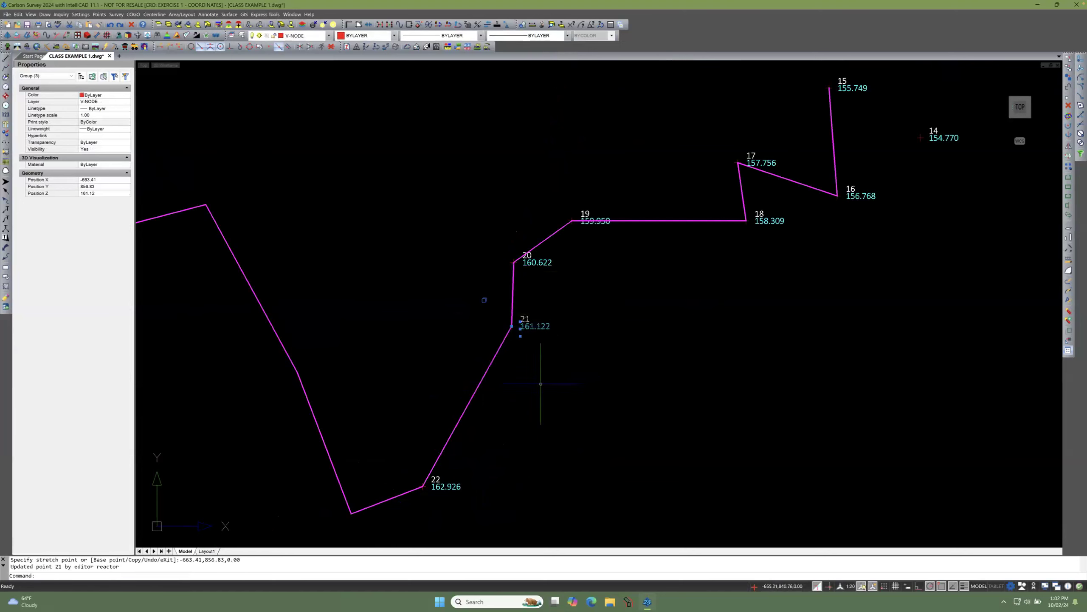
Step: Move point 22 northwest to about X -697, Y 824 and update the coordinate file for all modified points
click(439, 486)
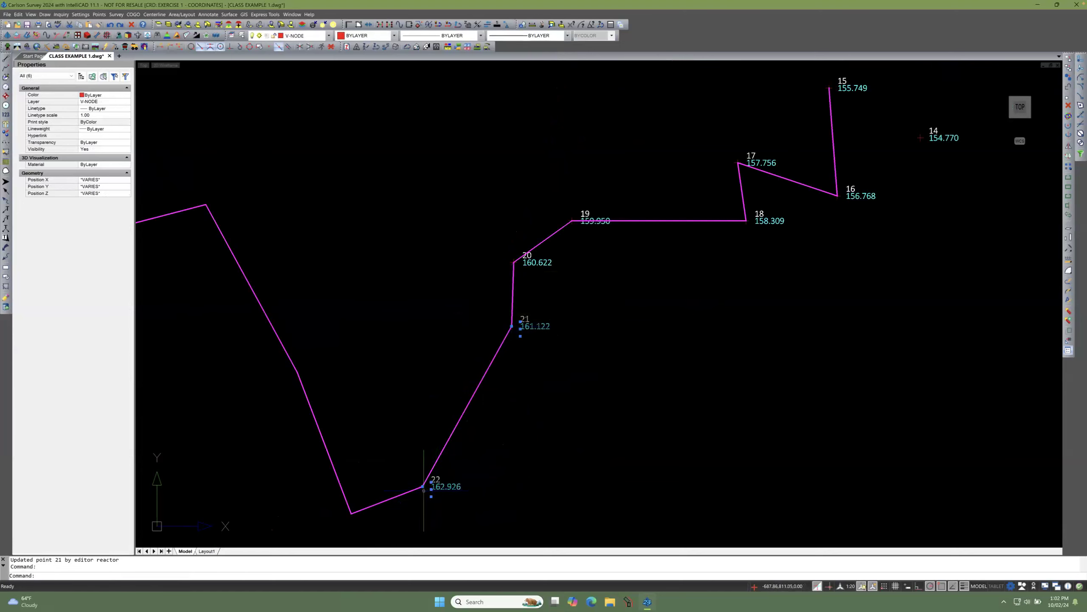
click(423, 486)
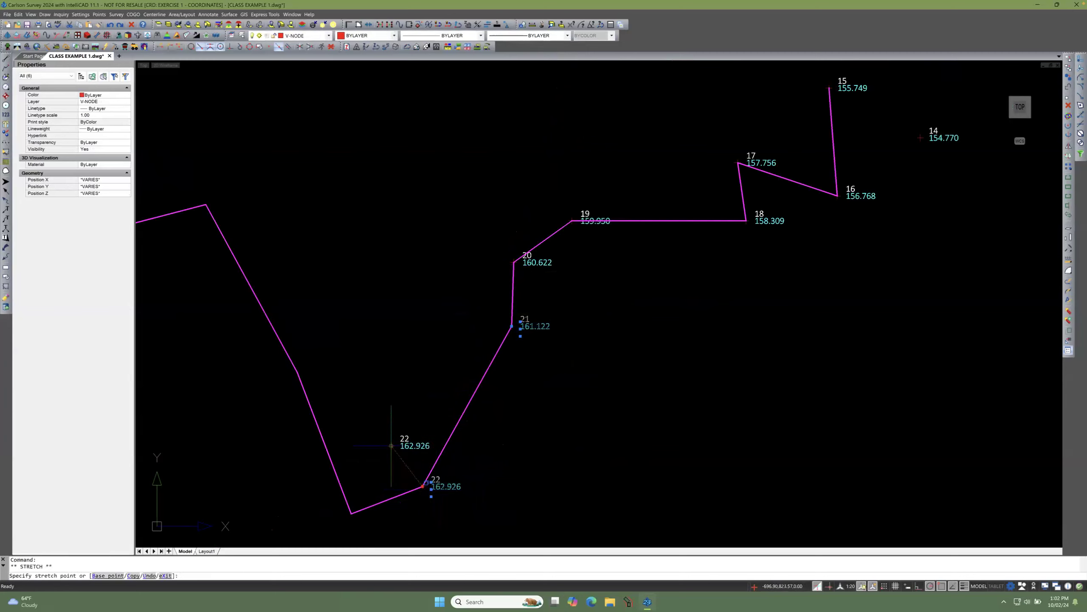
click(391, 446)
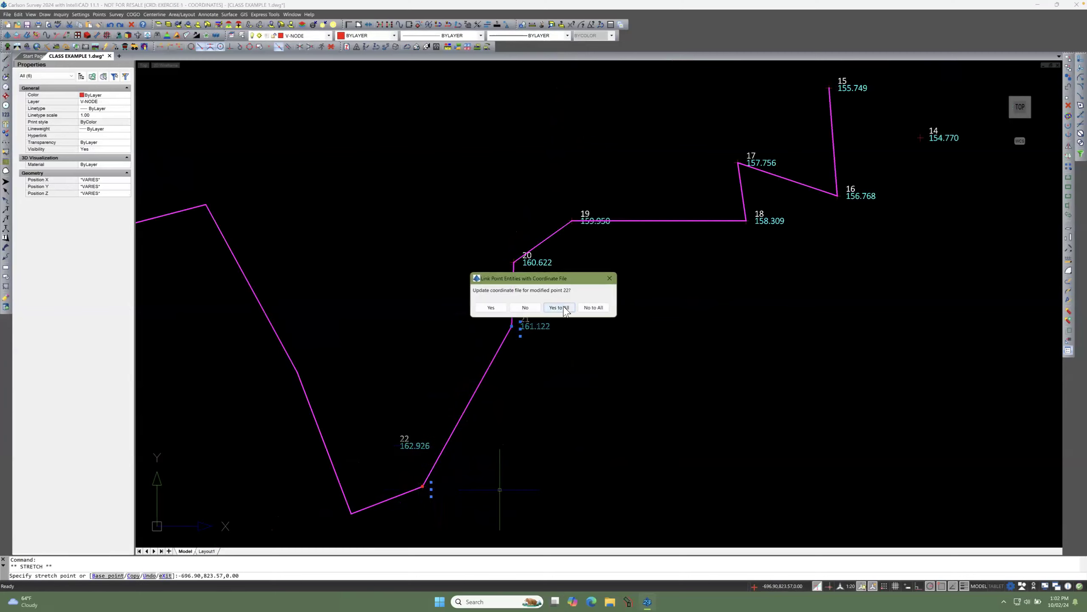
click(563, 308)
scroll(360, 446, up, 3)
key(Escape)
scroll(493, 486, down, 5)
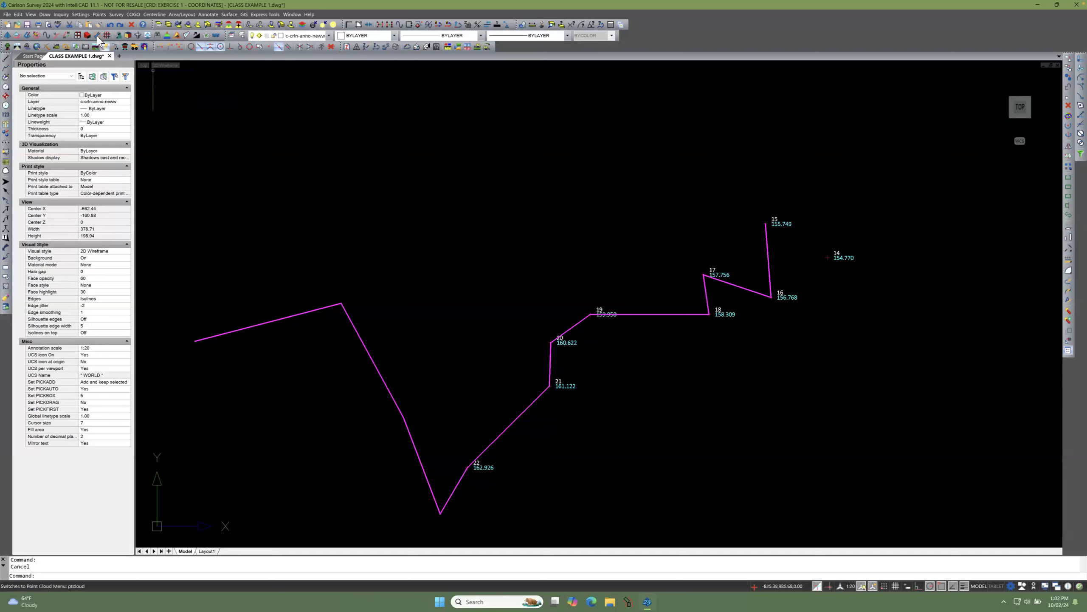
click(81, 14)
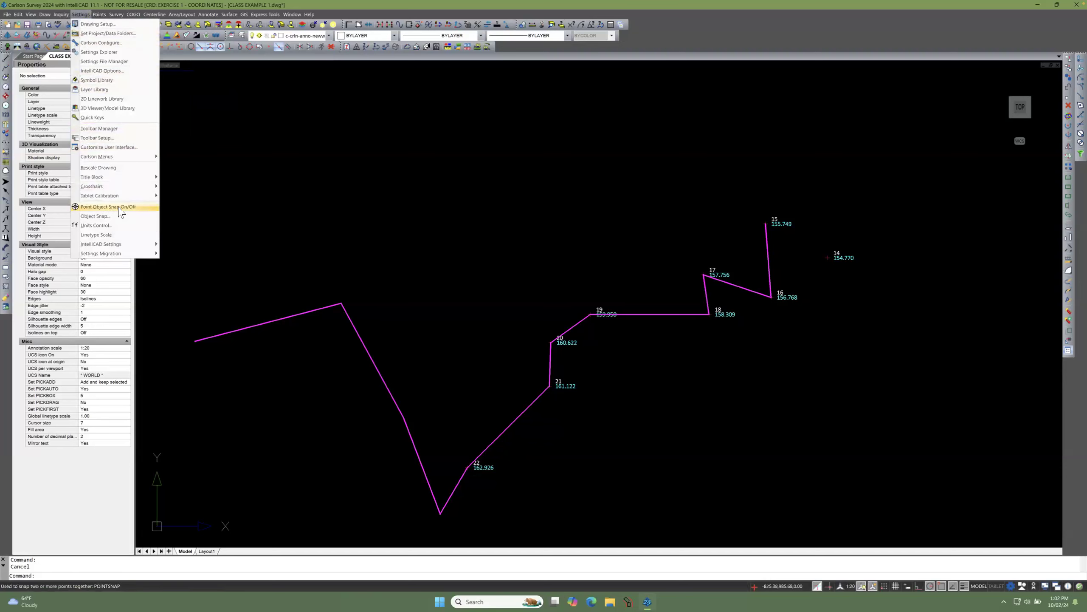
click(379, 247)
click(360, 256)
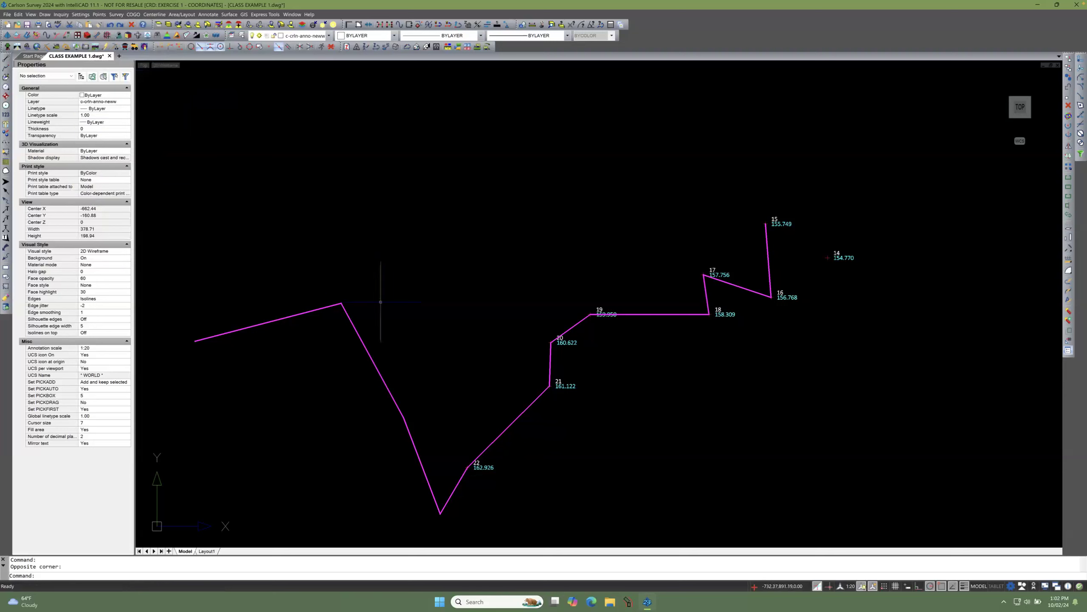
Step: Examine how the linked 3D polyline follows the relocated points 21 and 22
scroll(480, 463, up, 5)
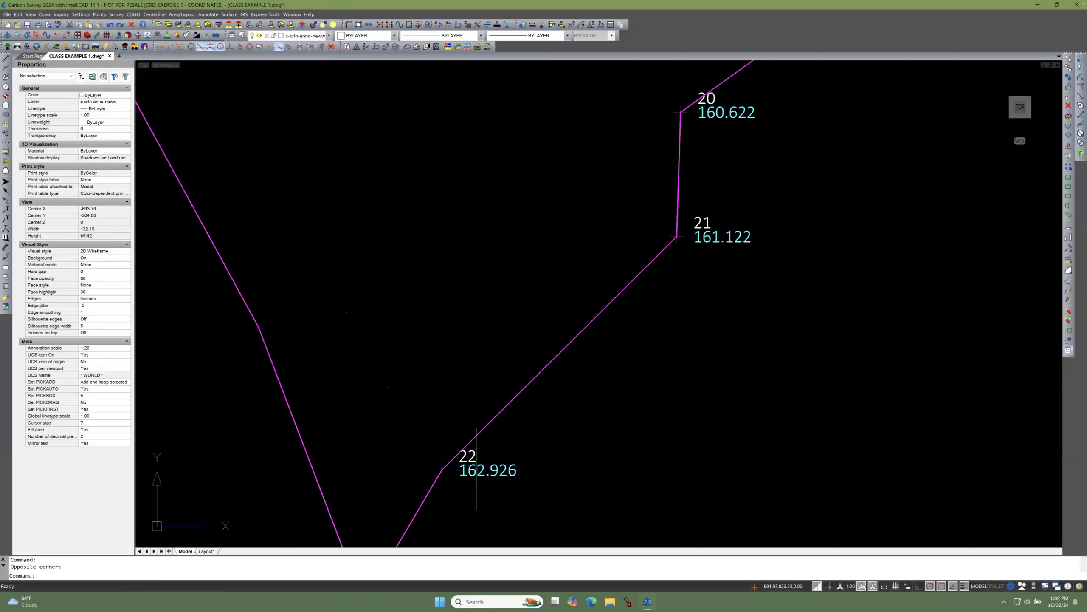
scroll(465, 475, up, 1)
scroll(465, 474, down, 2)
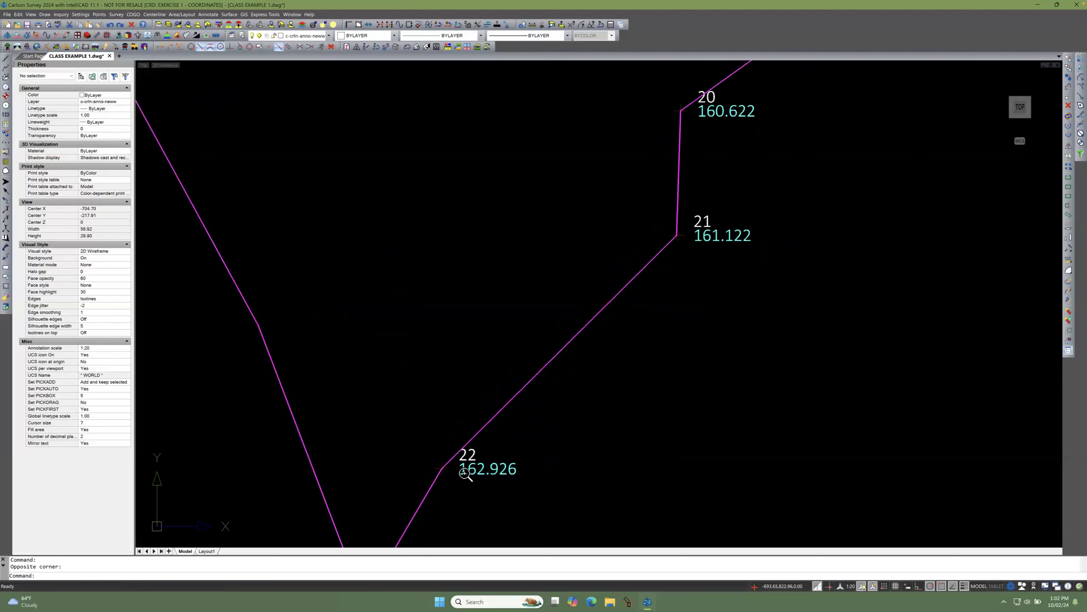
scroll(465, 472, down, 2)
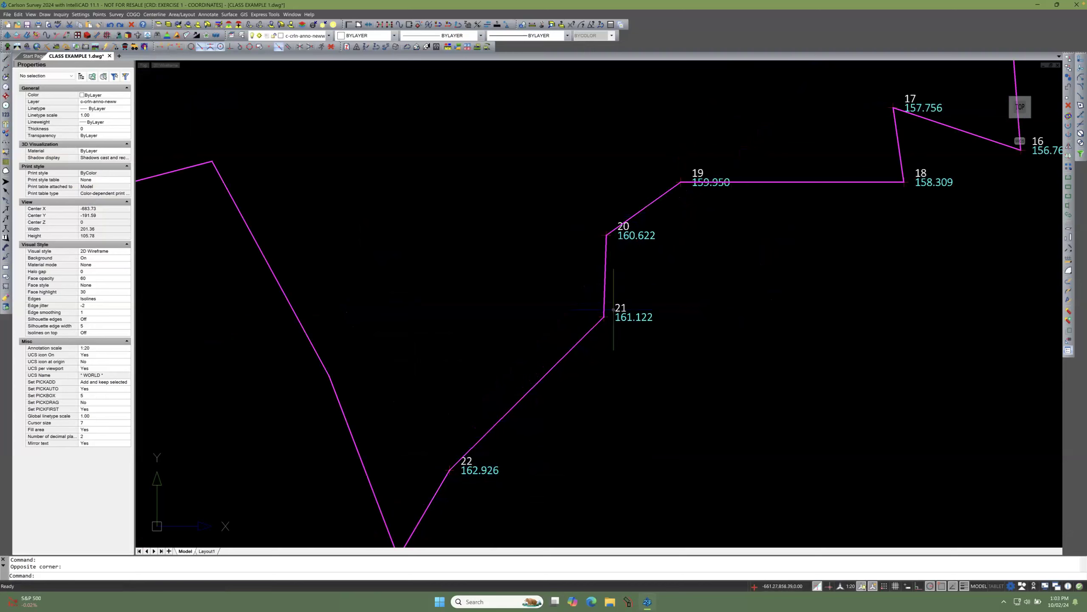
scroll(519, 344, down, 3)
scroll(519, 344, up, 3)
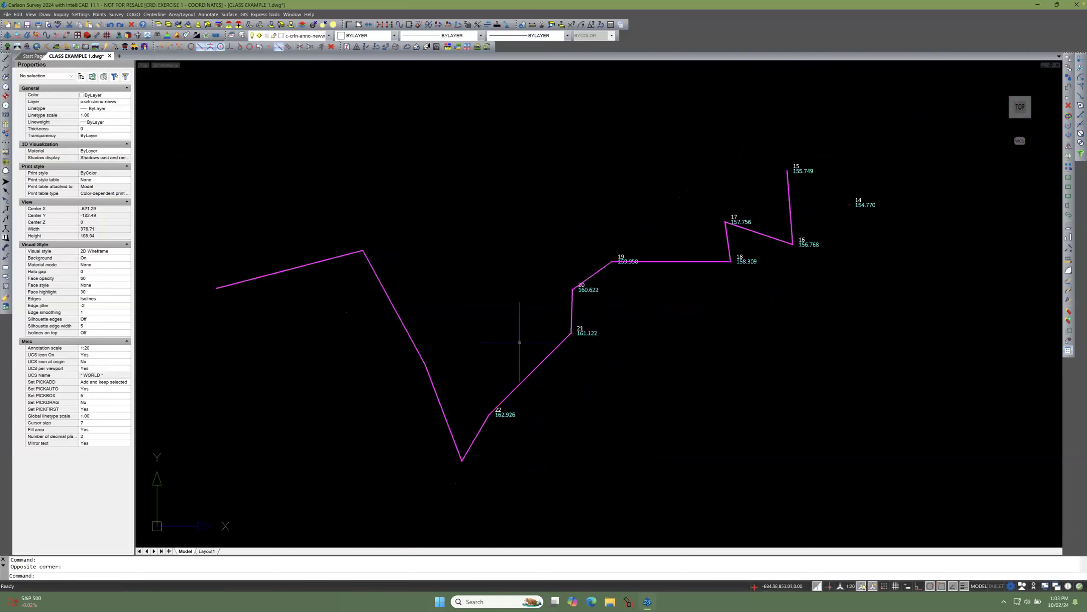
scroll(519, 362, down, 2)
scroll(520, 361, up, 1)
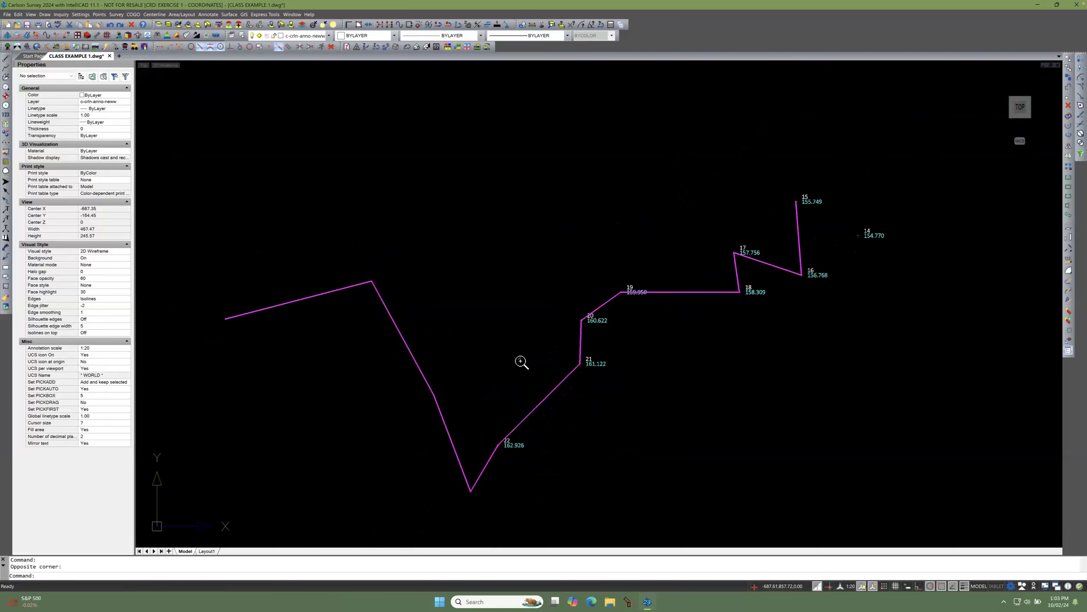
scroll(370, 300, down, 2)
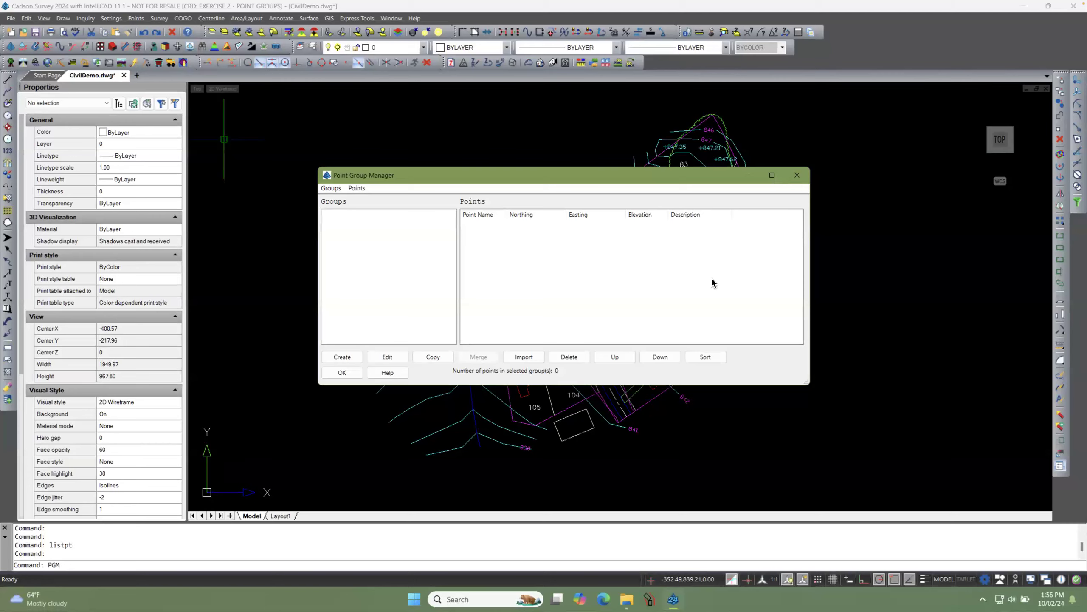
Step: Switch to the Carlson Fundamentals training manual in Preview and read the Point Groups exercise through its Draw-Locate Points explanation
key(ctrl+Left)
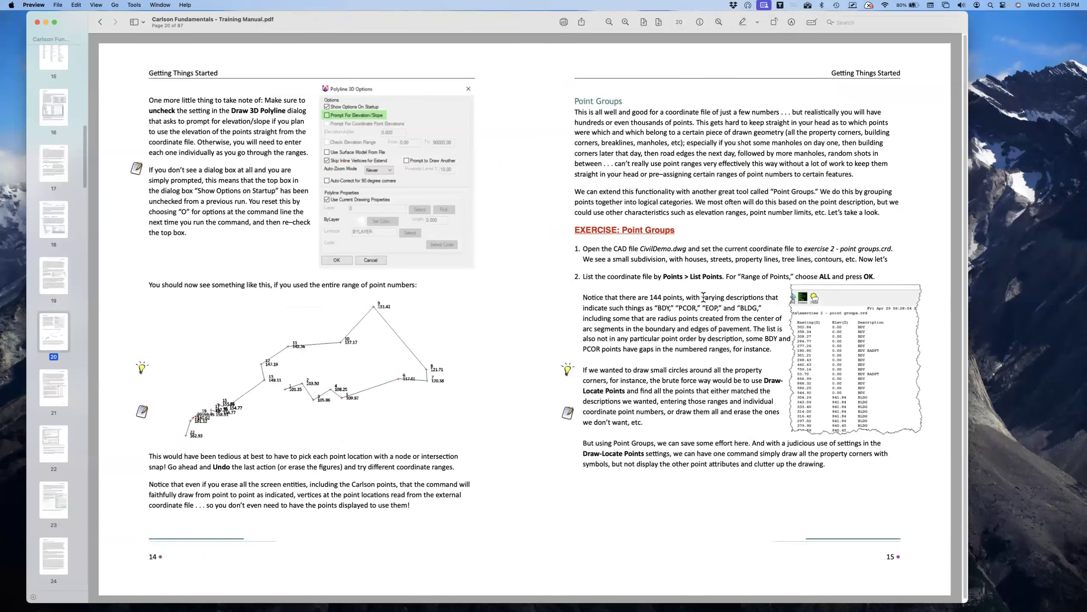
key(ctrl+super+d)
key(Escape)
scroll(704, 297, up, 5)
scroll(700, 301, right, 2)
scroll(700, 301, down, 1)
scroll(699, 300, down, 2)
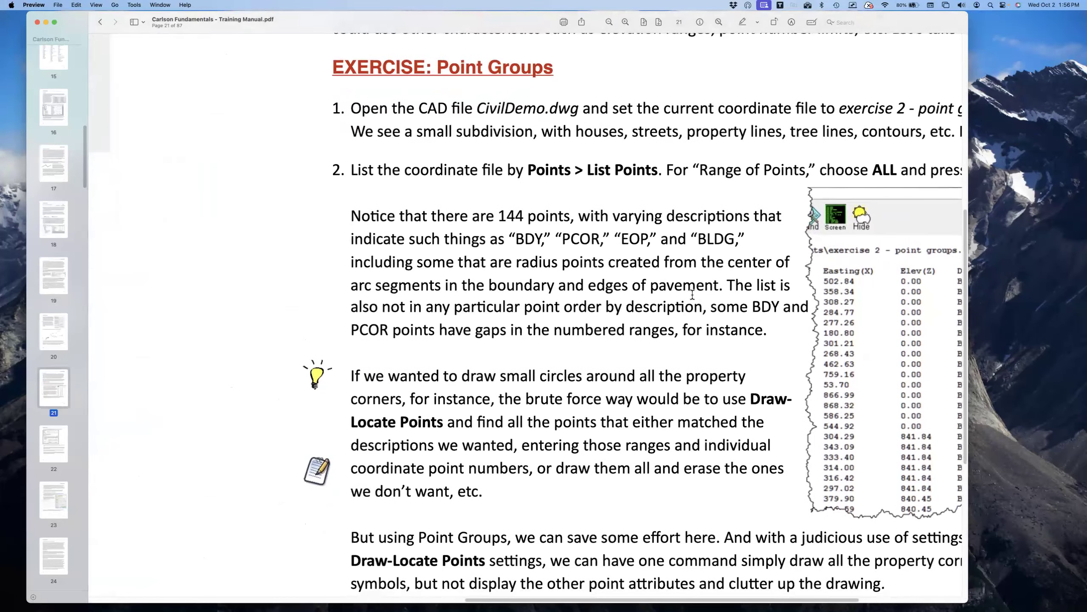
drag(517, 240, 562, 253)
click(558, 274)
scroll(546, 330, down, 3)
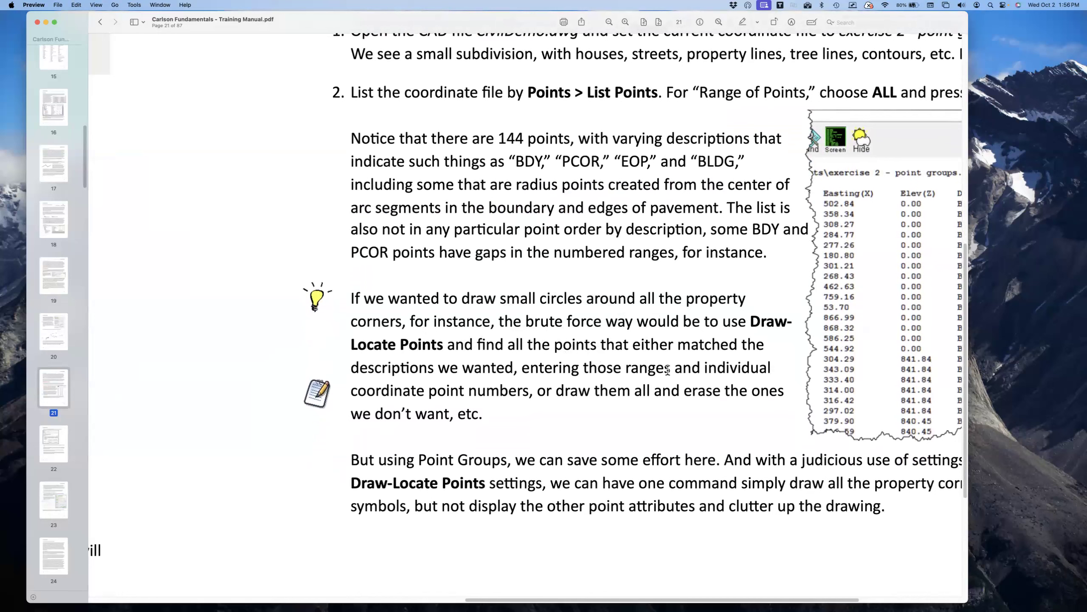
scroll(554, 417, down, 3)
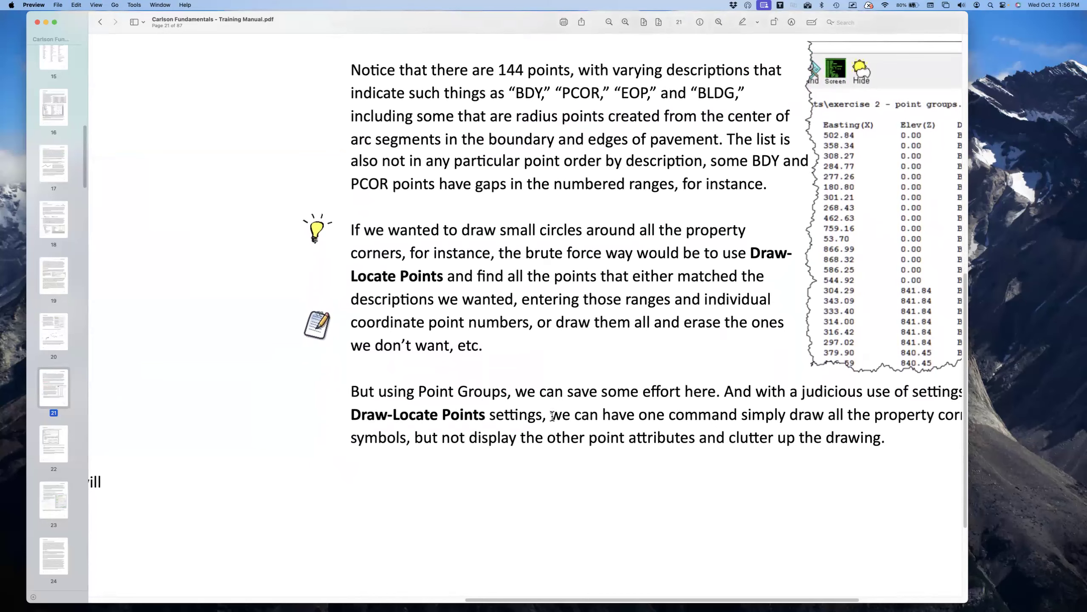
scroll(552, 416, down, 10)
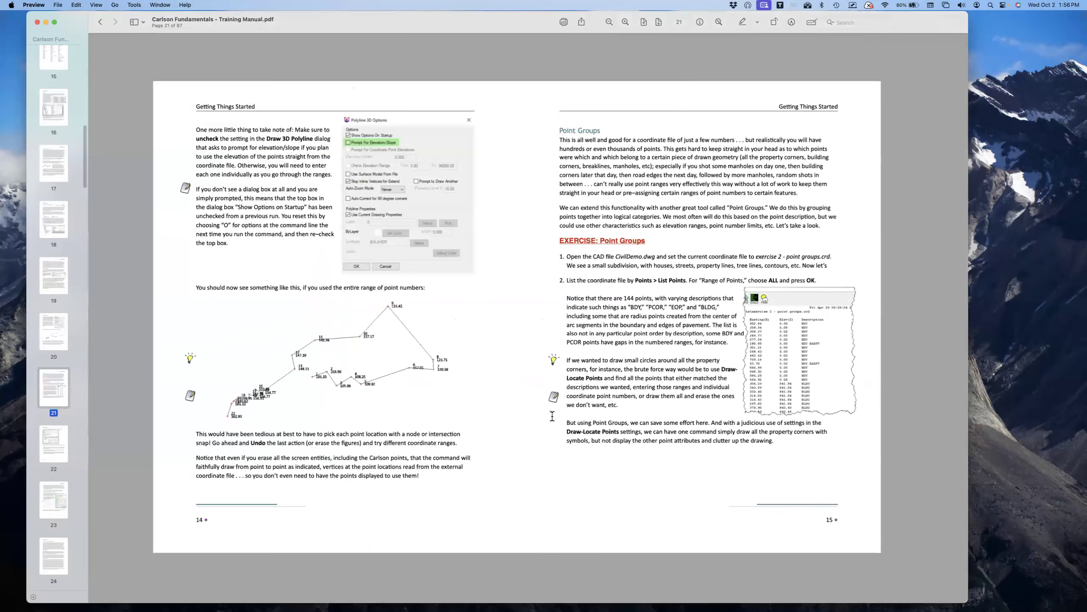
scroll(552, 416, up, 3)
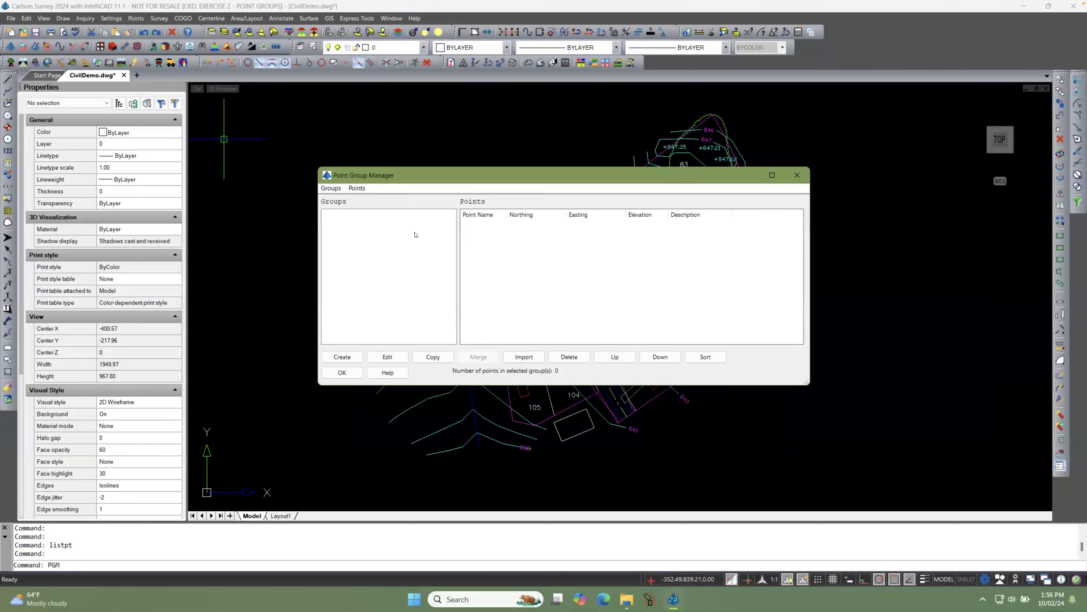
Step: Review the commands that the Point Group Manager offers for groups and for points
drag(421, 174, 419, 181)
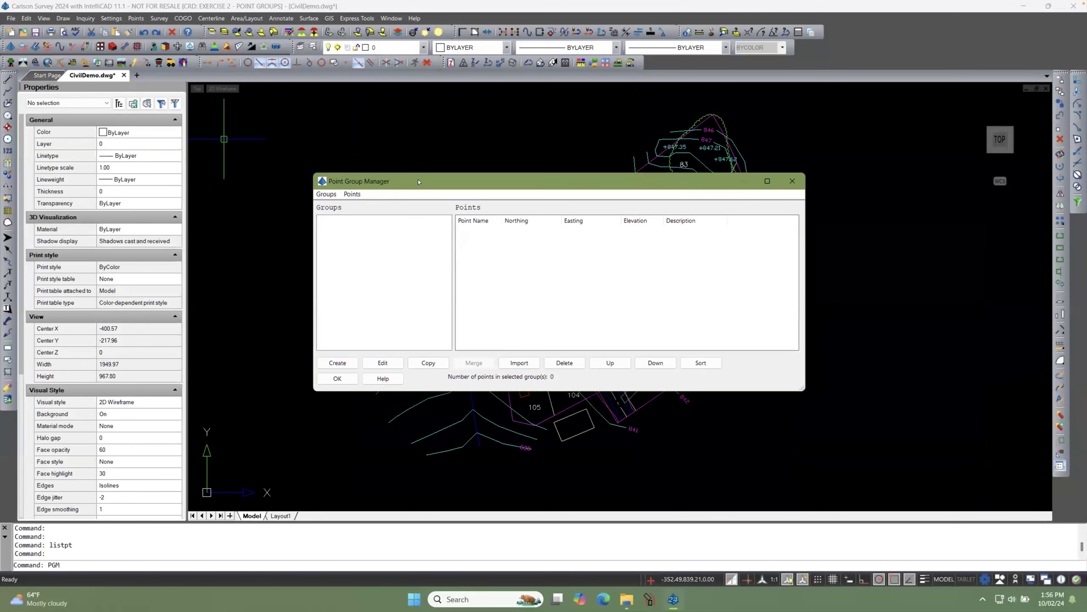
click(331, 195)
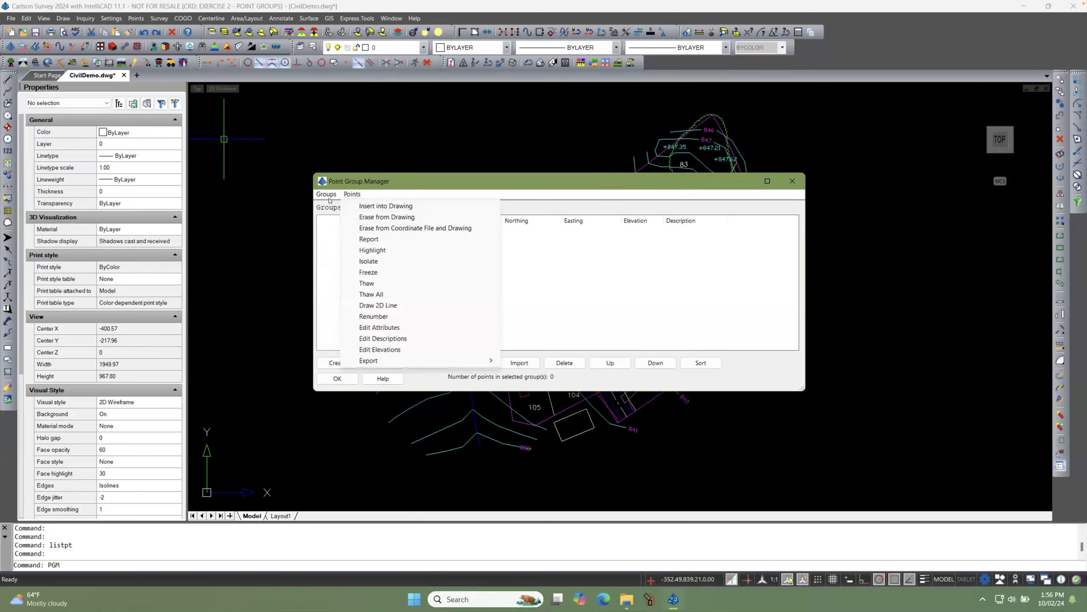
mouse_move(359, 195)
click(563, 280)
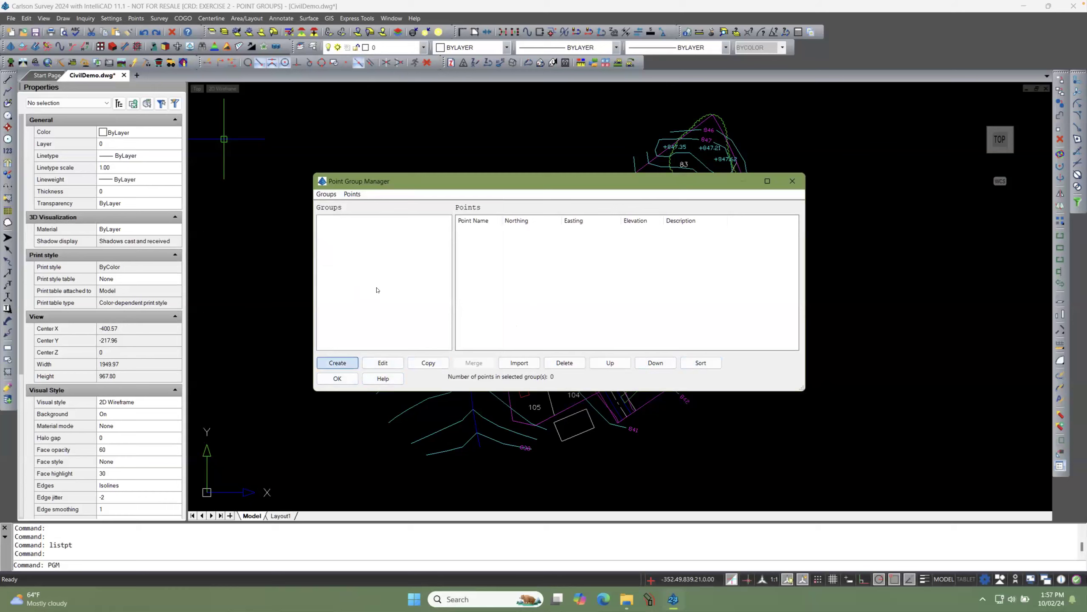
Step: Name the new point group Property Corners, turn off Include All and enable its Description inclusion rule
drag(509, 174, 446, 173)
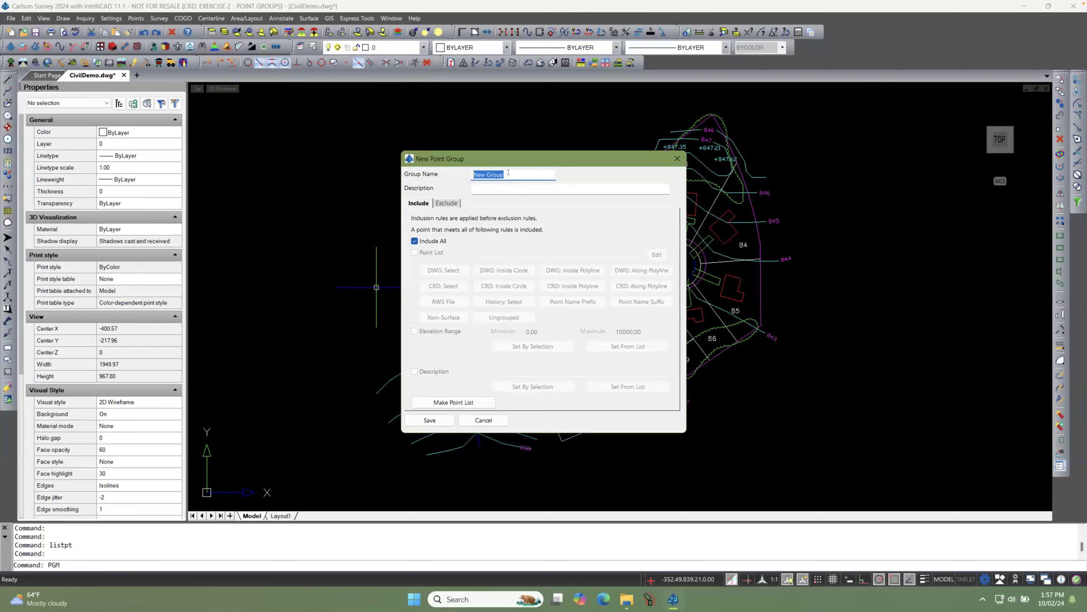
text(Property Corners)
click(415, 240)
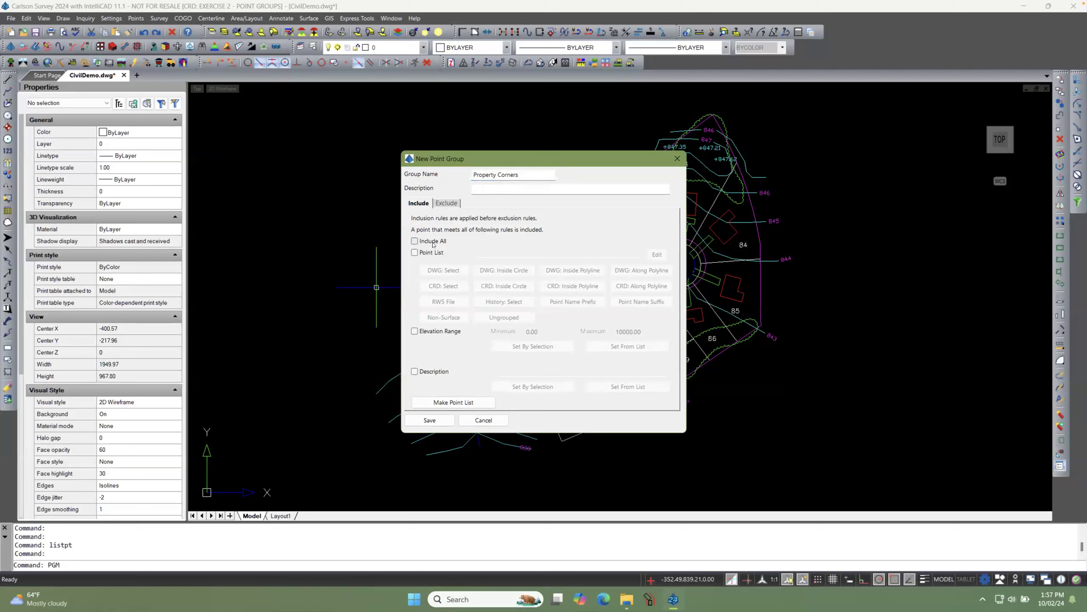
click(415, 372)
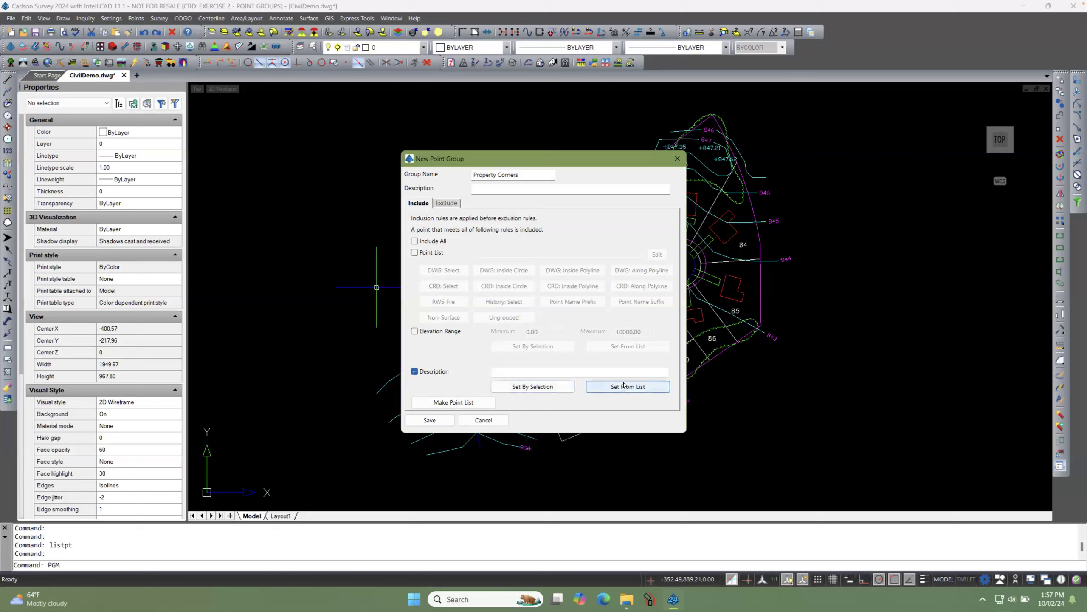
click(498, 371)
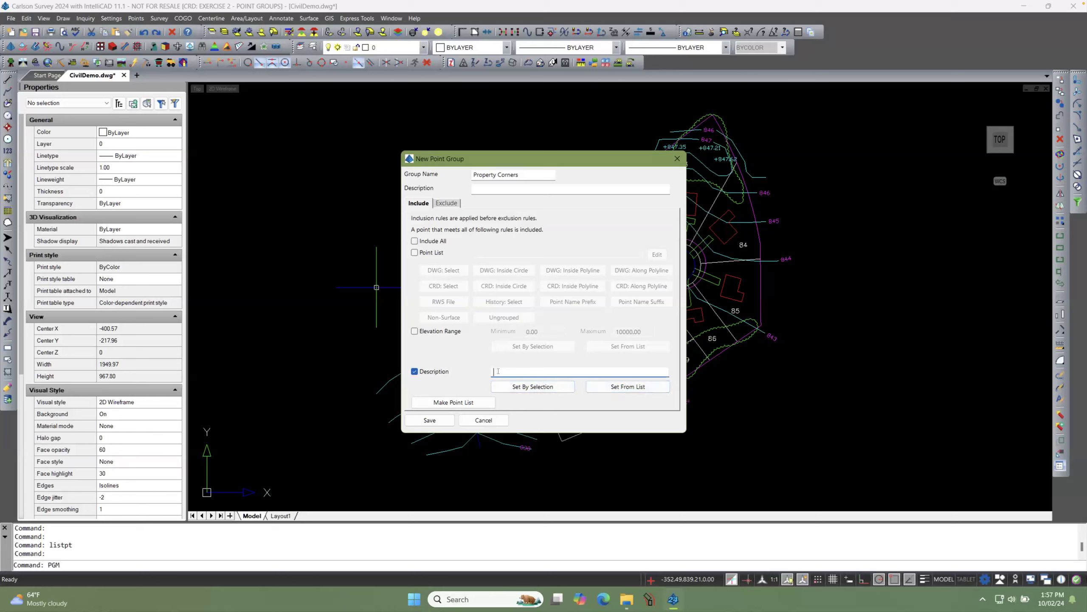
Step: Set the group's description filter to BDY and PCOR by choosing points 1 and 110 from the coordinate file list
click(609, 390)
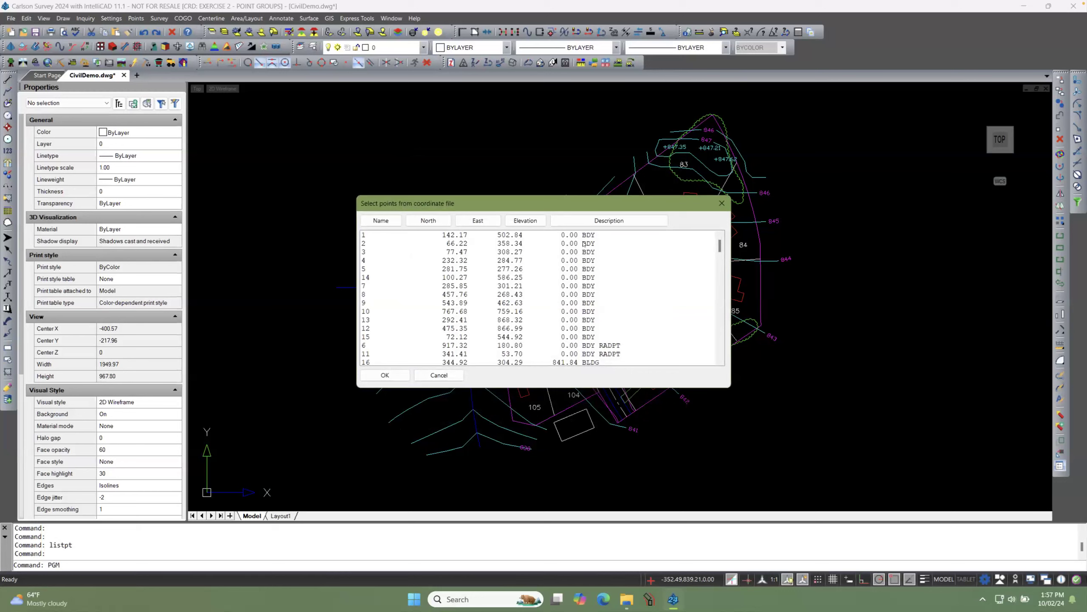
click(519, 236)
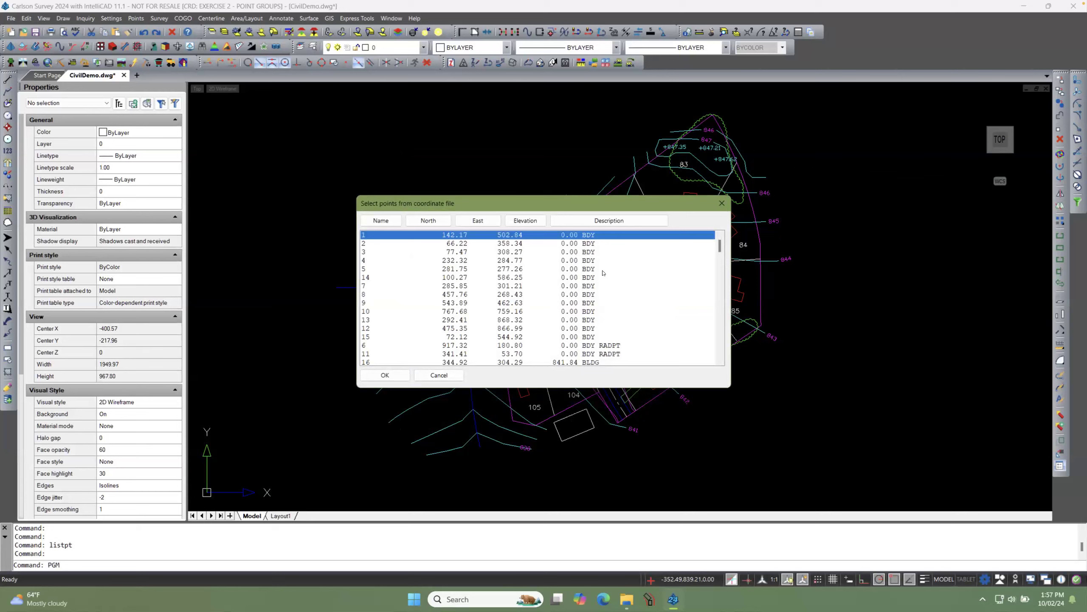
scroll(603, 272, down, 8)
scroll(600, 279, down, 17)
scroll(599, 279, down, 12)
scroll(600, 279, down, 3)
scroll(600, 279, down, 3)
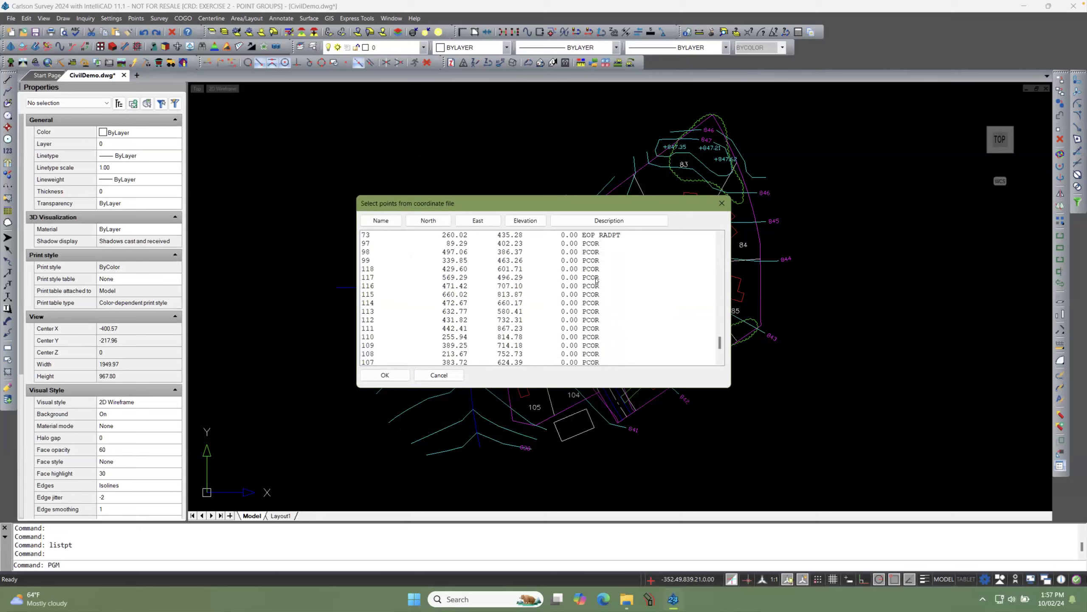
scroll(597, 279, up, 15)
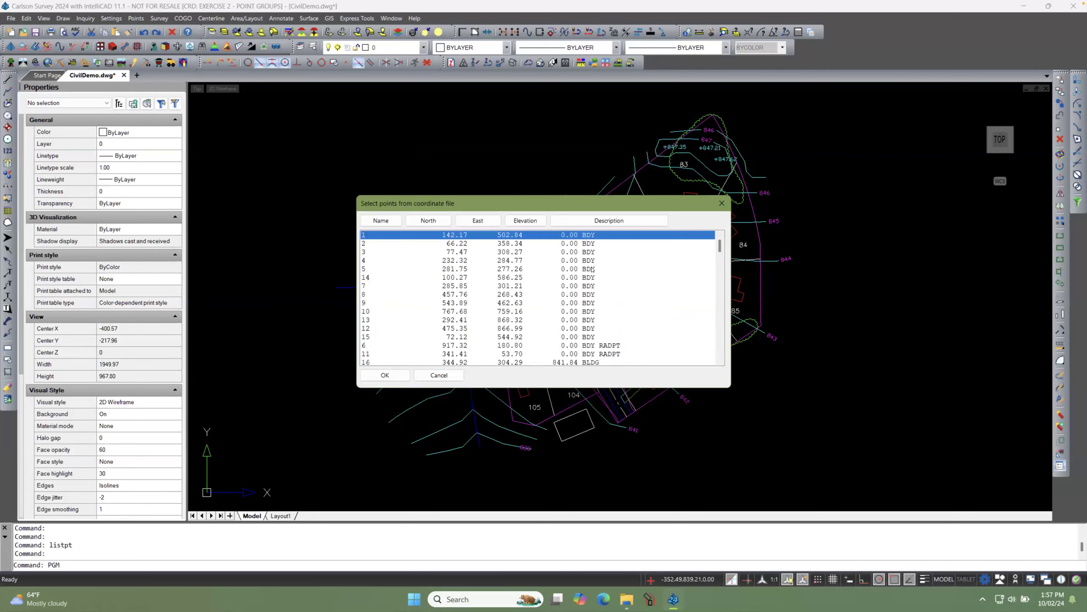
scroll(593, 270, down, 15)
scroll(592, 276, down, 20)
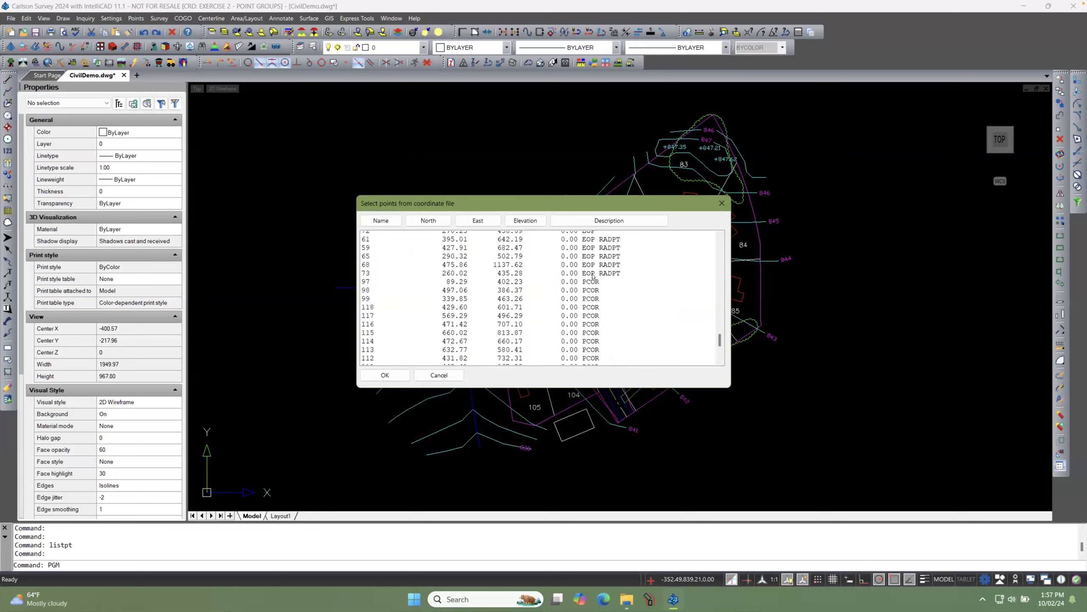
scroll(593, 276, down, 1)
scroll(593, 276, down, 3)
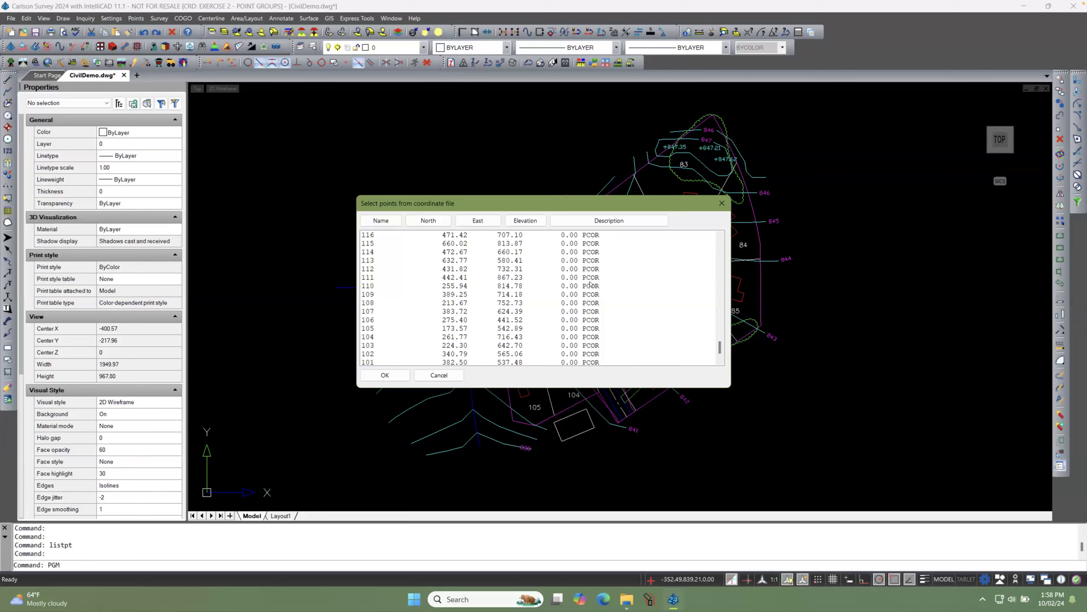
click(593, 287)
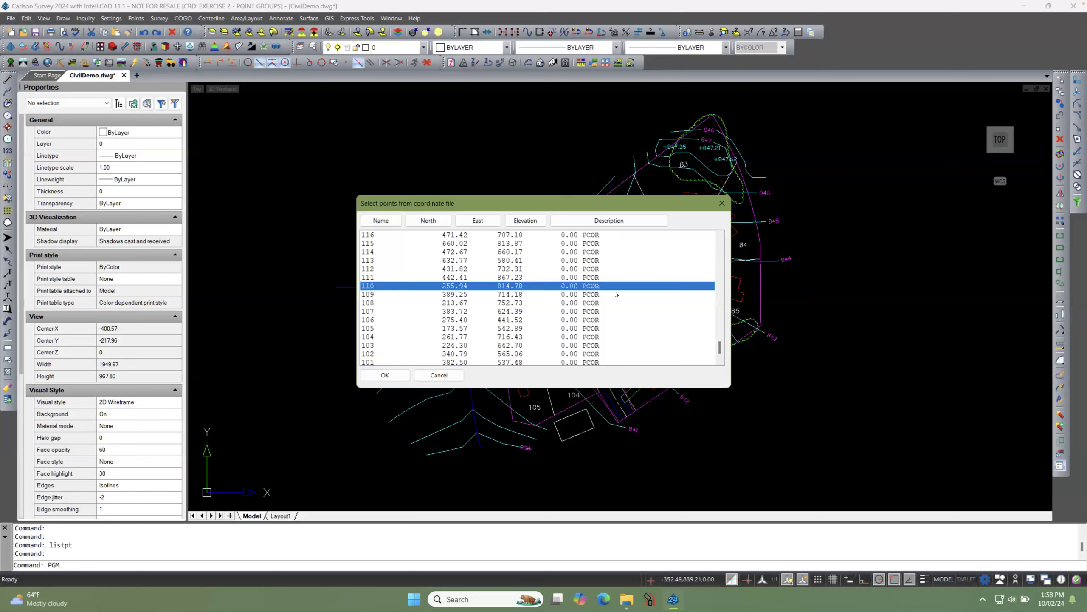
scroll(615, 295, up, 20)
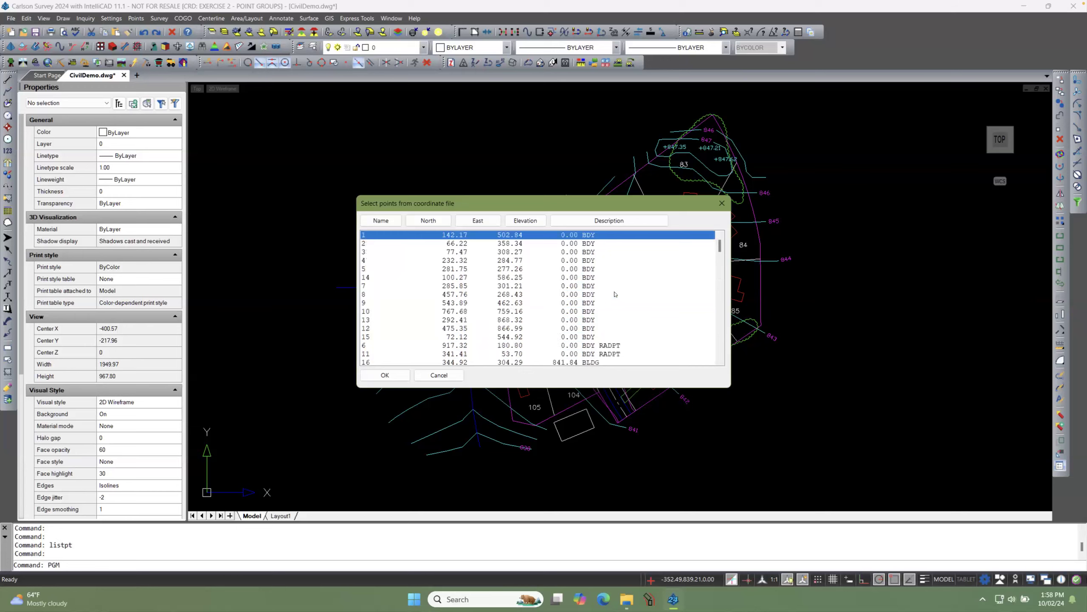
scroll(615, 295, down, 20)
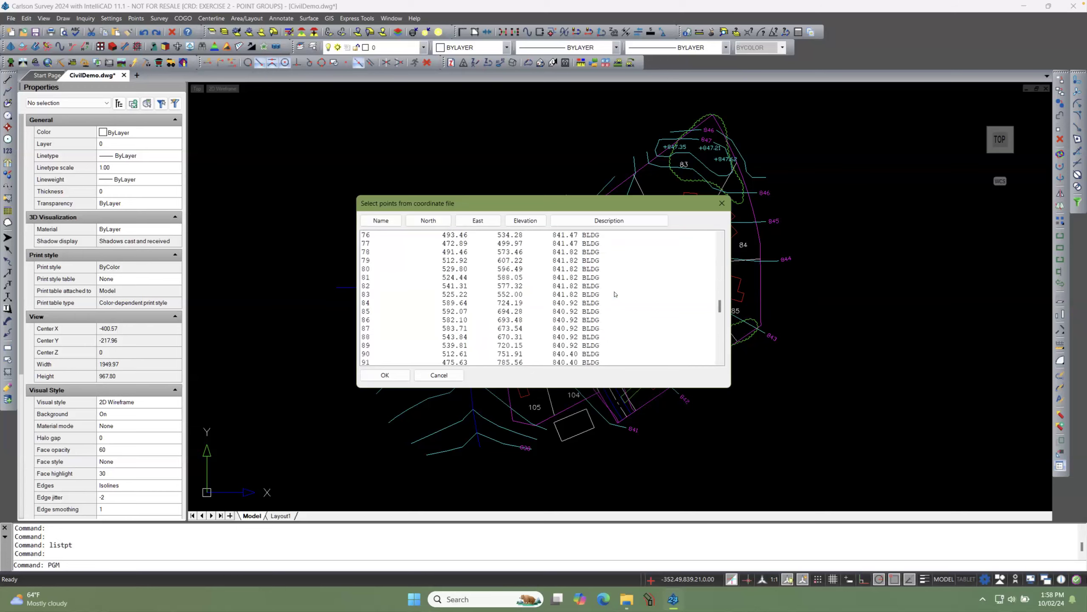
click(375, 376)
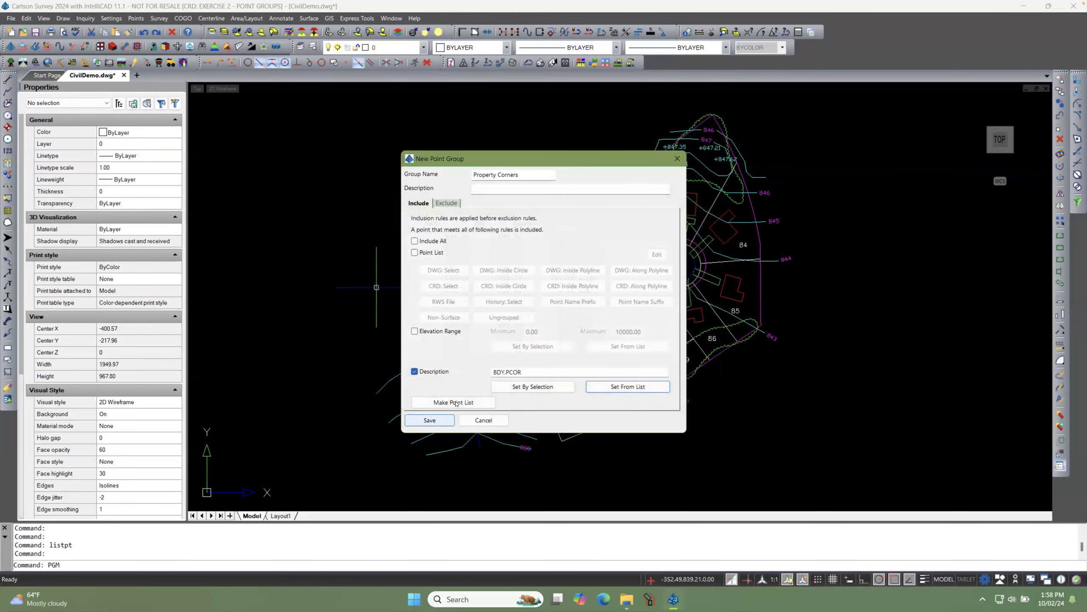
Step: Save the Property Corners point group and review its member points in the Point Group Manager
click(530, 375)
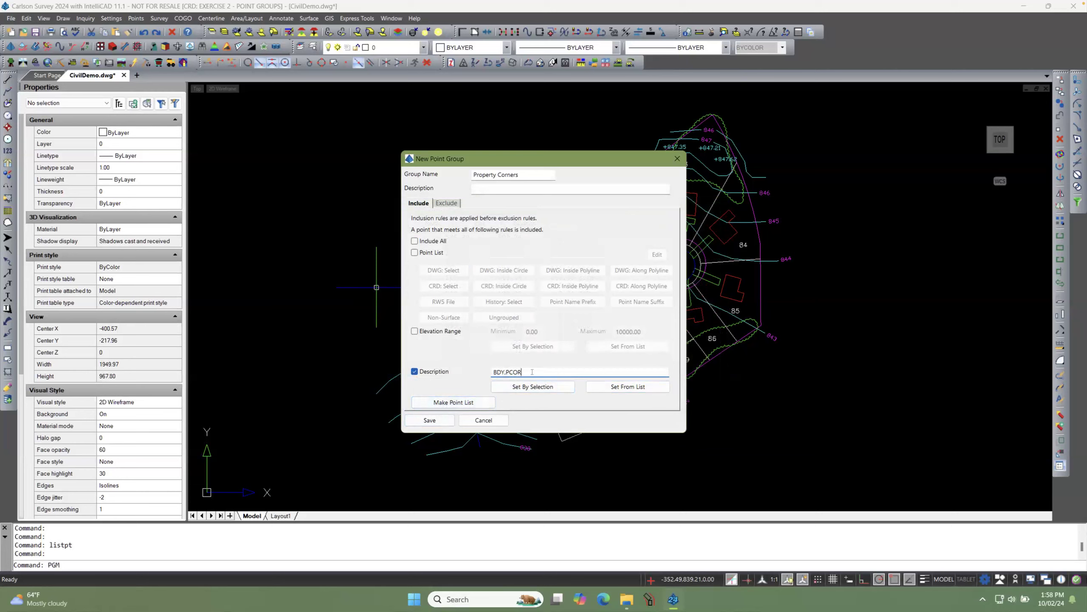
click(430, 420)
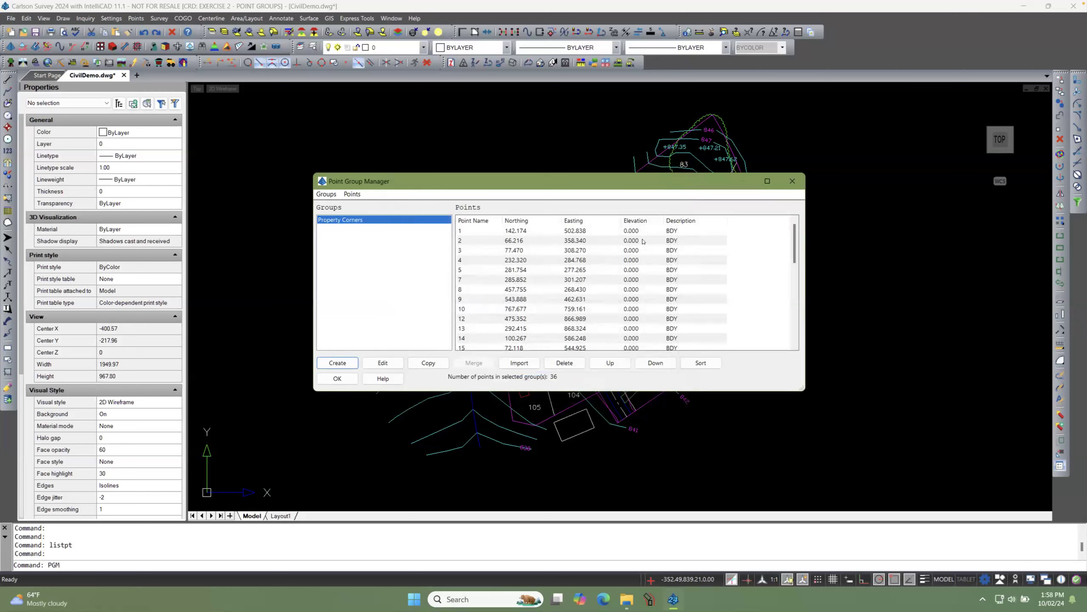
click(696, 231)
click(697, 241)
scroll(694, 257, down, 8)
scroll(692, 275, up, 8)
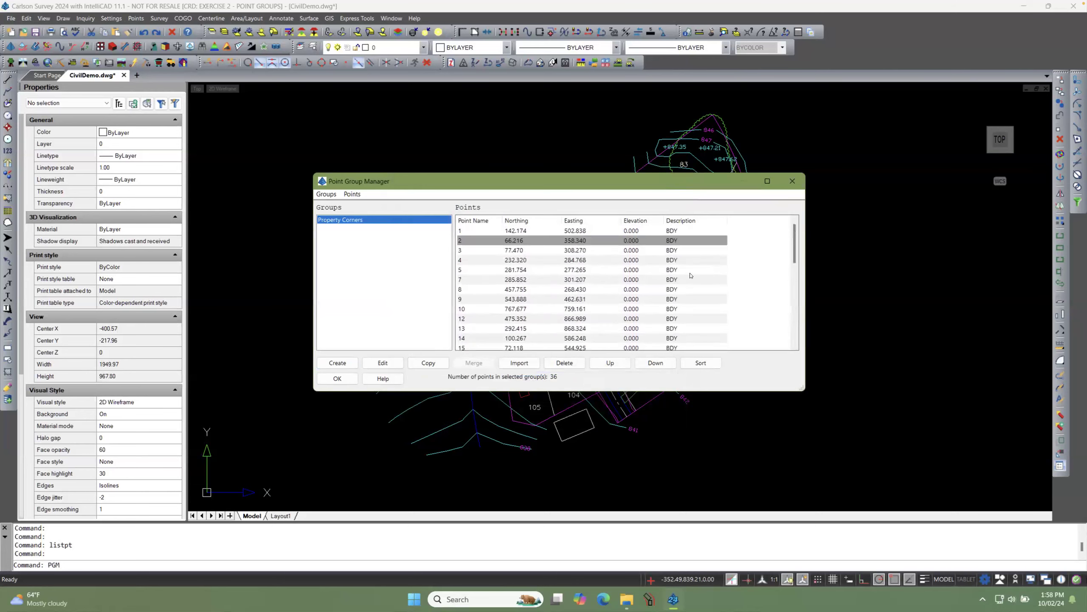
click(374, 275)
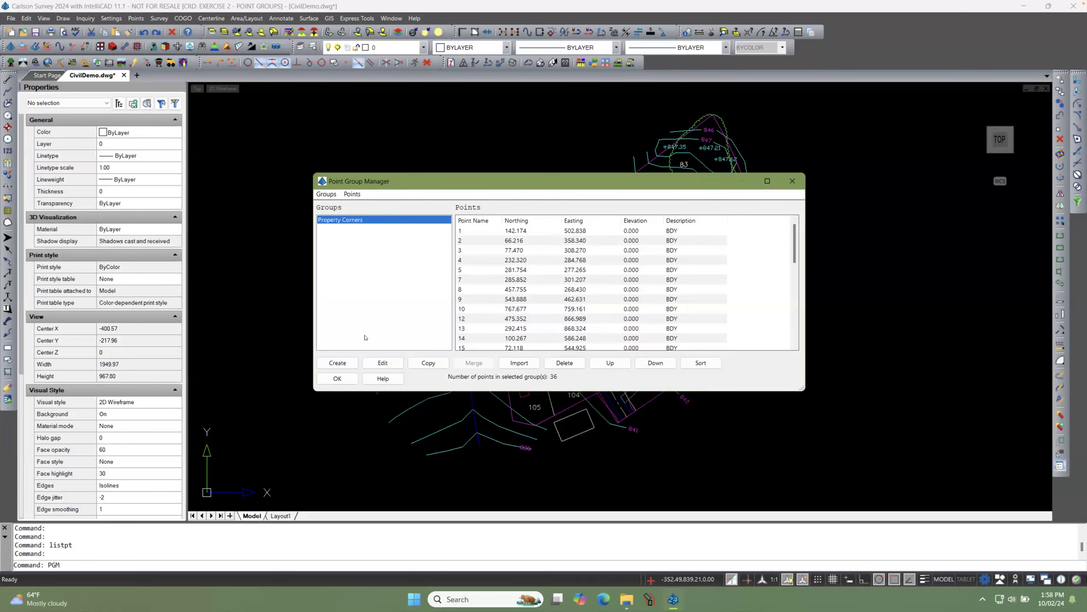
Step: Create a point group named Hosues, turn off Include All and enable its Description inclusion rule
click(337, 364)
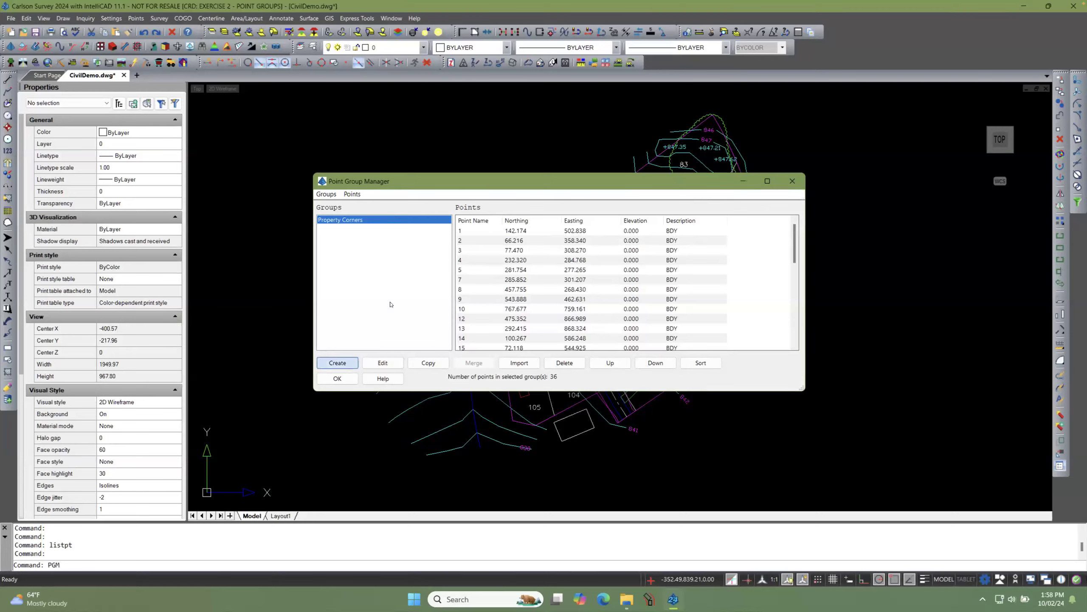
drag(510, 177, 445, 174)
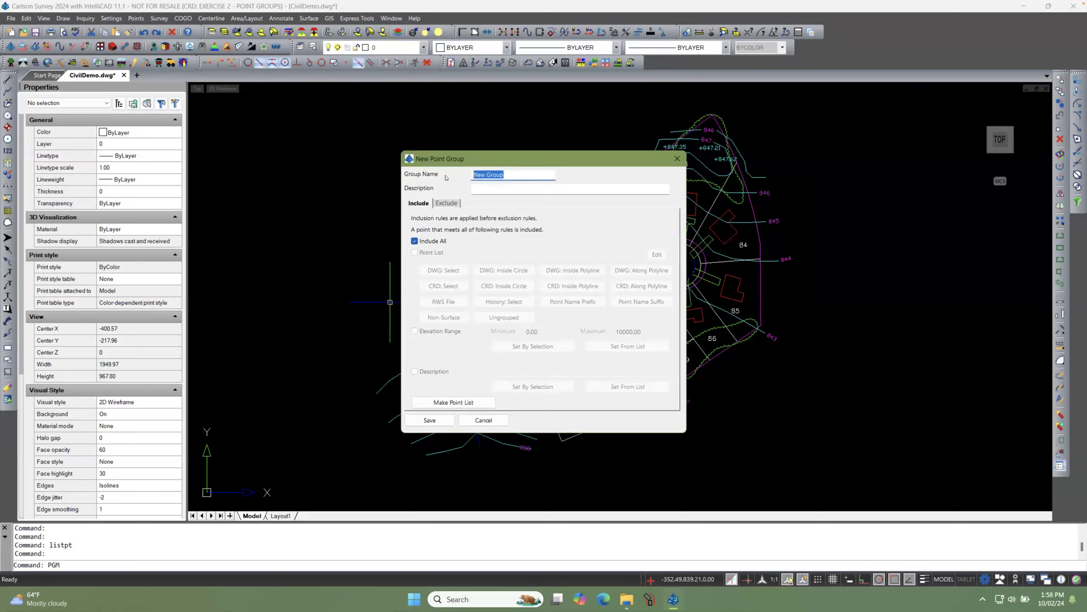
text(Hosue Corner)
key(BackSpace)
key(BackSpace)
key(BackSpace)
key(BackSpace)
key(BackSpace)
key(BackSpace)
click(414, 241)
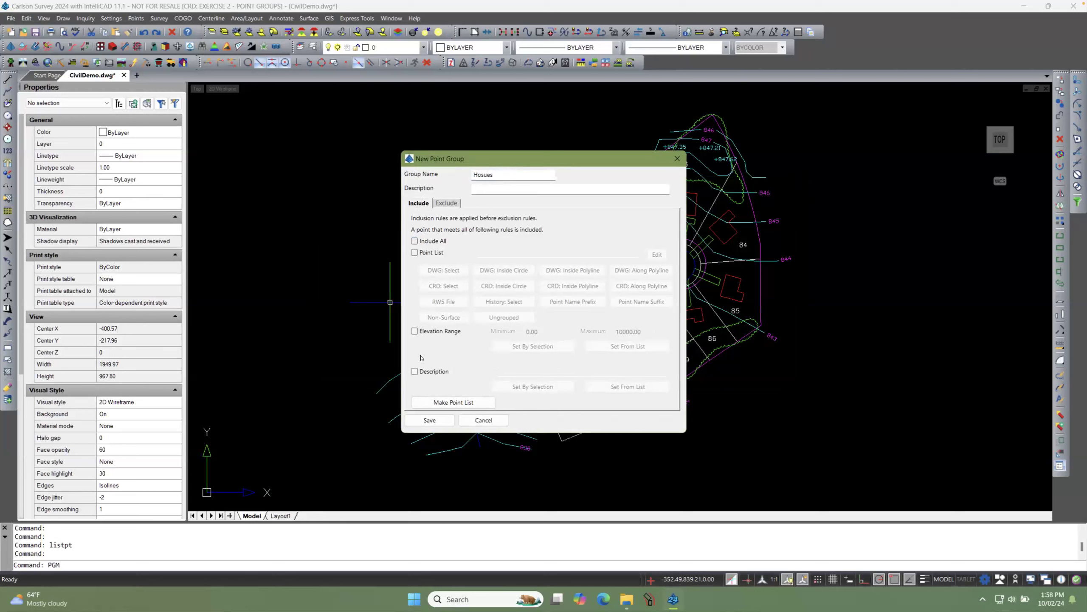
click(415, 371)
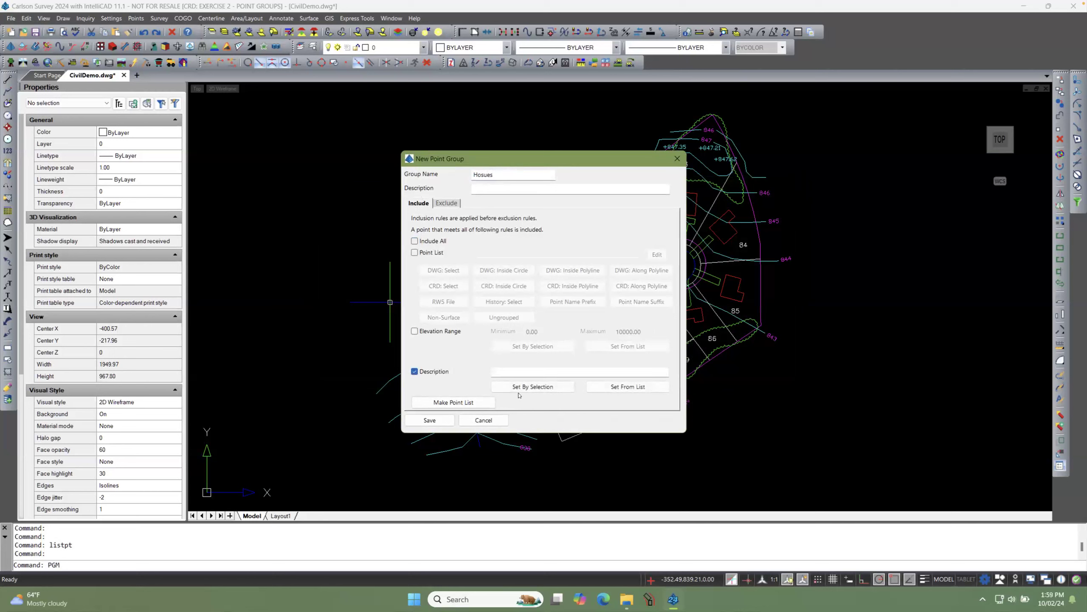
Step: Set the Hosues group's description filter to BLDG by choosing point 16 from the coordinate file list, and save the group
click(587, 387)
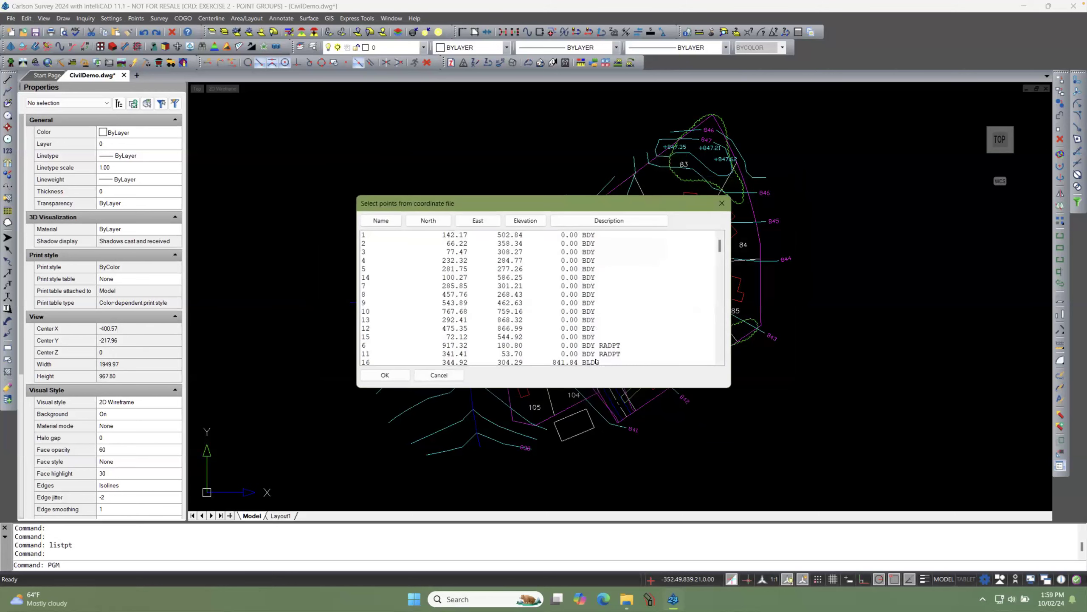
click(596, 363)
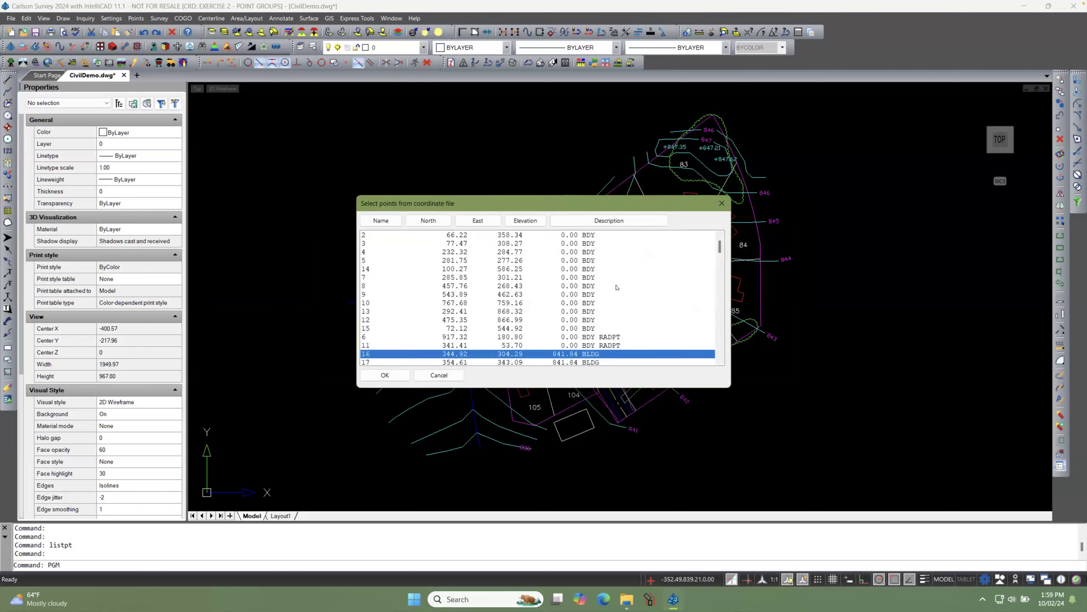
scroll(617, 287, down, 10)
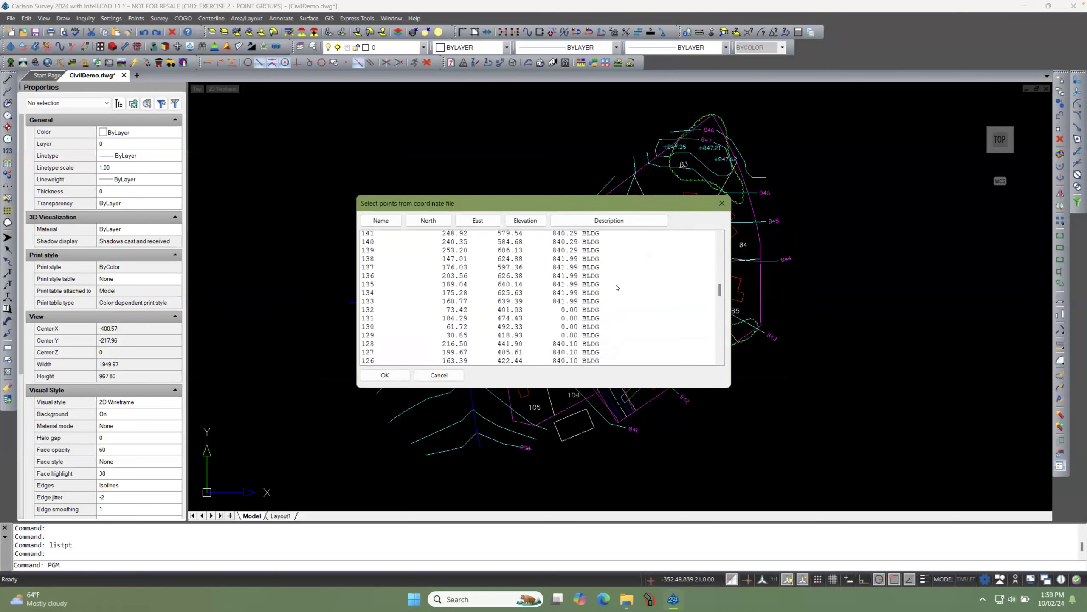
click(385, 375)
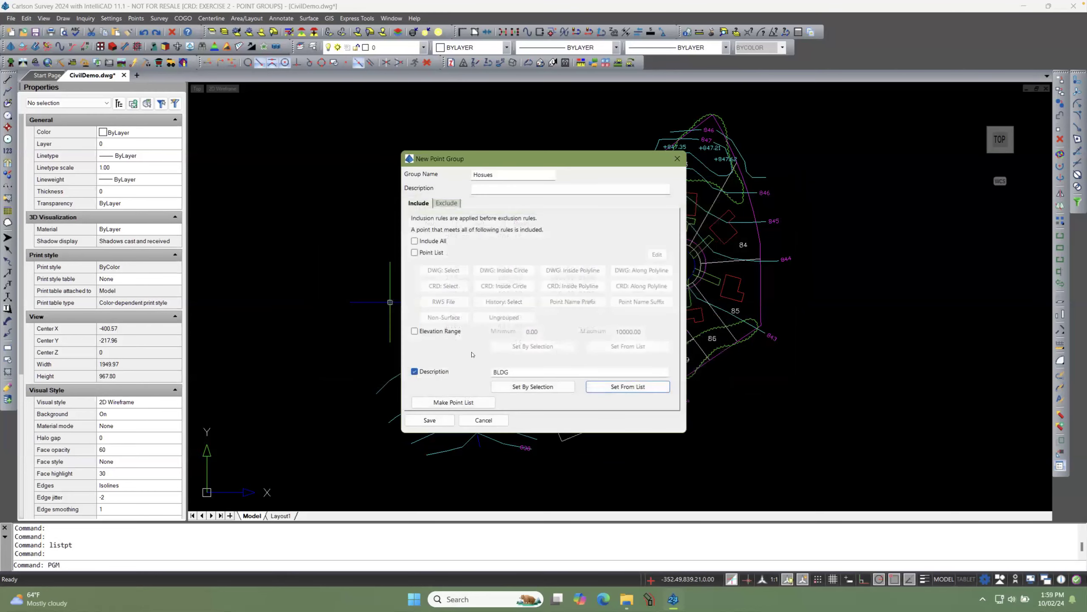
click(429, 420)
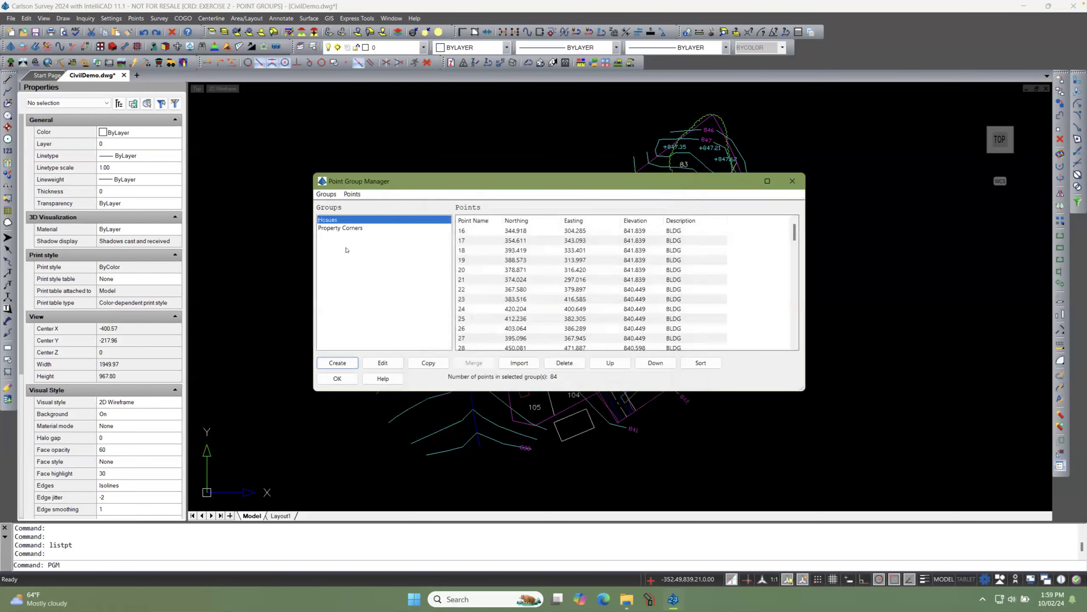
Step: Compare the member points of the Property Corners and Hosues groups
click(343, 228)
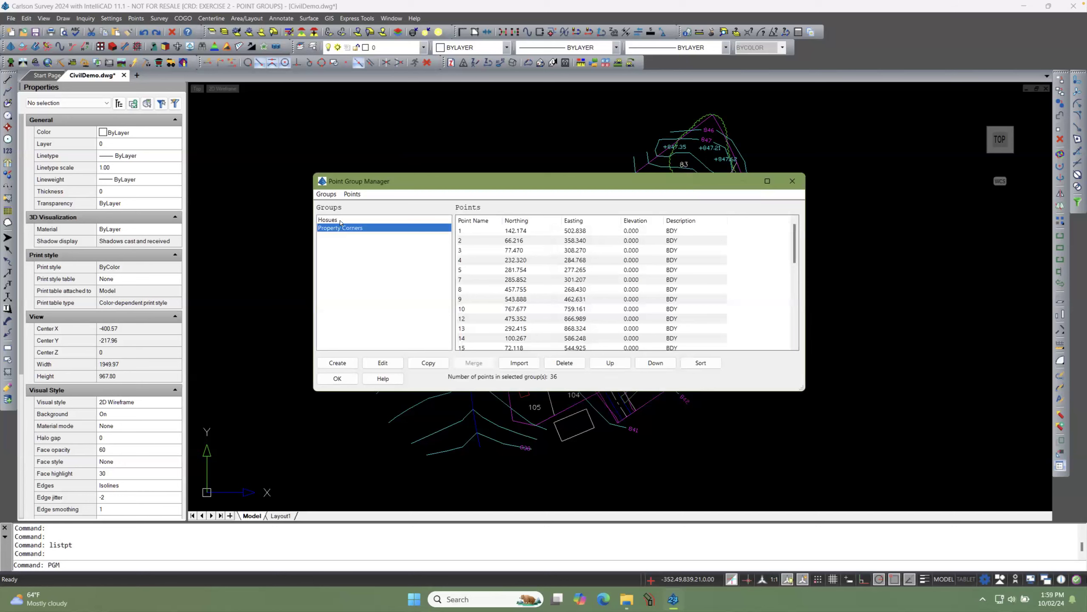
click(341, 221)
click(340, 229)
Step: Create a point group named Exterior Boundary, turn off Include All and enable its Description inclusion rule
drag(514, 177, 472, 177)
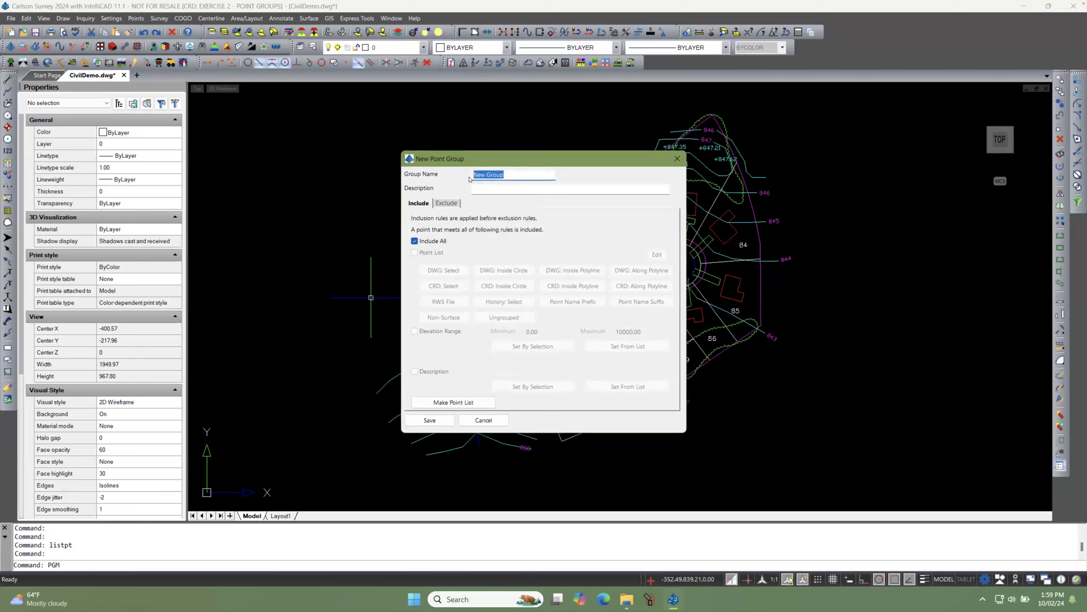
text(Exterior Boundary)
click(415, 242)
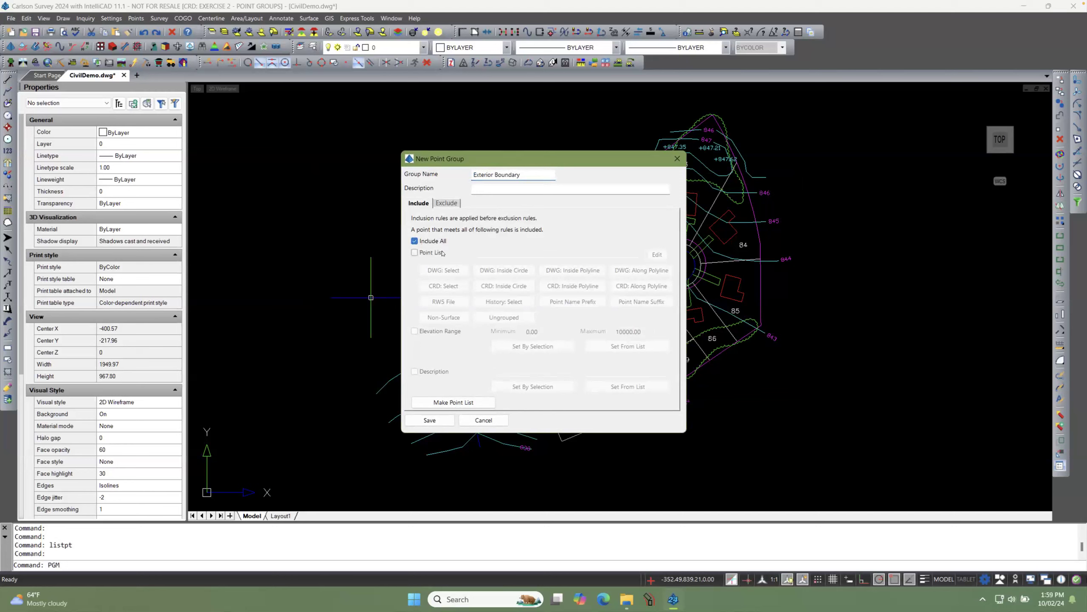
click(439, 373)
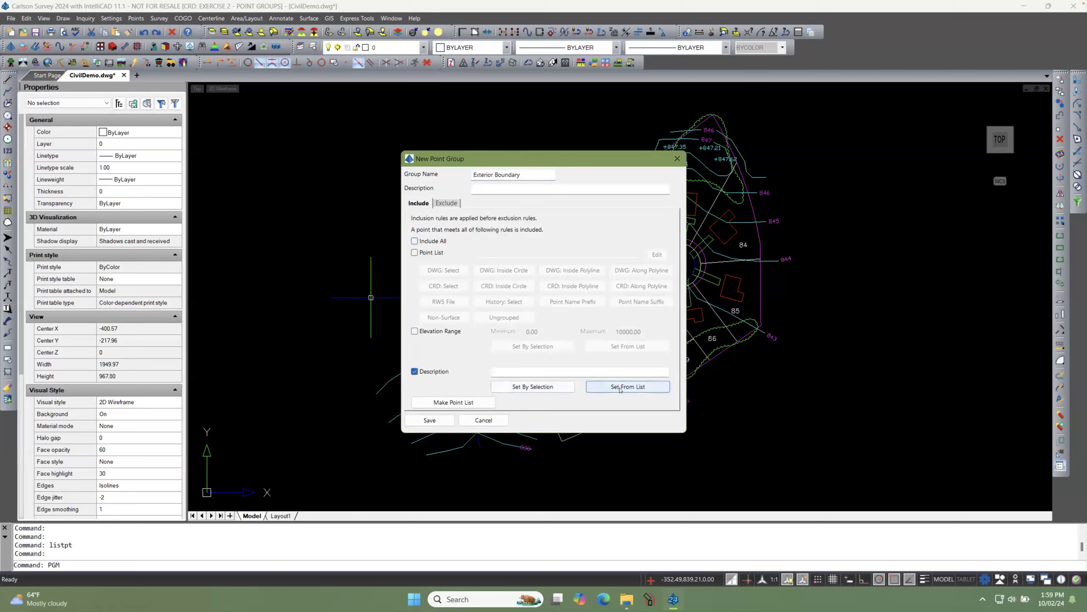
Step: Review the new group's exclusion rules and the settings of its Elevation Range inclusion rule
click(446, 203)
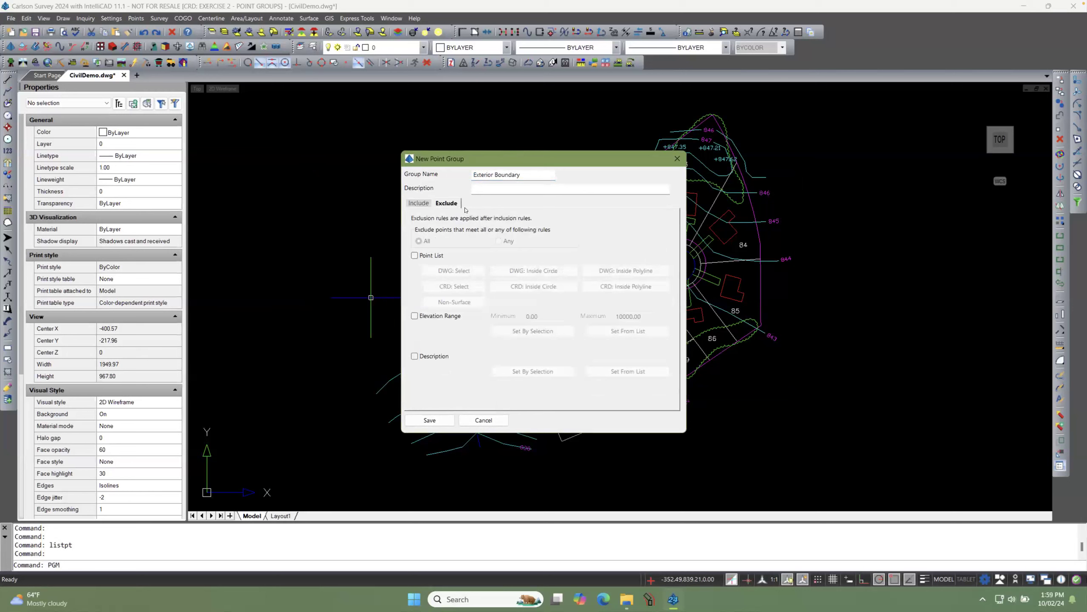
click(419, 204)
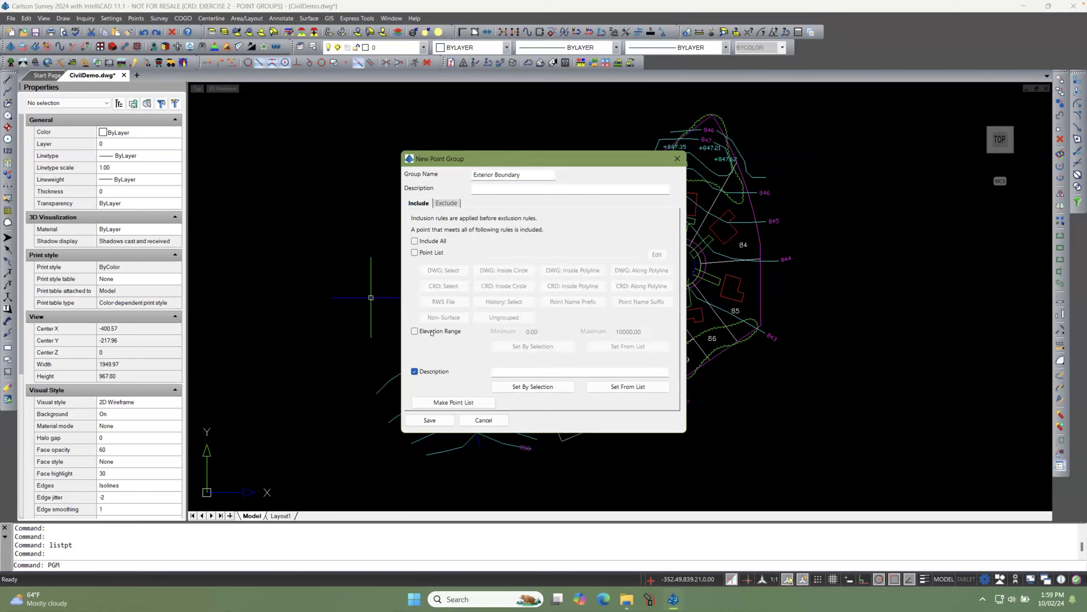
click(414, 332)
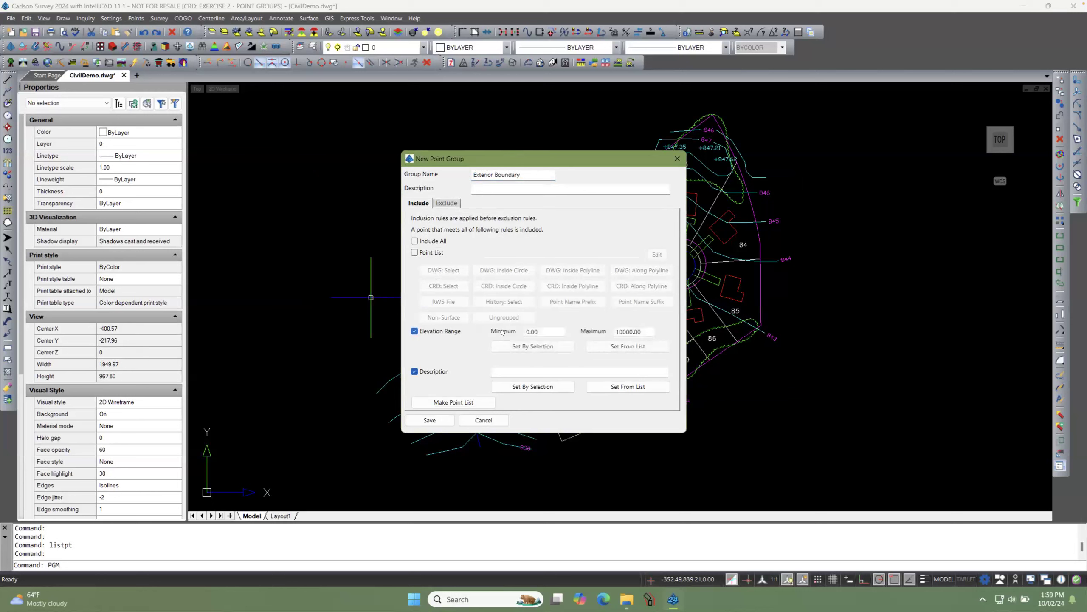
click(415, 333)
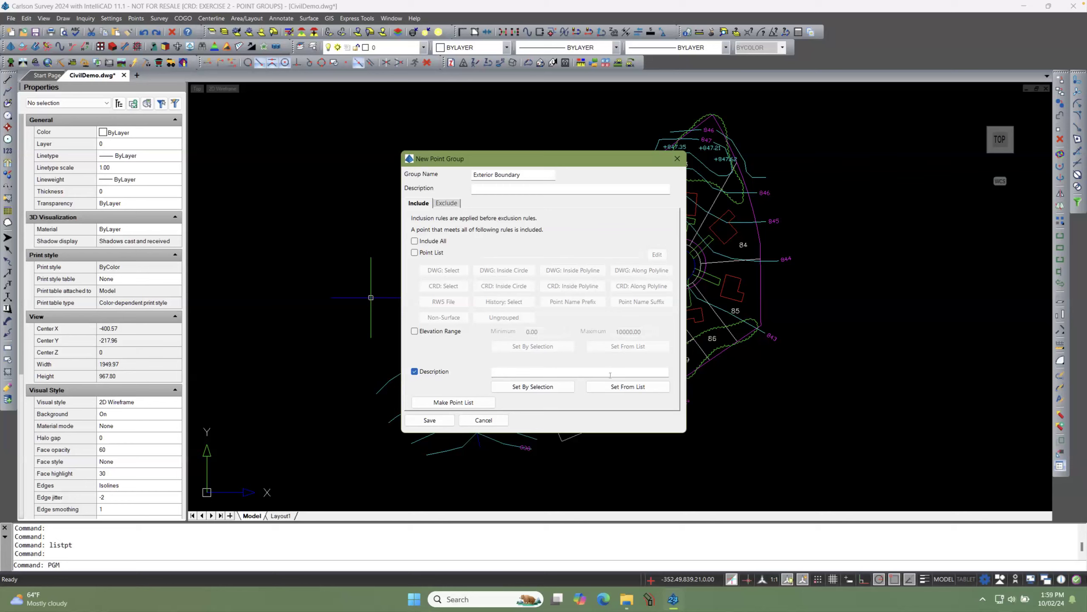
Step: Set the Exterior Boundary description filter to BDY* by choosing point 3 from the list and adding the wildcard, and save the group
click(610, 390)
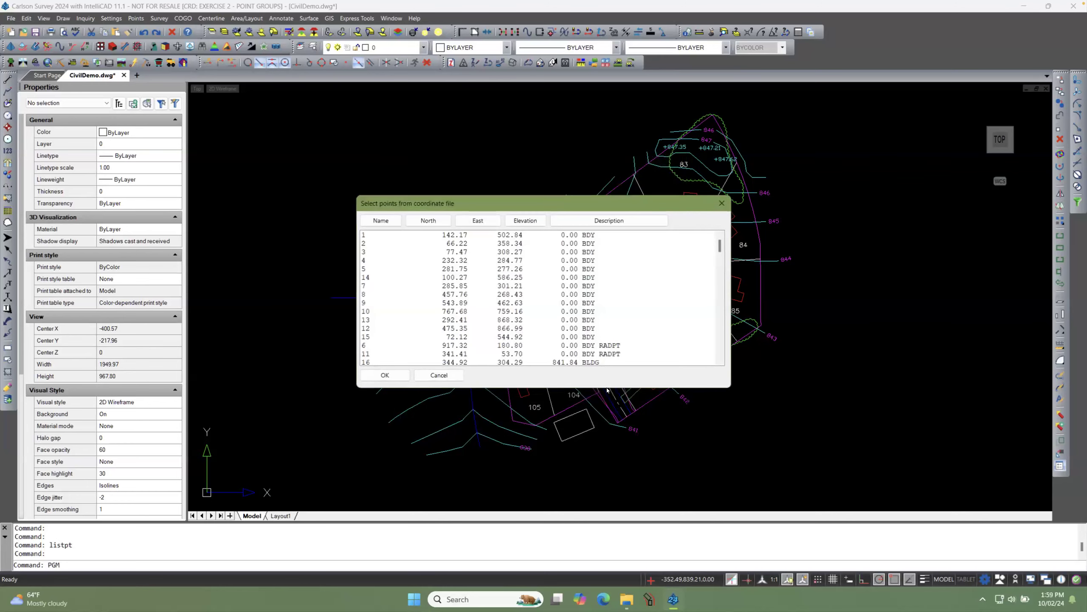
click(589, 252)
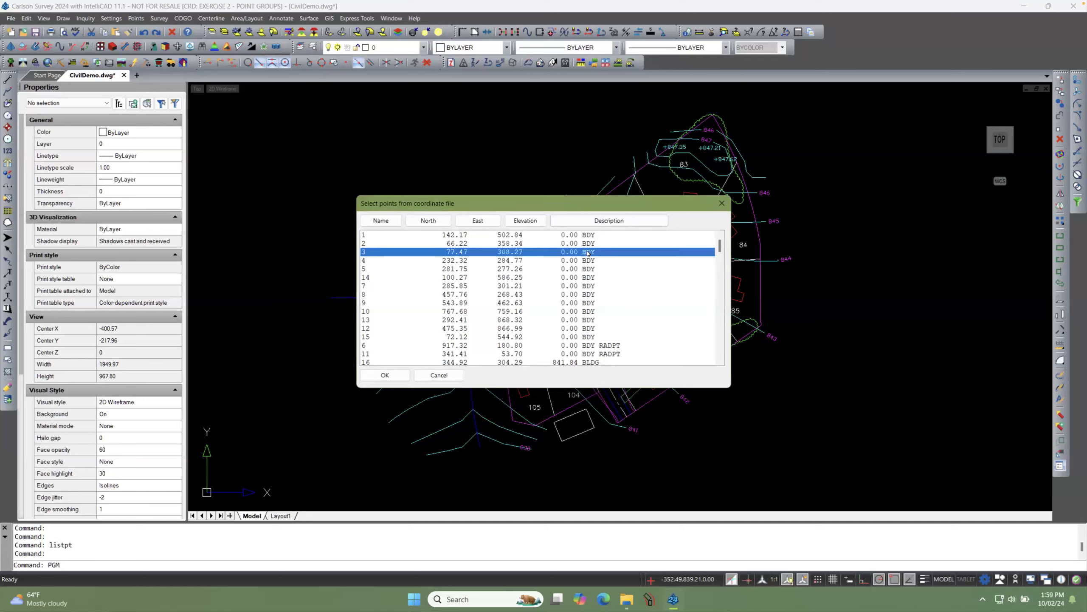
click(385, 375)
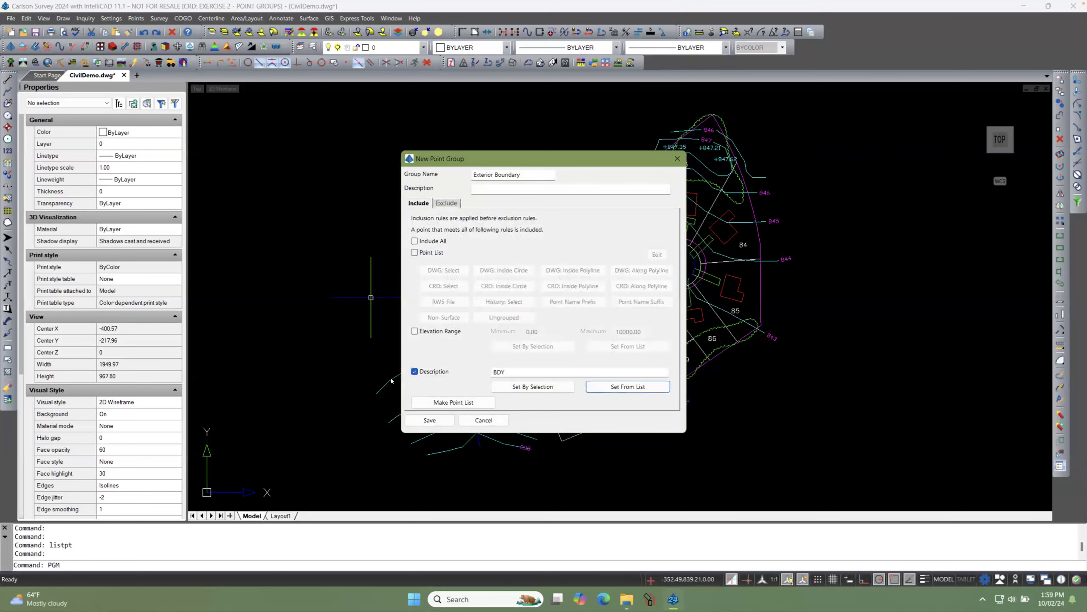
click(529, 374)
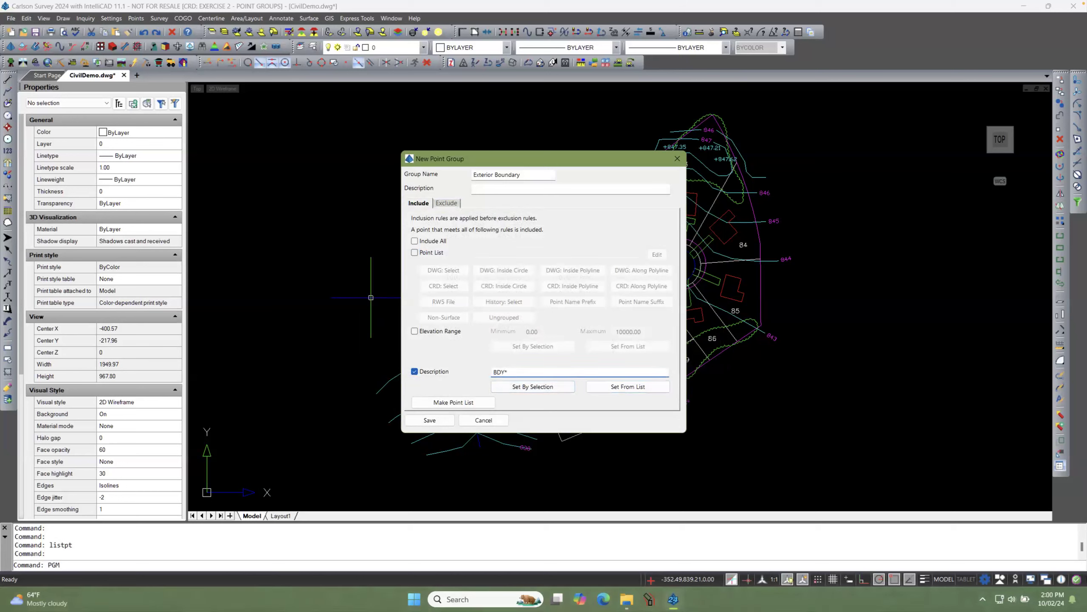
click(441, 418)
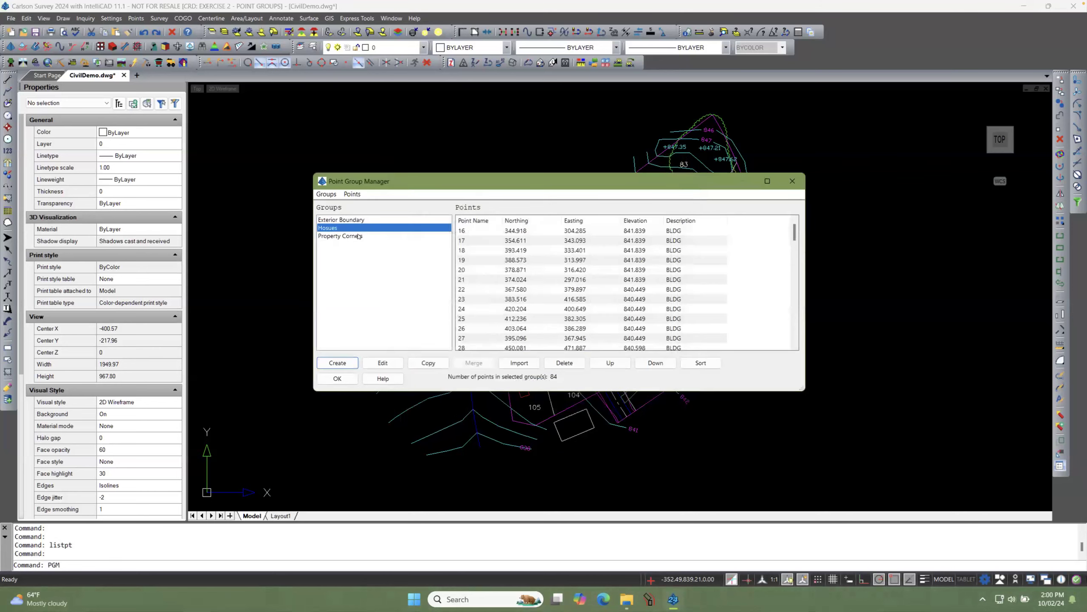
Step: Change the Exterior Boundary group's description filter to BDY, check its member points and close the Point Group Manager
click(358, 220)
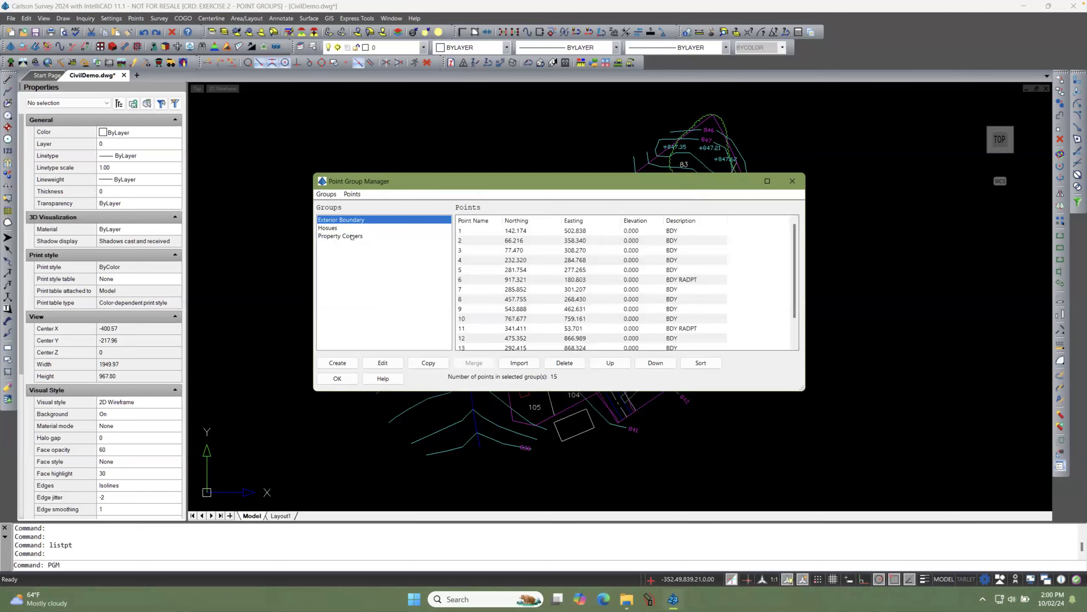
click(375, 365)
click(523, 371)
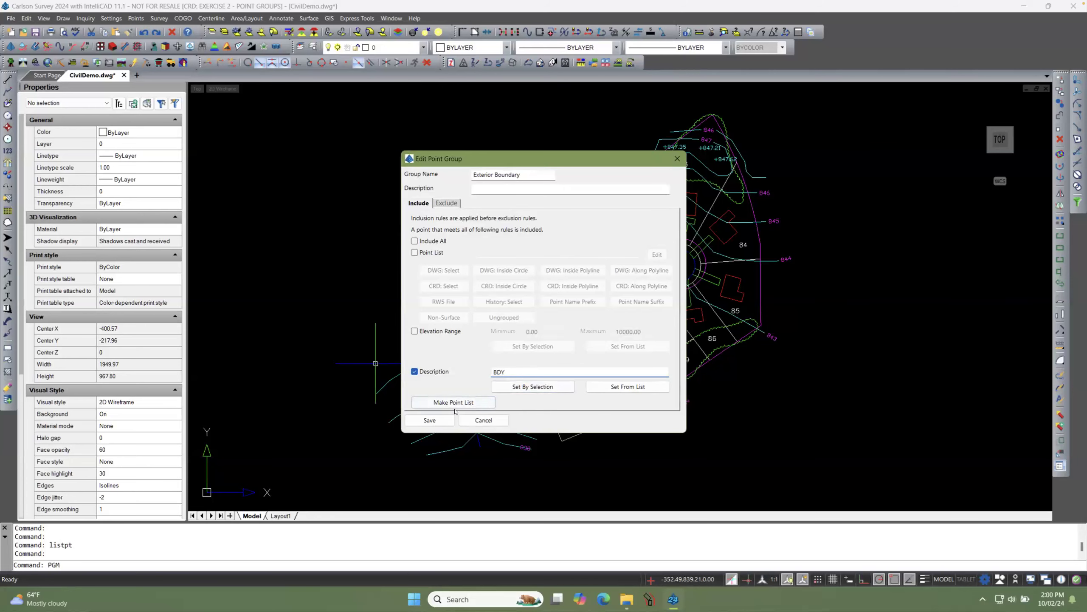
click(433, 421)
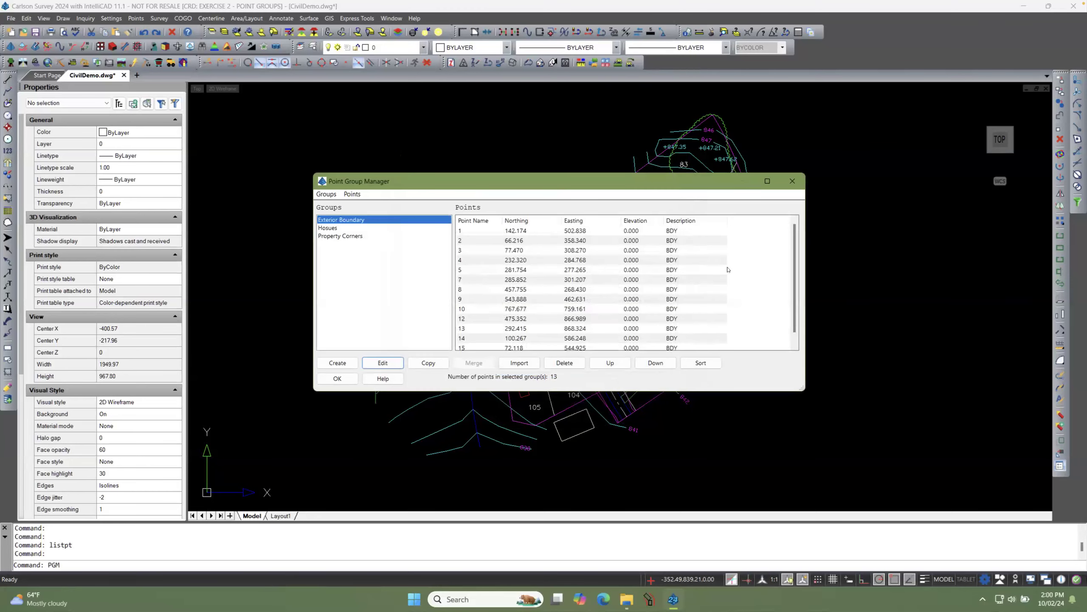
scroll(798, 283, down, 1)
scroll(799, 253, up, 1)
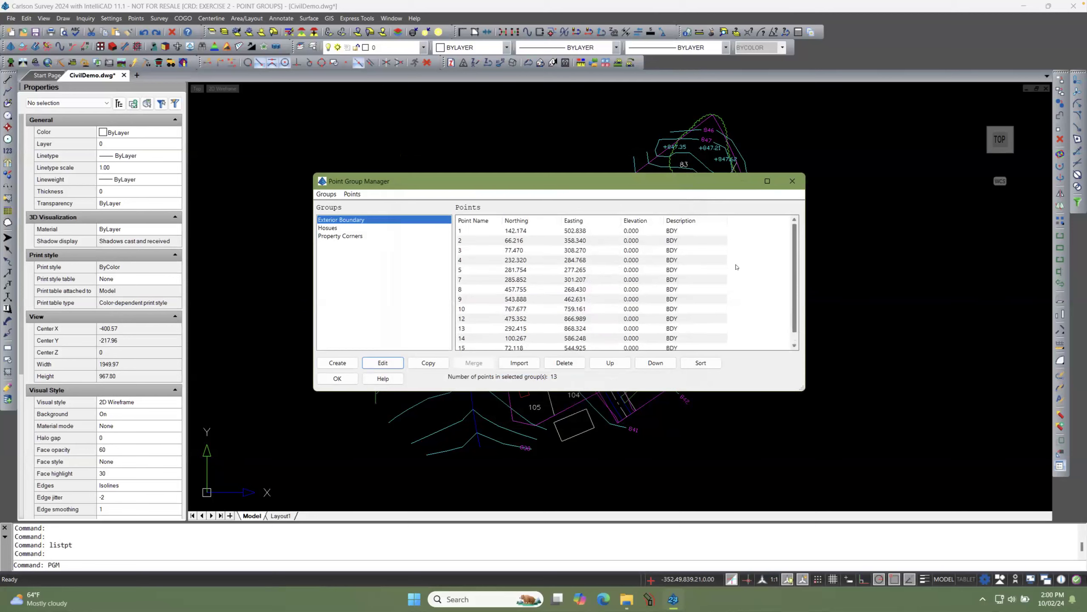
click(336, 378)
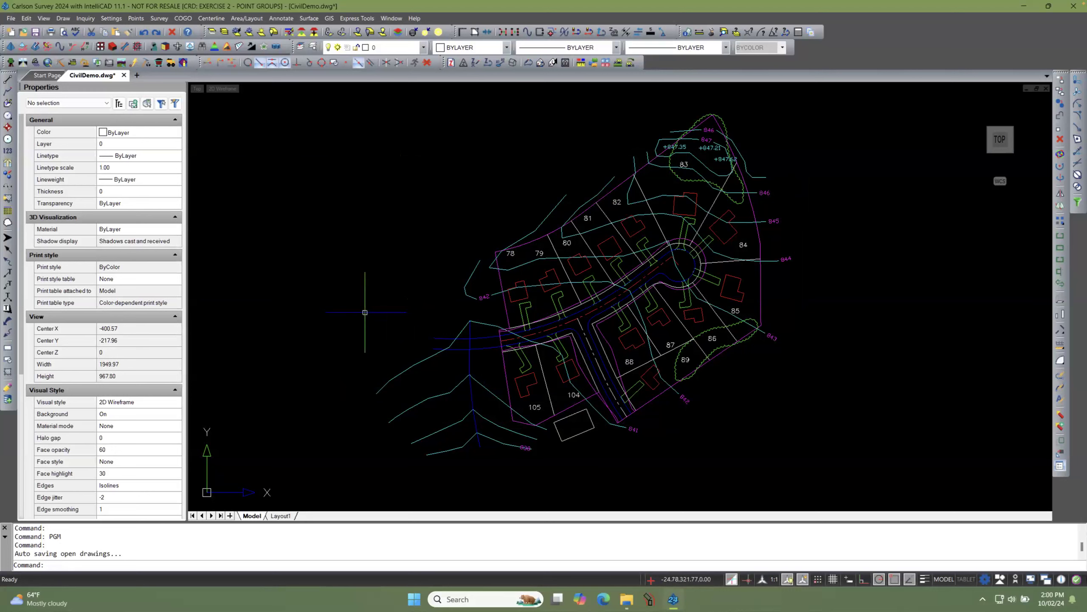
Step: Start Draw-Locate Points and set the point symbol to SPT4_W from the Points+Wipeout category
click(134, 22)
click(143, 43)
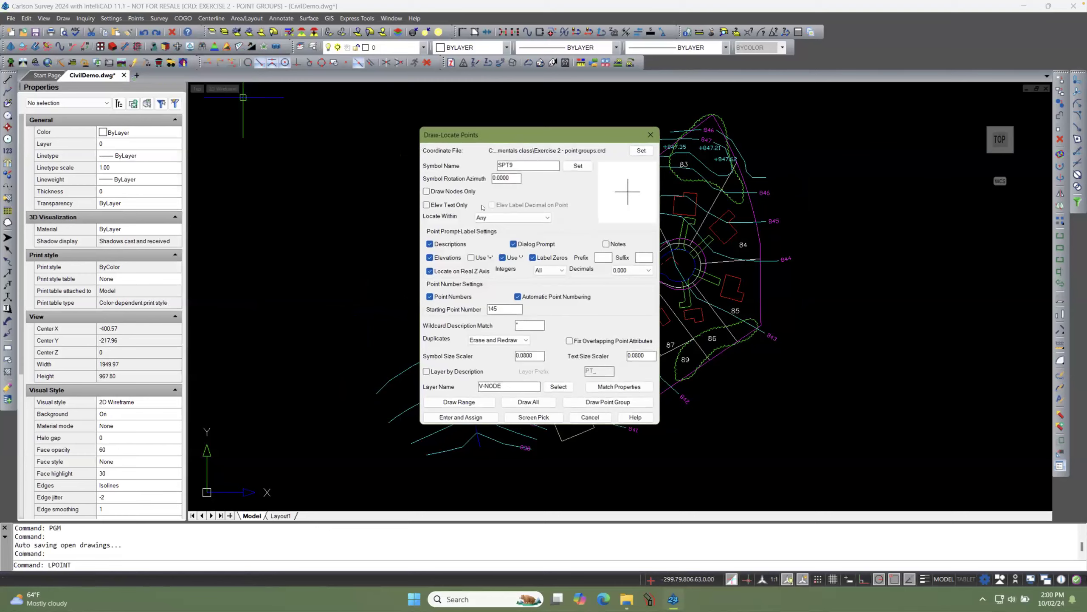
click(578, 165)
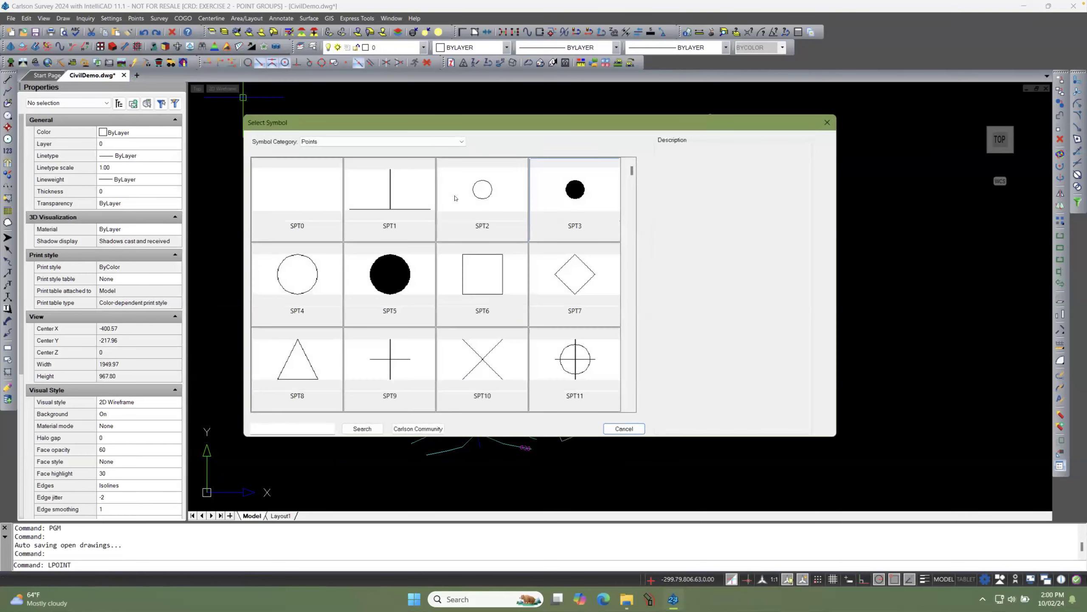
click(328, 142)
click(326, 163)
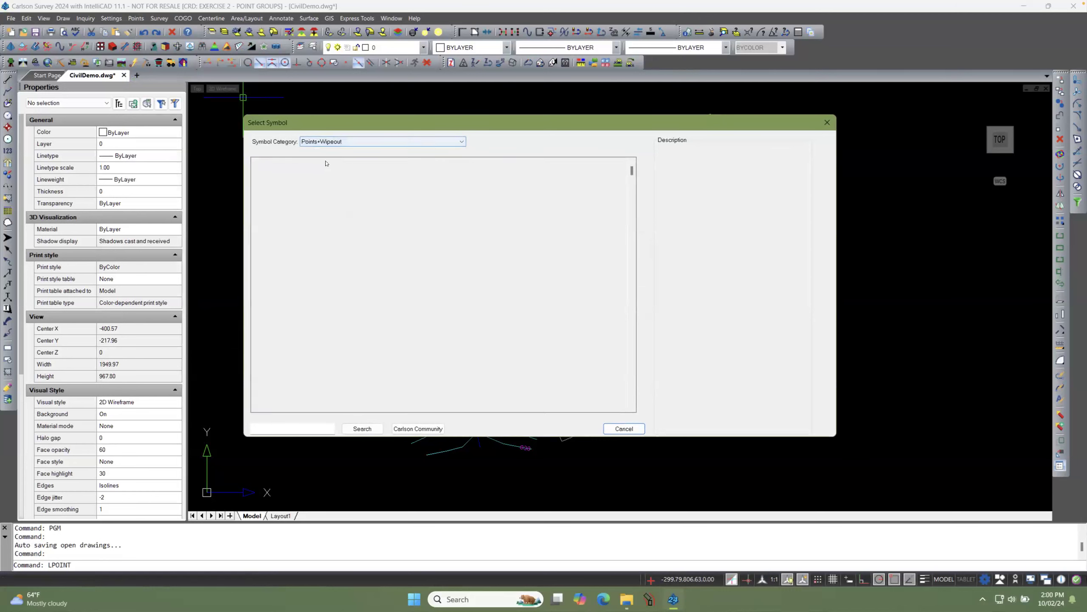
click(304, 200)
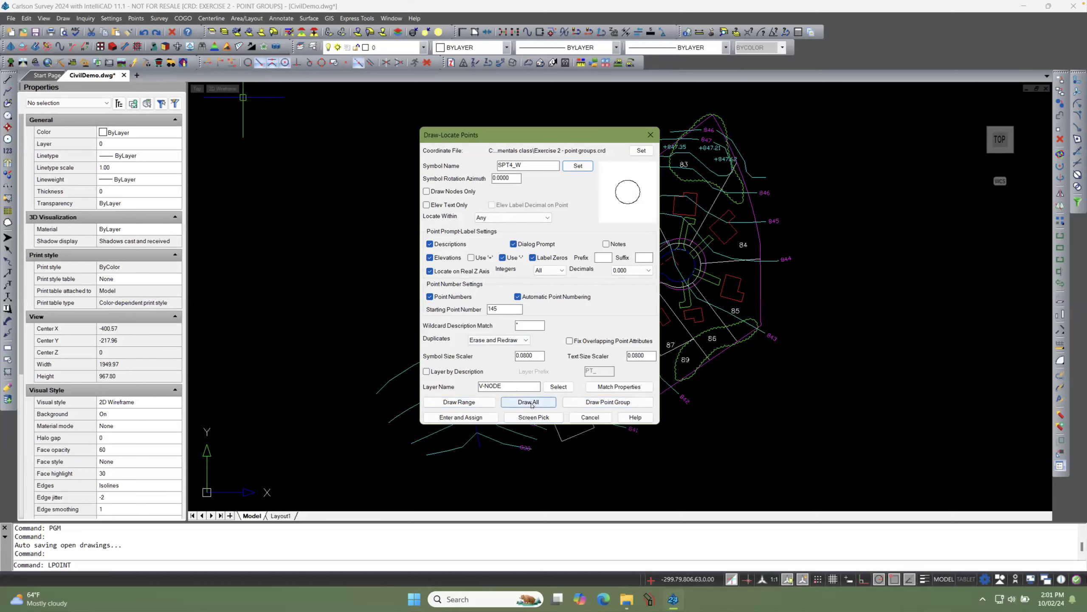
Step: Draw the points of the Exterior Boundary point group with the SPT4_W symbol and their labels
click(589, 405)
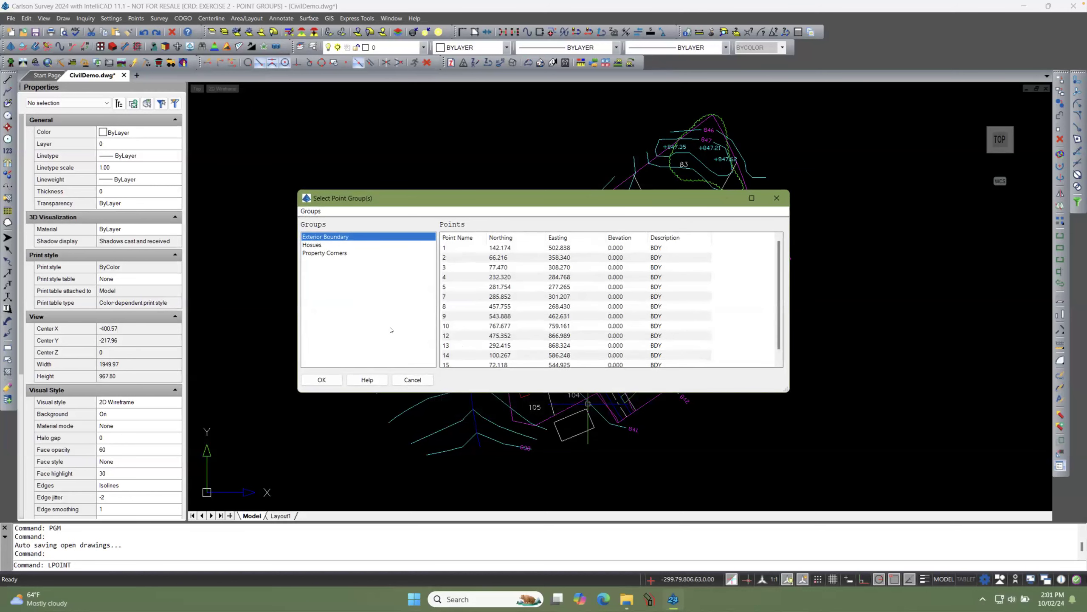
click(322, 379)
scroll(518, 260, up, 3)
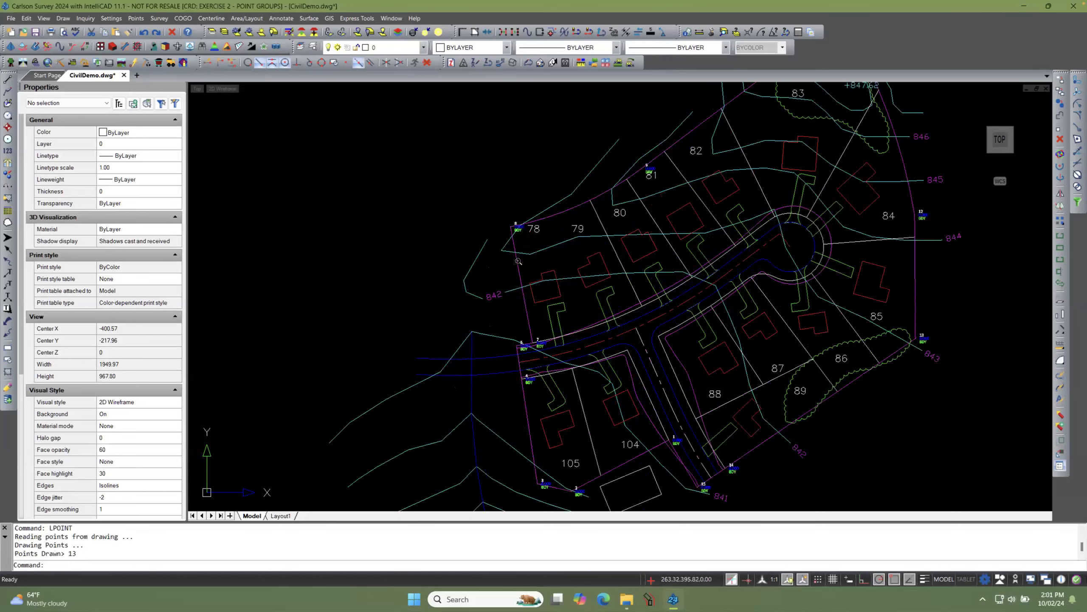
Step: Set the curve display quality to 20000 with VIEWRES, keeping fast zooms on
scroll(531, 234, up, 5)
scroll(507, 230, up, 2)
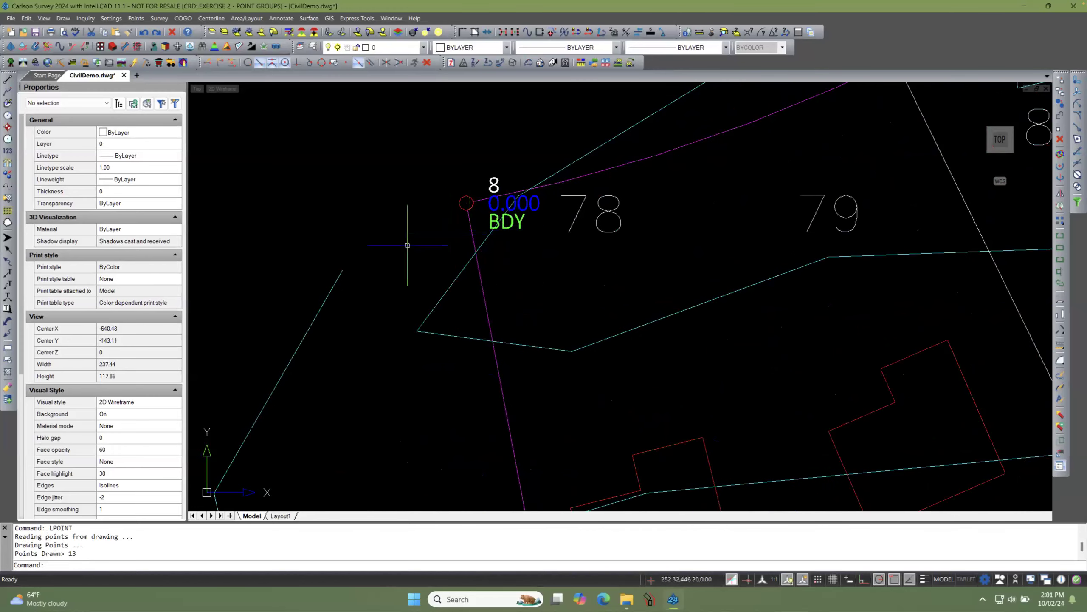
text(VIEWRES)
key(Return)
key(Return)
text(20000)
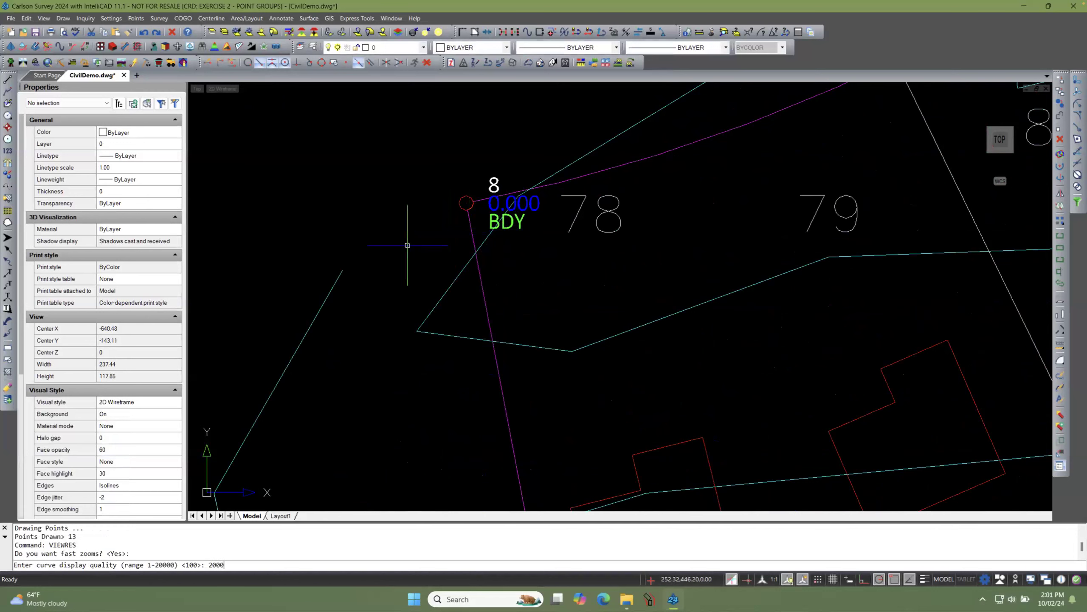
key(Return)
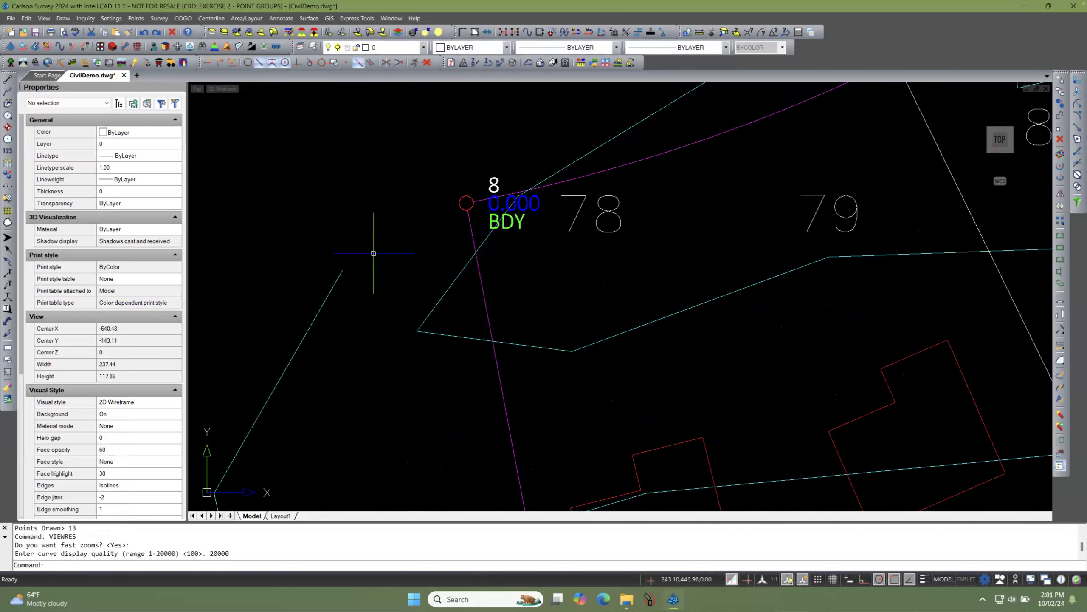
Step: Examine the plotted BDY points, their symbols and labels around the whole exterior boundary
scroll(370, 254, down, 2)
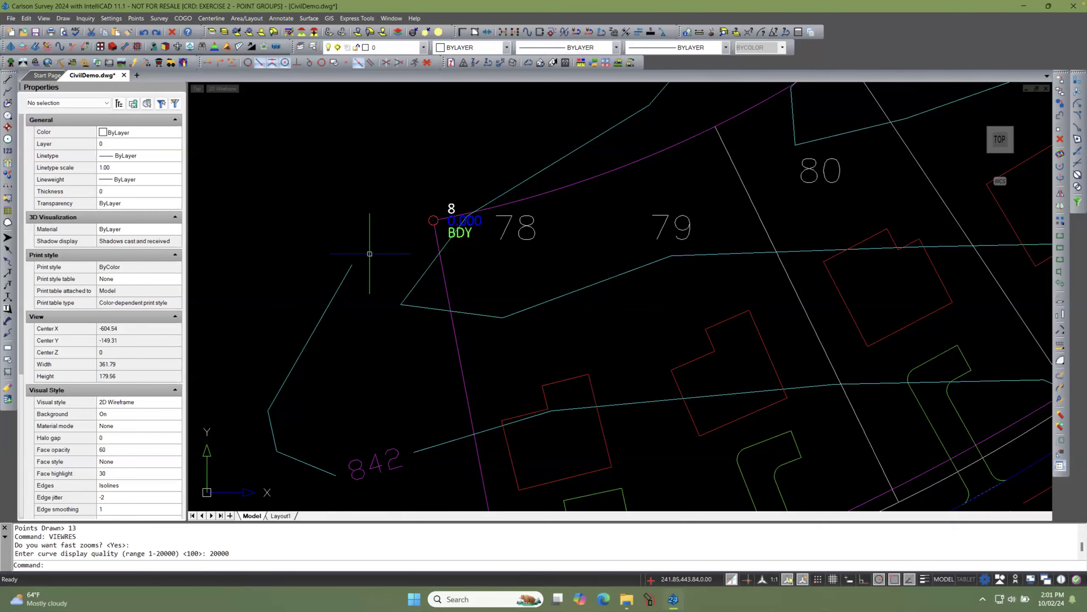
scroll(370, 254, down, 3)
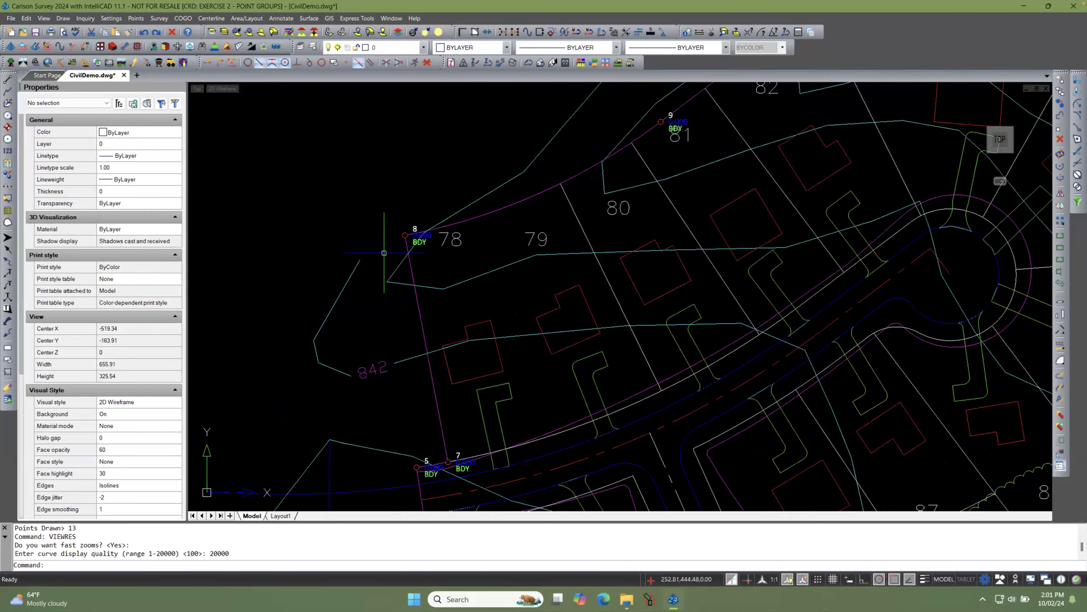
scroll(387, 250, up, 1)
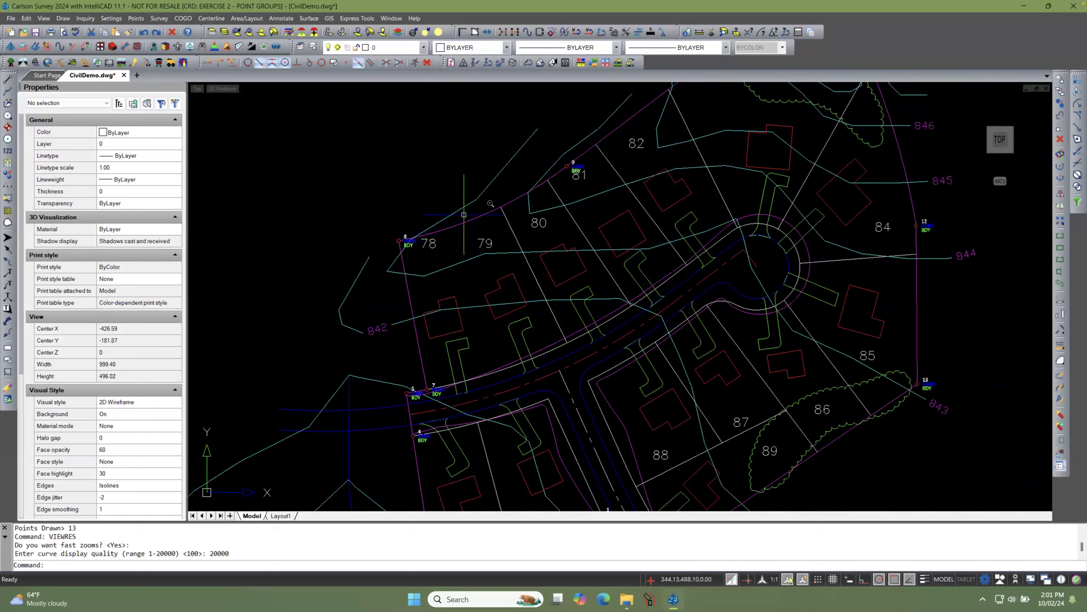
scroll(464, 214, up, 1)
scroll(473, 242, down, 1)
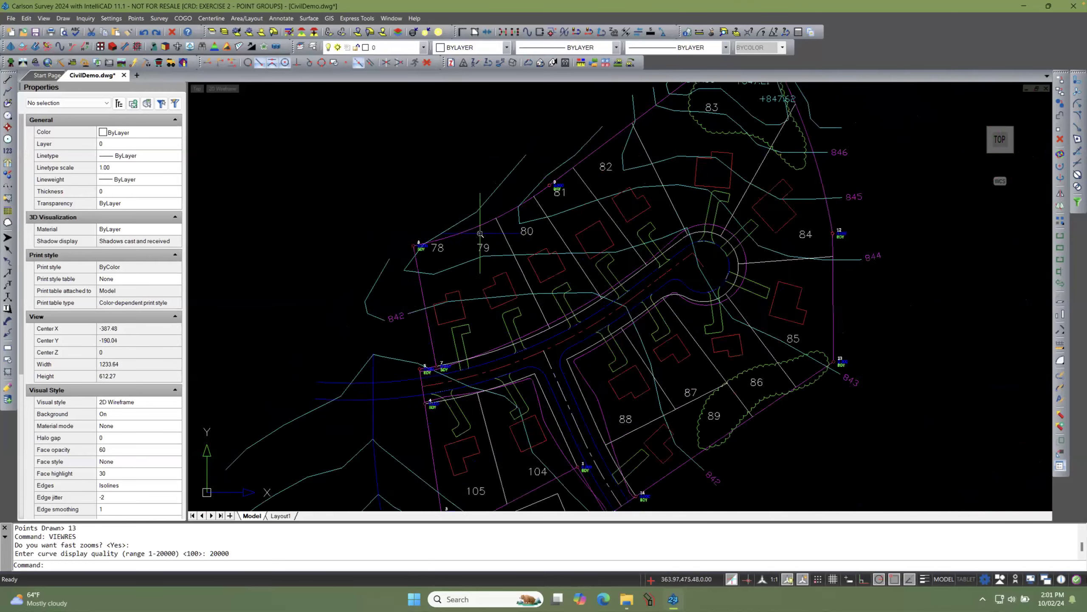
scroll(480, 234, down, 1)
scroll(686, 180, up, 2)
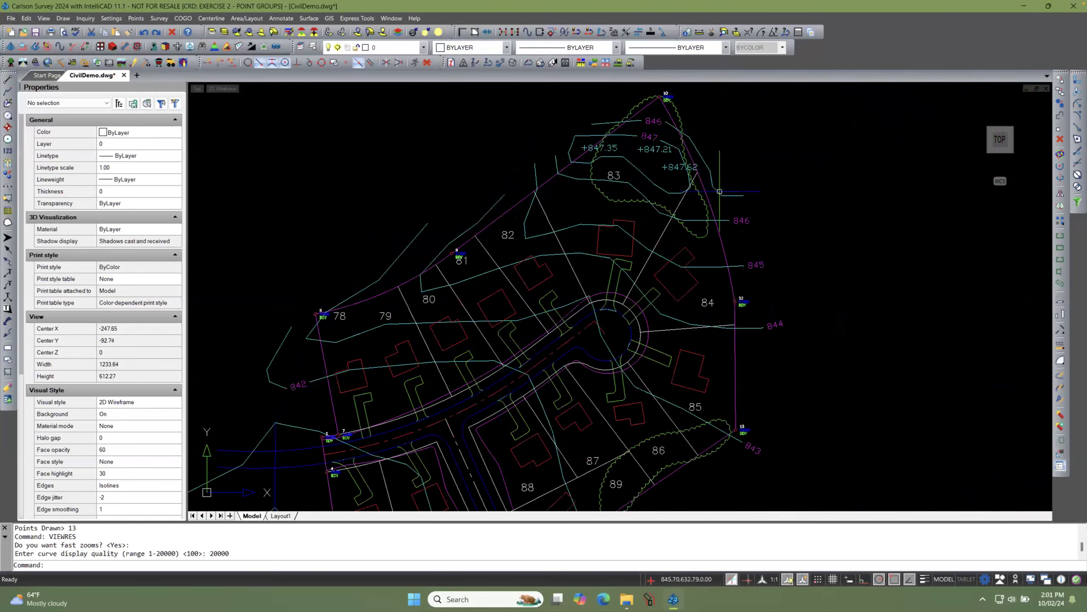
scroll(737, 274, up, 1)
scroll(740, 279, down, 1)
scroll(742, 313, up, 2)
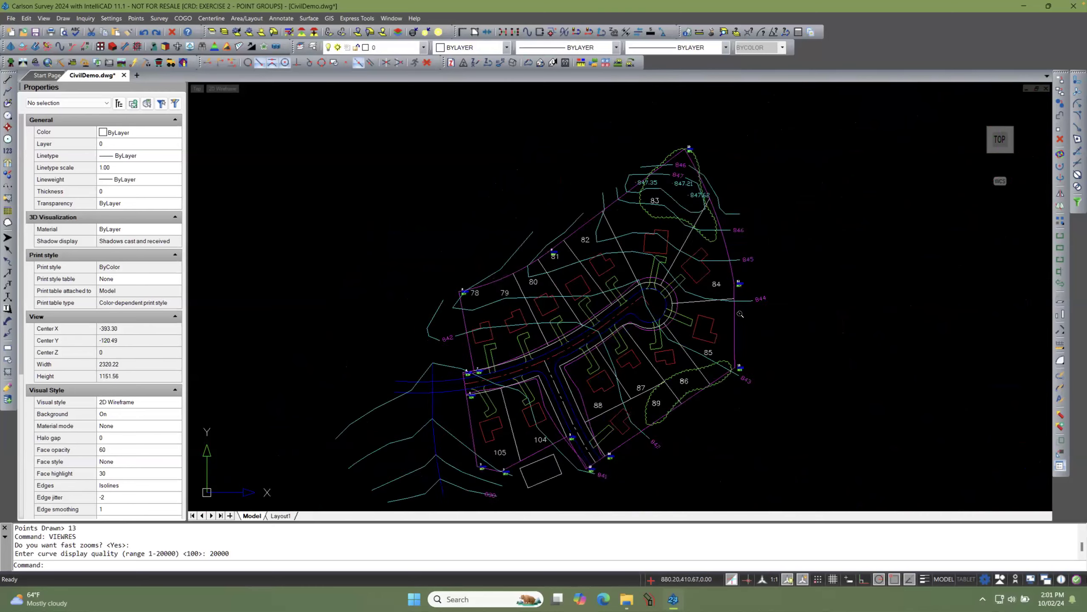
scroll(742, 312, down, 2)
scroll(765, 257, up, 1)
scroll(765, 257, down, 2)
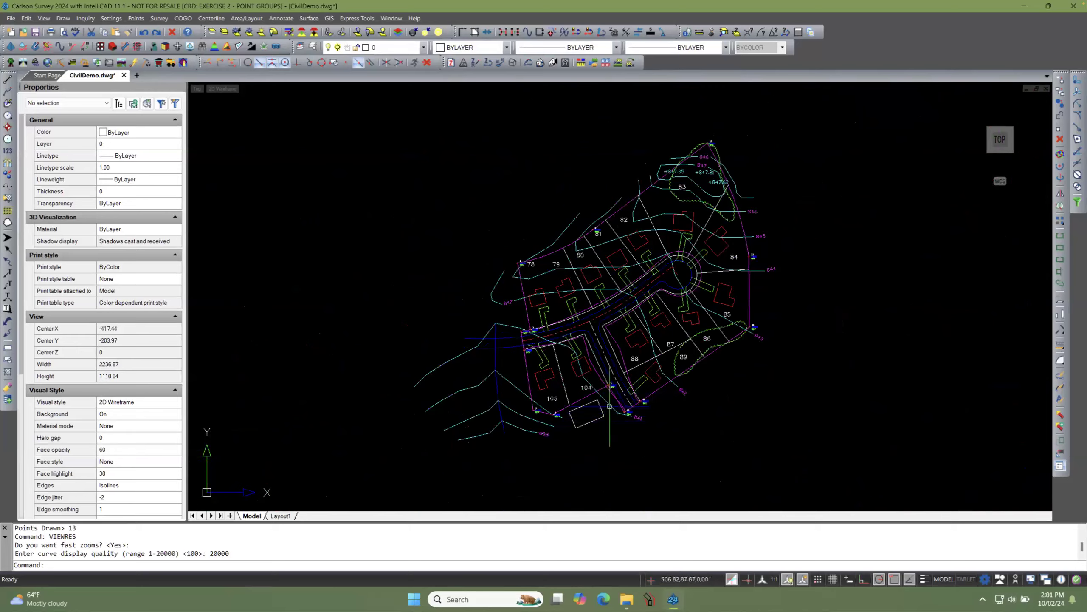
scroll(610, 388, up, 6)
scroll(610, 388, down, 6)
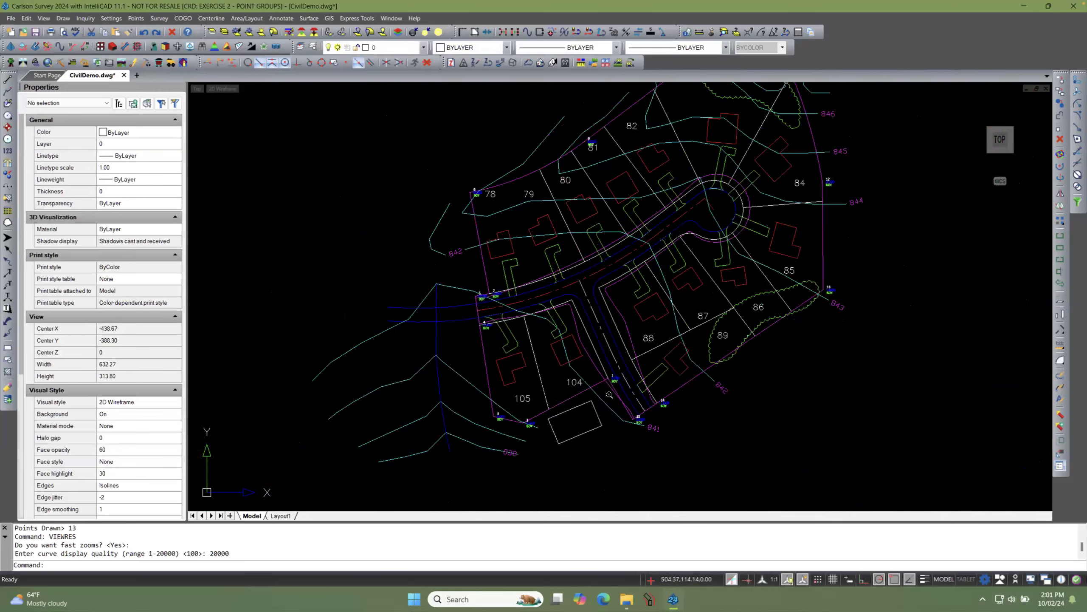
scroll(470, 293, up, 10)
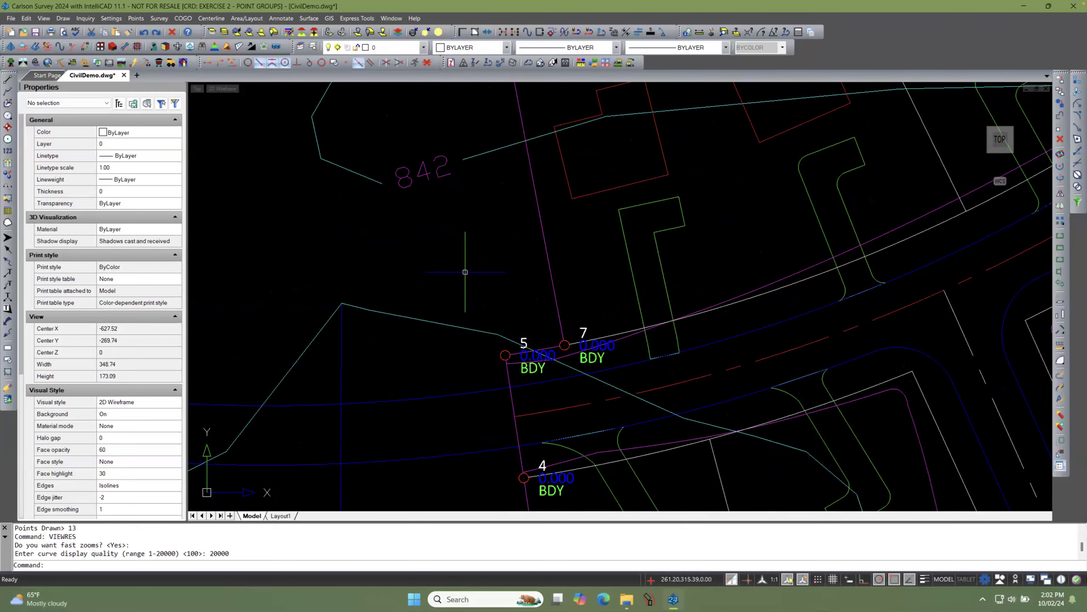
scroll(466, 309, down, 12)
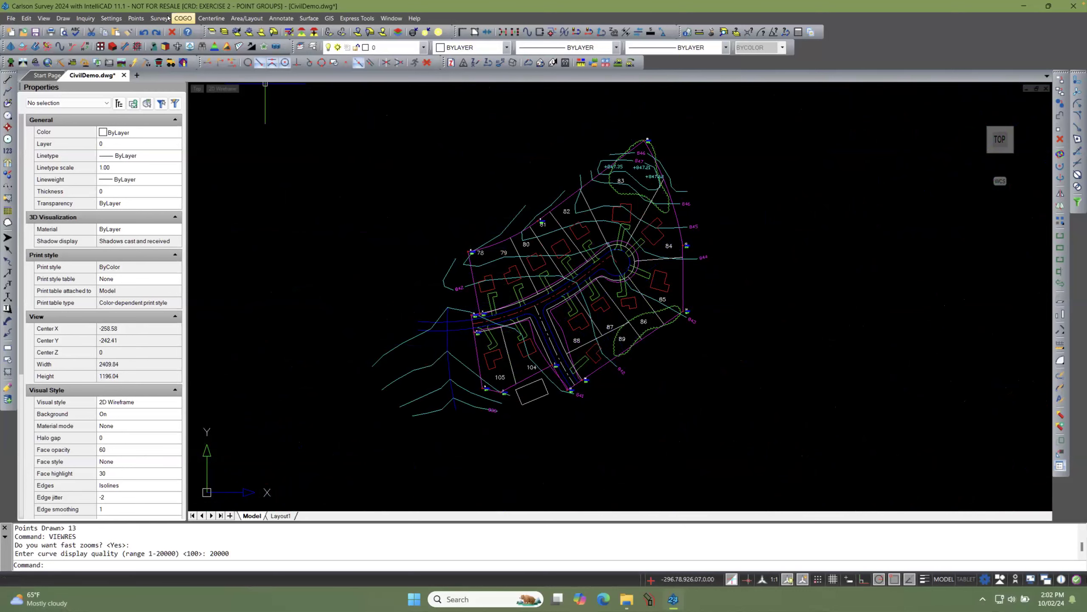
Step: Erase both symbols and attributes of all plotted points, selected on screen with a window, without deleting them from the coordinate file
click(135, 18)
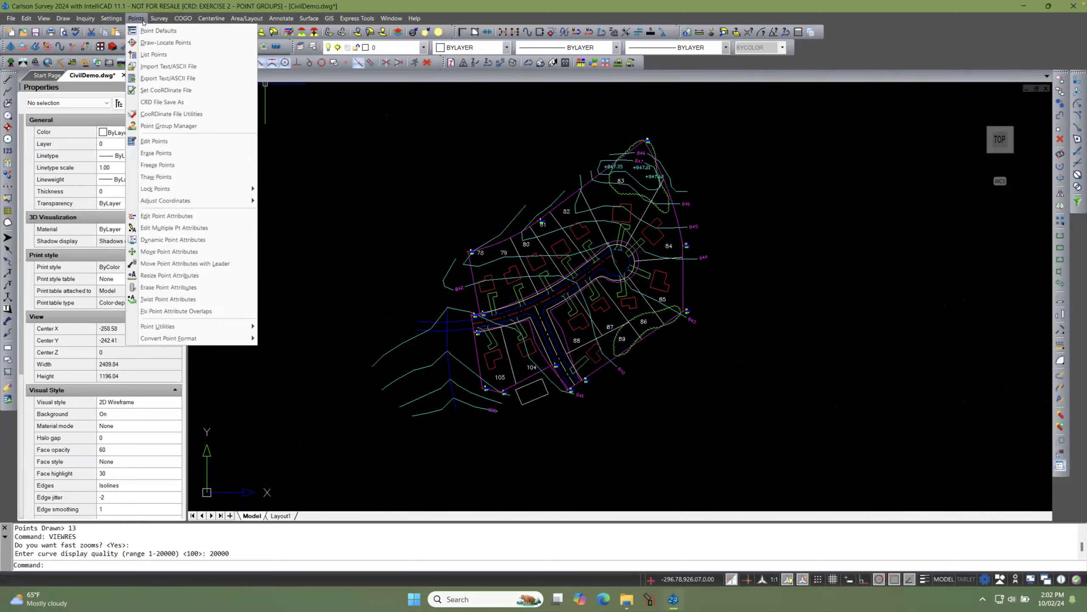
click(184, 159)
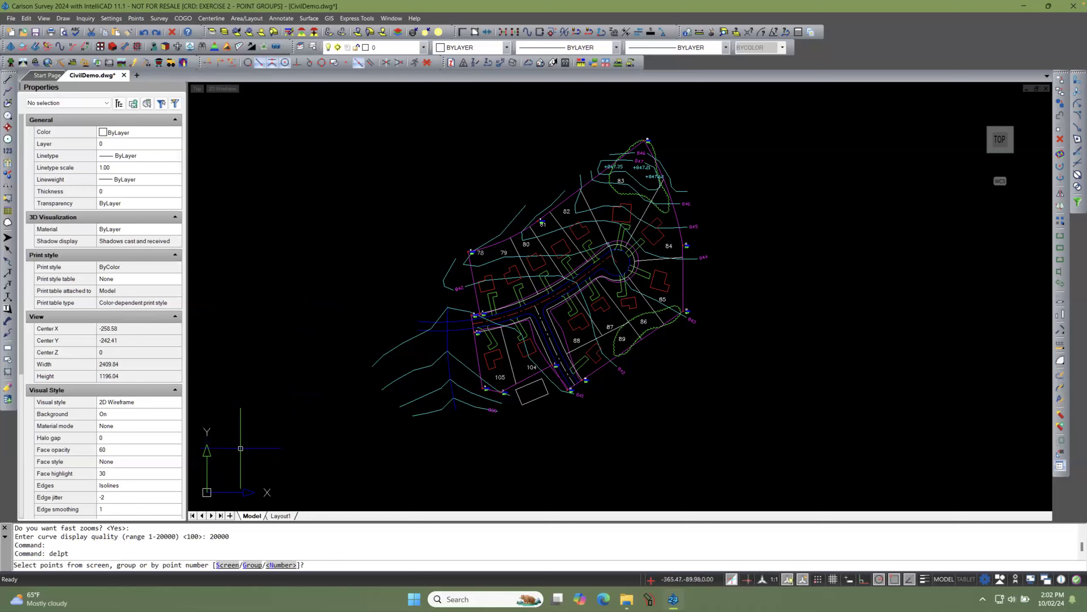
click(221, 565)
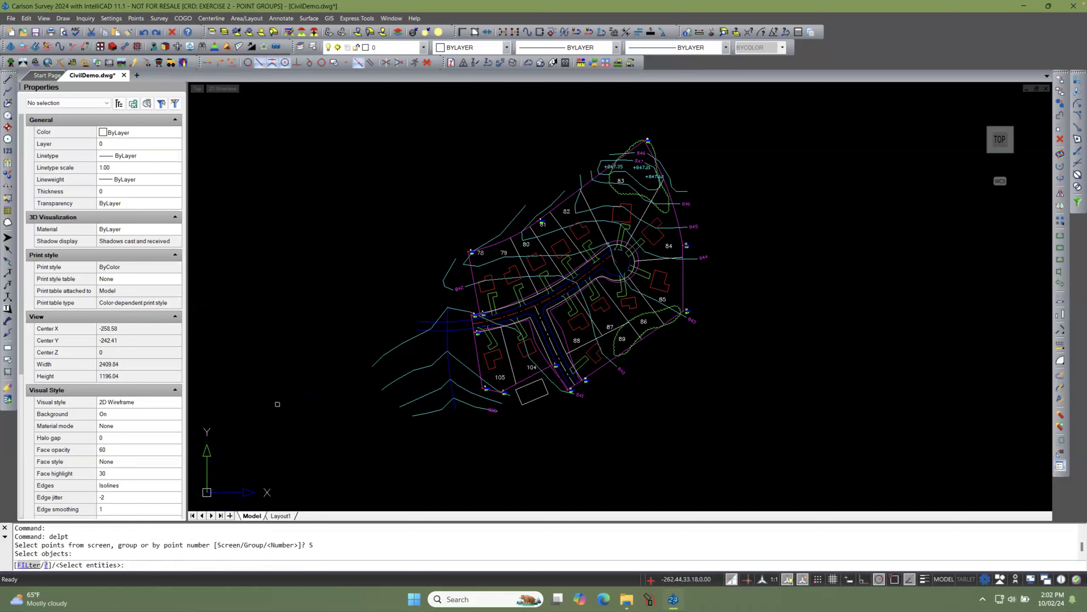
scroll(311, 384, down, 2)
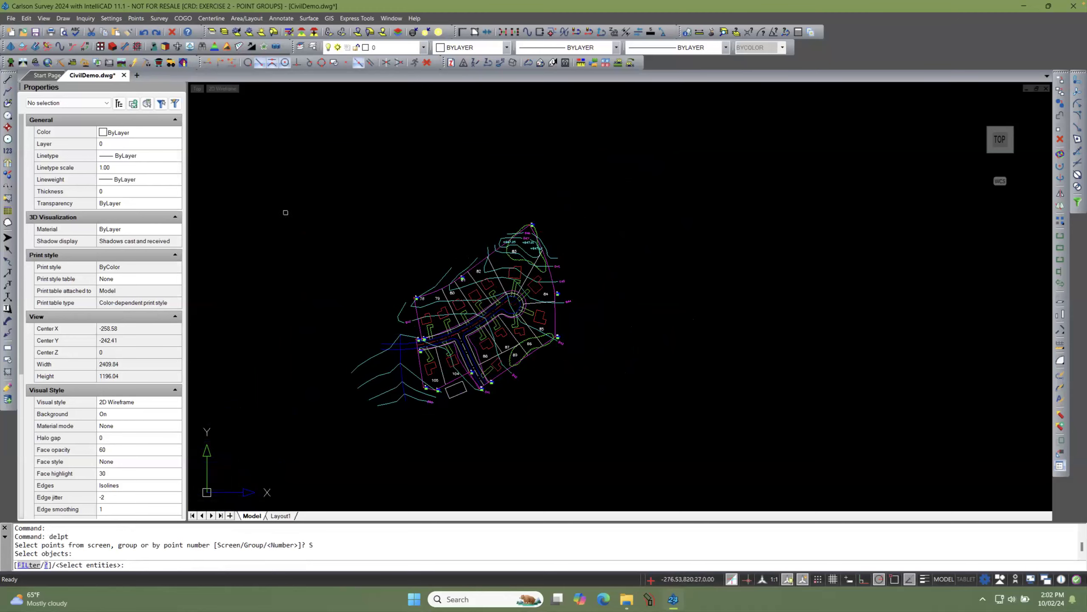
click(277, 200)
click(593, 450)
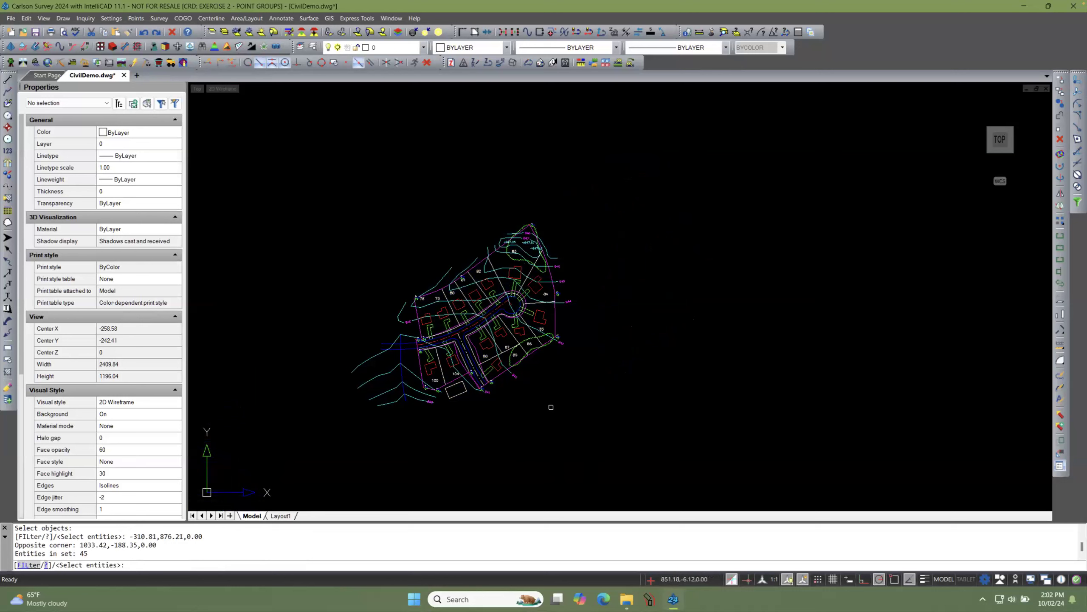
key(Return)
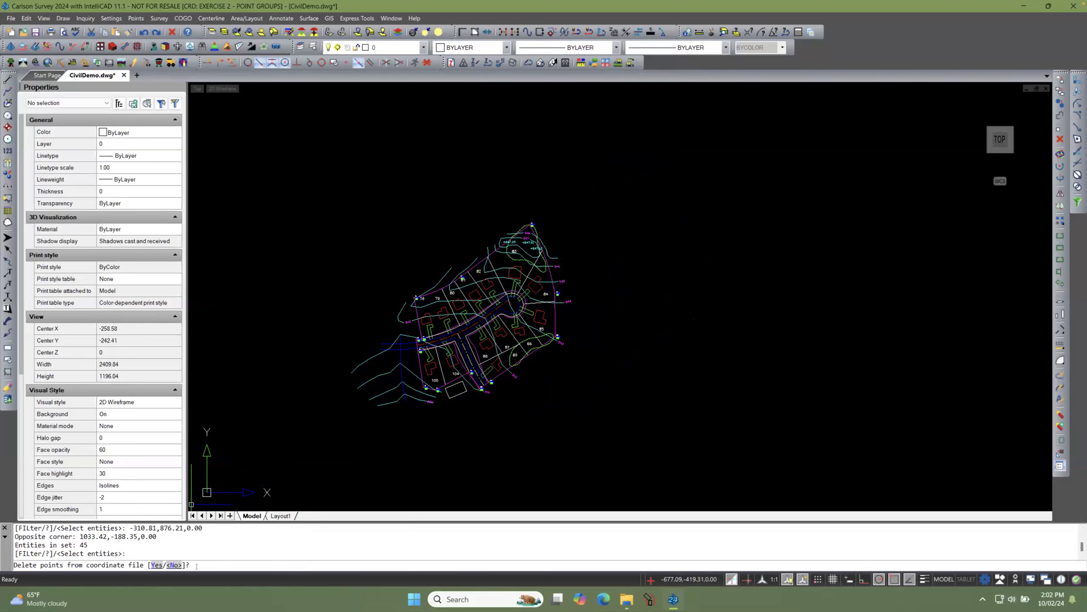
click(174, 565)
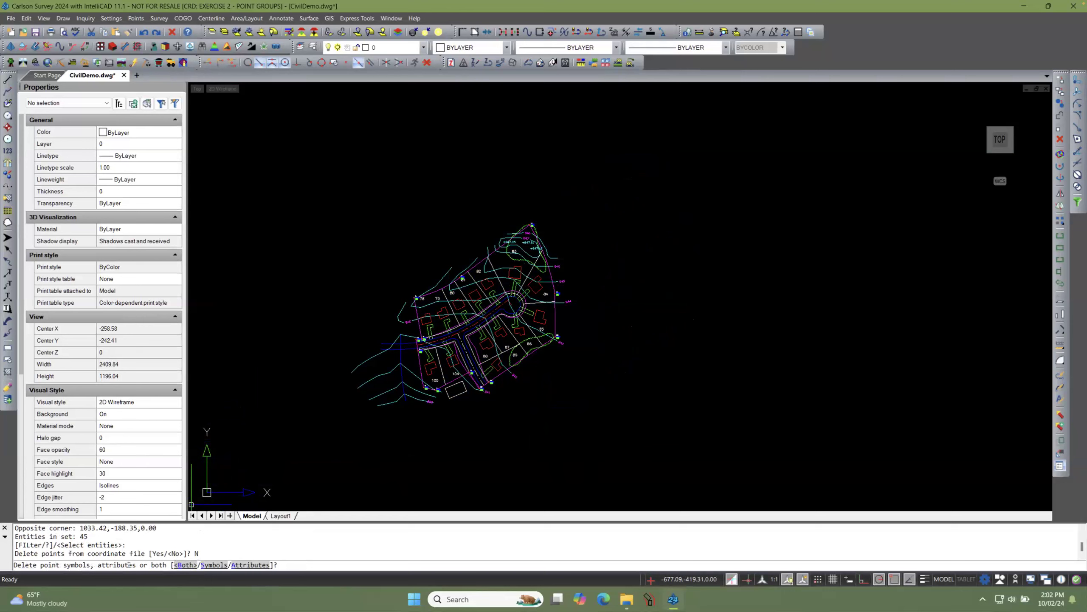
click(185, 566)
scroll(427, 304, up, 3)
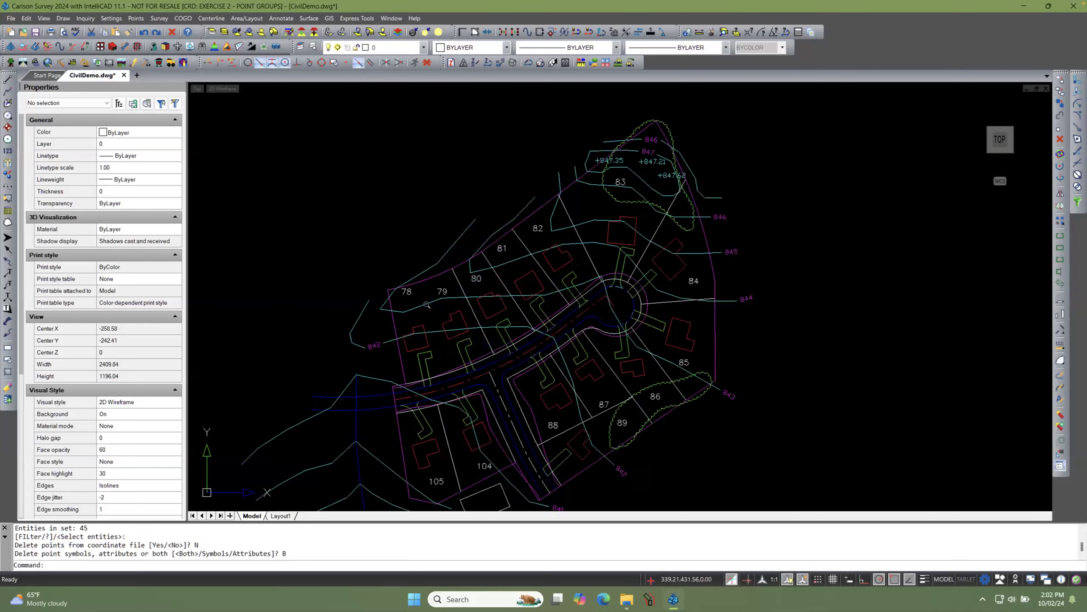
scroll(427, 304, up, 2)
scroll(427, 305, down, 3)
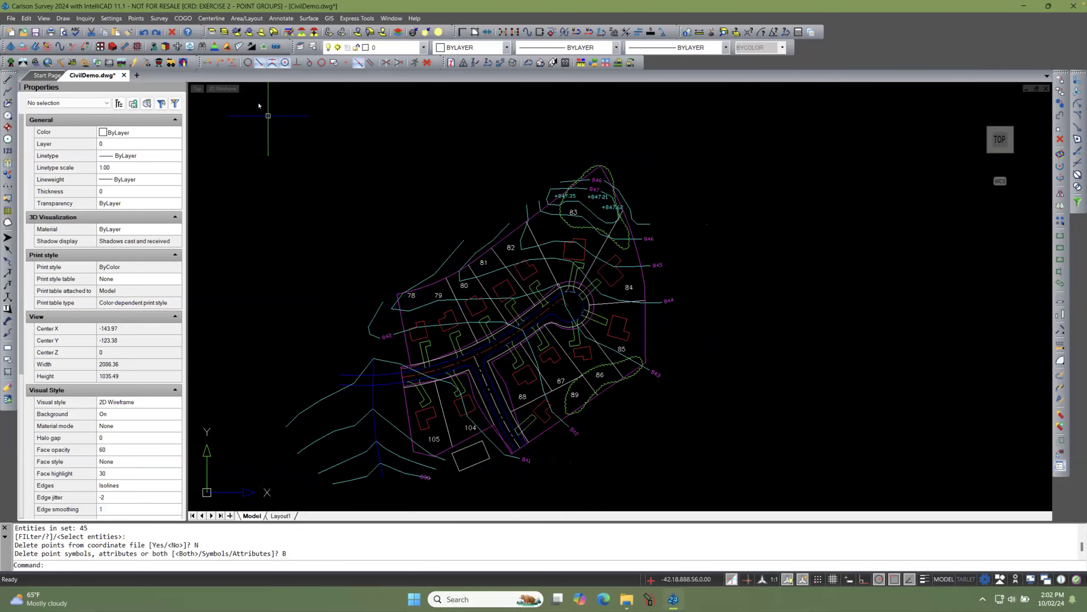
Step: List all points in the coordinate file, review the report and close it
click(135, 18)
click(153, 54)
click(480, 233)
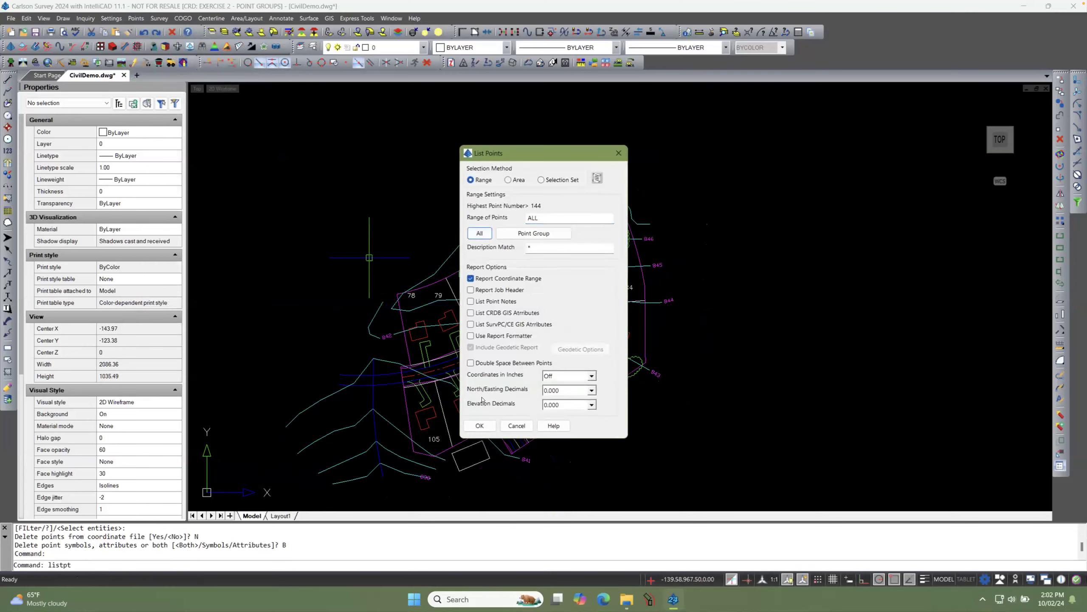
click(479, 425)
scroll(391, 373, down, 20)
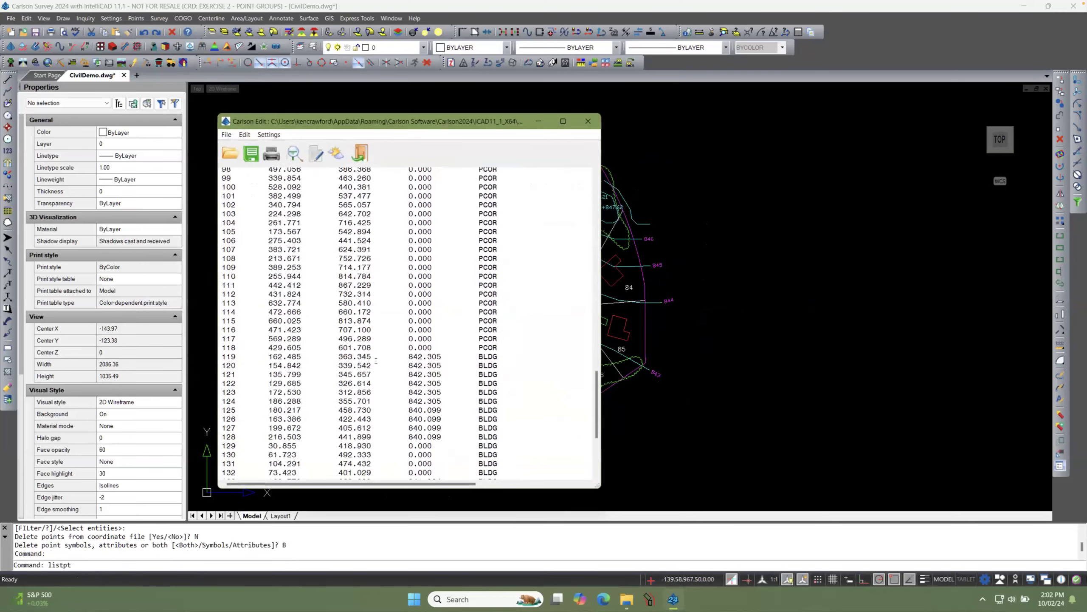
click(363, 149)
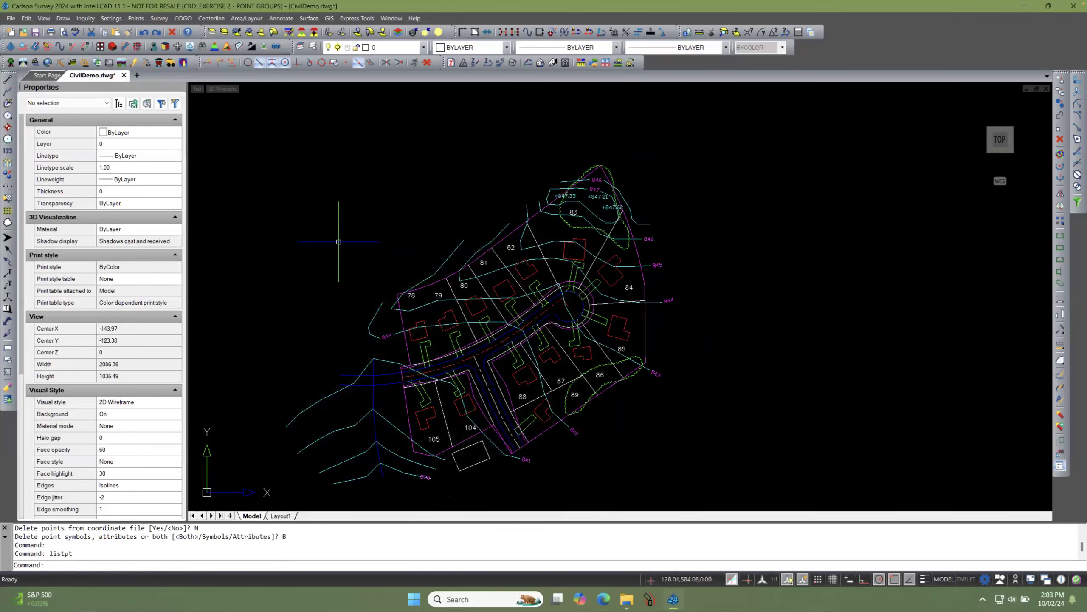
Step: Plot the Exterior Boundary point group with Draw-Locate Points, with descriptions, elevations and point numbers turned off
scroll(386, 314, up, 3)
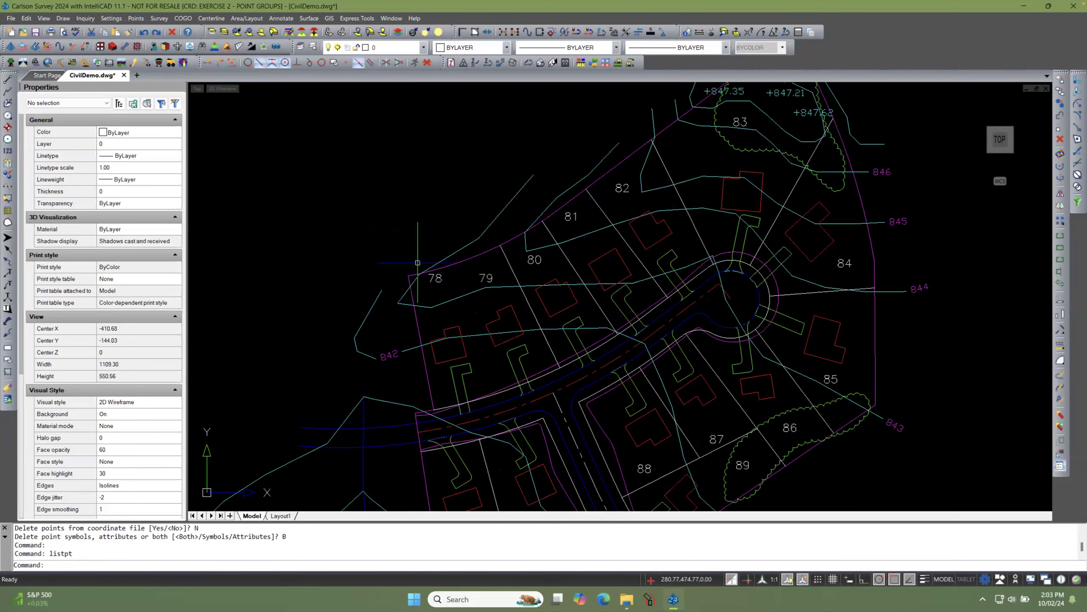
scroll(378, 262, up, 1)
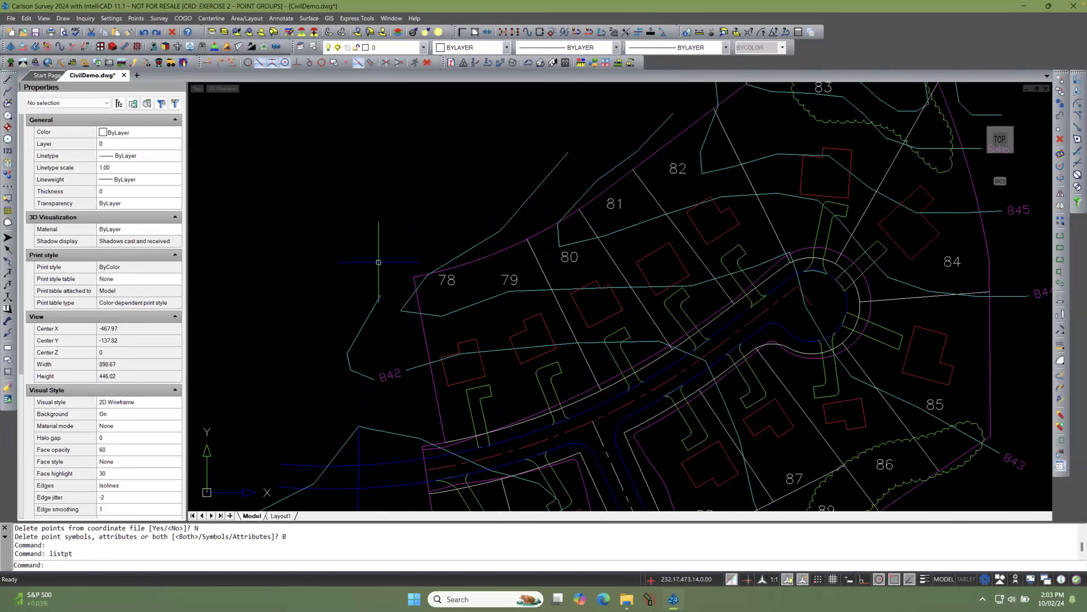
scroll(323, 204, up, 1)
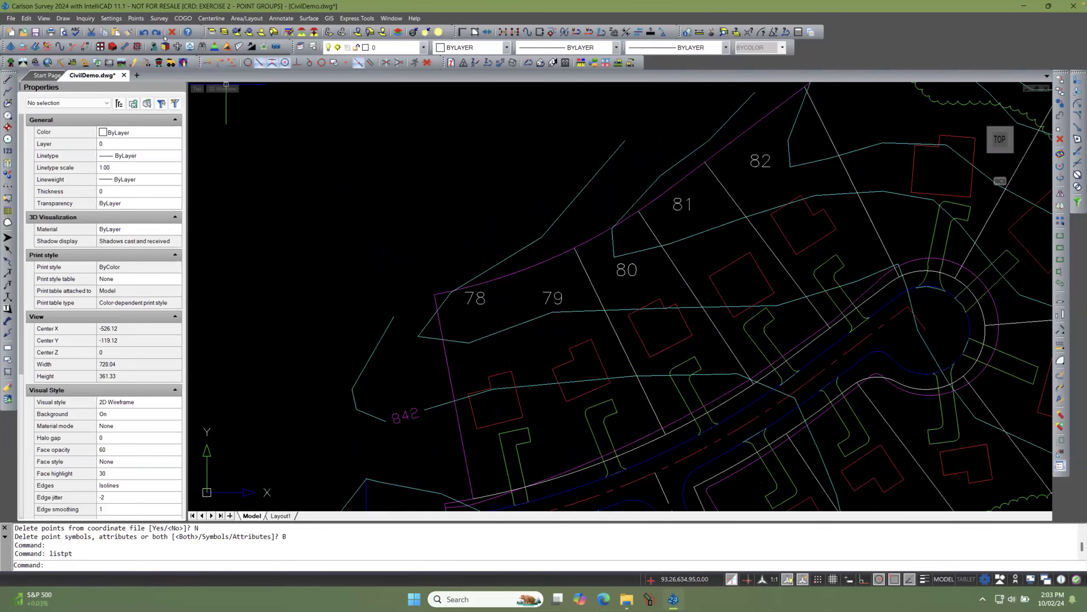
click(135, 18)
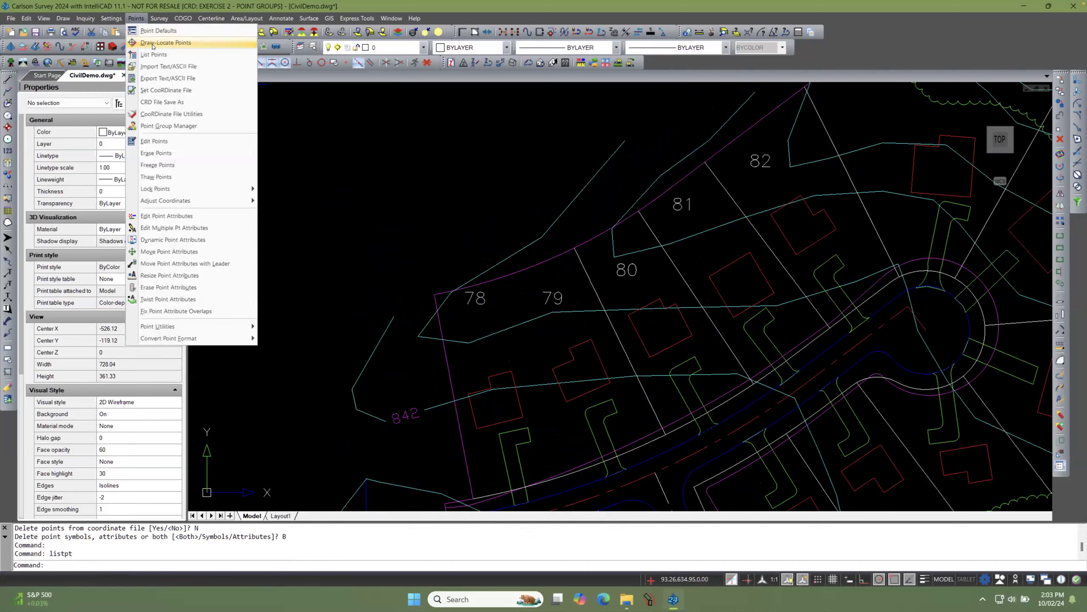
click(165, 42)
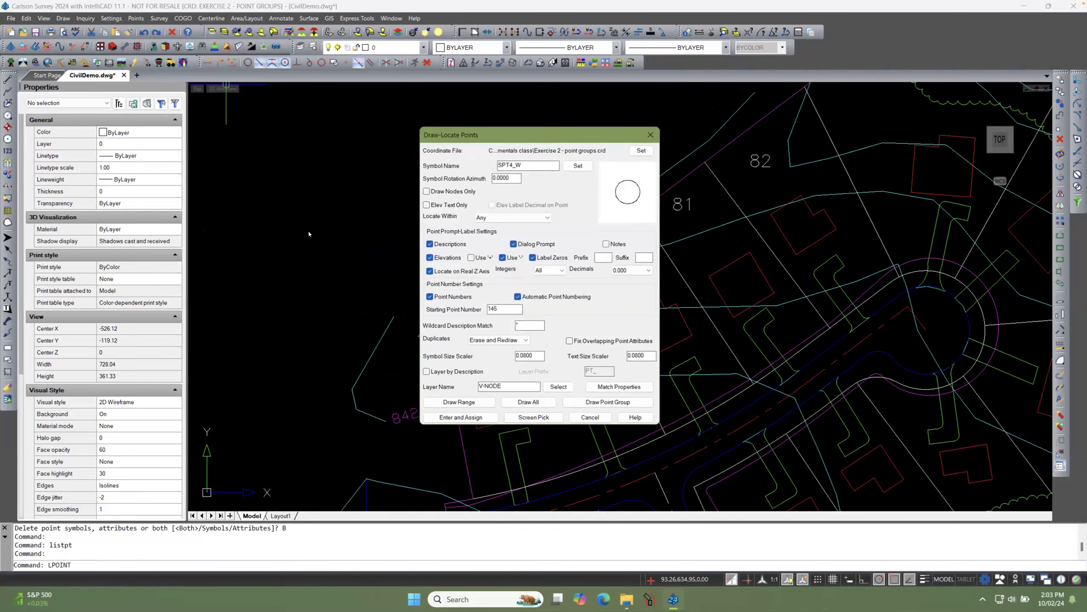
click(430, 244)
click(430, 258)
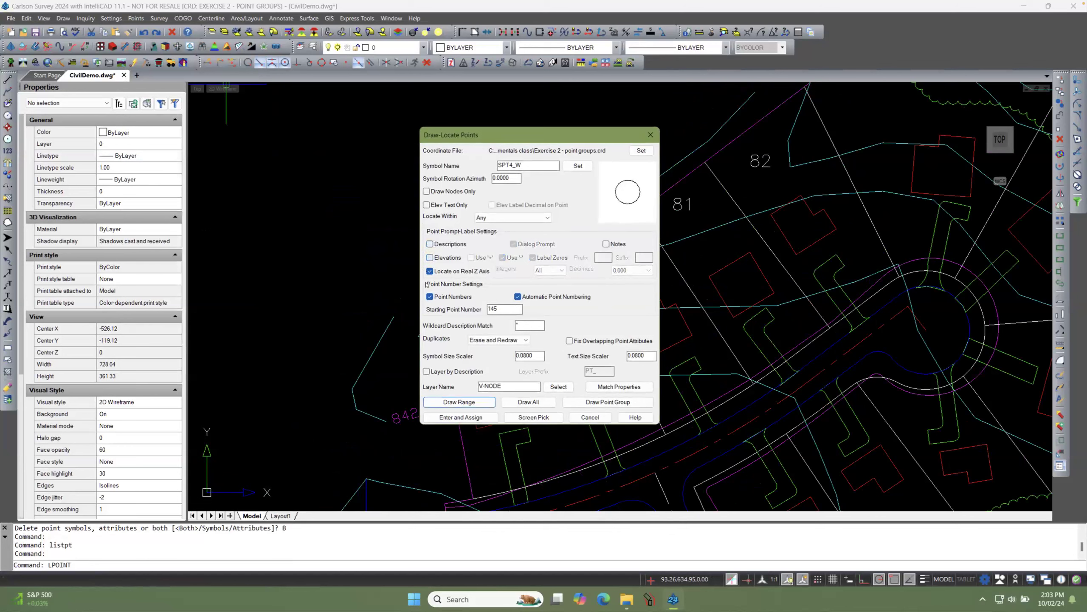
click(430, 296)
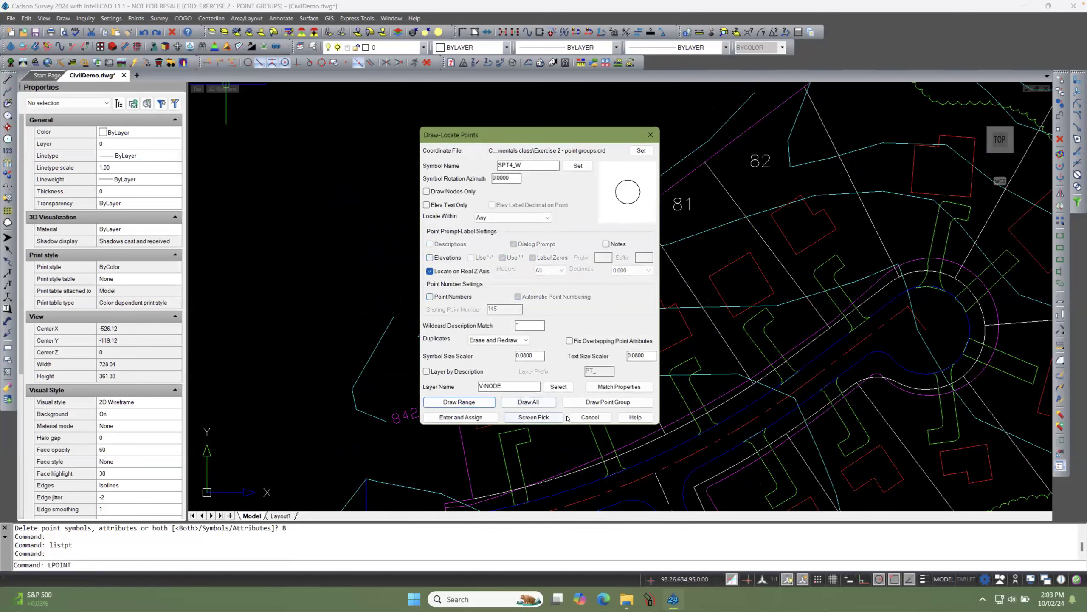
click(578, 402)
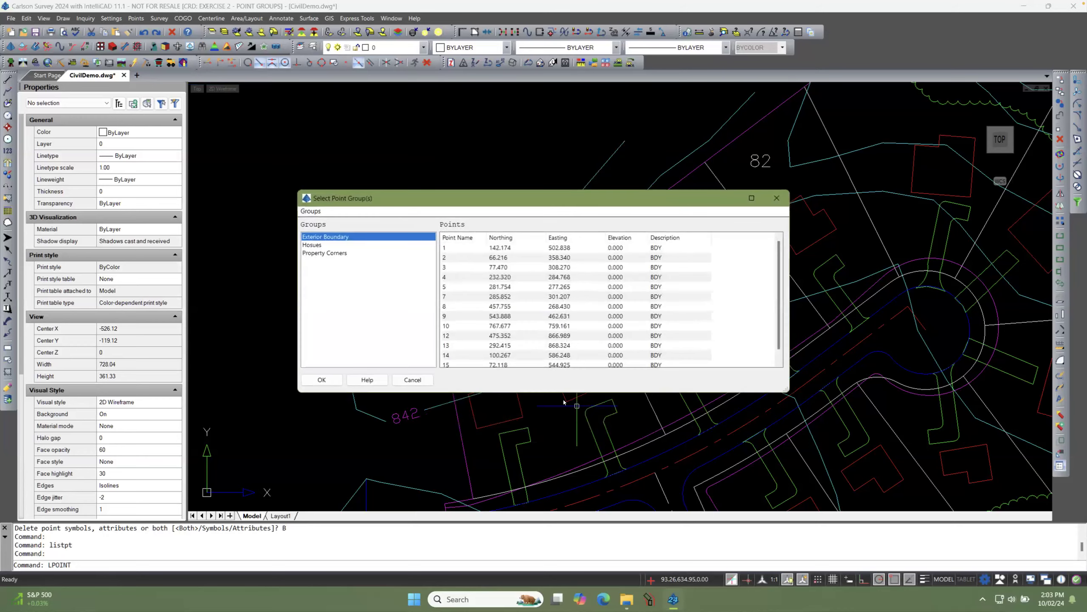
click(322, 379)
Step: Inspect the wipeout symbol at the outer corner of lot 78 and select the perimeter polyline to check its vertex there
scroll(449, 291, up, 10)
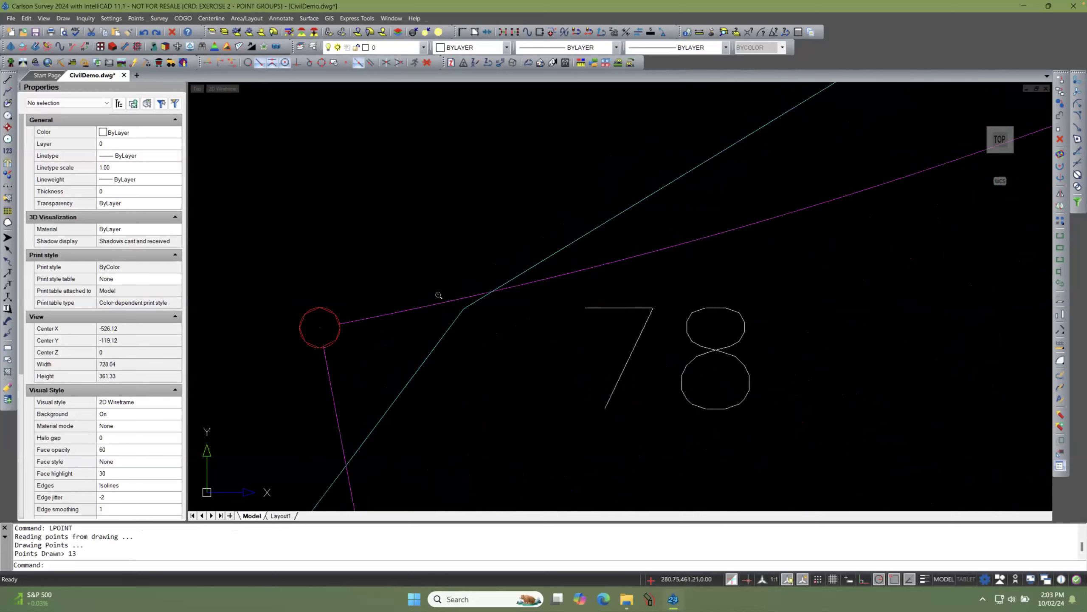
scroll(320, 311, up, 3)
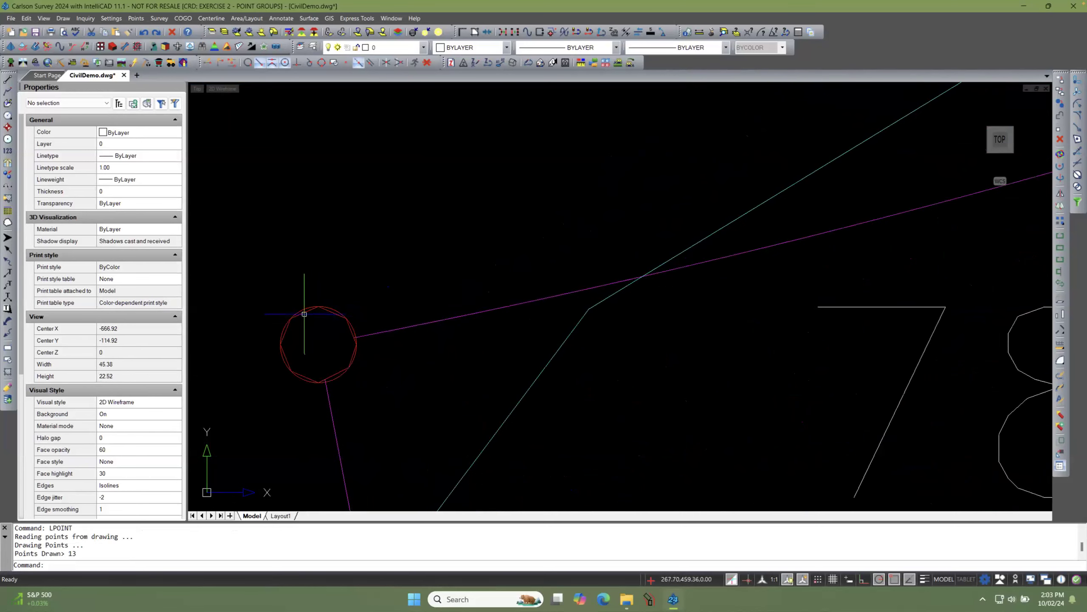
scroll(308, 322, up, 1)
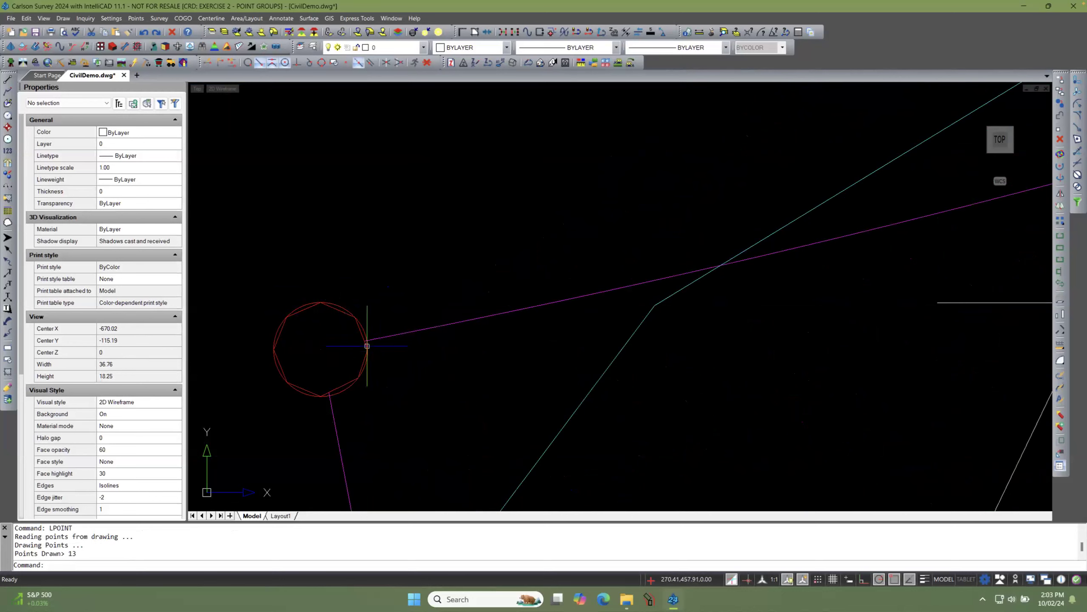
click(381, 338)
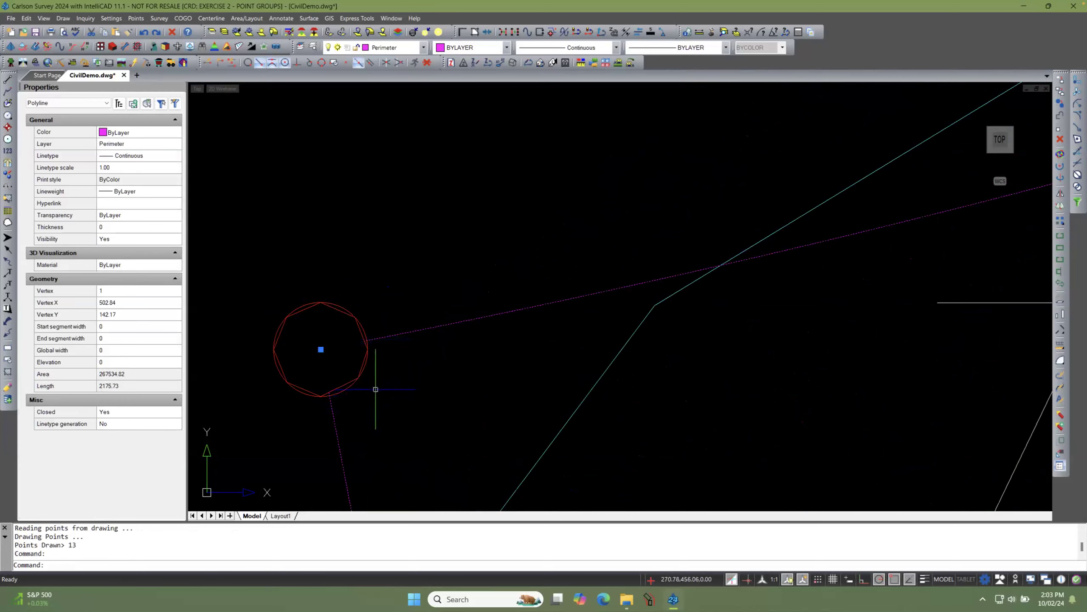
key(Escape)
key(Escape)
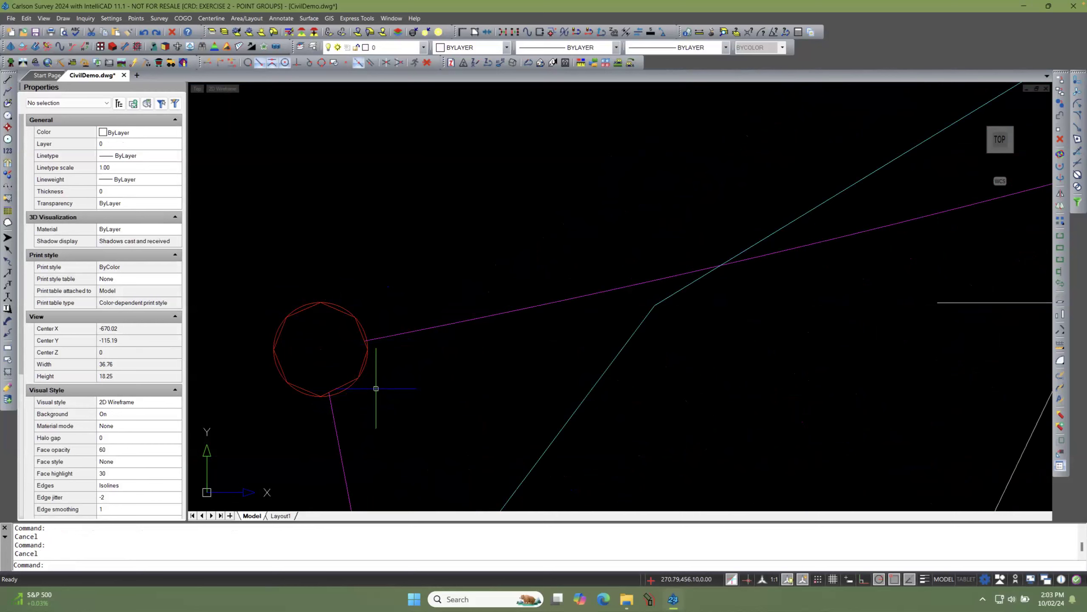
Step: Hide the wipeout frames by setting WIPEOUTFRAME to 0 and regenerate the whole drawing
text(WIPEOUT)
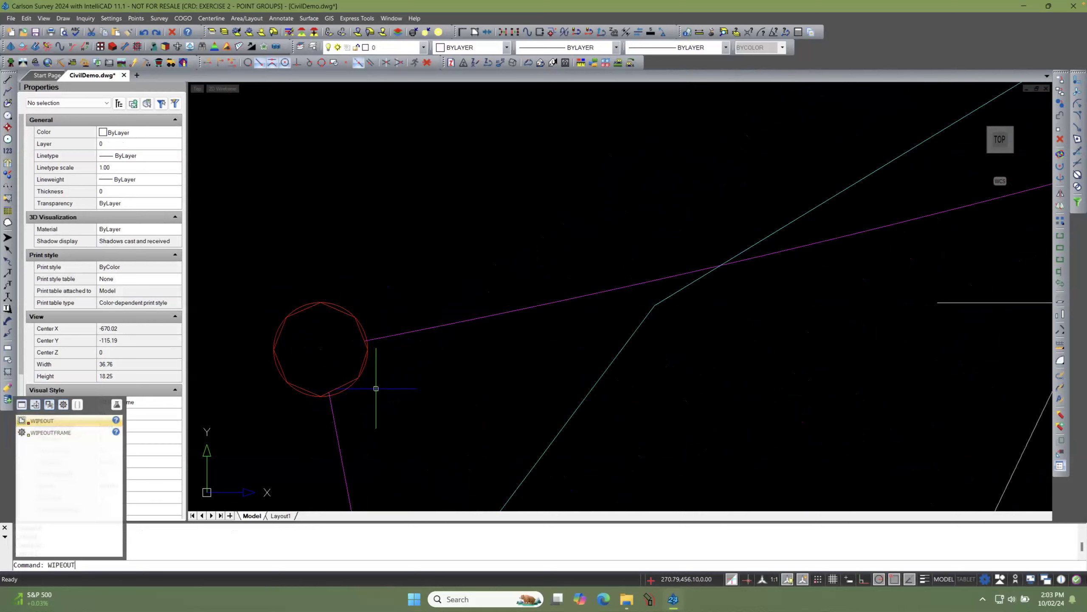
text(FRAME)
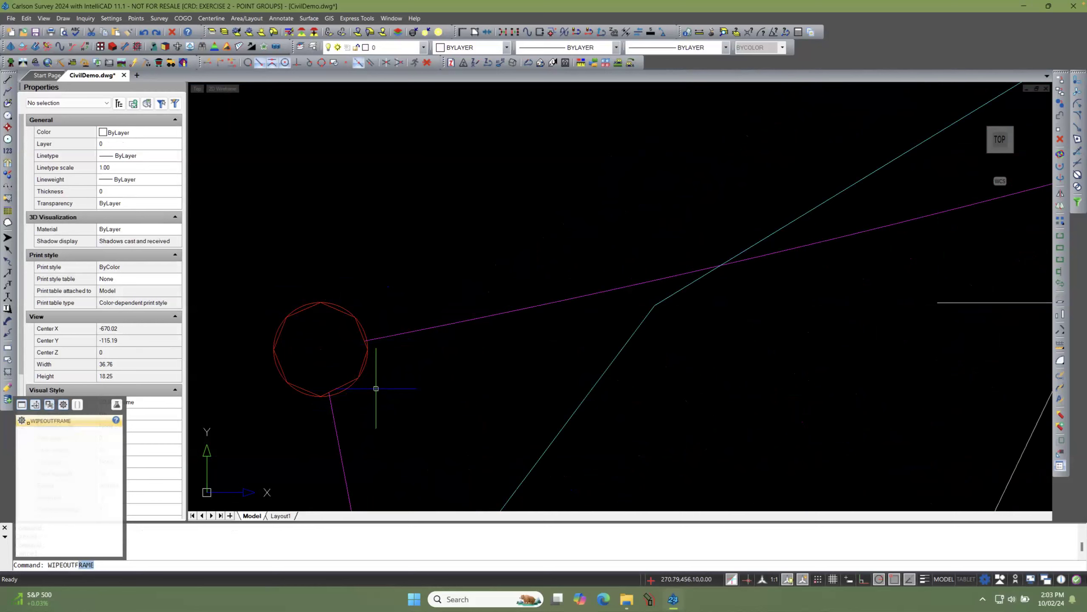
key(Return)
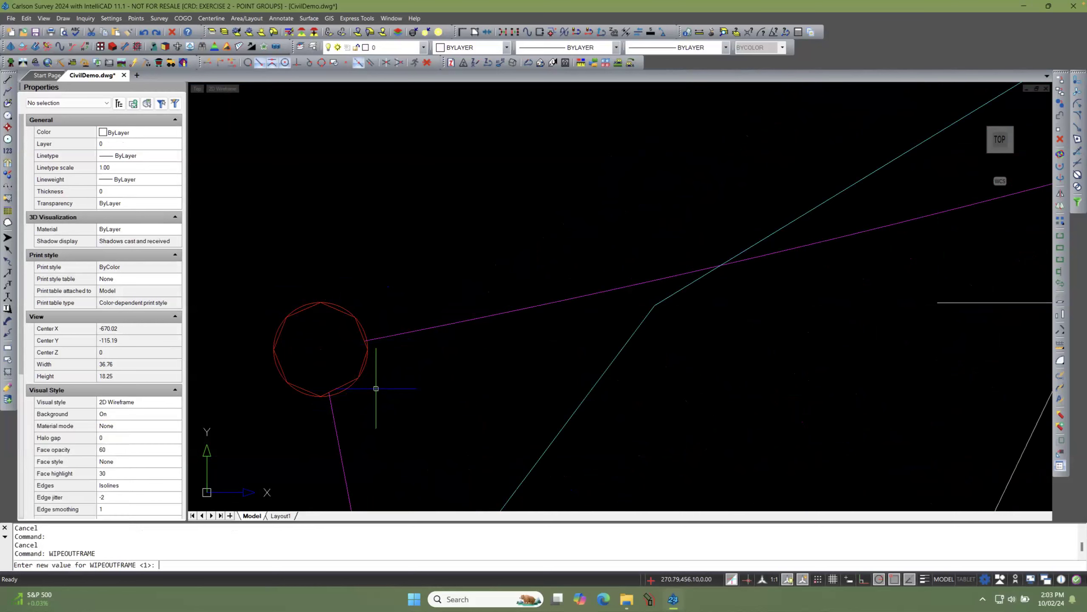
text(0)
key(Return)
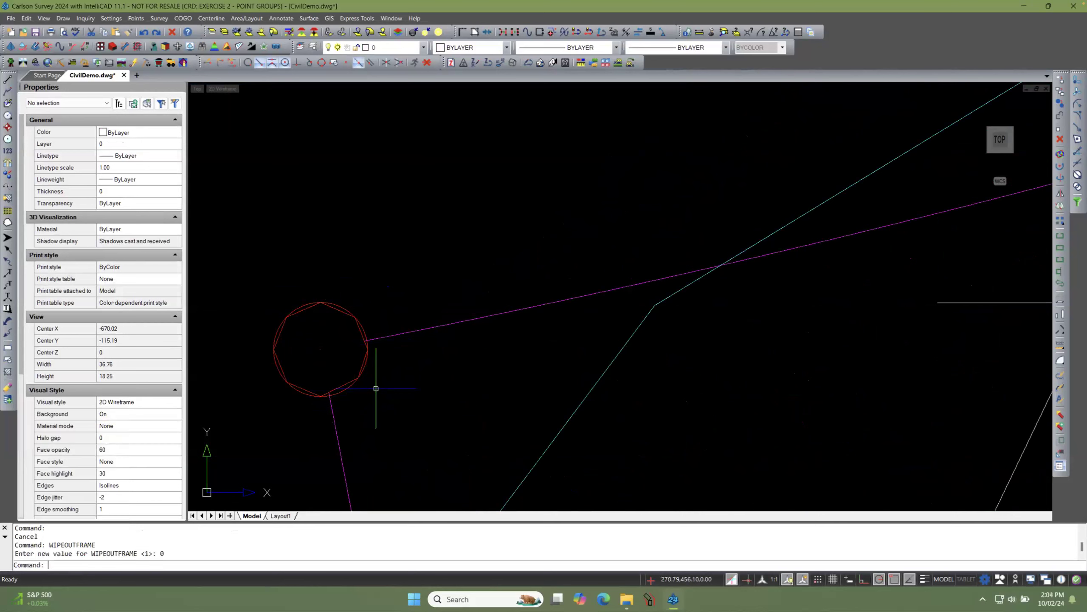
text(REA)
key(Return)
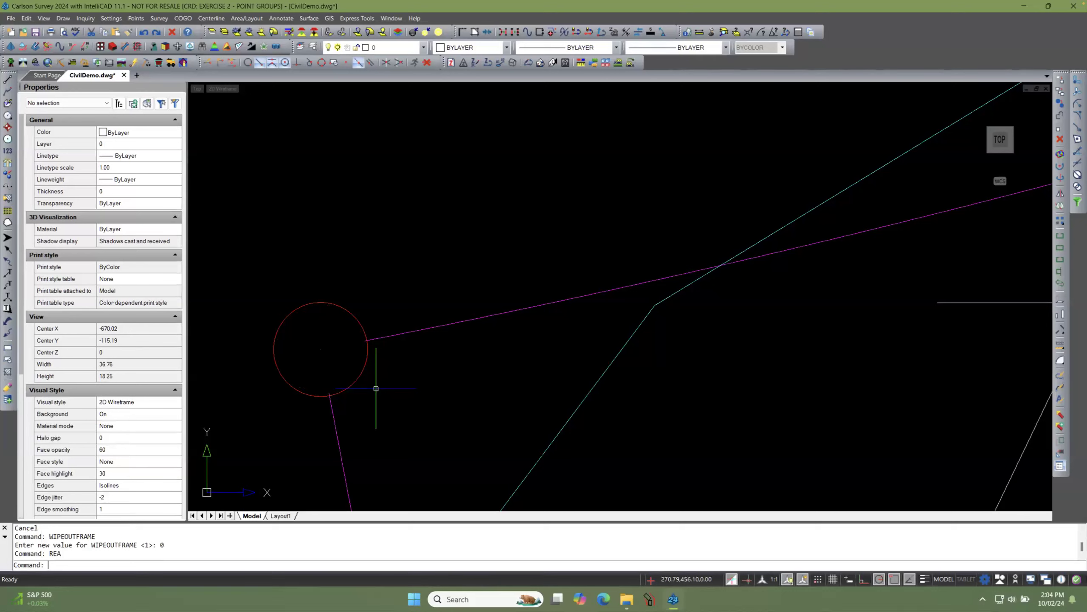
Step: Examine the unlabelled boundary point symbols along the perimeter, at the road entrance and at the corner of lot 78
scroll(351, 252, down, 10)
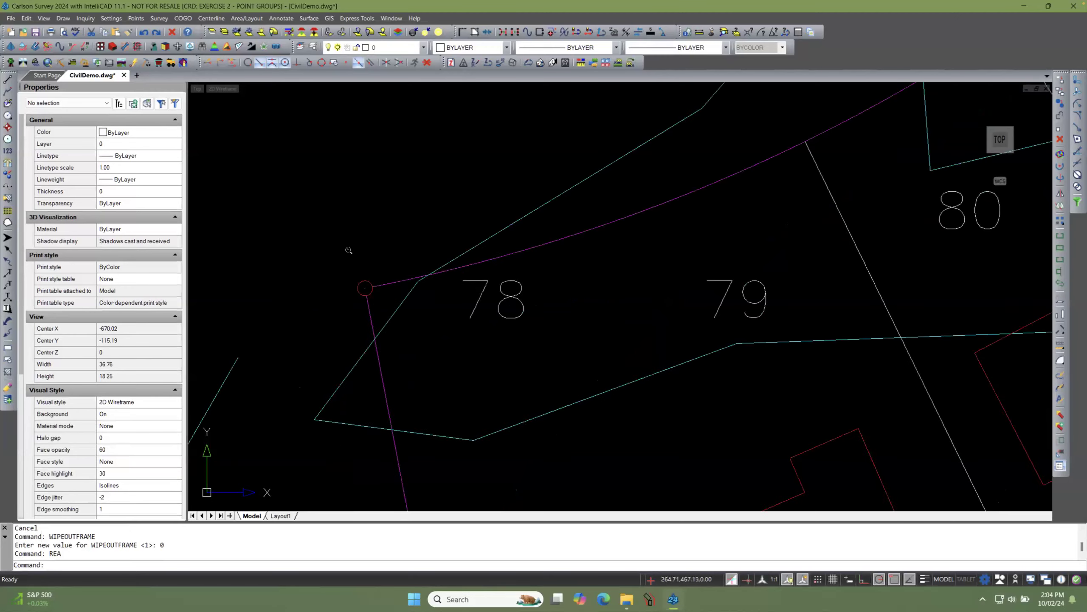
scroll(347, 250, down, 4)
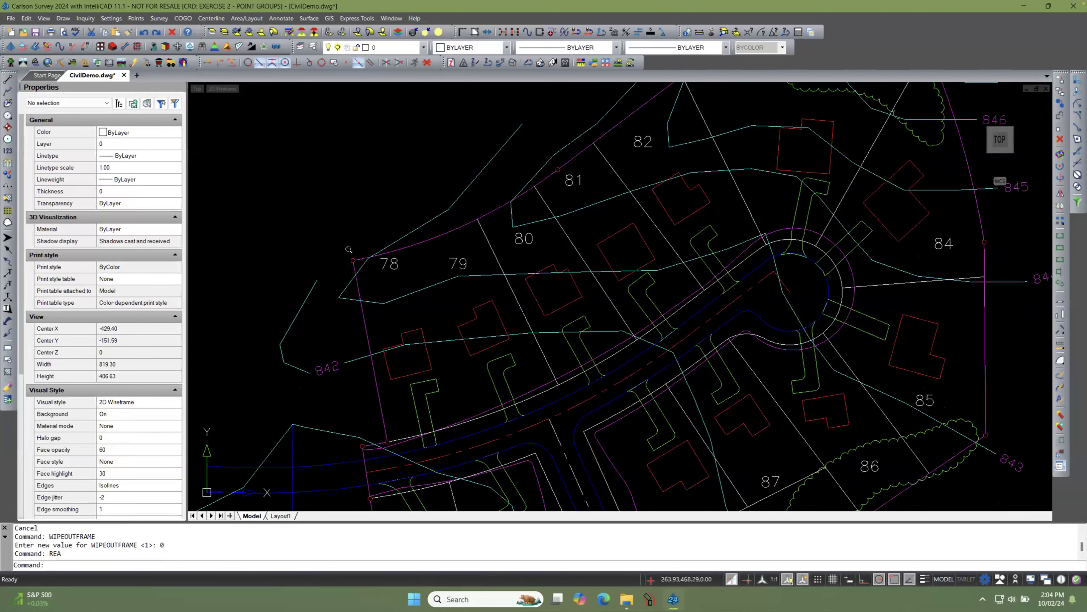
scroll(351, 343, down, 4)
scroll(356, 411, up, 7)
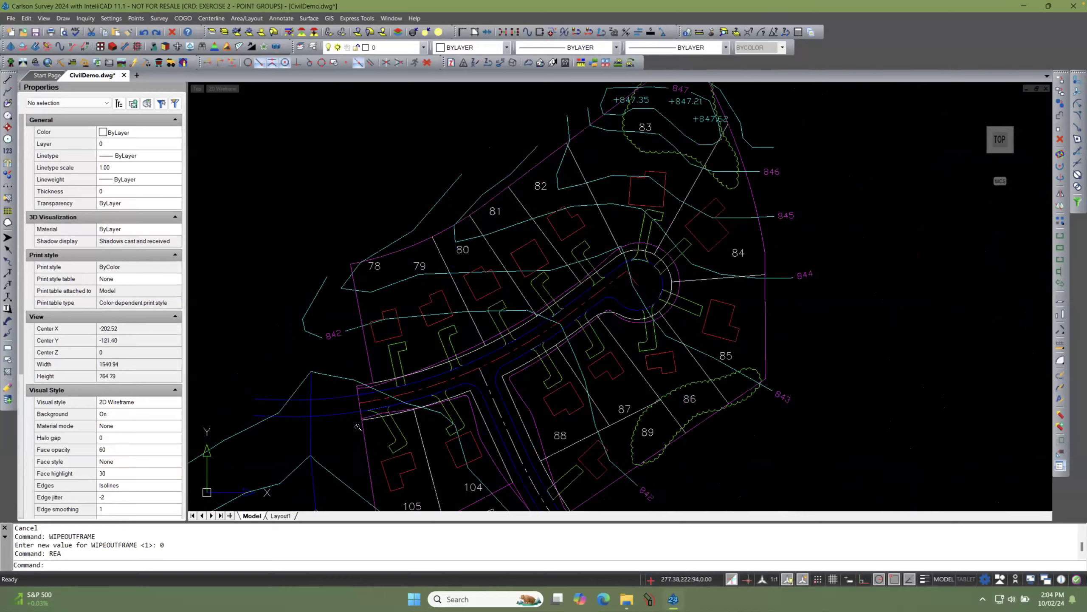
scroll(359, 421, up, 6)
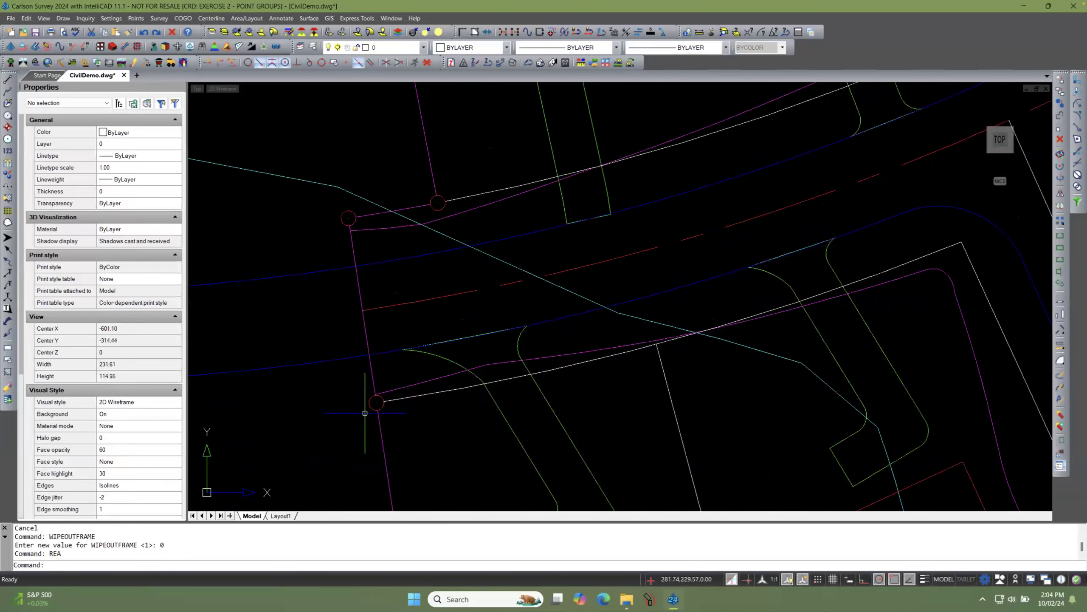
scroll(342, 407, down, 3)
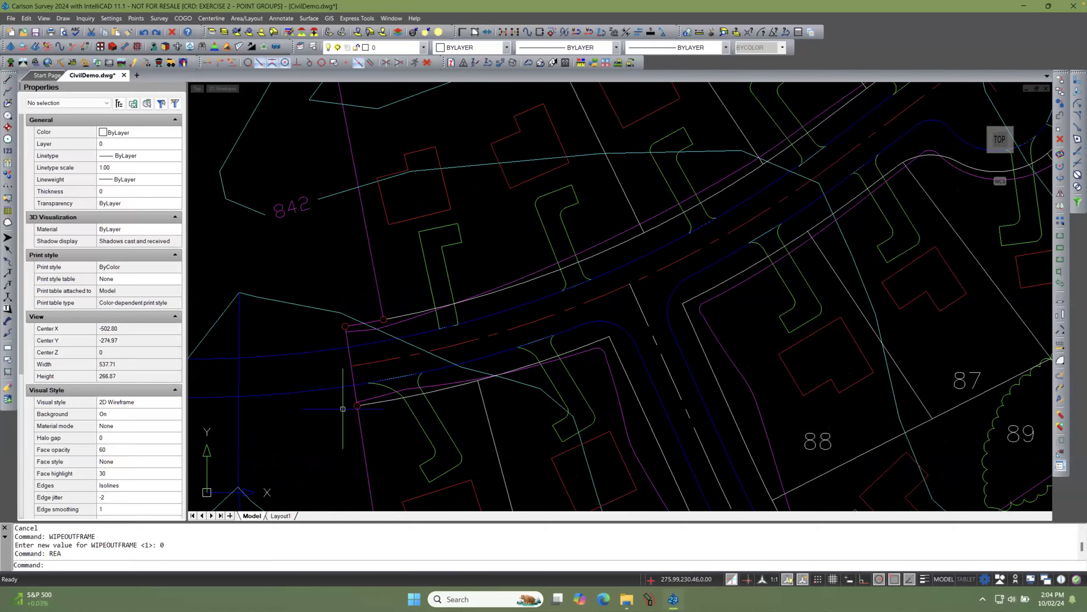
scroll(342, 409, down, 4)
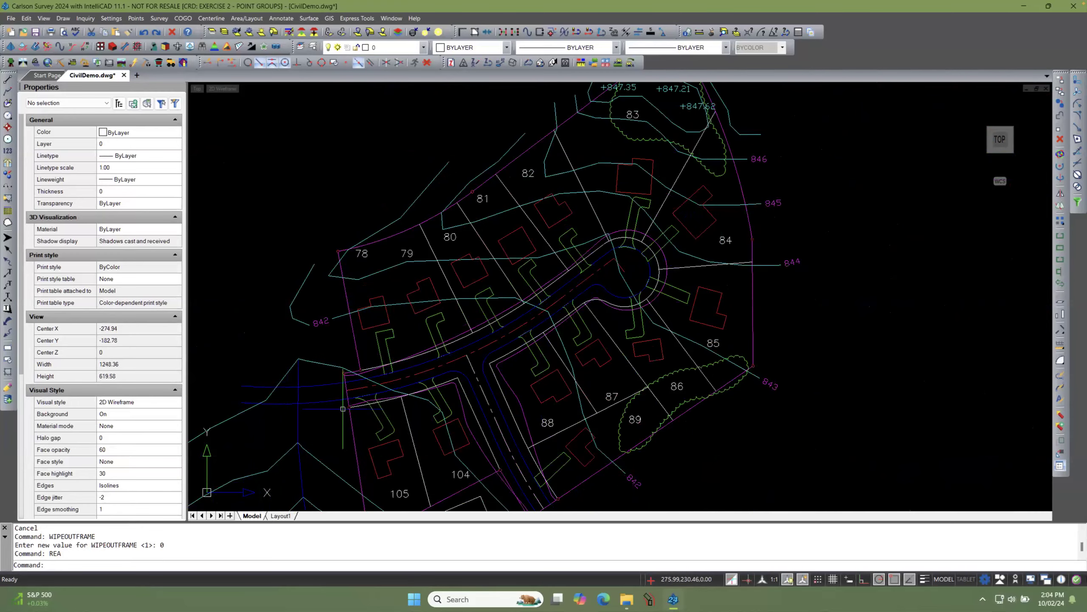
scroll(343, 408, down, 2)
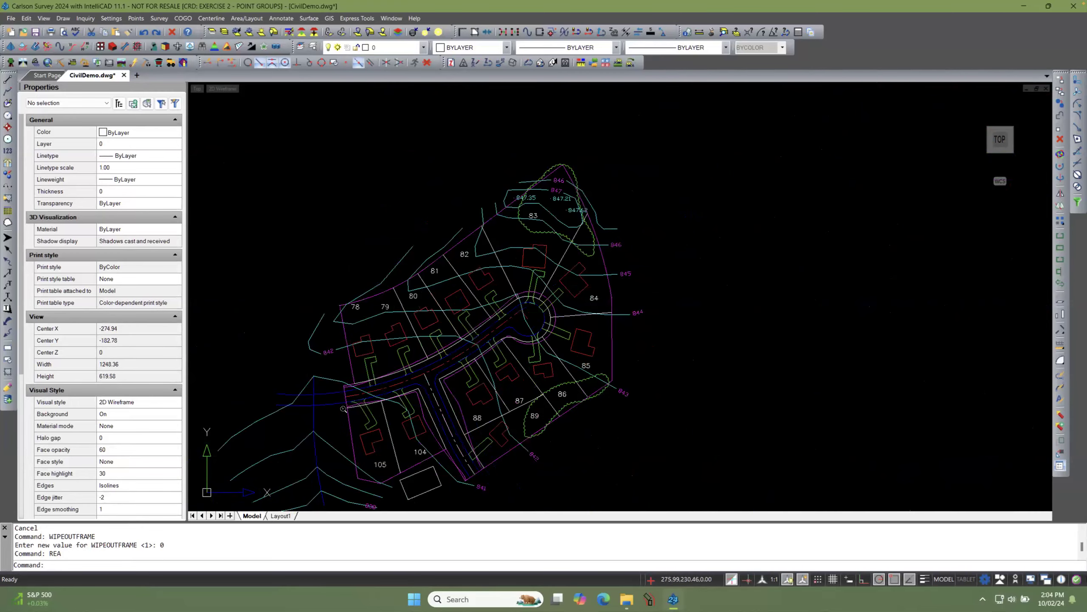
scroll(321, 378, up, 1)
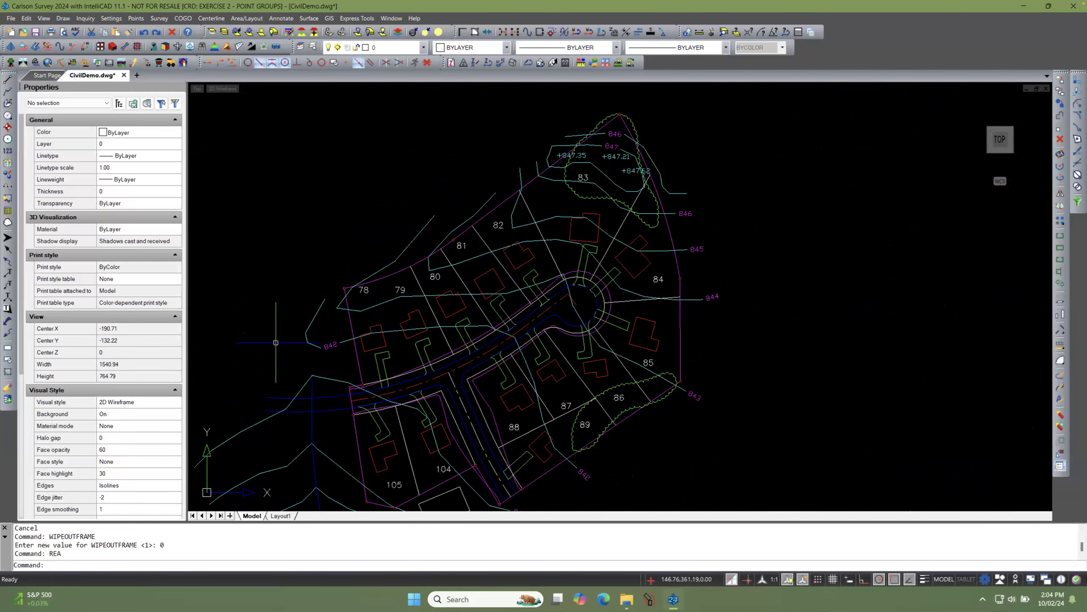
scroll(276, 343, up, 1)
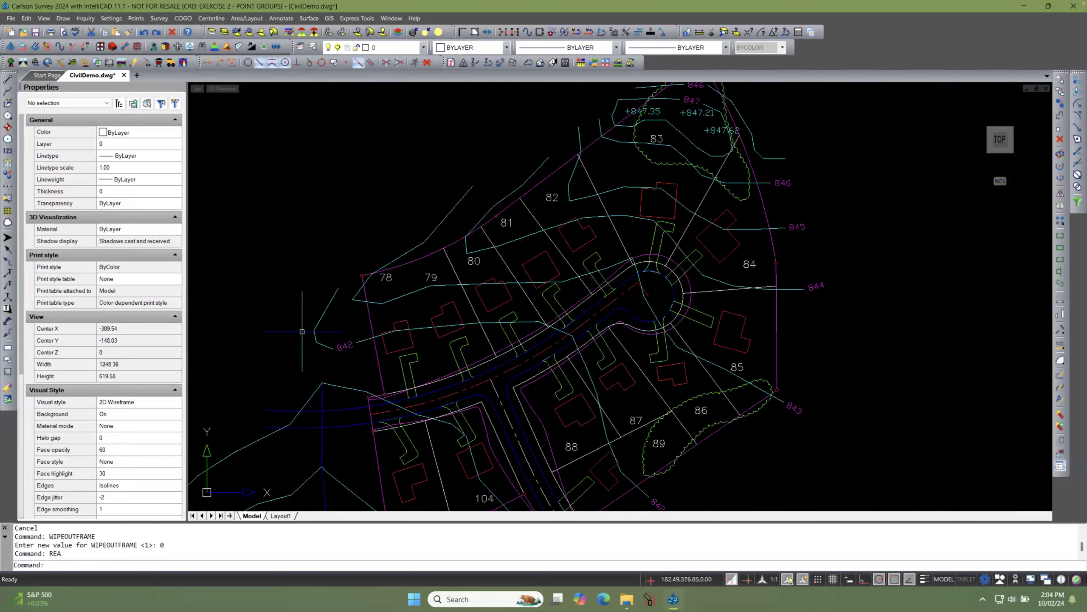
scroll(362, 269, up, 6)
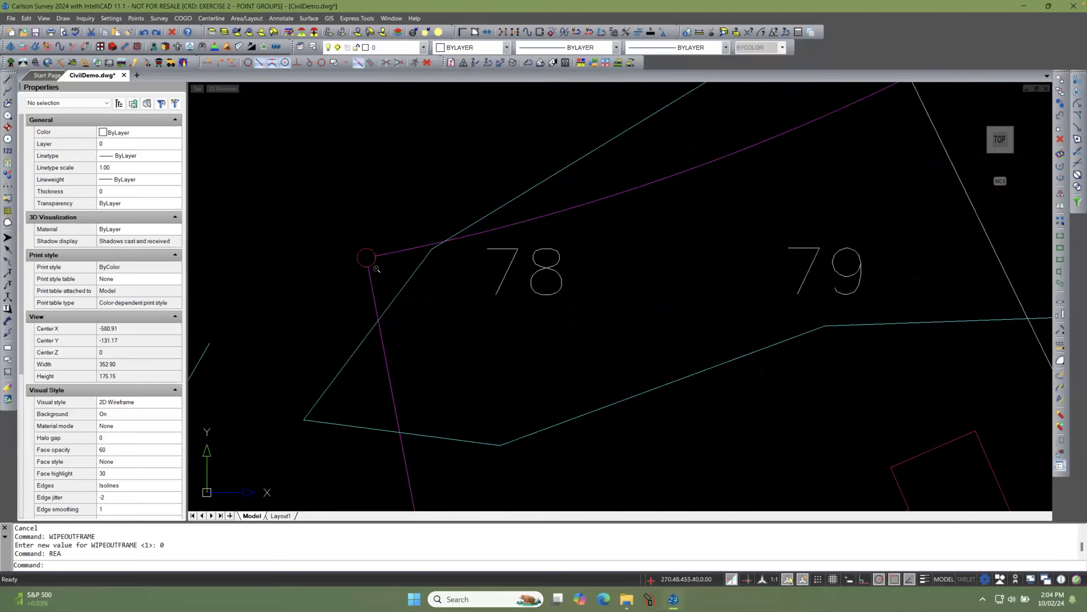
scroll(364, 253, up, 4)
scroll(364, 267, up, 2)
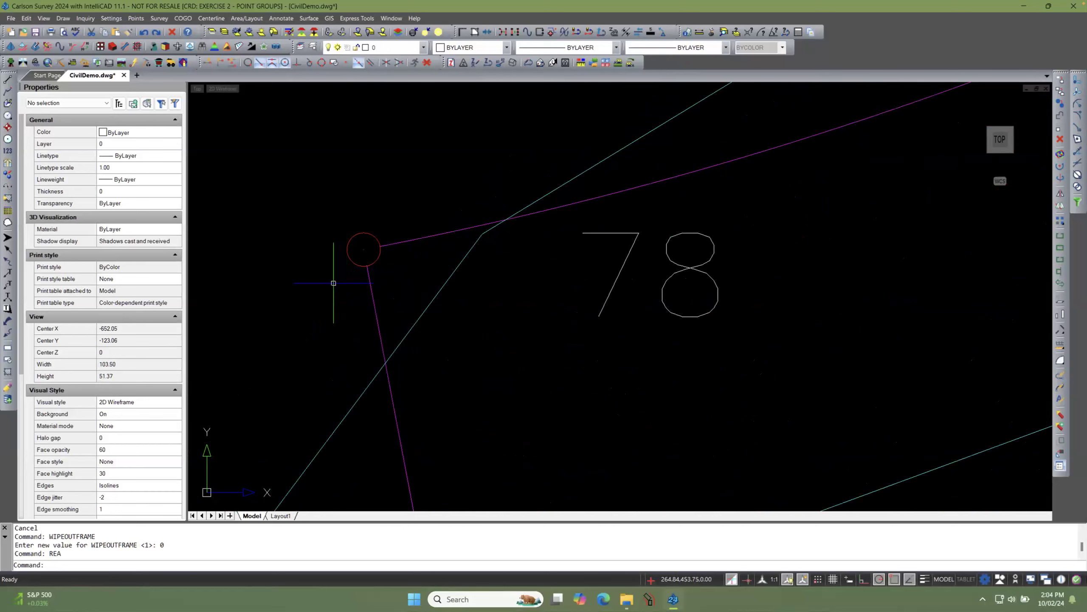
Step: Run VIEWRES again, accepting fast zooms and a curve display quality of 20000
text(VIEW)
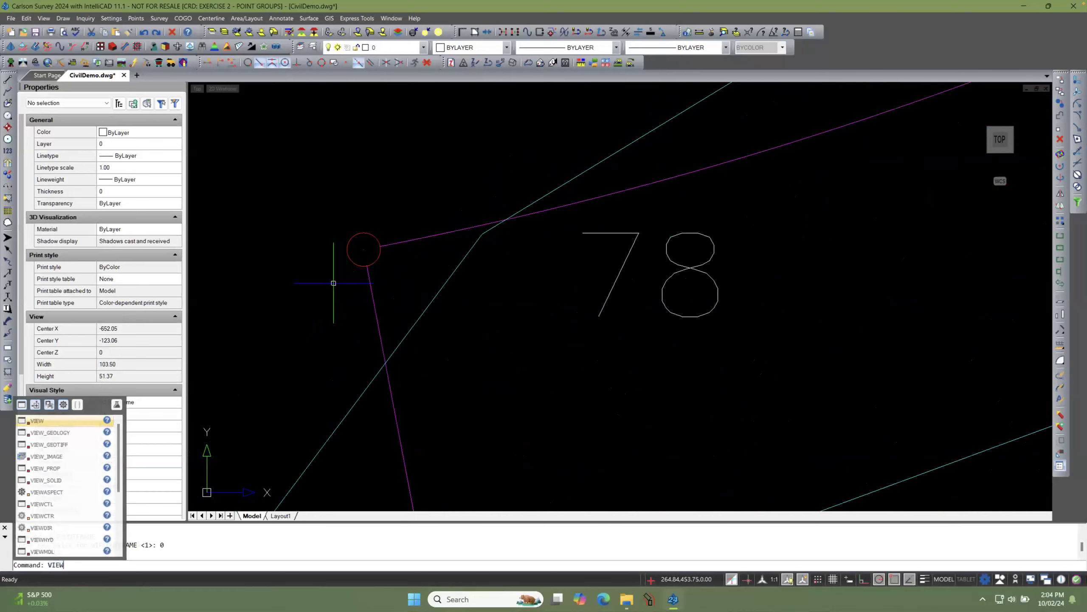
text(RES)
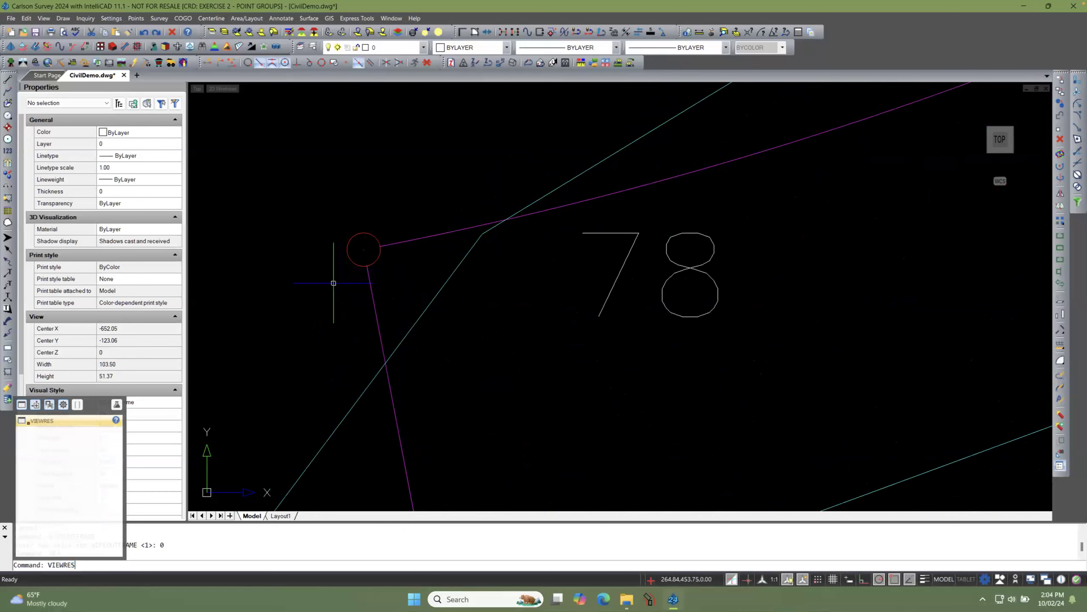
key(Return)
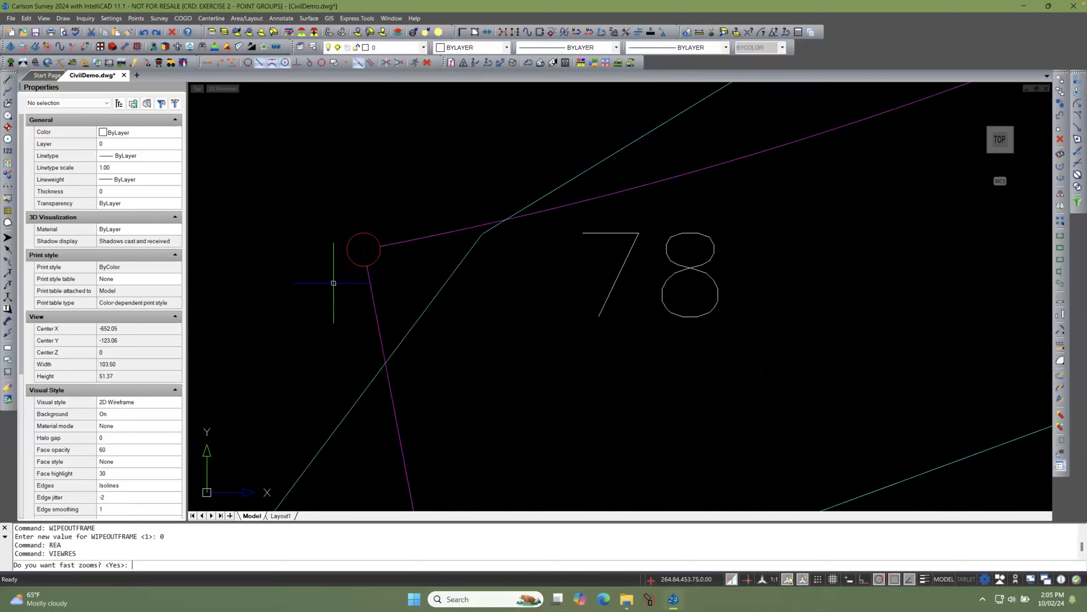
key(Return)
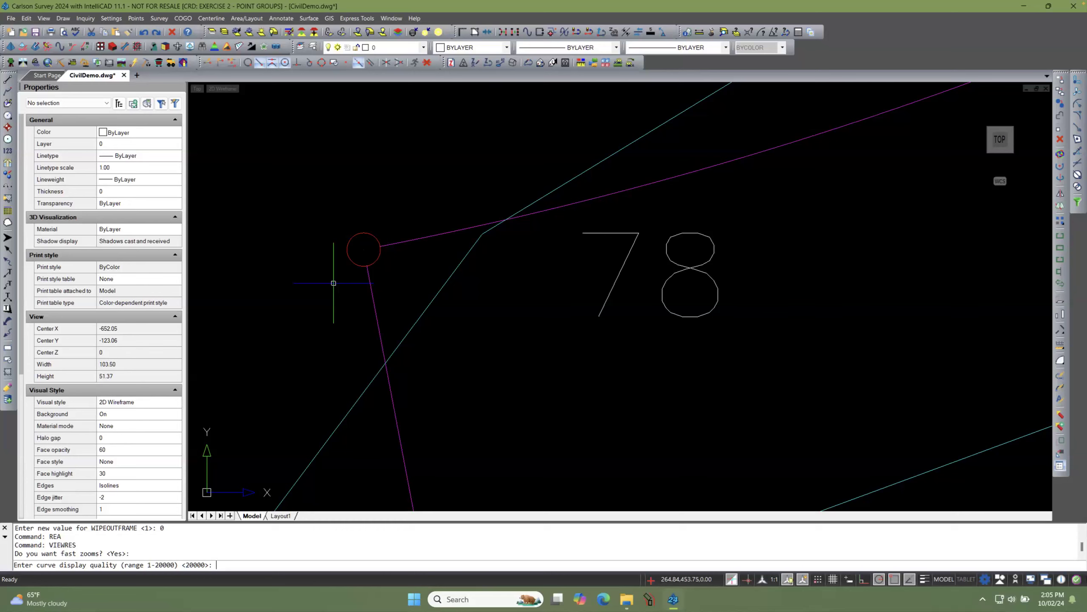
key(Return)
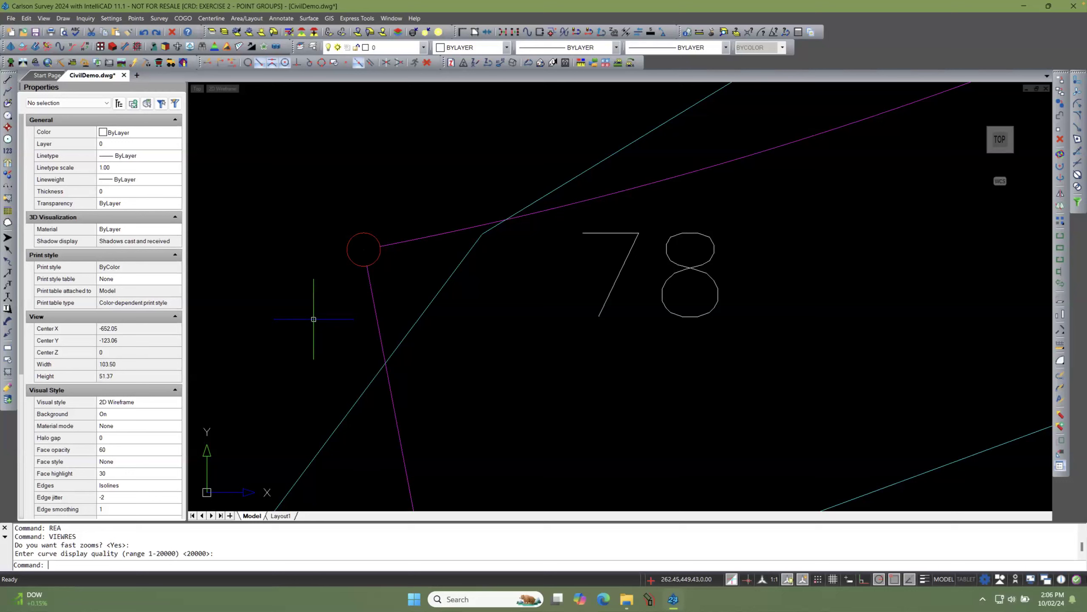
scroll(313, 319, down, 1)
scroll(314, 318, up, 1)
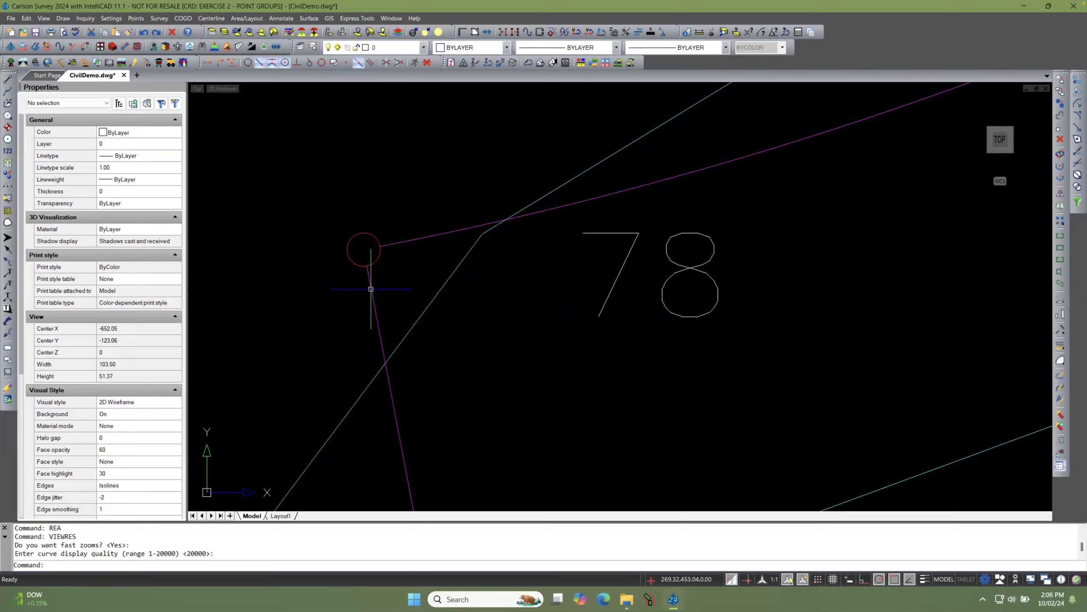
Step: Select the perimeter polyline at the outer corner of lot 78 to check its vertex inside the wipeout symbol, and clear the selection
click(371, 289)
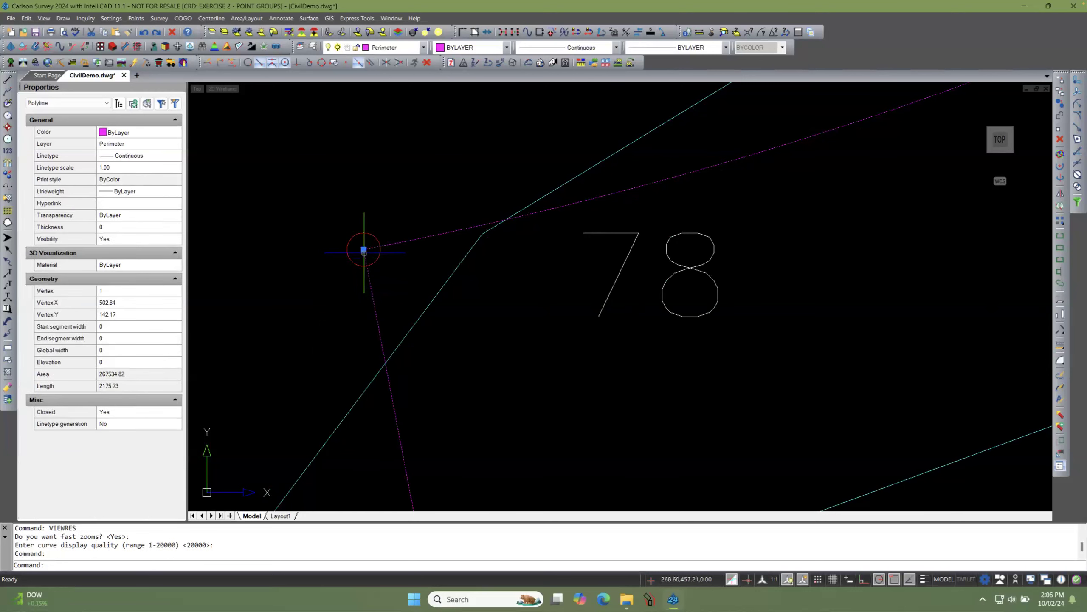
scroll(348, 270, up, 1)
scroll(350, 274, up, 2)
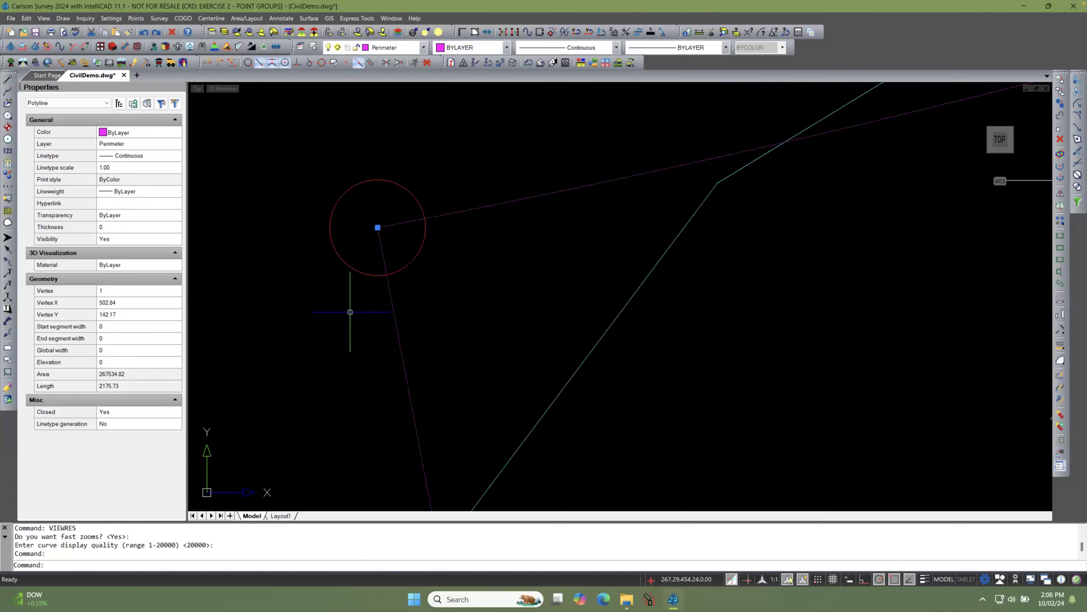
key(Escape)
key(Escape)
scroll(367, 323, down, 1)
scroll(369, 326, down, 2)
scroll(346, 334, up, 1)
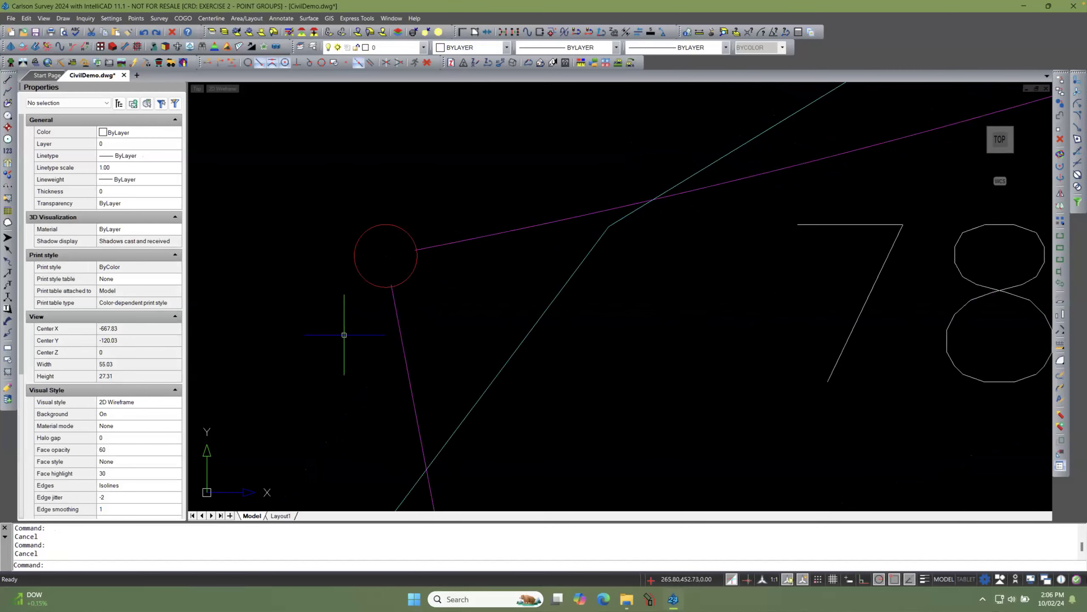
Step: Run WIPEOUTFRAME again and accept the value 0
text(WIPEOUT)
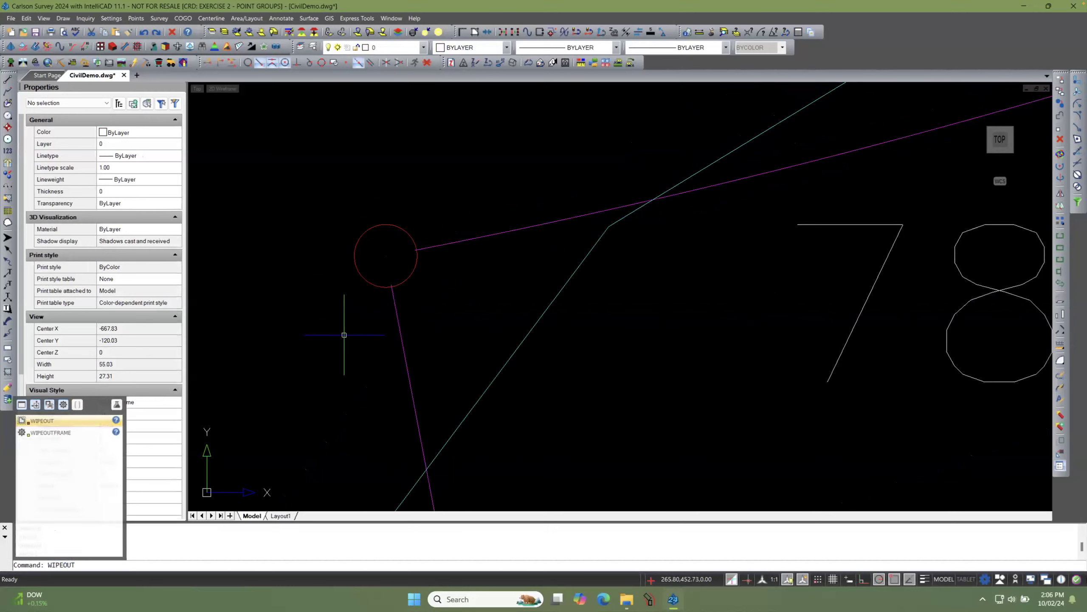
text(F)
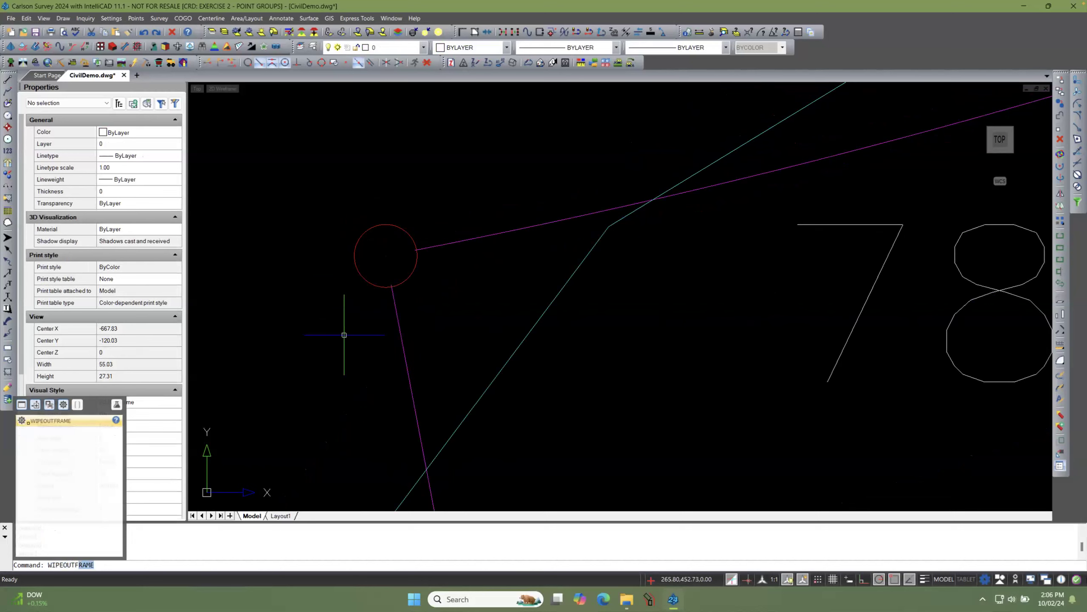
key(Return)
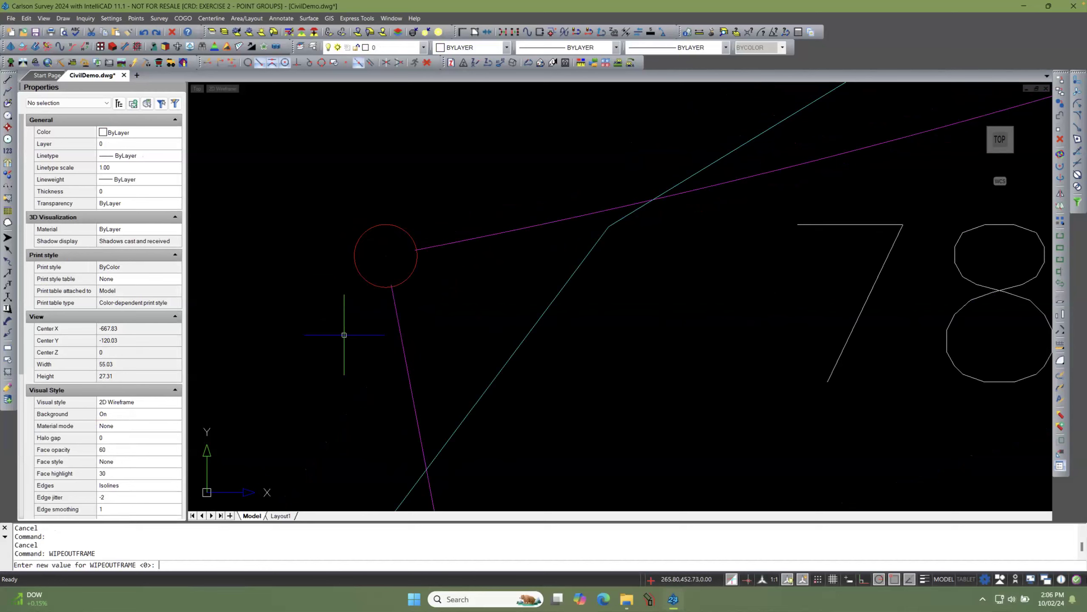
key(Return)
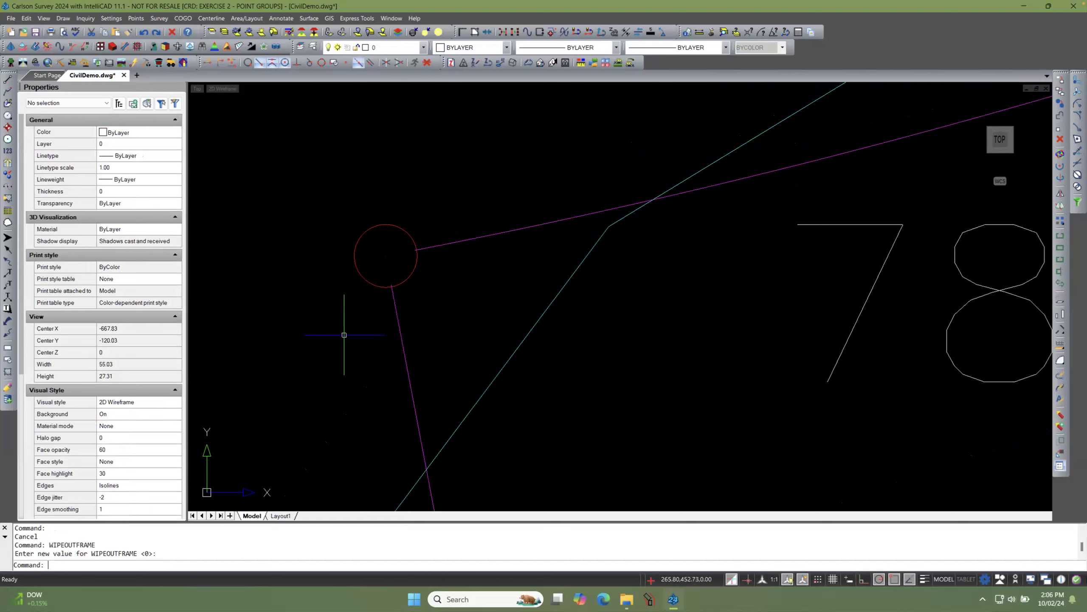
Step: Recheck where the perimeter polyline's vertex lies within the circle symbol beside lot 78 by selecting the line, and deselect it
scroll(344, 335, down, 8)
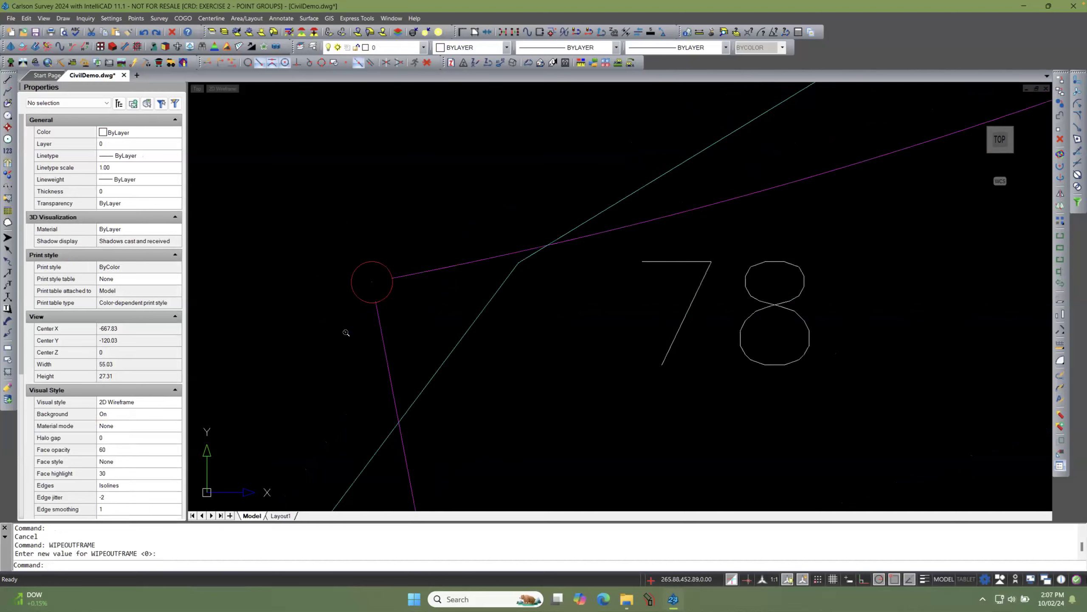
scroll(345, 327, up, 9)
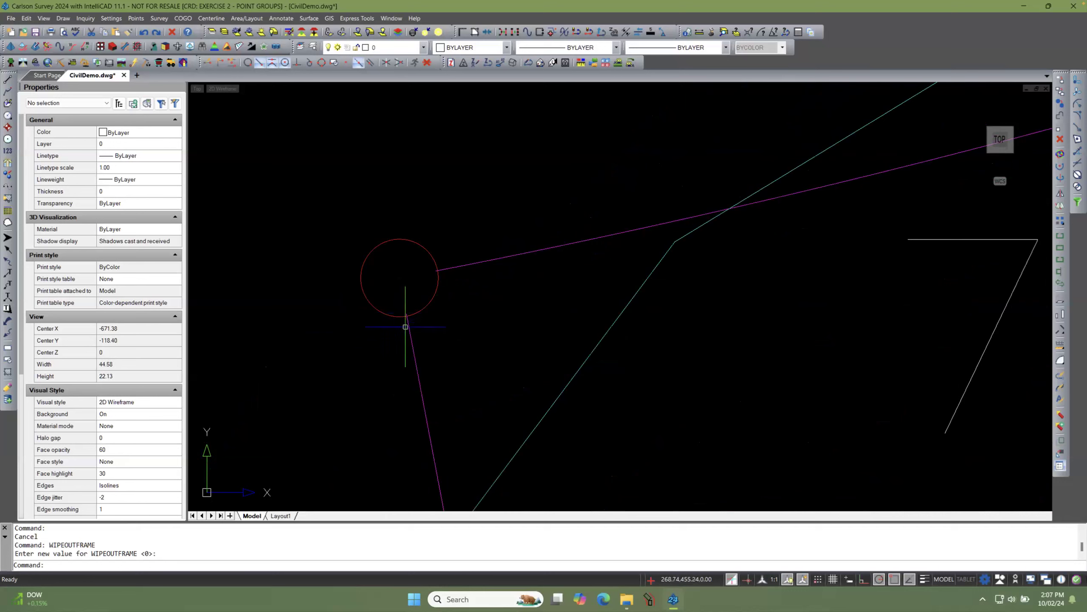
click(412, 333)
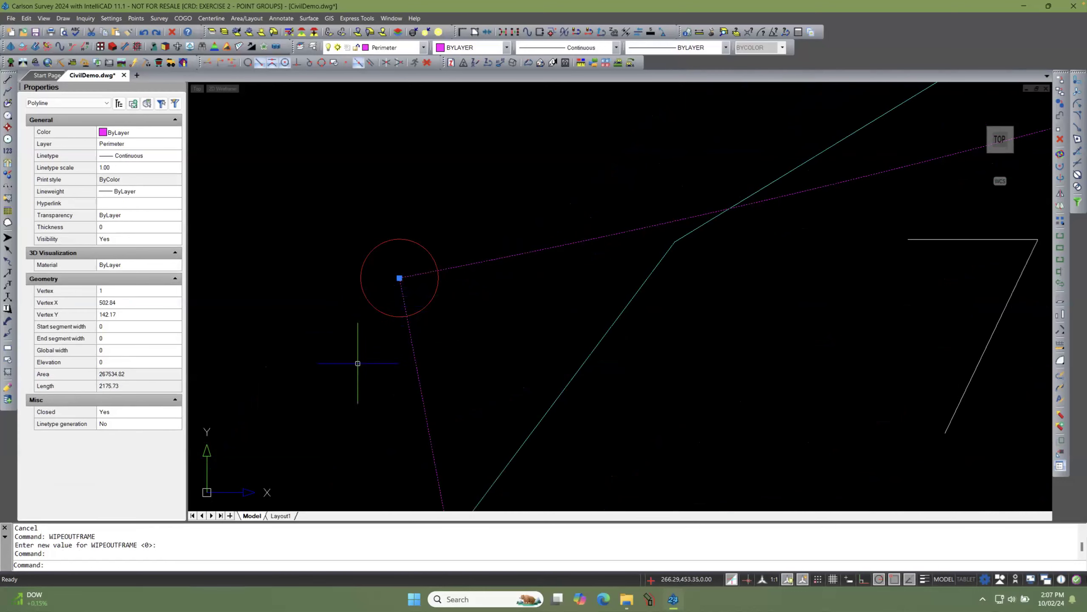
key(Escape)
key(Escape)
scroll(368, 385, down, 5)
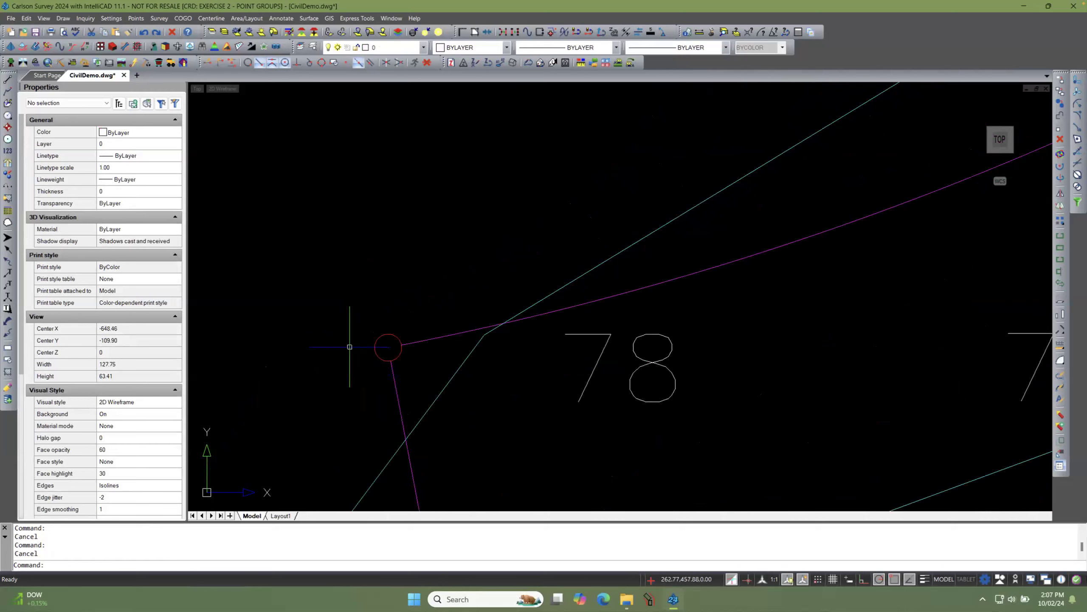
Step: Compare the Points and Points+Wipeout symbol categories in Draw-Locate Points, and cancel without choosing a symbol or drawing points
click(135, 18)
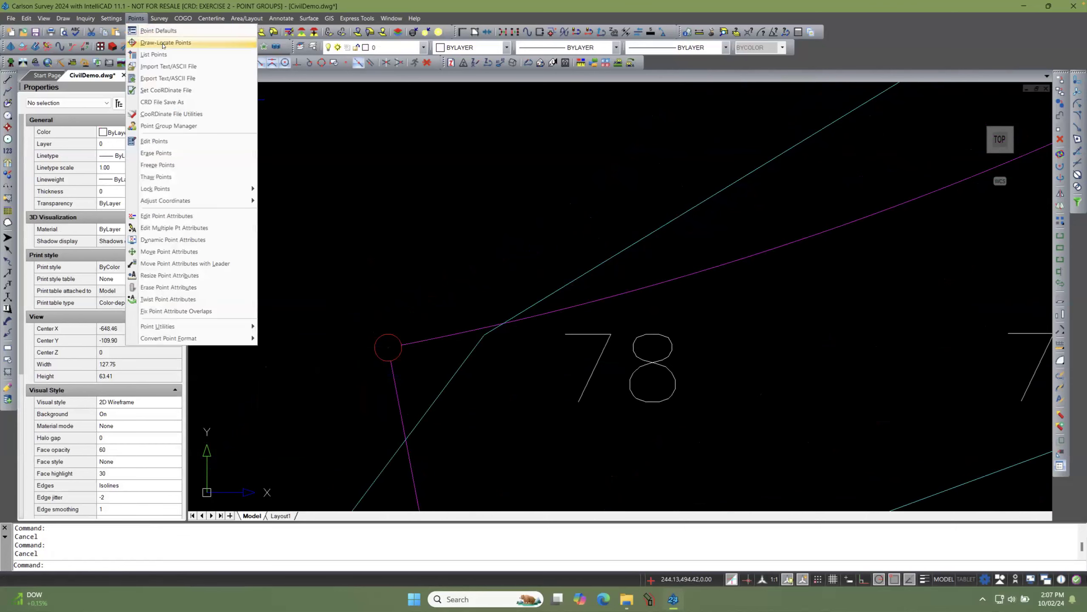
click(163, 43)
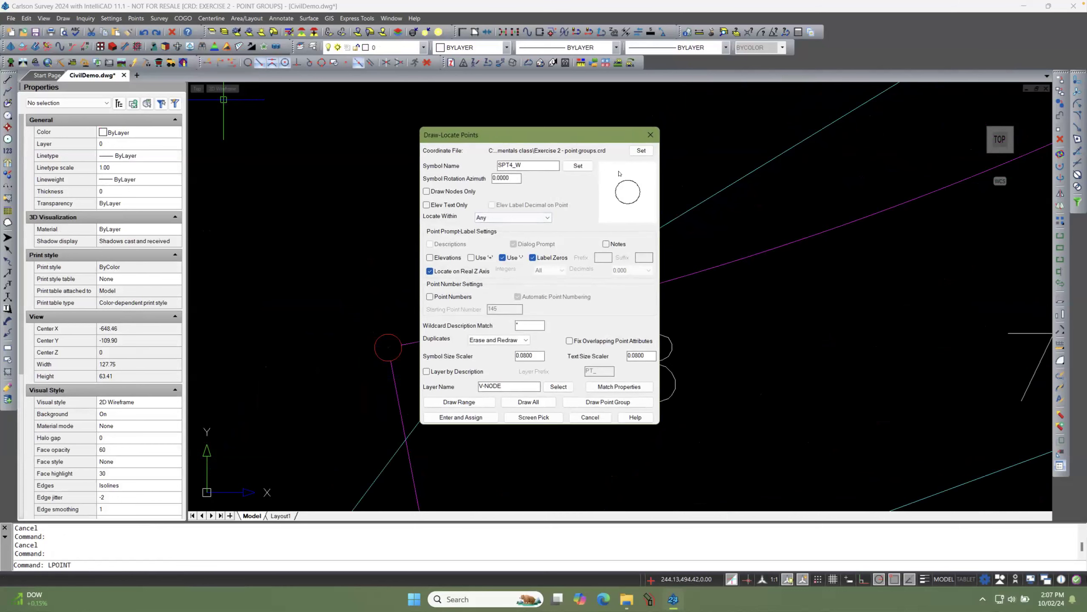
click(578, 165)
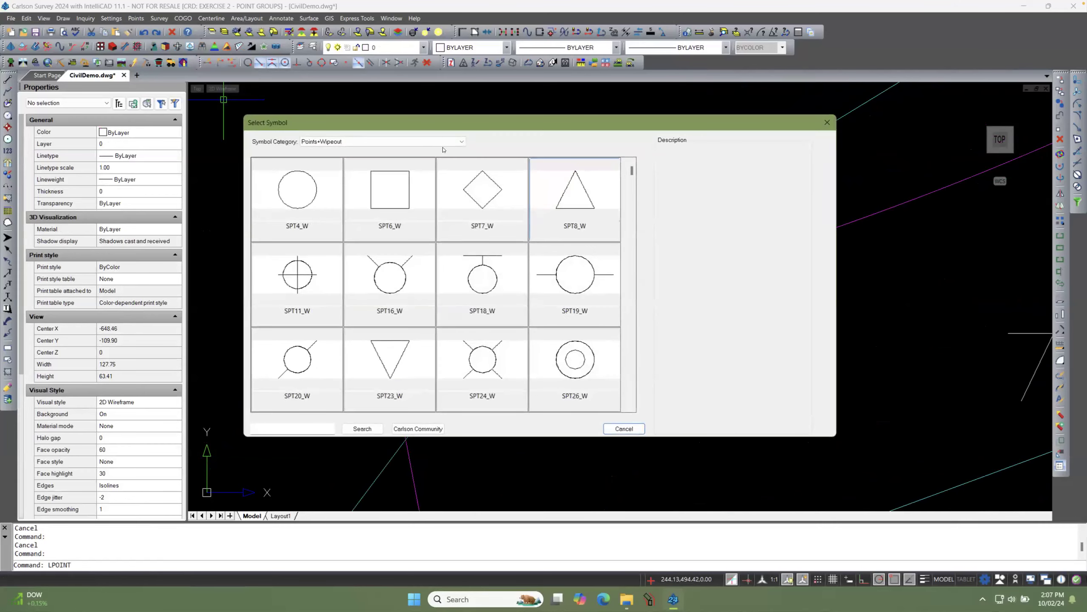
click(342, 142)
click(326, 151)
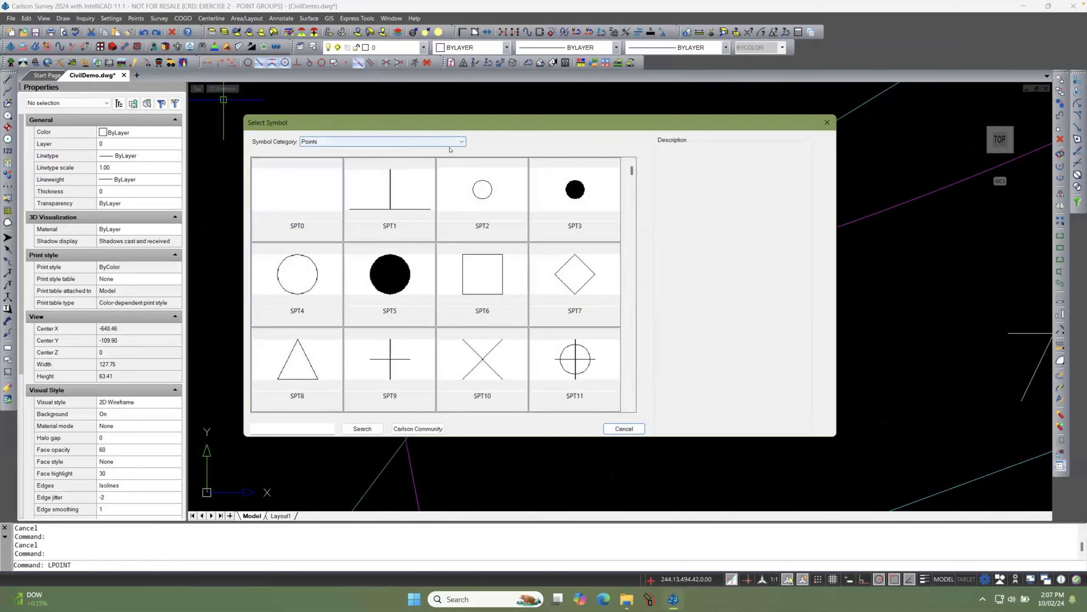
click(460, 143)
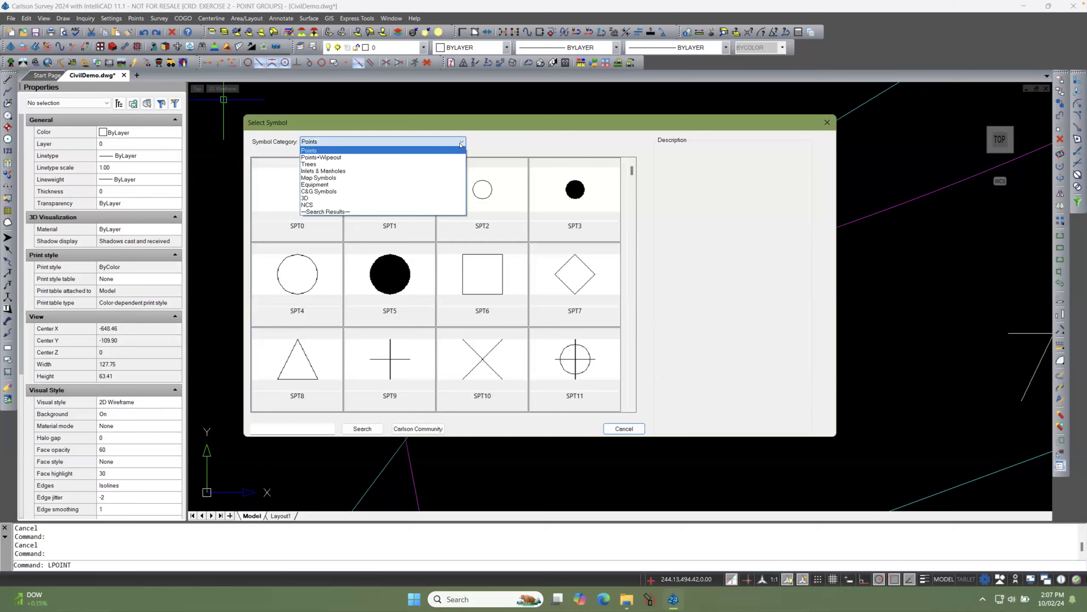
click(327, 158)
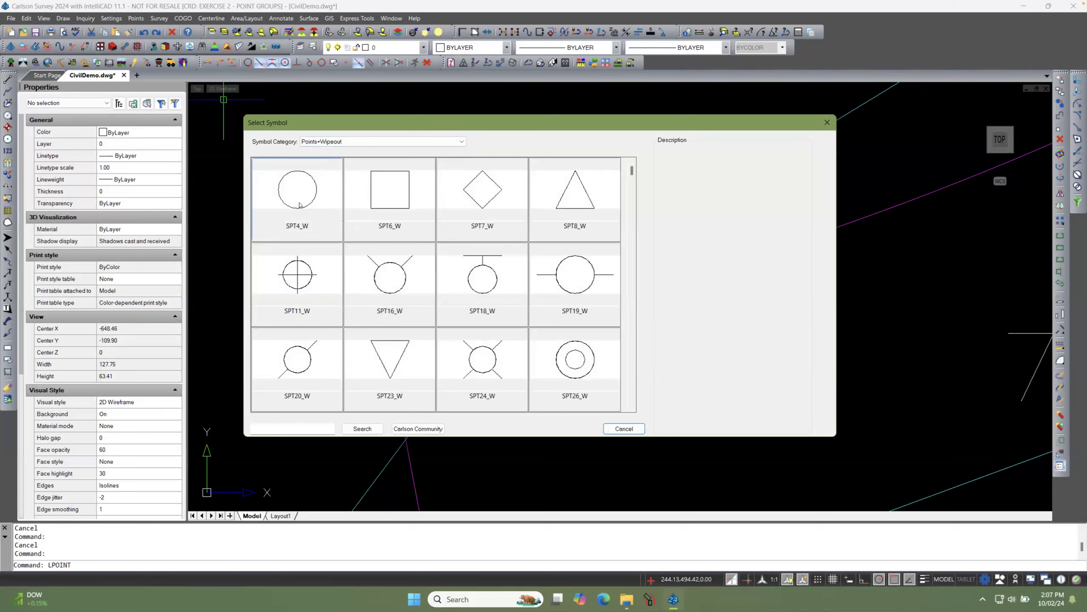
click(625, 428)
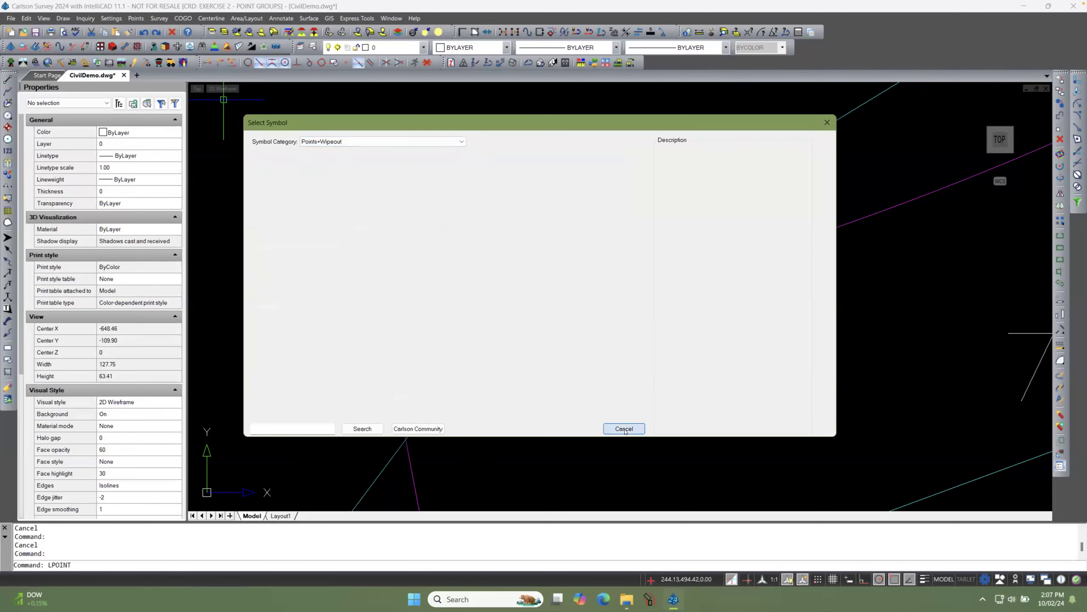
click(590, 418)
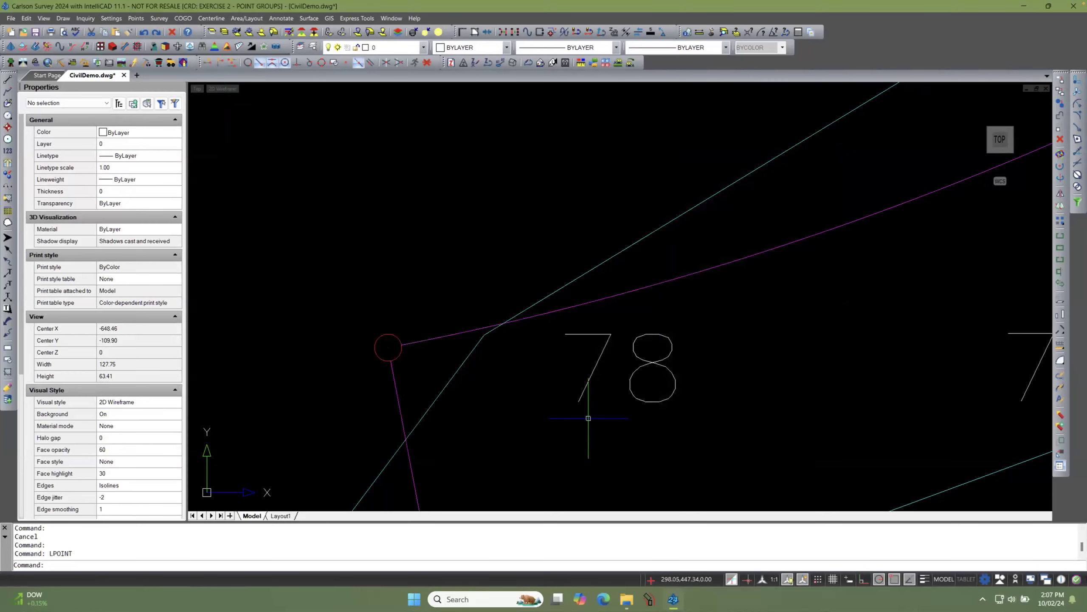
scroll(373, 364, down, 1)
scroll(386, 359, up, 3)
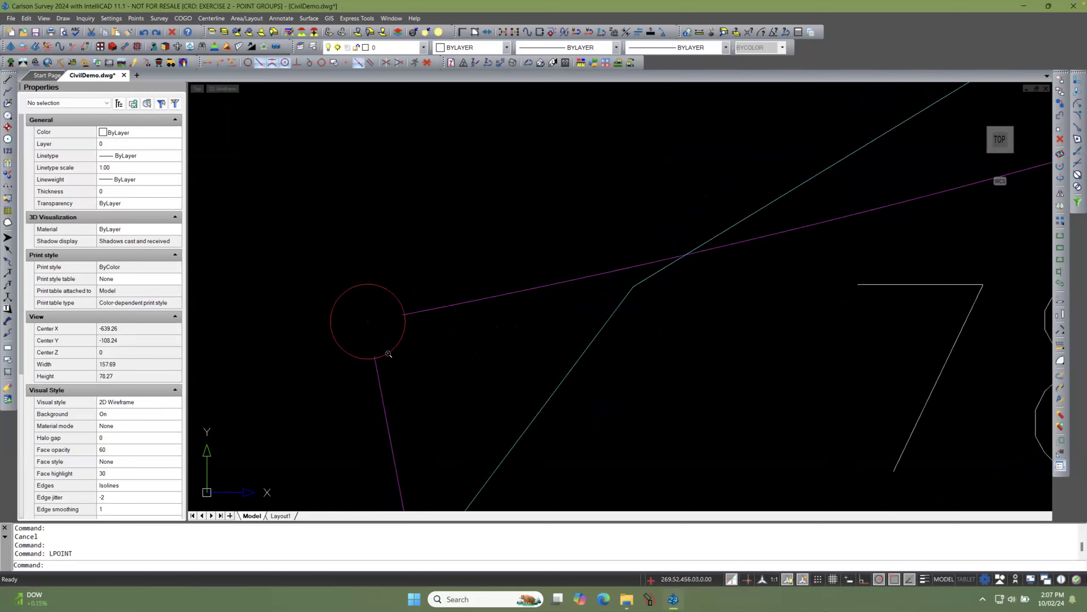
scroll(369, 331, down, 1)
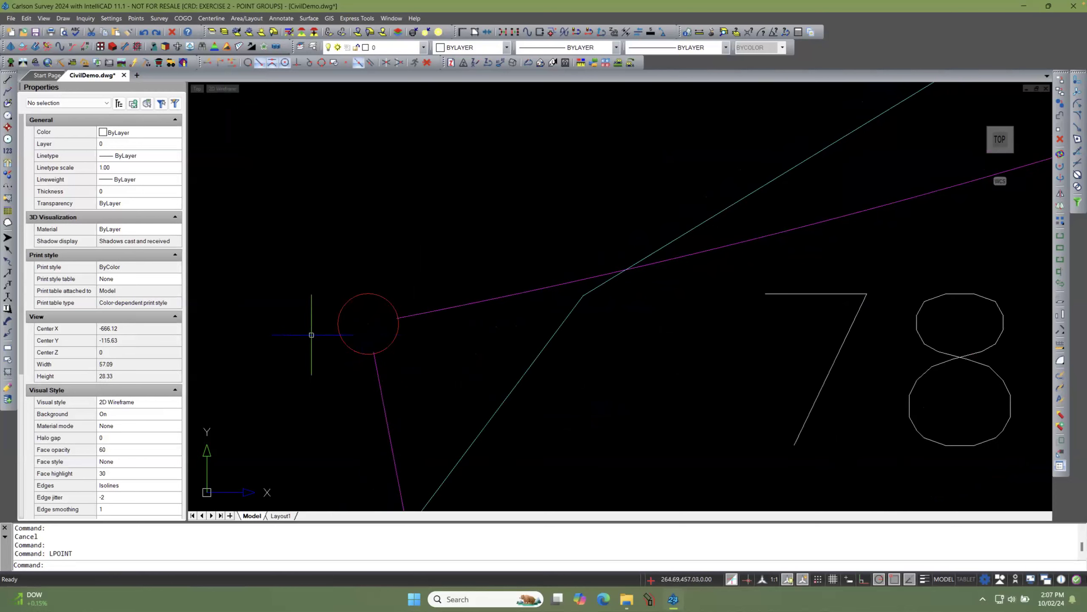
scroll(351, 260, down, 8)
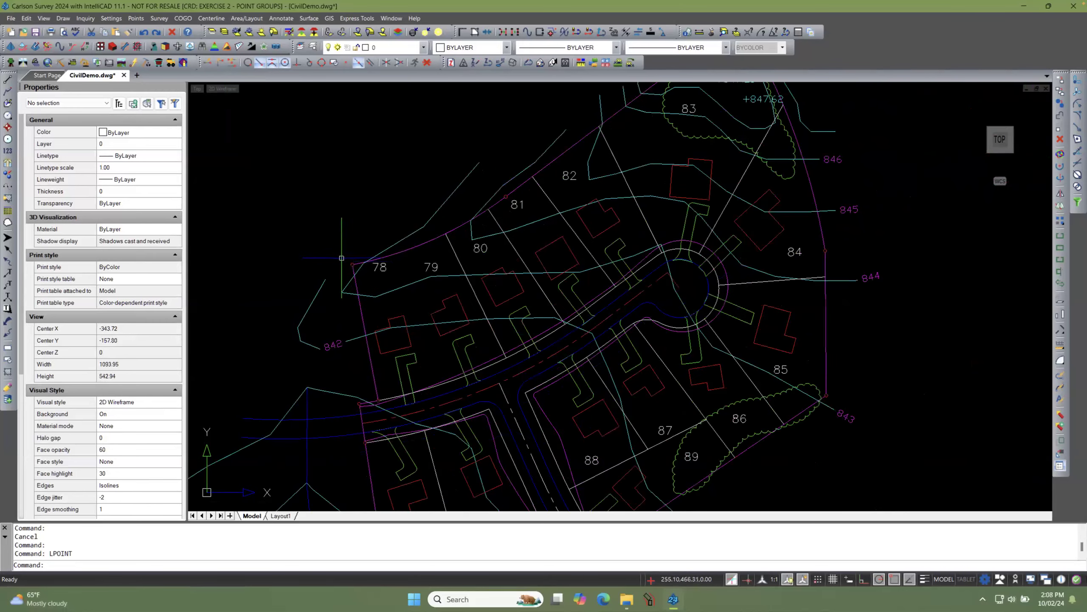
scroll(339, 258, down, 1)
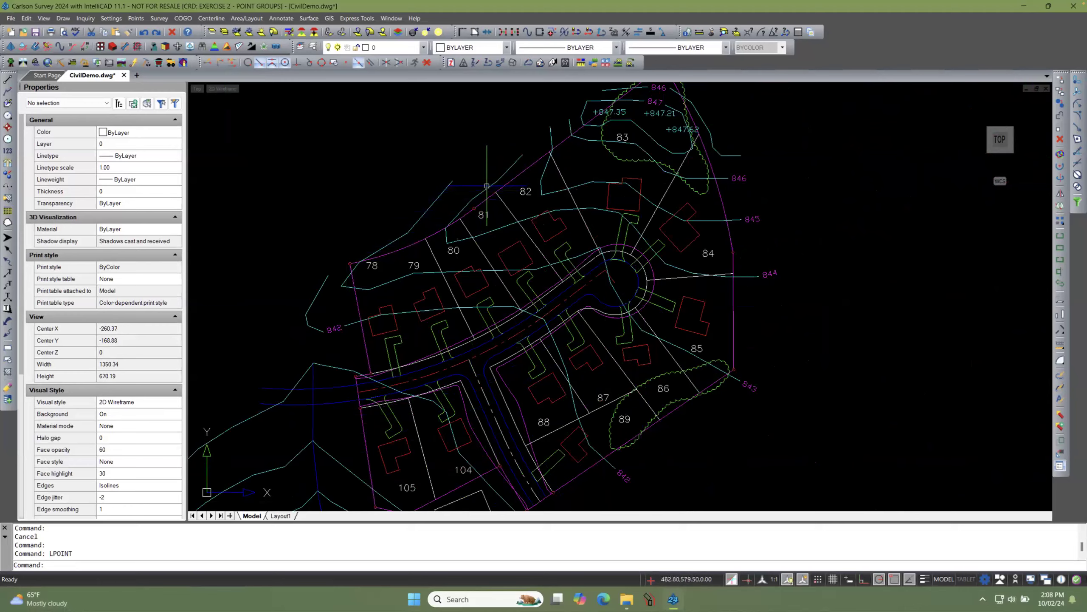
Step: Select the Perimeter polyline and examine its vertices along the rear of lots 78 to 82
scroll(487, 184, up, 2)
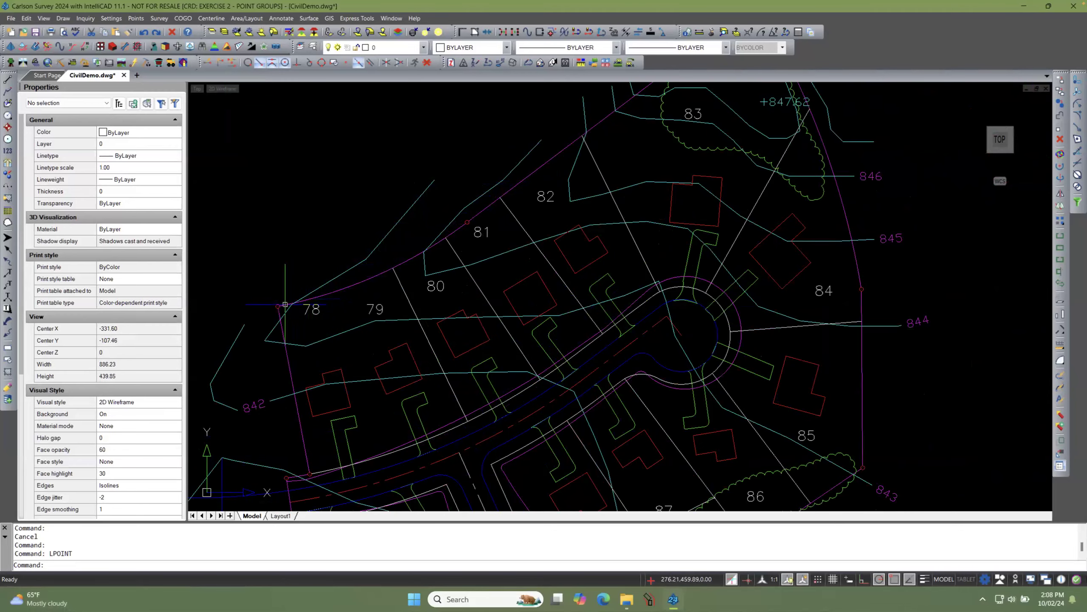
click(354, 288)
scroll(499, 227, up, 1)
scroll(473, 222, up, 1)
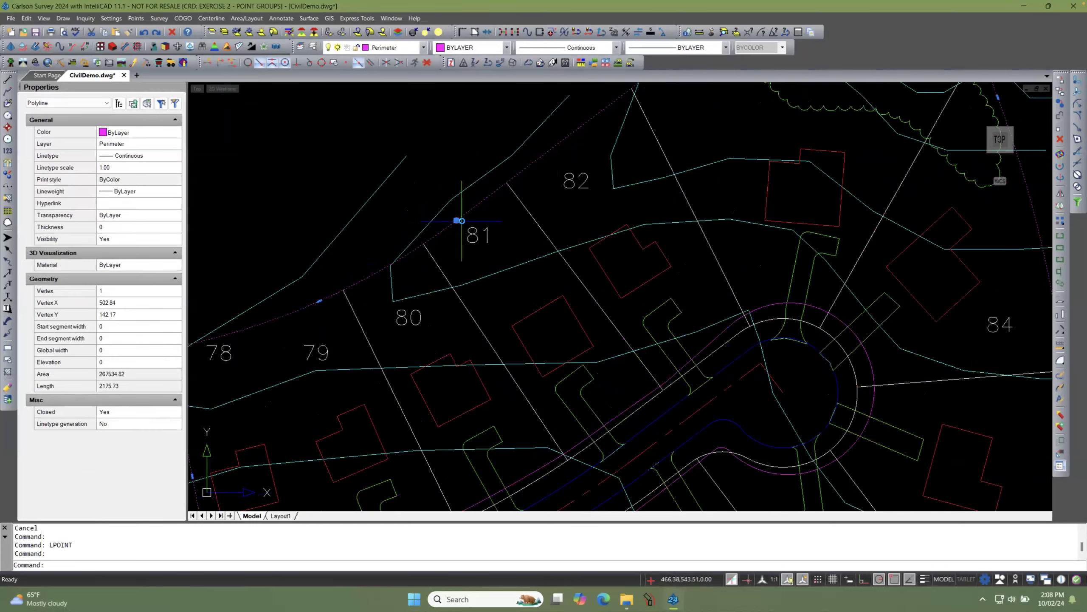
mouse_move(460, 221)
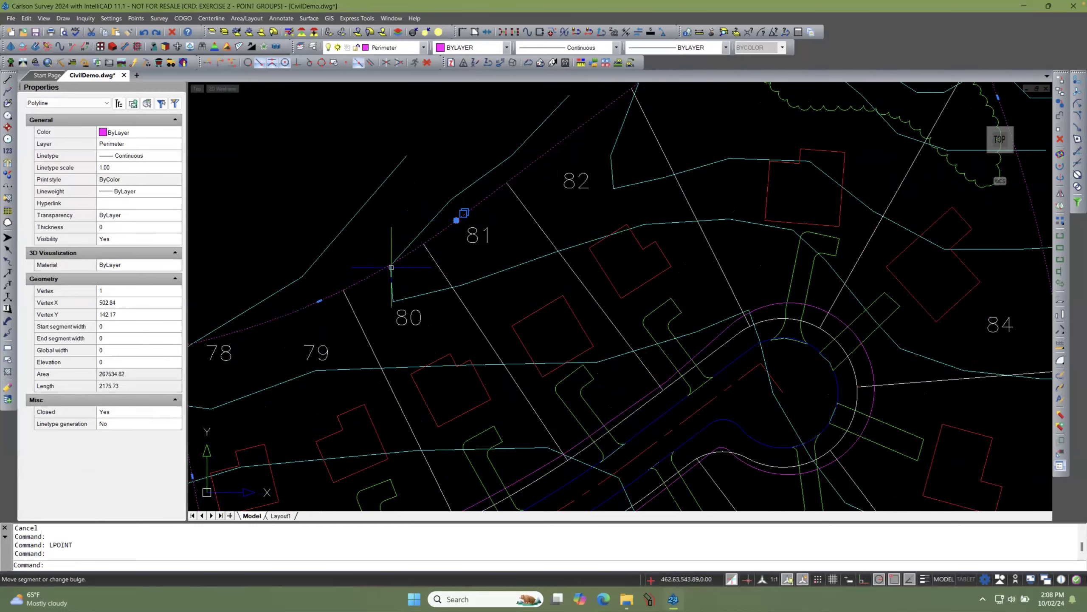
scroll(554, 164, up, 1)
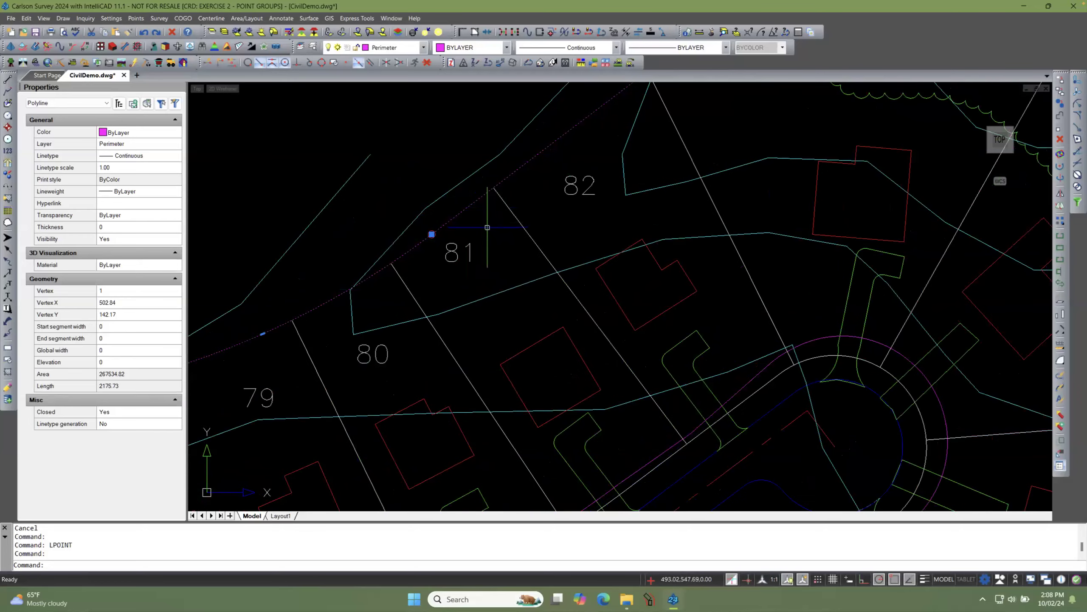
key(Escape)
key(Escape)
scroll(430, 262, down, 6)
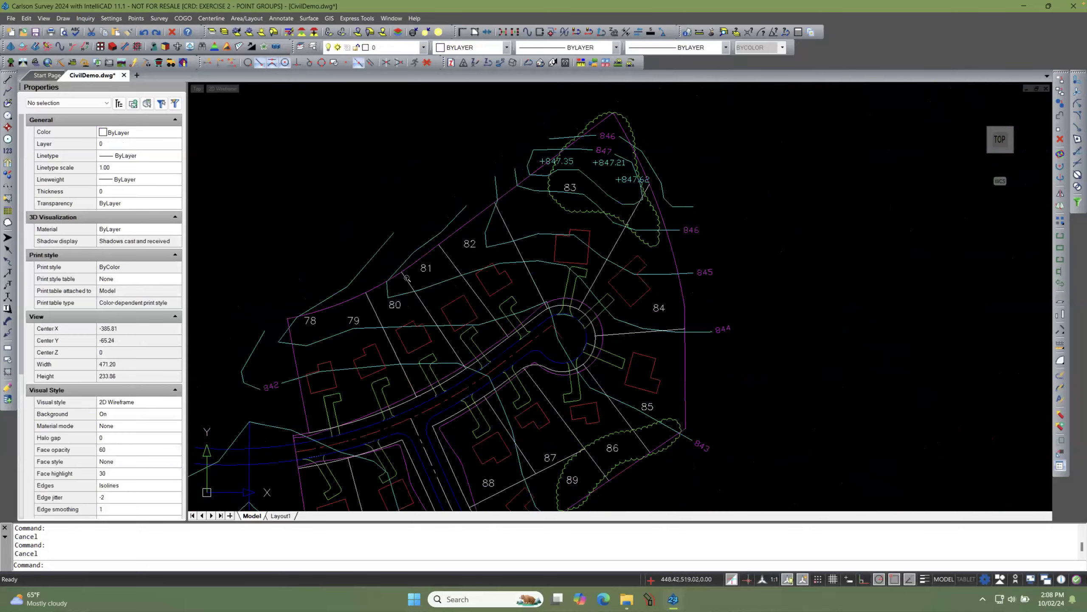
Step: Reselect the Perimeter polyline and examine its vertices around the whole subdivision, clearing the selection when done
click(441, 245)
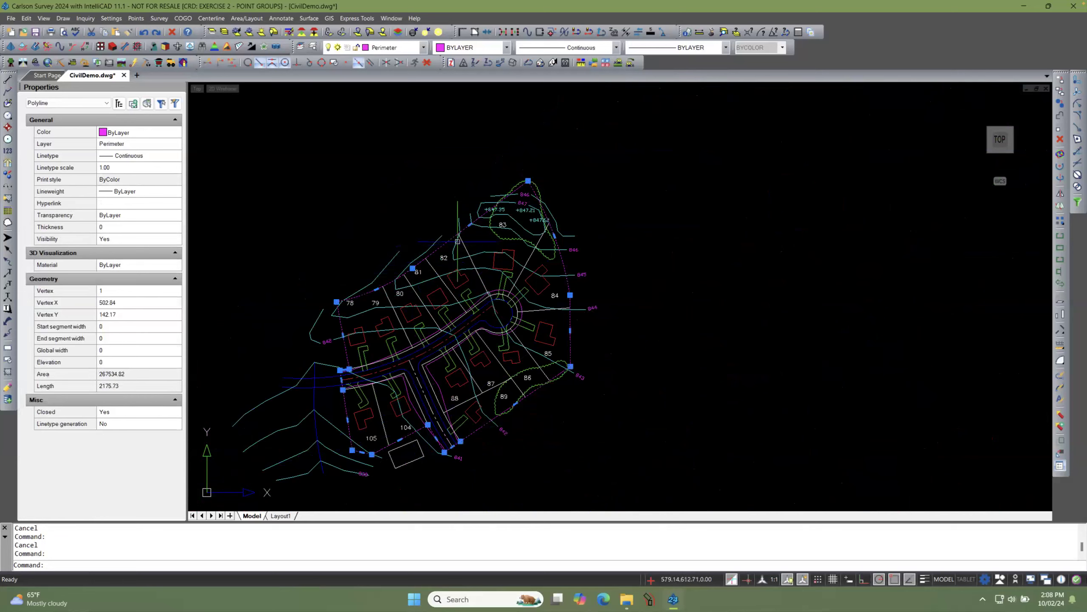
scroll(571, 347, up, 5)
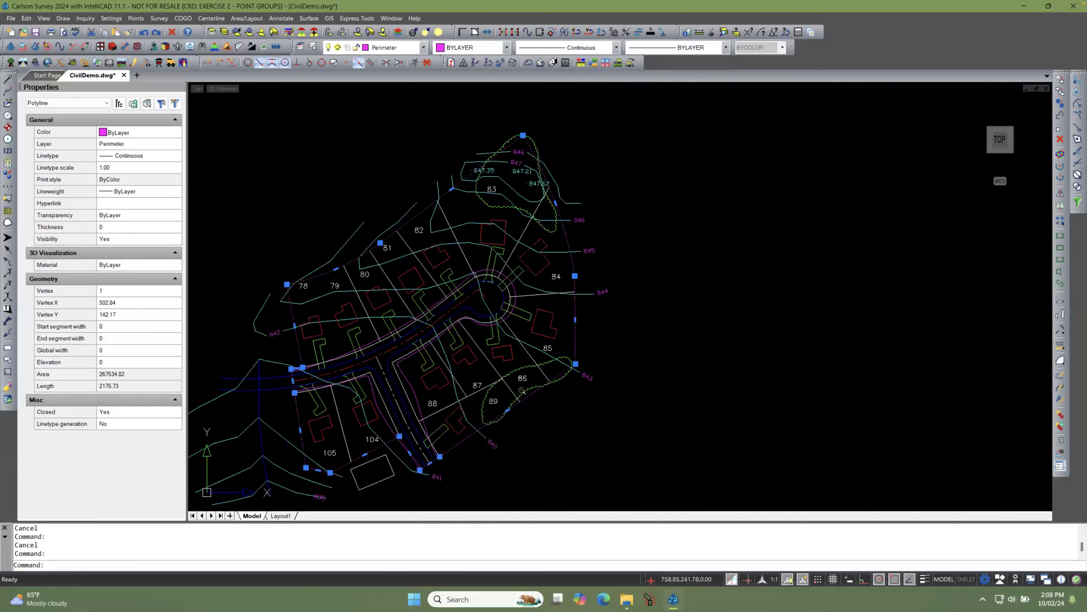
scroll(625, 309, down, 2)
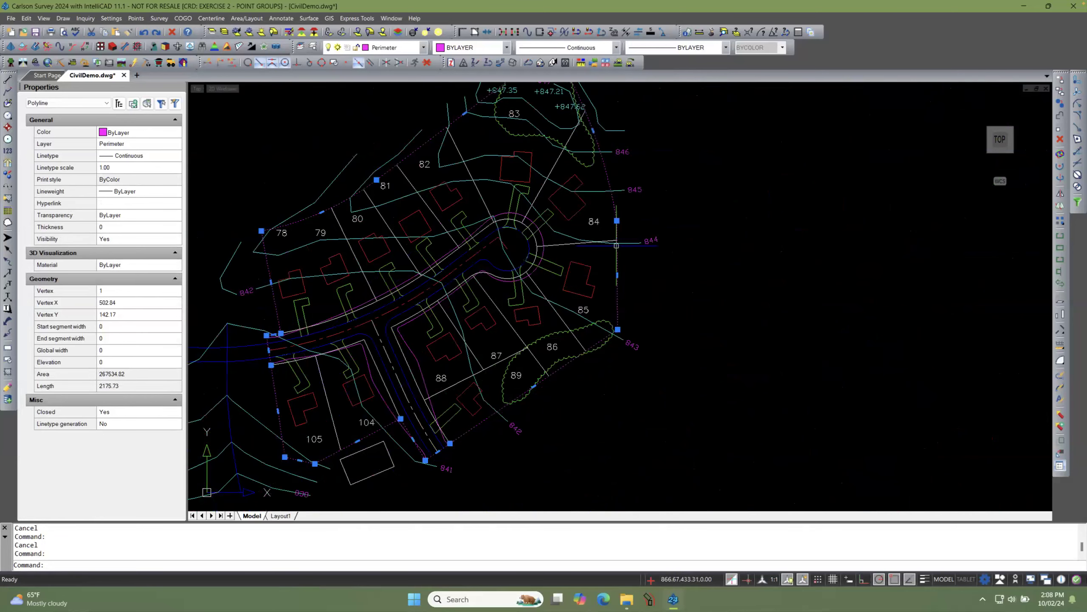
scroll(617, 246, up, 3)
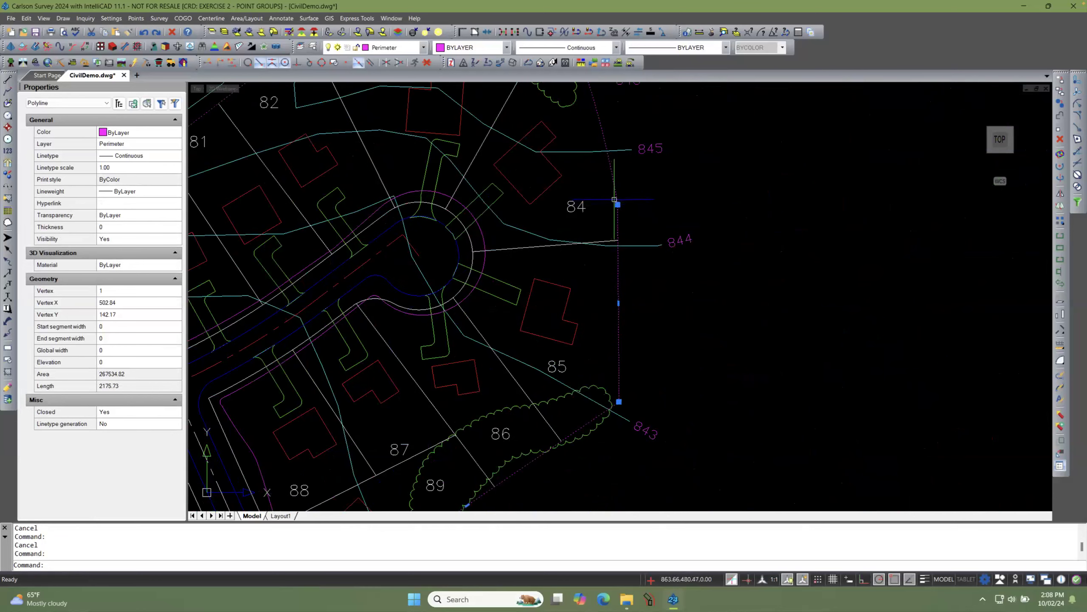
mouse_move(618, 204)
scroll(728, 198, down, 3)
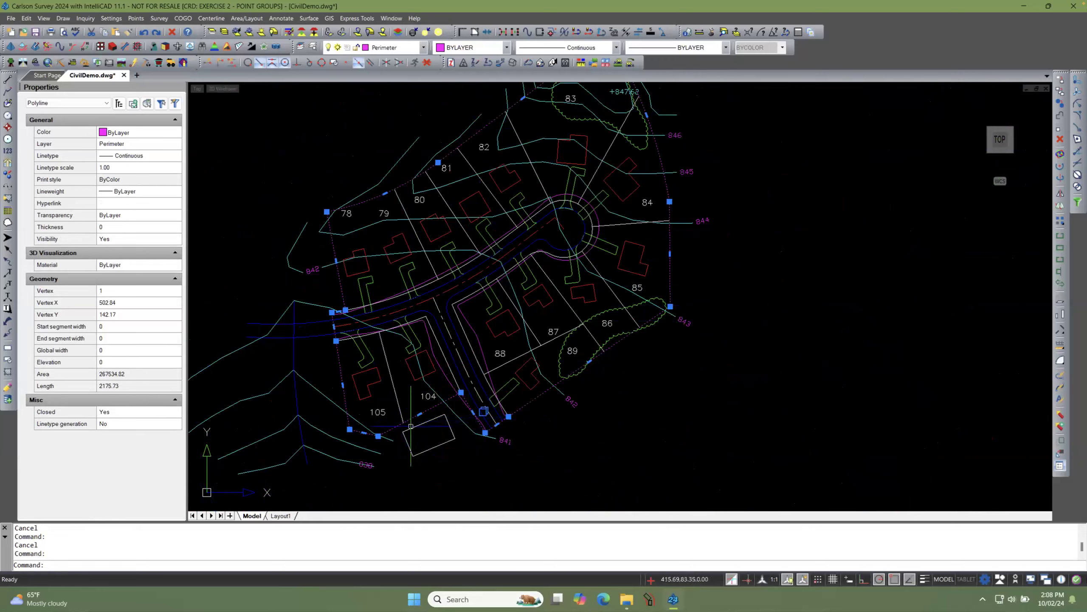
scroll(344, 348, up, 1)
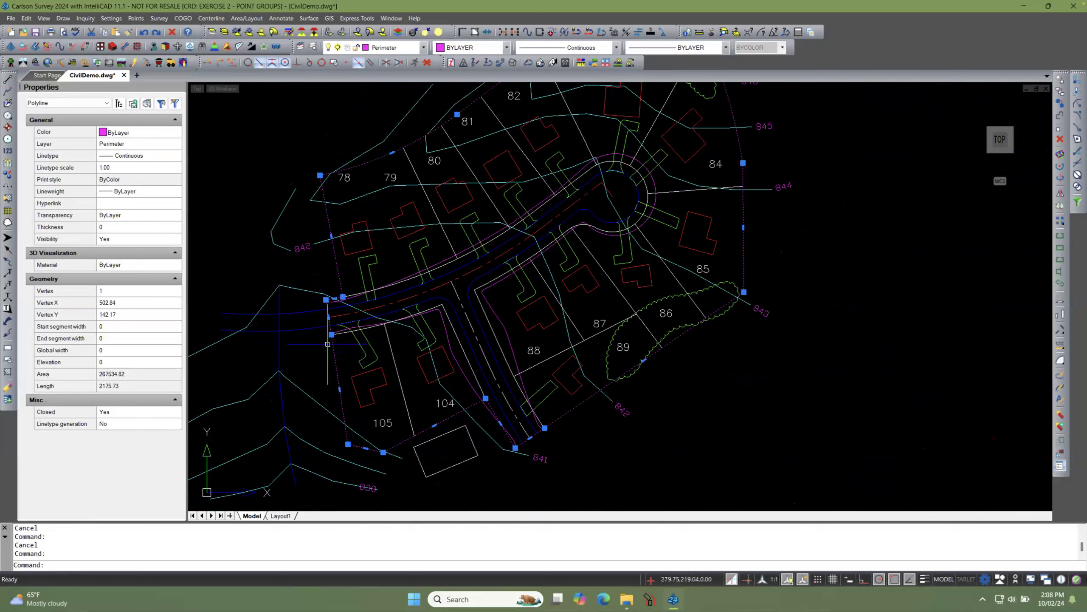
key(Escape)
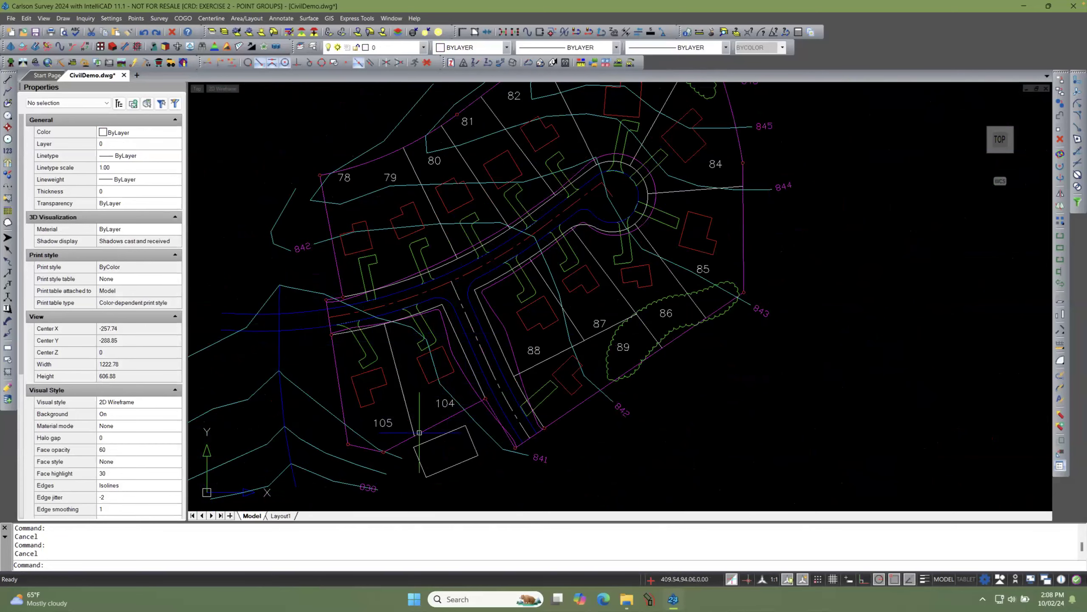
Step: Examine the boundary point symbols along the subdivision's outer edge, from lots 104 and 105 to lot 83
scroll(338, 426, up, 1)
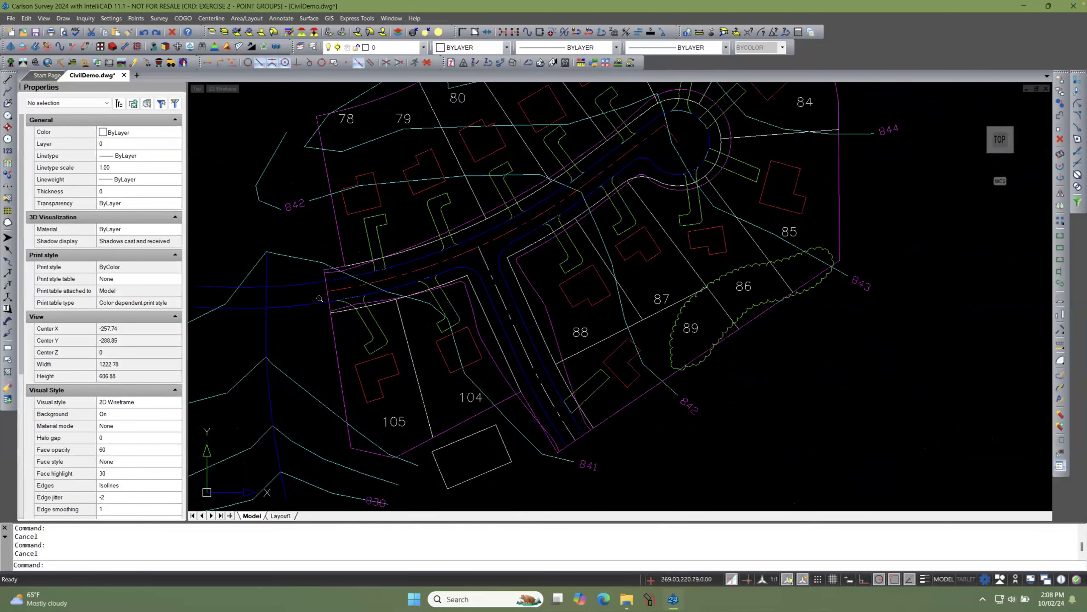
scroll(319, 299, up, 2)
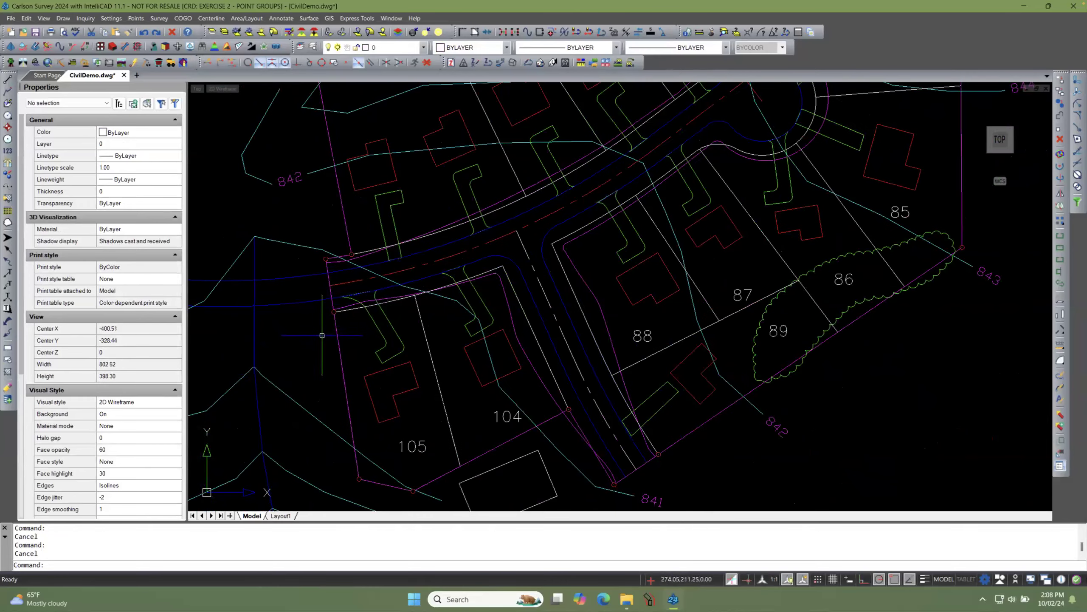
scroll(322, 336, down, 2)
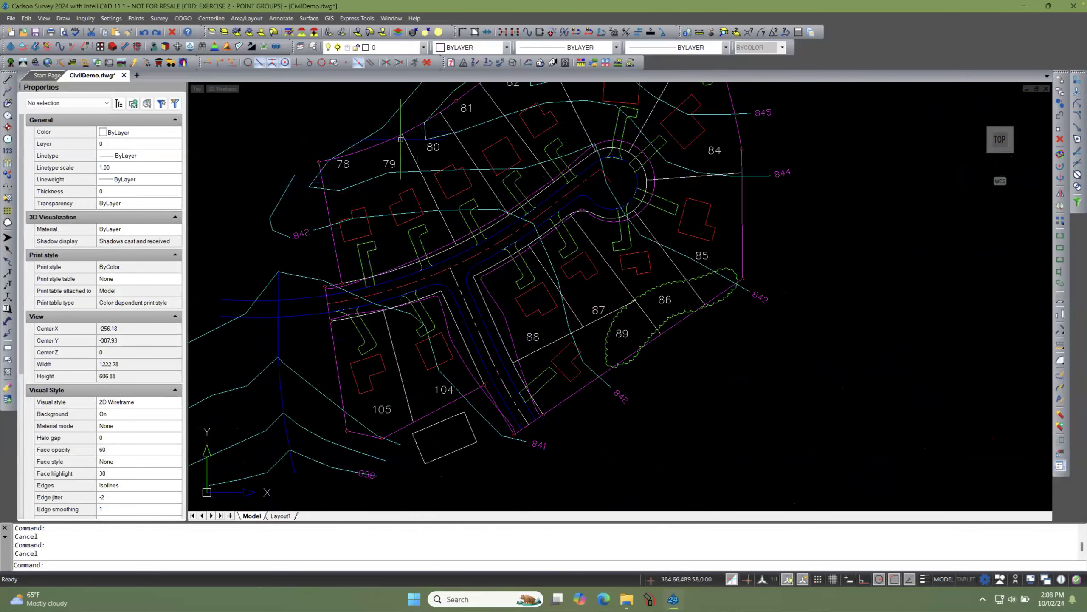
scroll(312, 254, down, 3)
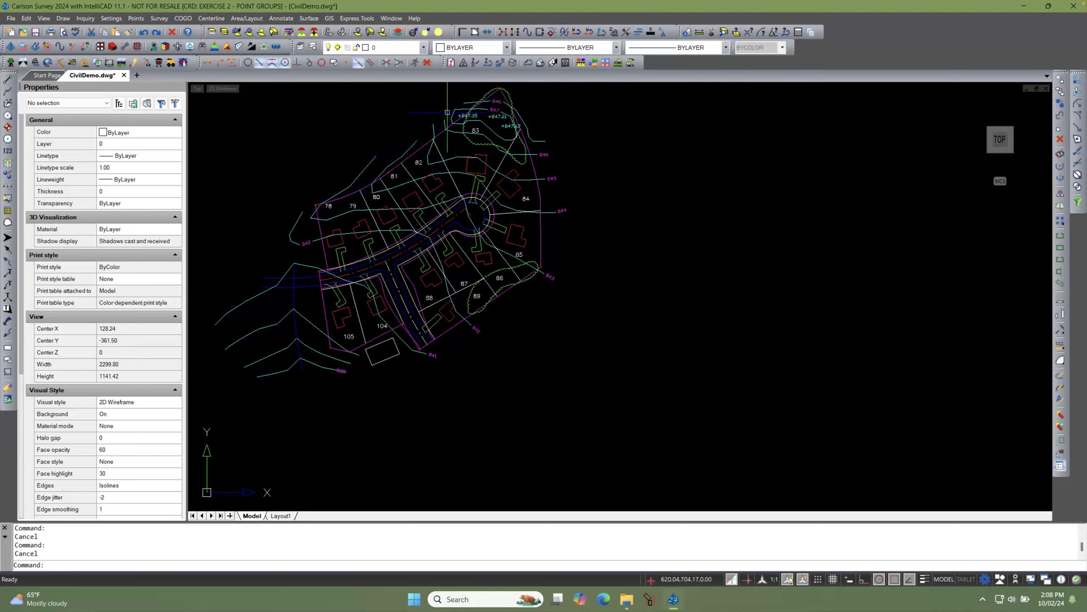
scroll(487, 92, up, 2)
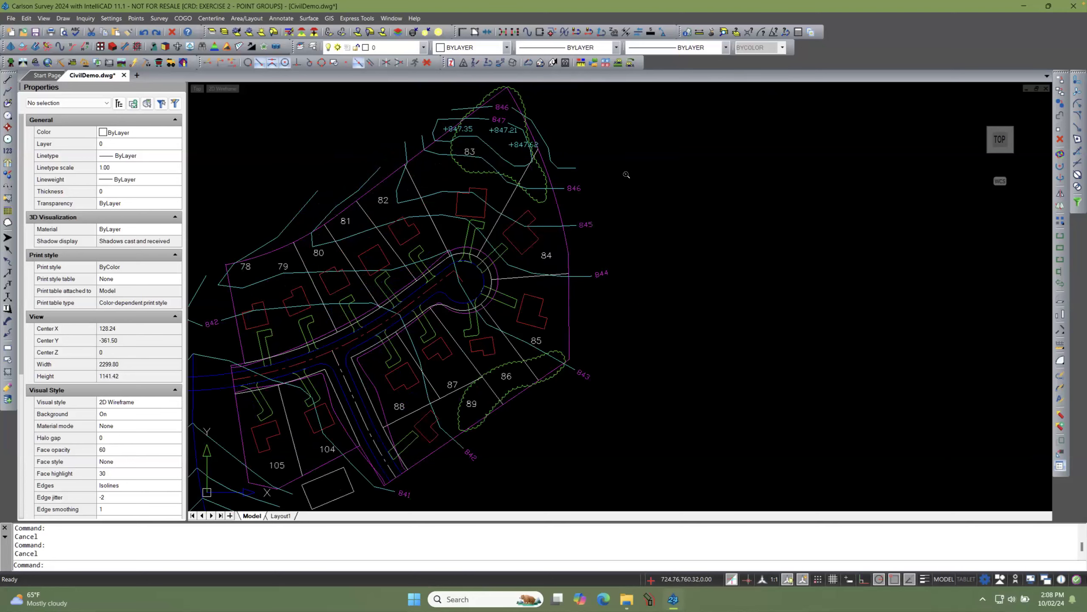
scroll(627, 174, down, 2)
scroll(545, 112, up, 3)
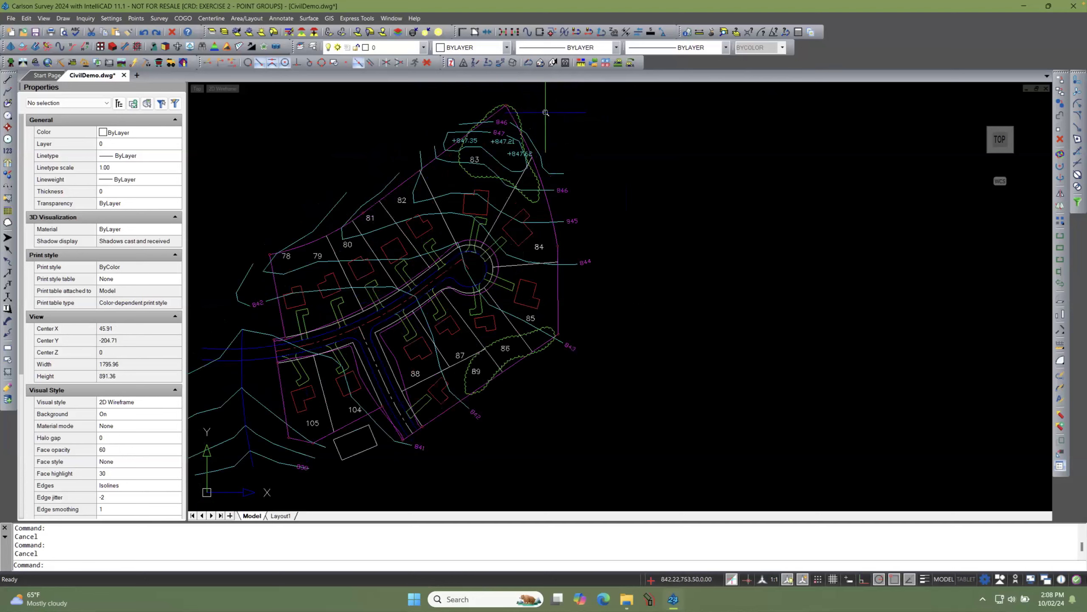
scroll(606, 136, down, 1)
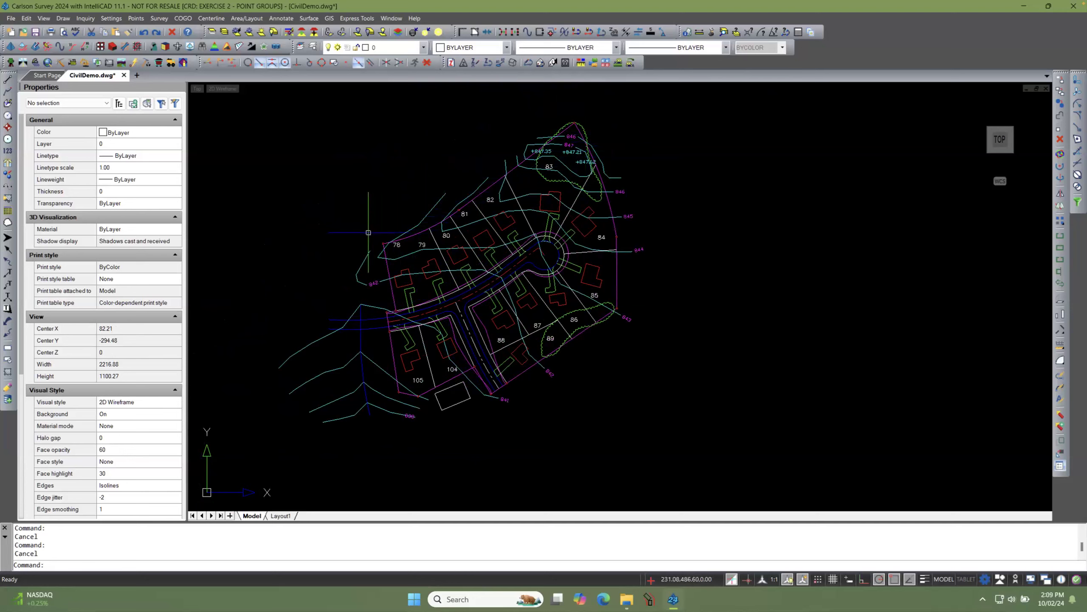
Step: Start Draw-Locate Points and set the layer name for the points to PROPCOR
click(139, 19)
click(159, 43)
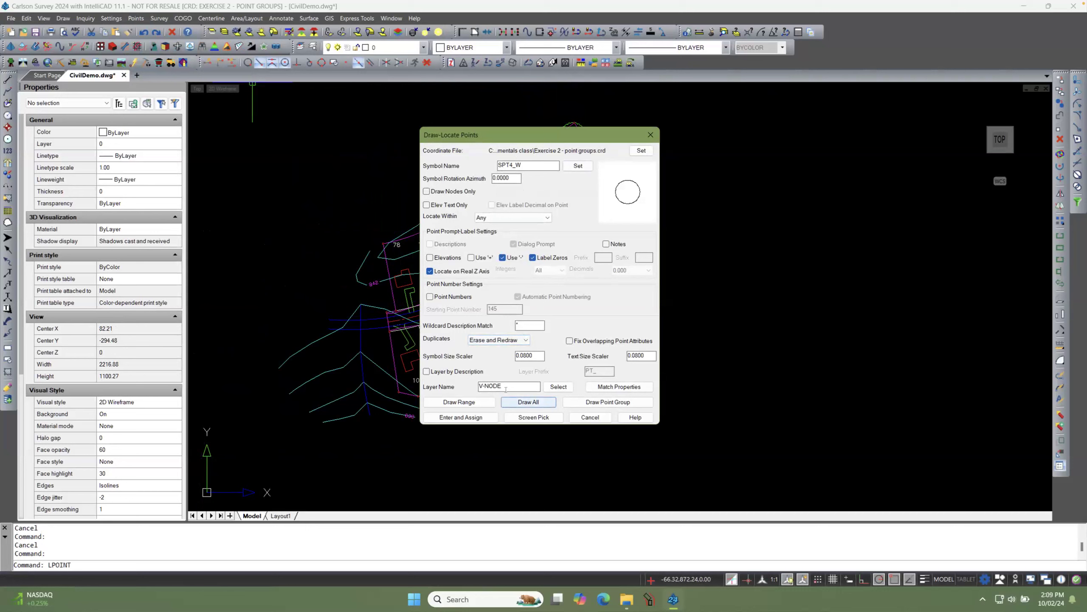
drag(502, 385, 462, 385)
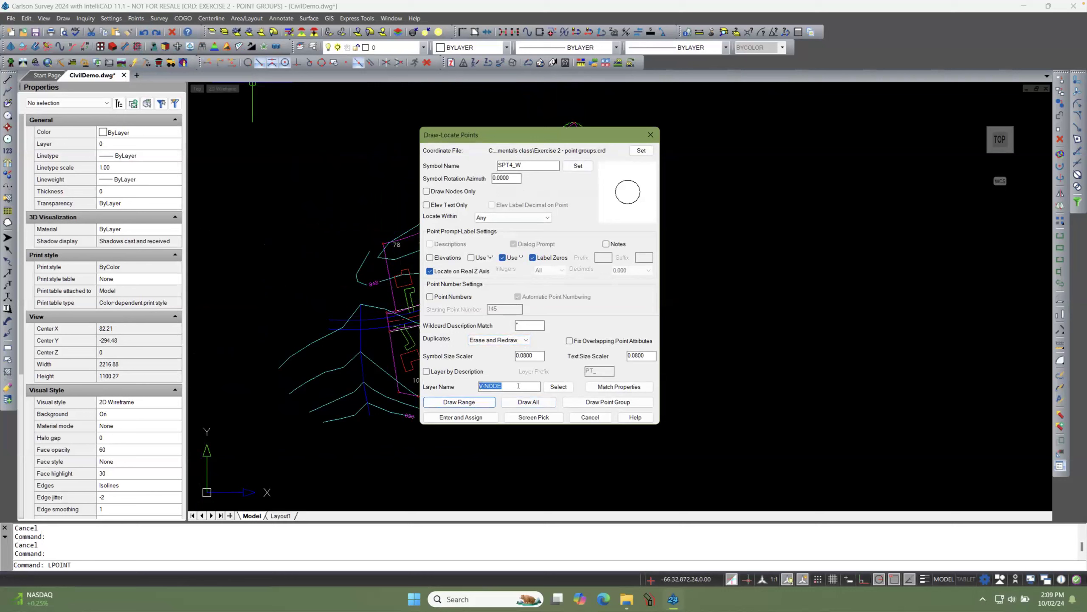
text(p)
Step: Review the points in the Property Corners point group and draw that group
click(593, 406)
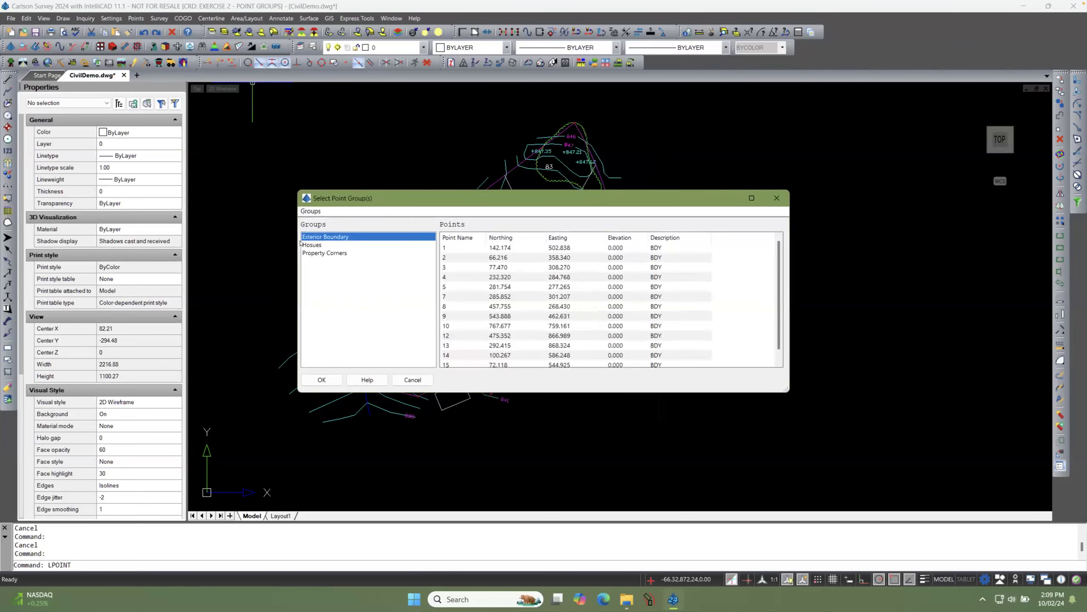
click(322, 253)
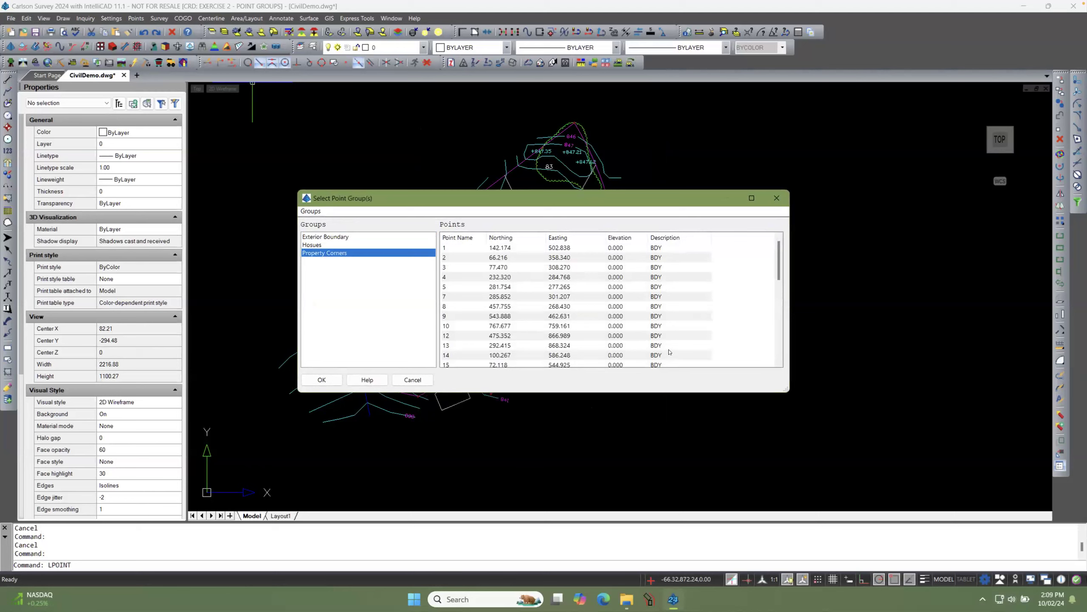
scroll(773, 257, down, 9)
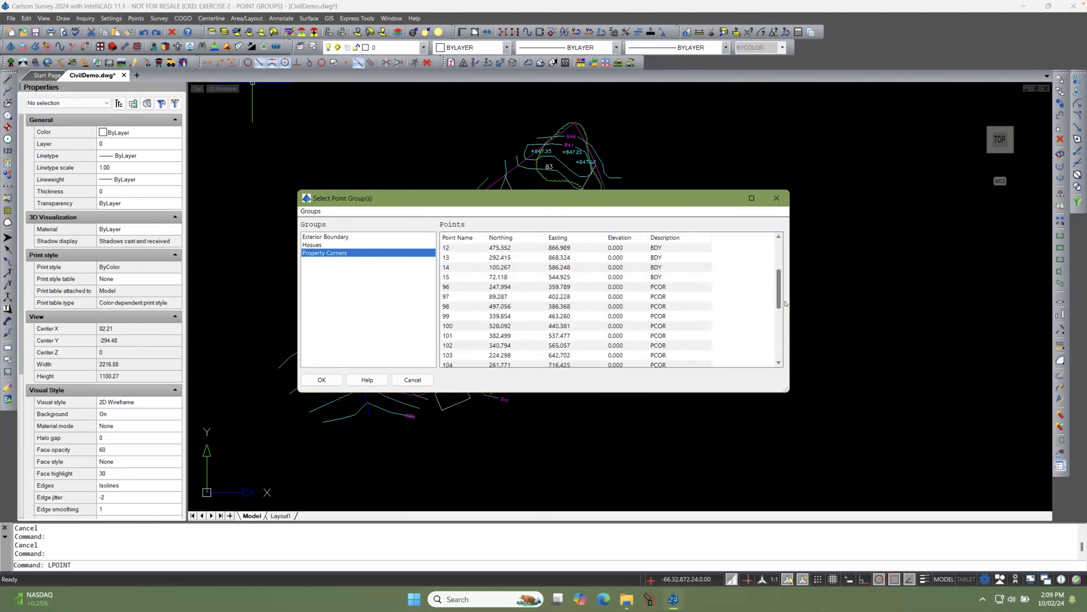
scroll(772, 306, up, 9)
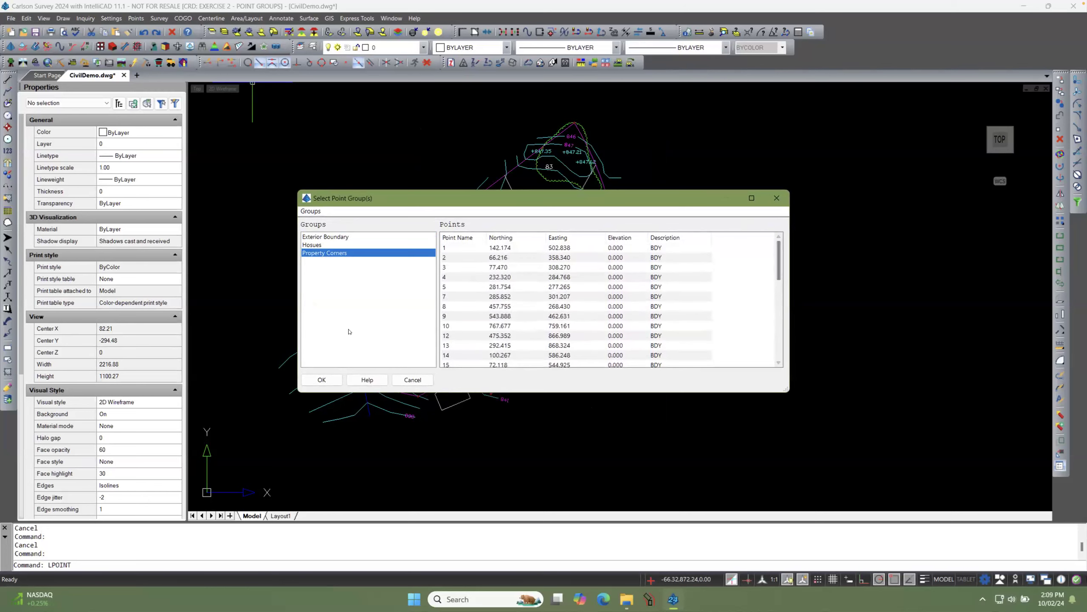
click(322, 380)
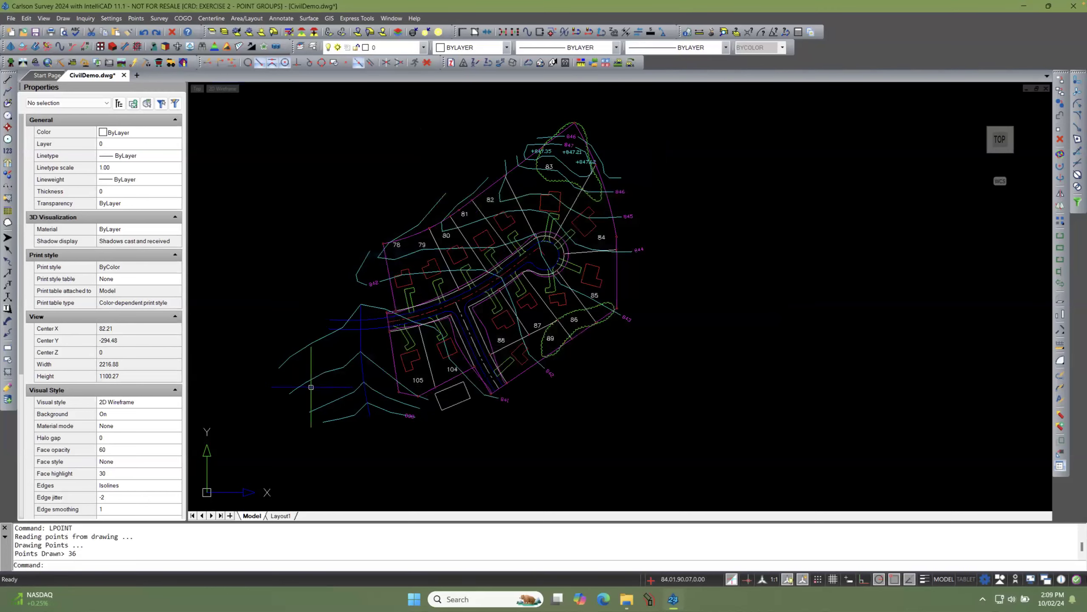
Step: Examine the drawn property corner symbols at the lot corners along the street frontage of lots 78, 104 and 105
scroll(356, 311, up, 4)
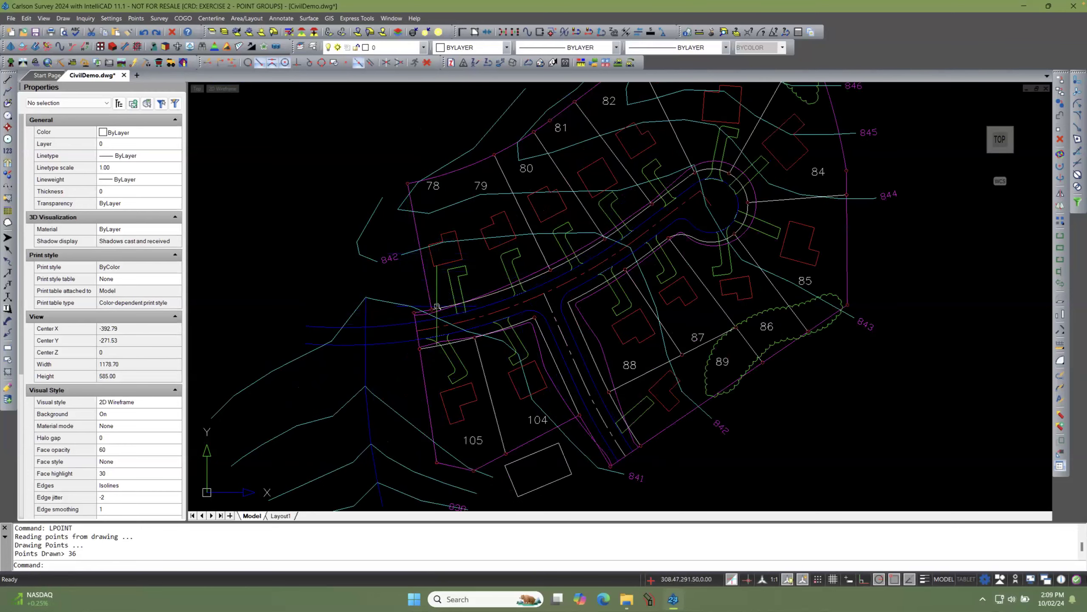
scroll(437, 310, up, 2)
scroll(437, 311, up, 4)
scroll(417, 296, up, 2)
scroll(370, 274, up, 3)
scroll(343, 278, down, 2)
scroll(386, 317, down, 2)
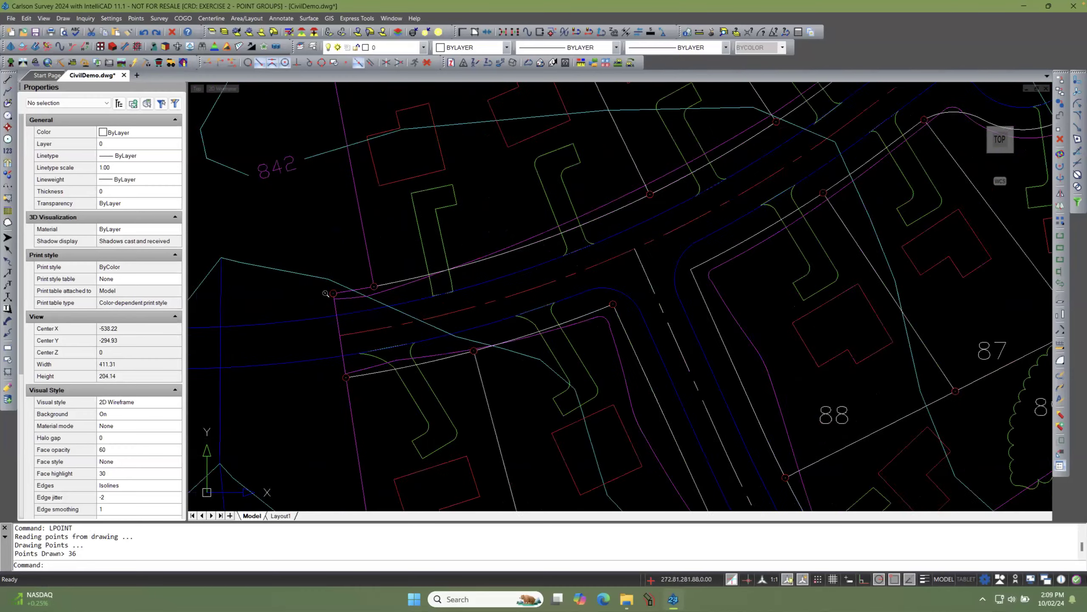
scroll(444, 349, up, 3)
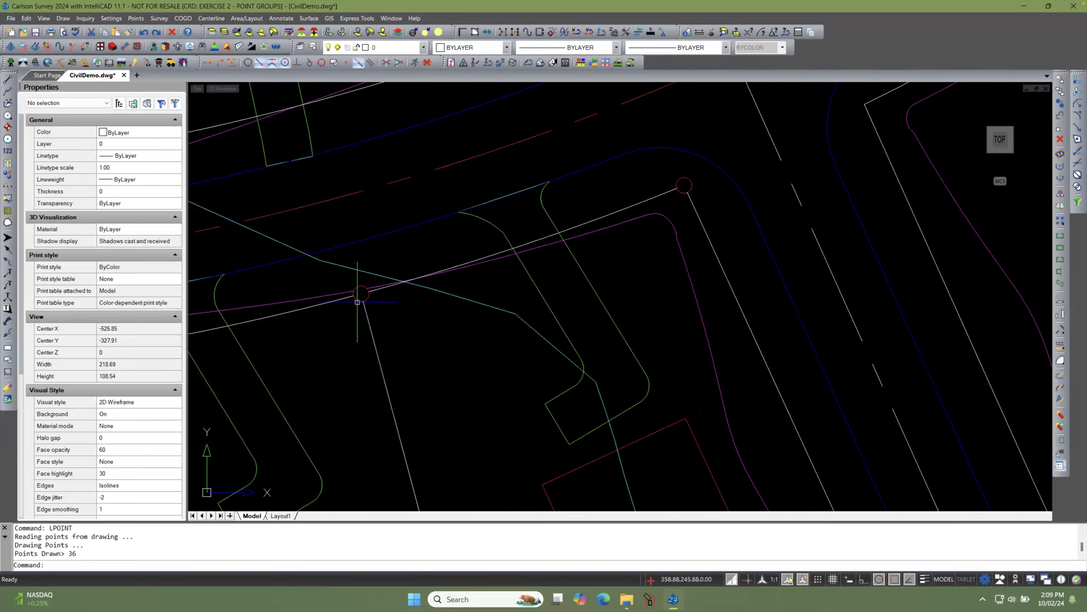
scroll(402, 313, down, 6)
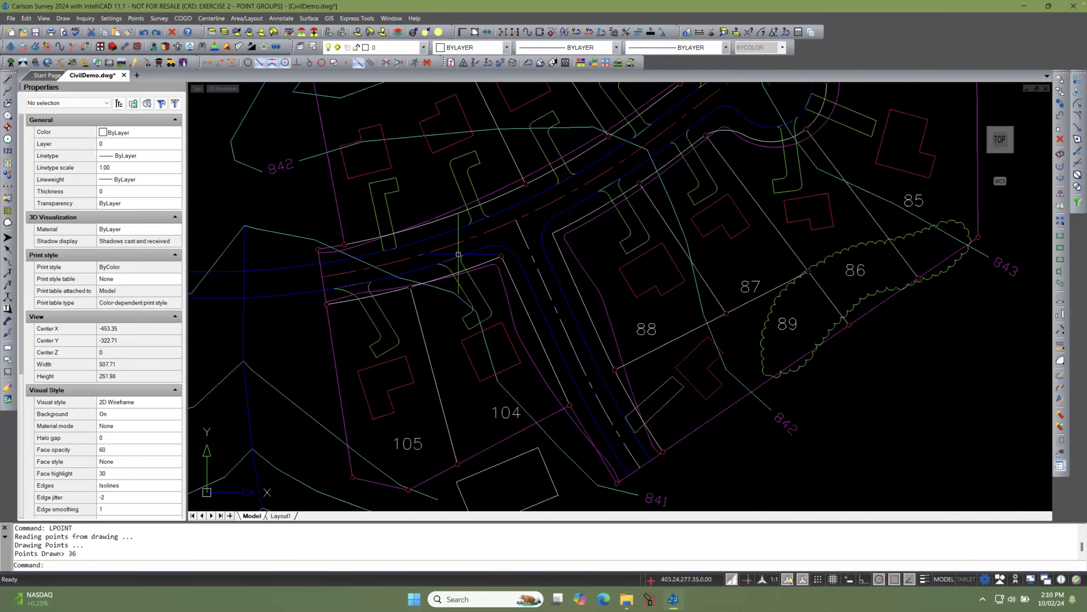
Step: Check lot 88's street-intersection corner for a point symbol, and review the Edit Point data of lot 104's corner across the side street without changing it
scroll(563, 393, down, 1)
scroll(612, 360, up, 1)
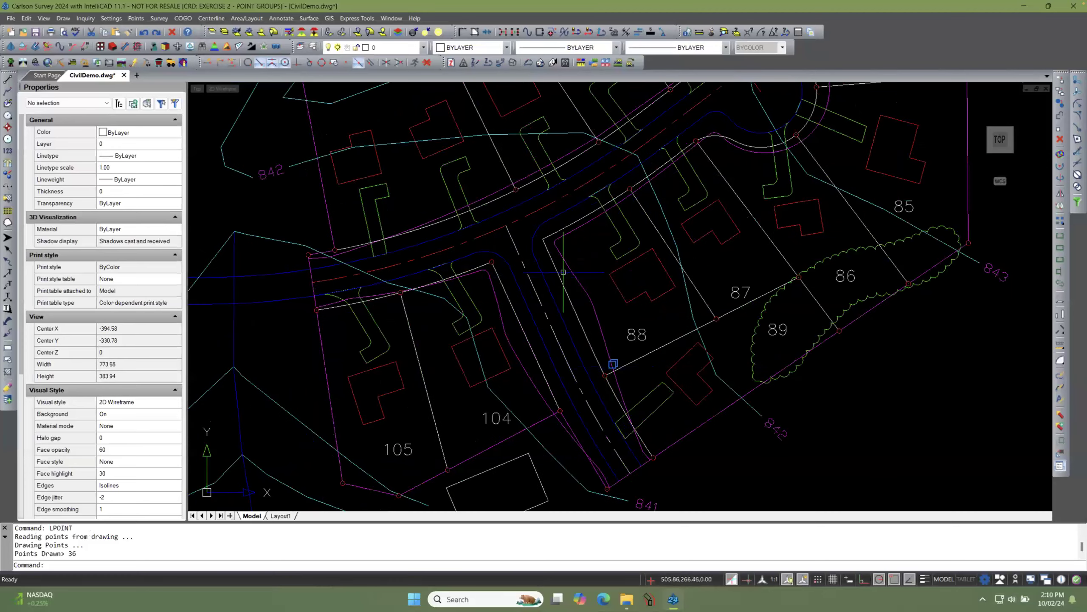
scroll(556, 255, down, 1)
scroll(571, 256, up, 1)
scroll(570, 256, up, 5)
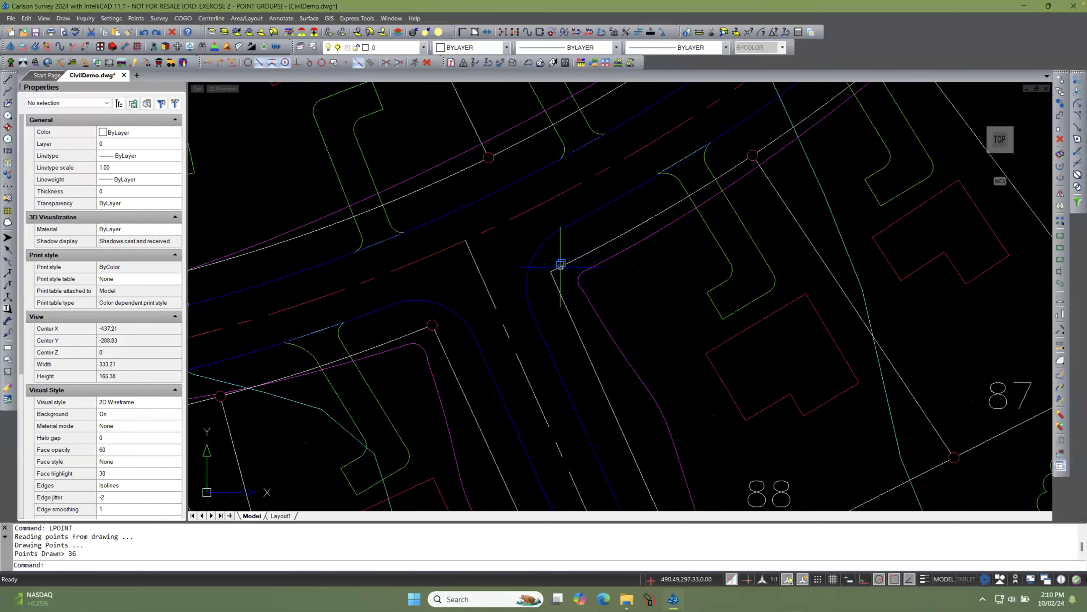
scroll(547, 285, down, 2)
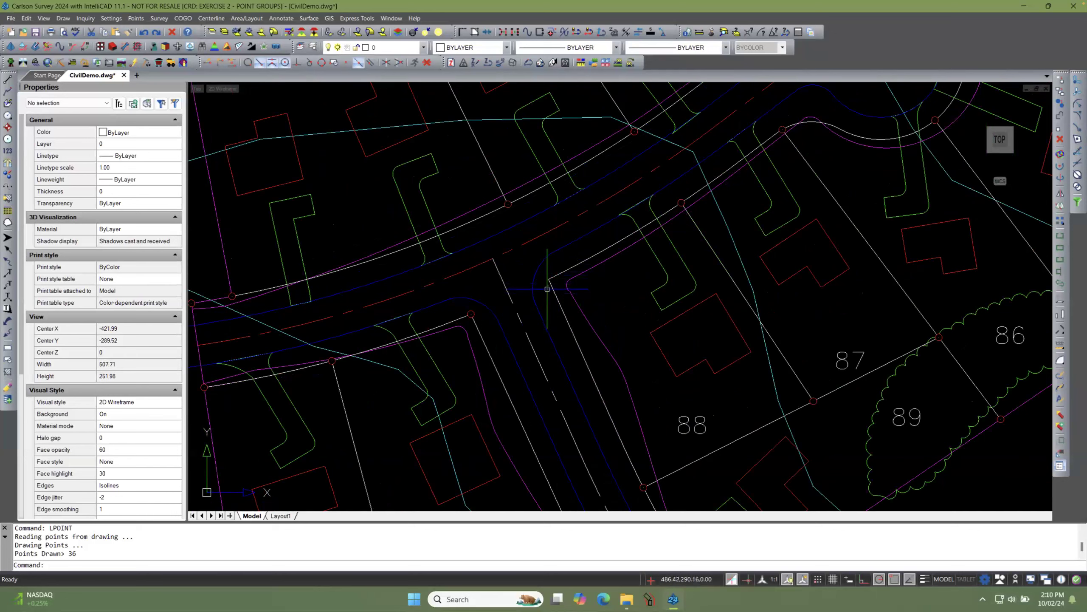
double_click(470, 311)
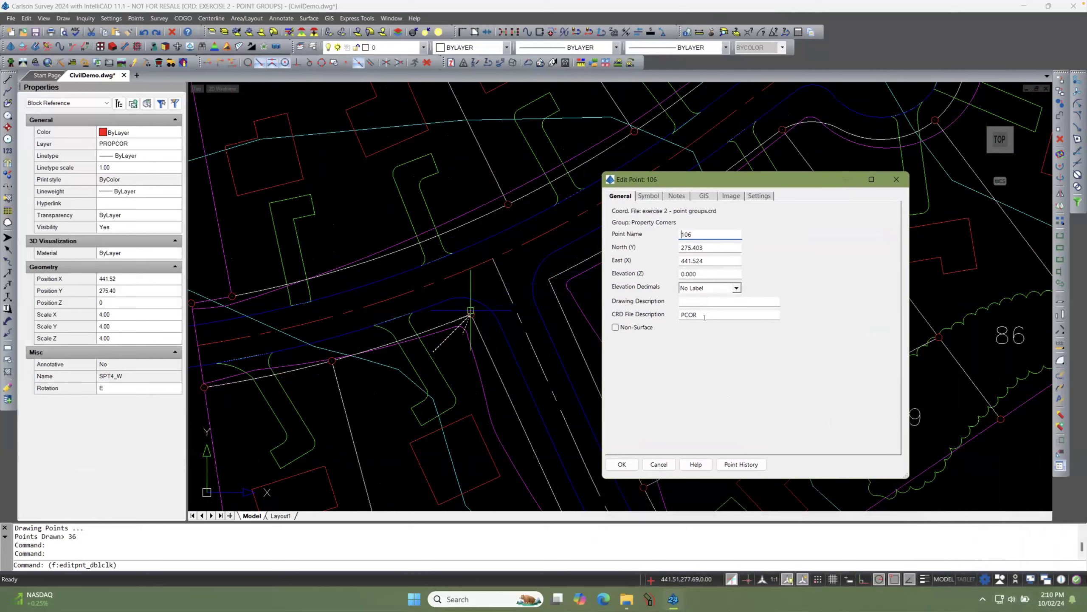
click(658, 464)
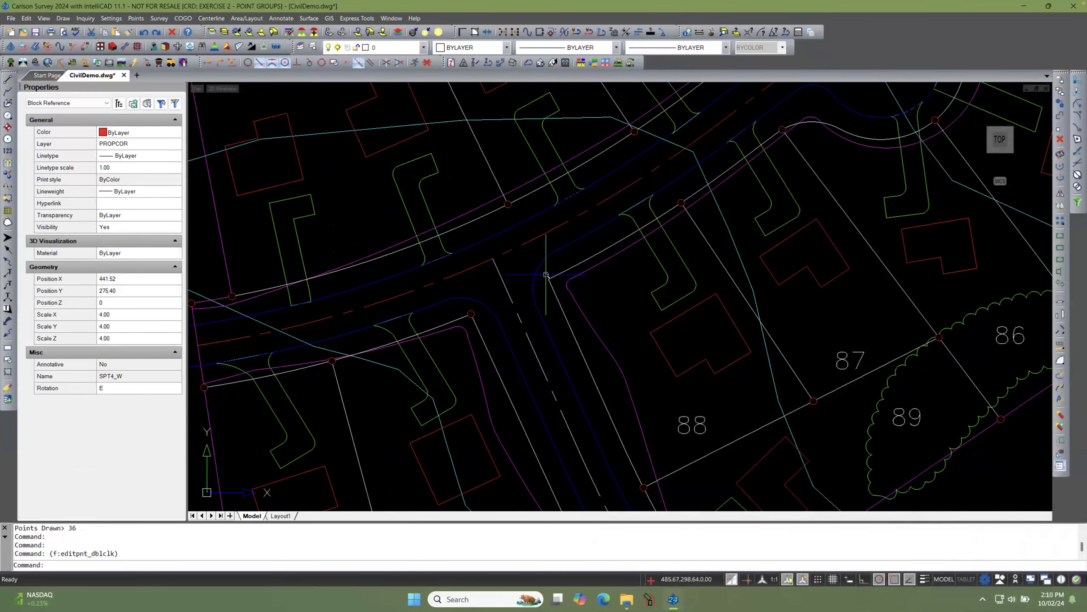
Step: Inspect the property corner symbols from lot 88's street-intersection corner to the cul-de-sac and the rear corners of lots 78 to 84
scroll(547, 275, down, 2)
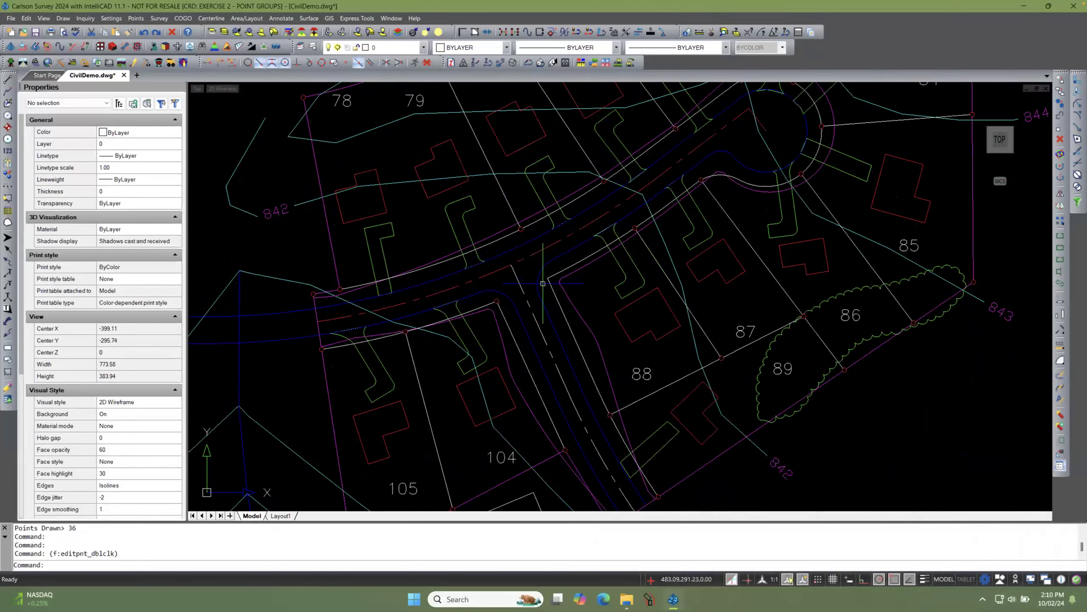
scroll(544, 284, down, 1)
scroll(544, 283, up, 2)
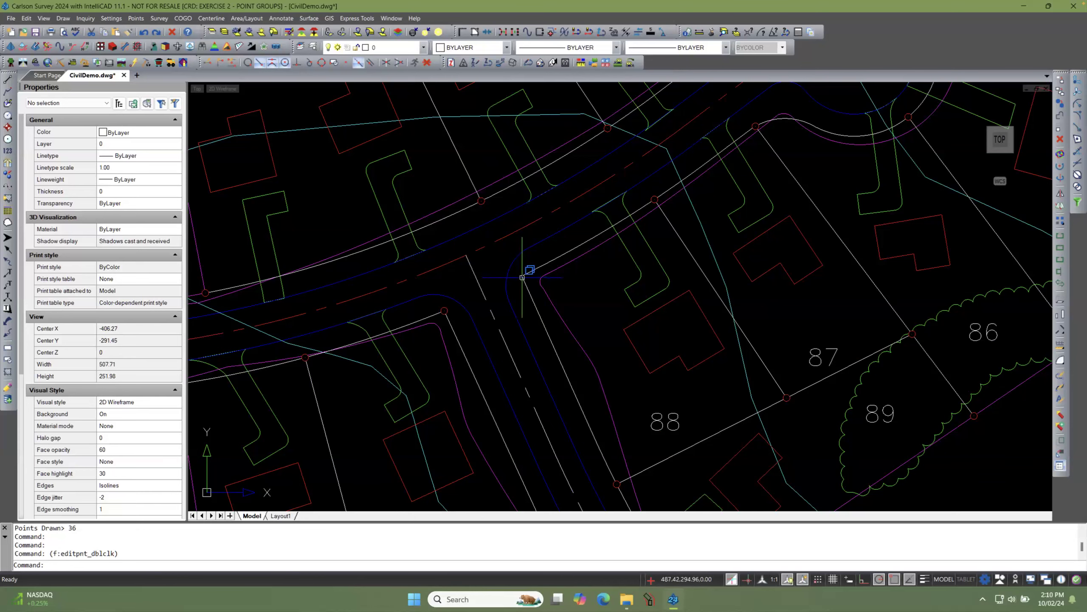
scroll(503, 281, down, 4)
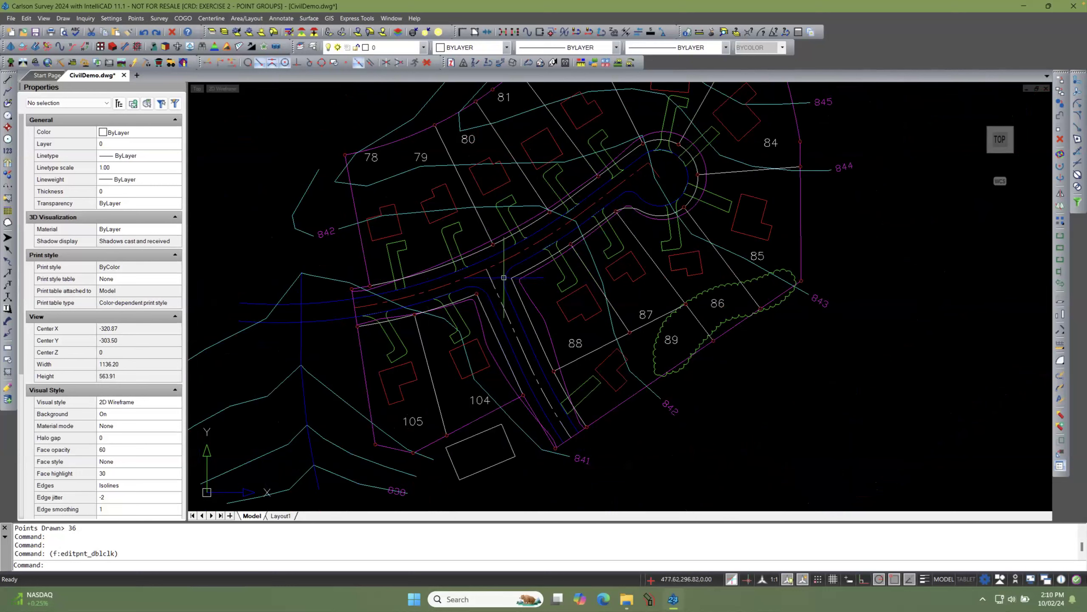
scroll(646, 324, down, 2)
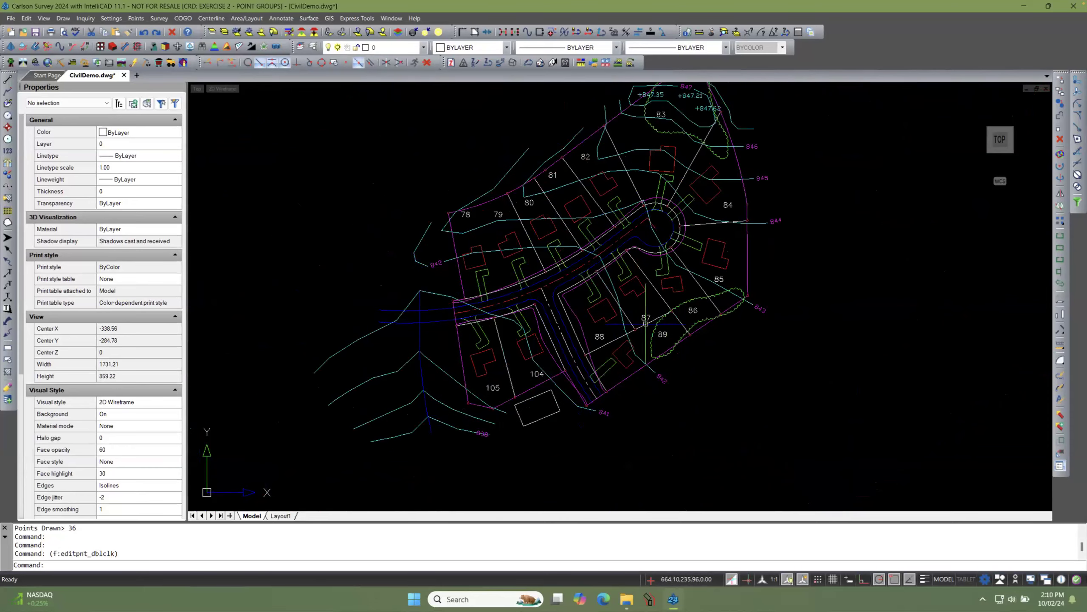
scroll(647, 324, down, 1)
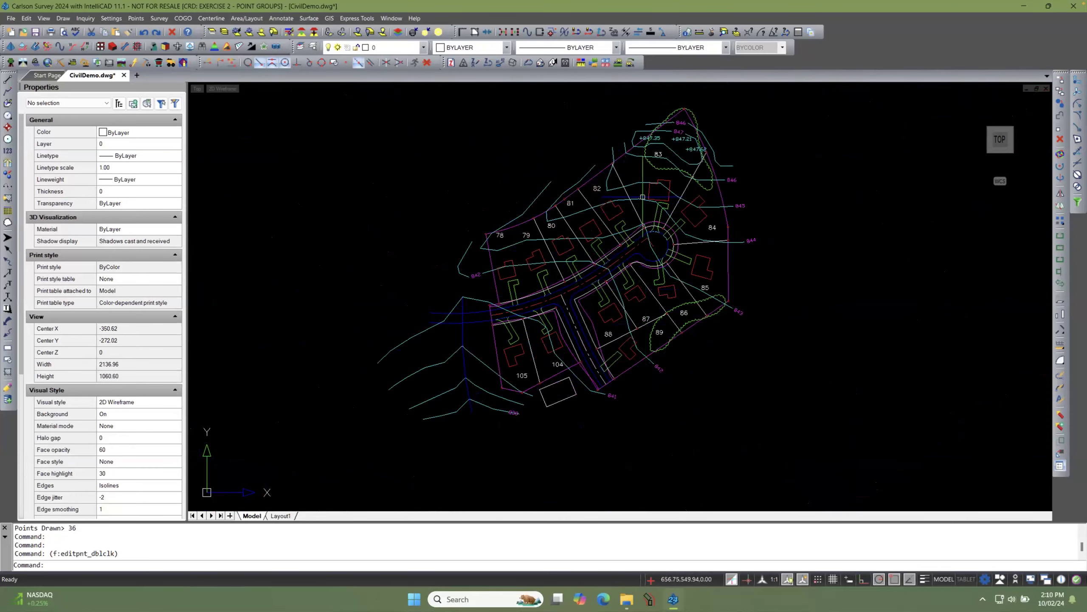
scroll(636, 161, up, 5)
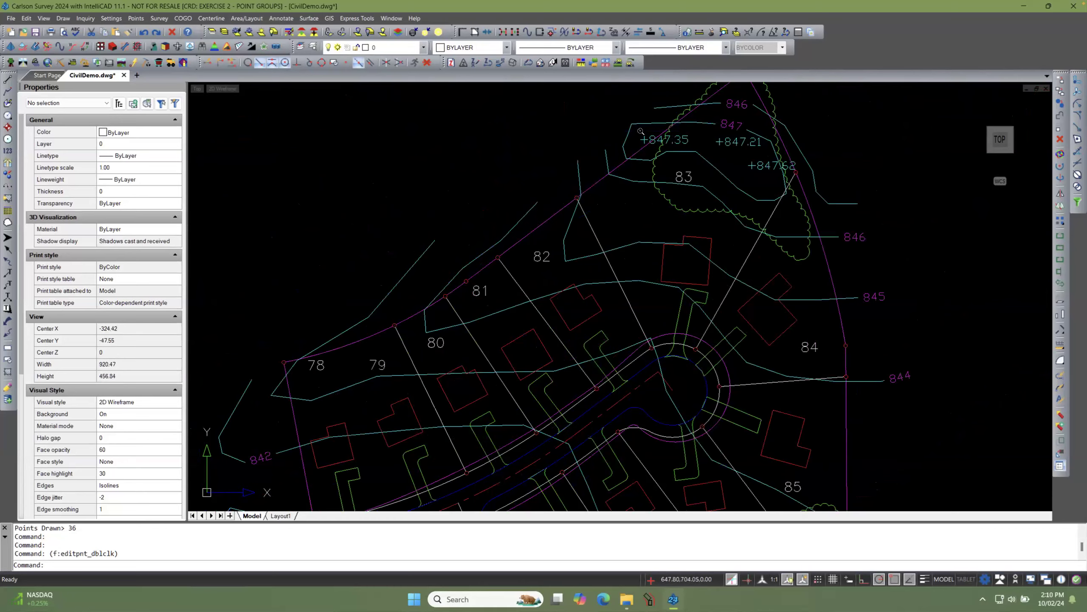
scroll(639, 131, down, 3)
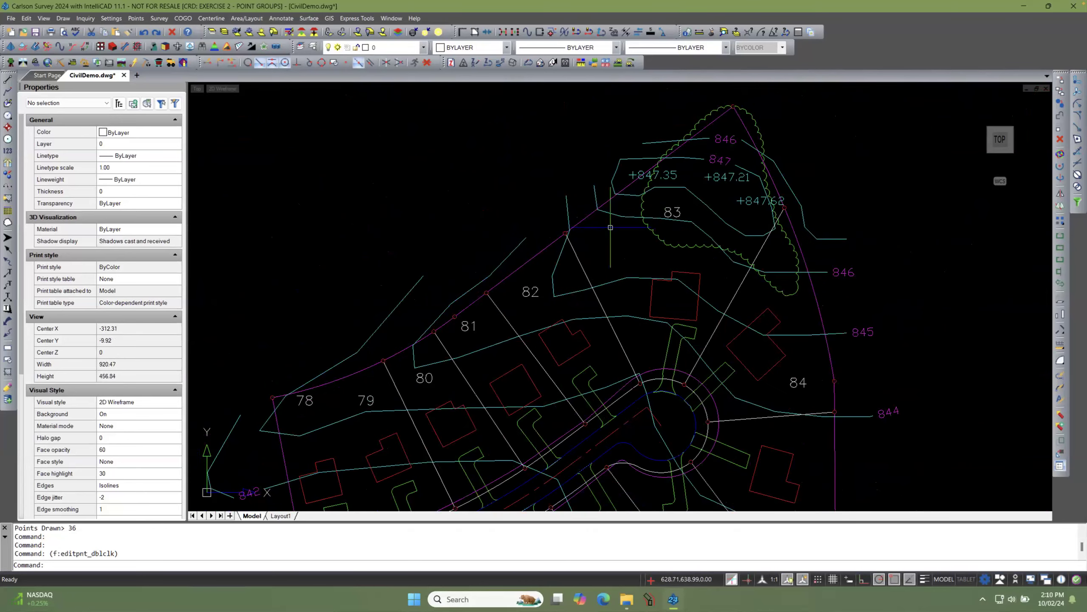
scroll(611, 227, down, 3)
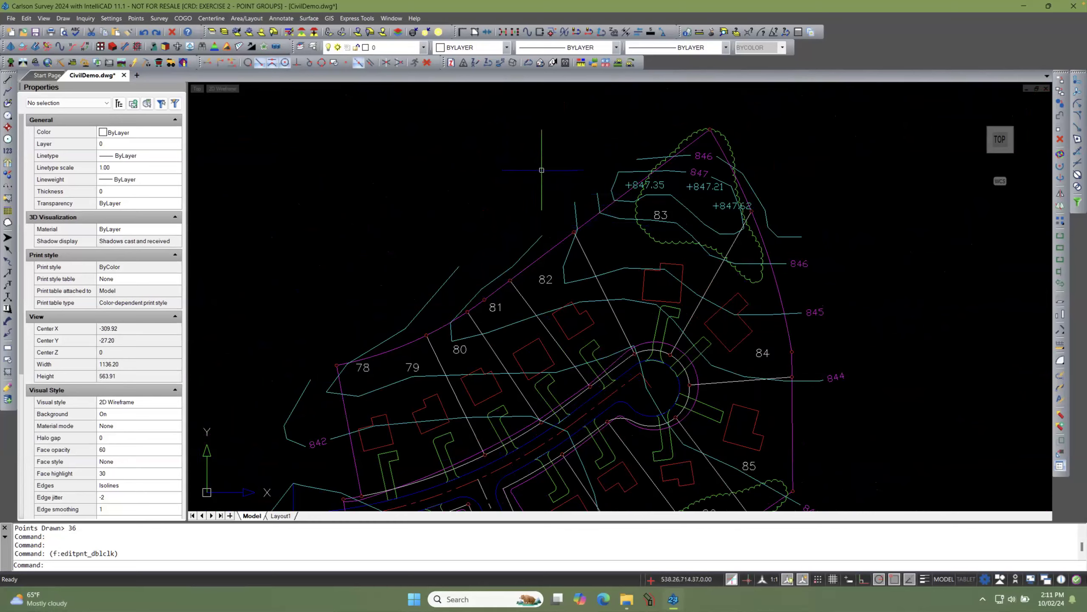
scroll(518, 157, down, 10)
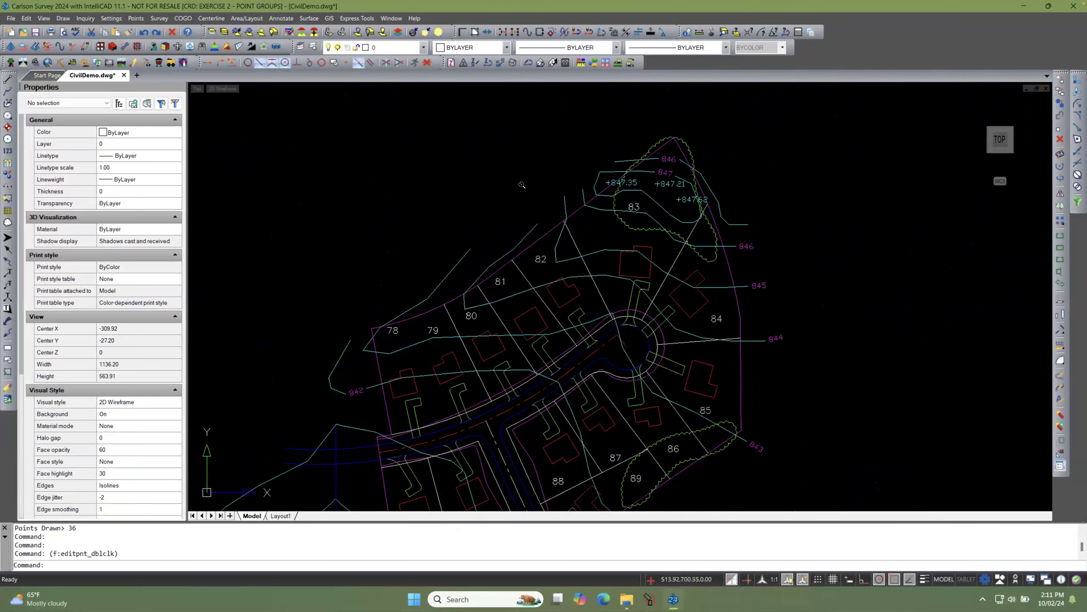
right_click(473, 152)
click(448, 160)
click(444, 171)
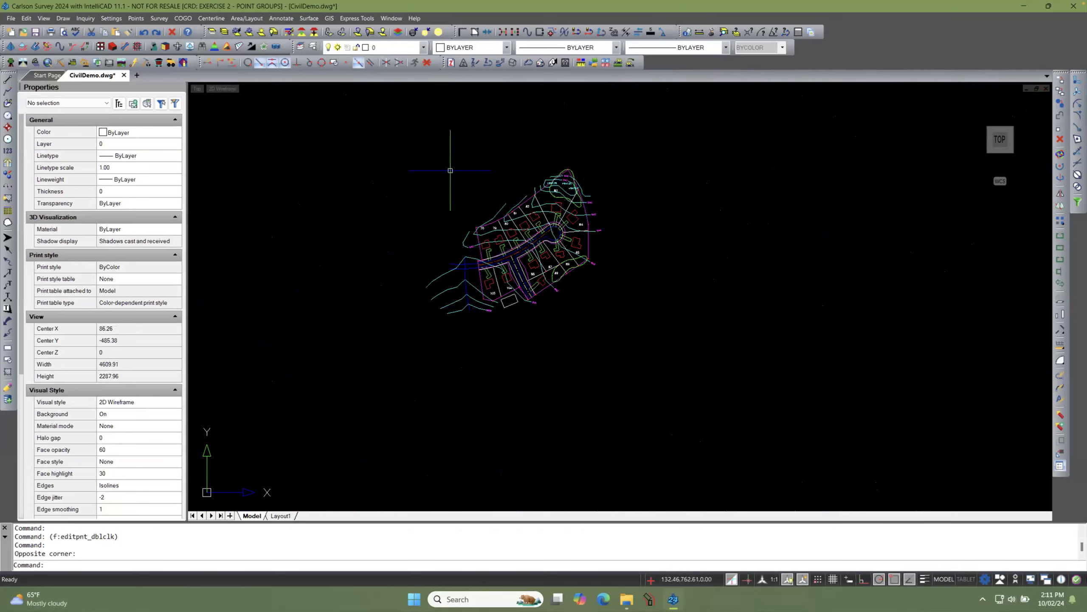
Step: Erase all points from the drawing using an on-screen ALL selection, removing both symbols and attributes but keeping them in the coordinate file
click(142, 19)
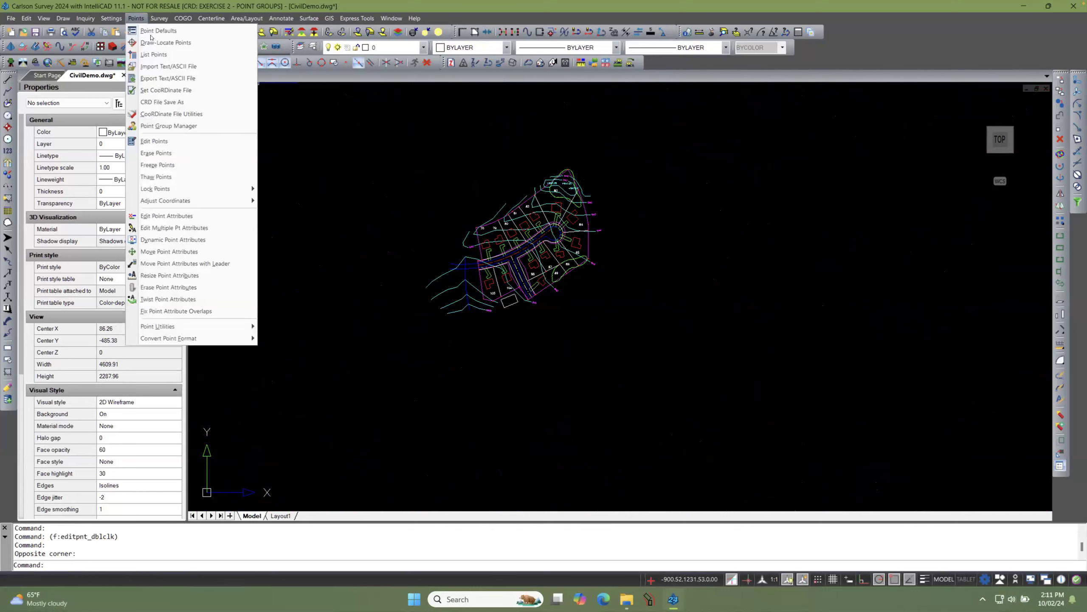
click(156, 153)
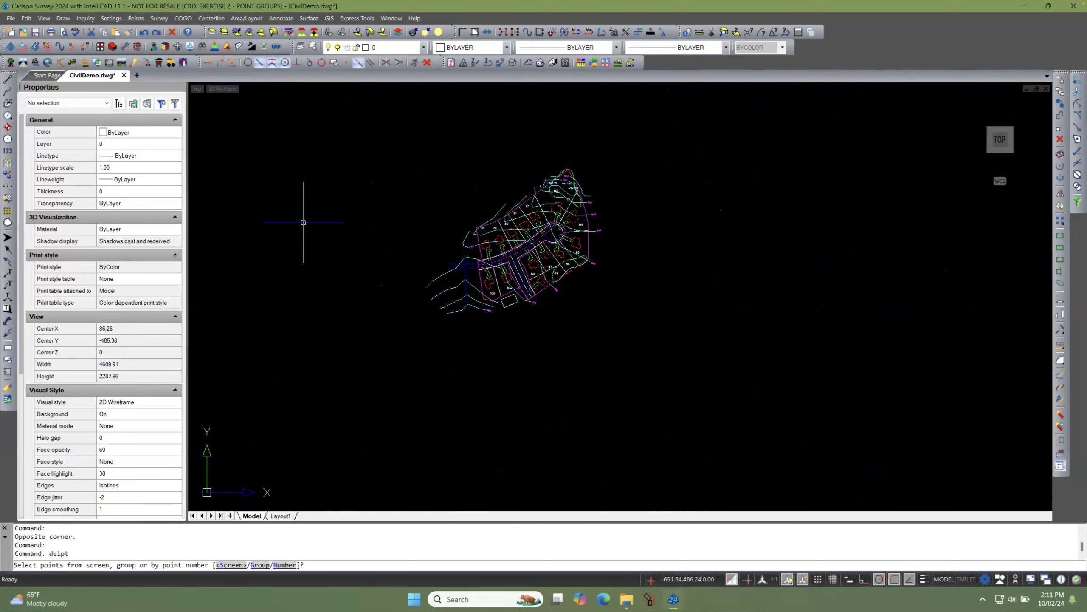
click(227, 565)
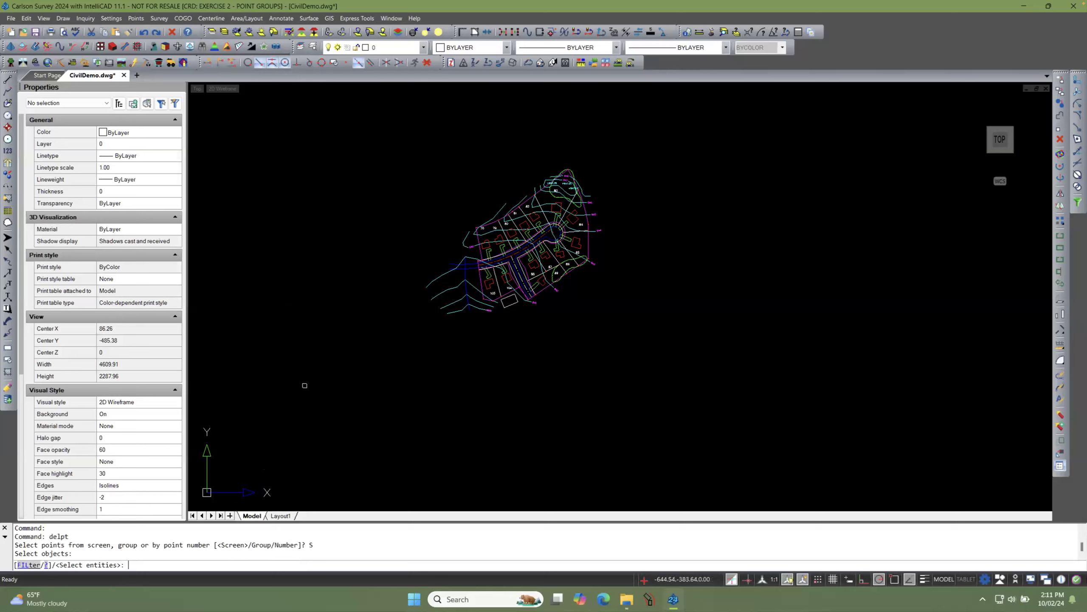
text(ALL)
key(Return)
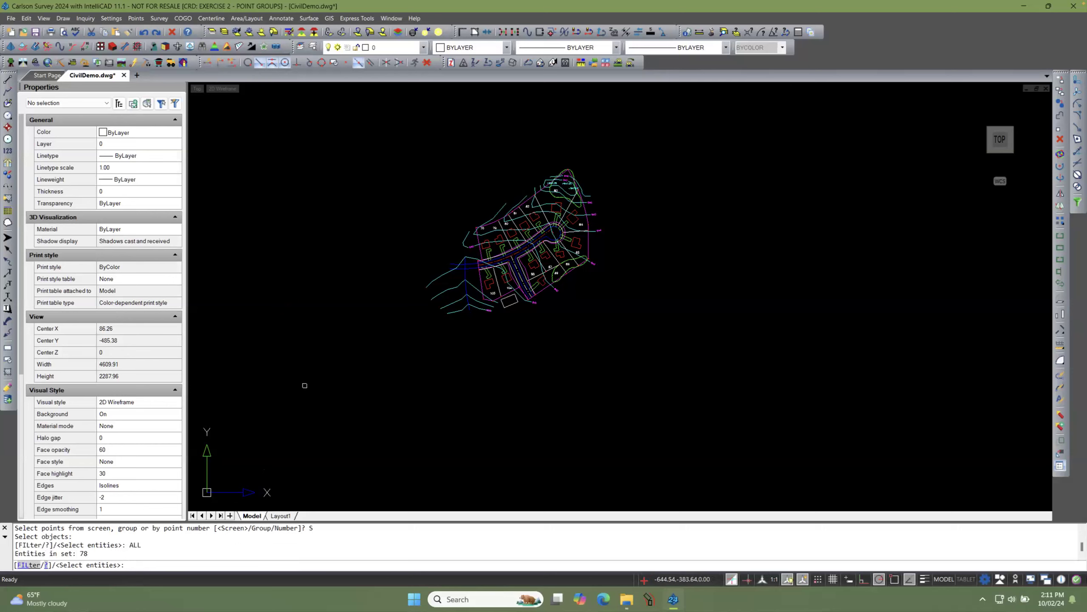
key(Return)
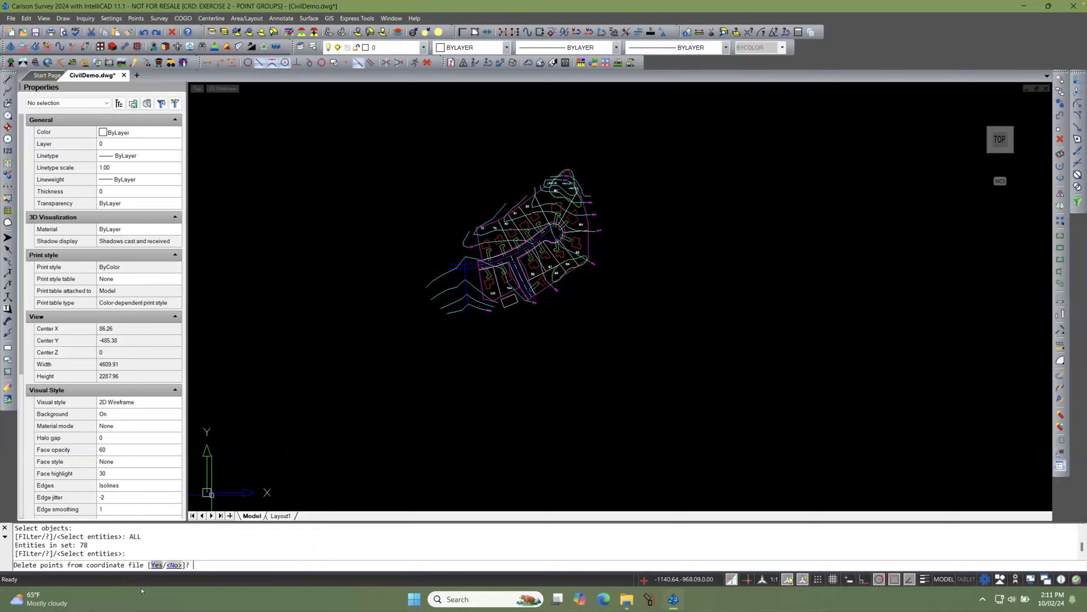
click(179, 565)
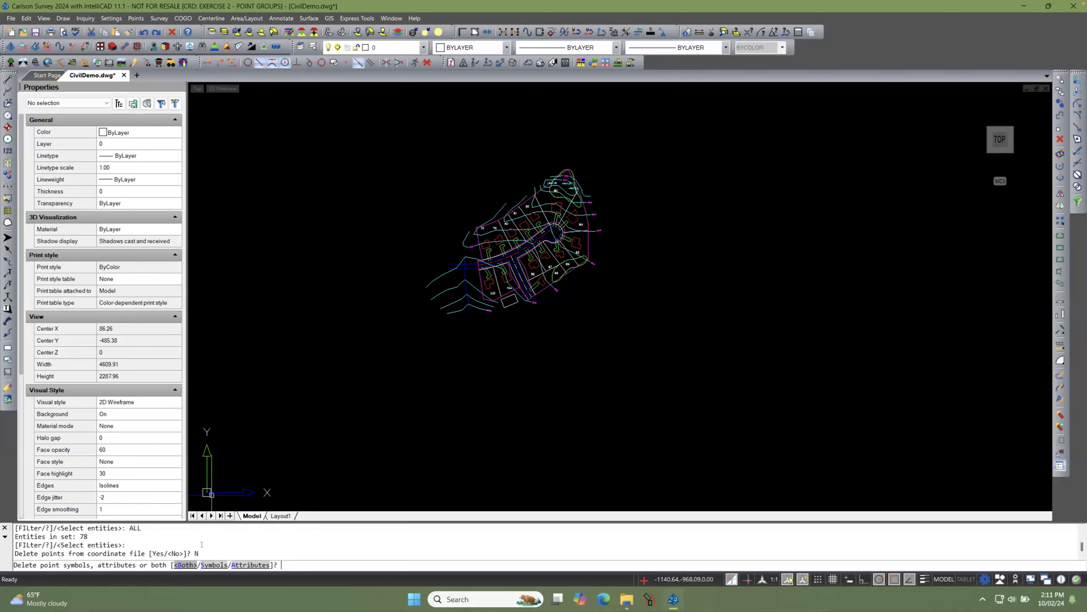
click(182, 565)
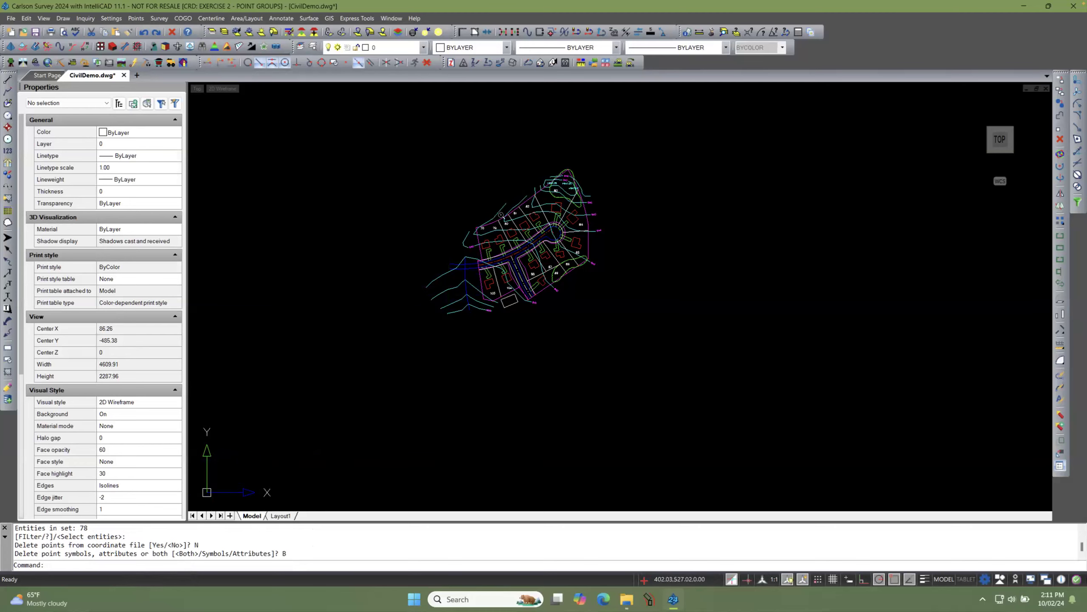
scroll(481, 239, up, 5)
scroll(482, 239, up, 5)
scroll(467, 234, down, 8)
scroll(467, 234, up, 6)
scroll(412, 214, down, 2)
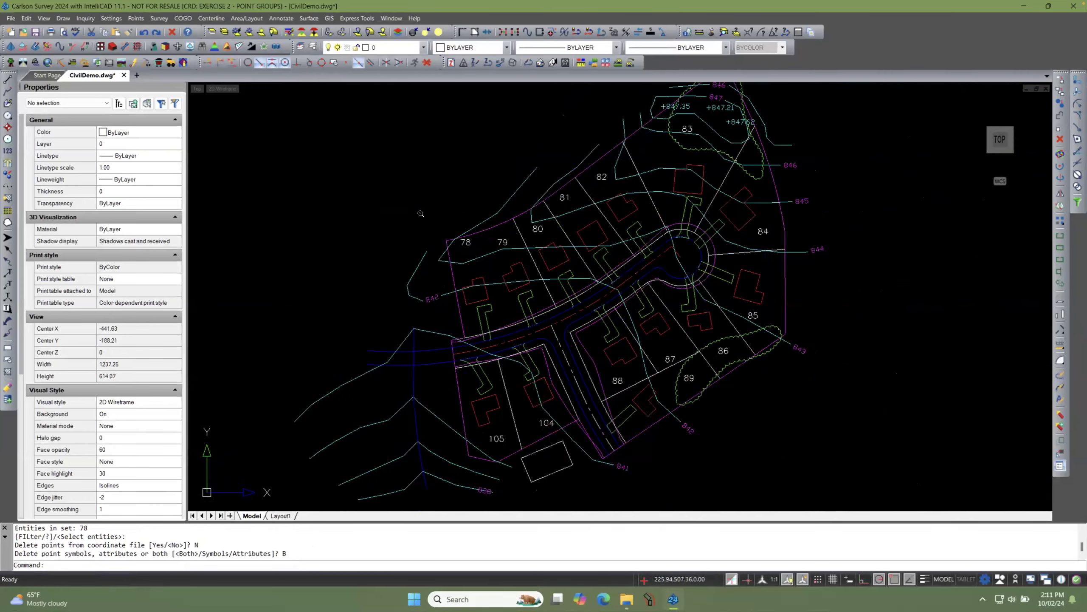
Step: Review the points of the Property Corners group in the Point Group Manager without changing the group
click(135, 18)
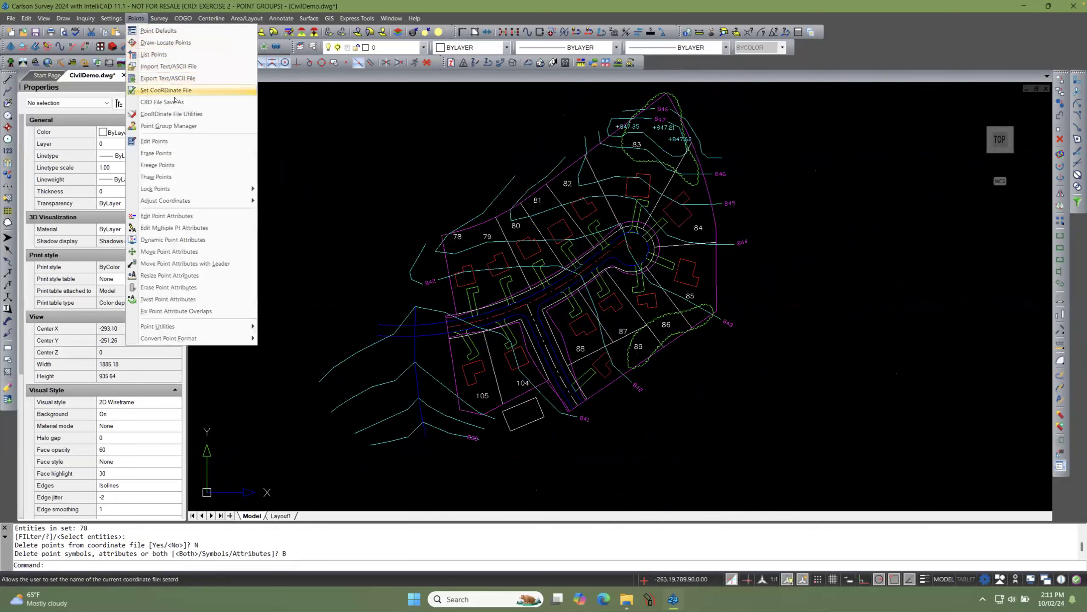
click(185, 126)
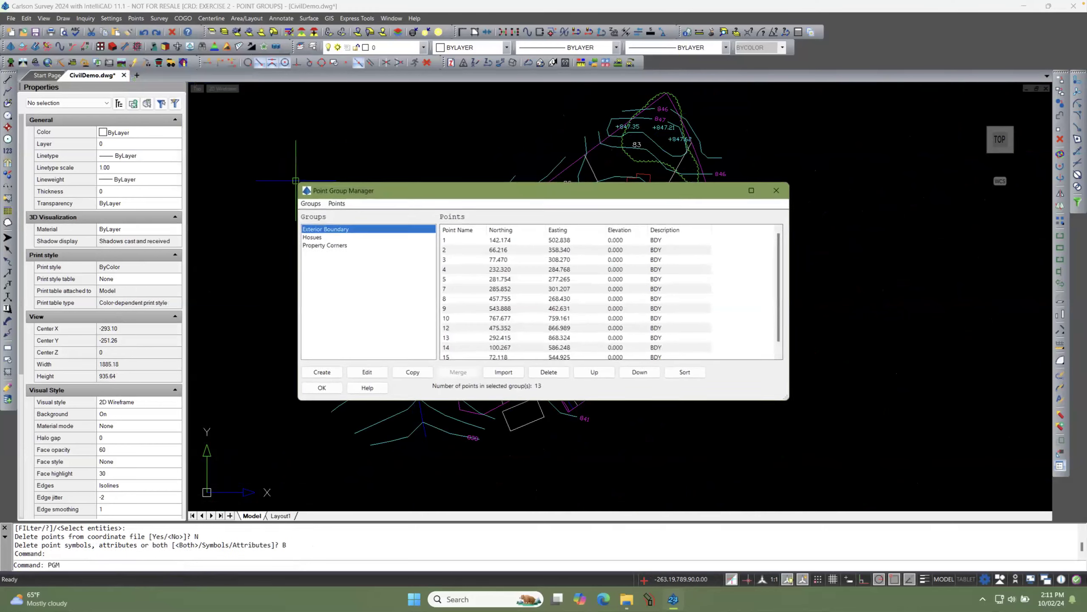
click(332, 246)
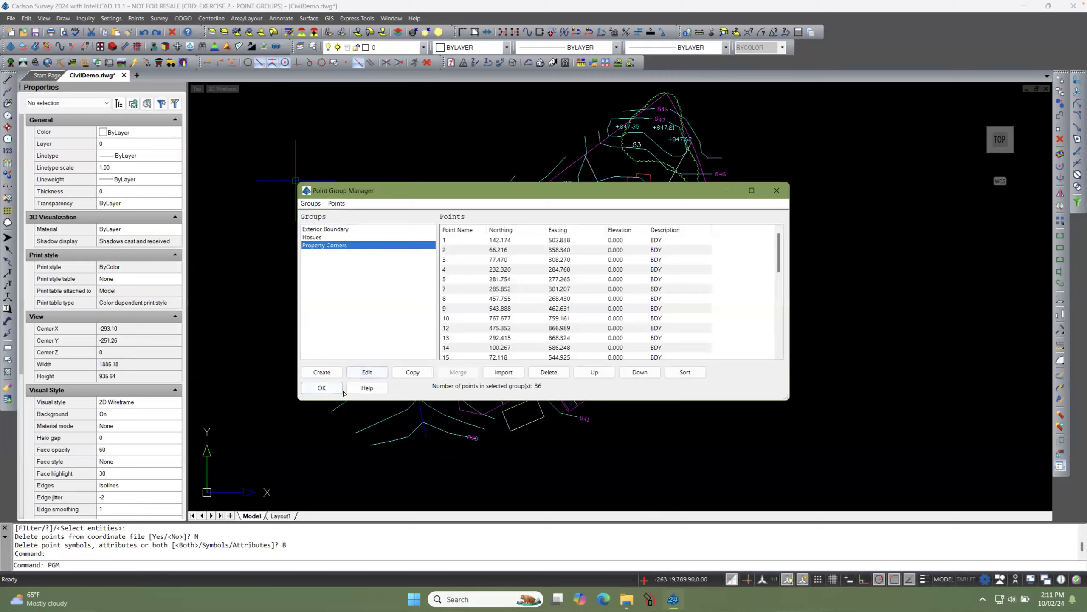
click(321, 388)
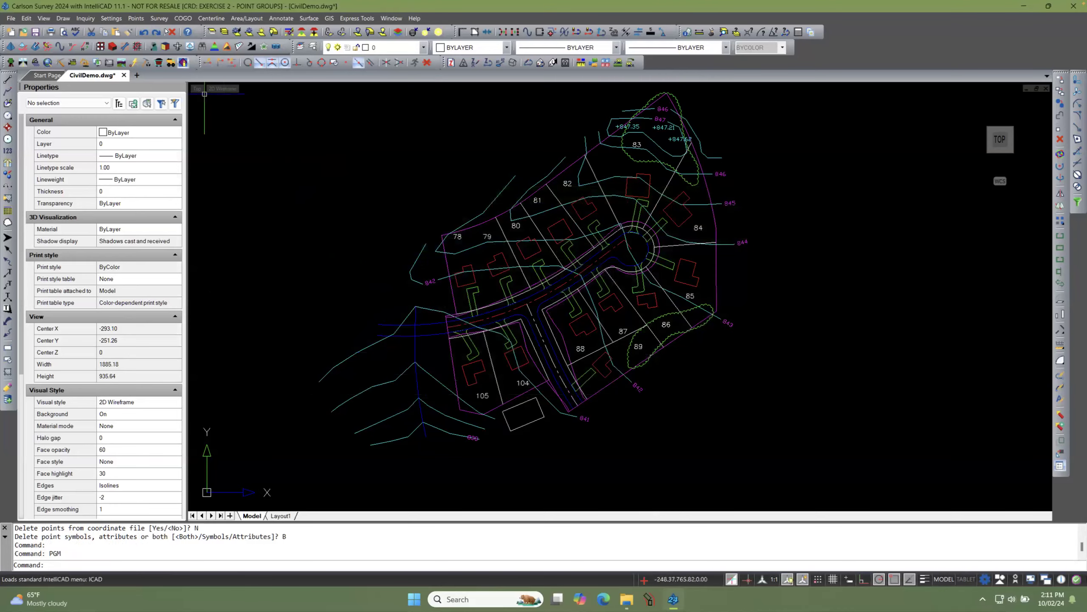
Step: Draw the Property Corners point group with Draw-Locate Points, keeping PROPCOR as the layer name
click(136, 18)
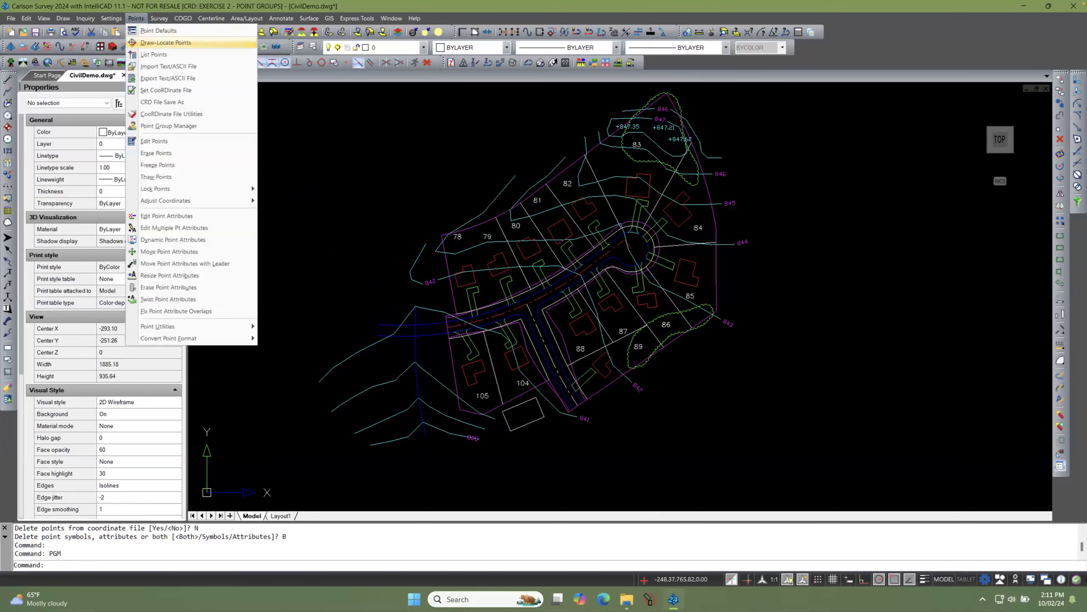
click(158, 43)
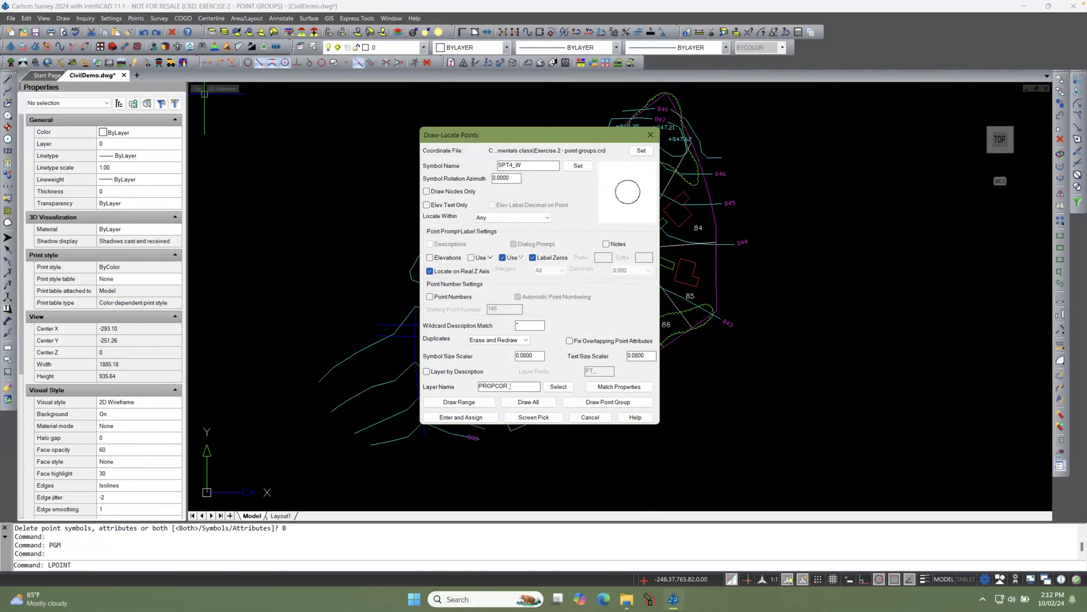
drag(516, 387, 473, 387)
click(520, 385)
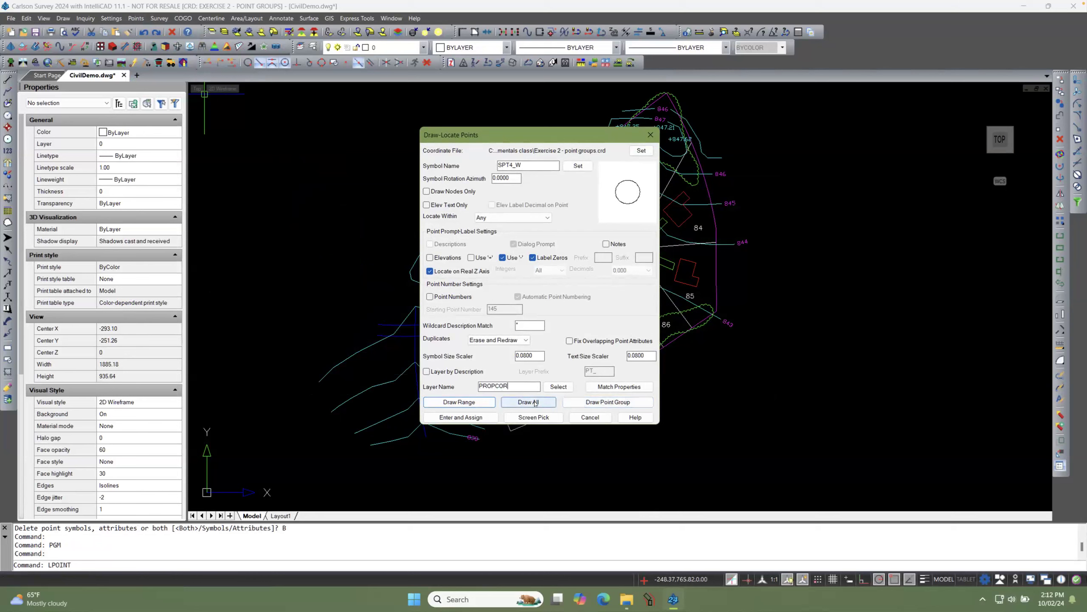
click(582, 405)
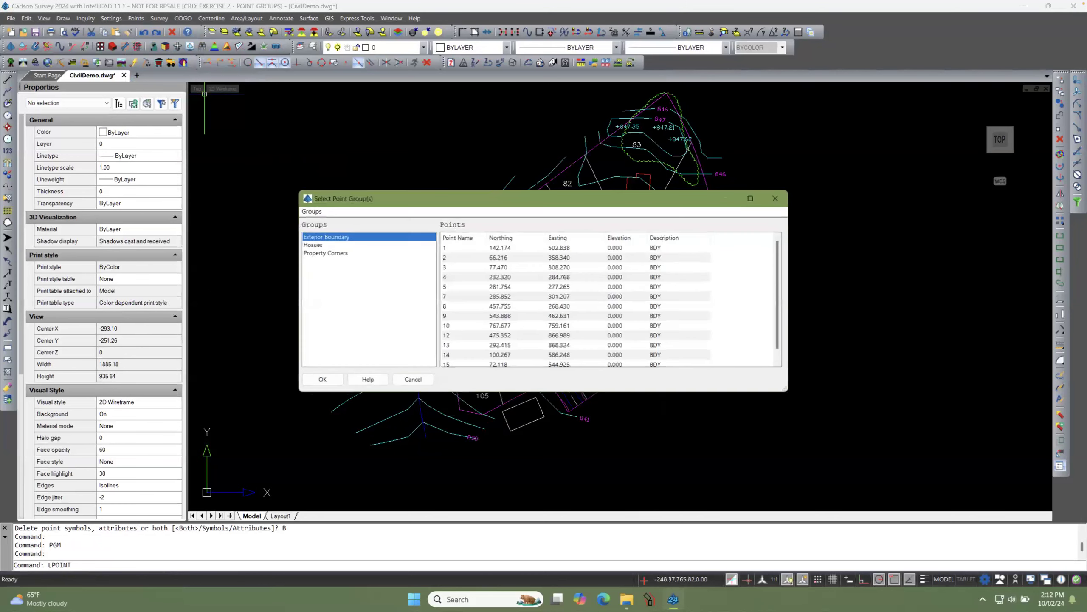
click(326, 253)
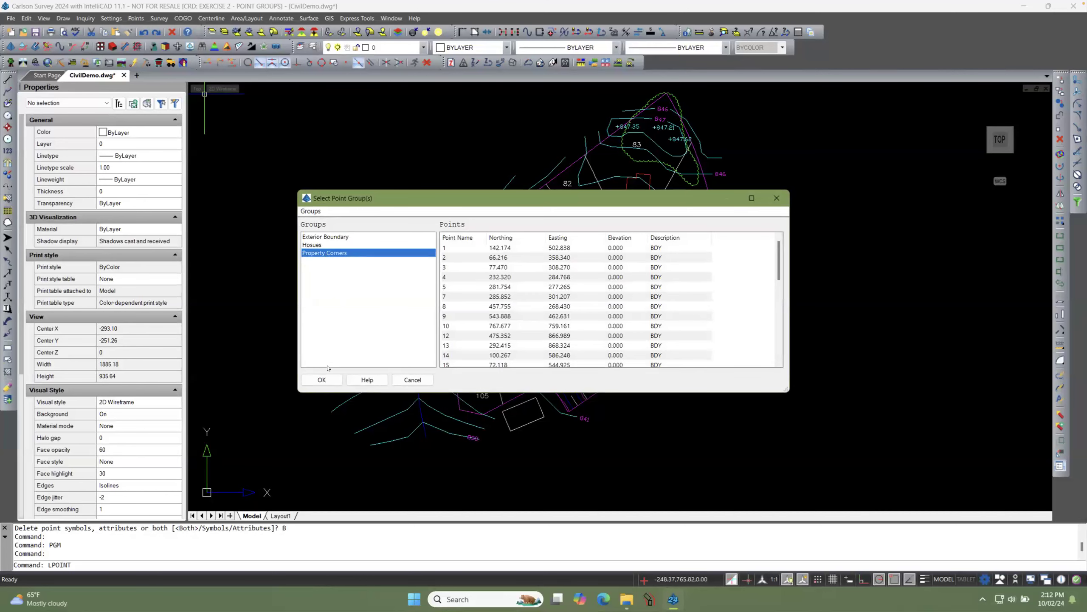
click(322, 379)
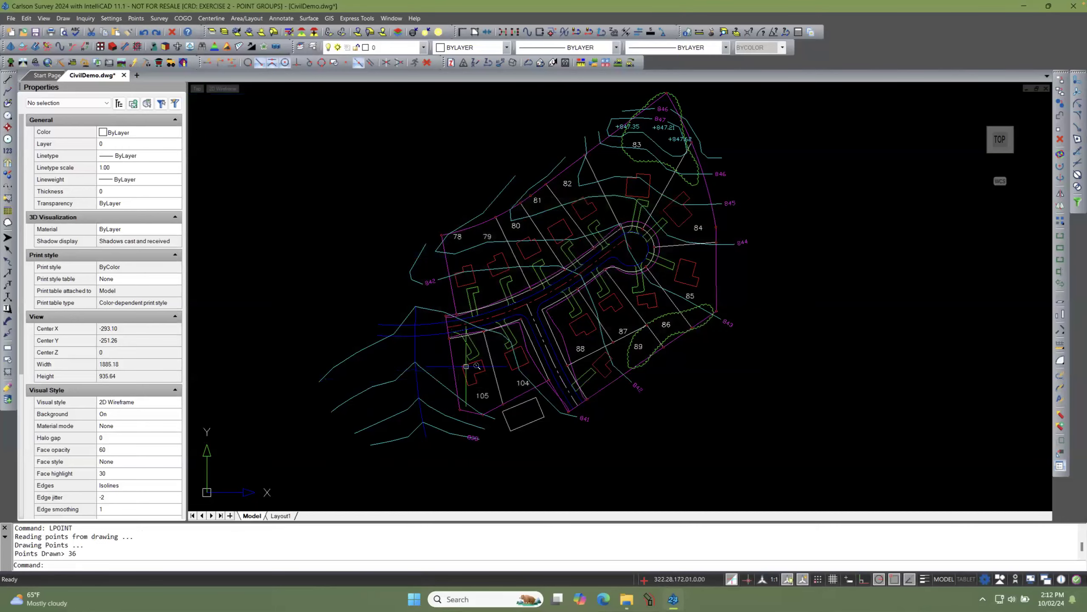
Step: Examine the redrawn property corner symbols around lots 88, 104 and 105, including lot 88's street-intersection corner
scroll(476, 366, up, 6)
scroll(478, 307, up, 3)
scroll(400, 315, down, 4)
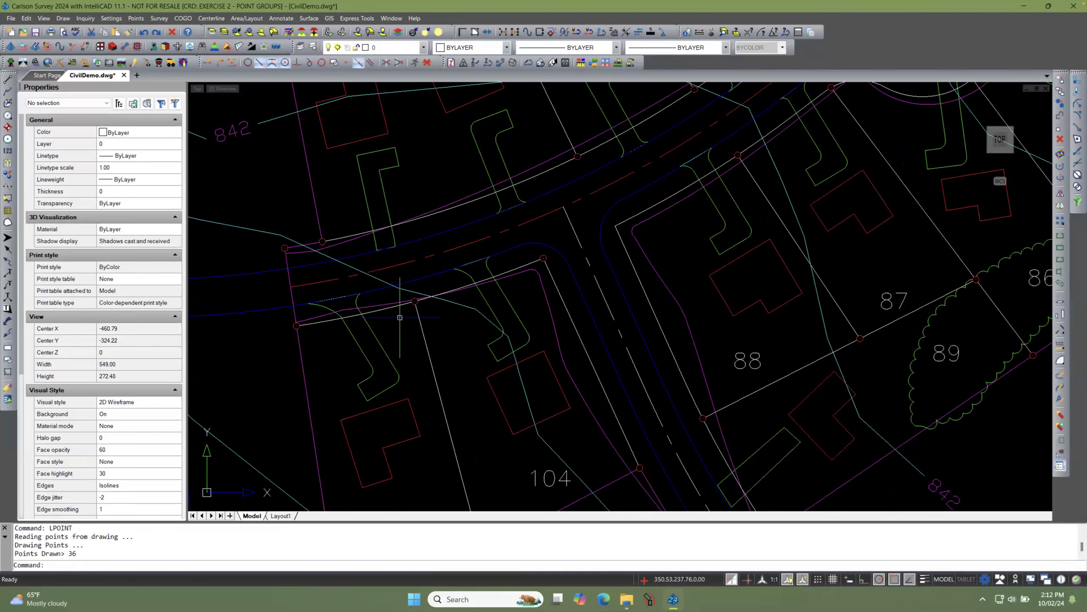
scroll(400, 317, down, 2)
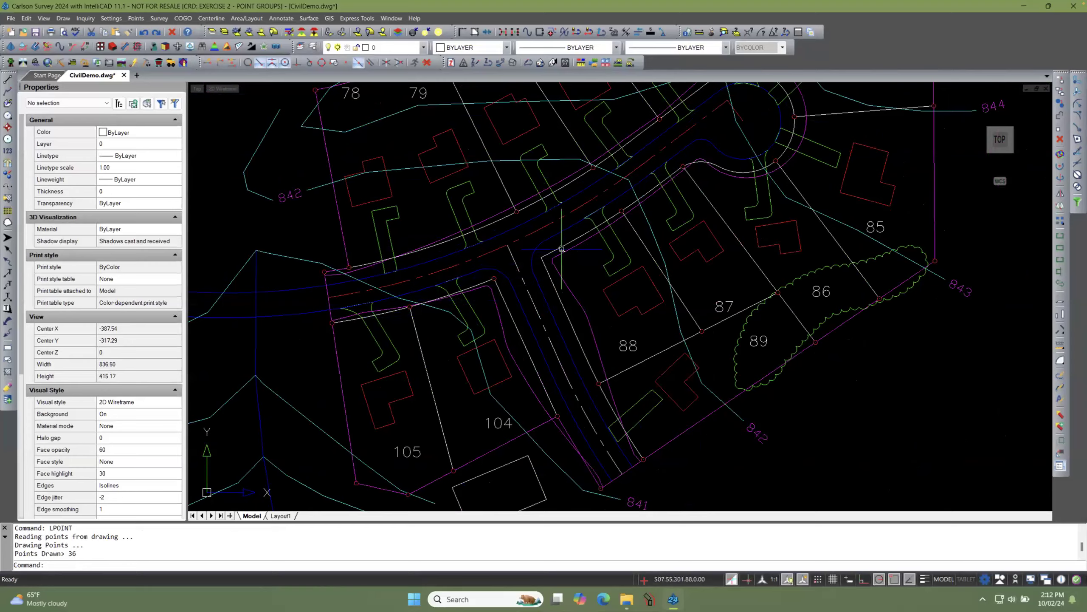
scroll(560, 246, up, 2)
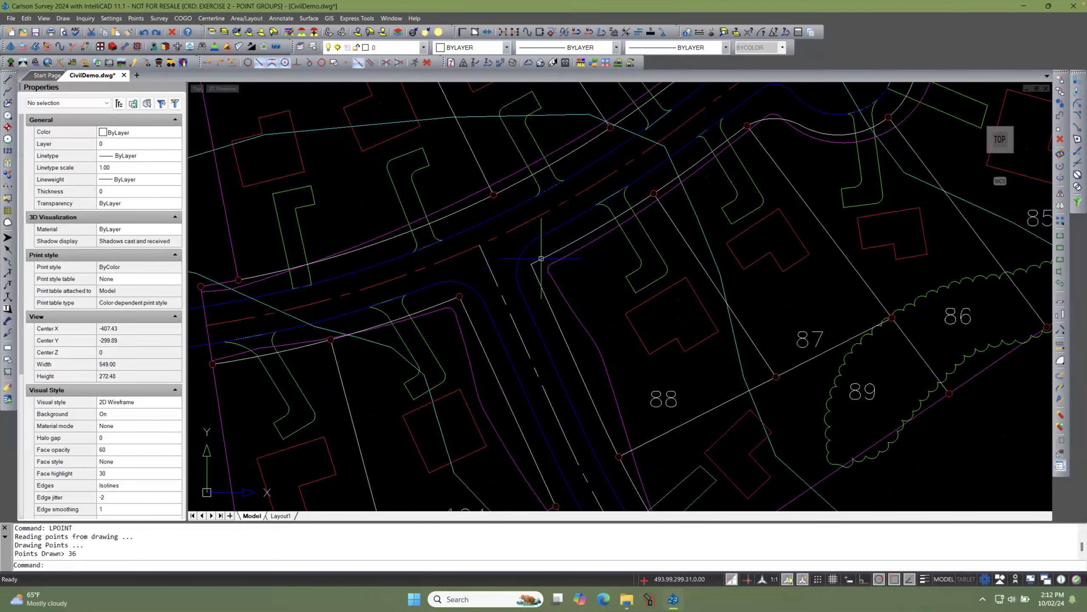
scroll(522, 315, down, 5)
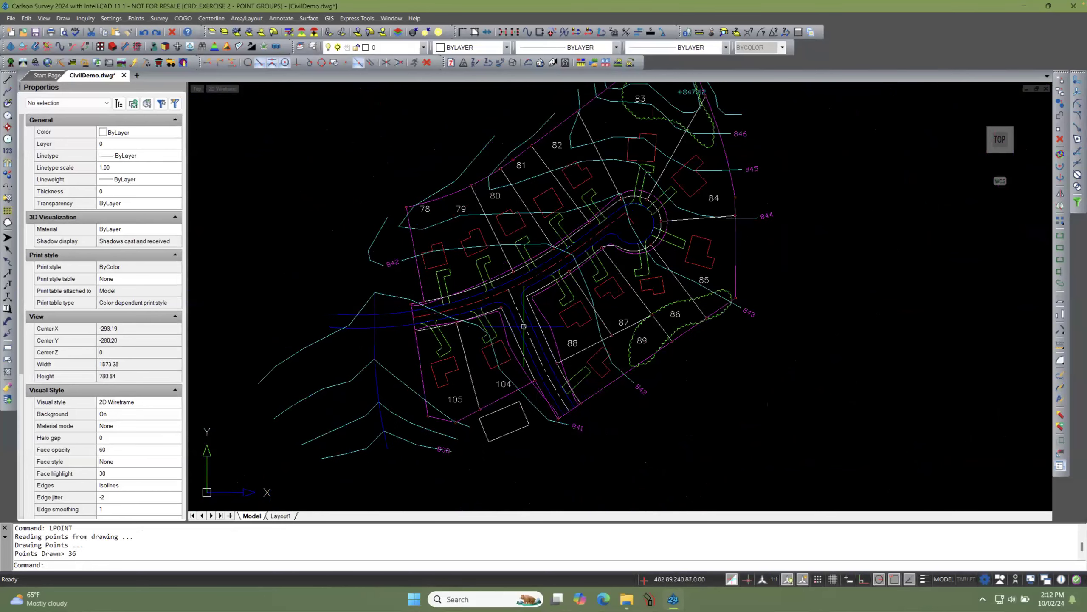
scroll(524, 326, down, 4)
scroll(524, 326, up, 3)
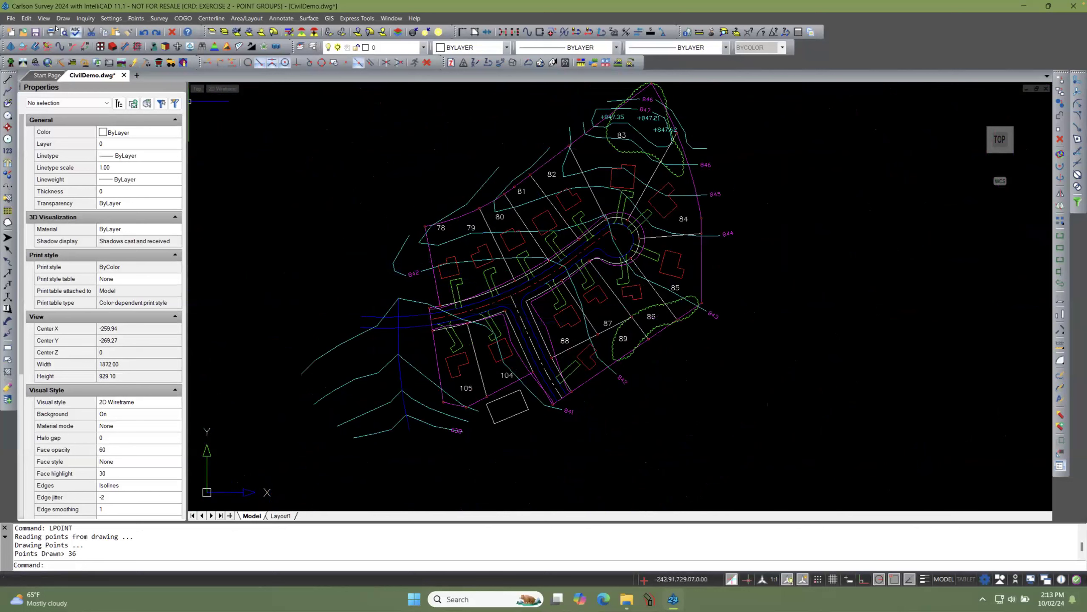
click(43, 18)
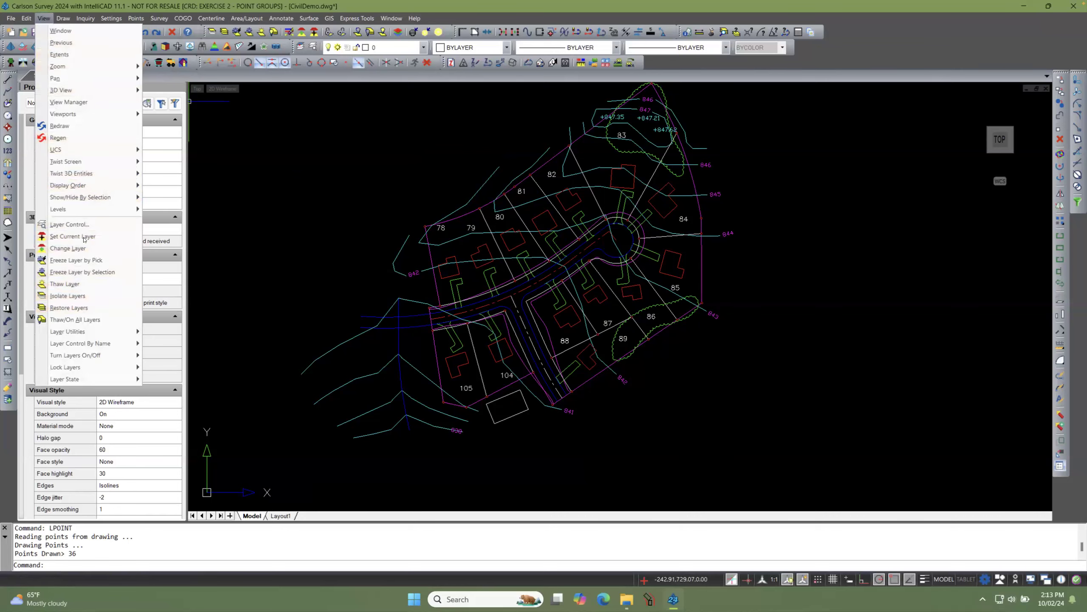
click(250, 158)
click(239, 167)
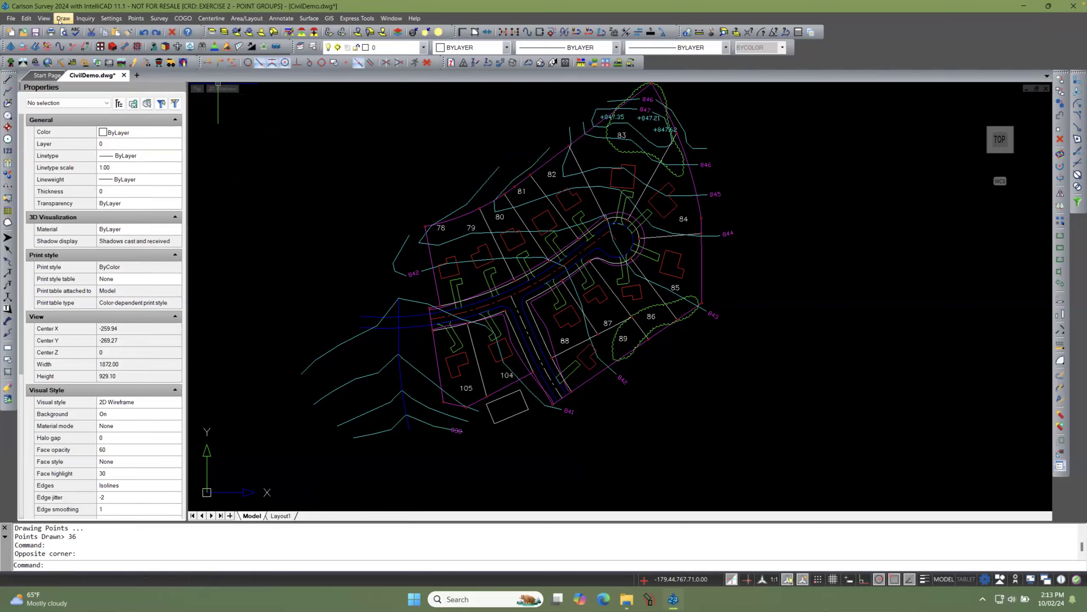
Step: Start isolating layers and select the property corner symbol at the street's west end to keep its layer
click(44, 18)
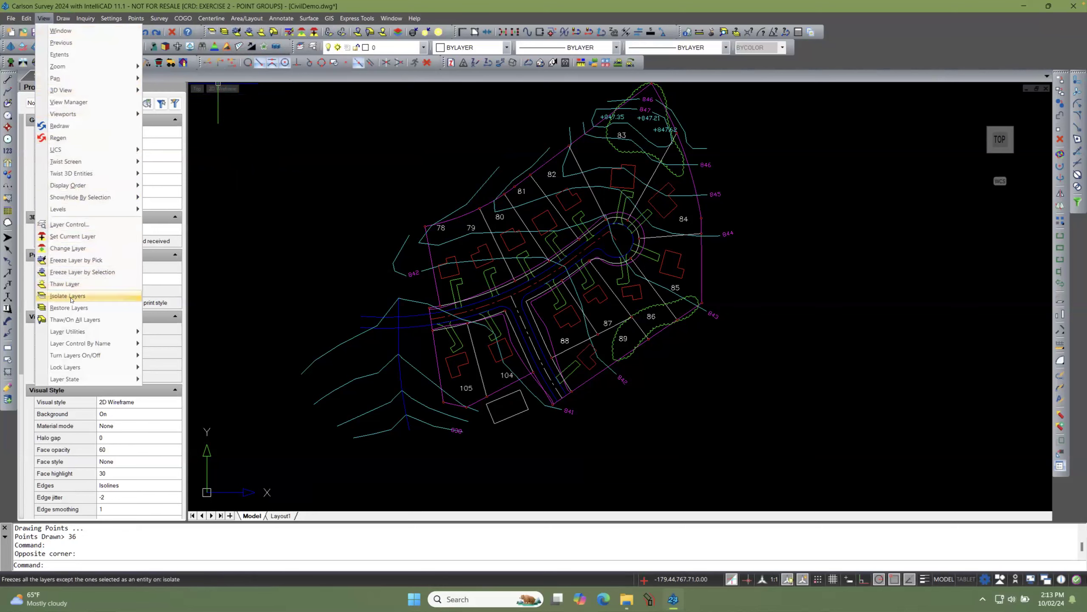
click(104, 300)
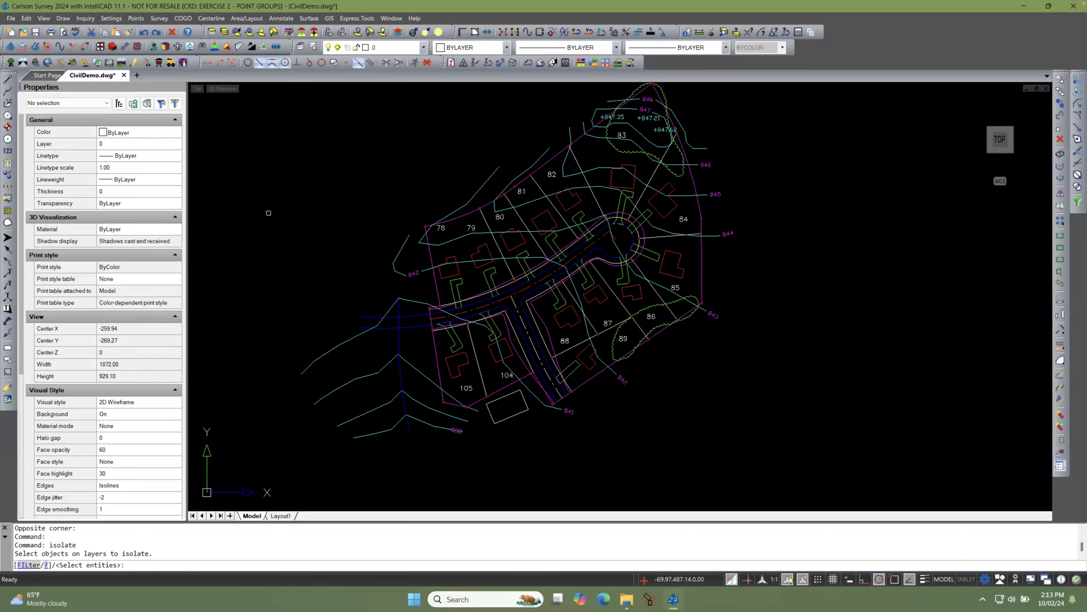
scroll(425, 303, up, 8)
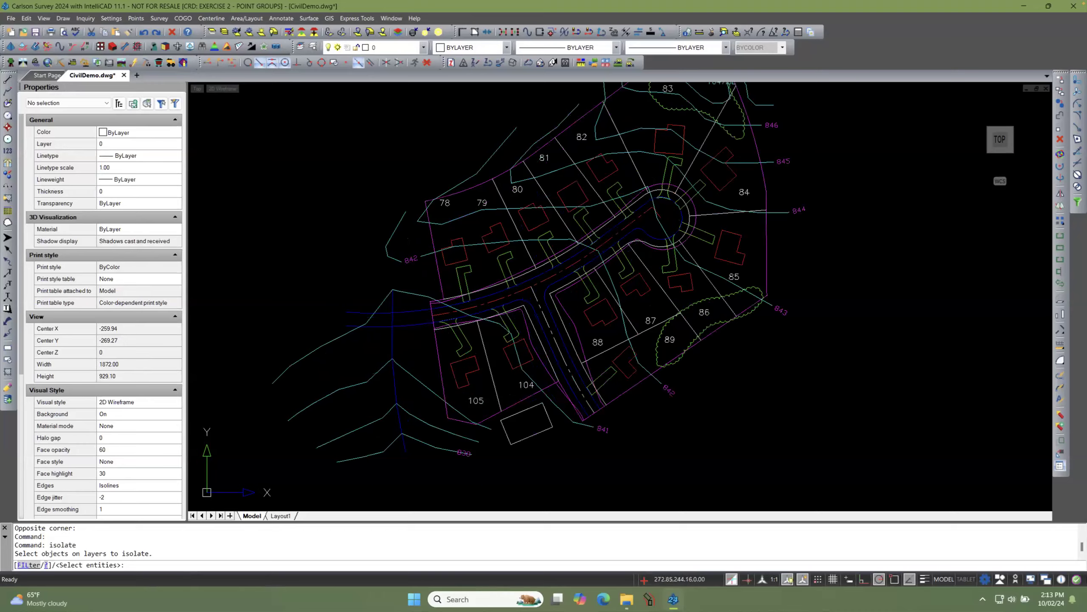
scroll(414, 303, up, 2)
click(417, 289)
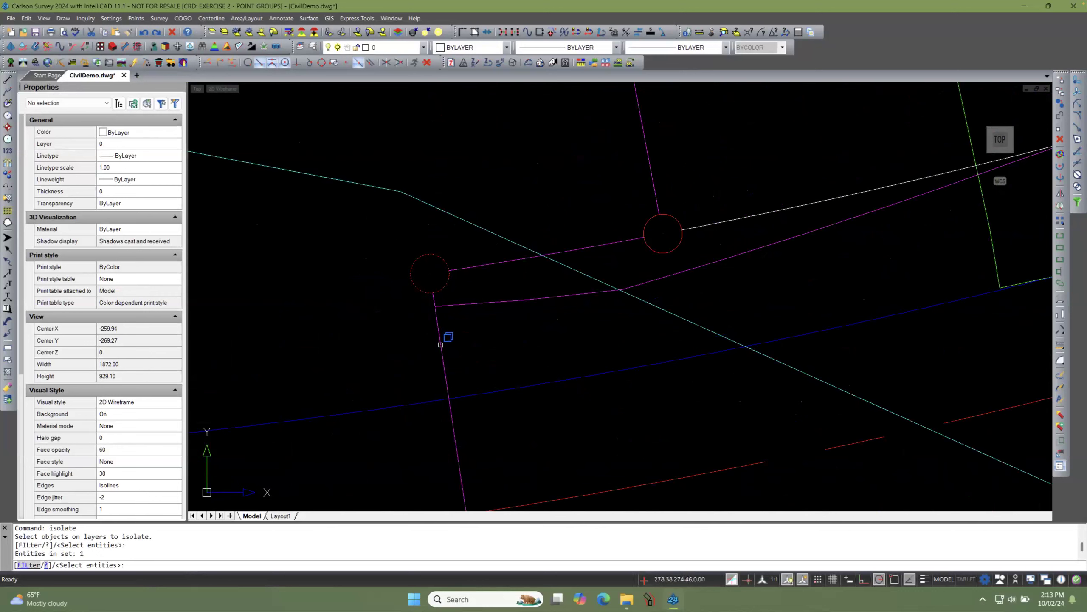
click(441, 344)
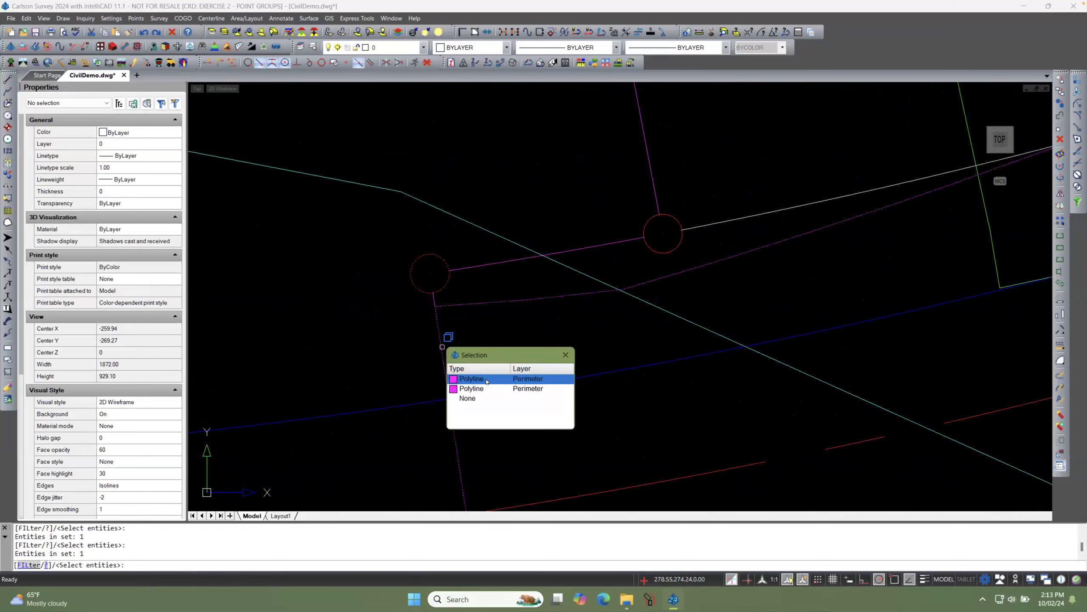
click(486, 378)
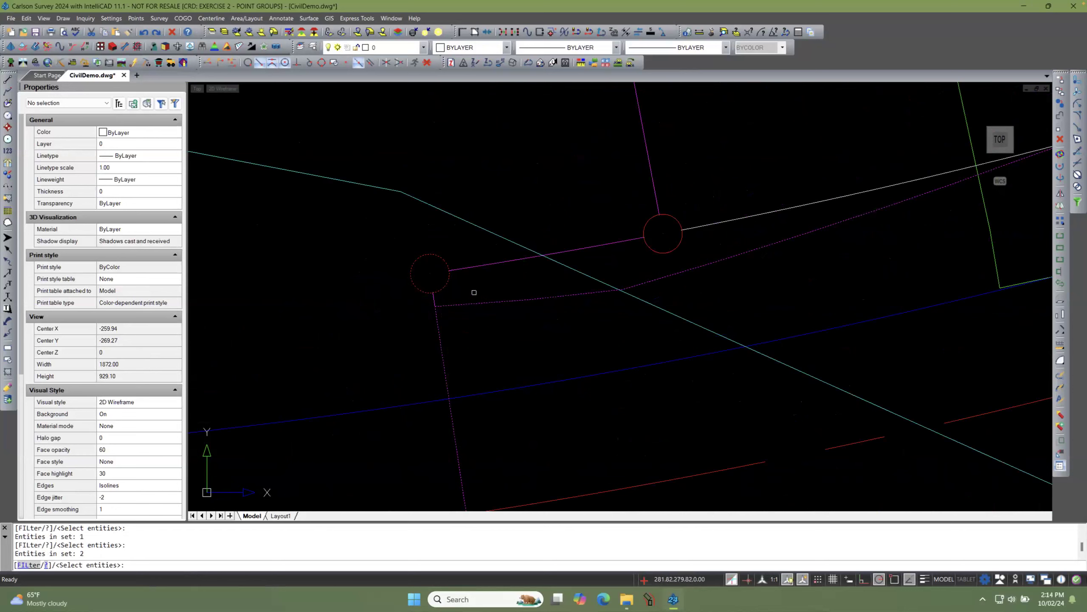
text(R)
key(Return)
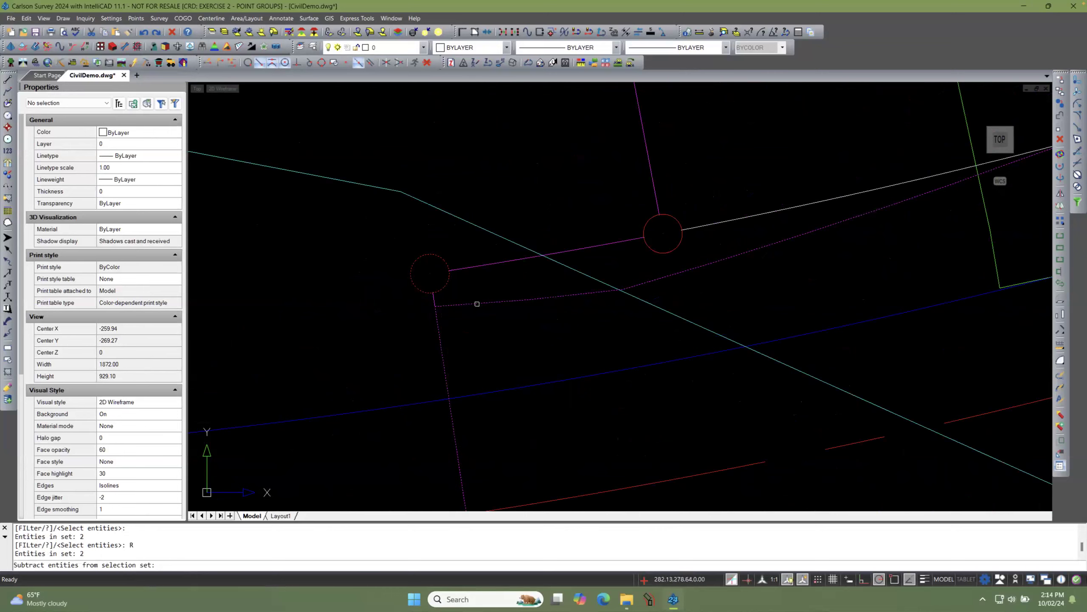
click(477, 302)
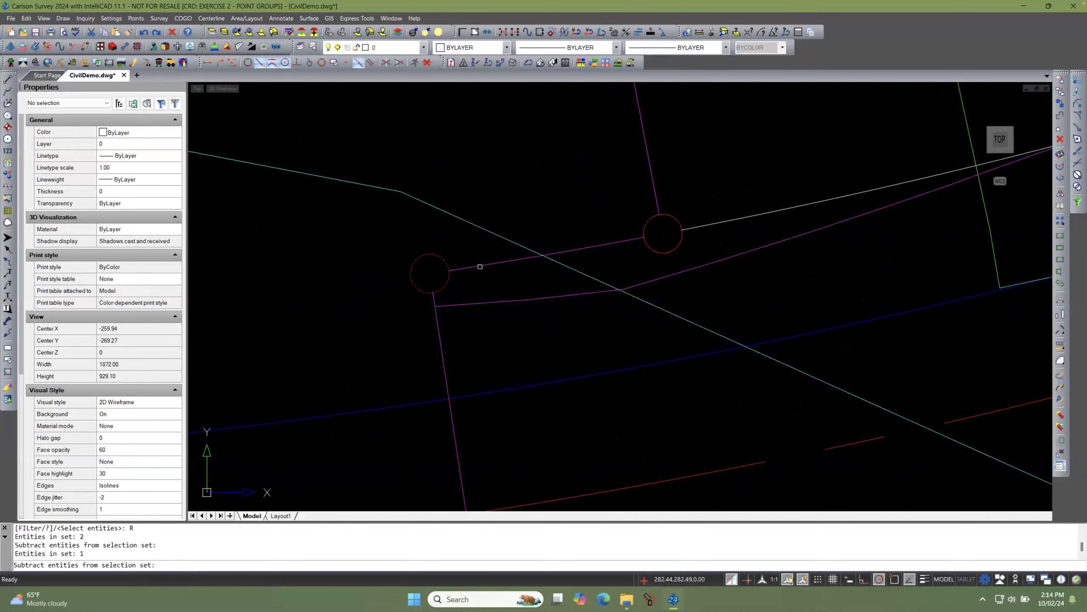
scroll(430, 354, down, 5)
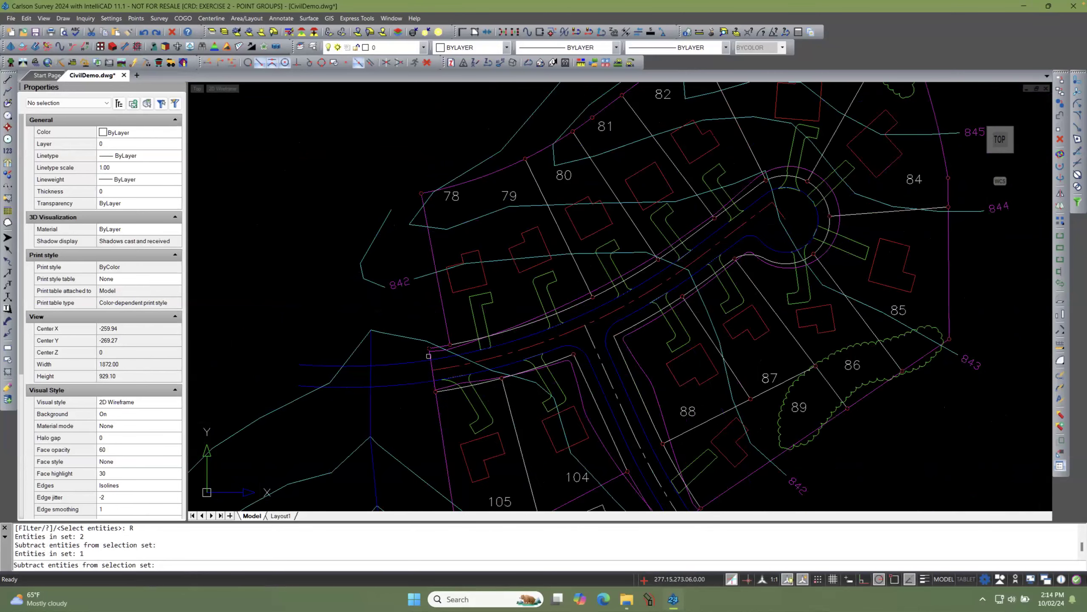
scroll(437, 295, up, 3)
scroll(438, 294, down, 3)
scroll(437, 294, up, 1)
scroll(438, 295, up, 1)
click(444, 283)
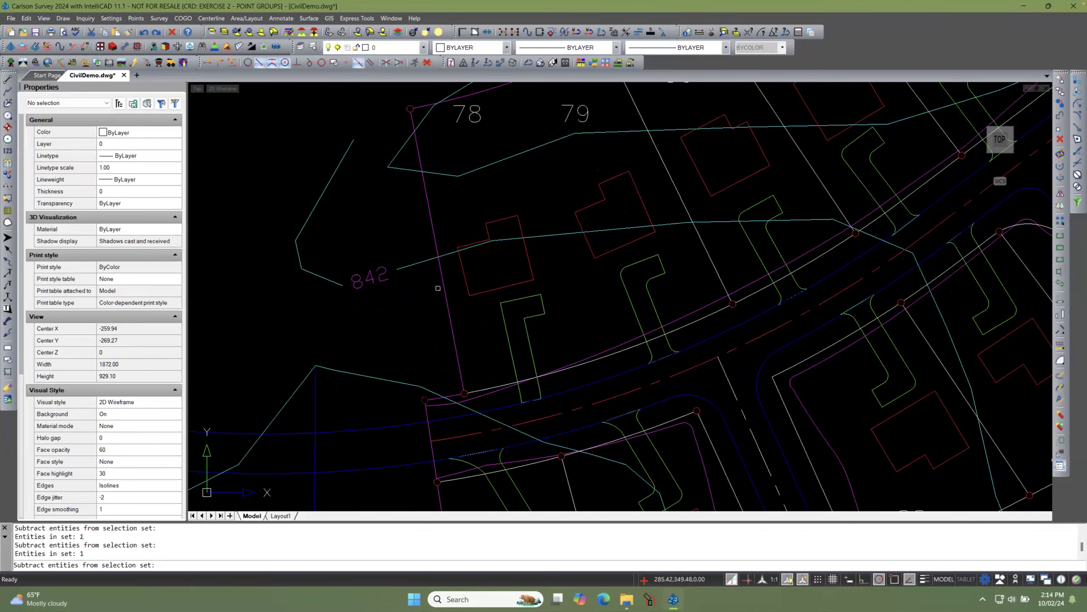
text(A)
key(Return)
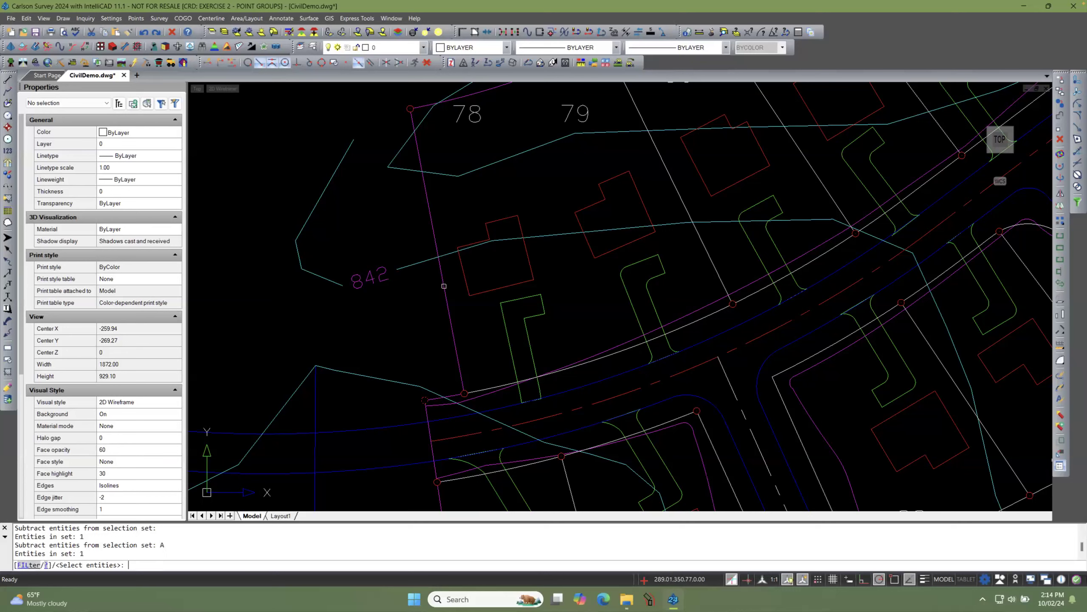
Step: Add the outer boundary beside lot 78 and the lot line between lots 79 and 80, and isolate the selected layers
click(444, 286)
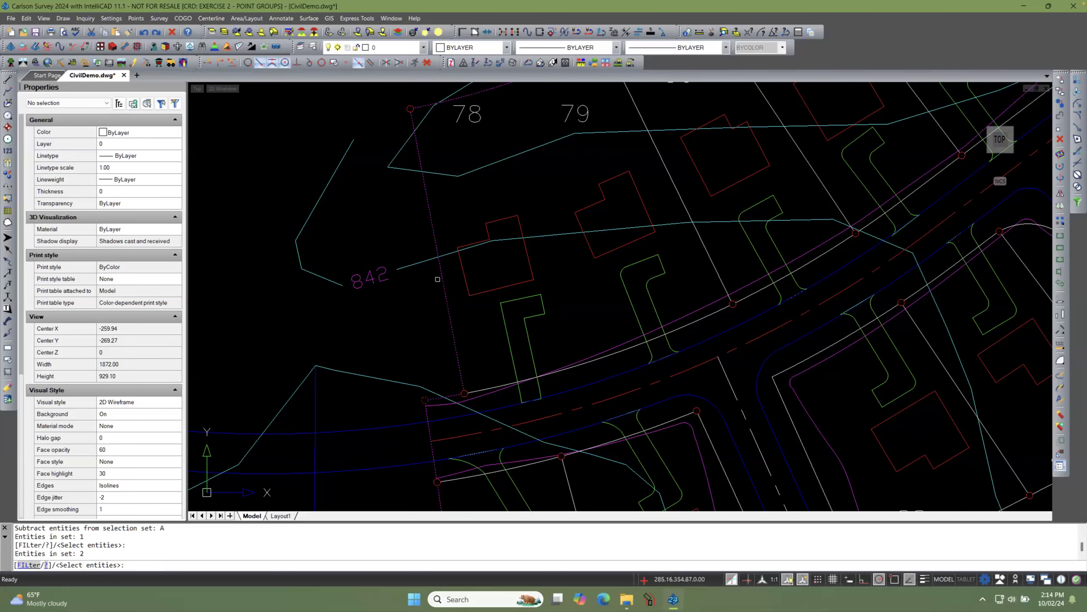
scroll(415, 302, down, 3)
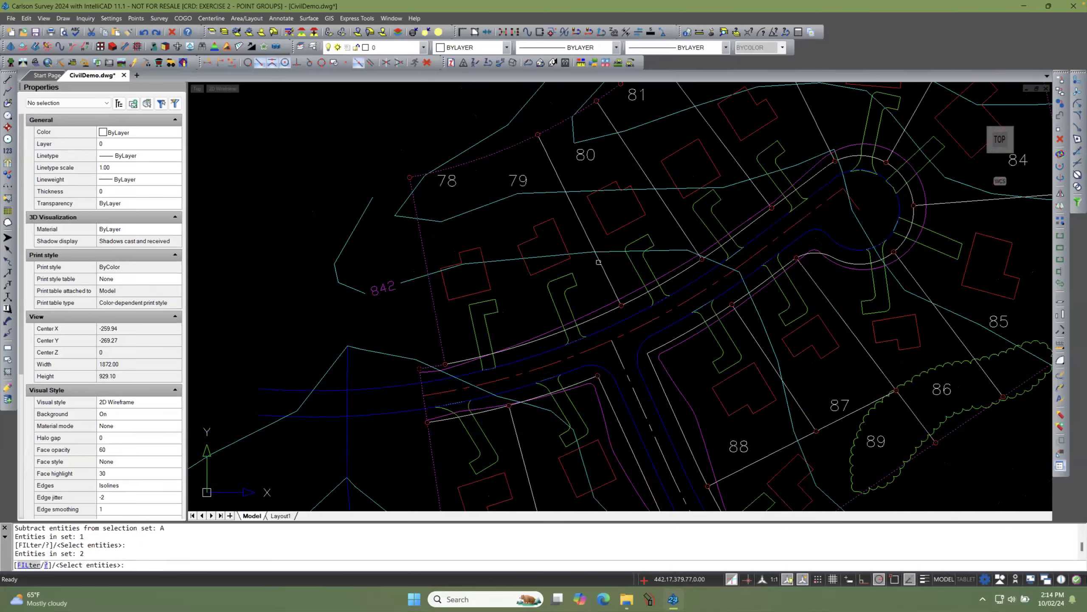
click(599, 260)
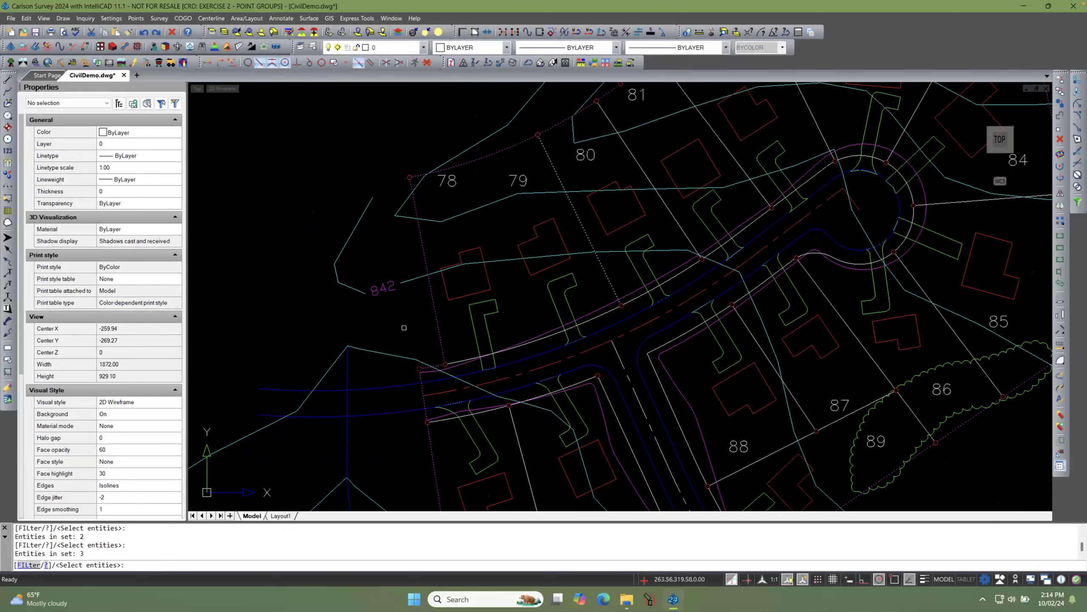
key(Return)
Step: Examine the isolated linework and inspect the two Perimeter layer polylines, the irregular street outline and the outer subdivision boundary
scroll(364, 304, down, 2)
scroll(367, 302, down, 3)
scroll(531, 241, up, 4)
scroll(552, 257, up, 1)
scroll(554, 259, down, 2)
scroll(436, 306, down, 2)
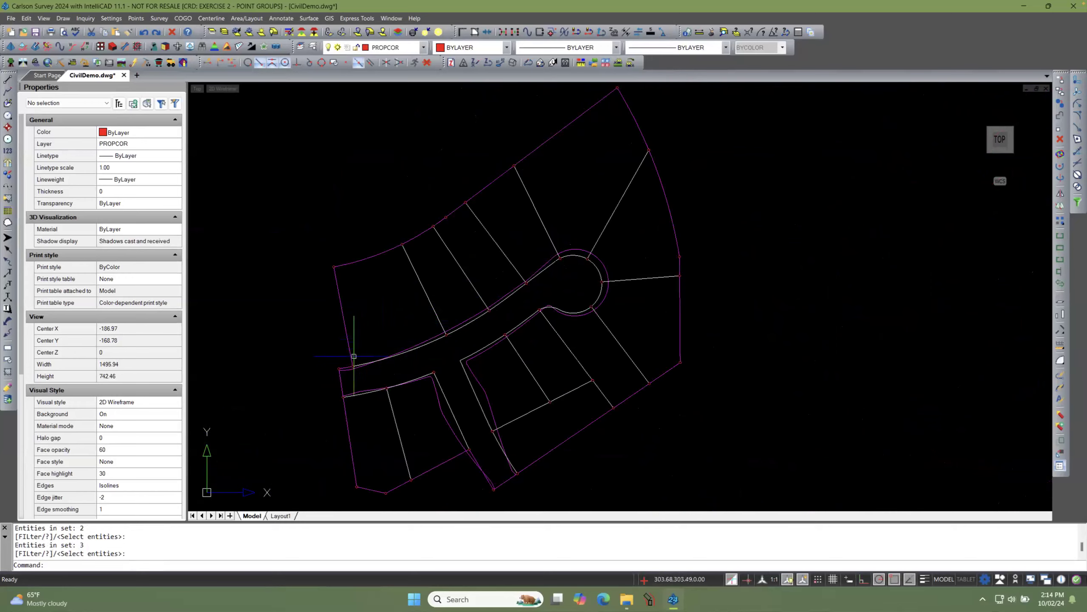
scroll(334, 365, up, 4)
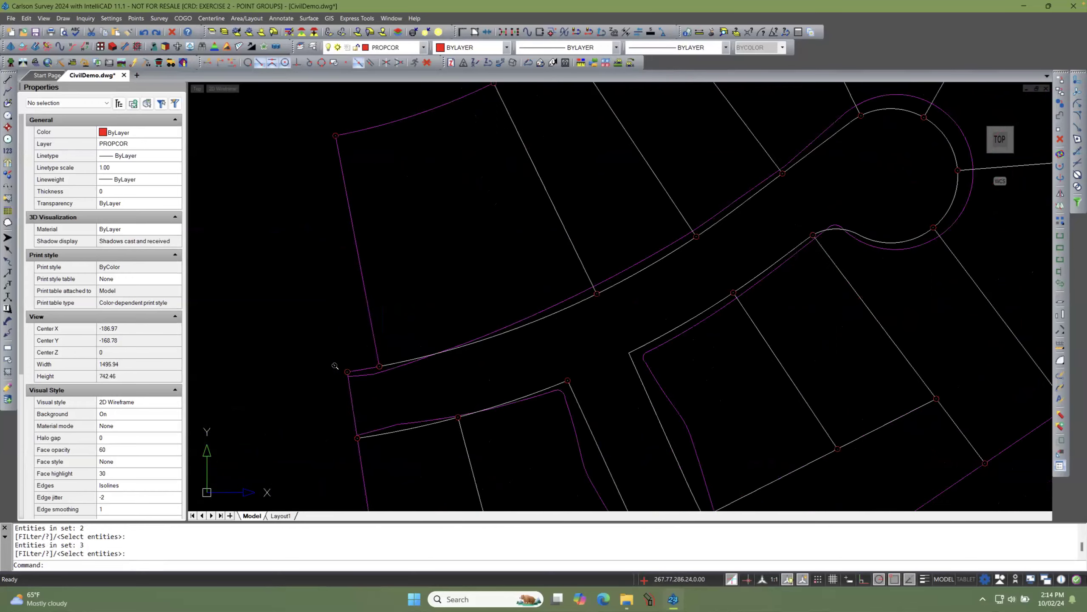
click(367, 375)
mouse_move(367, 374)
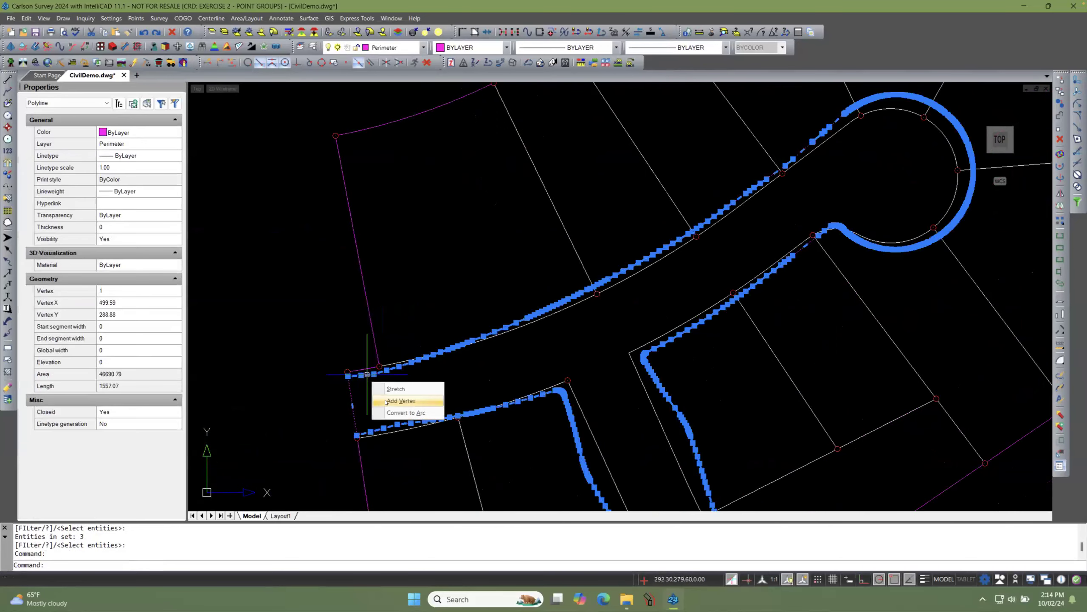
key(Escape)
scroll(216, 285, down, 1)
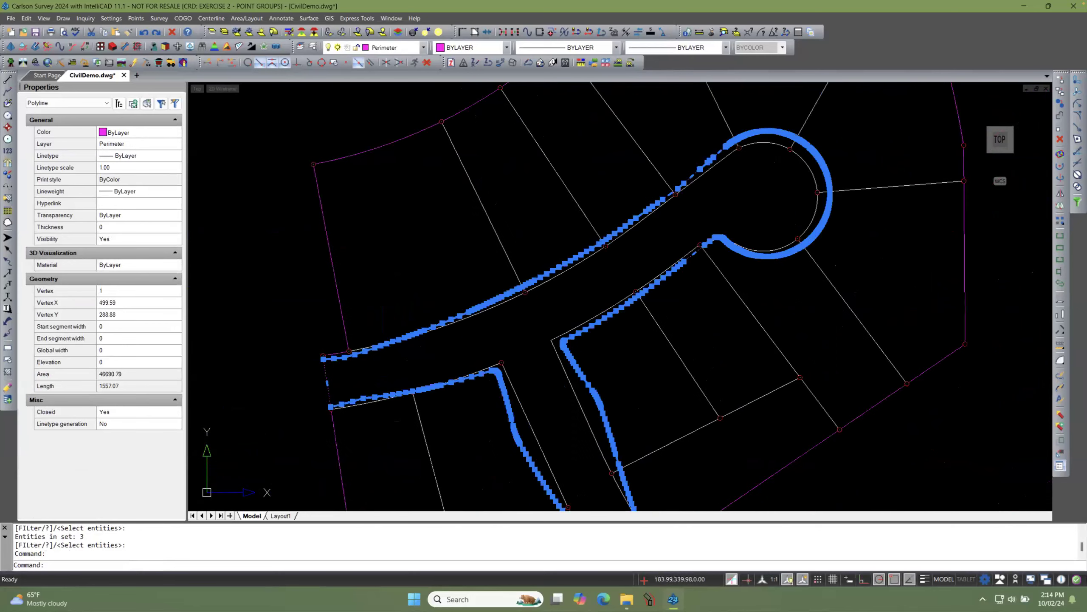
key(Escape)
key(Escape)
click(331, 257)
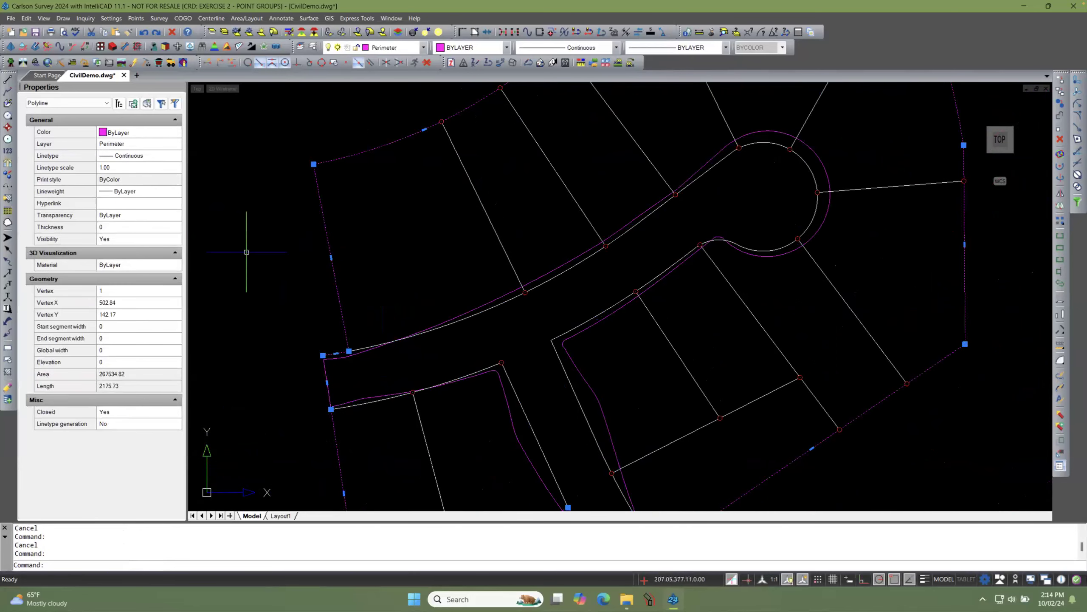
key(Escape)
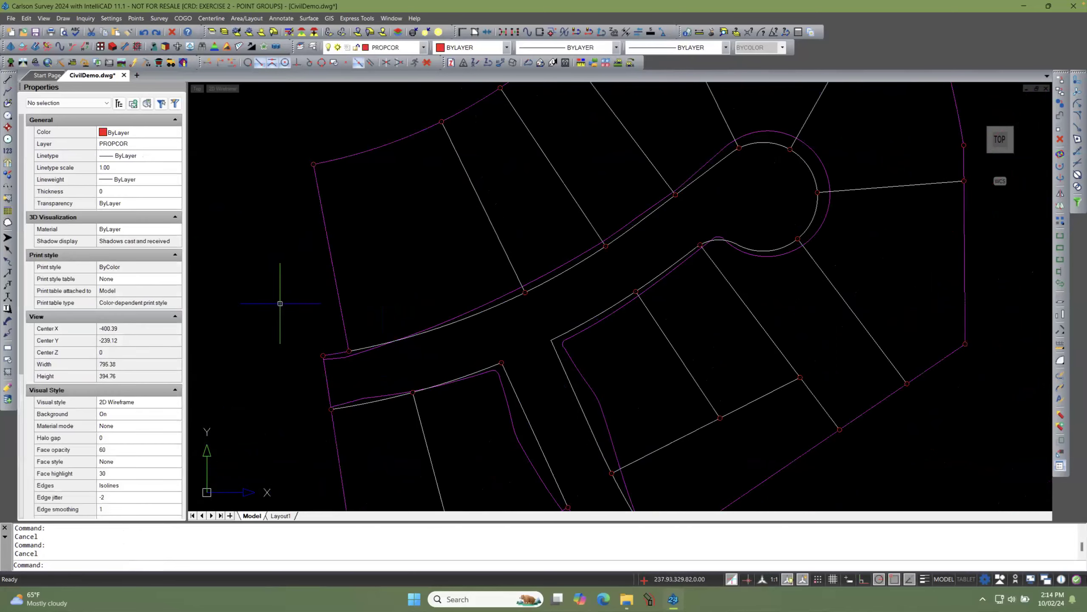
Step: Compare the irregular street outline polyline with the white right-of-way lines along the street and cul-de-sac
click(338, 358)
scroll(428, 330, up, 1)
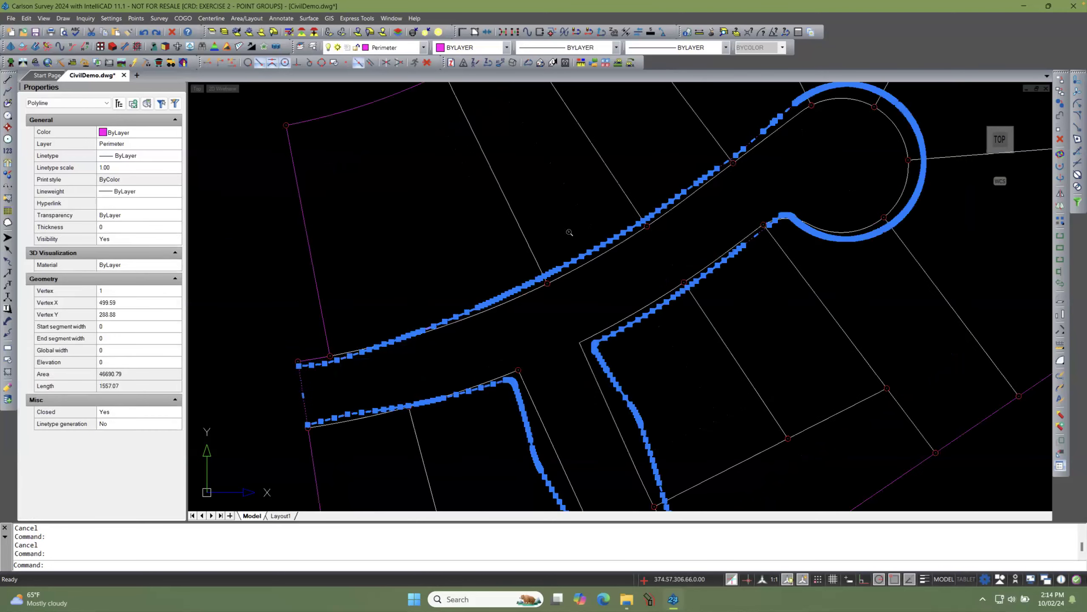
scroll(506, 350, down, 3)
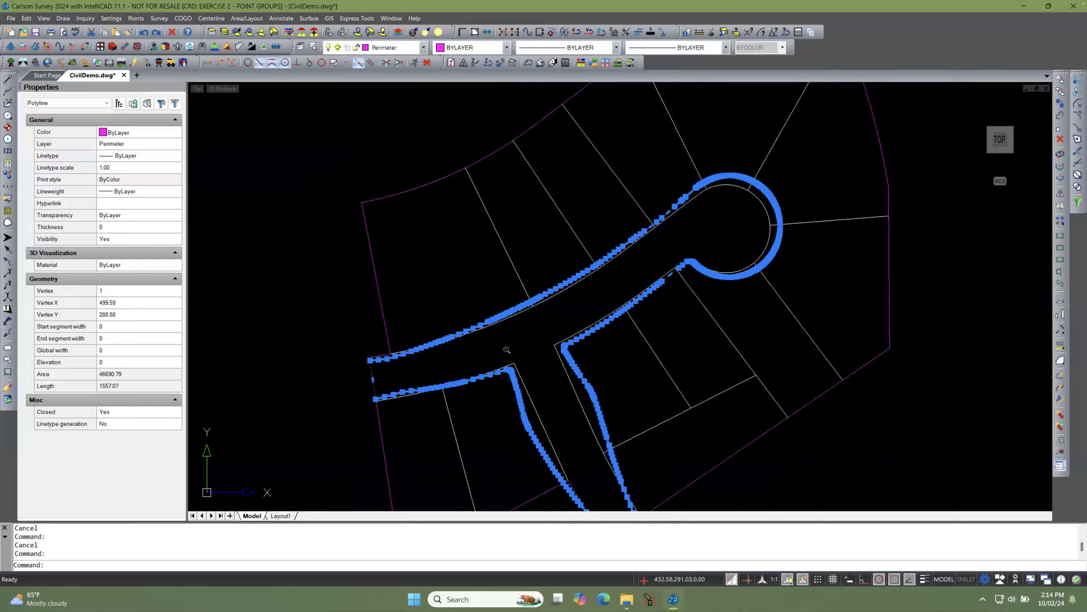
scroll(506, 349, up, 5)
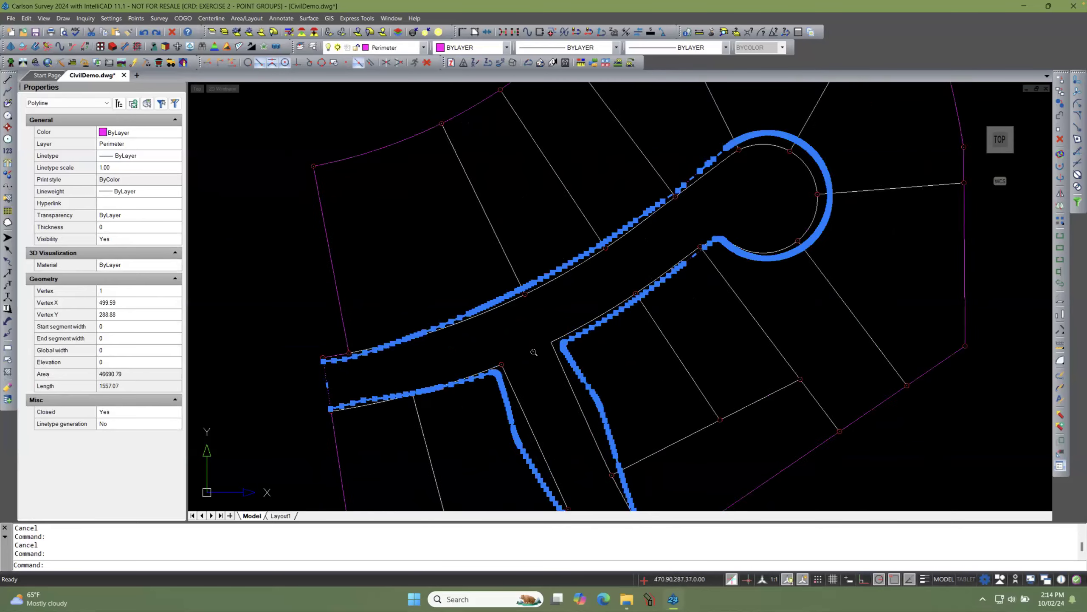
key(Escape)
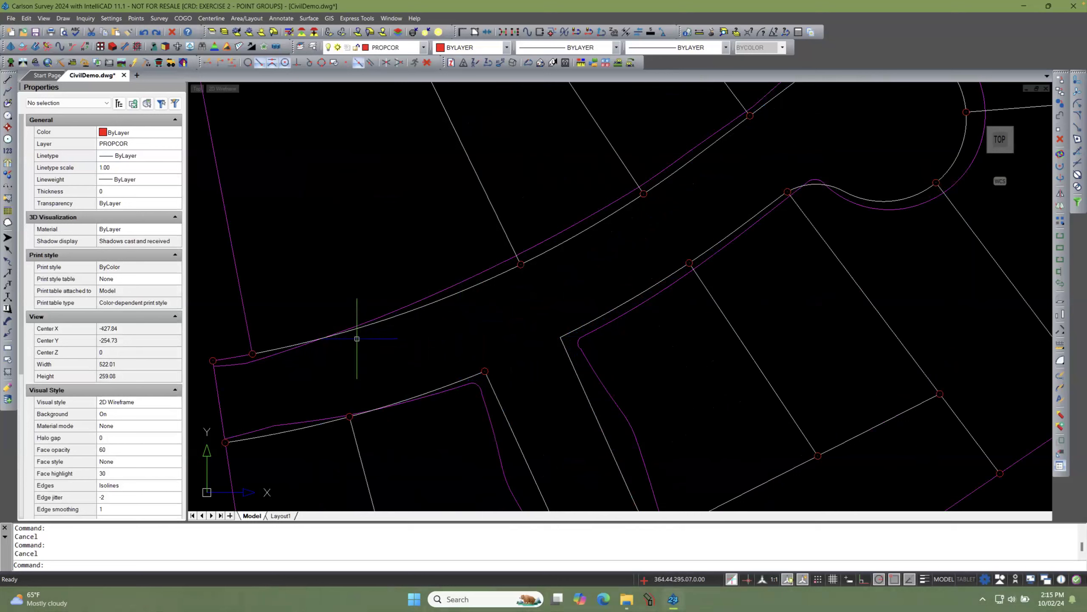
Step: Hide only the irregular street outline polyline on the Perimeter layer with Hide By Selection
click(48, 21)
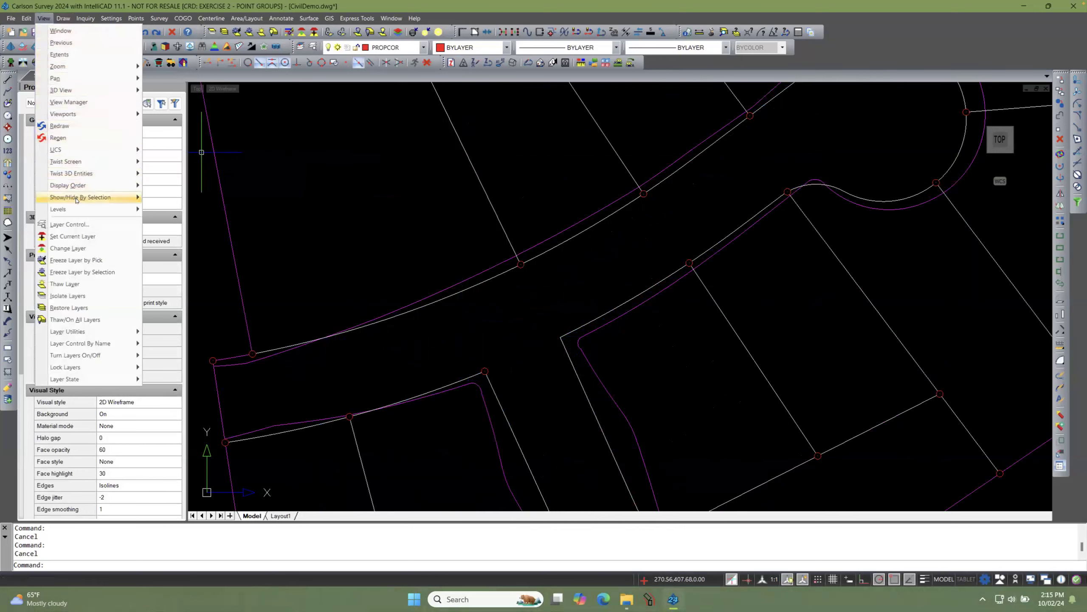
mouse_move(77, 201)
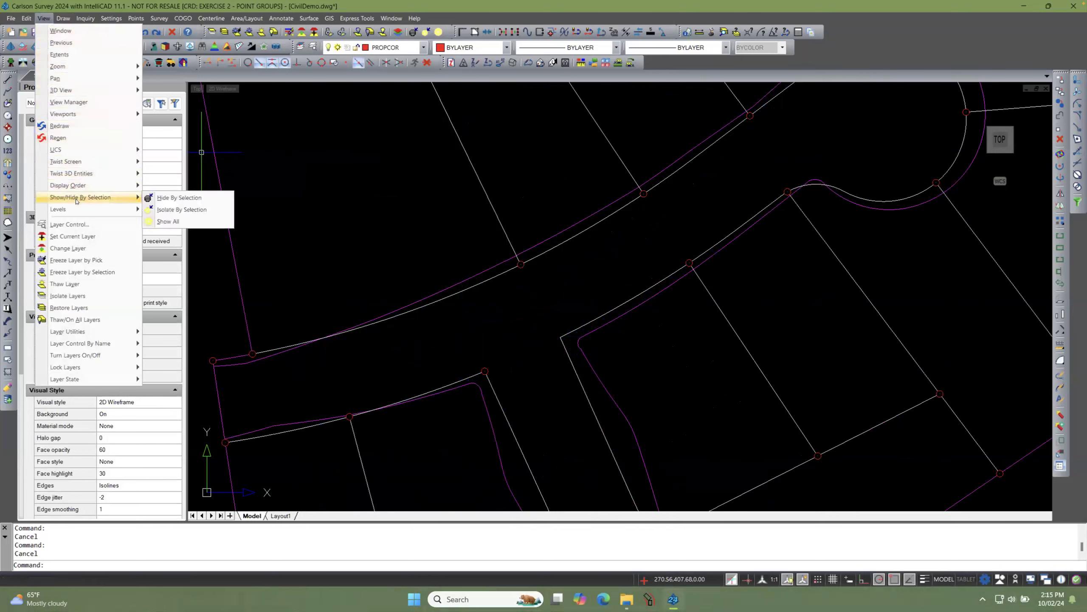
click(184, 202)
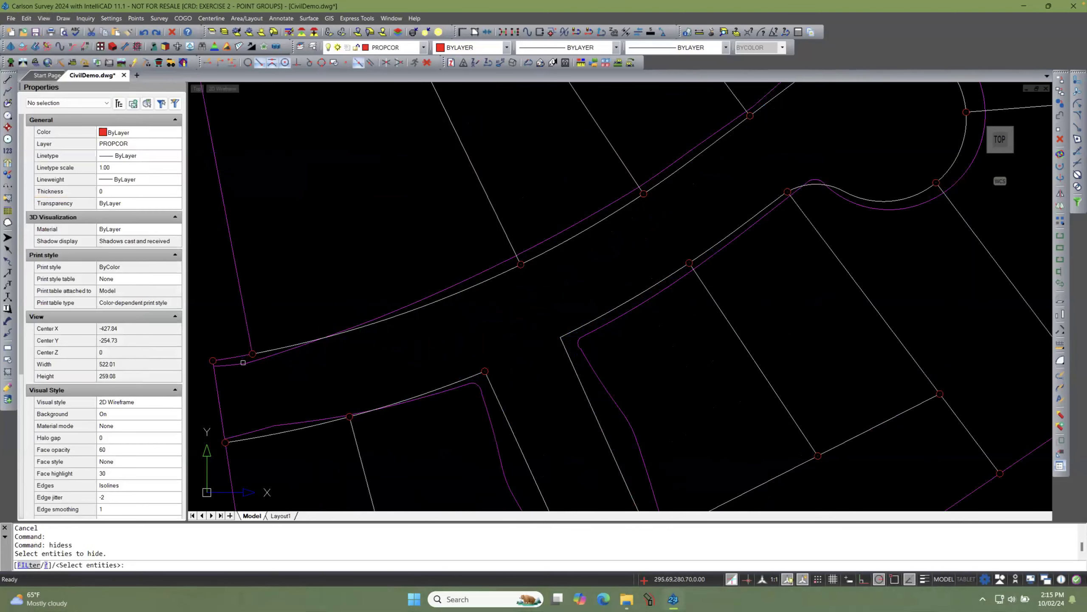
click(242, 363)
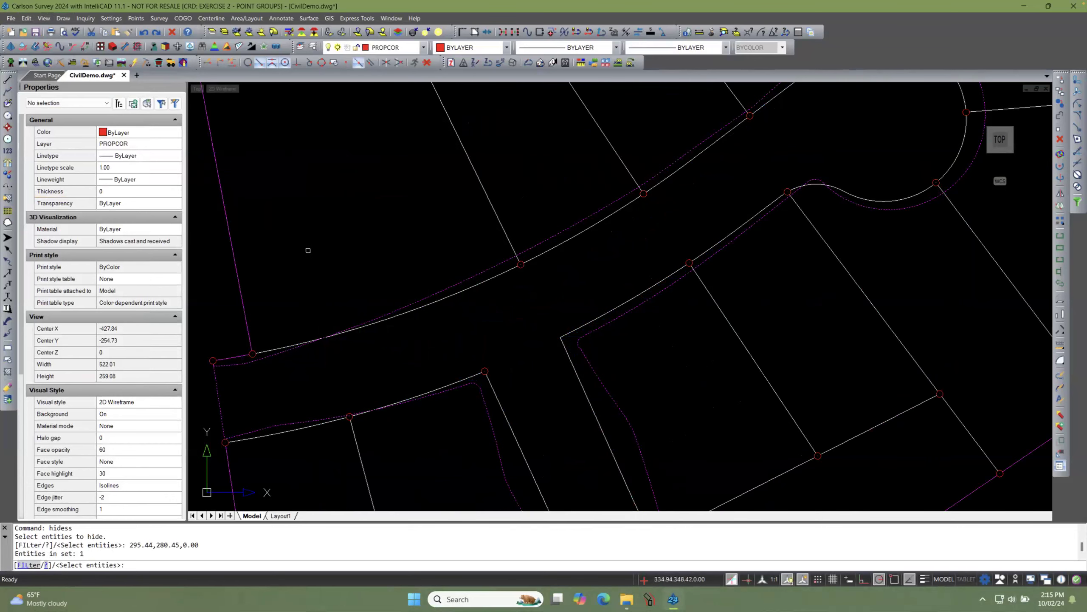
key(Return)
Step: Check the lot corners for property corner symbols across the subdivision, especially lot 88's corner at the street intersection
scroll(319, 292, down, 5)
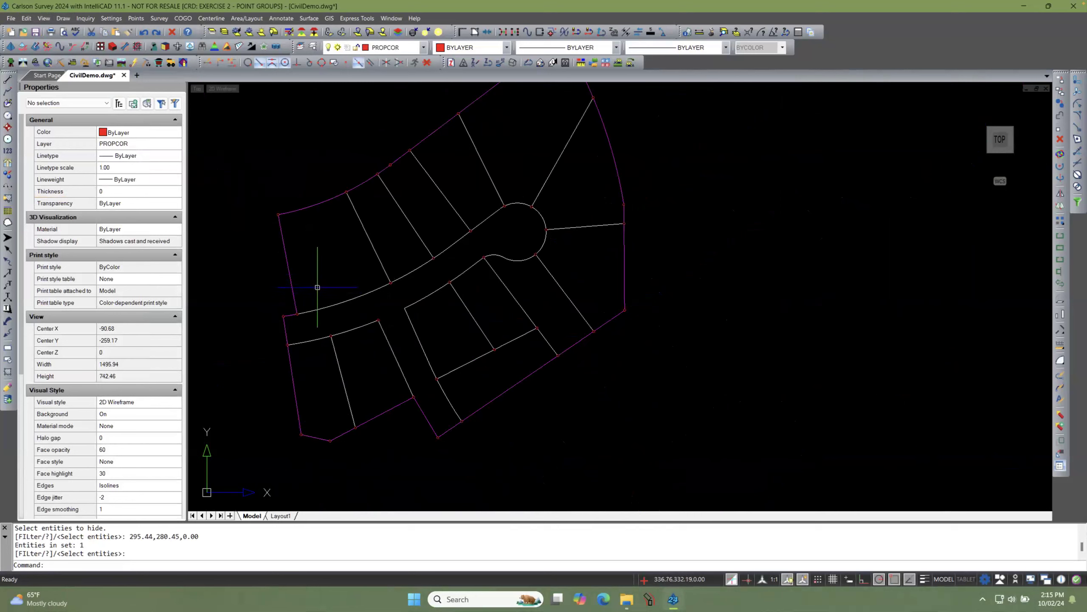
scroll(322, 318, down, 2)
scroll(336, 249, up, 2)
scroll(326, 238, down, 1)
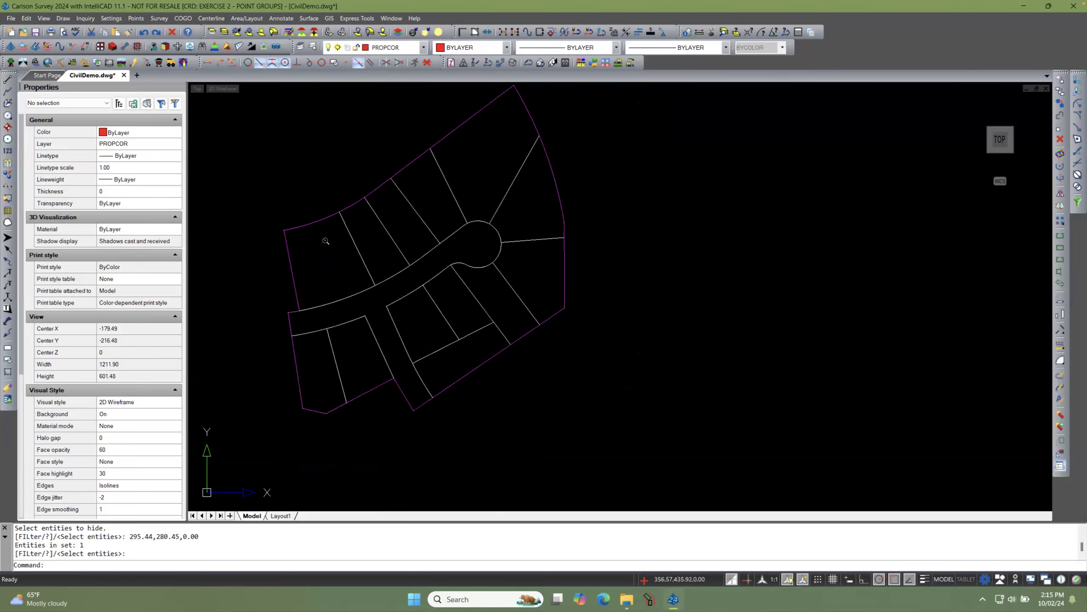
scroll(398, 182, down, 1)
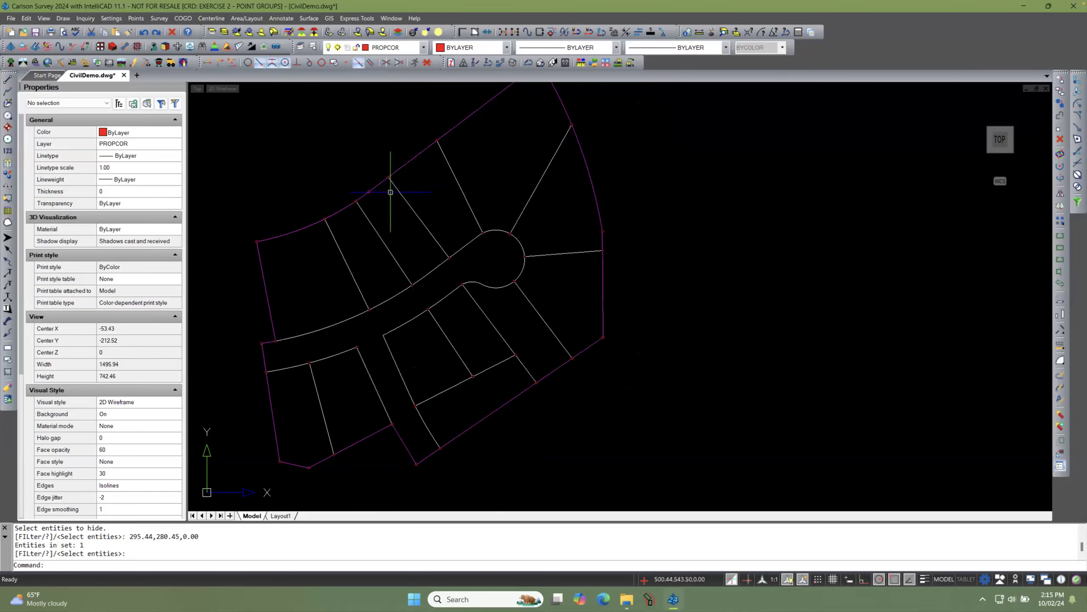
scroll(513, 274, down, 1)
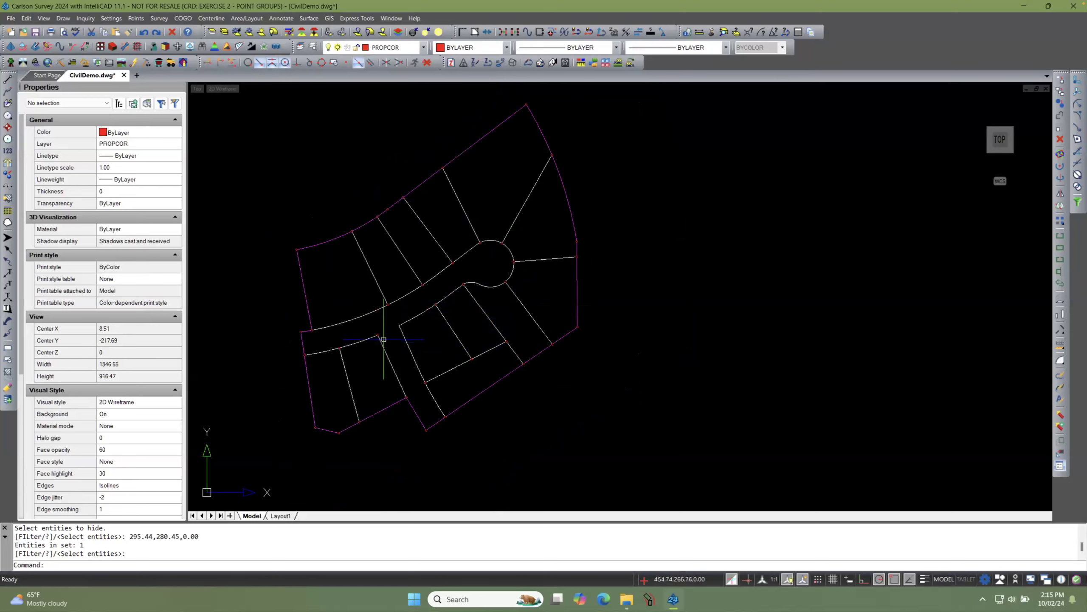
scroll(395, 330, up, 1)
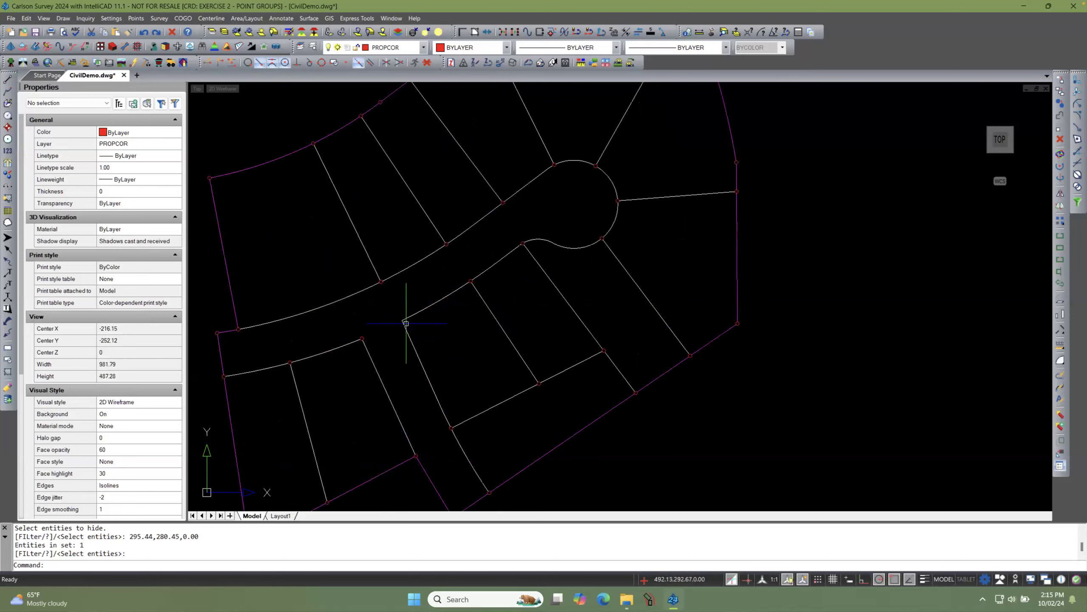
scroll(394, 329, down, 2)
scroll(392, 329, up, 2)
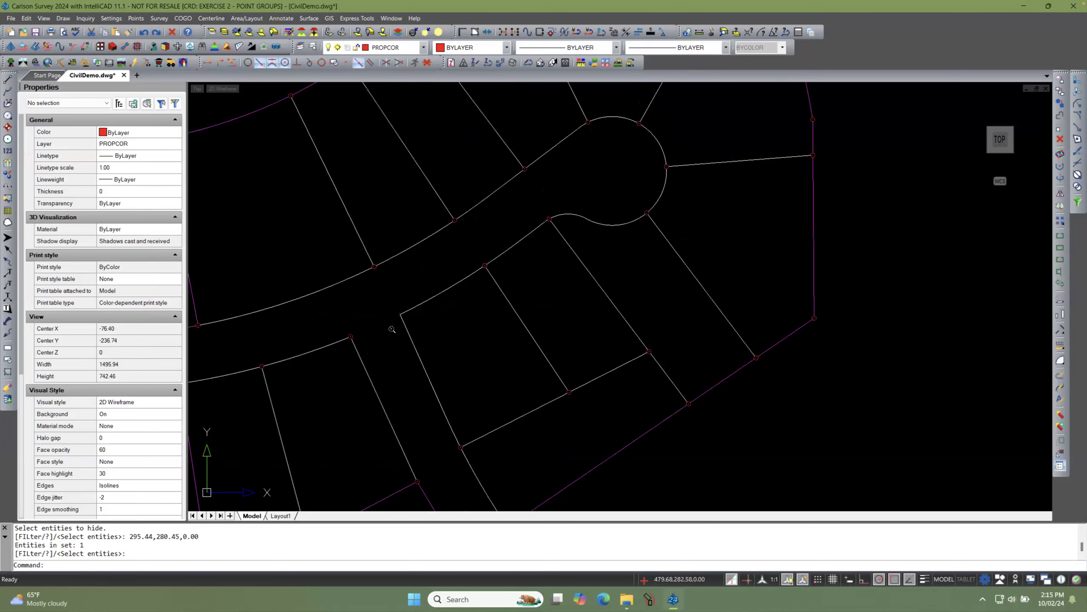
scroll(392, 329, down, 2)
scroll(391, 329, up, 1)
scroll(498, 406, up, 1)
scroll(500, 398, down, 1)
scroll(410, 369, up, 6)
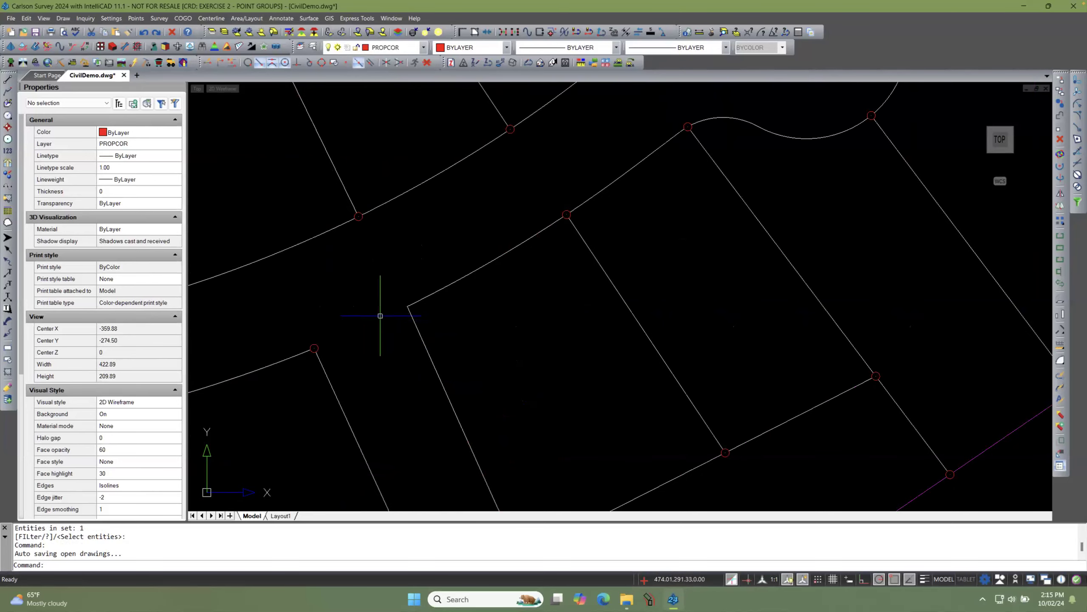
right_click(380, 316)
click(347, 316)
click(341, 317)
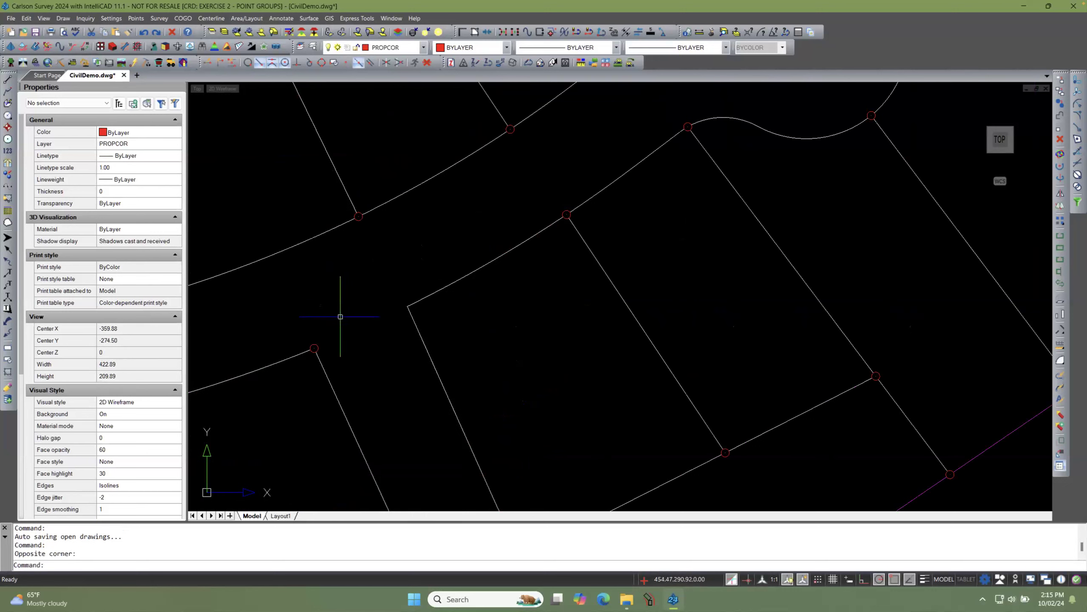
Step: Show all hidden entities and restore the layers turned off by the isolation
click(44, 18)
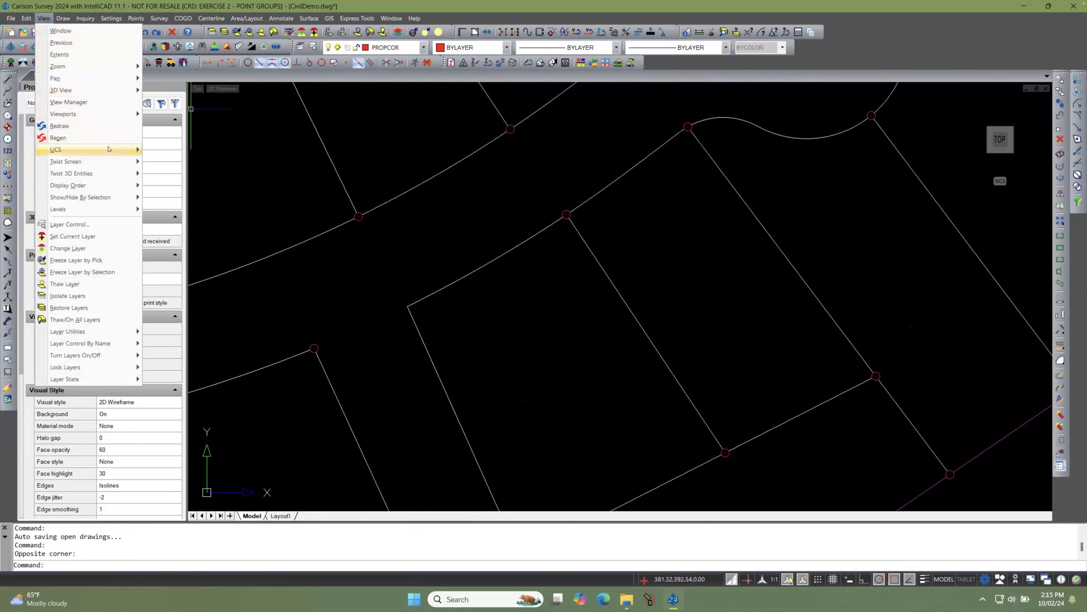
mouse_move(111, 187)
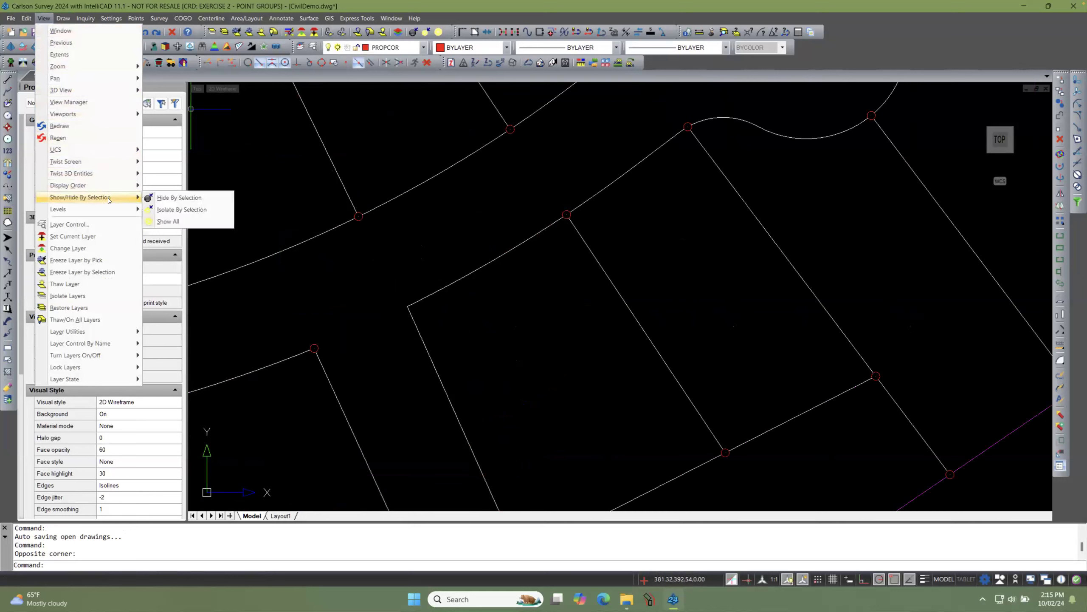
click(167, 221)
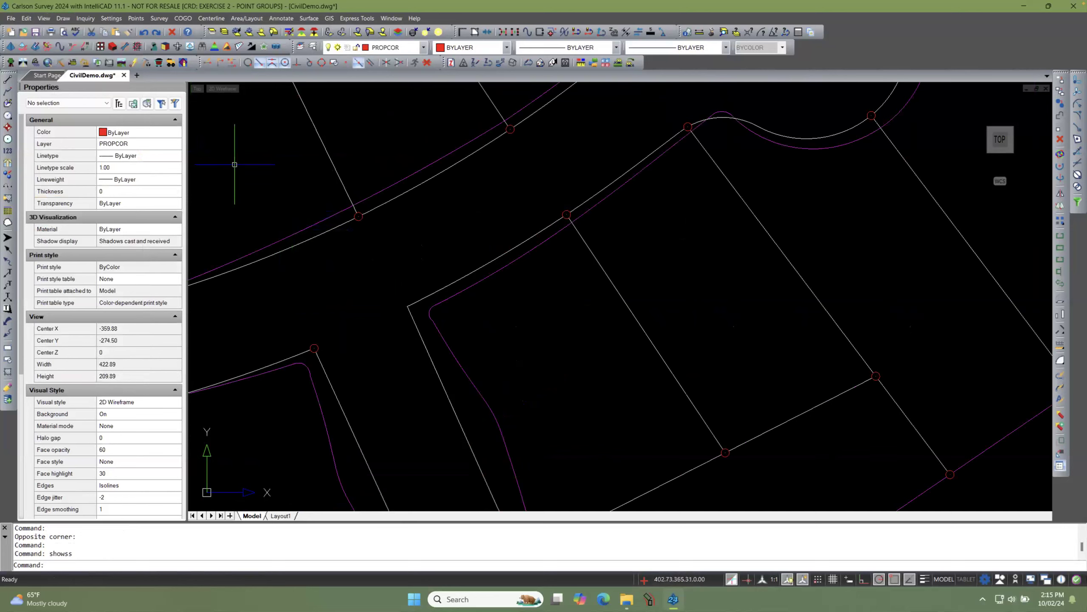
click(43, 18)
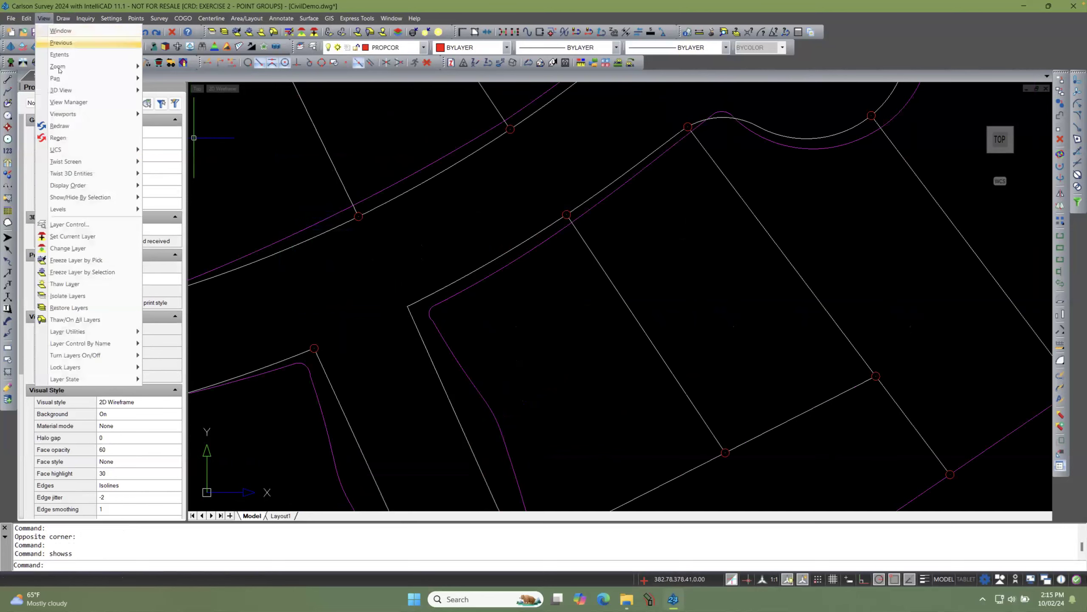
click(75, 308)
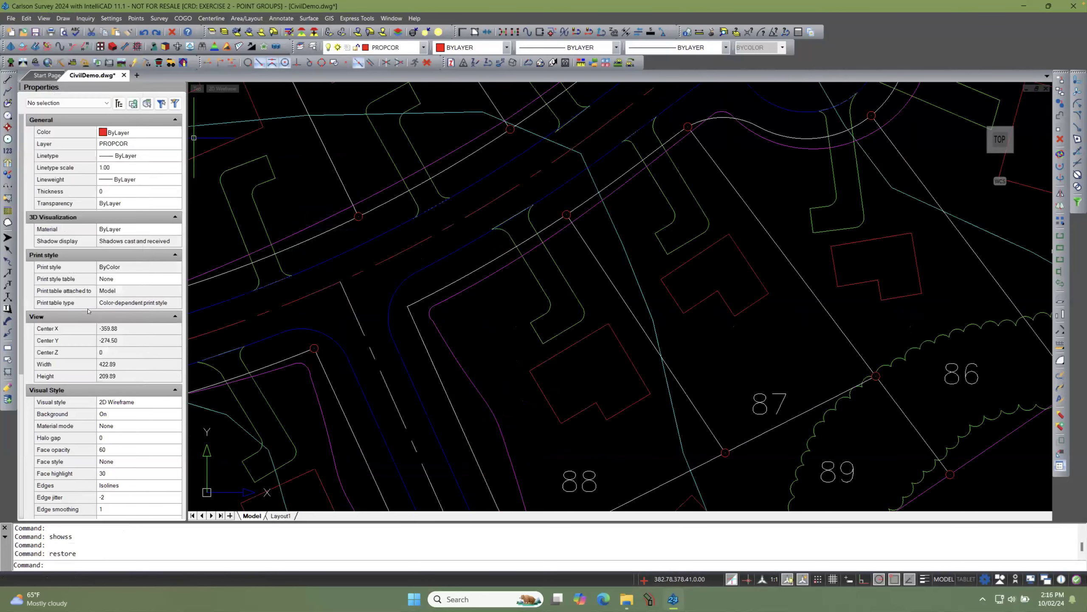
scroll(445, 288, down, 5)
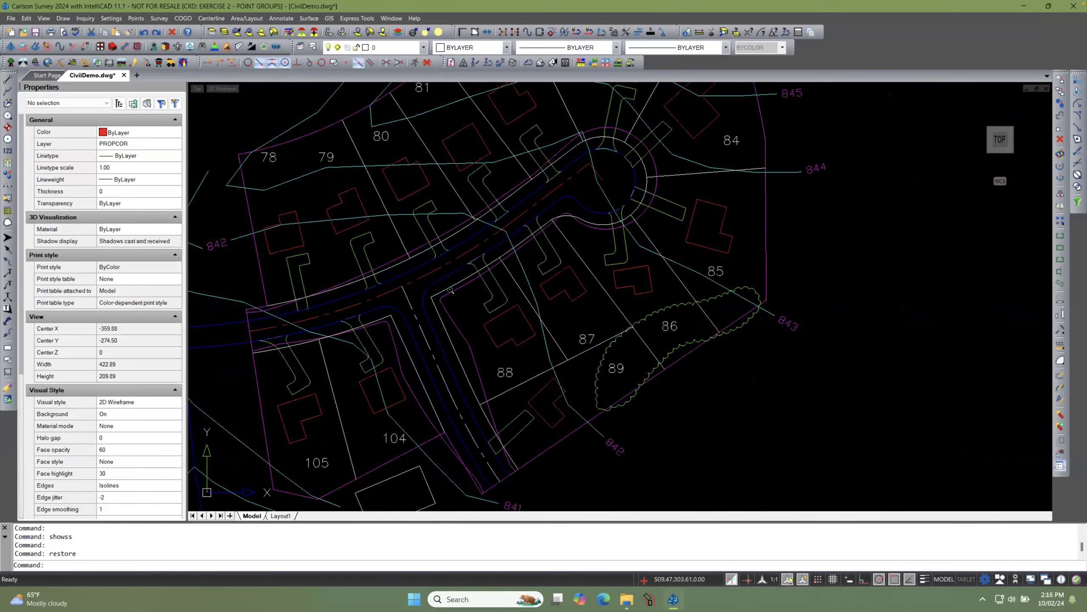
Step: Isolate the layers of a property corner symbol, the outer subdivision boundary and the white right-of-way line at the street's west end
scroll(333, 297, up, 4)
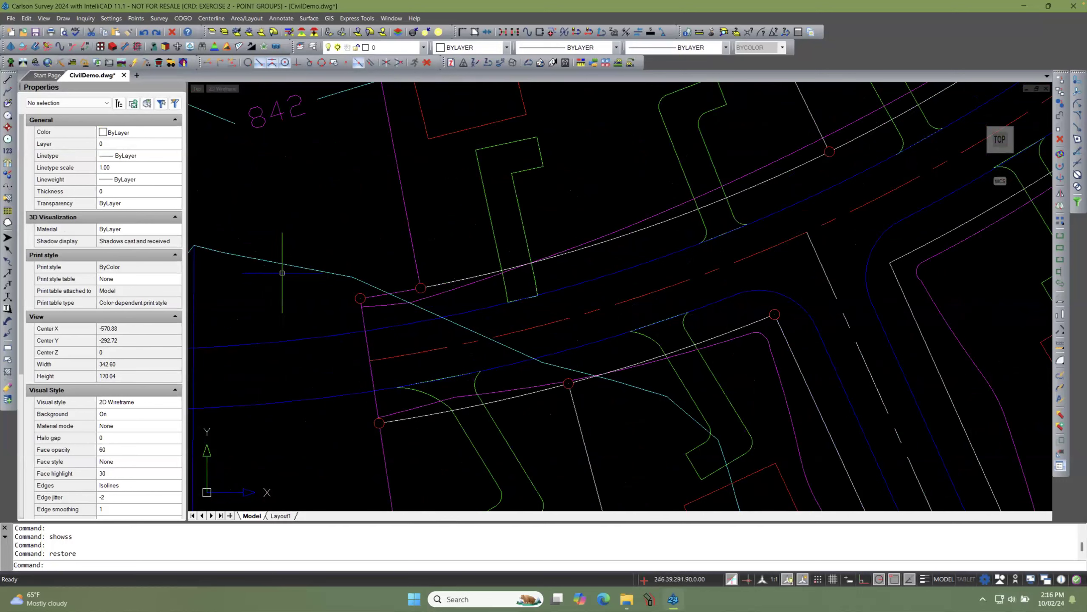
click(44, 18)
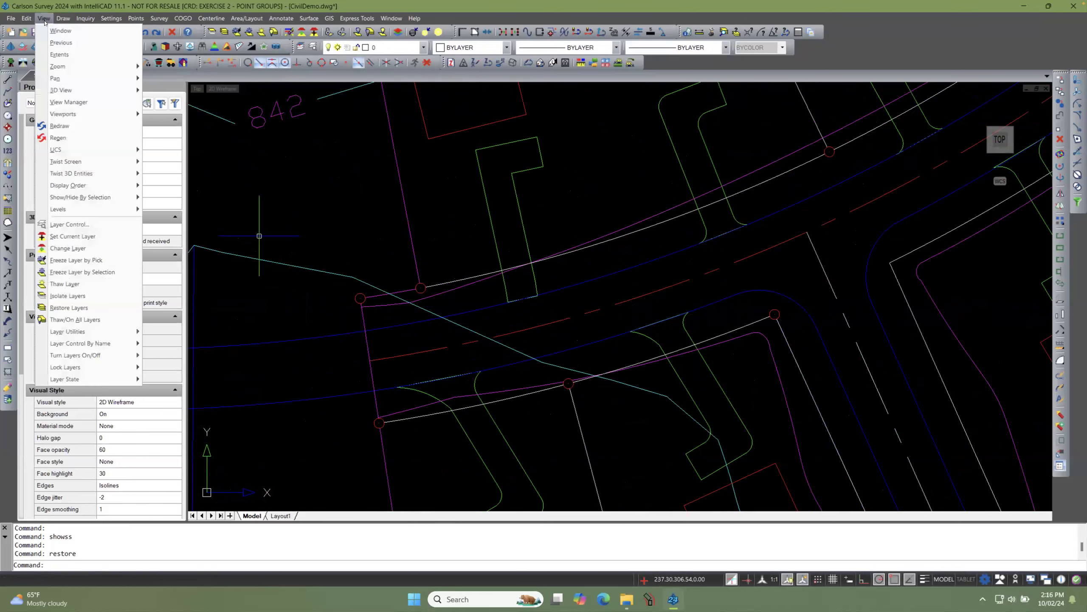
click(69, 295)
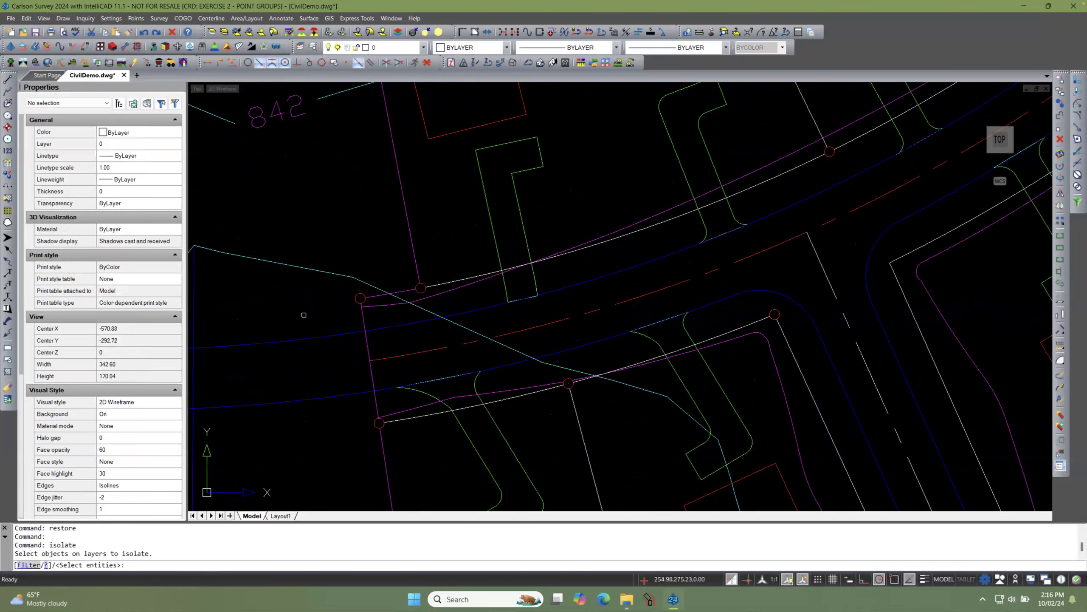
click(357, 295)
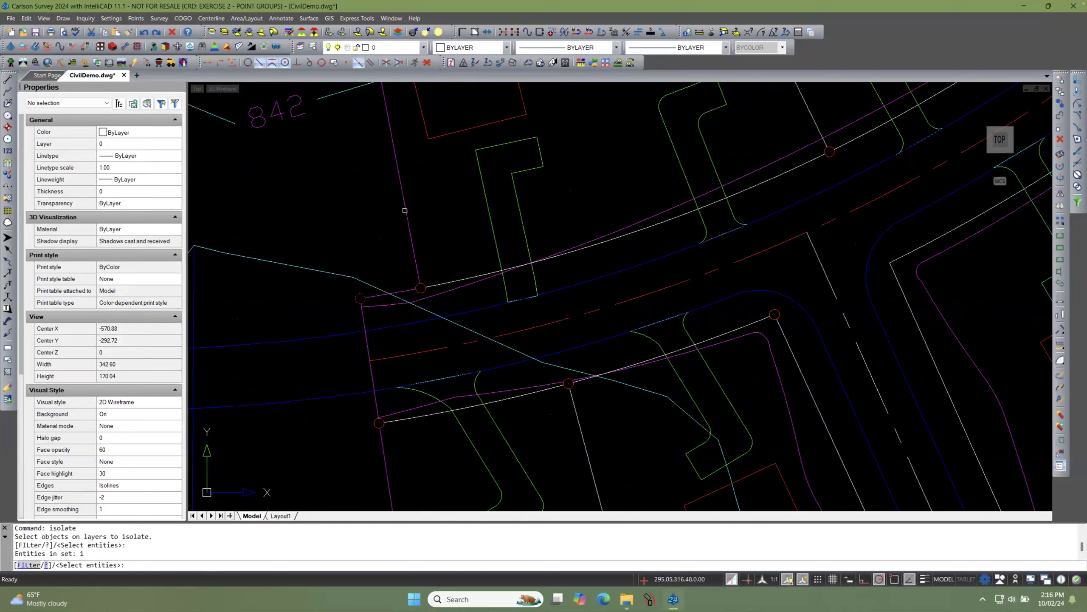
click(405, 209)
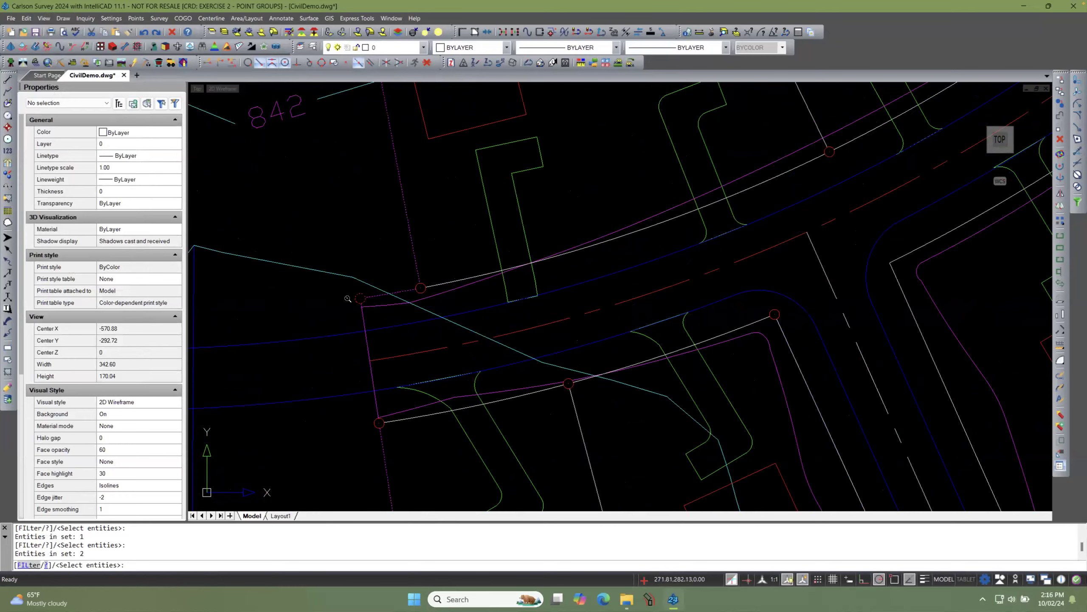
scroll(348, 298, up, 3)
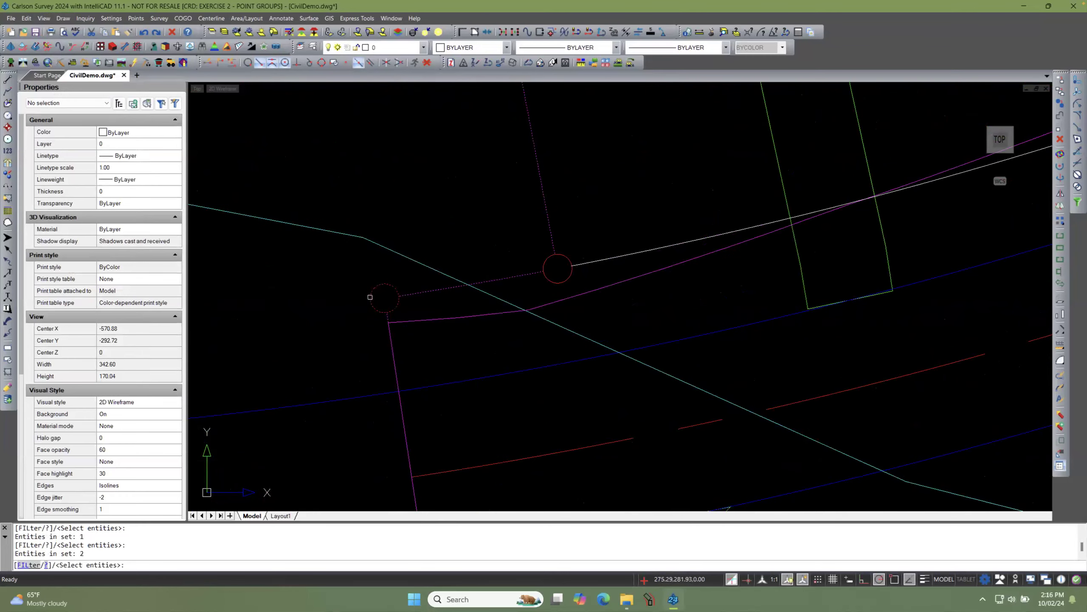
scroll(295, 316, down, 2)
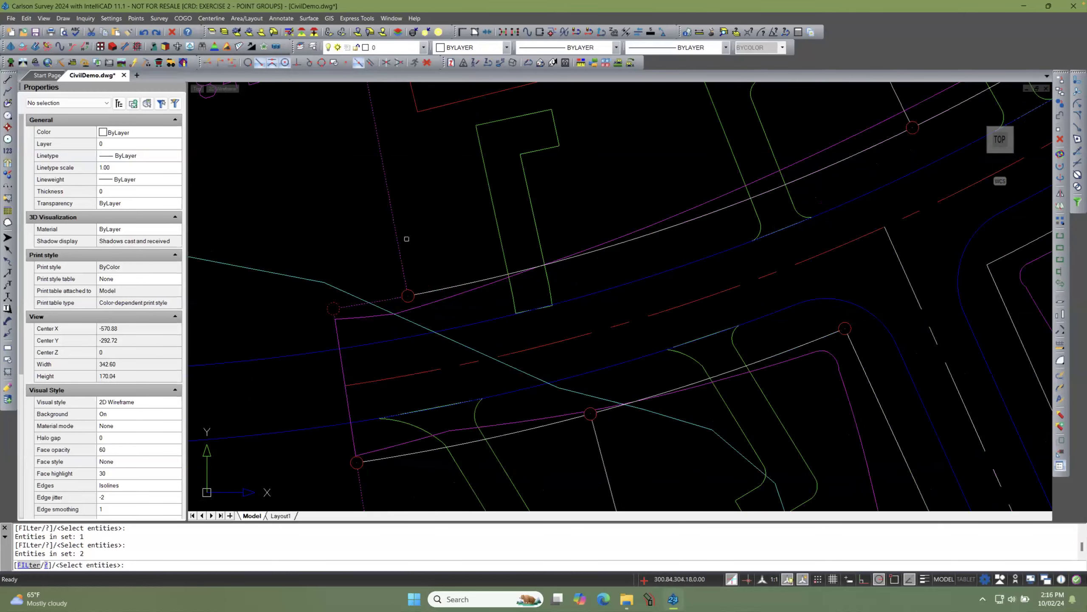
click(448, 287)
key(Return)
scroll(338, 309, down, 4)
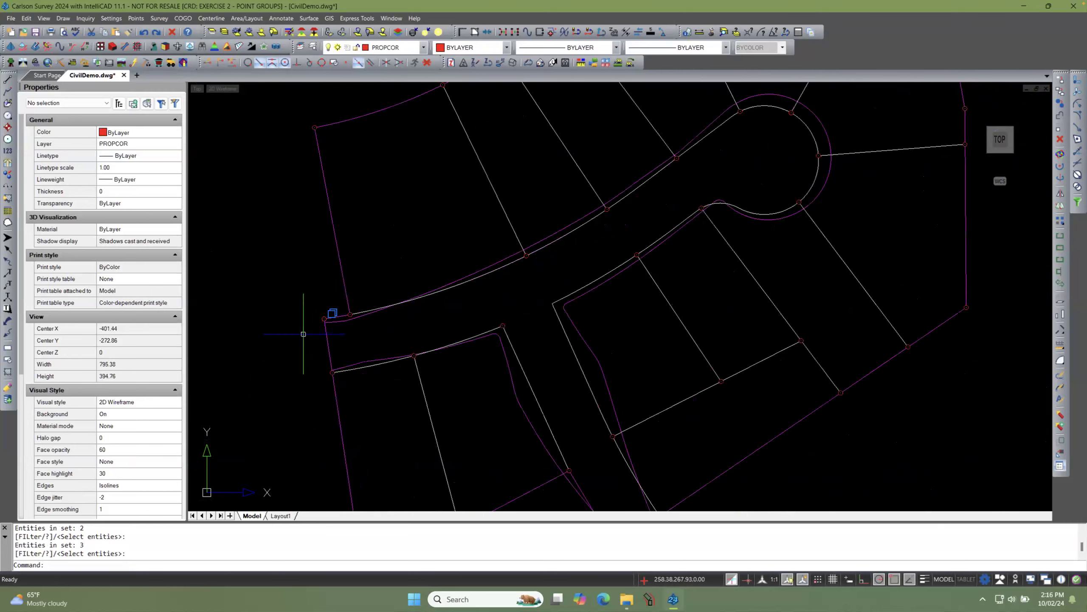
Step: Inspect the irregular street outline polyline on the Perimeter layer against the right-of-way lines and the outer boundary
scroll(304, 334, up, 2)
scroll(308, 321, up, 1)
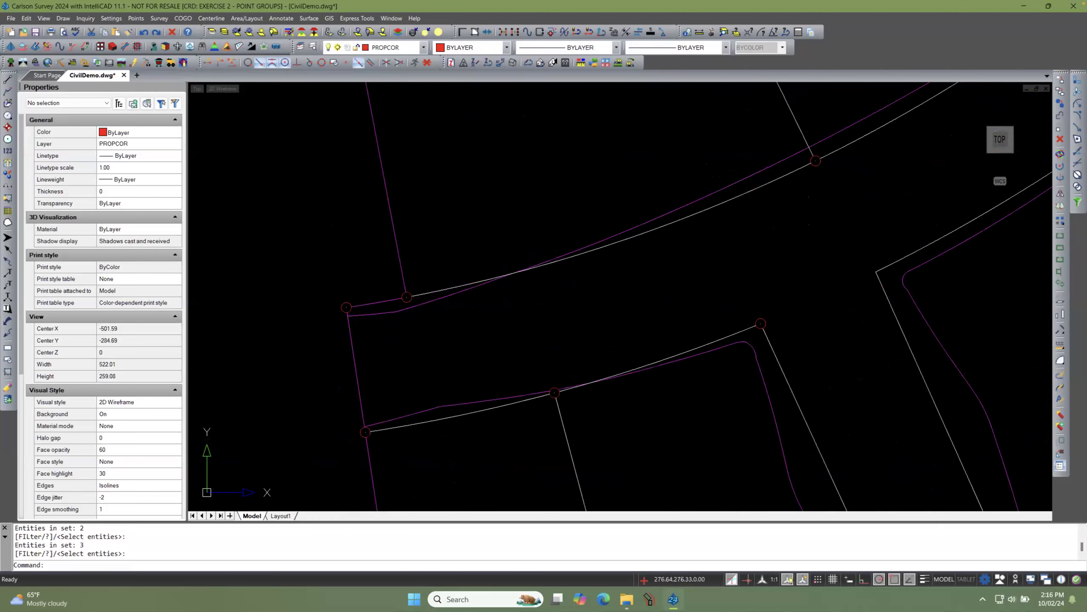
click(373, 313)
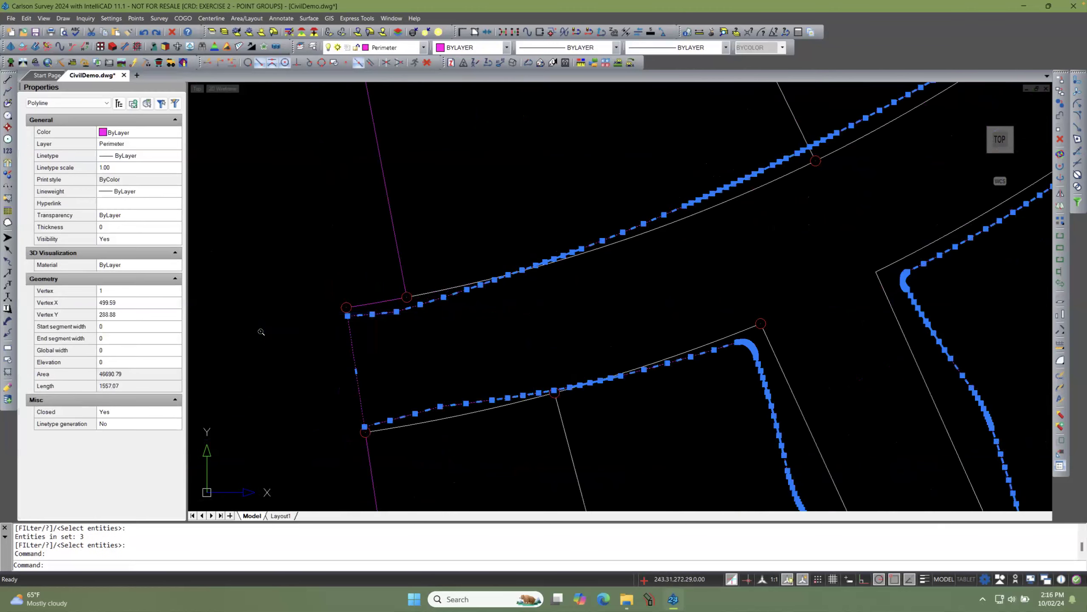
scroll(261, 332, down, 4)
scroll(261, 332, up, 4)
key(Escape)
key(Escape)
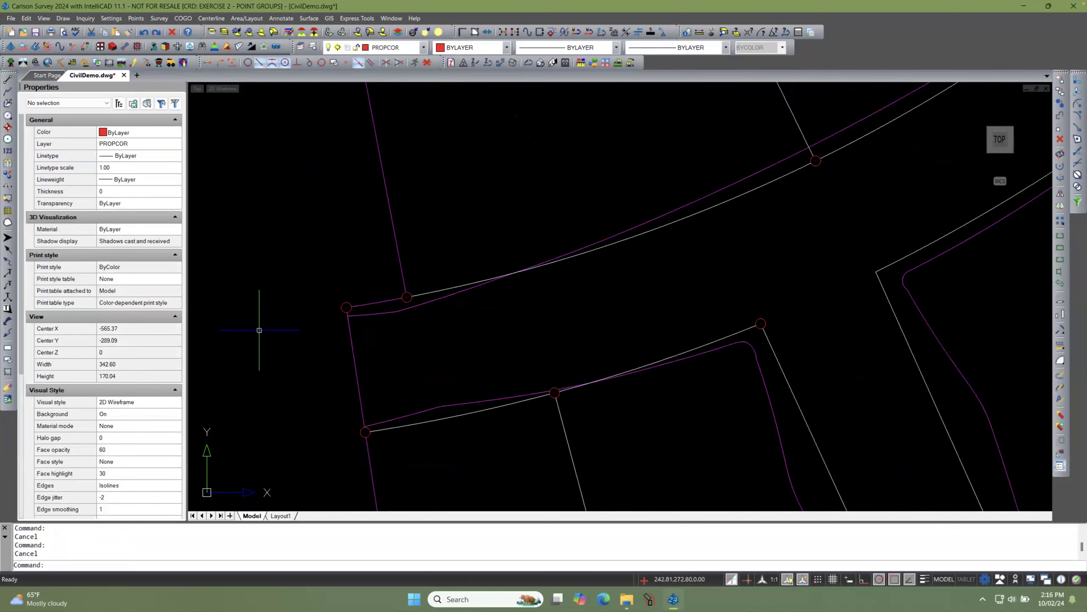
click(413, 306)
scroll(264, 299, down, 3)
scroll(274, 298, up, 2)
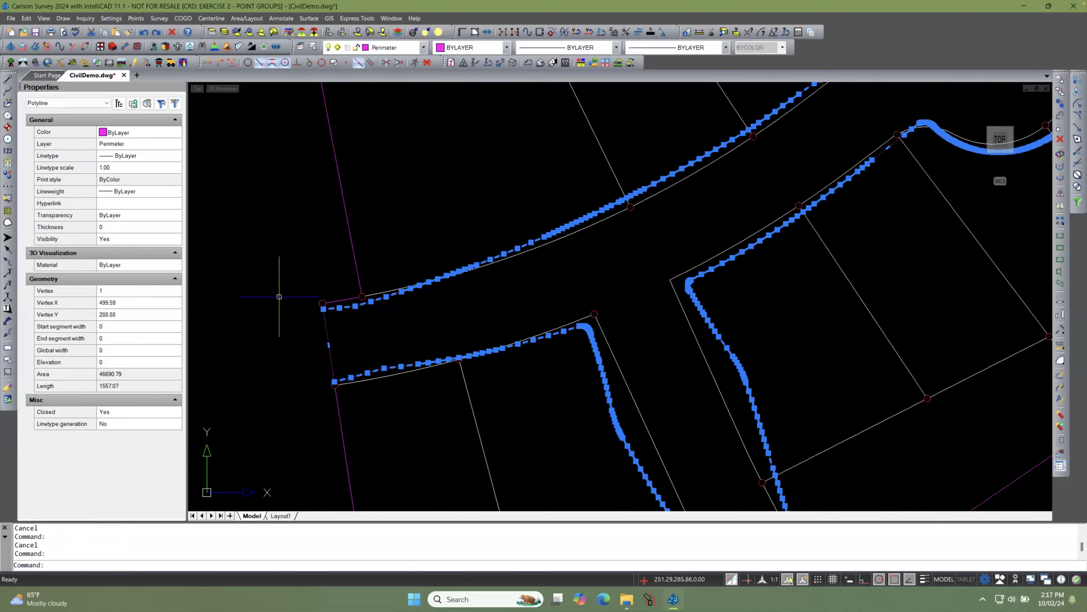
key(Escape)
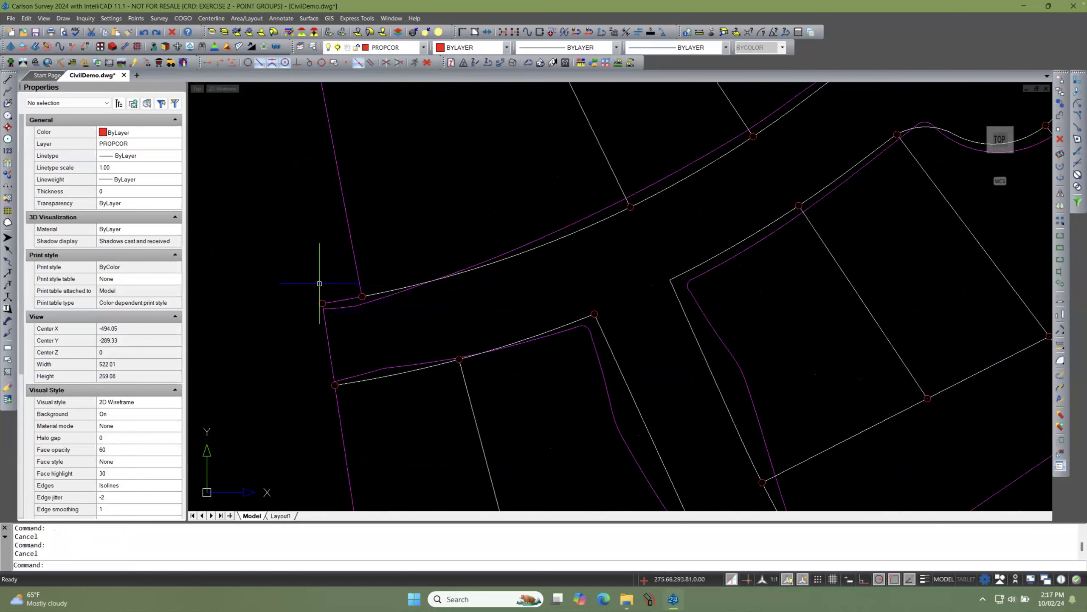
Step: Hide the irregular street outline polyline using Hide By Selection, keeping the outer boundary and lot lines displayed
click(44, 18)
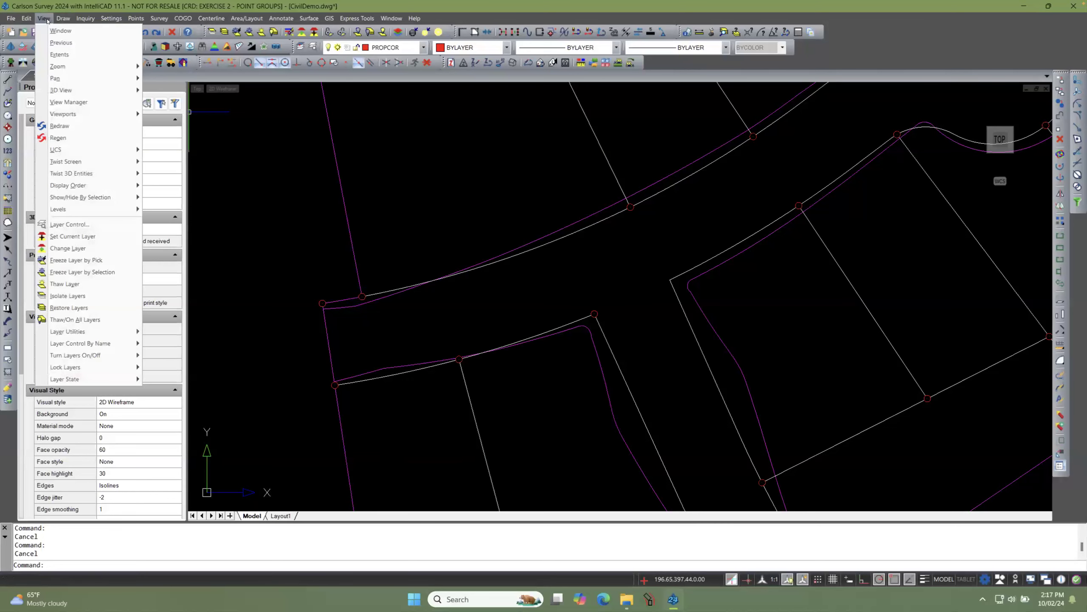
mouse_move(84, 200)
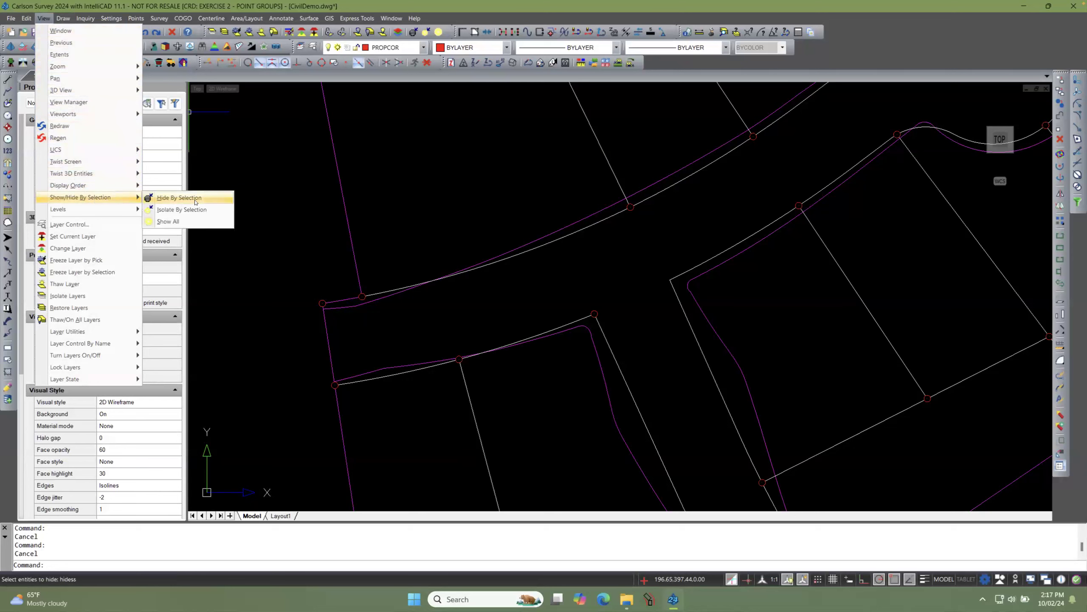
click(179, 198)
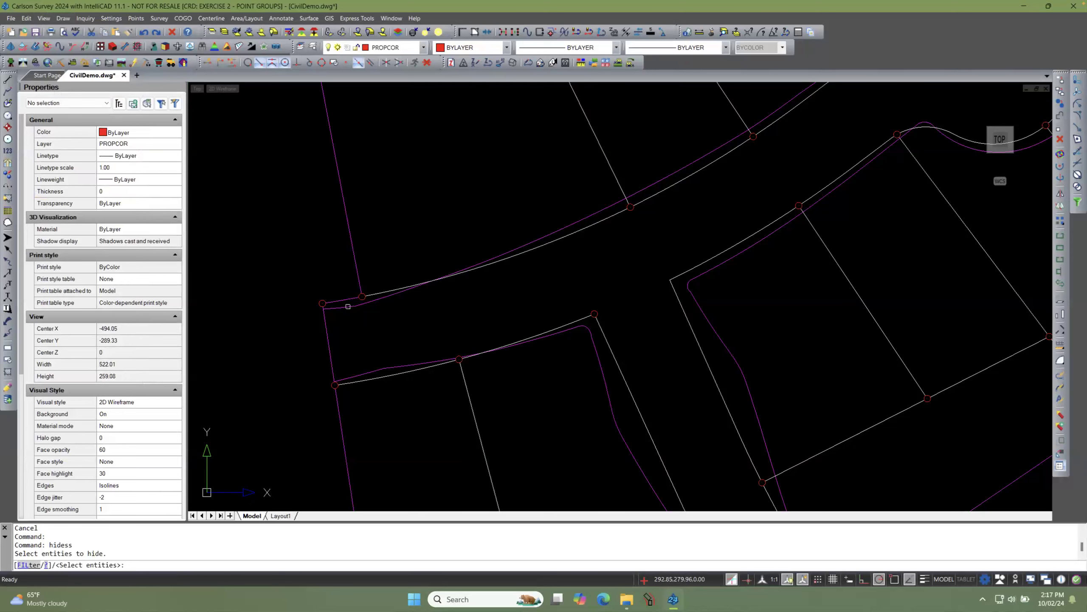
click(347, 307)
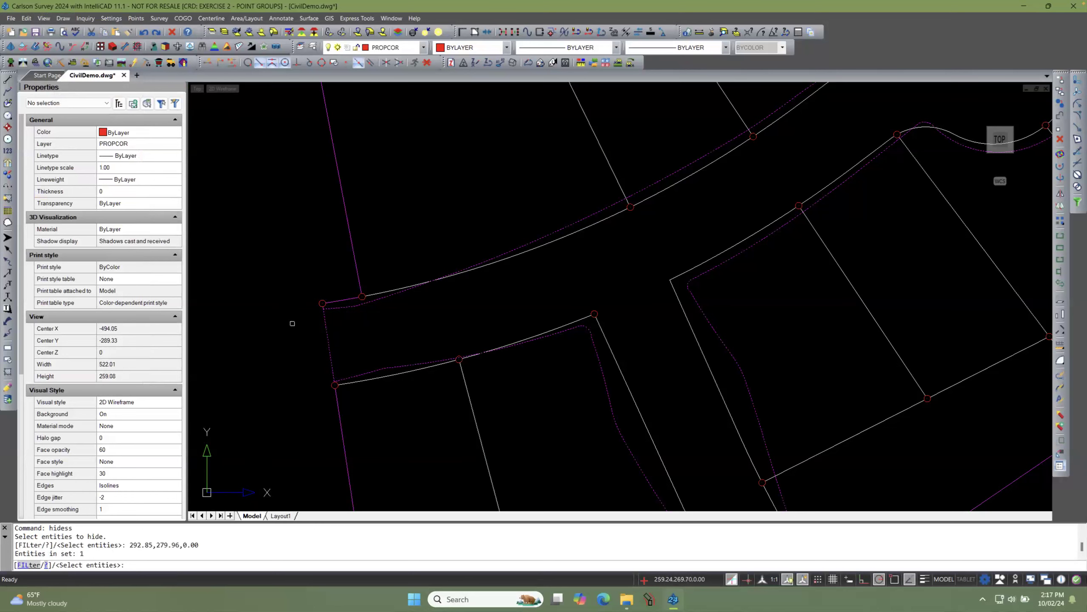
scroll(280, 322, down, 3)
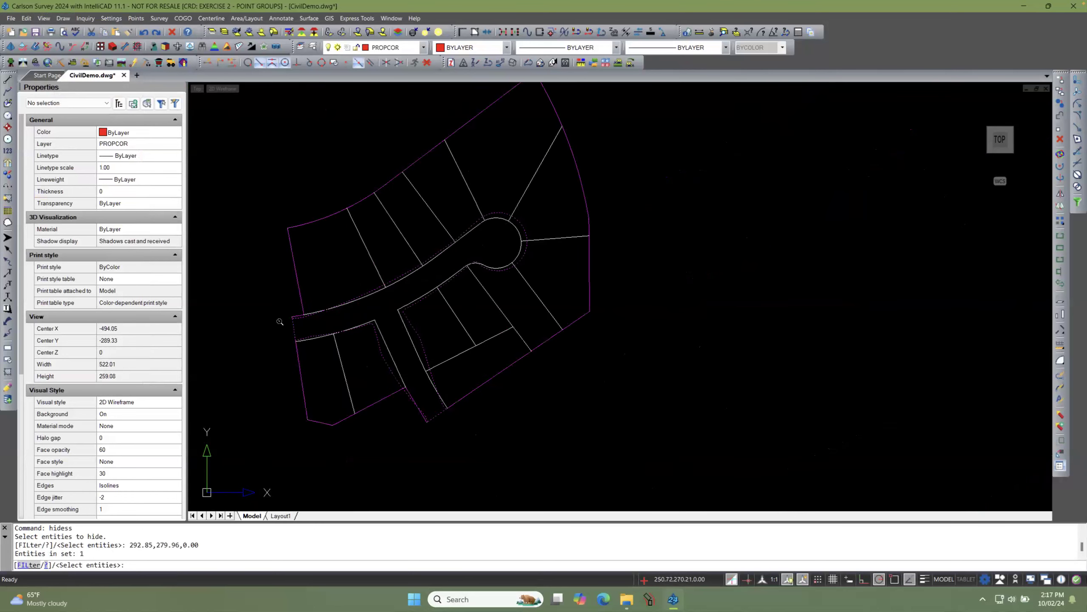
scroll(517, 257, up, 3)
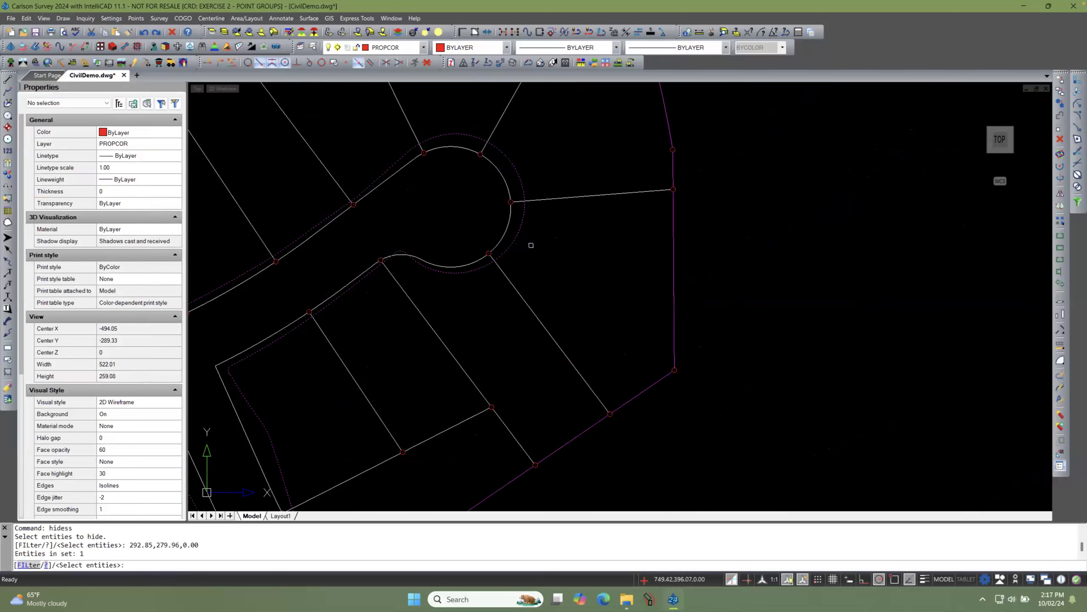
key(Return)
scroll(537, 236, down, 3)
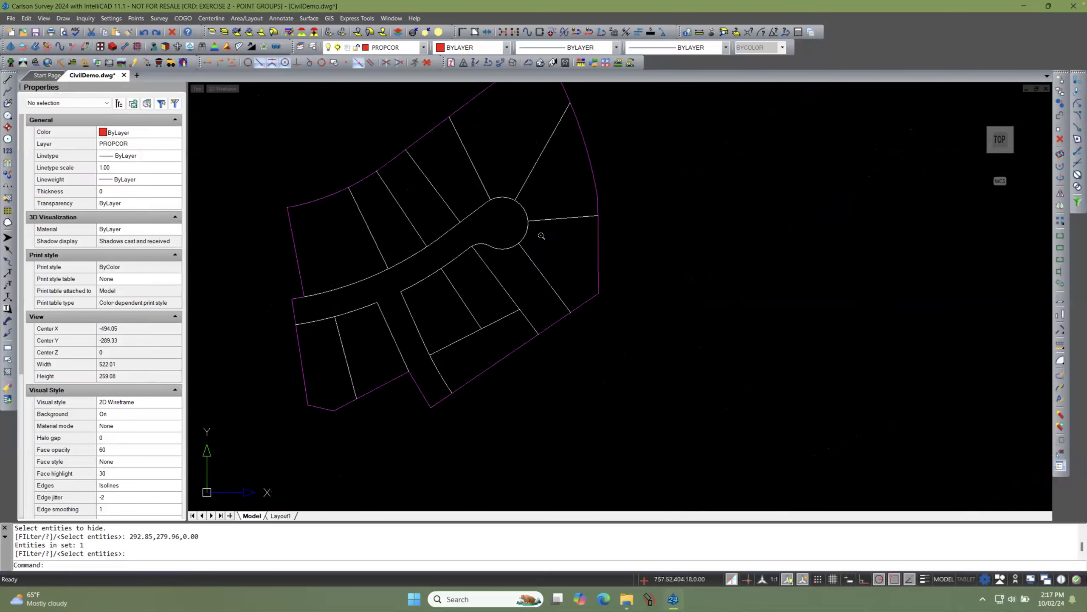
Step: Create the missing corner point of lot 88 at the street intersection with Draw-Locate Points, symbol SPT4_W, layer PROPCOR, screen pick and Endpoint snap
scroll(356, 257, up, 2)
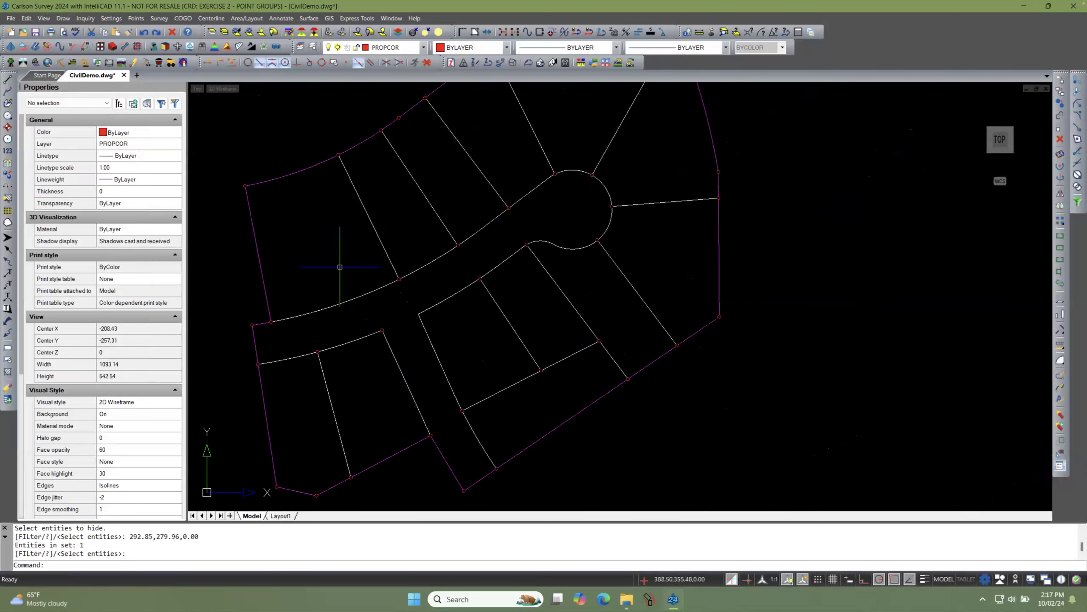
scroll(403, 297, up, 4)
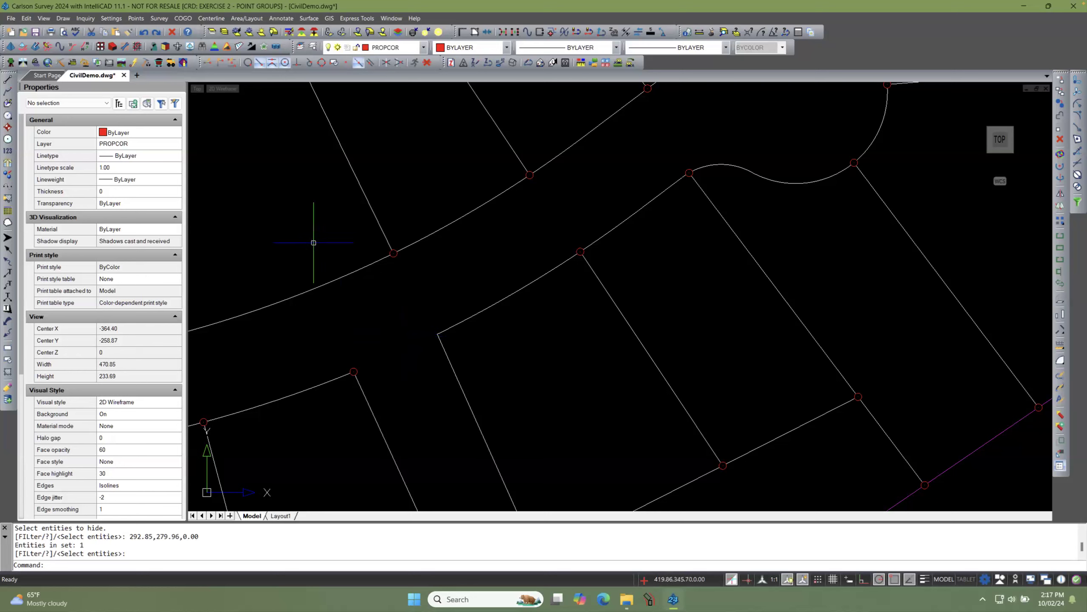
click(135, 18)
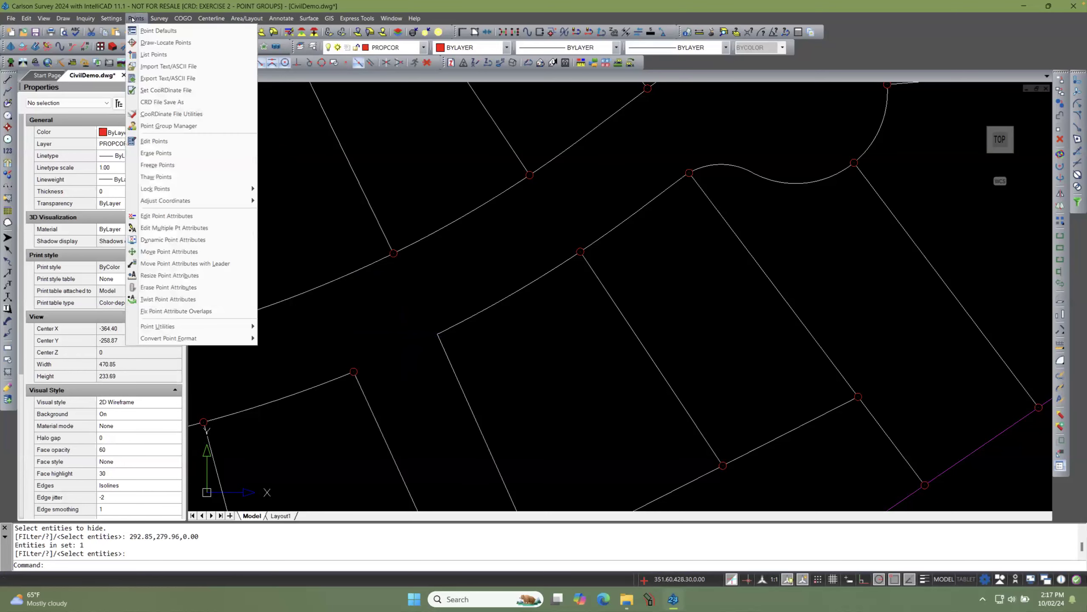
click(149, 42)
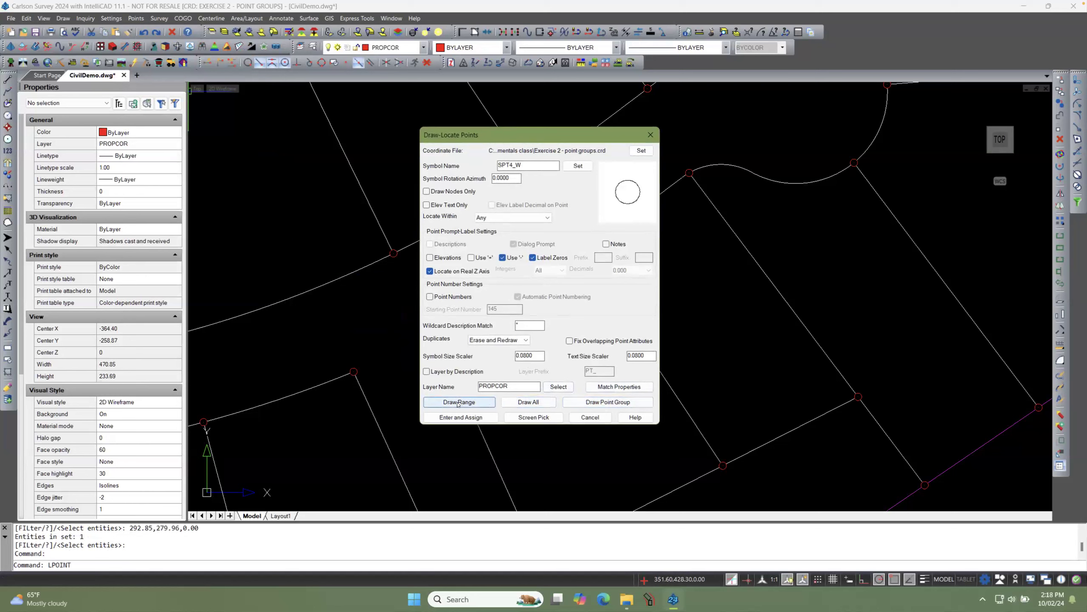
click(525, 417)
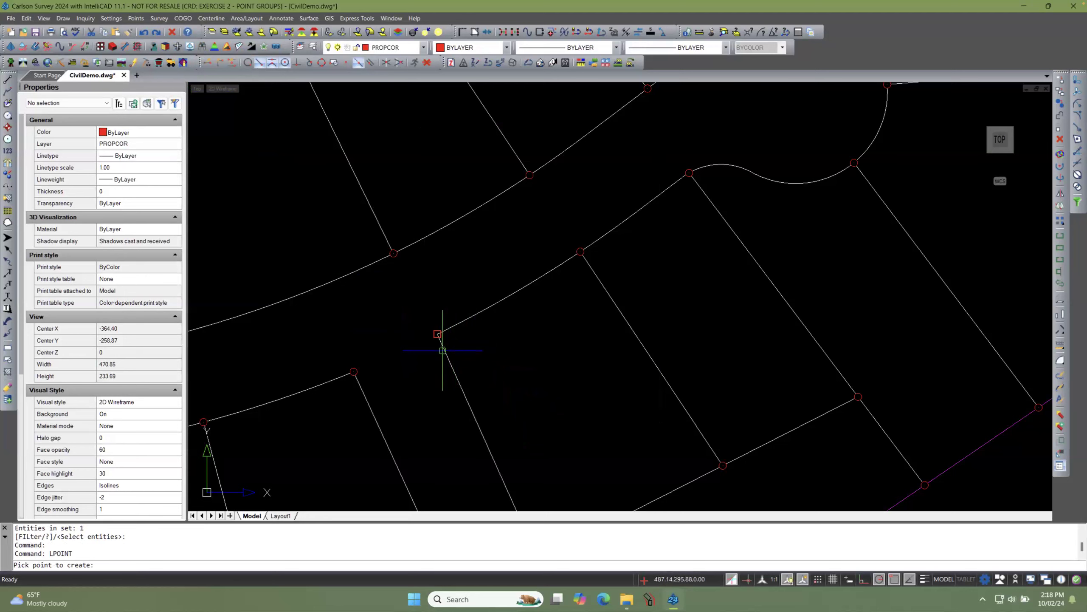
shift+right_click(412, 349)
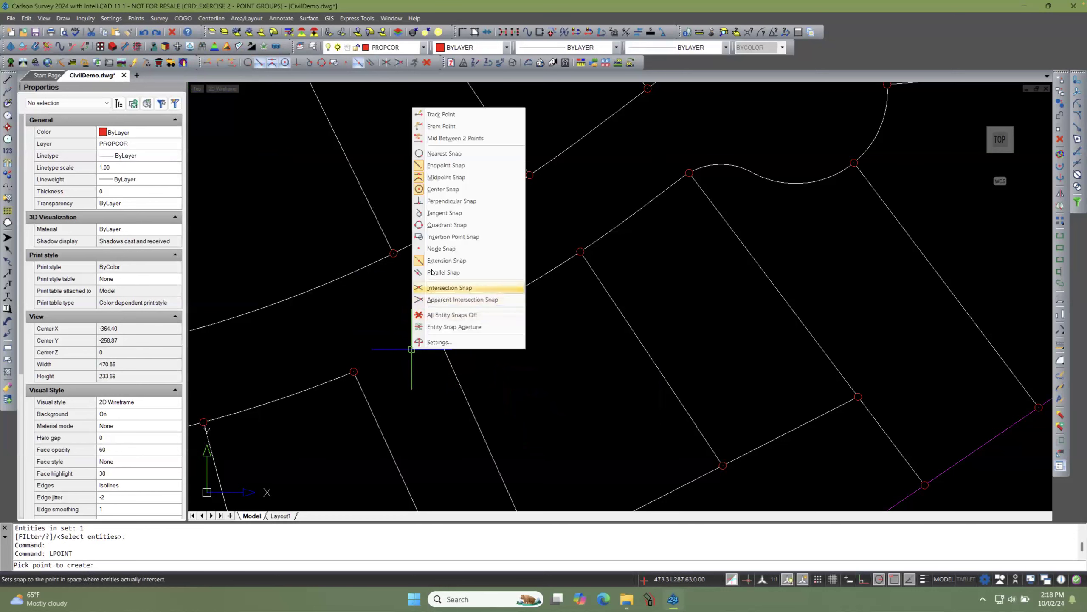
click(454, 166)
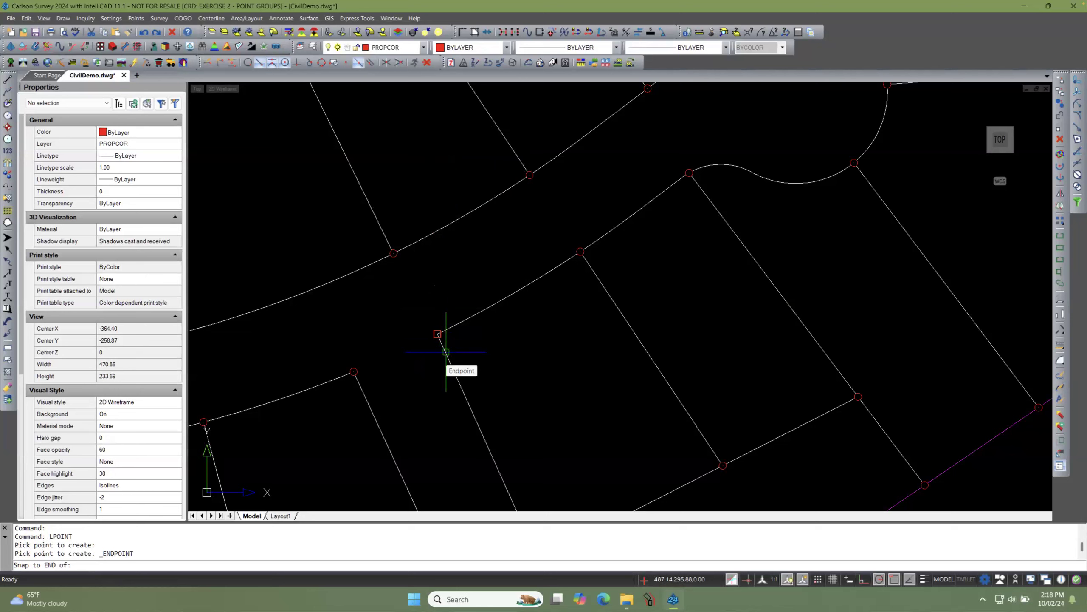
click(446, 352)
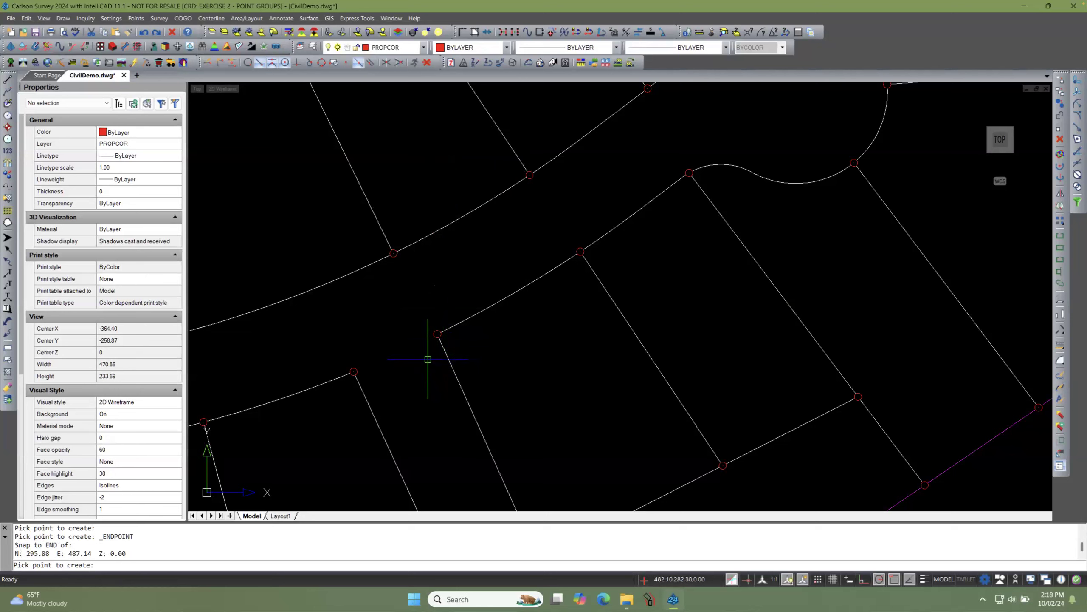
Step: Finish the point creation and check whether the symbol placed at lot 88's street corner opens as an editable survey point, cancelling the block editor
key(Return)
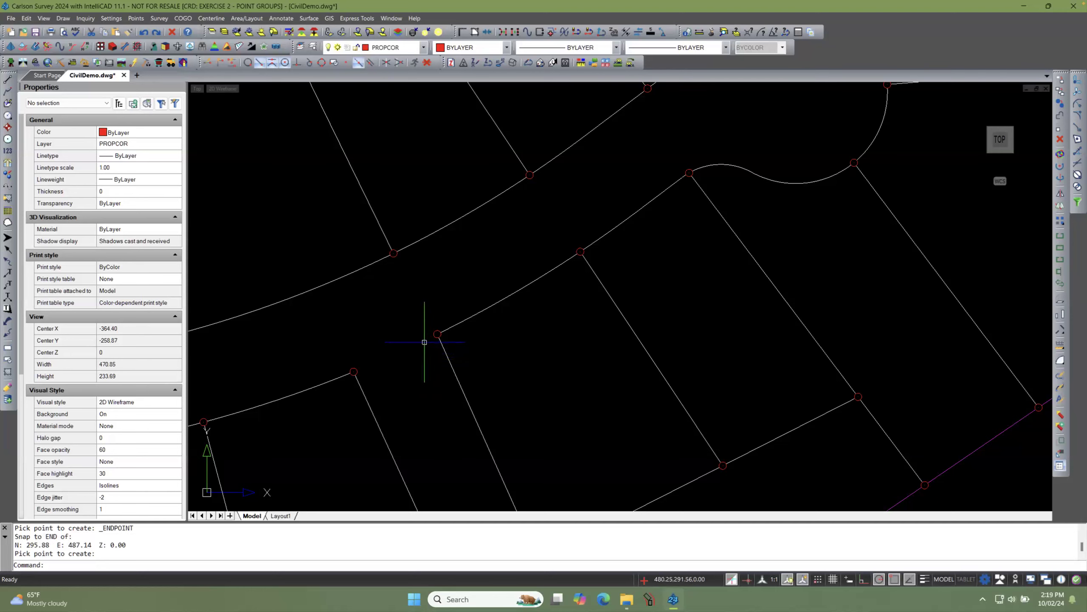
scroll(428, 339, up, 1)
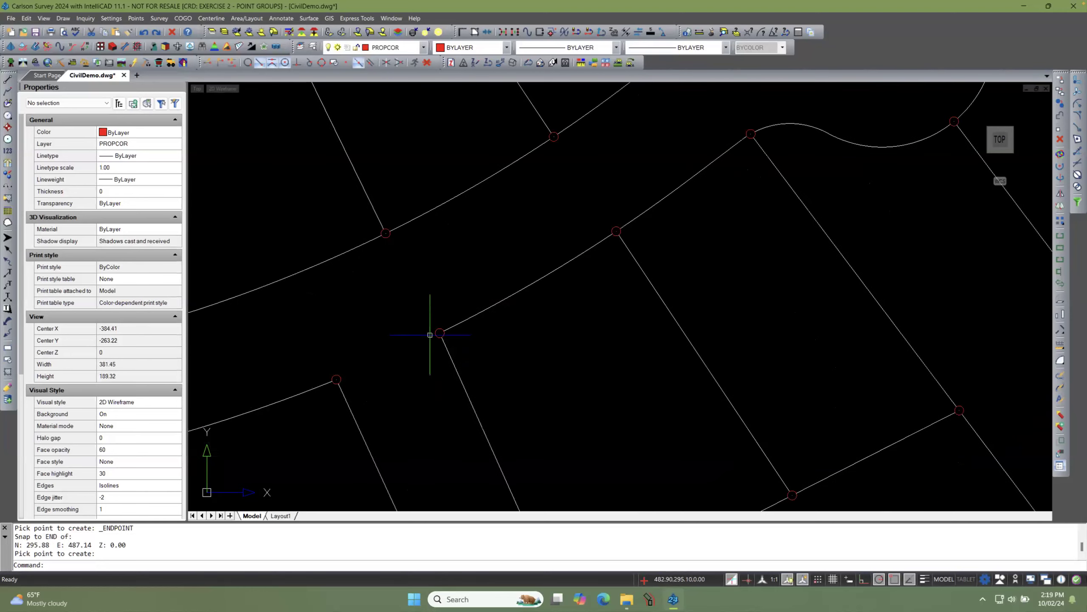
double_click(436, 334)
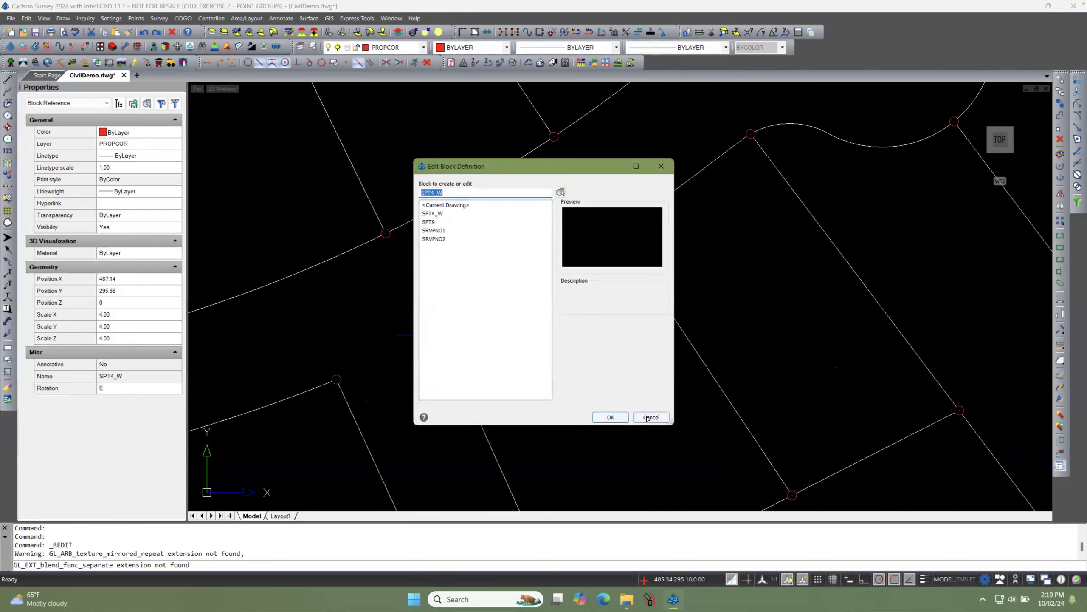
click(651, 416)
scroll(445, 334, up, 3)
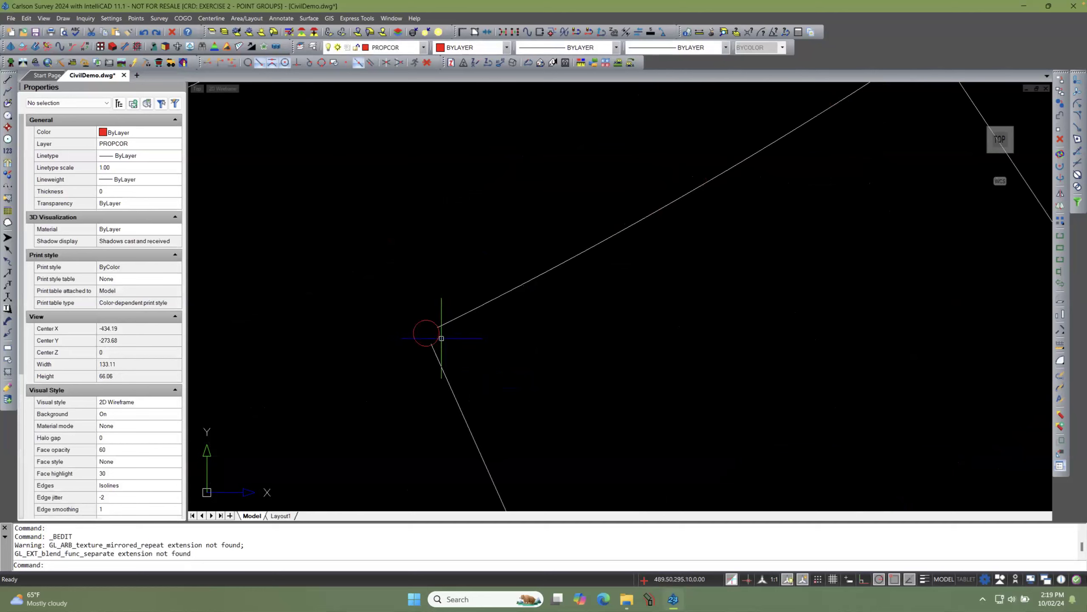
double_click(437, 338)
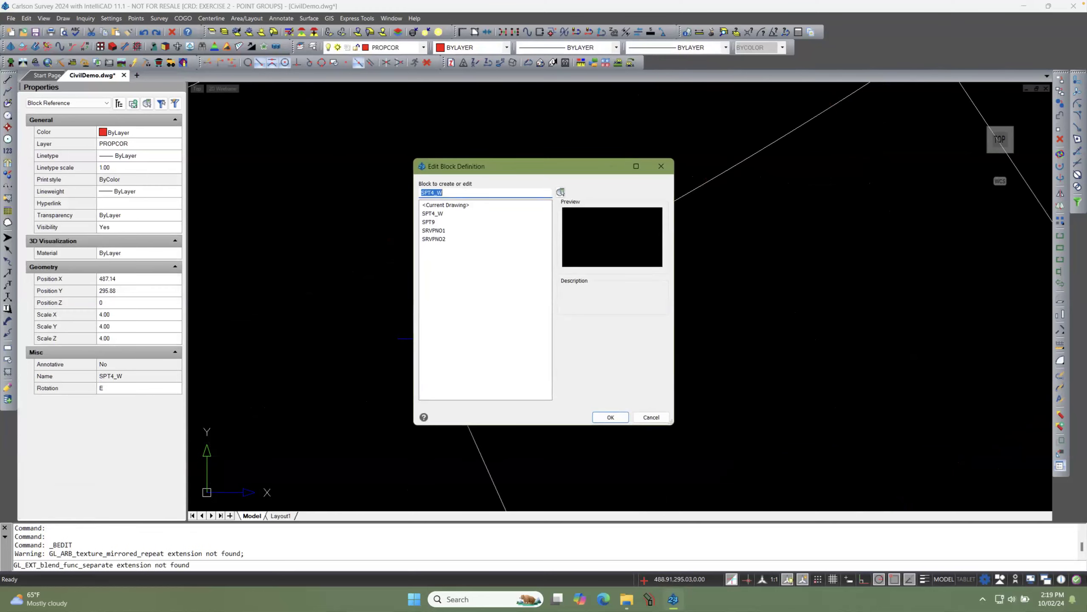
click(651, 417)
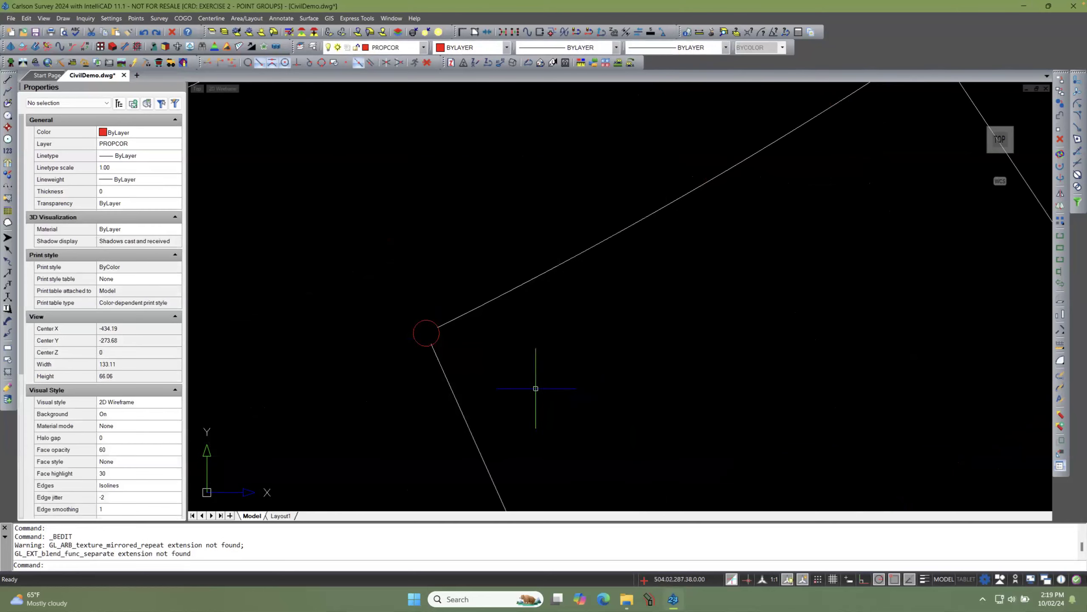
scroll(441, 352, up, 1)
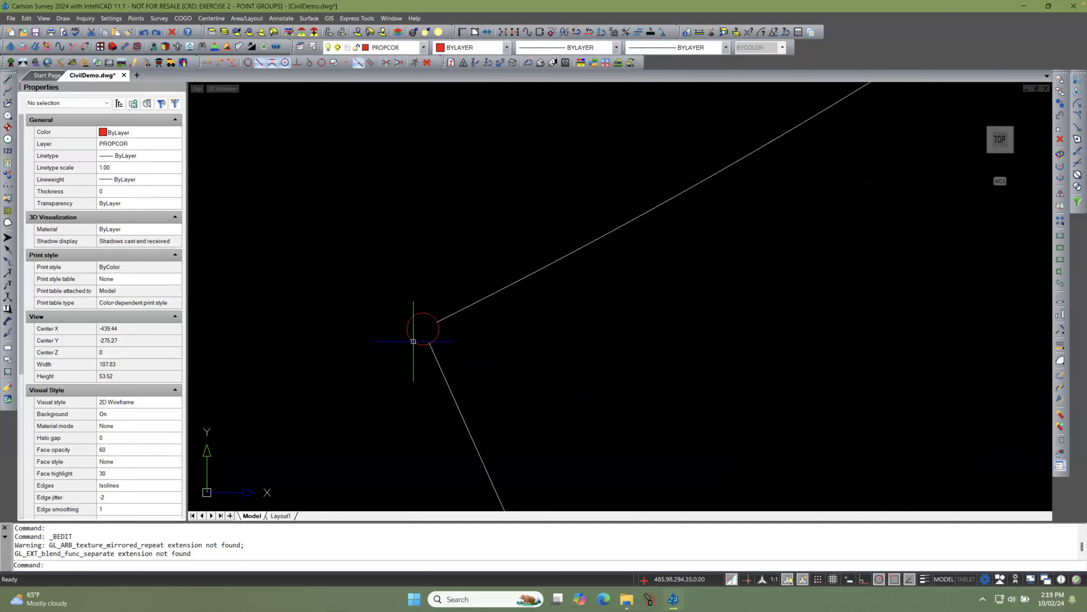
Step: Erase the unnumbered SPT4_W symbol at lot 88's street corner
click(414, 342)
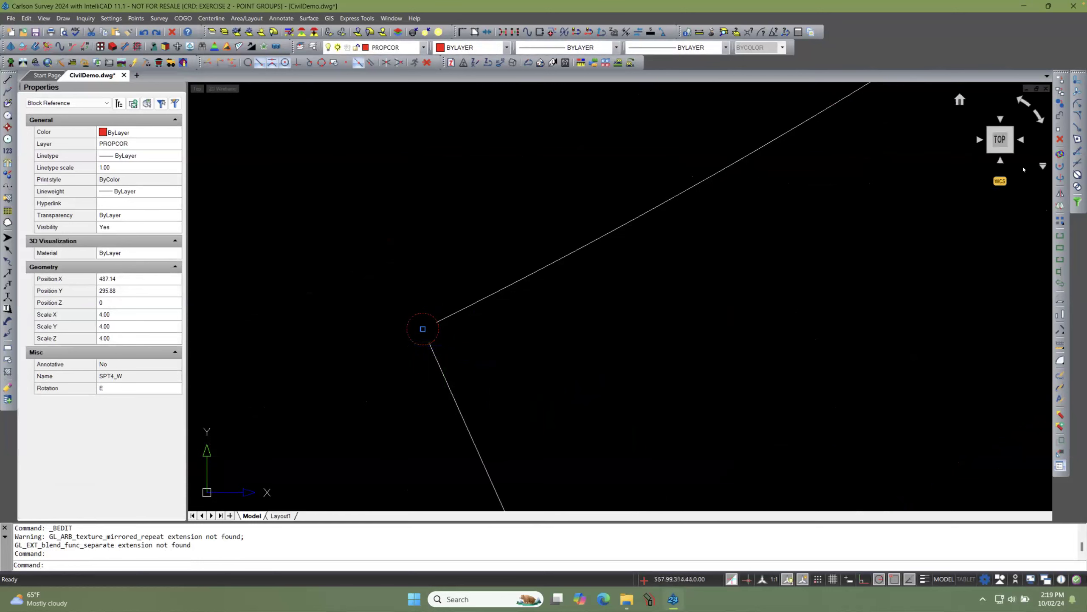
click(1060, 138)
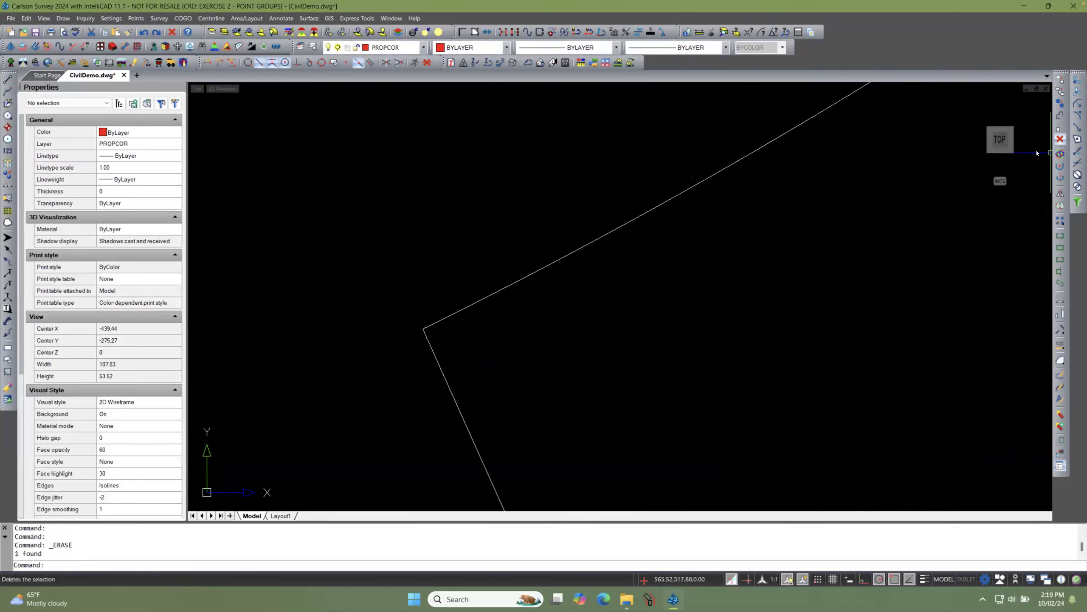
scroll(400, 310, down, 5)
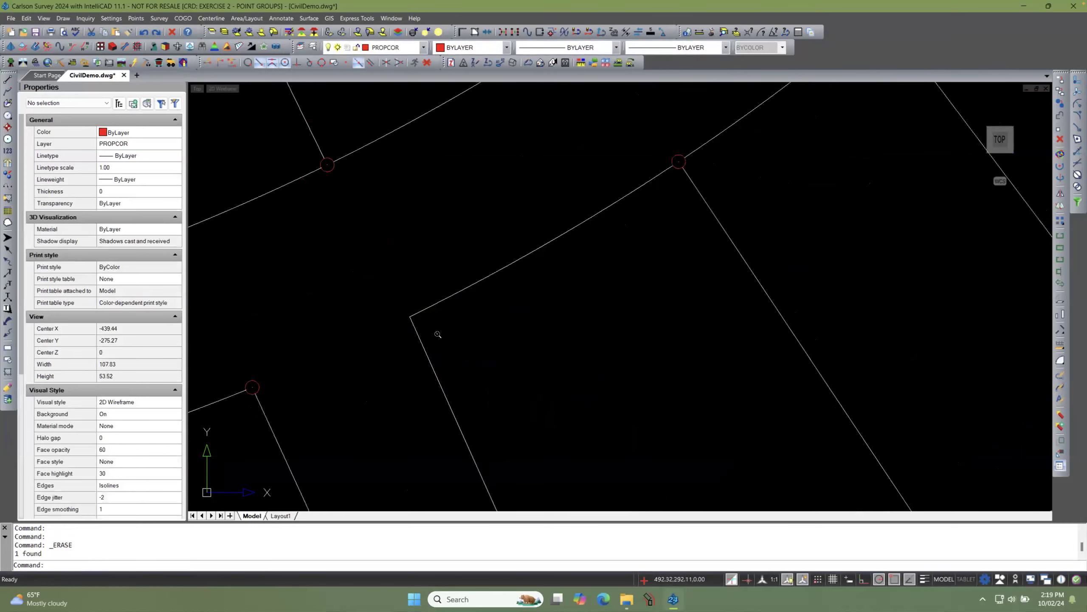
click(133, 22)
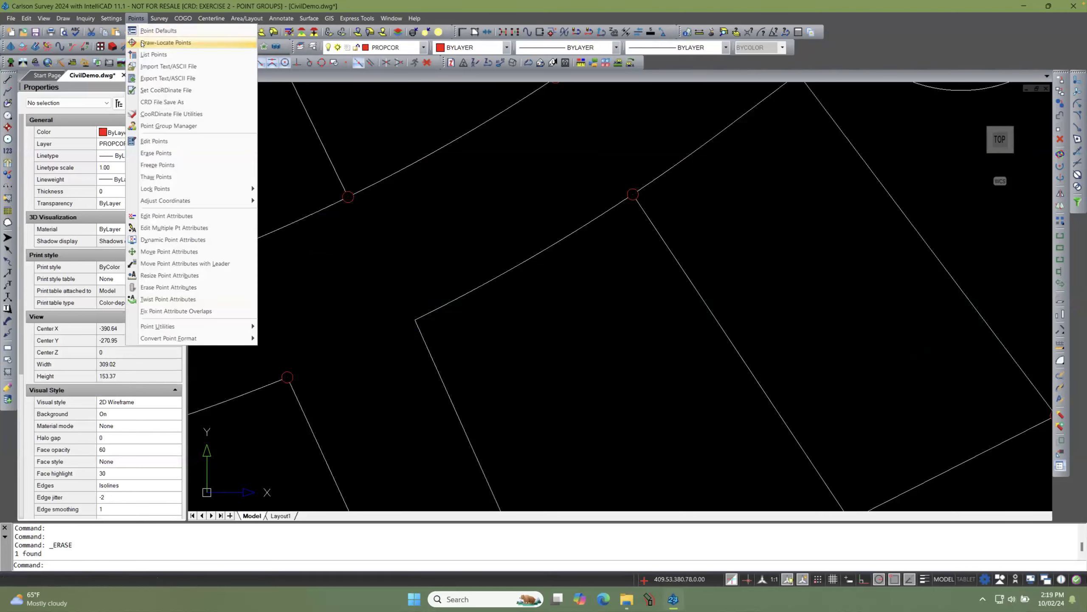
click(165, 42)
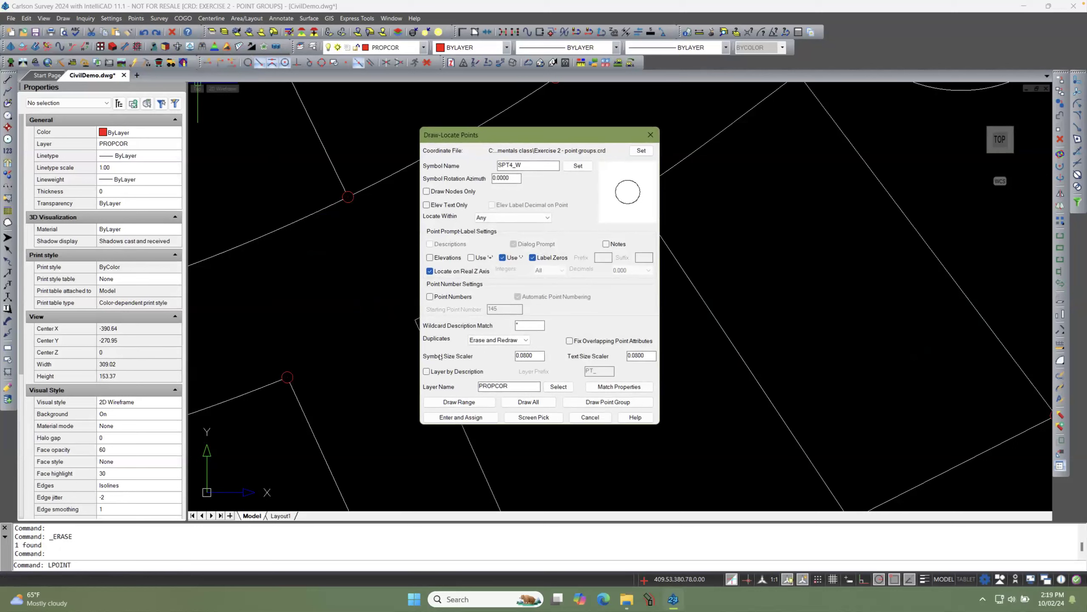
click(431, 296)
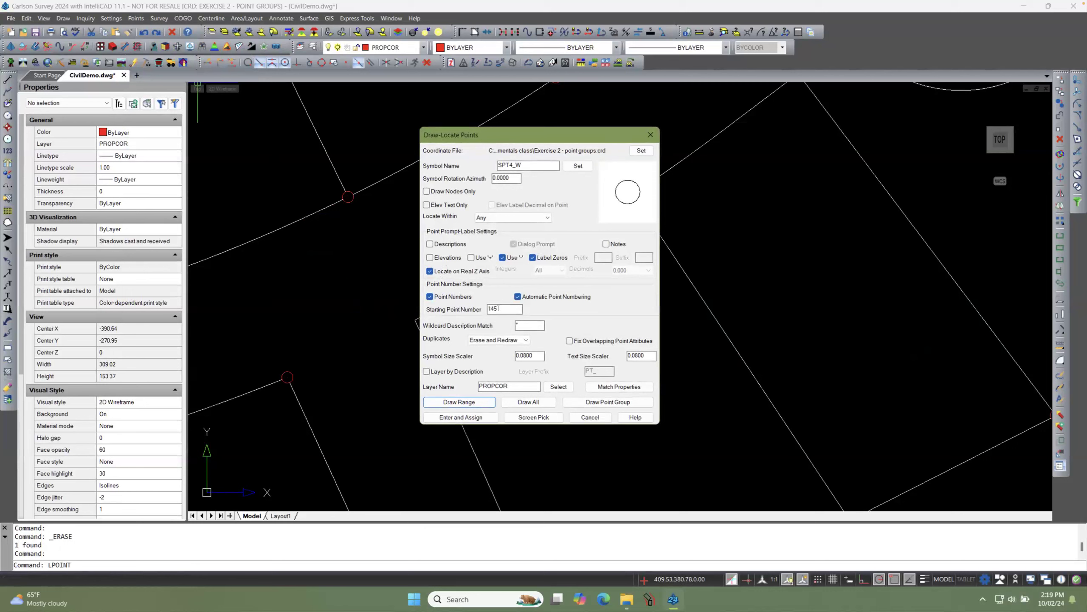
click(590, 417)
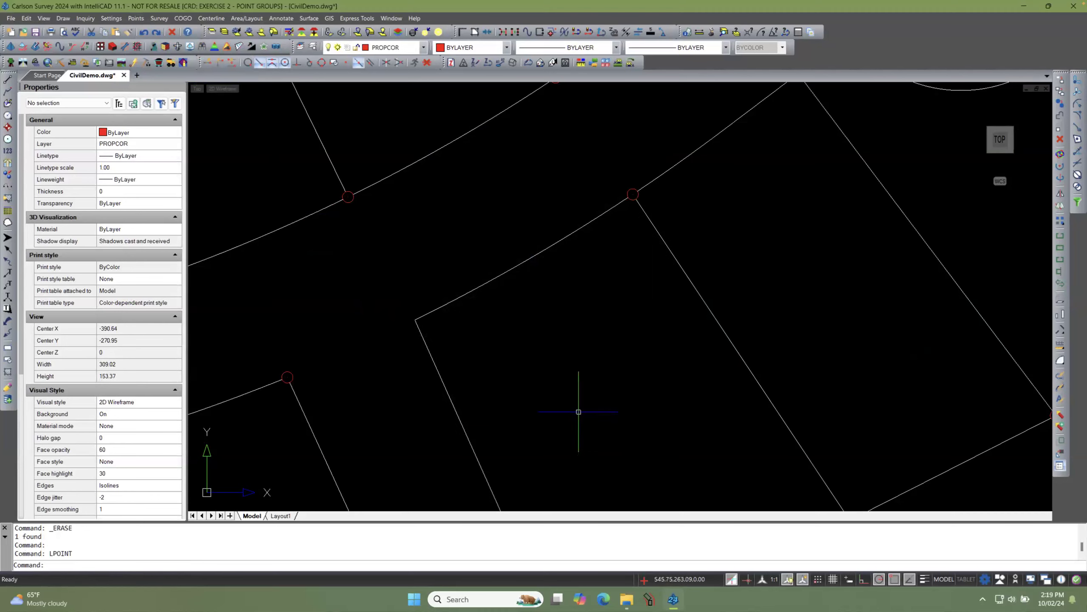
click(26, 17)
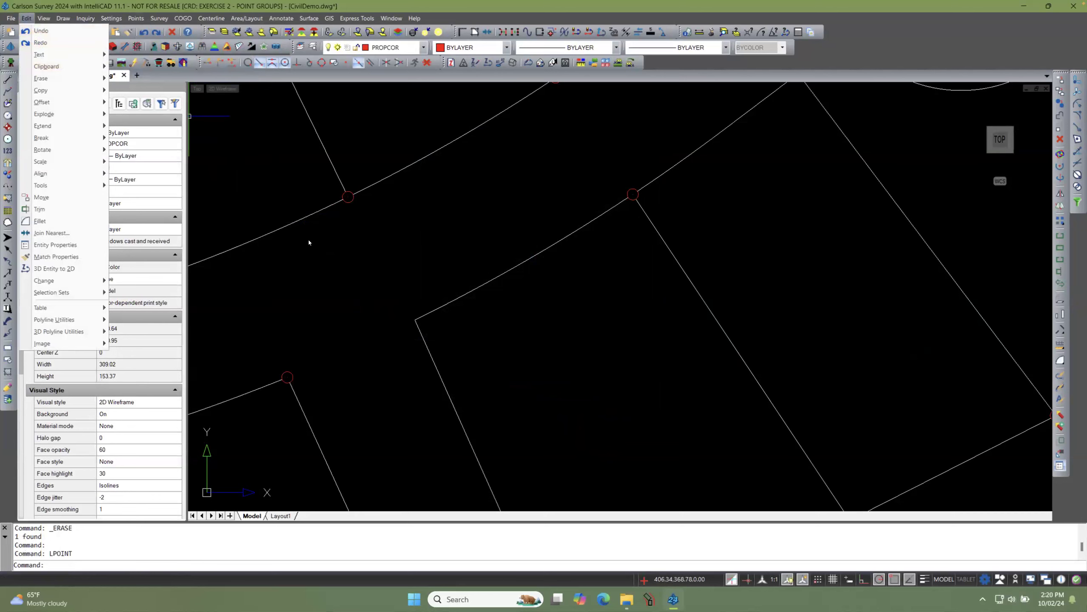
click(338, 268)
click(334, 270)
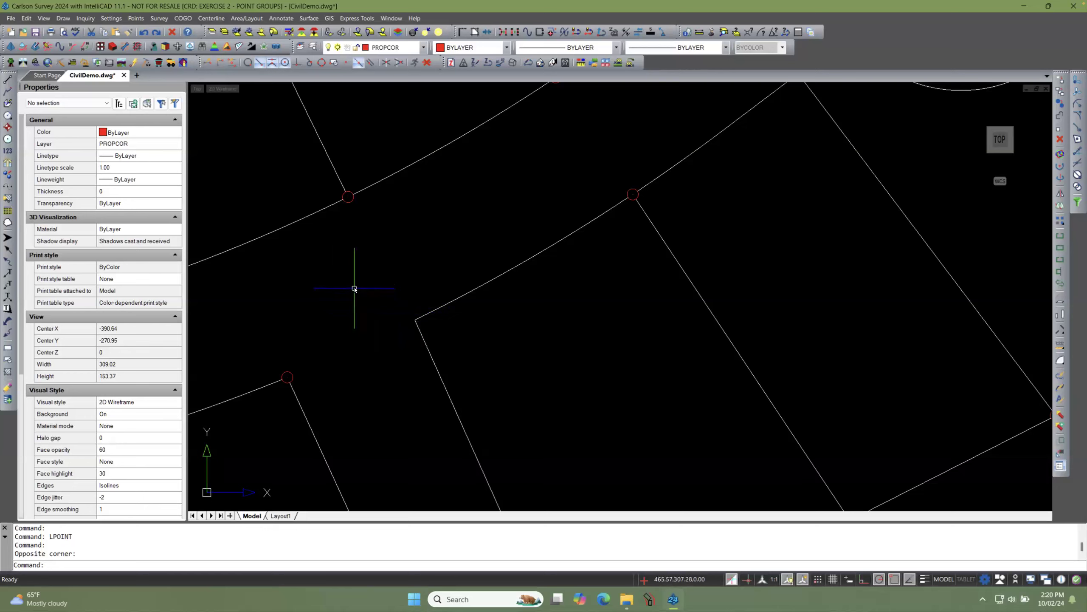
Step: Create point 145 at lot 88's open street corner with Draw-Locate Points, enabling Point Numbers and using a screen pick snapped to the endpoint
click(131, 19)
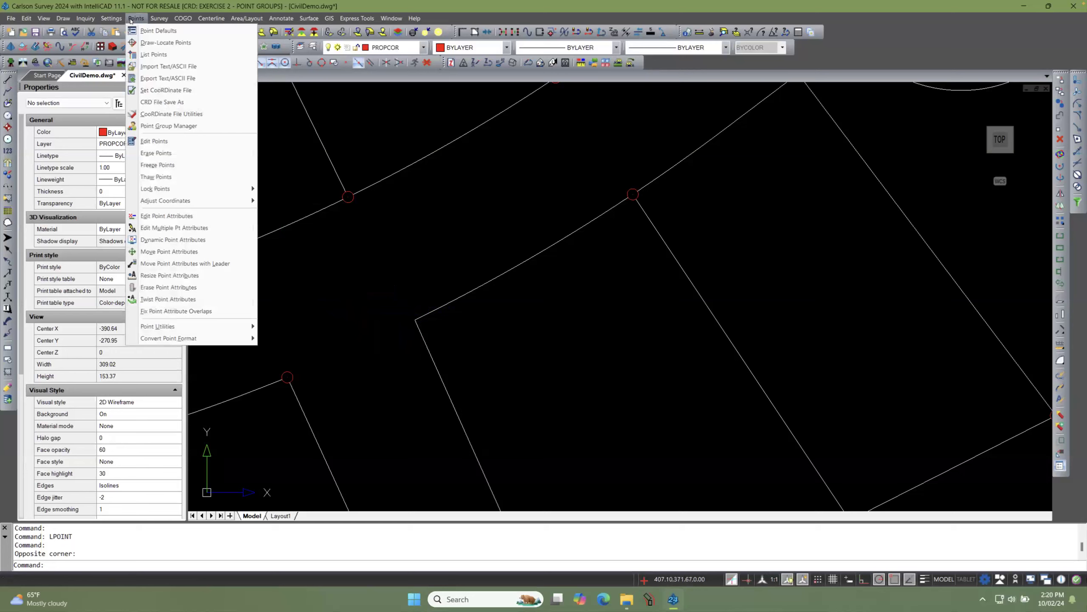
click(165, 43)
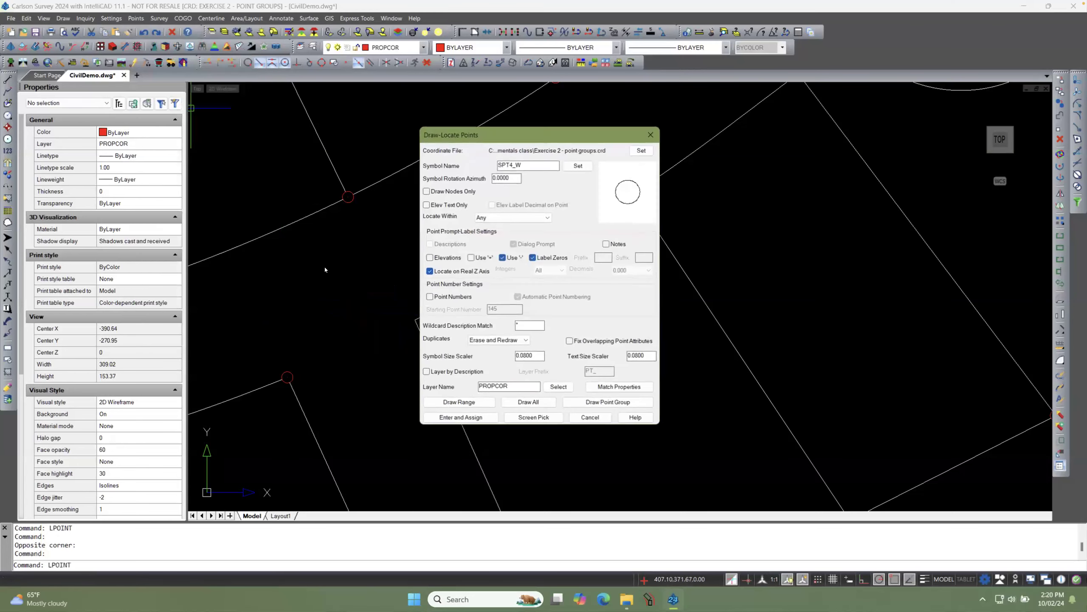
click(430, 297)
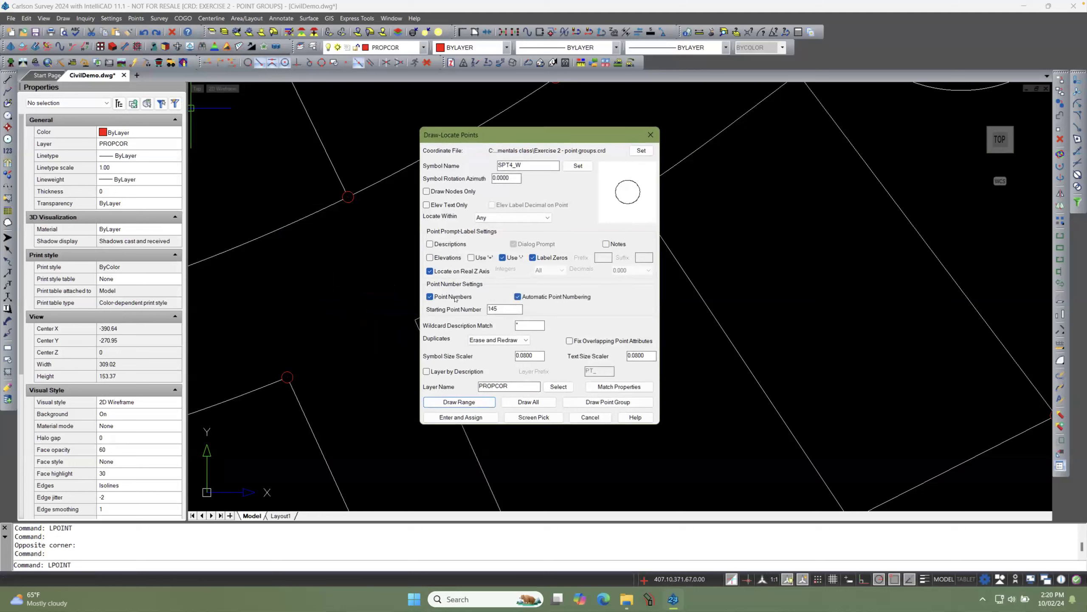
drag(475, 138, 579, 125)
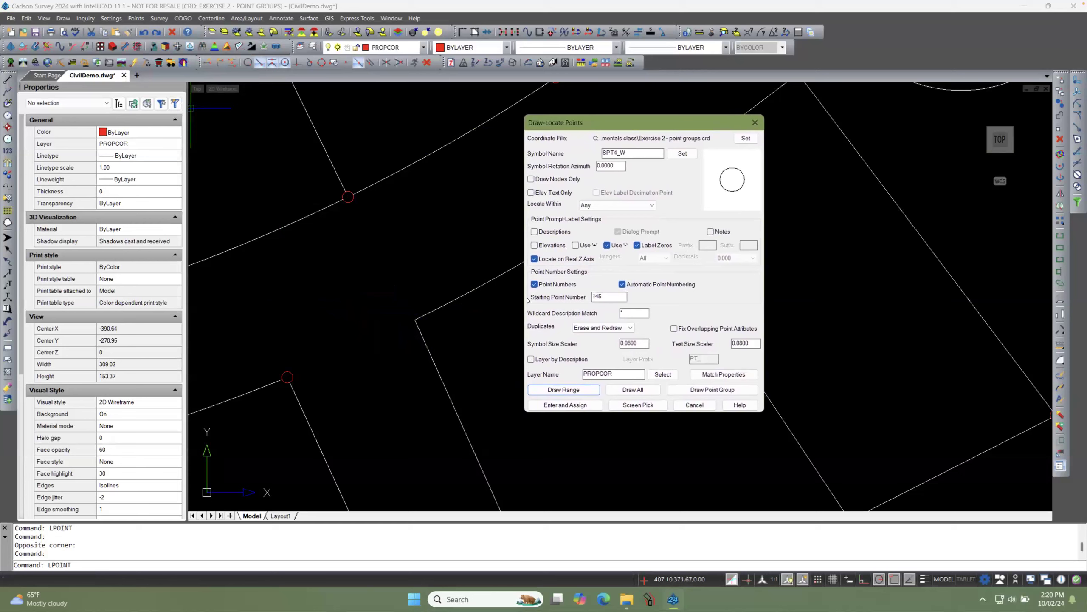
click(617, 406)
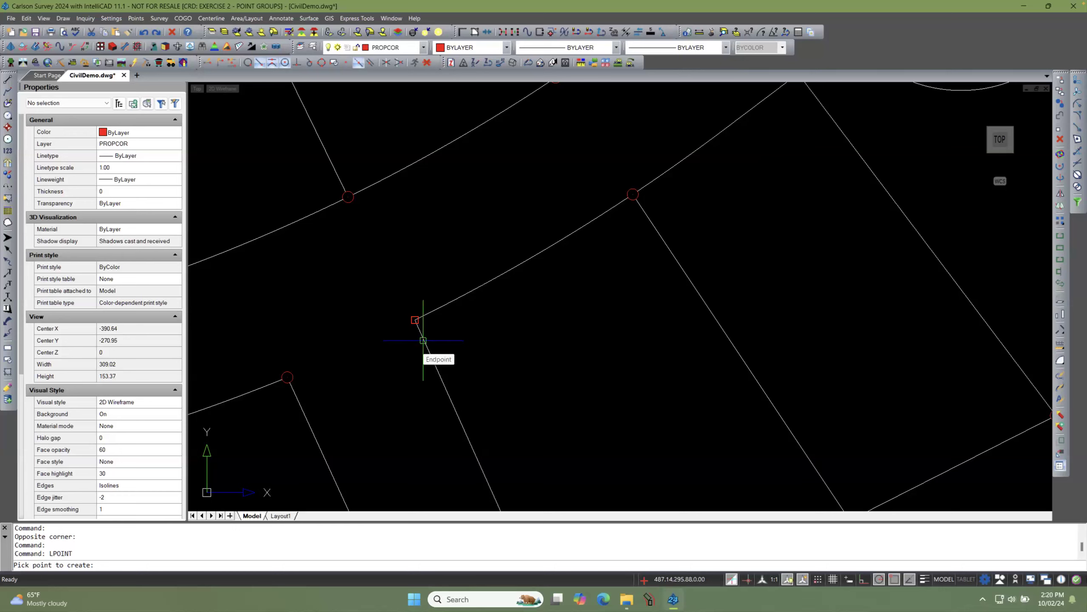
click(423, 341)
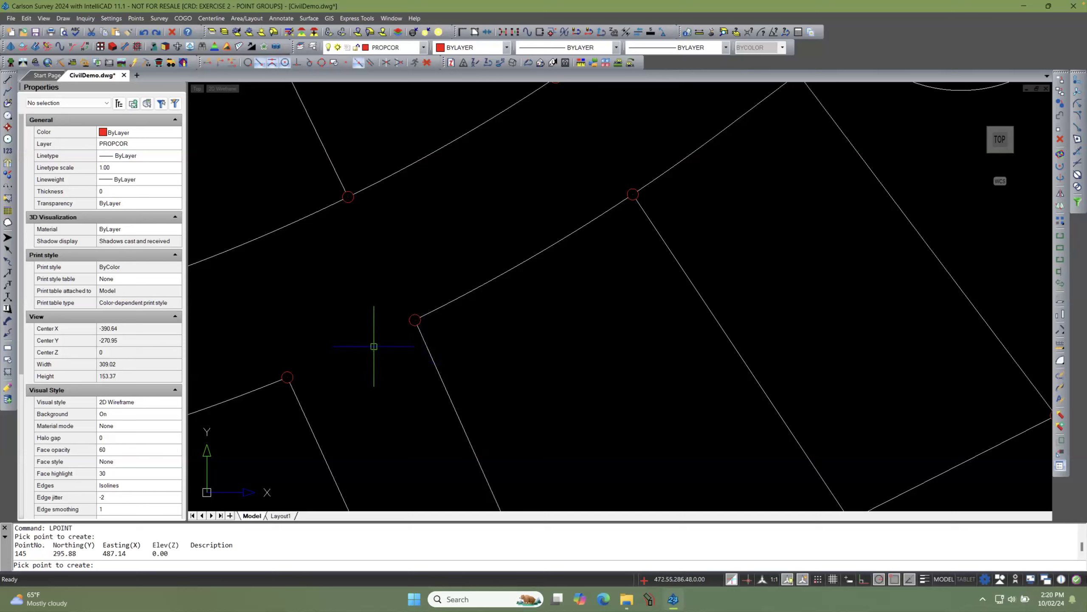
key(Return)
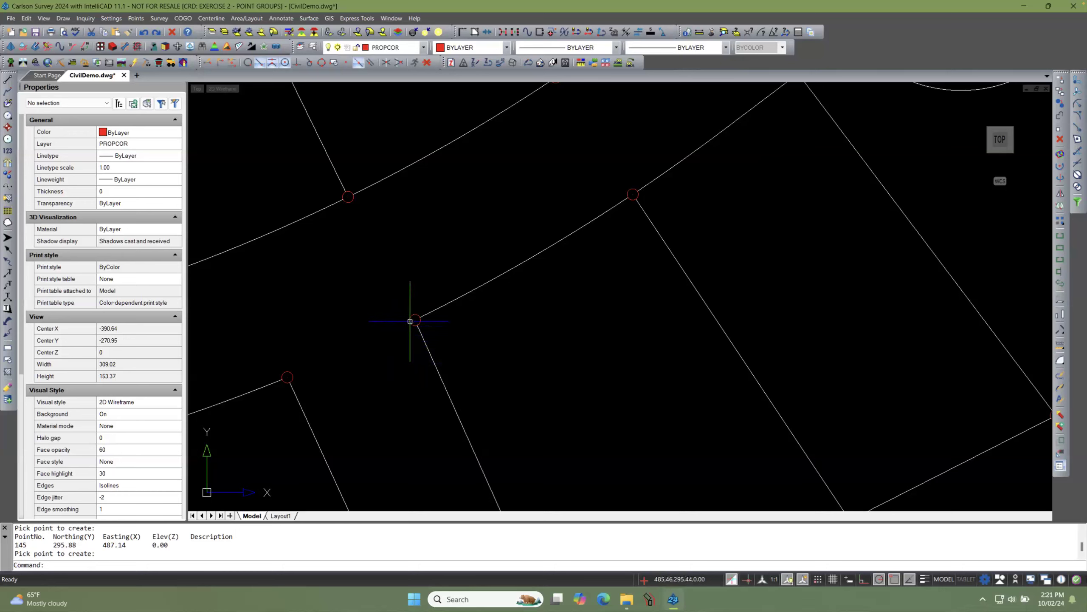
Step: Edit point 145 at lot 88's street corner and set its CRD File Description to PCOR
double_click(411, 321)
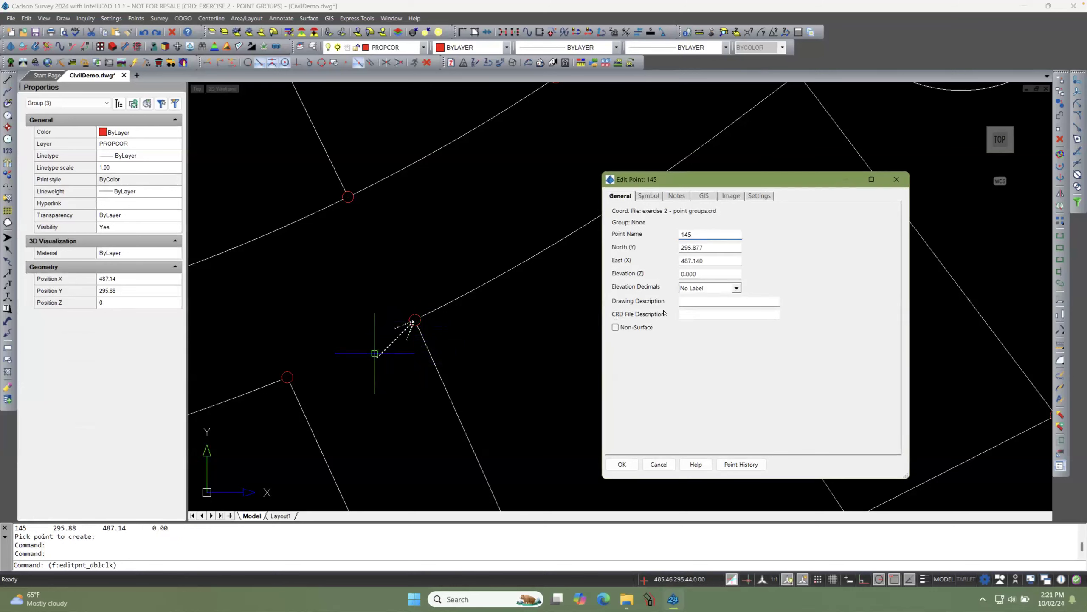
click(689, 314)
click(649, 196)
key(Right)
key(Right)
key(Right)
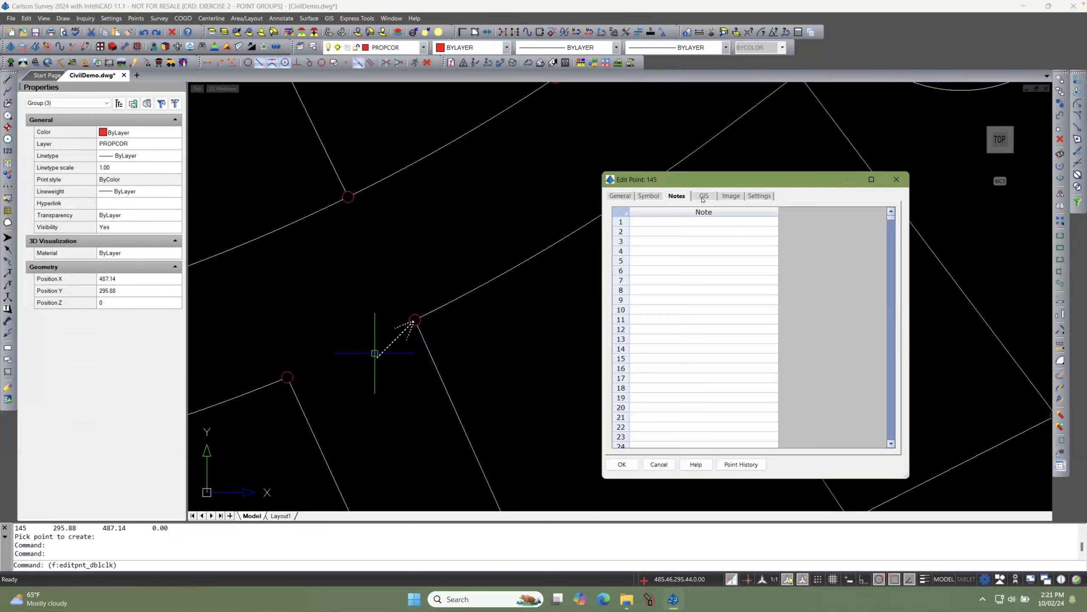
click(621, 197)
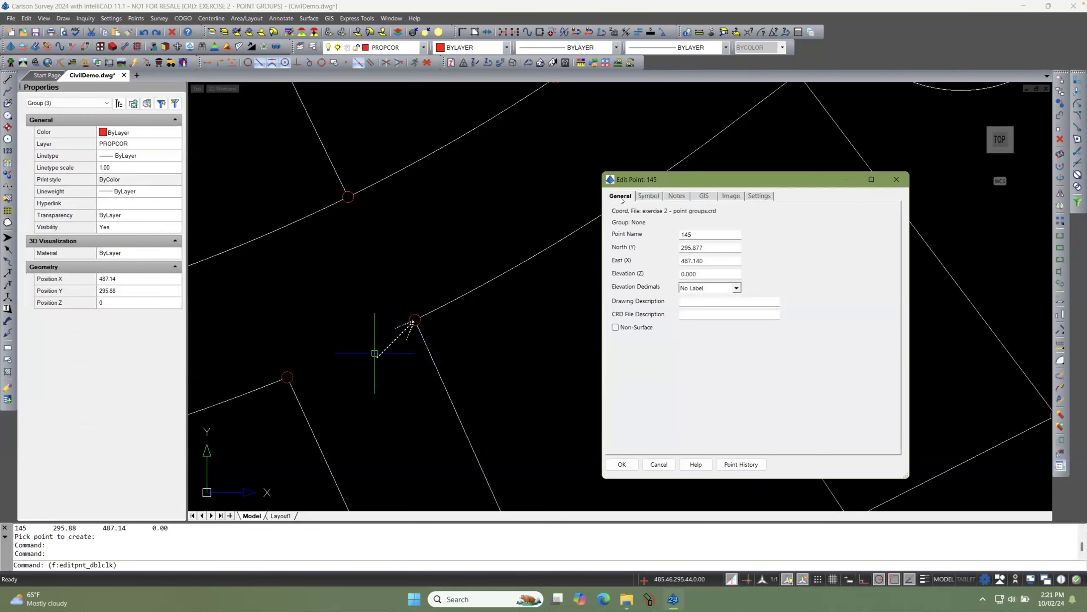
click(689, 318)
text(PCOR)
click(621, 464)
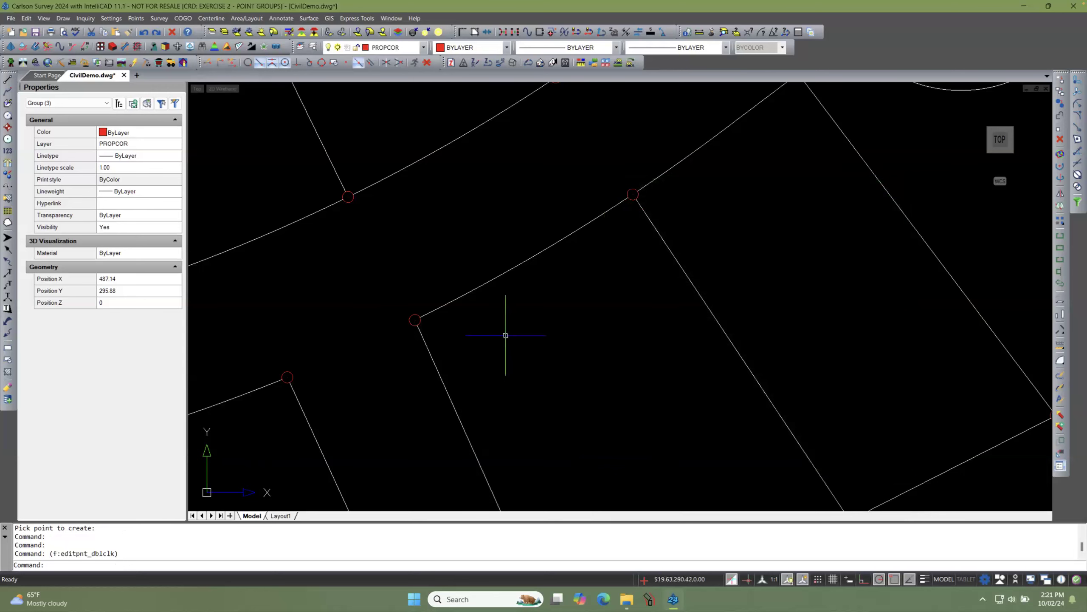
Step: Reopen point 145 for editing to check its point group and CRD file description, and close it without changes
scroll(497, 333, down, 2)
scroll(446, 334, up, 3)
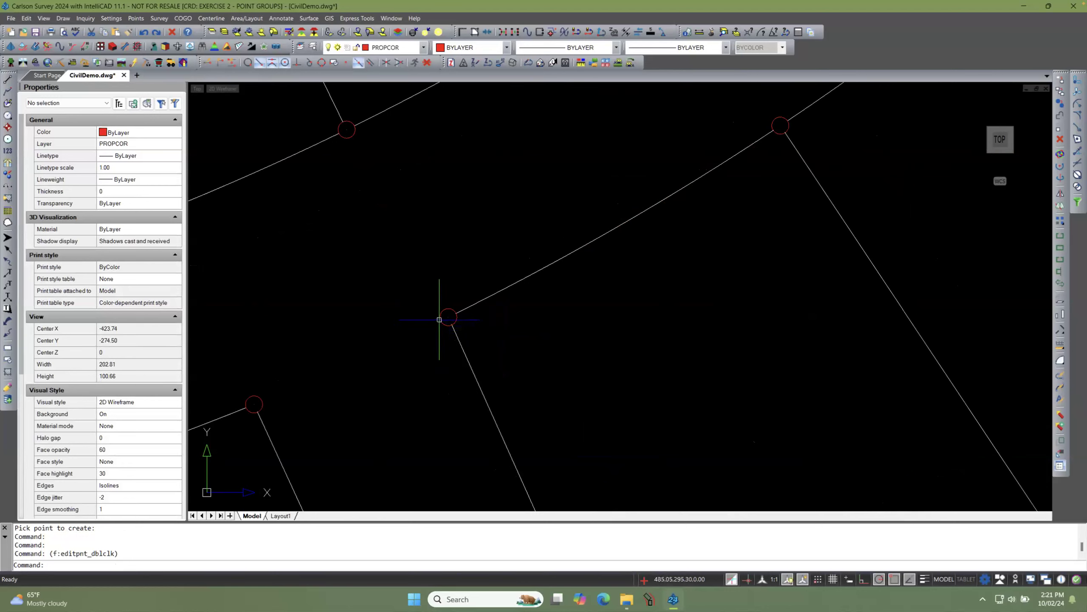
double_click(439, 319)
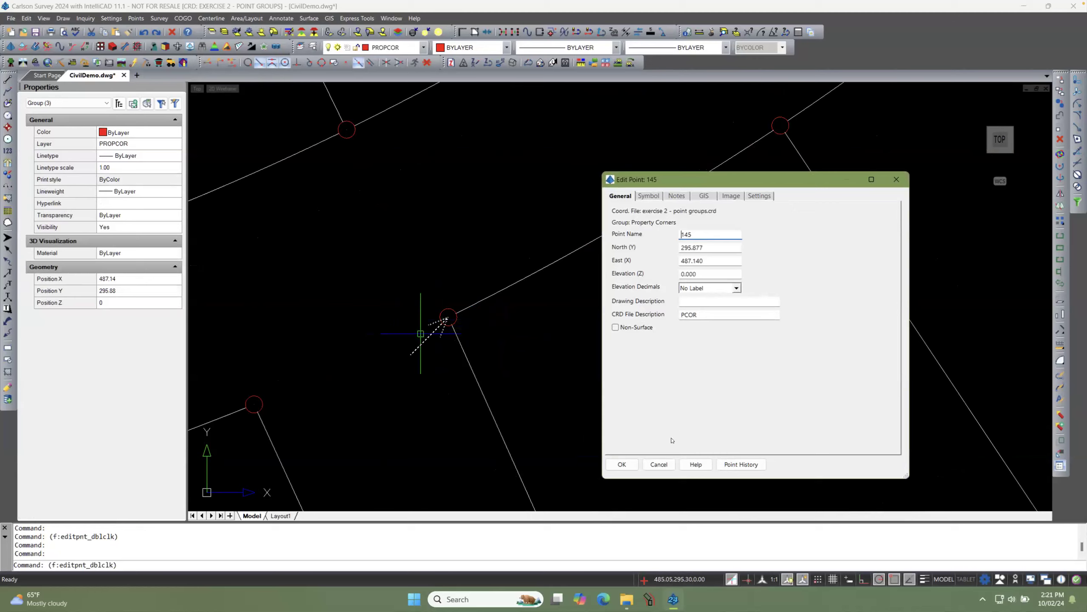
click(659, 464)
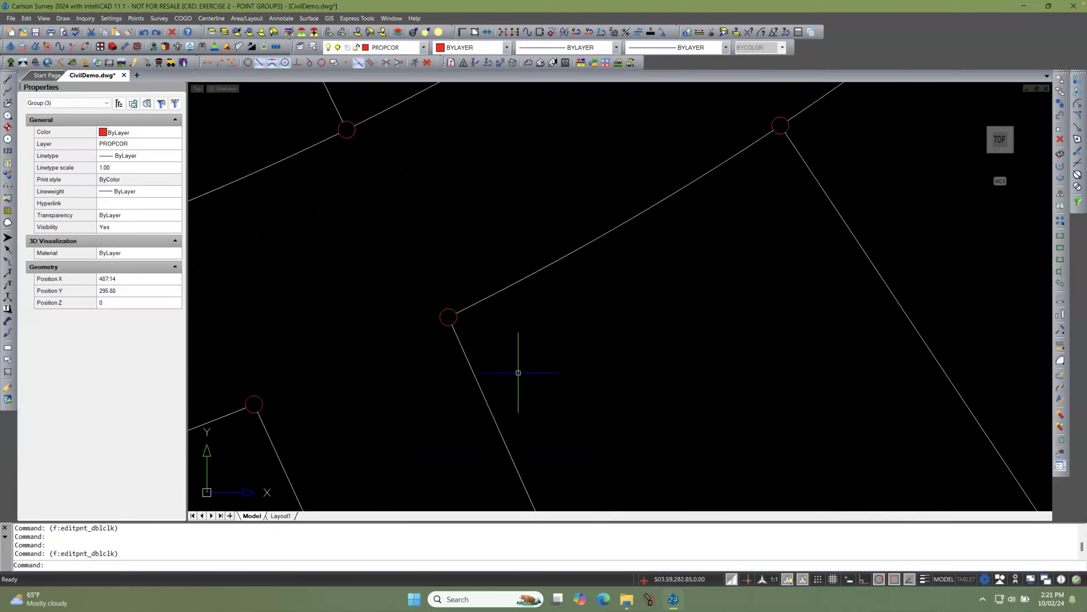
Step: Review the Property Corners group in the Point Group Manager down to the end of its list to check for point 145
click(135, 18)
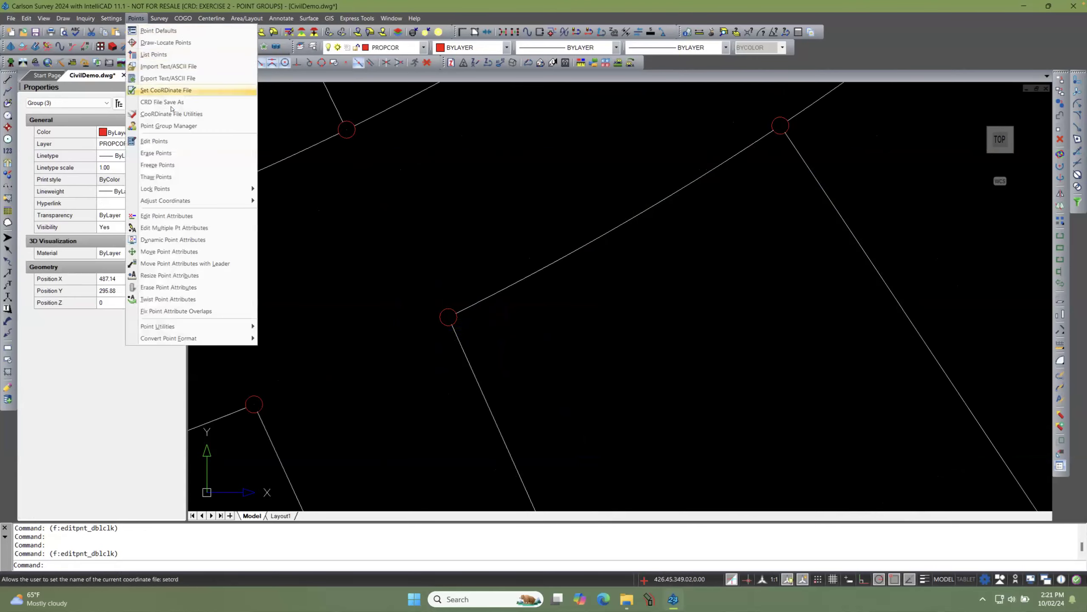
click(169, 125)
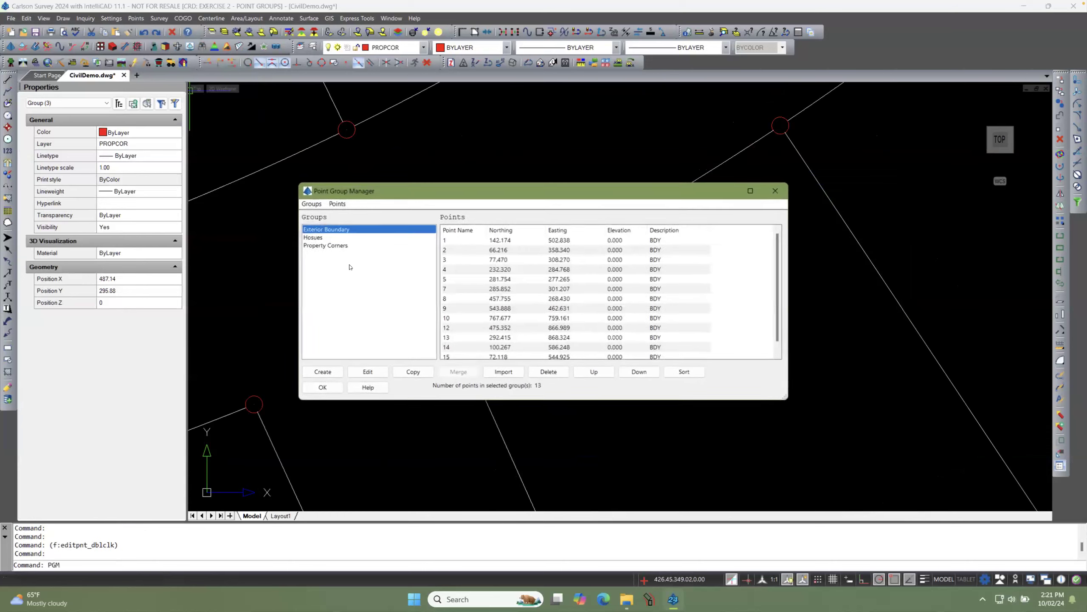
click(331, 246)
drag(778, 253, 780, 344)
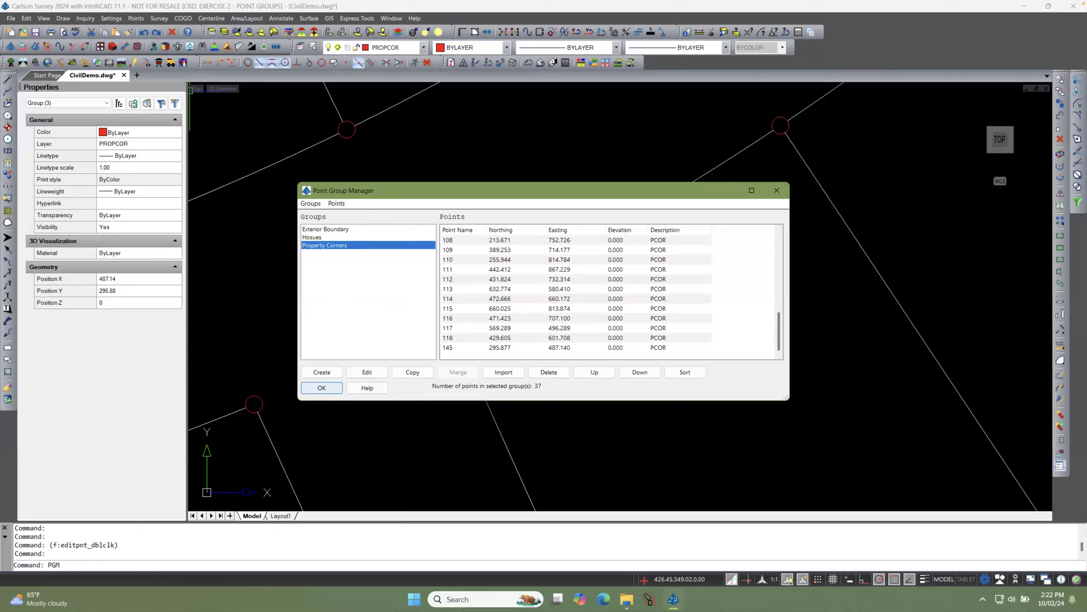
click(321, 388)
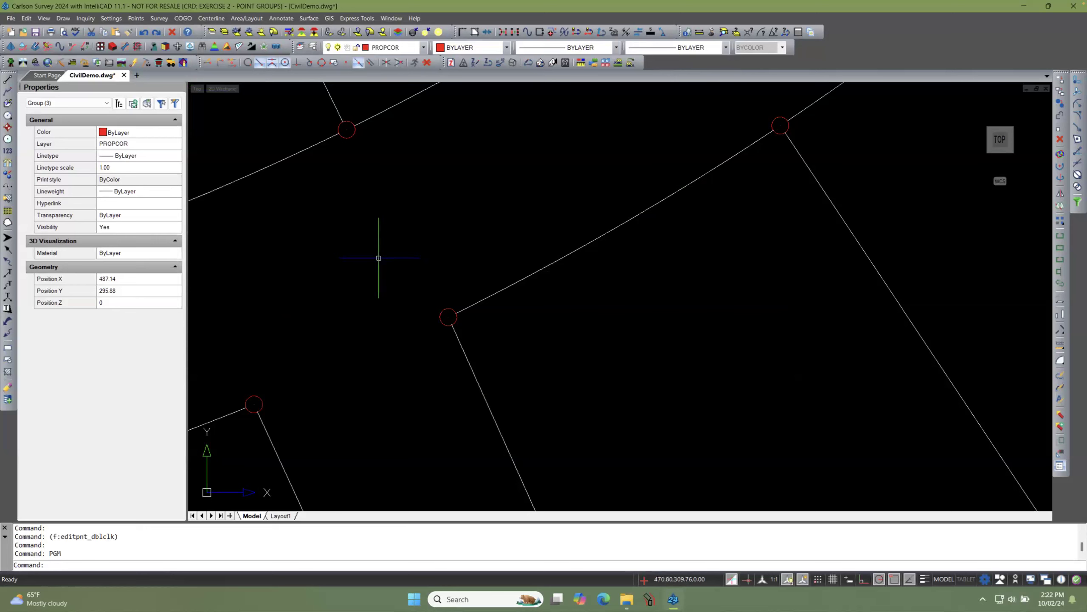
scroll(366, 288, down, 3)
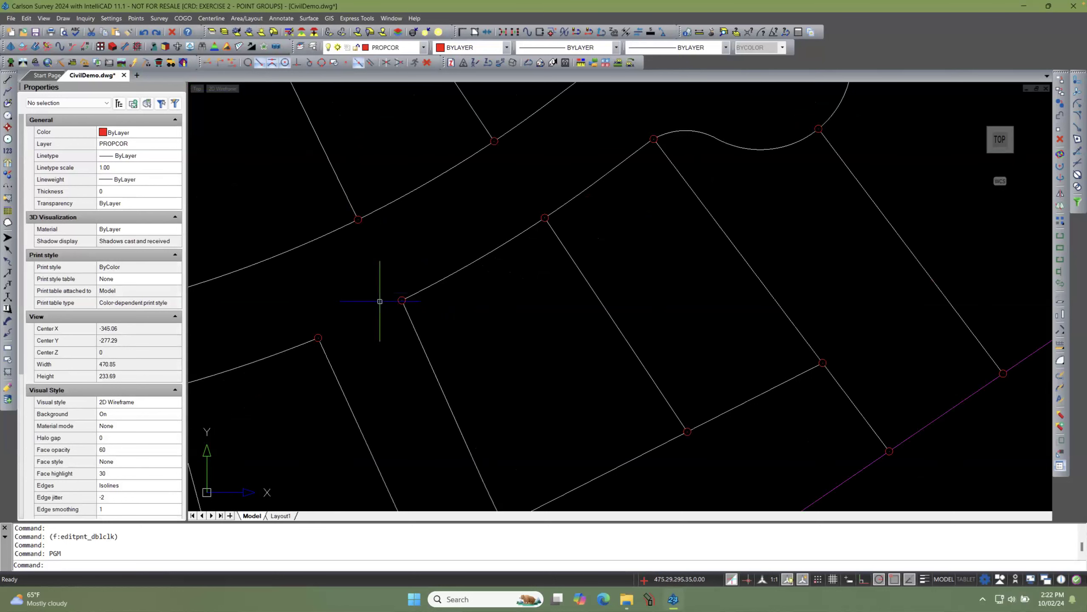
scroll(379, 307, down, 1)
scroll(390, 318, down, 3)
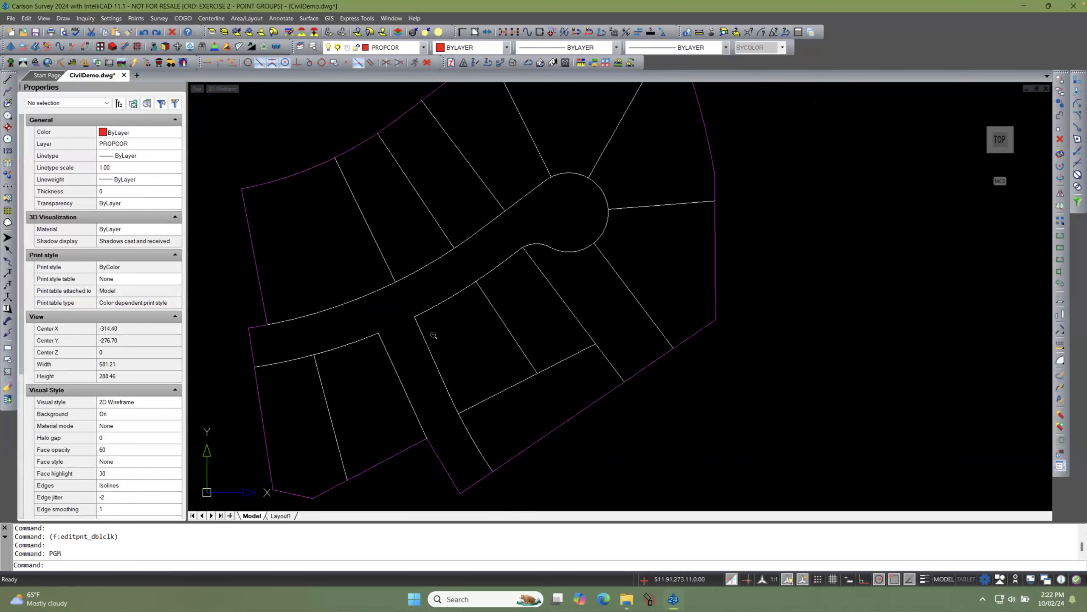
scroll(350, 295, up, 2)
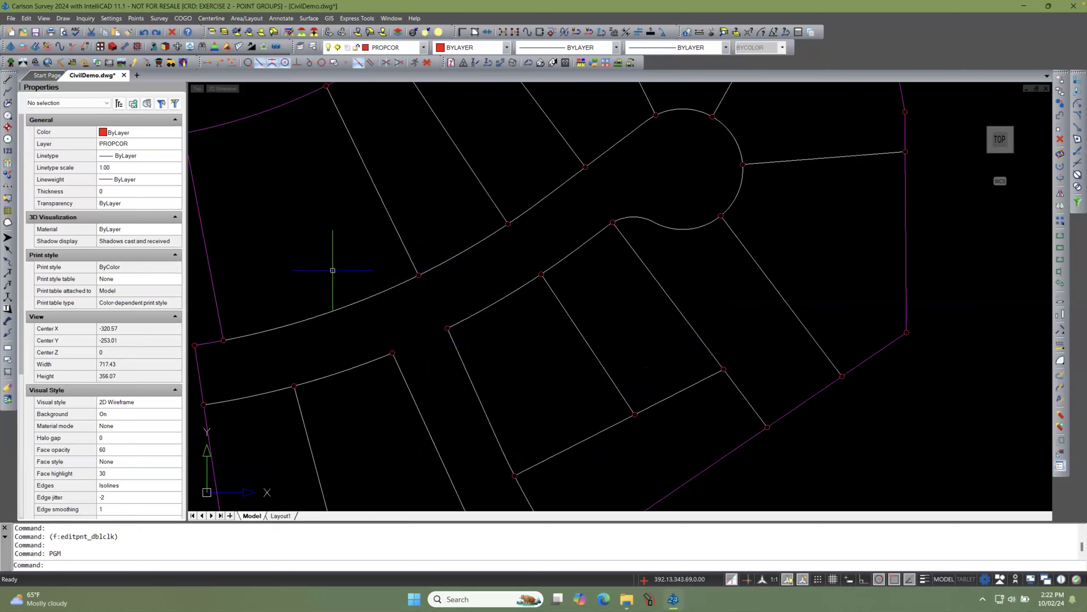
scroll(410, 315, down, 2)
scroll(410, 315, down, 1)
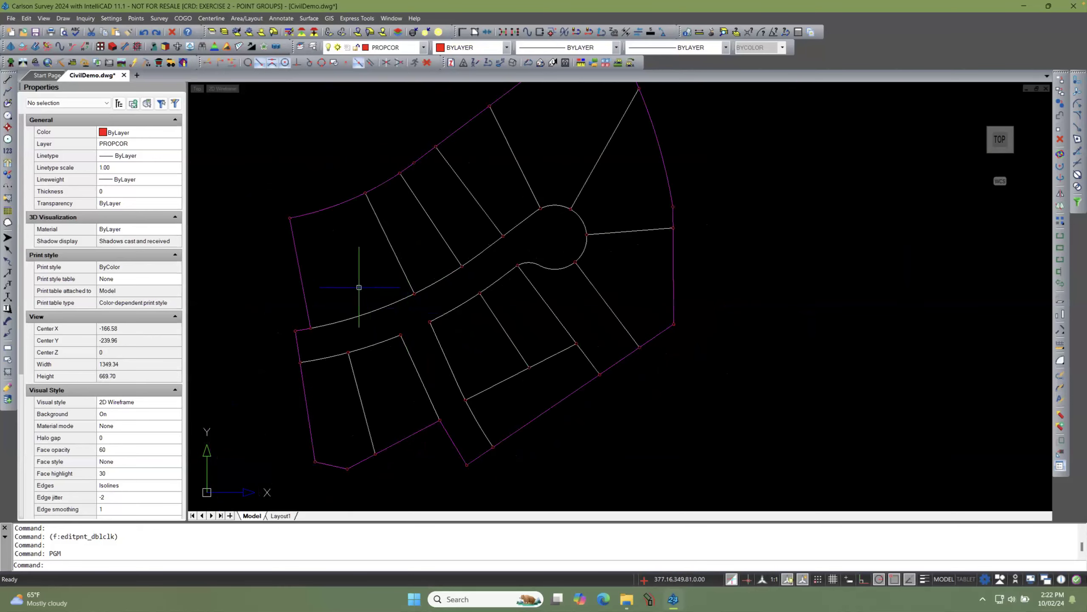
Step: Review the Create Points from Entities settings with PCOR as the description, including the entity options, and cancel without creating points
click(191, 18)
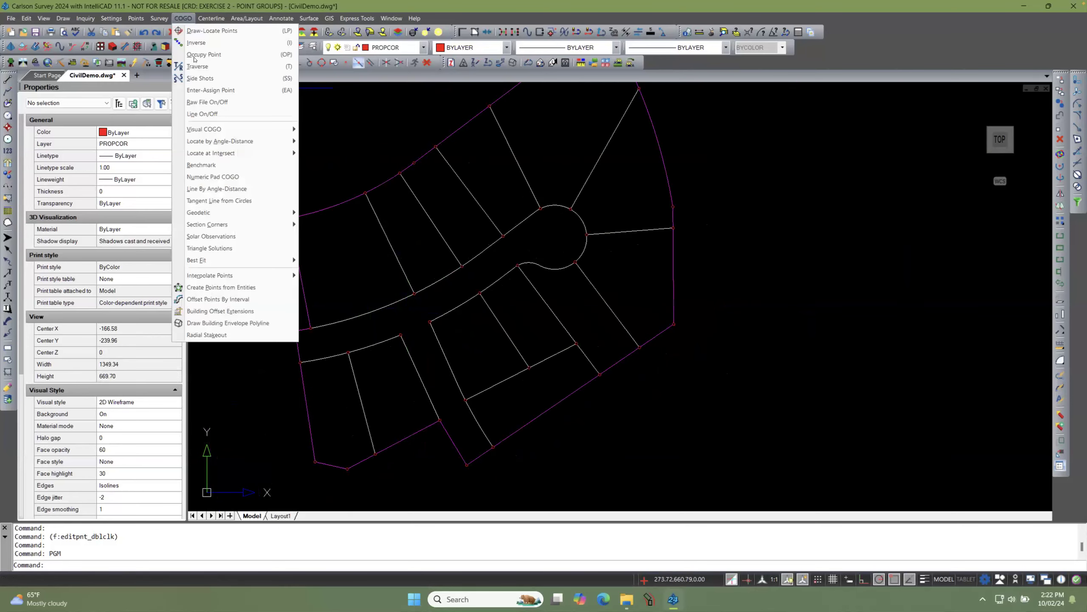
click(236, 287)
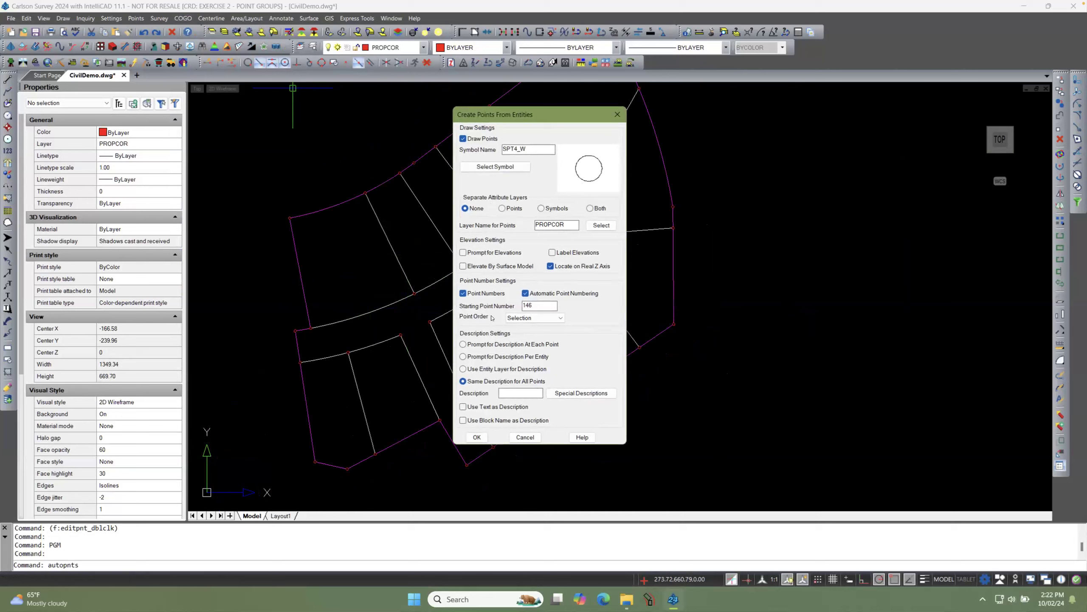
click(515, 393)
text(PCOR)
click(477, 437)
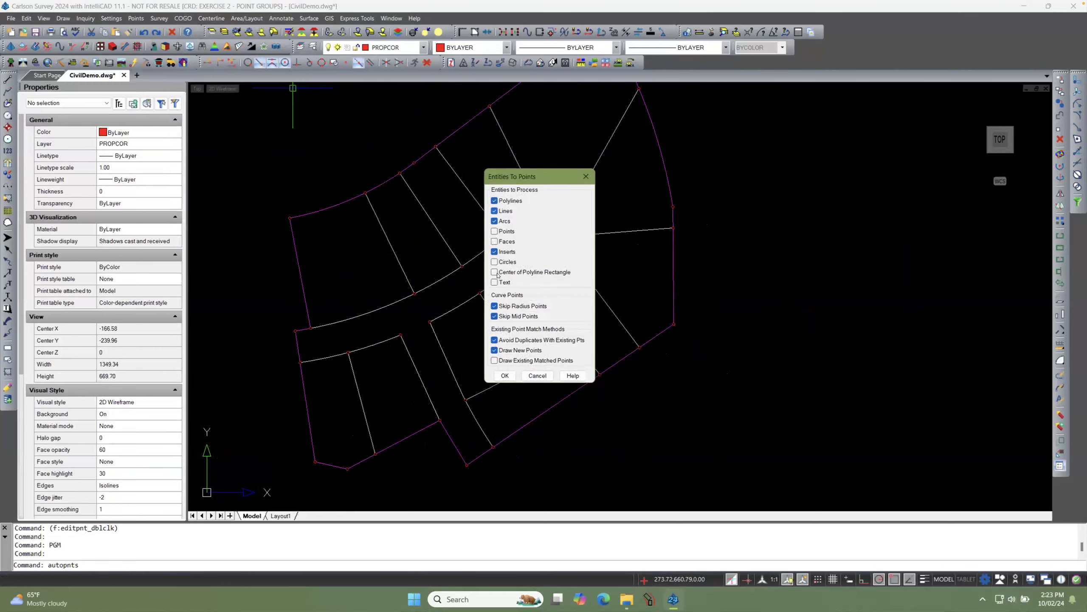
click(538, 376)
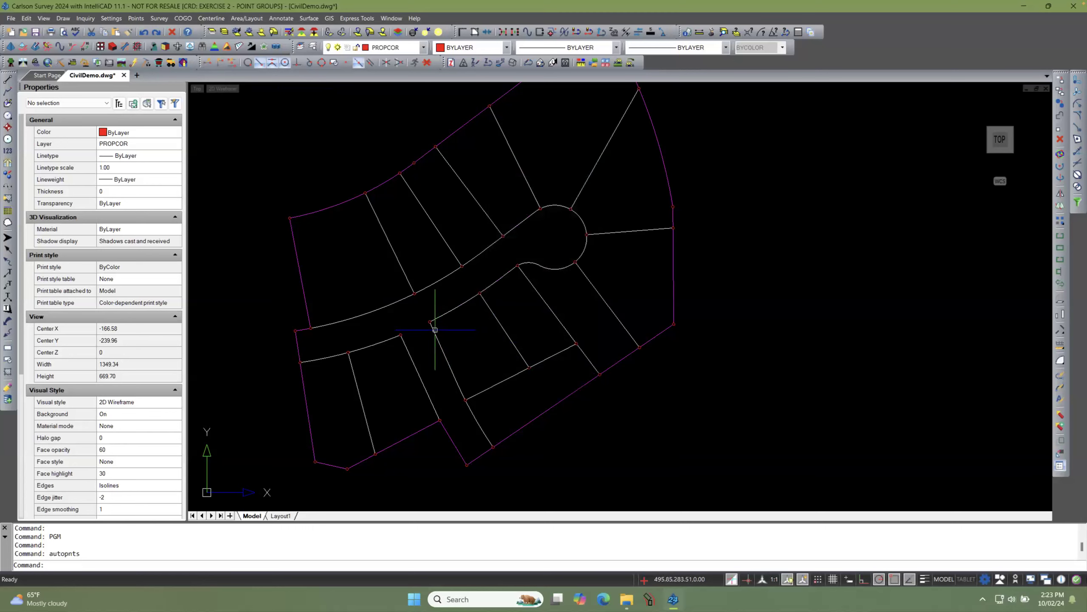
Step: Inspect the properties of the arc and side line meeting at lot 88's street corner and of the lot line across the side street
click(448, 312)
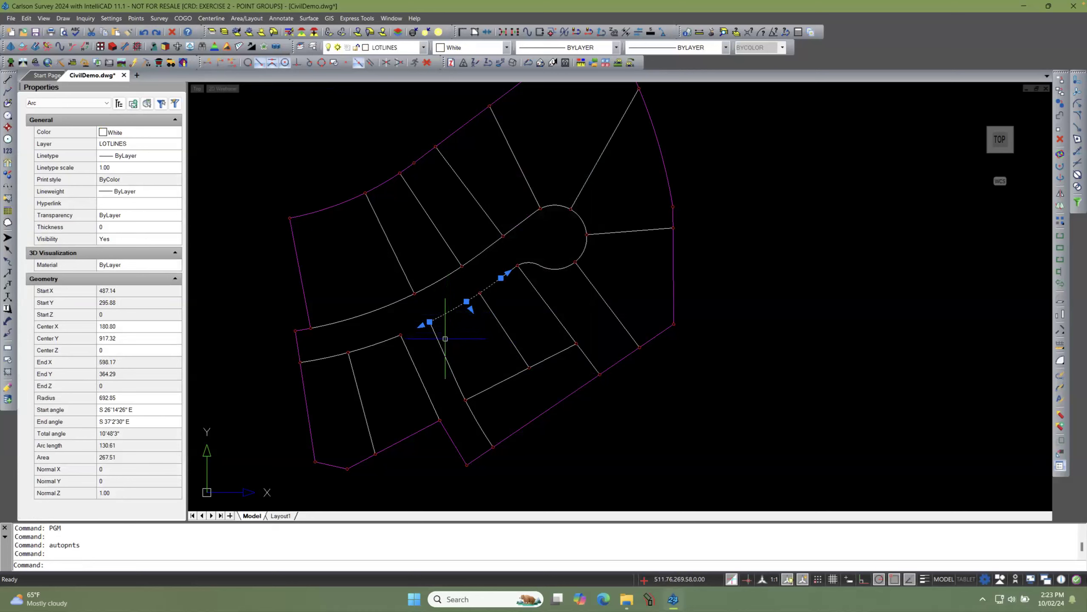
key(Escape)
key(Escape)
click(446, 356)
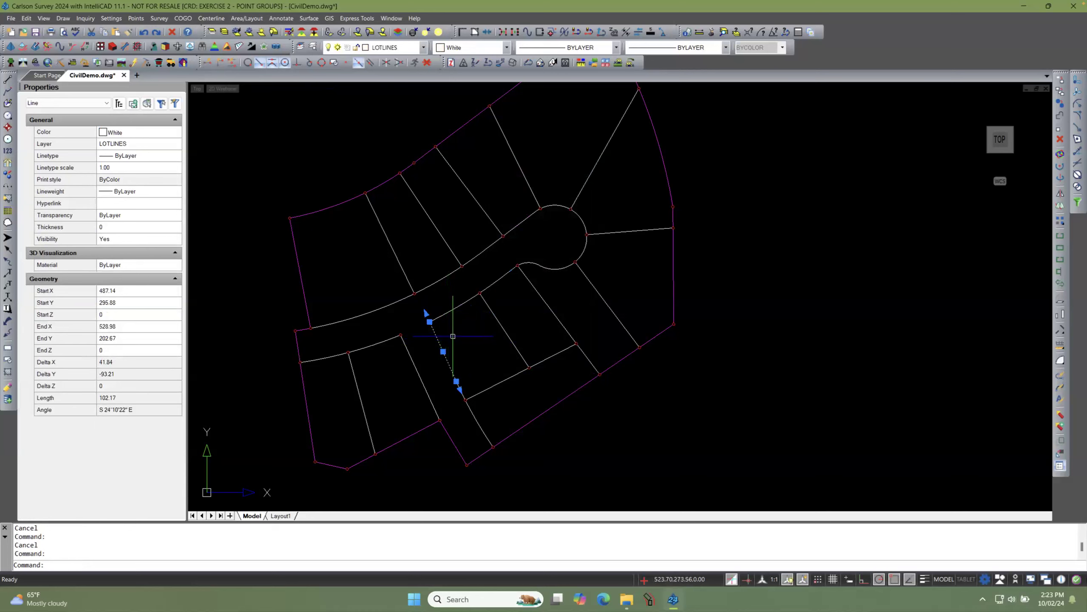
key(Escape)
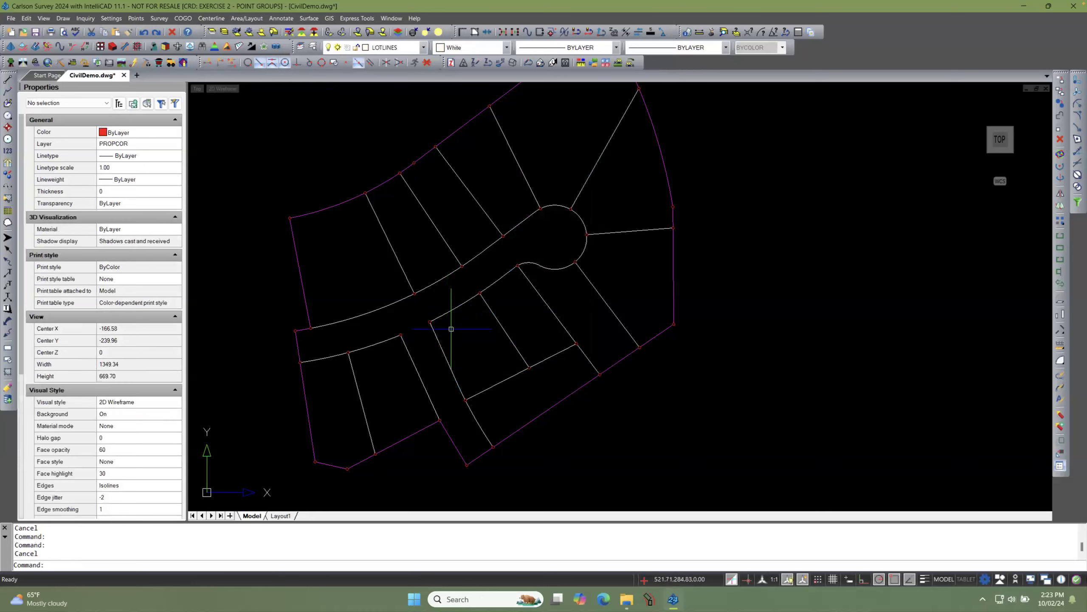
click(406, 347)
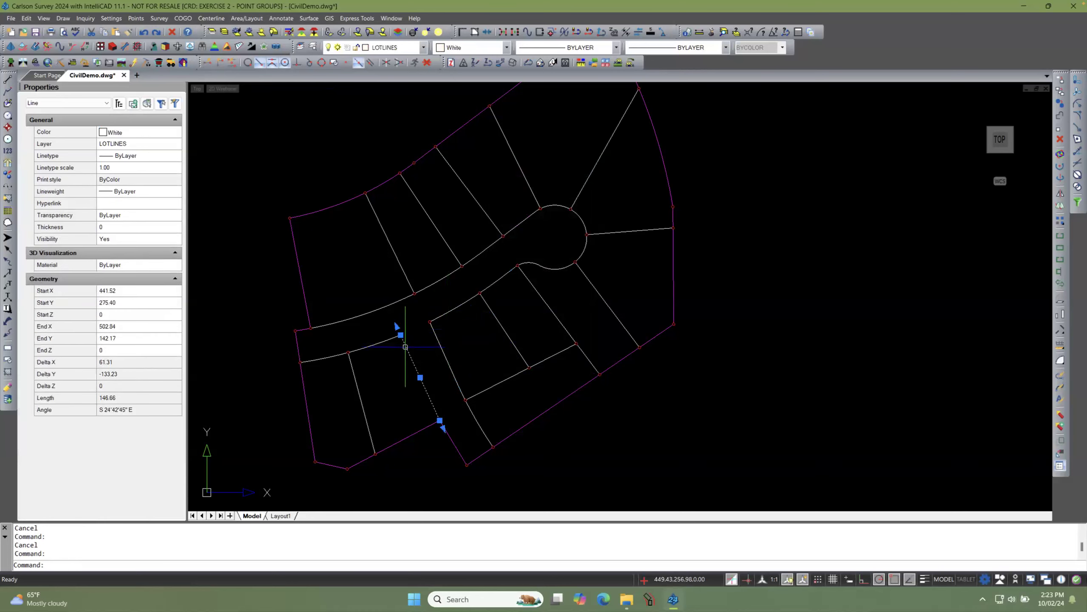
key(Escape)
Step: Examine the property corner symbols against the lot lines around the side-street intersection
scroll(431, 313, up, 4)
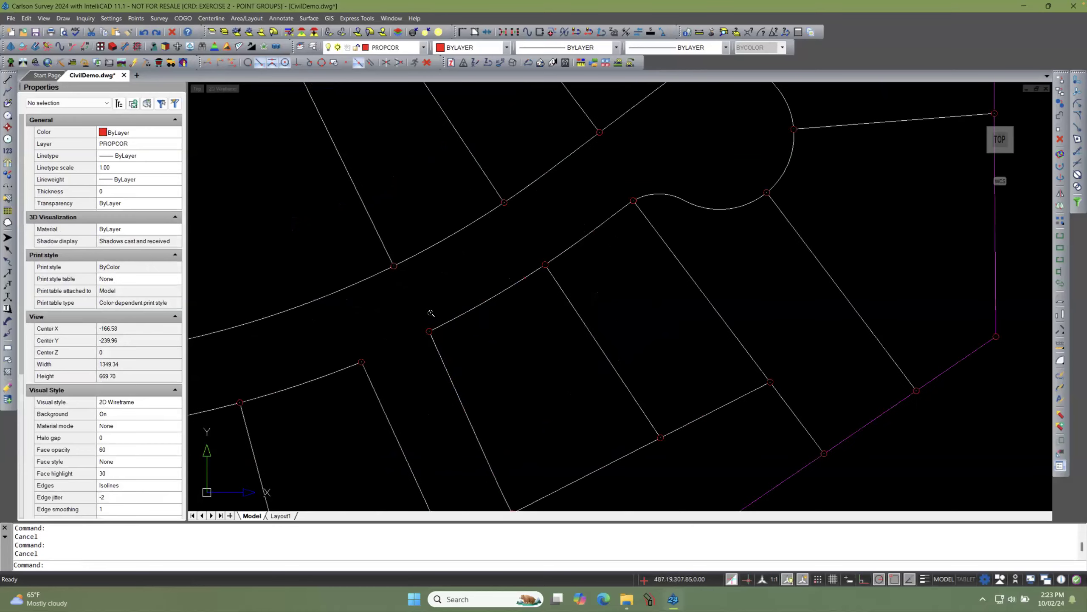
scroll(432, 302, up, 4)
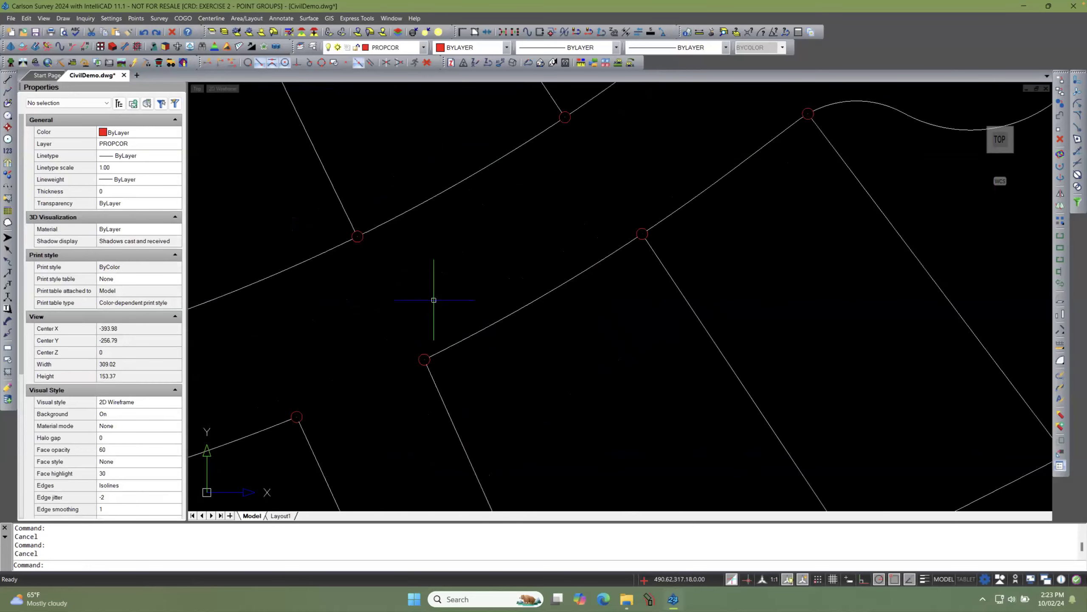
scroll(383, 298, down, 3)
scroll(392, 297, down, 3)
scroll(390, 302, up, 3)
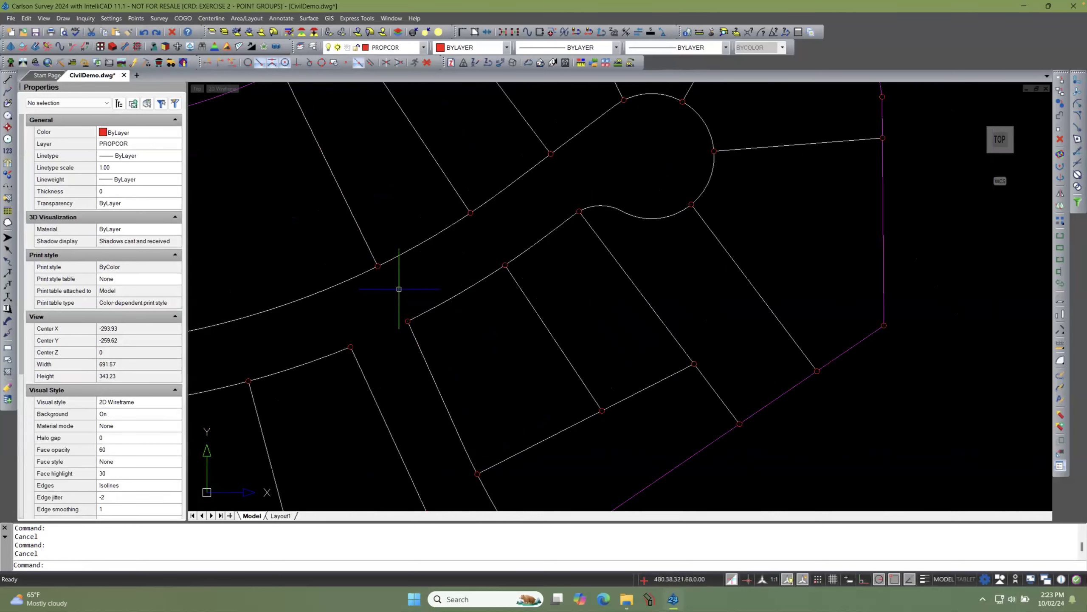
scroll(426, 279, down, 2)
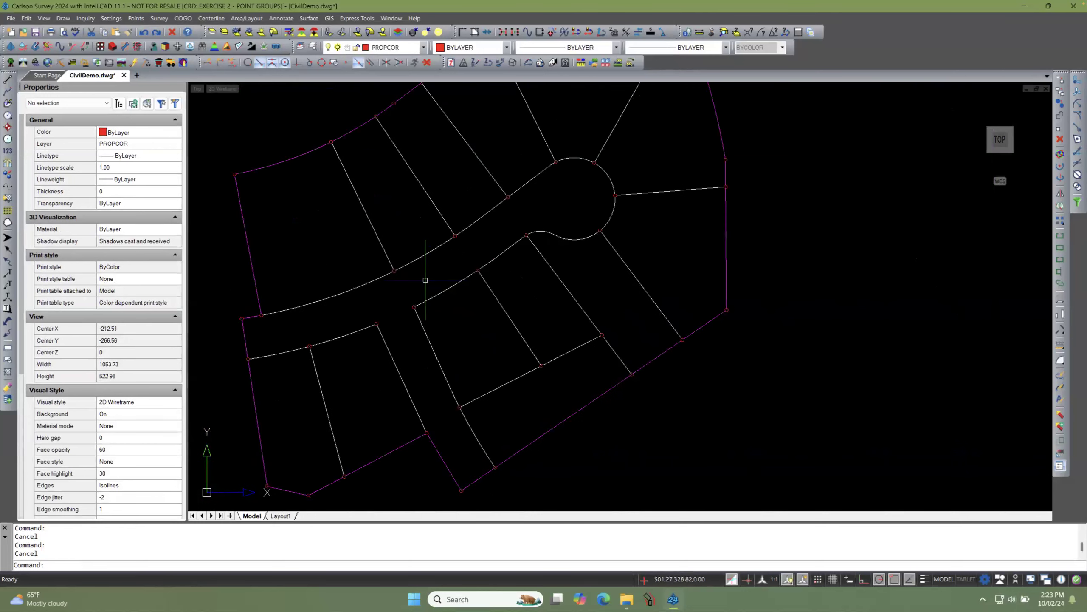
scroll(401, 302, up, 2)
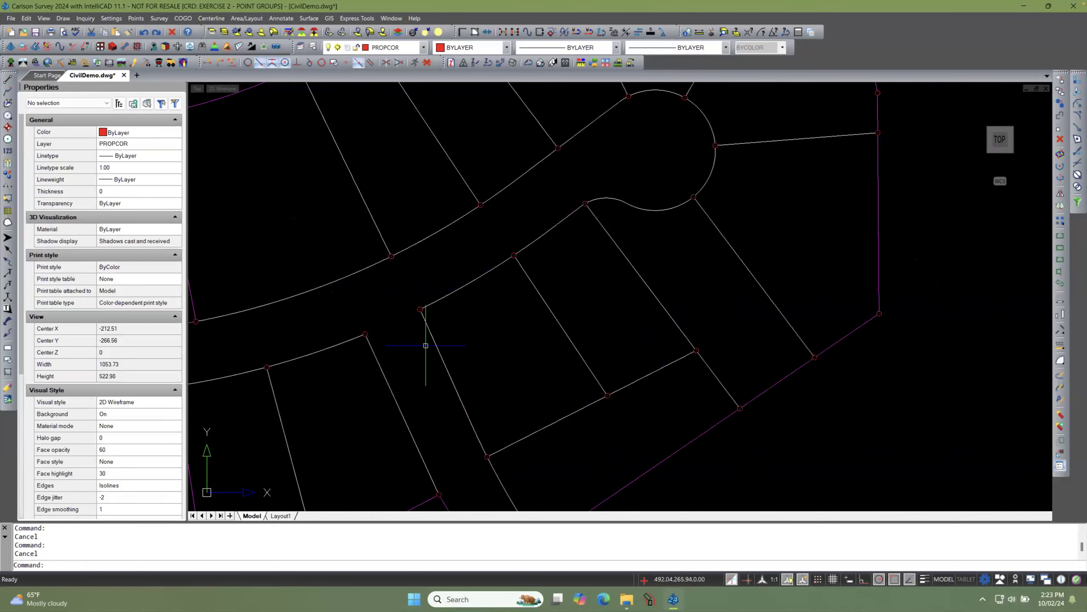
scroll(427, 297, down, 2)
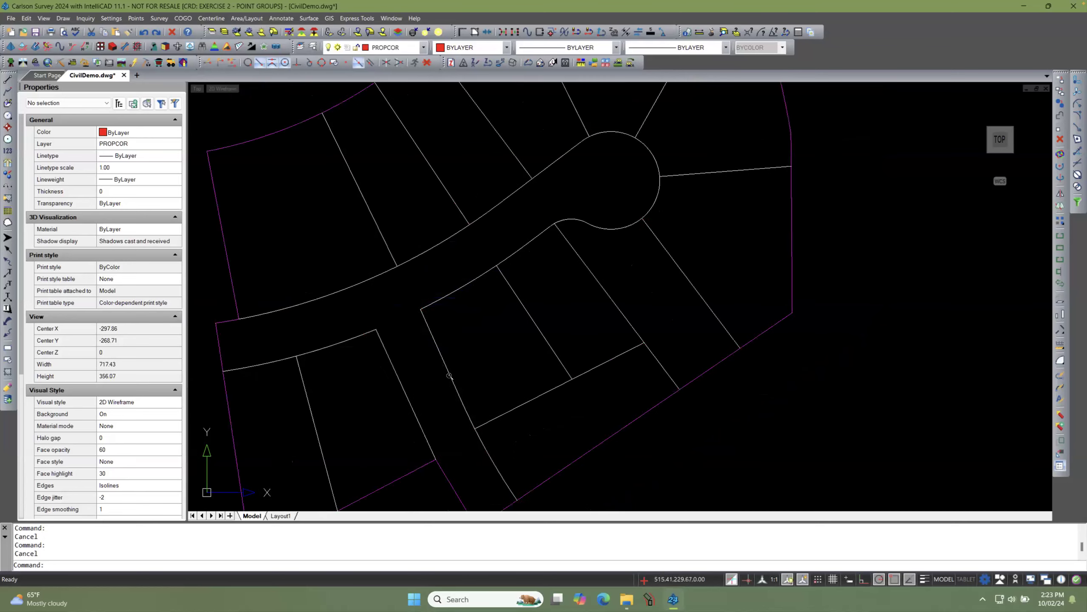
scroll(451, 378, up, 4)
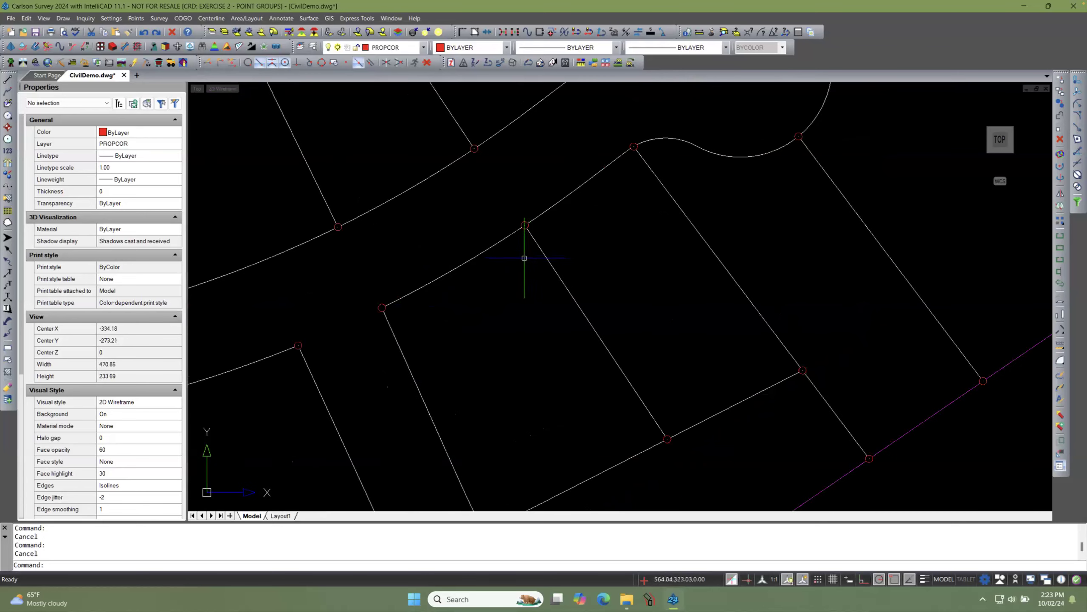
scroll(518, 258, down, 1)
scroll(385, 321, down, 5)
scroll(370, 329, up, 2)
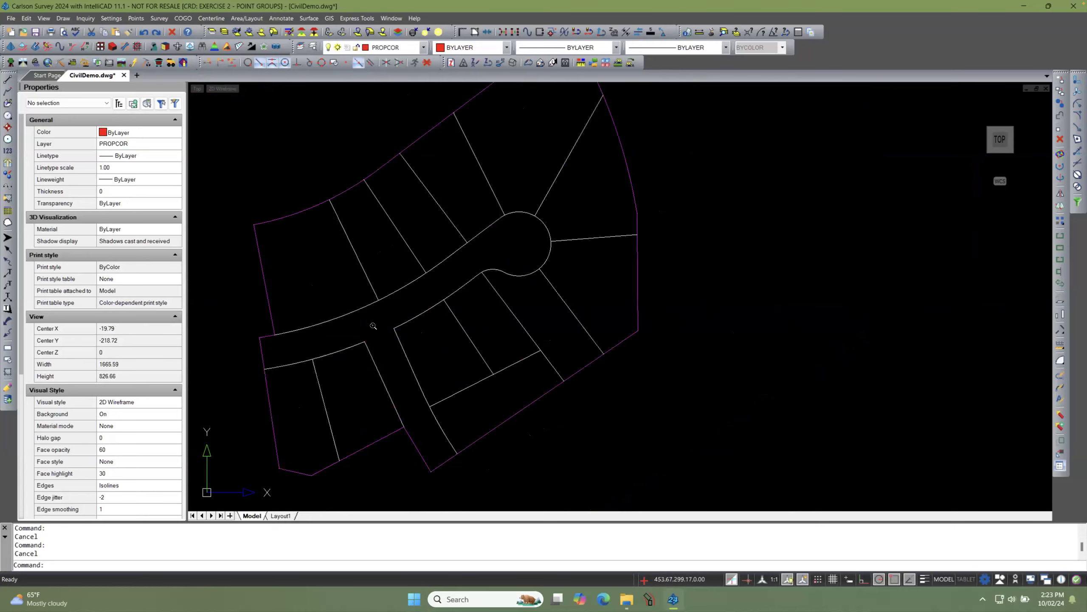
scroll(373, 323, up, 2)
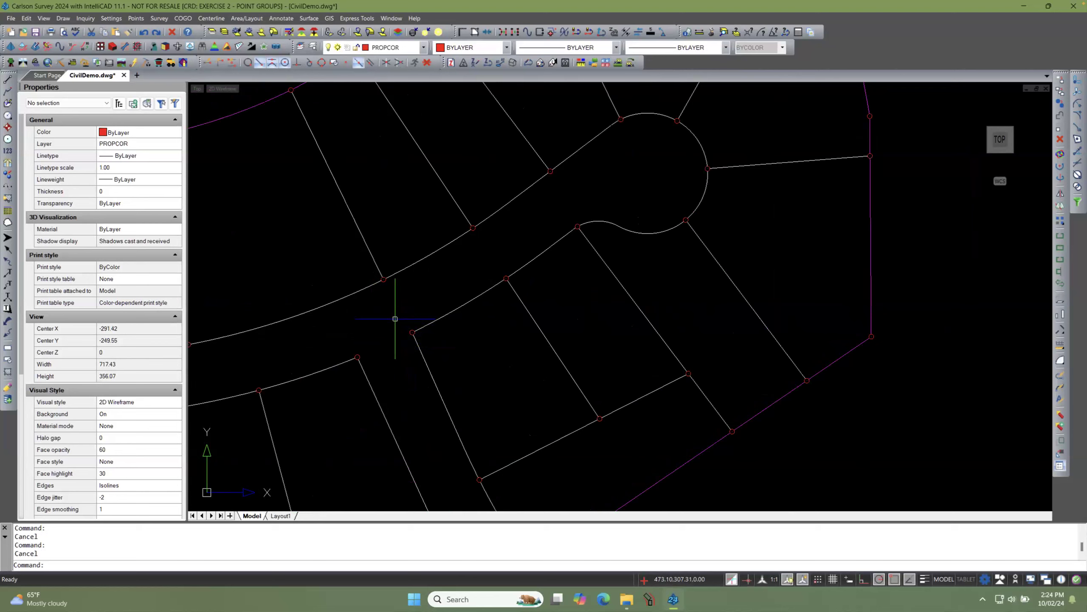
Step: Inspect lot 88's side-street line and the adjoining arc, and check their junction for a property corner symbol
click(423, 352)
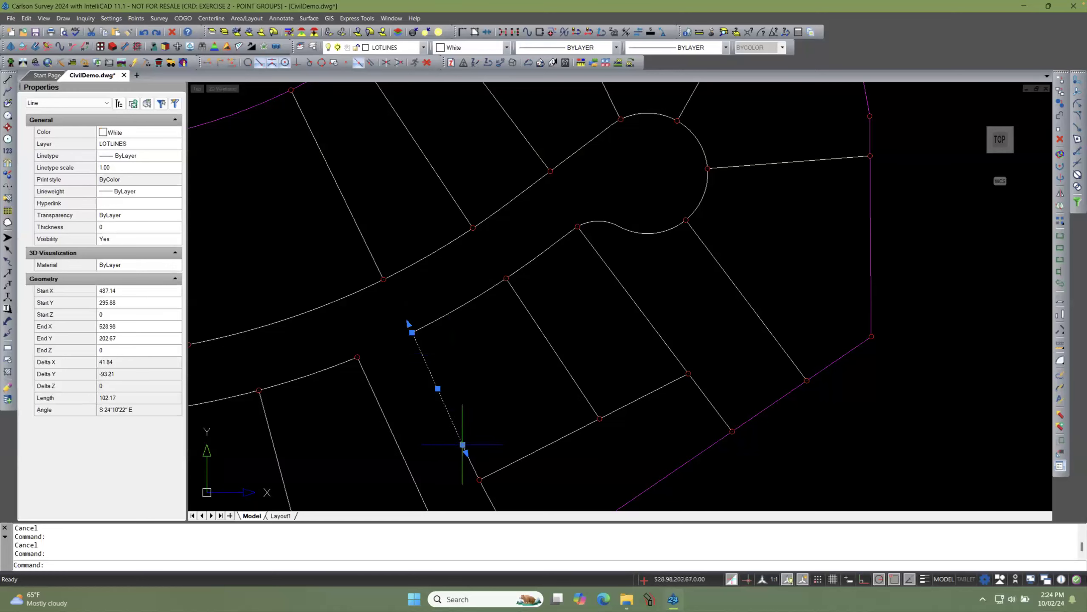
scroll(471, 466, up, 3)
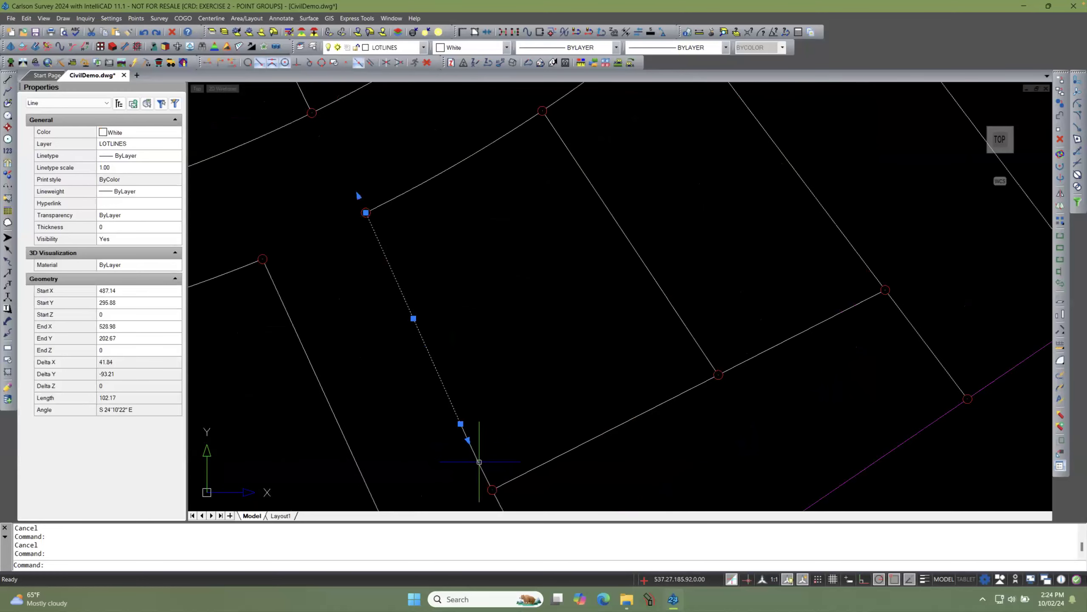
click(480, 462)
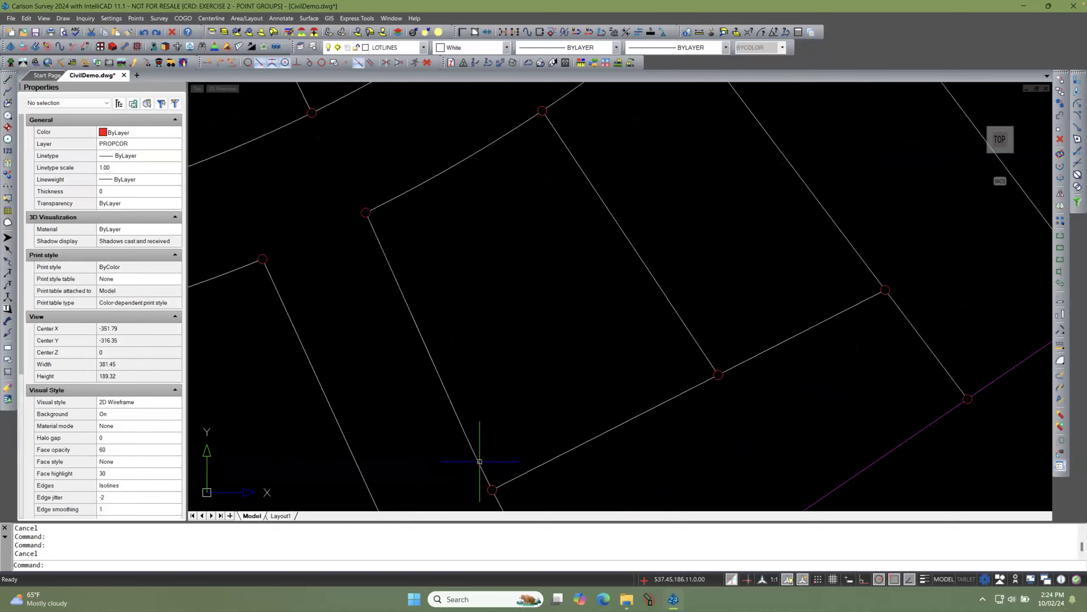
scroll(471, 350, down, 3)
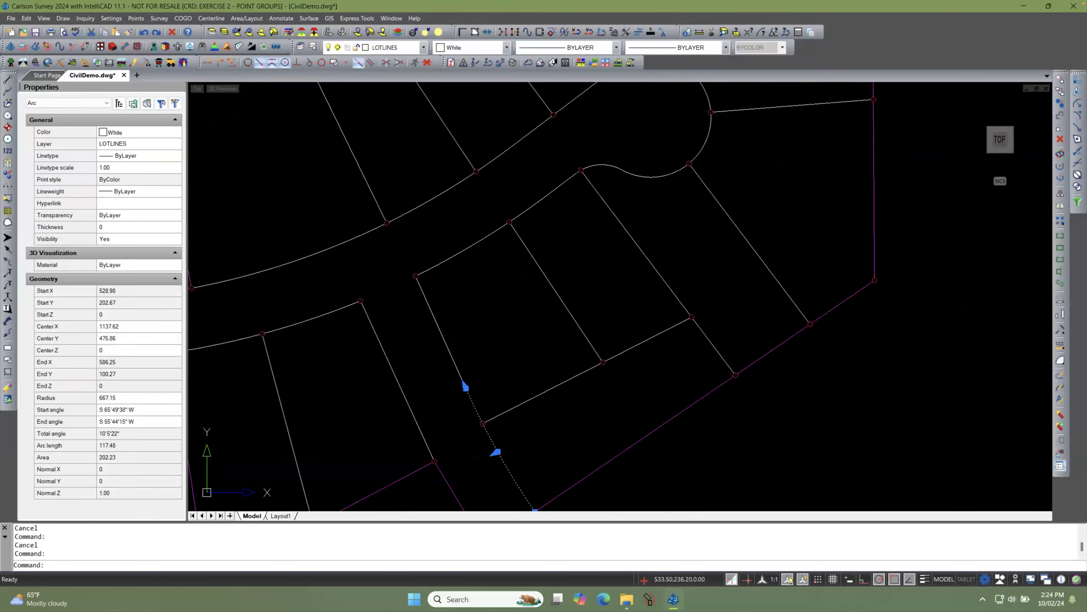
scroll(467, 355, up, 4)
scroll(471, 429, down, 1)
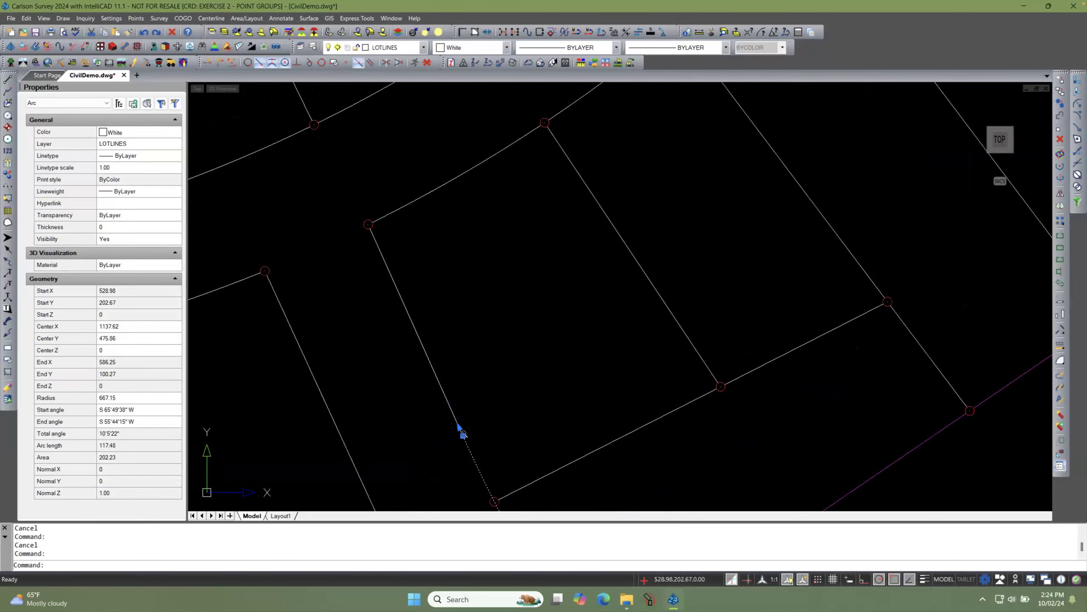
scroll(368, 212, up, 1)
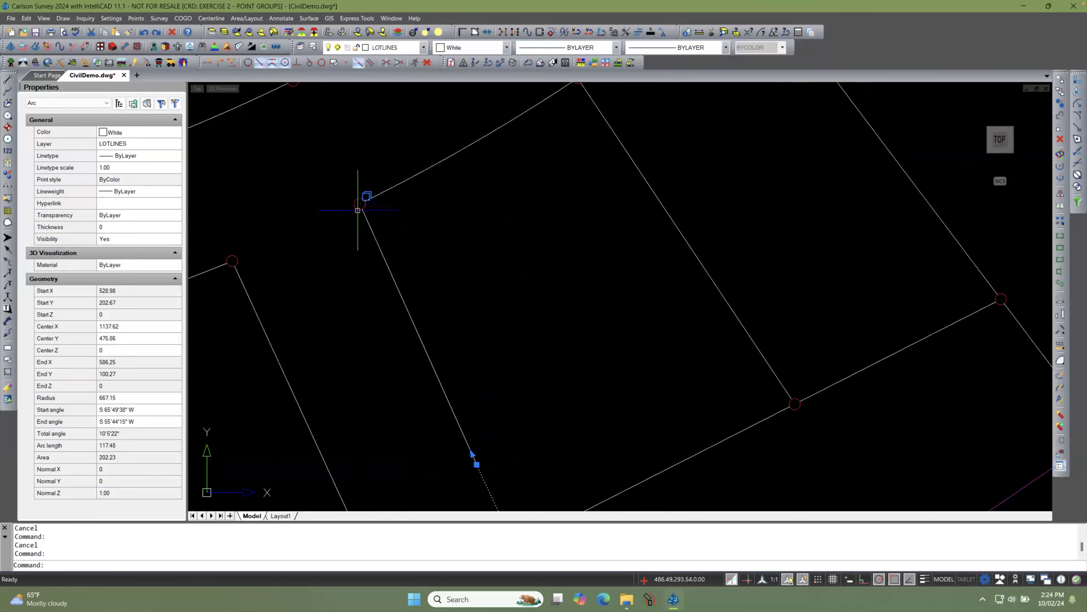
scroll(359, 206, down, 1)
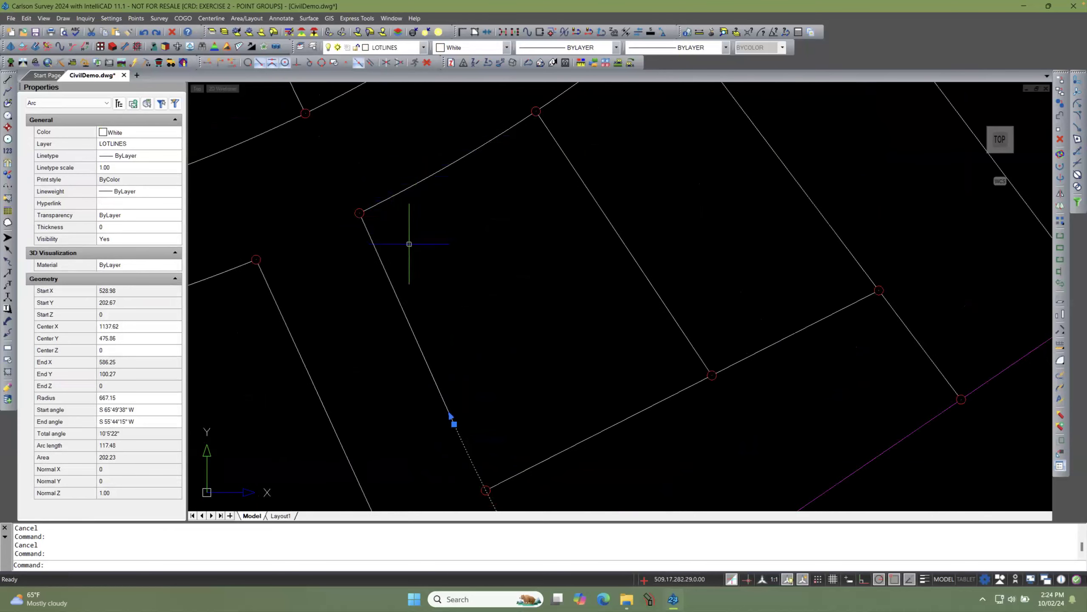
key(Escape)
Step: Look over the whole subdivision and recheck the corner symbols on both sides of the side-street intersection
scroll(436, 330, down, 5)
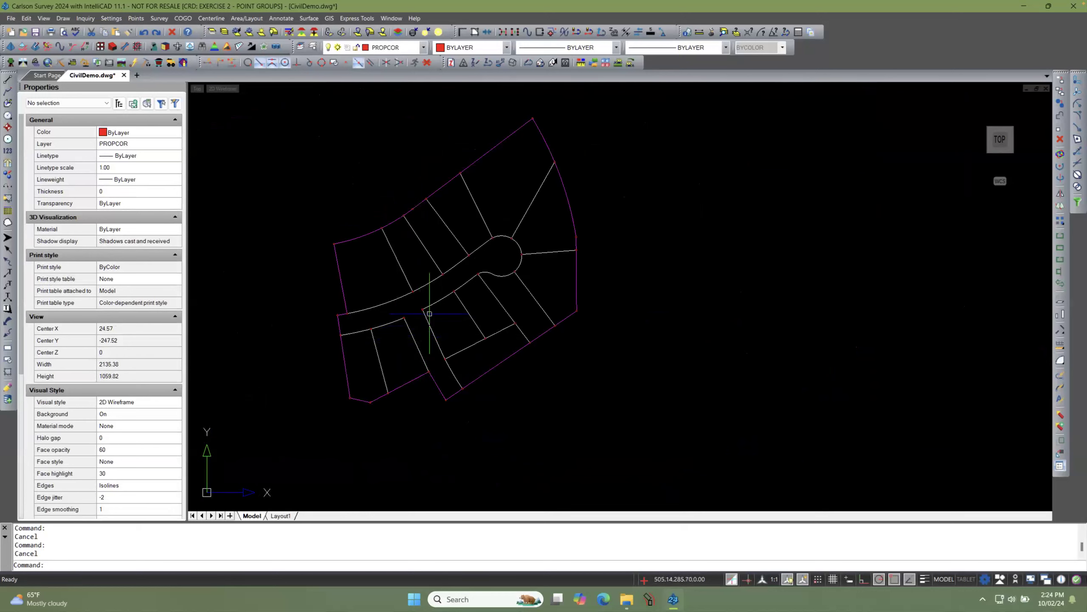
scroll(536, 171, down, 2)
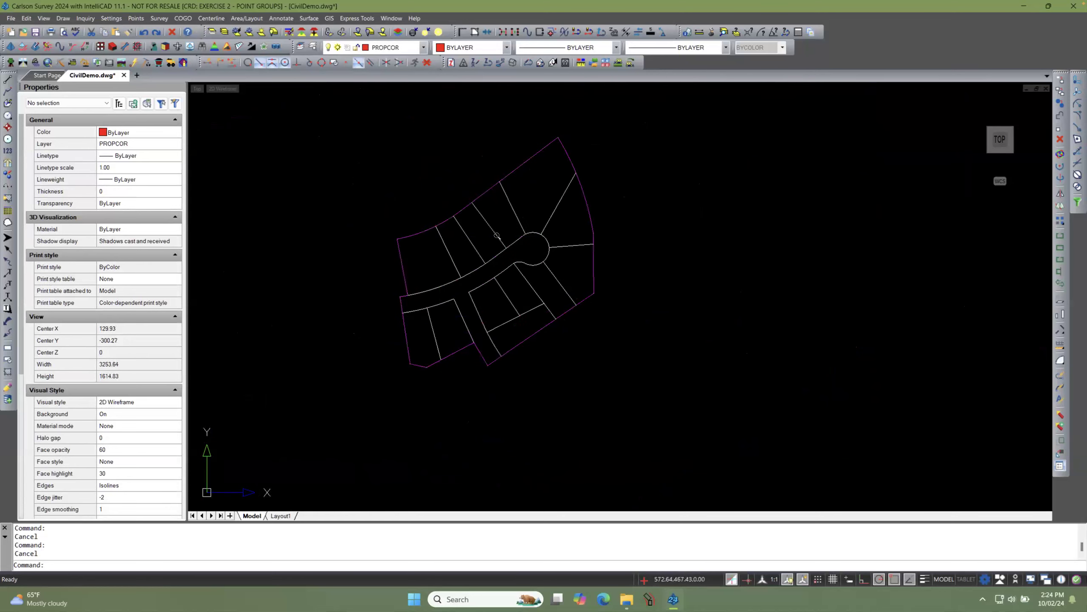
scroll(488, 246, up, 6)
middle_drag(486, 243, 493, 210)
scroll(411, 317, down, 4)
scroll(411, 322, up, 1)
scroll(412, 321, up, 4)
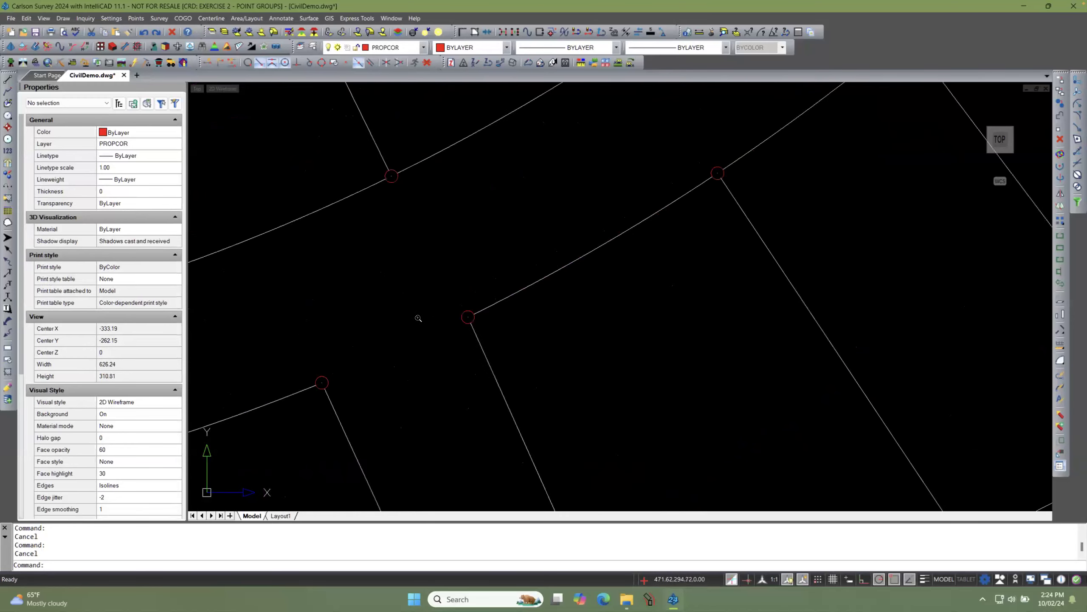
scroll(421, 310, down, 7)
scroll(417, 312, up, 6)
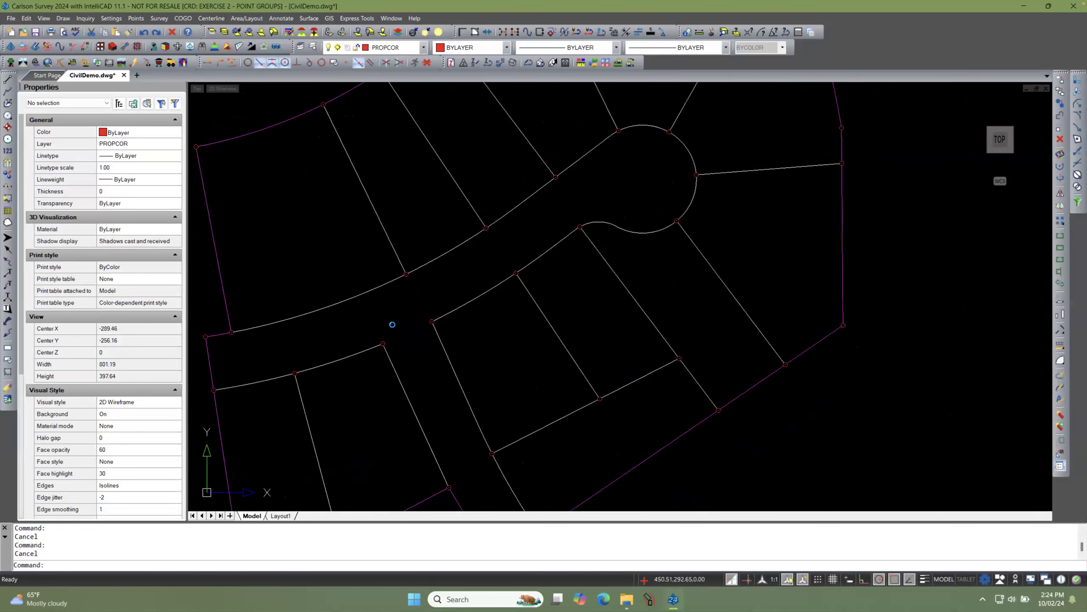
scroll(398, 315, down, 2)
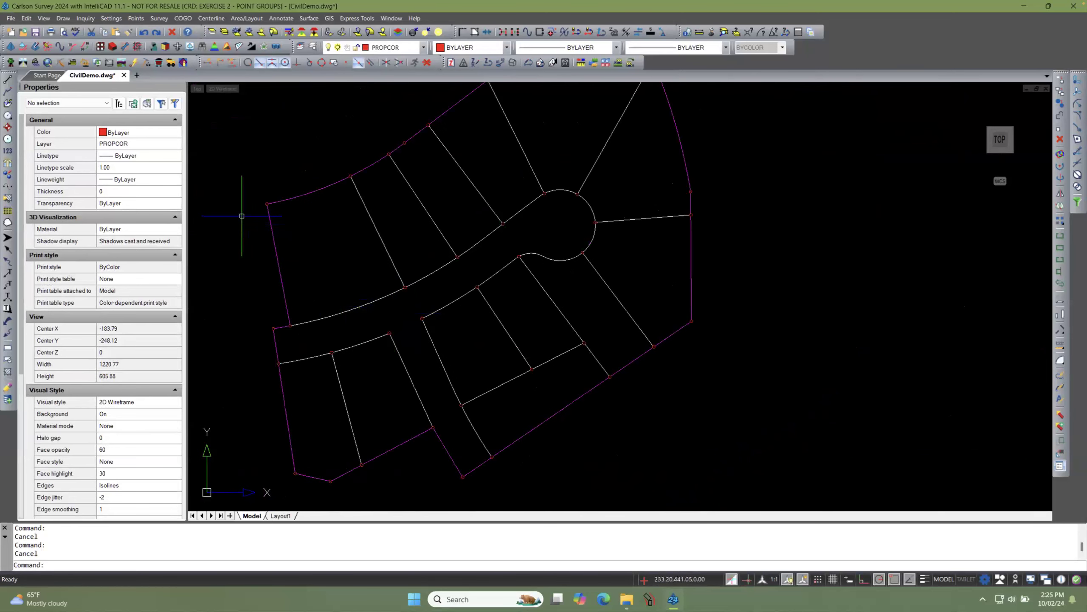
Step: Restore the hidden layers from the isolation and check point 145's label at lot 88's street corner
click(44, 18)
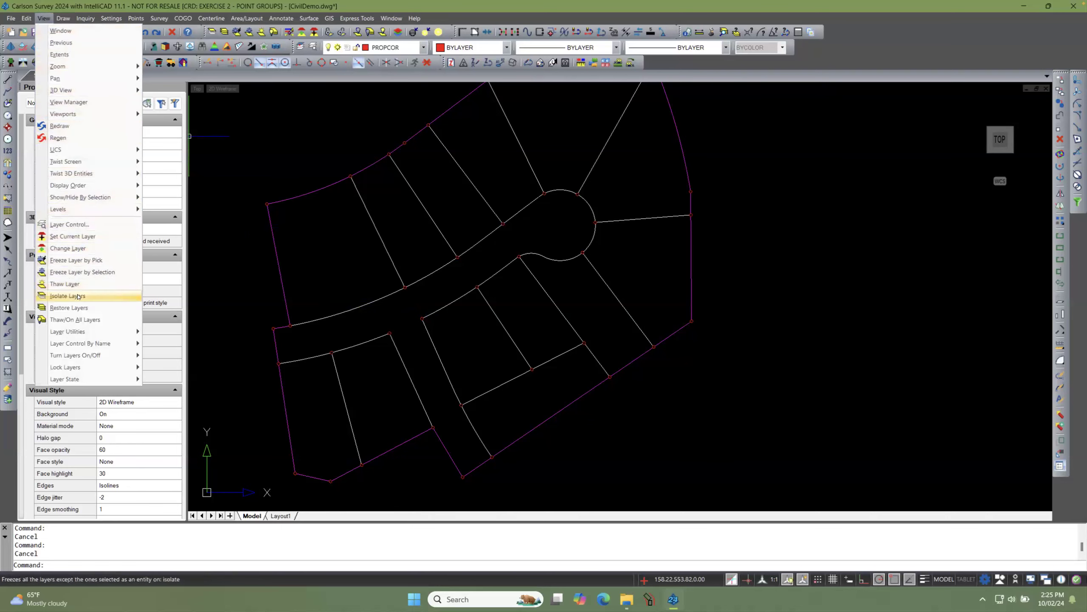
click(68, 308)
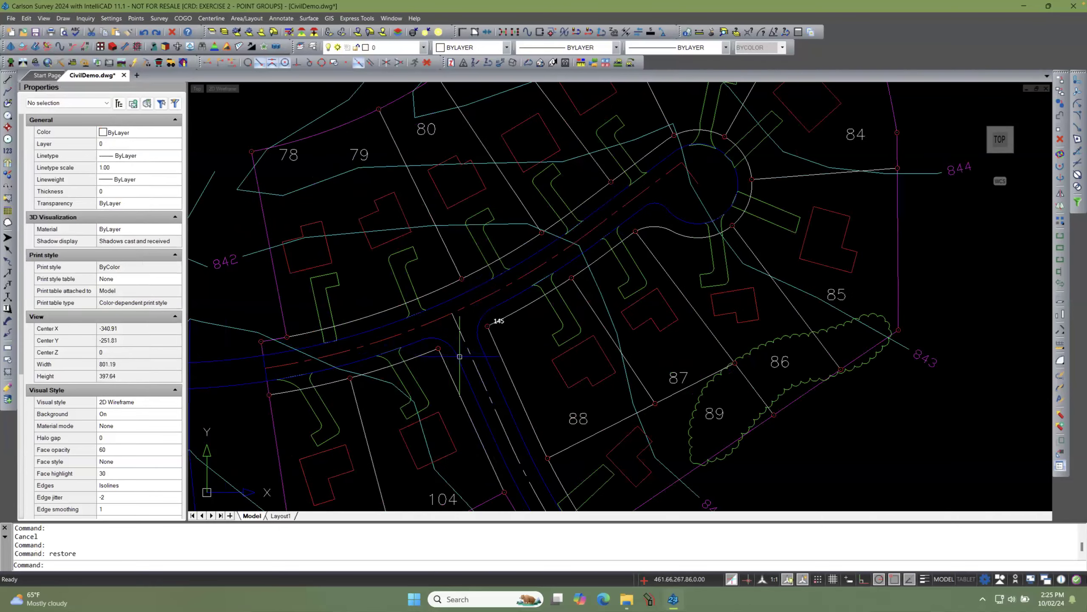
scroll(453, 342, up, 5)
scroll(427, 331, down, 4)
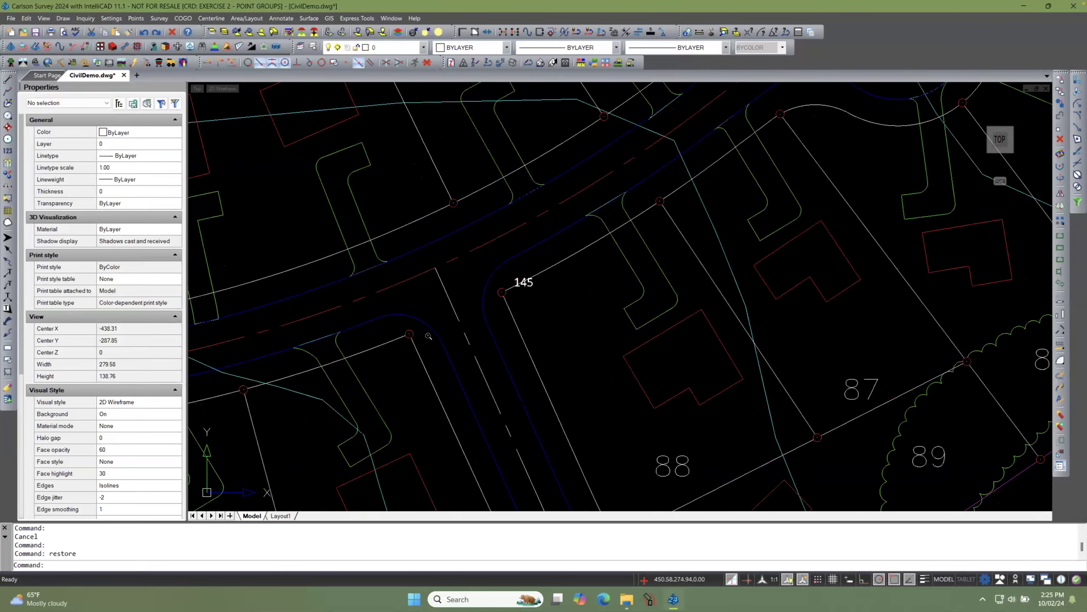
Step: Show all objects that were hidden by selection, and look over the subdivision's street and cul-de-sac lines
scroll(439, 361, down, 2)
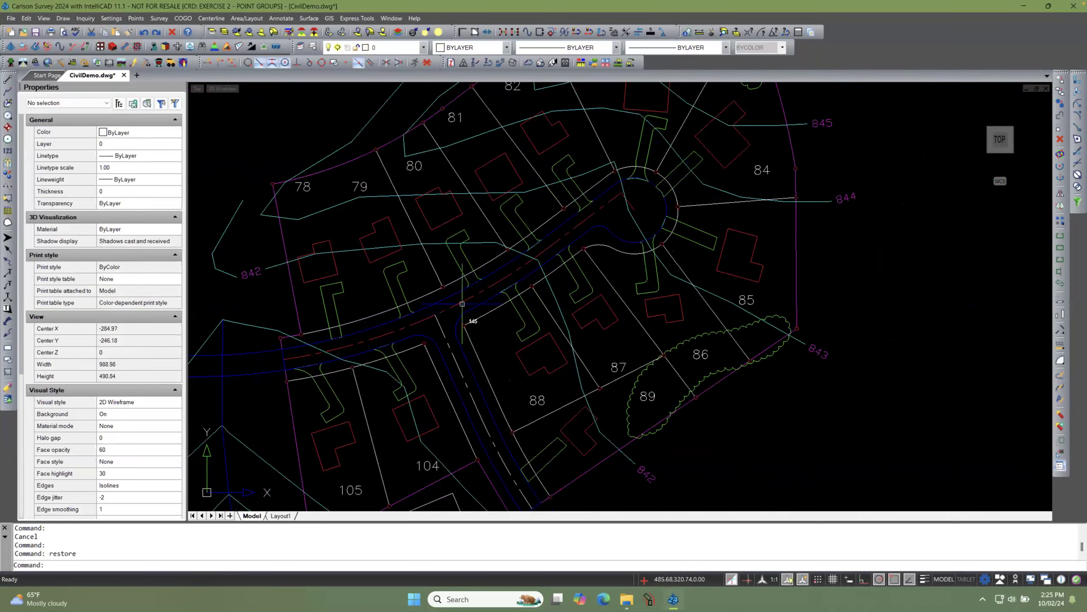
scroll(501, 302, down, 2)
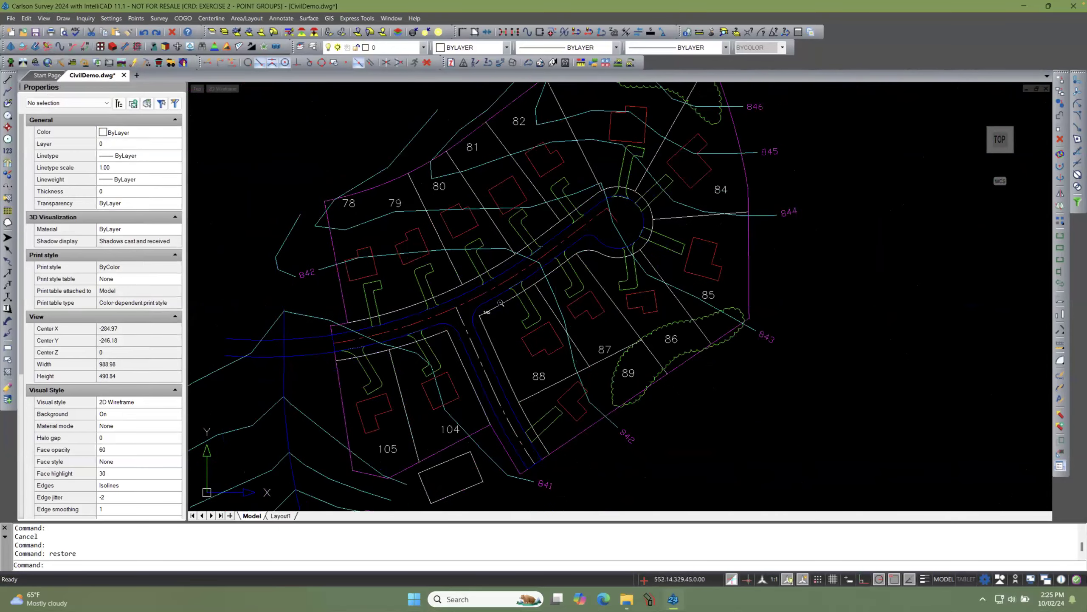
scroll(445, 323, up, 2)
scroll(421, 318, up, 2)
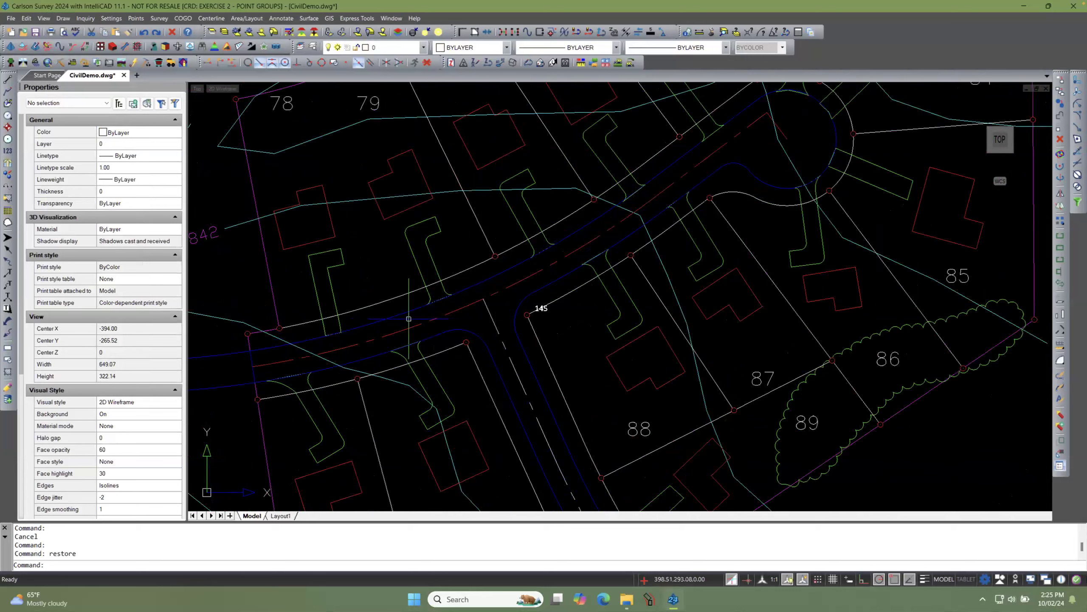
click(44, 18)
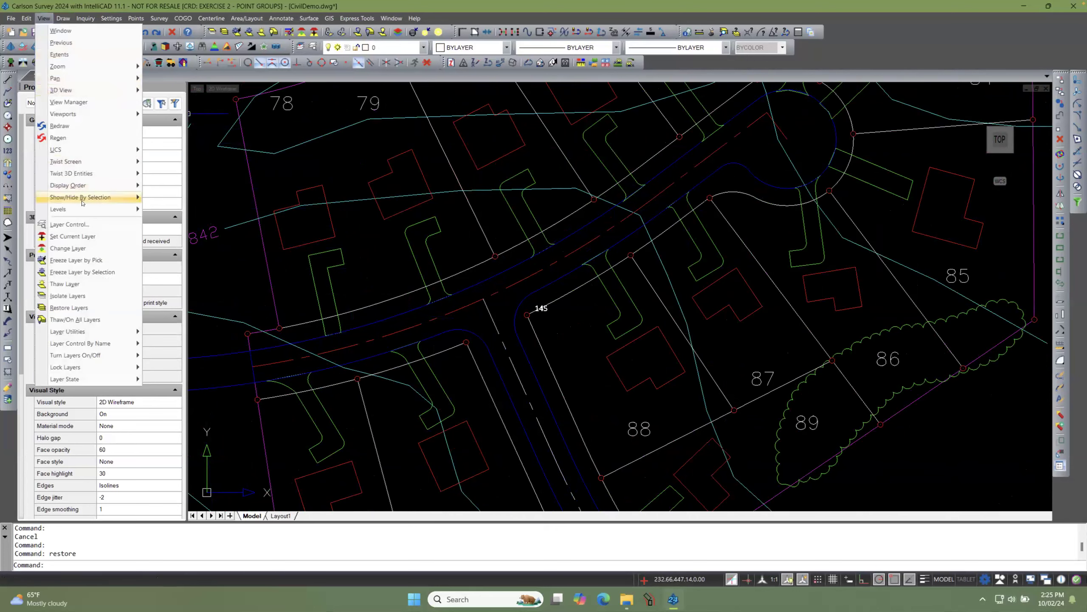
mouse_move(83, 203)
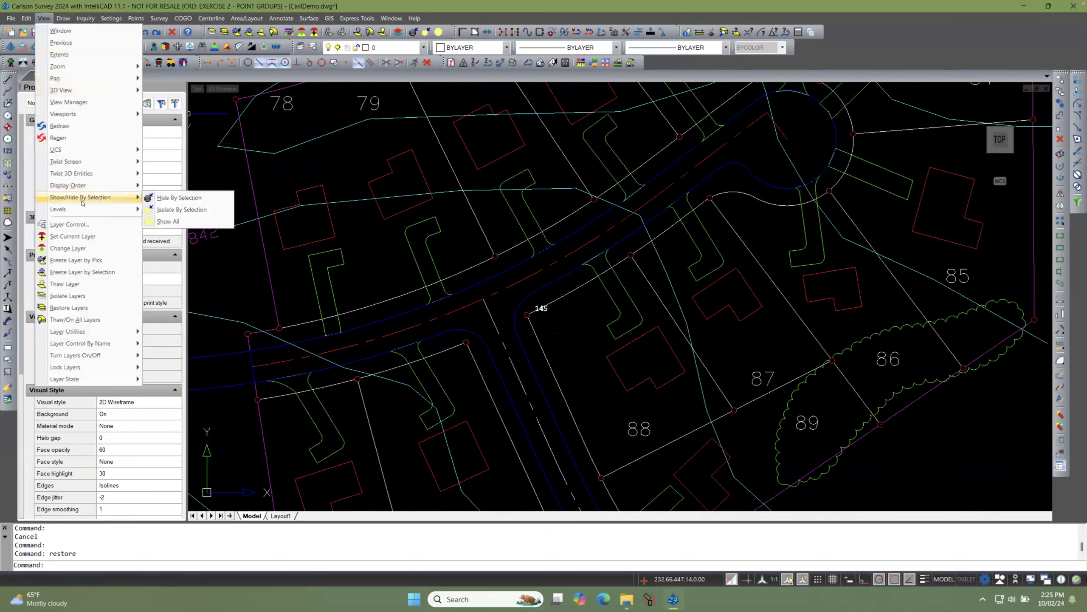
click(178, 221)
scroll(444, 253, up, 1)
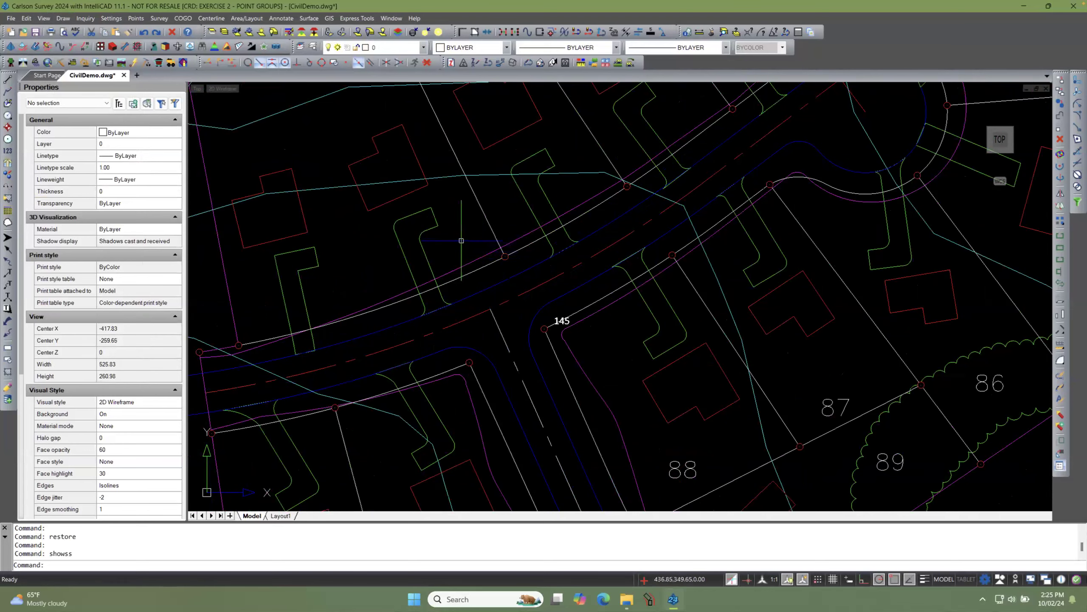
scroll(461, 241, up, 1)
scroll(458, 279, down, 3)
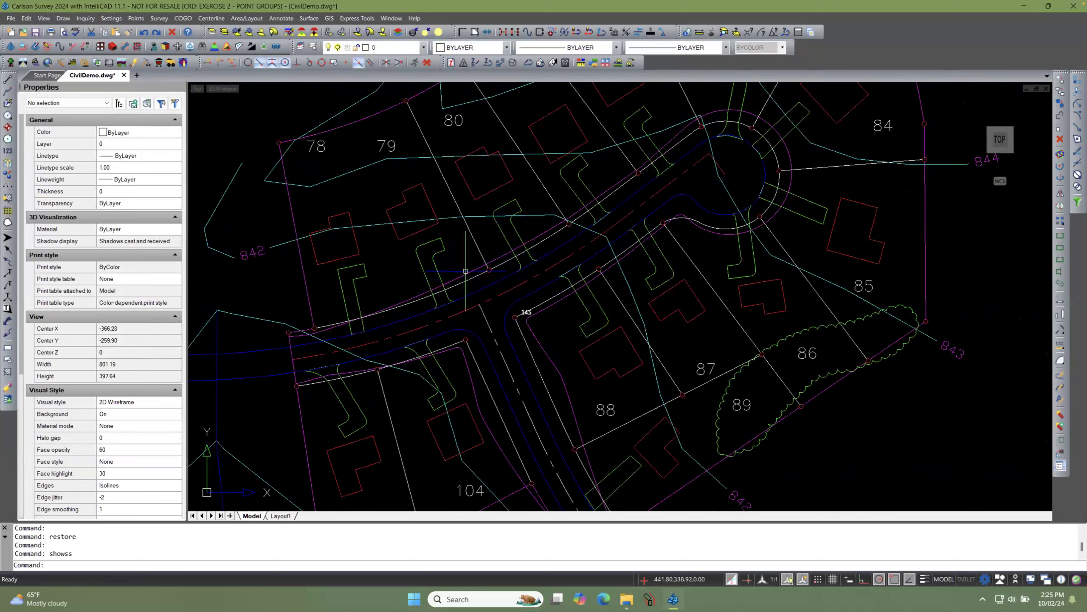
scroll(465, 270, down, 2)
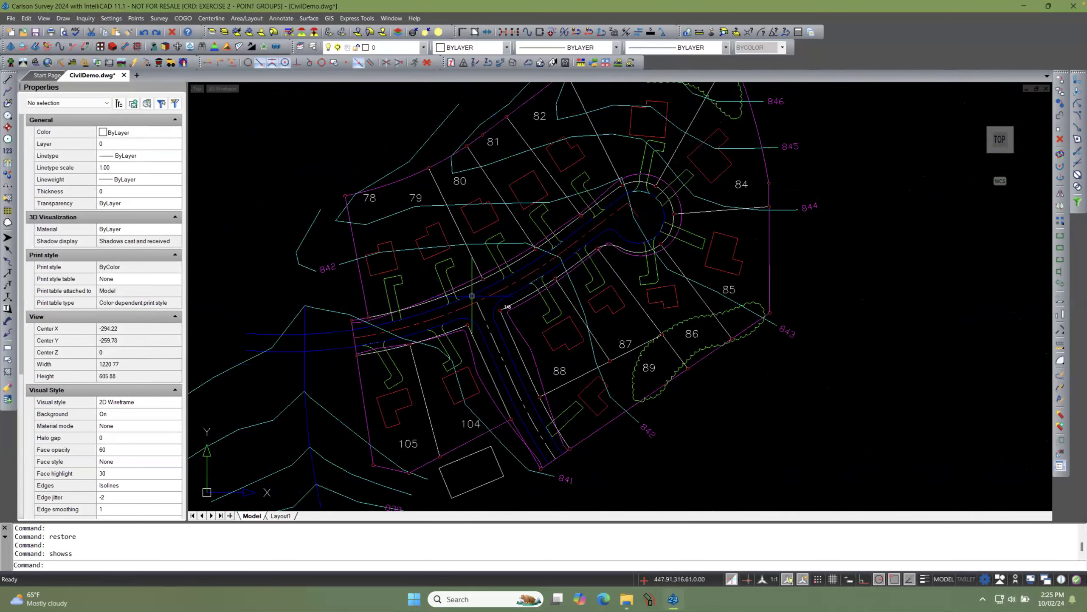
scroll(470, 263, up, 1)
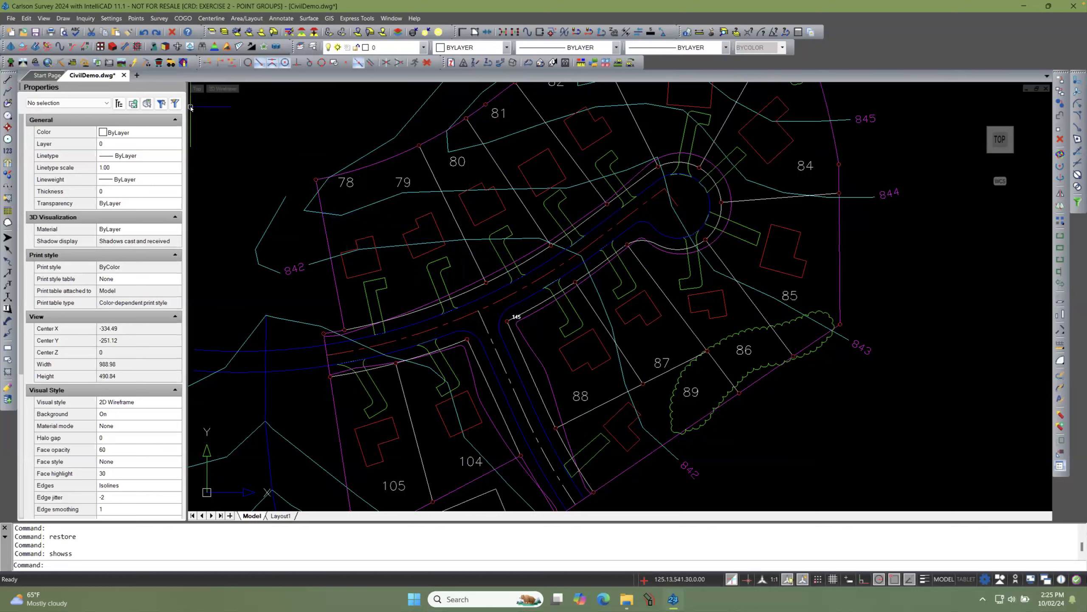
Step: Isolate the layers of the property corner symbol, the perimeter line at lot 78, and the lot lines
click(45, 19)
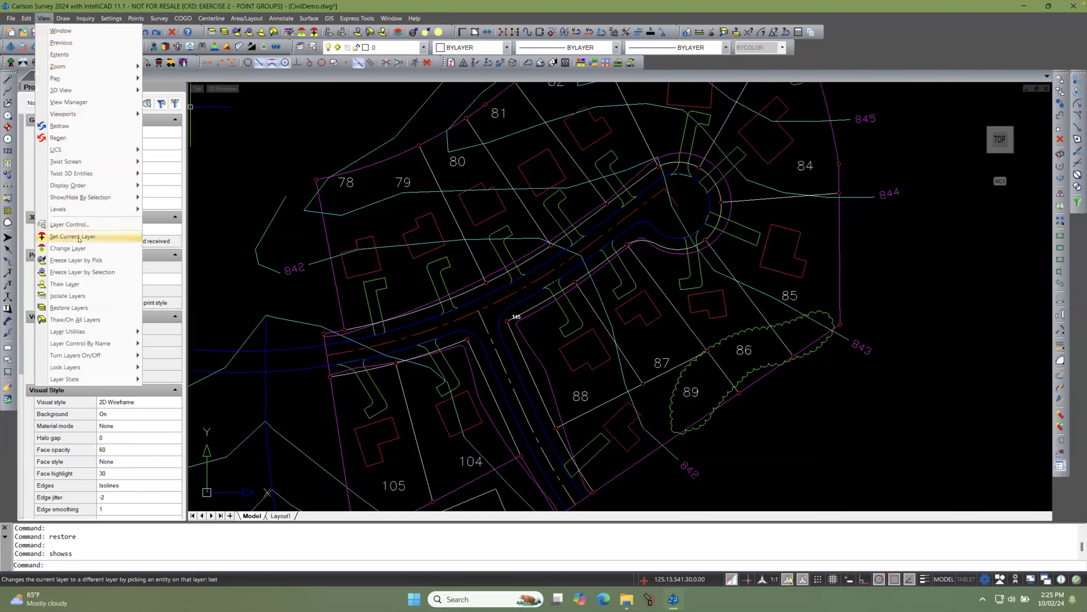
click(70, 296)
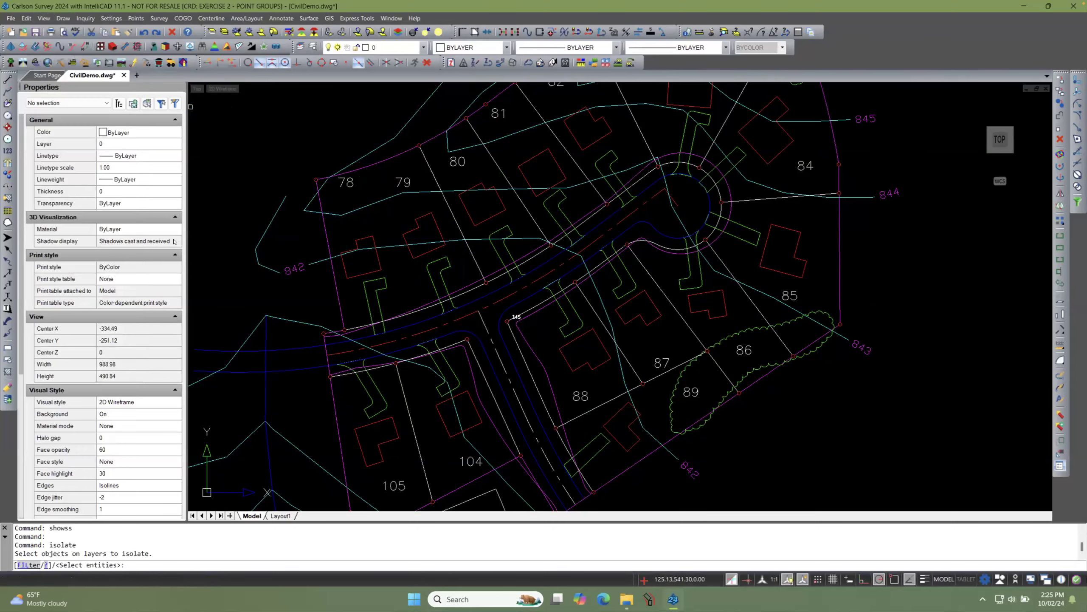
scroll(308, 163, up, 1)
scroll(329, 182, up, 5)
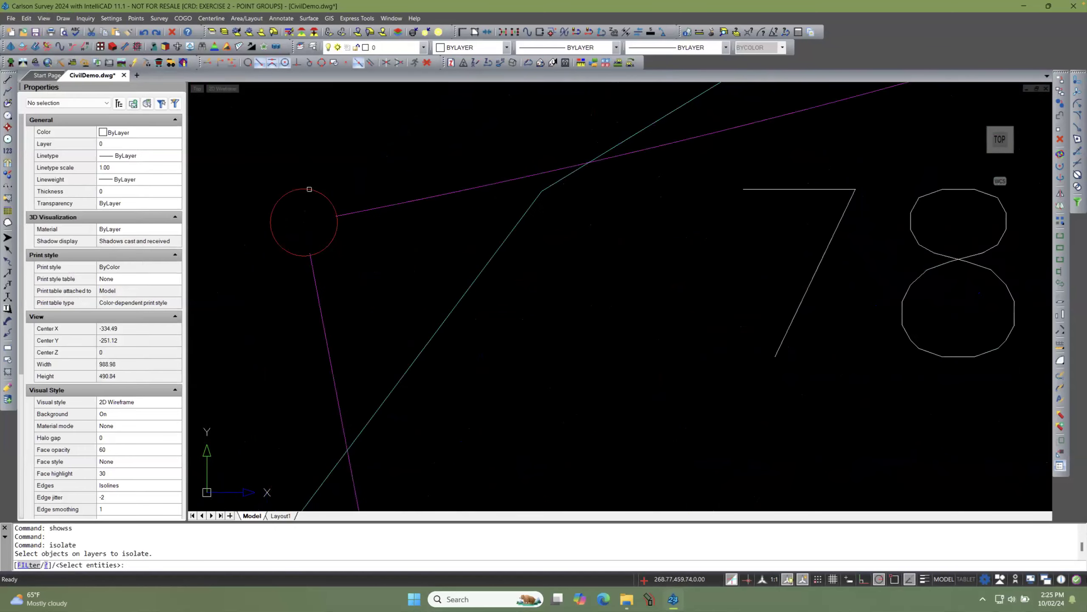
click(310, 188)
click(389, 206)
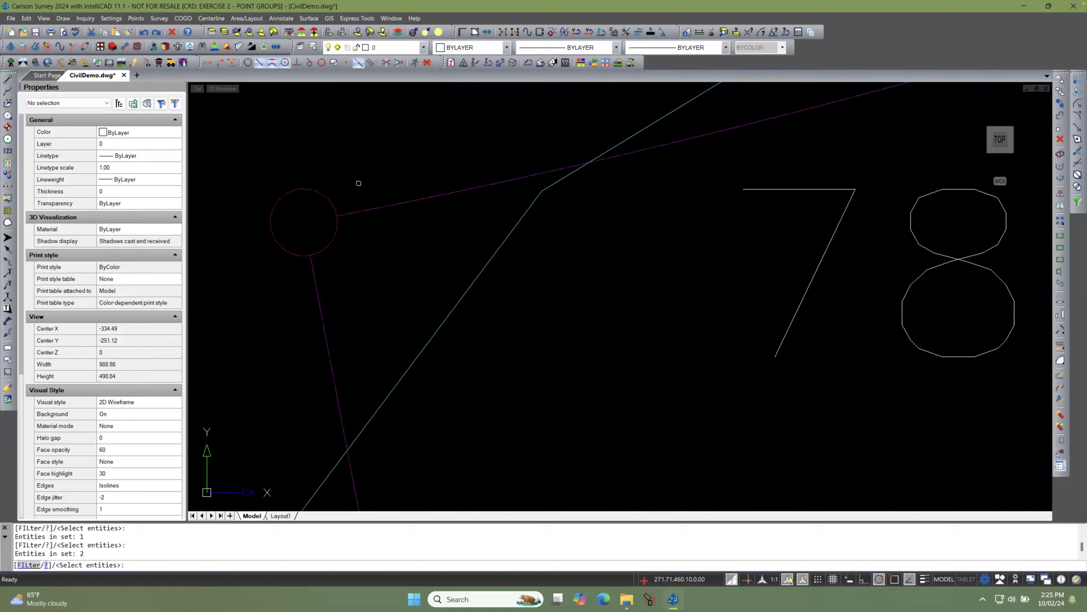
scroll(354, 179, down, 10)
scroll(368, 206, up, 7)
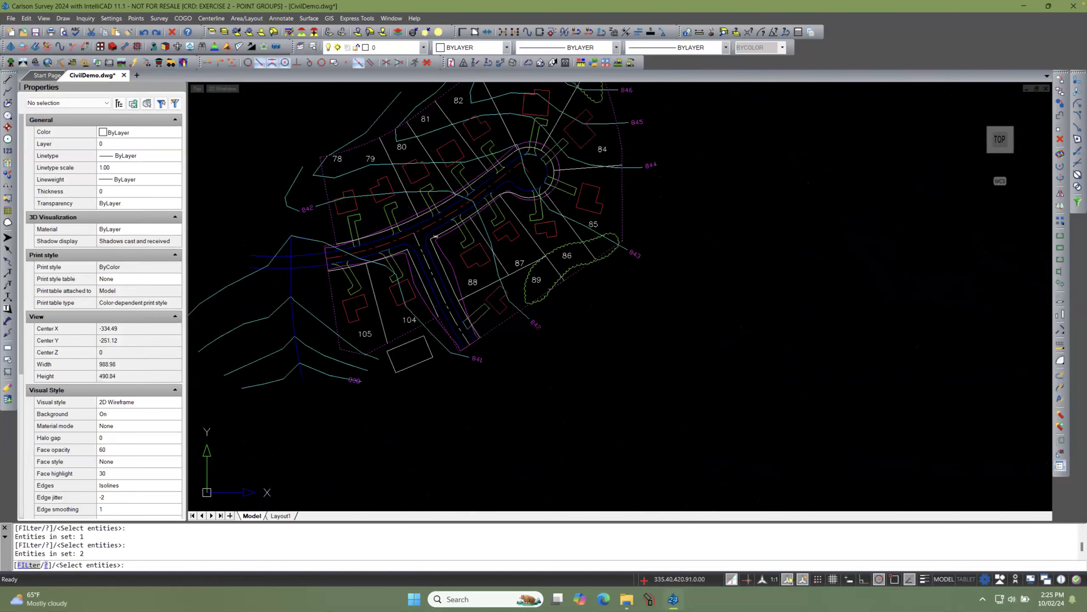
click(474, 156)
key(Return)
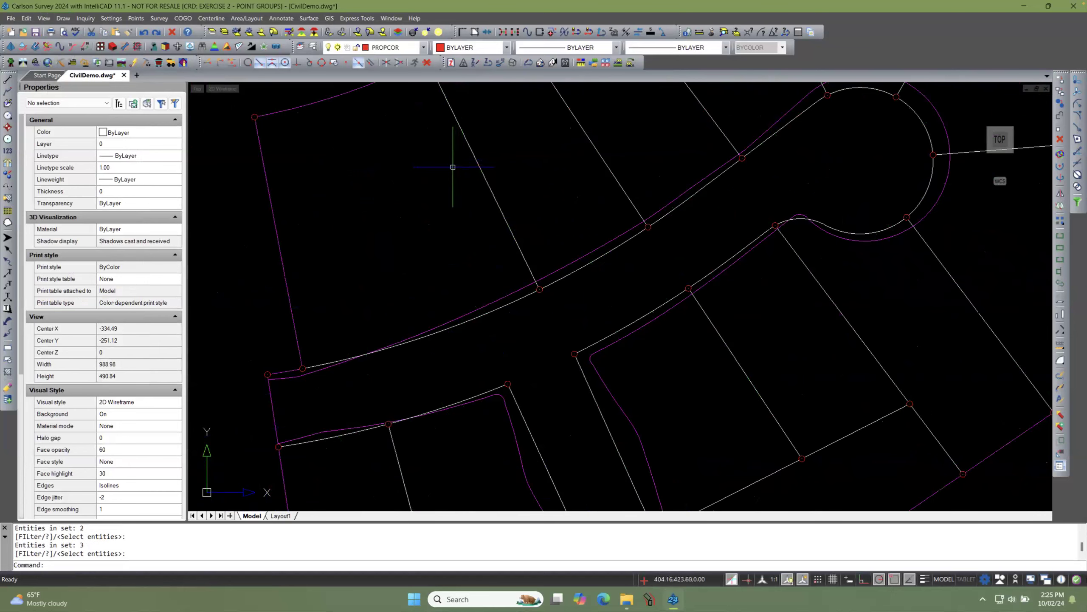
Step: Hide by selection the magenta line that runs beside the lot lines along the street and around the cul-de-sac
click(43, 19)
mouse_move(83, 189)
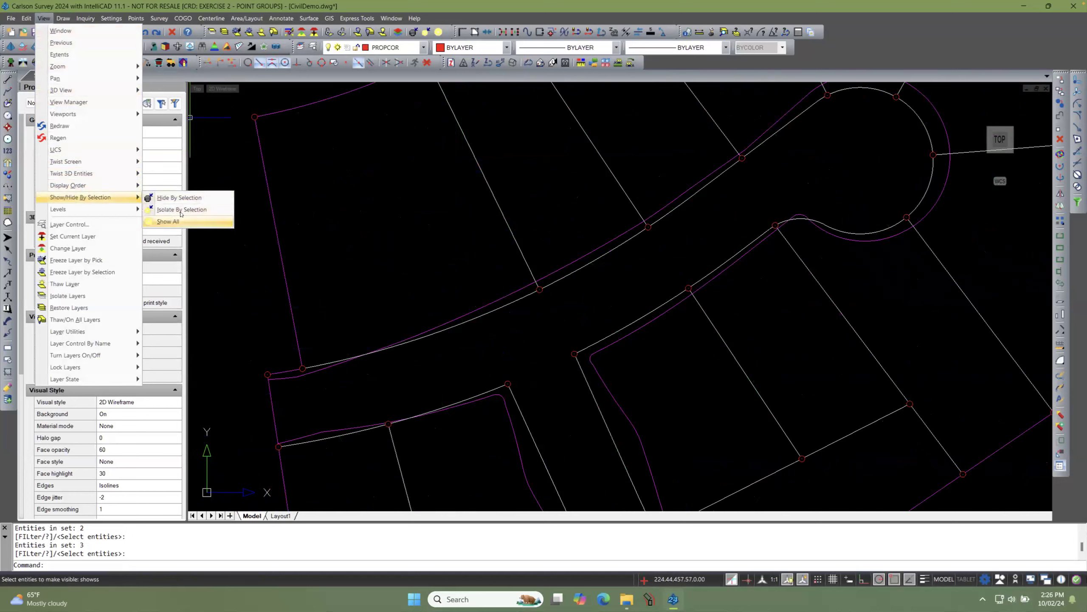
click(178, 198)
click(312, 371)
key(Return)
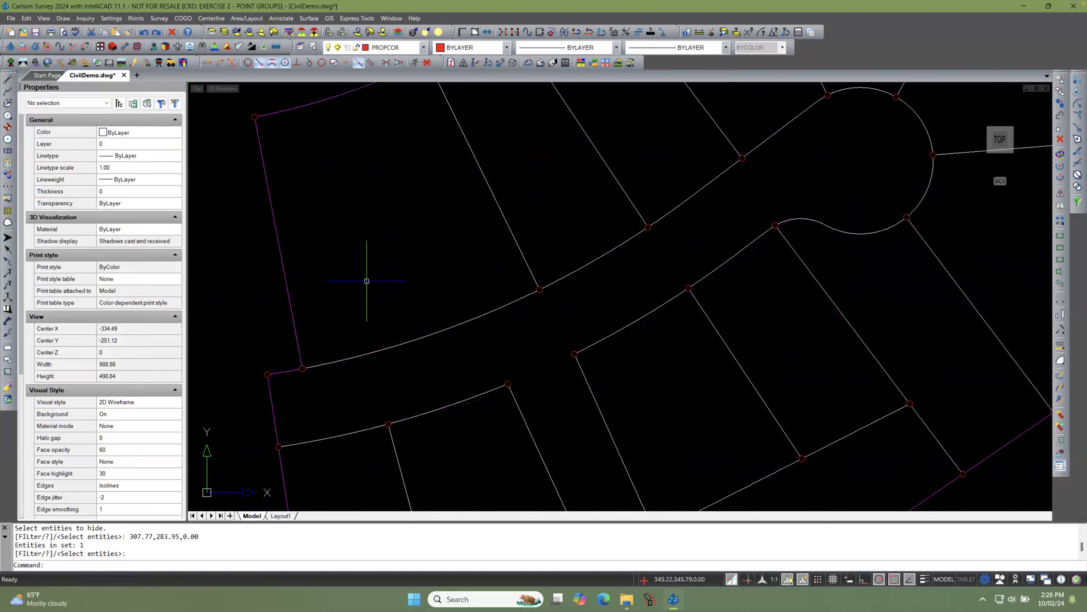
scroll(383, 312, down, 4)
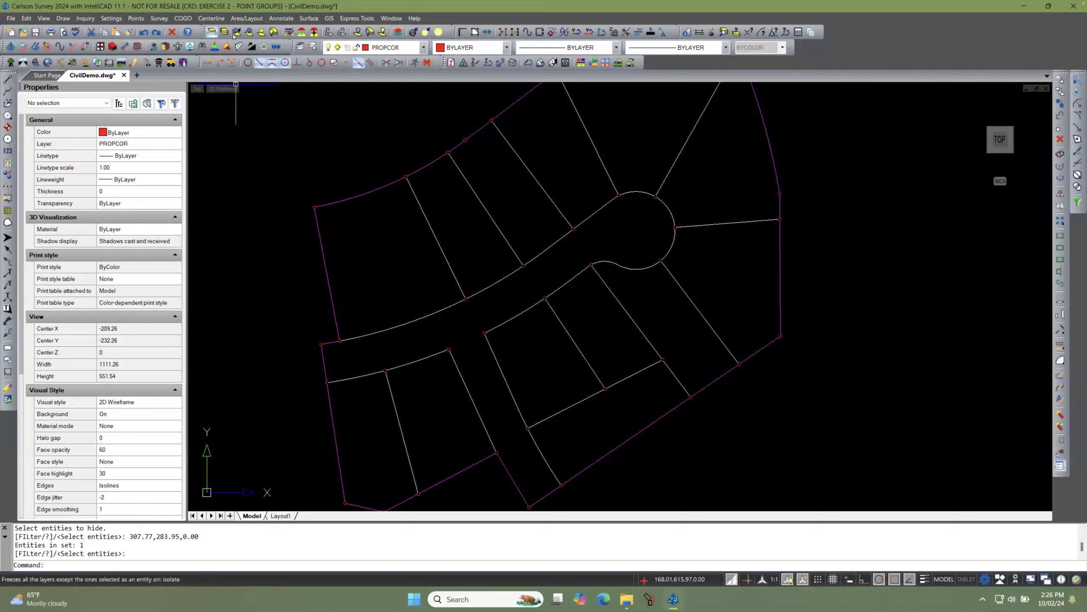
Step: Restore the hidden layers and isolate the layers of the property corner symbols, perimeter, lot lines and lot numbers
click(44, 18)
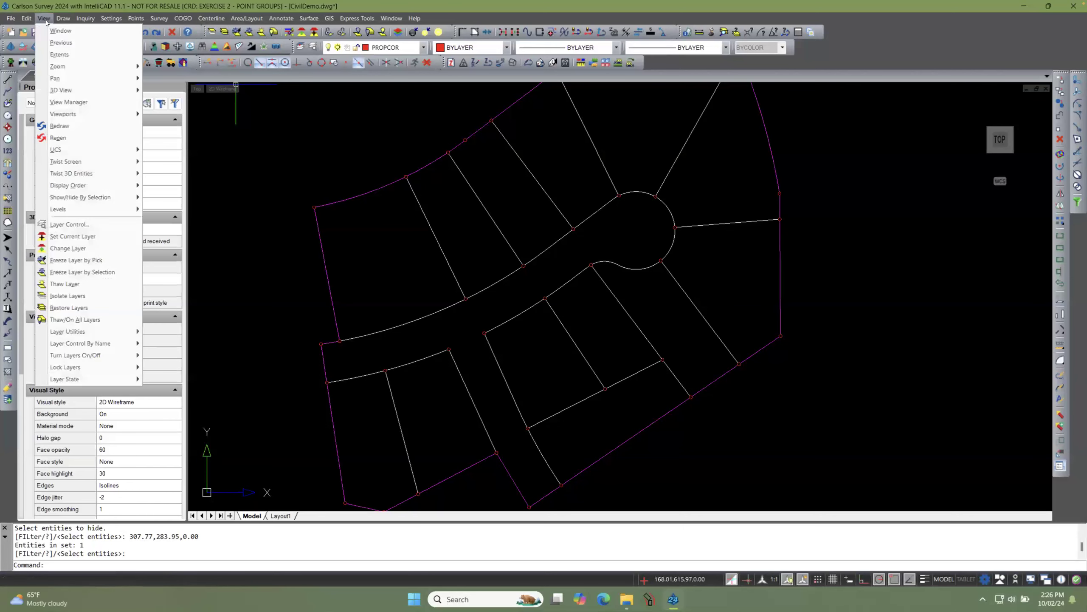
click(68, 307)
scroll(269, 221, up, 3)
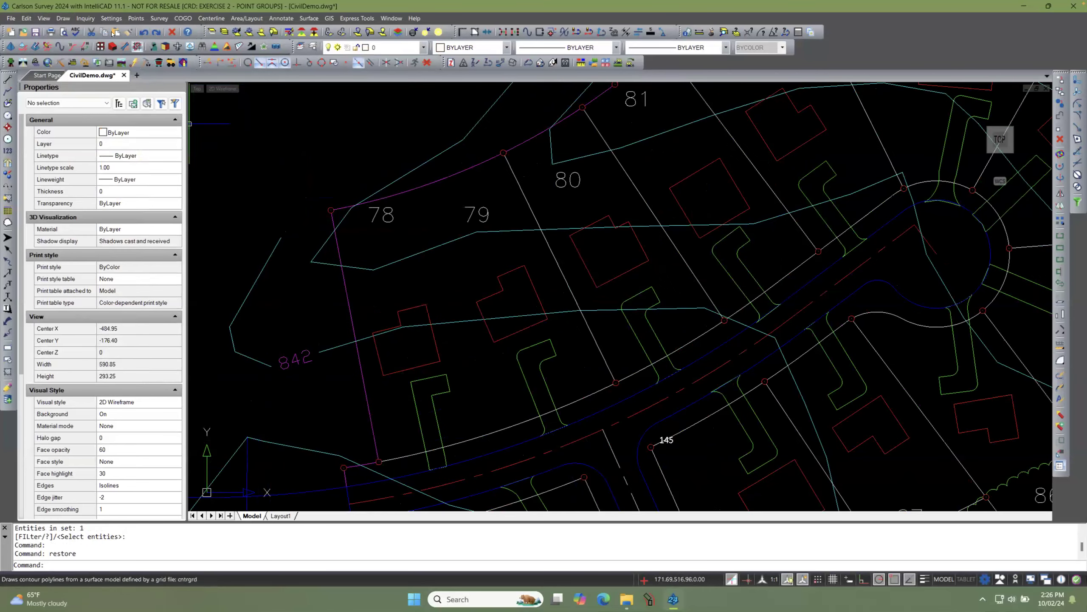
click(44, 18)
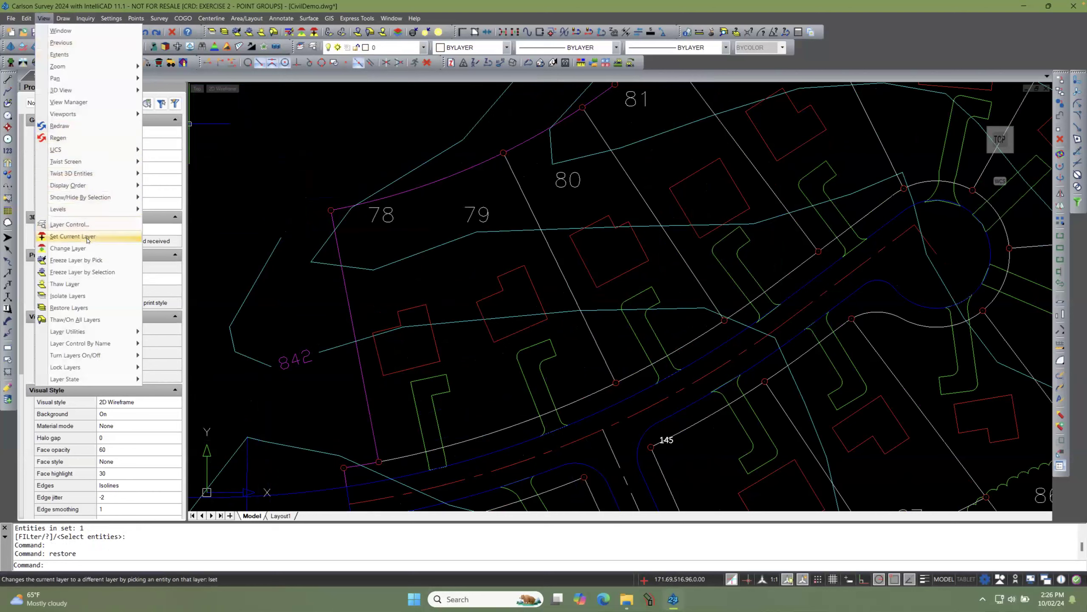
click(81, 297)
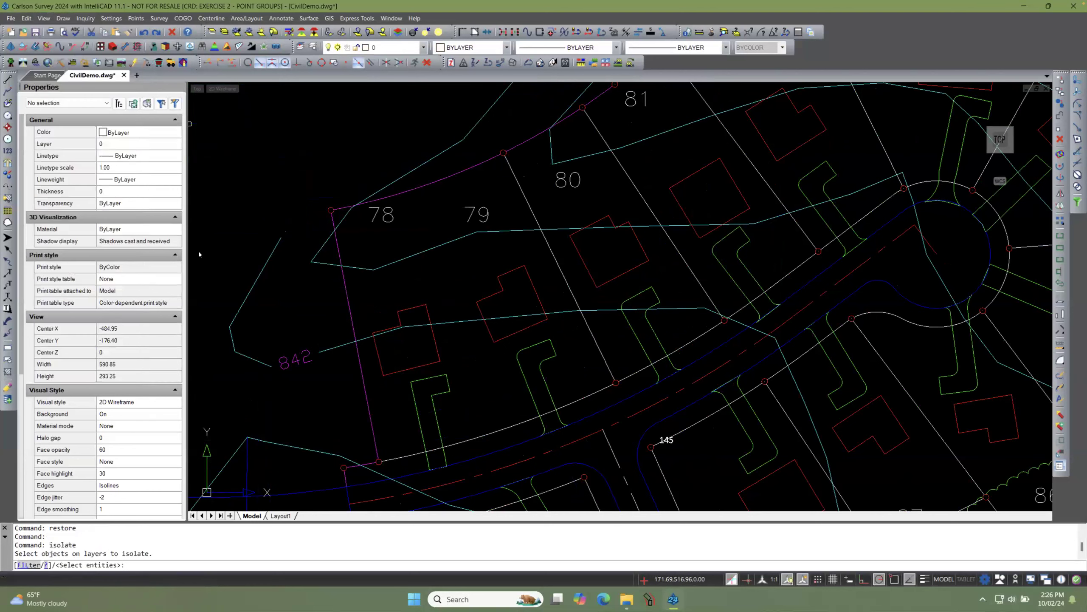
click(327, 207)
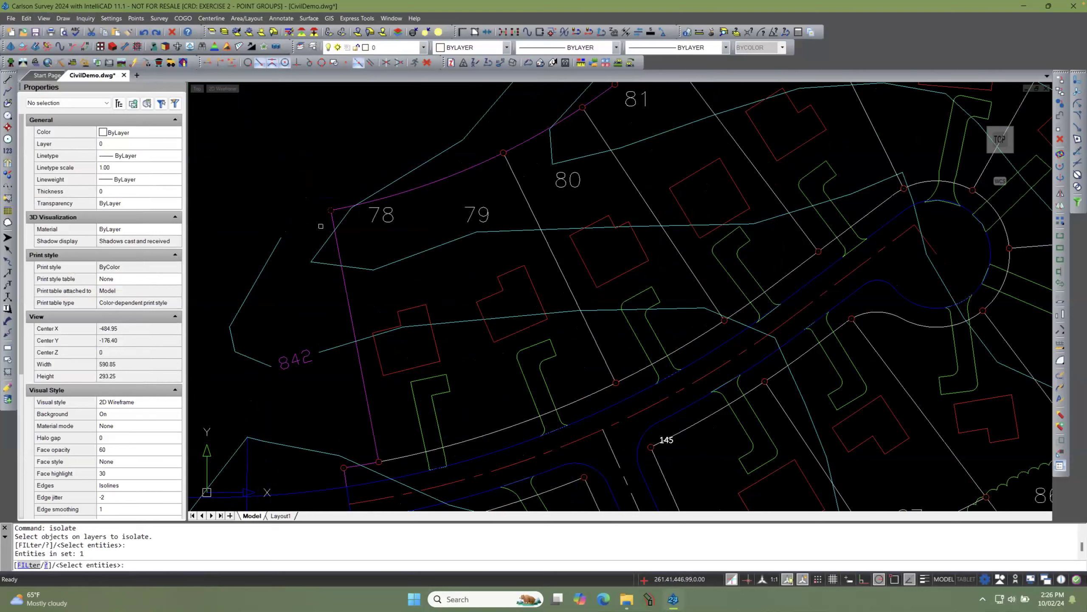
click(338, 240)
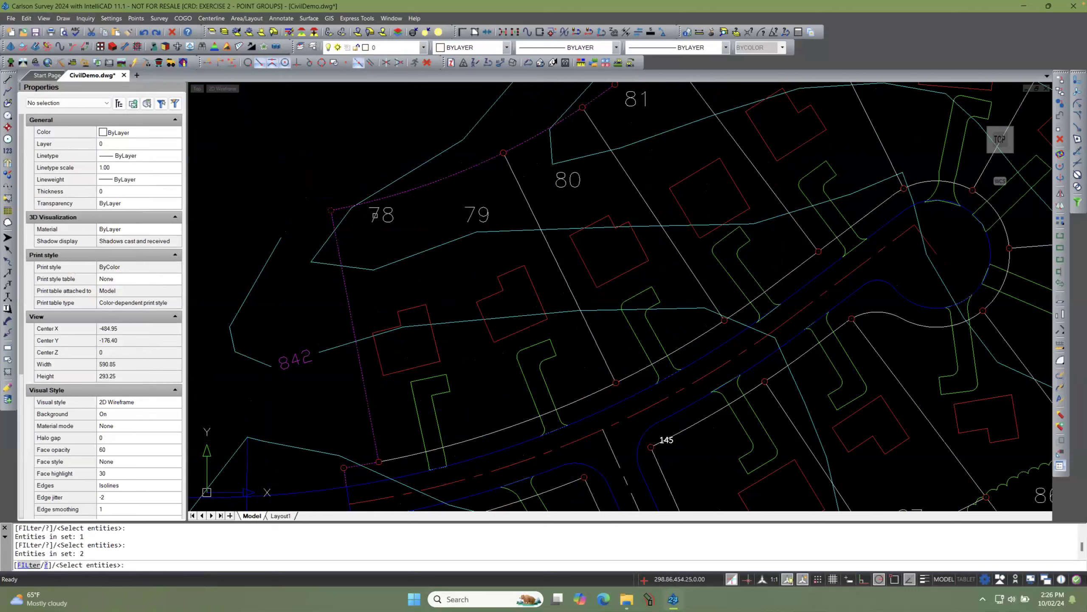
click(560, 273)
key(Return)
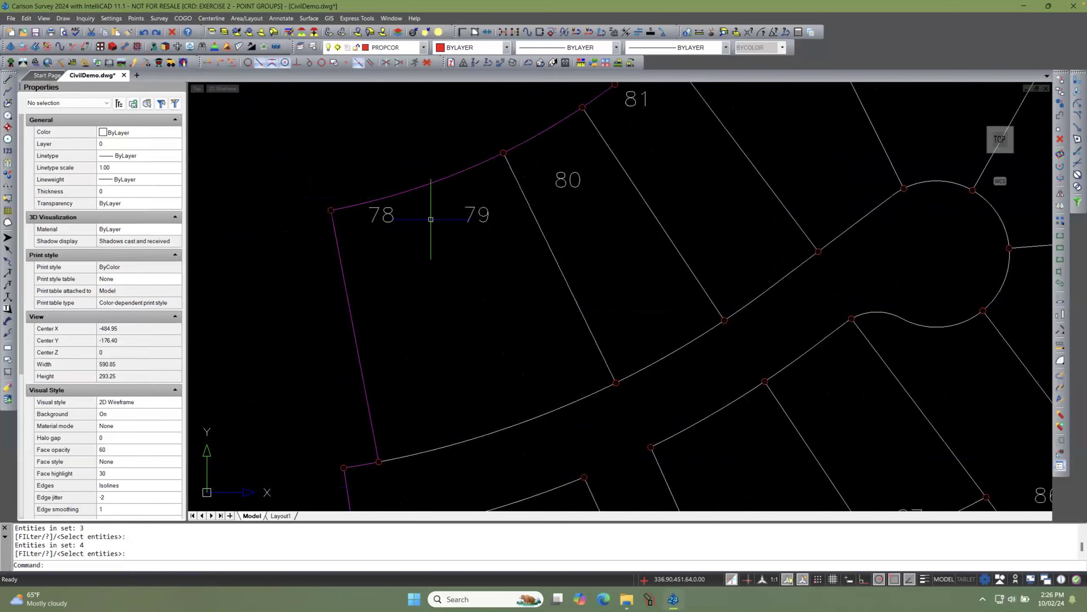
Step: Inspect the properties of the perimeter polyline behind lots 78 and 79 and of the lot line arc along their street front
scroll(277, 203, down, 4)
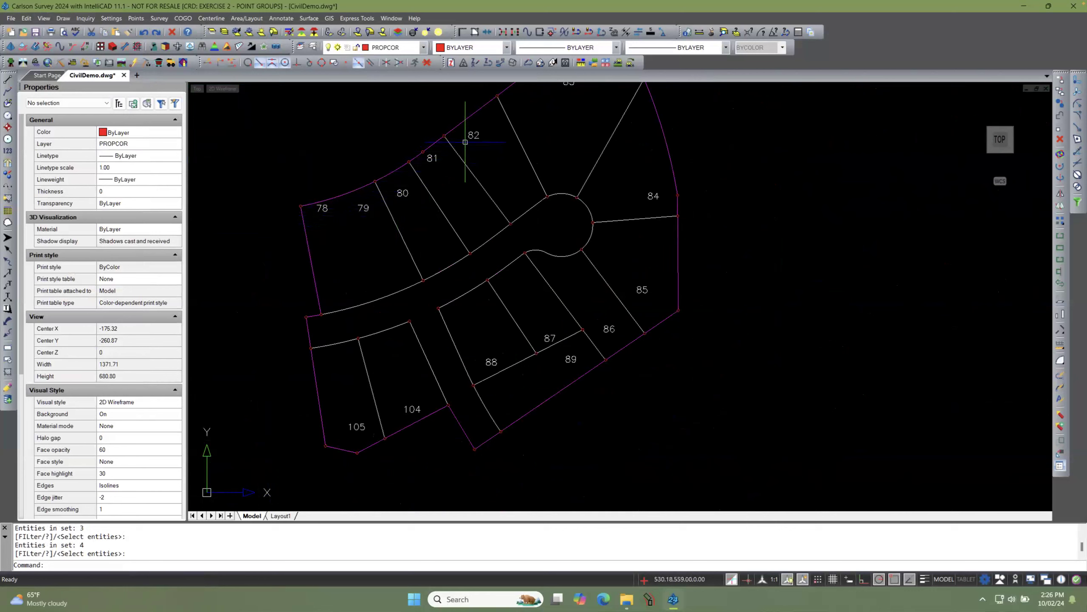
scroll(372, 188, down, 4)
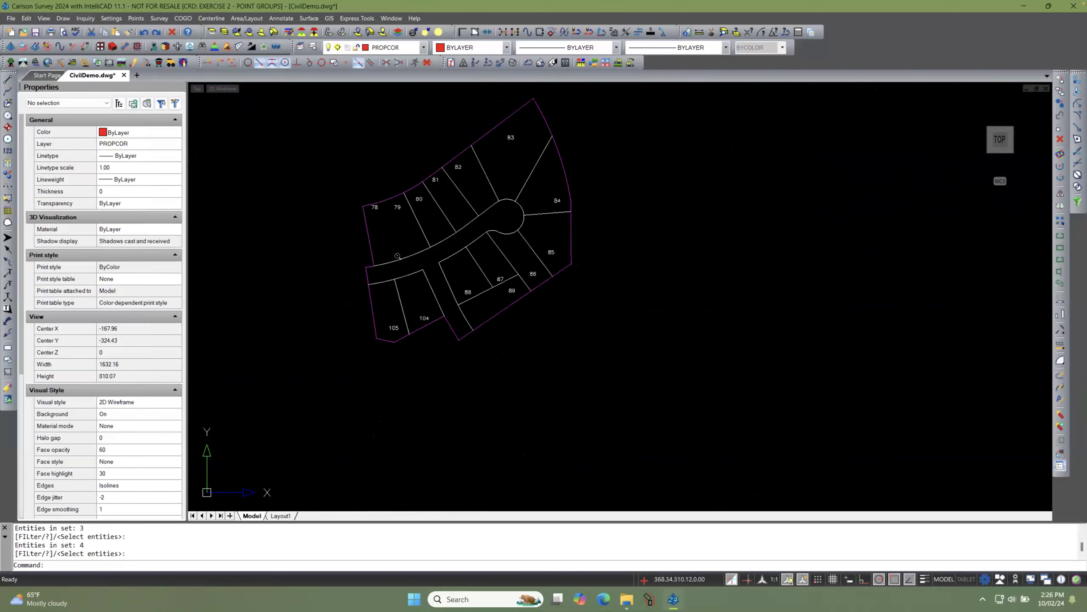
scroll(385, 201, up, 5)
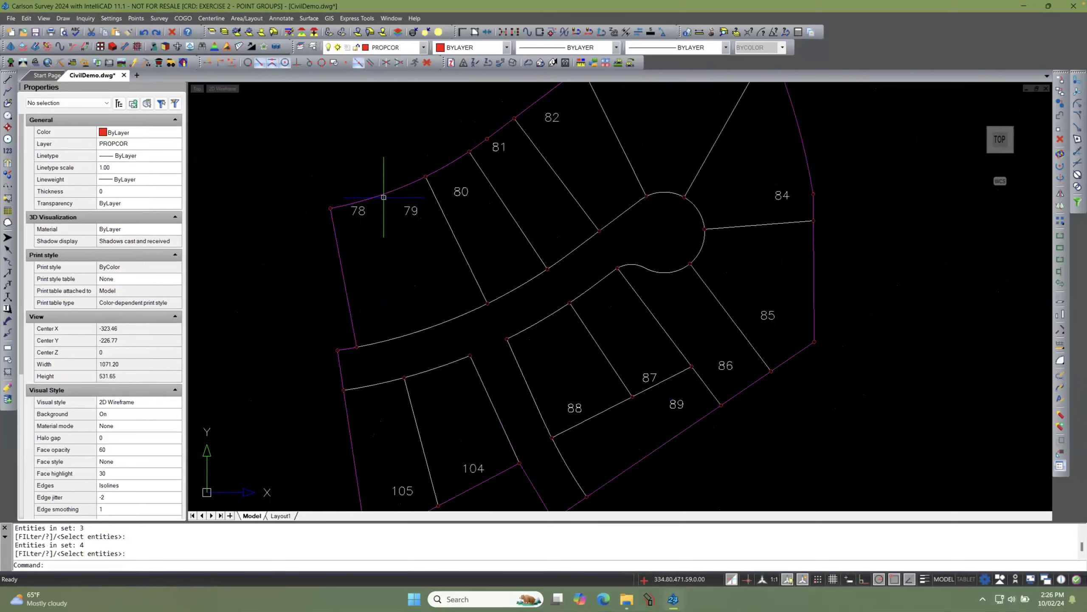
click(385, 191)
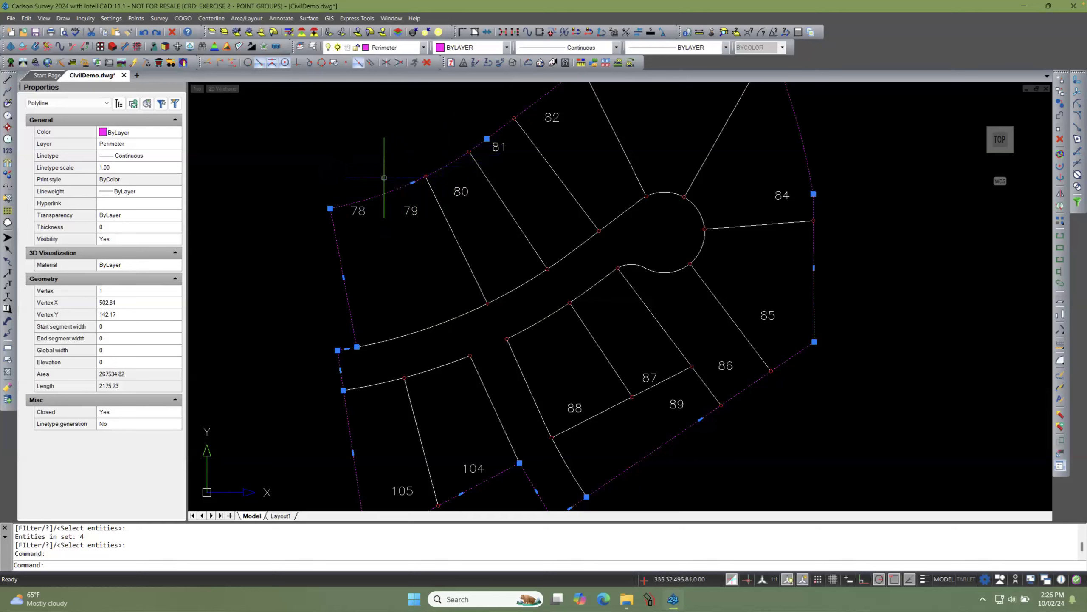
key(Escape)
key(Escape)
click(430, 327)
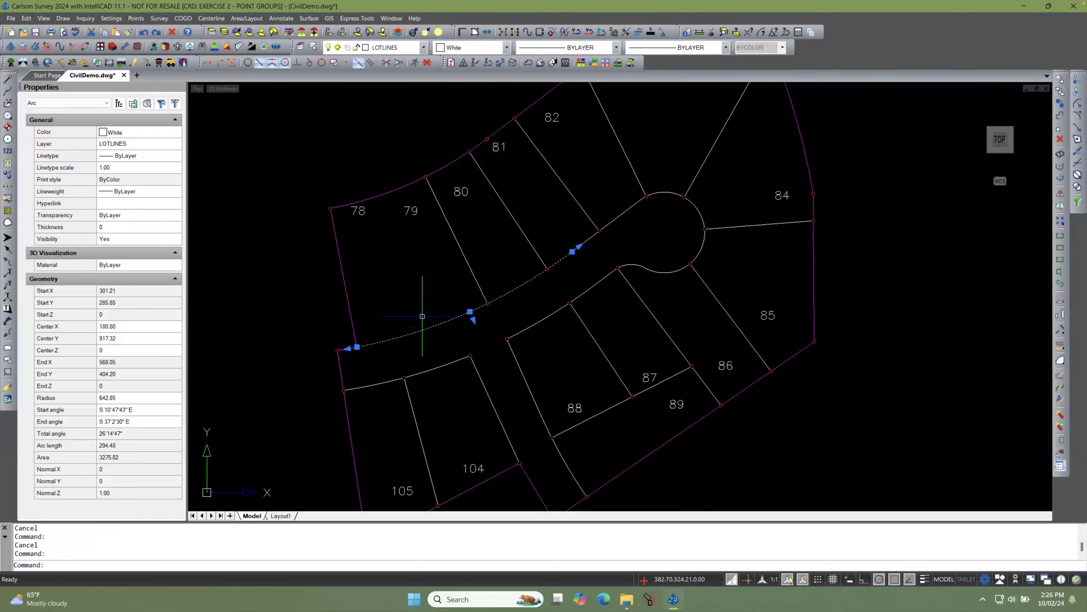
key(Escape)
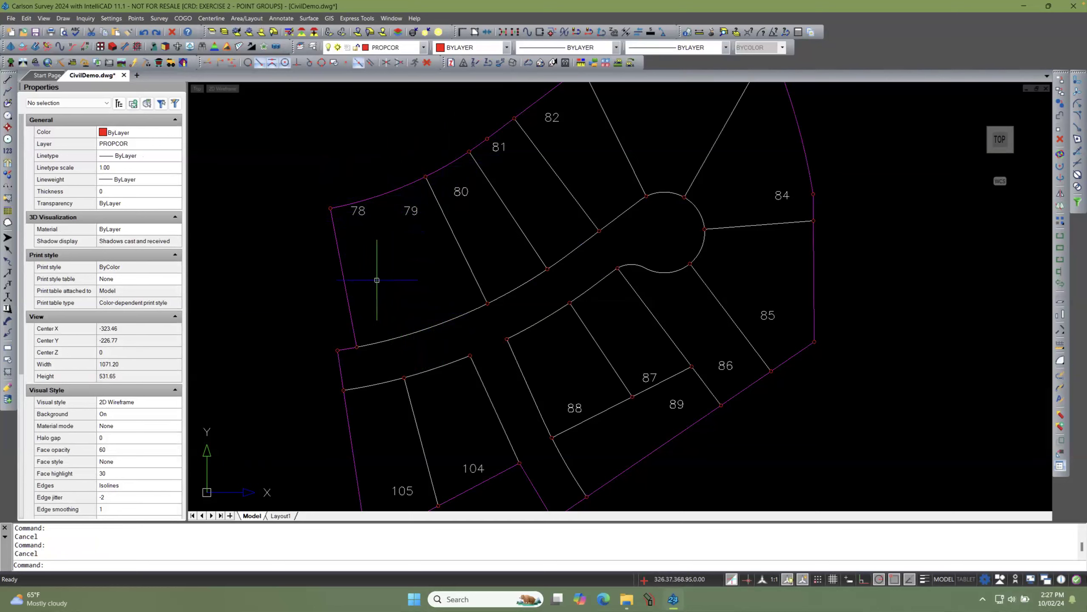
Step: Recheck how far the perimeter polyline and the street-front arc extend across the whole subdivision
click(380, 196)
scroll(404, 276, down, 4)
scroll(407, 278, up, 3)
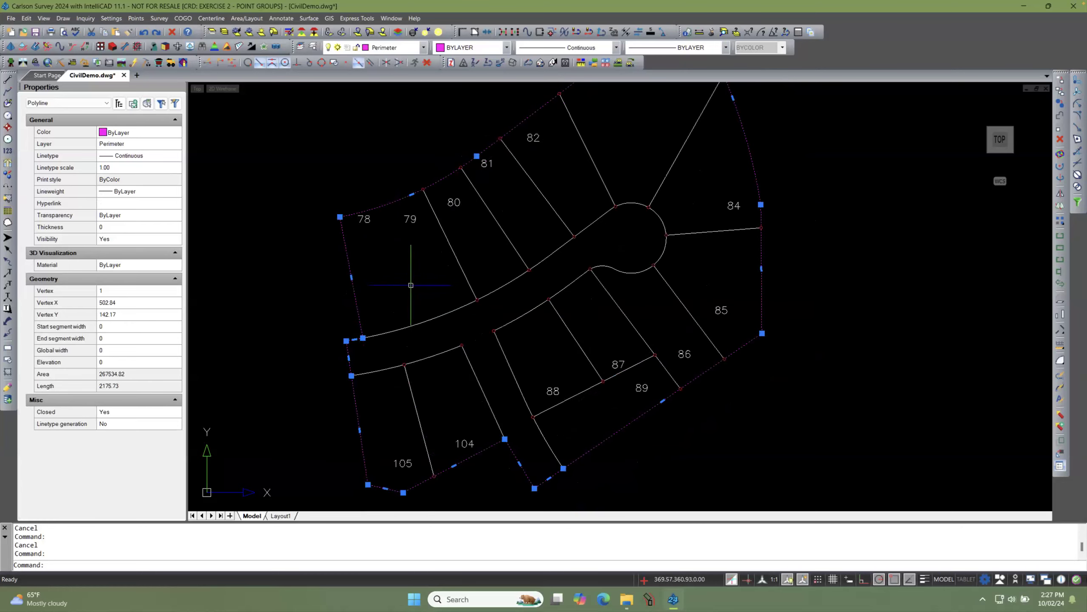
key(Escape)
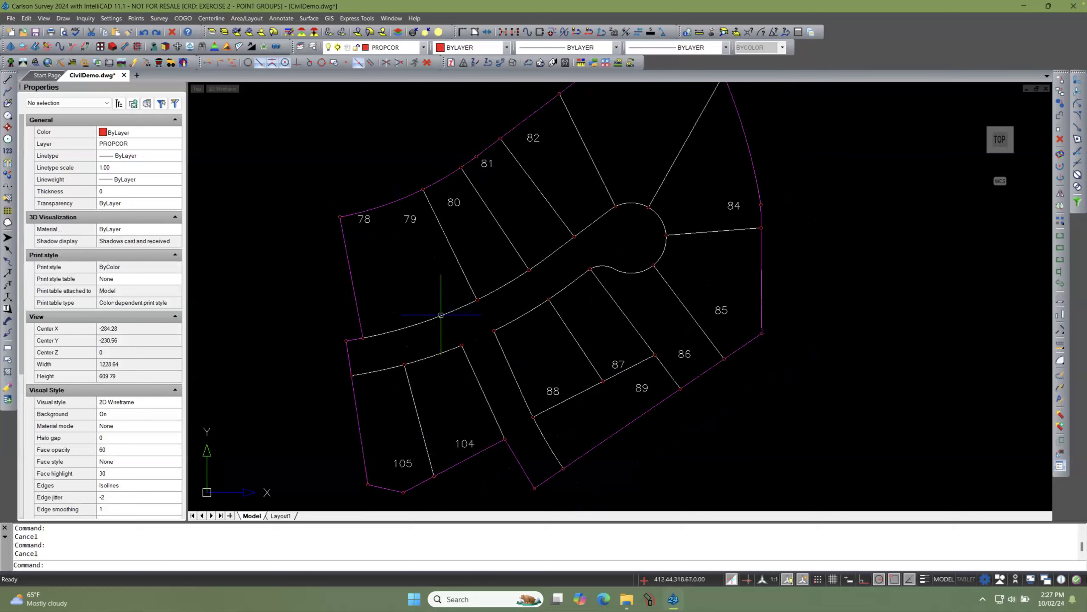
click(441, 315)
scroll(405, 254, down, 4)
scroll(405, 255, up, 1)
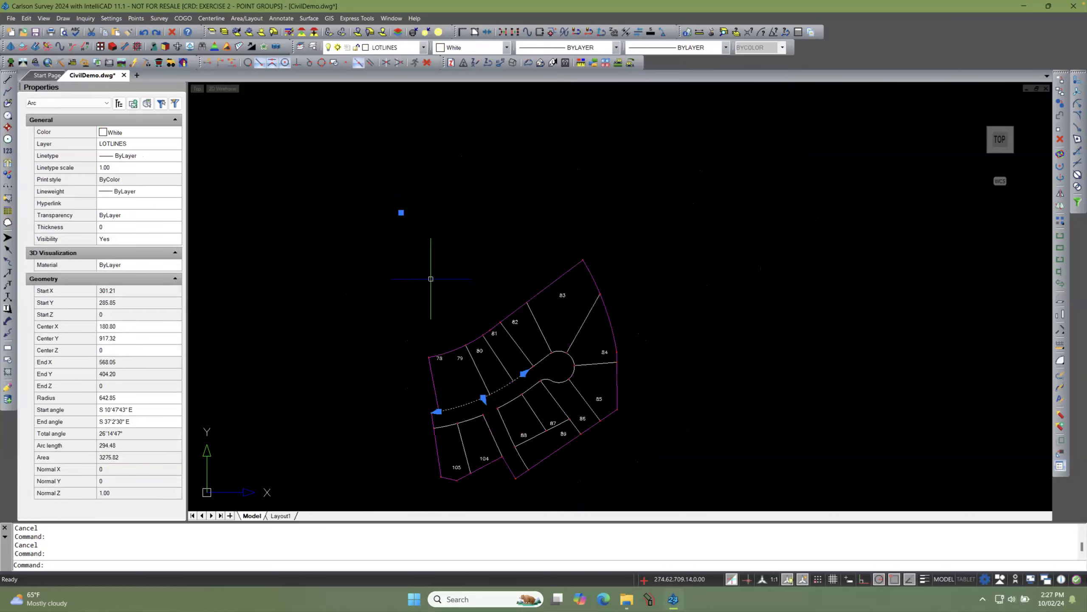
key(Escape)
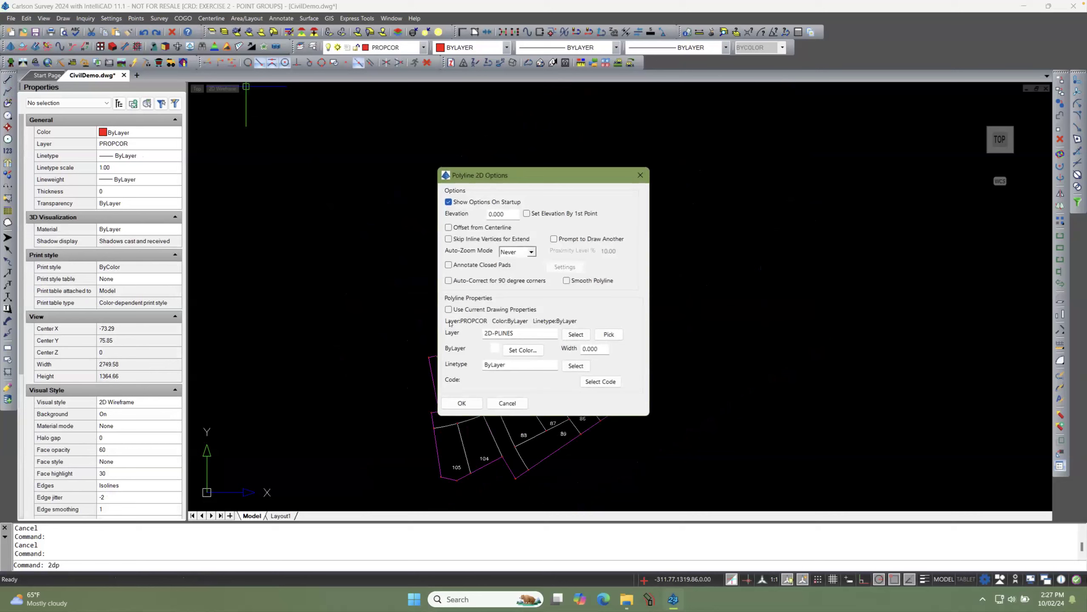
Step: Using current drawing properties, draw a 2D polyline from the center of the perimeter arc behind lots 78 and 79 to lot 78's outer rear corner
click(448, 309)
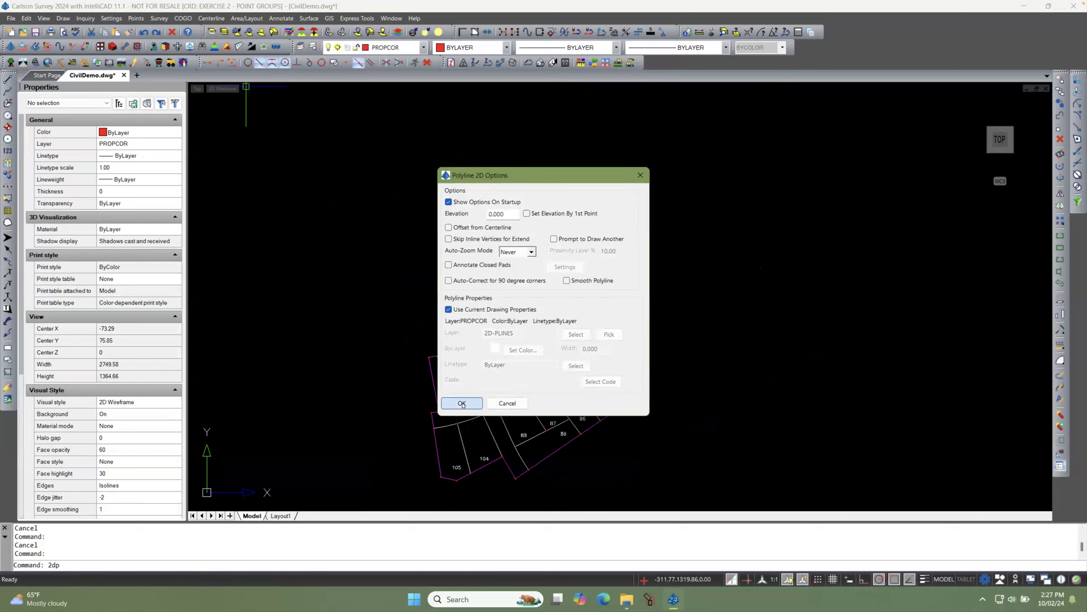
click(462, 402)
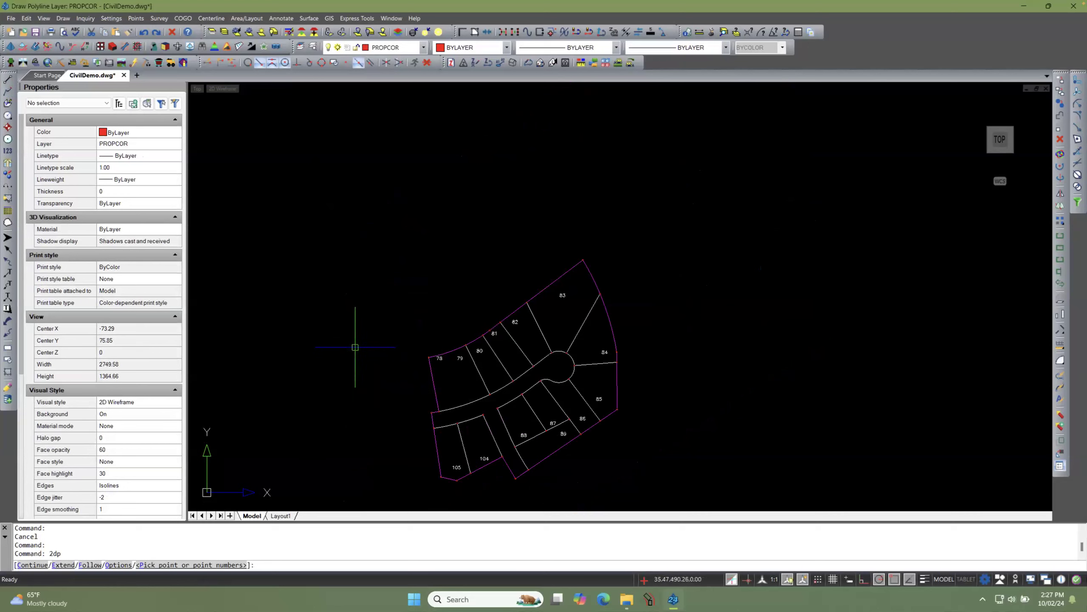
shift+right_click(353, 311)
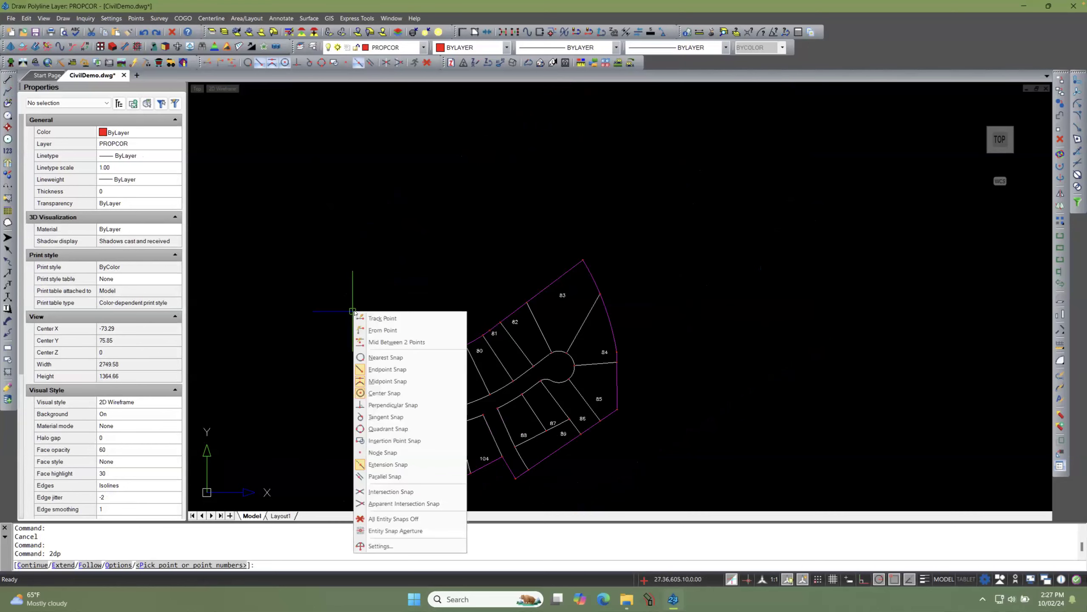
click(390, 397)
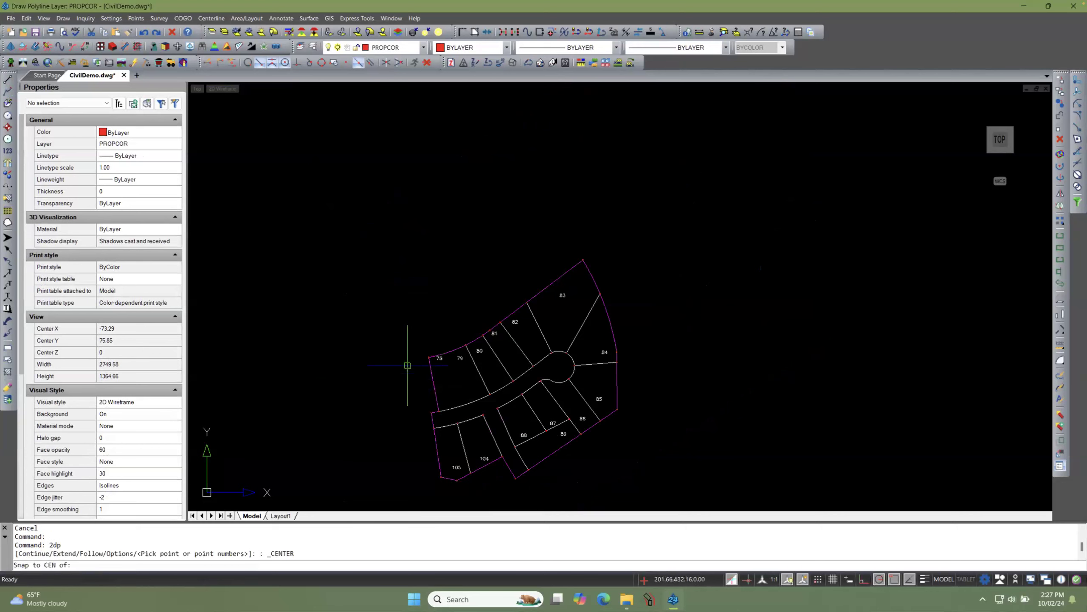
click(449, 351)
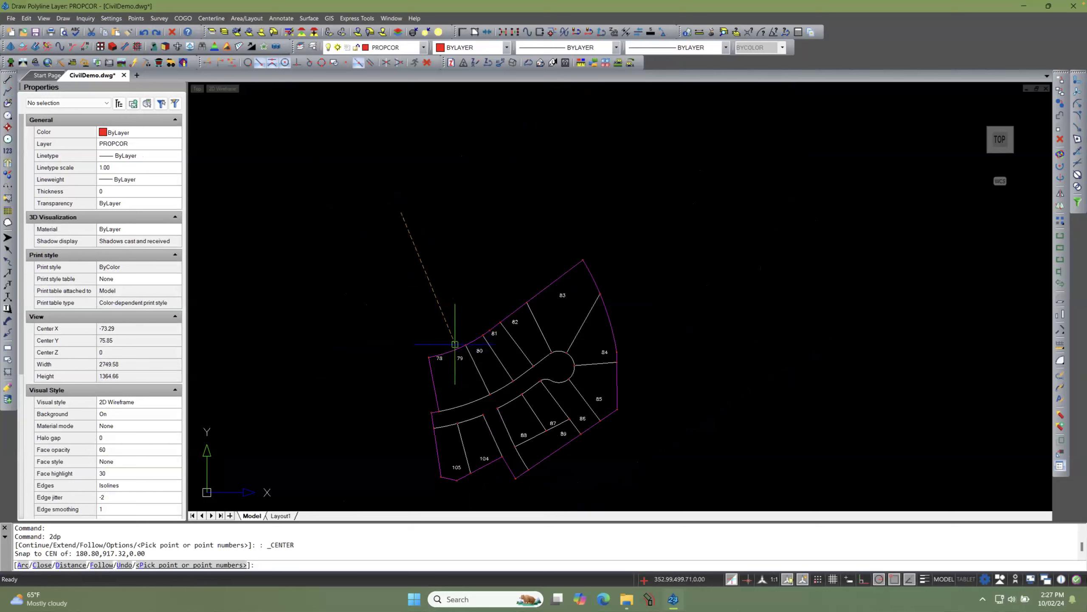
click(429, 357)
key(Return)
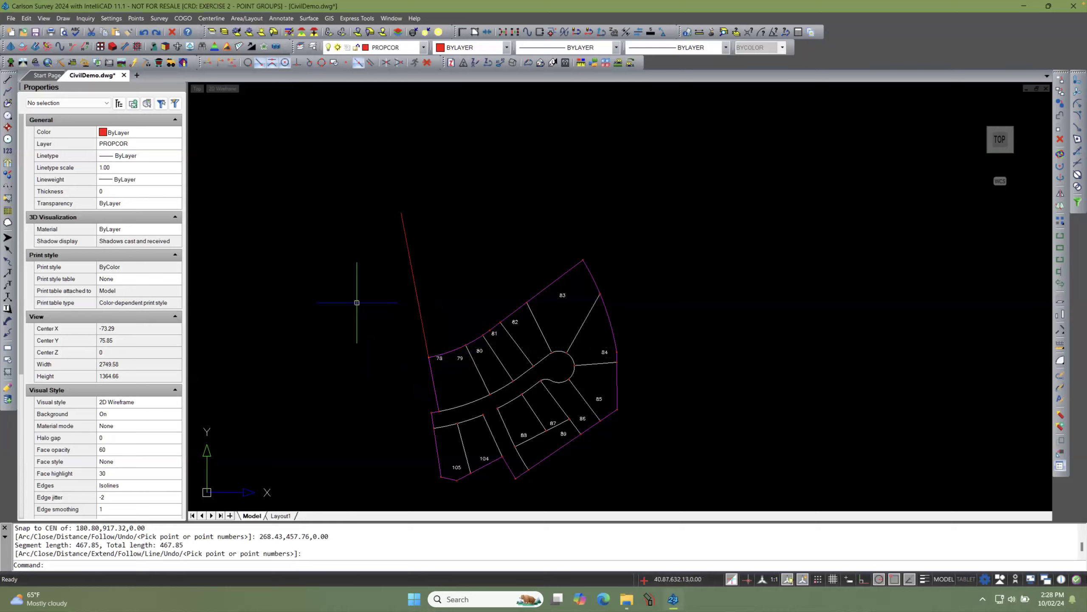
Step: Draw a second 2D polyline from the center of the street-front arc of lots 78 and 79 to the rear corner between lots 79 and 80
right_click(331, 287)
click(340, 295)
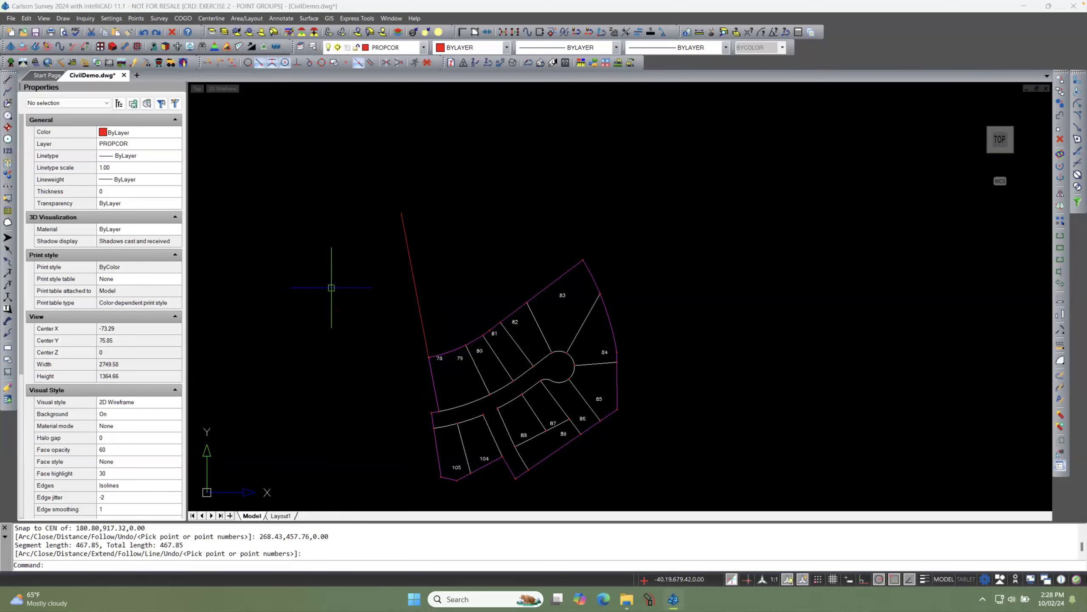
click(459, 403)
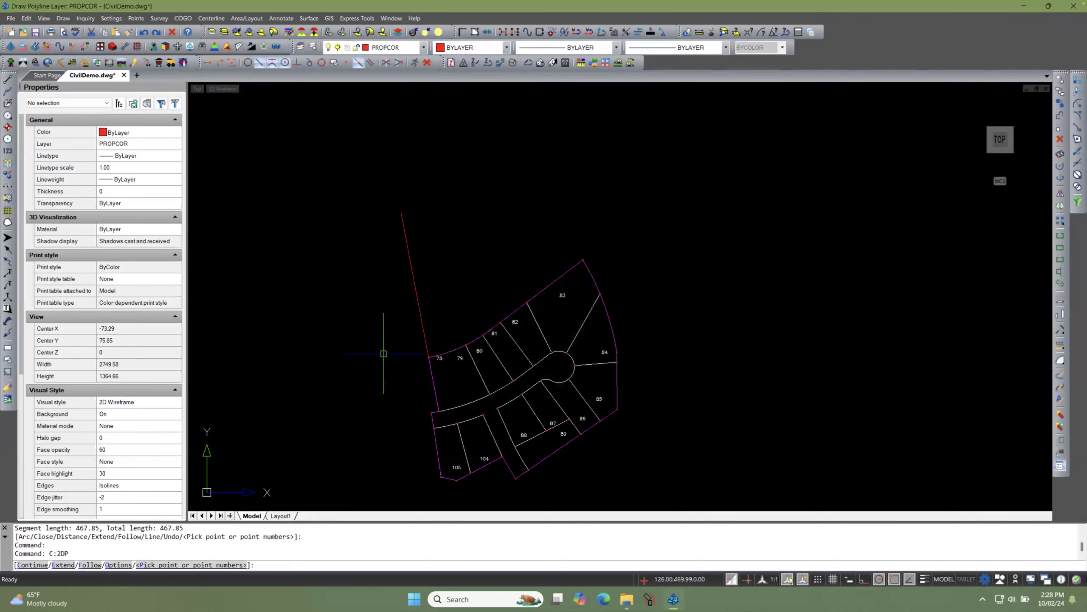
shift+right_click(358, 335)
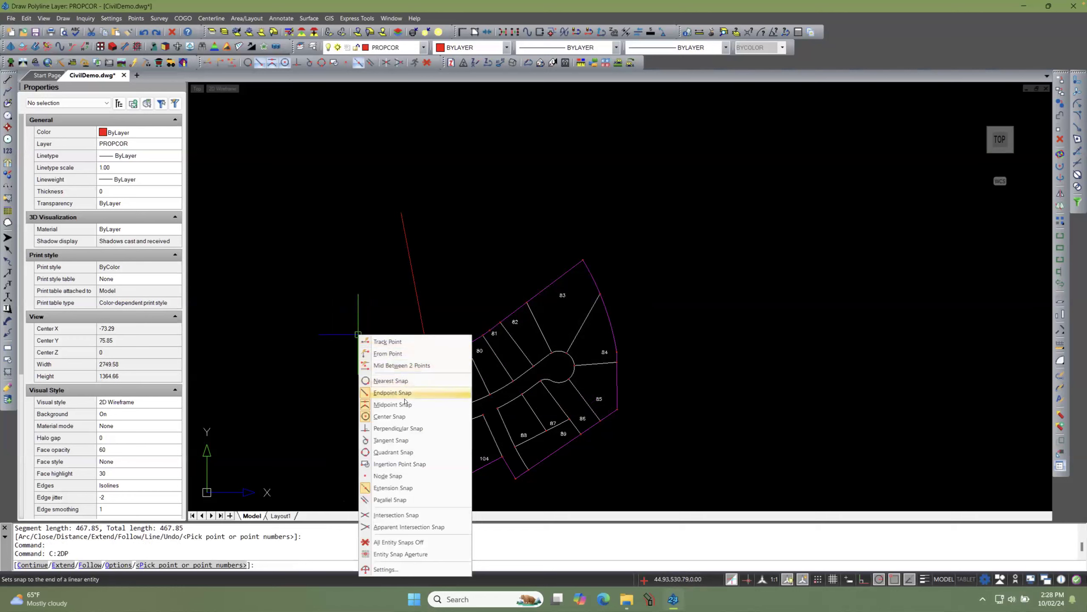
click(387, 416)
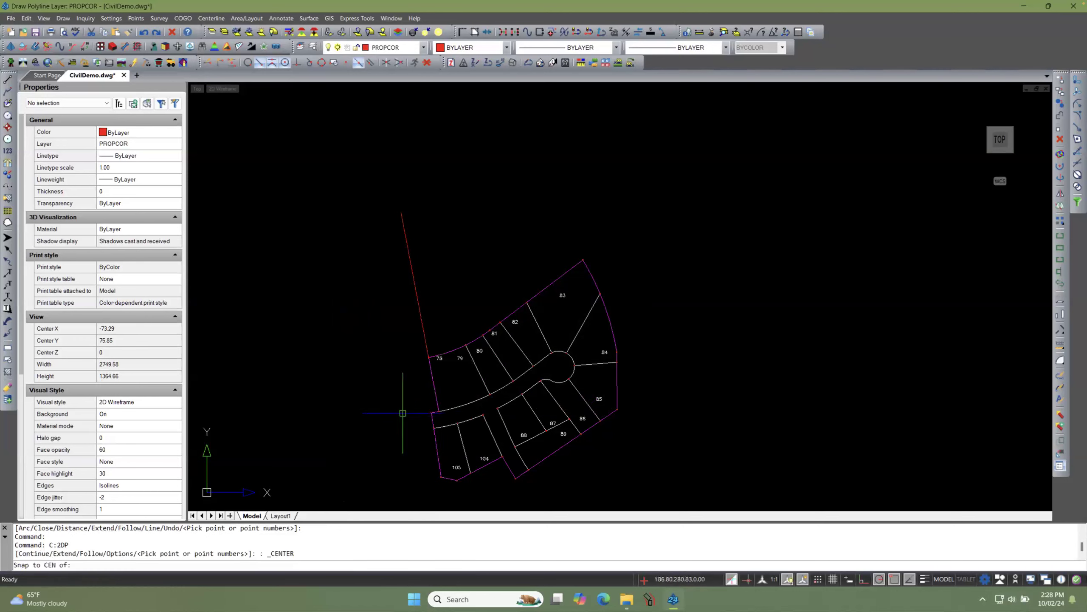
click(475, 403)
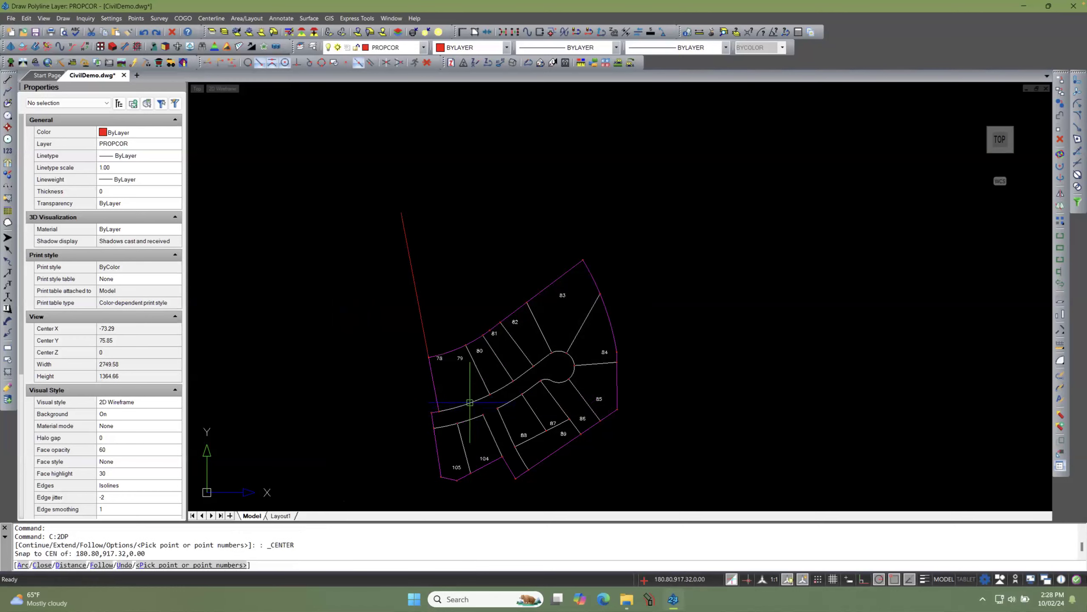
click(466, 351)
key(Return)
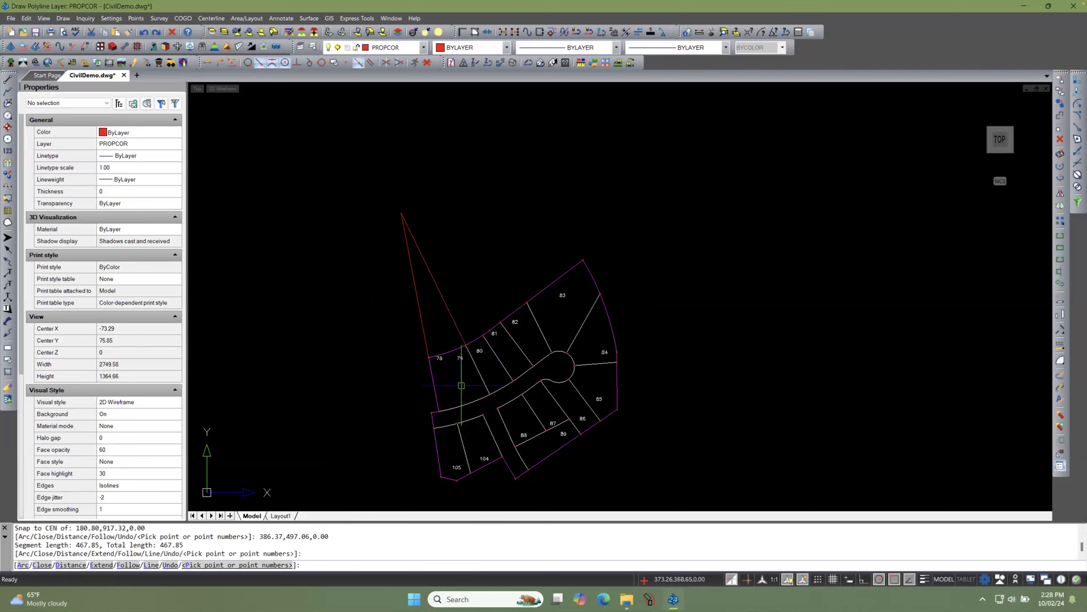
Step: Examine closely whether the two radial lines meet at a common center point, and how they relate to the lots
scroll(400, 219, up, 5)
scroll(399, 218, up, 15)
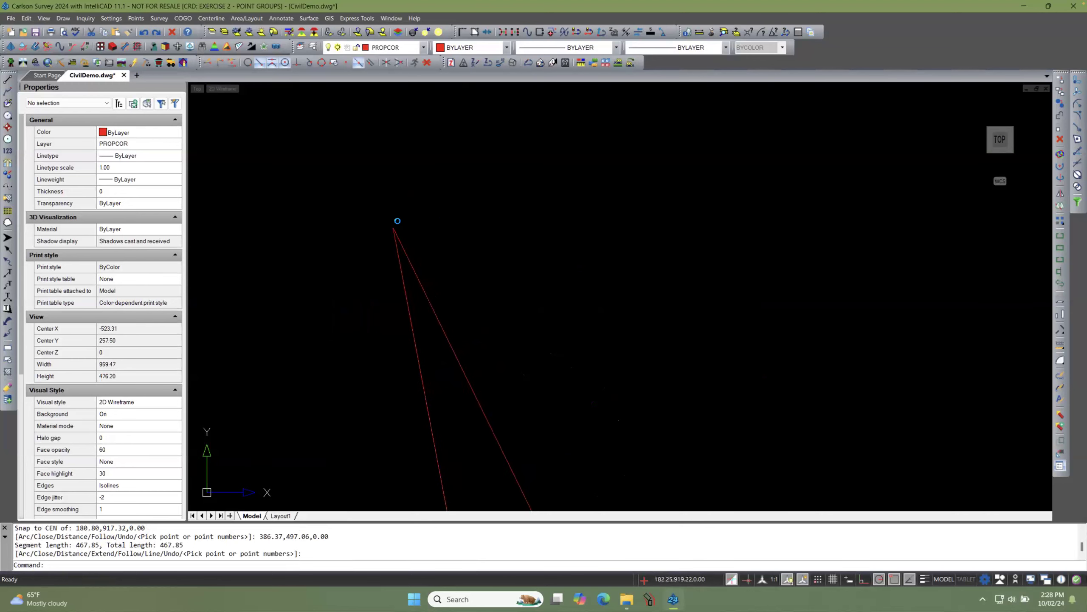
scroll(402, 223, up, 10)
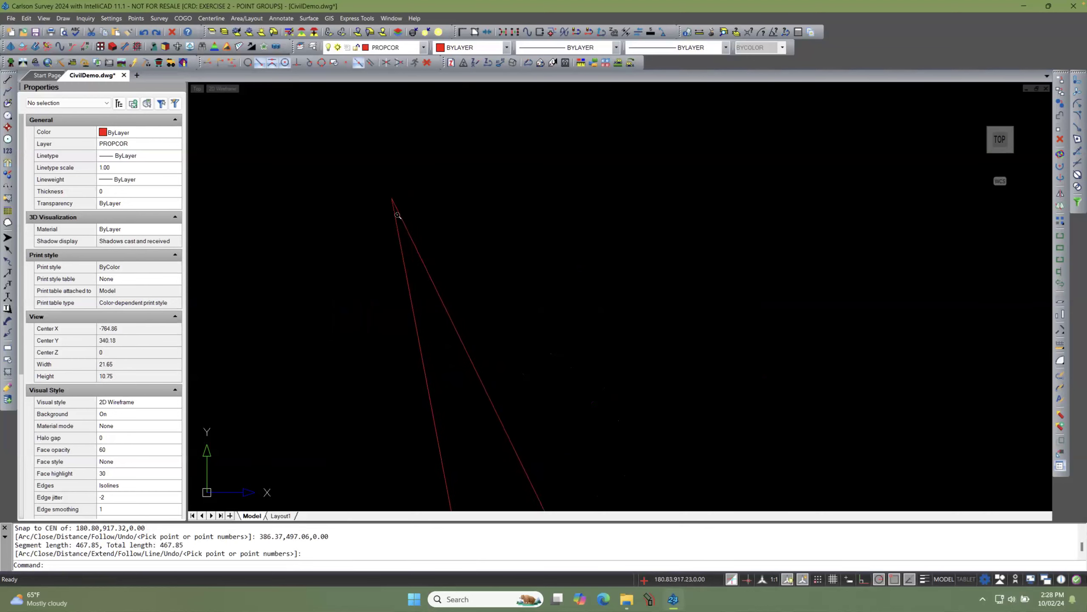
scroll(397, 190, up, 15)
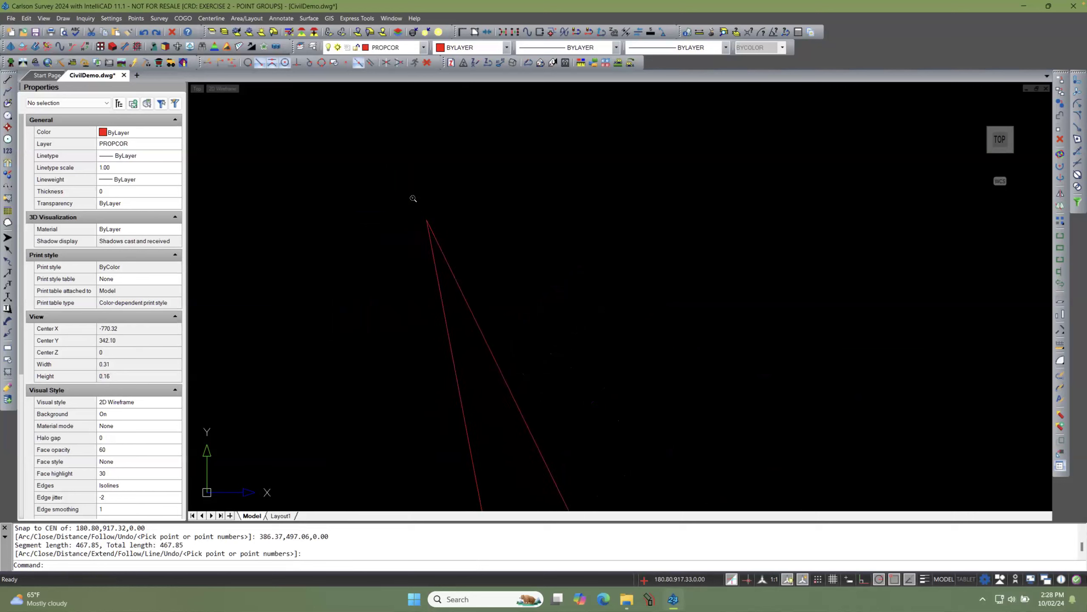
scroll(394, 220, up, 5)
scroll(433, 217, down, 10)
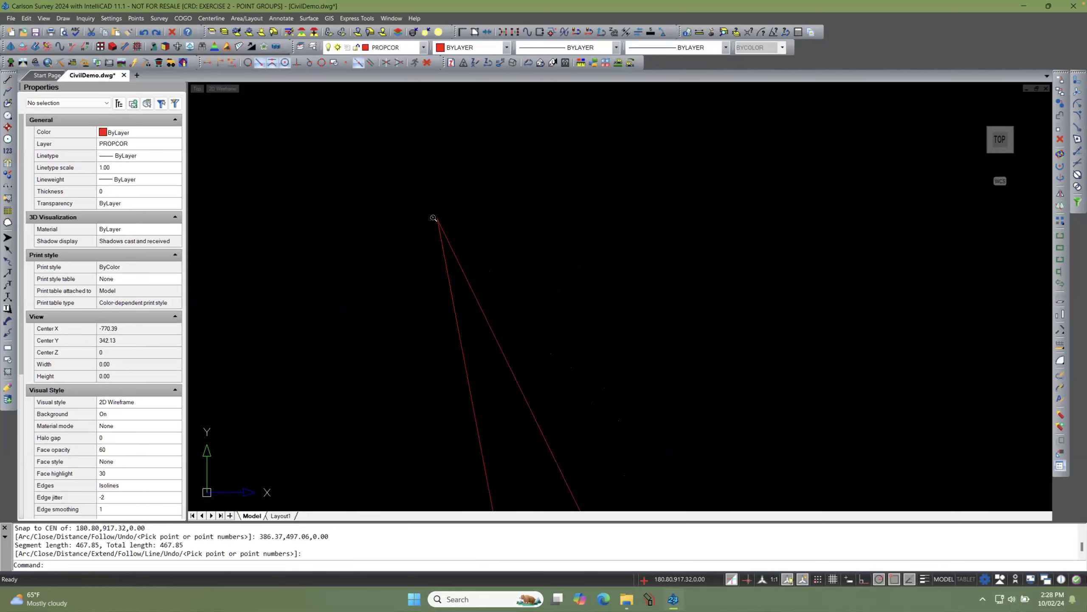
scroll(413, 205, down, 15)
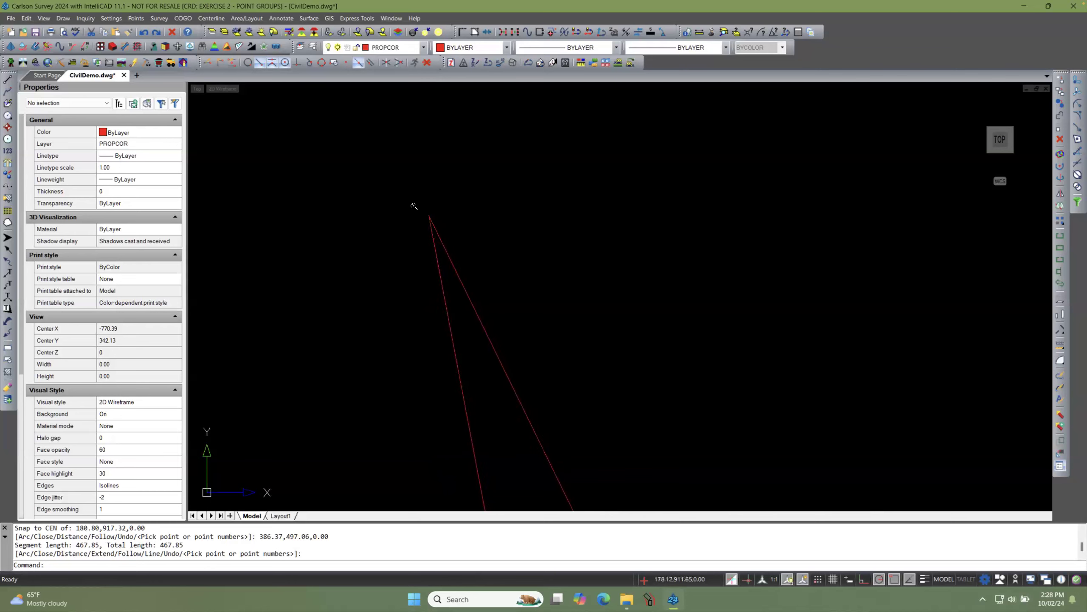
scroll(438, 257, up, 4)
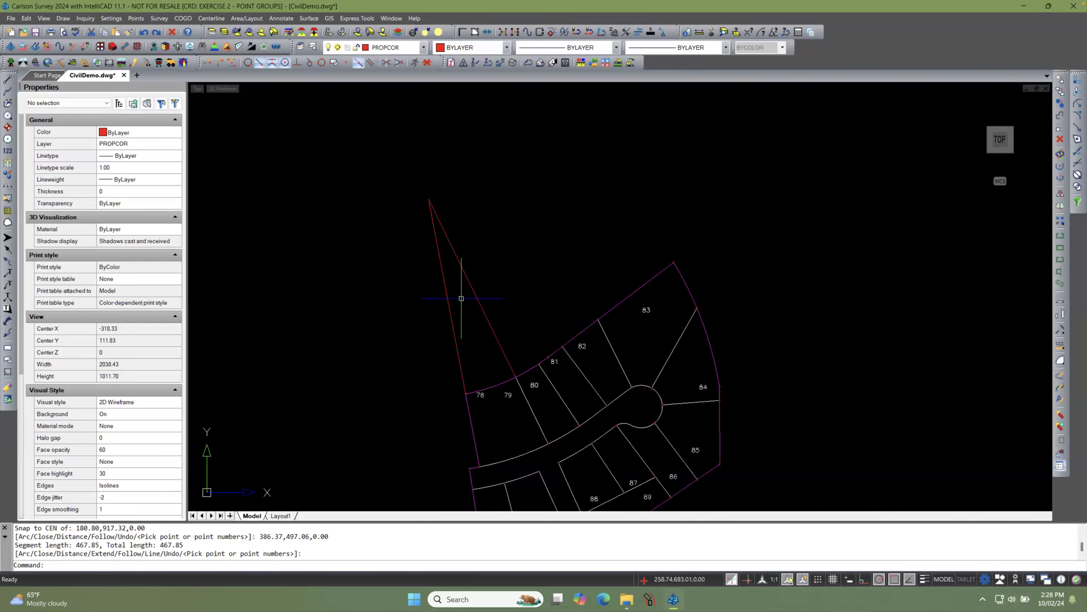
scroll(461, 299, down, 1)
scroll(487, 280, up, 1)
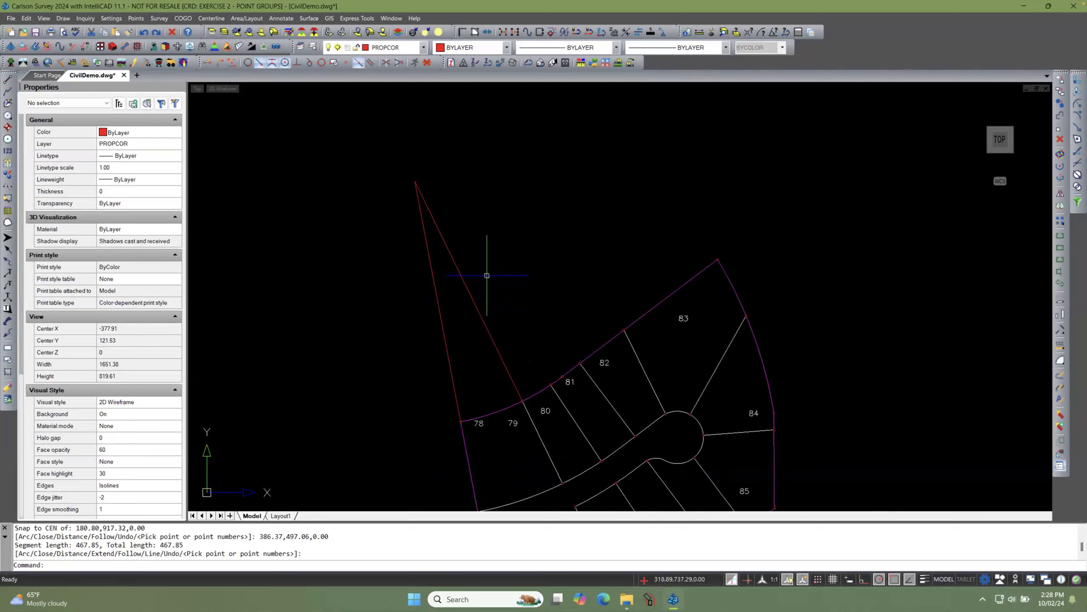
mouse_move(487, 275)
middle_down()
mouse_move(477, 273)
mouse_move(557, 215)
mouse_move(510, 213)
mouse_move(473, 244)
middle_up()
scroll(466, 260, down, 3)
scroll(466, 260, up, 2)
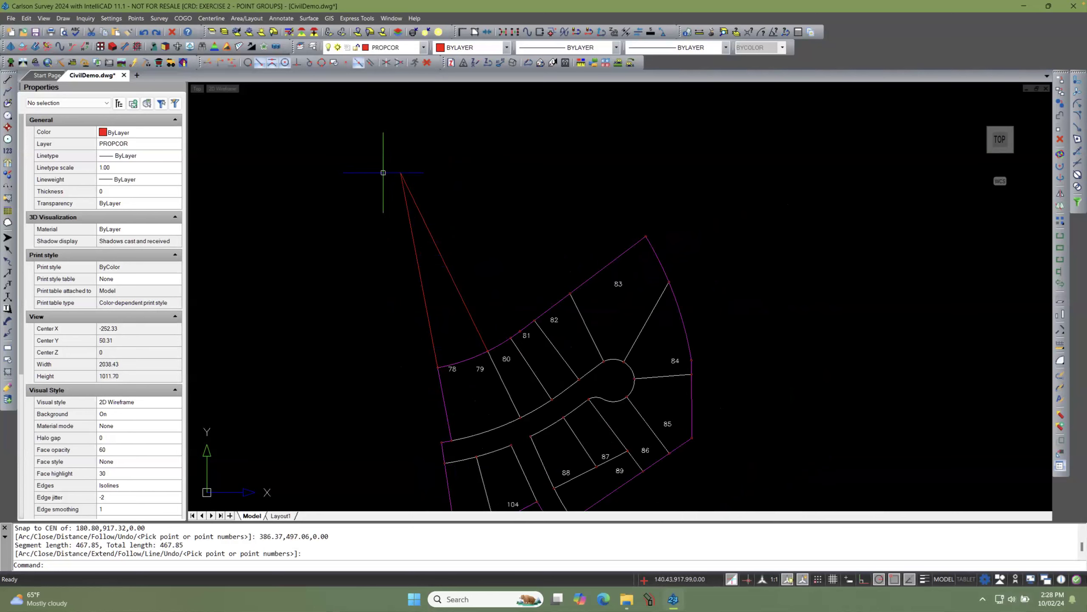
Step: Erase both radial polylines running from the arc center to the rear corners of lots 78 and 79
click(446, 229)
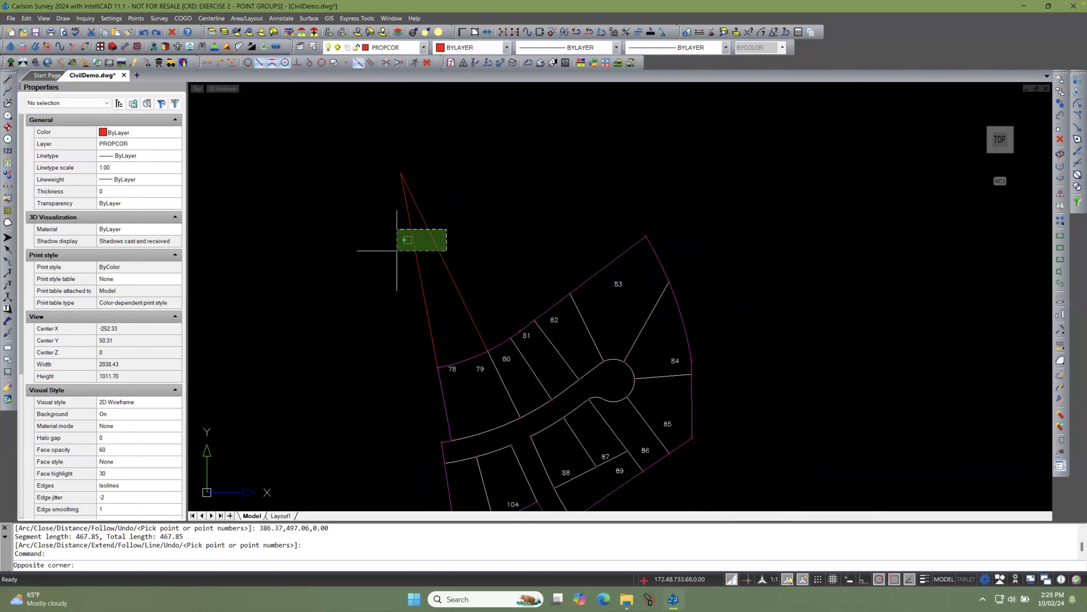
click(397, 251)
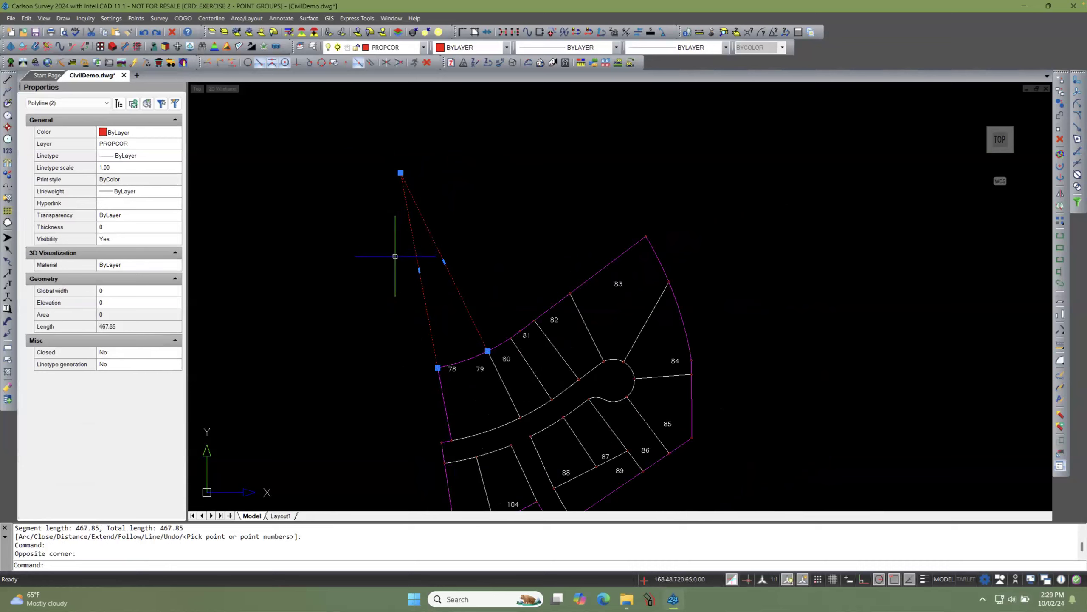
click(1059, 141)
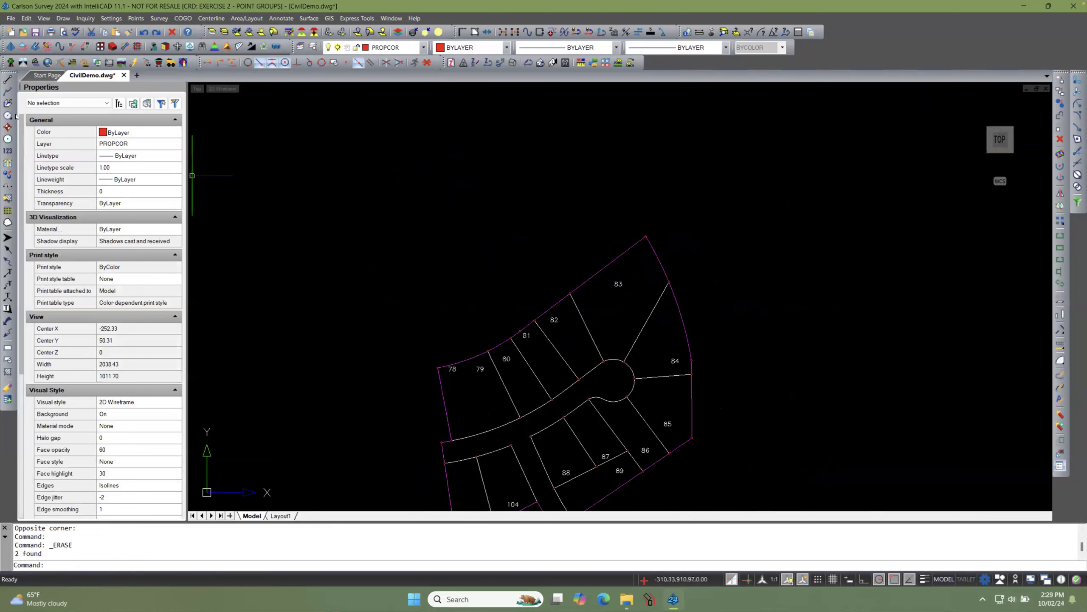
Step: Redraw the radial 2D polyline from the perimeter arc's center to lot 78's outer rear corner, using current drawing properties
click(7, 103)
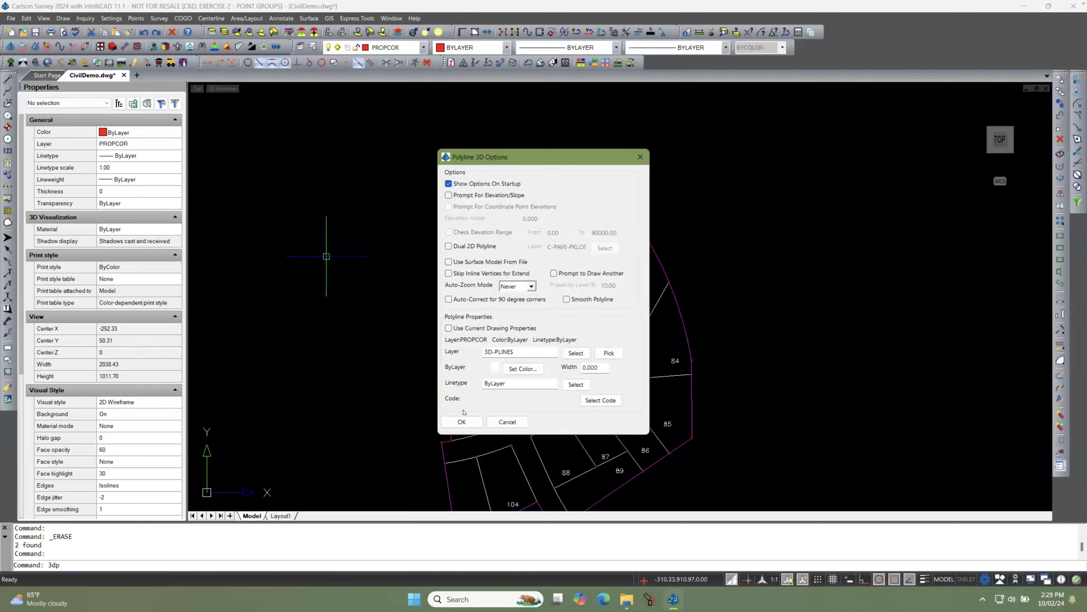
click(507, 422)
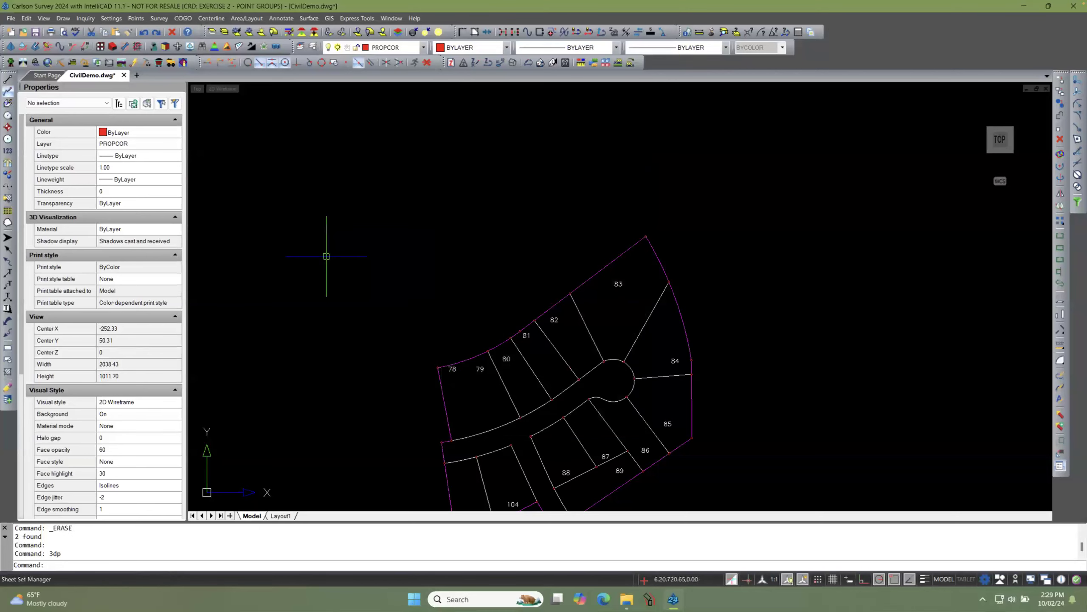
click(8, 92)
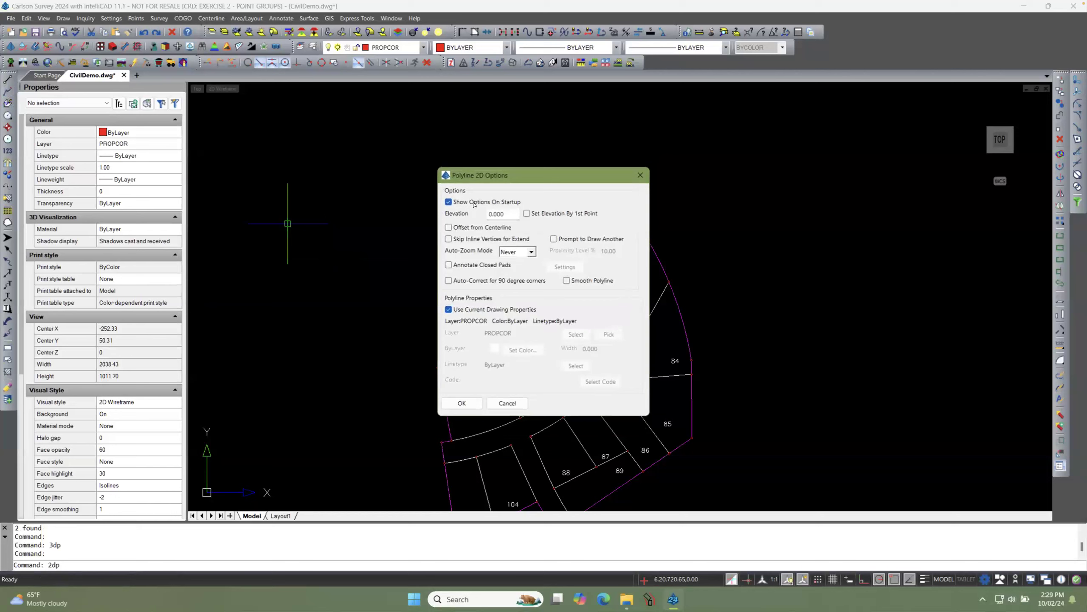
click(461, 403)
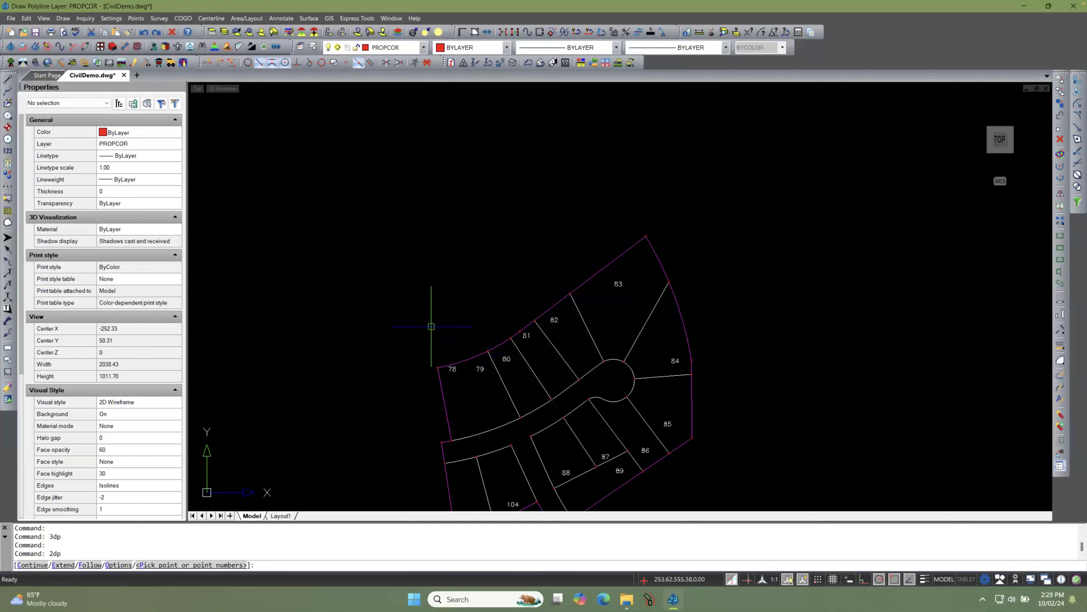
shift+right_click(361, 265)
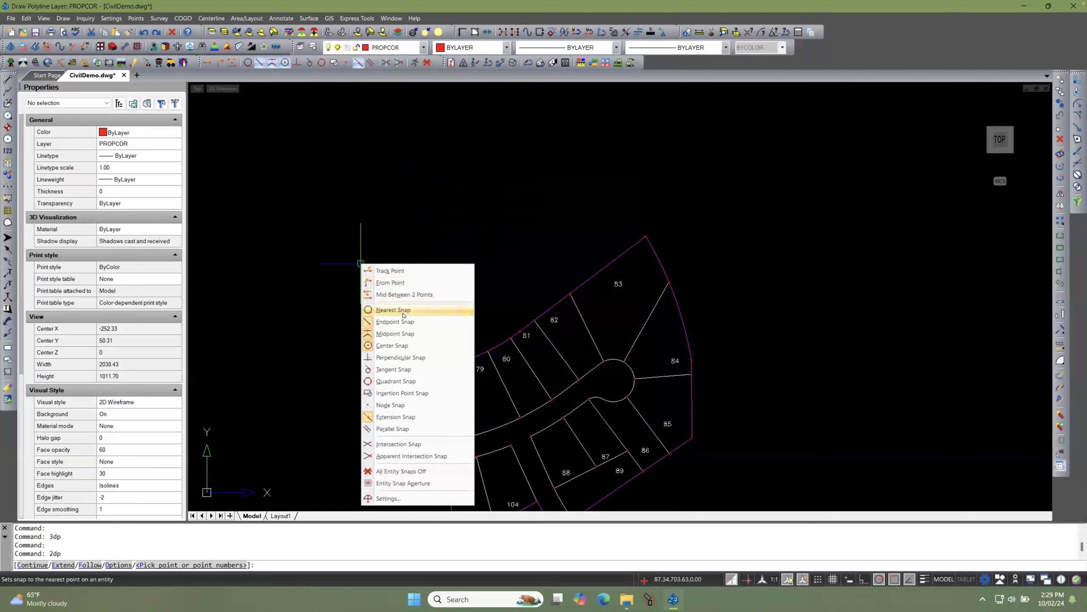
click(404, 346)
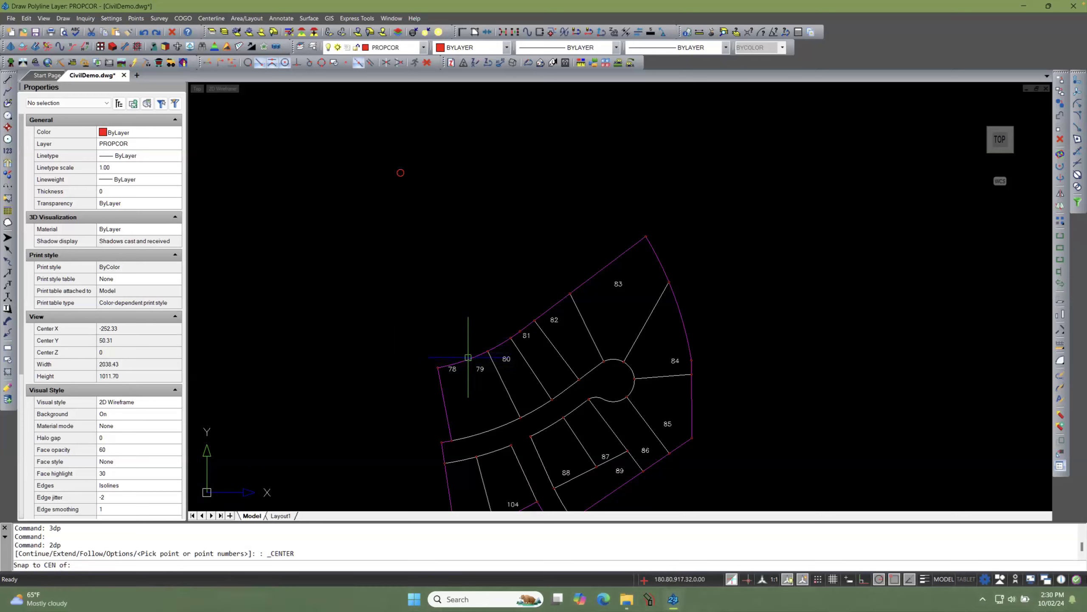
click(468, 358)
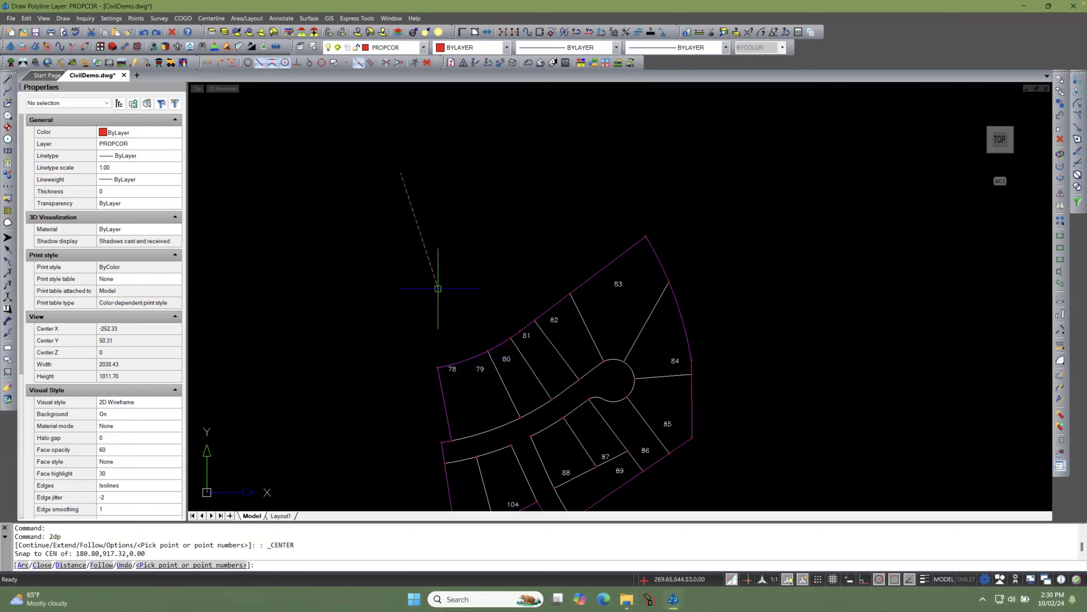
click(438, 375)
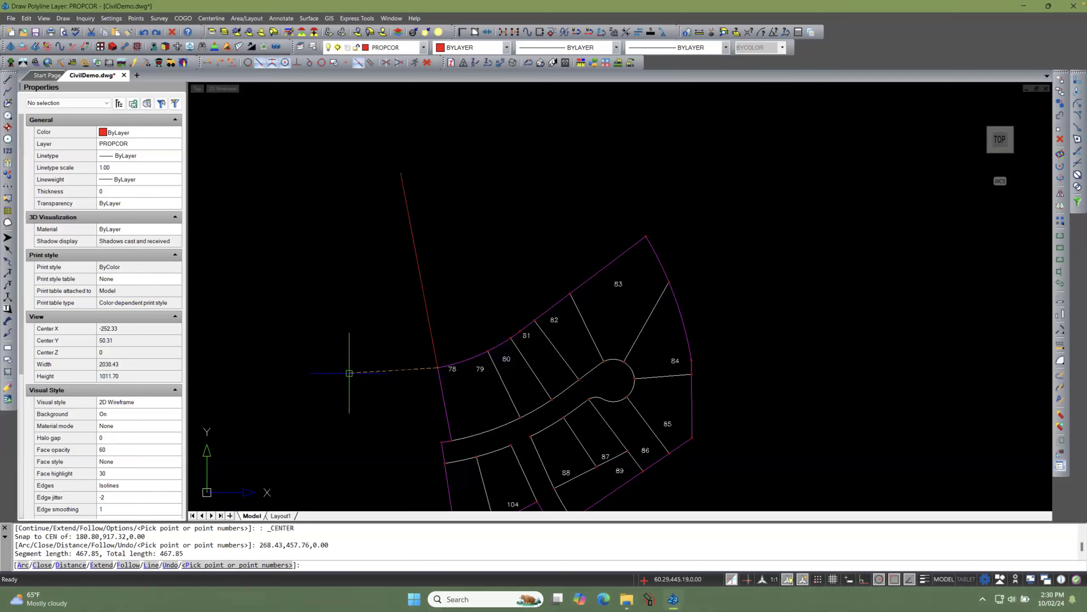
key(Return)
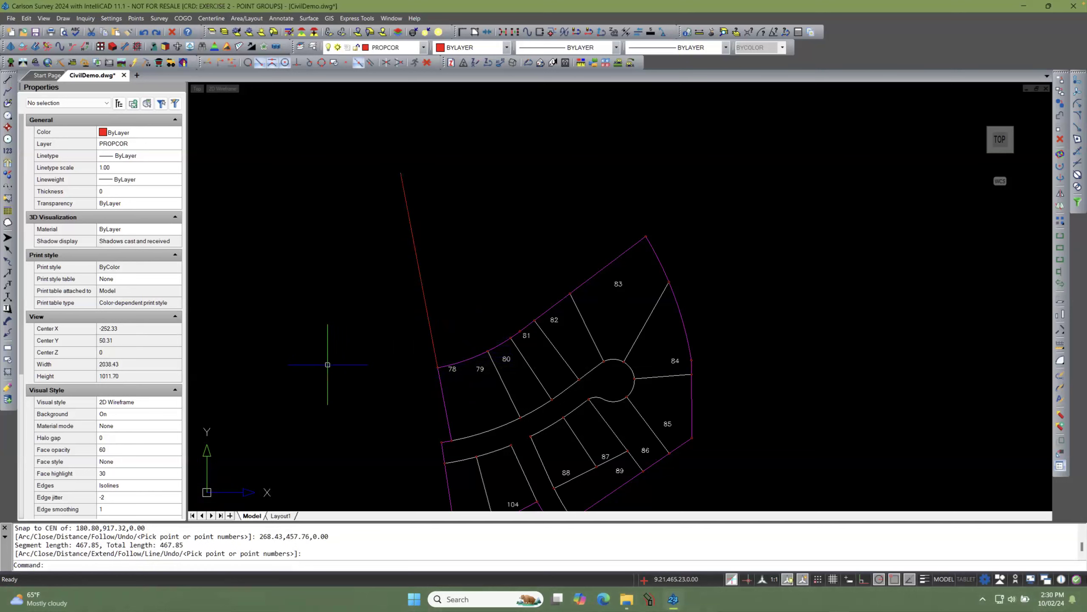
Step: Draw a second radial 2D polyline from the arc's center to the rear corner between lots 79 and 80, using current drawing properties
right_click(334, 295)
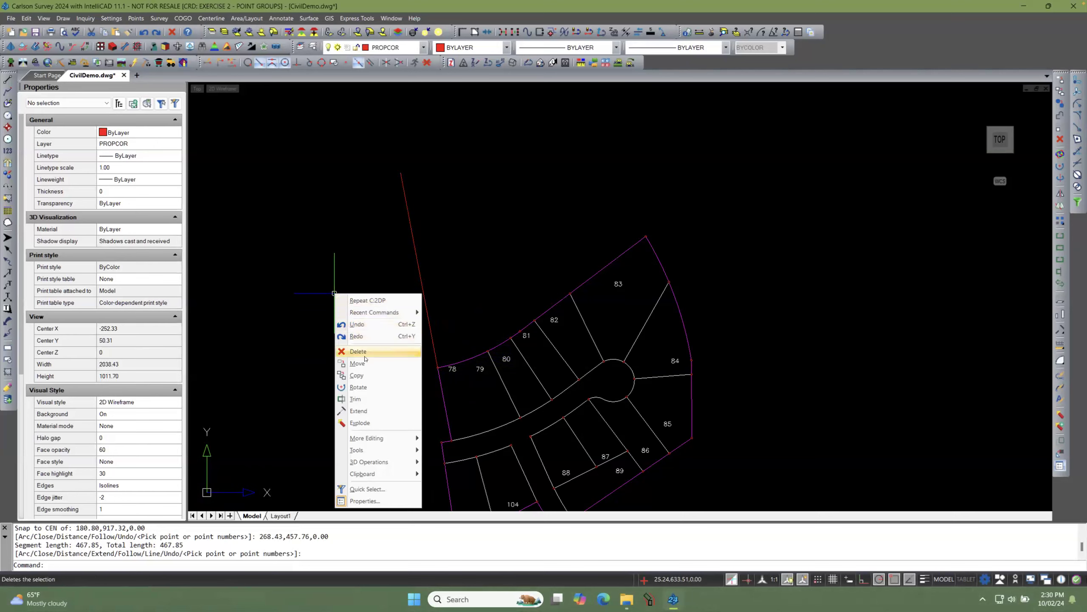
click(370, 301)
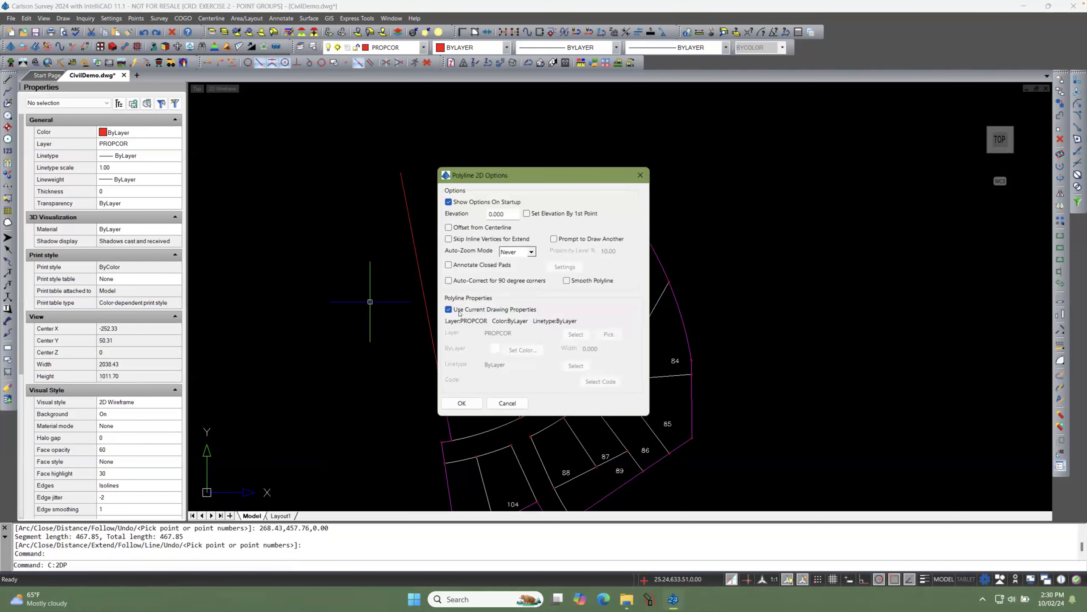
click(461, 403)
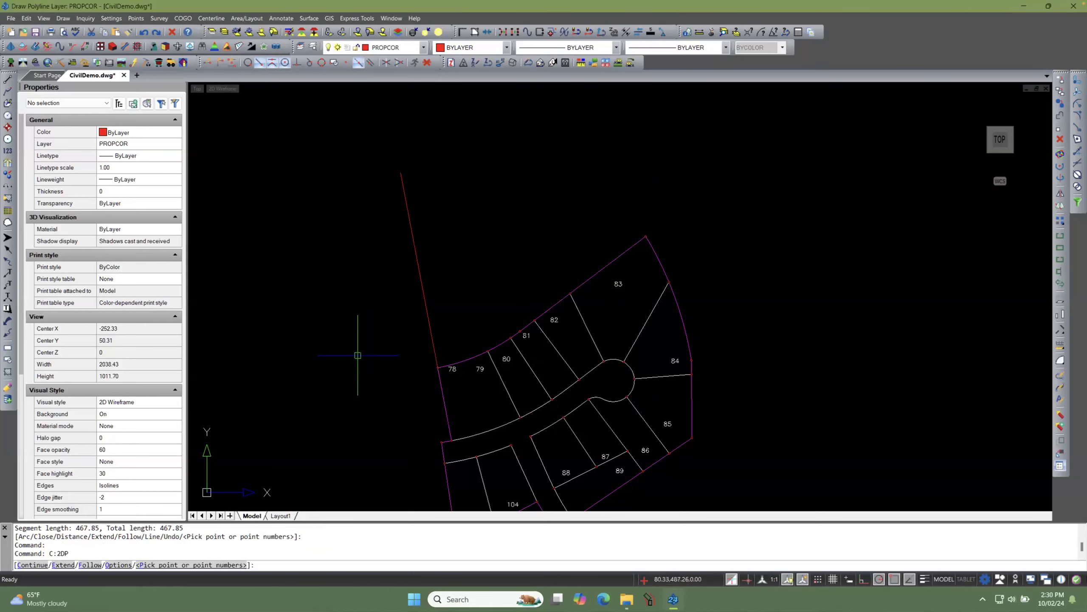
shift+right_click(352, 352)
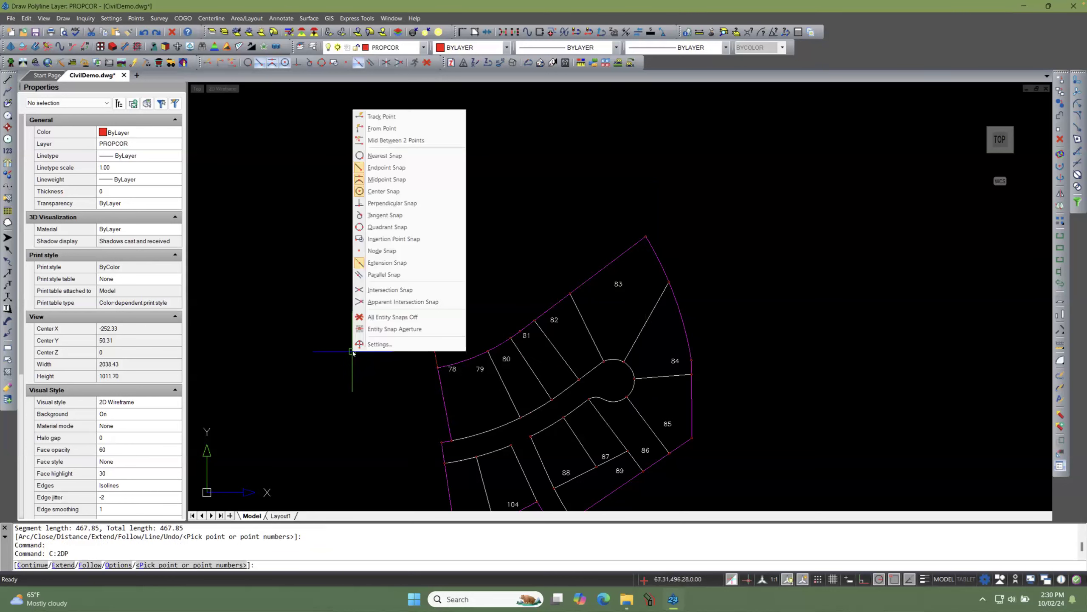
click(385, 192)
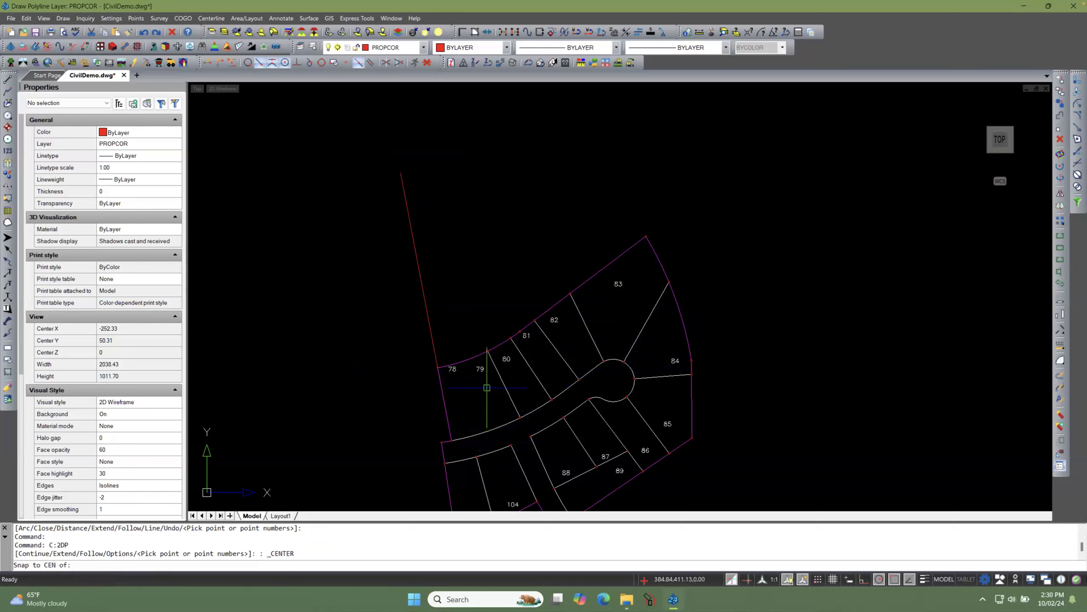
click(486, 430)
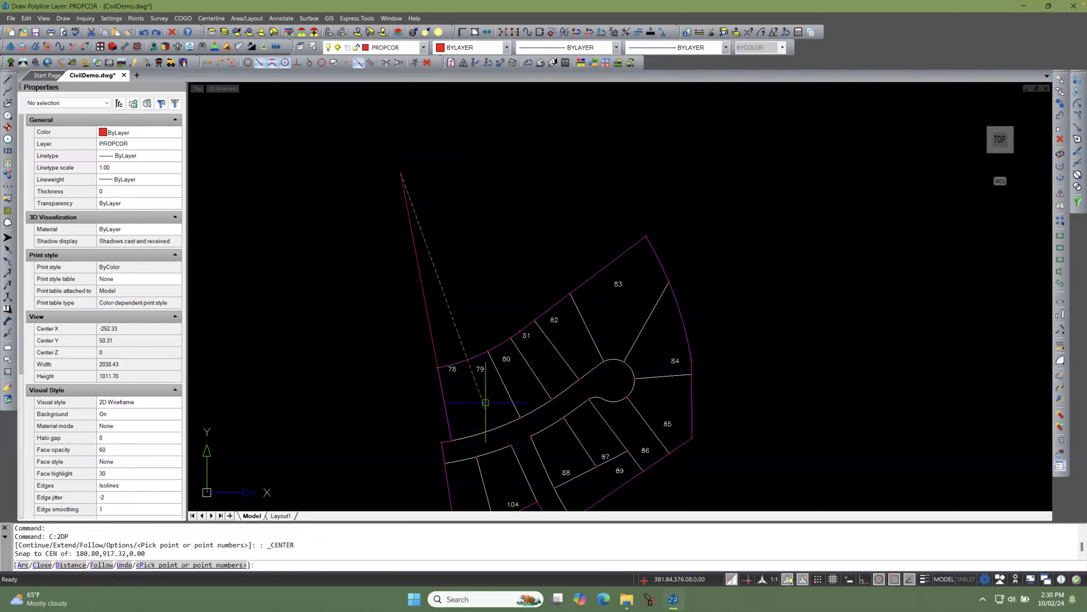
click(493, 359)
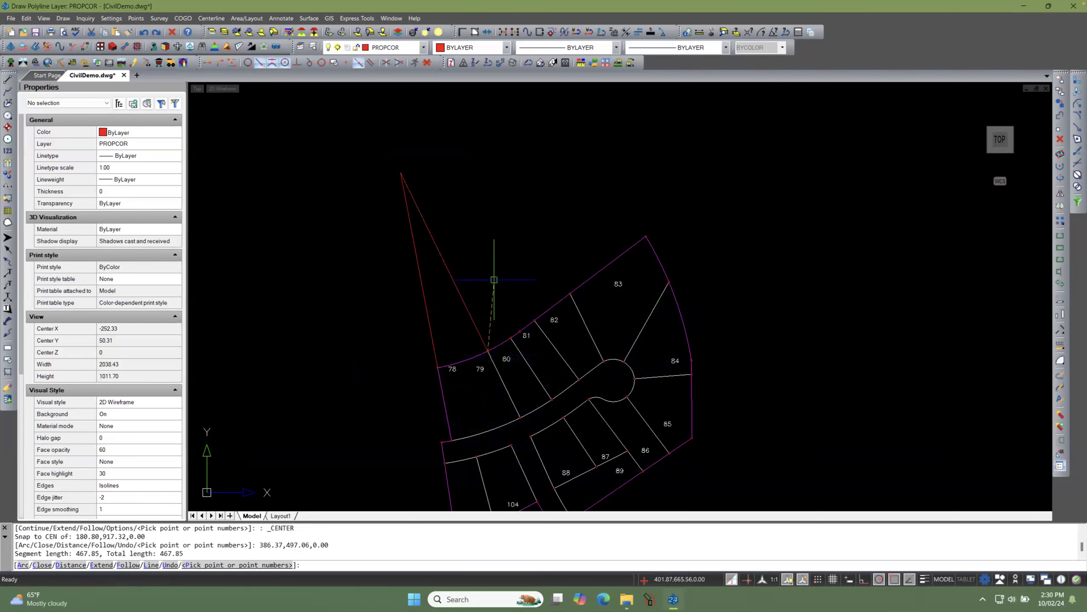
key(Return)
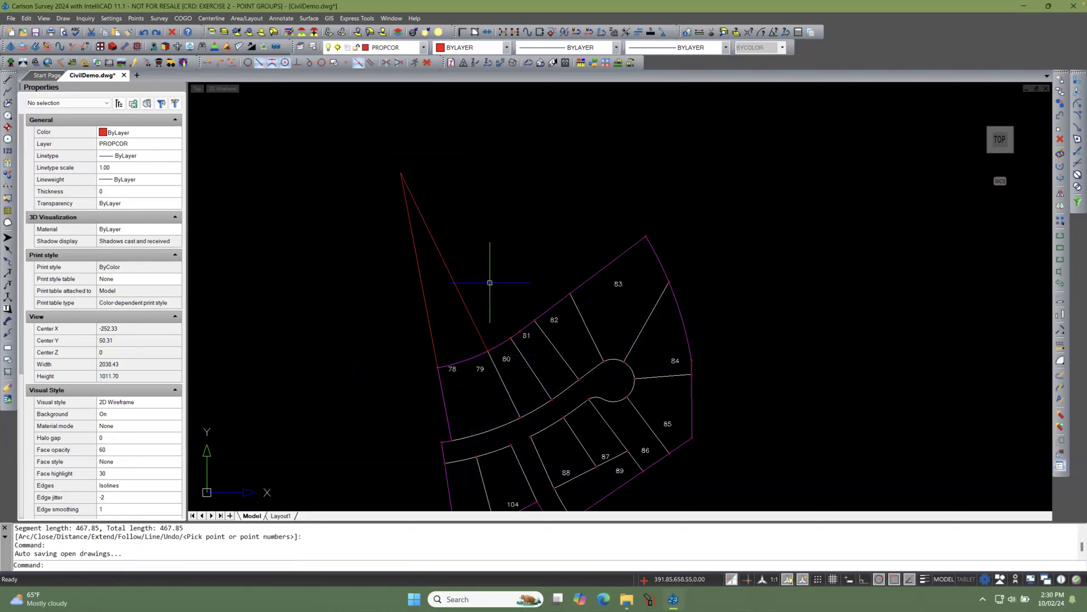
right_click(490, 282)
click(522, 276)
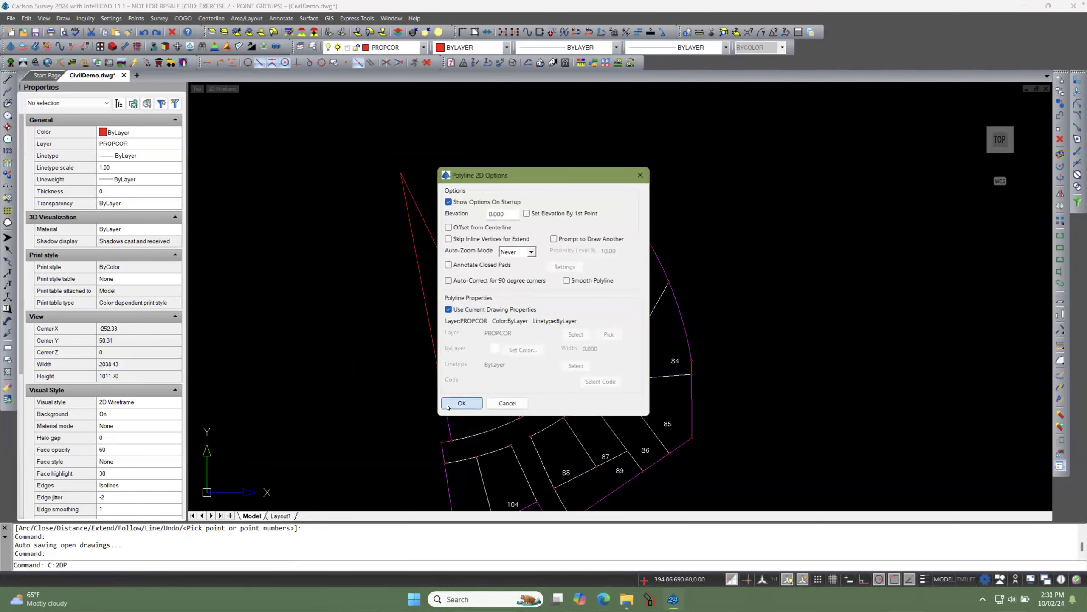
click(446, 405)
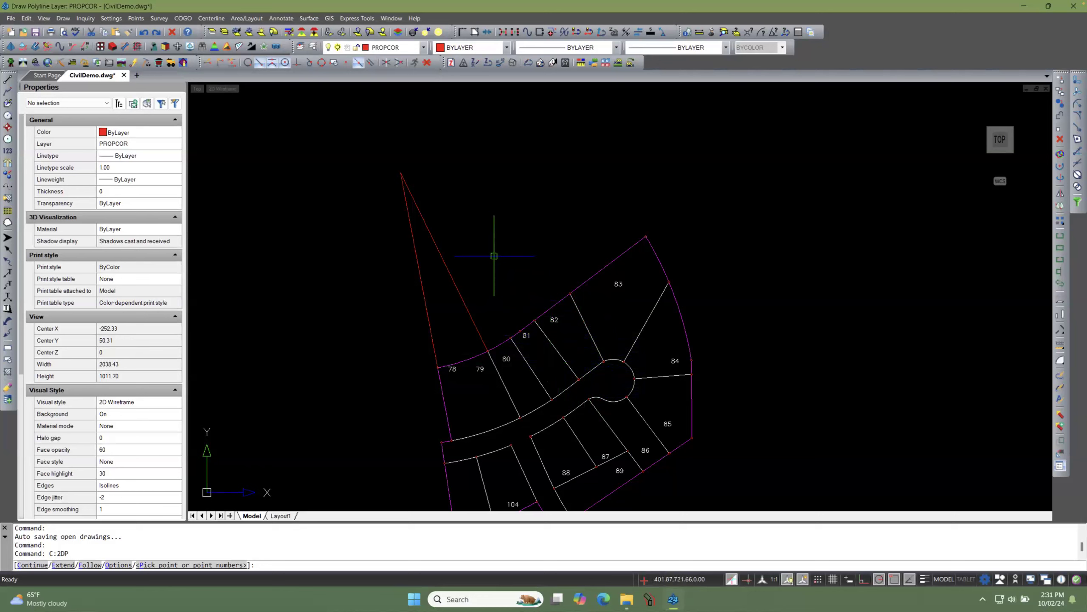
key(Escape)
key(Escape)
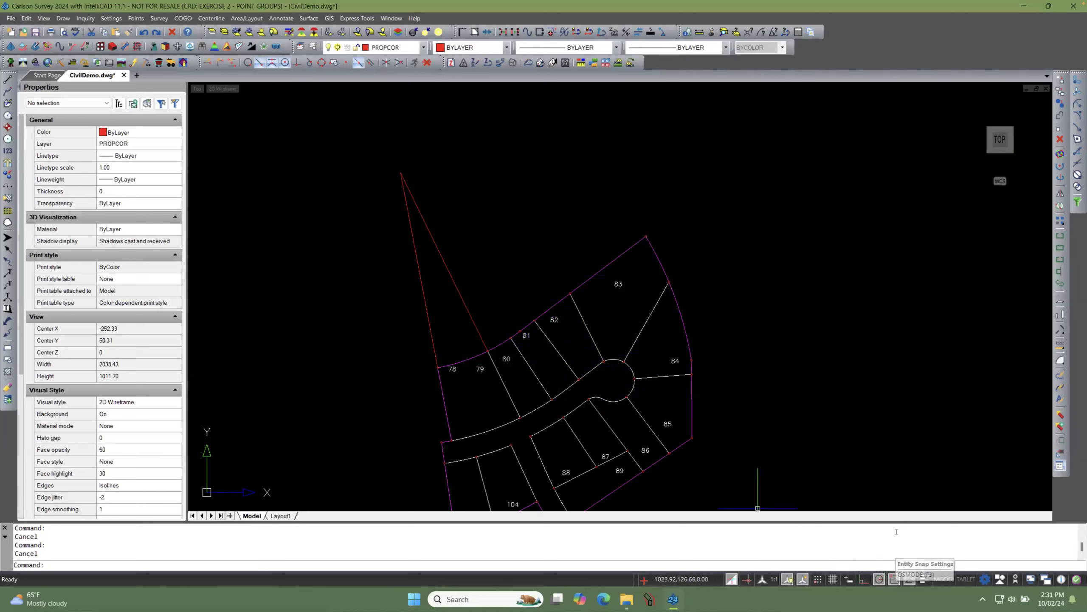
Step: Review the running entity snap modes in the entity snap settings
right_click(892, 582)
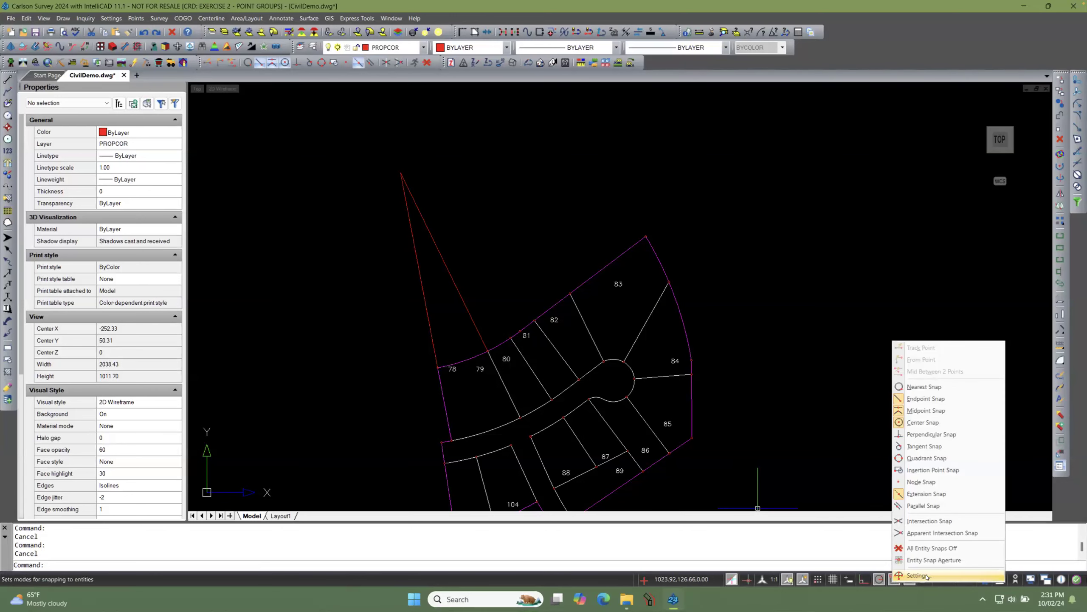
click(917, 575)
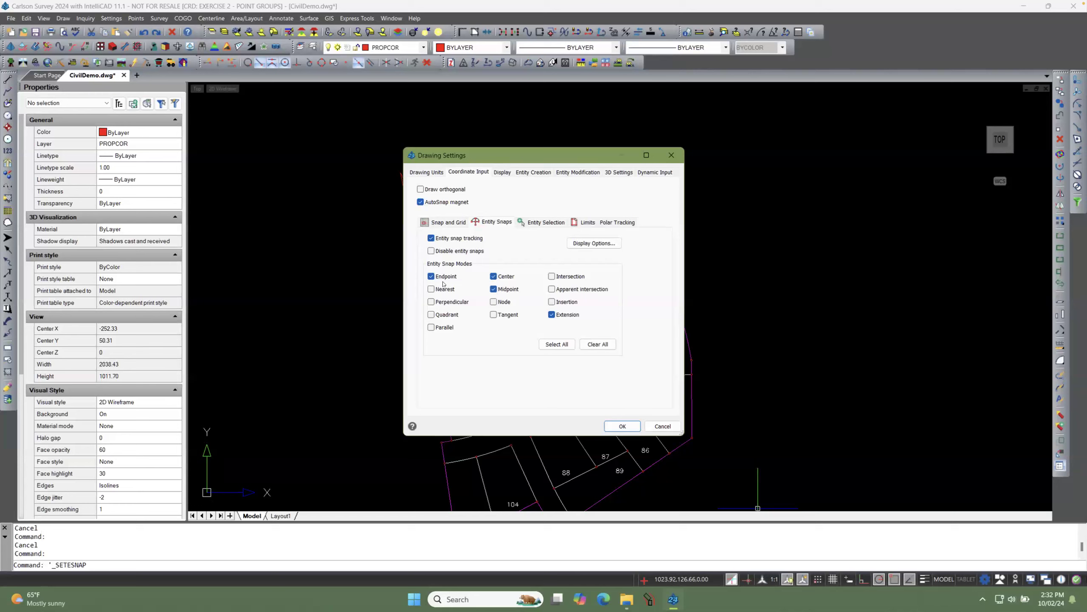
click(493, 275)
click(621, 426)
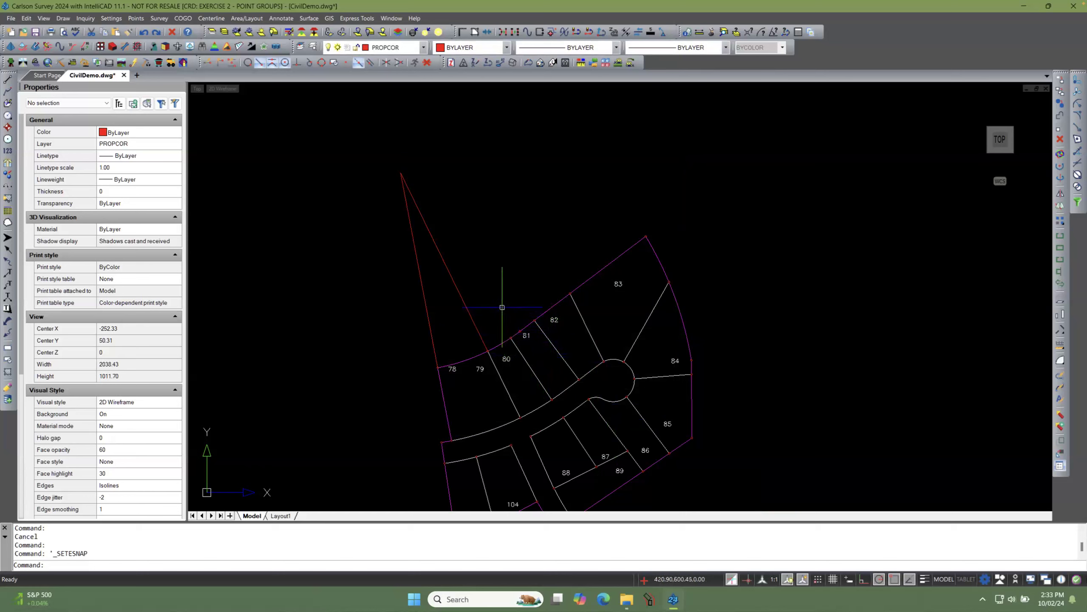
right_click(501, 265)
mouse_move(542, 285)
click(627, 298)
click(461, 402)
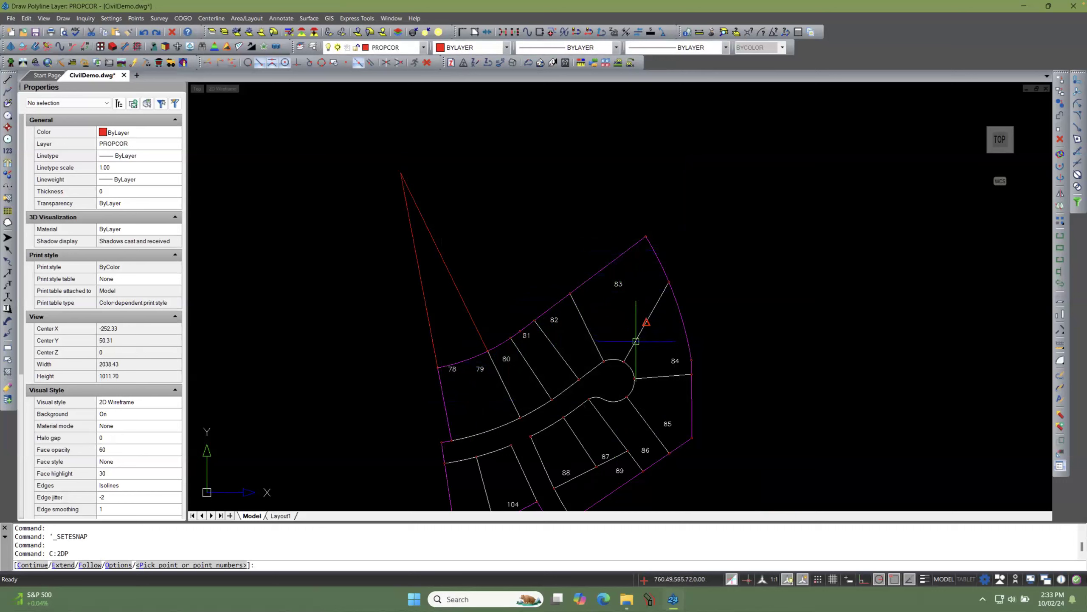
scroll(629, 366, up, 5)
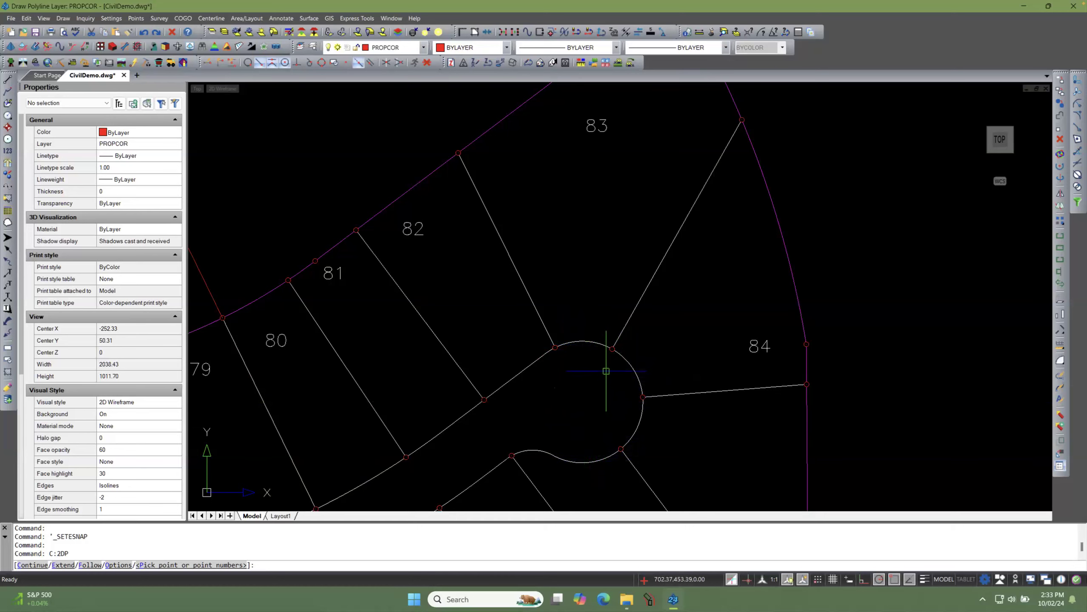
scroll(605, 373, down, 5)
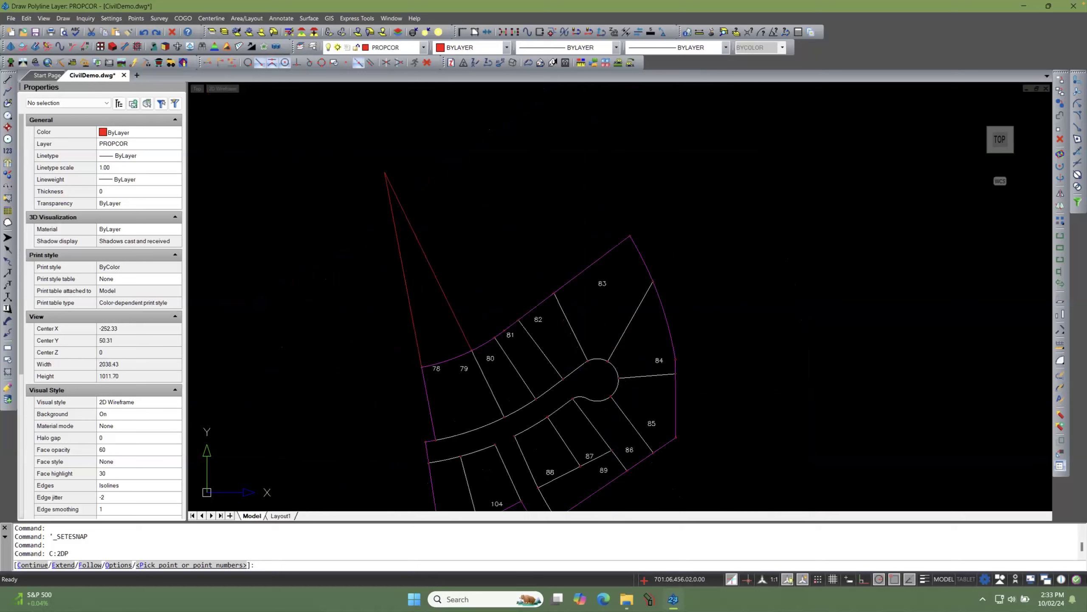
scroll(605, 368, down, 2)
scroll(489, 432, down, 1)
scroll(583, 372, up, 3)
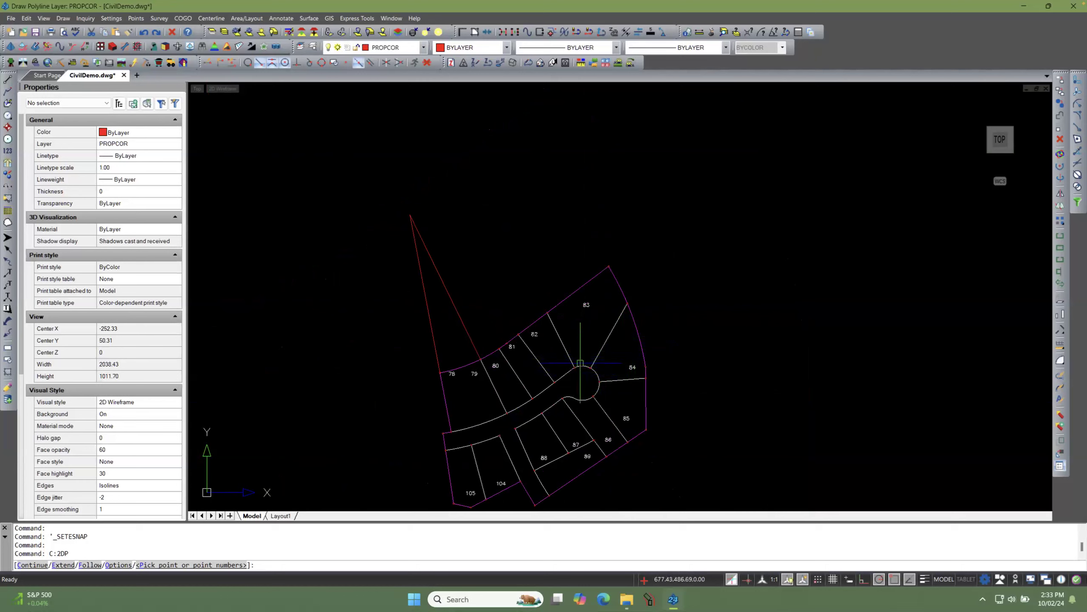
scroll(582, 373, up, 1)
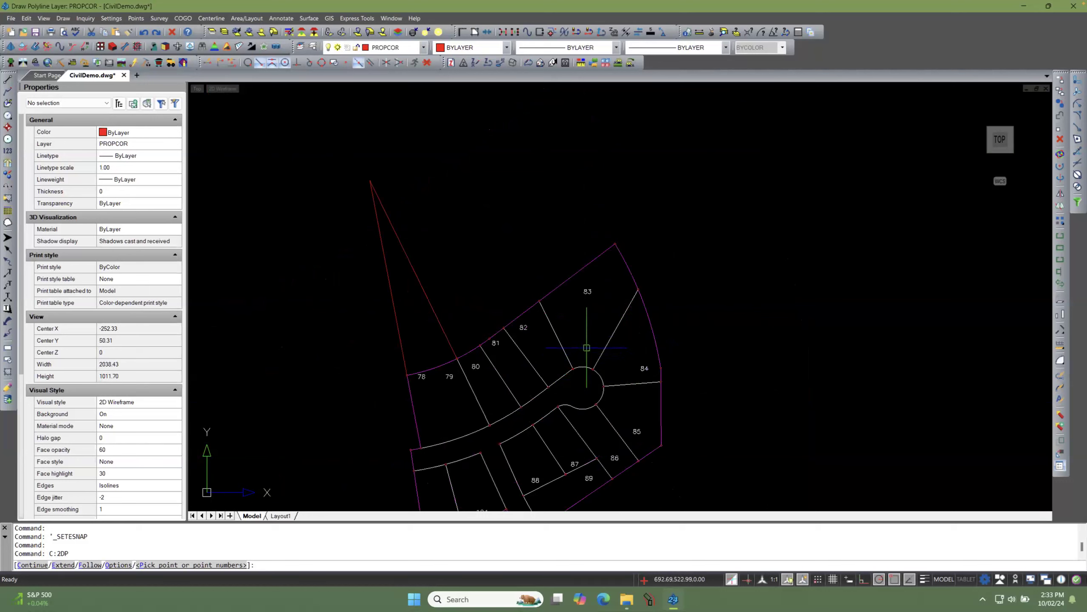
click(635, 338)
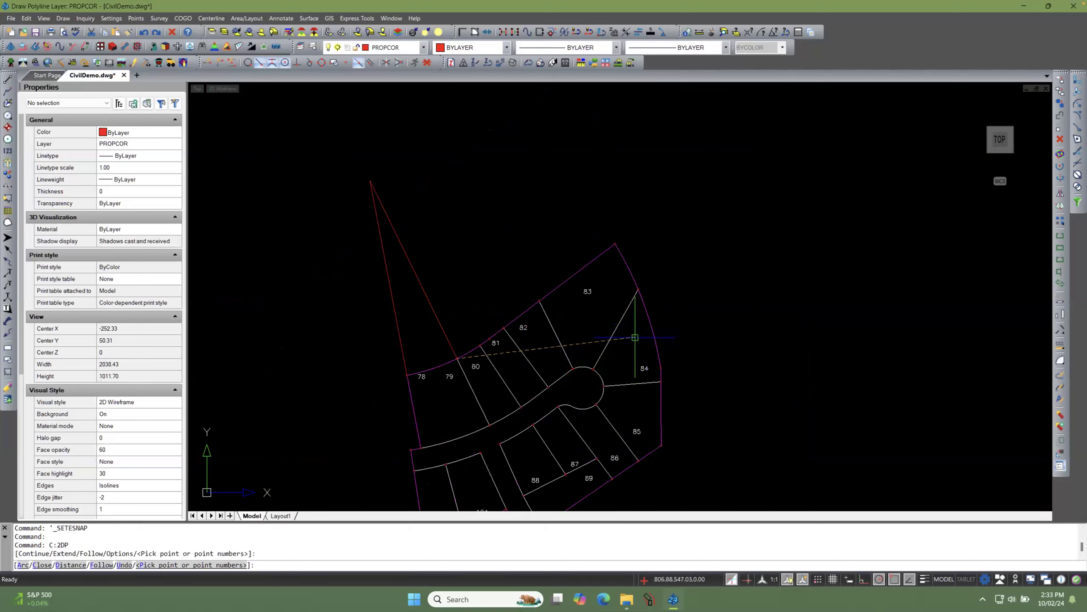
key(Escape)
key(Escape)
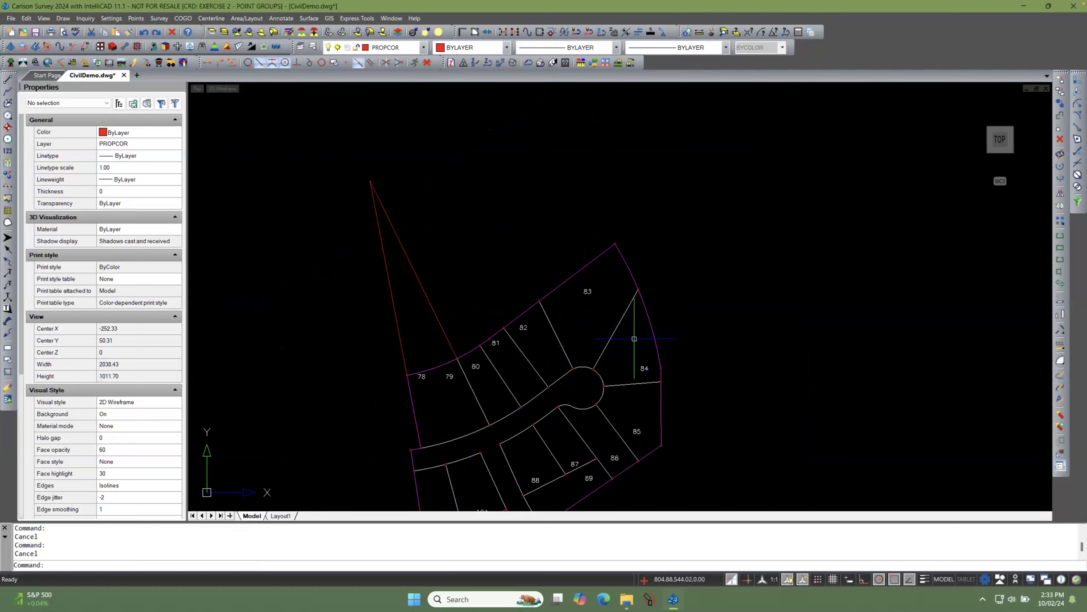
Step: Draw a 2D polyline about 320 units long from open space to just short of lot 83's outer rear corner, with snaps off for its end
scroll(637, 317, down, 3)
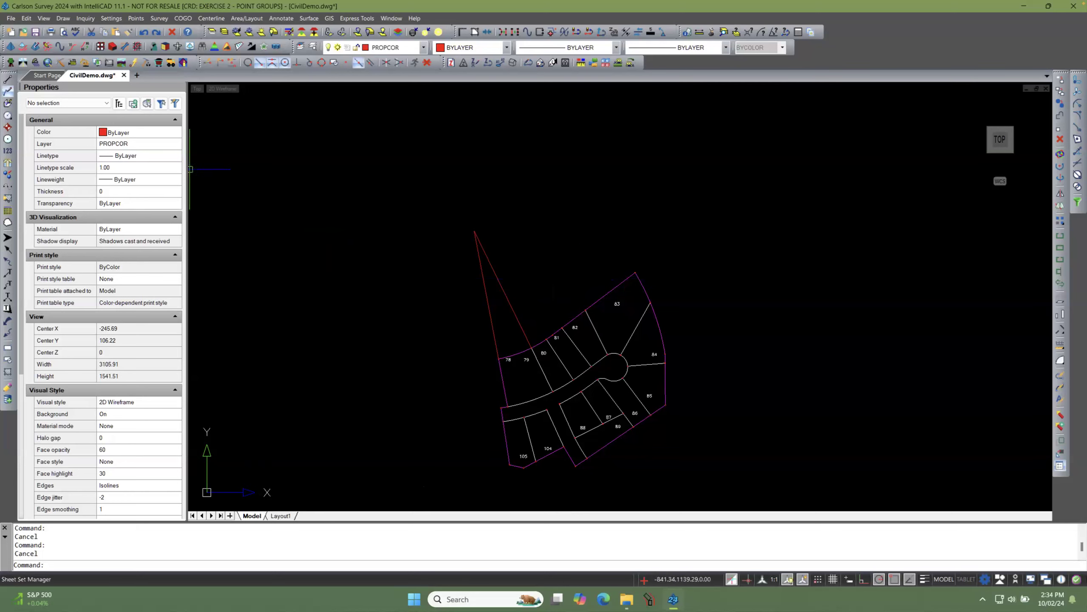
click(8, 91)
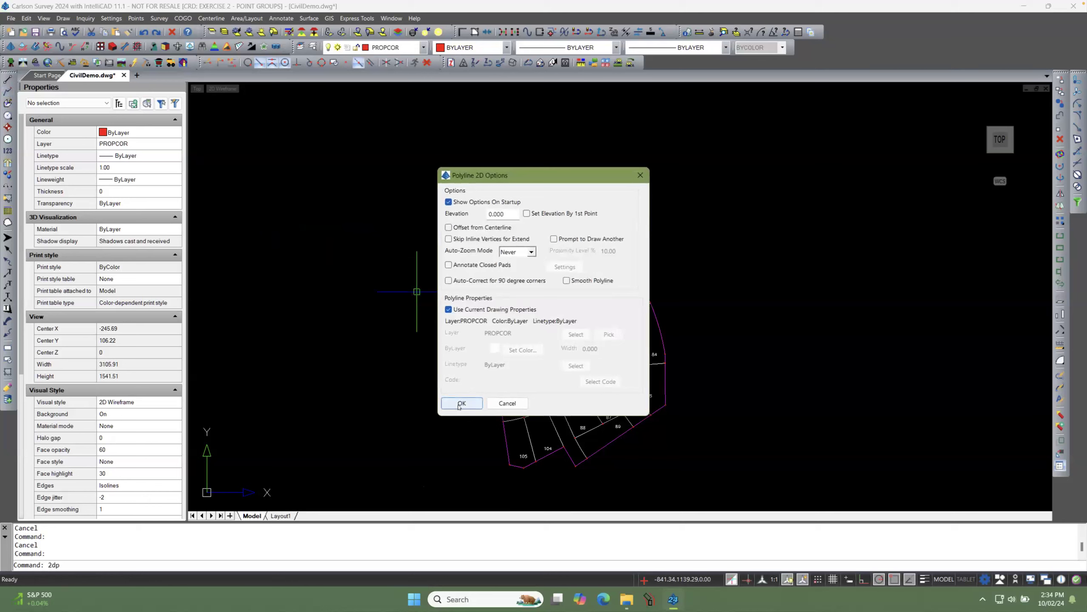
click(458, 403)
click(544, 263)
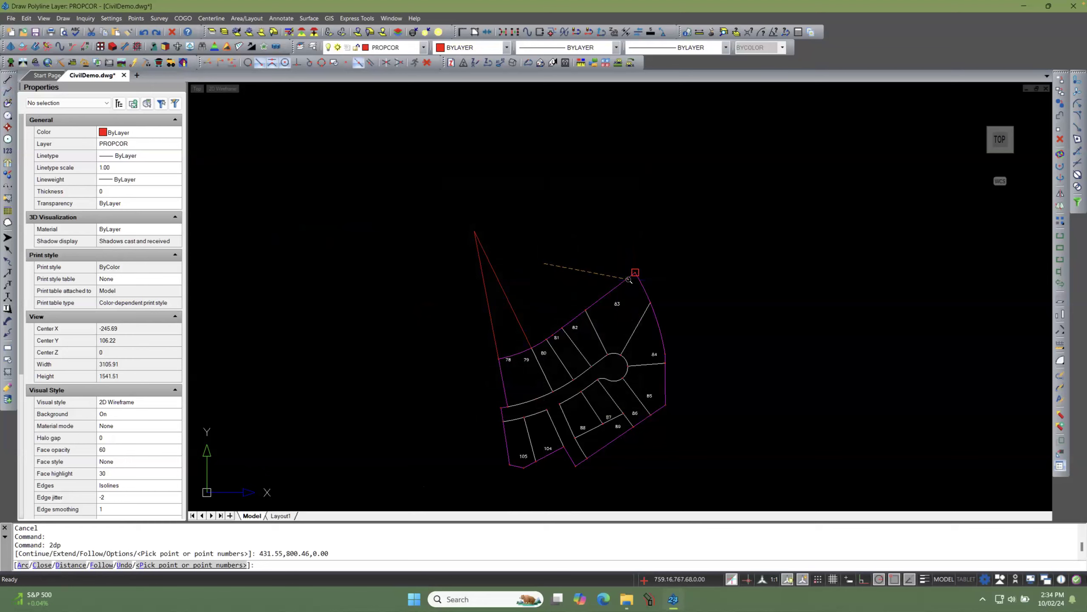
scroll(629, 279, up, 4)
scroll(633, 274, up, 3)
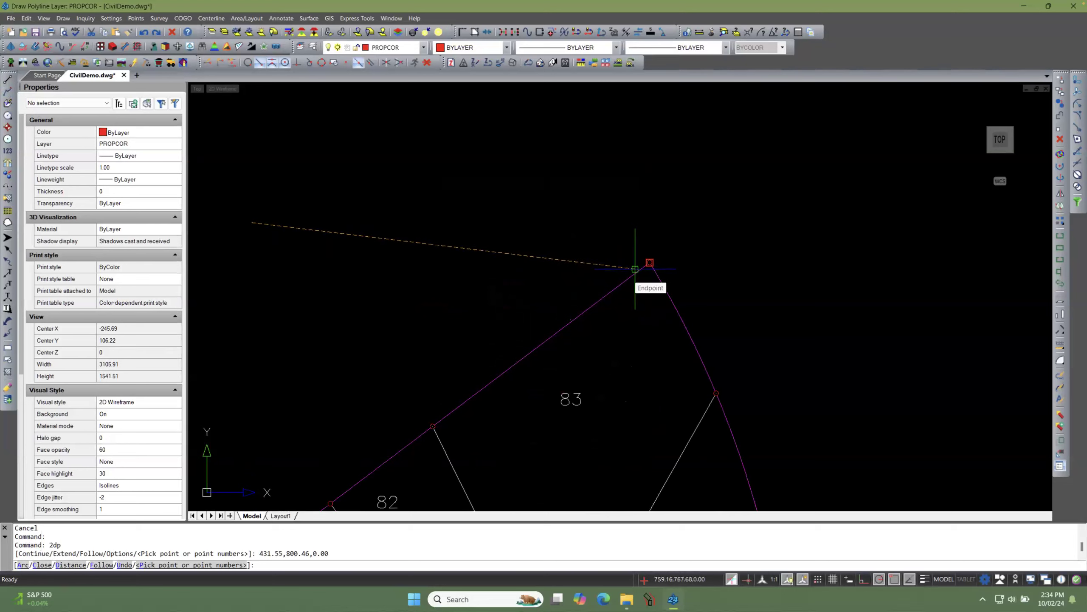
shift+right_click(636, 269)
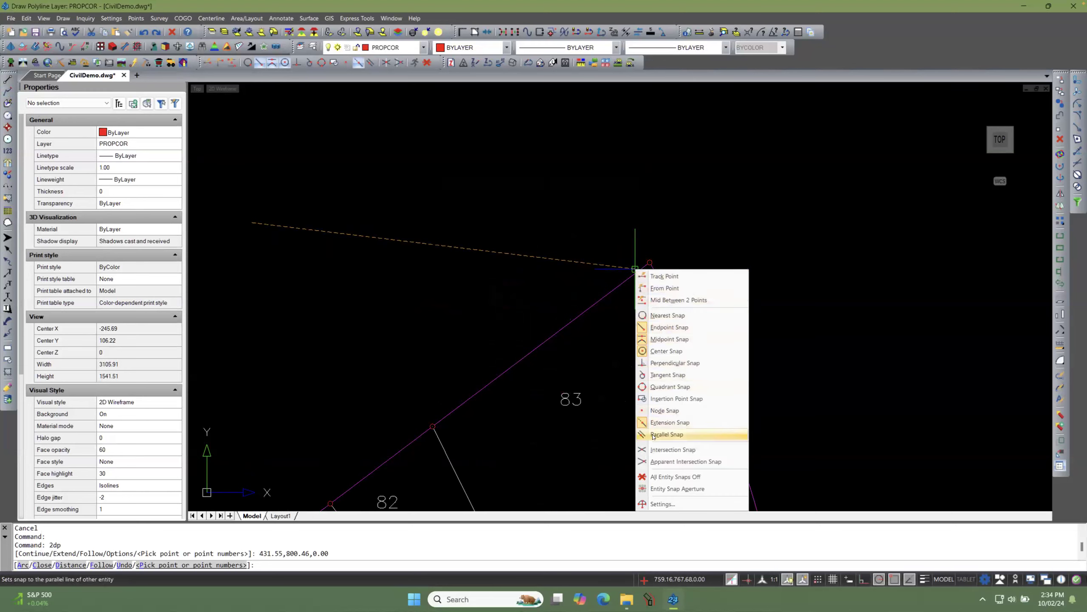
click(673, 476)
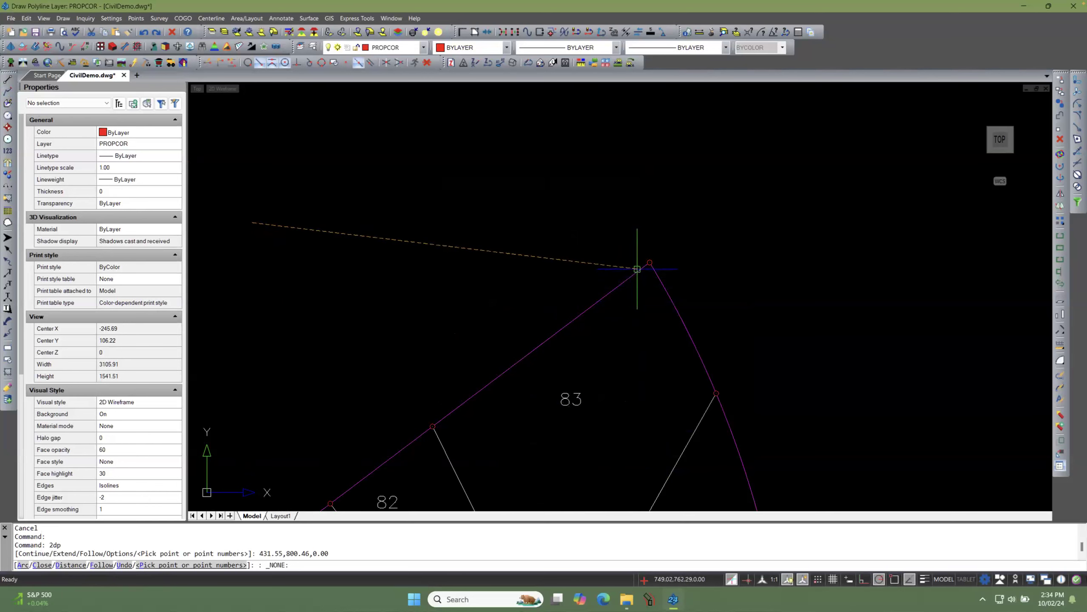
click(637, 269)
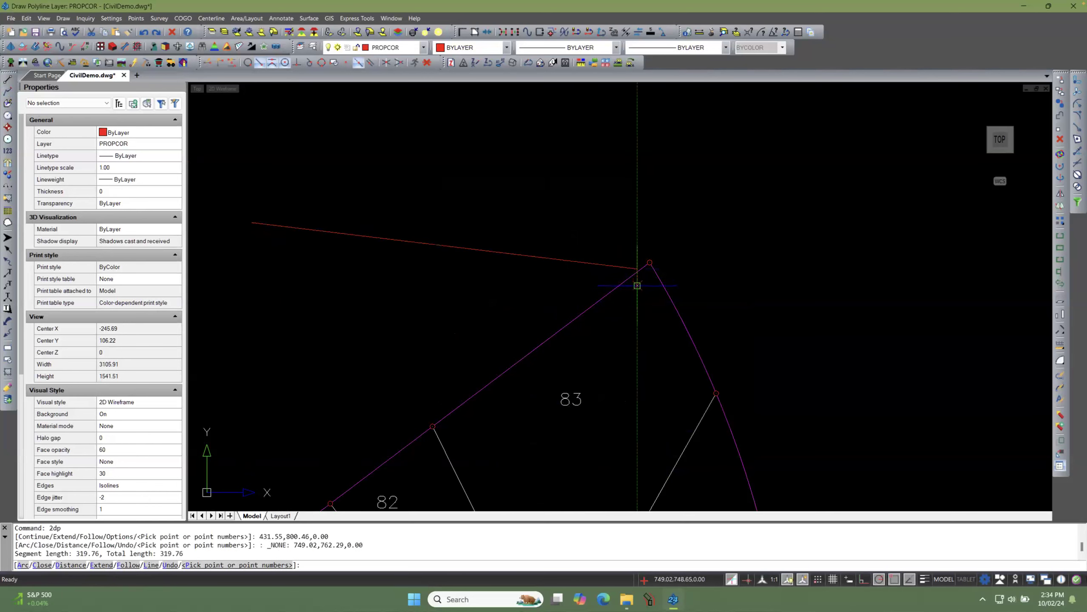
key(Return)
Step: Stretch the loose polyline's end onto lot 83's outer rear corner, and erase the polyline
scroll(645, 272, up, 2)
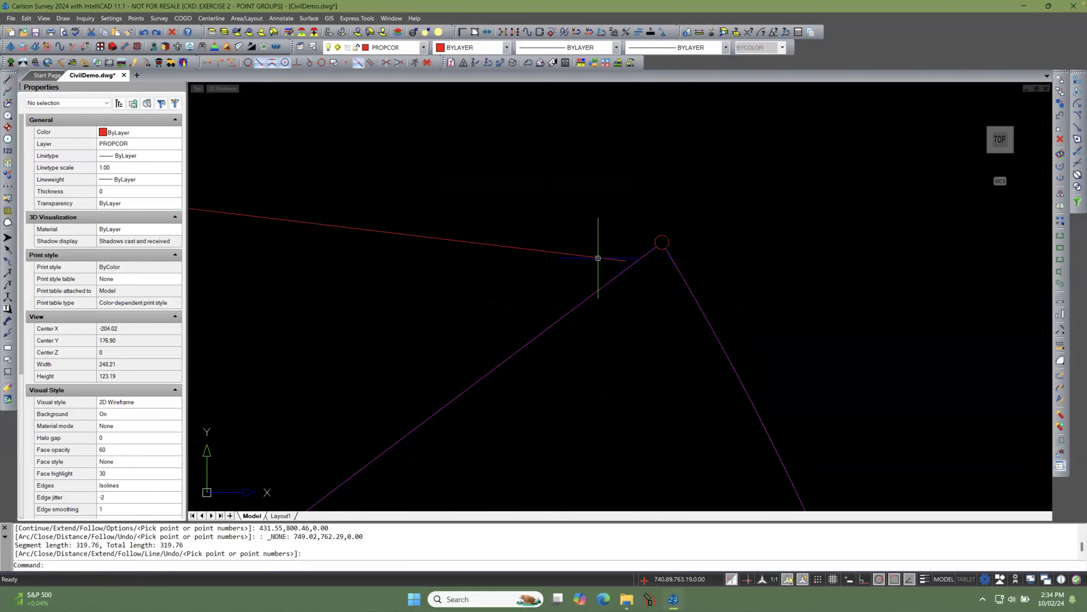
click(598, 257)
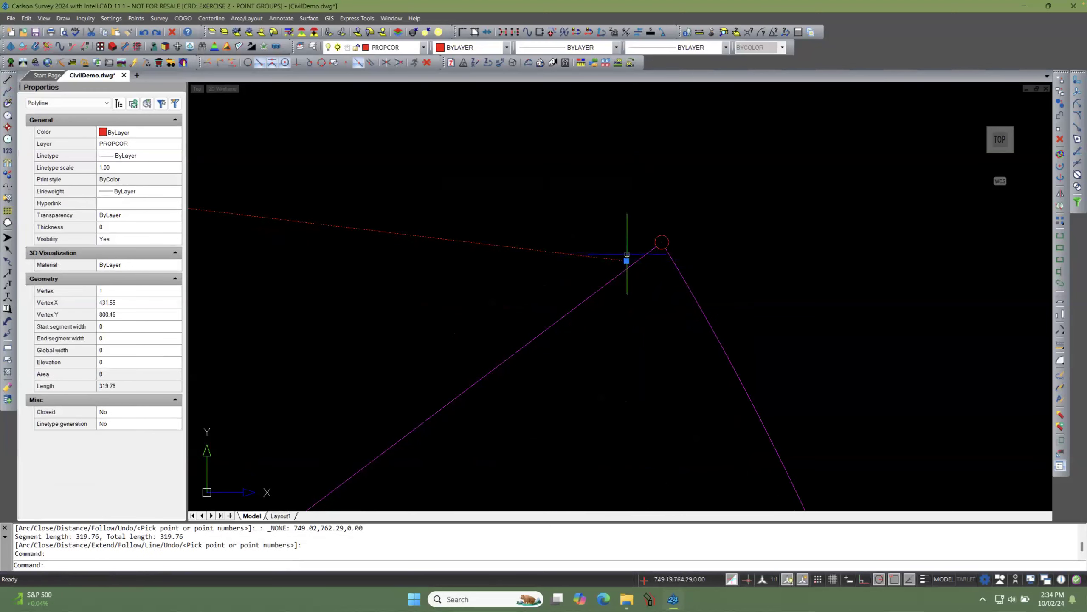
click(627, 260)
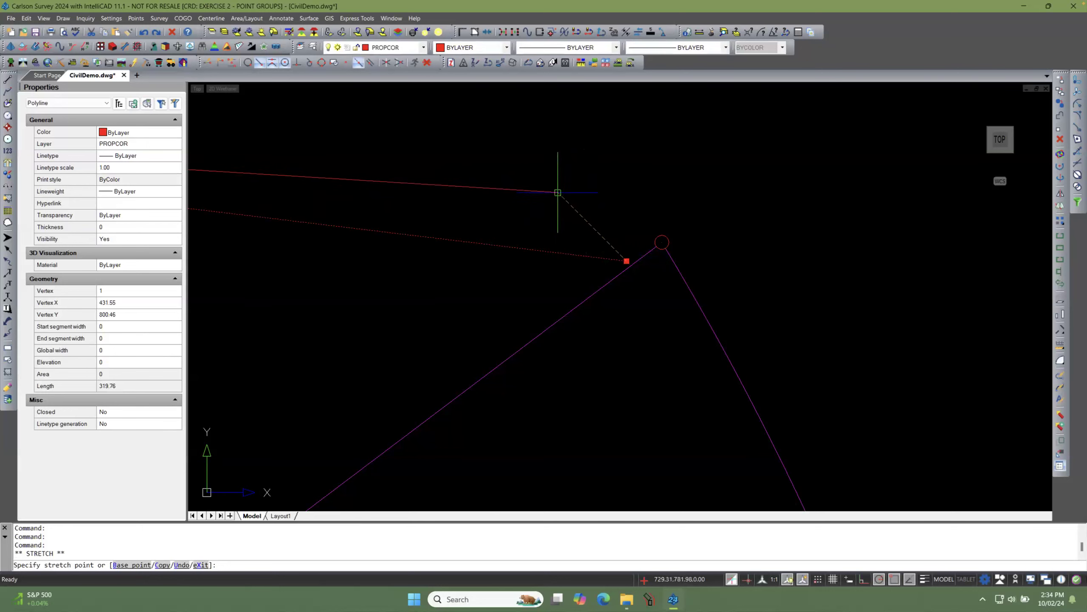
click(615, 276)
scroll(653, 301, down, 5)
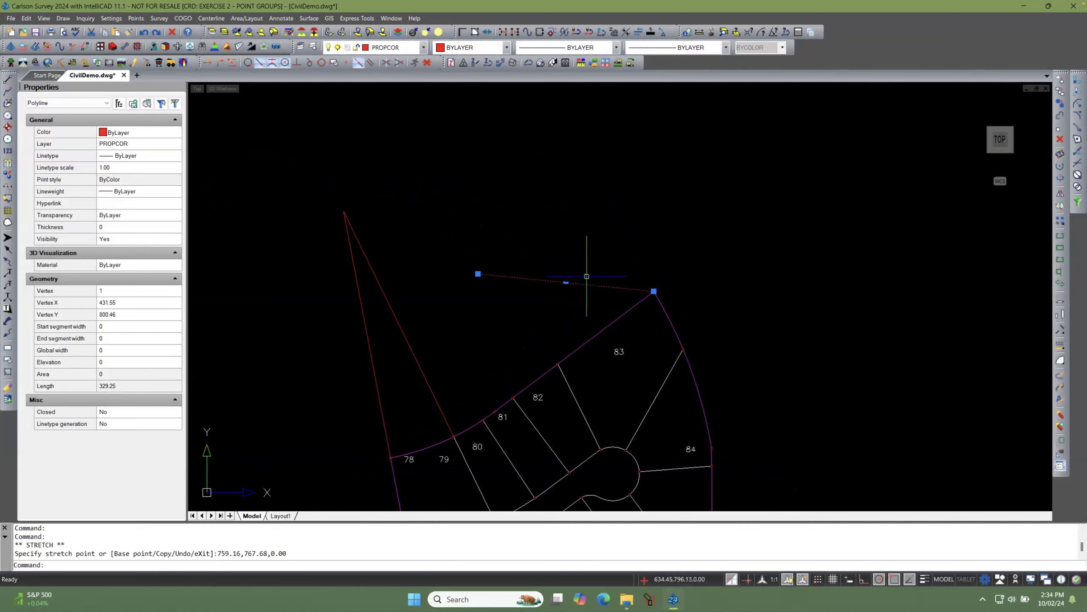
click(1060, 139)
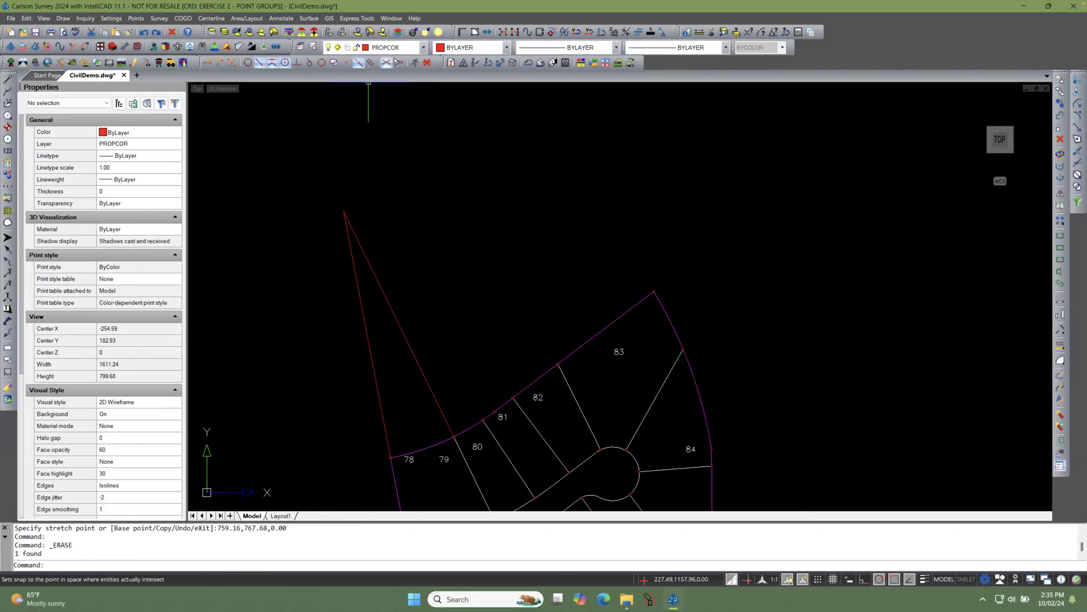
Step: Turn on the Nearest running entity snap
click(247, 65)
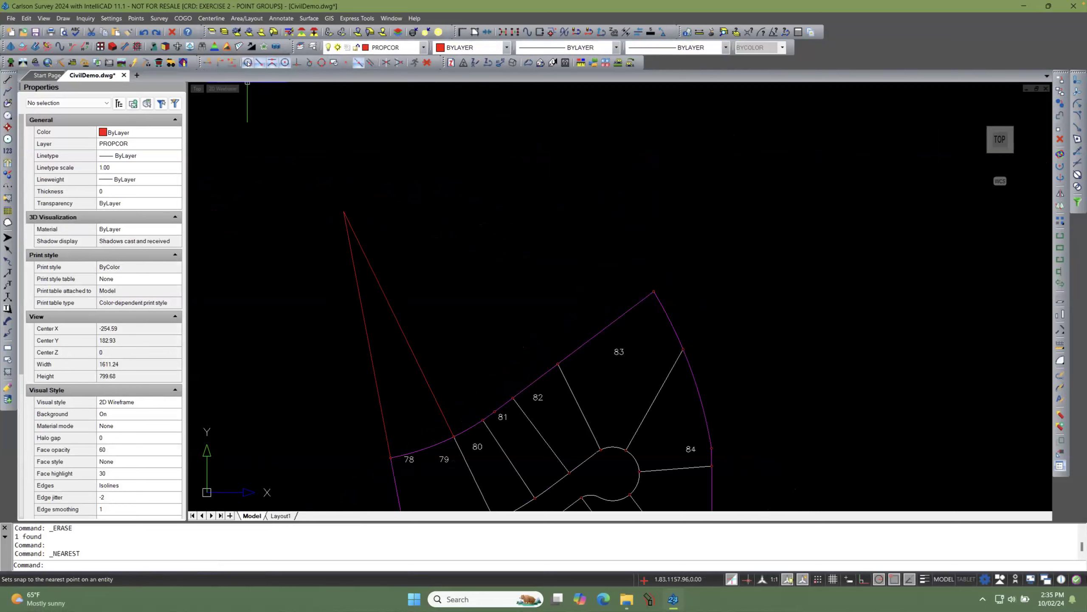
click(249, 64)
click(390, 161)
click(455, 187)
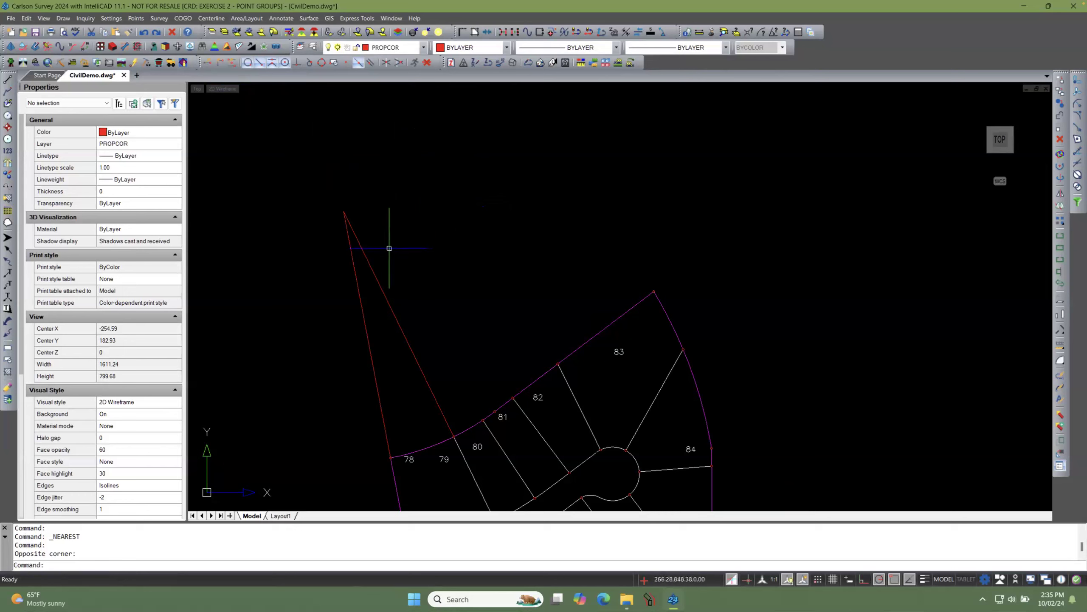
Step: Turn off the Nearest running entity snap
click(249, 64)
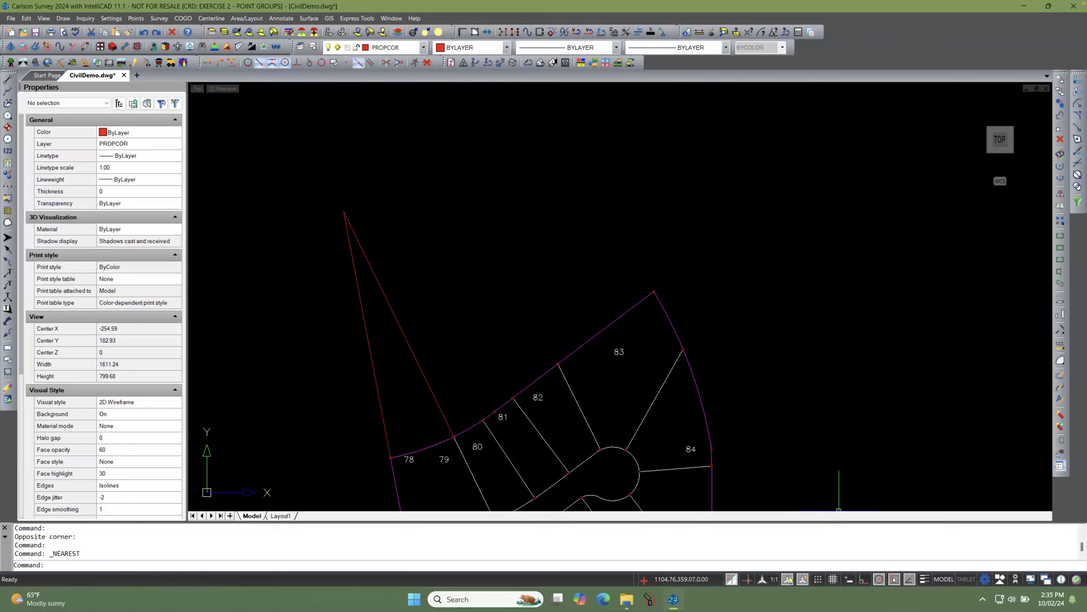
right_click(859, 490)
click(862, 493)
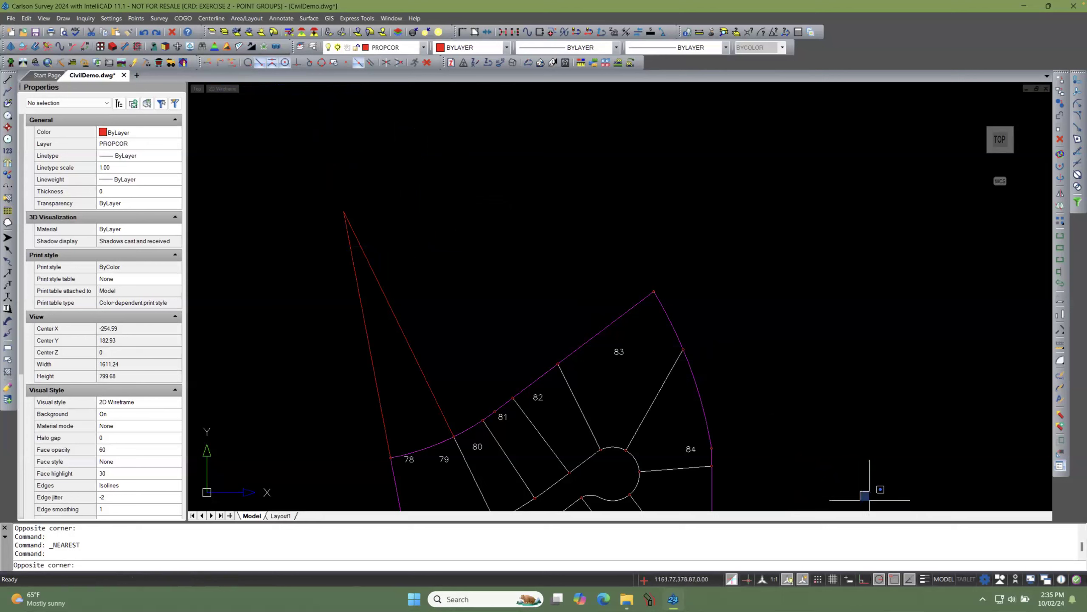
click(870, 500)
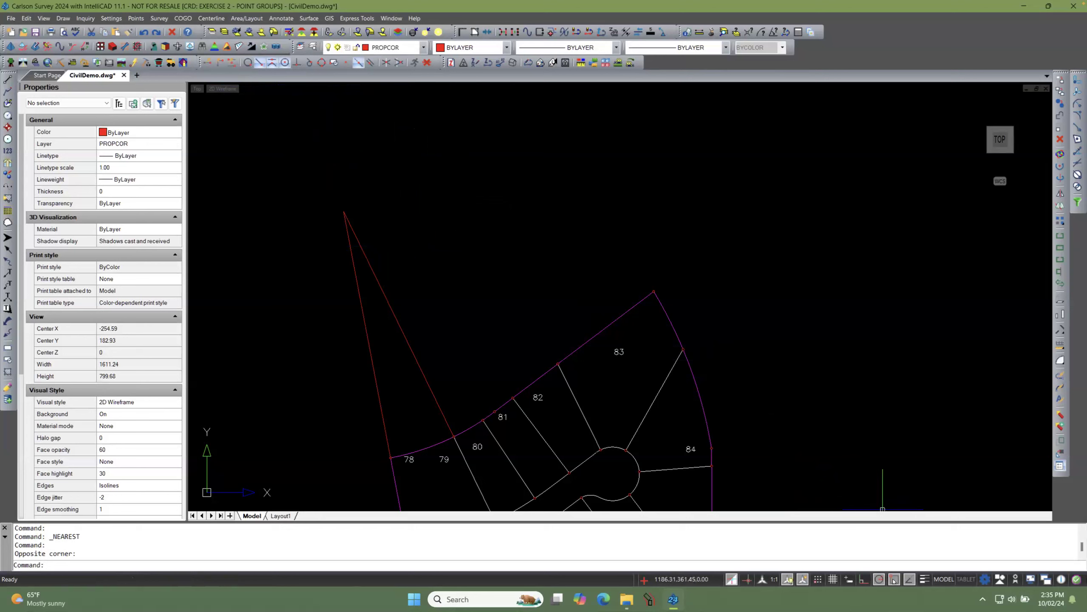
Step: Review the active running snap modes in the entity snap settings, leaving them as they are
click(894, 579)
right_click(895, 579)
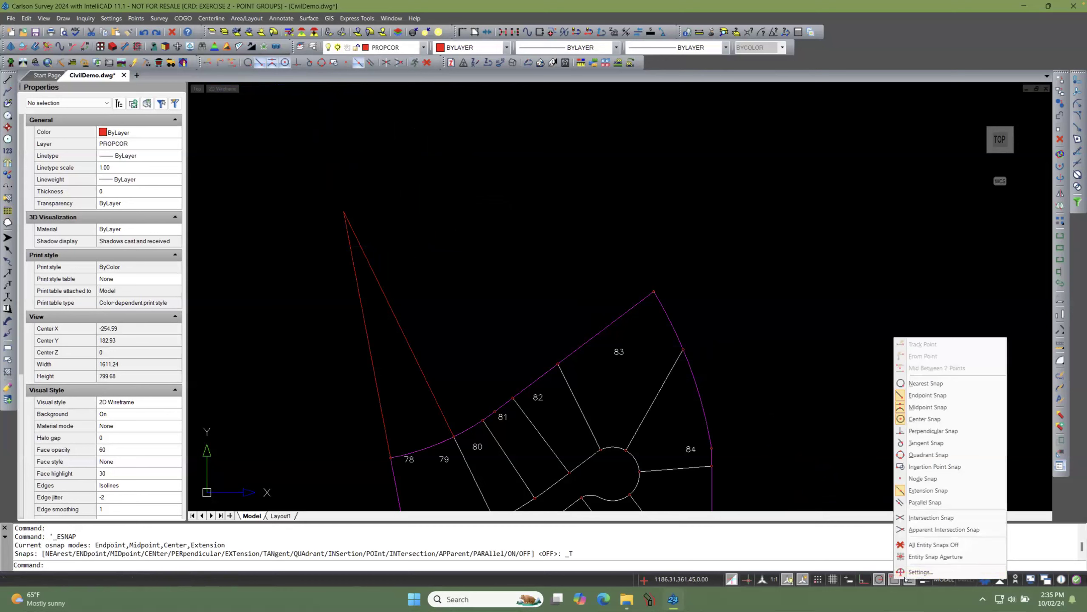
click(920, 572)
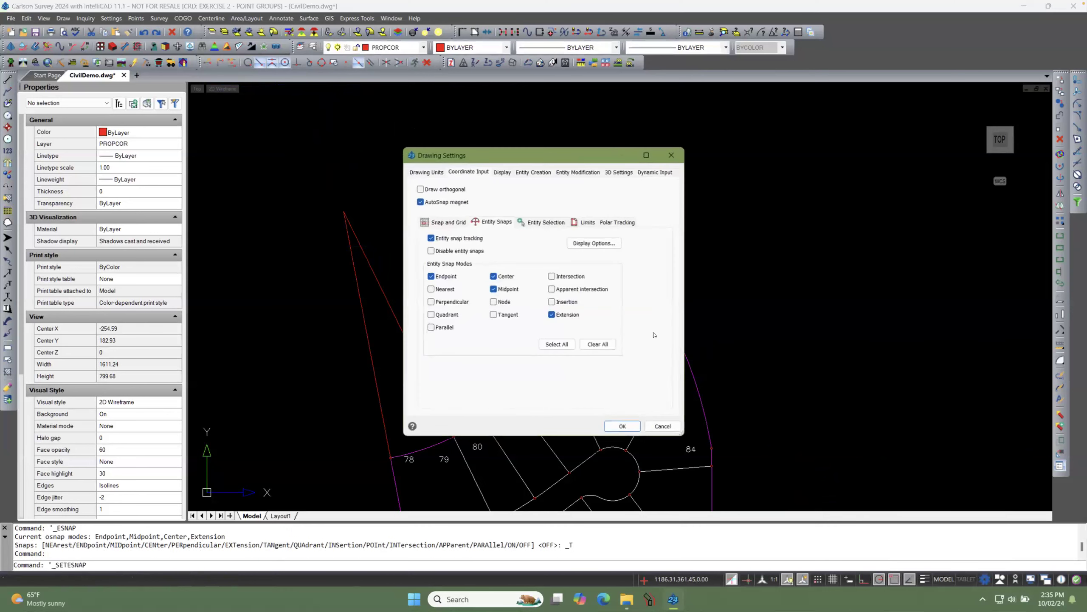
click(662, 425)
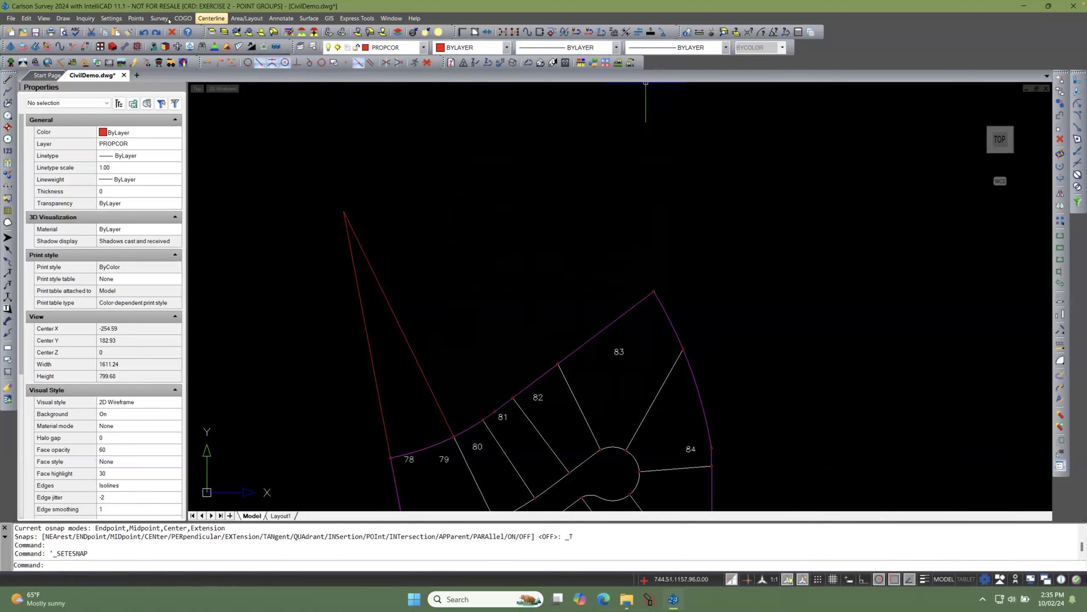
Step: Look up the Entity Snaps toolbar under the ICAD menu group in the toolbar setup, without changing anything
click(103, 19)
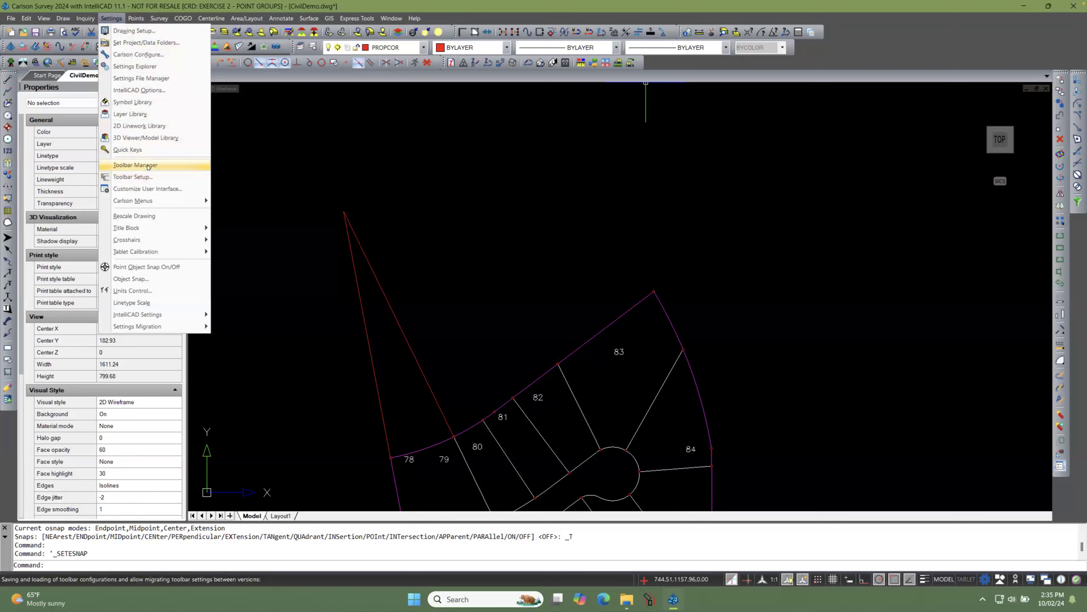
click(142, 176)
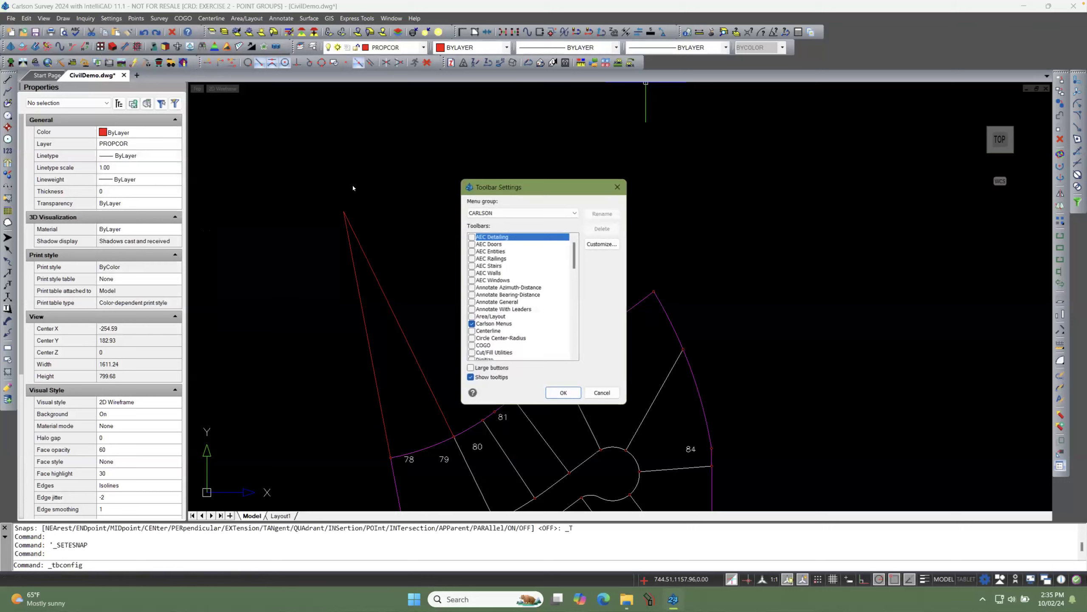
click(497, 212)
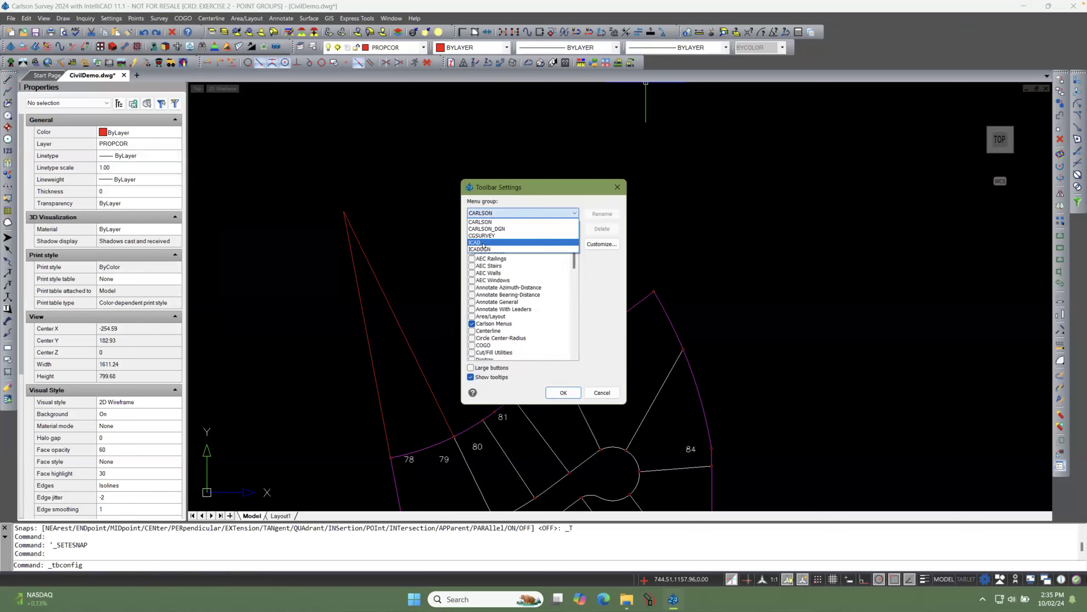
click(483, 242)
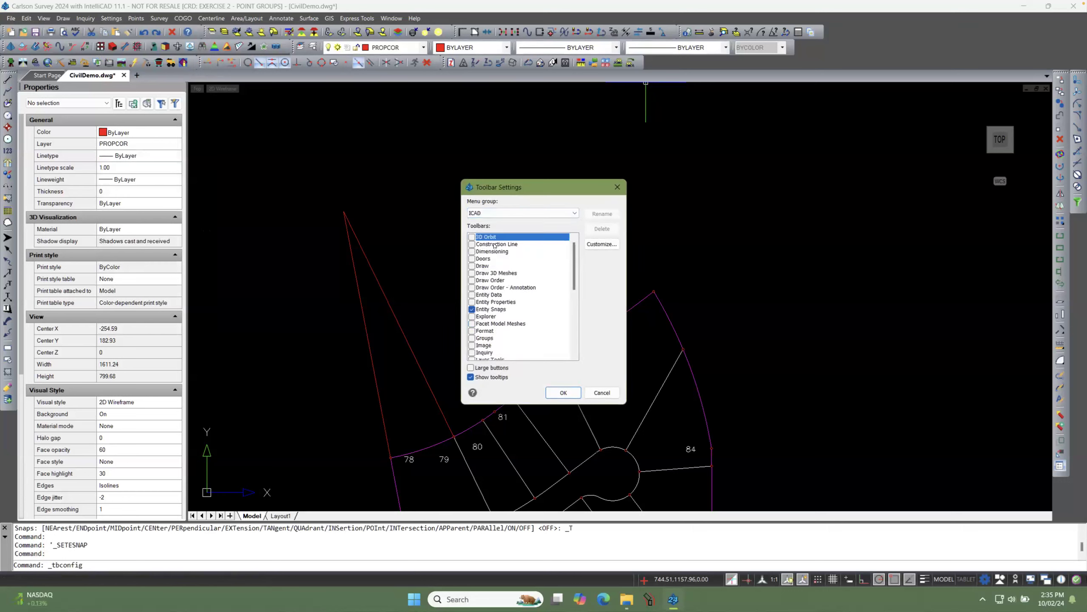
click(479, 214)
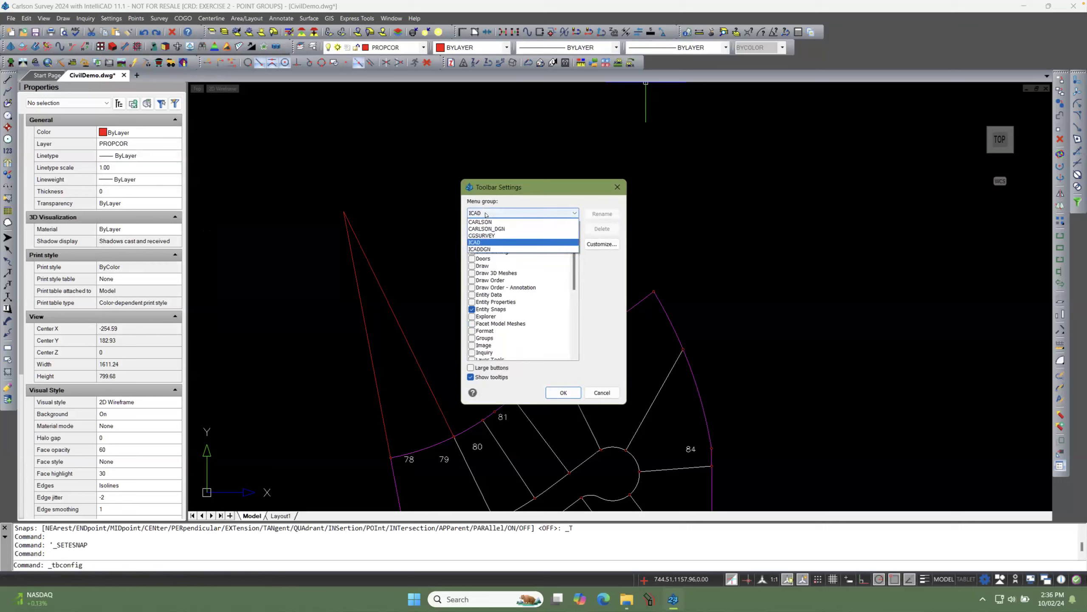
click(484, 242)
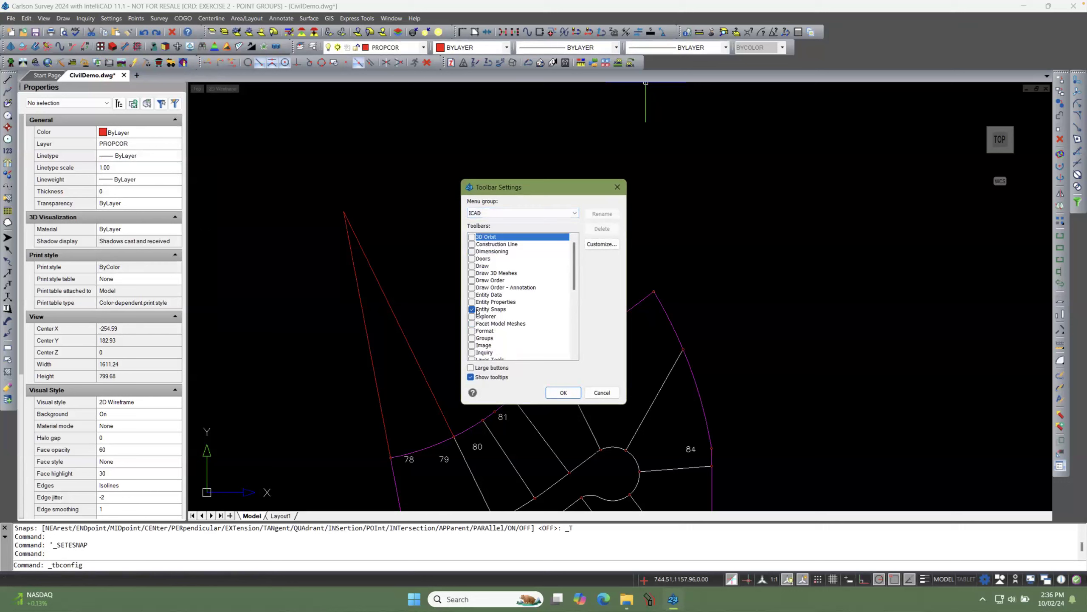
click(595, 393)
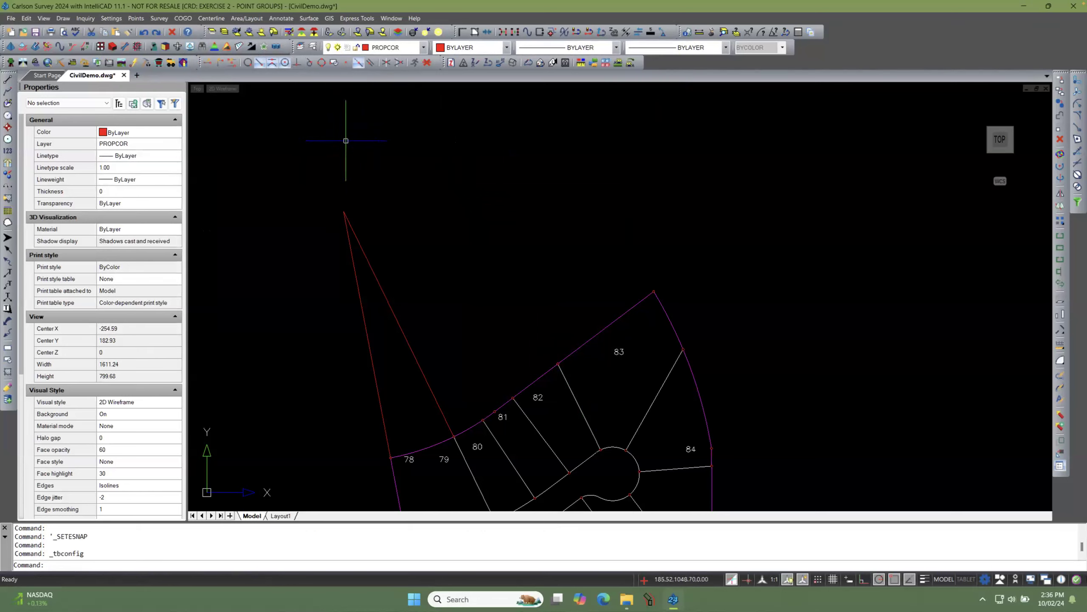
Step: Examine the curved rear boundary of lots 78 and 79 and the two radial lines that meet its ends
scroll(389, 172, down, 2)
scroll(397, 244, up, 1)
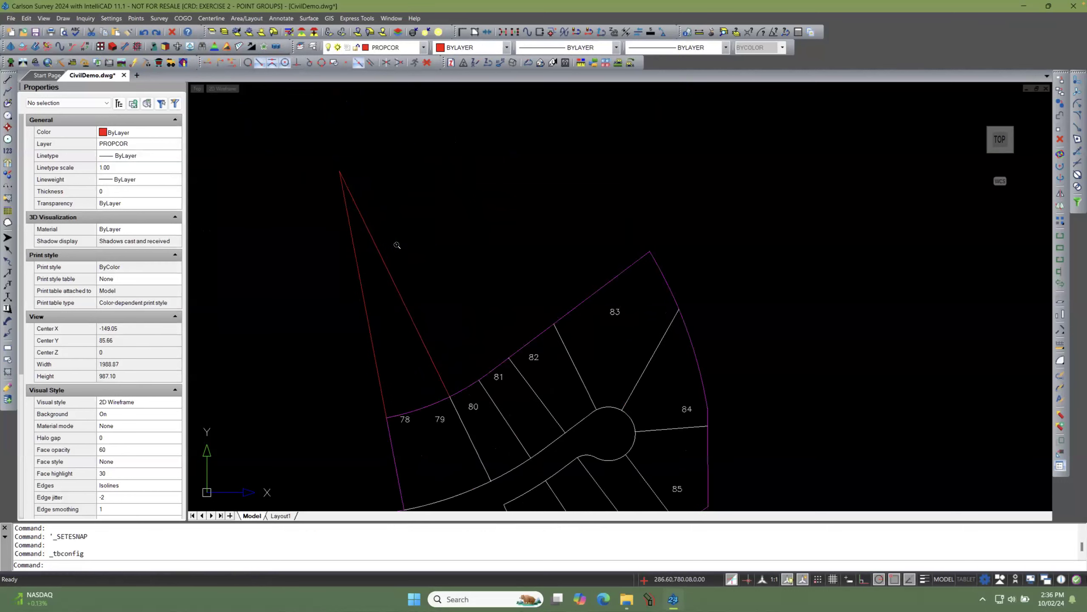
scroll(401, 214, up, 2)
scroll(403, 213, down, 2)
scroll(402, 213, down, 2)
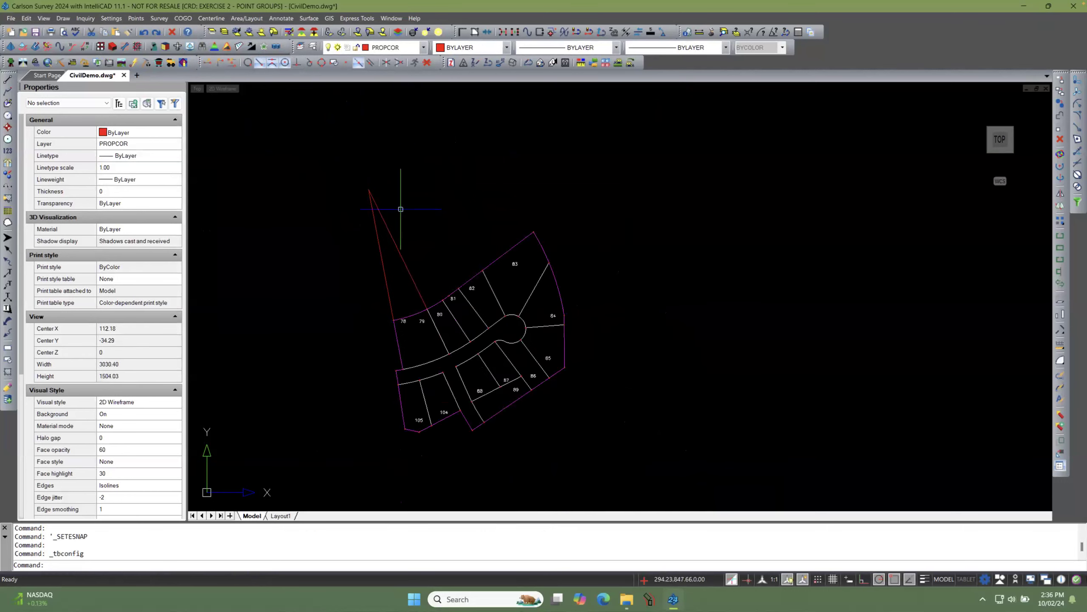
scroll(400, 209, down, 1)
scroll(423, 269, up, 3)
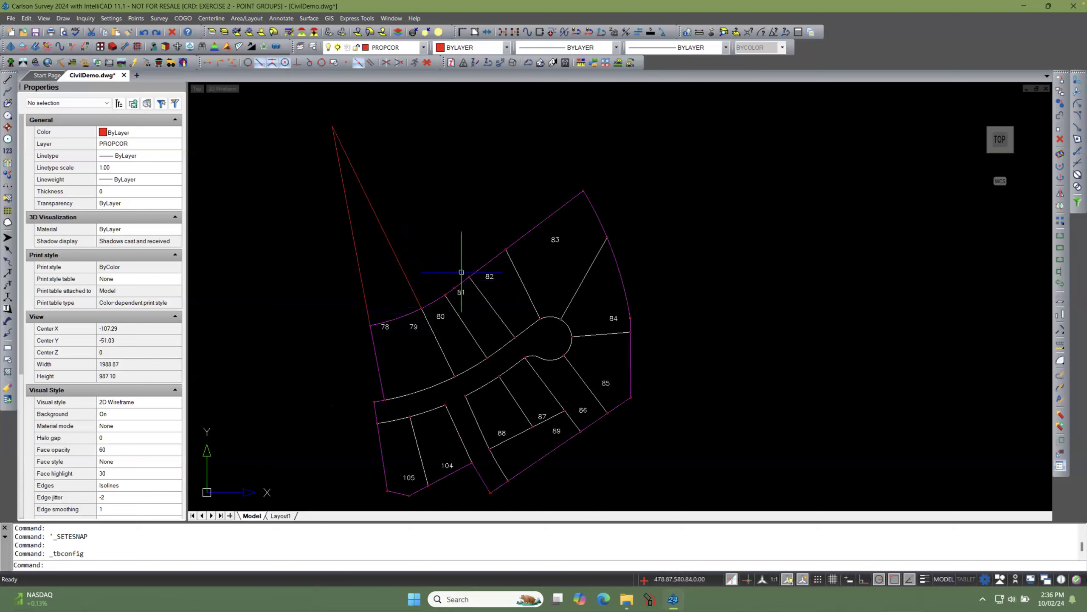
scroll(404, 317, up, 4)
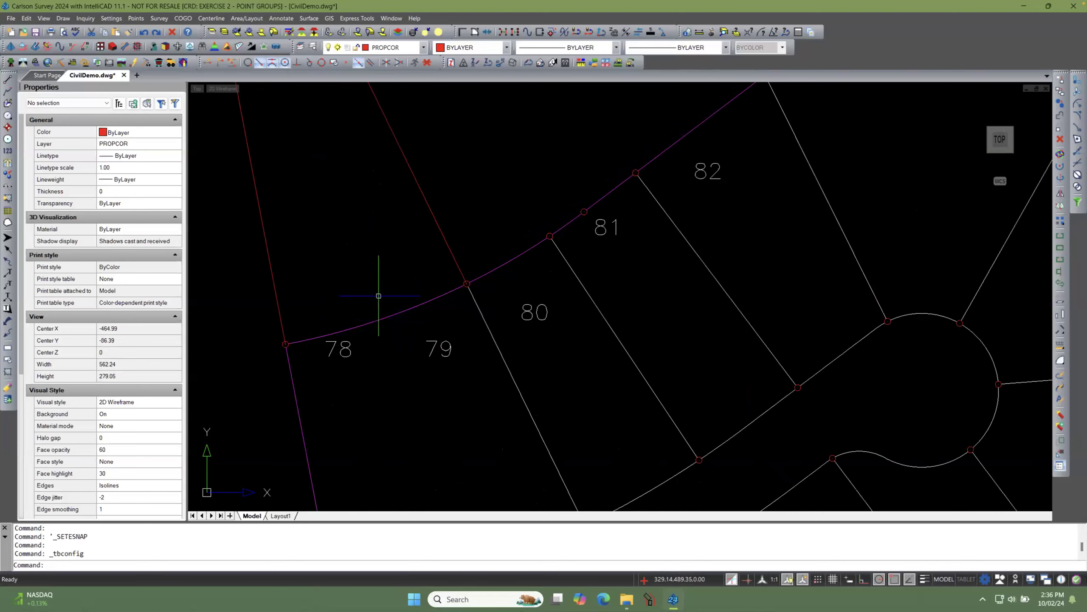
scroll(378, 293, down, 4)
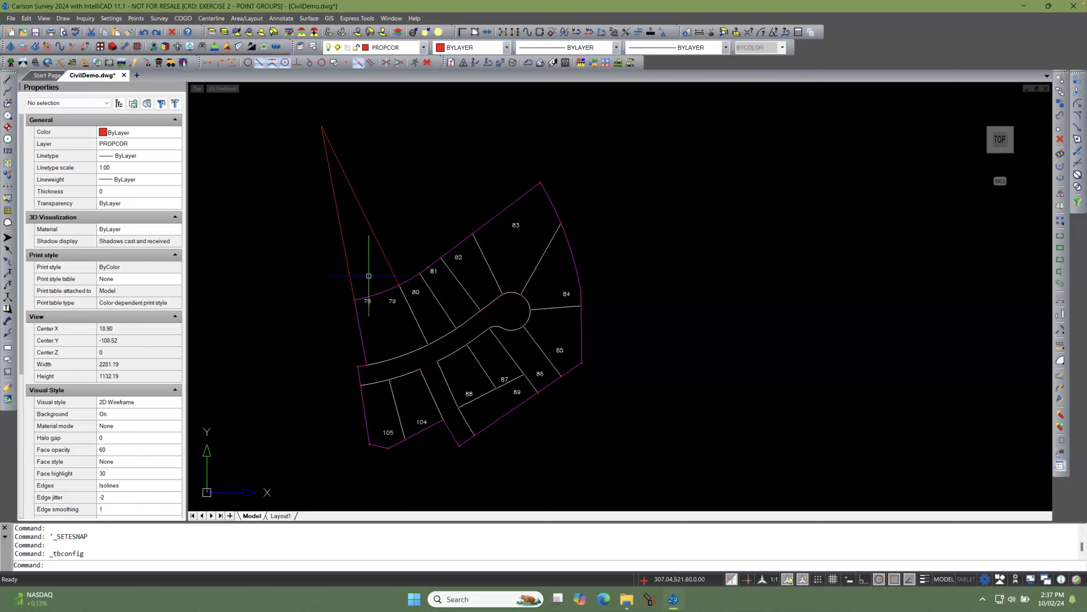
scroll(369, 276, up, 2)
scroll(365, 272, down, 2)
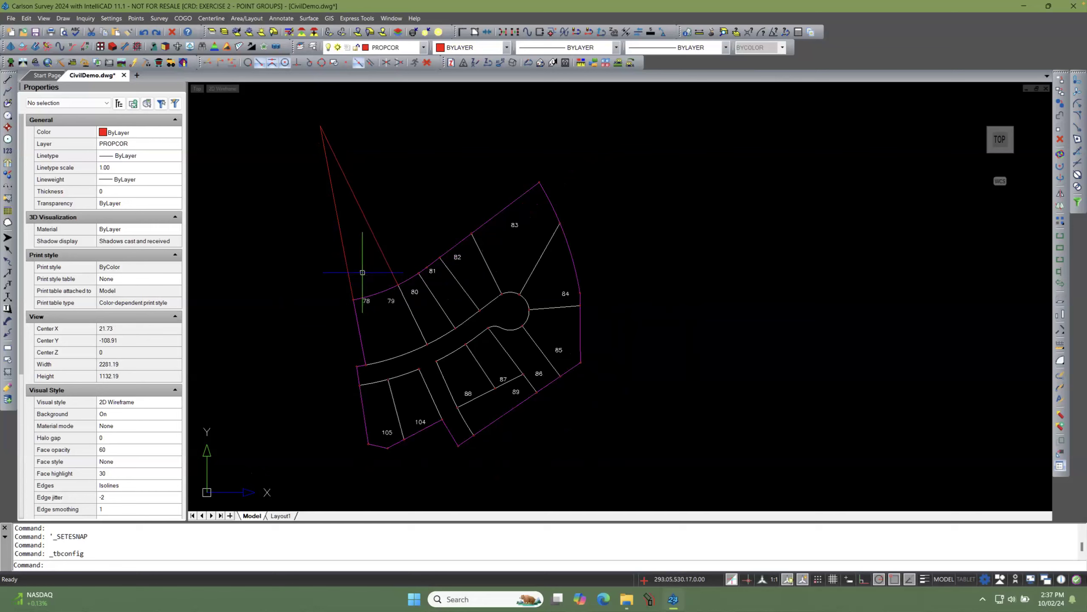
Step: Draw a 2D polyline from the radial lines' common apex to the midpoint between the two ends of lots 78–79's rear arc, using Mid Between 2 Points
click(8, 93)
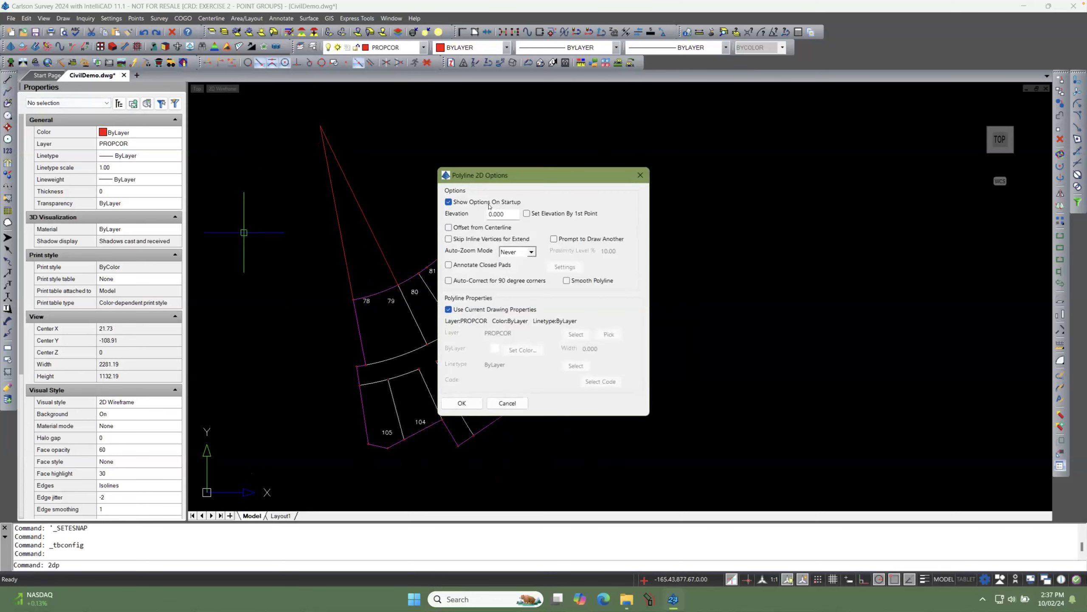
click(462, 404)
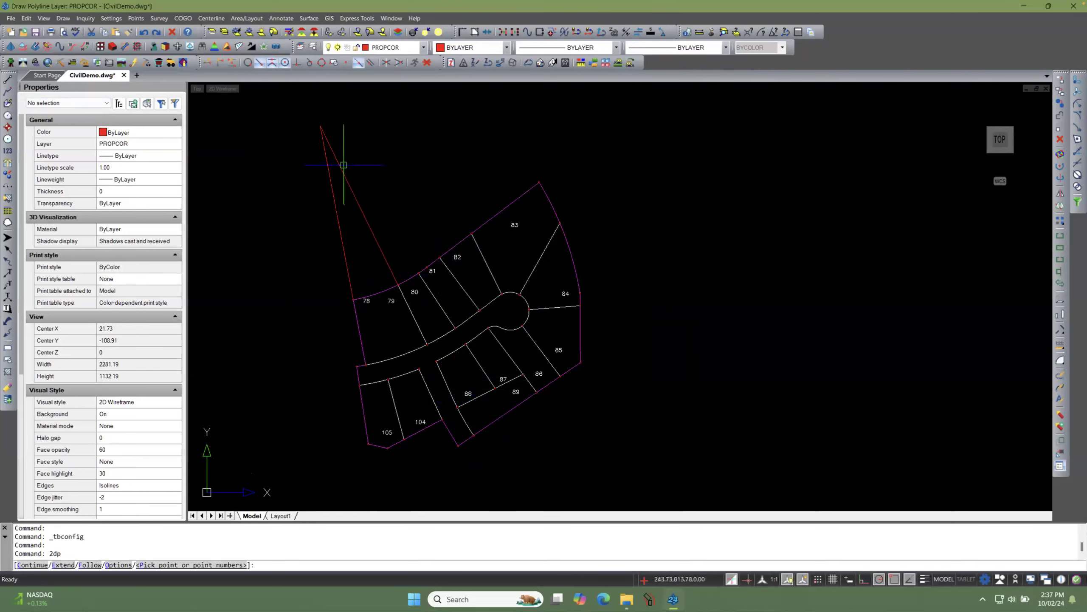
click(332, 148)
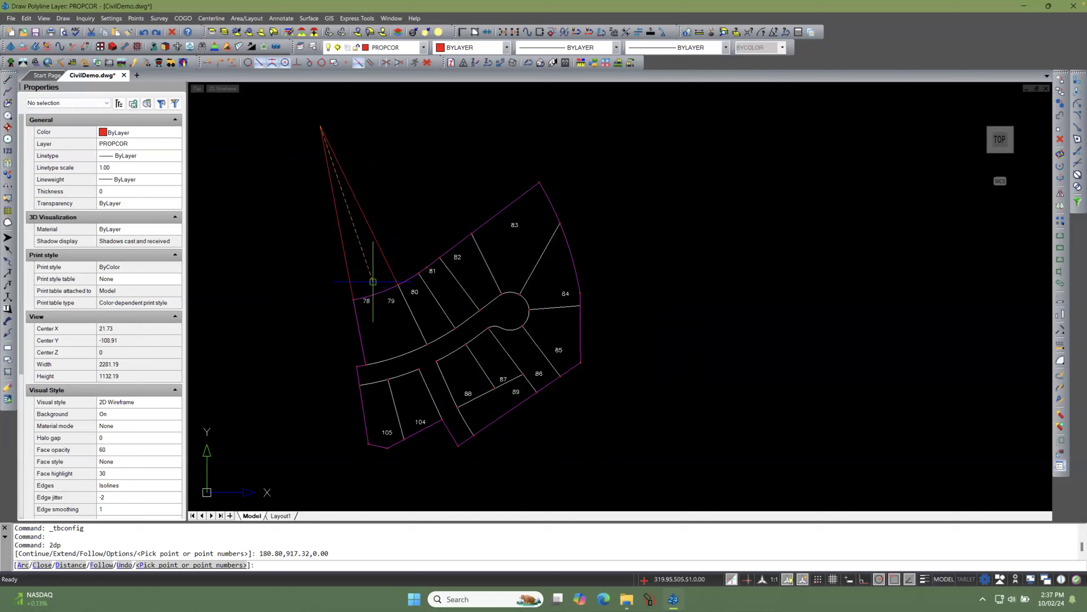
scroll(376, 289, up, 3)
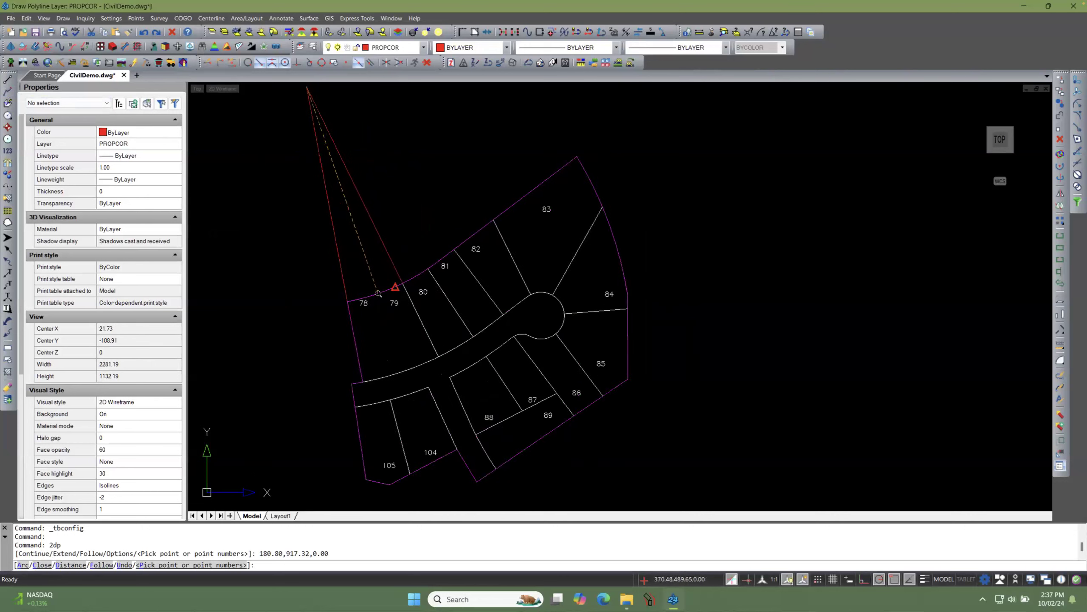
scroll(378, 293, up, 3)
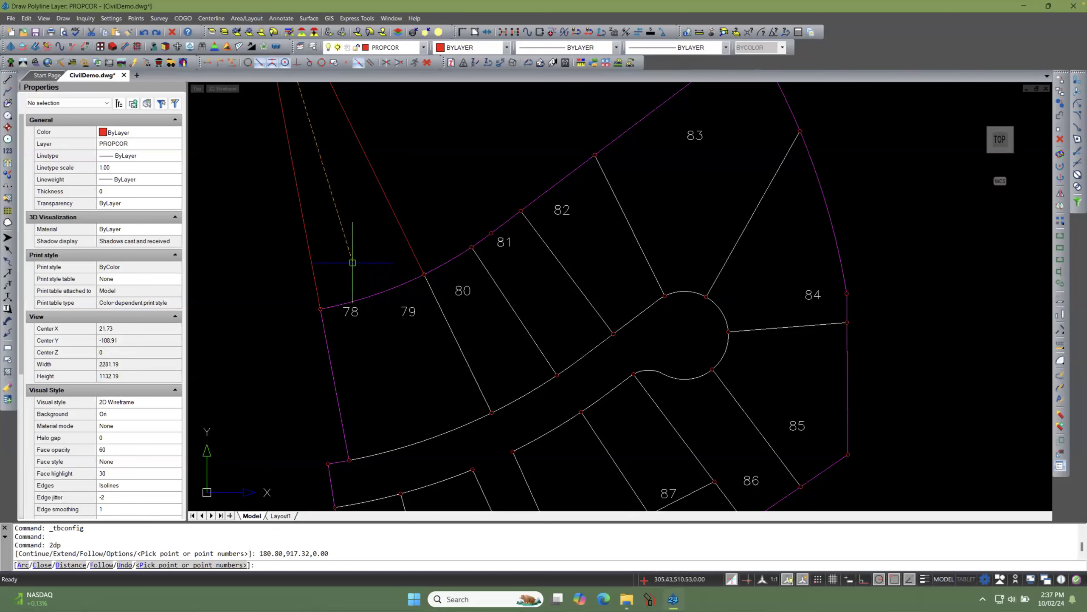
shift+right_click(352, 263)
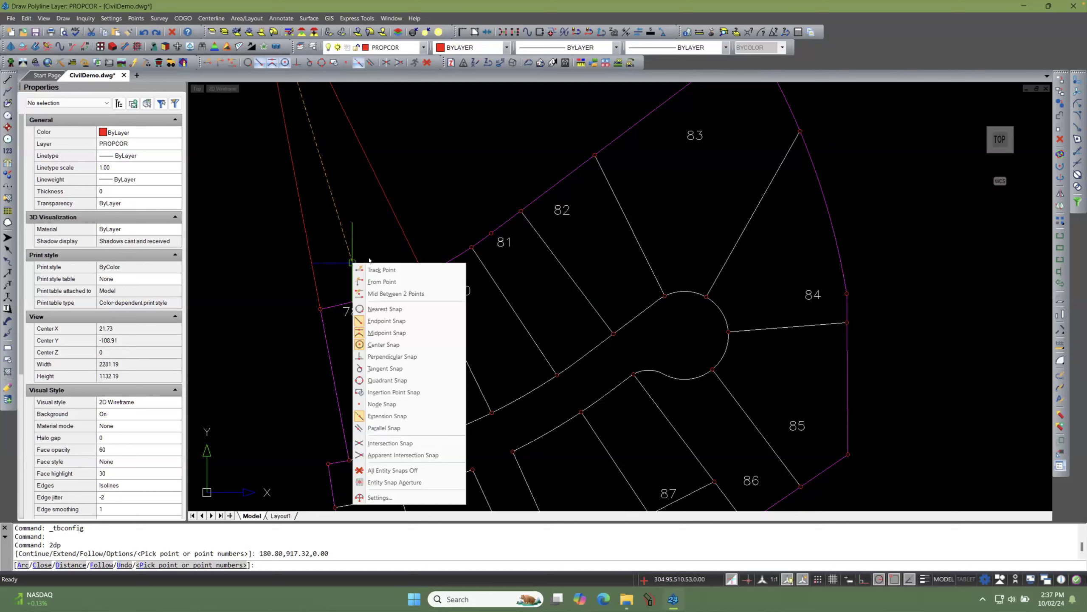
click(384, 296)
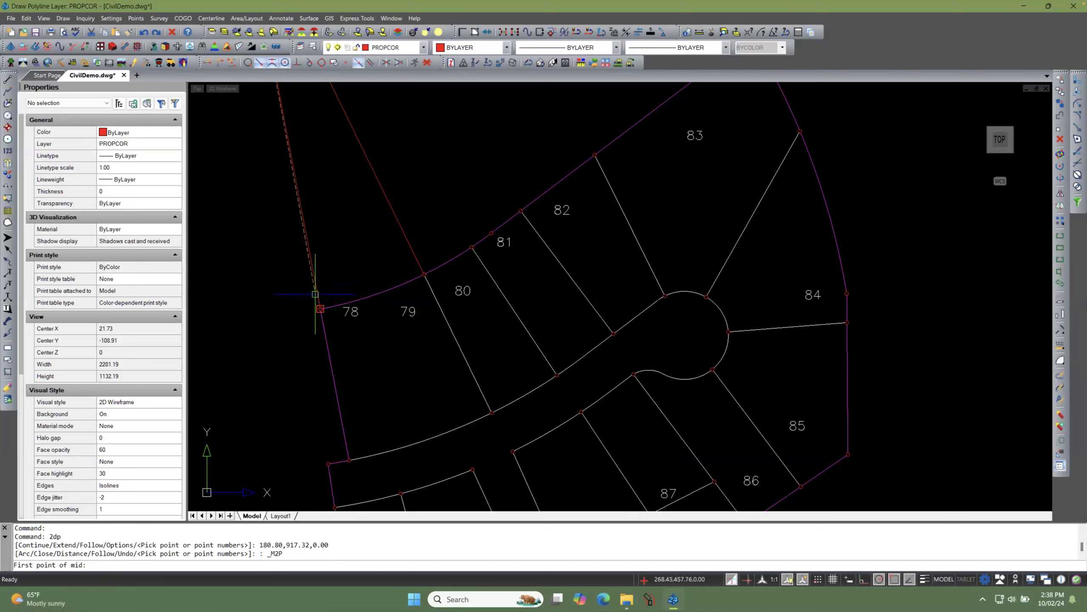
click(318, 306)
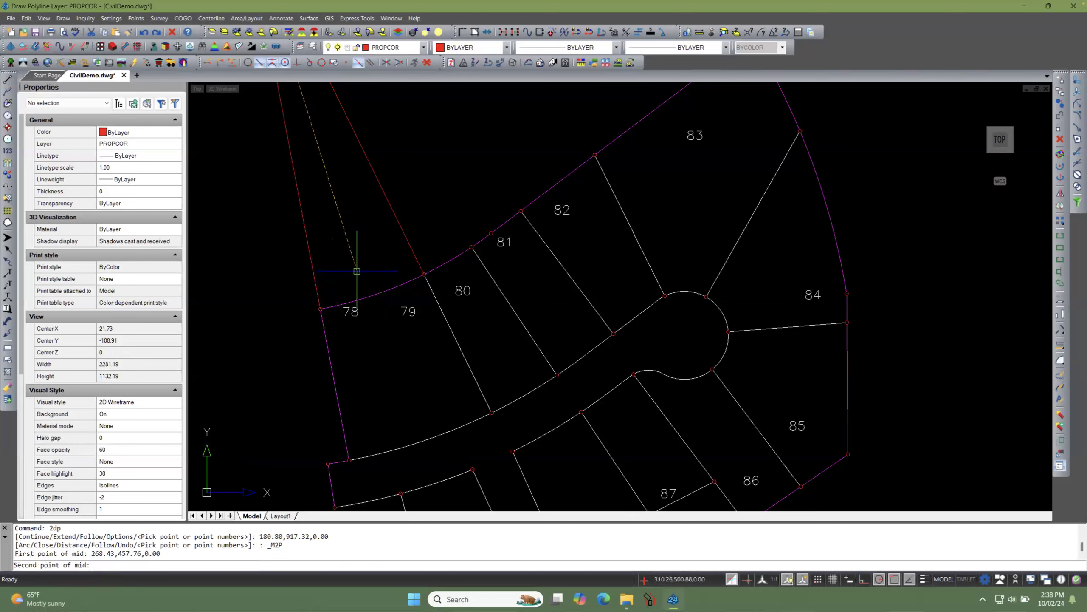
click(414, 257)
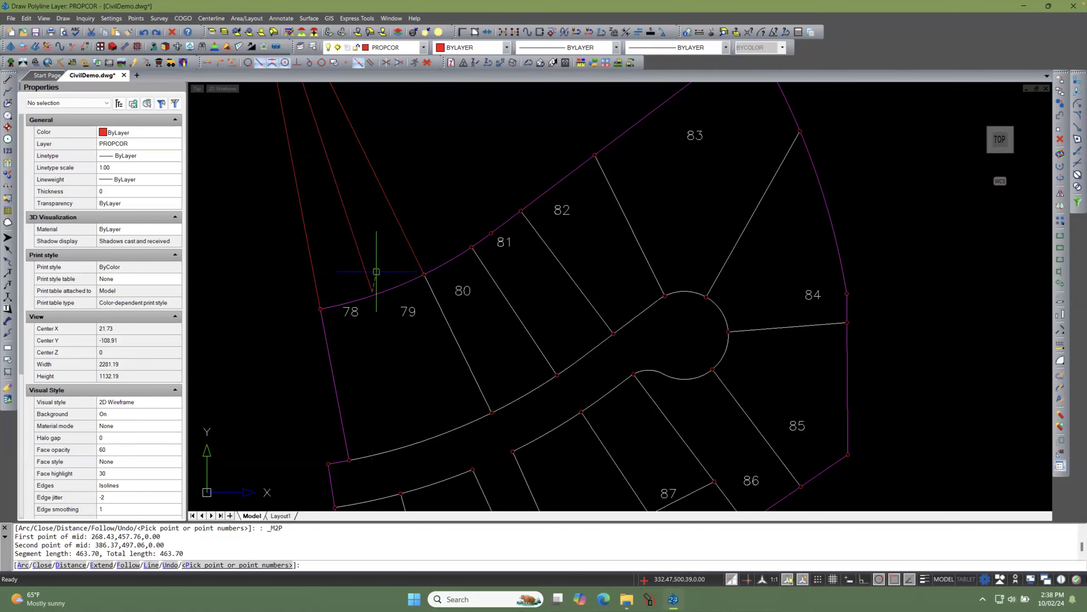
key(Return)
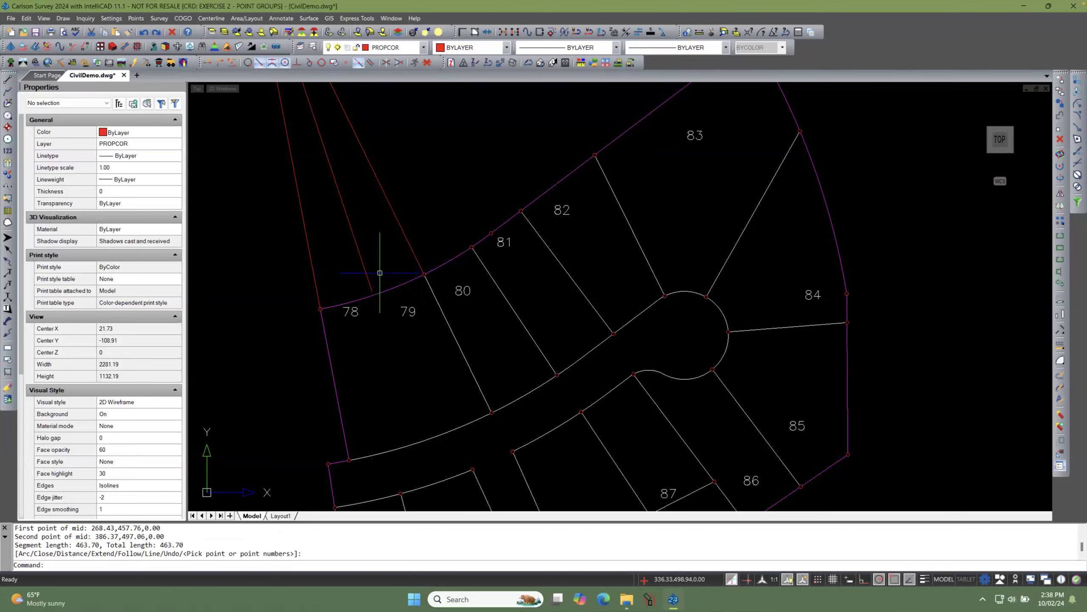
Step: Draw a 2D polyline chord from lot 78's outer rear corner to the rear corner shared by lots 79 and 80
scroll(375, 283, up, 5)
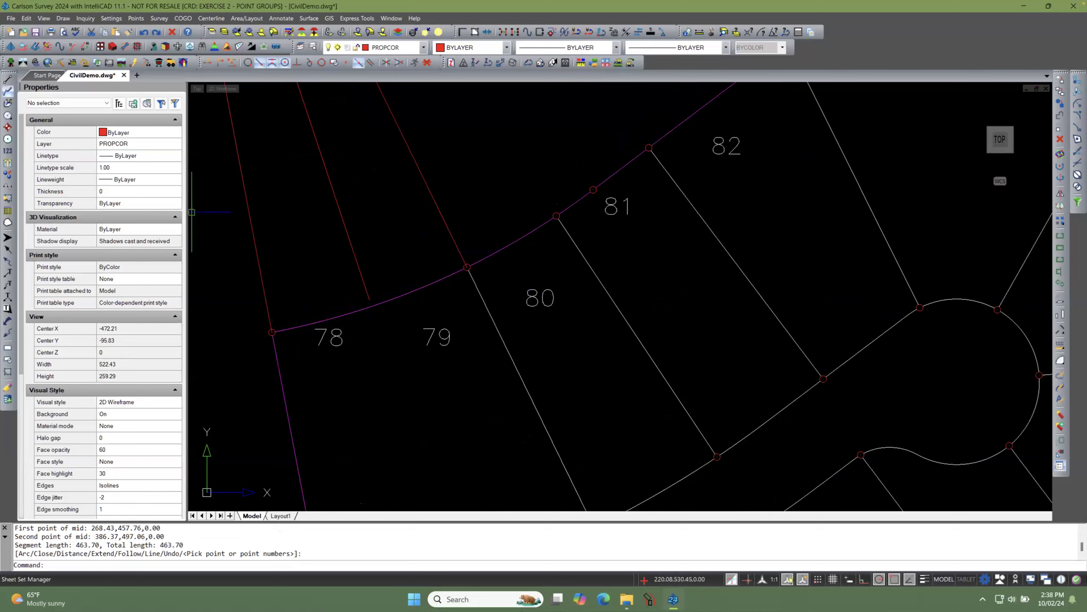
click(7, 91)
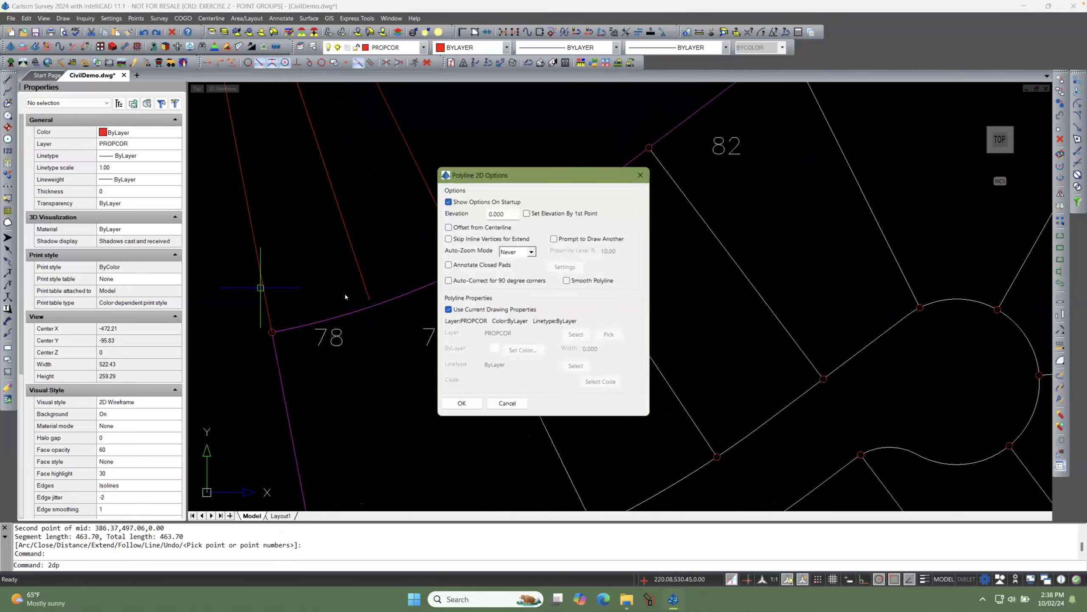
click(443, 403)
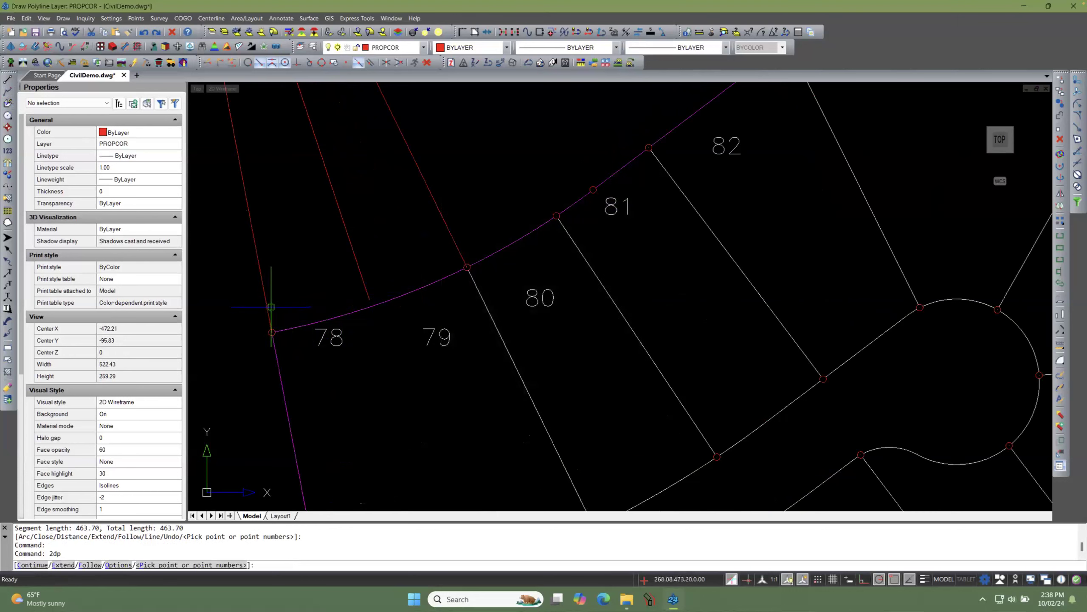
click(273, 330)
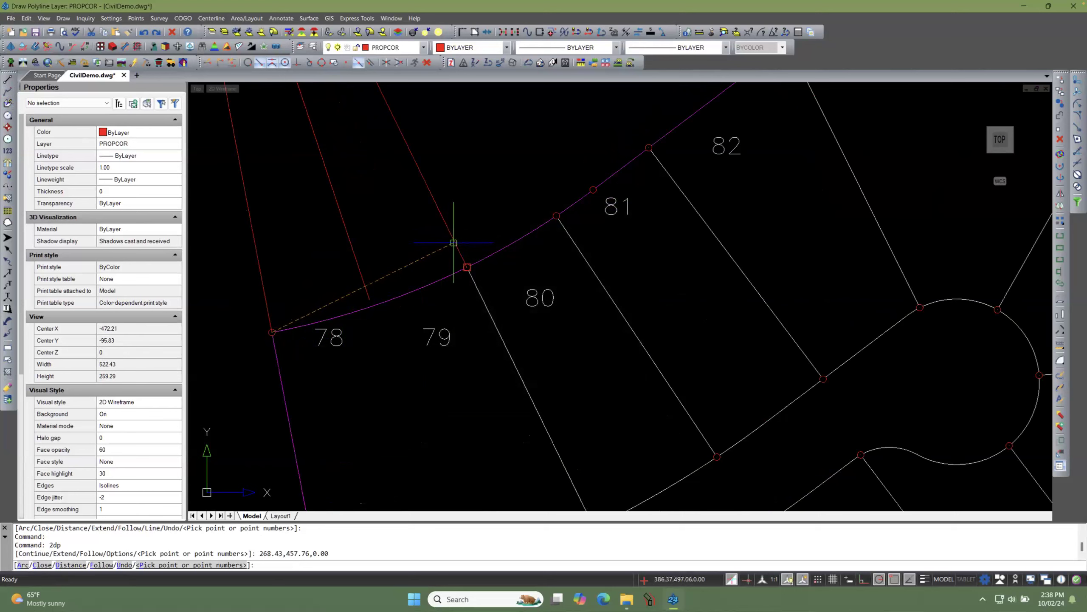
click(467, 267)
key(Return)
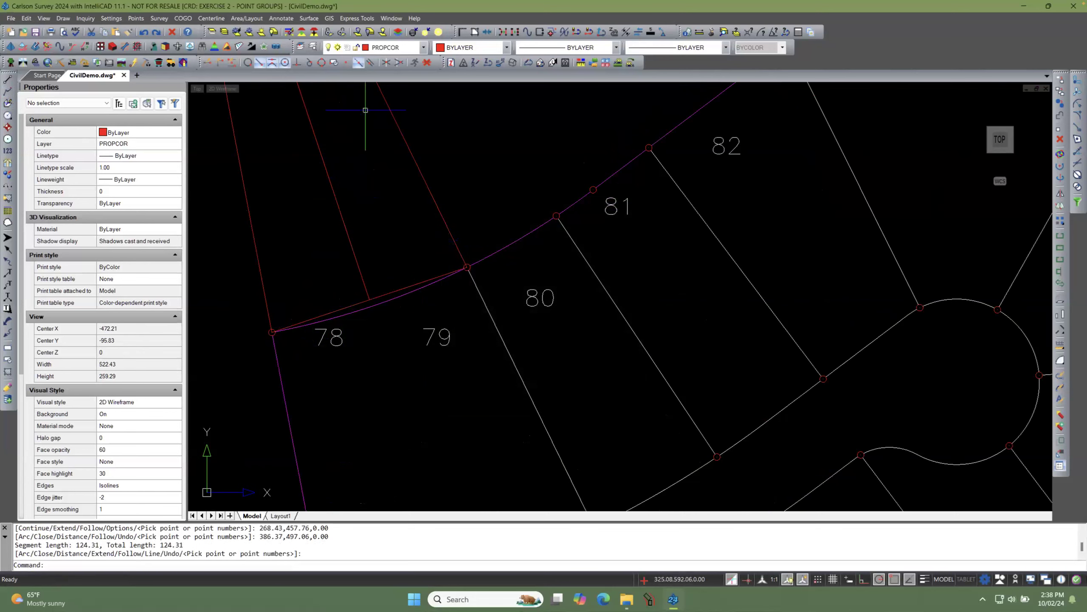
scroll(396, 284, down, 3)
scroll(396, 285, down, 2)
scroll(389, 281, up, 7)
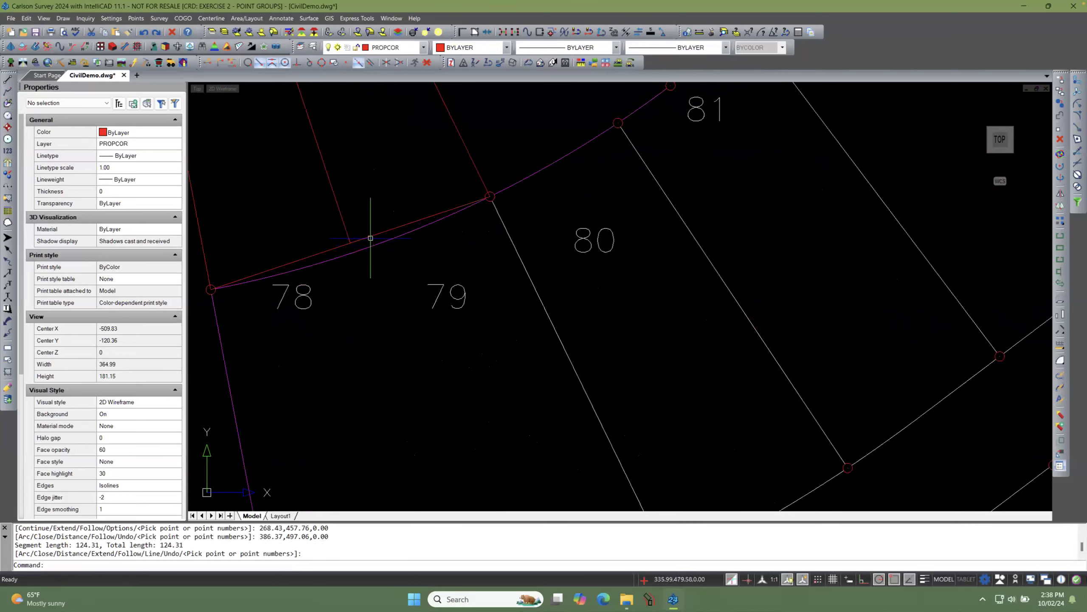
Step: Erase the chord across lots 78–79's rear arc and the middle polyline that runs from the radial apex to its midpoint
click(369, 235)
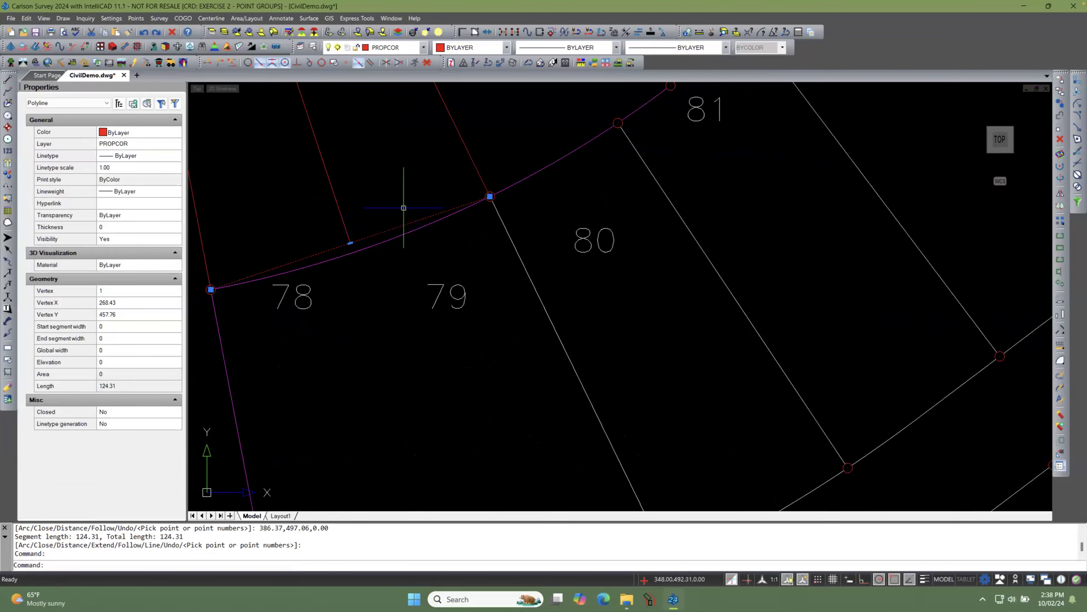
click(1060, 139)
scroll(420, 238, down, 3)
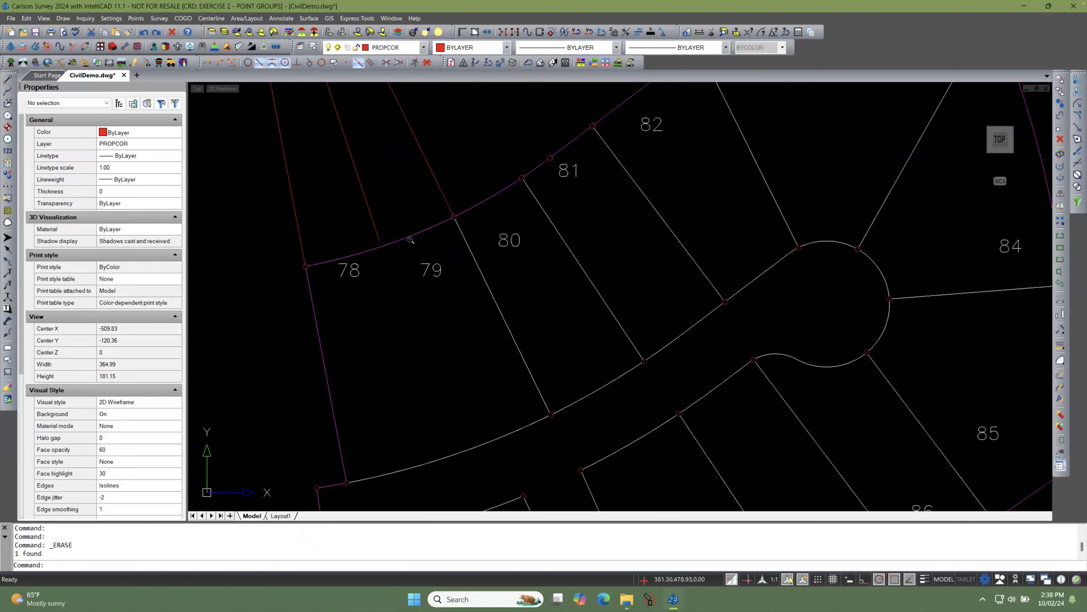
scroll(410, 240, down, 2)
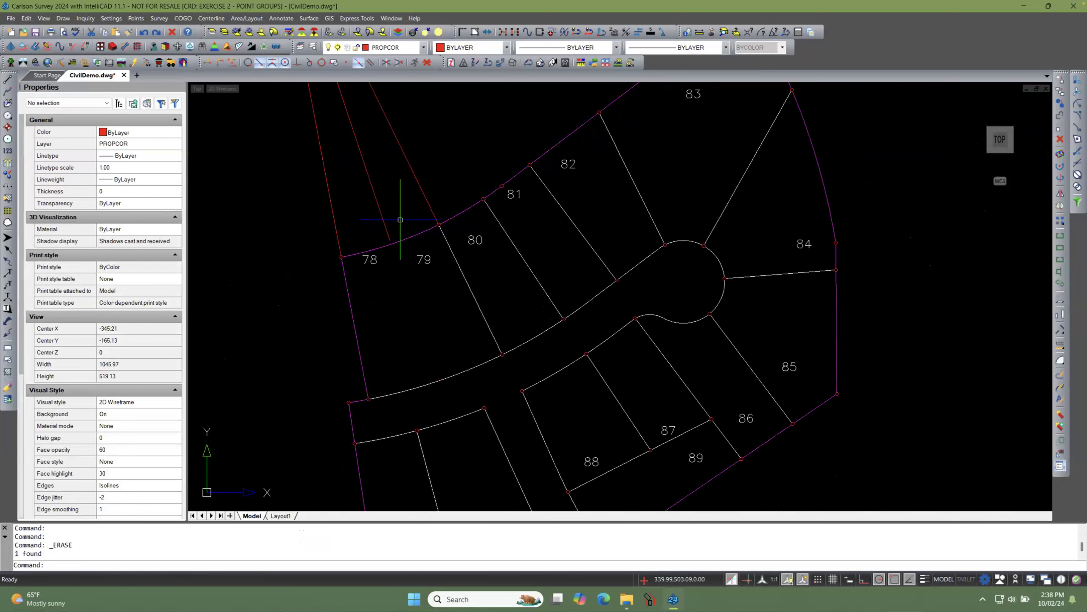
scroll(399, 220, up, 2)
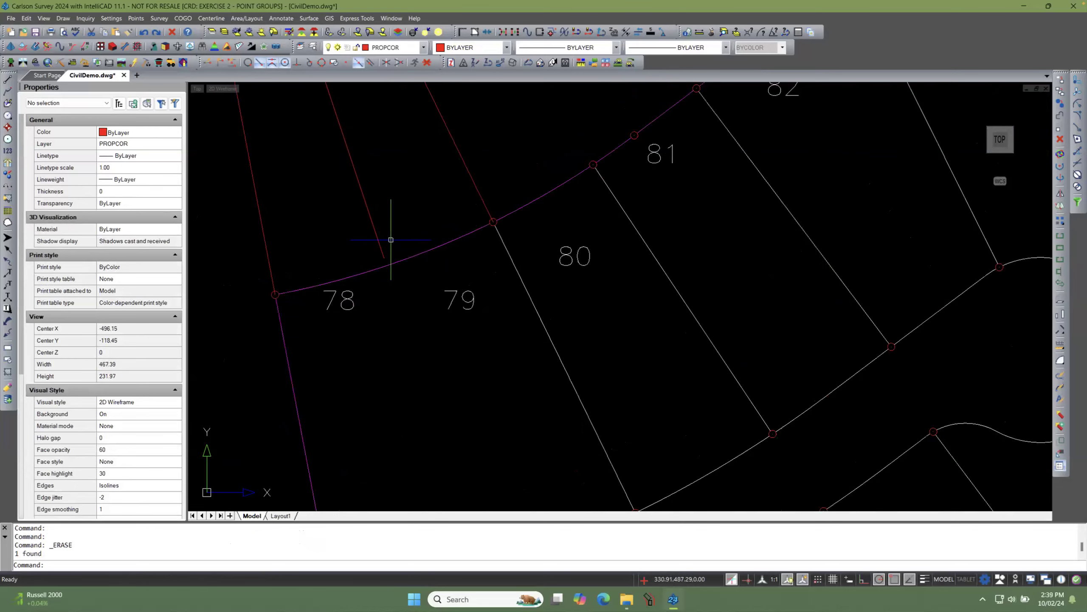
click(381, 242)
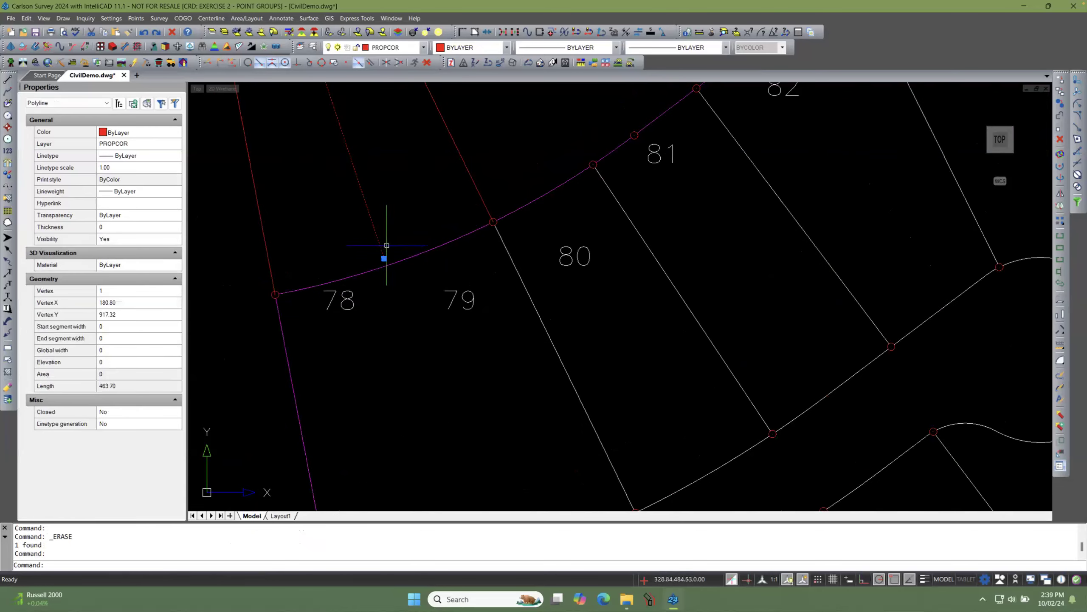
click(1059, 139)
Step: Start a 2D polyline without the current drawing properties, taking its layer LOTLINES from the lot line between lots 79 and 80
scroll(514, 292, up, 1)
scroll(514, 292, down, 4)
scroll(508, 293, up, 2)
scroll(508, 293, up, 1)
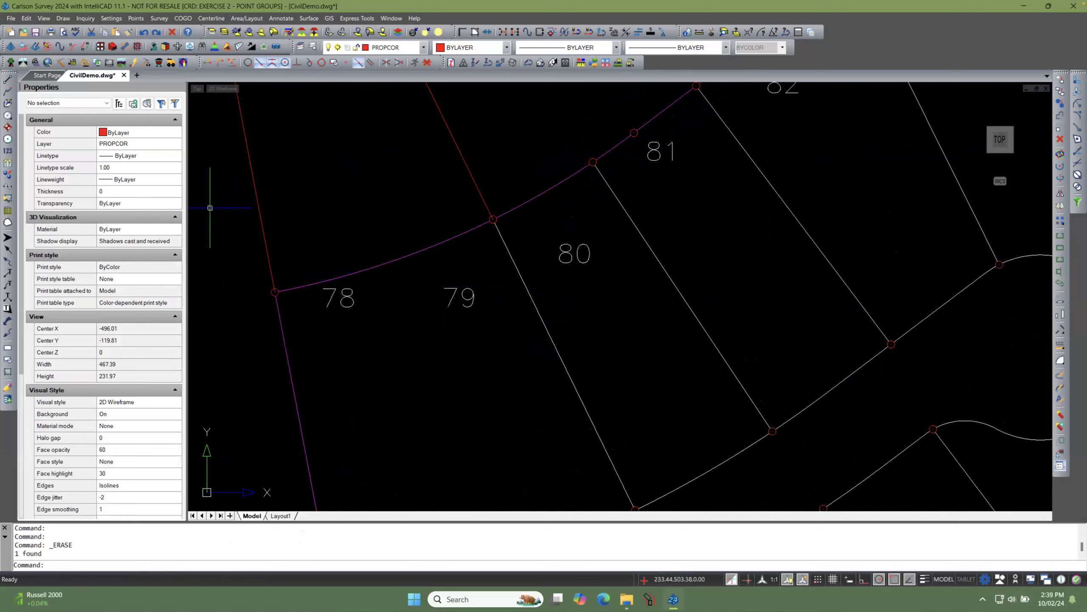
click(7, 91)
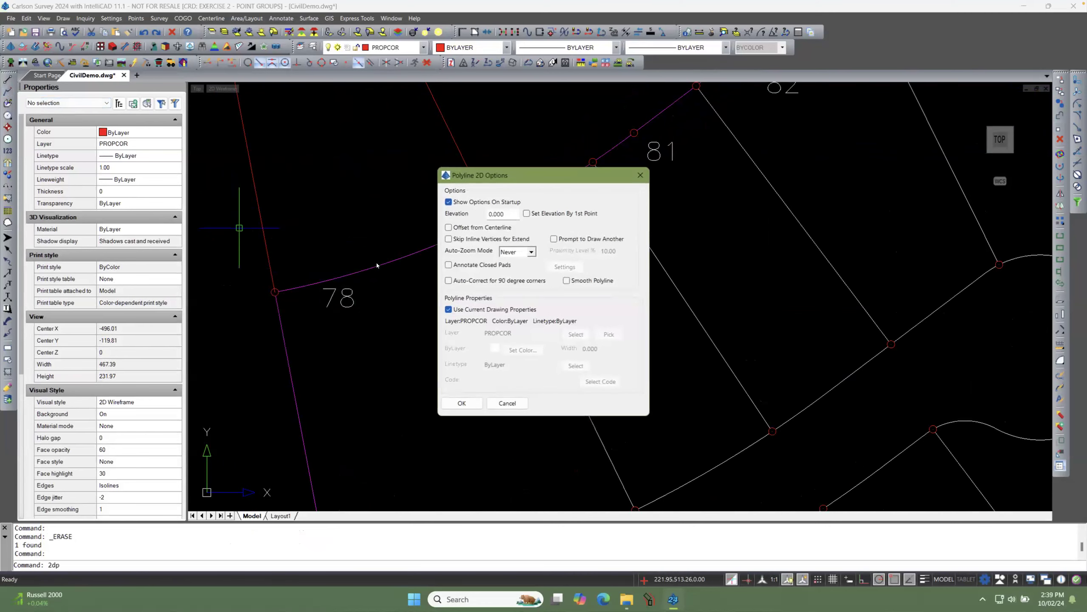
click(448, 309)
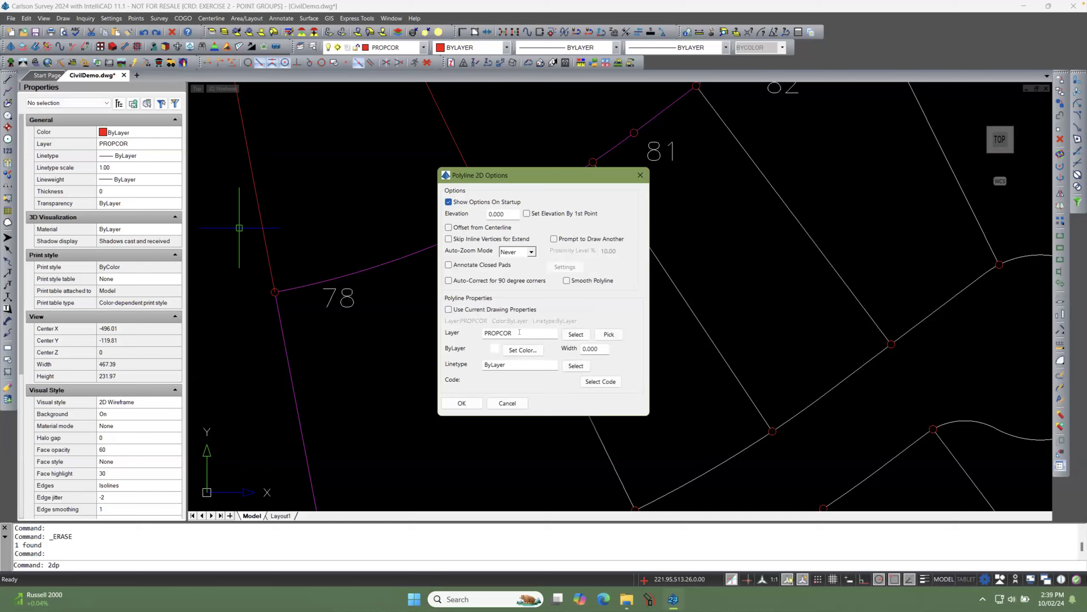
click(608, 335)
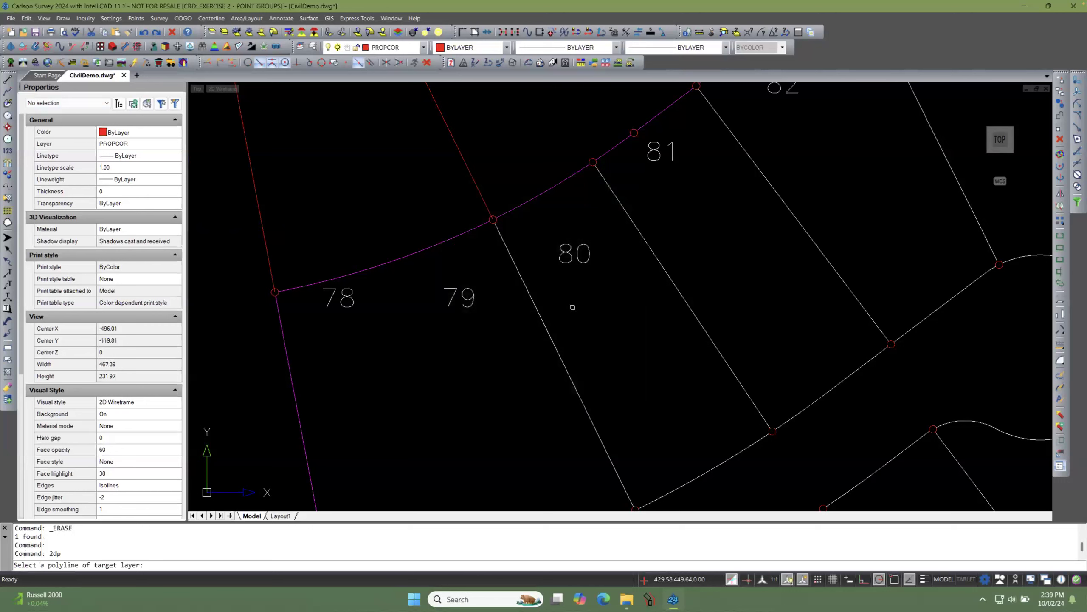
click(538, 310)
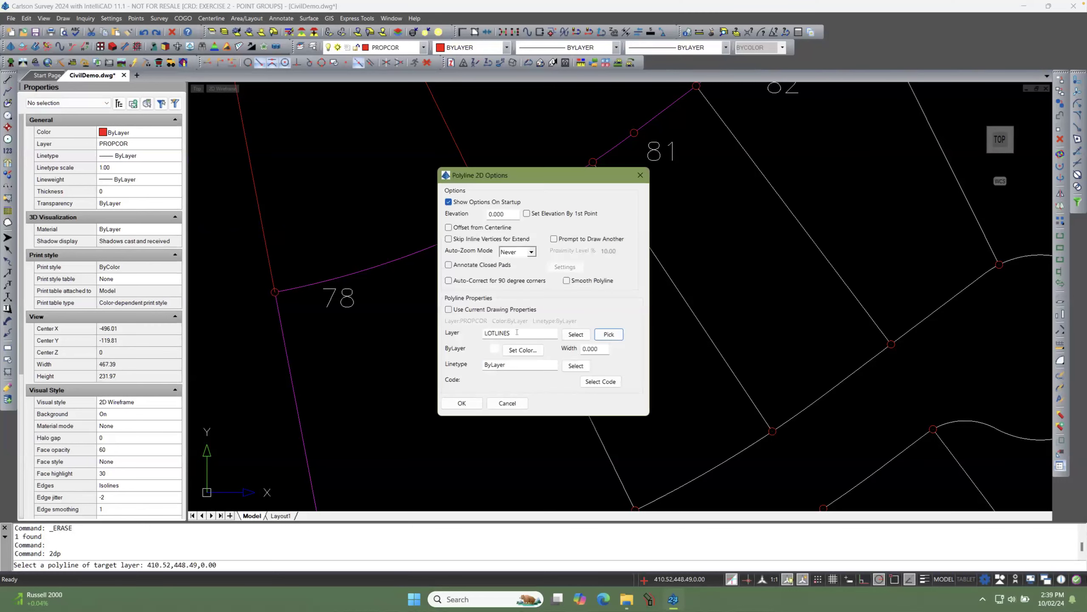
click(458, 404)
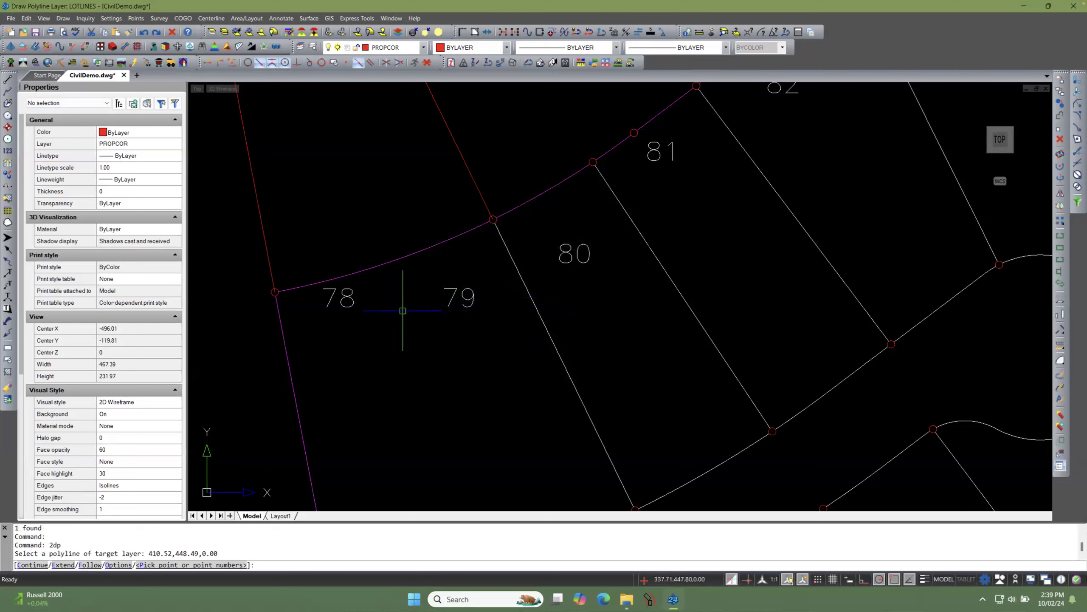
Step: Draw the chord on LOTLINES from lot 78's outer rear corner to the rear corner shared by lots 79 and 80
click(269, 261)
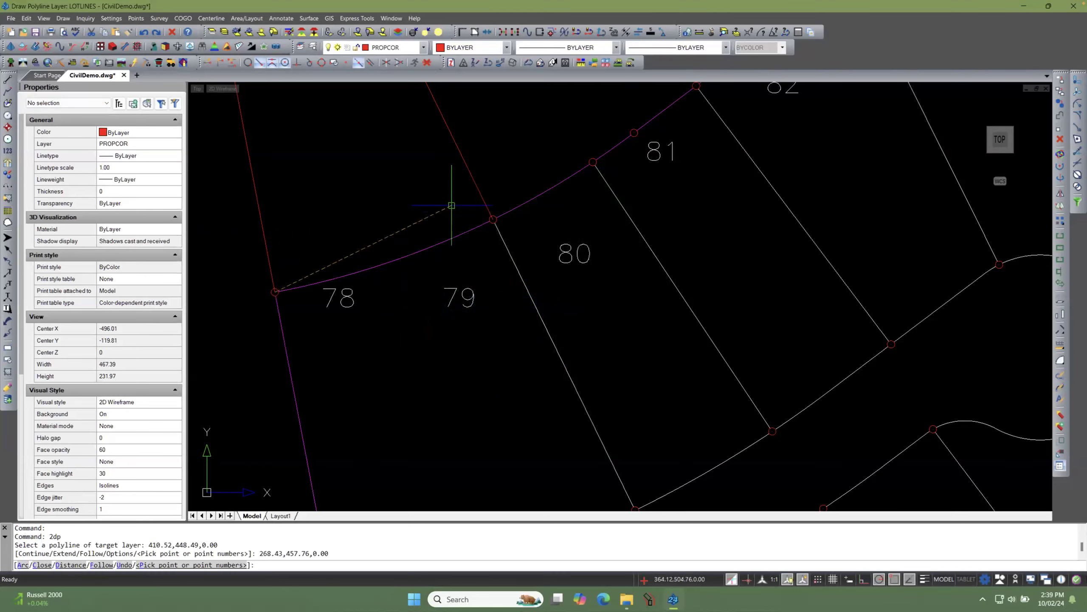
click(479, 195)
key(Return)
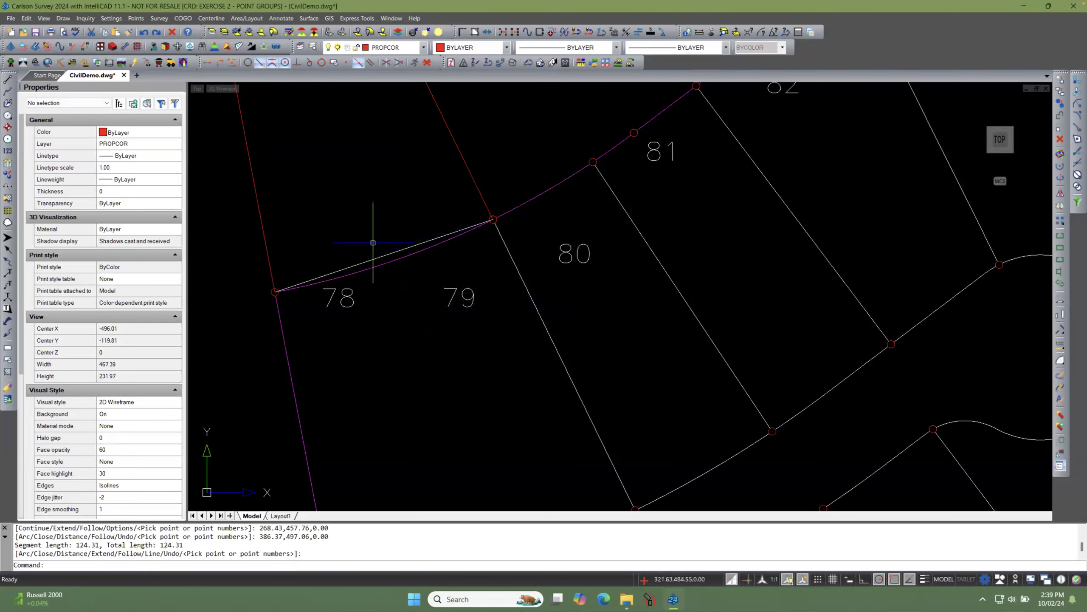
Step: Examine how the straight chord compares with the curved rear boundary of lots 78 and 79
scroll(394, 216, down, 3)
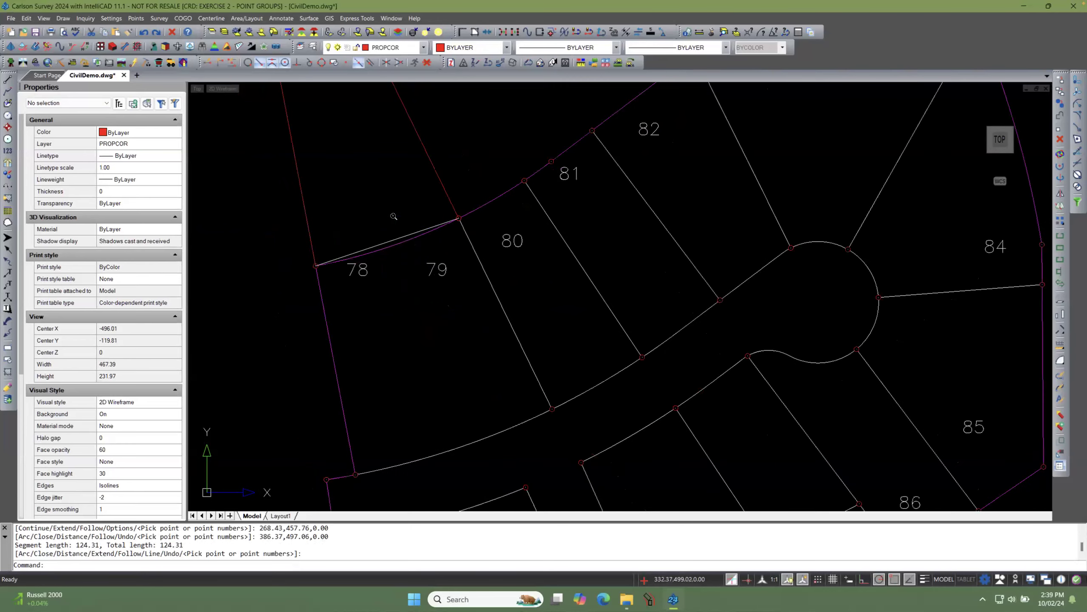
scroll(393, 216, up, 4)
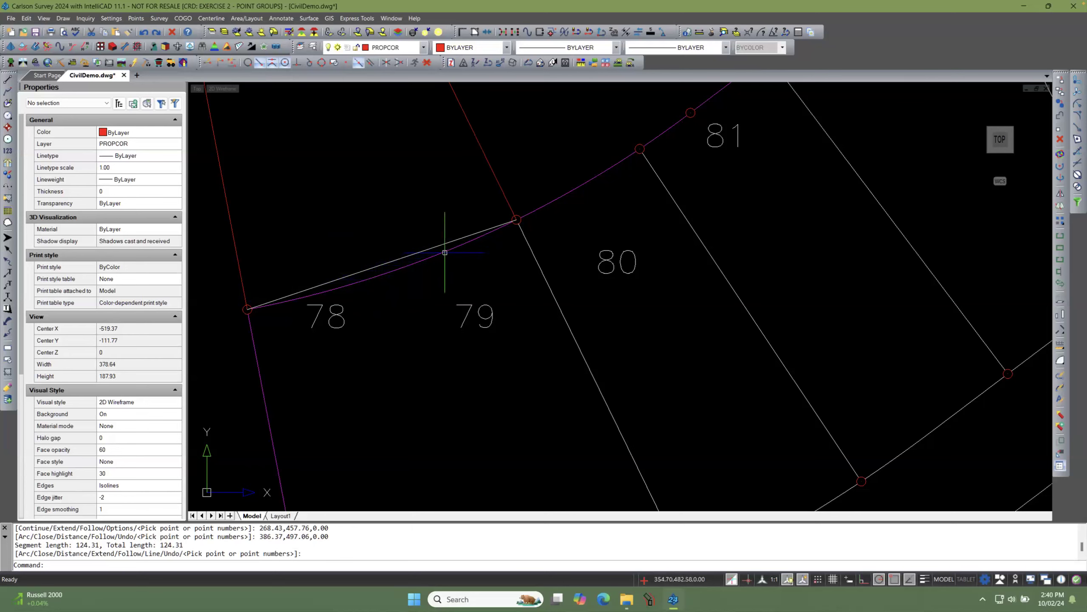
scroll(376, 319, down, 2)
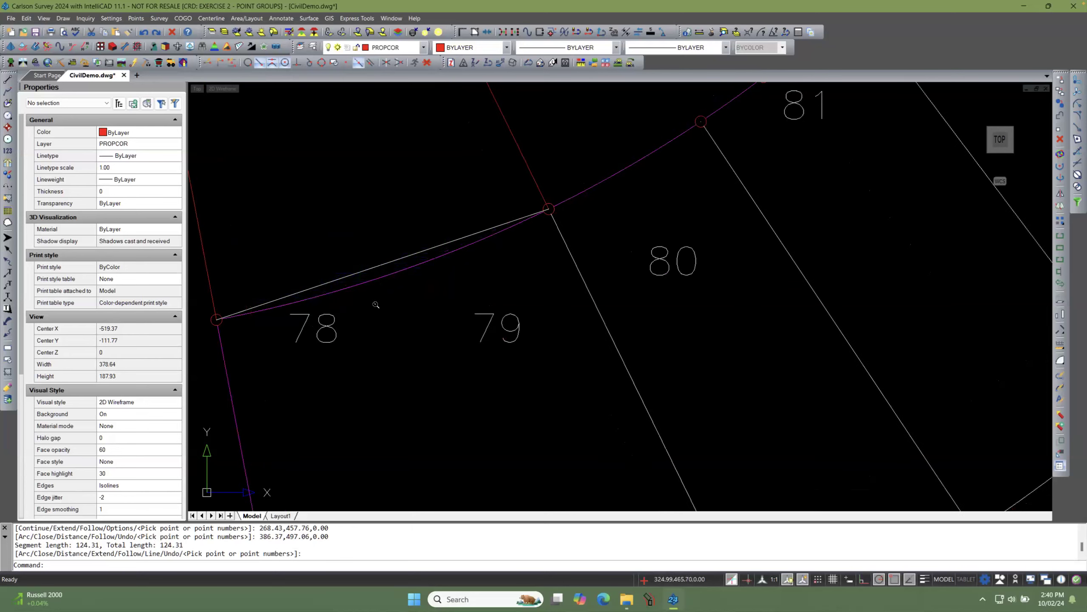
scroll(377, 319, down, 3)
scroll(377, 316, up, 4)
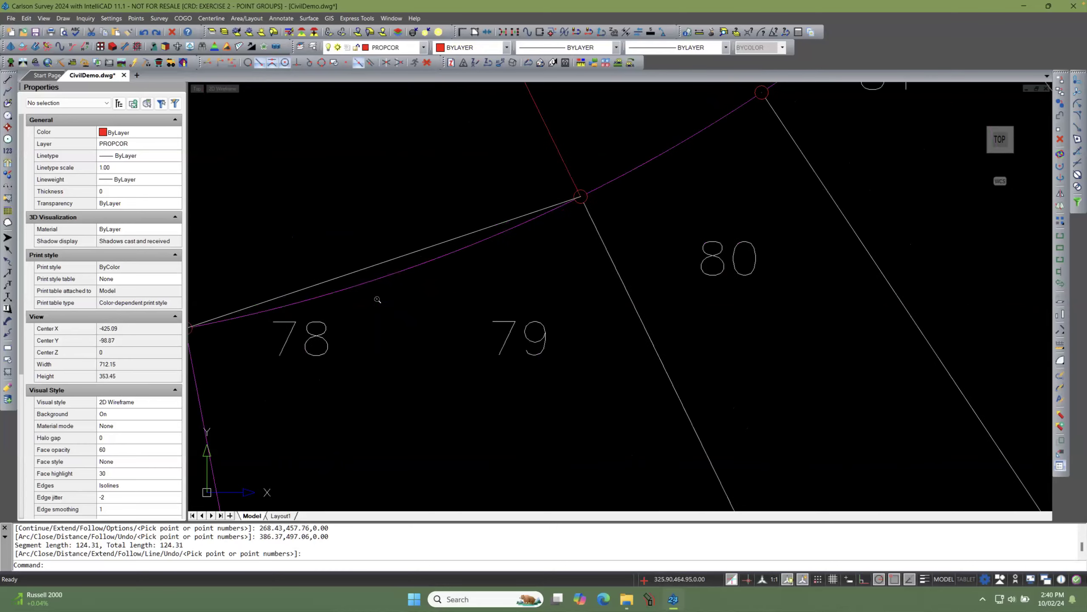
scroll(414, 275, down, 2)
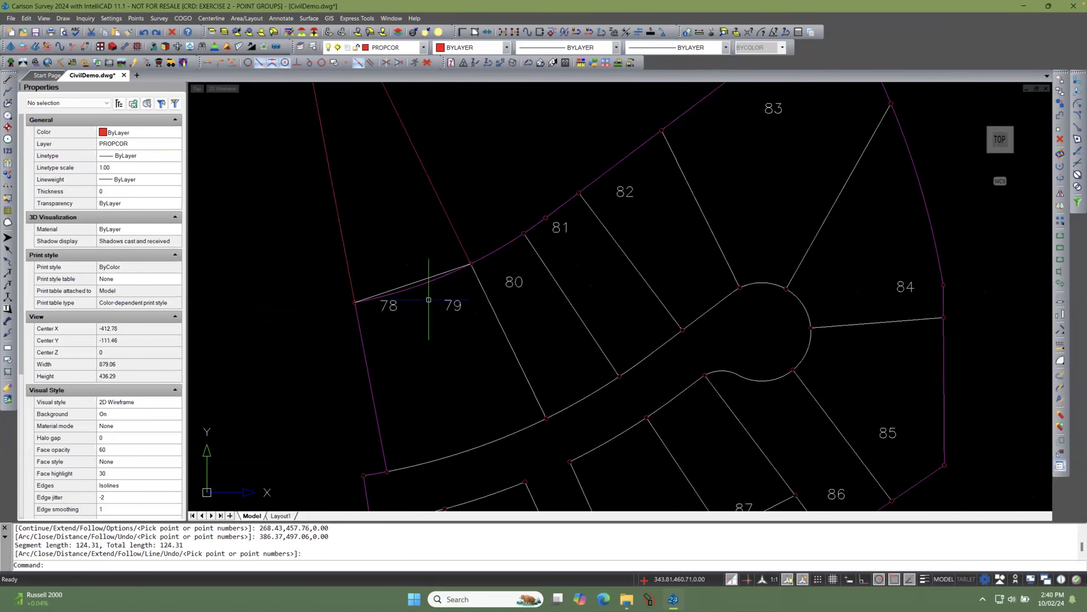
scroll(431, 300, up, 3)
scroll(425, 274, down, 3)
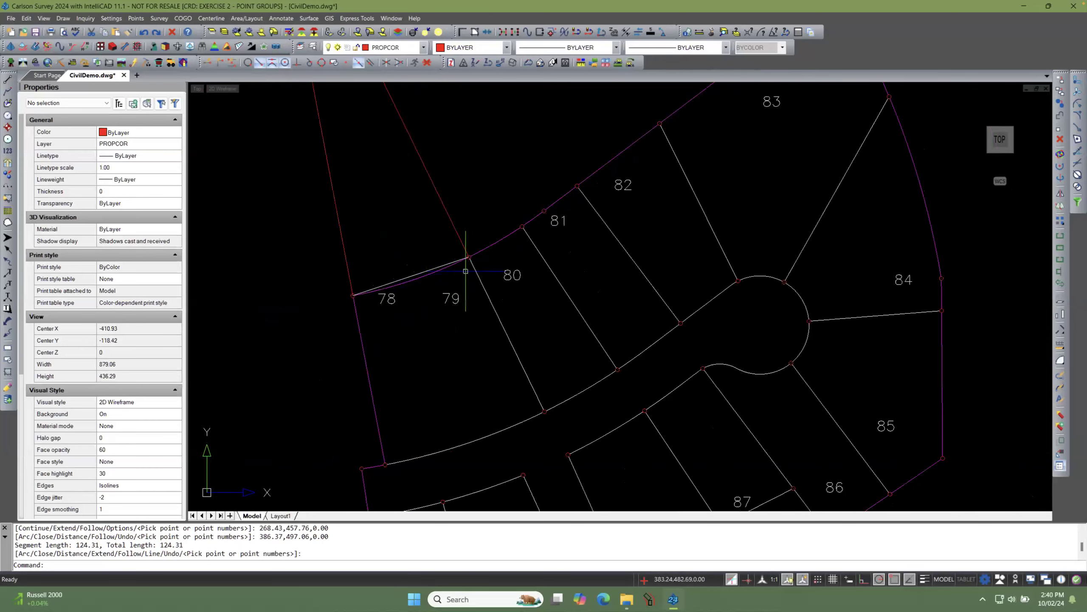
scroll(432, 281, up, 2)
scroll(433, 281, down, 3)
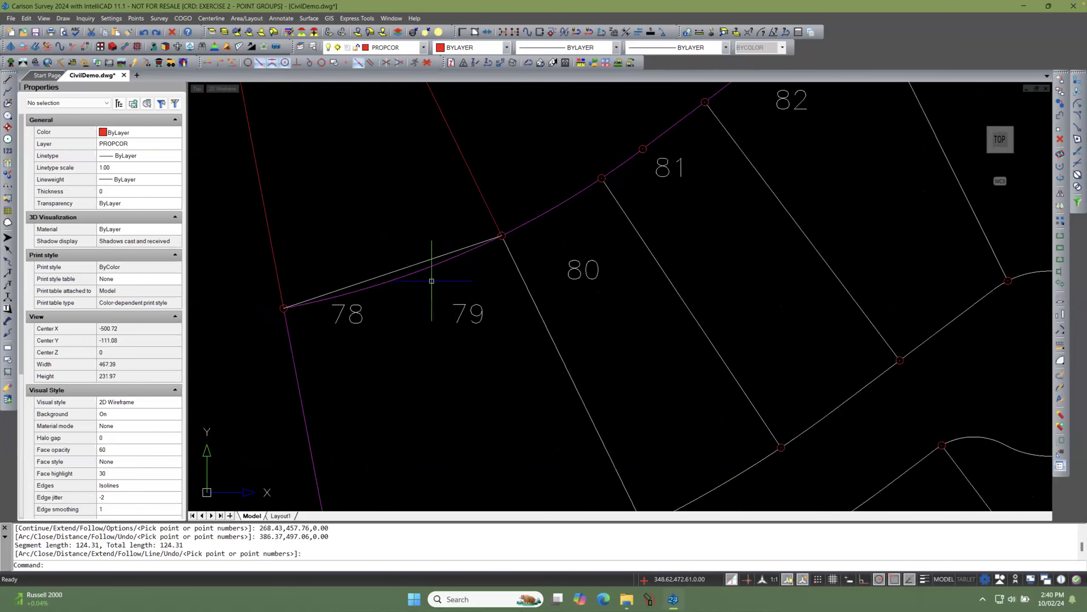
Step: Erase the two radial lines together with the chord across the rear of lots 78 and 79
click(452, 193)
click(325, 231)
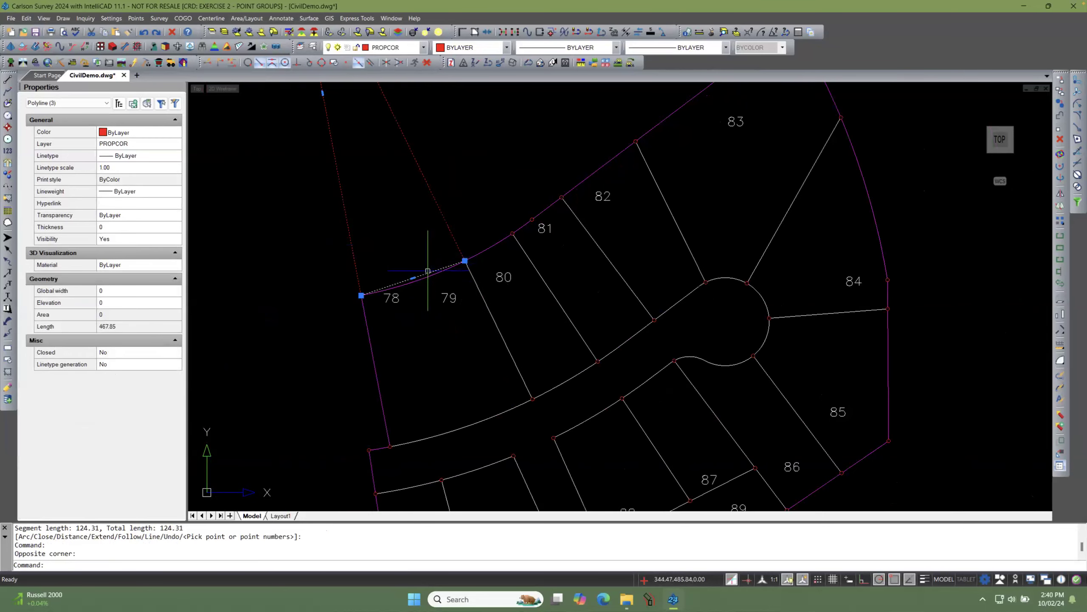
click(428, 271)
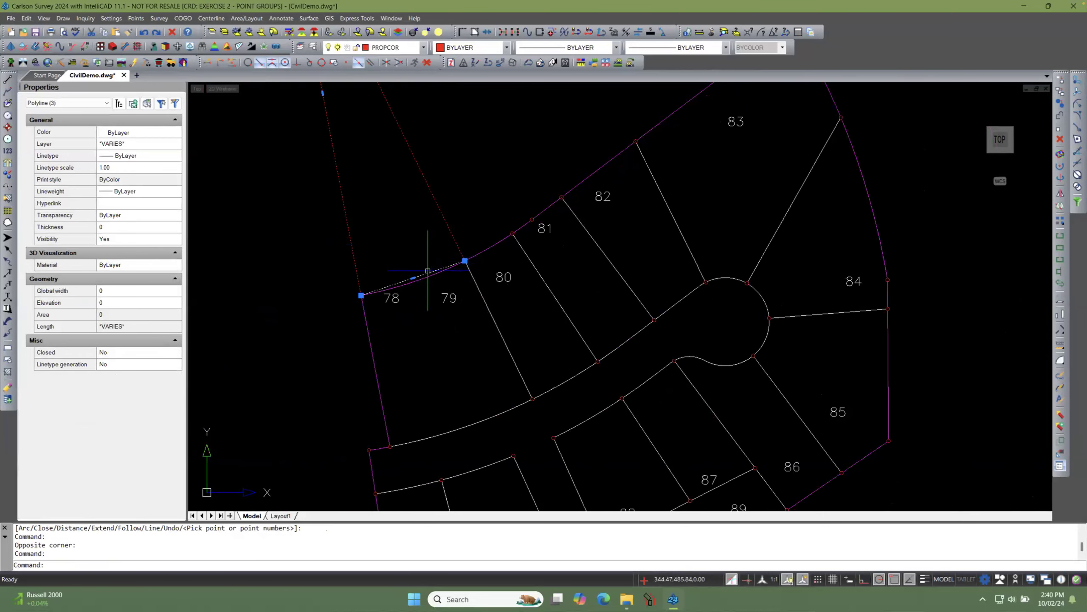
click(1060, 139)
Step: Redraw the rear chord of lots 78–79 as a LOTLINES 2D polyline between the two ends of the rear arc
scroll(421, 300, down, 4)
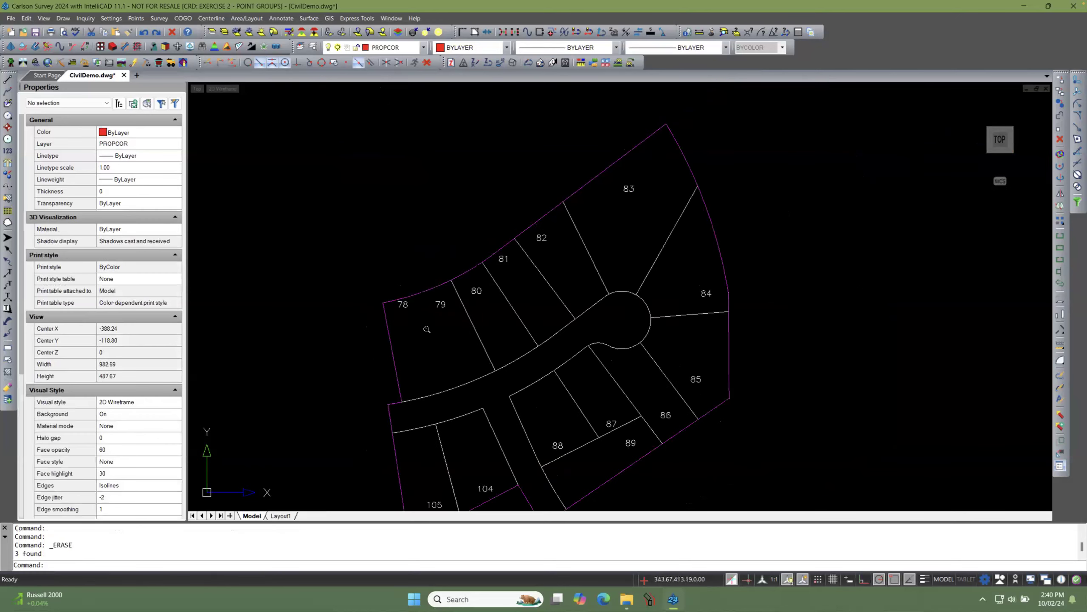
scroll(421, 300, up, 4)
text(2dp)
key(Return)
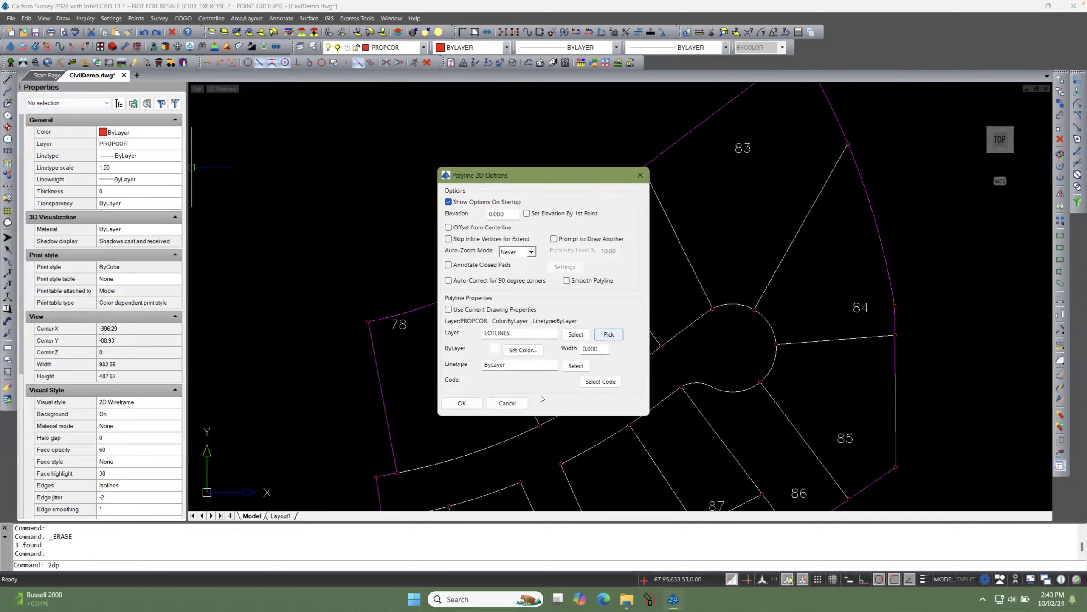
click(457, 405)
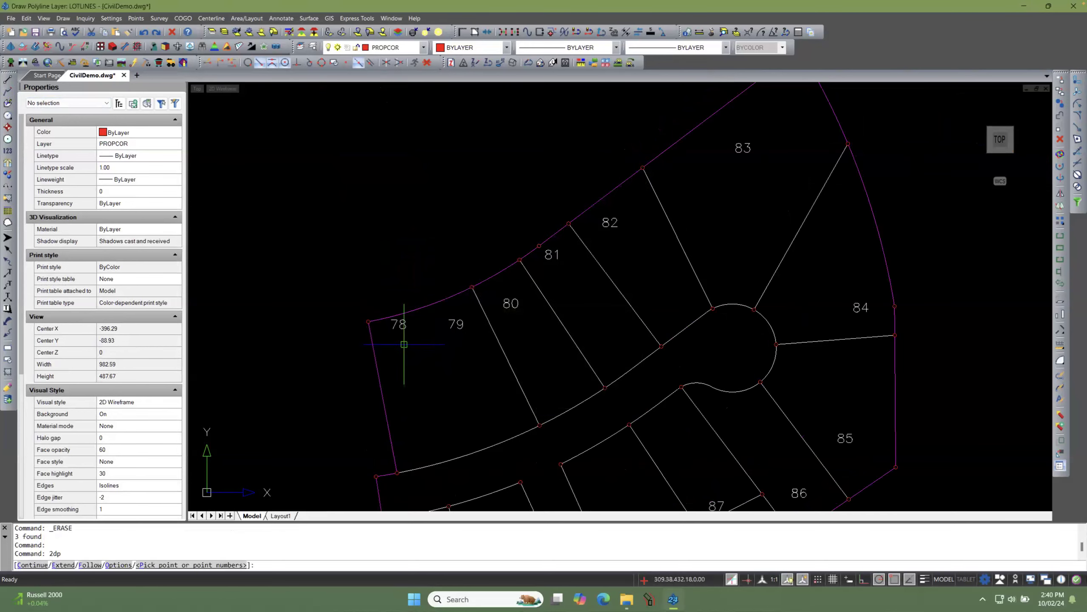
click(368, 321)
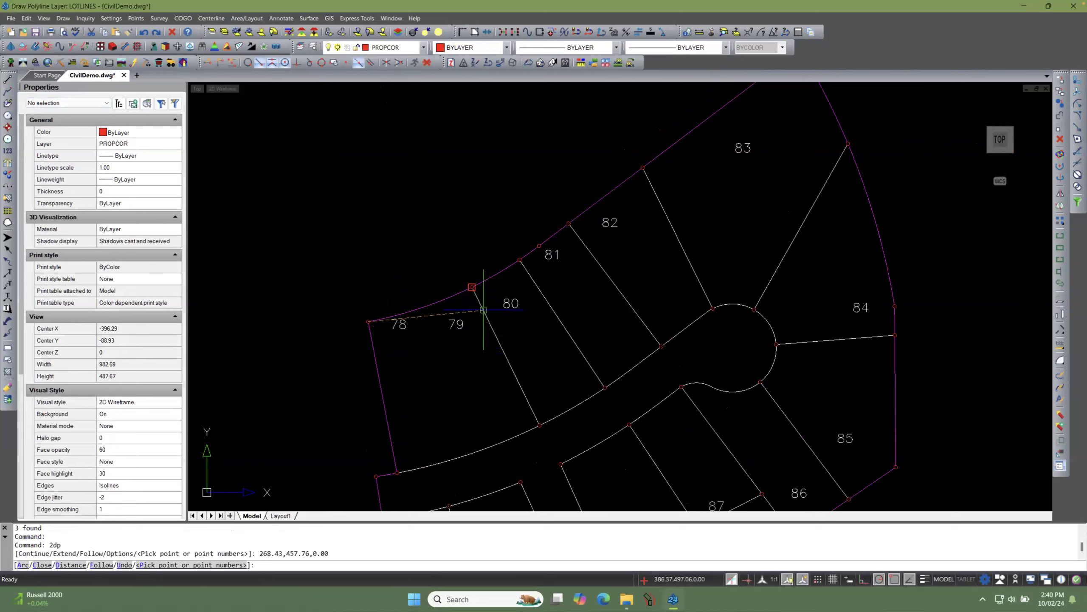
click(484, 309)
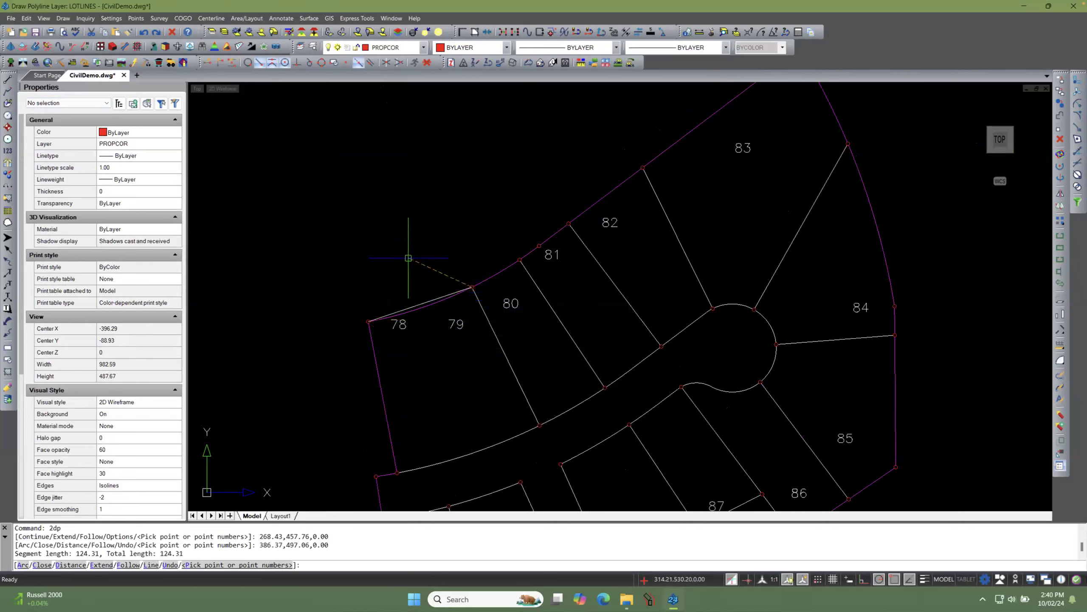
key(Return)
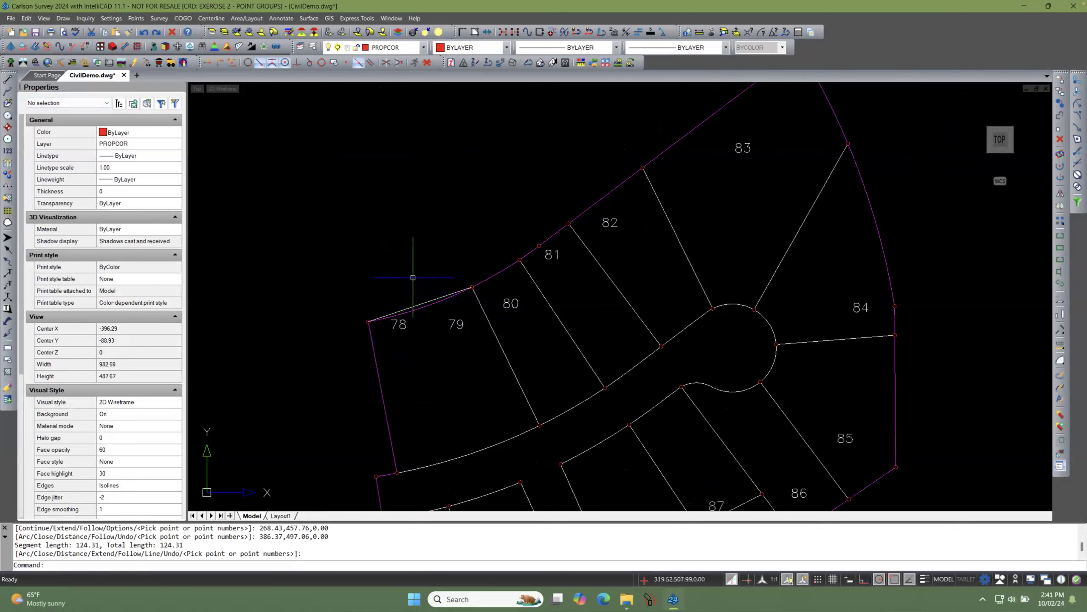
Step: Draw a LOTLINES 2D polyline chord from lot 78's outer front corner to the front corner shared by lots 79 and 80
right_click(395, 253)
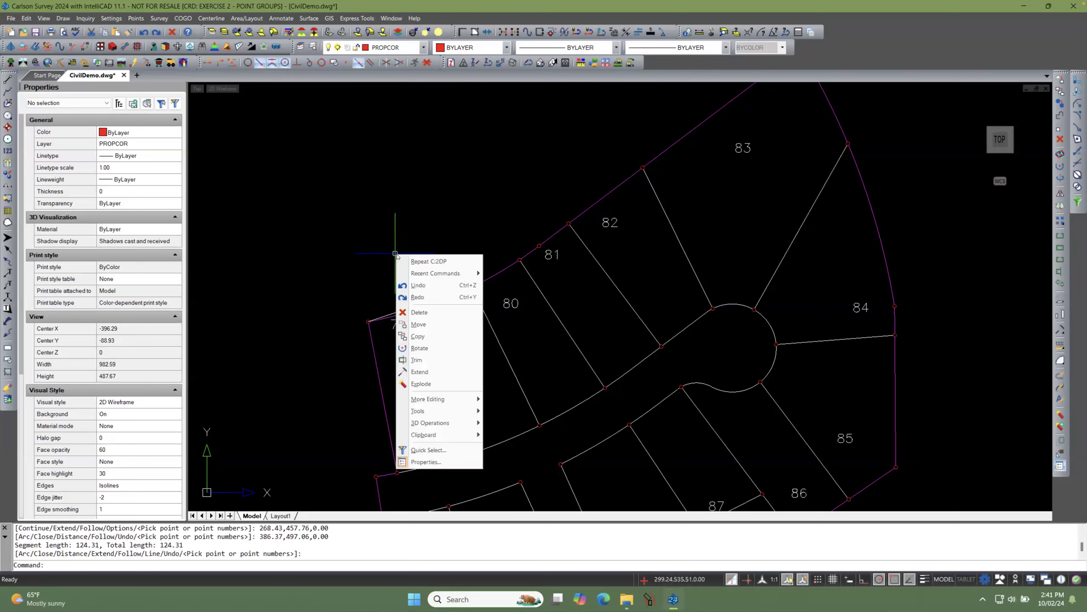
click(433, 263)
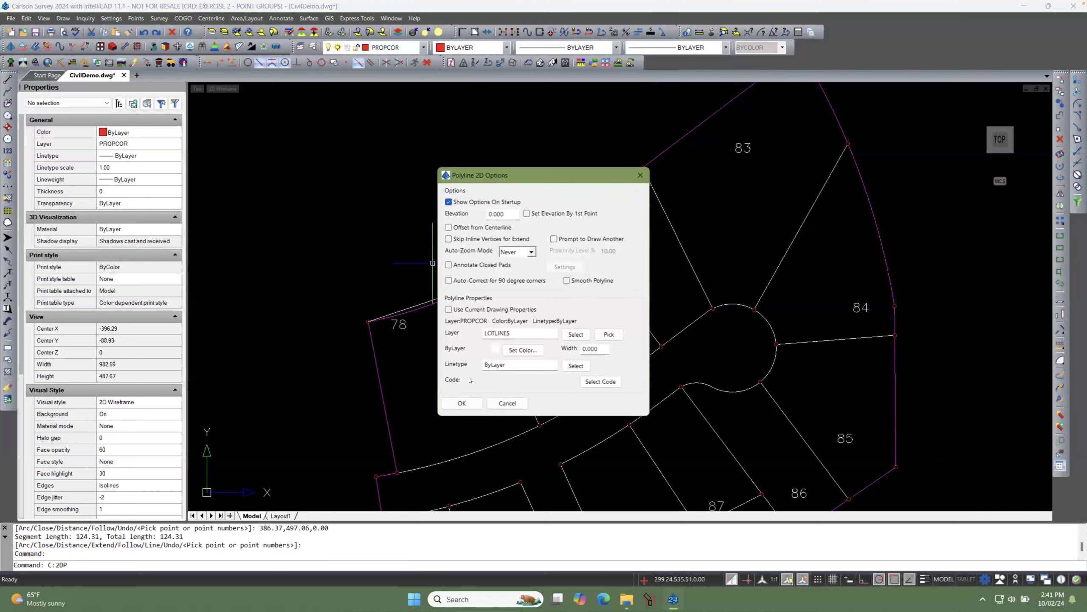
click(461, 402)
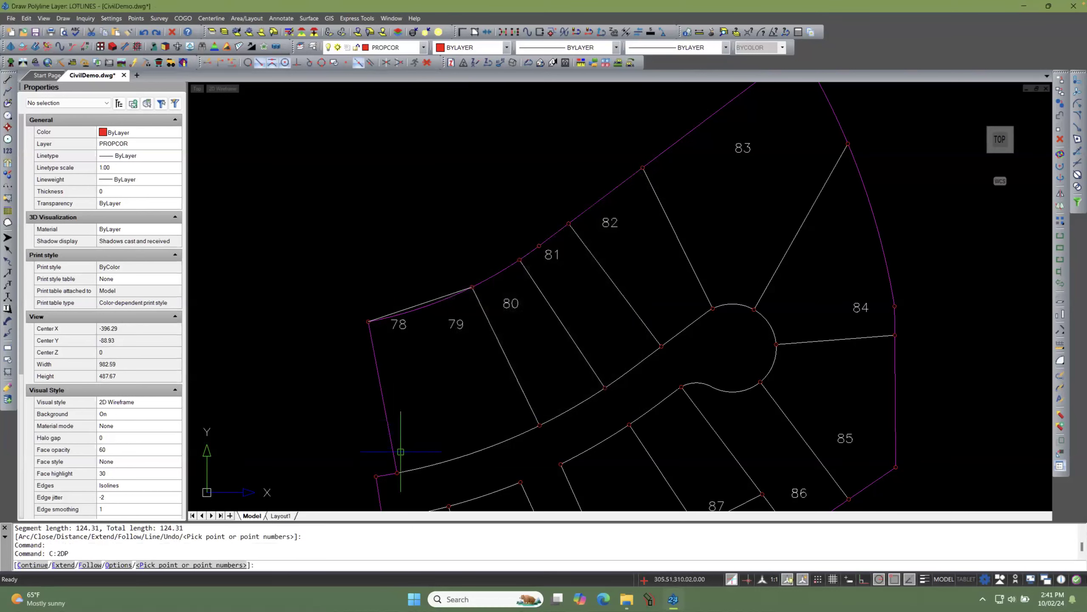
click(397, 471)
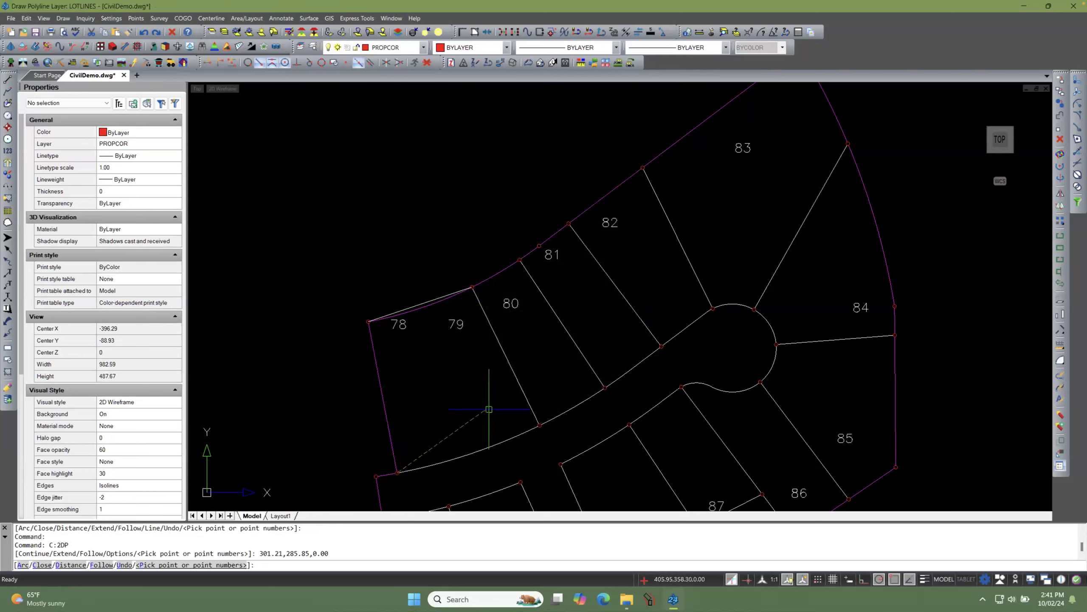
click(535, 420)
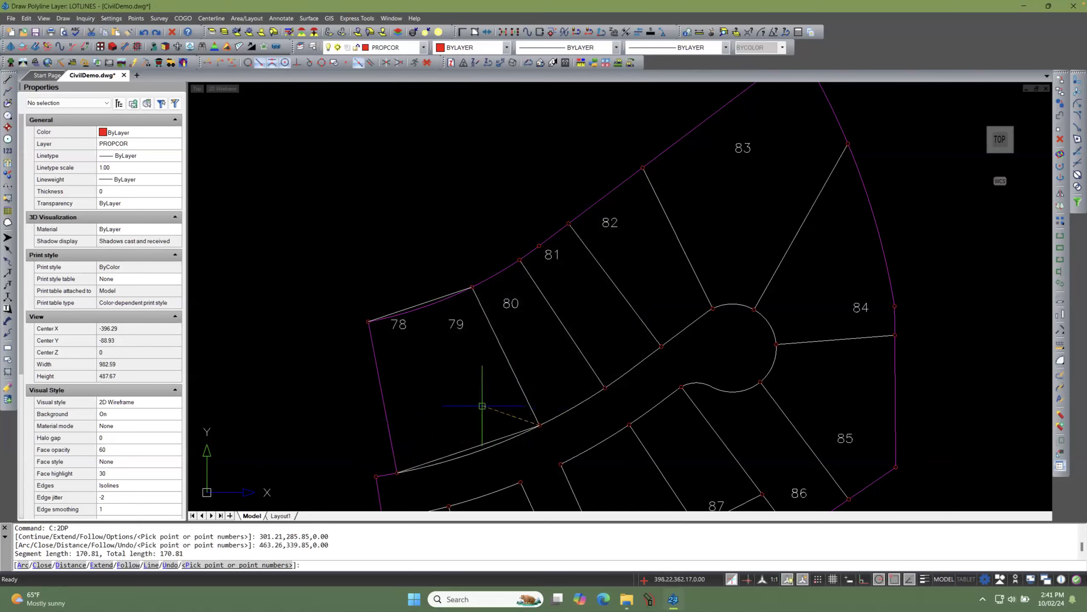
key(Return)
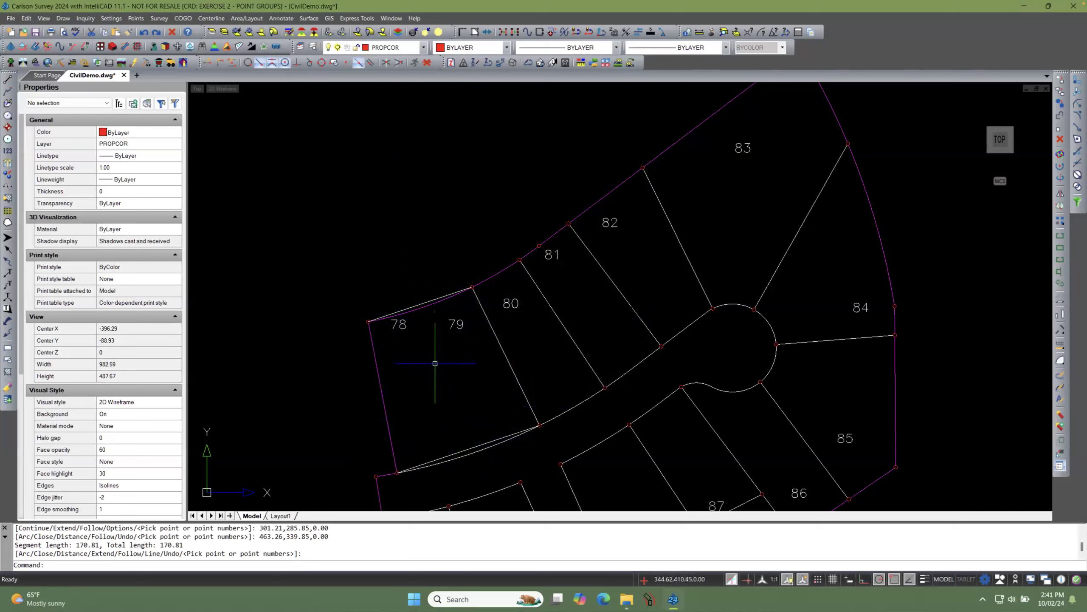
Step: Draw a 2D polyline on the LOTLINES layer from the midpoint of the rear chord to the midpoint of the front chord, dividing lots 78 and 79
right_click(399, 246)
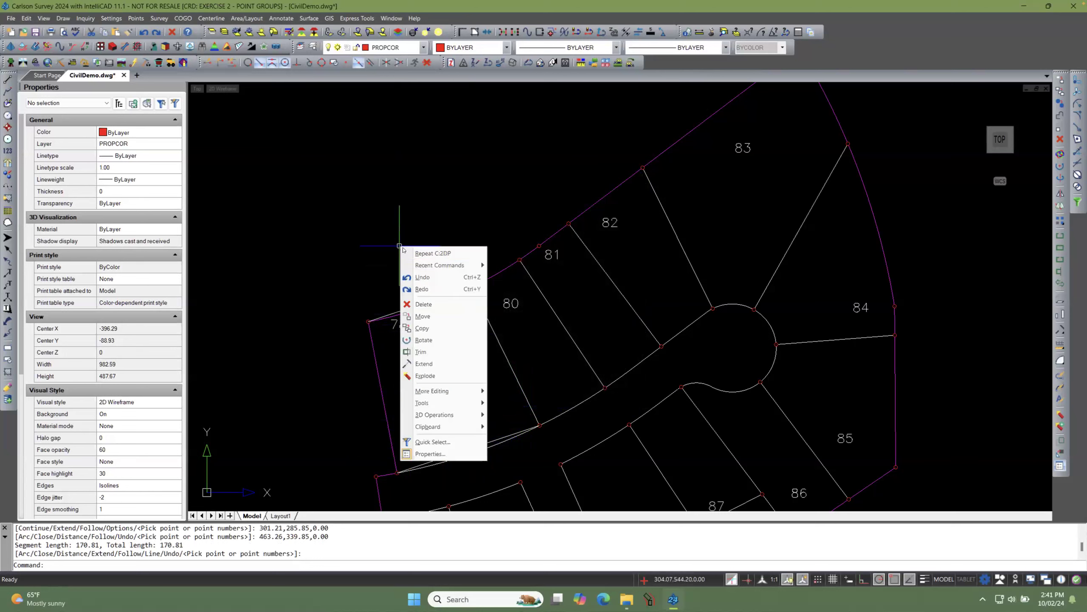
click(433, 254)
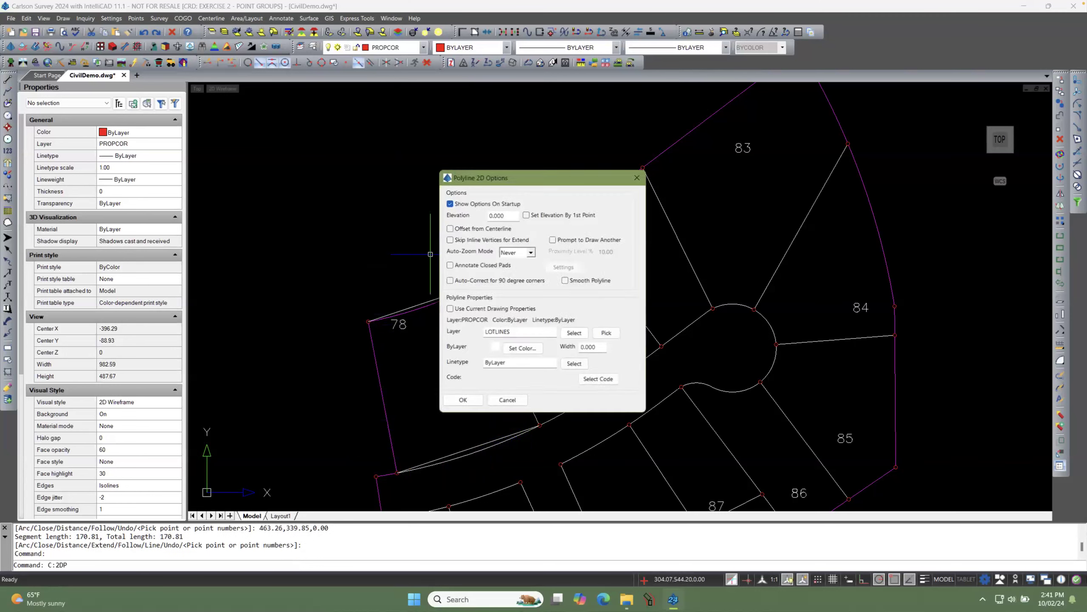
click(469, 402)
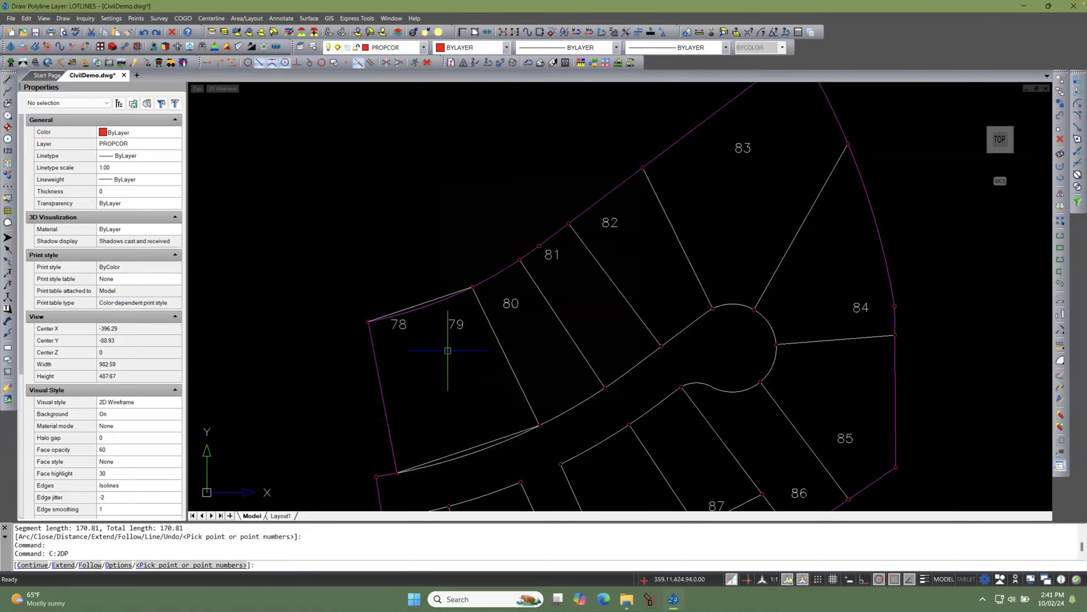
click(426, 300)
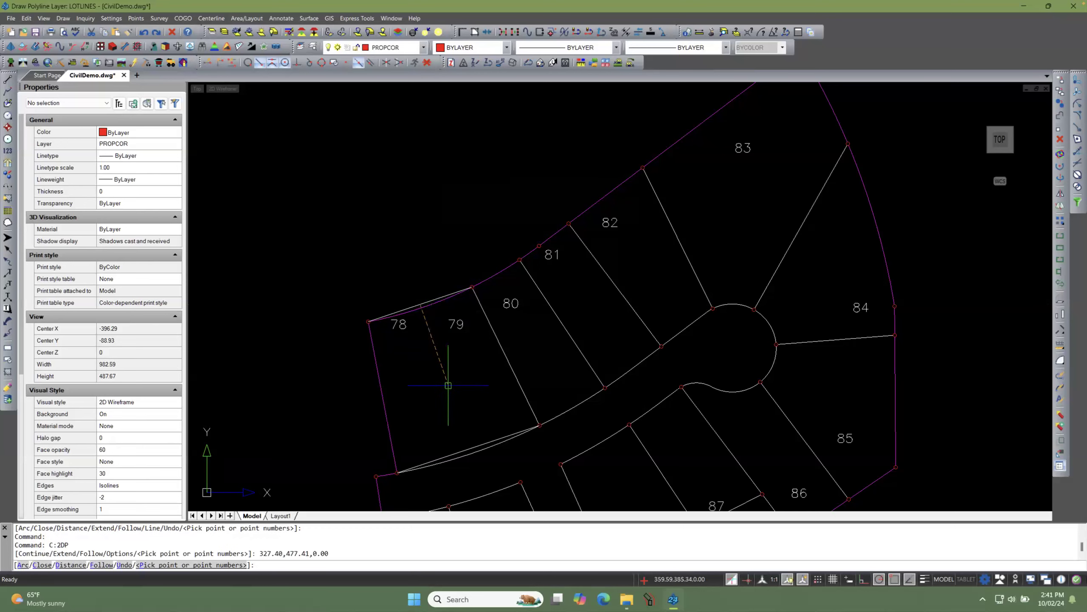
click(481, 443)
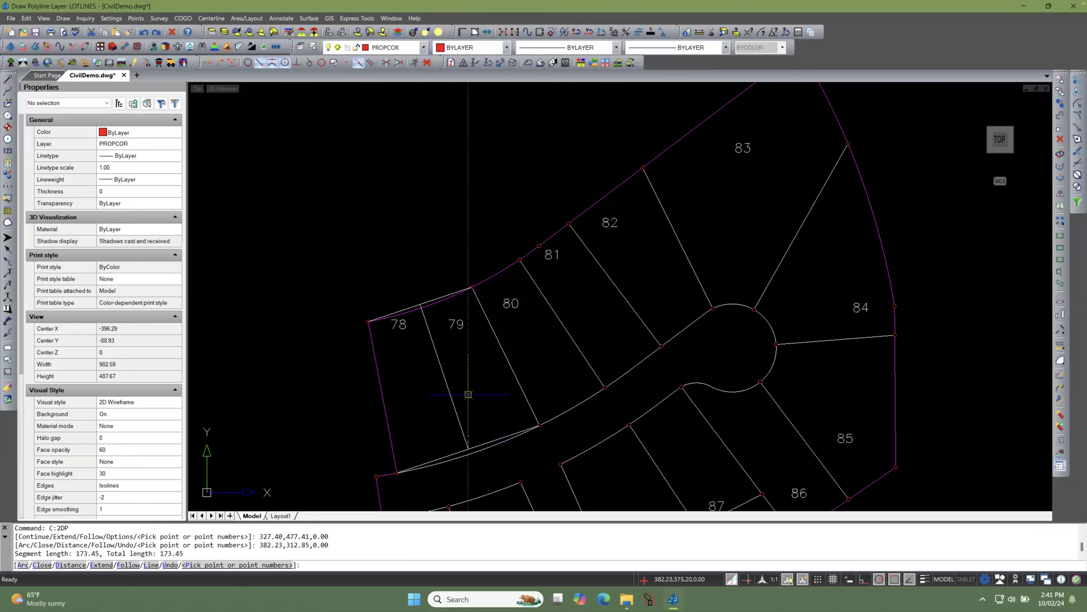
key(Return)
Step: Erase the front and rear construction chords across lots 78 and 79, keeping the dividing line between them
scroll(445, 301, up, 1)
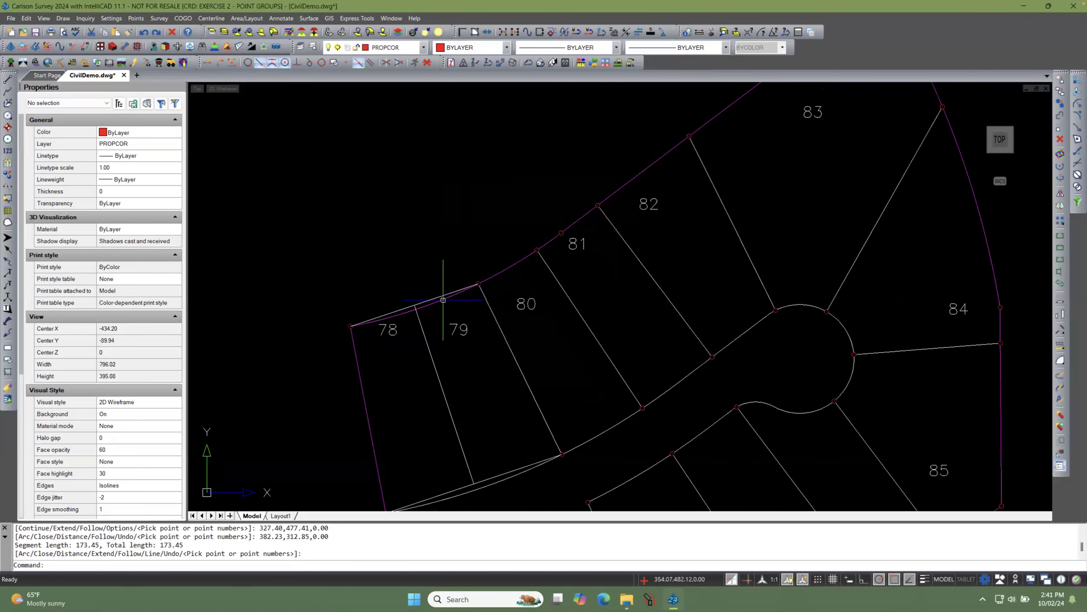
scroll(433, 301, up, 2)
scroll(431, 300, down, 6)
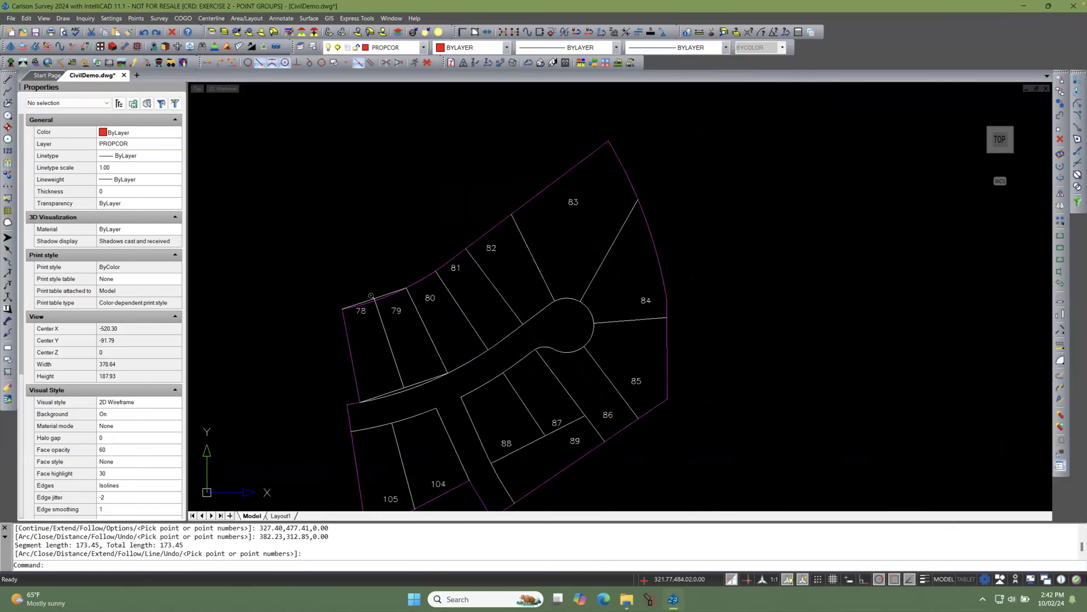
scroll(391, 335, up, 2)
scroll(391, 336, up, 1)
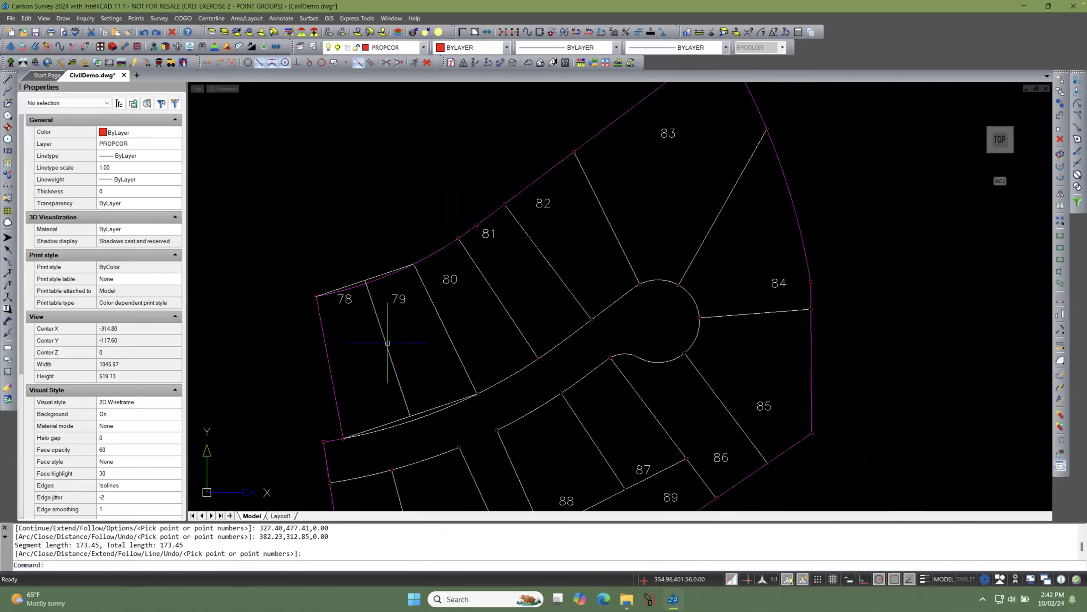
scroll(390, 342, up, 2)
scroll(390, 342, down, 1)
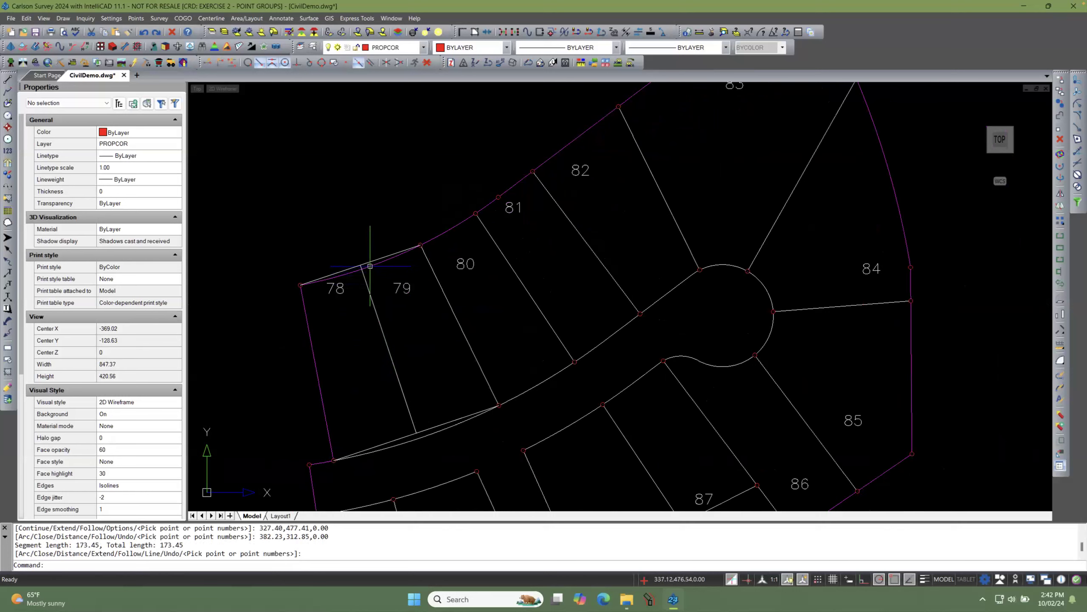
scroll(421, 429, down, 1)
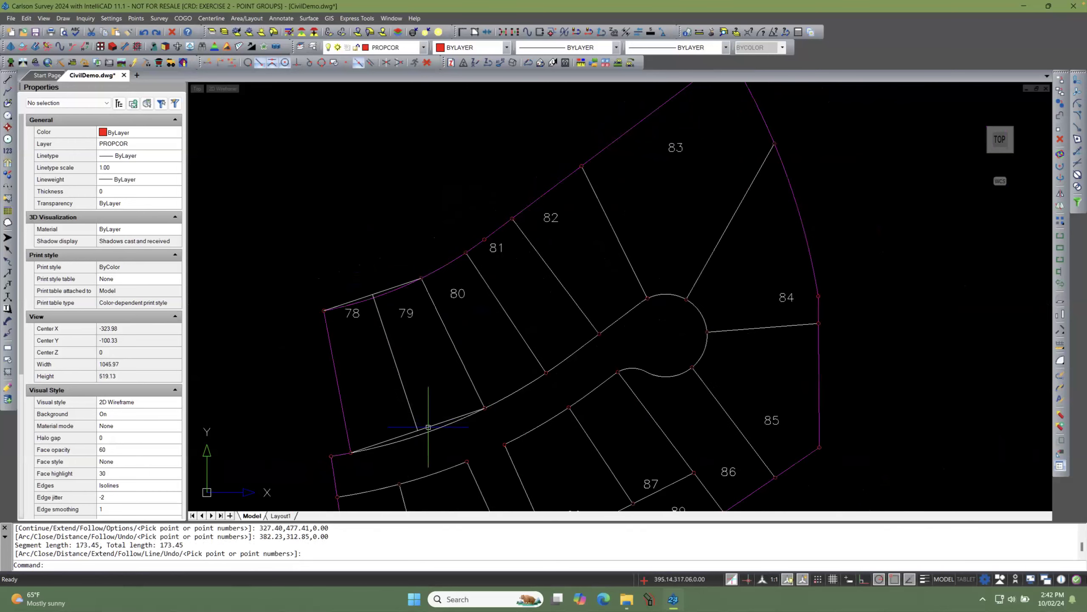
click(428, 426)
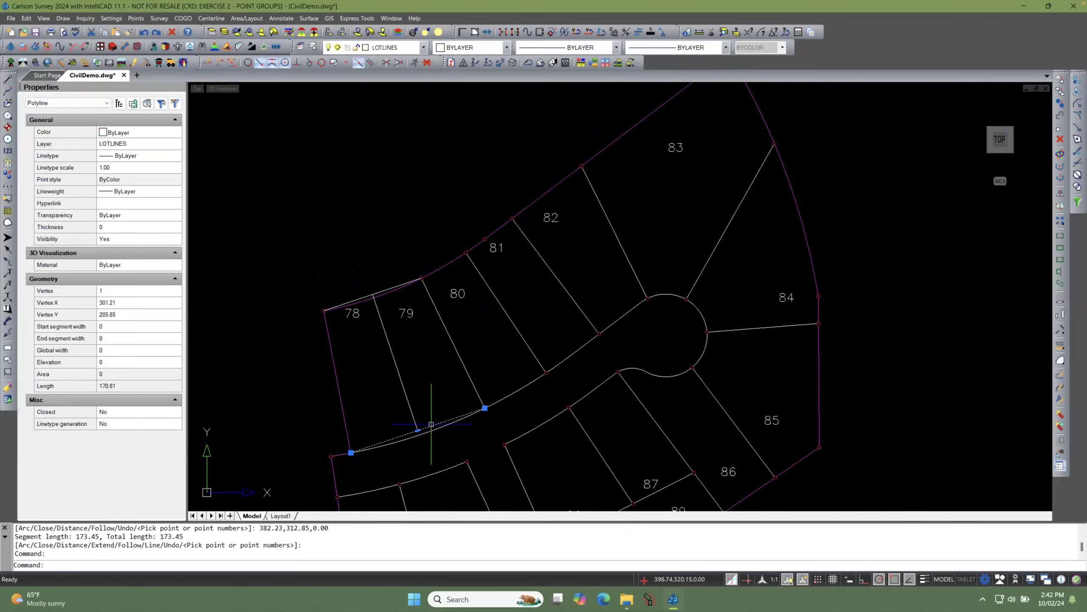
click(382, 289)
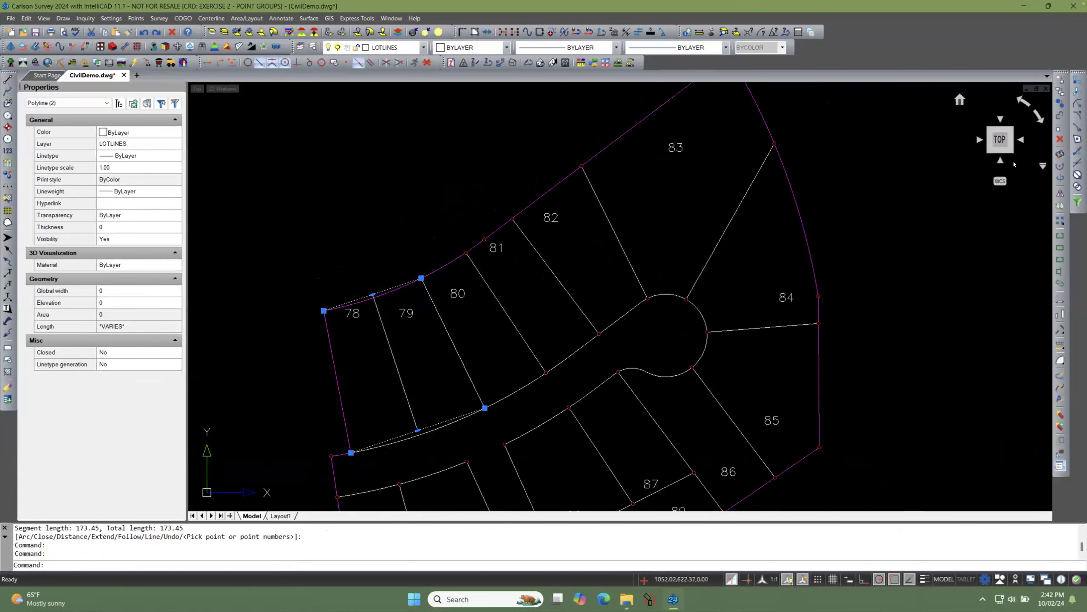
click(1061, 140)
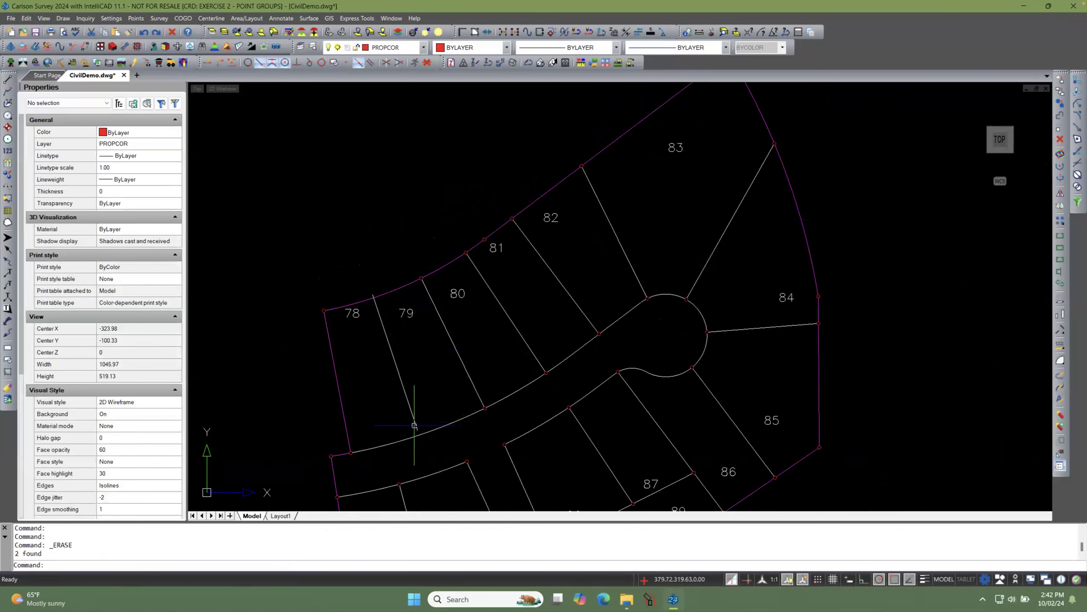
Step: Try to trim the overhanging end of the line between lots 78 and 79 against the preselected perimeter polyline
scroll(413, 424, up, 4)
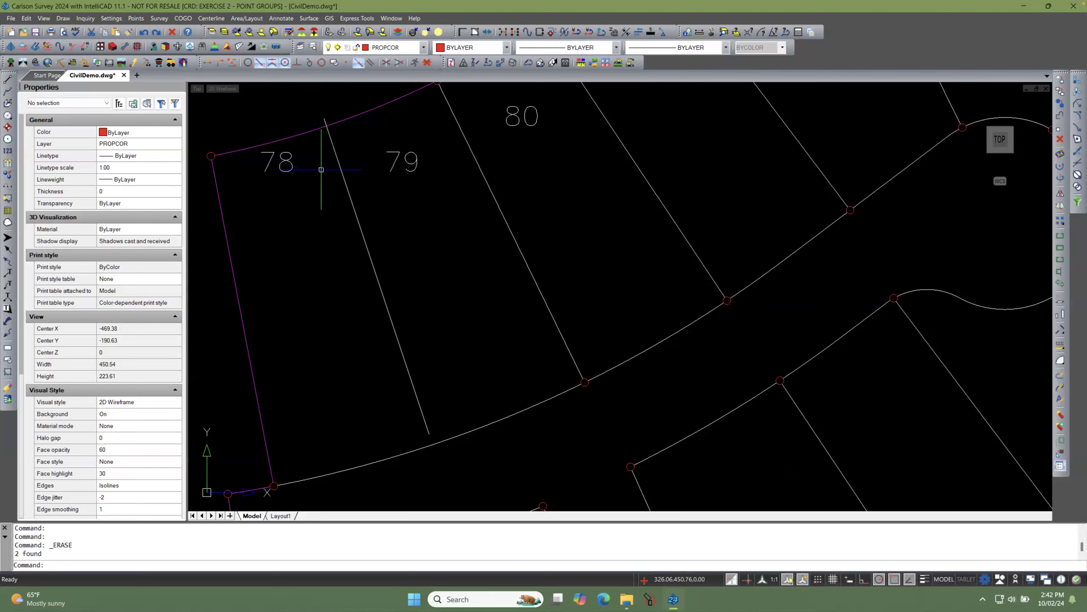
scroll(326, 314, down, 3)
scroll(312, 224, up, 3)
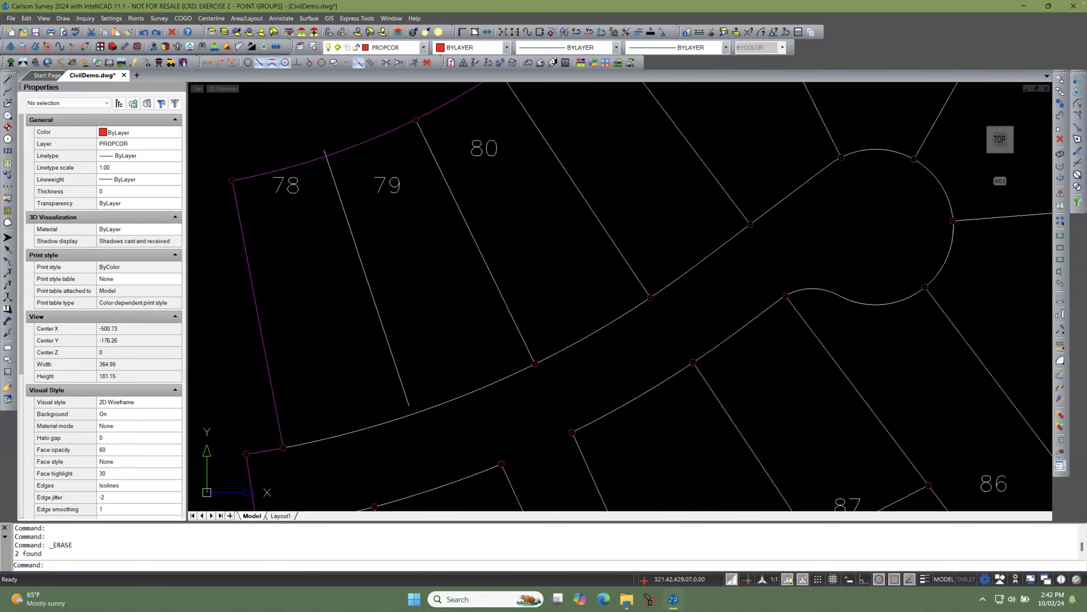
scroll(312, 225, down, 3)
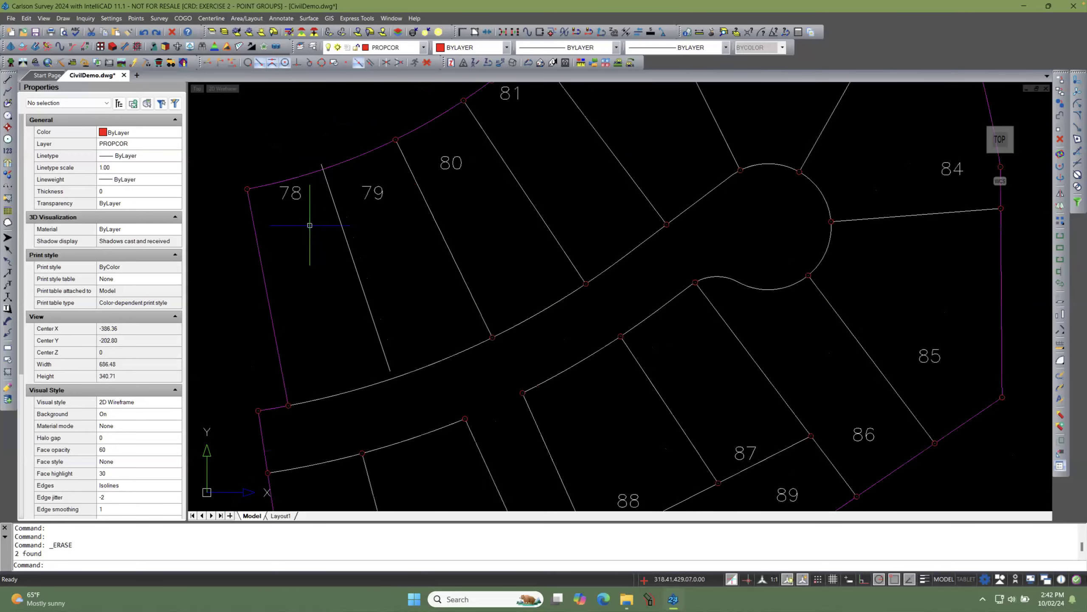
click(343, 160)
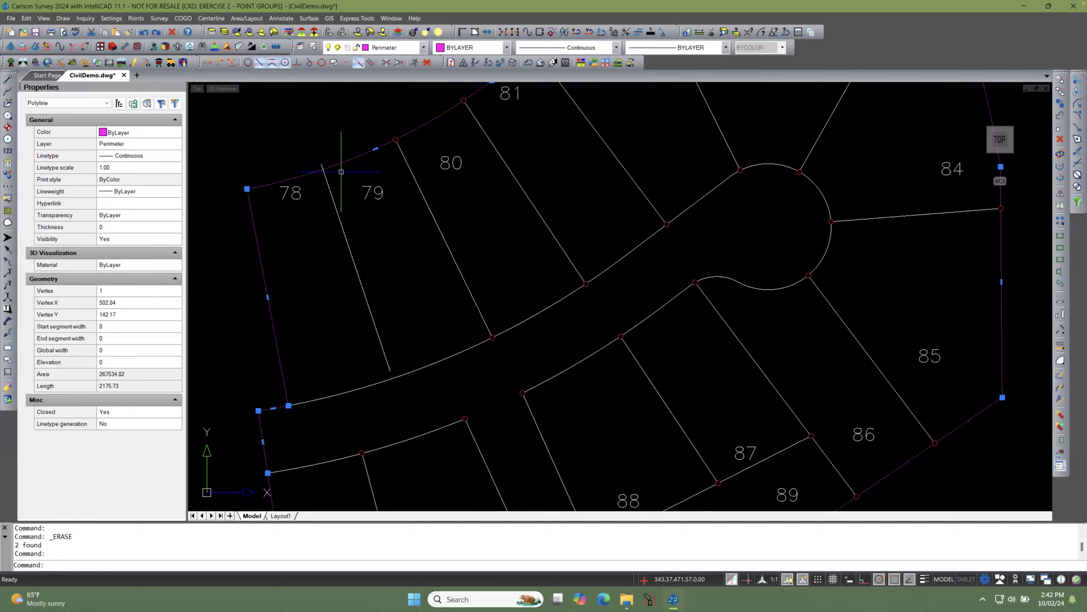
right_click(341, 172)
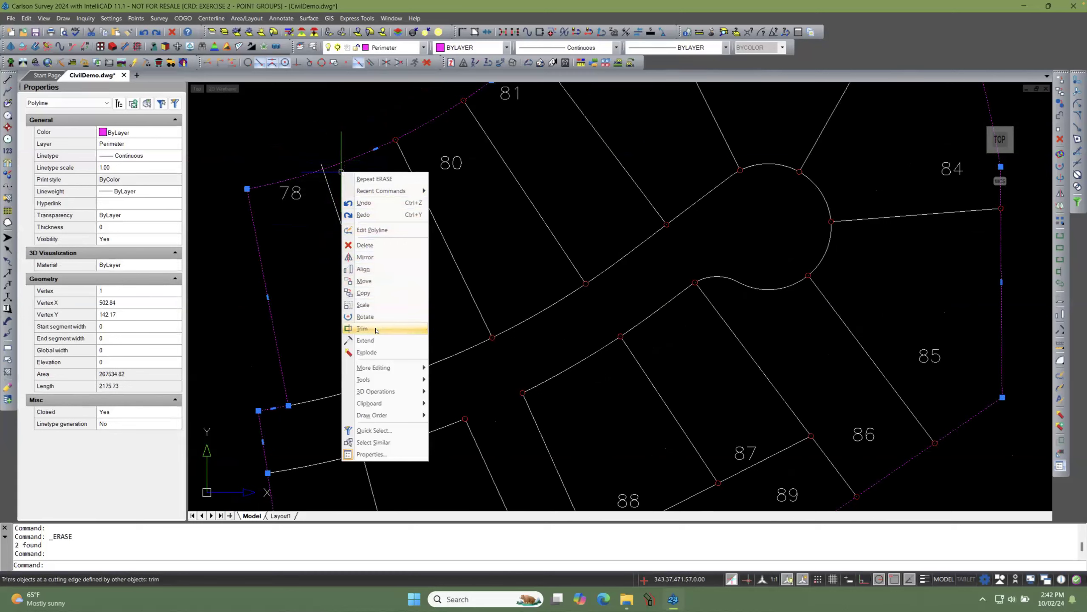
click(362, 328)
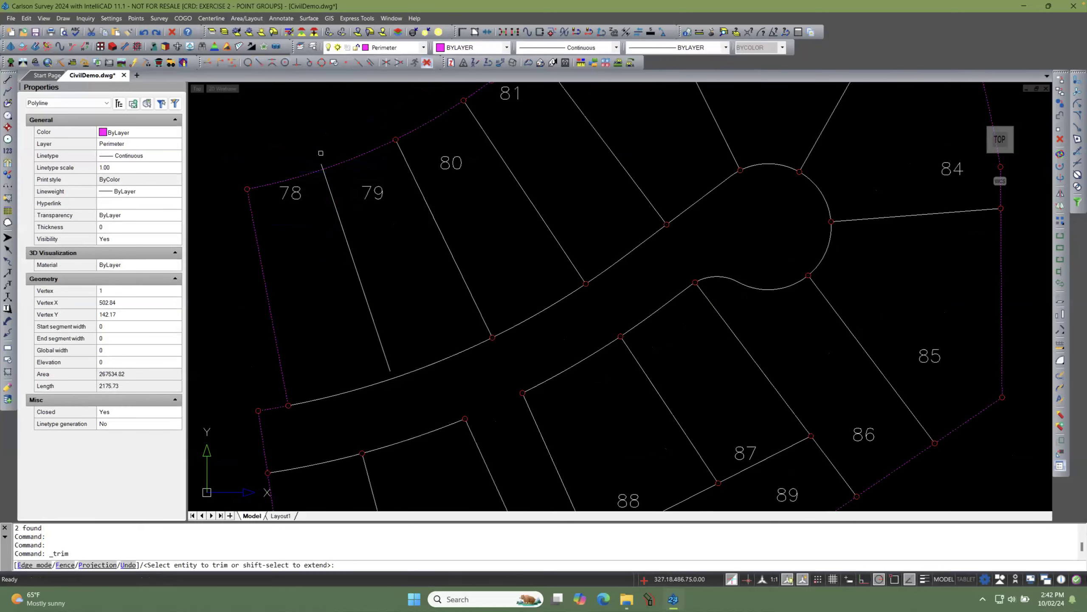
click(321, 164)
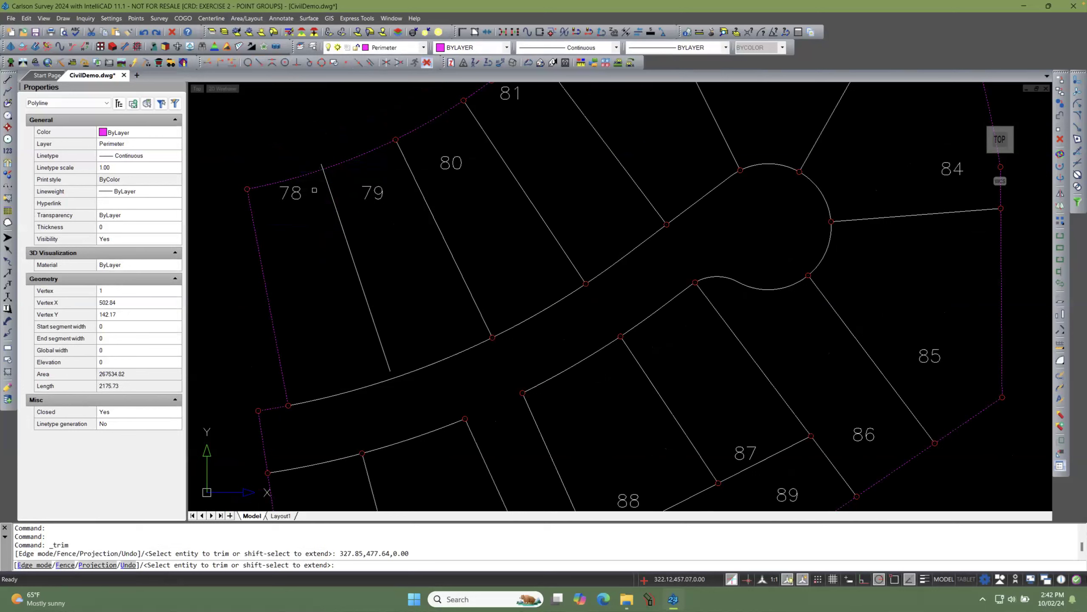
click(321, 163)
key(Return)
scroll(318, 158, up, 2)
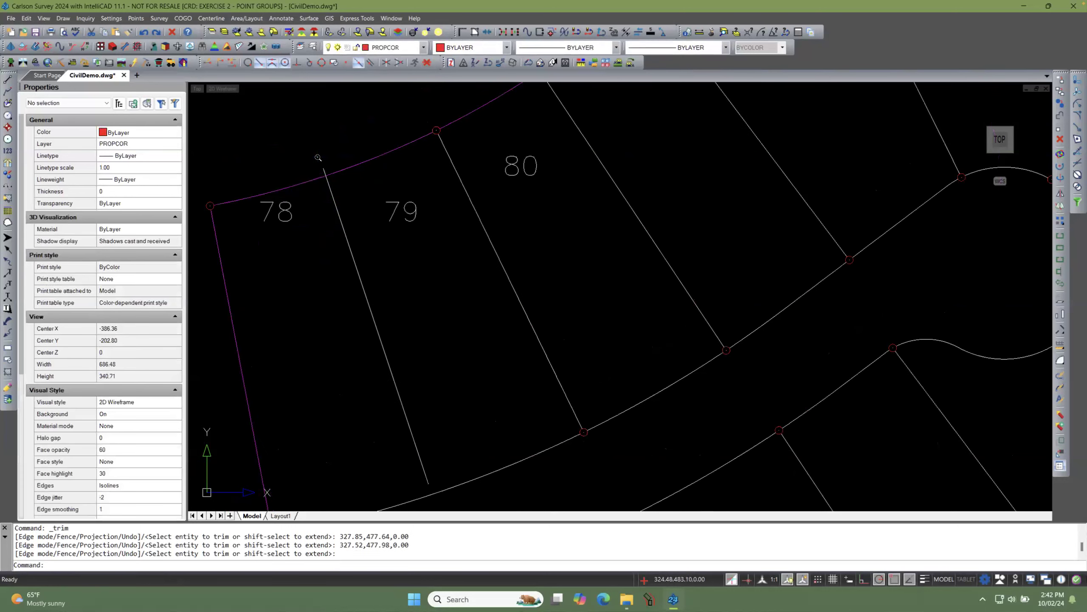
Step: Retry trimming the overhang of the lot 78/79 line, choosing the perimeter as the cutting entity within the Trim command
click(316, 182)
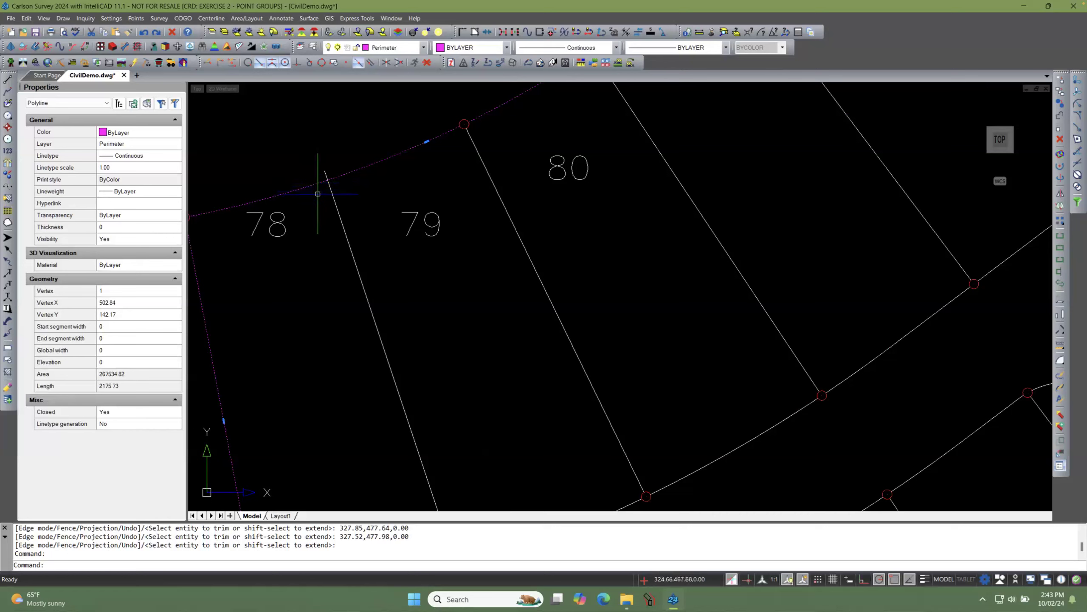
key(Escape)
key(Escape)
right_click(318, 194)
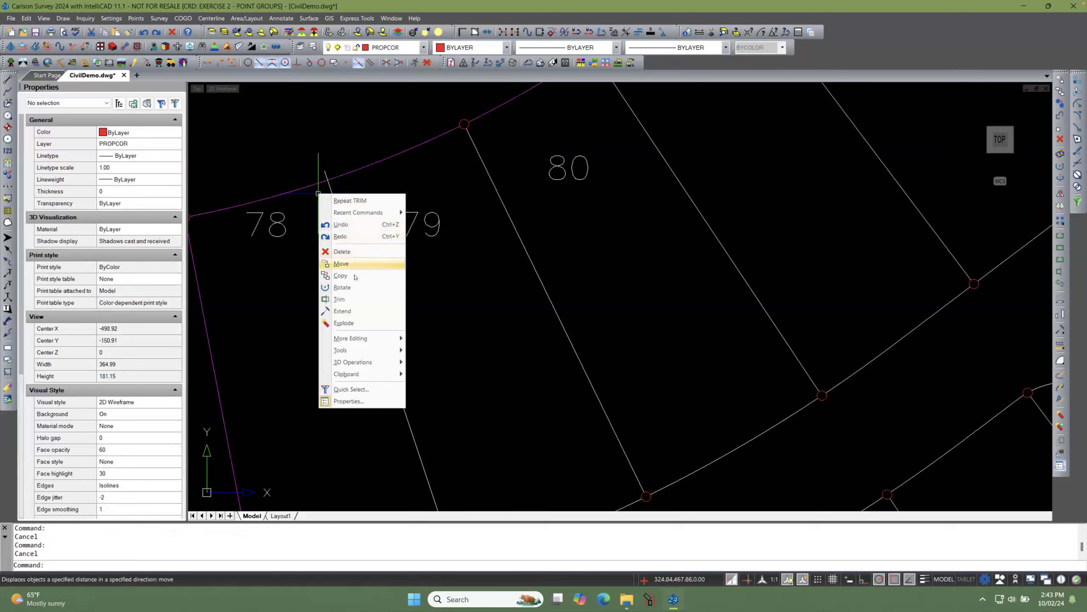
click(363, 287)
click(364, 166)
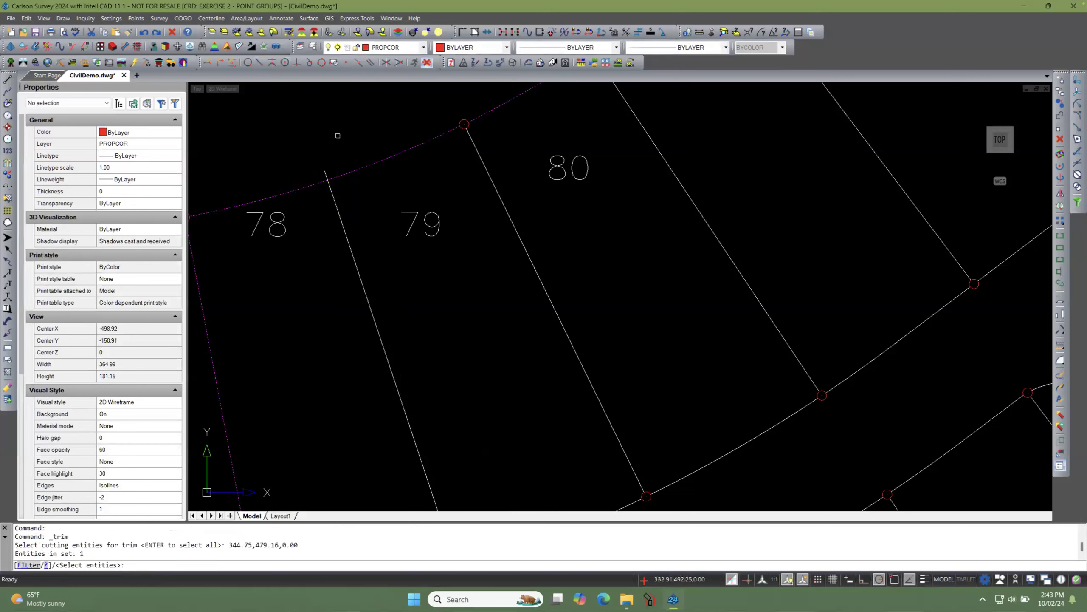
key(Return)
click(325, 171)
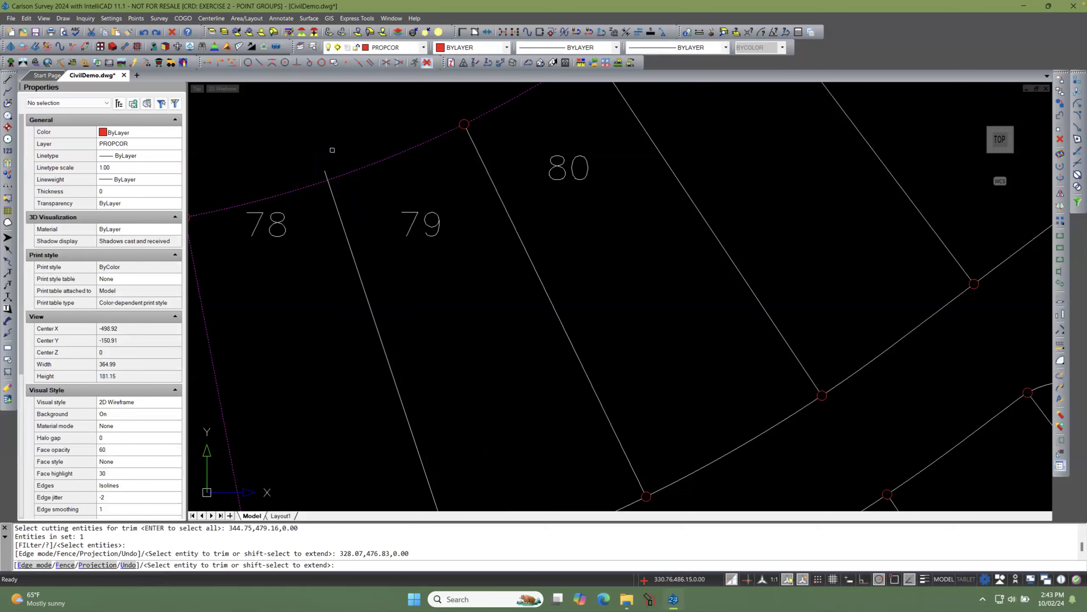
key(Return)
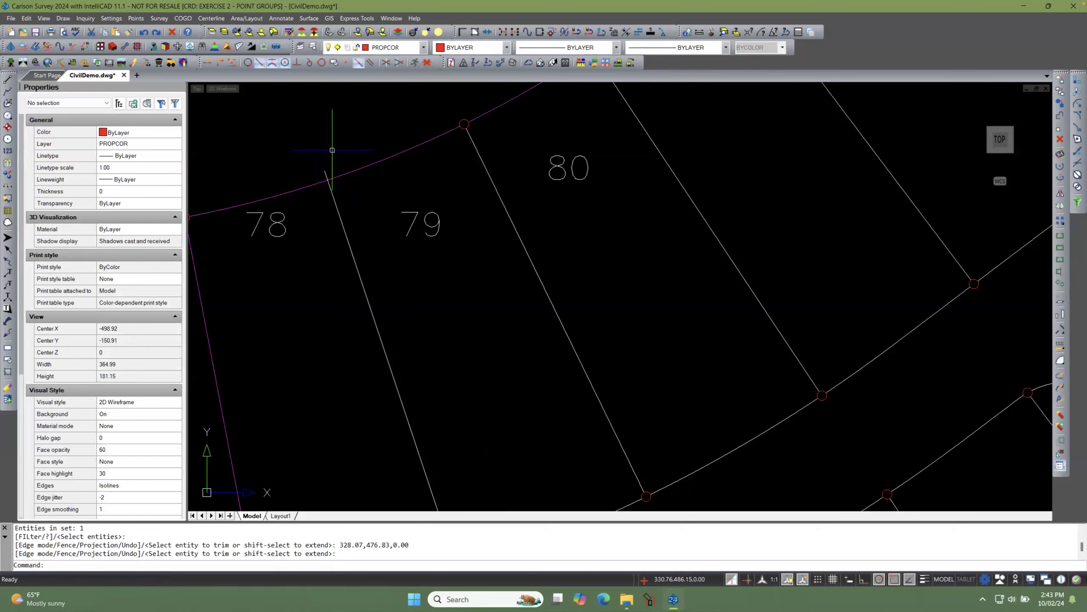
text(REA)
key(Return)
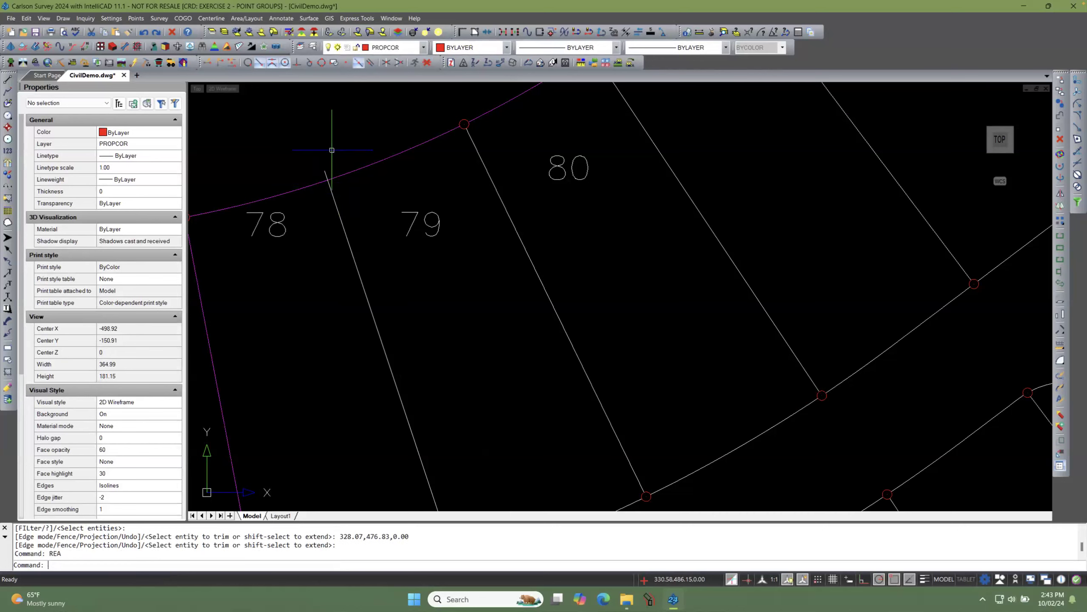
click(333, 175)
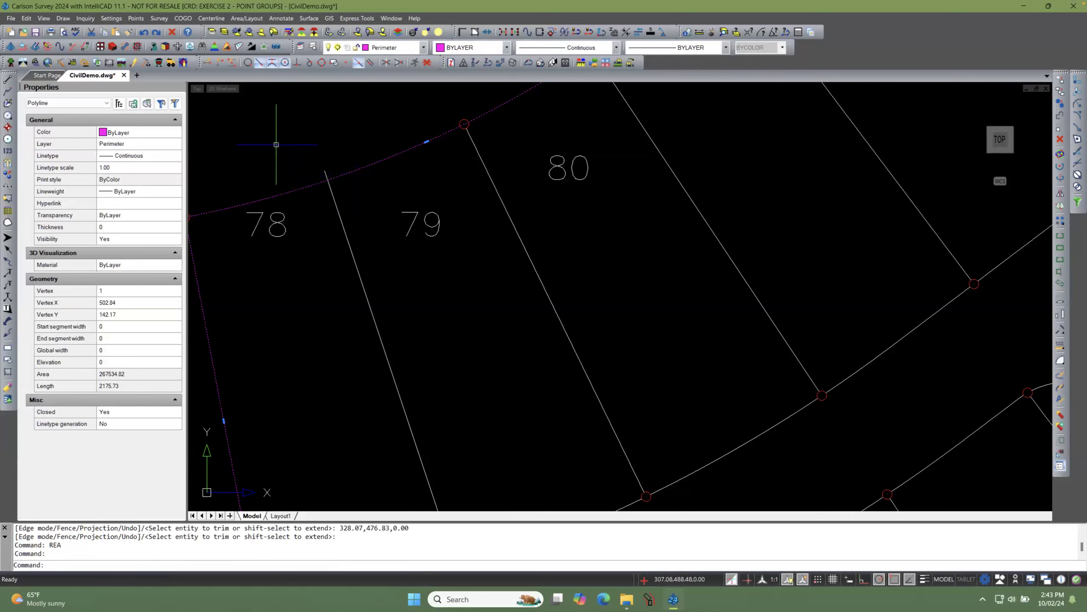
key(Escape)
key(Escape)
Step: Try trimming the lot 78/79 line just outside the perimeter at close range, with the perimeter as the cutting entity
click(26, 18)
mouse_move(58, 129)
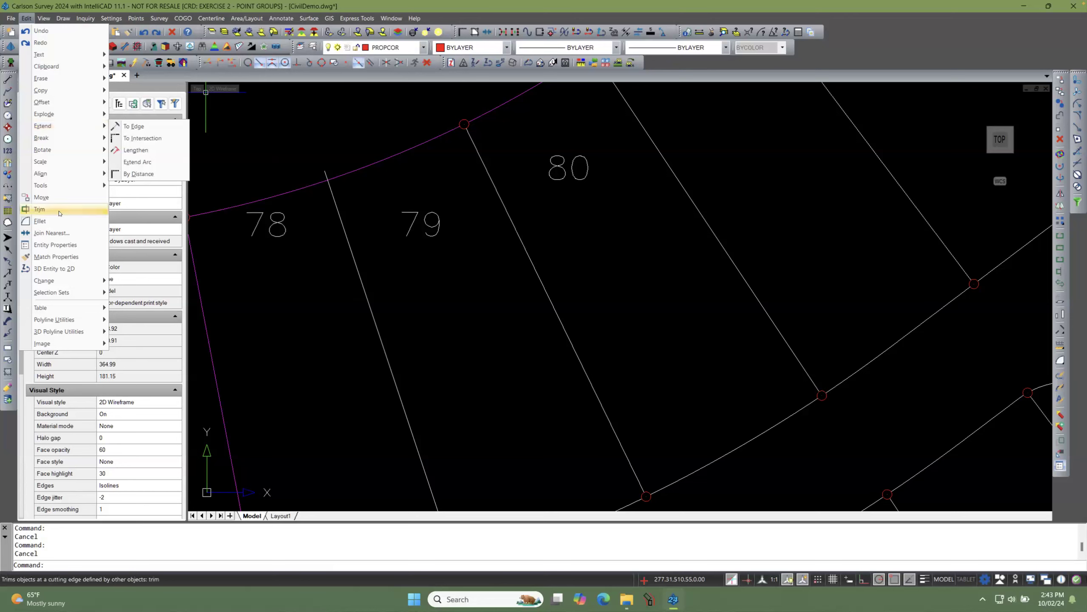
click(41, 209)
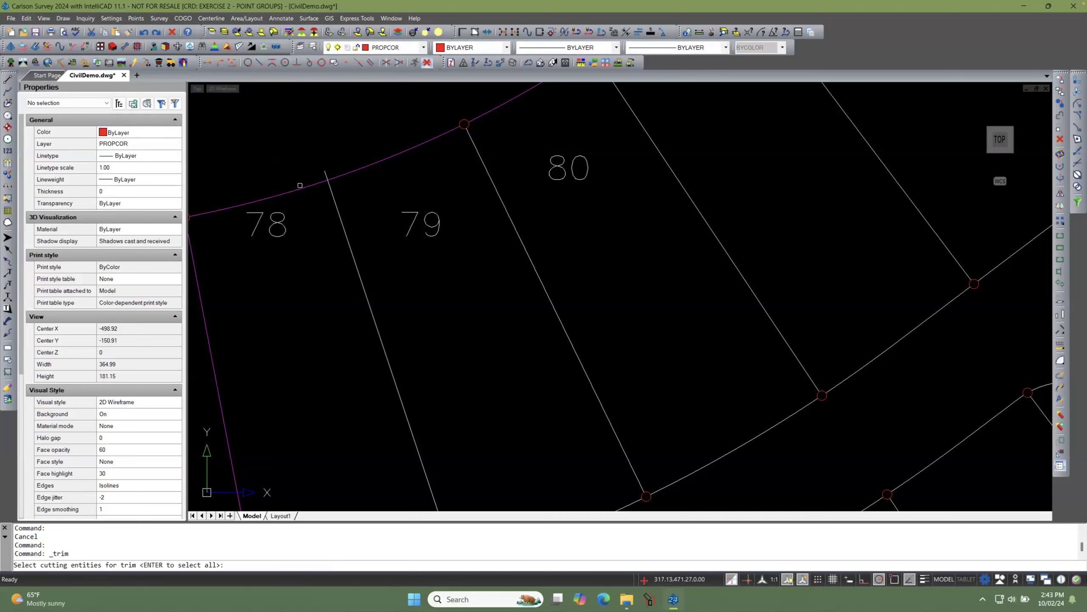
click(297, 187)
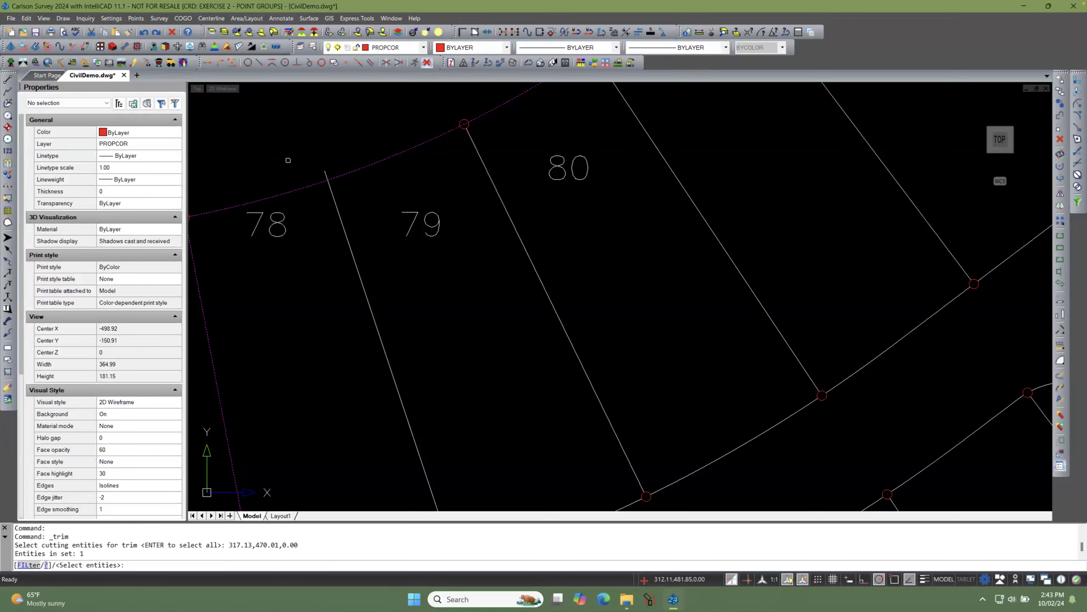
key(Return)
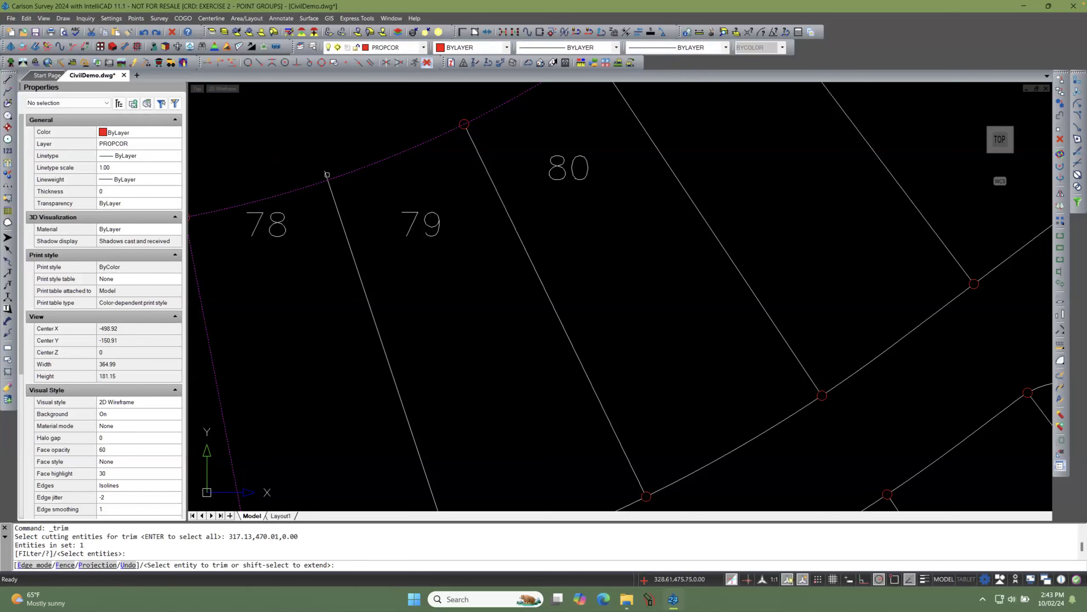
click(327, 174)
click(328, 174)
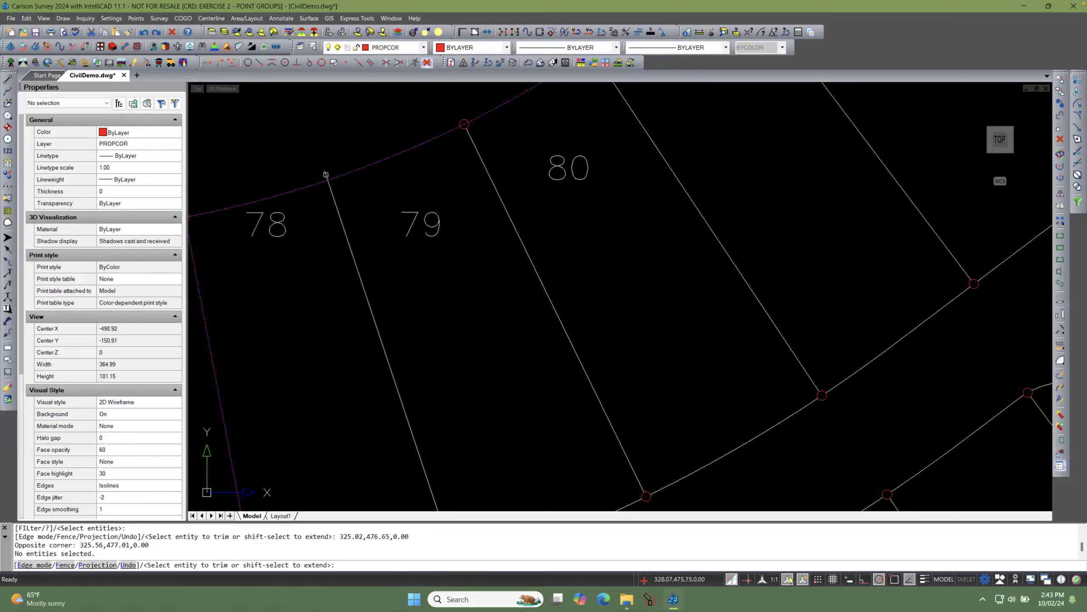
click(325, 172)
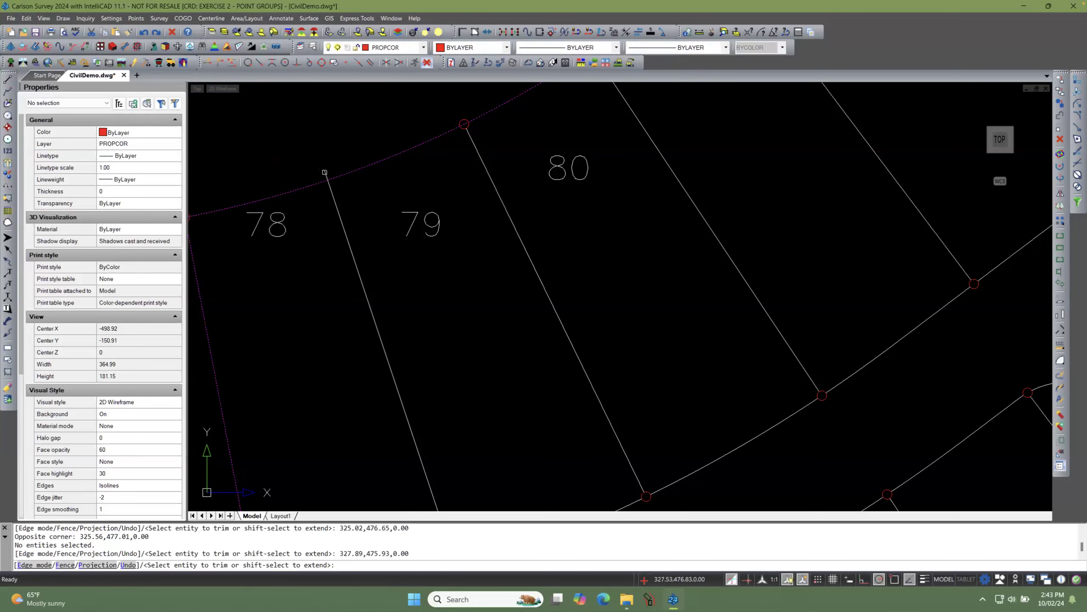
scroll(325, 172, up, 8)
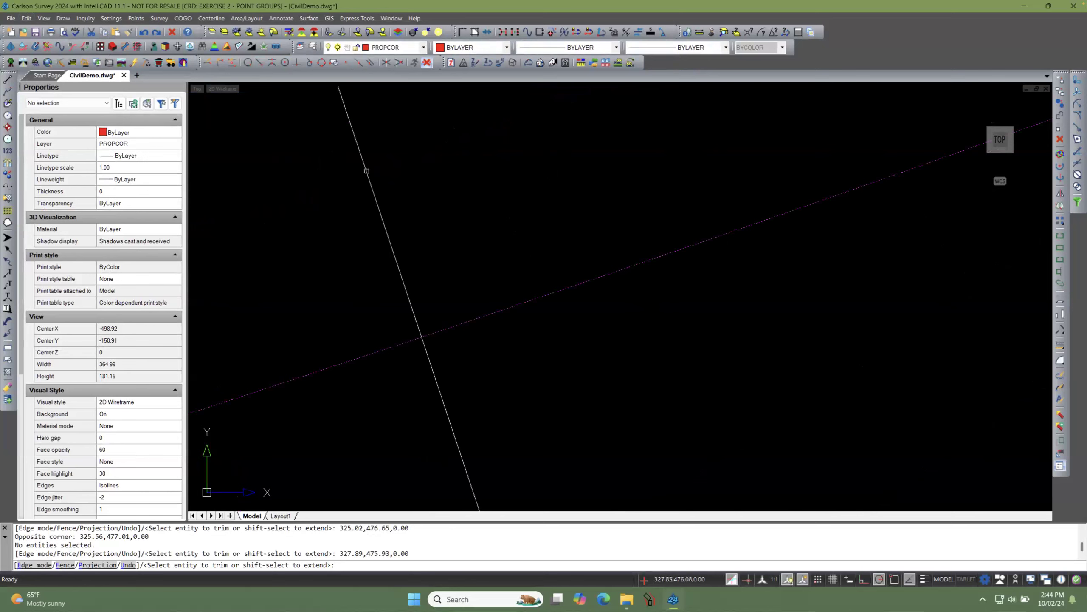
click(366, 171)
key(Return)
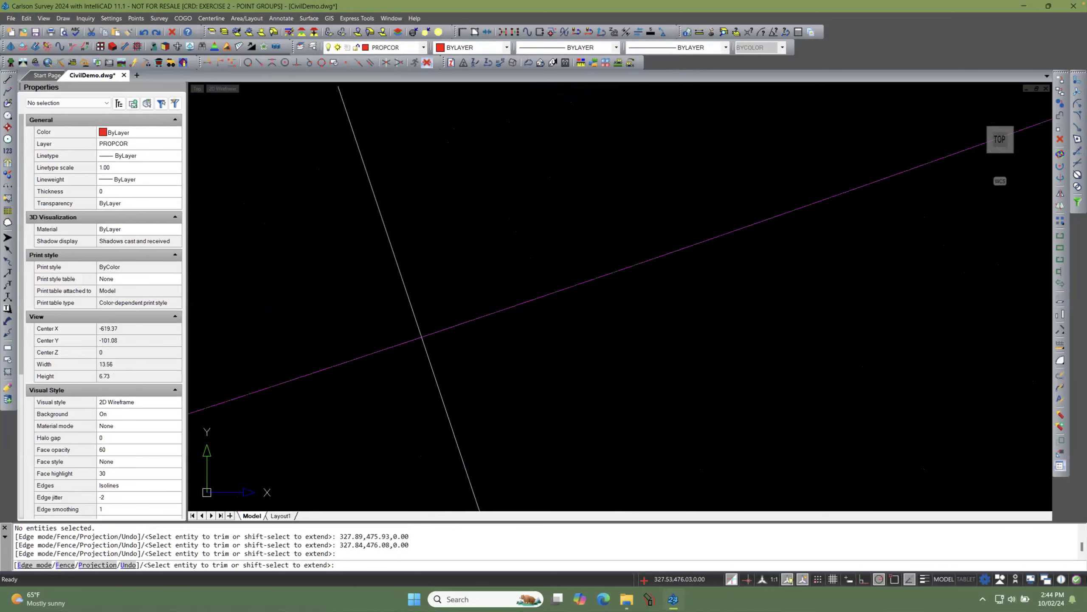
Step: Try to trim the lot 78/79 line at the perimeter using all entities as cutting edges, leaving the overlapping polylines unselected
scroll(339, 183, down, 4)
scroll(338, 188, down, 10)
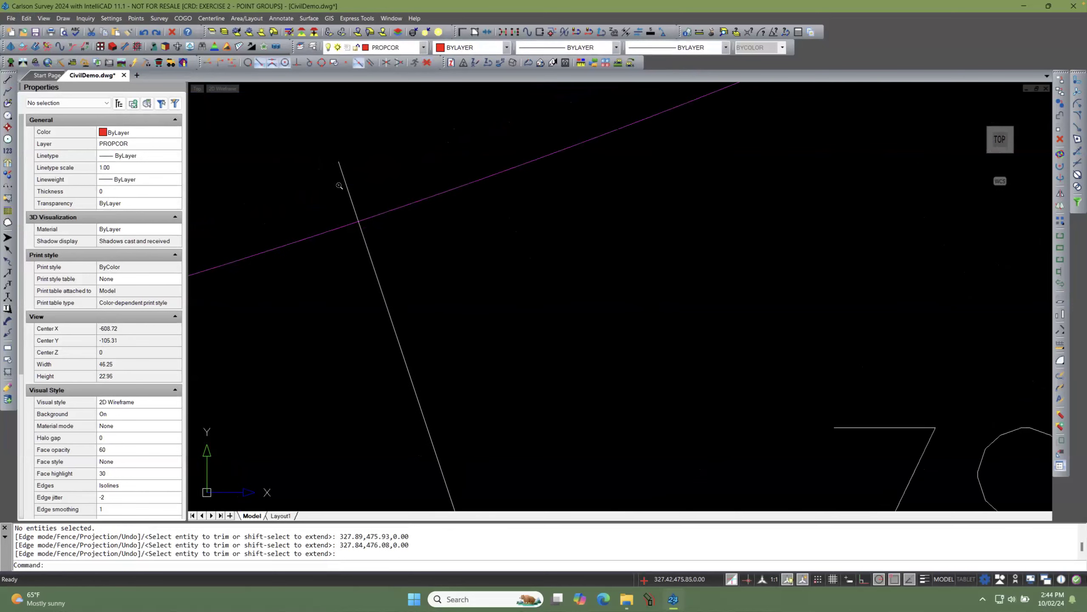
scroll(329, 170, down, 4)
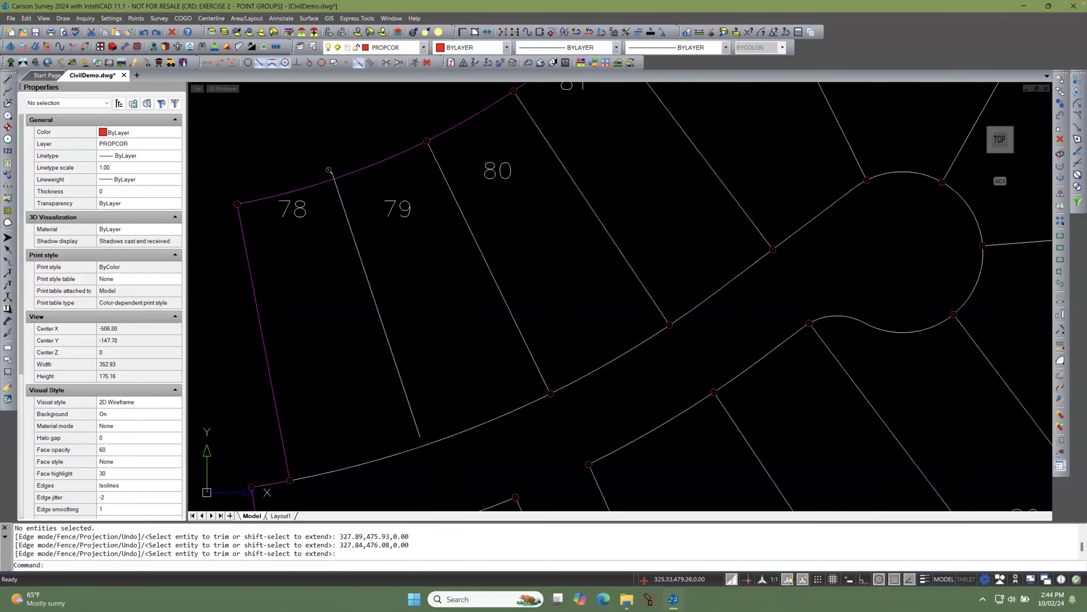
scroll(328, 167, up, 5)
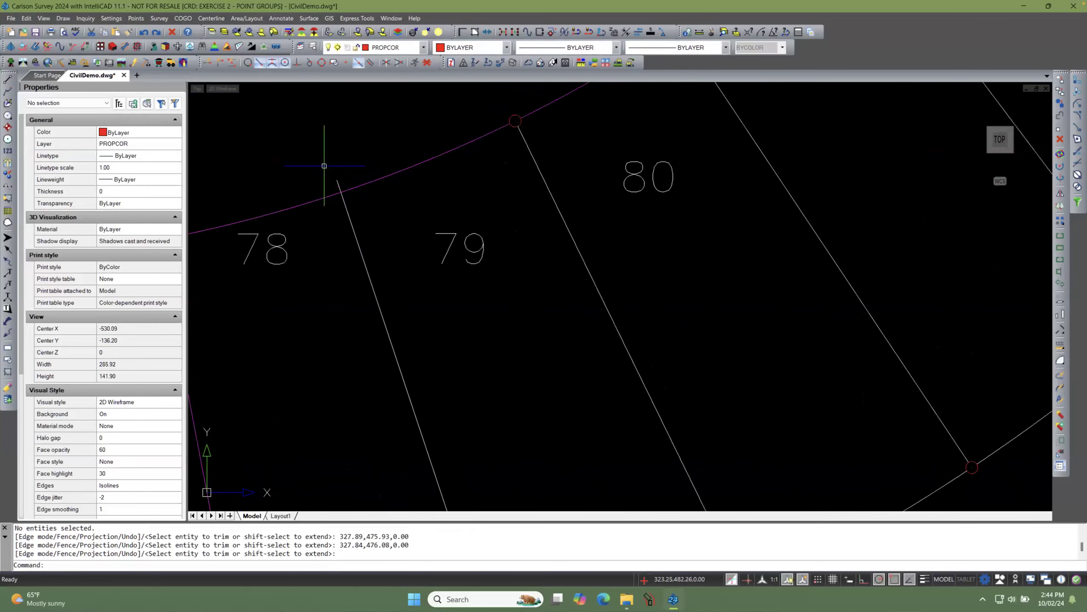
text(TR)
key(Return)
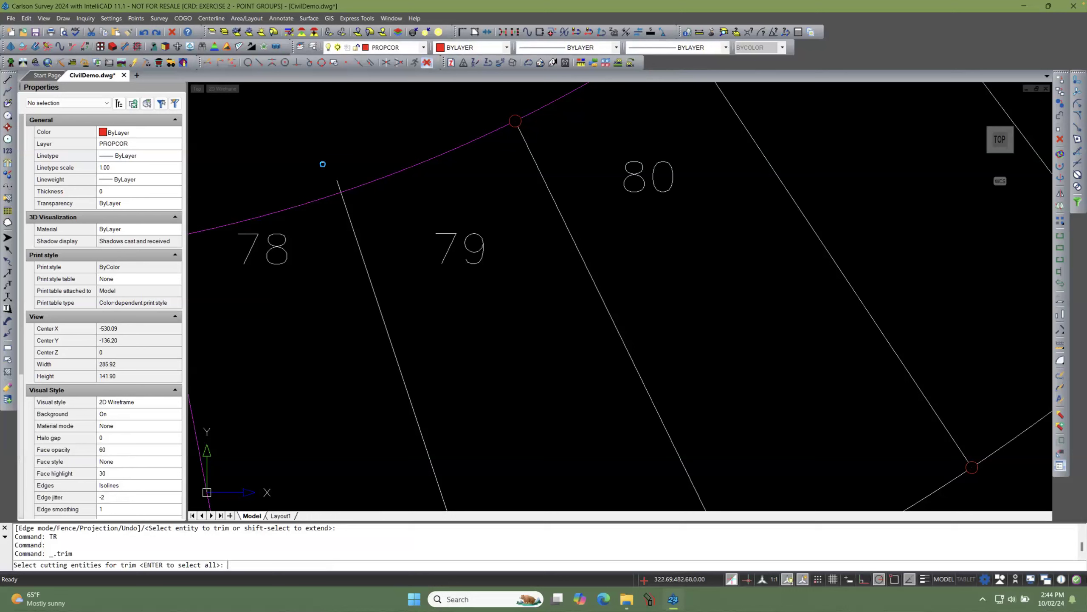
key(Return)
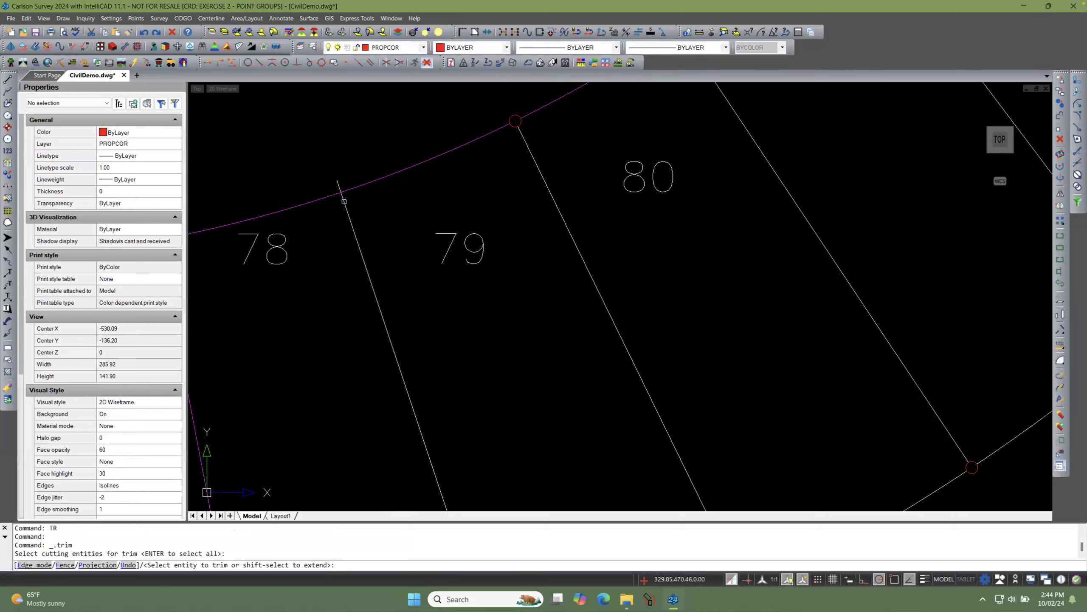
click(344, 202)
click(339, 185)
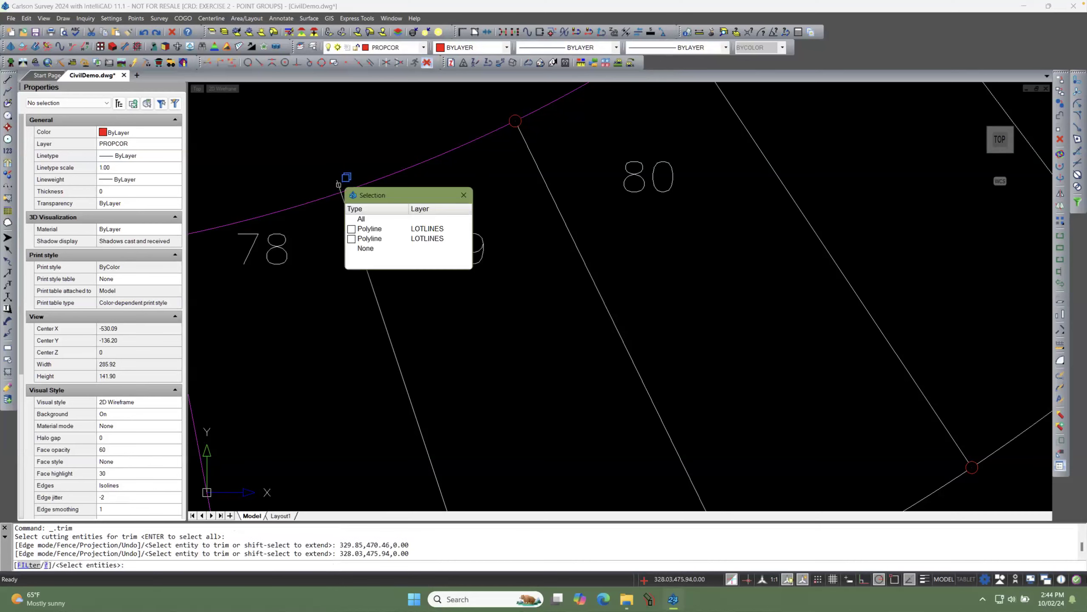
click(364, 249)
key(Escape)
key(Escape)
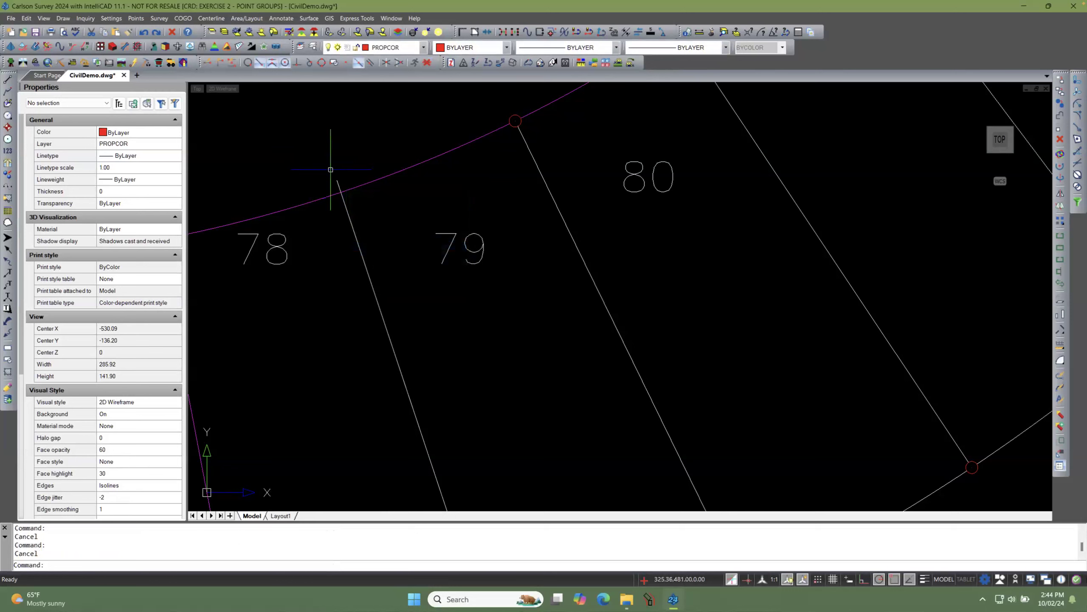
Step: Inspect the polylines overlapping at the perimeter end of the line between lots 78 and 79
click(361, 203)
click(334, 214)
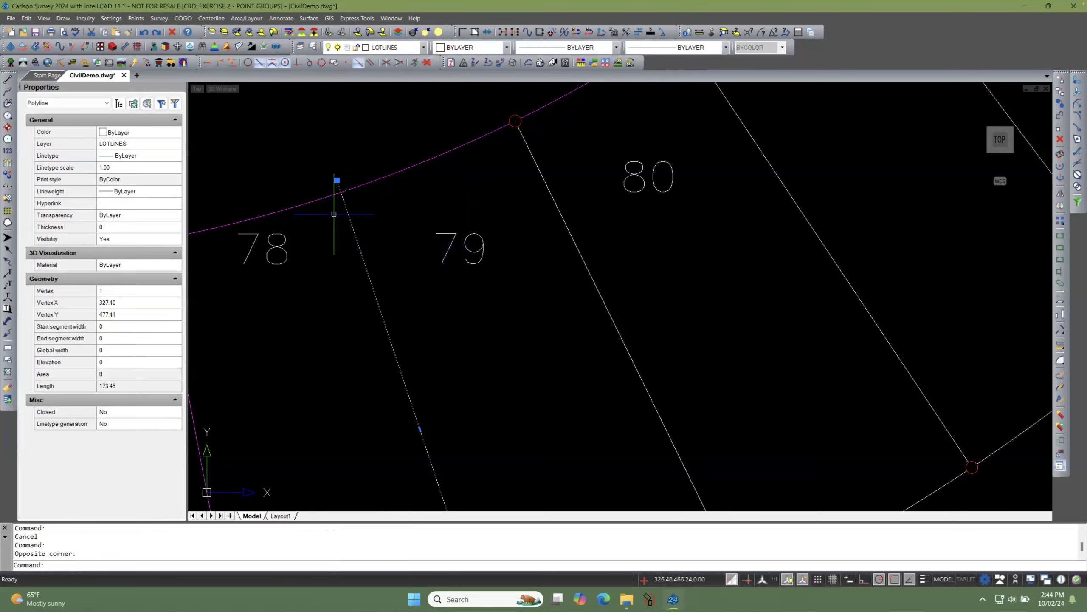
key(Escape)
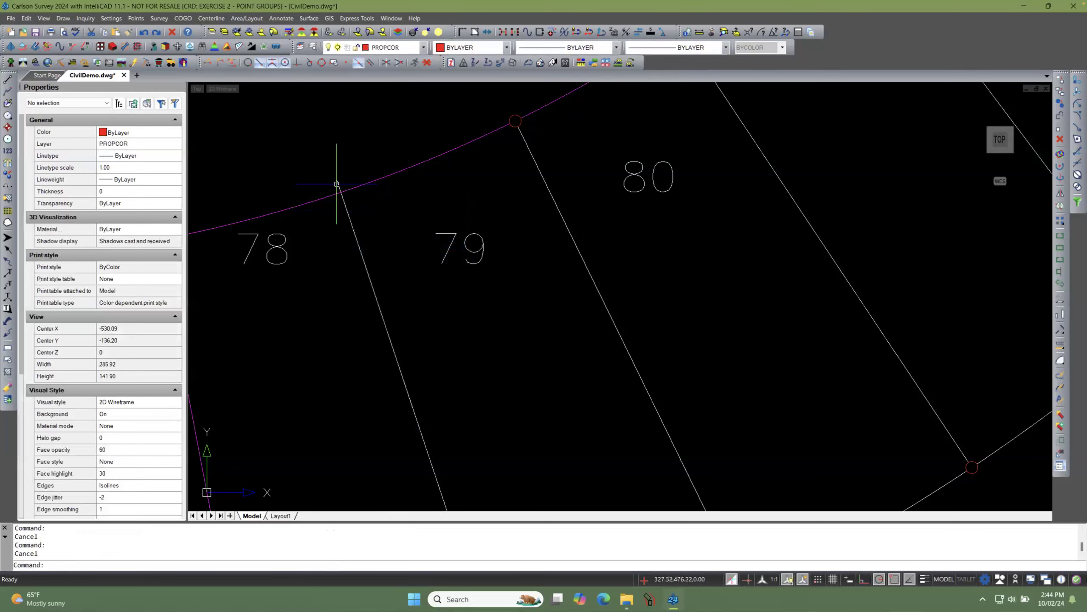
click(338, 181)
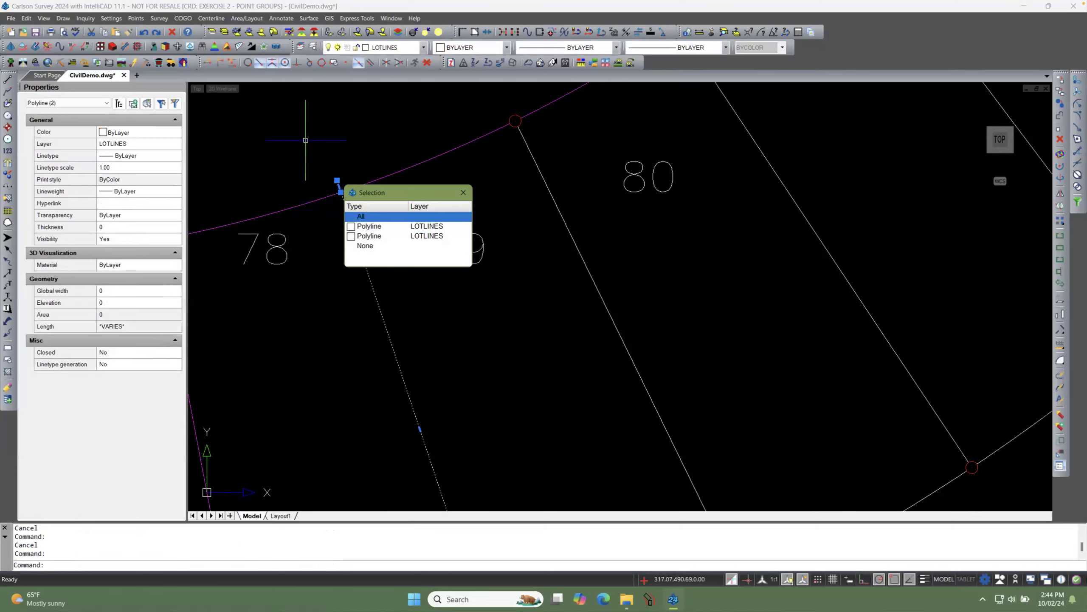
key(Escape)
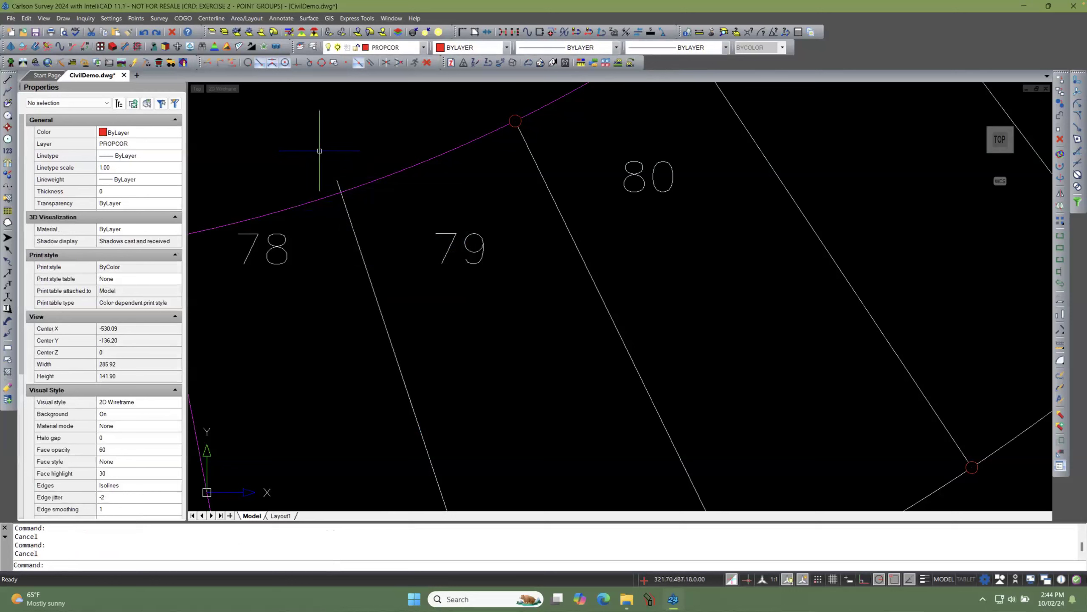
click(337, 170)
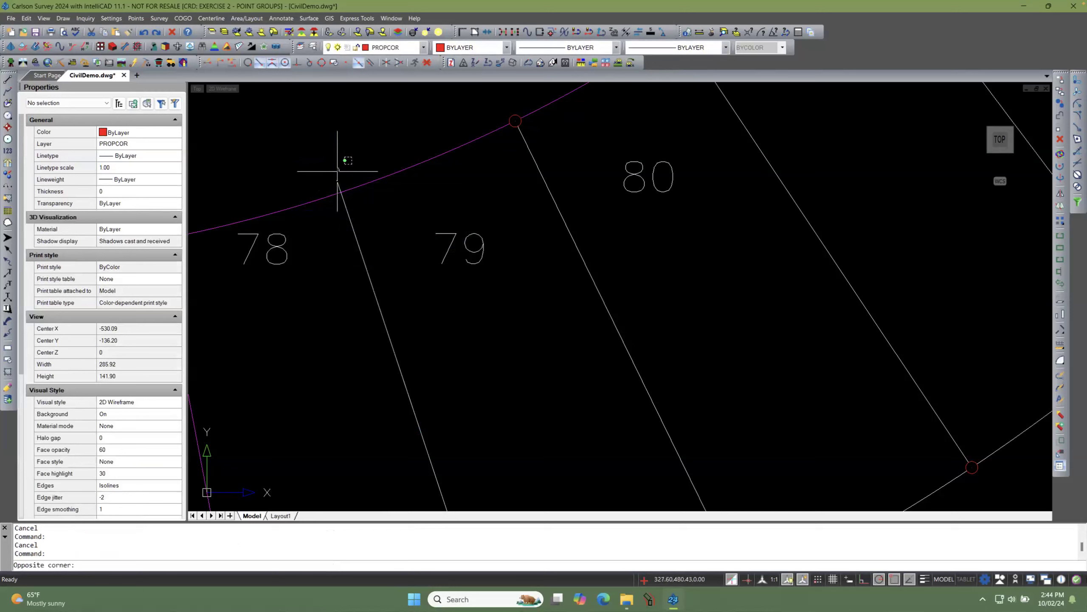
click(334, 187)
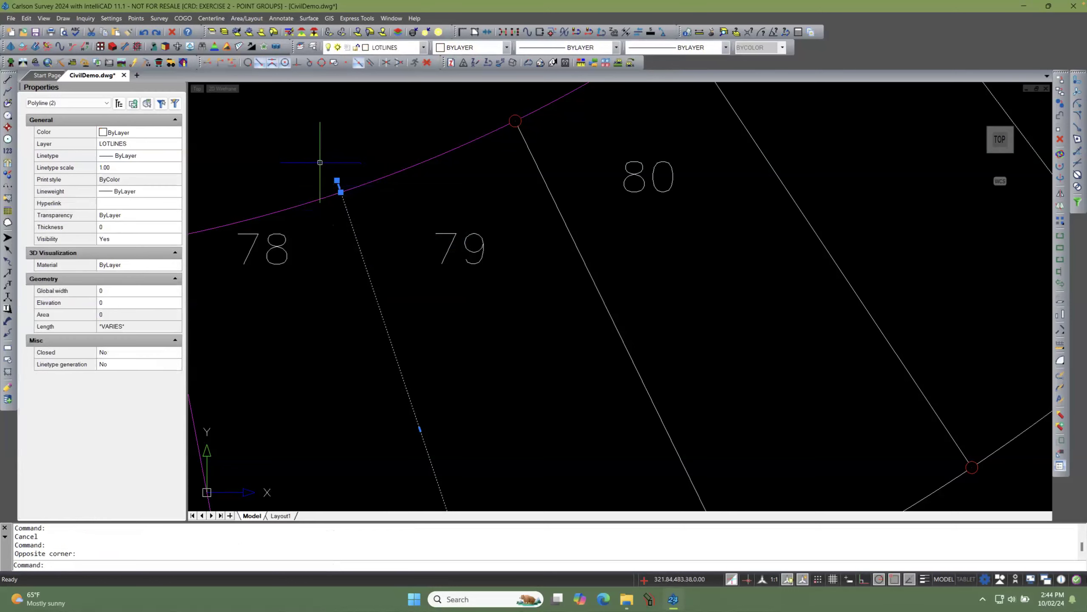
key(Escape)
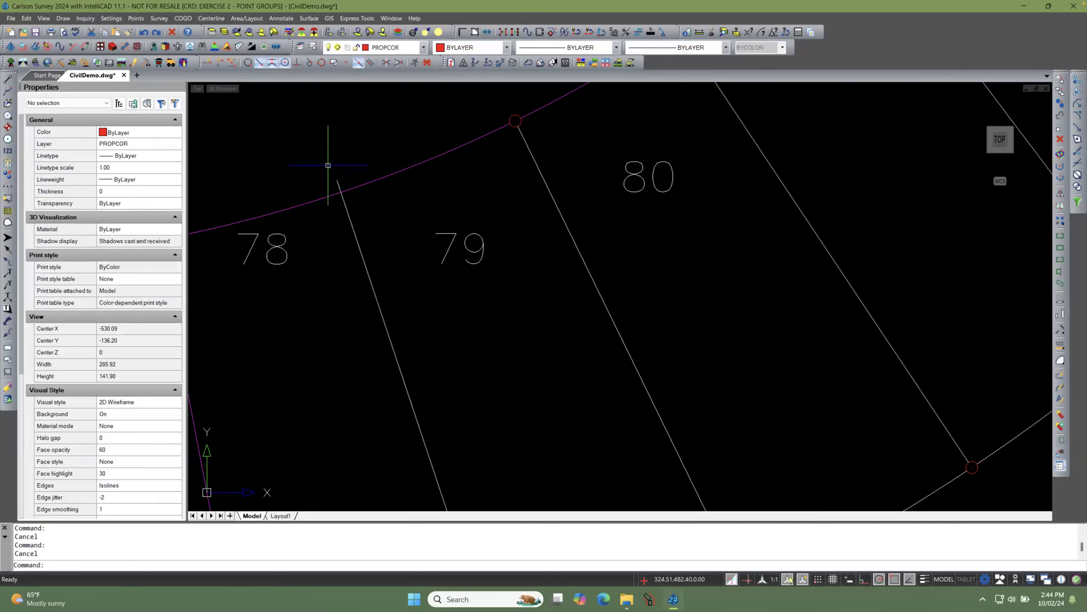
Step: Erase one short overlapping polyline at the perimeter end of the lot 78/79 line, and check the remaining line's selection
click(335, 184)
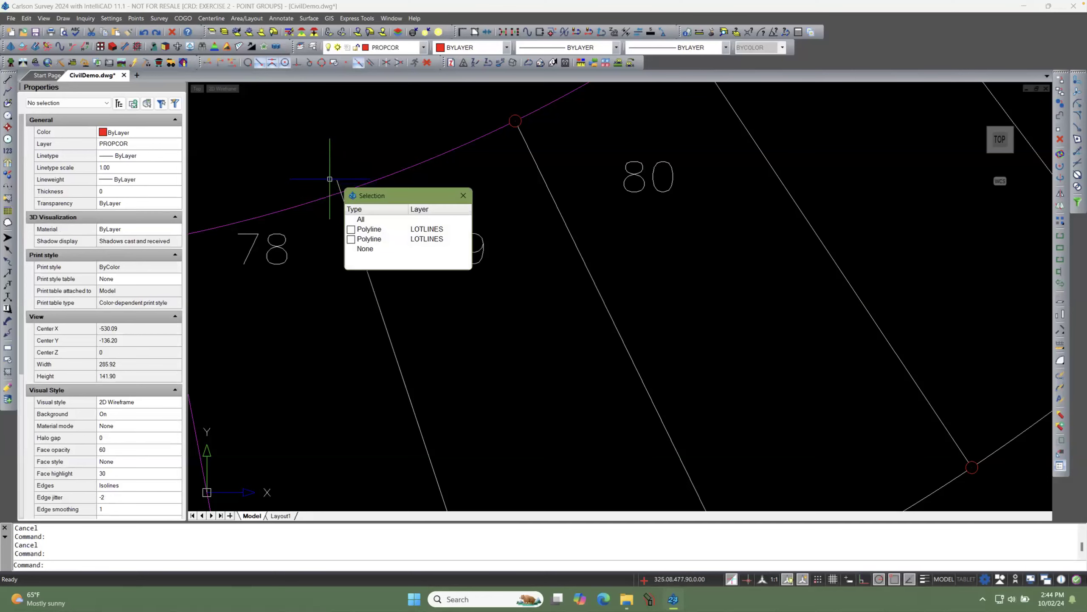
click(369, 229)
scroll(330, 163, down, 3)
scroll(331, 163, up, 3)
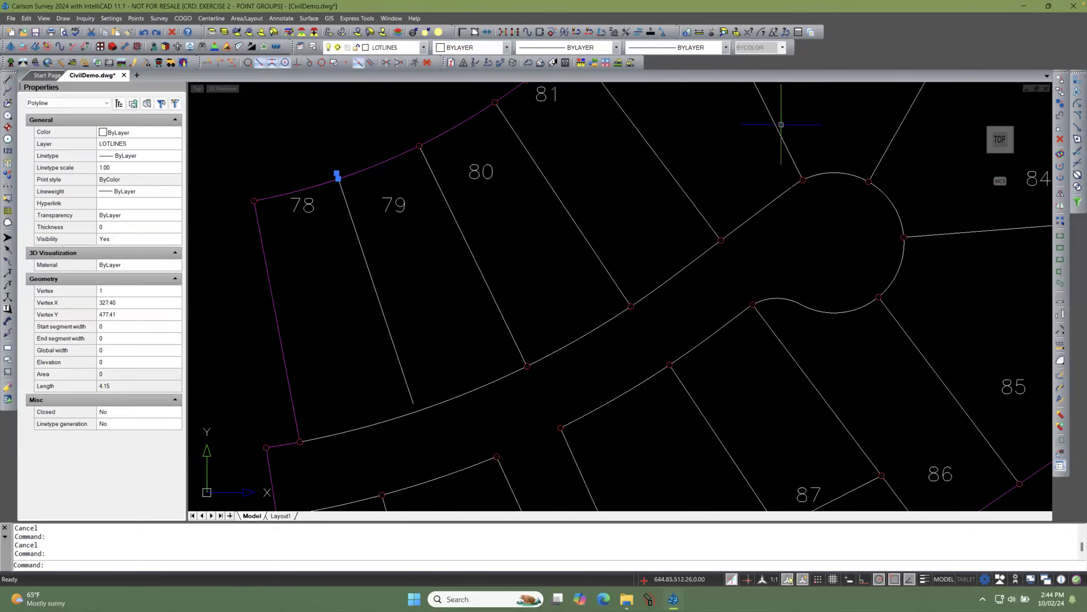
click(1060, 140)
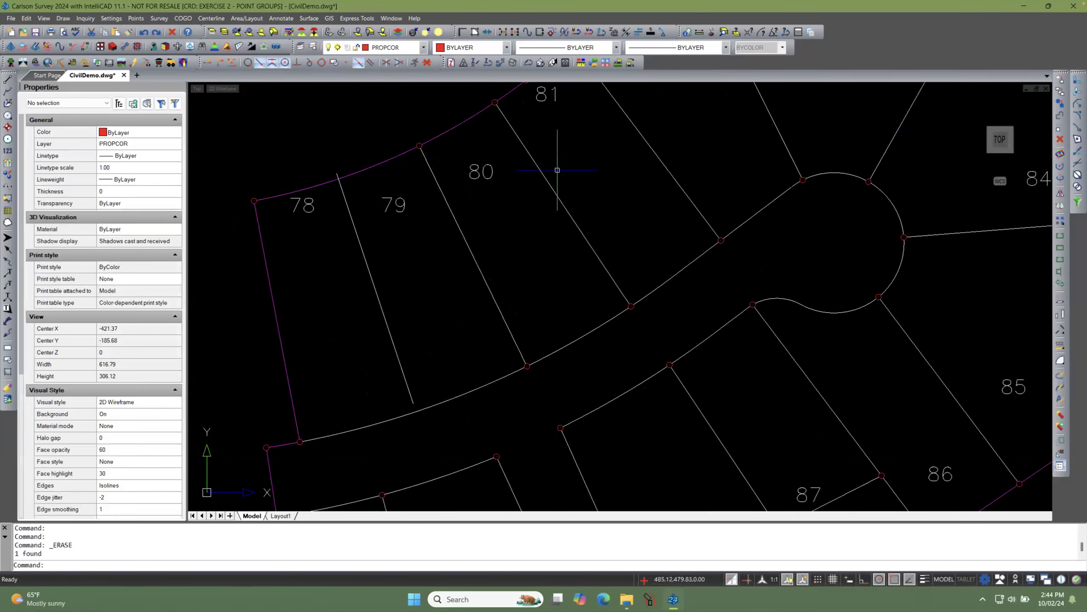
click(367, 237)
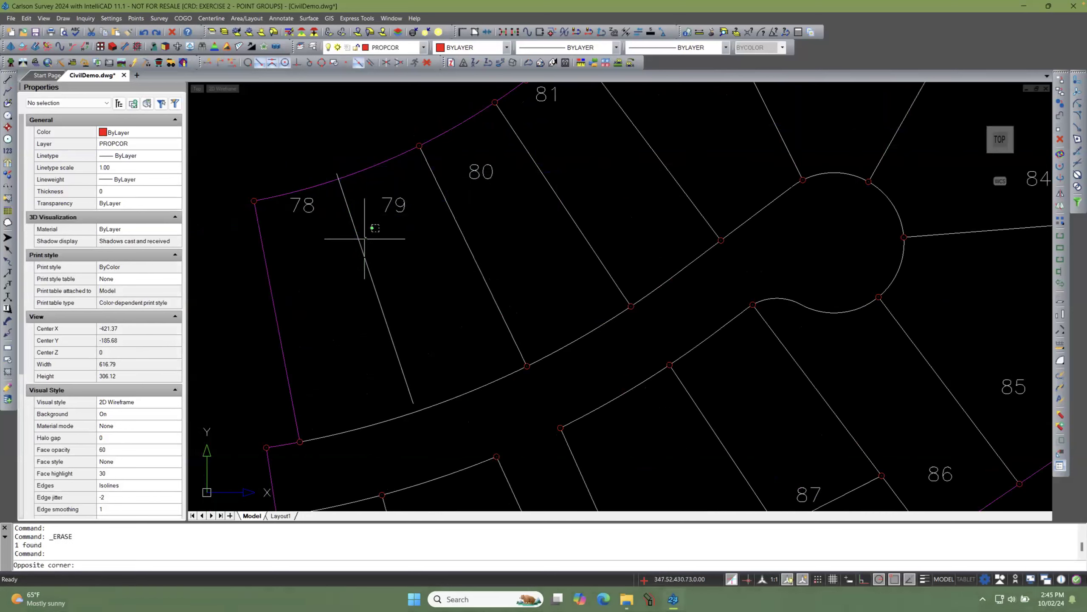
click(342, 248)
key(Escape)
key(Escape)
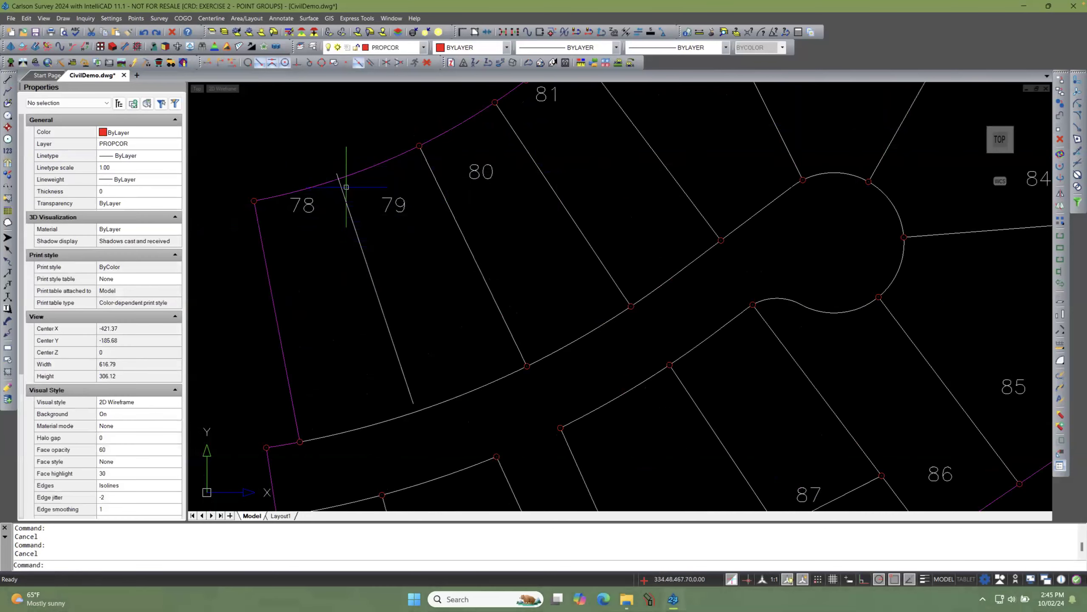
Step: Try again to trim the overhang of the lot 78/79 line with the perimeter polyline preselected as cutting edge
click(347, 173)
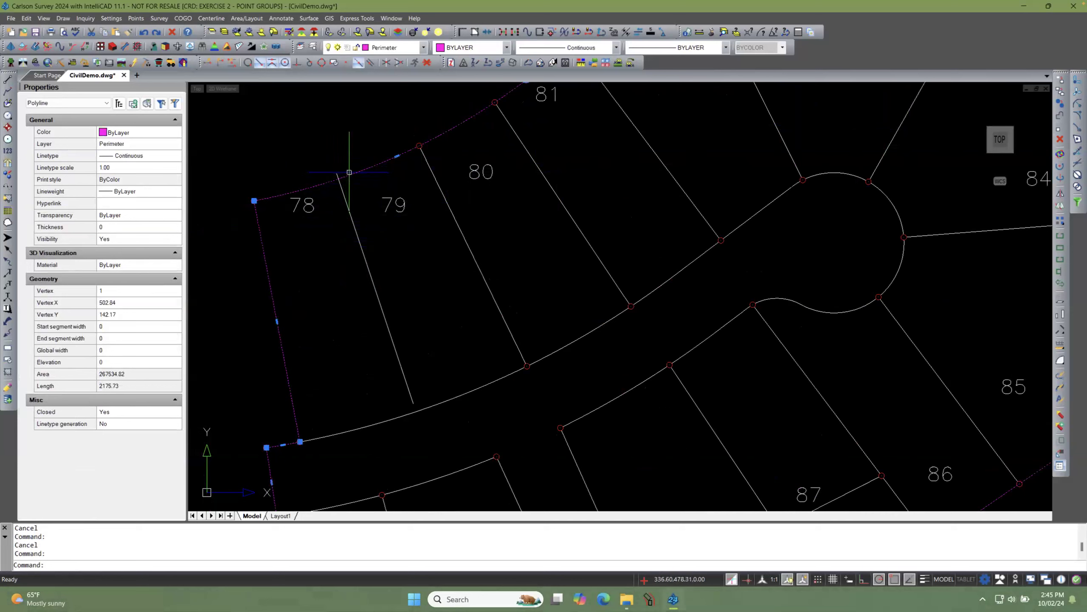
right_click(349, 172)
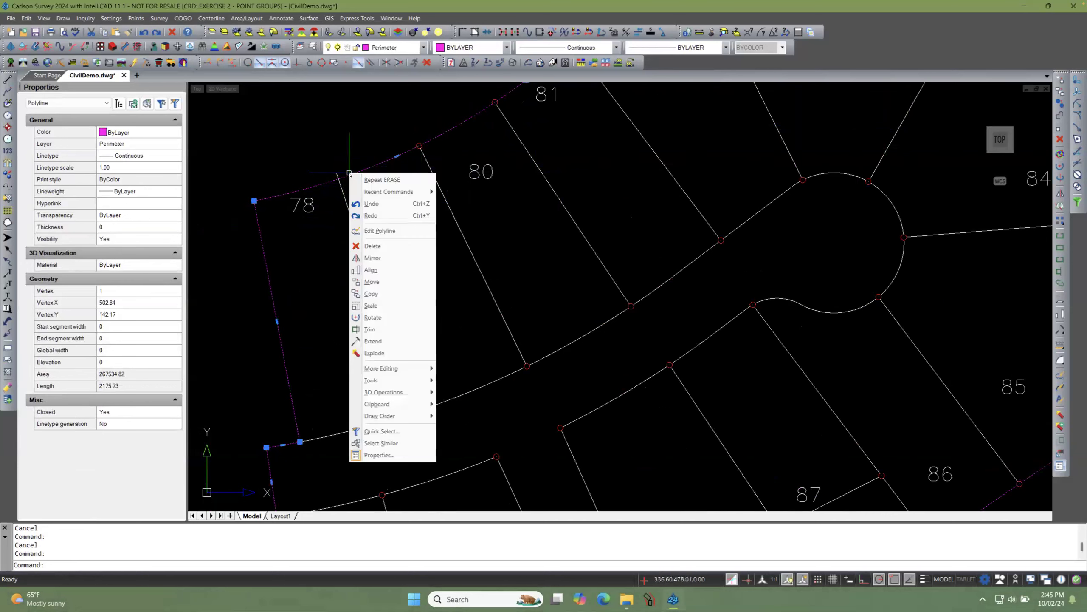
click(371, 329)
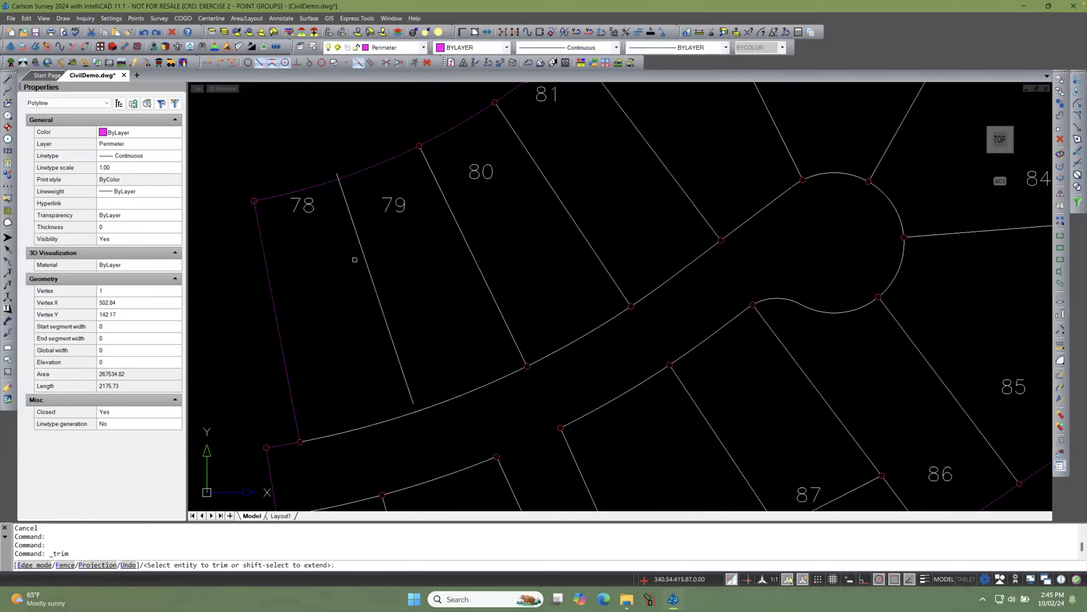
click(337, 173)
click(336, 173)
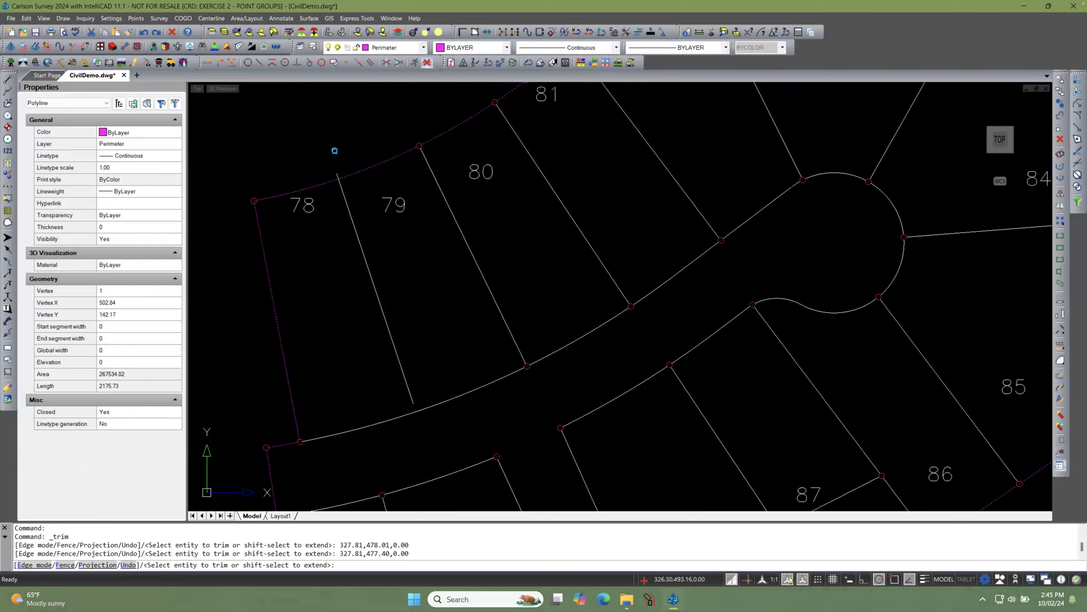
key(Escape)
key(Escape)
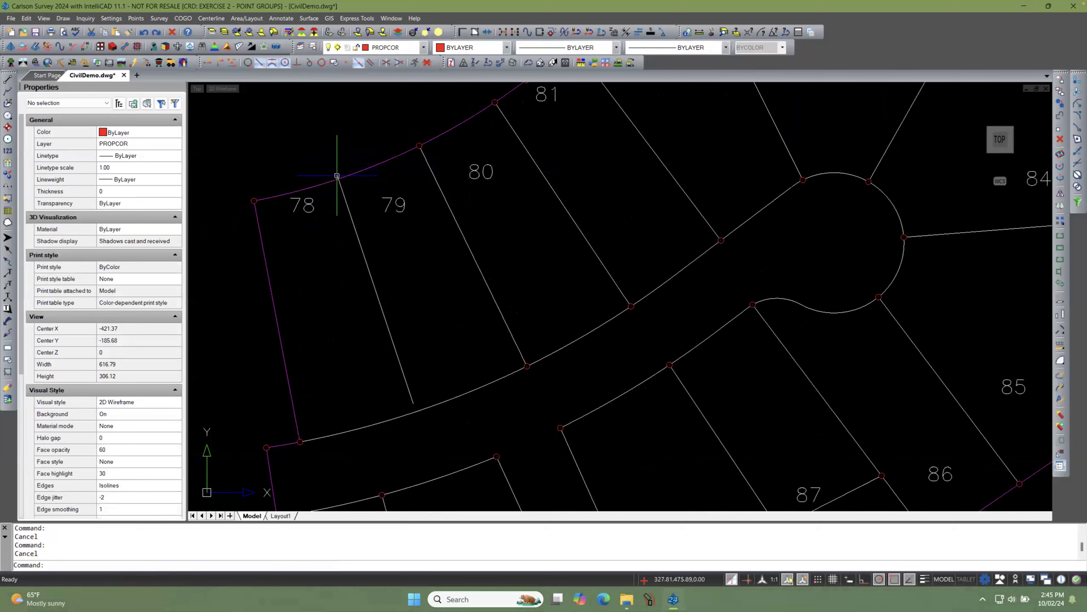
Step: Erase the short polyline overhanging the perimeter between lots 78 and 79, and check the remaining lot line
click(337, 173)
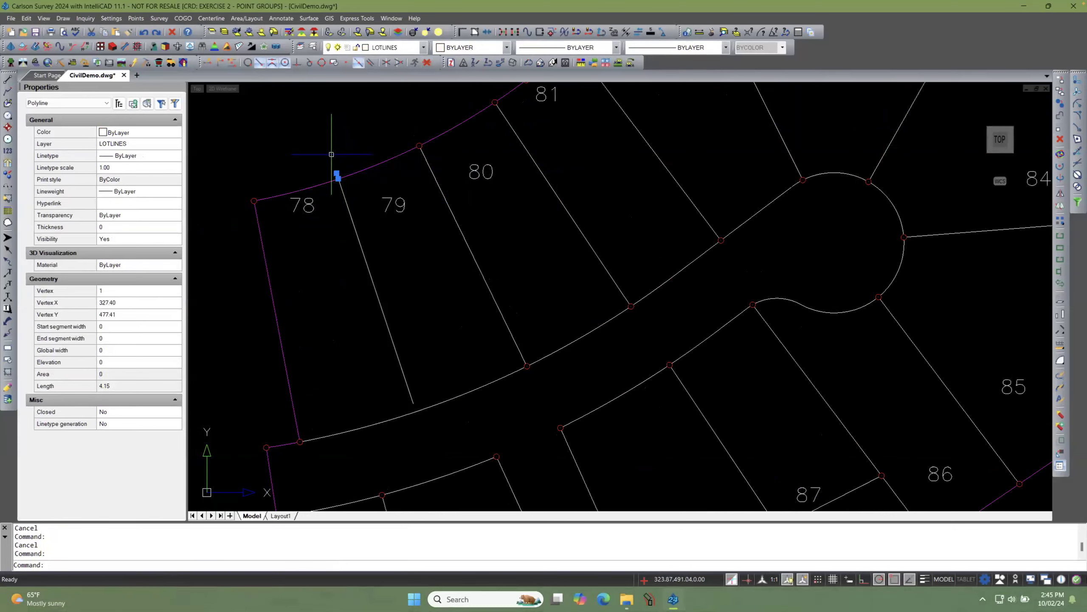
mouse_move(1032, 151)
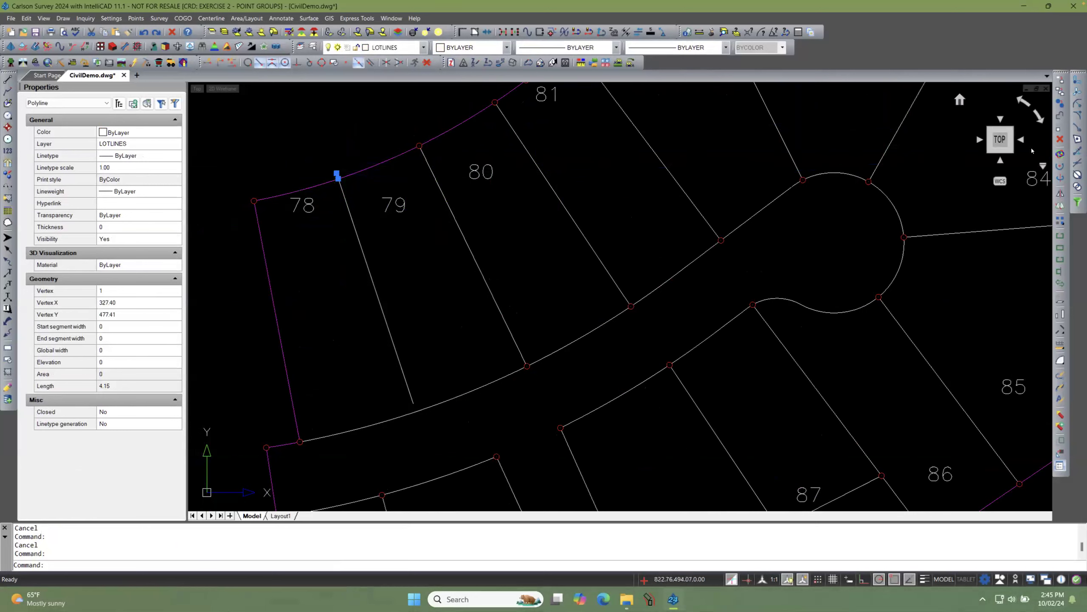
click(1061, 140)
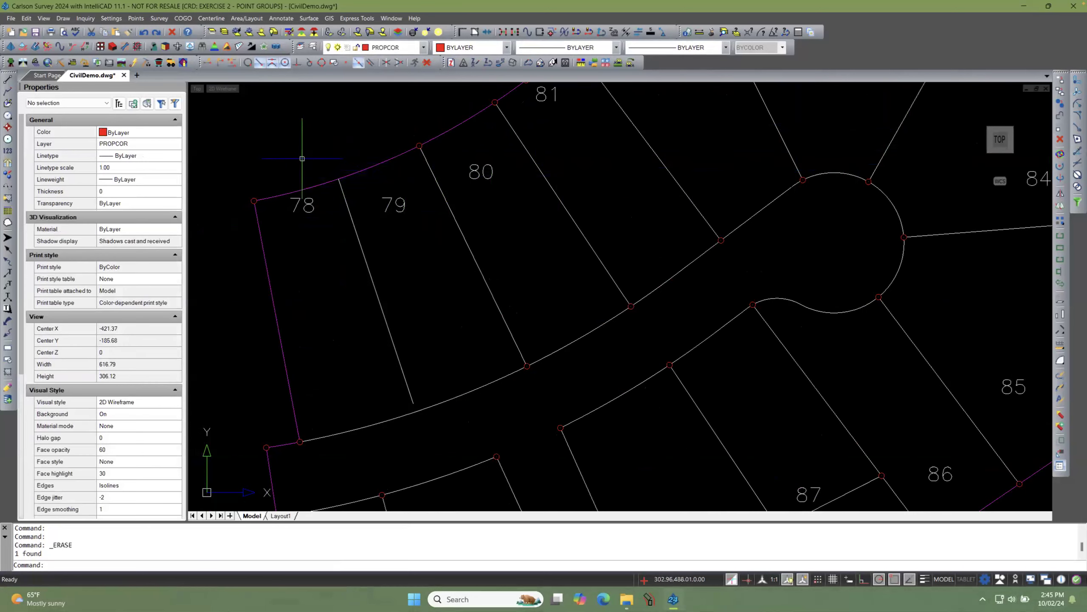
click(362, 217)
click(342, 227)
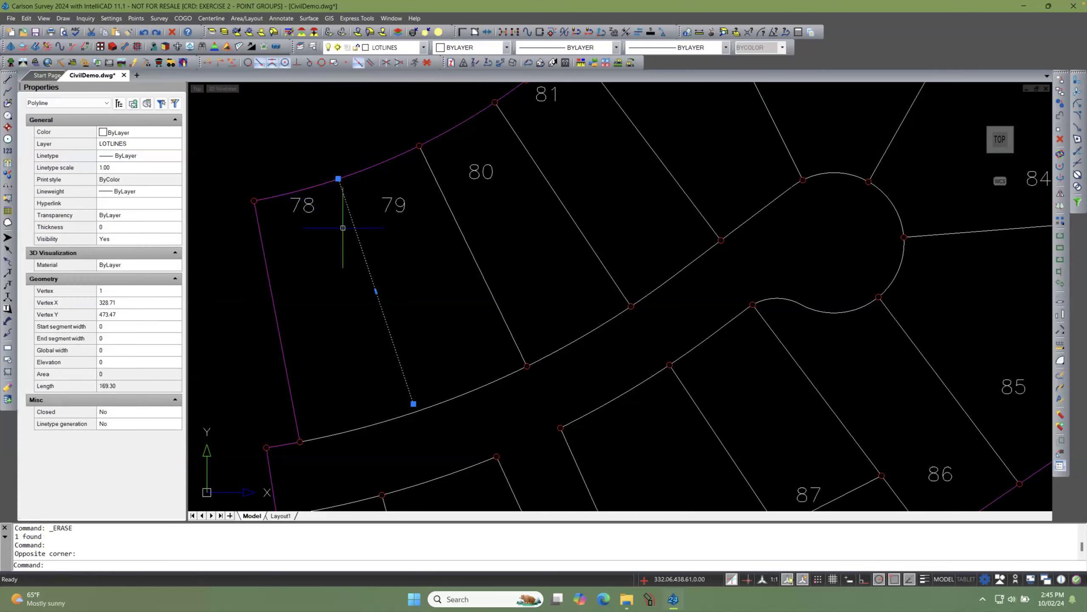
key(Escape)
key(Escape)
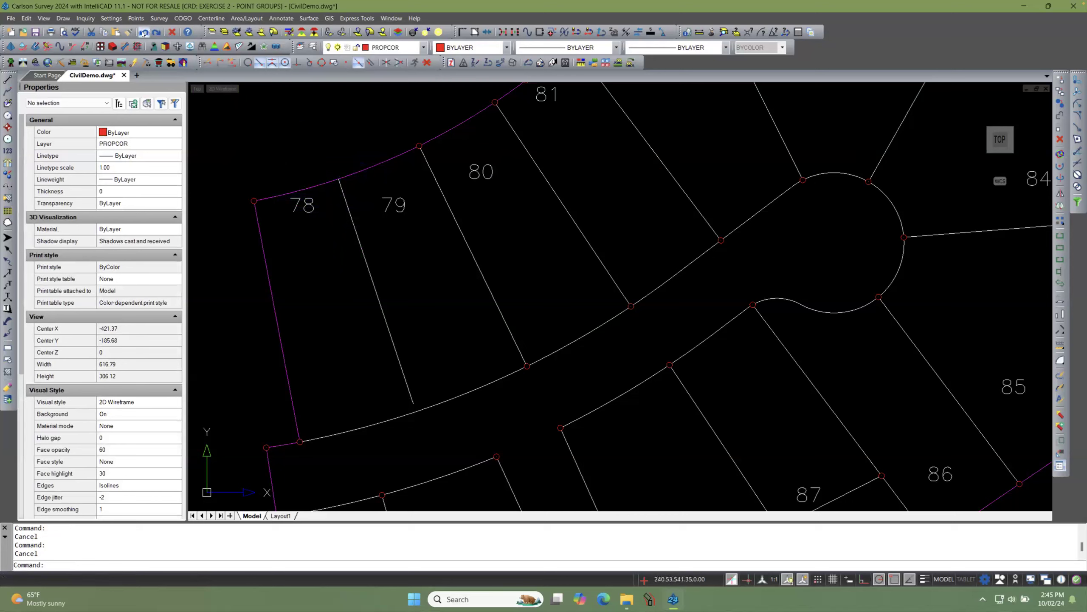
Step: Undo the recent edits back through the erasure of the two straight chords across lots 78 and 79
click(144, 33)
click(144, 33)
click(143, 33)
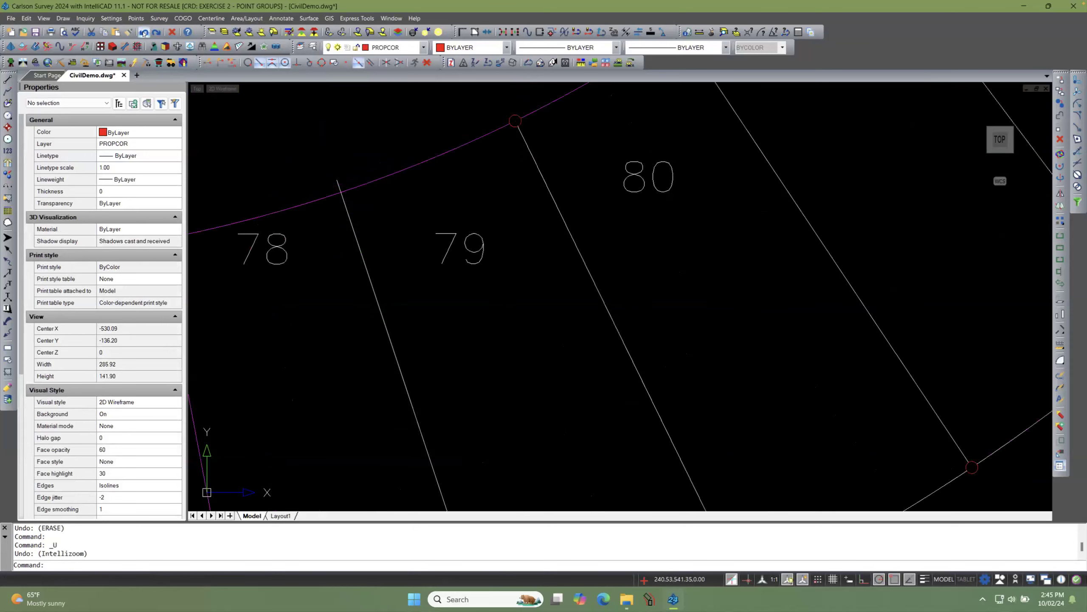
click(144, 33)
click(144, 33)
click(143, 34)
click(144, 33)
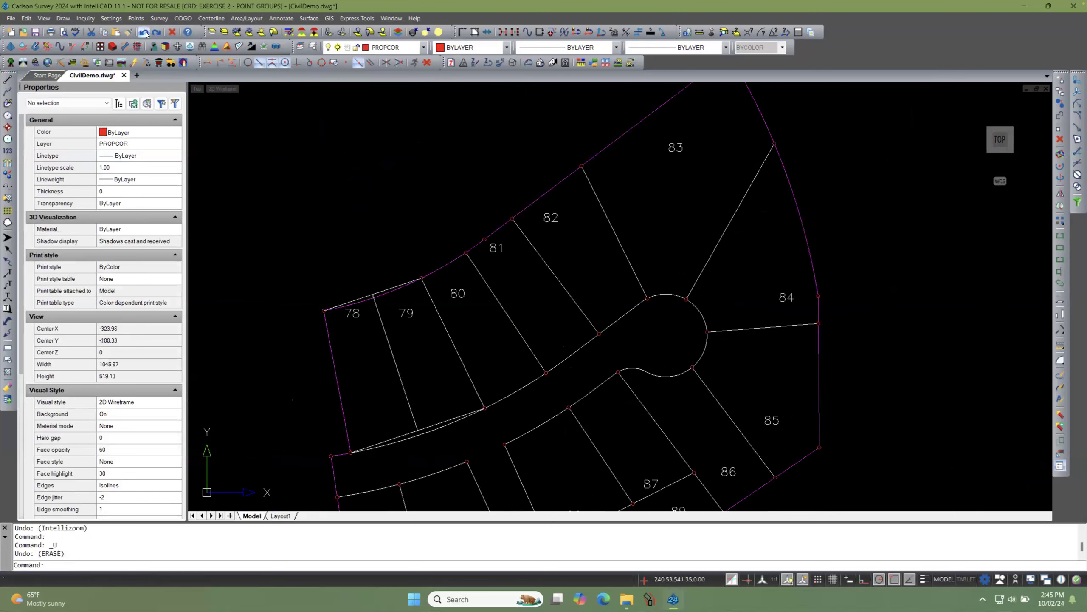
Step: Inspect the lot 78/79 line and the straight chord beside the perimeter curve as separate polylines
click(383, 312)
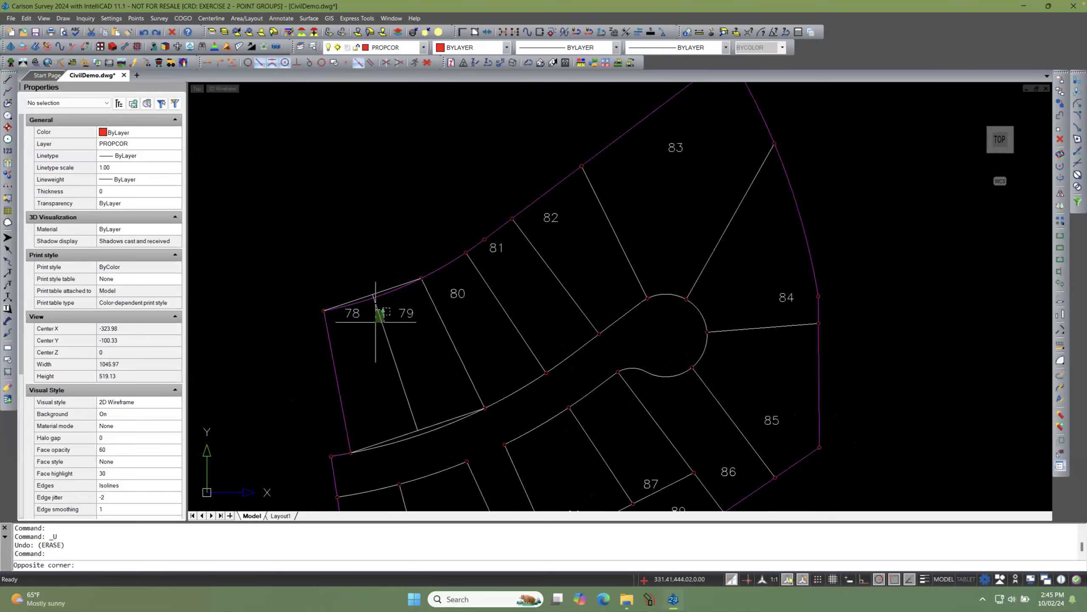
click(376, 322)
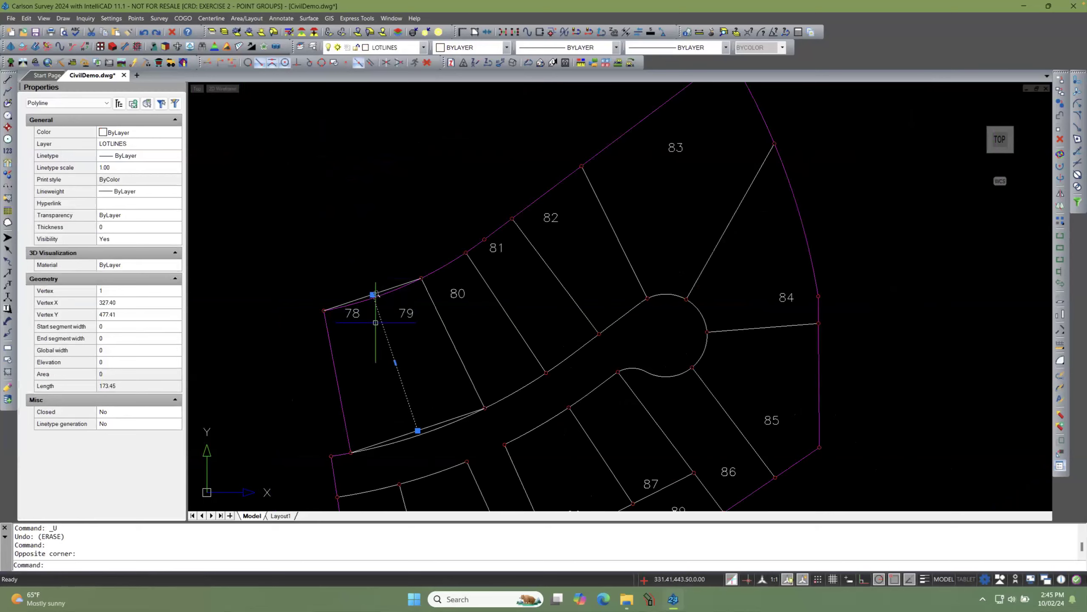
scroll(375, 323, up, 5)
scroll(371, 283, down, 4)
key(Escape)
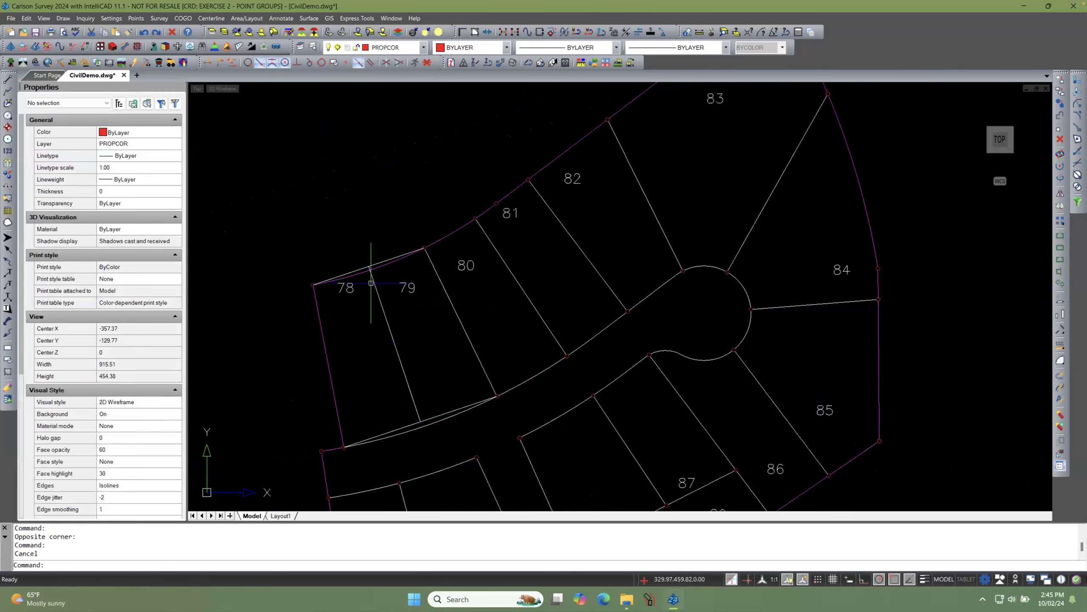
click(375, 265)
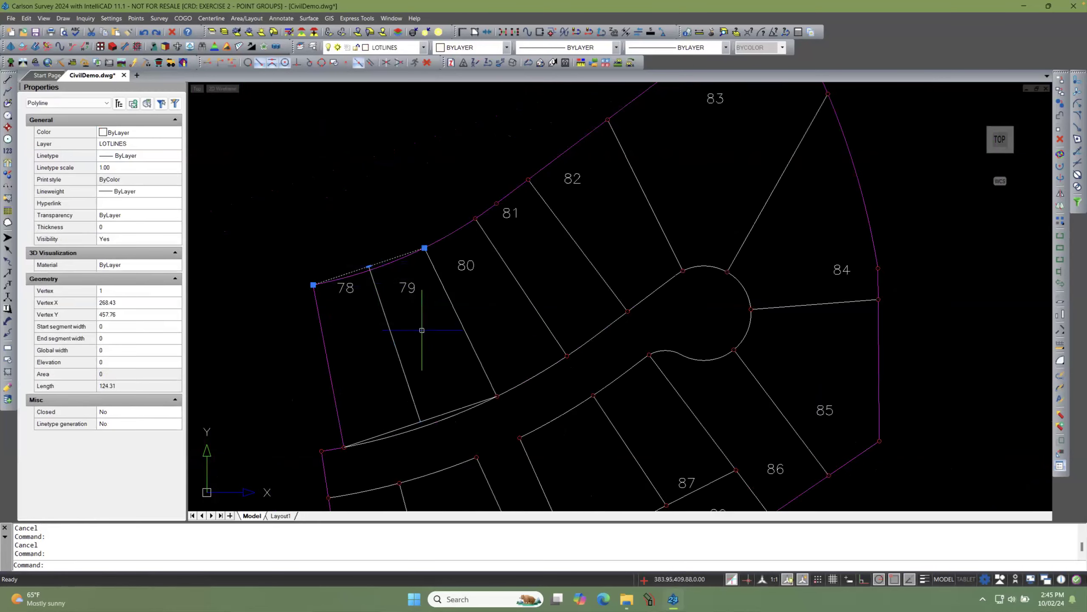
key(Escape)
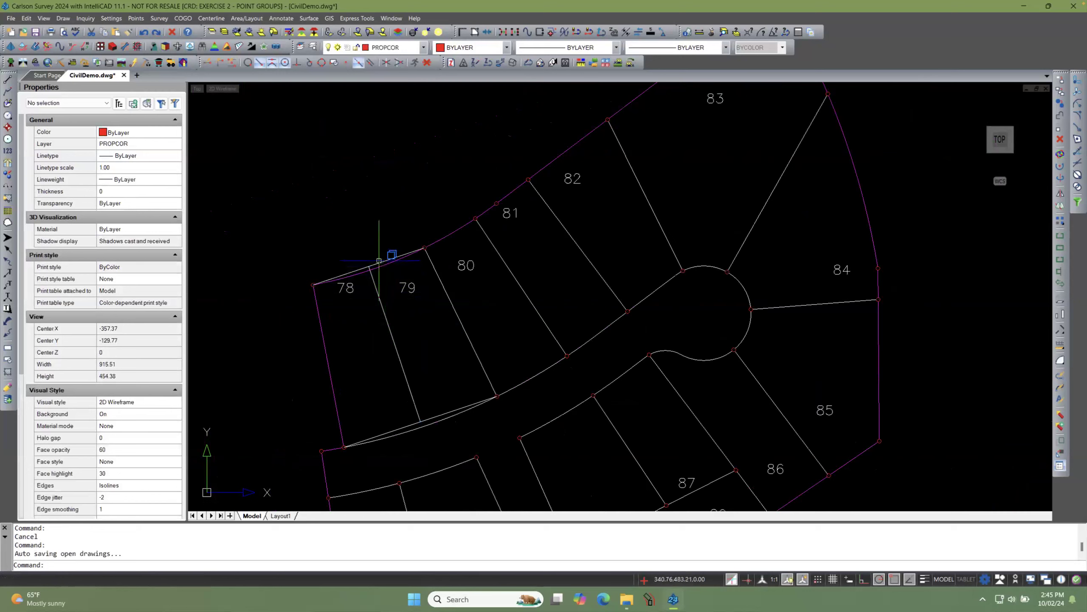
Step: Erase the two straight chord polylines across lots 78 and 79, one beside the perimeter curve and one along the street curve
scroll(379, 260, up, 5)
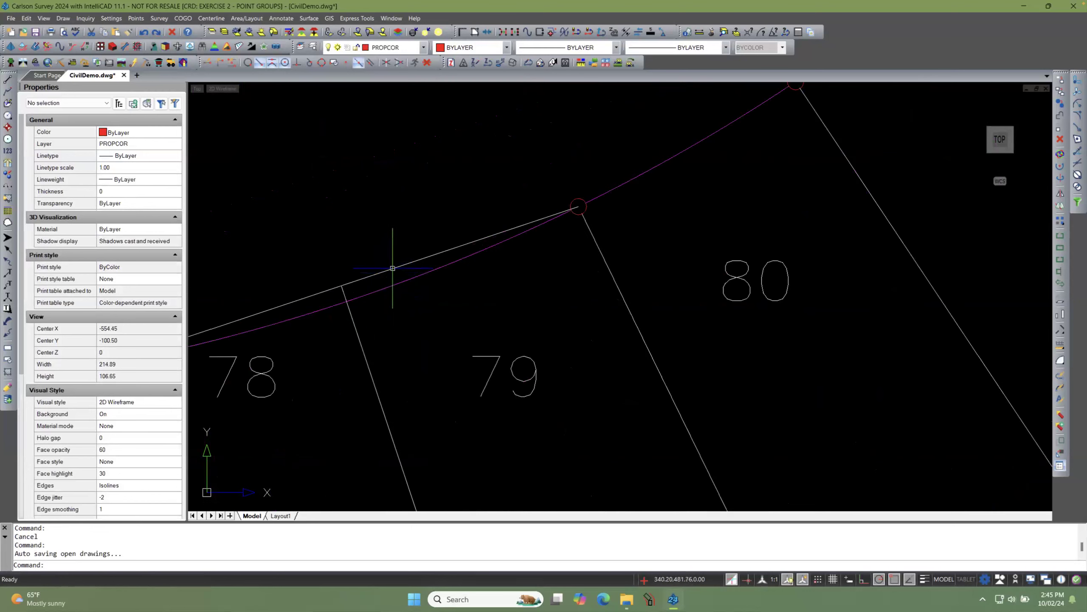
click(393, 268)
scroll(325, 233, down, 8)
mouse_move(336, 256)
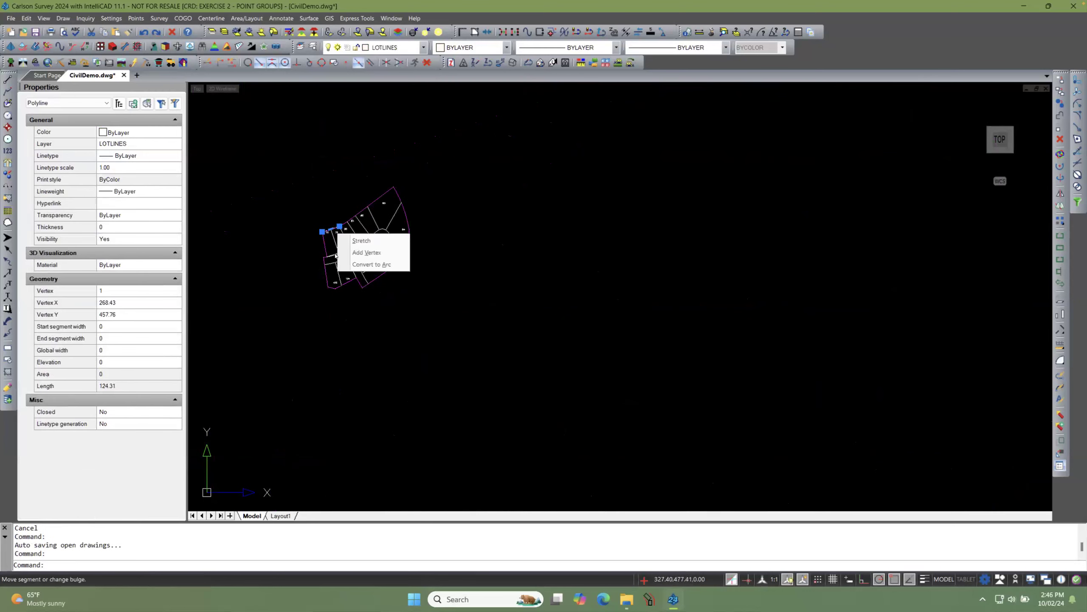
scroll(330, 255, up, 6)
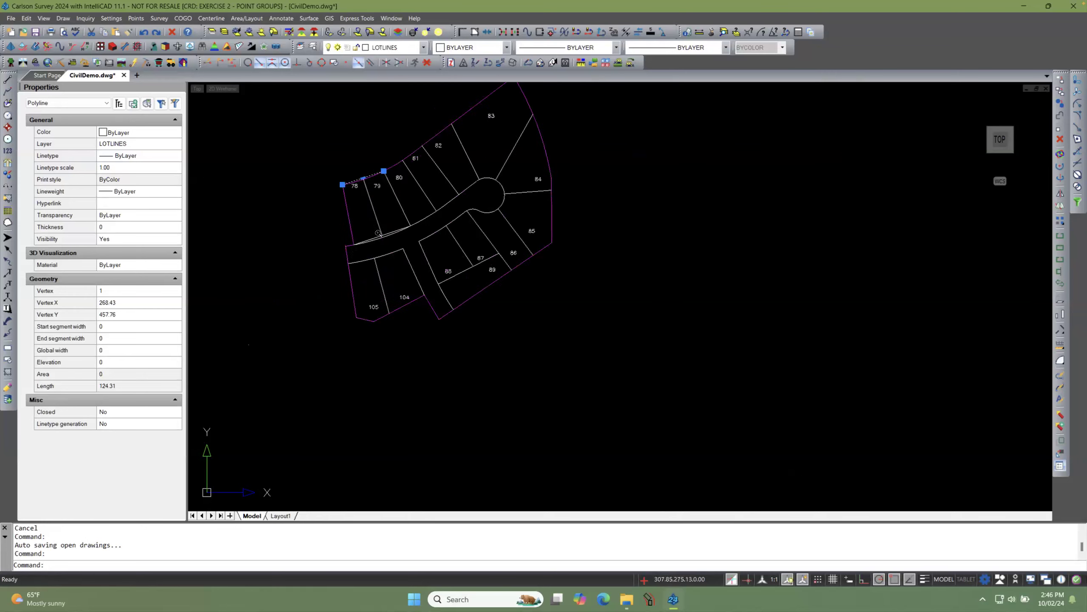
click(388, 243)
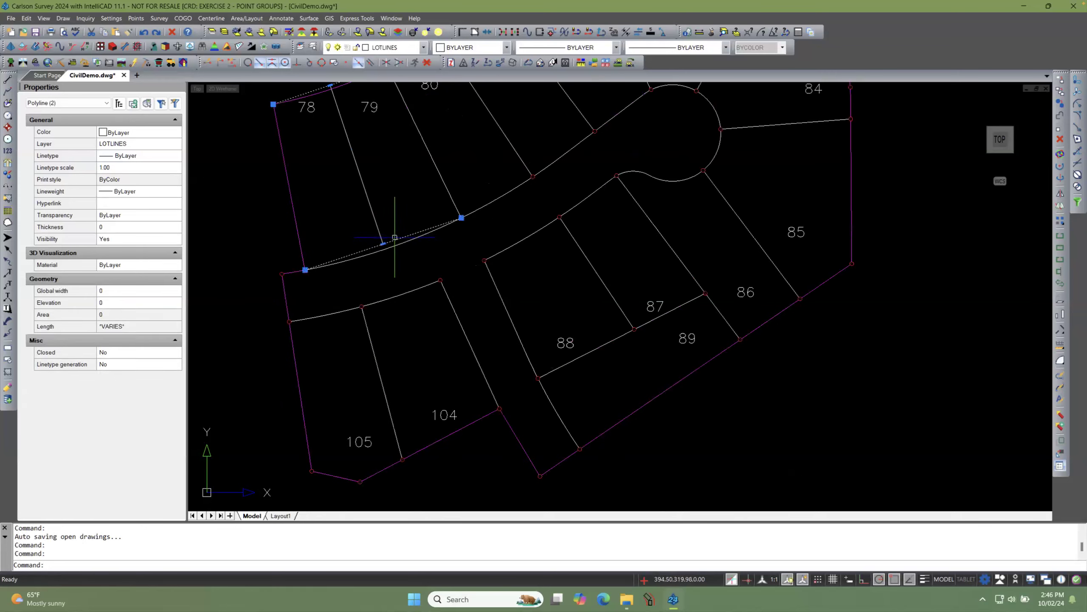
key(Delete)
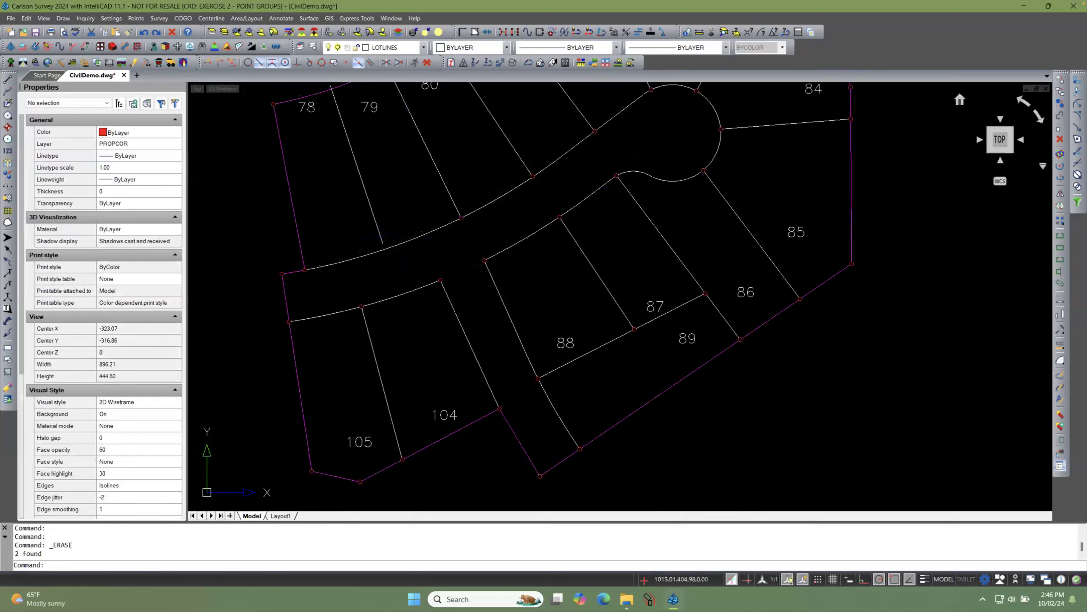
scroll(432, 298, down, 2)
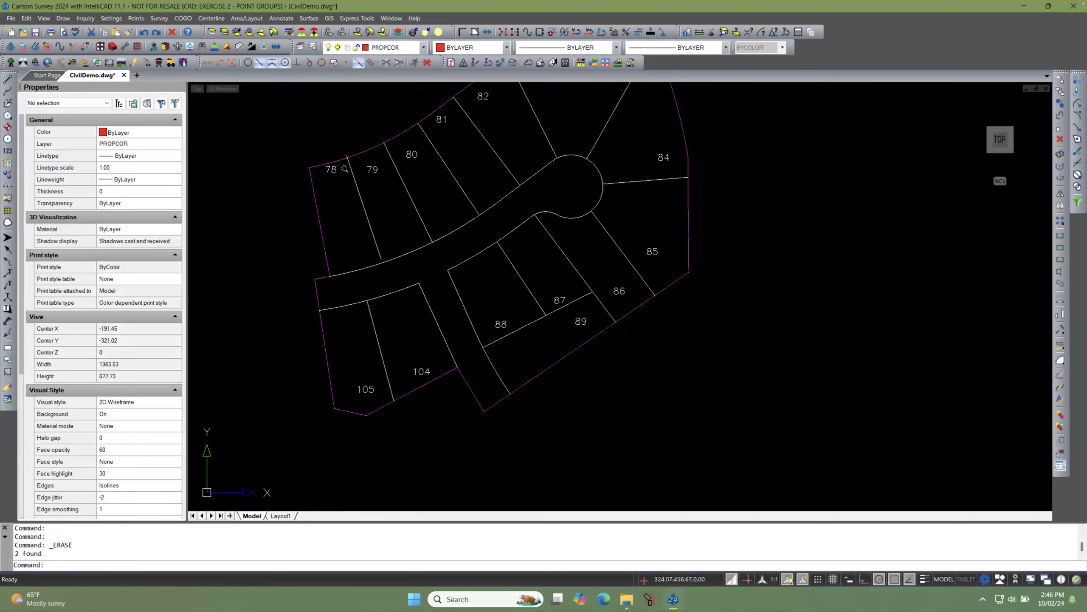
Step: Try to trim the overhanging end of the lot 78/79 line against the perimeter, with the trim edge mode set to Extend
scroll(350, 167, up, 3)
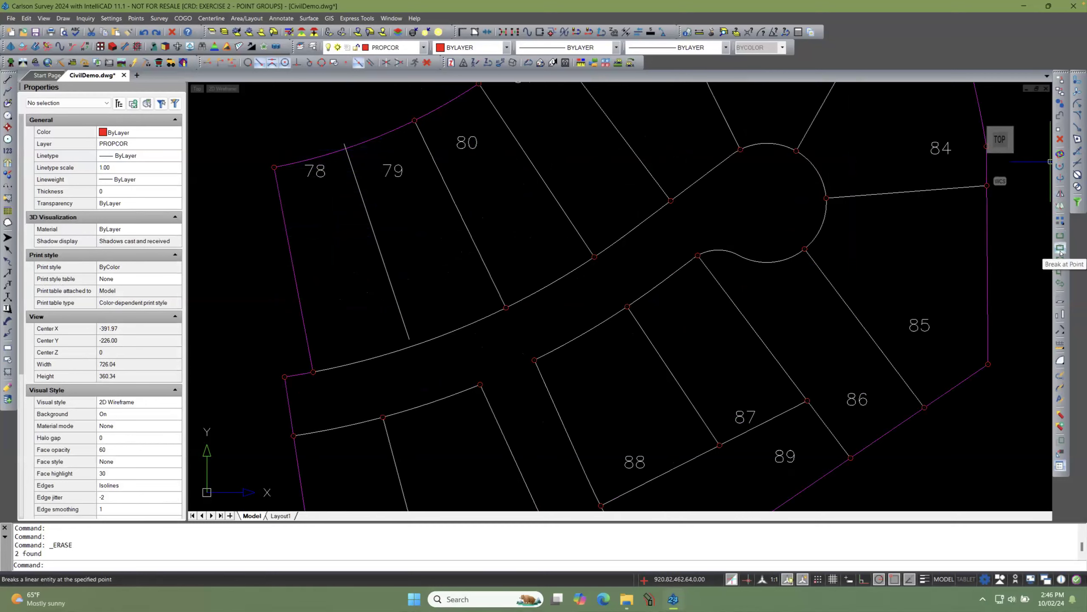
click(1059, 272)
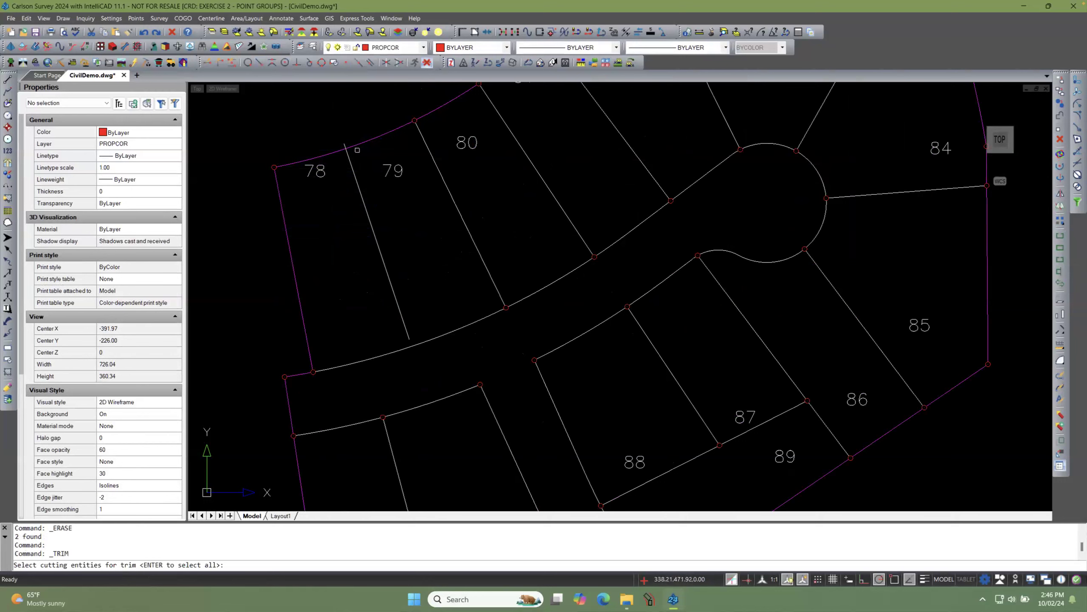
click(359, 143)
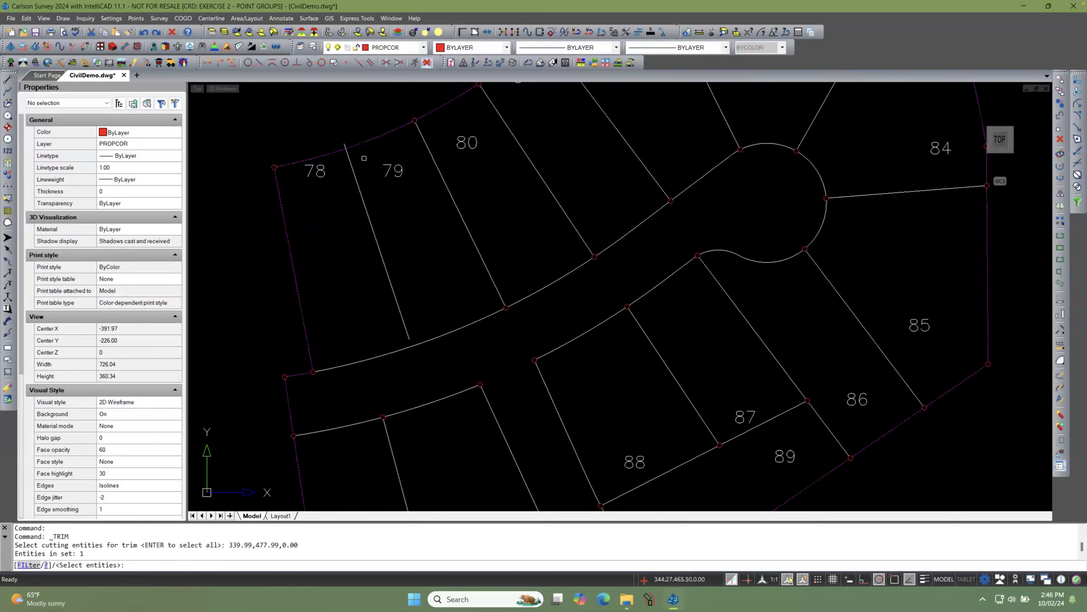
key(Return)
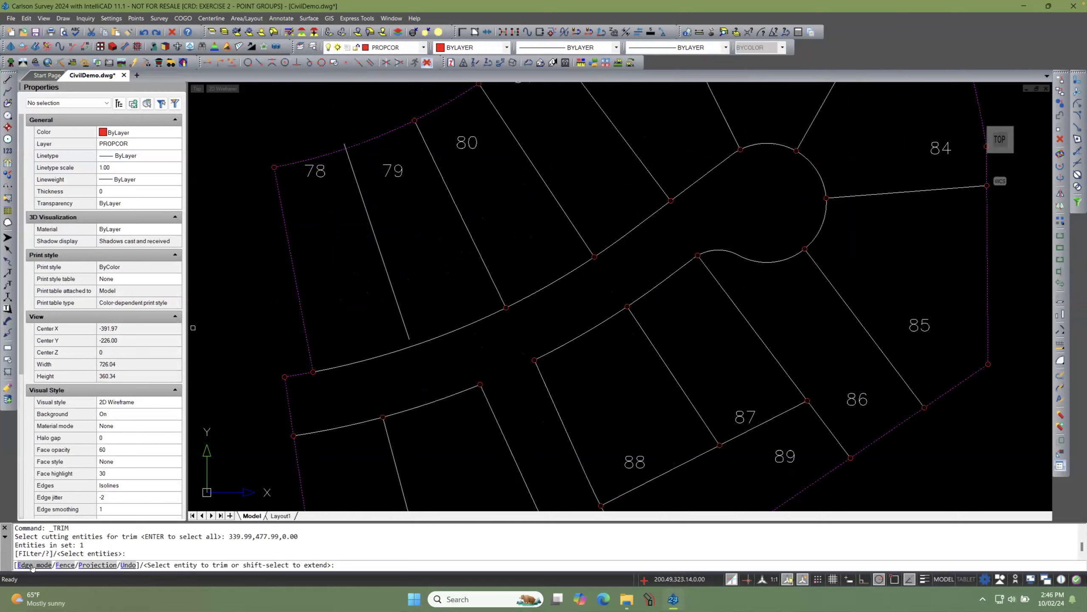
click(32, 565)
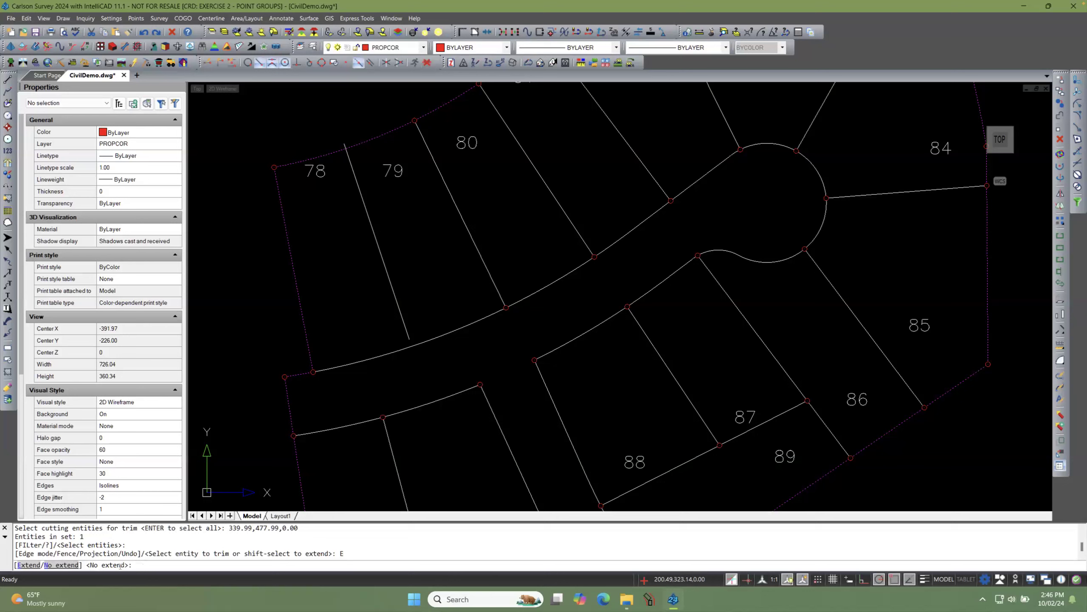
click(38, 568)
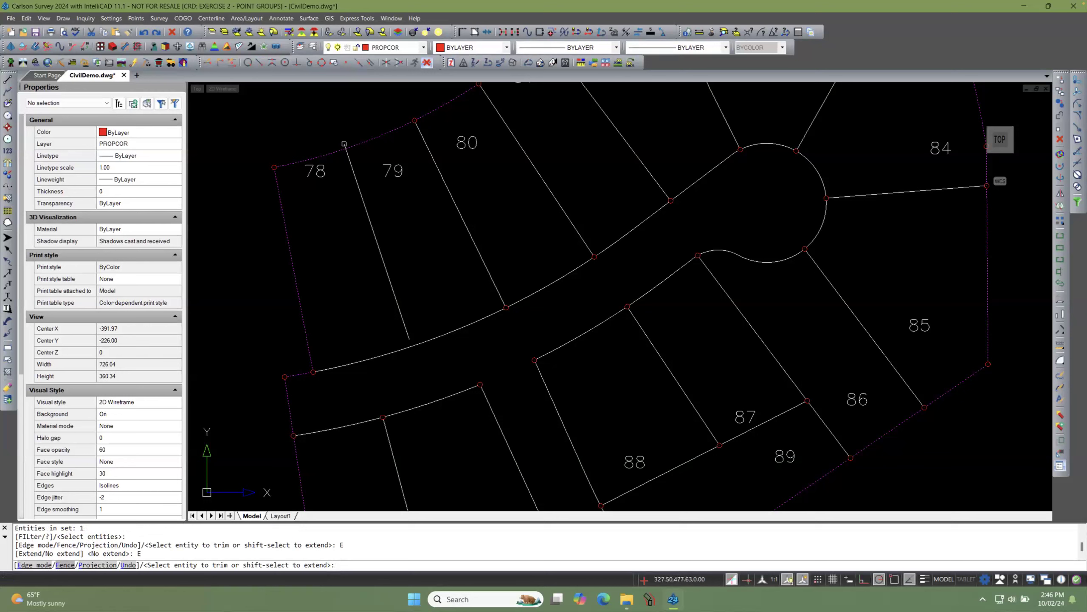
click(344, 144)
key(Escape)
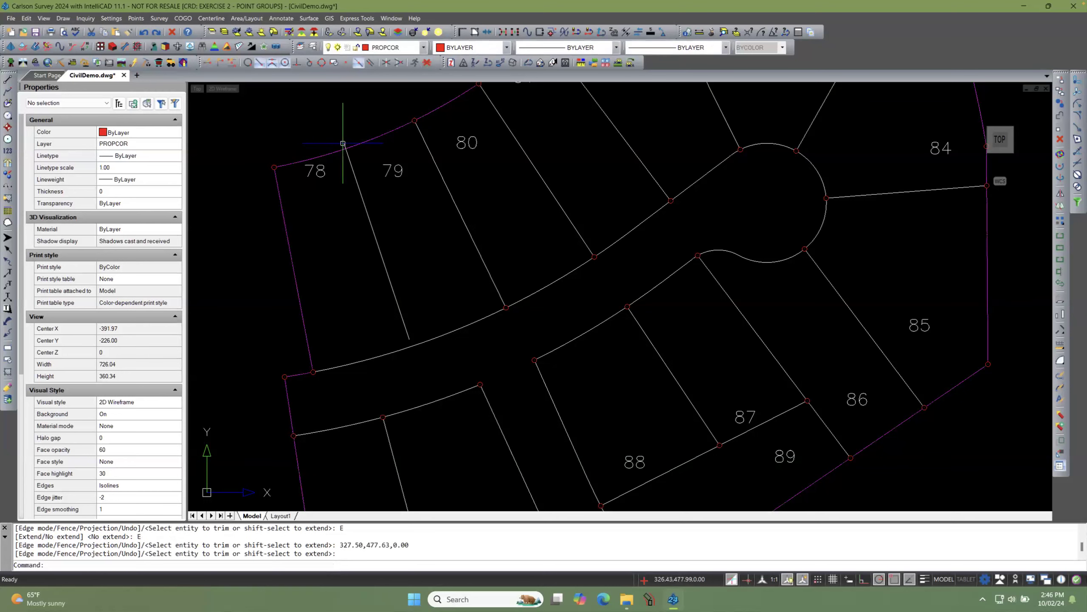
Step: Inspect the short overhanging piece between lots 78 and 79 as a polyline of its own
click(345, 144)
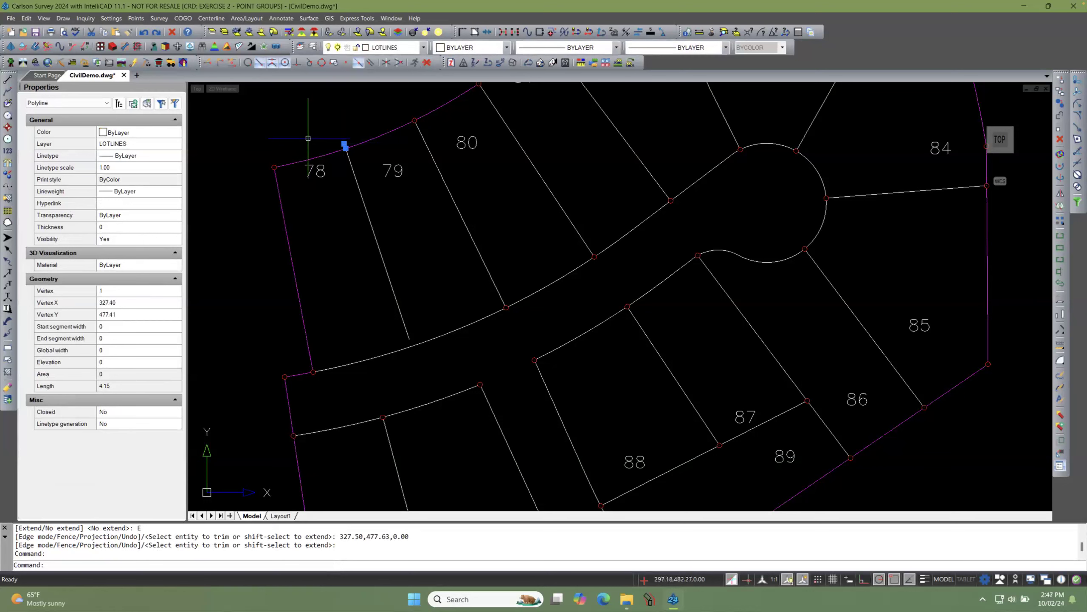
key(Escape)
key(Escape)
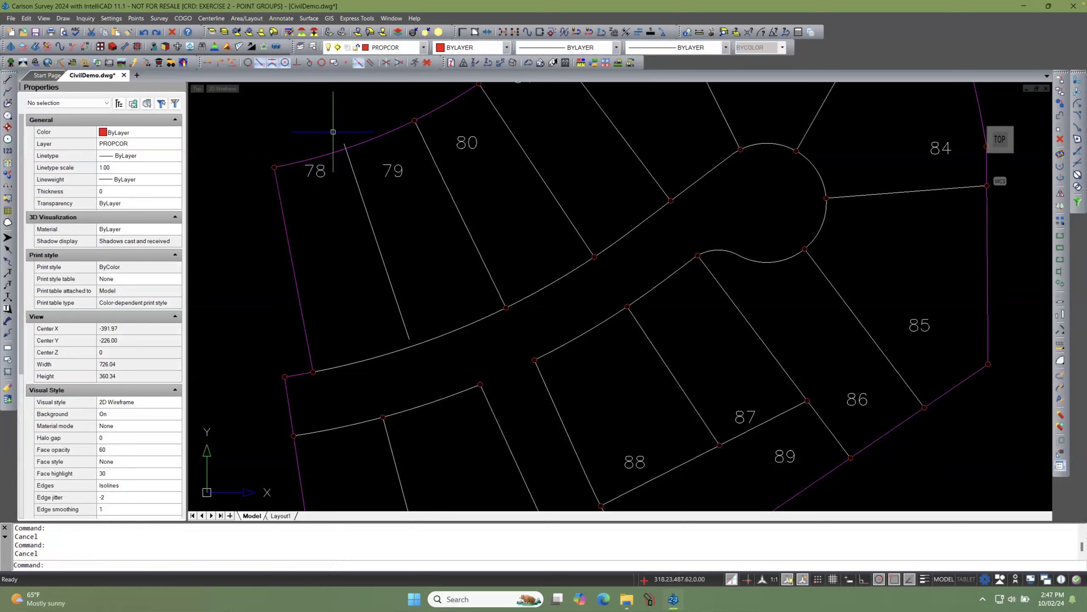
Step: Restart Trim with the perimeter as cutting edge, set the edge mode to No extend, and check the perimeter polyline
right_click(333, 132)
click(334, 150)
key(Return)
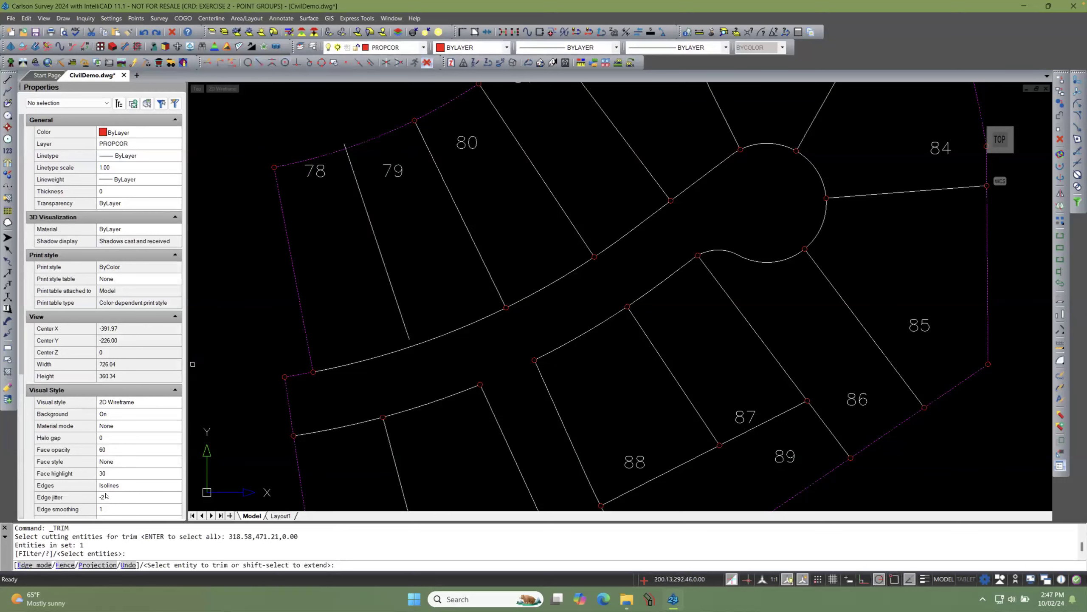
click(44, 566)
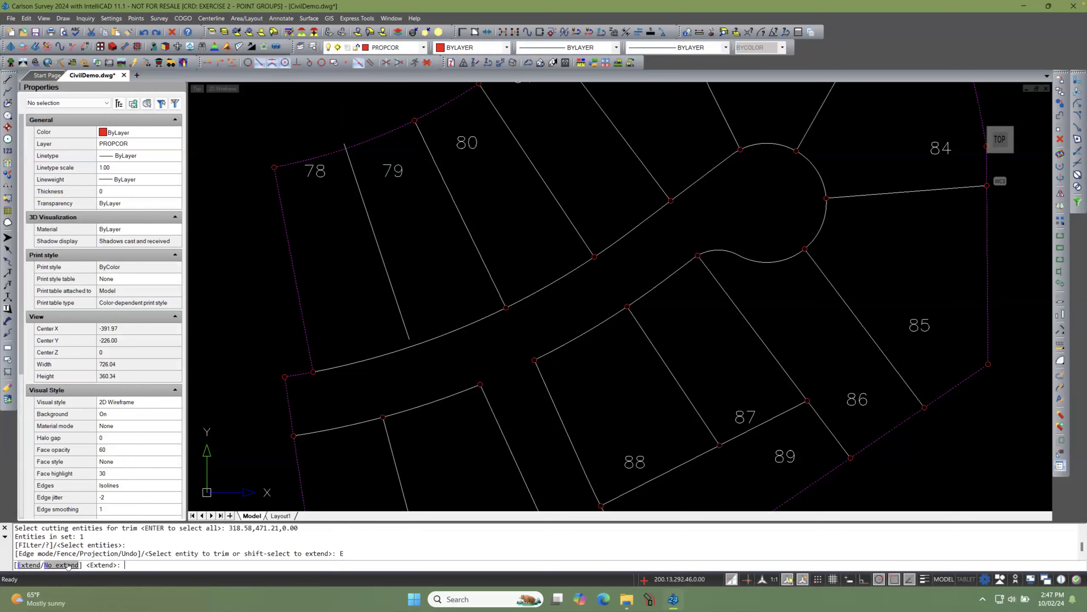
click(72, 565)
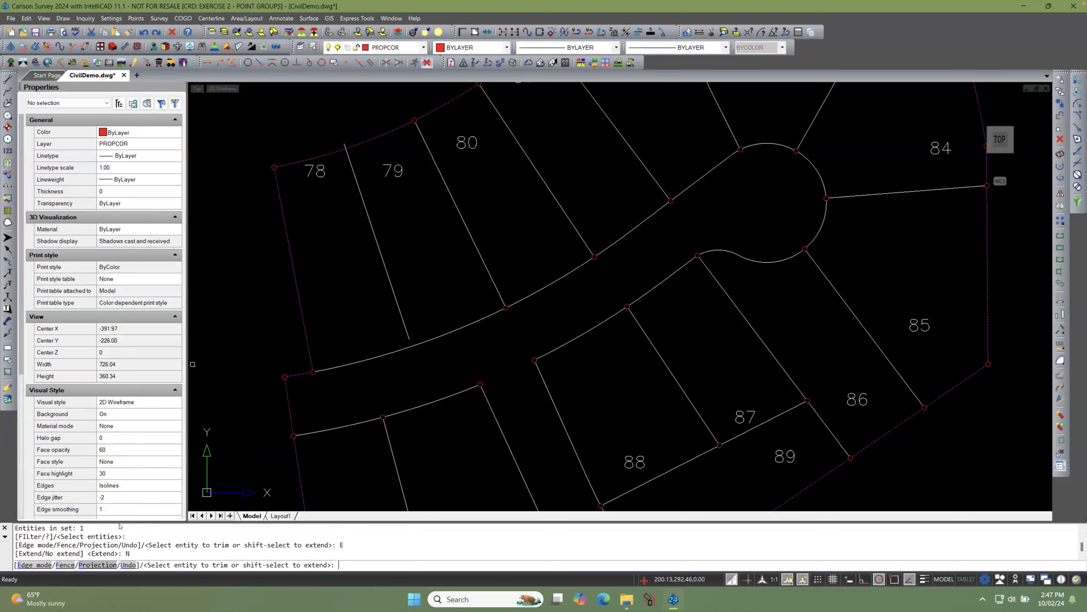
click(98, 565)
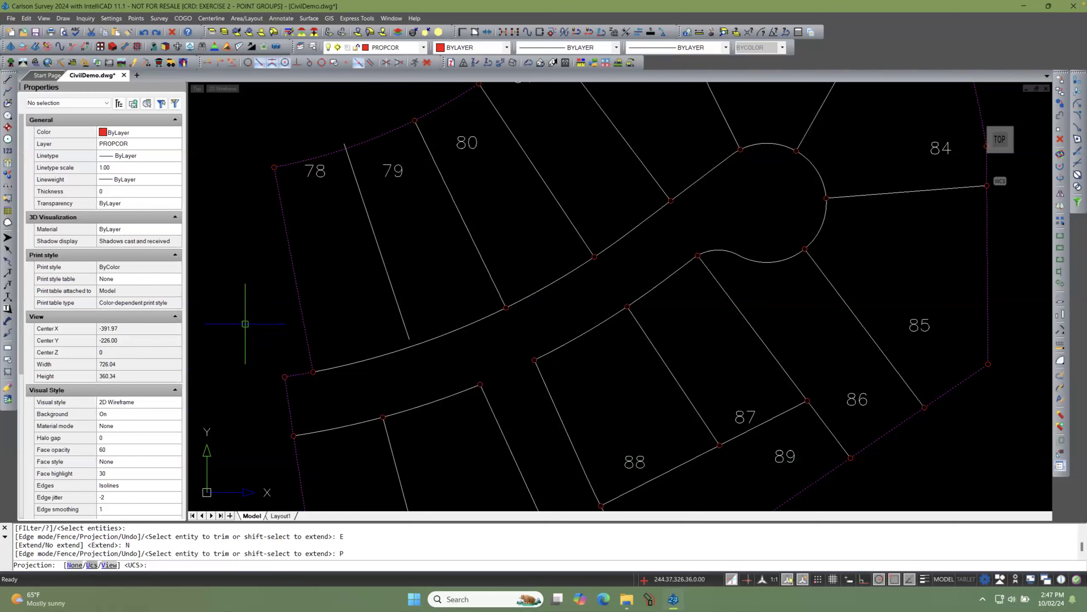
key(Escape)
key(Escape)
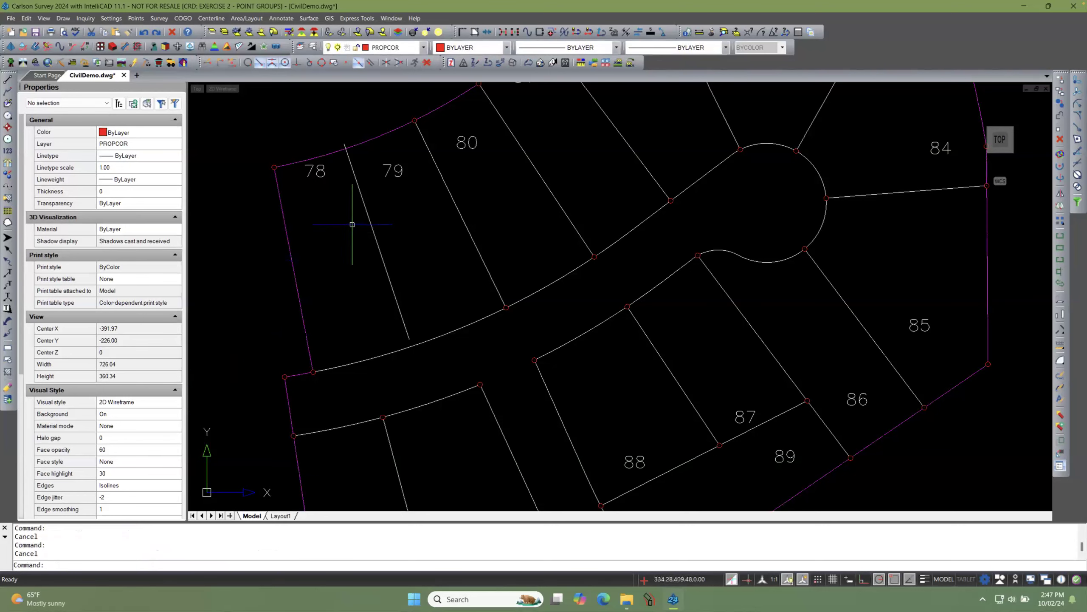
click(331, 153)
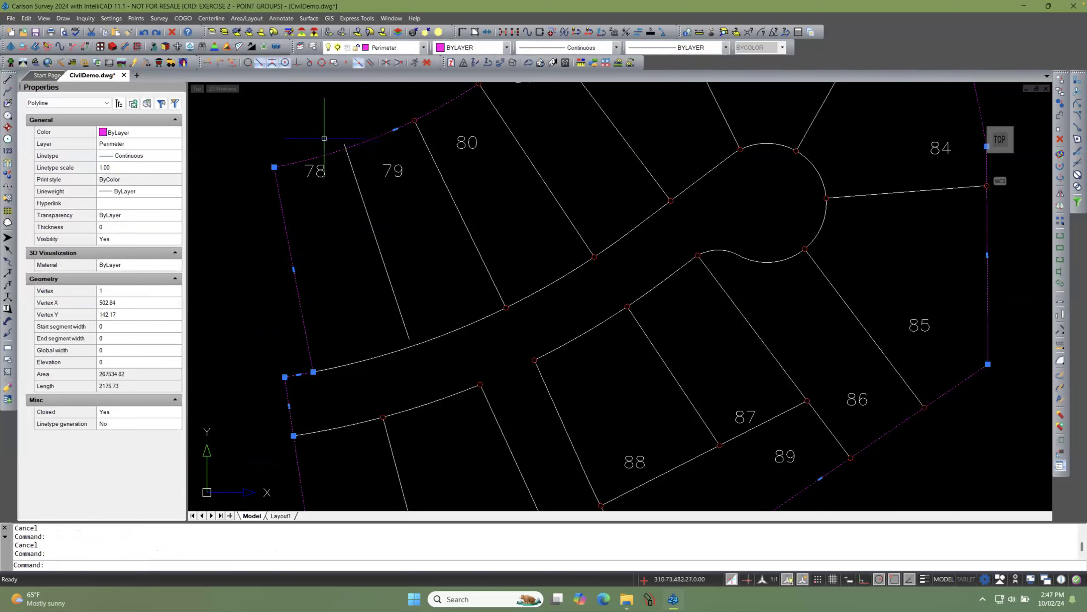
key(Escape)
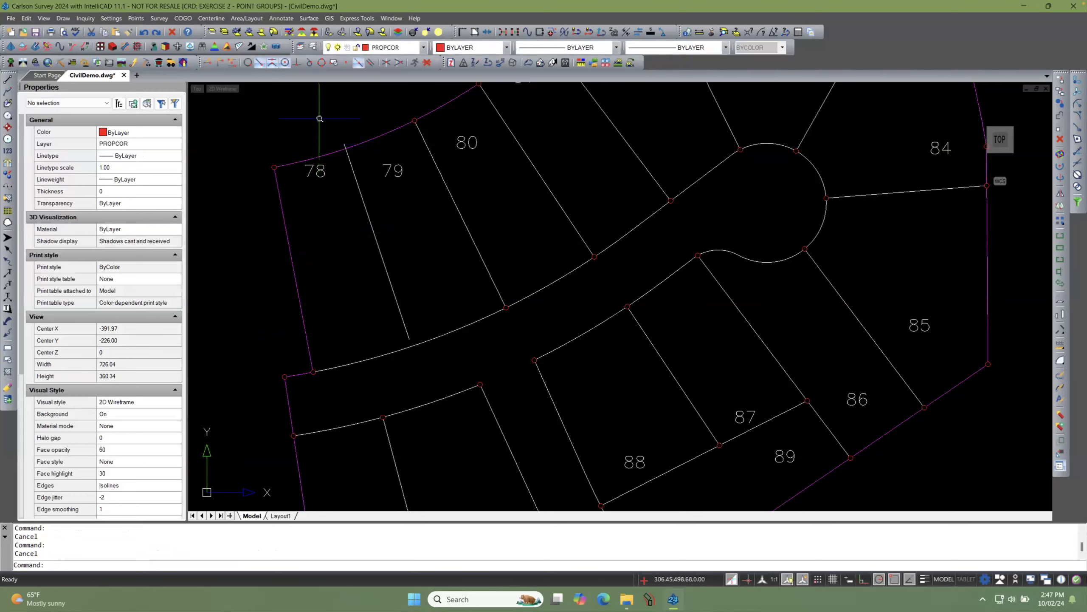
Step: Extend the lot 78/79 line to the street curve, using the perimeter and the street curve as boundary edges
scroll(320, 118, up, 1)
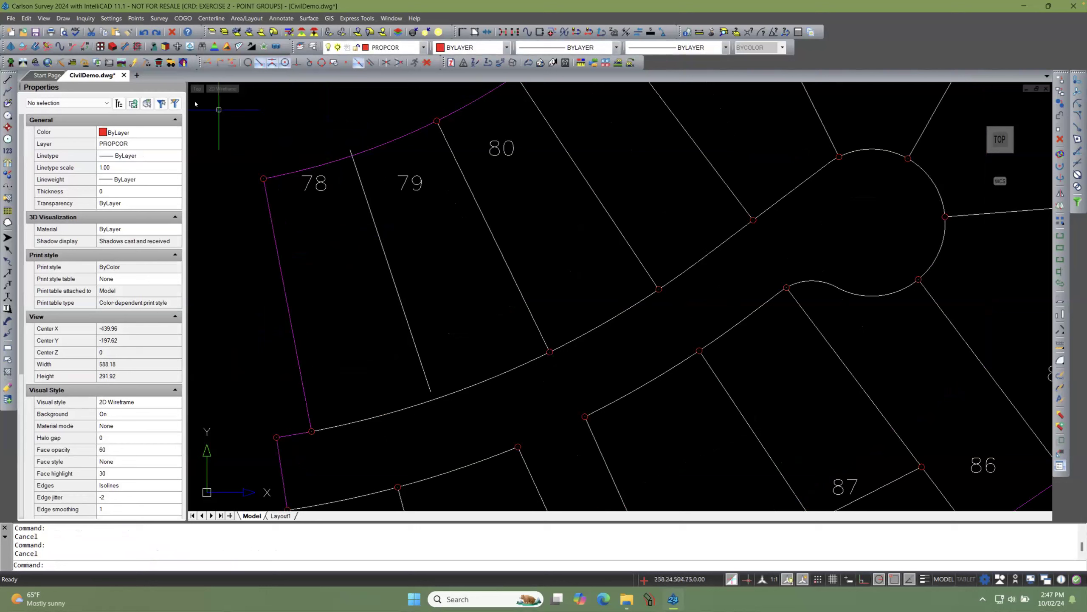
click(22, 19)
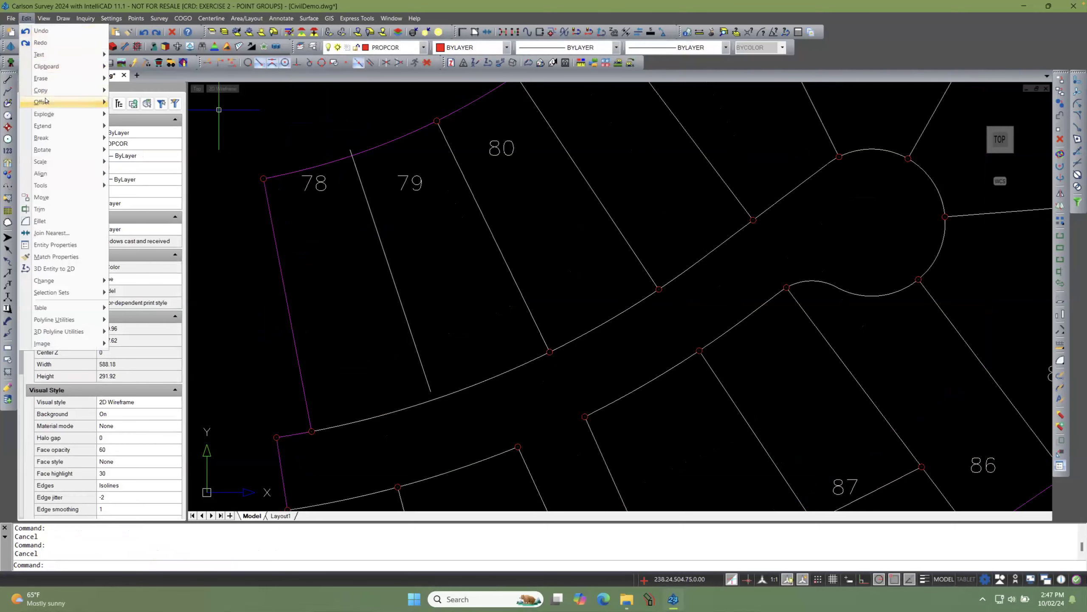
mouse_move(61, 162)
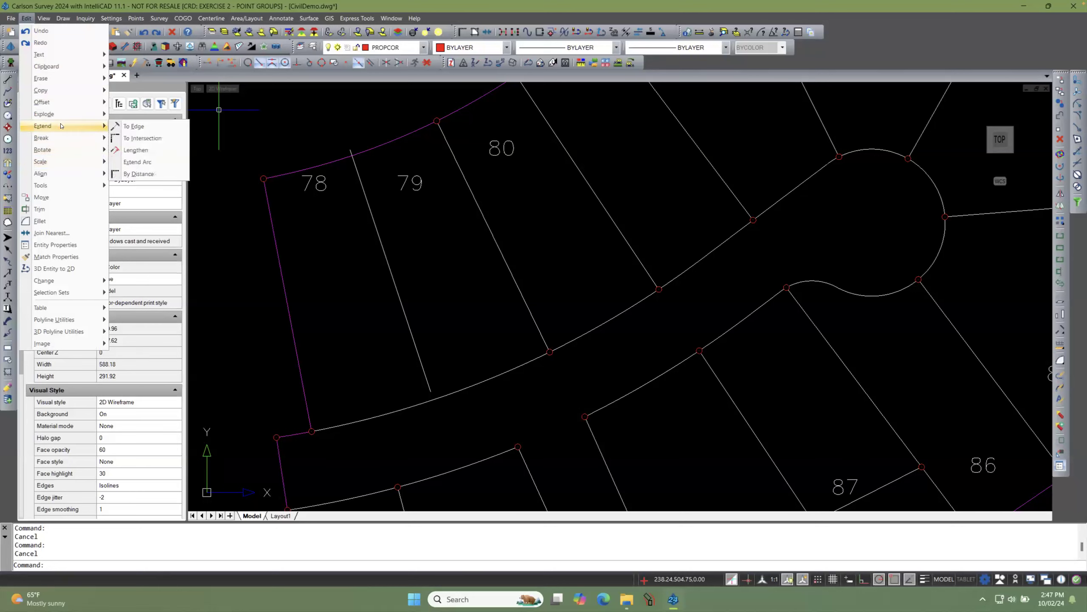
mouse_move(62, 114)
mouse_move(63, 87)
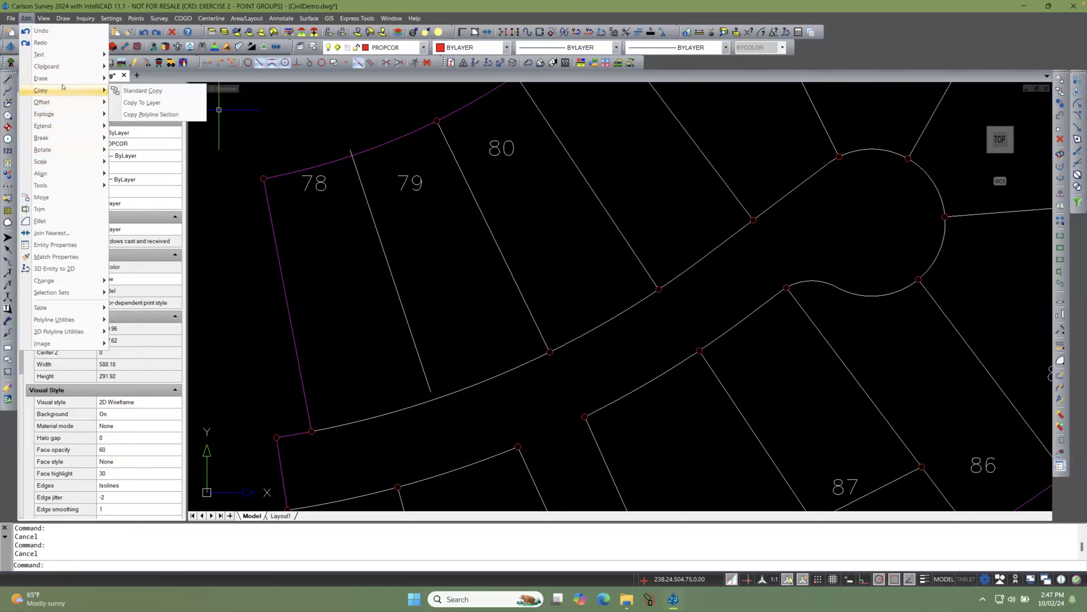
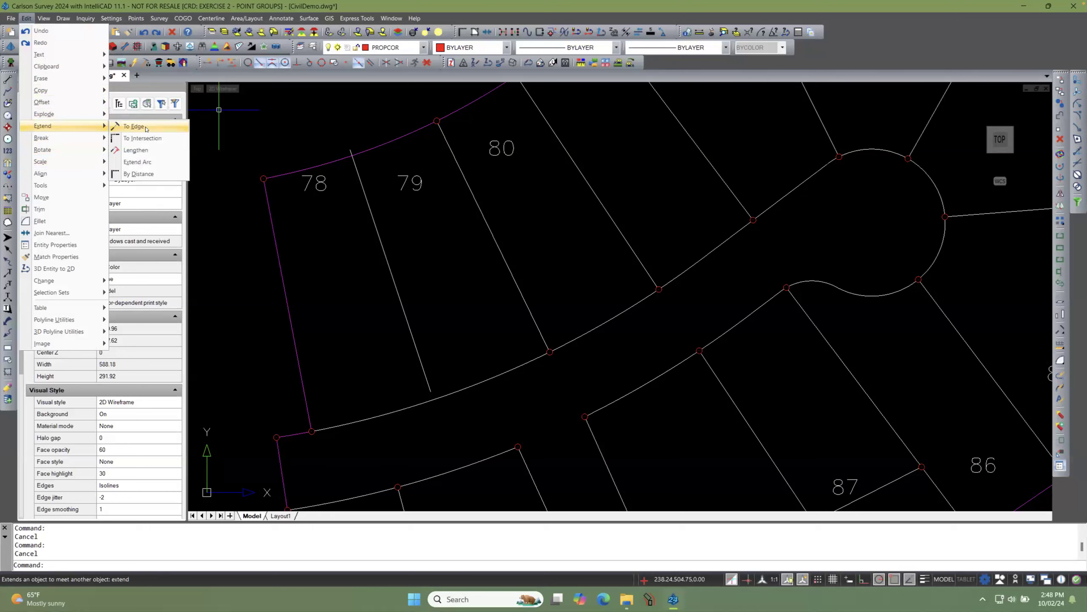
click(146, 126)
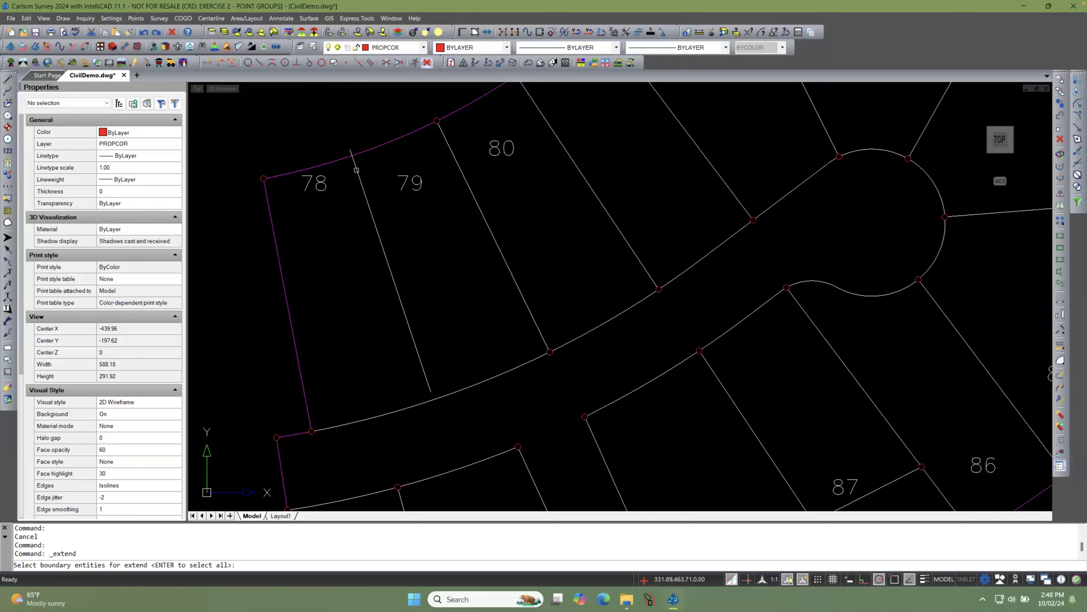
click(369, 149)
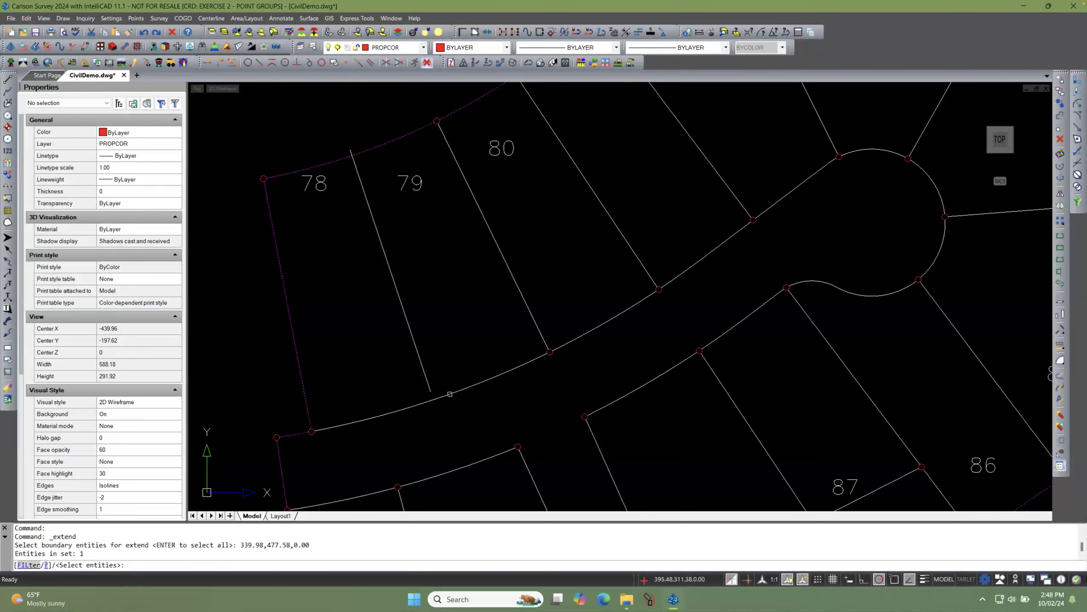
click(449, 394)
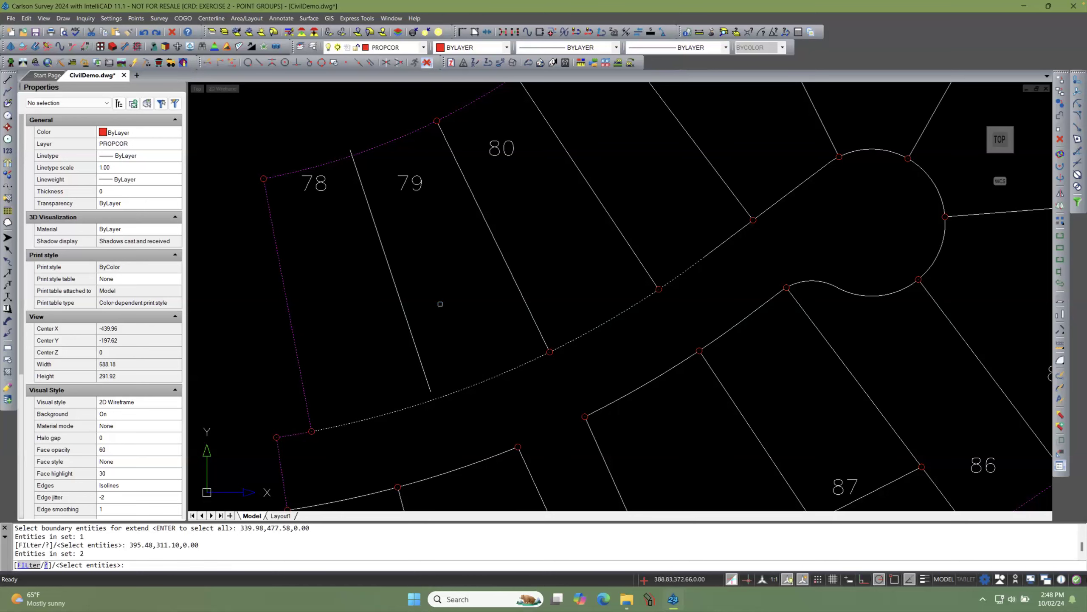
key(Return)
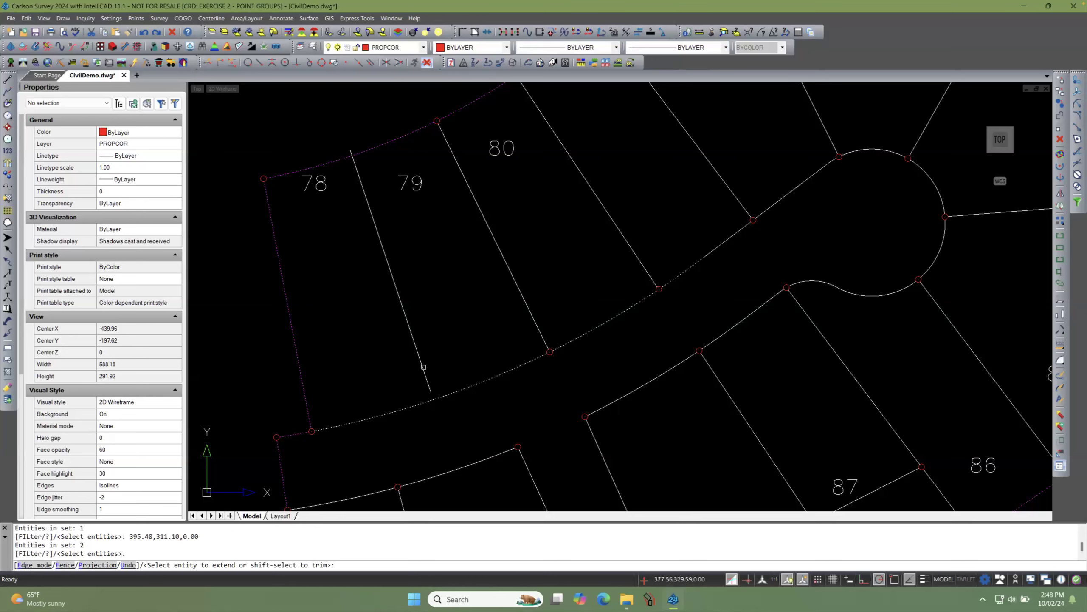
click(426, 376)
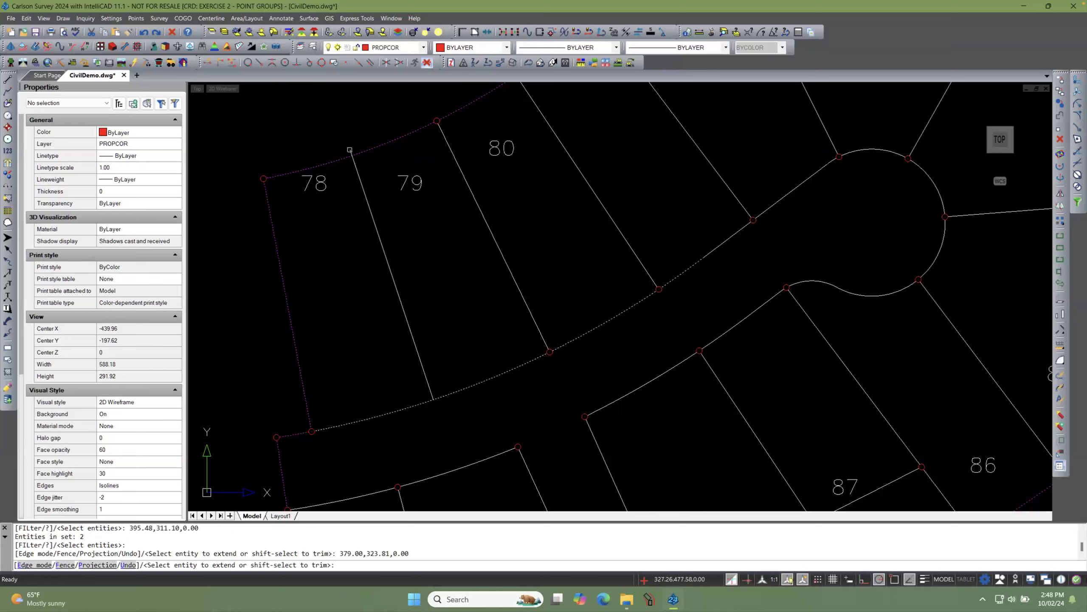
click(349, 149)
key(Return)
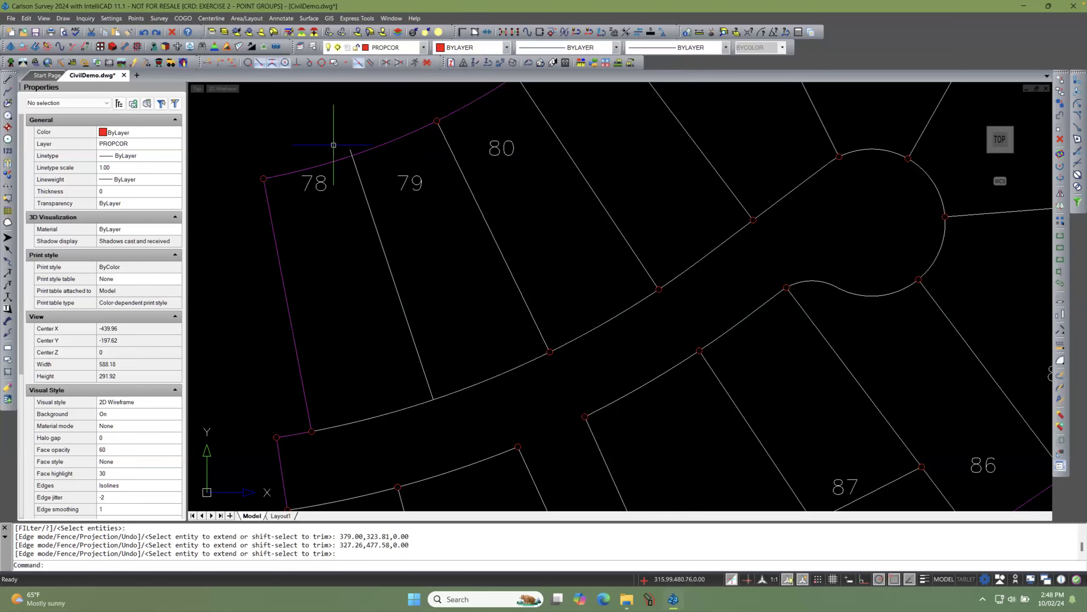
Step: Erase the short polyline overhanging the perimeter between lots 78 and 79, and undo both the erasure and the line extension
click(351, 152)
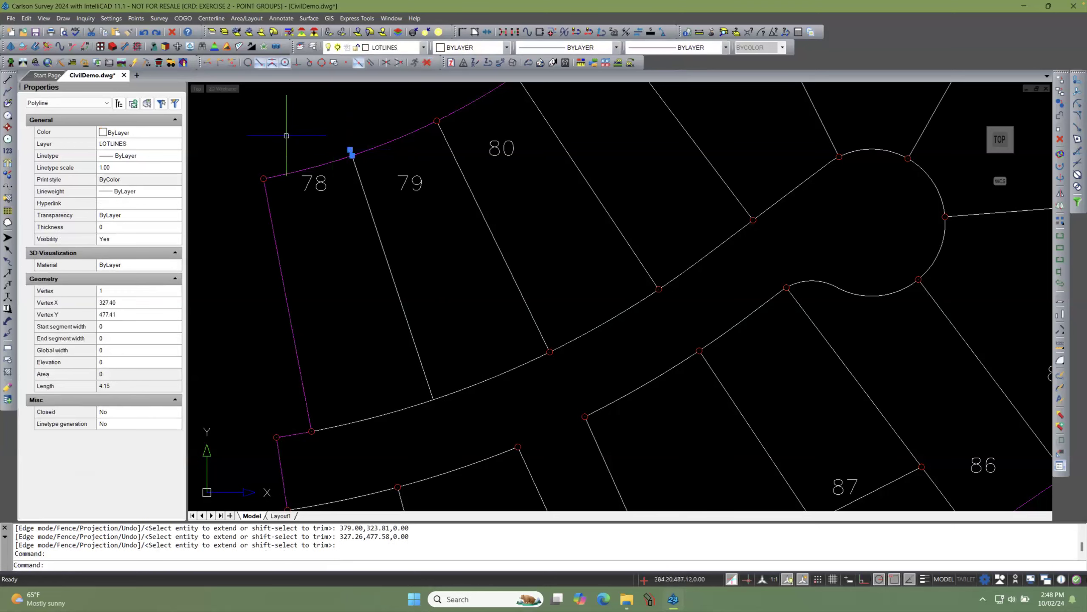
click(1060, 141)
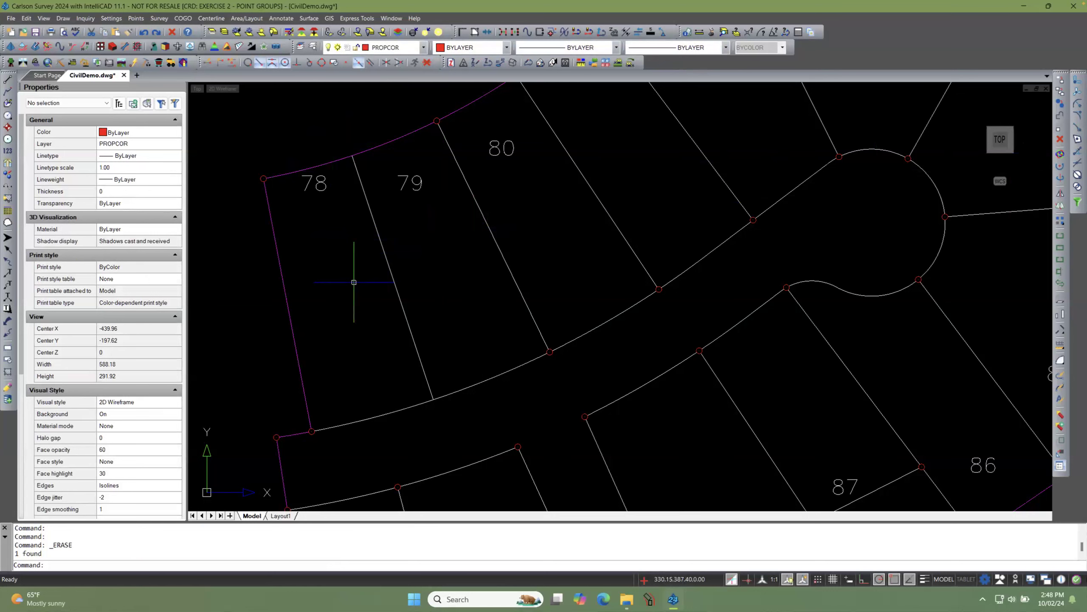
click(144, 32)
click(144, 32)
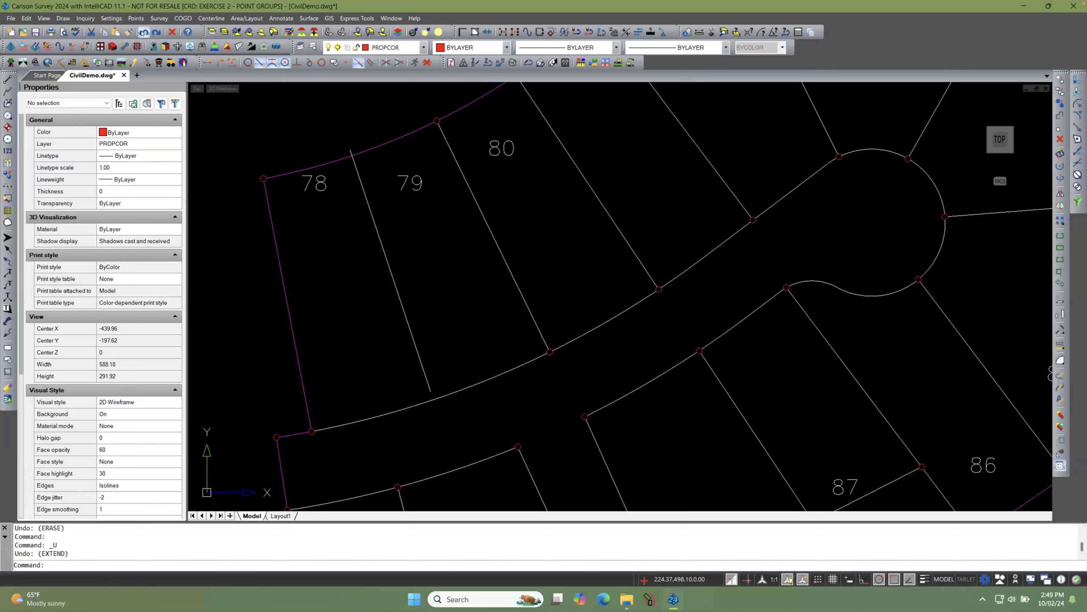
Step: Erase the overhanging stub at the perimeter end of the lot 78/79 line again and undo that erasure
click(349, 150)
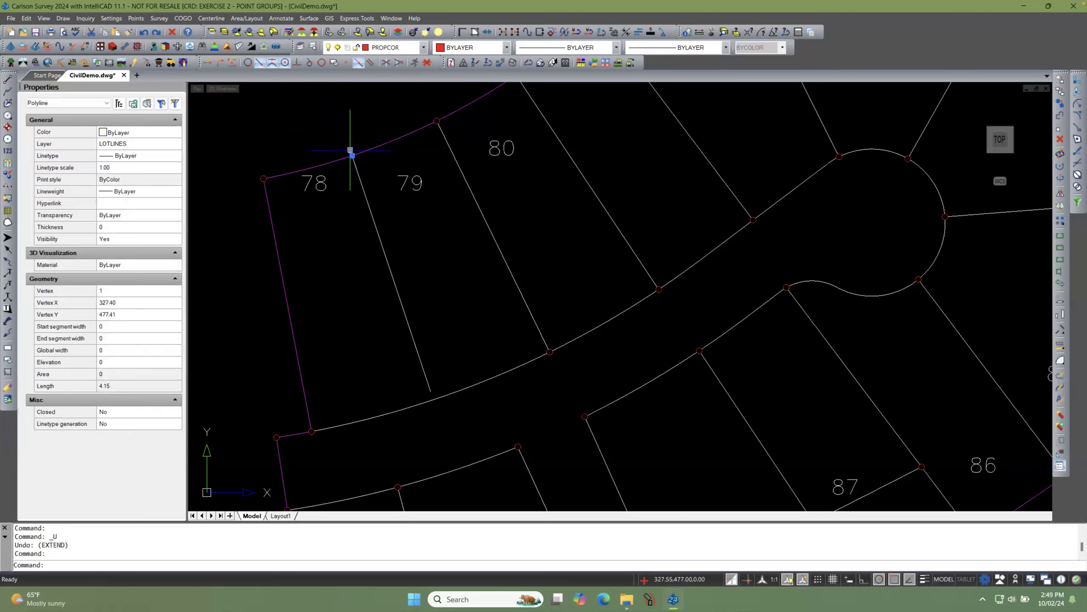
click(1060, 140)
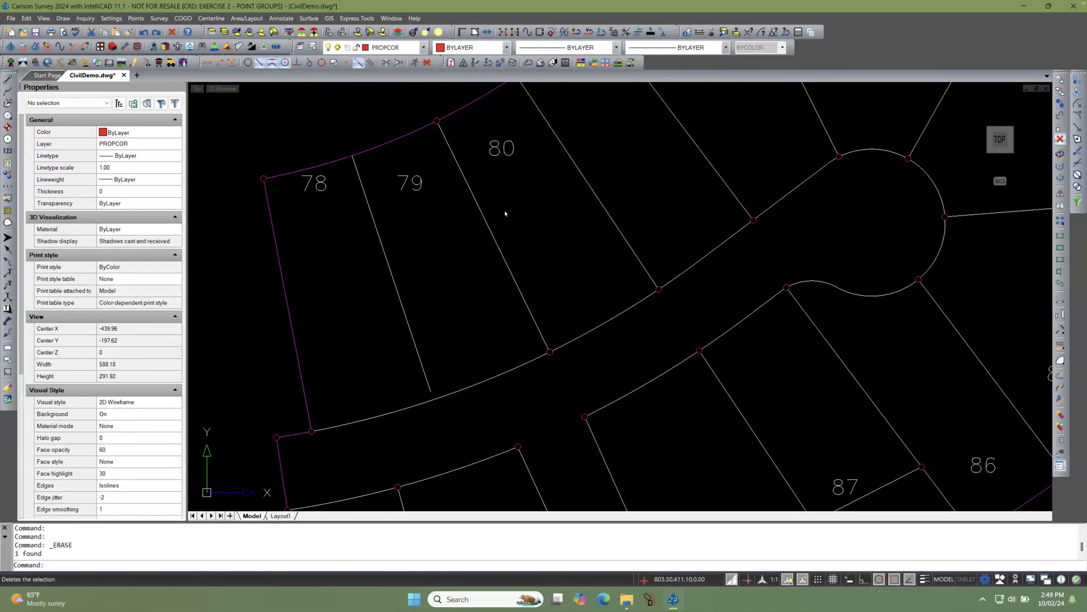
click(144, 32)
click(144, 33)
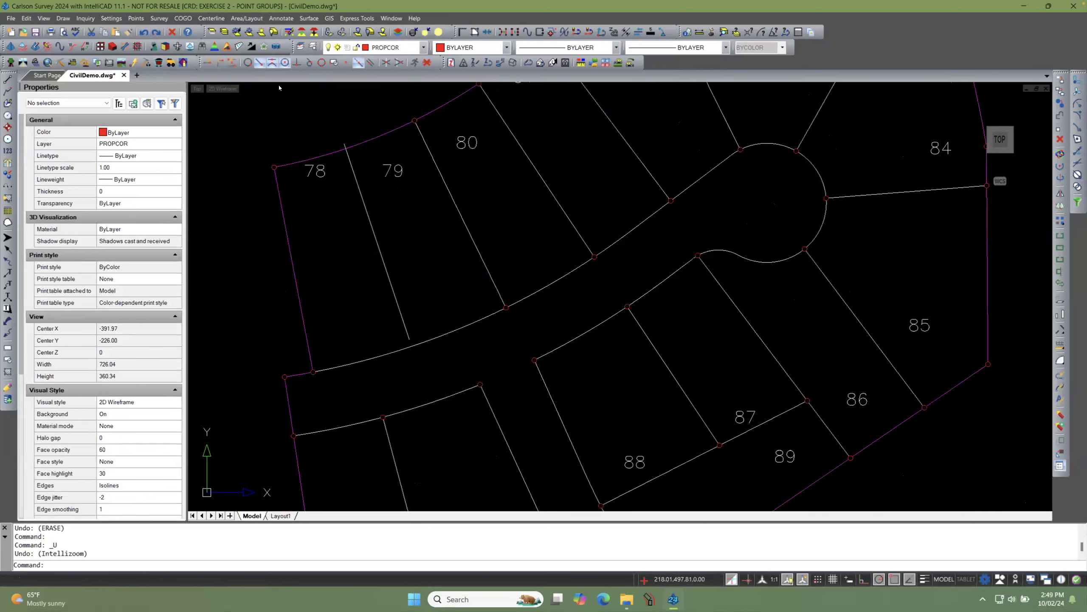
Step: Examine the short overhanging polyline where the lot 78/79 line crosses the perimeter curve at close range
click(344, 142)
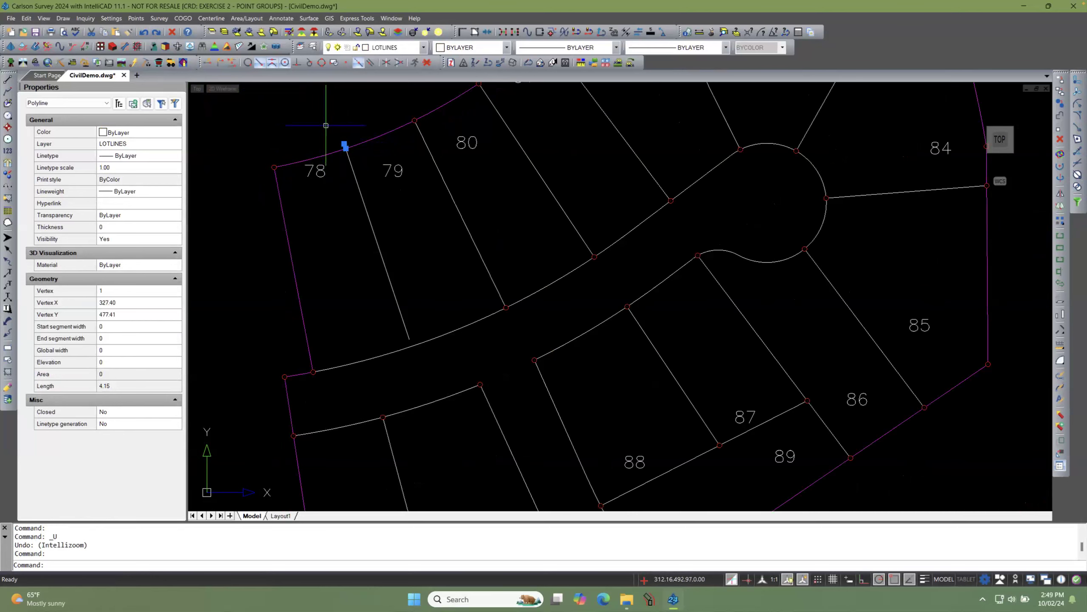
scroll(326, 125, up, 4)
key(Escape)
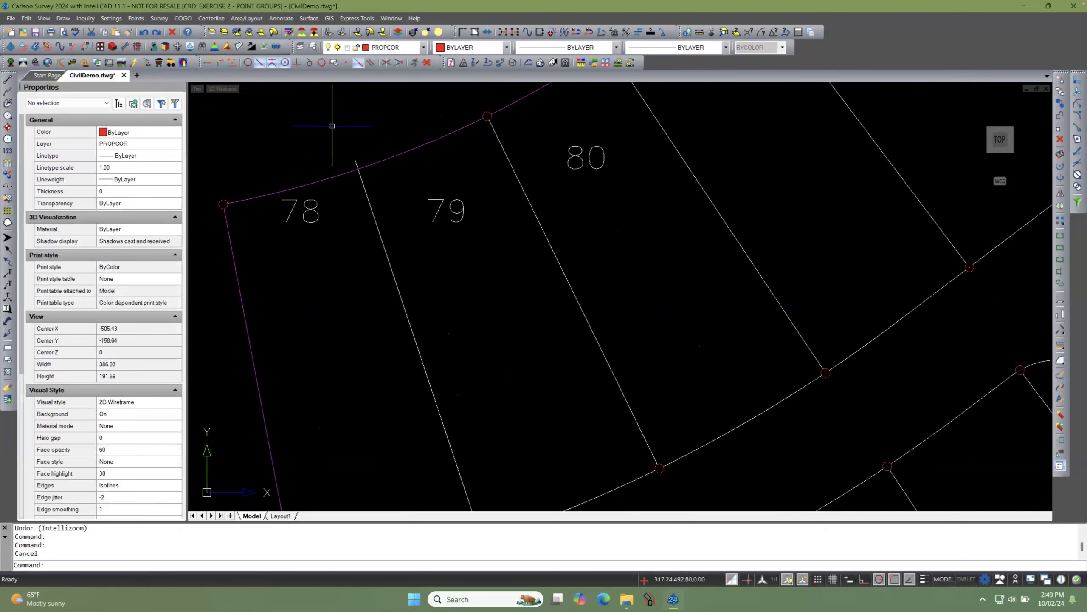
Step: Undo the earlier trim of the lot 78/79 dividing line, then check that line's selection
click(143, 32)
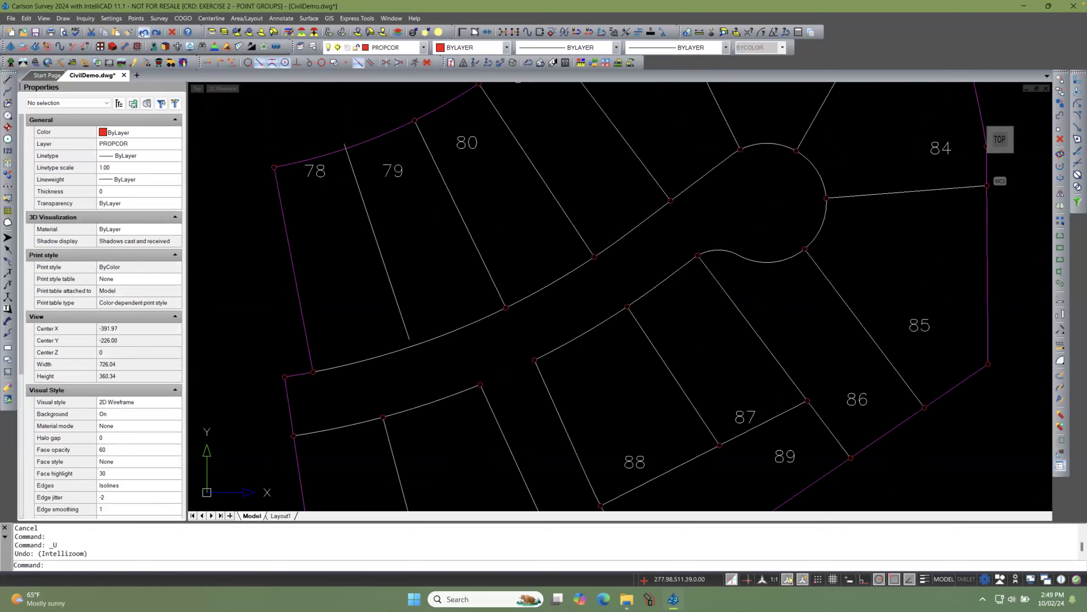
click(143, 32)
click(143, 32)
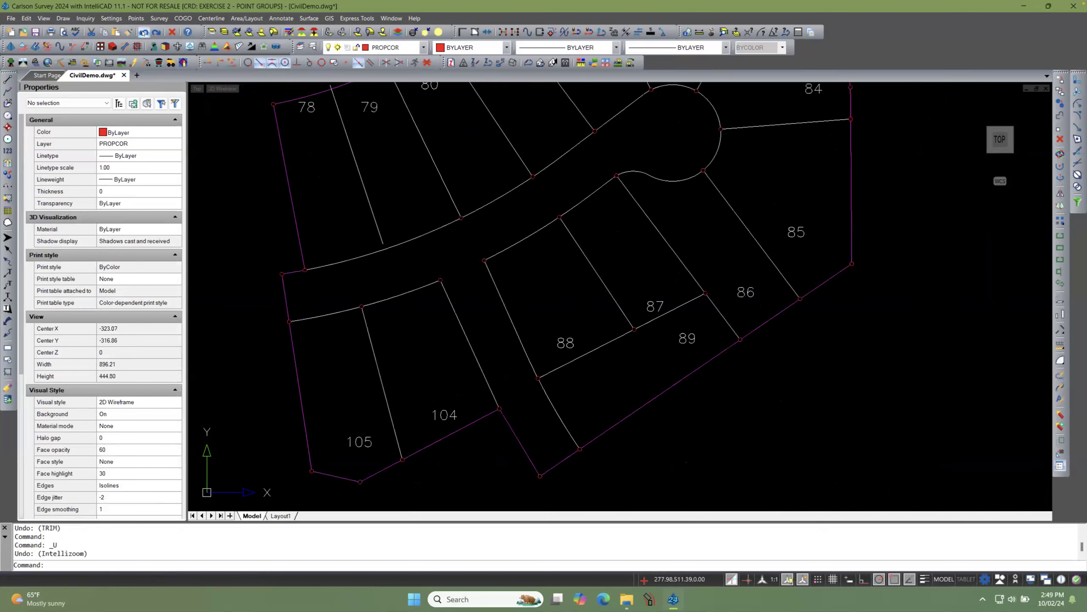
scroll(339, 148, up, 4)
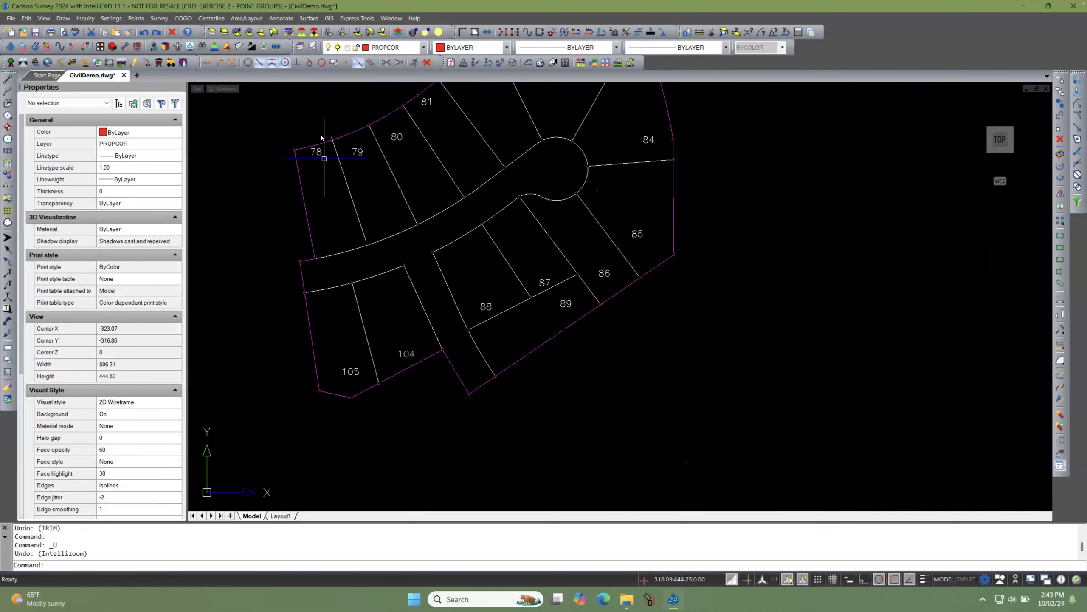
click(347, 163)
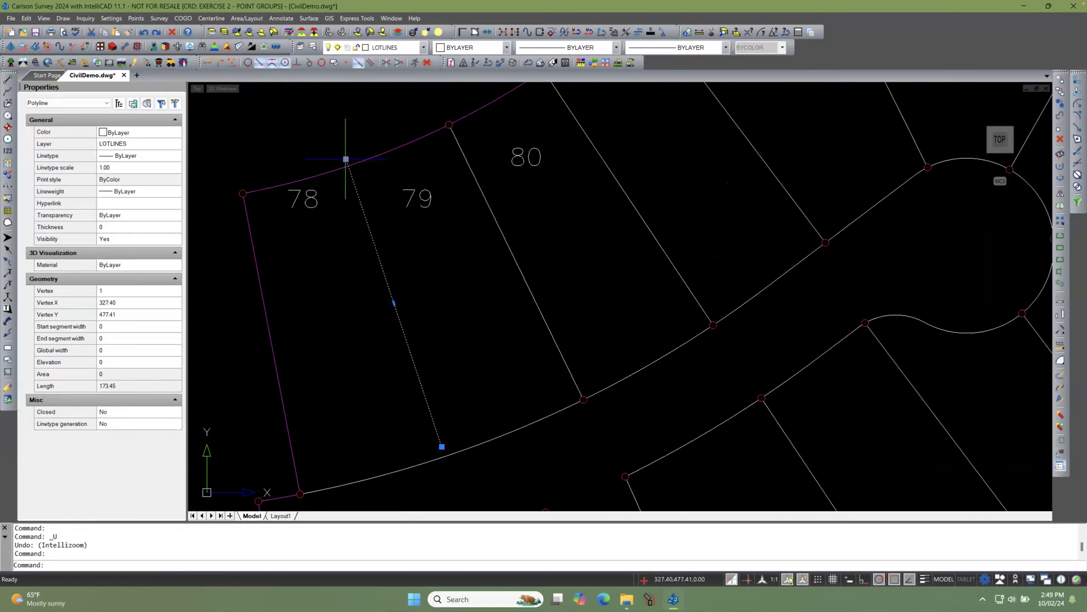
key(Escape)
key(Escape)
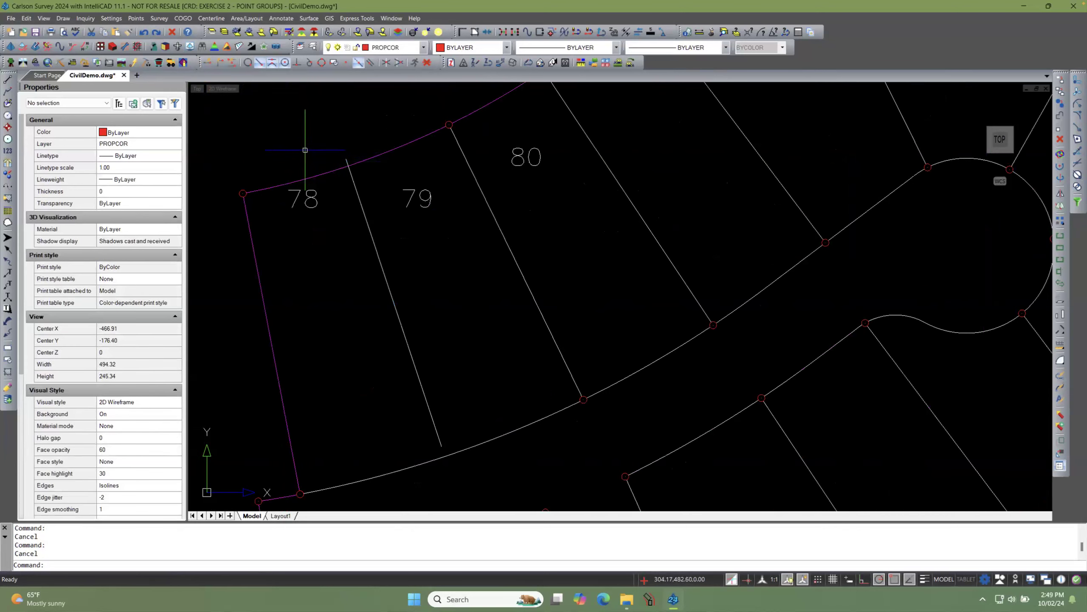
Step: Extend the lot 78/79 line to the street curve, using the street curve and perimeter as boundaries, and try extending its perimeter end too
click(26, 18)
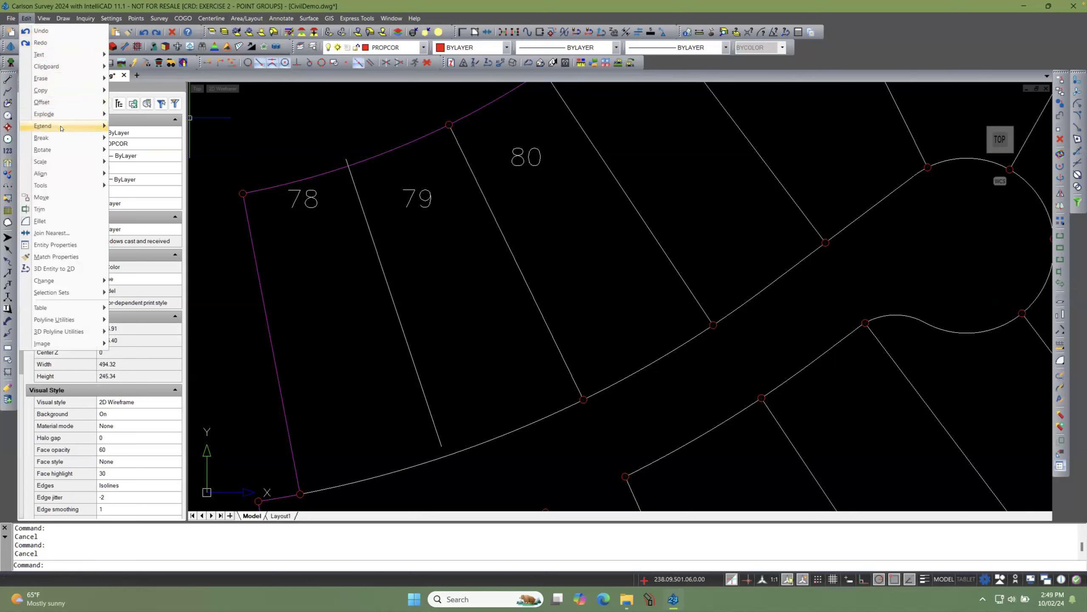
mouse_move(61, 130)
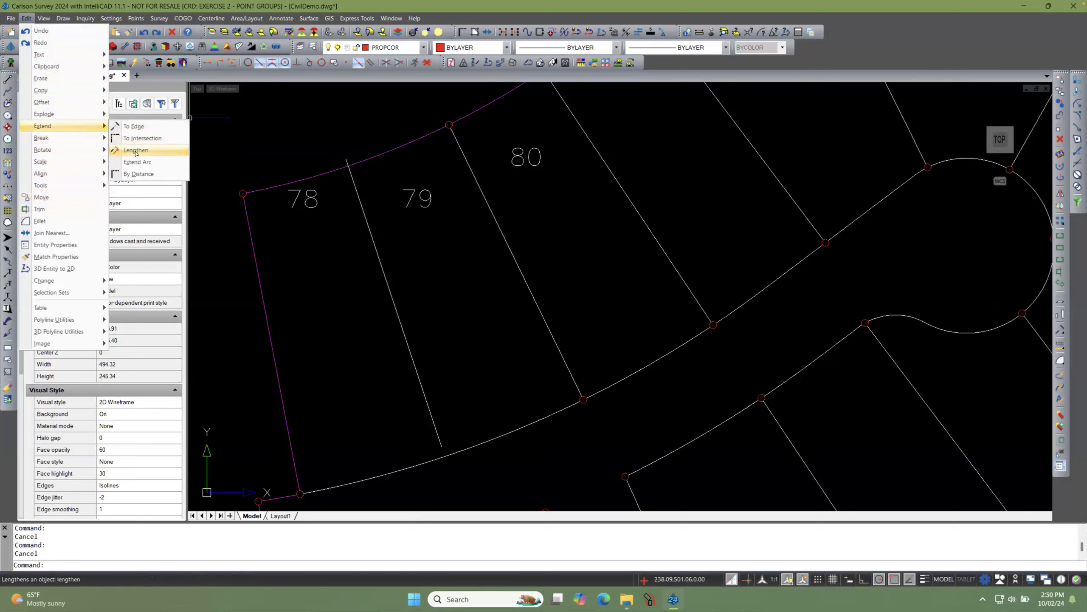
click(135, 127)
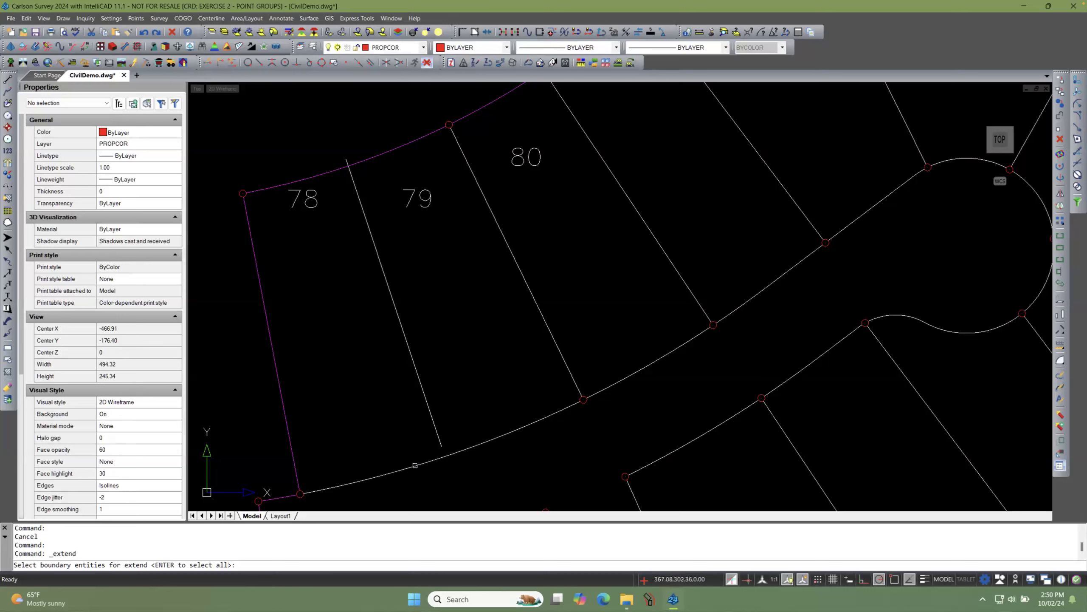
click(415, 466)
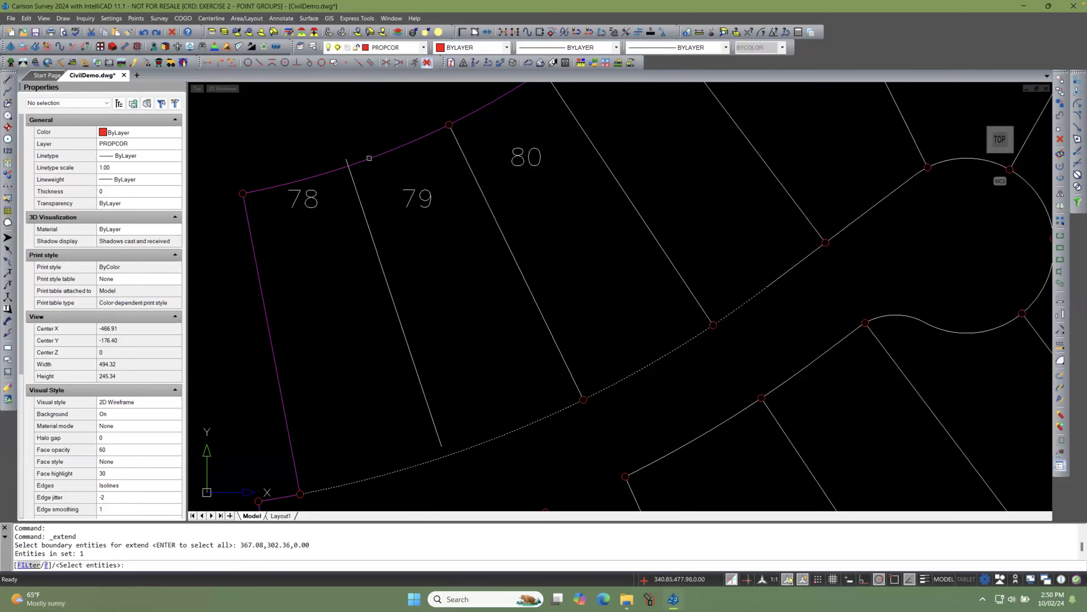
click(369, 158)
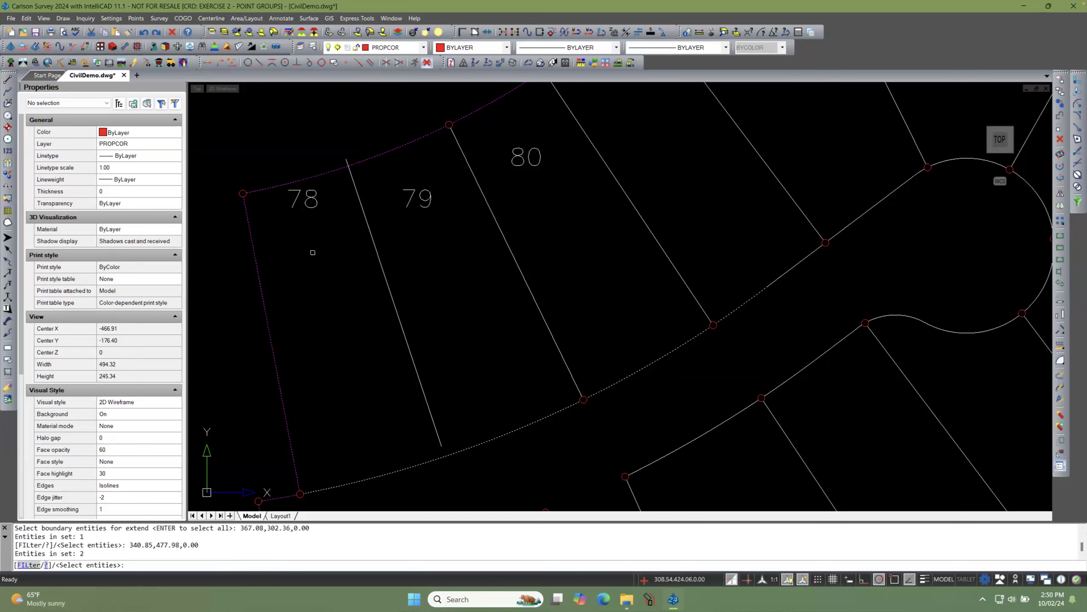
key(Return)
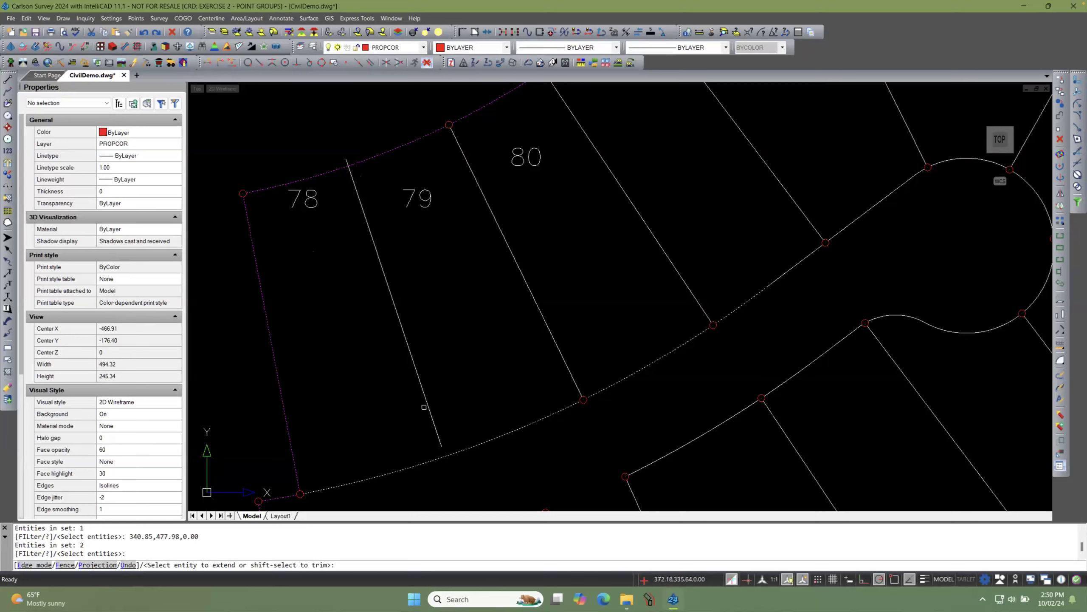
click(429, 395)
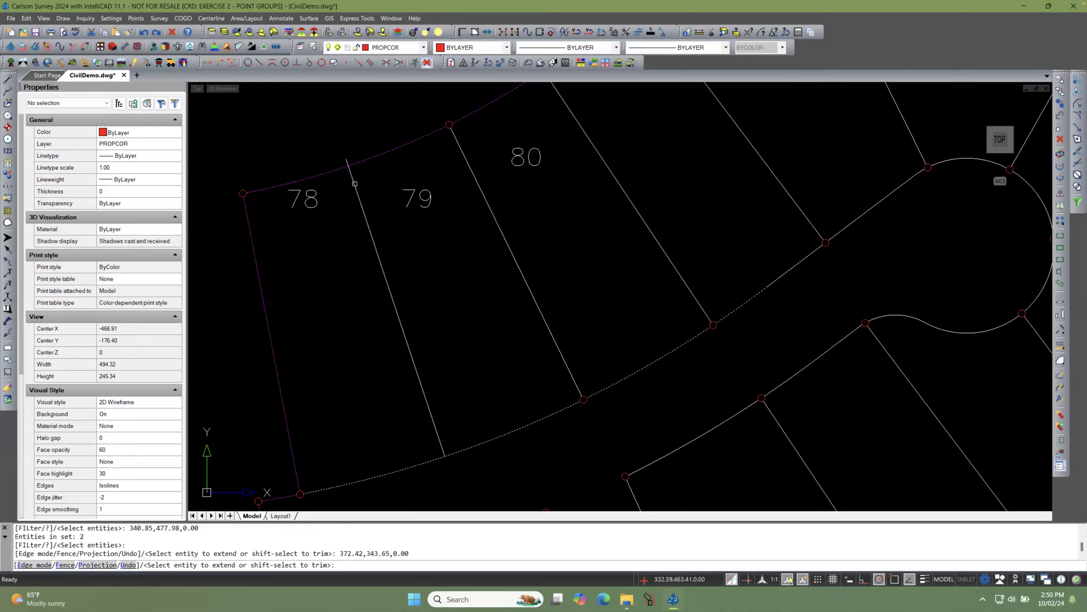
click(356, 183)
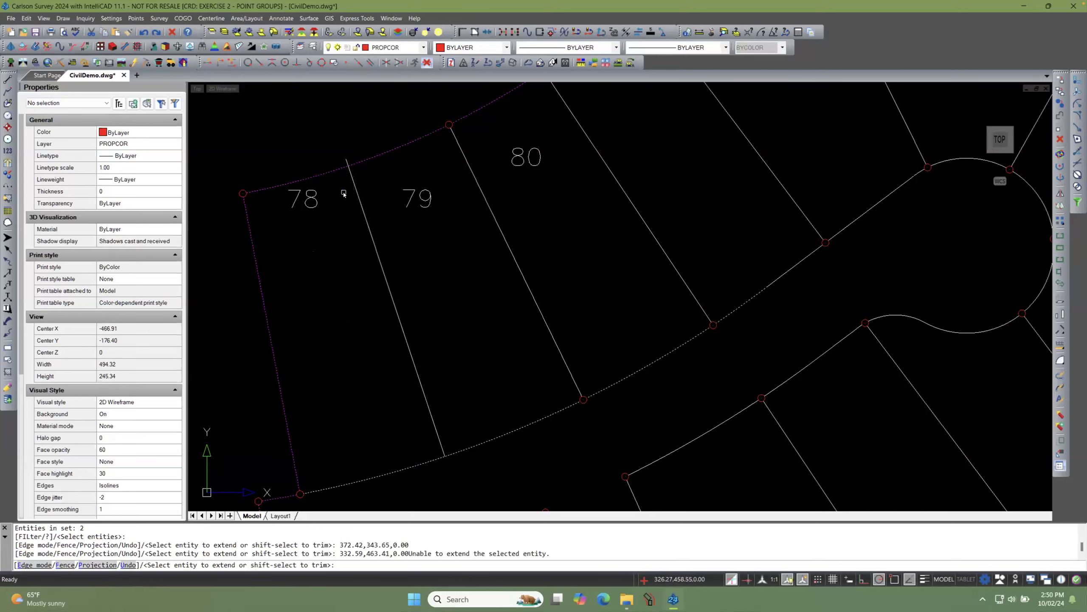
key(Return)
Step: Try to stretch the overhanging end of the lot 78/79 line onto the perimeter curve using an Insertion snap
click(347, 161)
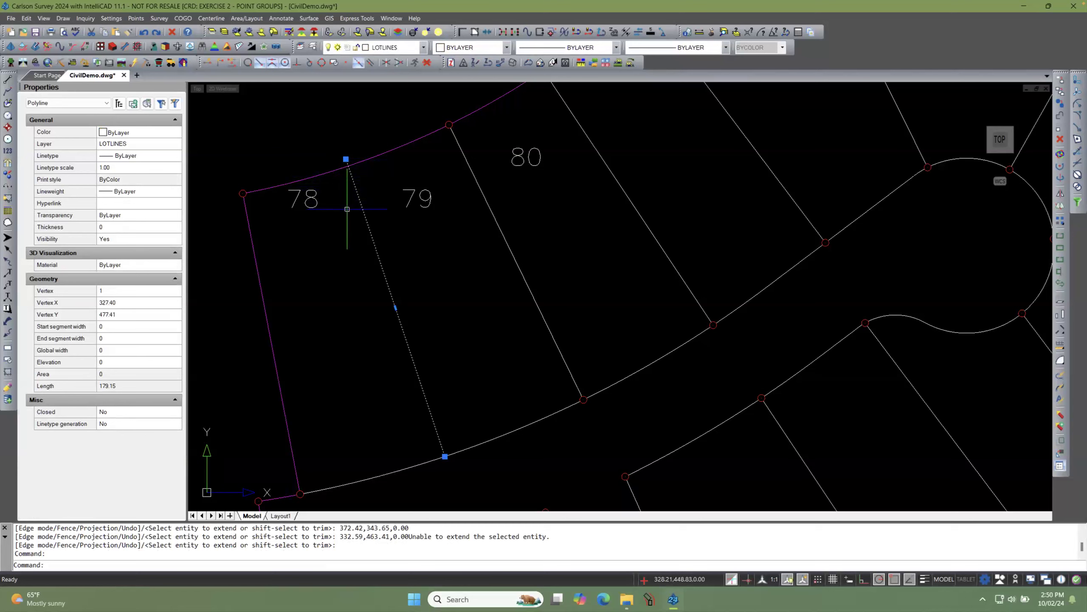
mouse_move(346, 159)
key(Escape)
key(Escape)
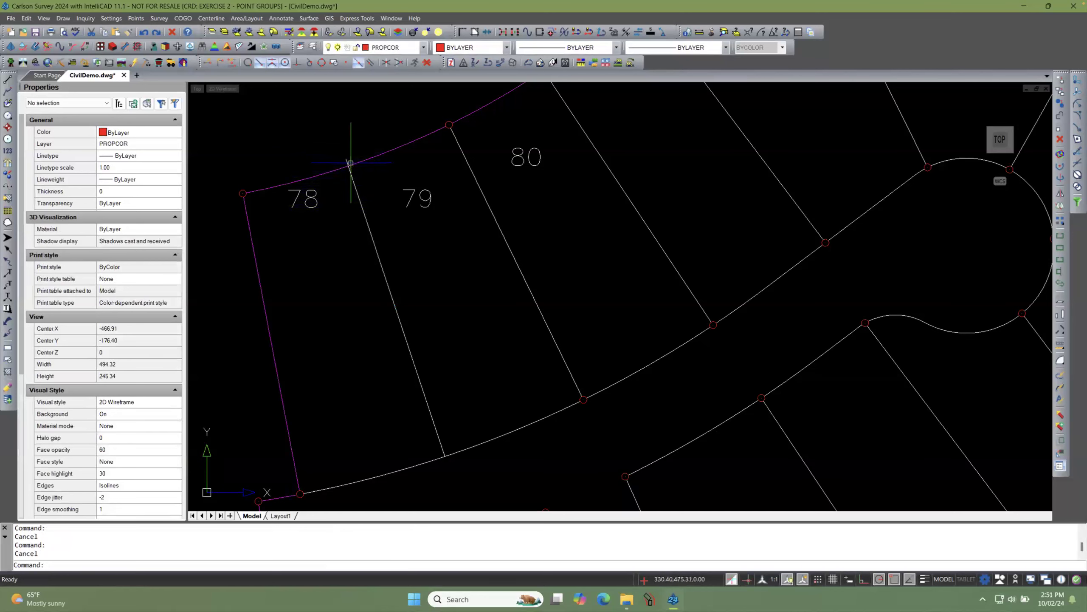
scroll(334, 161, up, 3)
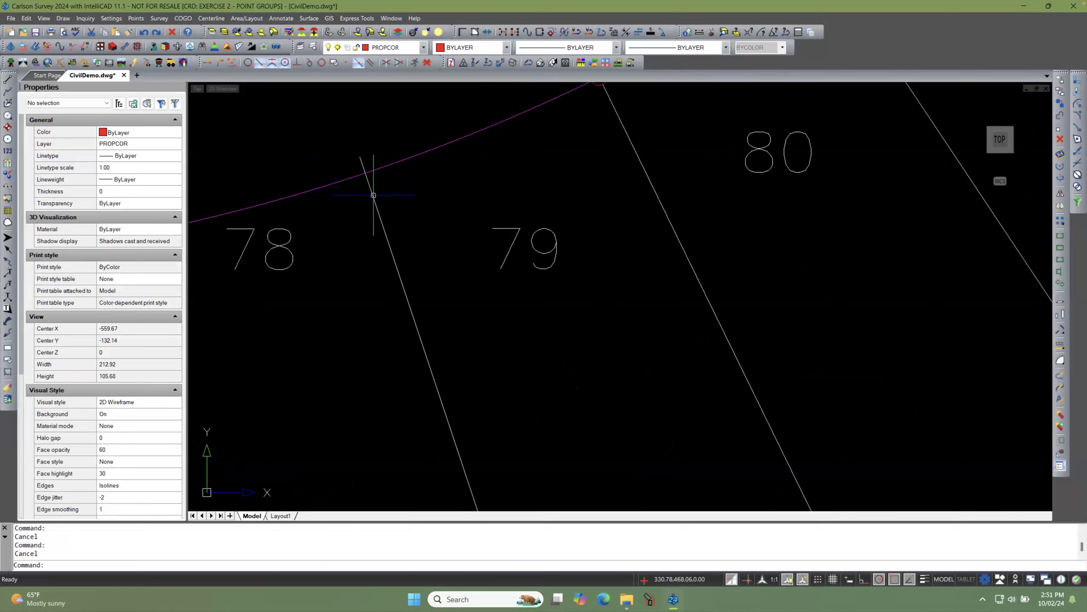
click(372, 195)
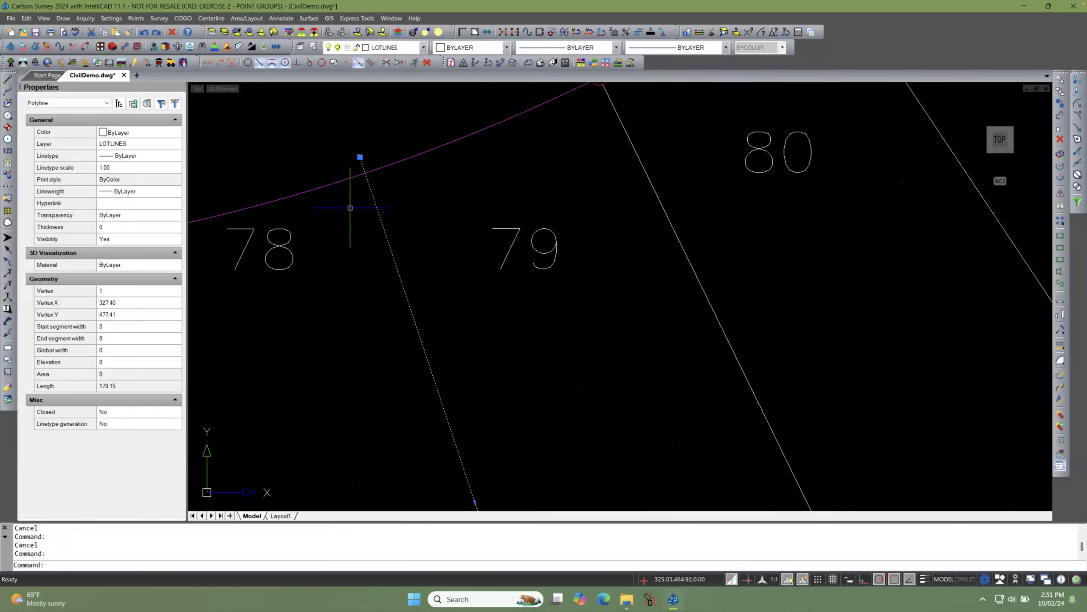
click(360, 157)
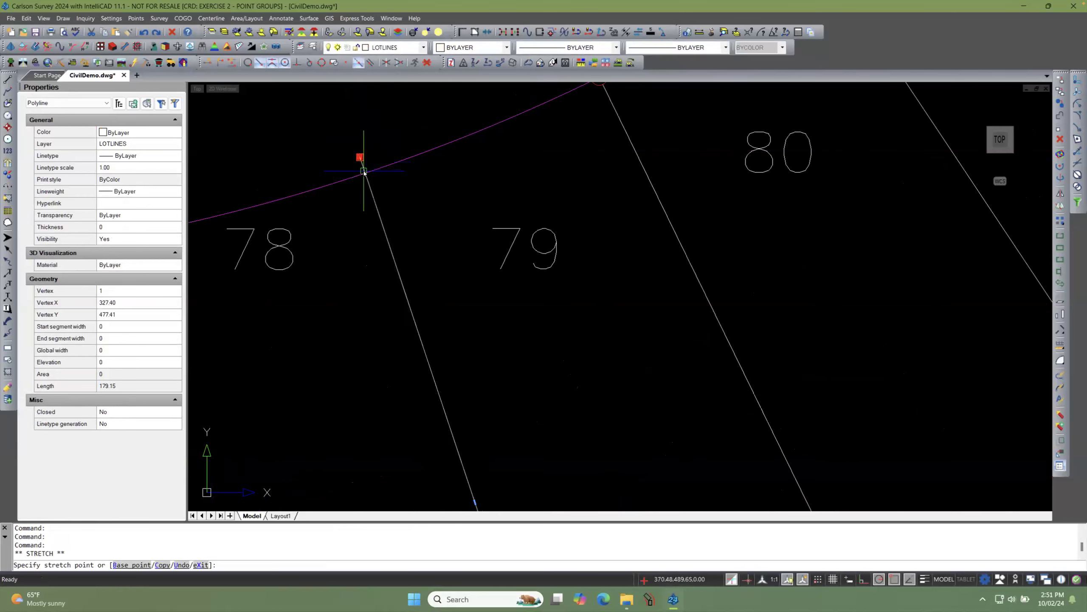
shift+right_click(293, 124)
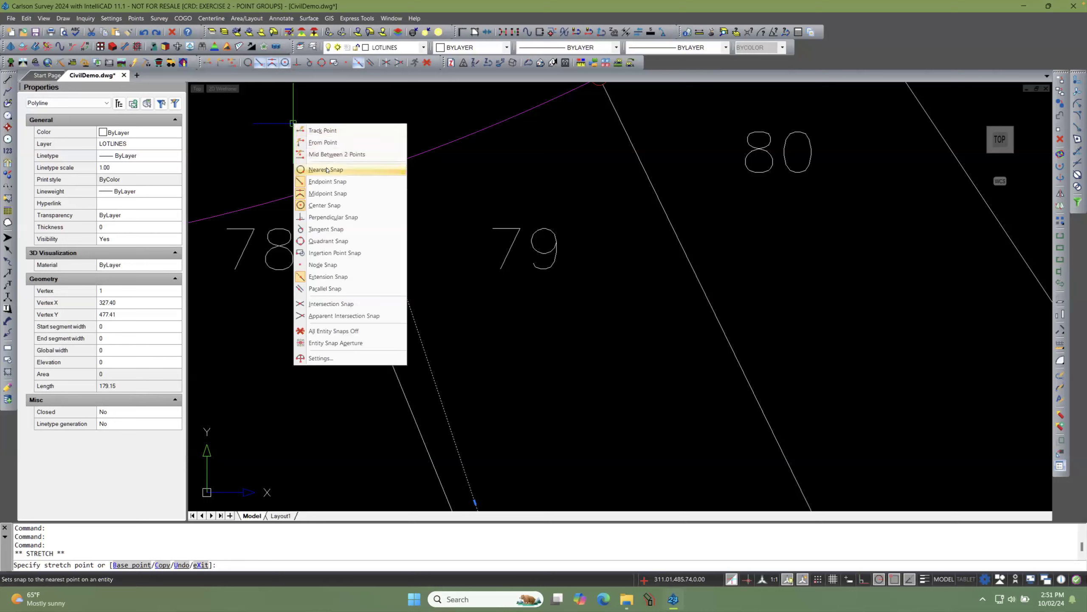
click(342, 253)
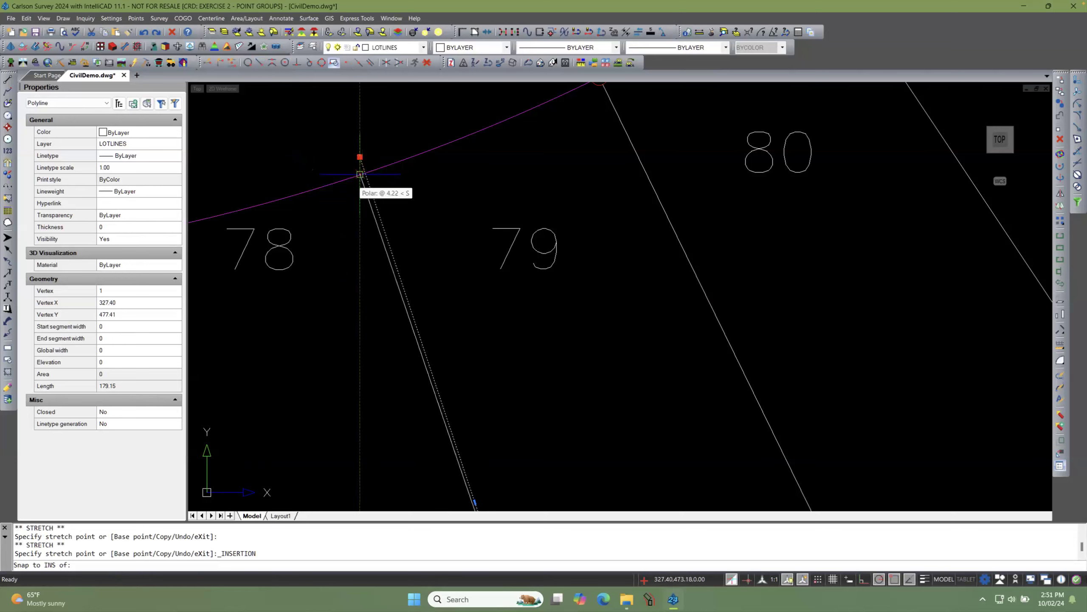
key(Escape)
key(Escape)
click(351, 176)
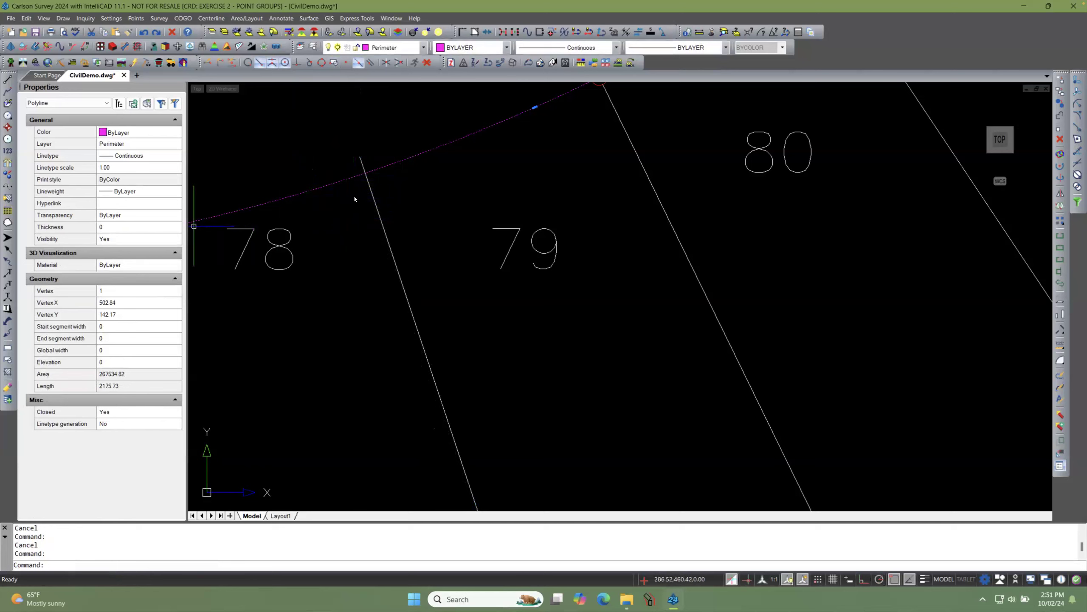
key(Escape)
click(369, 185)
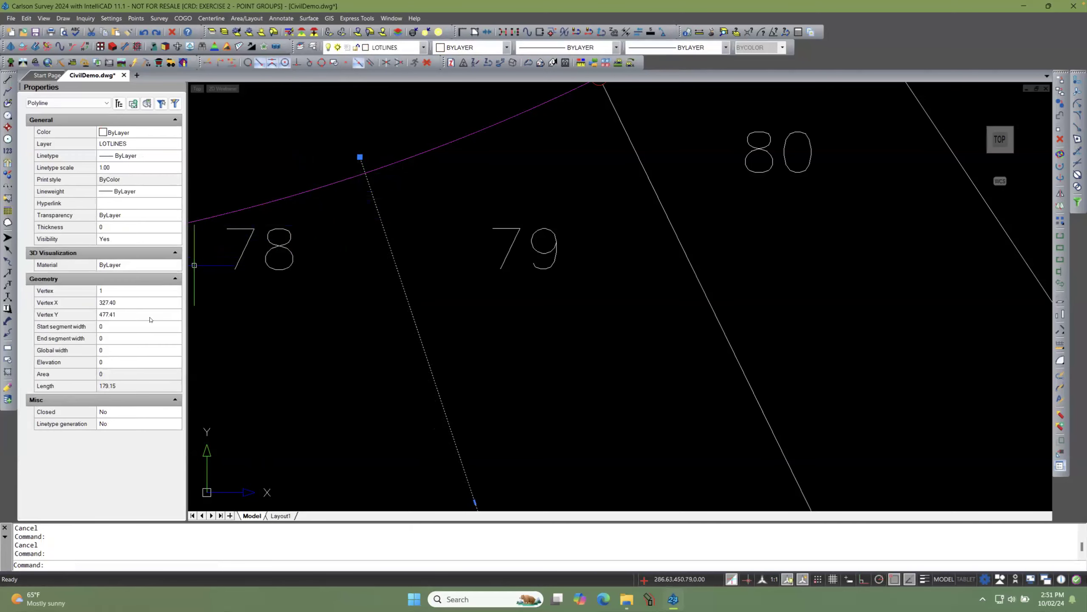
key(Escape)
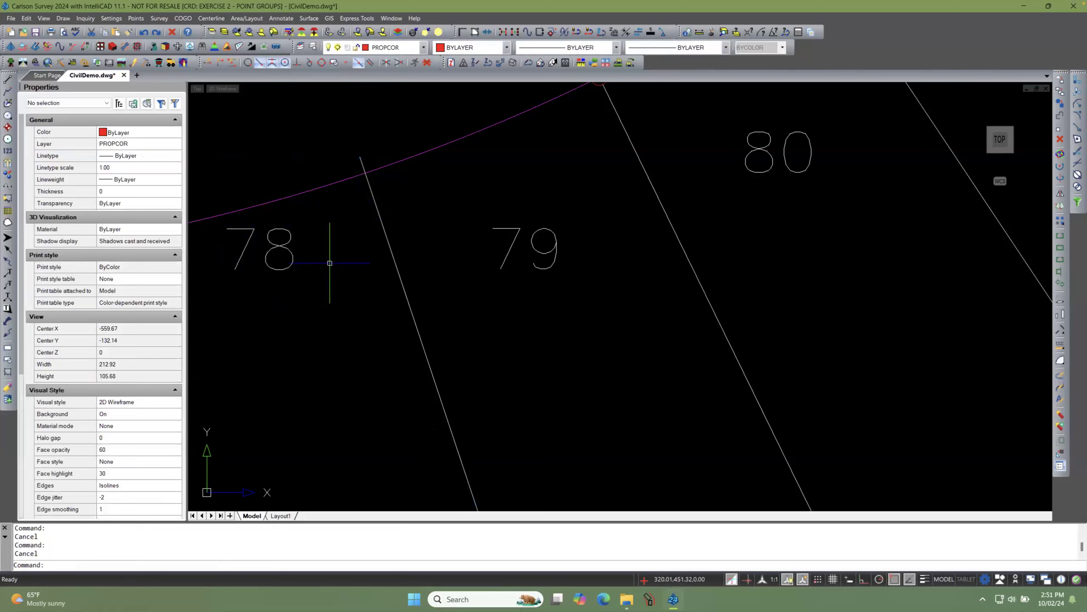
scroll(352, 285, down, 5)
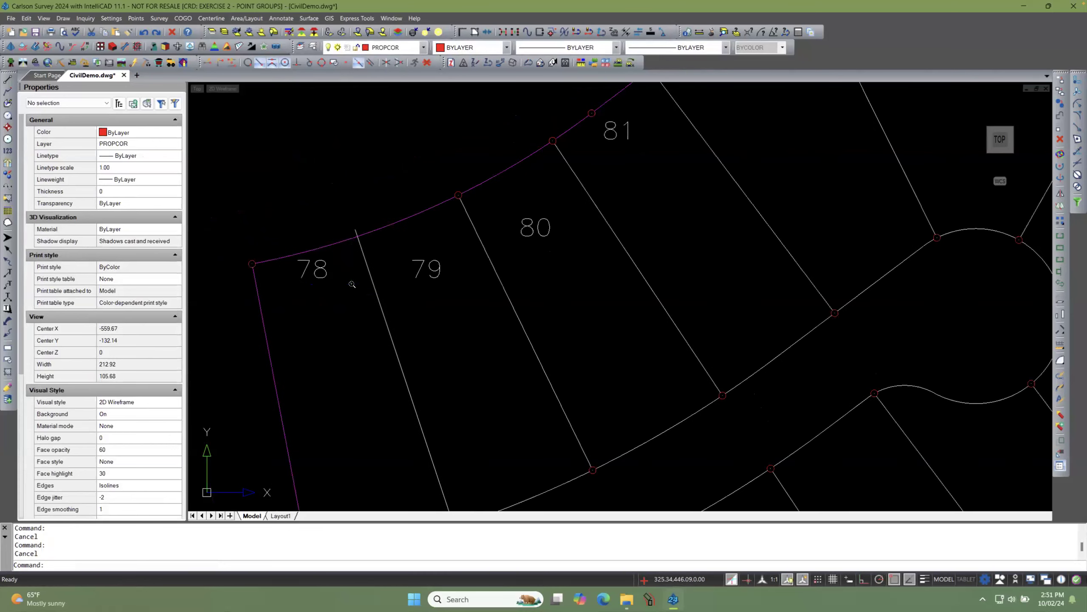
click(364, 258)
click(356, 231)
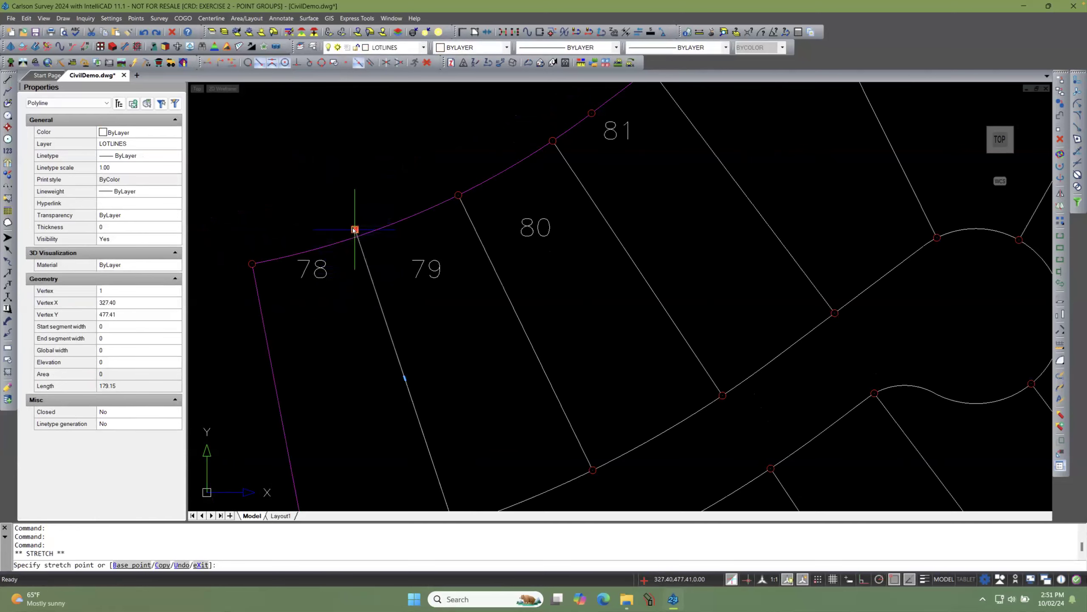
scroll(353, 222, up, 2)
scroll(353, 222, up, 2)
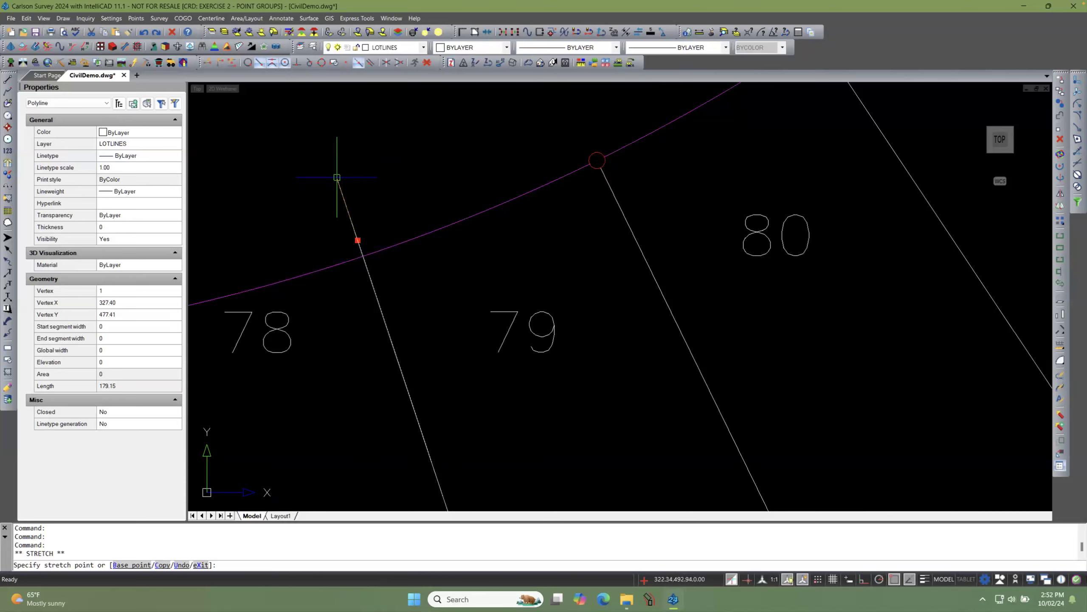
key(Escape)
key(Escape)
scroll(325, 186, down, 3)
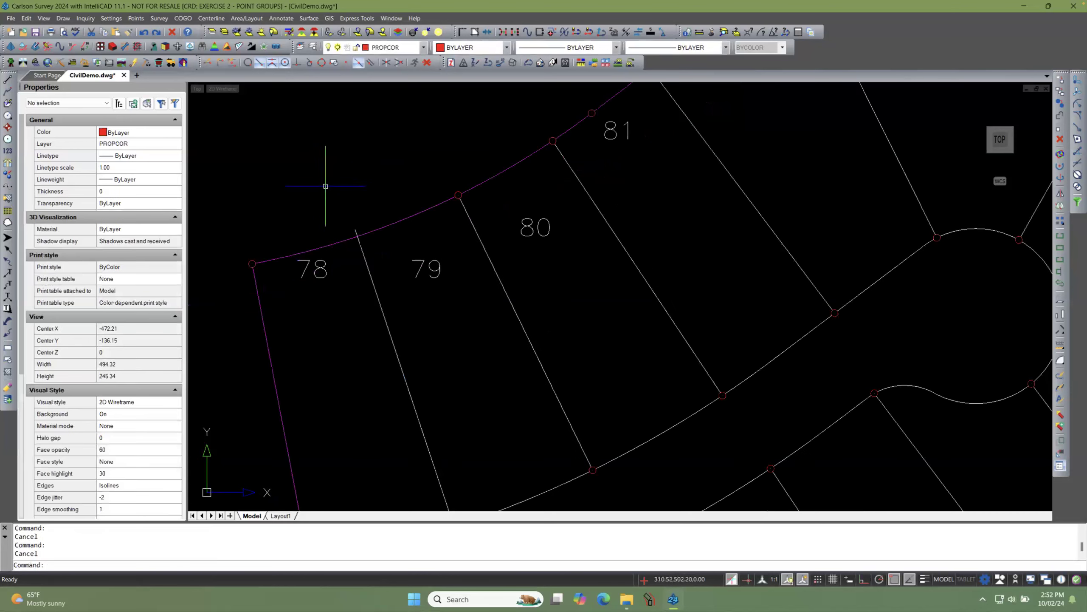
Step: Examine the lot 78/79 line and the perimeter polyline where they cross, individually and together
click(356, 232)
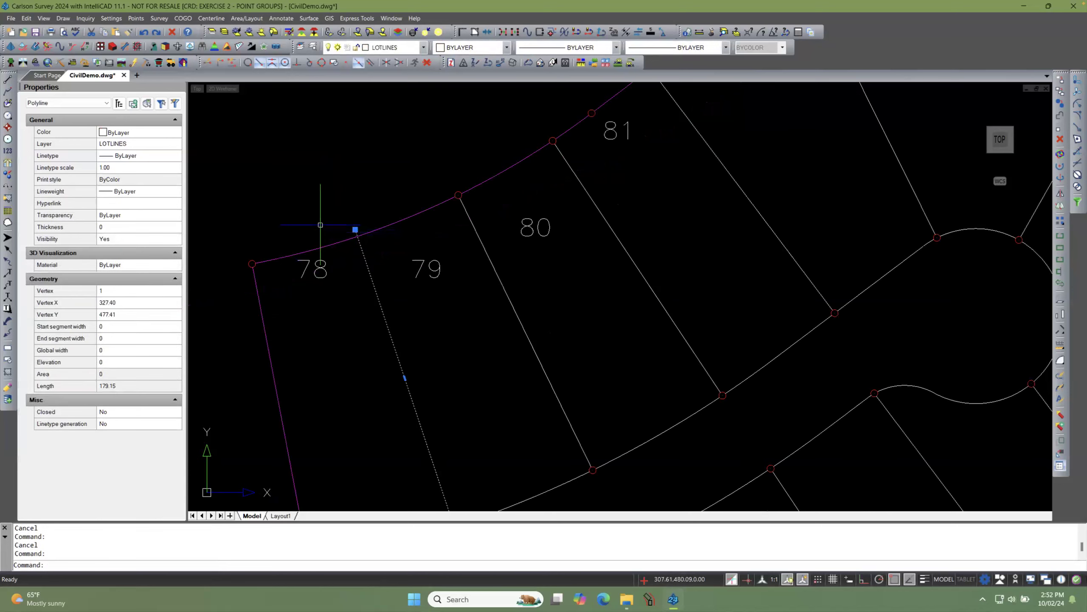
key(Escape)
click(348, 237)
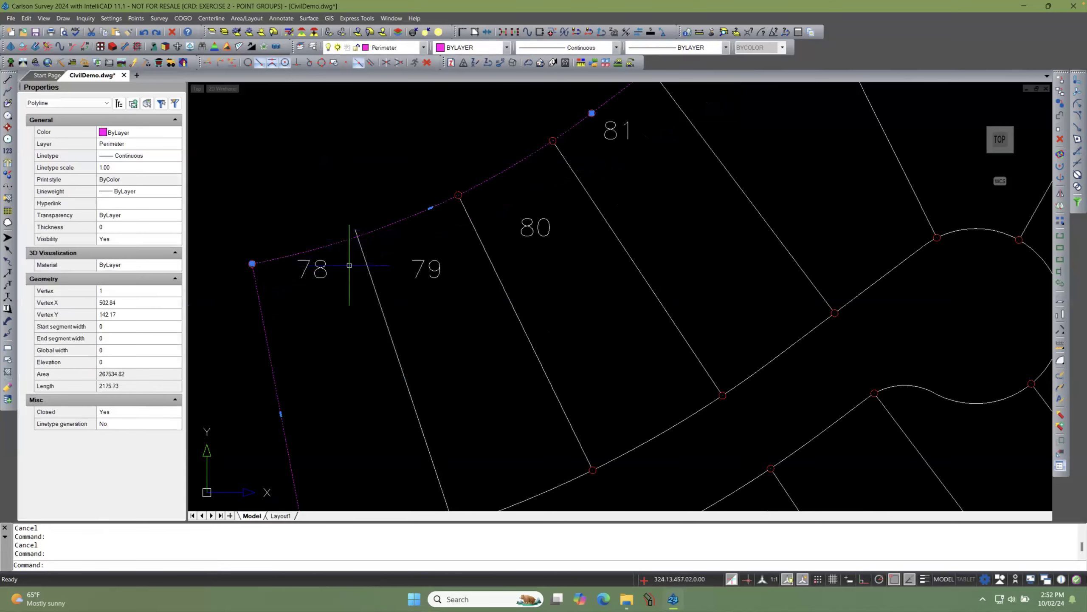
click(373, 220)
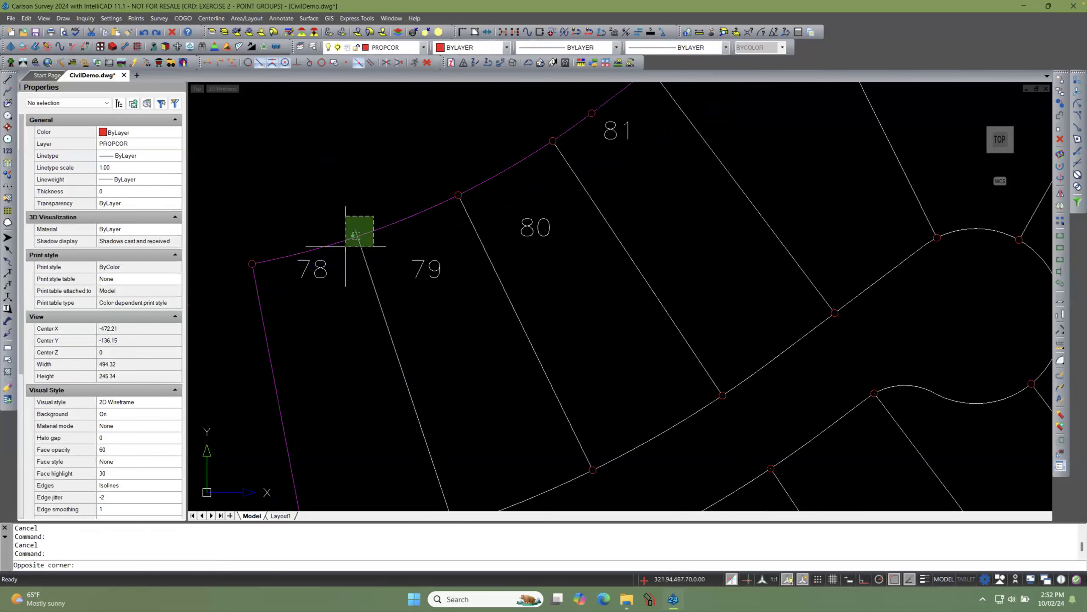
click(350, 255)
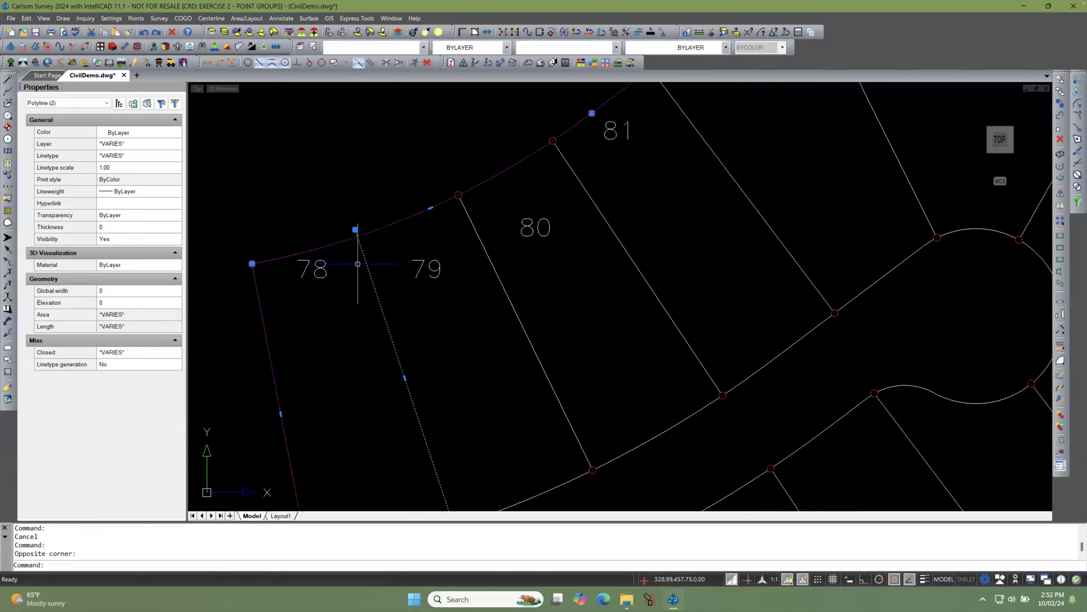
key(Escape)
key(Escape)
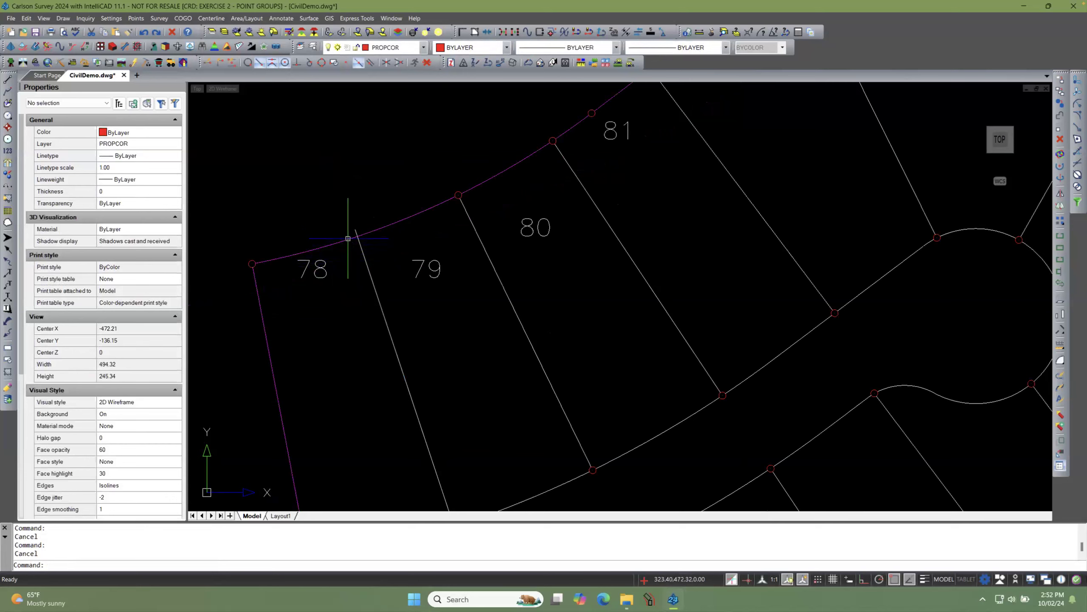
click(348, 239)
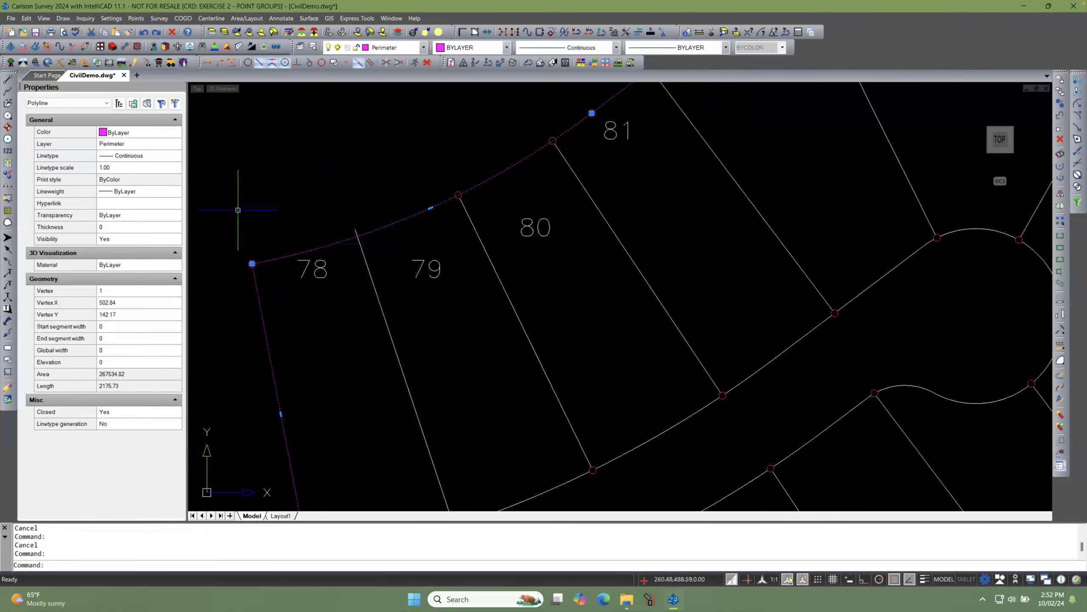
key(Escape)
click(365, 257)
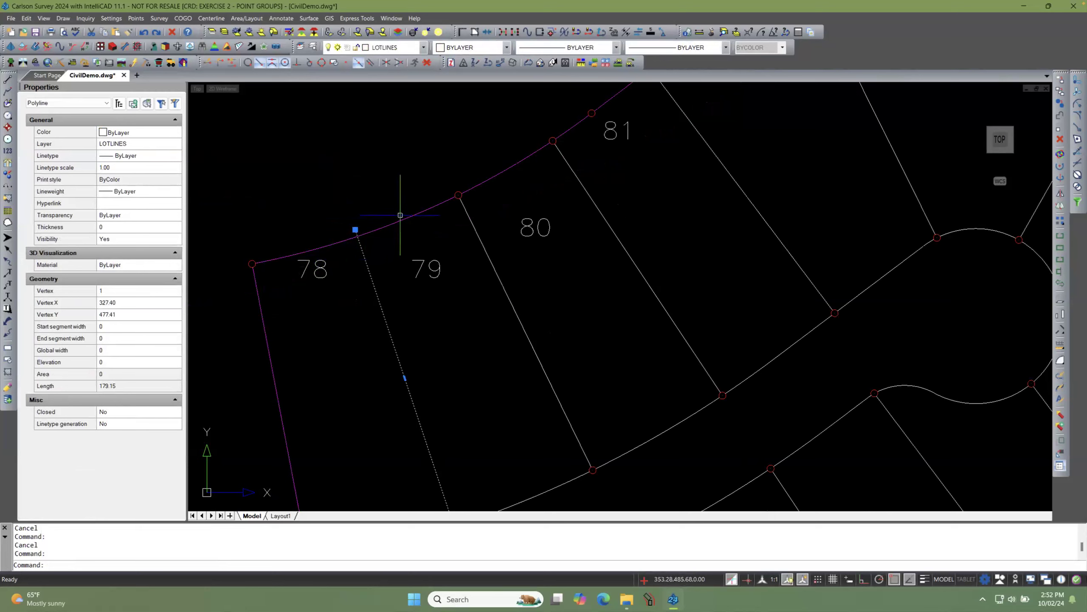
key(Escape)
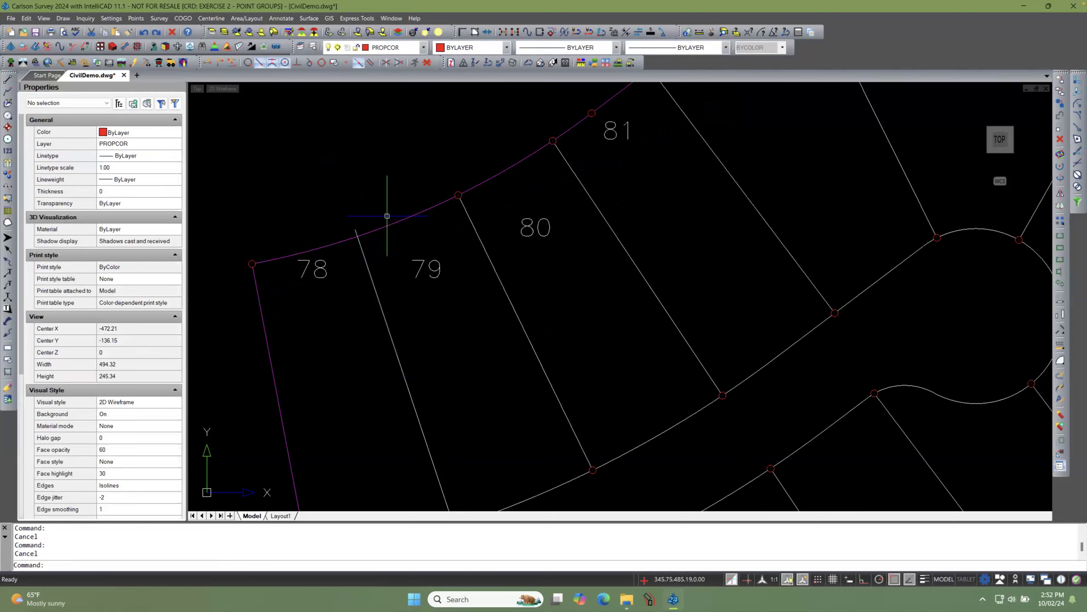
Step: Check the elevations of the lot 78/79 line and the perimeter polyline in turn, and examine where they cross
click(361, 244)
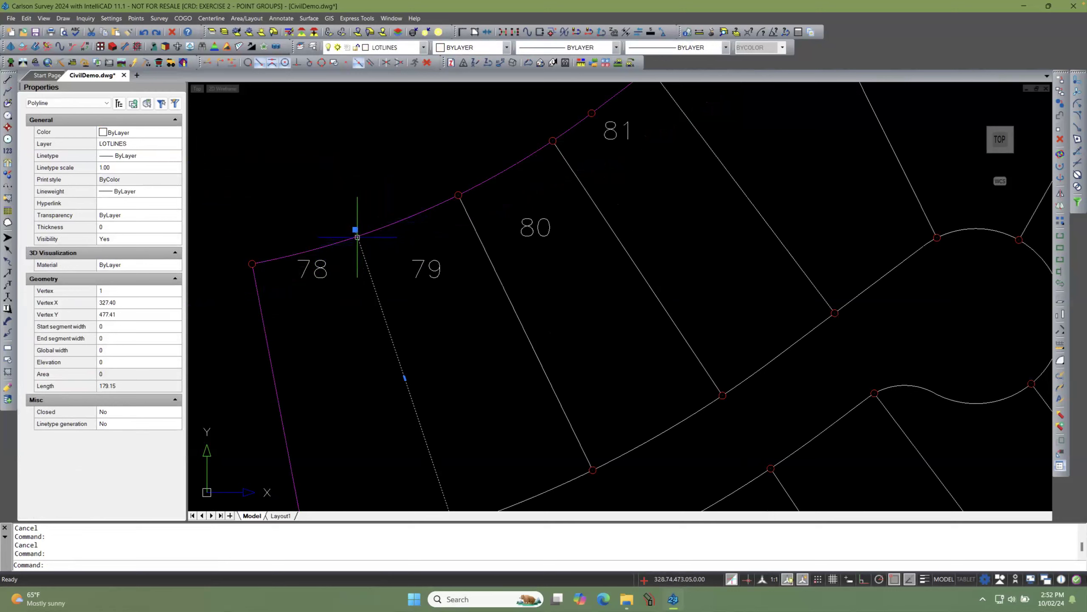
mouse_move(355, 230)
key(Escape)
click(341, 236)
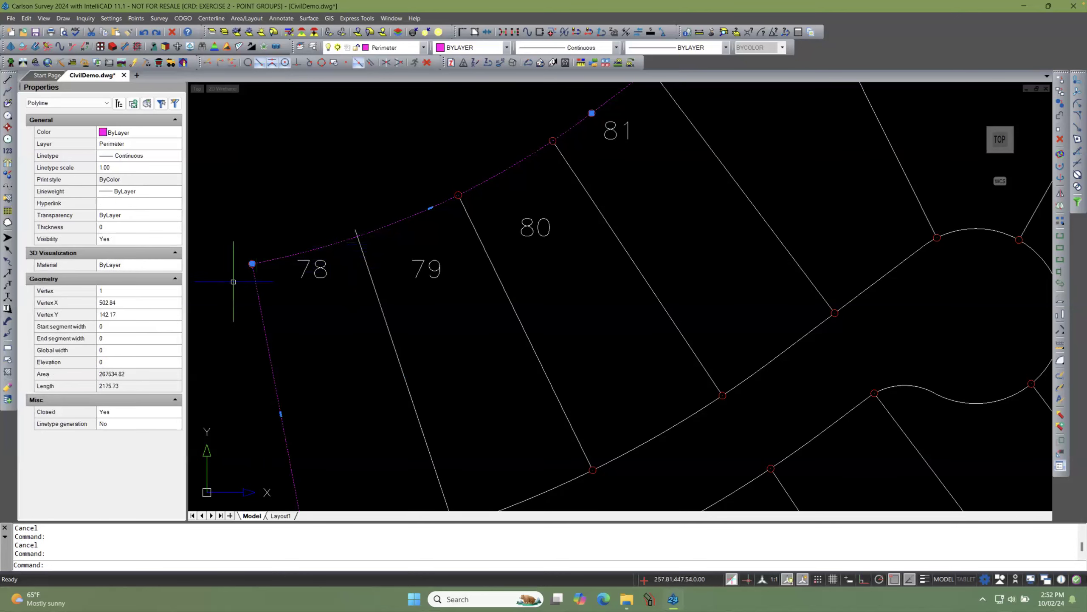
click(116, 361)
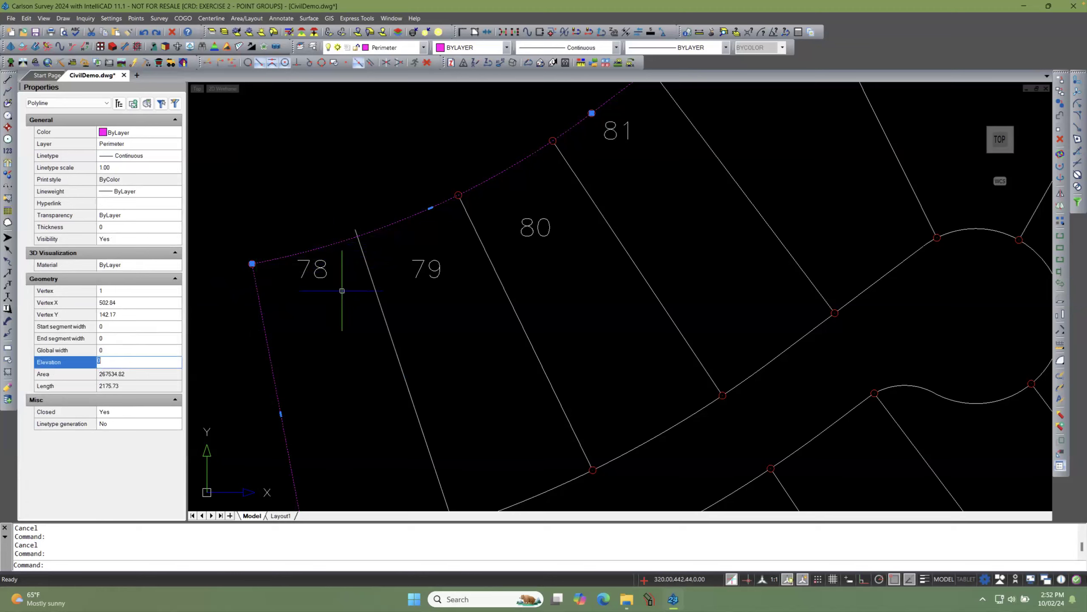
key(Escape)
key(Escape)
scroll(352, 237, down, 4)
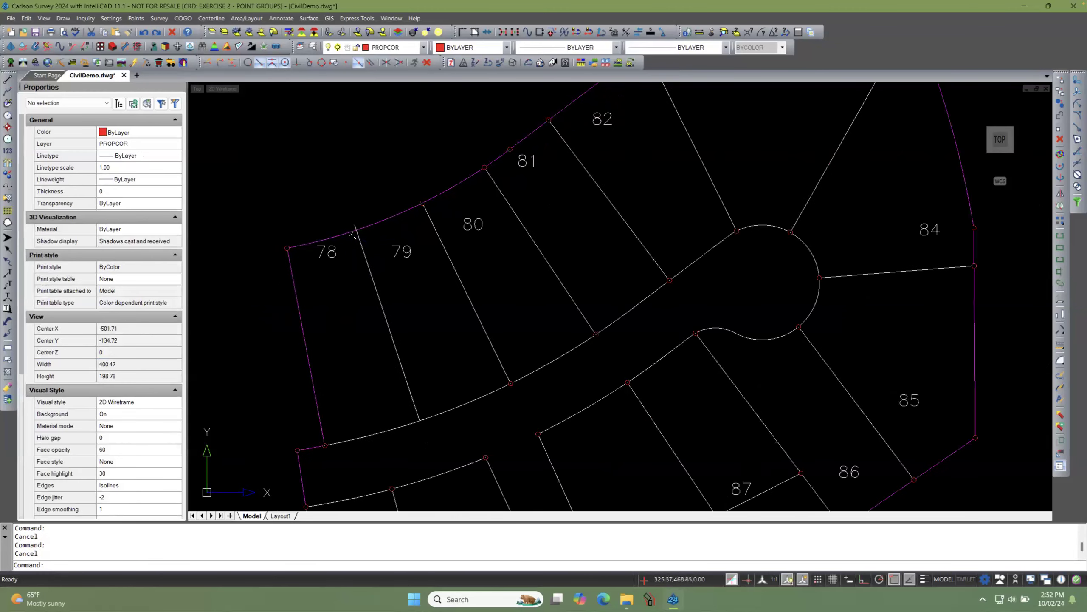
scroll(352, 236, up, 4)
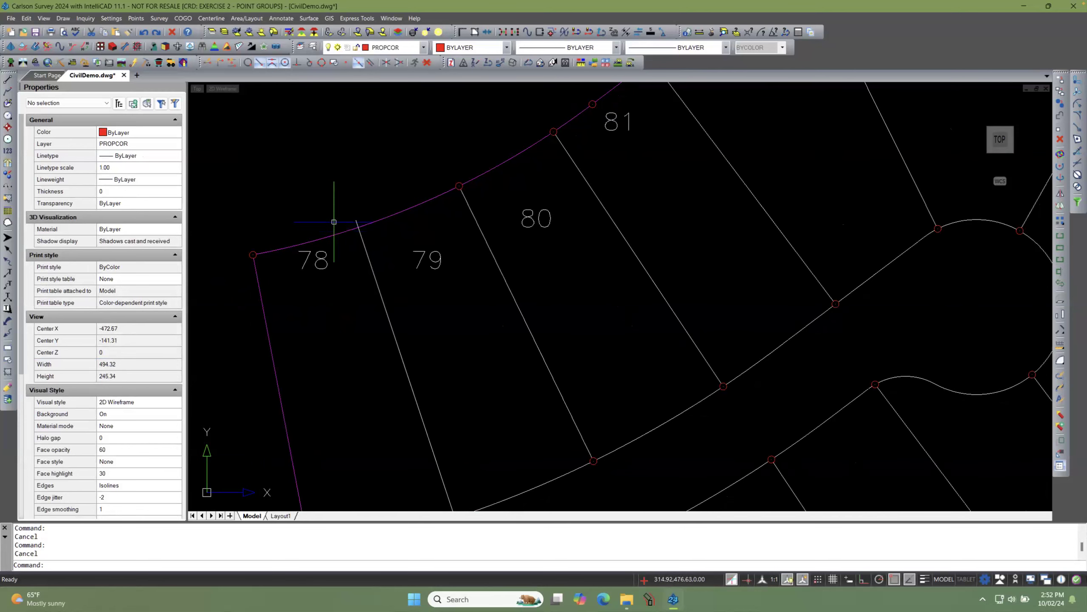
scroll(337, 202, down, 2)
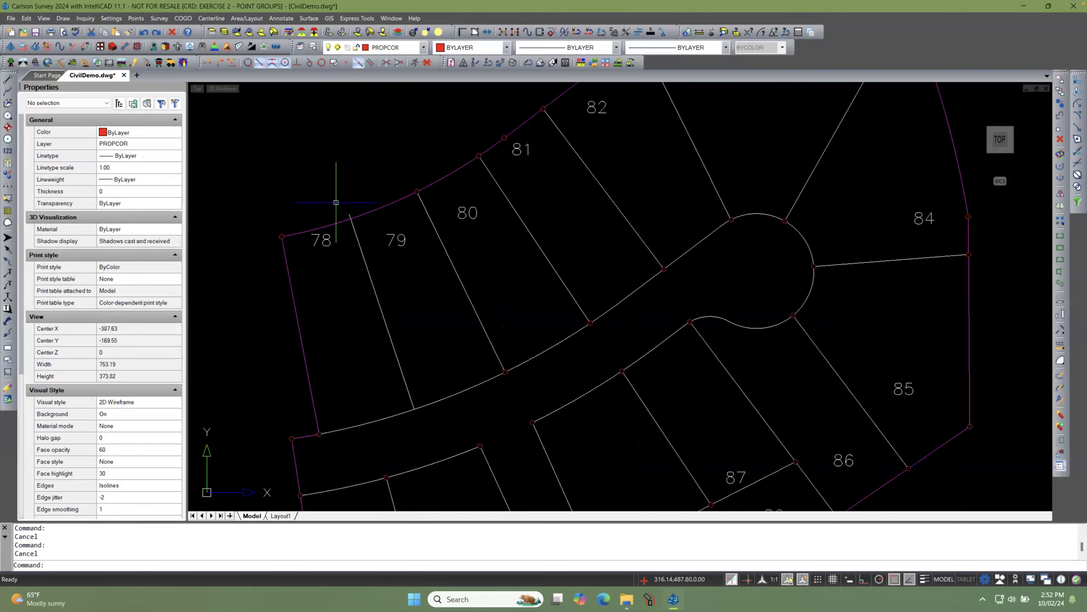
Step: Stretch the overhanging end of the lot 78/79 line onto the perimeter curve using an Intersection snap
scroll(358, 229, down, 1)
click(355, 231)
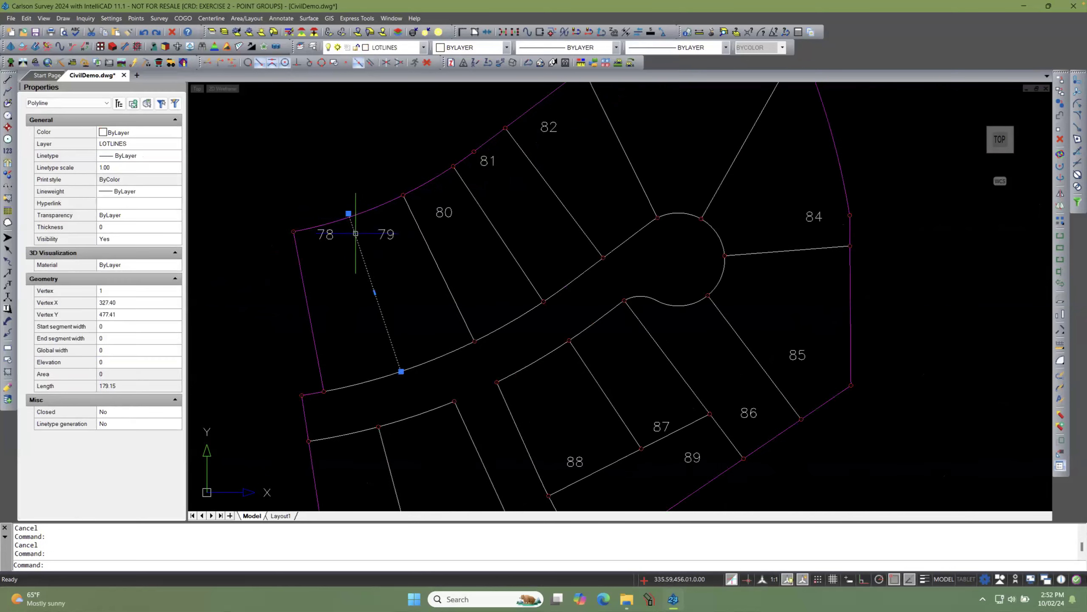
click(348, 213)
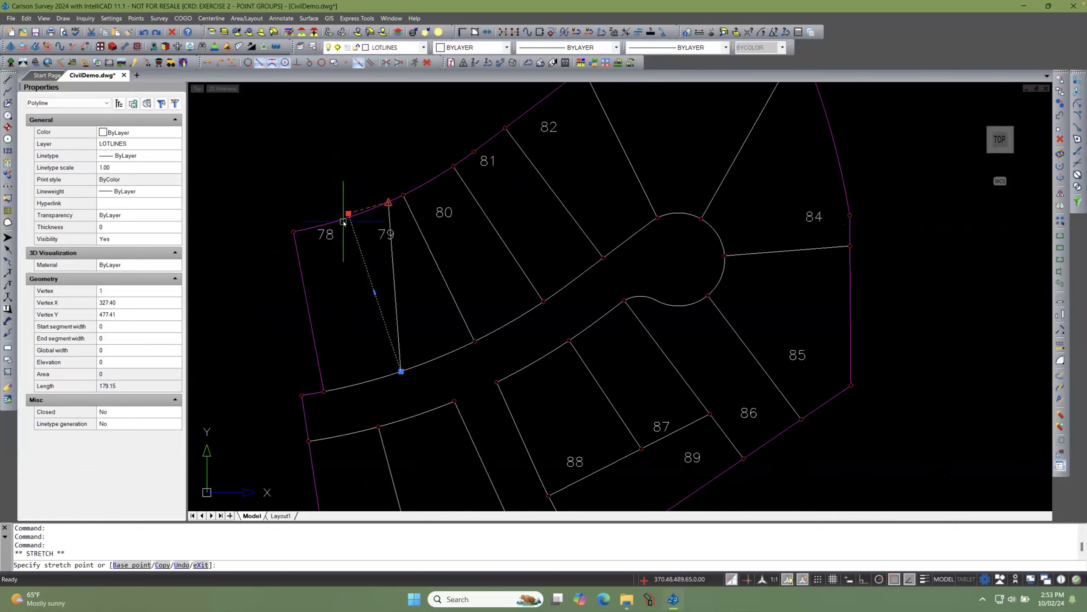
scroll(344, 221, up, 3)
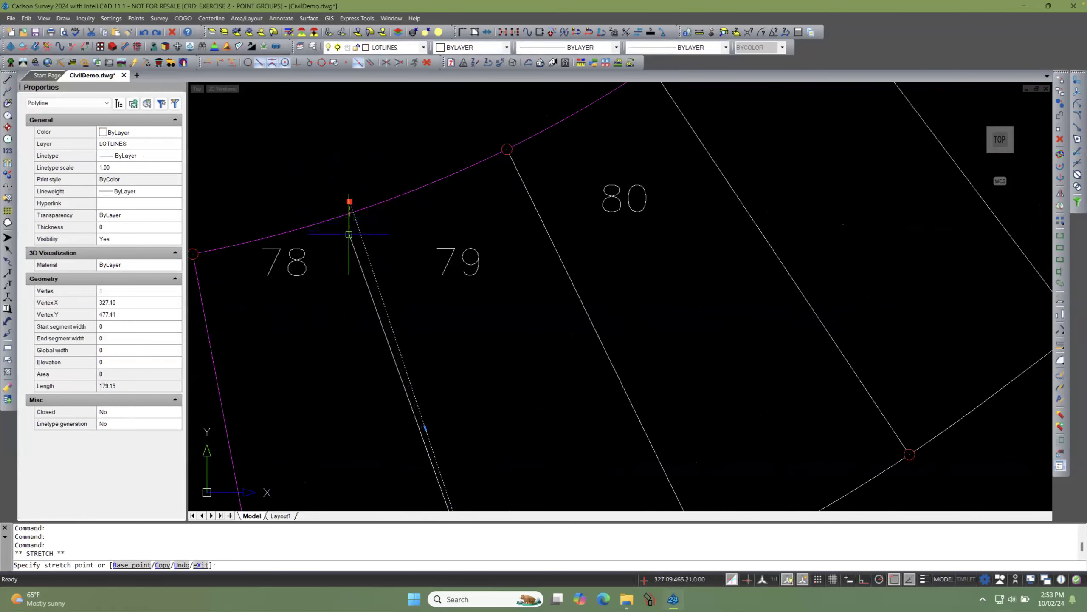
shift+right_click(349, 234)
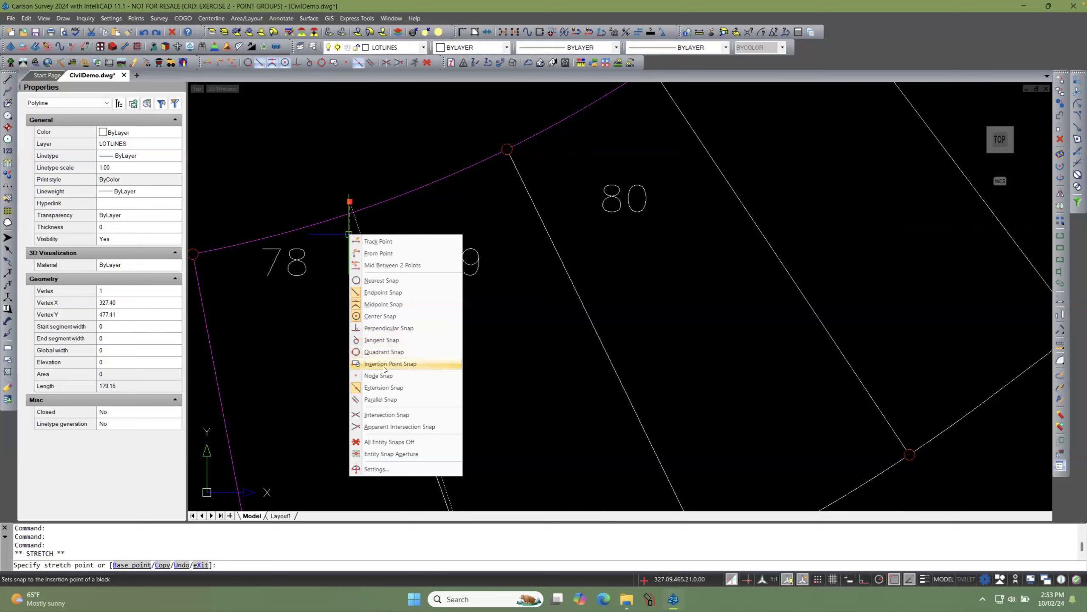
click(378, 416)
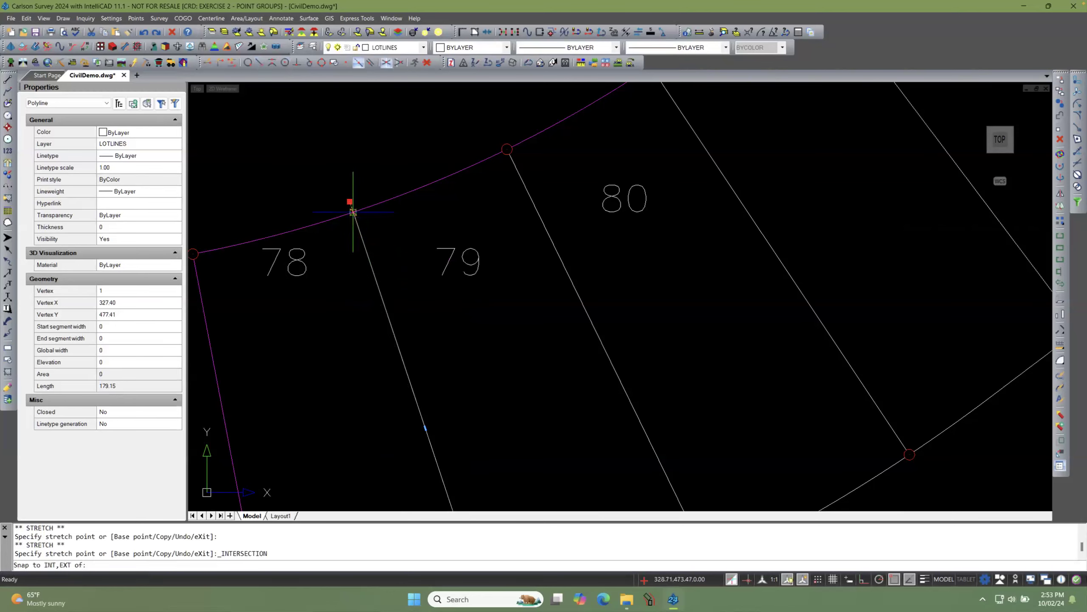
click(353, 212)
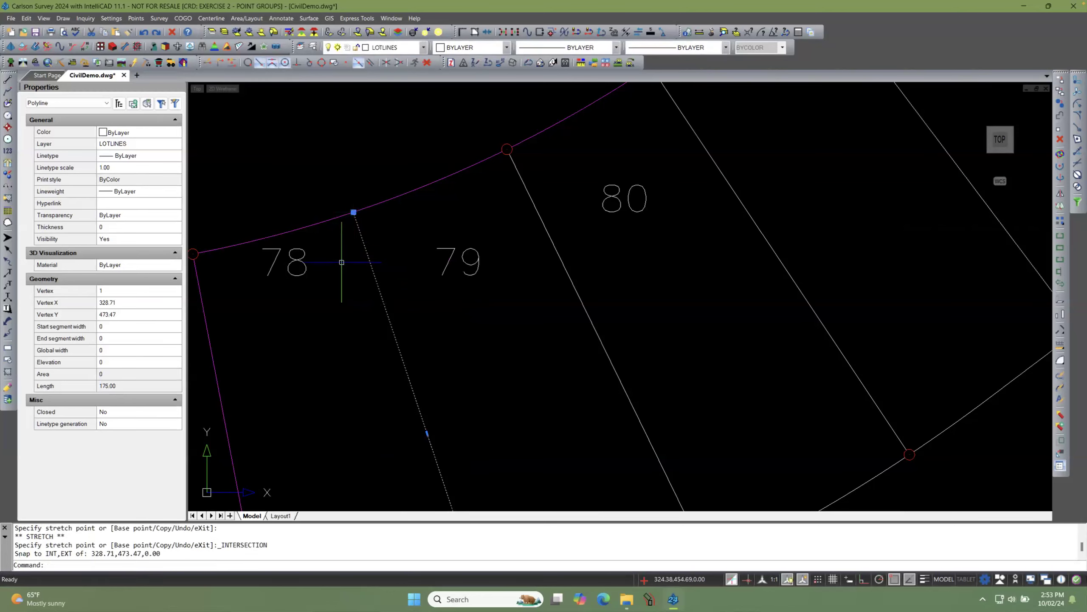
key(Escape)
key(Escape)
Step: Locate property corner points on the PROPCOR layer at the street and perimeter endpoints of the lot 78/79 line
scroll(368, 180, down, 3)
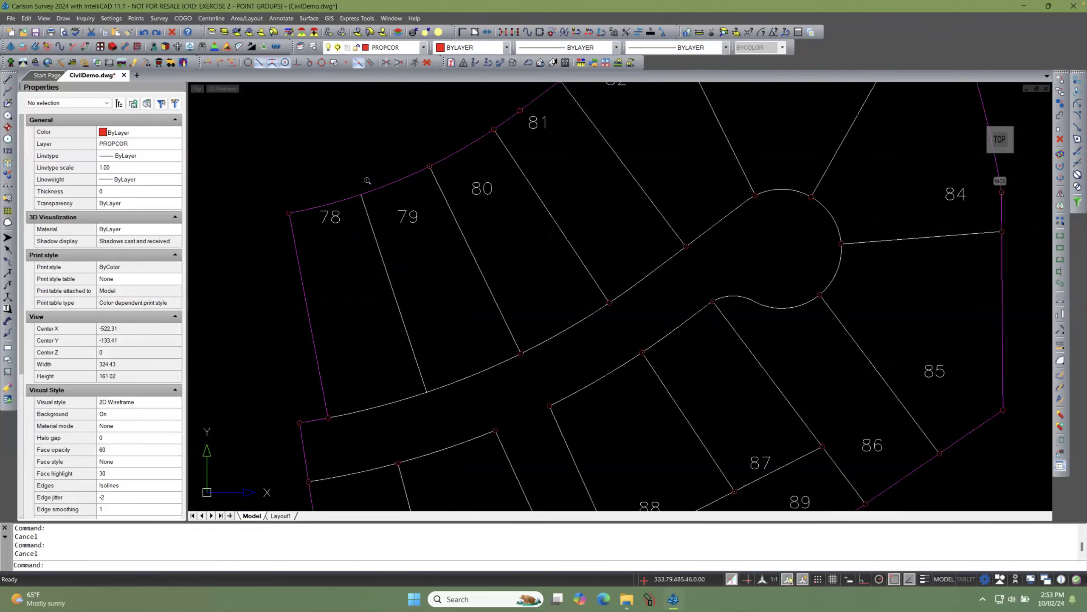
scroll(368, 181, down, 2)
scroll(364, 182, up, 5)
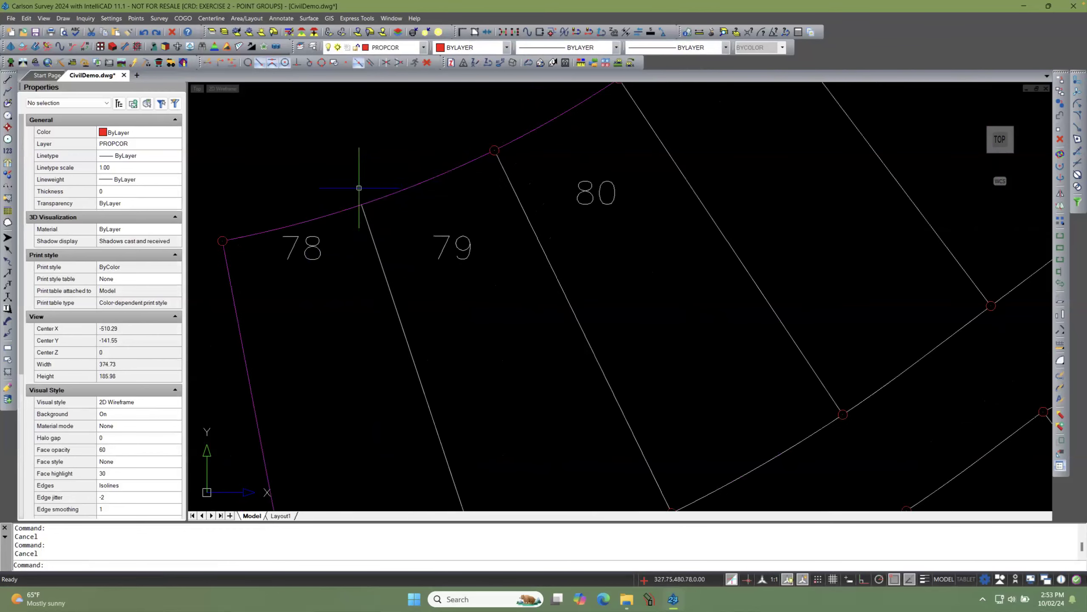
scroll(348, 242, down, 7)
scroll(349, 249, up, 1)
scroll(349, 249, up, 2)
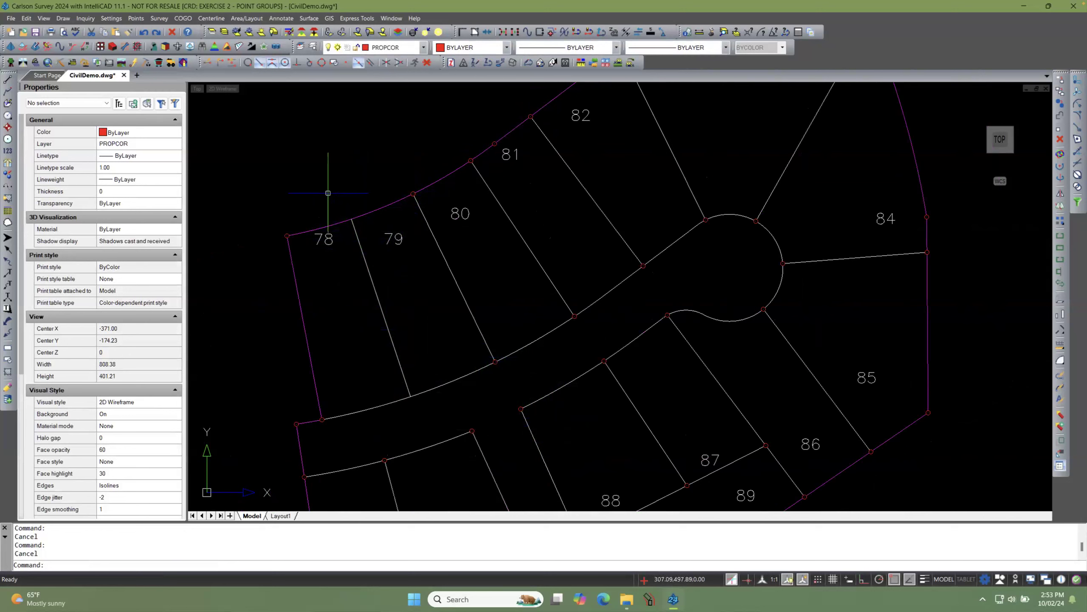
click(135, 18)
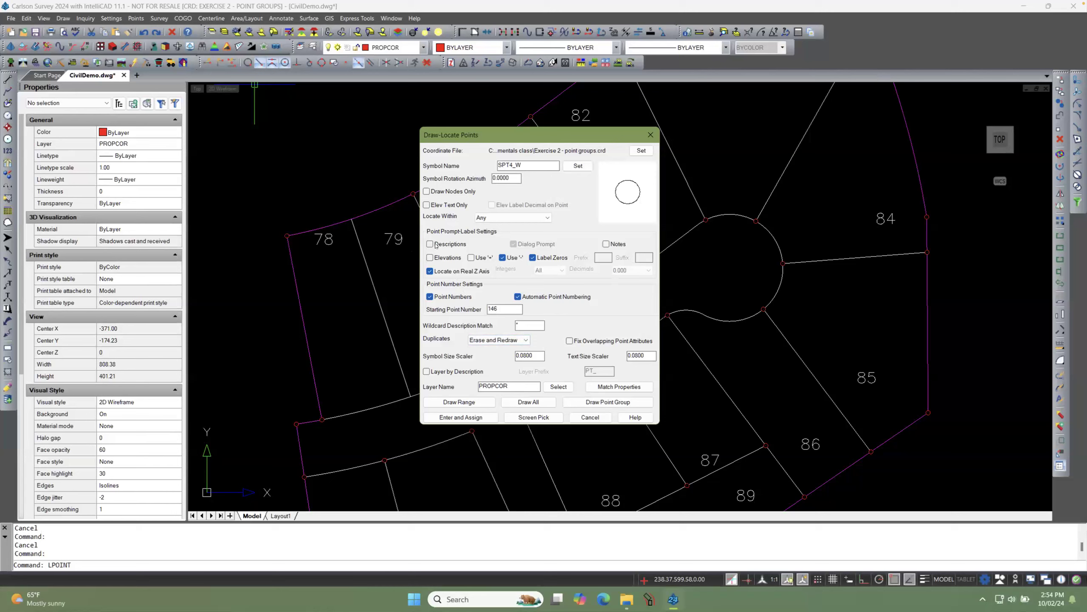
click(535, 417)
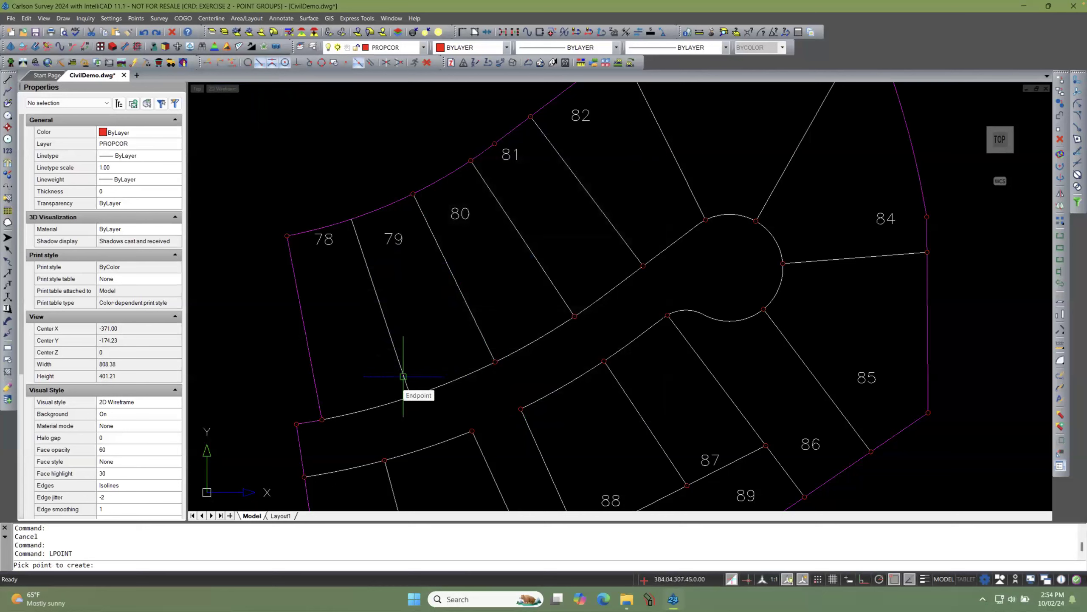
click(403, 377)
click(359, 240)
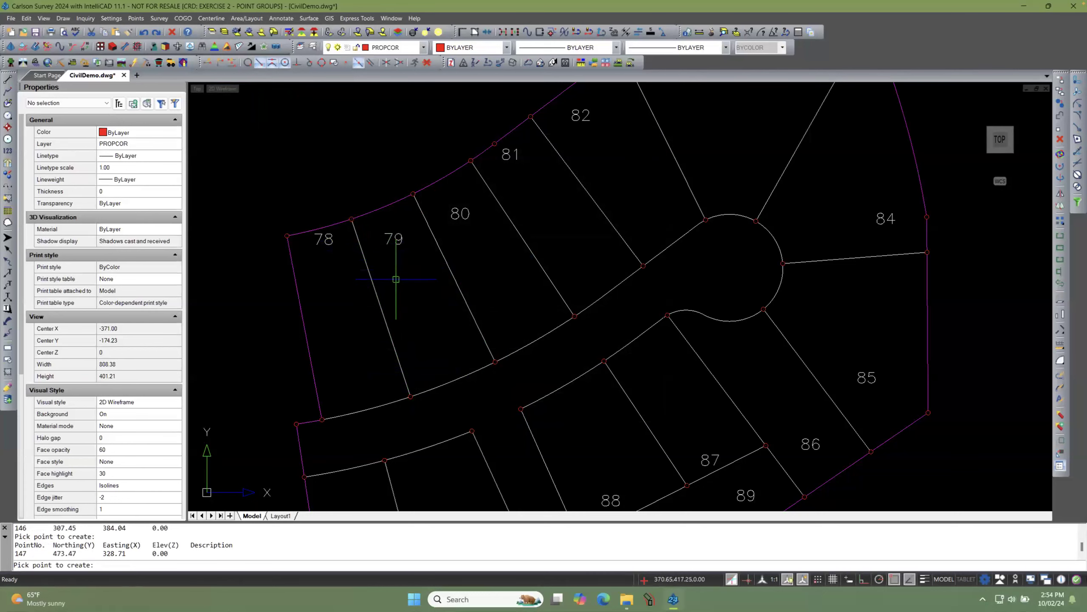
key(Return)
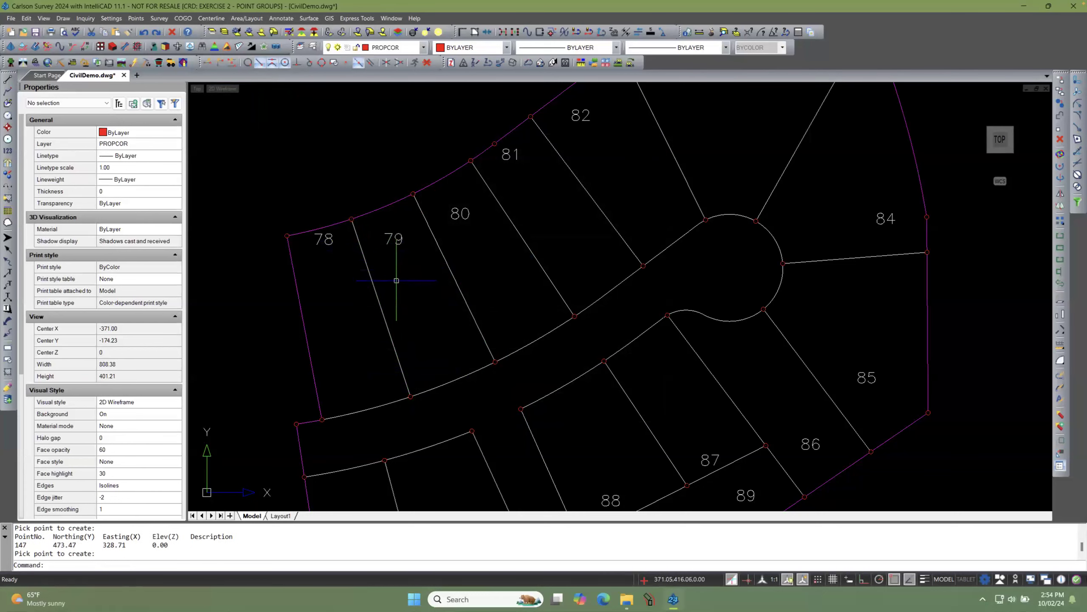
Step: Set the CRD file description of the new point at the line's street end to PCOR
scroll(411, 402, up, 5)
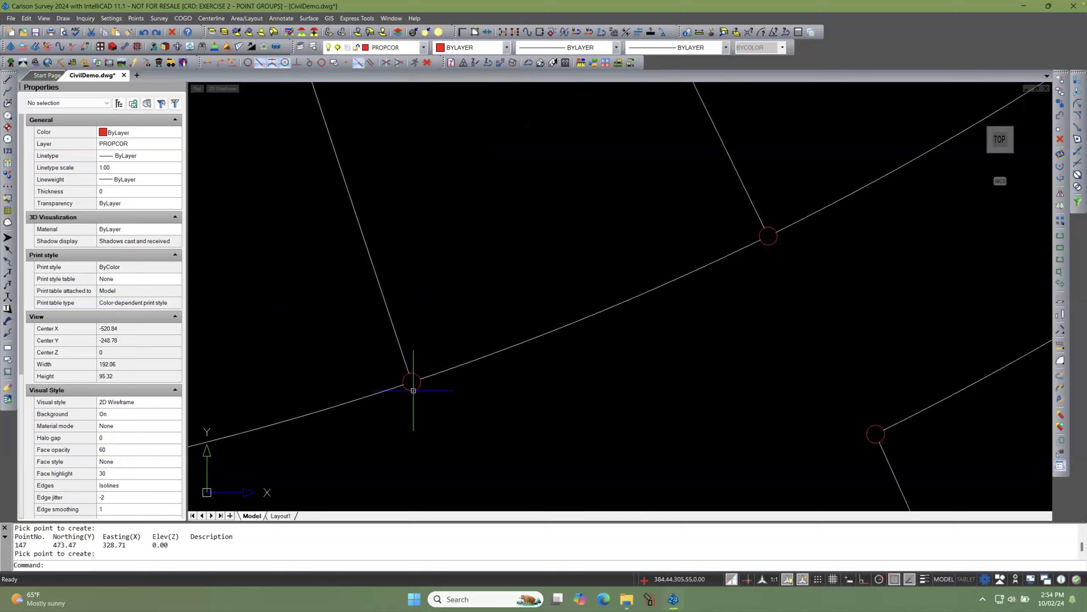
double_click(413, 389)
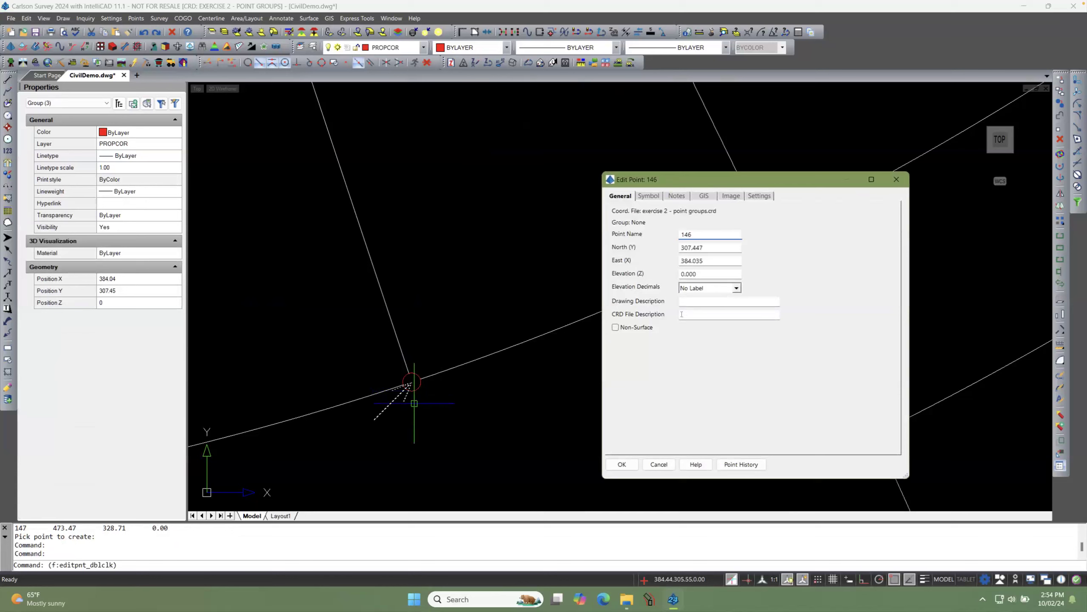
click(684, 317)
text(PCOR)
click(621, 464)
Step: Set the CRD file description of the new point at the line's perimeter end to PCOR
scroll(606, 435, down, 1)
scroll(606, 435, down, 5)
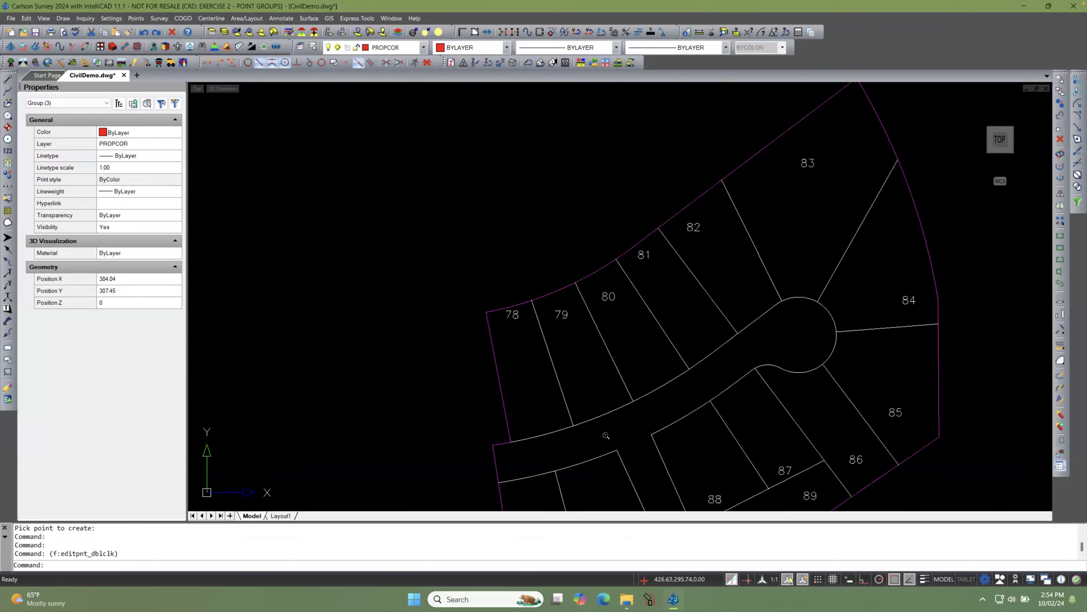
scroll(502, 275, up, 6)
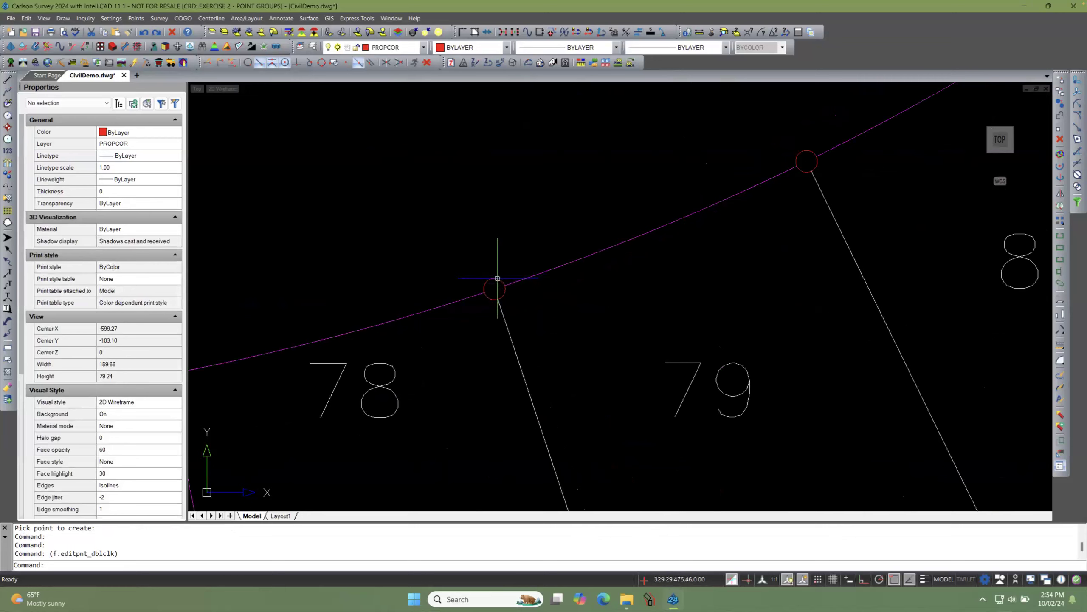
double_click(495, 287)
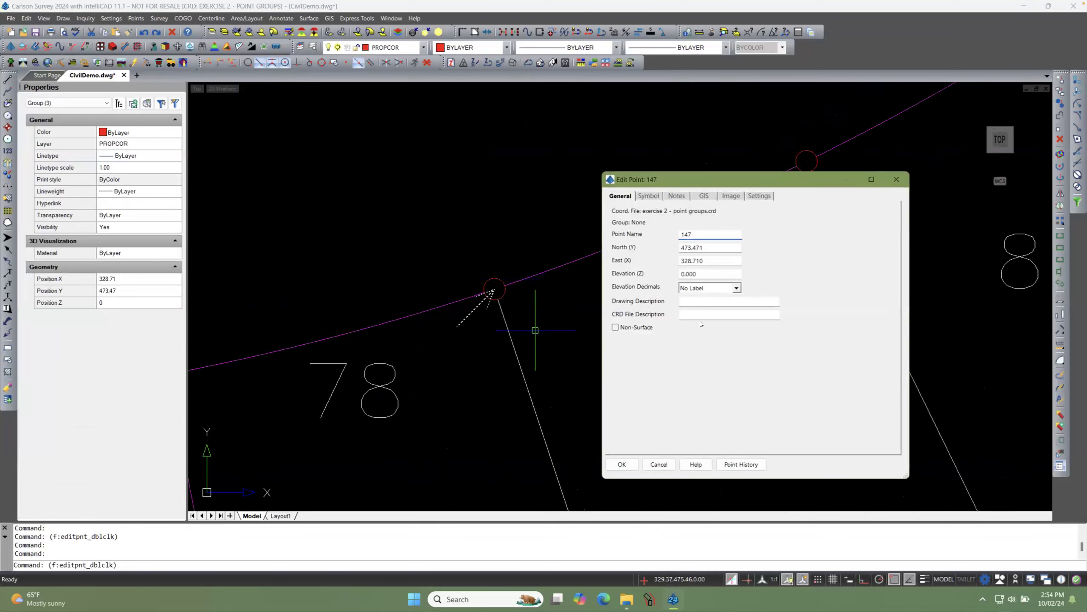
click(701, 315)
text(PCOR)
click(621, 464)
scroll(460, 218, down, 1)
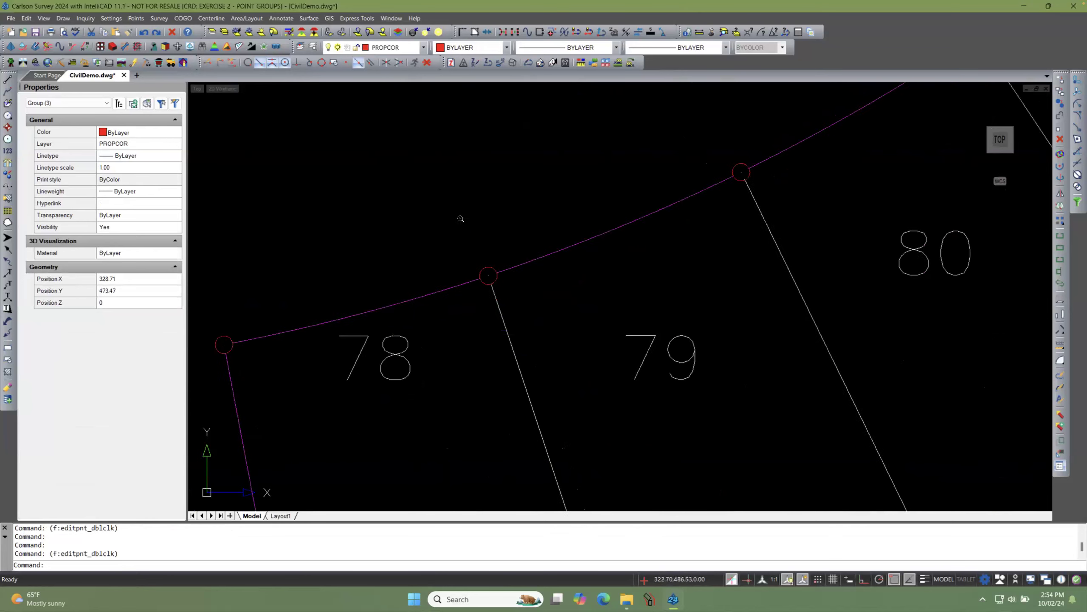
scroll(461, 219, down, 6)
key(Escape)
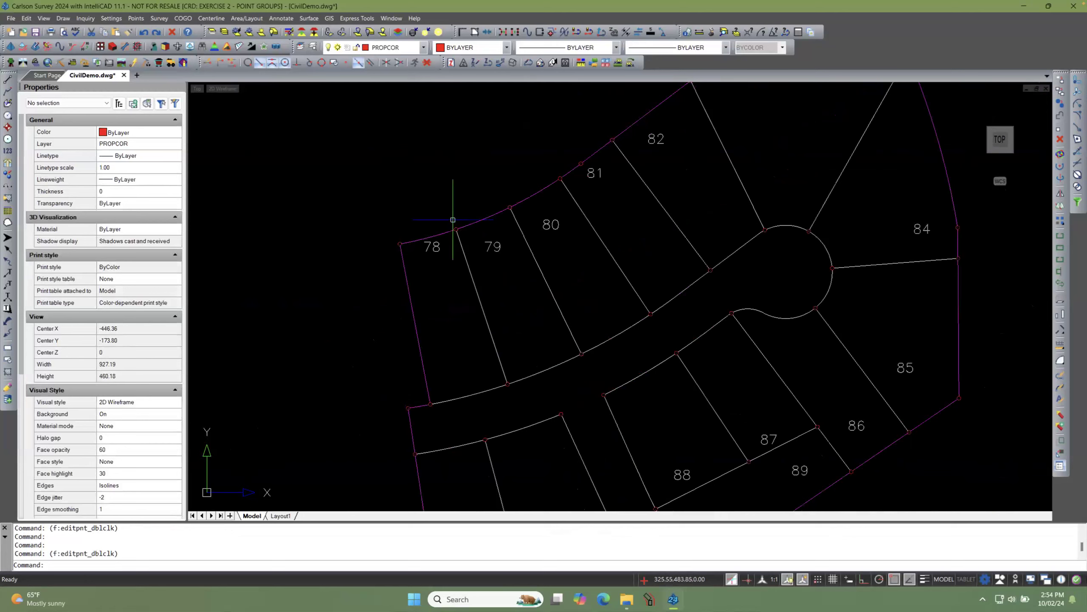
Step: Check the end of the Property Corners group's point list in the Point Group Manager for the new corner points
click(135, 18)
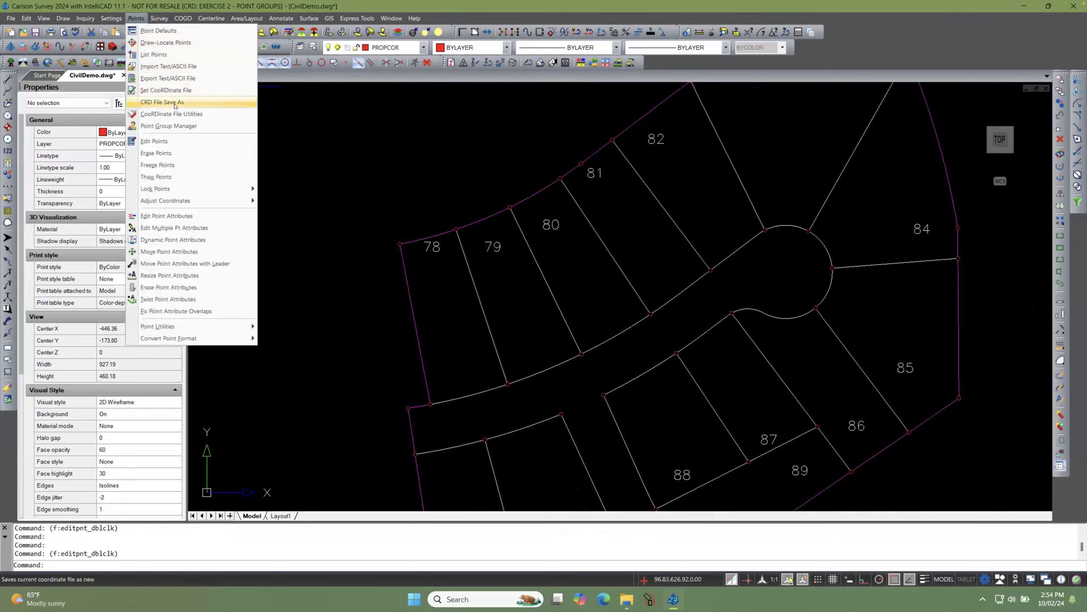
click(180, 124)
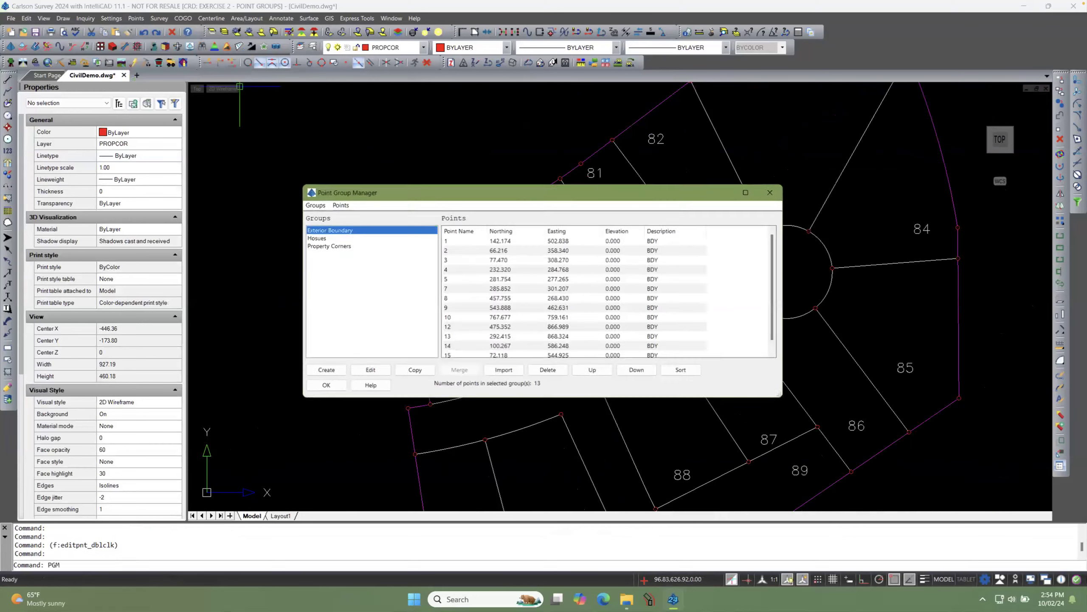
click(329, 246)
drag(780, 251, 781, 335)
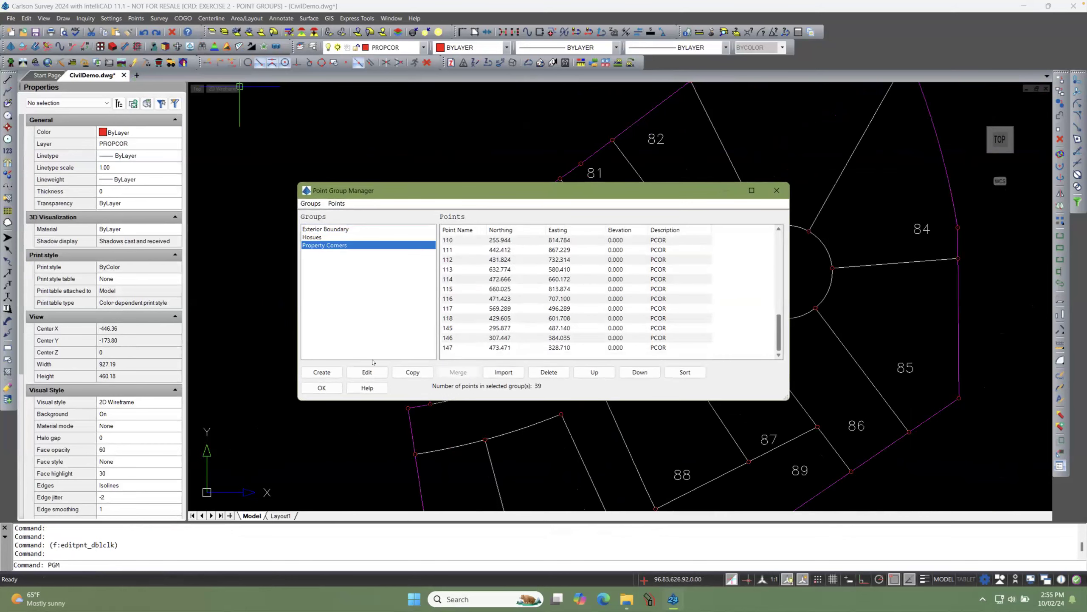
click(322, 388)
Step: Open the coordinate file for point editing and examine the descriptions of points 145, 146 and 147
scroll(459, 225, up, 2)
scroll(456, 222, down, 2)
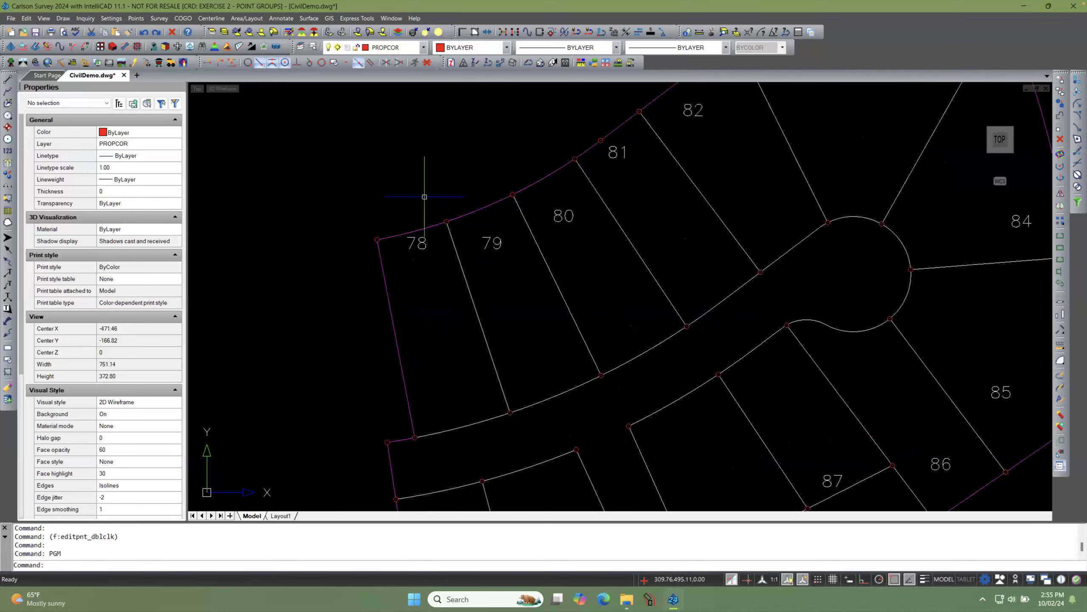
scroll(425, 197, down, 1)
click(137, 19)
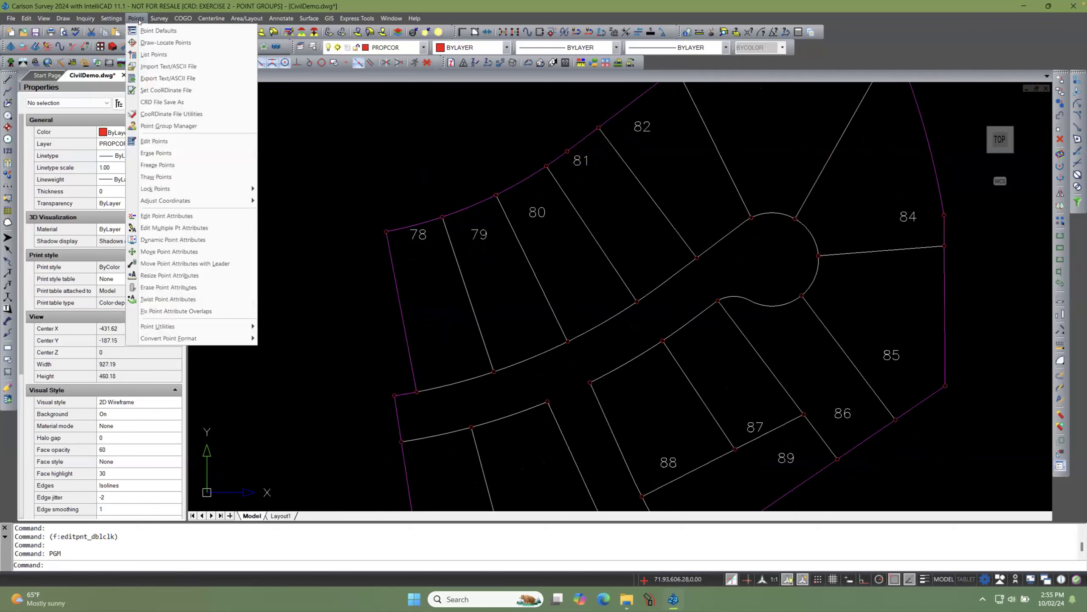
click(177, 145)
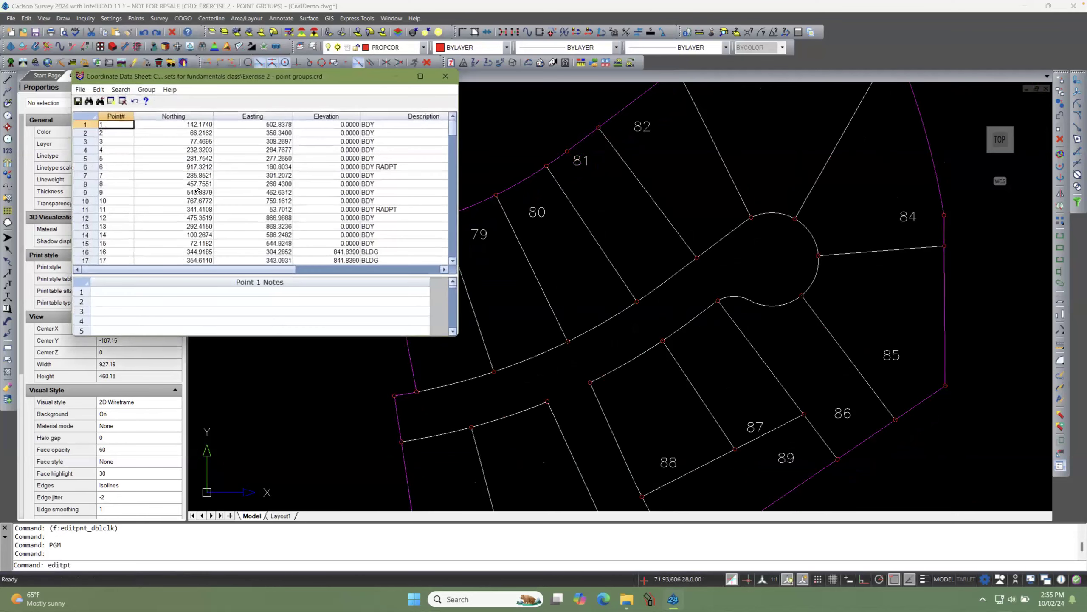
drag(446, 134, 446, 248)
scroll(328, 241, up, 1)
scroll(328, 241, down, 4)
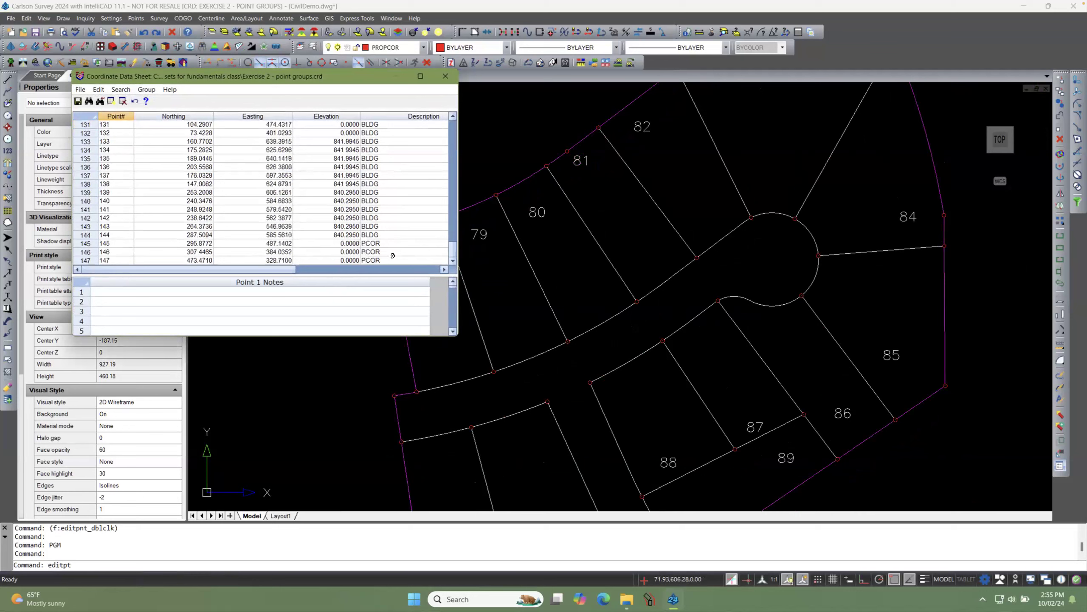
click(376, 243)
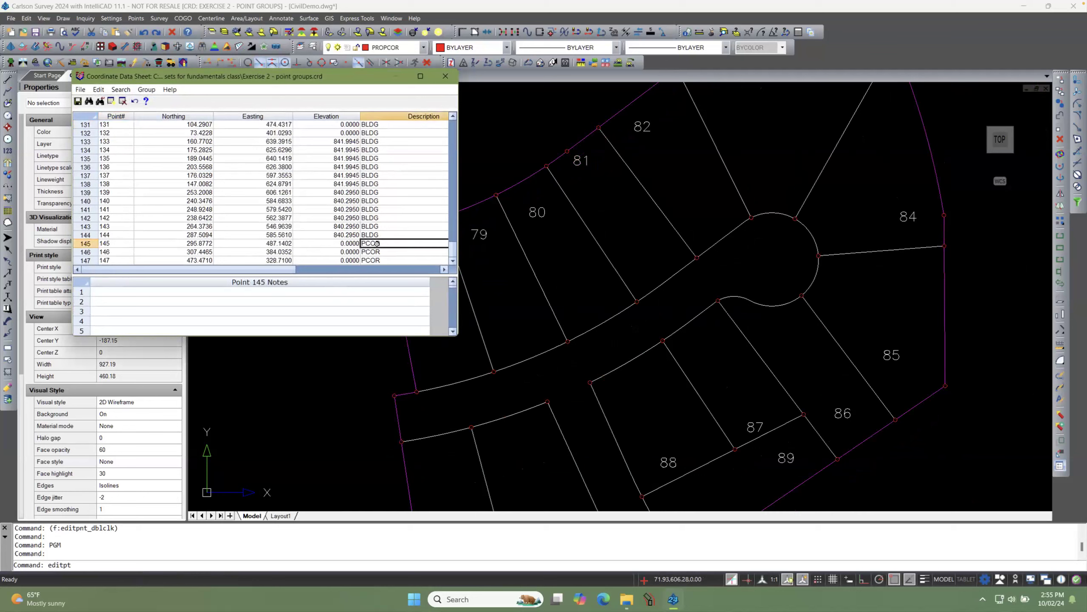
click(378, 252)
key(Down)
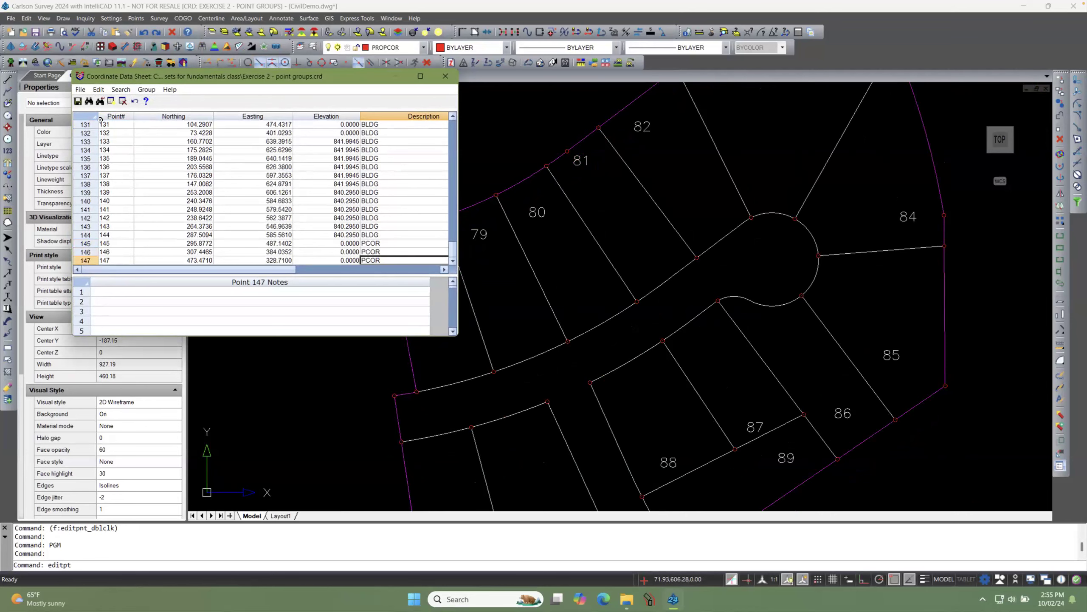
Step: Close the coordinate data sheet and look over the property corner symbols on lots 78 to 82
click(445, 77)
scroll(478, 274, up, 3)
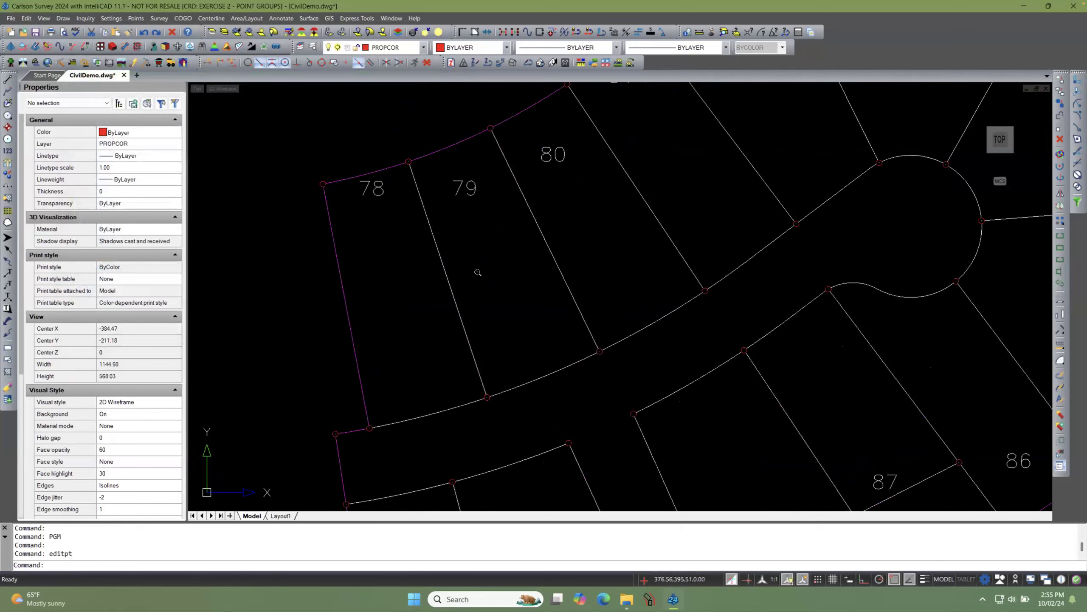
scroll(268, 230, down, 5)
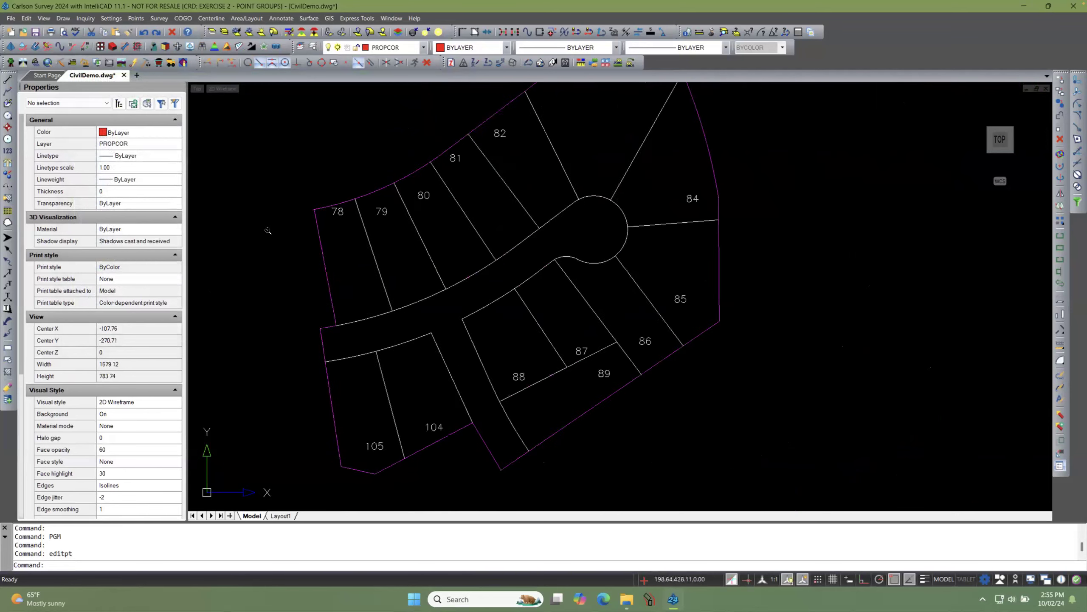
scroll(268, 231, up, 1)
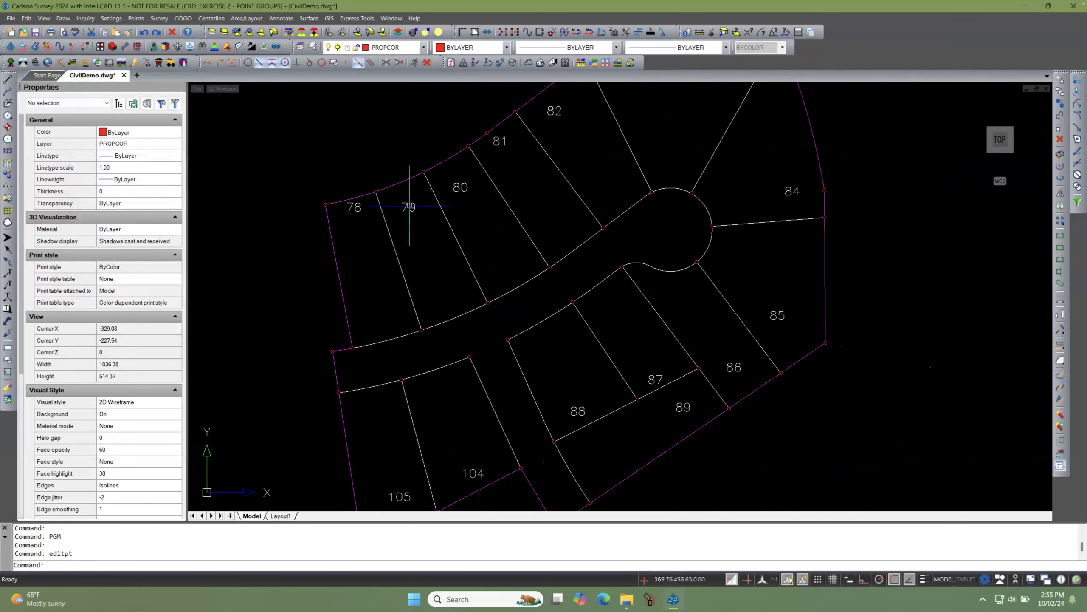
scroll(439, 215, down, 4)
scroll(444, 219, up, 1)
middle_drag(444, 219, 401, 265)
scroll(398, 269, down, 1)
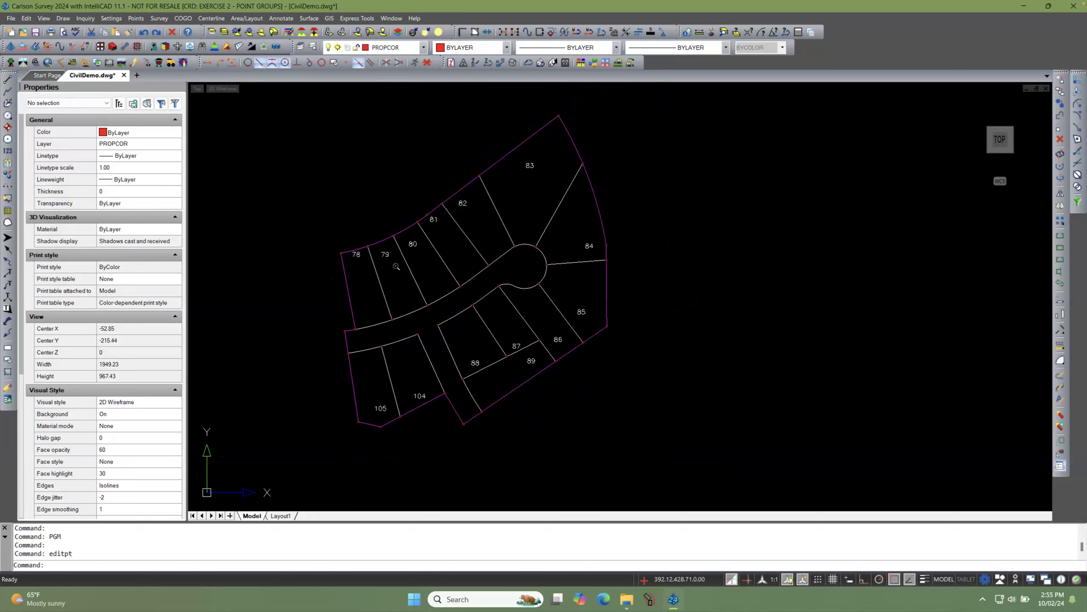
scroll(434, 213, up, 2)
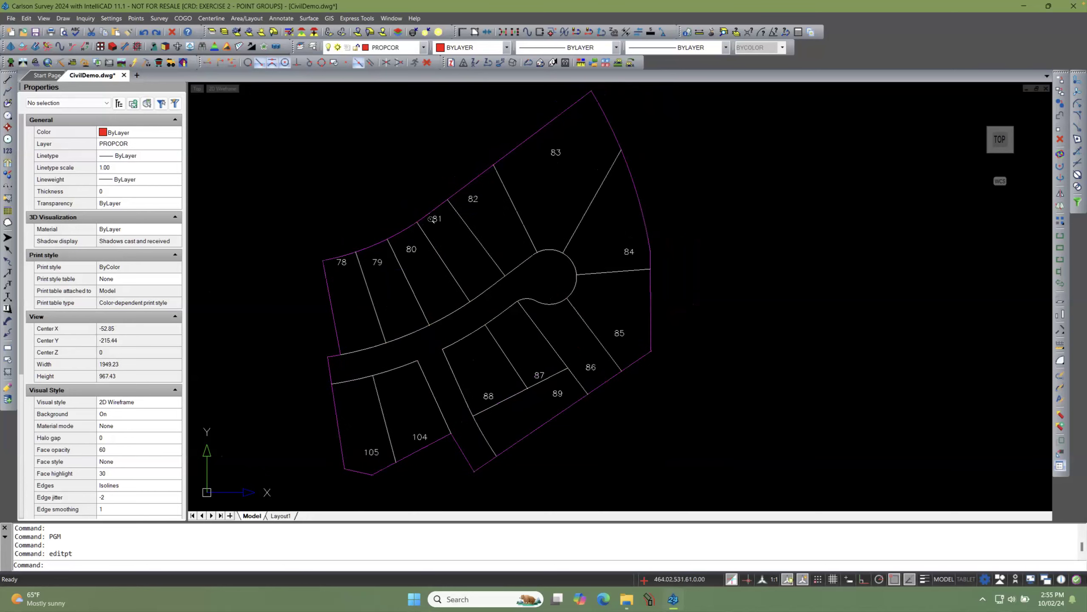
scroll(434, 213, up, 5)
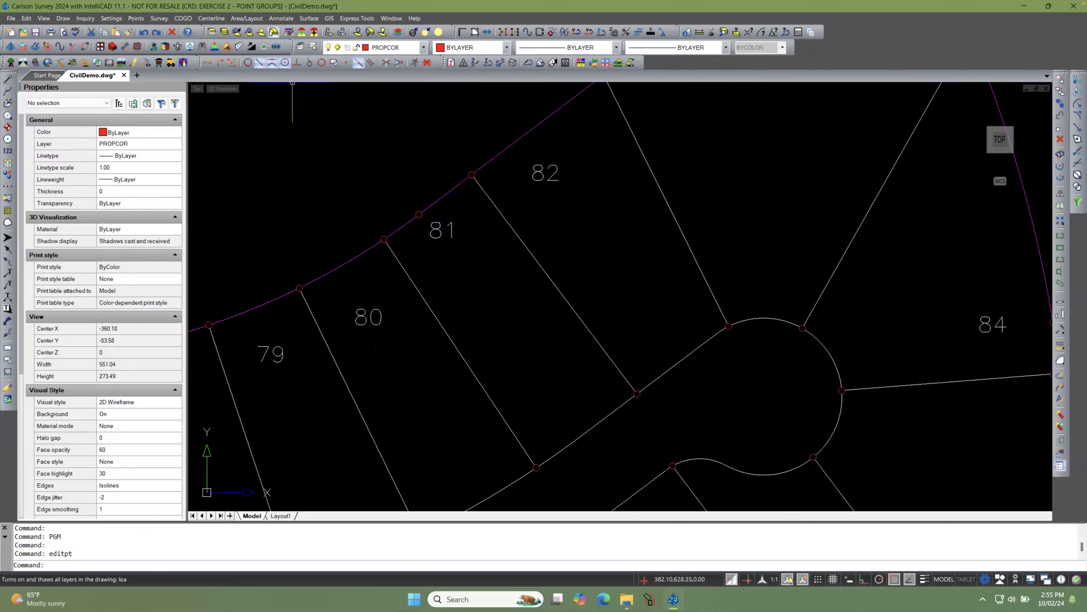
Step: Label the areas of lots 81 and 80 with Area by Interior Point, placing each label inside its lot below the lot number
click(249, 18)
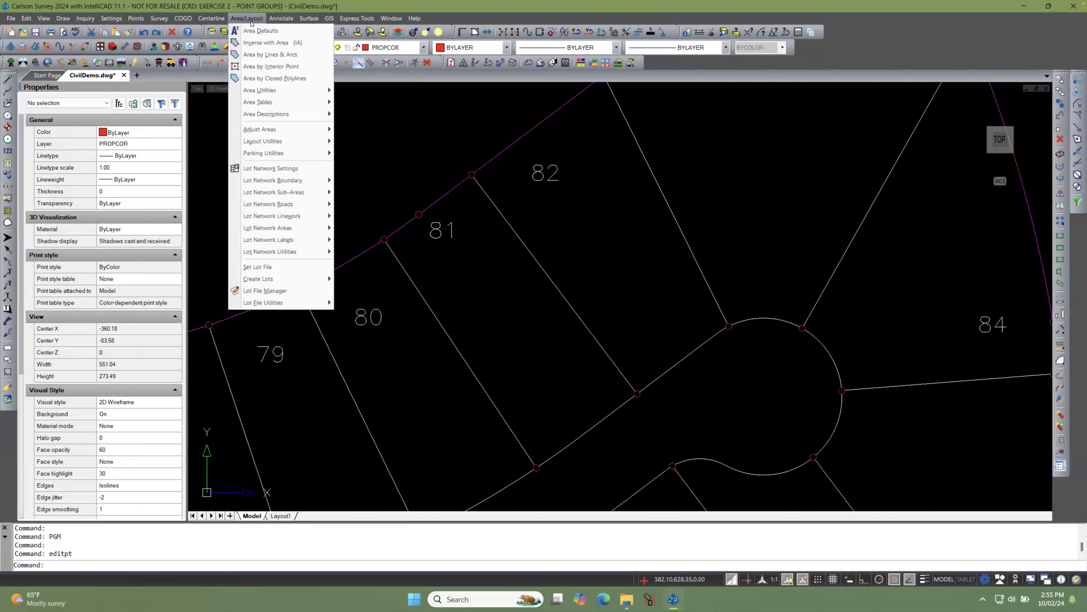
click(276, 67)
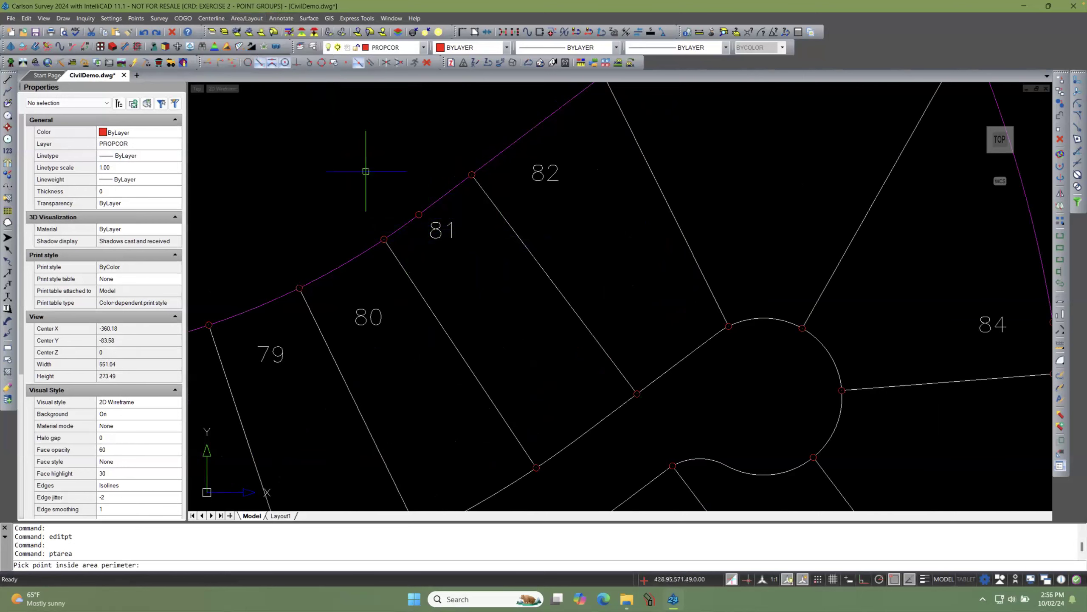
click(488, 274)
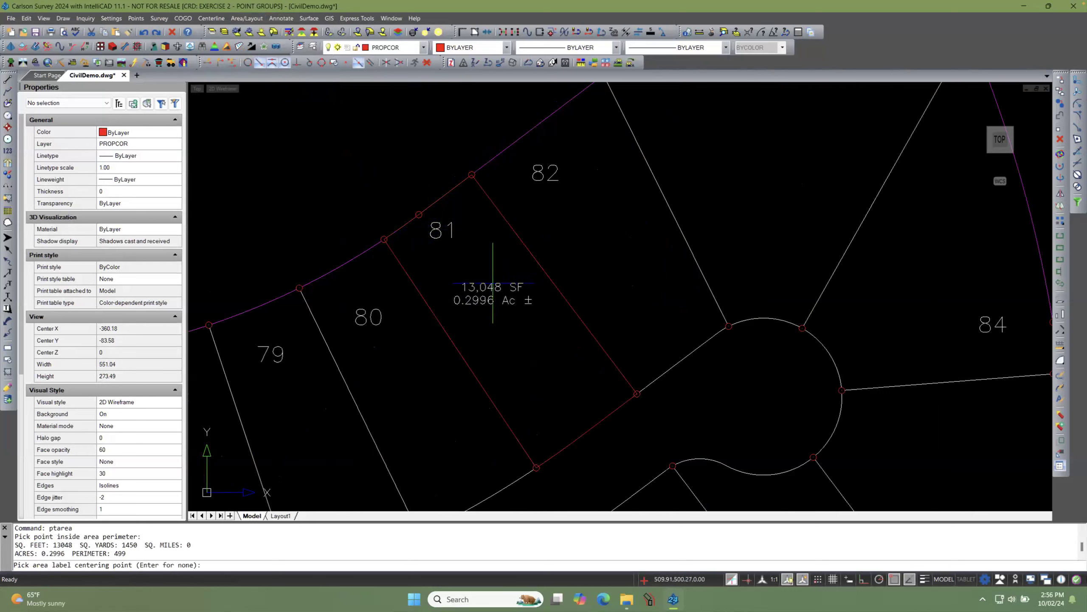
click(493, 284)
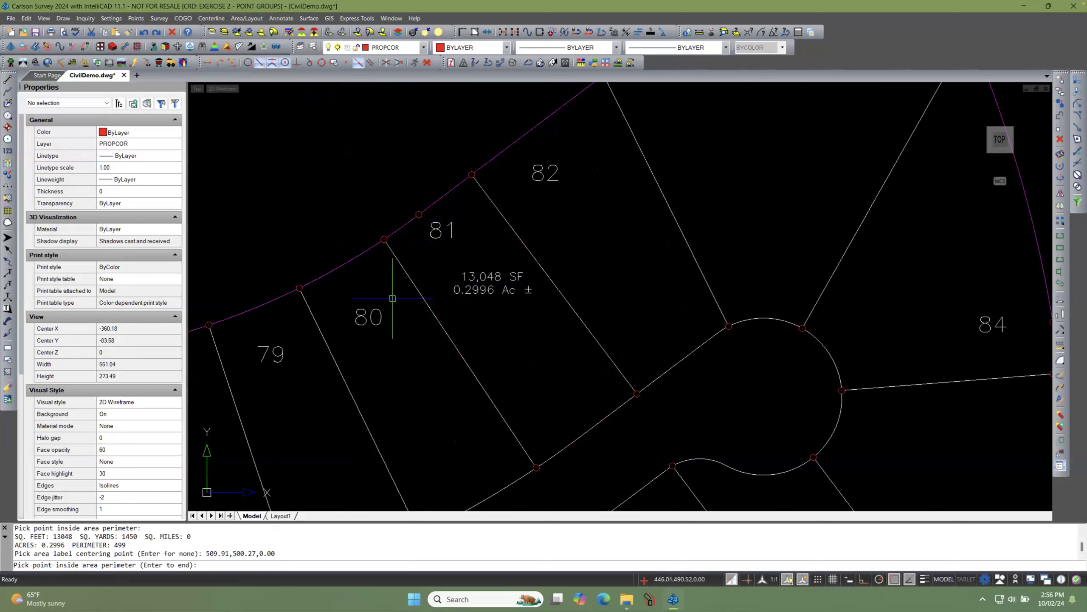
click(418, 371)
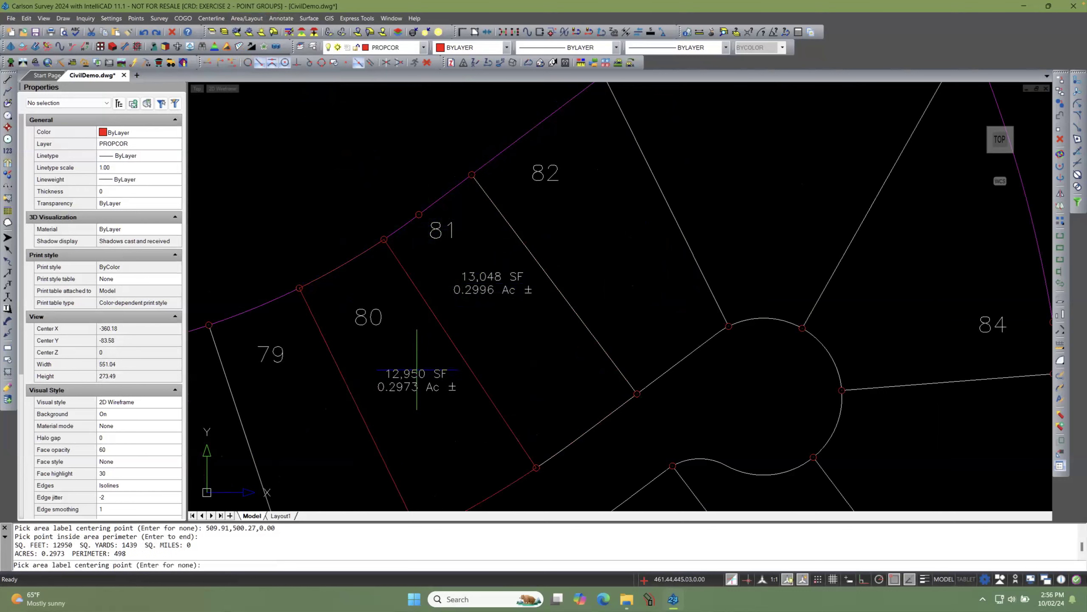
click(407, 358)
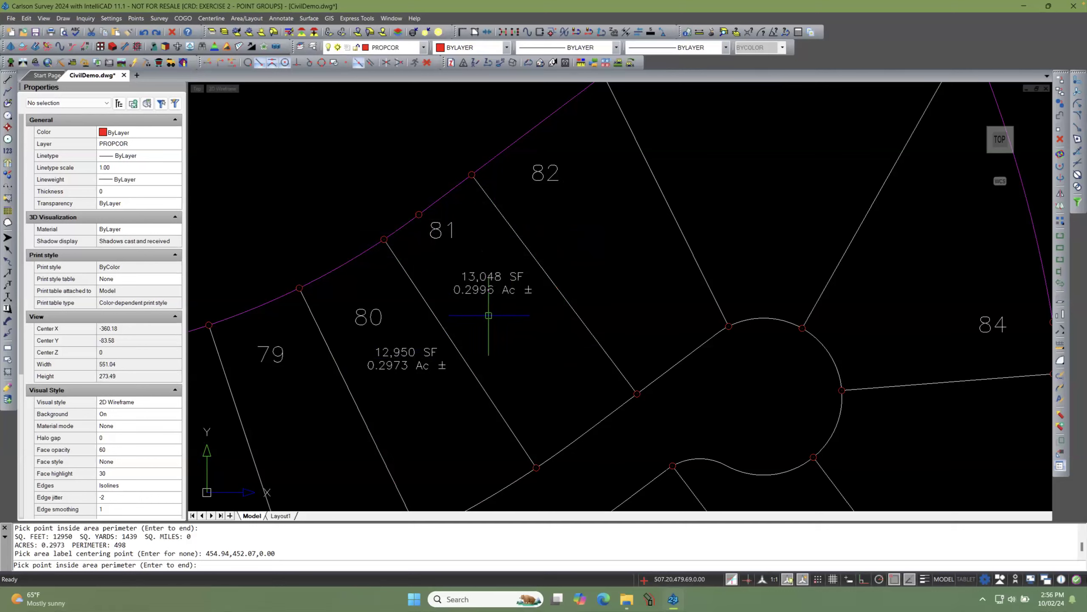
key(Return)
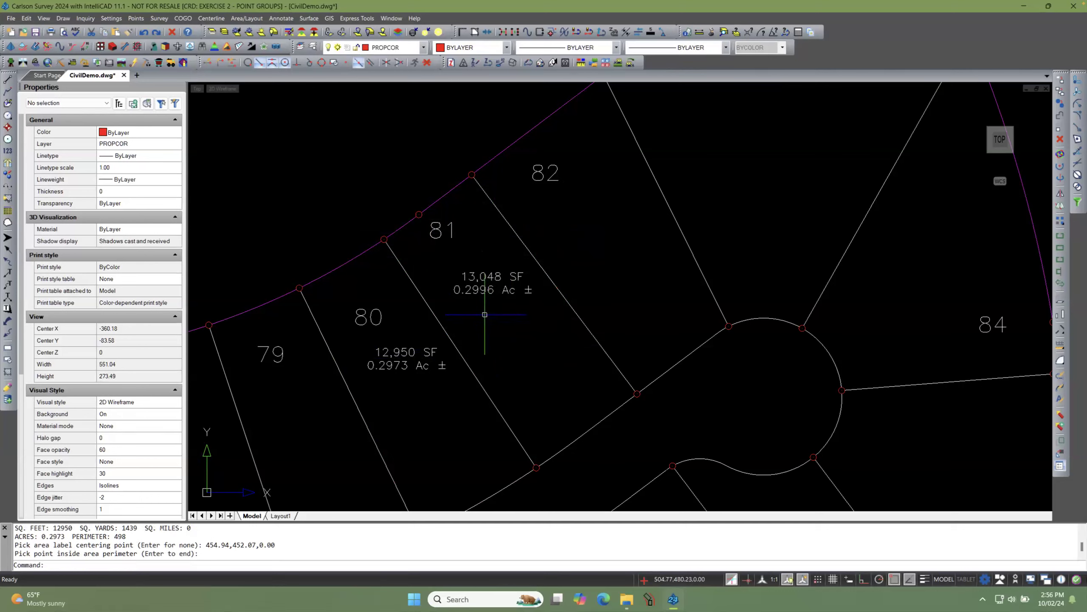
Step: Erase the two area labels from lots 81 and 80
click(480, 311)
click(473, 276)
click(415, 346)
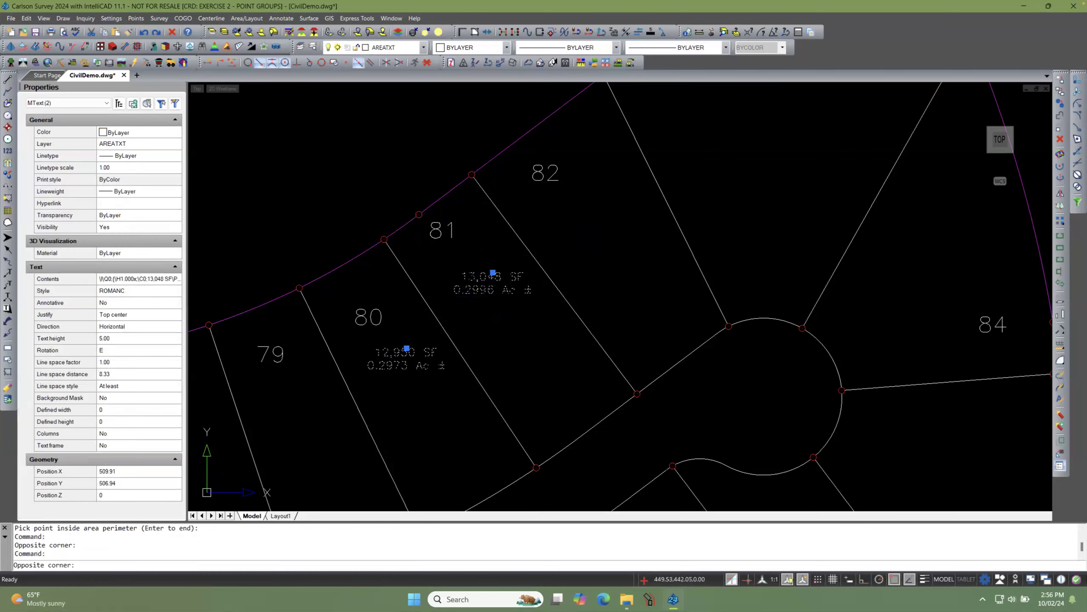
click(398, 373)
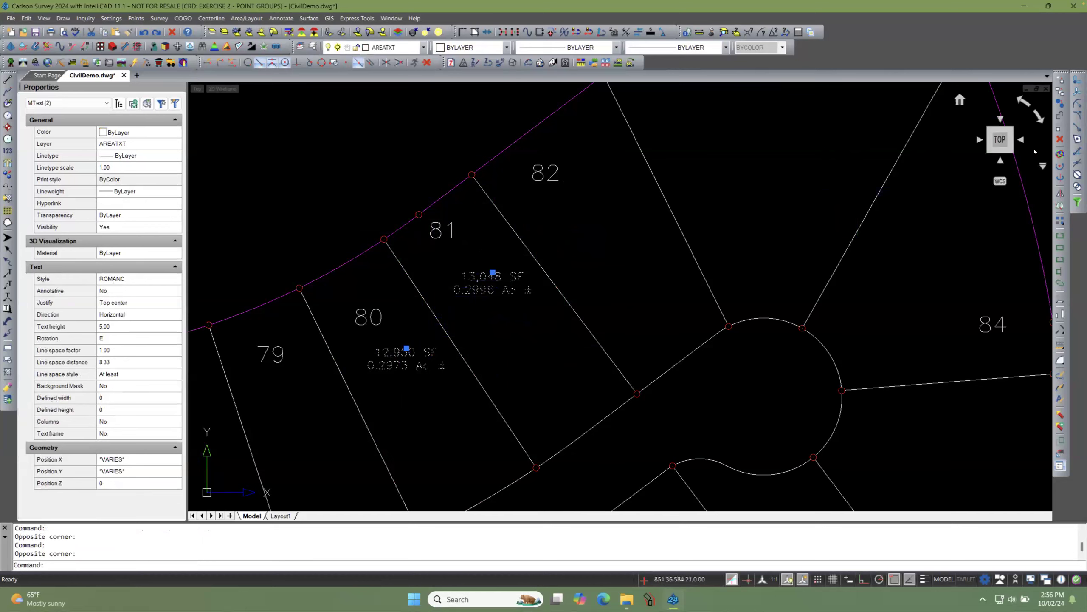
click(1061, 139)
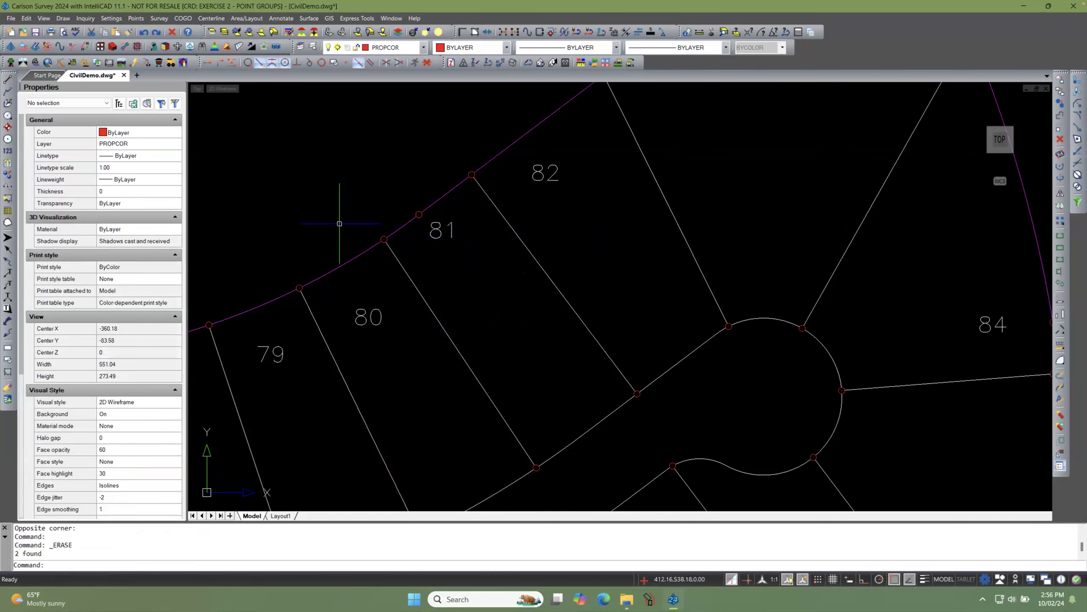
scroll(338, 215, down, 4)
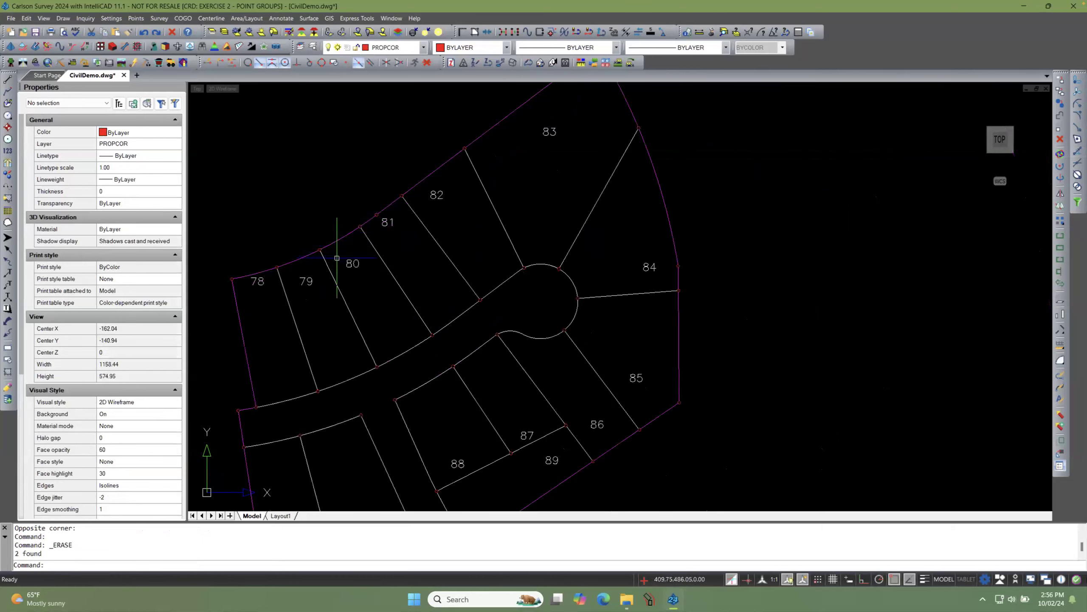
scroll(333, 251, up, 3)
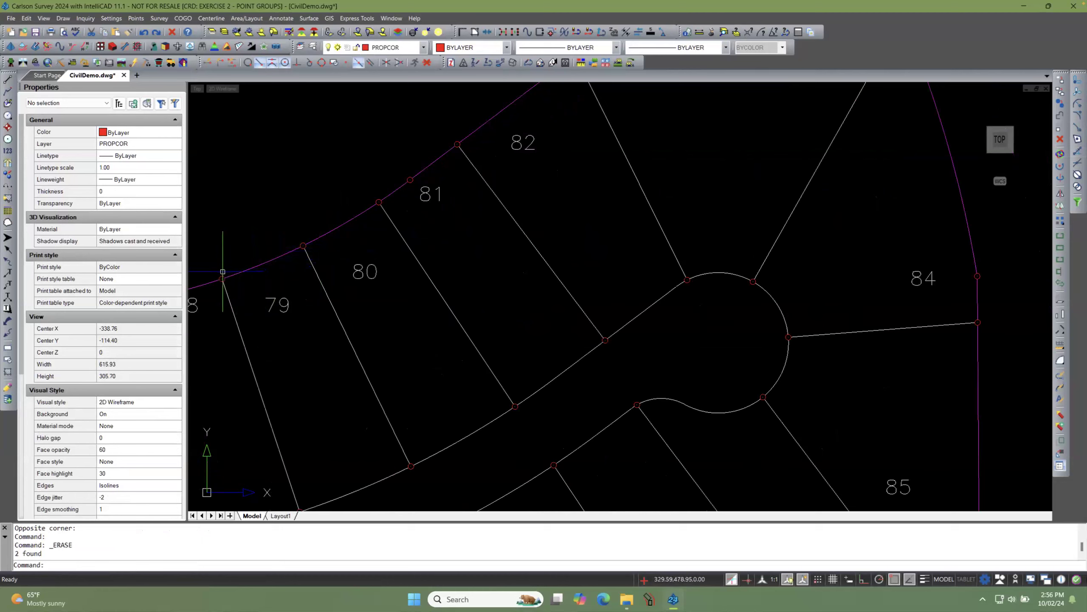
scroll(222, 271, up, 1)
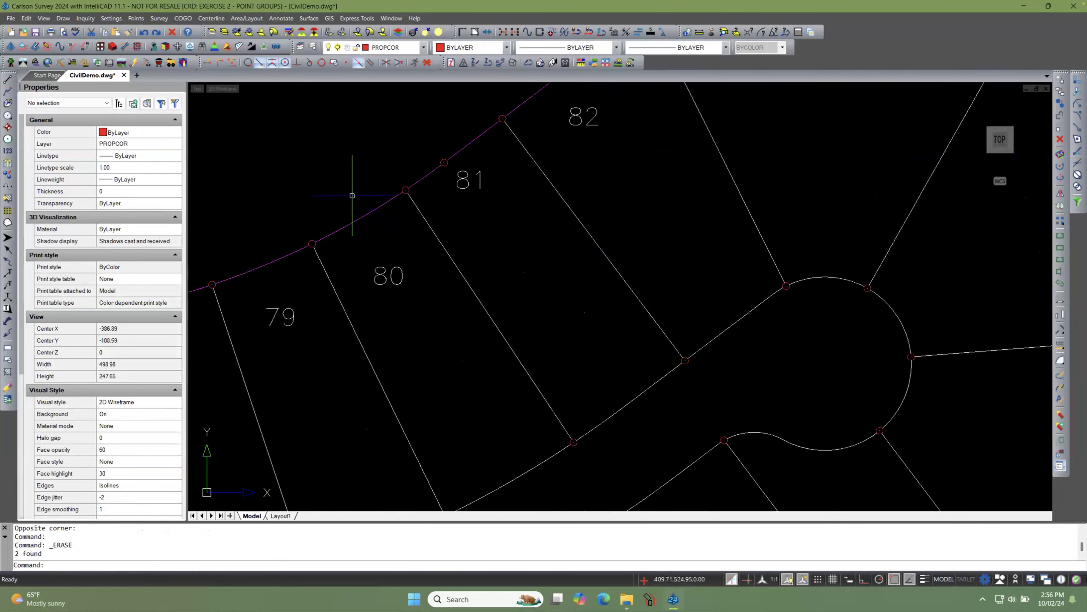
scroll(347, 194, down, 3)
scroll(308, 223, up, 1)
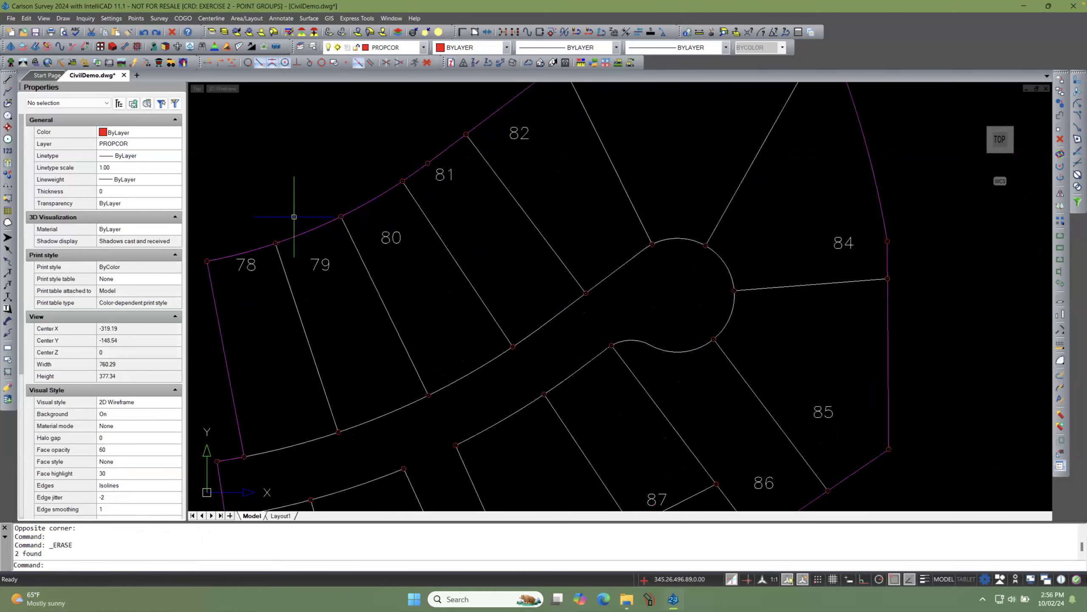
scroll(291, 214, down, 1)
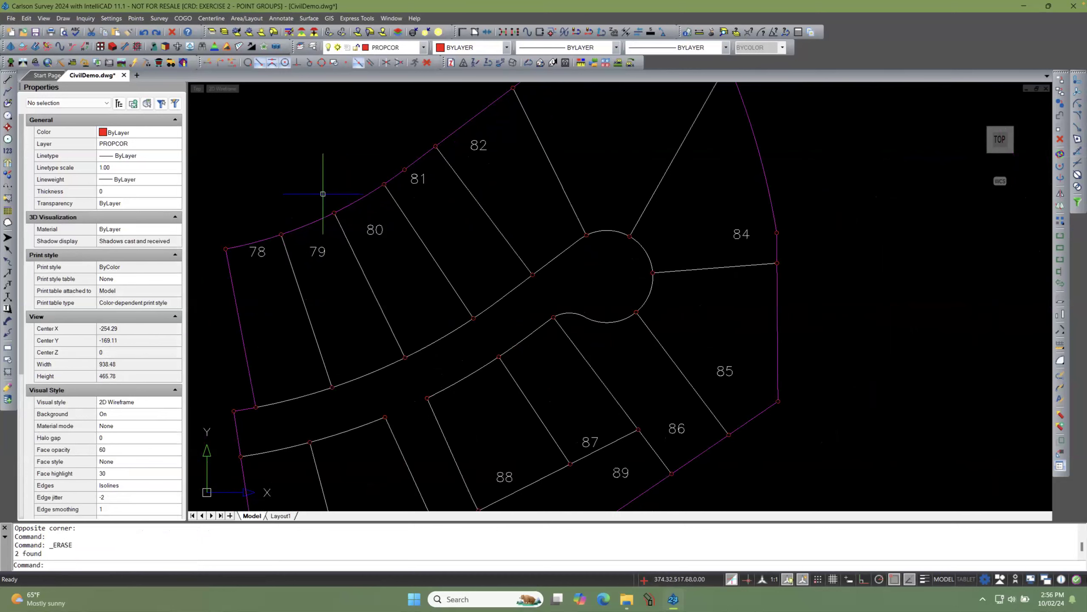
Step: Generate a List Points report of the Property Corners group from the Point Group Manager and read through it
scroll(325, 187, down, 3)
scroll(308, 193, down, 2)
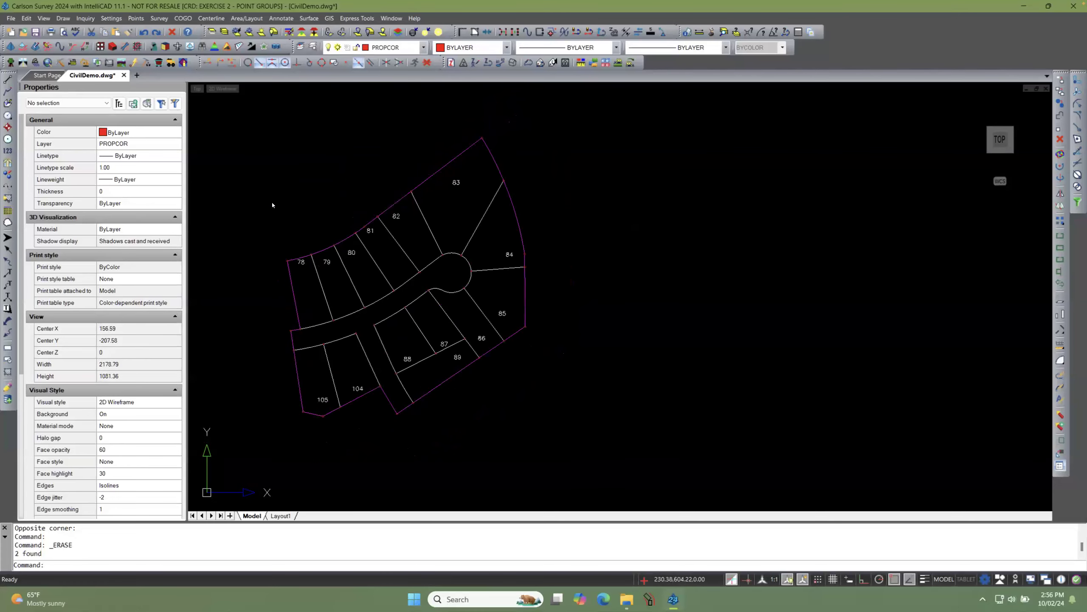
click(135, 18)
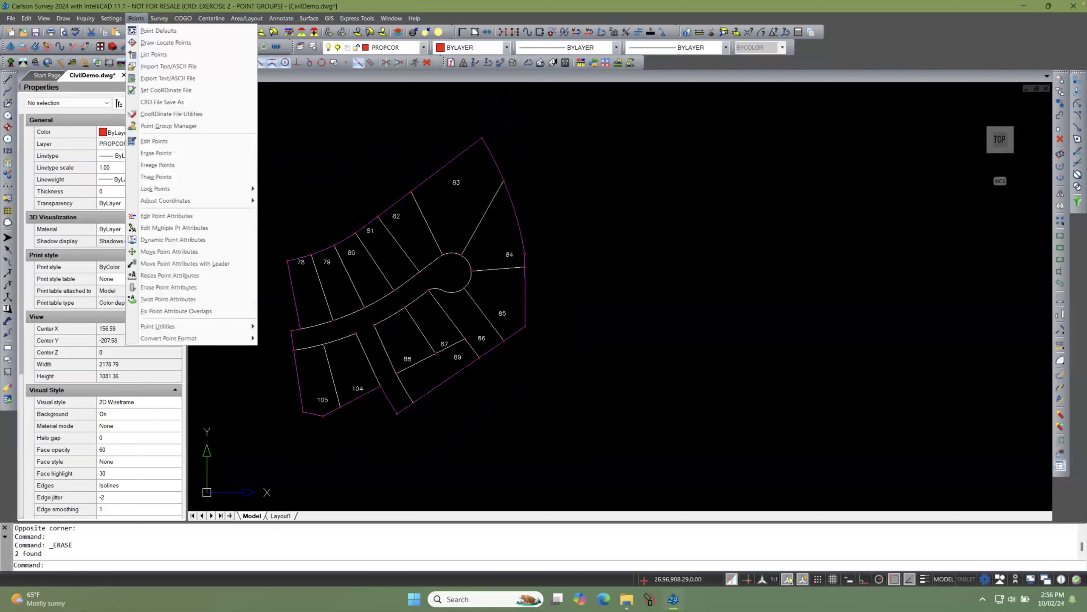
click(169, 125)
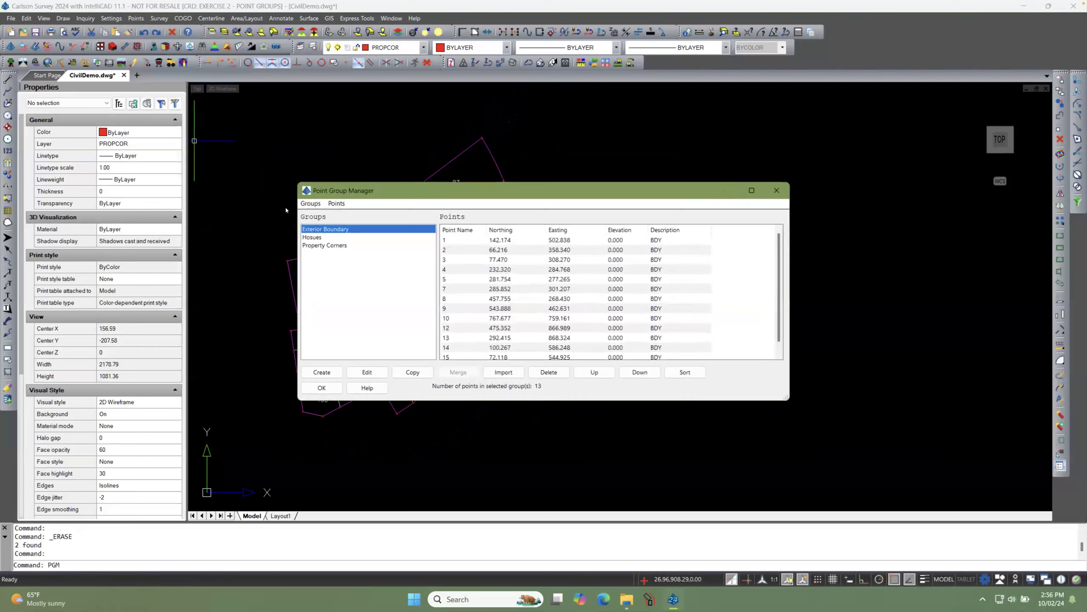
click(324, 248)
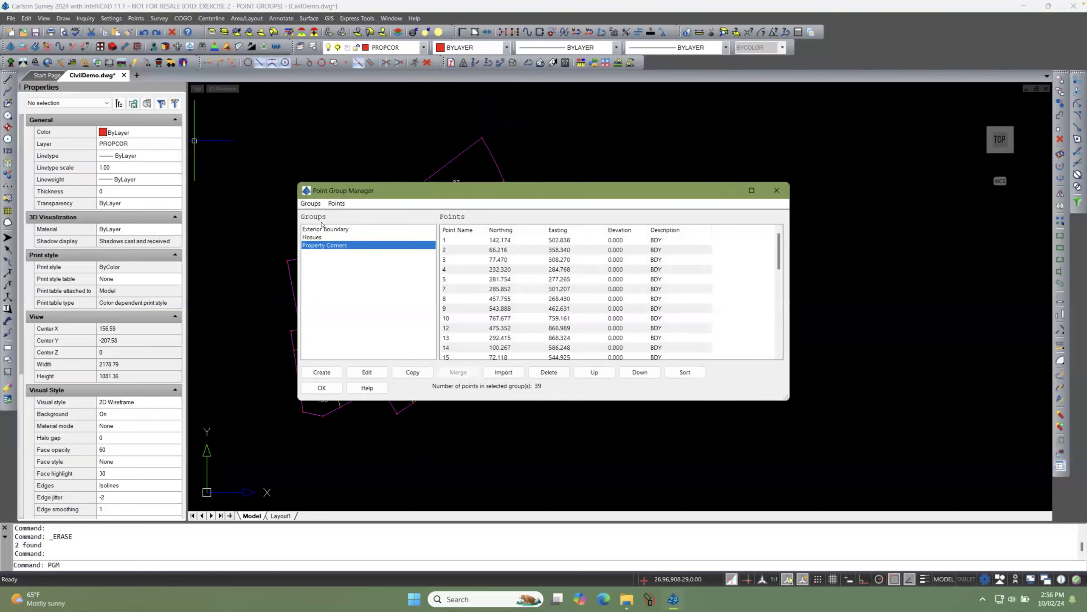
click(334, 204)
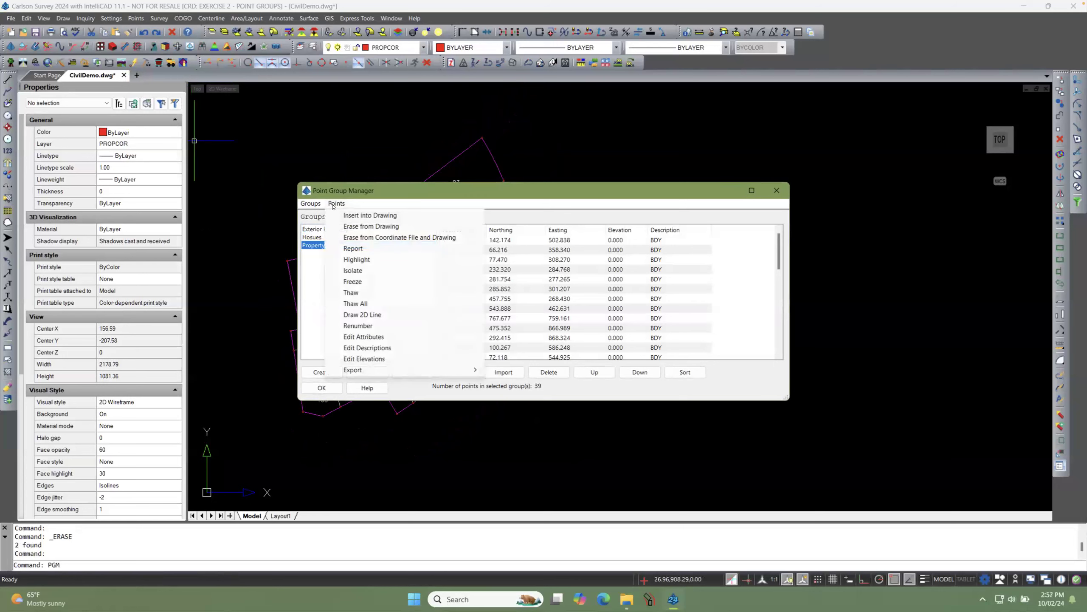
click(354, 251)
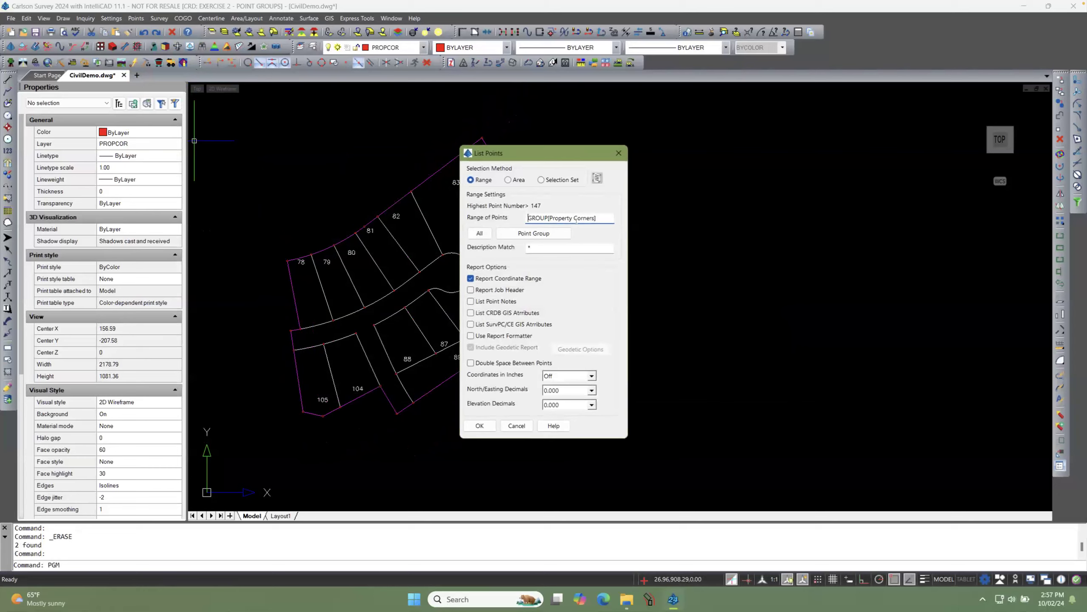
click(480, 425)
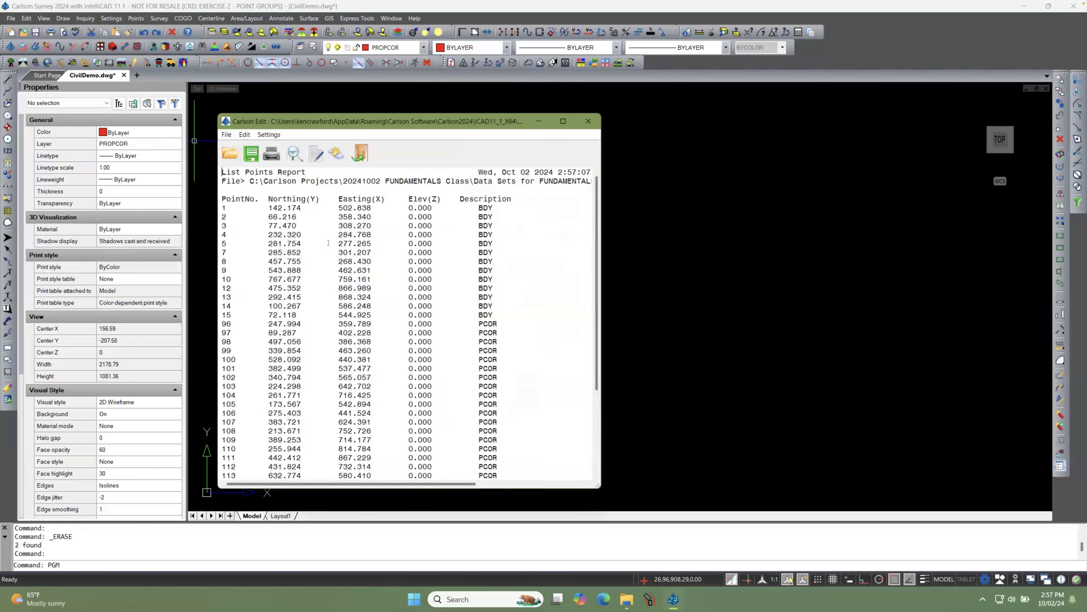
scroll(329, 243, down, 5)
scroll(329, 243, up, 5)
Step: Place the report in model space east of the lots as horizontal MText, height 4.00, layer REPORT_TXT, style MONO, and exit the Point Group Manager
click(227, 135)
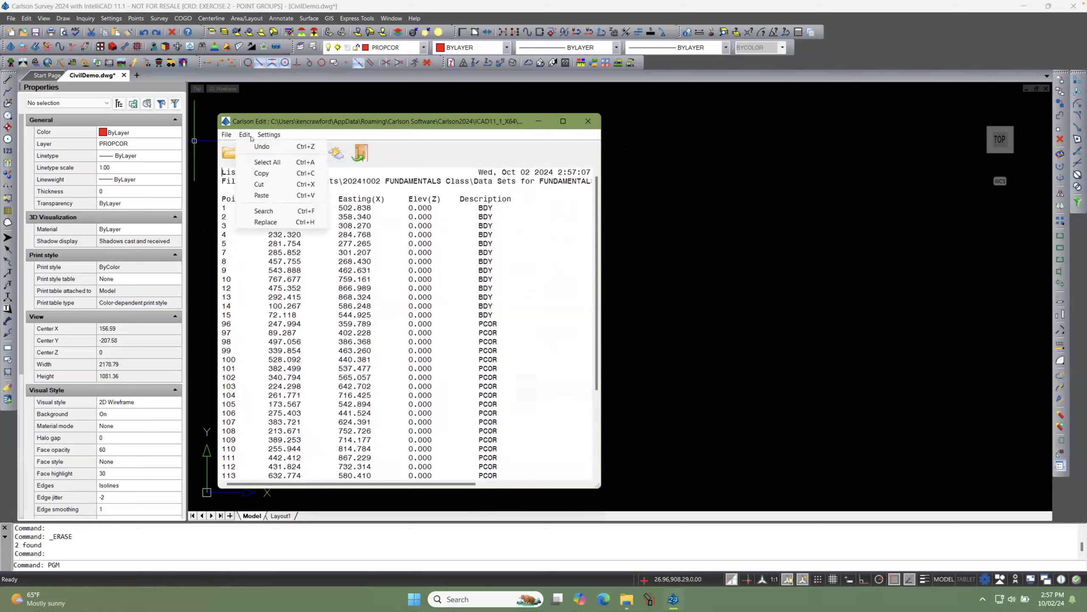
mouse_move(270, 135)
click(398, 136)
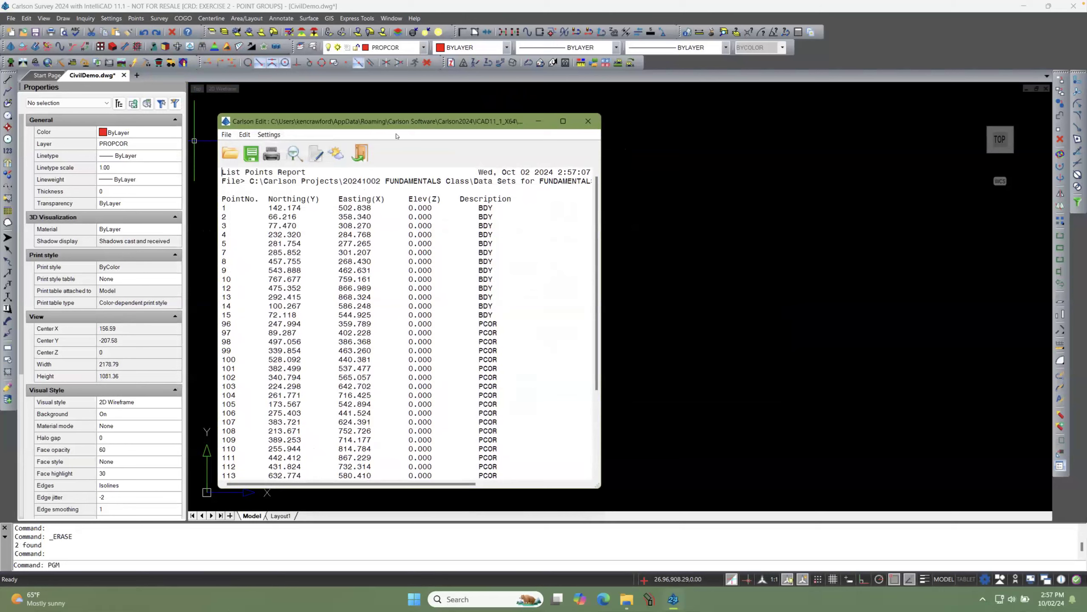
click(316, 155)
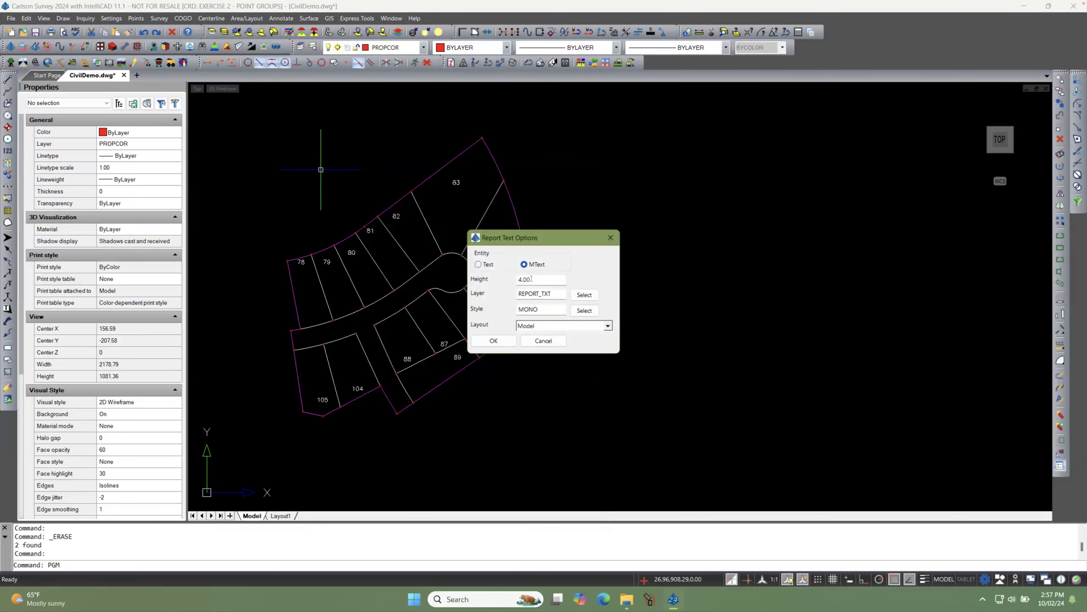
click(513, 339)
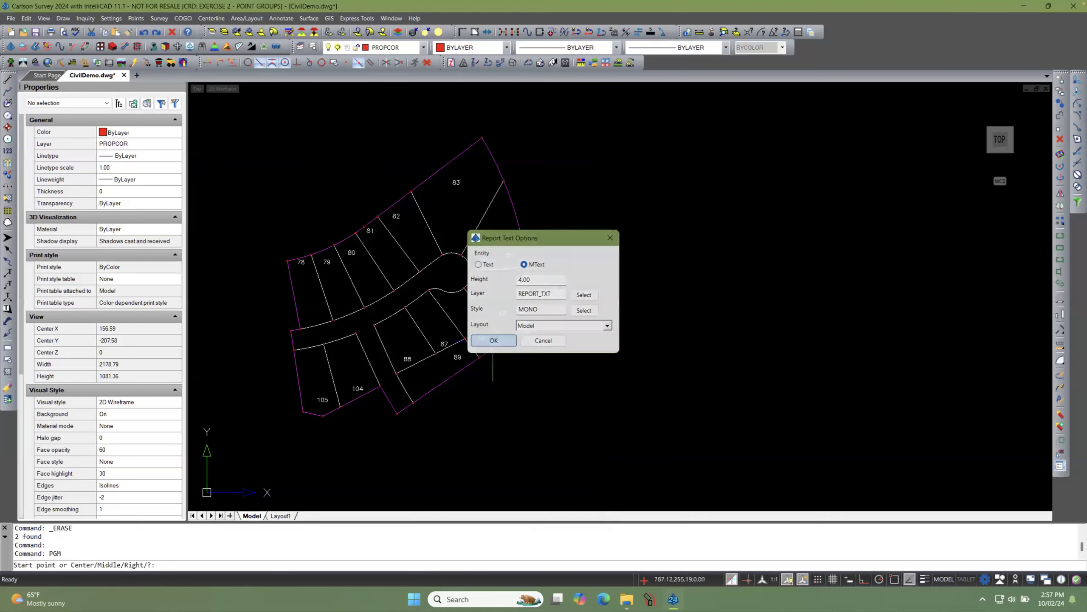
click(559, 249)
key(Return)
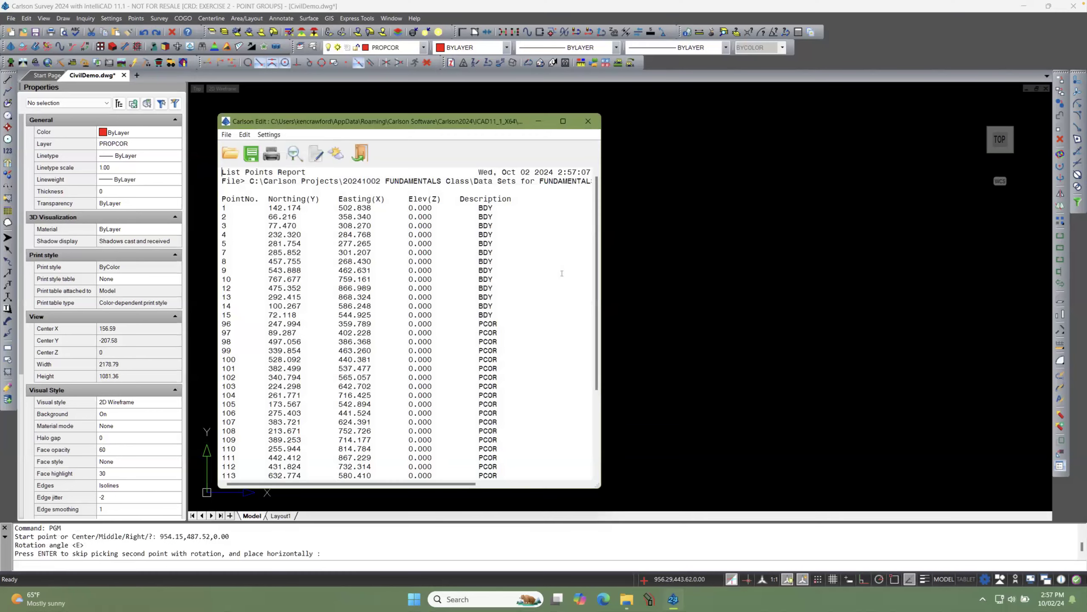
click(359, 153)
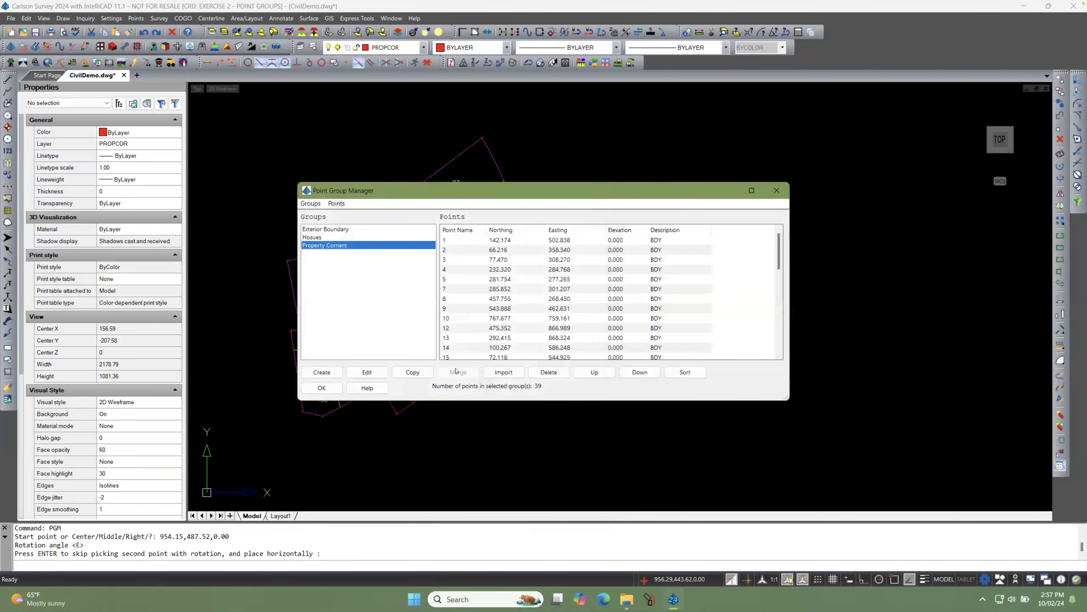
click(322, 388)
scroll(592, 272, up, 6)
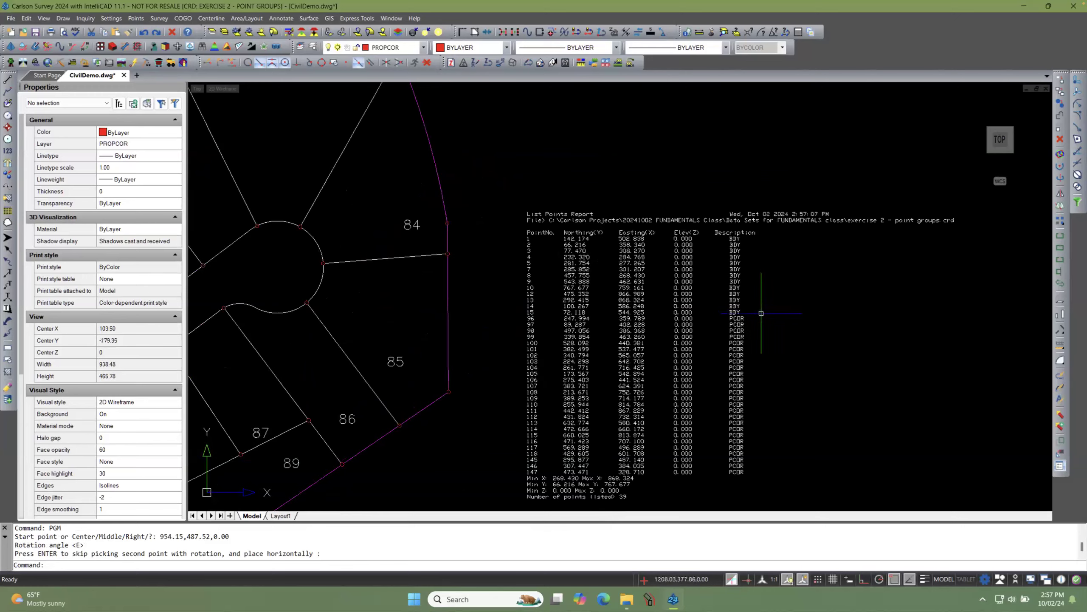
Step: Erase the List Points report text placed east of the lots
scroll(754, 312, down, 4)
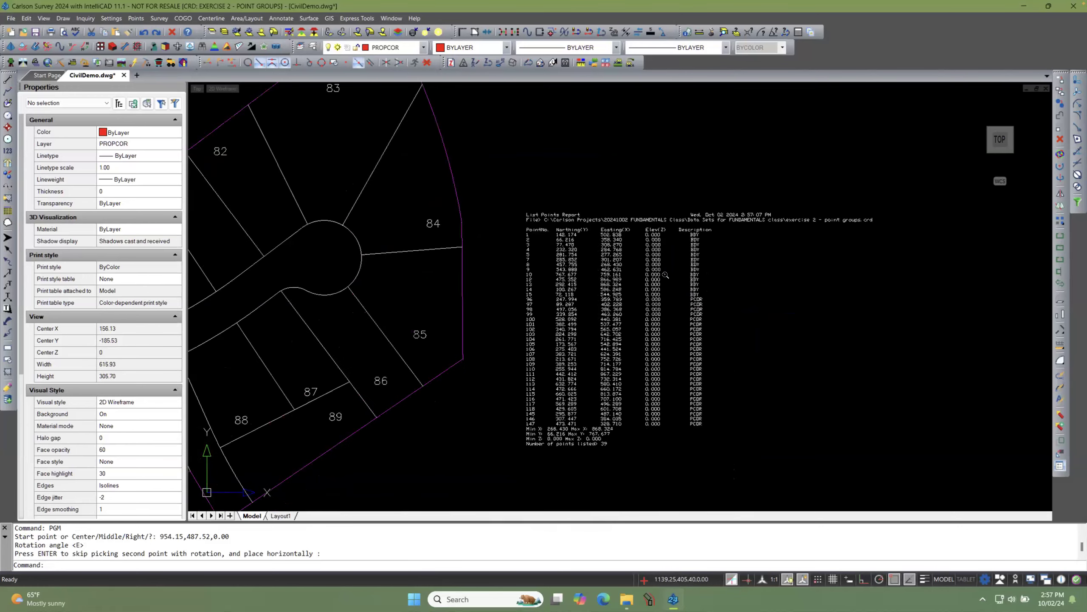
scroll(700, 299, up, 2)
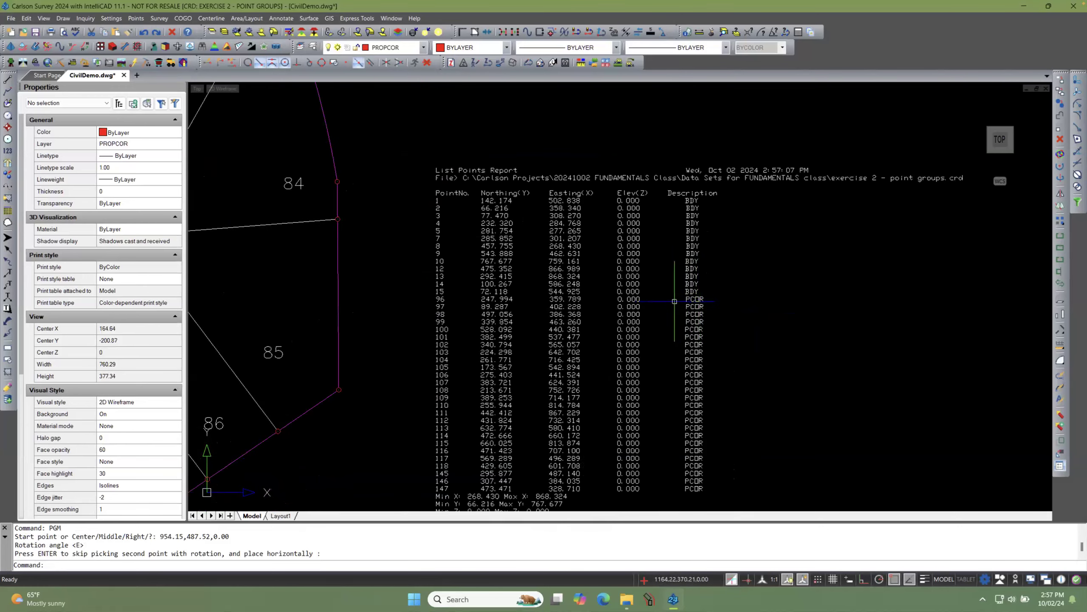
scroll(674, 302, down, 2)
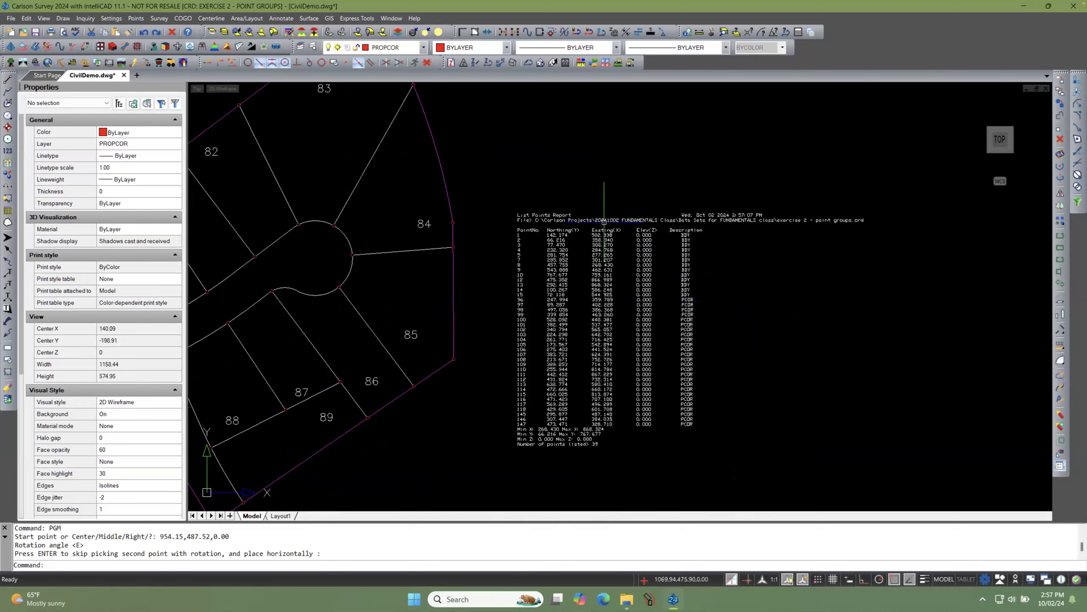
click(582, 221)
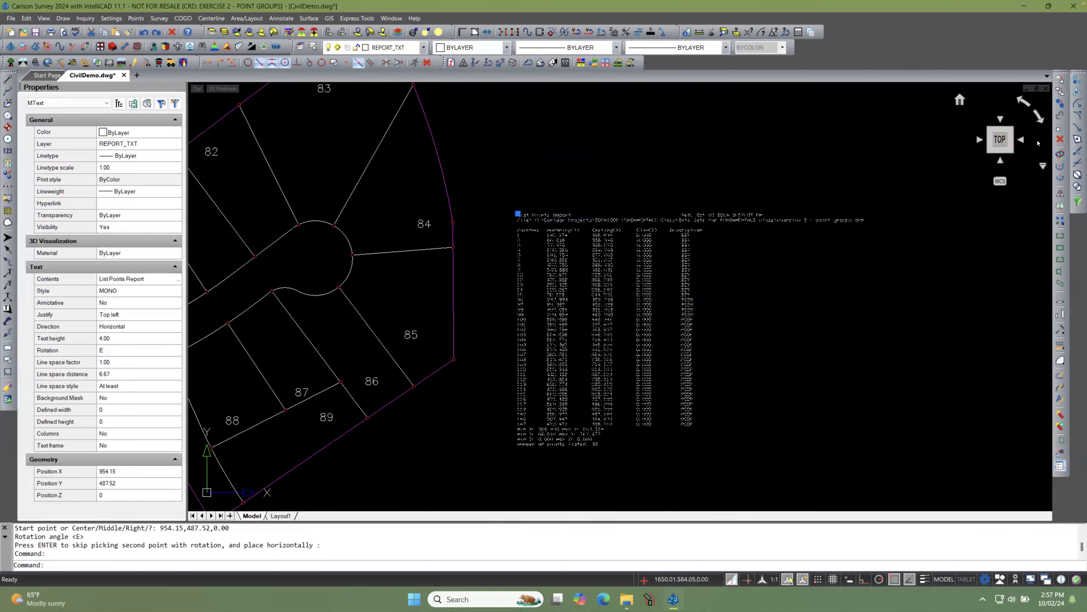
click(1060, 139)
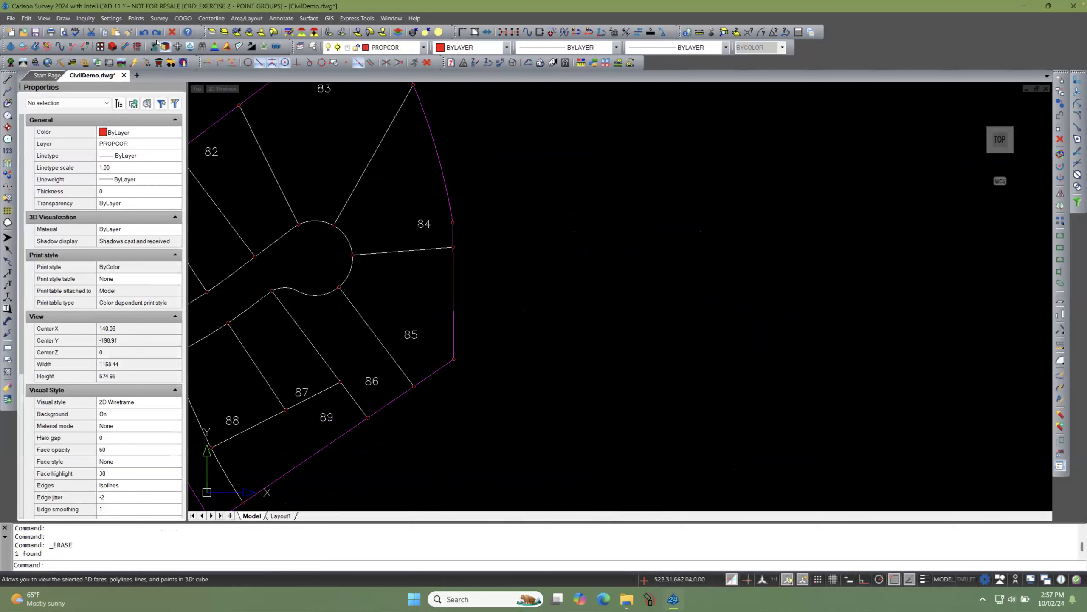
Step: Generate a new List Points report of the Property Corners group from the Point Group Manager with the coordinate range included
click(136, 19)
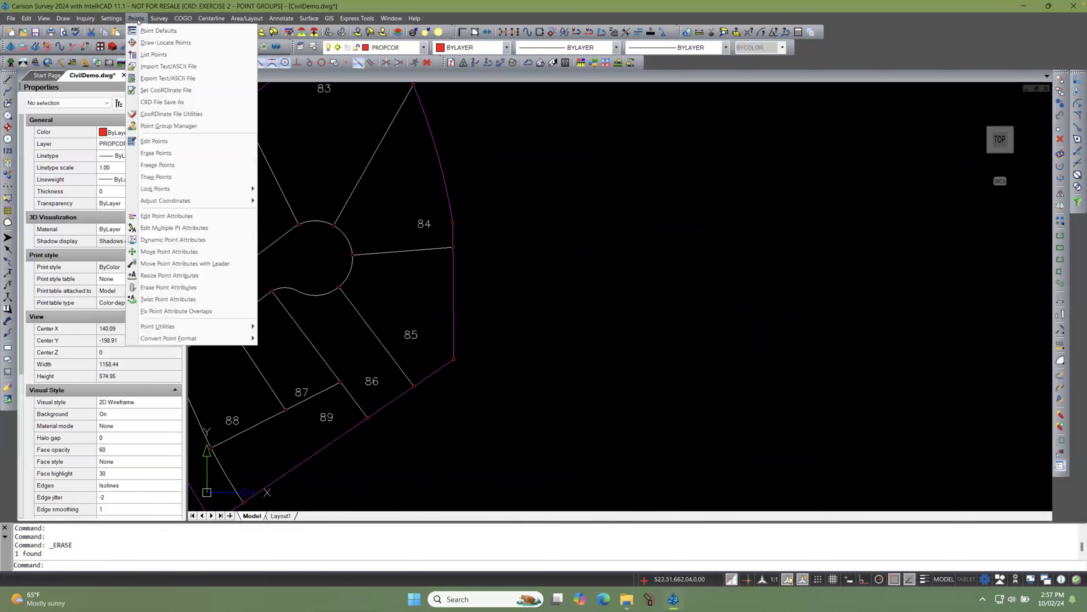
click(169, 125)
click(340, 245)
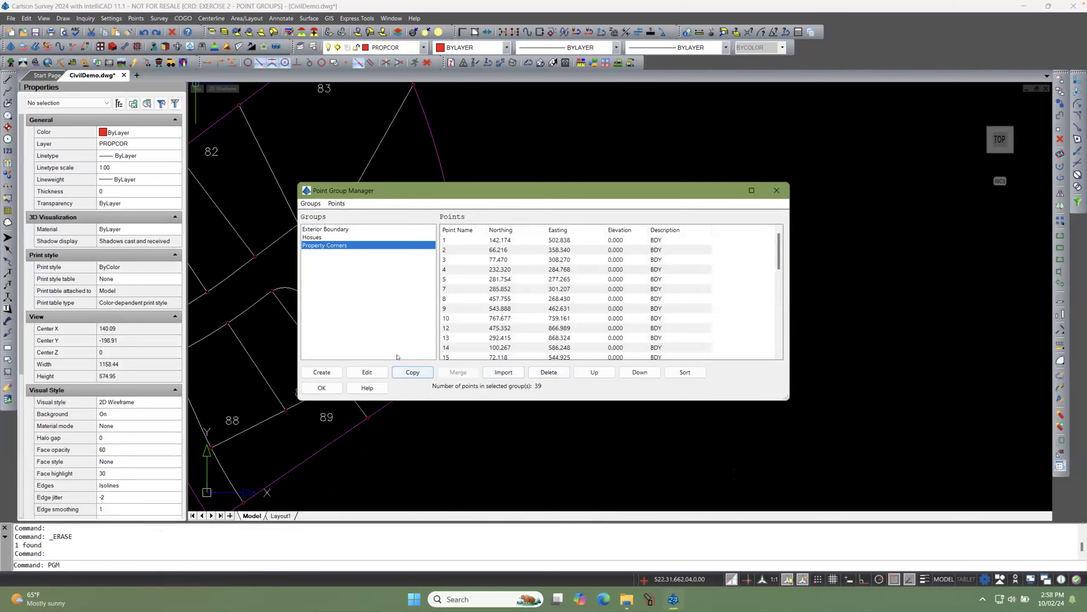
click(317, 204)
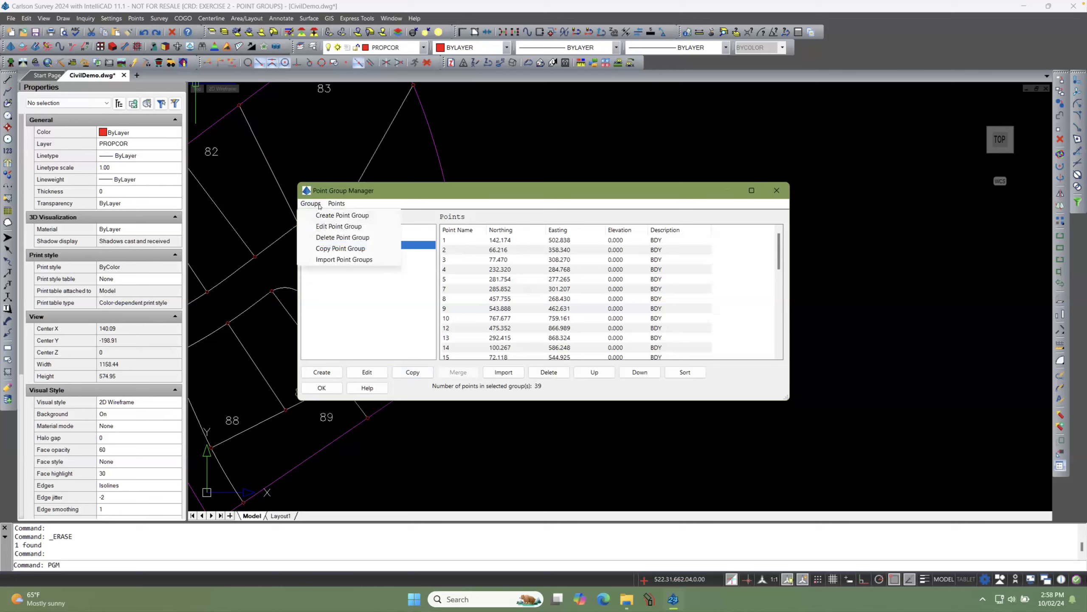
mouse_move(334, 205)
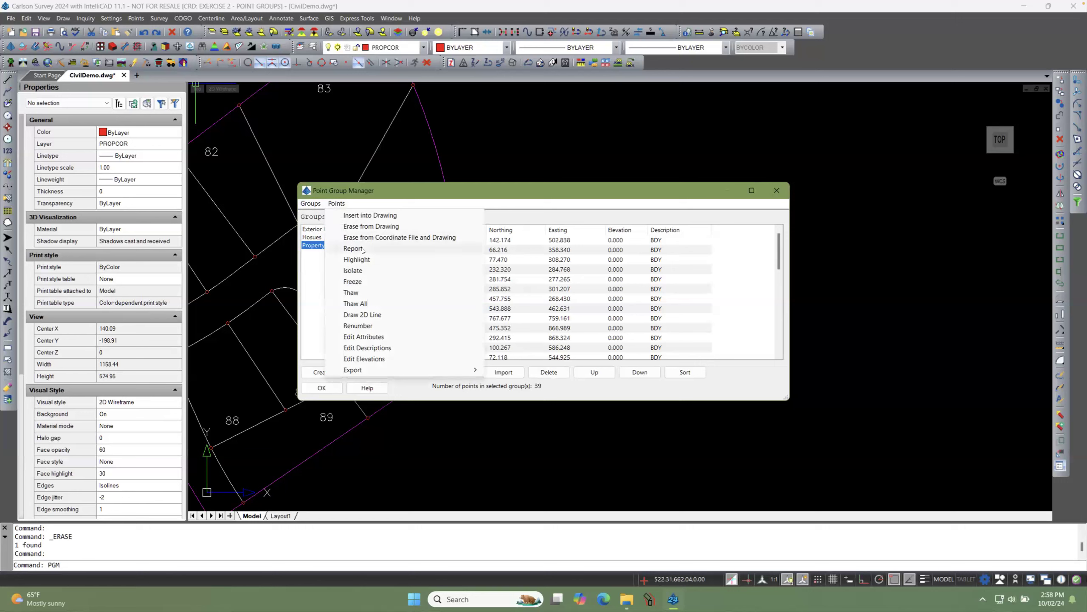
click(352, 248)
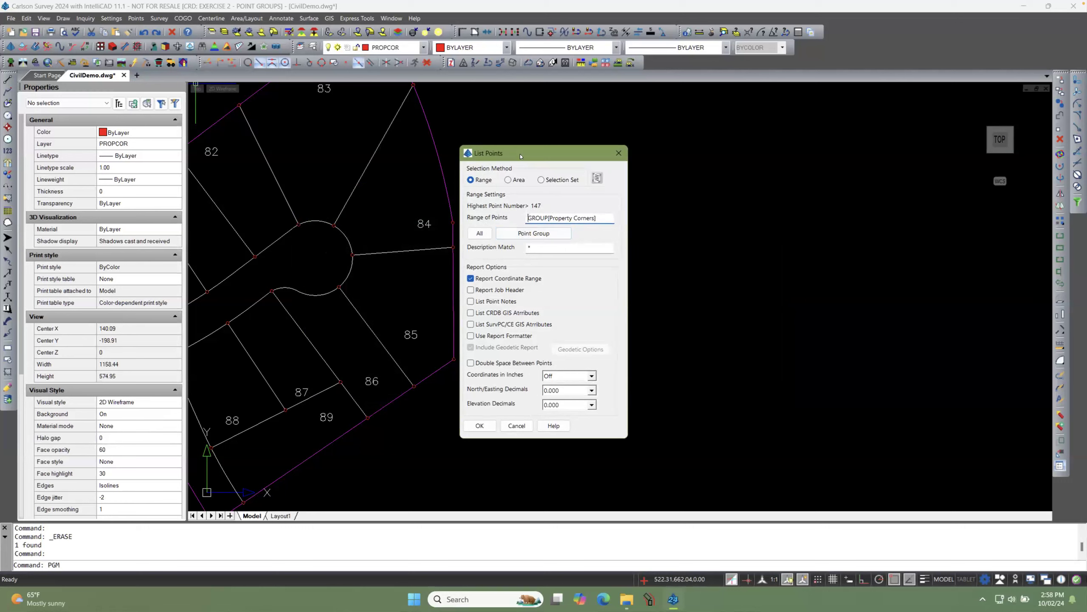
drag(521, 156, 513, 181)
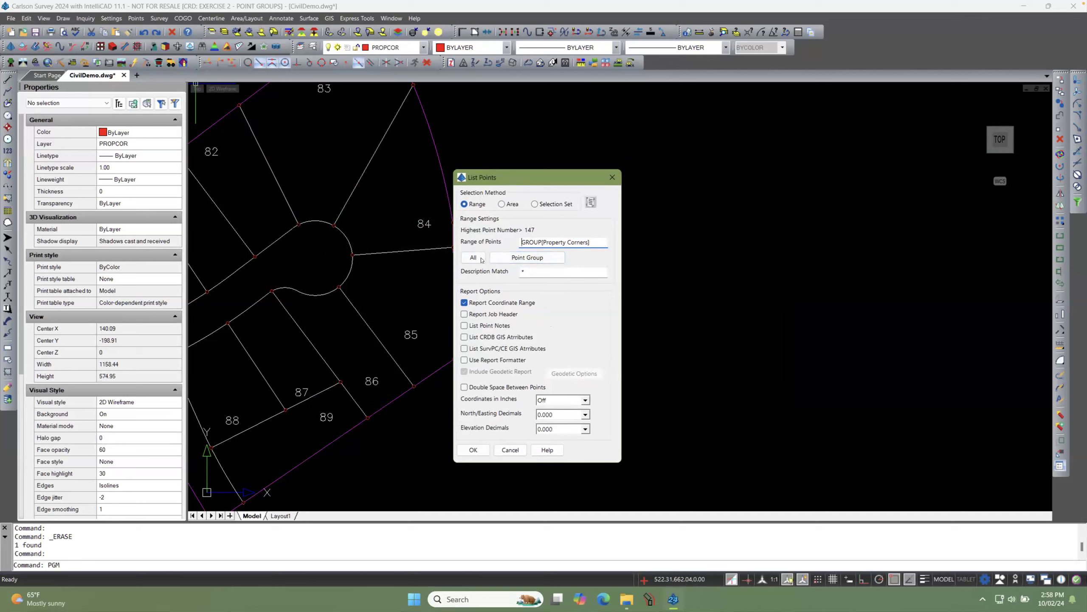
click(474, 450)
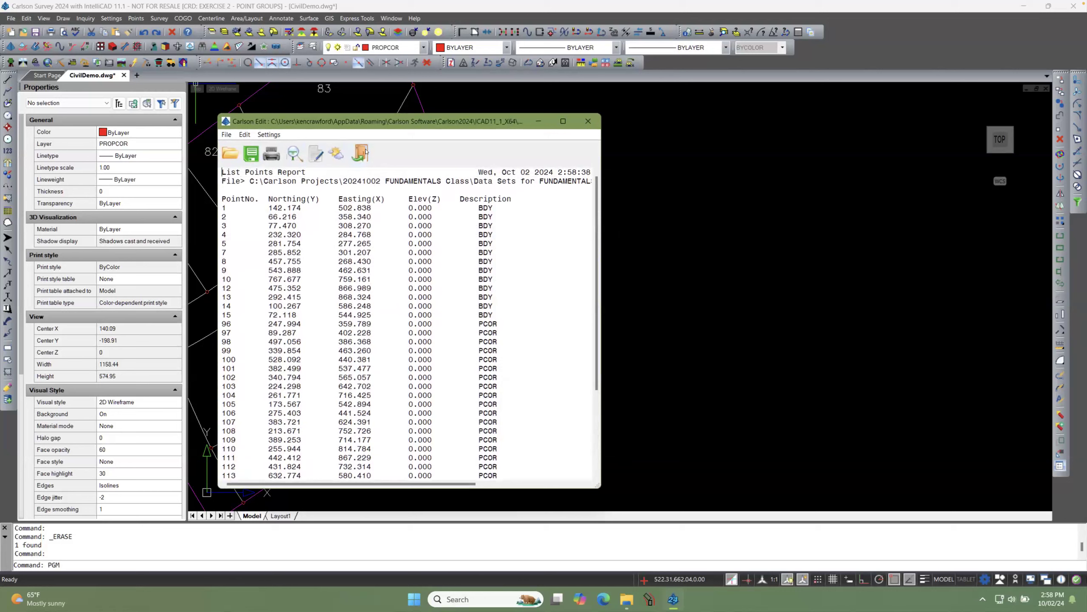
Step: Review the report viewer's commands and its page, margin and font options, and accept the options as they are
click(228, 136)
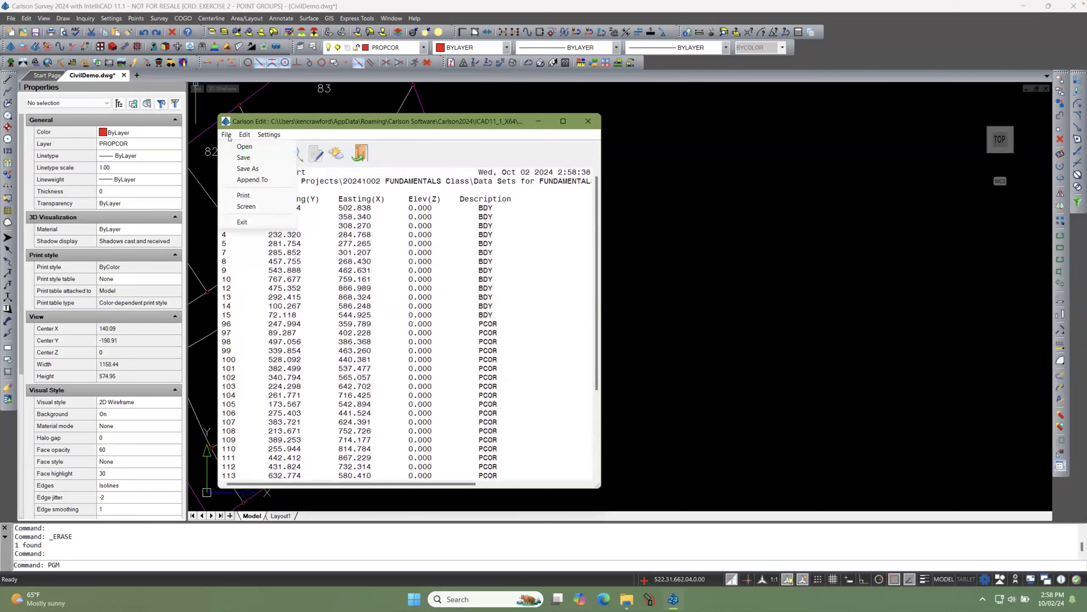
mouse_move(249, 138)
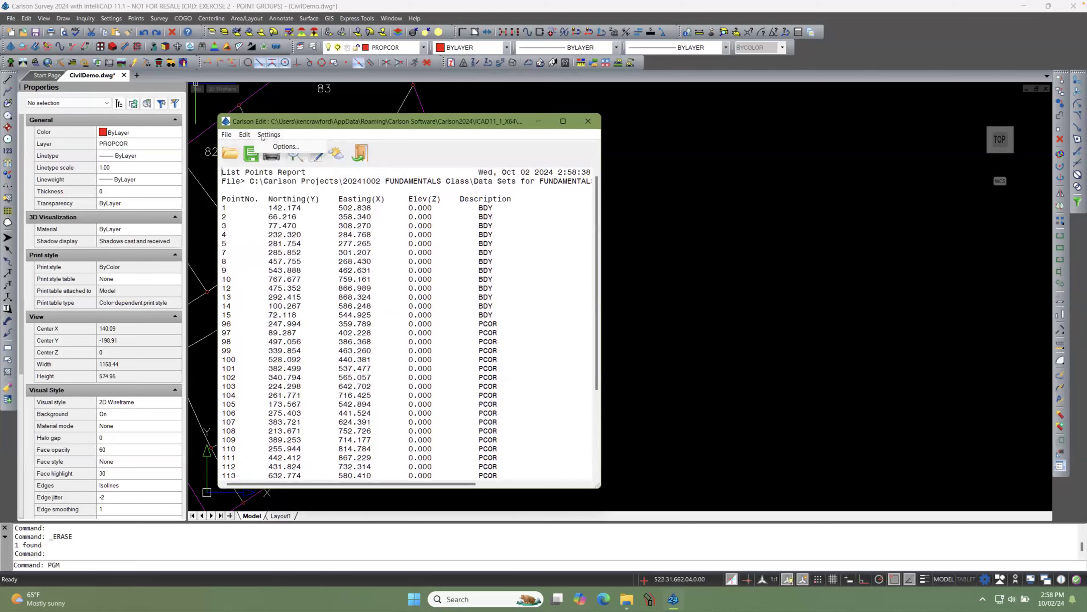
click(286, 146)
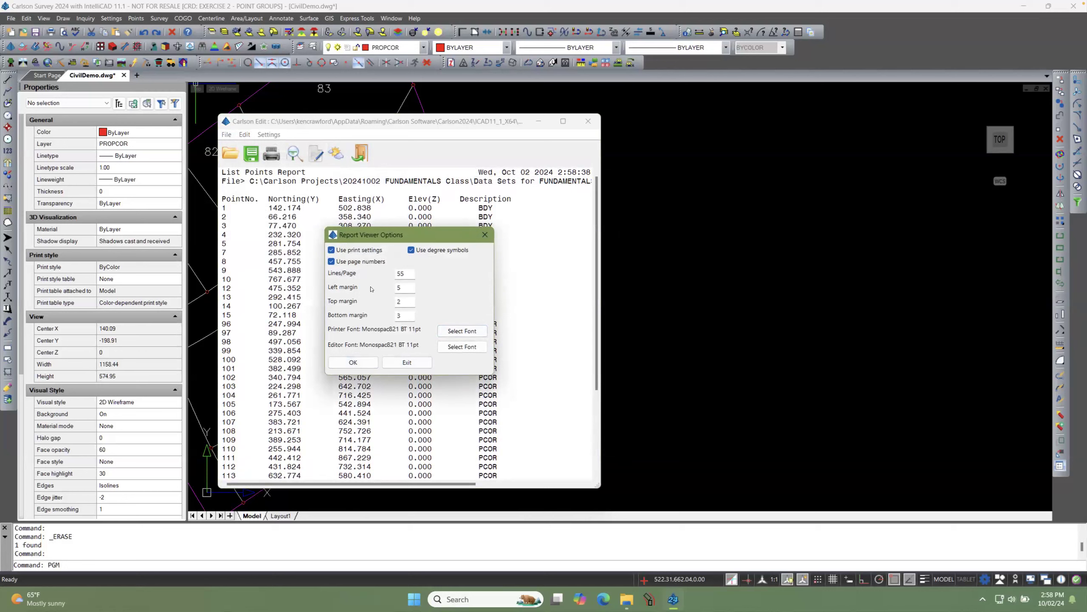
click(352, 362)
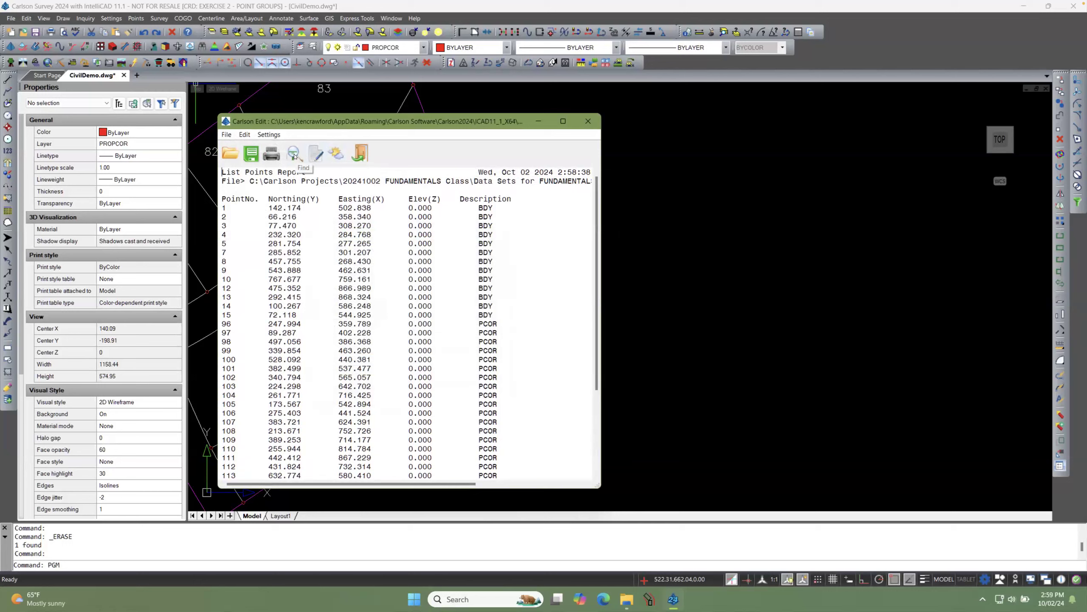
Step: Send the report to the drawing as MText with height 4.00, layer REPORT_TXT, style MONO and layout Model
click(316, 154)
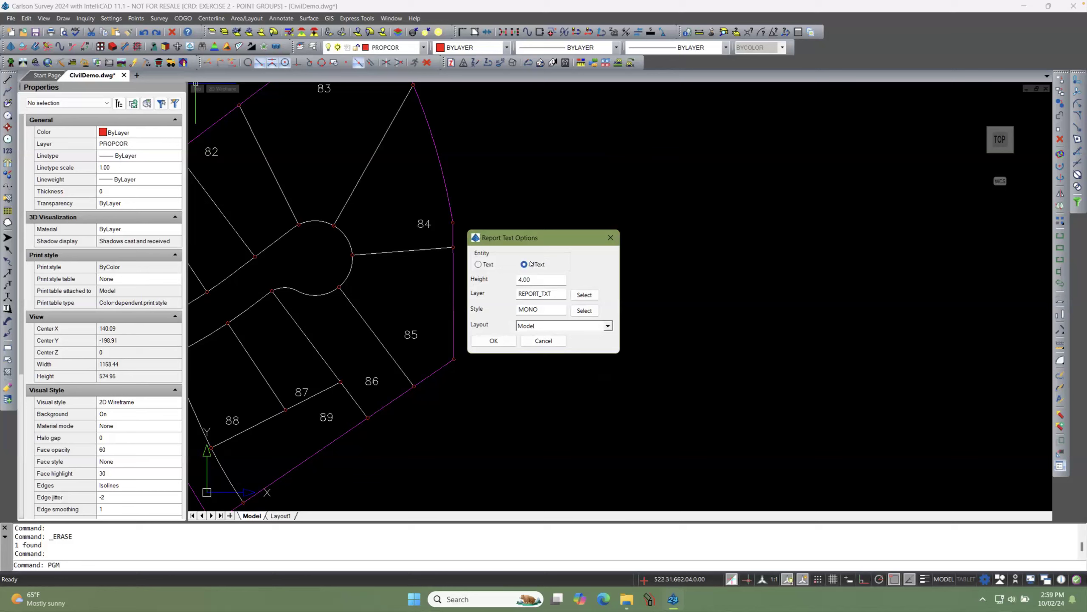
click(534, 279)
click(554, 295)
click(607, 326)
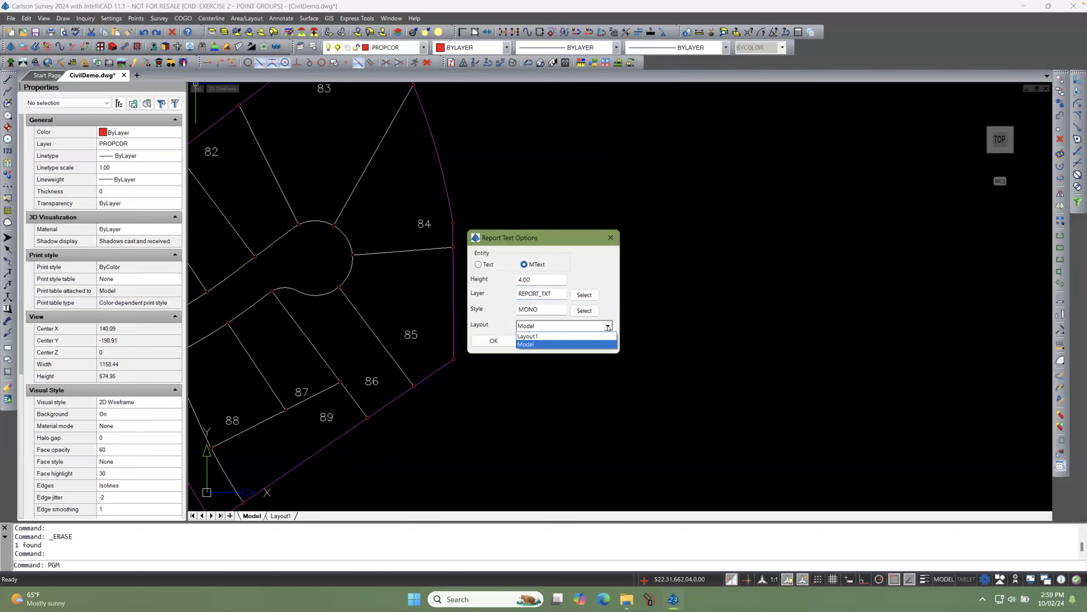
click(578, 327)
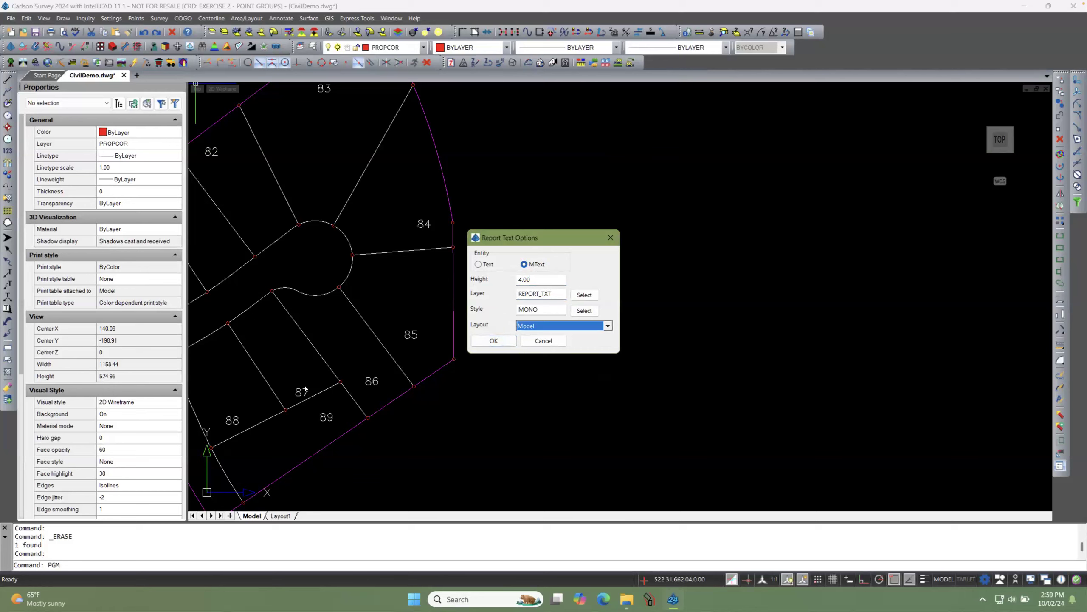
click(493, 341)
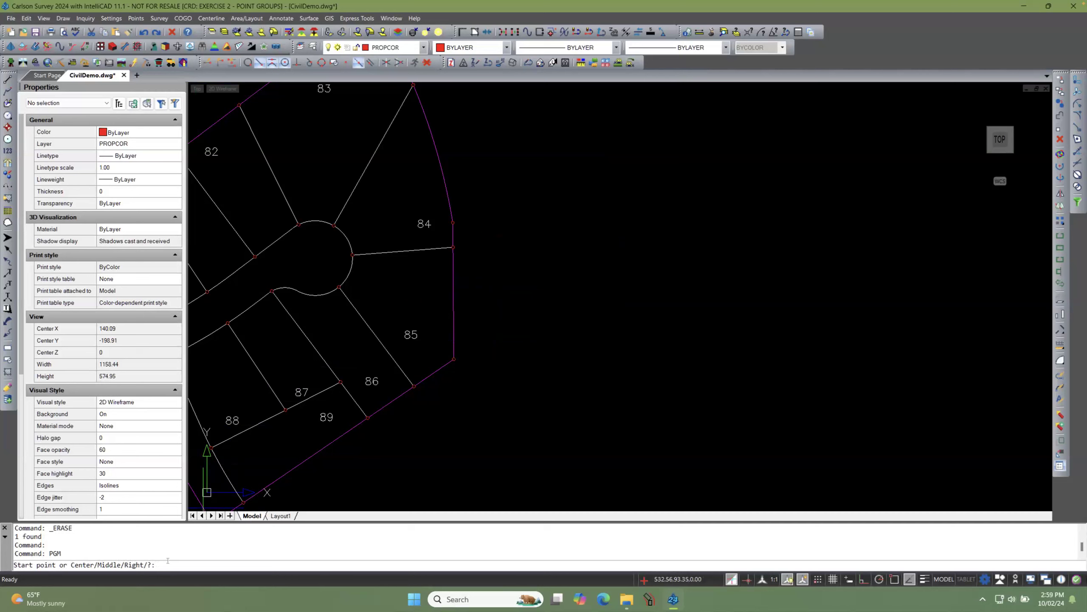
Step: Place the report horizontally in the empty area east of lot 84, and exit the report viewer and Point Group Manager
click(550, 210)
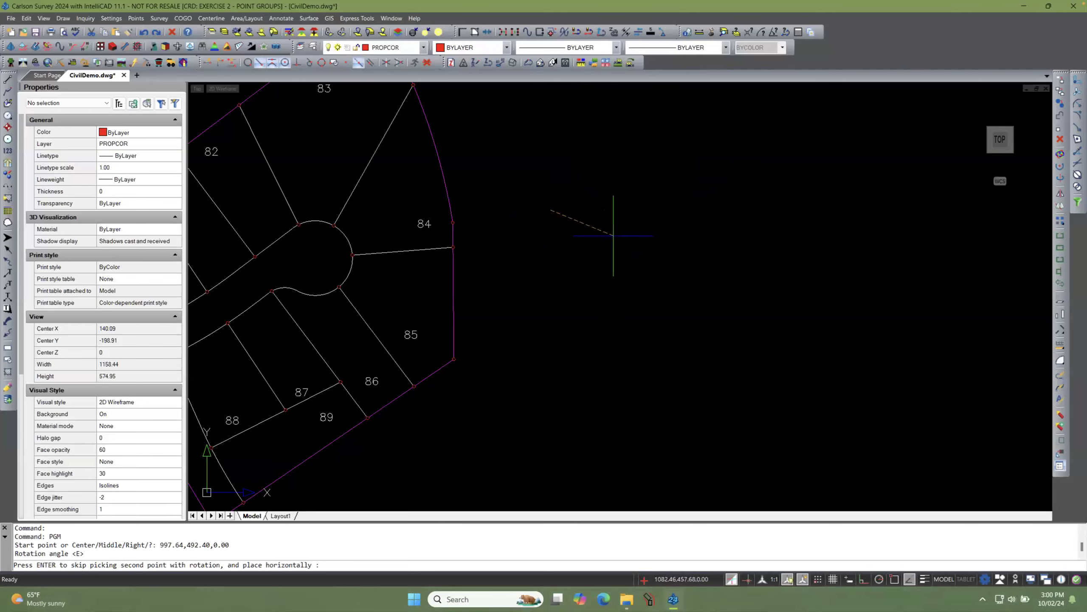
key(Return)
drag(475, 122, 418, 134)
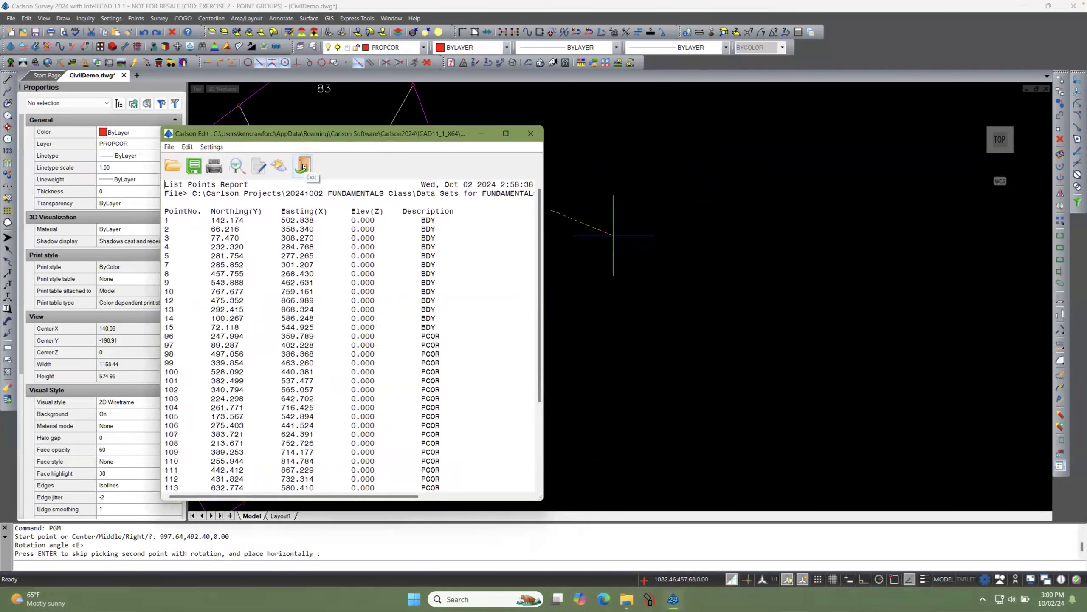
click(303, 166)
drag(557, 191, 466, 163)
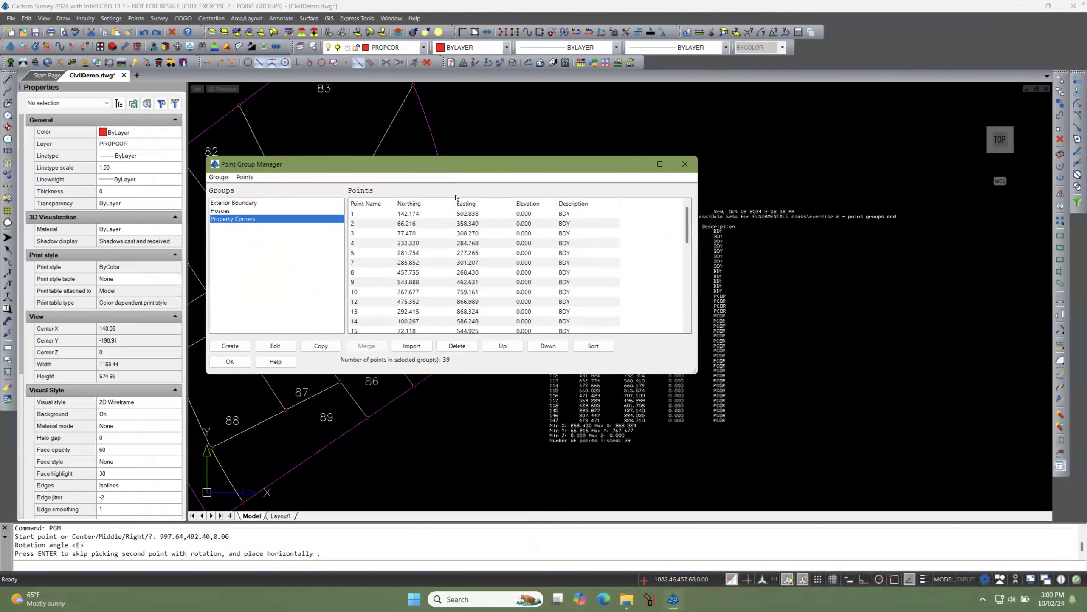
click(230, 362)
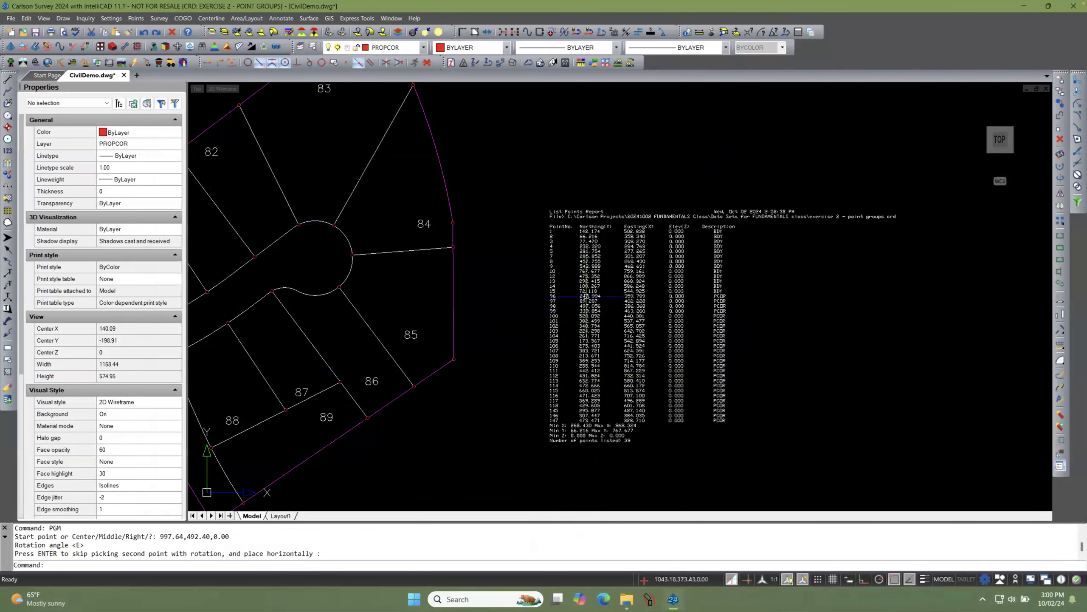
click(593, 265)
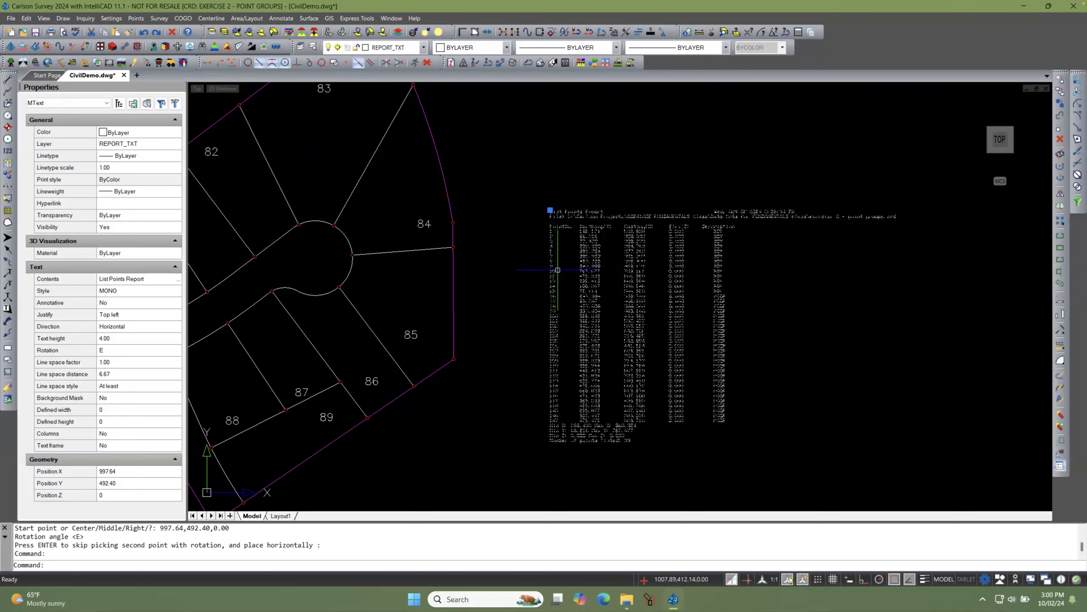
key(Escape)
key(Escape)
Step: Change the font of the entire List Points report MText to Monospac821 BT and finish editing the text
scroll(673, 255, up, 1)
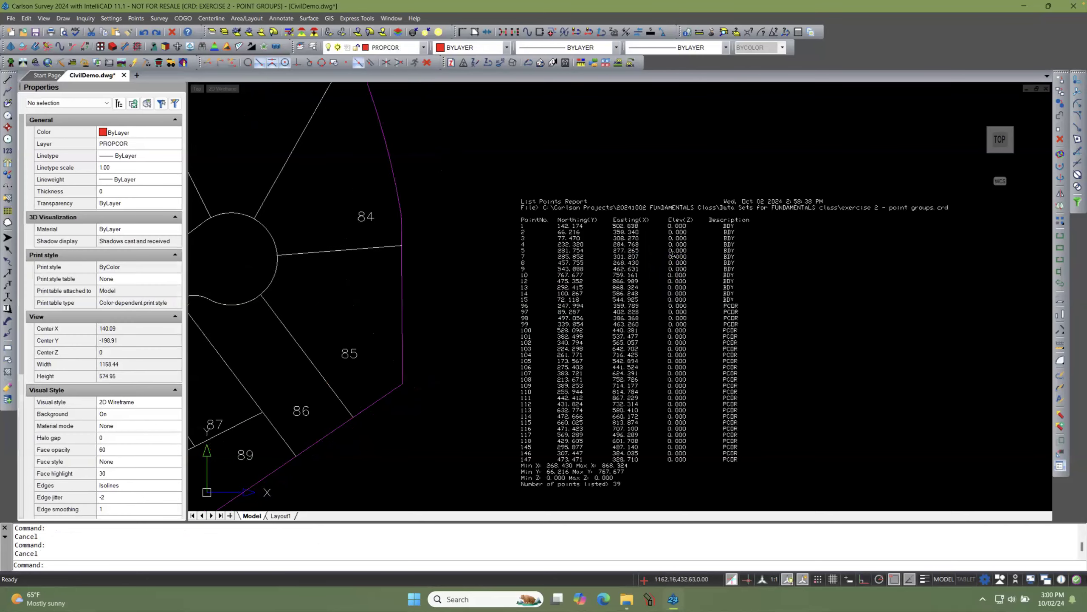
scroll(673, 254, up, 2)
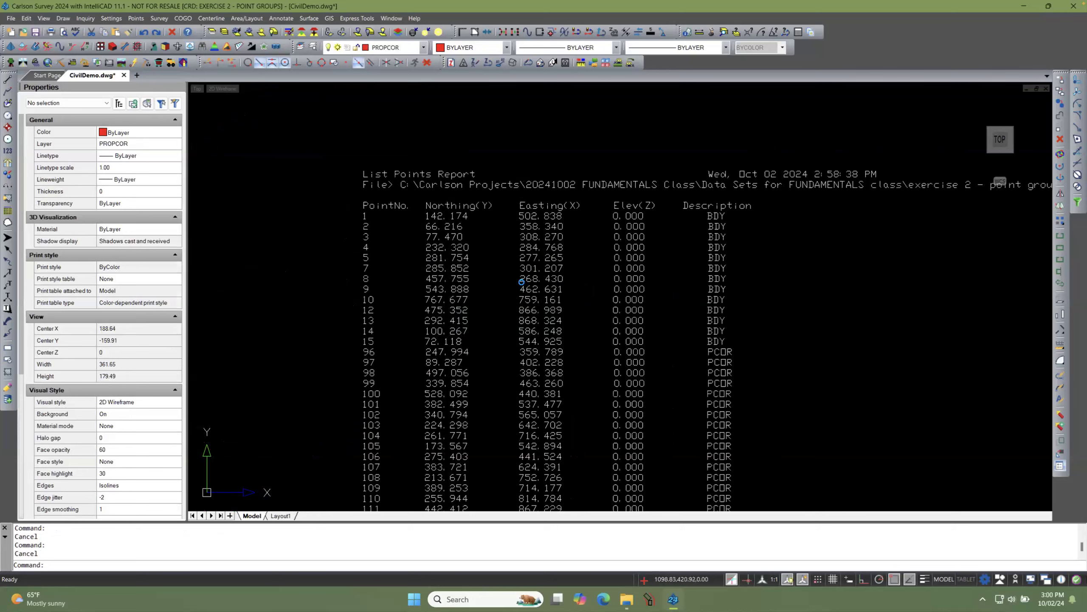
click(452, 205)
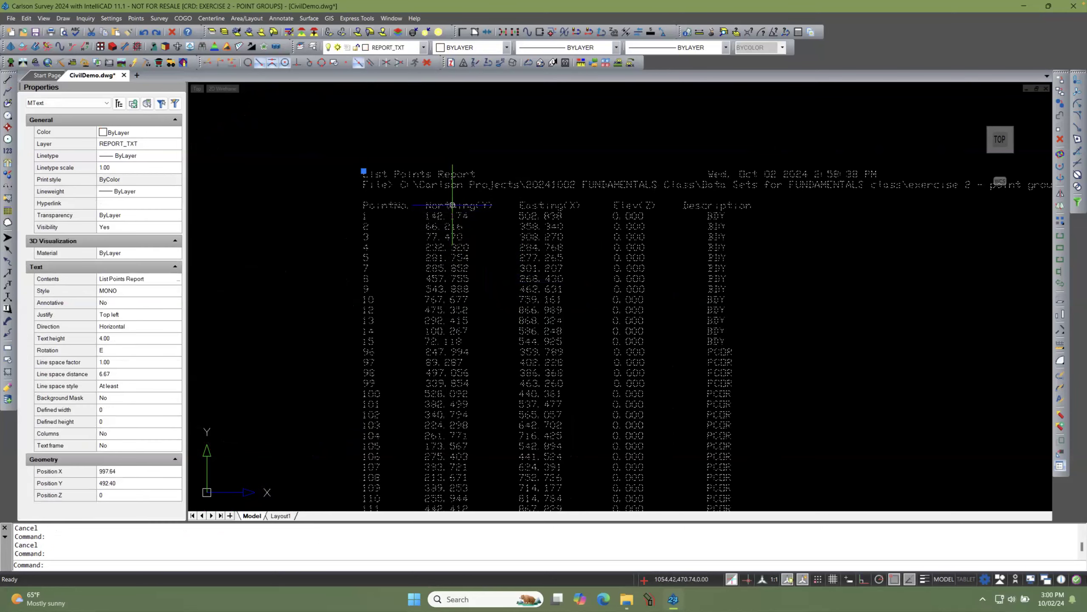
double_click(452, 206)
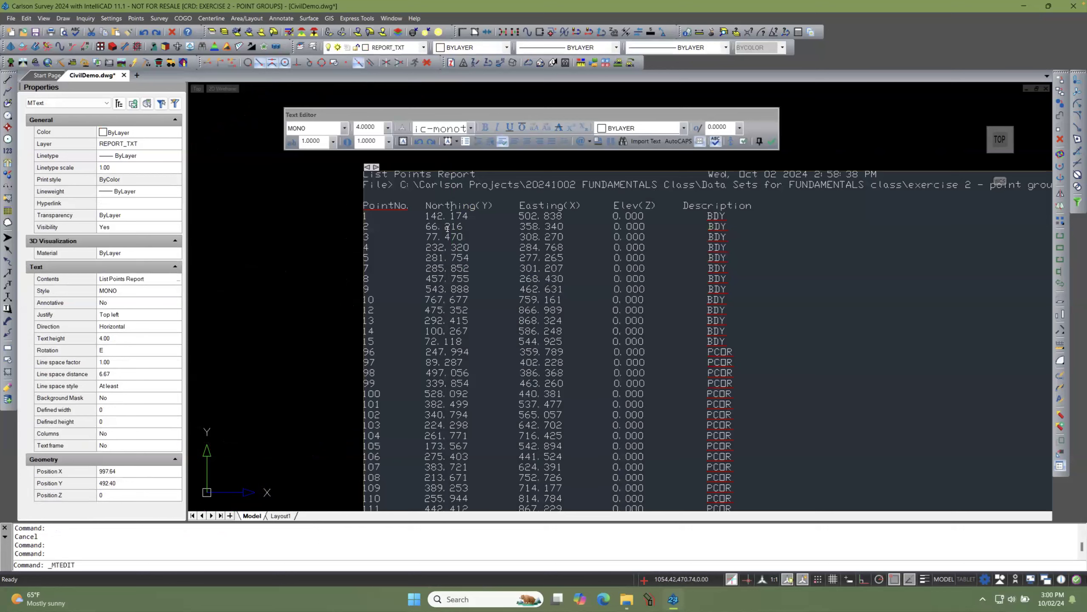
key(ctrl+a)
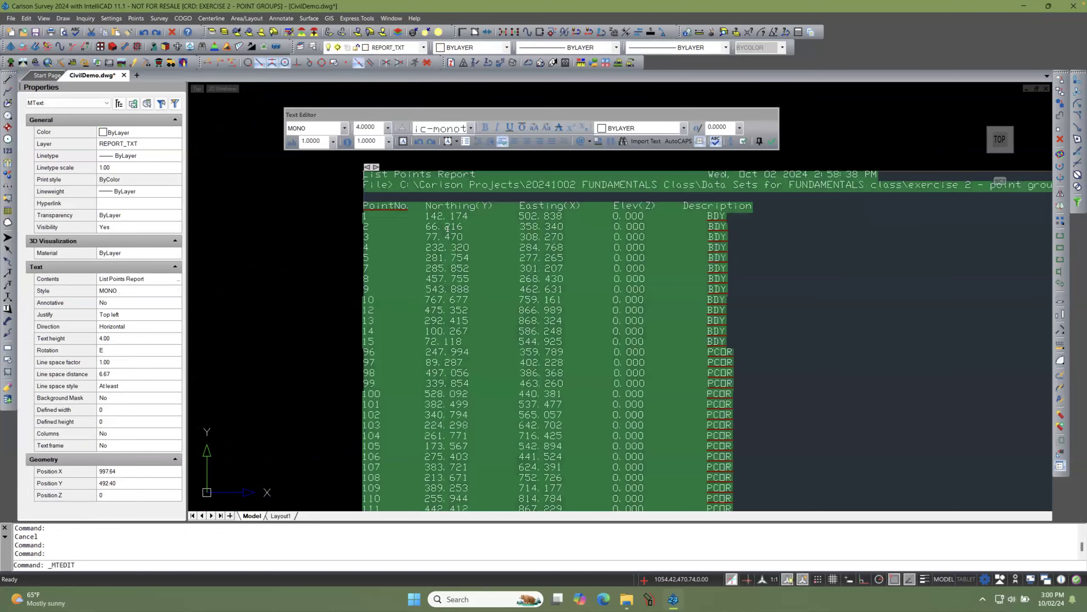
click(471, 128)
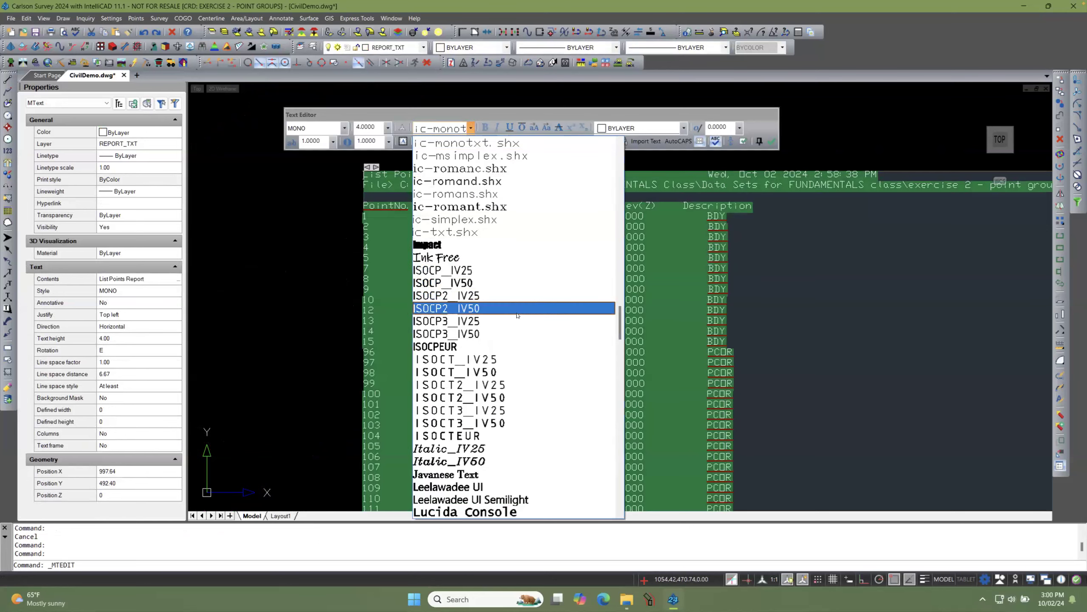
scroll(517, 315, down, 1)
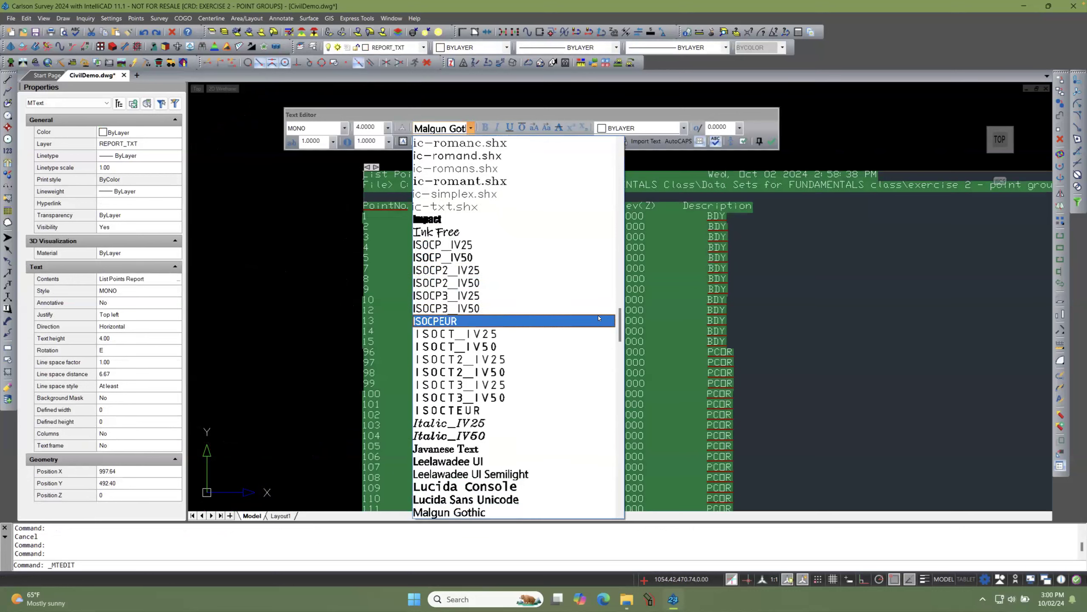
drag(621, 317, 616, 364)
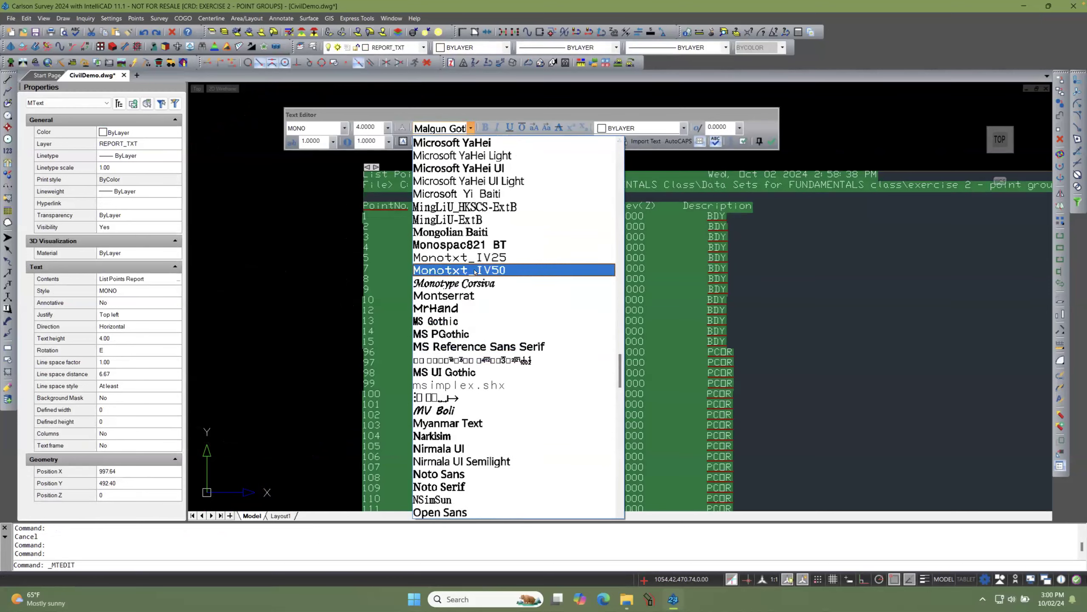
click(468, 247)
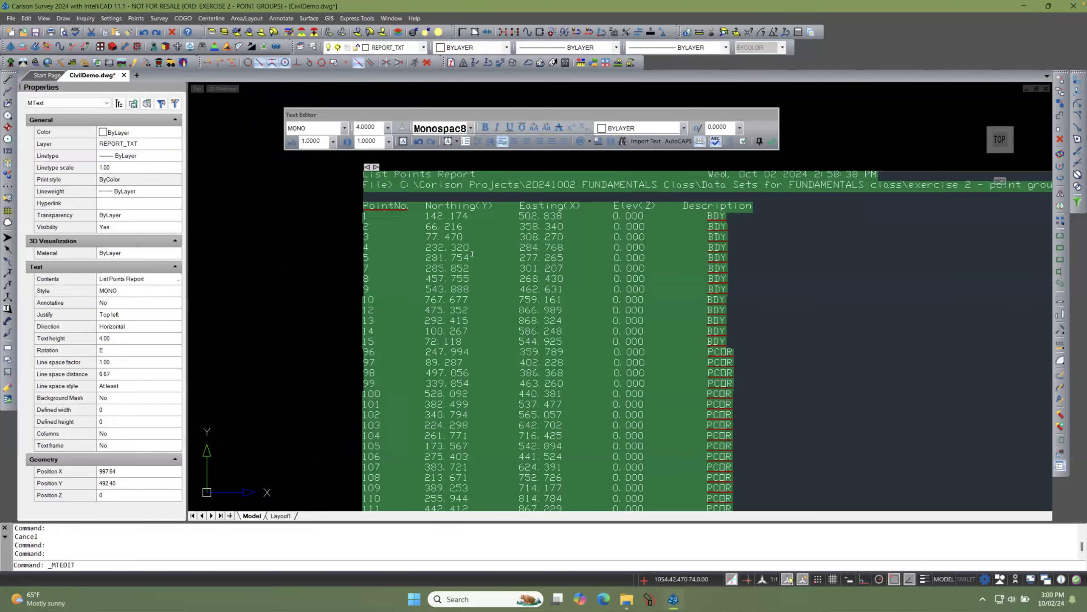
click(341, 265)
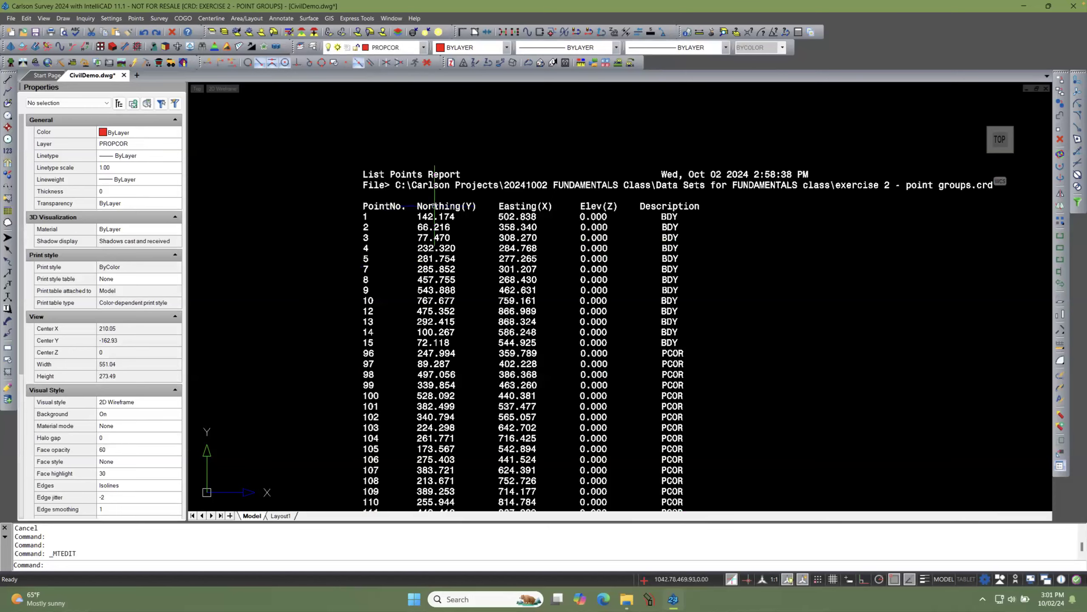
Step: Open the List Points report MText for editing and add a space before the northings of points 2, 3 and 15
scroll(451, 202, up, 3)
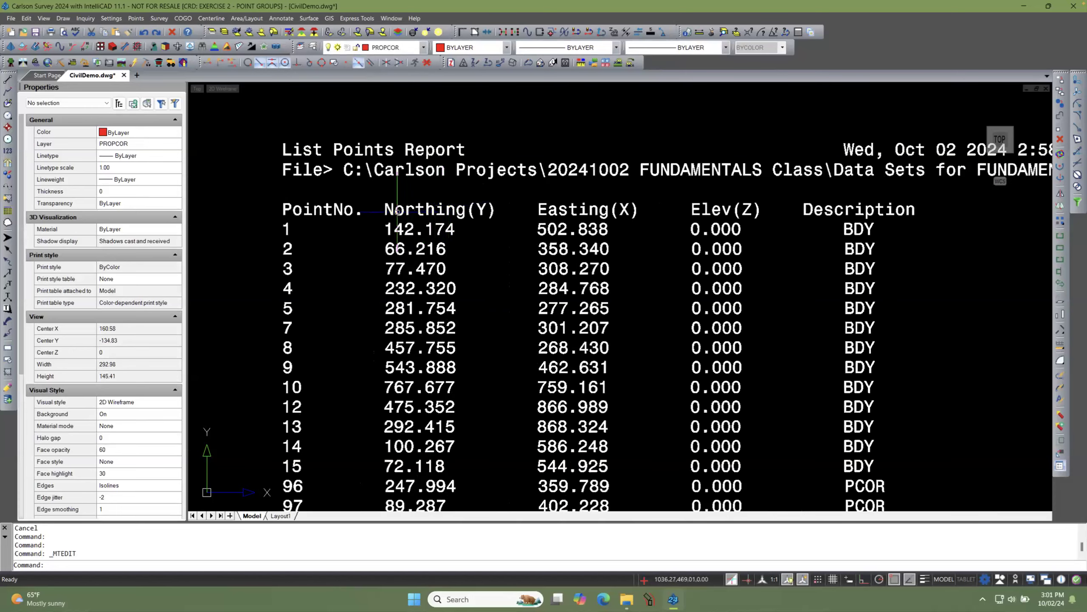
scroll(392, 213, down, 3)
scroll(385, 239, up, 4)
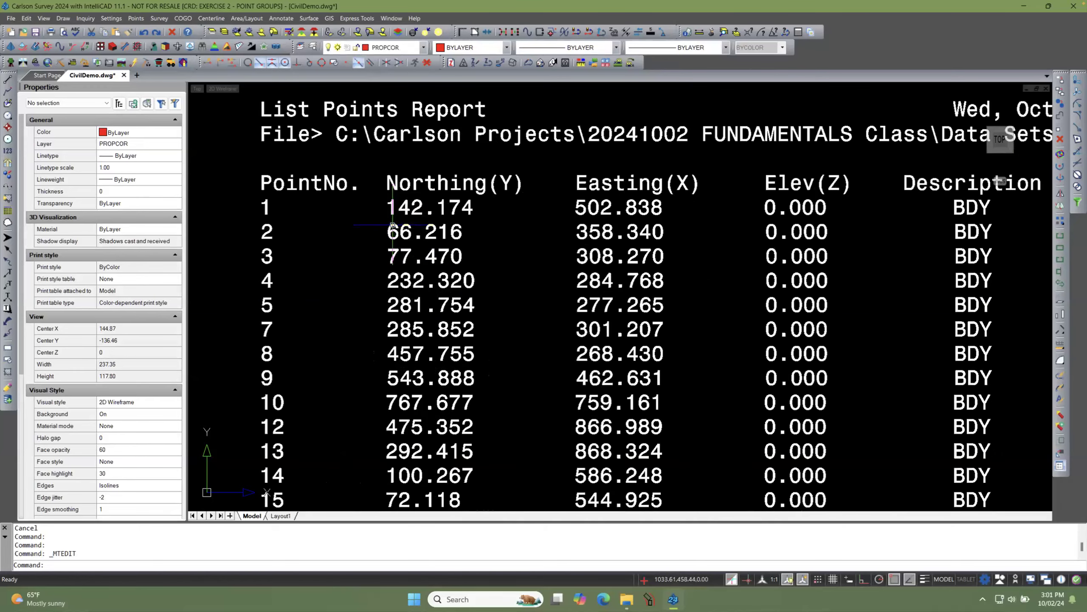
double_click(393, 224)
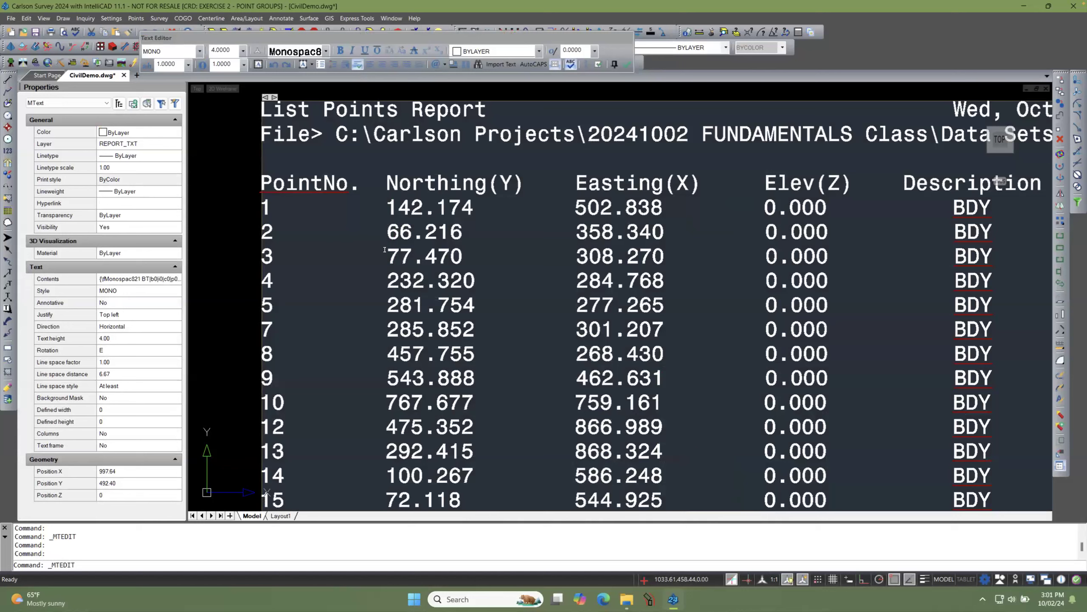
click(381, 257)
click(378, 282)
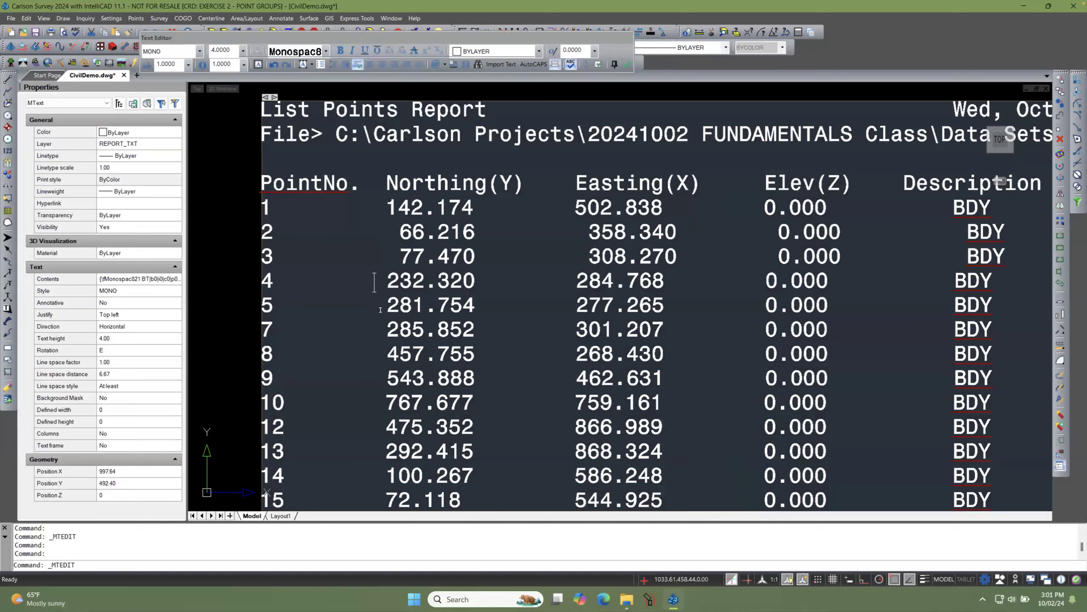
click(375, 497)
click(561, 230)
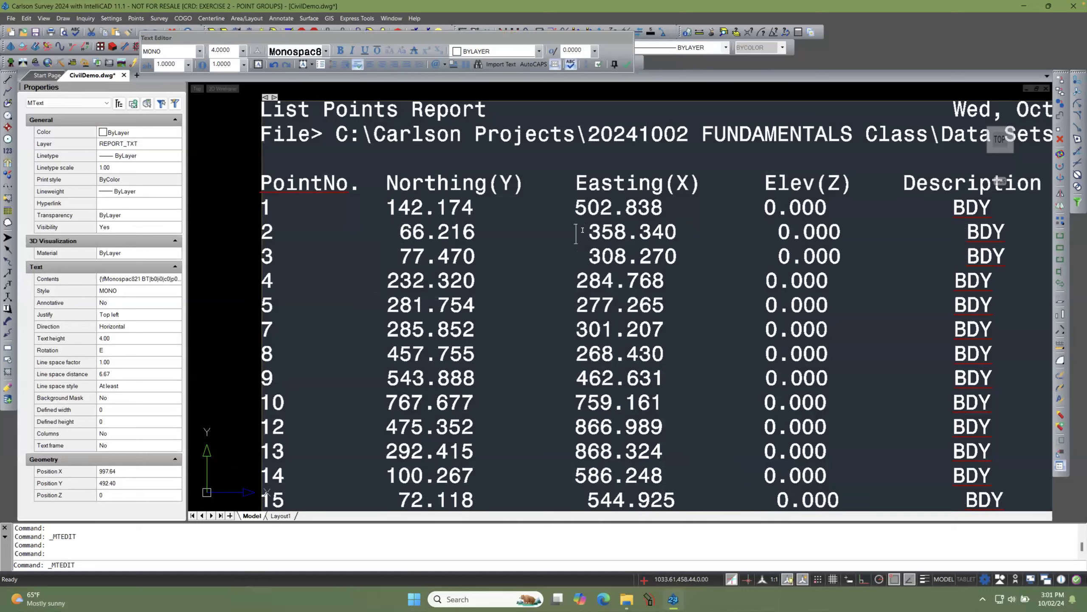
Step: Remove the extra space before the eastings of points 2, 3 and 15 to realign the remaining columns
key(Delete)
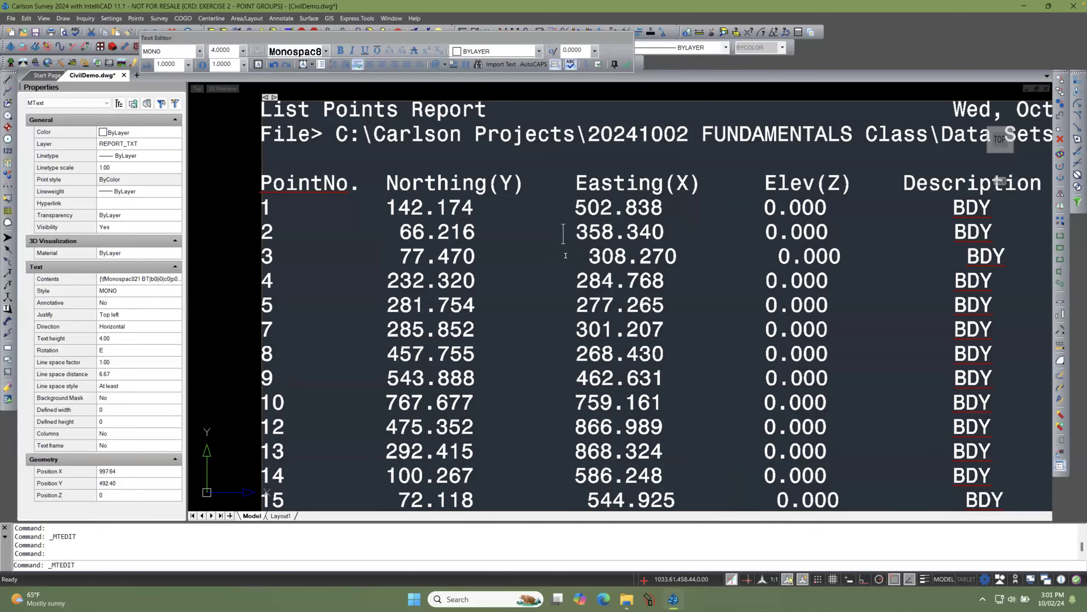
click(570, 257)
key(Delete)
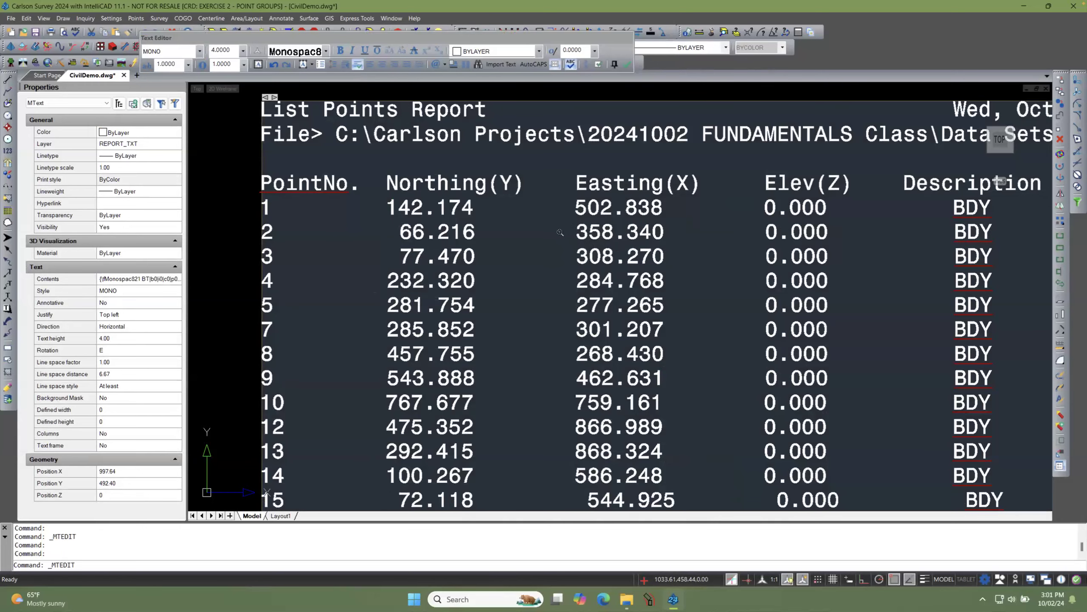
scroll(564, 260, down, 3)
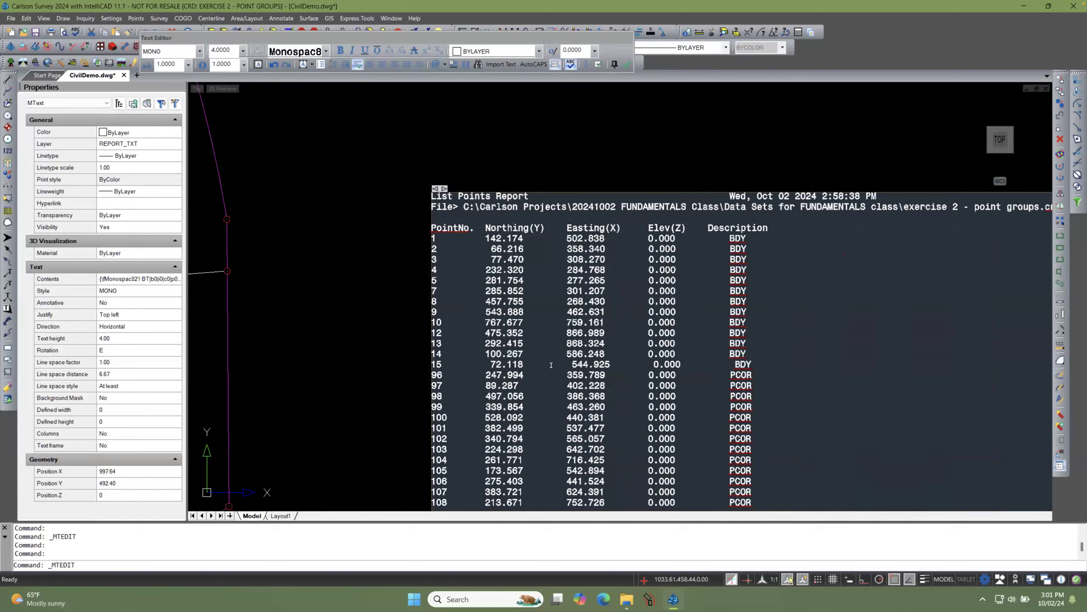
click(552, 362)
key(Delete)
Step: Right-align the northing of point 97, keep its other columns aligned, and finish editing the report text
scroll(574, 279, down, 3)
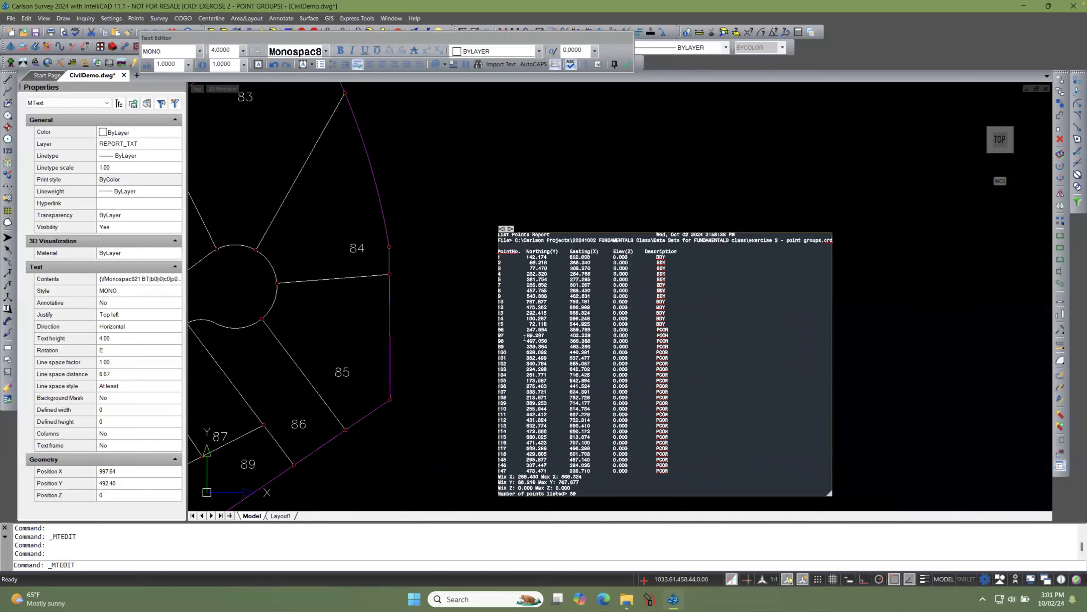
scroll(525, 338, up, 5)
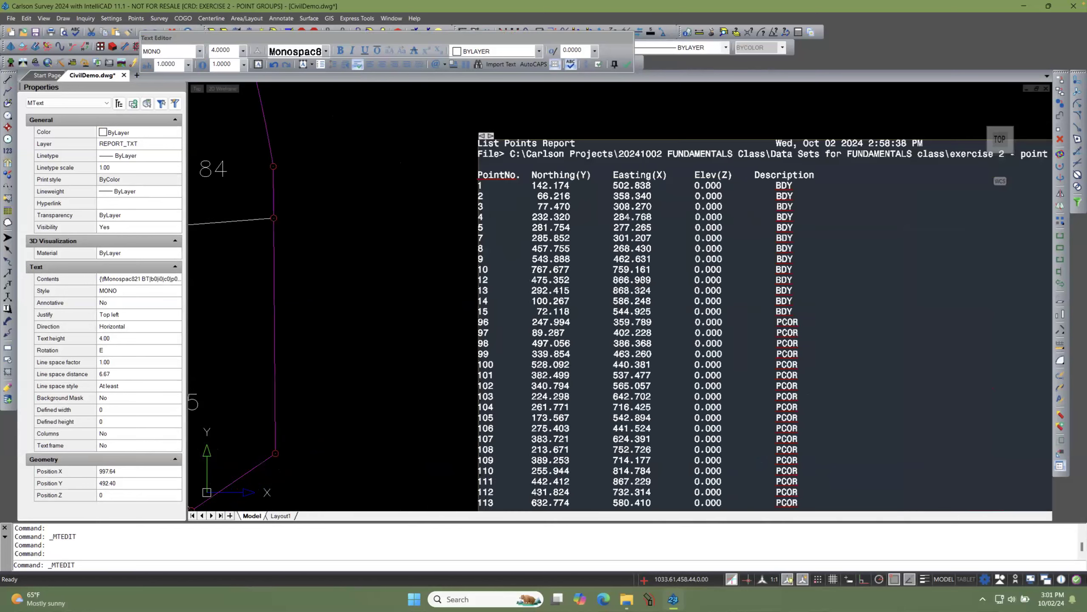
click(521, 334)
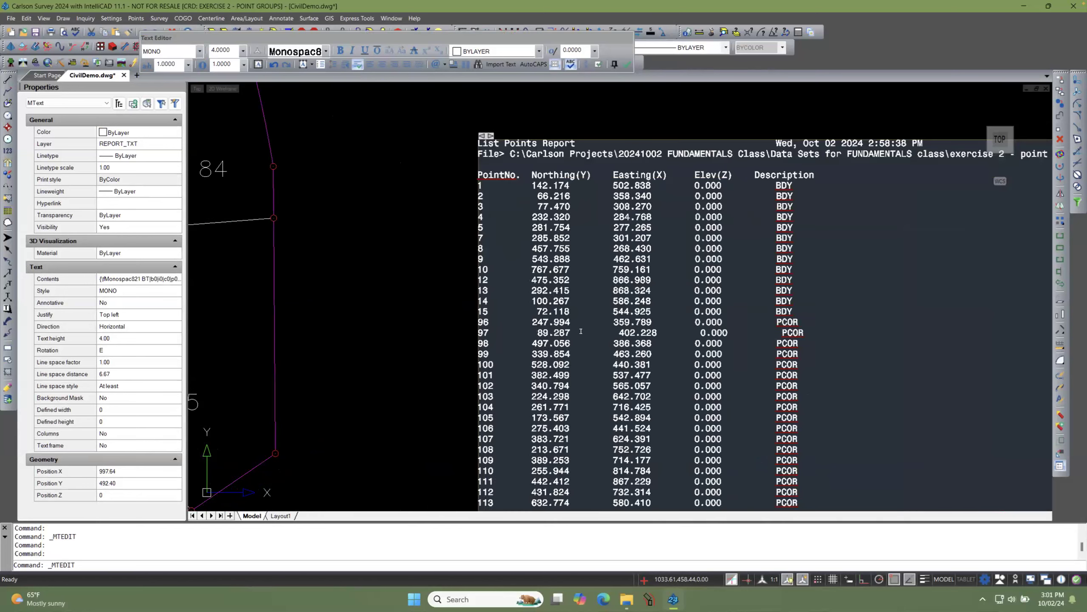
key(BackSpace)
scroll(580, 236, down, 5)
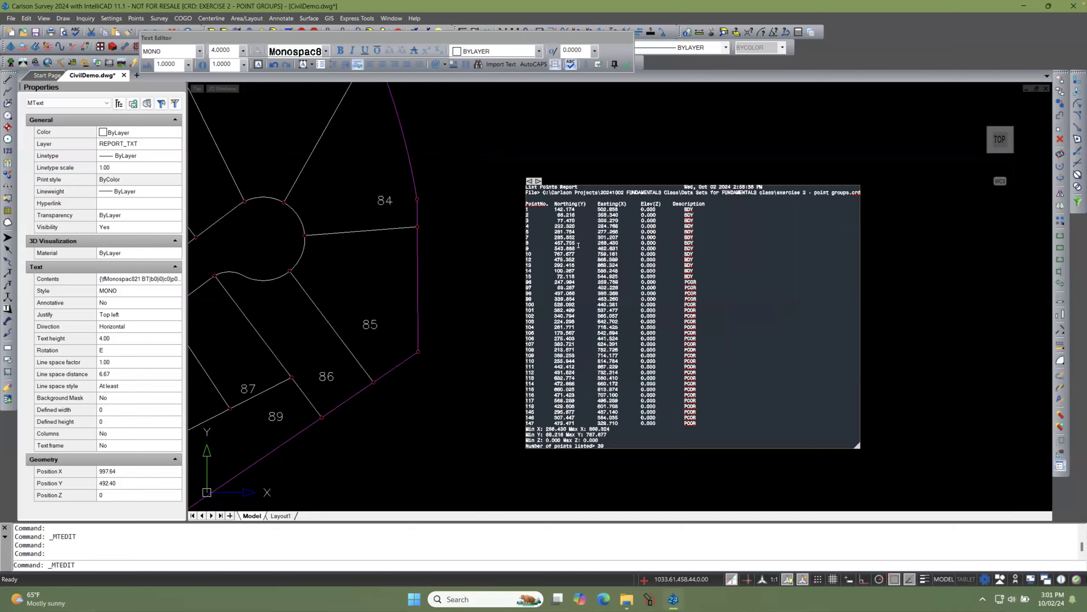
scroll(579, 245, down, 2)
scroll(578, 253, up, 2)
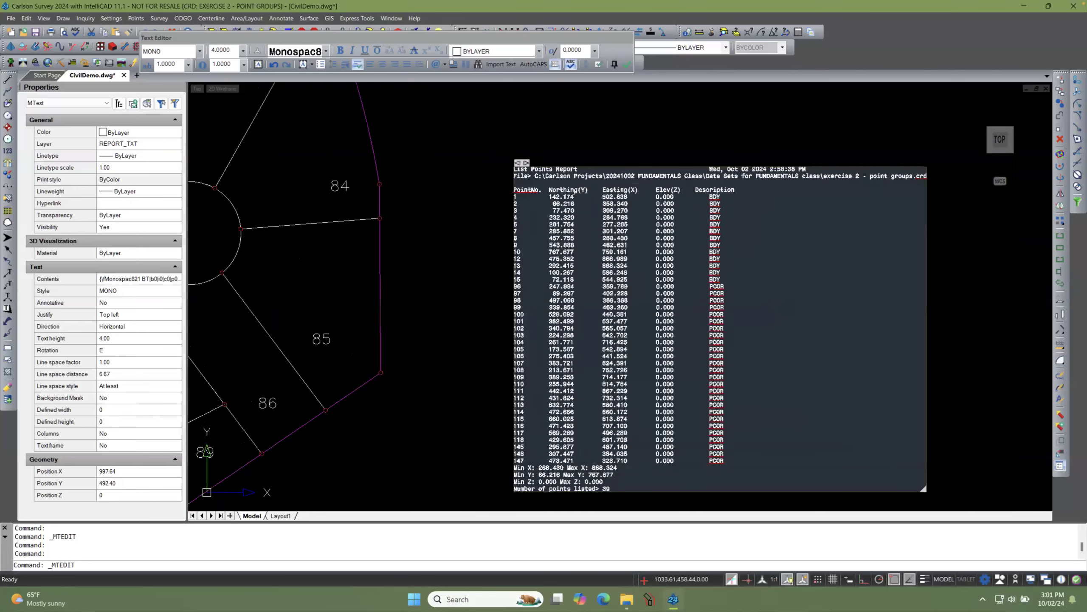
click(569, 139)
Step: Erase the List Points report MText from the drawing
scroll(577, 207, up, 1)
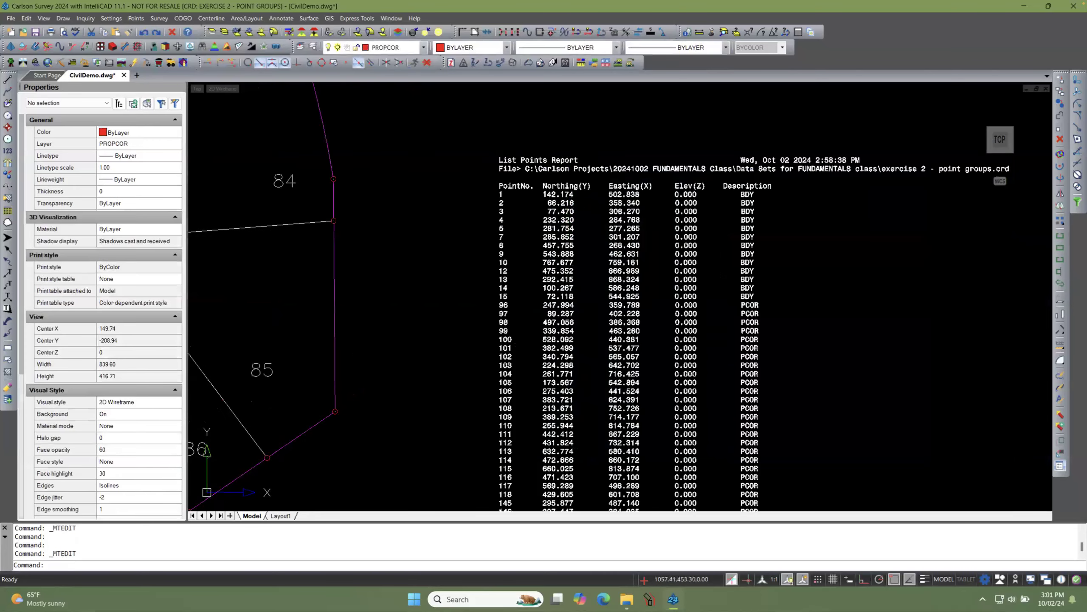
scroll(576, 209, up, 1)
scroll(567, 211, down, 2)
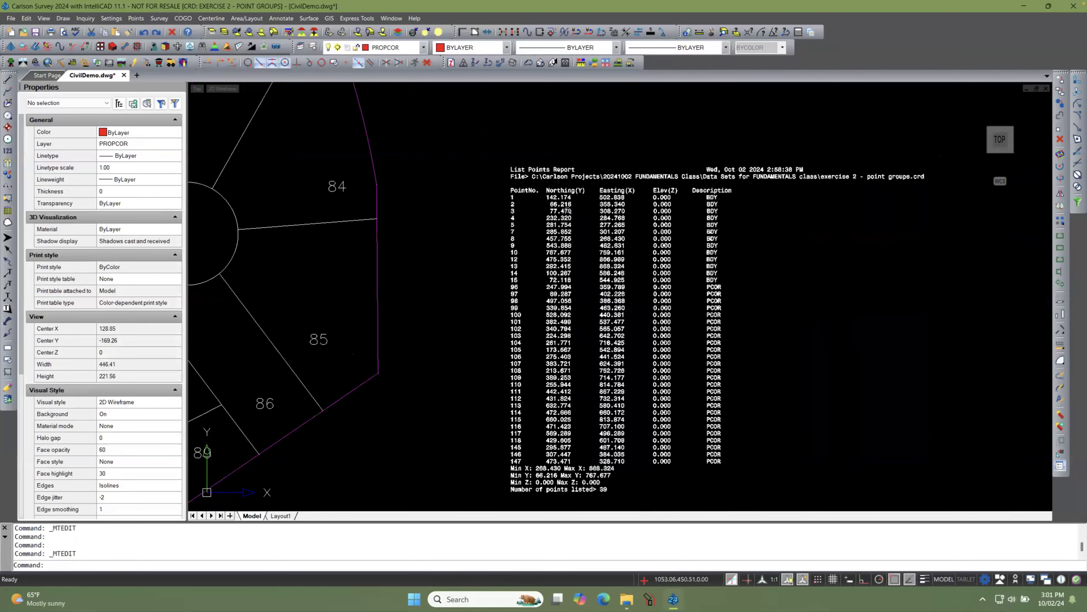
click(562, 200)
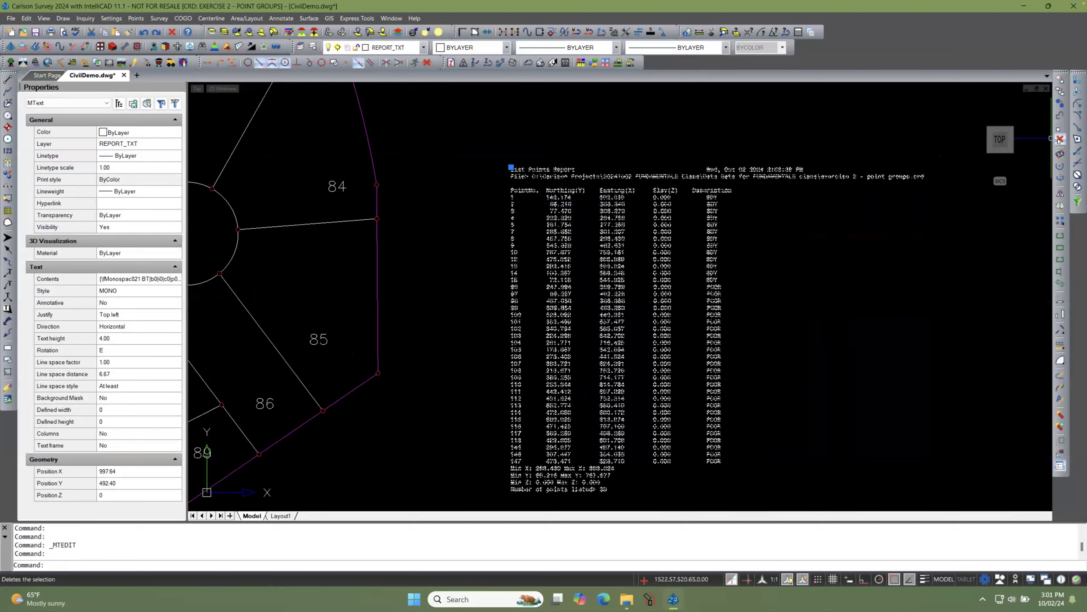
key(Delete)
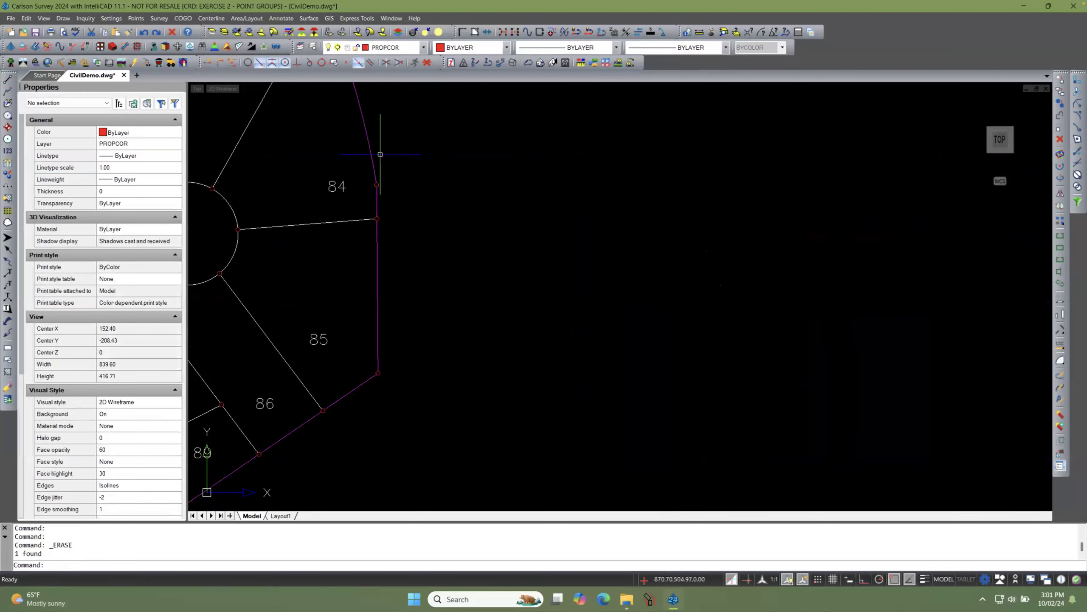
Step: Generate a List Points report for the Property Corners group with the coordinate range included
click(135, 19)
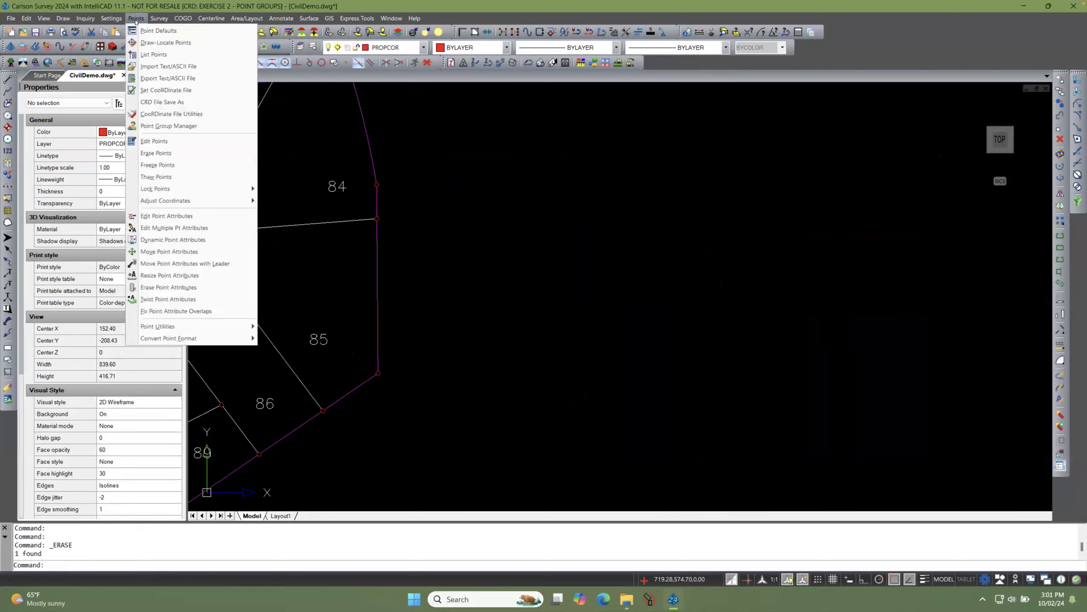
click(148, 44)
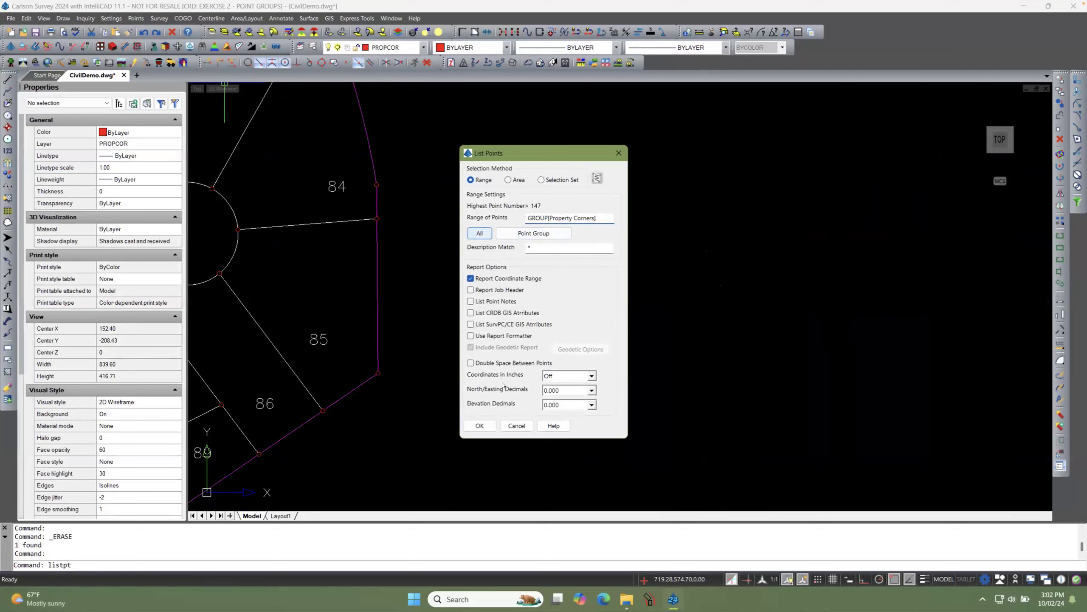
click(479, 425)
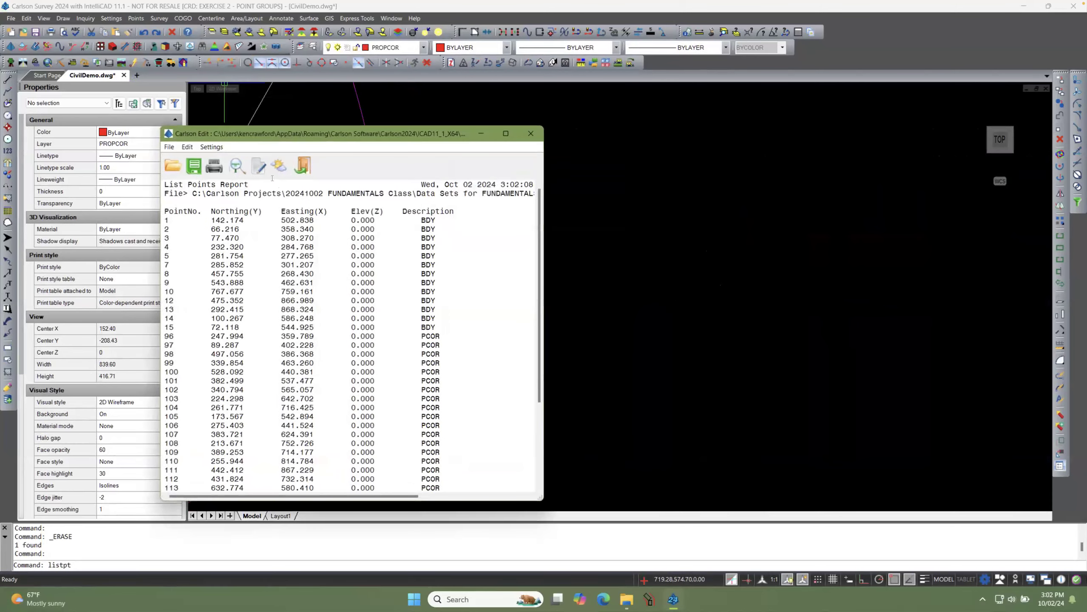
Step: Review the report viewer's file, edit and settings commands and its print and font options, and exit the options without changes
click(187, 147)
mouse_move(172, 148)
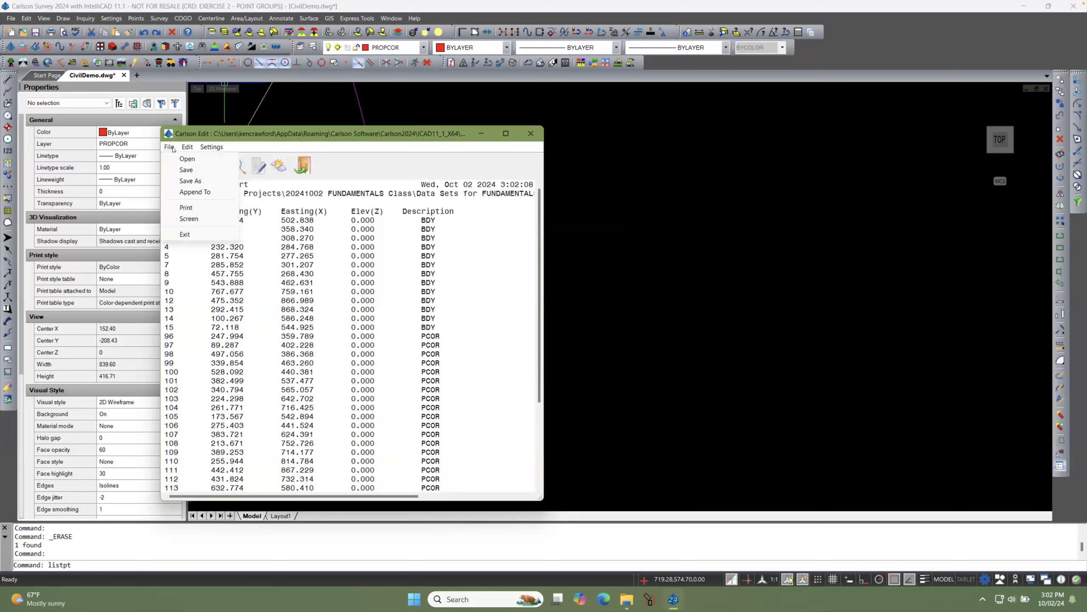
mouse_move(207, 148)
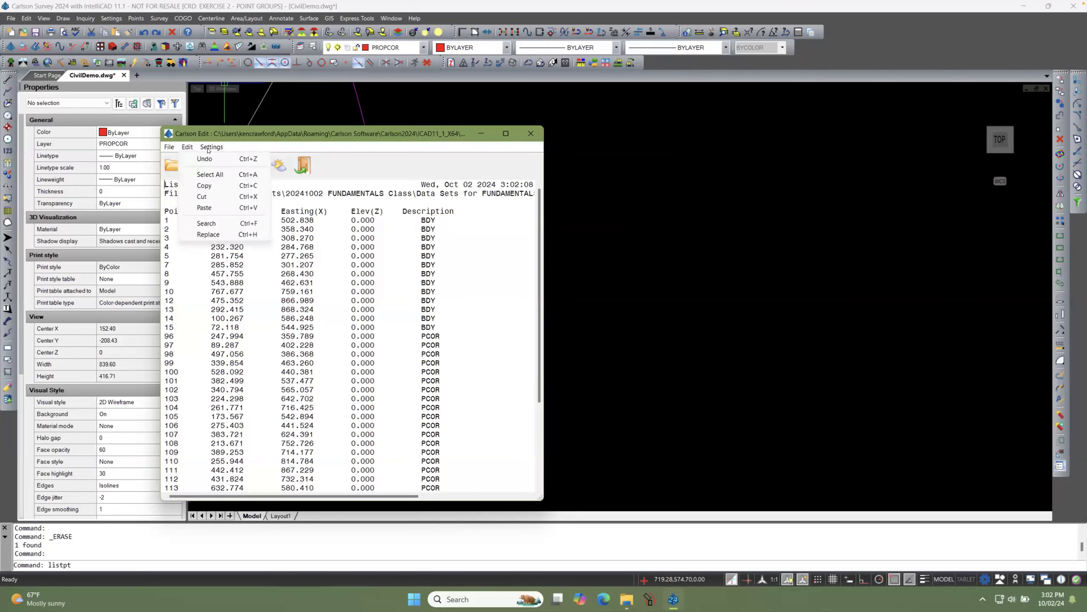
click(278, 158)
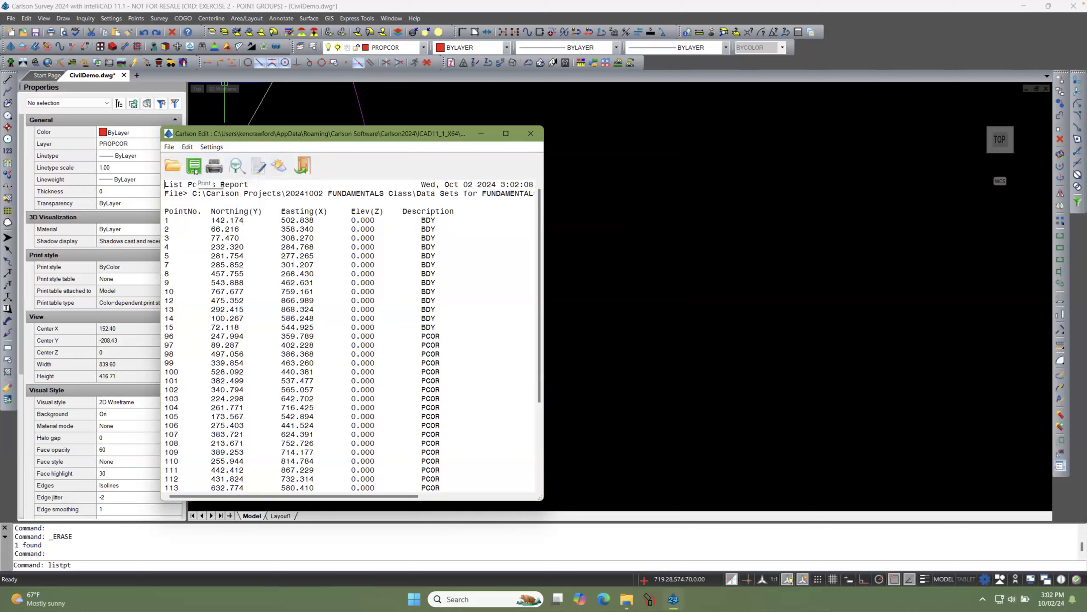
click(169, 147)
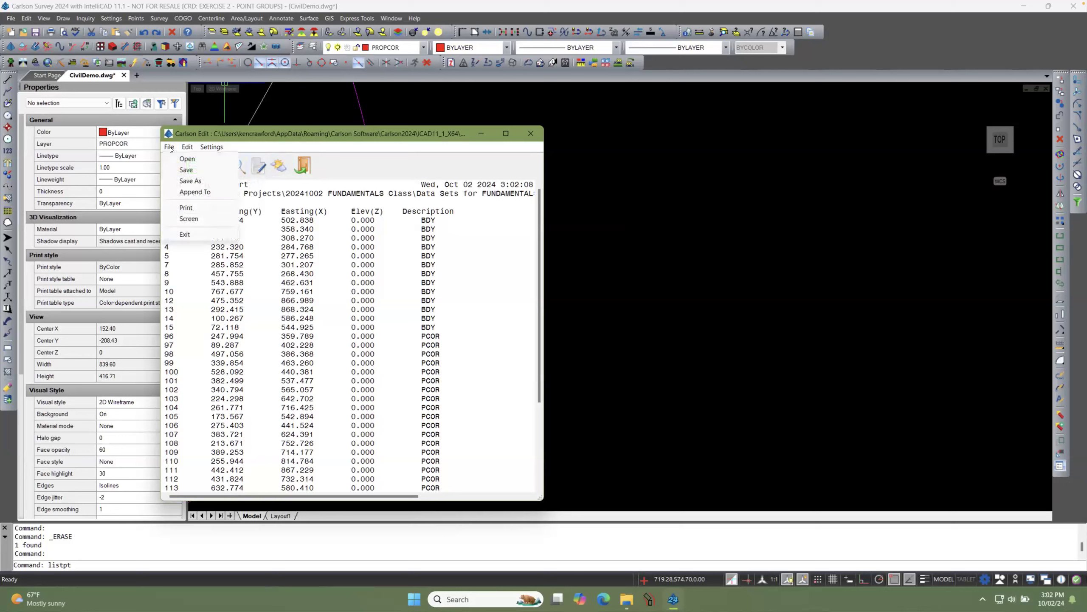
mouse_move(180, 148)
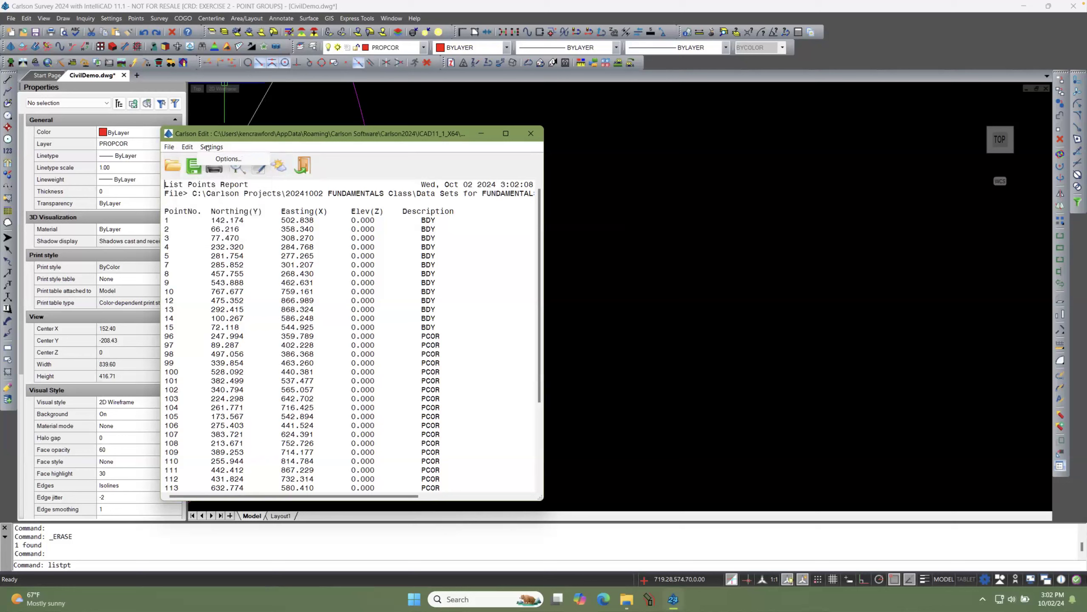
click(229, 159)
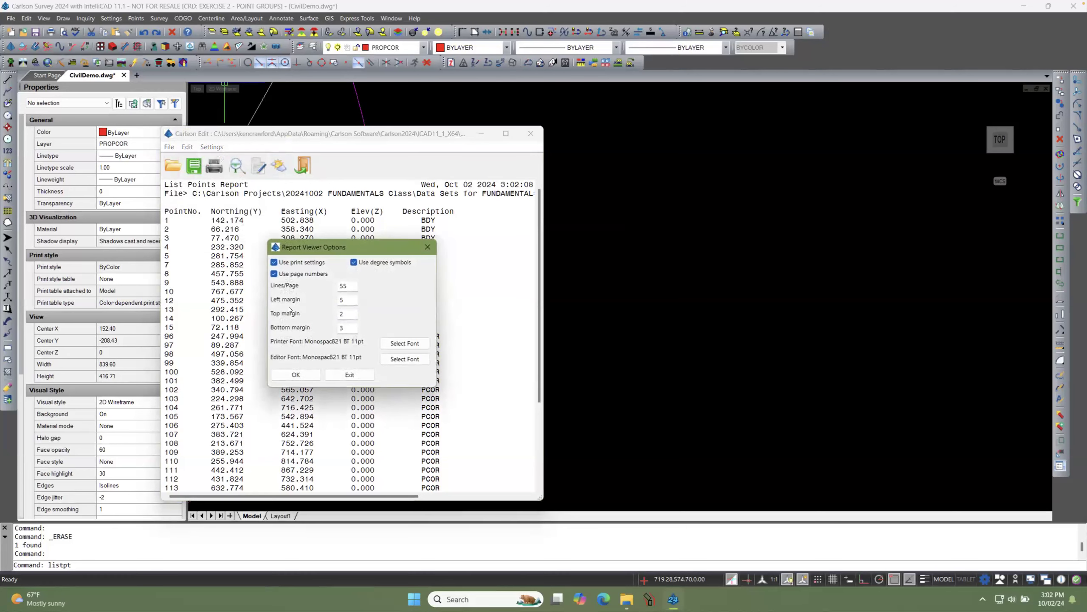
click(336, 375)
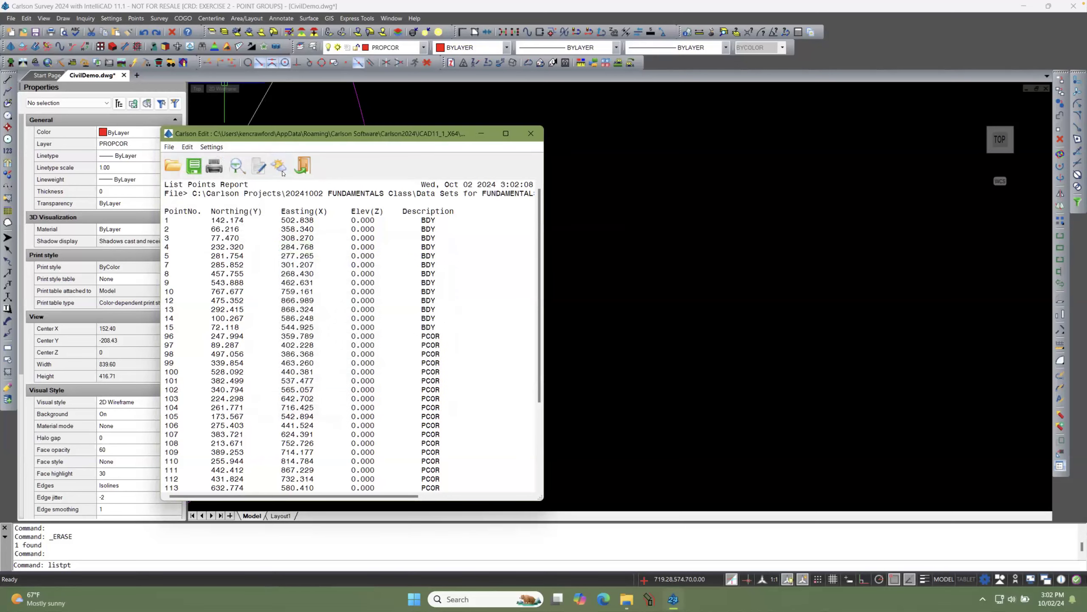
Step: Check the options for sending the report to the drawing as text, cancel them, and close the report viewer
click(259, 167)
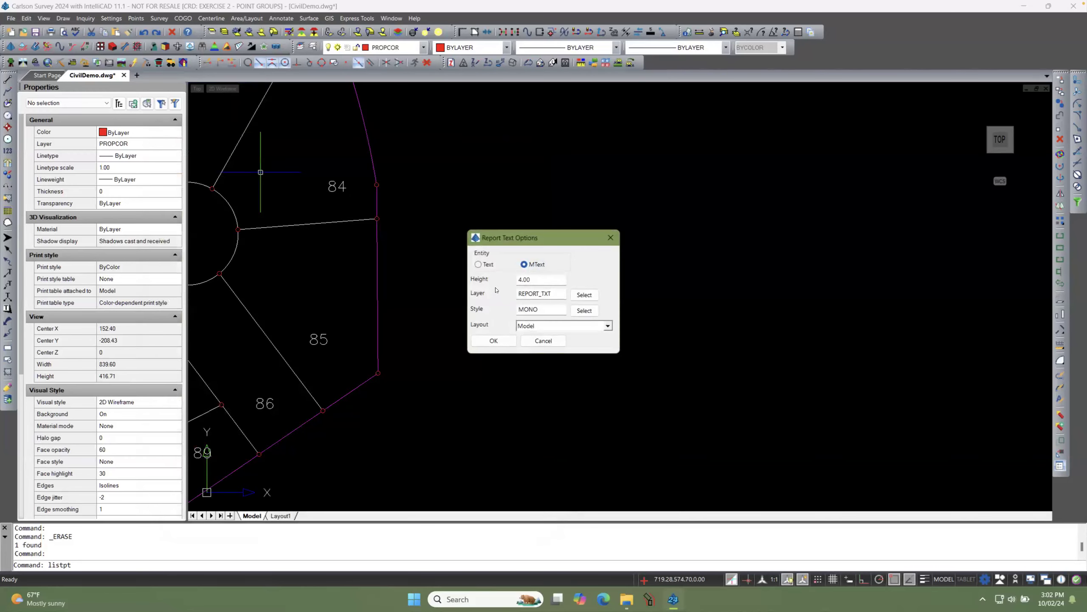
click(543, 341)
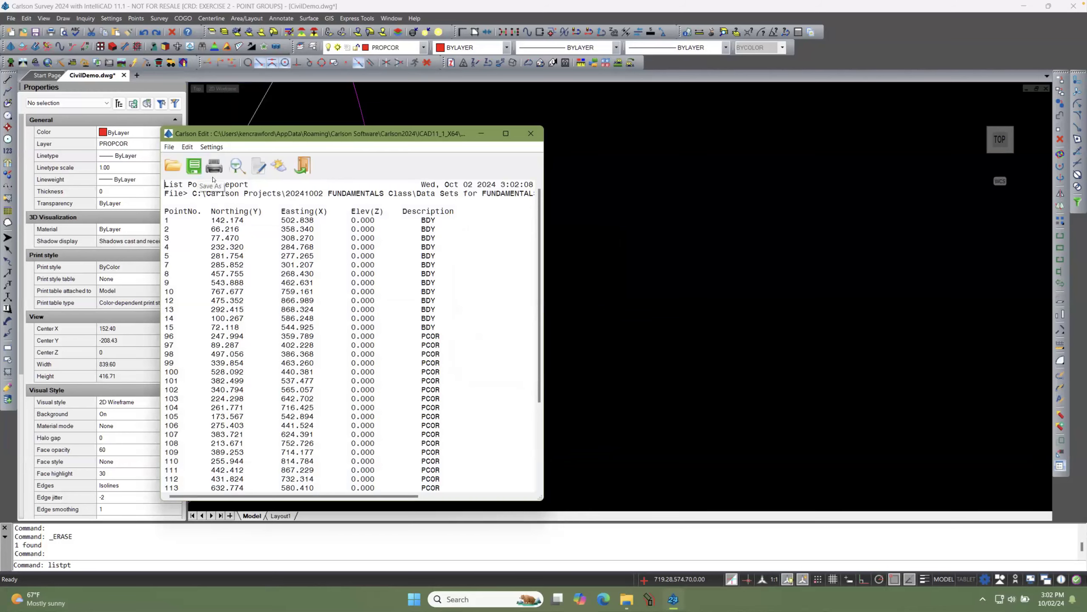
click(531, 134)
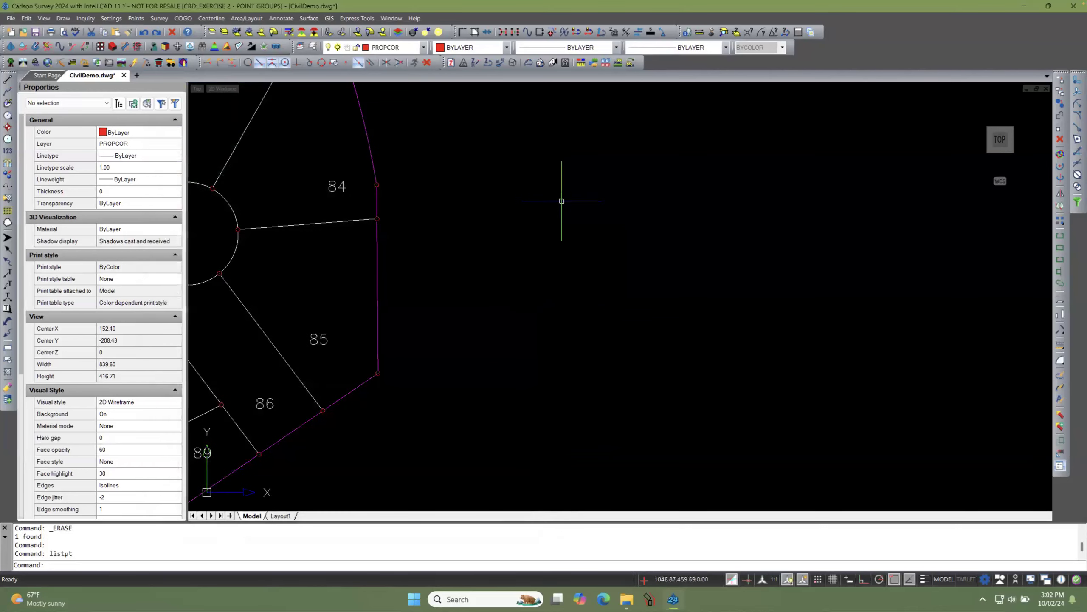
Step: Open the ASCII text export settings for the Property Corners group from the Point Group Manager
click(135, 18)
click(183, 125)
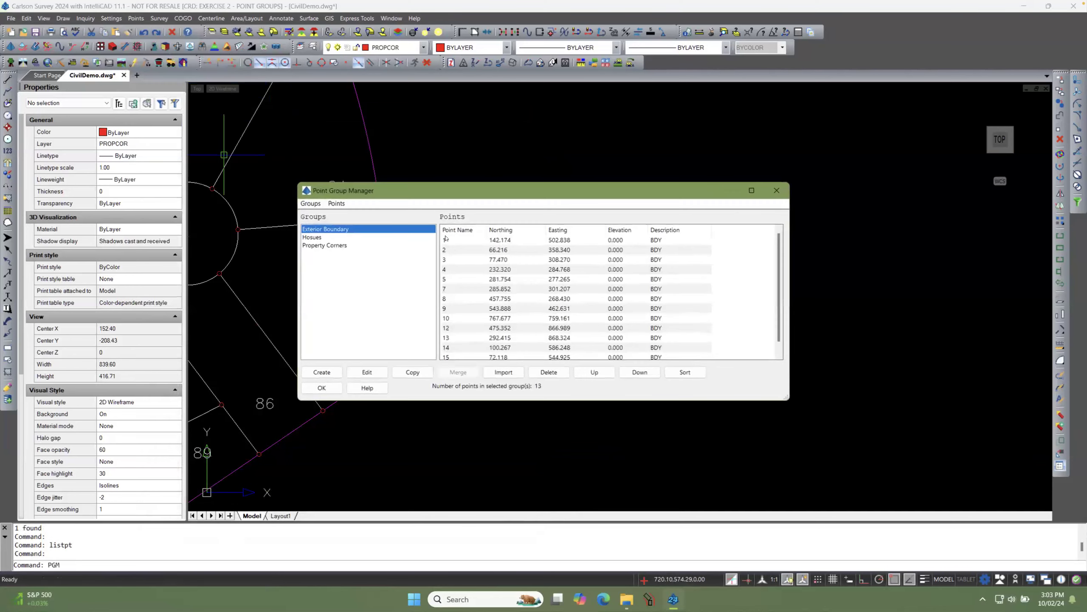
click(335, 248)
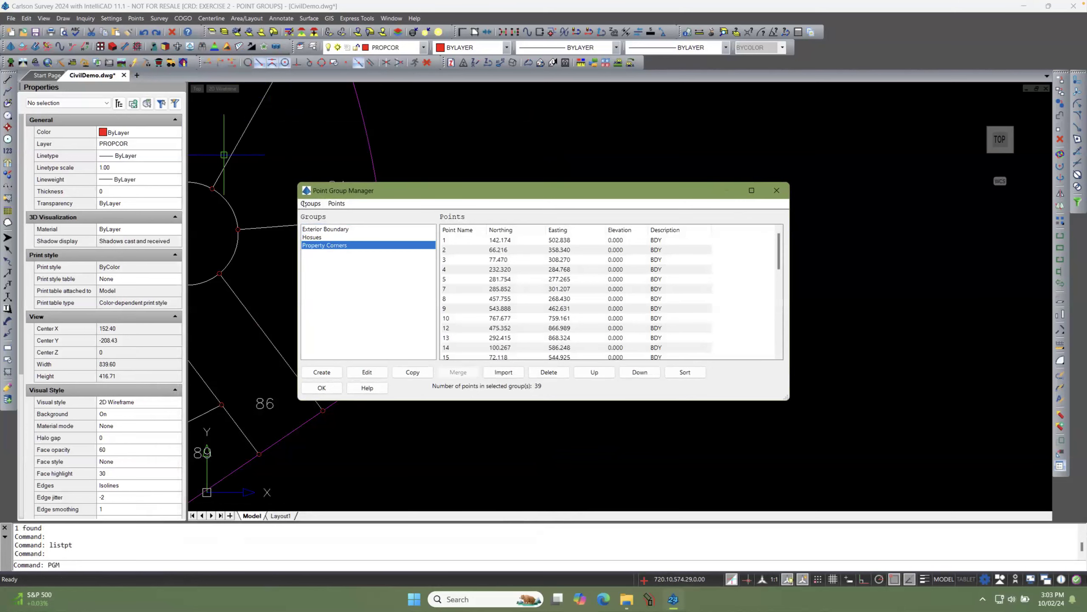
click(330, 205)
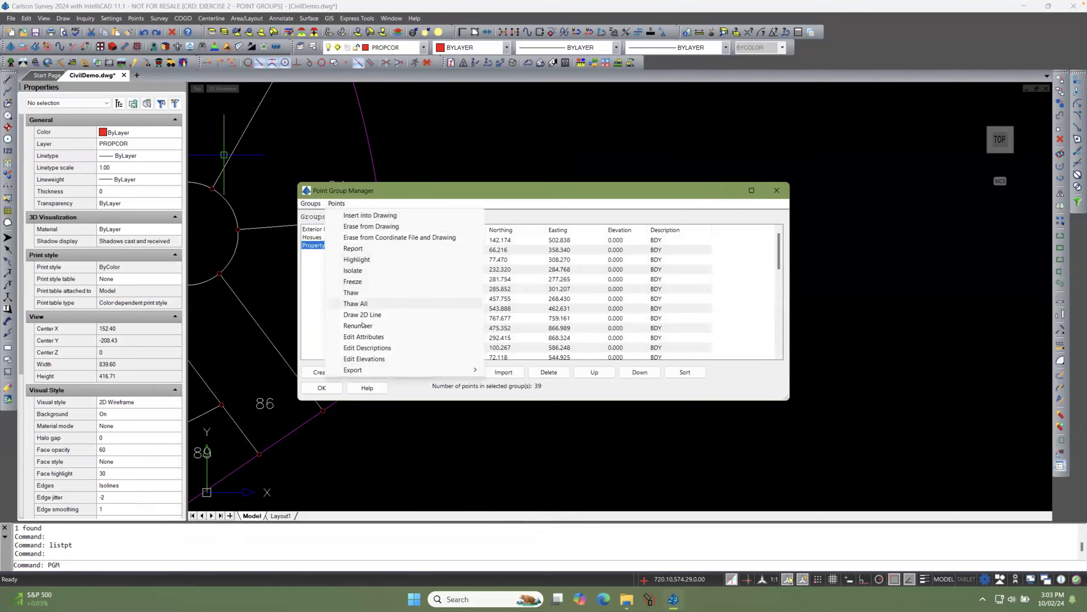
mouse_move(379, 374)
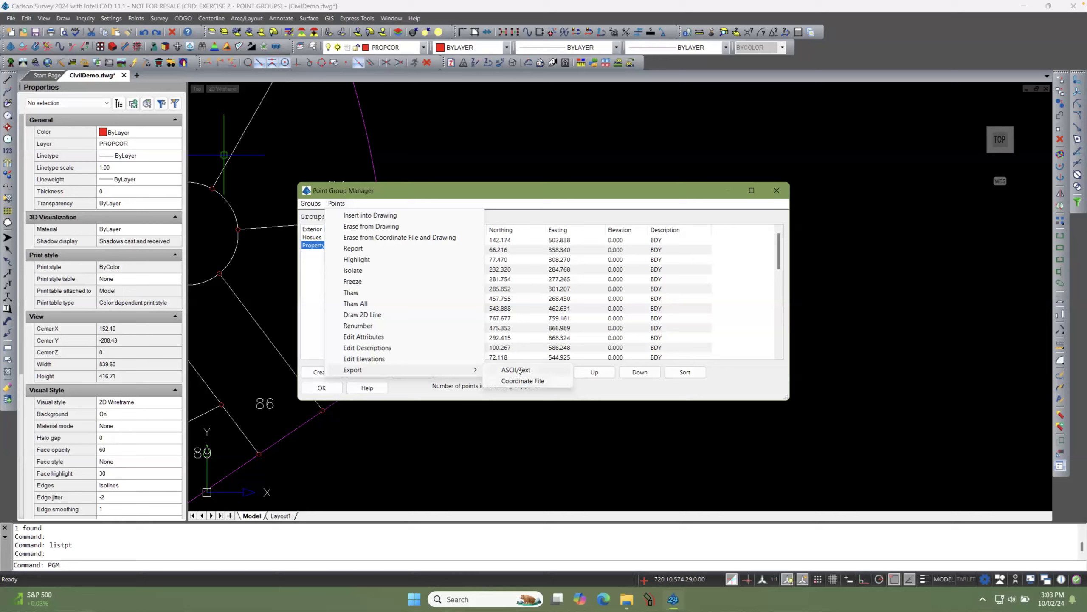
click(517, 370)
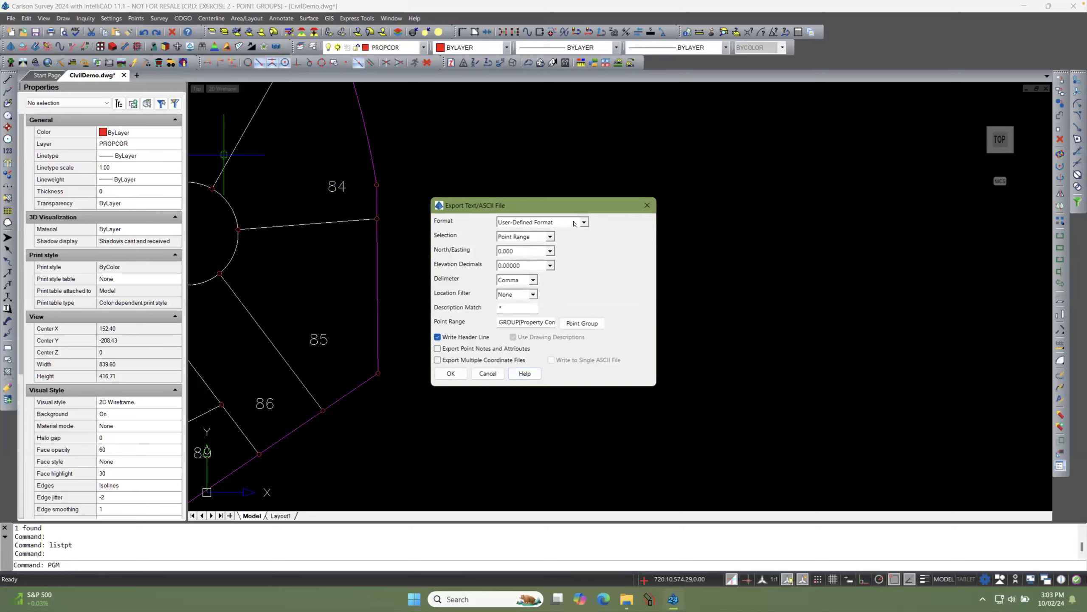
Step: Check the available ASCII export formats, cancel the export, and close the Point Group Manager
click(584, 223)
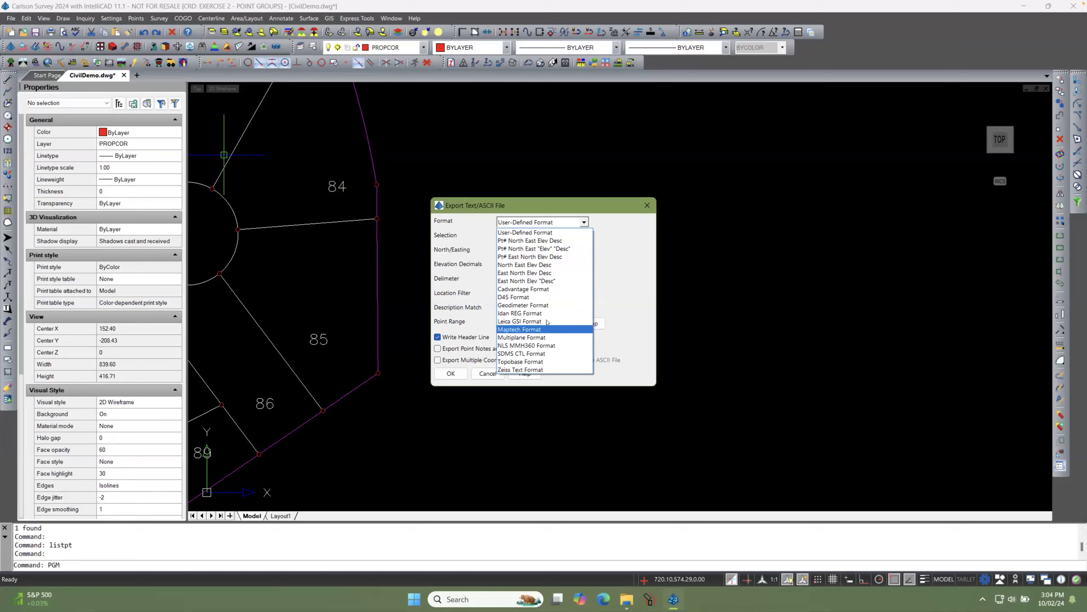
click(621, 259)
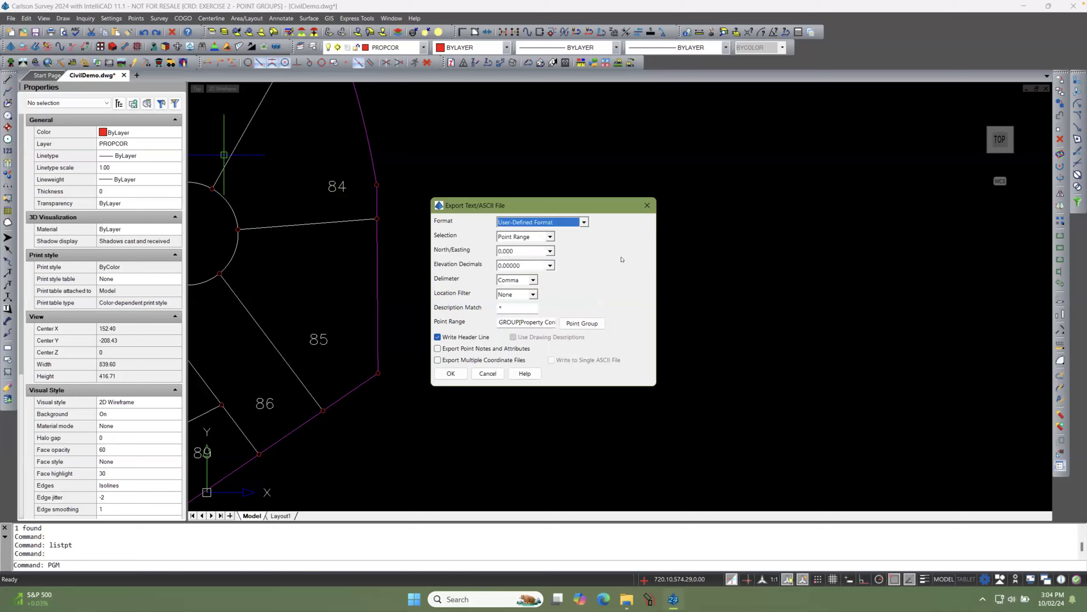
click(487, 373)
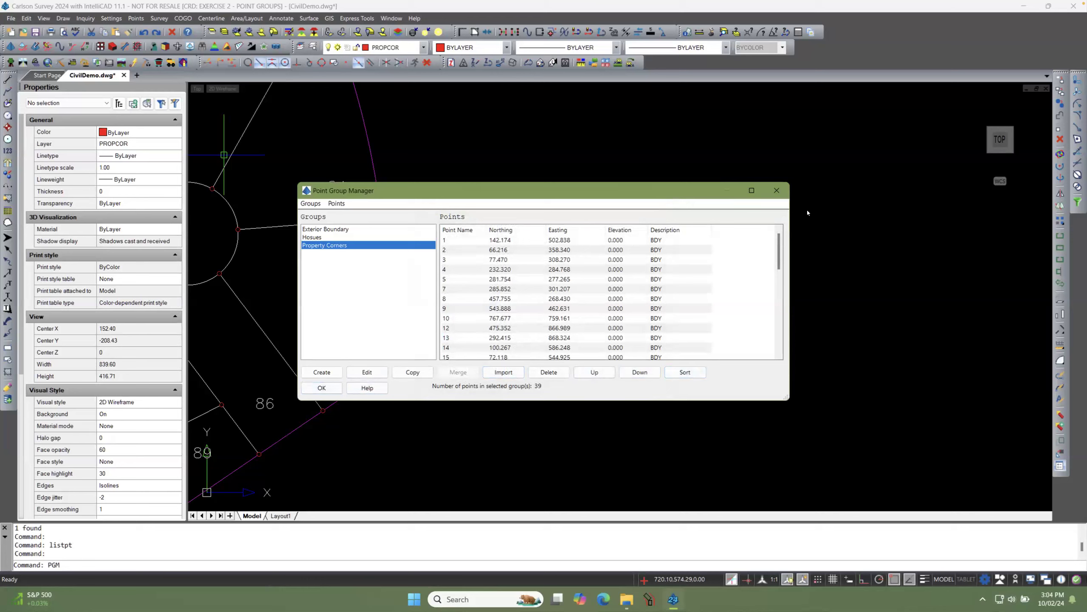
click(776, 190)
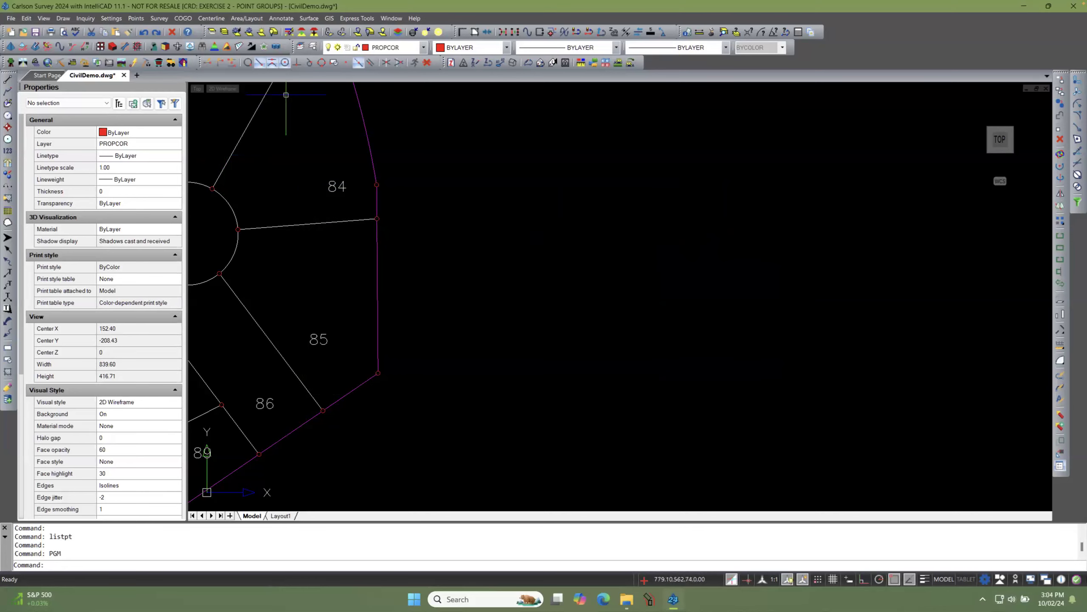
Step: Run List Points on the Property Corners group using the Report Formatter, without the coordinate range and geodetic report
click(136, 18)
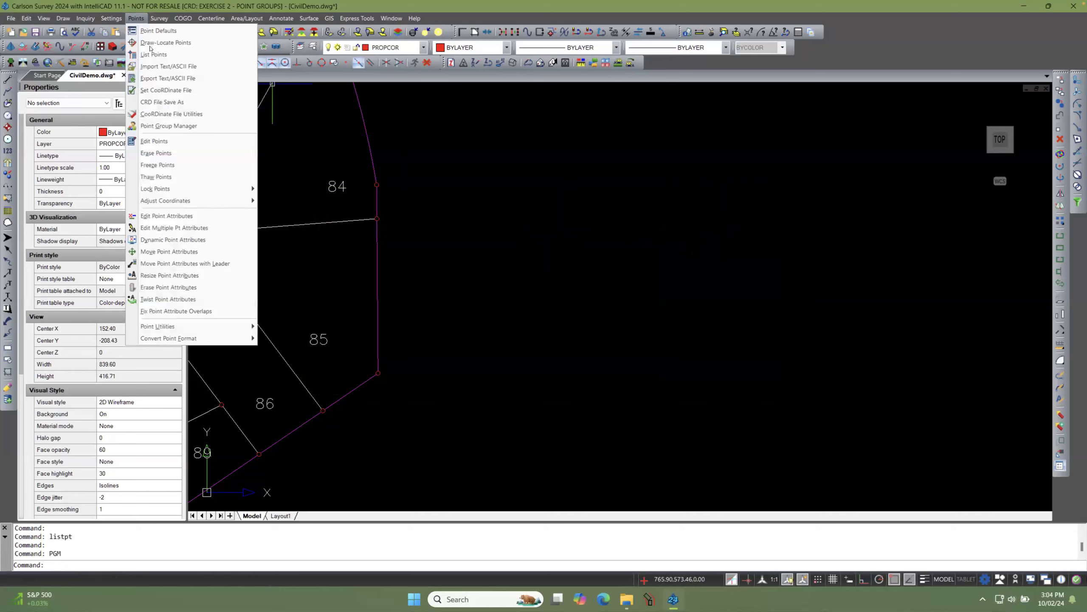
click(153, 54)
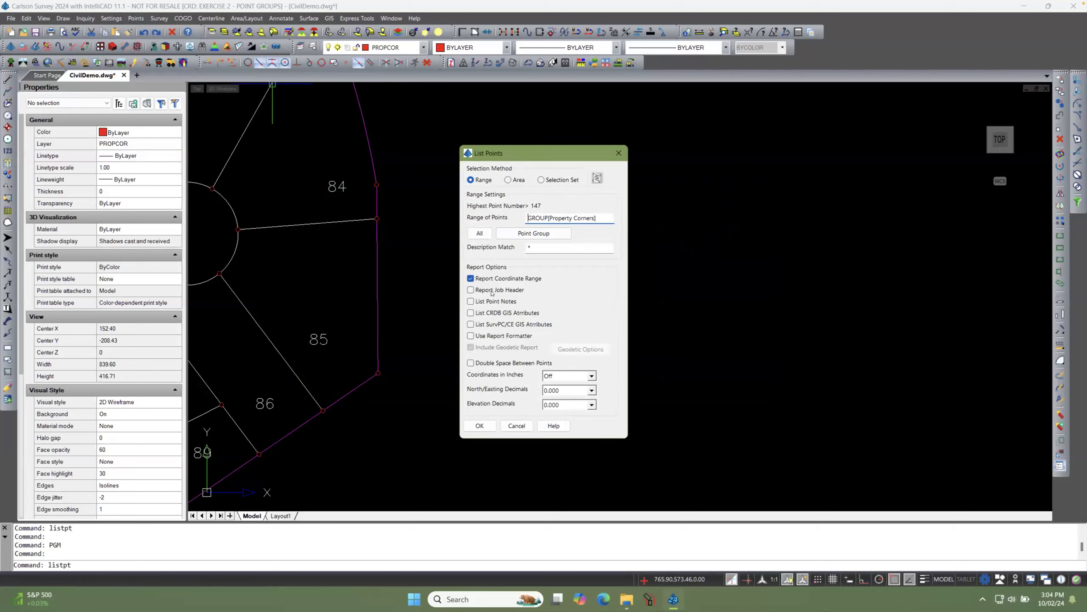
click(471, 278)
click(470, 336)
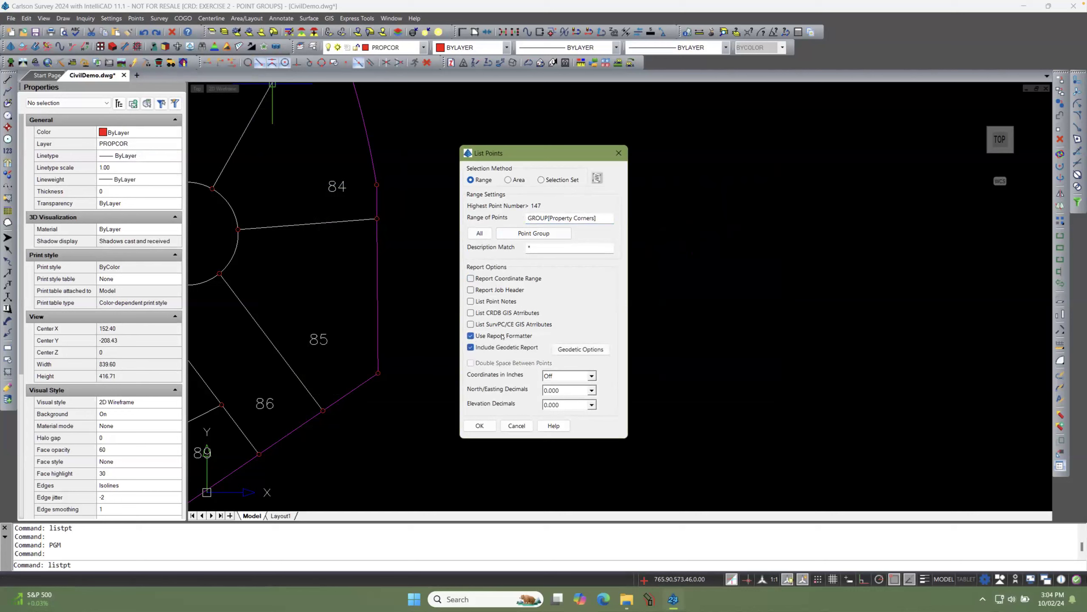
click(471, 348)
click(478, 425)
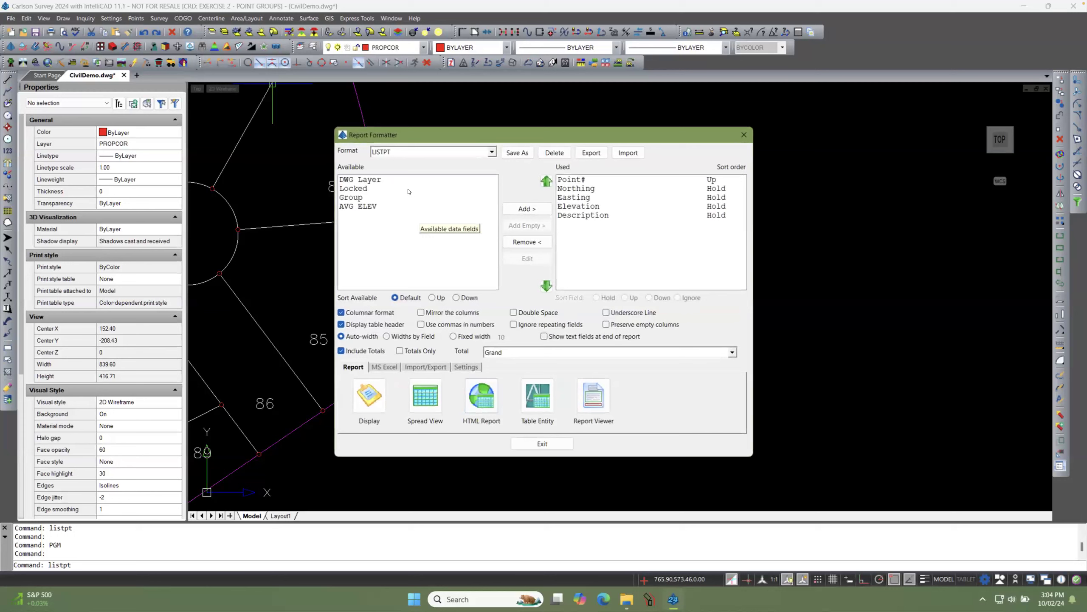
Step: Examine the LISTPT format's available and used data fields and their sort order in the Report Formatter
click(491, 151)
click(489, 162)
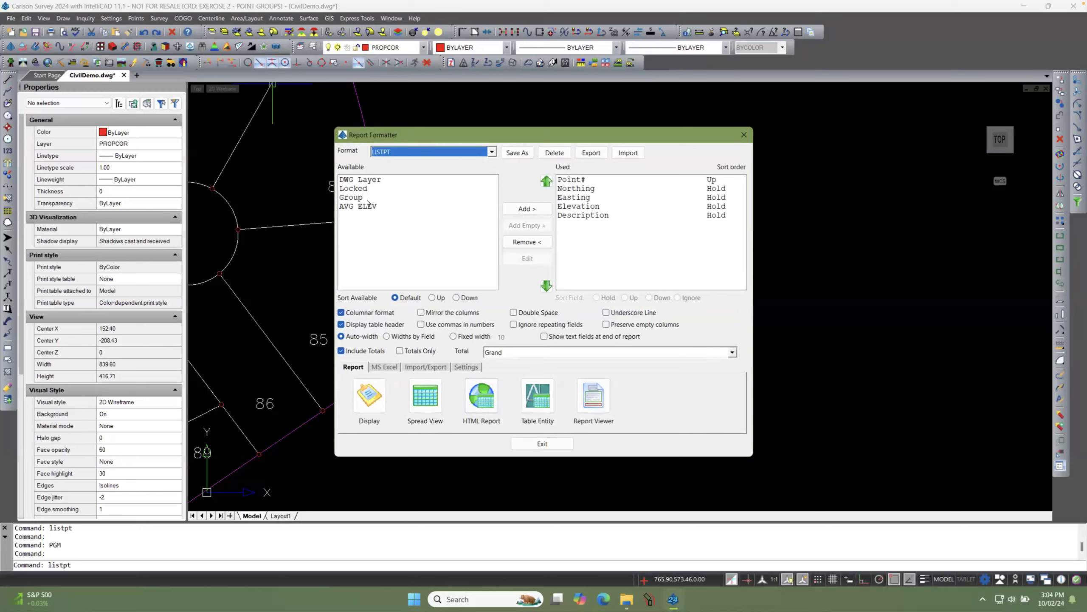
click(367, 183)
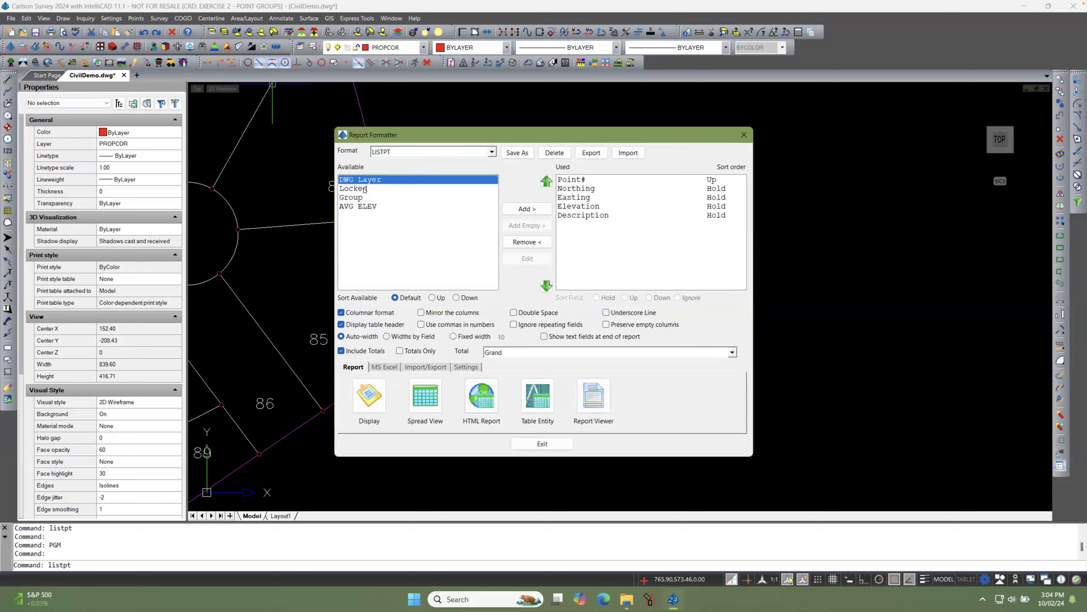
click(365, 189)
click(363, 198)
click(366, 208)
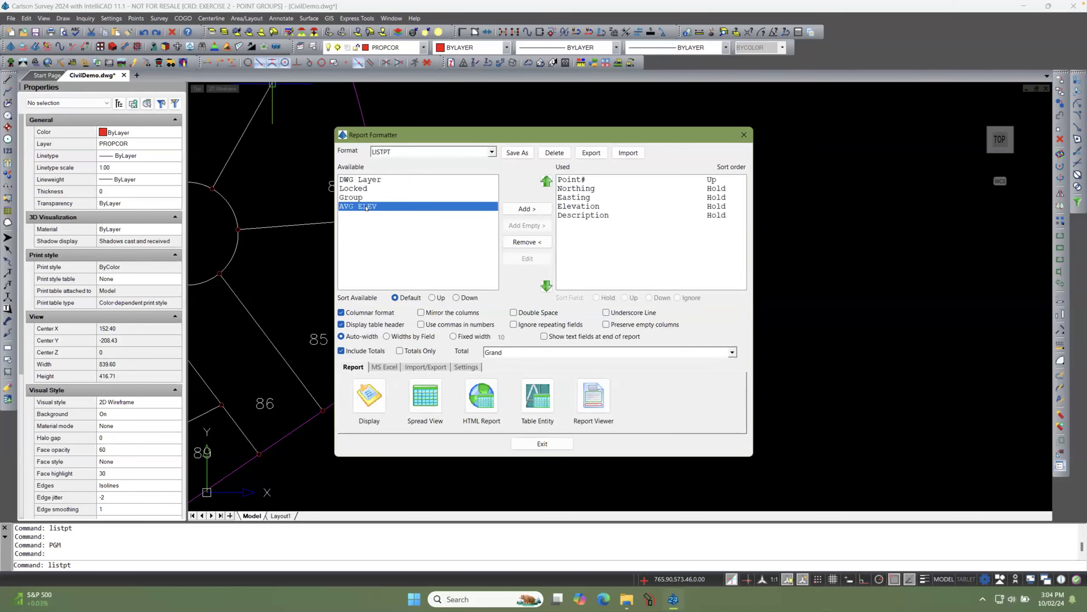
click(373, 180)
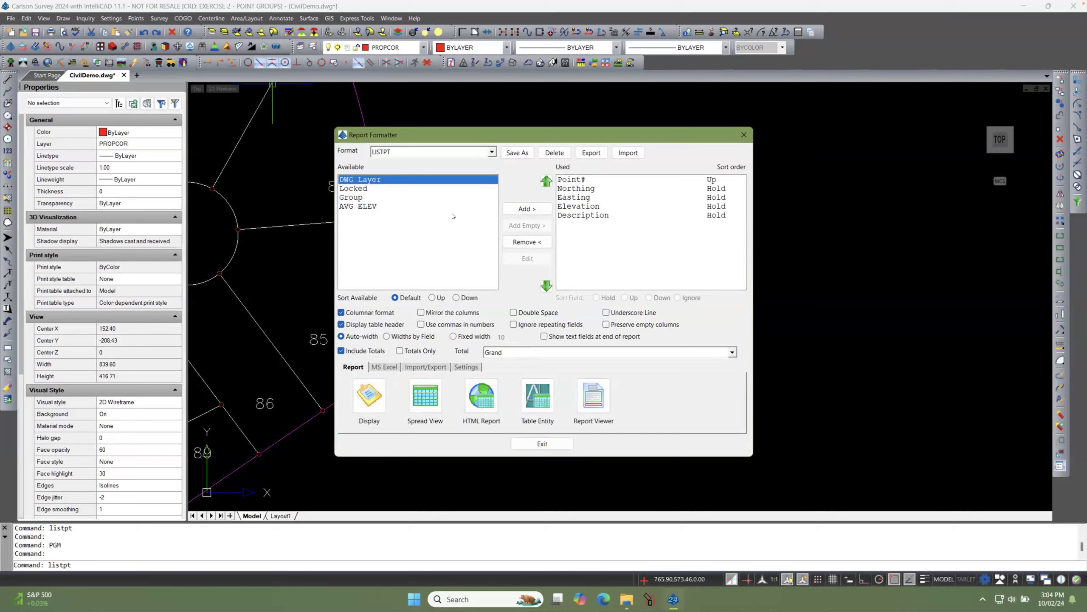
click(592, 180)
click(588, 190)
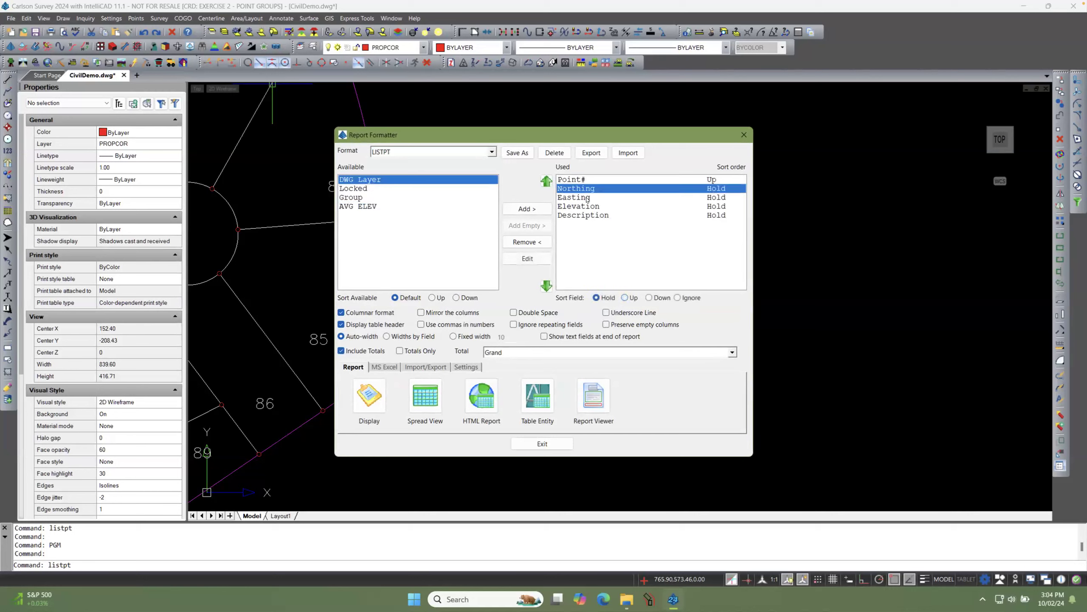
click(587, 207)
click(589, 216)
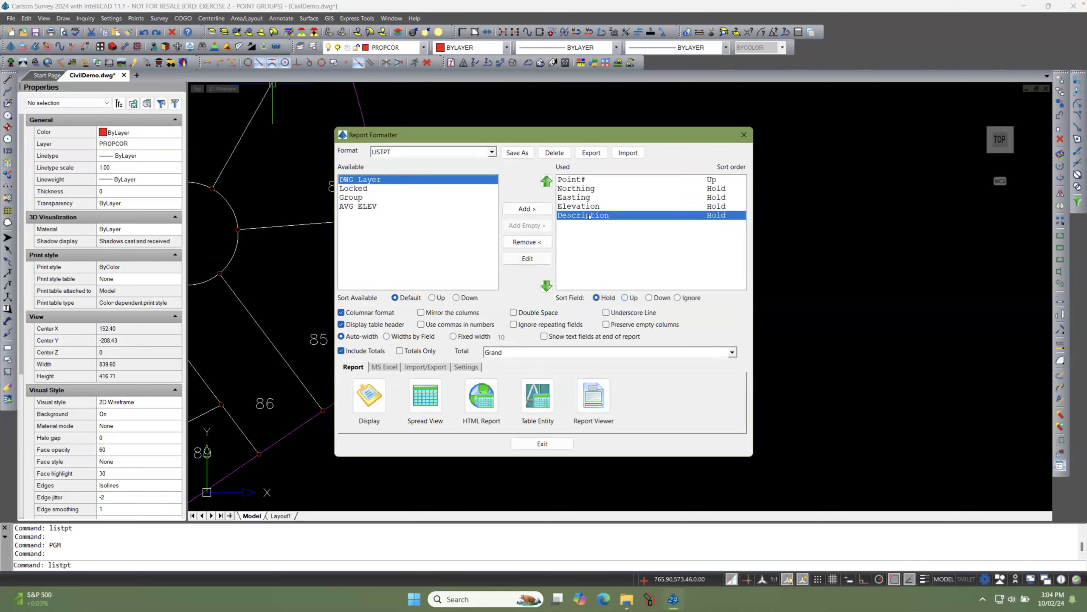
click(600, 181)
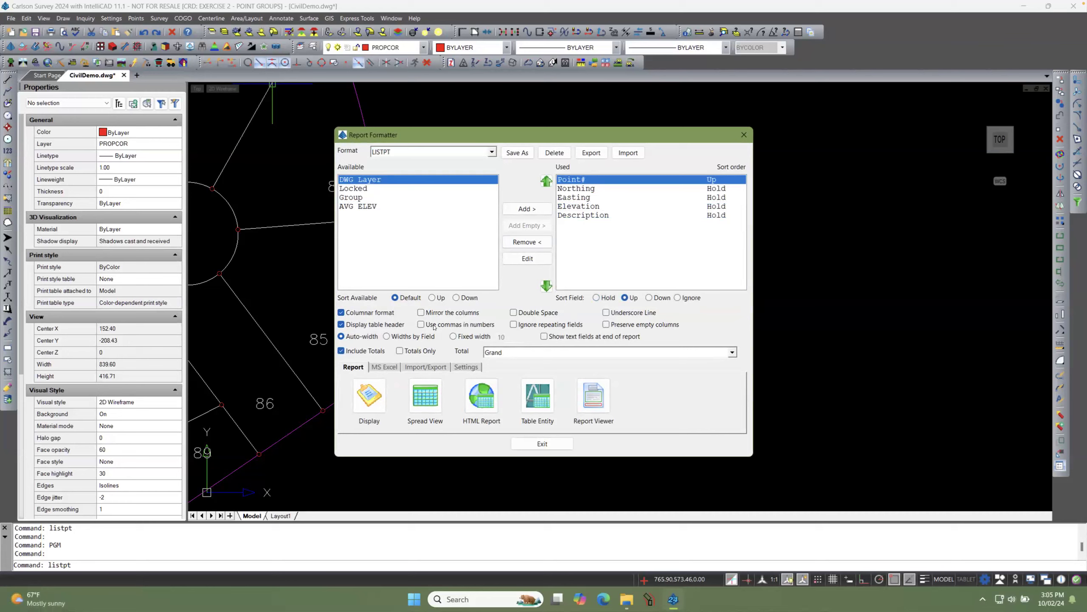
Step: Display the formatted point report, look through its rows to the end, and exit the viewer
click(370, 398)
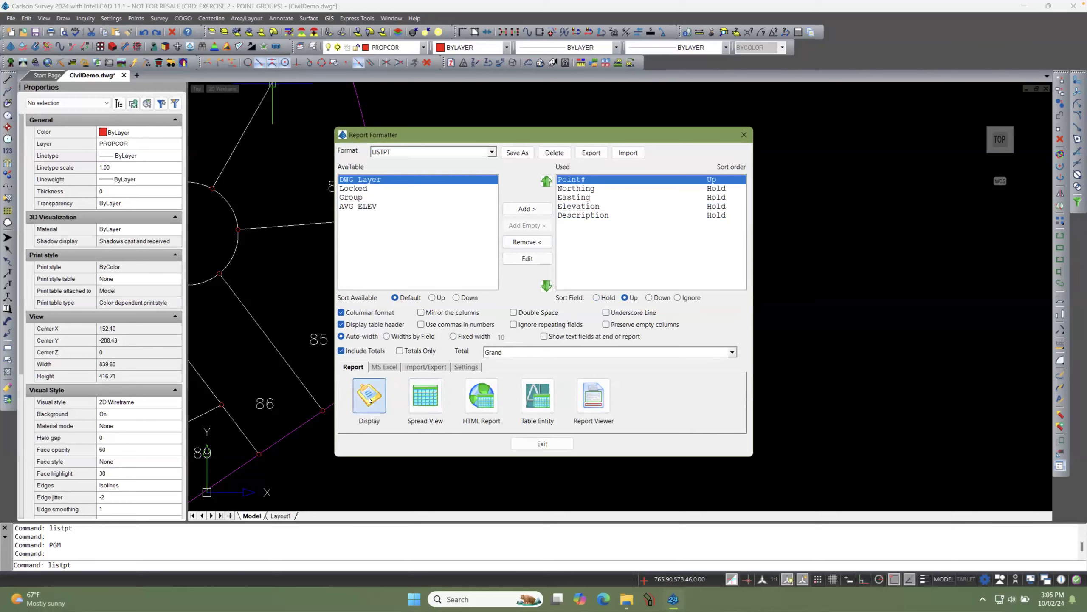
scroll(283, 274, down, 10)
scroll(284, 276, up, 10)
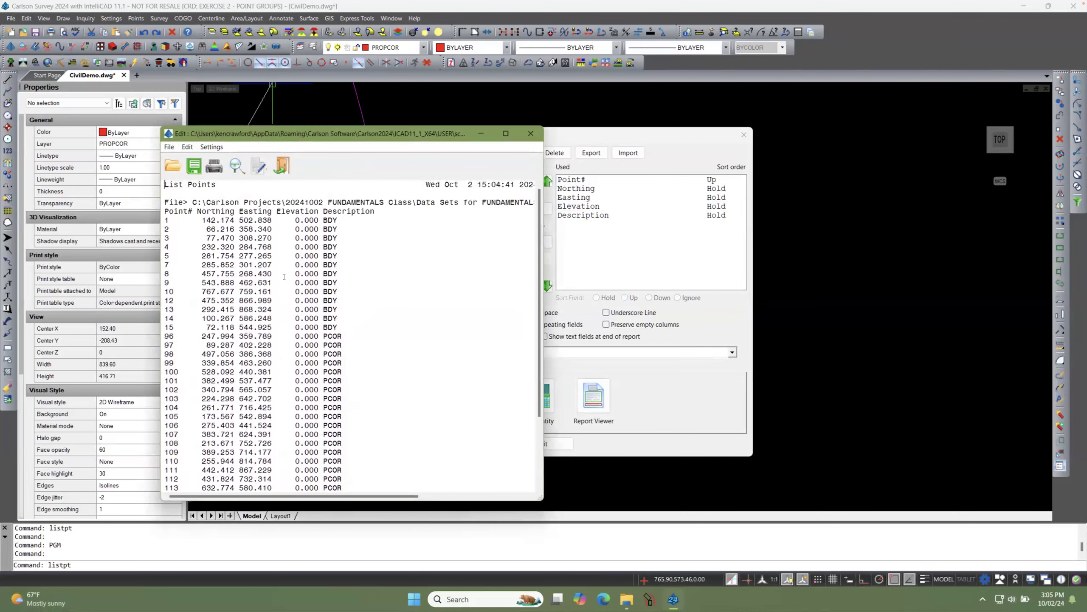
click(282, 168)
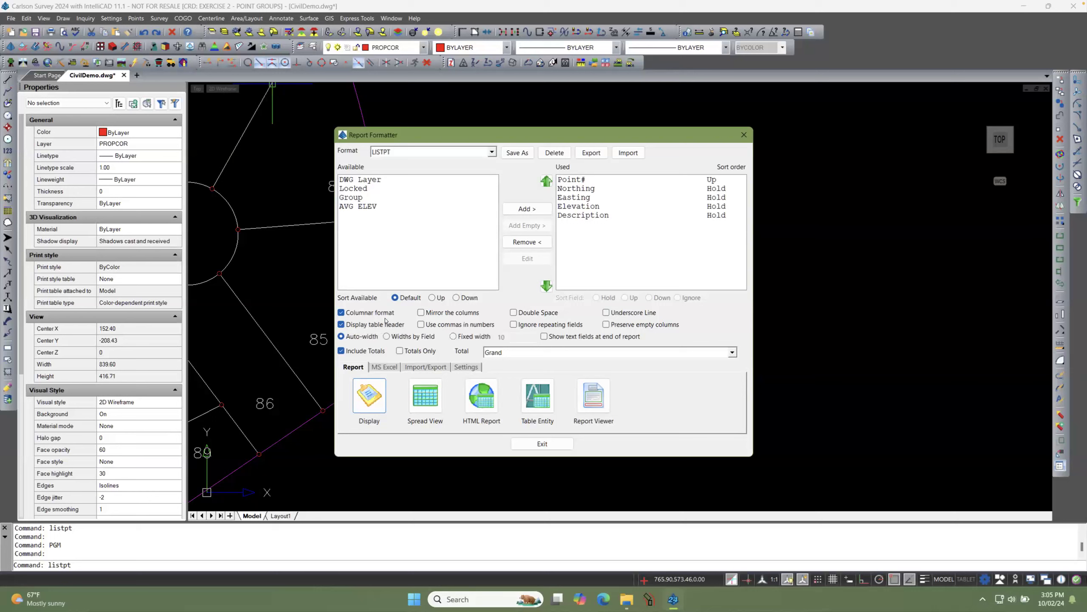
Step: Turn off totals for the report, open the Spread View of its records, and widen the coordinate and elevation columns
click(355, 352)
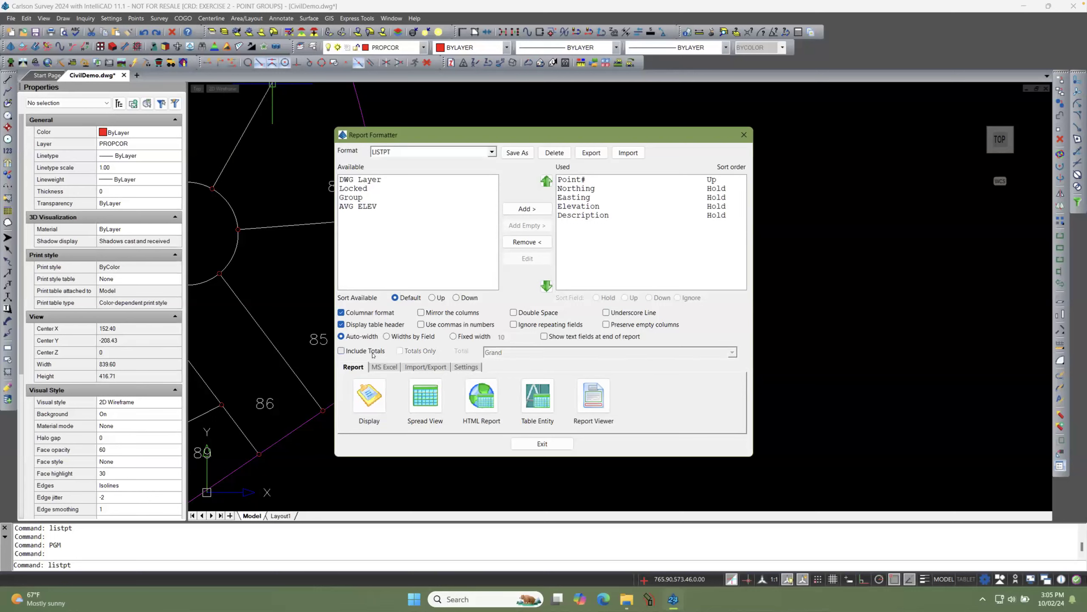
click(431, 400)
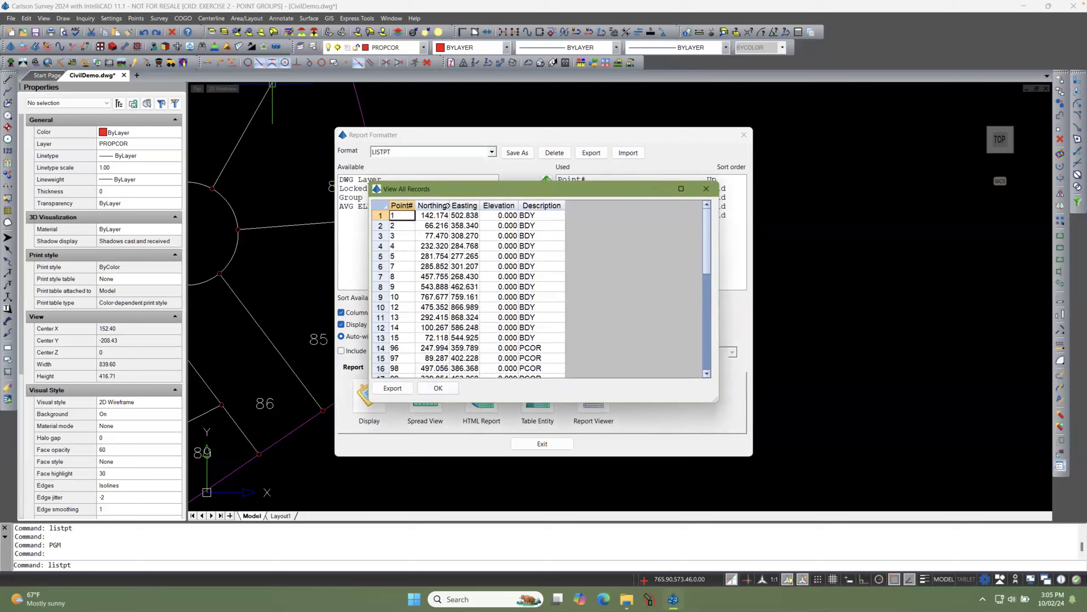
drag(449, 205, 605, 208)
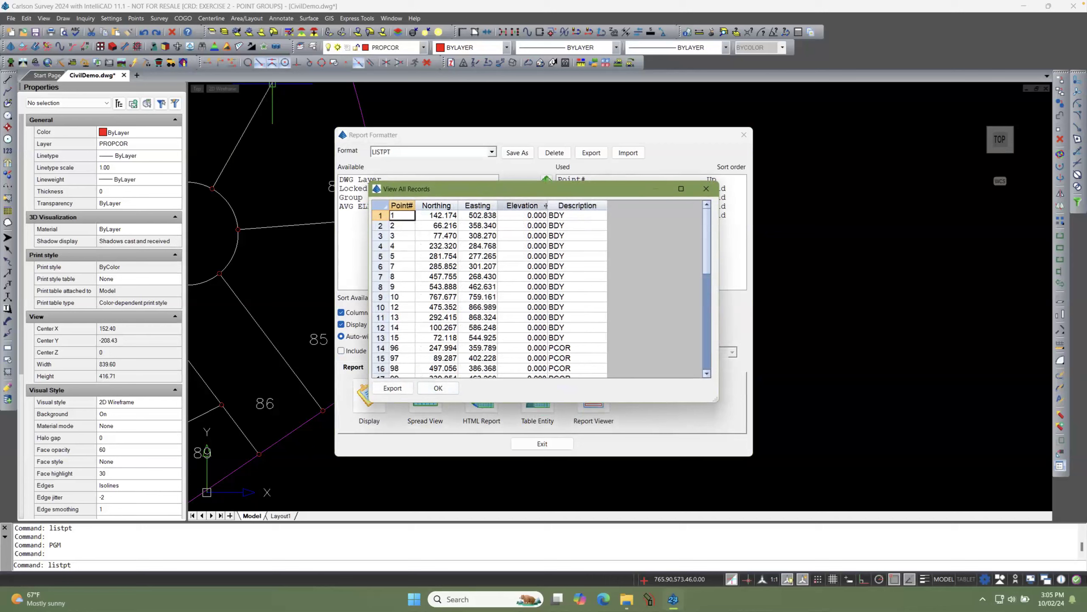
Step: Check the data destination formats offered for exporting the records, cancel the export, and close the record view
click(393, 388)
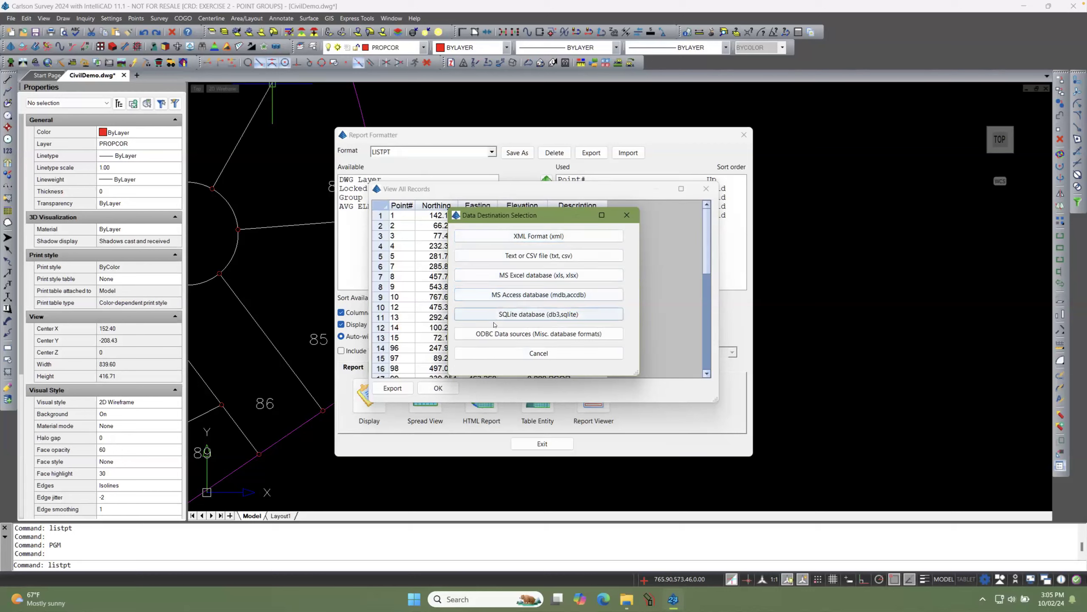
click(492, 354)
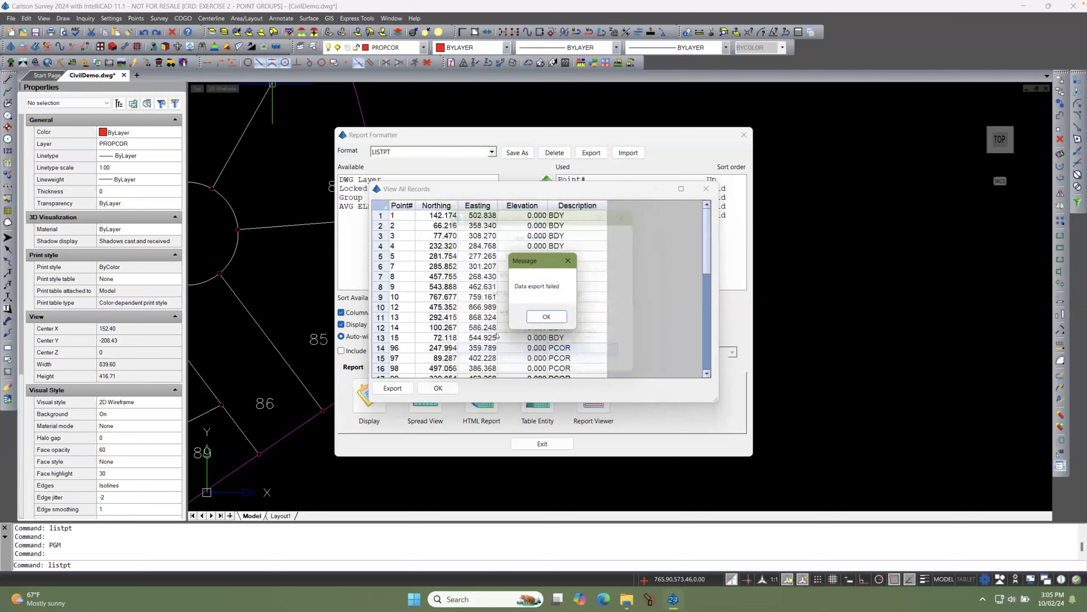
click(547, 318)
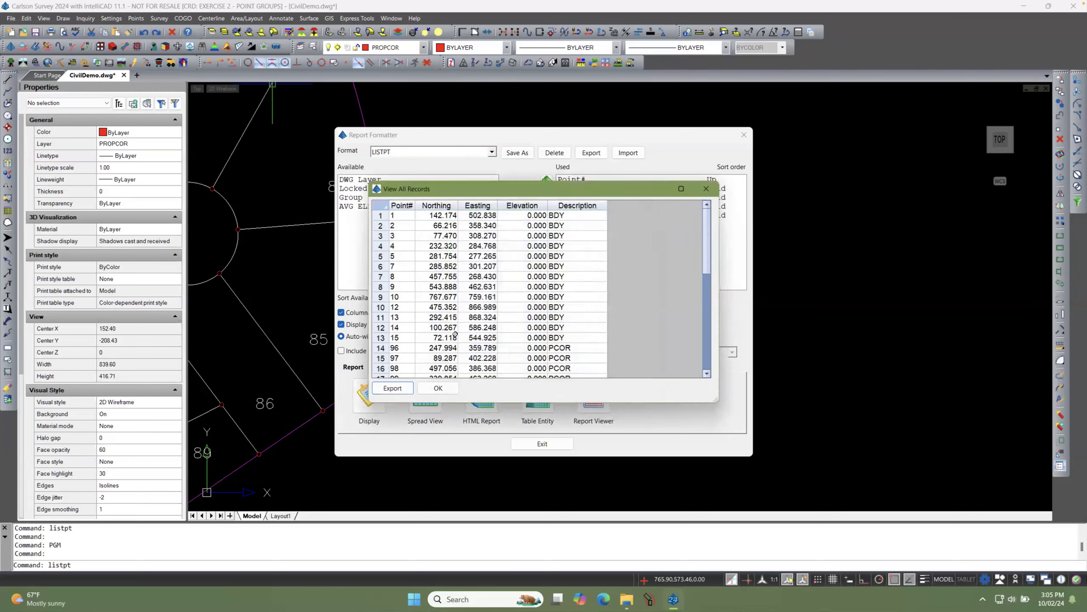
click(705, 190)
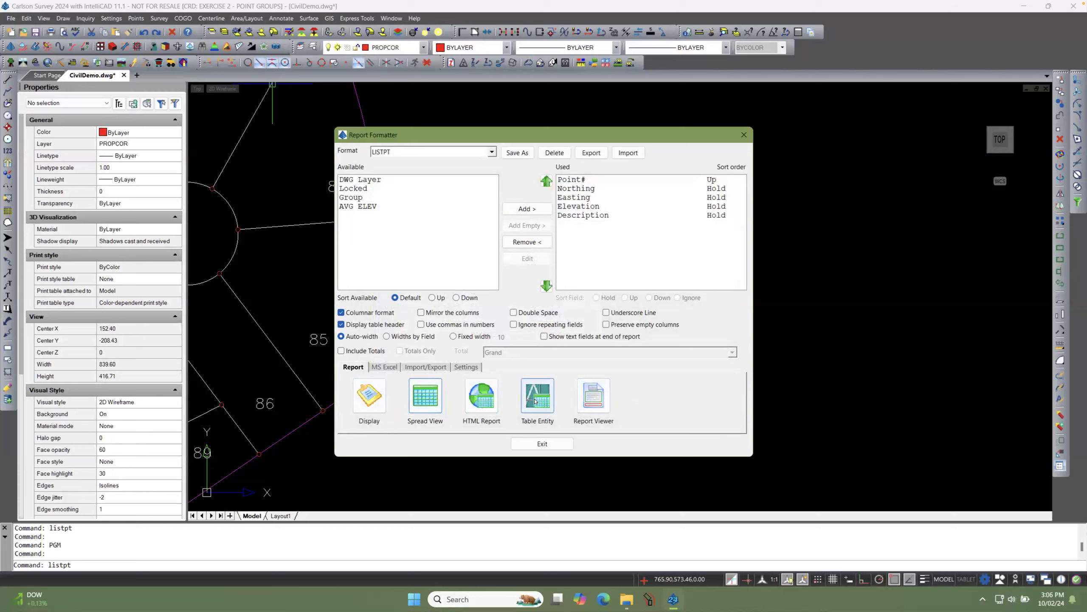
Step: Export the report with flattened data to a new MS Excel workbook
click(392, 369)
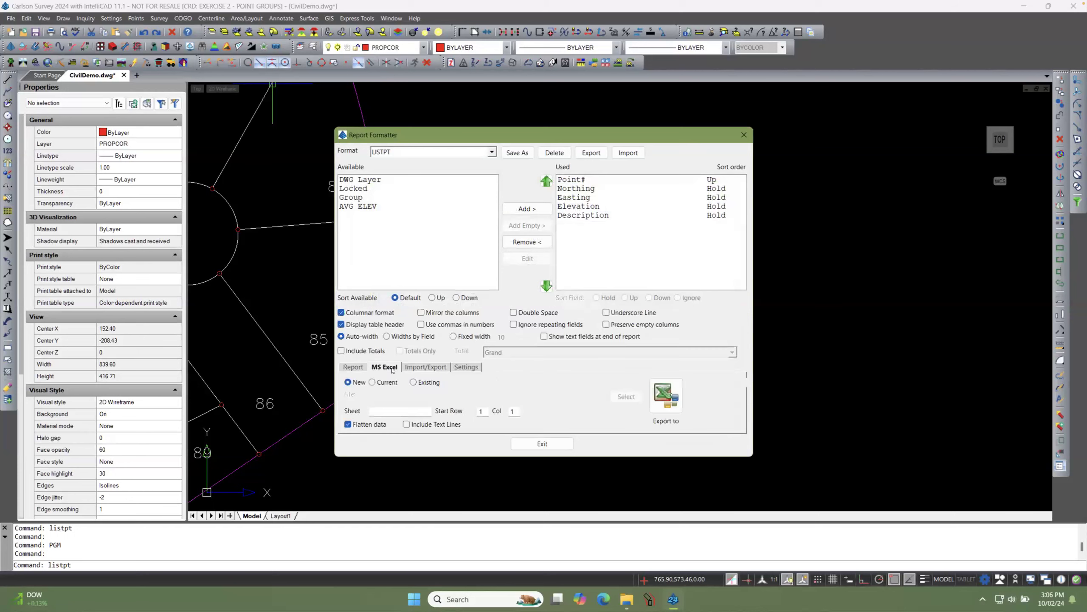
click(415, 368)
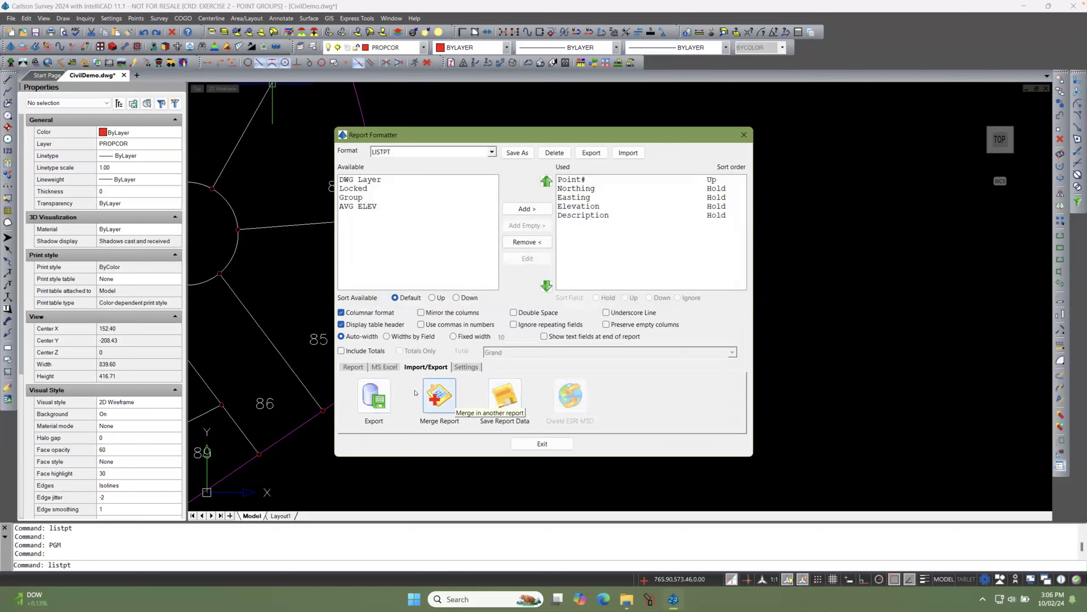
click(386, 367)
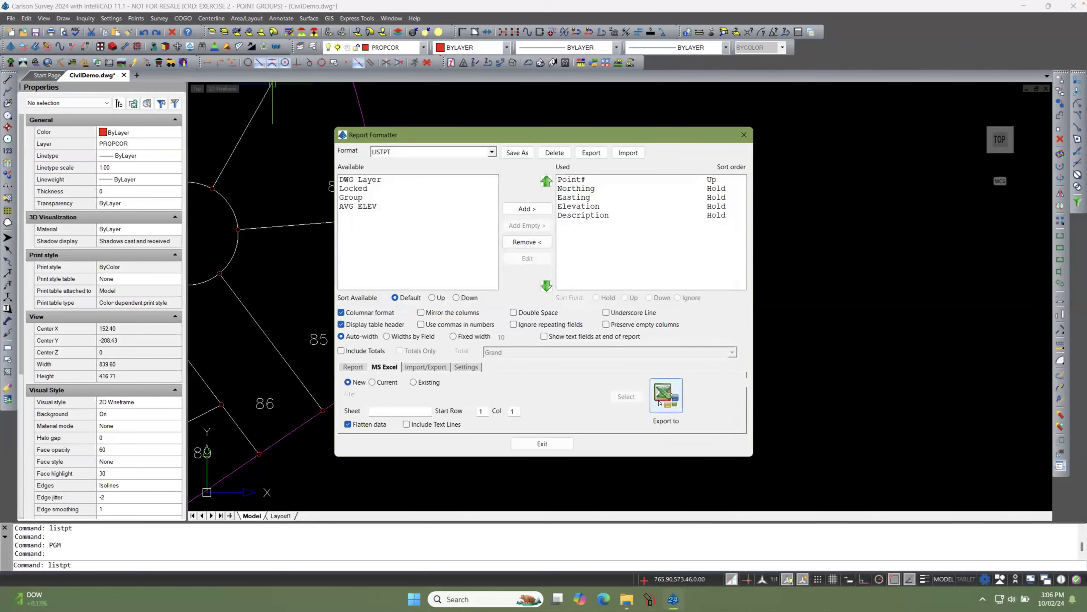
click(660, 403)
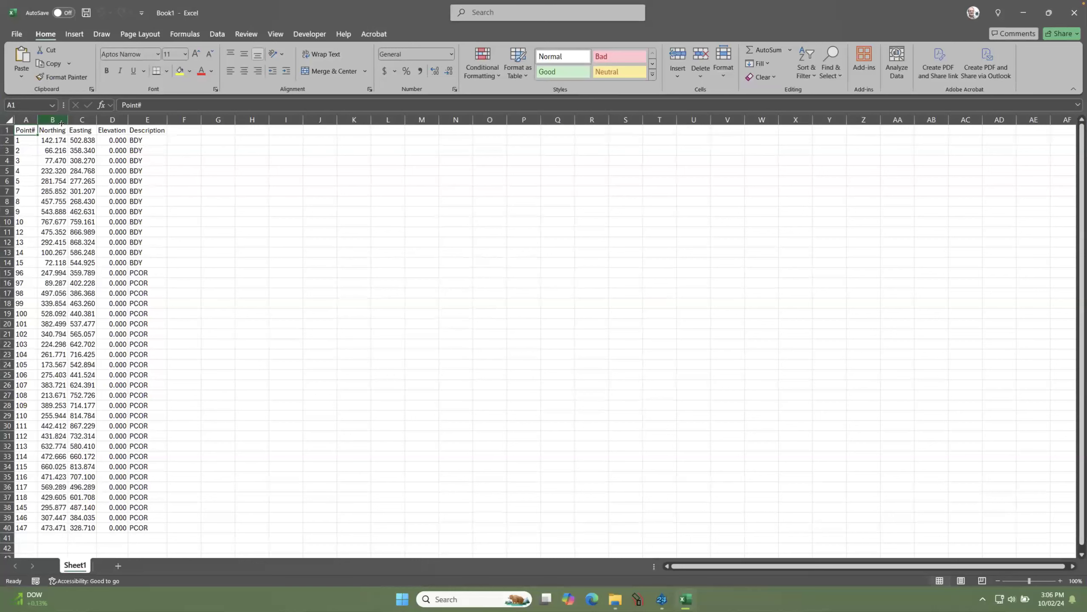
Step: In Excel, widen the Northing, Easting, Elevation and Description columns and right-align the Description column
drag(67, 123, 213, 119)
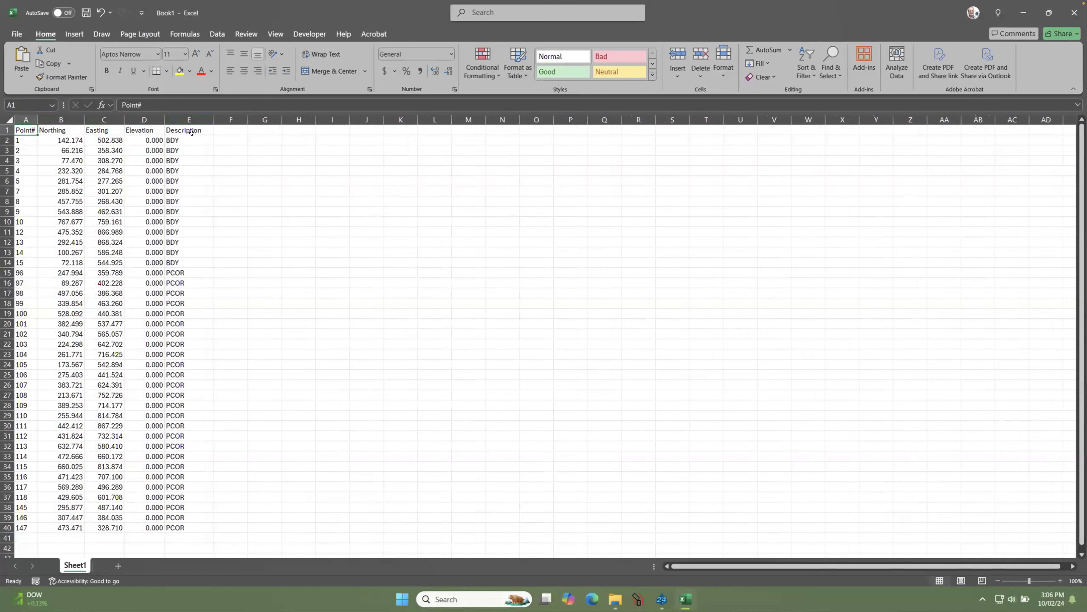
click(198, 122)
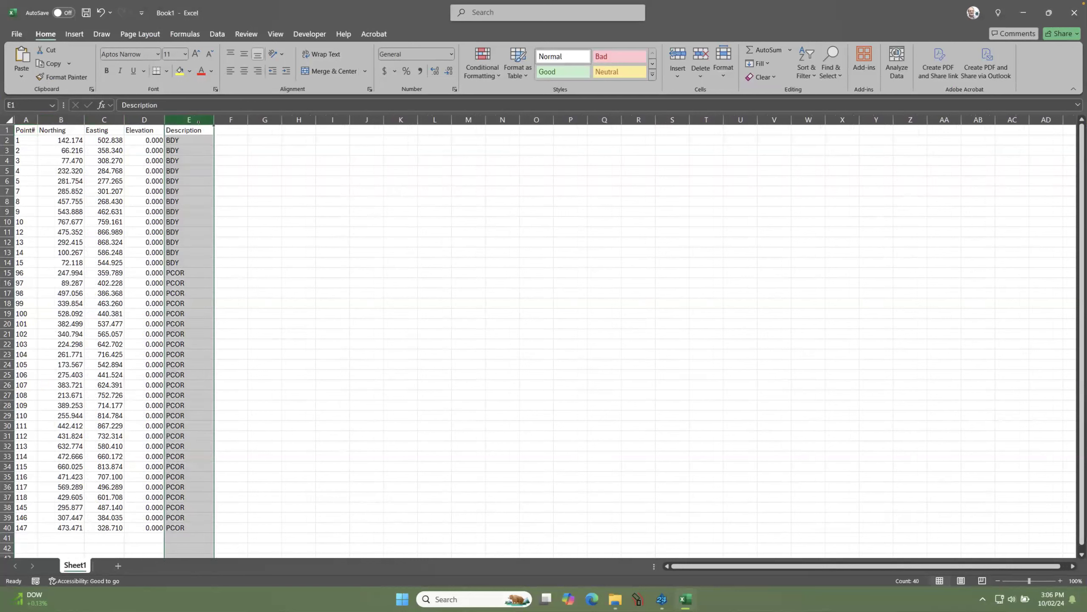
click(258, 71)
click(232, 157)
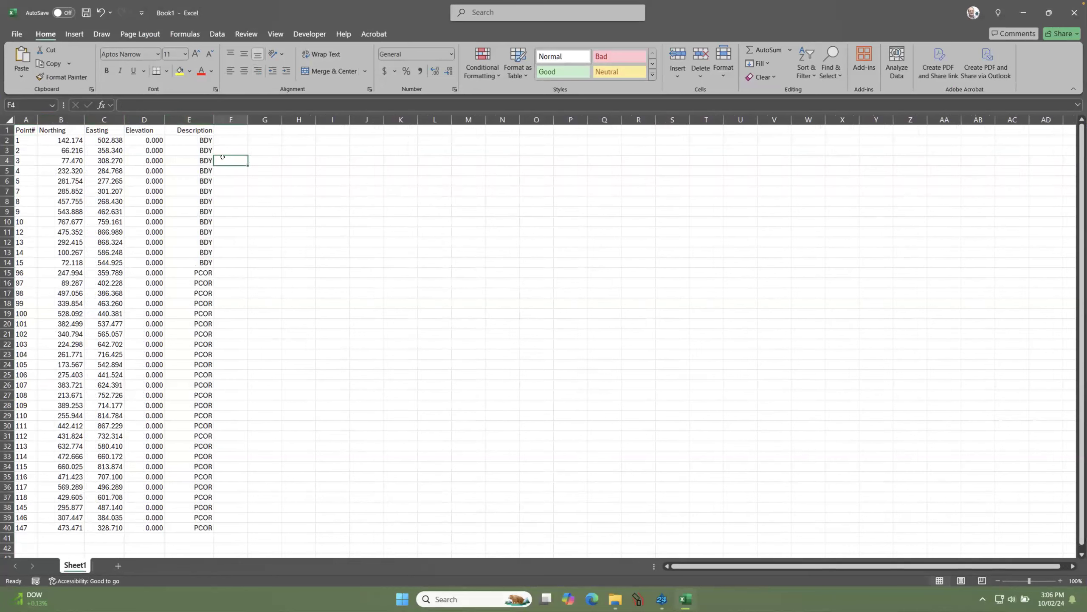
Step: Review the exported point rows and inspect the full-precision northing values of points 1 and 2
scroll(214, 198, down, 3)
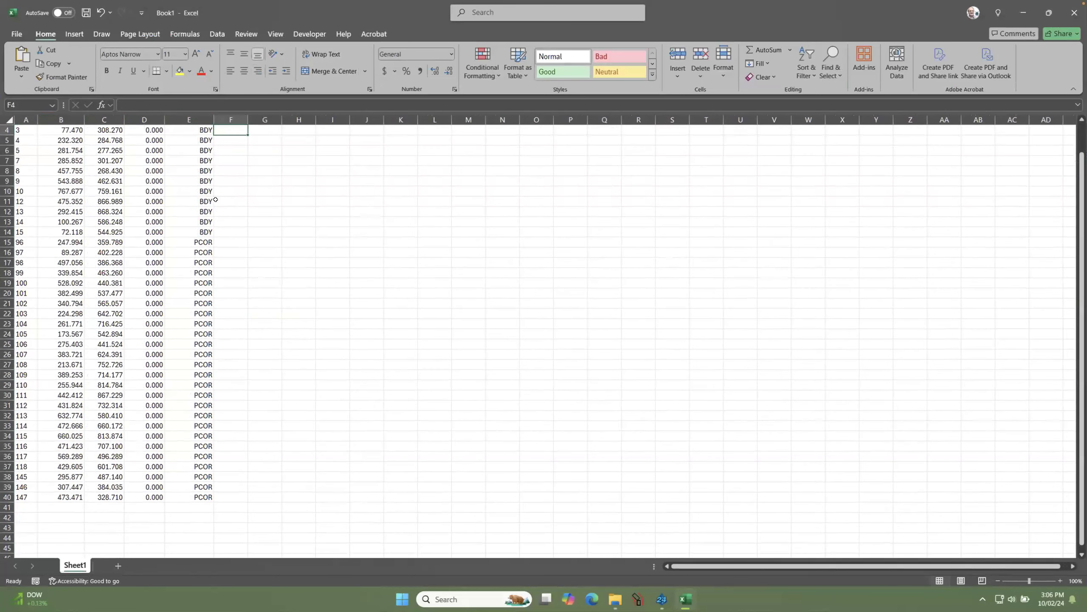
scroll(217, 200, up, 3)
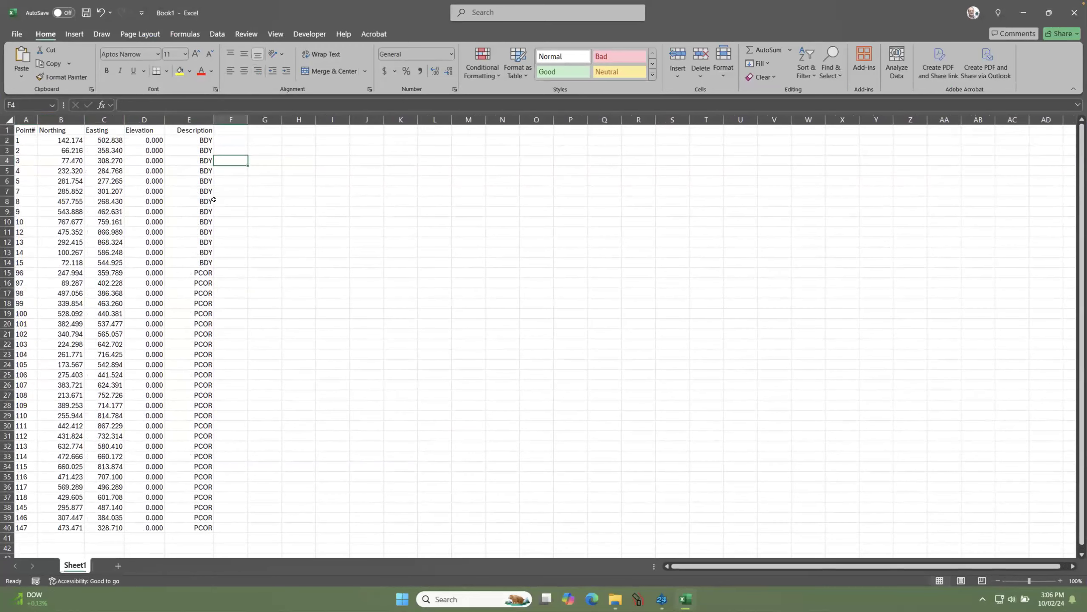
click(71, 141)
click(69, 150)
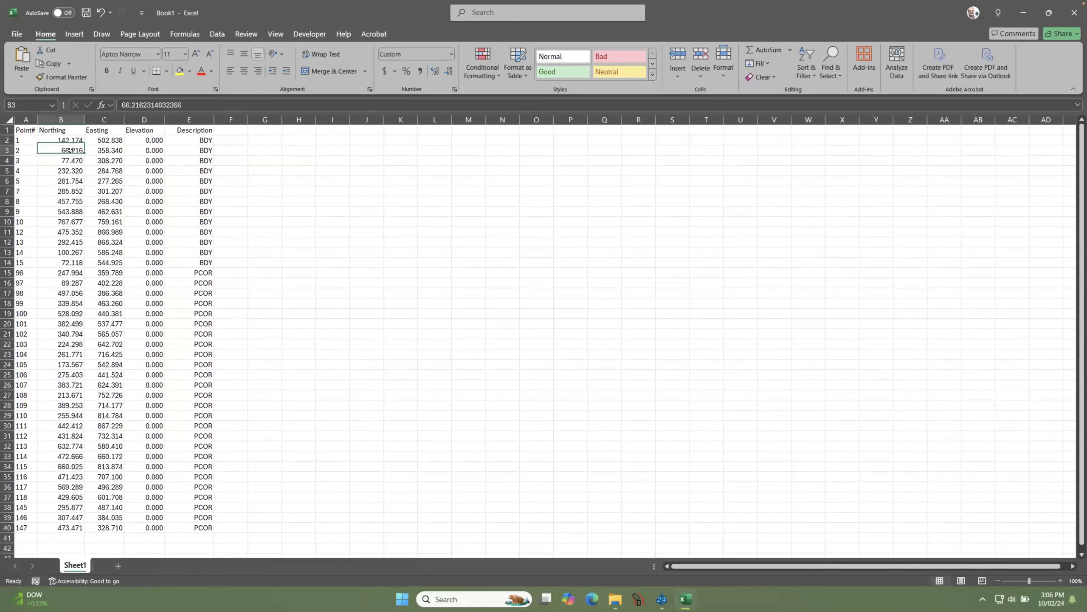
Step: Inspect the full-precision northing values of points 3, 4, 5, 7, 8 and 10 in the exported sheet
click(69, 160)
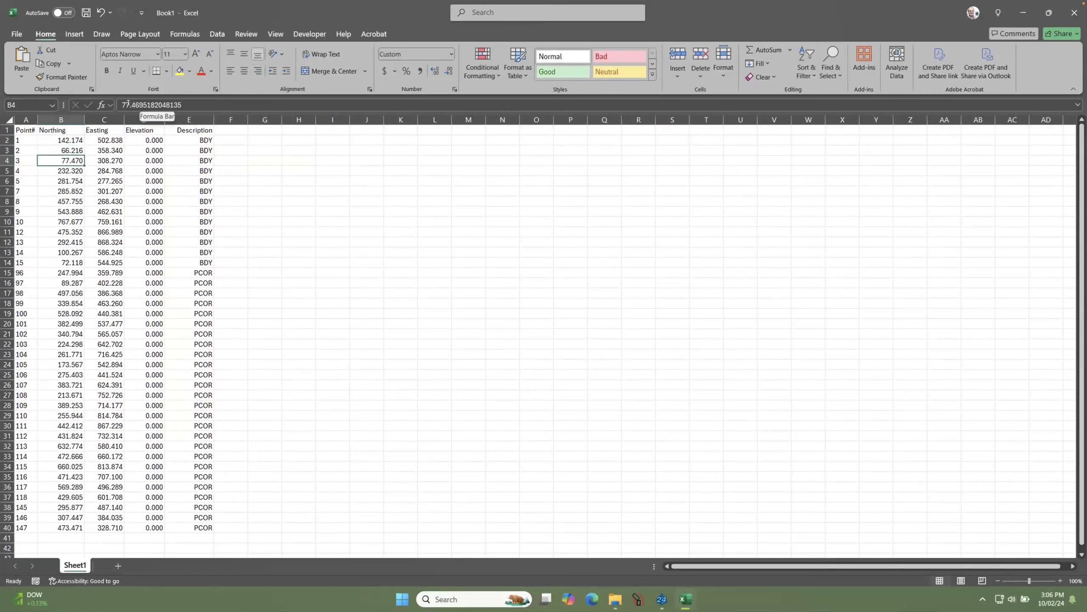
click(74, 170)
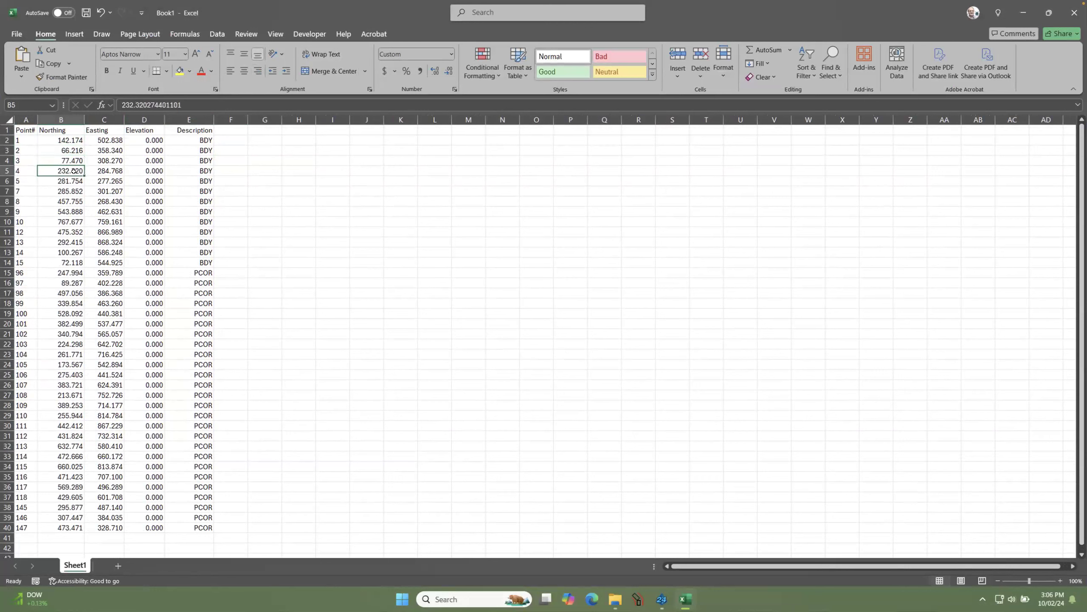
click(74, 182)
click(74, 191)
click(75, 201)
click(67, 221)
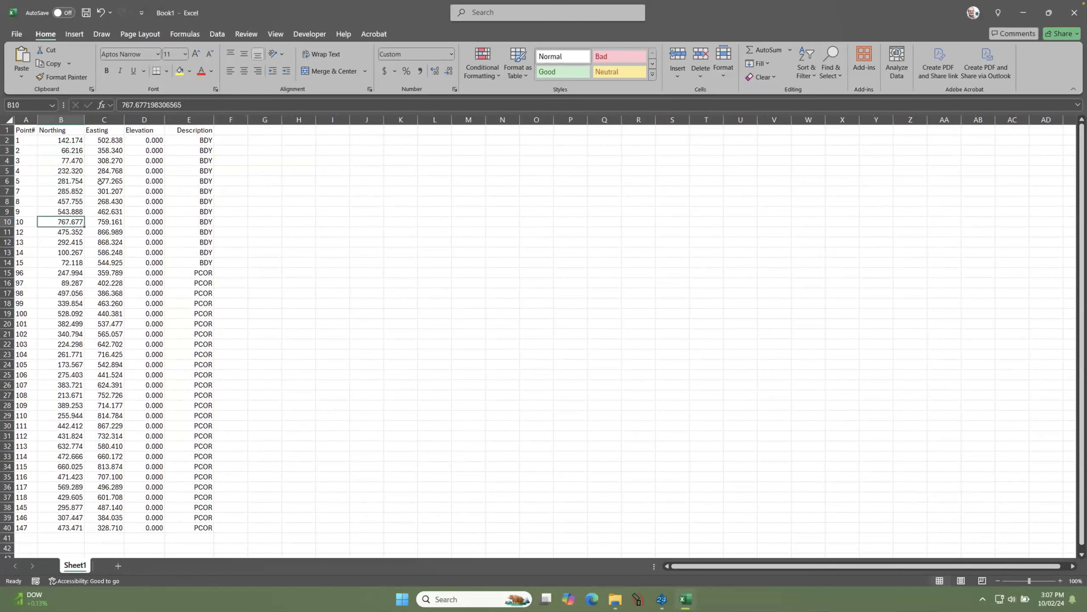
click(256, 158)
click(238, 169)
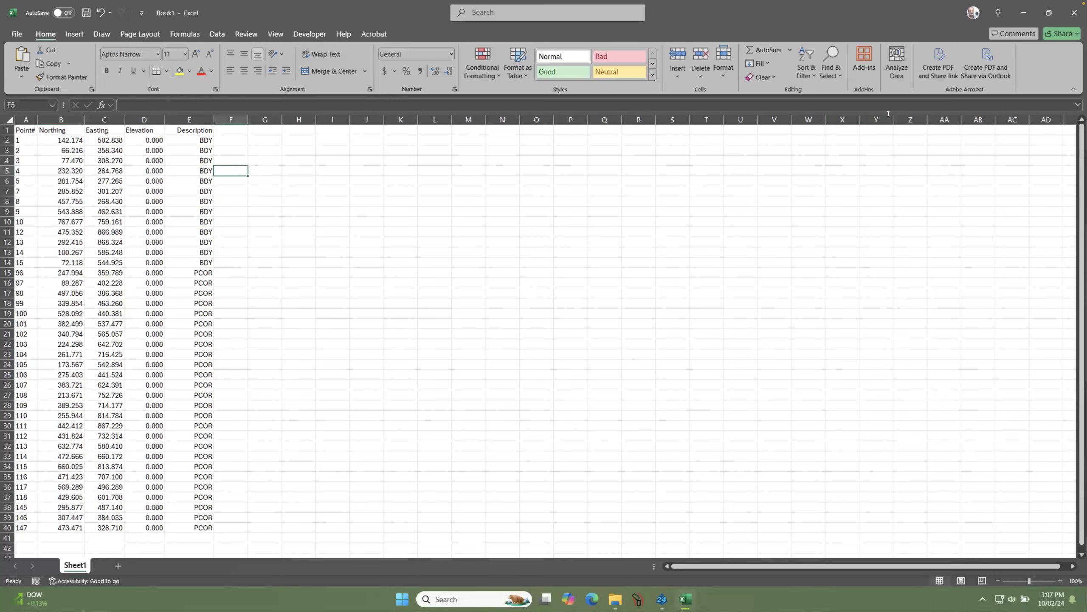
Step: Close the Excel workbook without saving it and exit the Report Formatter in Carlson Survey
click(1074, 14)
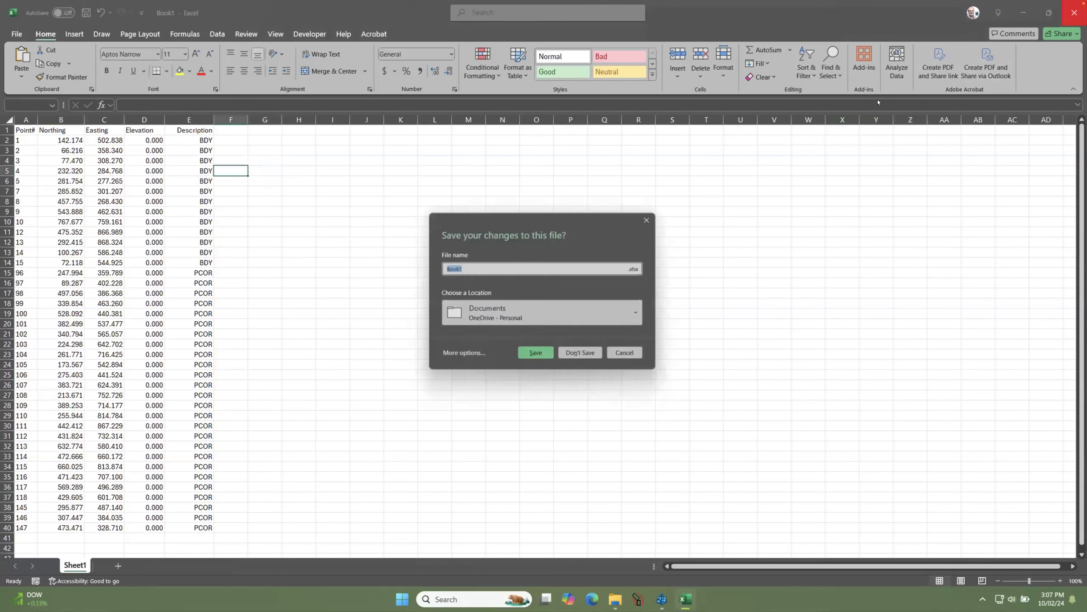
click(574, 356)
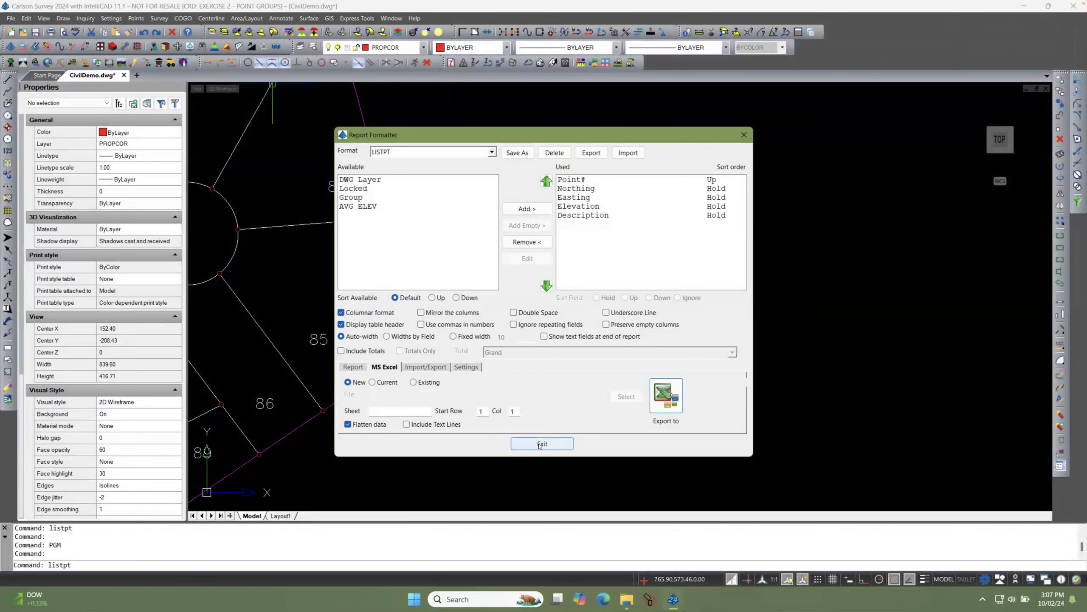
click(525, 443)
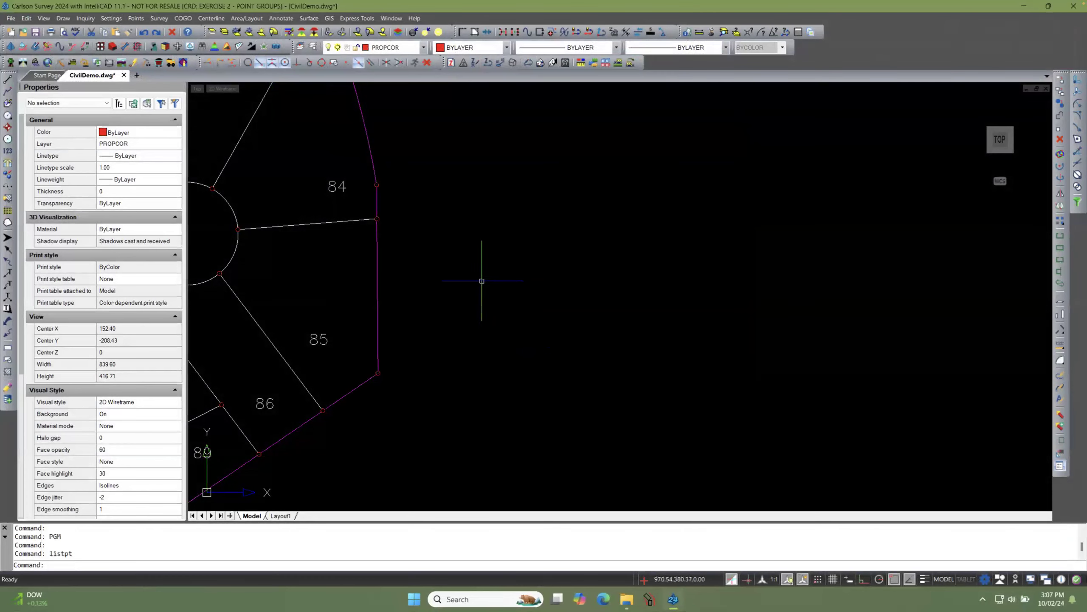
Step: Start the Radial Stakeout command and choose point 1 from the point list as the occupied point
scroll(438, 239, down, 3)
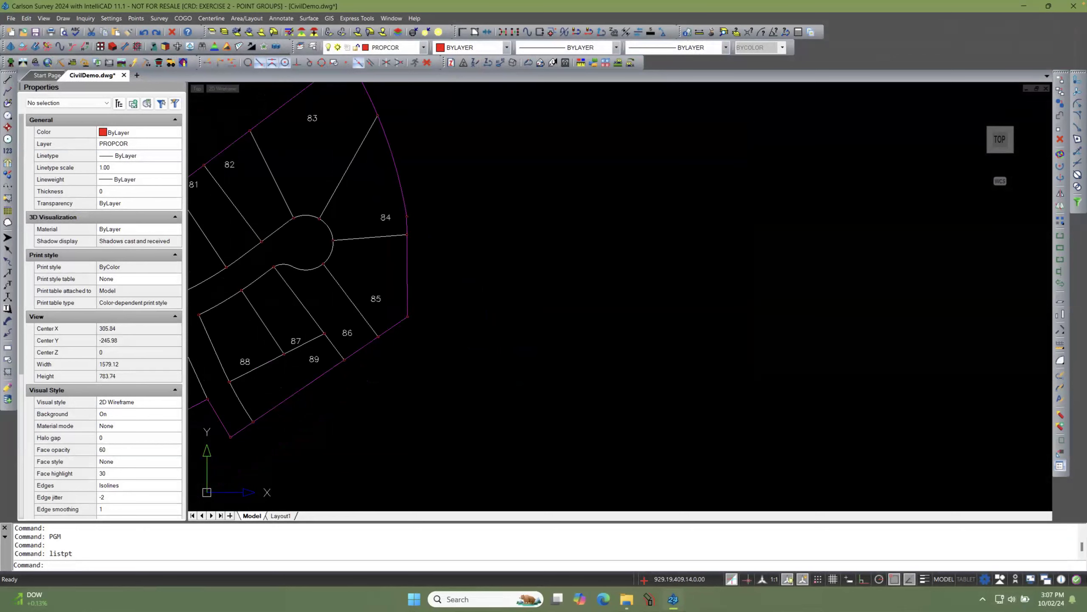
scroll(440, 253, down, 2)
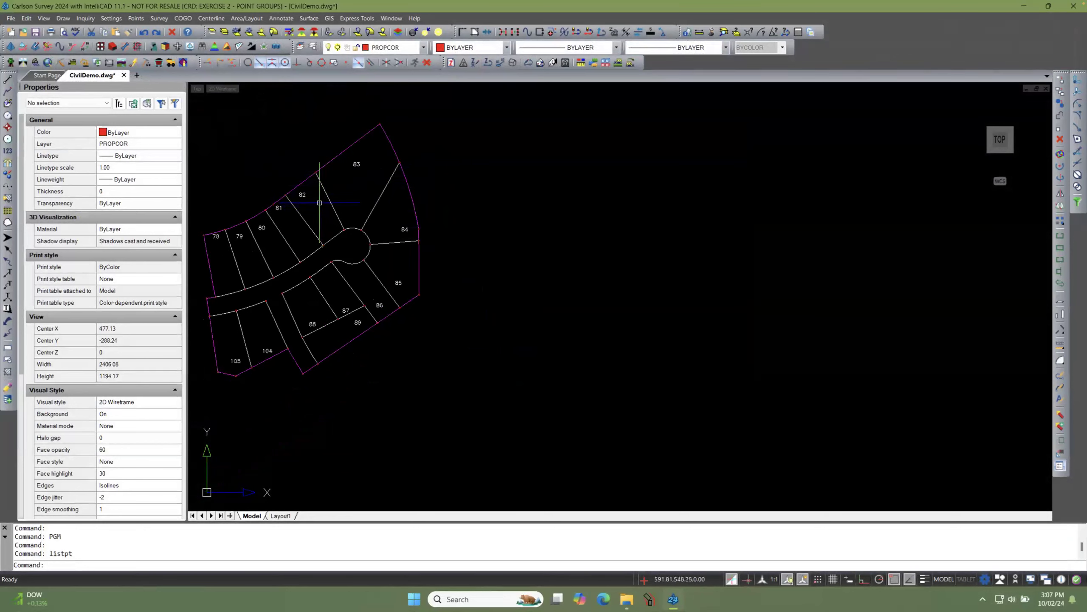
middle_drag(319, 203, 358, 192)
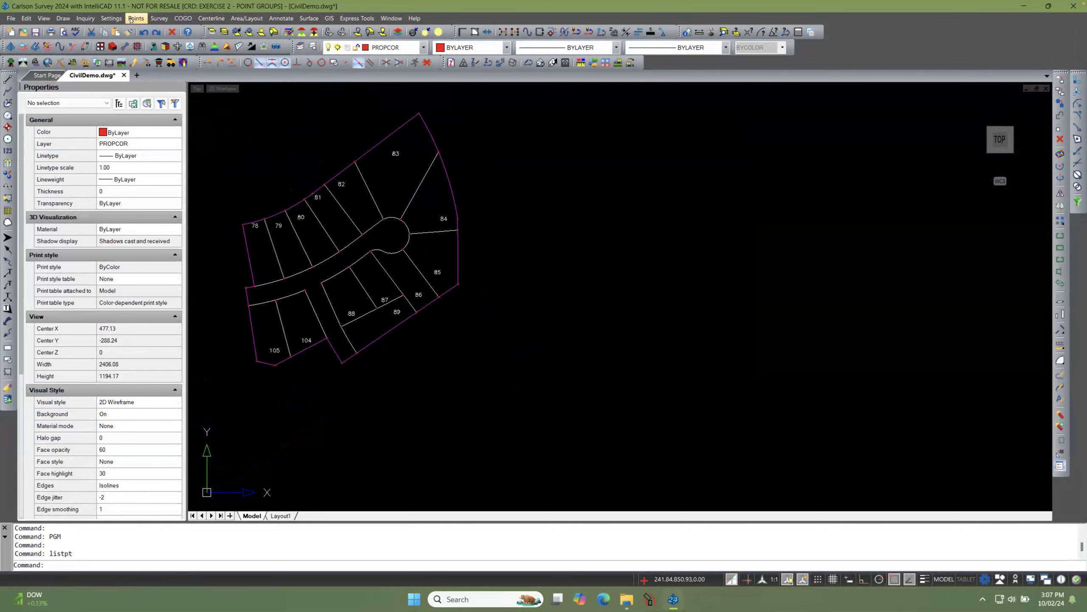
click(158, 19)
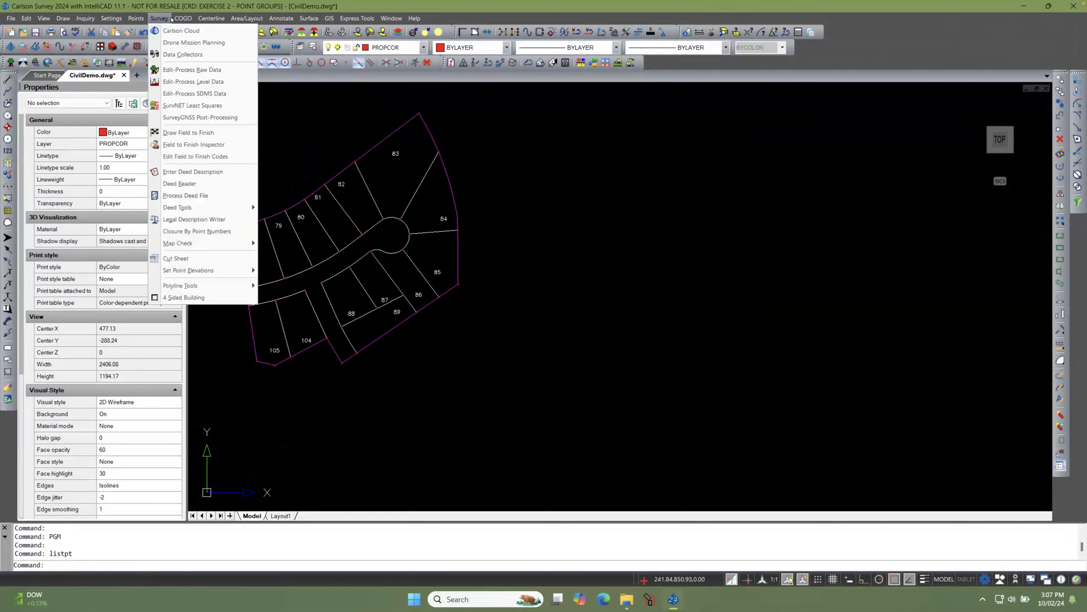
mouse_move(175, 19)
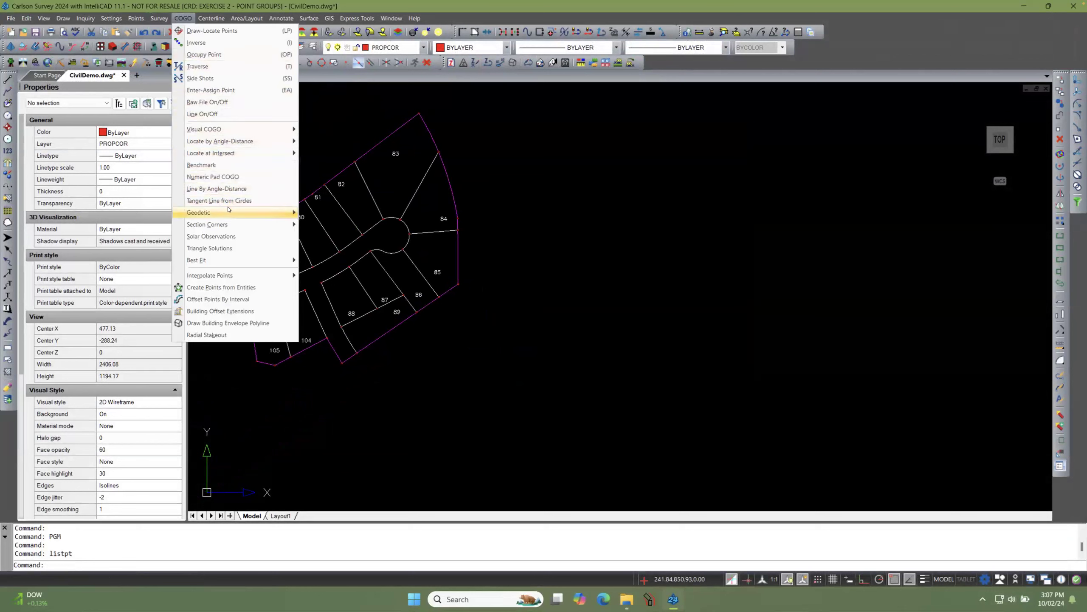
mouse_move(236, 211)
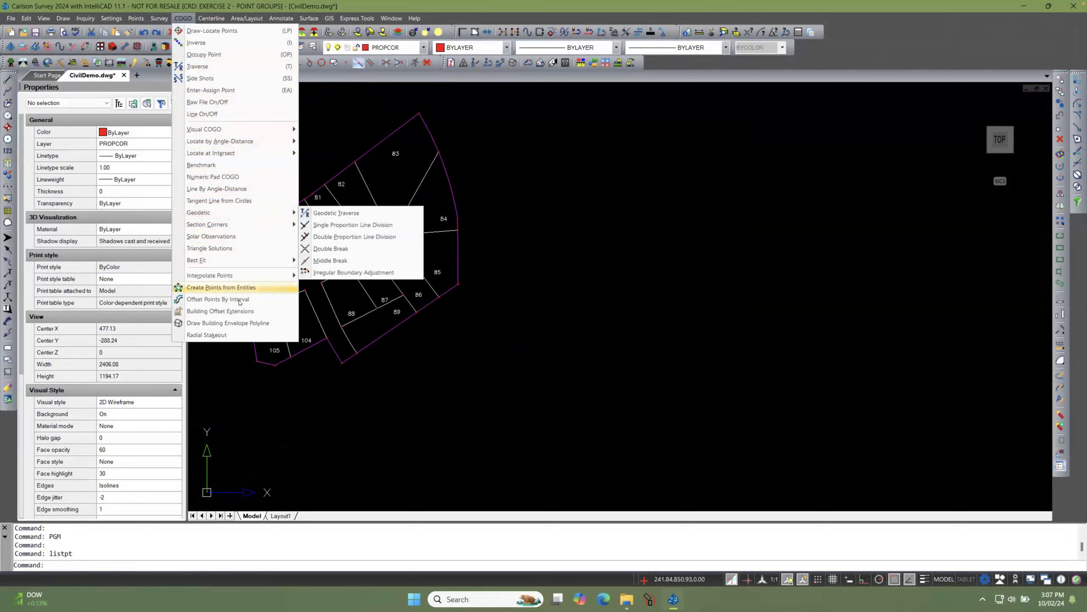
click(230, 339)
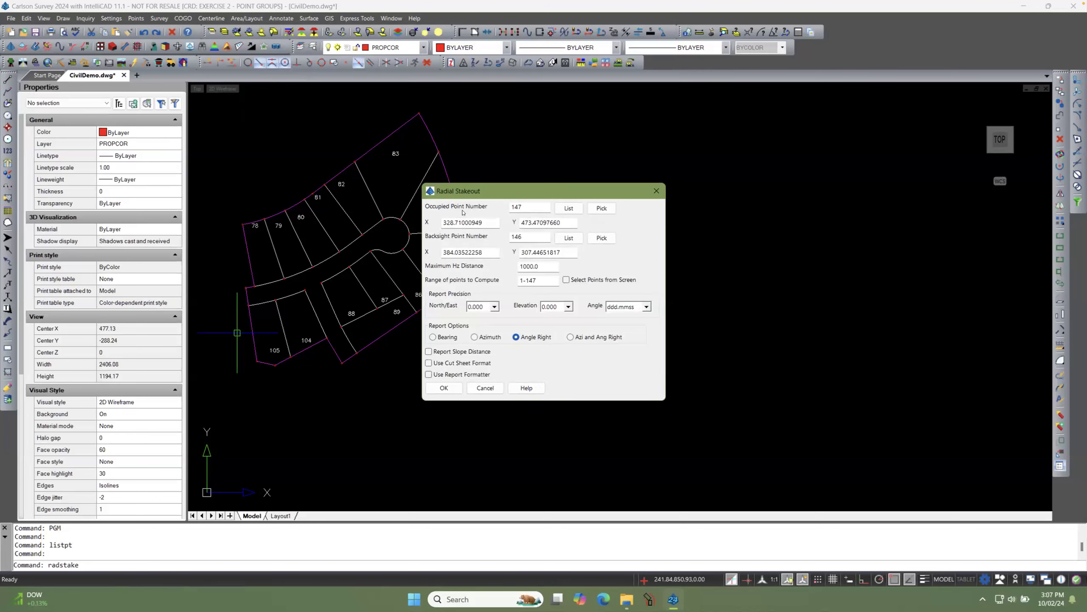
click(569, 208)
drag(636, 303, 636, 260)
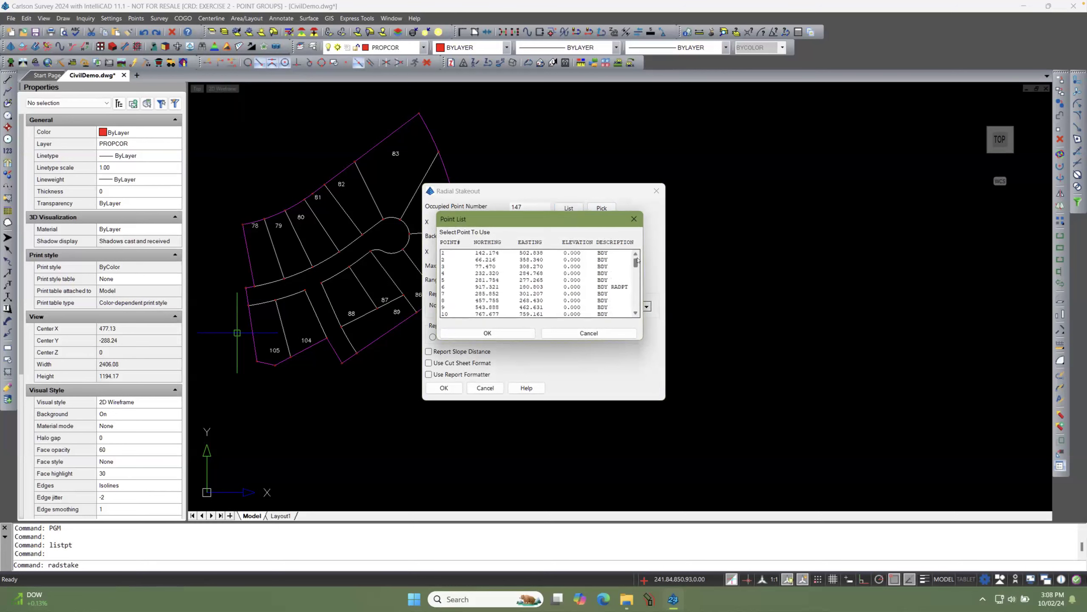
click(454, 256)
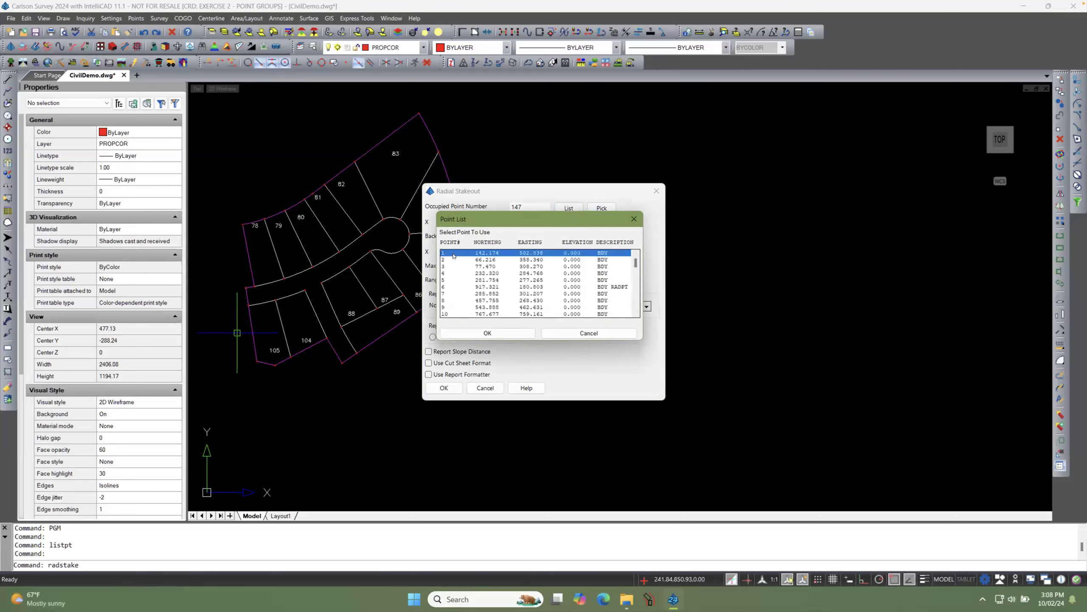
click(498, 333)
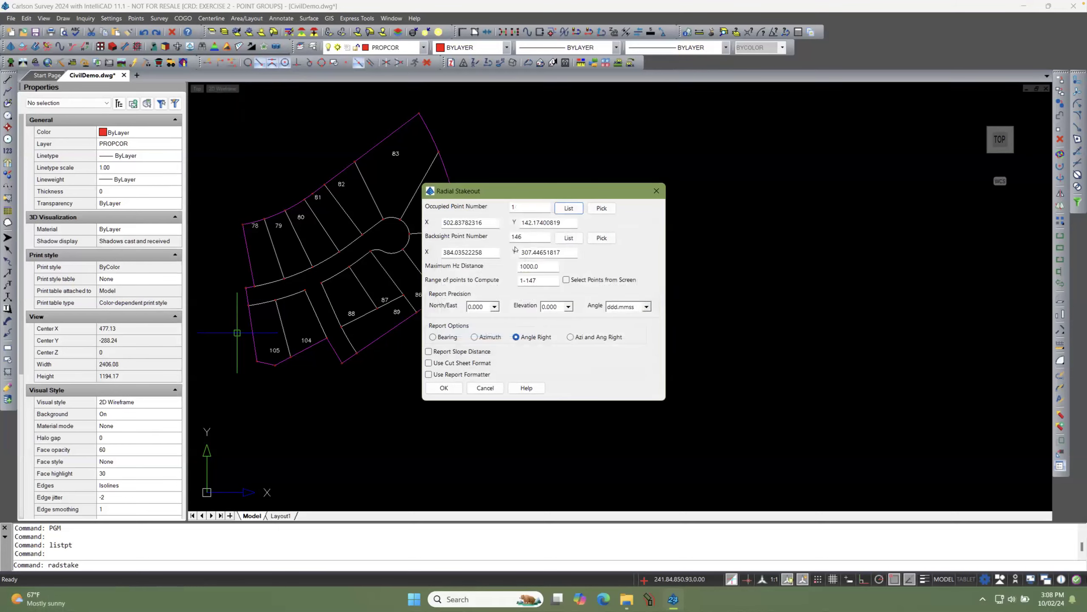
Step: Choose point 15 from the point list as the backsight point
click(567, 240)
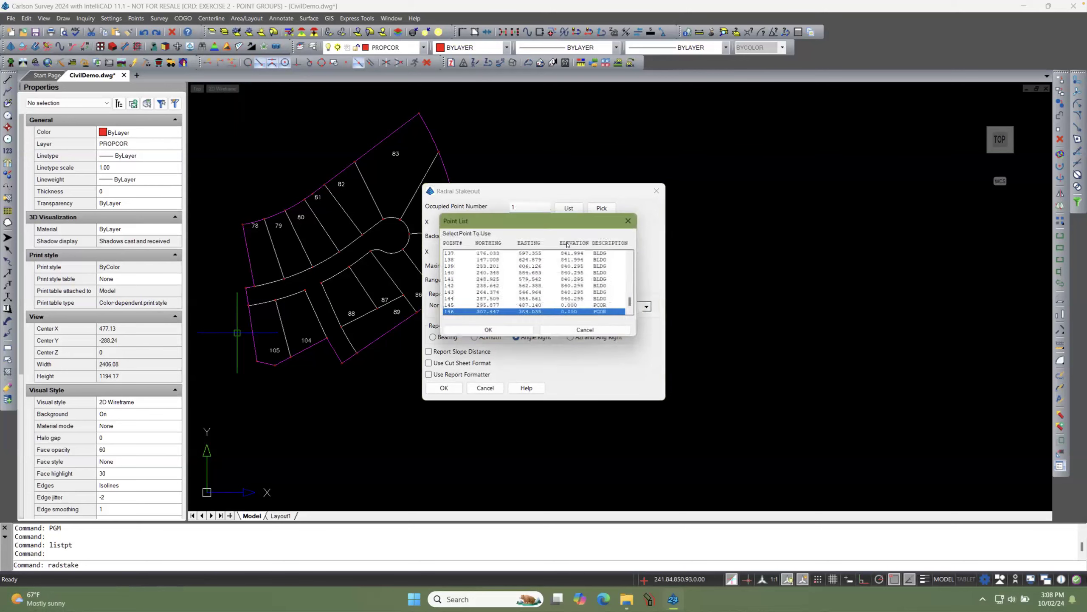
drag(636, 305, 633, 268)
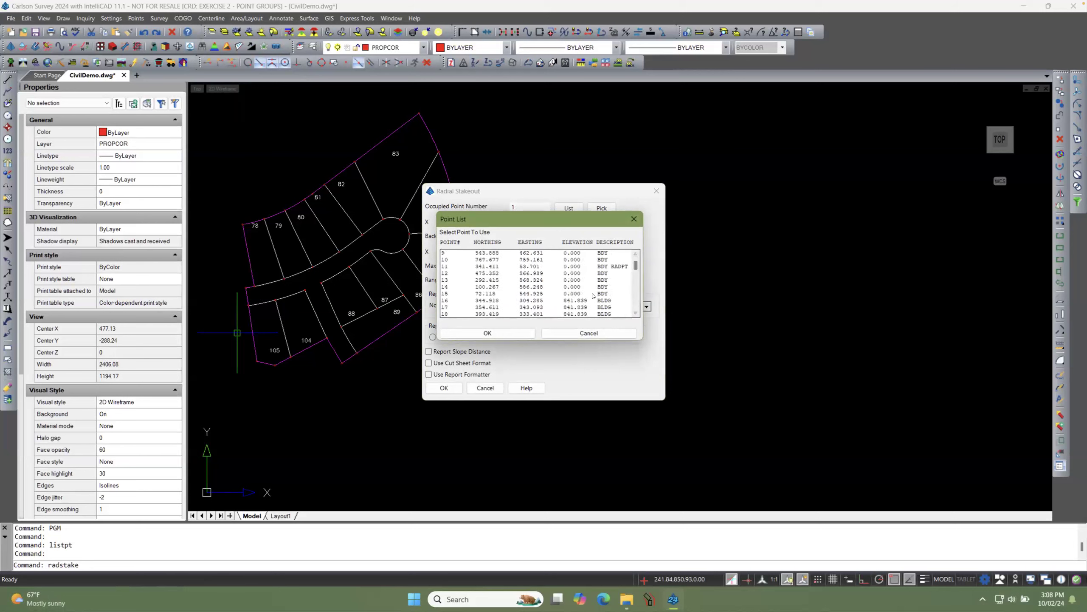
click(471, 294)
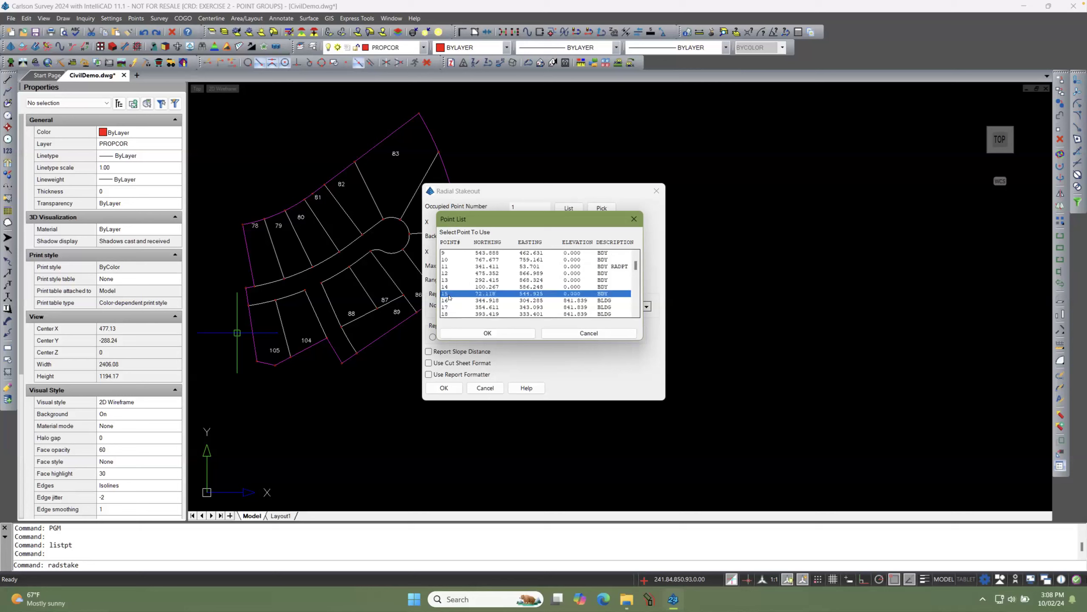
click(487, 334)
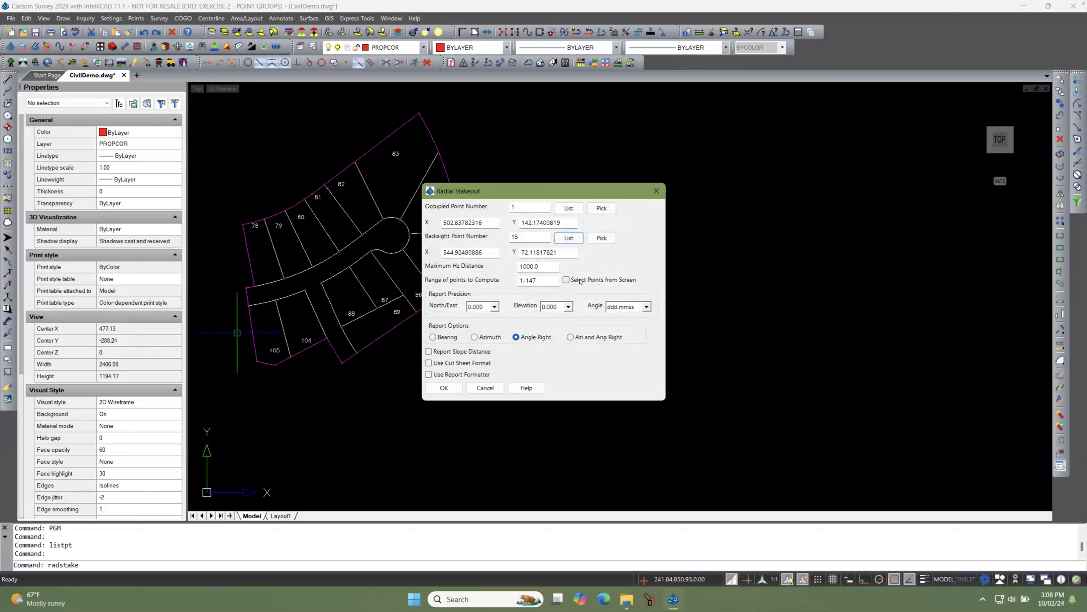
Step: Set the radial stakeout to select points from the screen and use cut sheet format, and accept the settings
click(567, 280)
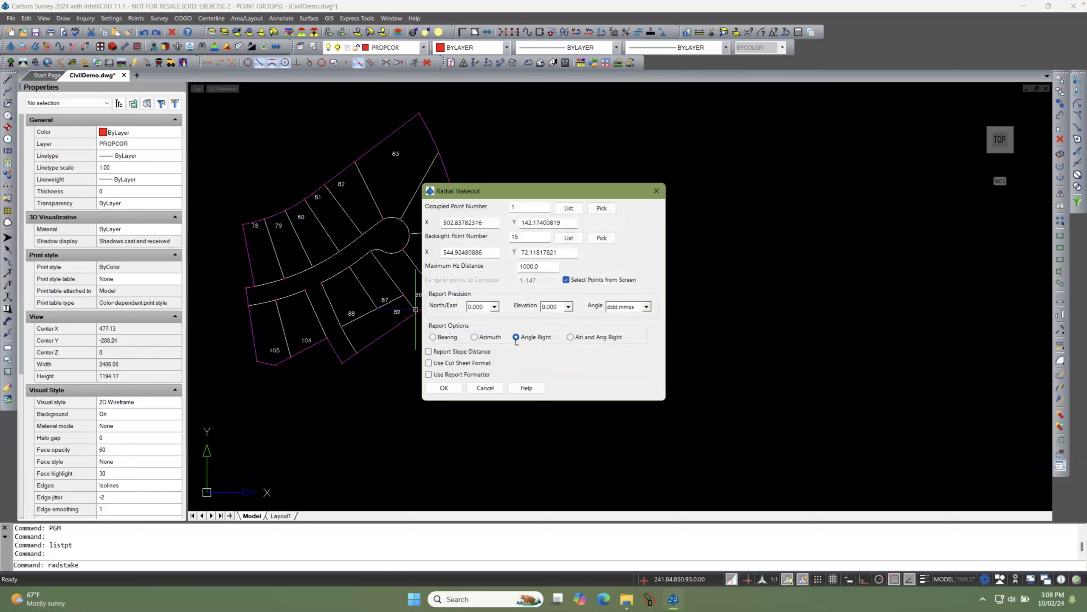
click(429, 363)
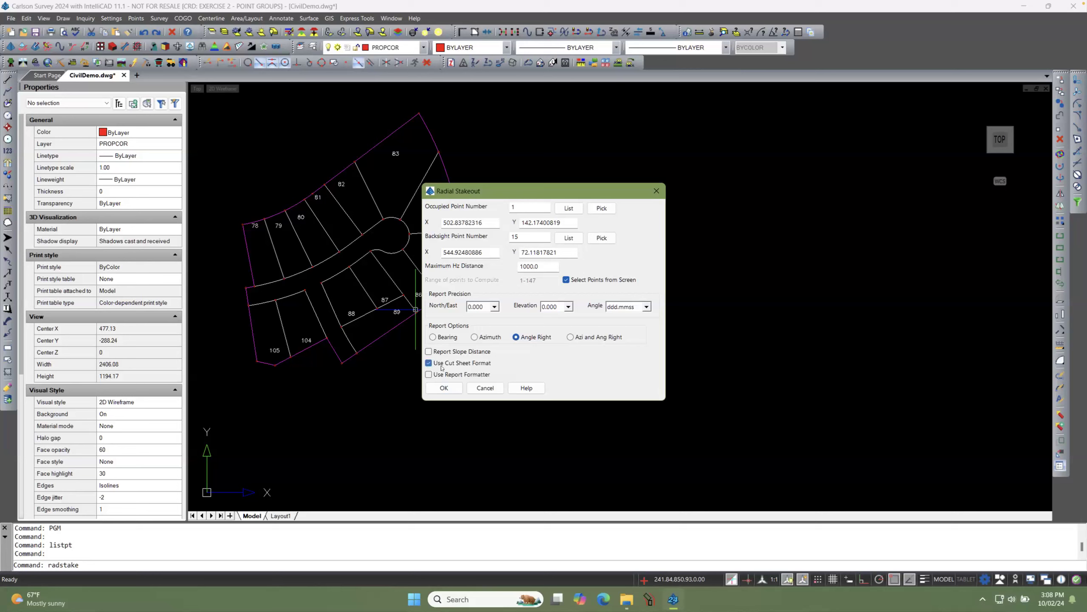
click(450, 387)
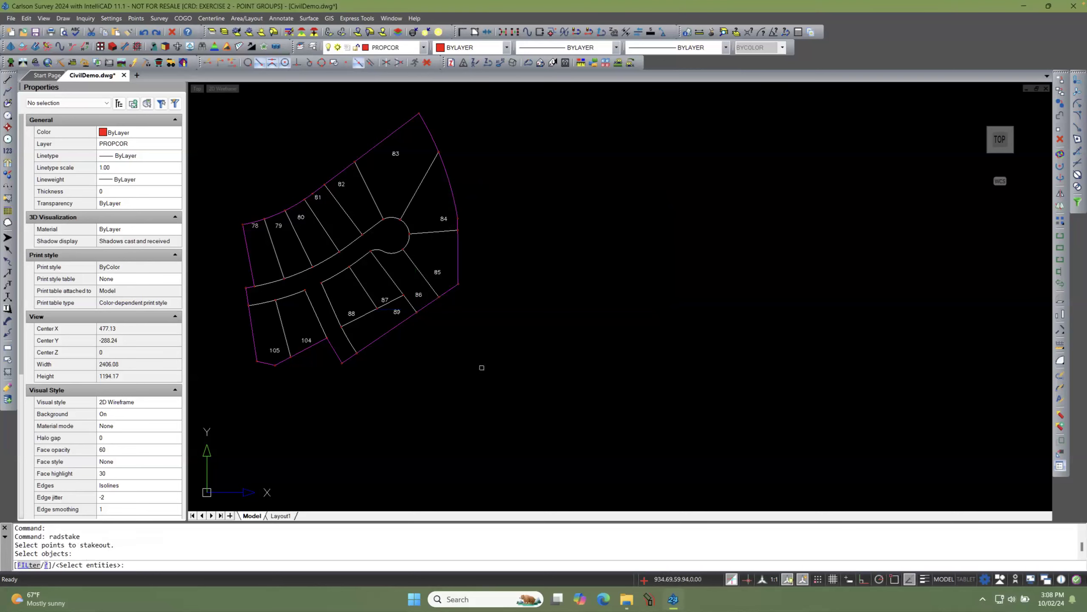
Step: Window-select the whole subdivision as the points to stake out and generate the radial stakeout report
scroll(514, 351, down, 2)
click(266, 170)
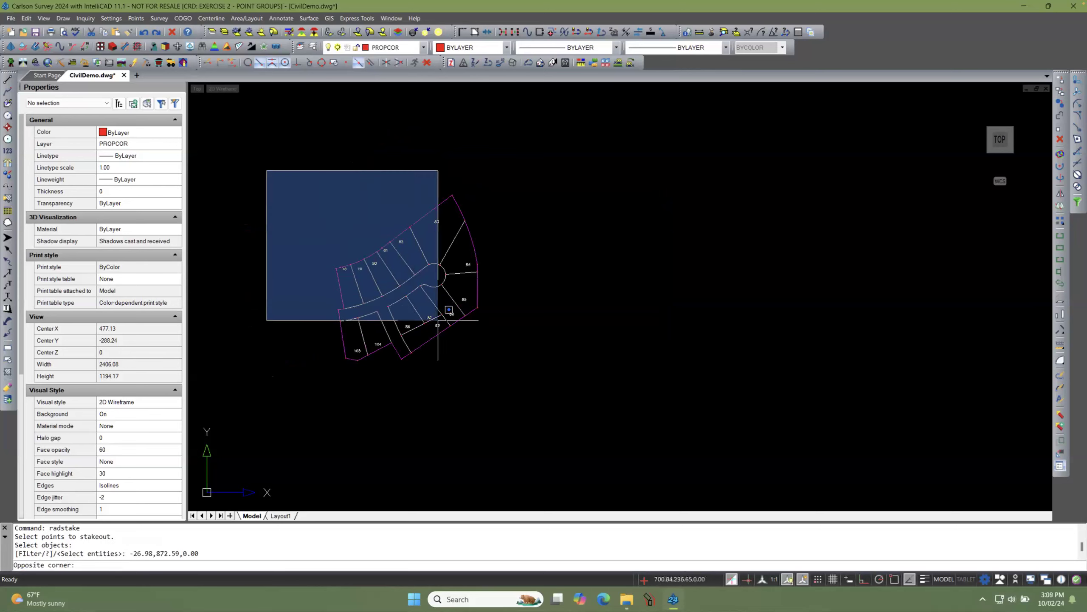
click(504, 383)
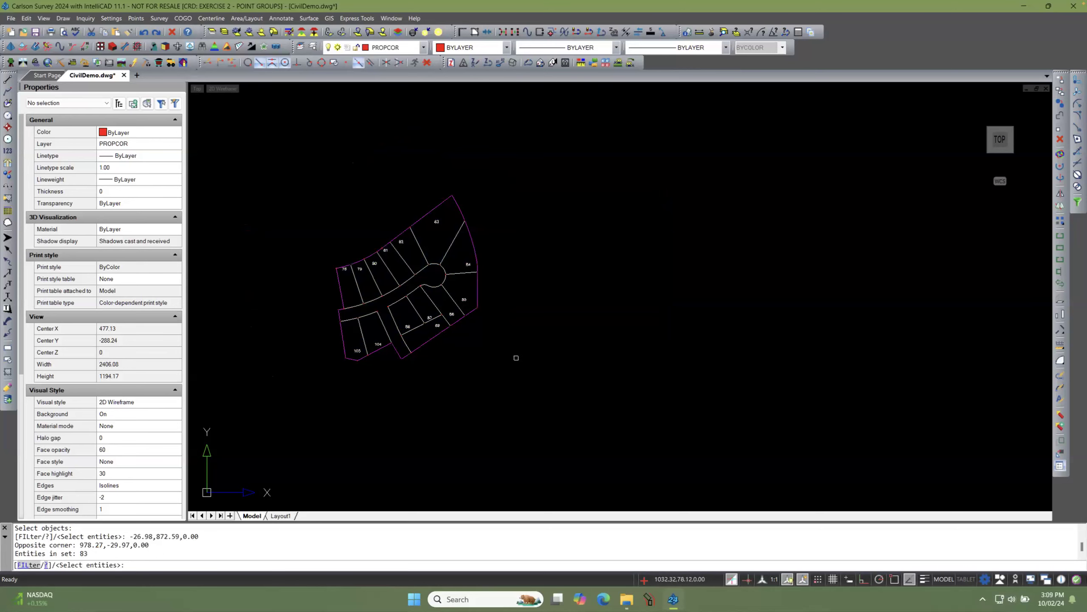
key(Return)
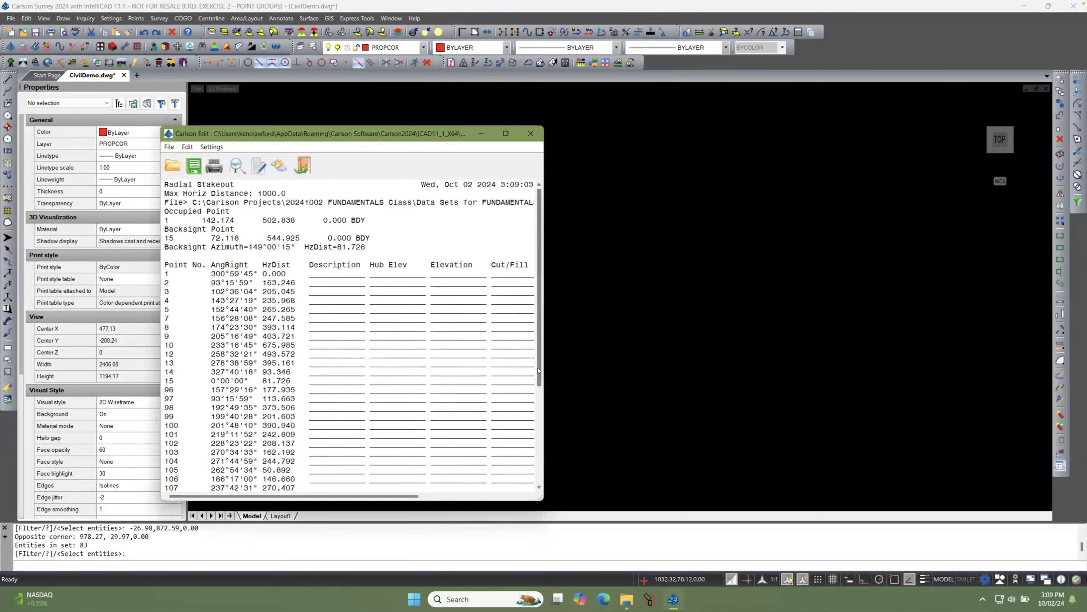
Step: Widen the stakeout report window, review its angle-right, distance and blank cut sheet columns, and close the report
drag(544, 369, 628, 378)
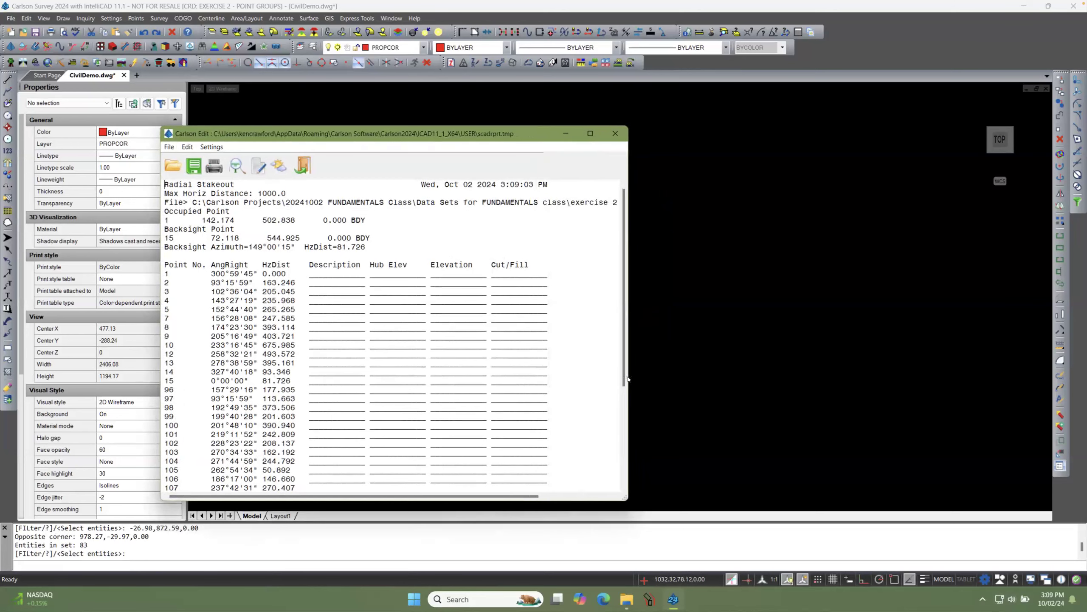
scroll(437, 343, down, 5)
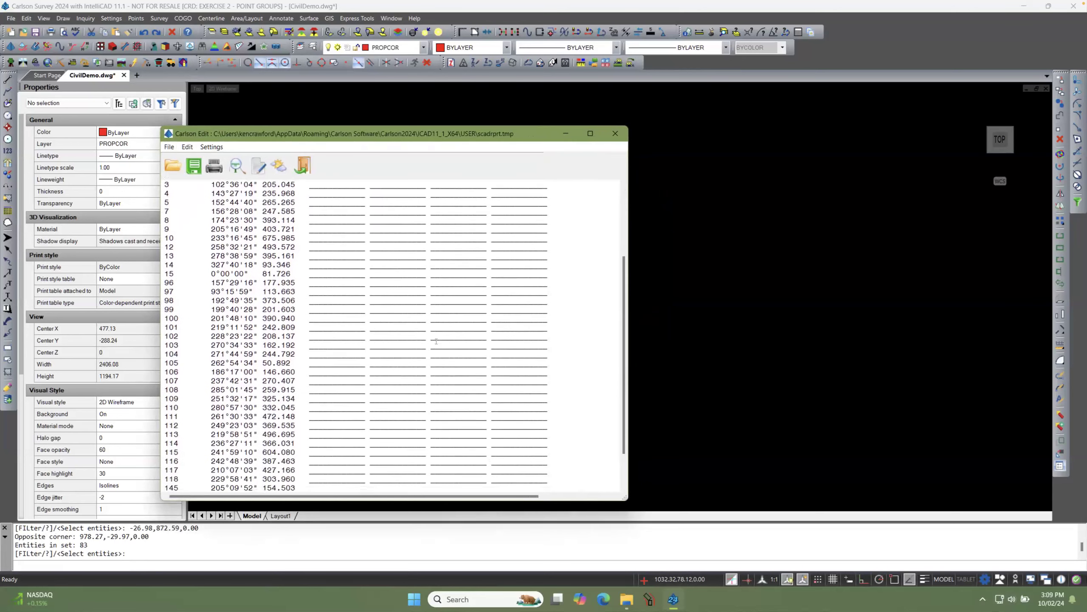
scroll(436, 342, up, 5)
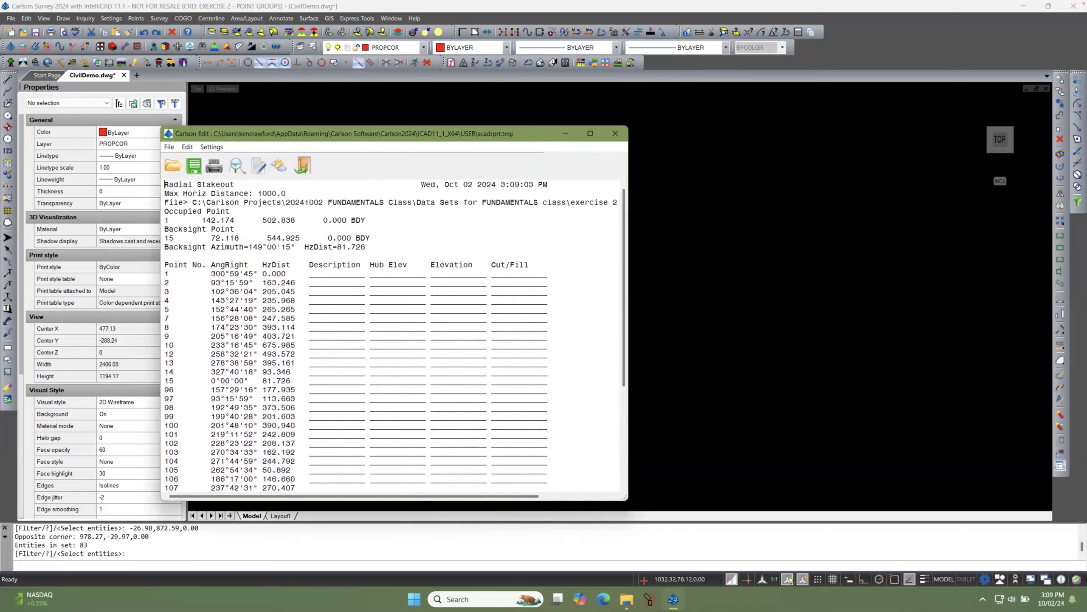
scroll(282, 246, down, 3)
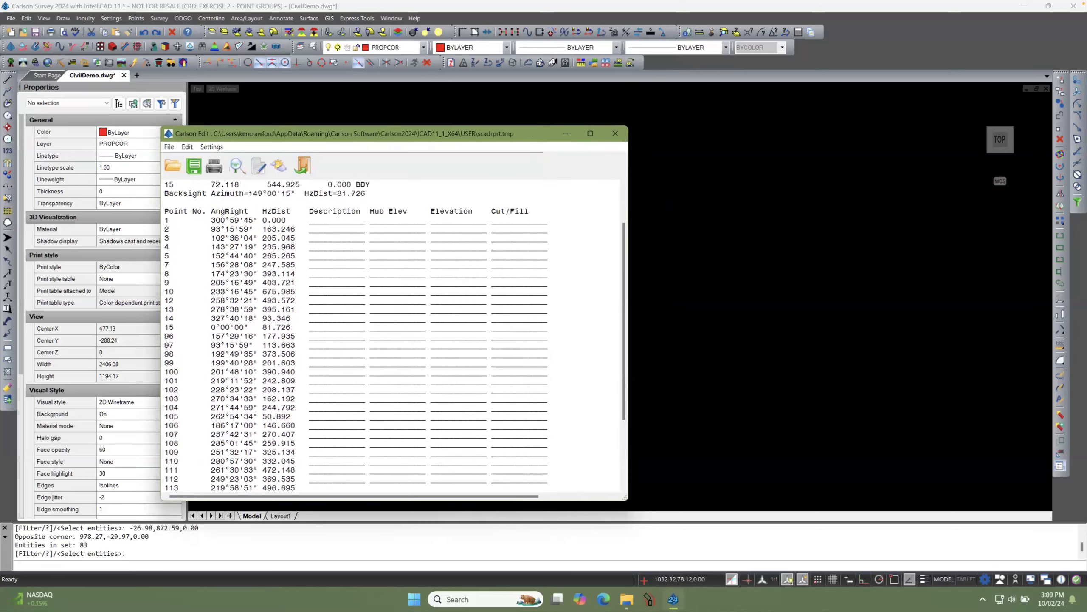
scroll(293, 245, up, 2)
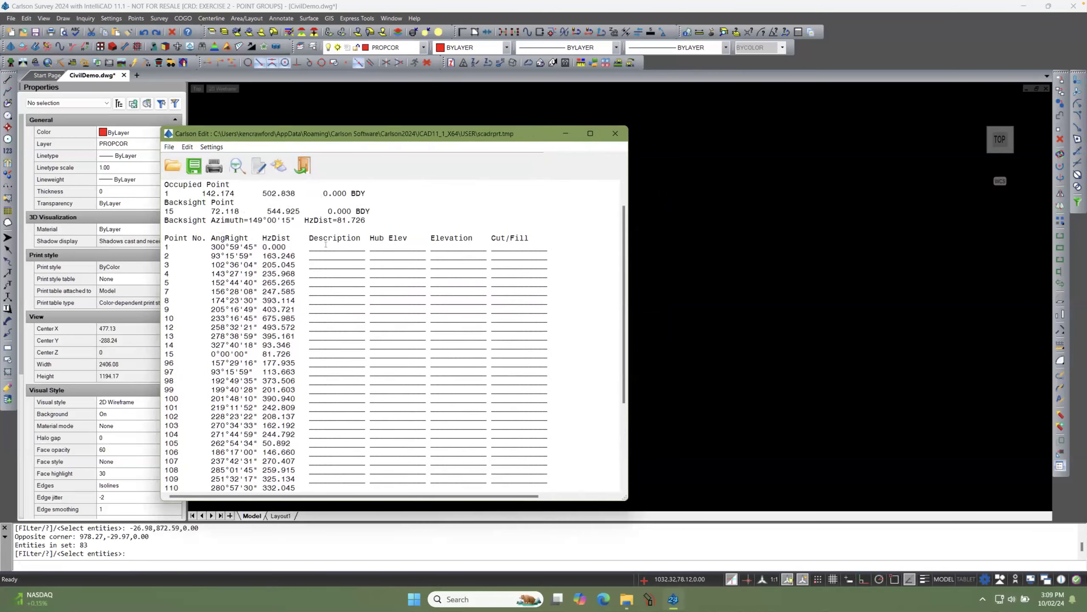
scroll(456, 235, down, 5)
scroll(456, 235, up, 6)
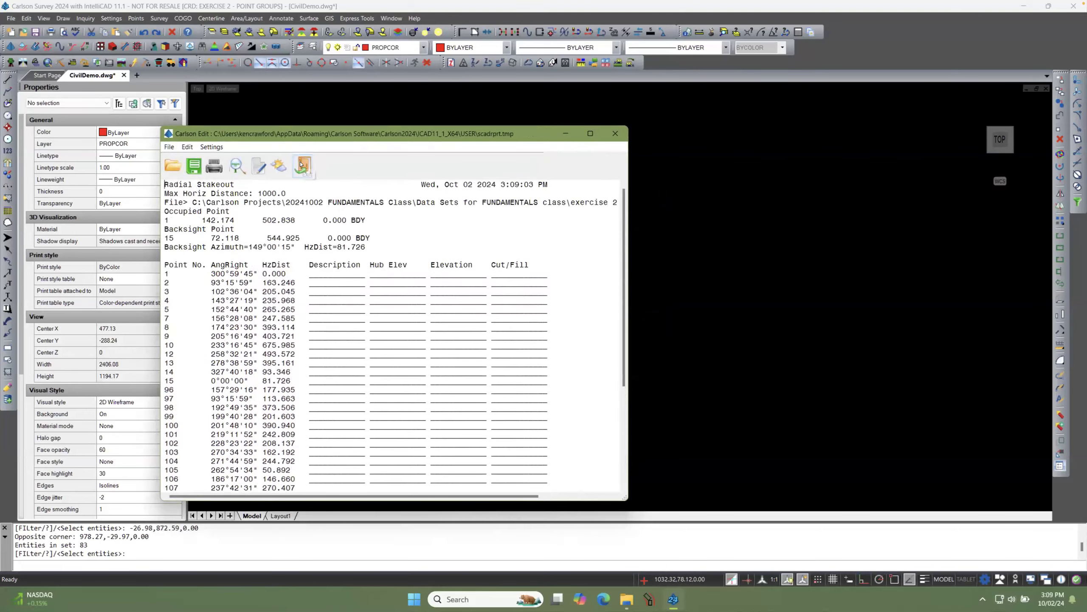
click(301, 164)
Step: Run Radial Stakeout again with points selected from the screen and the report formatter enabled, and accept the settings
right_click(321, 197)
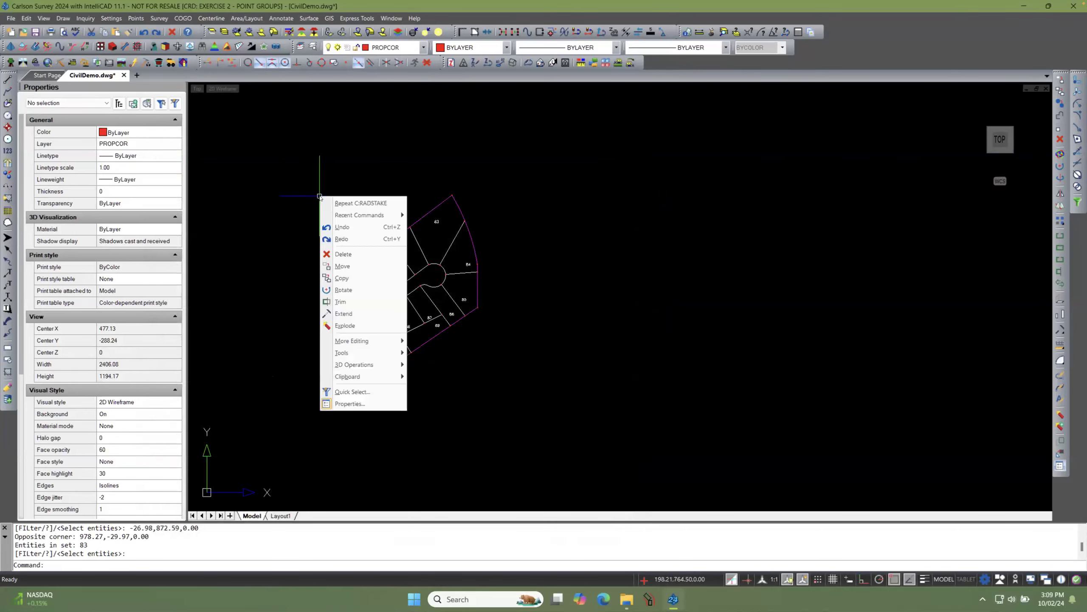
key(Escape)
key(Return)
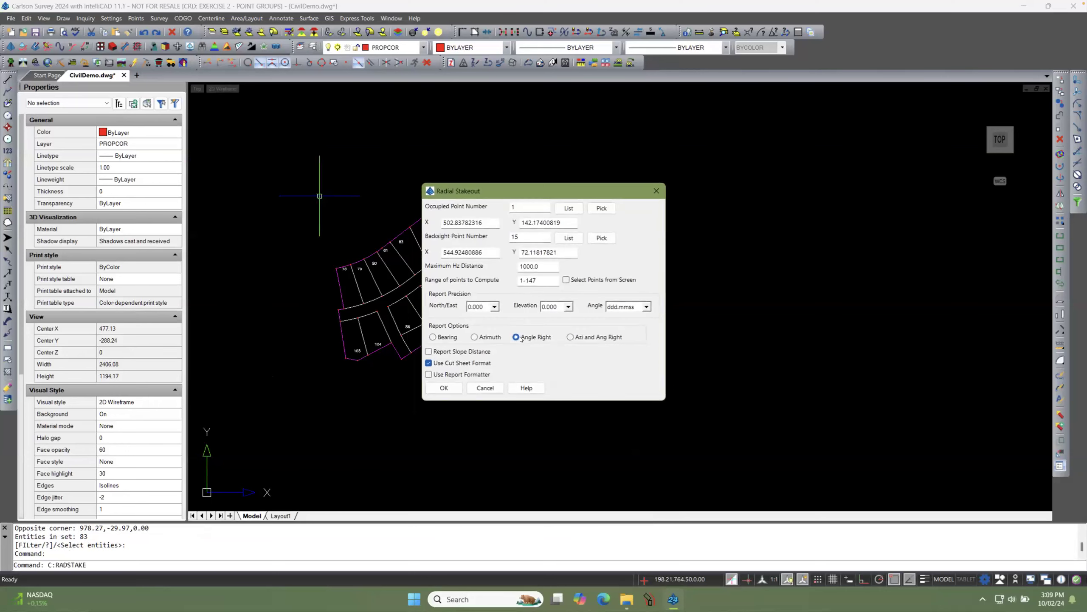
click(566, 281)
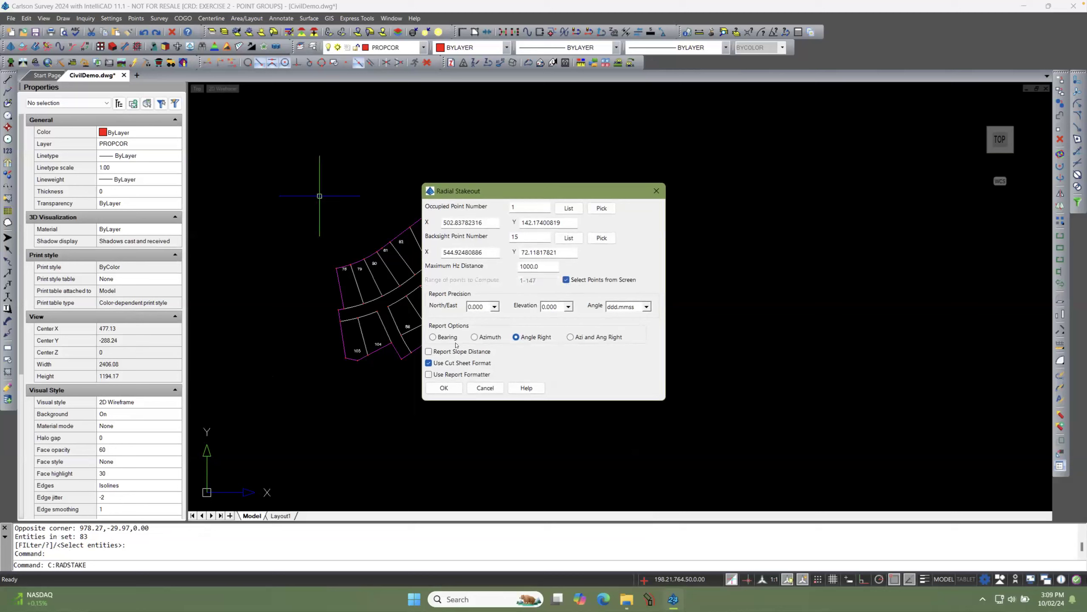
click(429, 375)
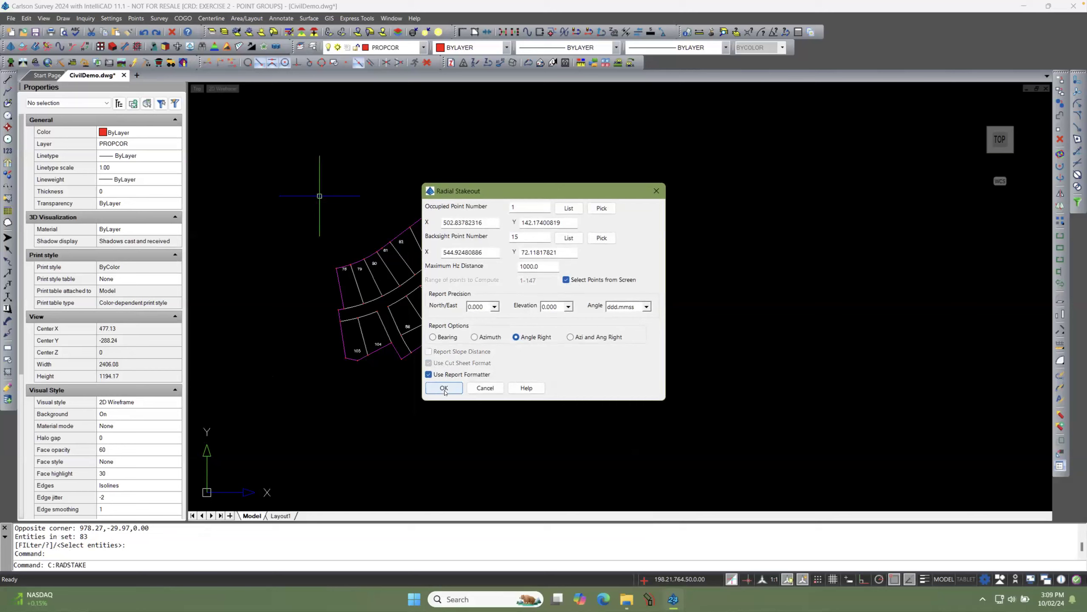
click(444, 388)
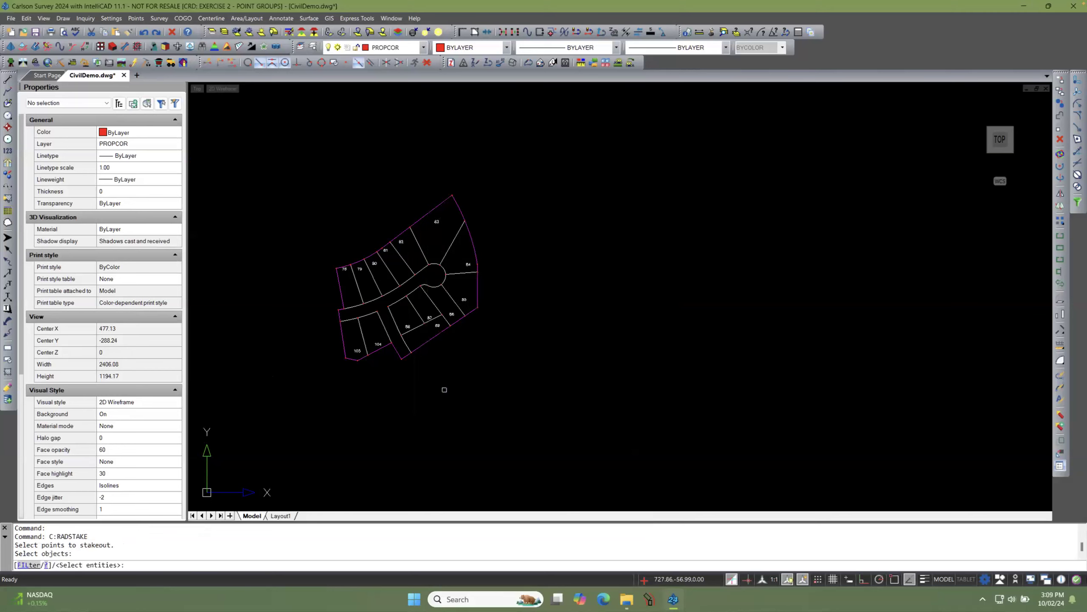
Step: Window-select all of the subdivision's points as the stakeout points and open them in the Report Formatter
click(295, 189)
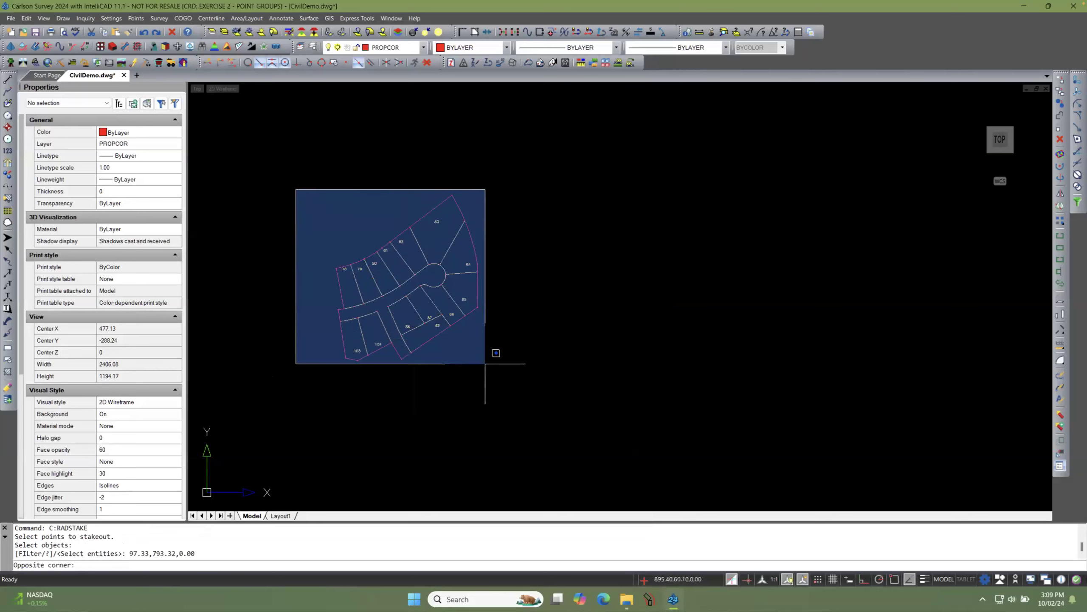
click(509, 386)
key(Return)
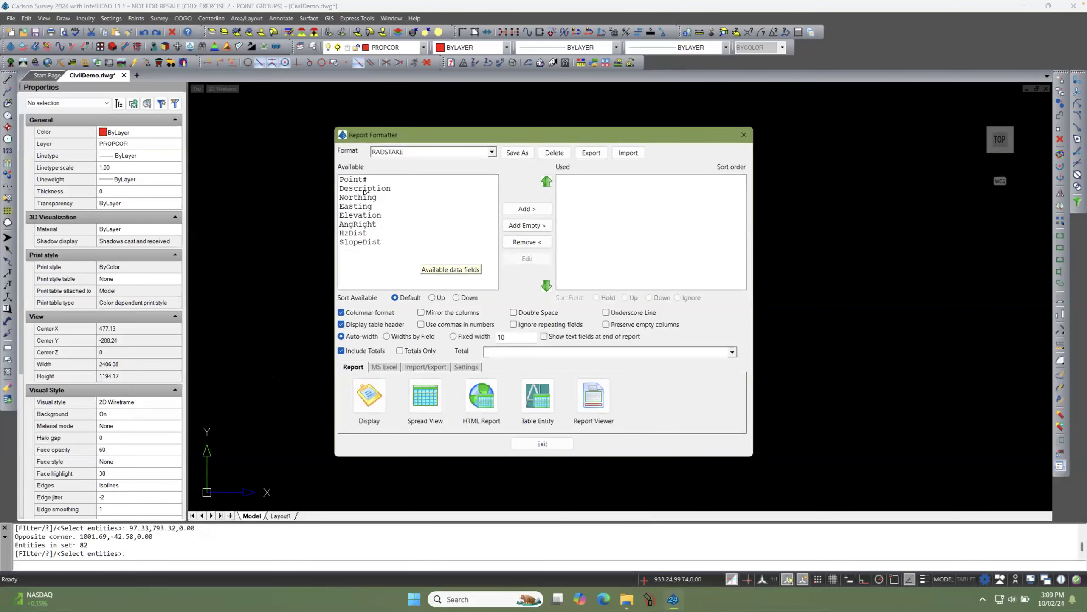
Step: Add Point#, Northing, Easting, AngRight and HzDist, in that order, to the report's used fields
double_click(358, 180)
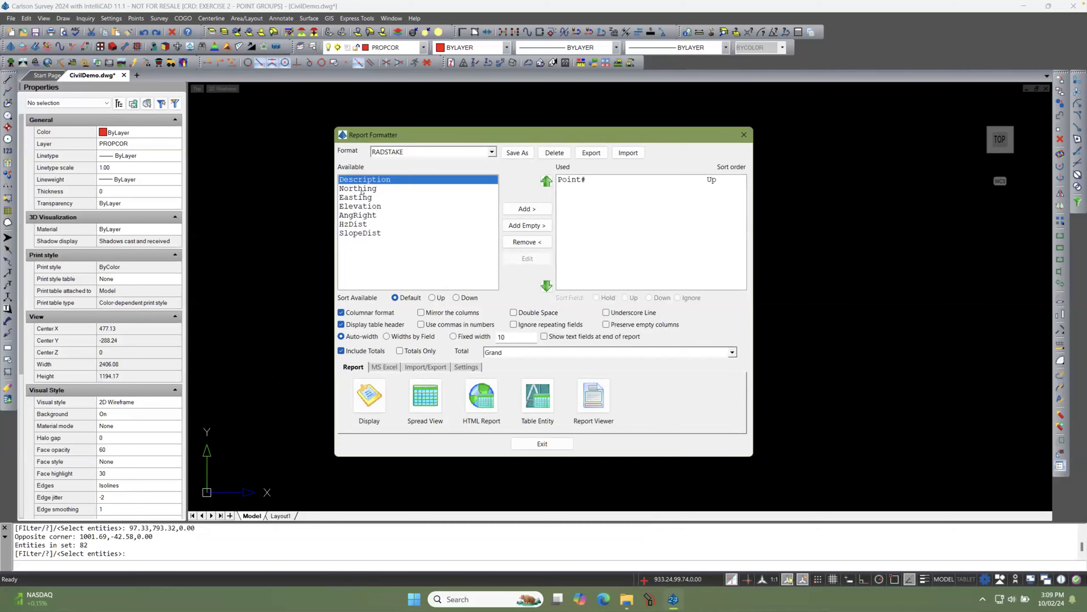
double_click(362, 190)
double_click(364, 191)
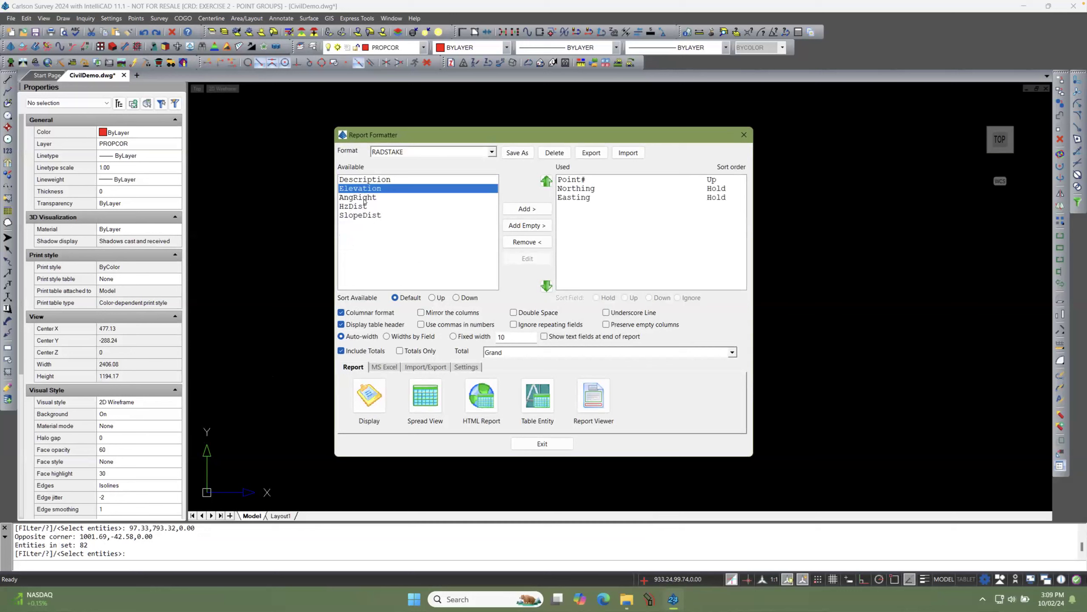
double_click(364, 200)
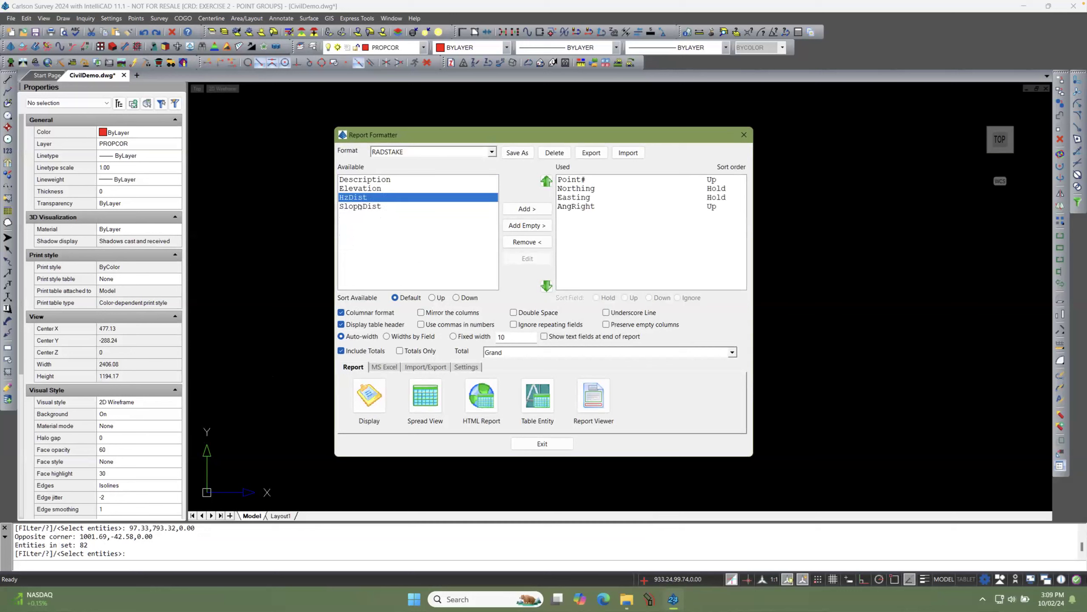
double_click(361, 199)
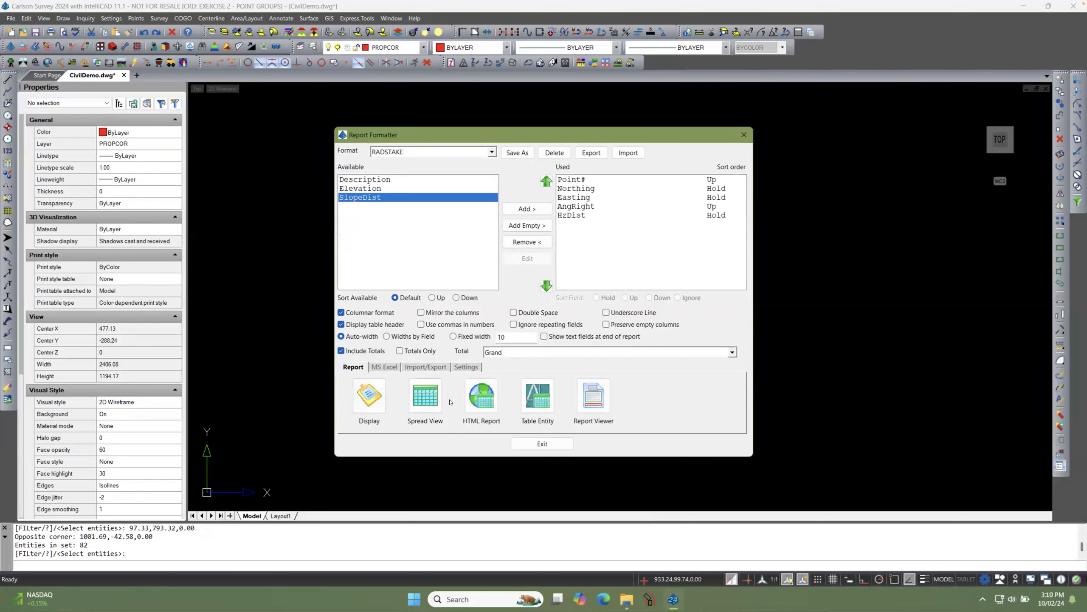
Step: Preview the formatted stakeout report as text and as a spreadsheet, closing each view
click(366, 399)
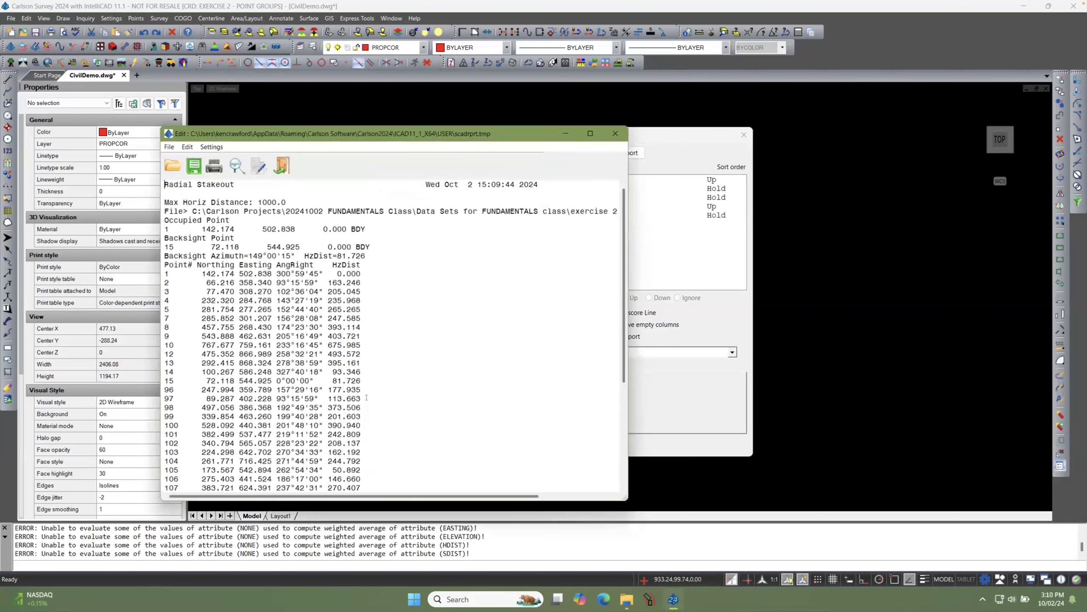
click(281, 166)
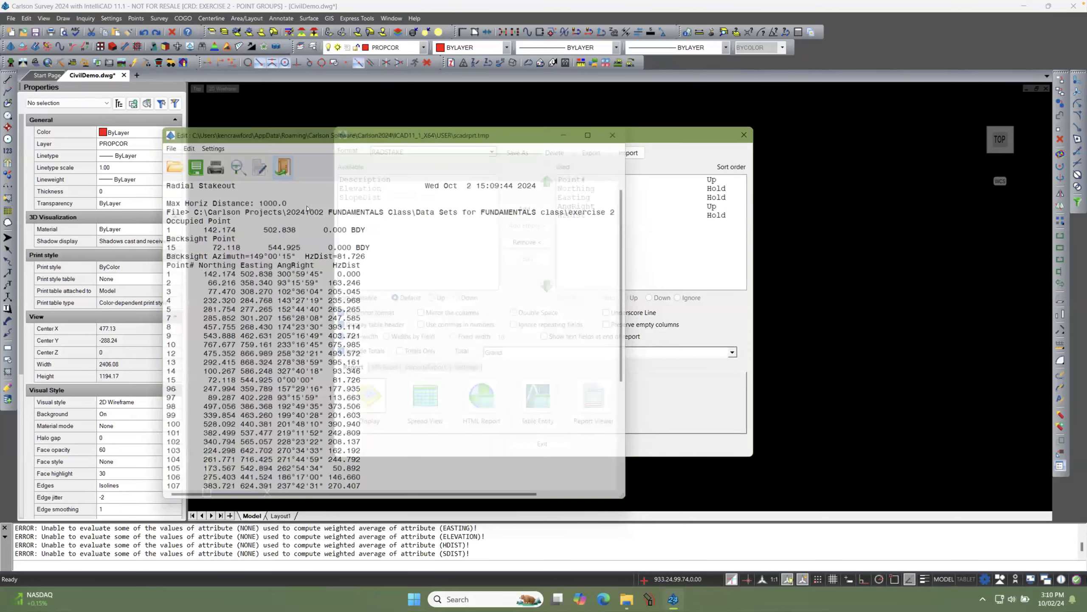
click(426, 402)
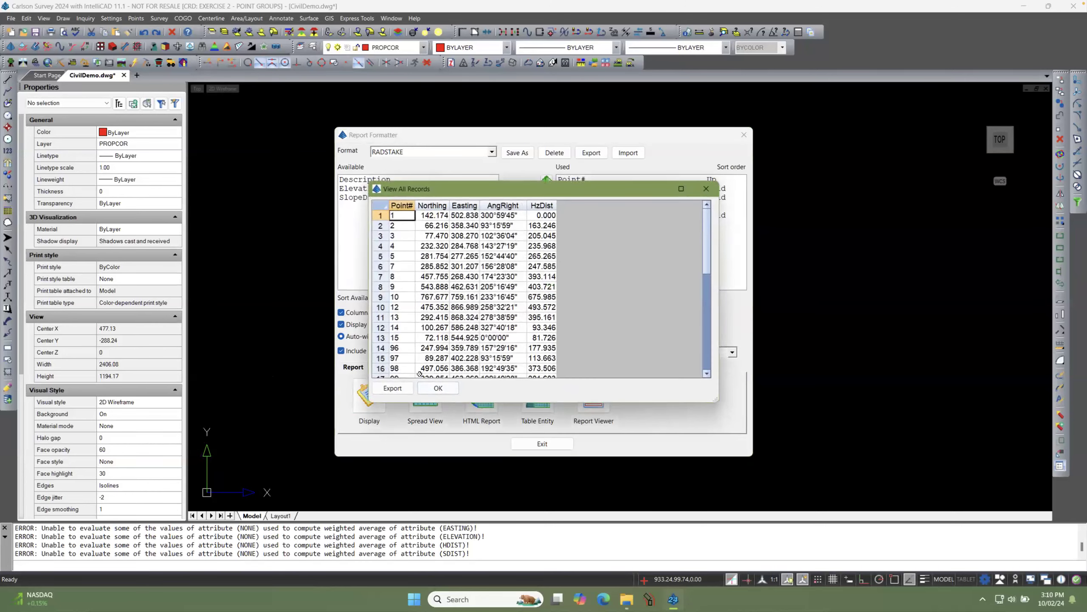
click(438, 388)
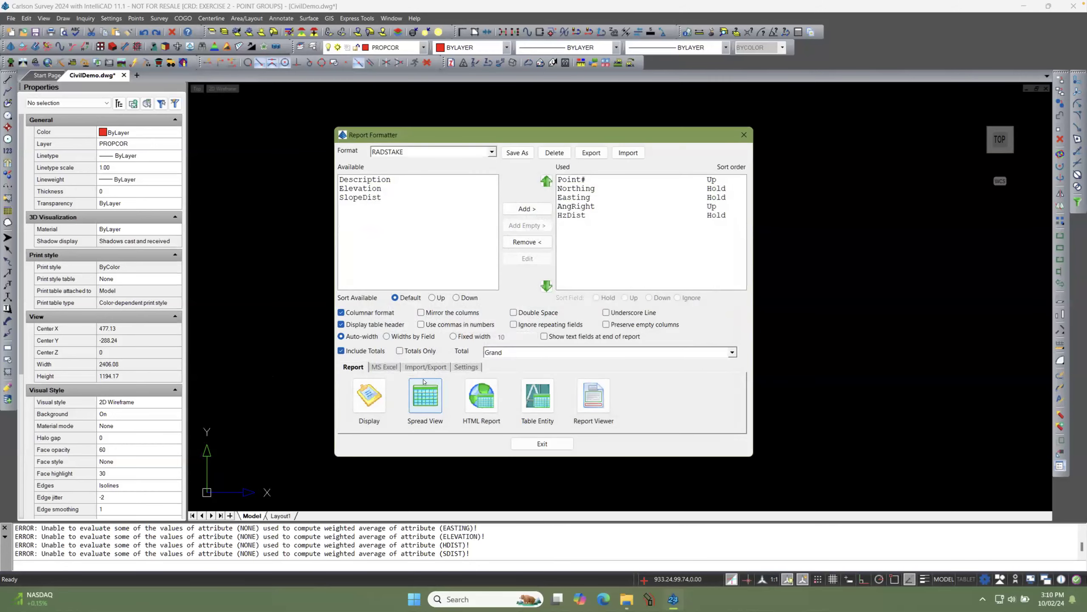
Step: Output the report as a table entity placed just east of the subdivision, with the default table options
click(534, 395)
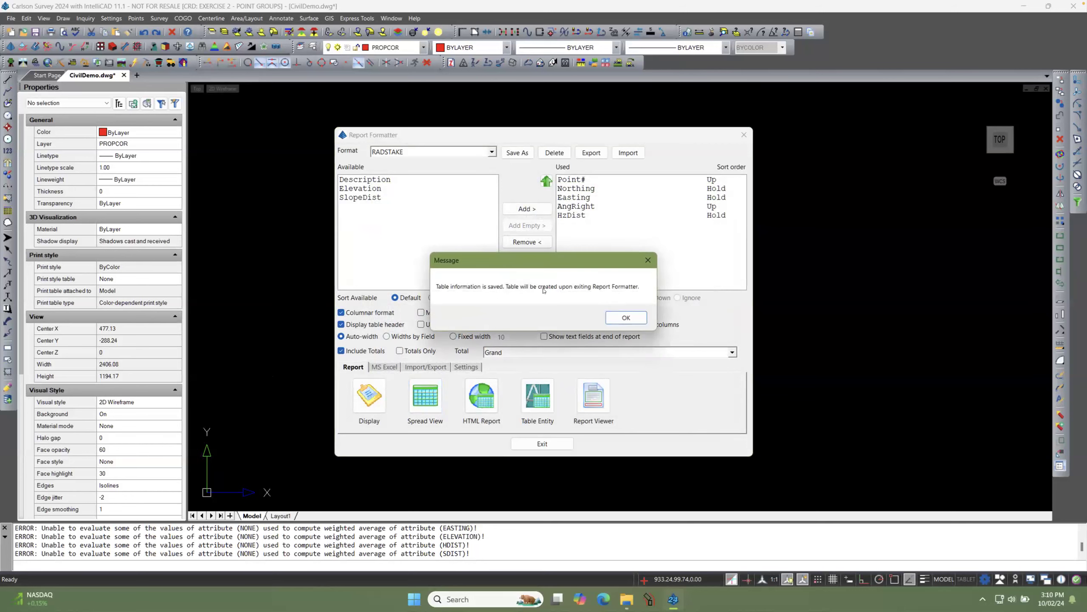
click(626, 317)
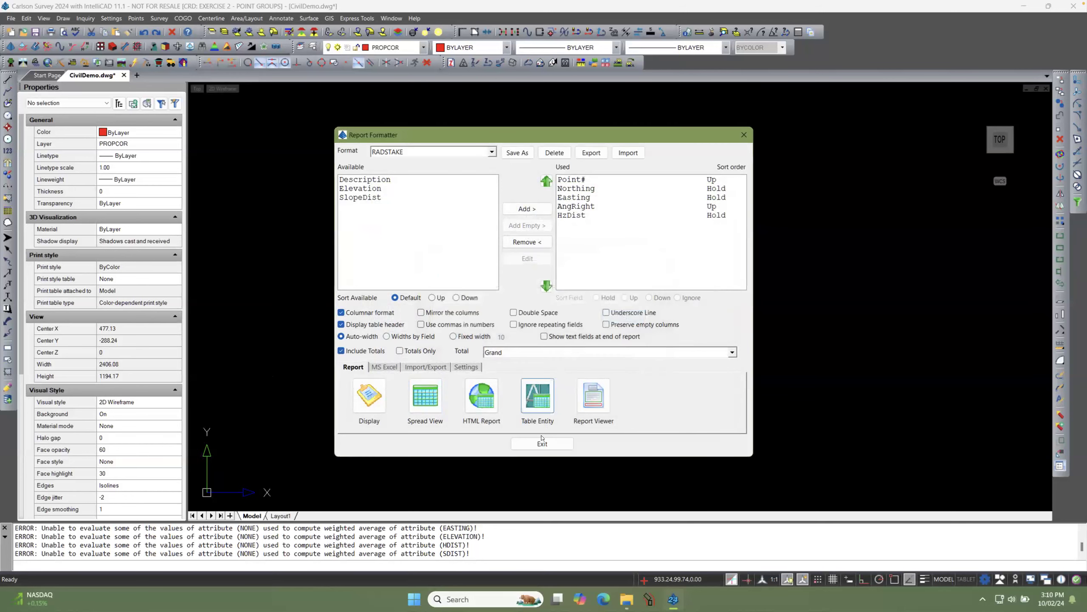
click(537, 445)
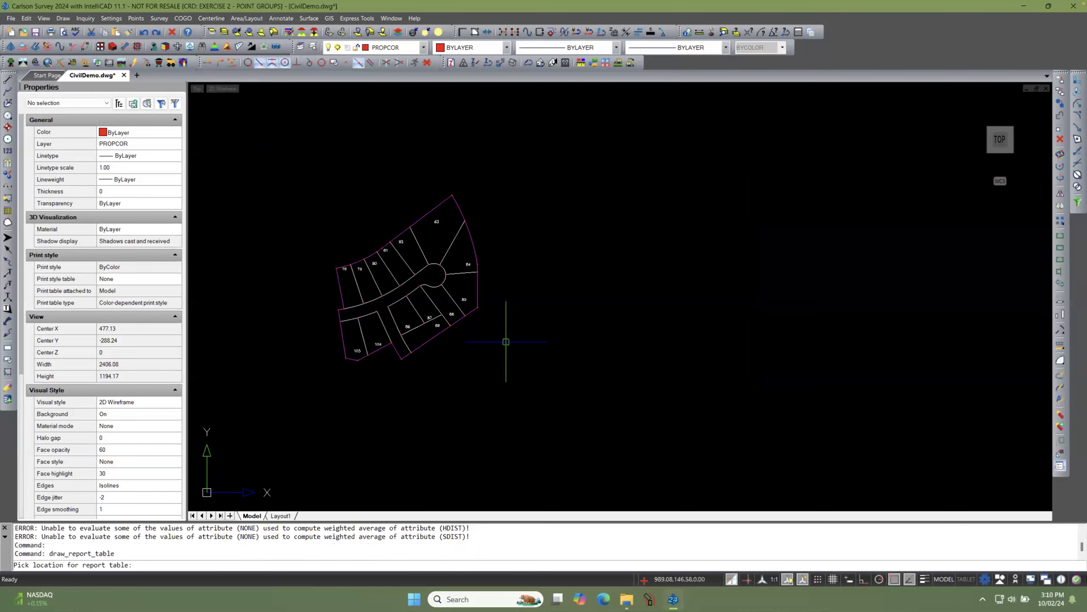
click(500, 258)
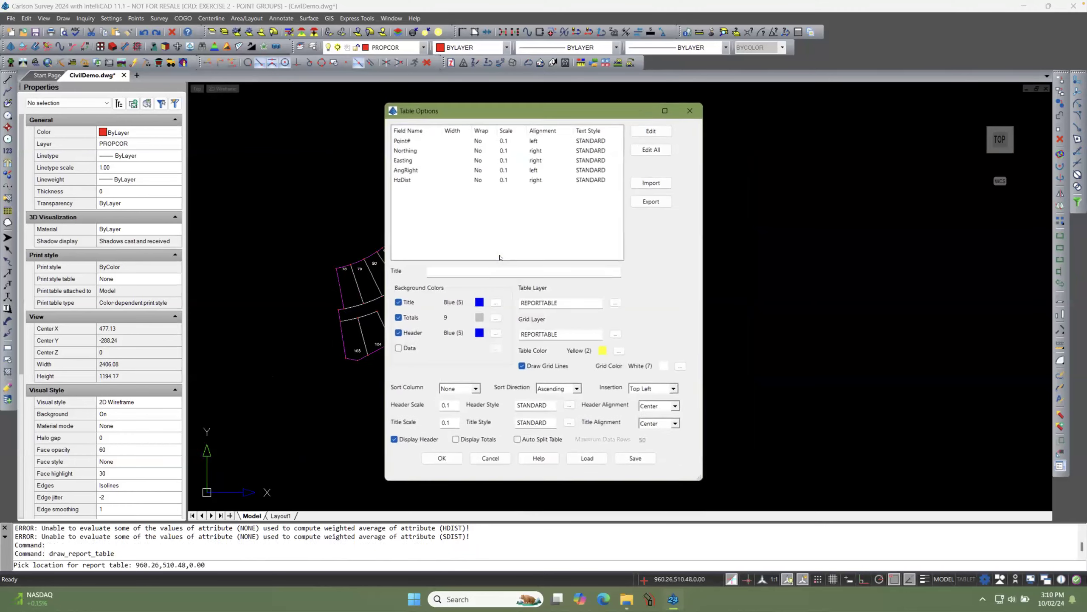
click(440, 459)
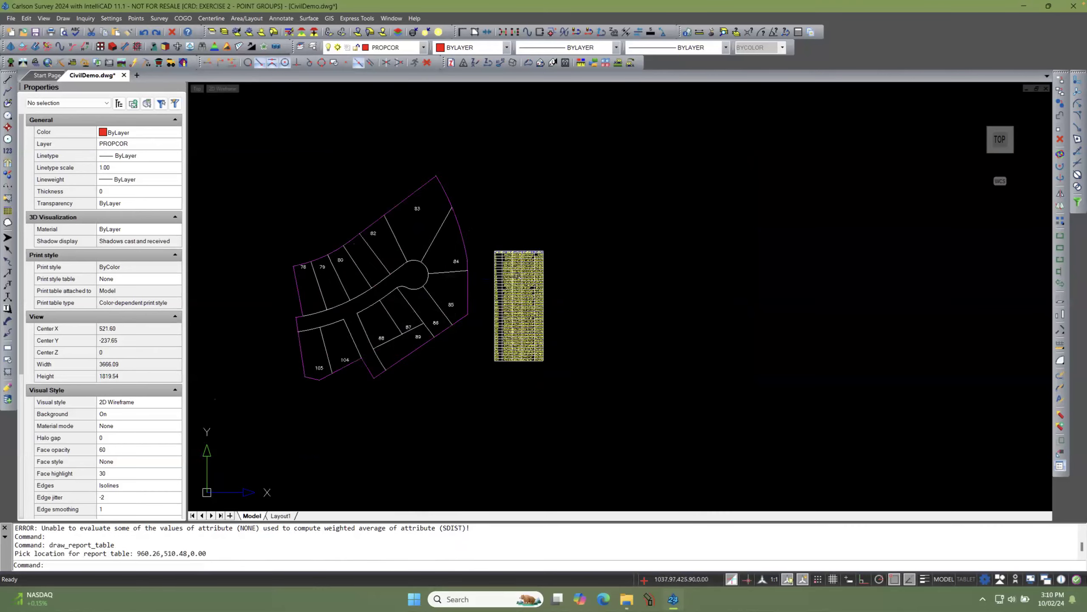
Step: Examine the stakeout table's point numbers, coordinates, angles right and horizontal distances in the drawing
scroll(515, 275, up, 8)
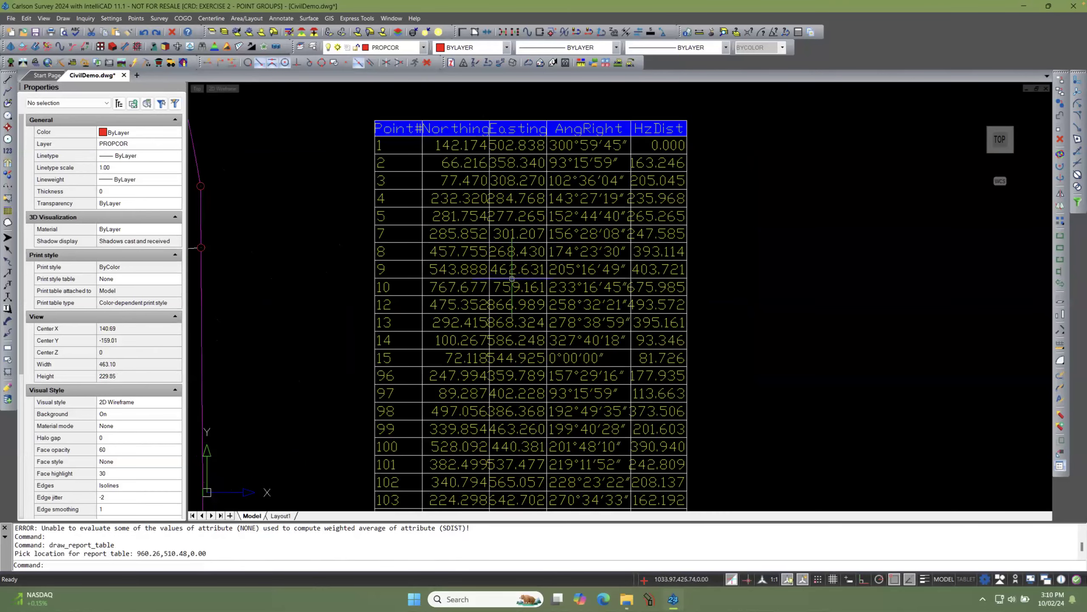
scroll(469, 242, down, 4)
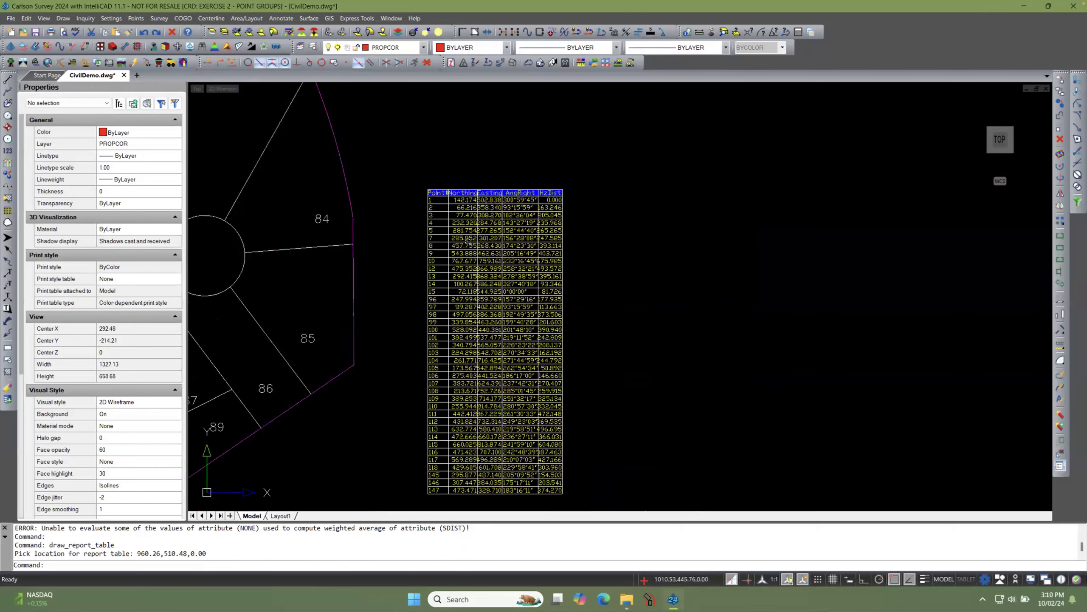
scroll(468, 242, up, 2)
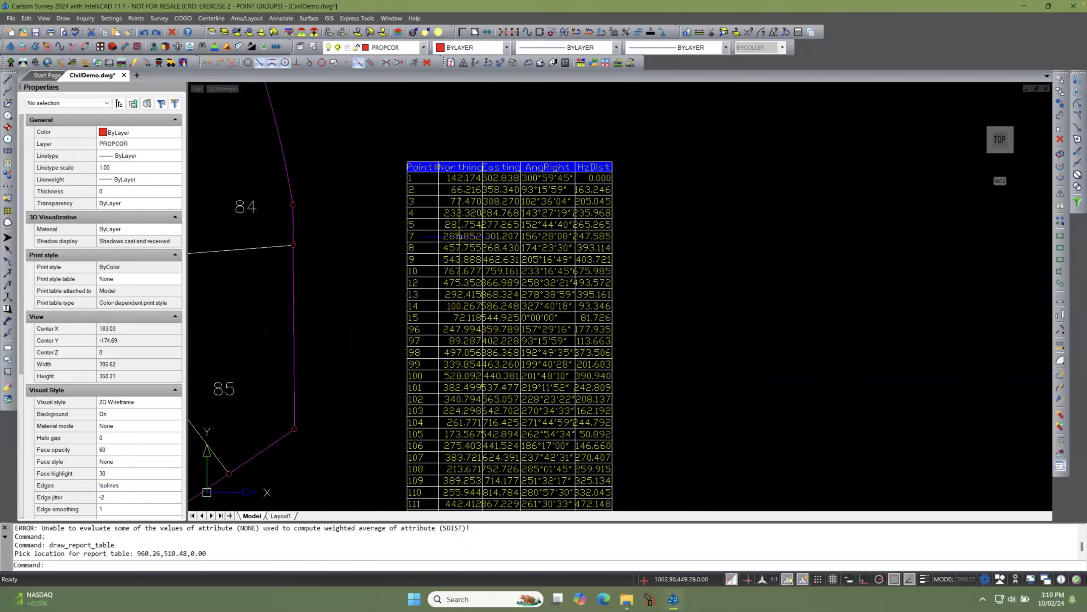
scroll(465, 270, down, 5)
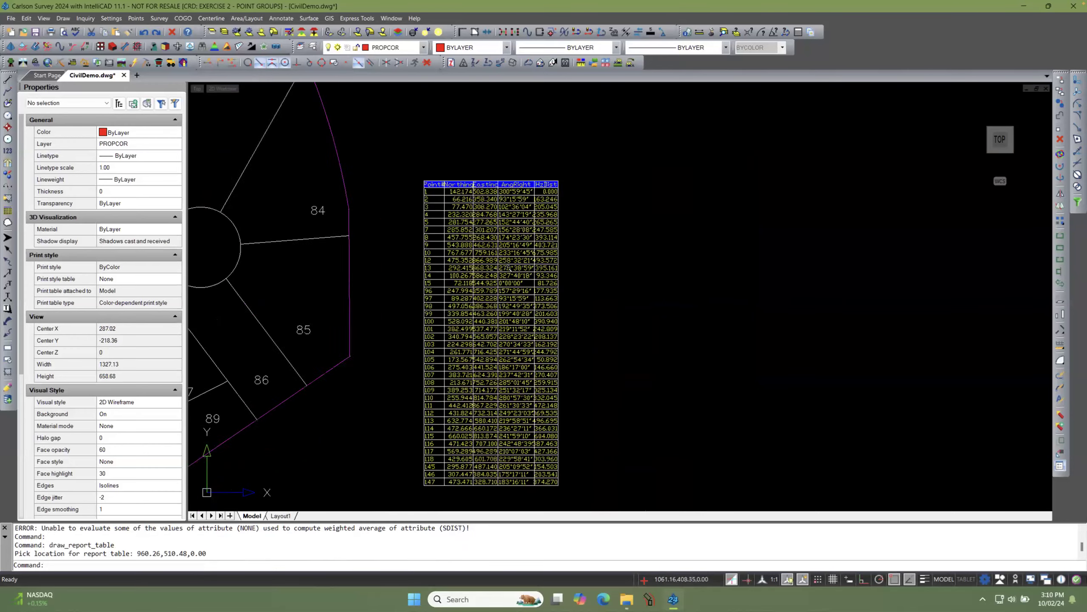
scroll(508, 268, up, 8)
scroll(529, 317, down, 4)
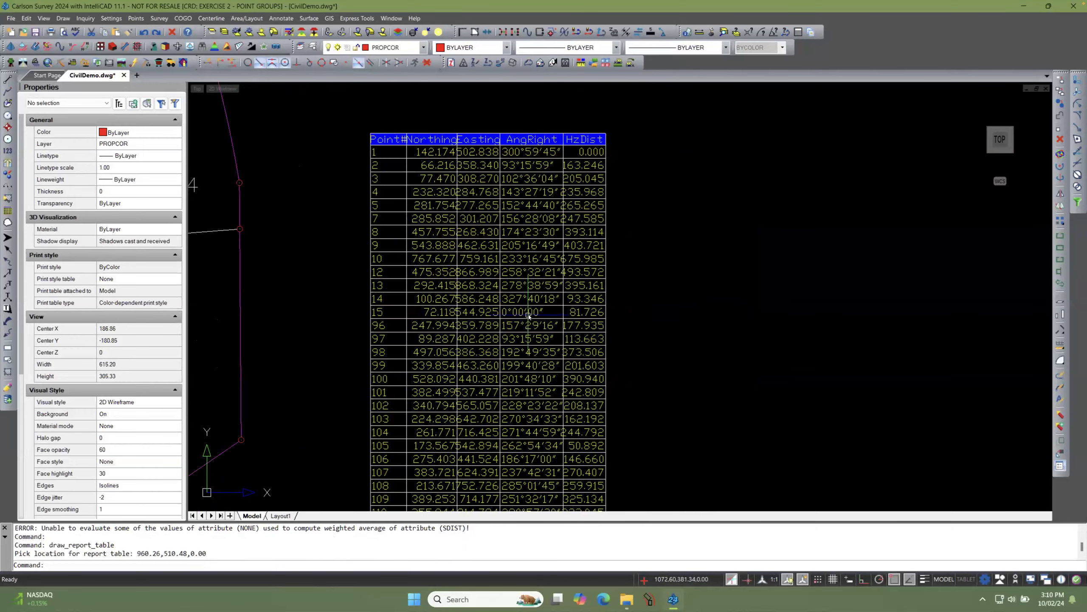
scroll(529, 316, up, 2)
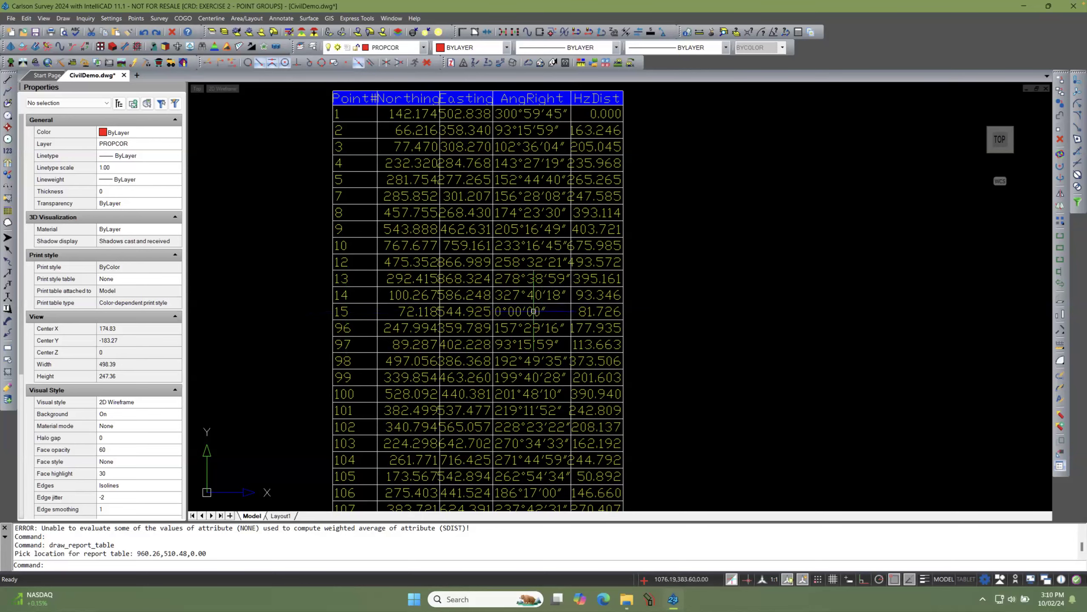
scroll(533, 314, down, 1)
scroll(533, 314, down, 3)
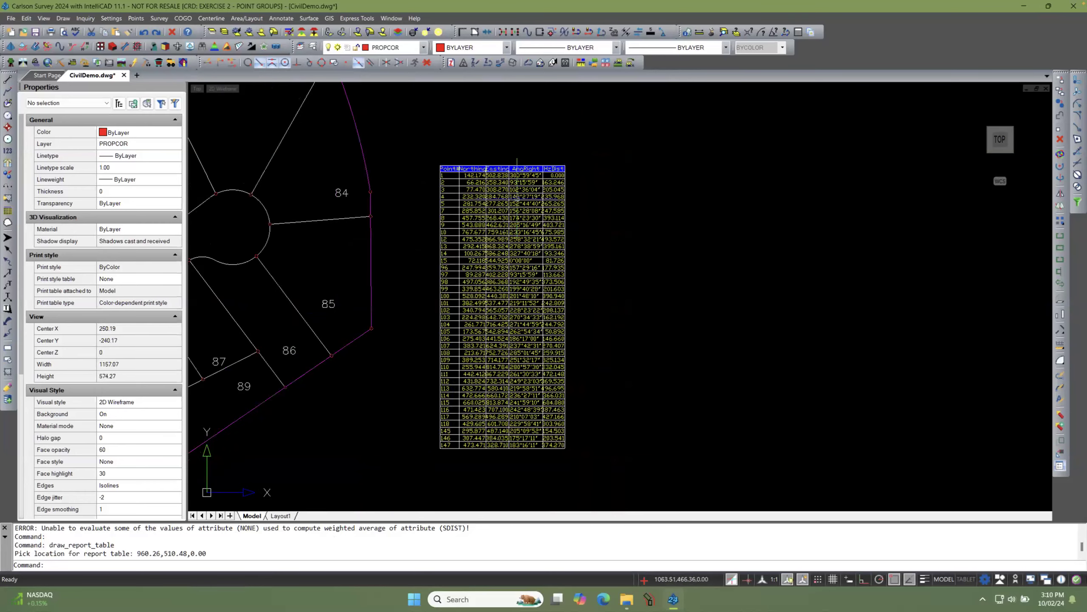
scroll(614, 226, down, 2)
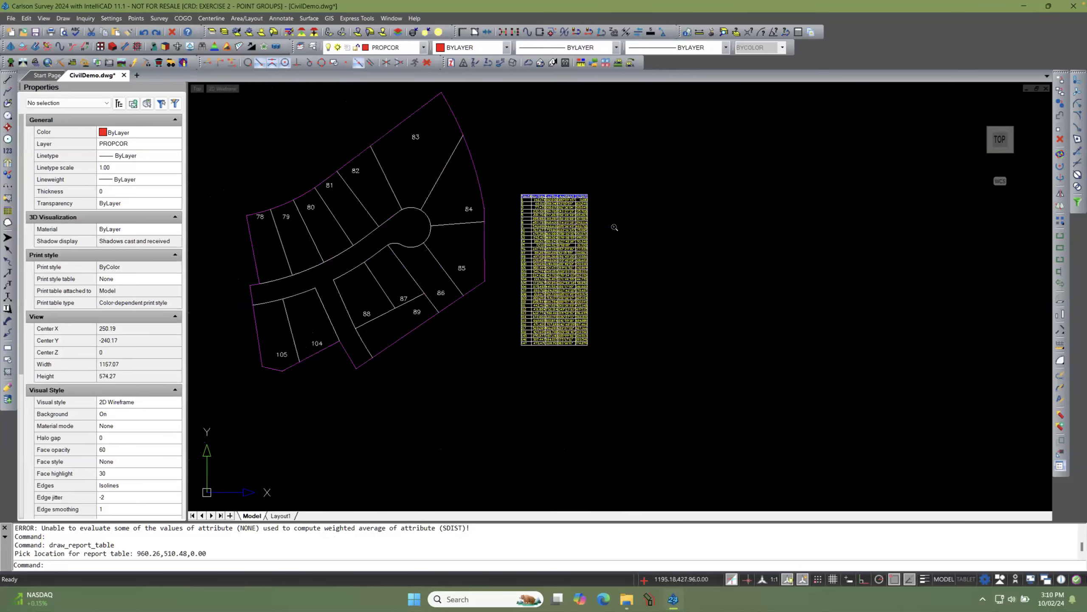
Step: Window-select the stakeout table beside the subdivision and erase it
click(525, 187)
click(524, 187)
click(515, 178)
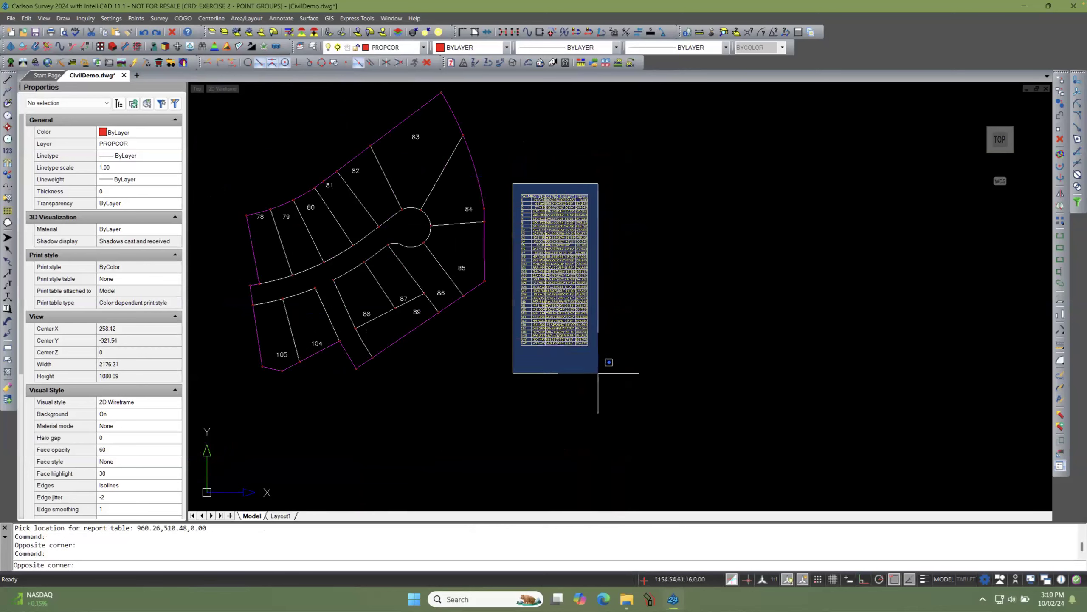
click(642, 376)
click(1060, 140)
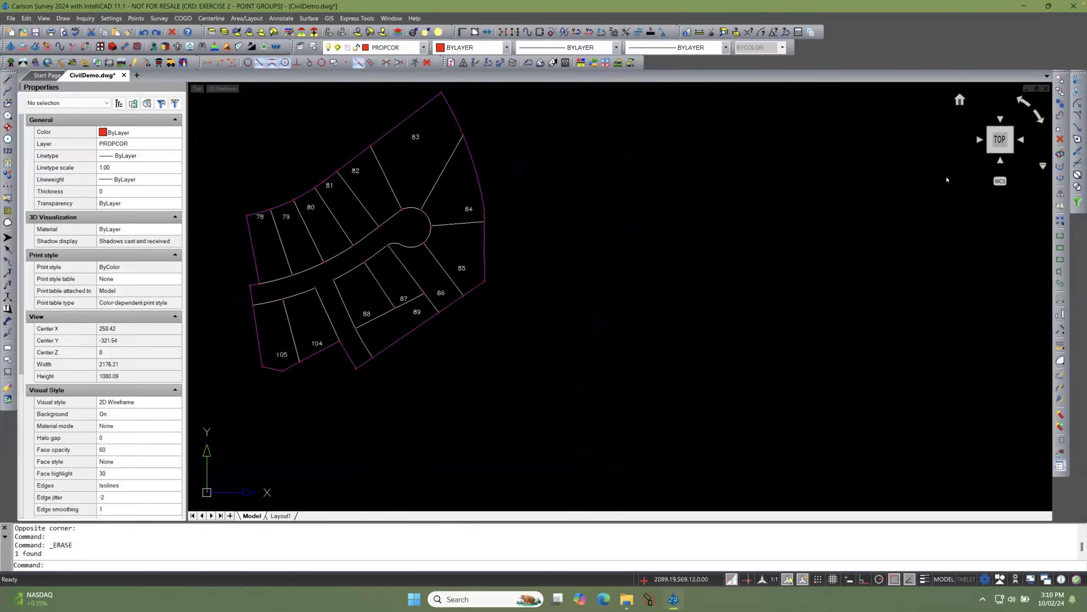
scroll(503, 263, down, 2)
scroll(473, 264, up, 5)
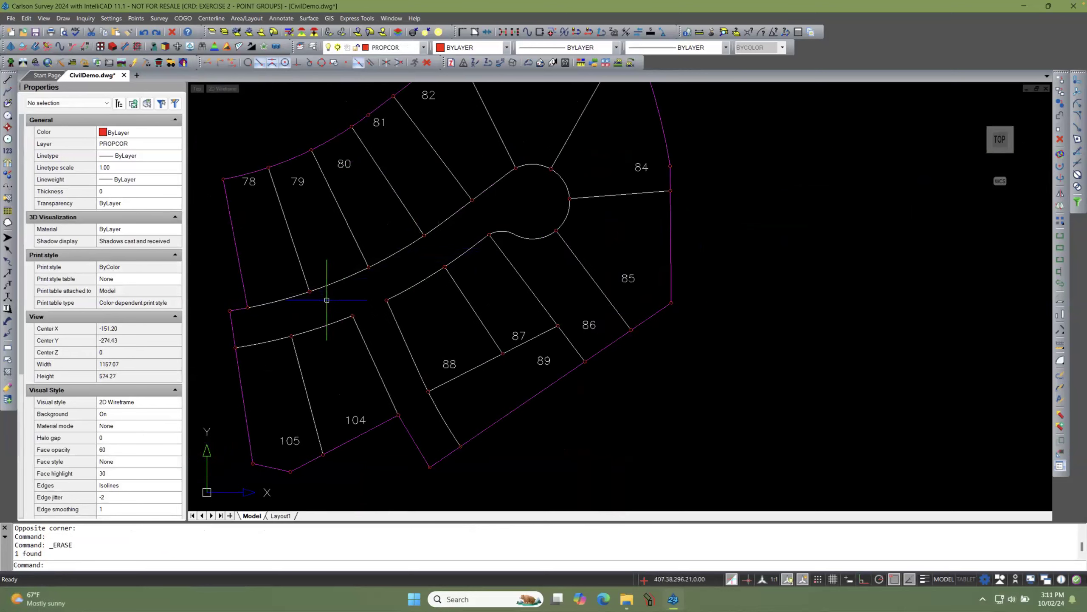
scroll(326, 299, up, 1)
middle_drag(345, 293, 414, 279)
scroll(414, 279, down, 1)
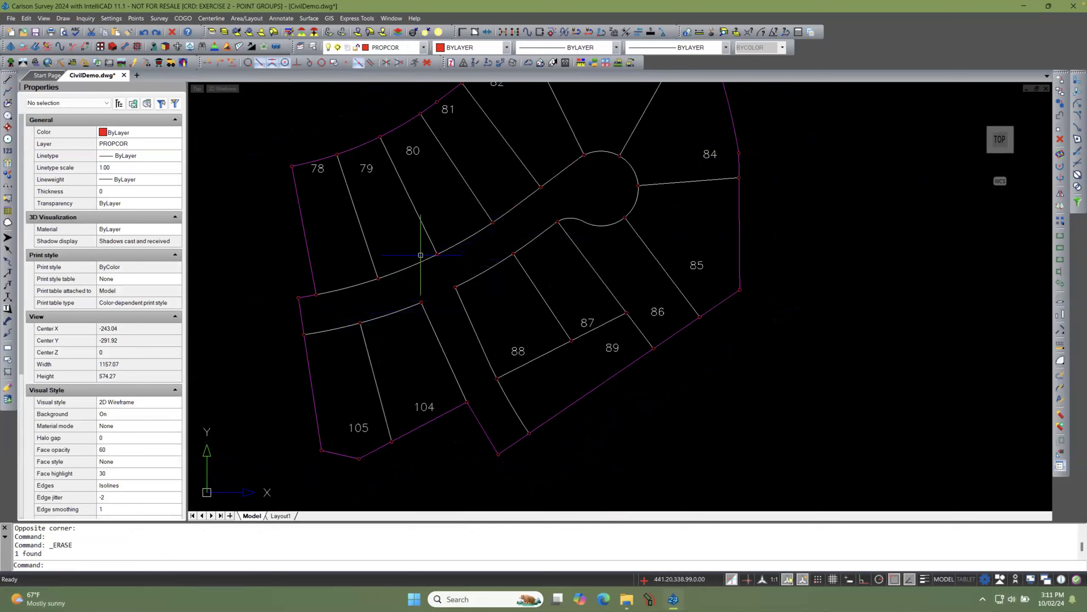
scroll(409, 289, down, 4)
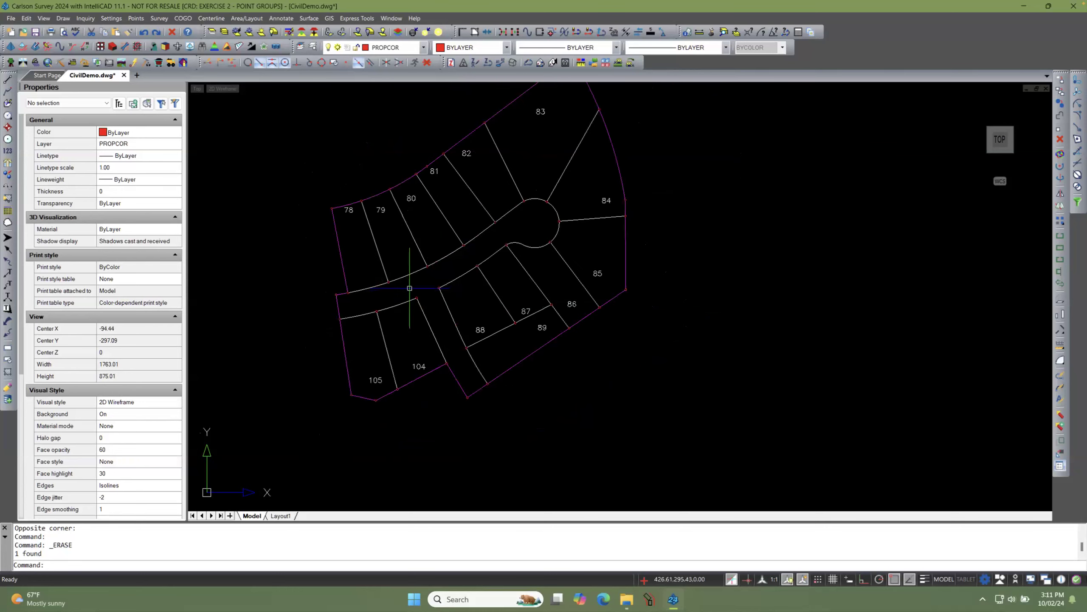
middle_drag(393, 305, 370, 321)
scroll(371, 321, down, 1)
scroll(372, 321, up, 1)
middle_drag(370, 187, 382, 201)
scroll(382, 197, down, 2)
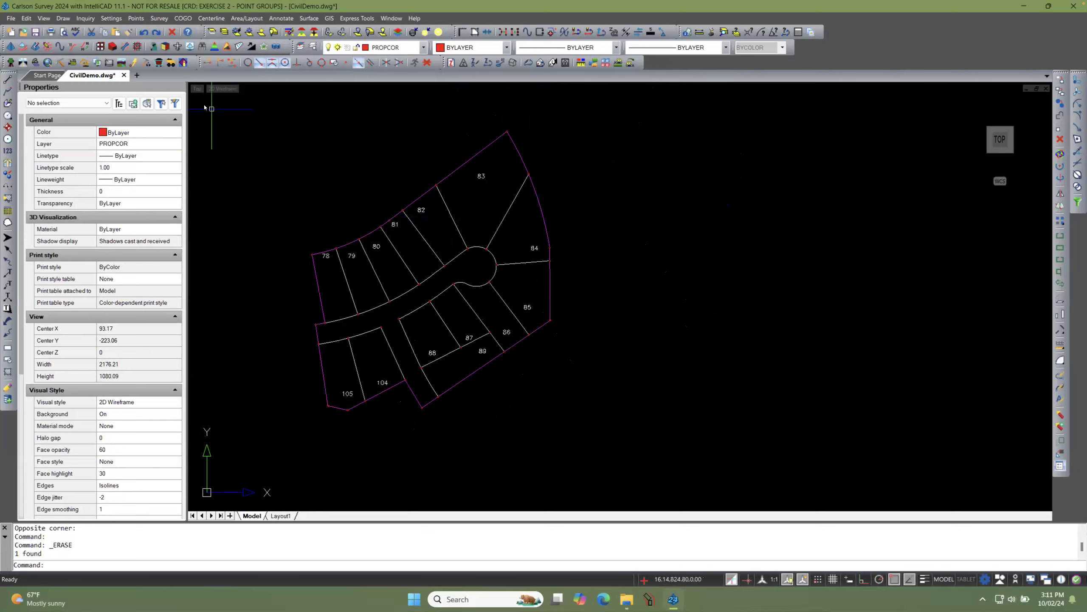
Step: Save the CivilDemo drawing
click(36, 33)
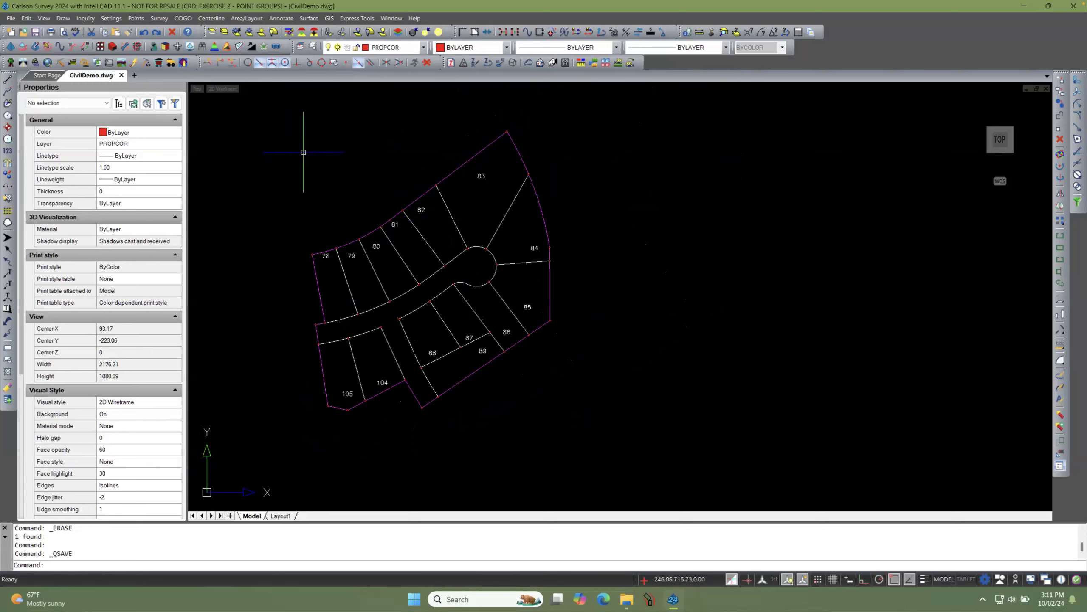
Step: Switch to the Carlson Fundamentals training manual in Preview and go to the Surfaces & Contours (Terrain Modeling) section
scroll(572, 201, up, 1)
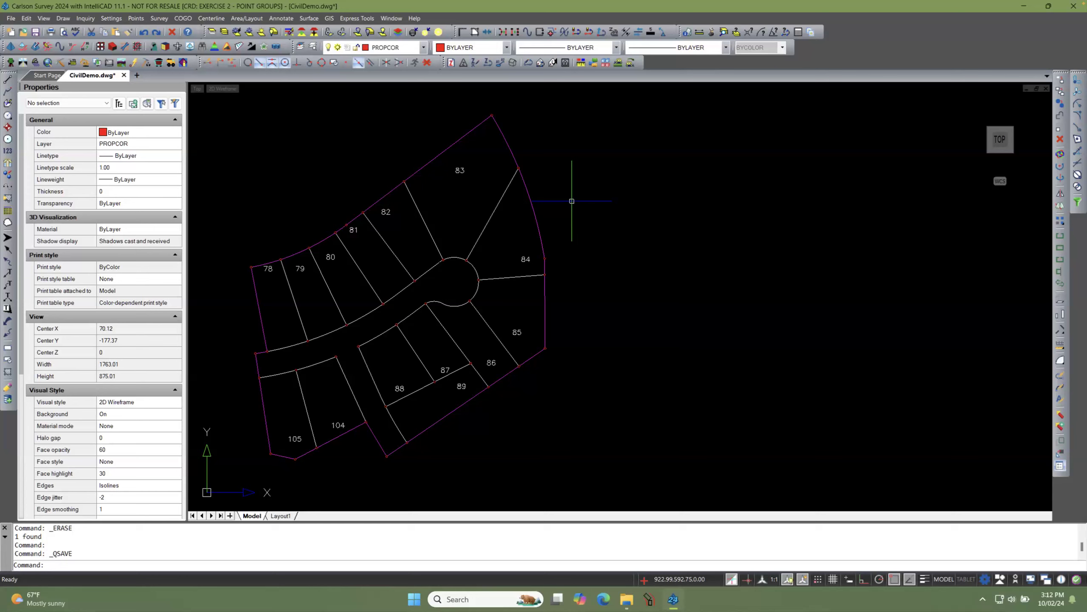
key(ctrl+Left)
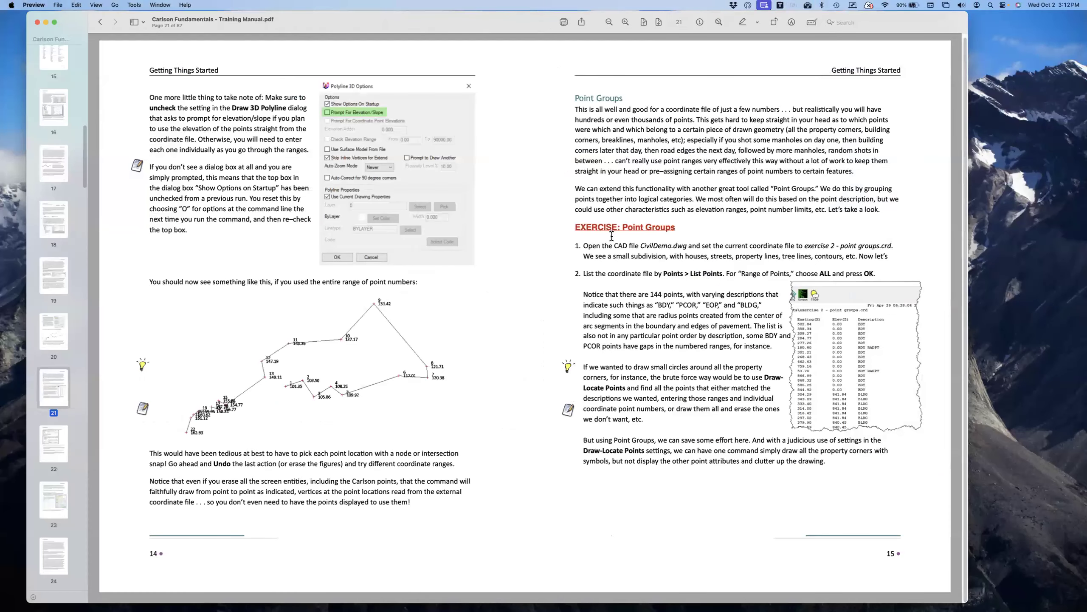
key(ctrl+Right)
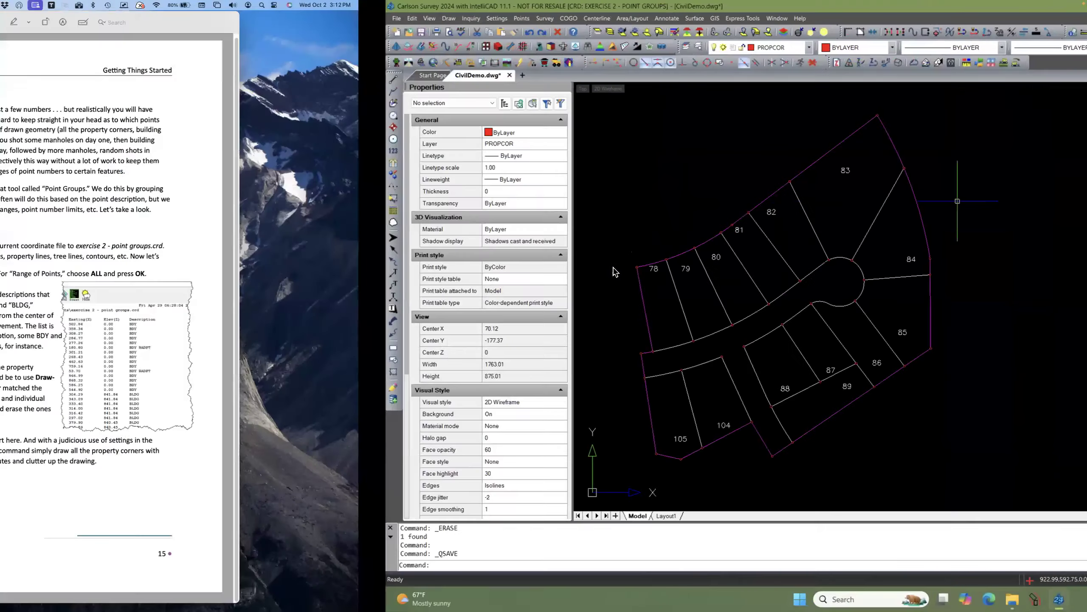
key(ctrl+Left)
key(Right)
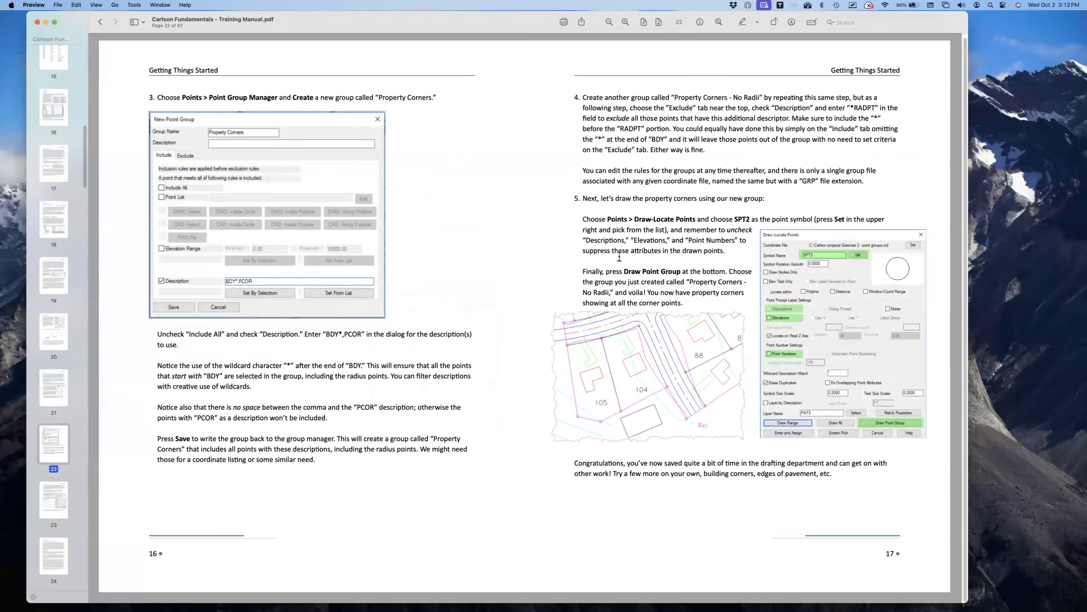
key(Right)
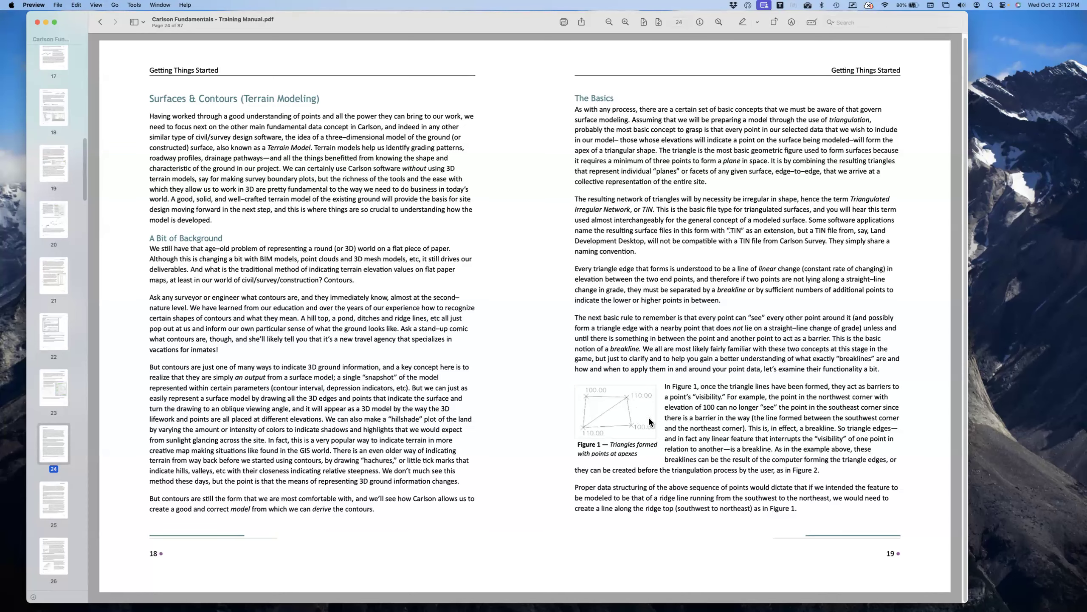
Step: Examine Figure 1 under The Basics for how triangles form between points of elevation 100 and 110
scroll(649, 422, up, 1)
scroll(557, 362, down, 1)
scroll(614, 405, up, 5)
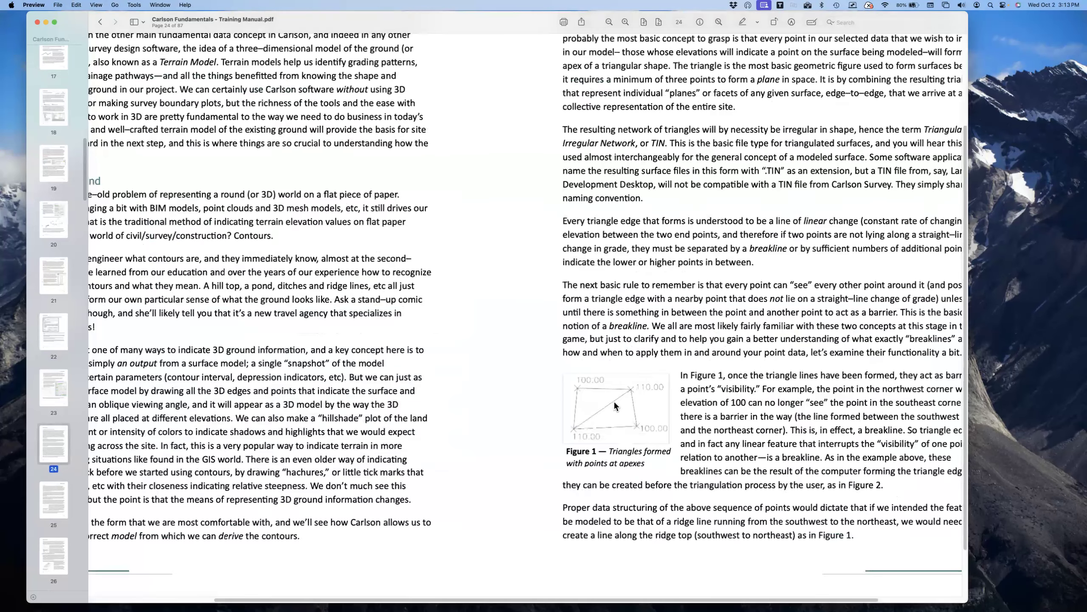
scroll(614, 405, down, 1)
scroll(613, 405, down, 2)
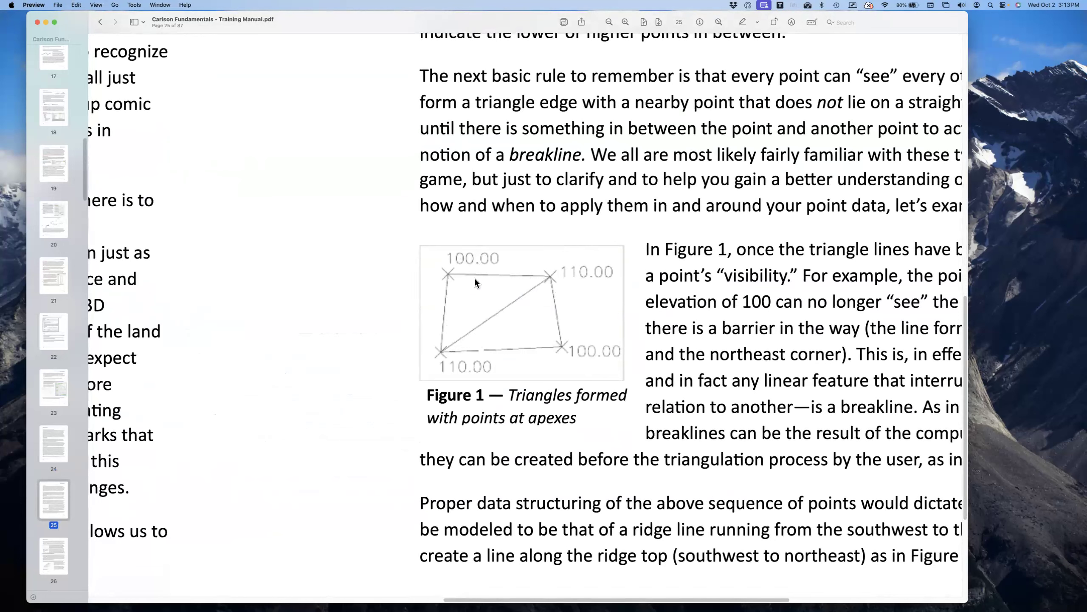
ctrl+scroll(488, 300, down, 10)
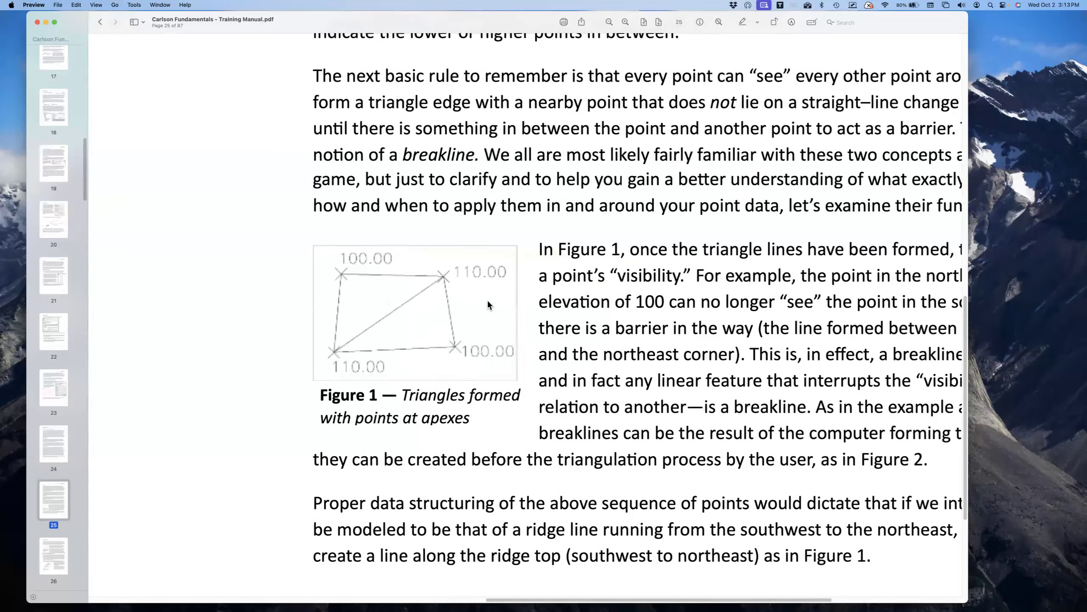
scroll(487, 303, up, 10)
scroll(489, 302, down, 12)
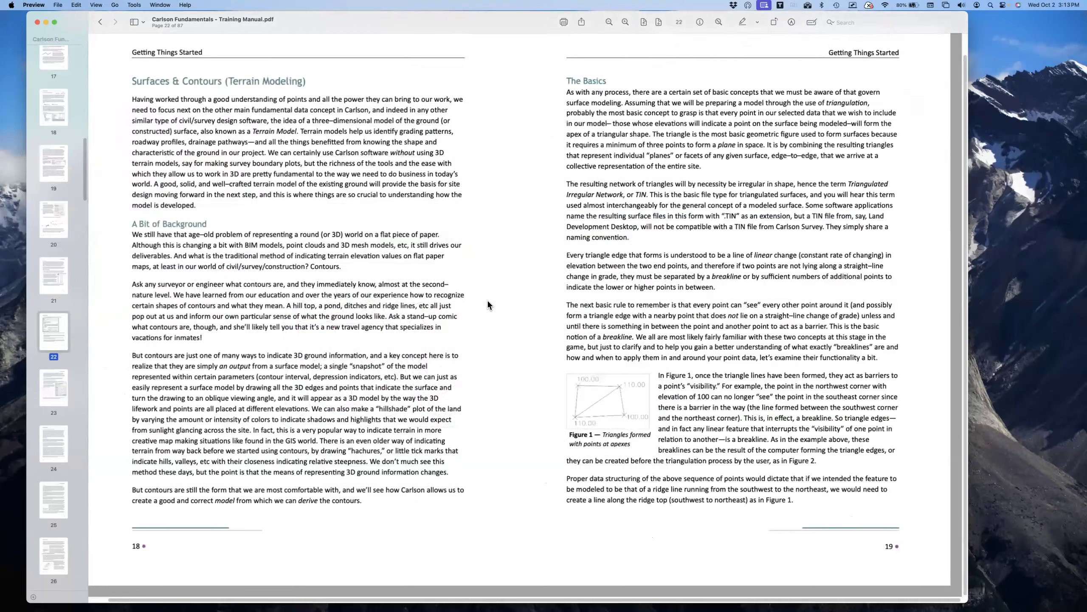
Step: Go to Potential Problems and How to Resolve Them and examine Figure 10's exterior triangles outside the data limits
scroll(488, 299, right, 8)
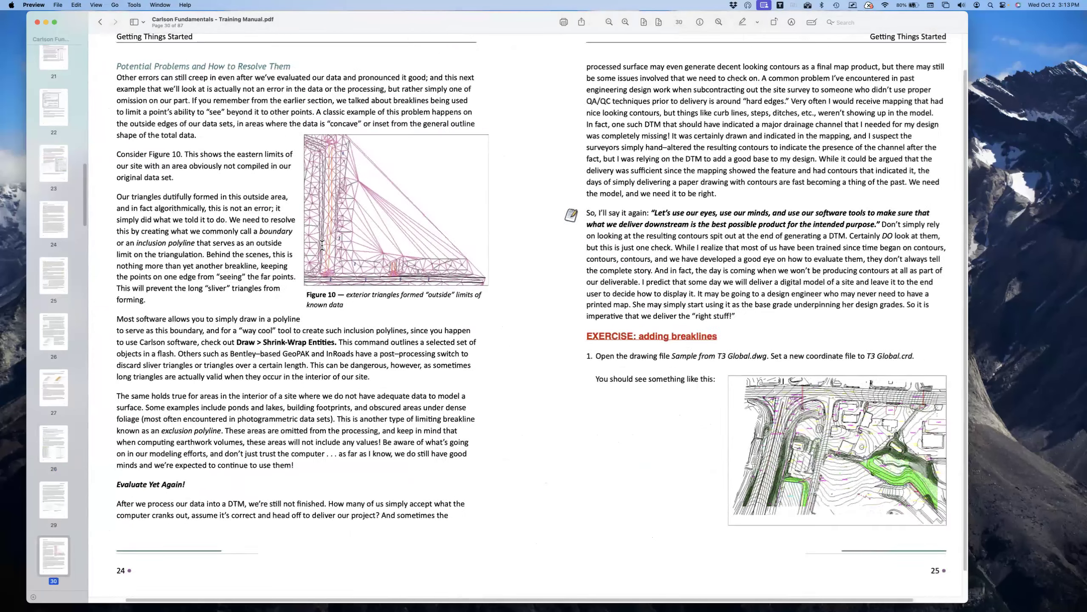
ctrl+scroll(322, 245, up, 5)
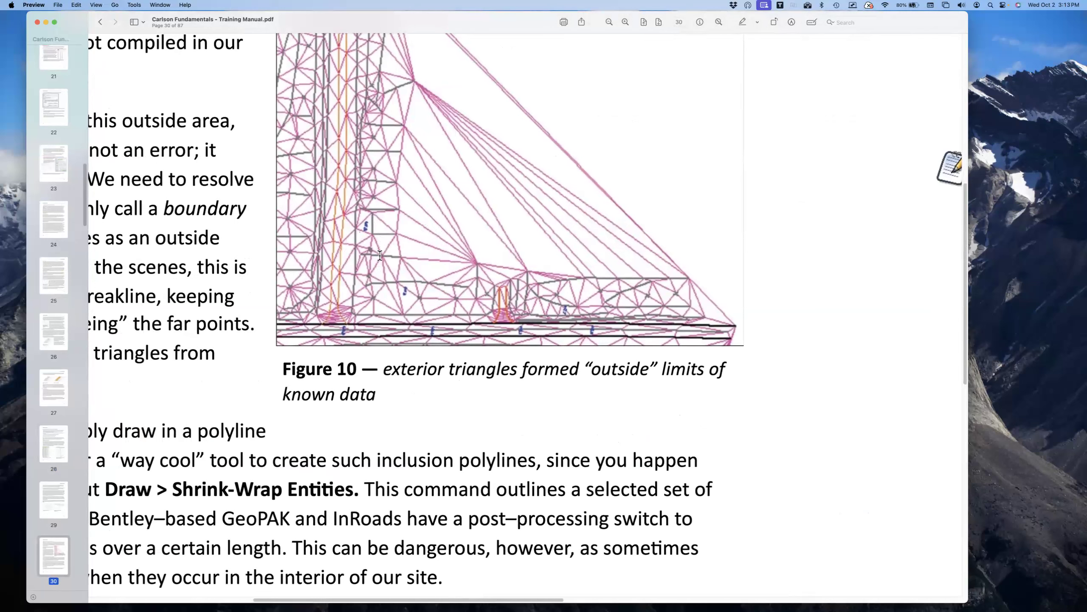
ctrl+scroll(381, 236, down, 3)
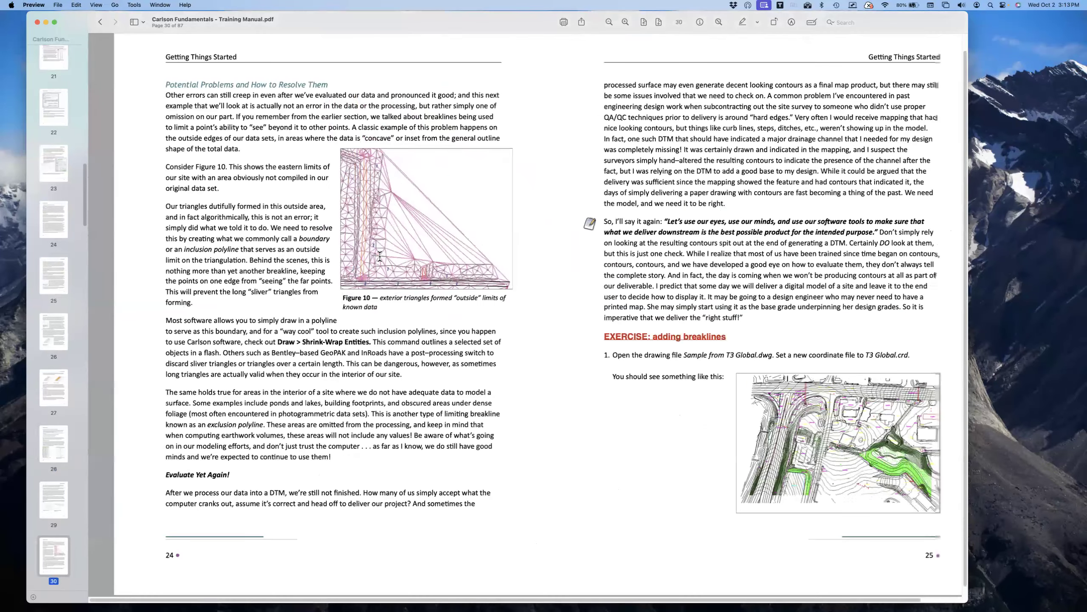
scroll(380, 256, down, 2)
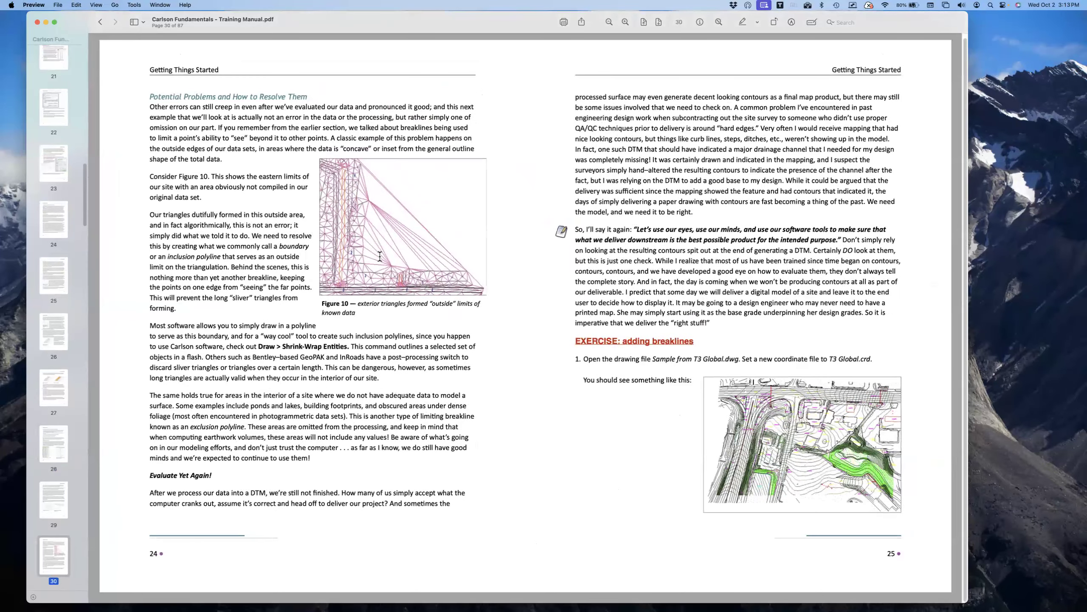
Step: Return to The Basics on manual page 19 and enlarge Figure 1 with its breakline explanation
scroll(380, 256, up, 4)
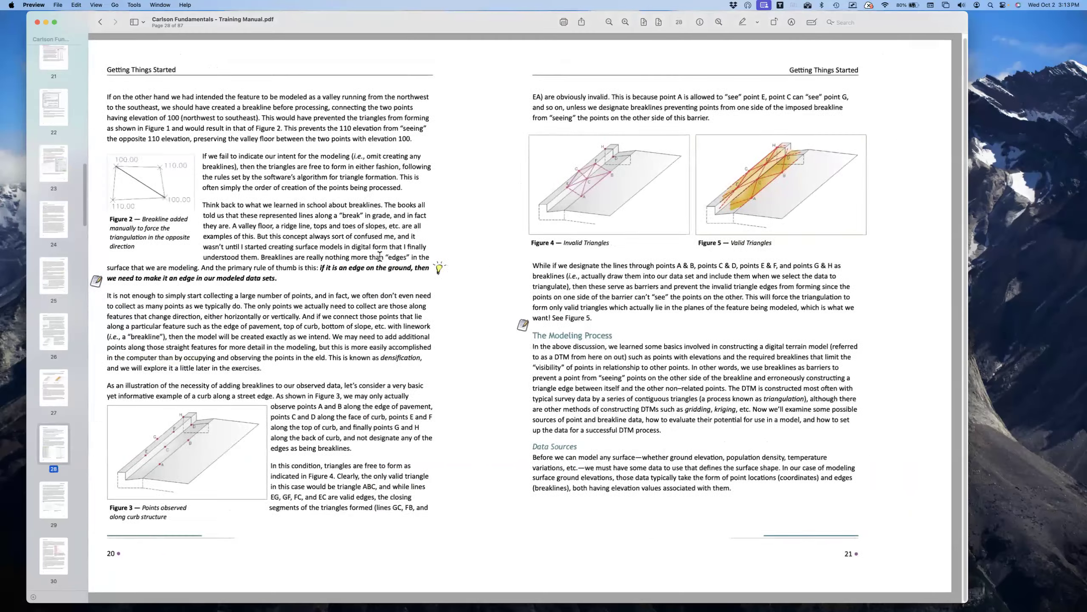
scroll(380, 256, up, 2)
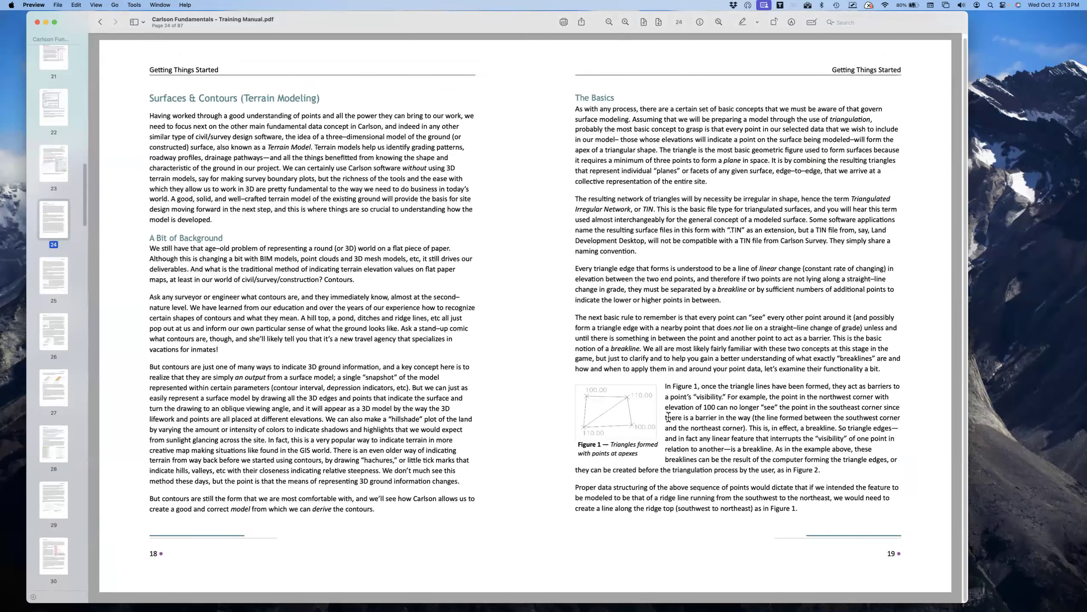
scroll(676, 400, up, 5)
scroll(675, 400, right, 2)
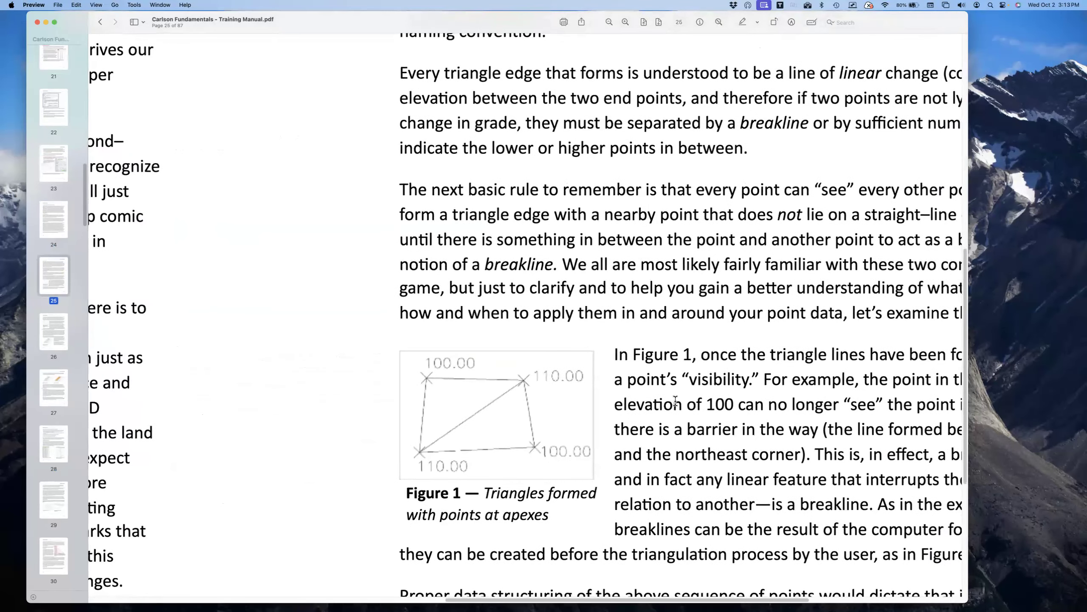